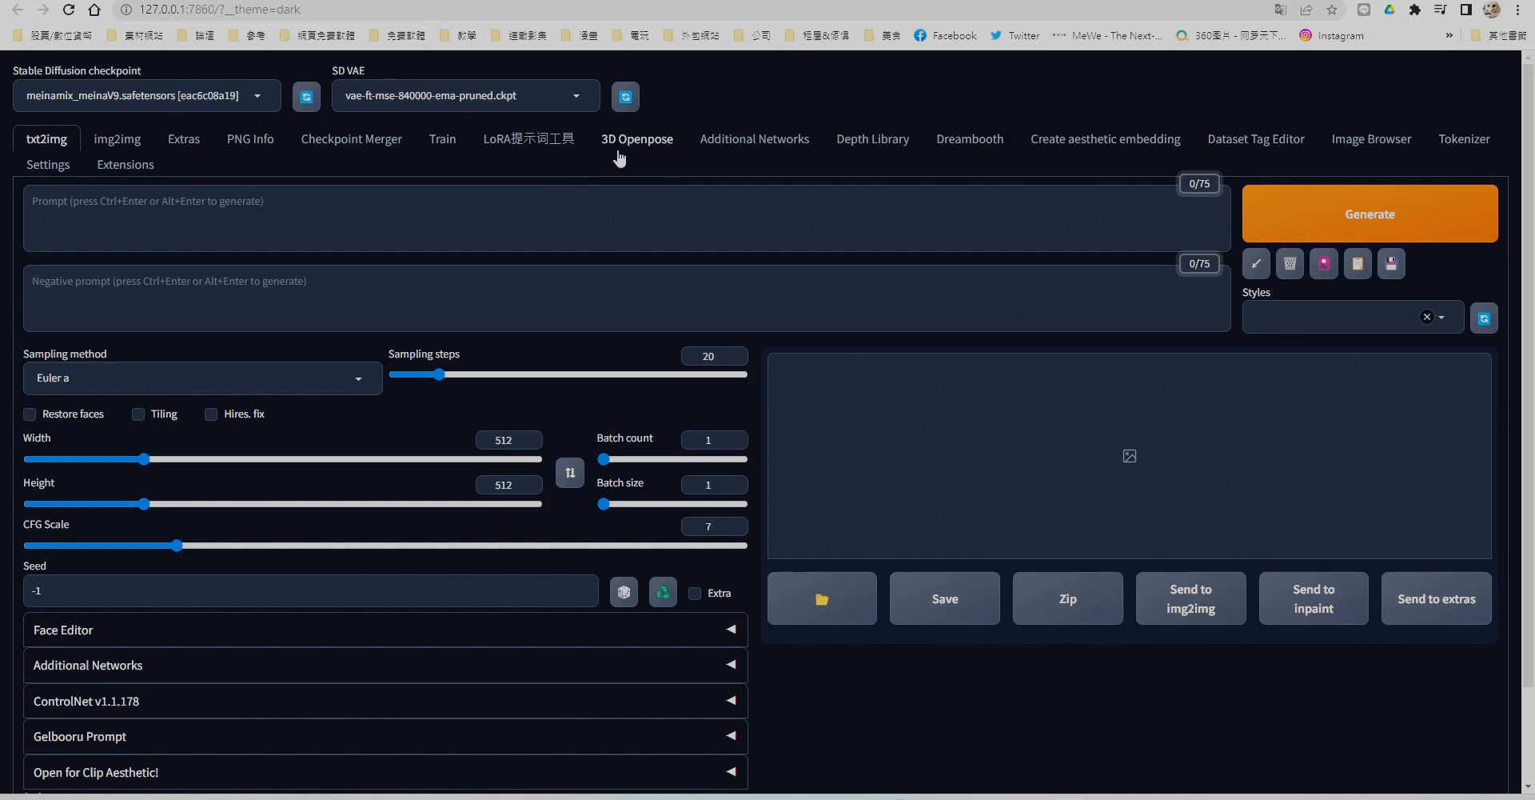
Load the list of available extensions and search the page for "Openpose".
click(125, 164)
click(134, 198)
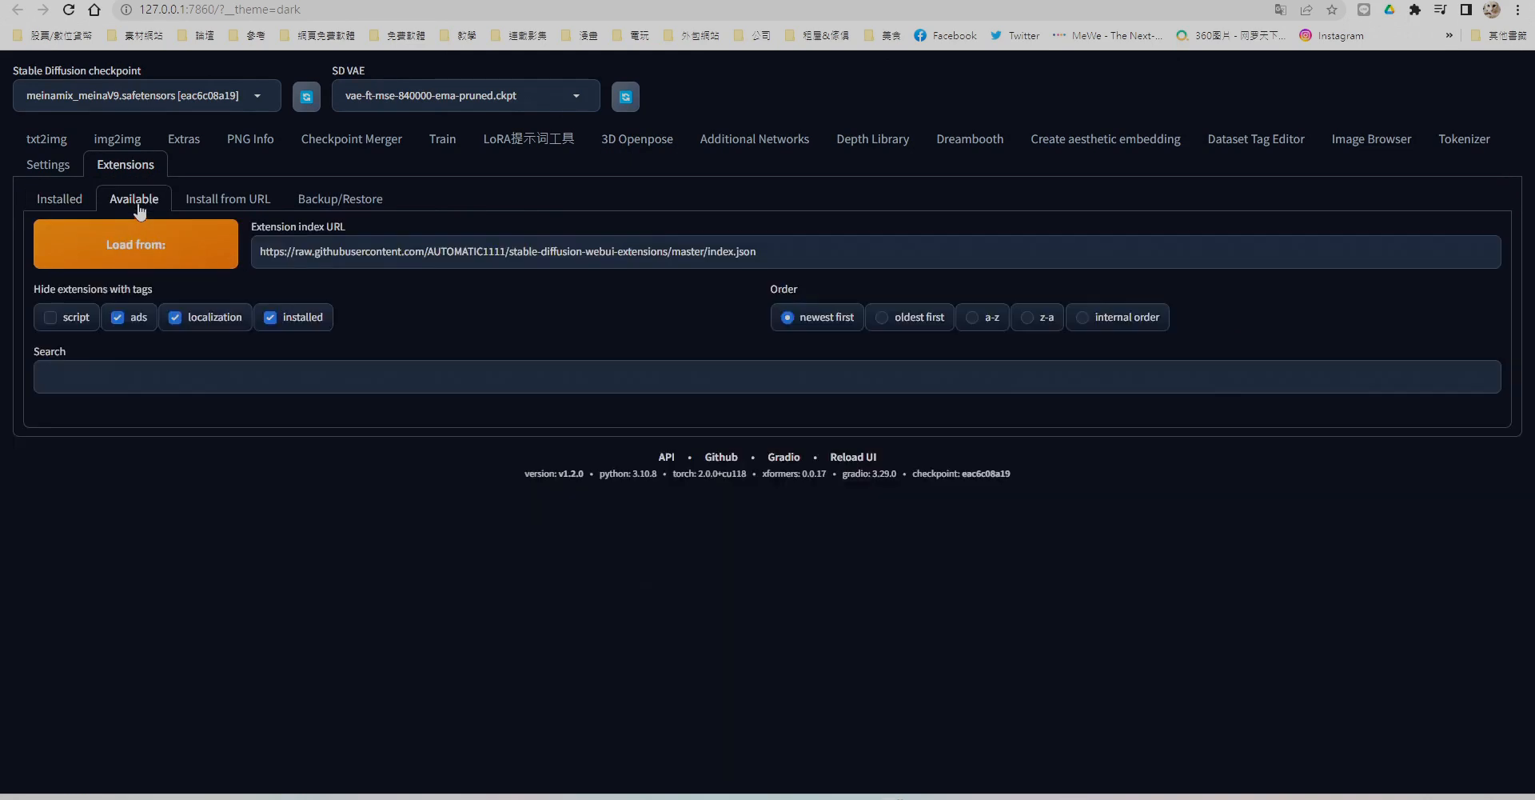
click(159, 250)
key(ctrl+f)
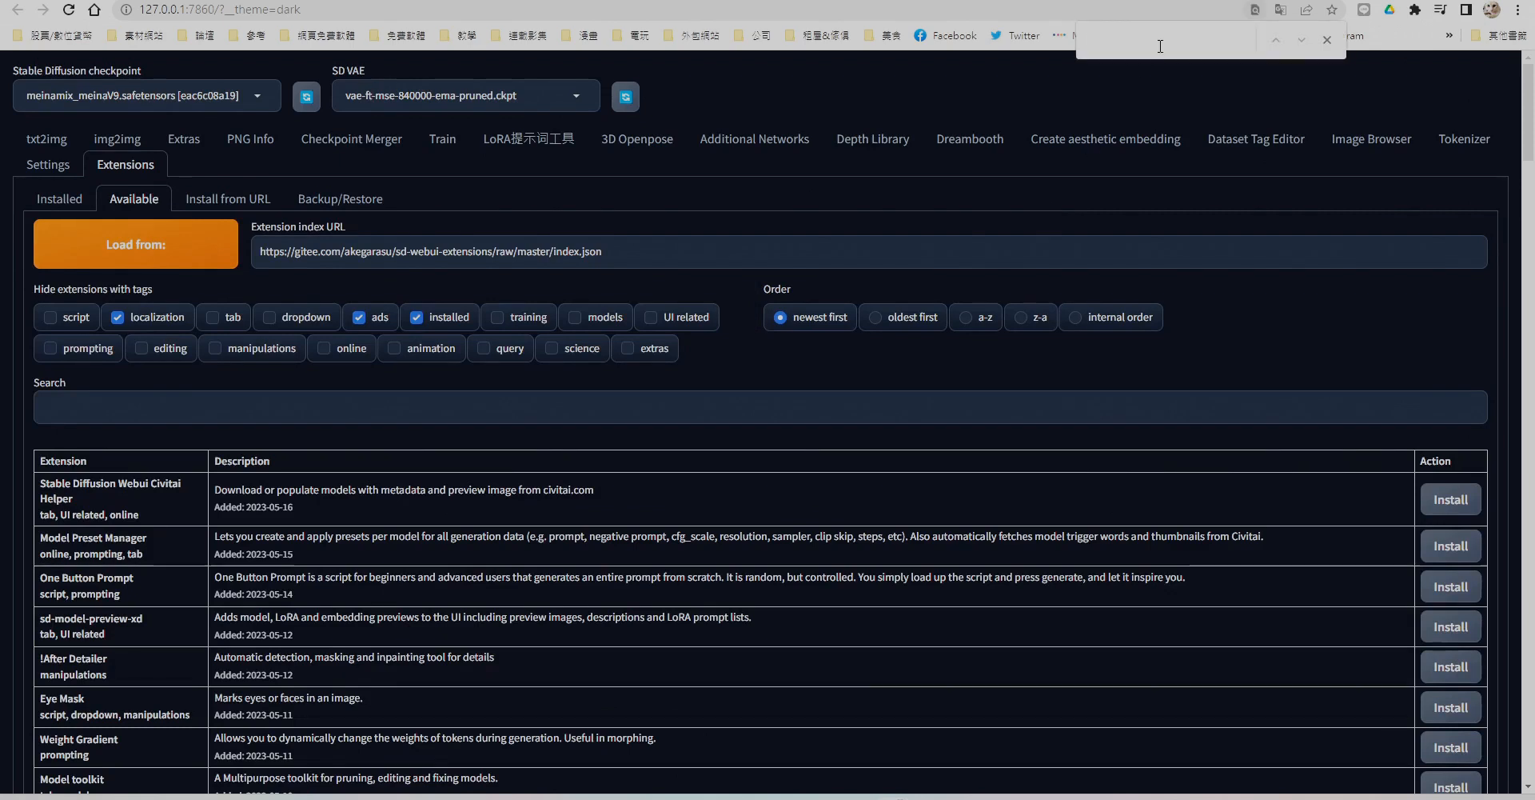
text(Openpo)
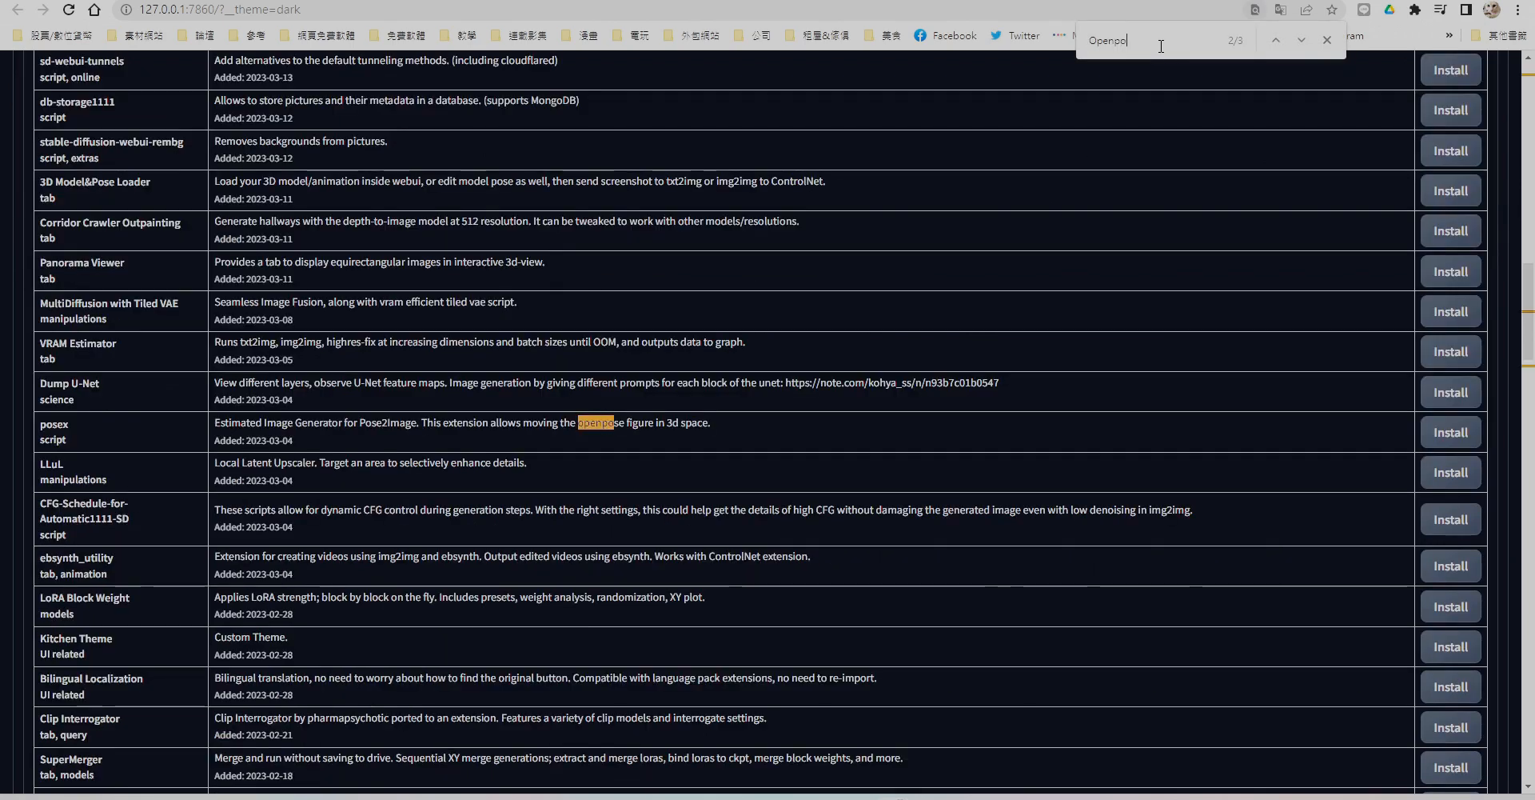
text(se)
key(shift+Return)
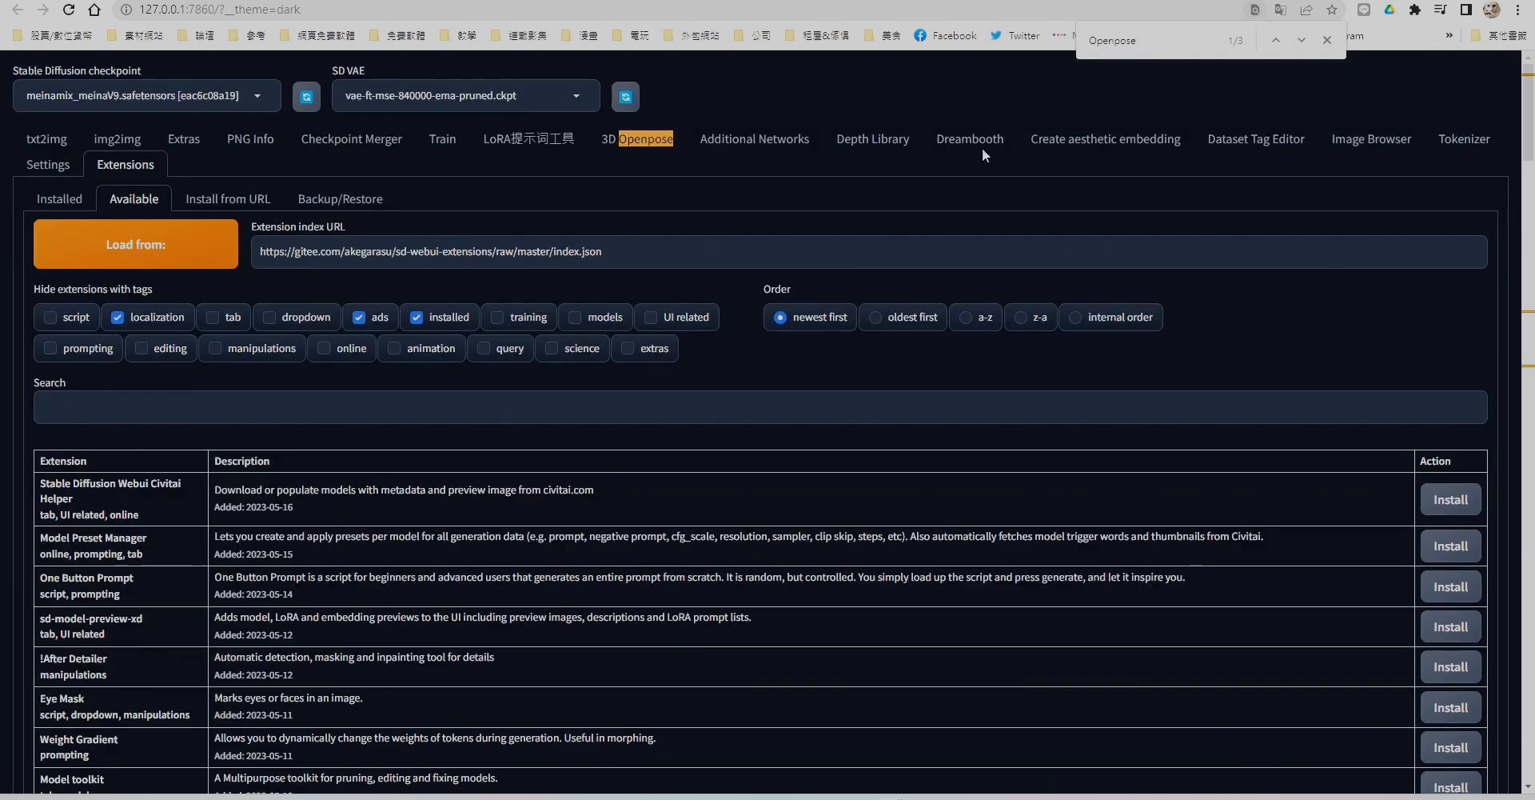
Unhide installed extensions to locate the 3D Openpose Editor entry, and check the list of installed extensions.
click(412, 319)
click(1302, 41)
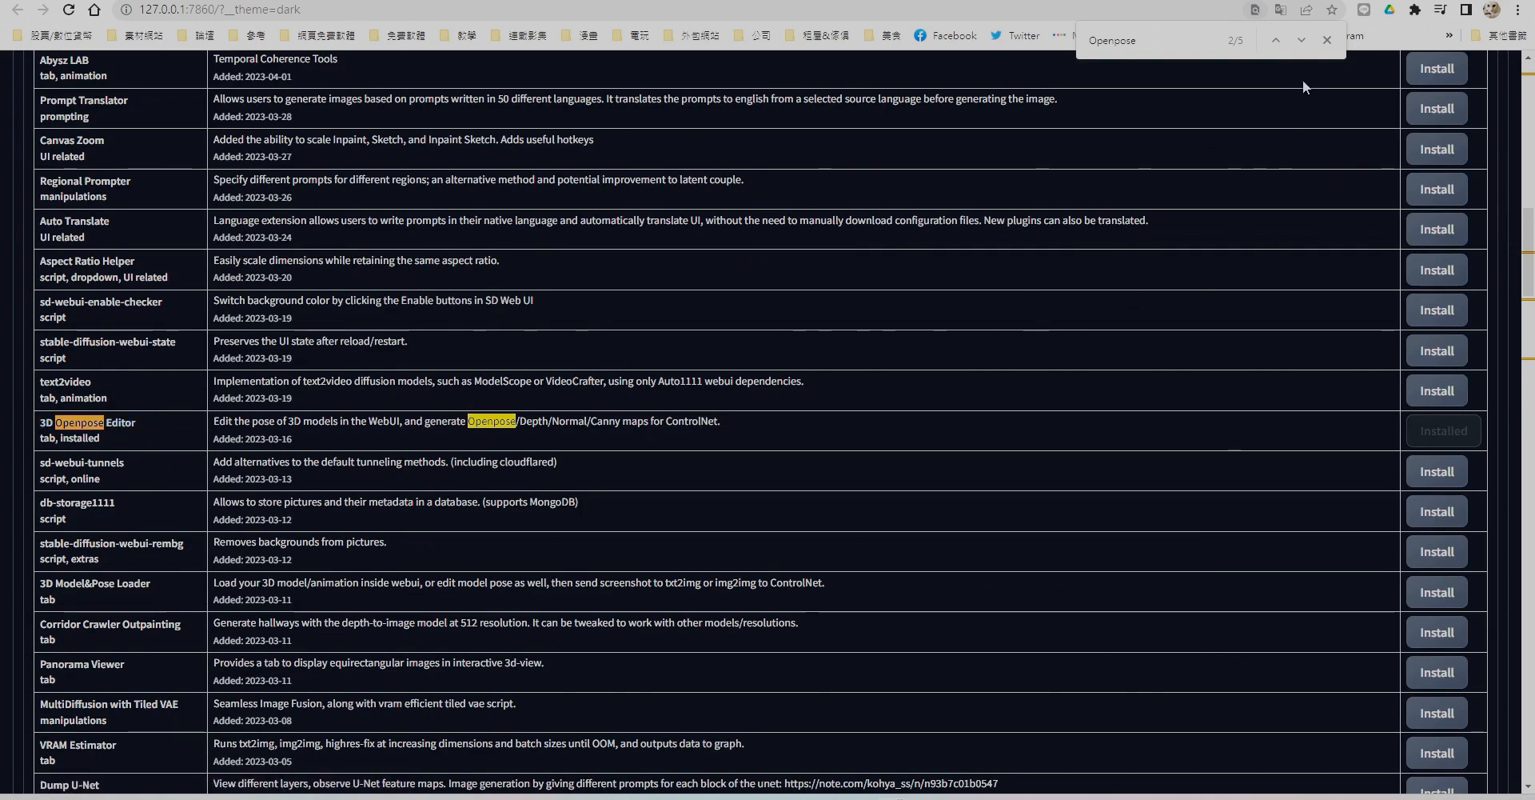
click(1327, 40)
scroll(559, 341, up, 20)
click(59, 198)
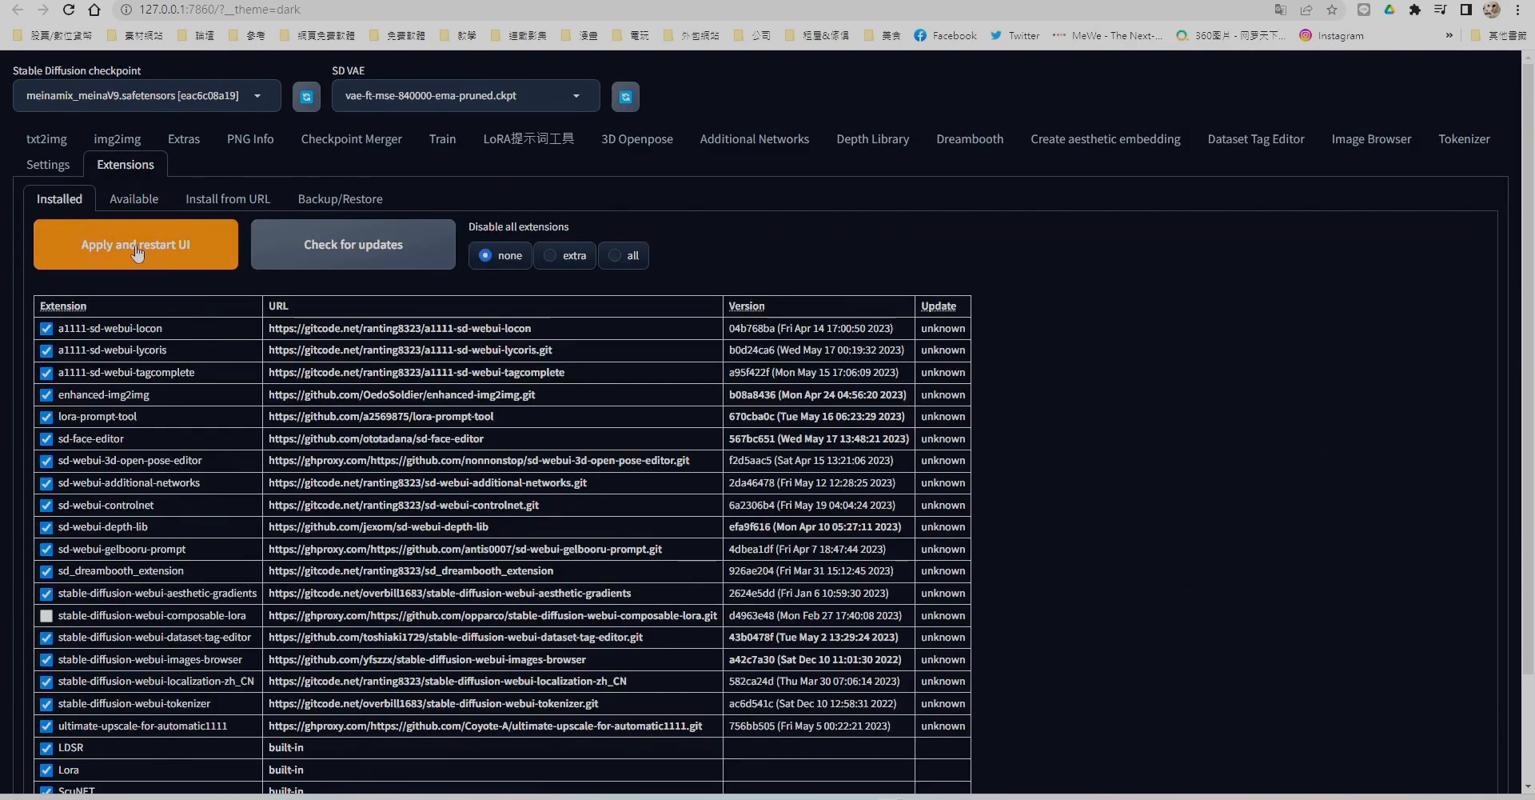
In the 3D Openpose editor, duplicate the skeleton to make three figures and space them out in a row.
click(657, 138)
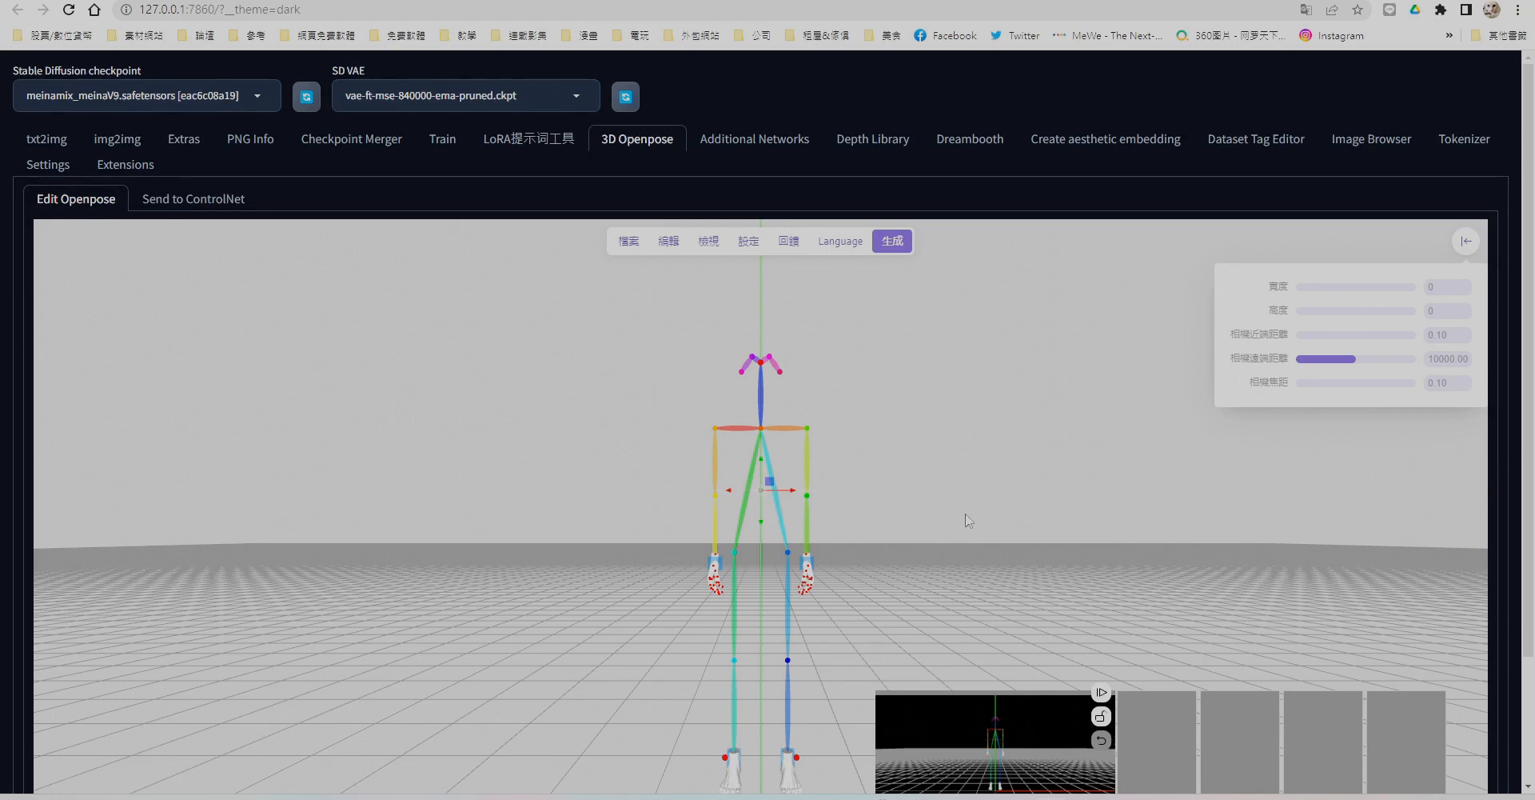
drag(967, 520, 823, 490)
click(669, 241)
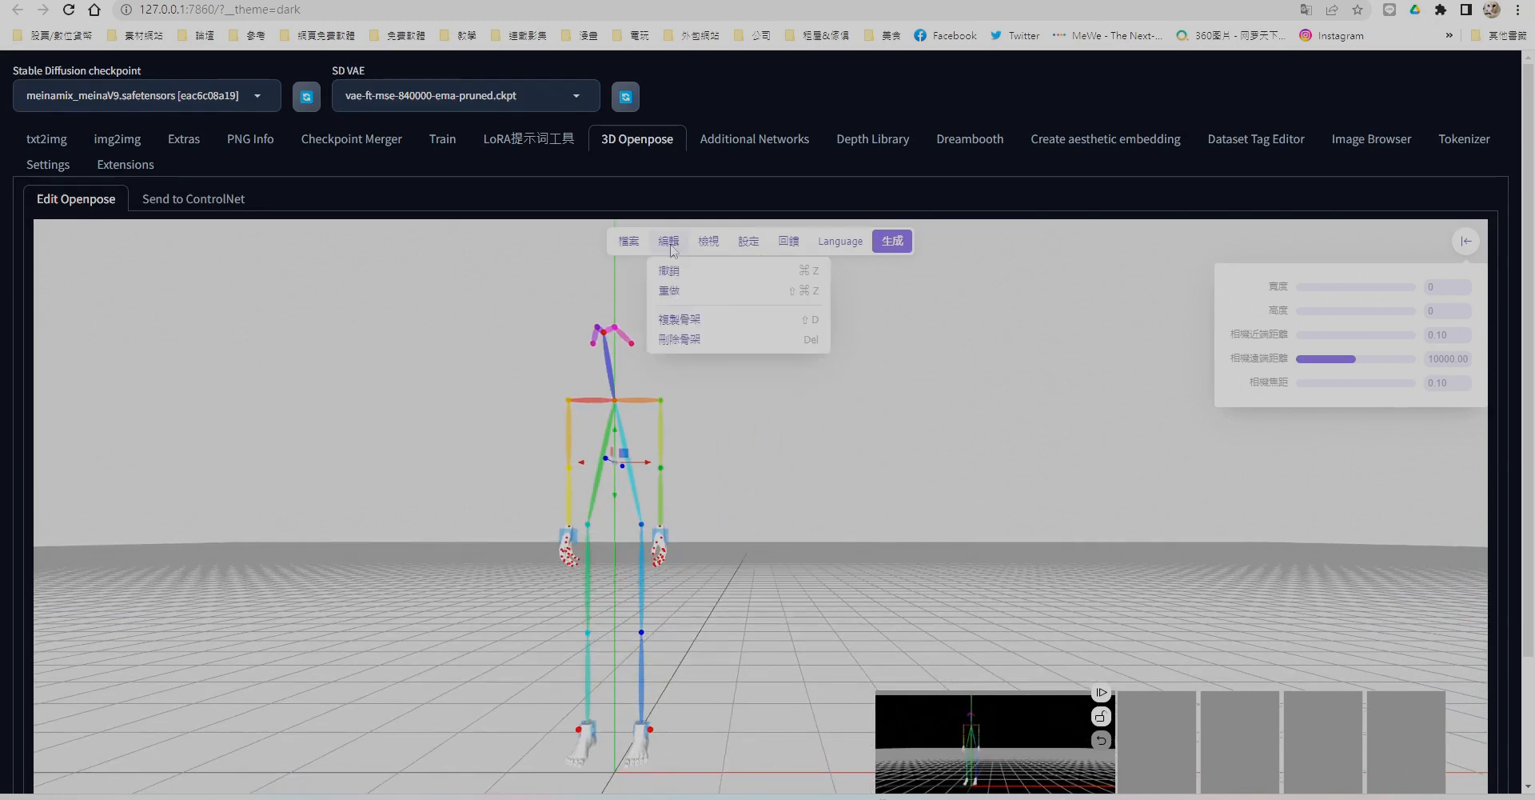
click(687, 320)
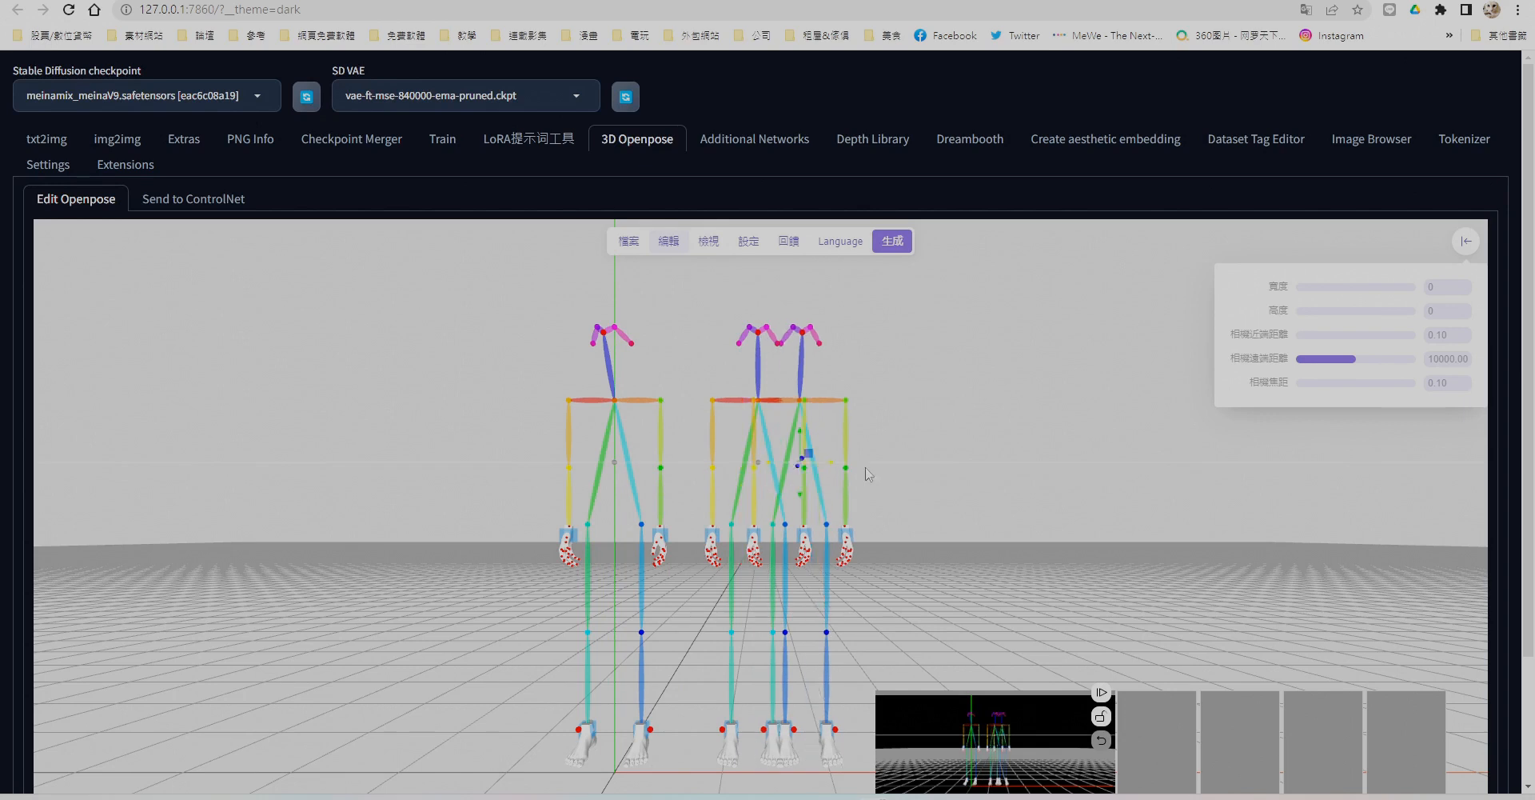
drag(868, 474, 1000, 468)
Rotate the third skeleton so that it shows its back view.
click(629, 241)
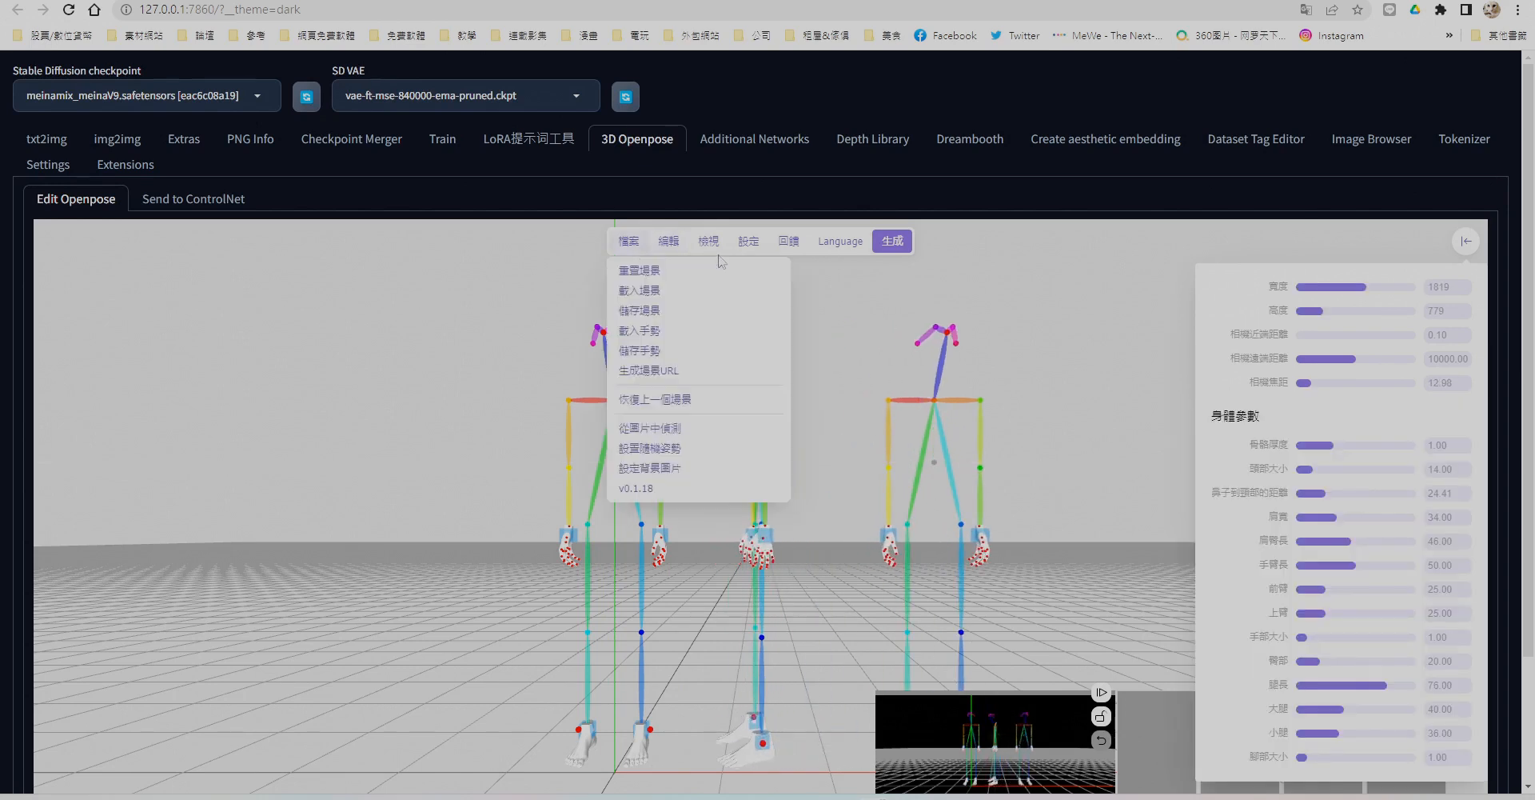
click(926, 459)
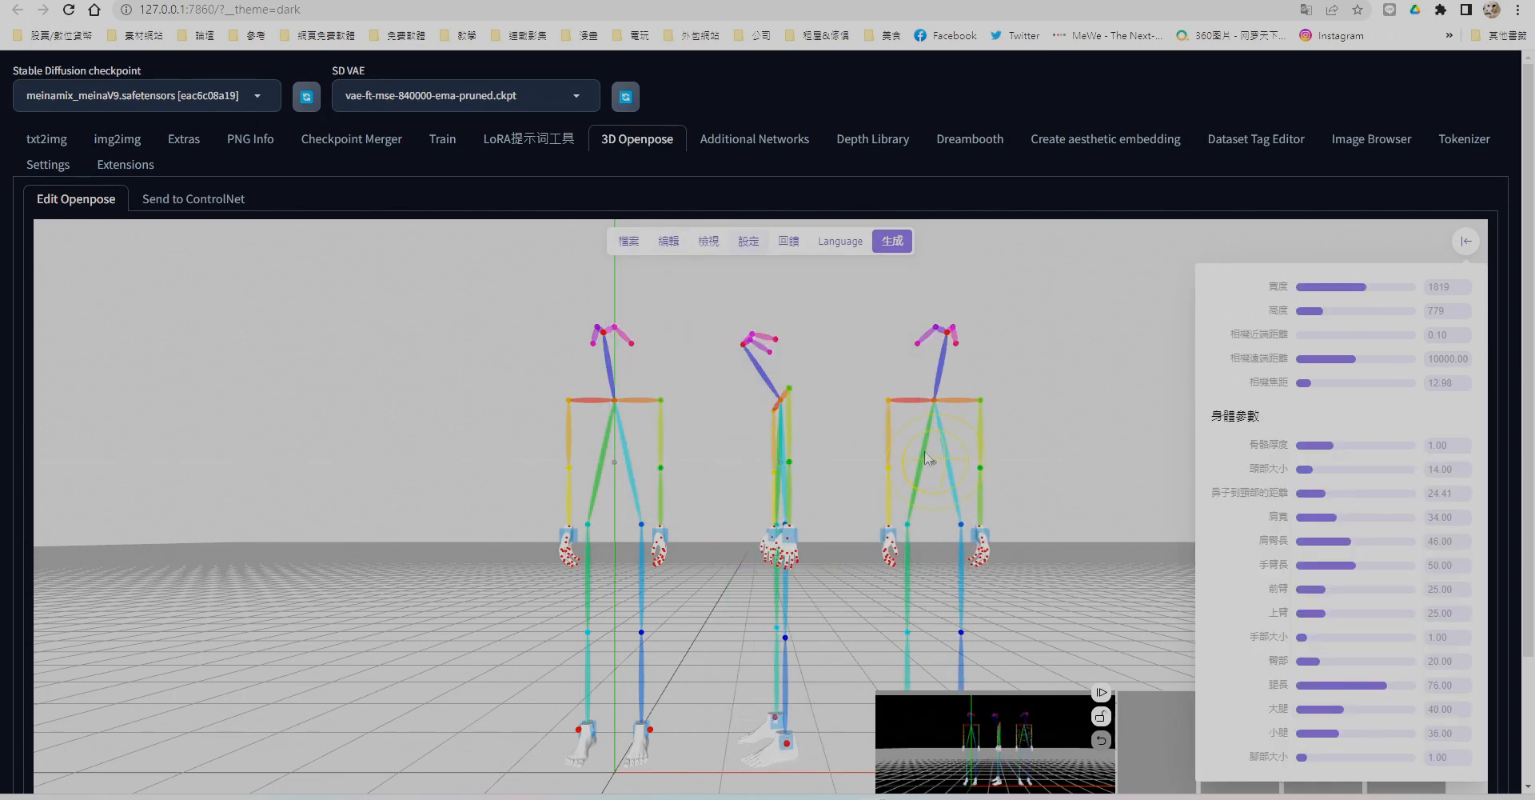
drag(925, 458, 1025, 477)
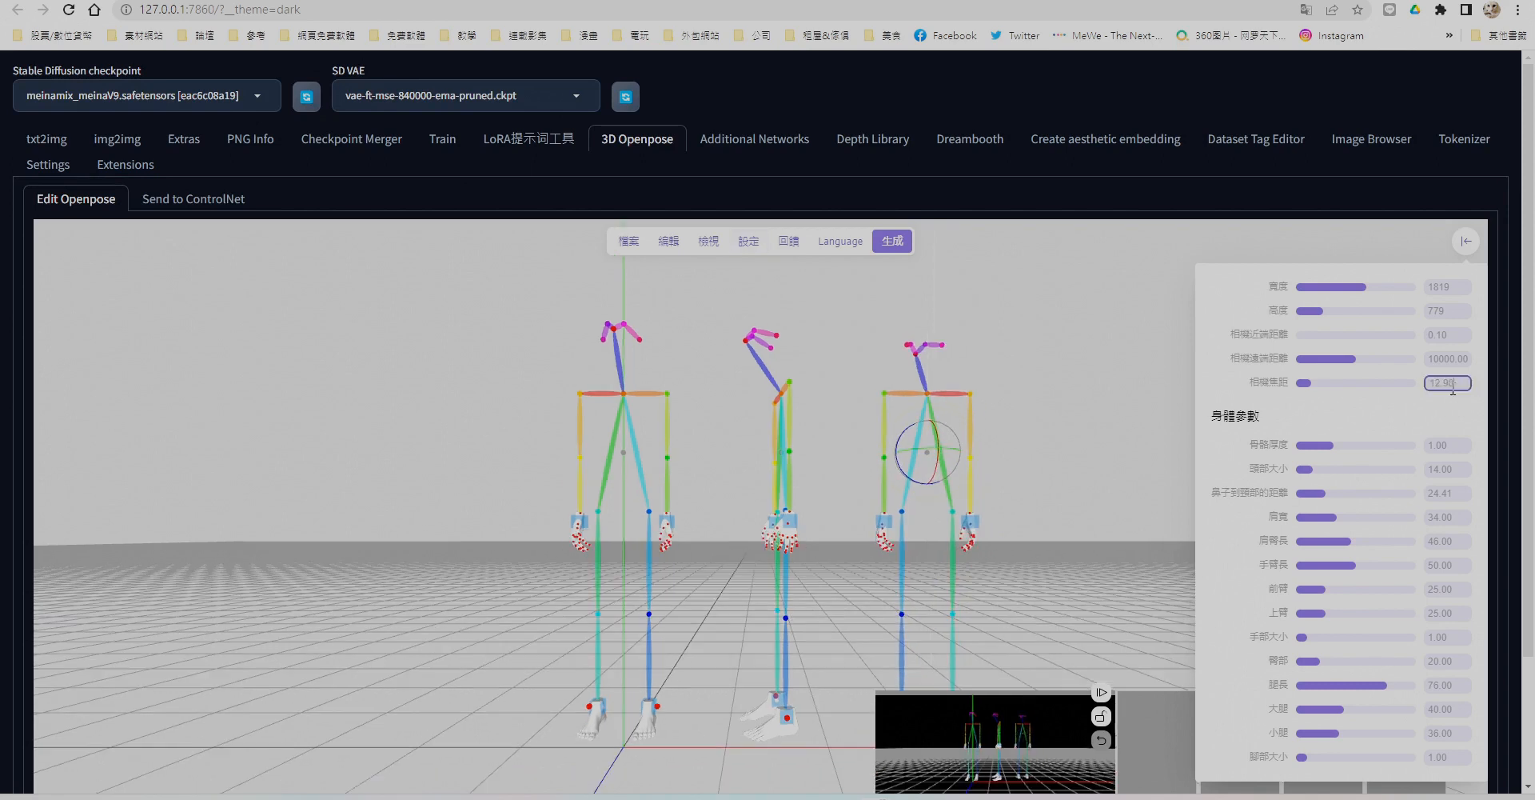
Set the camera focal length to 60 and the output width and height to 512 each.
drag(1455, 384, 1379, 392)
text(60)
drag(1454, 288, 1424, 296)
text(512)
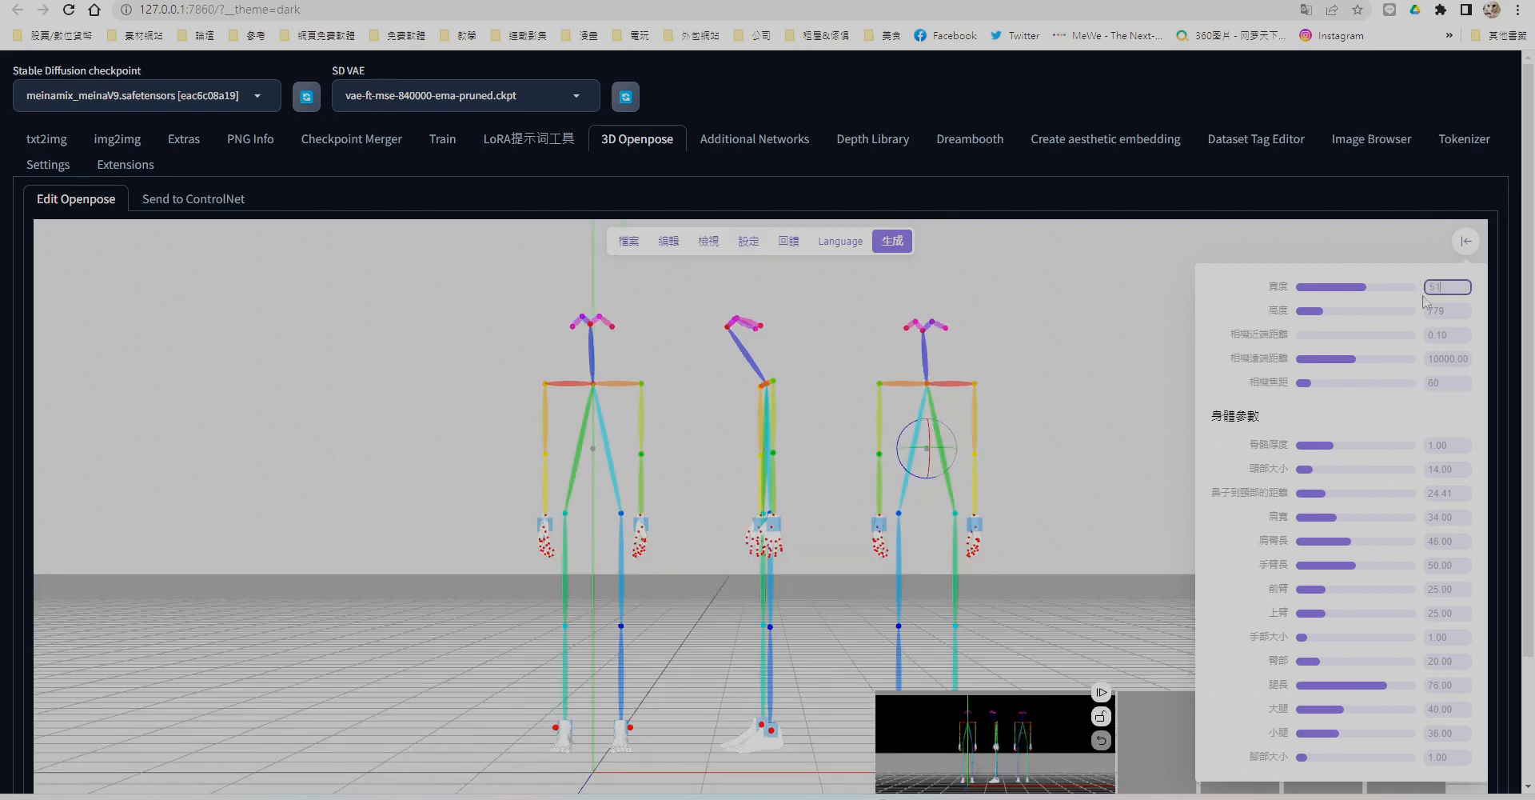
click(1453, 312)
text(512)
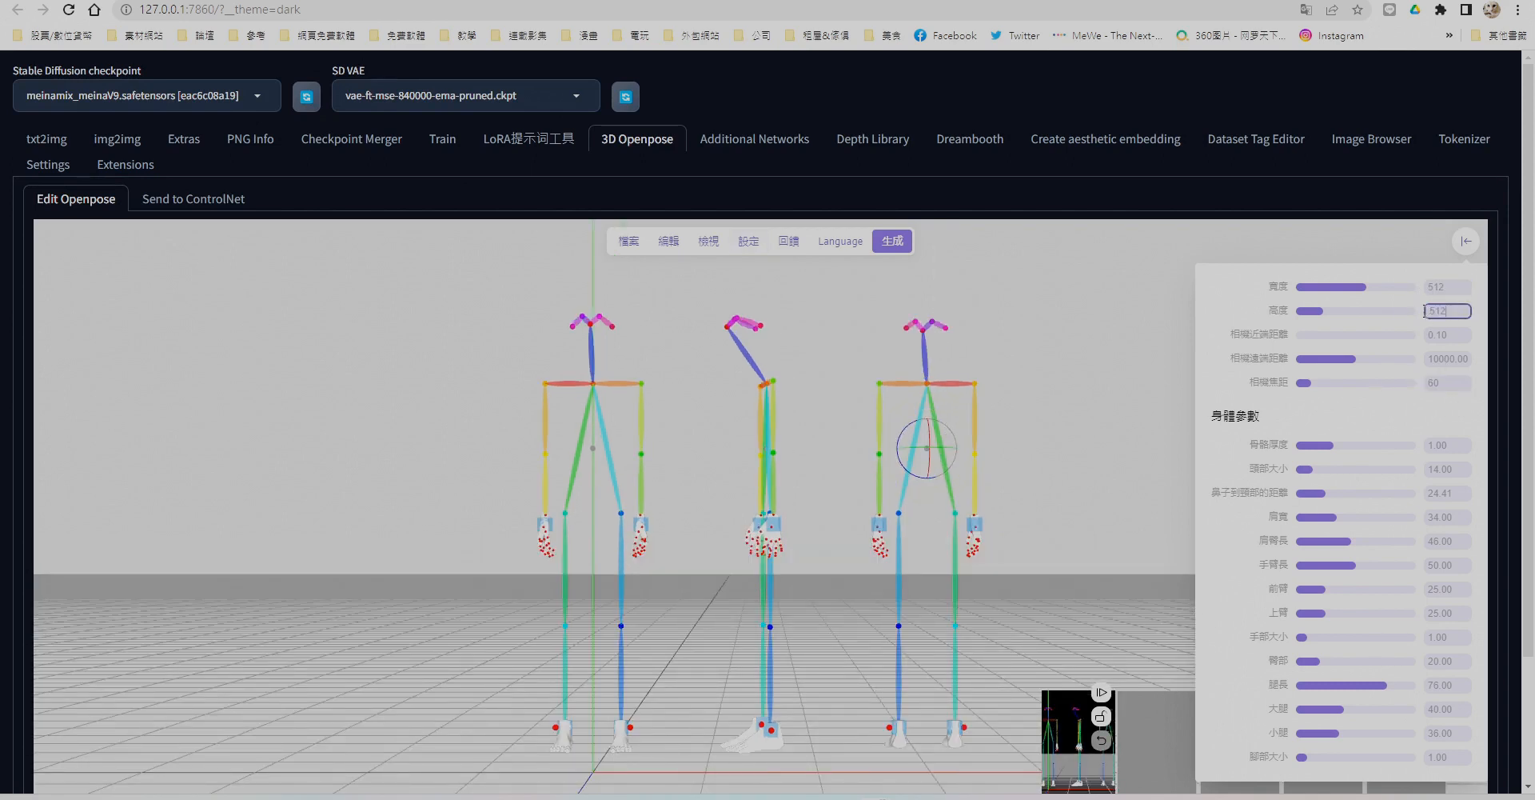
click(1454, 331)
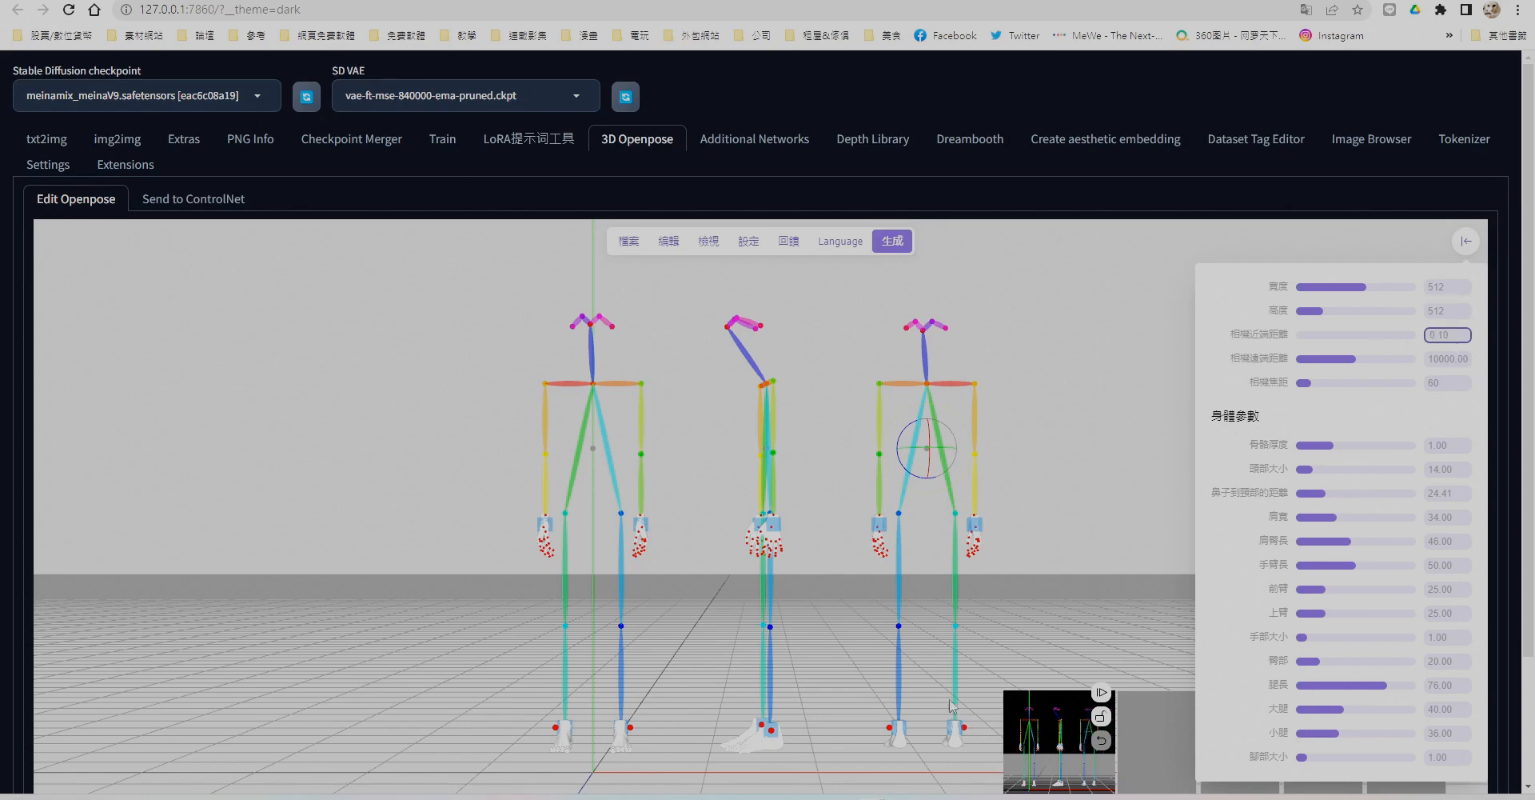
Frame the three skeletons in the preview and generate their ControlNet maps.
right_drag(881, 529, 885, 523)
scroll(885, 523, down, 2)
scroll(884, 523, up, 2)
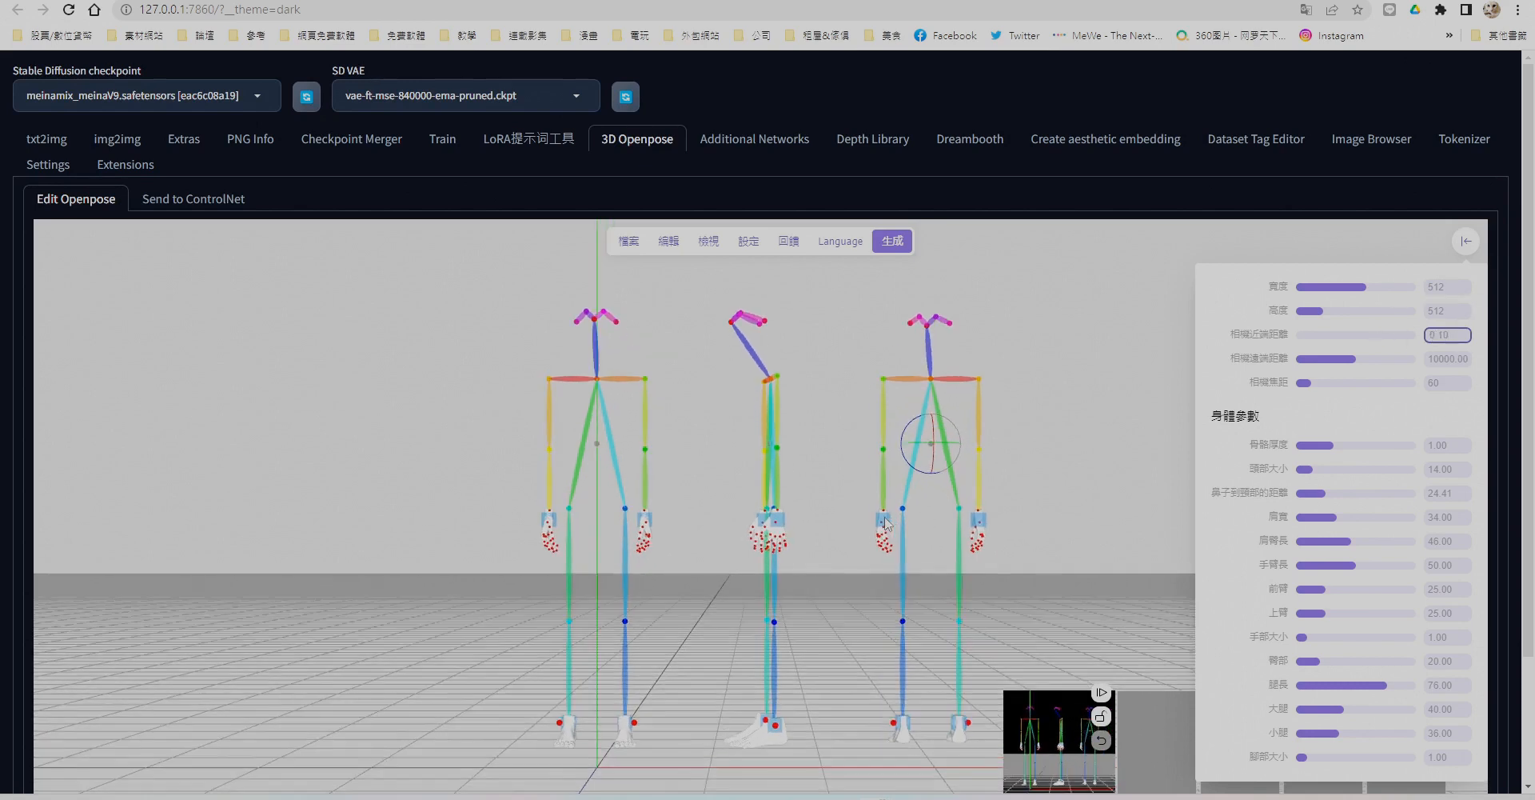
click(894, 242)
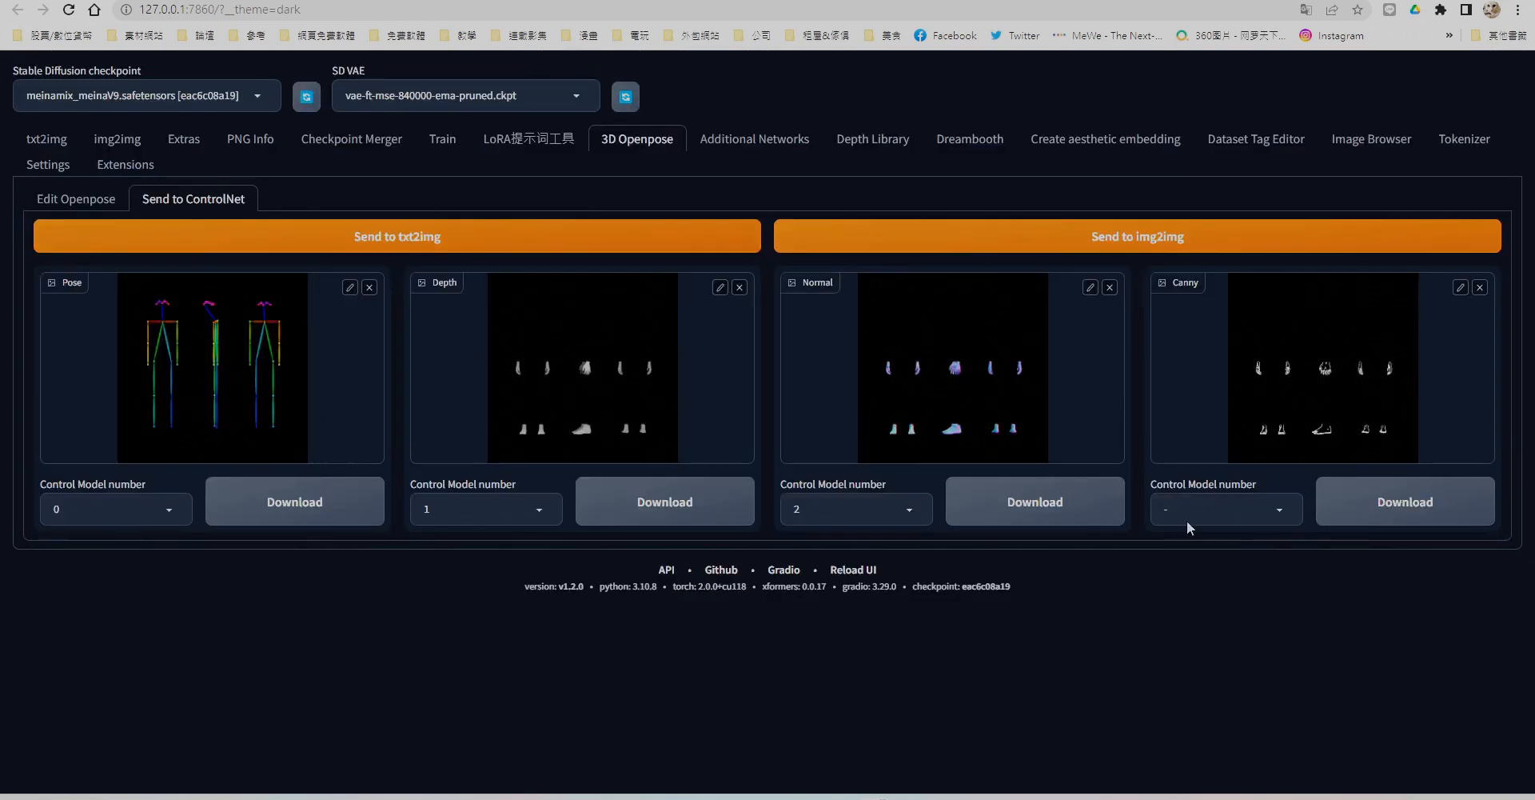
Unassign the Normal and Depth maps from their control models and send the pose map to txt2img.
click(848, 509)
click(796, 432)
click(479, 509)
click(442, 435)
click(446, 244)
Enable ControlNet Unit 0 and choose the control_sd15_openpose model for it.
scroll(675, 722, down, 6)
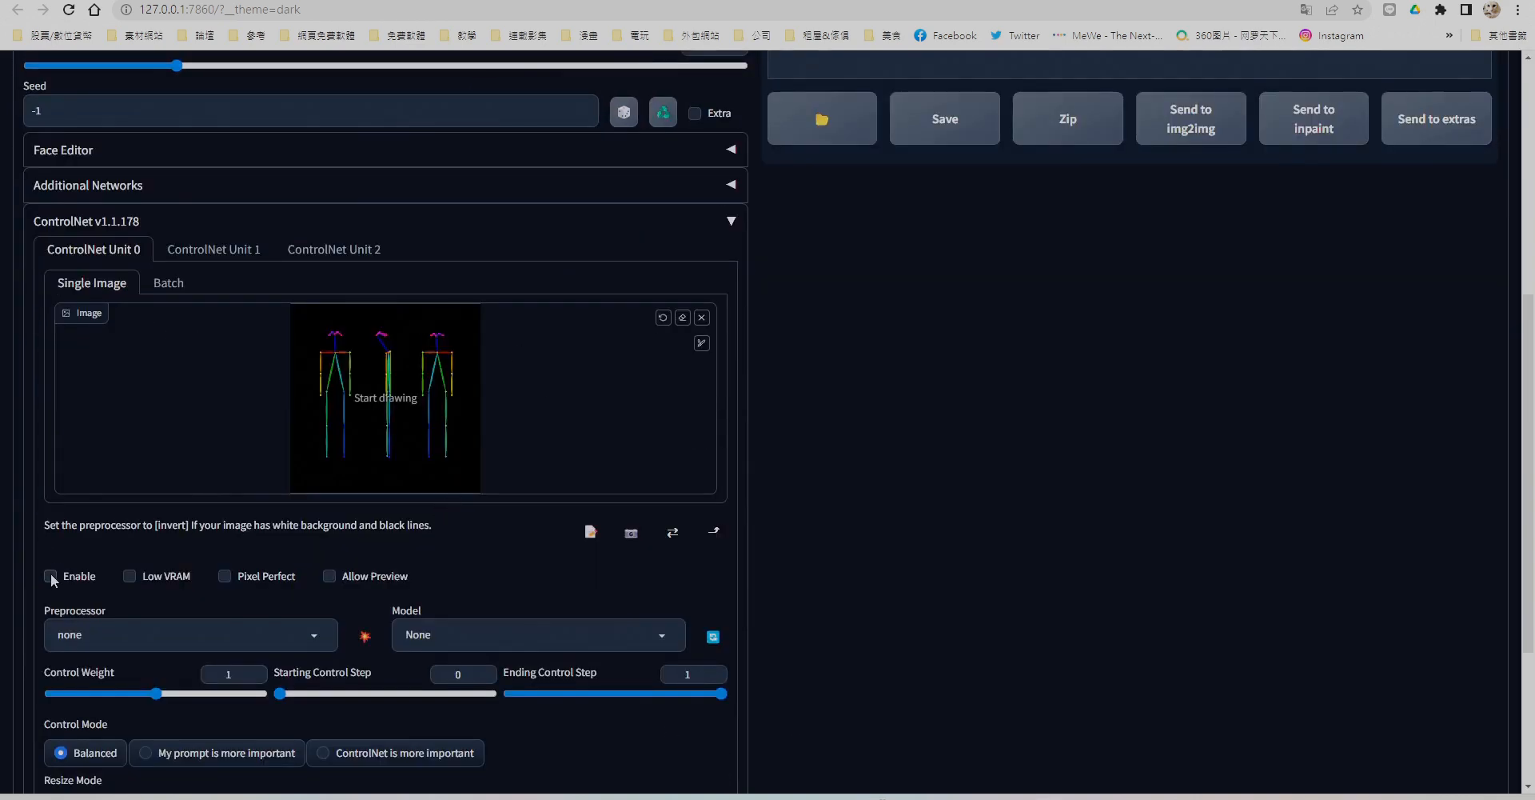
click(530, 640)
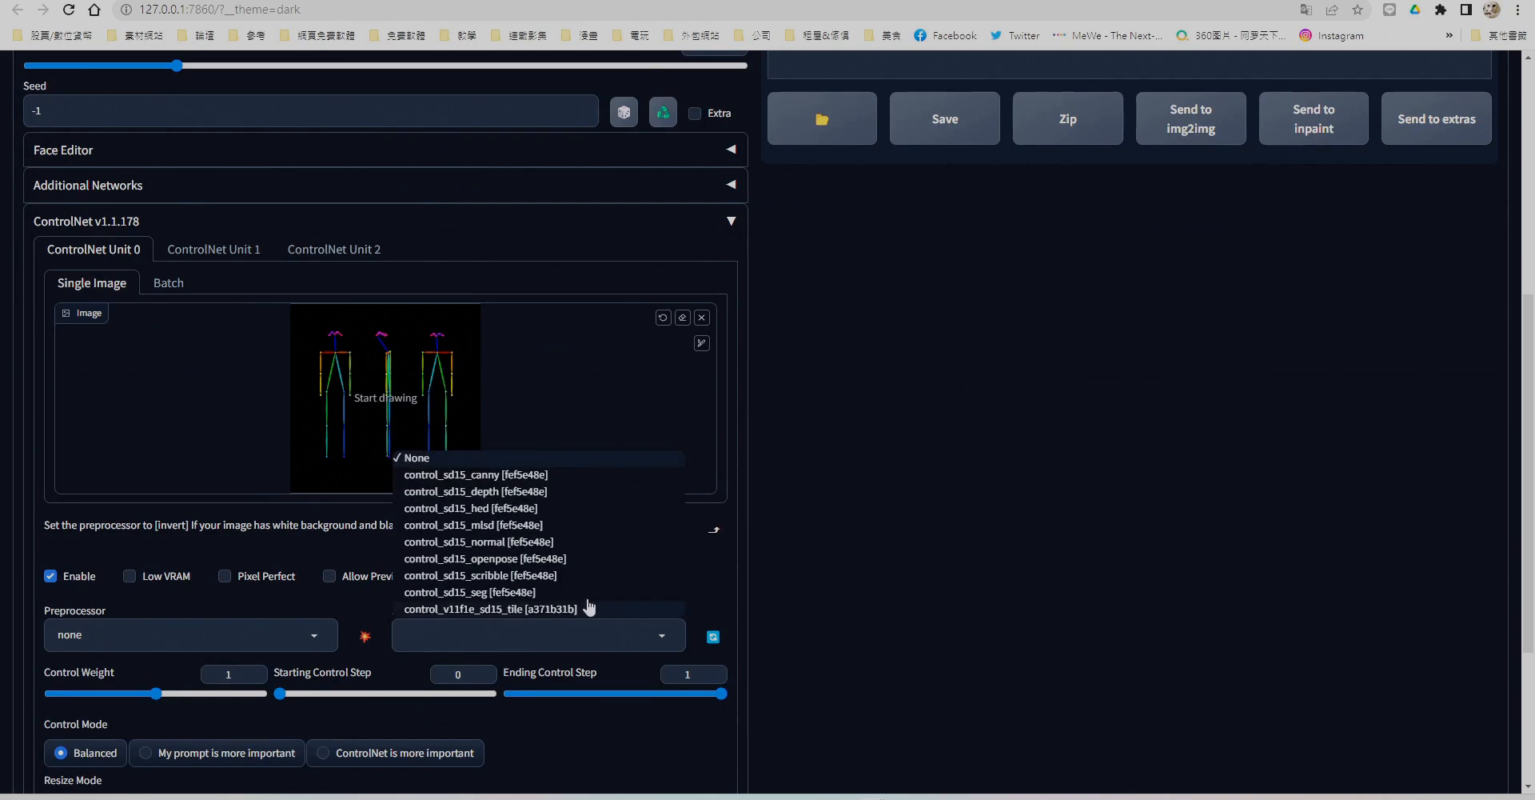
click(551, 558)
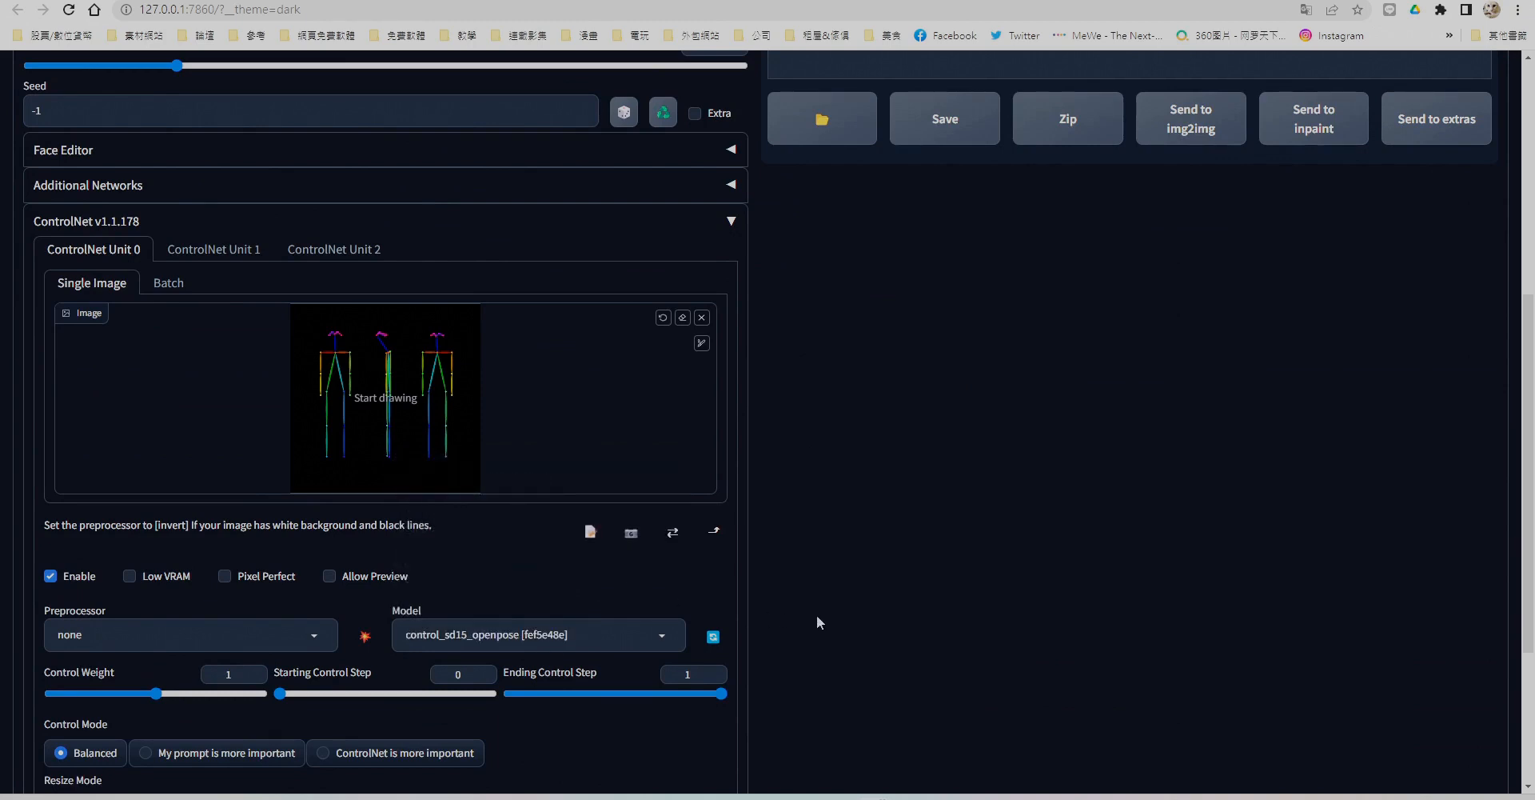
Apply the saved style naifu基础起手式 to the positive and negative prompts.
scroll(817, 614, up, 6)
click(1399, 319)
click(1294, 365)
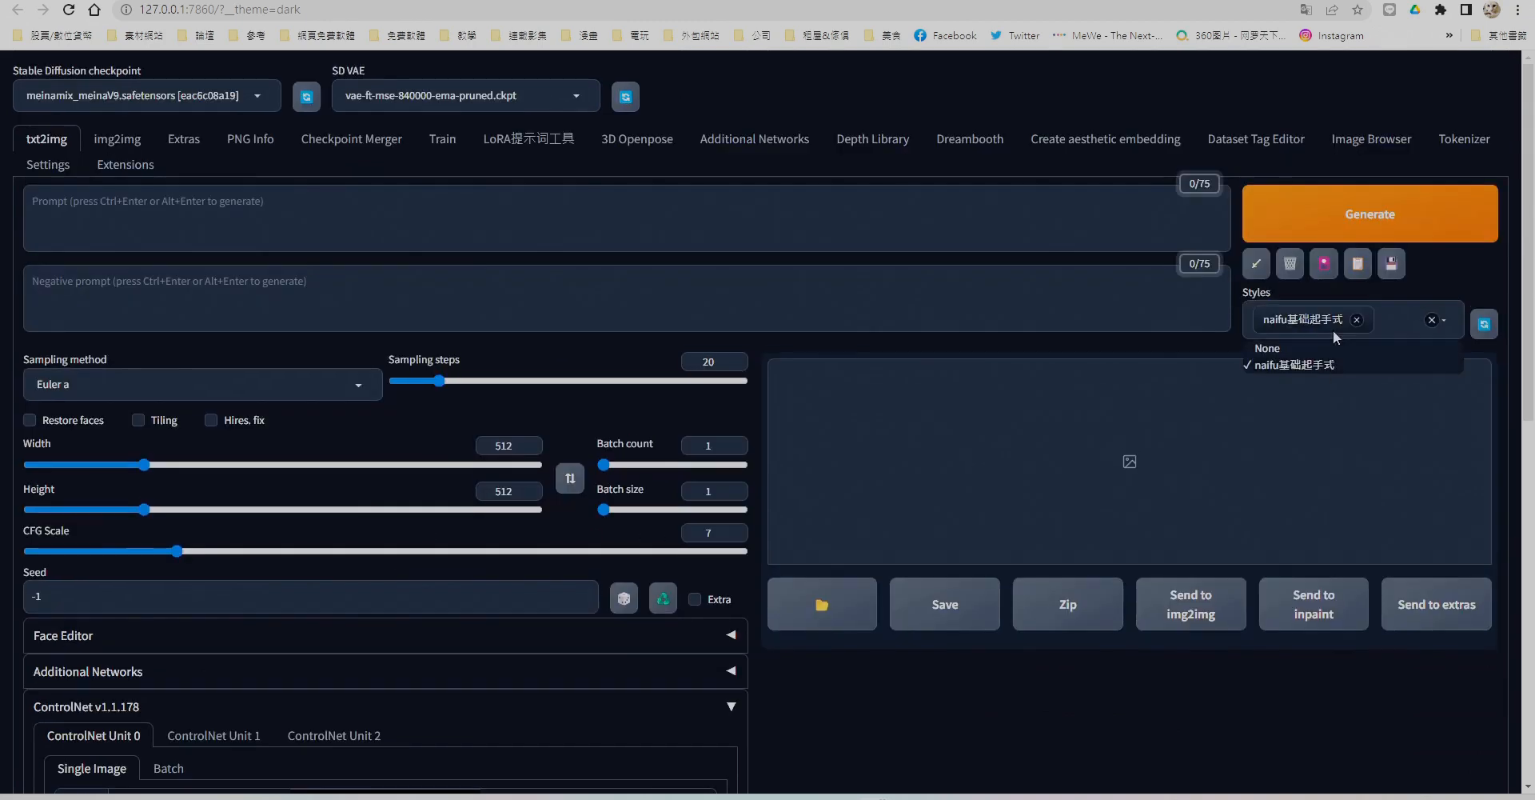
click(1359, 266)
Add "same 1girl, simple_background, white_background," to the prompt and generate an image.
click(395, 217)
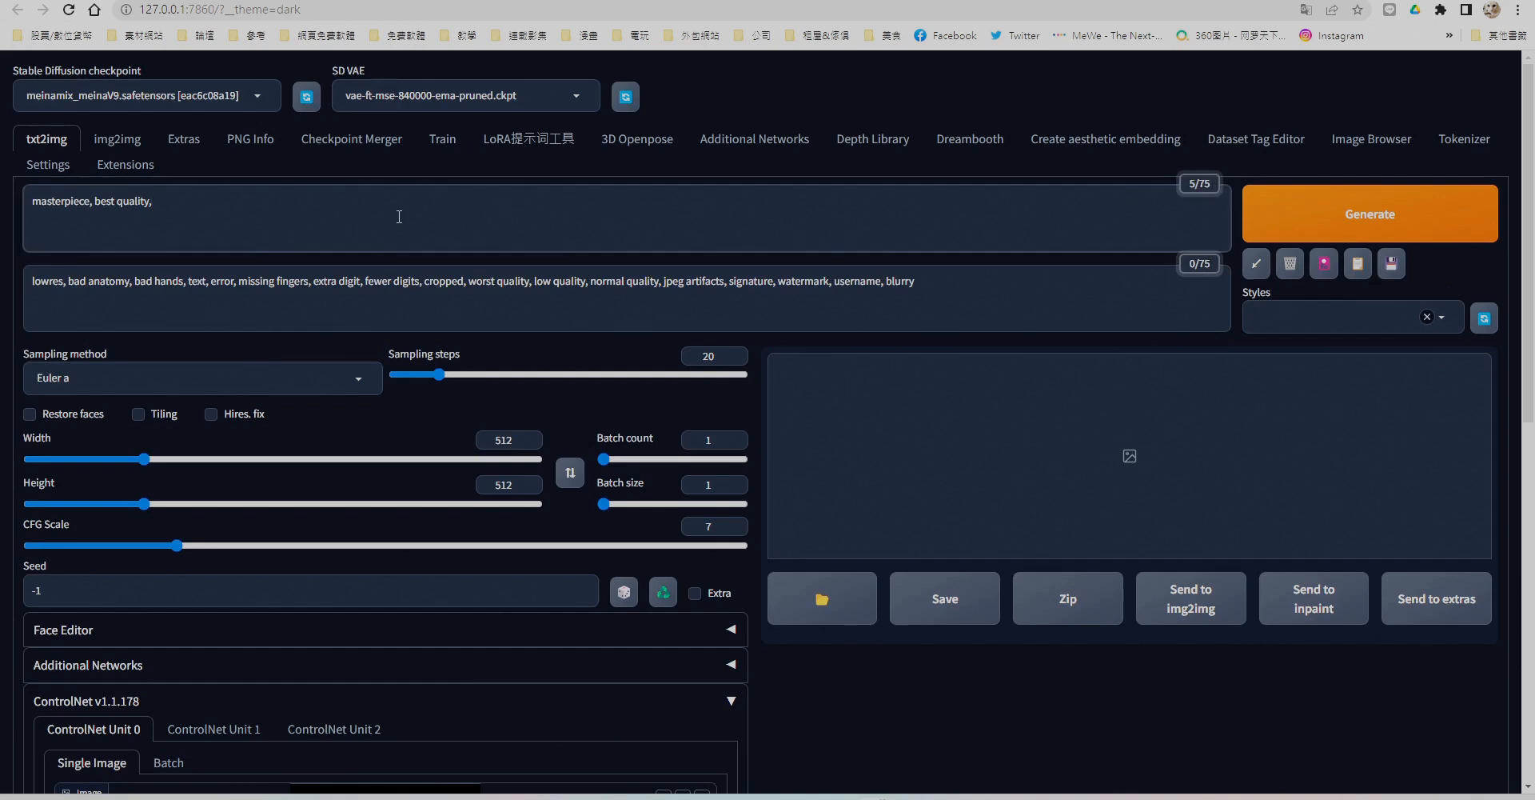
text(same 1girl)
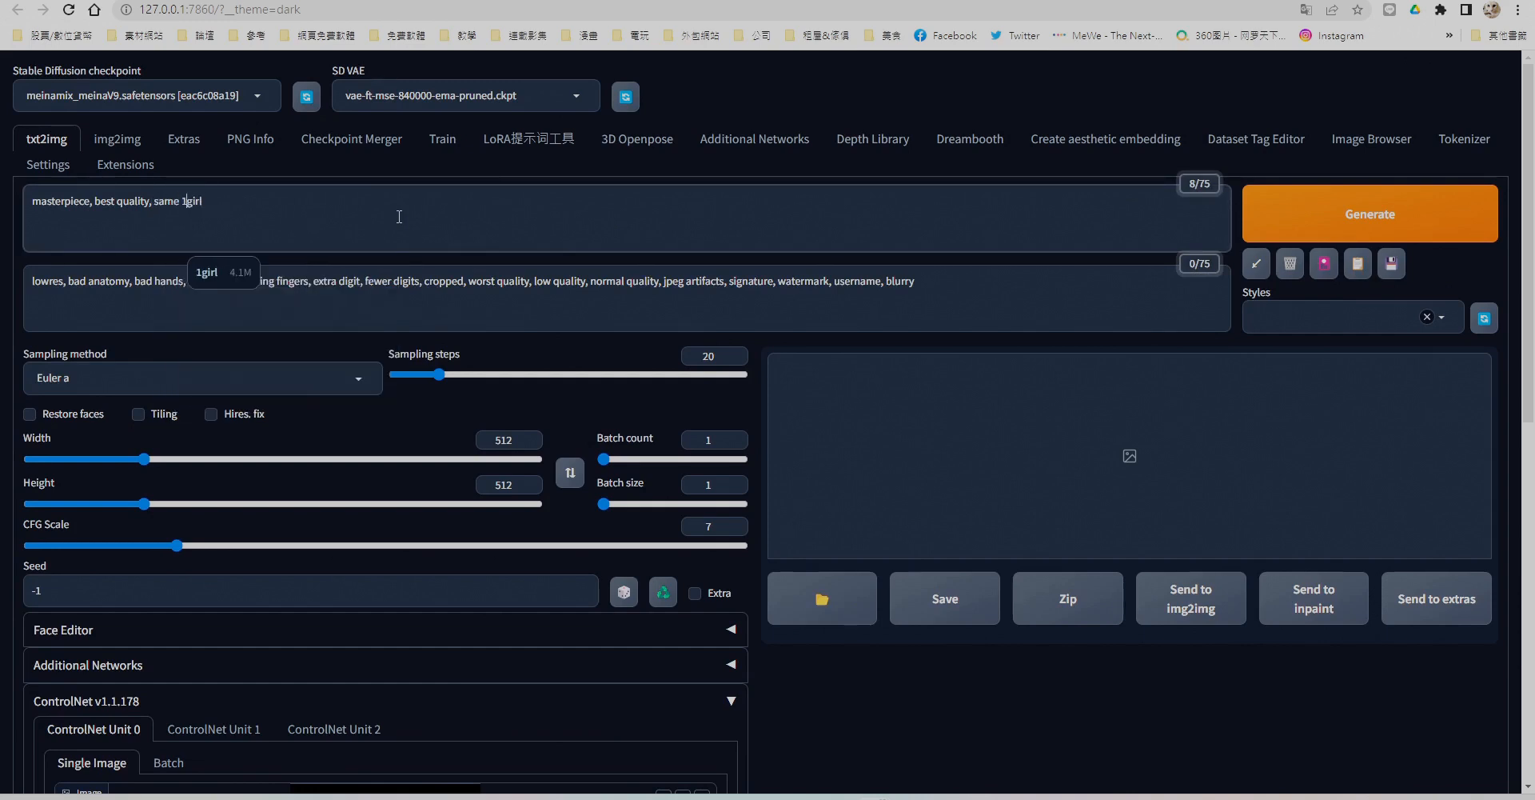
key(ctrl+v)
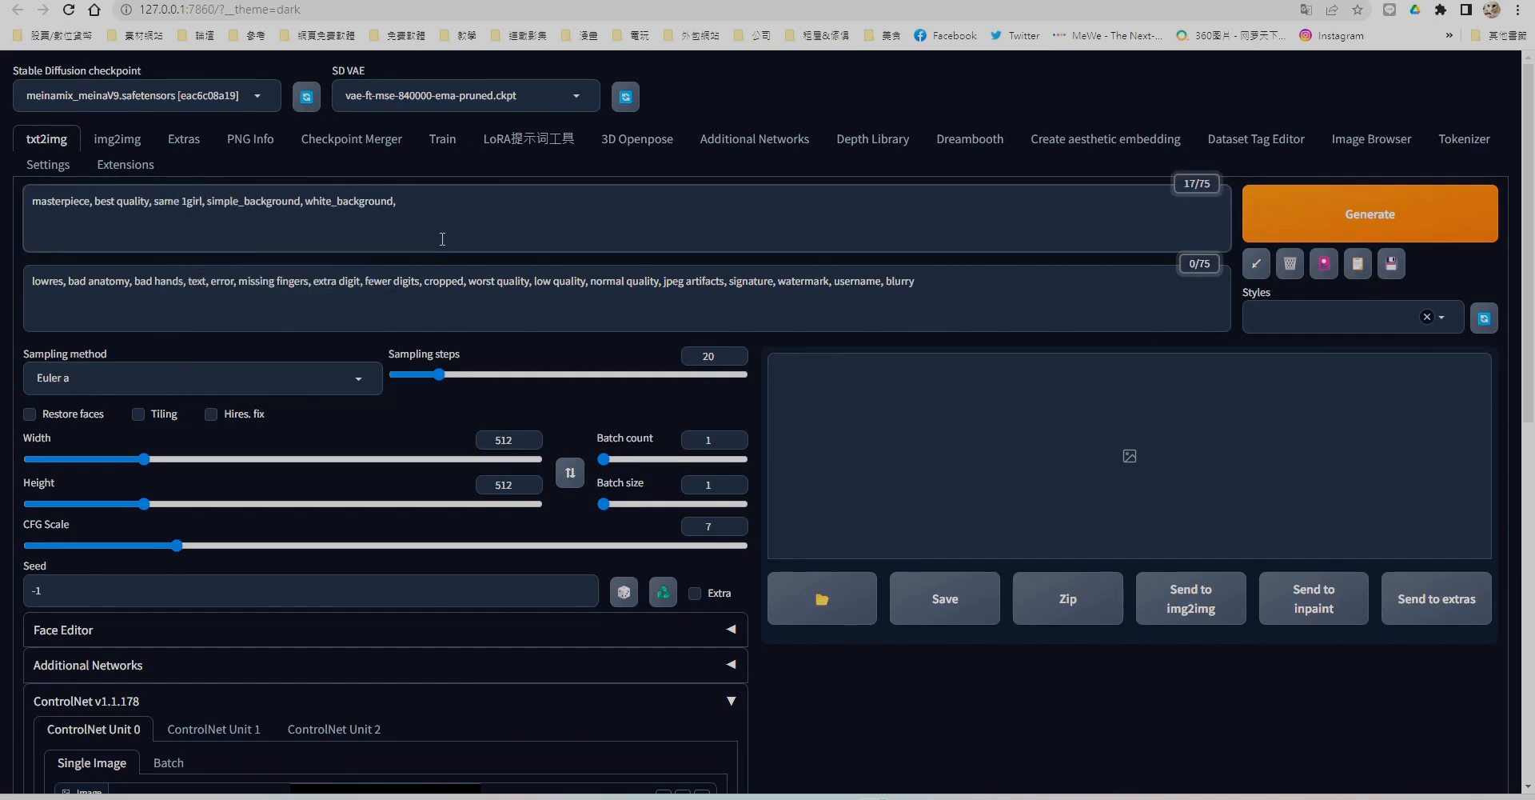
key(ctrl+Return)
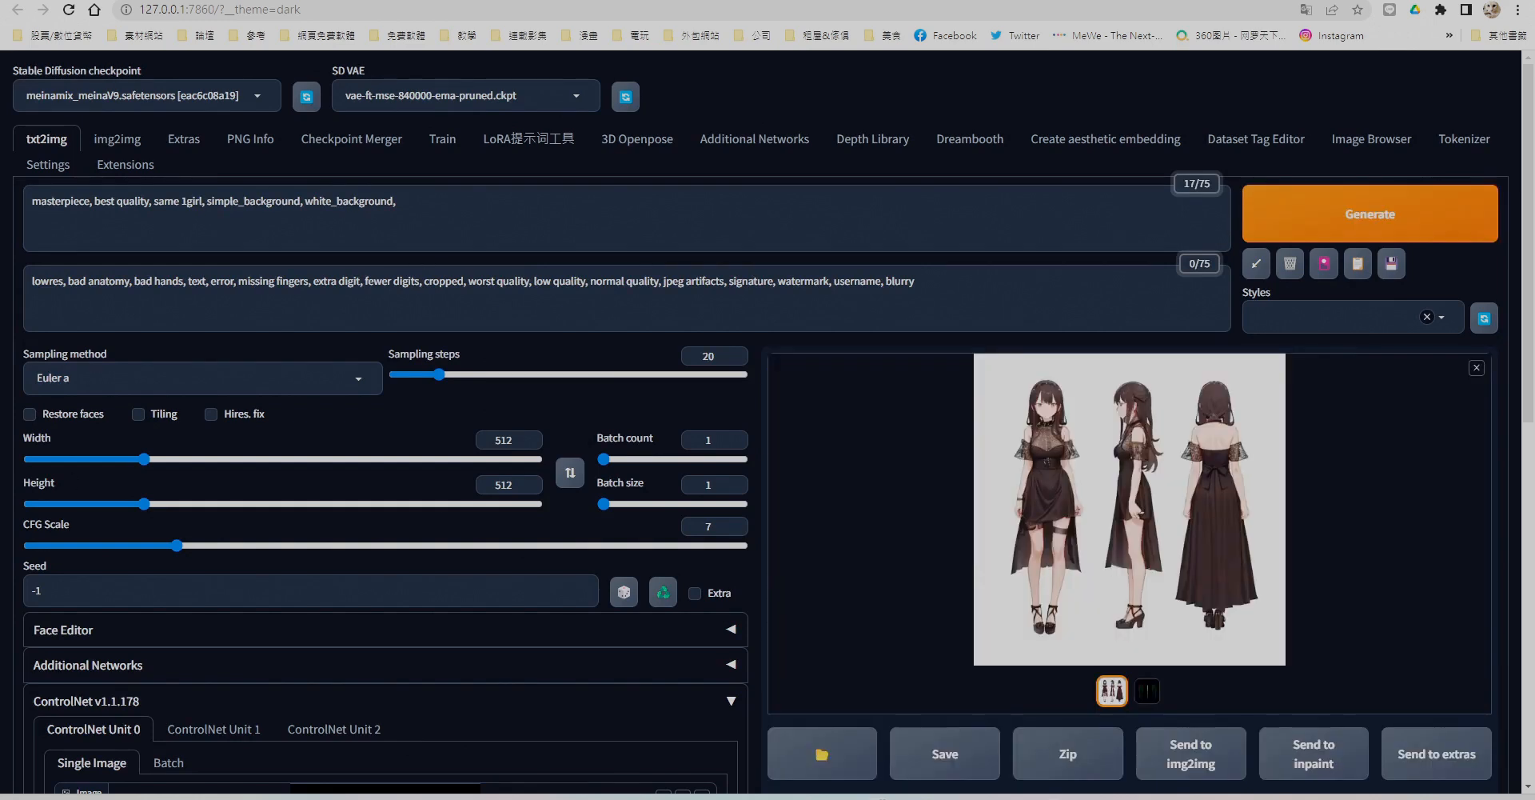
Generate with a batch count of 10 and browse the resulting character sheets enlarged.
drag(722, 441, 103, 382)
text(10)
key(ctrl+Return)
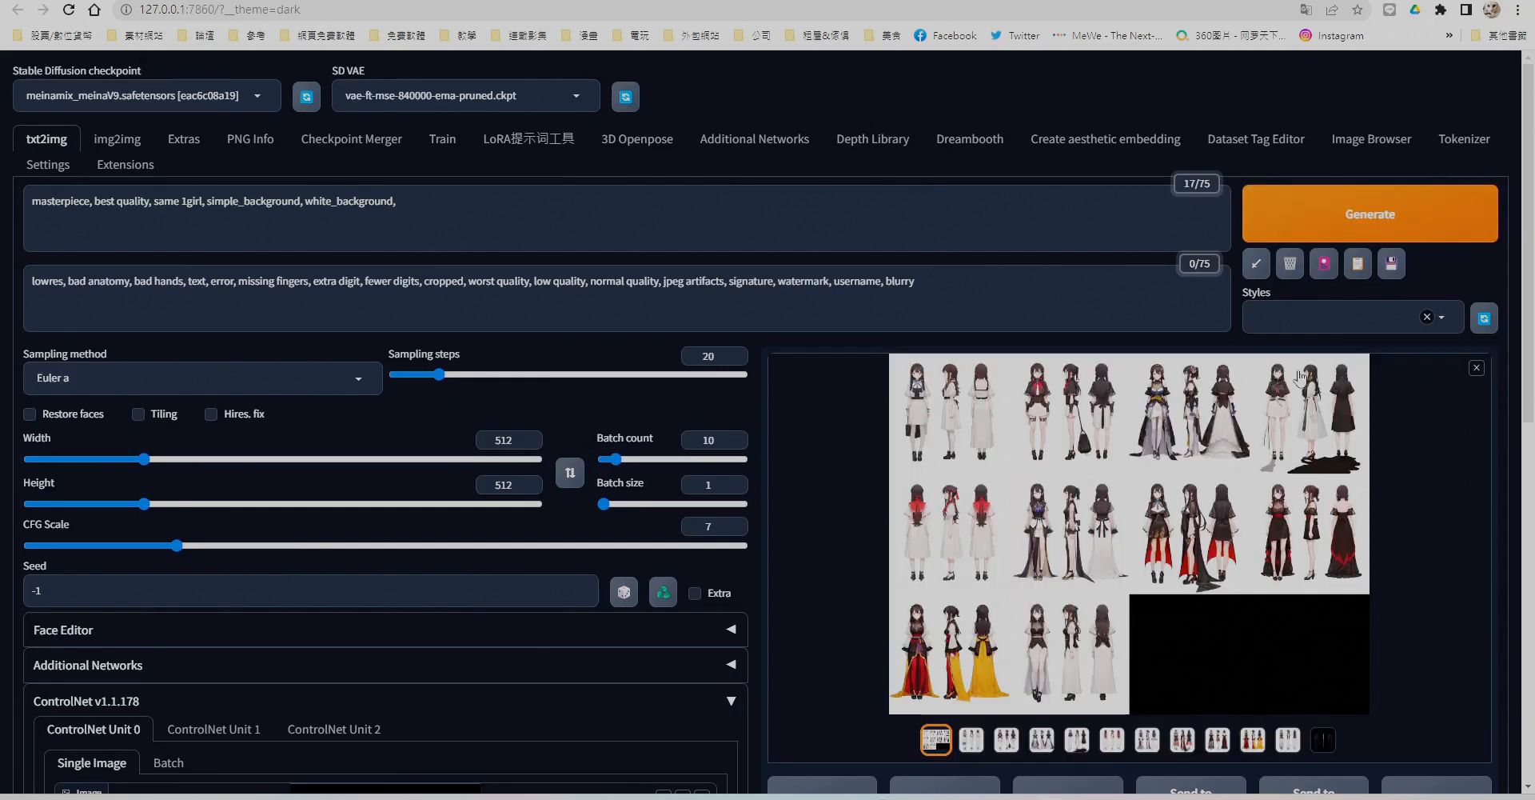
click(1214, 559)
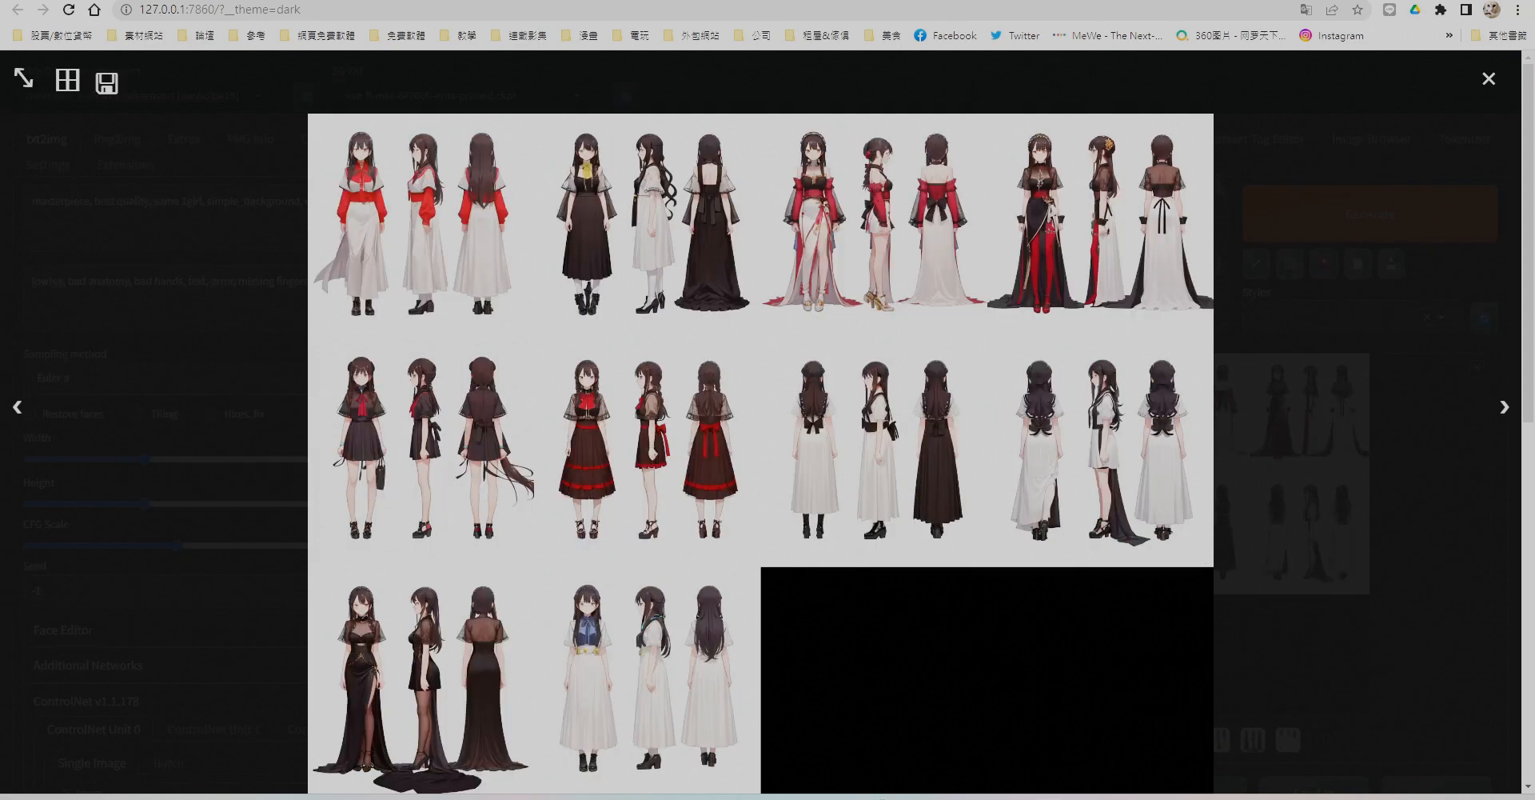
key(Right)
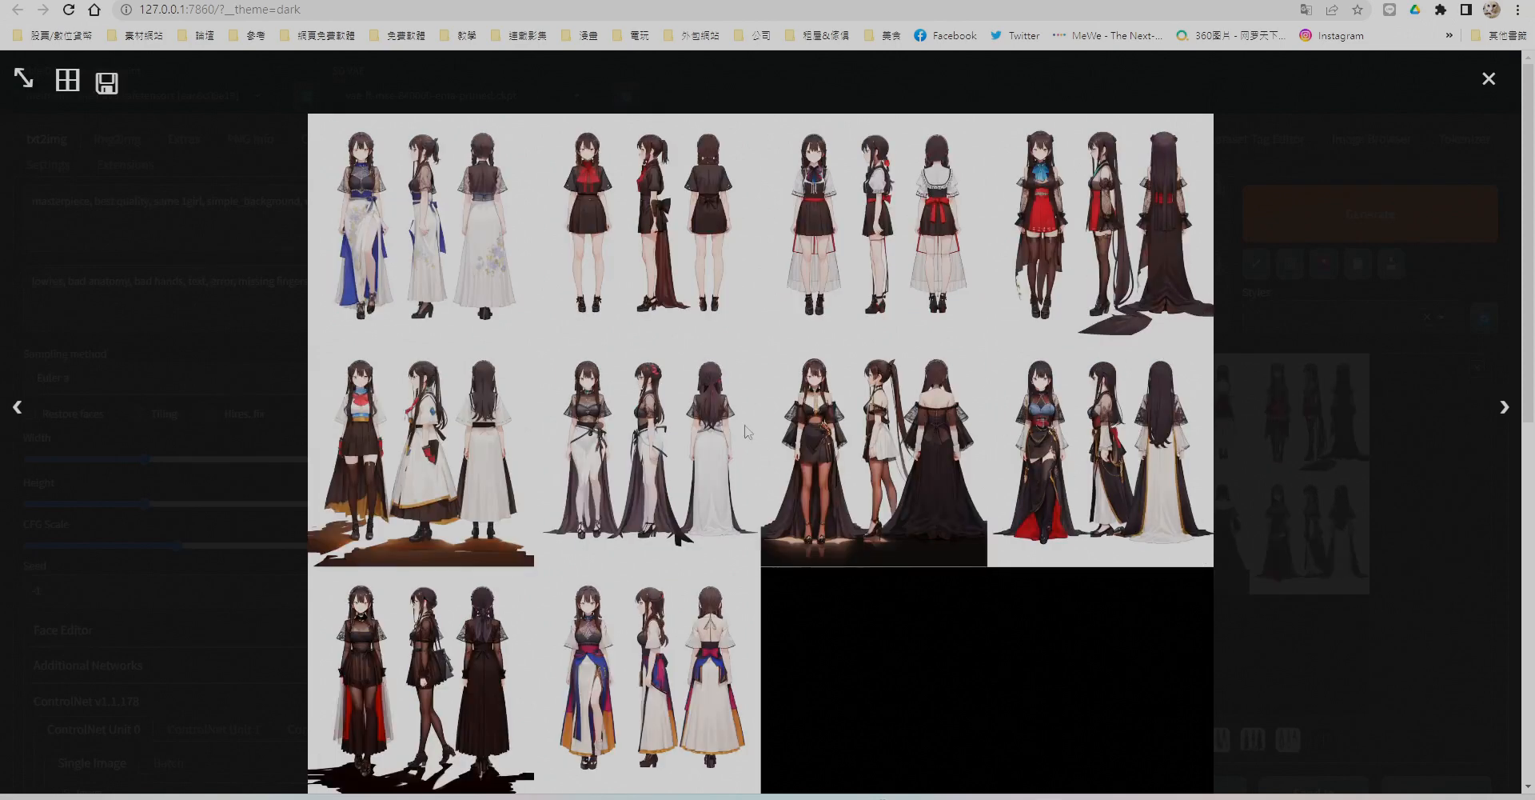
key(Right)
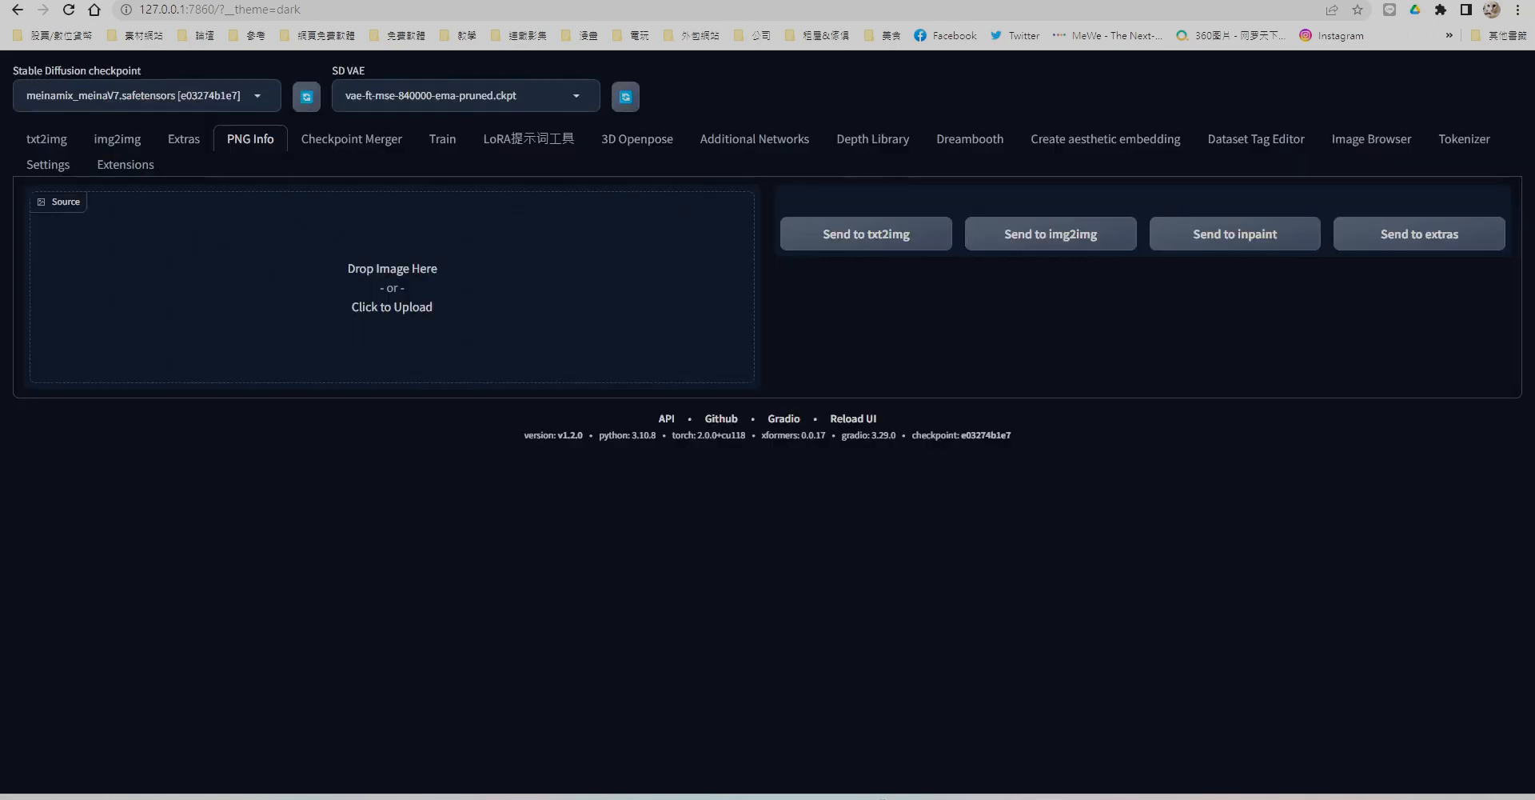
Load the chosen three-view character sheet into PNG Info and send it with its parameters to img2img.
drag(367, 304, 484, 312)
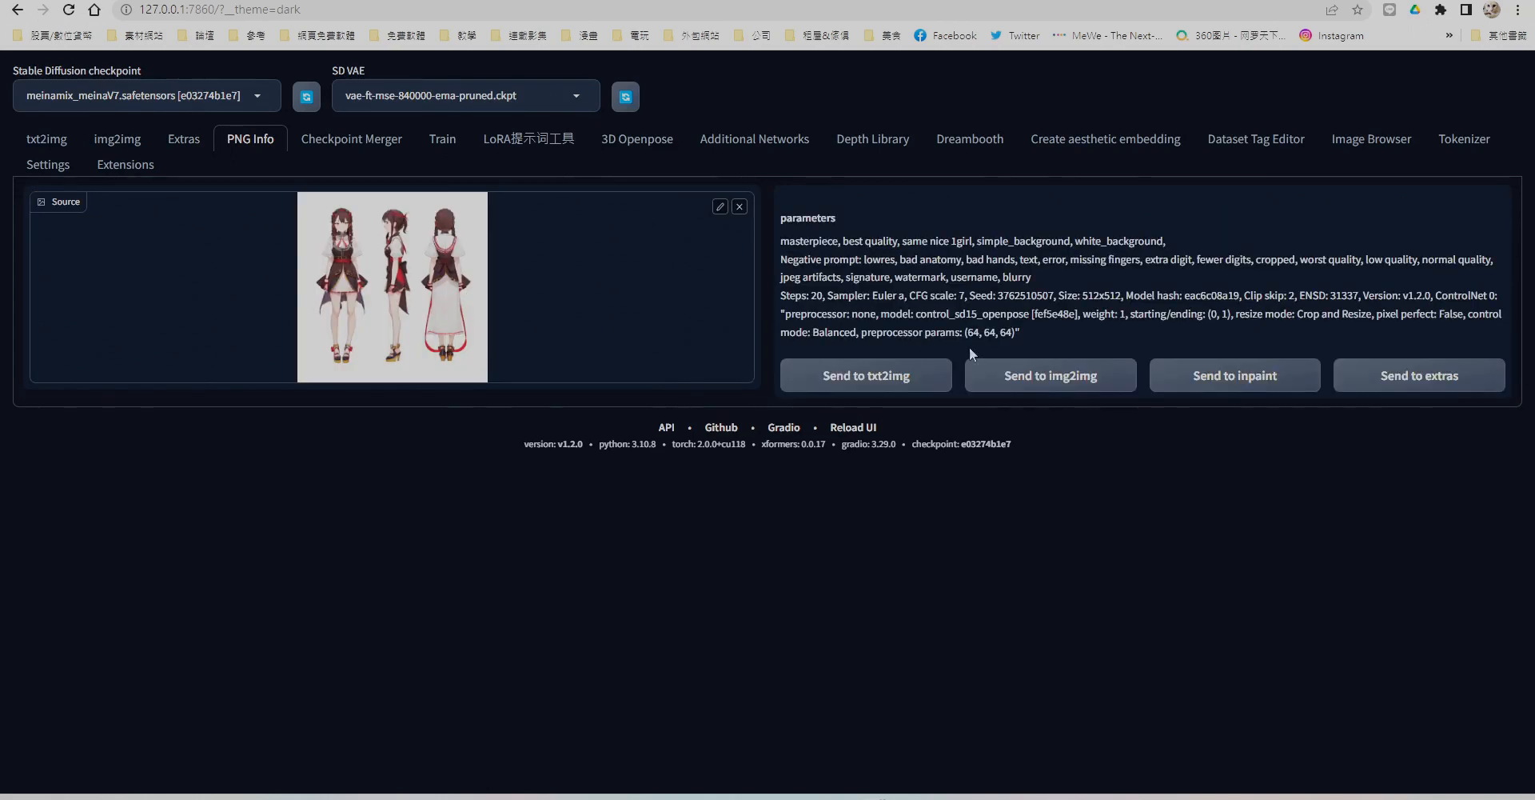
click(1043, 390)
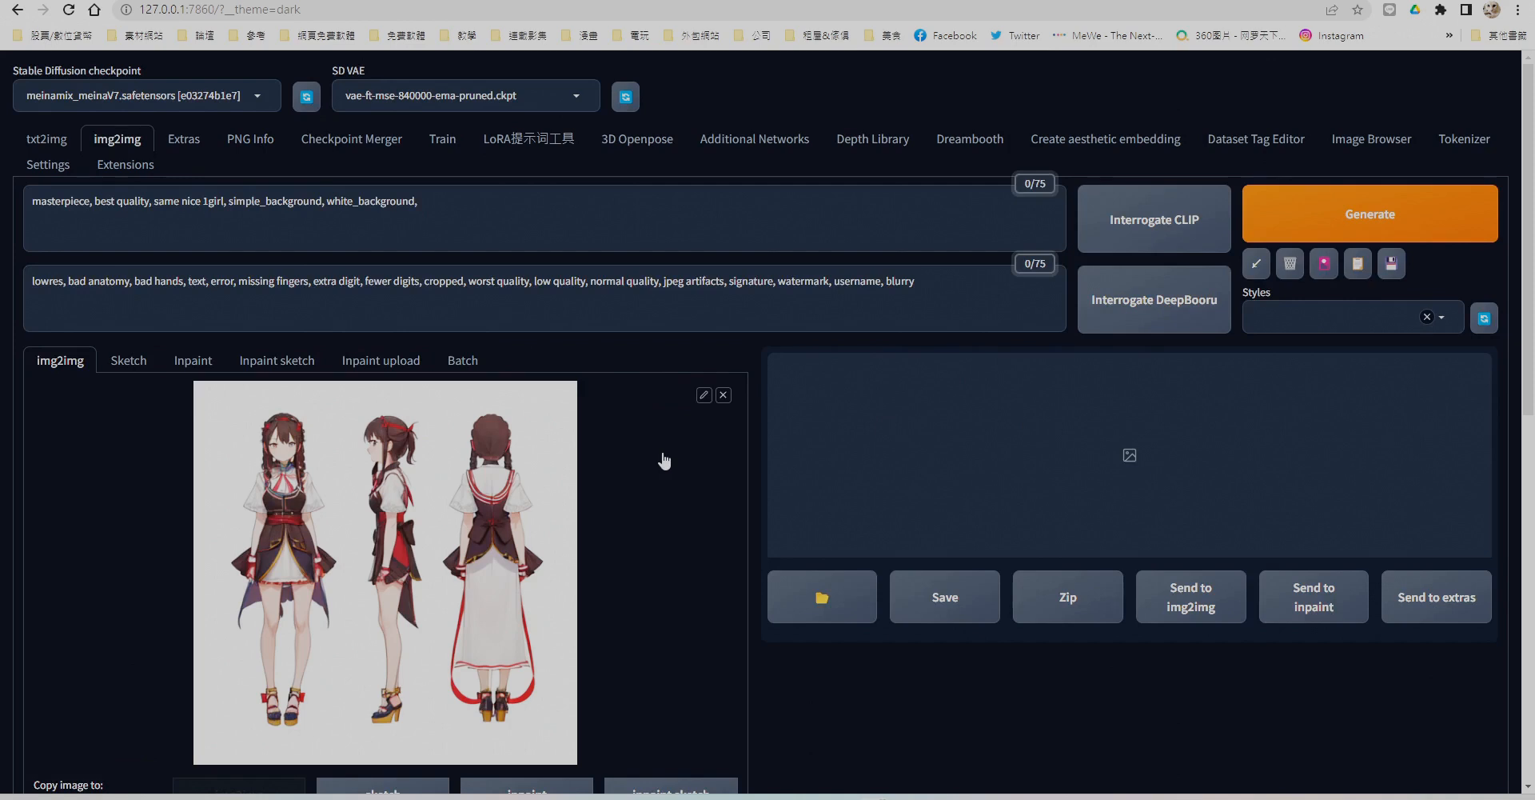
Remove the model hash override, expand the ControlNet settings, and set the denoising strength to 0.5.
scroll(592, 523, down, 4)
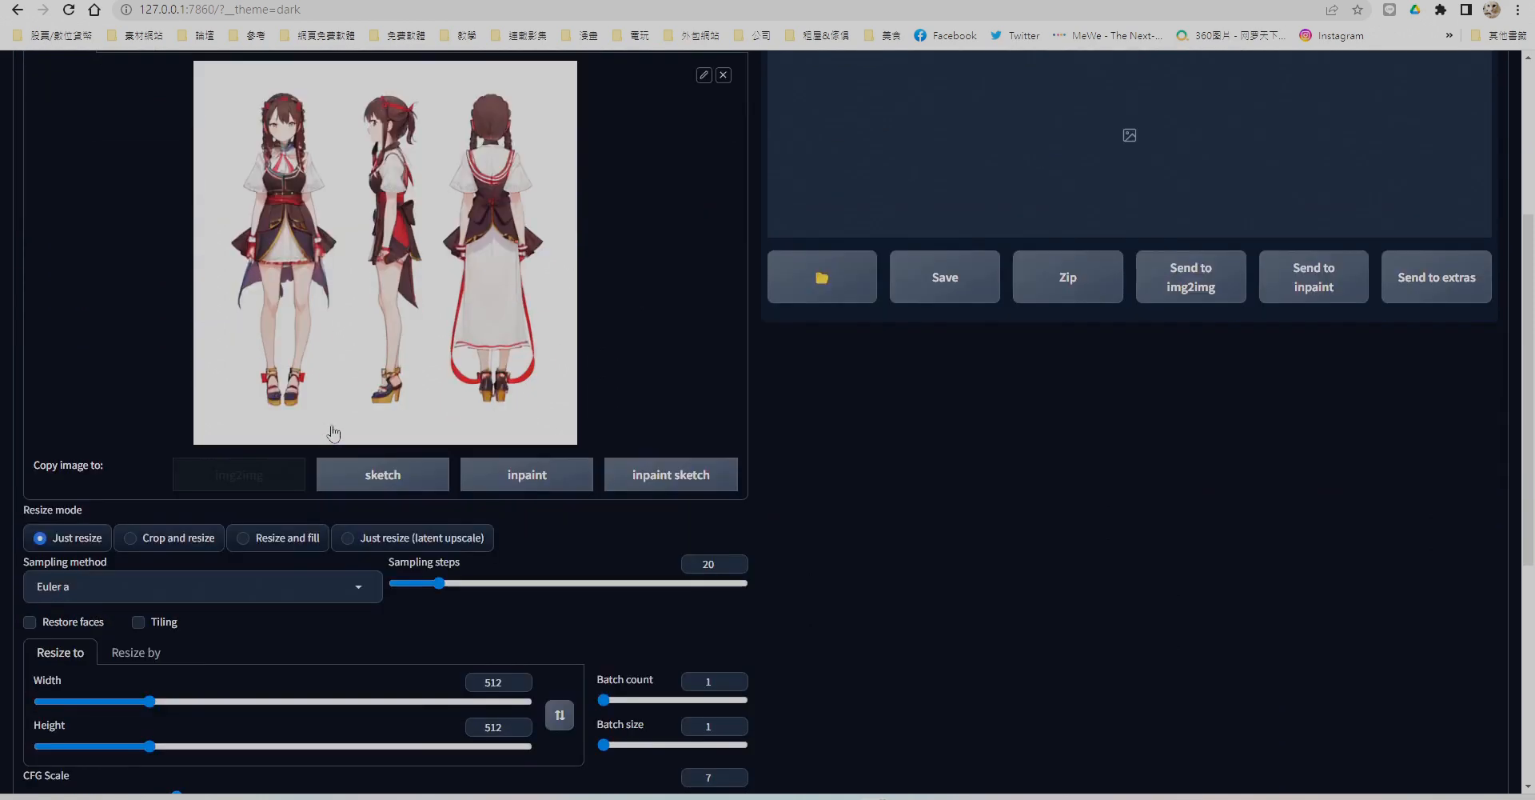
scroll(334, 433, down, 5)
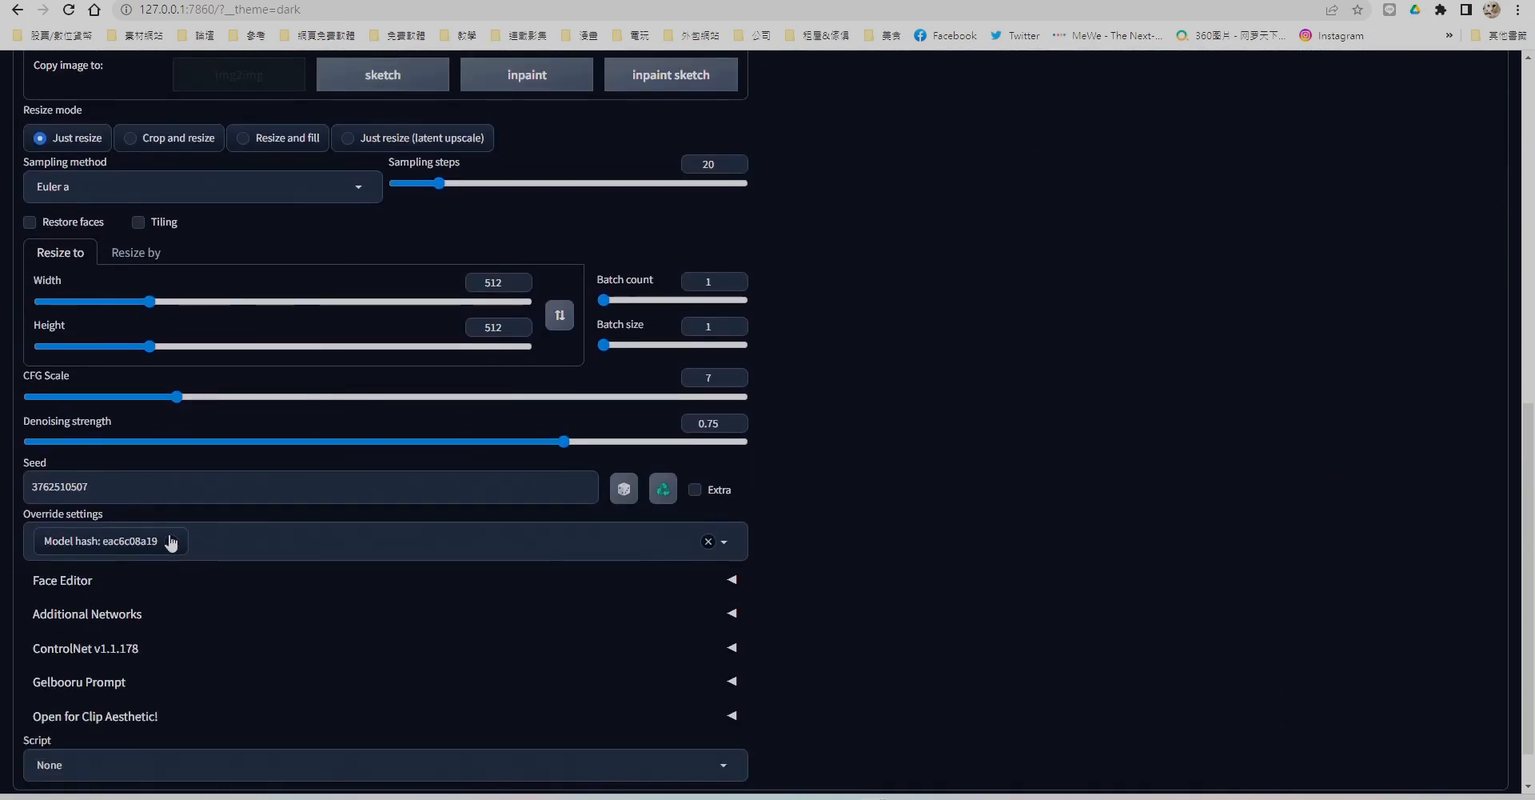
click(171, 541)
click(192, 594)
text(5)
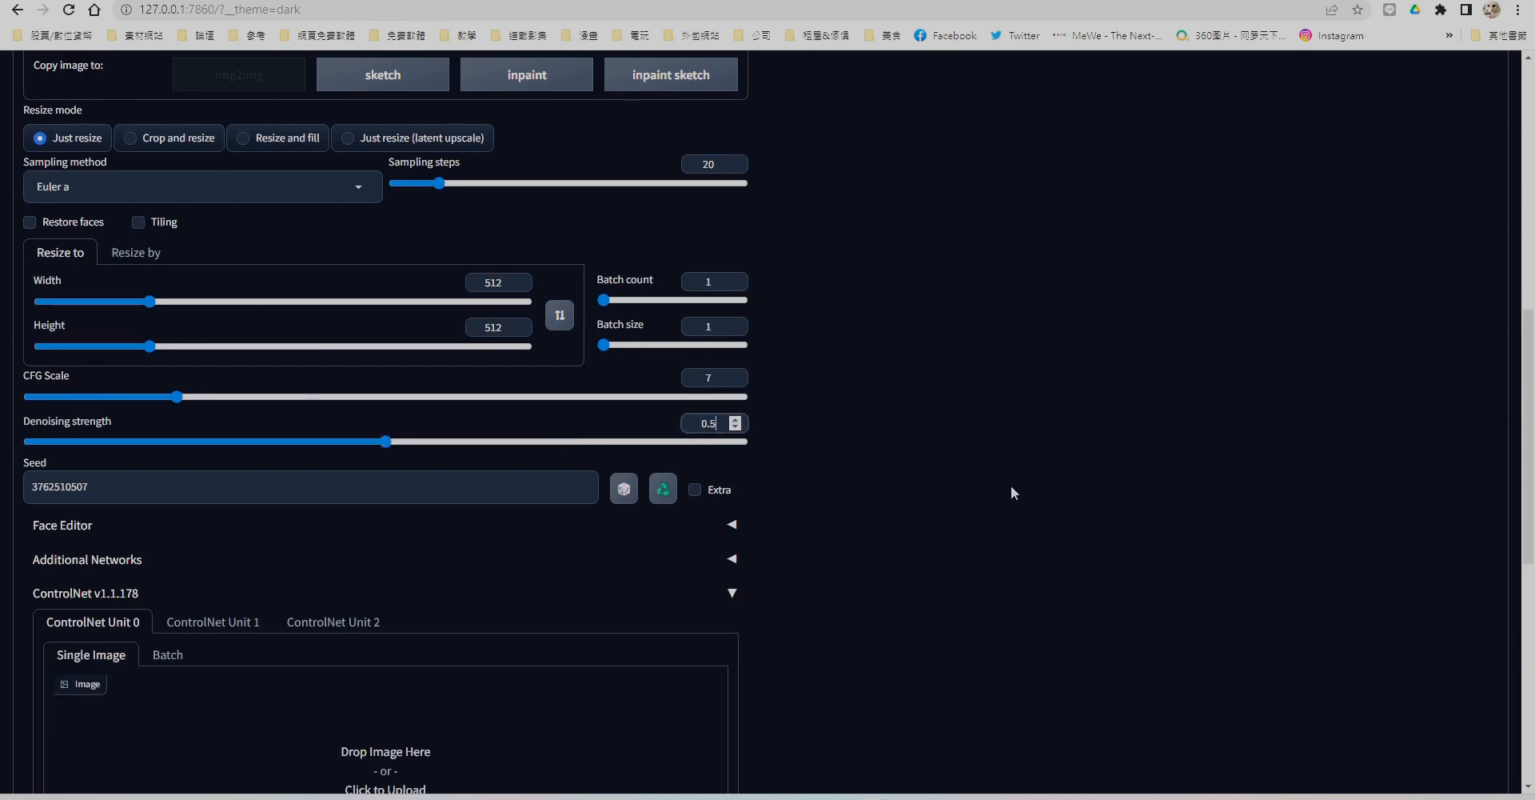
scroll(1073, 528, up, 8)
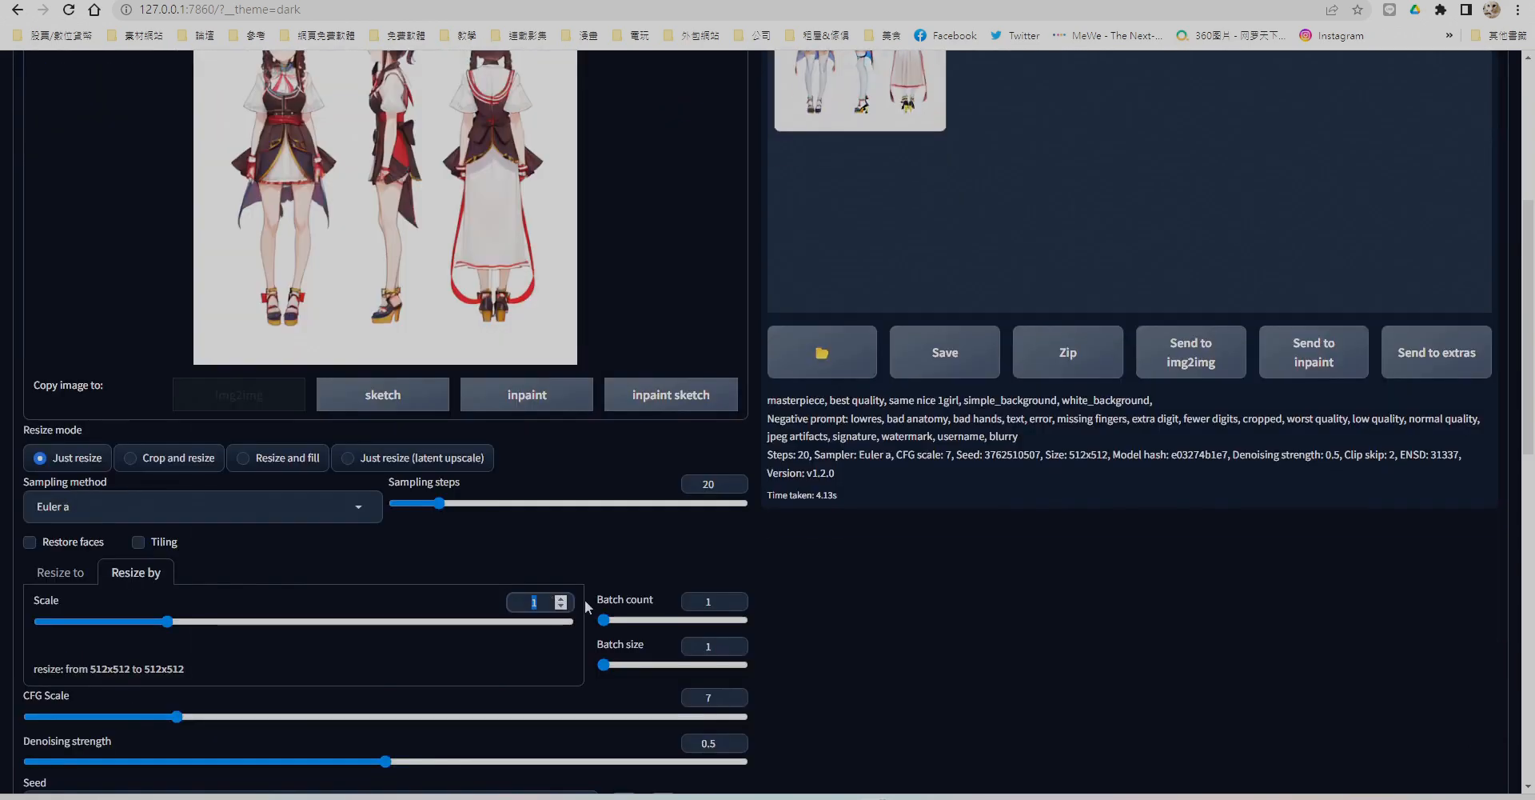
Generate the img2img image at a scale of 2 and view the result enlarged.
scroll(1135, 731, up, 5)
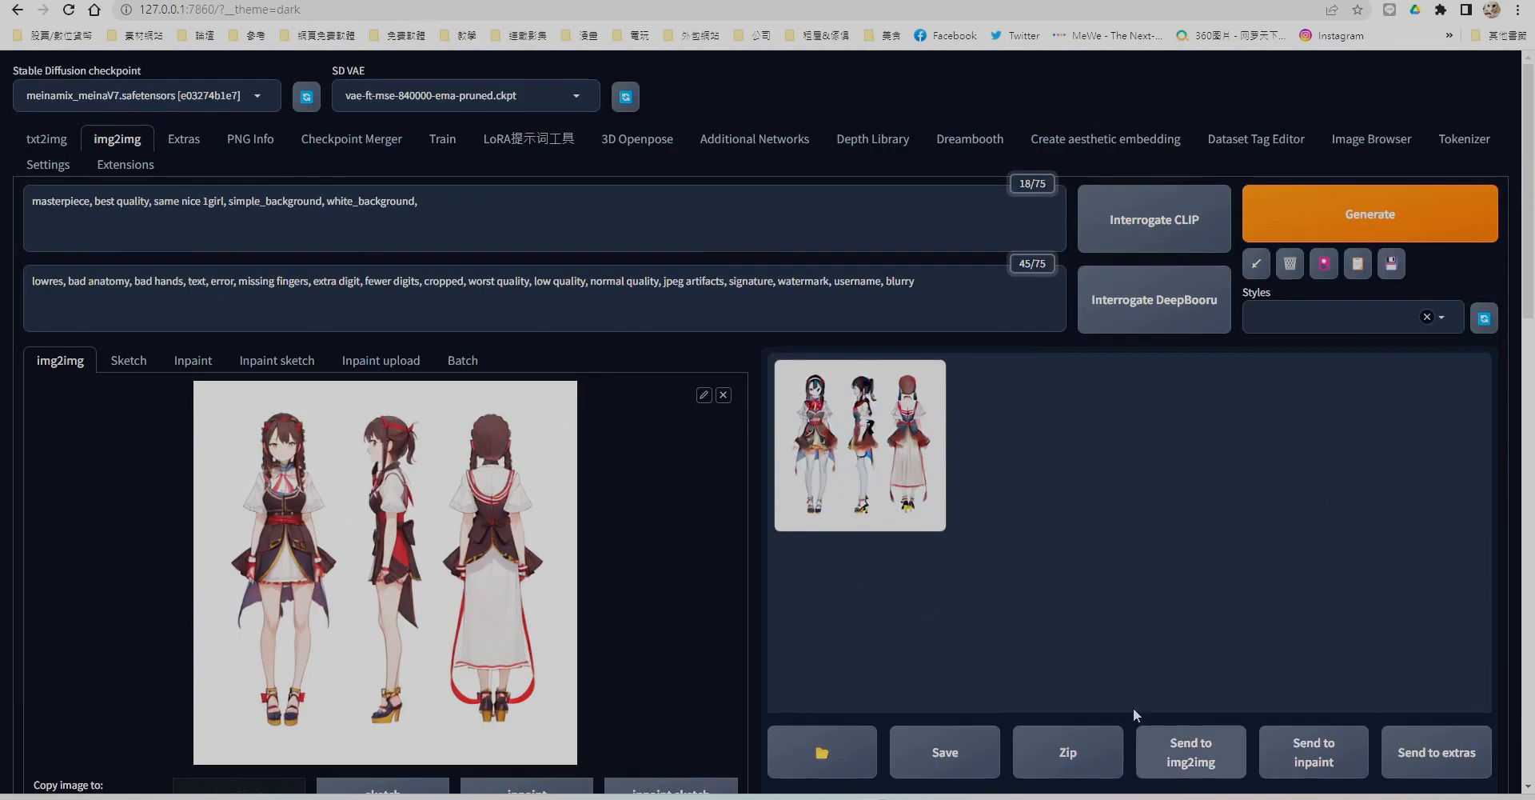
click(1372, 215)
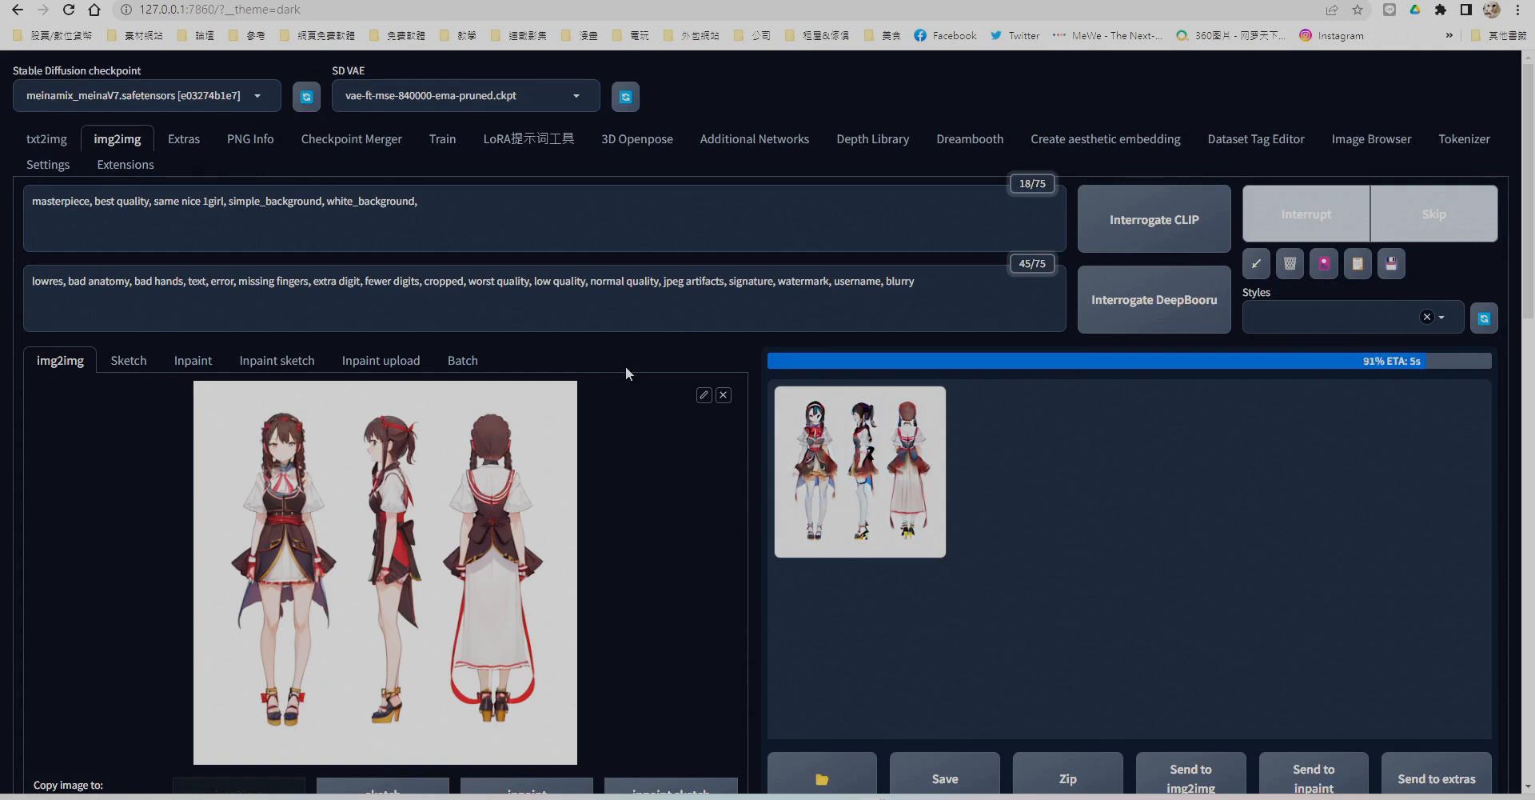
click(909, 452)
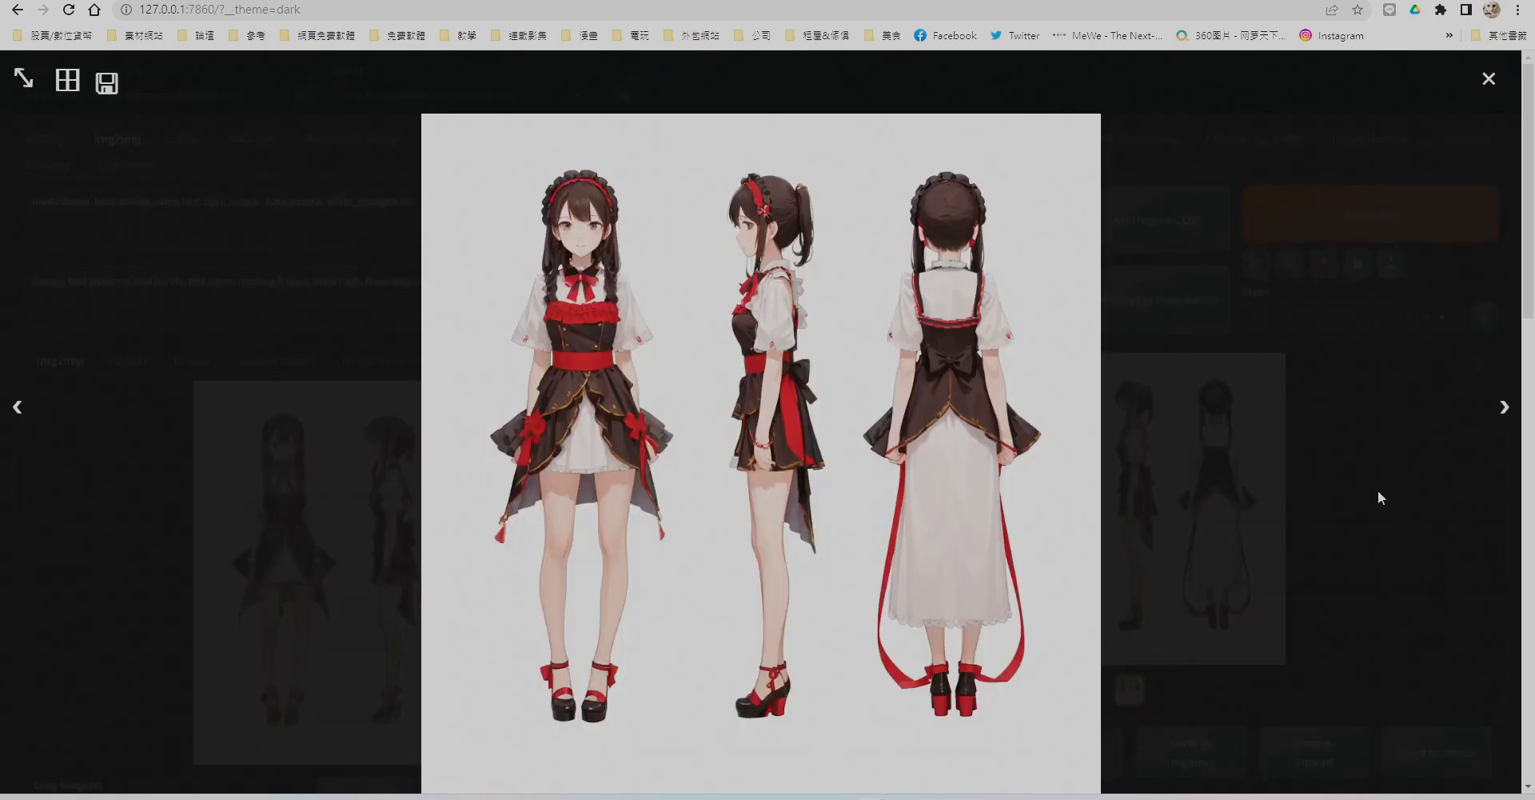
click(1379, 489)
Send the generated character sheet back to img2img and switch the sizing mode to Resize to.
scroll(1378, 489, down, 2)
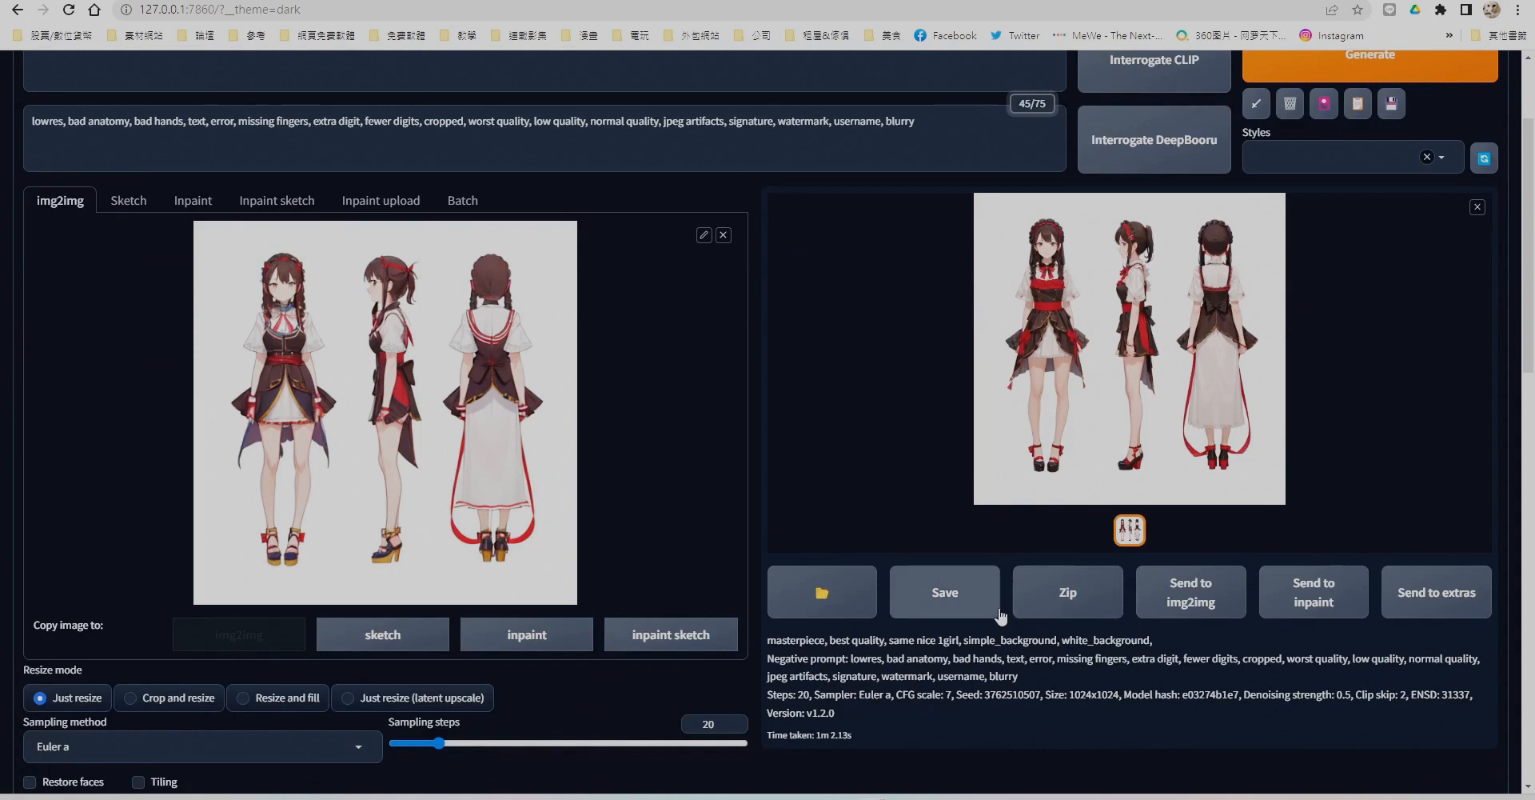
click(1189, 604)
scroll(493, 426, down, 5)
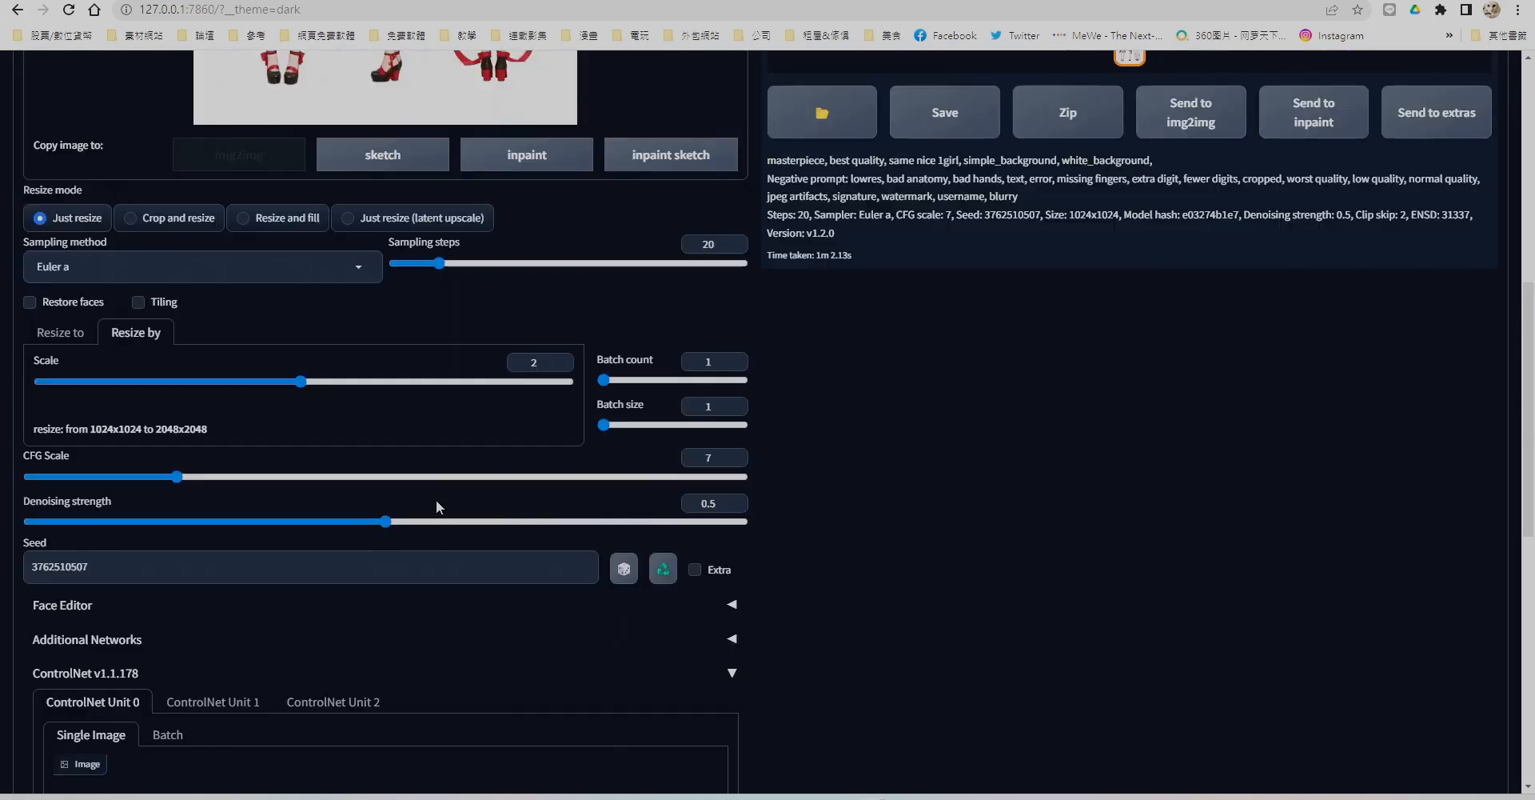
click(60, 332)
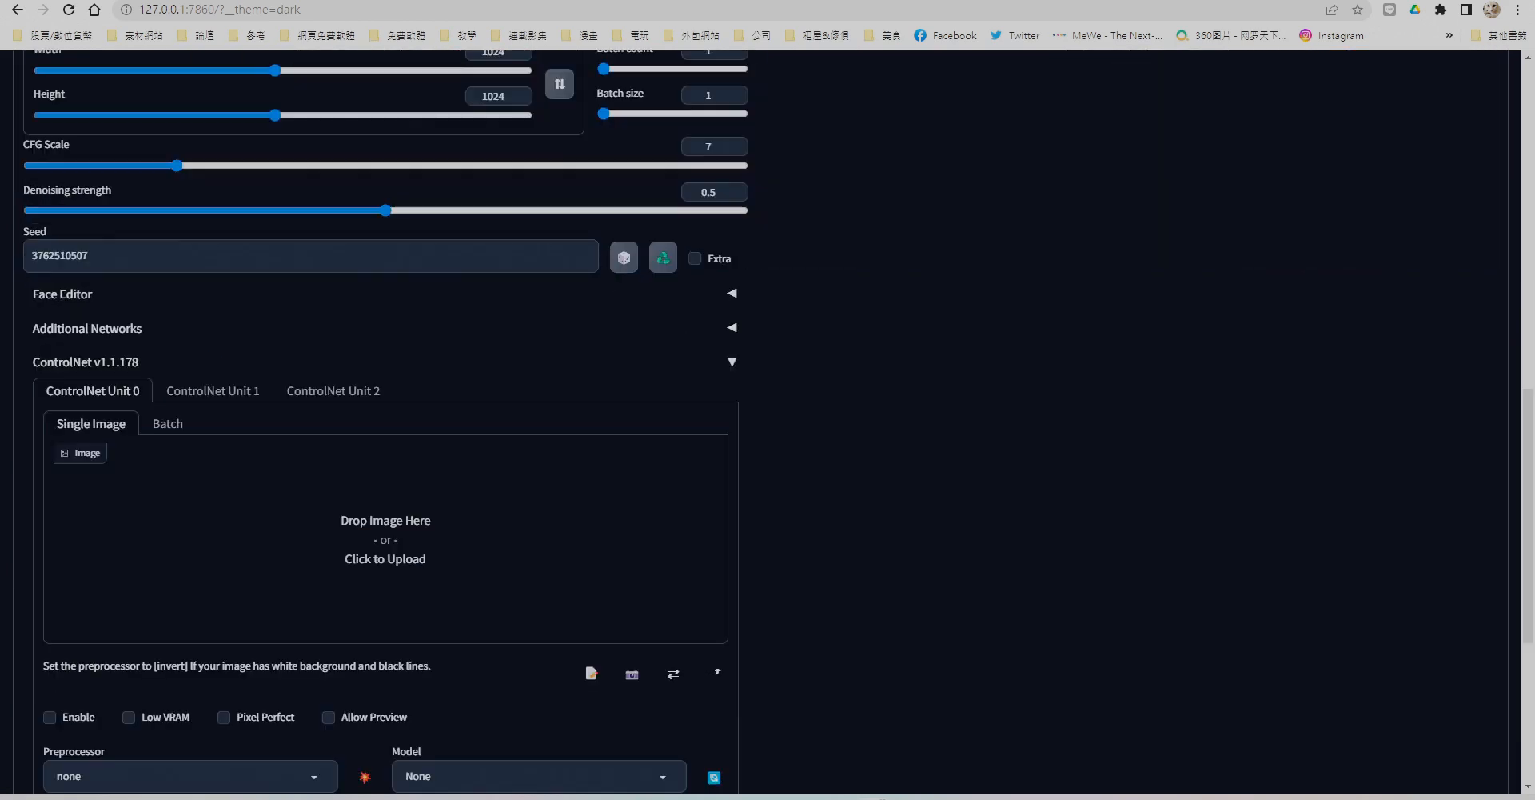
Load the three-view character sheet into ControlNet Unit 0 and enable the unit.
scroll(60, 332, down, 4)
drag(416, 552, 592, 552)
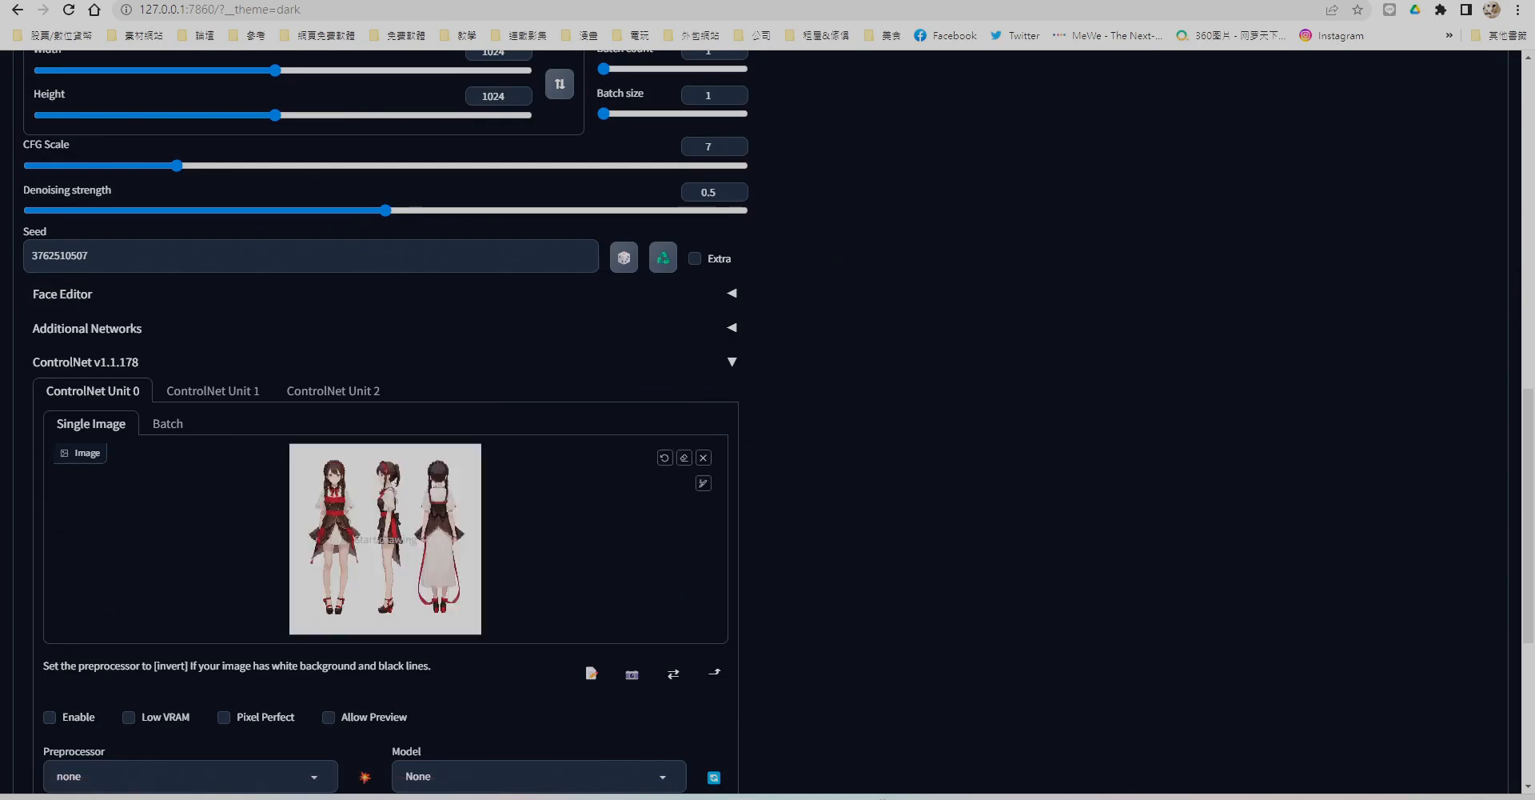
scroll(98, 479, down, 3)
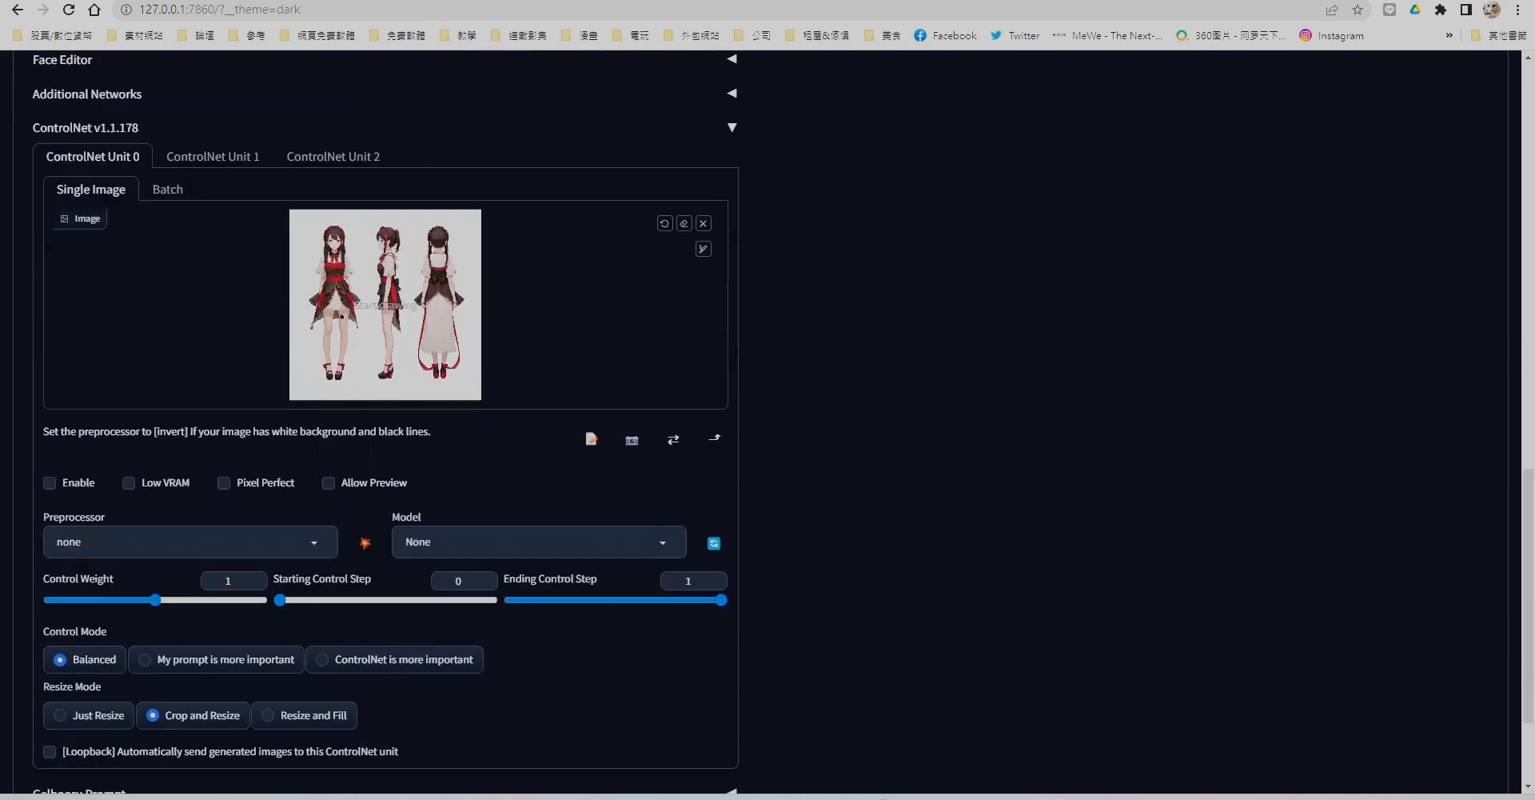
click(50, 477)
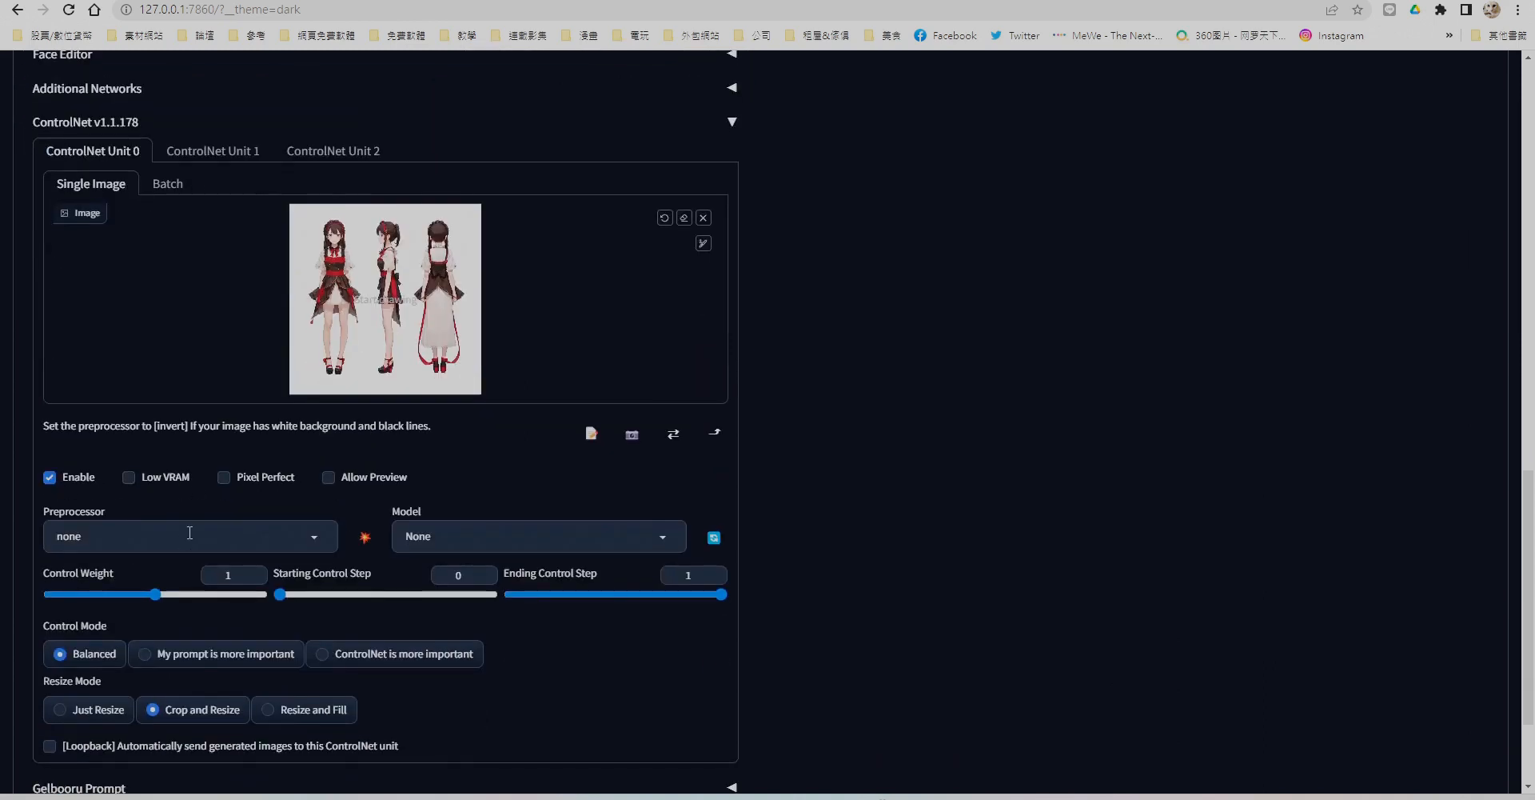
Set ControlNet Unit 0 to the tile_resample preprocessor and the control_v11f1e_sd15_tile model with a control weight of 0.7.
click(175, 535)
scroll(187, 472, down, 1)
scroll(187, 476, down, 3)
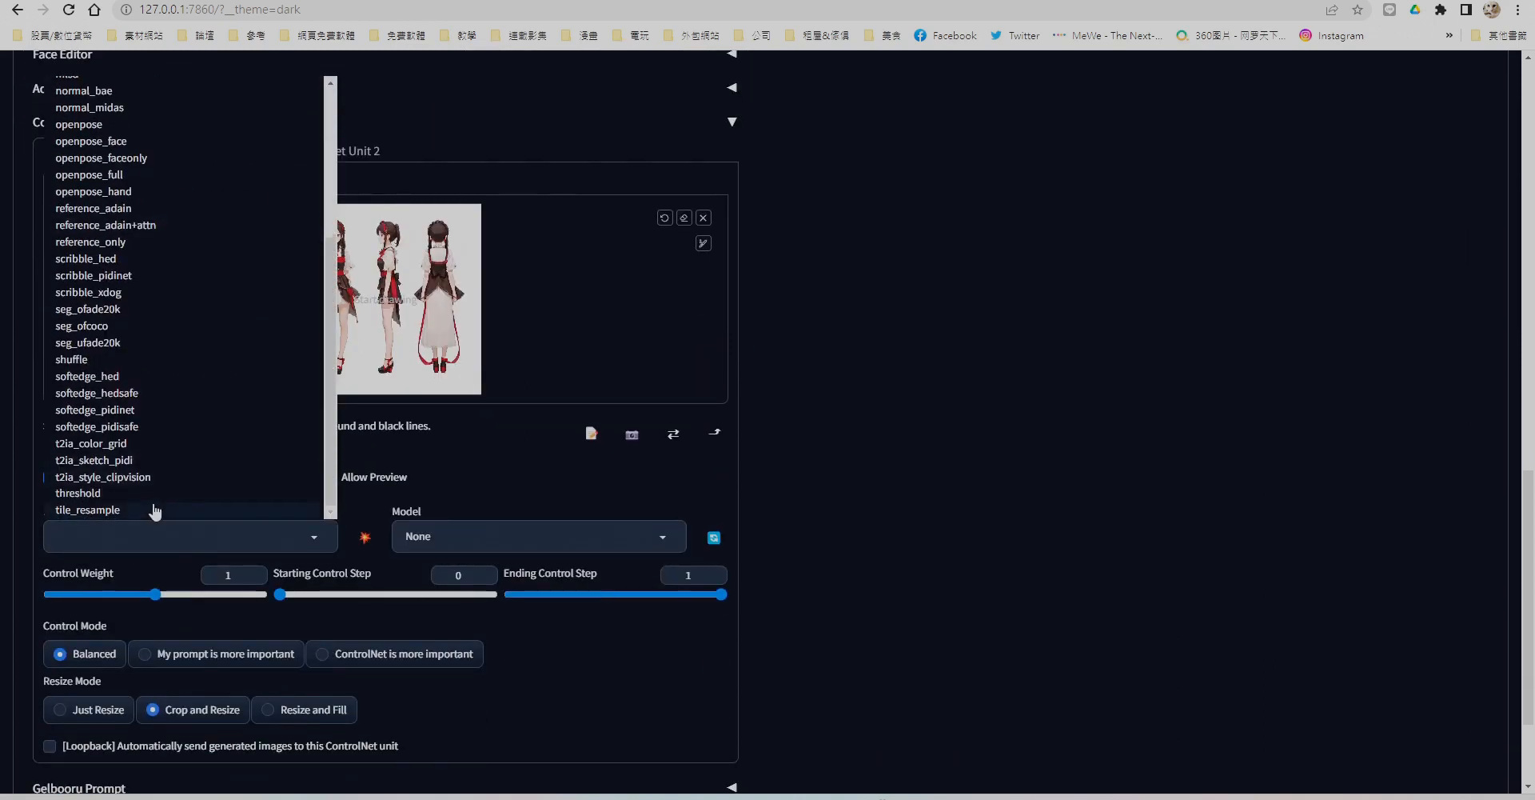
click(171, 484)
click(580, 536)
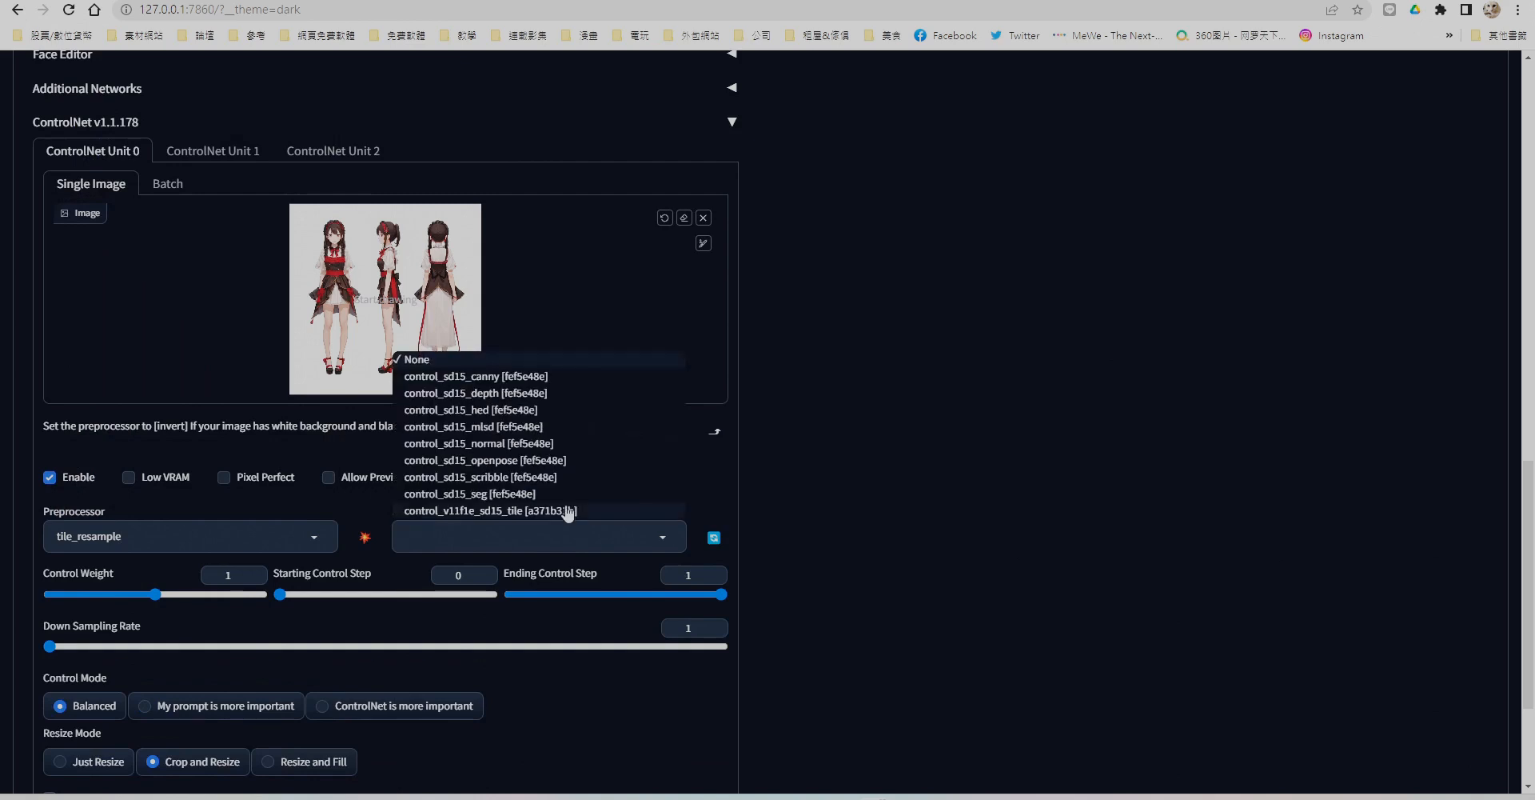
click(568, 511)
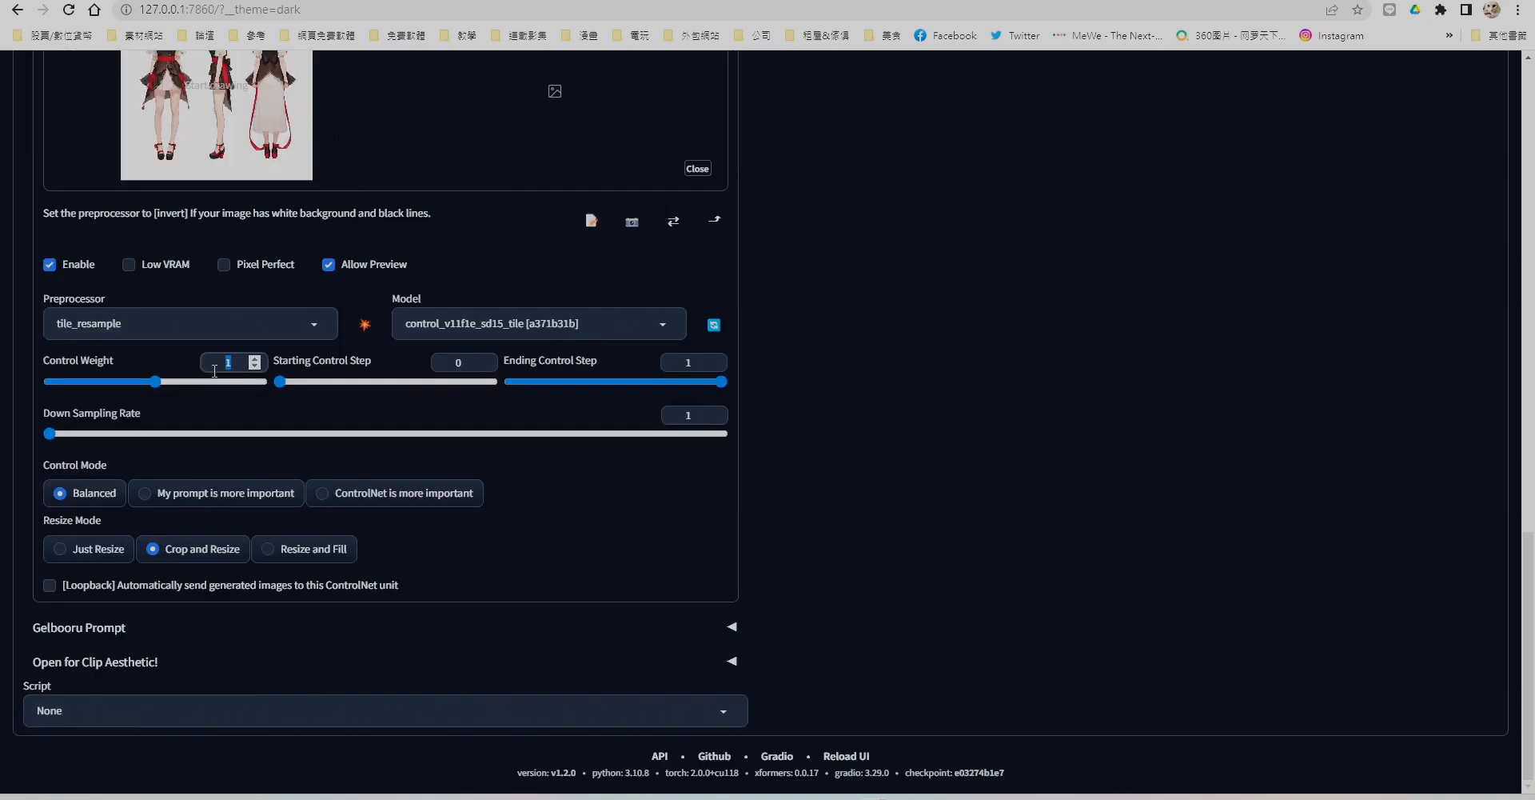
text(0.7)
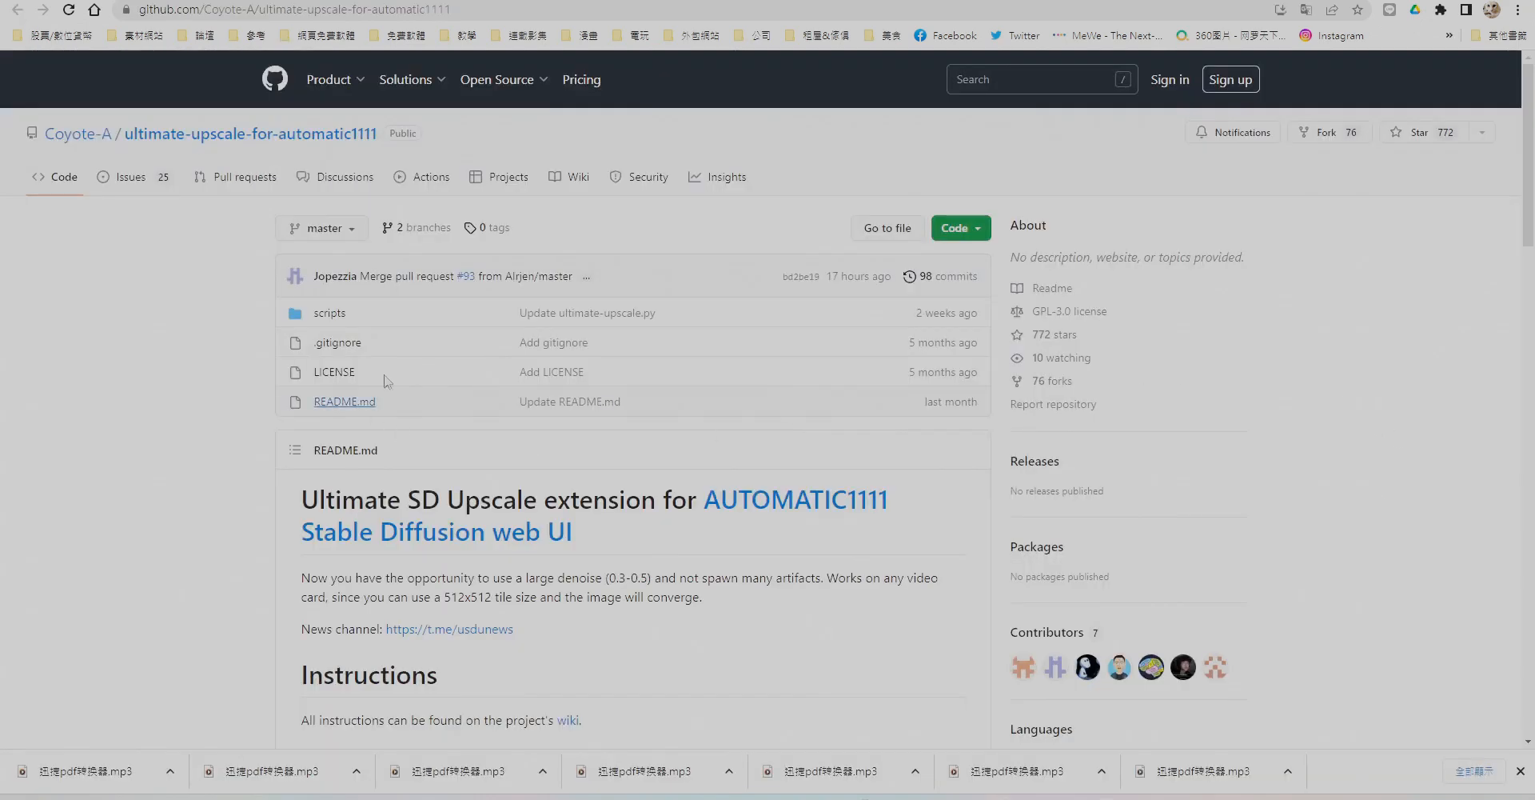
Copy the ultimate-upscale-for-automatic1111 repository URL from GitHub and install the extension from that URL in the Stable Diffusion web UI.
click(976, 243)
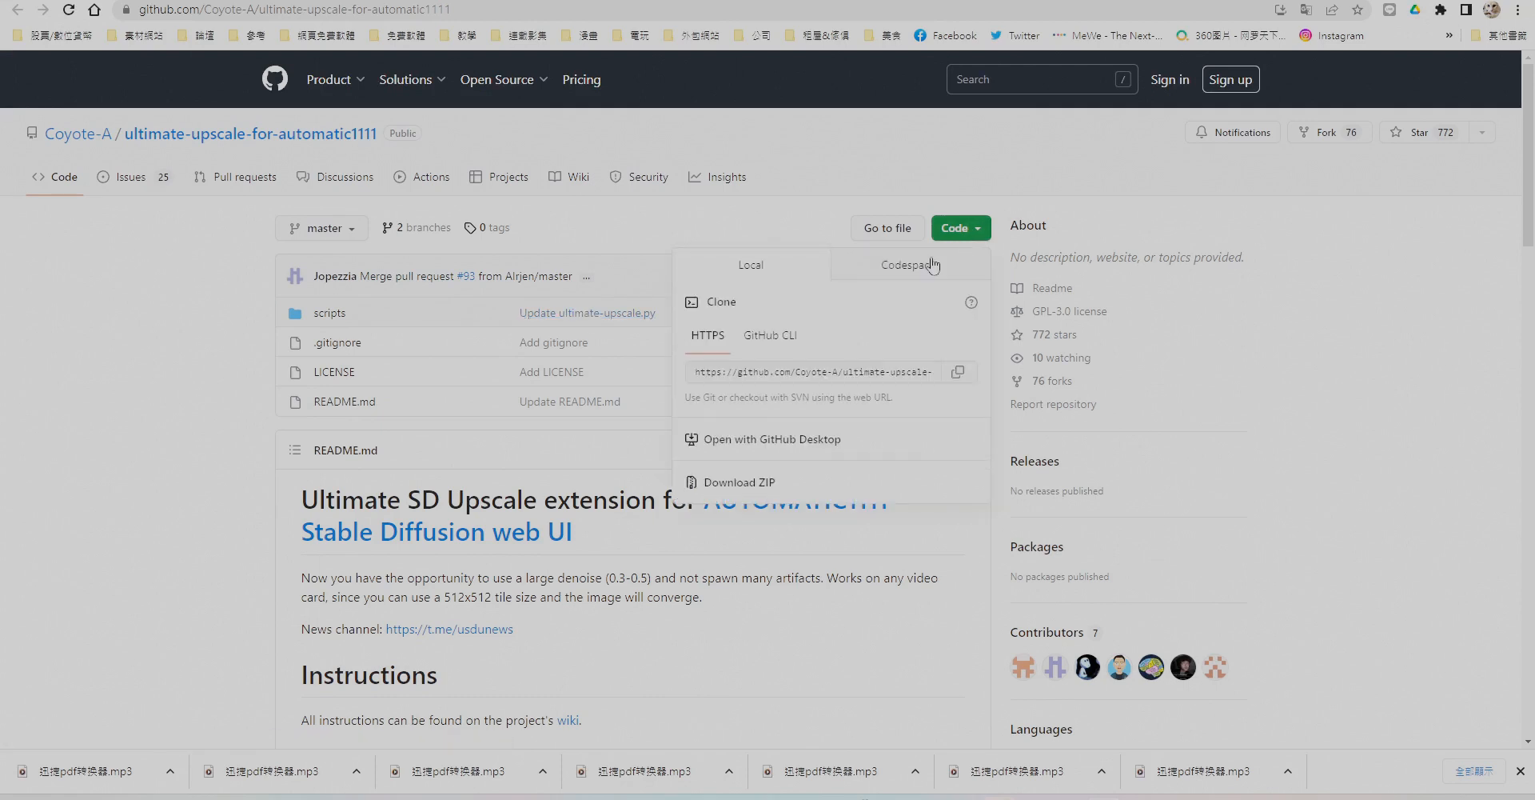
click(958, 372)
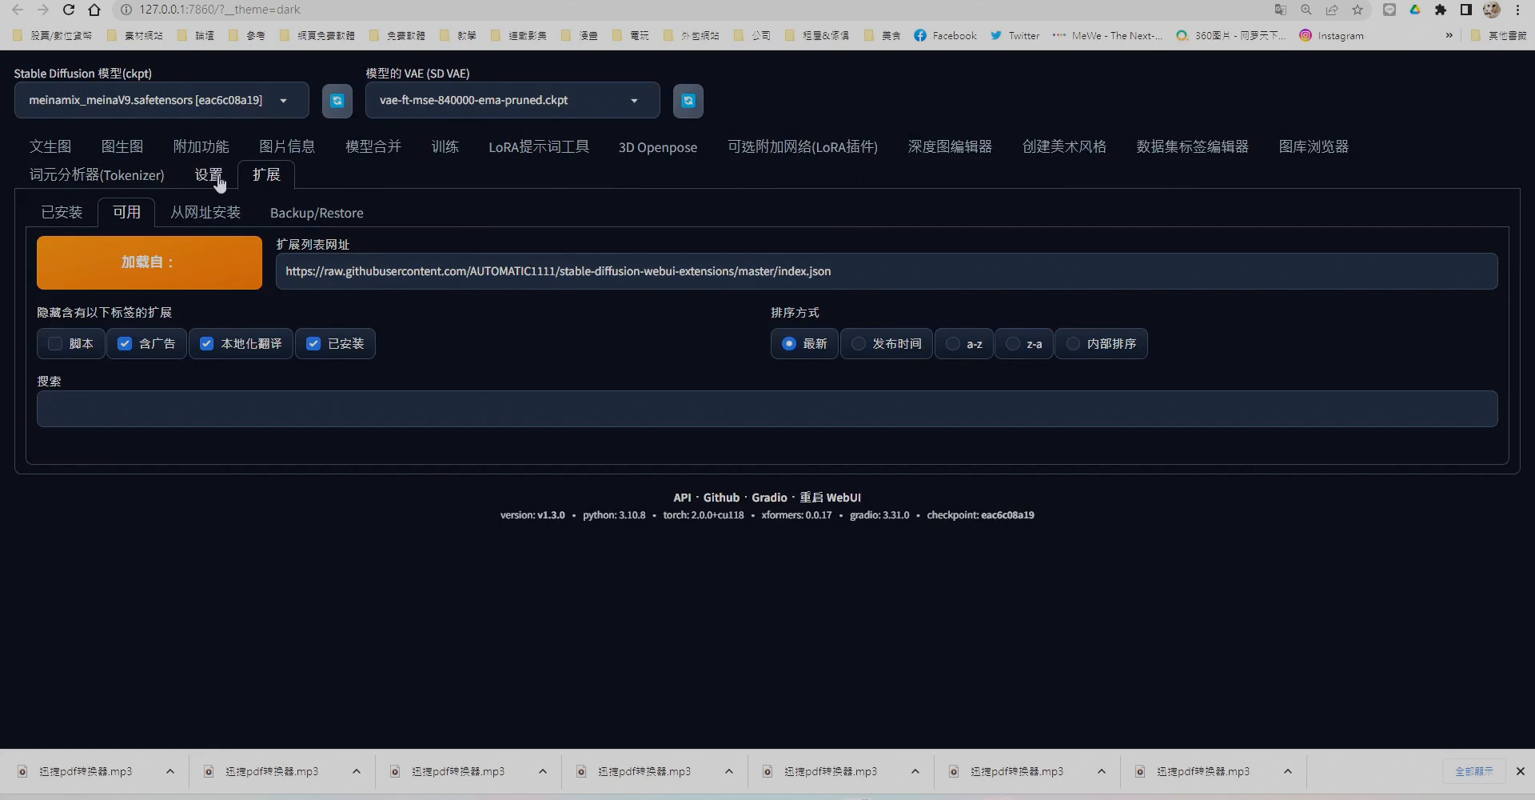
click(204, 214)
click(255, 278)
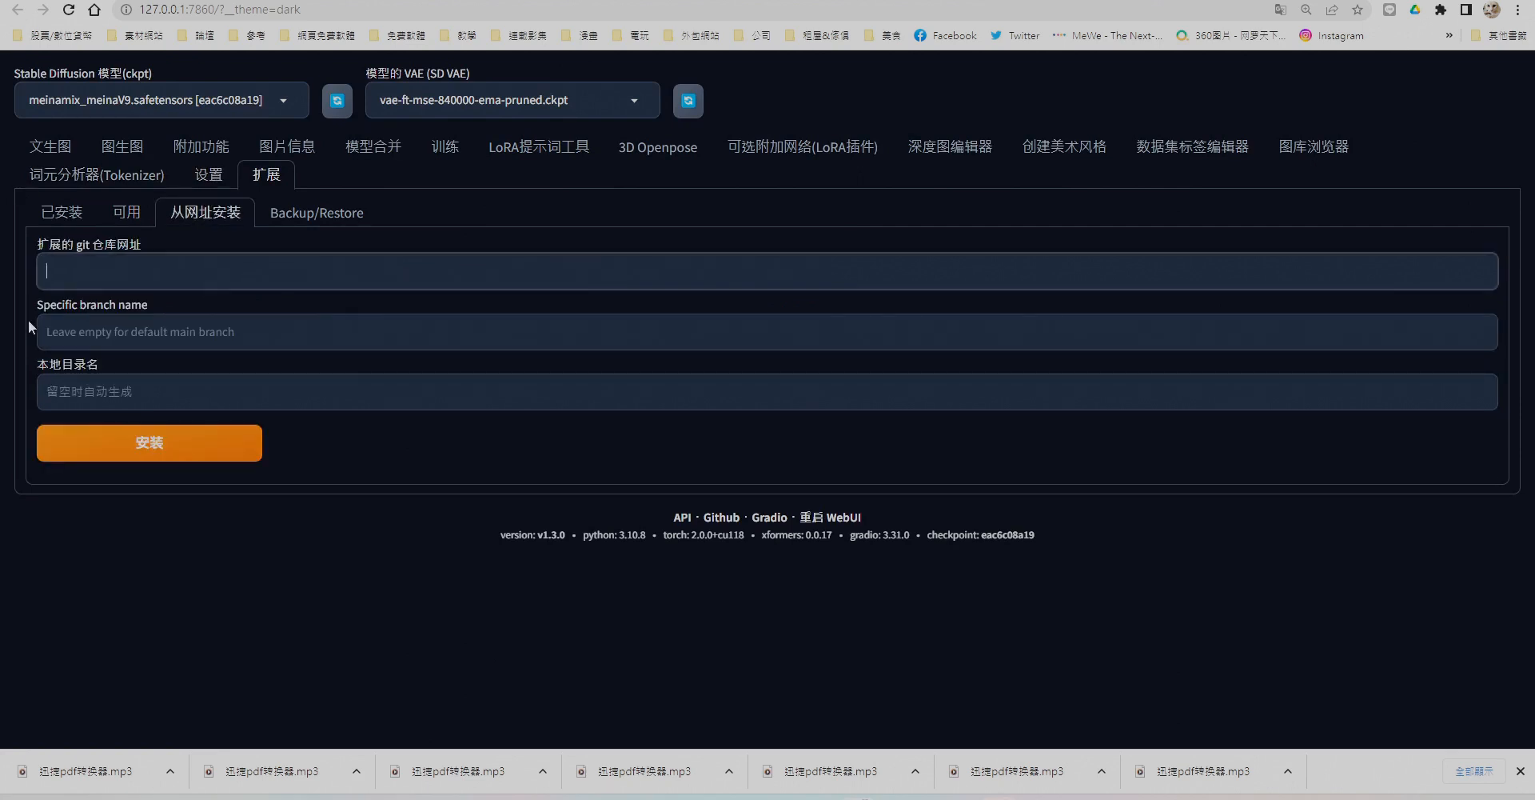
key(ctrl+v)
click(175, 456)
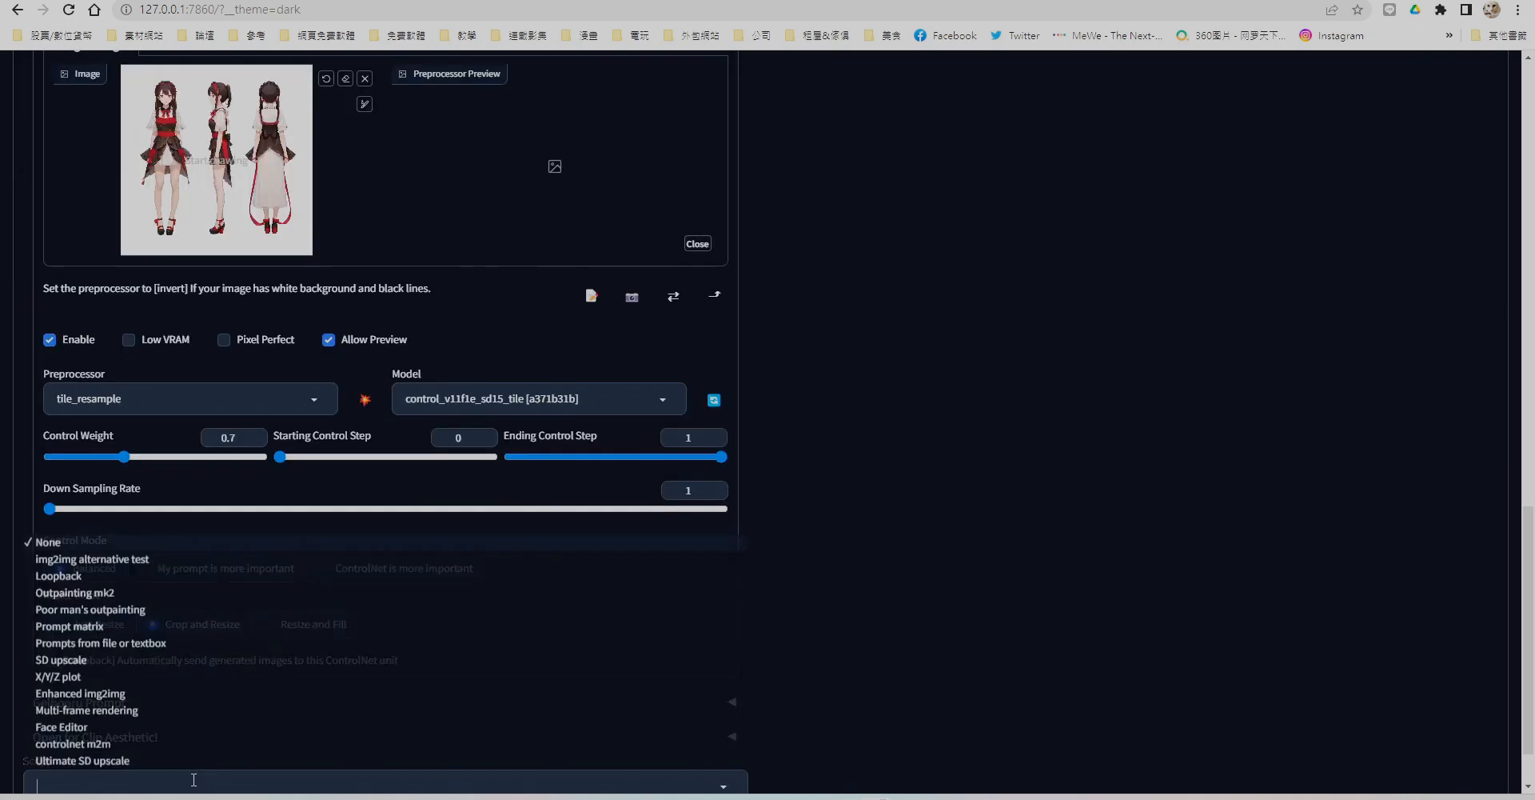
Select the Ultimate SD upscale script with the ESRGAN_4x upscaler, Chess type, and Scale from image size as target.
click(147, 758)
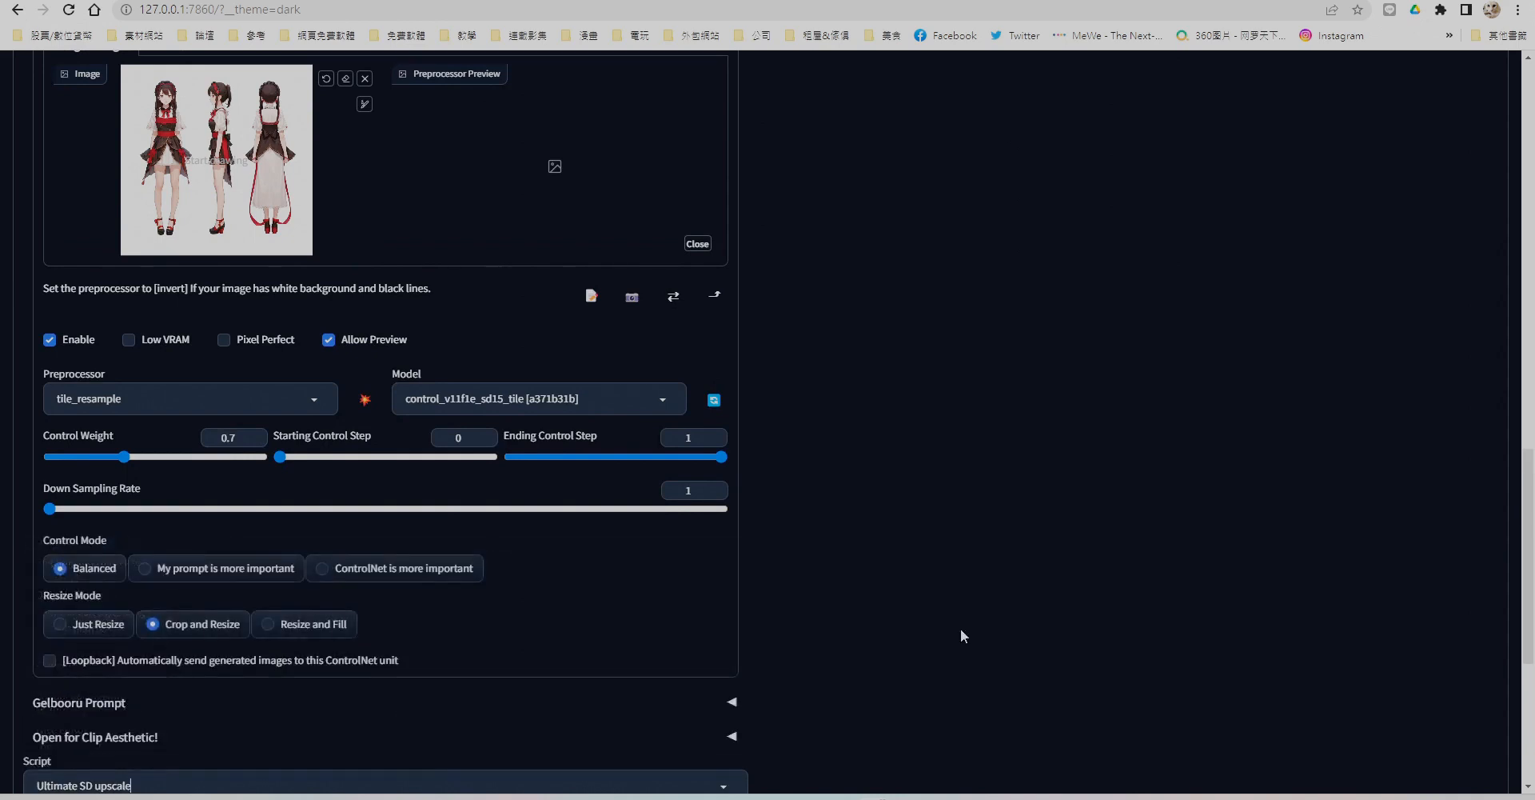
scroll(959, 624, down, 5)
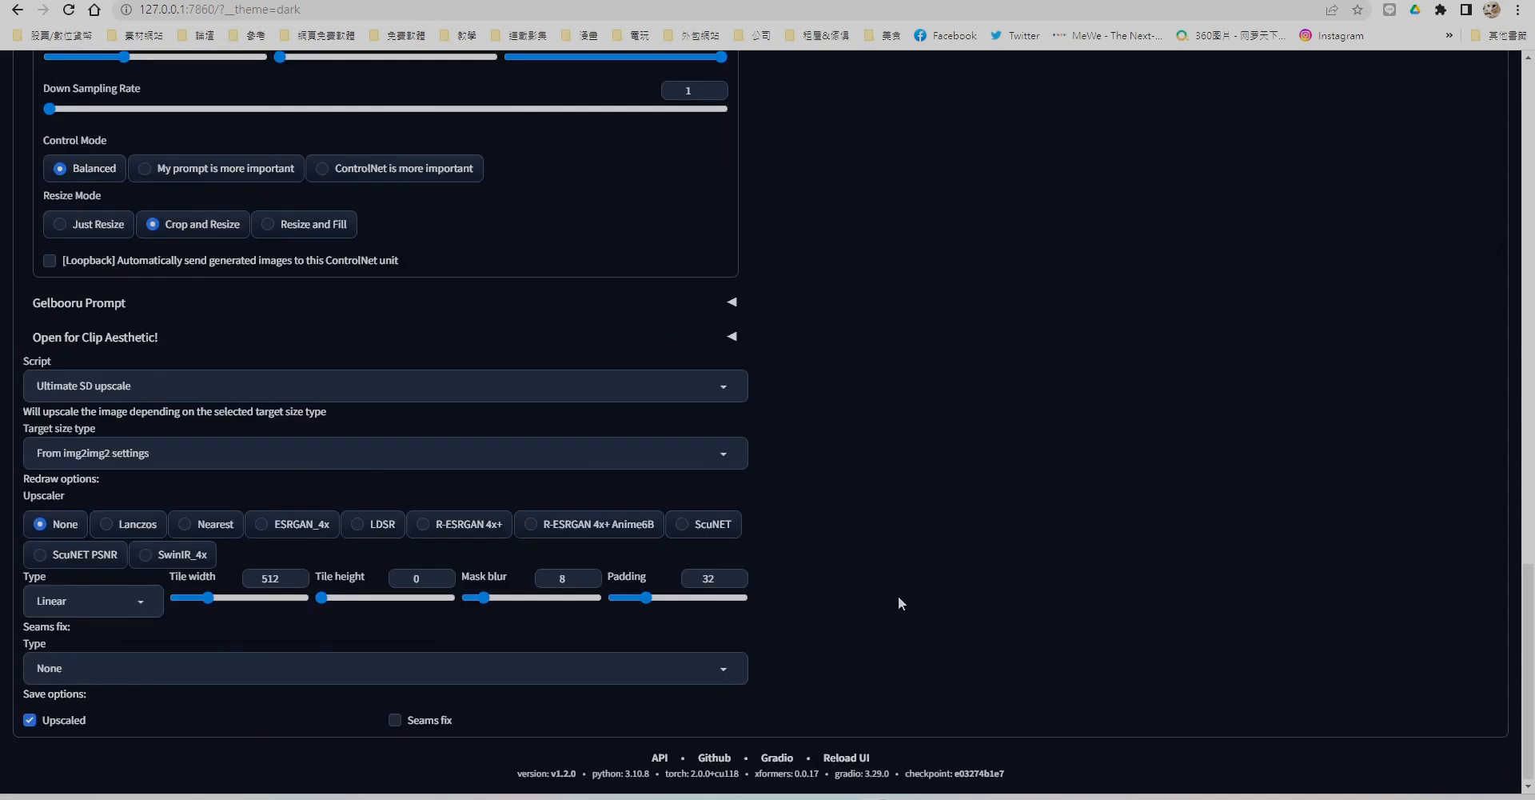
click(266, 528)
click(140, 602)
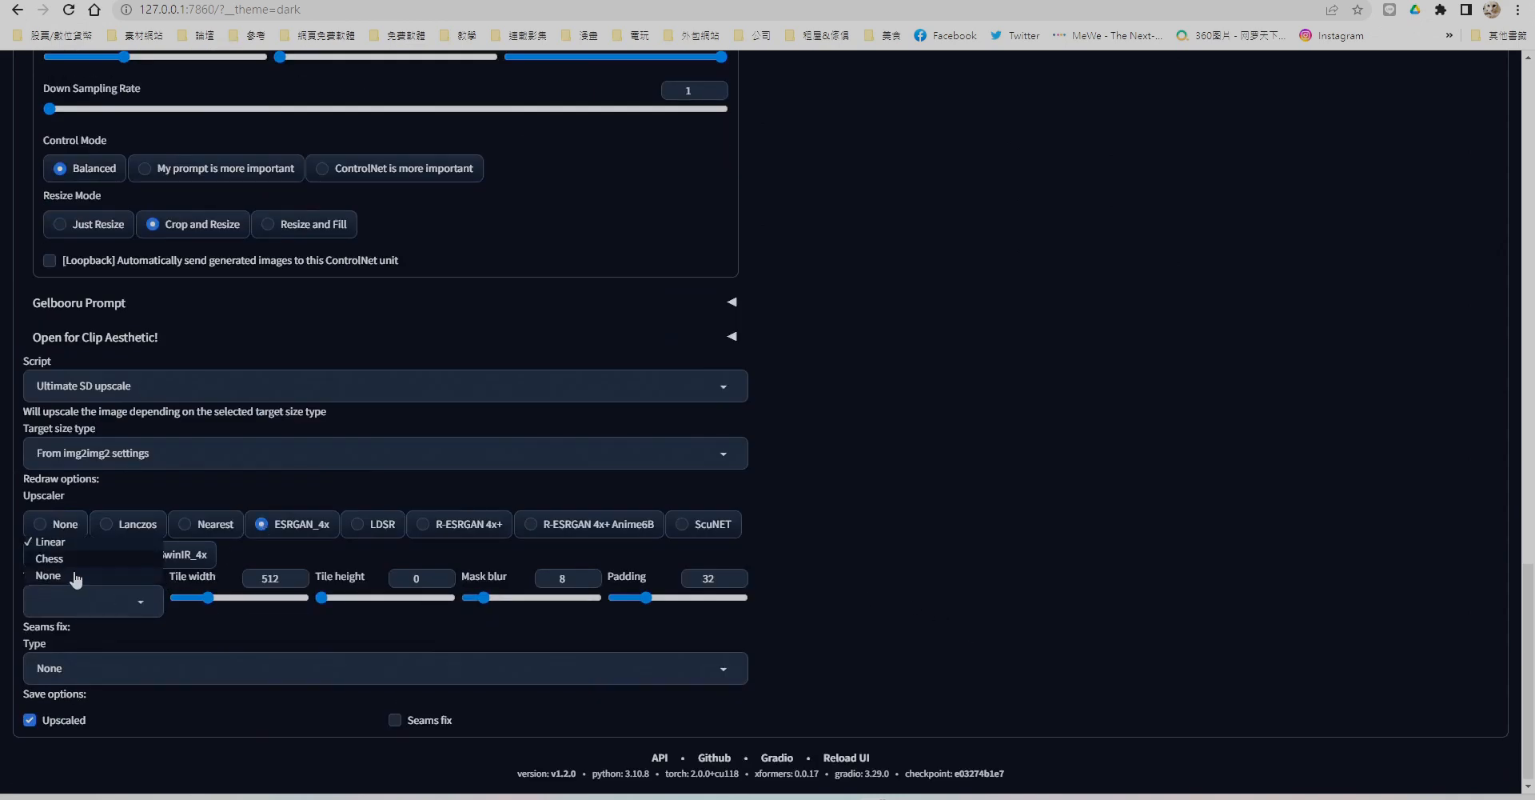
click(83, 560)
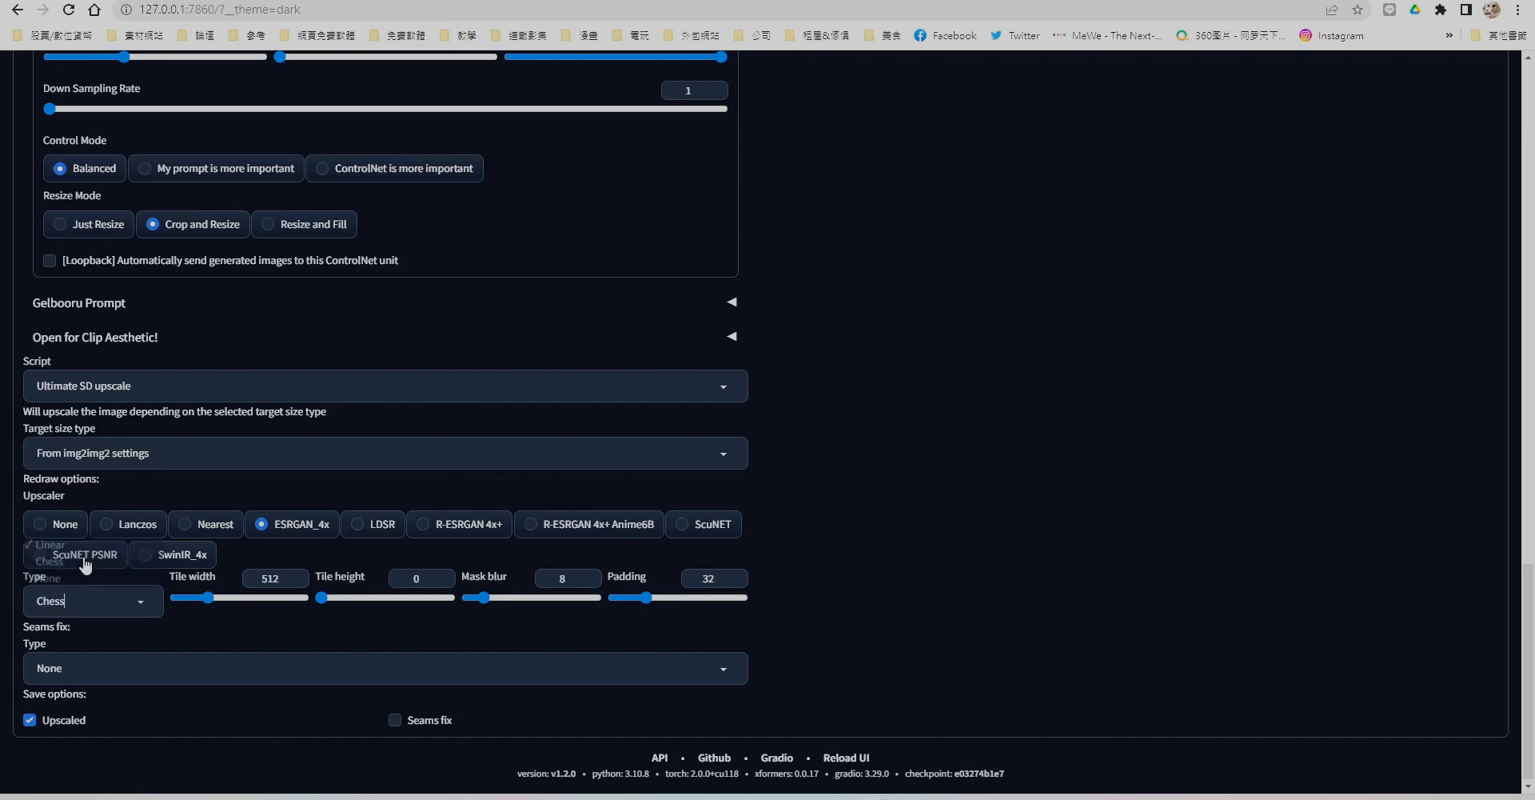
click(183, 454)
click(181, 424)
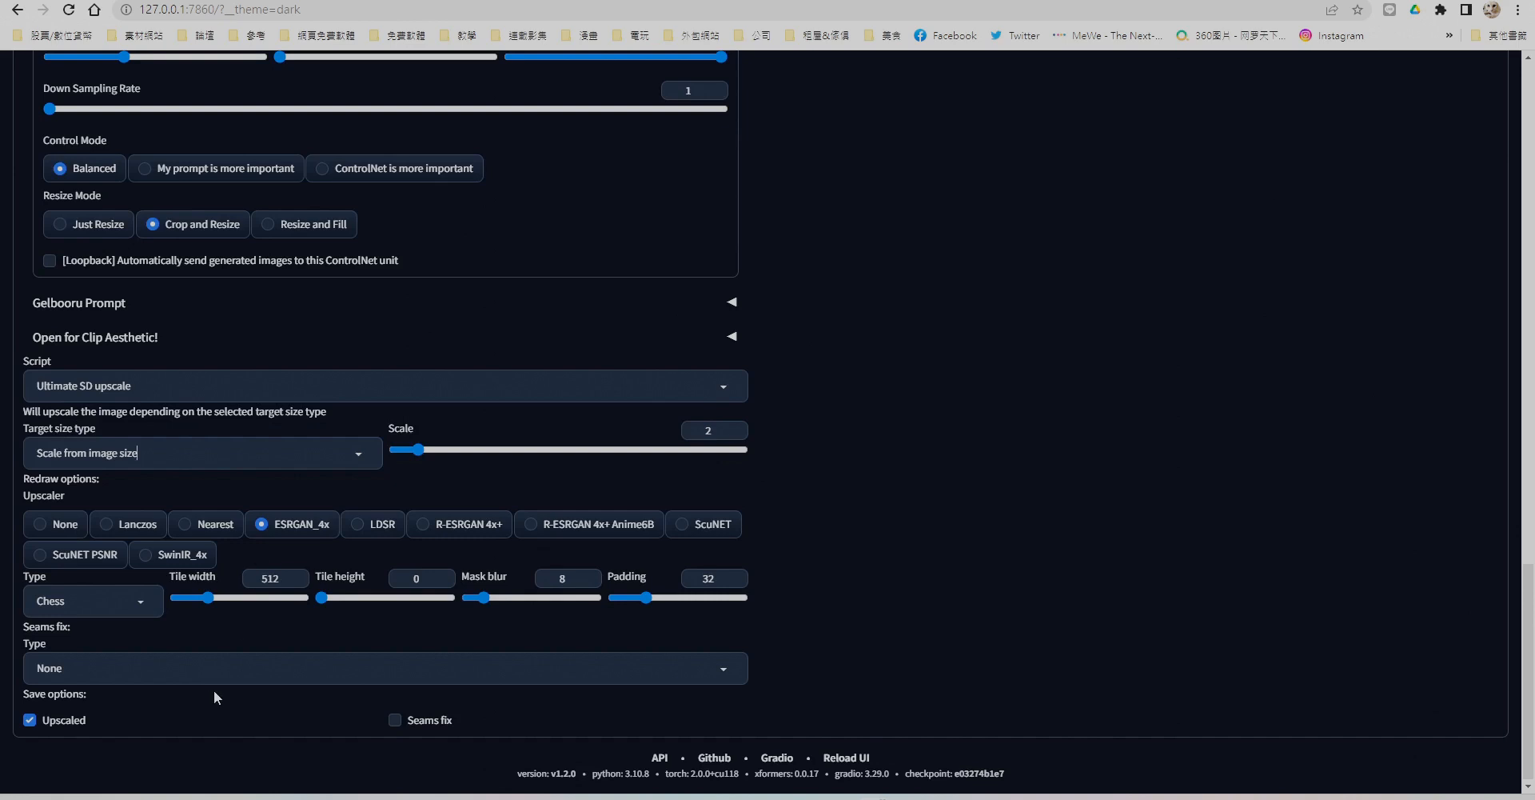
Set the denoising strength to 0.25 and generate the upscaled character sheet.
scroll(905, 632, up, 15)
double_click(709, 584)
text(0.25)
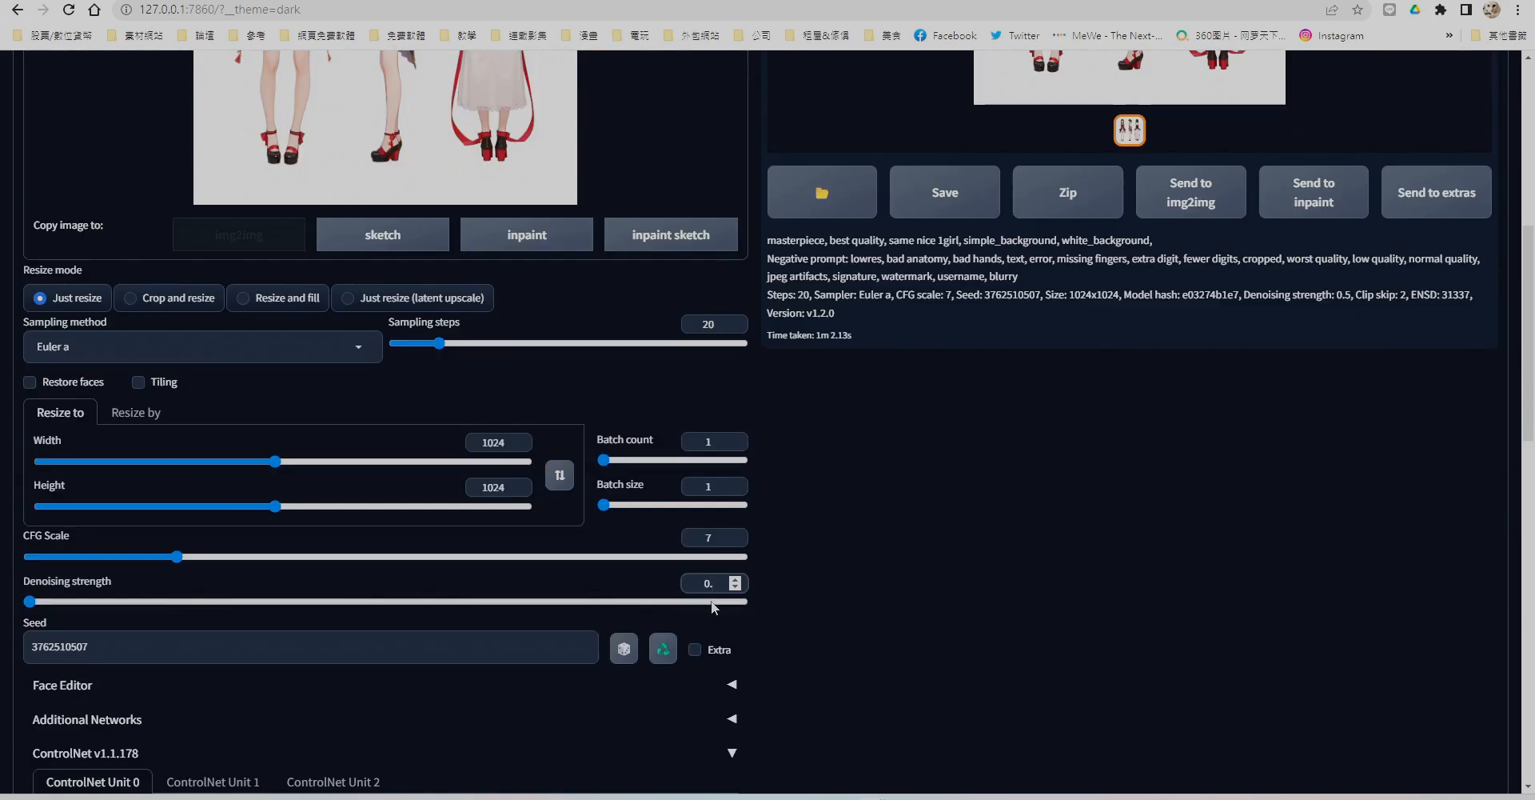
scroll(1094, 558, up, 7)
key(ctrl+Return)
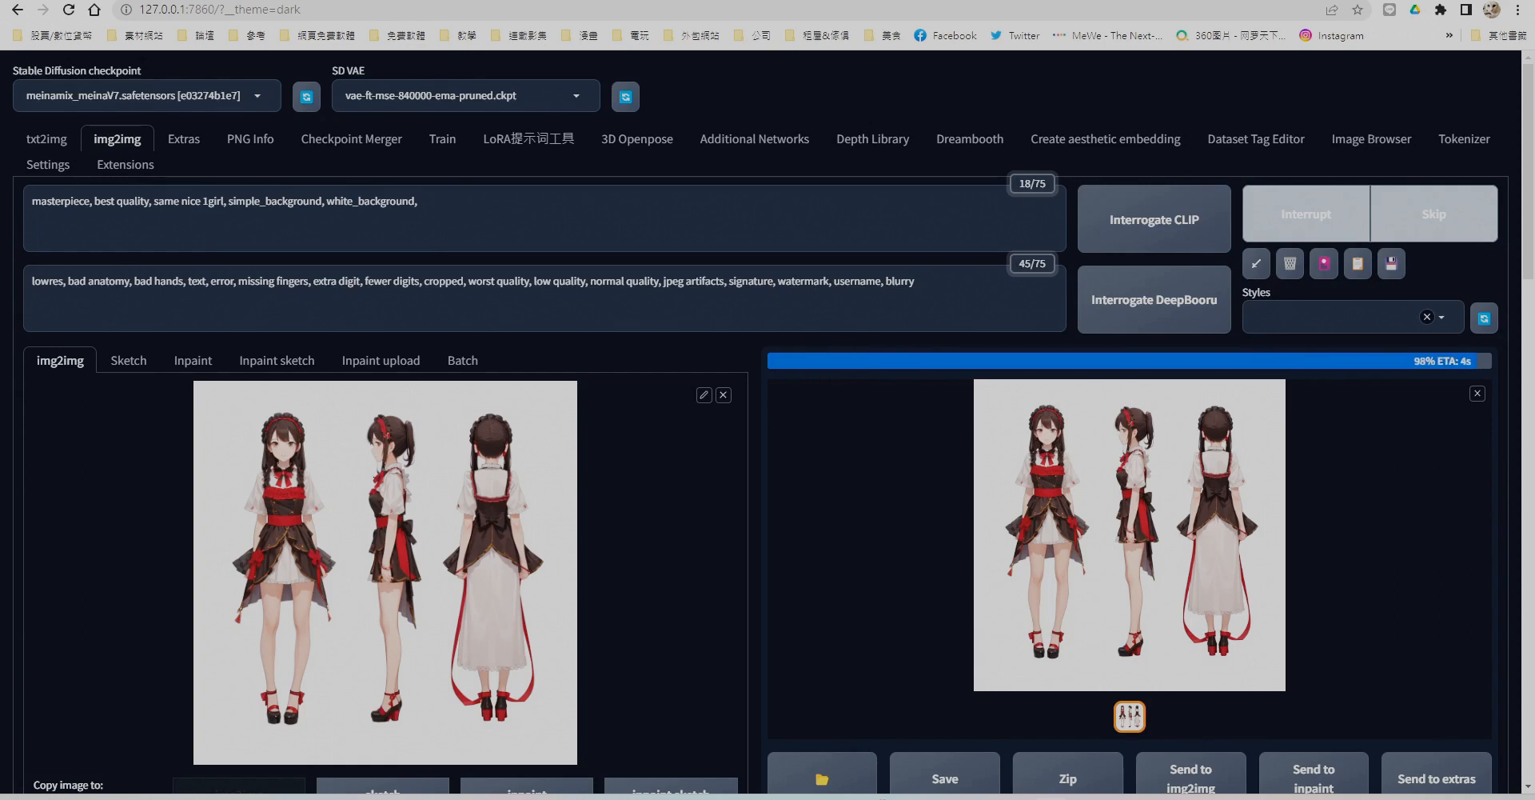
click(1382, 512)
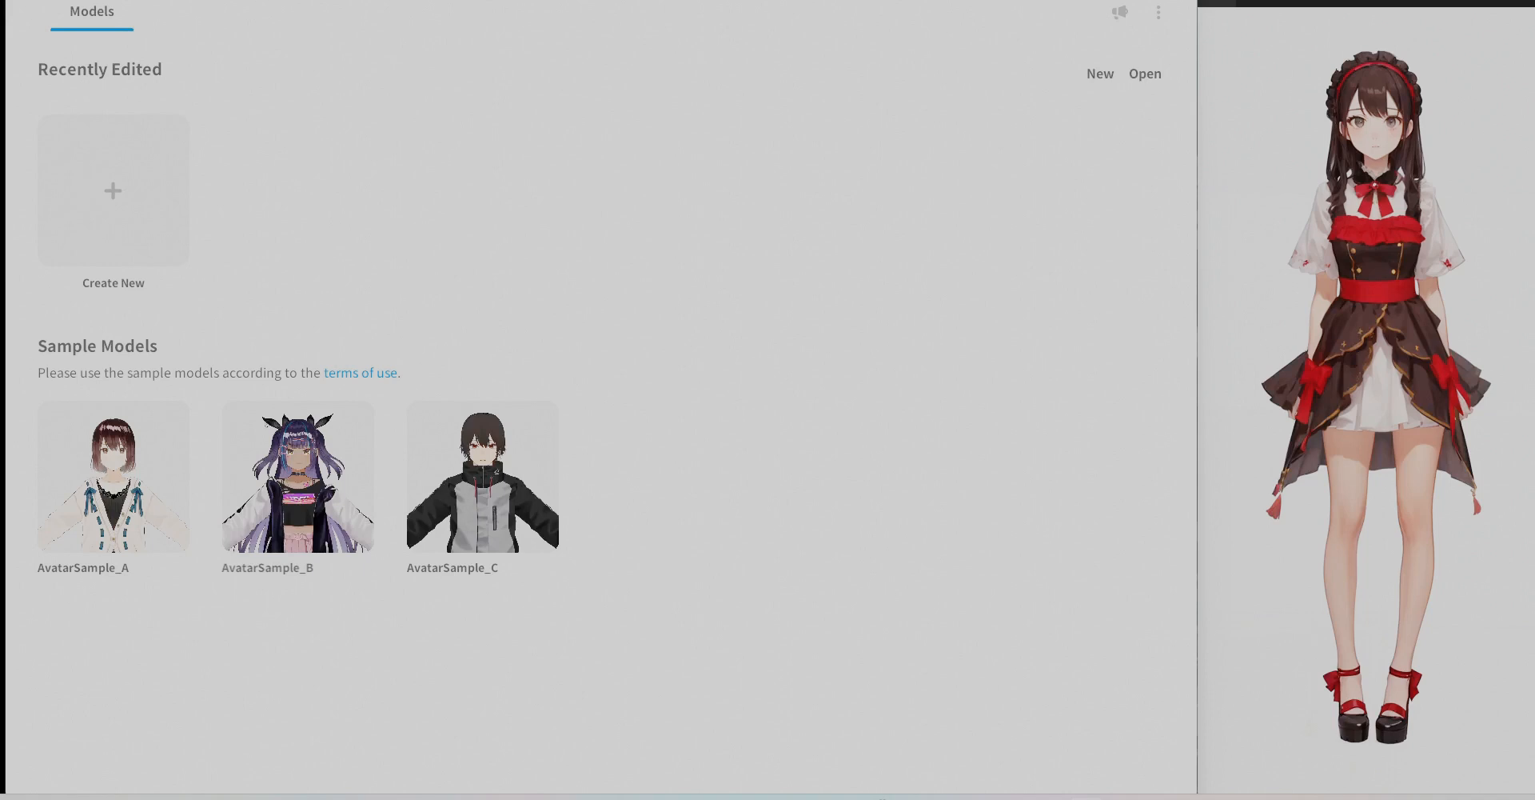
Create a new character model in VRoid Studio from the Fem base.
click(164, 174)
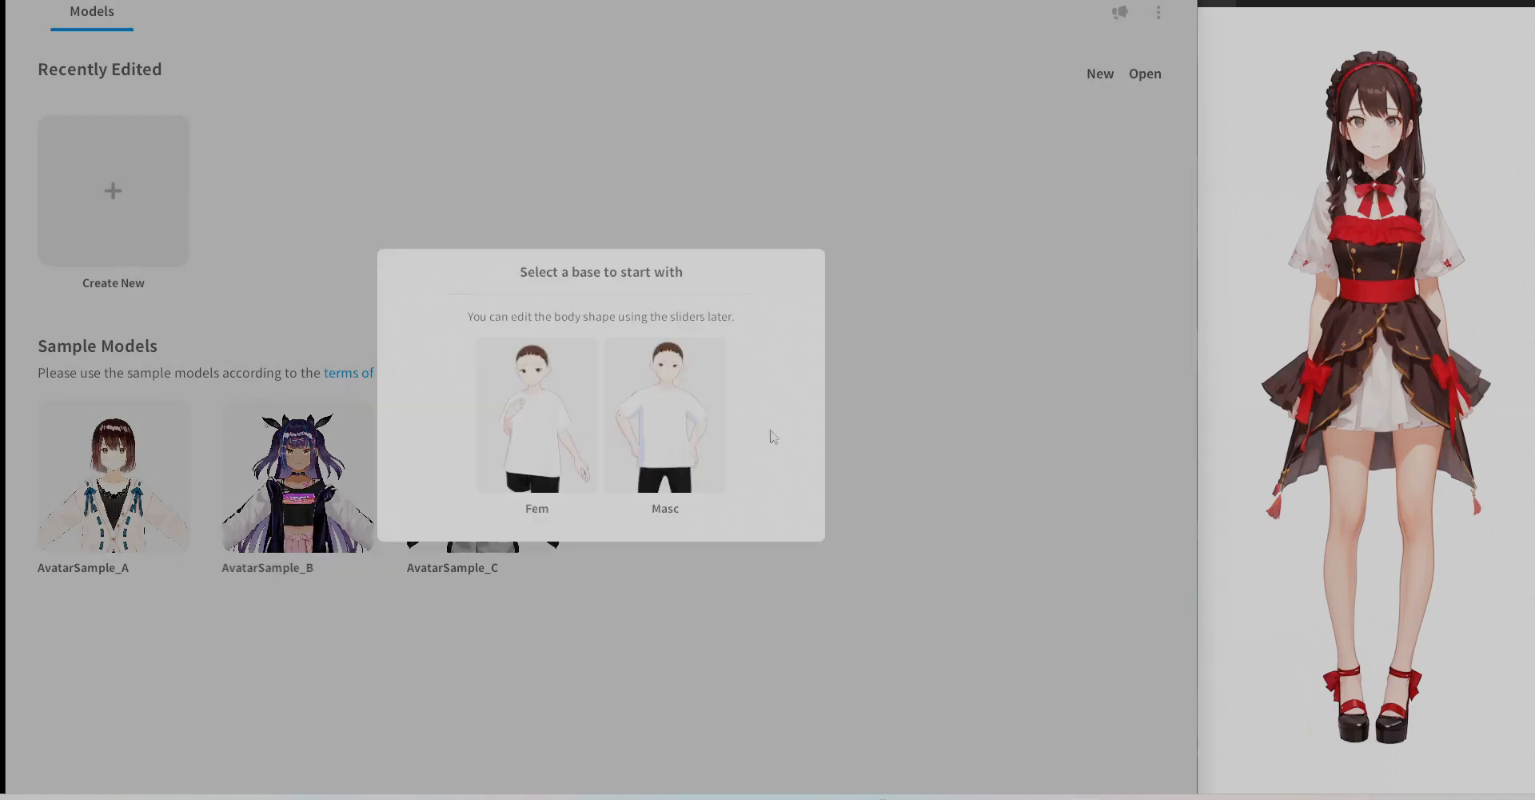
click(529, 422)
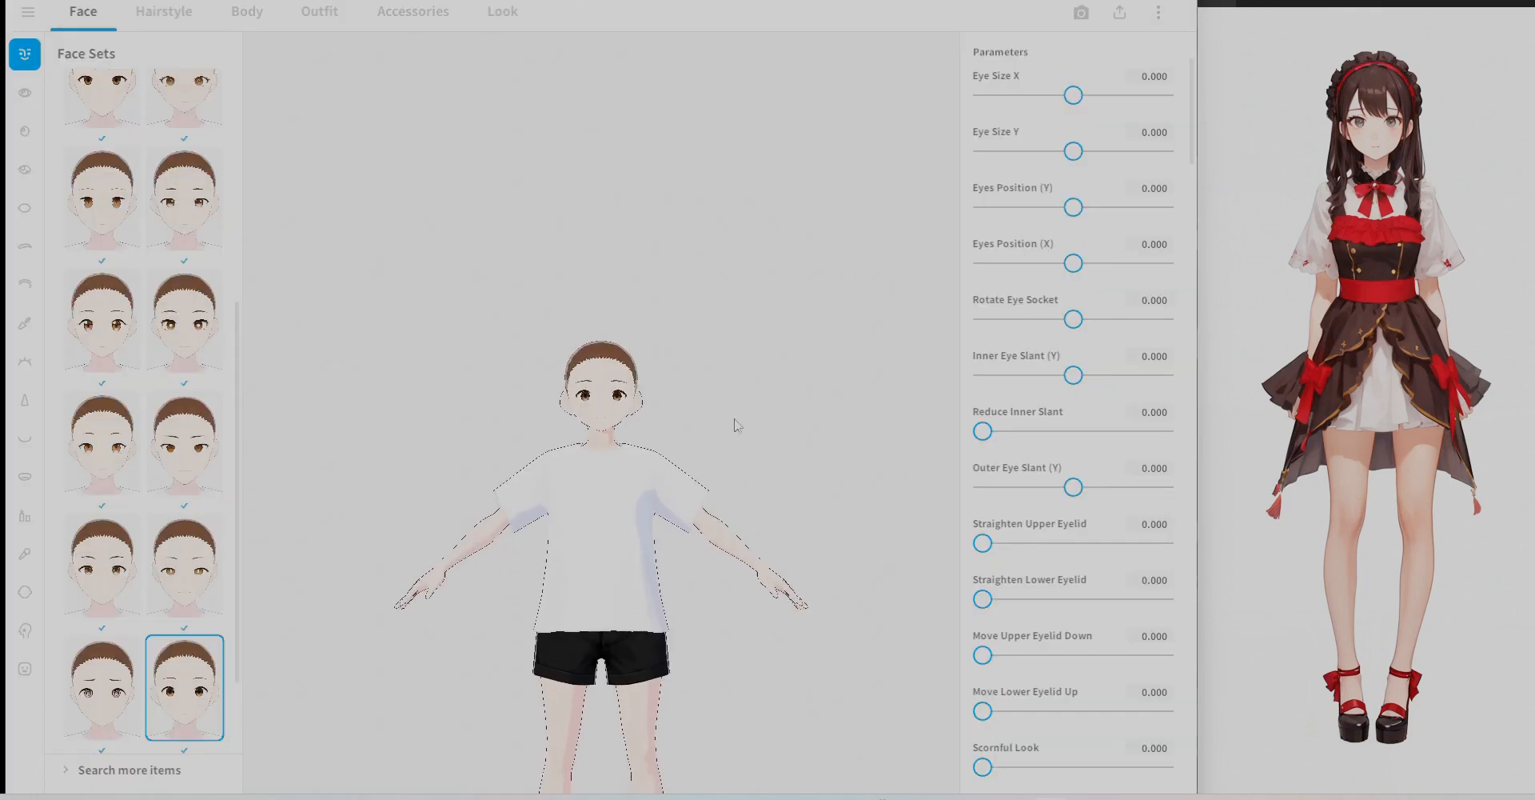
right_drag(735, 419, 792, 462)
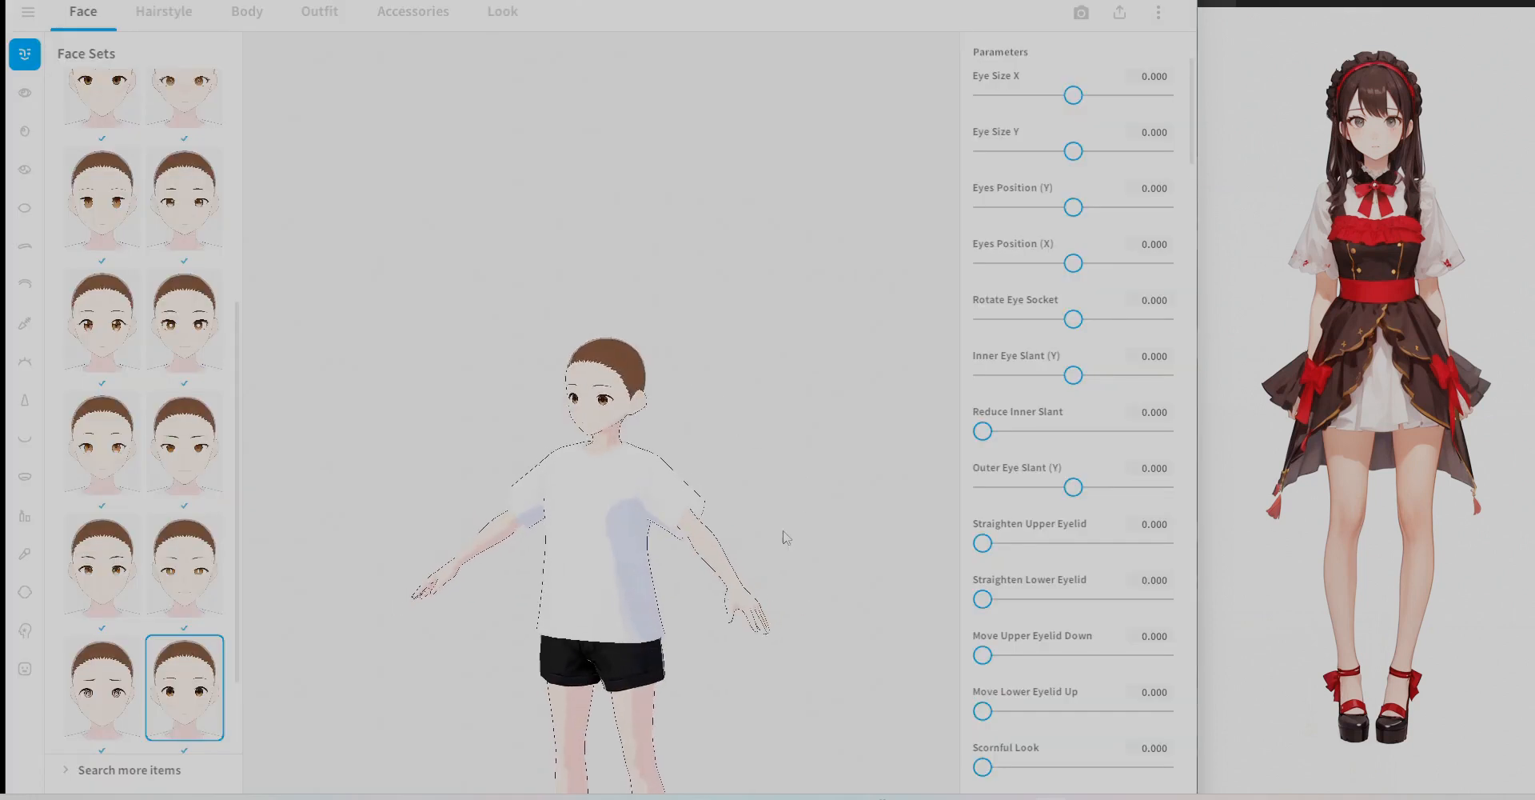
middle_drag(782, 531, 758, 268)
right_drag(784, 290, 763, 299)
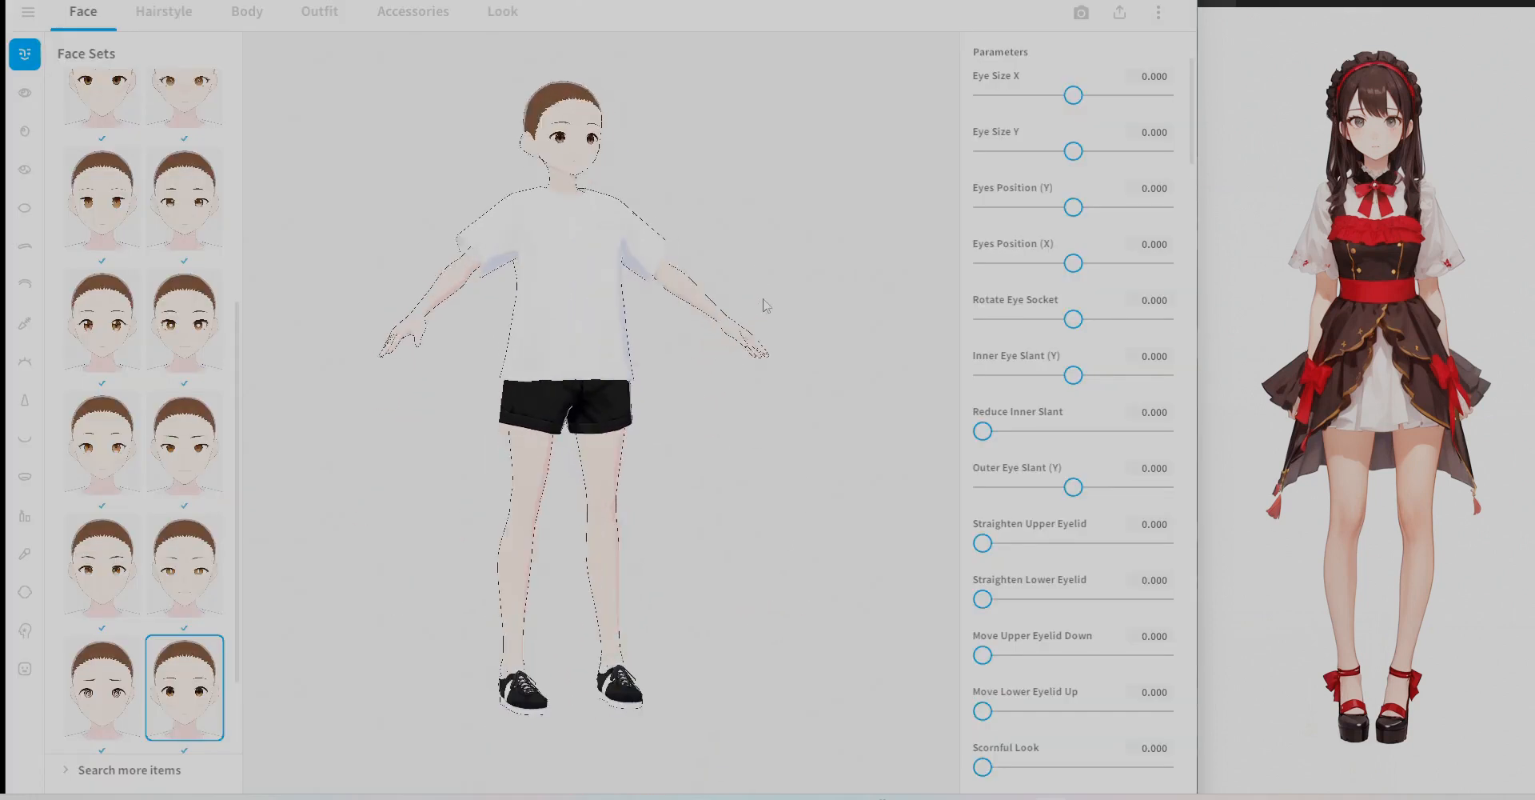
Set the model's Fem Height body parameter to 0.947.
click(248, 13)
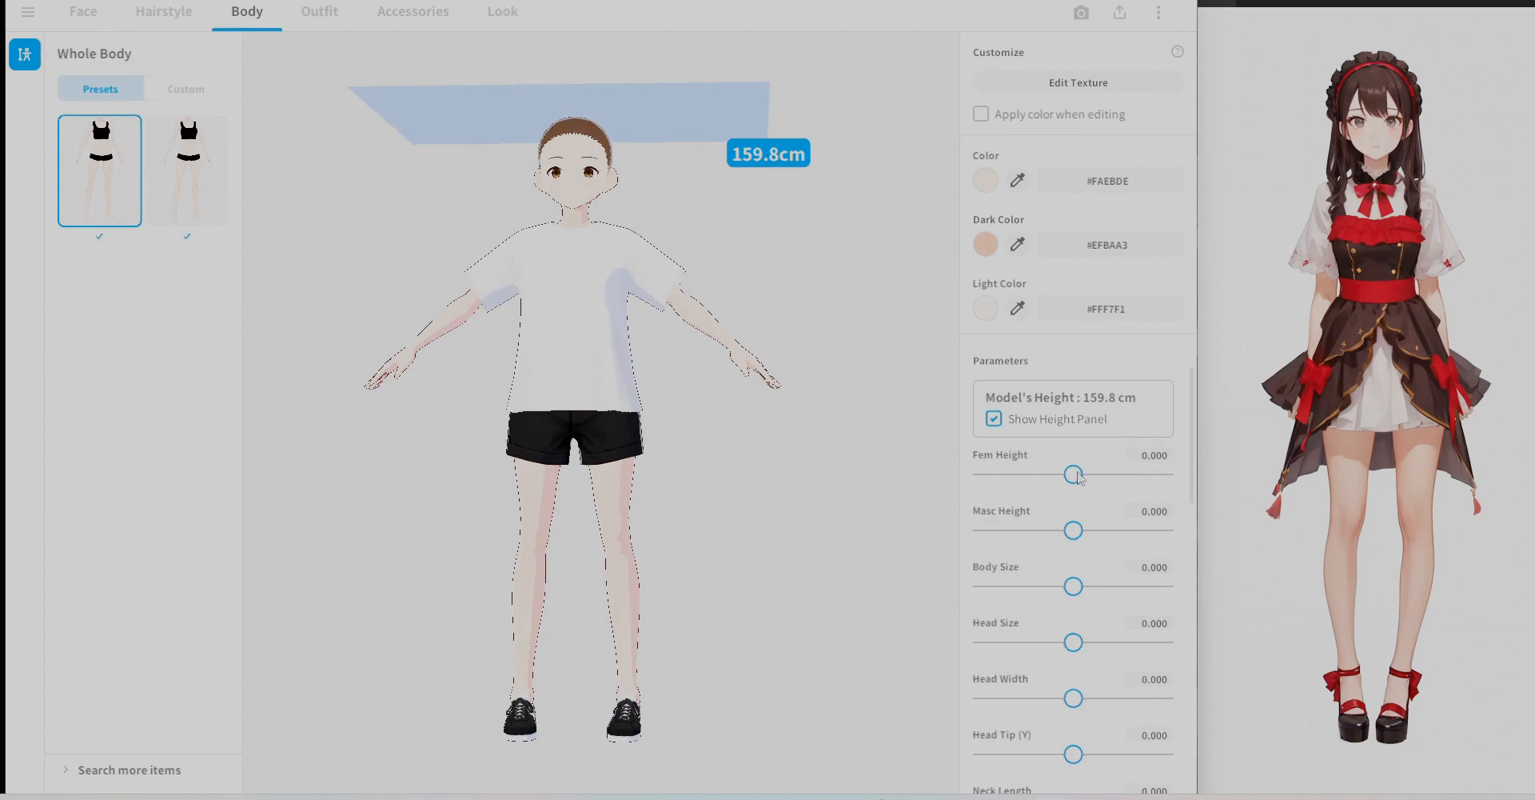
drag(1074, 476, 1172, 476)
right_drag(761, 459, 790, 472)
middle_drag(756, 477, 773, 481)
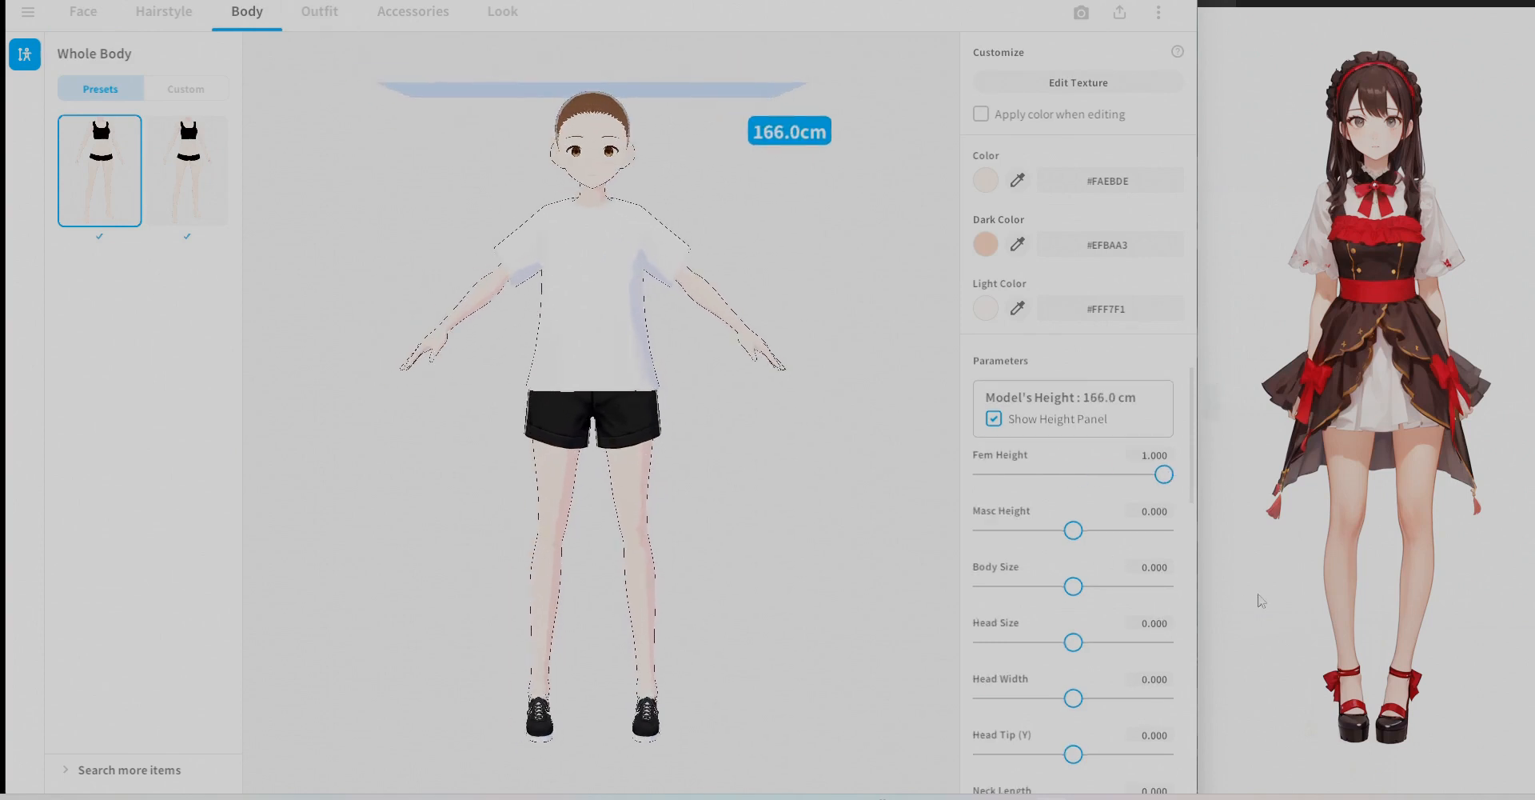
mouse_move(1076, 531)
mouse_down()
mouse_move(1103, 532)
mouse_move(1076, 543)
mouse_up()
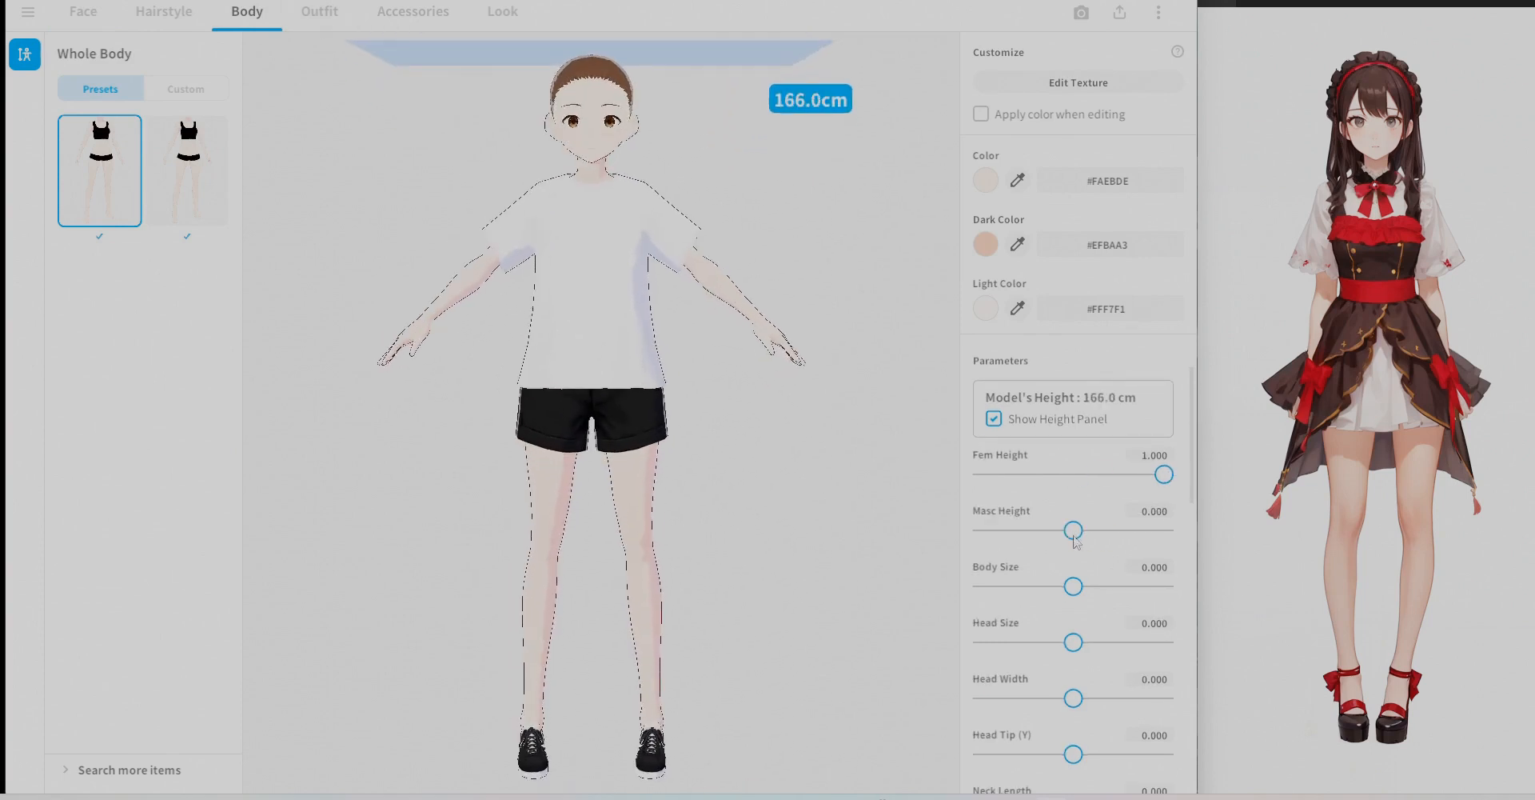
drag(1165, 478, 1160, 476)
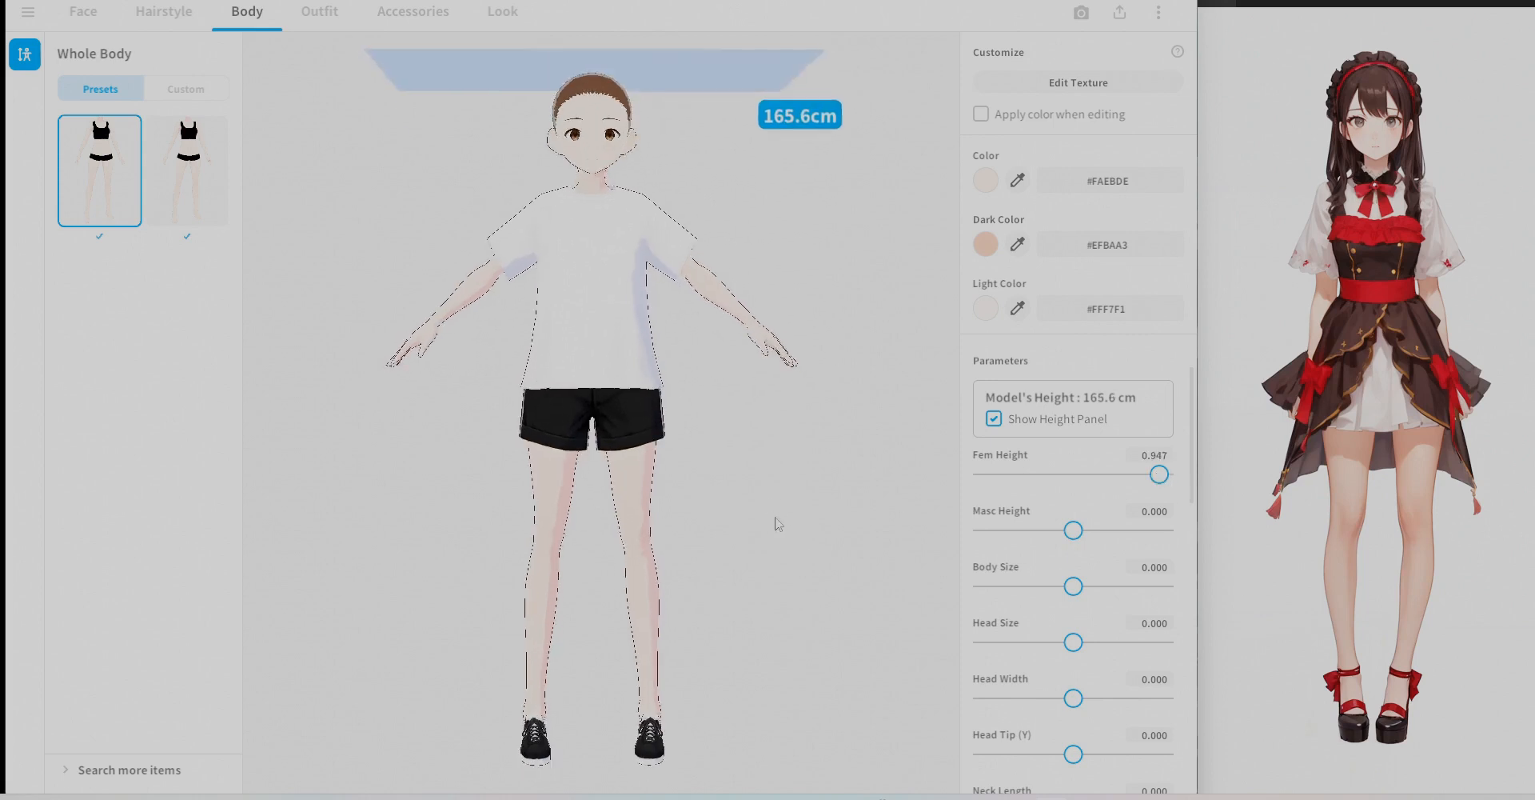
Remove the preset top from the model in the outfit settings.
click(293, 24)
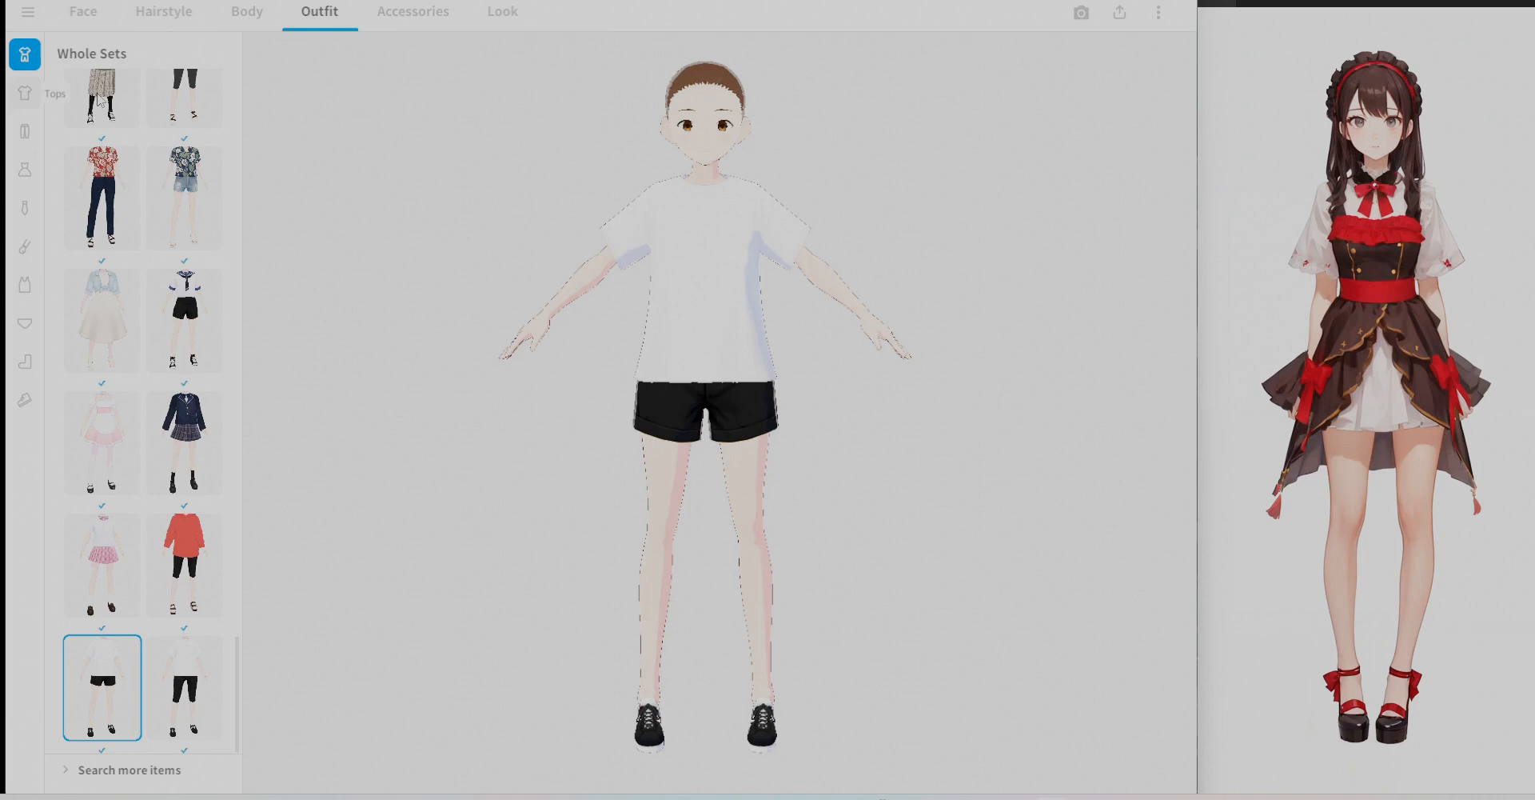
scroll(155, 477, up, 8)
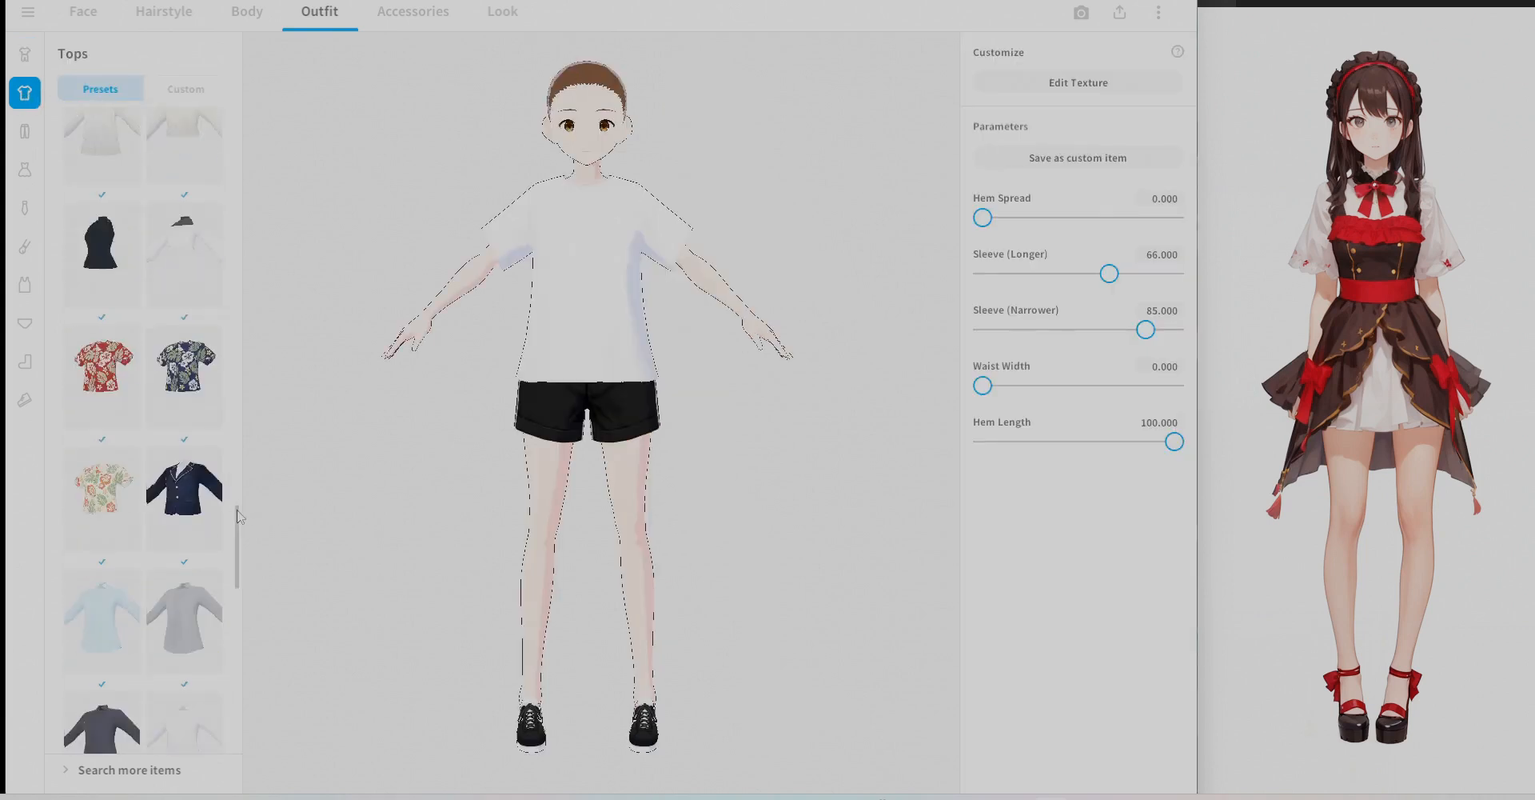
drag(238, 515, 227, 78)
click(97, 153)
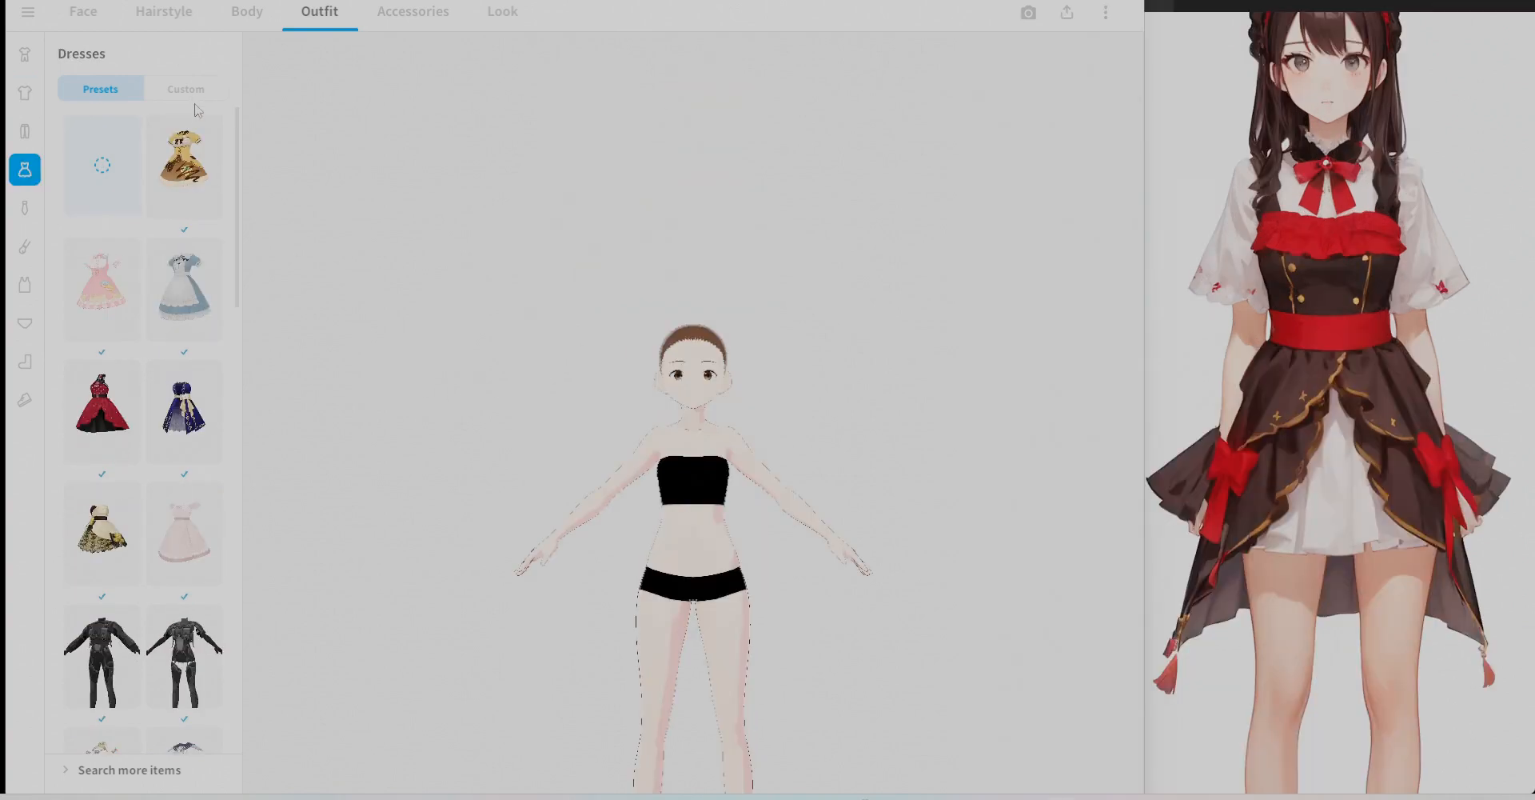
Create a new custom dress for the model from the Dress (Half Sleeve) template.
click(203, 92)
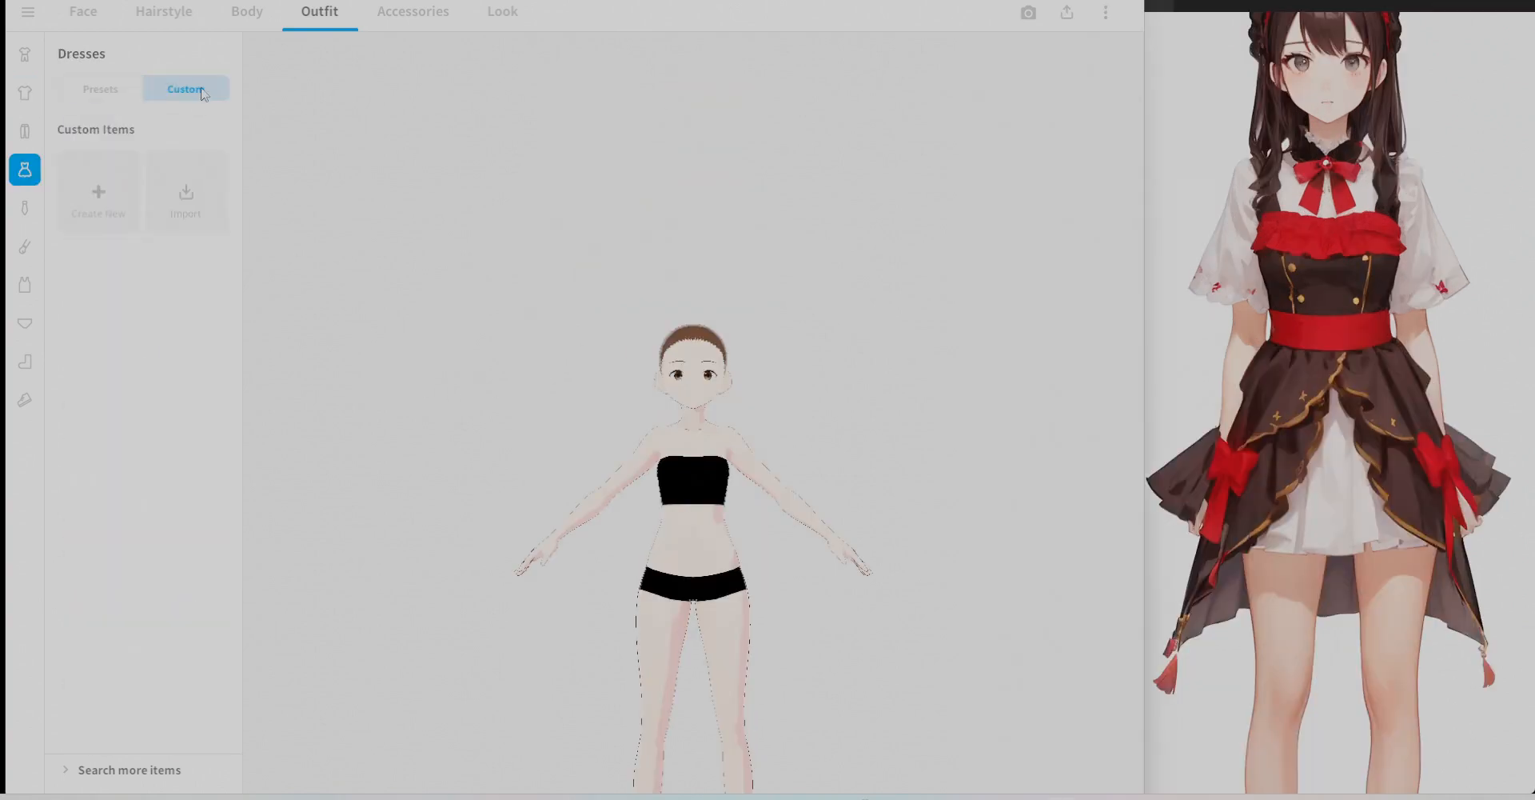
click(96, 212)
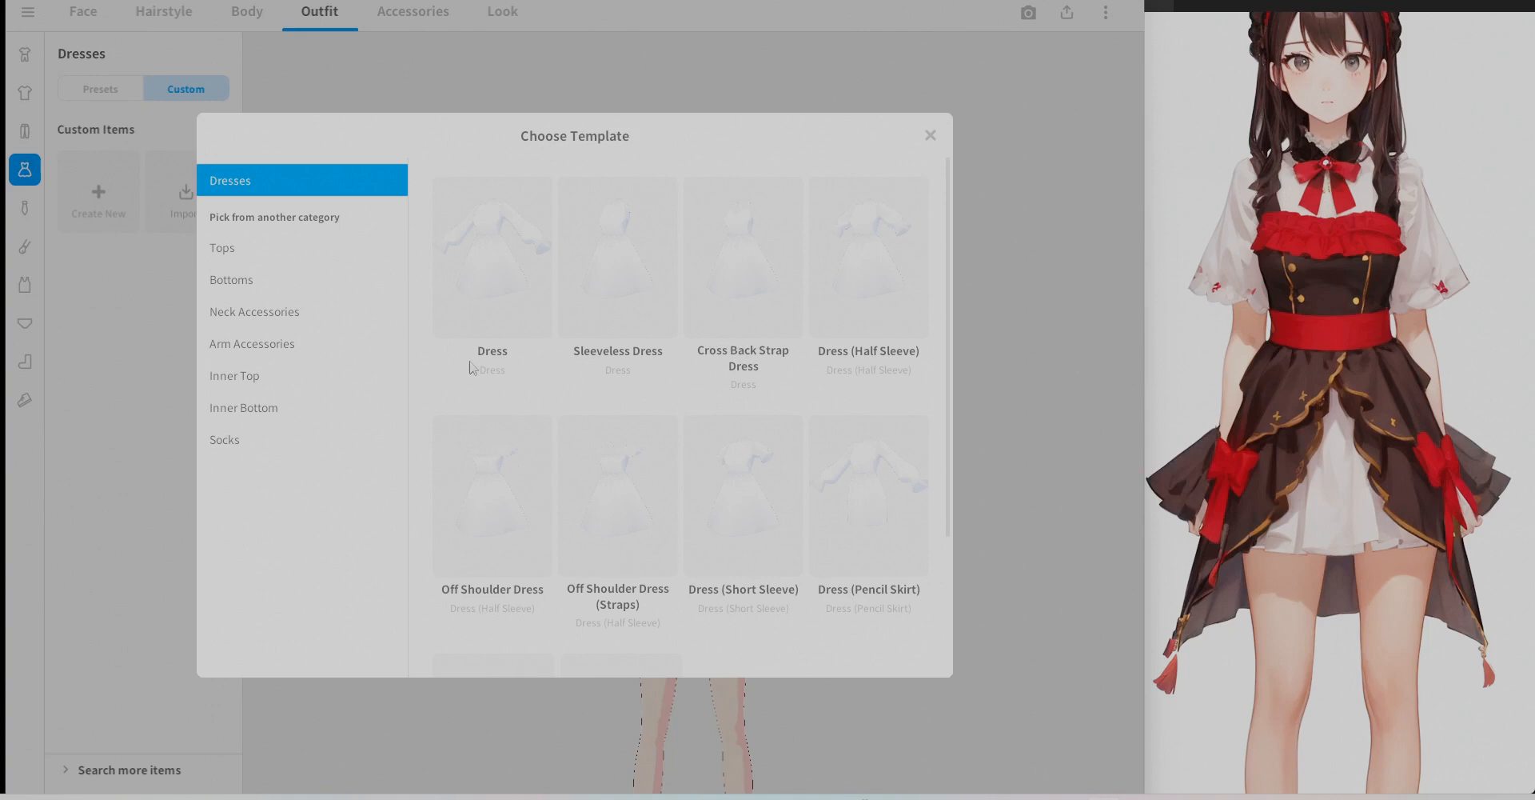
click(874, 326)
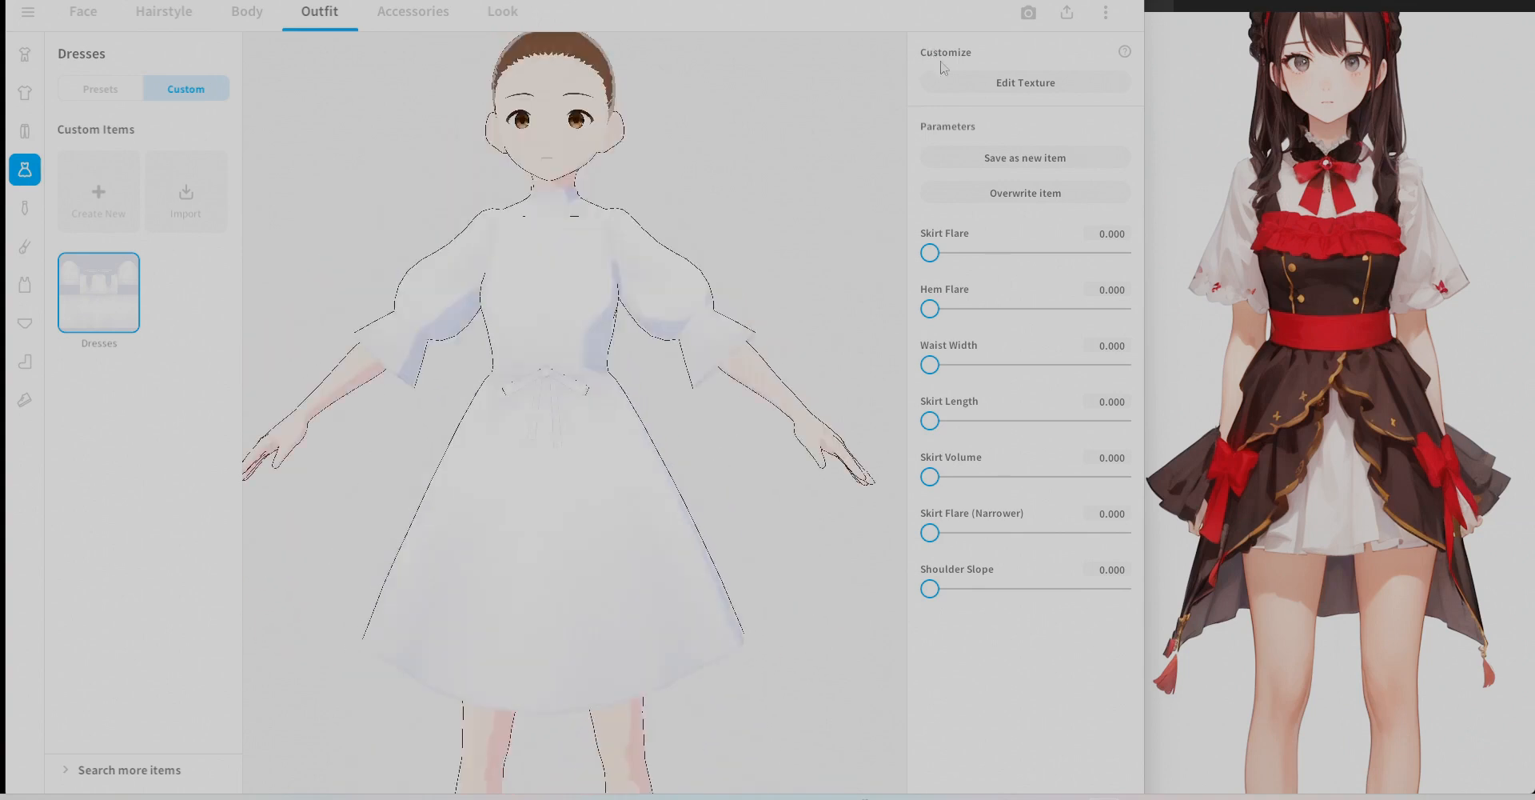
Raise the lighting intensity to 2.000 in Photo Booth and return to the dress settings.
click(1029, 16)
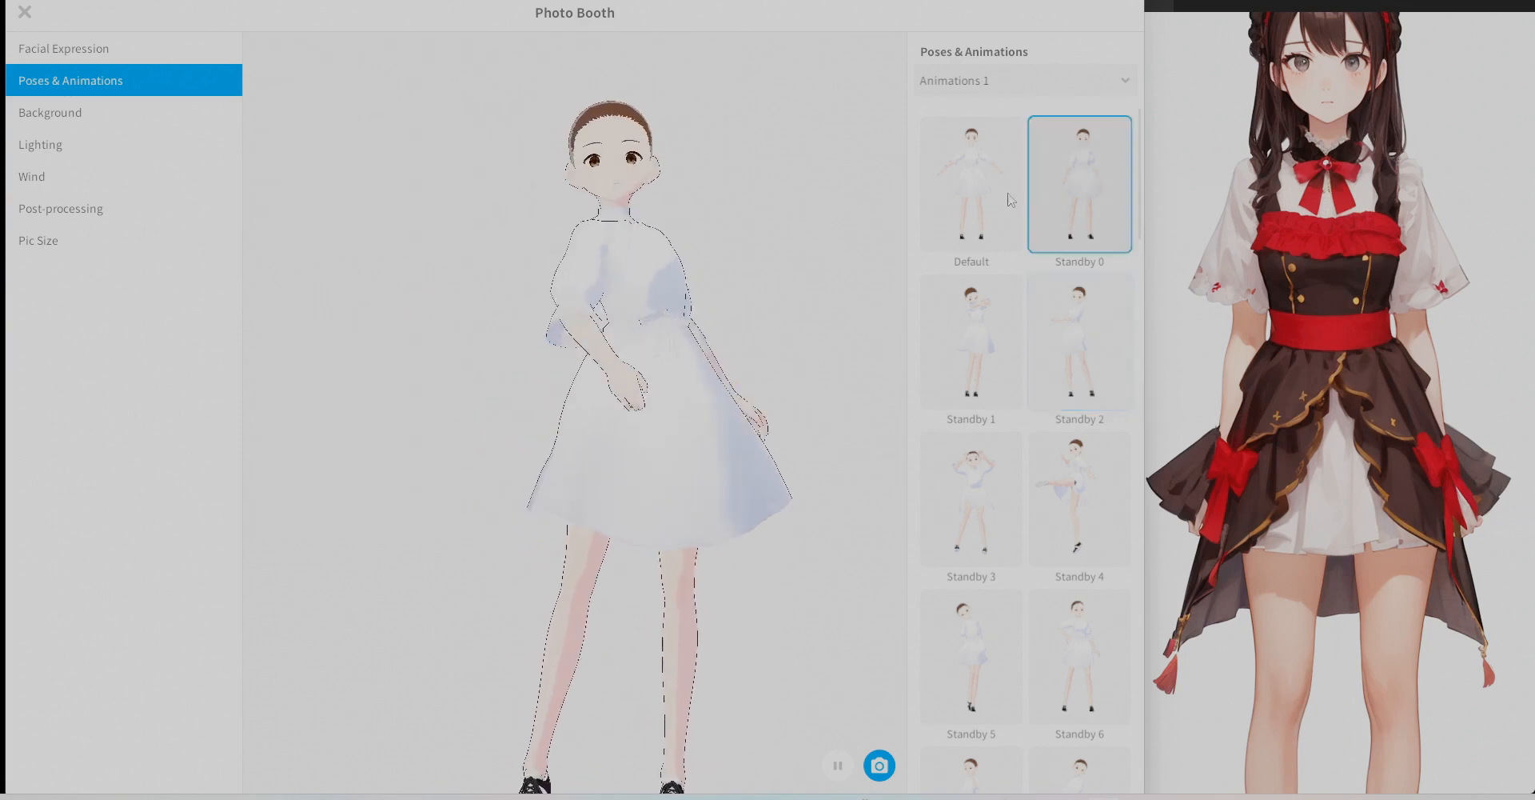
click(60, 146)
drag(1036, 215, 1155, 207)
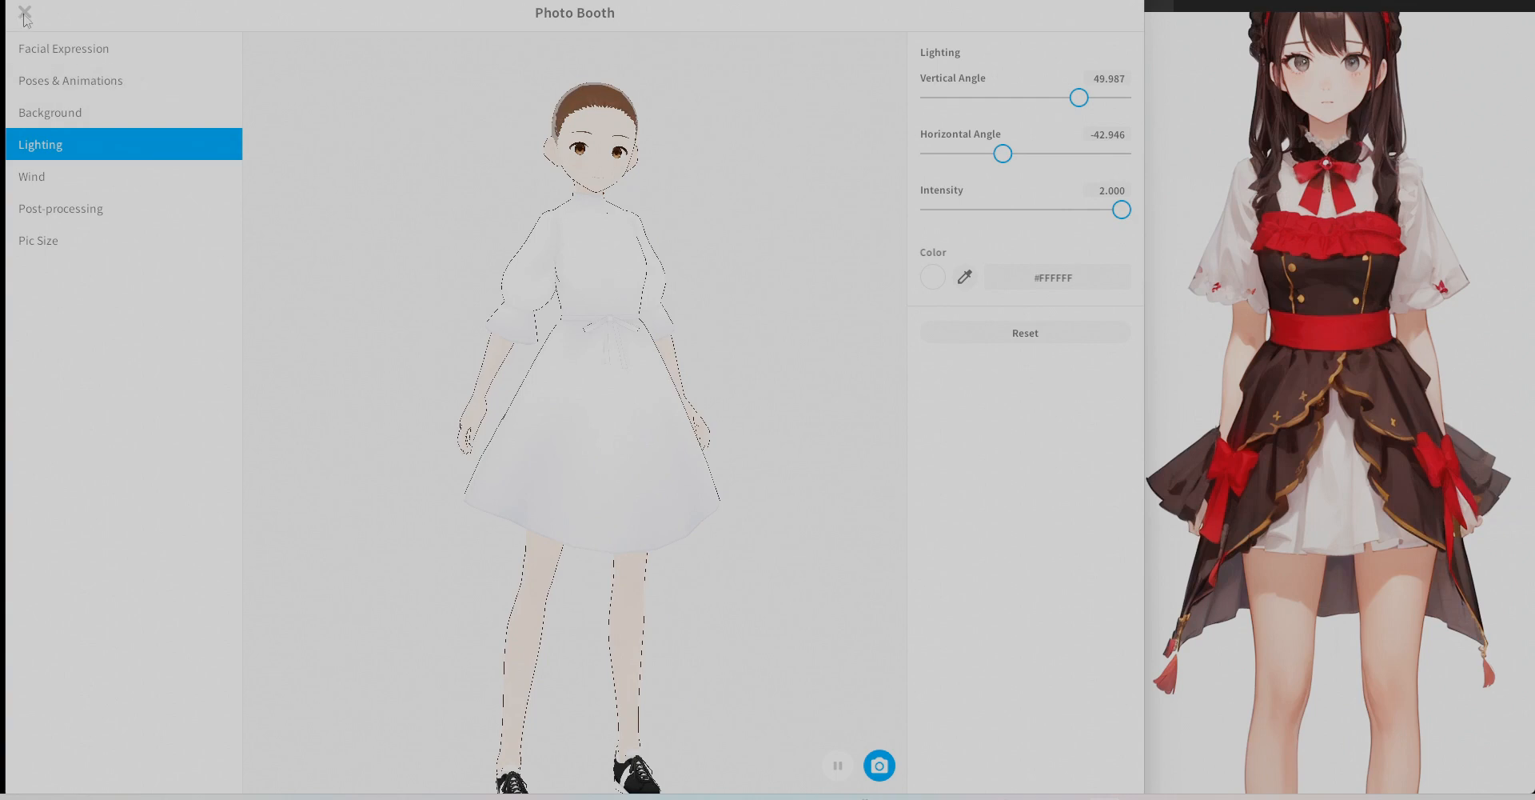
key(Escape)
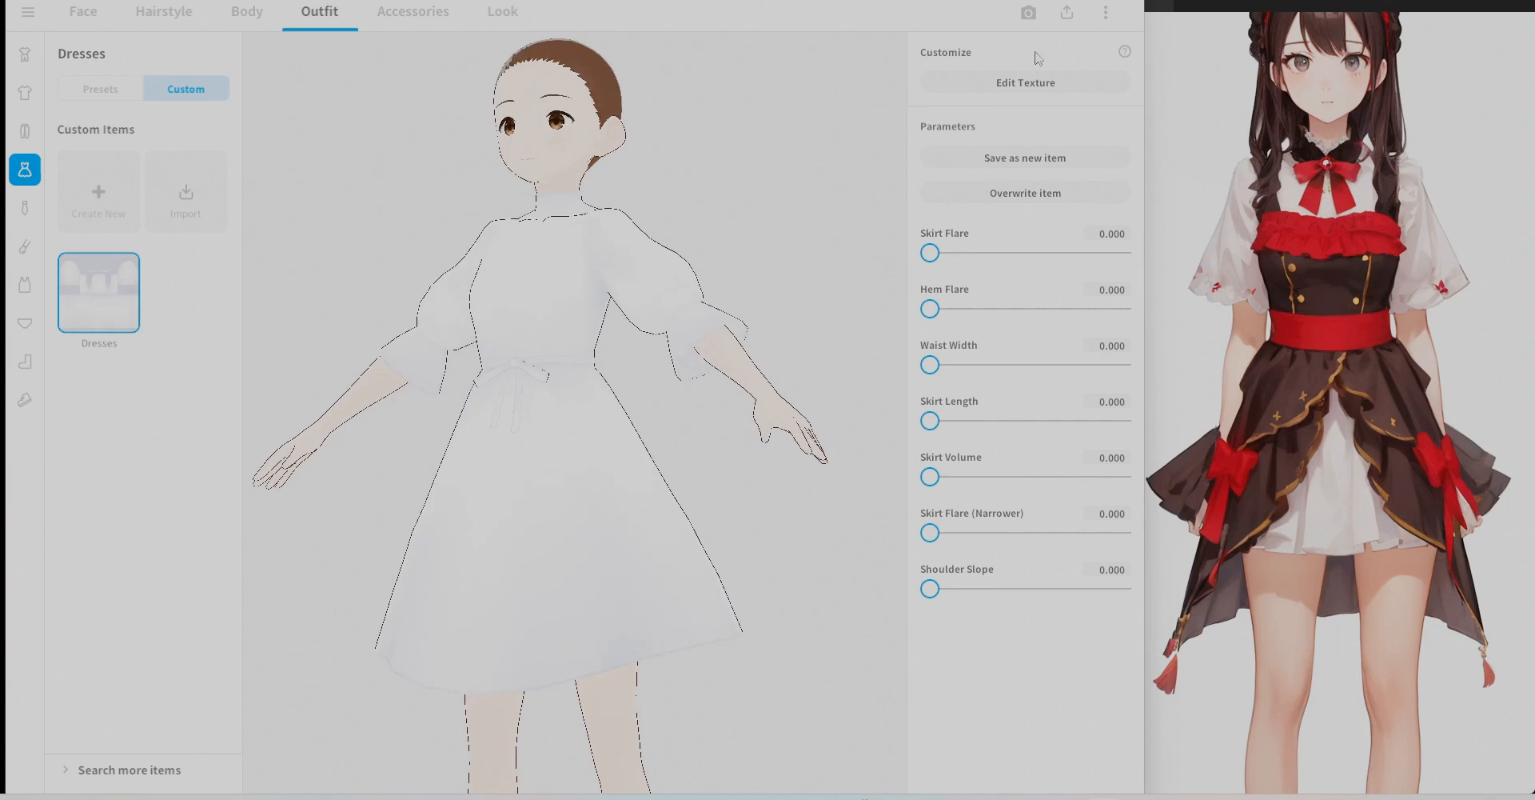
Open the dress's texture for editing and erase the front centre of the skirt with a mirrored eraser 55 wide.
click(1032, 82)
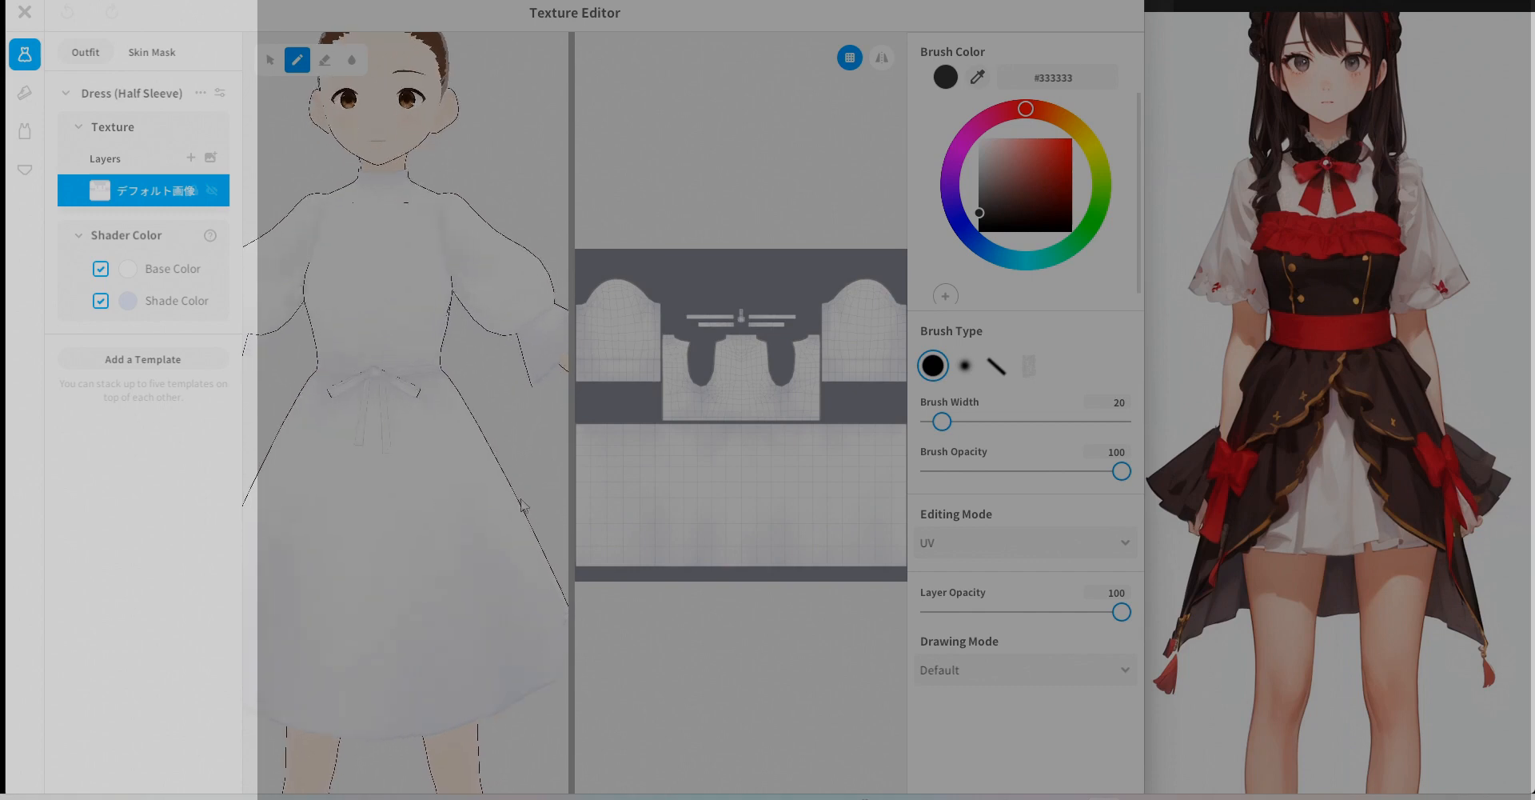
scroll(492, 512, up, 3)
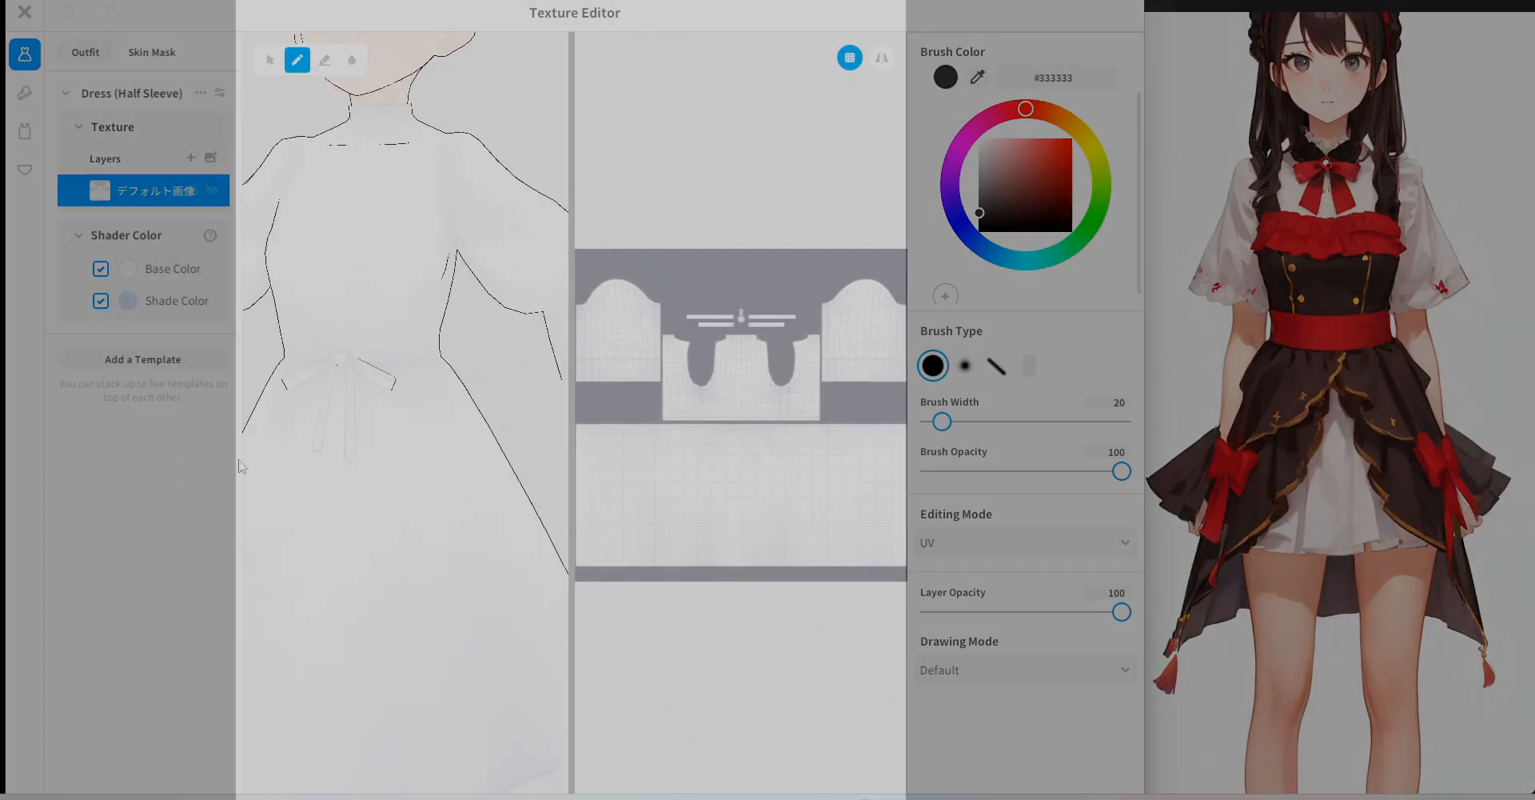
right_drag(398, 482, 423, 487)
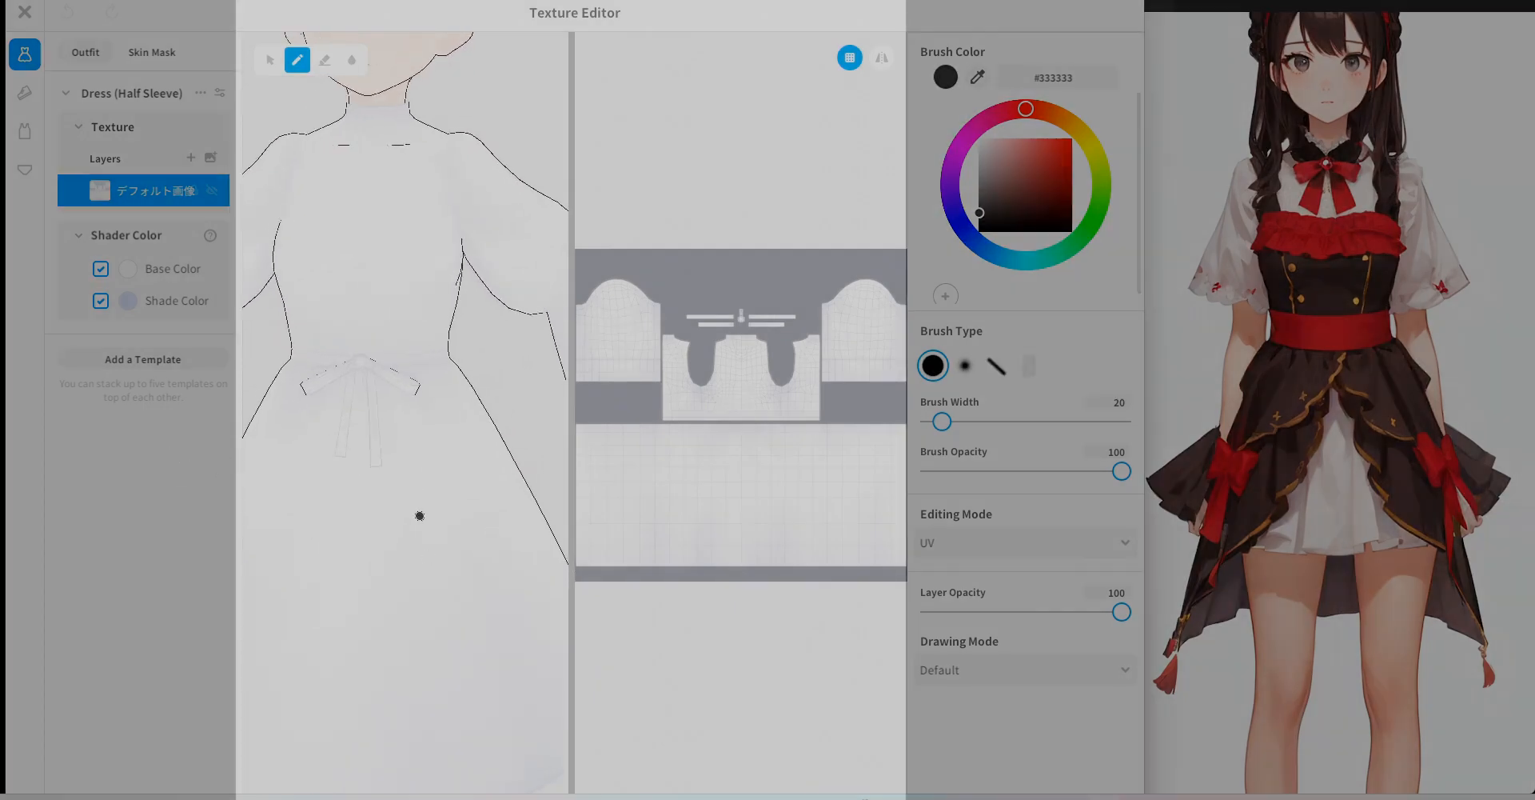
middle_drag(420, 514, 481, 406)
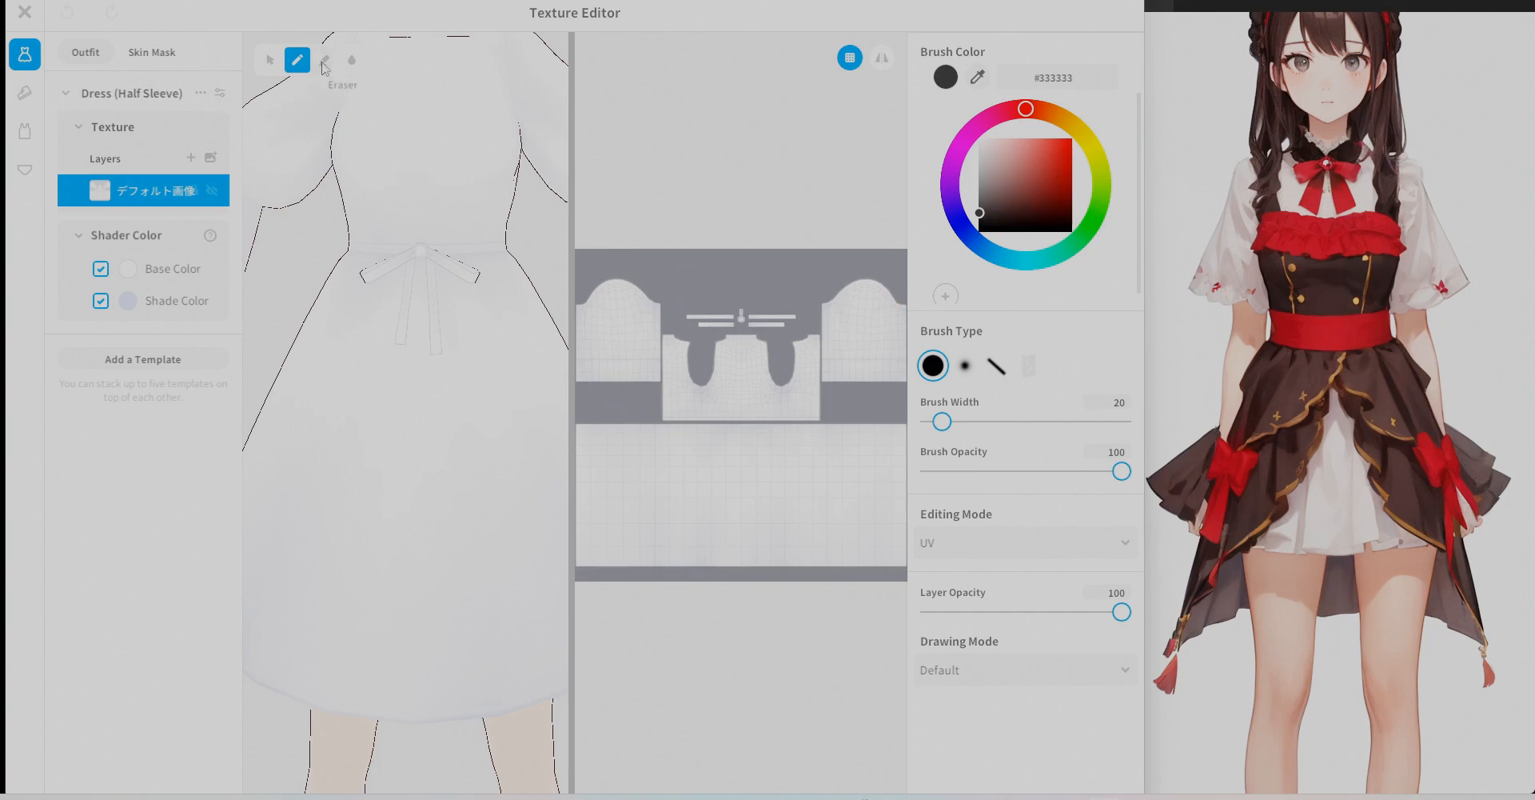
click(324, 63)
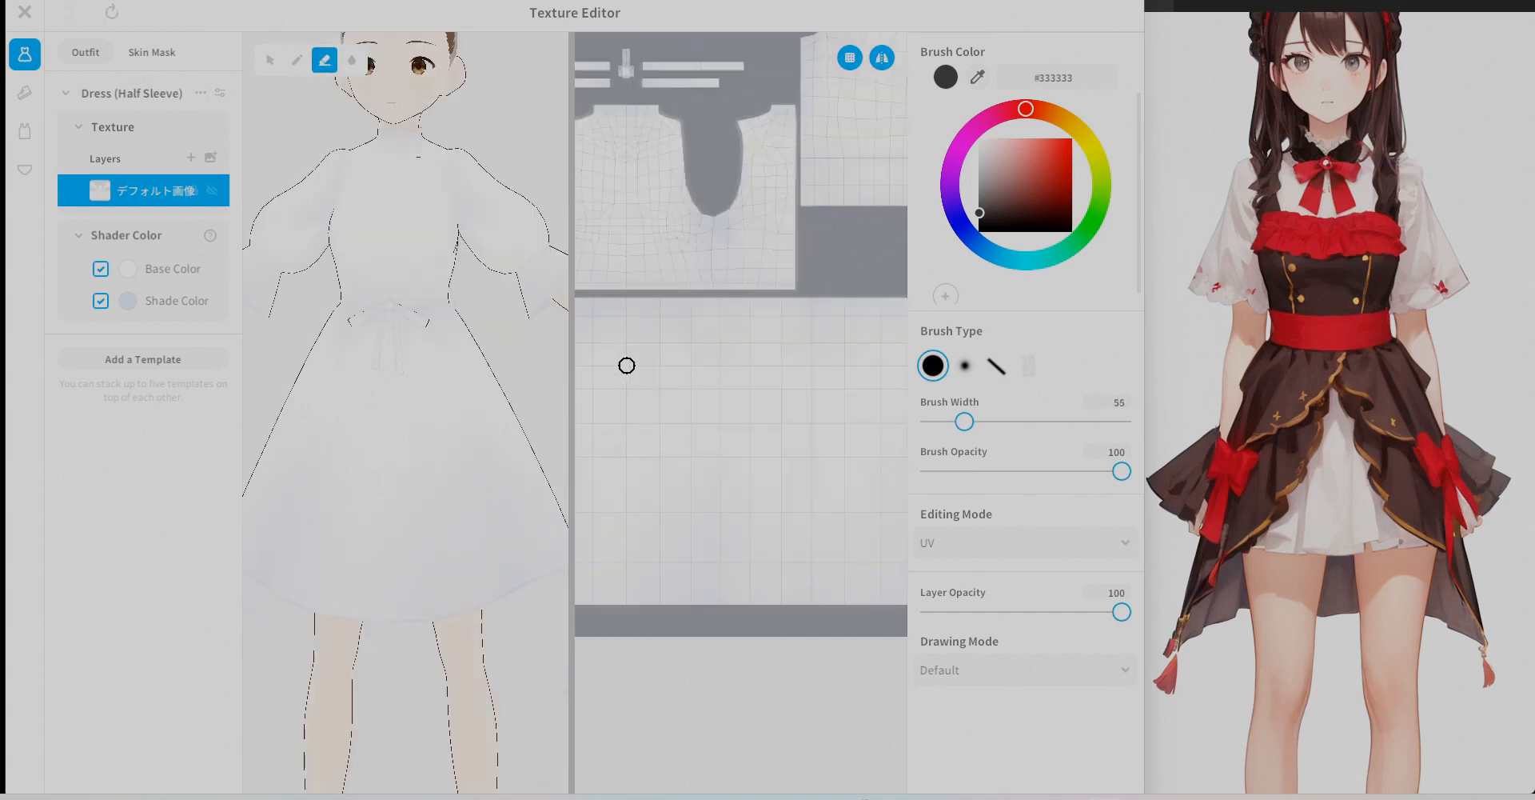
mouse_move(627, 364)
mouse_down()
mouse_move(734, 566)
mouse_move(655, 491)
mouse_move(628, 582)
mouse_up()
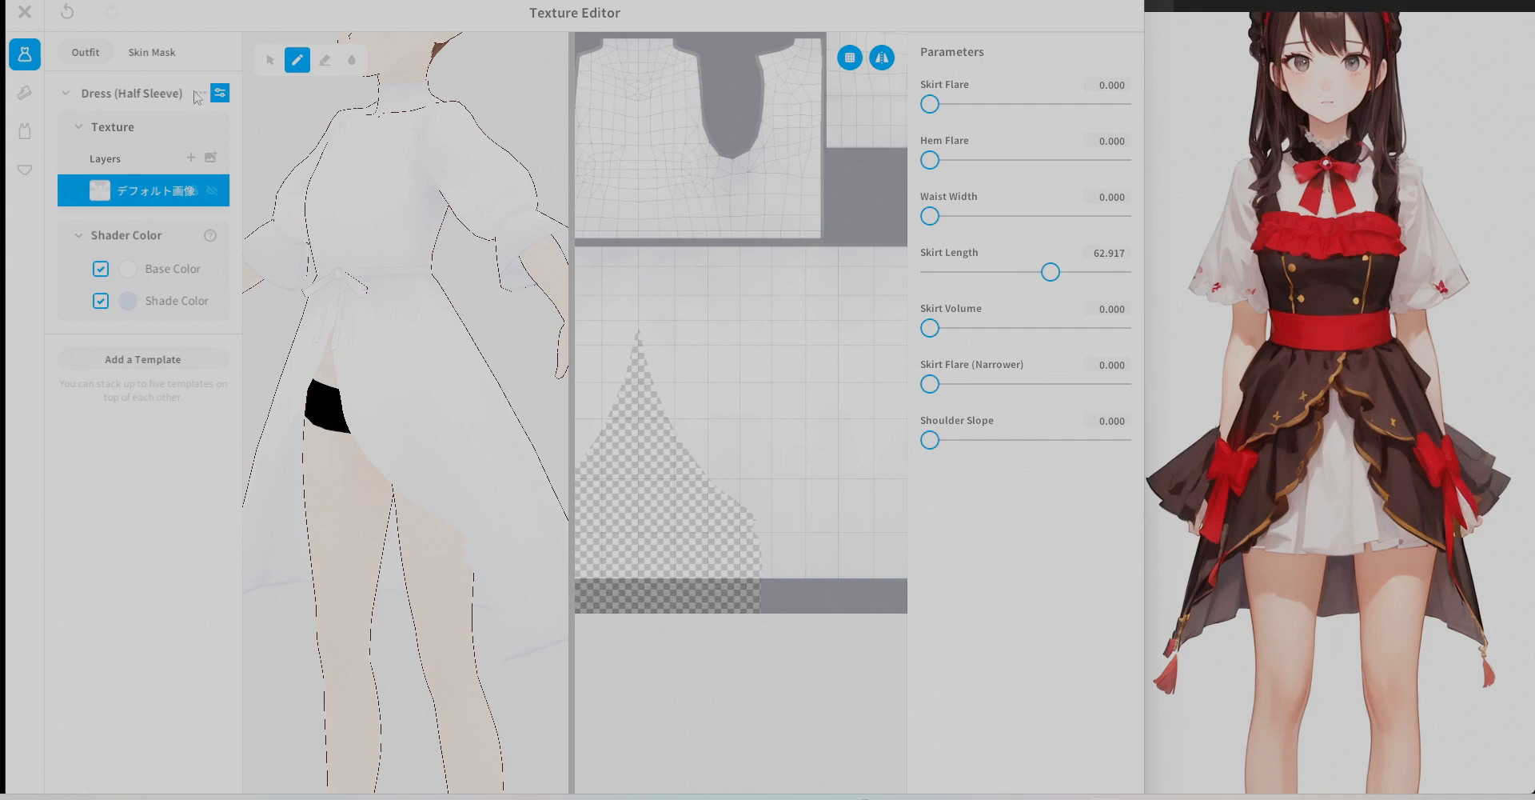
click(199, 93)
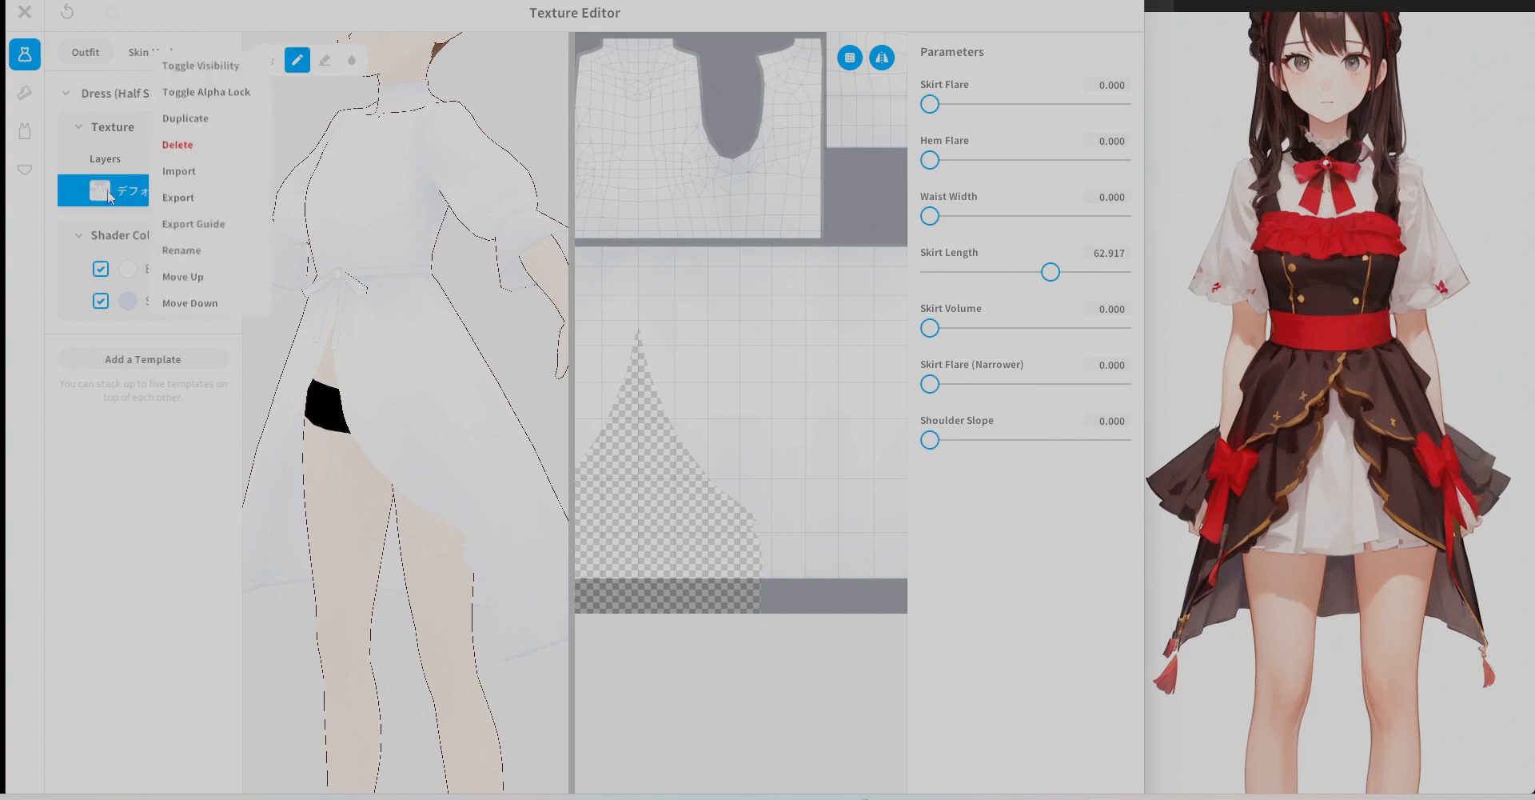
click(775, 470)
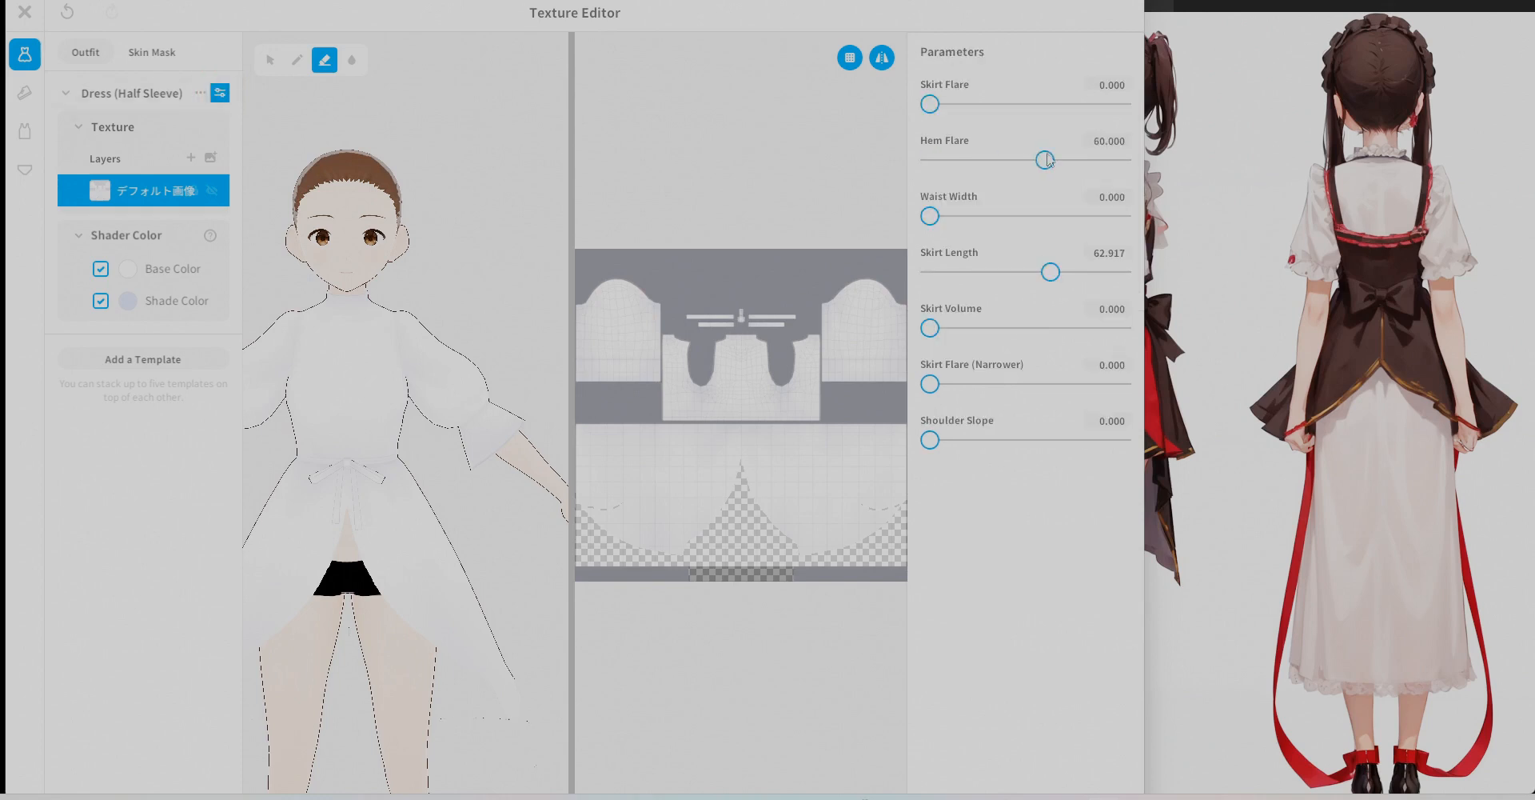
Set the dress's Hem Flare to 0, Skirt Flare (Narrower) to 100 and Shoulder Slope to 0.
drag(1047, 160, 930, 160)
drag(930, 384, 1122, 384)
right_drag(456, 560, 504, 572)
middle_drag(504, 573, 494, 412)
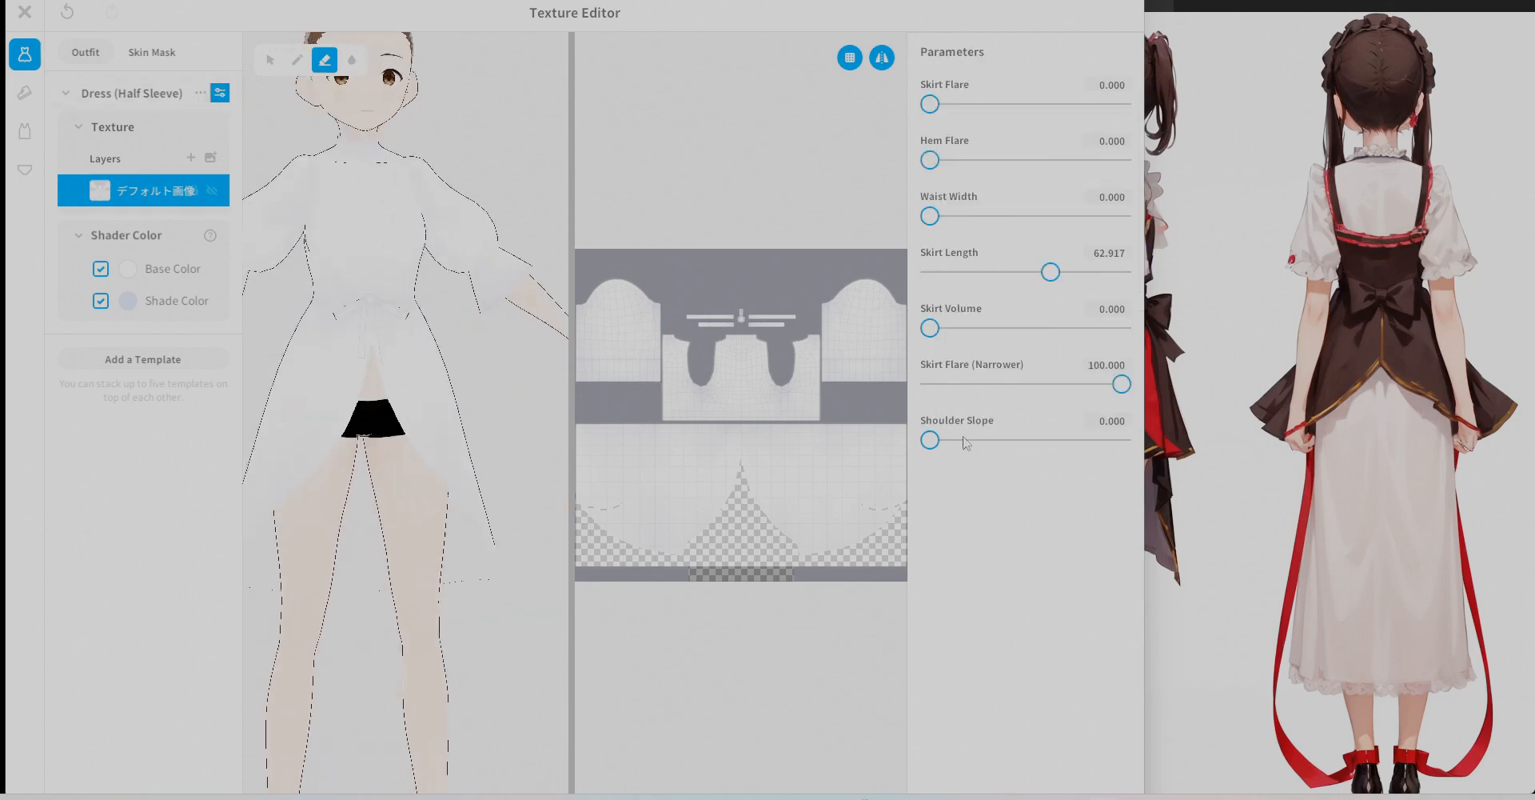
mouse_move(930, 439)
mouse_down()
mouse_move(964, 432)
mouse_move(931, 440)
mouse_up()
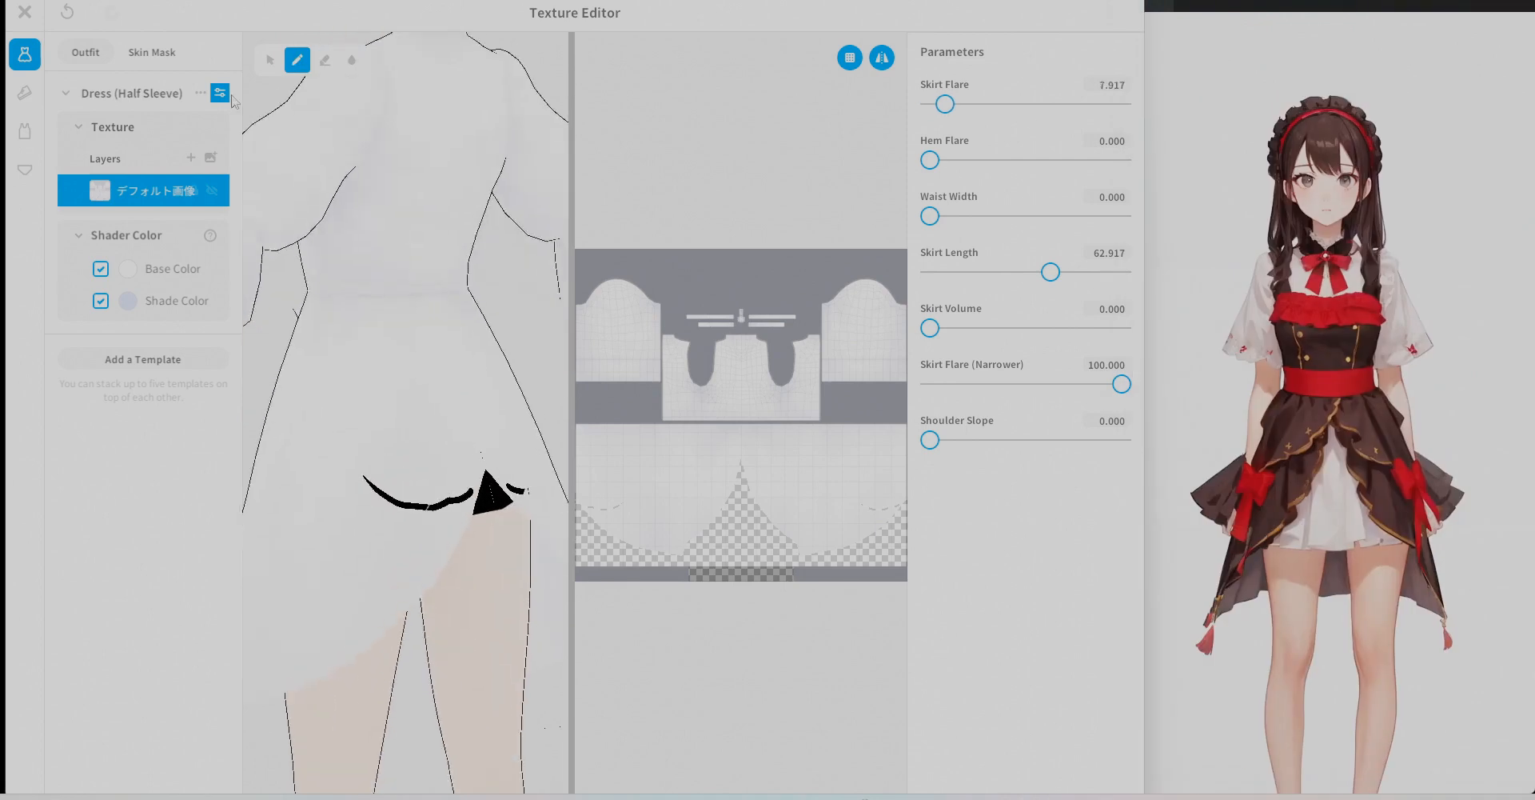
Duplicate the dress's default texture layer and export the copy as 上衣01.png.
click(220, 93)
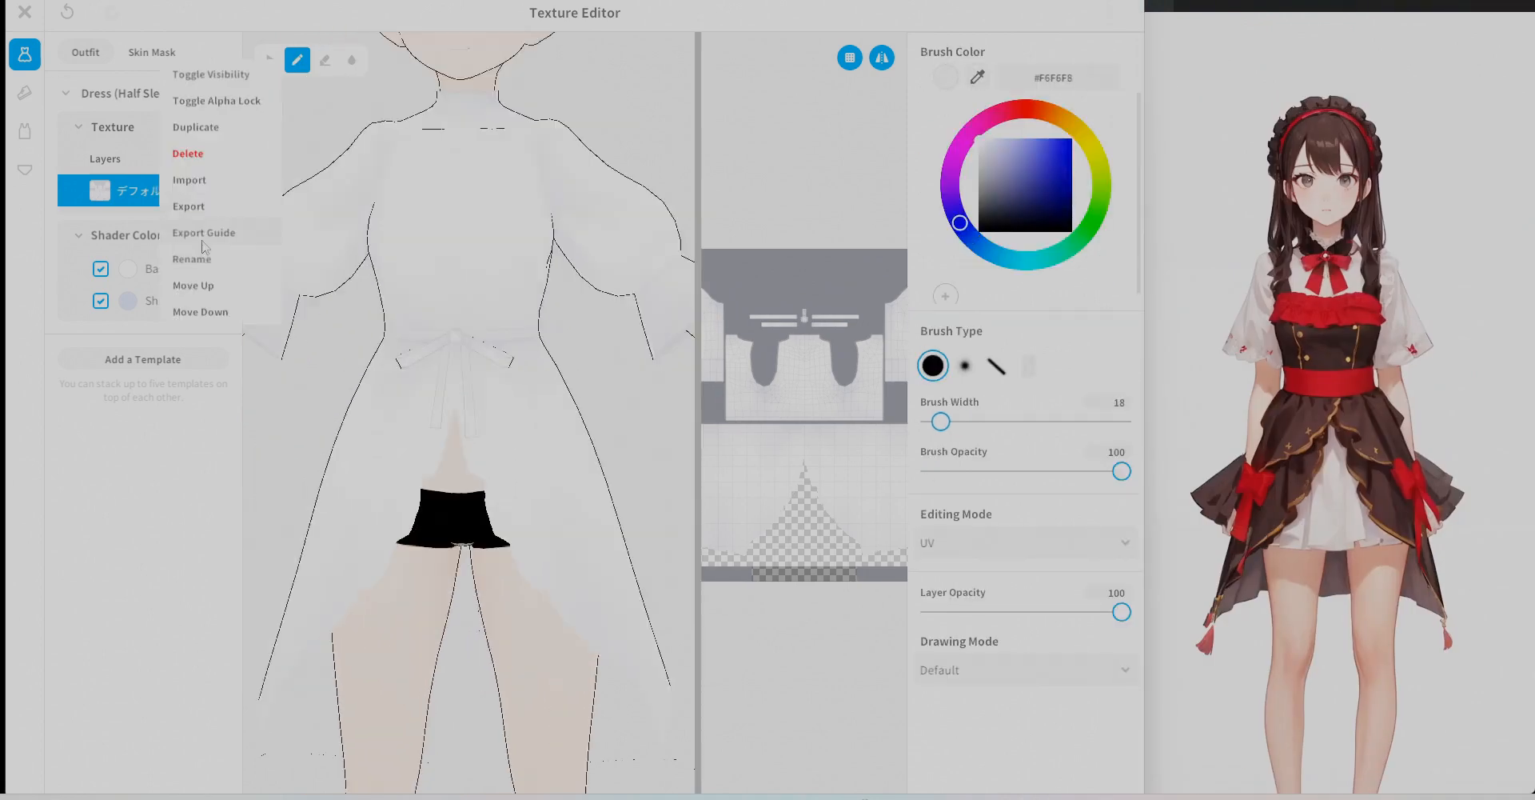
click(200, 128)
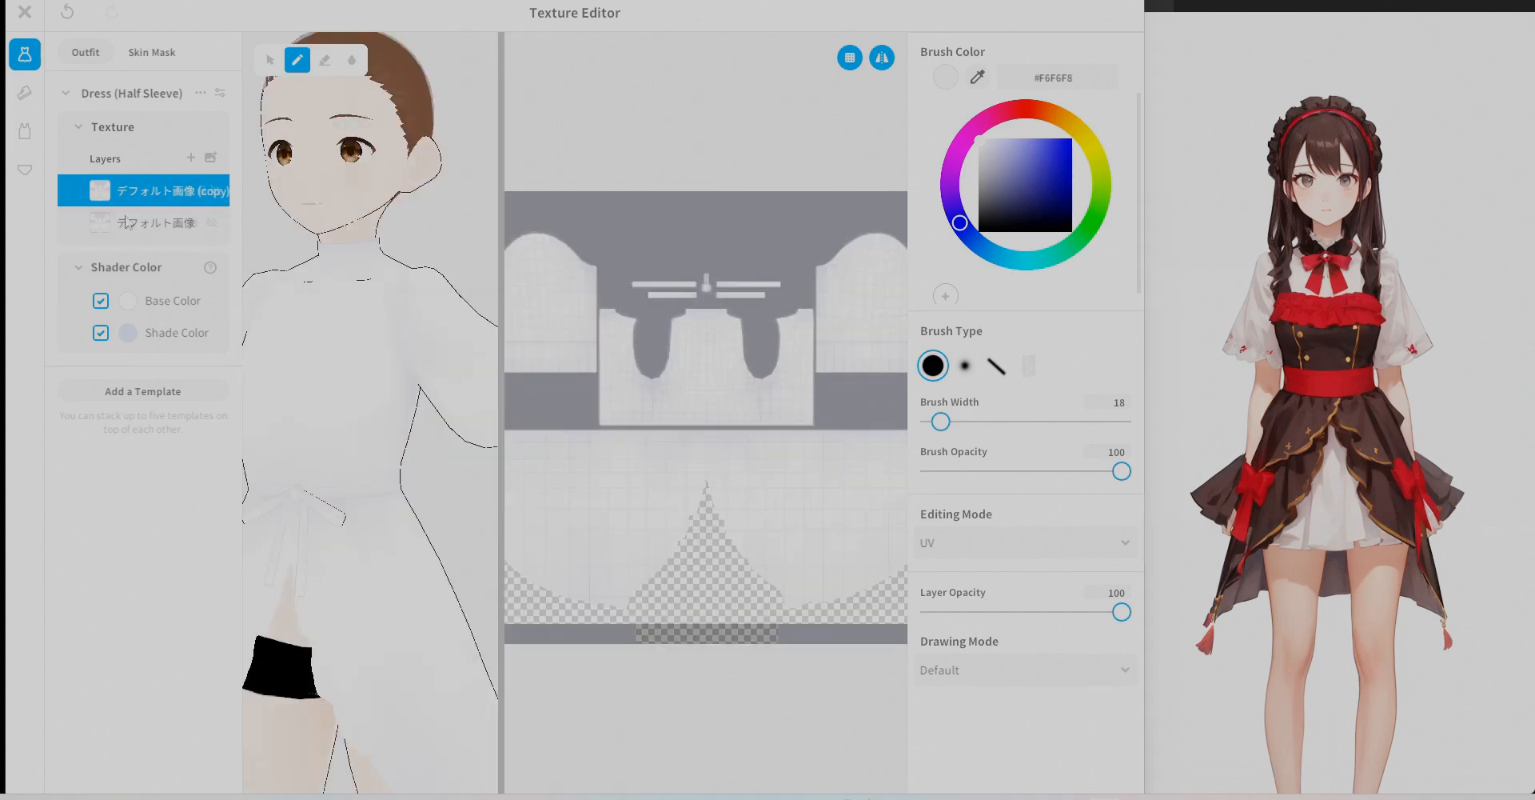
right_click(140, 195)
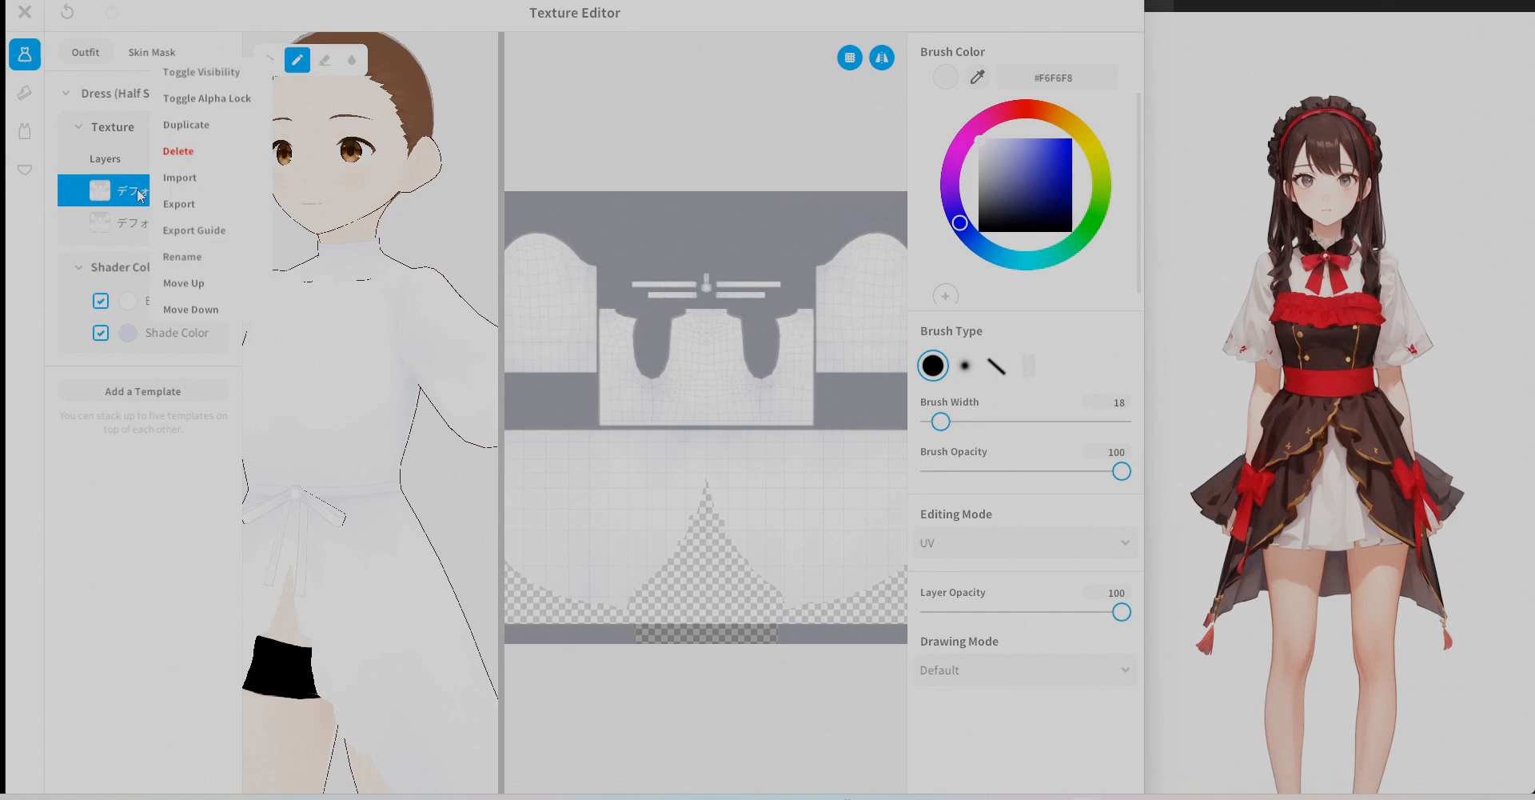
click(192, 204)
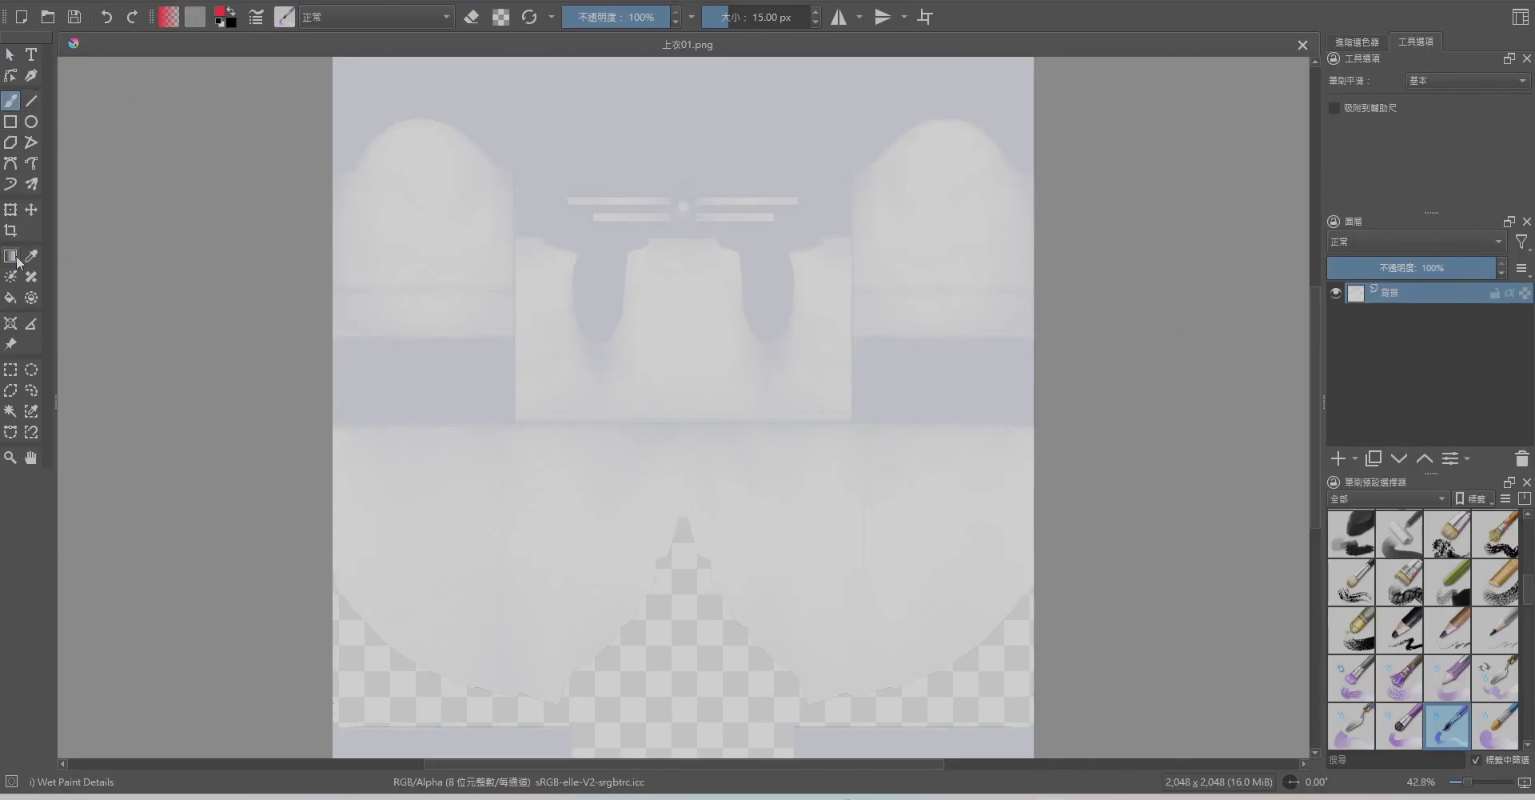
In Krita, select the band above the bodice across the full width of 上衣01.png and delete it.
click(10, 370)
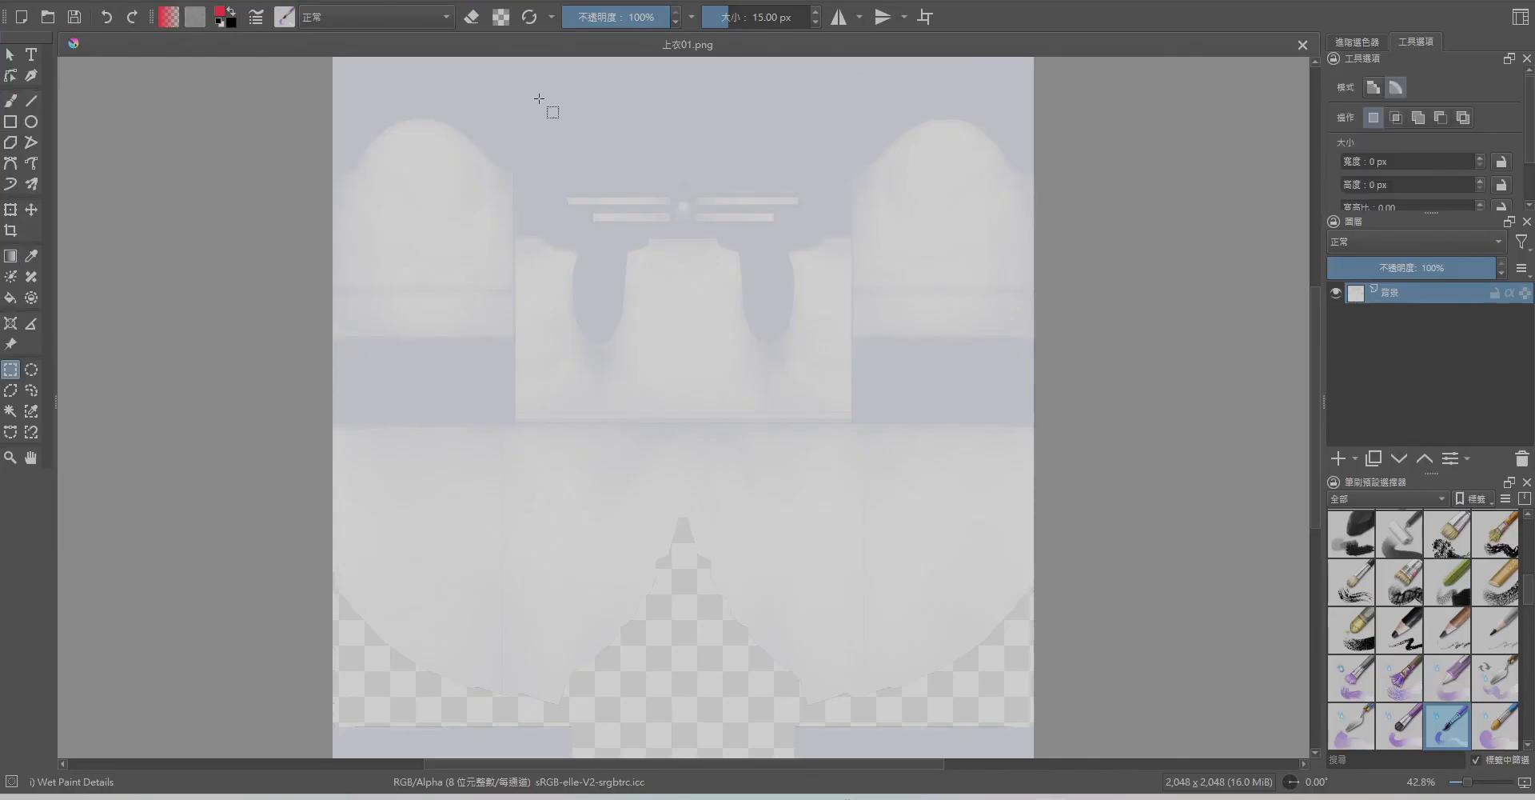
drag(318, 225, 1155, 57)
key(Delete)
Select the remaining sleeve area to the right of the bodice with a rectangle and delete it.
drag(1179, 268, 862, 488)
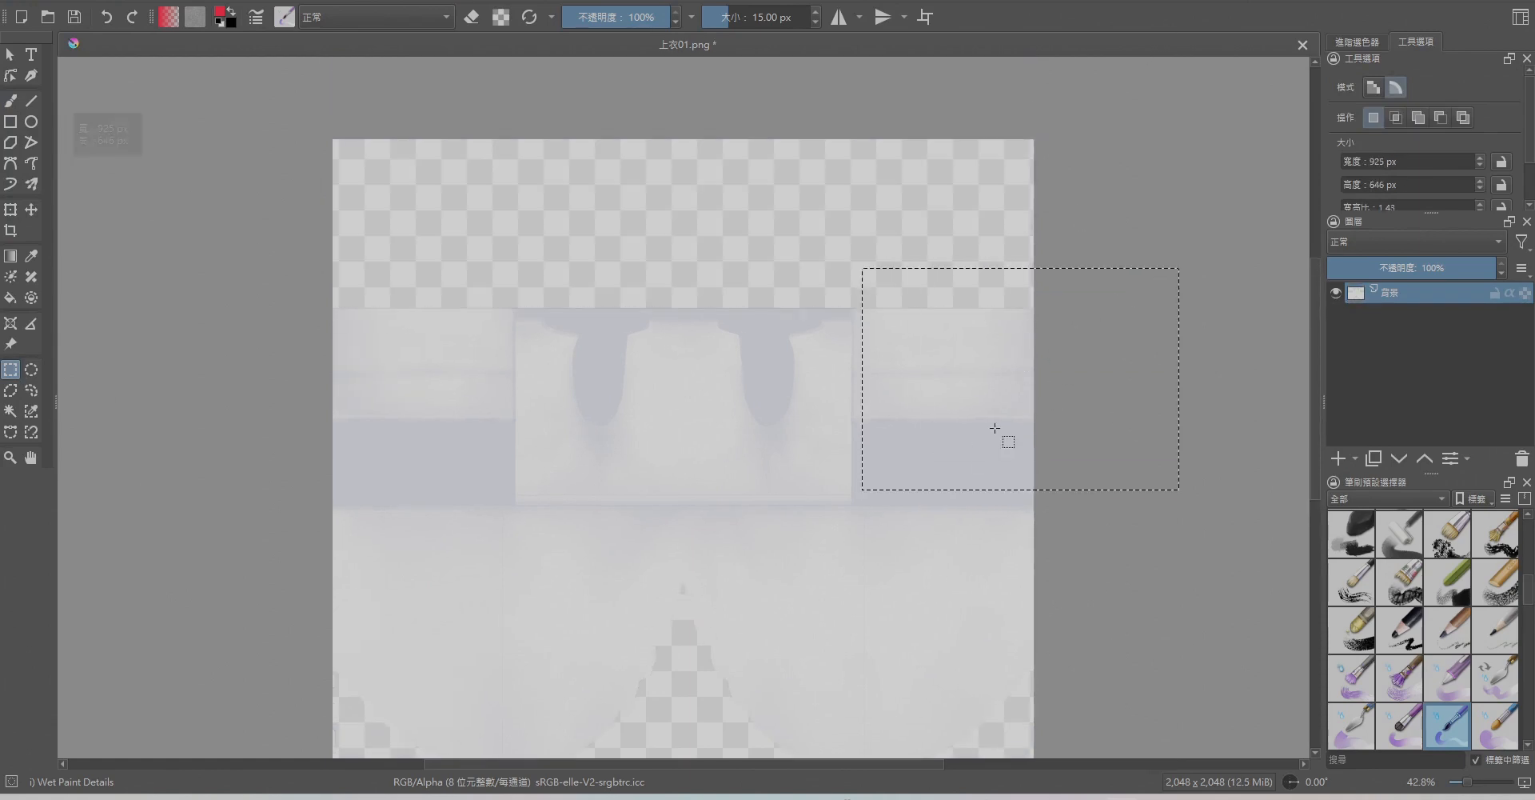
click(968, 416)
drag(854, 294, 1099, 502)
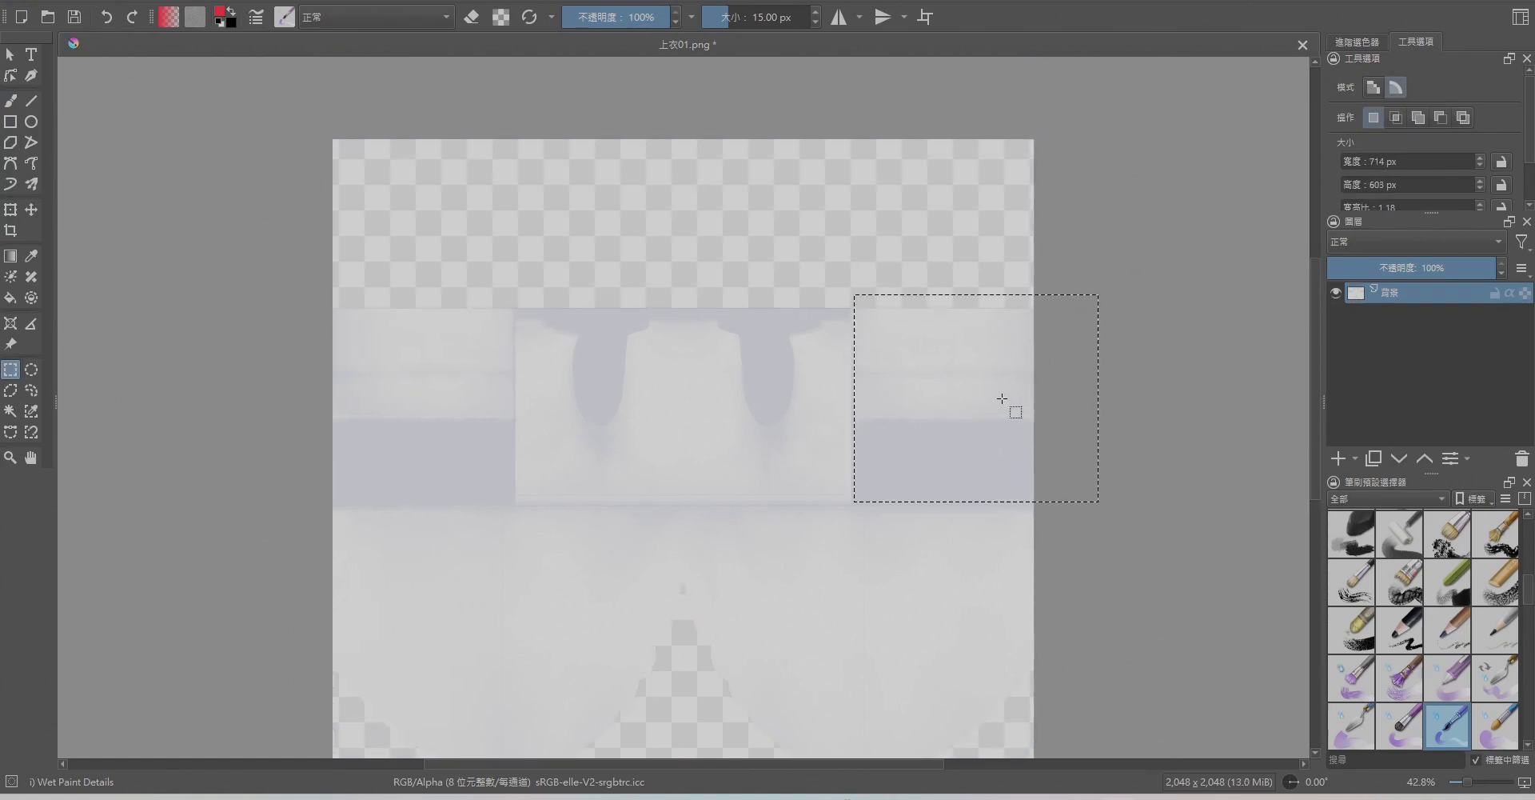
key(t)
drag(1017, 350, 1016, 352)
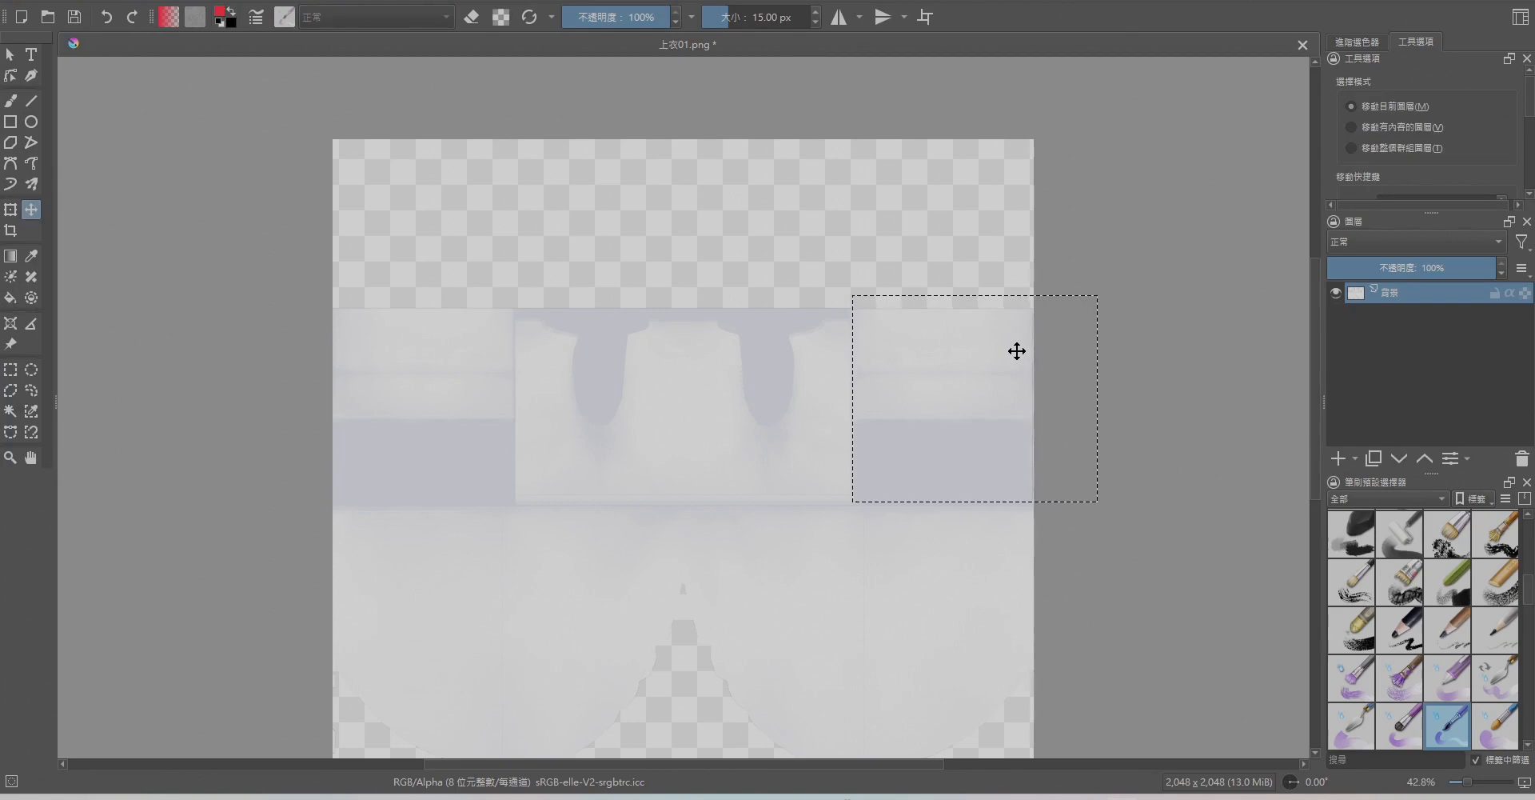
key(Delete)
Delete the remaining sleeve area to the left of the bodice and clear the selection.
click(10, 369)
drag(274, 264, 516, 504)
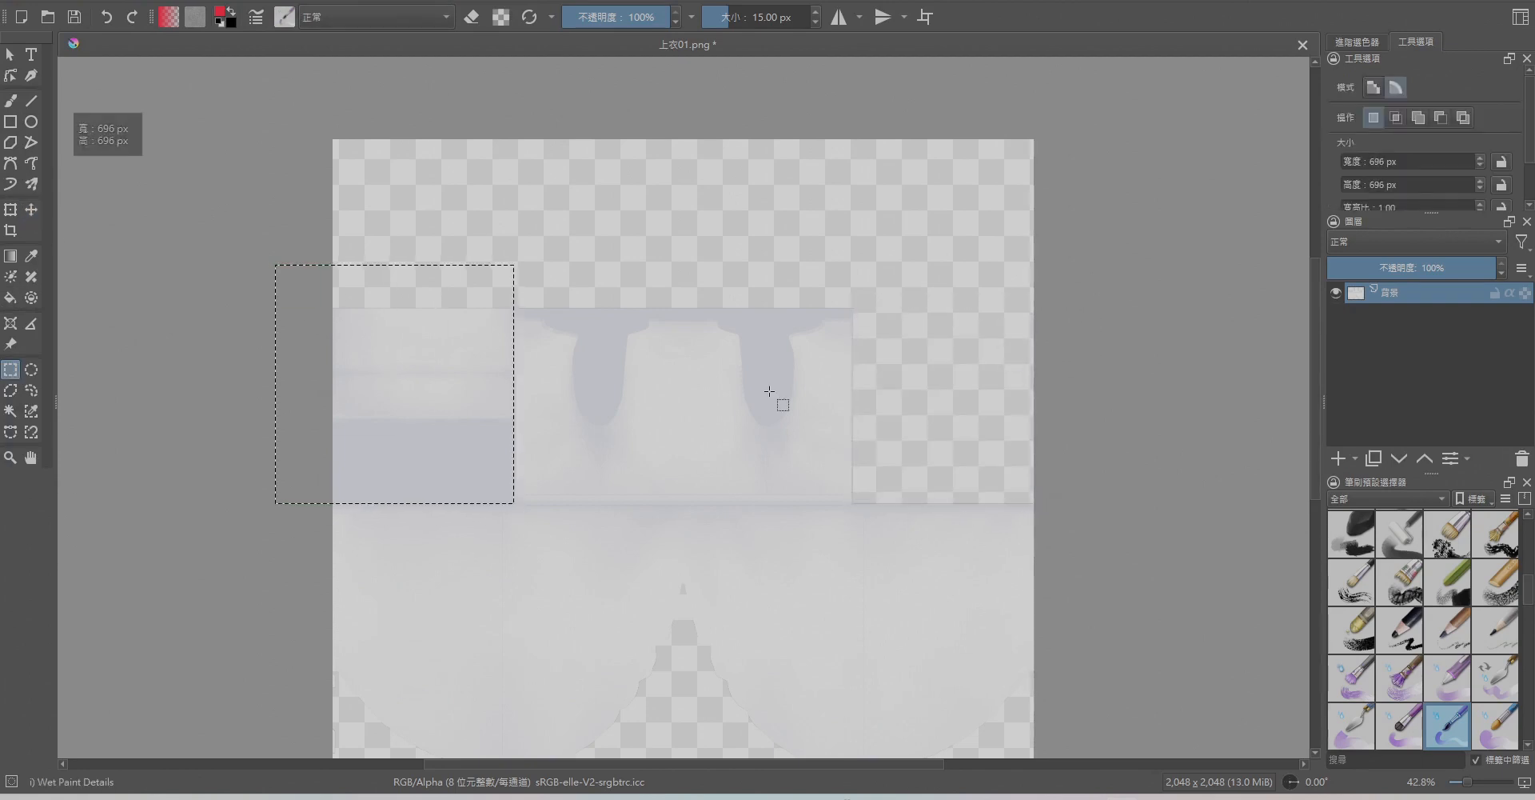
key(Delete)
click(1093, 339)
Darken the bodice and skirt texture with an HSL lightness of -70 and save the PNG.
scroll(461, 492, up, 1)
click(274, 1)
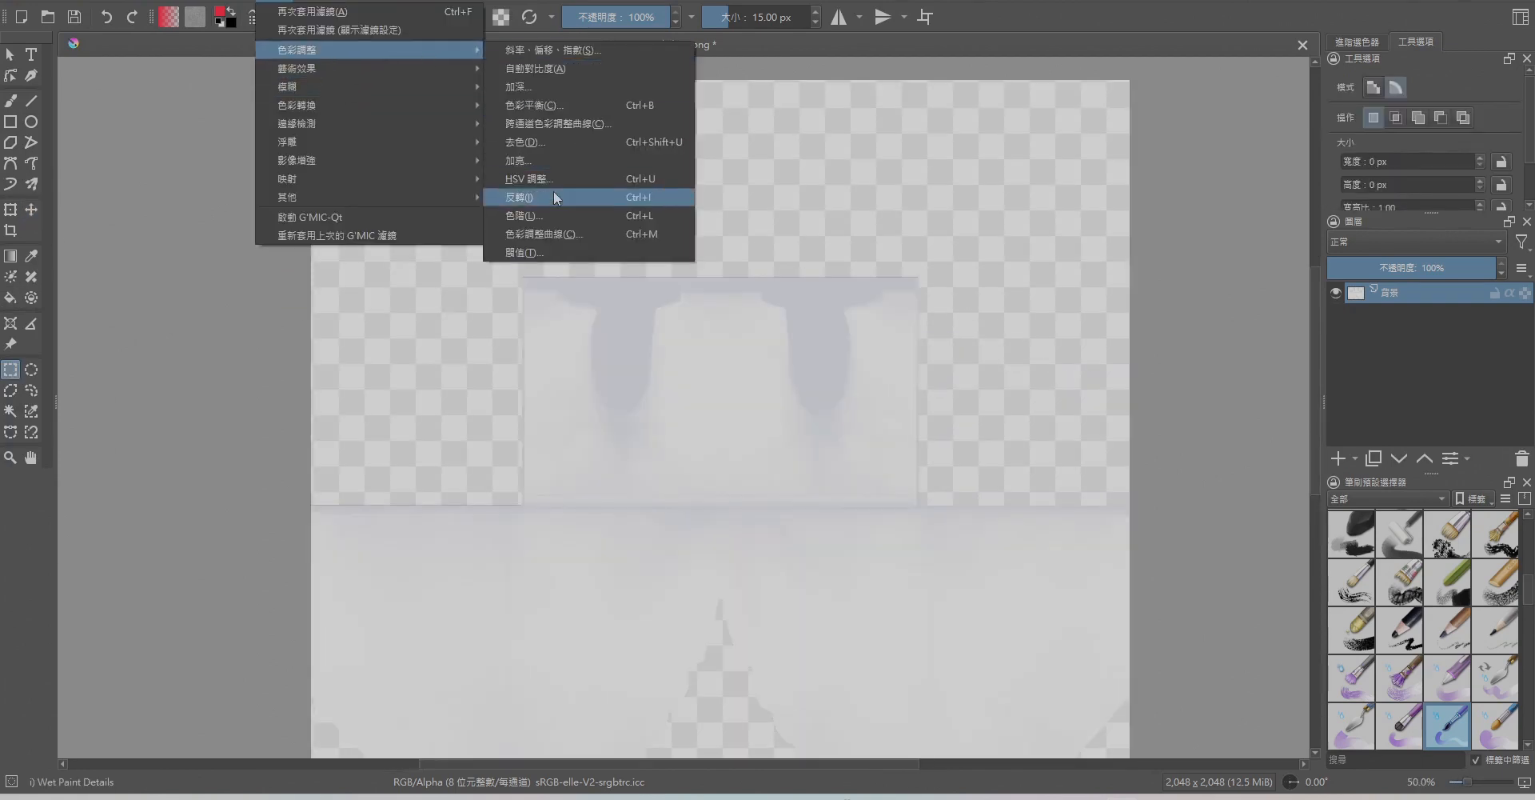
click(558, 183)
drag(775, 438, 665, 435)
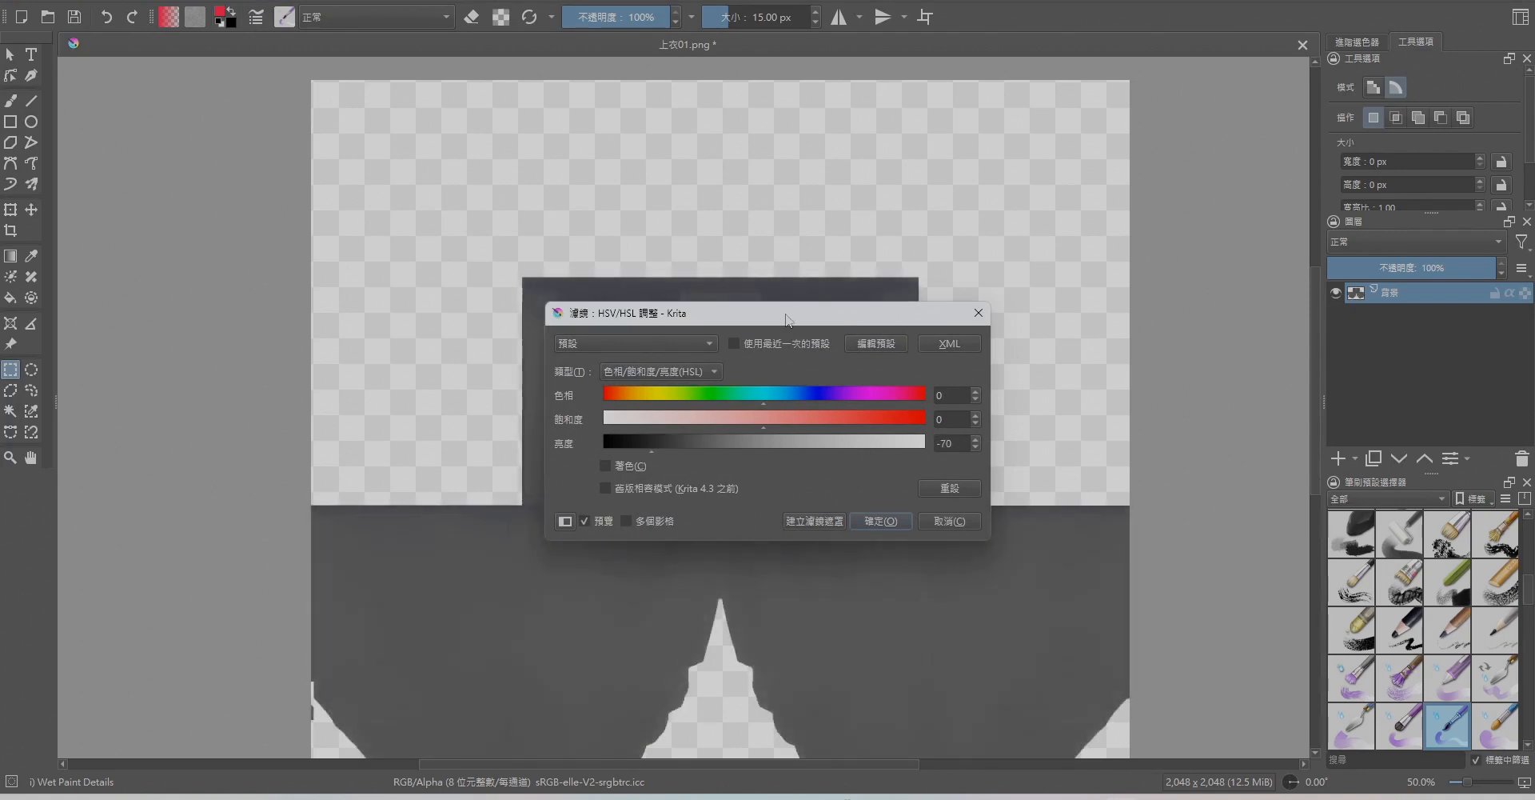
drag(790, 317, 708, 49)
click(808, 251)
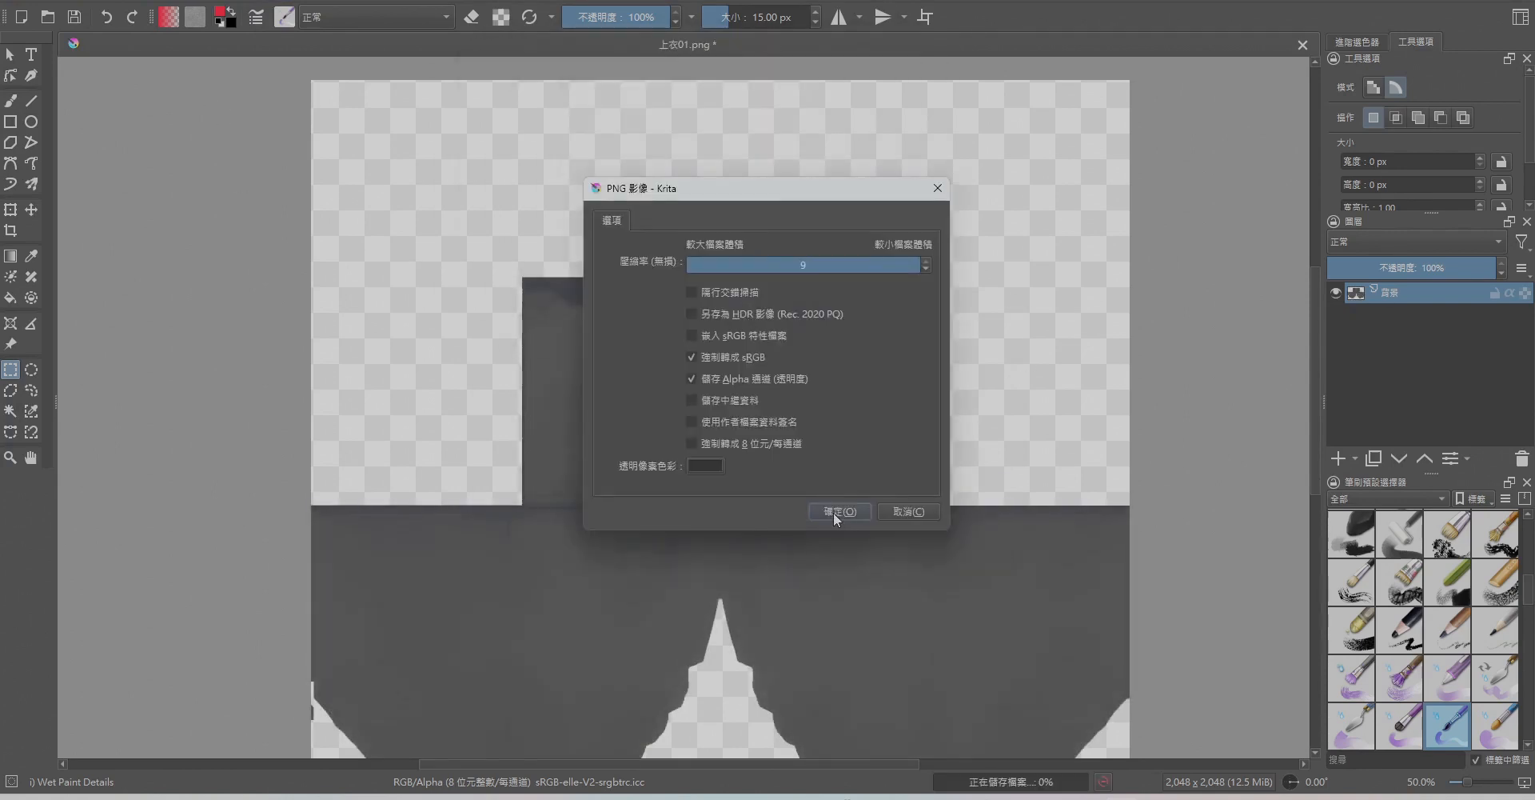
click(831, 510)
Tint the dark texture brown with the Color Balance filter and save the PNG again.
click(273, 1)
mouse_move(322, 50)
click(560, 86)
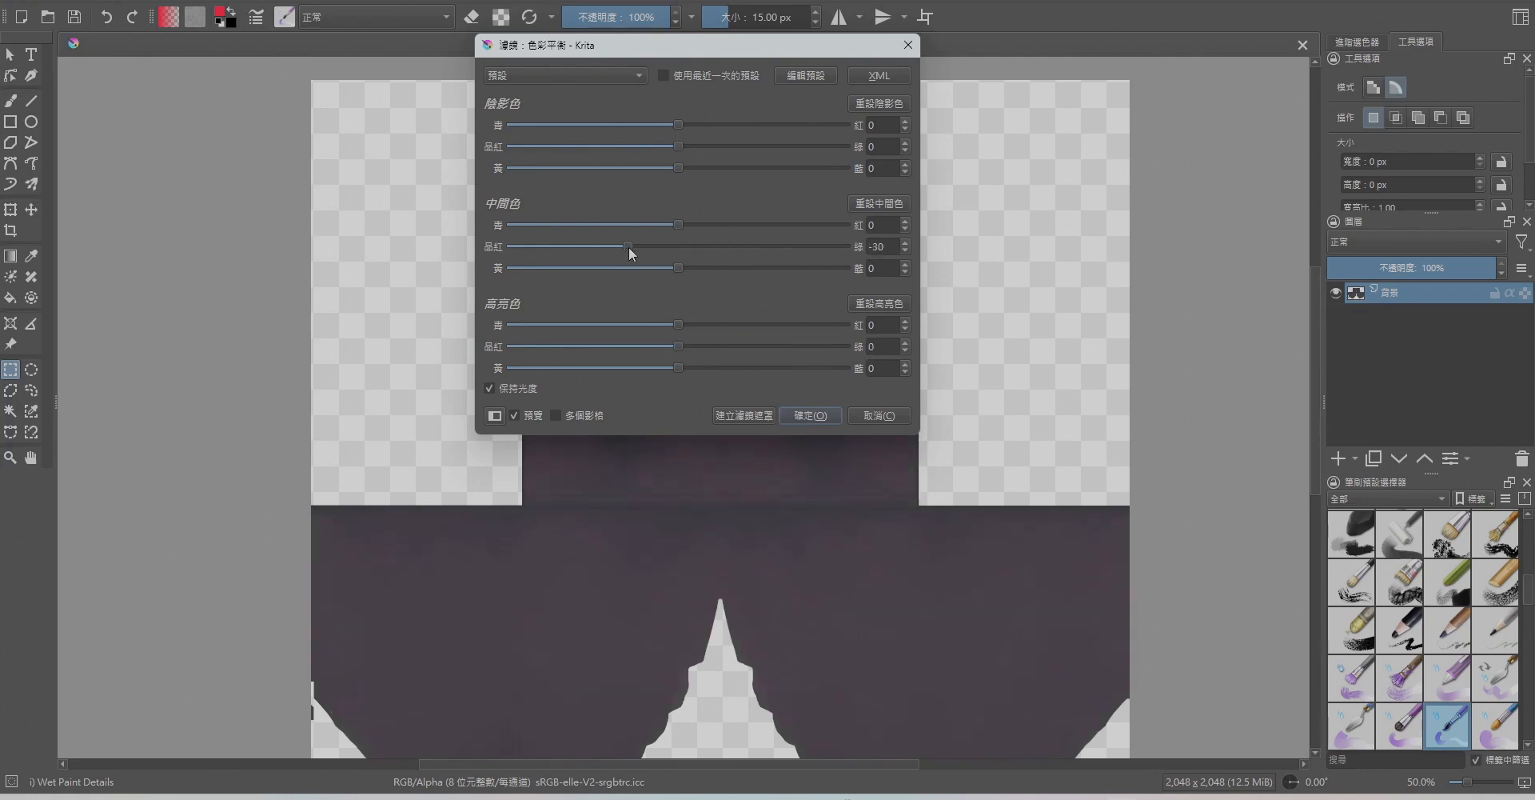
key(Return)
key(ctrl+s)
key(Return)
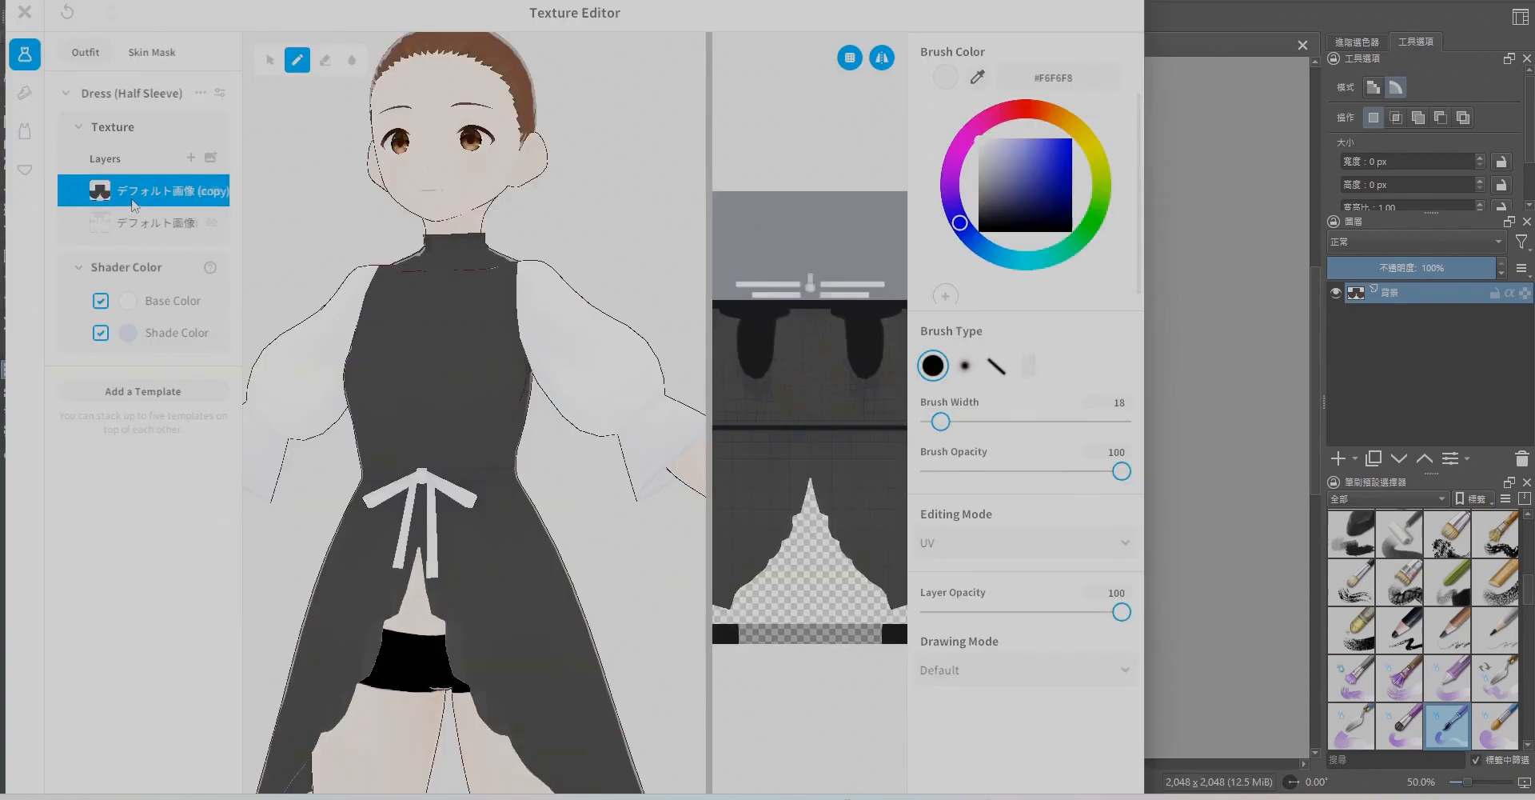
Switch to VRoid Studio and import the recoloured PNG into the copied dress texture layer.
right_click(134, 206)
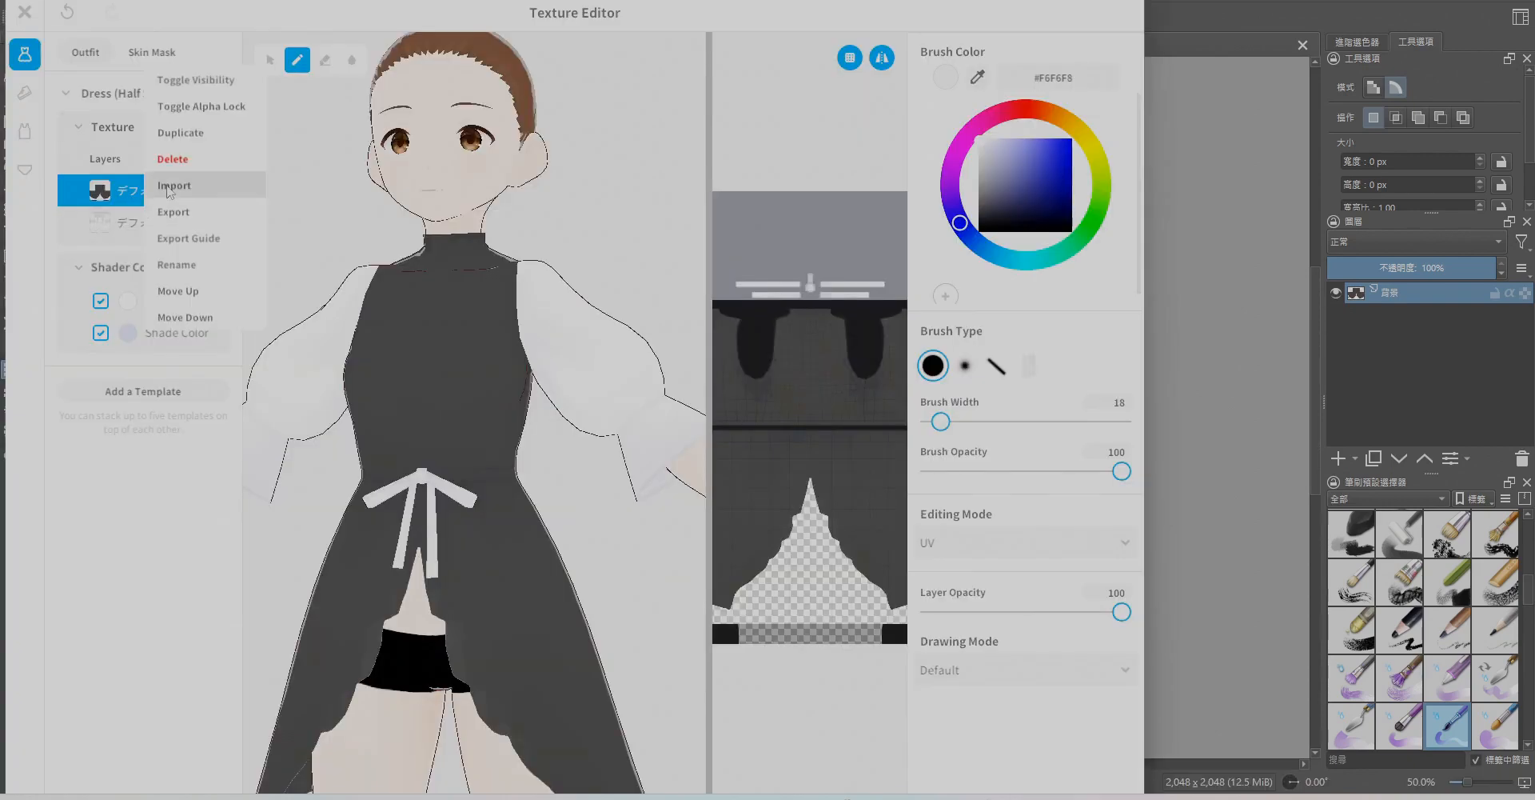
click(174, 186)
click(638, 305)
click(821, 554)
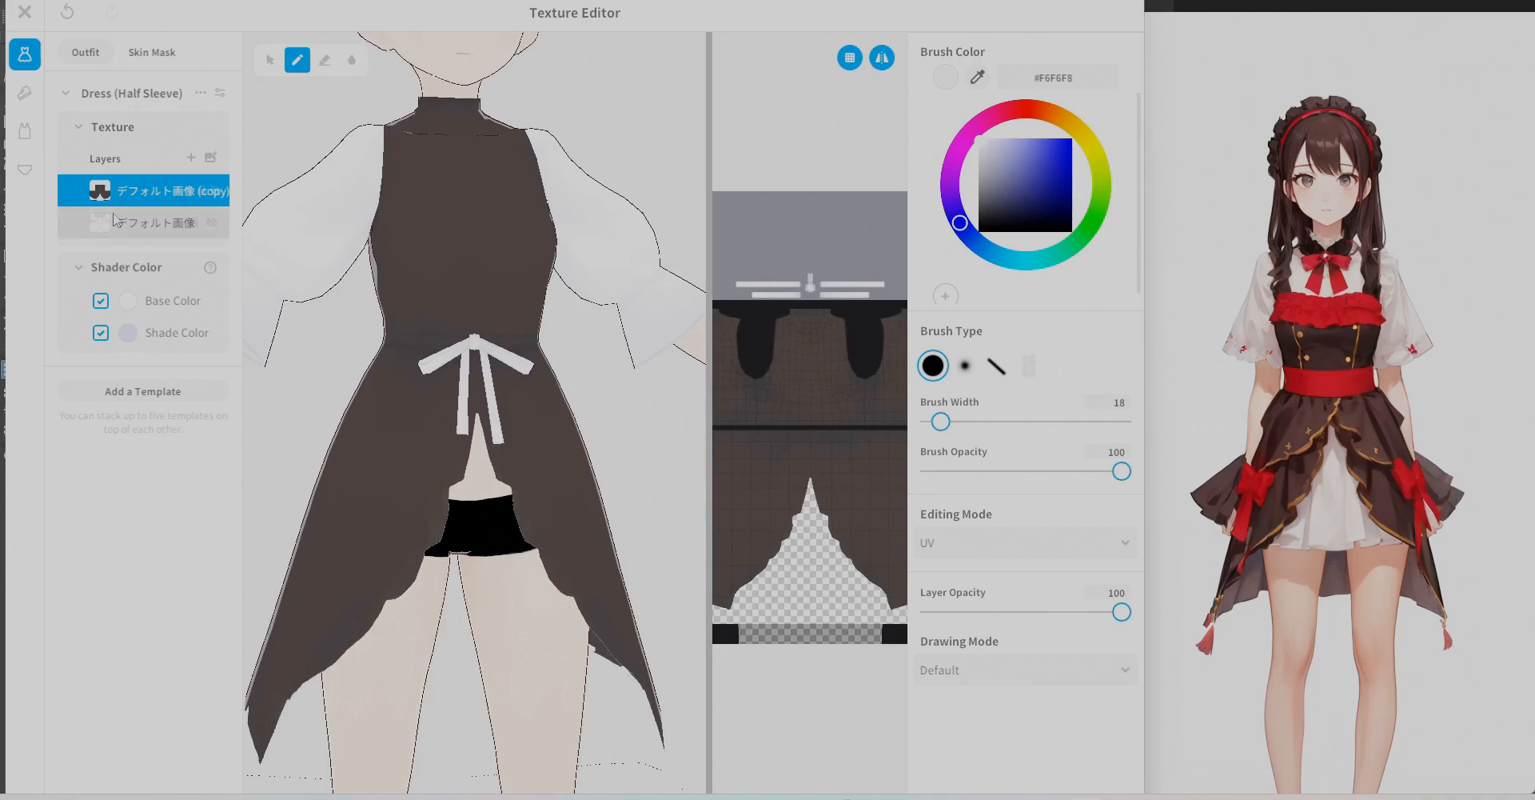
Export the dress's original default texture layer as the PNG 上衣00.
click(116, 221)
right_click(120, 222)
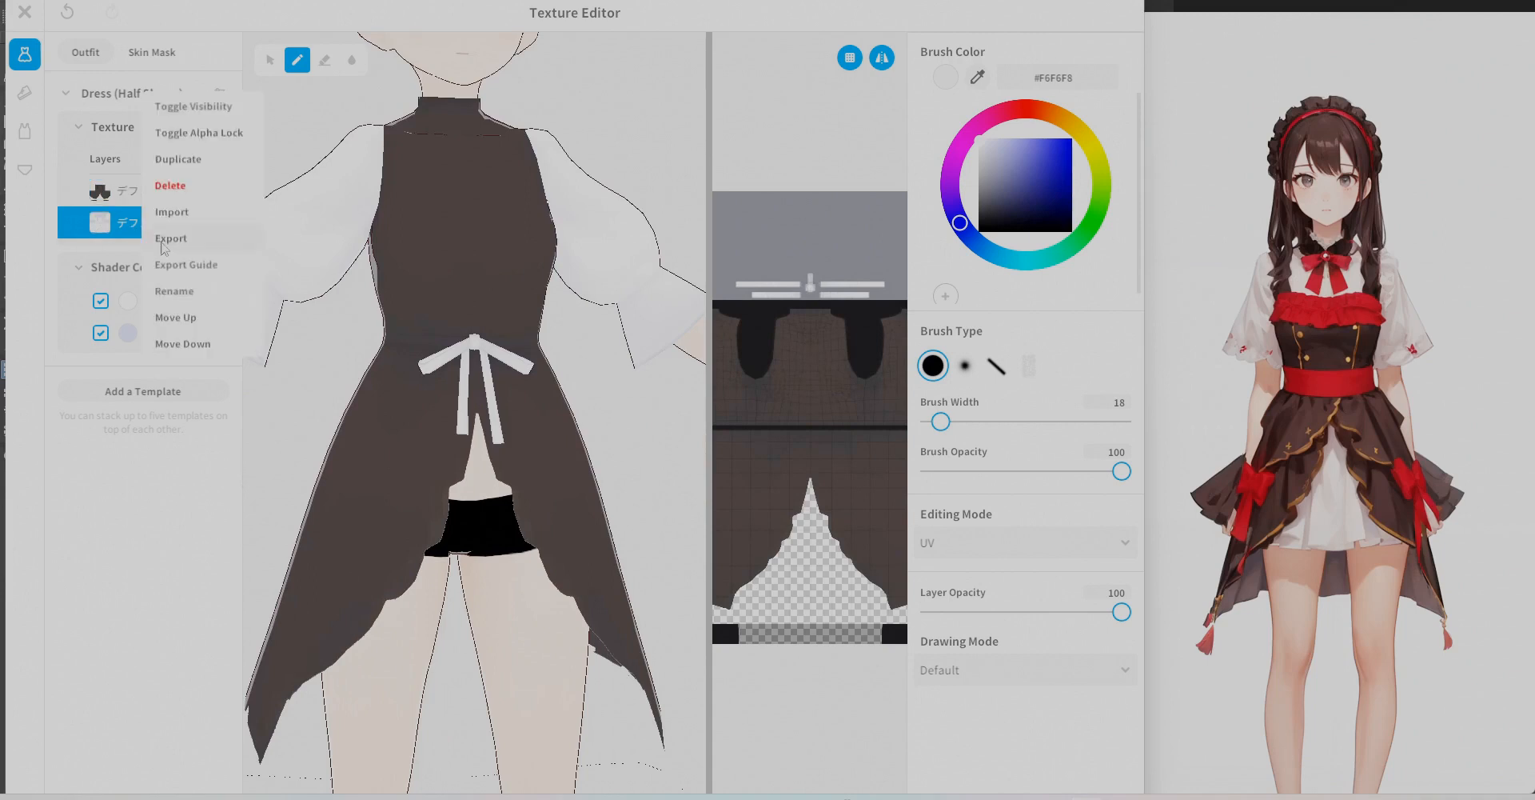
click(192, 244)
click(712, 297)
click(349, 497)
click(352, 497)
key(BackSpace)
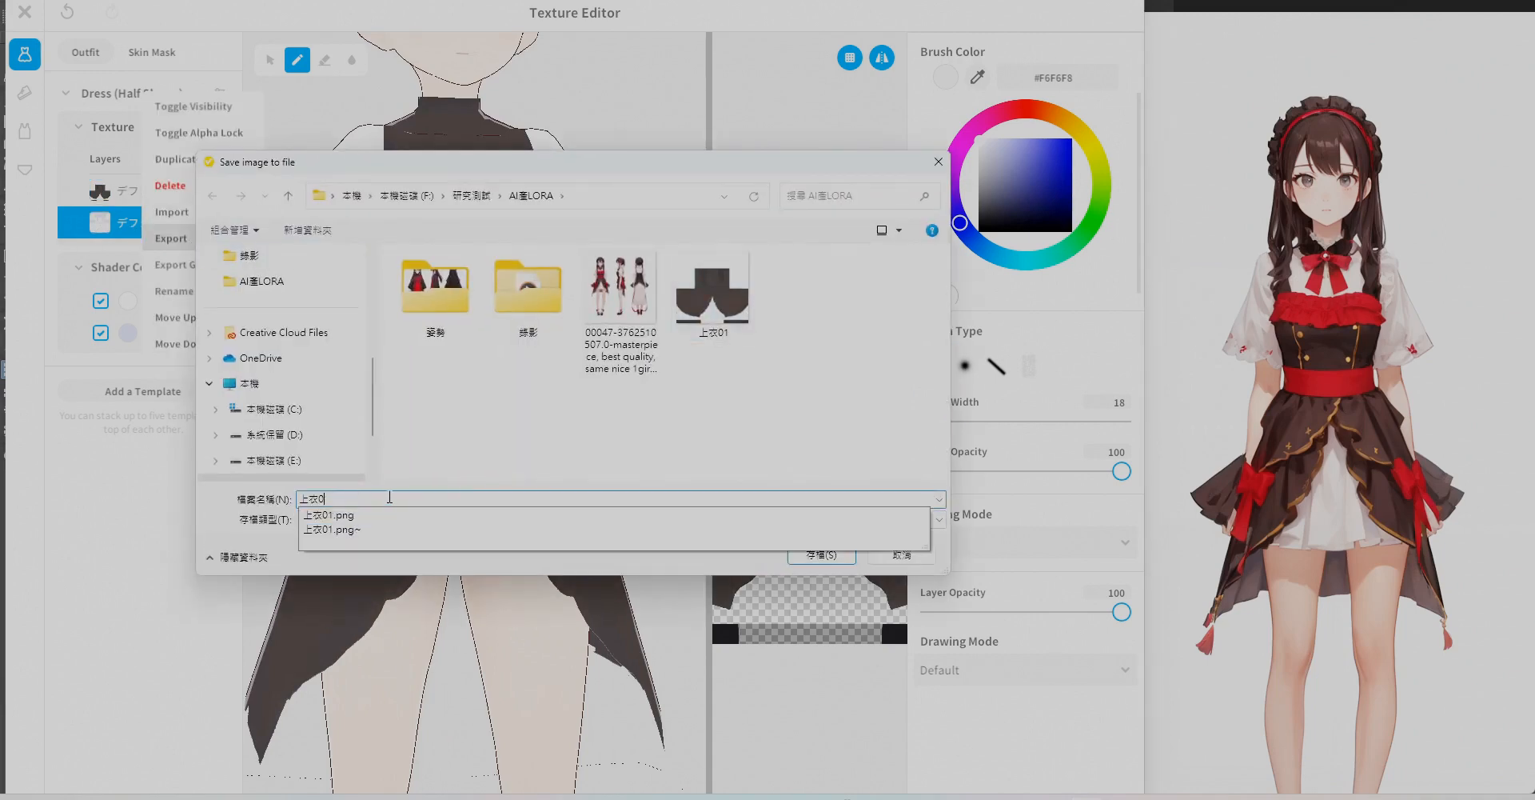
text(0)
click(823, 555)
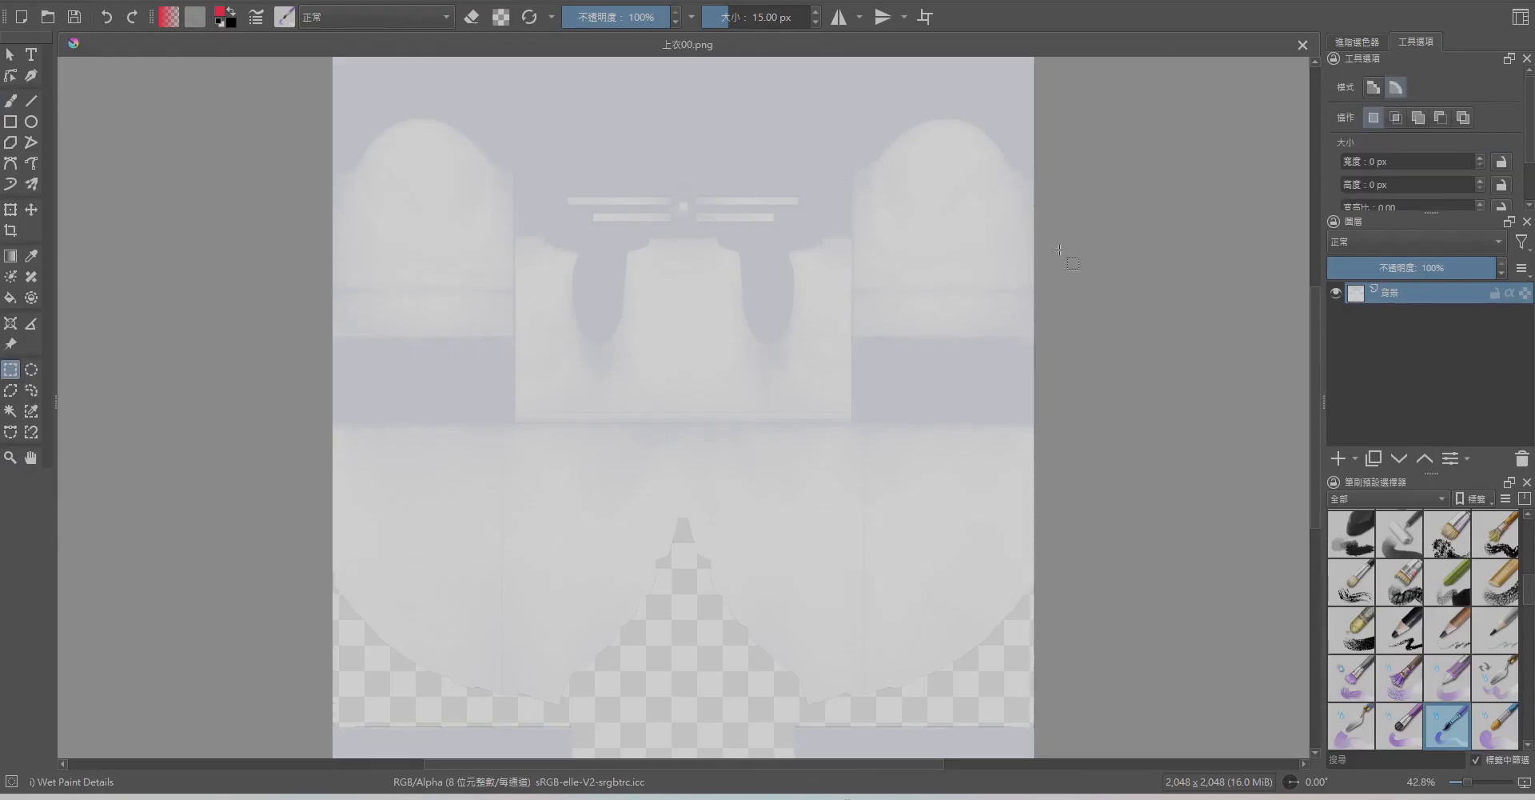
In 上衣00.png, delete the ribbon area above the bodice and the whole skirt area, and clear the selection.
drag(1058, 245, 850, 367)
click(854, 150)
scroll(686, 448, down, 2)
mouse_move(593, 211)
mouse_down()
mouse_move(789, 317)
mouse_move(778, 325)
mouse_up()
key(Delete)
drag(914, 448, 352, 728)
key(Delete)
click(1030, 242)
Delete the lower cuff area of the sleeve to the right of the bodice.
scroll(1030, 243, up, 2)
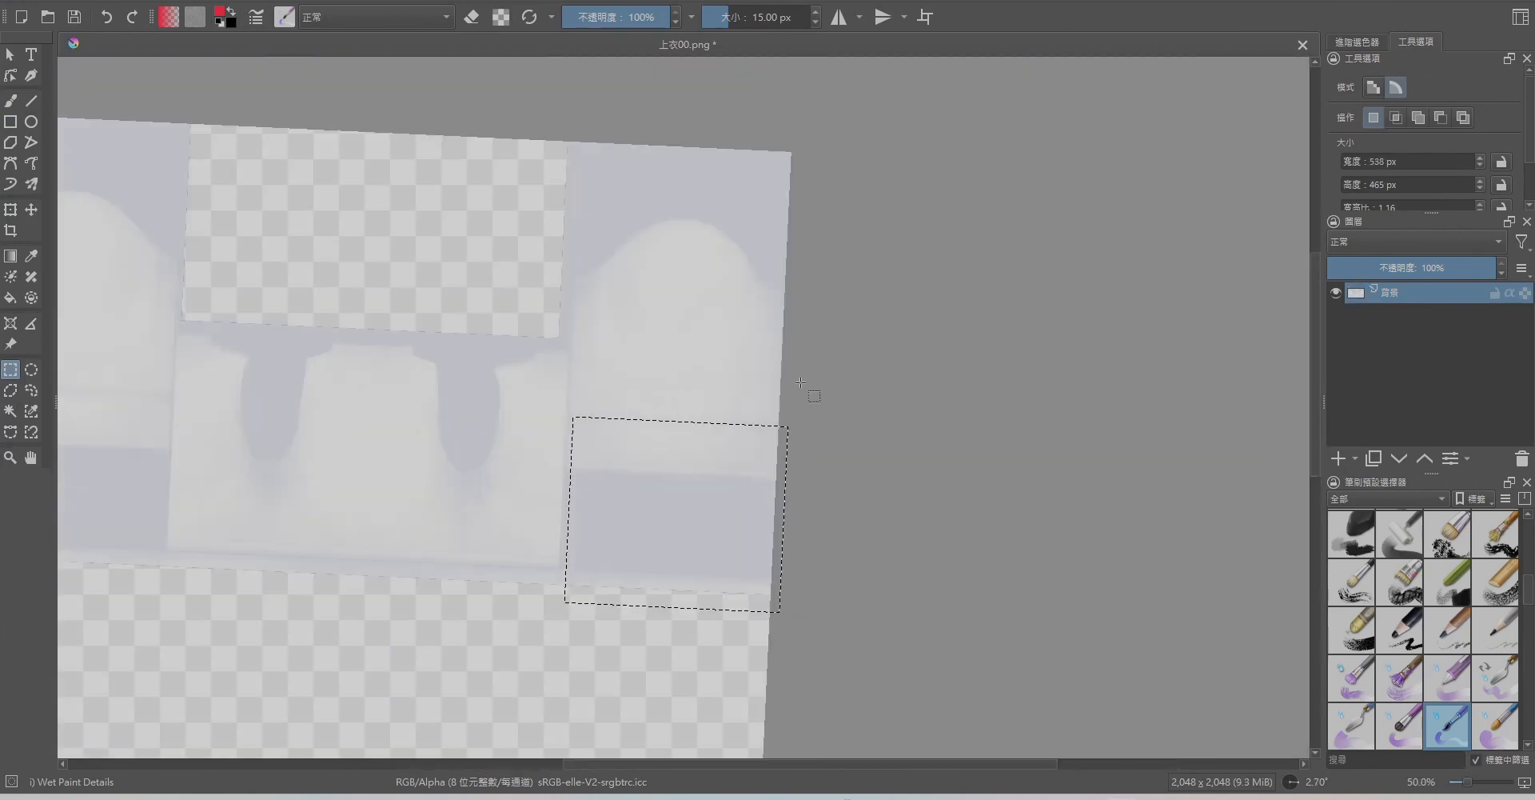
drag(803, 374, 561, 596)
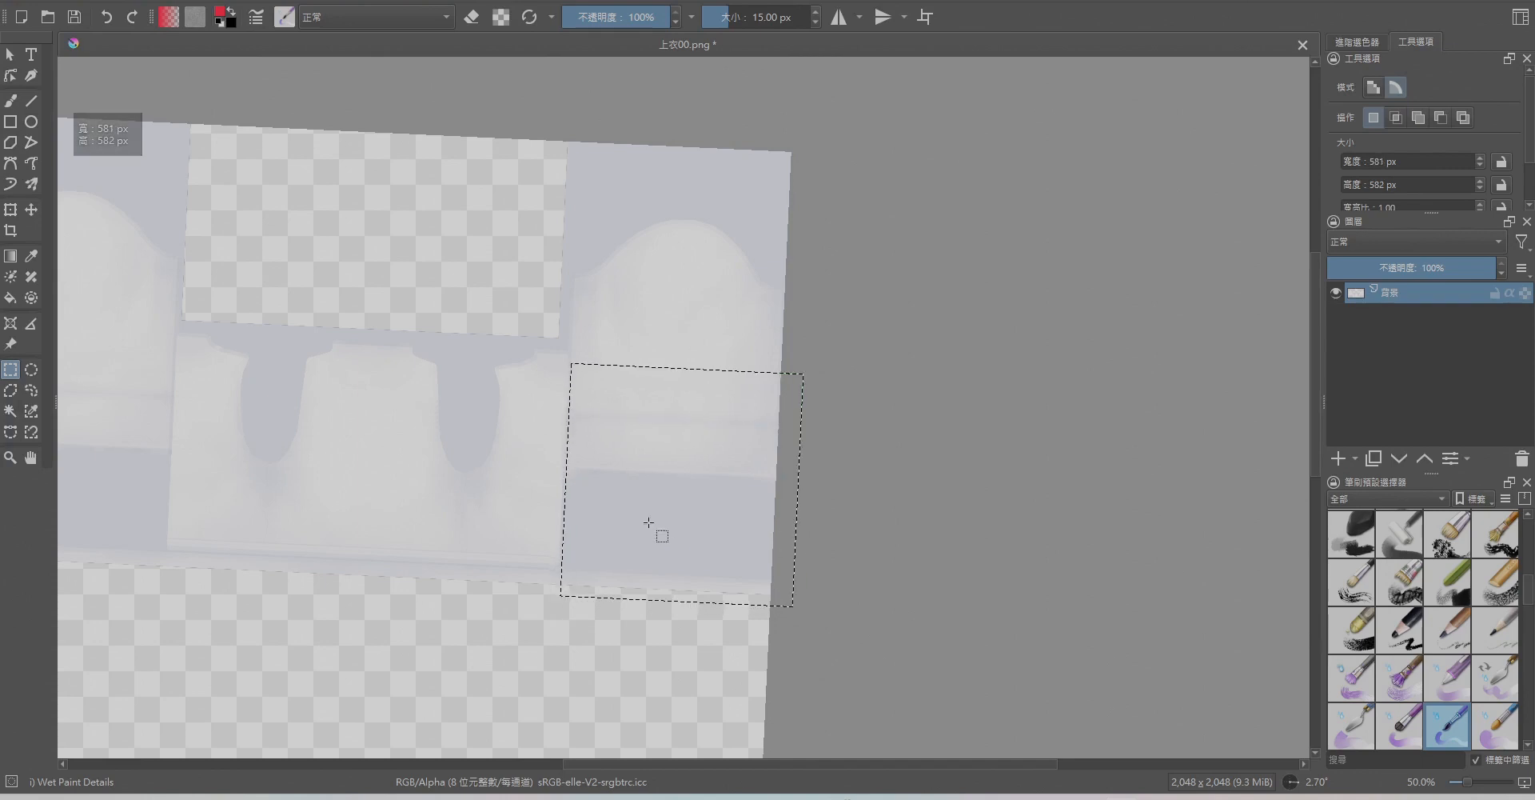
key(Delete)
click(26, 211)
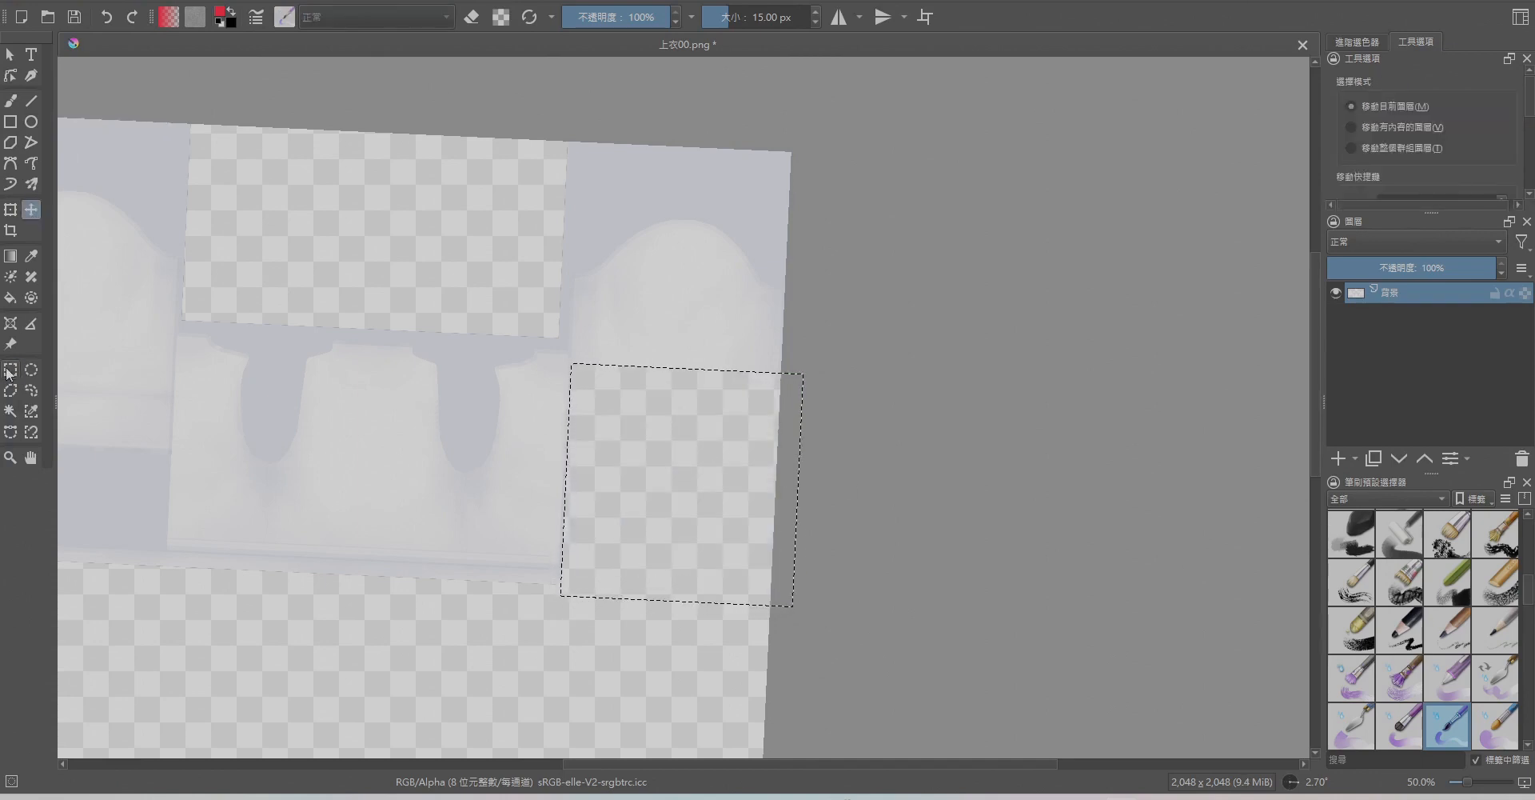
click(6, 374)
drag(798, 377, 559, 631)
mouse_move(823, 124)
mouse_down()
mouse_move(566, 368)
mouse_move(578, 376)
mouse_up()
click(31, 458)
drag(387, 409, 620, 363)
click(9, 457)
click(711, 420)
ctrl+click(666, 329)
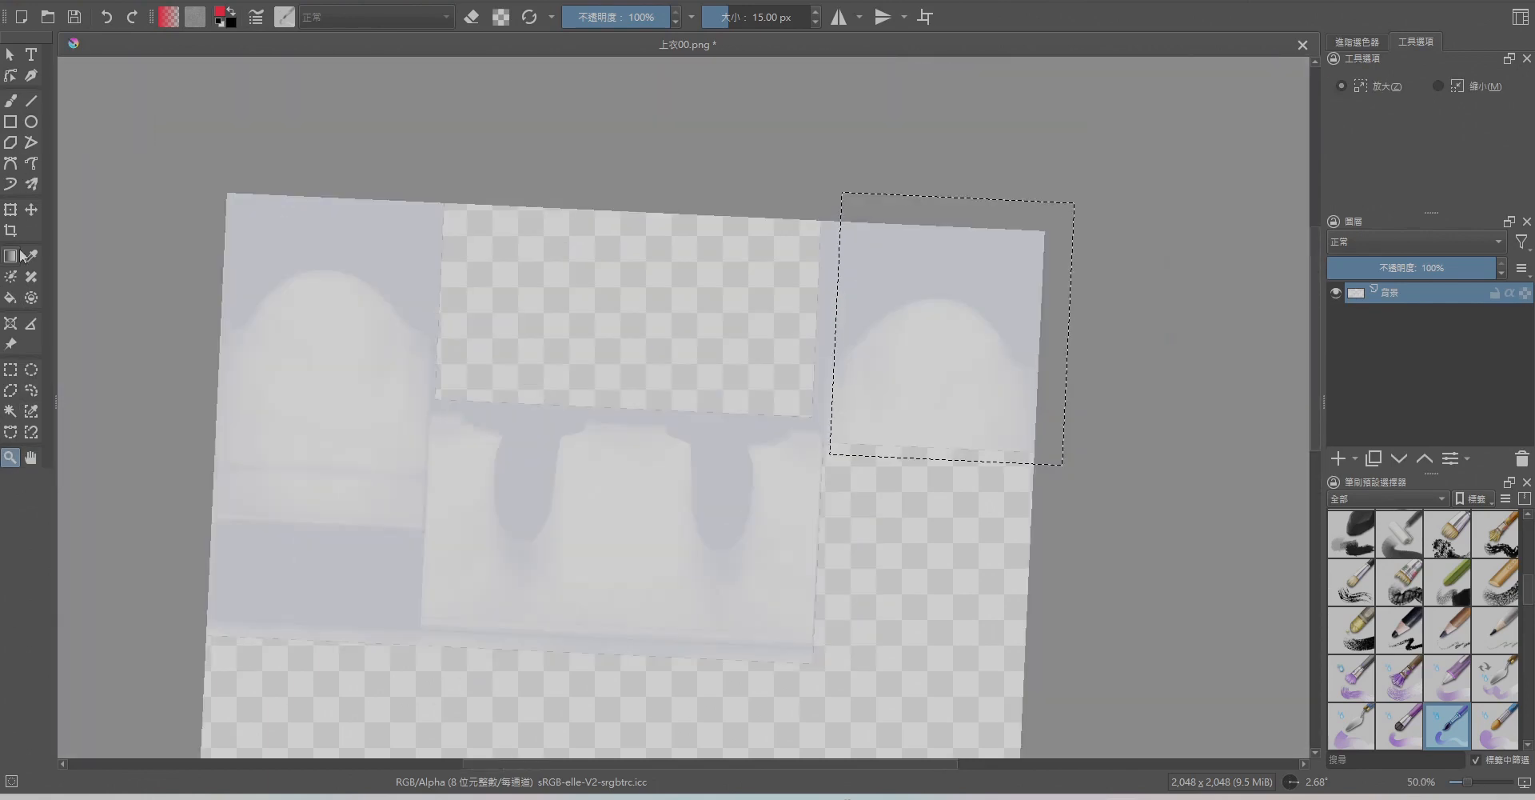
click(11, 369)
click(389, 294)
Remove the matching lower cuff area of the sleeve to the left of the bodice.
click(32, 323)
click(10, 323)
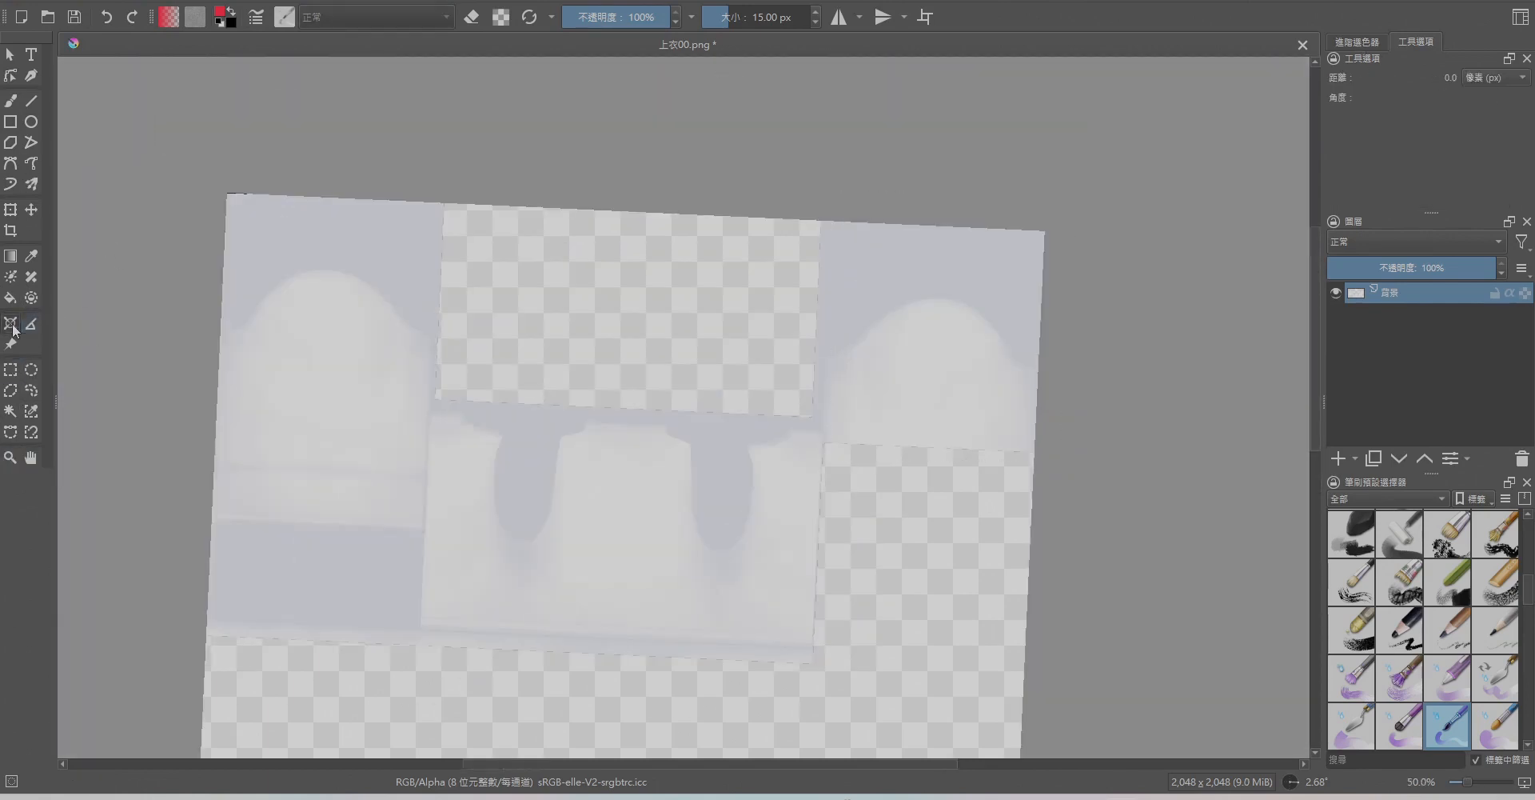
scroll(81, 211, down, 2)
click(31, 458)
drag(61, 379, 175, 371)
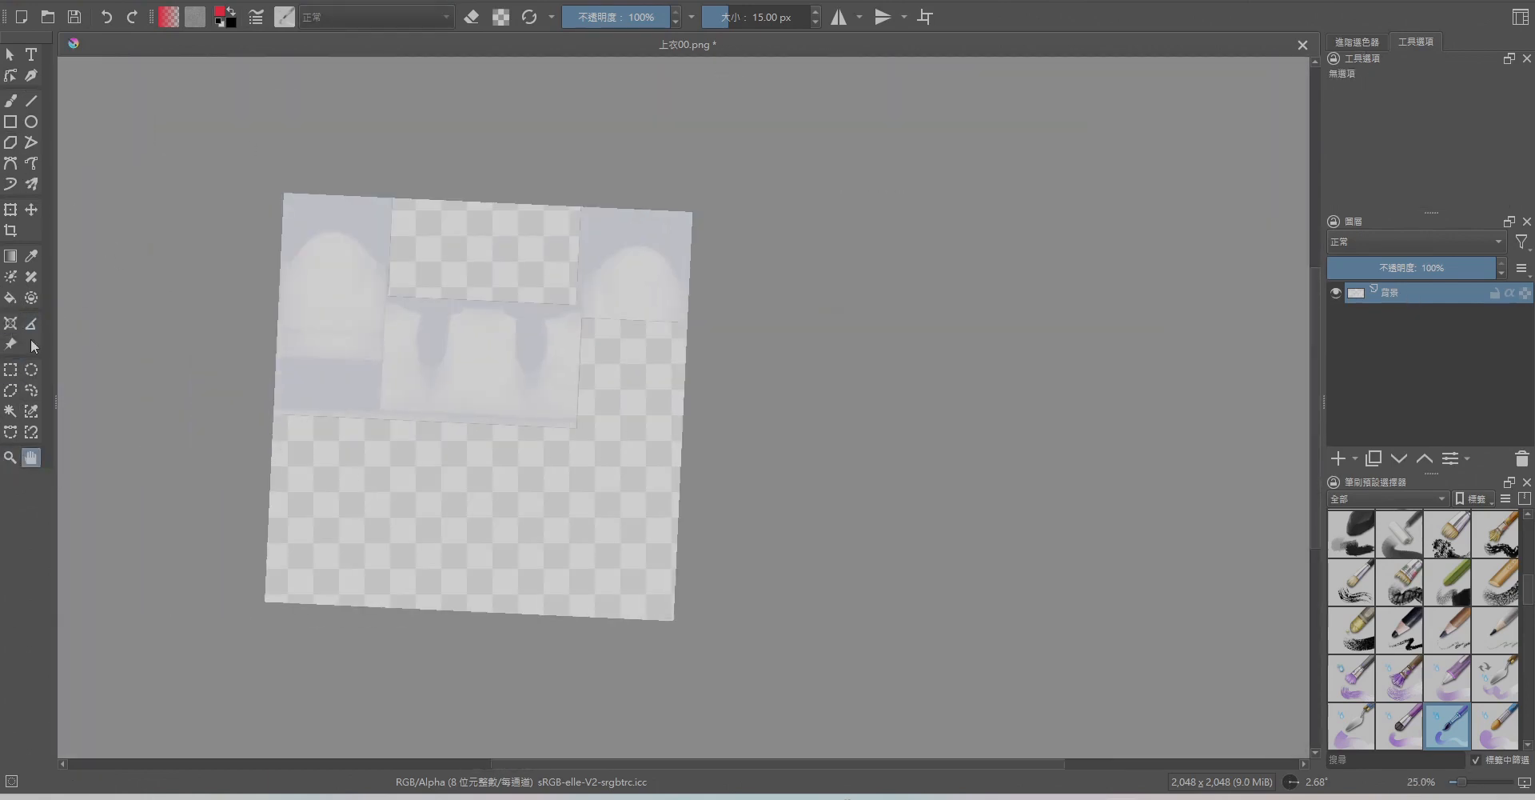
click(31, 323)
click(31, 458)
drag(96, 424, 185, 430)
click(11, 371)
drag(290, 143, 544, 733)
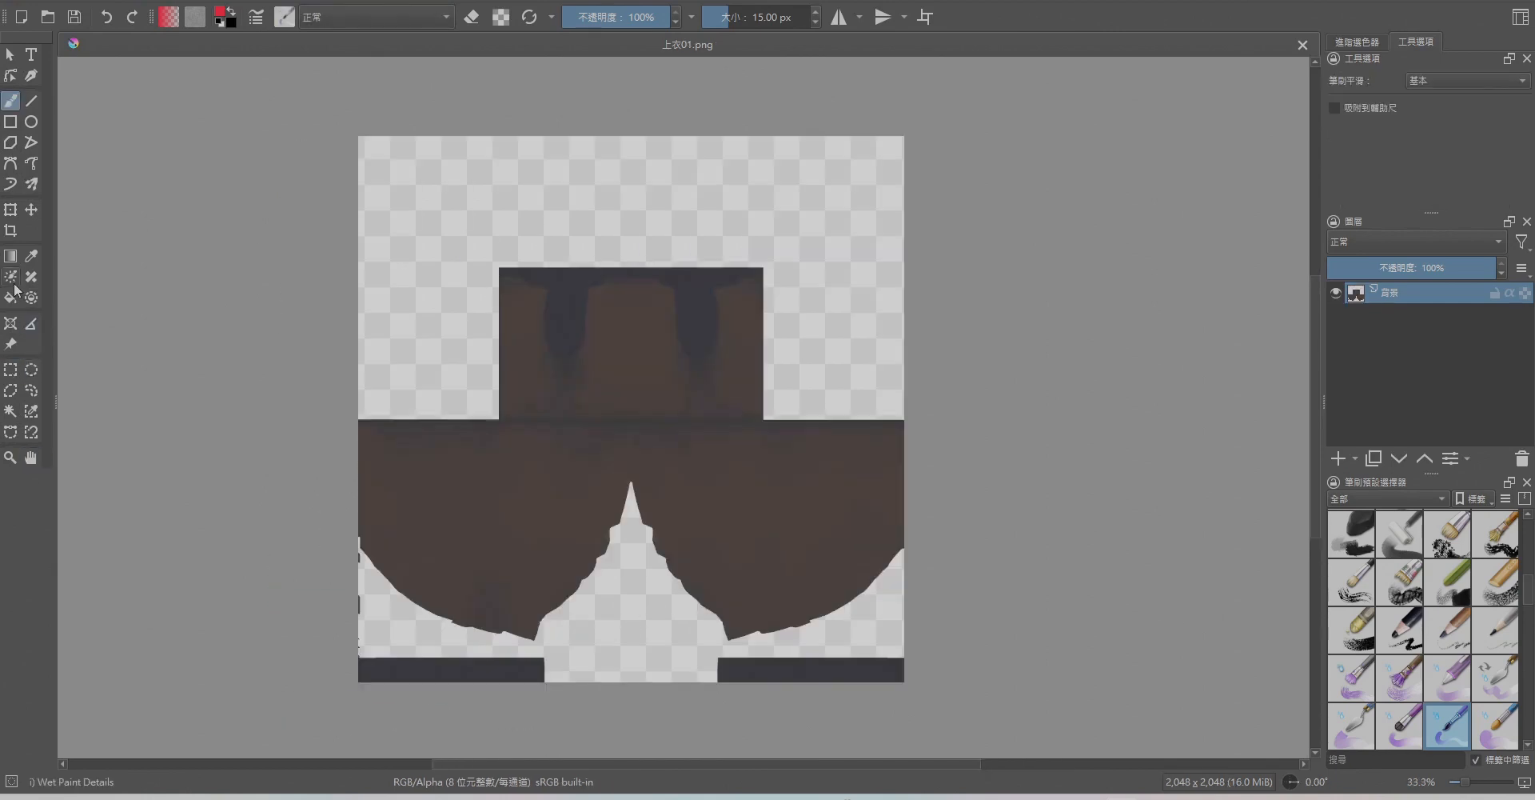
In 上衣01.png, delete the dark strips below the skirt and select the stray pixels along the skirt's left edge for removal.
drag(480, 652, 908, 726)
drag(332, 682, 358, 555)
drag(323, 682, 358, 551)
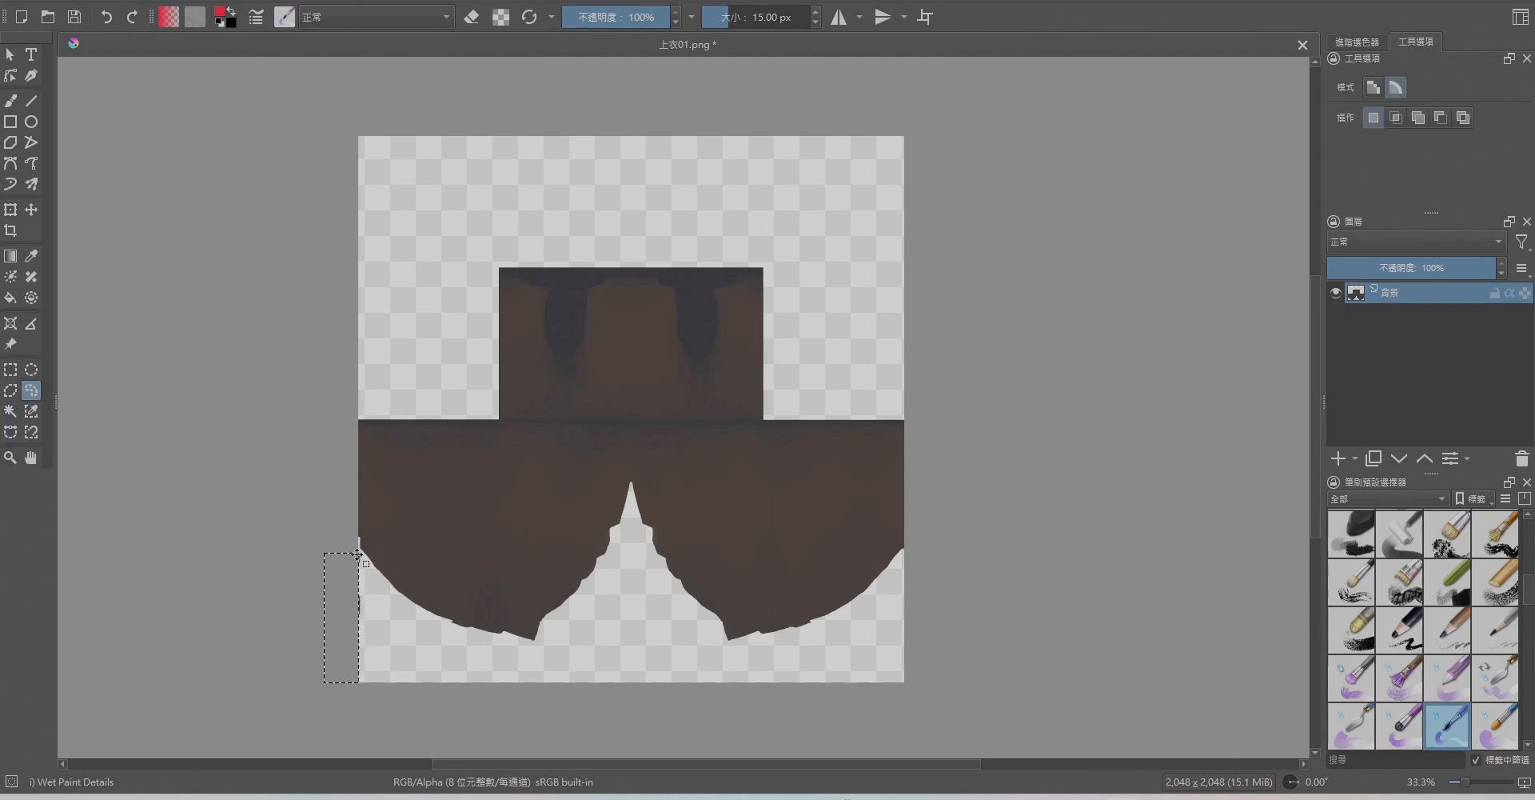
Cut a rectangular opening about 260 by 357 px into the bodice's top centre and repeat the cutout at its right edge.
key(ctrl+r)
key(plus)
key(plus)
drag(478, 391, 613, 540)
key(Delete)
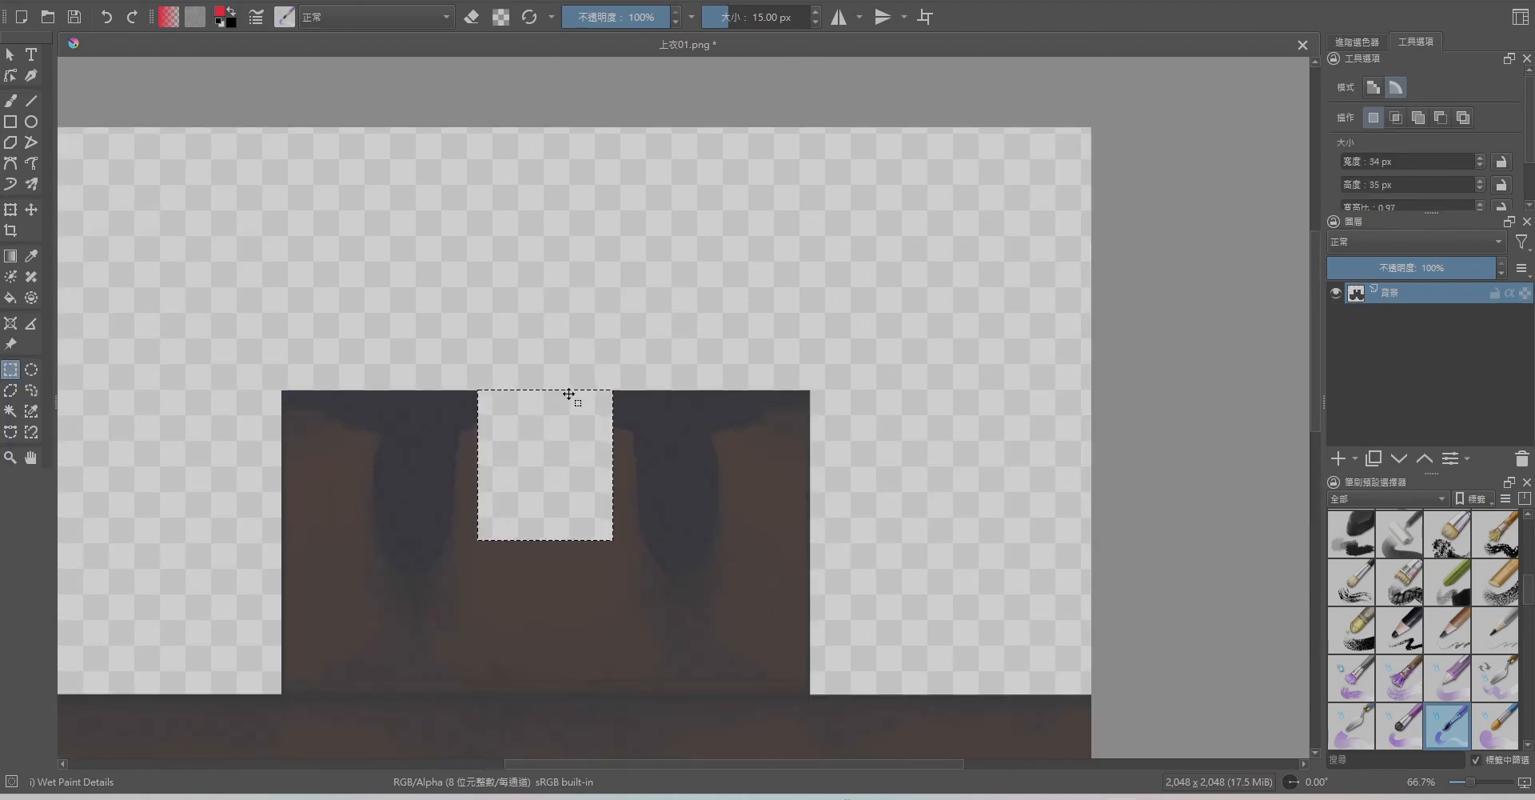
drag(478, 380, 569, 524)
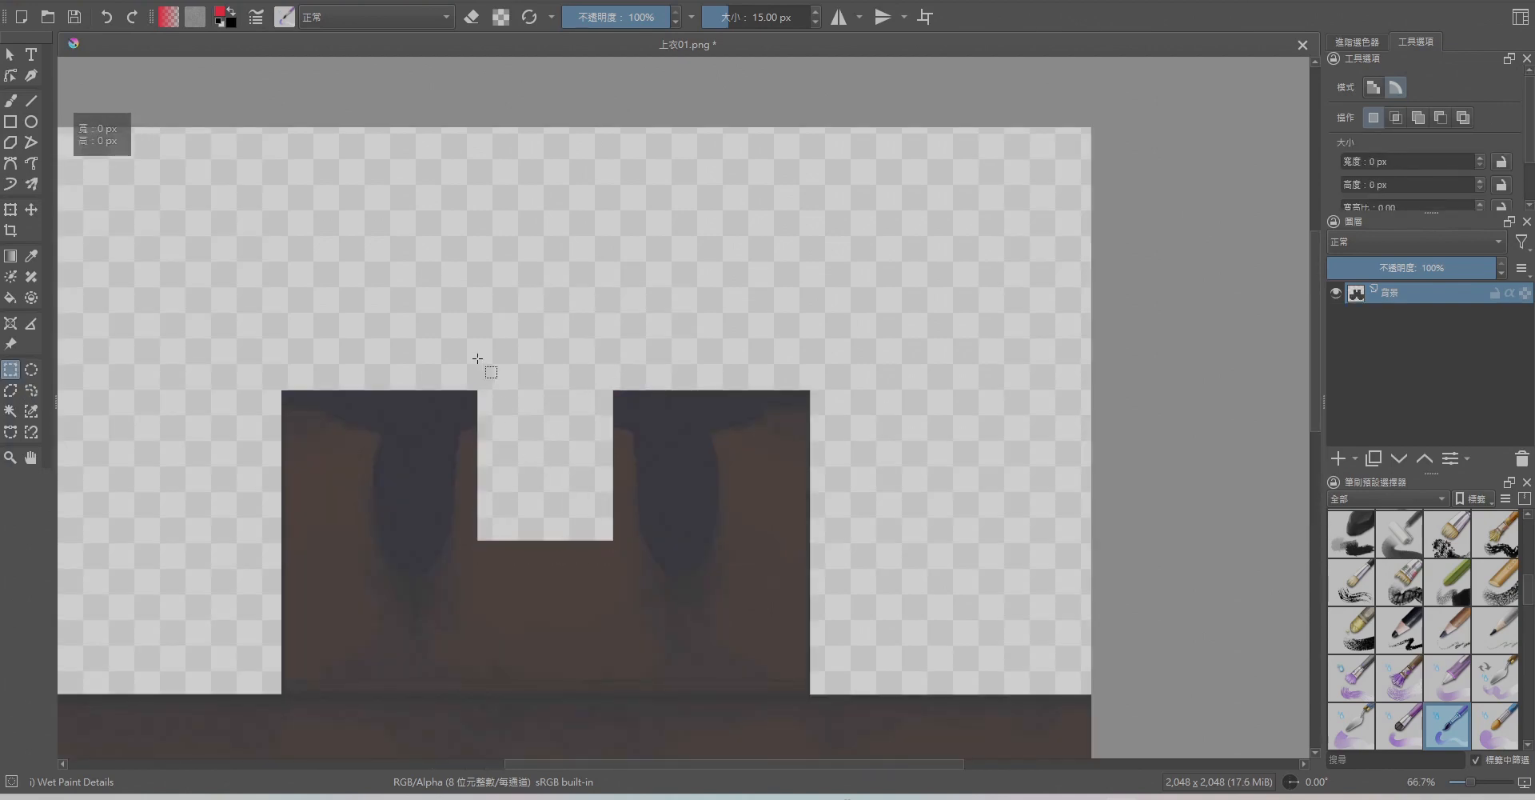
drag(478, 358, 596, 522)
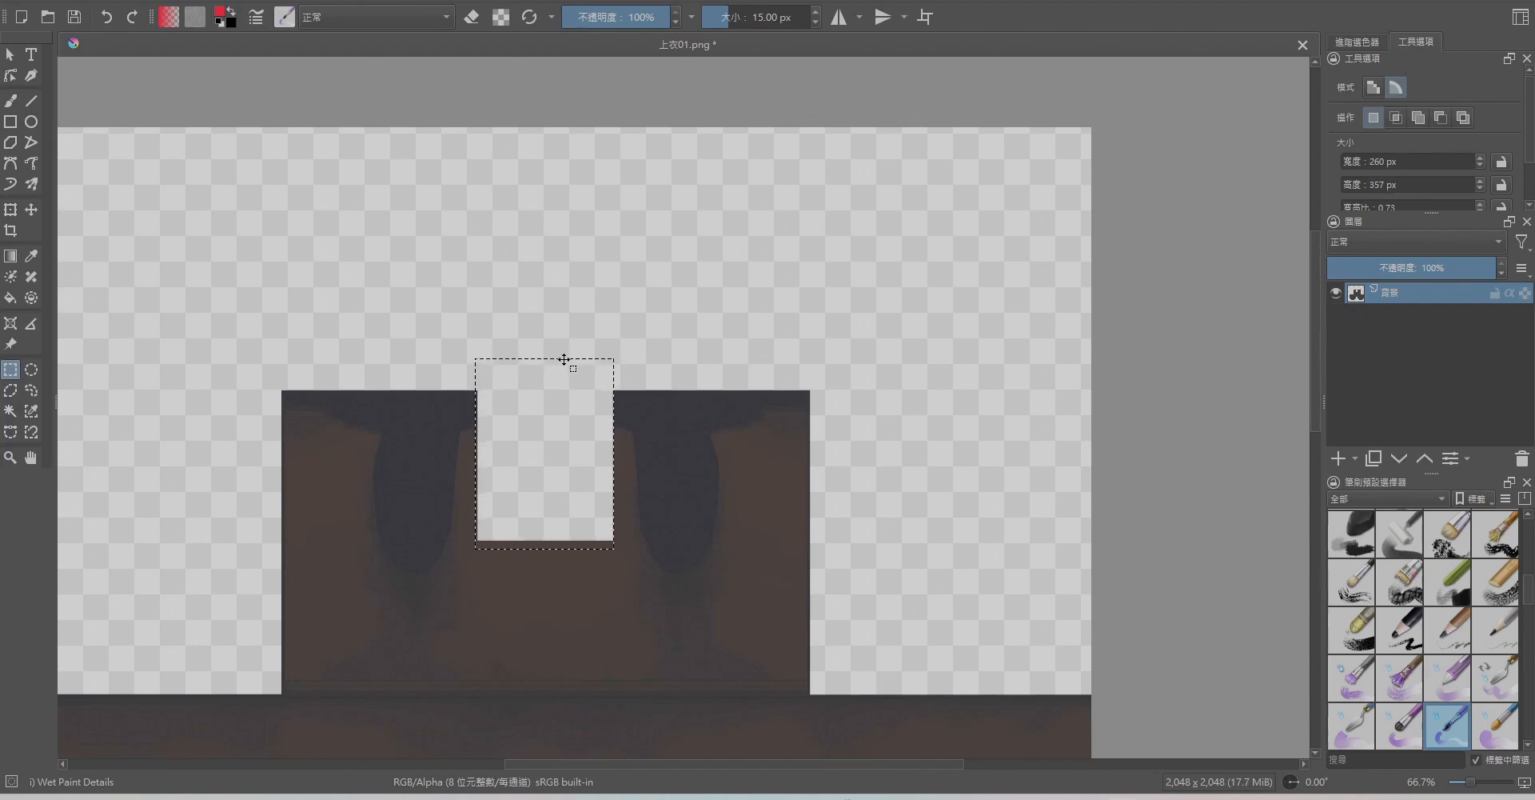
drag(563, 359, 867, 366)
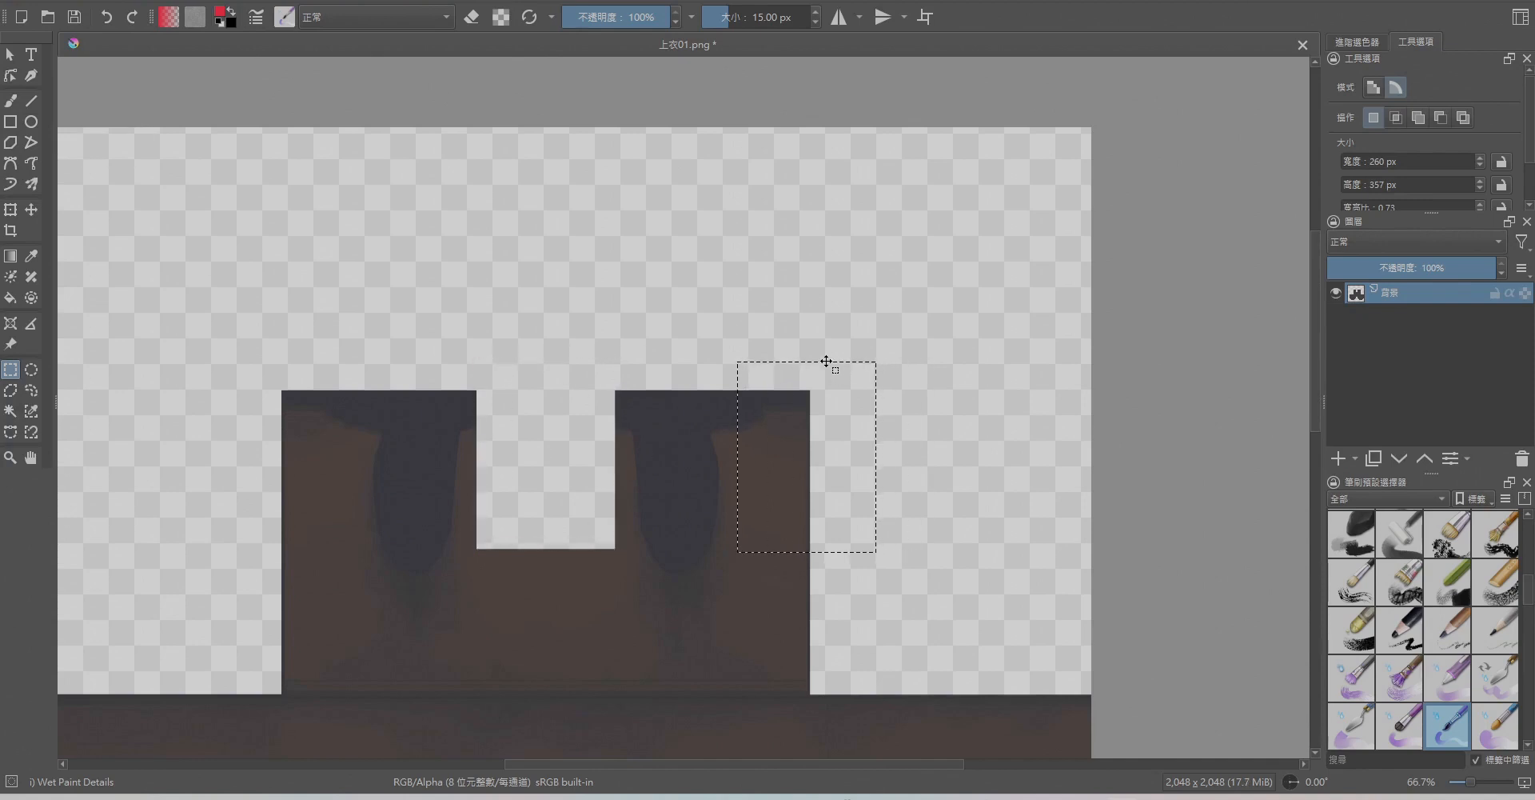
key(Delete)
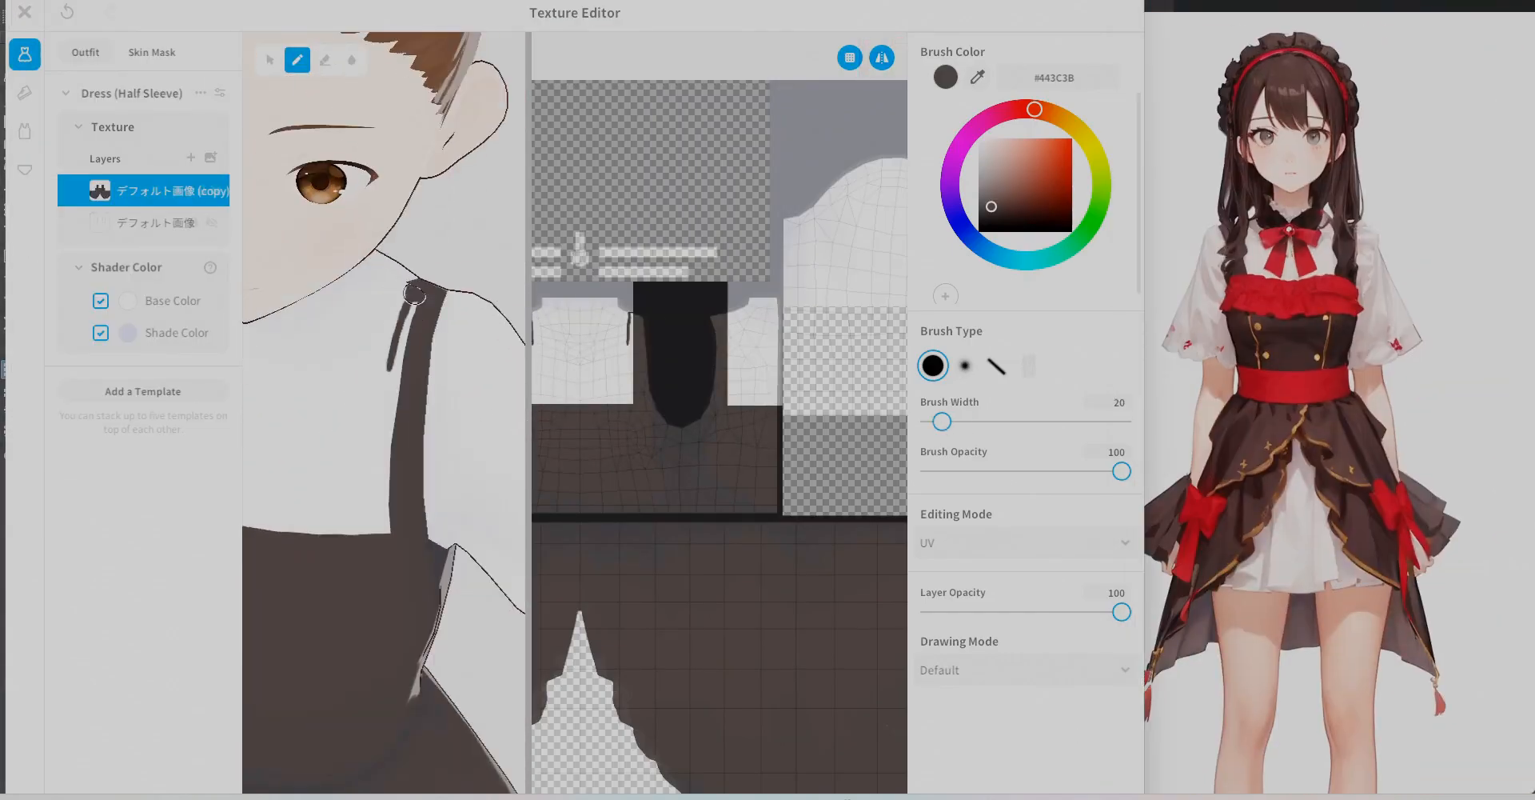
Paint the inner edges of the front shoulder straps in dark brown #443C3B to smooth the neckline opening.
scroll(632, 354, up, 2)
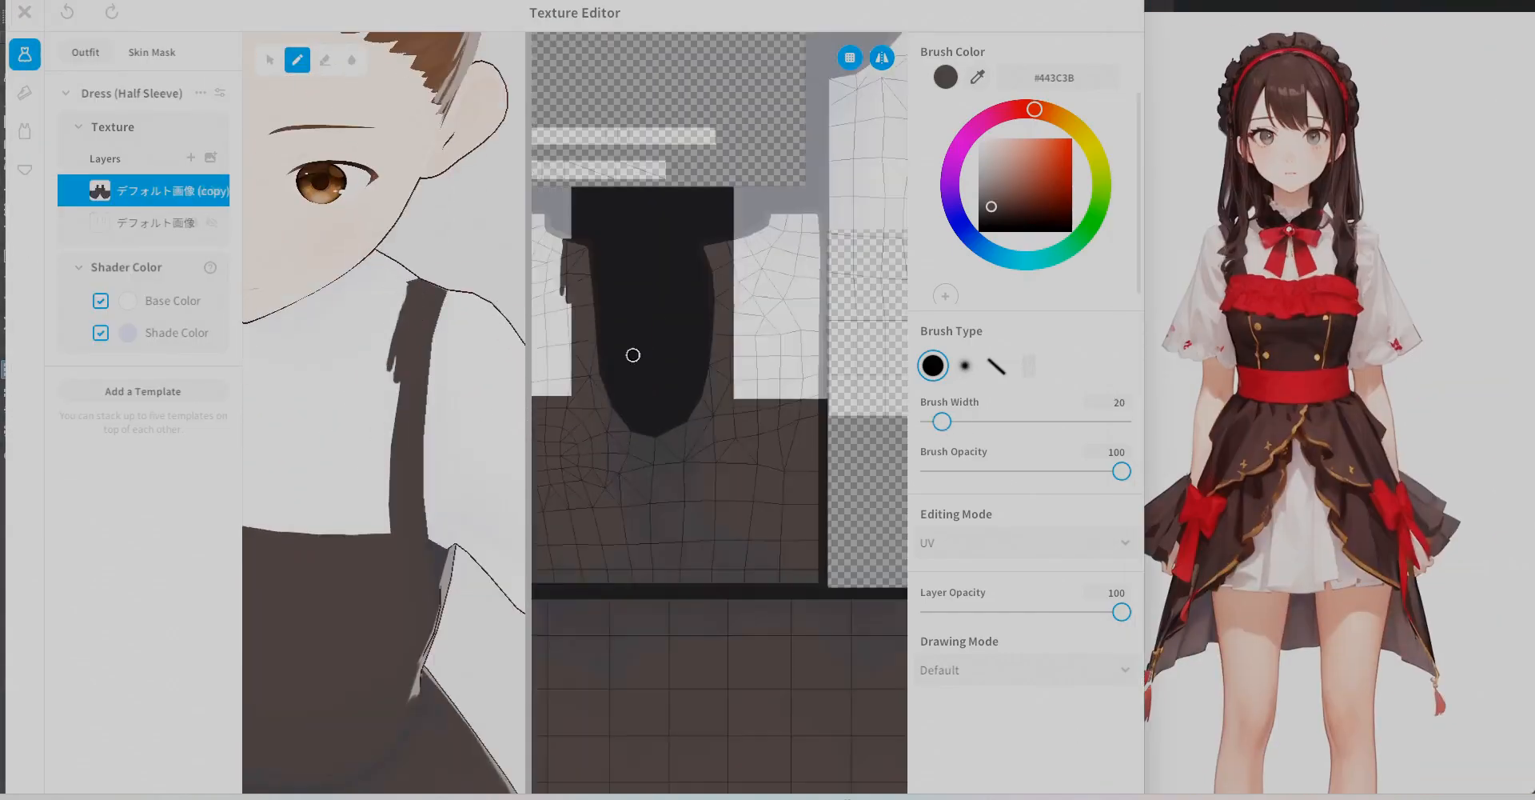
scroll(632, 354, up, 3)
mouse_move(692, 136)
mouse_down()
mouse_move(688, 576)
mouse_move(681, 448)
mouse_up()
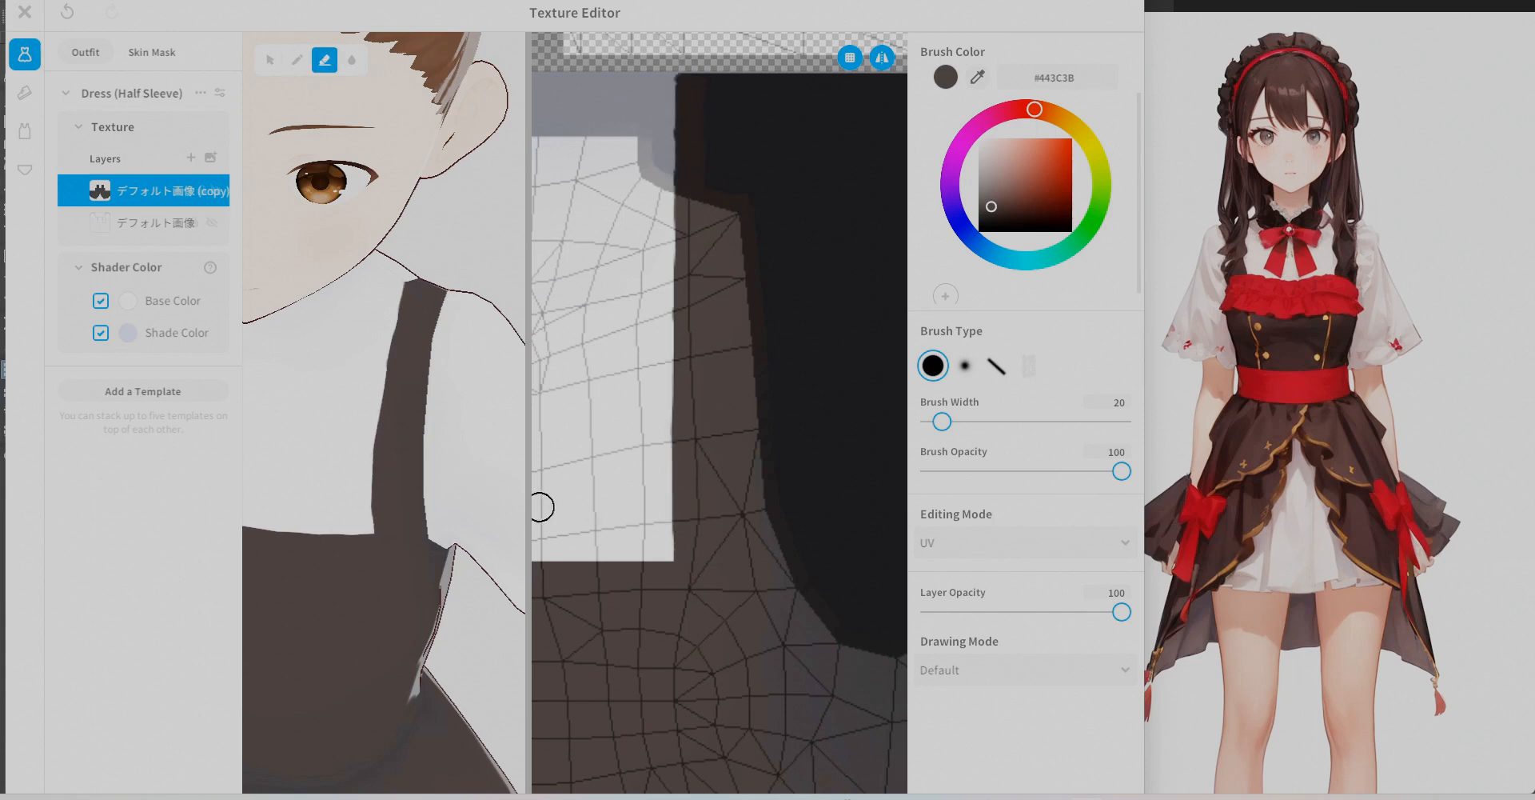
key(b)
scroll(707, 448, down, 5)
scroll(384, 412, down, 5)
right_drag(344, 416, 408, 403)
scroll(552, 409, up, 3)
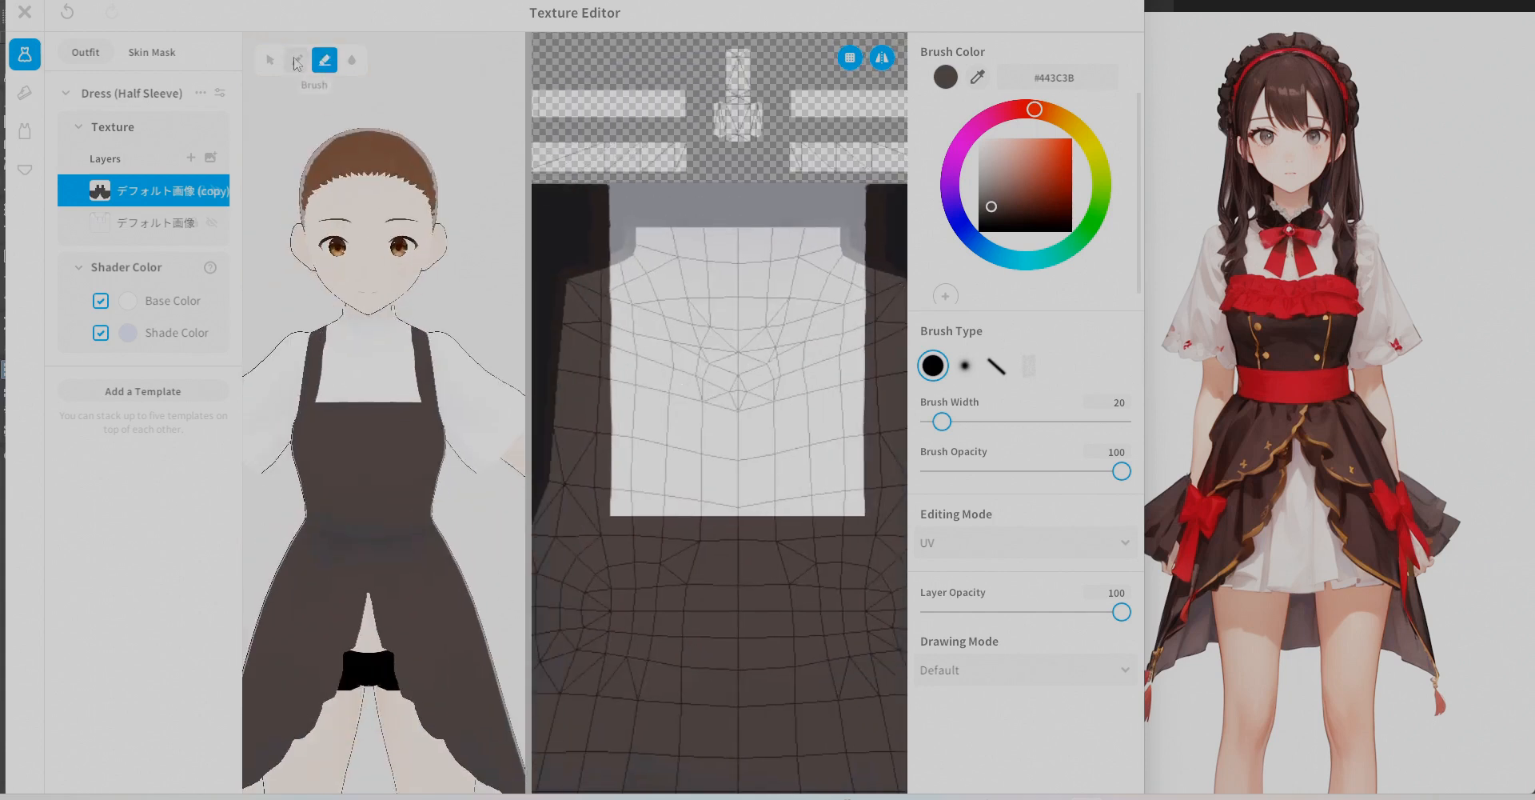
drag(613, 353, 627, 576)
key(ctrl+z)
Smooth the inner edges of the back shoulder straps with the same dark brown brush.
right_drag(480, 431, 304, 432)
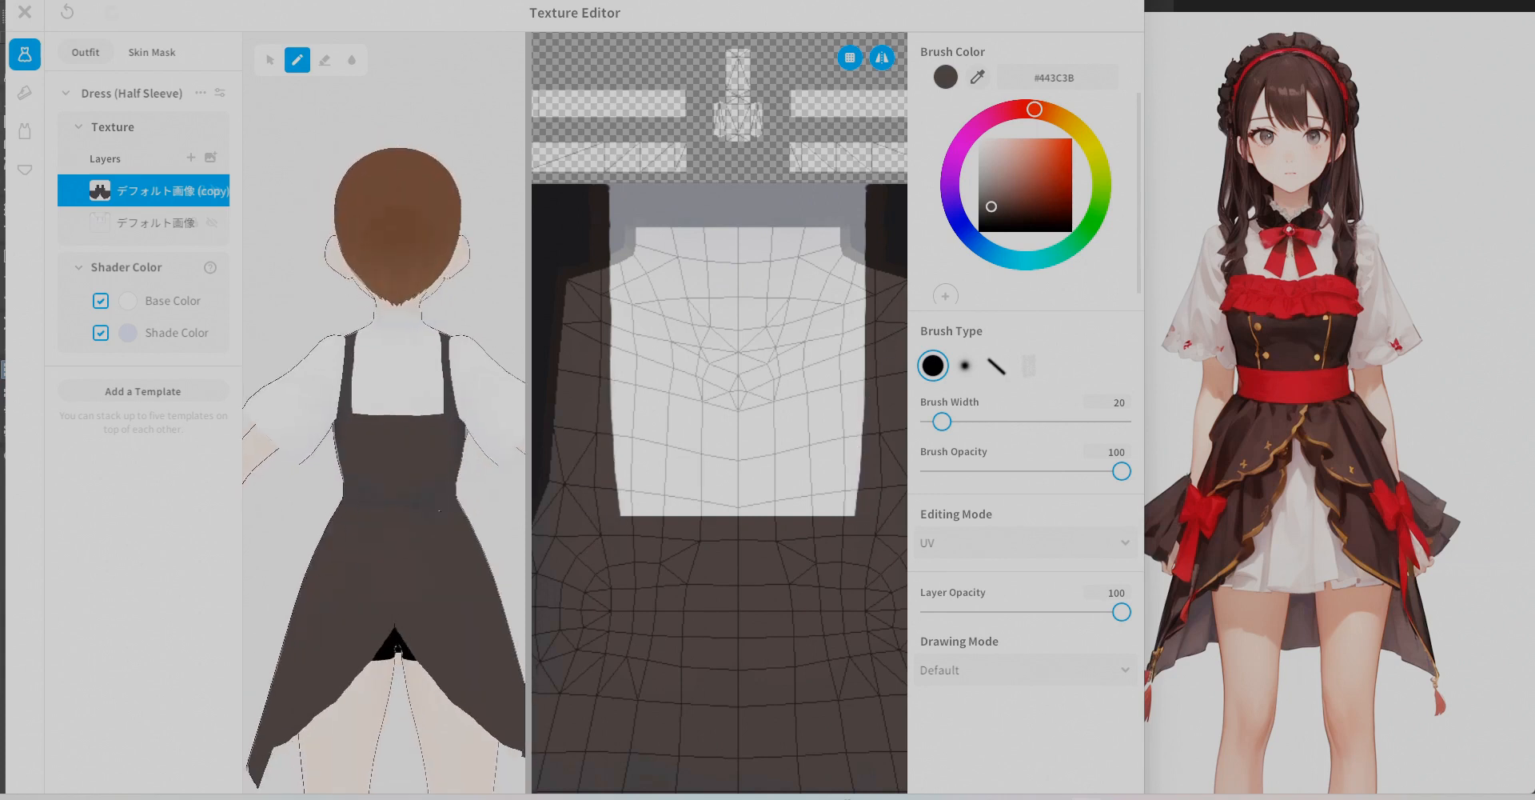
middle_drag(887, 528, 622, 531)
middle_drag(737, 408, 583, 339)
drag(645, 296, 652, 444)
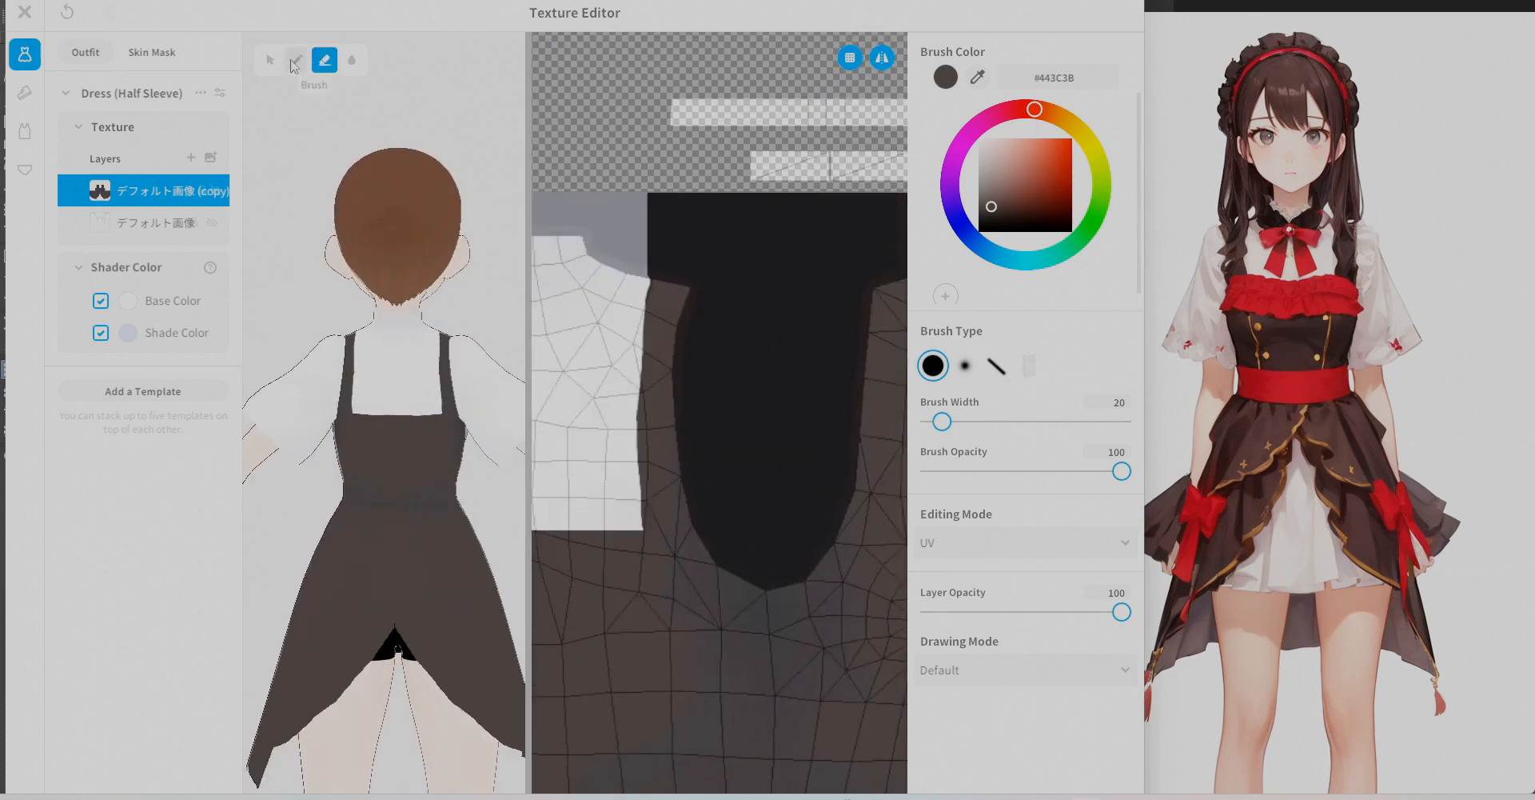
Close the texture editor and save the edited dress as a new item.
scroll(634, 471, down, 5)
right_drag(424, 443, 456, 477)
scroll(456, 477, up, 5)
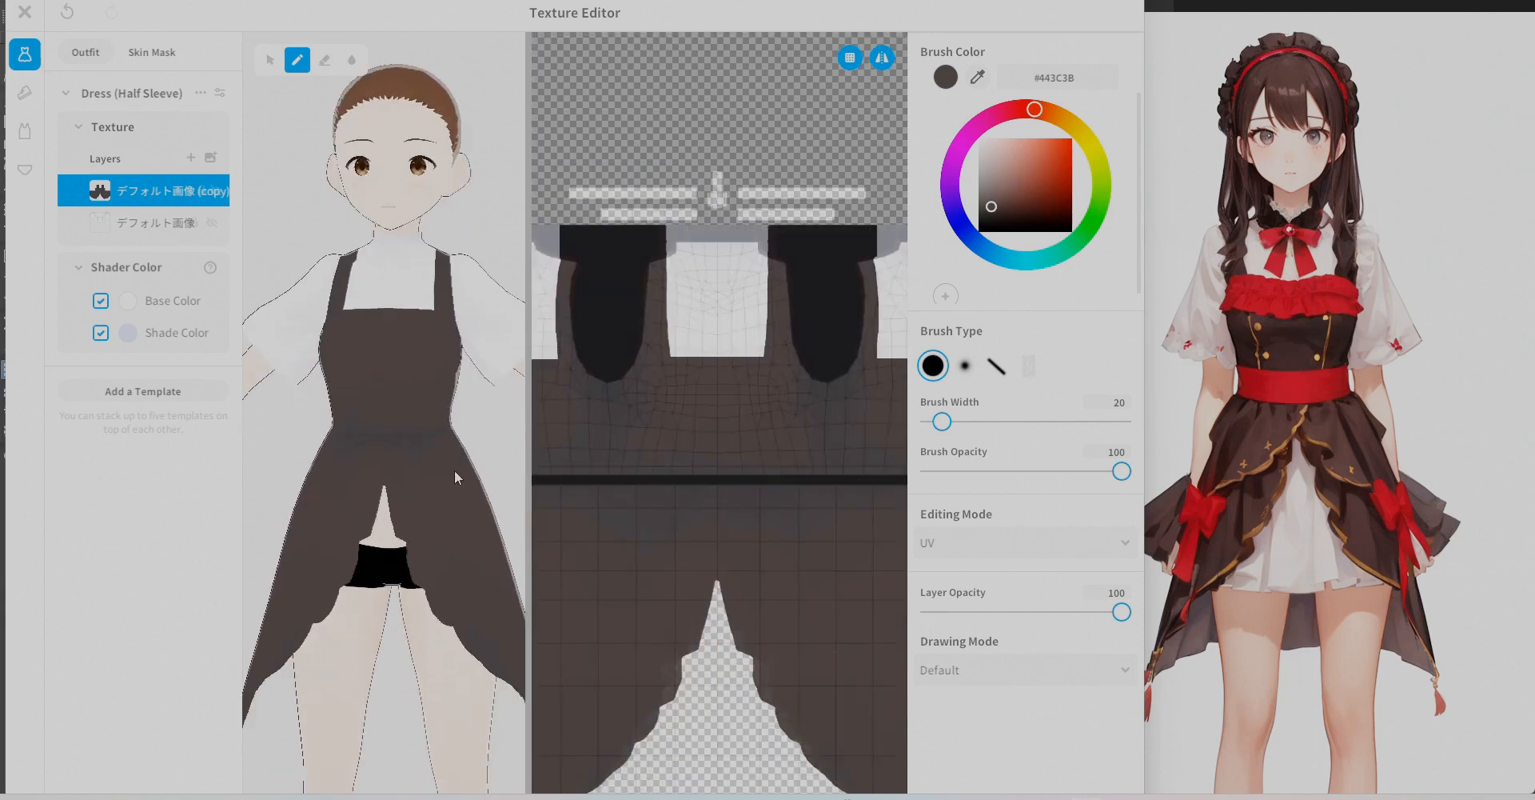
right_drag(419, 392, 437, 398)
middle_drag(449, 376, 460, 414)
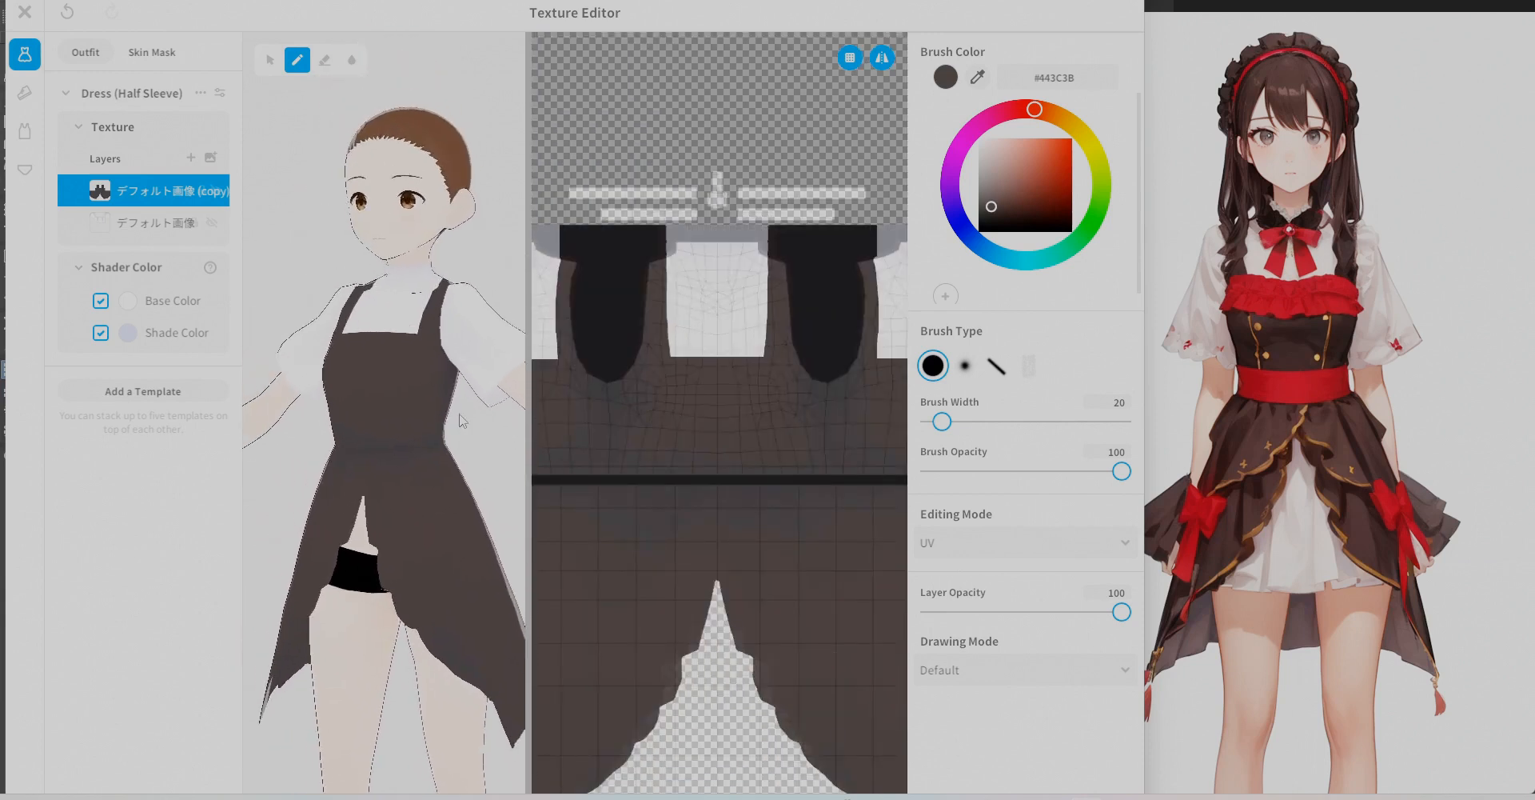
click(24, 13)
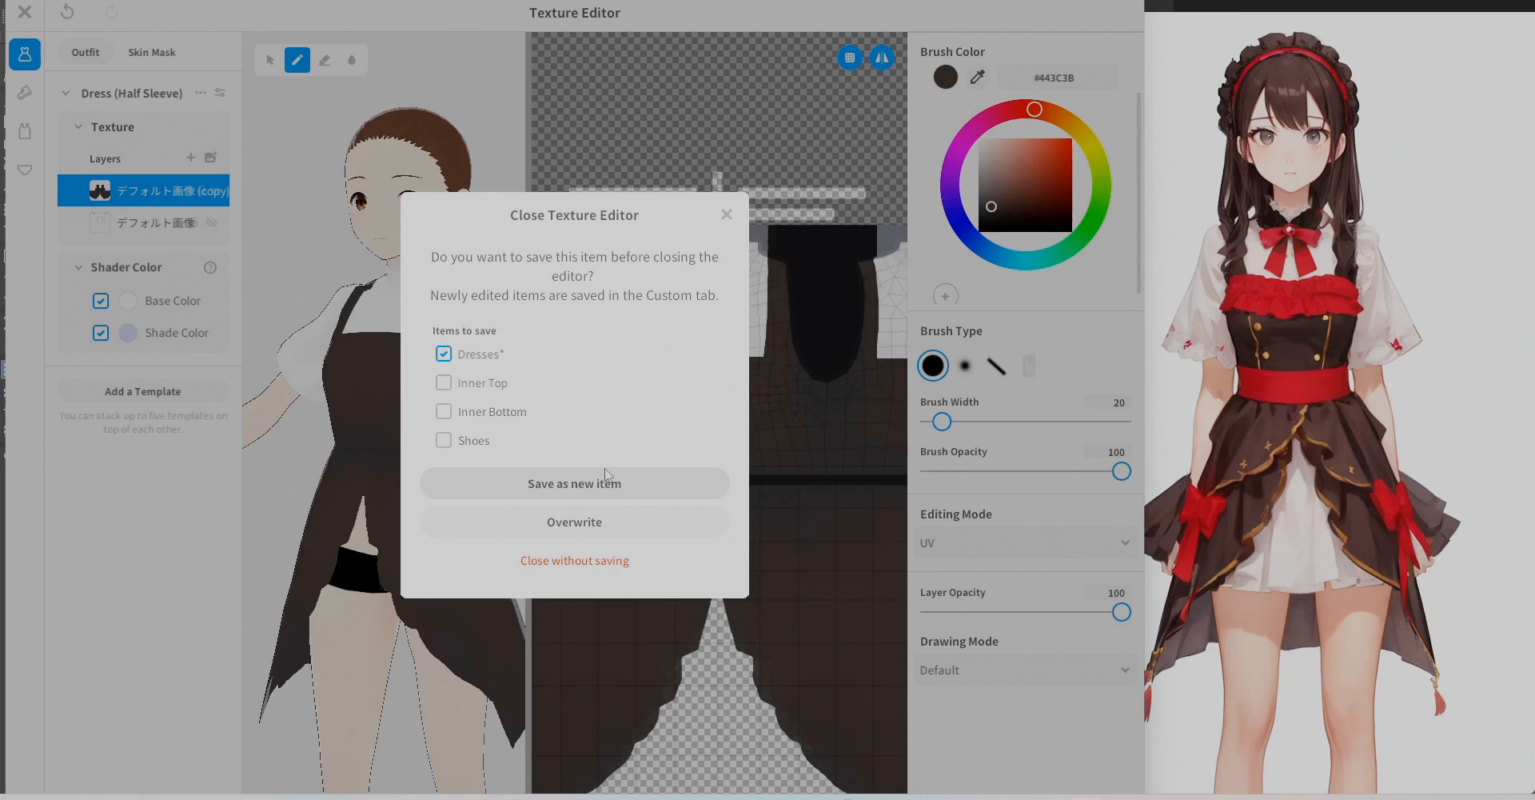
click(608, 478)
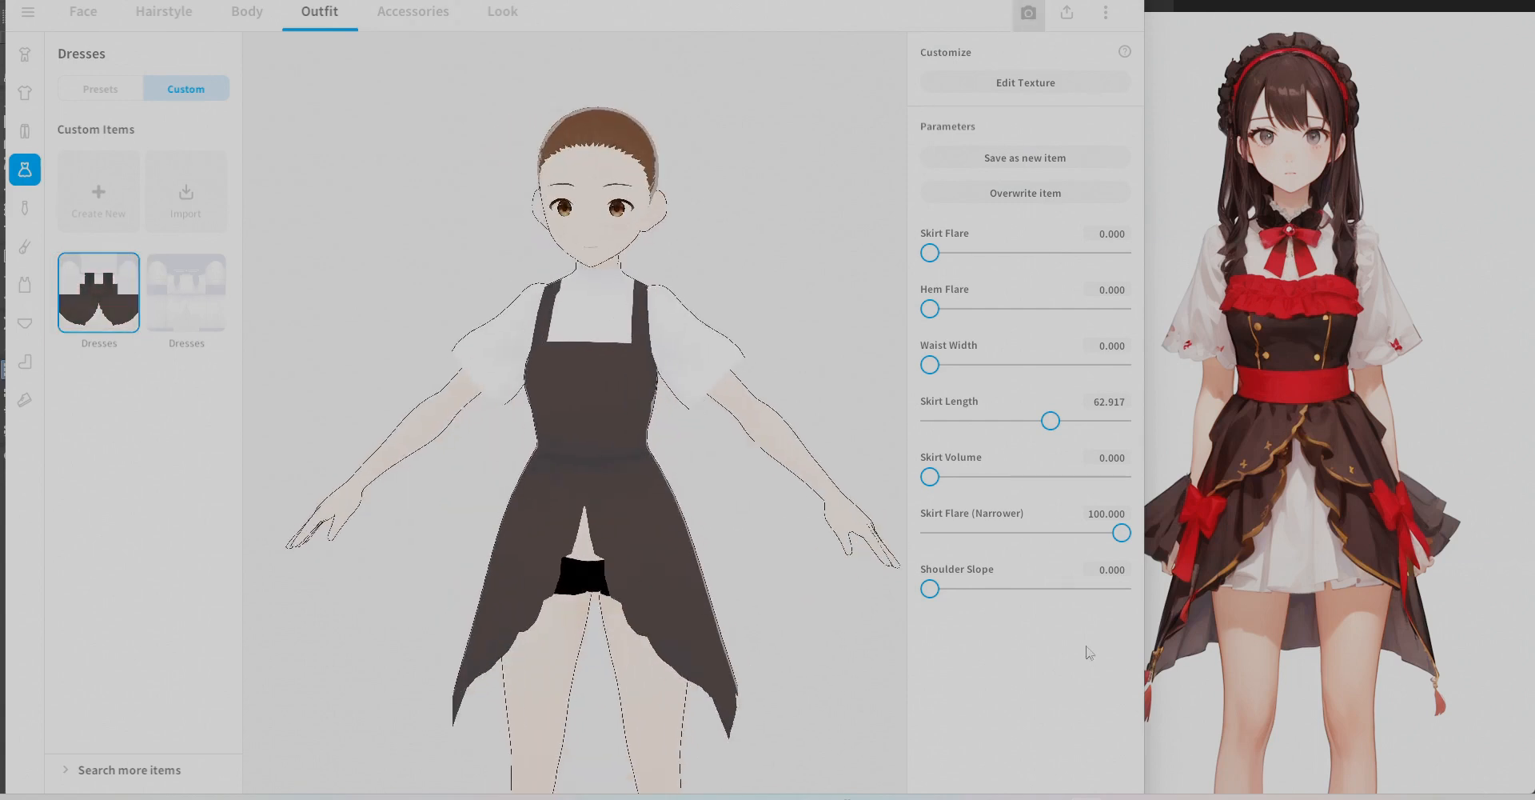
Preview the dress in the Photo Booth with the Standby 2 pose.
click(120, 80)
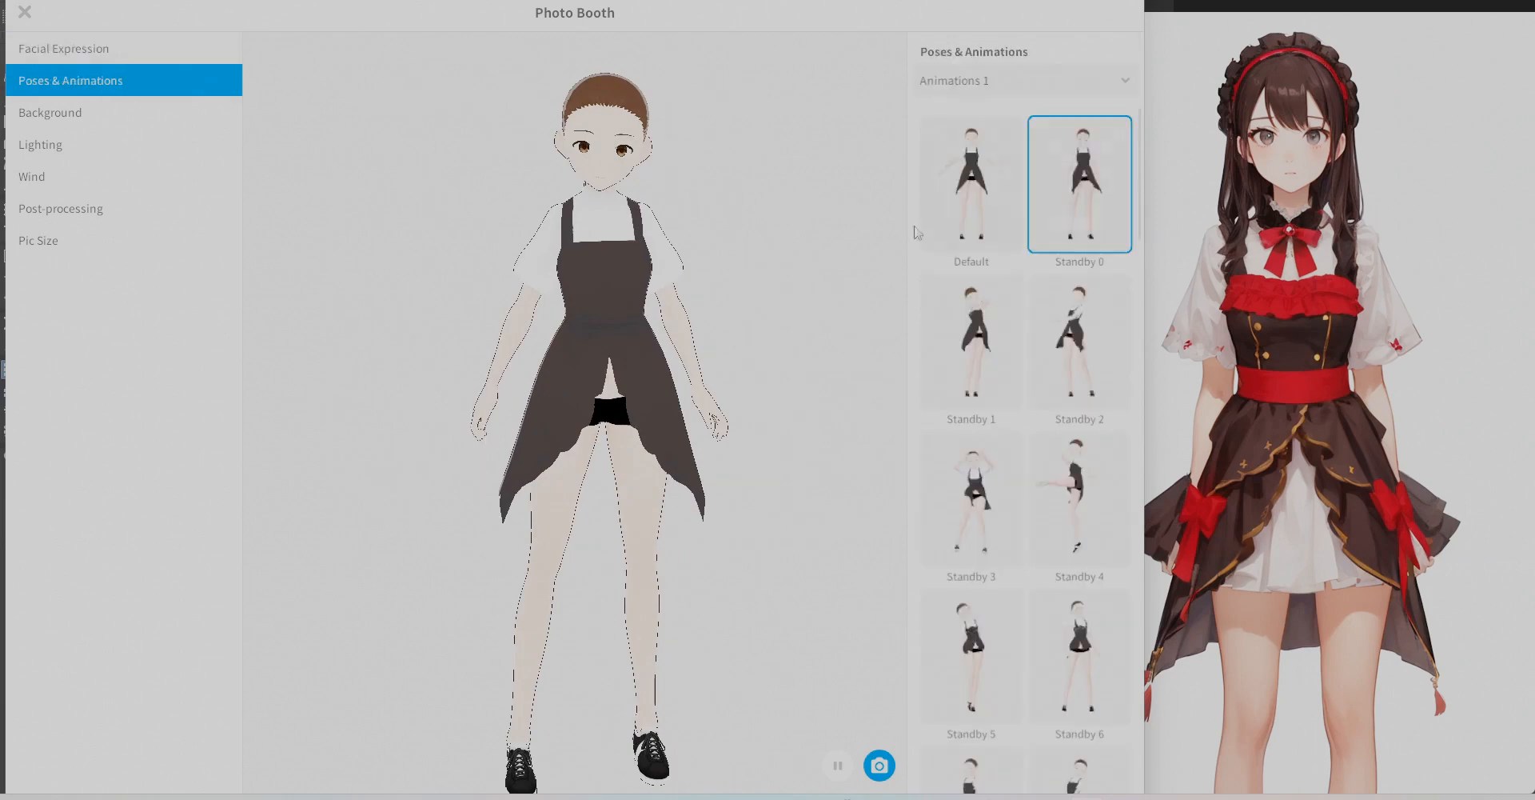
click(1070, 339)
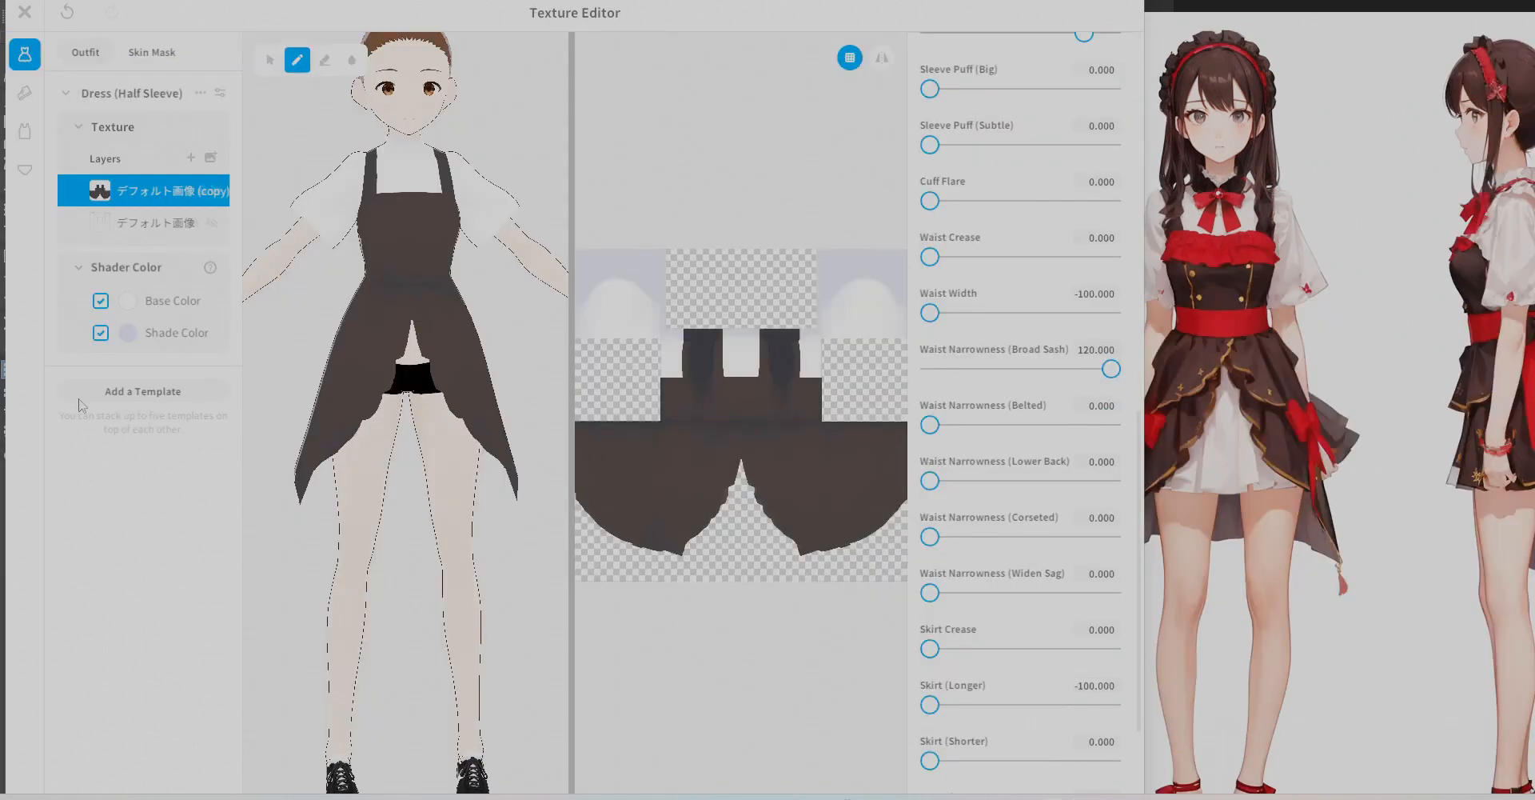
Add the Long Coat (High Neck) tops template to the dress.
click(118, 392)
scroll(761, 323, down, 5)
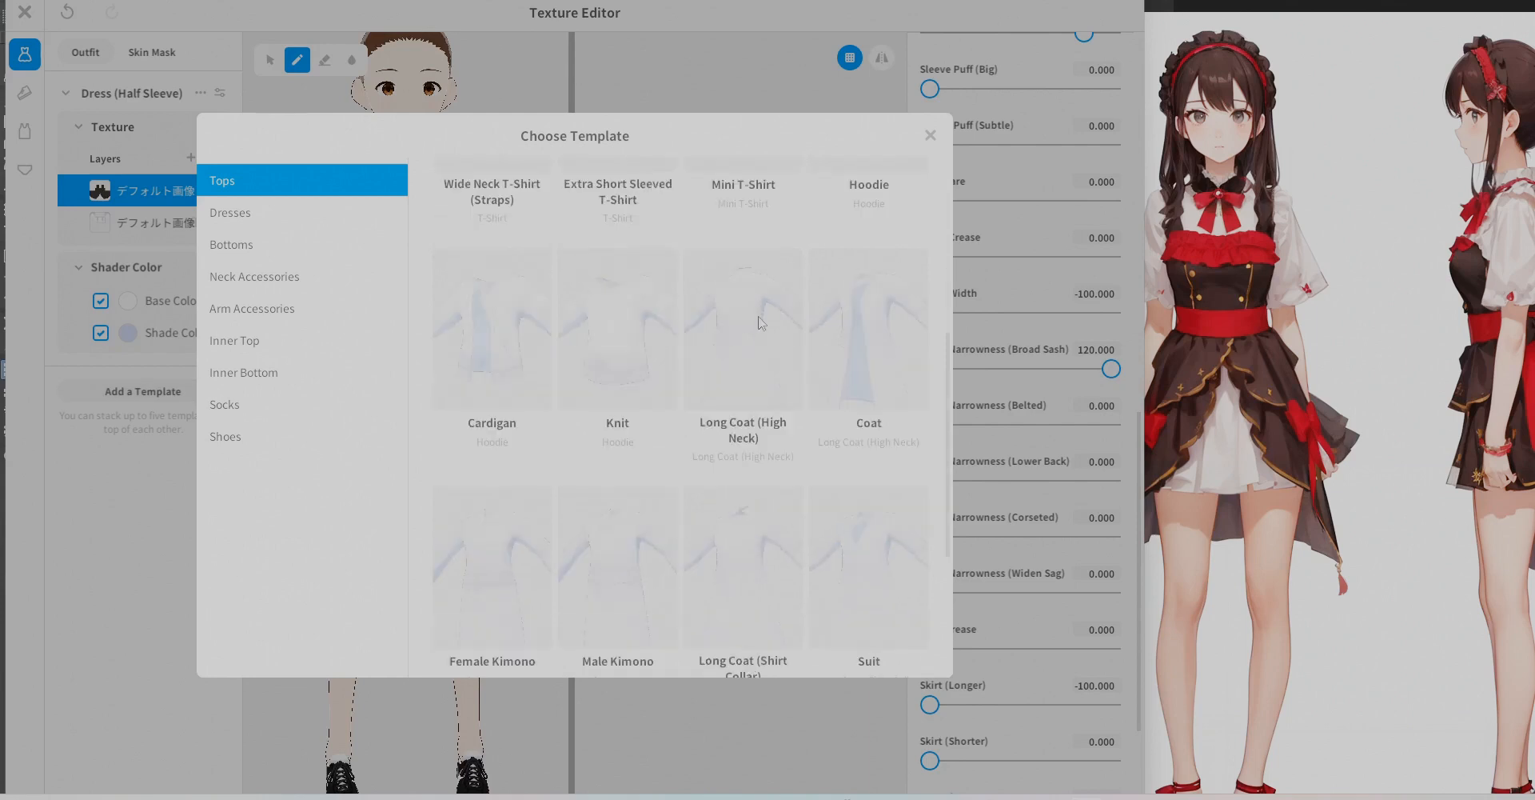
click(760, 323)
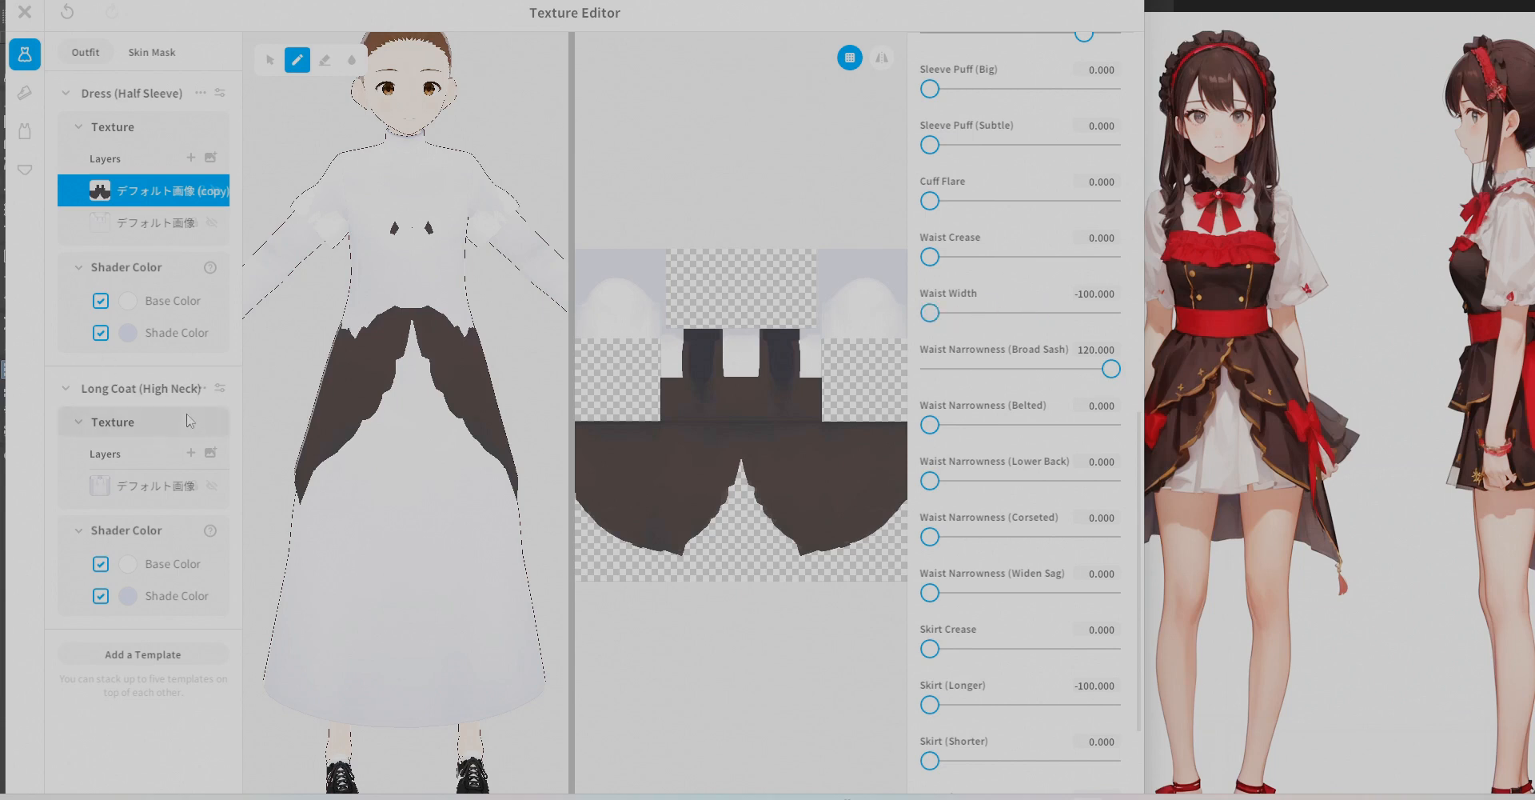
Set the long coat's Waist Width to -100 and its Waist Narrowness (Broad Sash) to 110.
drag(1047, 256, 928, 257)
scroll(1032, 260, down, 2)
drag(930, 152, 1112, 152)
click(172, 485)
scroll(1034, 416, up, 2)
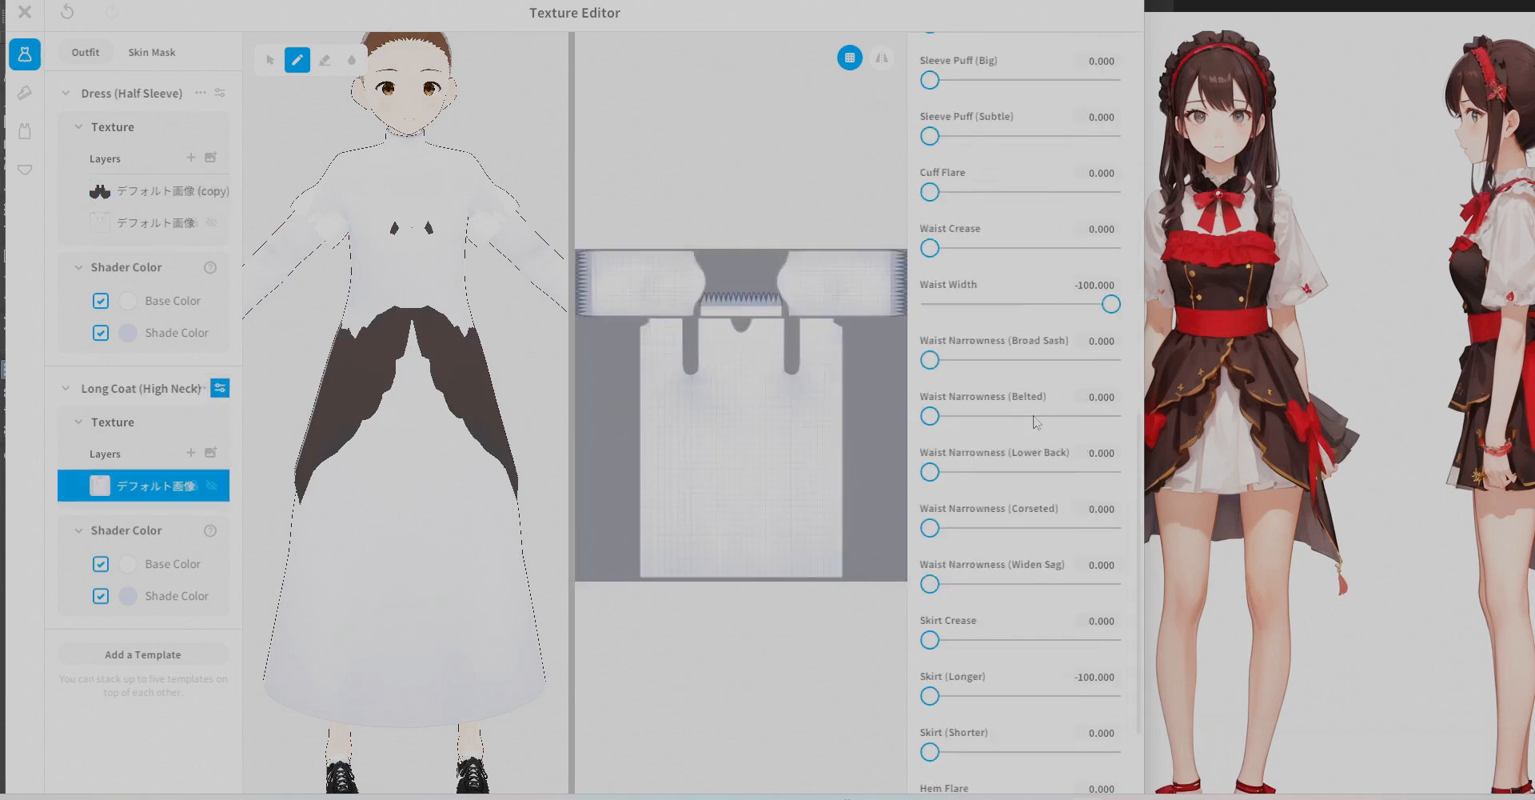
drag(930, 360, 1097, 360)
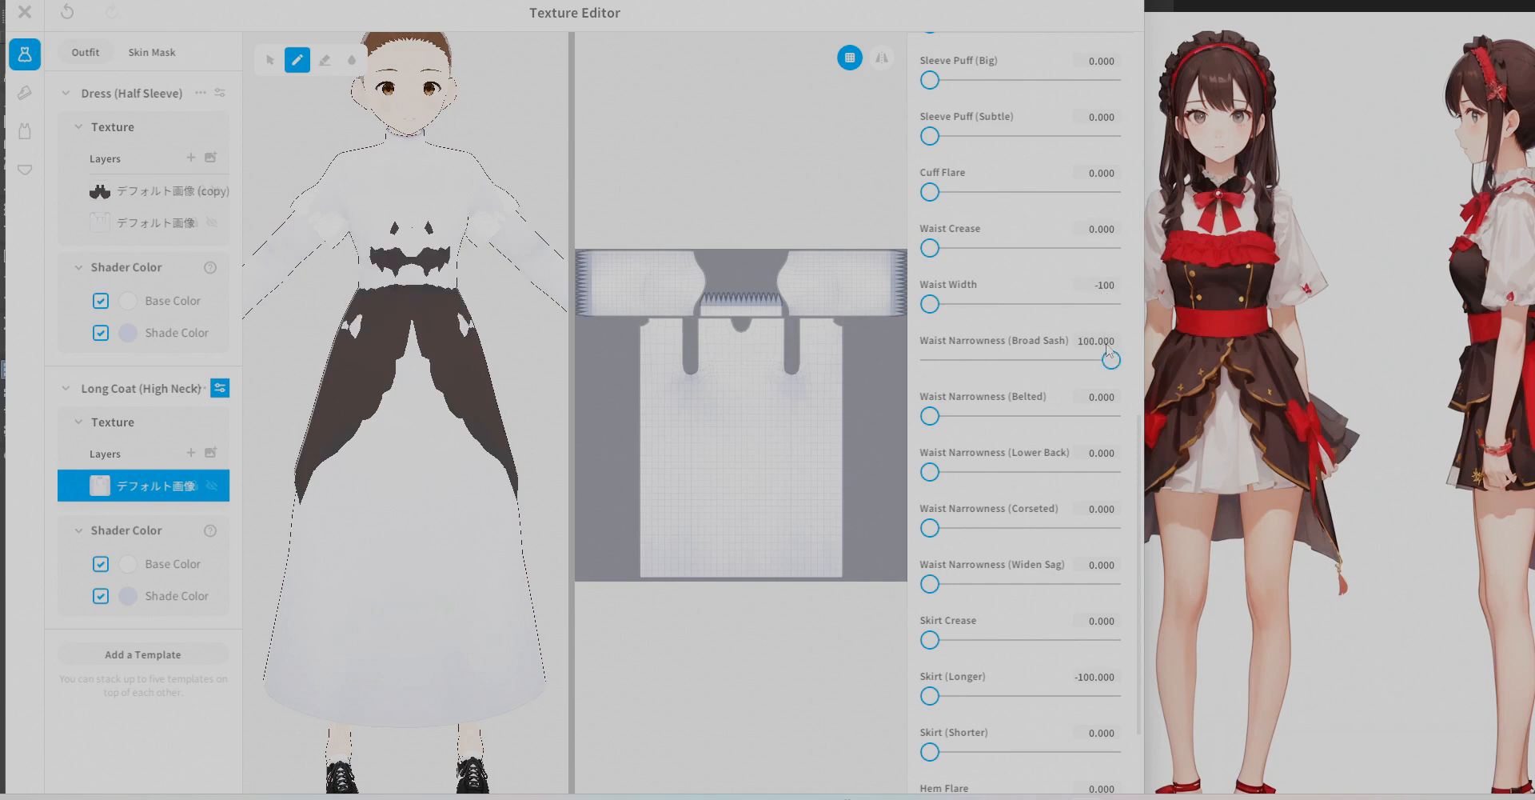
drag(1079, 308, 930, 304)
Set the long coat's Waist Narrowness (Widen Sag) and Waist Narrowness (Belted) to 100.
right_drag(384, 384, 512, 384)
mouse_move(930, 640)
mouse_down()
mouse_move(973, 637)
mouse_move(930, 640)
mouse_up()
drag(930, 584, 1111, 584)
right_drag(432, 384, 480, 384)
scroll(1032, 400, up, 3)
drag(930, 392, 1086, 386)
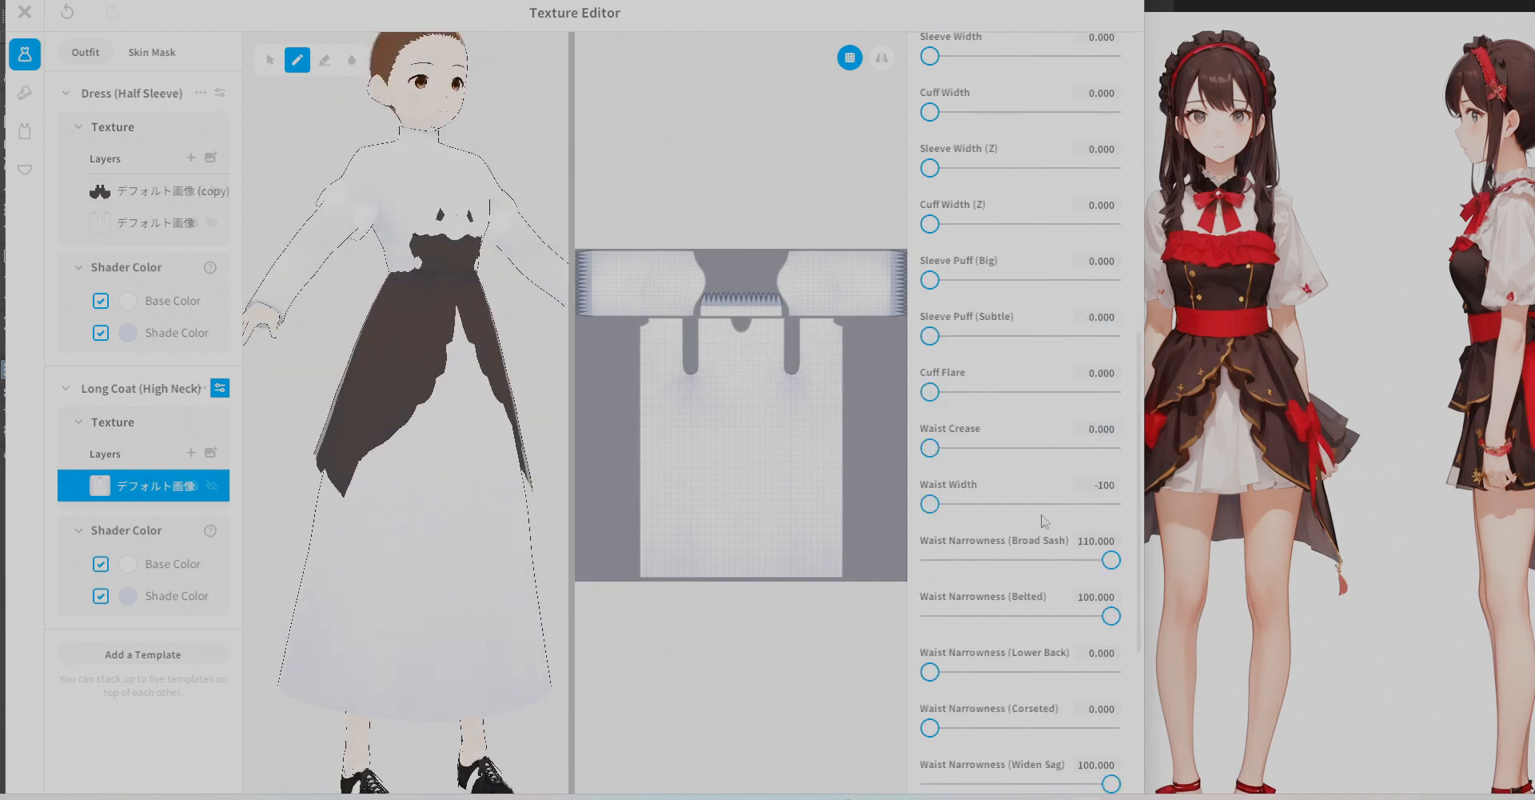
Set the long coat's Hem (Tighter) to about 45 and its Skirt (Shorter) to 100.
scroll(1032, 560, up, 2)
scroll(1018, 586, down, 7)
drag(930, 713, 1065, 712)
mouse_move(384, 400)
right_down()
mouse_move(496, 400)
mouse_move(384, 400)
right_up()
drag(1066, 713, 1012, 713)
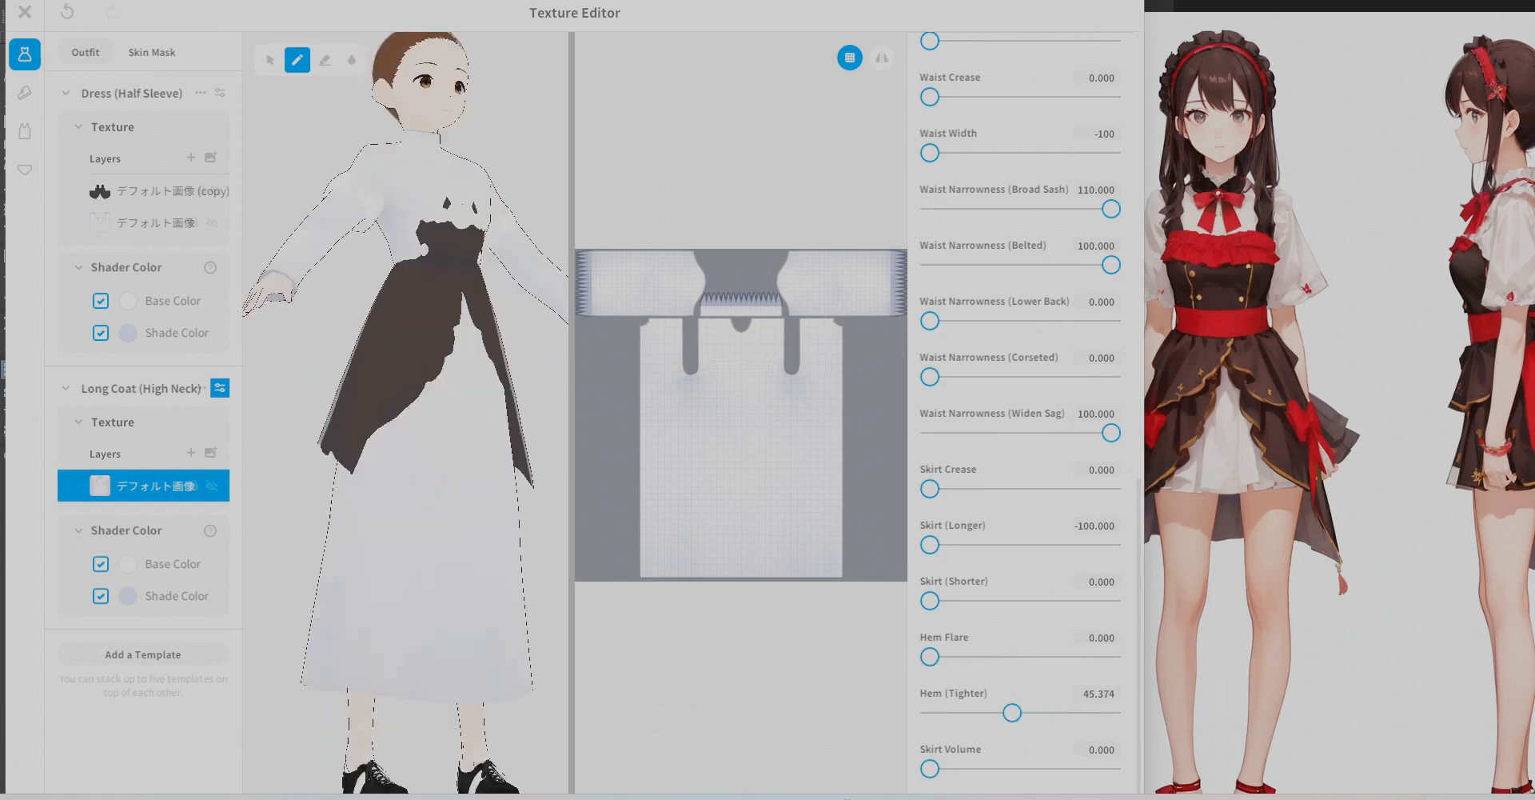
drag(930, 600, 1111, 601)
scroll(1340, 400, down, 5)
right_drag(472, 472, 448, 322)
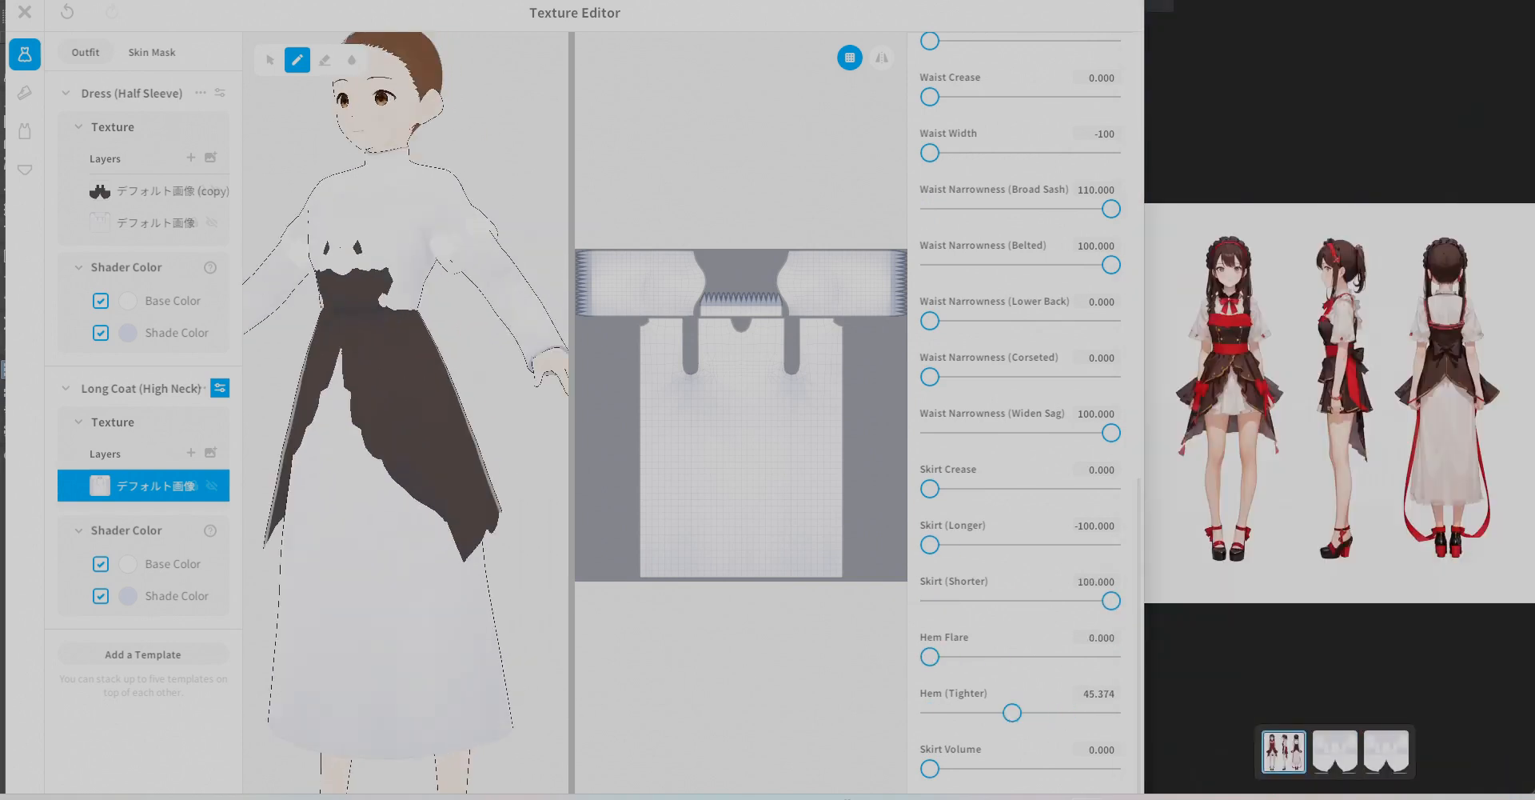
Export the Long Coat (High Neck) texture layer as a PNG named 上衣02.
right_click(140, 488)
click(177, 501)
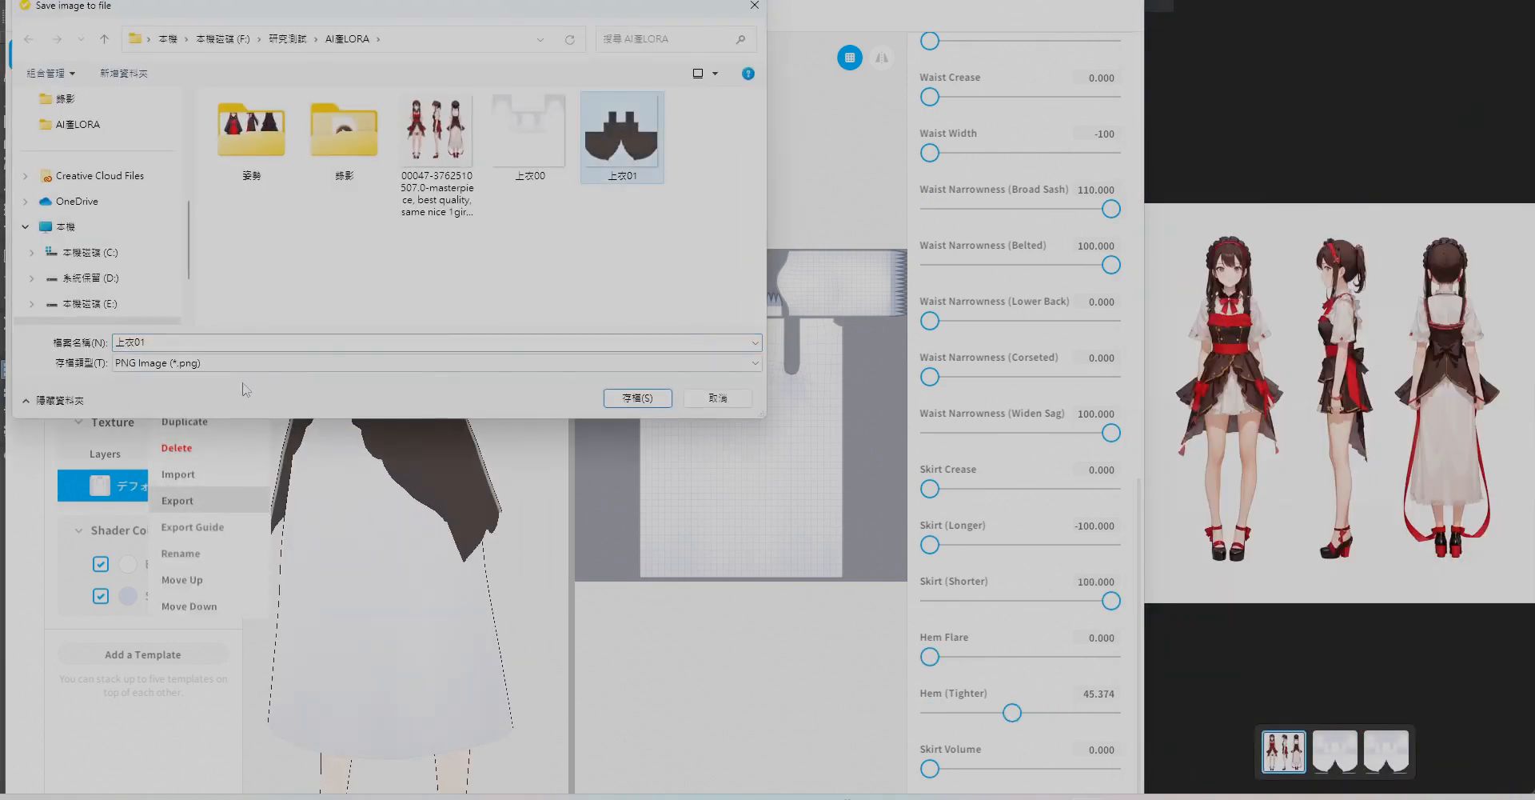
click(189, 344)
click(199, 344)
key(BackSpace)
text(2)
click(643, 403)
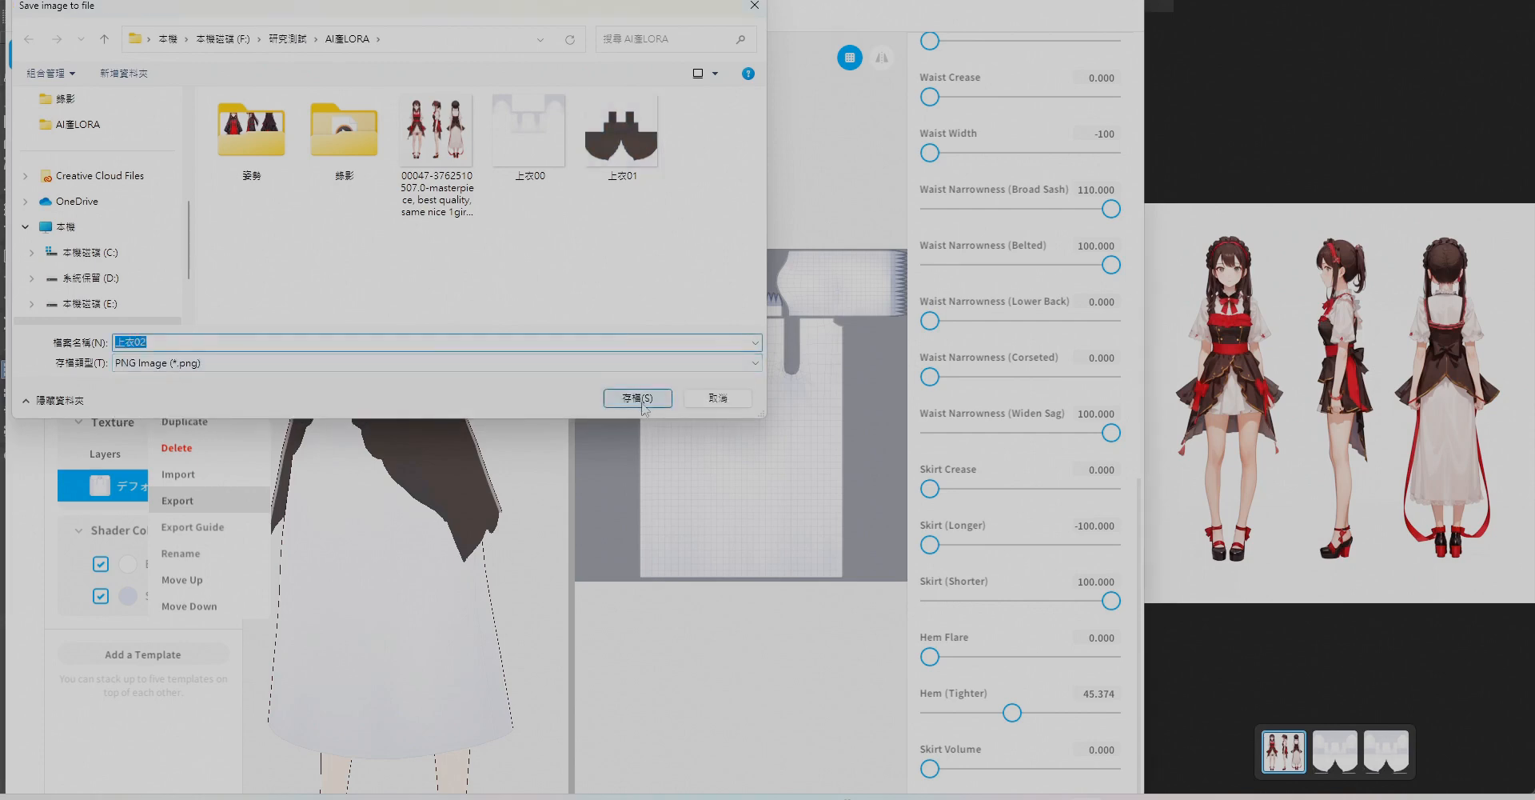
In Krita, delete a selection of about 2124 by 951 px covering the upper part of 上衣02.png.
drag(249, 169, 770, 397)
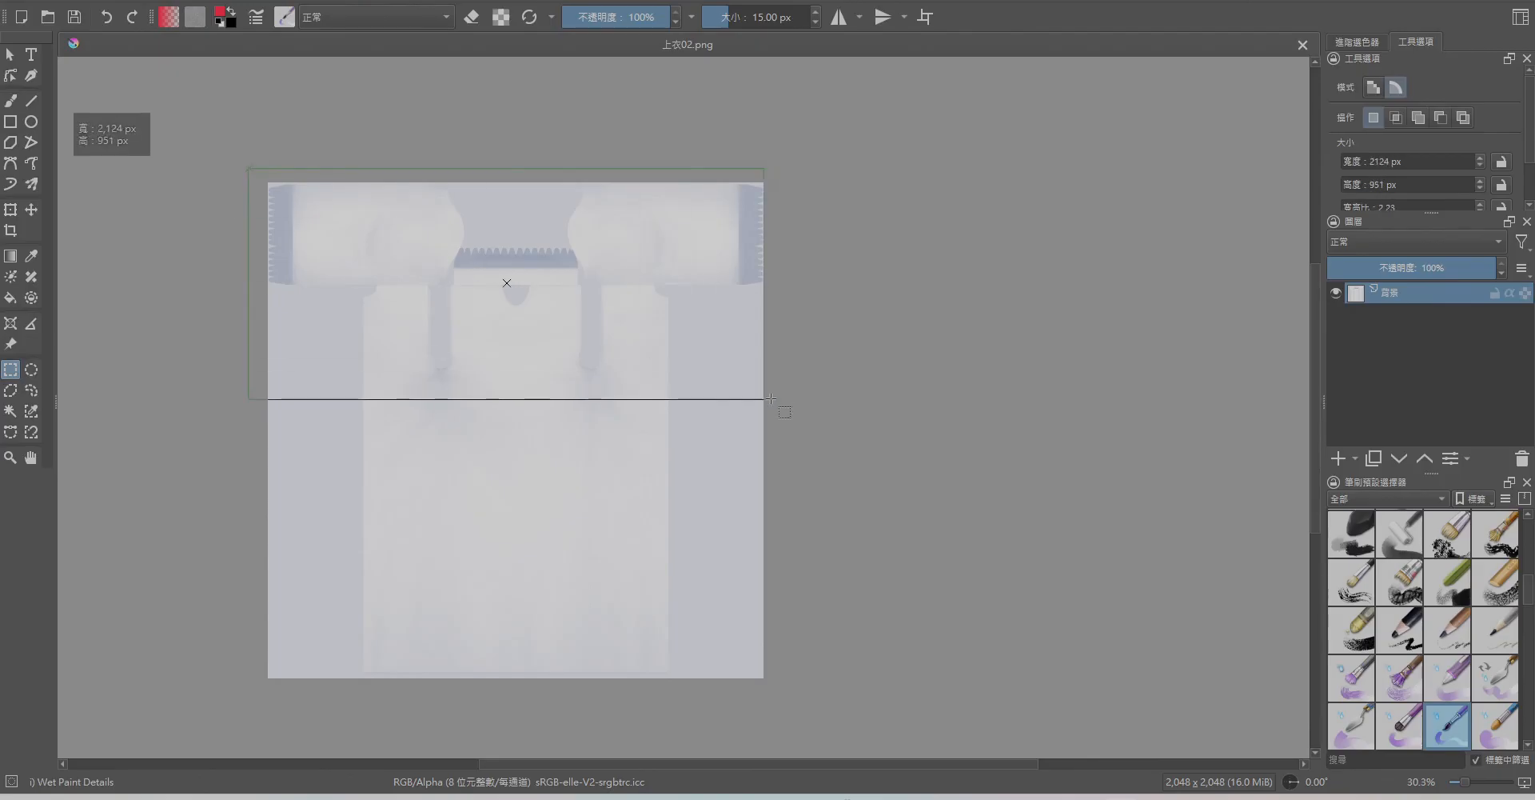
key(Delete)
click(702, 450)
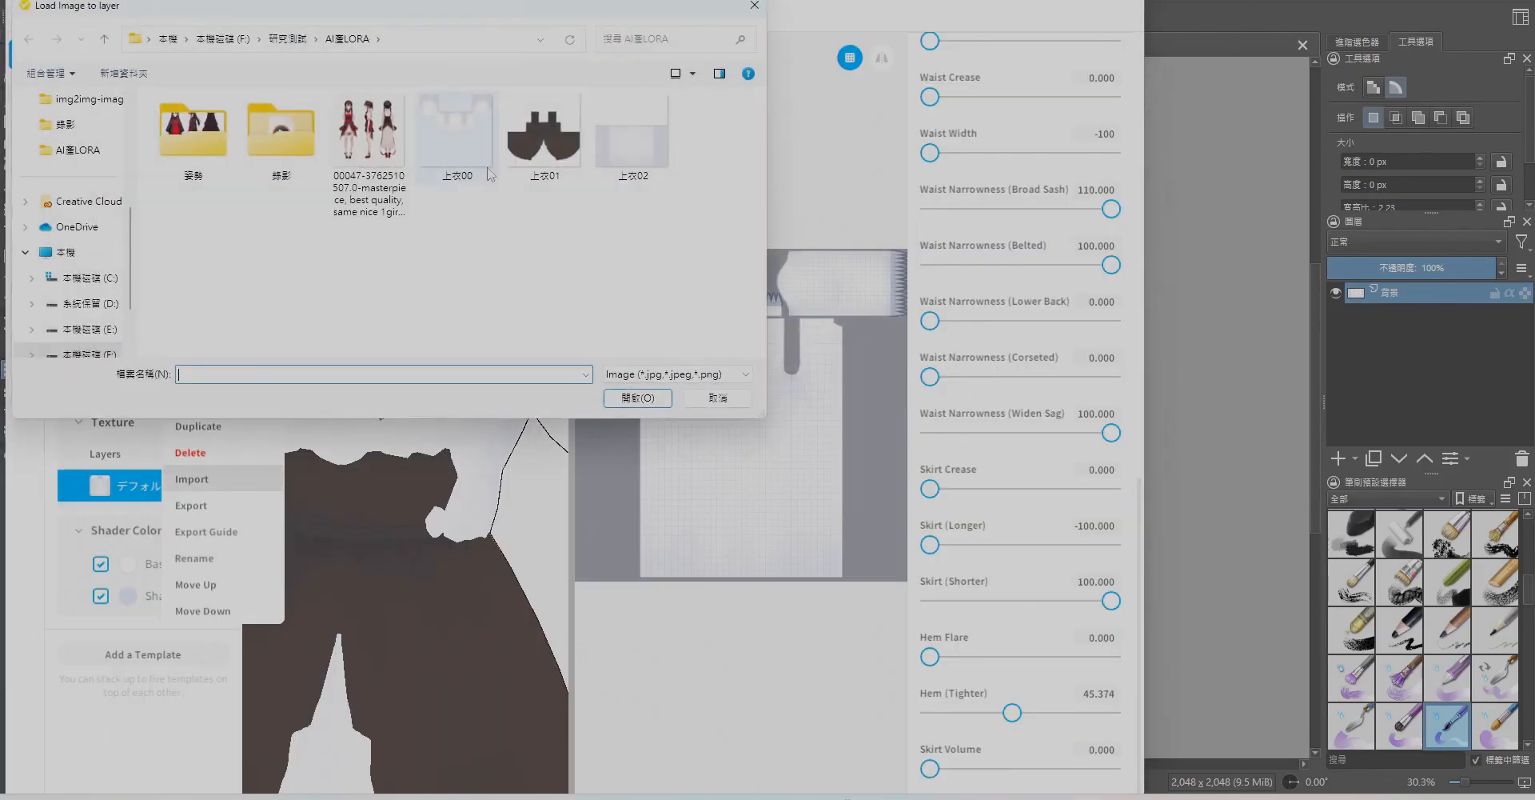
In VRoid Studio, import the edited 上衣02 image into the Long Coat (High Neck) texture layer.
click(634, 137)
click(644, 399)
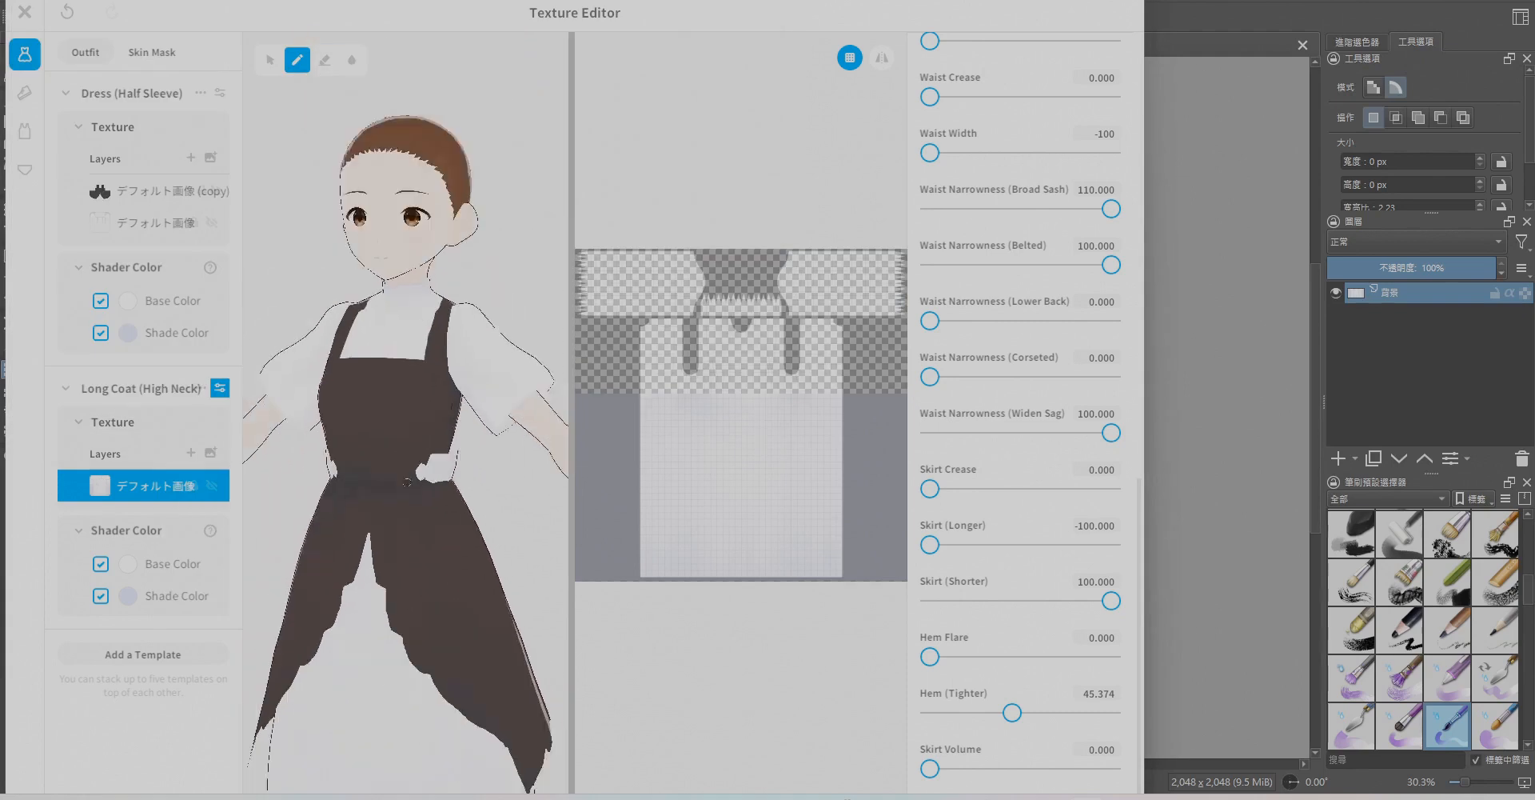
middle_drag(407, 483, 391, 320)
scroll(400, 384, down, 3)
right_drag(400, 448, 456, 483)
middle_drag(456, 483, 478, 473)
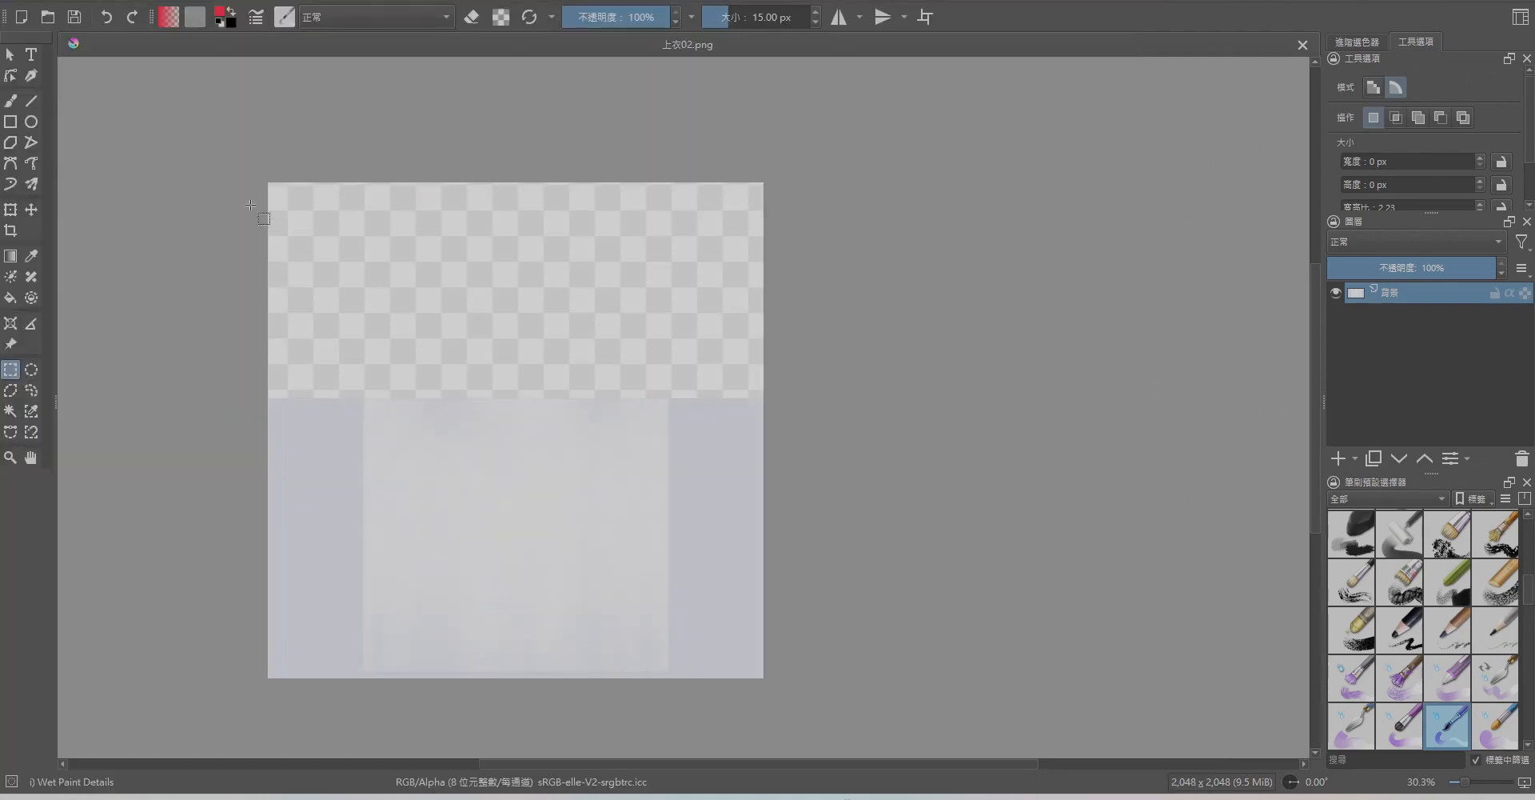
In Krita, delete a slightly deeper full-width strip from the upper part of 上衣02.png and save it.
drag(254, 193, 781, 422)
shift+drag(727, 209, 729, 193)
key(Delete)
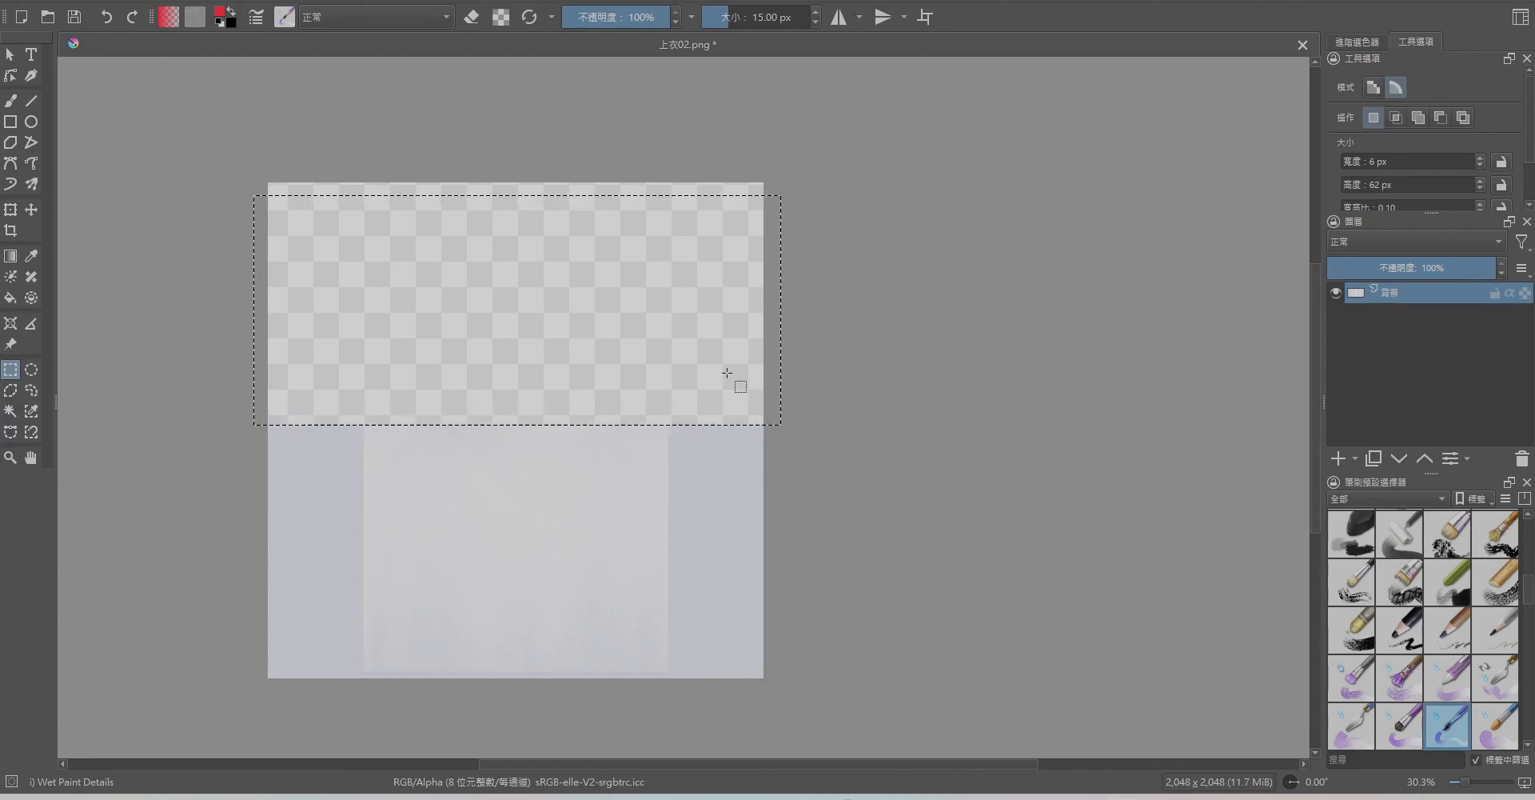
click(730, 378)
key(ctrl+s)
key(Return)
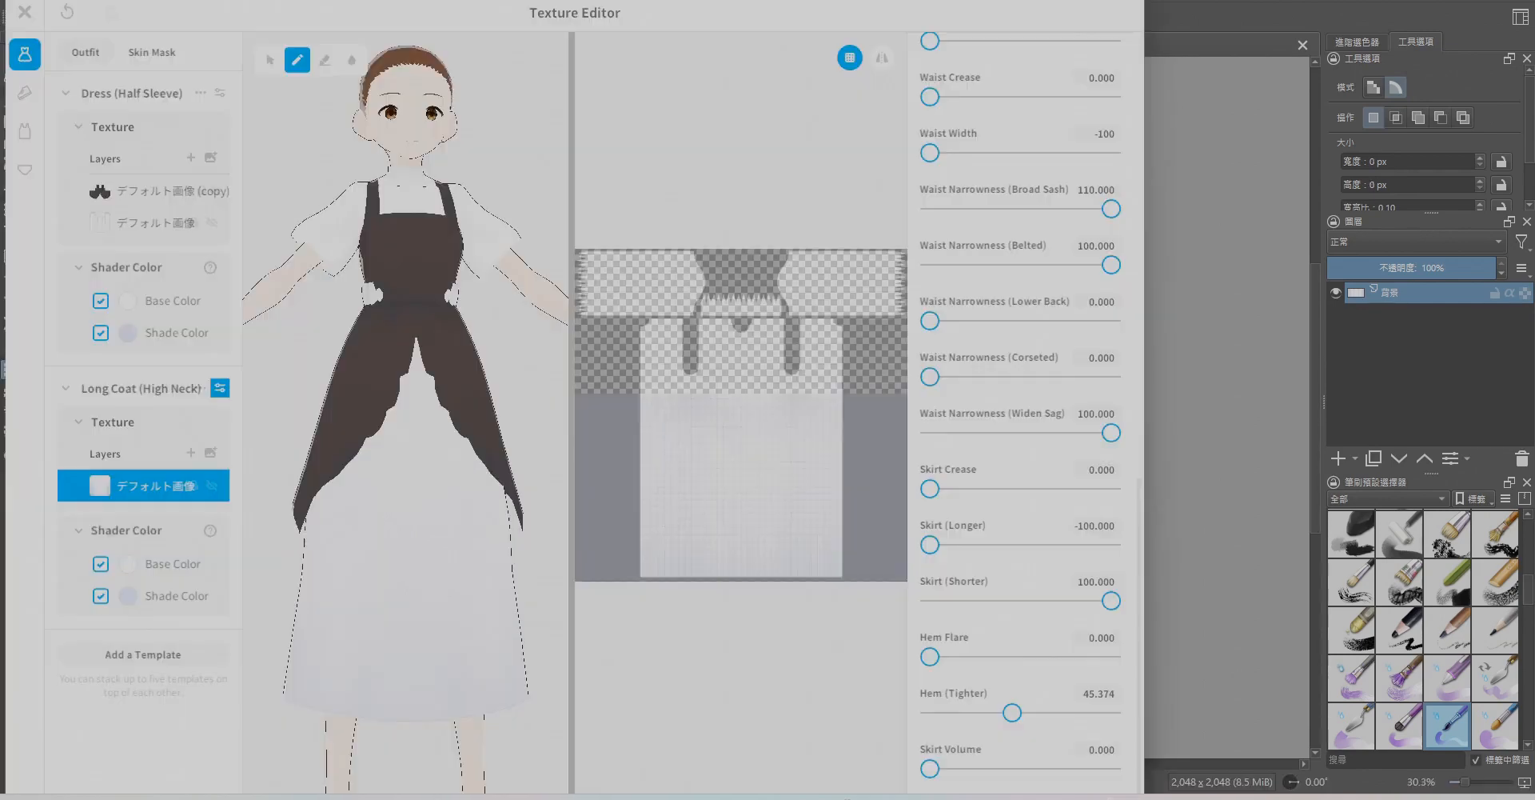
In VRoid Studio, replace the long coat's texture layer with the newly saved 上衣02 image.
right_click(168, 494)
click(200, 478)
click(632, 137)
click(655, 393)
mouse_move(432, 460)
right_down()
mouse_move(344, 463)
mouse_move(421, 464)
right_up()
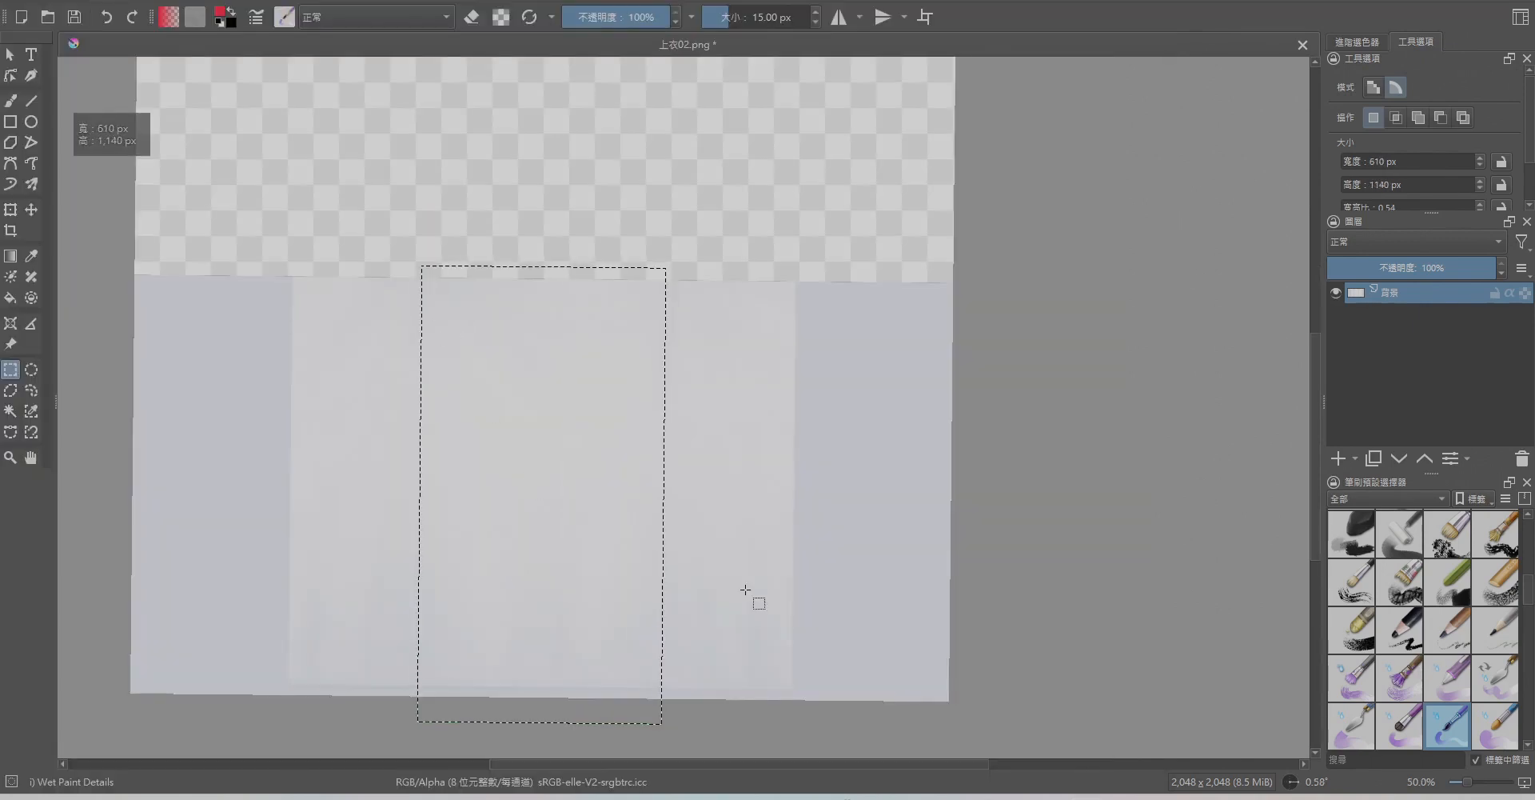
In Krita, try cutting a 610 by 1140 px rectangle out of the middle of the skirt texture and save 上衣02.png.
key(Delete)
click(752, 592)
key(ctrl+s)
click(862, 510)
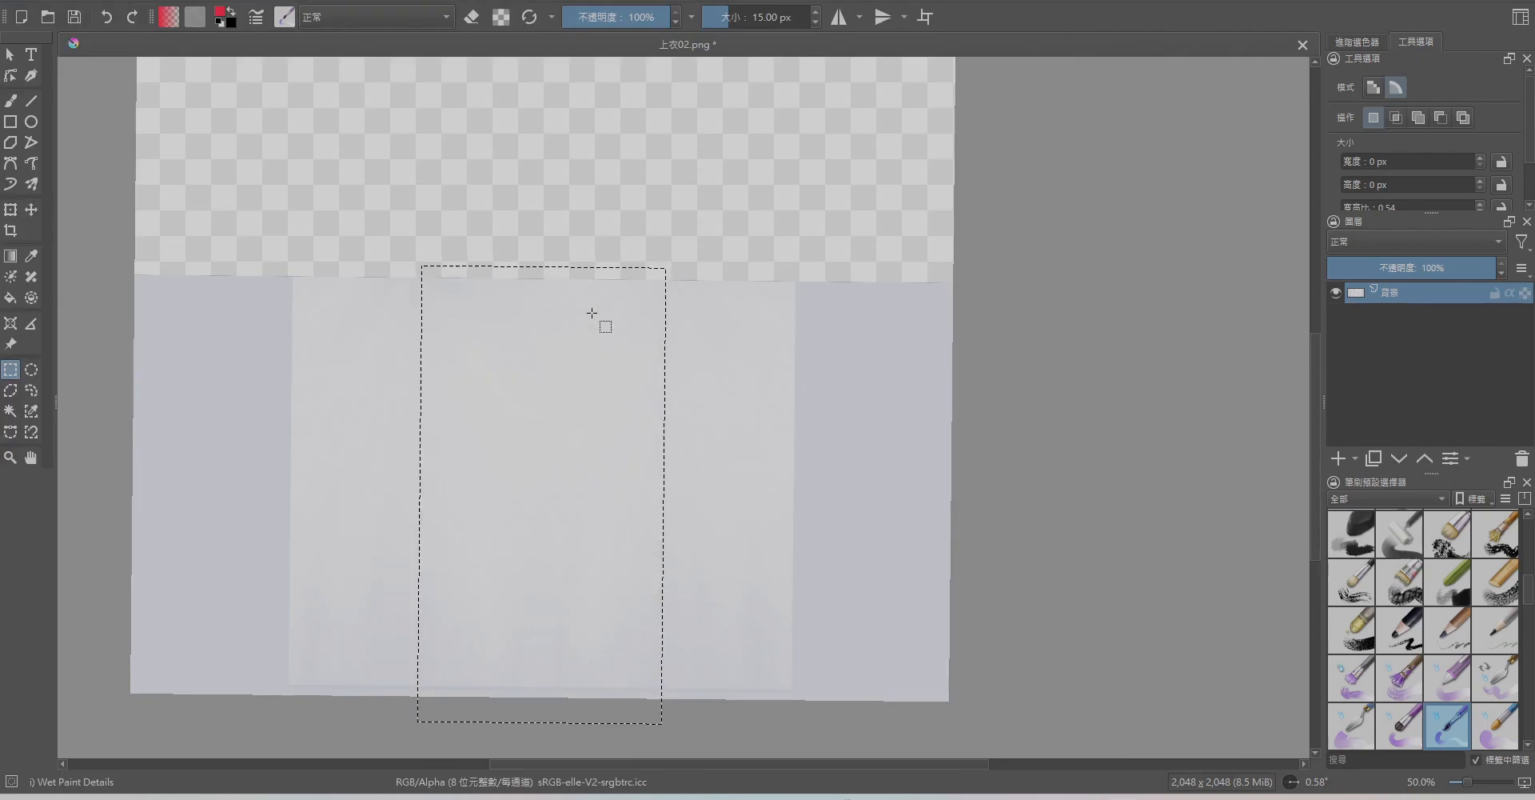
Move the rectangular selection lower on the skirt texture, cut out the middle there and save 上衣02.png.
drag(549, 282, 567, 383)
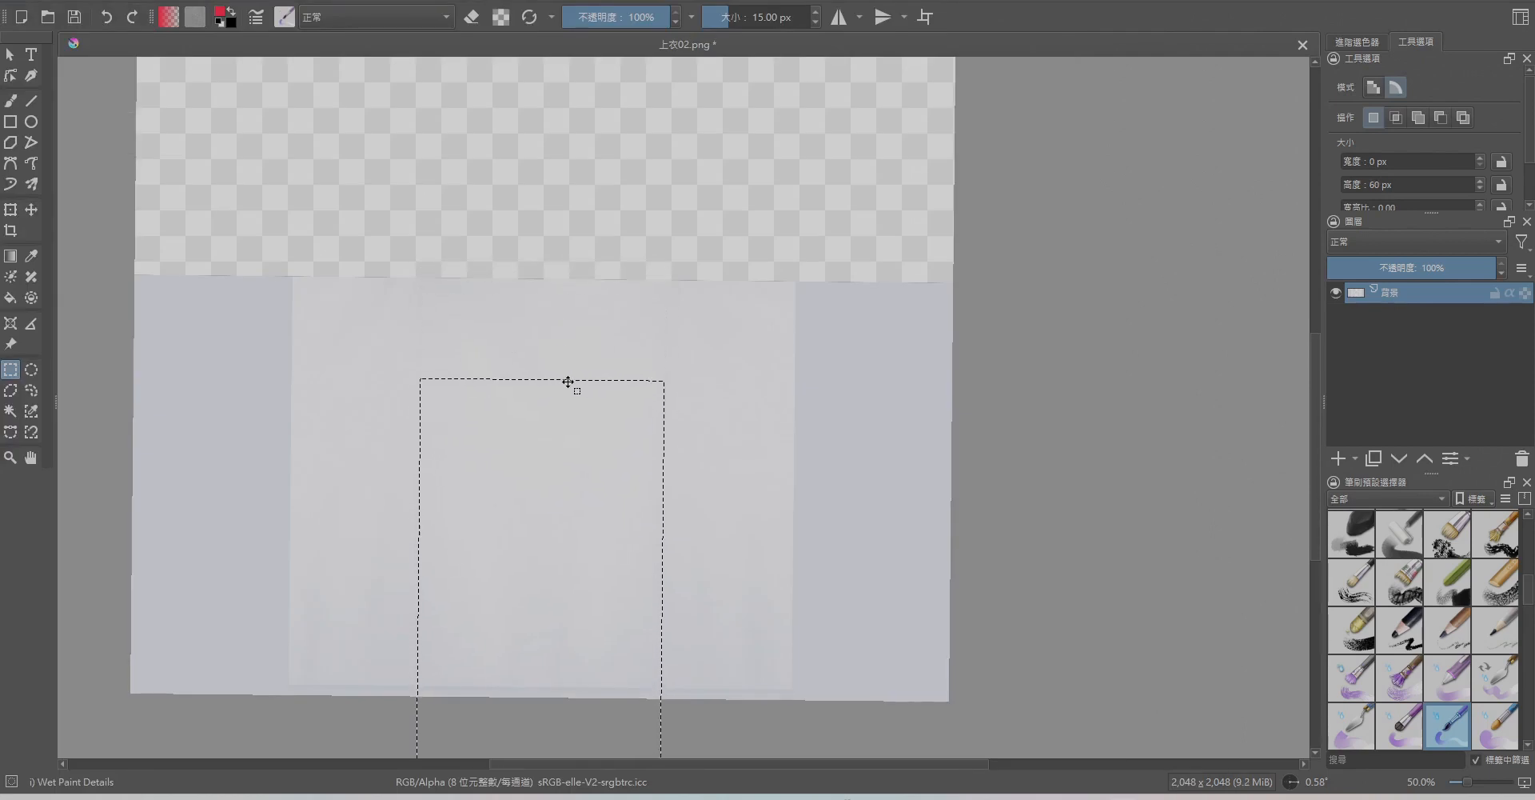
key(ctrl+s)
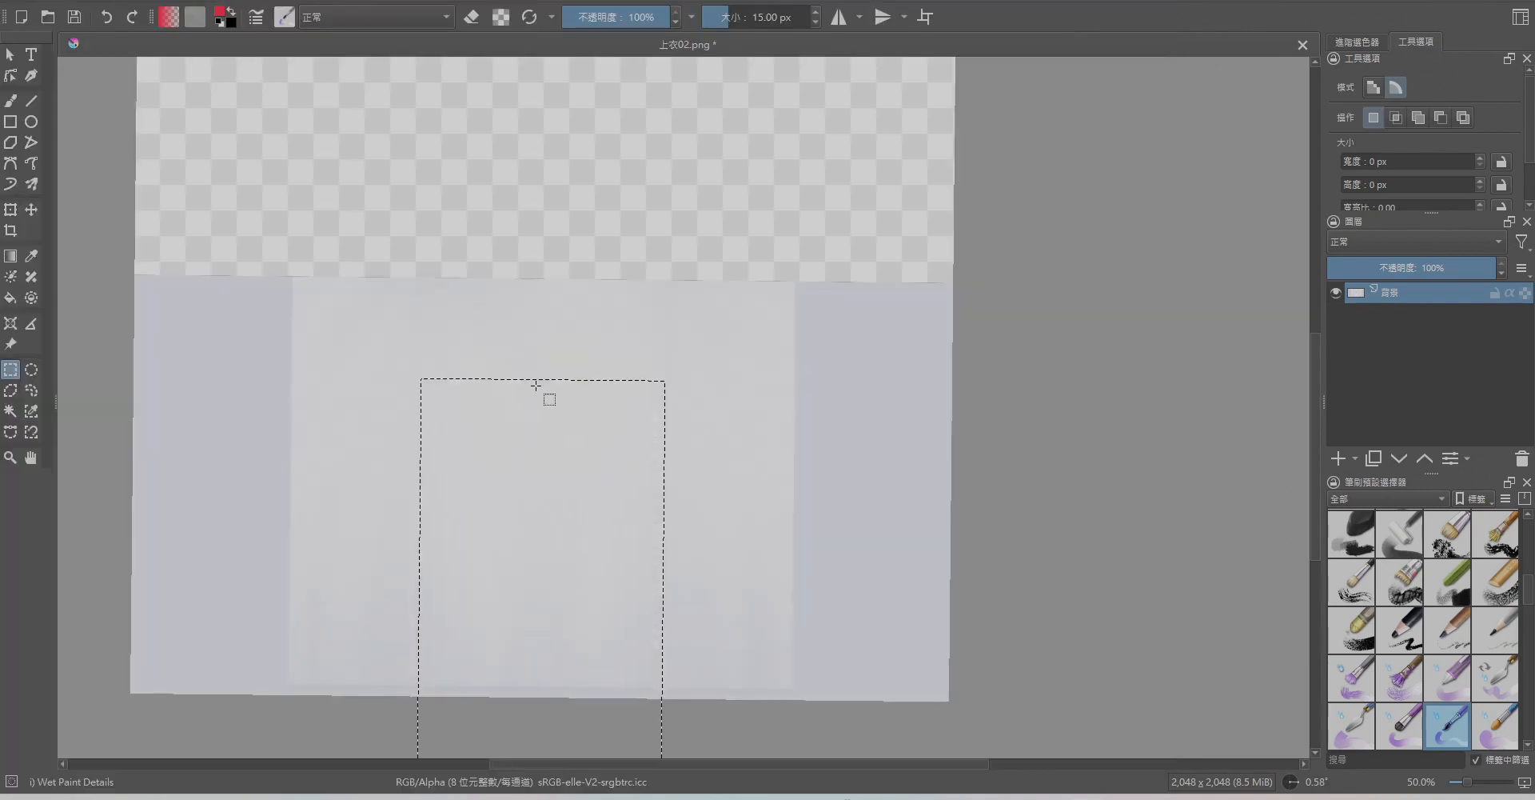
key(ctrl+s)
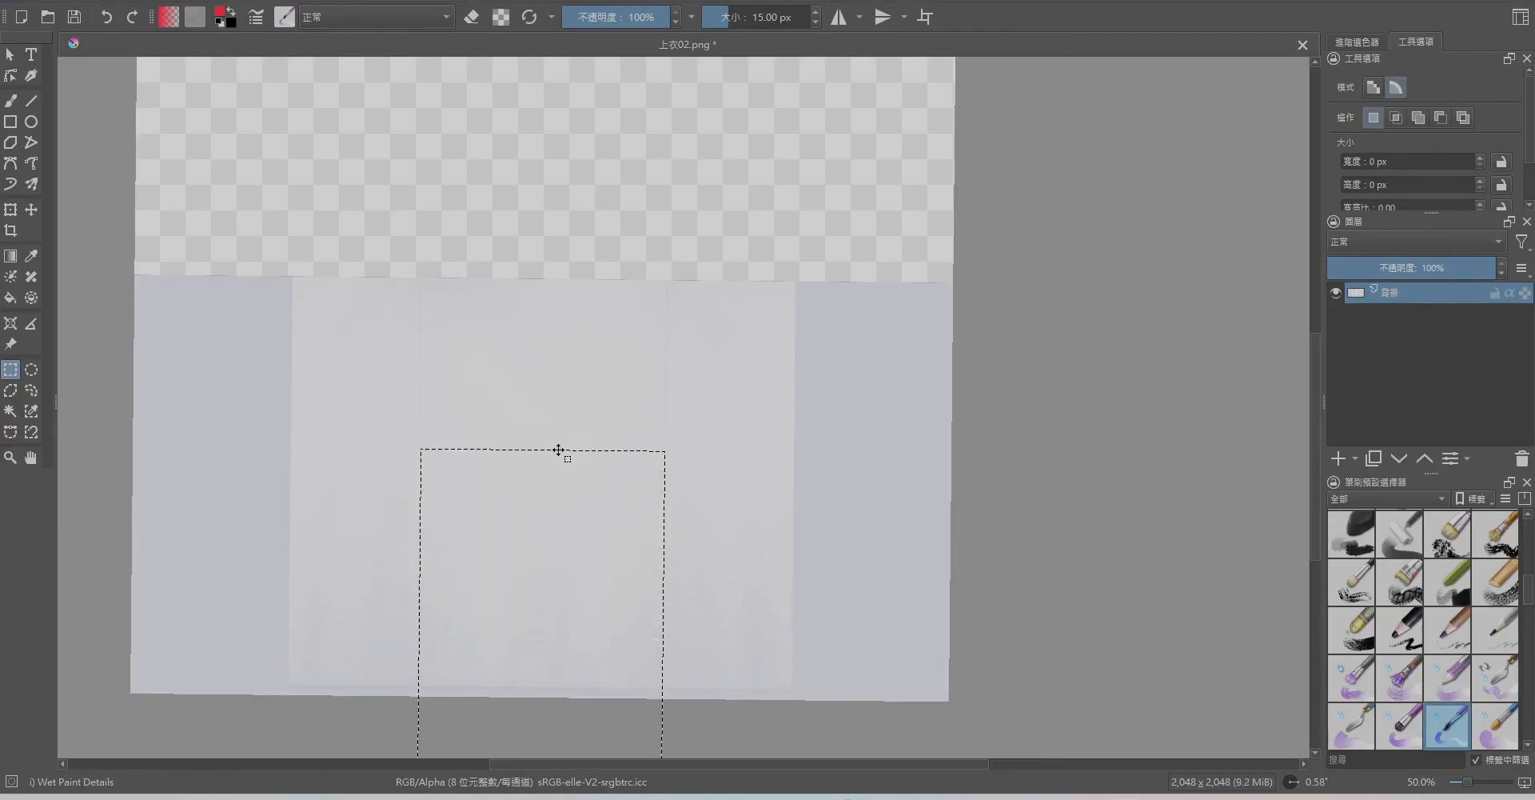
click(677, 405)
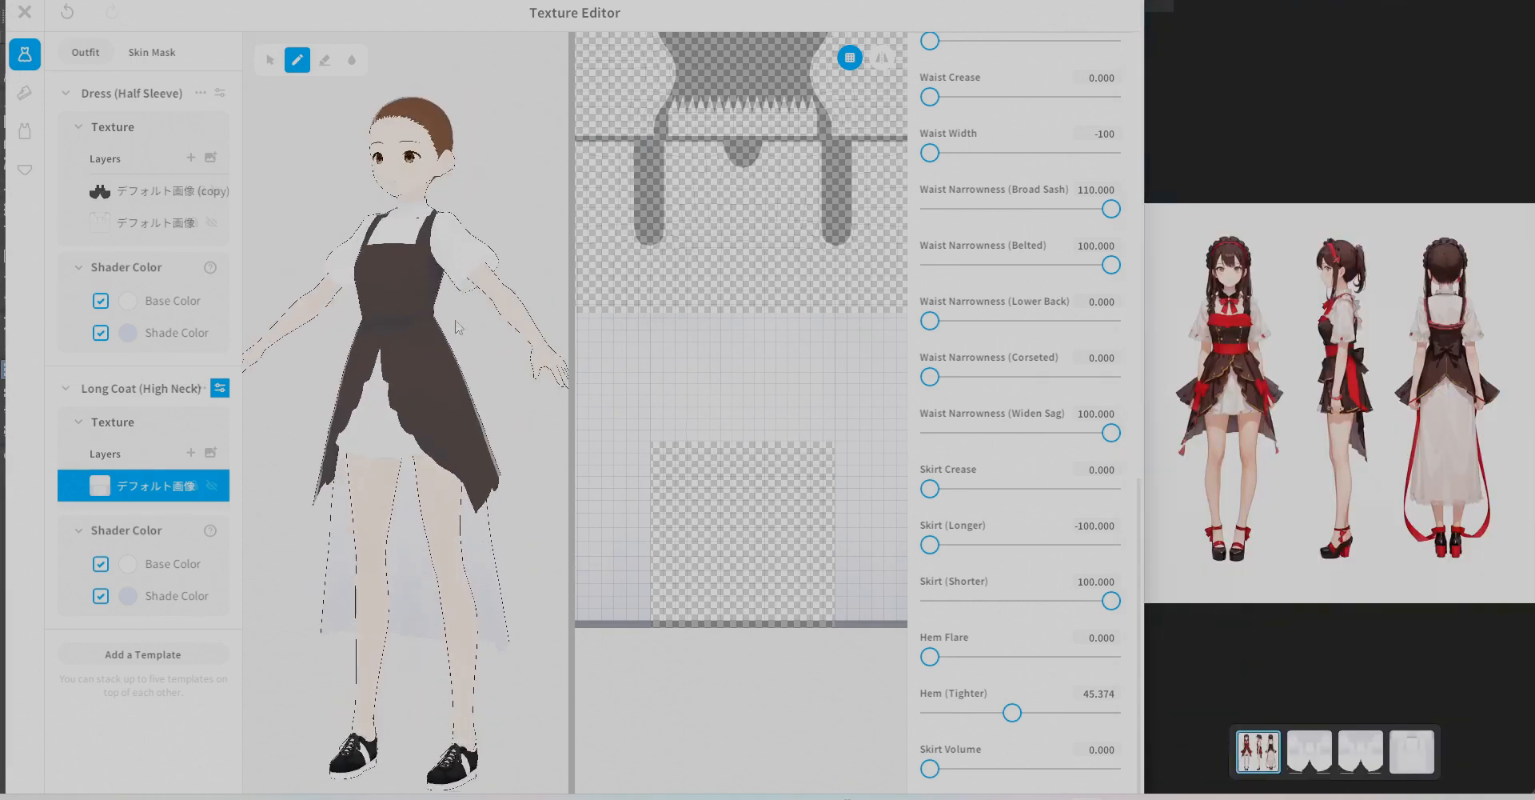
In VRoid Studio, erase the dark bodice's straight upper edge into a curved neckline on the Dress (Half Sleeve) copy layer.
scroll(459, 328, up, 10)
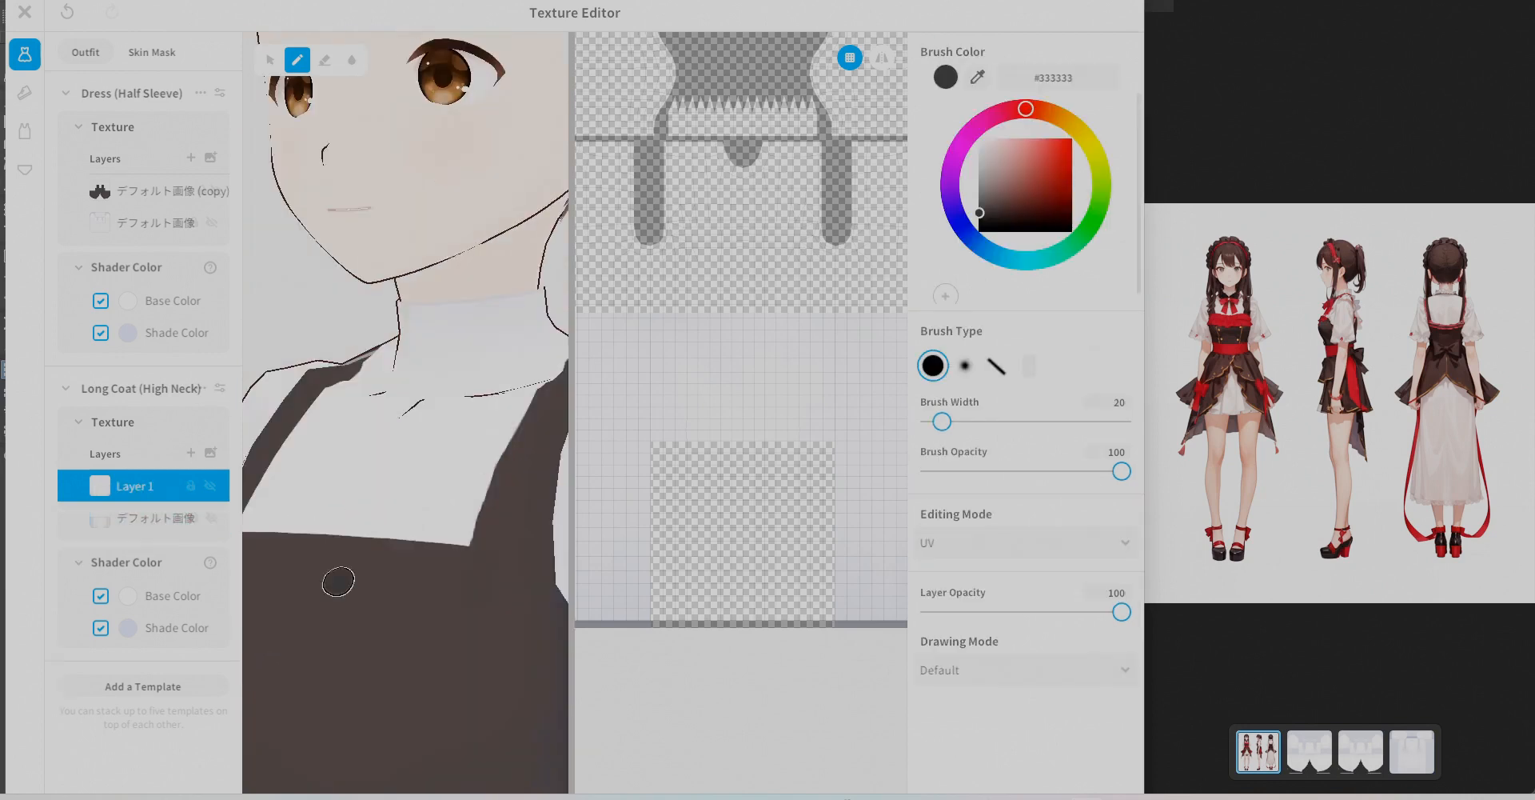
scroll(339, 582, down, 5)
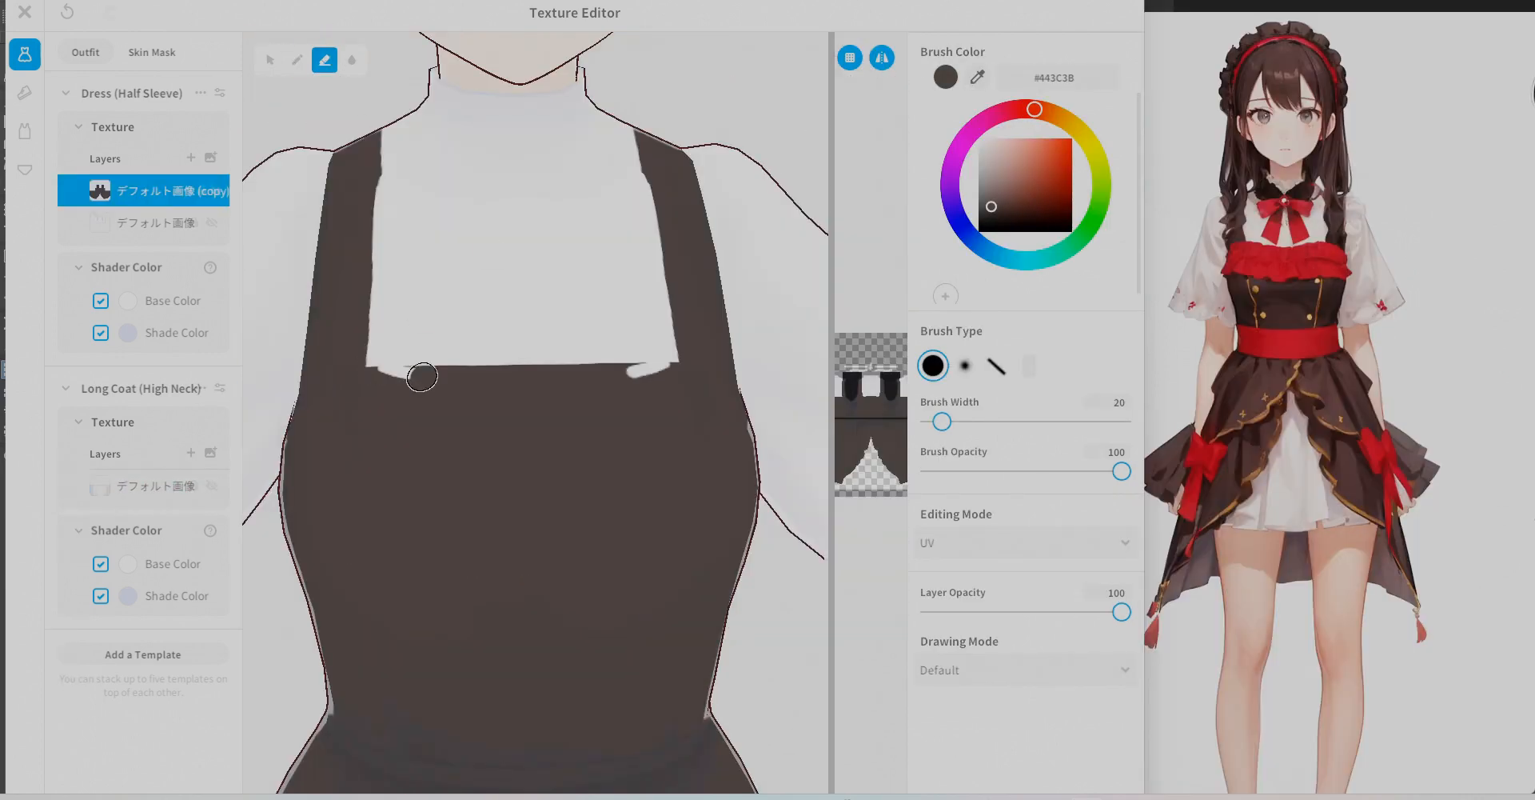
mouse_move(433, 369)
mouse_down()
mouse_move(377, 357)
mouse_move(653, 365)
mouse_up()
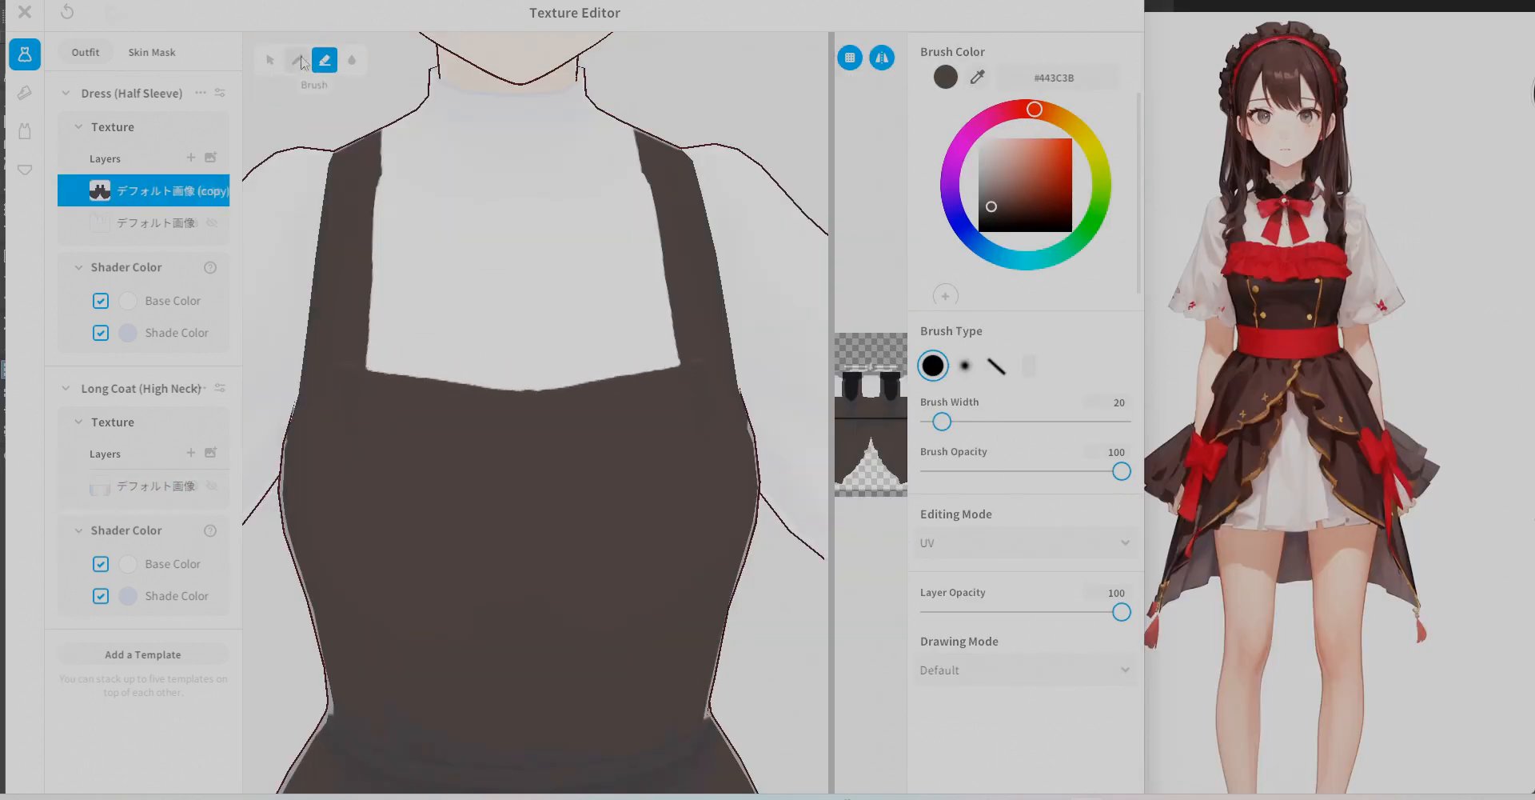
scroll(647, 382, down, 5)
right_drag(647, 383, 634, 415)
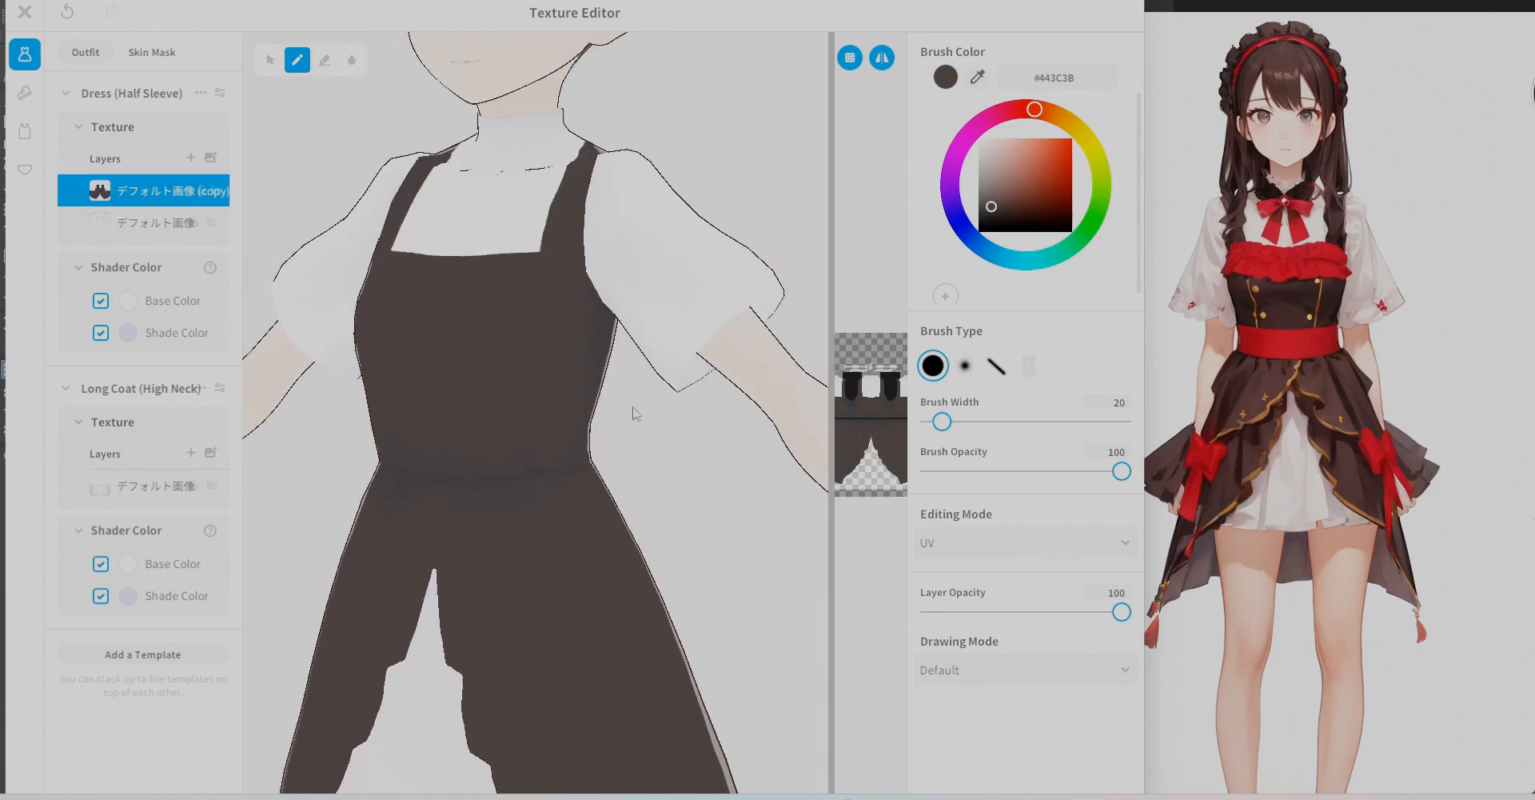
Export the dress's dark copy layer as a PNG named 上衣03.
middle_drag(634, 415, 636, 492)
right_click(152, 198)
click(197, 212)
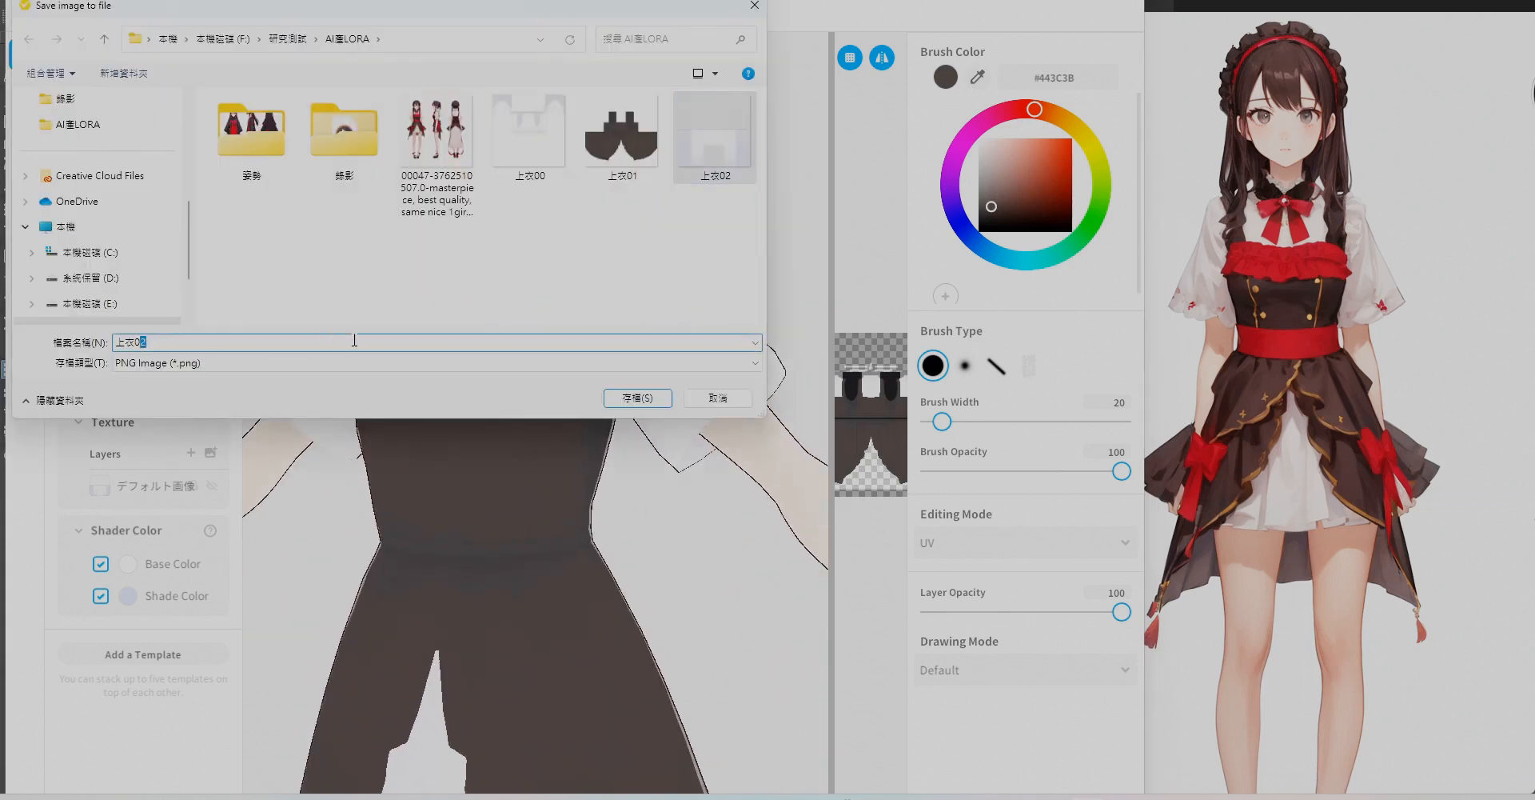
text(3)
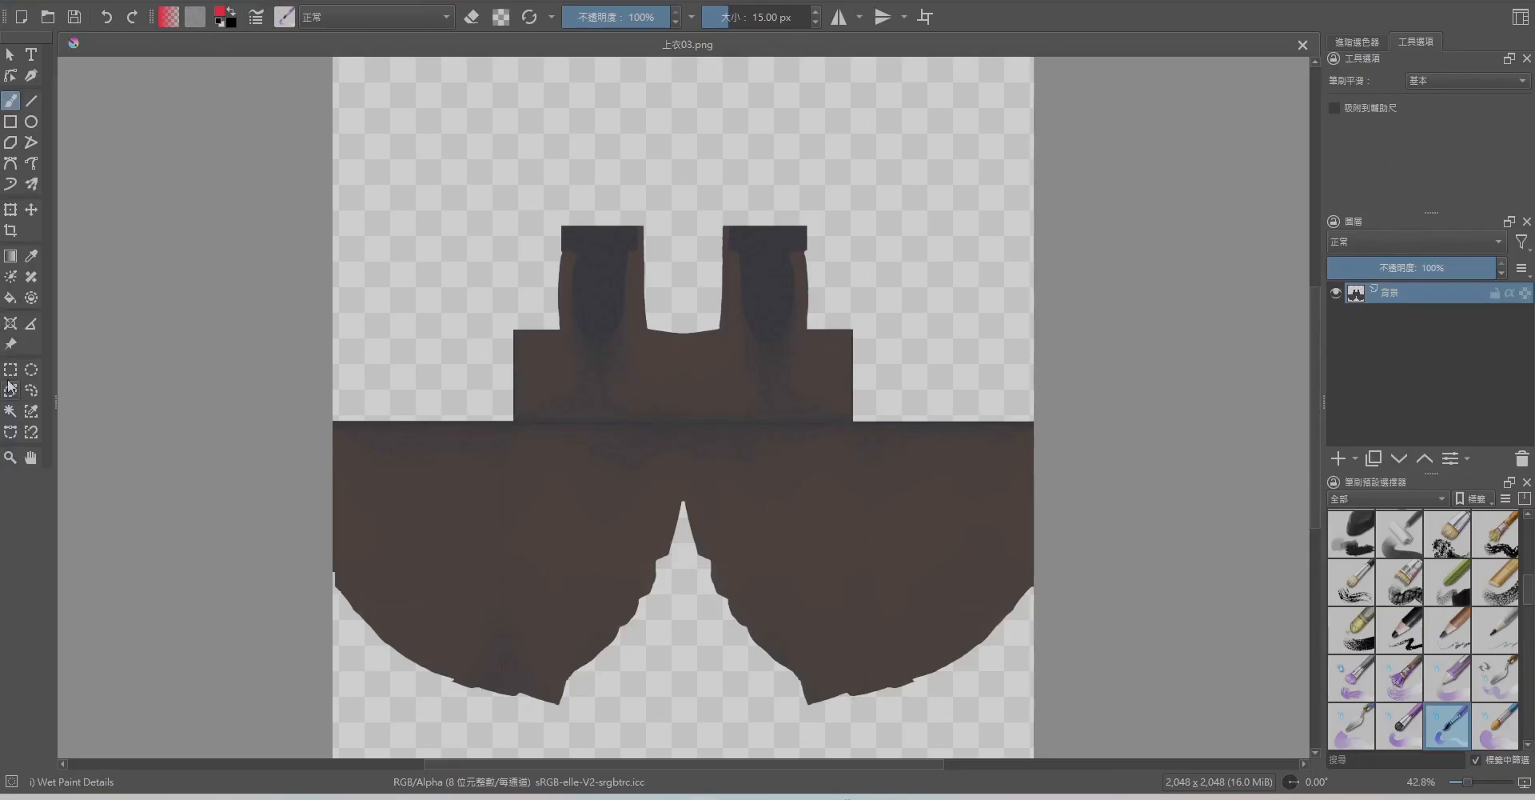
In Krita, delete the shoulder straps and a 1060 by 100 px strip across the bodice in 上衣03.png.
click(11, 370)
mouse_move(868, 183)
mouse_down()
mouse_move(480, 332)
mouse_move(870, 400)
mouse_move(837, 360)
mouse_up()
key(Delete)
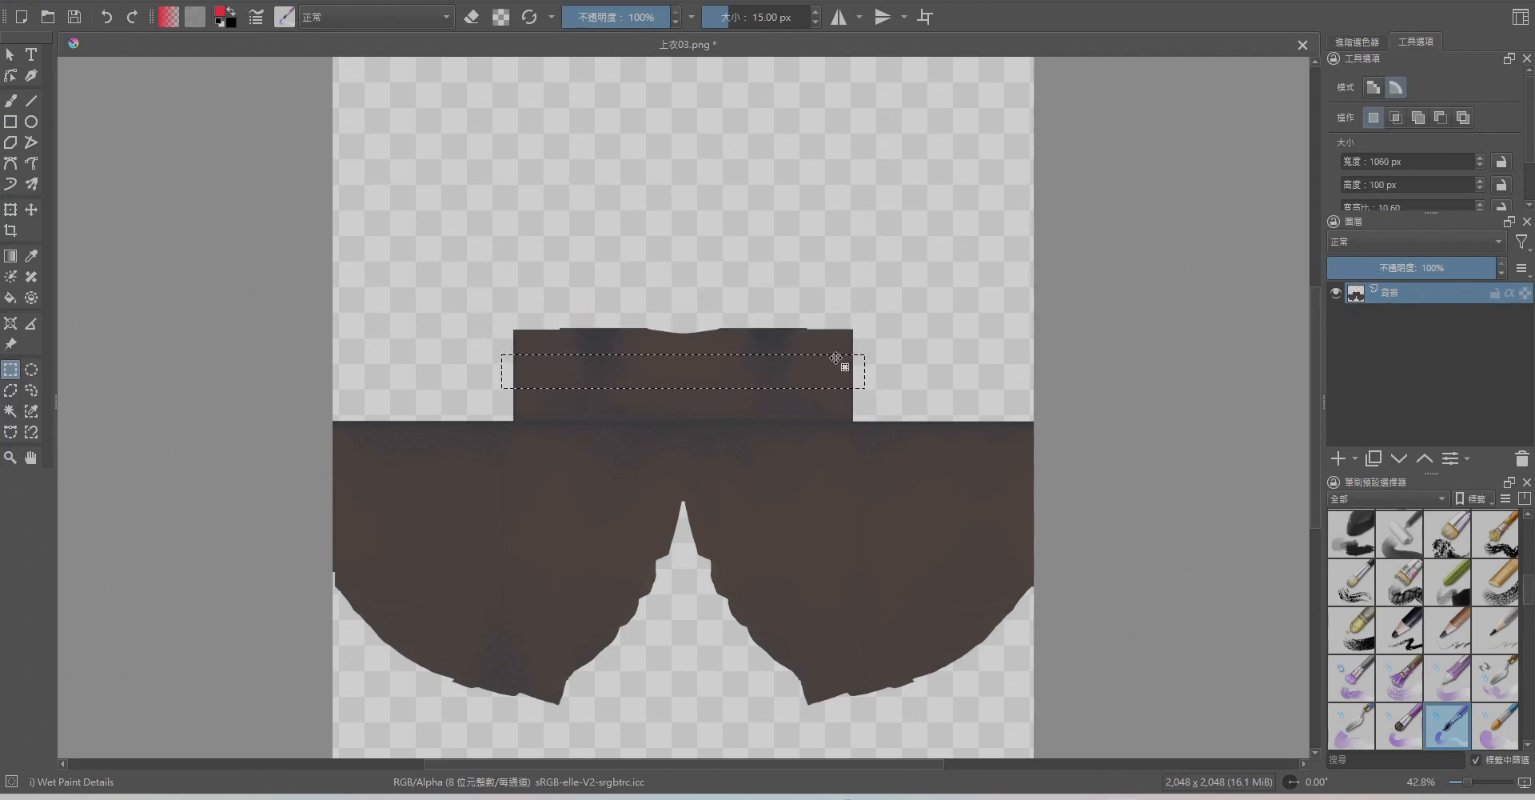
key(Delete)
Delete the skirt and the areas on both sides of the bodice, keeping only two horizontal bands.
drag(323, 747, 1089, 422)
key(Delete)
drag(1102, 349, 854, 491)
key(Delete)
drag(260, 309, 513, 526)
key(Delete)
drag(984, 265, 854, 471)
click(567, 402)
Brighten the two bands with an HSL adjustment, setting saturation to 79 and lightness to 26.
click(274, 1)
mouse_move(328, 50)
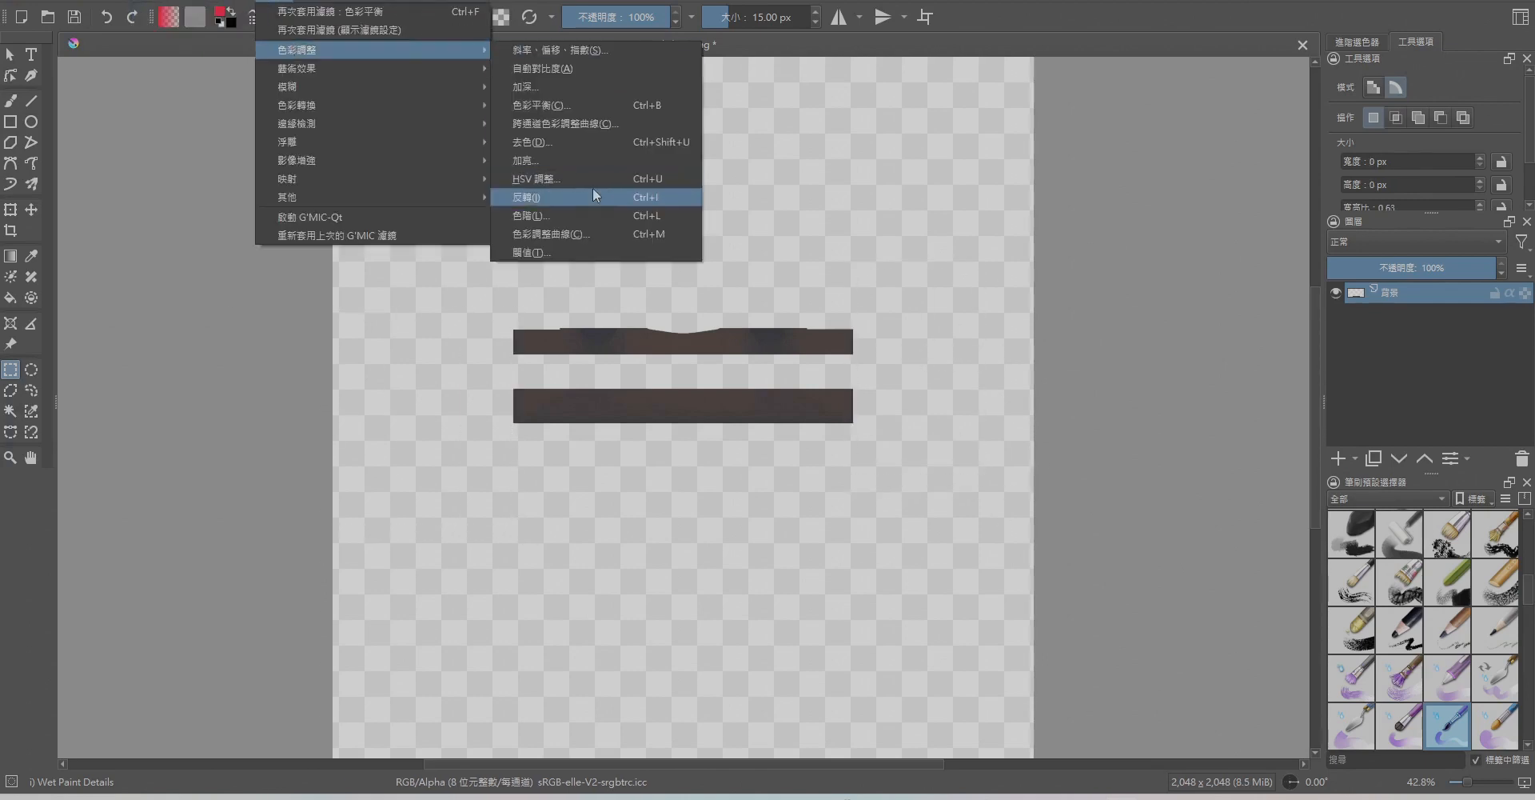
click(534, 178)
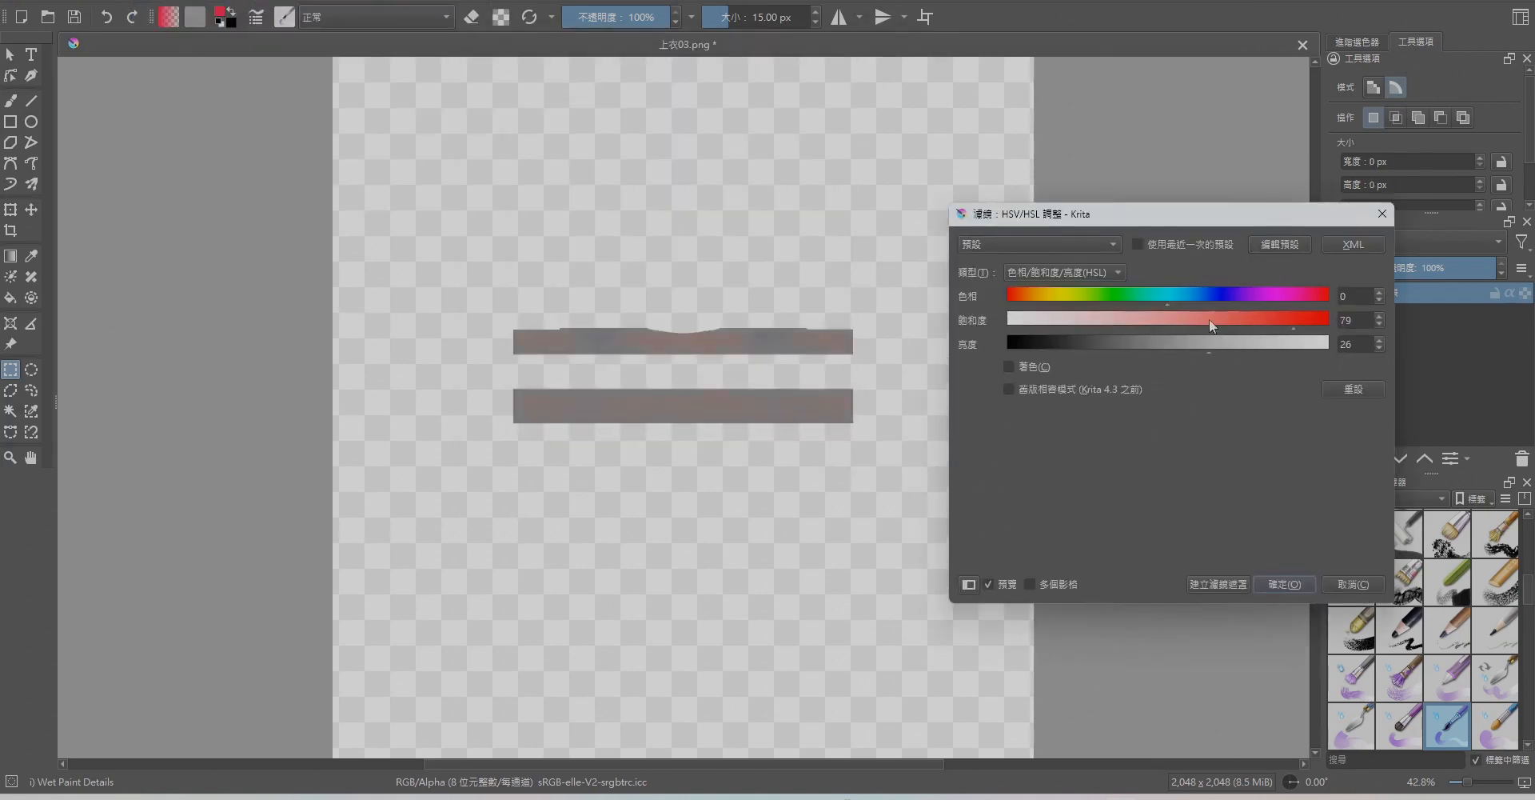
click(1288, 582)
Turn the bands red with Color Balance, setting shadow green to -10 and blue to -44, midtone green to -54 and less midtone blue, and save.
click(274, 1)
mouse_move(328, 58)
click(534, 89)
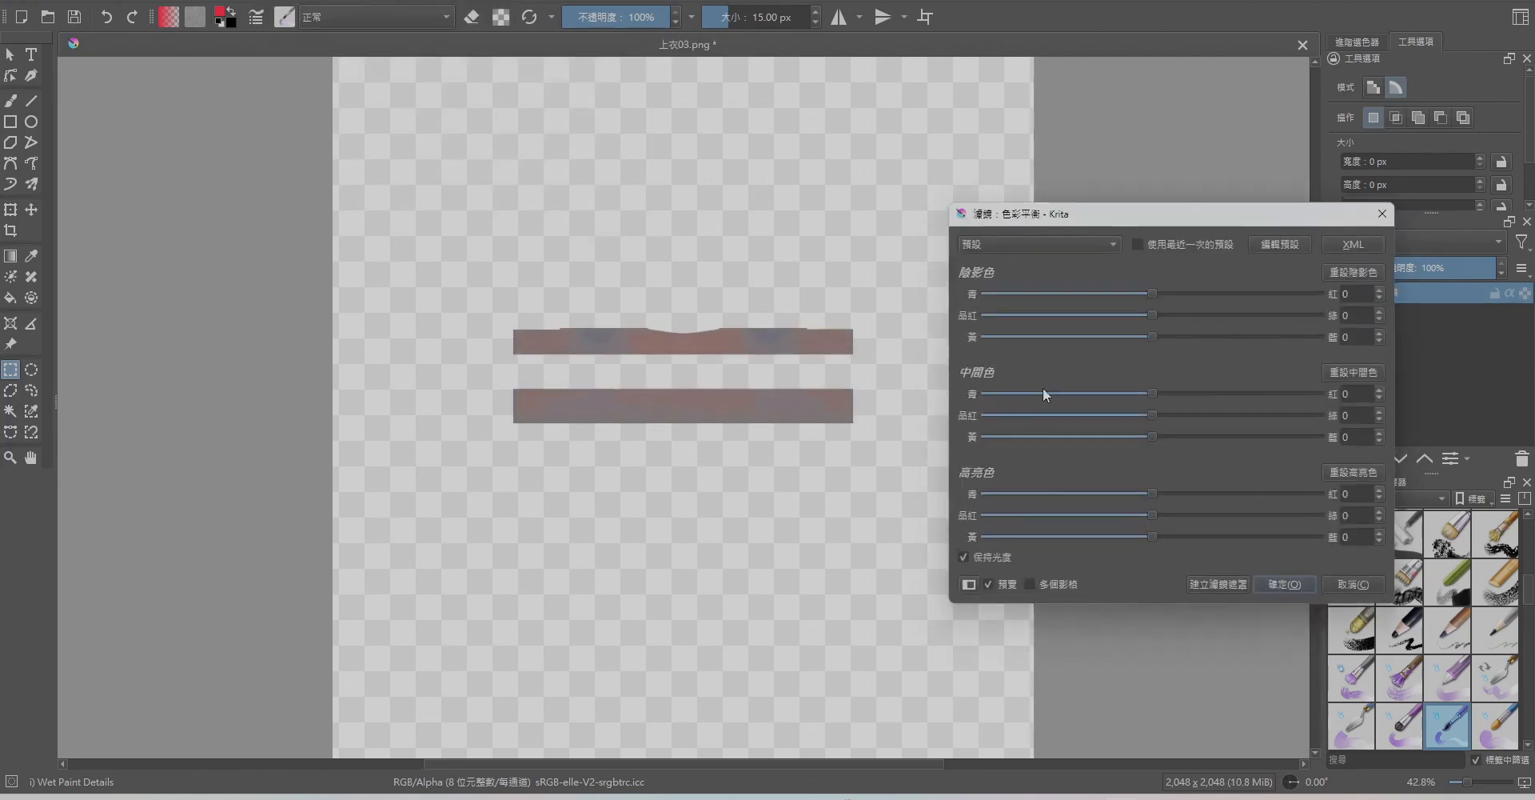
drag(1179, 315, 1135, 316)
drag(1152, 415, 1063, 415)
drag(1153, 337, 1075, 336)
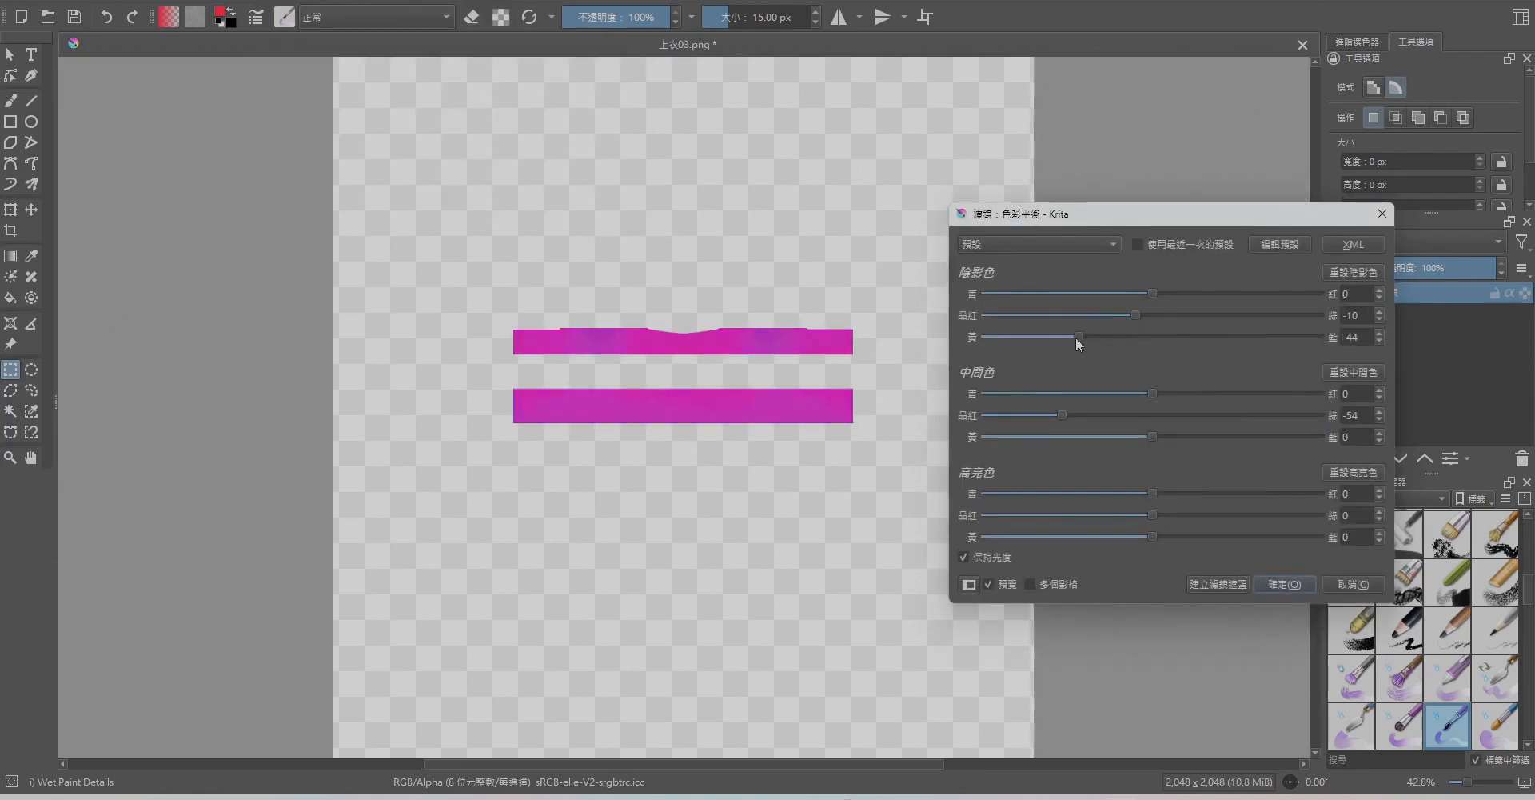
drag(1151, 437, 1097, 436)
key(Return)
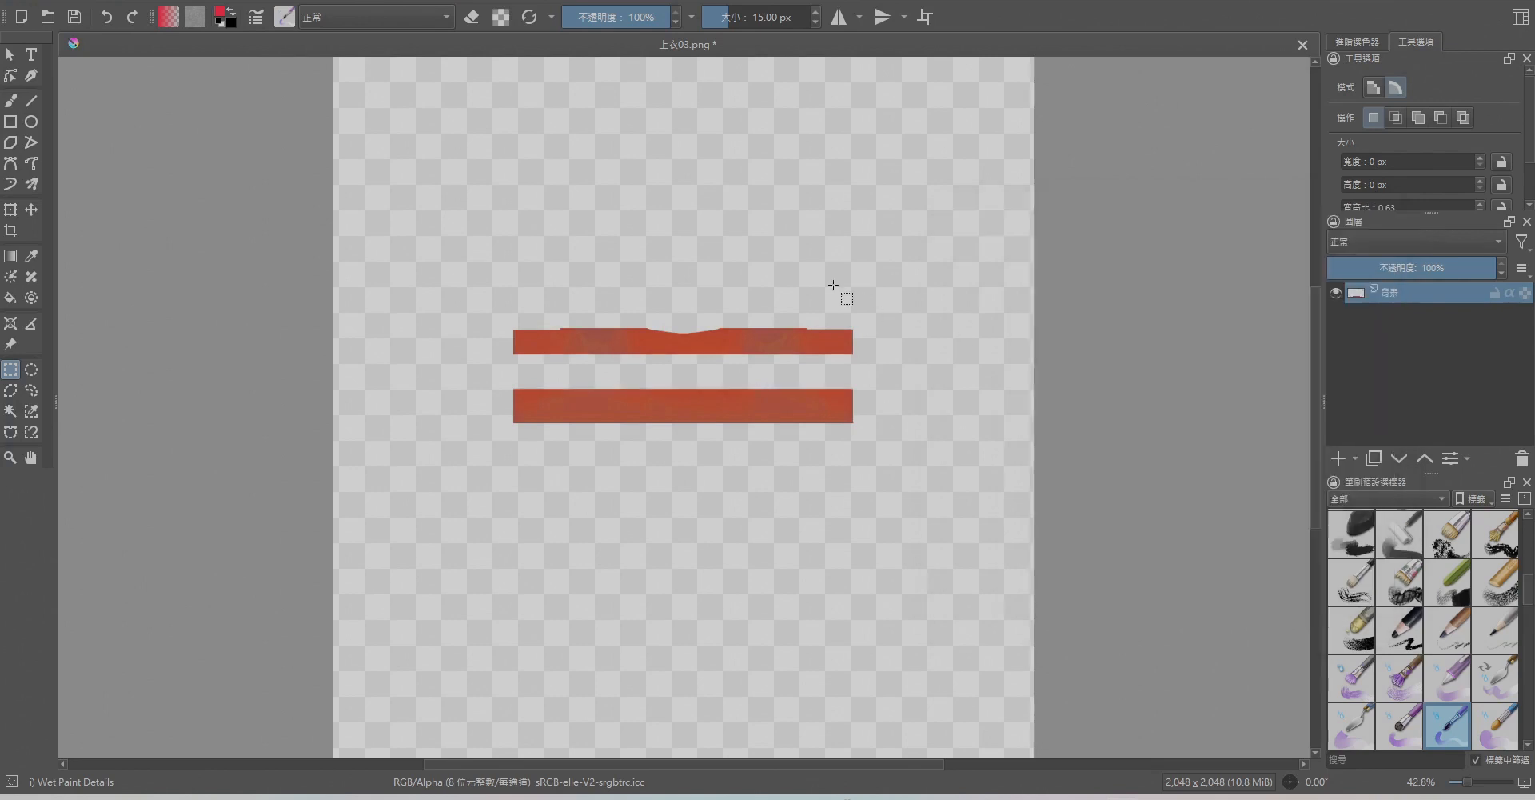
key(ctrl+s)
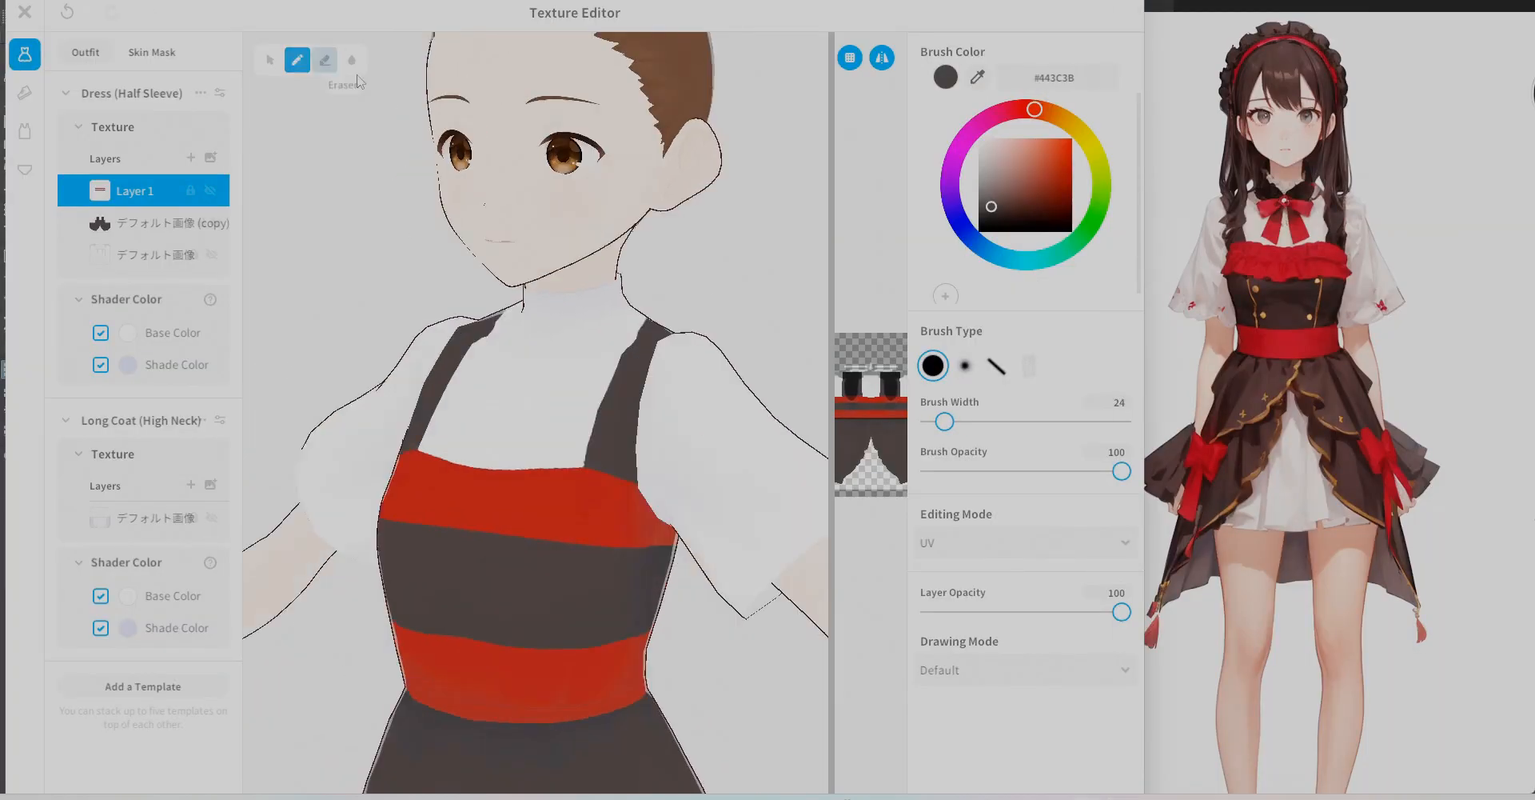
In VRoid Studio, paint the upper red band around the side under the arm on Layer 1 with colour #B61C14, width 24.
right_drag(644, 500, 596, 511)
drag(606, 558, 527, 520)
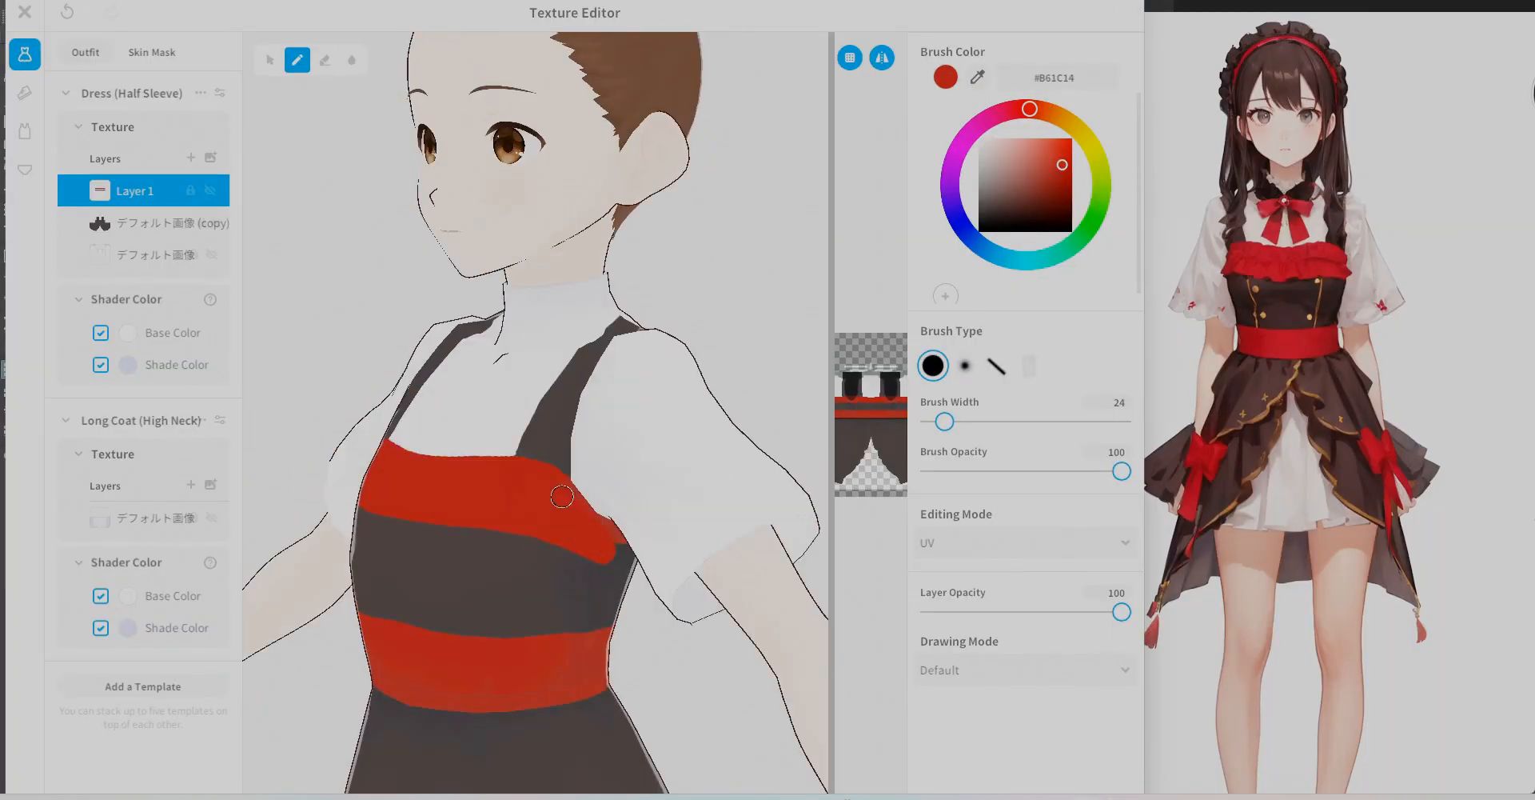
right_drag(562, 497, 384, 480)
Erase the excess red along the upper band's edge across the back on Layer 1, using the reference's back view.
drag(1480, 400, 1167, 396)
click(152, 518)
click(144, 195)
right_drag(352, 184, 288, 148)
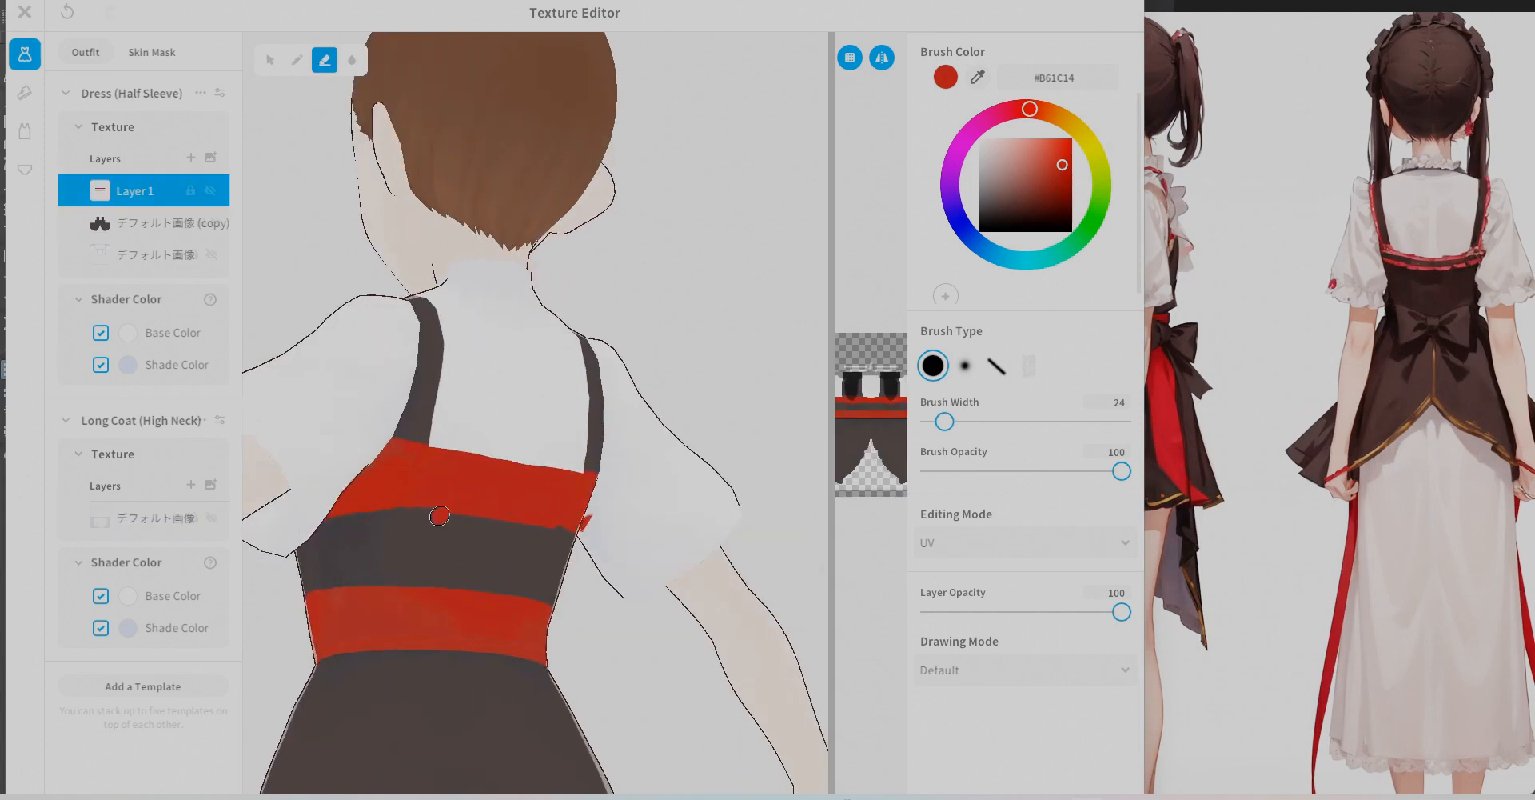
mouse_move(535, 501)
right_down()
mouse_move(477, 467)
mouse_move(484, 514)
mouse_move(480, 442)
right_up()
drag(831, 436, 530, 432)
scroll(757, 429, up, 5)
scroll(623, 400, up, 3)
key(e)
scroll(645, 504, down, 2)
middle_drag(720, 496, 544, 424)
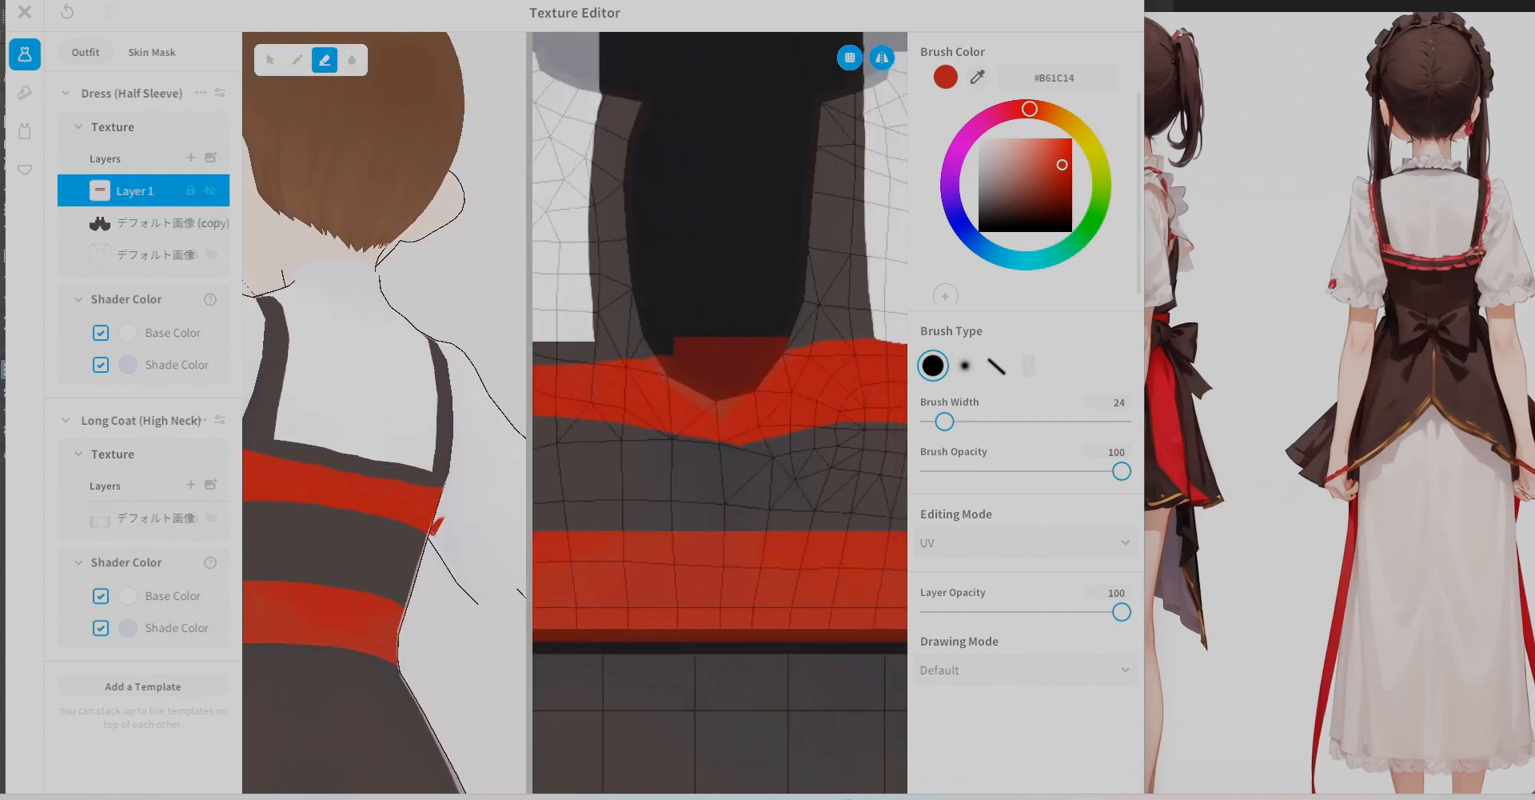
drag(678, 362, 675, 367)
middle_drag(675, 368, 848, 399)
Erase the dark strip above the red band across the back on the dress's copy layer.
click(144, 223)
mouse_move(625, 386)
mouse_down()
mouse_move(760, 387)
mouse_move(603, 377)
mouse_up()
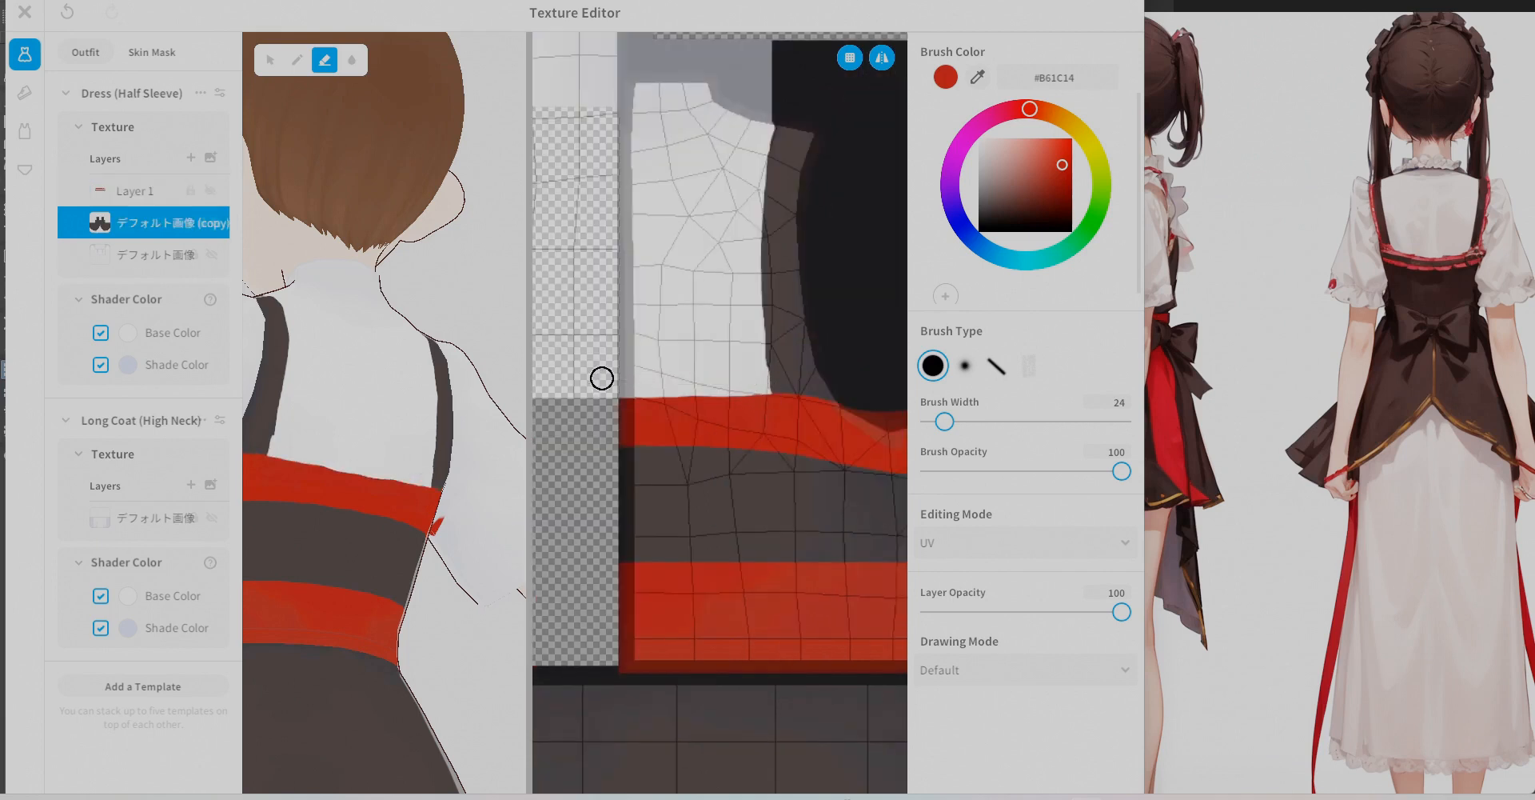
key(b)
alt+click(800, 375)
drag(944, 421, 928, 426)
Sample red #B11C17 from the band on Layer 1 and tidy the layer with a width 13 eraser.
click(142, 191)
alt+click(788, 416)
scroll(720, 384, down, 4)
key(e)
drag(655, 280, 684, 278)
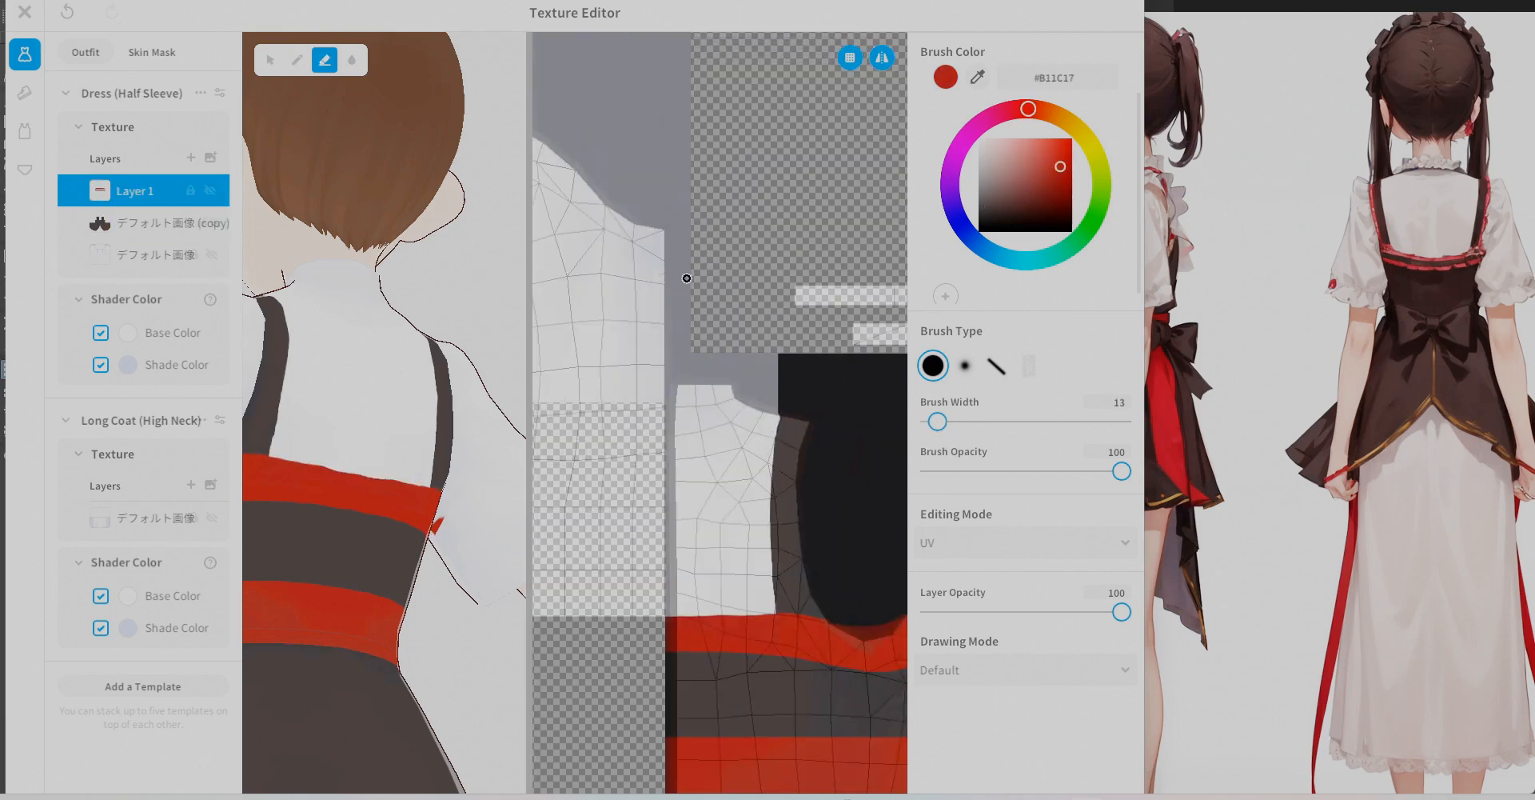
middle_drag(880, 335, 560, 368)
Erase the dark copy layer along the upper band's edge at the armhole with a width 18 eraser.
drag(936, 421, 950, 422)
scroll(368, 369, down, 3)
right_drag(369, 369, 496, 372)
scroll(400, 448, up, 4)
scroll(559, 400, up, 2)
middle_drag(559, 400, 600, 288)
scroll(575, 384, up, 3)
drag(950, 422, 940, 421)
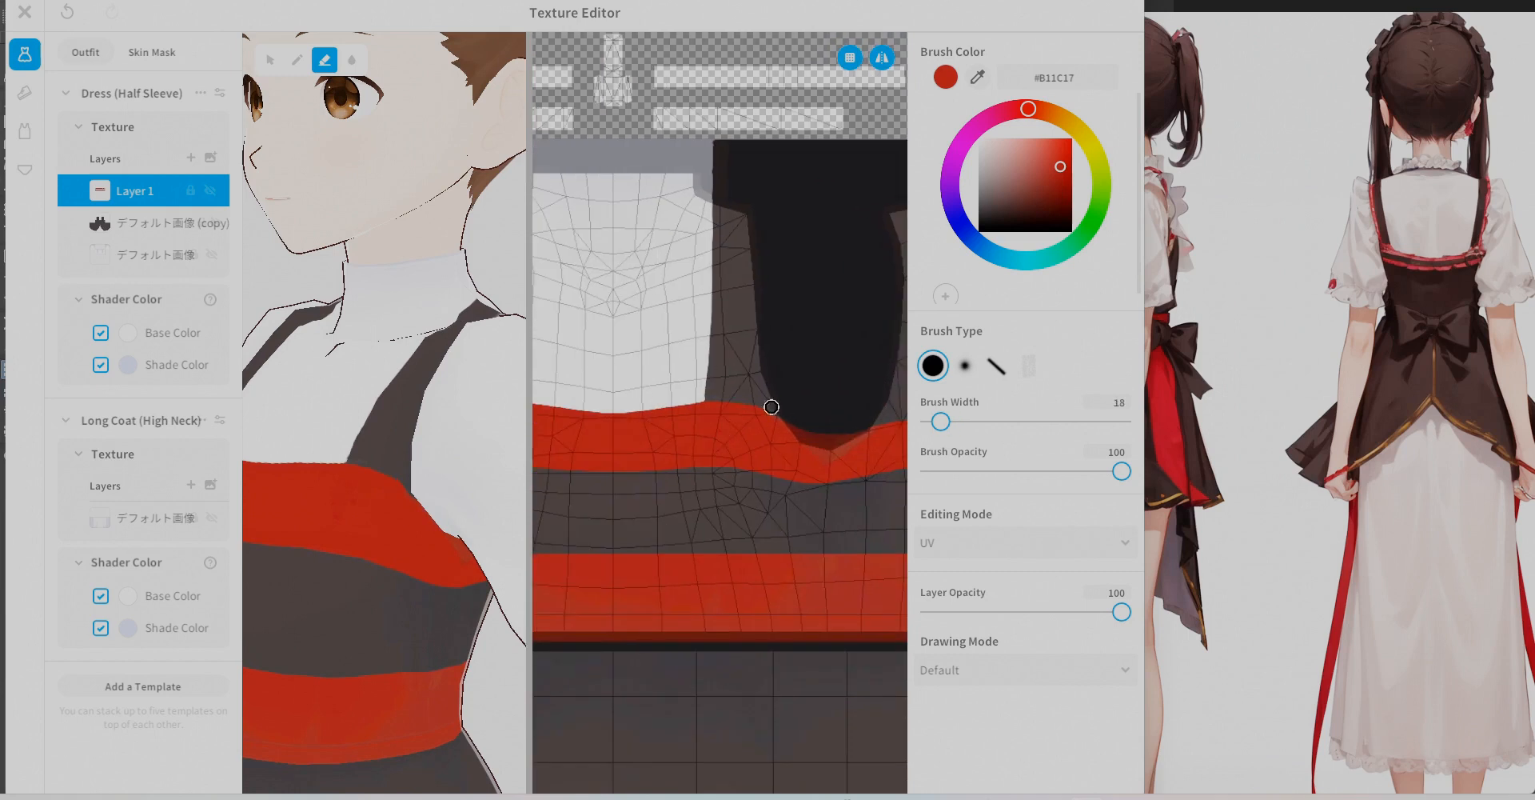
click(144, 223)
drag(771, 405, 871, 426)
Toggle the red band layer's visibility and examine the whole dress against the reference's front view.
click(210, 191)
scroll(714, 418, up, 3)
click(210, 191)
click(136, 192)
scroll(720, 407, down, 7)
middle_drag(640, 416, 799, 415)
scroll(392, 400, down, 5)
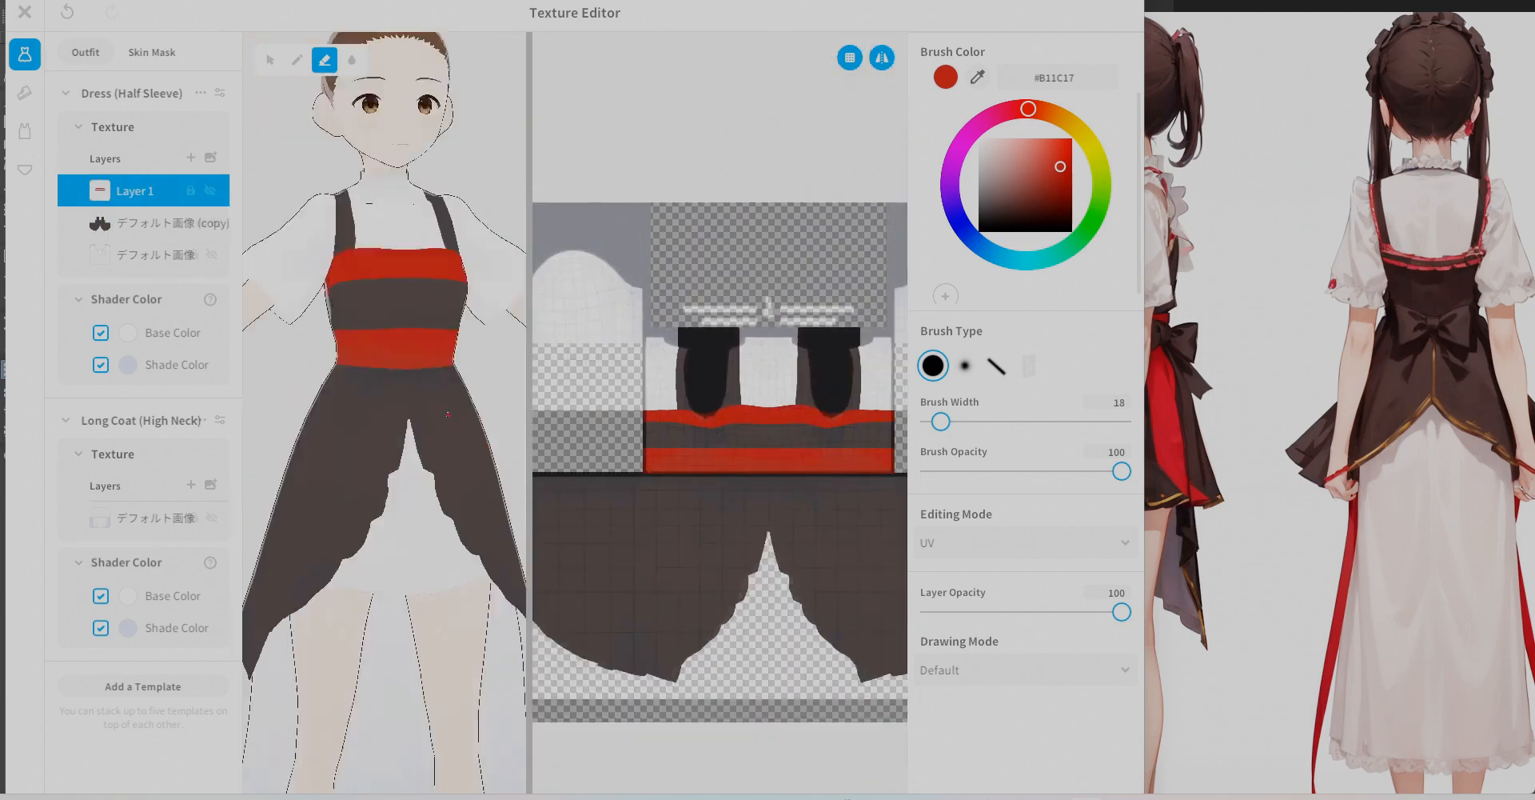
scroll(392, 360, up, 4)
drag(529, 400, 697, 400)
middle_drag(518, 415, 435, 394)
drag(1192, 432, 1511, 436)
right_drag(435, 396, 487, 395)
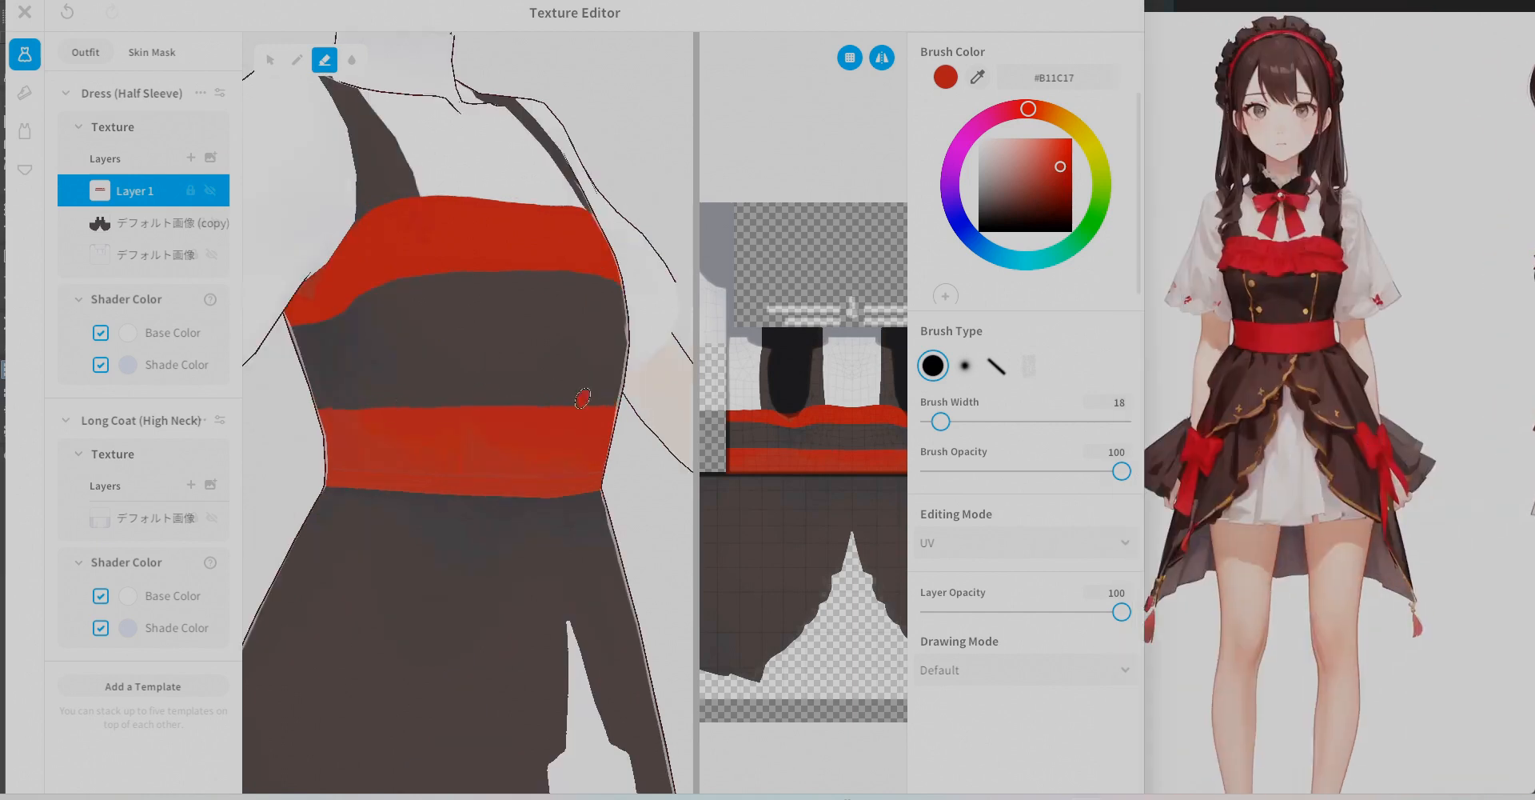
Paint mirrored gold #D9AE6C trim lines down both sides of the bodice between the red bands on Layer 2.
scroll(582, 398, up, 4)
middle_drag(640, 456, 480, 467)
key(bracketright)
right_drag(346, 372, 413, 393)
right_drag(288, 381, 517, 373)
scroll(490, 444, down, 5)
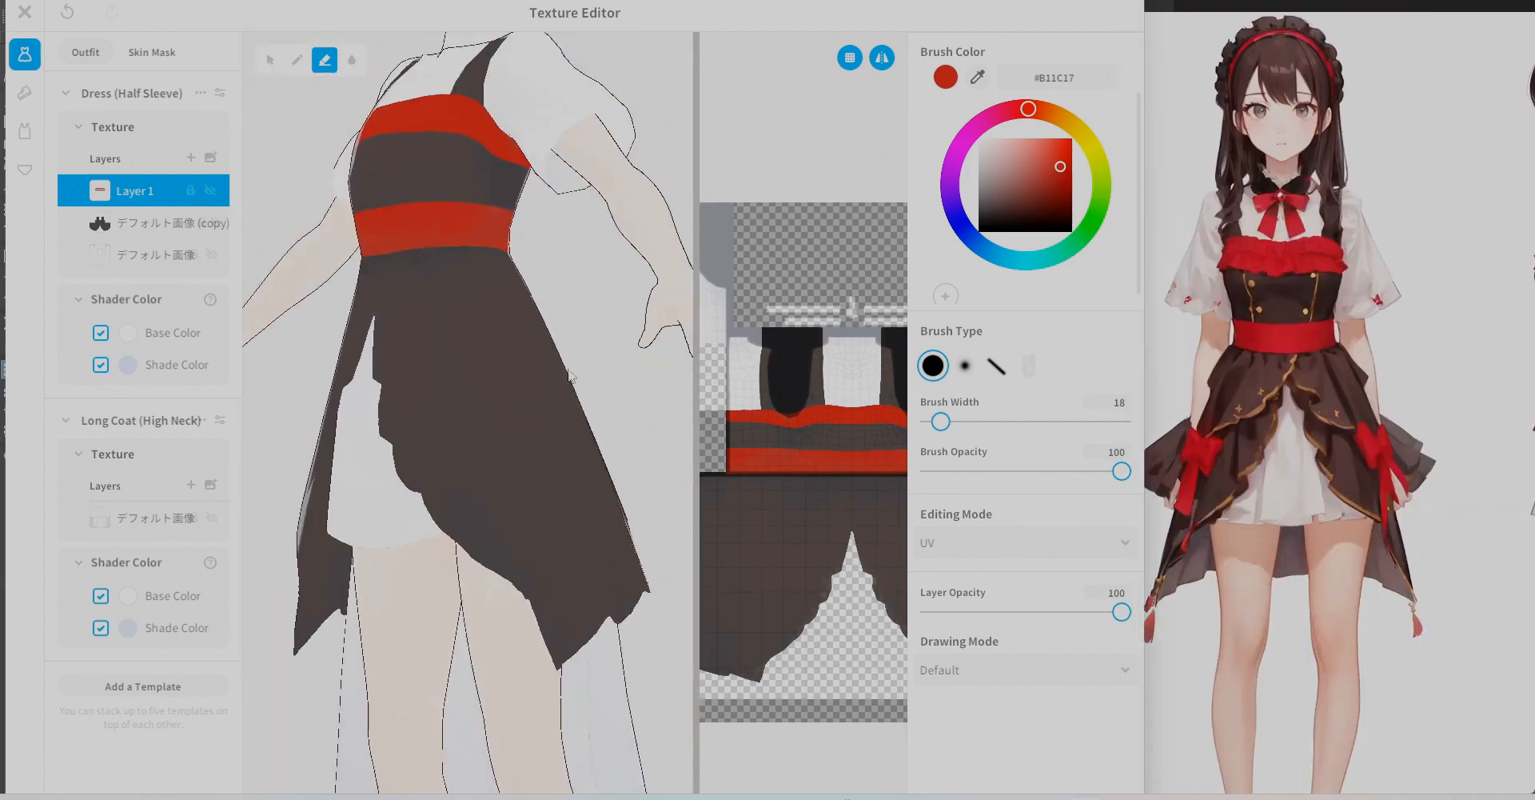
middle_drag(448, 336, 423, 437)
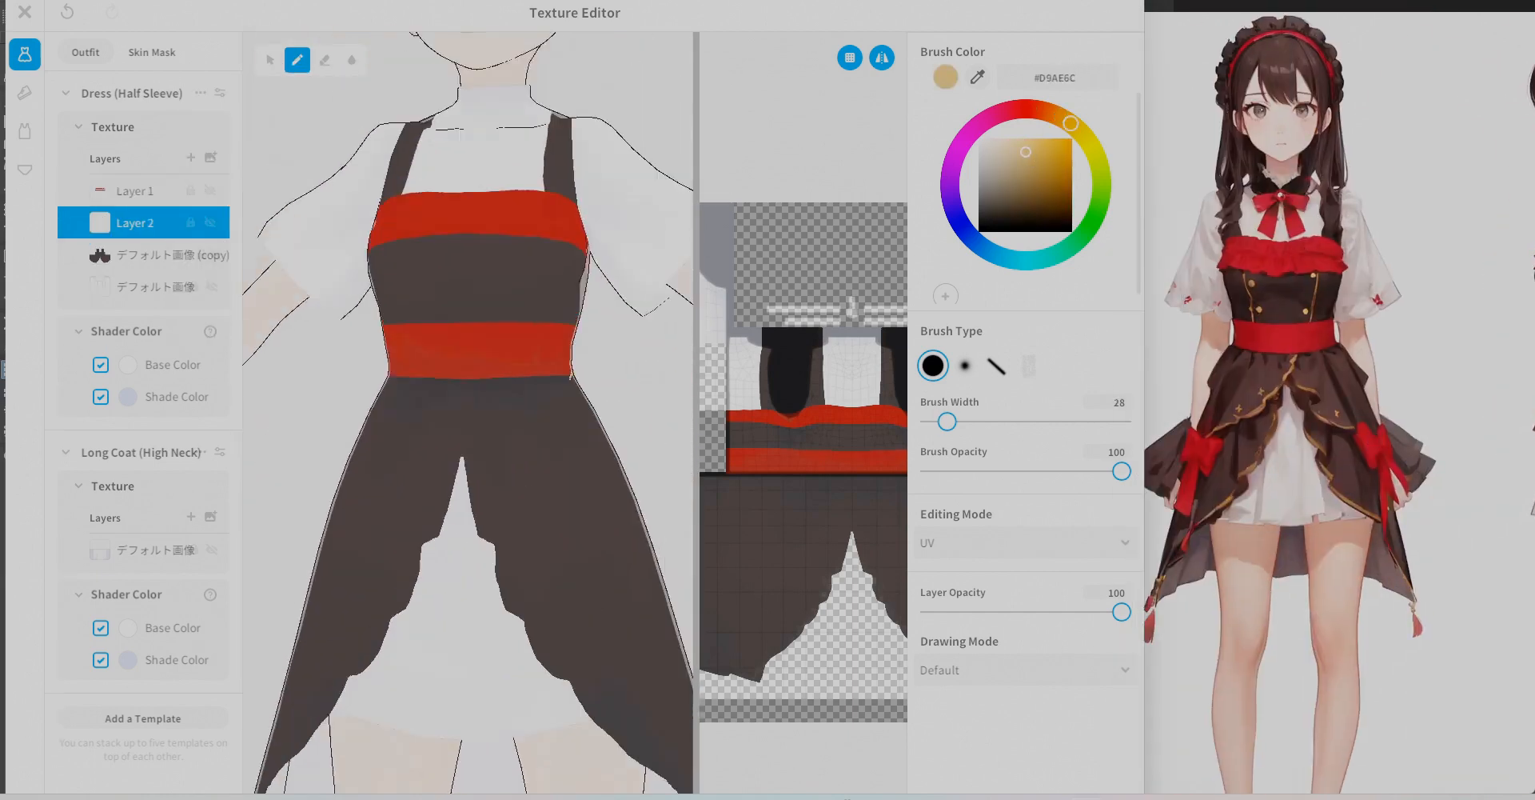
drag(392, 227, 408, 319)
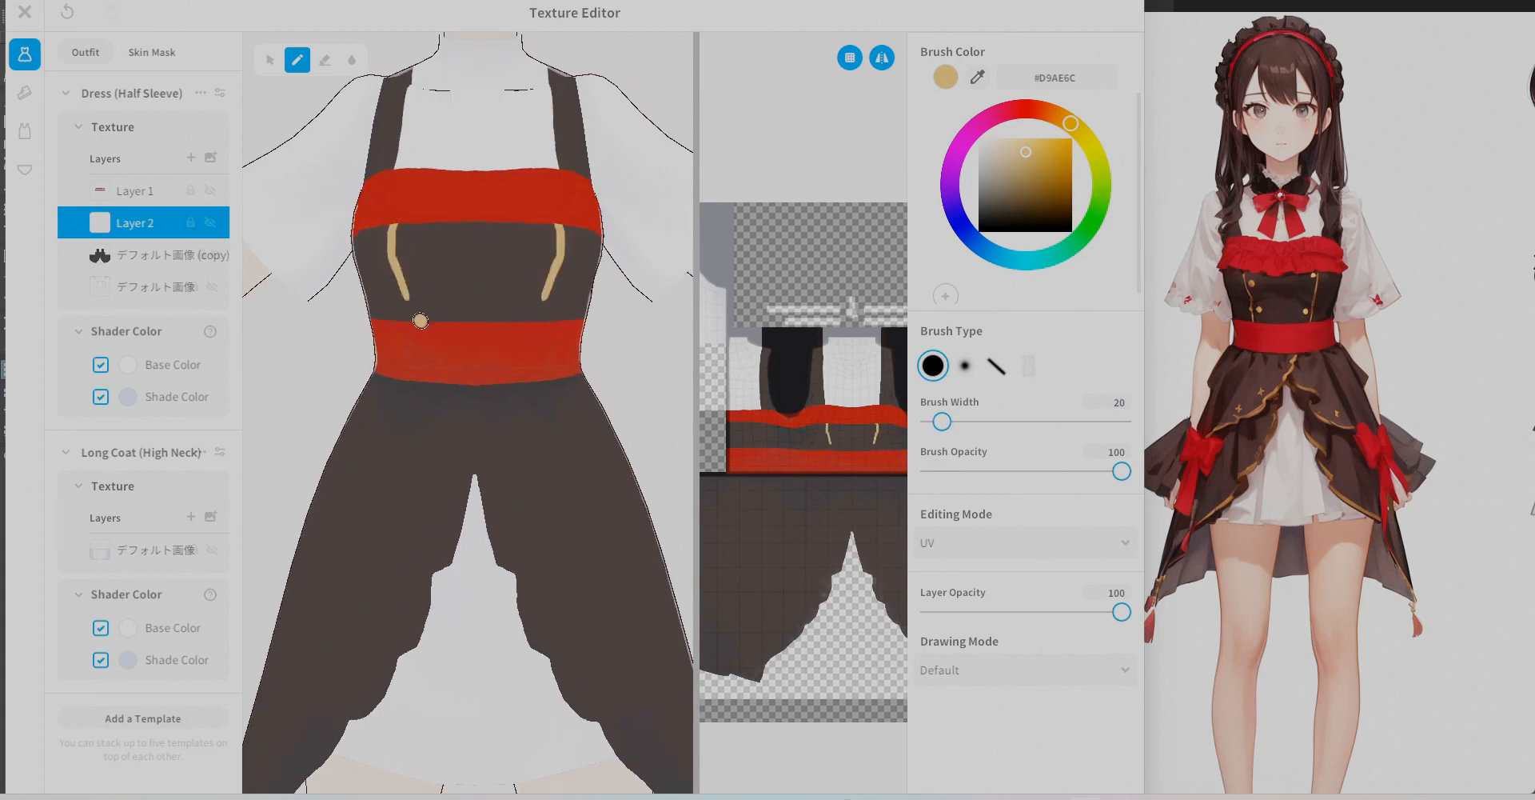
key(e)
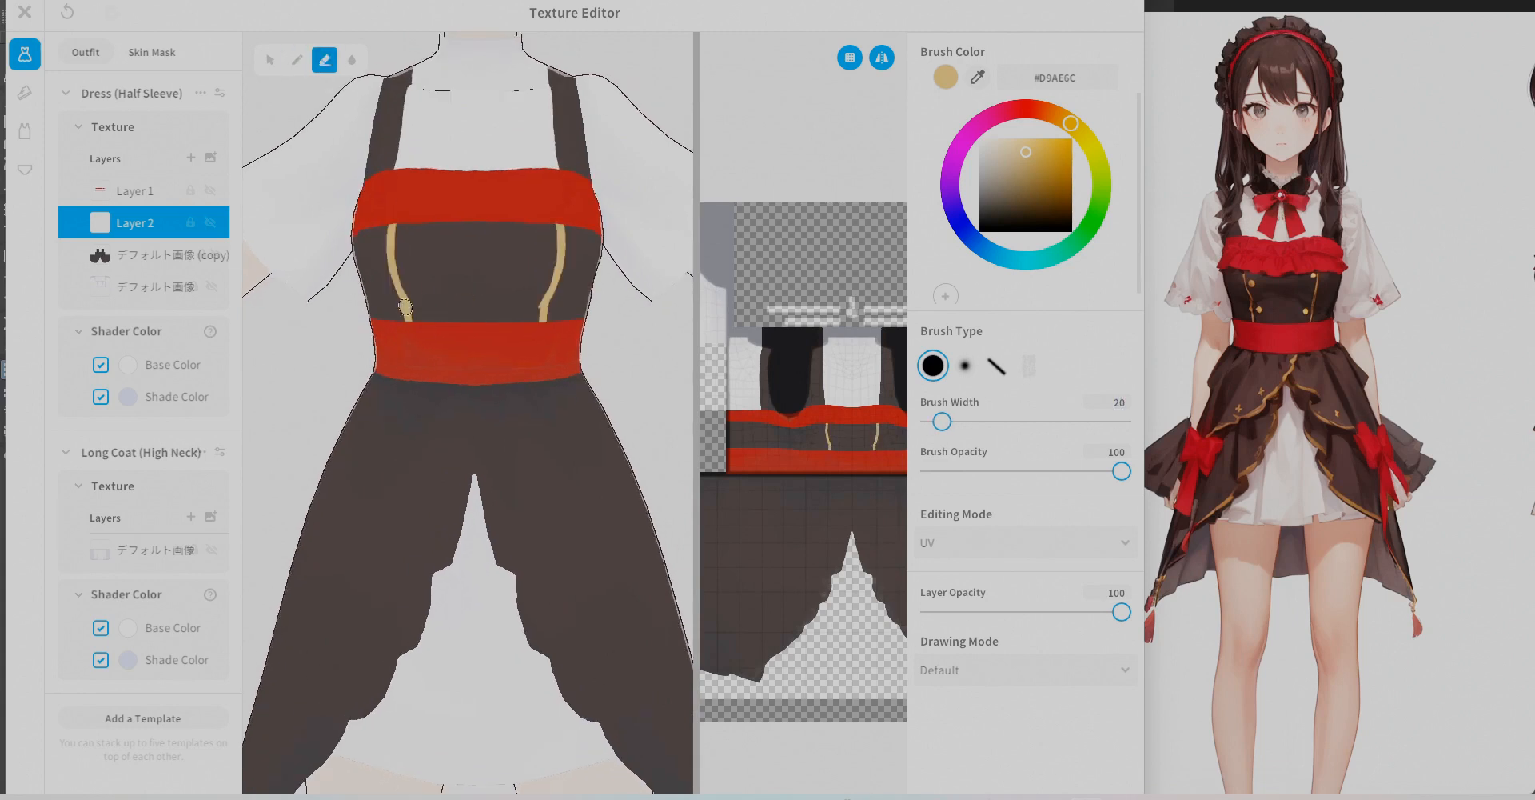
Paint a gold centre line from the waist on the skirt front, branching into mirrored scalloped trim on both sides.
drag(693, 464, 585, 464)
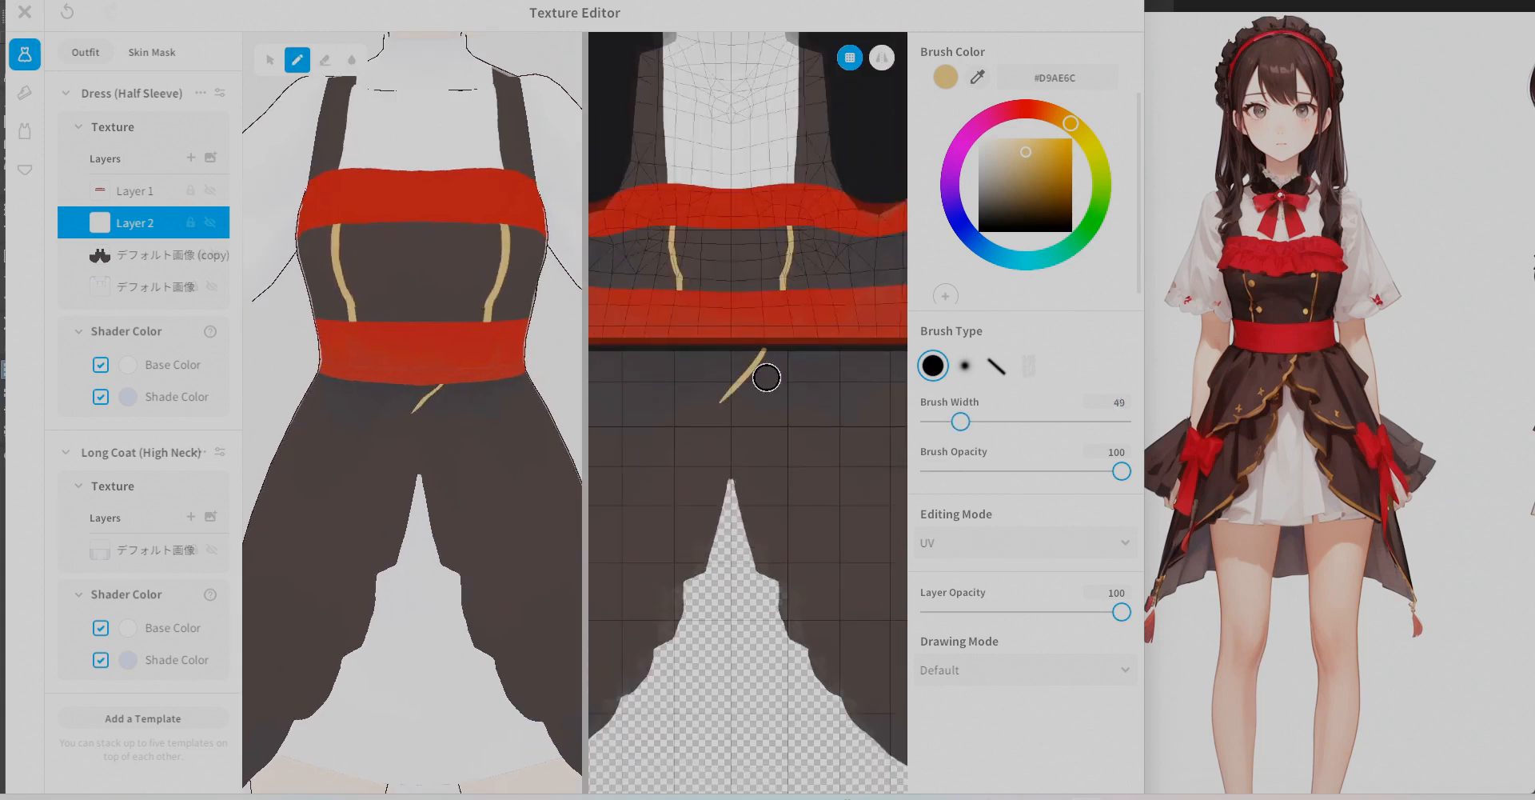
click(882, 57)
middle_drag(743, 437, 759, 383)
mouse_move(766, 393)
mouse_down()
mouse_move(812, 411)
mouse_move(802, 448)
mouse_move(816, 429)
mouse_up()
key(e)
middle_drag(799, 400, 793, 352)
drag(715, 283, 717, 302)
middle_drag(806, 404, 708, 305)
key(b)
drag(706, 304, 874, 419)
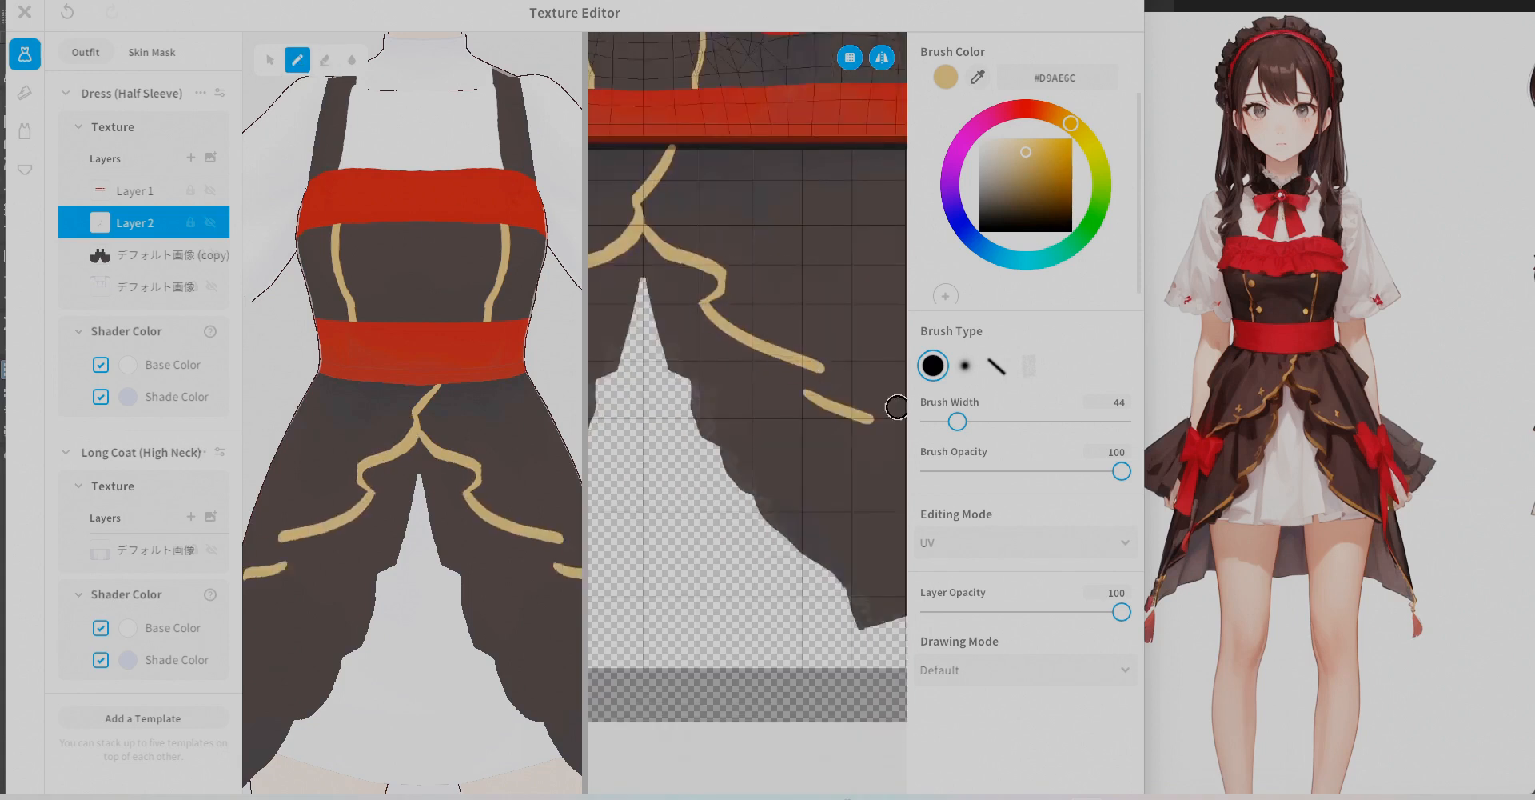
Try different strokes to extend the gold scalloped trim toward the skirt's side, comparing with the reference's side view.
key(ctrl+z)
drag(820, 368, 811, 392)
key(e)
scroll(792, 411, down, 5)
right_drag(496, 447, 400, 452)
key(ctrl+z)
middle_drag(850, 432, 779, 412)
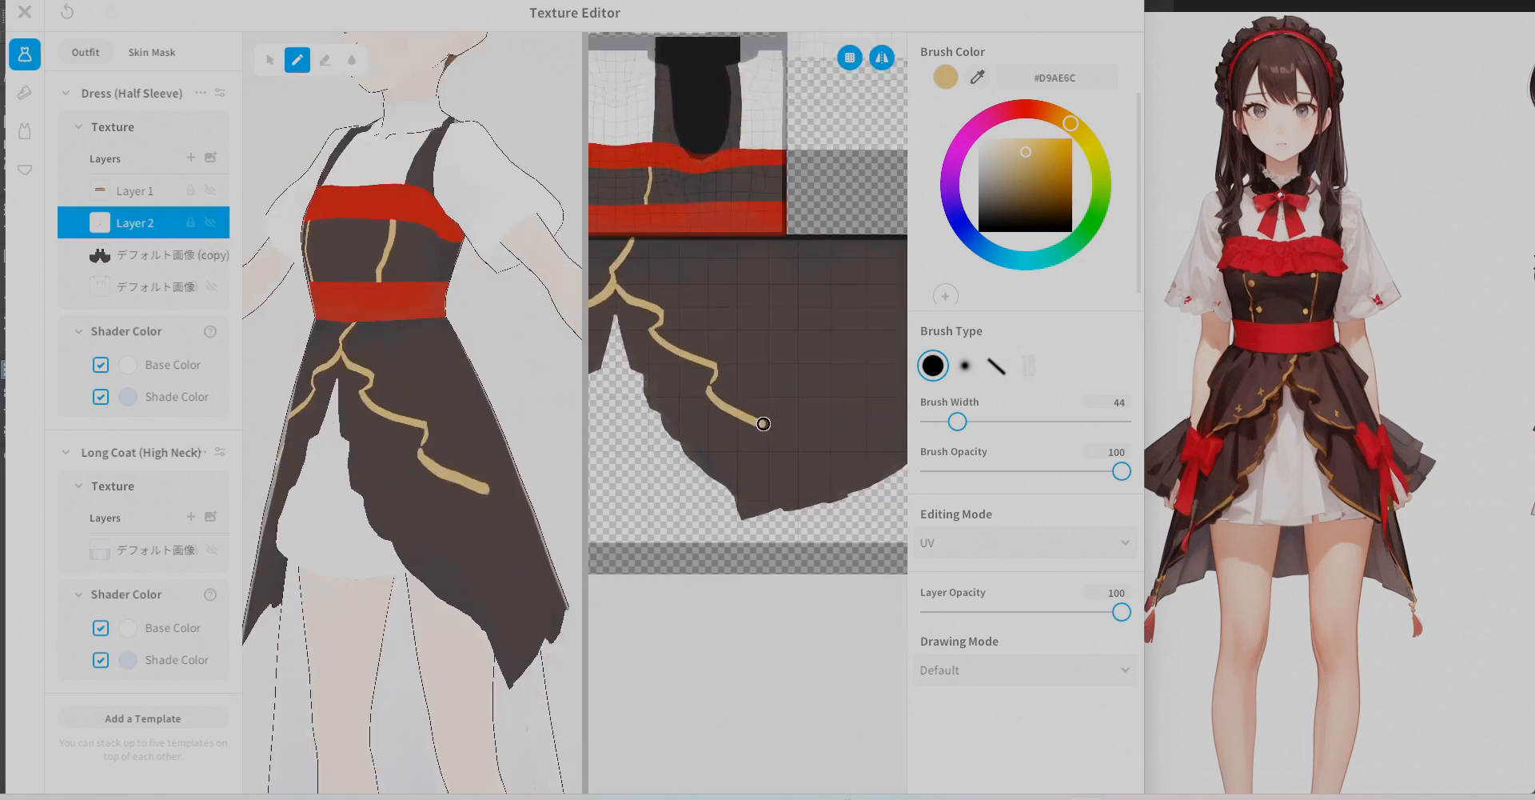
key(ctrl+z)
middle_drag(1439, 400, 1235, 398)
drag(829, 320, 768, 366)
key(ctrl+z)
drag(711, 386, 775, 371)
Undo the trial strokes and paint the gold trim's side scallop up toward the waist with a width 30 brush.
drag(957, 422, 948, 422)
key(ctrl+z)
key(ctrl+z)
key(ctrl+z)
drag(716, 385, 775, 375)
drag(777, 359, 821, 321)
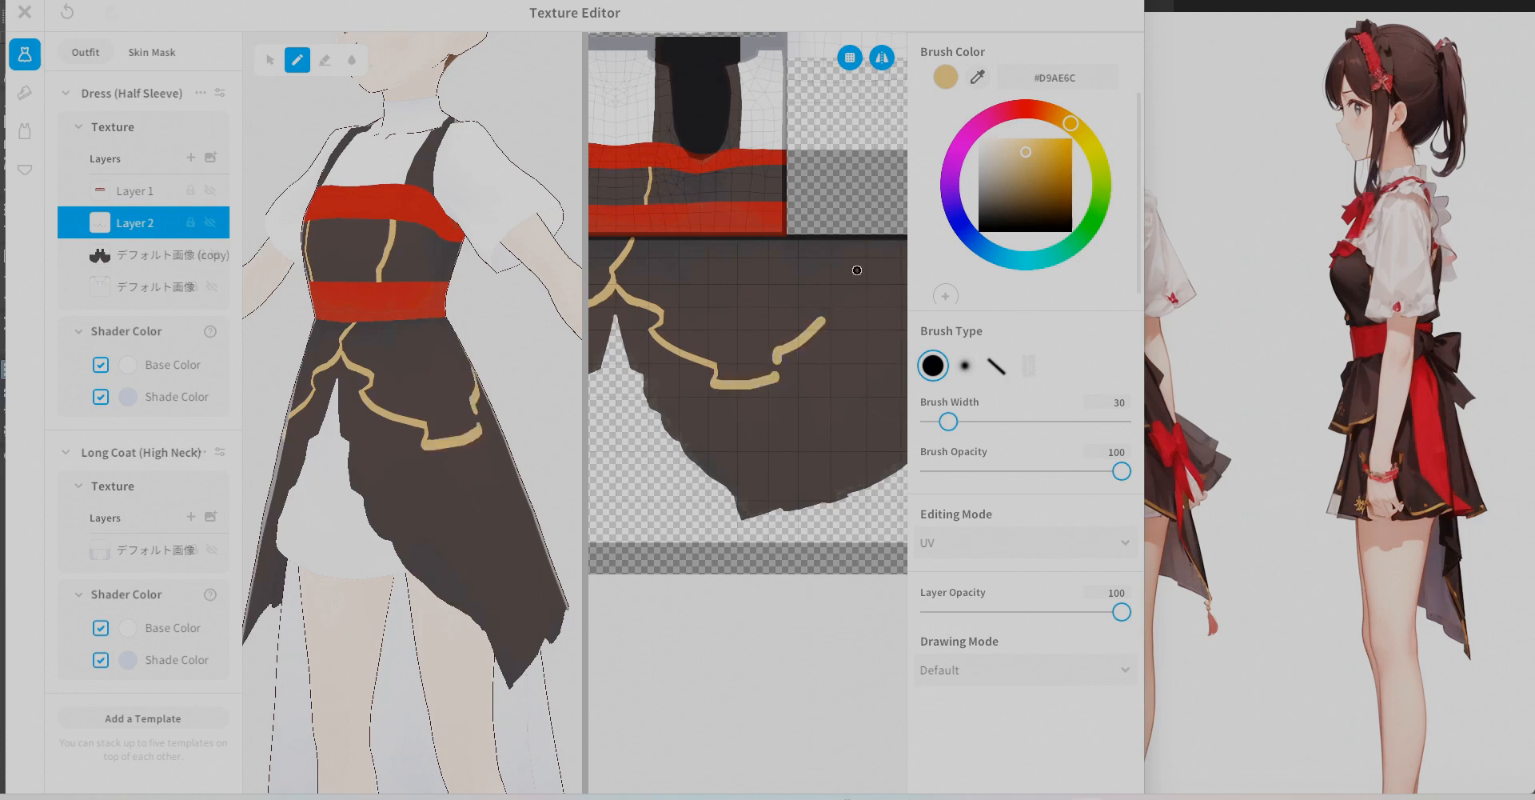
key(p)
scroll(874, 247, up, 5)
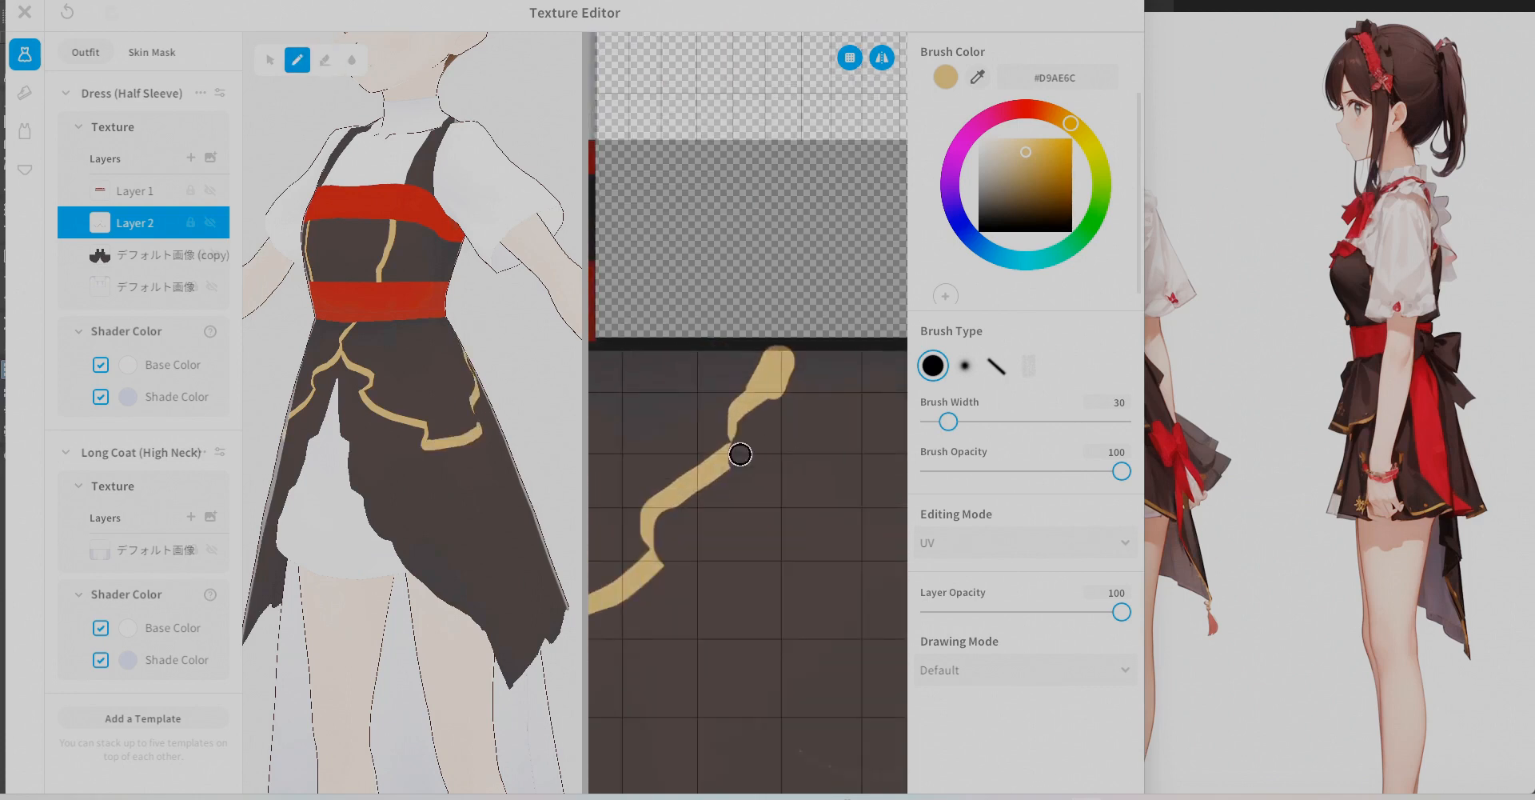
Refine the gold trim's upper end and side scallop corners at width 14, erasing the uneven edges.
drag(725, 395, 767, 353)
drag(805, 362, 774, 403)
middle_drag(659, 532, 690, 441)
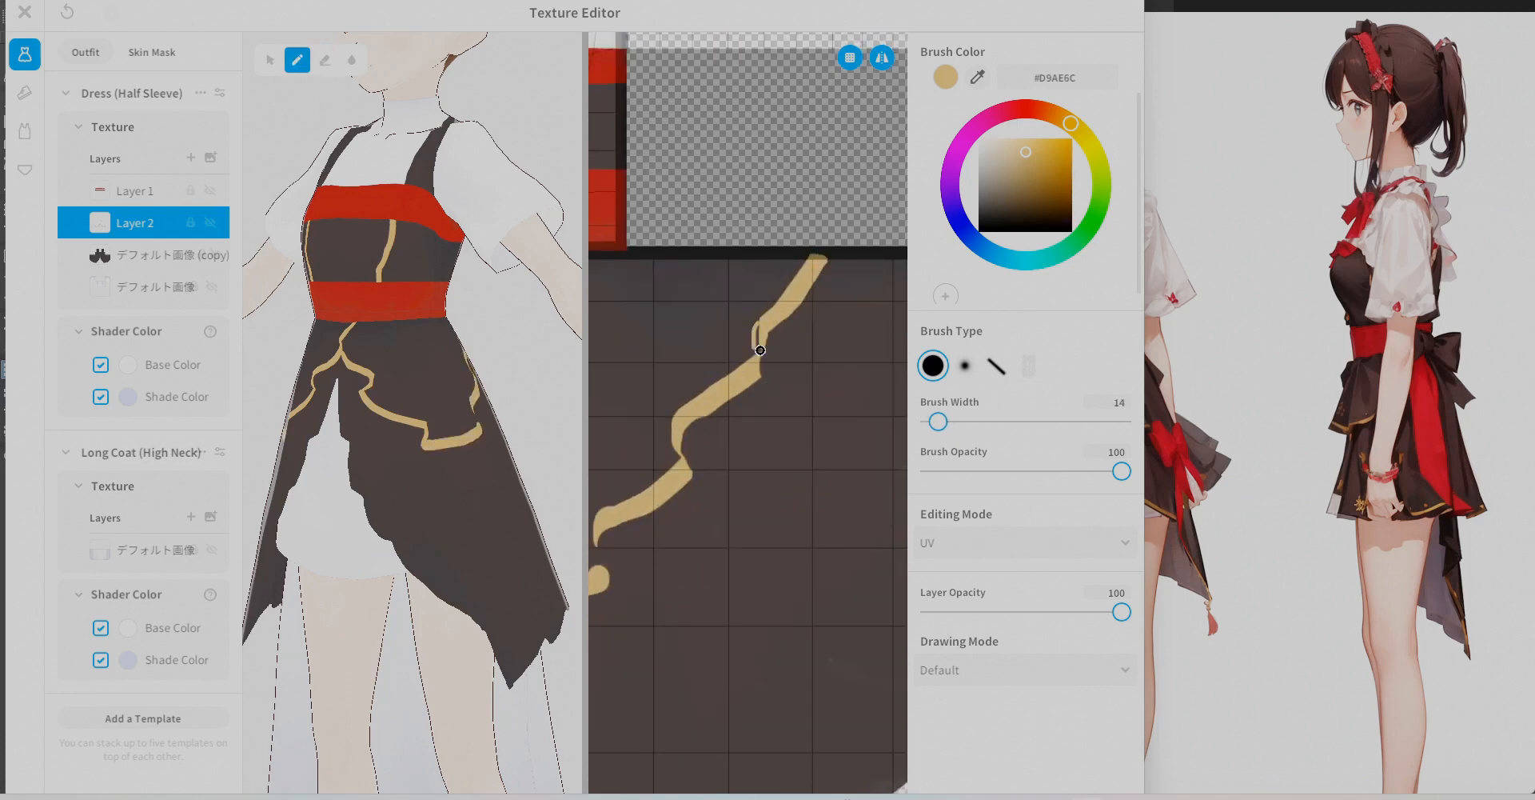
click(324, 60)
middle_drag(611, 551, 794, 391)
click(324, 60)
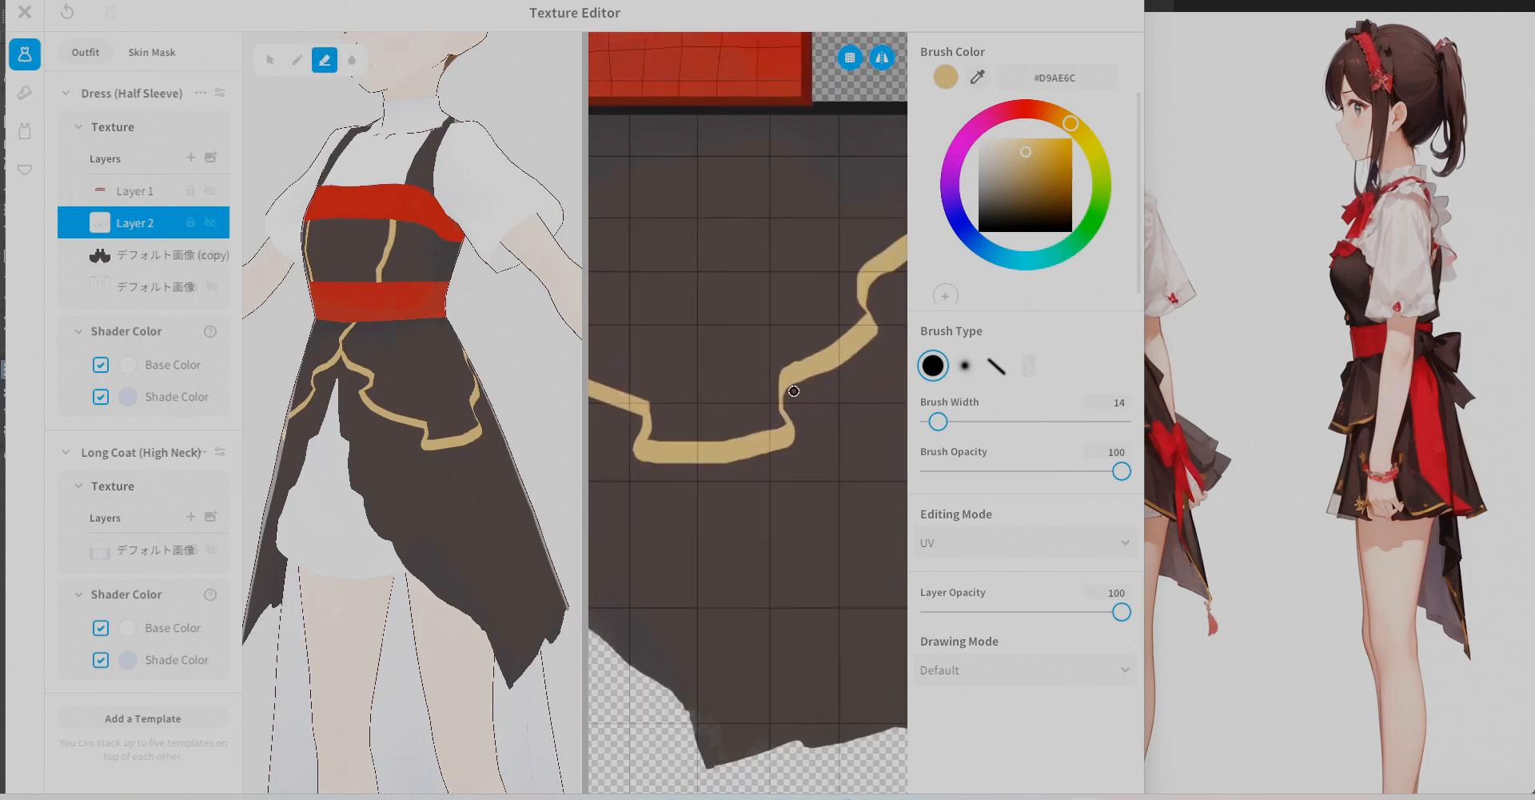
middle_drag(611, 384, 814, 388)
Clean up the gold trim around the skirt's centre junction at width 14, switching symmetry off for the asymmetric strand.
click(298, 60)
drag(659, 328, 726, 379)
middle_drag(724, 377, 818, 442)
click(882, 57)
middle_drag(663, 284, 730, 280)
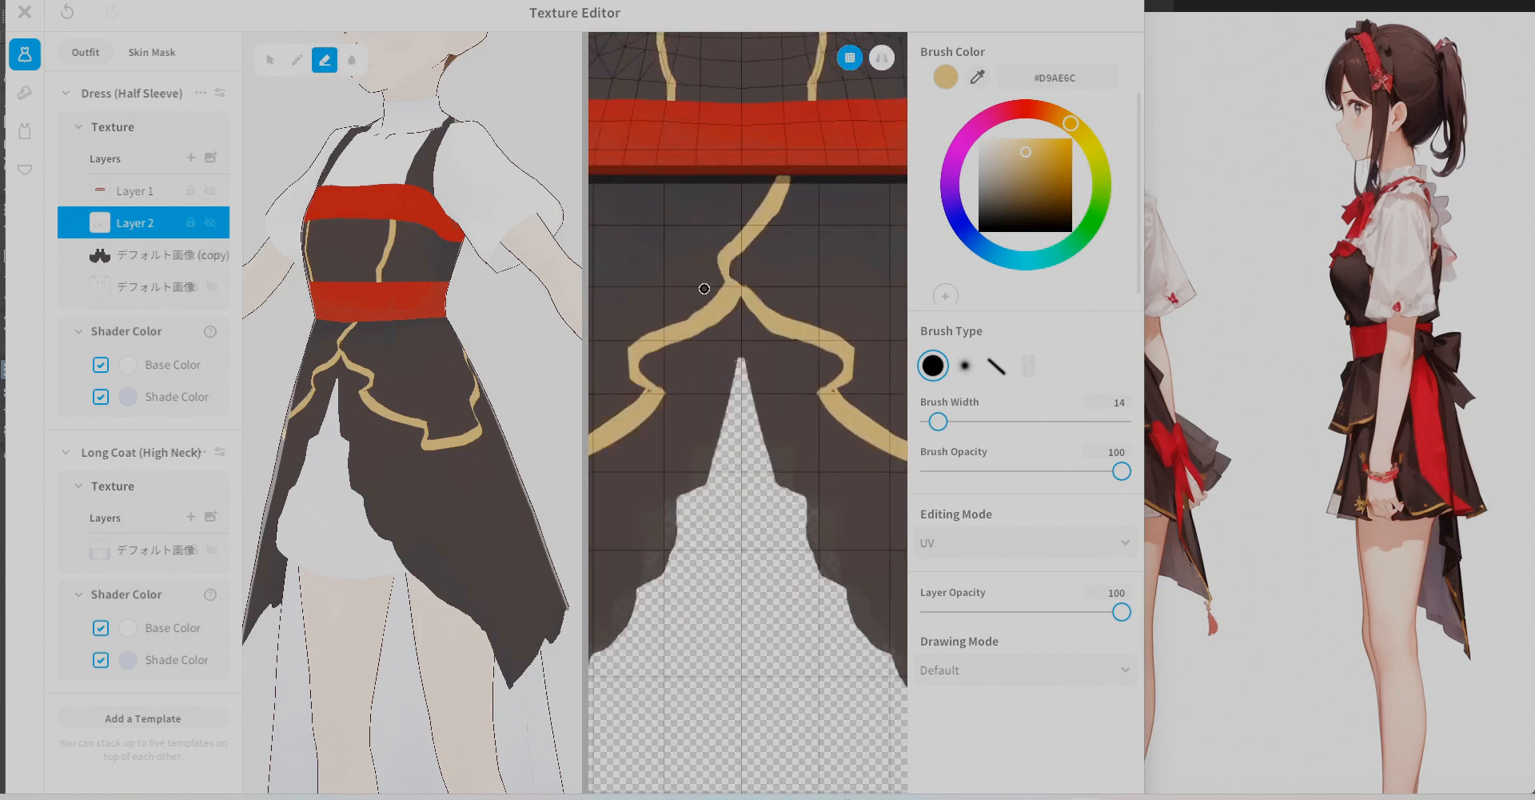
key(ctrl+z)
scroll(778, 250, up, 2)
click(324, 60)
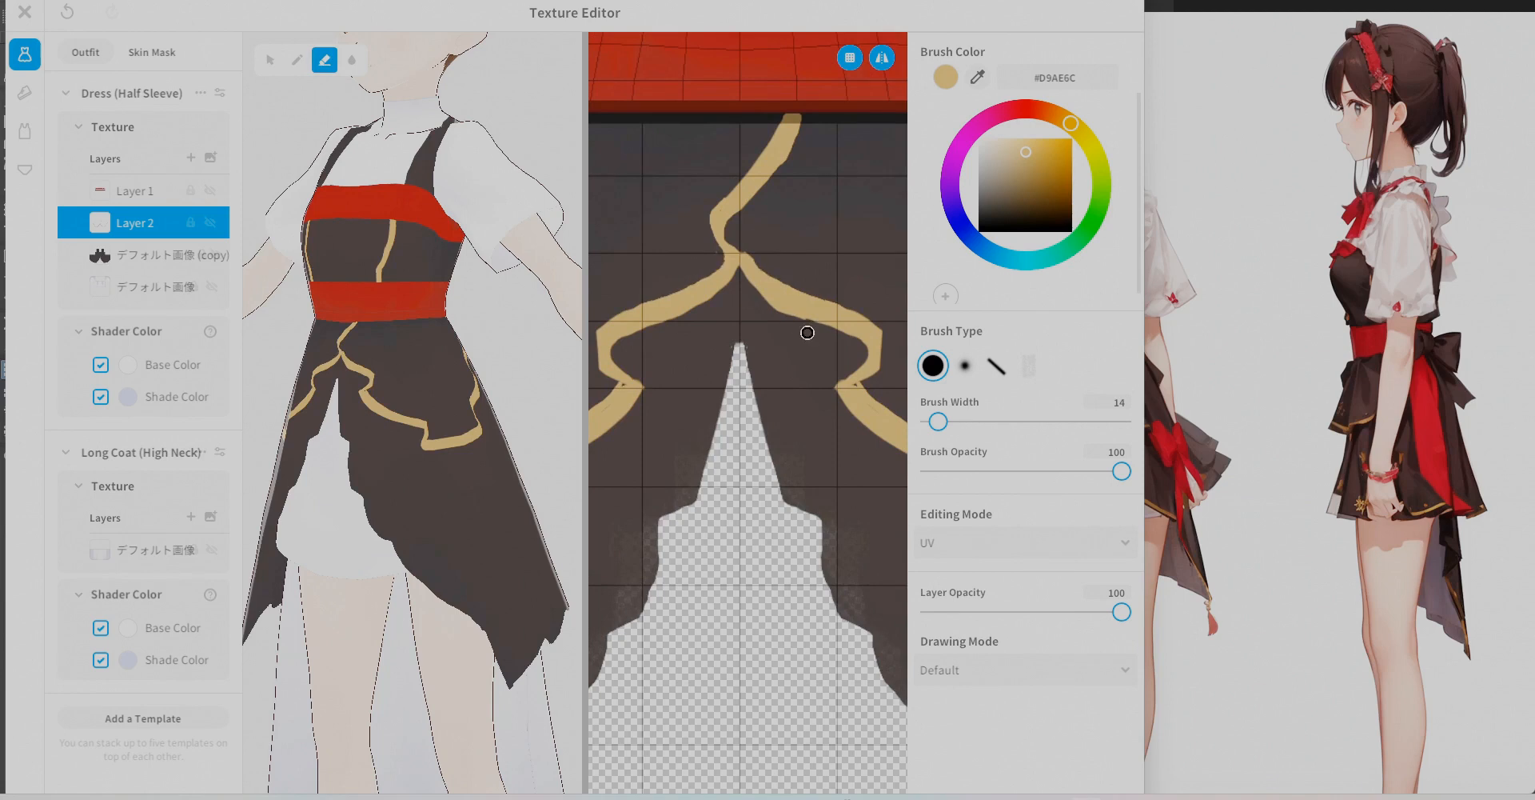
Paint mirrored gold edging down the skirt's front opening from the centre junction, using a width 19 brush for the wavy edge.
drag(742, 345, 809, 505)
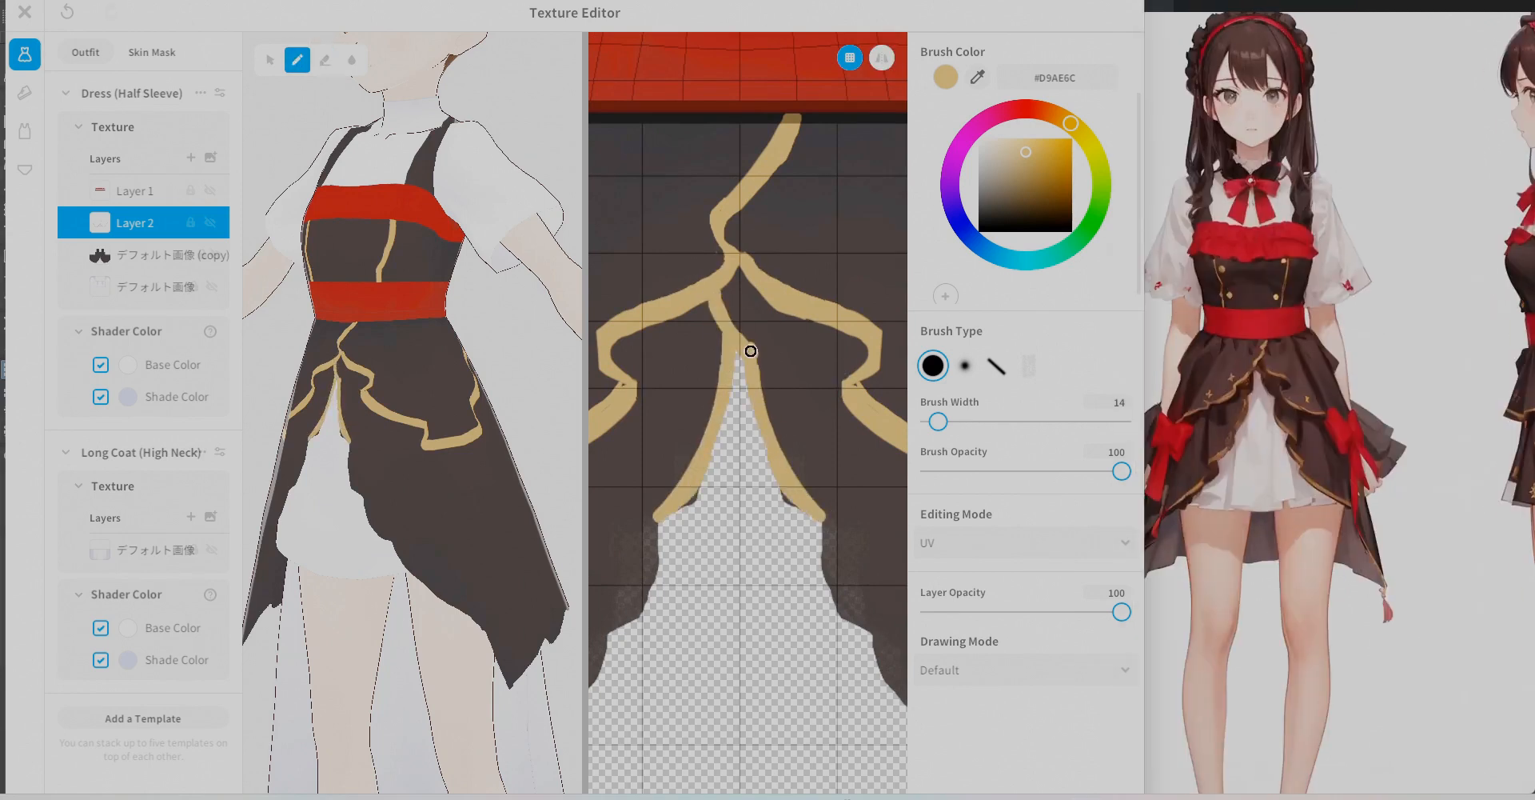
drag(751, 351, 755, 367)
click(882, 57)
middle_drag(902, 559, 805, 448)
scroll(805, 449, down, 1)
key(])
drag(710, 397, 813, 571)
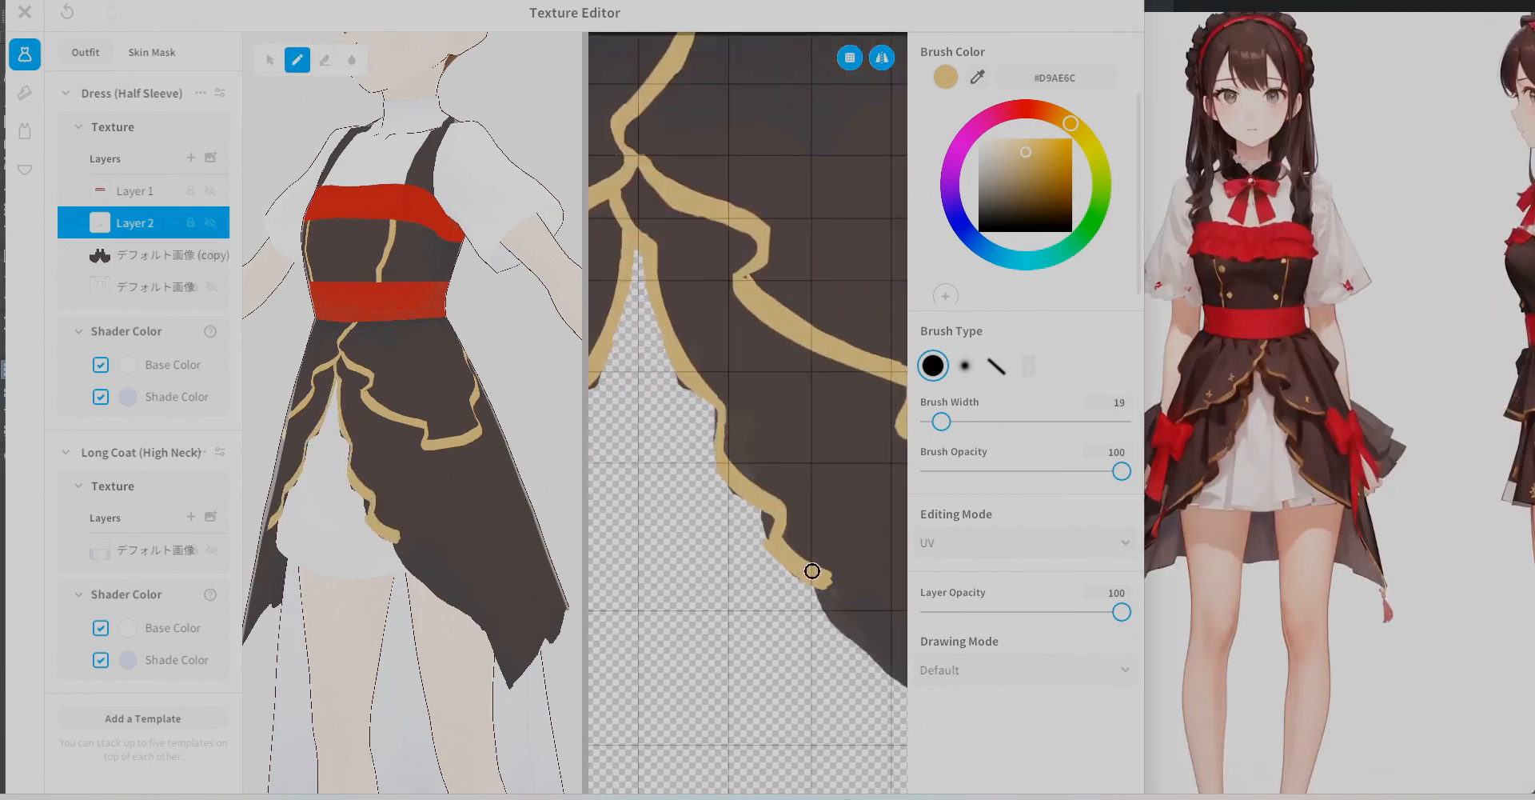
Sample gold #D8AD6C and continue the edging along the overskirt's lower front hem with a width 19 brush.
alt+click(734, 406)
scroll(733, 406, down, 3)
middle_drag(903, 548, 805, 408)
scroll(805, 408, up, 2)
key(b)
drag(711, 443, 777, 495)
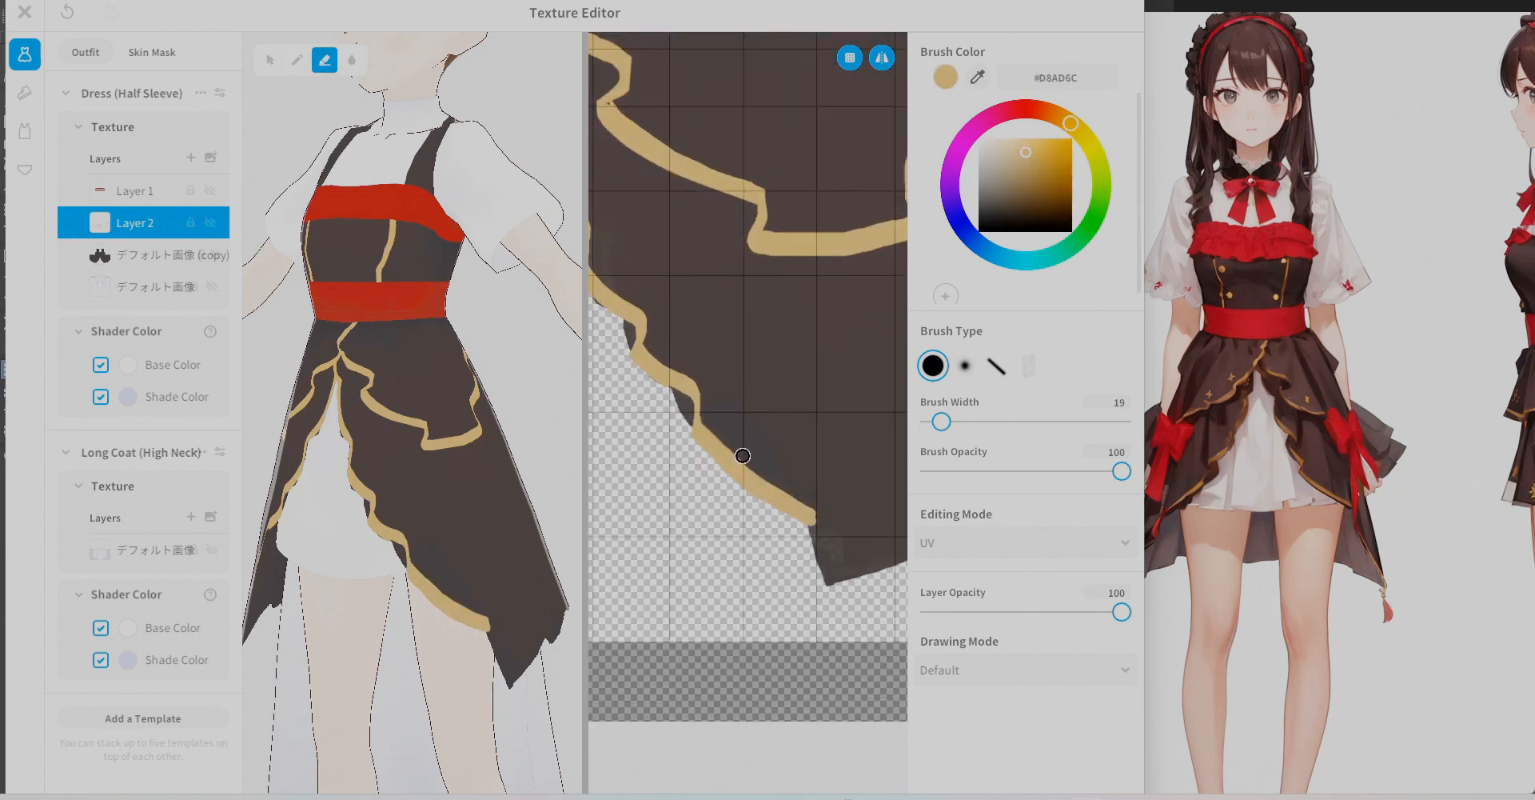
Paint a gold line down to the overskirt's hem point, continue it along the side hem, and erase the line's rough edge.
middle_drag(784, 552, 715, 537)
drag(1399, 336, 1195, 324)
click(298, 60)
drag(747, 390, 771, 573)
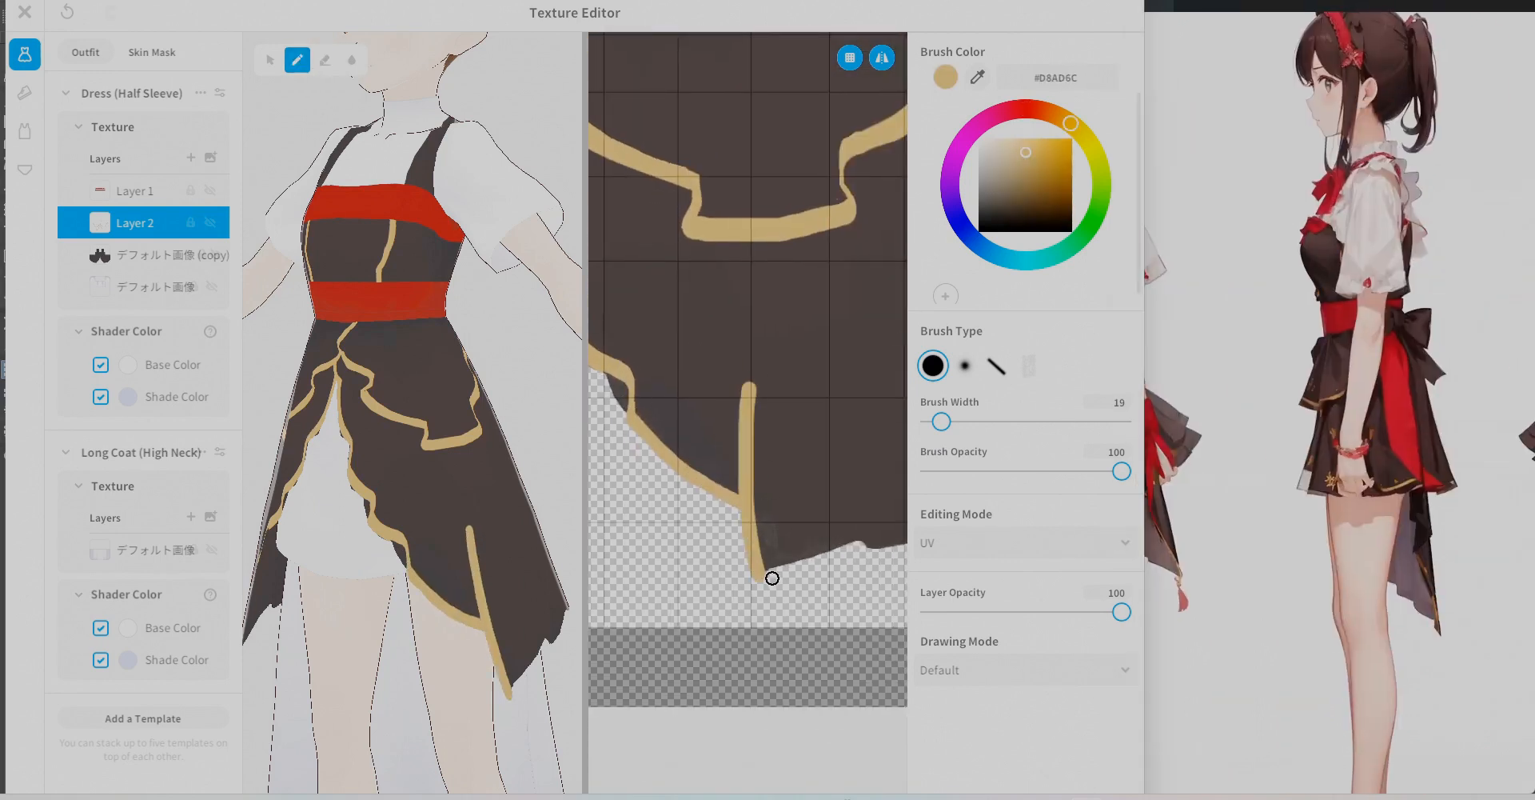
middle_drag(771, 573, 690, 573)
drag(676, 570, 798, 529)
click(324, 60)
drag(669, 384, 680, 517)
Continue the gold edging along the overskirt's hem to the back edge and clean up its outline.
middle_drag(877, 517, 688, 503)
drag(701, 512, 750, 492)
drag(752, 480, 867, 427)
middle_drag(868, 427, 693, 533)
drag(726, 512, 878, 352)
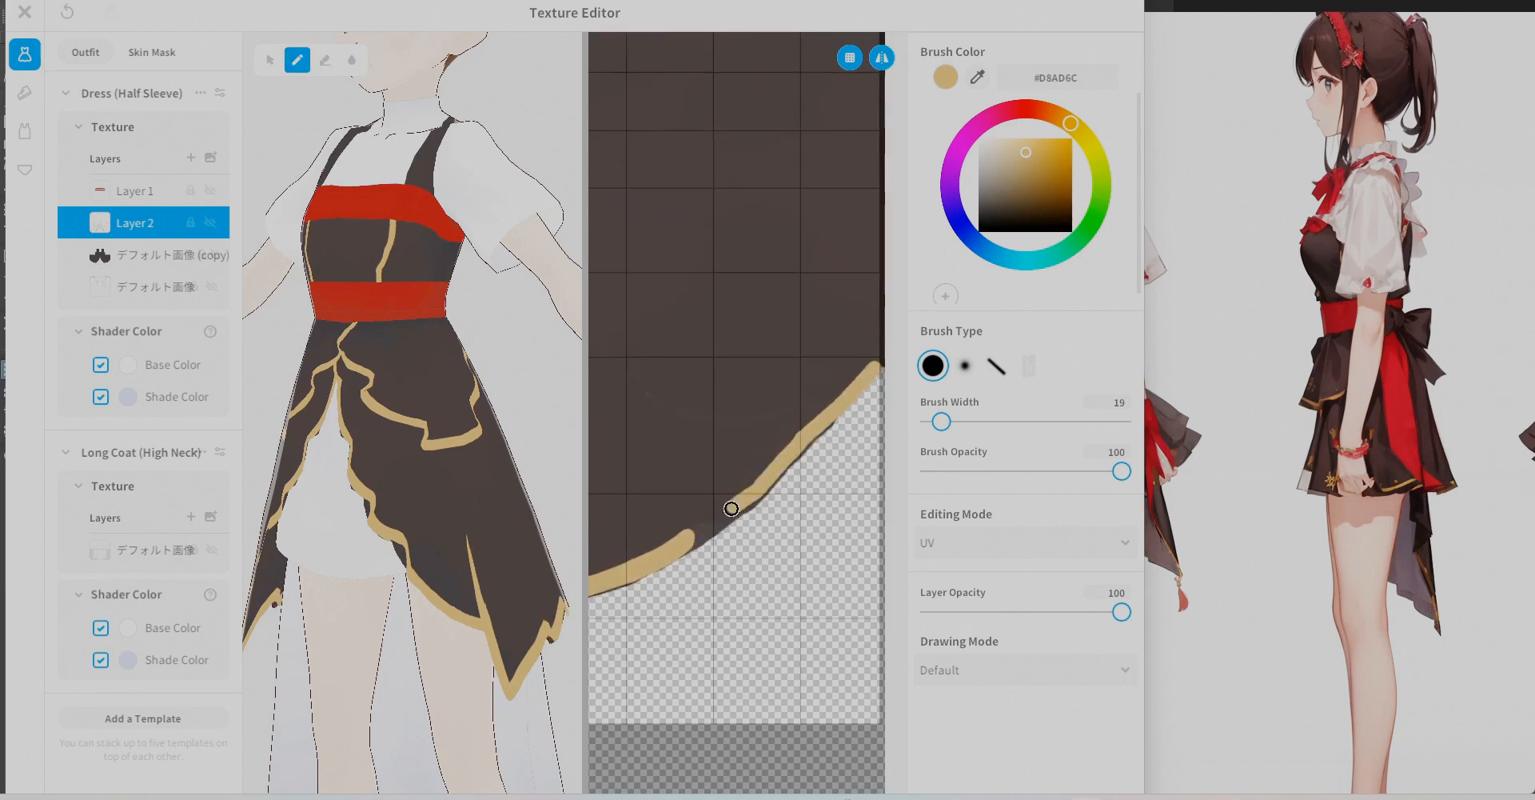
drag(694, 534, 734, 507)
click(325, 59)
middle_drag(596, 563, 689, 495)
scroll(790, 460, down, 2)
middle_drag(754, 538, 672, 331)
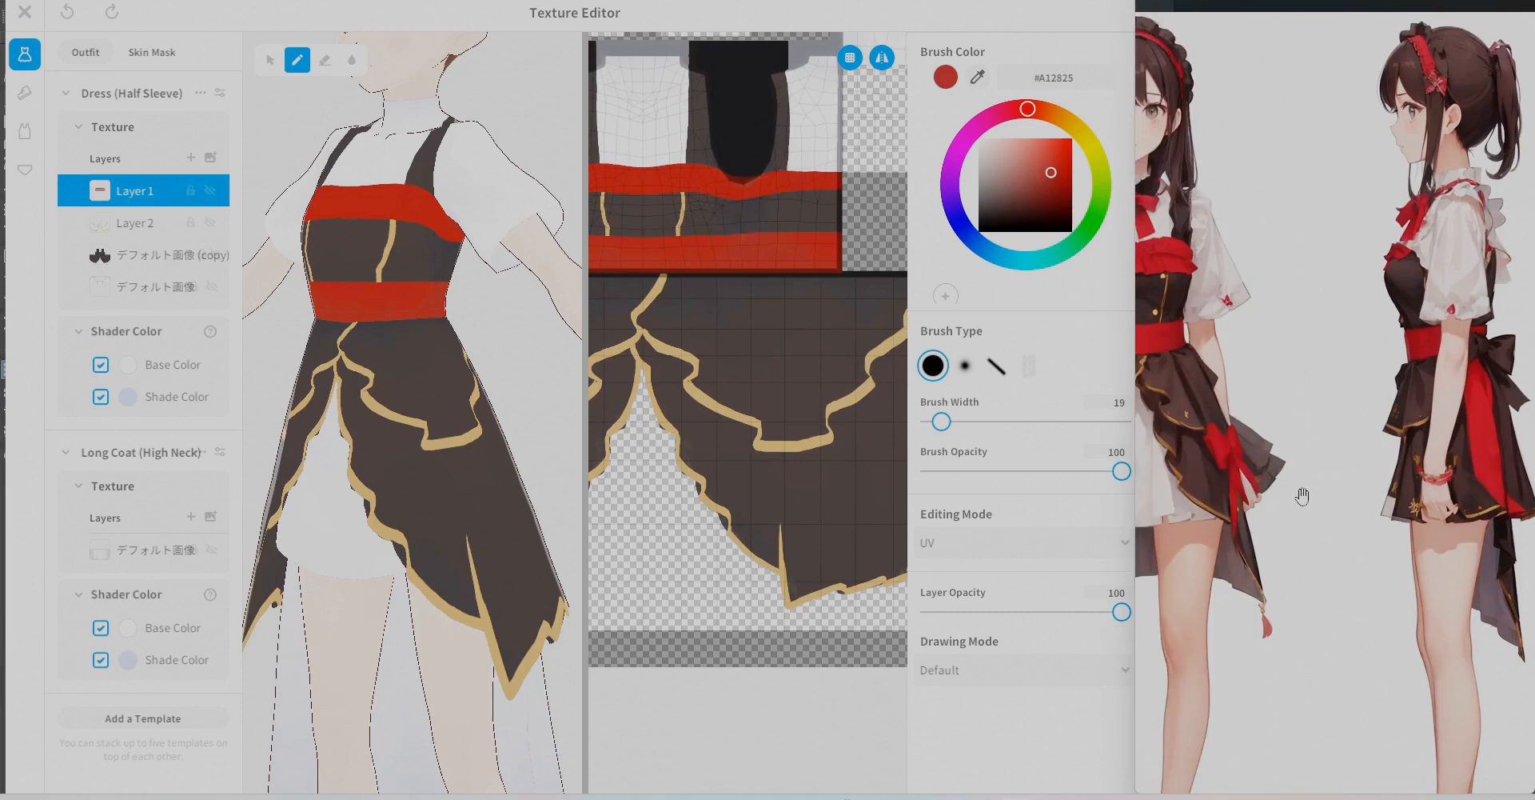
Paint a red #A12825 bow with trailing ribbons over the skirt's side scallop on Layer 1 and tidy its edges.
drag(1207, 497, 1047, 497)
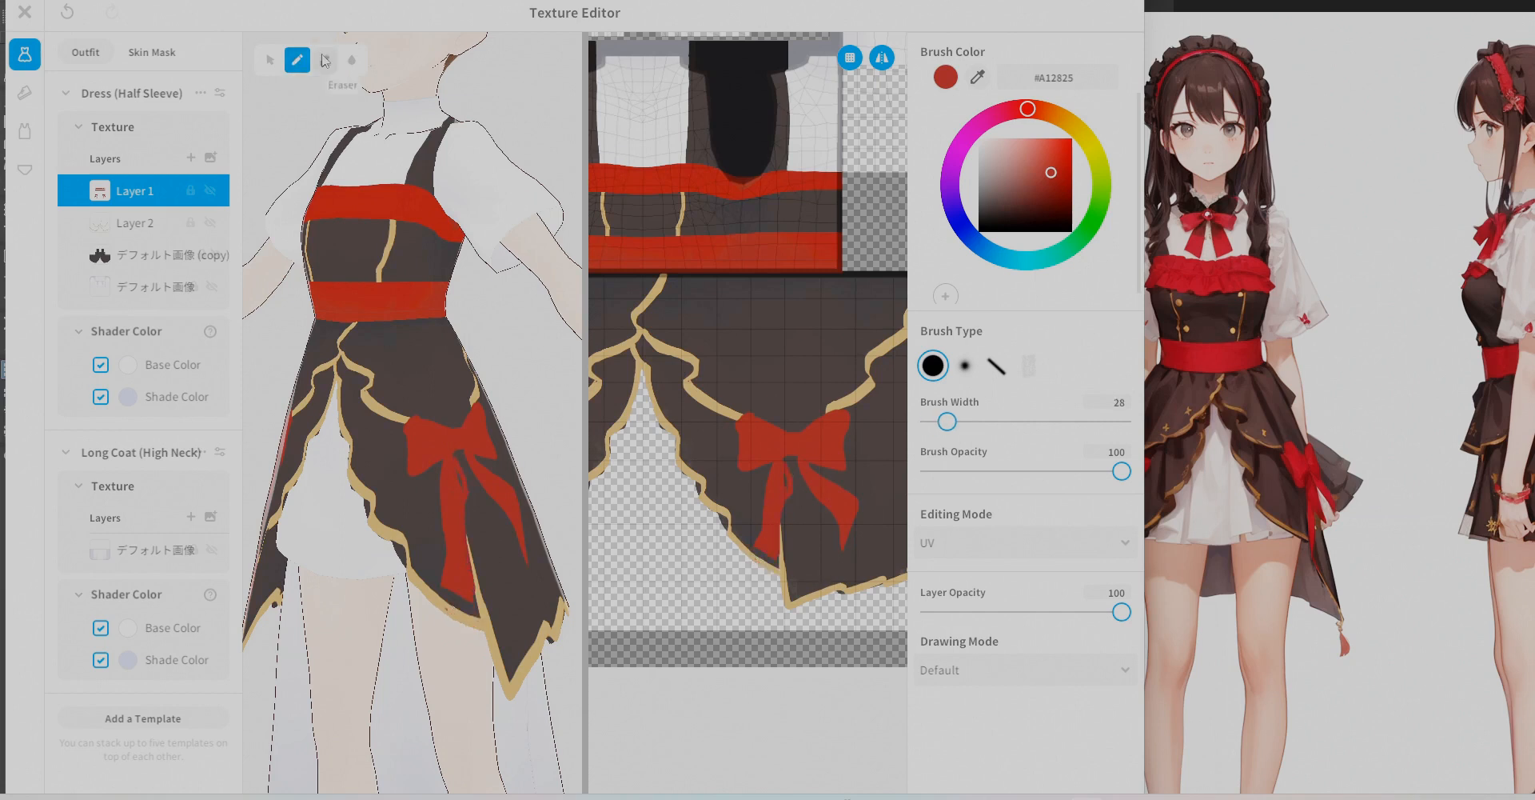
click(324, 60)
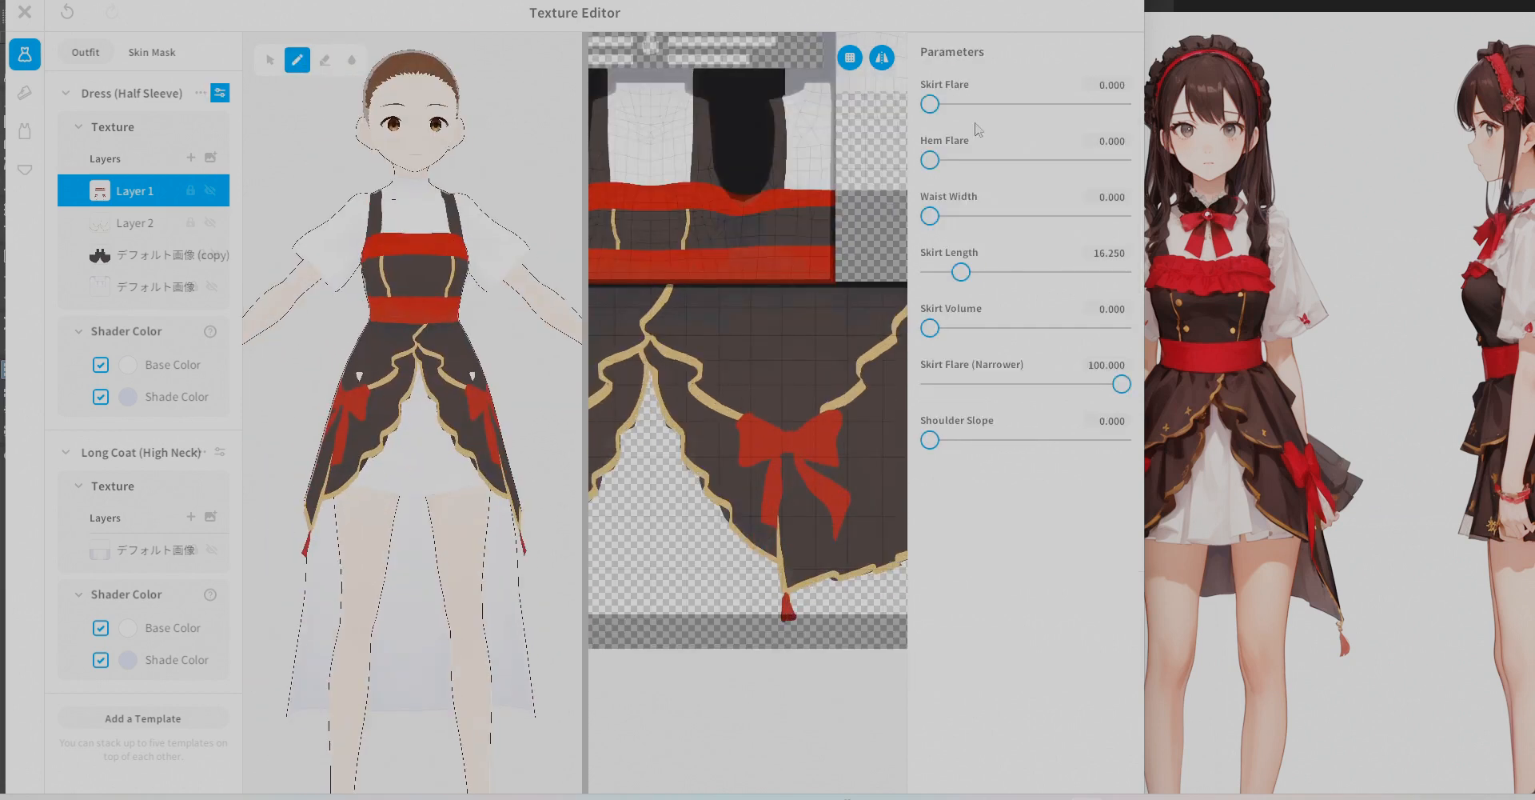
Adjust the dress's skirt shape parameters and open the long coat's parameters.
mouse_move(1072, 342)
mouse_down()
mouse_move(1104, 342)
mouse_move(930, 344)
mouse_up()
mouse_move(464, 552)
right_down()
mouse_move(531, 552)
mouse_move(464, 552)
right_up()
click(220, 453)
Paint gold #D8AD6C buttons on the bodice and four-pointed sparkles beside the skirt trim on Layer 2.
click(136, 223)
scroll(416, 360, up, 5)
click(136, 191)
scroll(432, 399, up, 3)
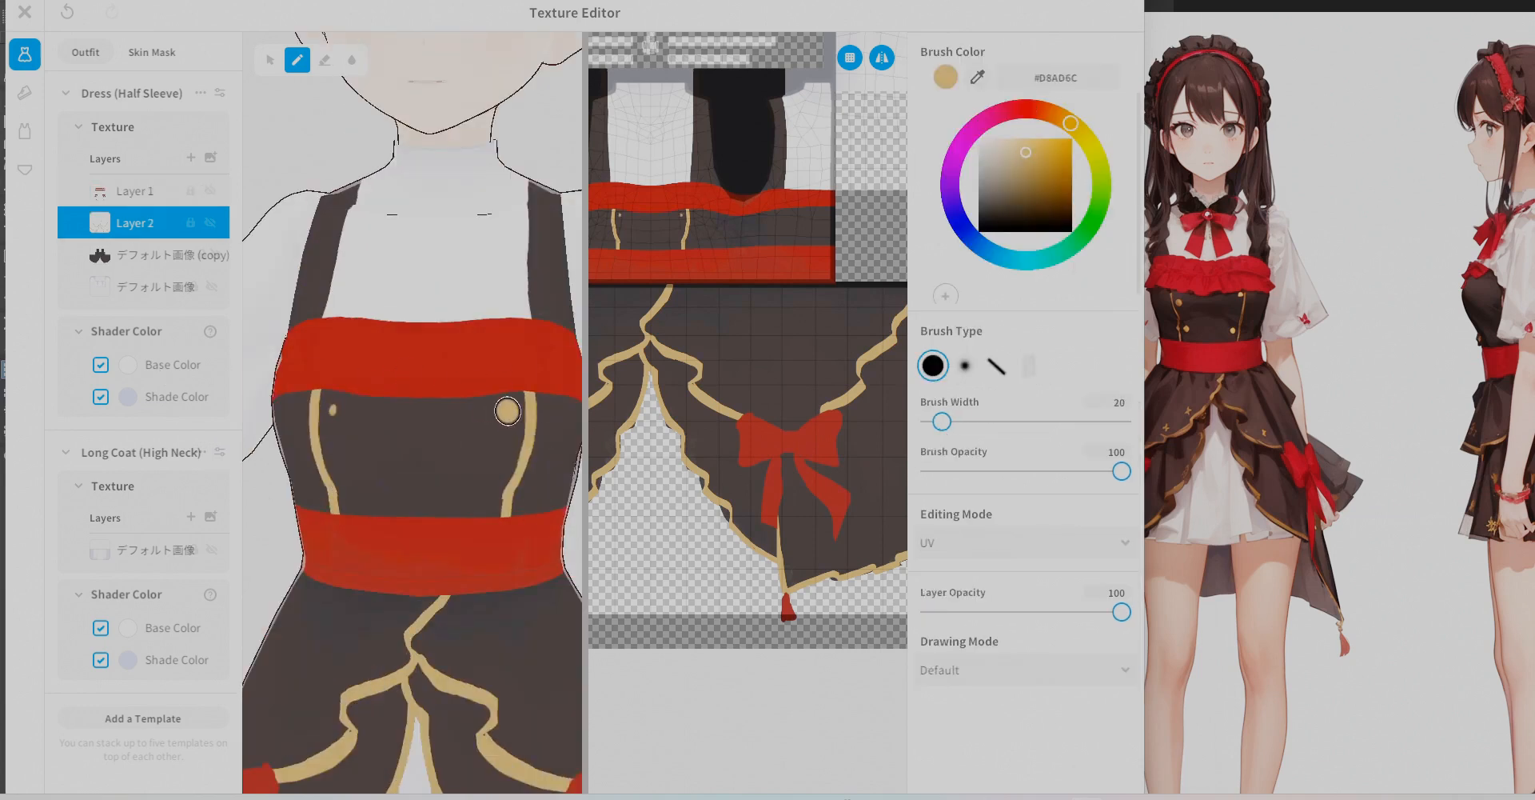
scroll(480, 424, down, 3)
scroll(552, 520, up, 3)
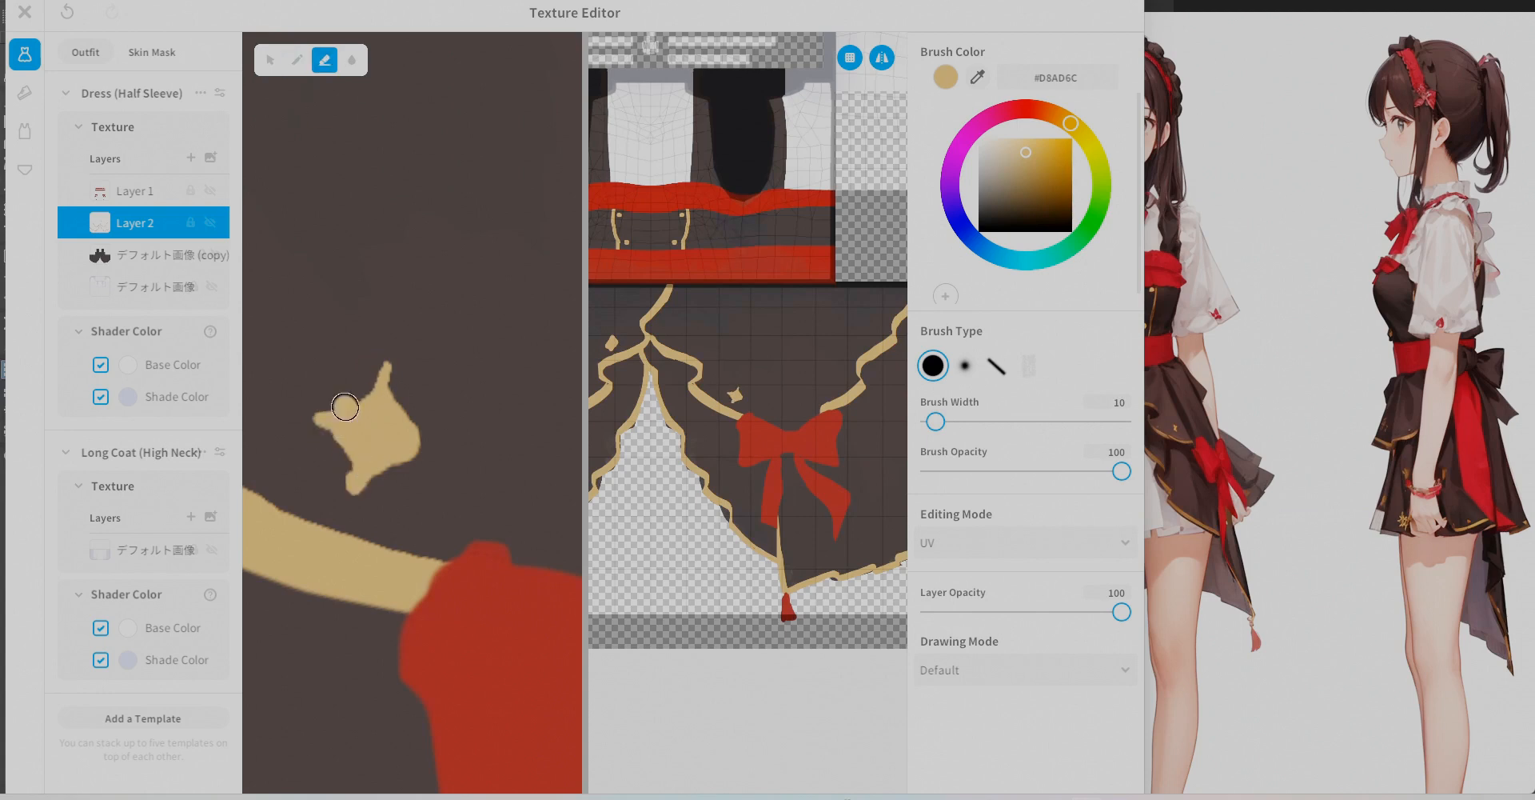
click(324, 60)
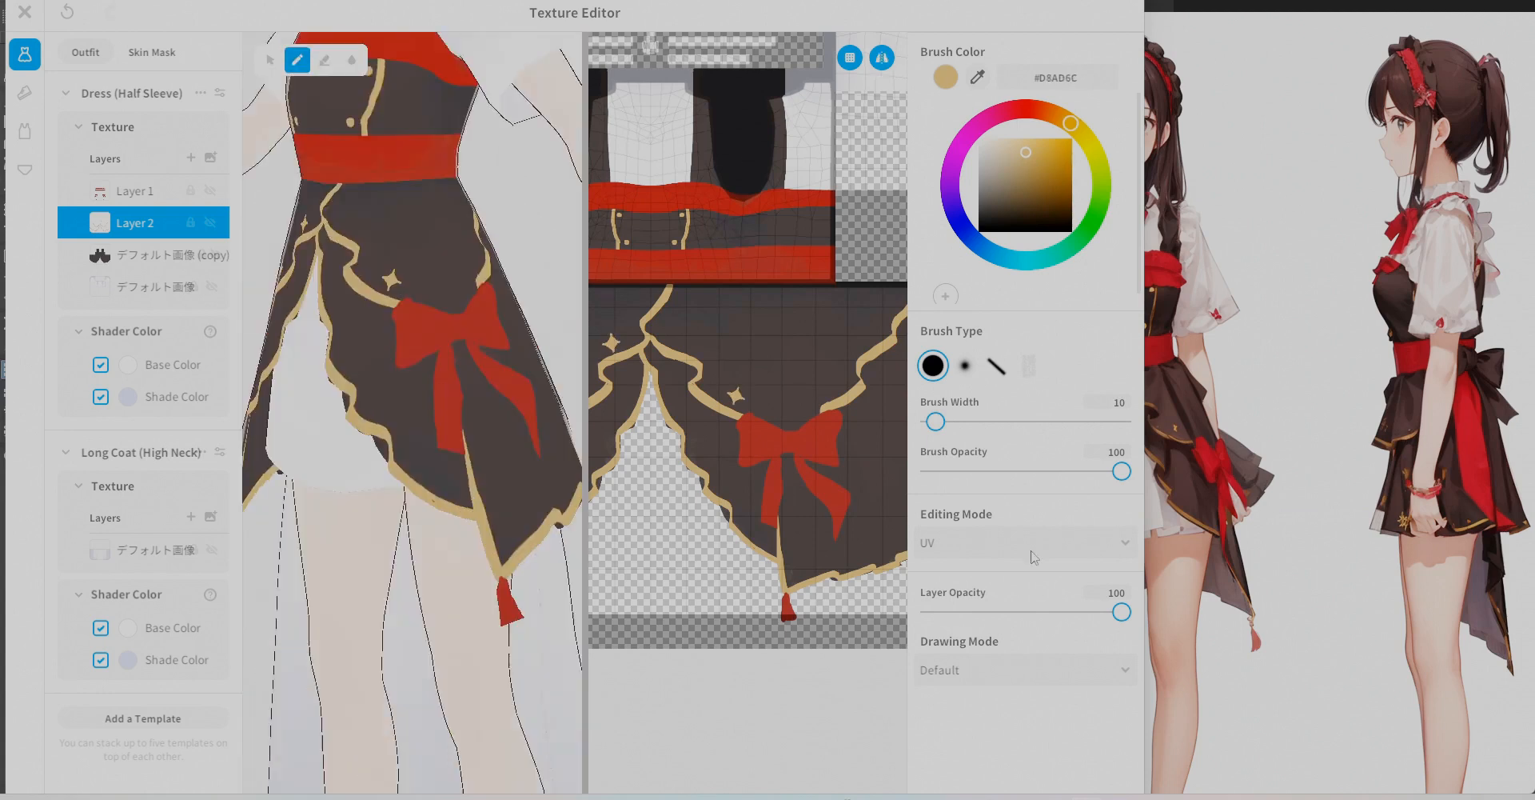
scroll(338, 486, up, 3)
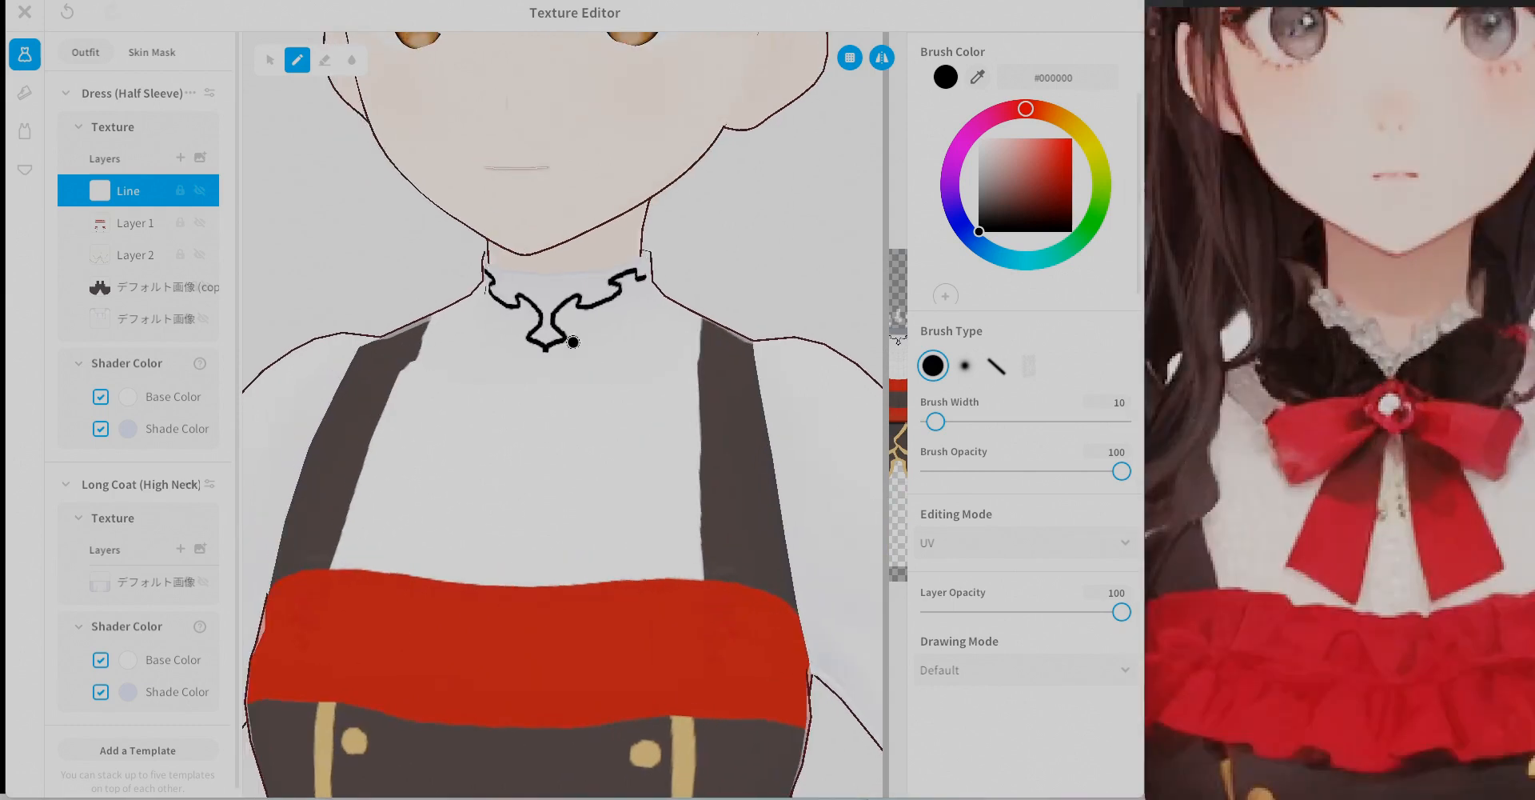
Ink the collar's frilled front edge and centre seam in black on the Line layer with a width 10 brush.
drag(546, 350, 534, 408)
mouse_move(574, 342)
right_down()
mouse_move(549, 264)
mouse_move(520, 308)
mouse_move(644, 243)
mouse_move(600, 331)
right_up()
scroll(600, 331, up, 1)
middle_drag(542, 437, 563, 350)
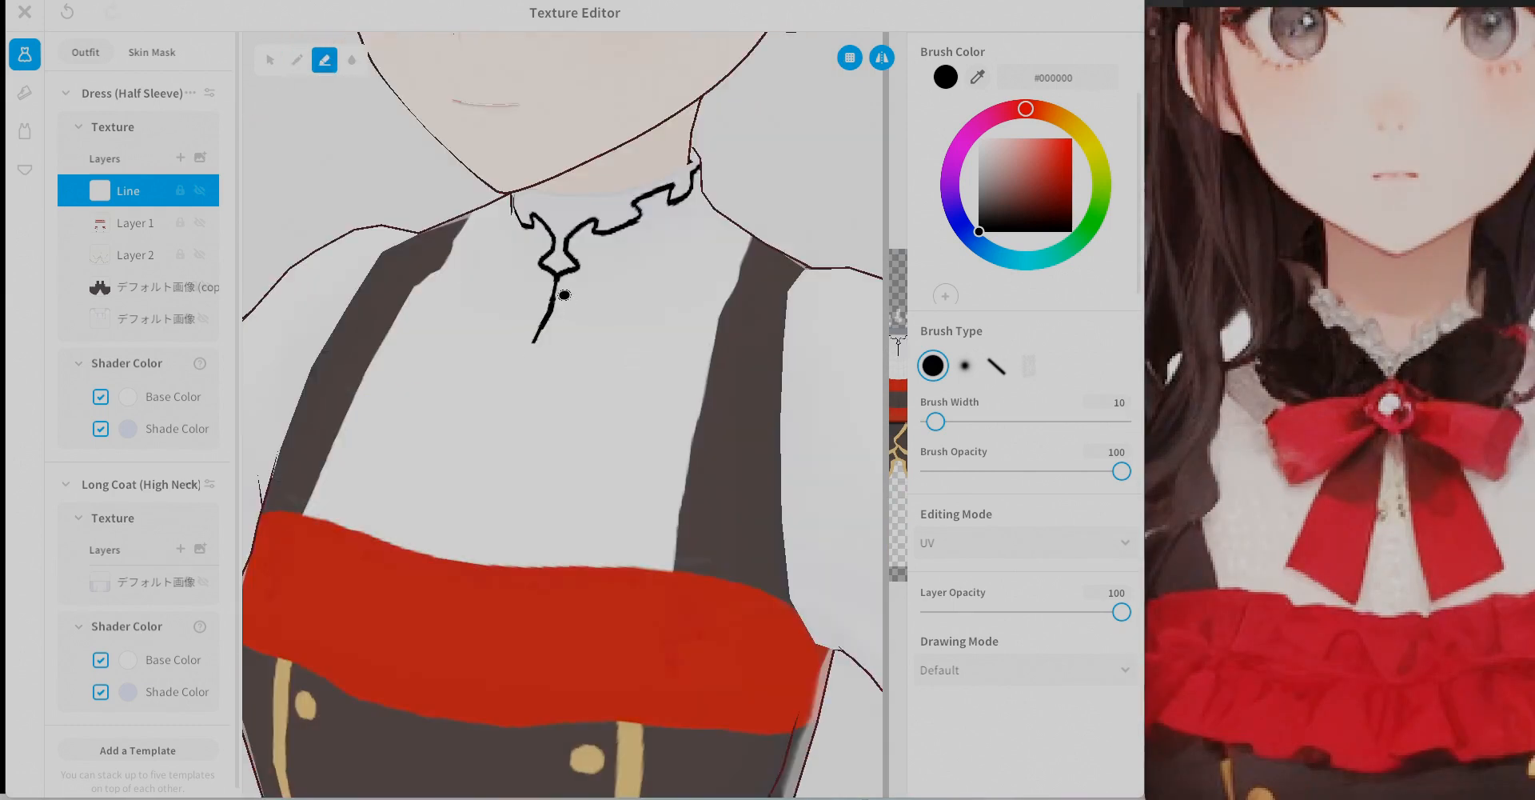
right_drag(718, 233, 479, 320)
Draw the collar's base line around the neck in black with a width 8 brush.
click(155, 583)
drag(512, 384, 576, 415)
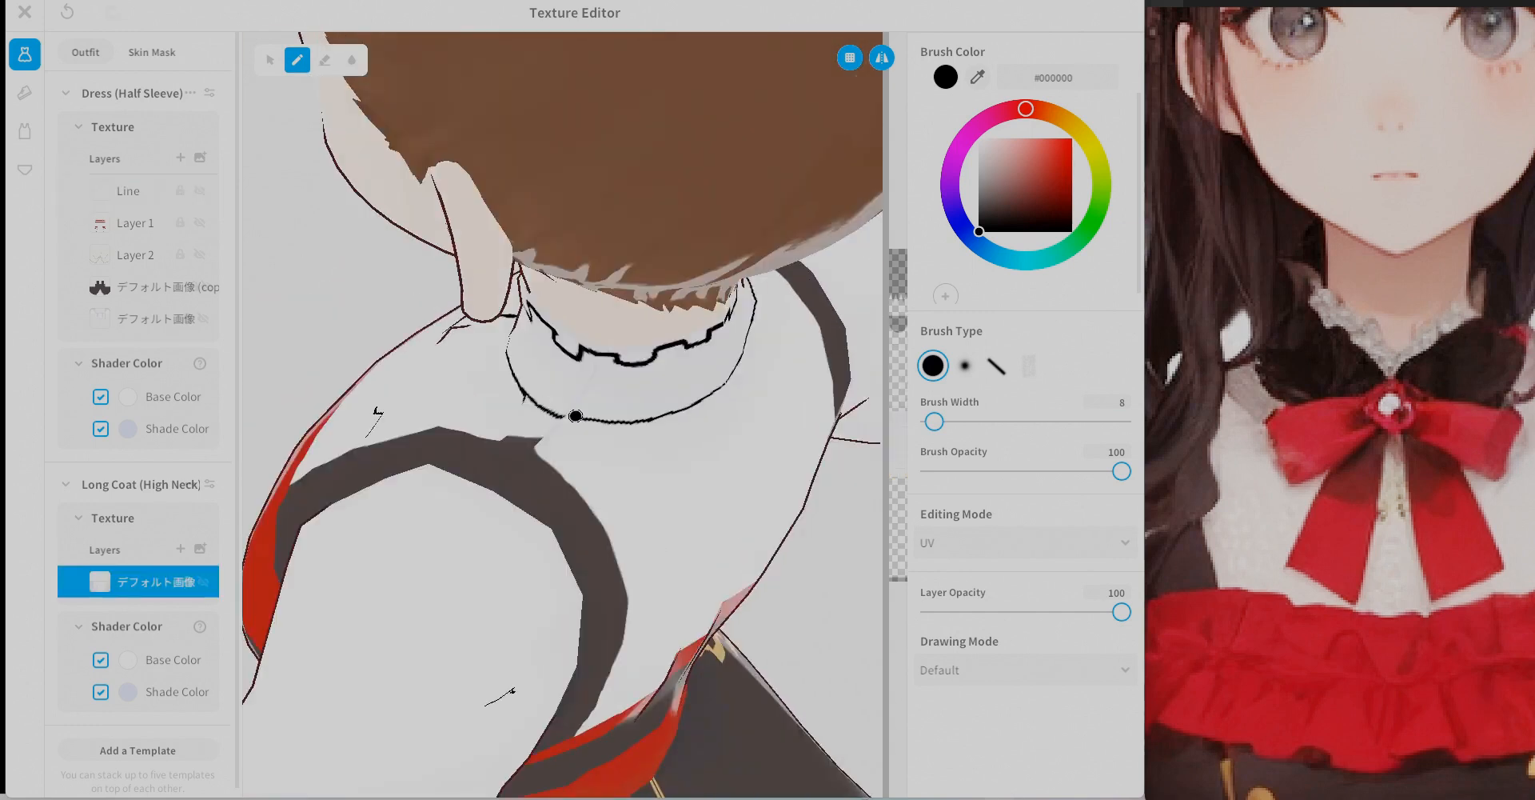
mouse_move(480, 415)
right_down()
mouse_move(680, 328)
mouse_move(472, 404)
mouse_move(680, 399)
right_up()
click(128, 191)
click(298, 60)
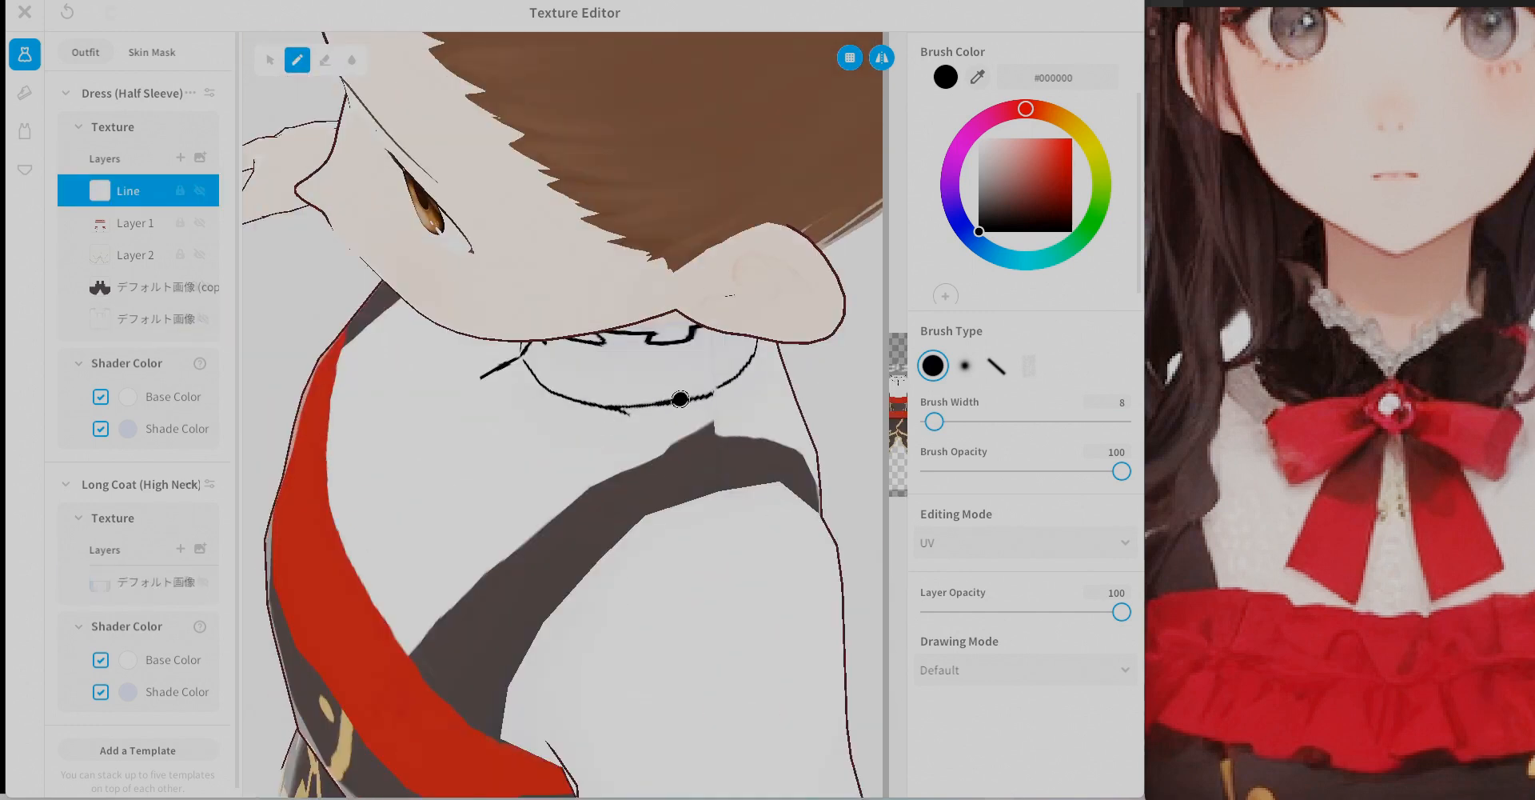
click(298, 60)
right_drag(608, 432, 720, 376)
scroll(720, 376, down, 4)
scroll(711, 379, up, 2)
middle_drag(672, 380, 603, 454)
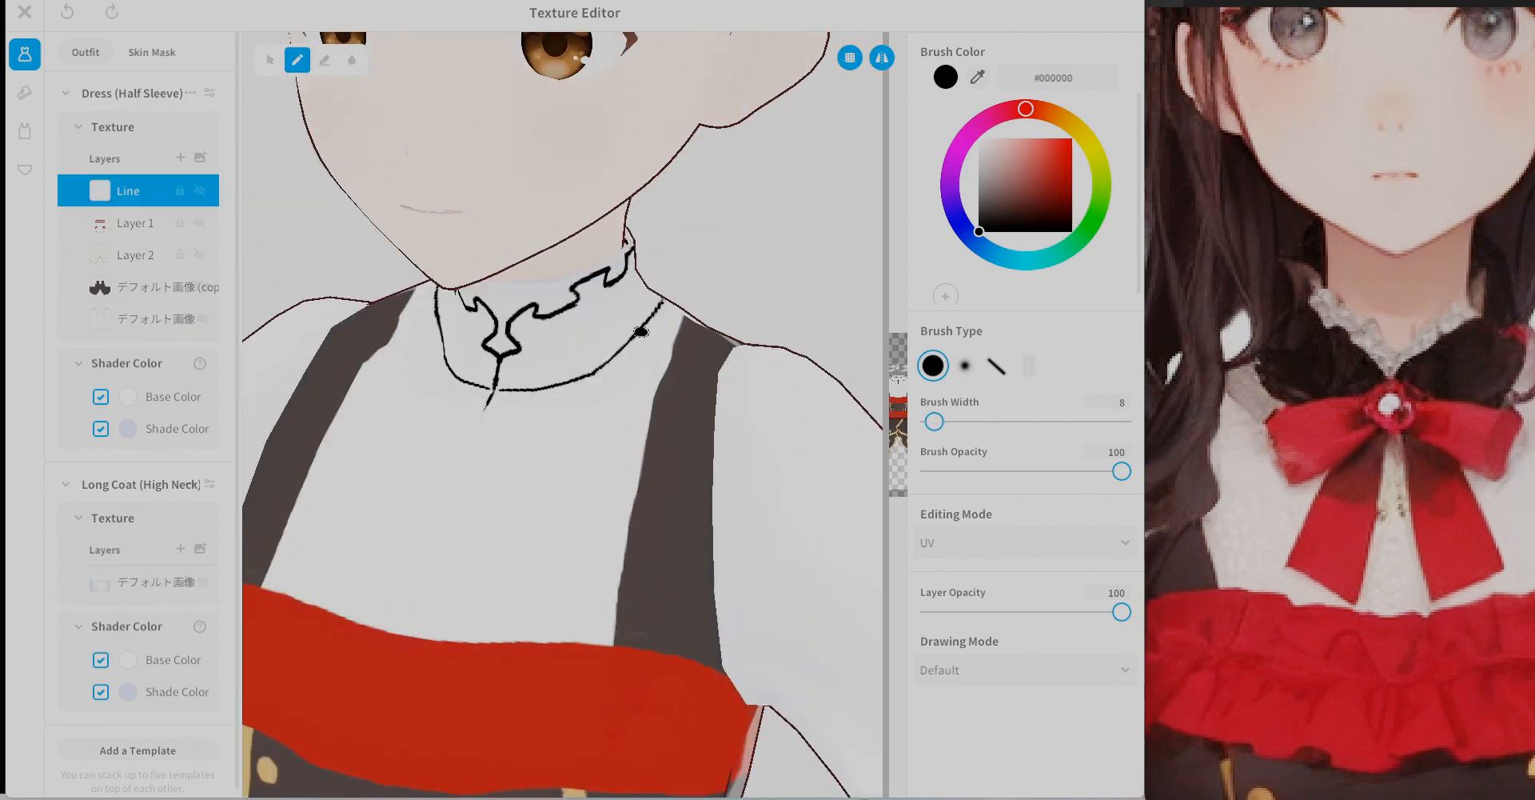
Ink black fold lines on the frilled collar and the shirt below it on the Line layer.
mouse_move(641, 332)
right_down()
mouse_move(614, 347)
mouse_move(696, 352)
mouse_move(559, 344)
right_up()
right_drag(688, 336, 608, 320)
drag(786, 278, 795, 310)
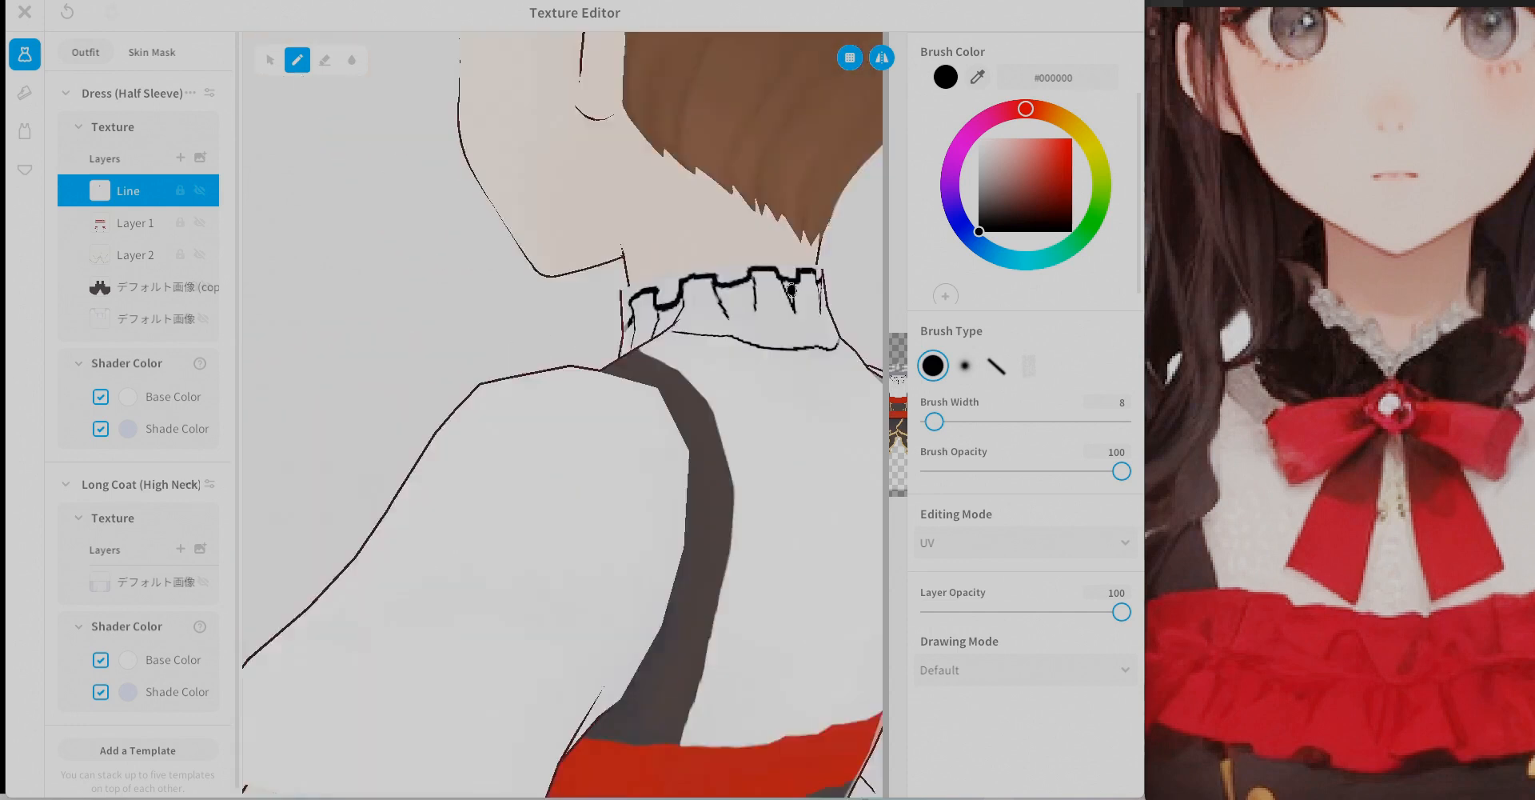
mouse_move(640, 320)
right_down()
mouse_move(743, 332)
mouse_move(720, 340)
right_up()
mouse_move(632, 332)
mouse_down()
mouse_move(562, 411)
mouse_move(650, 406)
mouse_up()
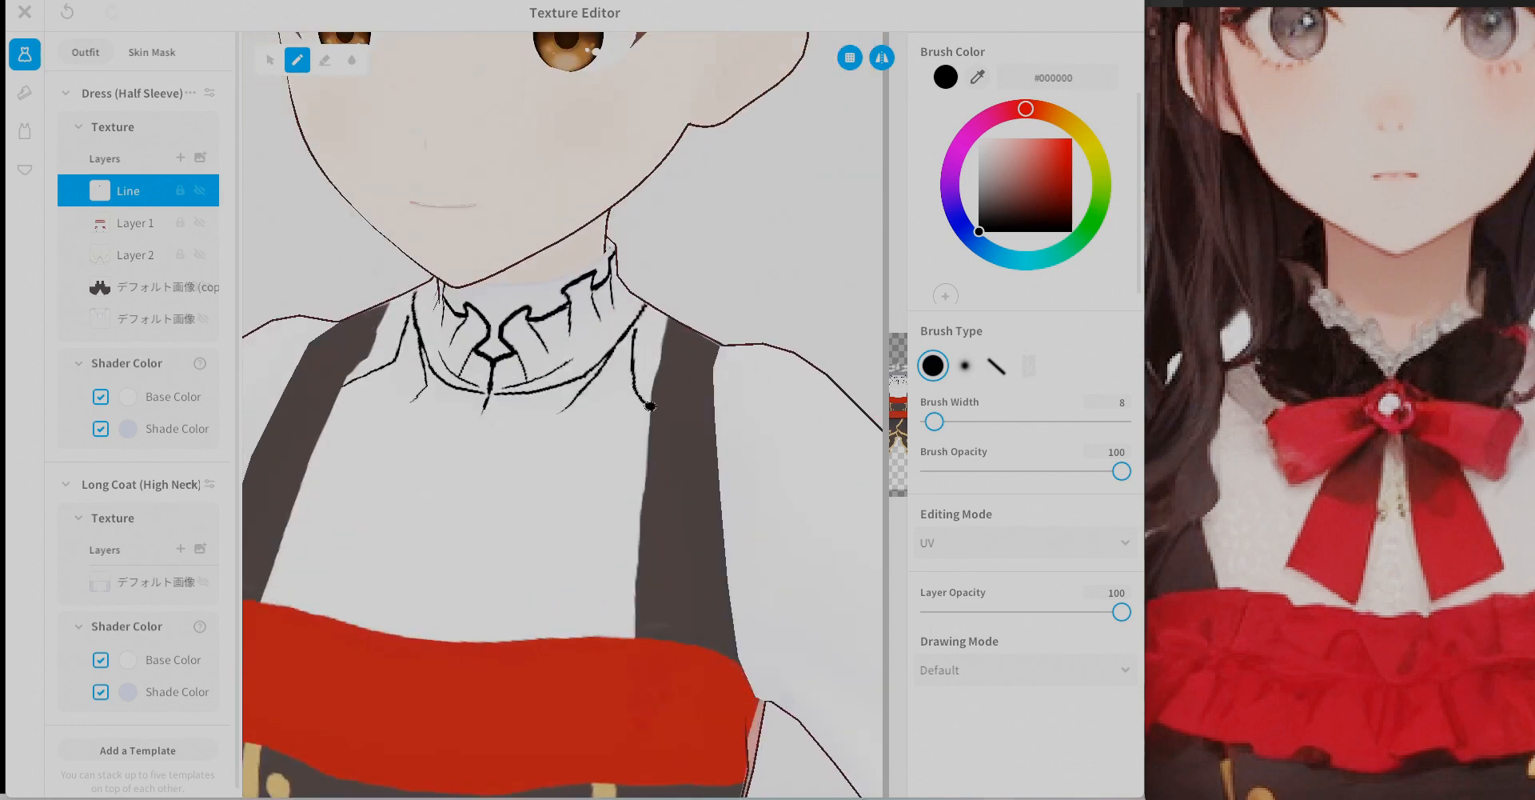
Erase the dress's default base layer above the frilled collar line with a width 8 eraser.
click(152, 287)
right_drag(711, 384, 640, 432)
click(325, 60)
mouse_move(656, 384)
right_down()
mouse_move(699, 374)
mouse_move(706, 332)
right_up()
click(152, 319)
scroll(621, 442, up, 3)
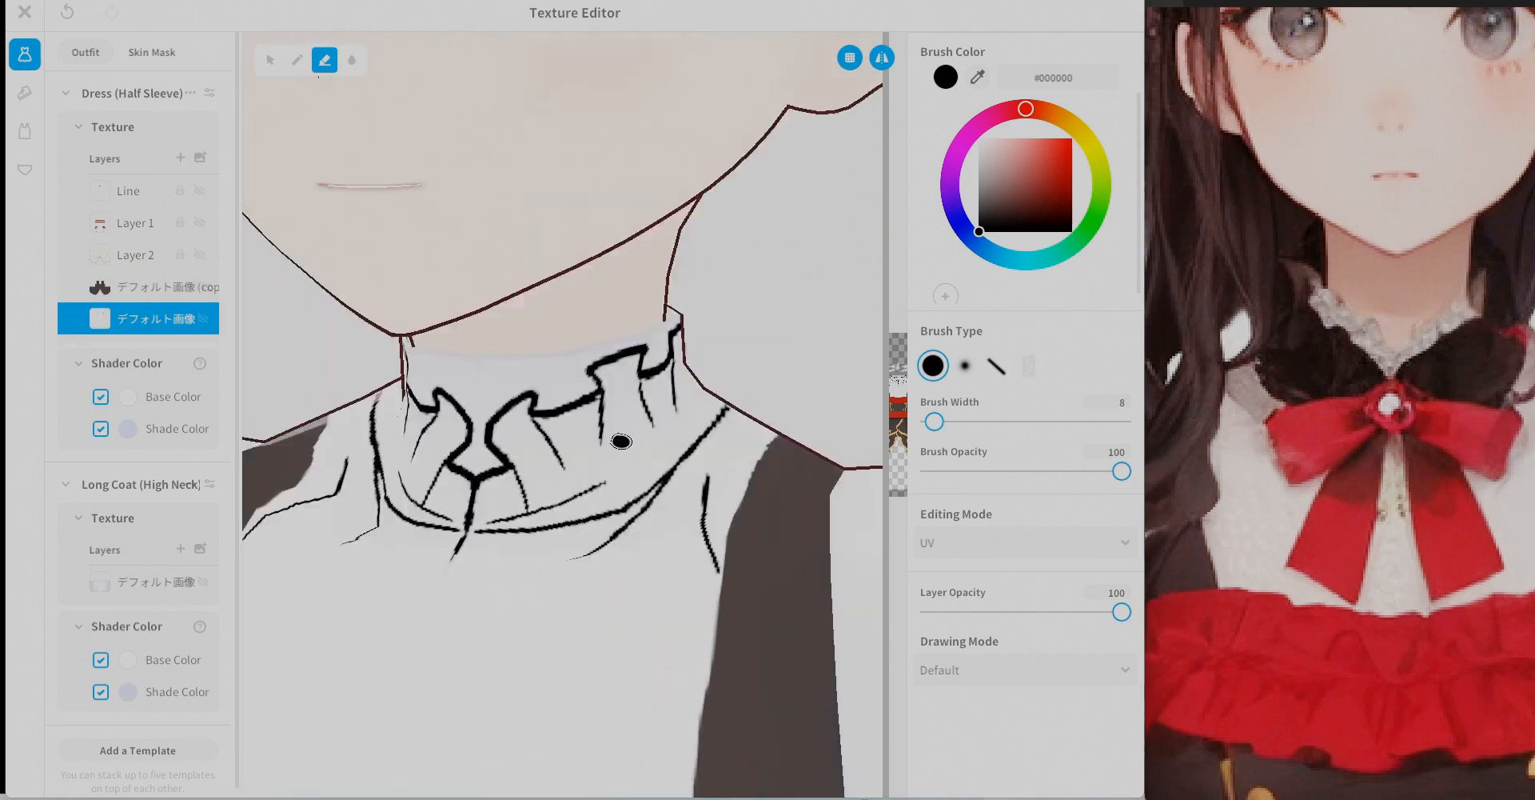
mouse_move(621, 441)
right_down()
mouse_move(559, 291)
mouse_move(593, 319)
mouse_move(514, 302)
right_up()
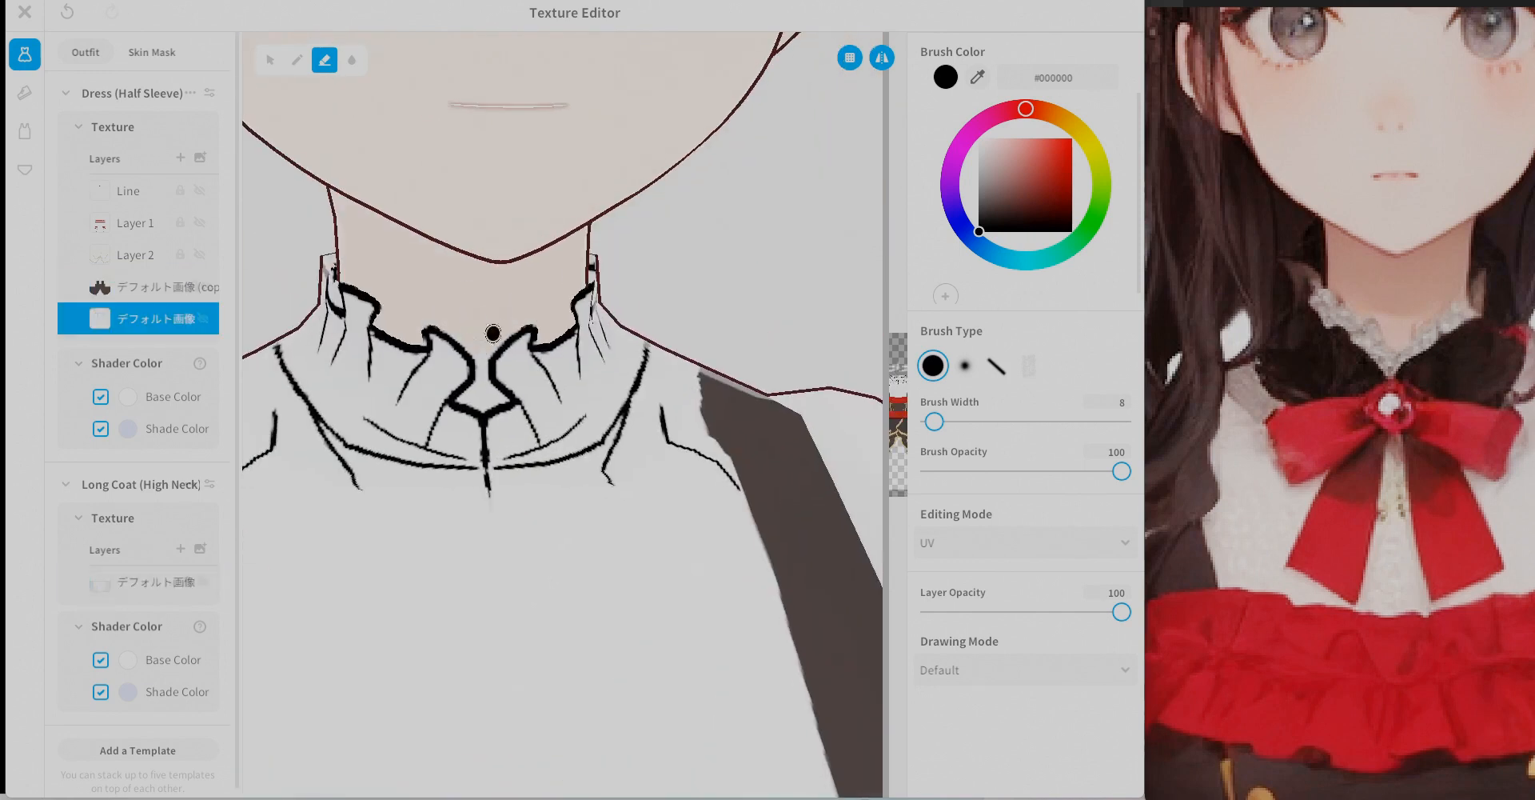
mouse_move(479, 380)
right_down()
mouse_move(757, 254)
mouse_move(583, 312)
mouse_move(709, 339)
mouse_move(500, 432)
mouse_move(541, 404)
mouse_move(487, 448)
right_up()
key(e)
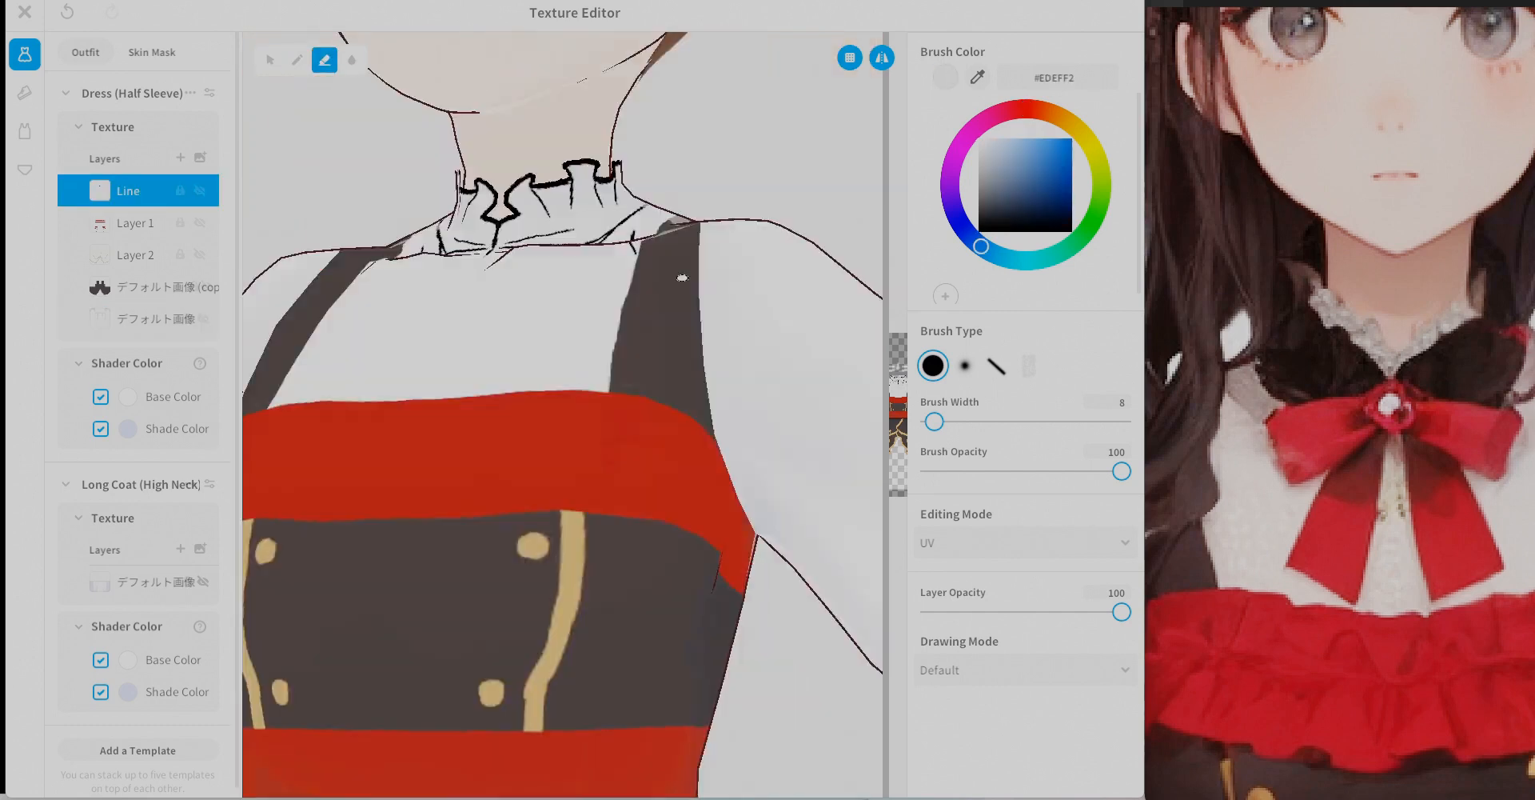
Ink the dress's sleeve seam in black from the shoulder to the underarm on the Line layer with a width 8 brush.
click(210, 93)
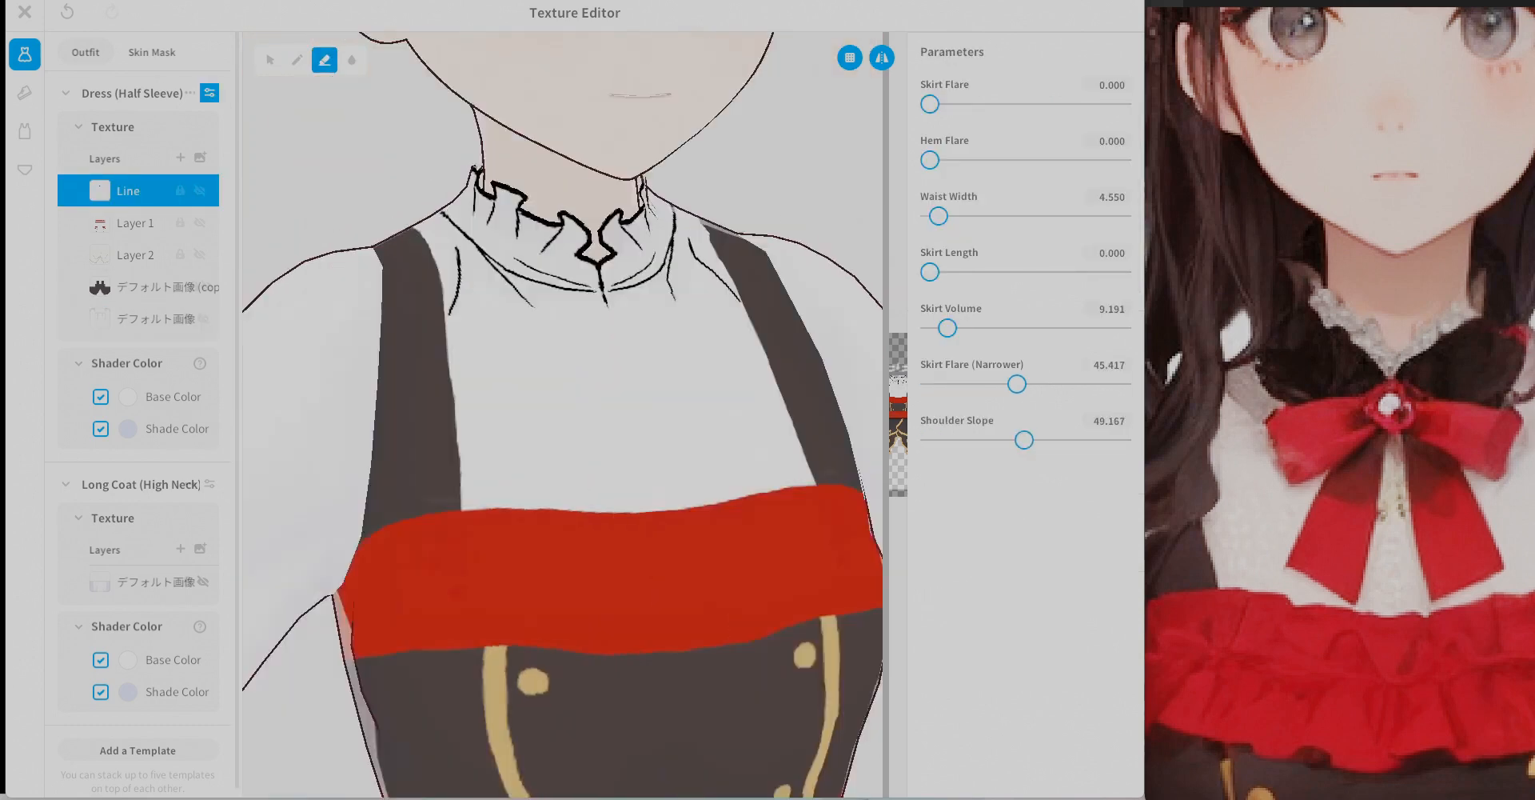
right_drag(559, 415, 816, 425)
key(p)
click(209, 93)
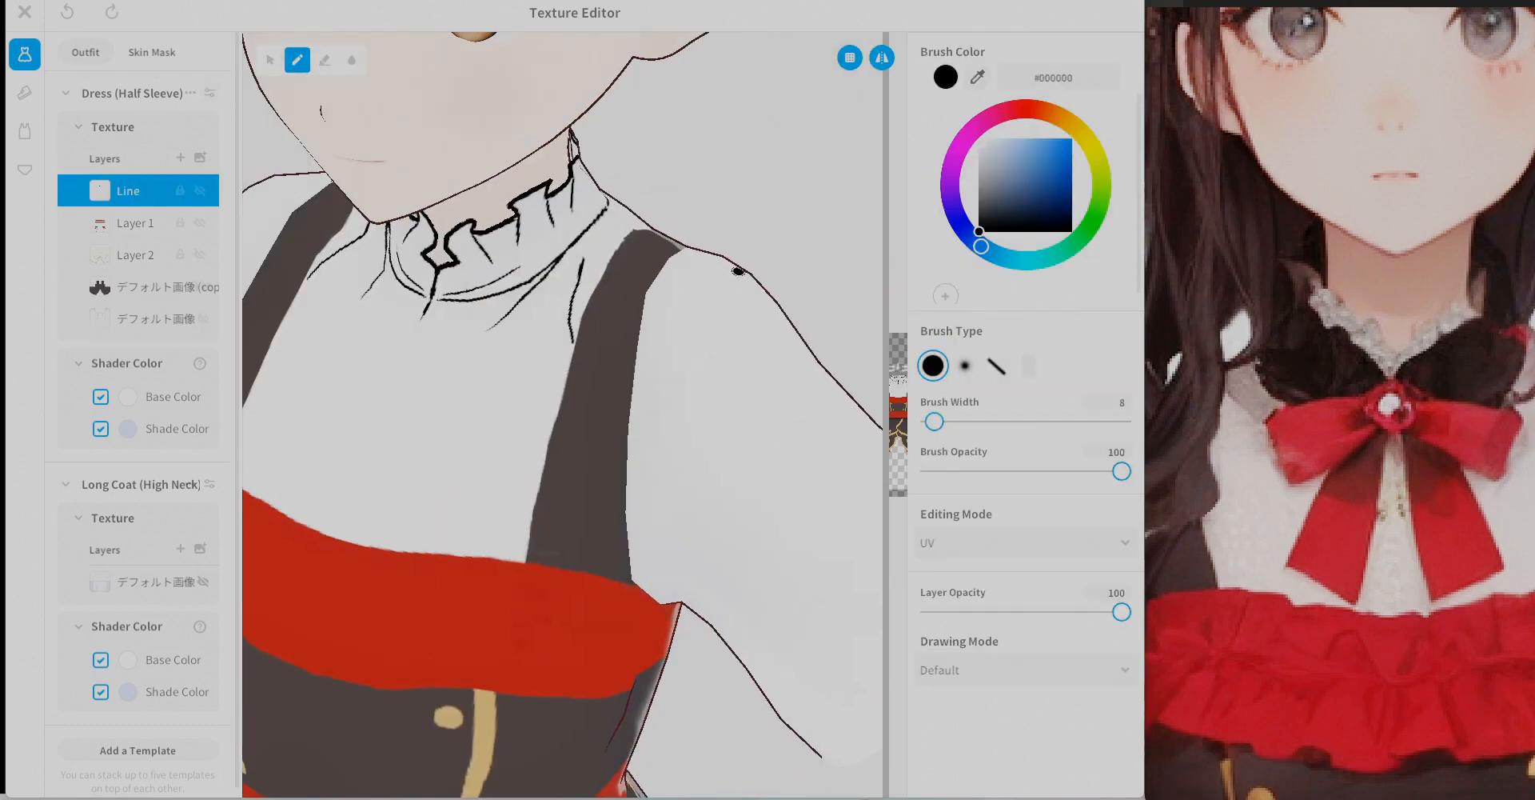
drag(738, 271, 631, 560)
mouse_move(632, 559)
right_down()
mouse_move(439, 459)
mouse_move(374, 344)
right_up()
Ink black outlines along the dark shoulder straps on the front and back of the dress with a width 8 brush.
drag(374, 344, 353, 227)
mouse_move(353, 226)
right_down()
mouse_move(504, 285)
mouse_move(543, 353)
right_up()
mouse_move(543, 353)
mouse_down()
mouse_move(507, 472)
mouse_move(528, 388)
mouse_up()
mouse_move(528, 388)
right_down()
mouse_move(617, 336)
mouse_move(587, 435)
right_up()
drag(586, 435, 605, 344)
right_drag(656, 280, 613, 346)
drag(613, 346, 530, 432)
mouse_move(530, 433)
right_down()
mouse_move(396, 343)
mouse_move(497, 332)
mouse_move(480, 398)
mouse_move(456, 253)
mouse_move(469, 429)
mouse_move(627, 353)
mouse_move(607, 312)
right_up()
click(327, 62)
right_drag(568, 442, 632, 448)
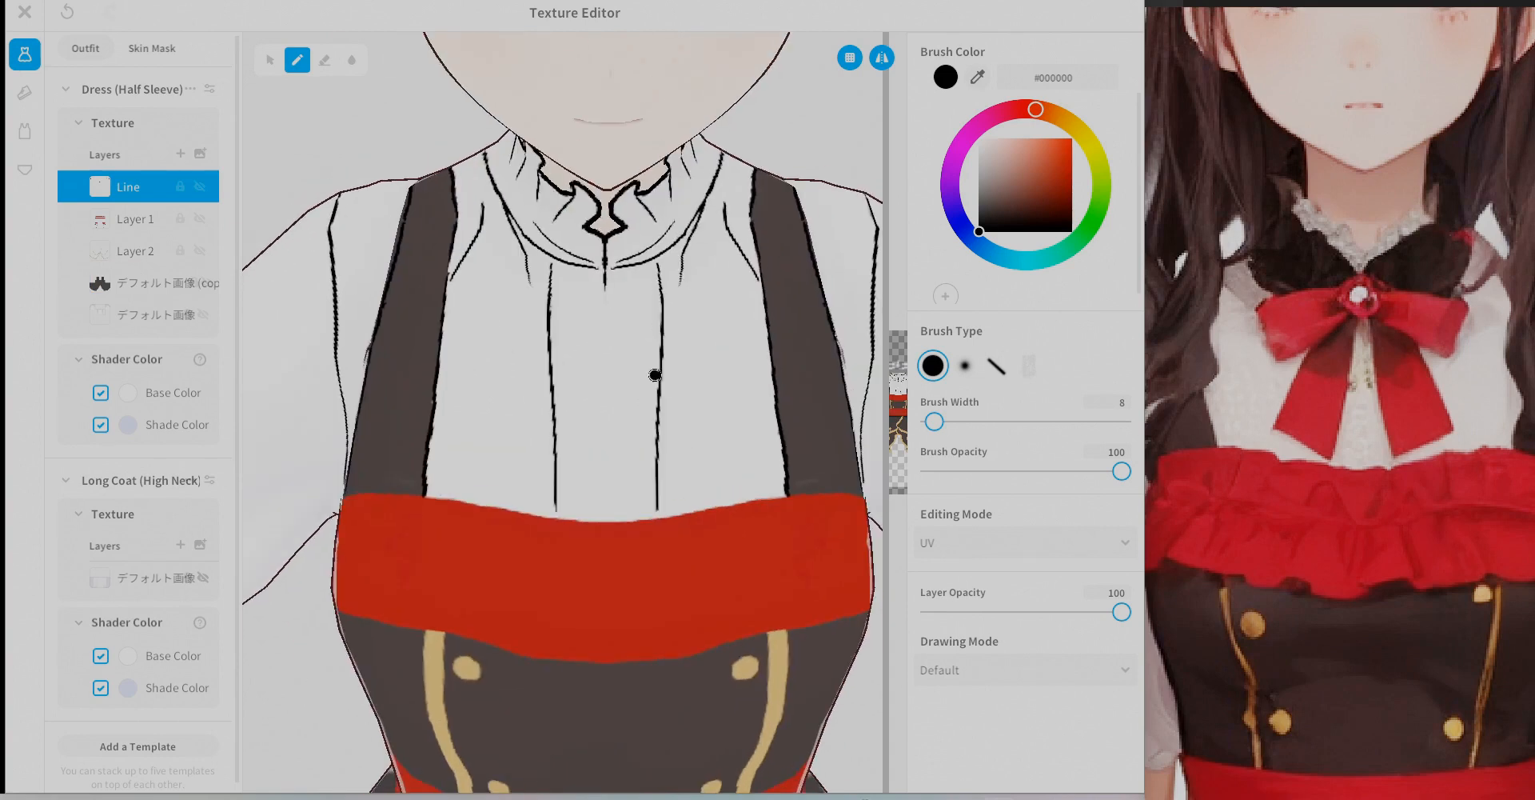
Draw the shirt's front placket in black with frills along both sides and two small buttons, using a width 8 brush.
scroll(640, 256, up, 2)
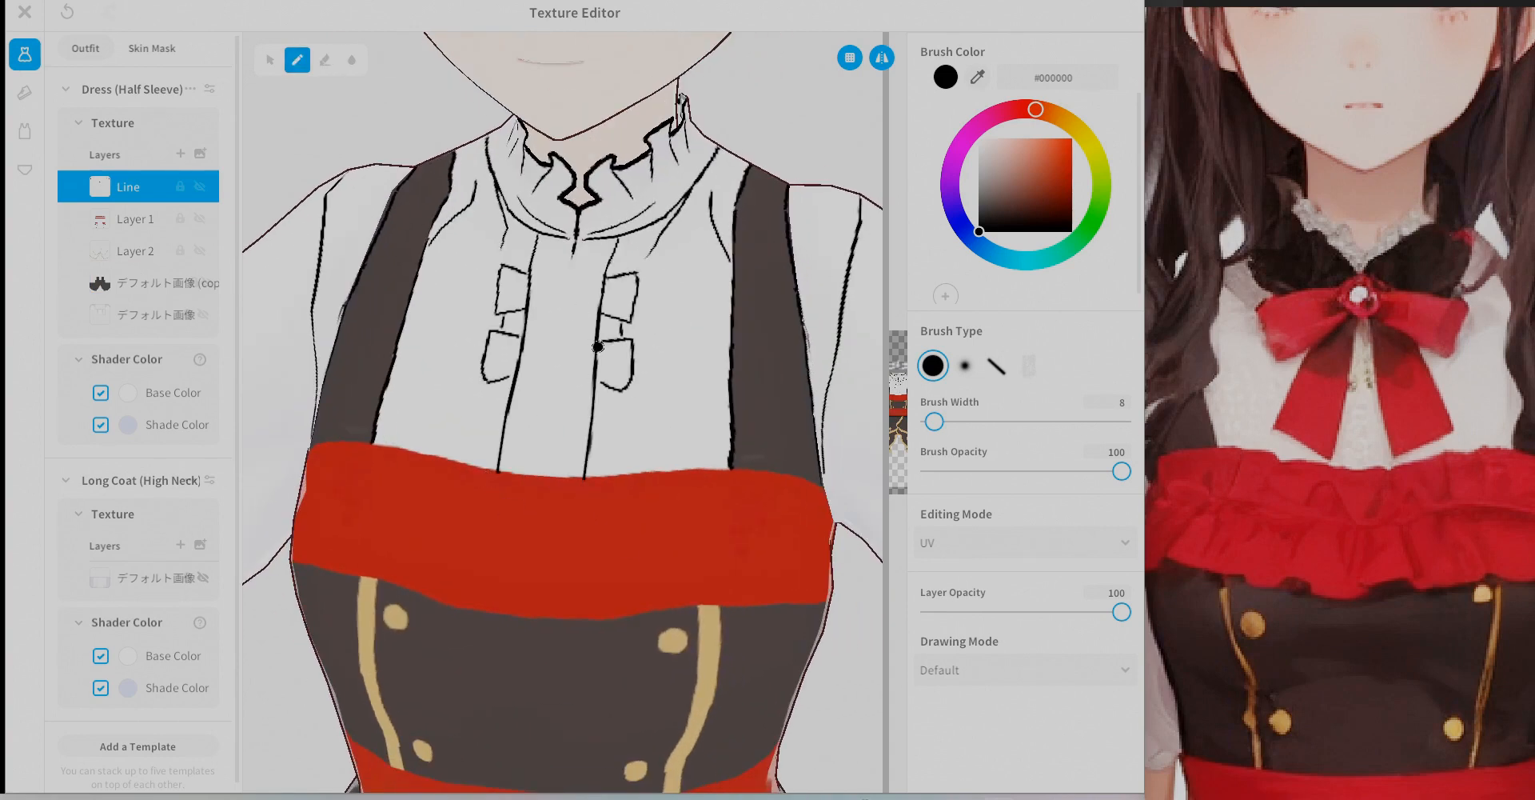
scroll(595, 446, up, 2)
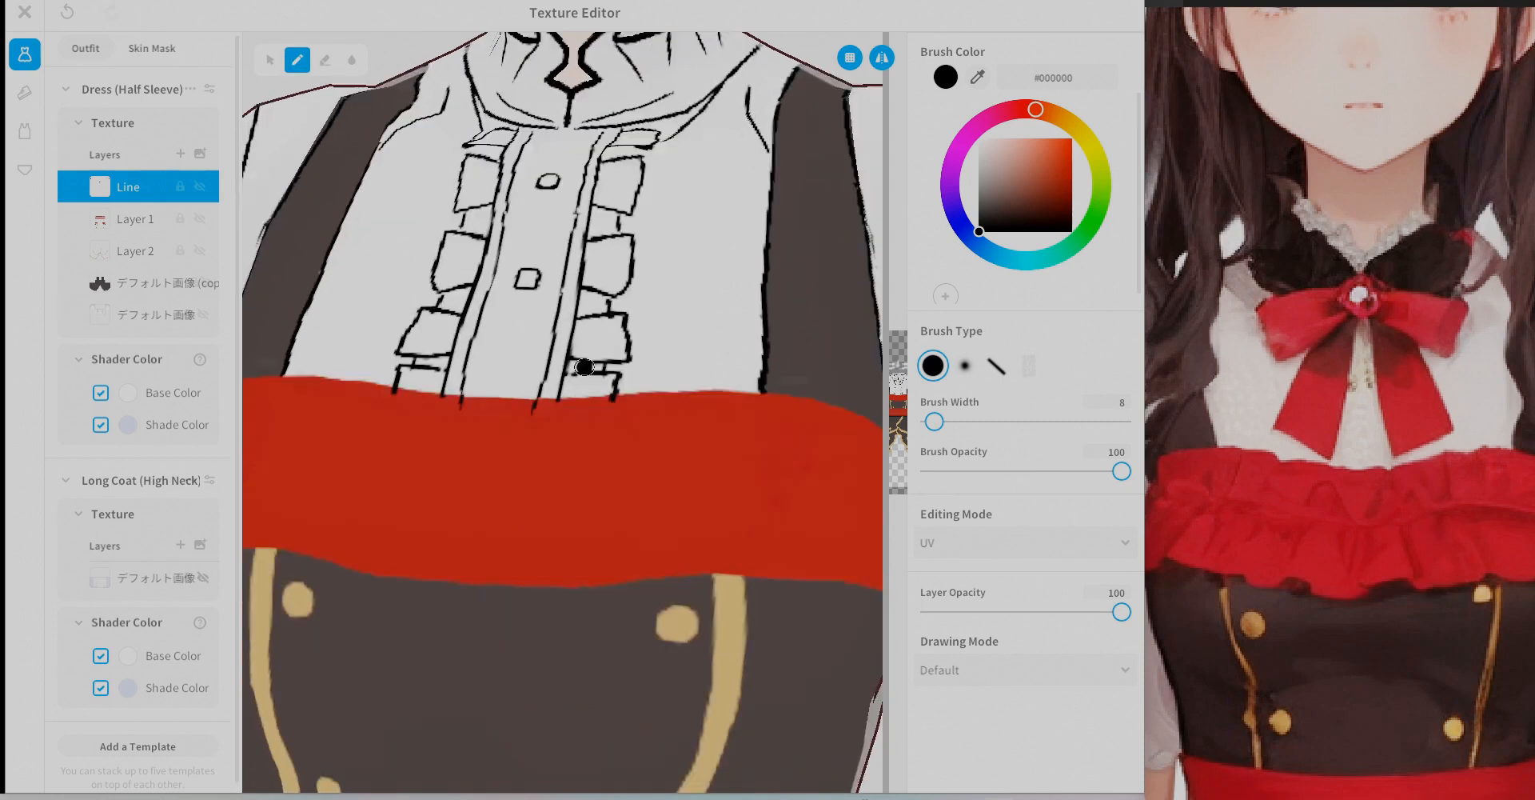
scroll(464, 468, up, 2)
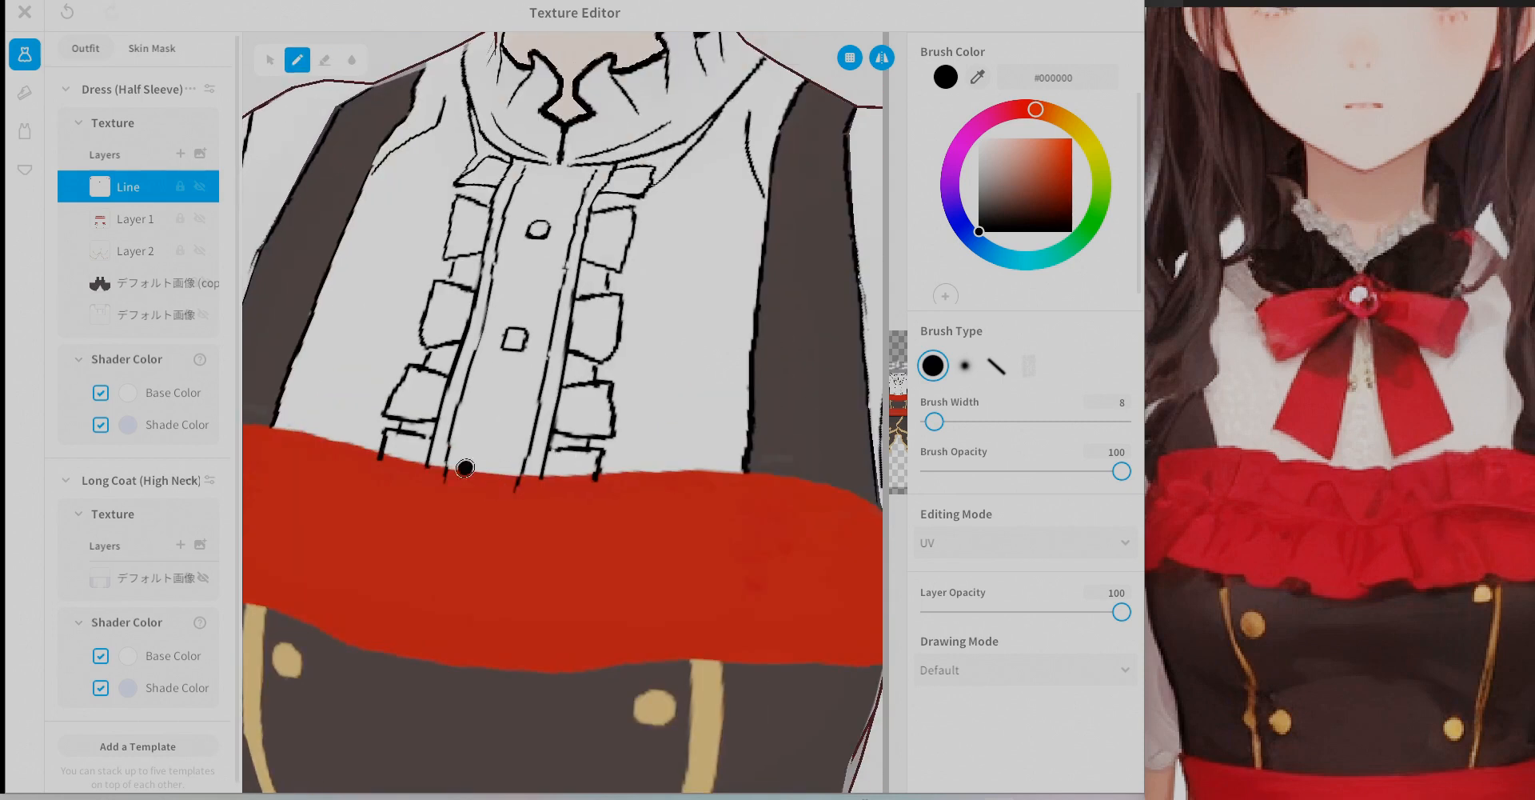
Ink the wavy upper edge, folds and lower edge of the red chest ruffle's upper tier with a width 5 brush.
drag(460, 474, 508, 478)
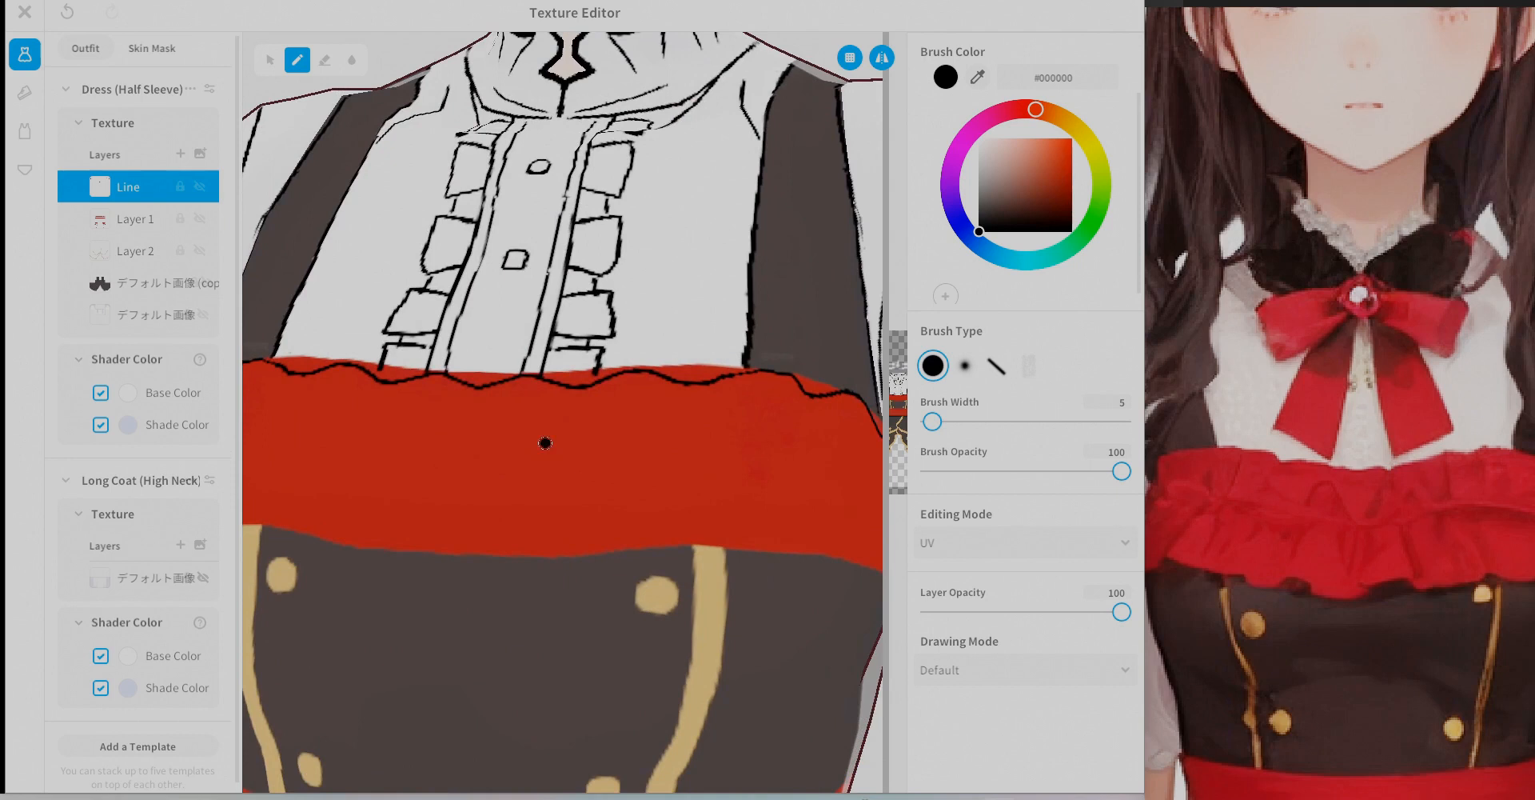
drag(548, 439, 672, 429)
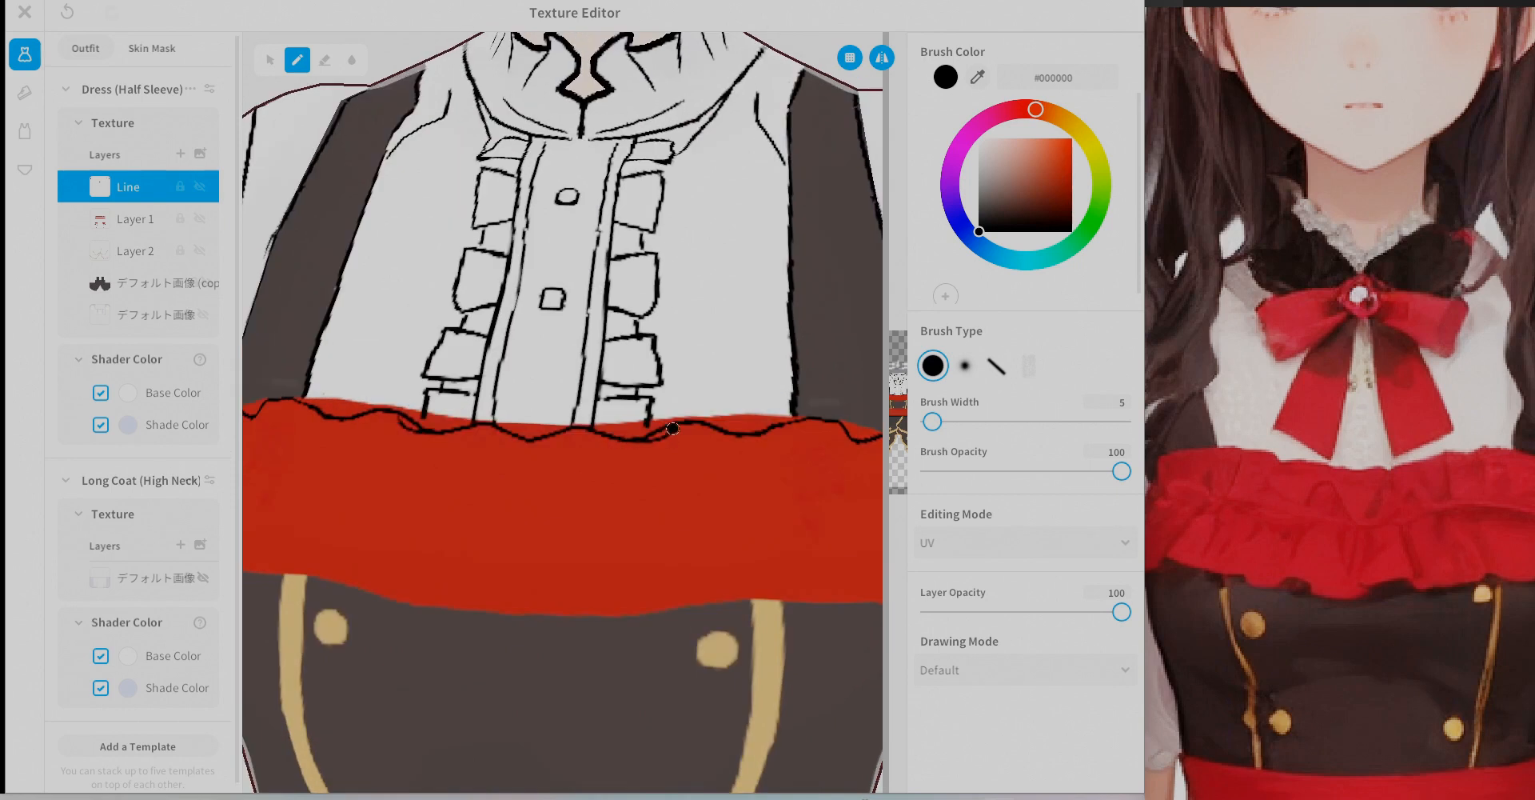
drag(531, 512, 565, 507)
right_drag(622, 489, 541, 517)
drag(552, 532, 655, 580)
right_drag(656, 560, 528, 496)
drag(577, 467, 651, 519)
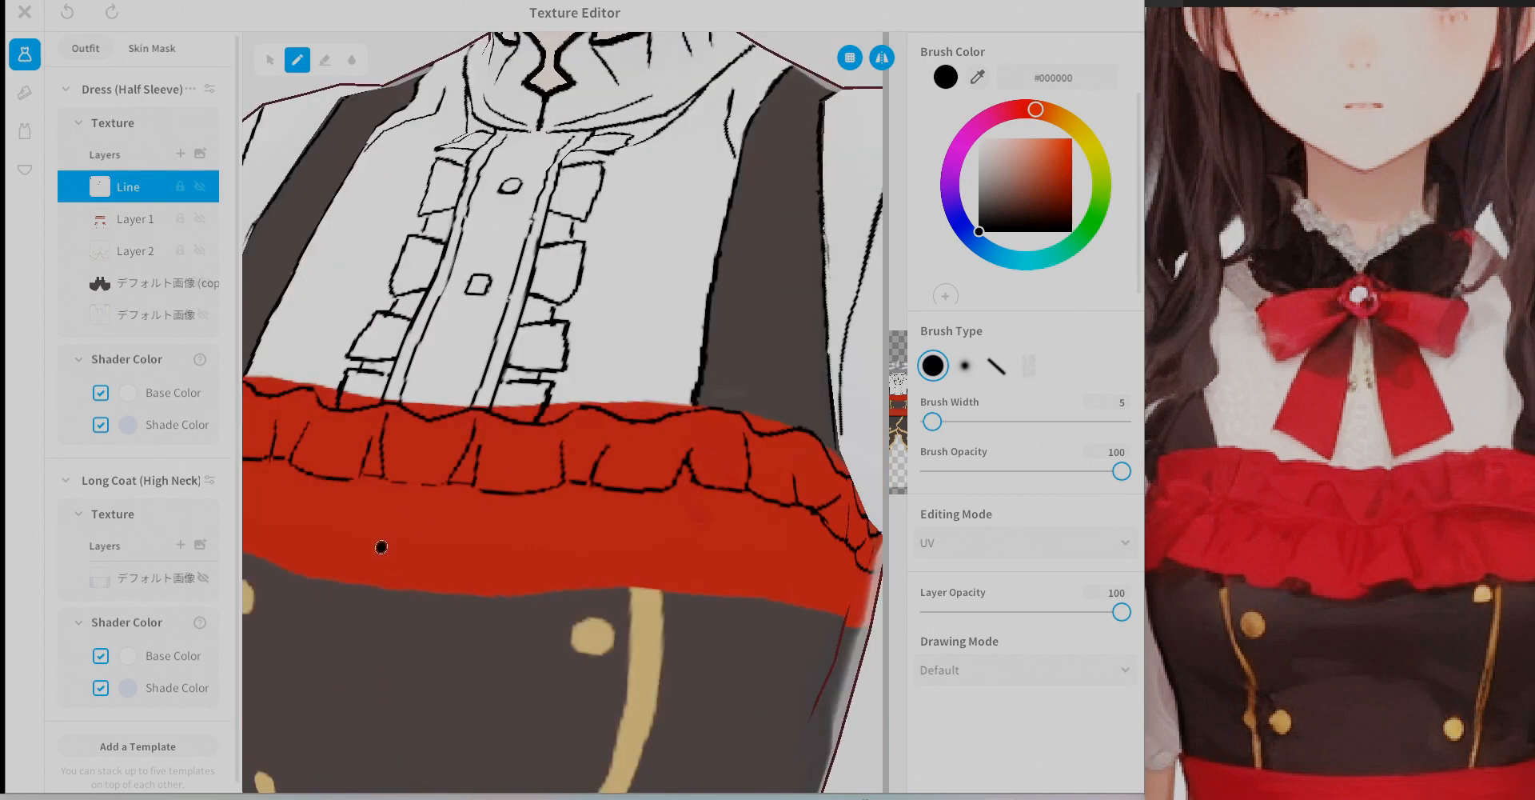
Draw the lower tier of the red chest ruffle on the Line layer with a wavy hem and vertical folds, using black.
drag(384, 544, 559, 574)
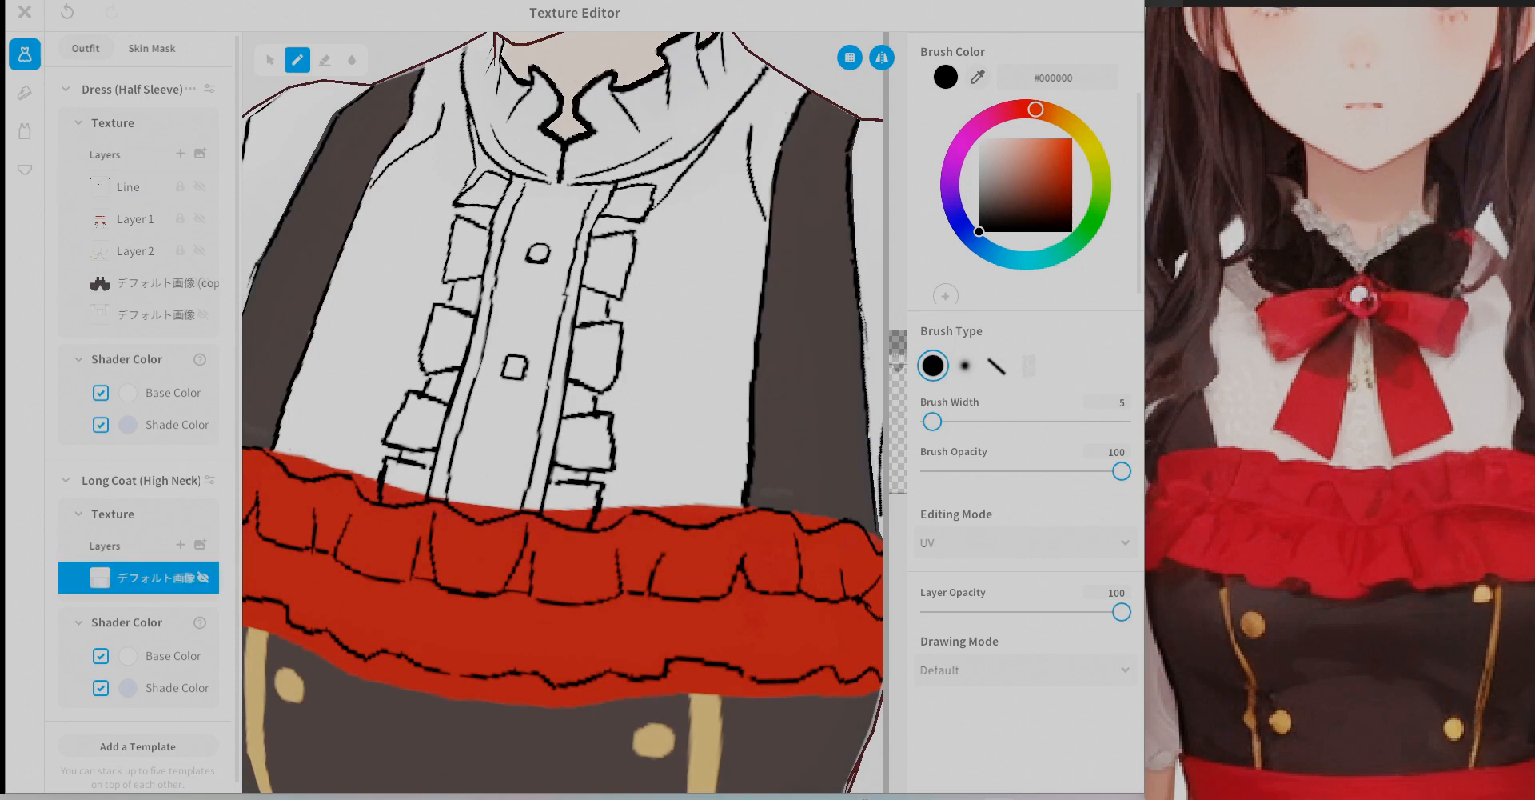
click(129, 187)
drag(528, 614, 634, 617)
mouse_move(744, 516)
right_down()
mouse_move(631, 514)
mouse_move(628, 540)
right_up()
drag(527, 512, 658, 586)
drag(551, 530, 548, 562)
right_drag(600, 488, 542, 471)
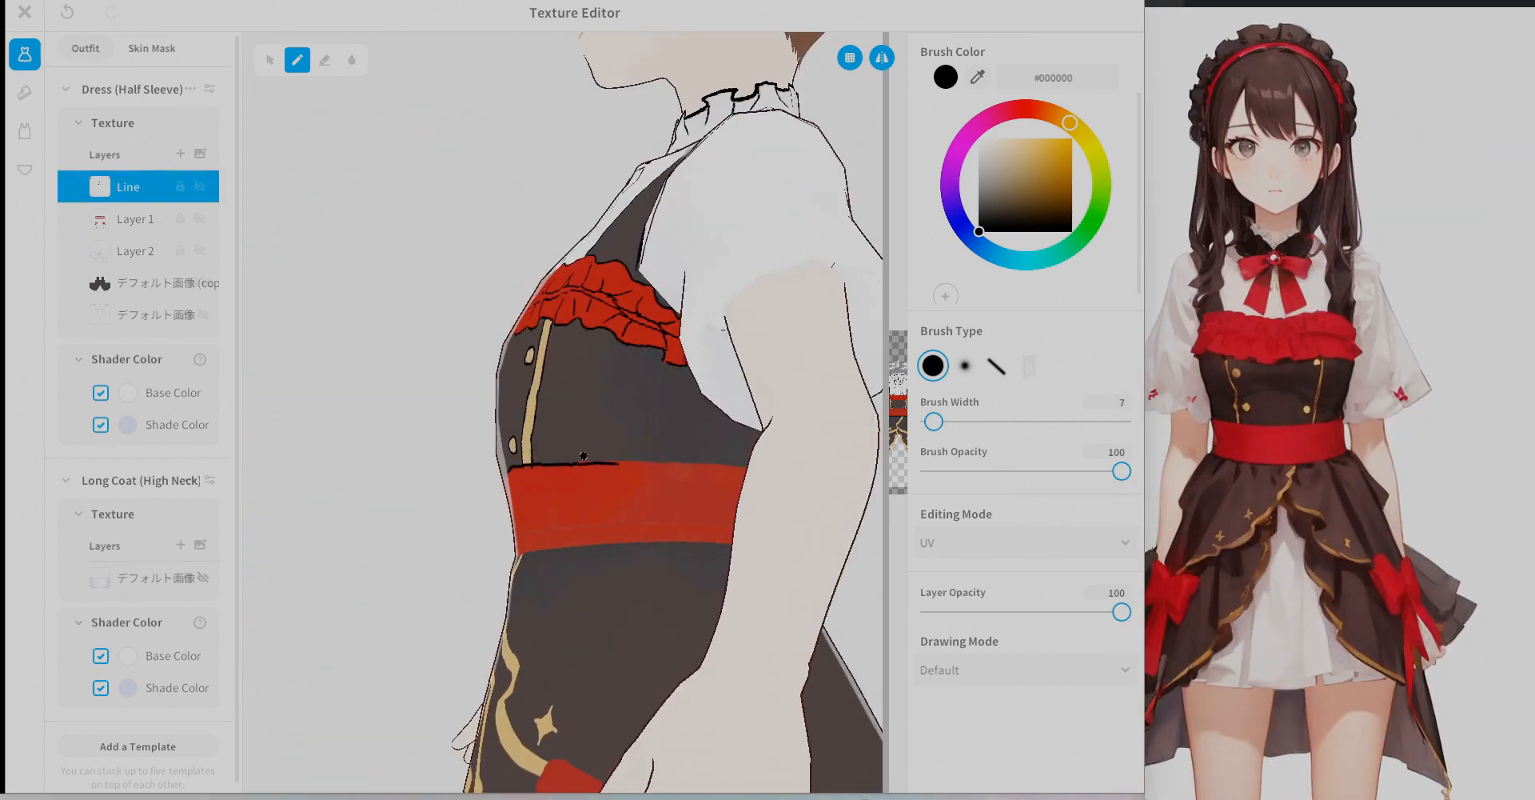
Ink black fold lines on the front of the dark bodice above the sash with a width 7 brush.
right_drag(584, 456, 546, 467)
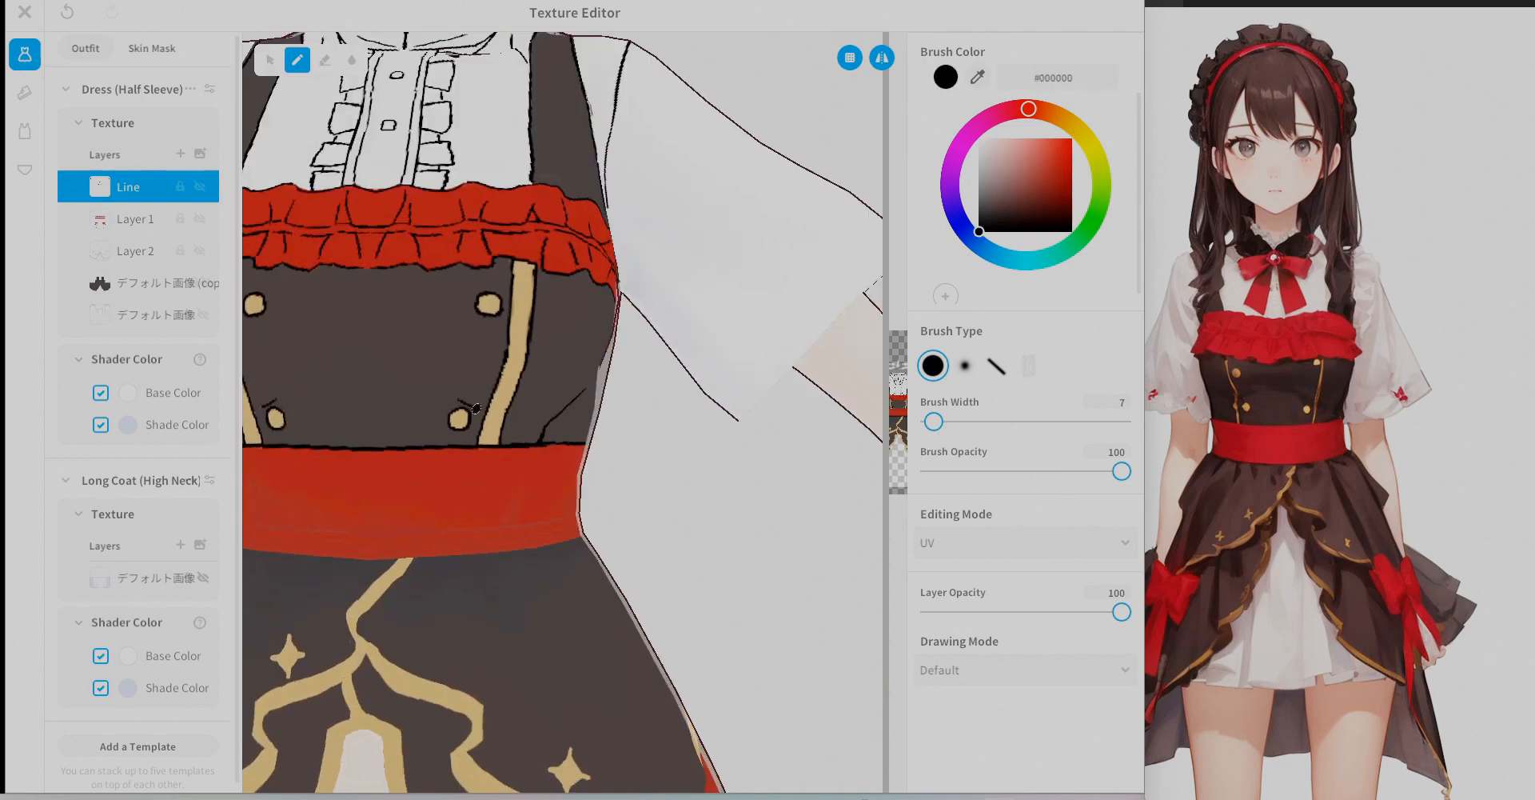
click(883, 57)
key(ctrl+z)
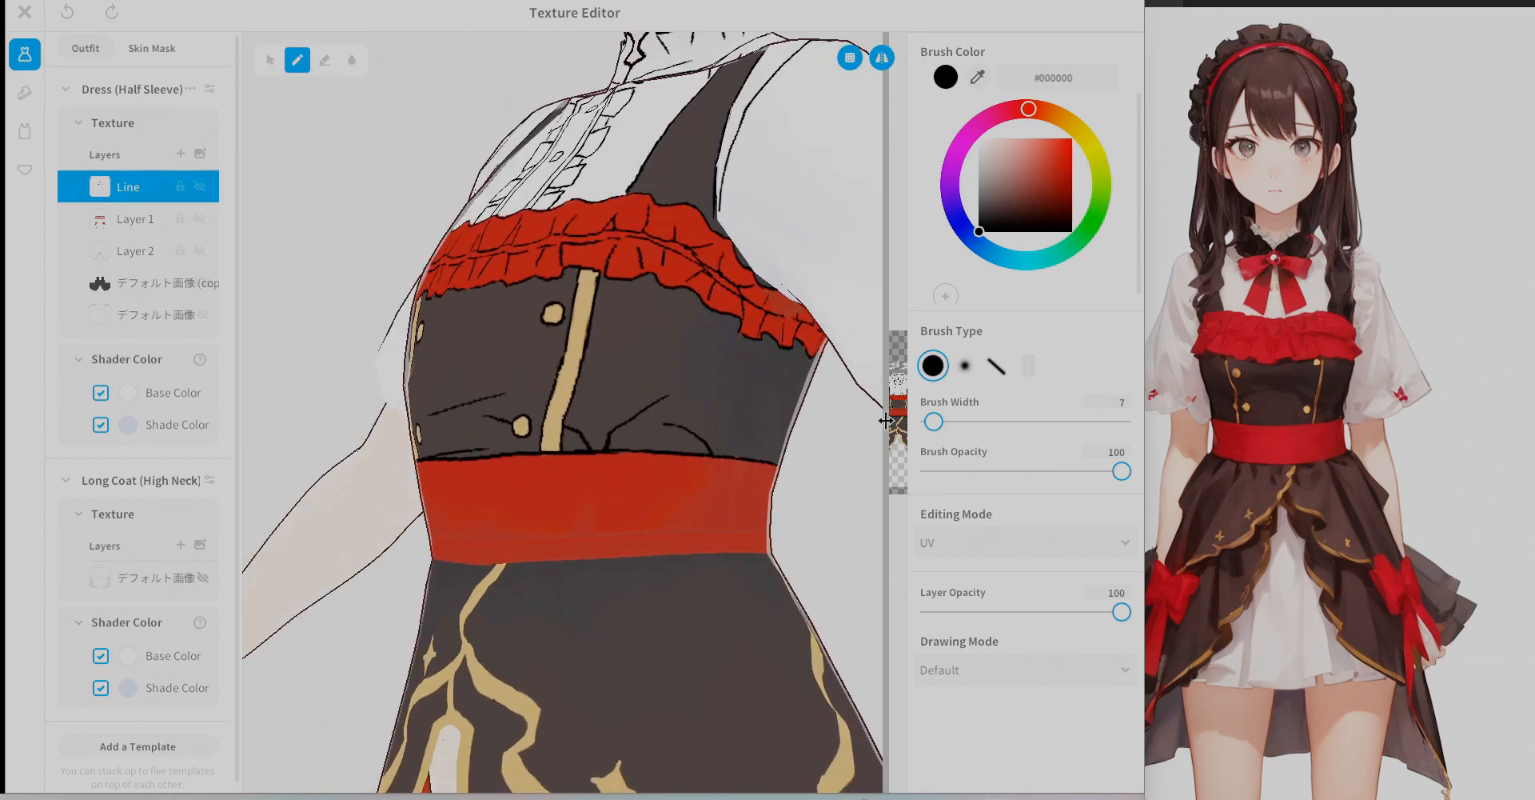
drag(886, 420, 880, 419)
mouse_move(832, 448)
right_down()
mouse_move(668, 504)
mouse_move(744, 511)
mouse_move(672, 488)
right_up()
Draw black fold lines across the back of the bodice between the ruffle and the sash with a width 7 brush.
drag(424, 357, 426, 406)
drag(449, 405, 530, 398)
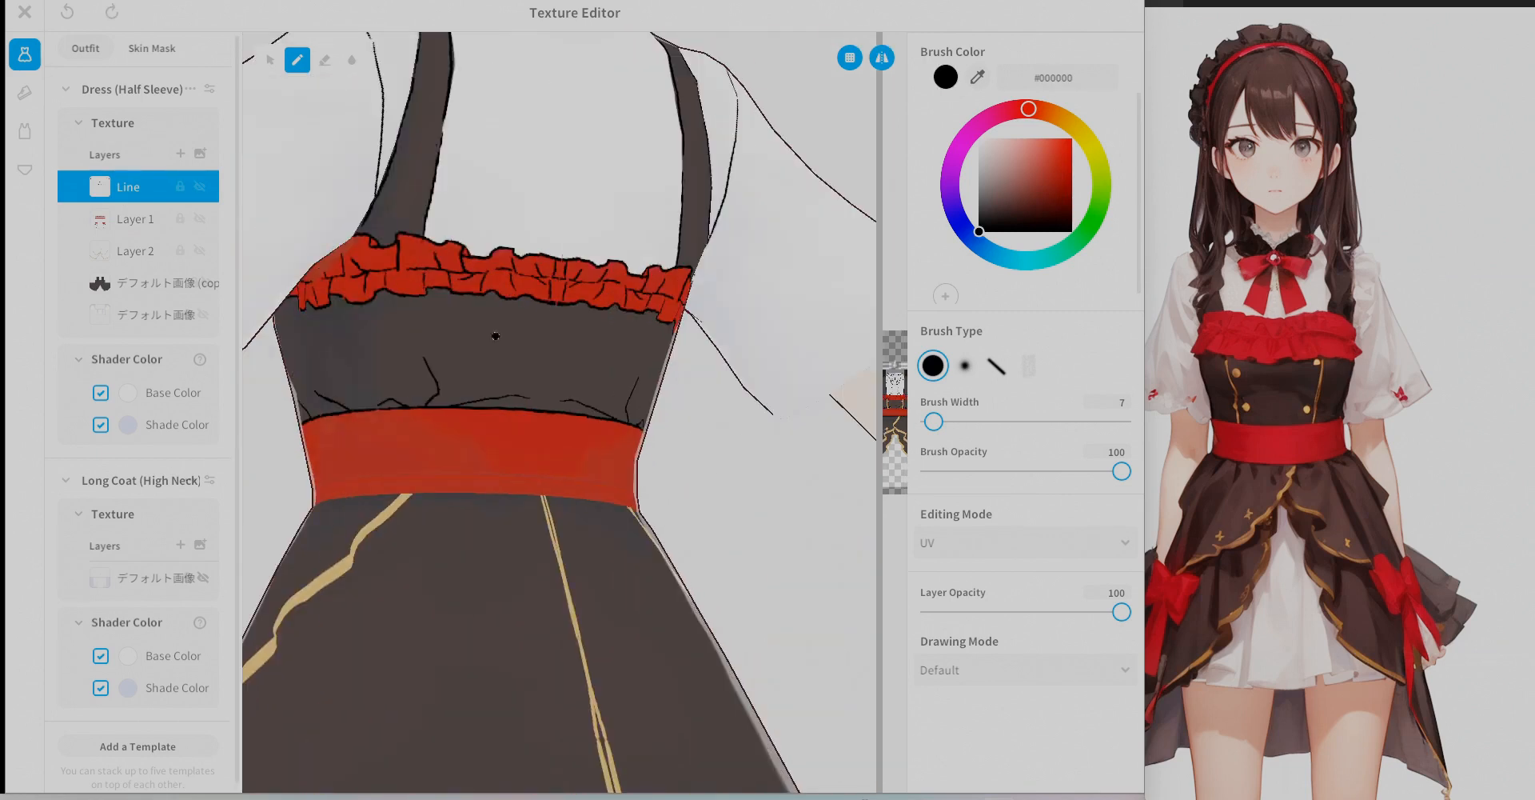
click(882, 58)
click(325, 60)
right_drag(608, 399, 512, 416)
click(297, 60)
drag(447, 361, 544, 351)
right_drag(719, 400, 431, 392)
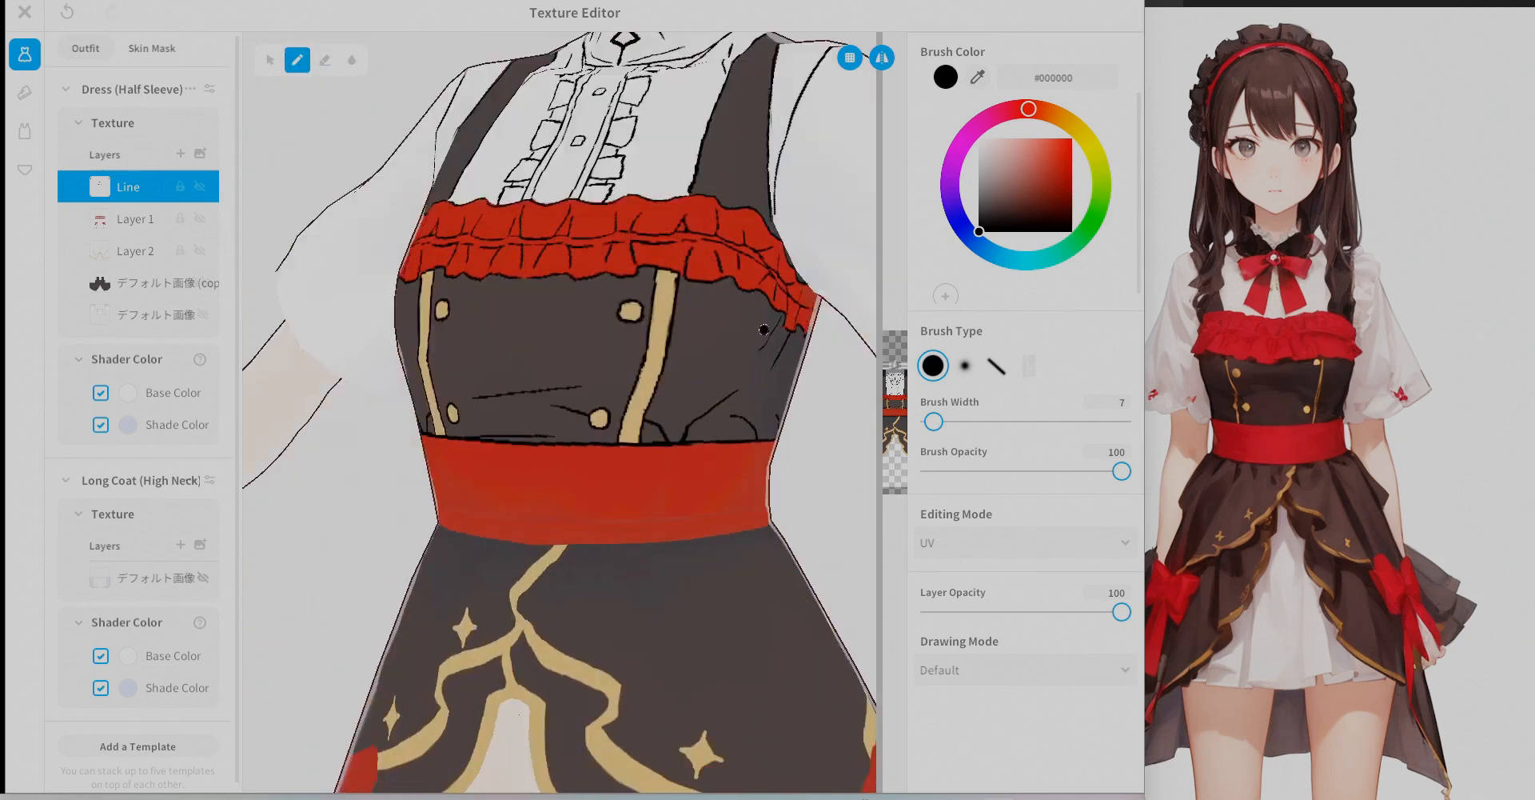
Draw a black line along the red sash's lower edge on the UV texture with a width 17 brush.
drag(880, 419, 473, 420)
scroll(721, 426, up, 3)
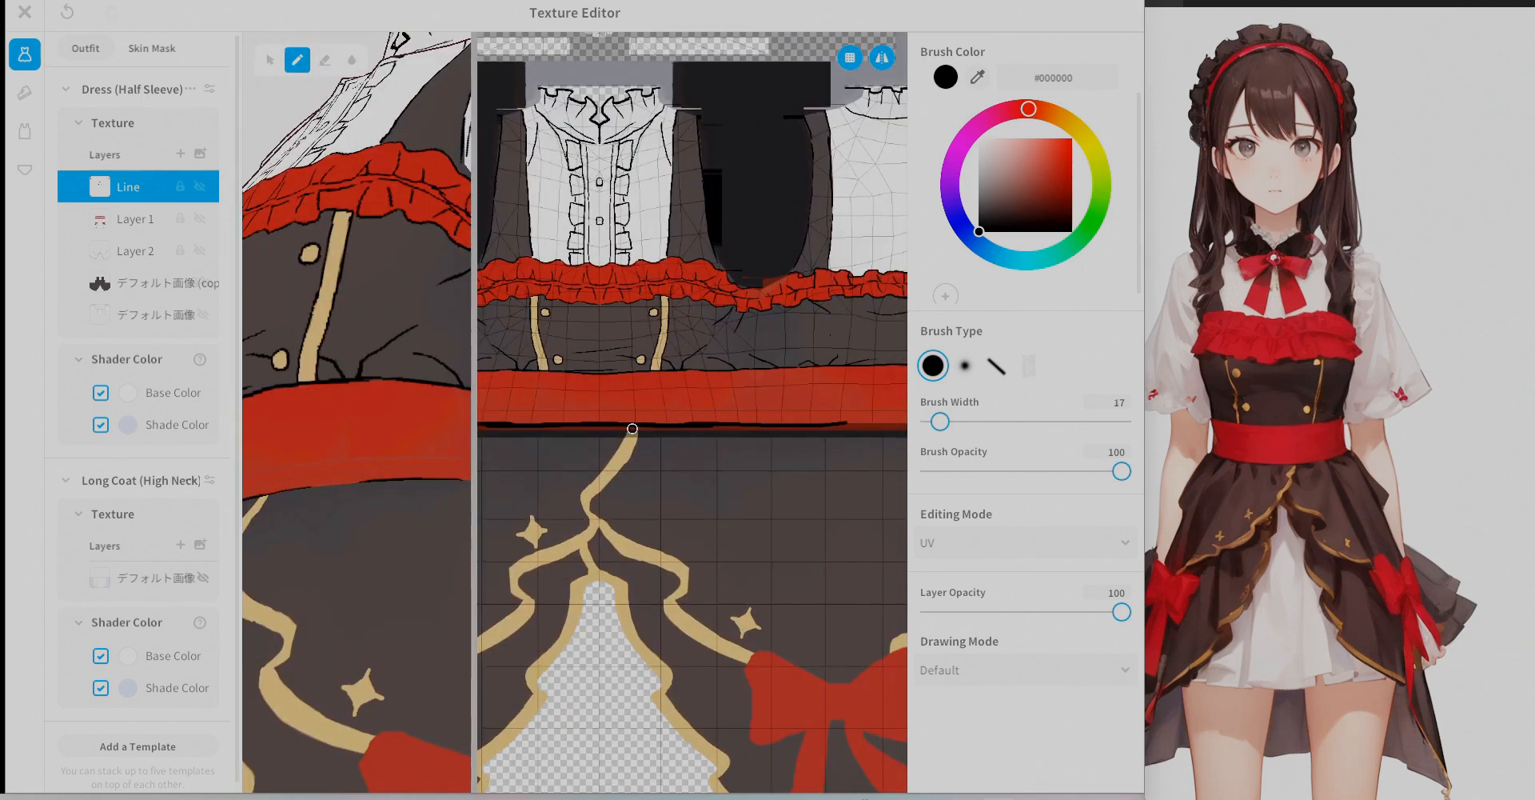
middle_drag(803, 426, 675, 408)
drag(586, 412, 696, 412)
click(325, 60)
mouse_move(400, 400)
right_down()
mouse_move(320, 400)
mouse_move(415, 396)
right_up()
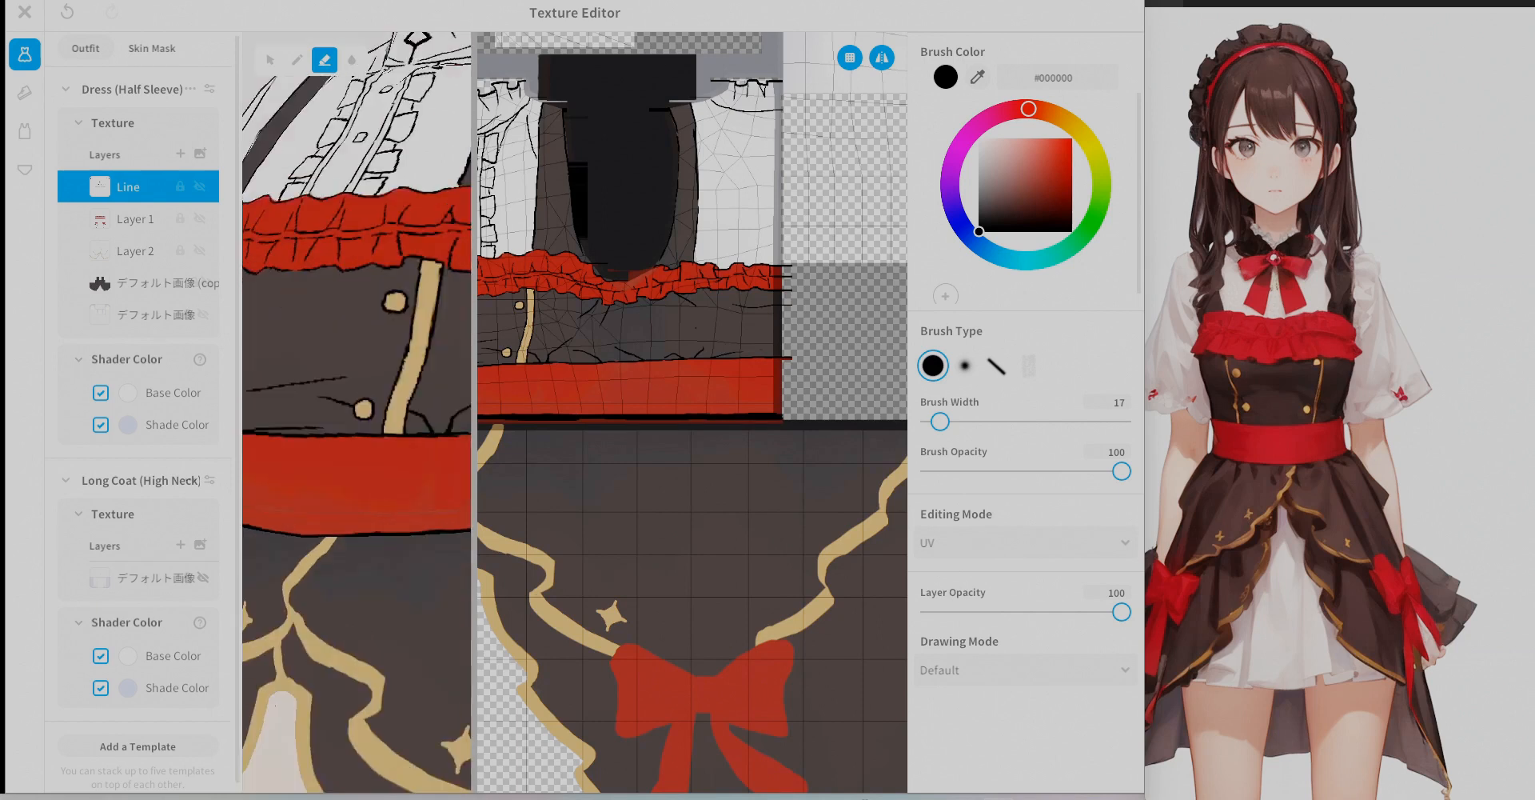
Turn mirroring off and ink black crease lines on the front and back of the red sash.
click(297, 60)
click(882, 58)
middle_drag(560, 400, 725, 400)
drag(579, 392, 727, 377)
drag(473, 420, 790, 420)
right_drag(679, 432, 399, 448)
drag(357, 480, 483, 473)
right_drag(483, 464, 377, 453)
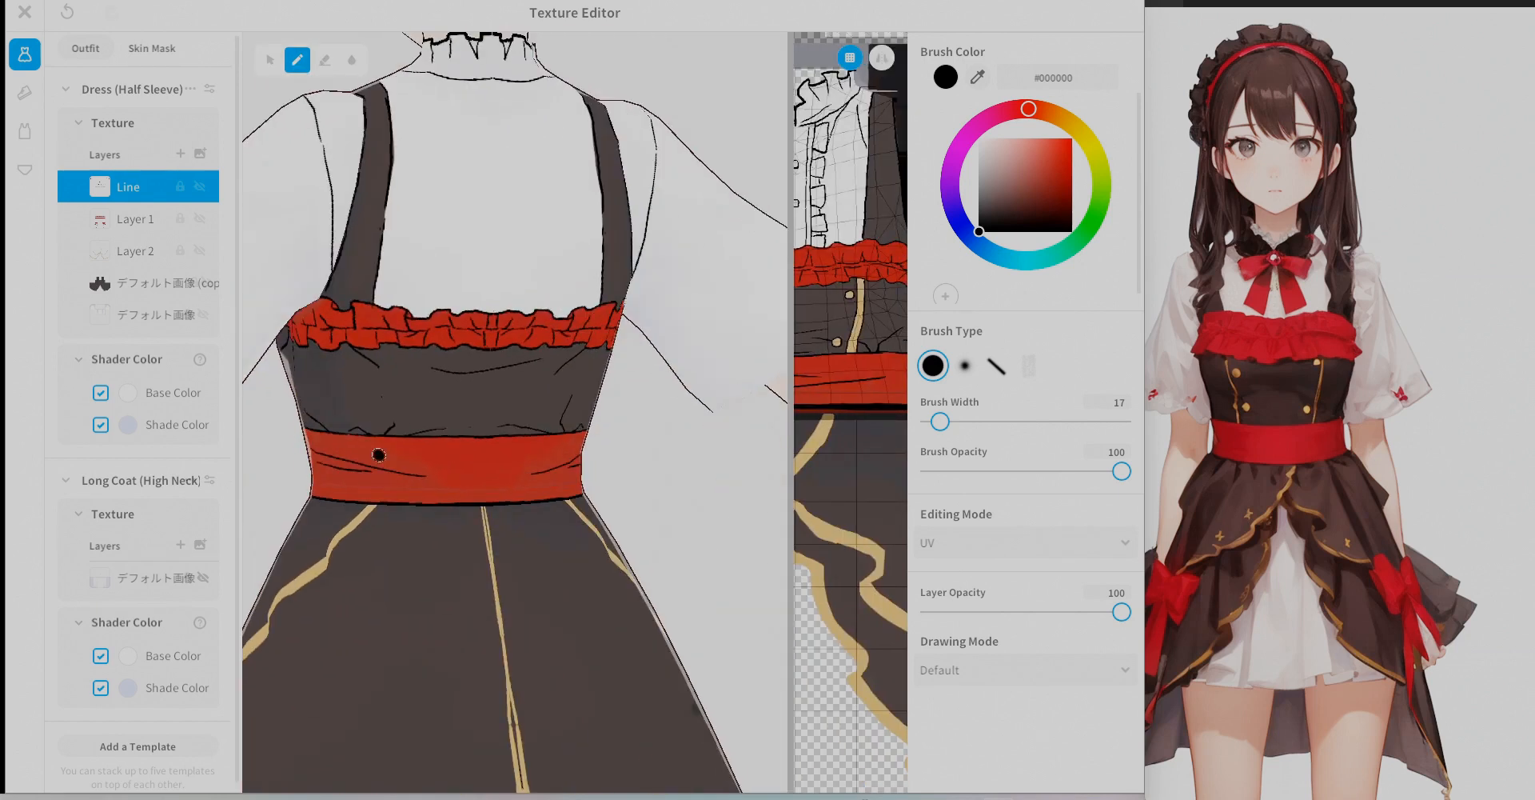
click(325, 60)
mouse_move(608, 431)
right_down()
mouse_move(526, 436)
mouse_move(588, 436)
right_up()
click(298, 60)
right_drag(679, 424, 360, 424)
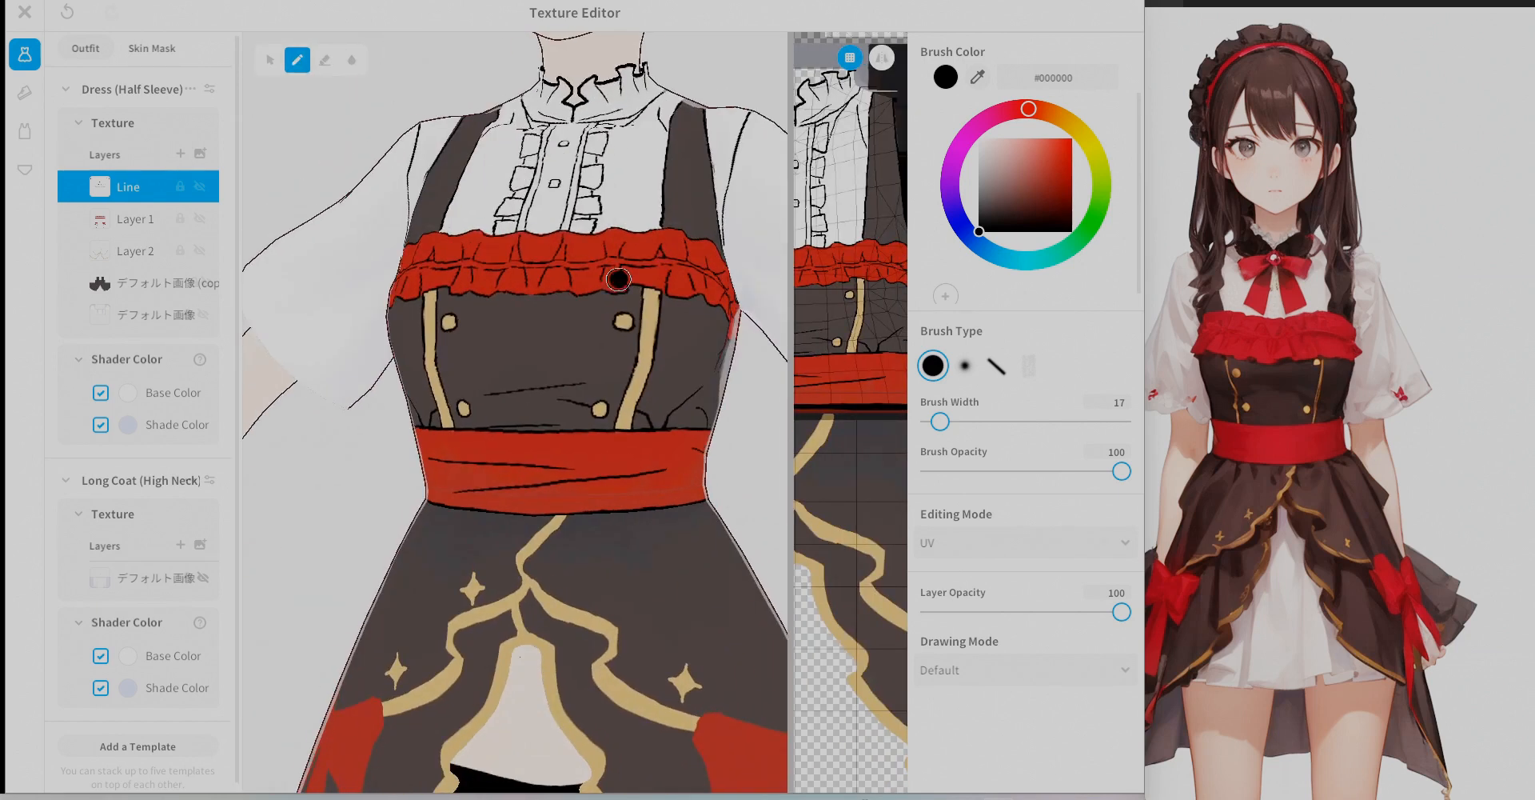
Export the dress's Layer 1 texture as an image file.
scroll(560, 384, down, 2)
drag(790, 416, 783, 416)
click(134, 220)
right_drag(544, 400, 504, 400)
double_click(134, 220)
right_click(156, 225)
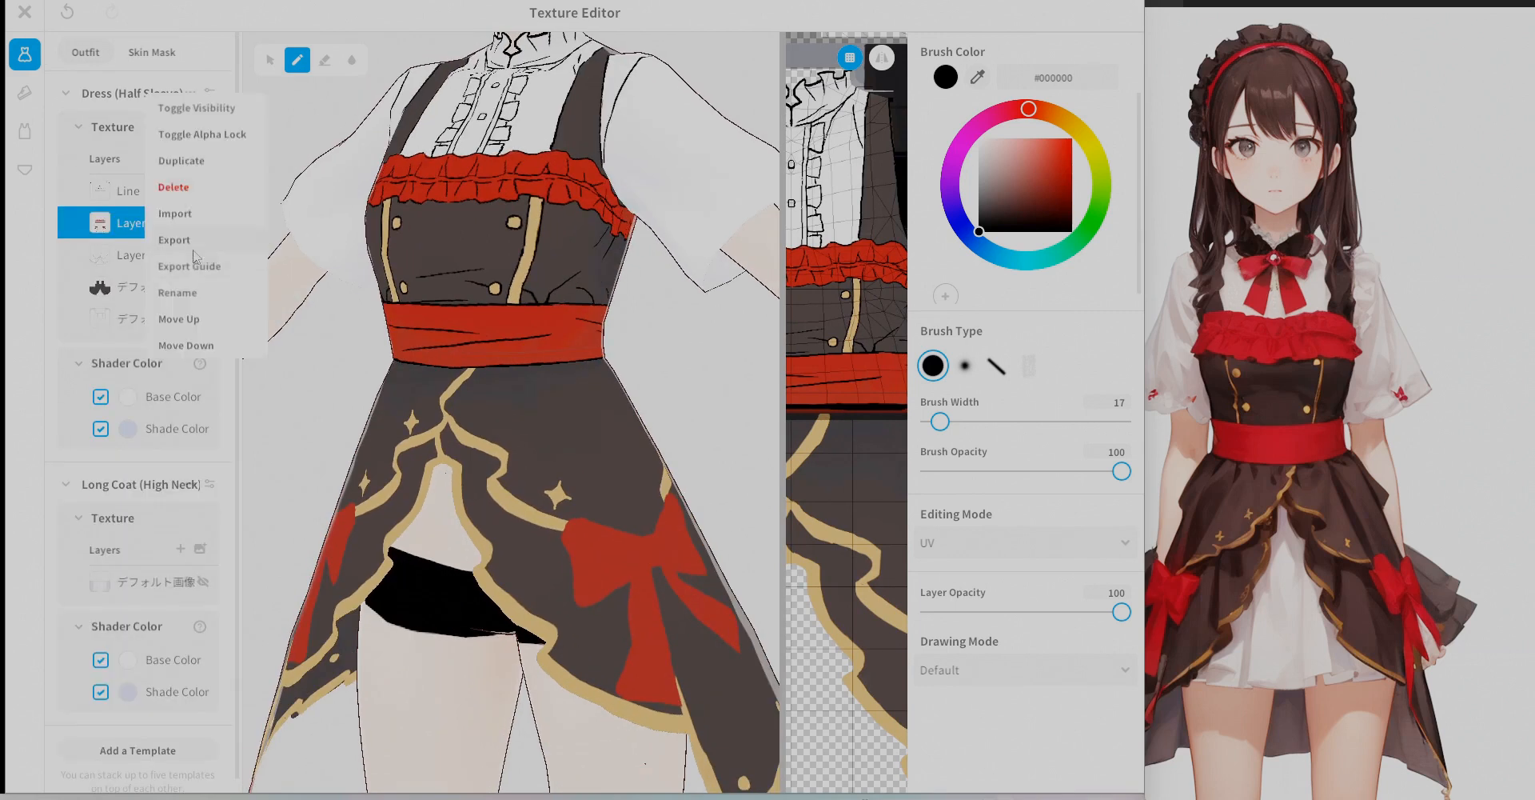
click(180, 239)
click(251, 268)
click(662, 396)
click(736, 391)
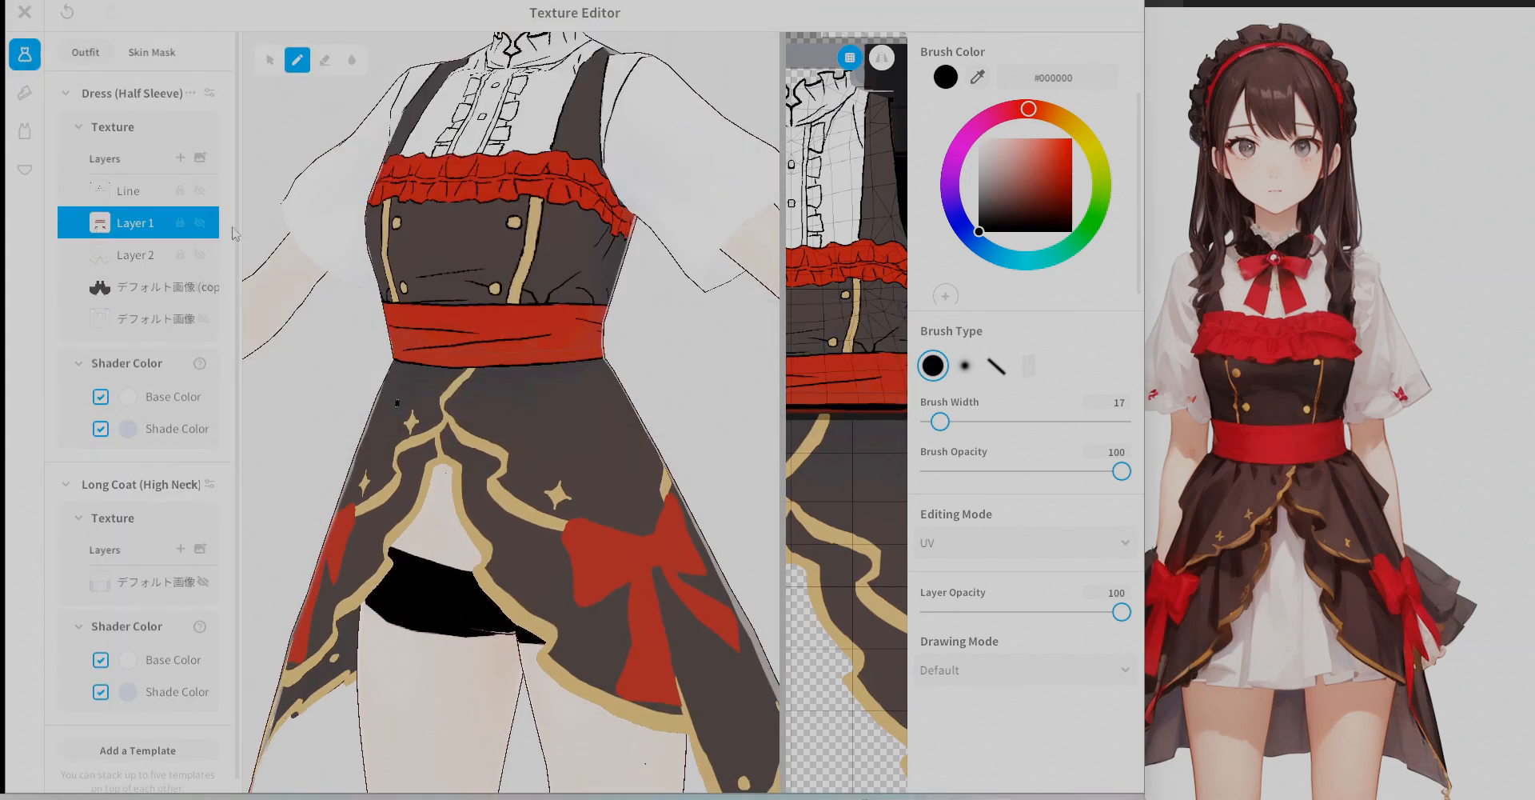
Erase the red bows on the skirt from Layer 1 with mirroring on and a width 118 eraser.
click(882, 57)
drag(672, 528, 715, 628)
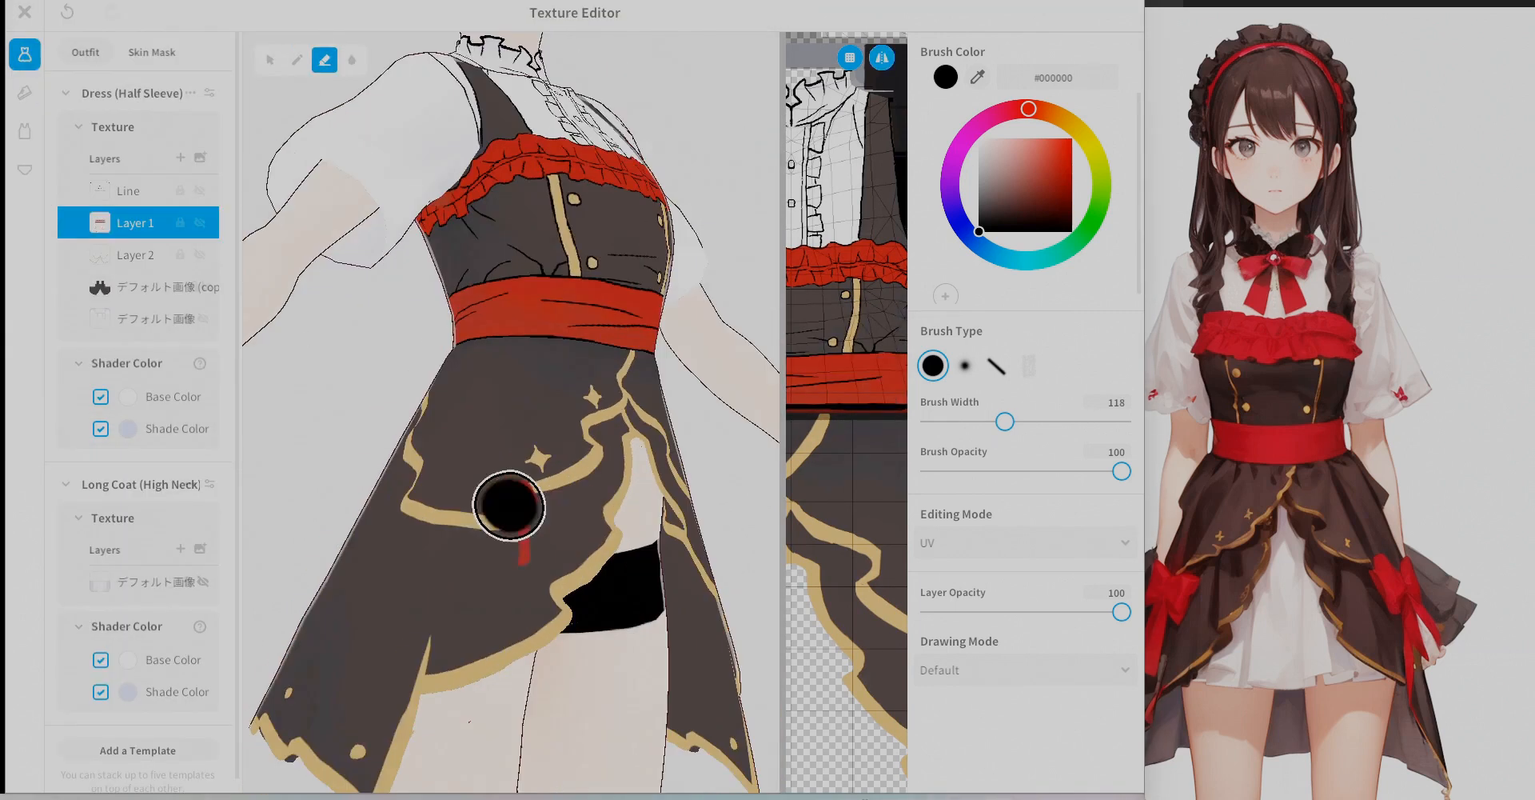
Outline the overskirt's gold trim in black from the front centre to its first fold, on the Line layer with a width 7 brush.
click(128, 191)
click(297, 60)
double_click(1117, 403)
text(7)
scroll(480, 400, up, 5)
drag(782, 416, 522, 416)
mouse_move(710, 429)
mouse_down()
mouse_move(848, 510)
mouse_move(816, 549)
mouse_up()
drag(716, 418, 857, 500)
scroll(831, 512, up, 3)
middle_drag(832, 512, 684, 474)
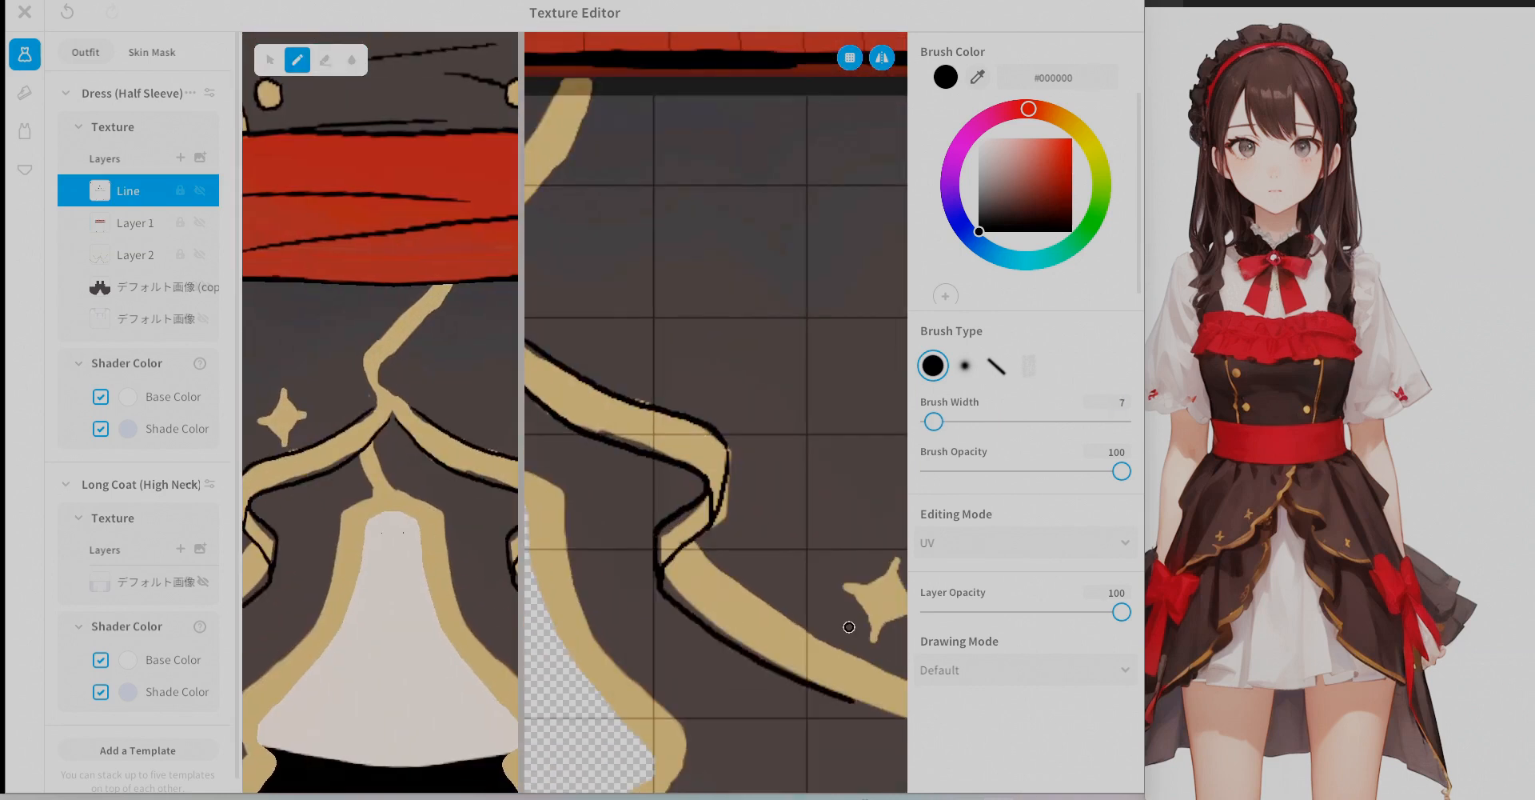
Continue the black outline along the gold trim's sloping section past the star and around the next fold.
drag(694, 539, 828, 635)
middle_drag(840, 640, 671, 446)
drag(640, 431, 812, 506)
drag(838, 581, 790, 637)
drag(818, 562, 792, 628)
middle_drag(790, 637, 578, 512)
click(325, 60)
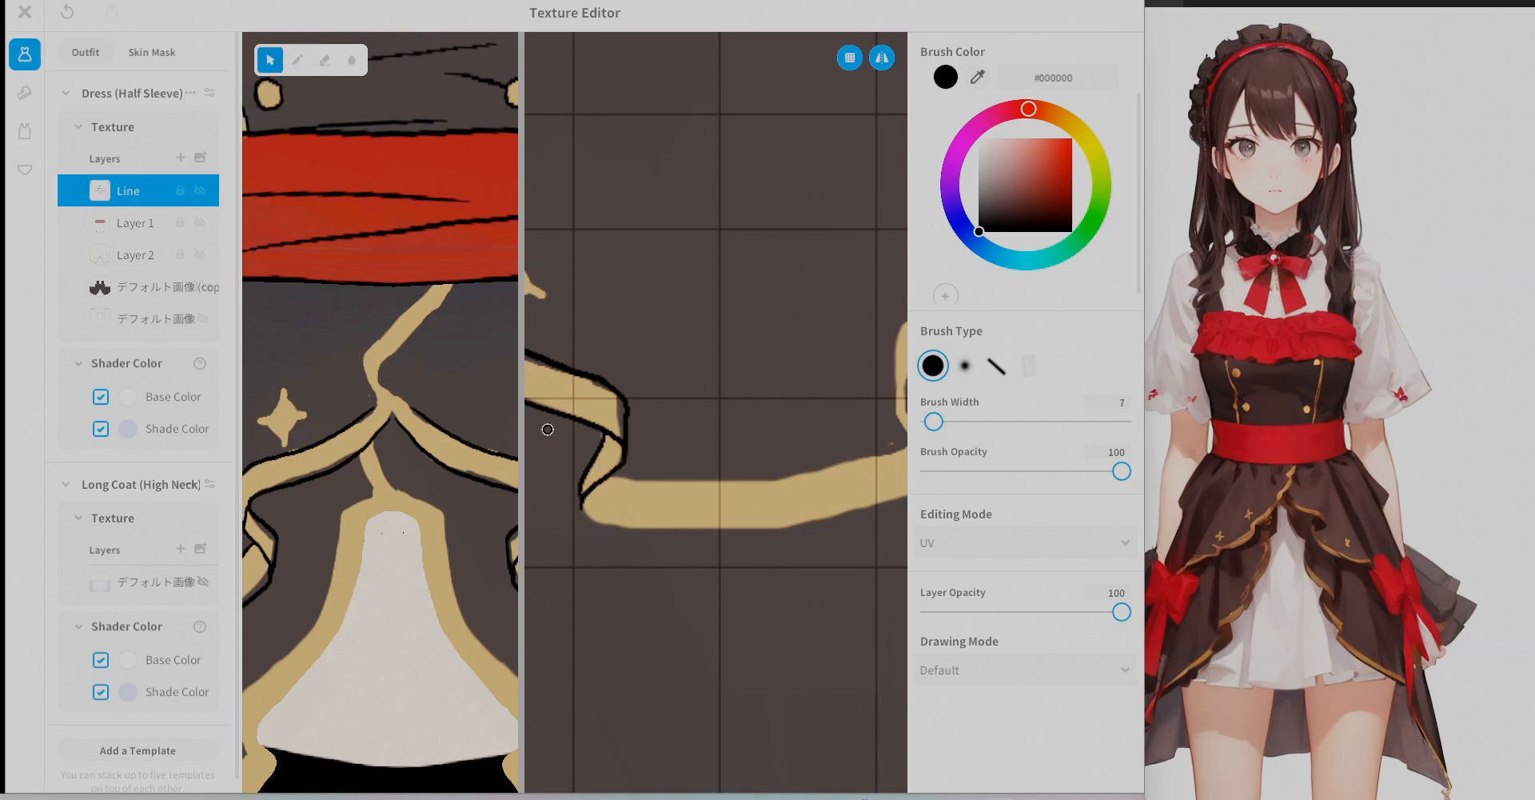
Outline the nearly level lowest section of the gold trim and the fold at its far end in black.
drag(581, 508, 780, 524)
middle_drag(779, 525, 686, 533)
drag(686, 533, 838, 459)
middle_drag(800, 480, 838, 463)
mouse_move(545, 471)
mouse_down()
mouse_move(703, 473)
mouse_move(862, 441)
mouse_up()
middle_drag(862, 441, 800, 455)
drag(823, 314, 765, 411)
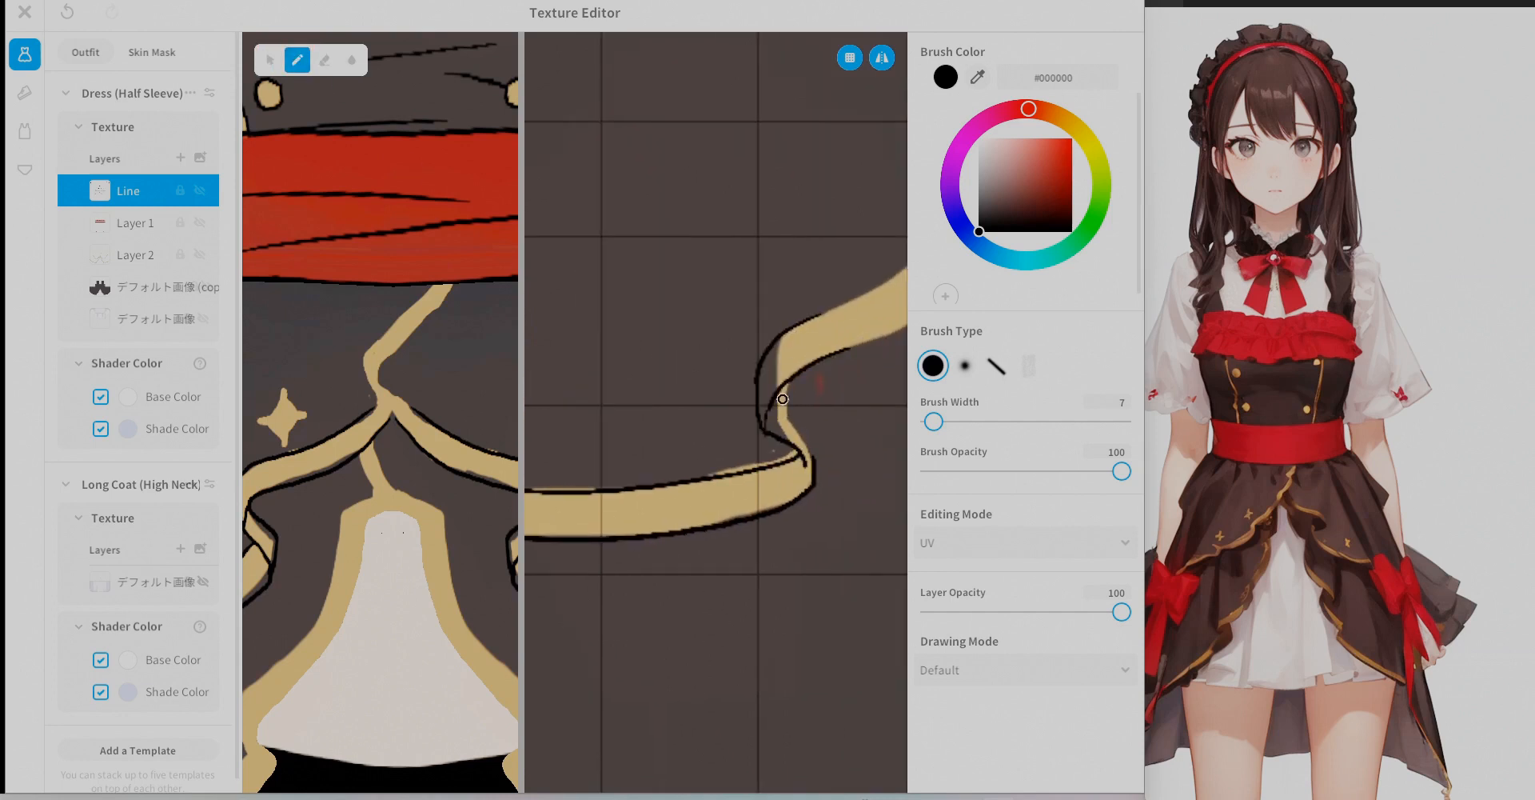
Ink both edges of the gold trim section rising from the lowest fold towards the back of the skirt.
middle_drag(850, 352, 684, 424)
drag(685, 425, 835, 329)
drag(644, 400, 810, 286)
click(325, 60)
middle_drag(830, 294, 647, 484)
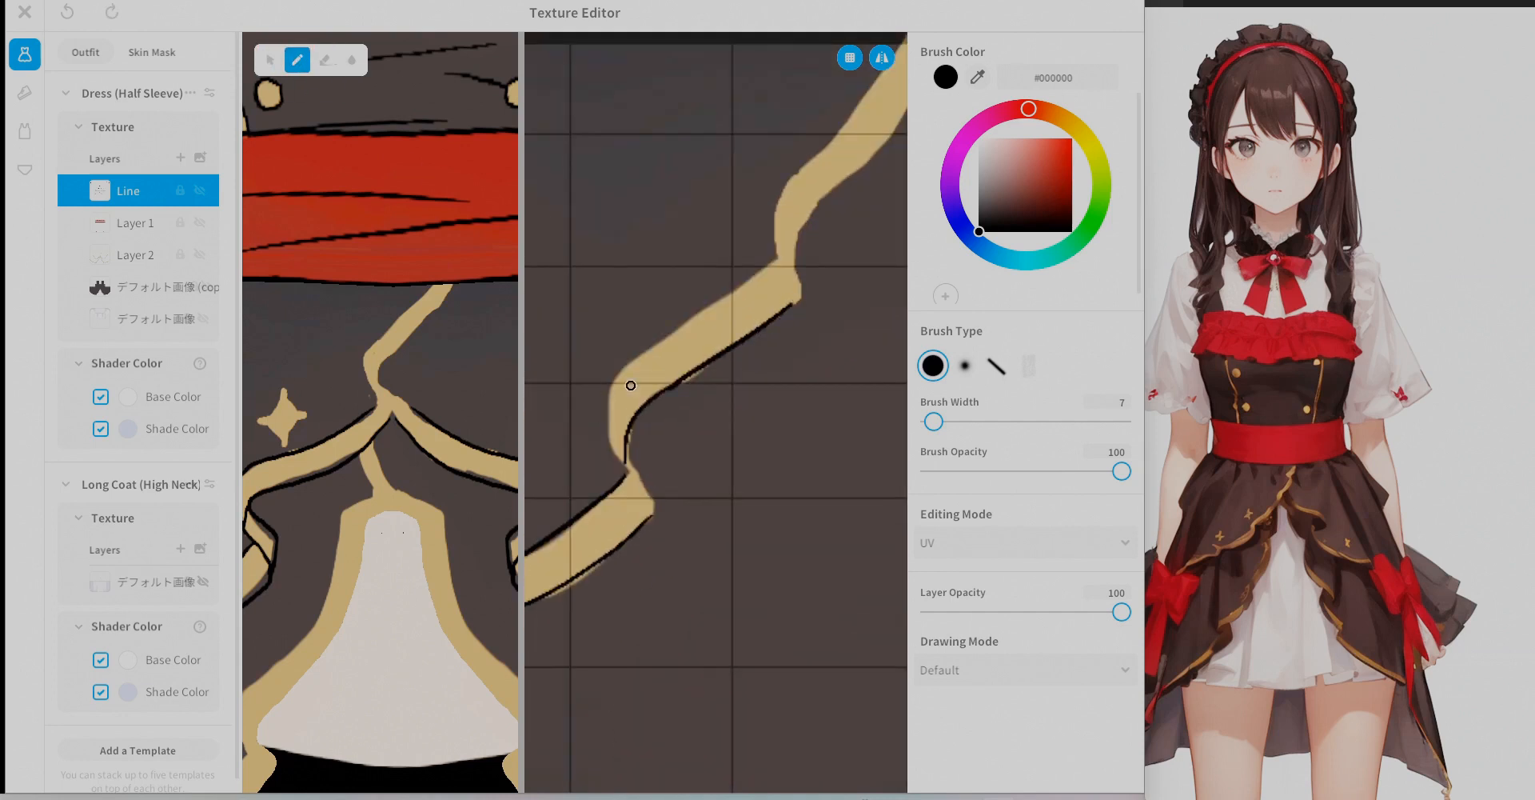
Outline the remaining gold trim in black around its upper folds up to the skirt's waist edge.
drag(629, 467, 653, 517)
drag(625, 461, 773, 264)
mouse_move(774, 336)
middle_down()
mouse_move(783, 407)
mouse_move(729, 383)
middle_up()
drag(897, 161, 778, 317)
middle_drag(788, 333, 736, 396)
drag(804, 213, 717, 325)
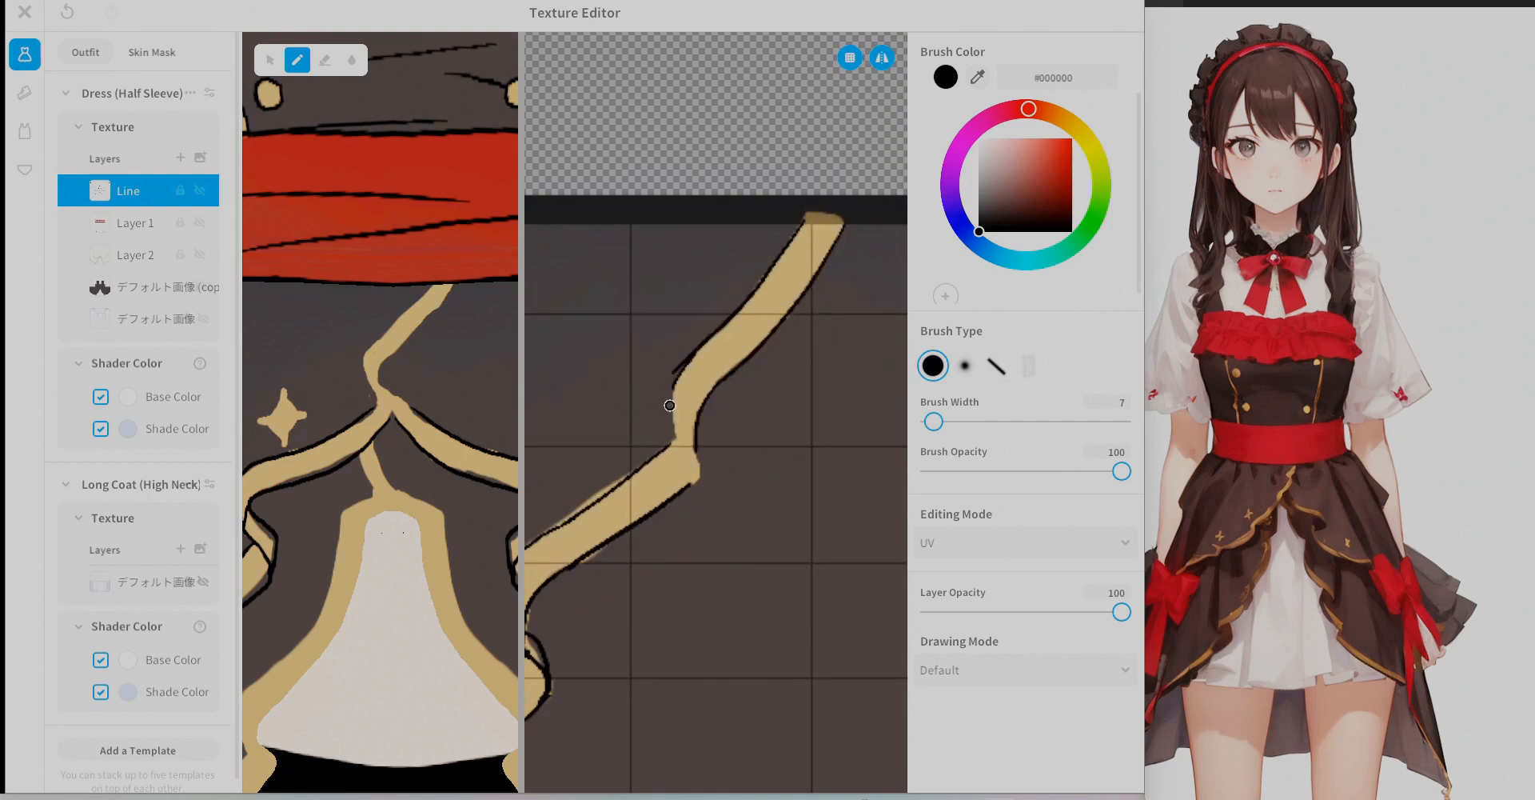
middle_drag(647, 355, 767, 202)
Correct the gold trim around the upper folds on Layer 2 with the sampled colour #D8AD6C and the eraser.
click(136, 255)
drag(756, 329, 674, 387)
click(136, 191)
click(135, 255)
middle_drag(699, 416, 765, 367)
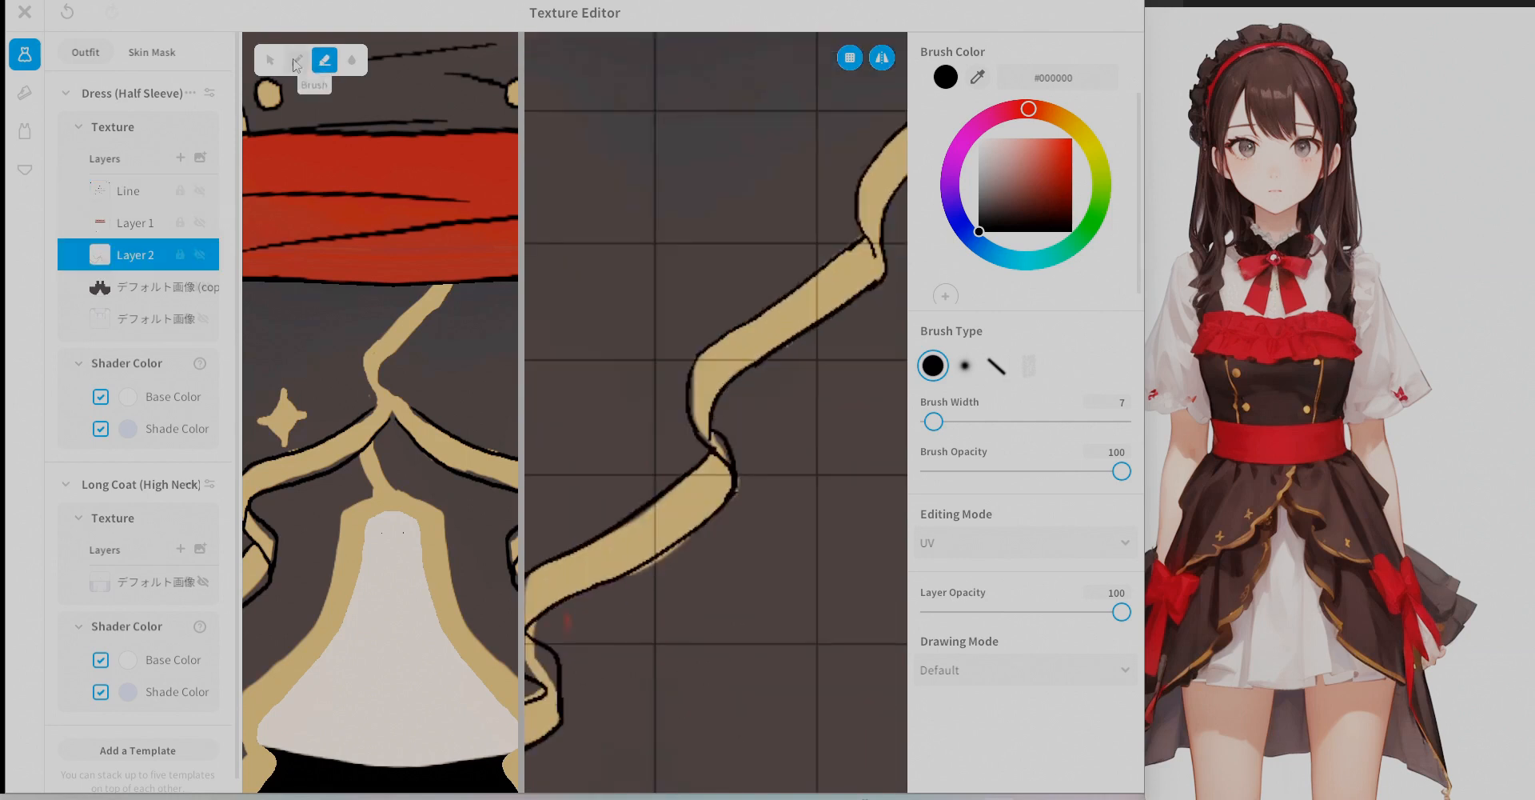
click(298, 60)
alt+click(725, 464)
middle_drag(725, 469, 812, 352)
click(325, 60)
drag(820, 353, 821, 366)
Erase the leftover red bow specks beside the skirt trim from Layer 1.
click(130, 227)
middle_drag(647, 519, 761, 408)
click(290, 64)
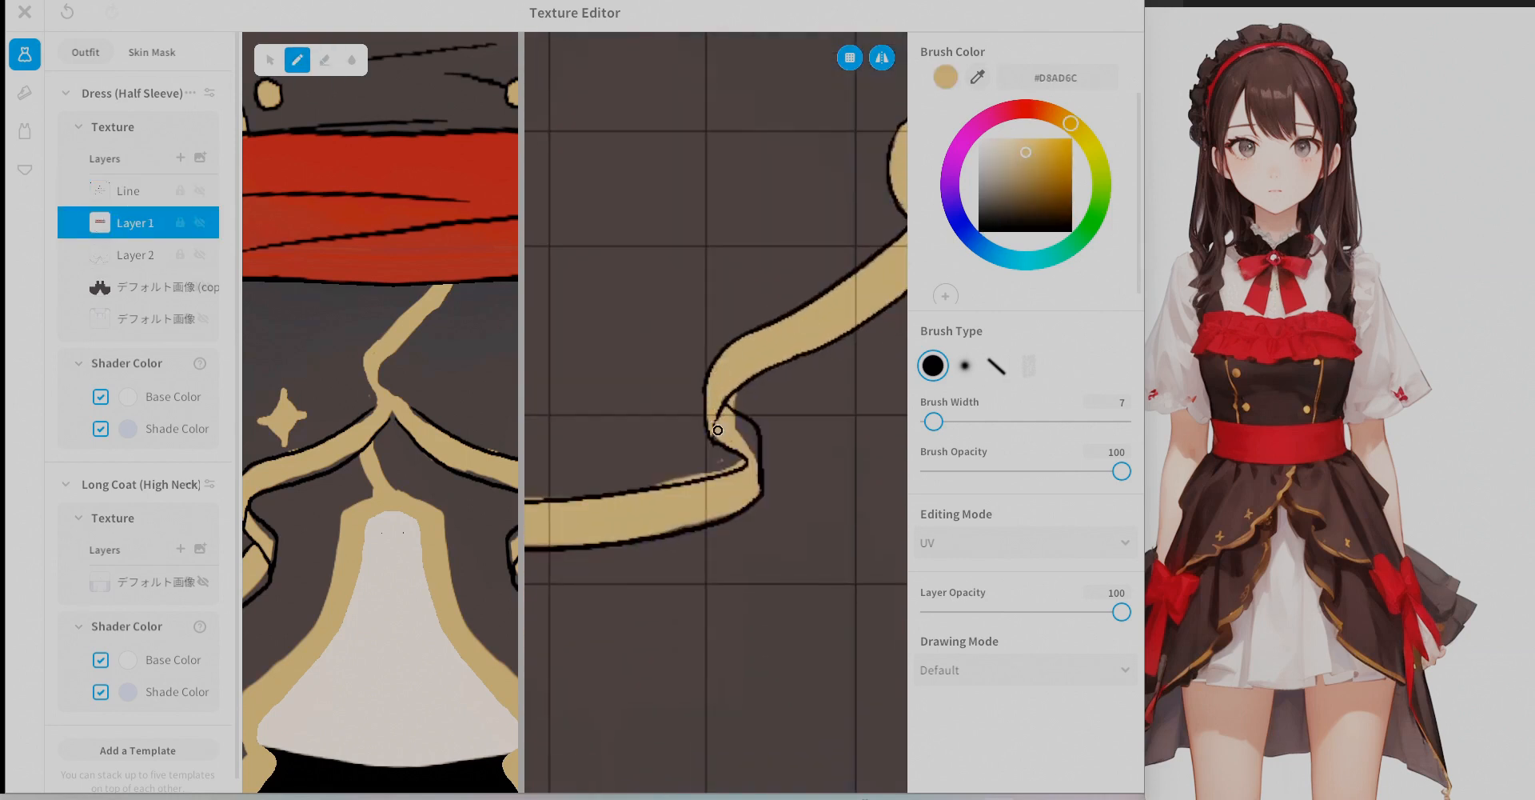
click(136, 255)
click(144, 582)
drag(521, 413, 562, 412)
scroll(400, 416, down, 10)
click(136, 255)
scroll(736, 480, up, 10)
click(144, 223)
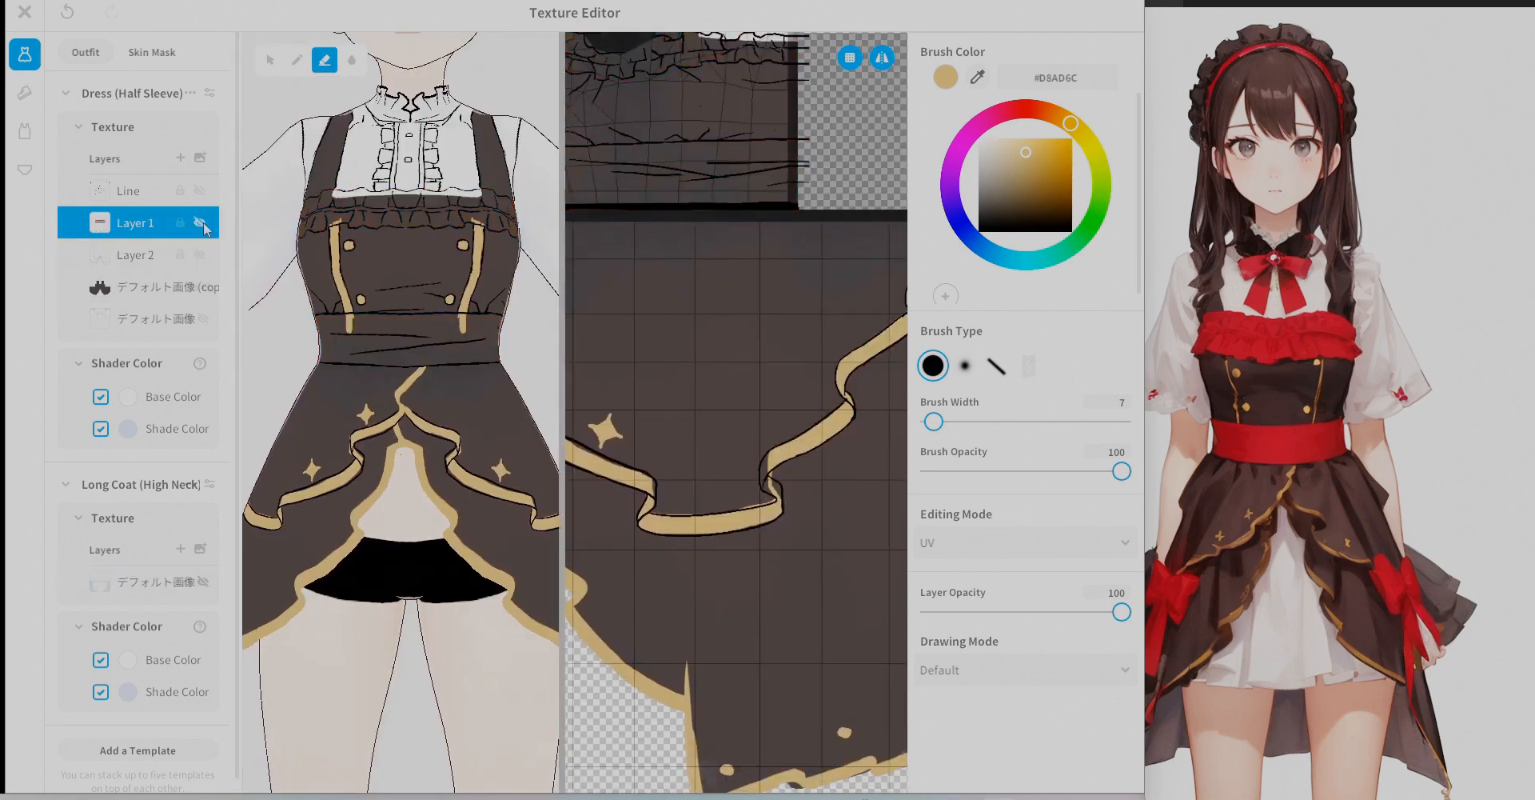
drag(933, 421, 968, 421)
Clean up the gold trim to match its black outline on Layer 2 with a width 11 brush and eraser.
click(136, 256)
click(297, 60)
drag(735, 477, 744, 433)
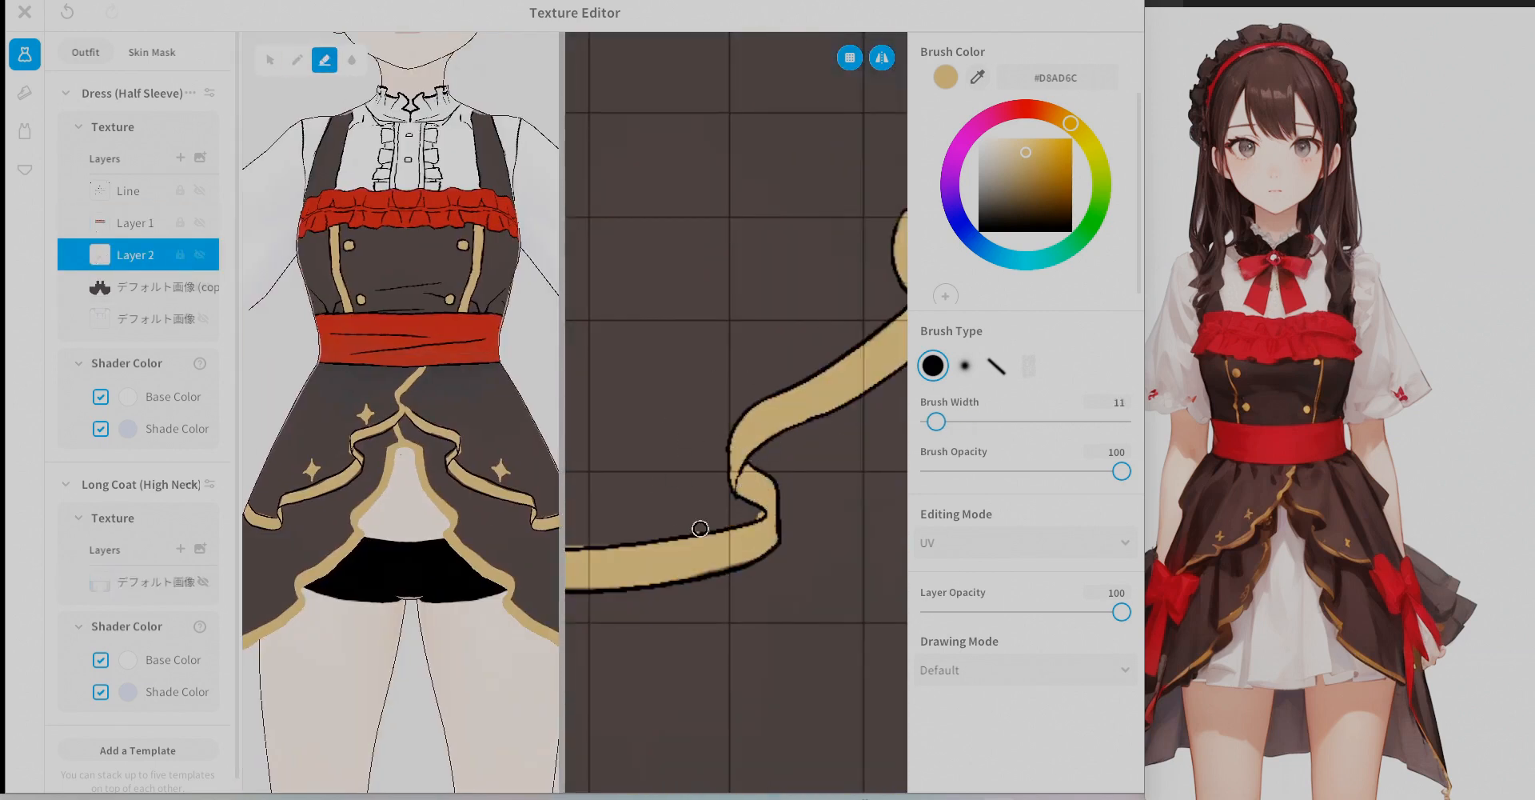
middle_drag(888, 551, 591, 453)
drag(746, 450, 827, 458)
click(298, 60)
middle_drag(699, 357, 785, 429)
middle_drag(644, 402, 786, 474)
drag(670, 393, 788, 482)
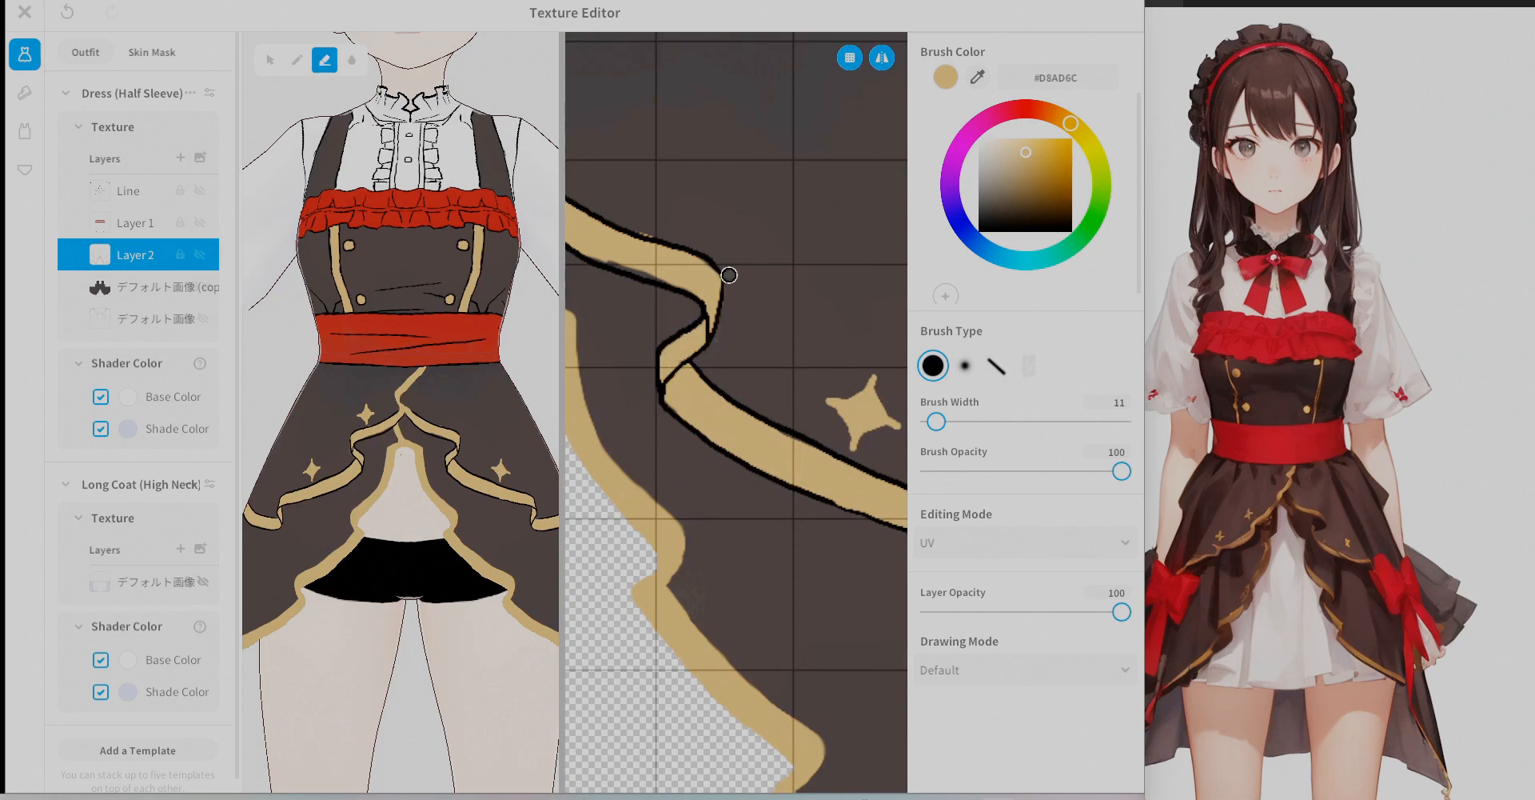
middle_drag(729, 276, 844, 394)
click(298, 60)
middle_drag(750, 366, 809, 435)
With mirroring off, outline the gold trim between the front centre and the sash in #1A1515 on the Line layer.
click(882, 57)
click(136, 191)
middle_drag(704, 383, 802, 370)
click(134, 255)
click(135, 191)
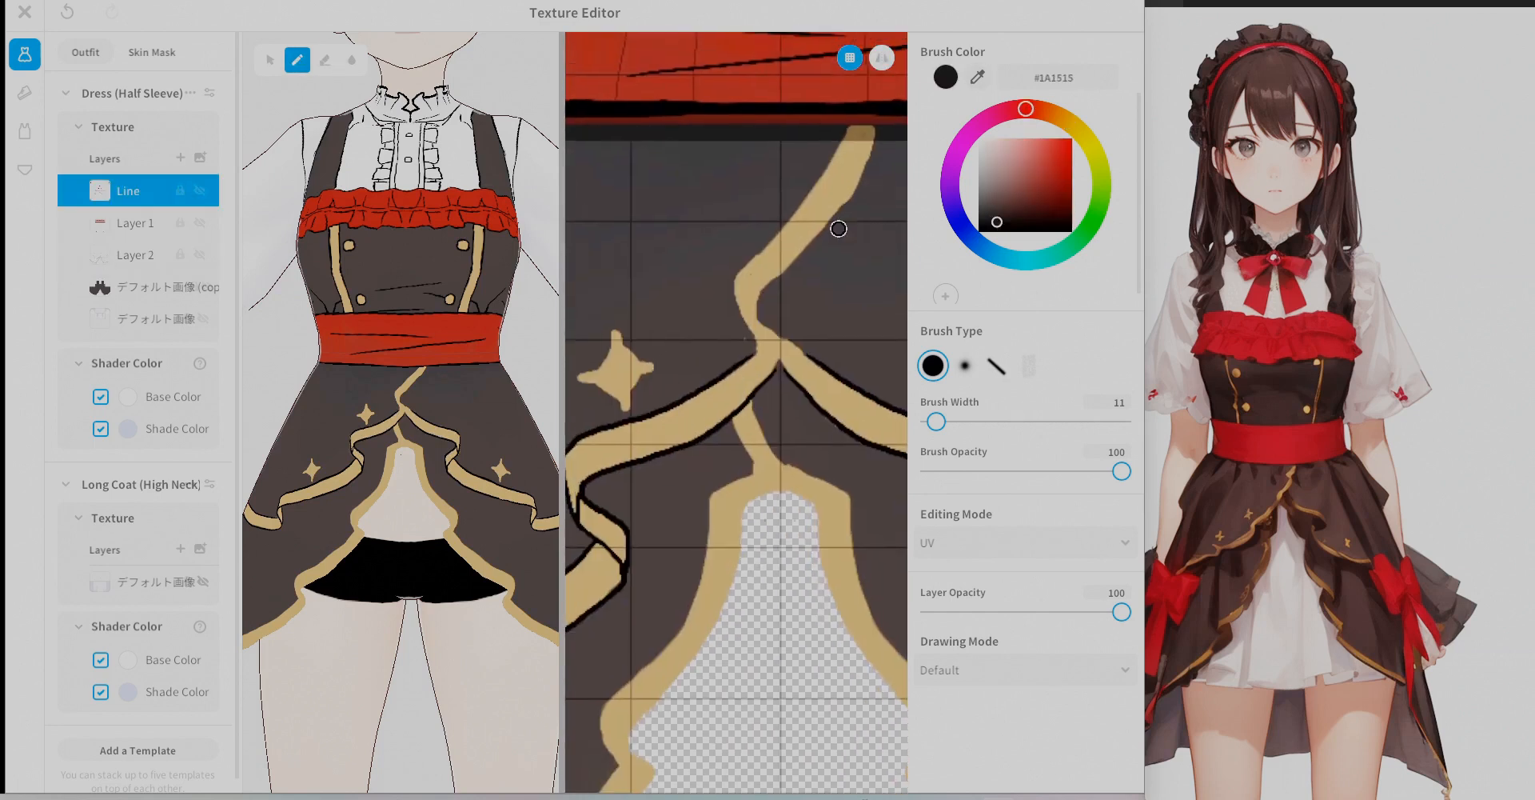
middle_drag(839, 229, 763, 309)
mouse_move(796, 210)
mouse_down()
mouse_move(689, 364)
mouse_move(688, 404)
mouse_move(681, 390)
mouse_up()
Tidy the outlined centre trim on the Line layer and Layer 2 with the eraser and sampled gold #D8AD6C.
click(134, 255)
alt+click(676, 400)
click(134, 191)
click(325, 60)
click(135, 255)
click(298, 60)
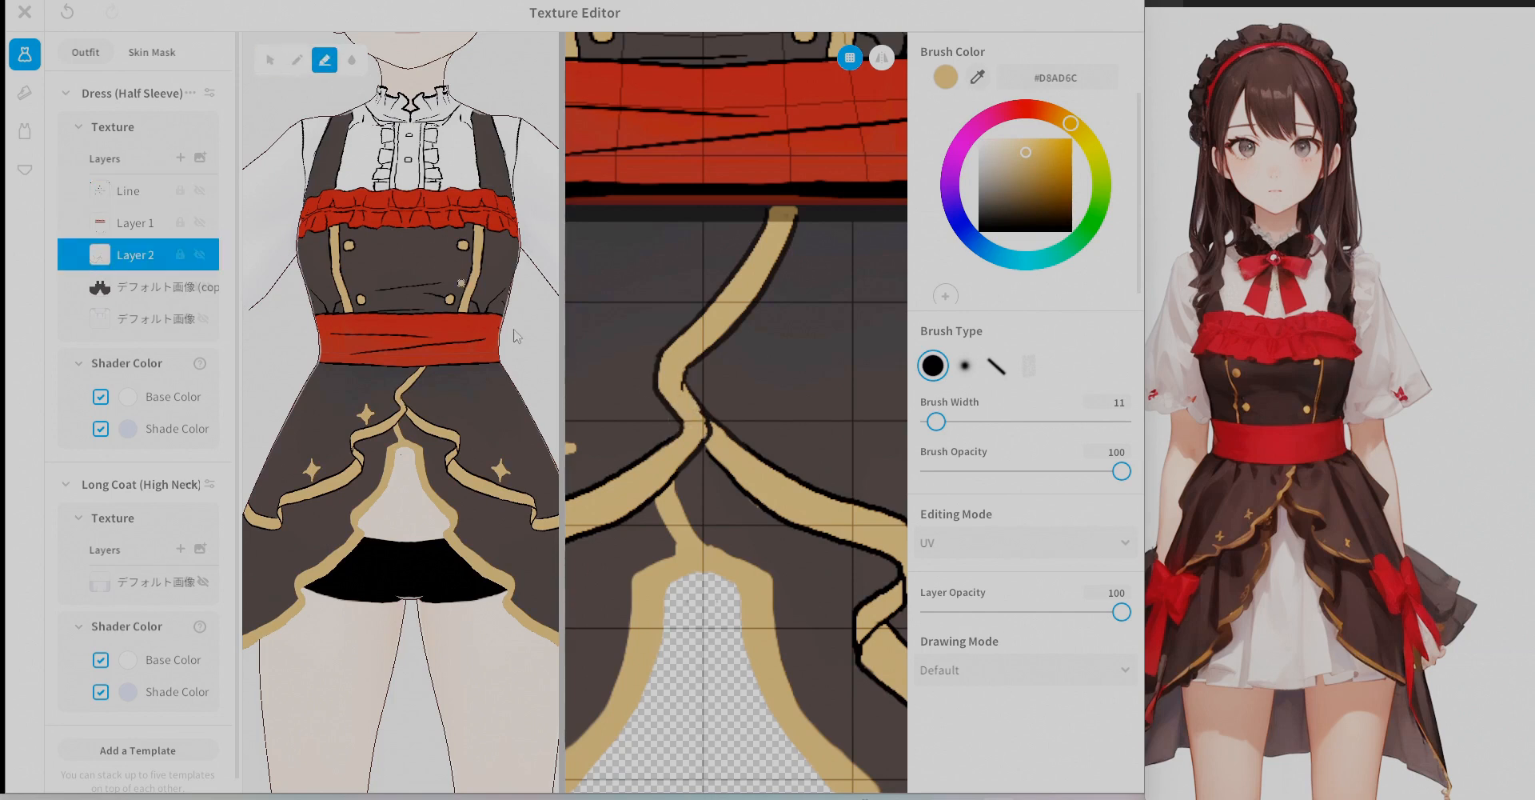
On the Line layer, ink short black fold lines on the skirt under the sash beside the gold centre trim.
scroll(768, 384, down, 4)
scroll(752, 320, up, 4)
click(135, 191)
click(298, 60)
middle_drag(730, 418, 759, 407)
key(ctrl+z)
click(882, 58)
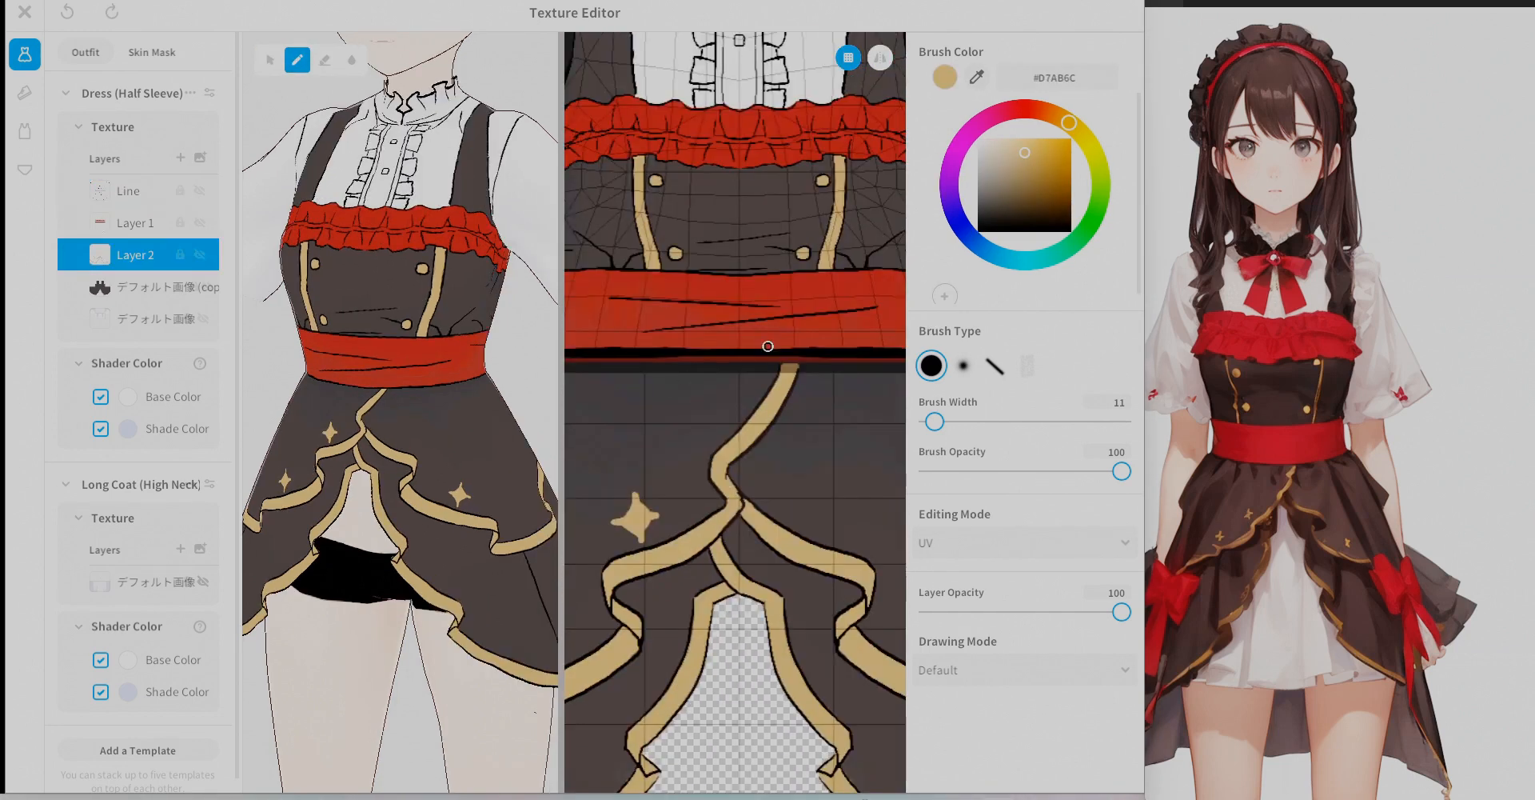
key(ctrl+z)
key(ctrl+z)
drag(790, 437, 814, 471)
drag(813, 367, 883, 399)
middle_drag(885, 391, 669, 366)
key(b)
middle_drag(706, 415, 656, 329)
Try long vertical fold lines running down the skirt from the sash with a width 11 brush.
drag(746, 246, 766, 535)
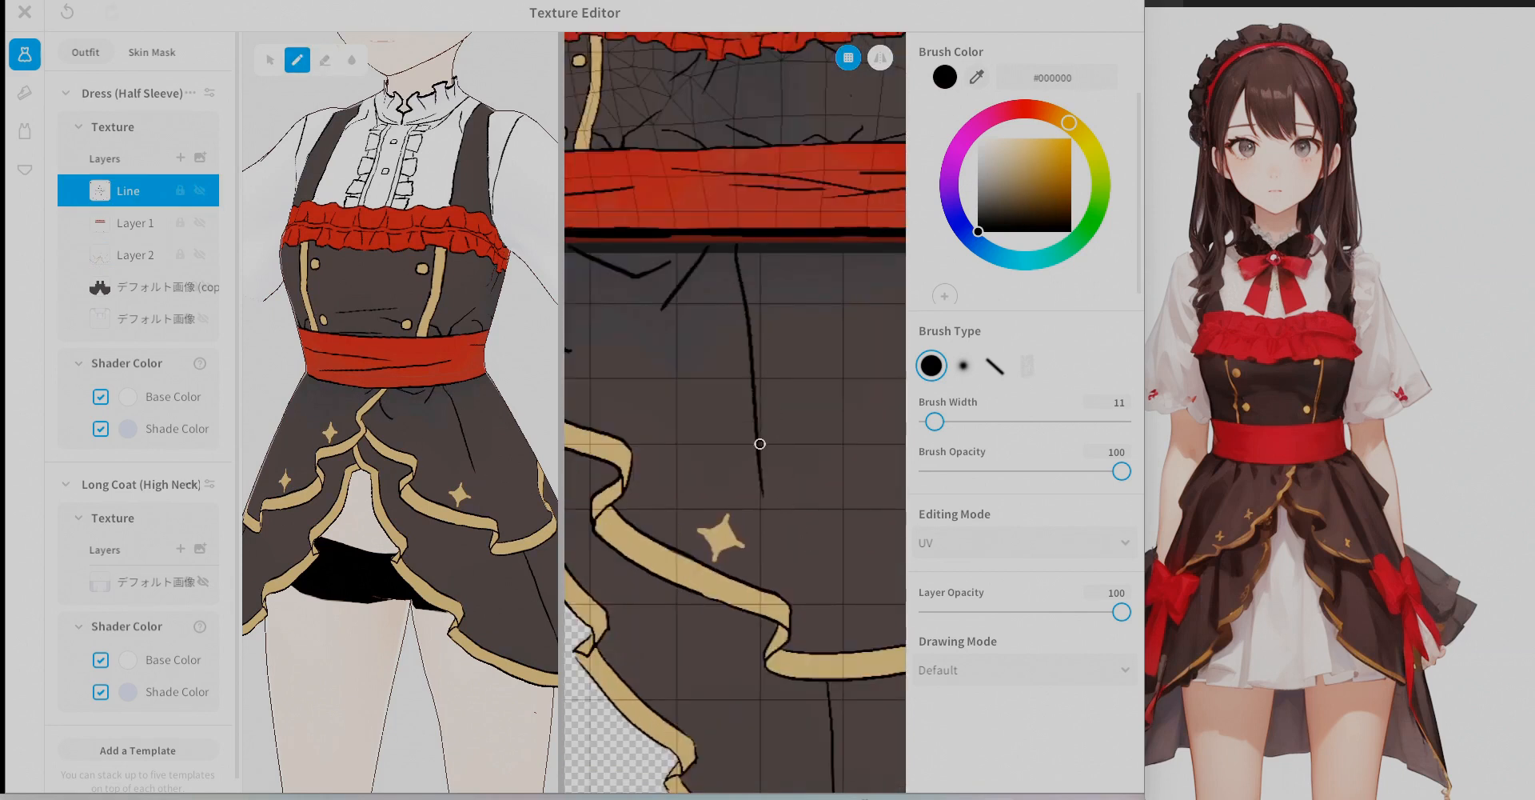
middle_drag(866, 370, 802, 393)
middle_drag(696, 325, 686, 360)
drag(682, 308, 734, 600)
drag(692, 305, 799, 373)
key(ctrl+z)
key(ctrl+z)
key(ctrl+z)
With mirroring on, ink a long vertical fold line down the side of the skirt and shorter folds below the sash.
click(881, 58)
middle_drag(760, 352, 847, 294)
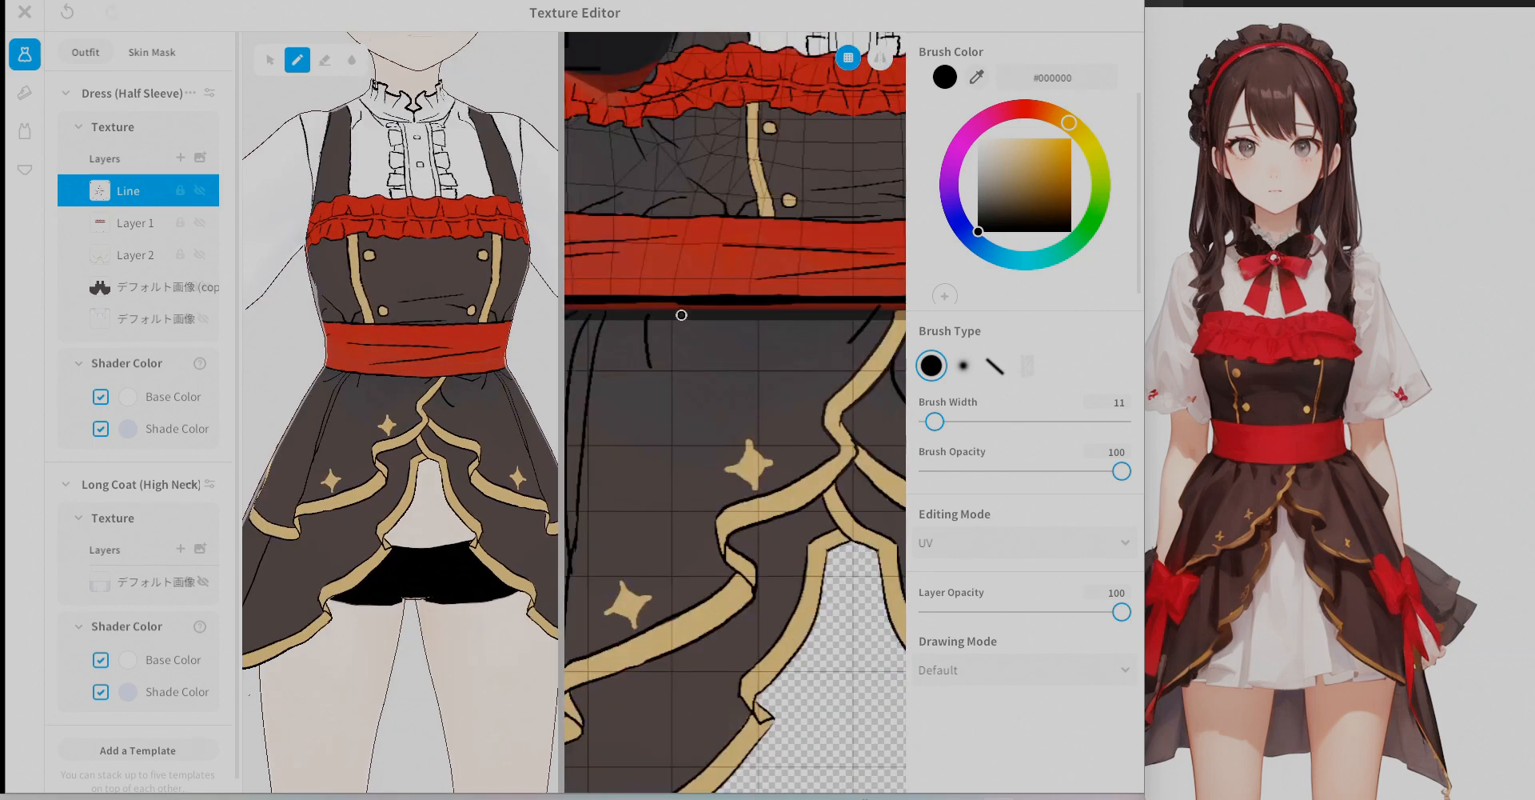
drag(796, 246, 794, 559)
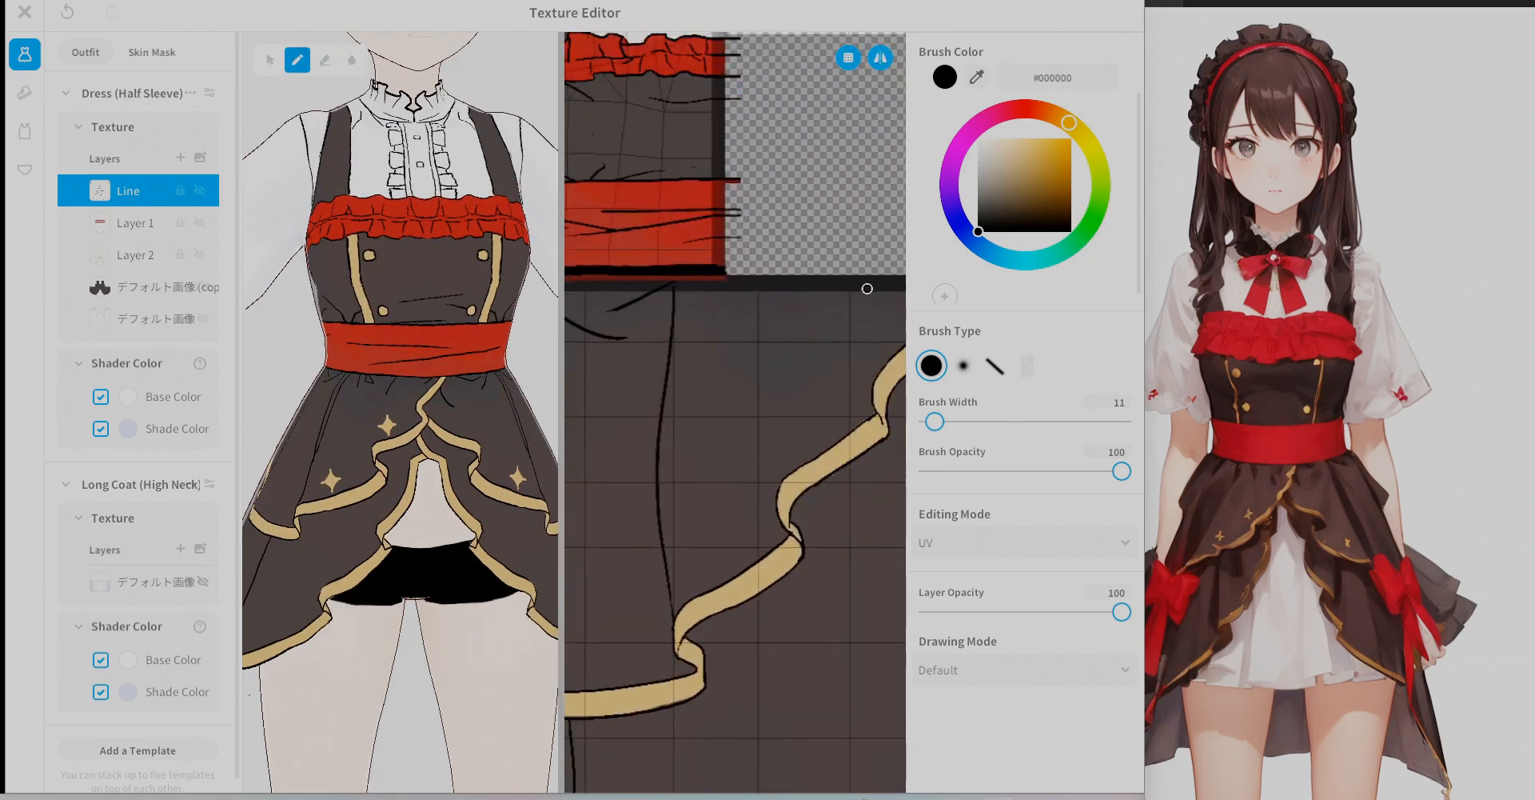
drag(689, 288, 706, 380)
drag(746, 291, 757, 345)
middle_drag(802, 425, 632, 352)
scroll(768, 400, up, 4)
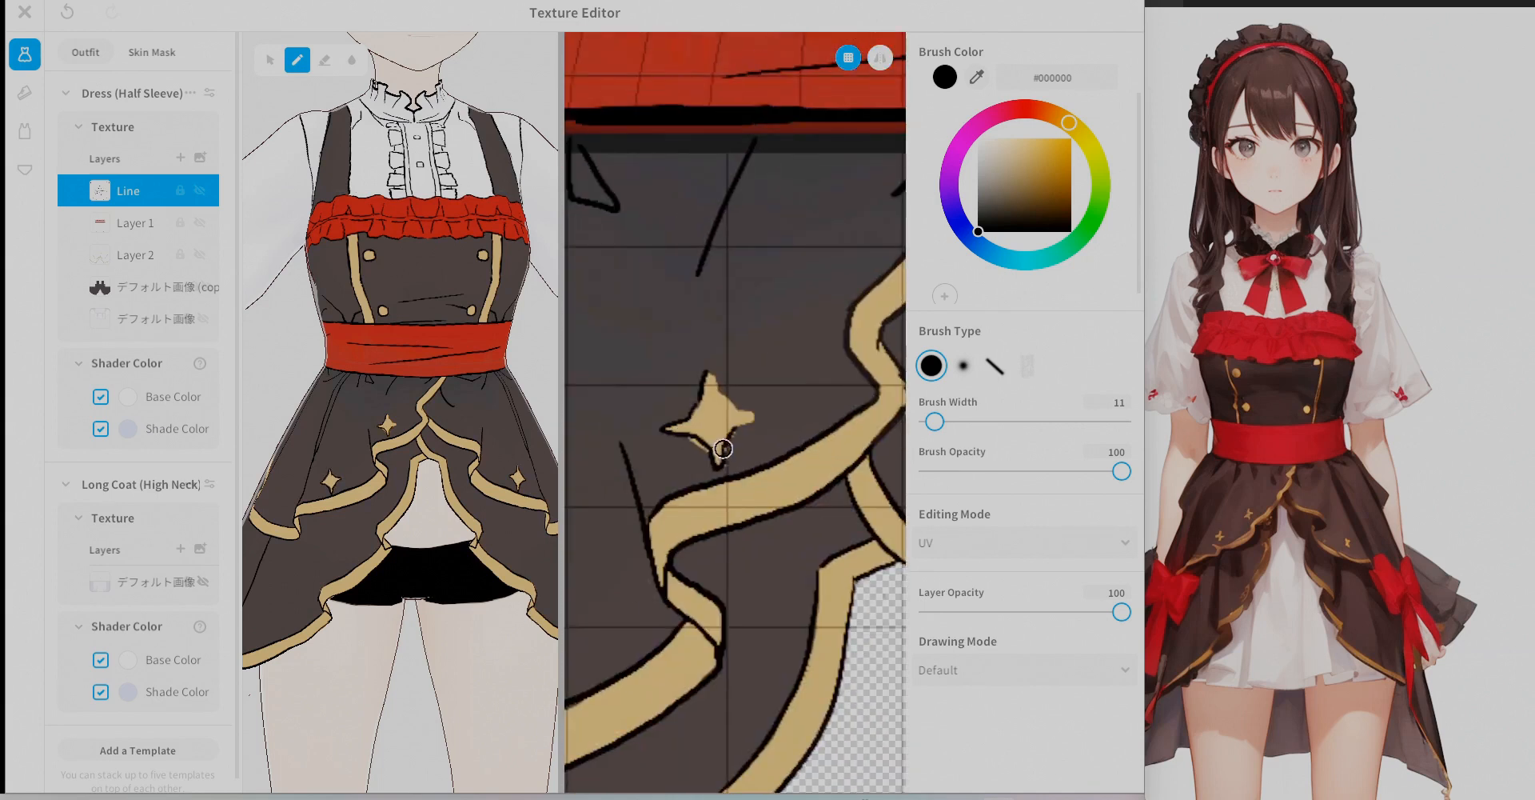
Ink short mirrored fold lines running from the bends in the gold trim near the skirt's front centre.
key(p)
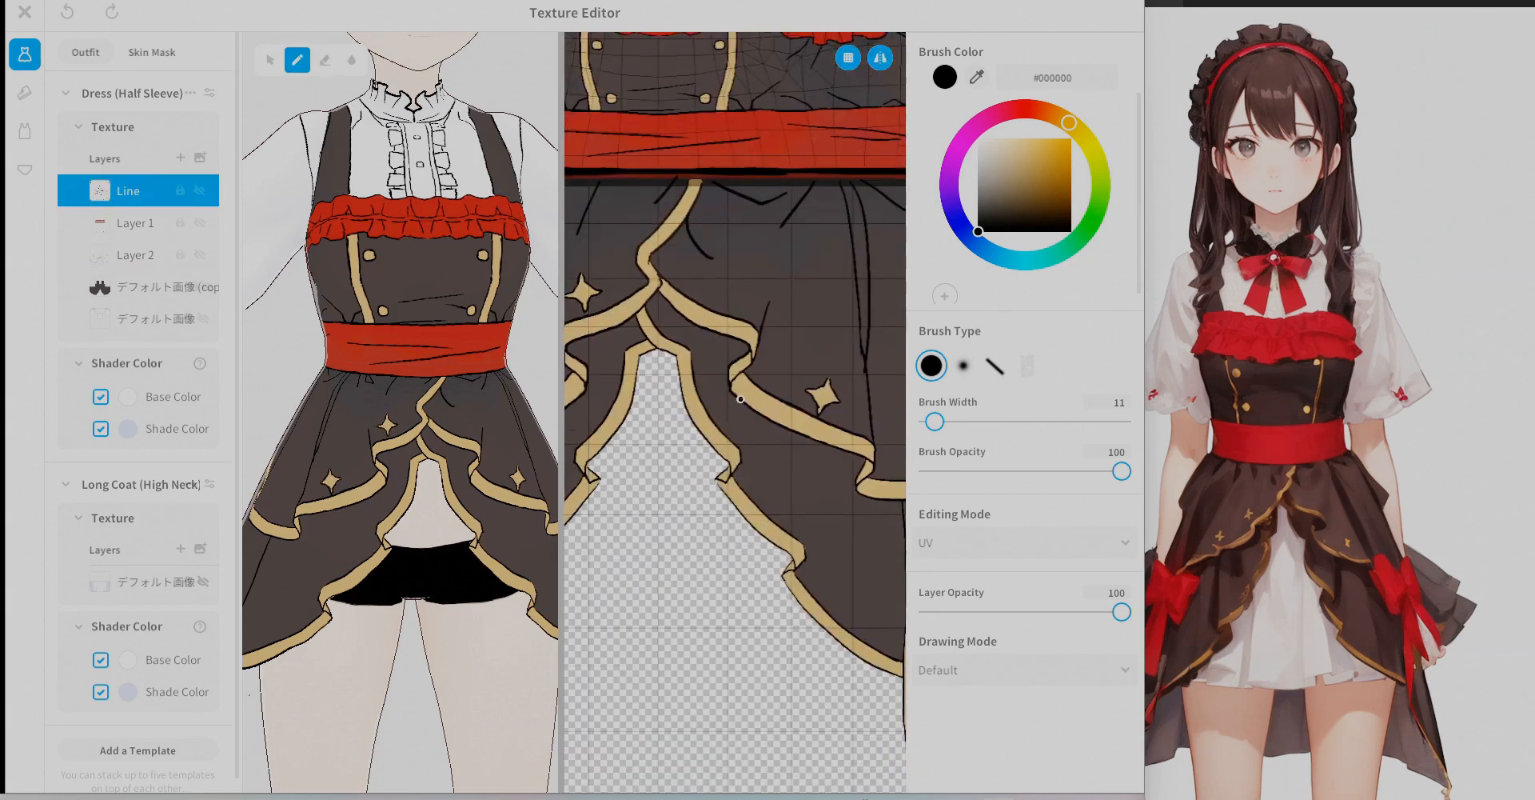
scroll(604, 364, up, 3)
drag(638, 480, 635, 439)
middle_drag(848, 320, 595, 413)
scroll(751, 408, down, 2)
middle_drag(592, 480, 888, 376)
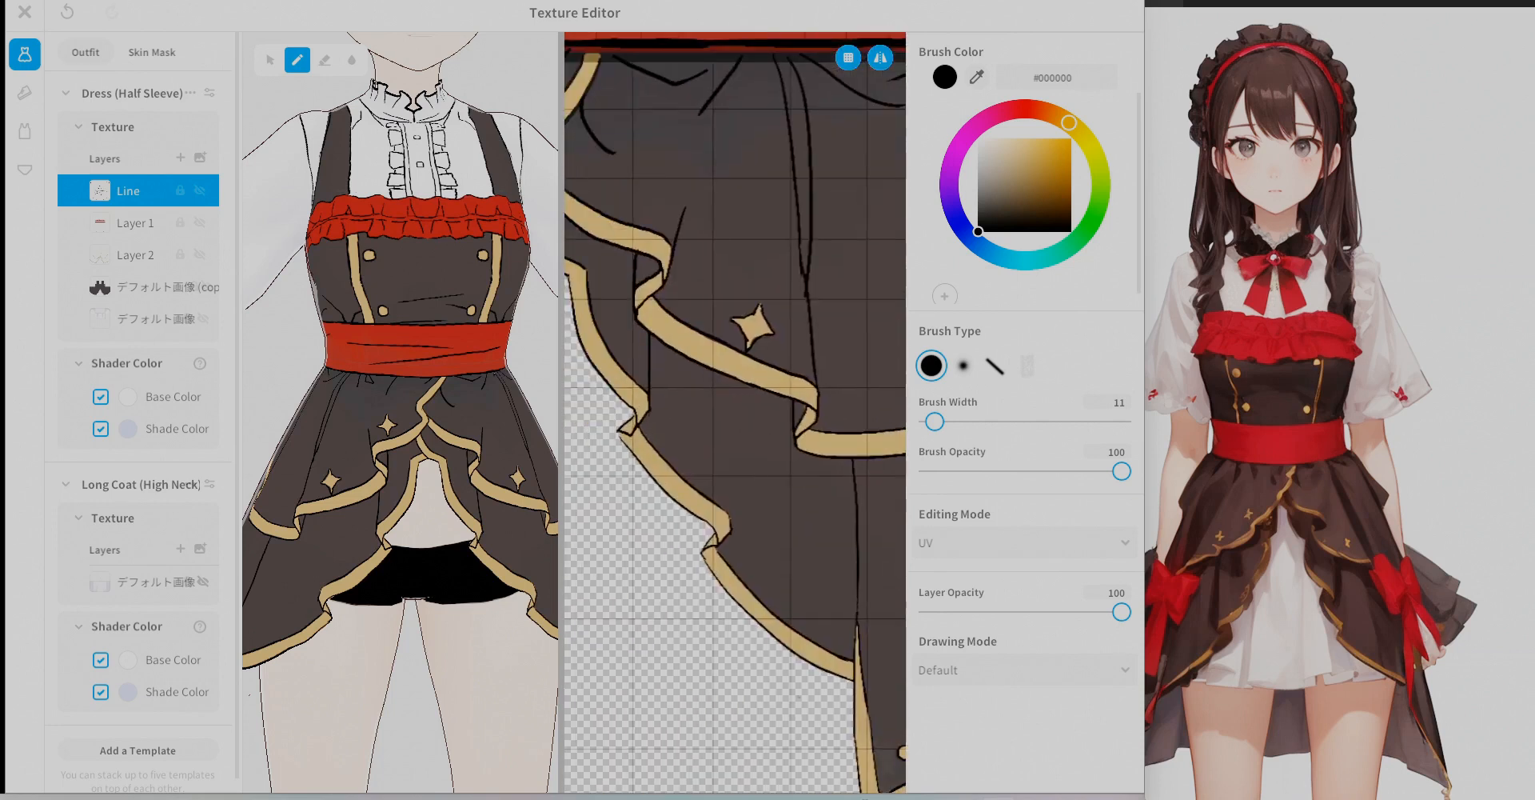
Ink a long fold line down the lower side panel of the skirt to the gold hem on the Line layer.
middle_drag(681, 418, 703, 435)
middle_drag(847, 464, 571, 340)
drag(765, 336, 810, 547)
middle_drag(647, 270, 582, 161)
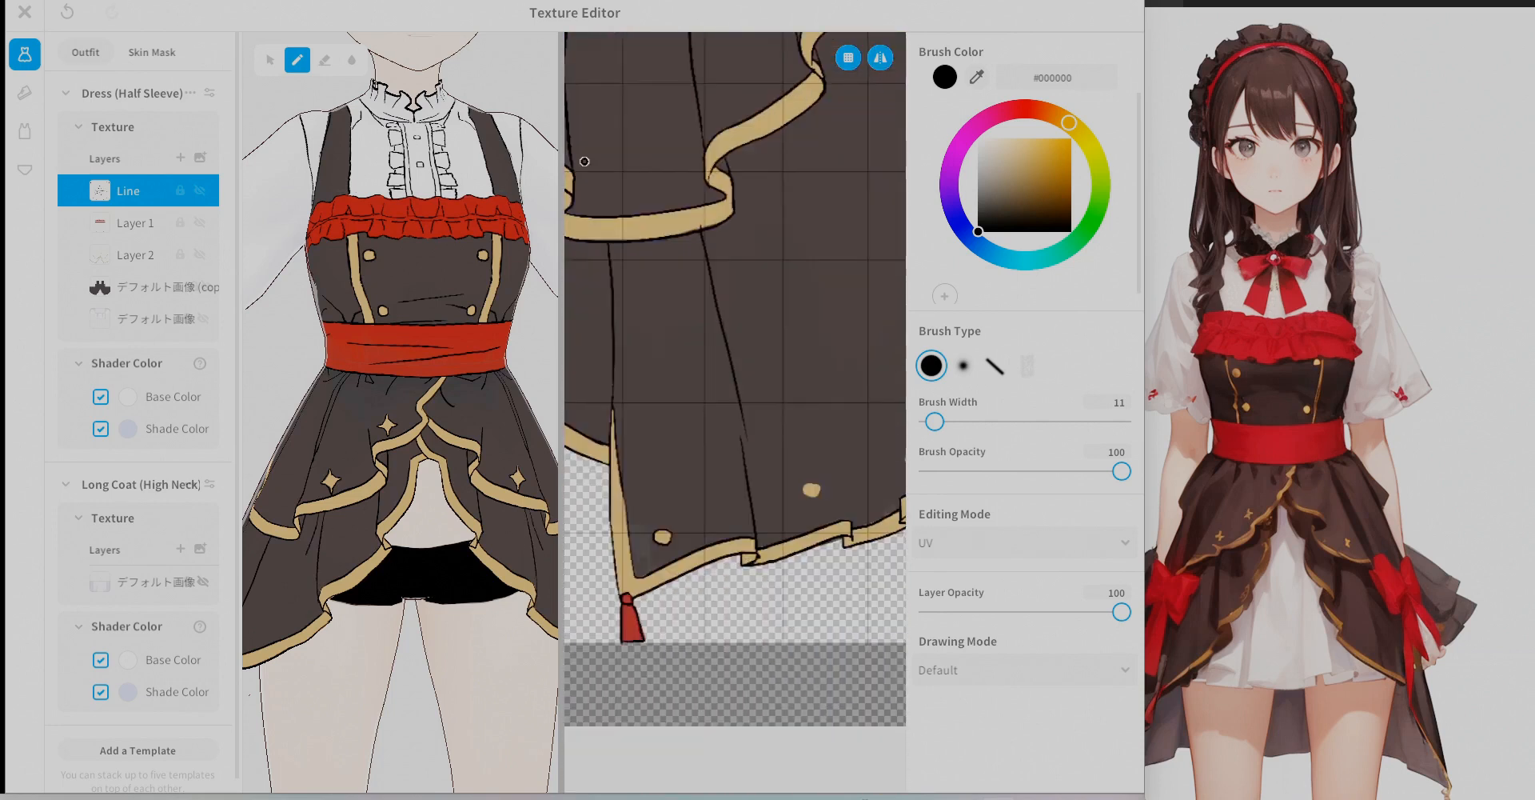
Taper the vertical fold line on the skirt's side panel with a width 15 eraser.
key(e)
key(b)
middle_drag(786, 365, 718, 456)
middle_drag(849, 236, 766, 312)
right_drag(532, 432, 407, 440)
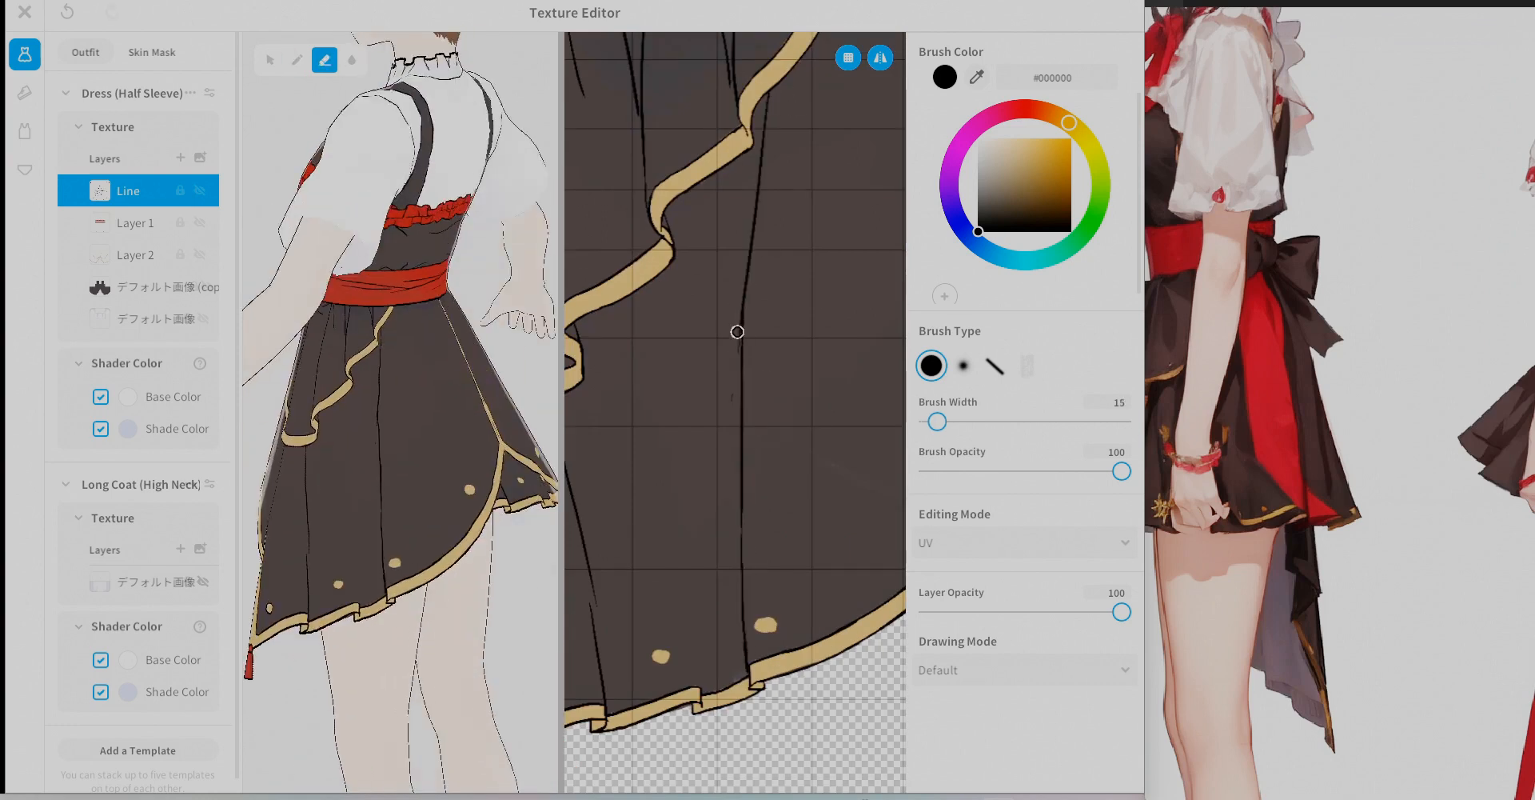
drag(737, 332, 731, 398)
key(b)
Ink another fold line down to the hem on the skirt's side panel, undoing and redrawing uneven strokes.
drag(657, 292, 712, 528)
key(ctrl+z)
drag(682, 499, 694, 691)
key(ctrl+z)
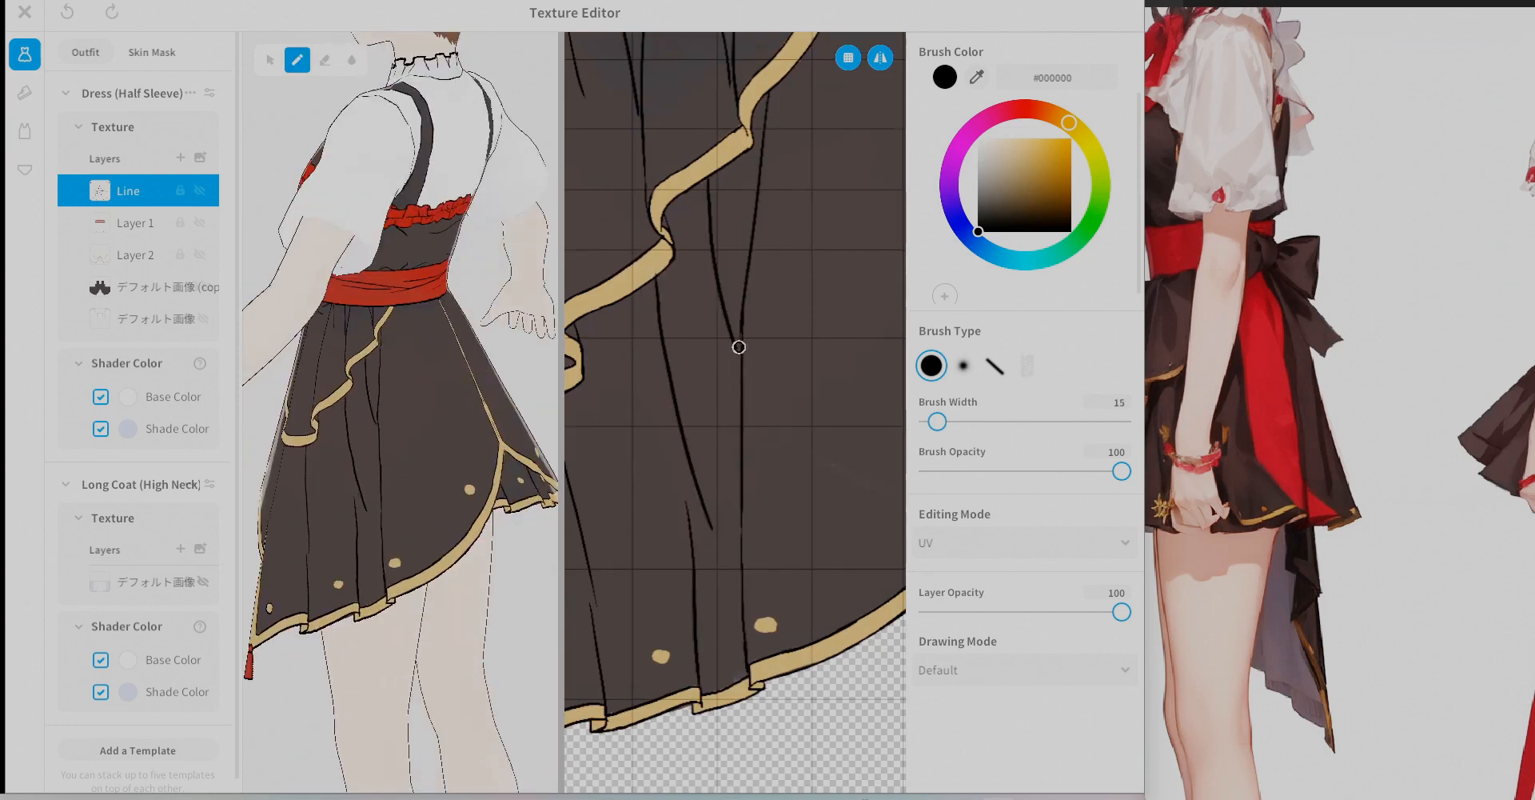
mouse_move(691, 486)
mouse_down()
mouse_move(713, 429)
mouse_move(697, 601)
mouse_up()
key(b)
key(ctrl+z)
key(ctrl+z)
key(e)
key(b)
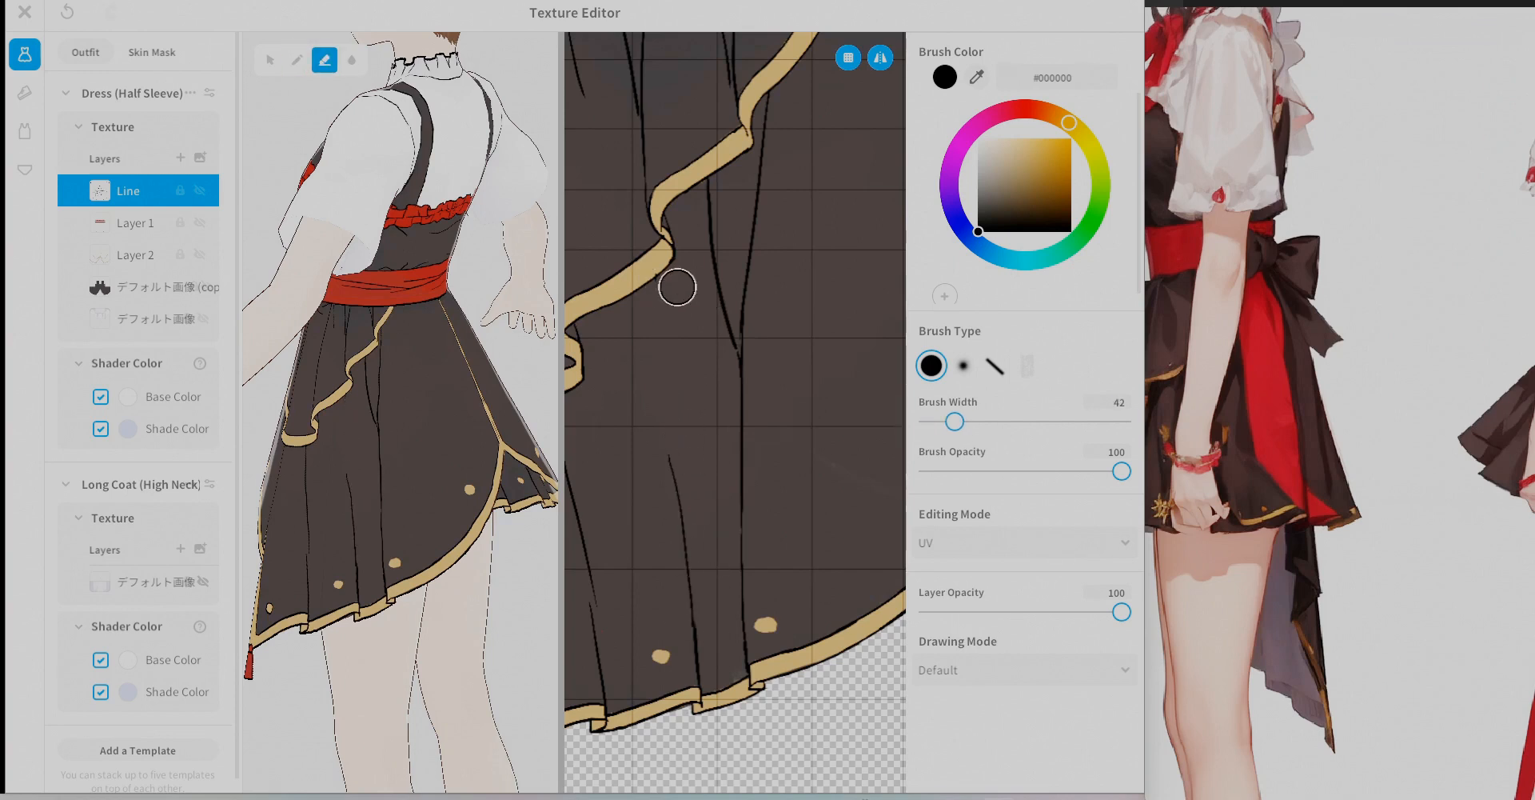
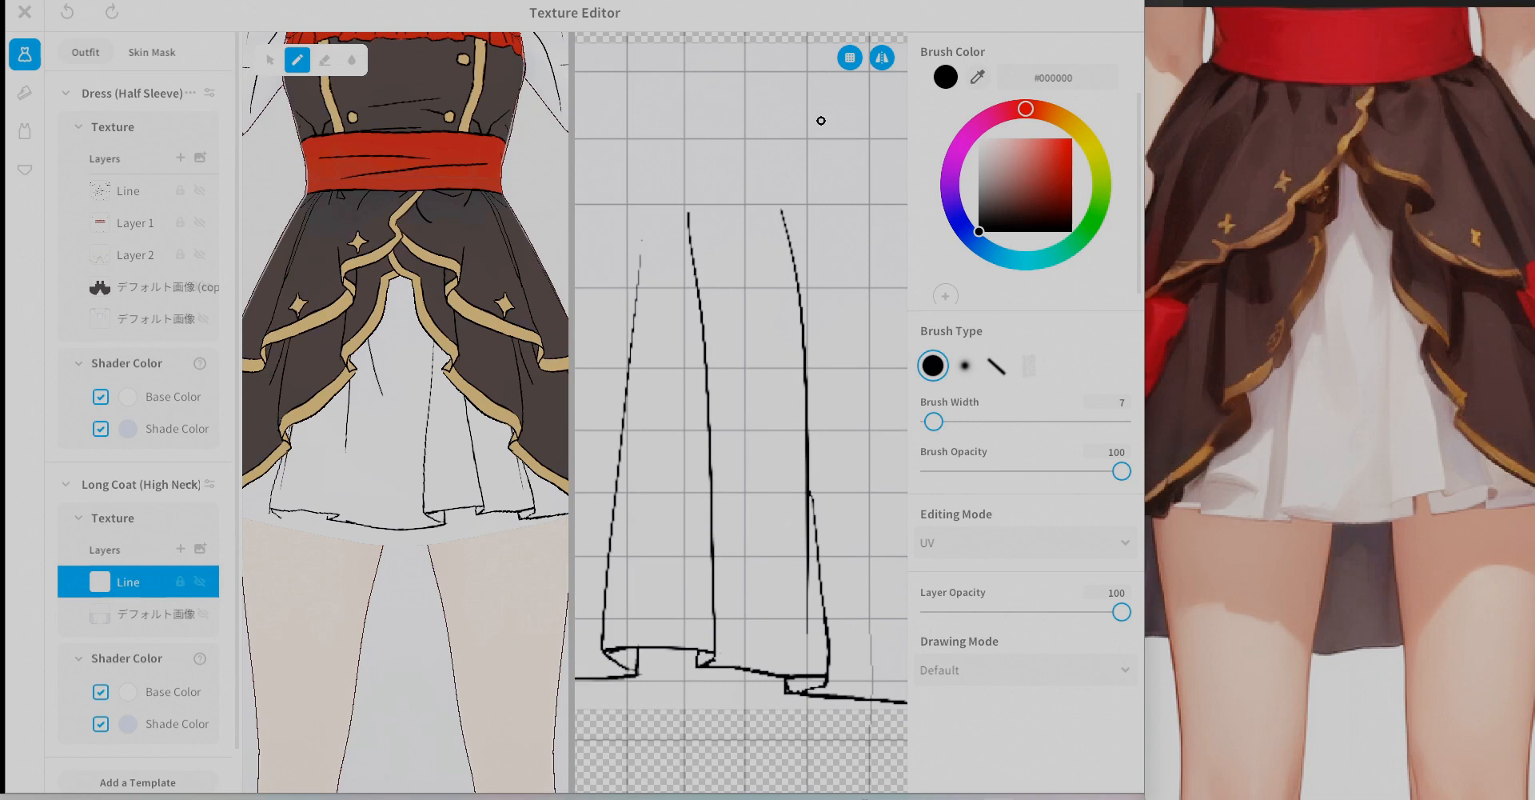
Ink a vertical fold line on the white underskirt in black at width 7 on the Long Coat's Line layer.
drag(800, 160, 804, 302)
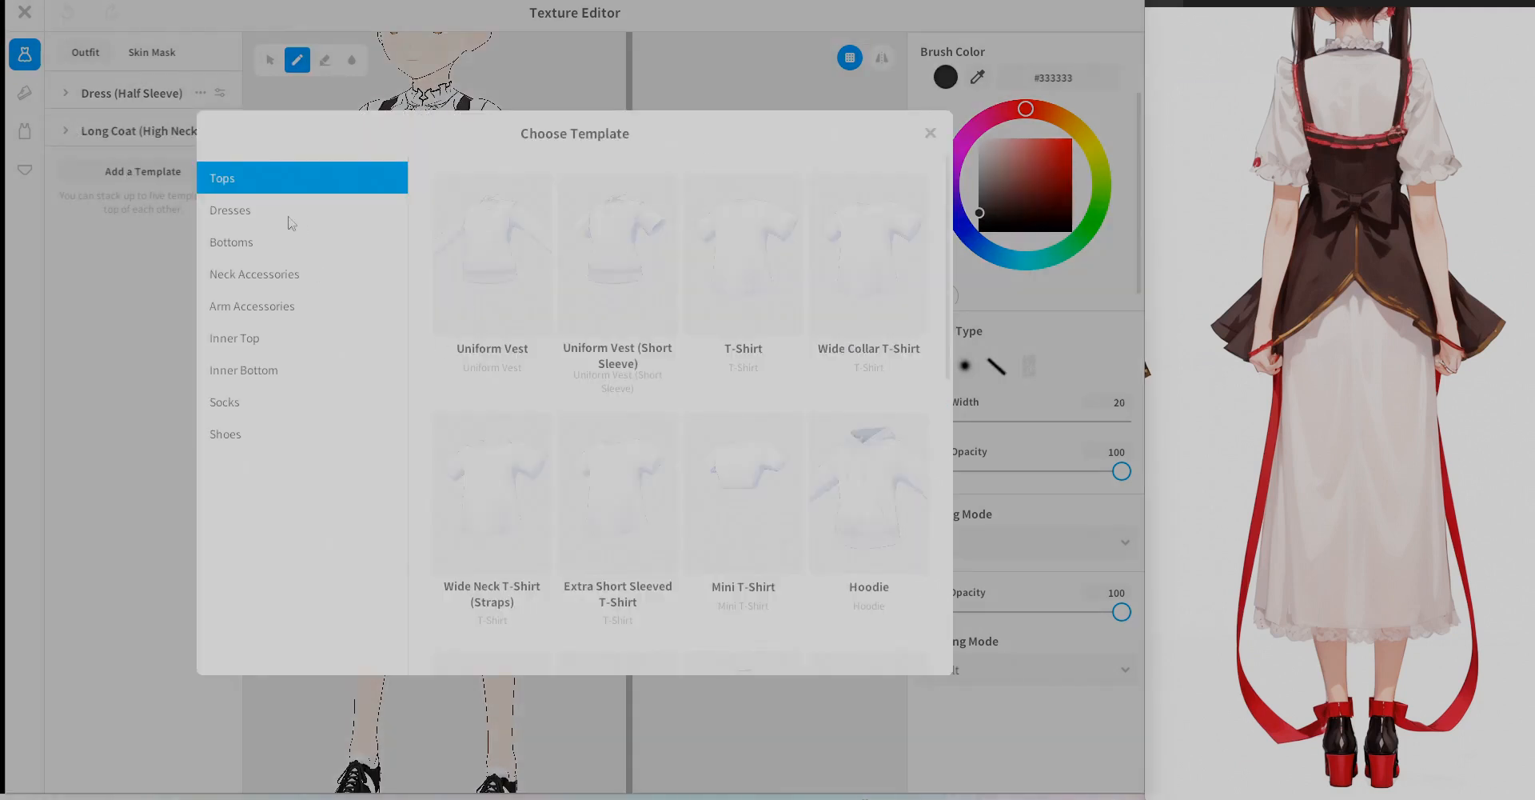
Add a Dress (Half Sleeve) template as a third garment and import a texture image into its default layer.
click(291, 223)
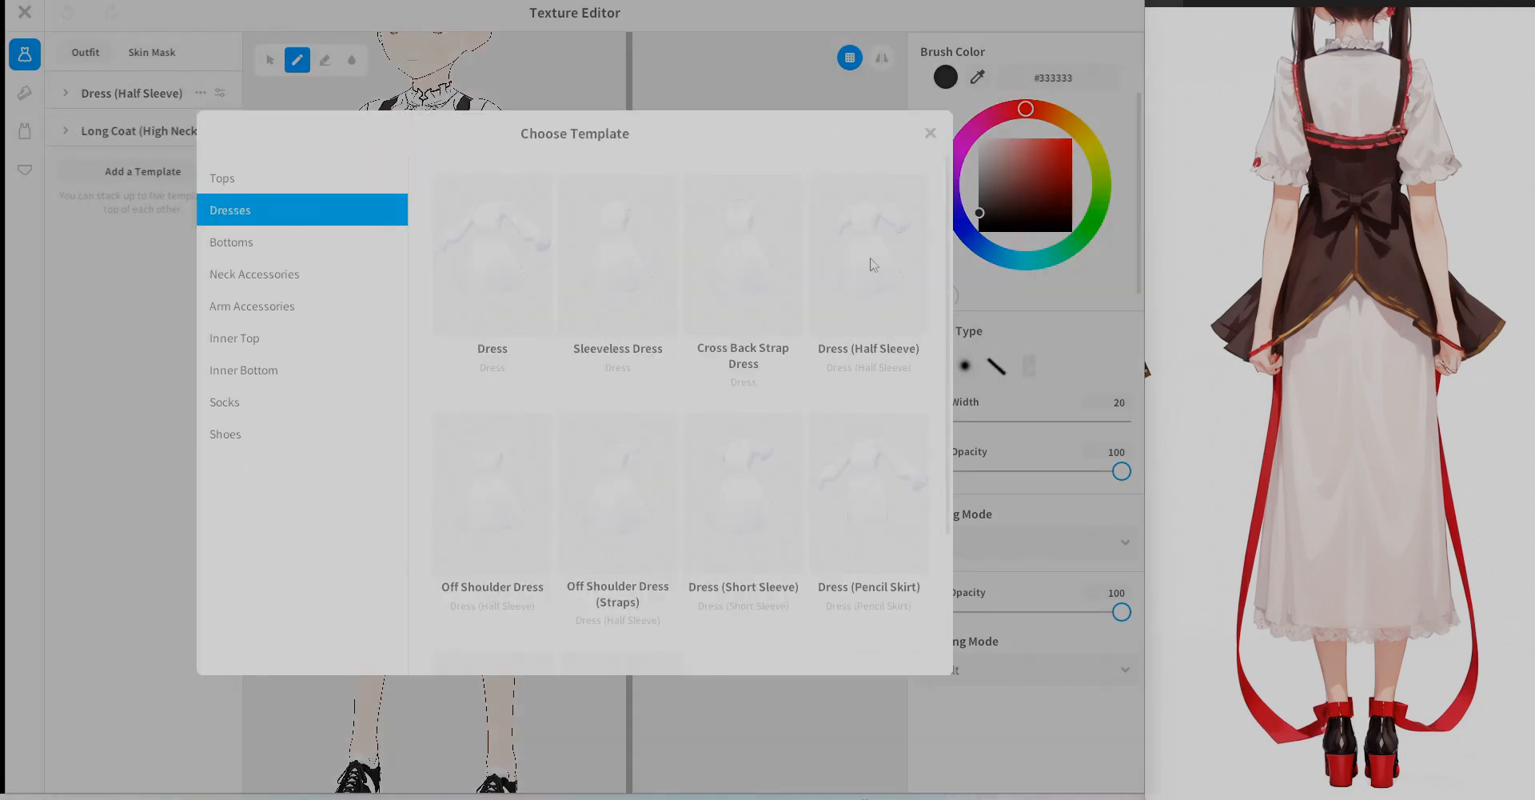
click(874, 265)
right_click(149, 267)
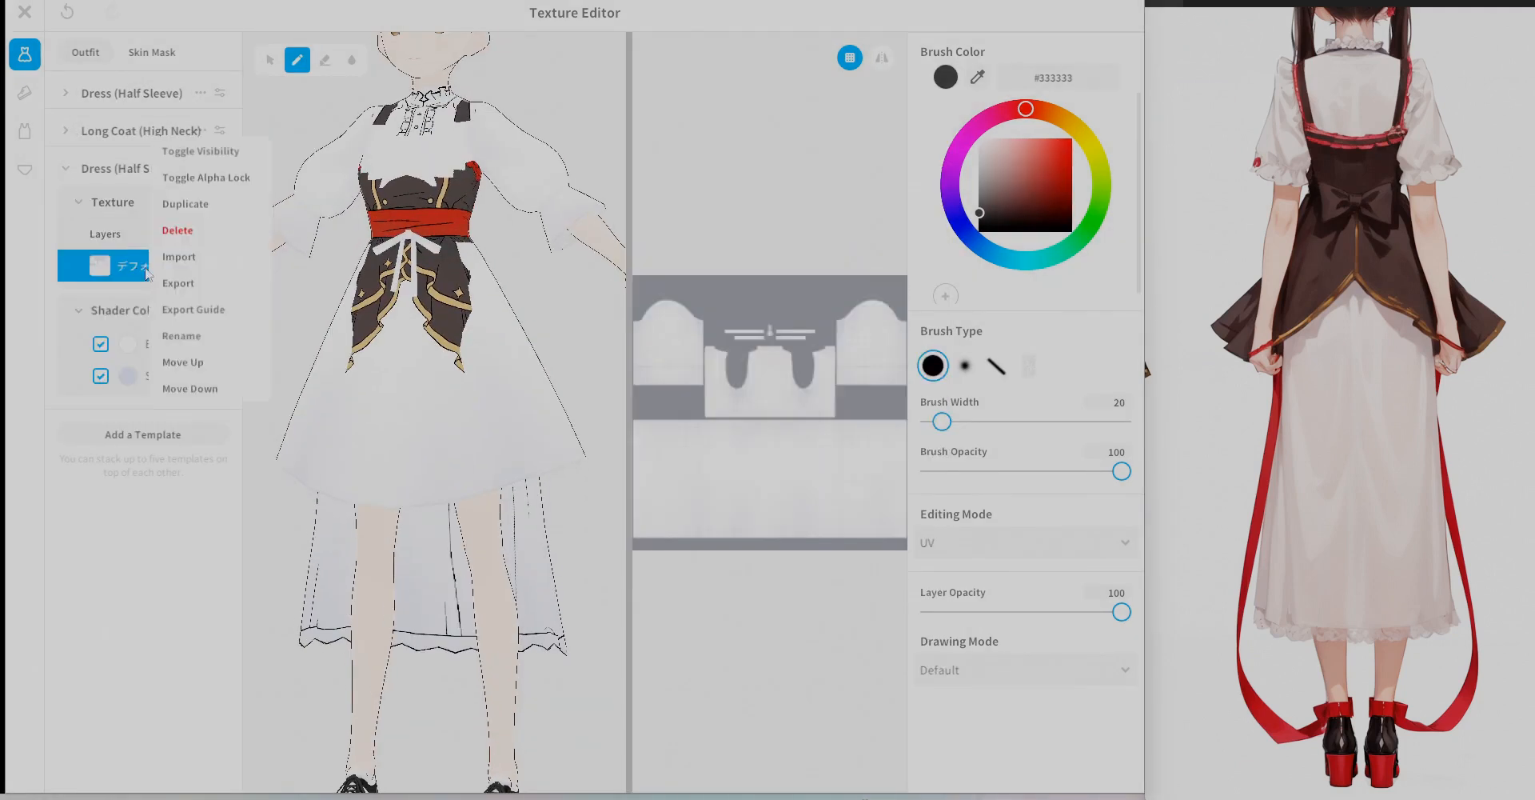
click(187, 258)
double_click(713, 132)
right_drag(563, 392, 545, 346)
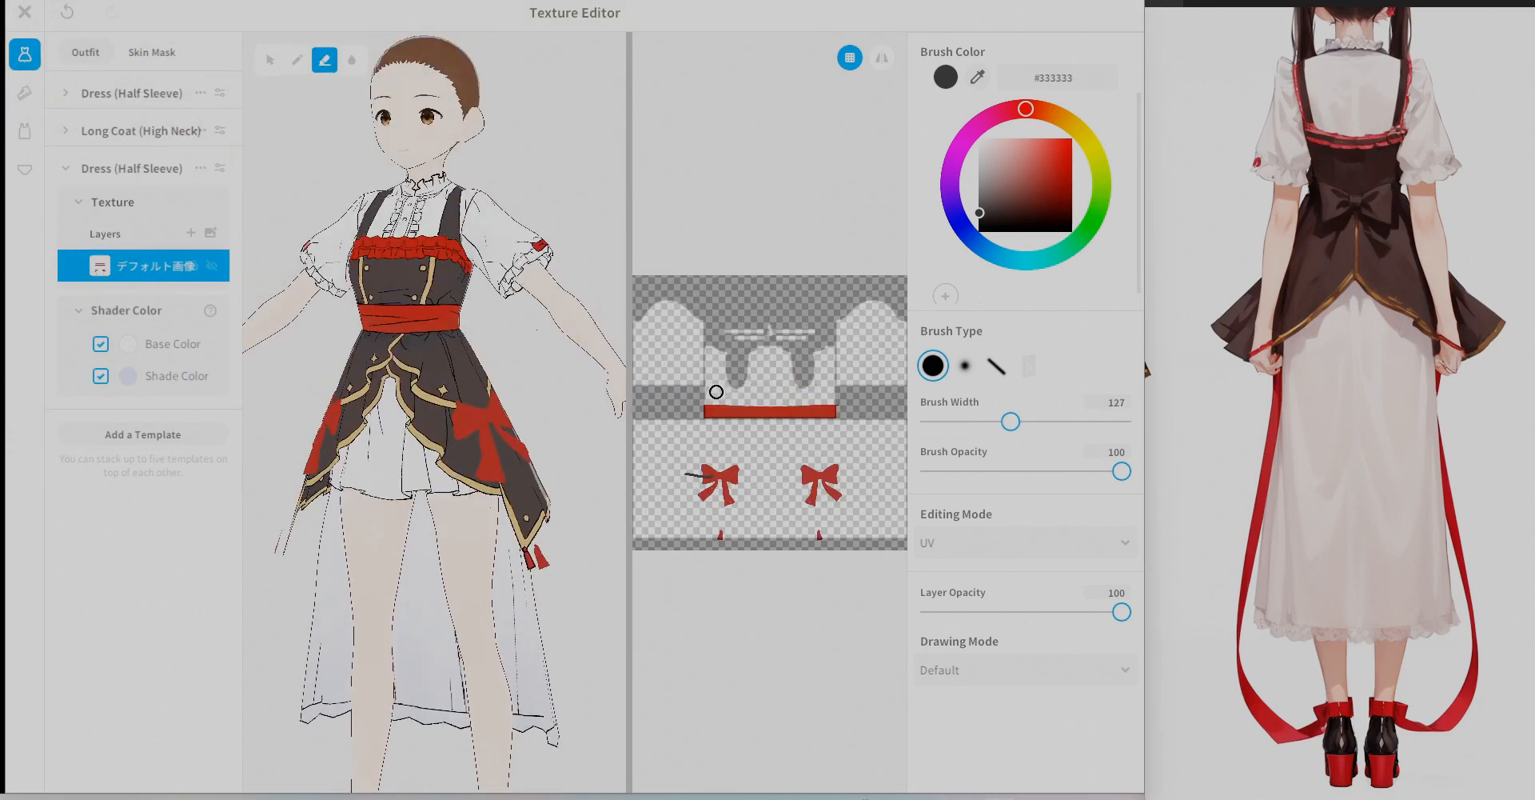
scroll(756, 452, up, 5)
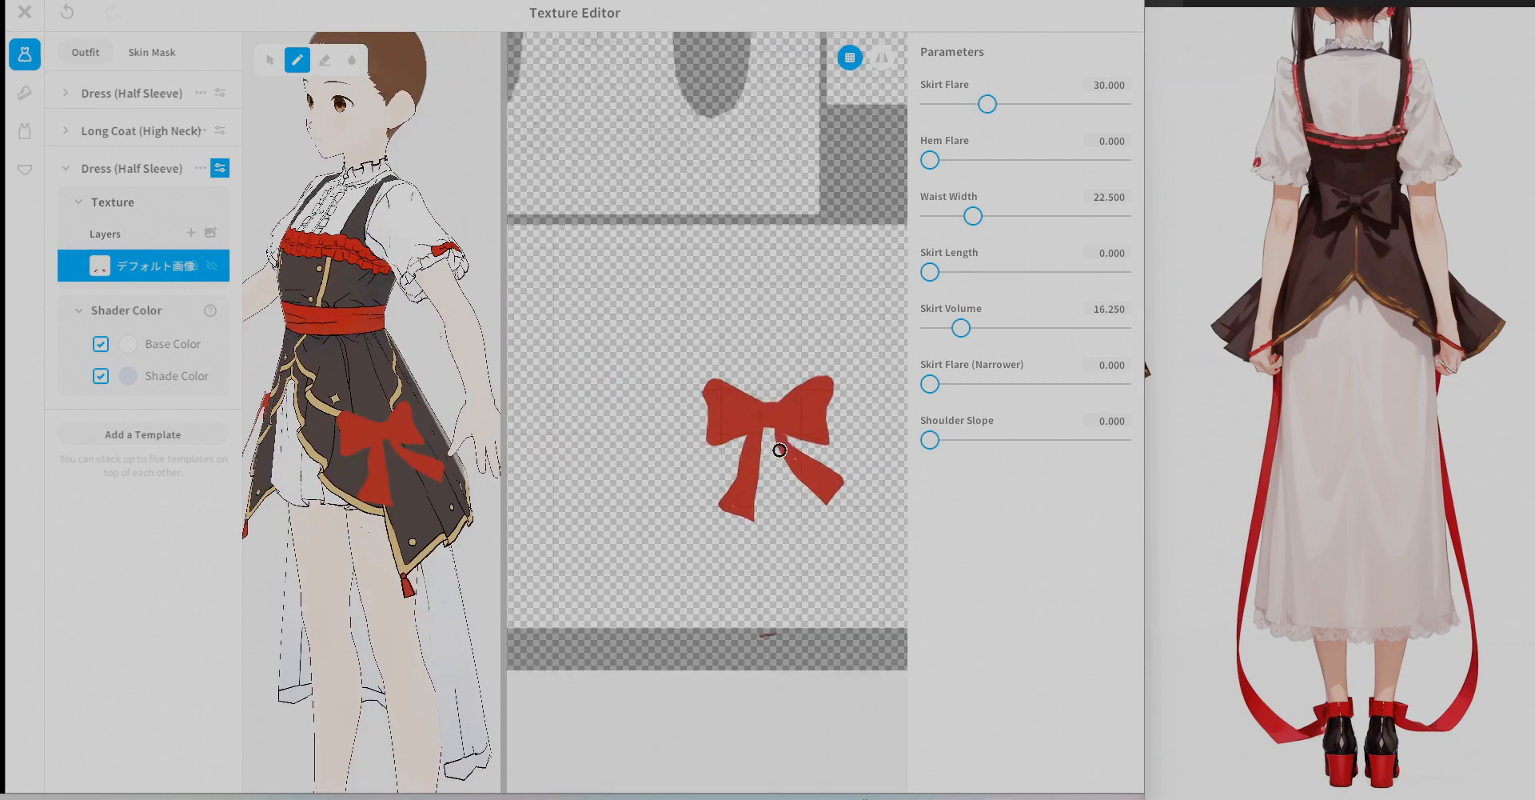
On Layer 1, outline the red bow's knot and left loop in #000000 with a width 7 brush.
scroll(781, 439, up, 3)
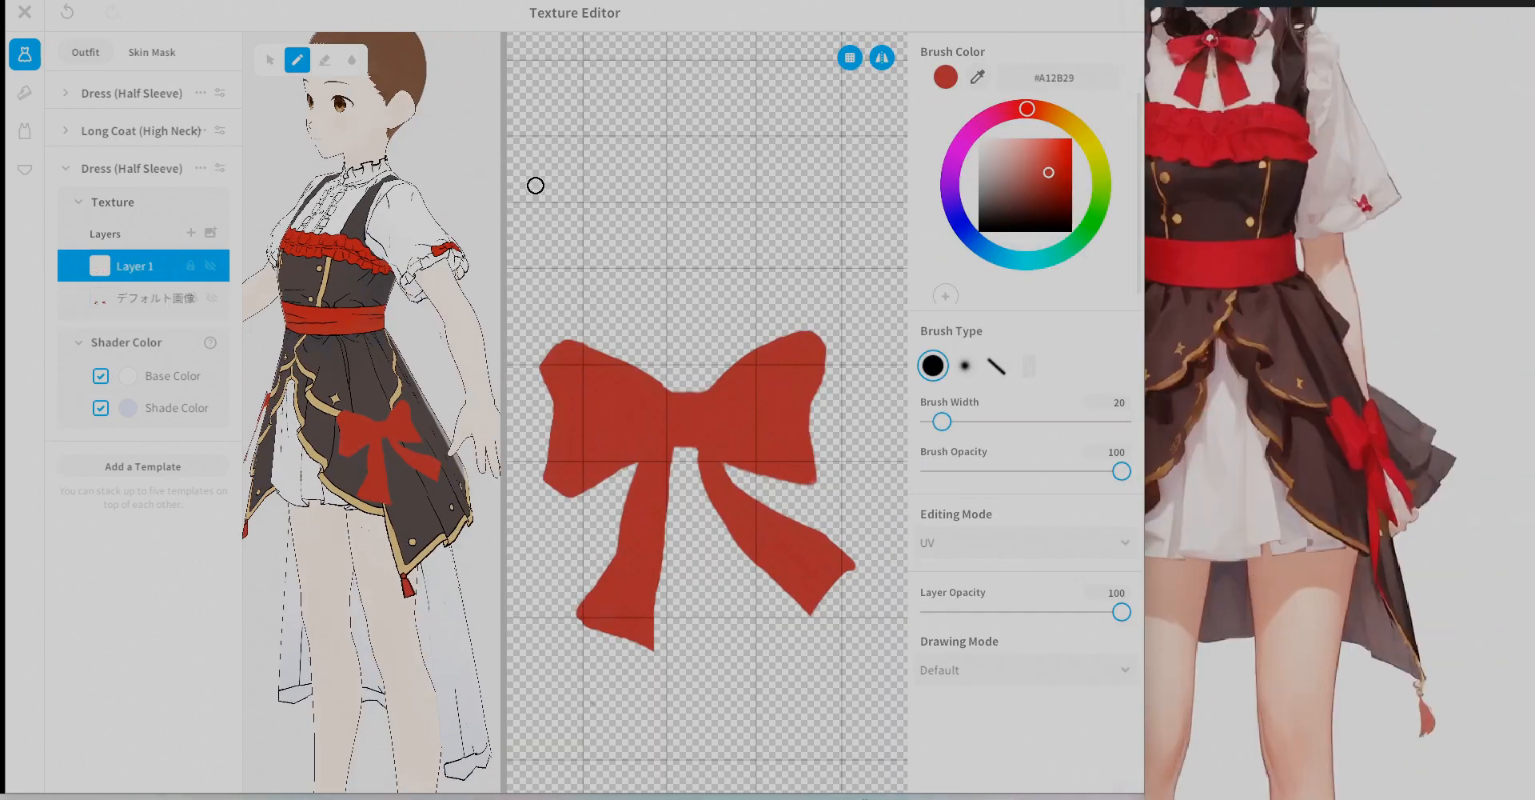
drag(708, 395, 672, 445)
scroll(677, 372, up, 2)
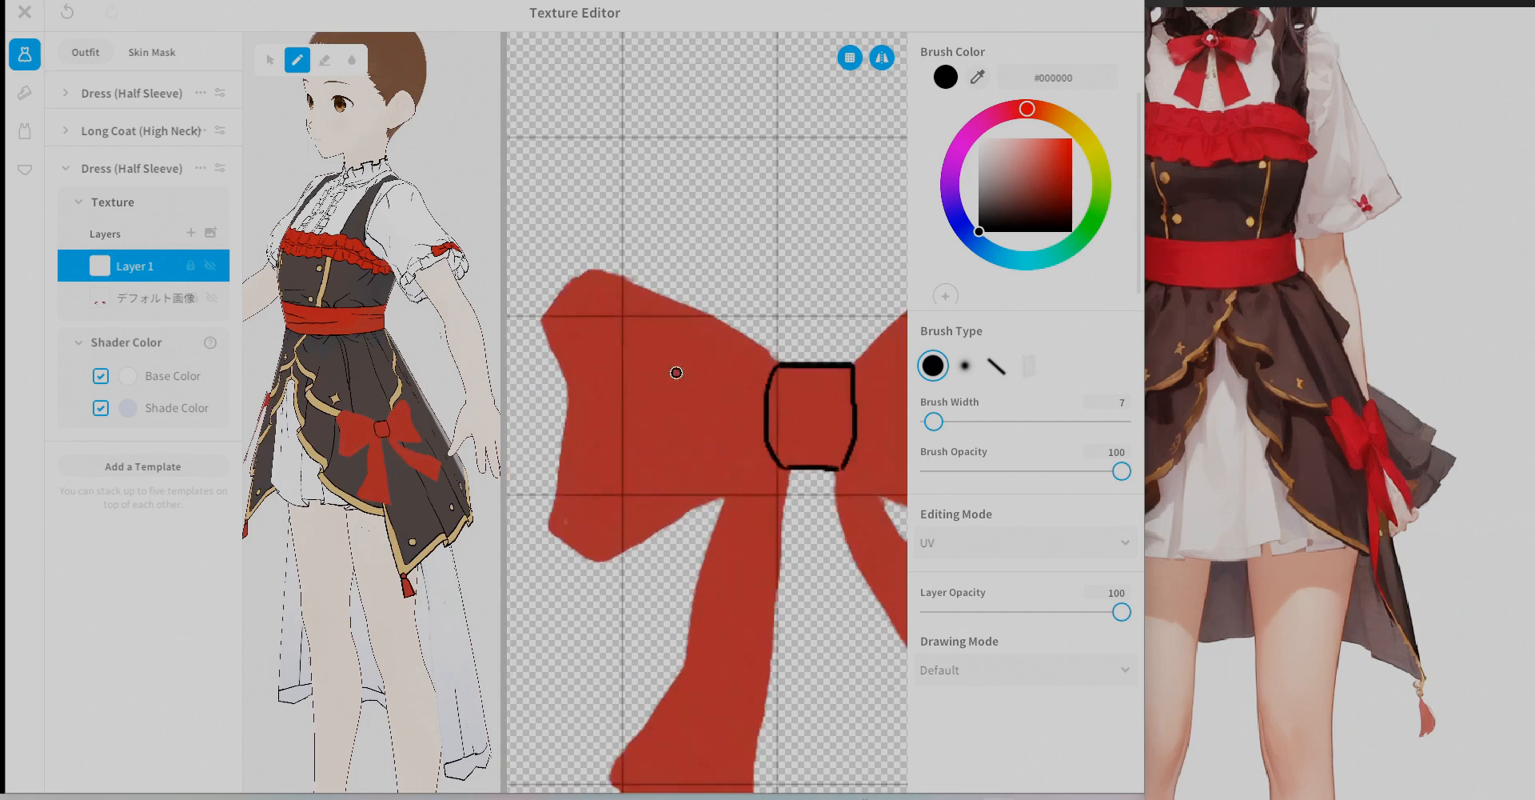
drag(548, 497, 688, 516)
drag(781, 468, 636, 543)
key(e)
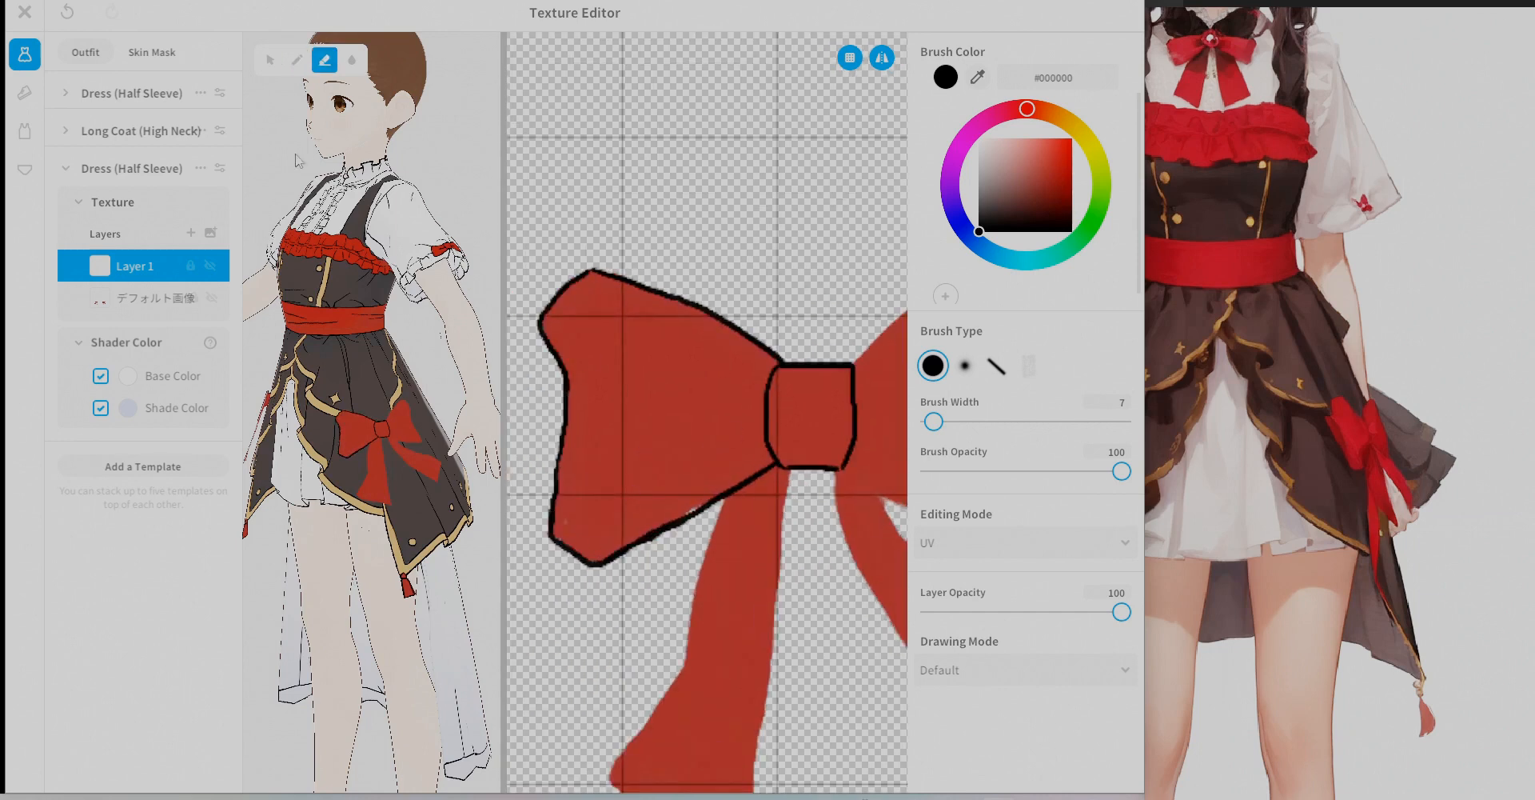
Ink creases in the bow's left loop and outline the right loop in black on Layer 1.
key(b)
drag(763, 424, 660, 452)
middle_drag(767, 399, 626, 387)
key(ctrl+z)
mouse_move(642, 362)
mouse_down()
mouse_move(790, 258)
mouse_move(860, 286)
mouse_up()
drag(831, 372, 811, 387)
drag(845, 526, 622, 474)
drag(815, 419, 832, 480)
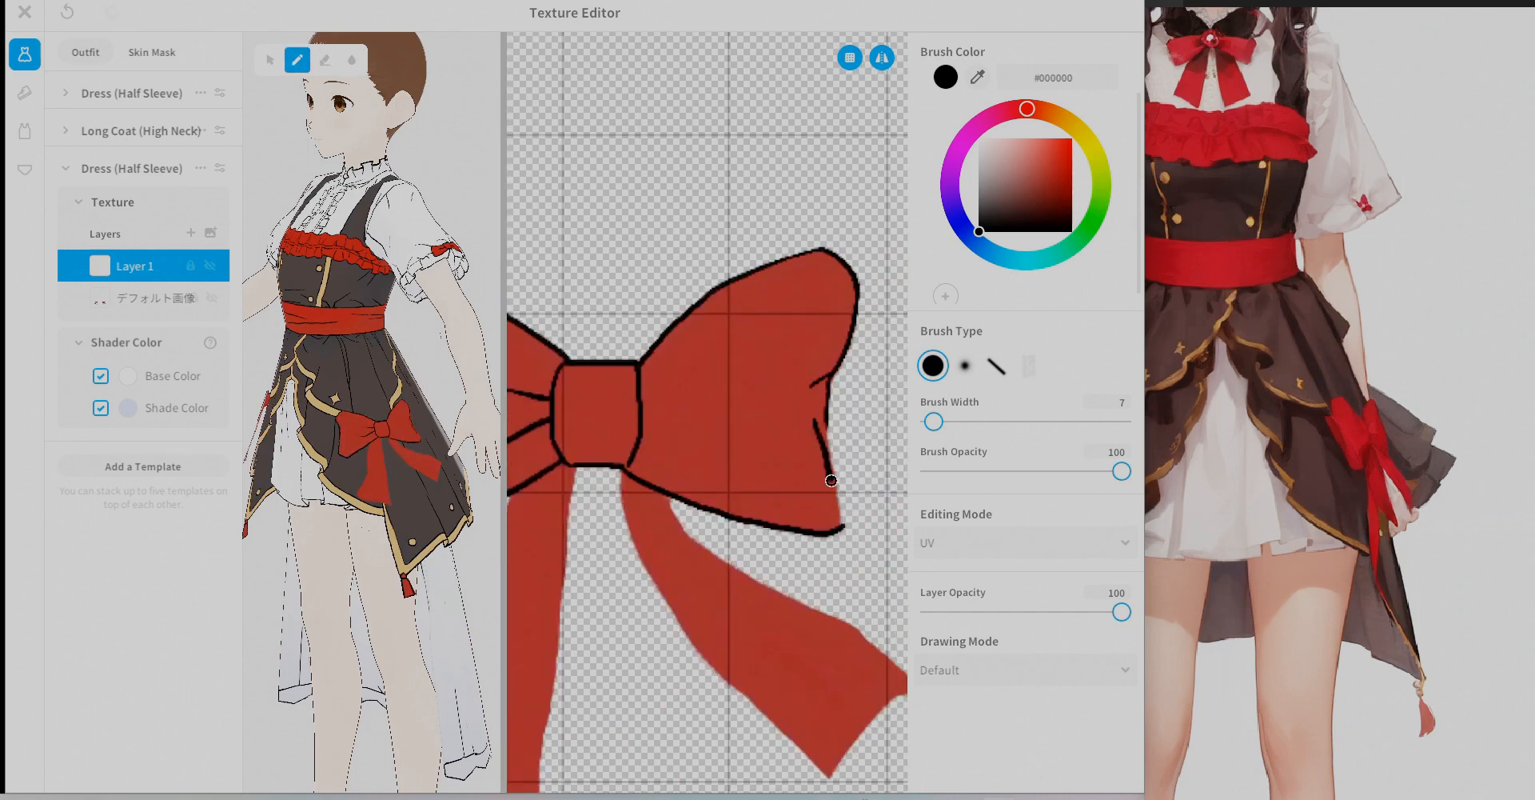
Outline the bow's two hanging tails in black on Layer 1.
middle_drag(735, 368, 934, 122)
drag(710, 250, 678, 360)
drag(730, 594, 737, 598)
drag(740, 505, 738, 598)
drag(741, 502, 772, 223)
mouse_move(820, 286)
middle_down()
mouse_move(692, 316)
mouse_move(591, 242)
middle_up()
drag(574, 233, 780, 530)
drag(867, 446, 833, 457)
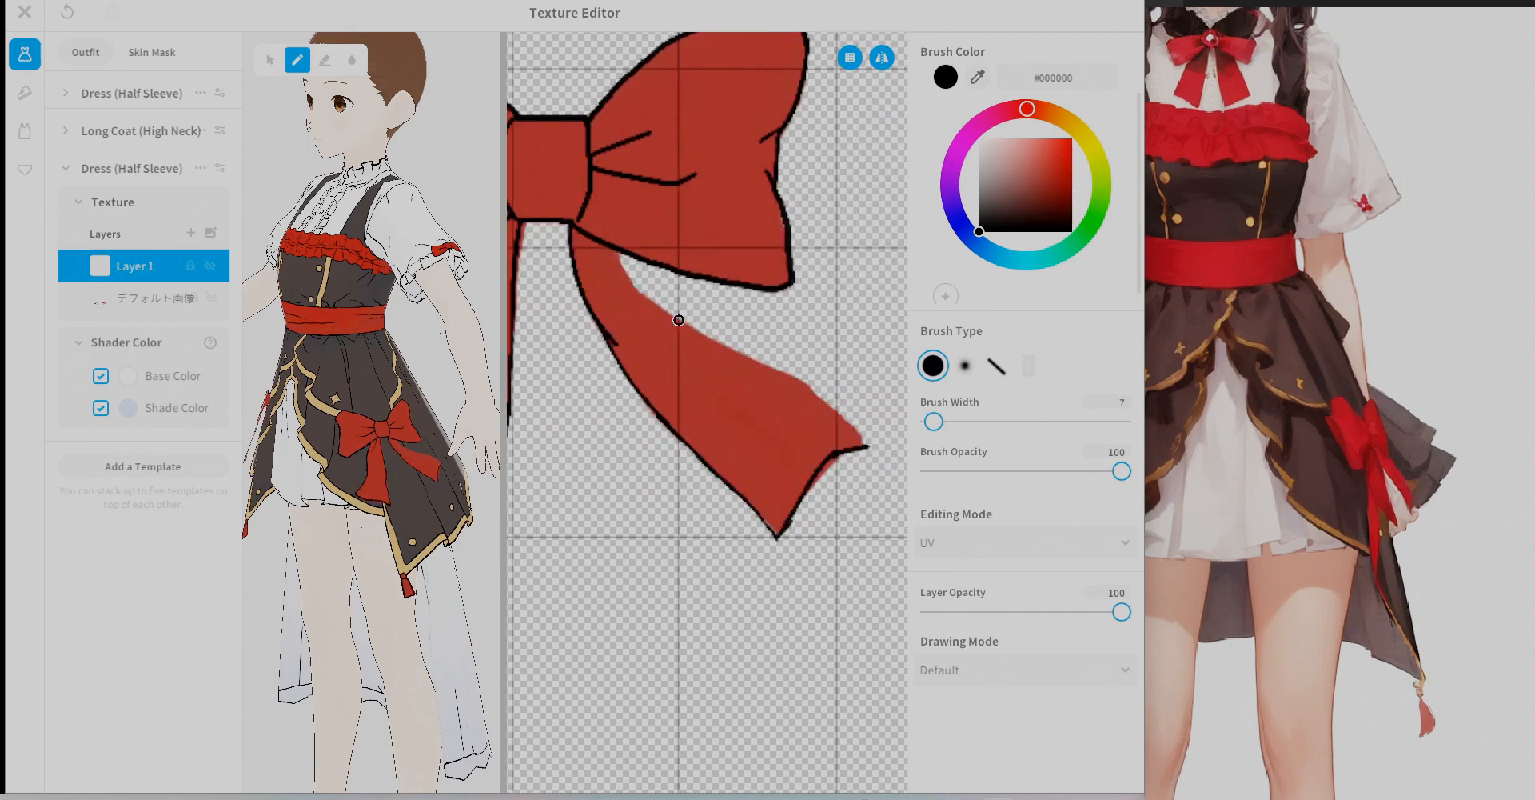
drag(681, 322, 868, 445)
drag(612, 253, 719, 350)
Clean up the overlapping outline ends around the bow's tails on Layer 1 with the eraser.
key(e)
drag(579, 233, 645, 332)
middle_drag(592, 336, 756, 286)
drag(666, 183, 625, 257)
drag(632, 473, 597, 508)
Fill the gaps between the bow's red shape and its outline on the デフォルト画像 layer with sampled red.
click(148, 297)
alt+click(559, 464)
middle_drag(552, 460, 644, 408)
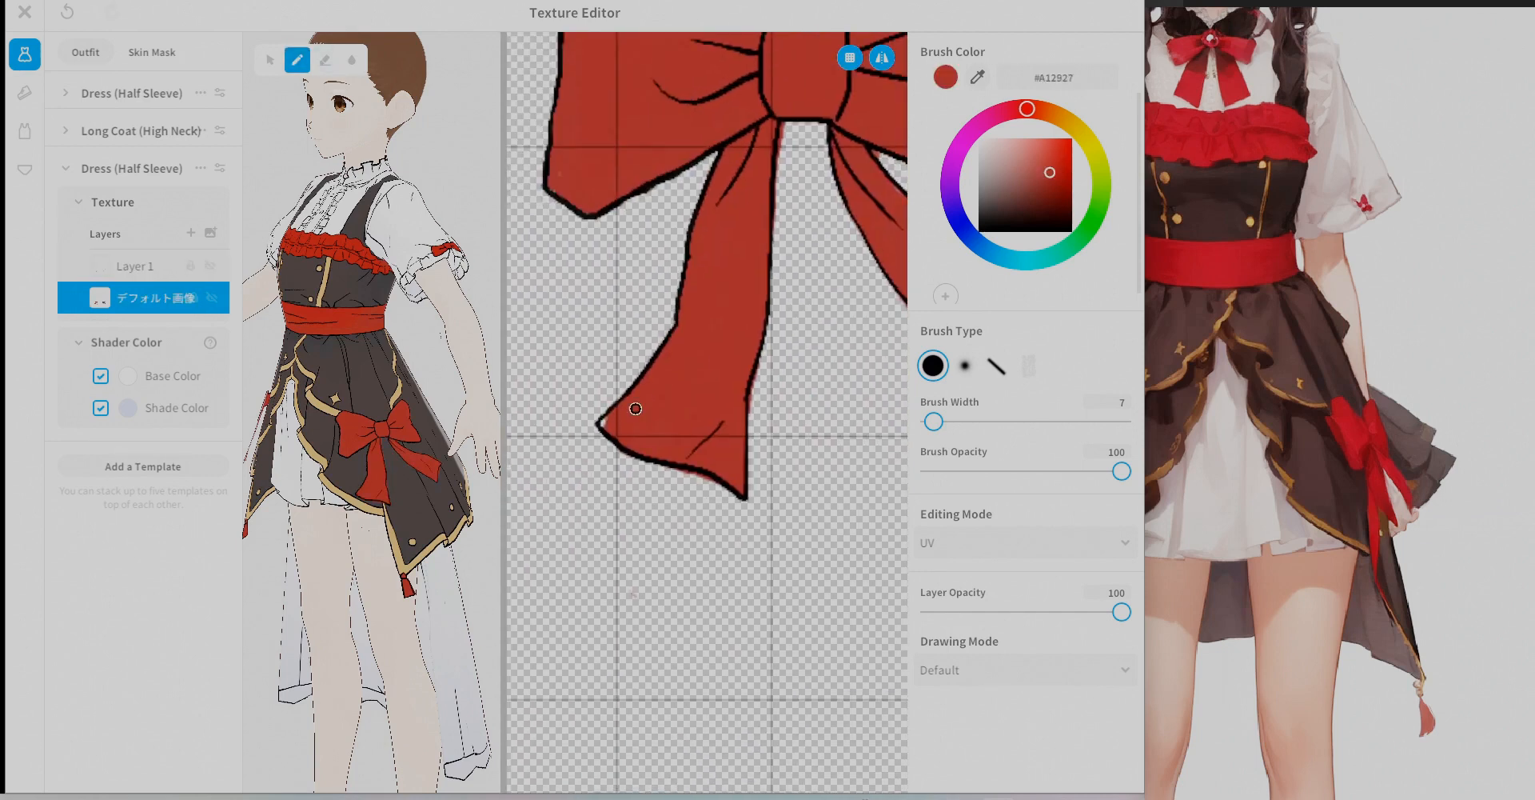
middle_drag(852, 291, 715, 449)
drag(645, 284, 641, 336)
middle_drag(799, 480, 701, 458)
drag(858, 496, 831, 545)
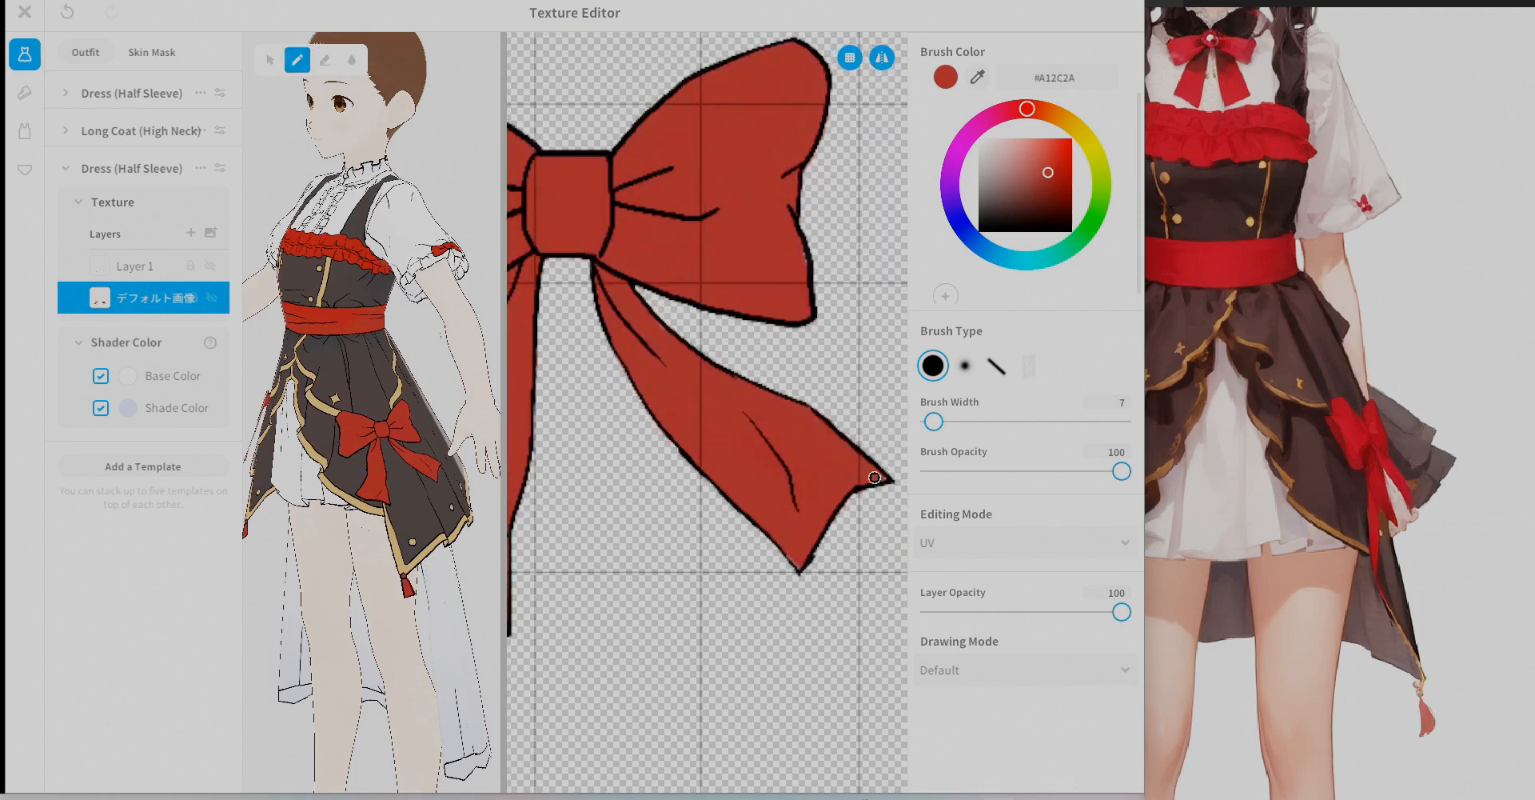
Leave the texture editor and reopen the dress's texture for editing.
click(25, 11)
click(559, 518)
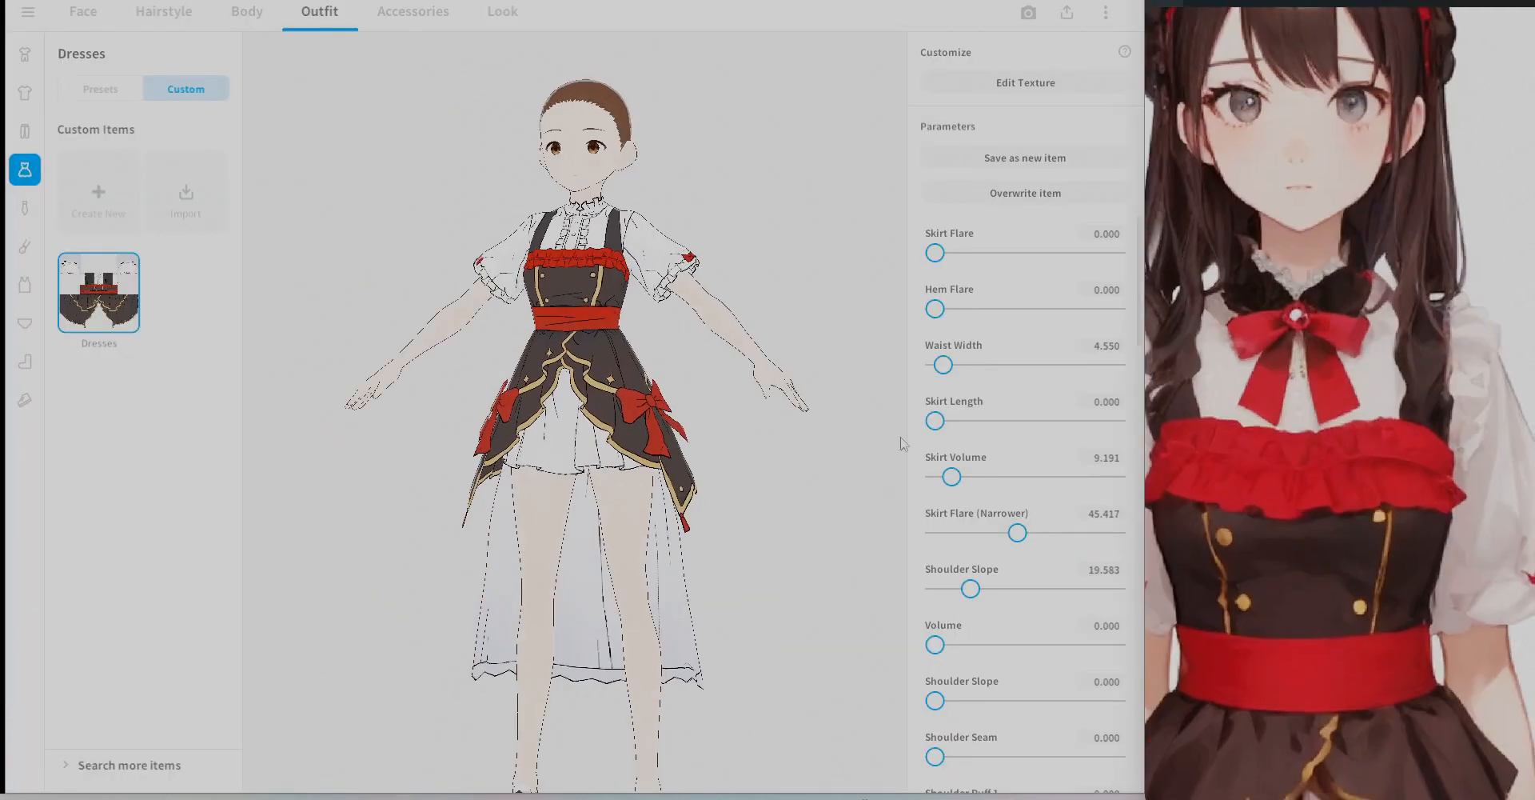
click(1026, 82)
Add two texture layers to the third garment, Dress (Half Sleeve), and rename the top one Line.
click(66, 93)
click(65, 131)
click(191, 232)
click(191, 232)
double_click(135, 265)
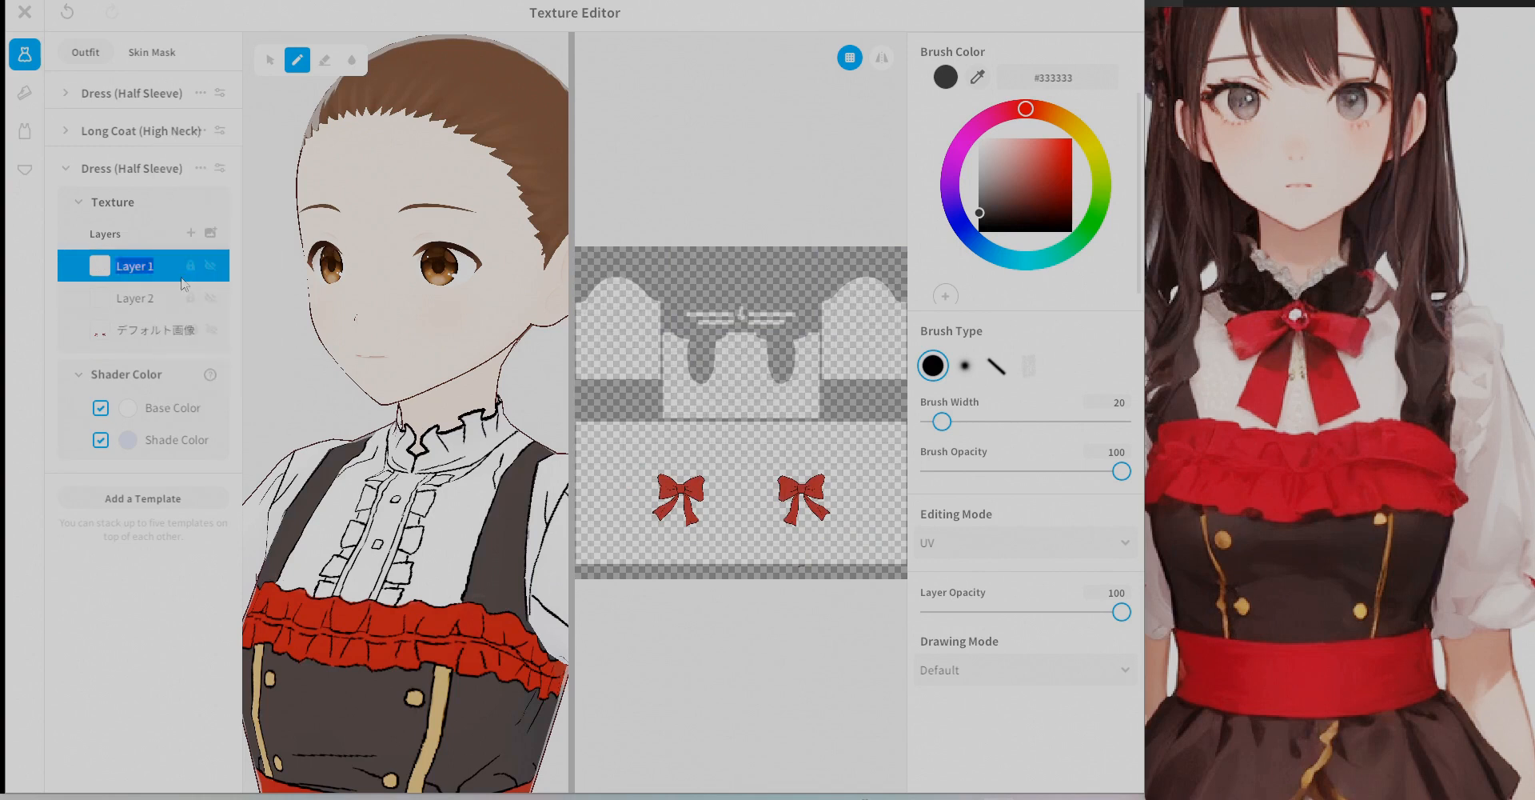
text(Line)
On Layer 2, paint a thick horizontal #333333 bar across the chest just below the frilled collar.
click(136, 299)
right_drag(504, 404, 491, 459)
scroll(744, 344, up, 5)
drag(942, 421, 967, 421)
mouse_move(703, 329)
mouse_down()
mouse_move(785, 330)
mouse_move(782, 310)
mouse_up()
Set the third dress's Skirt Flare to 8.750 and Shoulder Slope to 100.
click(220, 168)
drag(930, 104, 946, 104)
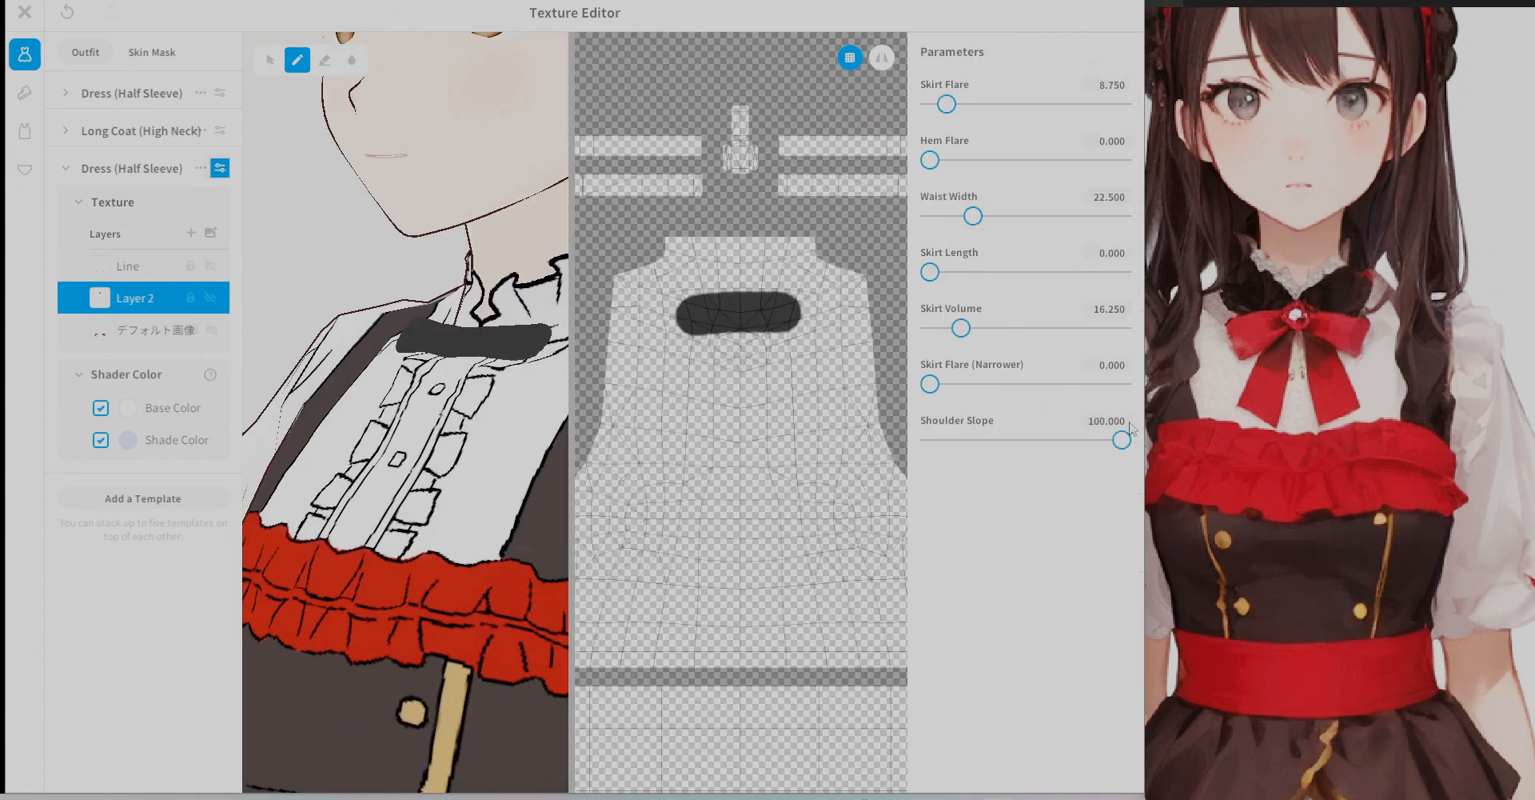
drag(782, 320, 711, 337)
drag(930, 104, 1133, 112)
scroll(405, 416, down, 10)
right_drag(384, 432, 448, 440)
scroll(400, 416, up, 5)
scroll(400, 431, up, 6)
drag(572, 448, 772, 448)
middle_drag(483, 550, 537, 474)
click(220, 168)
With mirroring on, paint a dark #333333 bow-shaped collar below the neck on Layer 2 and erase its edges to shape.
drag(967, 421, 942, 421)
click(882, 58)
drag(551, 406, 587, 387)
right_drag(584, 400, 536, 404)
click(325, 60)
drag(484, 406, 580, 367)
drag(545, 498, 485, 480)
click(296, 60)
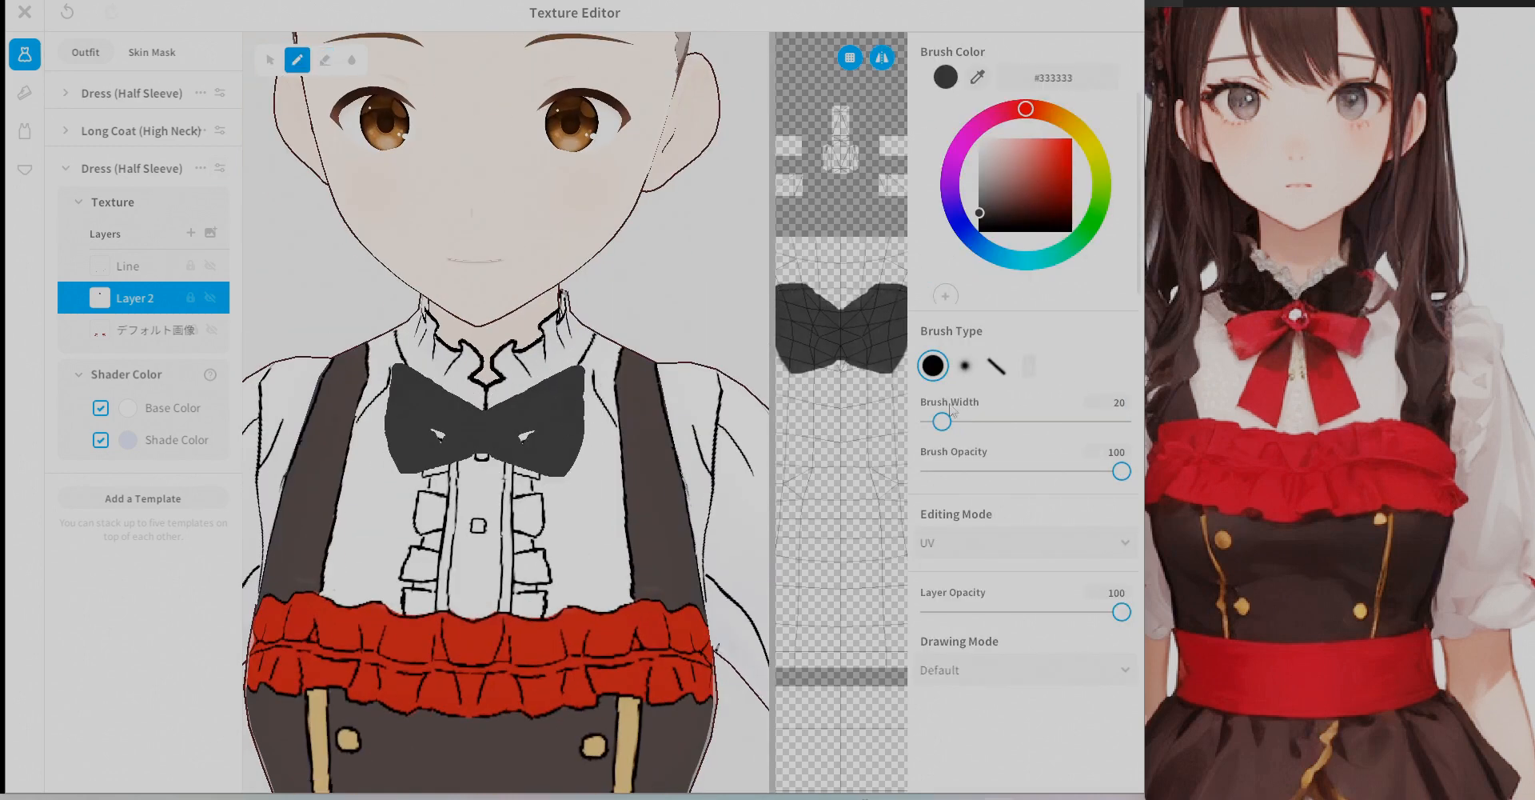
Smooth the contour of the dark collar shape on Layer 2 with the eraser.
right_drag(608, 448, 560, 456)
drag(772, 448, 677, 449)
scroll(800, 416, up, 3)
click(325, 60)
drag(942, 421, 944, 422)
mouse_move(742, 363)
mouse_down()
mouse_move(797, 397)
mouse_move(696, 426)
mouse_move(840, 490)
mouse_up()
On the Line layer, ink the dark collar's folds and outline in #000000 with a width 7 brush.
key(p)
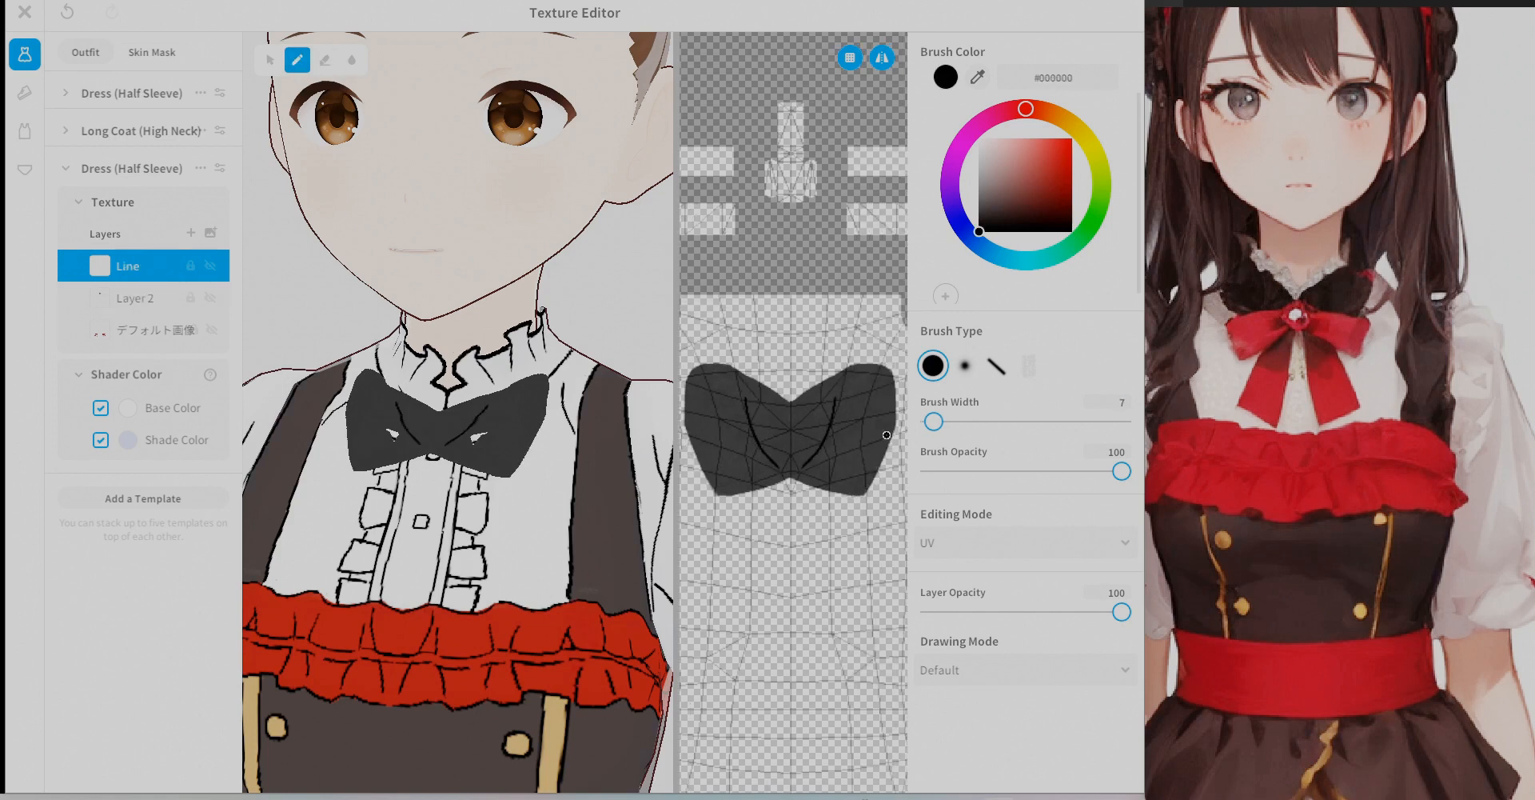
drag(887, 435, 807, 475)
drag(791, 402, 896, 379)
middle_drag(872, 424, 831, 391)
mouse_move(855, 364)
mouse_down()
mouse_move(824, 463)
mouse_move(760, 447)
mouse_up()
Erase the dark fill extending beyond the collar's upper outline on Layer 2.
click(325, 60)
click(136, 299)
drag(776, 362, 760, 360)
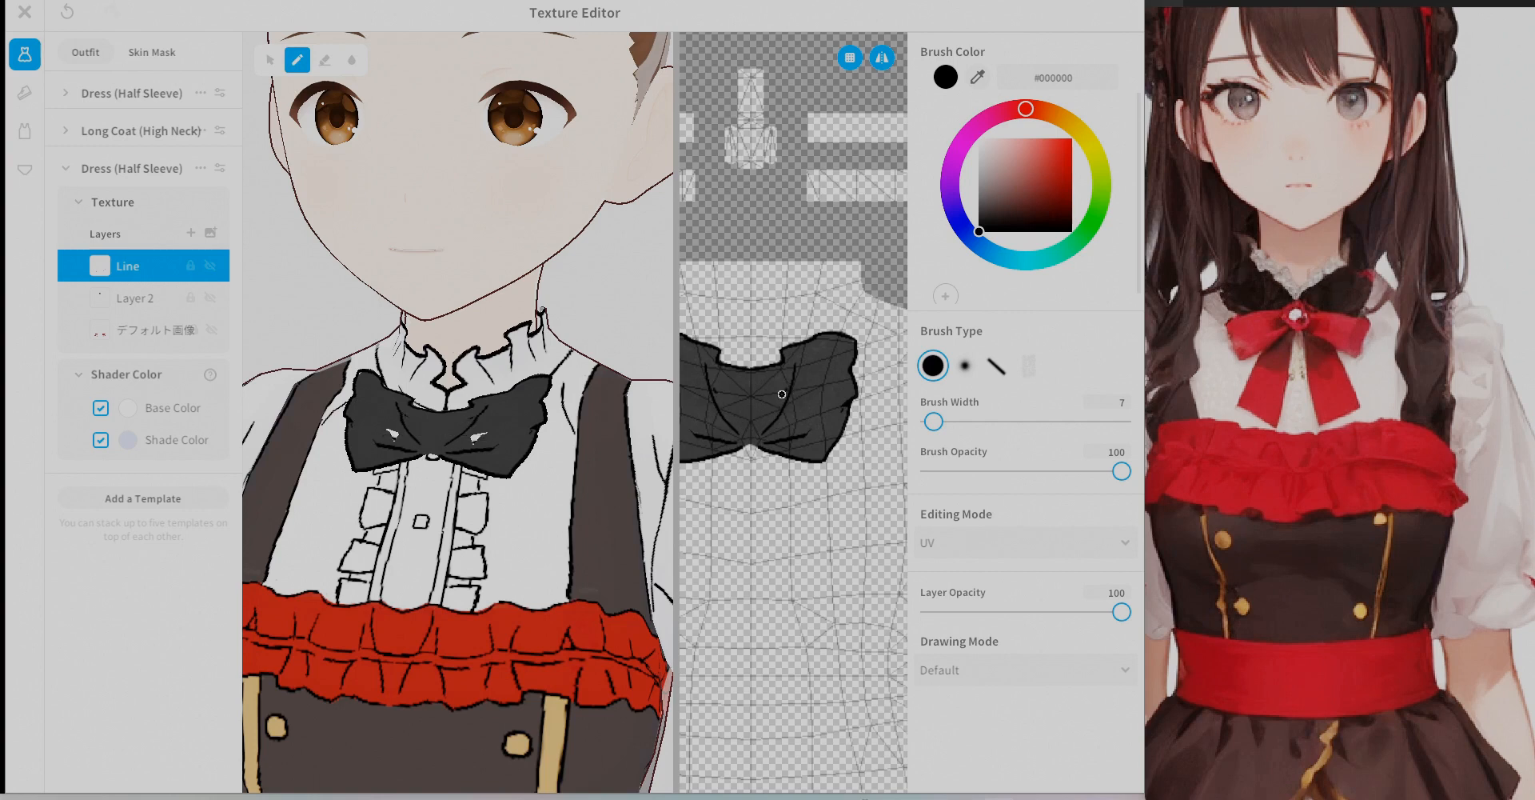
click(220, 168)
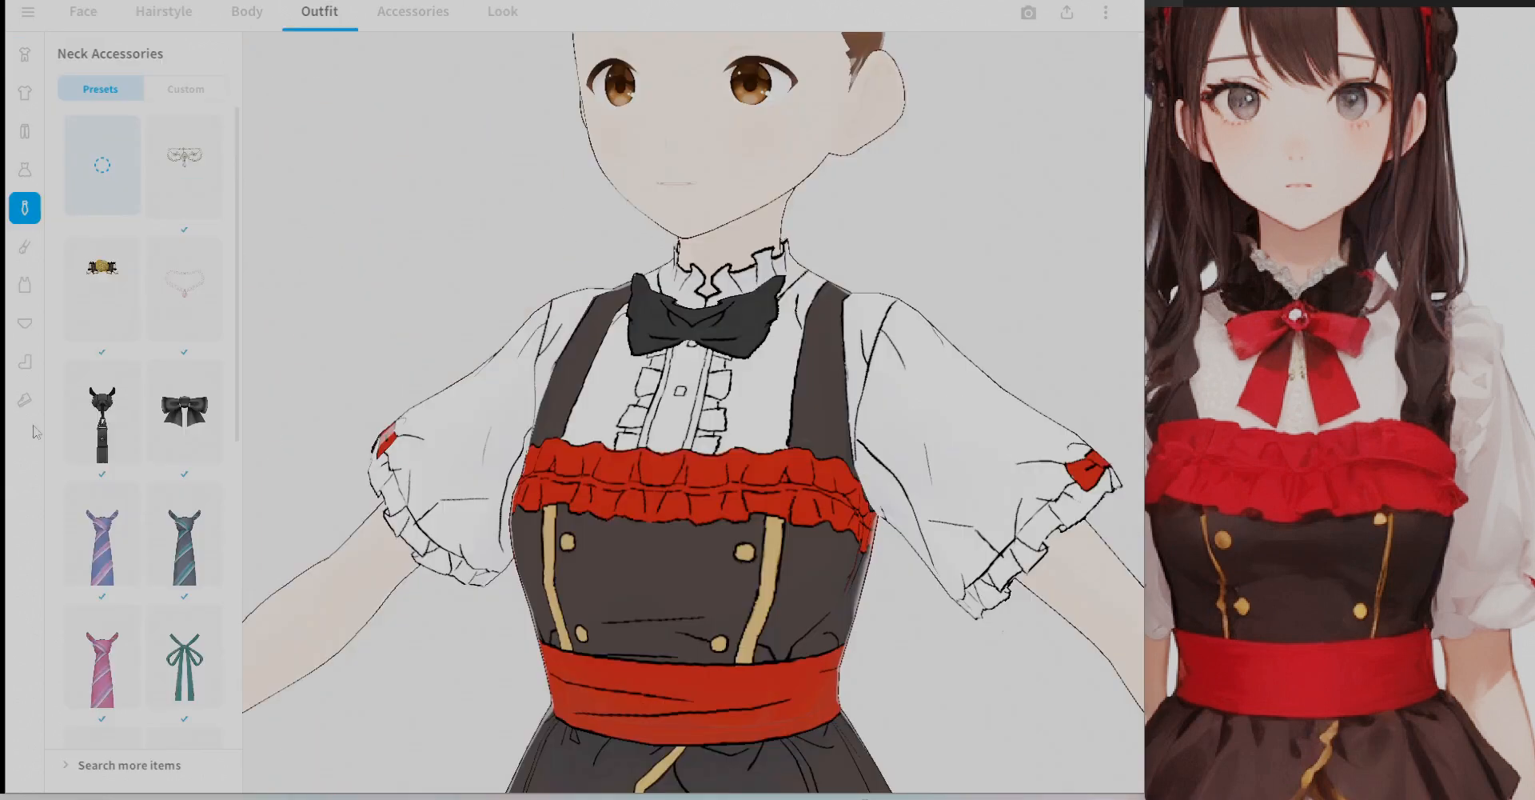
Create a new custom neck accessory from the Pussycat Bow template.
click(179, 96)
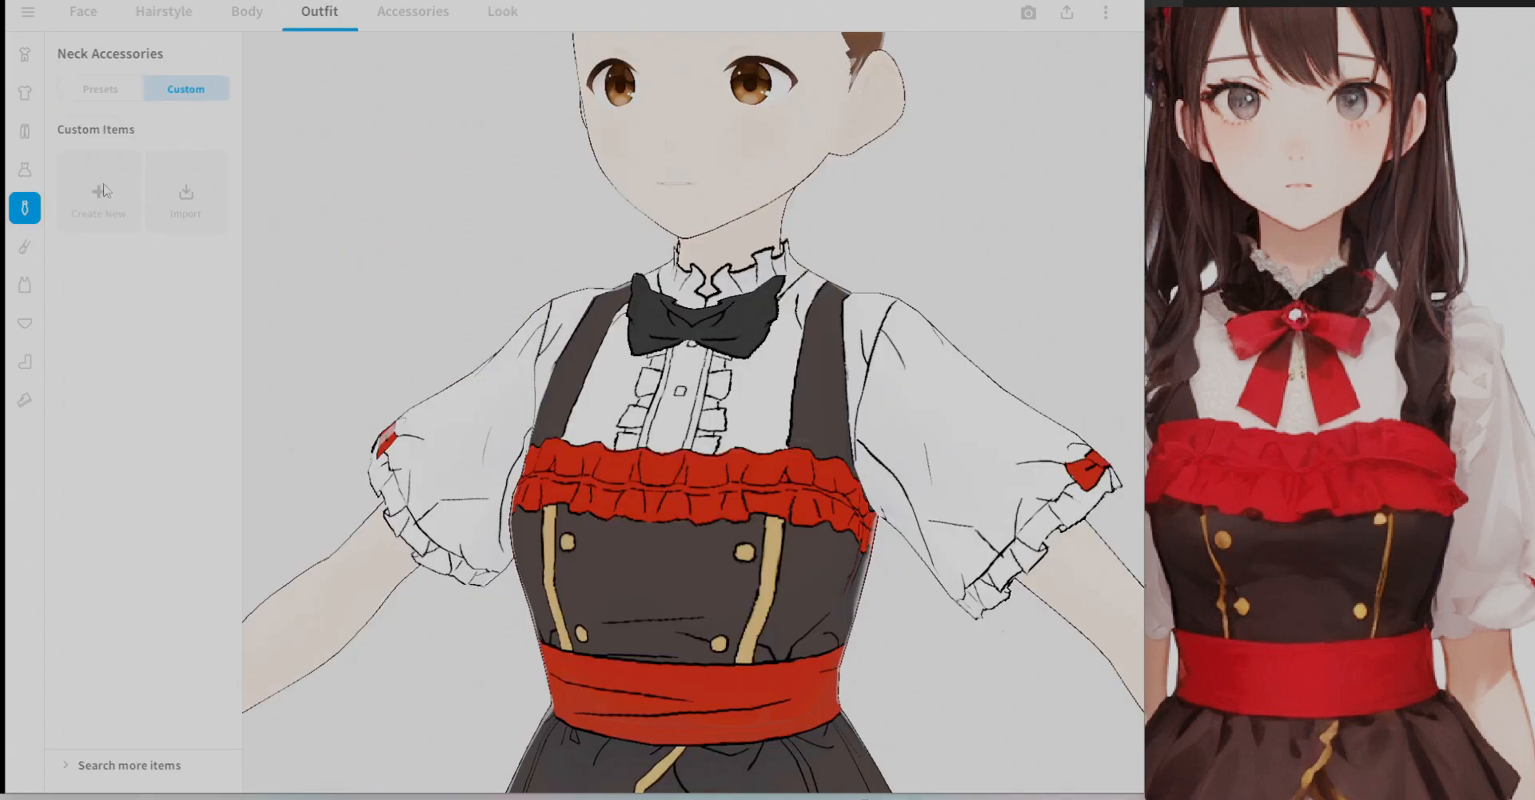
click(106, 187)
click(615, 263)
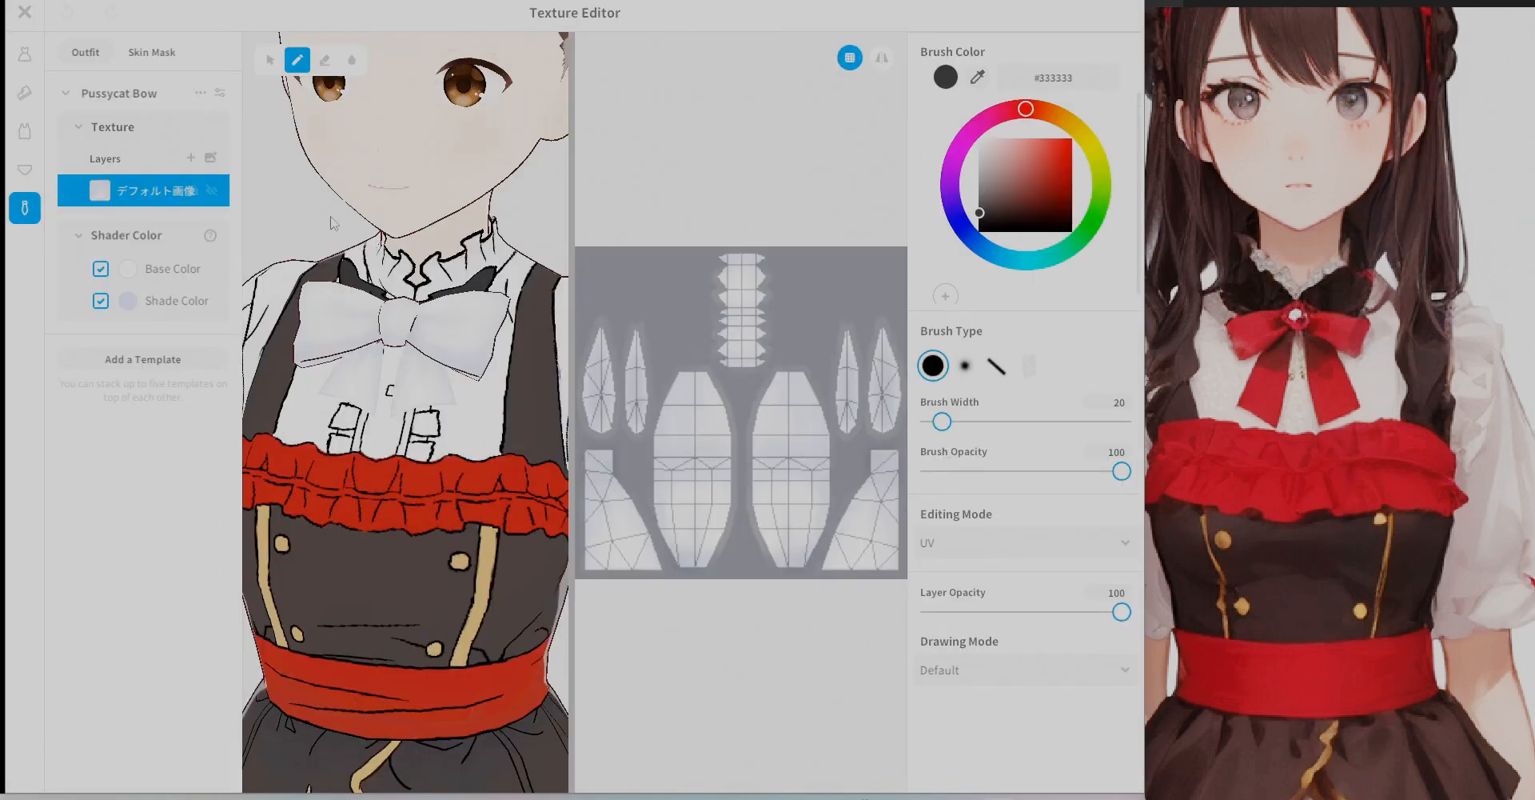
Paint the entire bow texture #B61C15 on a new layer with a width 77 brush and set the layer's drawing mode to Multiply.
click(191, 158)
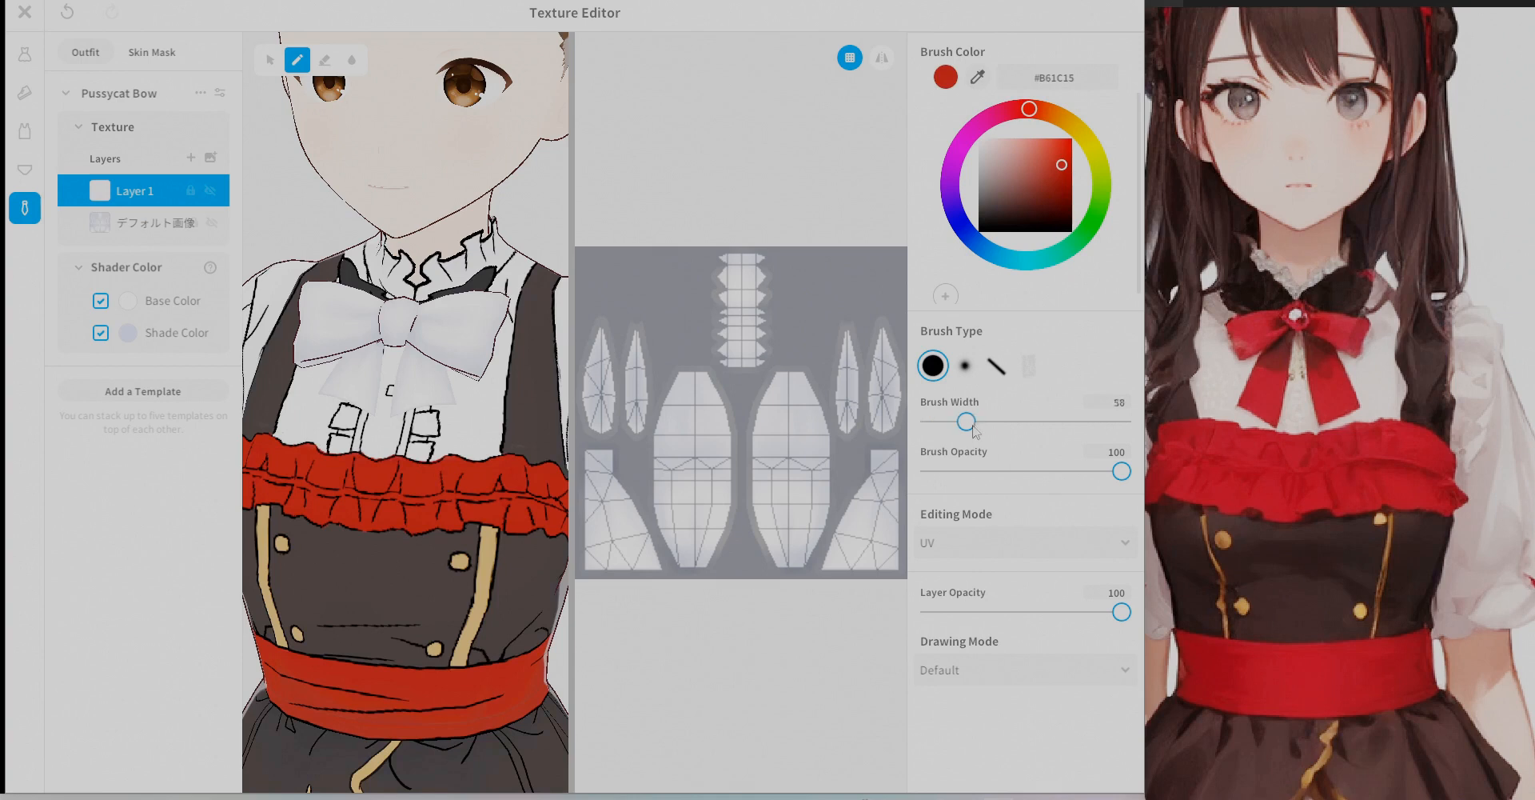
drag(967, 421, 979, 422)
mouse_move(843, 257)
mouse_down()
mouse_move(879, 264)
mouse_move(637, 381)
mouse_move(876, 506)
mouse_move(599, 565)
mouse_up()
click(1032, 670)
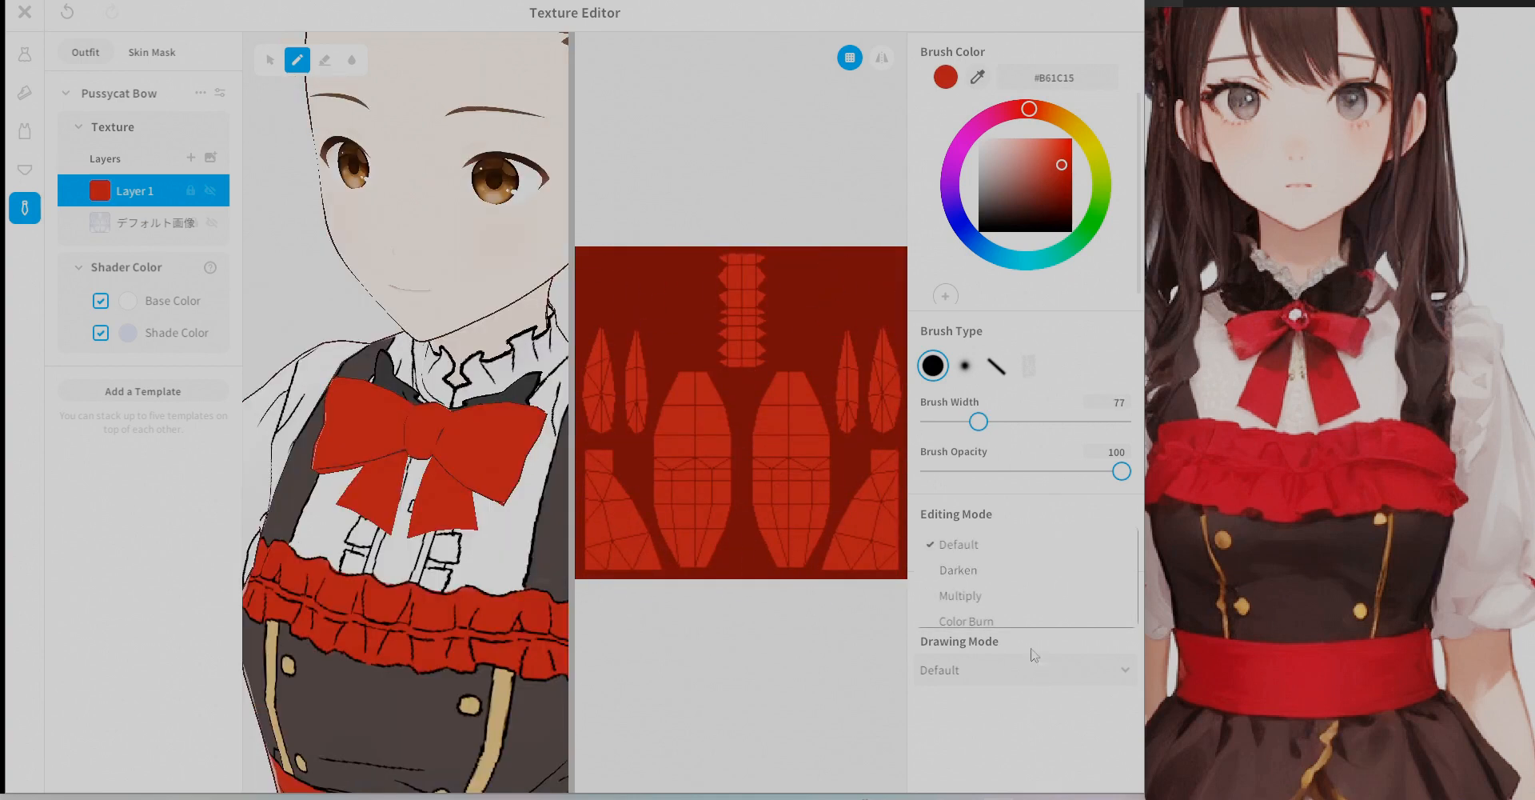
click(992, 597)
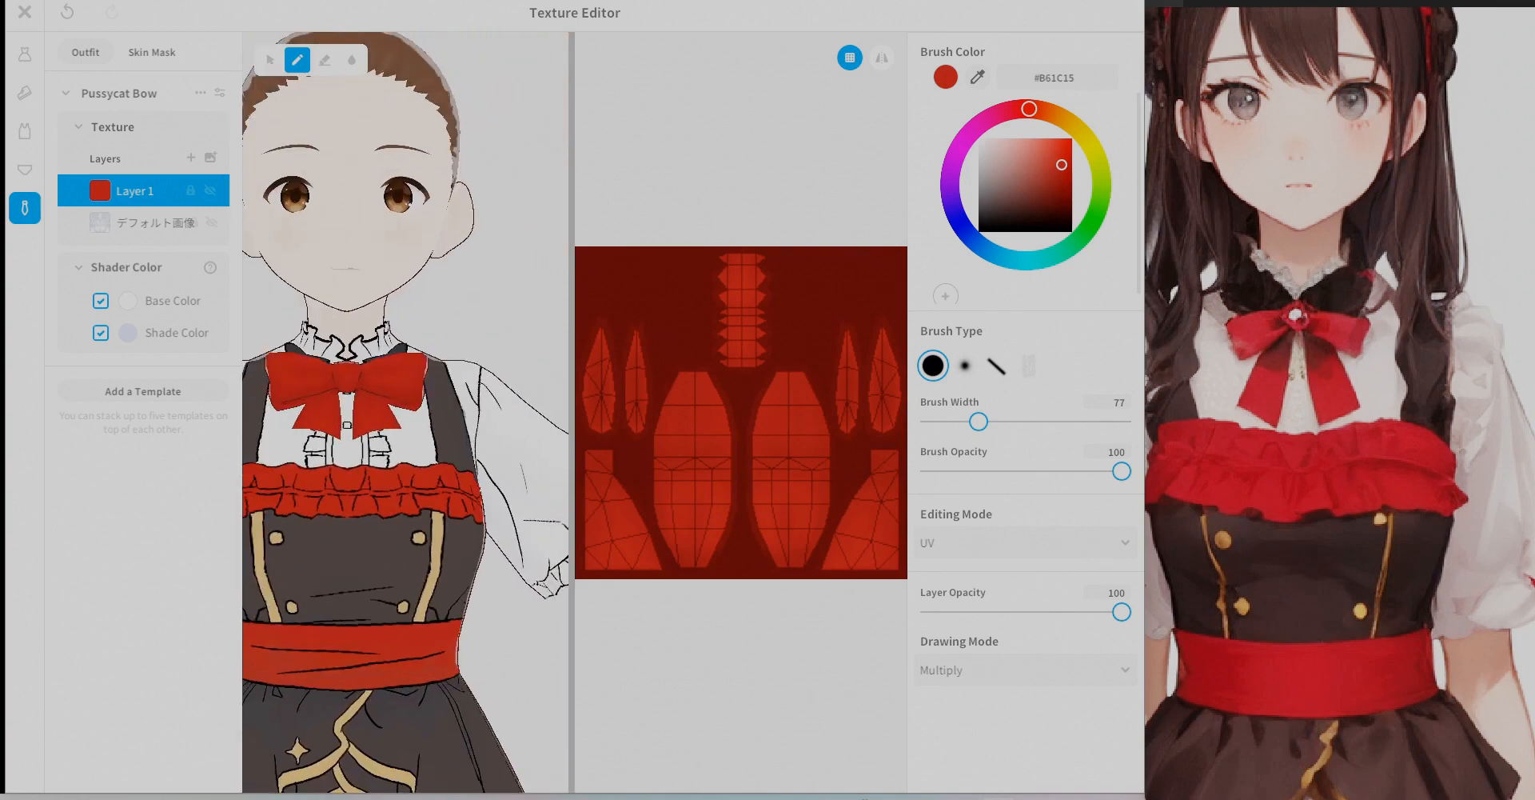
middle_drag(481, 516, 550, 580)
scroll(371, 466, up, 3)
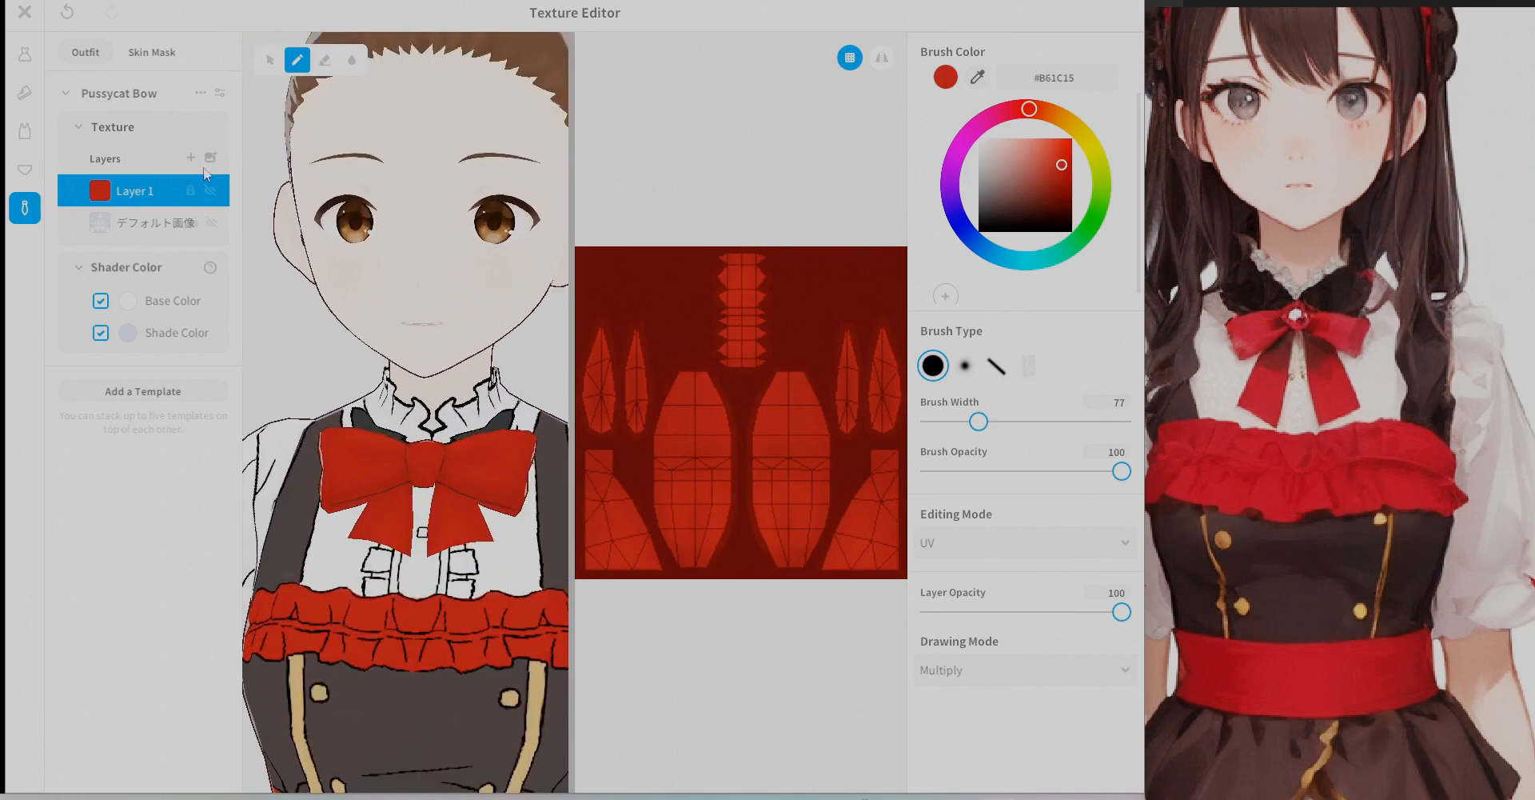
Add a layer named Line and ink mirrored folds on the bow's loops in #000000 with a width 7 brush.
click(190, 158)
right_click(170, 192)
click(199, 261)
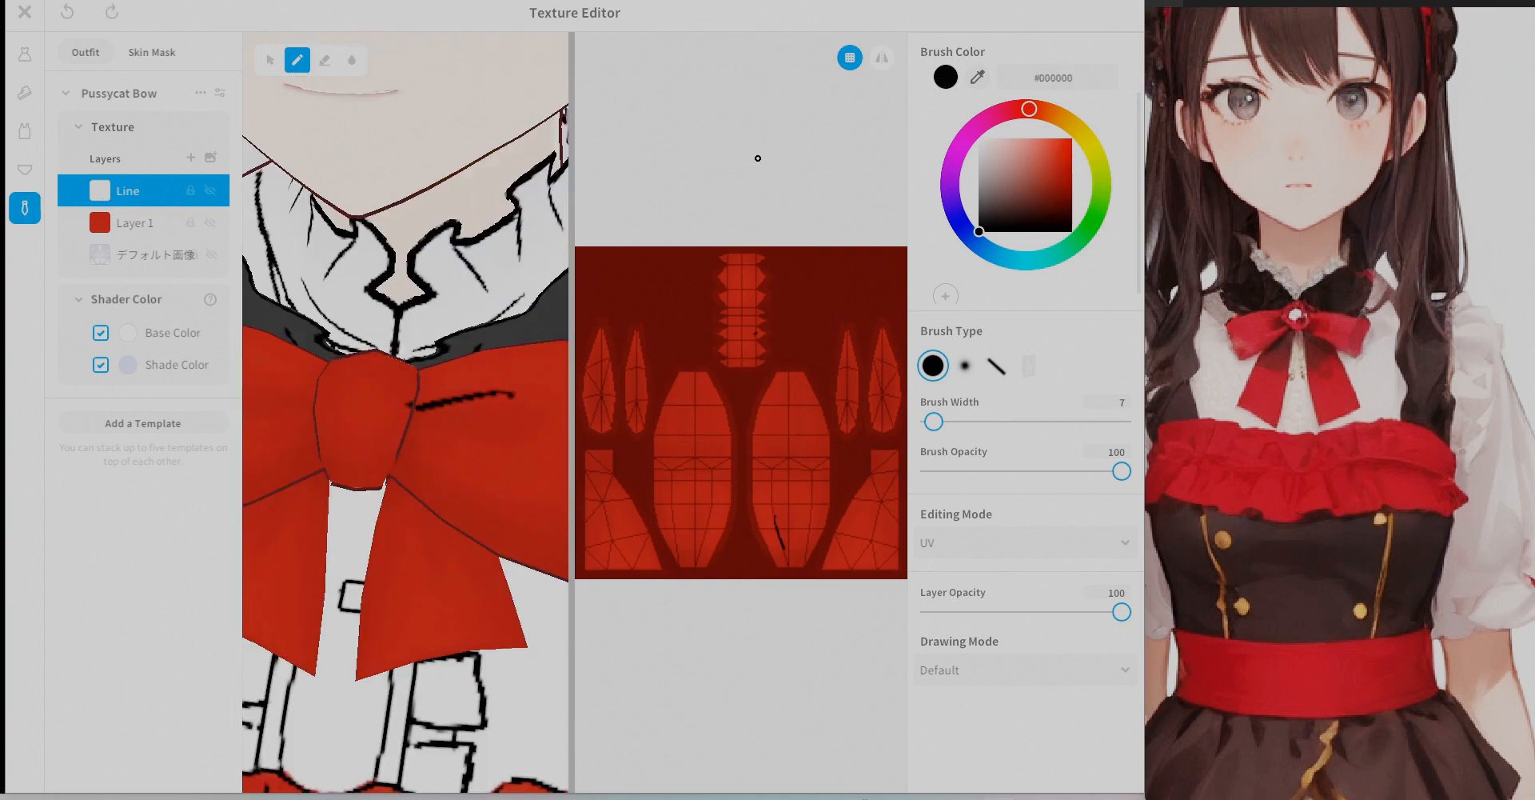
click(882, 57)
drag(416, 398, 512, 392)
drag(411, 452, 489, 489)
Ink concentric rings for a round brooch on the neck bow's central knot.
key(e)
right_drag(416, 432, 384, 432)
drag(367, 370, 367, 471)
key(ctrl+z)
drag(367, 396, 367, 436)
mouse_move(432, 416)
right_down()
mouse_move(483, 442)
mouse_move(376, 392)
right_up()
key(e)
Work on the fold lines of the neck bow's tails and clean up the brooch lines with the eraser.
click(296, 60)
mouse_move(418, 494)
mouse_down()
mouse_move(459, 568)
mouse_move(468, 559)
mouse_up()
key(ctrl+z)
click(325, 60)
drag(824, 339, 763, 342)
Paint the brooch #DFD0CF on a new layer above Layer 1 and save the neck accessory as a new item.
click(134, 223)
click(191, 158)
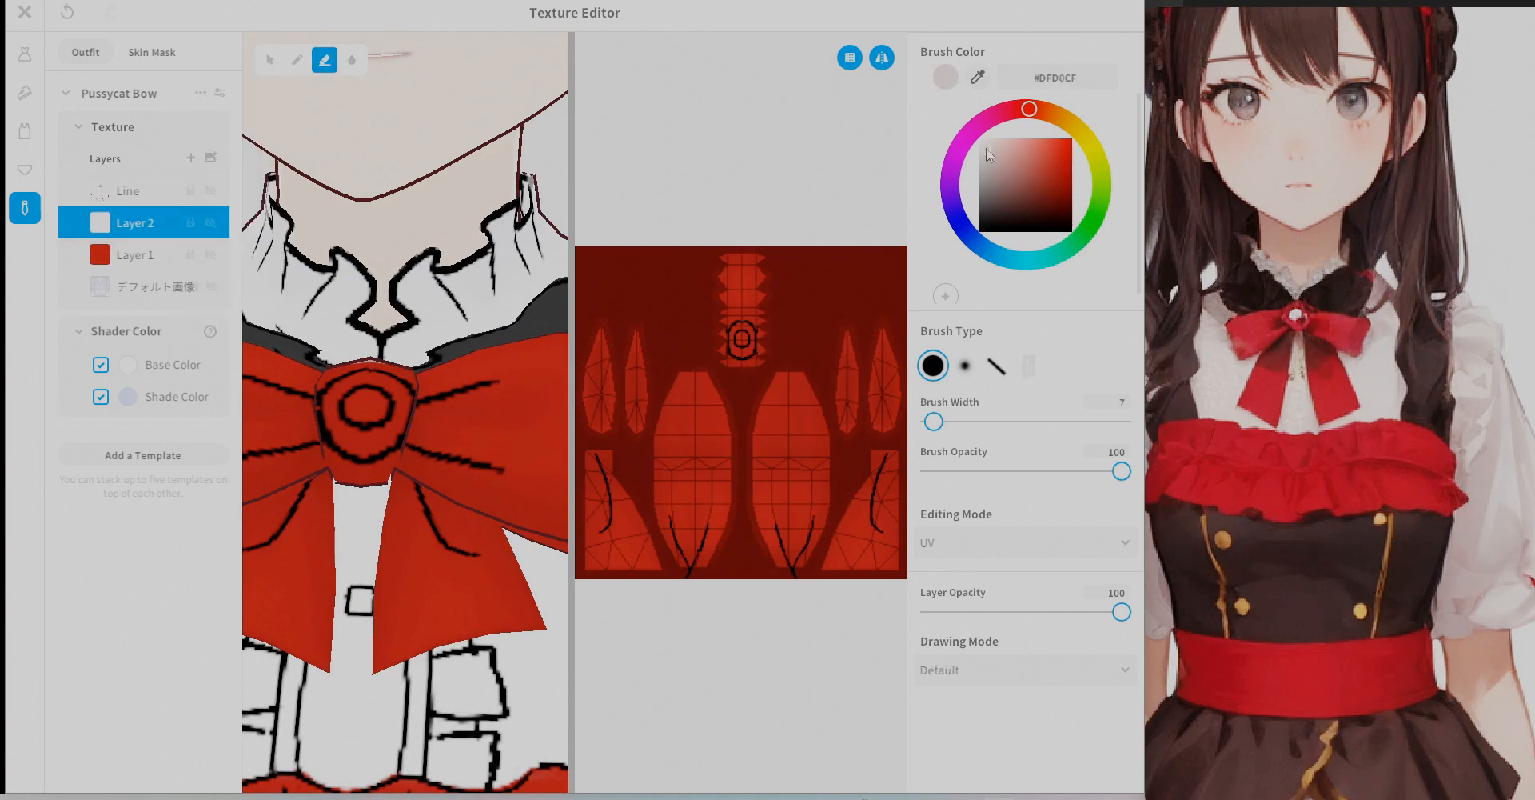
click(574, 534)
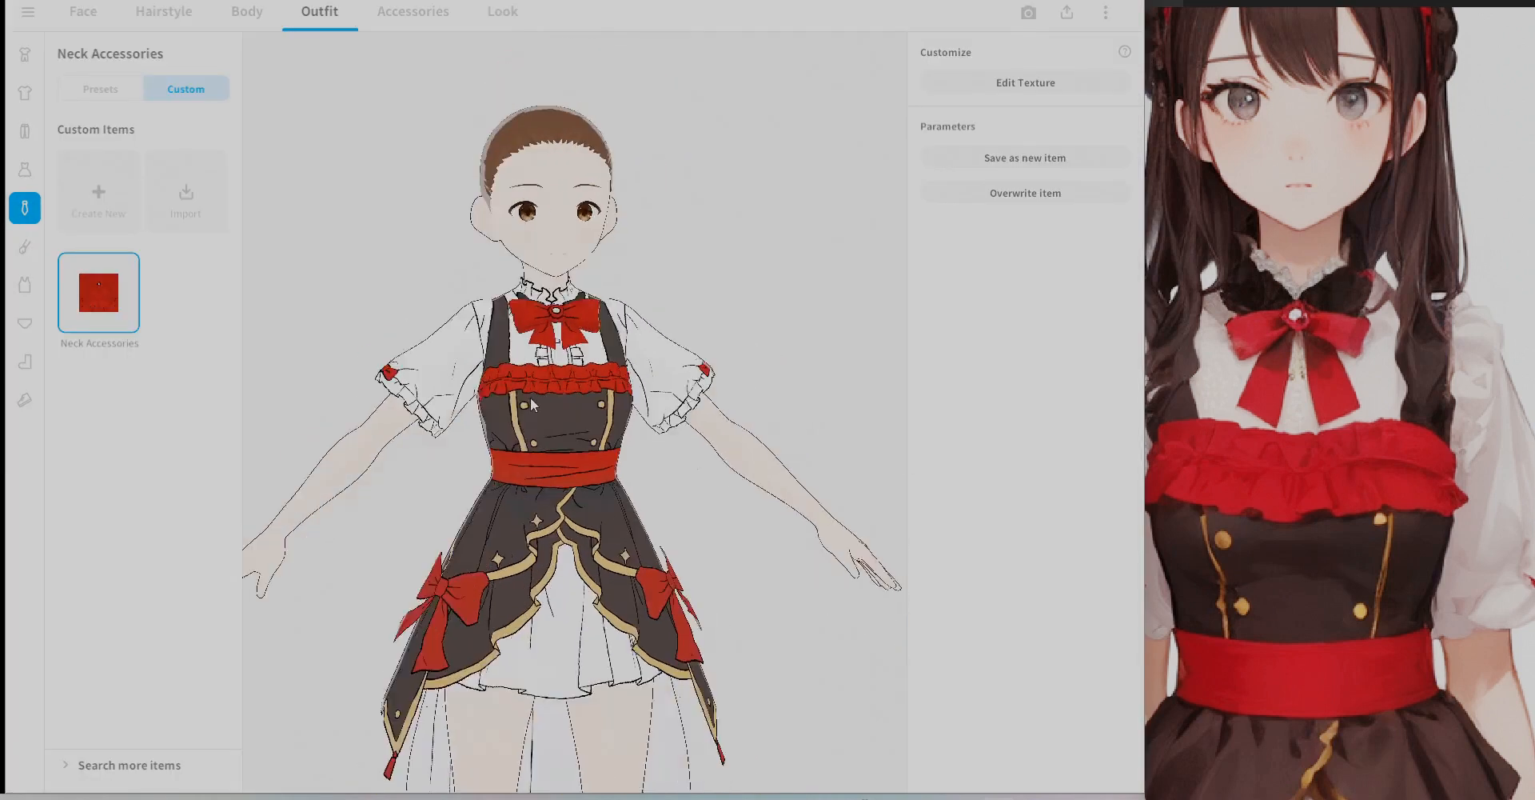
Equip the white frilled wrist cuff preset as the arm accessory and bring up the full-body reference views.
click(24, 246)
scroll(102, 576, down, 6)
click(102, 674)
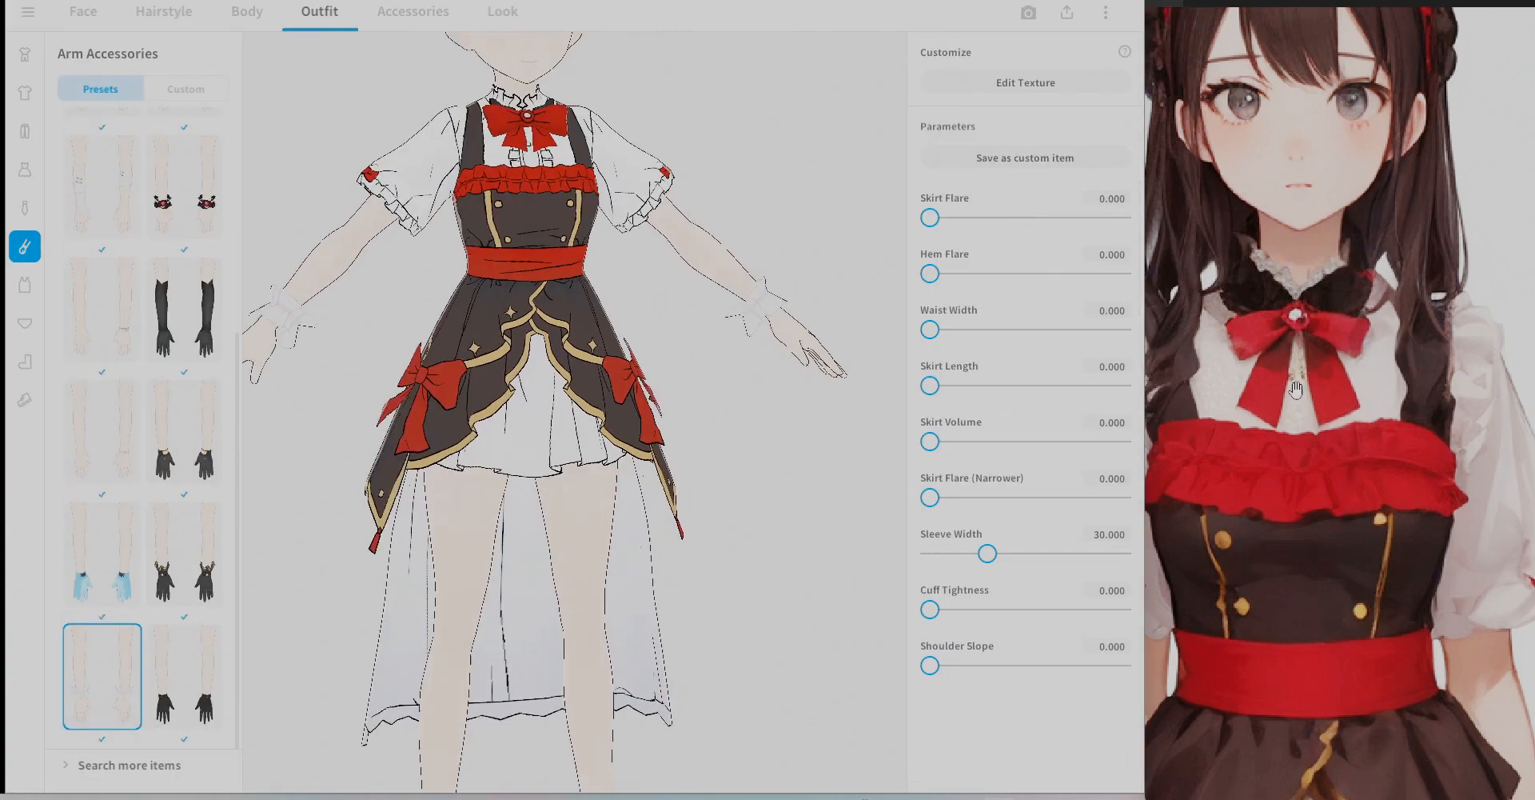
scroll(1370, 412, down, 5)
drag(1371, 412, 1334, 436)
Open the wrist cuff's texture for editing and export its layer as a PNG image named 手飾.
click(1072, 88)
click(210, 157)
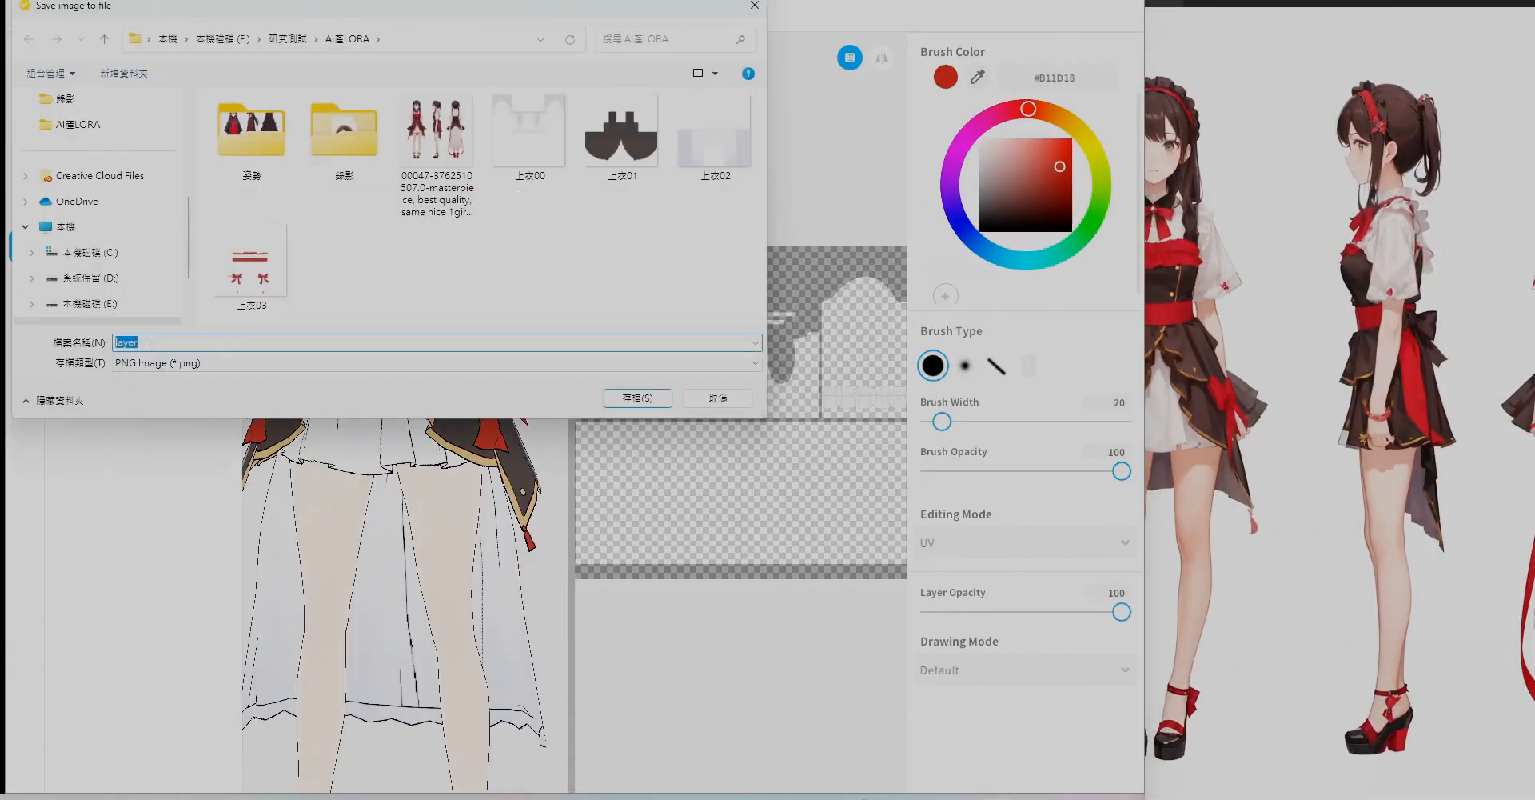
text(手飾)
key(Return)
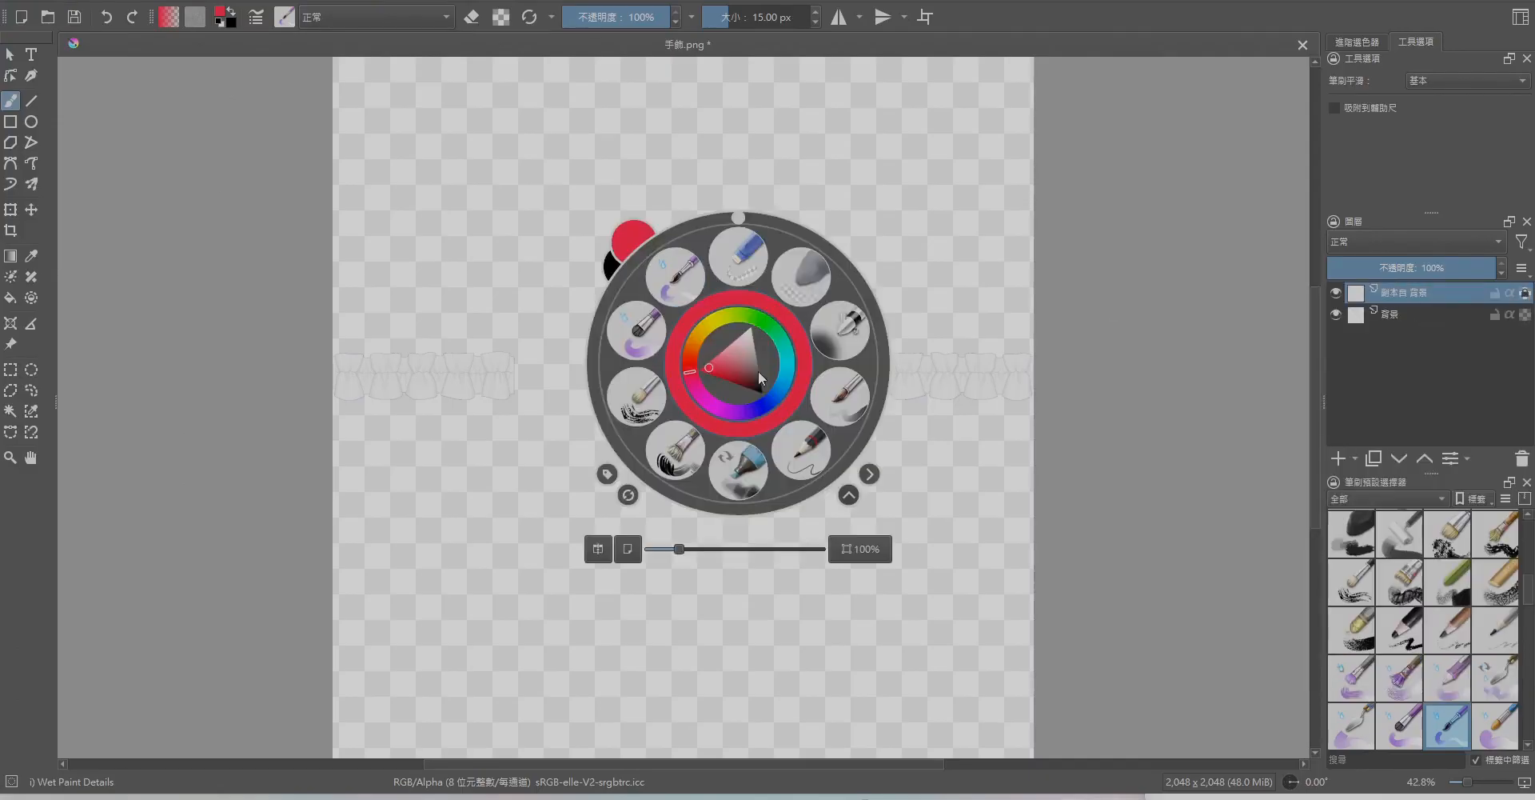
In Krita, try the burn (加深) blending mode for the red tint on the duplicated frill layer.
click(10, 54)
right_click(1404, 293)
click(1404, 296)
click(687, 323)
click(628, 285)
click(898, 452)
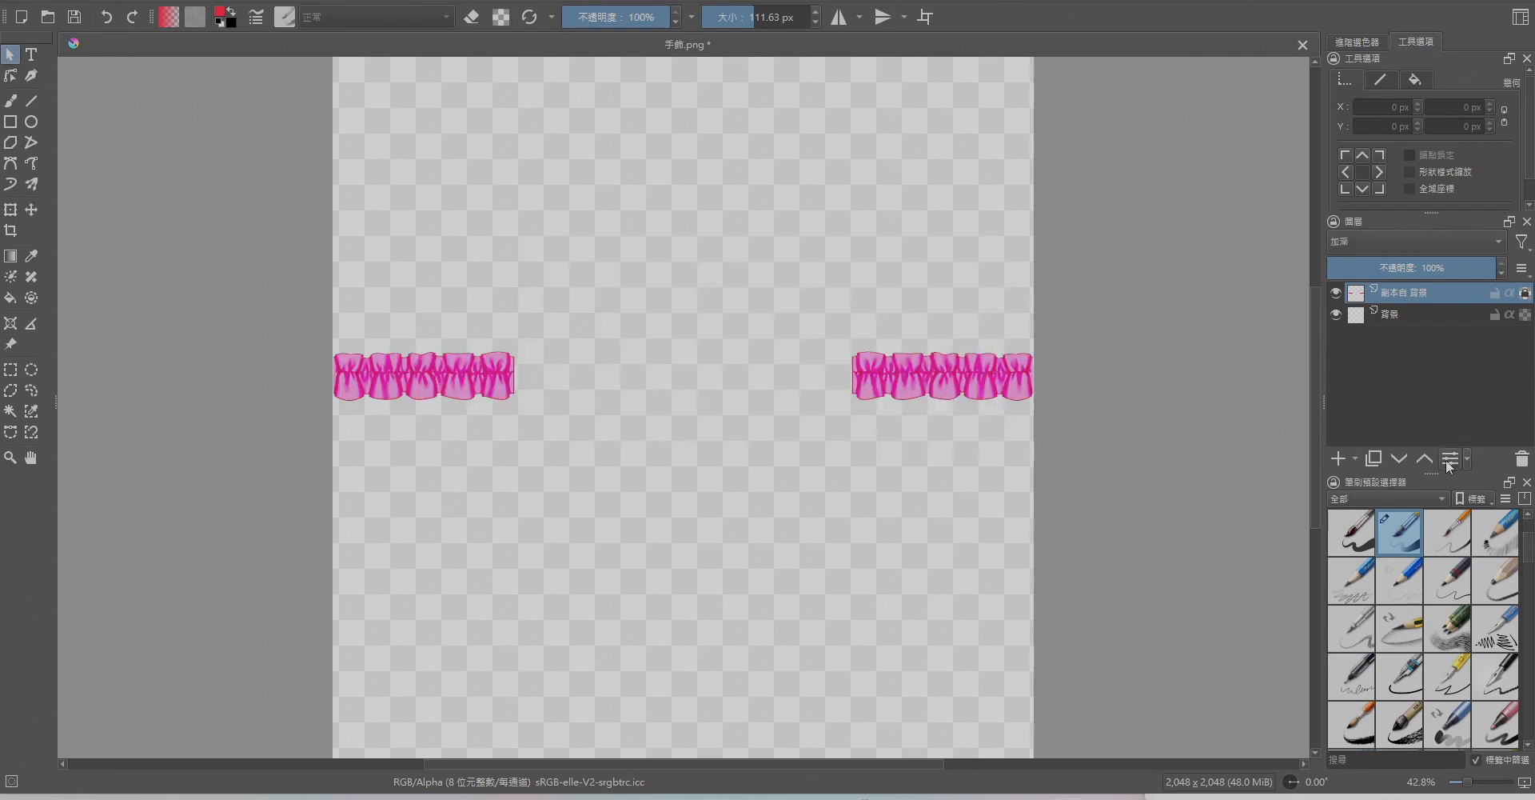
Set the duplicated frill layer's blending mode to Multiply (色彩增值) for a solid red tint.
click(1450, 458)
click(672, 324)
click(663, 406)
click(693, 504)
click(686, 521)
click(880, 637)
right_click(1400, 295)
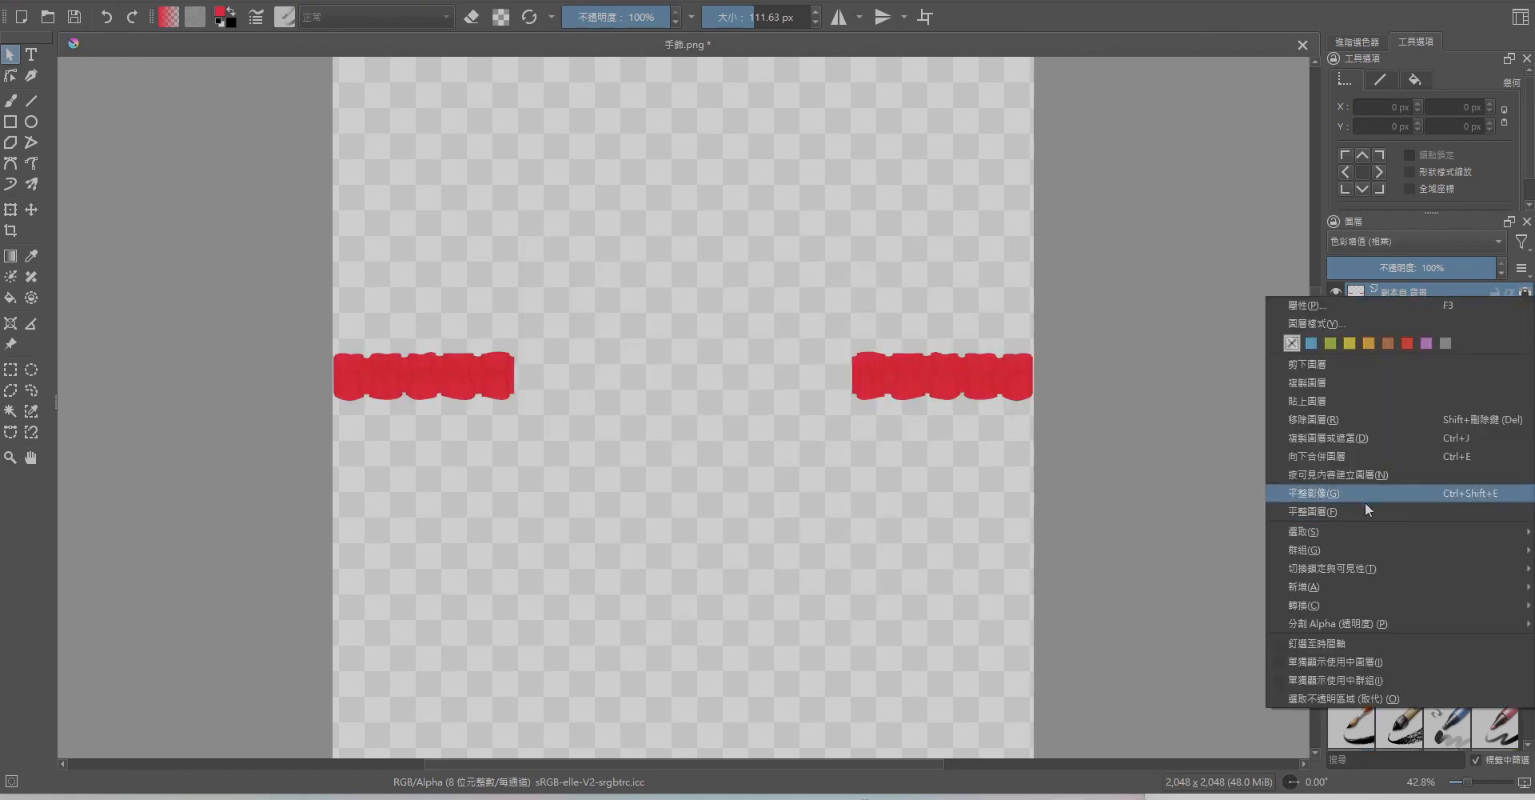
On a new paint layer, ink one frill's ruffle outlines and creases in black with the Basic-5 Size Opacity brush at 9.92 px.
click(1338, 458)
click(10, 101)
scroll(988, 358, up, 4)
scroll(988, 358, up, 2)
right_click(586, 226)
click(725, 17)
right_click(597, 291)
click(491, 171)
click(256, 370)
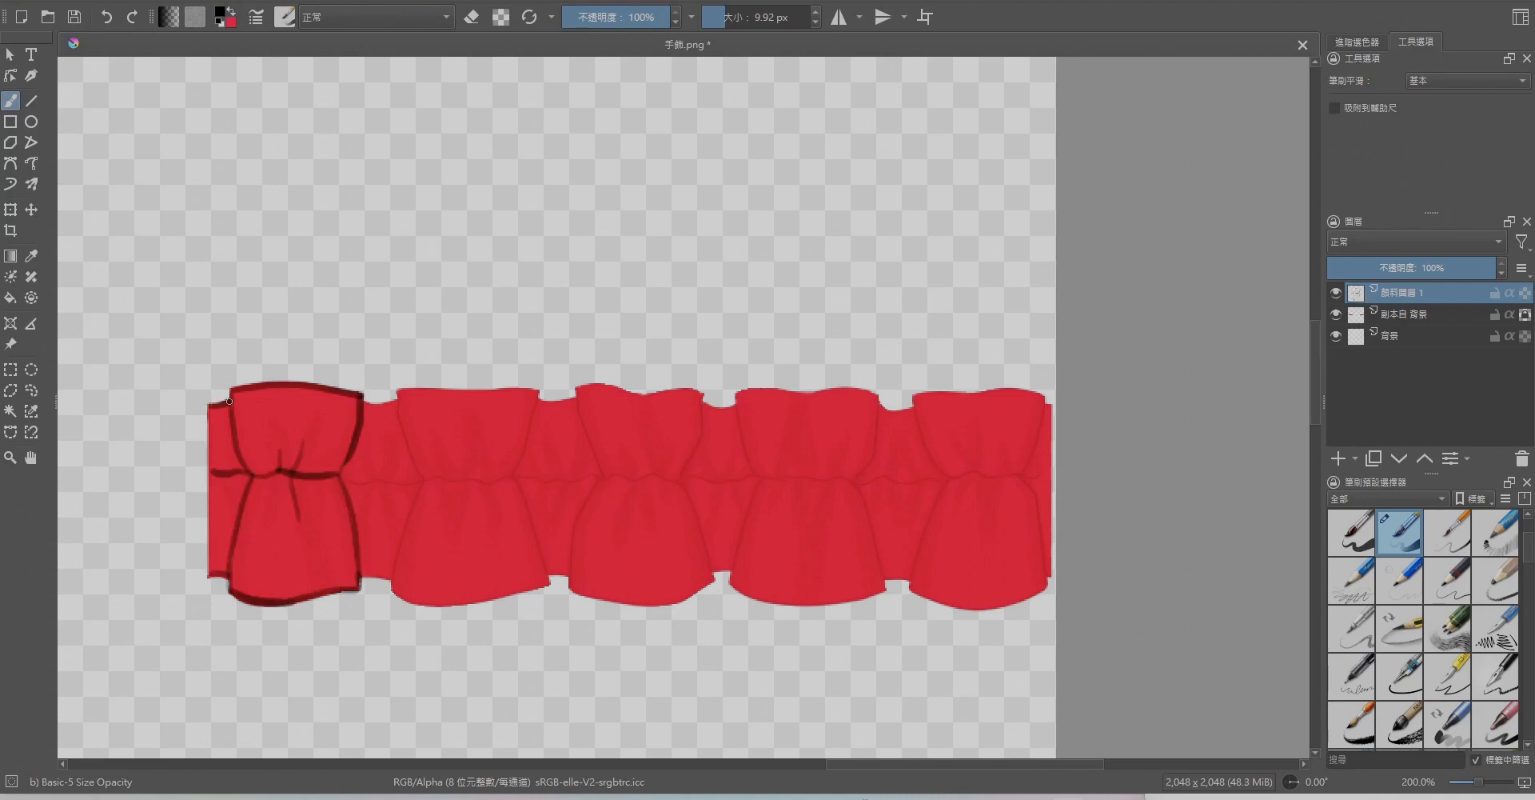
drag(571, 532, 677, 484)
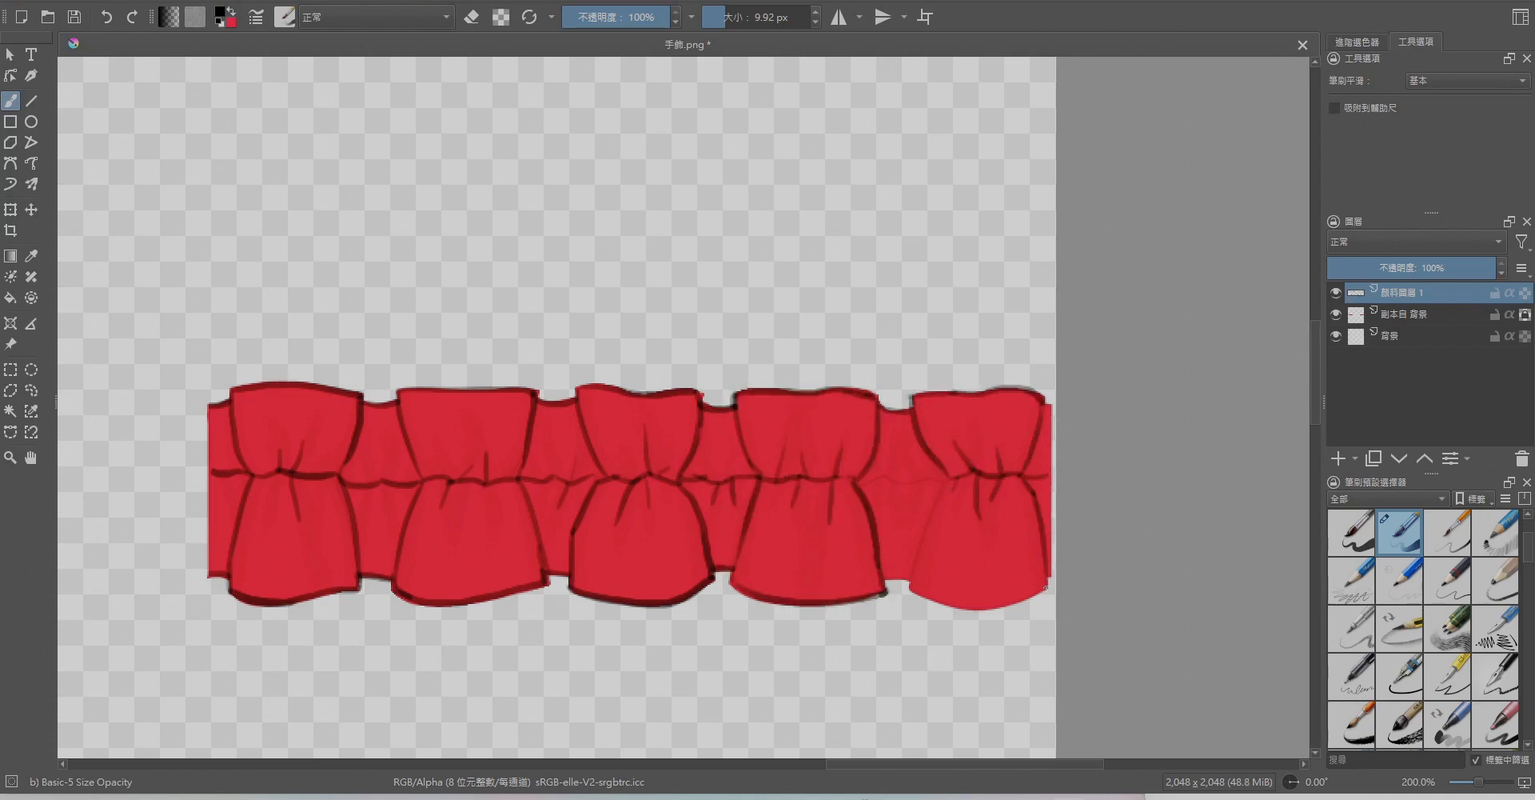
scroll(257, 590, up, 3)
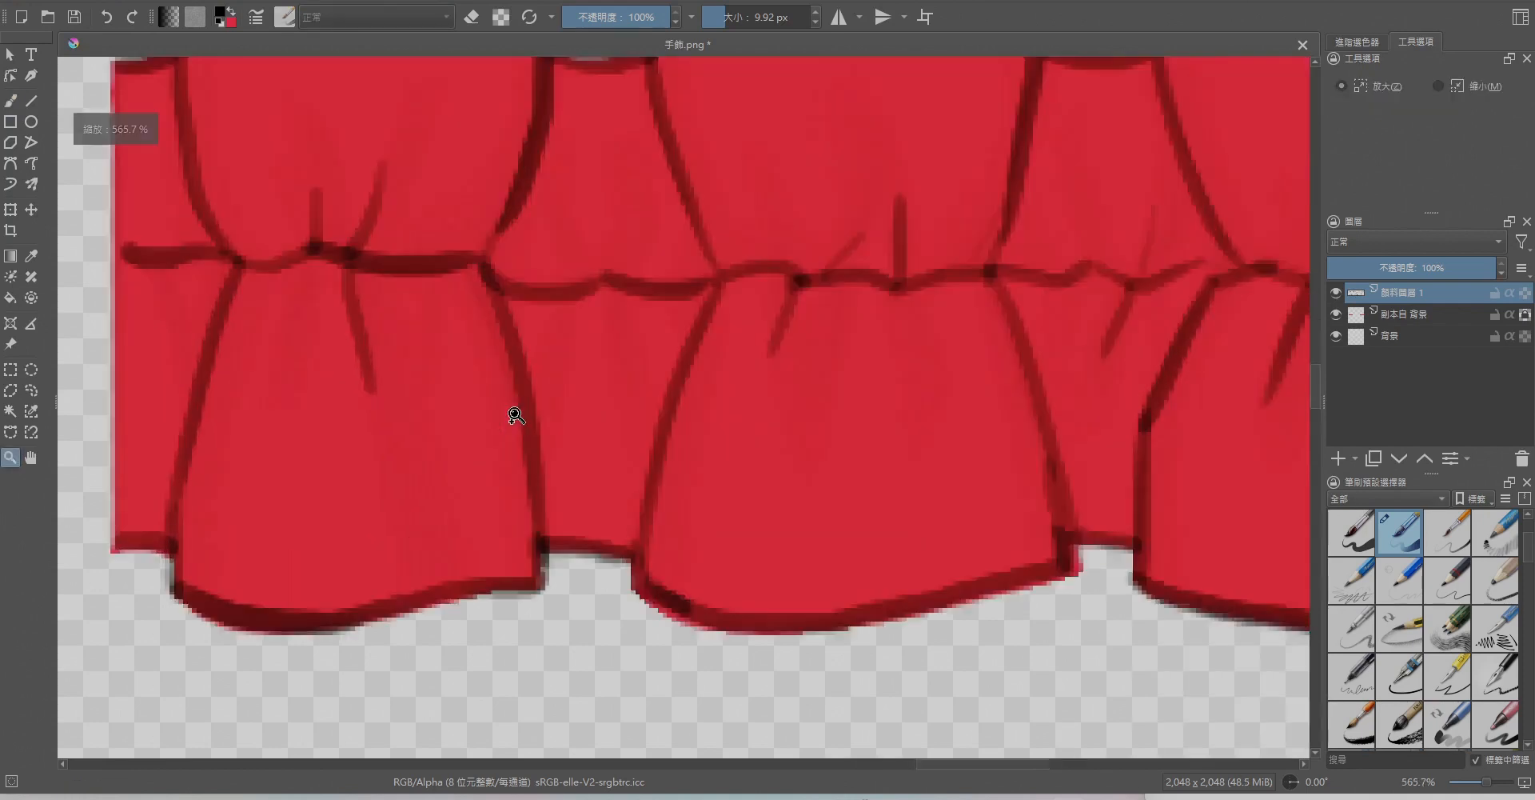
Duplicate the inked line layer and mirror the copy horizontally onto the opposite frill.
scroll(514, 415, down, 7)
key(ctrl+j)
click(11, 55)
click(149, 1)
click(662, 171)
click(149, 1)
click(448, 164)
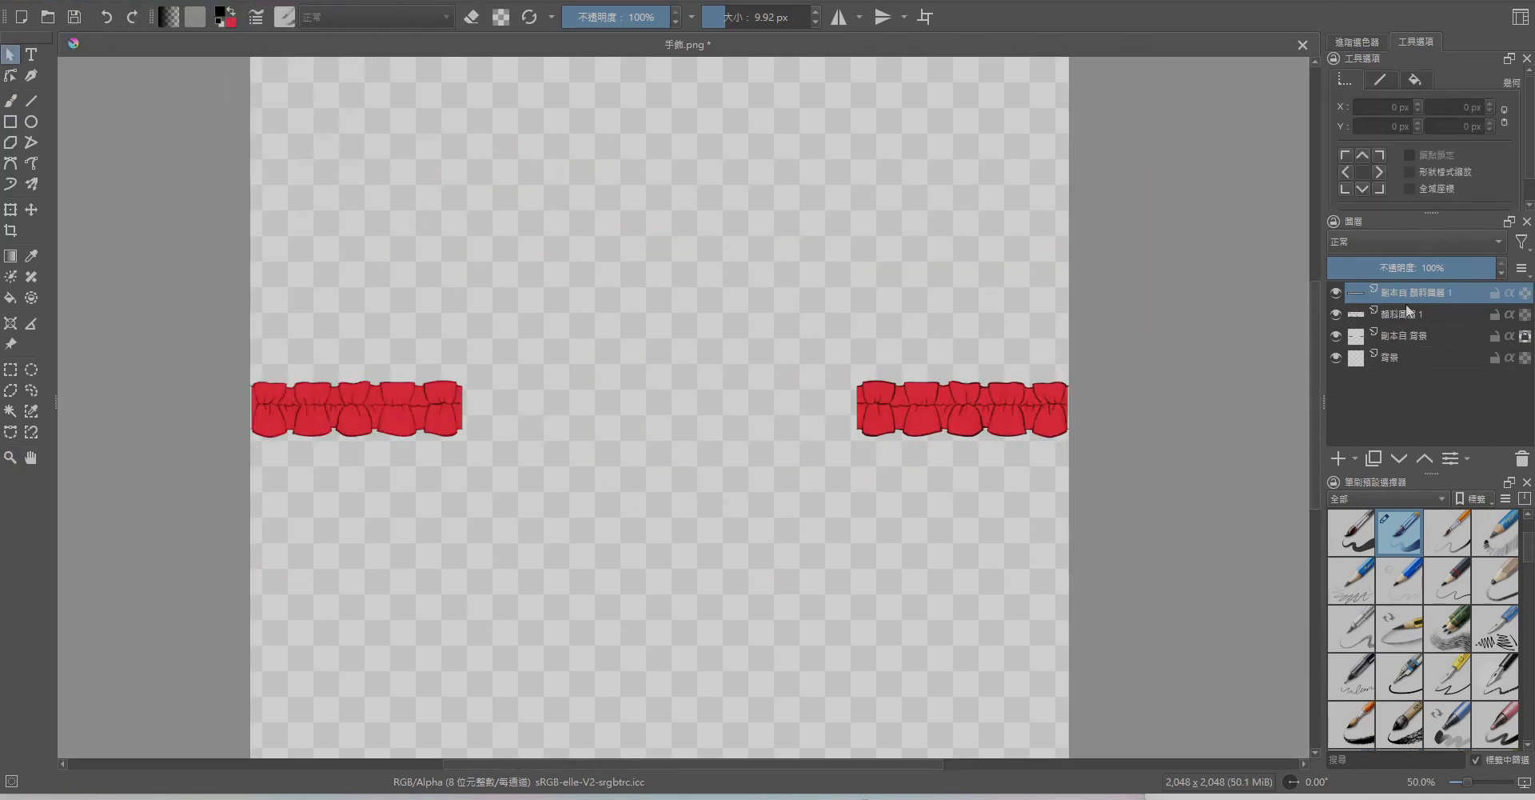
Merge the mirrored line copy into the original ink layer.
key(b)
right_click(1409, 293)
click(1393, 395)
key(ctrl+e)
key(ctrl+e)
Save the red frills with the ink layer hidden, and save the ink layer on its own with only it visible.
click(1336, 292)
click(23, 0)
key(Escape)
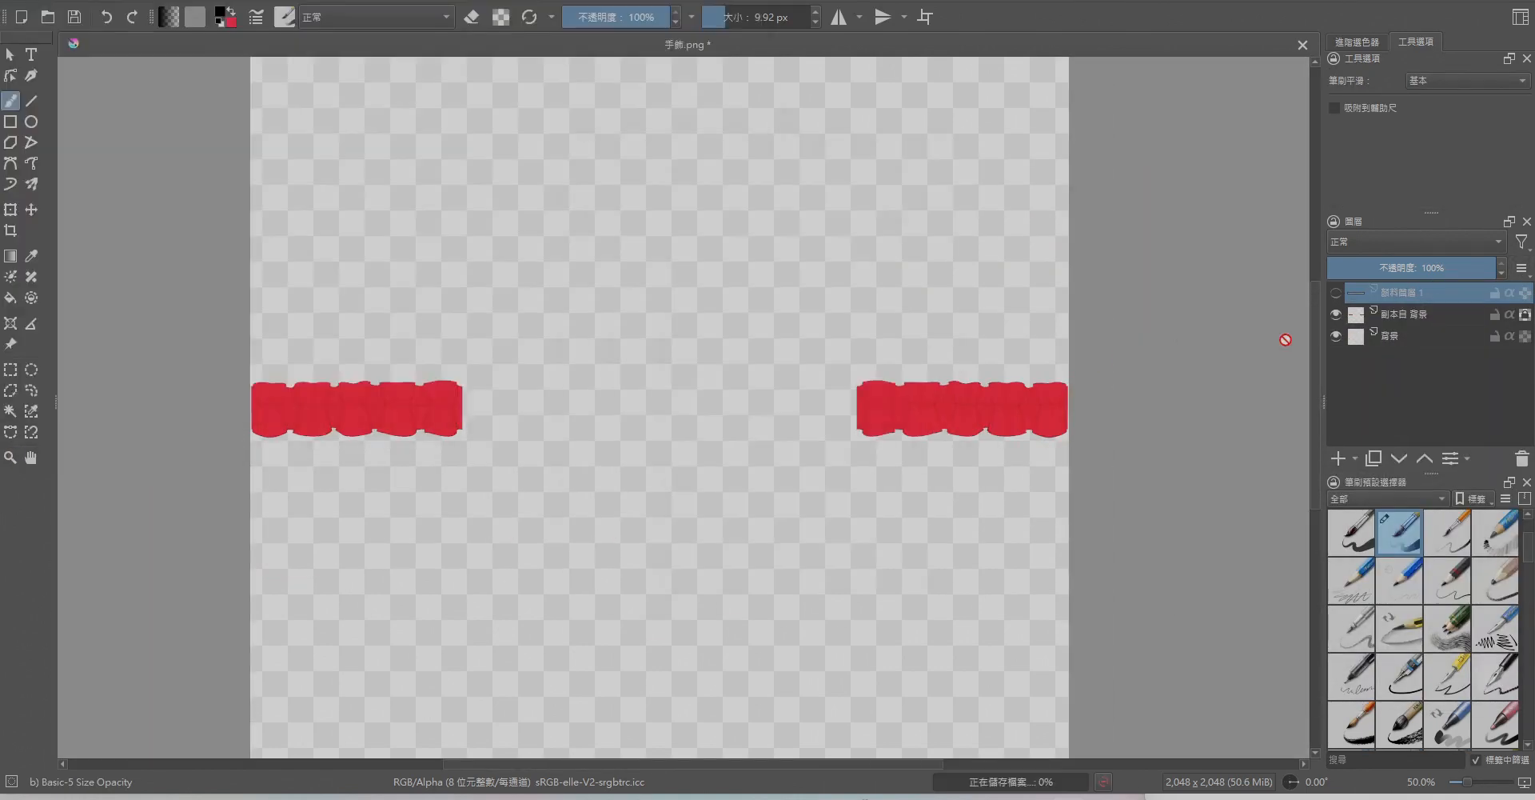
shift+click(1337, 293)
click(23, 1)
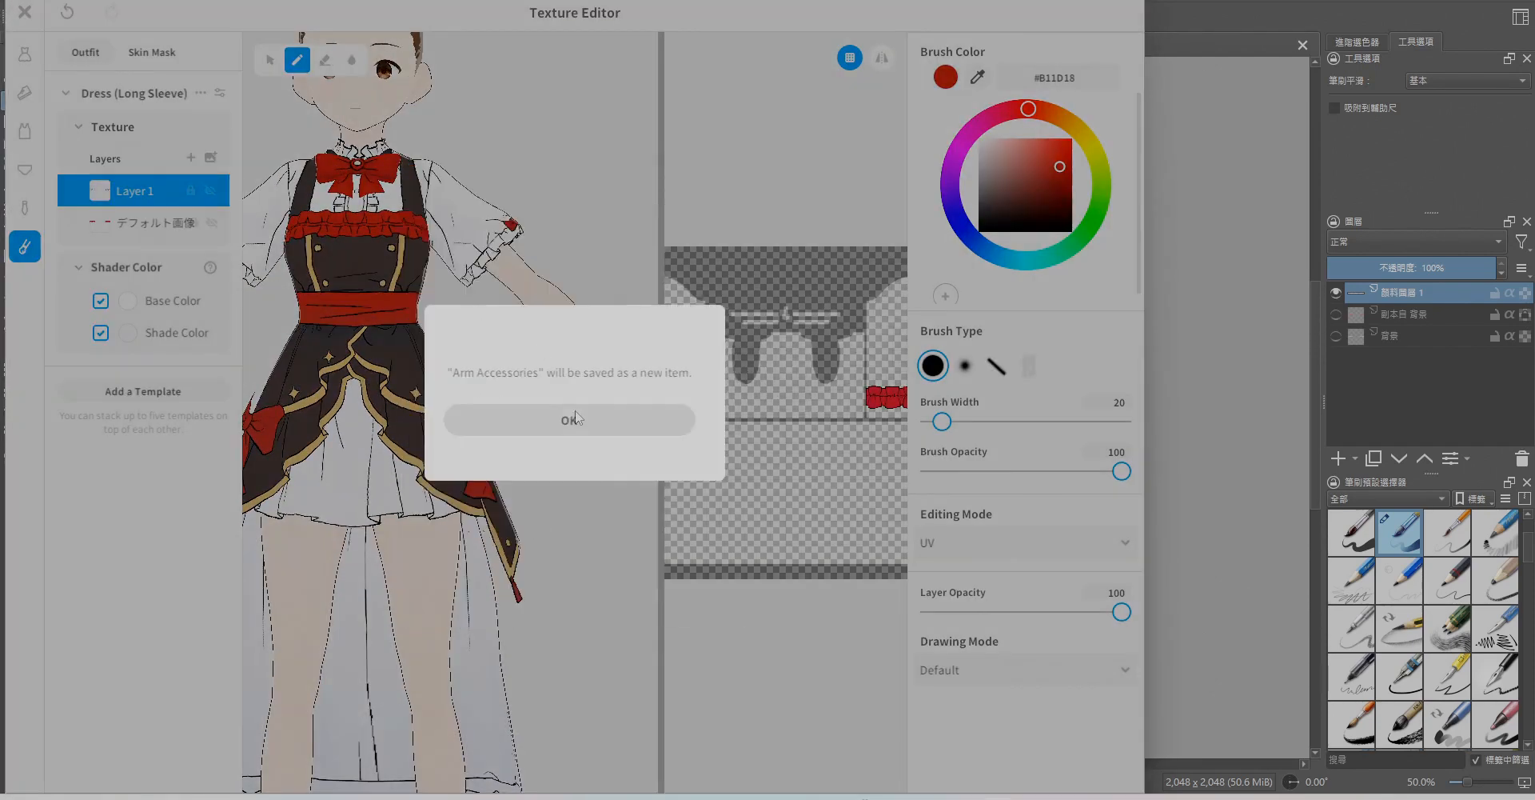
Switch back to VRoid Studio and save the edited arm accessories as a new item.
click(569, 419)
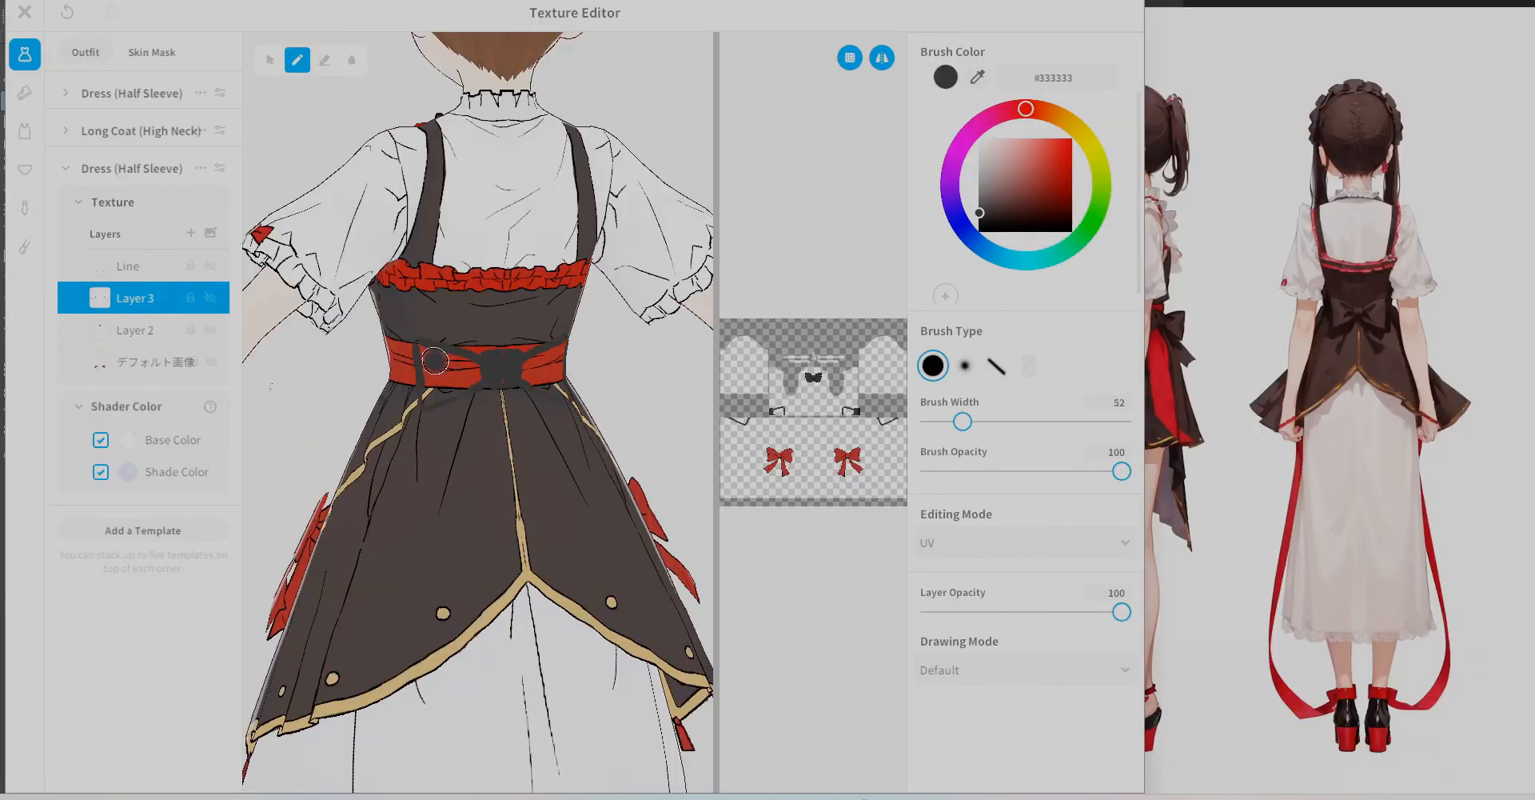
Paint a mirrored #333333 bow at the back of the waist on Layer 3 and trim its contour with the eraser.
drag(435, 360, 511, 376)
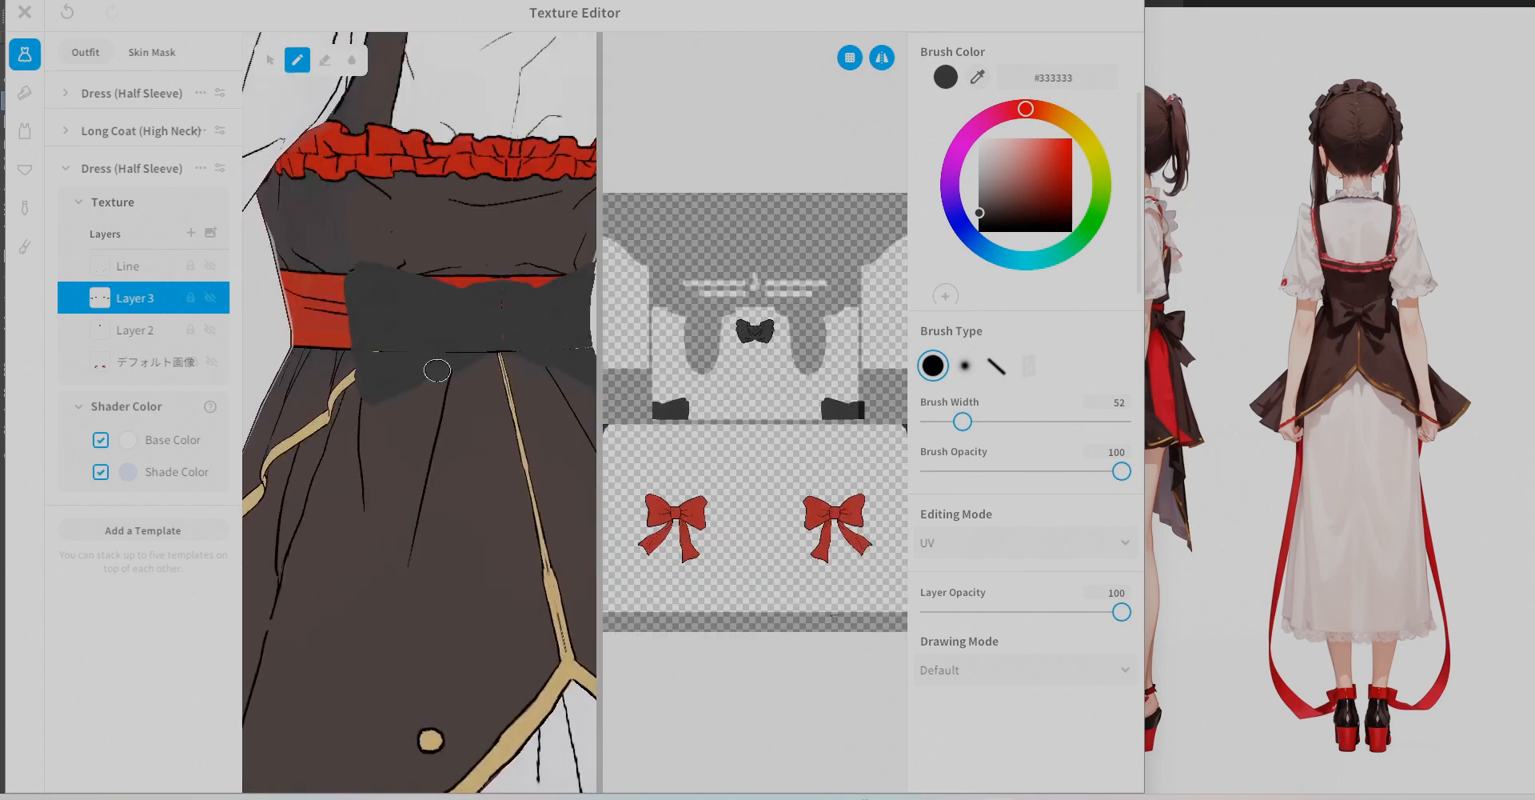
drag(768, 352, 702, 428)
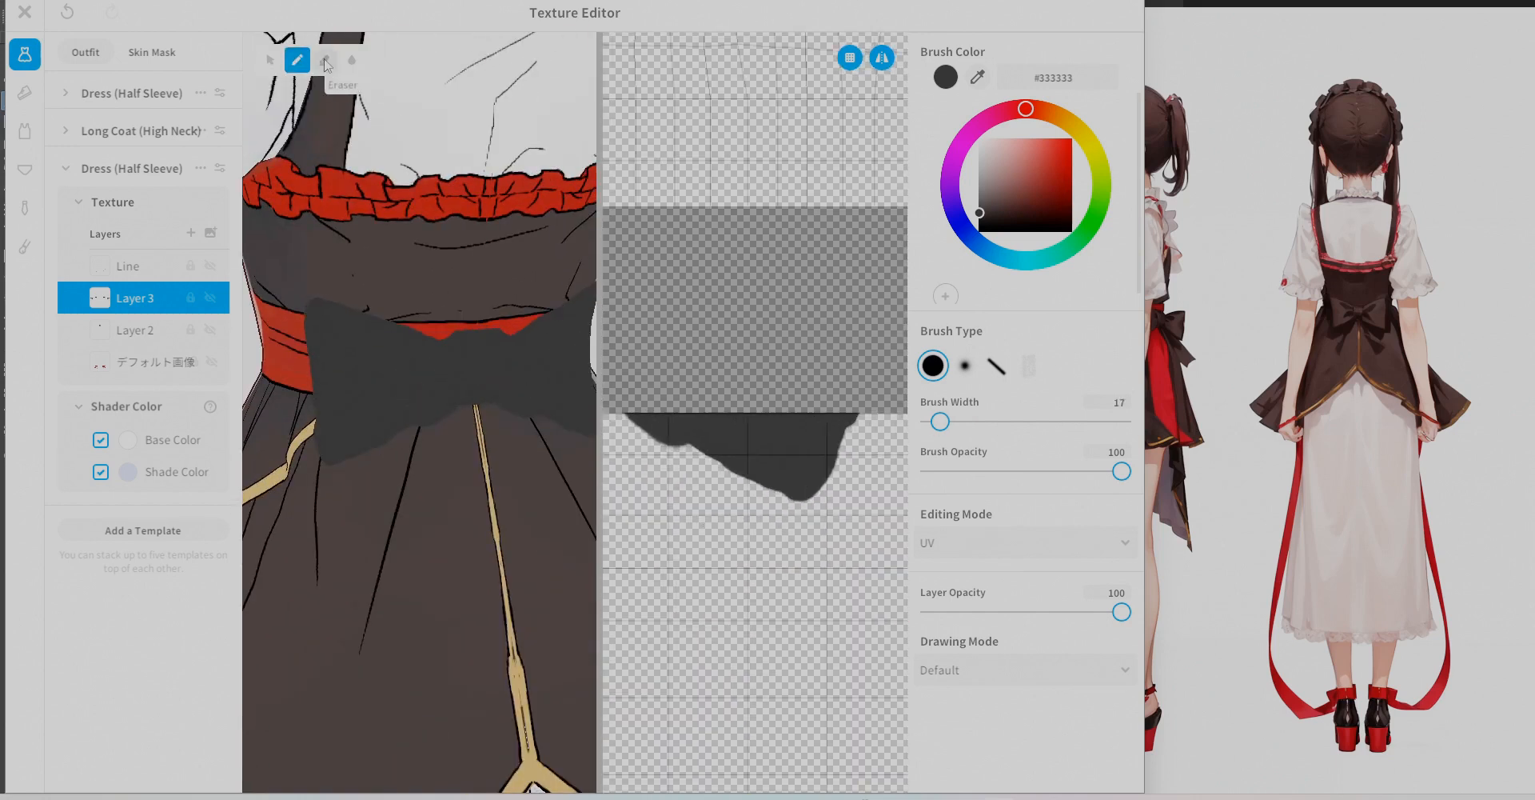
click(325, 60)
drag(636, 417, 734, 464)
Paint a red ribbon tail hanging below the back bow on the デフォルト画像 layer in #A12927 with a width 82 brush.
click(156, 362)
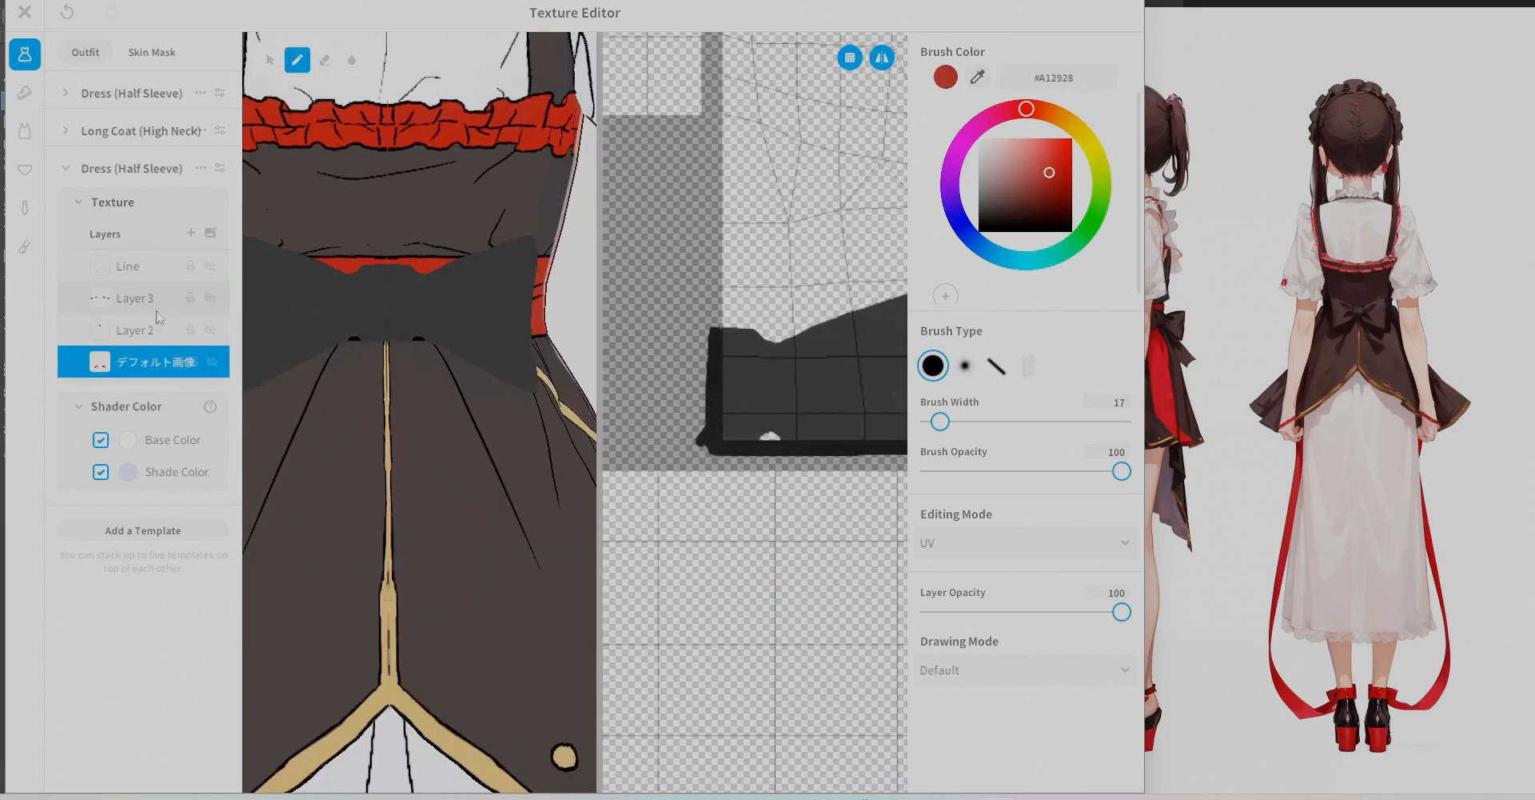
click(157, 312)
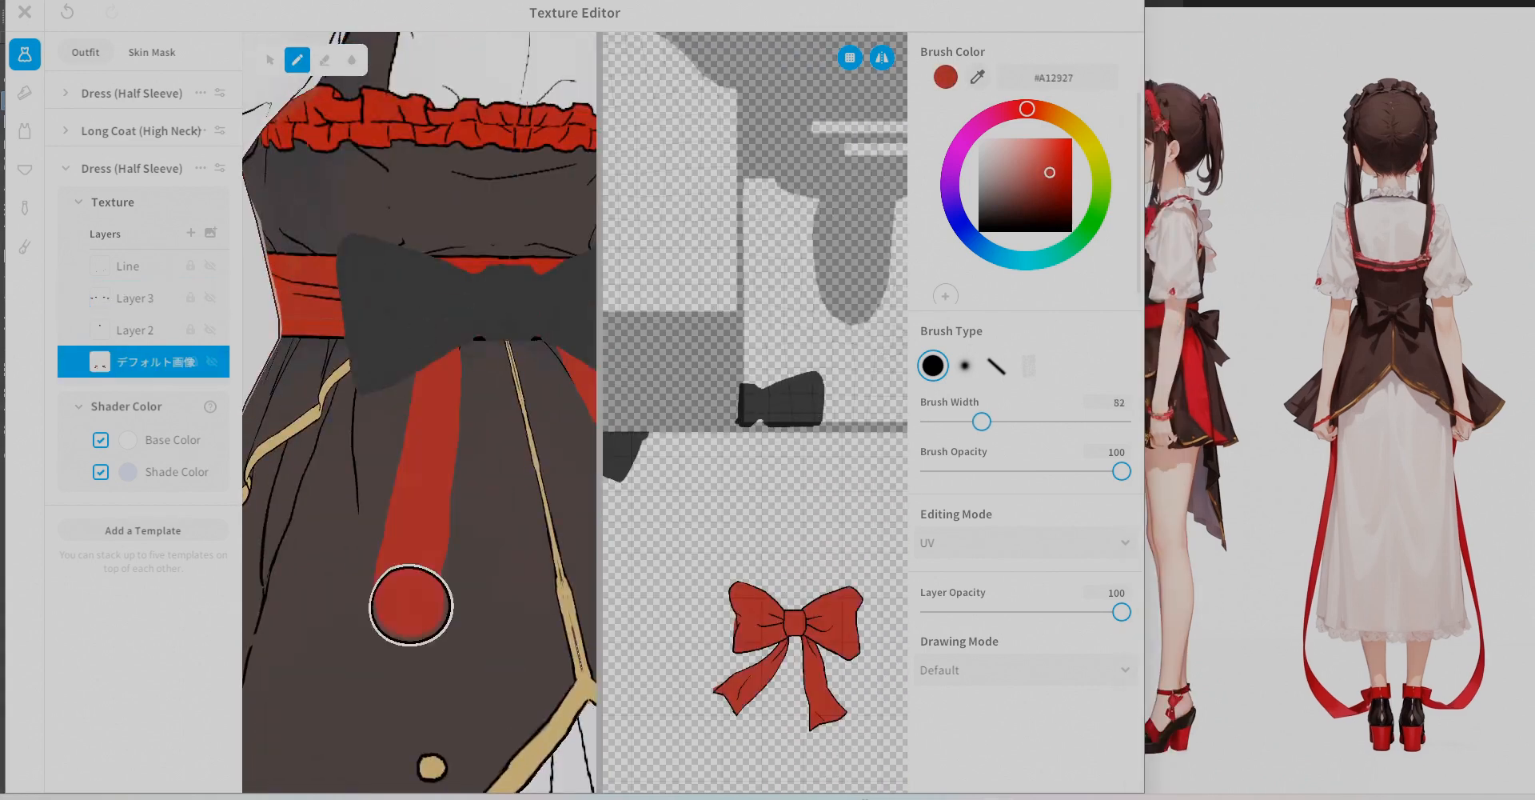
drag(408, 600, 368, 675)
Shape the red tail into a folded ribbon with a pointed end using a width 16 eraser.
click(325, 60)
drag(448, 376, 375, 688)
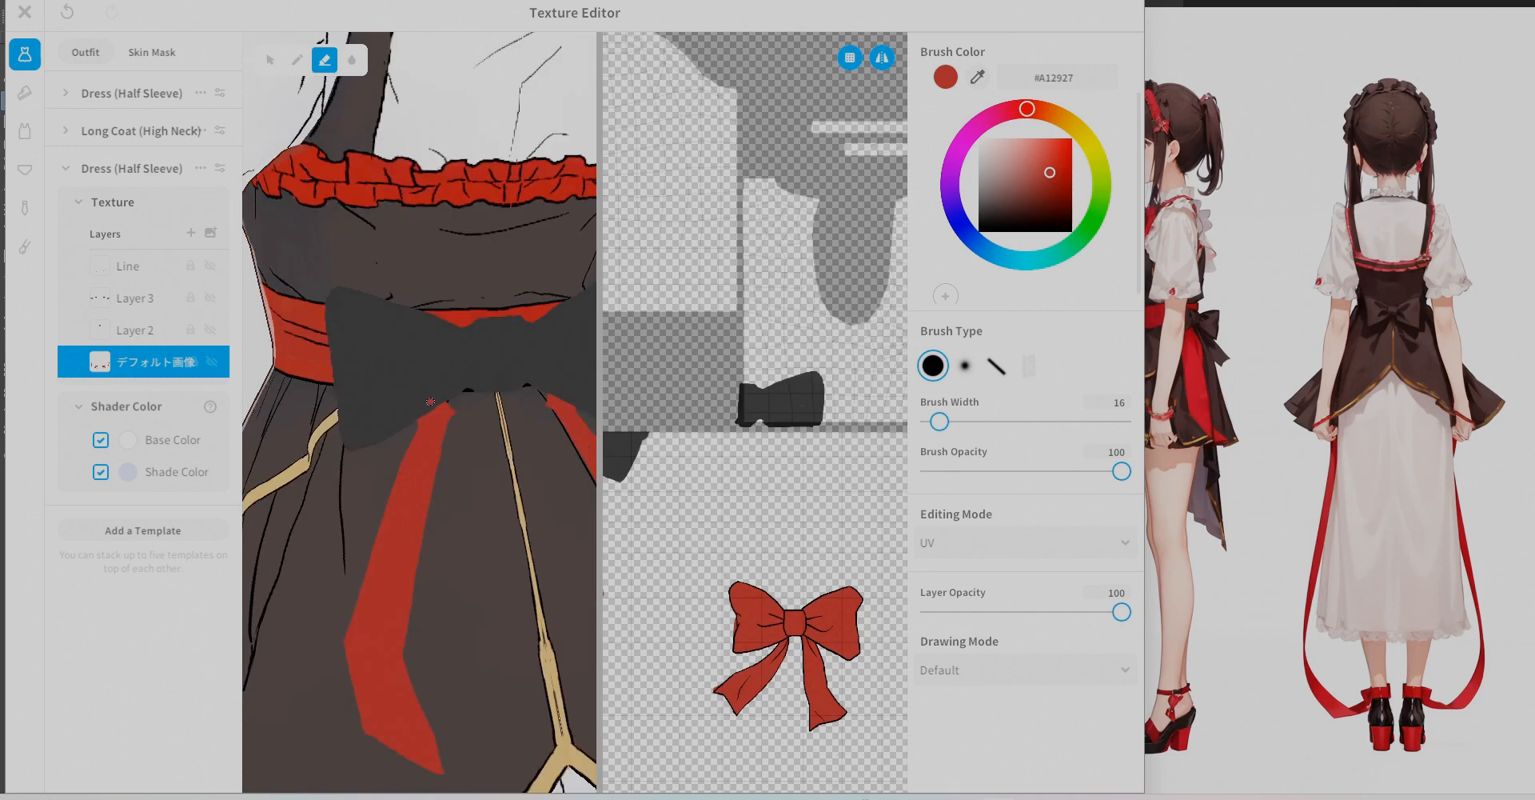
click(457, 412)
scroll(880, 396, down, 3)
scroll(682, 438, up, 6)
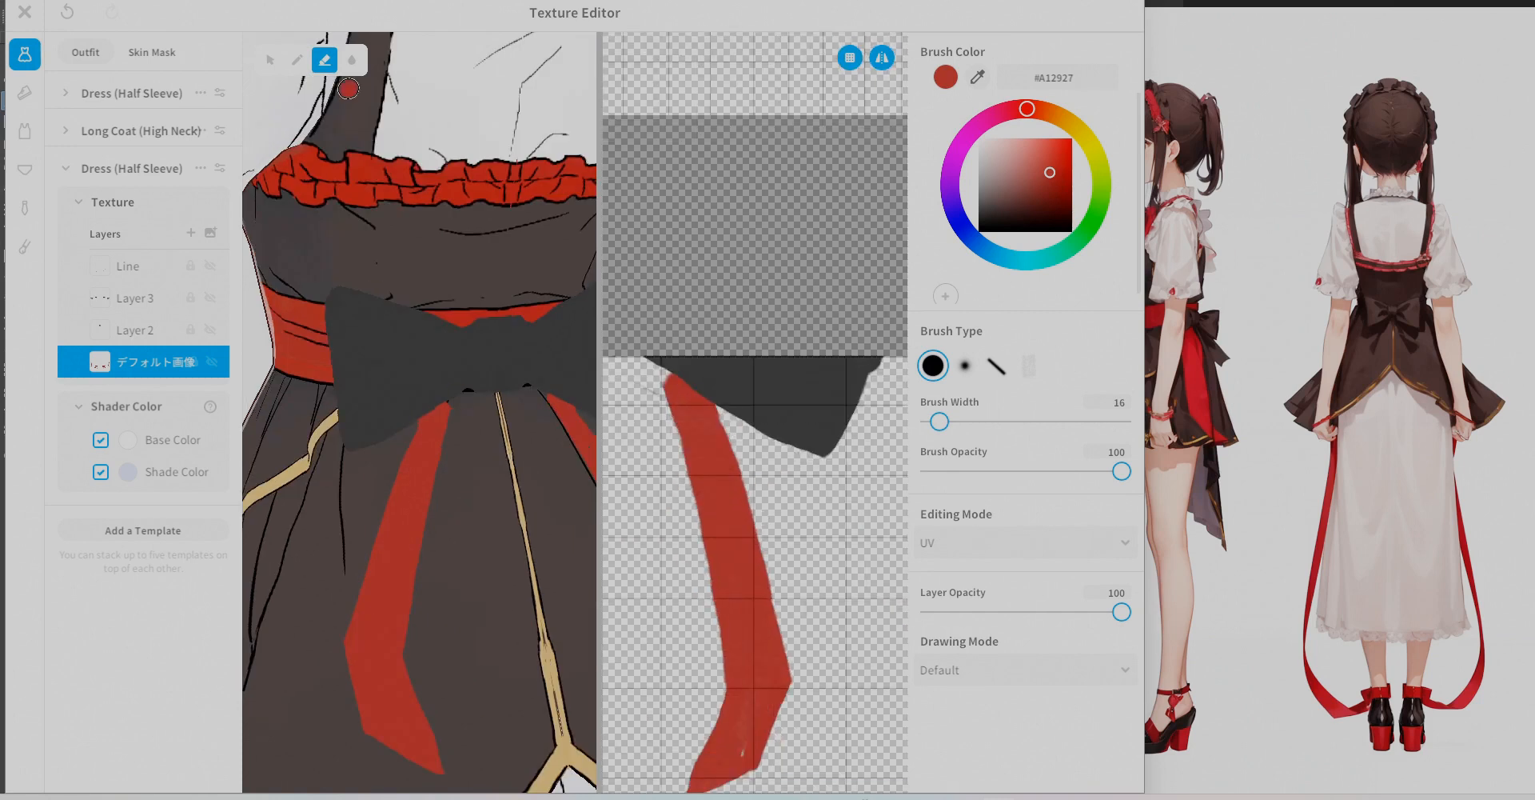
middle_drag(721, 566, 702, 445)
Fill out the ribbon tail's edges in #A12927 with a width 16 brush.
key(e)
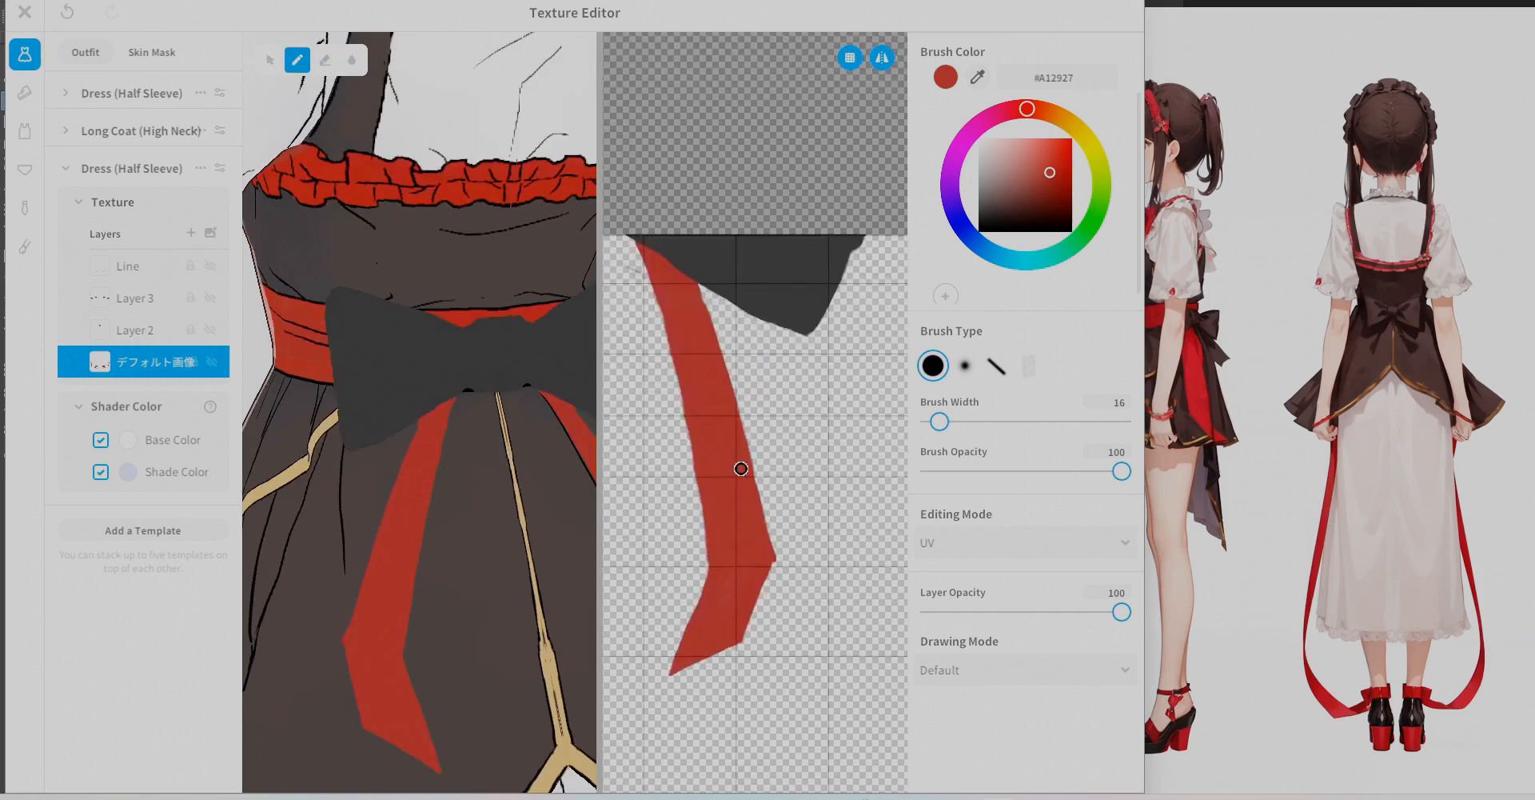
drag(685, 379, 708, 569)
right_drag(416, 512, 472, 448)
drag(468, 352, 410, 513)
key(ctrl+z)
drag(442, 398, 408, 517)
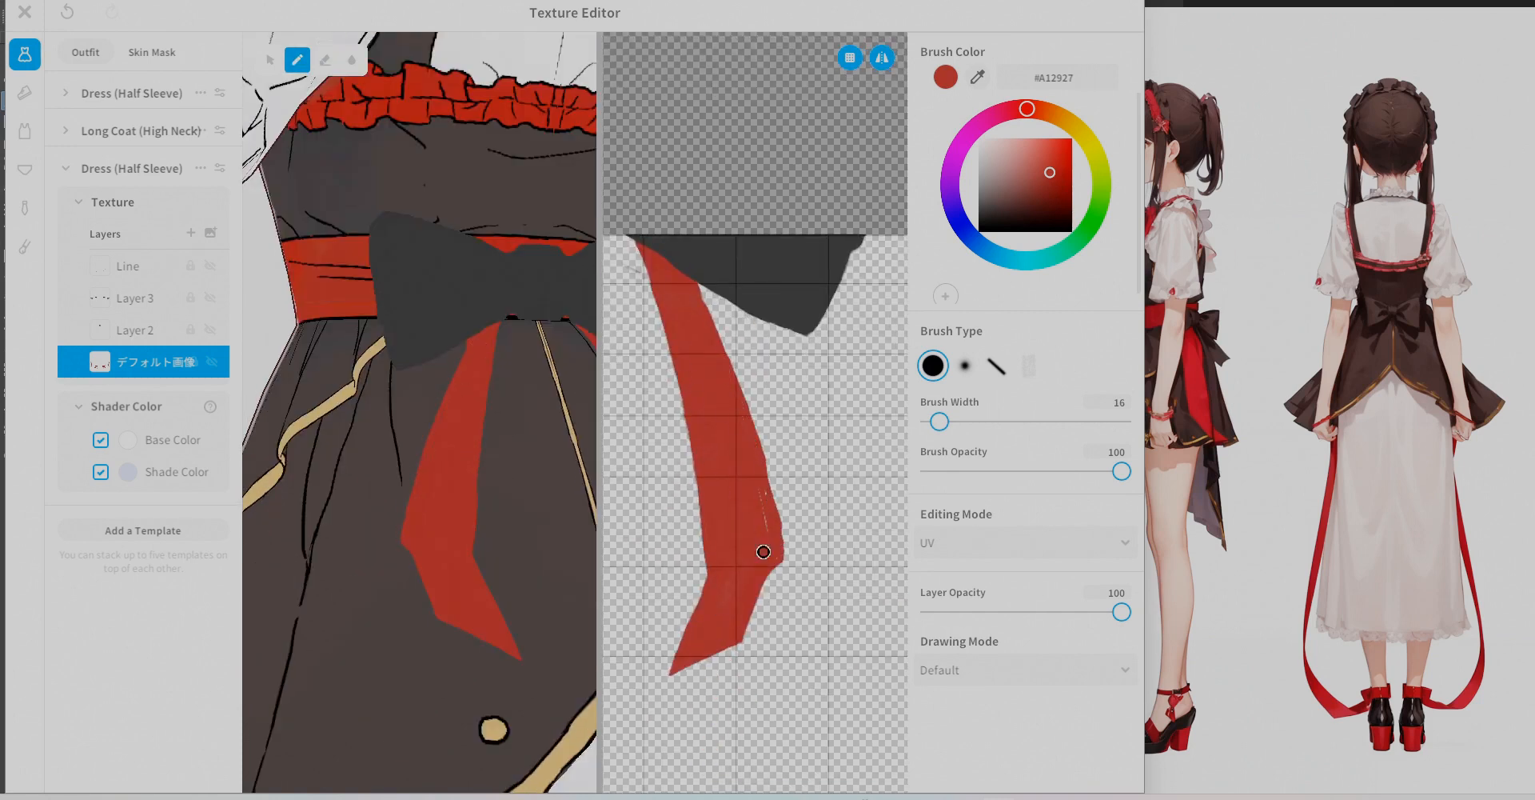
drag(763, 552, 754, 463)
On the Line layer, ink the ribbon tail's outline and fold in #000000 with a width 9 brush.
click(113, 267)
click(978, 231)
drag(940, 421, 934, 422)
drag(476, 512, 440, 617)
key(ctrl+z)
drag(441, 620, 521, 660)
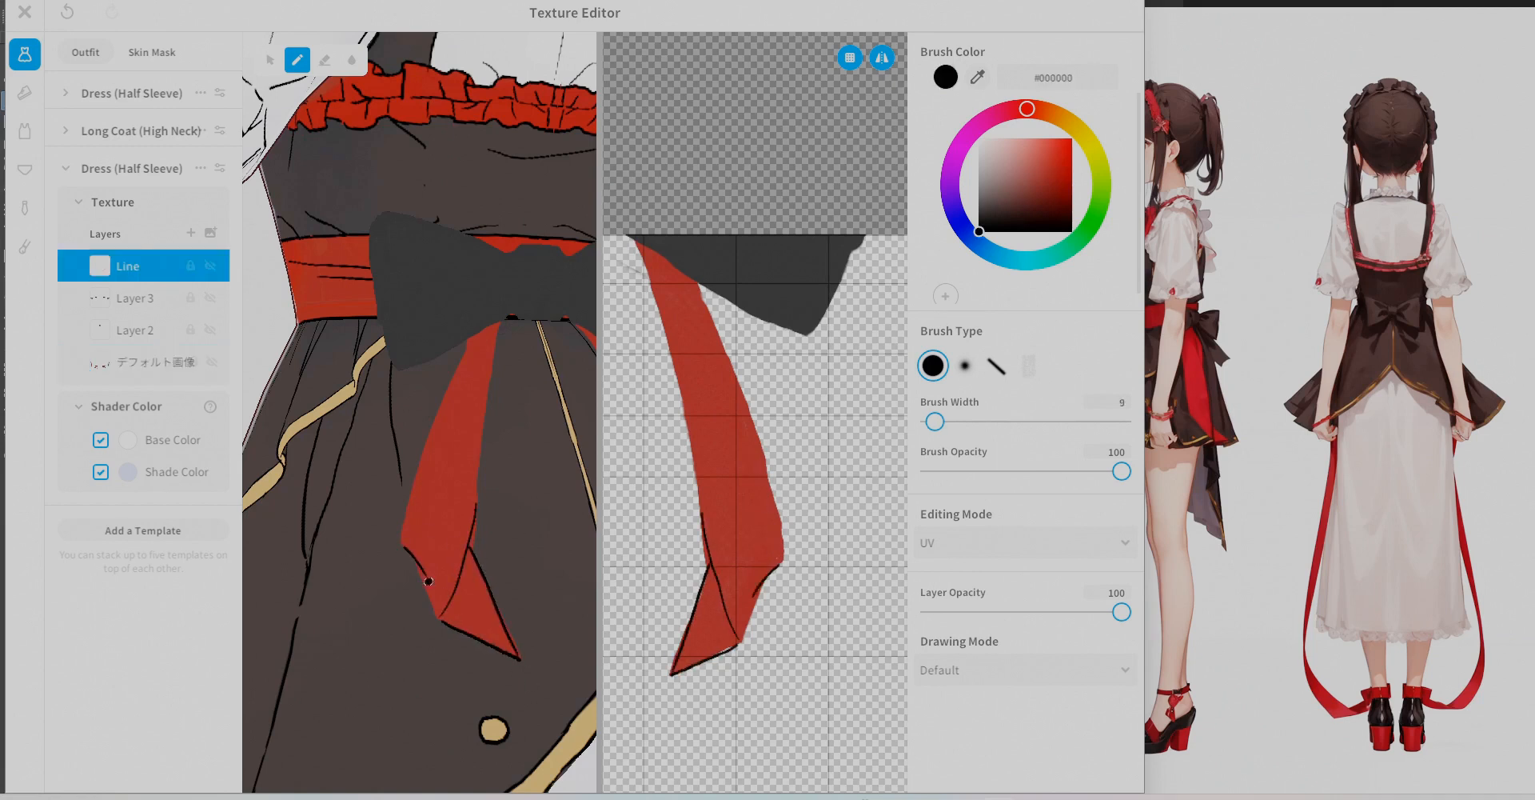
key(ctrl+z)
right_drag(449, 389, 439, 389)
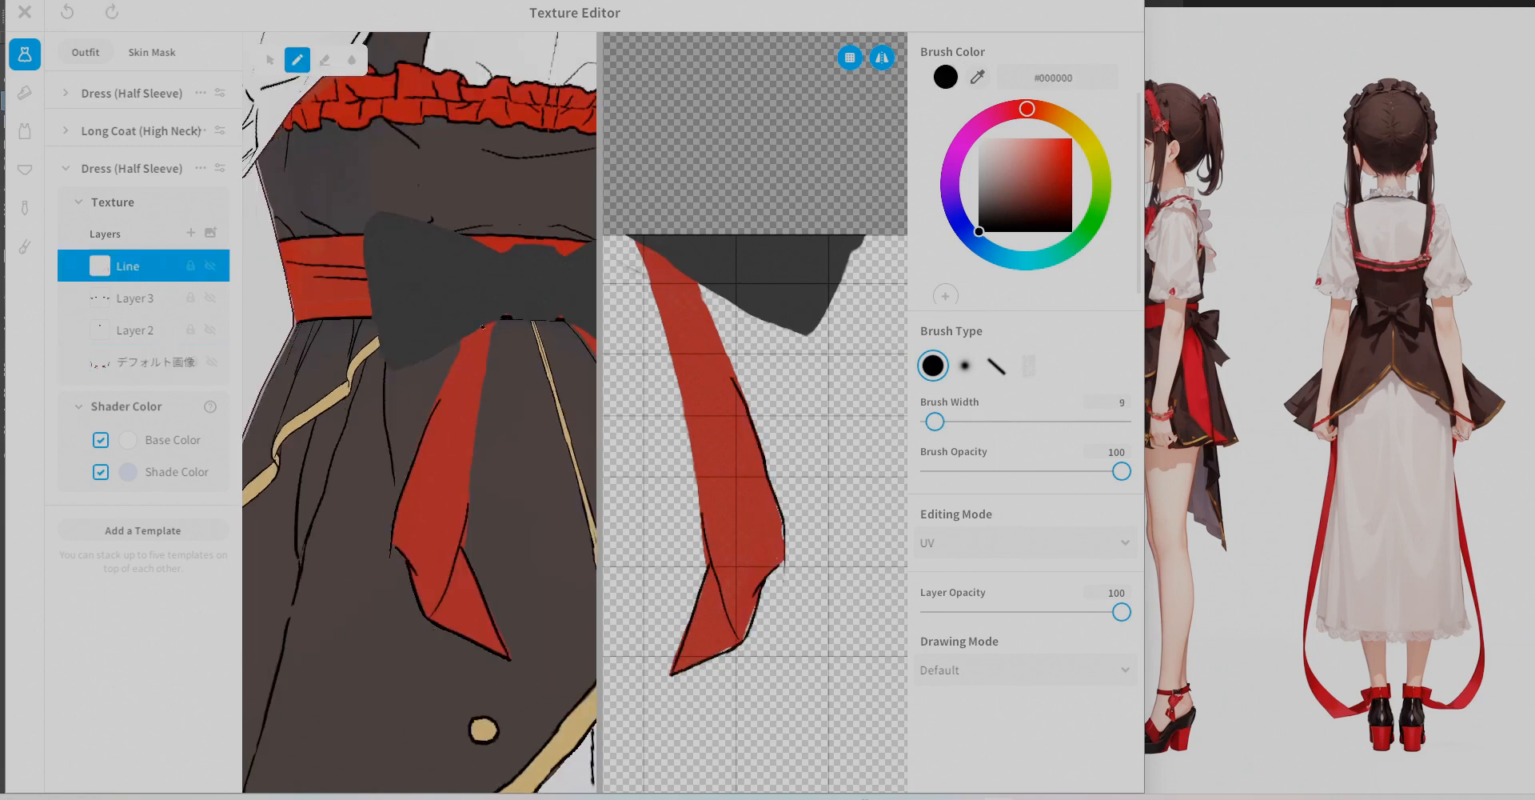
drag(462, 334, 473, 444)
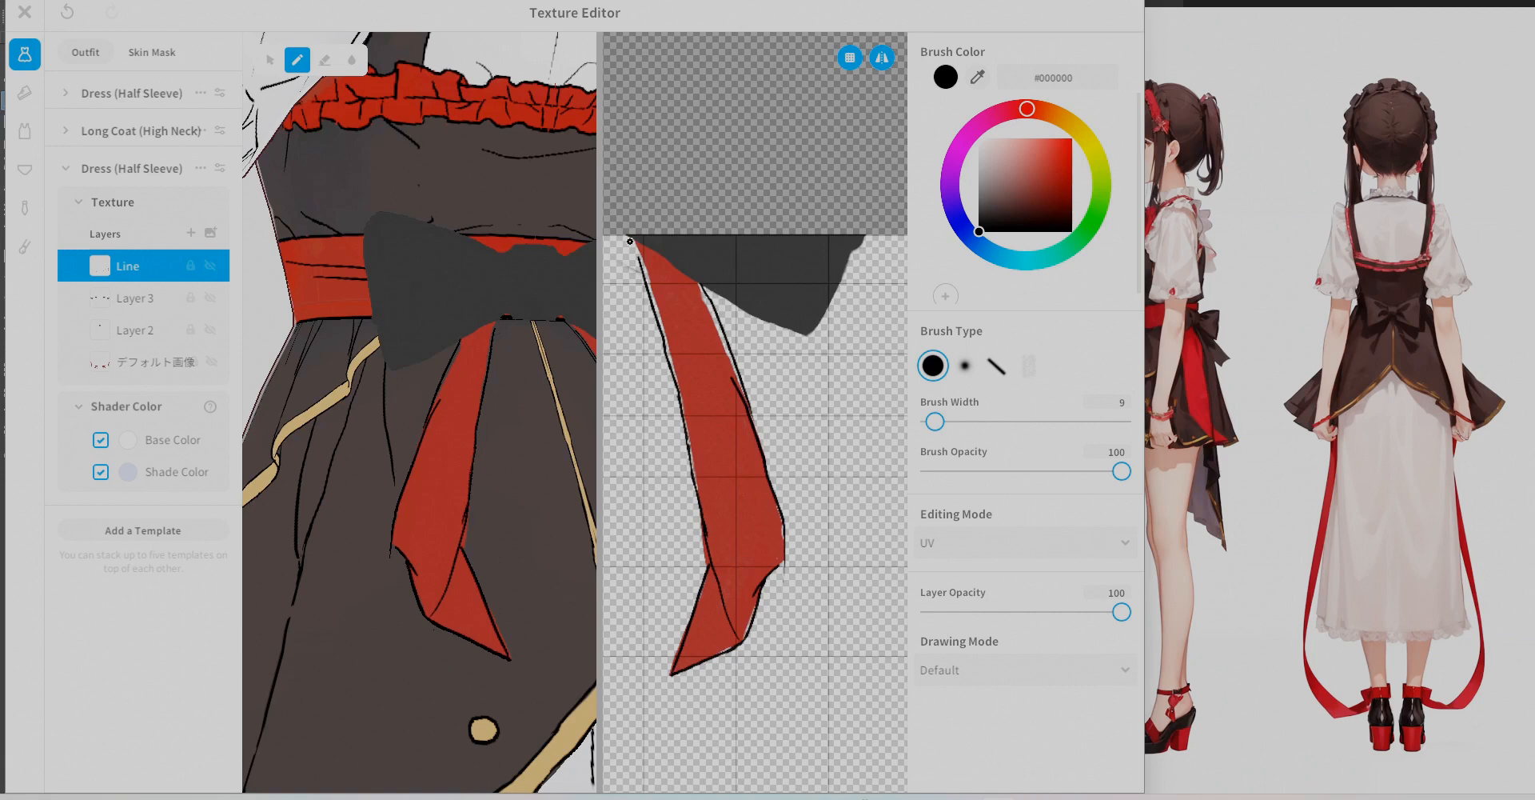
Erase stray ink along the ribbon tail's outer outline on the Line layer.
scroll(745, 398, up, 3)
drag(746, 398, 780, 506)
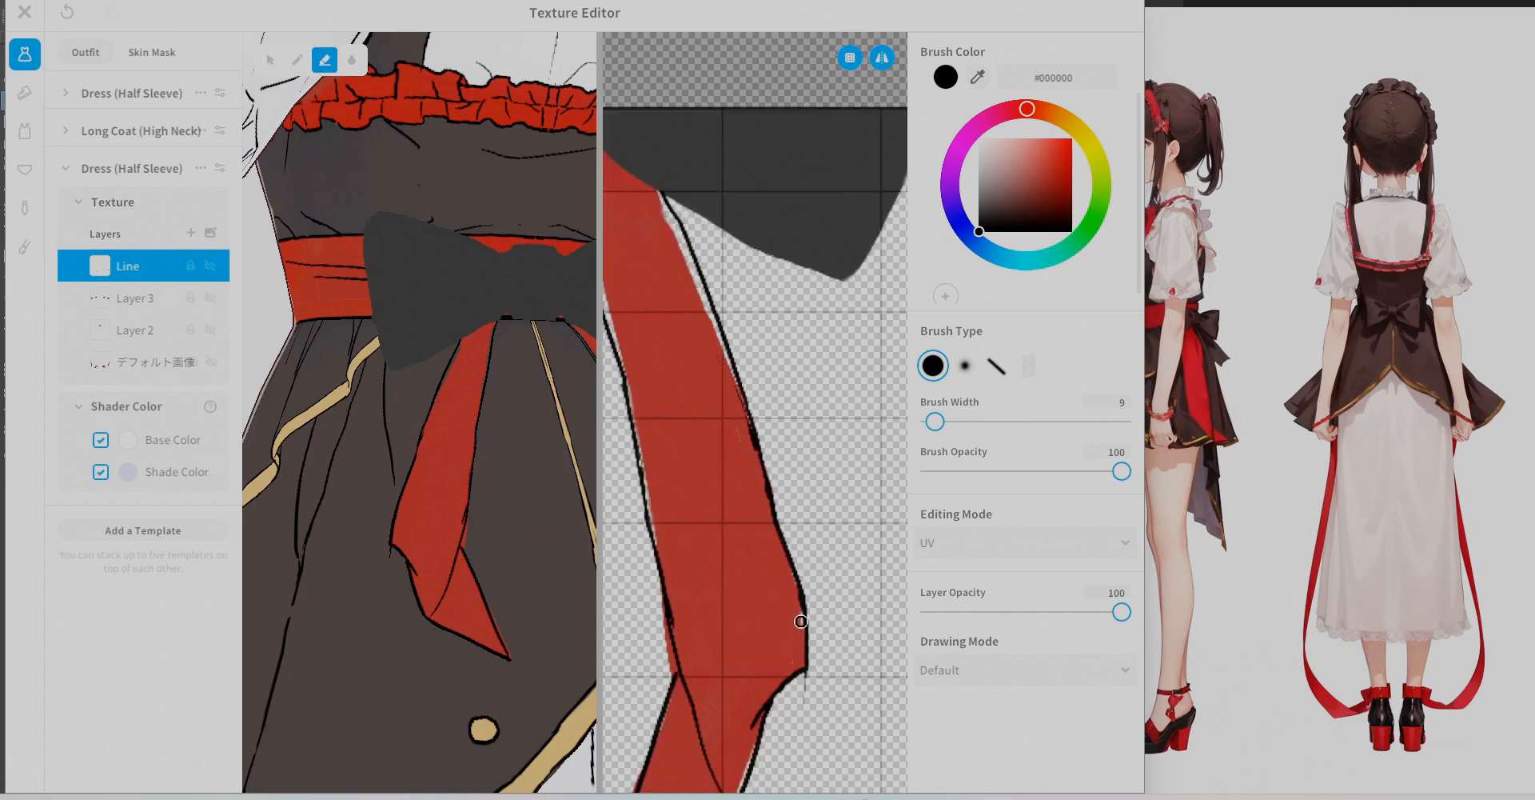
middle_drag(666, 567, 739, 483)
Sample the ribbon's red and fill the gaps between the tail's color and outline on the デフォルト画像 layer.
key(b)
click(152, 363)
alt+click(818, 664)
drag(822, 664, 808, 715)
drag(960, 422, 947, 422)
drag(750, 143, 786, 255)
middle_drag(794, 224, 849, 282)
drag(723, 142, 798, 470)
middle_drag(855, 452, 831, 374)
Touch up the ribbon tail's outline on the Line layer in #000000 with a width 11 brush.
key(e)
drag(946, 421, 936, 421)
click(297, 59)
click(140, 266)
alt+click(849, 290)
middle_drag(845, 290, 792, 326)
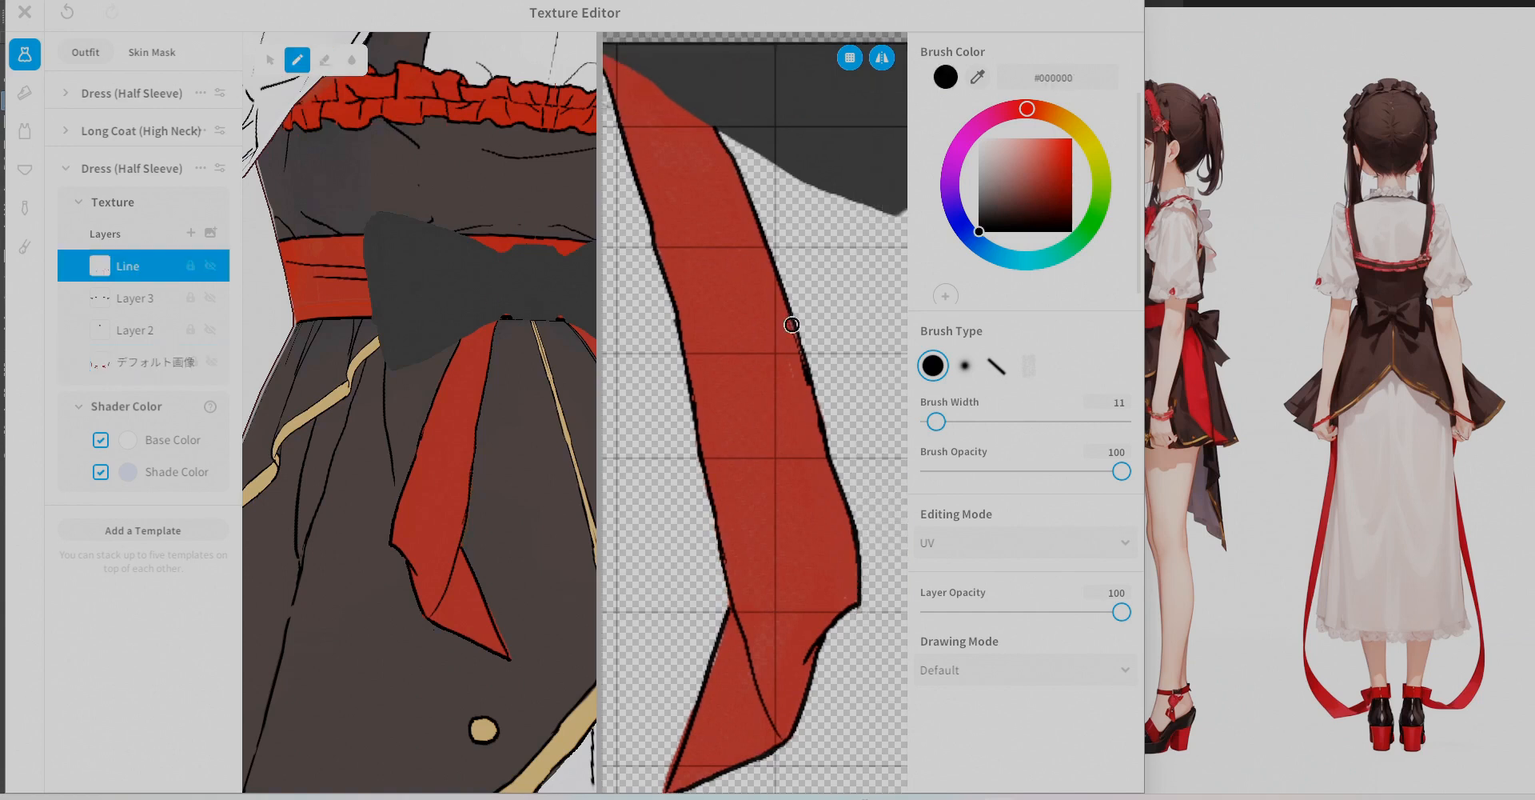
Ink the back bow's outline, central knot and folds on the Line layer in #000000 with a width 11 brush.
mouse_move(685, 162)
middle_down()
mouse_move(751, 322)
mouse_move(714, 344)
middle_up()
drag(659, 255, 731, 345)
drag(619, 224, 668, 245)
middle_drag(763, 321, 794, 469)
drag(724, 369, 691, 491)
drag(714, 470, 745, 498)
middle_drag(743, 448, 669, 436)
mouse_move(653, 355)
mouse_down()
mouse_move(852, 299)
mouse_move(855, 477)
mouse_up()
drag(651, 402, 768, 342)
drag(651, 430, 778, 459)
middle_drag(635, 441, 787, 411)
scroll(448, 400, down, 5)
right_drag(384, 415, 448, 412)
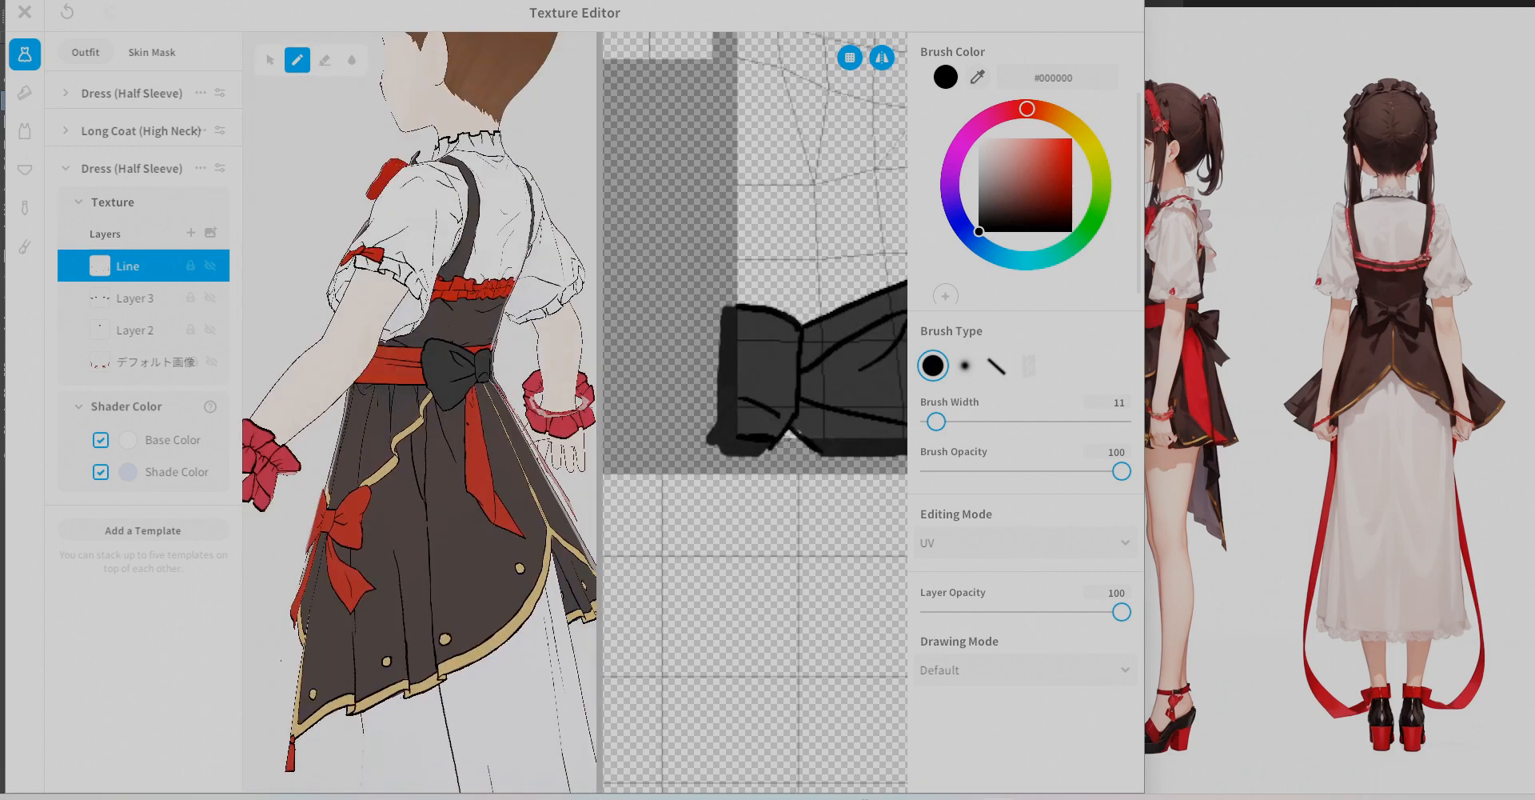
Repaint the ribbon tail longer and wider in #A22D2B with a width 66 brush and trim its end with the eraser.
scroll(748, 411, down, 6)
mouse_move(326, 402)
right_down()
mouse_move(416, 404)
mouse_move(336, 399)
right_up()
middle_drag(711, 480, 828, 356)
key(b)
alt+click(711, 376)
mouse_move(711, 443)
mouse_down()
mouse_move(694, 502)
mouse_move(728, 622)
mouse_up()
mouse_move(732, 457)
mouse_down()
mouse_move(751, 555)
mouse_move(720, 491)
mouse_up()
key(e)
mouse_move(698, 611)
mouse_down()
mouse_move(685, 510)
mouse_move(739, 639)
mouse_up()
click(754, 562)
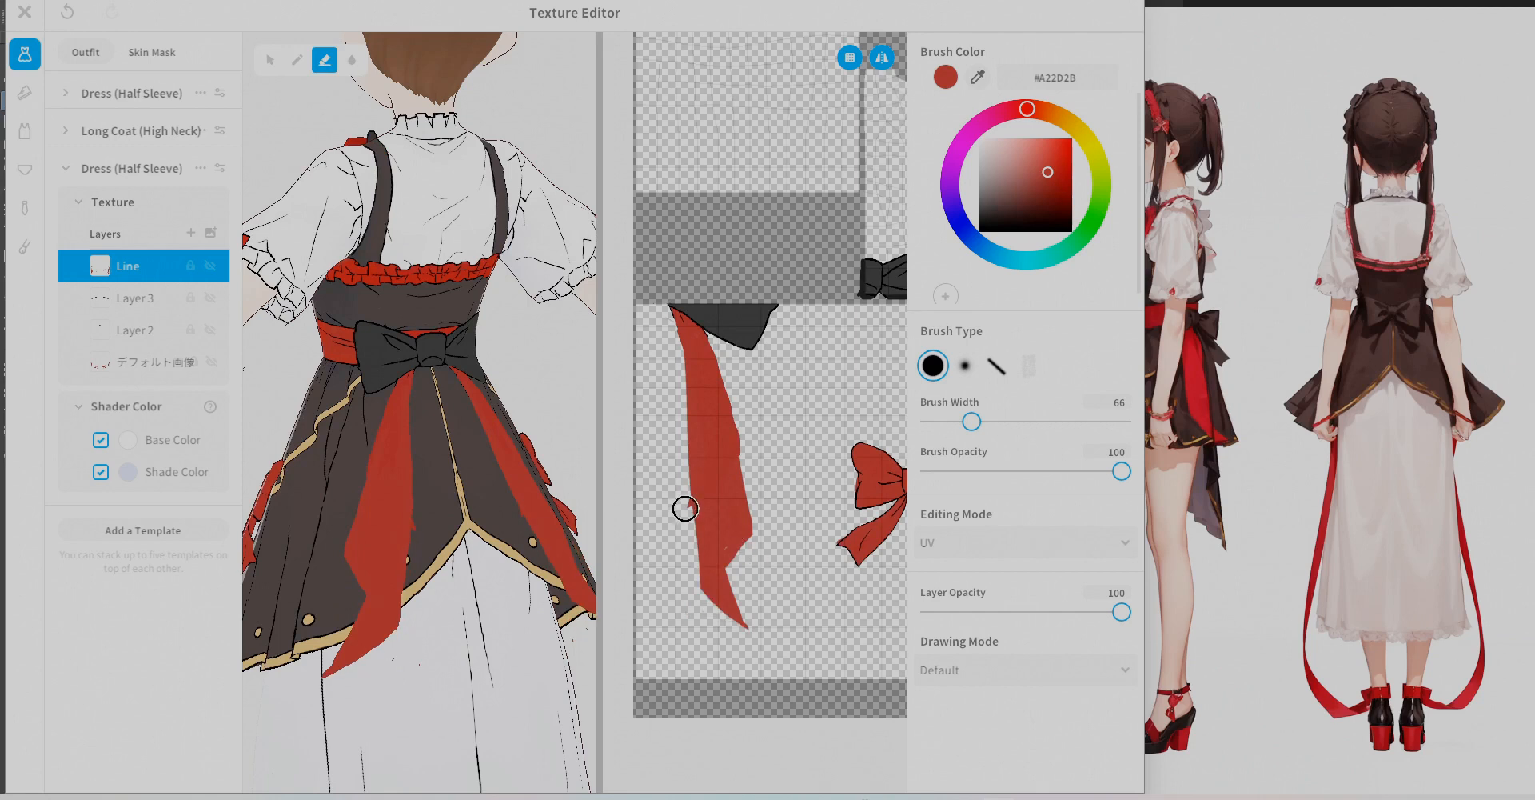
Trim the edge of the back bow's red ribbon tail and toggle the デフォルト画像 layer's visibility to check it.
drag(694, 530, 692, 450)
key(ctrl+z)
drag(750, 488, 708, 552)
click(152, 362)
key(b)
click(211, 362)
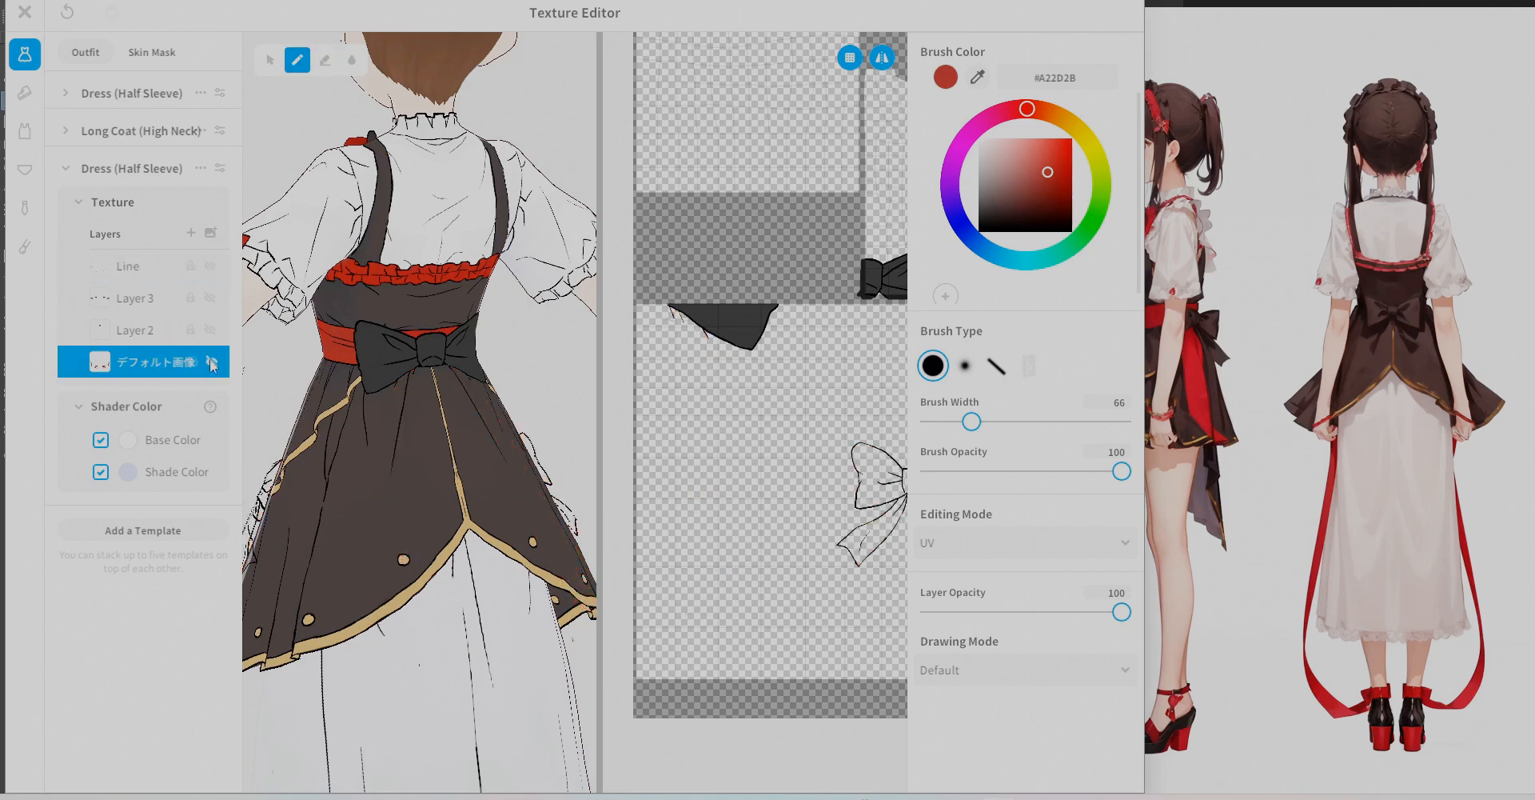
click(211, 362)
Ink the ribbon tail's outline, inner fold and pointed end on the Line layer in #000000 with a width 19 brush.
drag(685, 328, 679, 596)
drag(714, 352, 750, 525)
mouse_move(717, 632)
mouse_down()
mouse_move(694, 539)
mouse_move(747, 540)
mouse_up()
click(128, 266)
key(b)
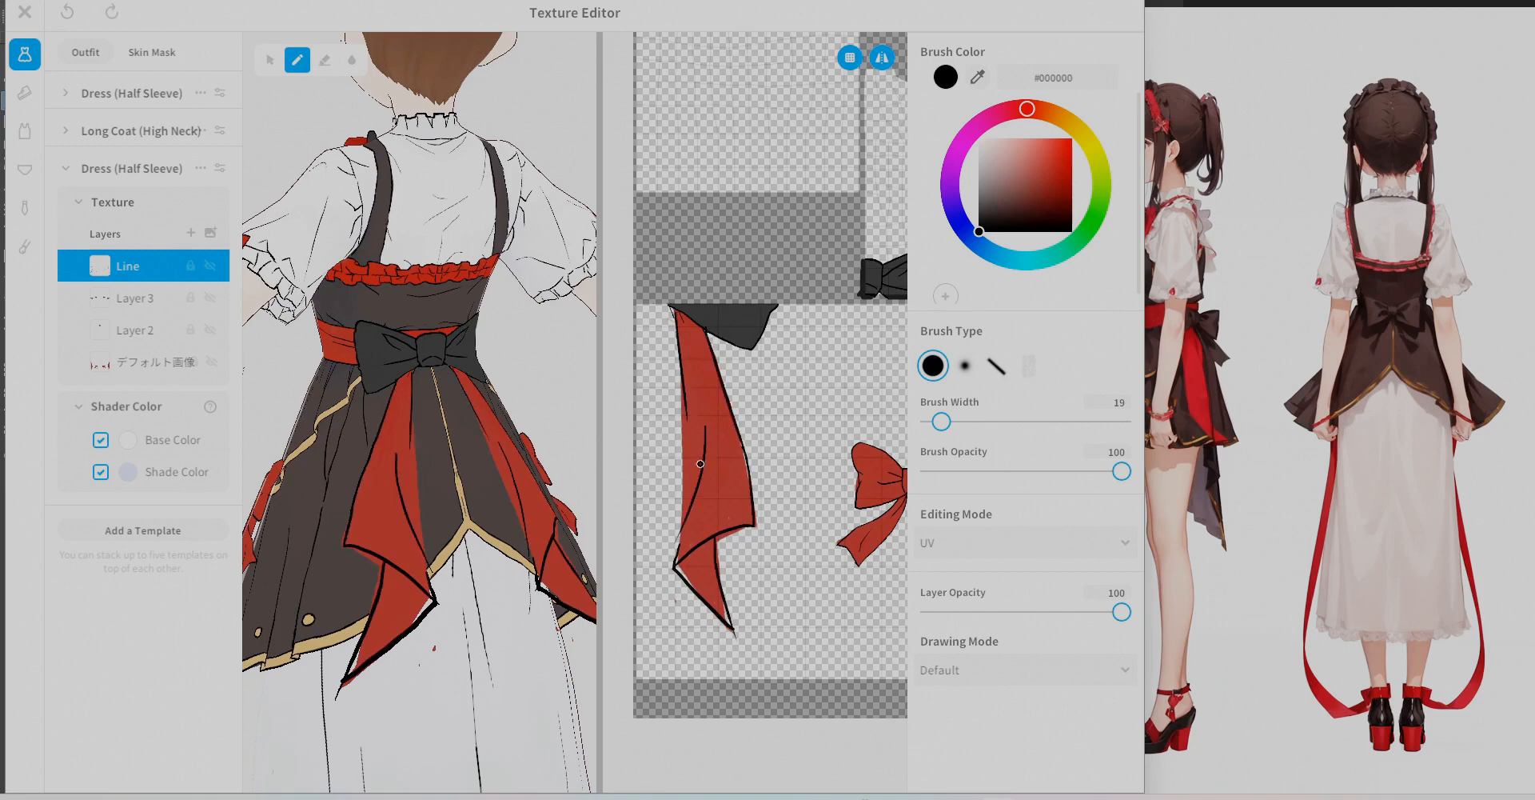
scroll(702, 501, up, 3)
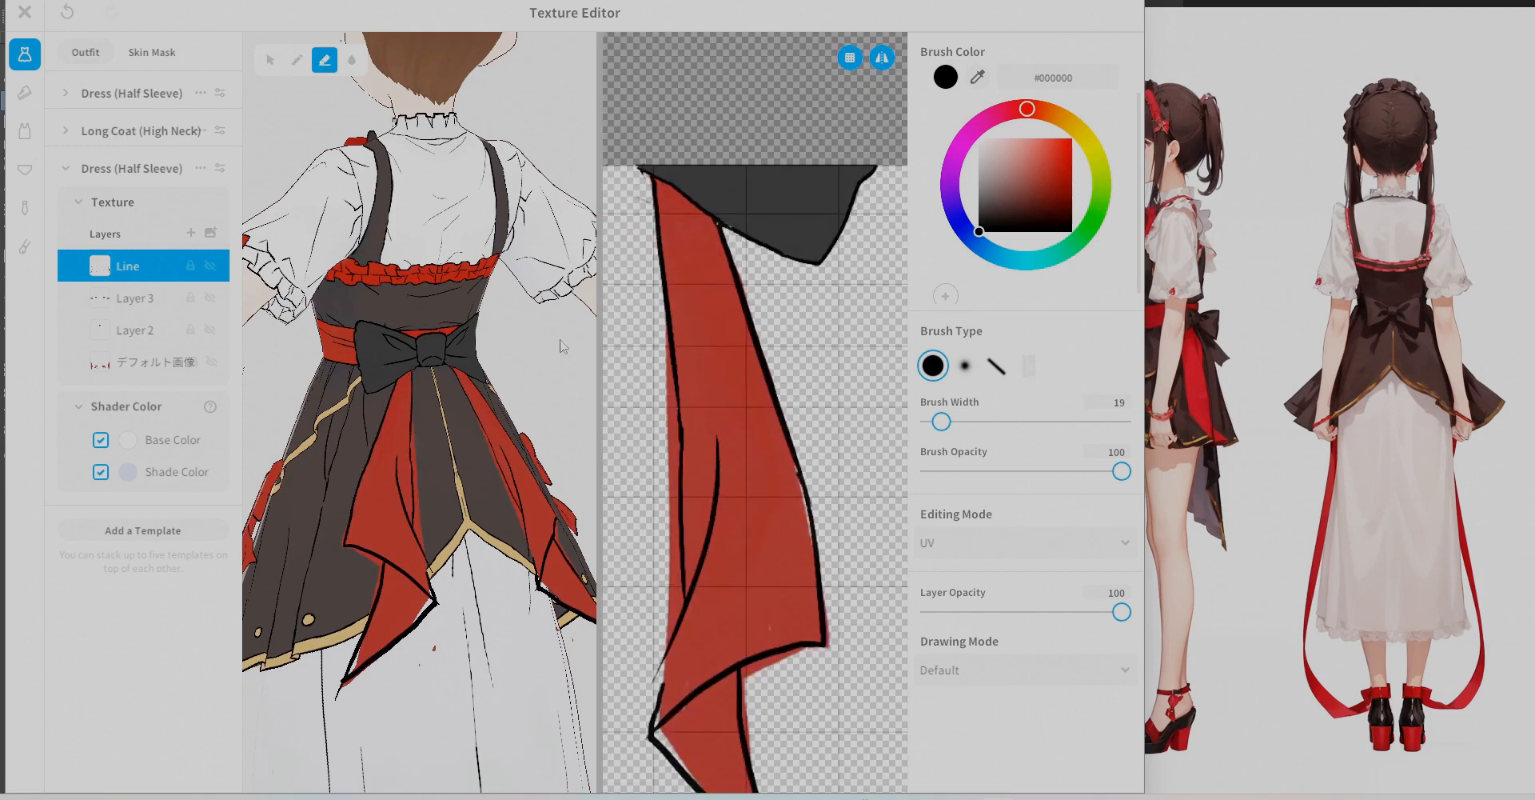
Erase the red outside the ribbon tail's outline on the デフォルト画像 layer and sample its red for filling gaps.
click(144, 362)
drag(746, 680, 832, 658)
key(b)
alt+click(791, 496)
middle_drag(780, 683, 736, 494)
key(e)
drag(737, 420, 734, 594)
Touch up the outline at the tail's outer fold corner on the Line layer and fill the color beside it in #A22E2C.
click(144, 267)
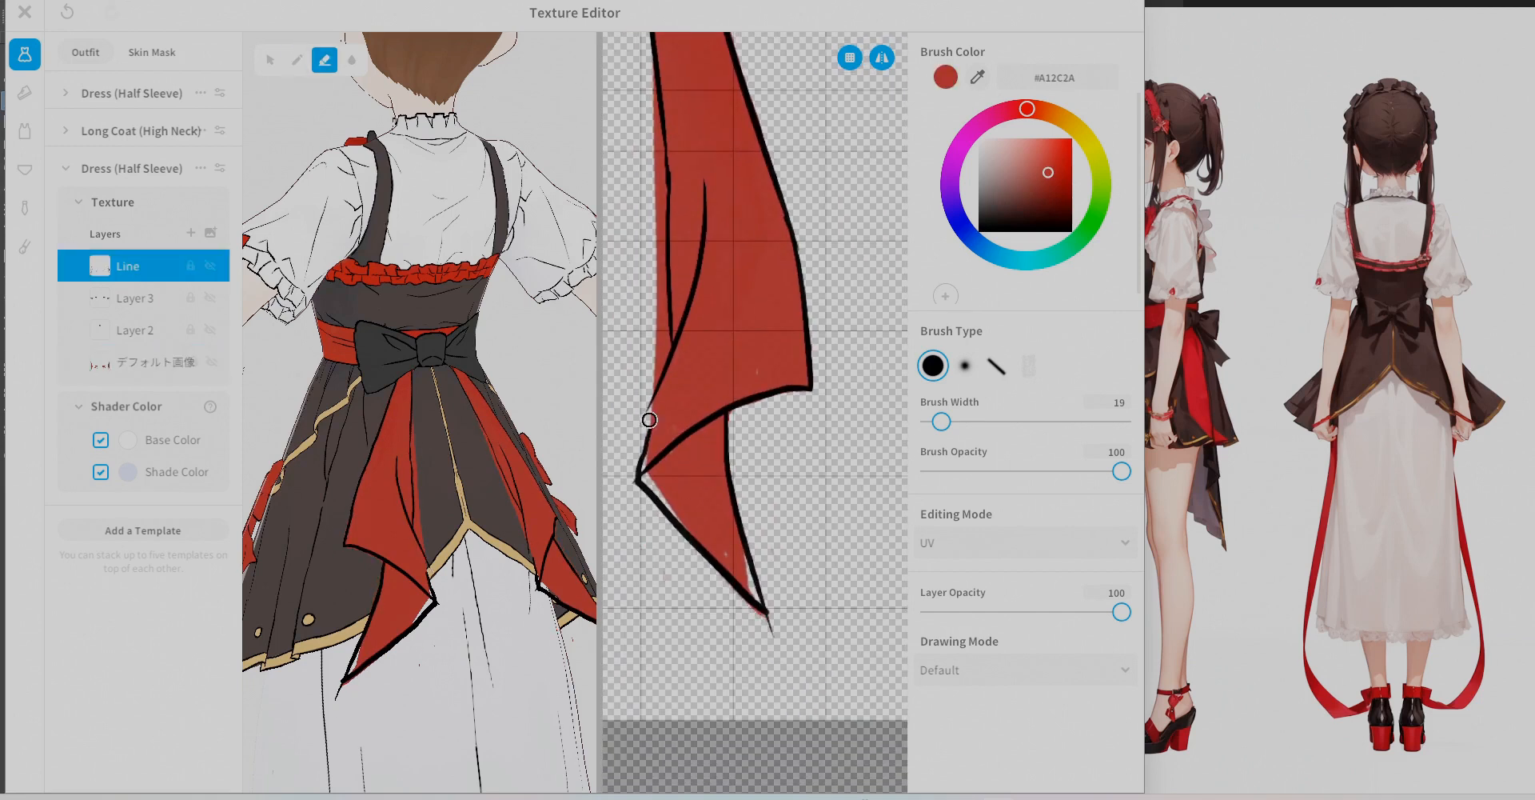
key(b)
alt+click(644, 449)
drag(647, 412, 646, 442)
click(144, 362)
alt+click(654, 406)
drag(667, 504, 642, 474)
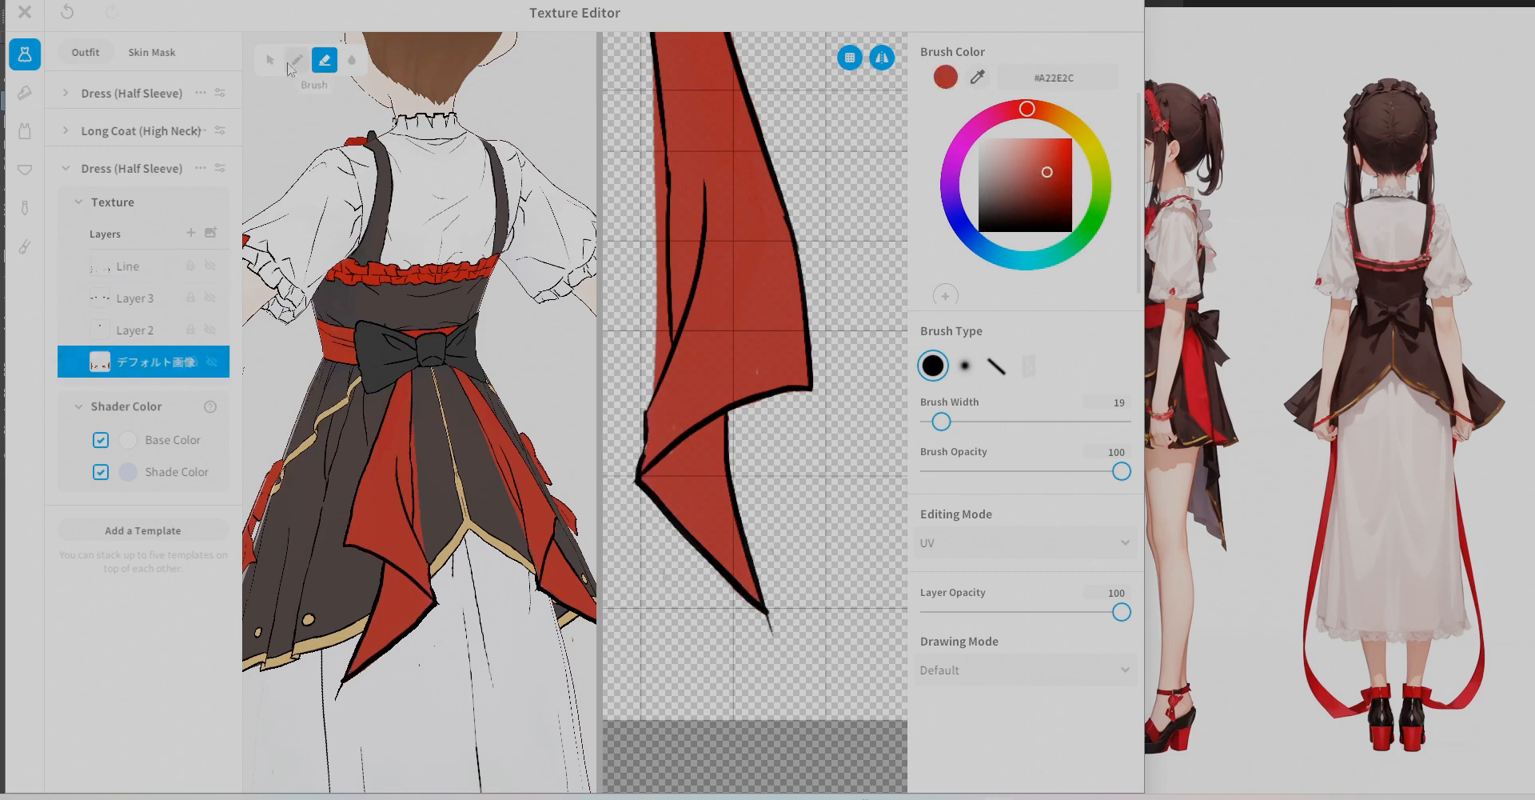
Erase the line overshoot at the ribbon tail's tip and trim the red spilling past its side edges.
click(144, 266)
drag(773, 633, 772, 622)
click(144, 362)
middle_drag(664, 344, 735, 516)
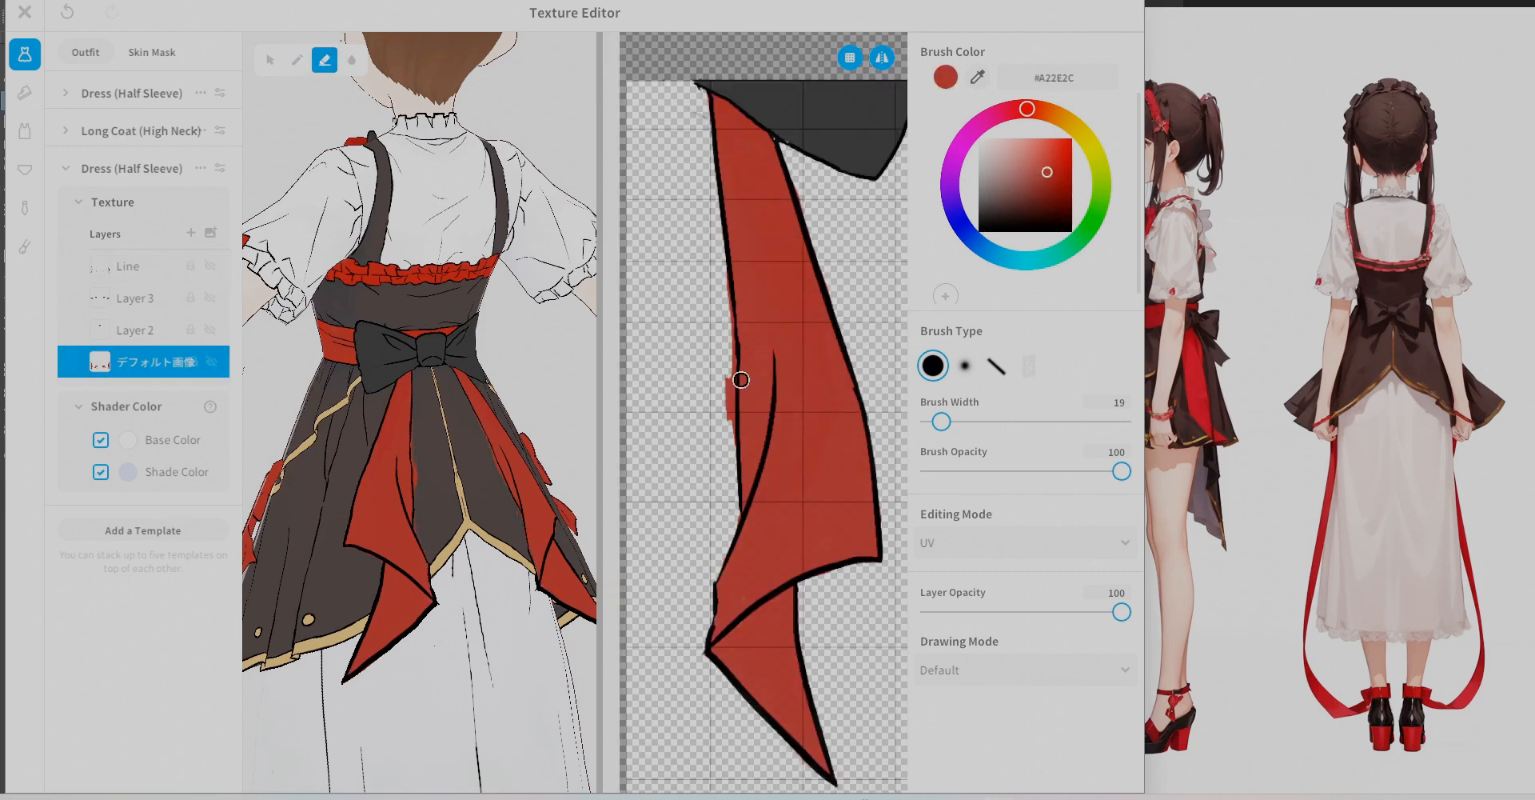
click(325, 60)
drag(800, 188, 812, 242)
Clean up the ribbon tail's long outer outline on the Line layer and sample its #000000 as the brush color.
click(144, 267)
drag(862, 411, 857, 391)
click(297, 60)
alt+click(854, 378)
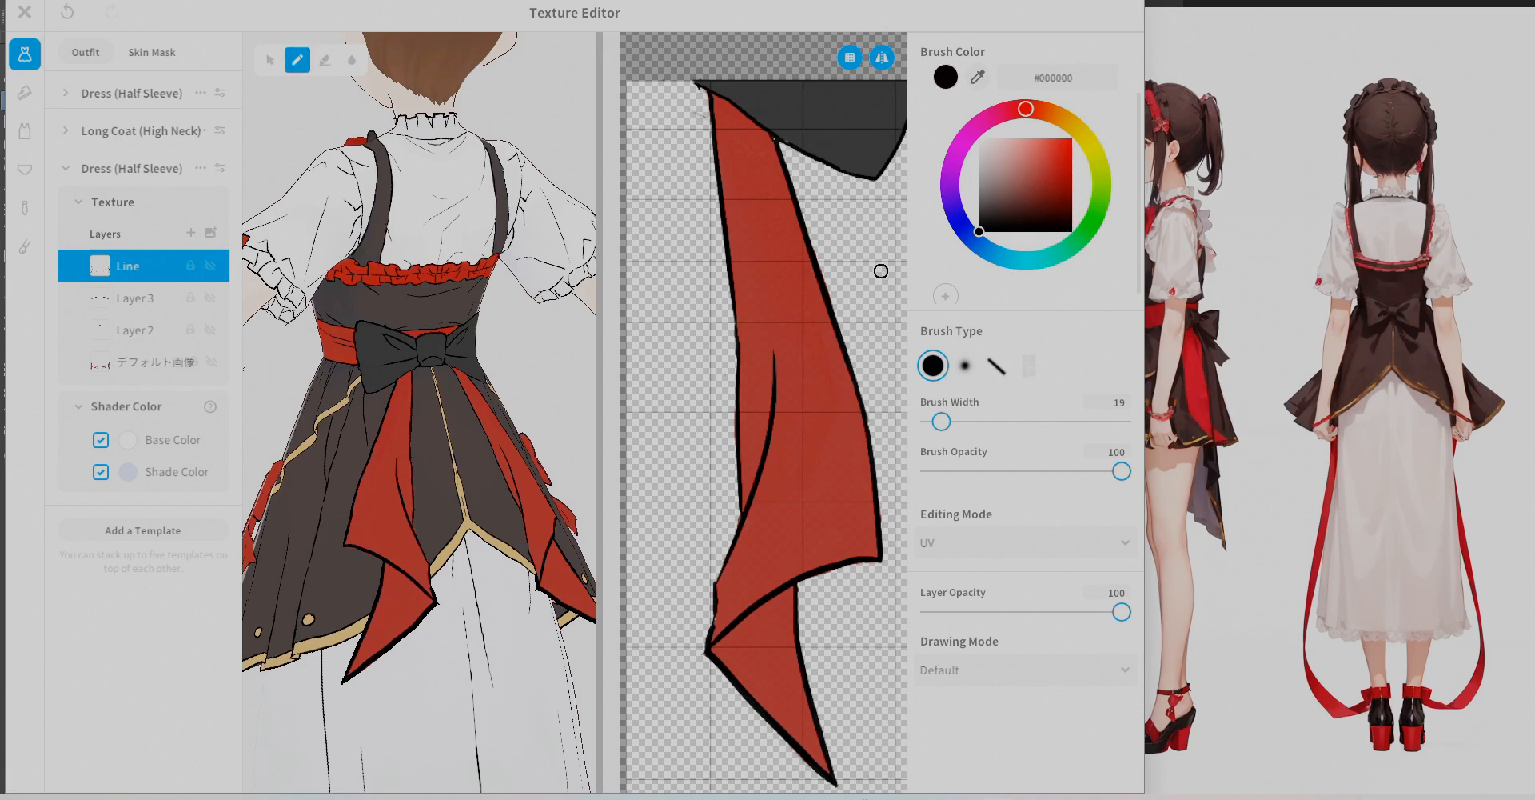
Refine the outline at the tail's outer fold corner on the Line layer with a width 14 brush and the eraser.
key(])
mouse_move(765, 555)
middle_down()
mouse_move(743, 515)
mouse_move(768, 380)
middle_up()
scroll(768, 380, up, 3)
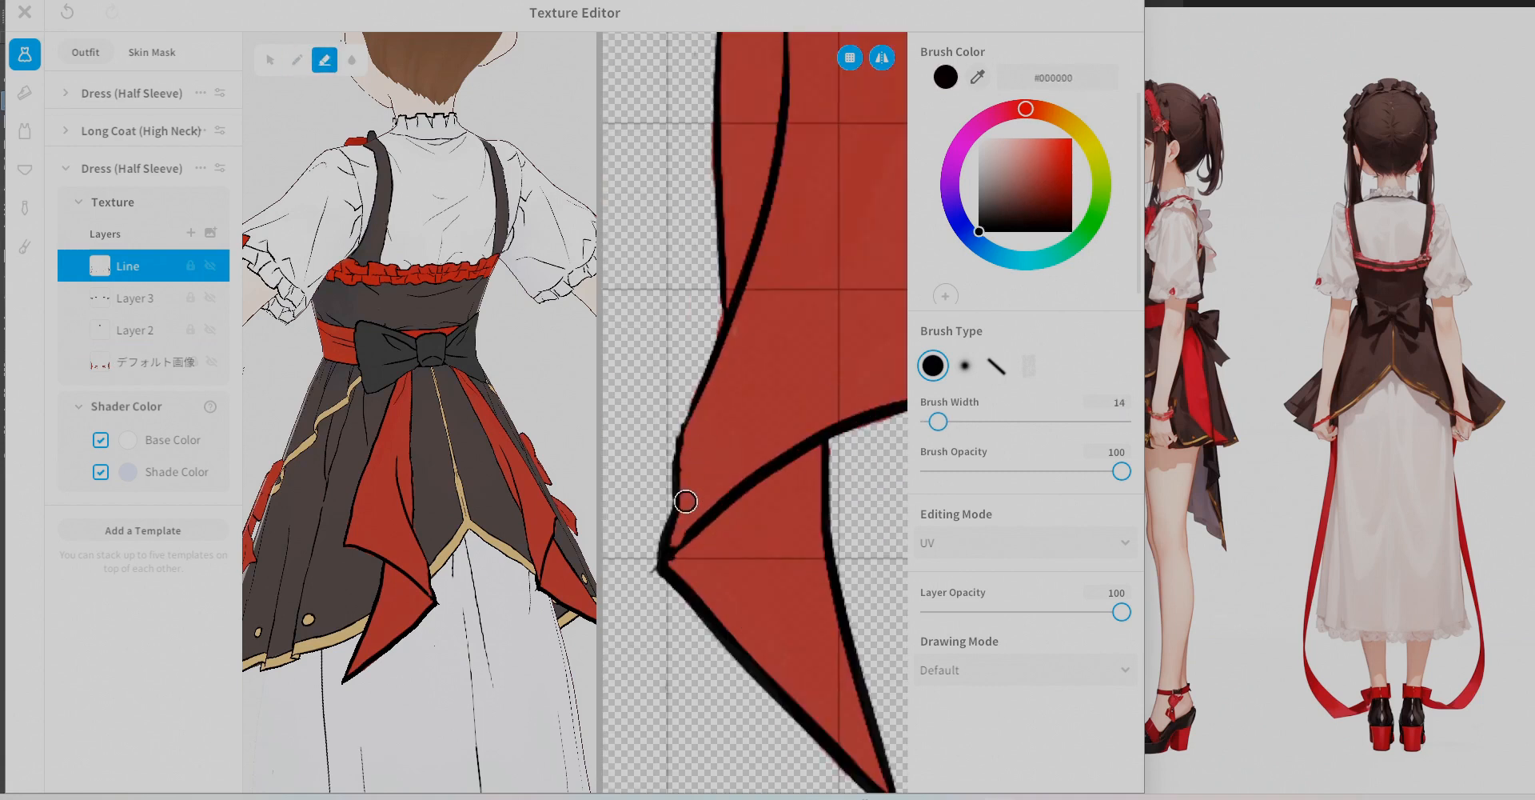
key(b)
drag(680, 536, 693, 566)
key(e)
middle_drag(855, 382, 763, 408)
Curve the fold line inside the tail, thin the surrounding outline on the Line layer, and return to the デフォルト画像 layer.
click(144, 362)
click(144, 267)
middle_drag(688, 493, 744, 408)
mouse_move(646, 436)
mouse_down()
mouse_move(750, 359)
mouse_move(838, 338)
mouse_up()
middle_drag(858, 287, 789, 325)
middle_drag(688, 575, 763, 371)
drag(632, 352, 790, 520)
click(144, 362)
key(b)
middle_drag(736, 400, 764, 554)
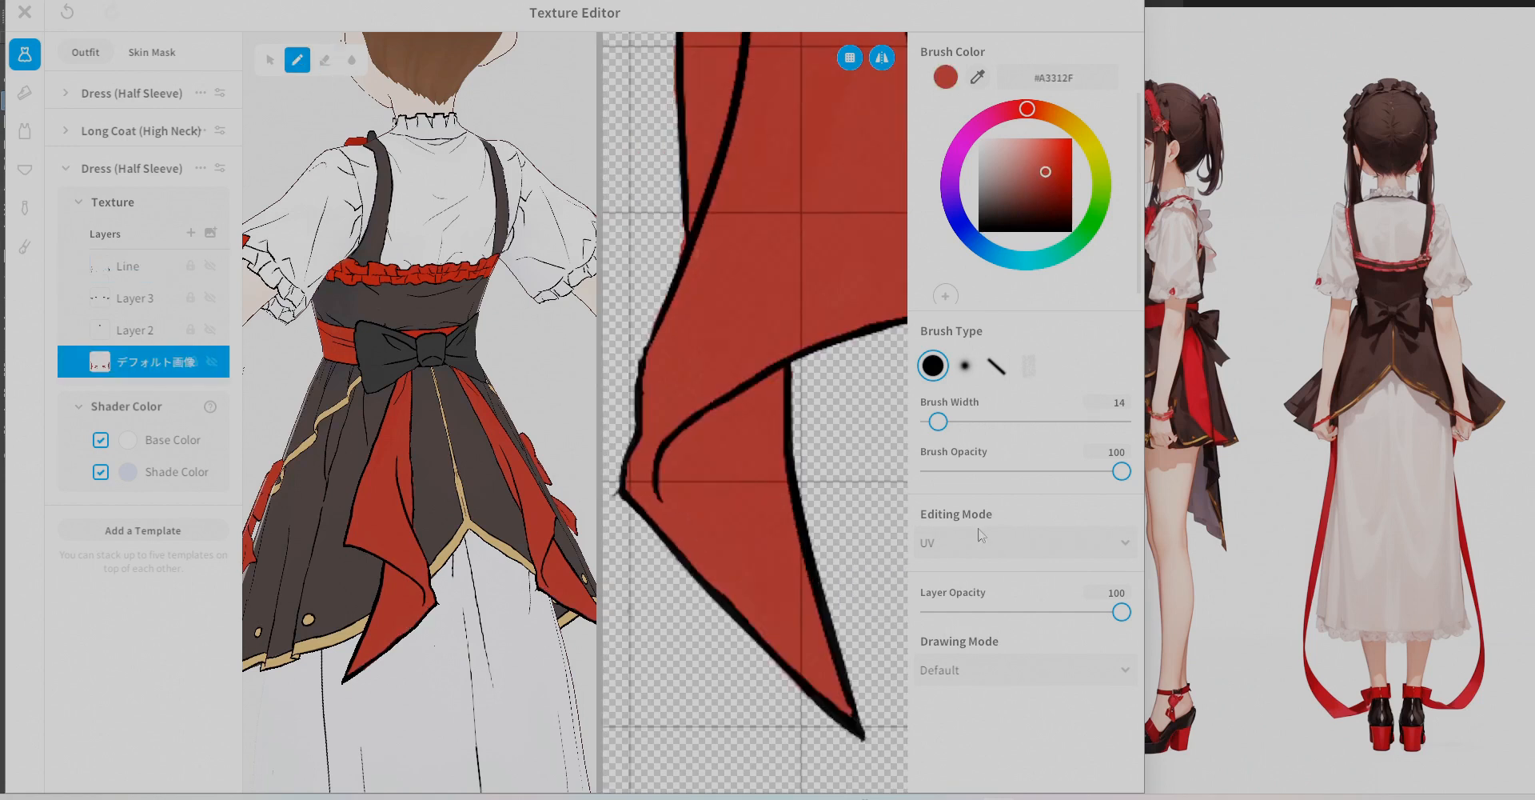
Set the lowest Dress (Half Sleeve) template's Waist Width to 100 and Skirt Volume to 11.250, checking the model from several sides.
right_drag(360, 400, 520, 400)
click(220, 168)
drag(986, 216, 1032, 216)
drag(242, 240, 298, 240)
right_drag(544, 480, 368, 480)
drag(930, 383, 938, 384)
drag(1032, 215, 1122, 216)
drag(1005, 328, 952, 327)
right_drag(544, 480, 351, 480)
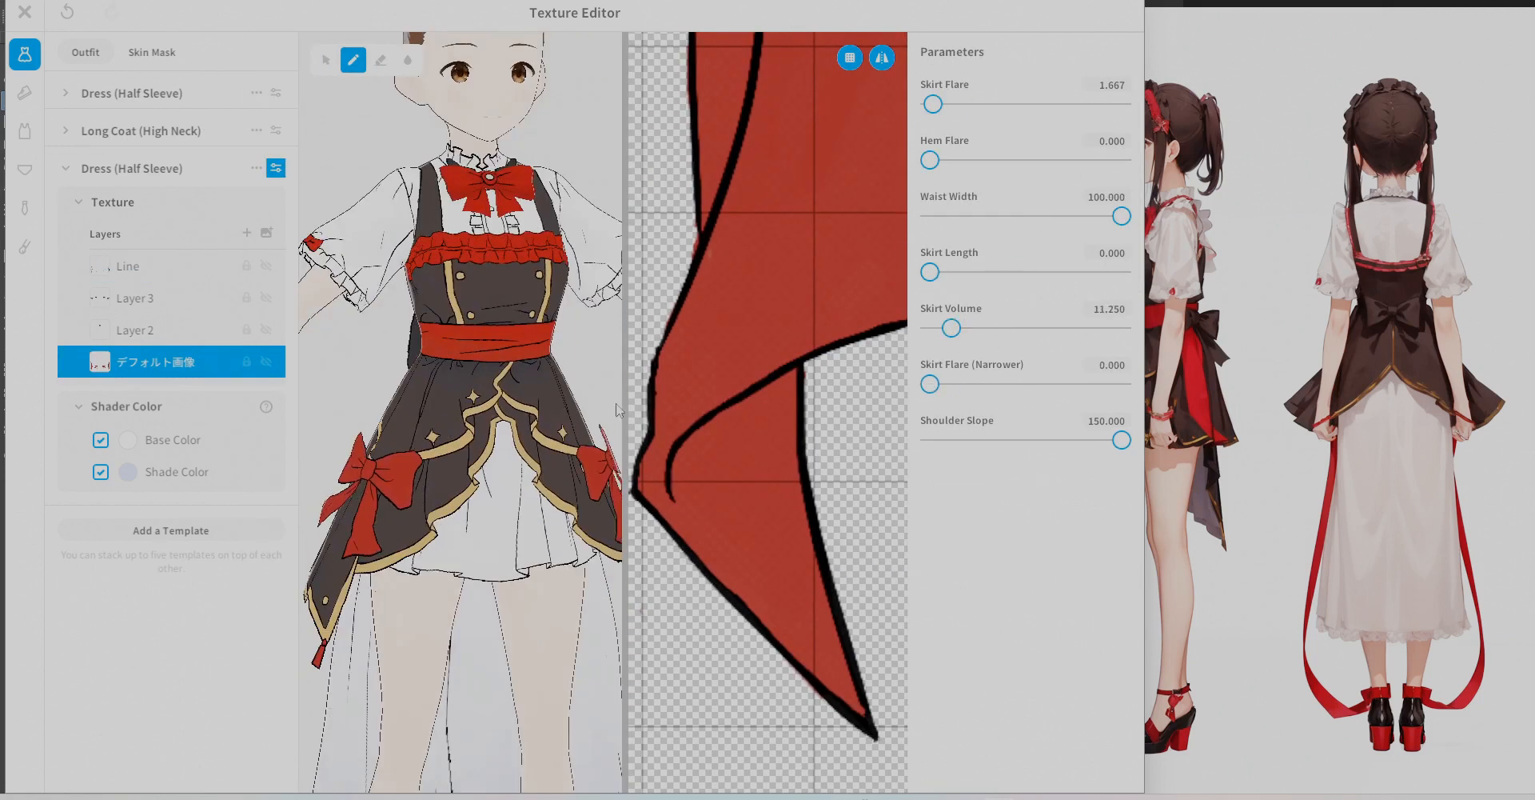
Set Skirt Volume to 21.250, Waist Width to 92.917, Skirt Flare to 44.583 and Skirt Flare (Narrower) to 48.750.
drag(625, 423, 730, 422)
right_drag(400, 480, 520, 480)
drag(953, 328, 971, 328)
drag(1122, 216, 1107, 216)
drag(933, 103, 1014, 104)
right_drag(520, 480, 440, 480)
drag(930, 384, 1025, 384)
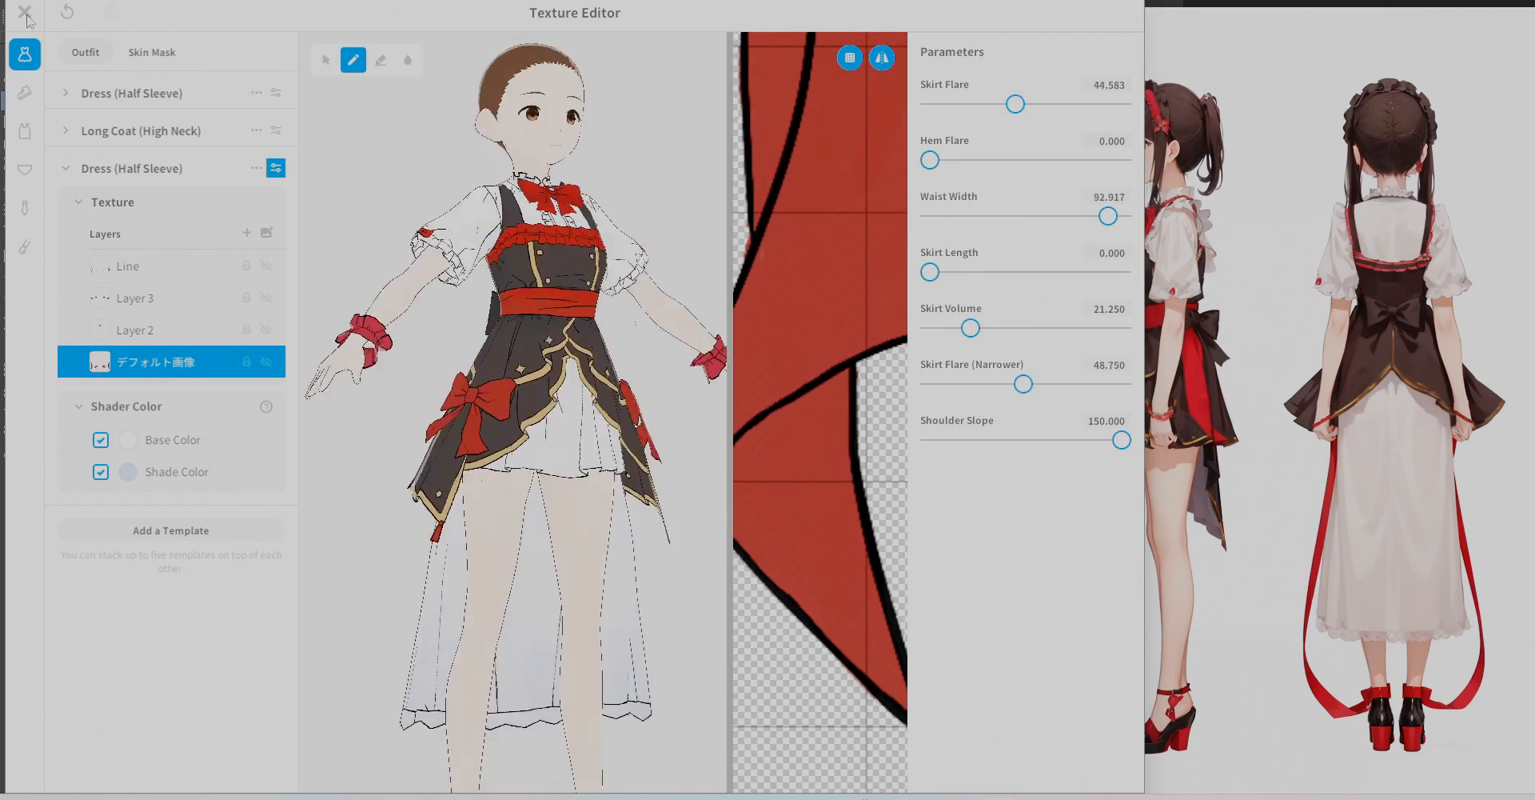
Close the Texture Editor and compare the whole character with the front view of the reference sheet.
click(25, 12)
click(583, 554)
drag(1312, 400, 1381, 400)
right_drag(480, 546, 709, 527)
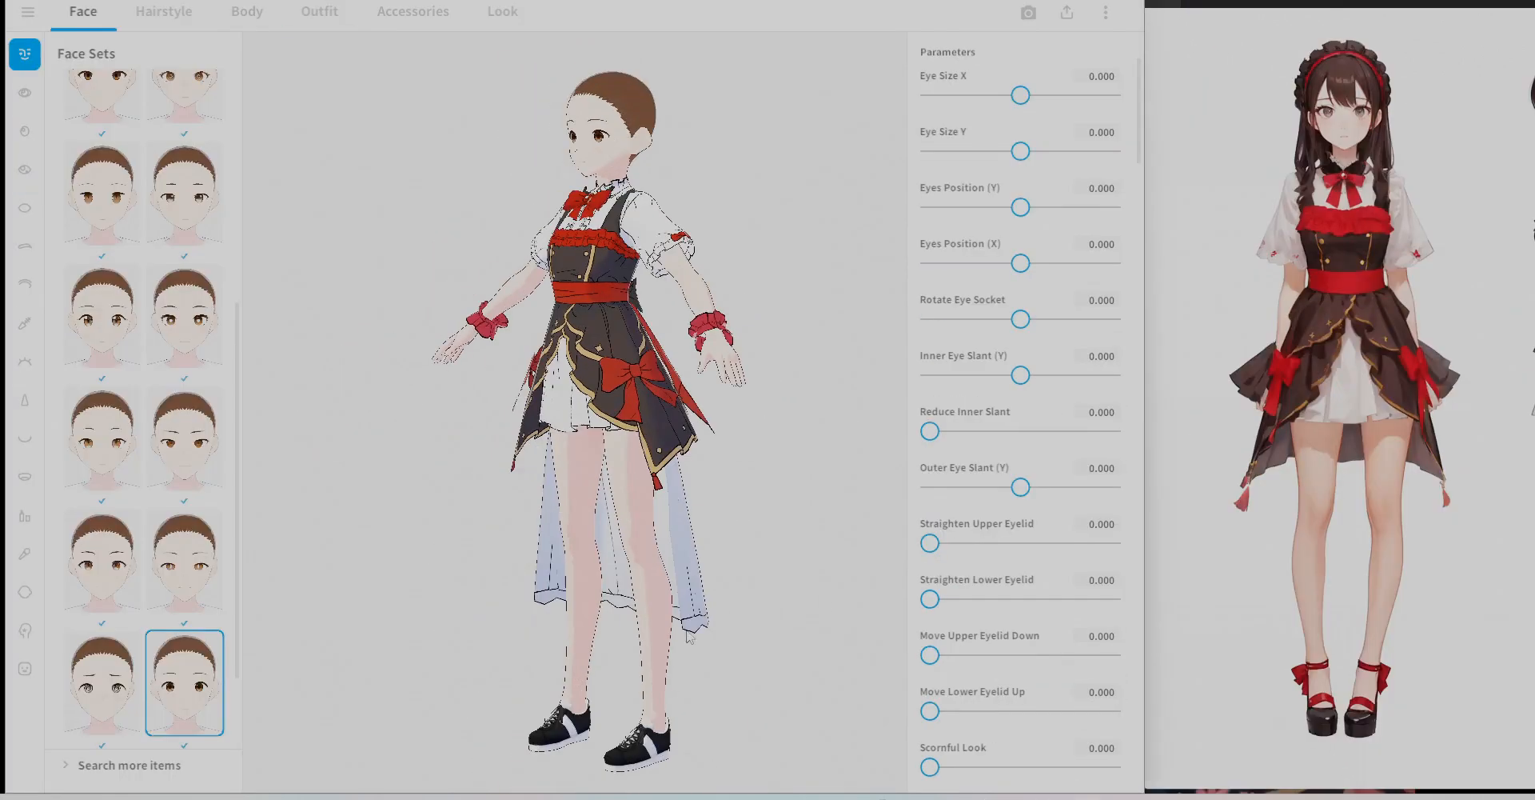
Put the red ankle-strap heel preset on the character and open its texture for editing.
click(319, 12)
click(24, 397)
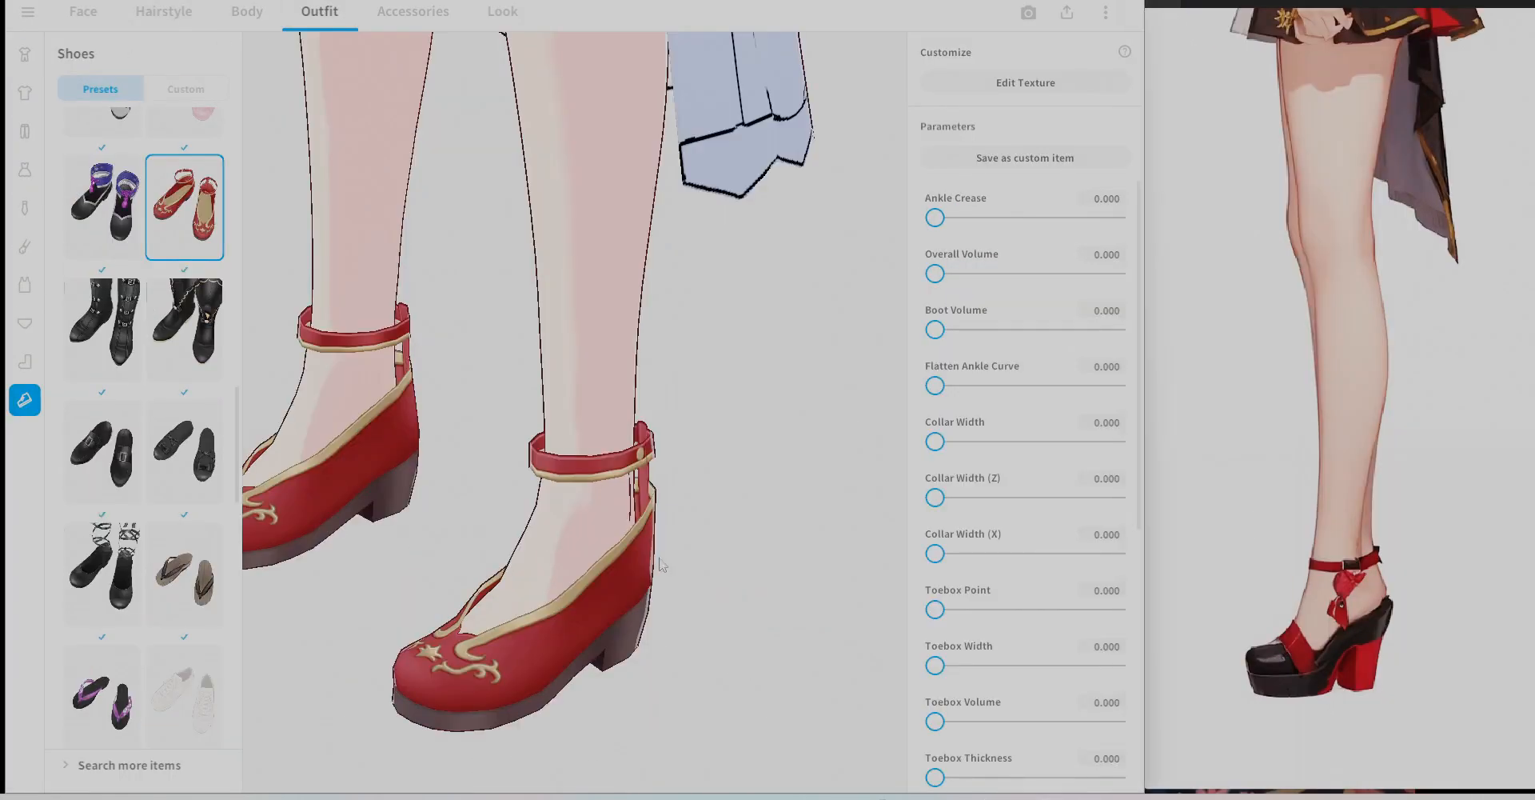
click(1028, 85)
Paint over the shoe's gold trim and ornament in #922B3C and fill the front notch with a width 44 brush.
scroll(782, 544, up, 3)
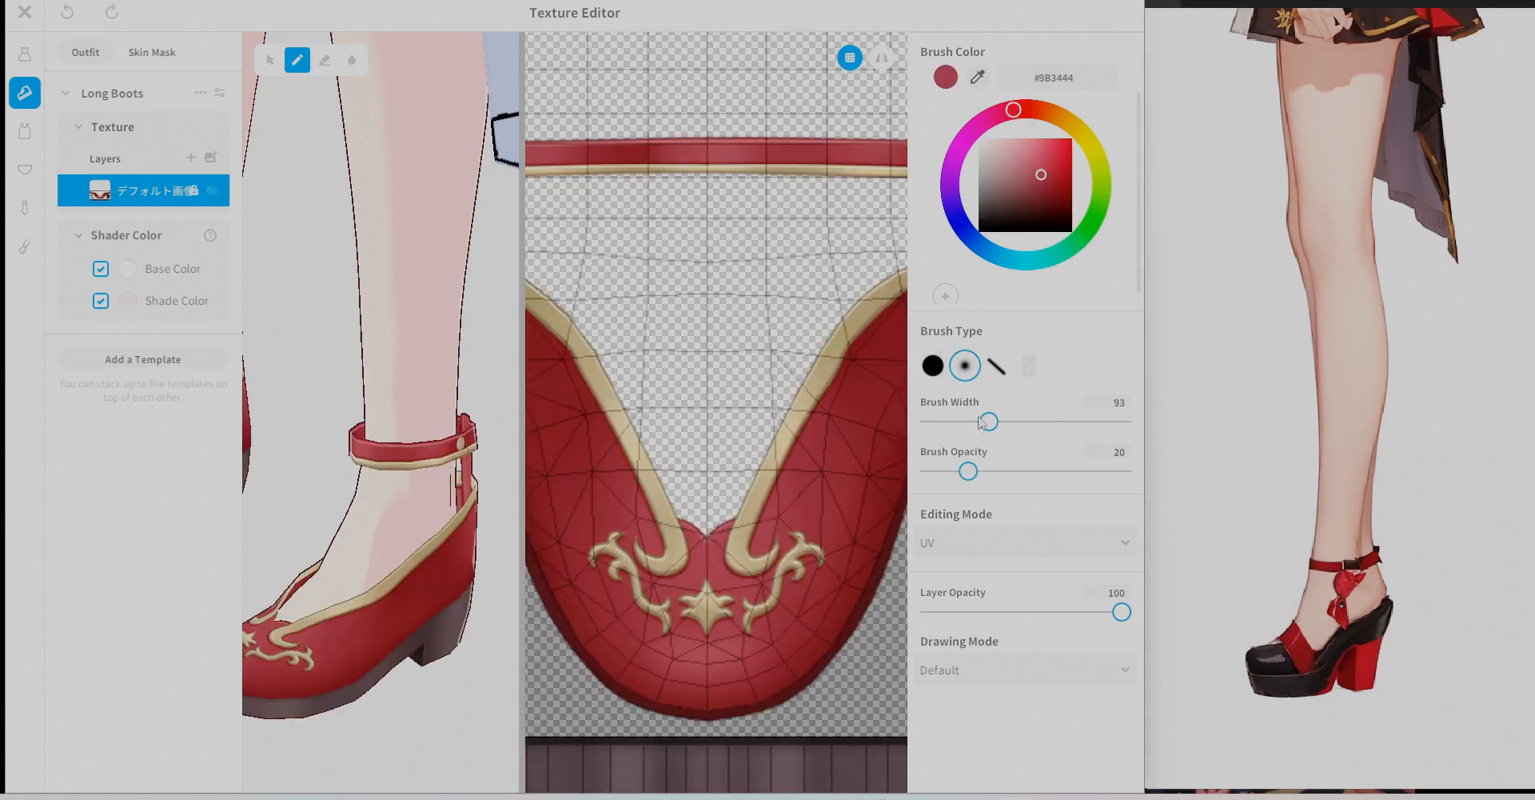
drag(608, 556, 820, 532)
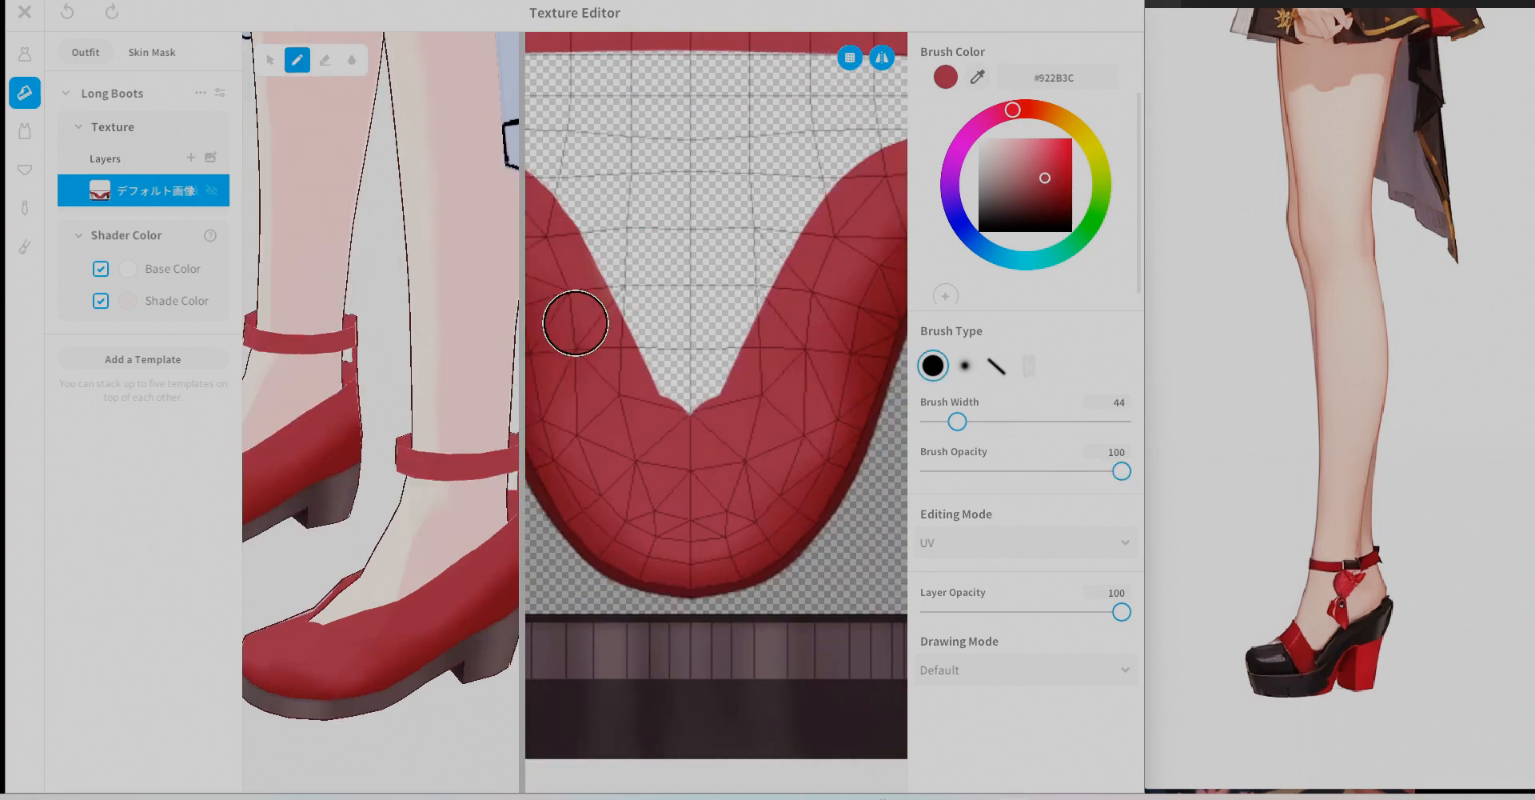
drag(575, 323, 688, 299)
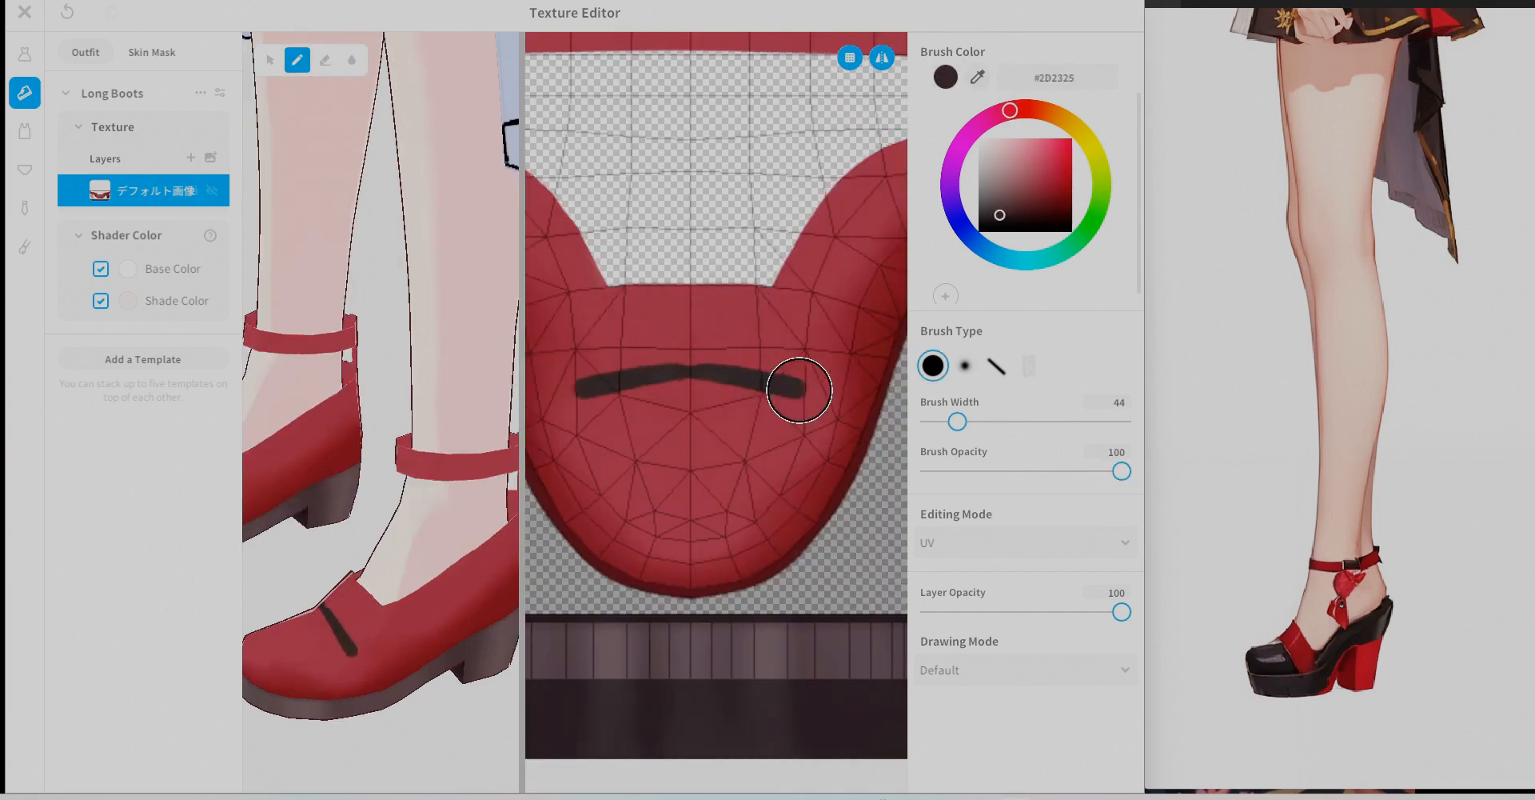
Paint the shoe's toe cap and sole edge in #2D2325 on a new layer with brush widths 44 and 19.
drag(798, 395, 669, 371)
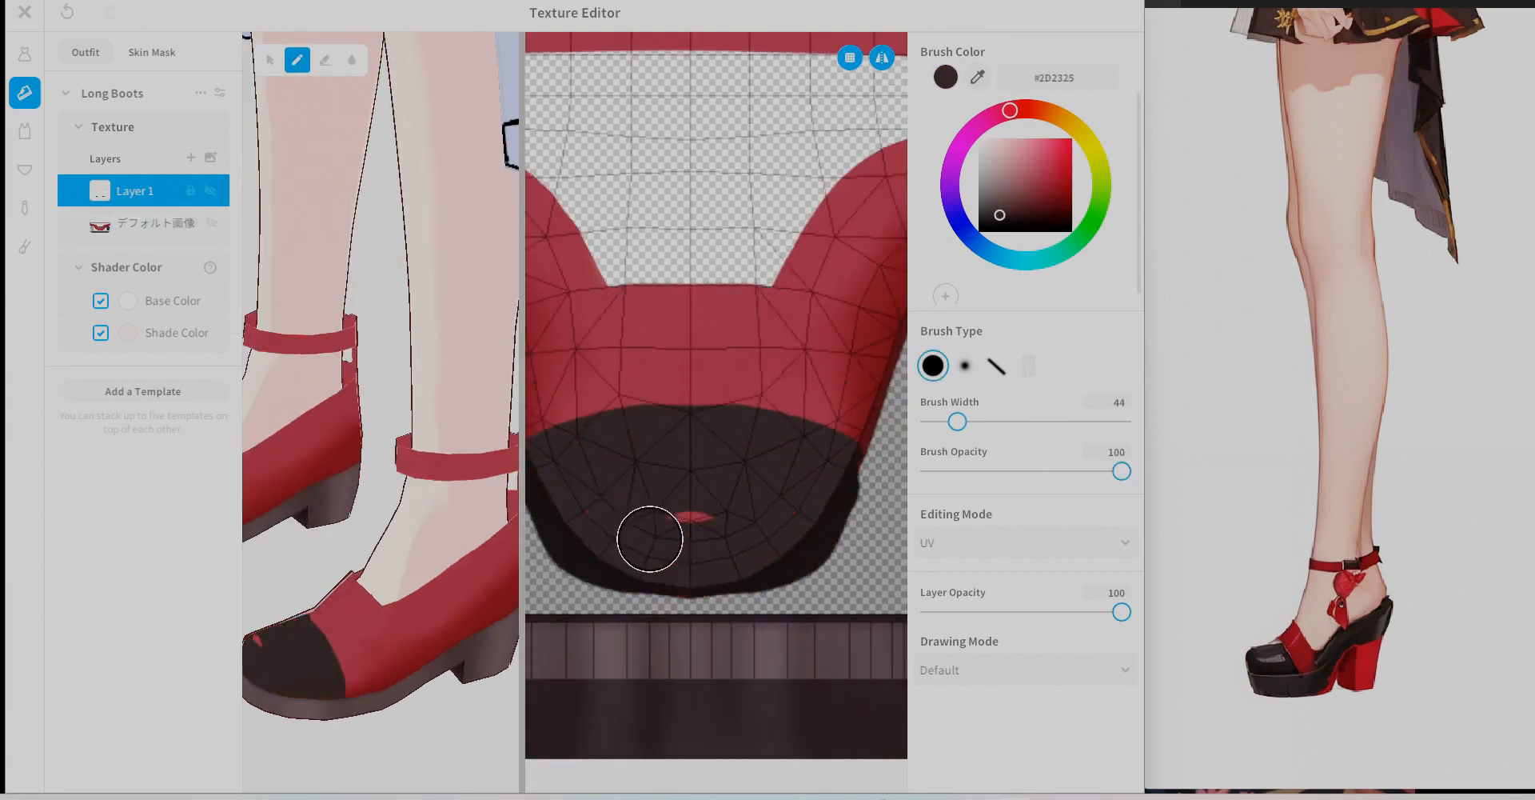
drag(651, 538, 837, 514)
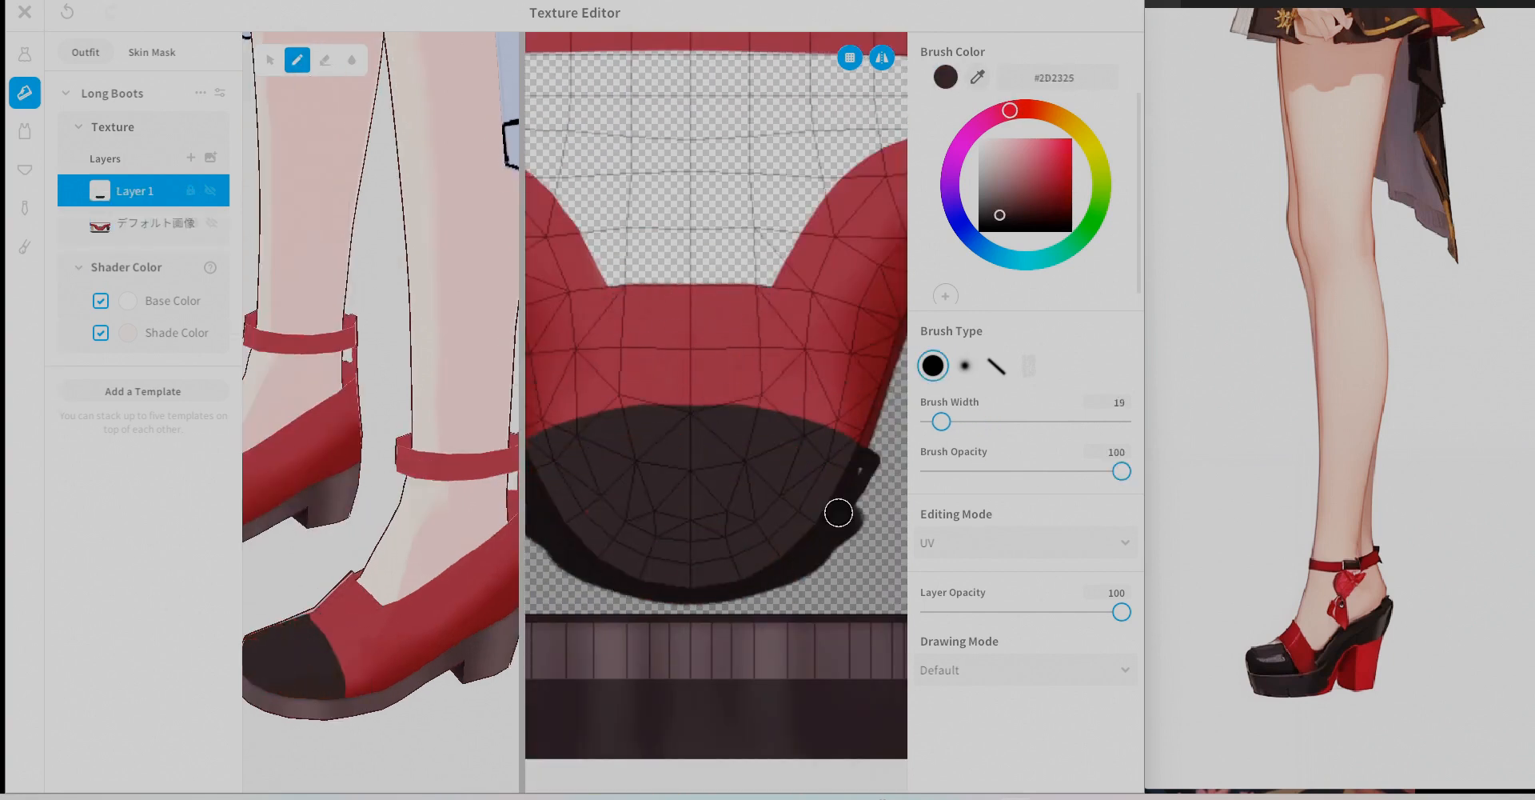
key(e)
Erase the shoe's side panels and the strap's heel connection on the デフォルト画像 layer, leaving the toe band and ankle strap.
key(p)
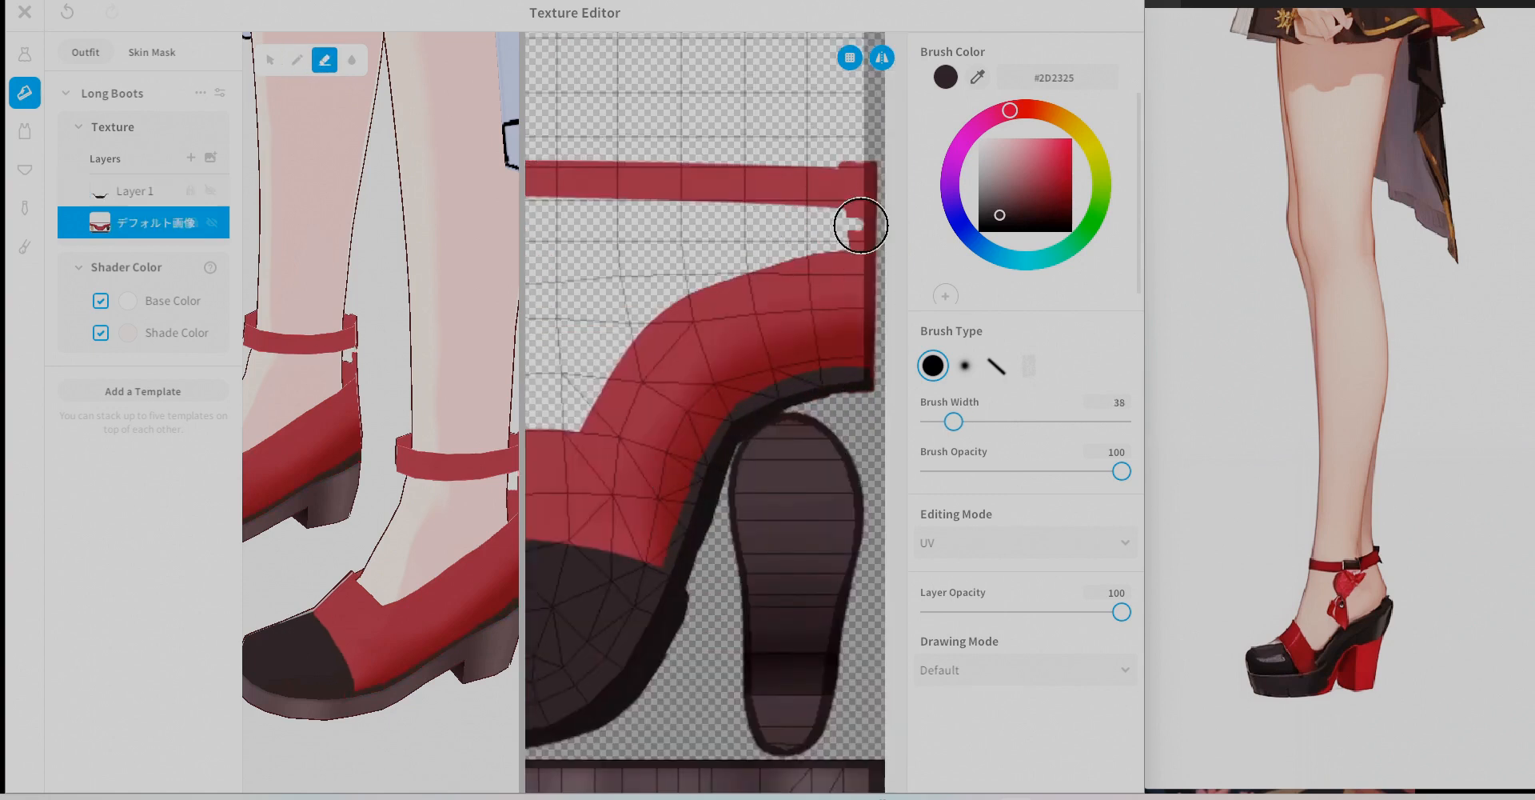
mouse_move(858, 223)
mouse_down()
mouse_move(766, 267)
mouse_move(576, 422)
mouse_move(632, 447)
mouse_up()
drag(859, 320, 688, 353)
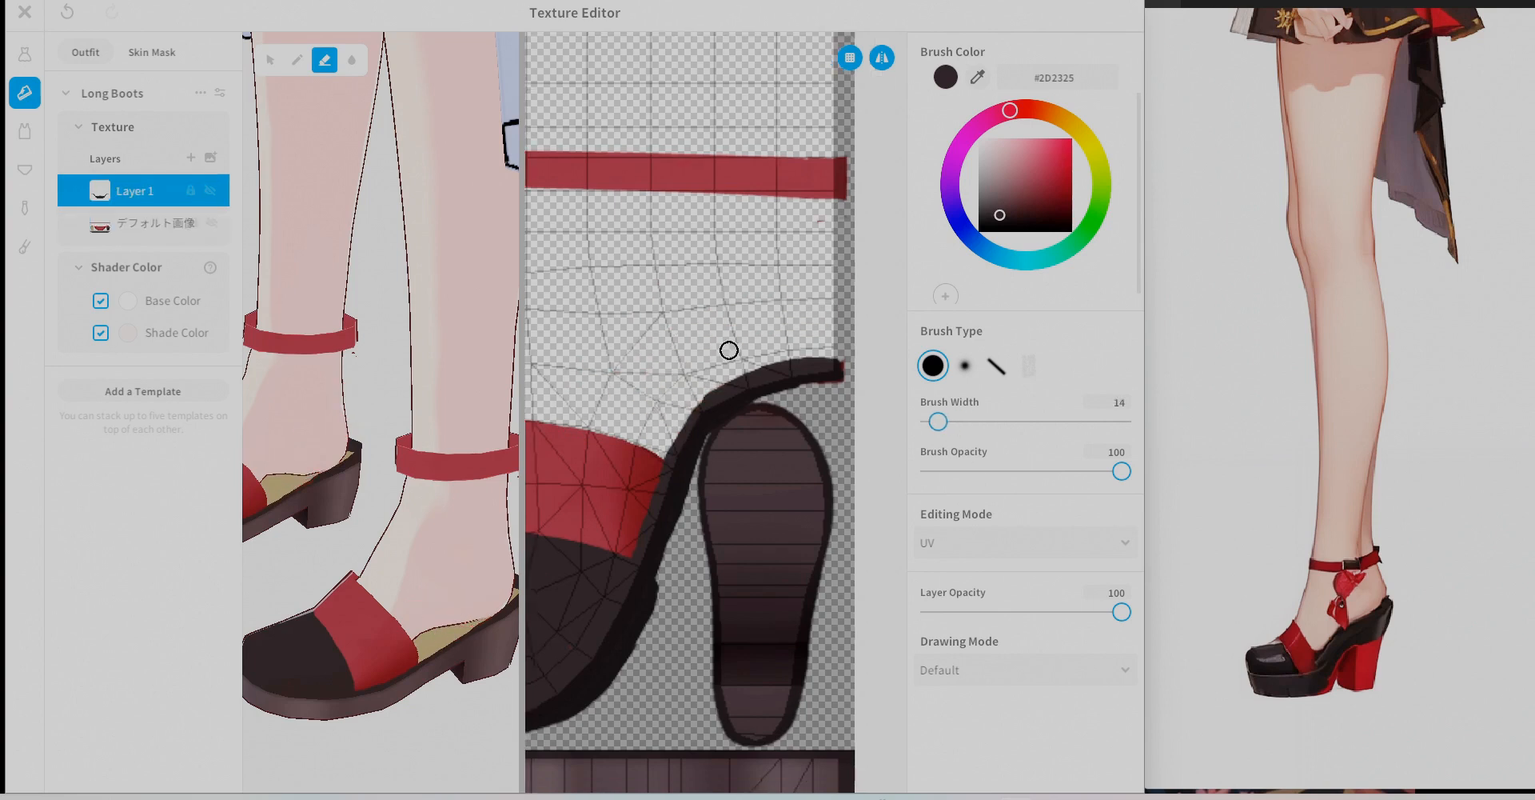
Turn off symmetry and paint the tan insole in #151112 on Layer 1 with a width 32 brush.
key(p)
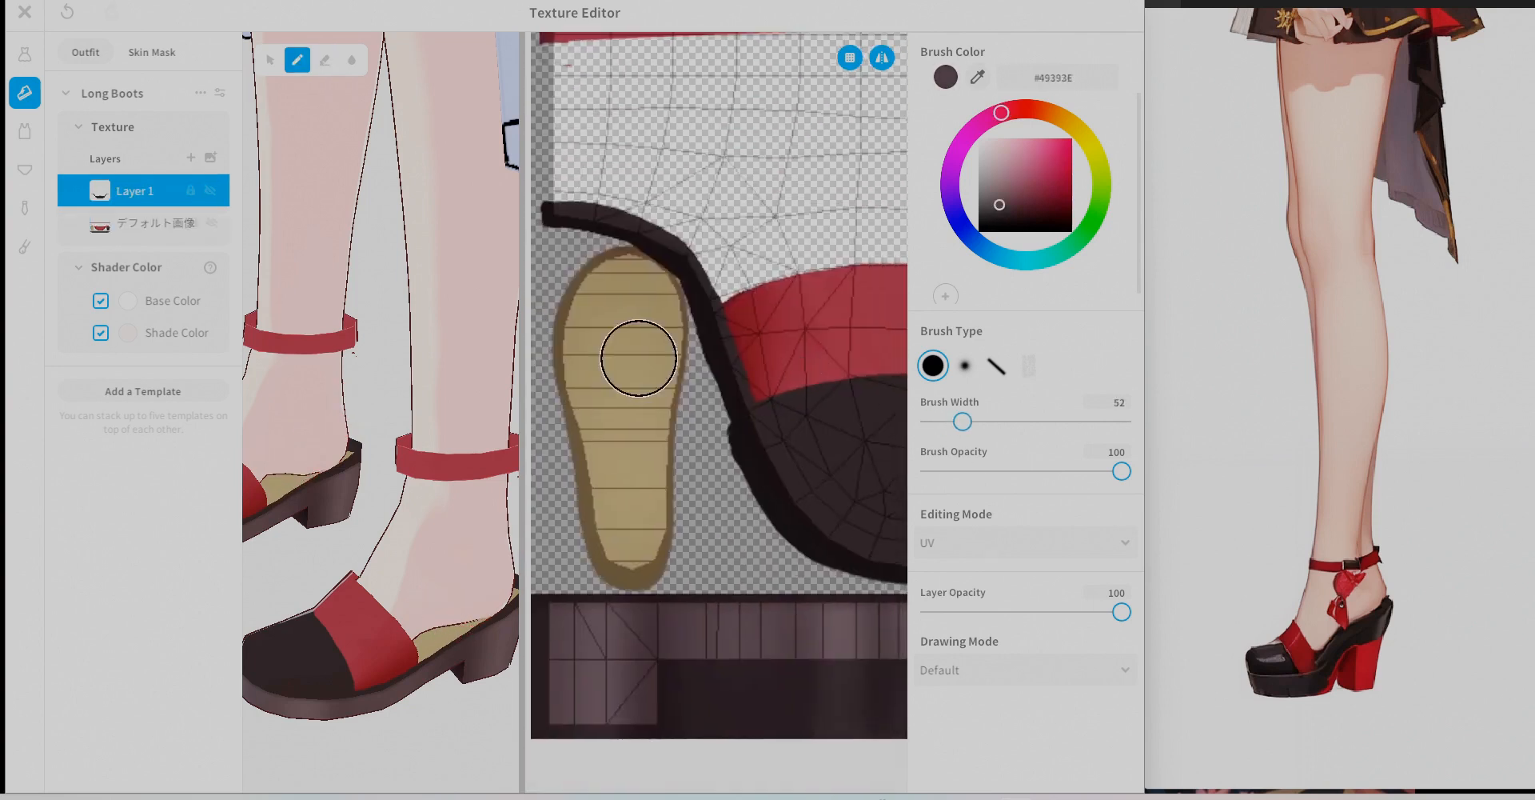
mouse_move(634, 353)
mouse_down()
mouse_move(607, 329)
mouse_move(664, 322)
mouse_up()
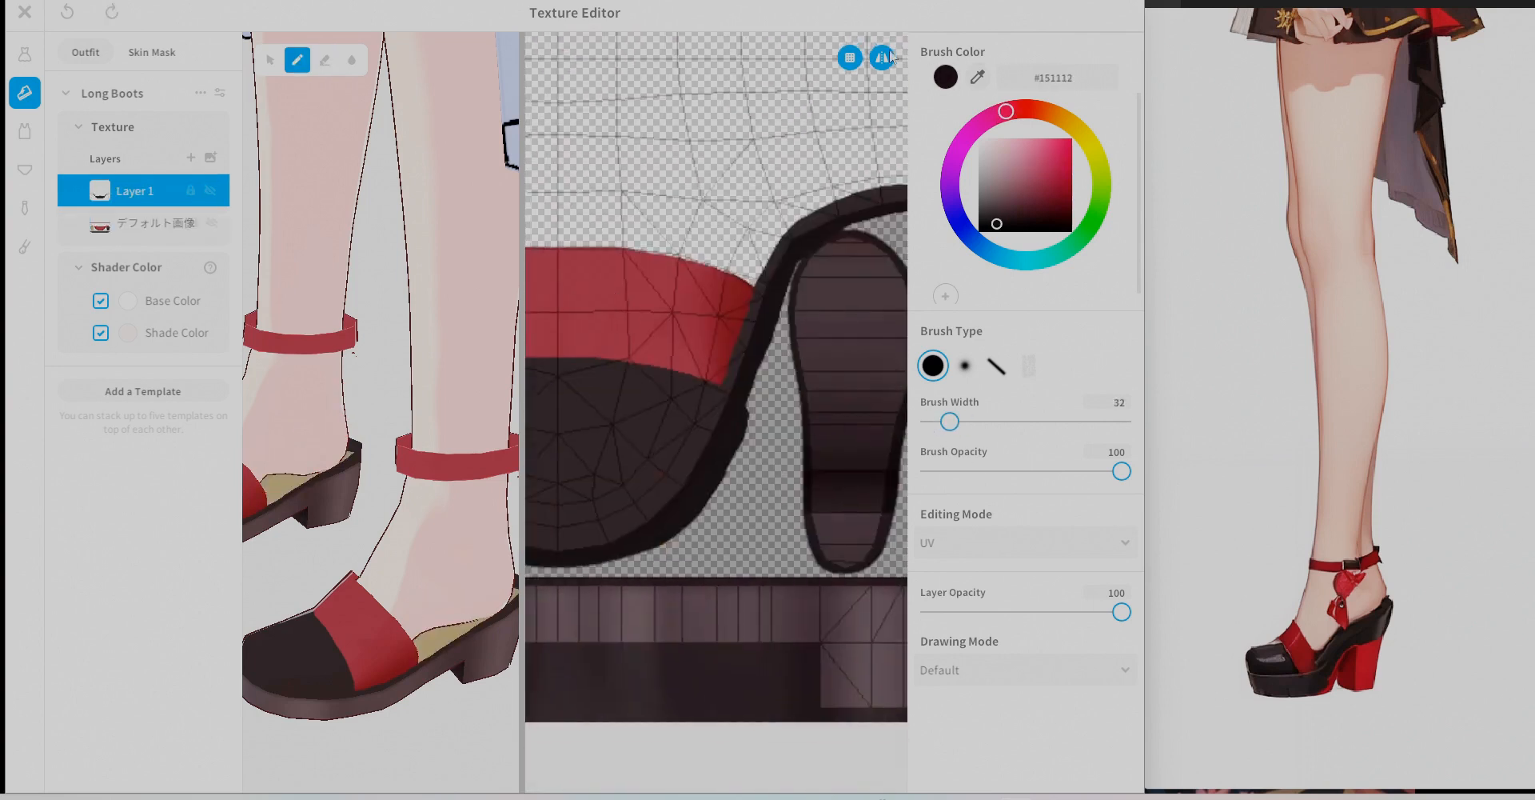
click(889, 56)
scroll(599, 415, down, 4)
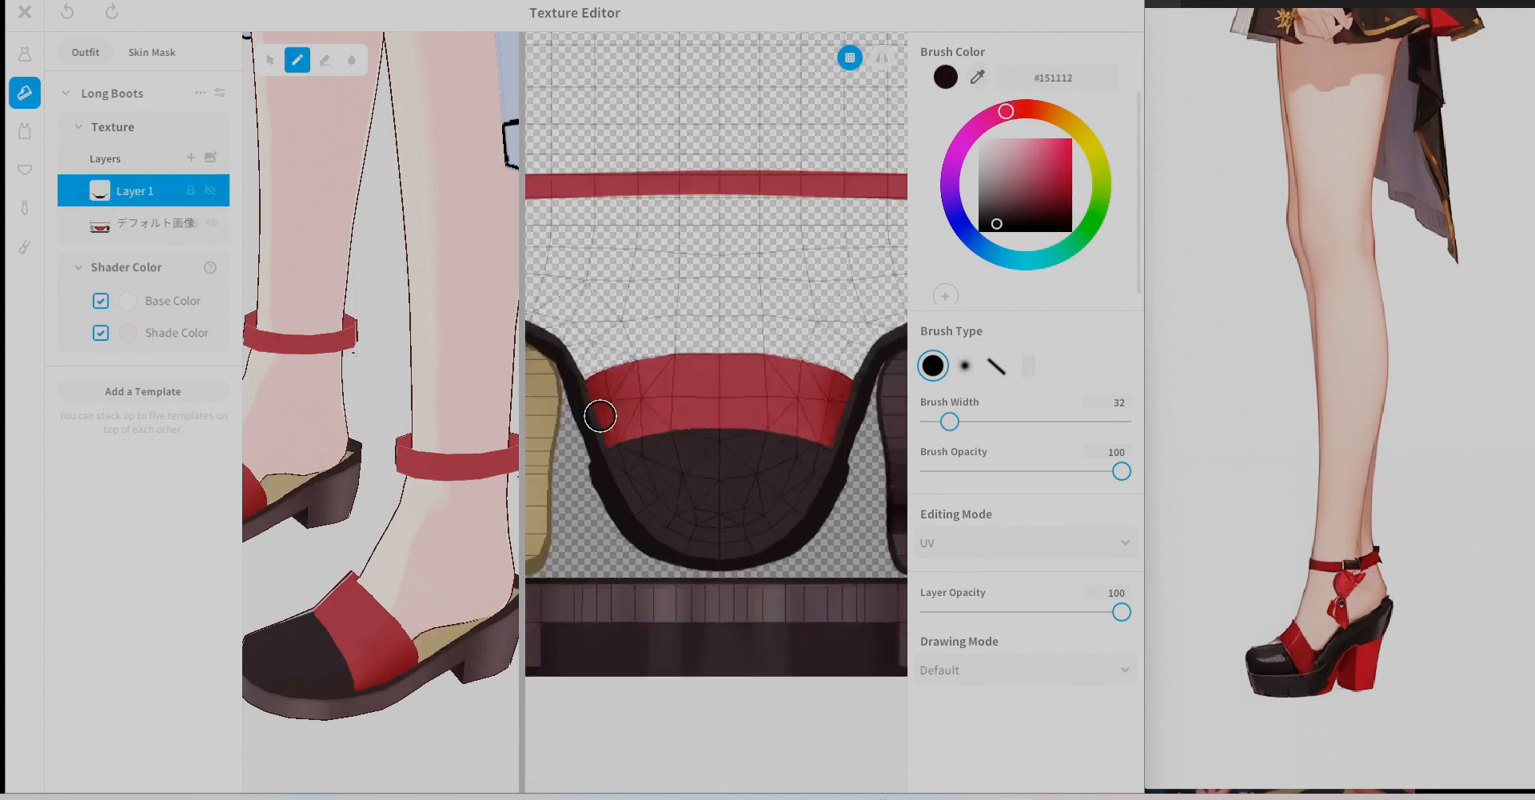
scroll(600, 415, up, 3)
mouse_move(588, 280)
mouse_down()
mouse_move(707, 349)
mouse_move(596, 477)
mouse_move(700, 484)
mouse_up()
Draw a metal buckle frame on the ankle strap in #BAA8B7 on a new layer with a width 17 brush.
alt+click(788, 450)
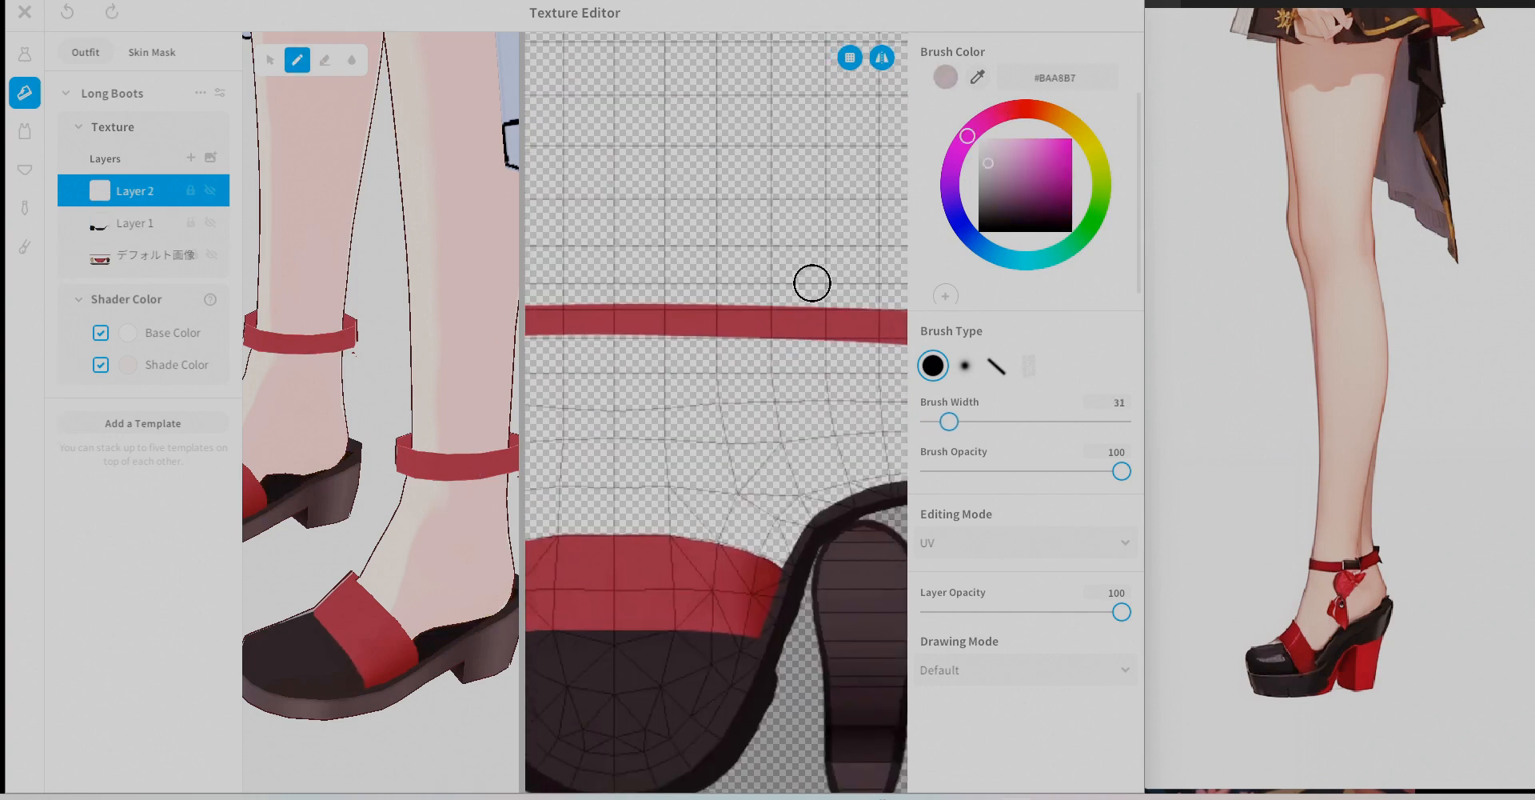
drag(712, 345, 796, 343)
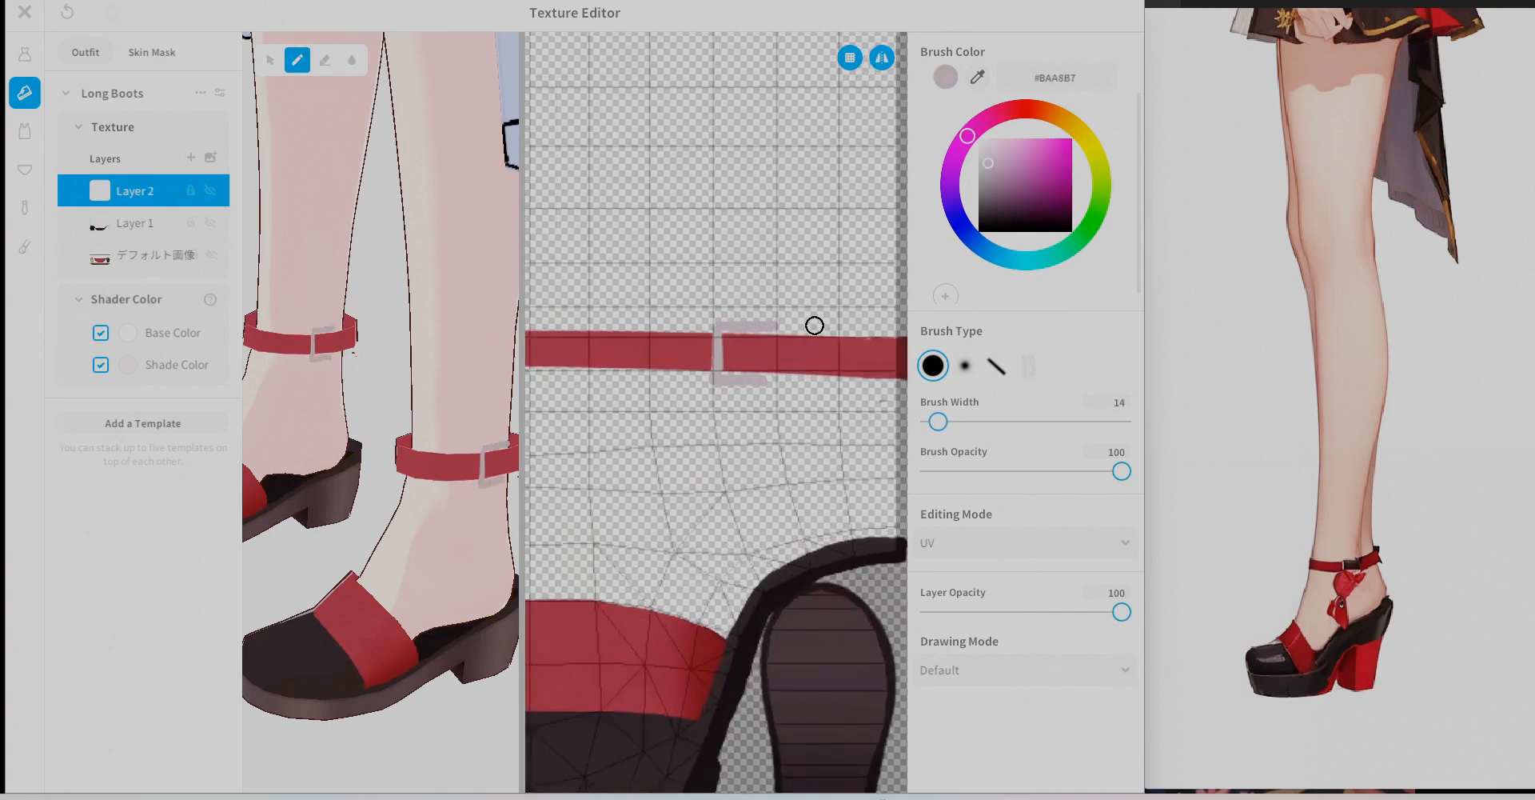
scroll(816, 326, up, 2)
key(ctrl+z)
drag(938, 422, 940, 421)
drag(669, 348, 776, 348)
drag(670, 348, 669, 472)
drag(670, 473, 778, 473)
click(325, 60)
click(298, 60)
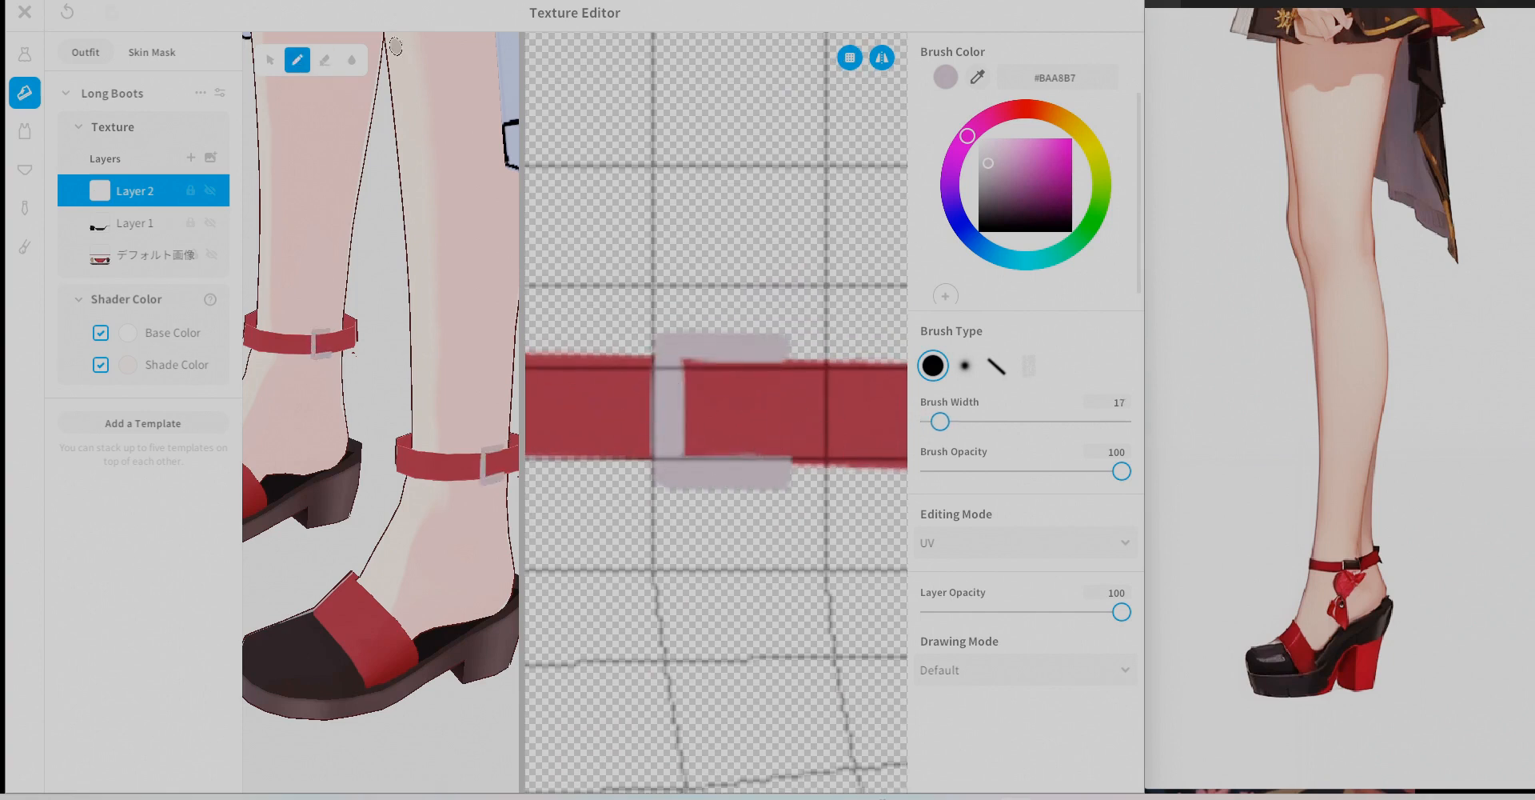
scroll(685, 295, down, 5)
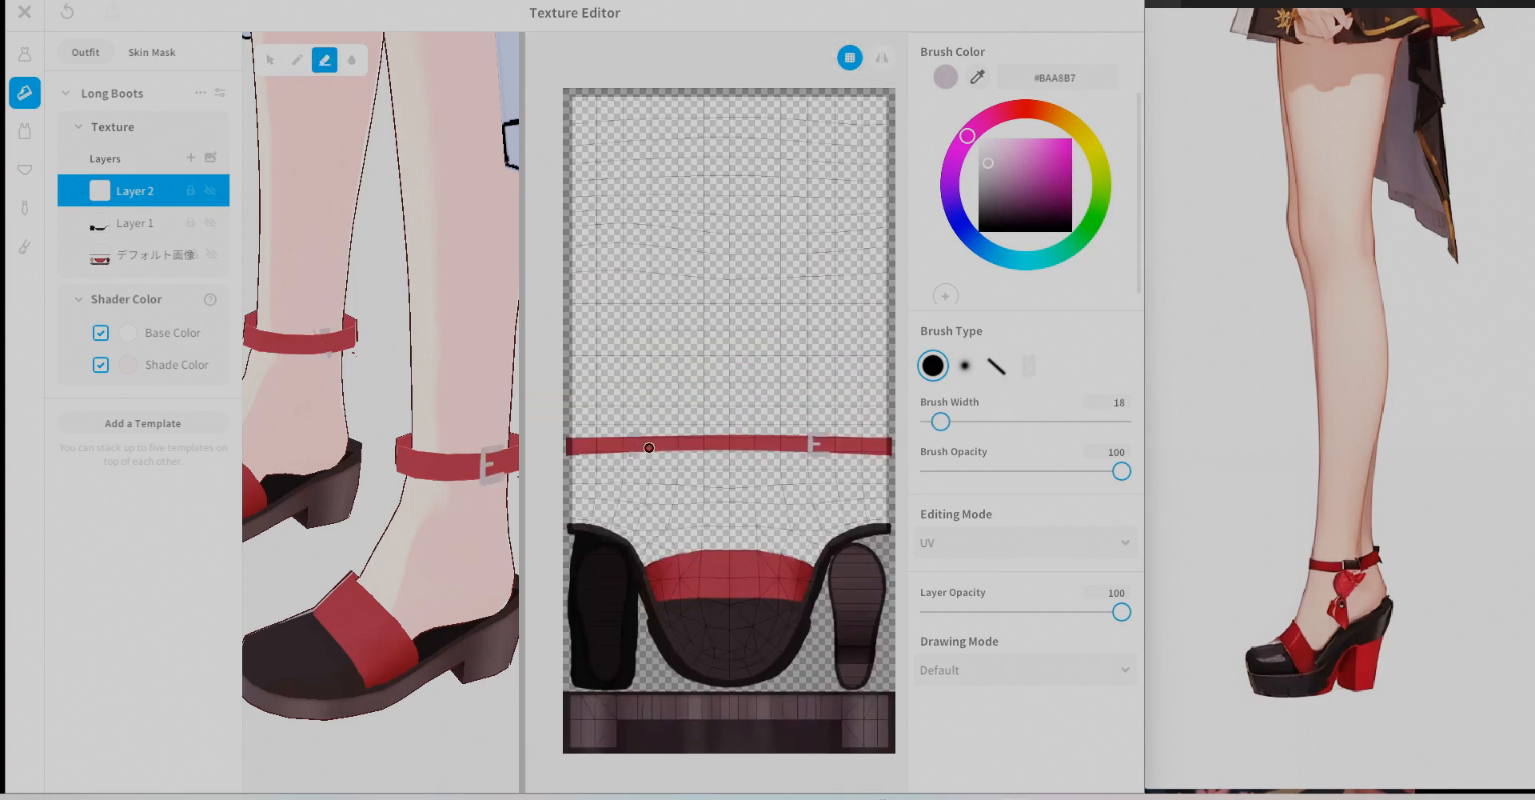
Ink the edges of the ankle strap and the shoe on a Line layer in #000000 with a width 5 brush.
scroll(728, 488, up, 2)
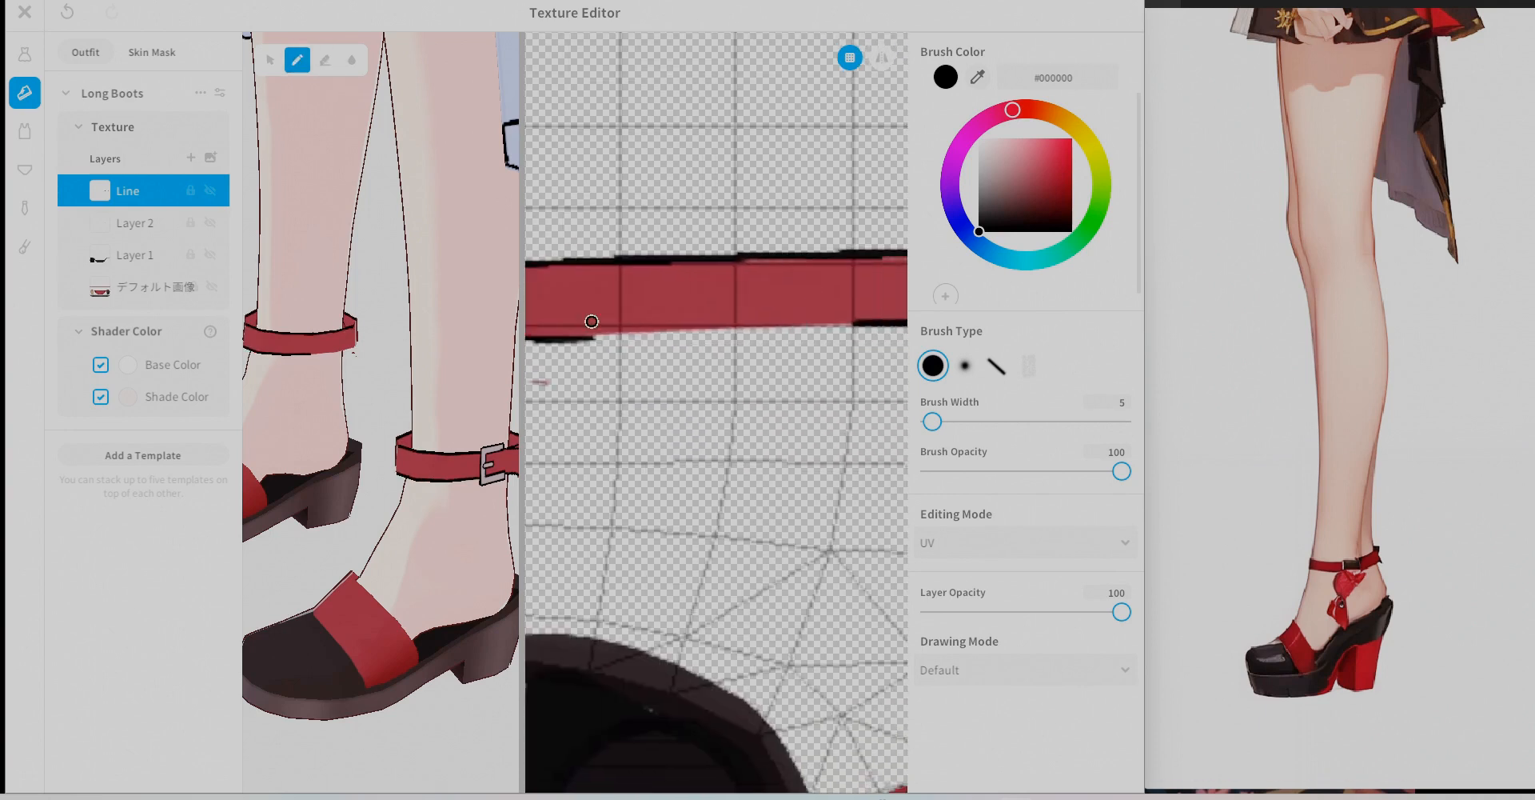
drag(589, 322, 781, 323)
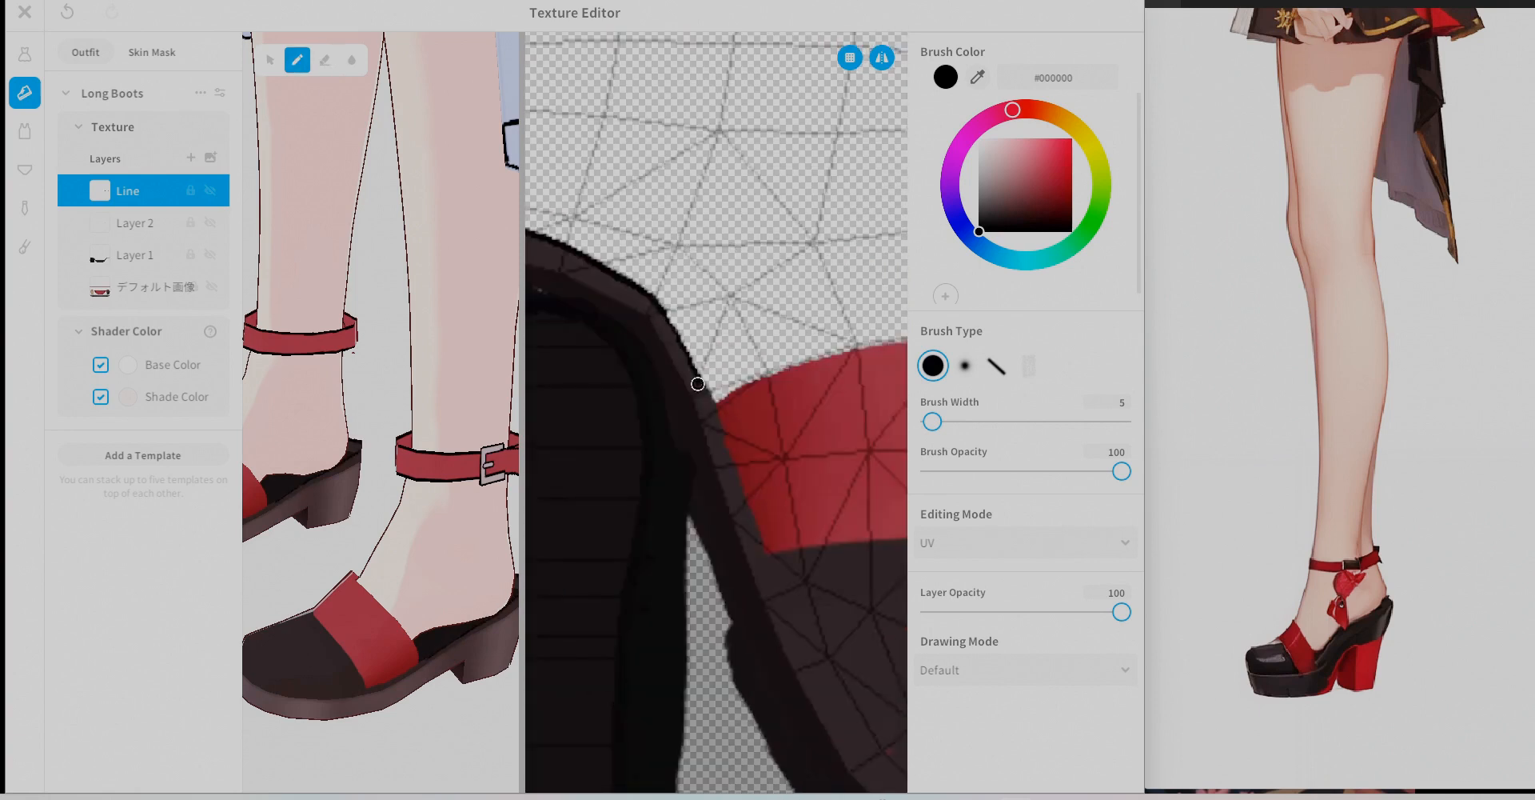
drag(652, 338, 672, 420)
click(296, 63)
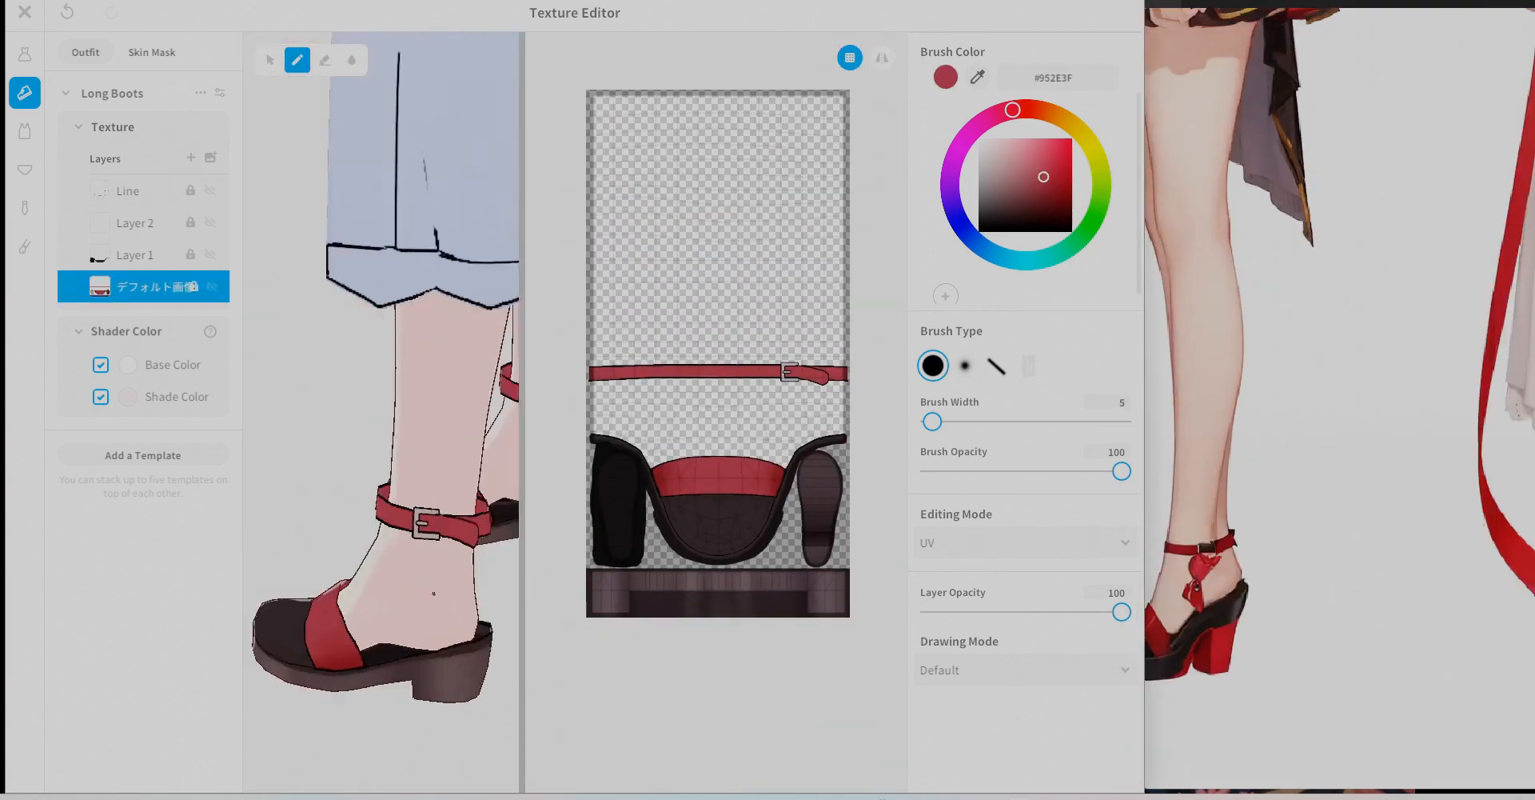
Add a second Long Boots shoe template and hide its デフォルト画像 layer.
click(138, 139)
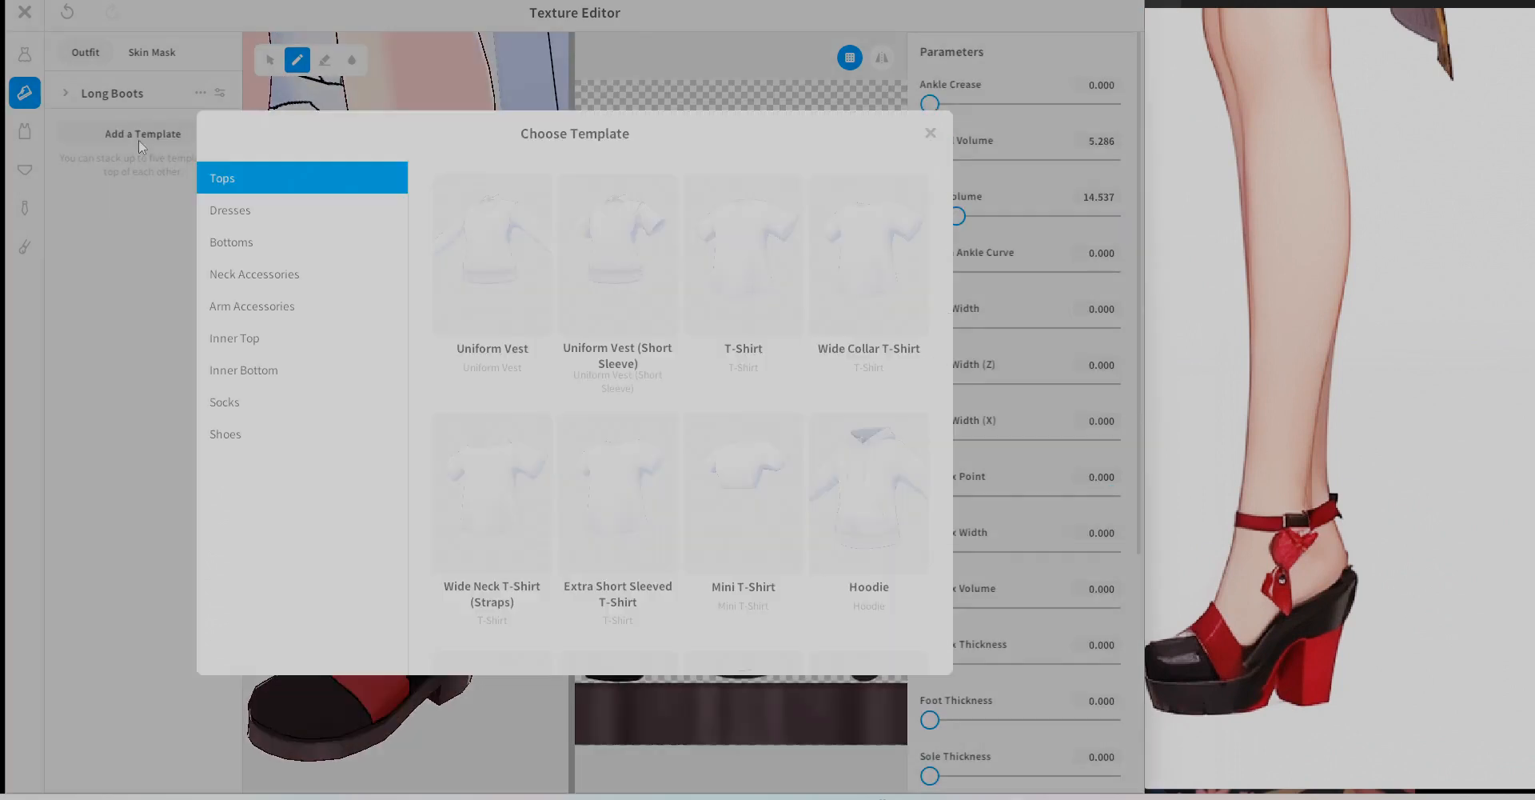
click(239, 434)
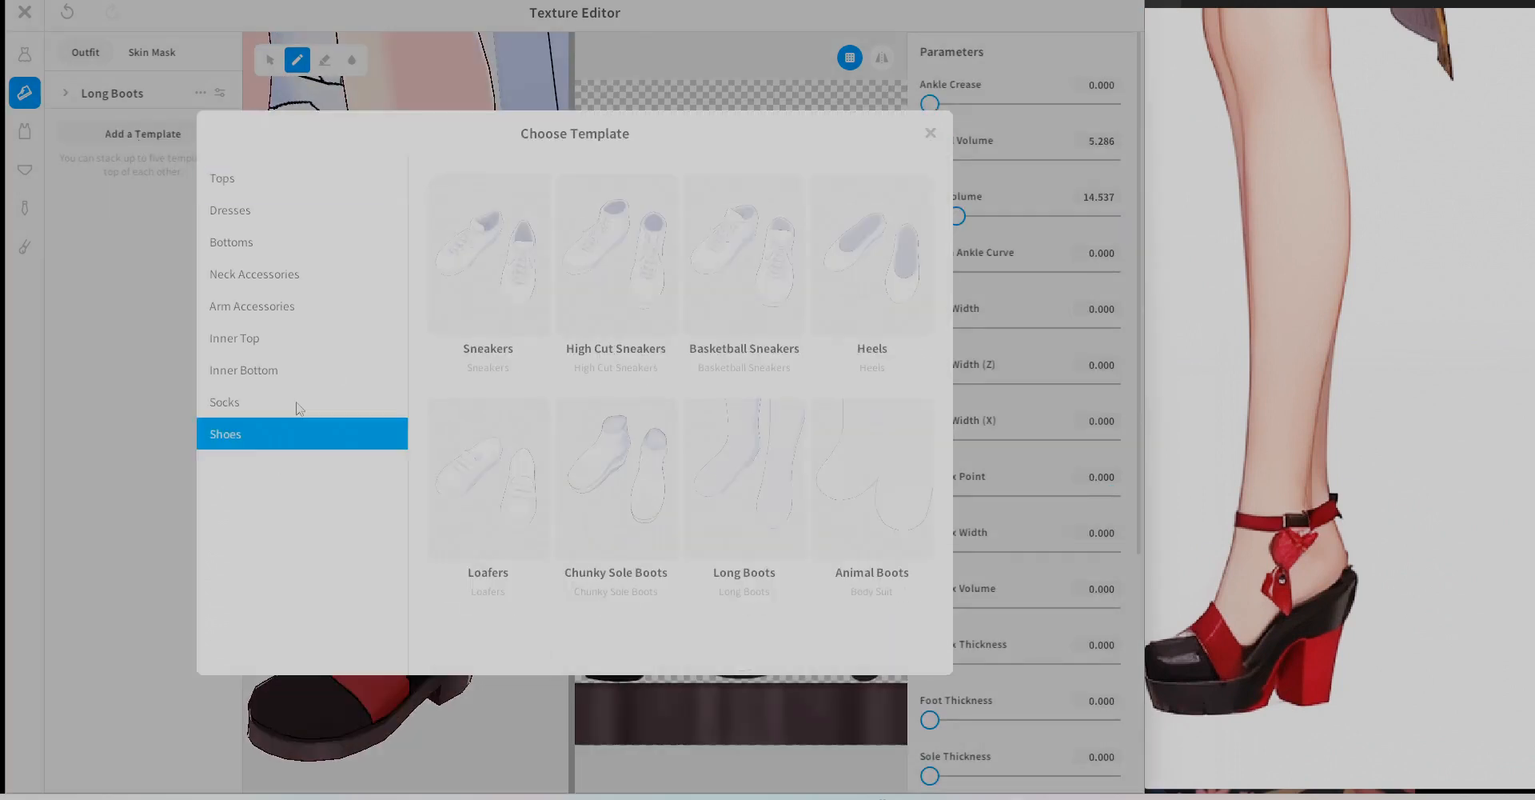
click(739, 458)
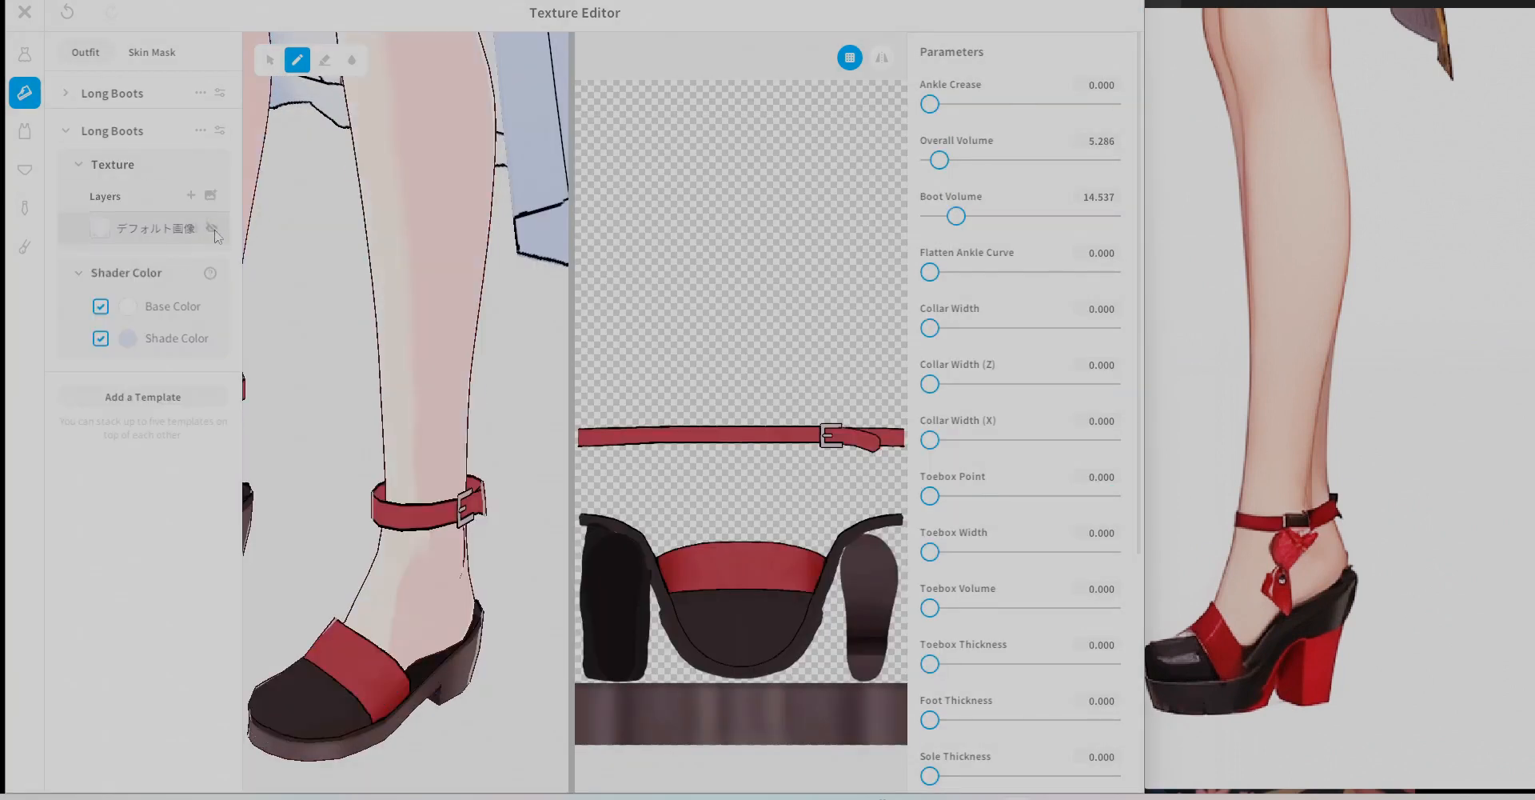
Paint a red bow piece just below the ankle strap on a new layer in #912A3C with a width 20 brush.
click(190, 195)
scroll(464, 442, up, 5)
drag(400, 460, 428, 463)
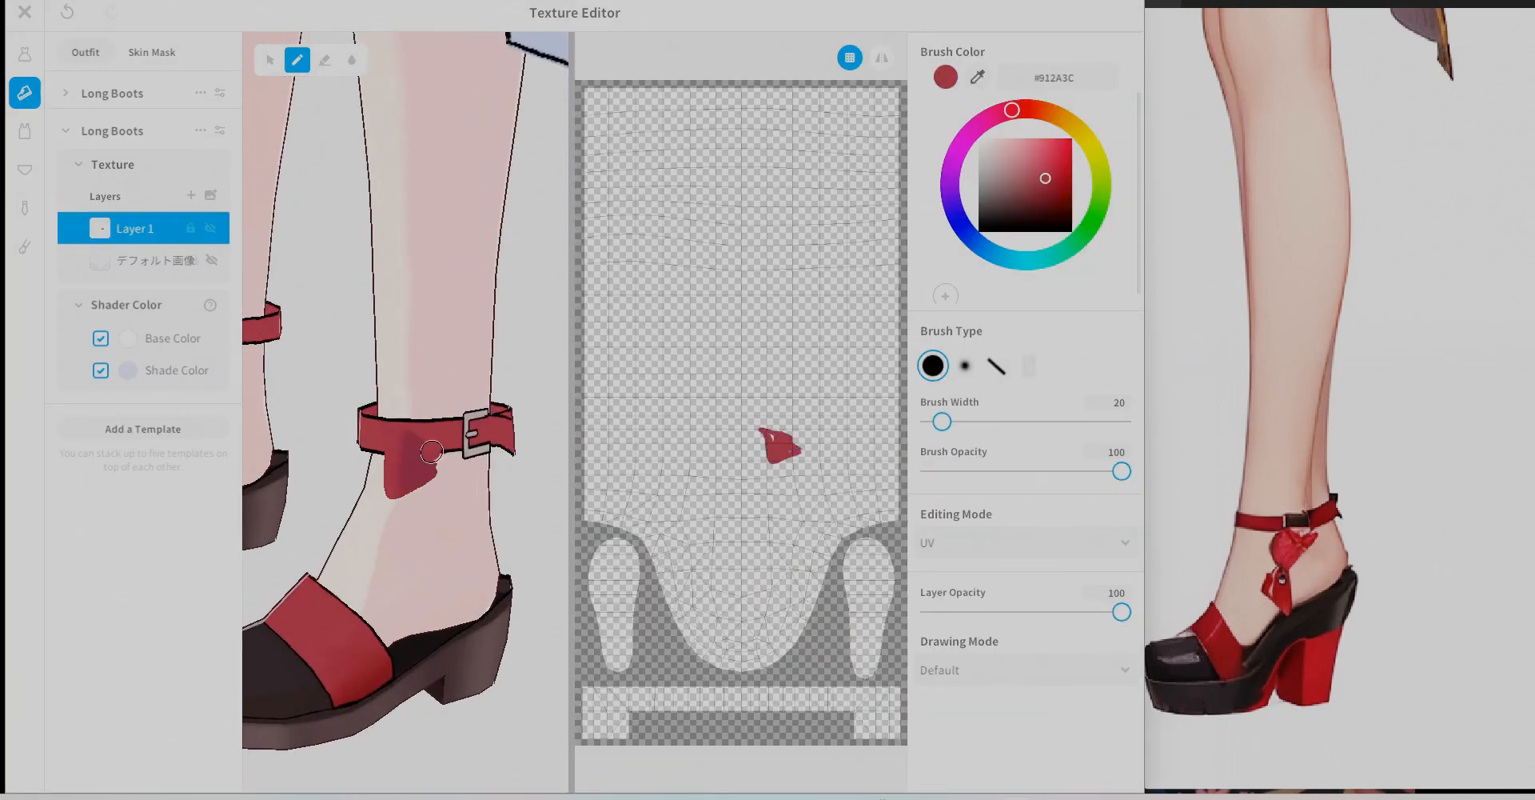
Increase the second Long Boots template's Ankle Crease and Overall Volume.
click(220, 130)
drag(929, 104, 944, 105)
drag(929, 159, 1011, 159)
right_drag(384, 495, 432, 479)
Sketch the ankle bow's second loop, knot and two tails in #912A3B with the width 20 brush.
click(144, 229)
click(977, 77)
click(418, 418)
right_drag(419, 418, 471, 394)
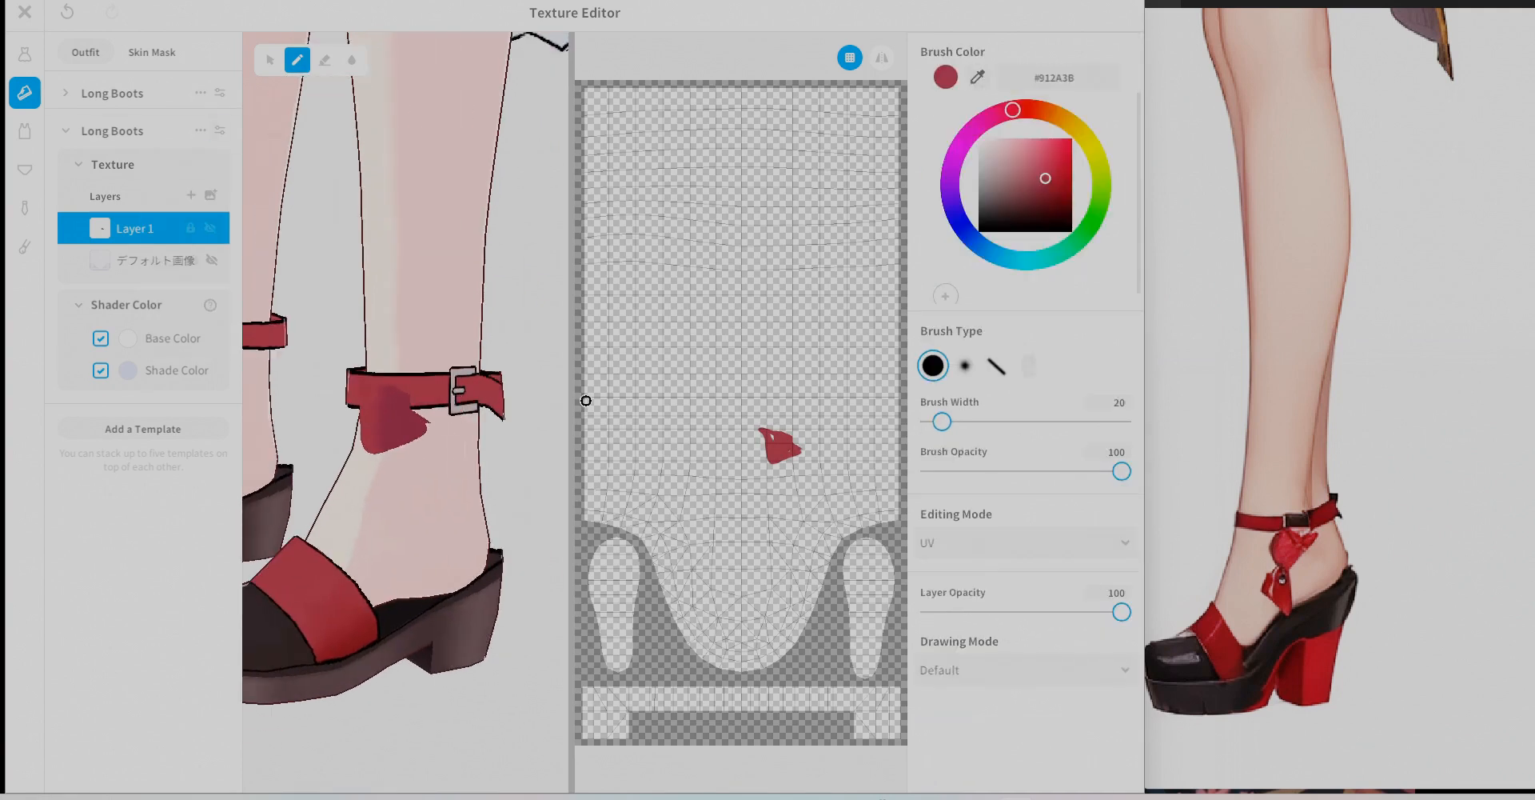
drag(817, 436, 804, 454)
mouse_move(384, 444)
right_down()
mouse_move(453, 438)
mouse_move(391, 439)
right_up()
drag(797, 458, 795, 521)
mouse_move(809, 457)
mouse_down()
mouse_move(830, 508)
mouse_move(851, 491)
mouse_up()
scroll(387, 368, down, 8)
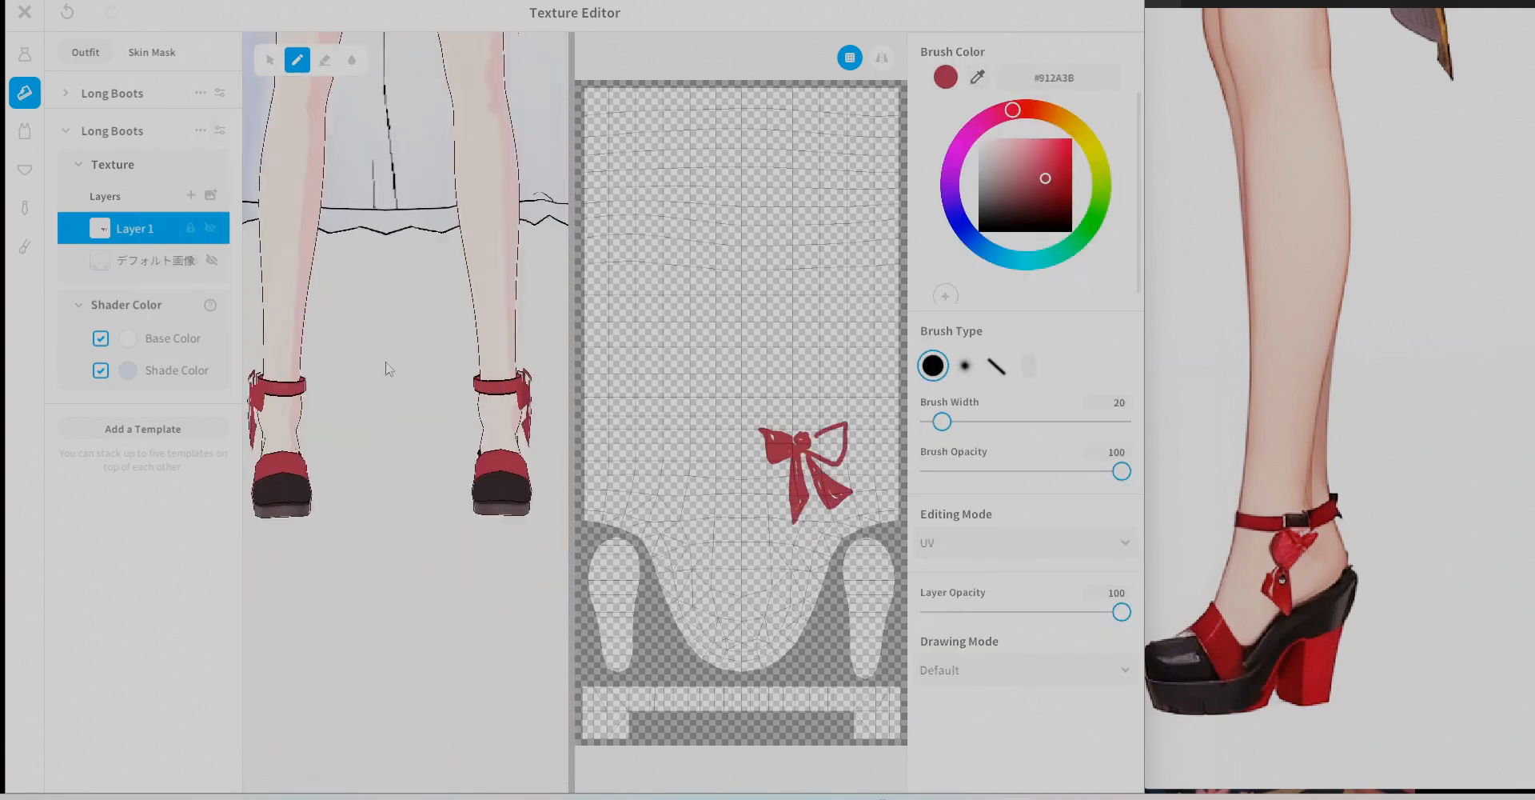
Set the second Long Boots template's Boot Volume to 26.872, Overall Volume to 16.300, Collar Width (Z) to 1.322 and Toebox Thickness to 0.
right_drag(387, 367, 360, 367)
click(220, 131)
drag(998, 215, 979, 215)
drag(930, 383, 932, 383)
click(212, 260)
scroll(933, 664, down, 2)
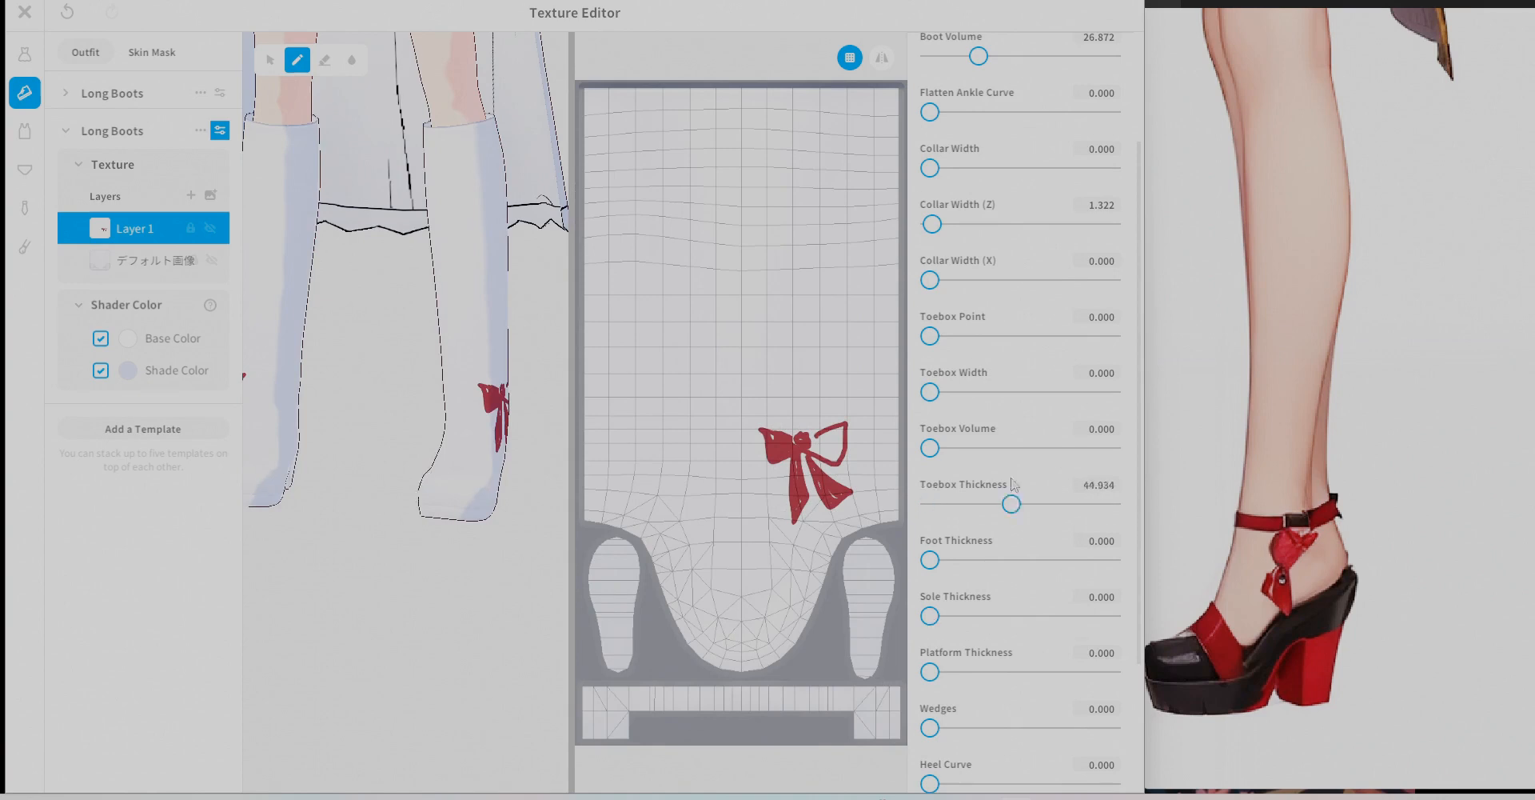
drag(1012, 484, 930, 504)
scroll(932, 480, up, 2)
drag(967, 160, 960, 159)
click(212, 260)
Fill the ankle bow's loops with solid red and reshape its knot and two hanging tails.
scroll(472, 416, up, 8)
scroll(783, 439, up, 4)
mouse_move(772, 436)
mouse_down()
mouse_move(713, 449)
mouse_move(830, 478)
mouse_move(748, 500)
mouse_move(854, 553)
mouse_move(776, 599)
mouse_up()
key(e)
click(325, 60)
click(297, 60)
drag(760, 500, 753, 586)
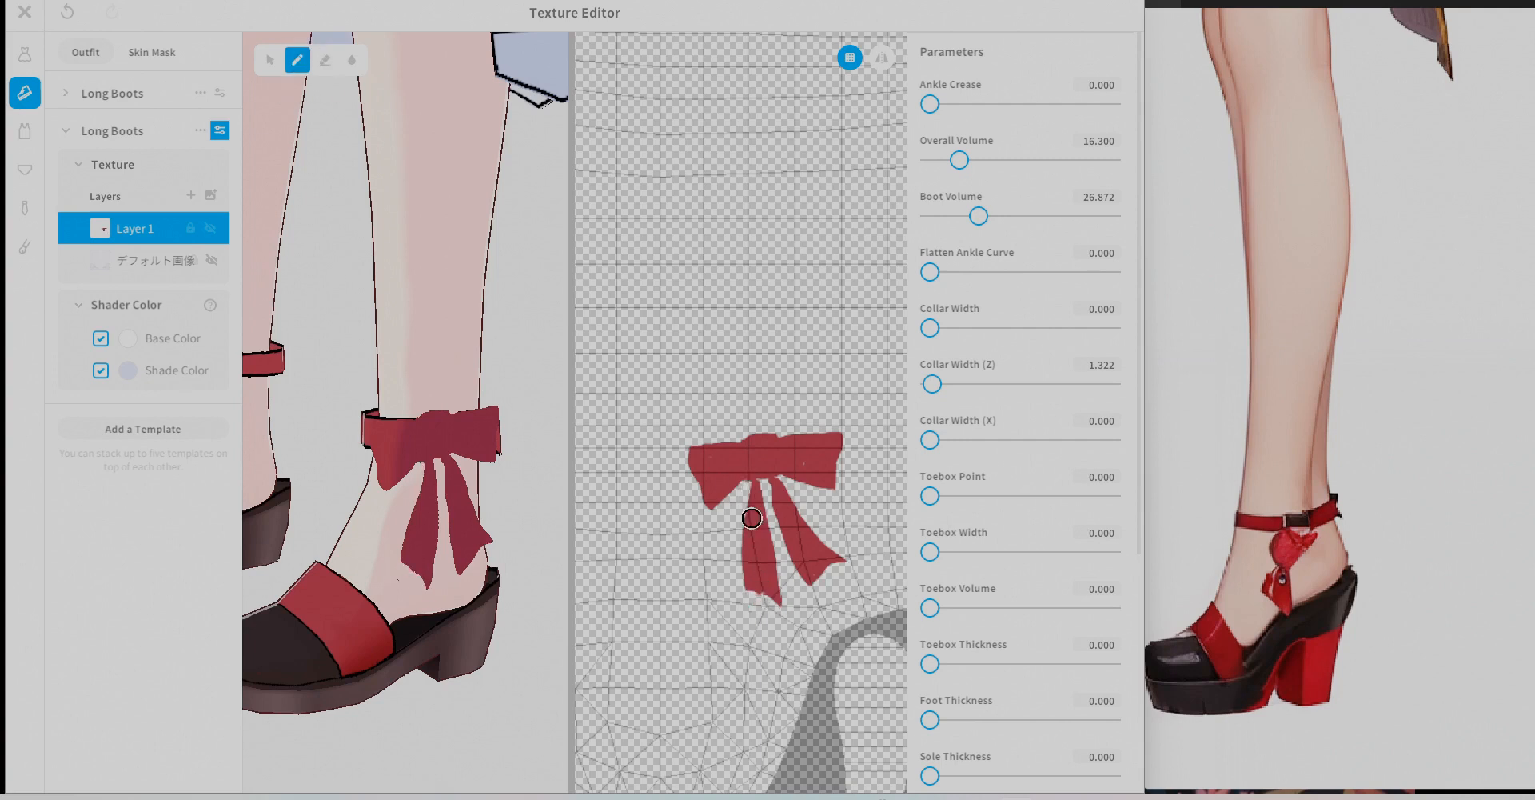
Trim the outer edge of the bow's loop and touch up the red around the gap between the tails.
drag(832, 494, 842, 436)
mouse_move(432, 360)
right_down()
mouse_move(335, 352)
mouse_move(424, 368)
right_up()
drag(1288, 400, 1225, 417)
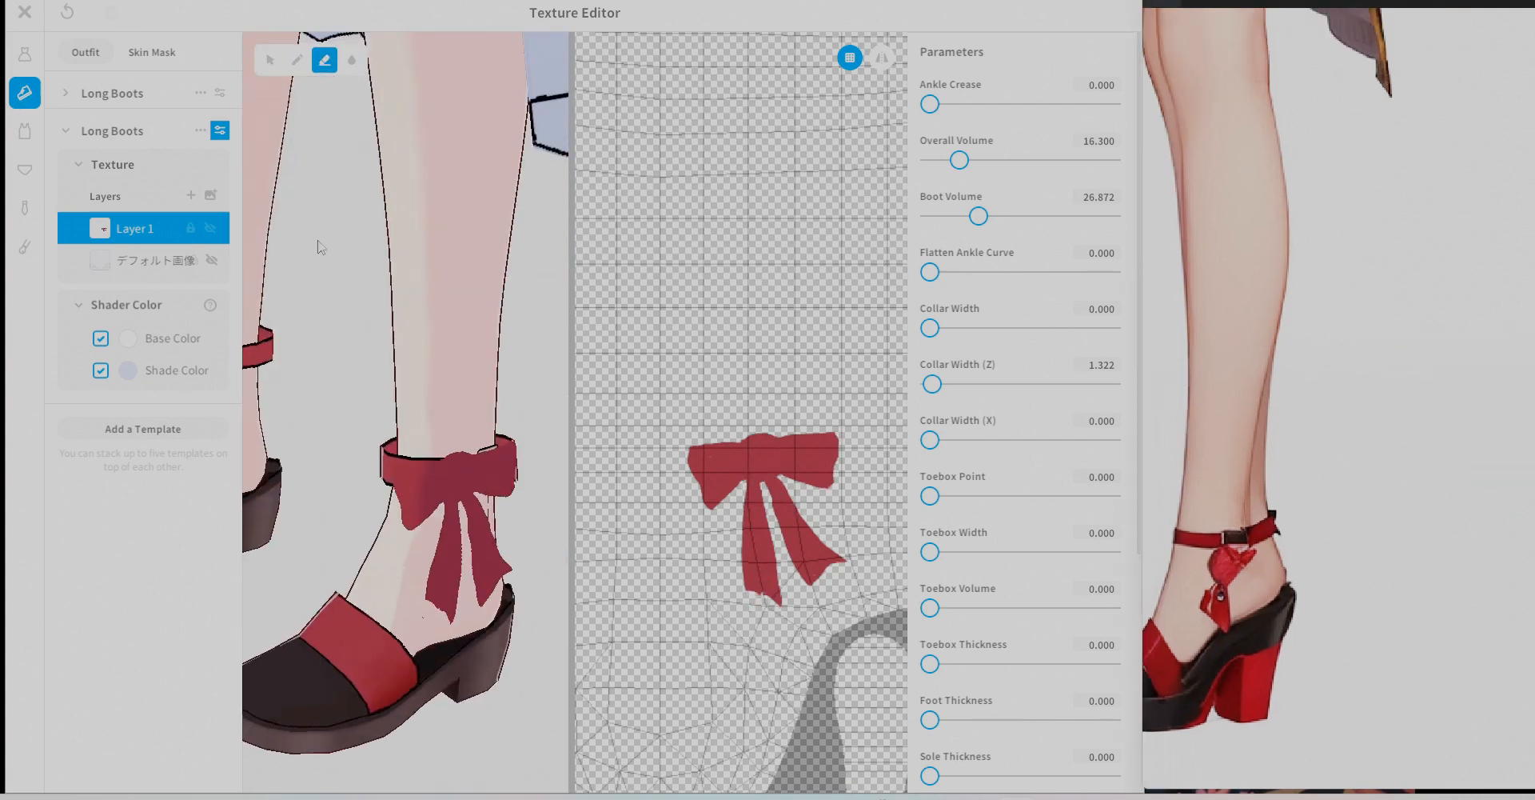
scroll(781, 512, up, 5)
click(298, 60)
drag(1046, 177, 1046, 185)
drag(740, 448, 771, 490)
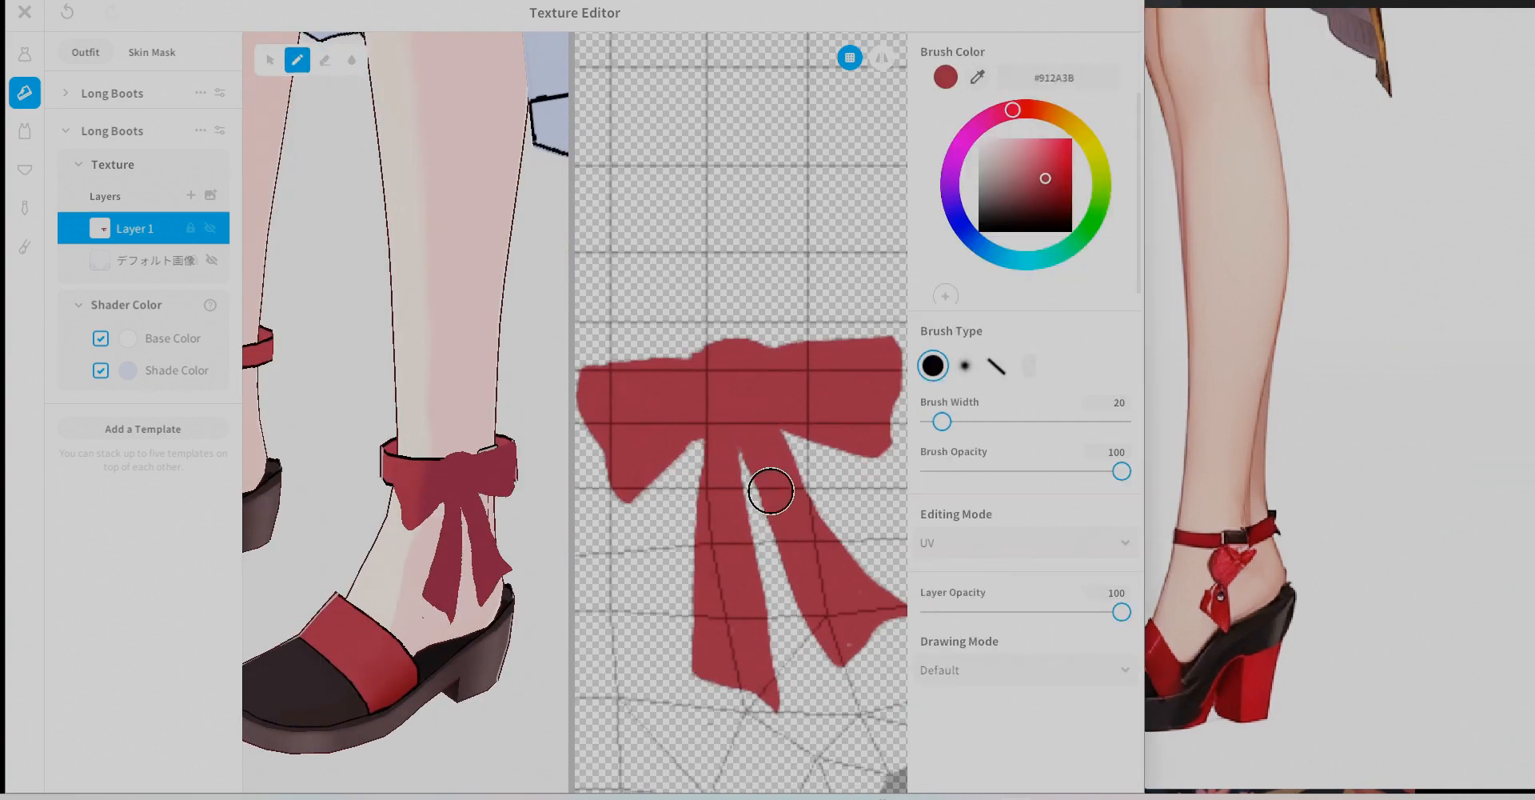
Add a new layer above the bow's colour layer and name it Line.
click(191, 195)
double_click(135, 229)
key(BackSpace)
key(BackSpace)
key(BackSpace)
key(BackSpace)
key(BackSpace)
key(BackSpace)
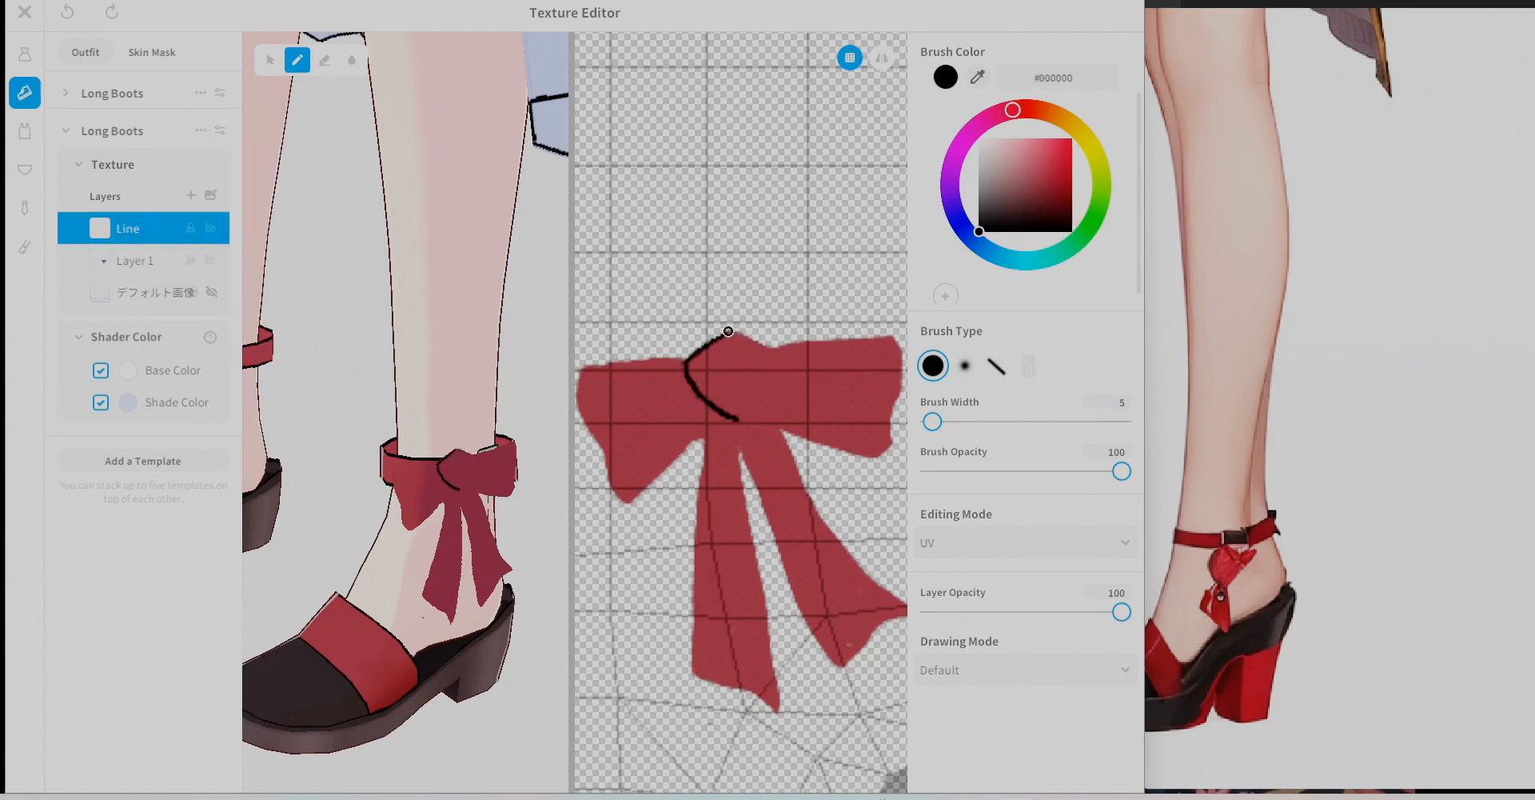
Ink the bow's knot, both loops and their fold lines on the Line layer in #000000 with a width 5 brush.
drag(729, 331, 777, 350)
drag(777, 350, 740, 419)
drag(722, 413, 626, 504)
middle_drag(648, 416, 710, 382)
mouse_move(643, 332)
mouse_down()
mouse_move(710, 321)
mouse_move(712, 379)
mouse_up()
drag(763, 363, 730, 392)
middle_drag(807, 372, 708, 387)
drag(723, 389, 843, 435)
drag(856, 318, 853, 419)
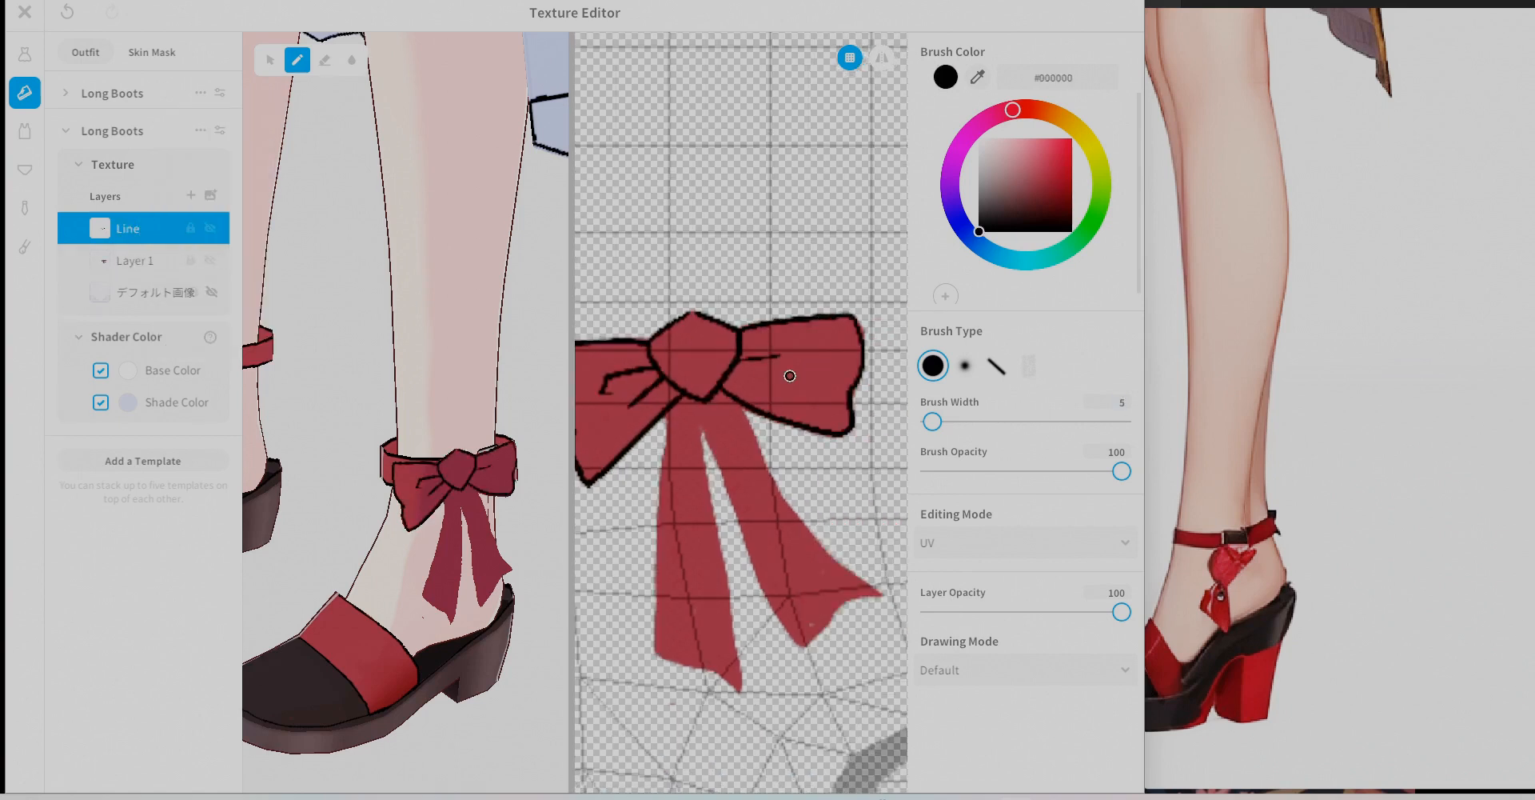
drag(797, 378, 736, 367)
Ink the outlines of the bow's two hanging tails in #000000.
middle_drag(663, 421, 679, 319)
key(ctrl+z)
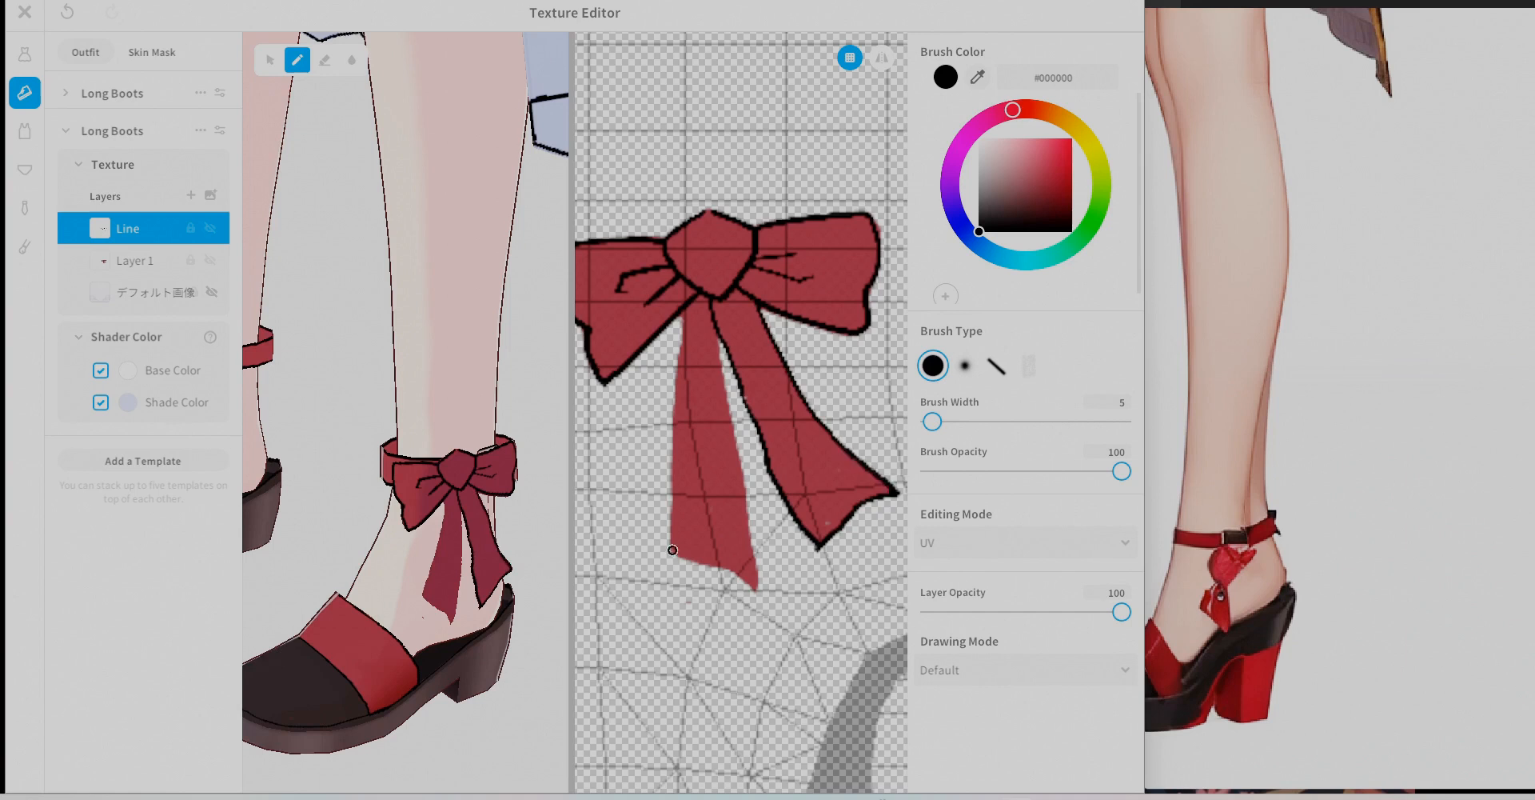
drag(672, 550, 755, 596)
mouse_move(756, 596)
mouse_down()
mouse_move(723, 344)
mouse_move(669, 549)
mouse_up()
Add small round eyelets near the bow tails' ends, inked on the Line layer and coloured #C5C5C5 on a new layer below it.
click(134, 261)
click(324, 60)
click(128, 228)
click(296, 60)
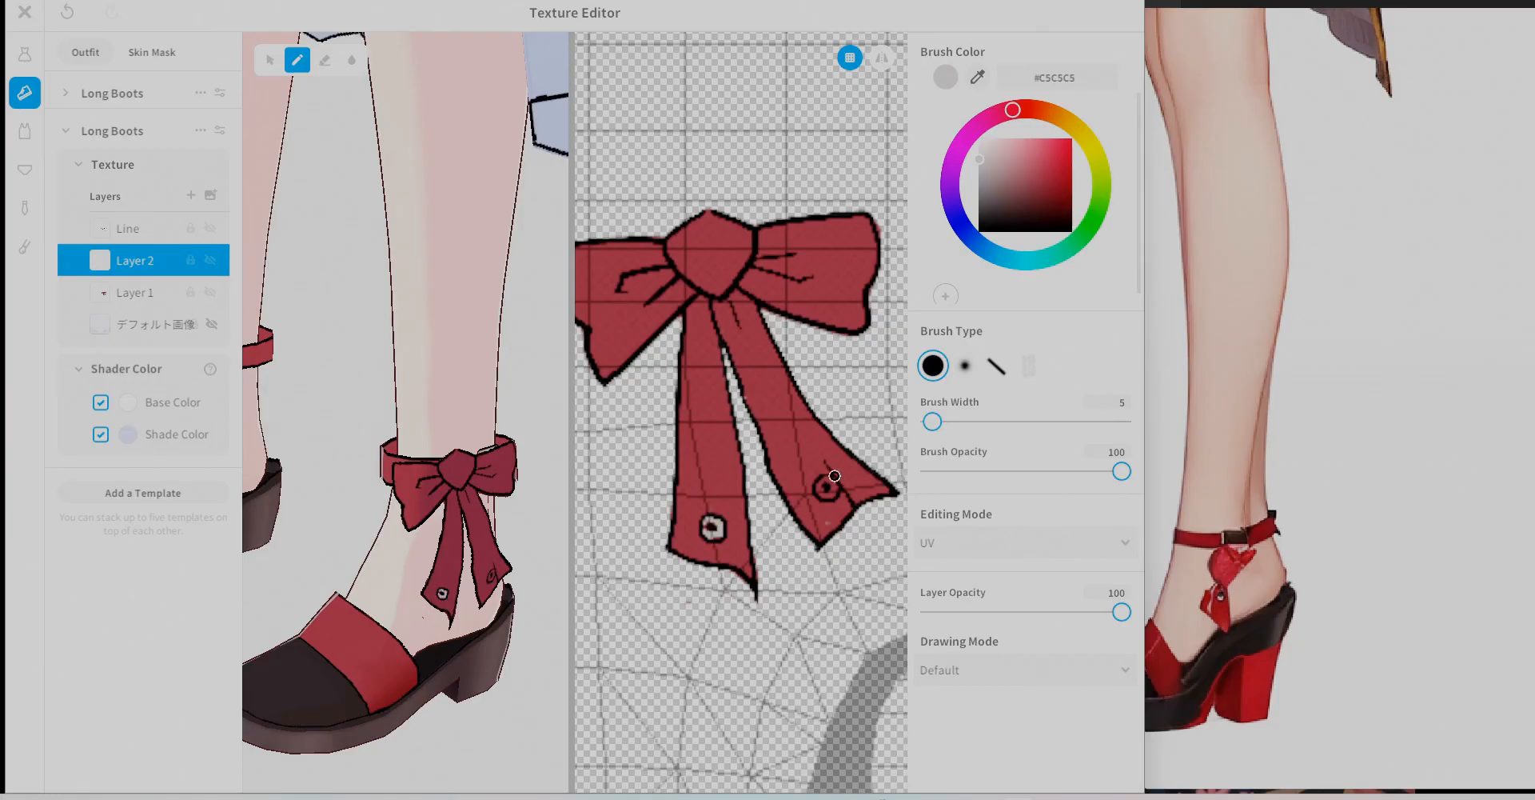
scroll(741, 412, down, 3)
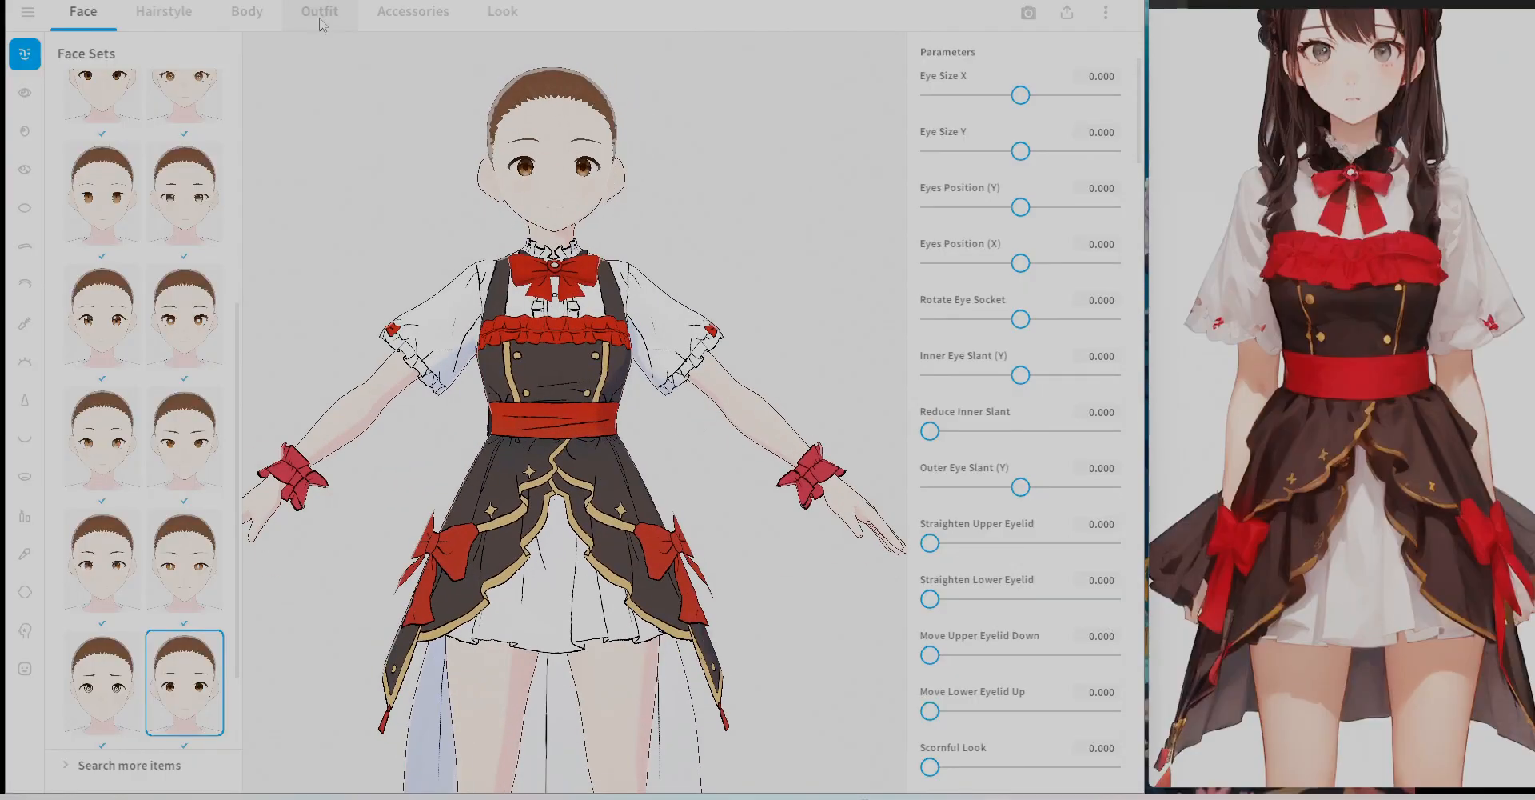
Open the custom dress's textures, shade beside the shirt-front ruffles in #B5A1A5 and hide the Long Coat (High Neck) layers.
click(320, 16)
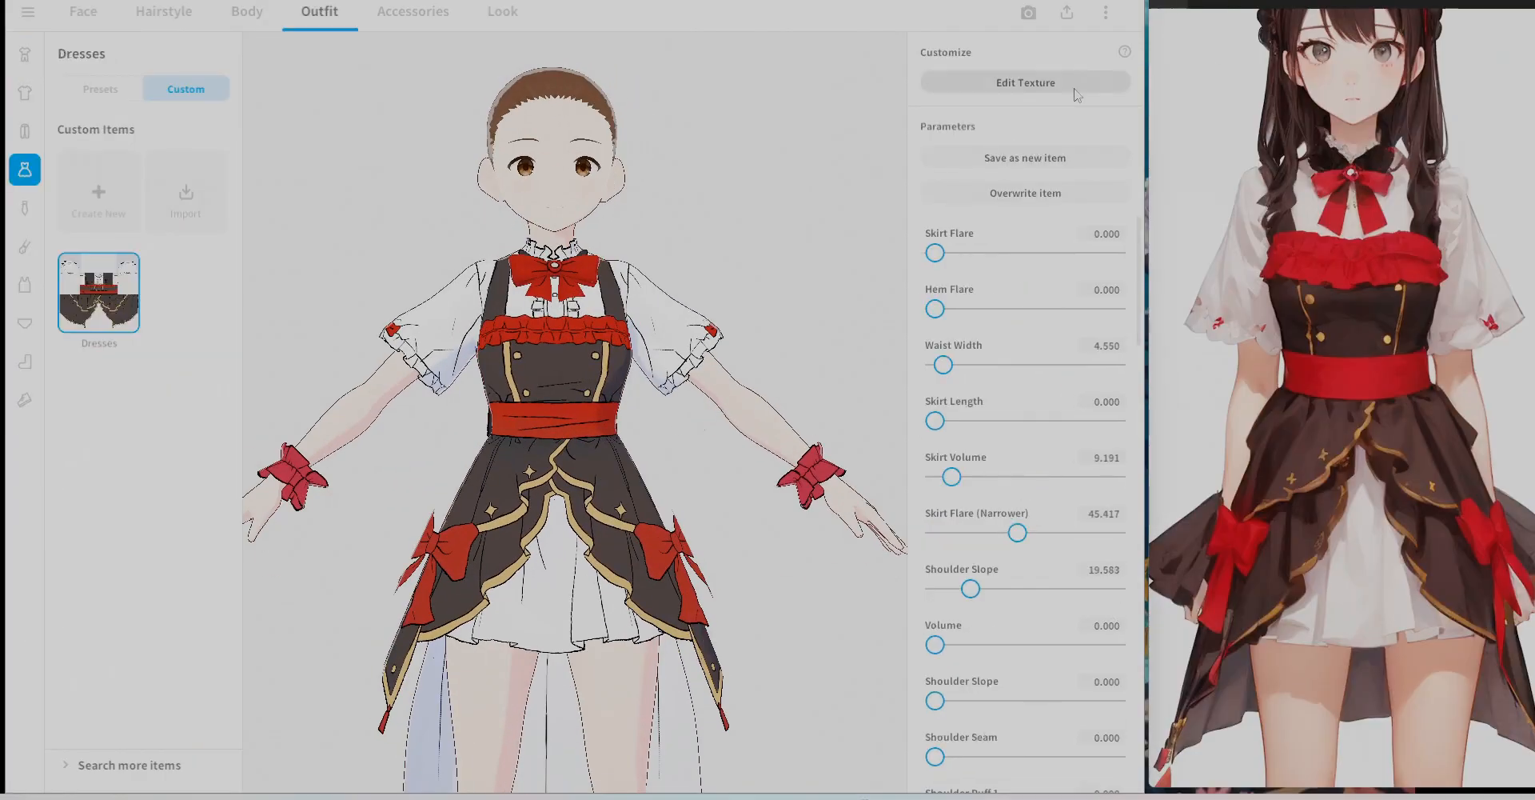
click(1072, 83)
click(179, 360)
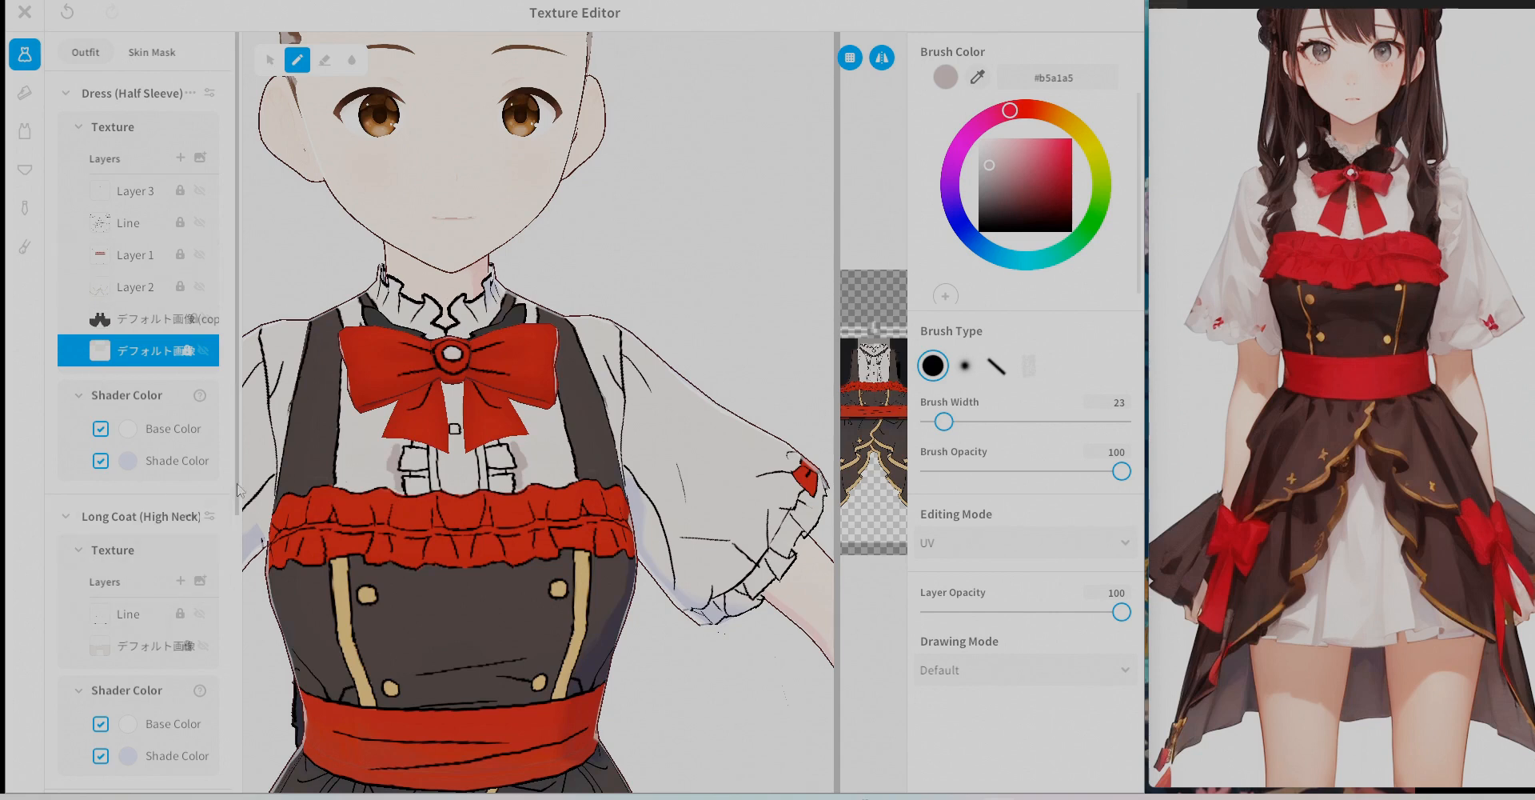
scroll(206, 413, down, 4)
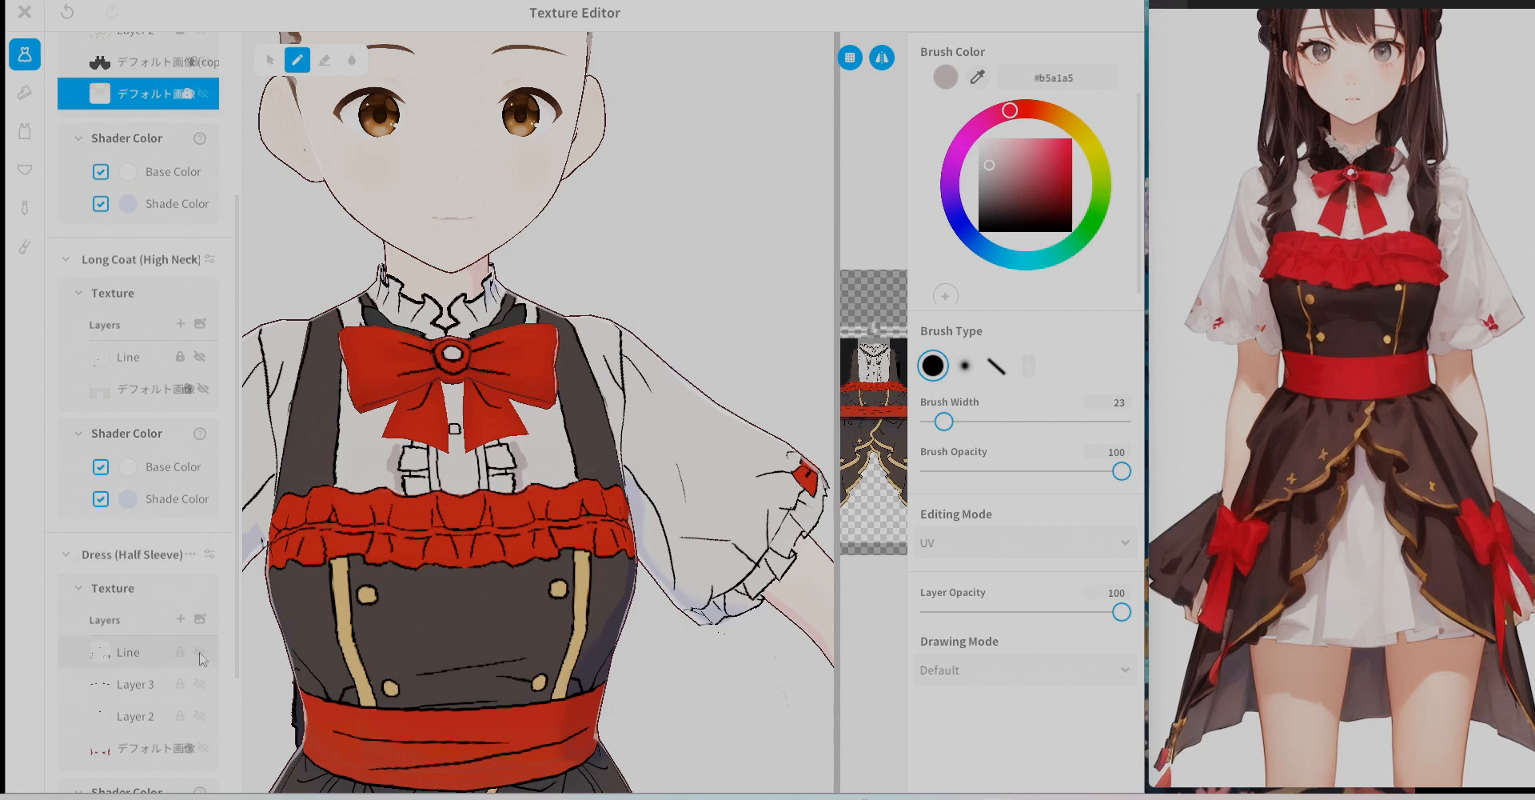
click(144, 715)
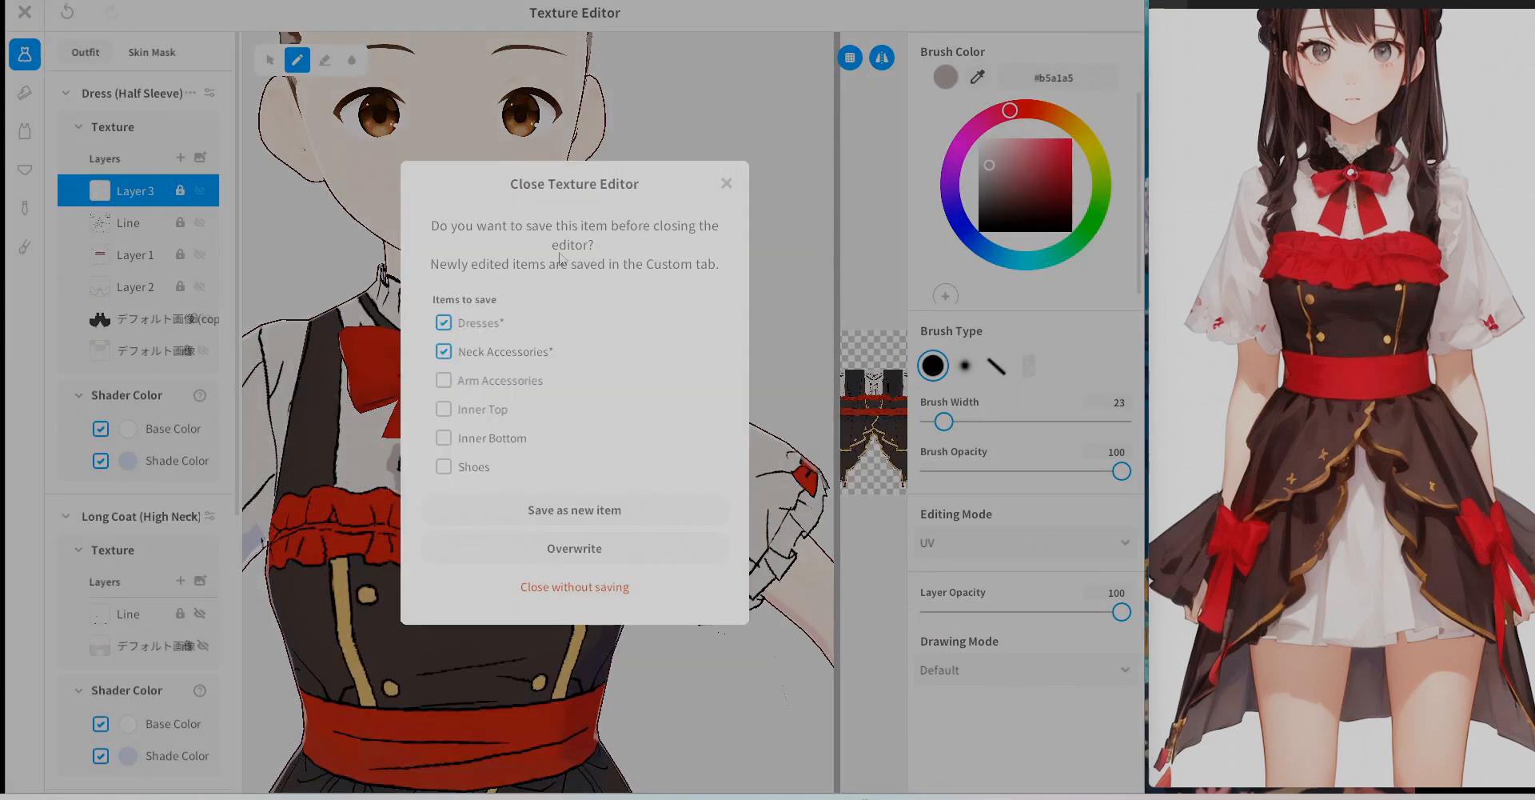
Save the edited dress and neck accessory as new items and remove the neck accessory from the character.
click(560, 510)
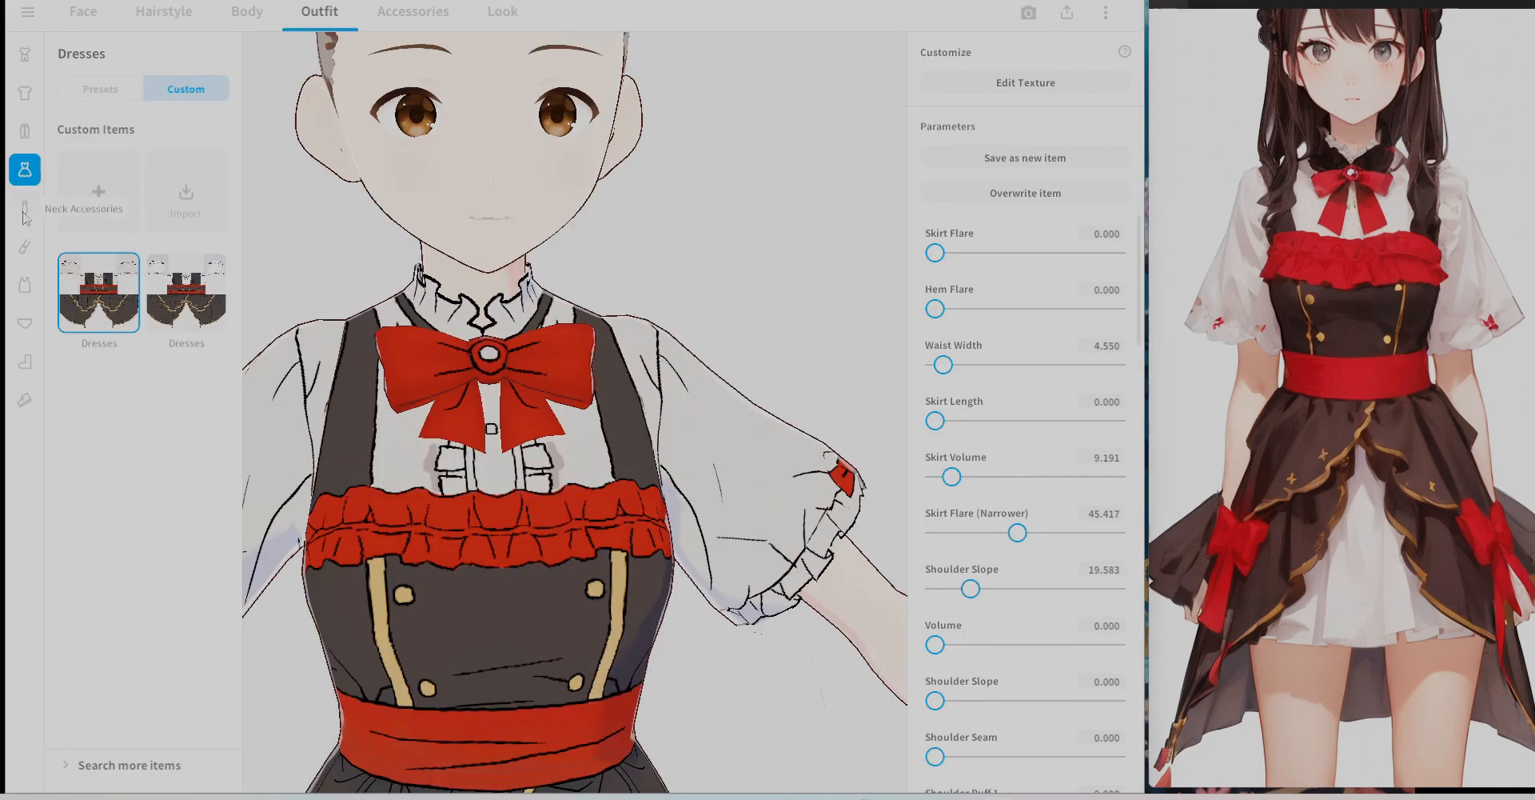
click(102, 90)
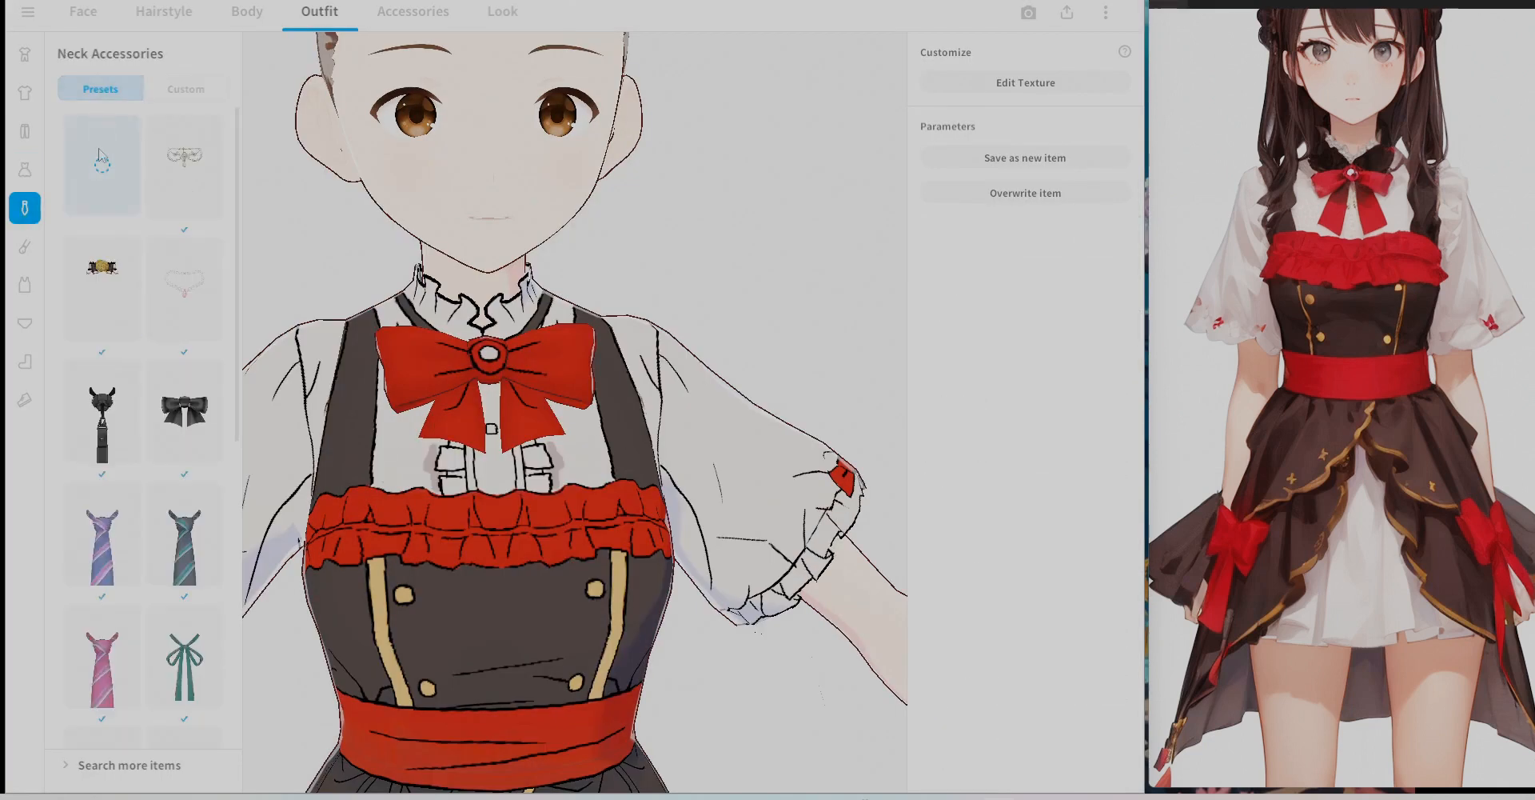
click(101, 172)
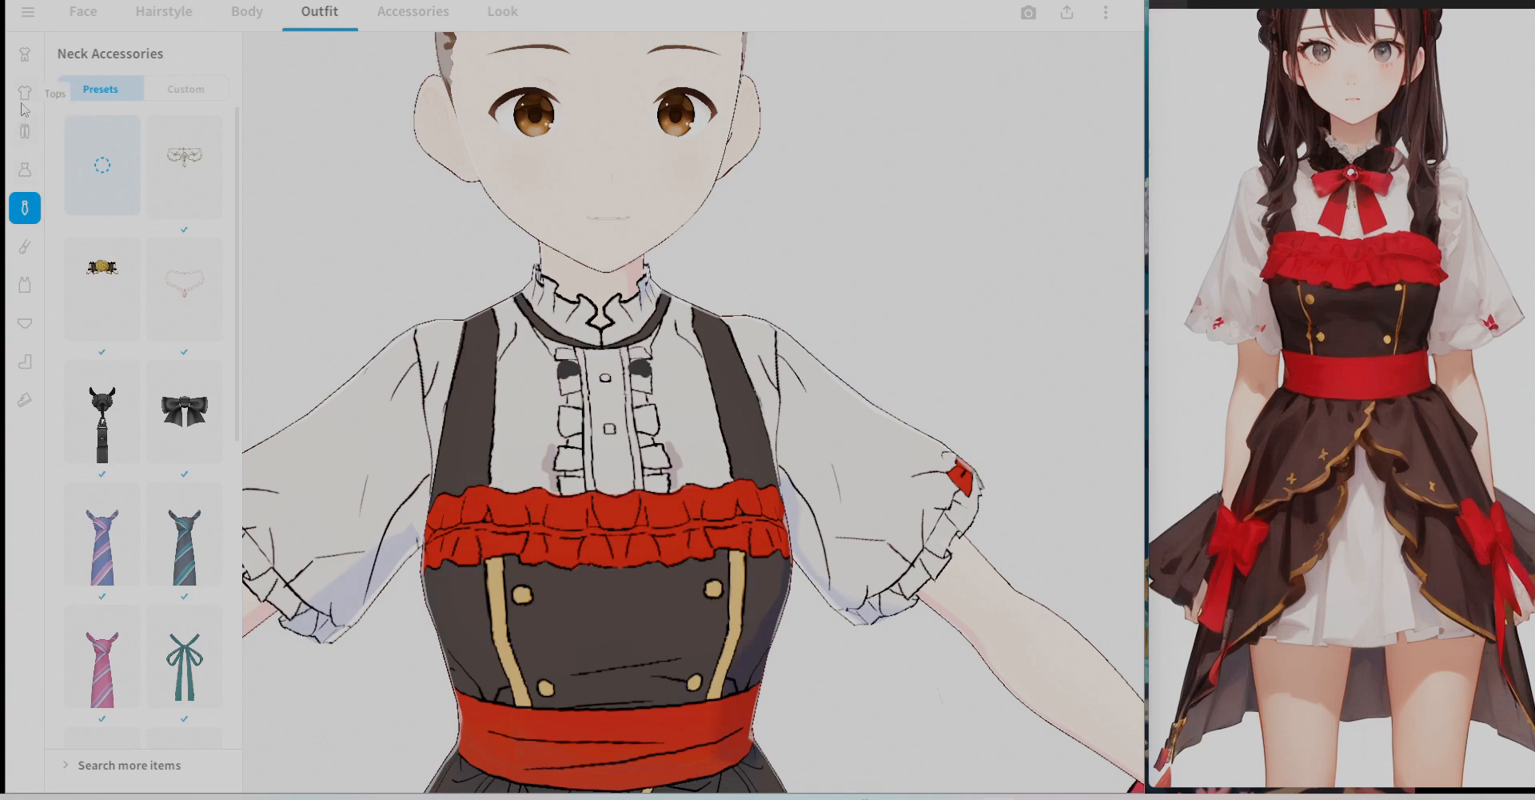
Reopen the dress's textures and shade around the shirt-front ruffles and along the shoulder straps in #B5A1A5 with a width 20 brush.
click(29, 167)
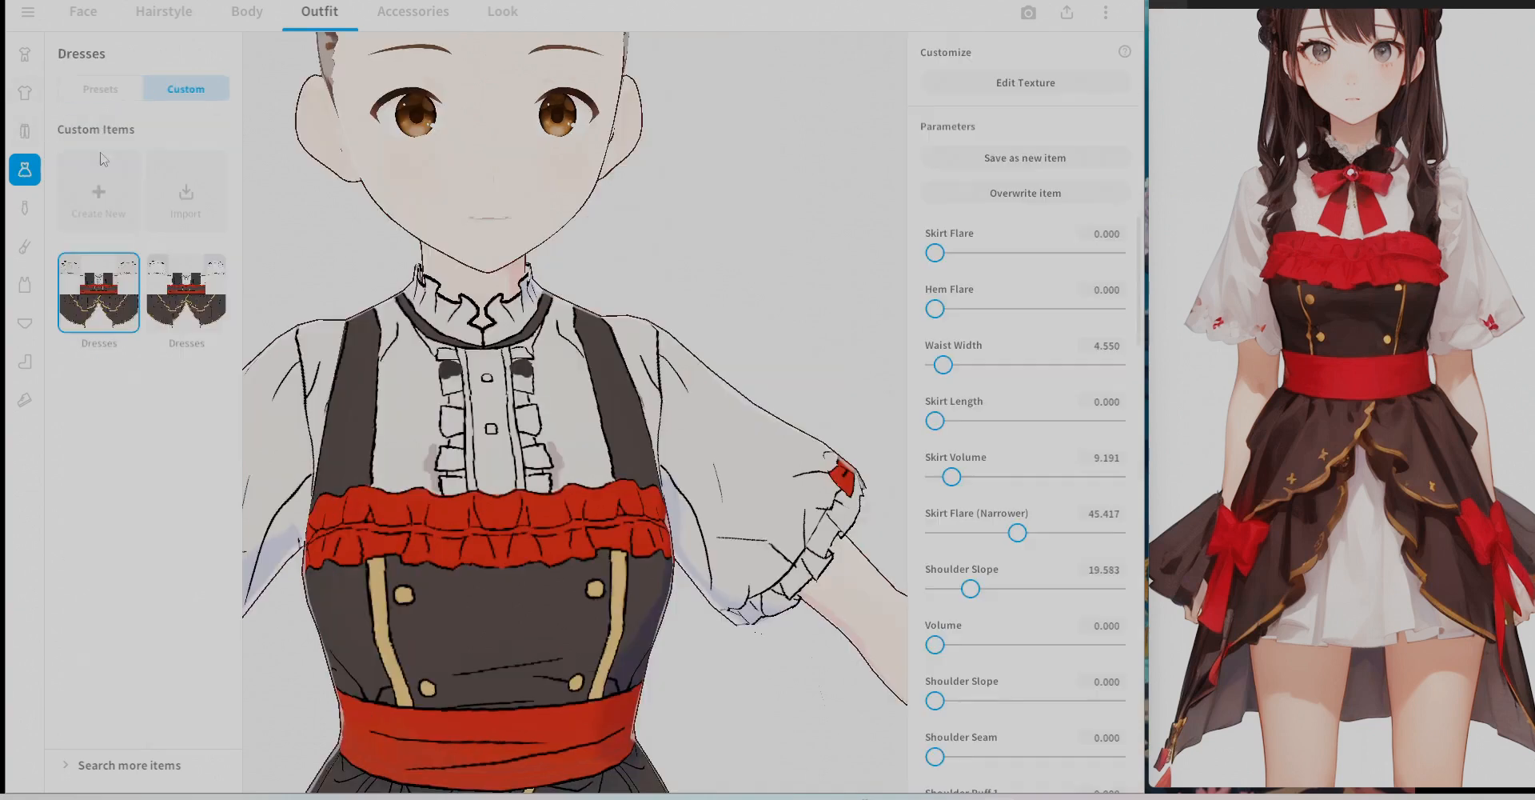
right_click(111, 293)
click(1026, 82)
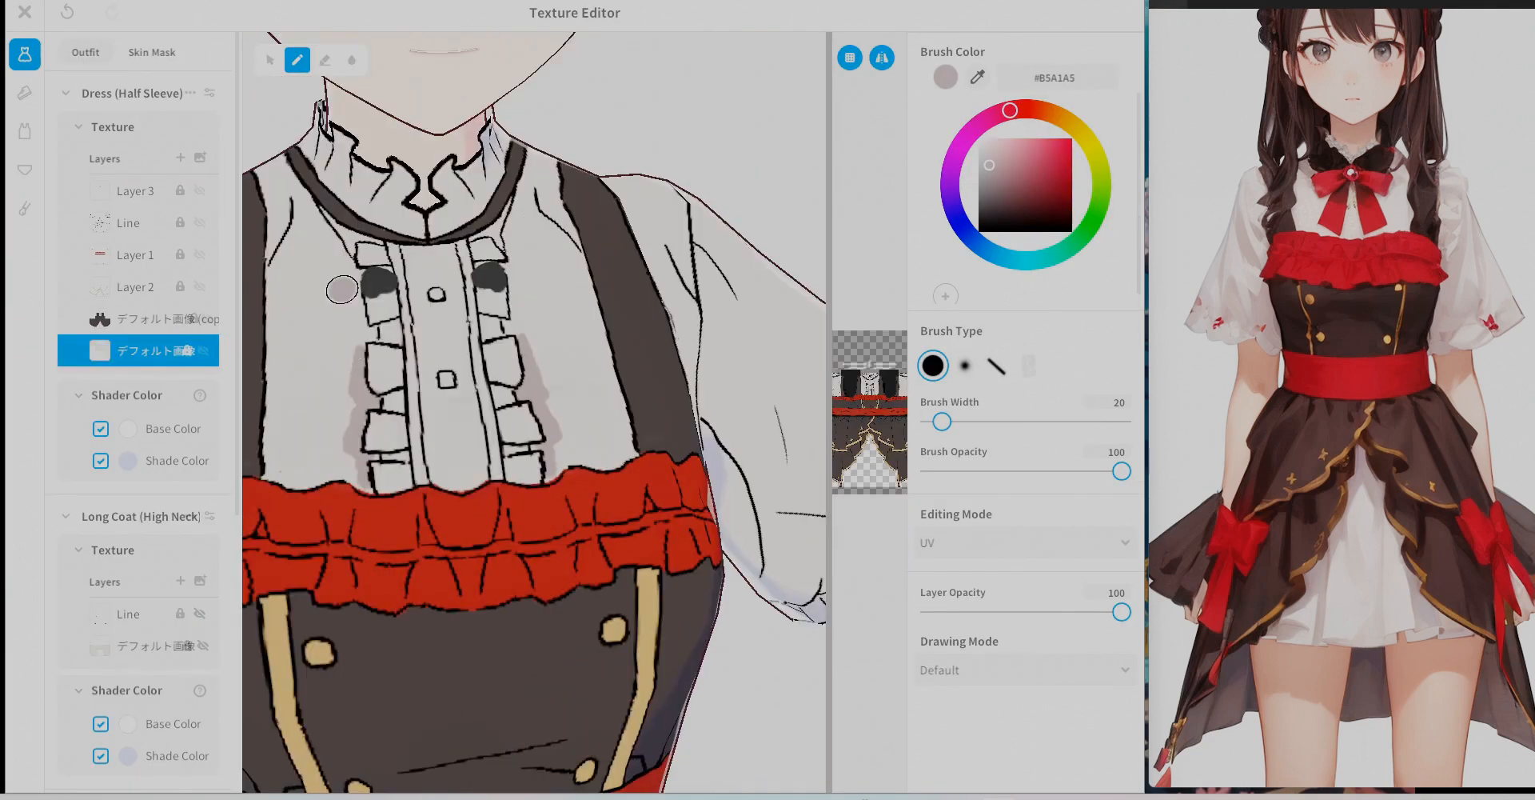
right_drag(614, 183, 487, 470)
drag(348, 560, 476, 572)
right_drag(487, 469, 559, 391)
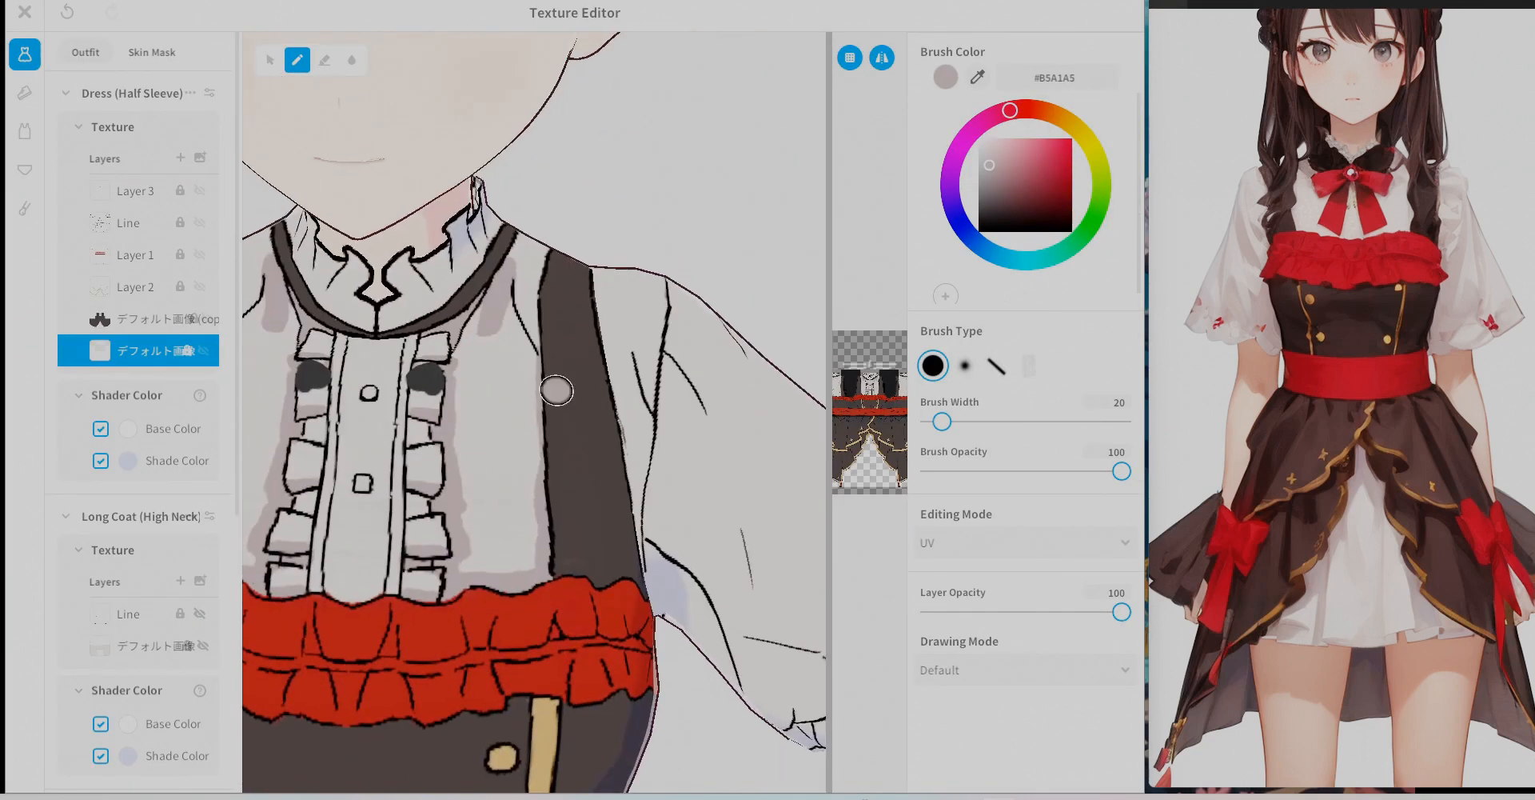
drag(512, 268, 520, 340)
Shade the blouse around the frilled collar and beside the straps from the side and back, ending with #B5A1A3.
mouse_move(559, 391)
right_down()
mouse_move(415, 298)
mouse_move(480, 336)
mouse_move(409, 382)
right_up()
right_drag(380, 470, 368, 452)
drag(368, 460, 342, 516)
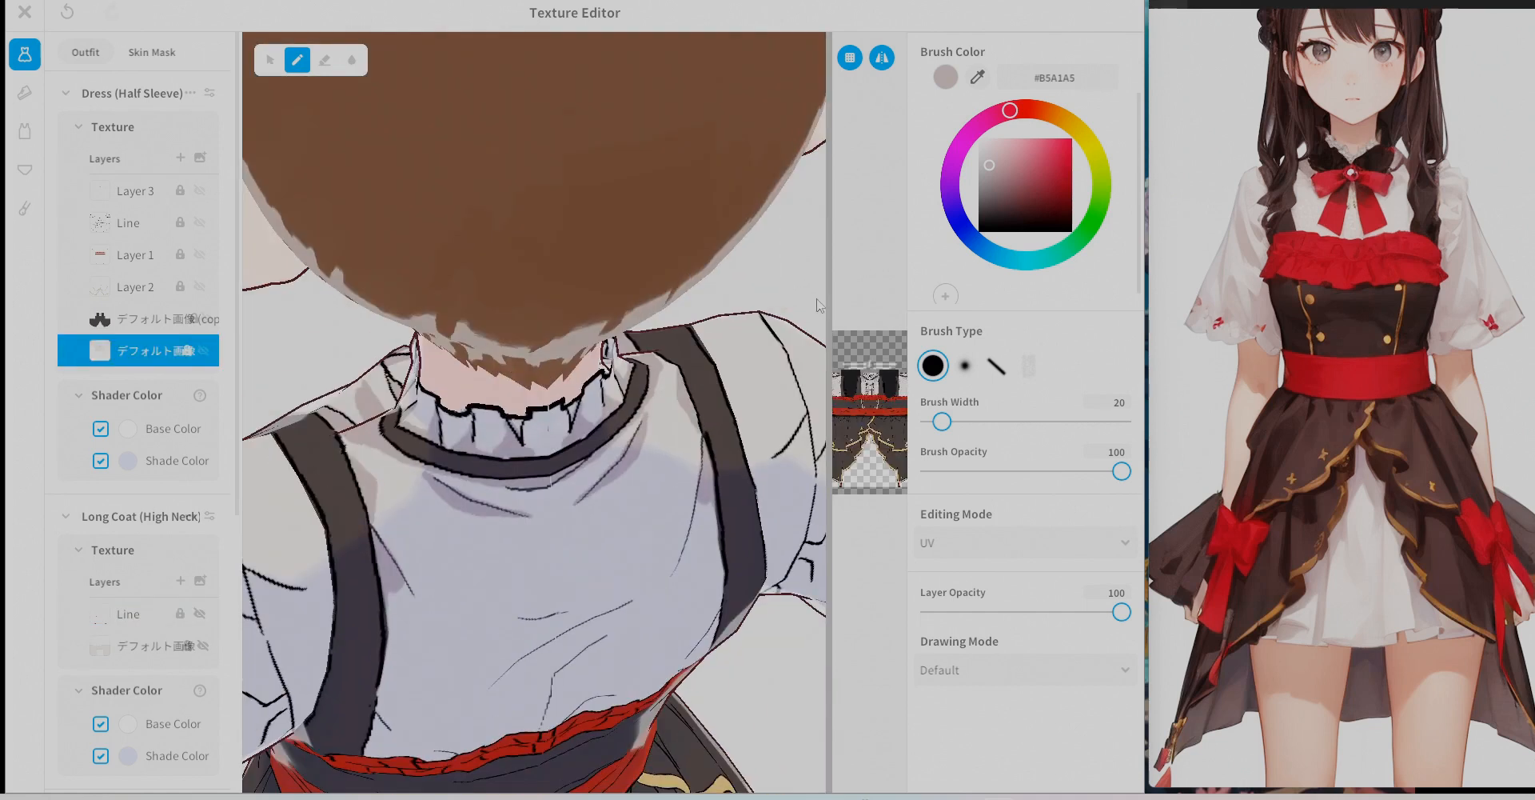
drag(829, 308, 772, 308)
mouse_move(480, 509)
right_down()
mouse_move(446, 517)
mouse_move(368, 456)
right_up()
mouse_move(368, 456)
mouse_down()
mouse_move(342, 536)
mouse_move(375, 552)
mouse_up()
mouse_move(376, 552)
right_down()
mouse_move(500, 386)
mouse_move(456, 408)
right_up()
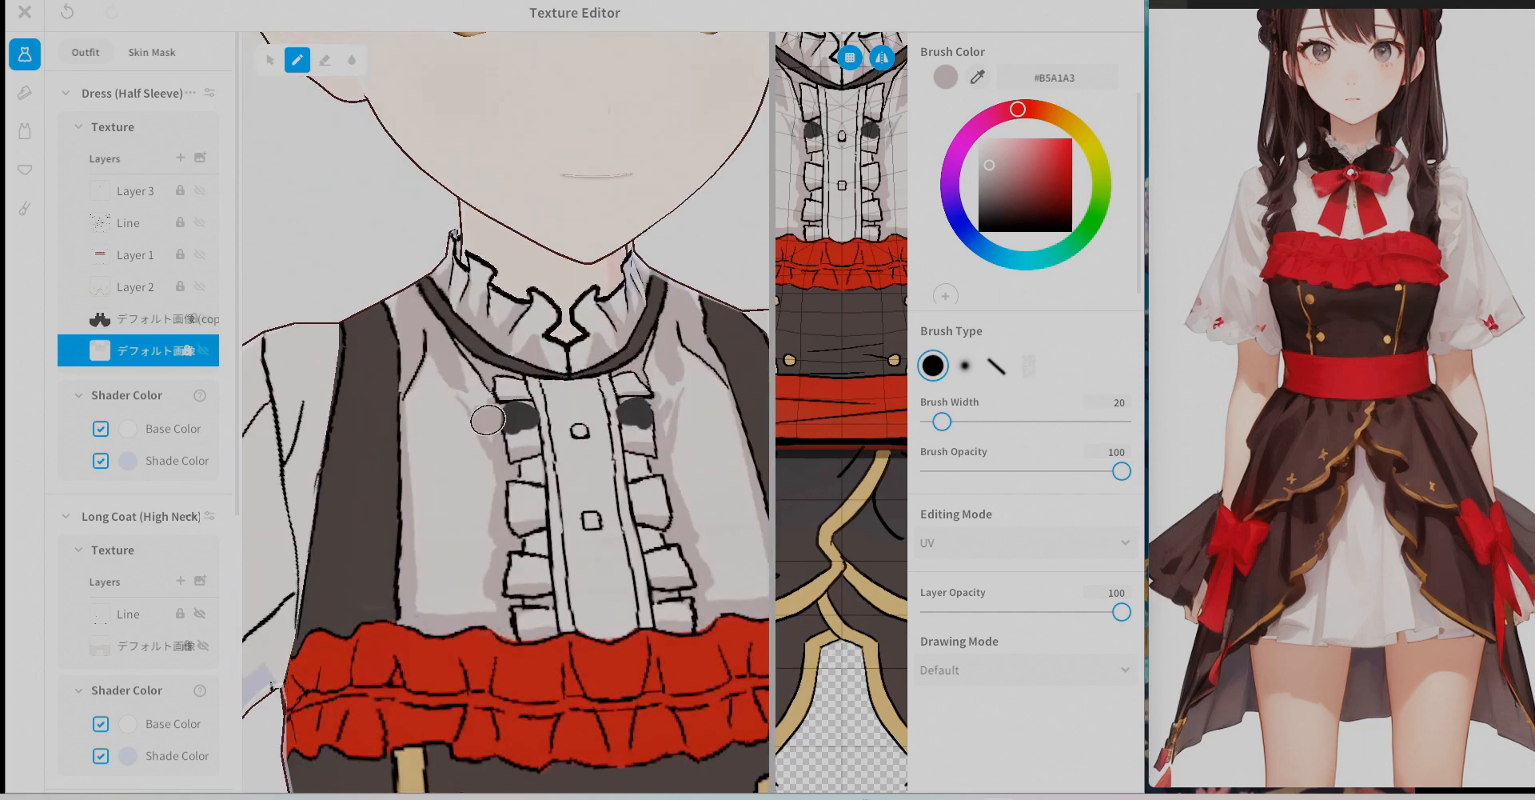
alt+click(456, 404)
mouse_move(456, 464)
mouse_down()
mouse_move(456, 404)
mouse_move(456, 456)
mouse_up()
Shade the front of the puff sleeve from the armhole down its inner side in #B5A1A3, widening the brush to 24.
scroll(480, 480, down, 5)
mouse_move(480, 480)
right_down()
mouse_move(630, 534)
mouse_move(511, 350)
mouse_move(542, 333)
right_up()
scroll(511, 350, up, 4)
alt+click(511, 350)
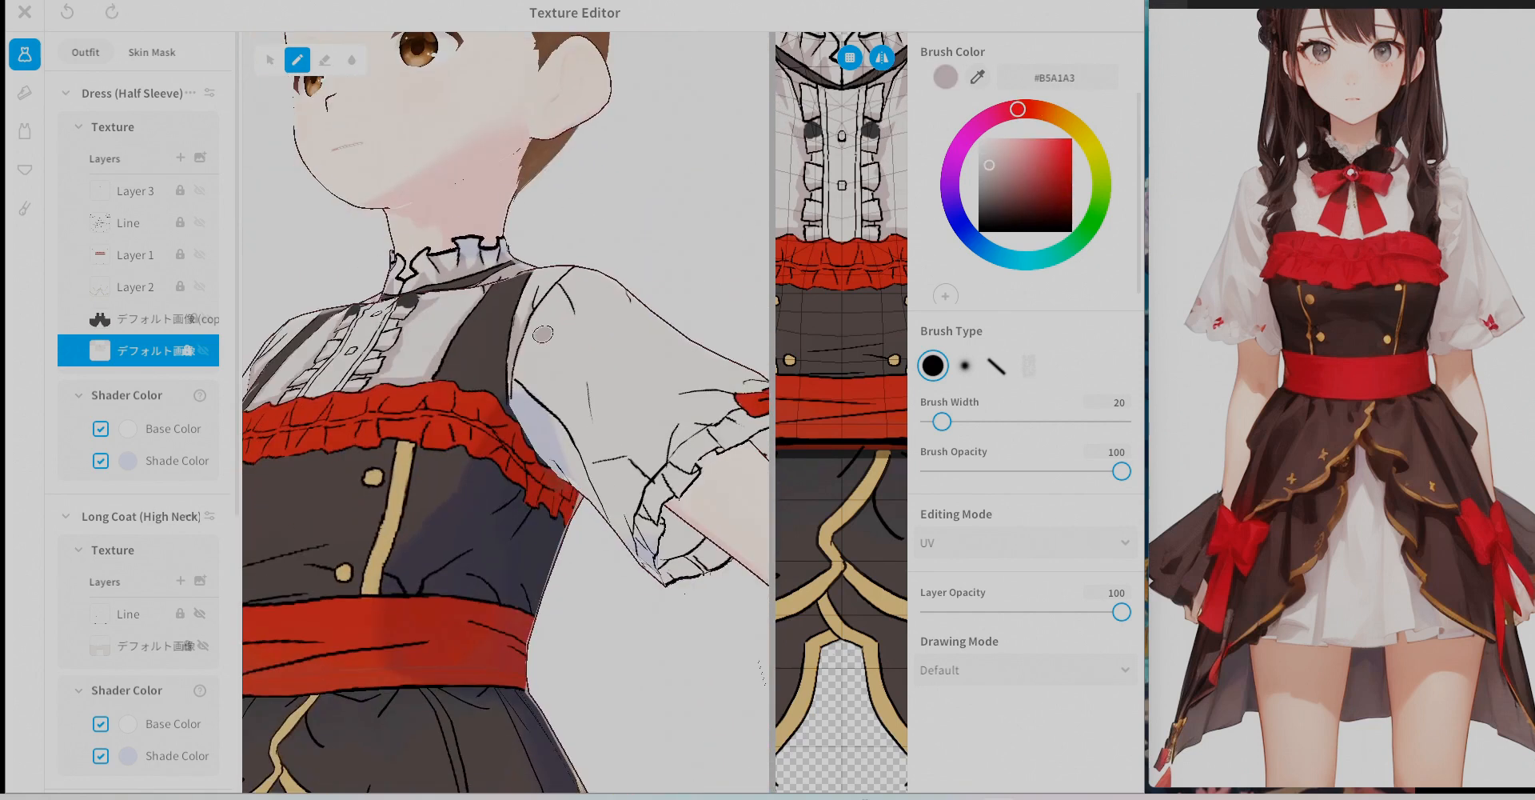
drag(542, 332, 550, 376)
key(])
drag(587, 424, 620, 488)
right_drag(620, 488, 639, 495)
drag(640, 496, 672, 520)
Extend the sleeve shading along the folds just above the cuff ruffle with the width 24 brush.
scroll(839, 424, down, 10)
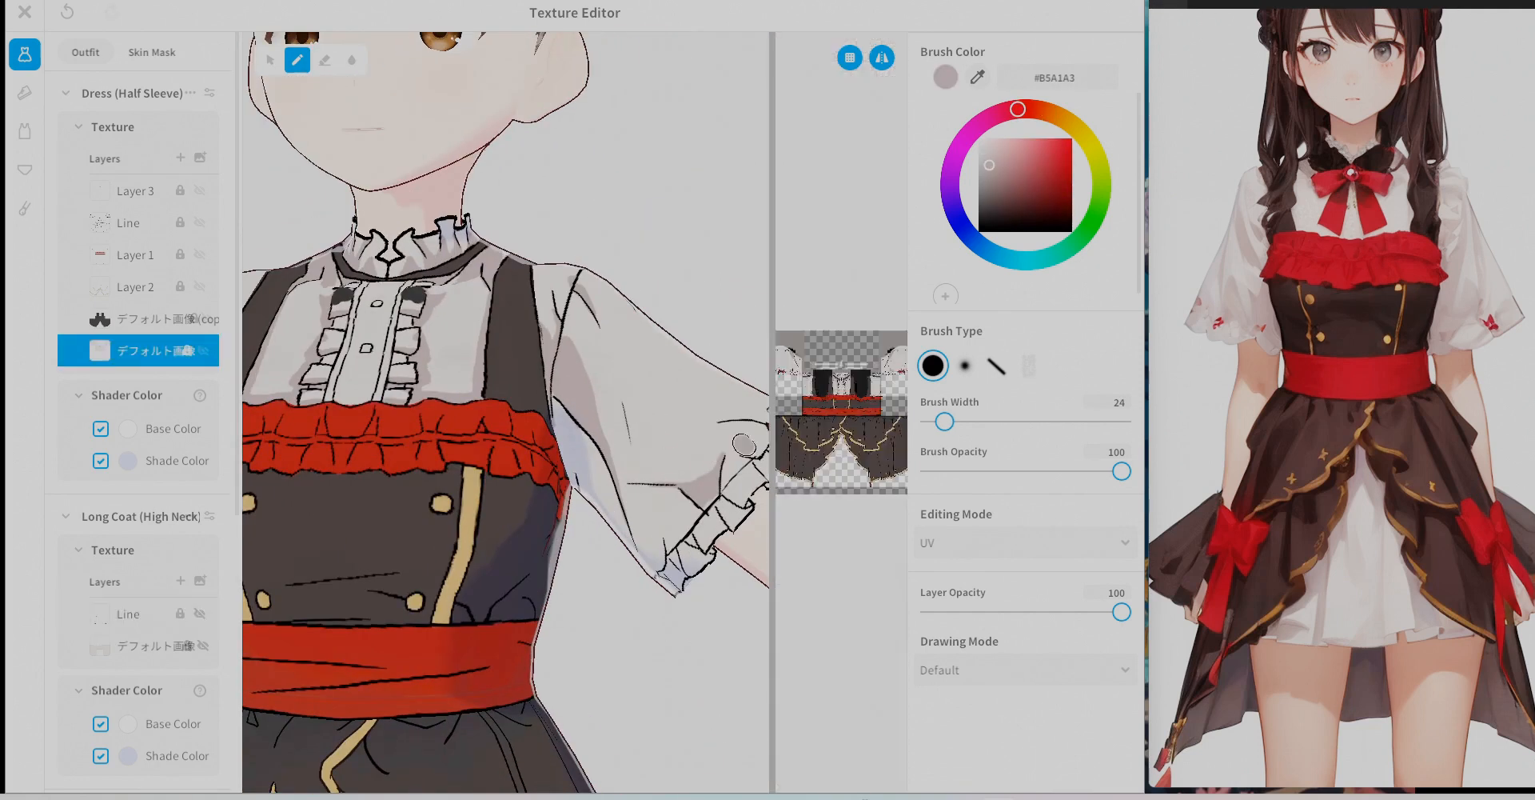
mouse_move(672, 512)
right_down()
mouse_move(640, 504)
mouse_move(664, 508)
right_up()
drag(664, 528, 655, 489)
right_drag(655, 489, 696, 492)
scroll(842, 416, up, 8)
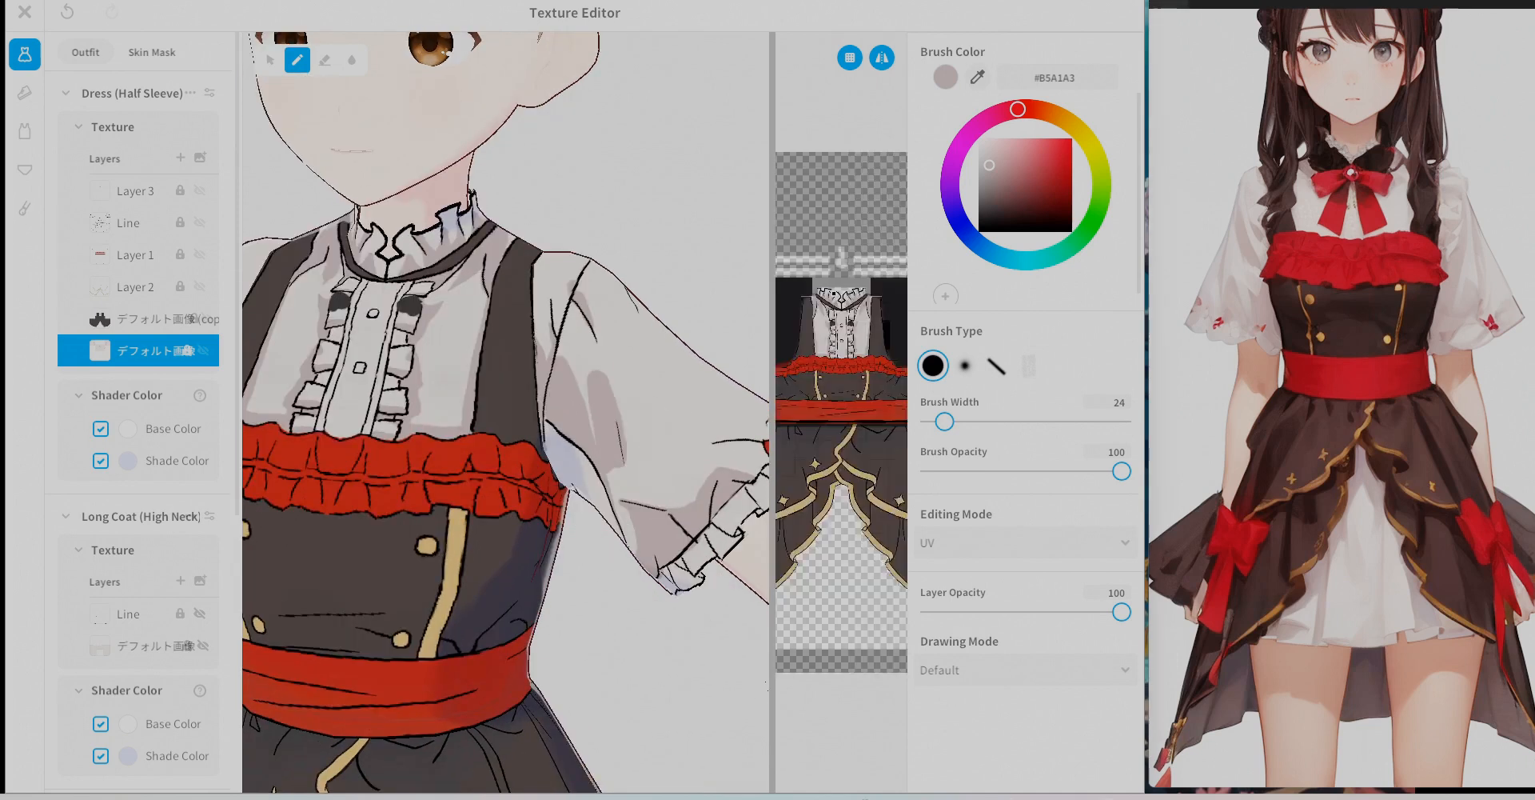
scroll(672, 416, up, 4)
alt+click(706, 394)
right_drag(706, 394, 639, 447)
drag(604, 472, 617, 538)
Shade the back of the sleeve beside the armhole in #B19DA3 with the width 24 brush.
scroll(617, 538, down, 3)
mouse_move(617, 537)
right_down()
mouse_move(559, 432)
mouse_move(469, 371)
mouse_move(559, 260)
mouse_move(548, 404)
mouse_move(512, 359)
right_up()
alt+click(559, 432)
scroll(566, 320, up, 3)
key(])
key([)
drag(488, 448, 541, 332)
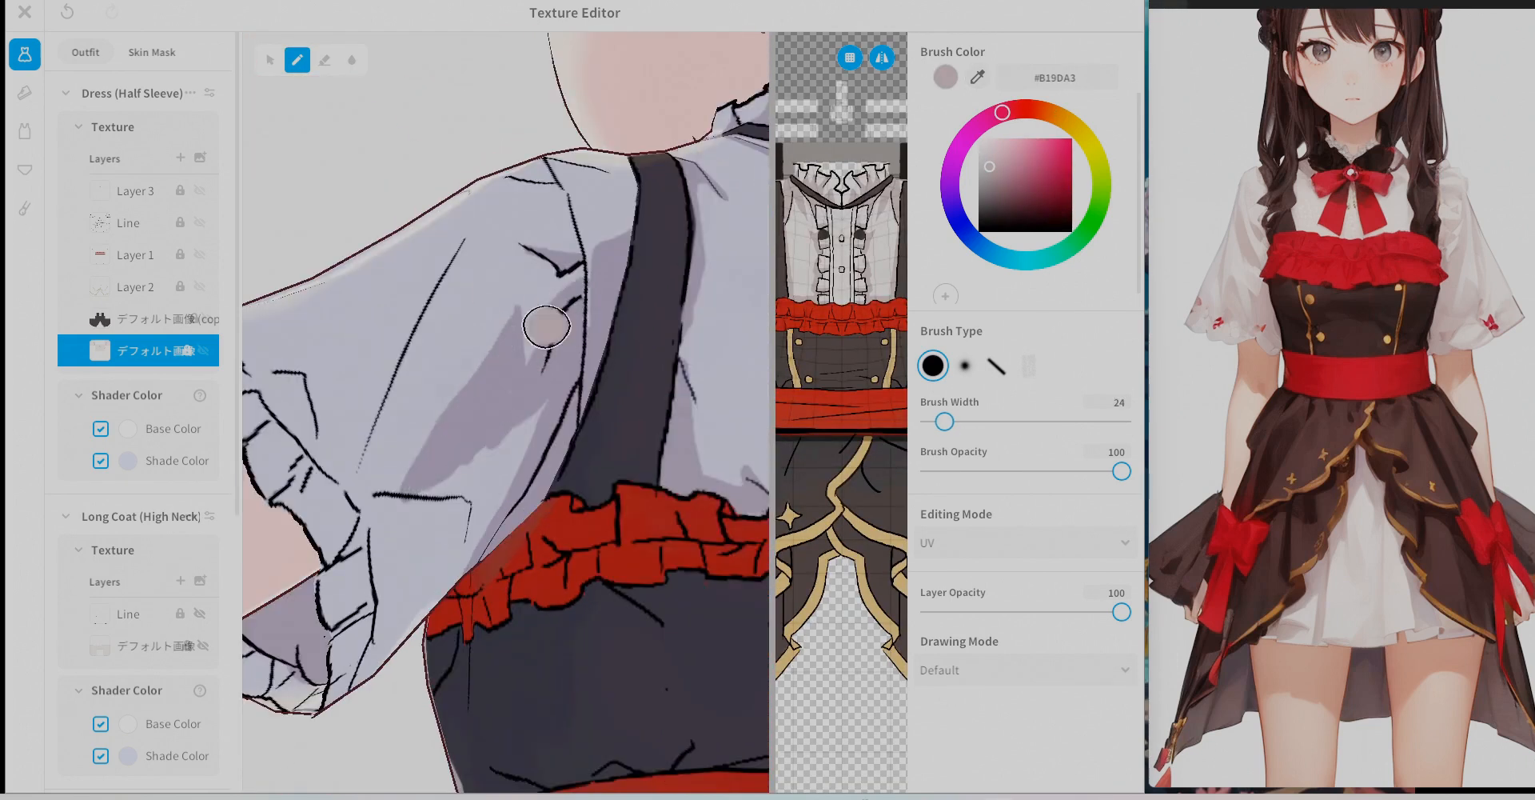
right_drag(541, 332, 576, 352)
drag(439, 360, 344, 560)
Pick the shadow tone again, enlarge the brush and fill the sleeve's rear and underside with shading.
alt+click(890, 194)
right_drag(575, 352, 527, 376)
alt+click(890, 194)
drag(432, 496, 377, 462)
key(])
key(])
key(])
key(])
mouse_move(377, 463)
right_down()
mouse_move(496, 274)
mouse_move(589, 490)
right_up()
drag(773, 448, 565, 432)
Paint the shading above the cuff ruffle directly on the sleeve's flat texture in #B5A1A3 with a width 35 brush.
scroll(755, 390, up, 8)
key([)
key([)
key([)
alt+click(781, 251)
middle_drag(782, 250, 861, 319)
alt+click(800, 552)
drag(800, 552, 841, 549)
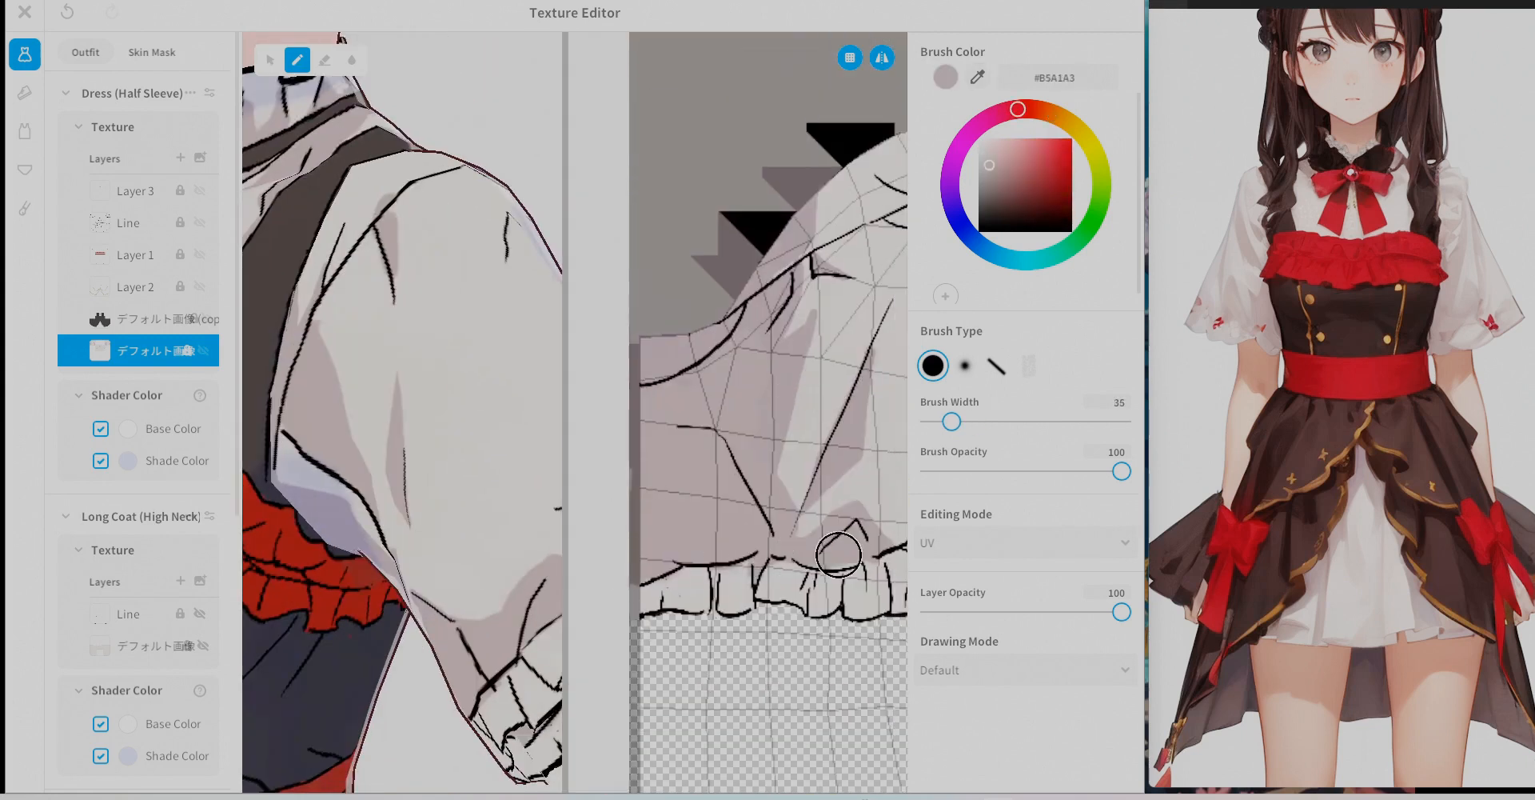
Reduce the brush and continue the shadow band along the rest of the sleeve's hem on the flat texture.
middle_drag(841, 548, 719, 620)
alt+click(709, 392)
key([)
key([)
key([)
middle_drag(762, 380, 665, 300)
key(])
alt+click(696, 521)
drag(696, 521, 877, 512)
mouse_move(877, 480)
middle_down()
mouse_move(757, 466)
mouse_move(866, 466)
middle_up()
Refine the fold shadows on the sleeve texture with picked tones #D5D2CE and #E5DFDA and a width 20 brush.
alt+click(718, 363)
alt+click(750, 486)
mouse_move(740, 459)
mouse_down()
mouse_move(761, 490)
mouse_move(744, 462)
mouse_up()
alt+click(792, 452)
middle_drag(872, 440, 784, 381)
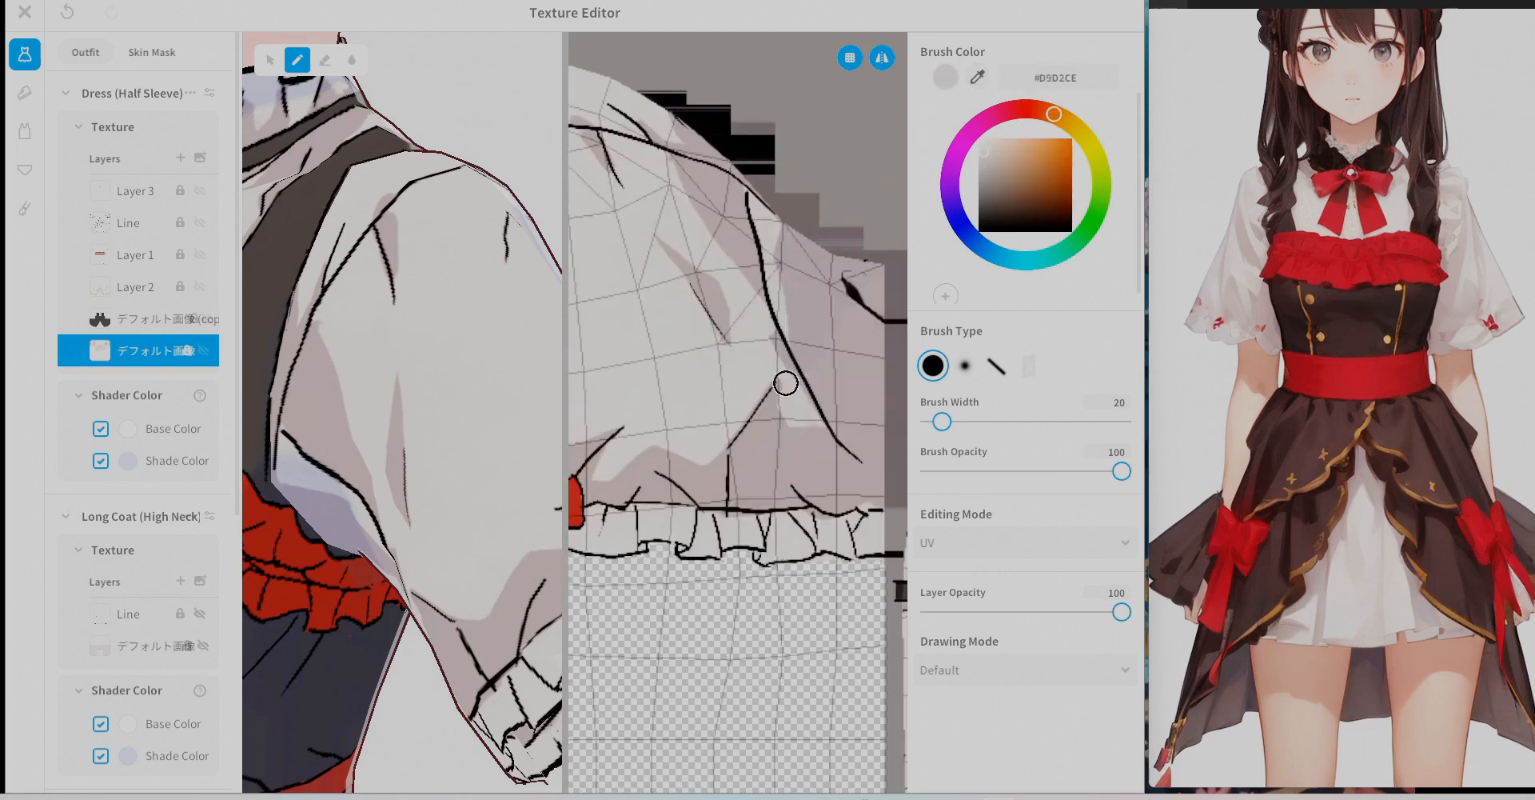
alt+click(785, 380)
middle_drag(871, 404, 806, 469)
middle_drag(587, 264, 770, 321)
alt+click(769, 321)
drag(754, 343, 719, 291)
scroll(399, 360, down, 5)
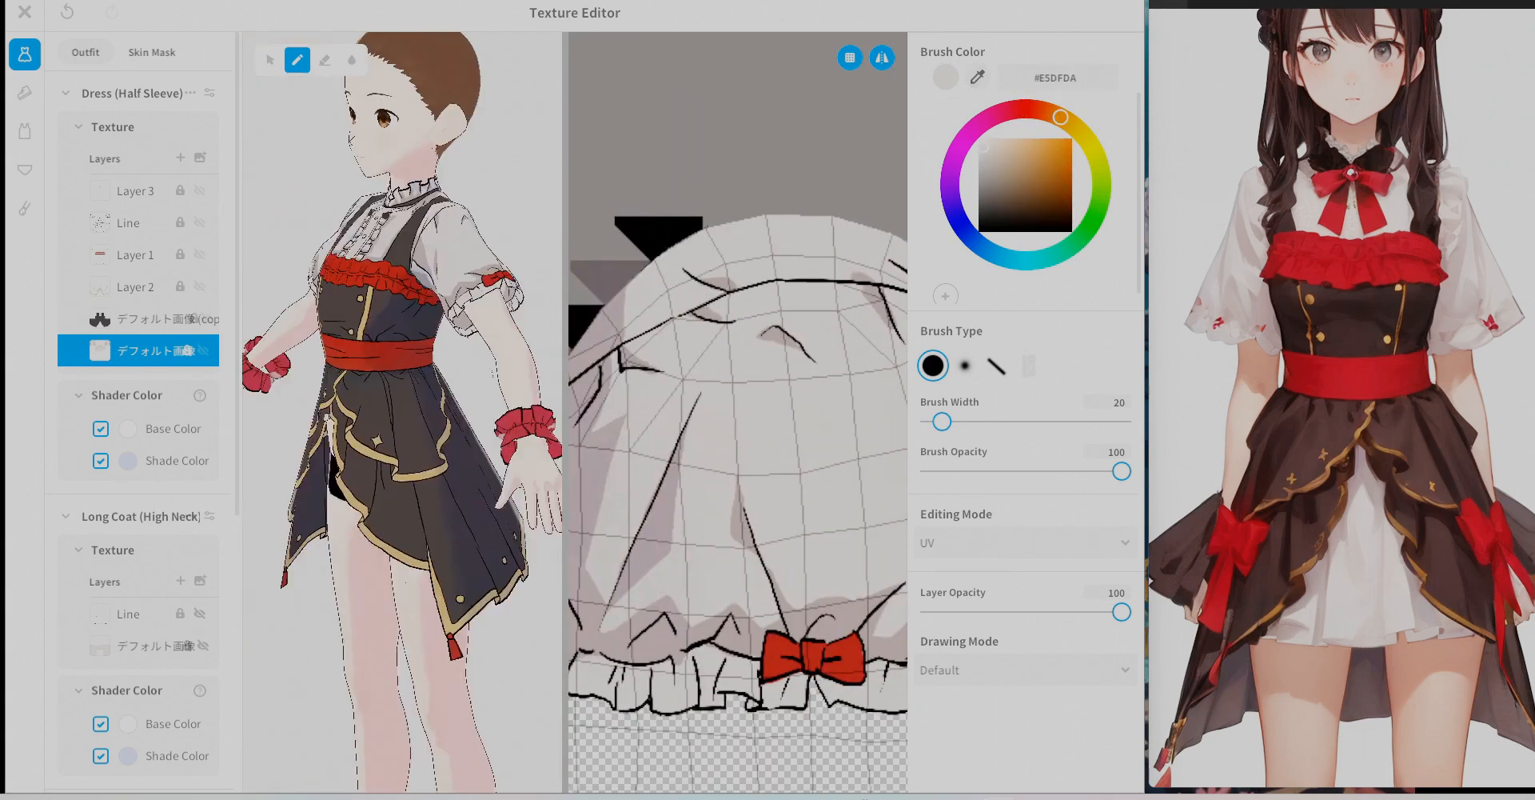
Turn off mirrored painting and paint a shadow across the middle of the blouse's back in #B5A1A3 with a width 42 brush.
right_drag(320, 448, 480, 448)
scroll(768, 432, down, 3)
click(882, 58)
alt+click(424, 422)
drag(412, 456, 438, 436)
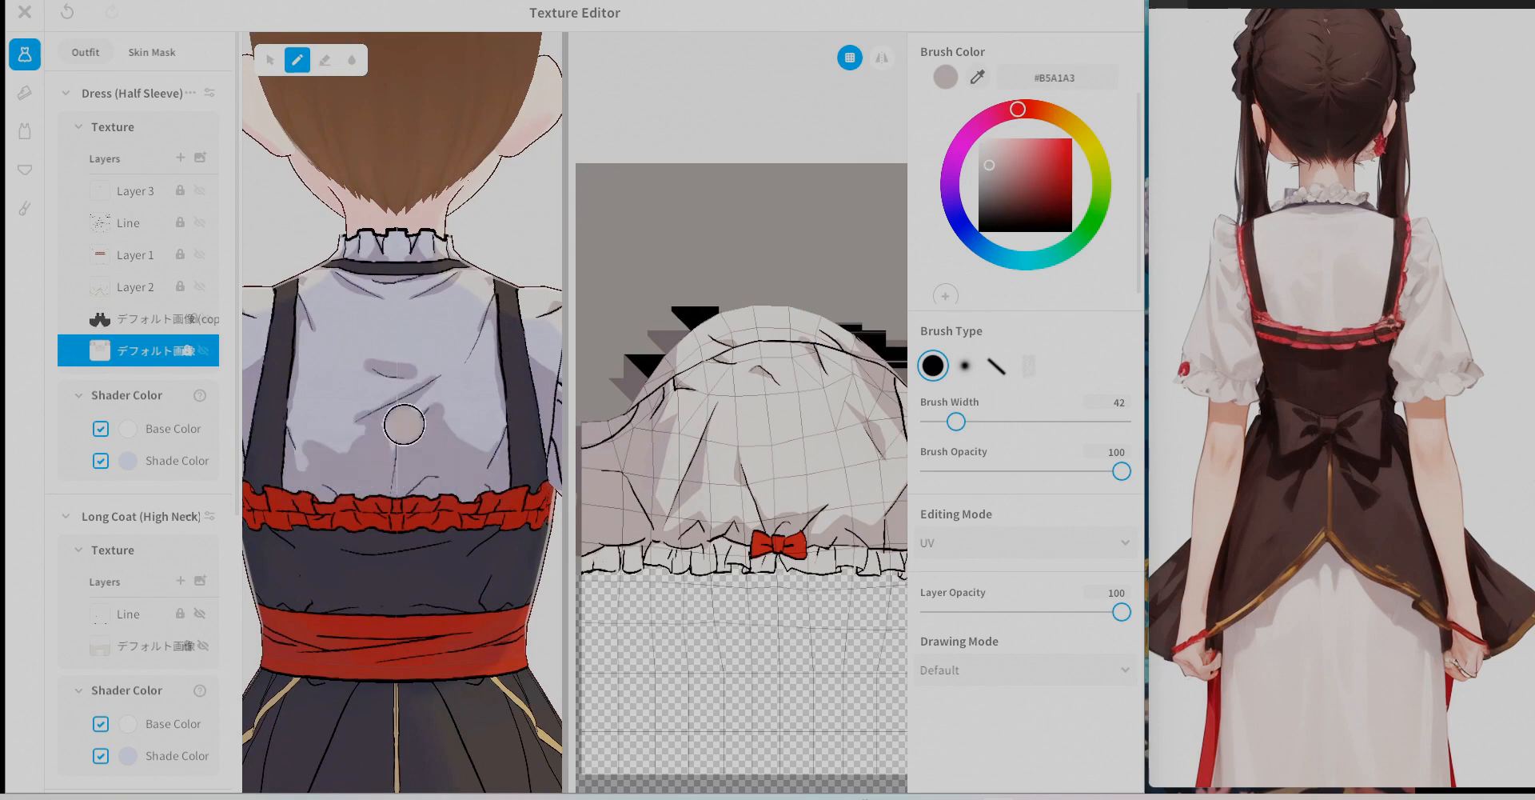
Reshape the fold shadows of the blouse's back on the flat texture with picked tones and a width 15 brush.
scroll(404, 424, down, 4)
right_drag(404, 424, 480, 424)
scroll(764, 524, up, 4)
scroll(764, 524, down, 1)
alt+click(675, 391)
alt+click(651, 432)
middle_drag(651, 432, 729, 402)
alt+click(667, 428)
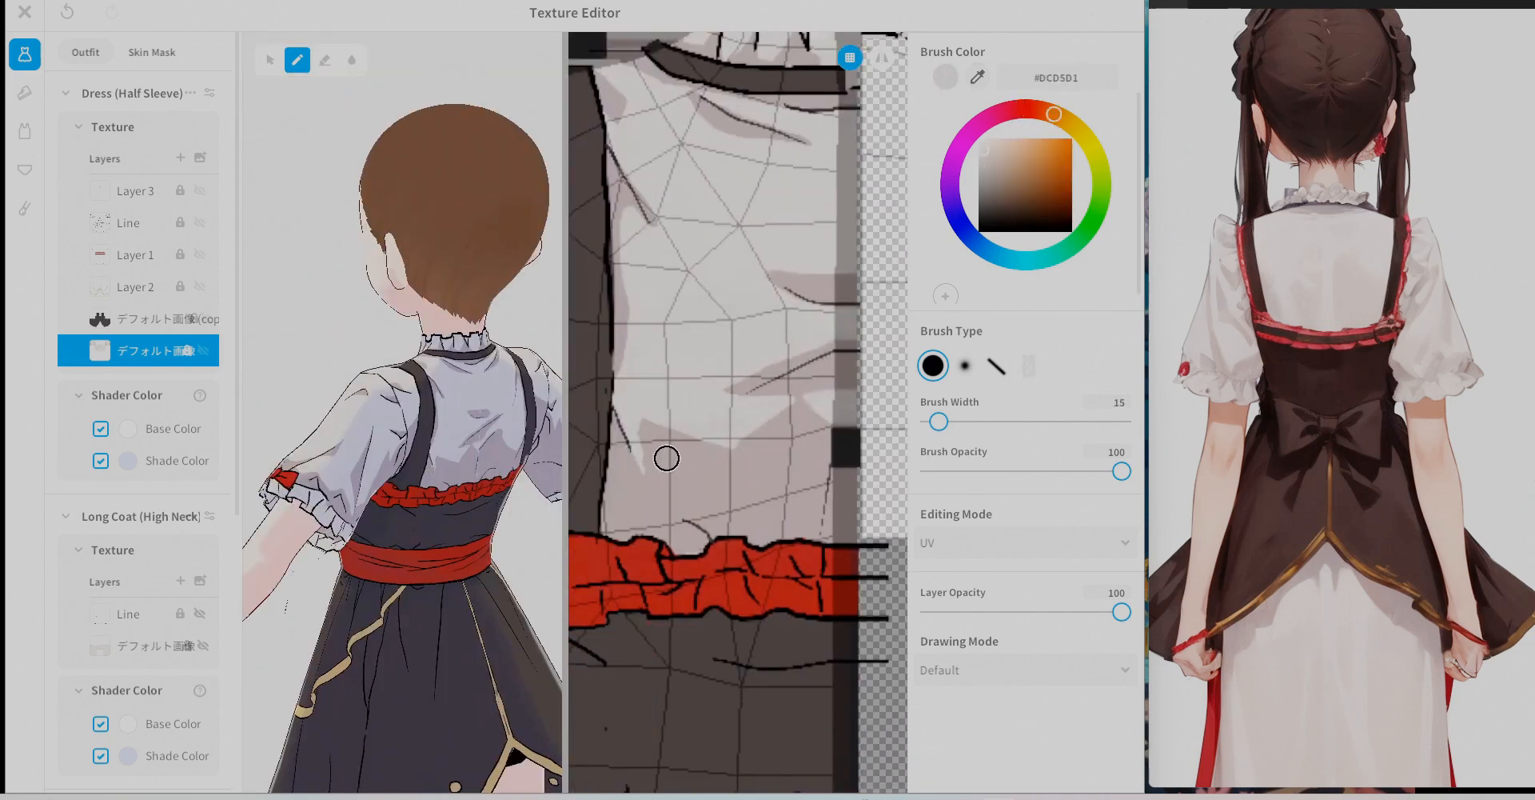
alt+click(667, 459)
middle_drag(592, 423, 879, 408)
drag(680, 480, 688, 352)
drag(740, 305, 680, 340)
Refine the back shading above the red ruffle with picked tones including #E5DFDA and a width 13 brush.
alt+click(716, 223)
drag(716, 223, 679, 248)
right_drag(336, 479, 399, 523)
scroll(398, 523, up, 3)
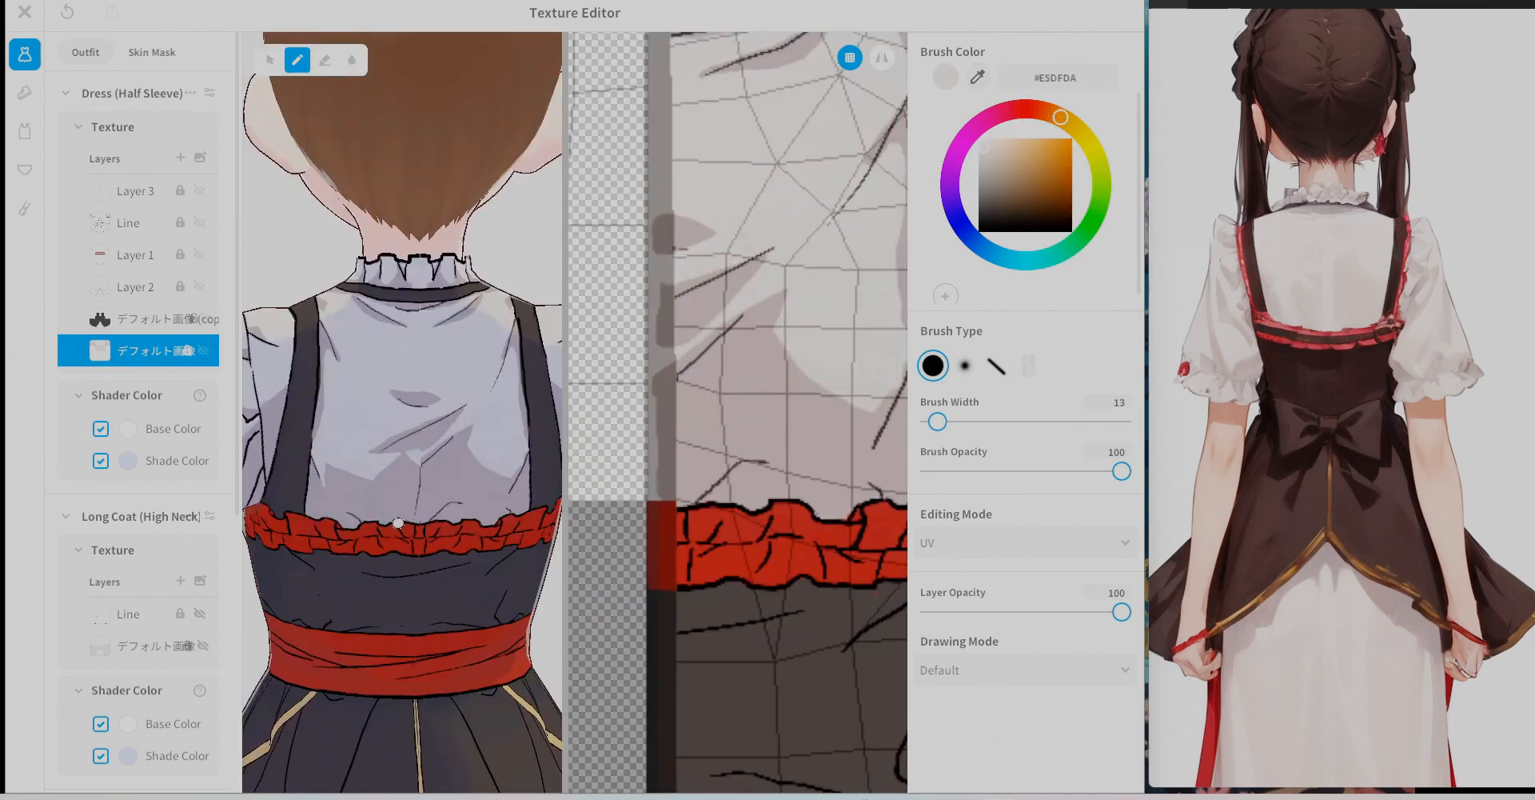
scroll(398, 523, up, 4)
alt+click(431, 347)
drag(456, 464, 382, 507)
Shade the blouse's front placket between the ruffles in #B5A1A3 with a width 13 brush and pick the light tone #E2DBD7.
scroll(400, 400, down, 6)
scroll(752, 432, down, 2)
right_drag(304, 416, 480, 415)
scroll(399, 397, up, 3)
alt+click(399, 397)
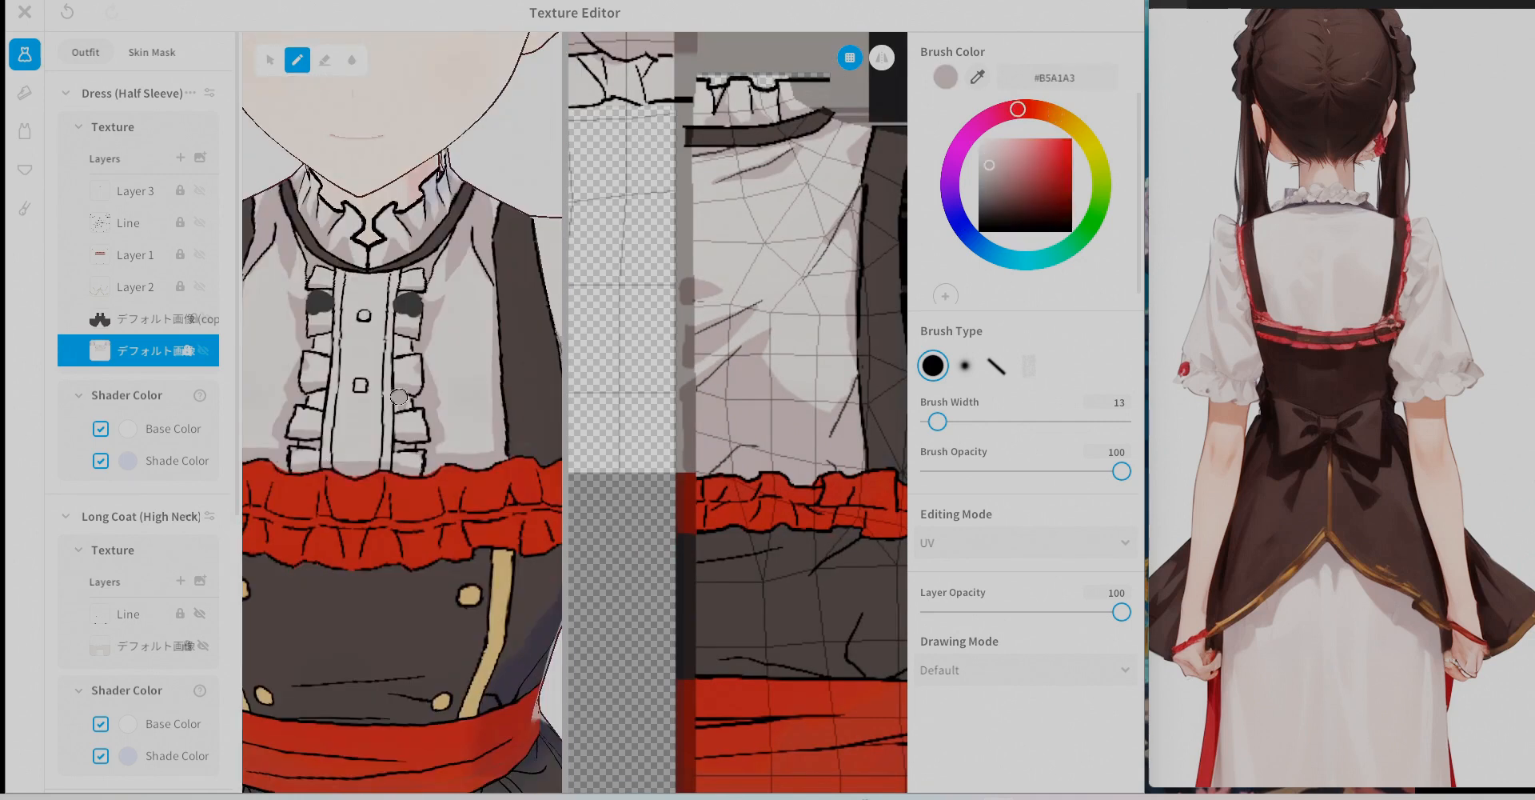
click(882, 58)
drag(346, 433, 389, 419)
alt+click(364, 416)
scroll(312, 260, up, 3)
alt+click(311, 260)
middle_drag(312, 261, 429, 404)
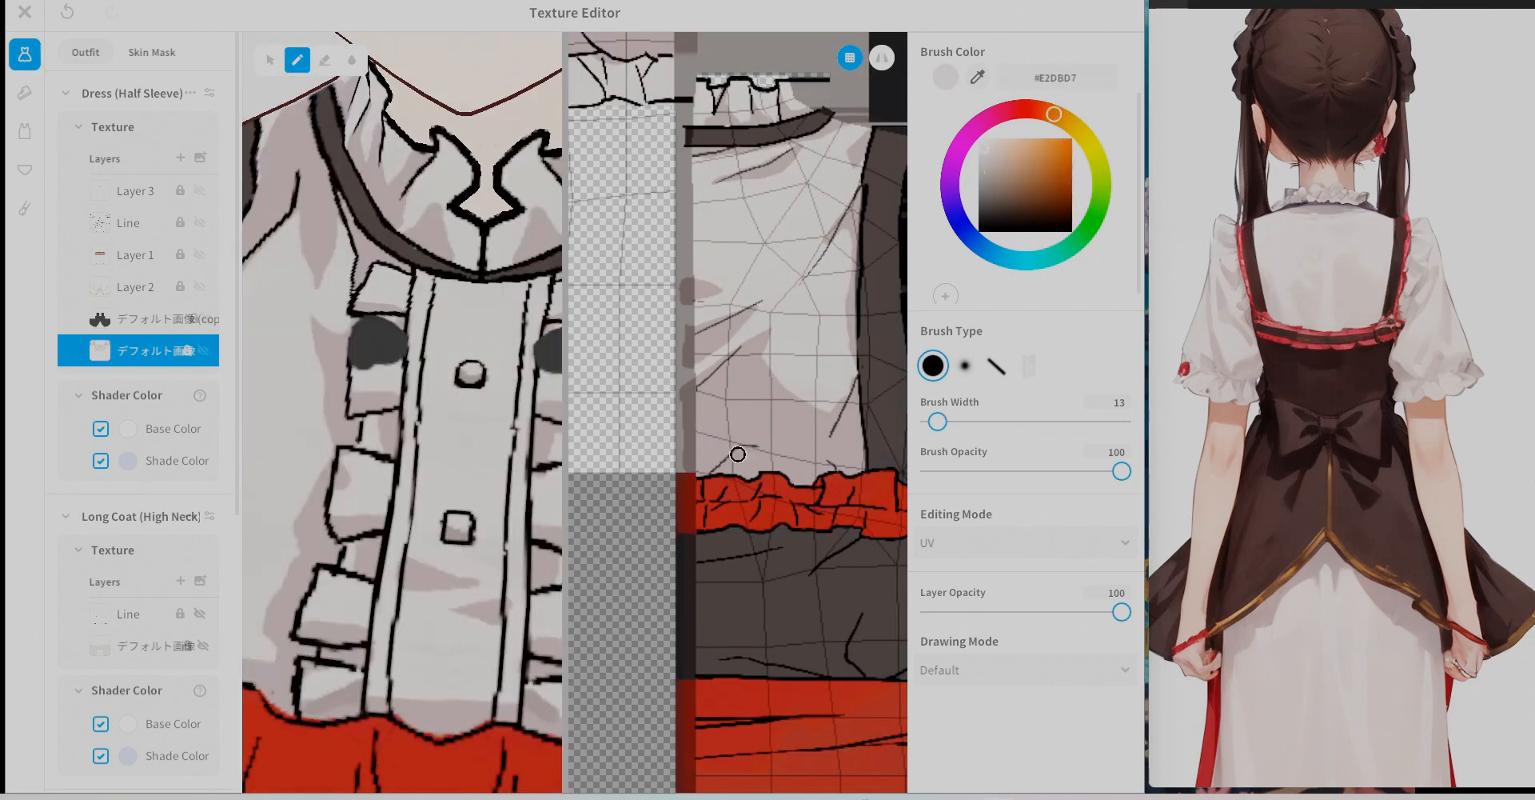
Bring up the reference's front view and paint a fold shadow on the sleeve's front in #B5A1A2 with a width 47 brush.
scroll(453, 537, down, 5)
mouse_move(453, 537)
right_down()
mouse_move(552, 477)
mouse_move(480, 511)
mouse_move(447, 480)
right_up()
scroll(400, 400, up, 3)
alt+click(448, 448)
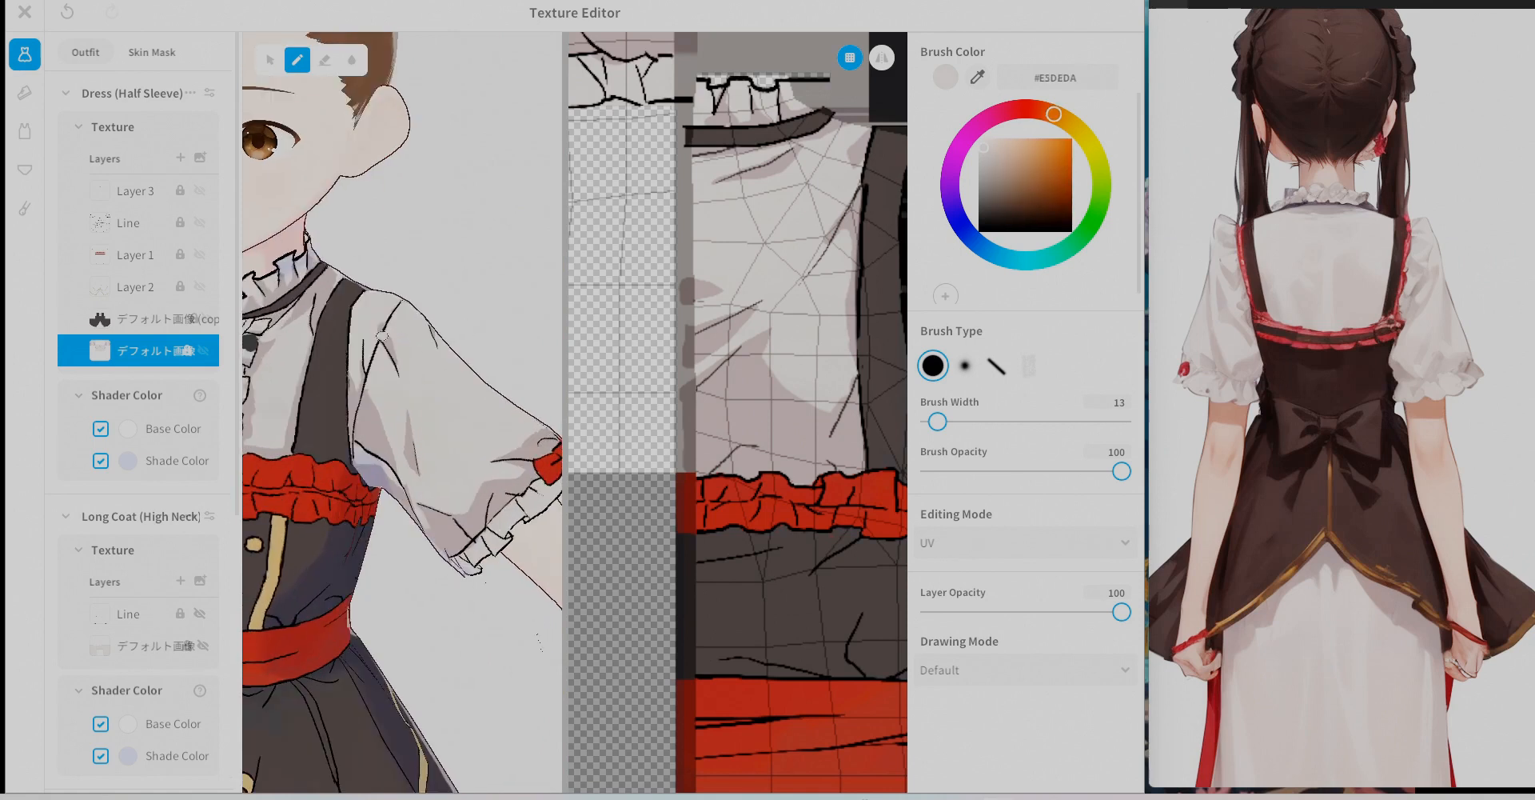
alt+click(472, 512)
drag(1183, 400, 1512, 400)
right_drag(517, 304, 552, 306)
drag(422, 456, 437, 477)
key(ctrl+z)
drag(937, 421, 939, 422)
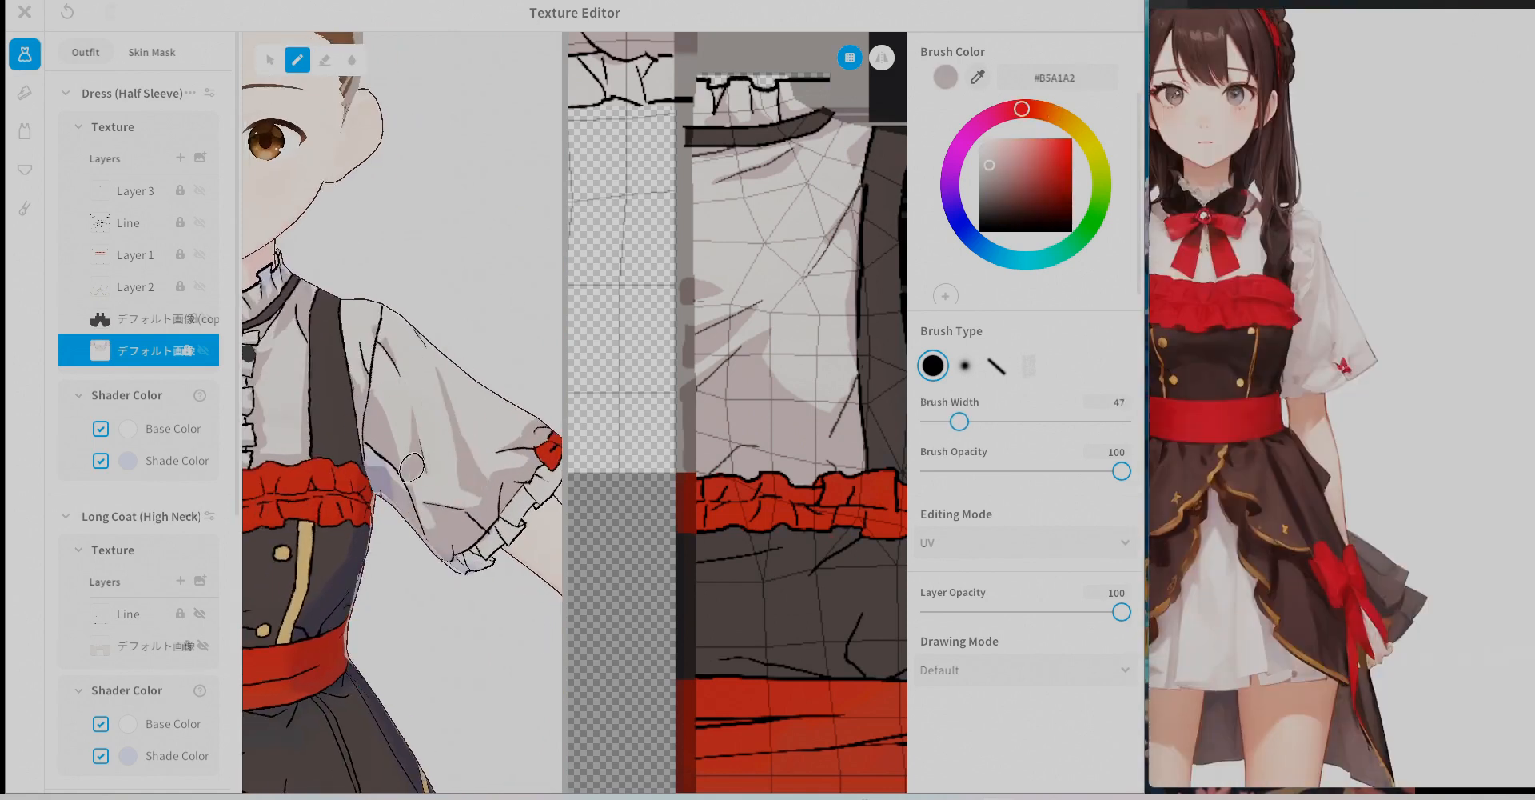
drag(412, 468, 424, 489)
Turn on mirrored painting and rework the sleeve's front fold shadow in #B5A1A2 with a width 26 brush.
alt+click(472, 423)
click(882, 58)
alt+click(428, 364)
alt+click(448, 424)
drag(963, 421, 946, 421)
alt+click(388, 384)
key(ctrl+z)
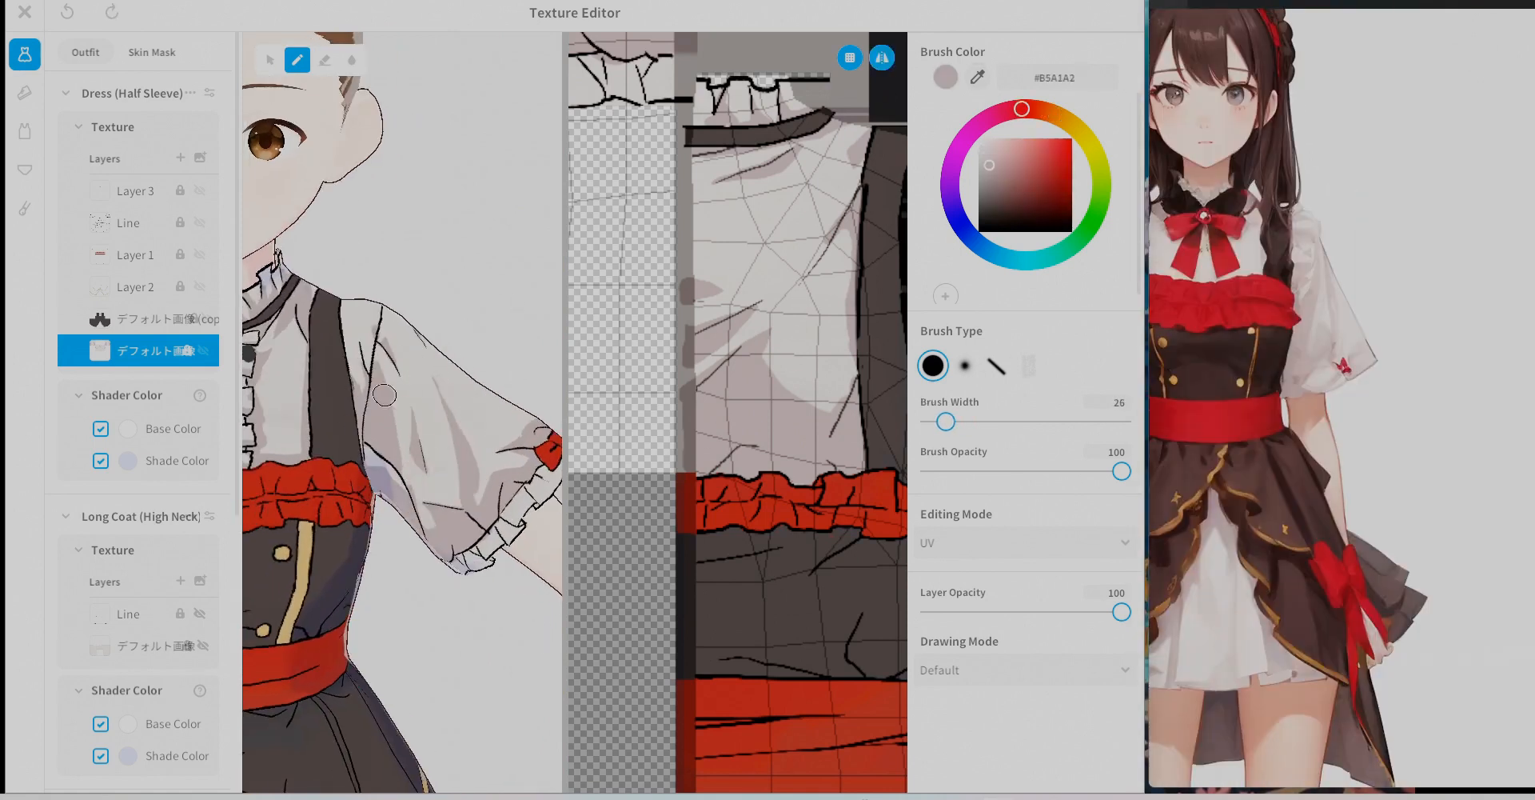
drag(400, 415, 423, 485)
alt+click(444, 458)
right_drag(480, 447, 456, 448)
alt+click(424, 480)
Select the Long Coat's base texture layer and show its Line layer.
scroll(400, 400, down, 5)
middle_drag(360, 432, 431, 400)
scroll(165, 392, down, 3)
click(165, 395)
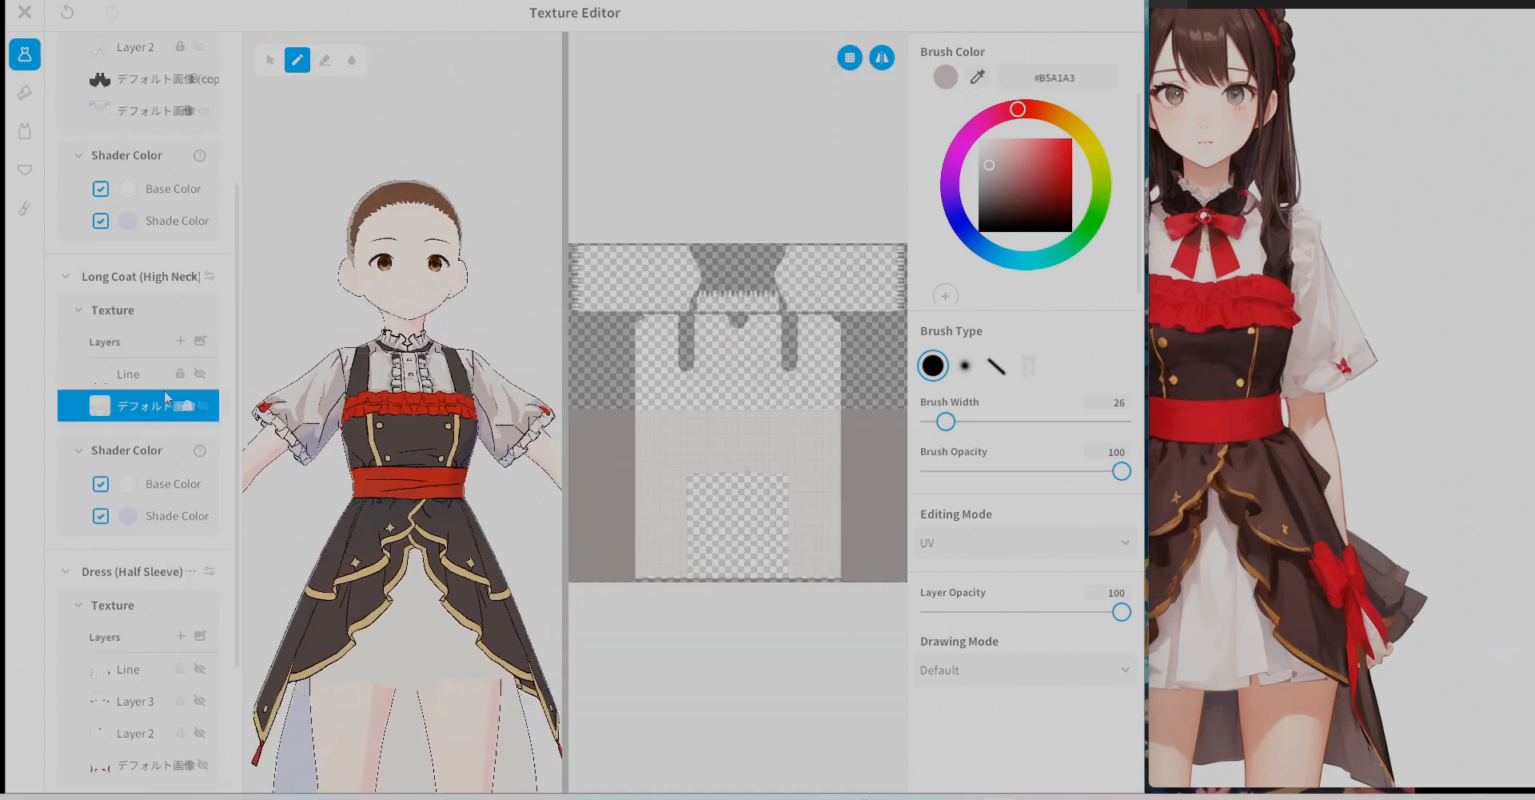
click(200, 373)
Paint the overskirt's shadow along the sides of the white front underskirt with a width 60 brush and pick #E5DFDA.
scroll(411, 480, up, 4)
scroll(738, 447, up, 6)
drag(946, 422, 968, 422)
mouse_move(835, 596)
mouse_down()
mouse_move(761, 470)
mouse_move(842, 400)
mouse_move(856, 552)
mouse_up()
alt+click(752, 527)
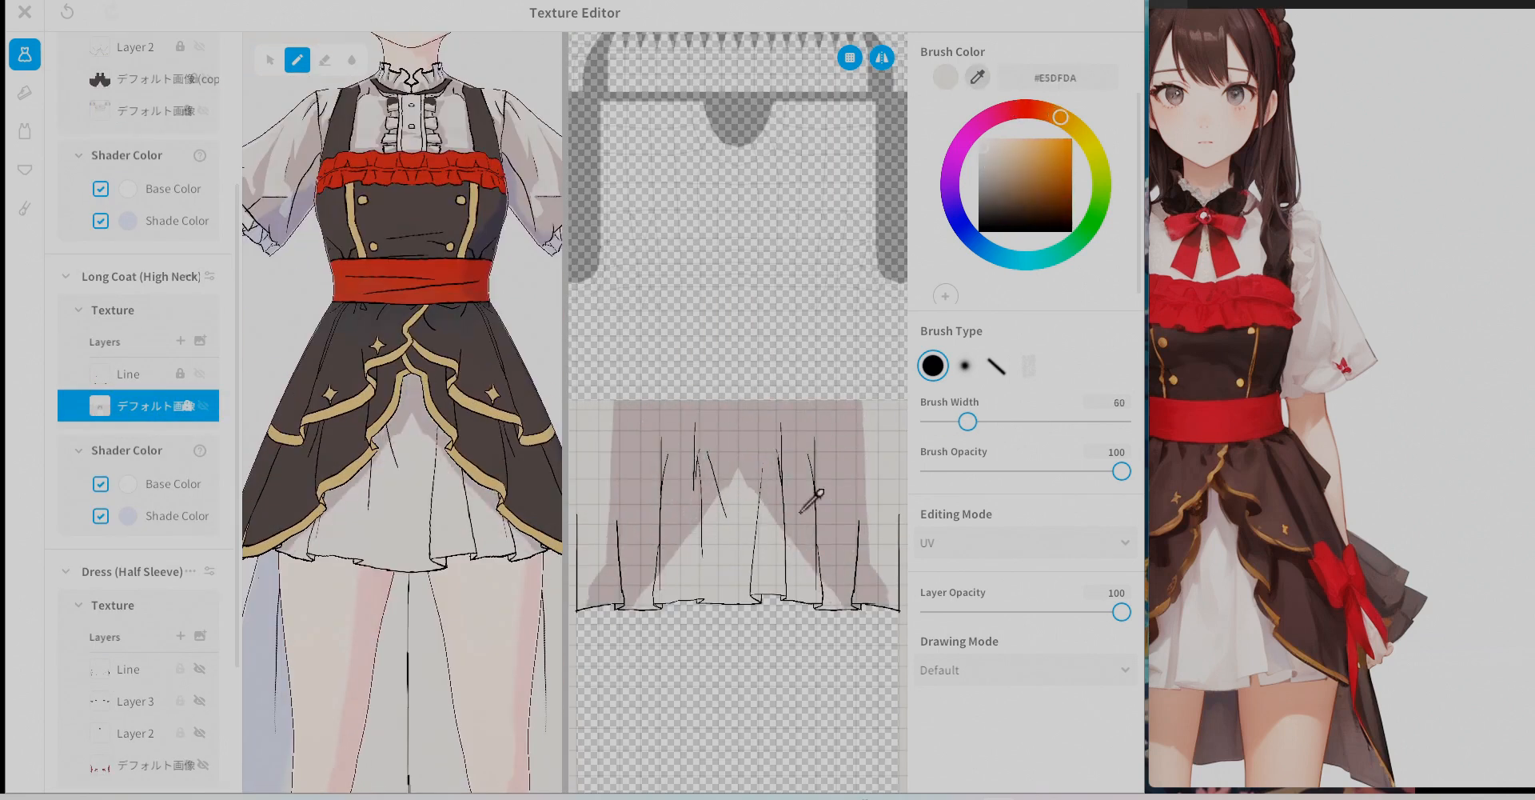
Extend the shadow band around the underskirt's sides and back in #B5A1A2 with a width 162 brush.
scroll(738, 480, down, 6)
right_drag(479, 480, 411, 479)
alt+click(738, 448)
drag(288, 448, 527, 423)
right_drag(448, 480, 399, 480)
drag(968, 421, 1033, 421)
drag(688, 432, 572, 433)
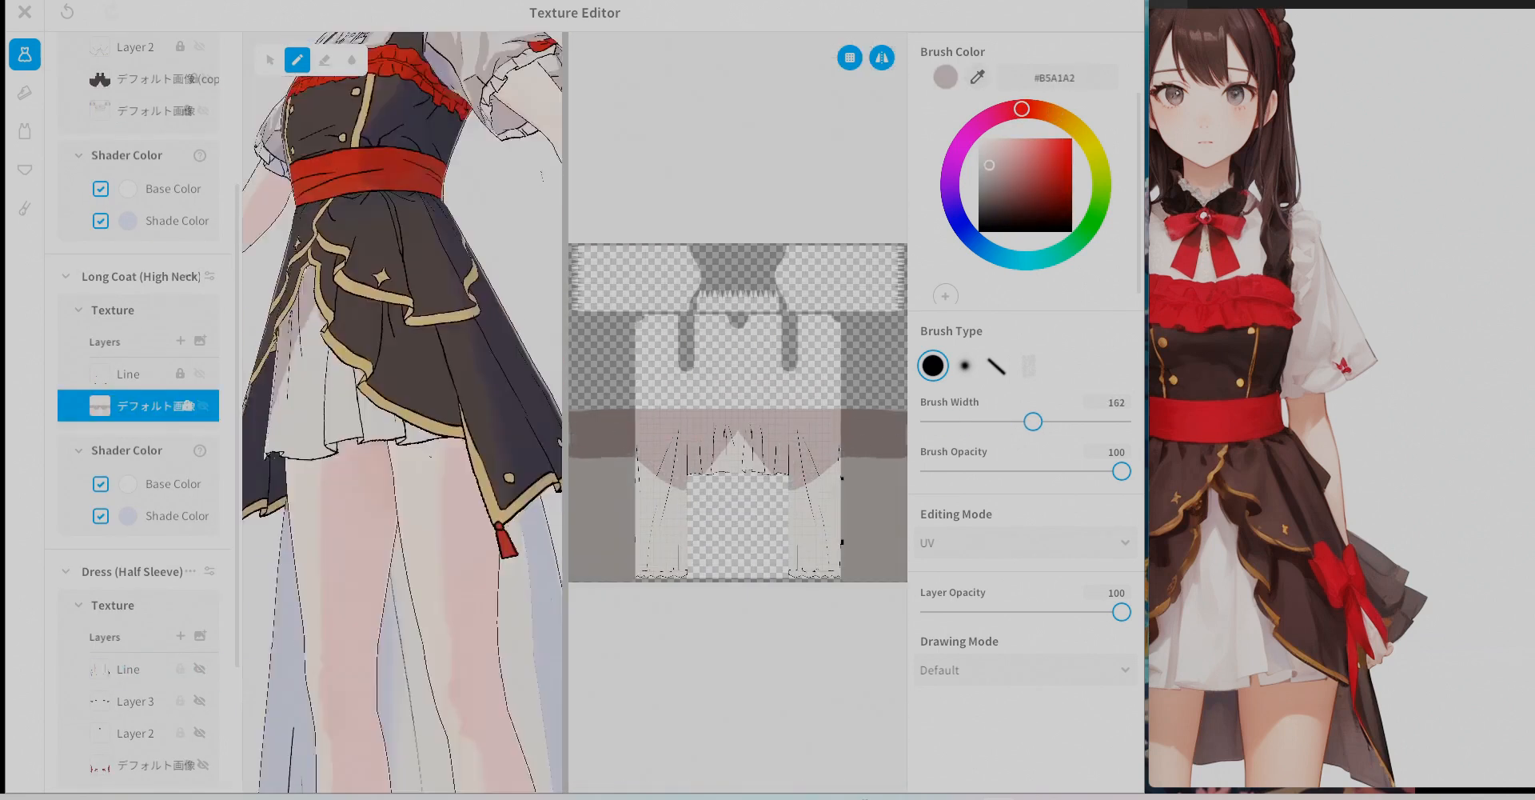
Turn off mirrored painting and trim the shadow's peak on the front underskirt with #E4DDDA and a width 18 brush.
right_drag(400, 480, 480, 480)
scroll(738, 480, up, 5)
drag(1033, 421, 942, 421)
scroll(764, 512, up, 4)
click(883, 58)
middle_drag(649, 112, 652, 324)
alt+click(649, 324)
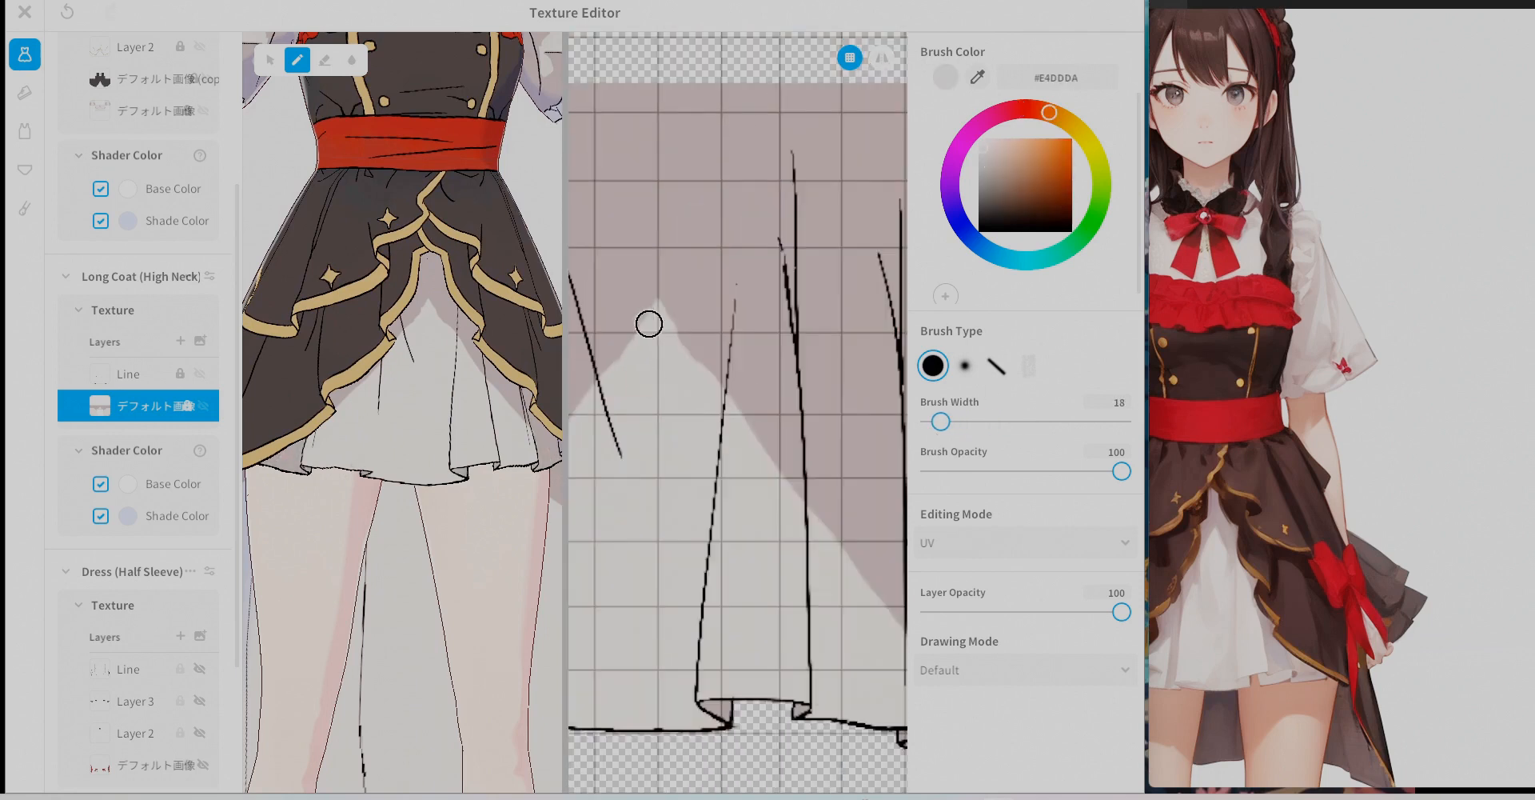
drag(650, 324, 602, 374)
Add narrow fold shadows beside the front underskirt's crease lines, alternating picked shadow and light tones with a width 18 brush.
alt+click(761, 384)
mouse_move(822, 707)
mouse_down()
mouse_move(823, 503)
mouse_move(849, 708)
mouse_up()
mouse_move(679, 448)
mouse_down()
mouse_move(719, 363)
mouse_move(675, 476)
mouse_up()
alt+click(682, 366)
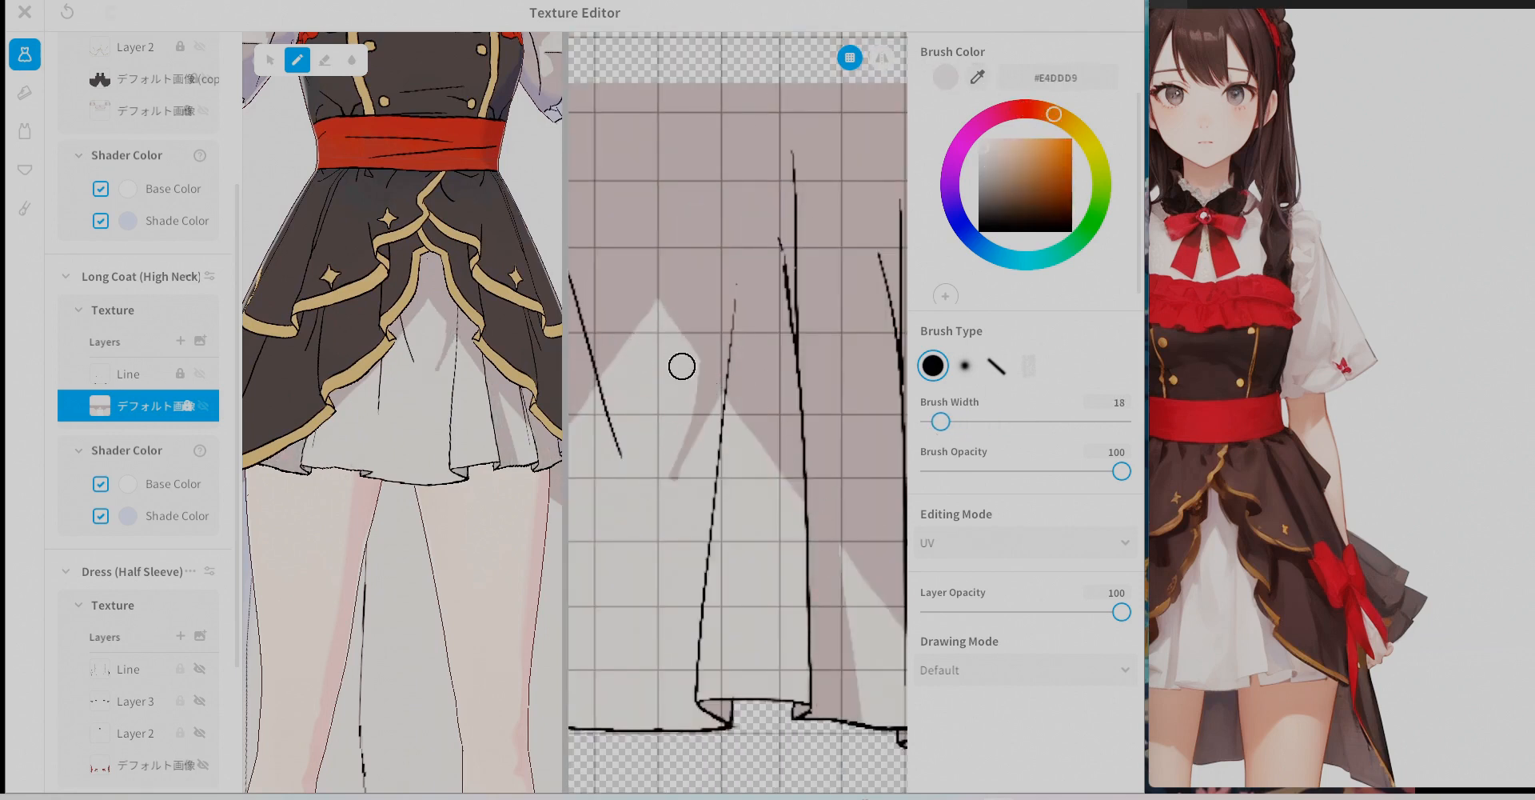
alt+click(611, 320)
drag(620, 350, 614, 437)
Paint a V-shaped crease and a diagonal fold shadow down to the hem on the front underskirt.
middle_drag(610, 493, 762, 424)
drag(670, 412, 688, 610)
middle_drag(784, 528, 708, 493)
drag(774, 516, 718, 628)
drag(660, 380, 701, 496)
Clean up the crease and fold shadow edges on the front underskirt with picked tones #E5DEDA and #E6DFDA.
alt+click(766, 415)
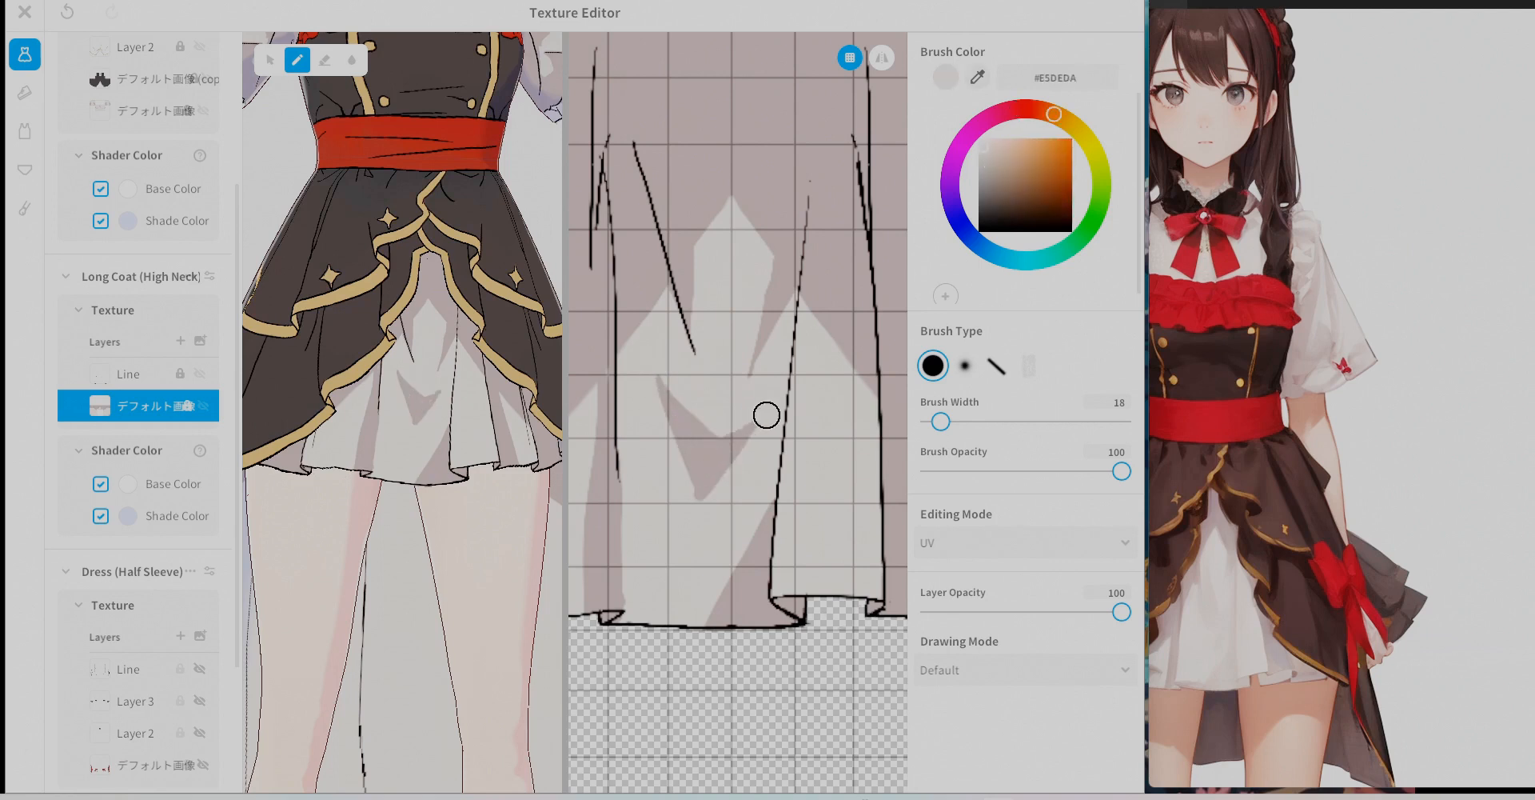
drag(662, 380, 704, 484)
drag(759, 420, 734, 435)
drag(709, 374, 696, 360)
alt+click(643, 299)
drag(658, 300, 632, 338)
alt+click(632, 376)
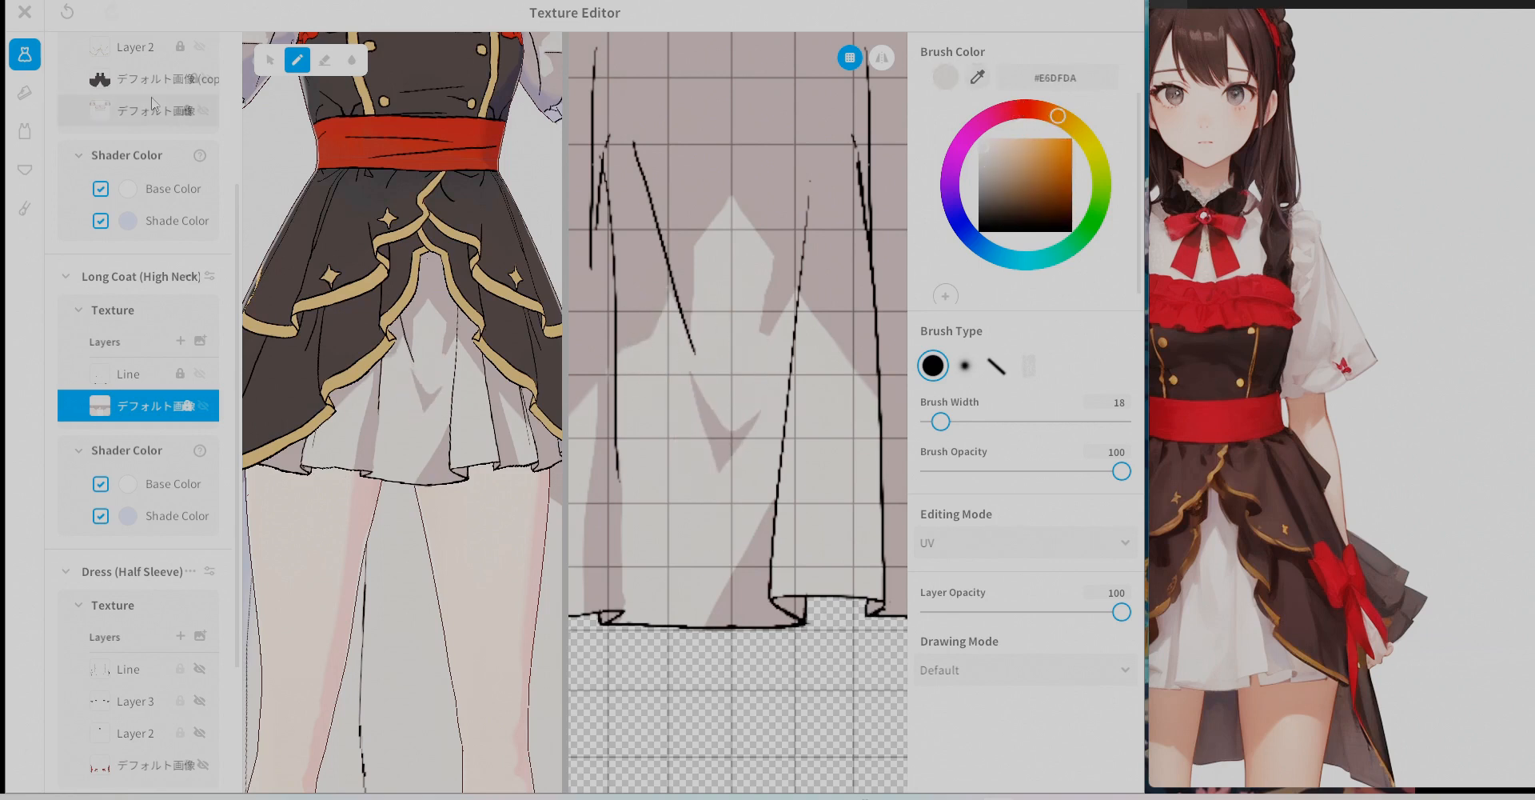
Turn to the back view and paint mirrored vertical fold shadows down the long rear skirt with a width 45 brush.
right_drag(319, 560, 520, 560)
drag(940, 422, 958, 421)
scroll(736, 448, down, 3)
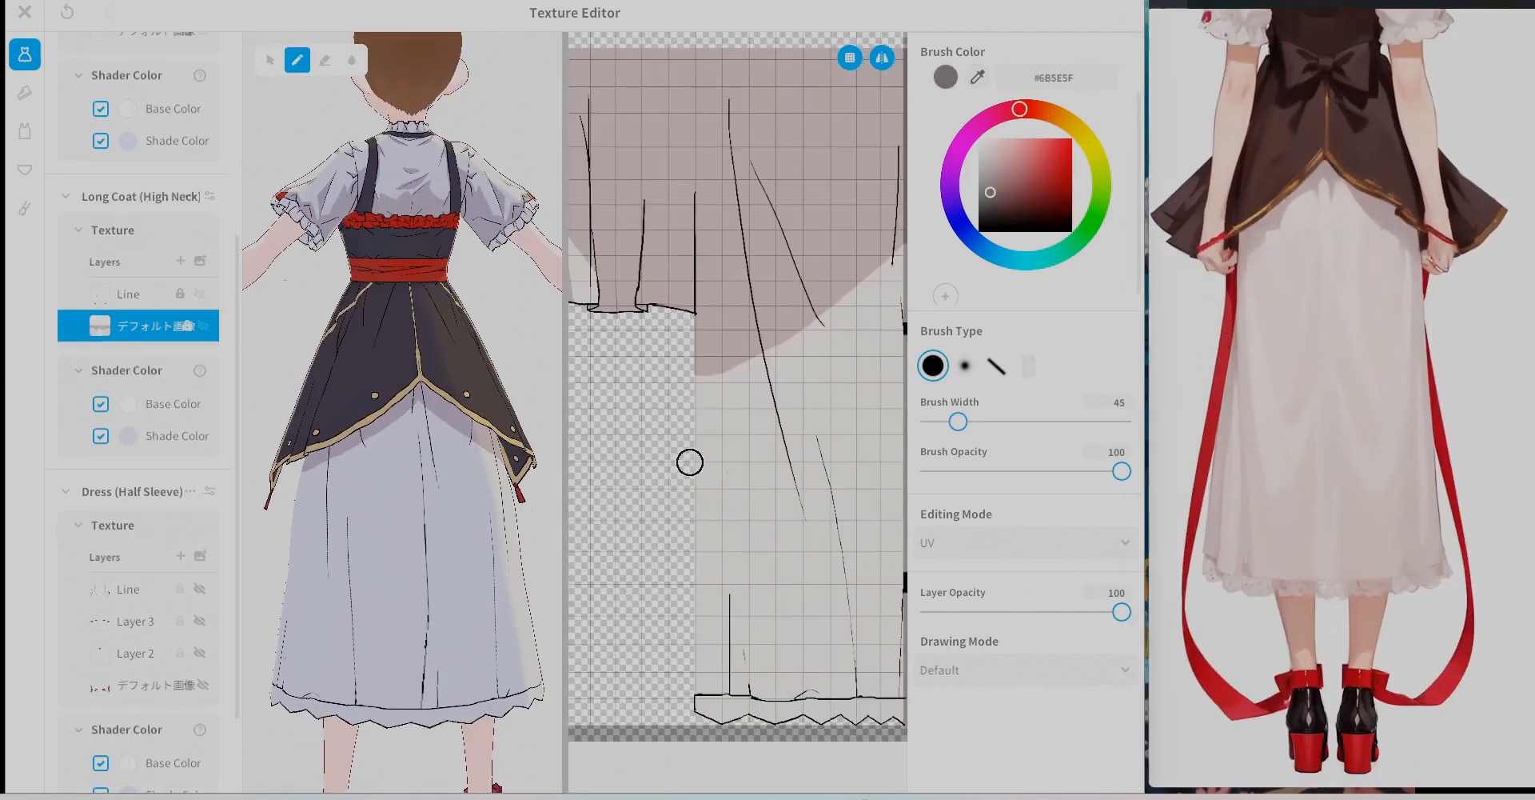
drag(706, 384, 696, 495)
drag(728, 456, 732, 707)
drag(737, 432, 744, 572)
mouse_move(886, 473)
mouse_down()
mouse_move(840, 612)
mouse_move(876, 707)
mouse_up()
drag(759, 360, 778, 648)
Extend the rear skirt's fold shadows and carve light streaks between them with picked tones and a width 38 brush.
drag(958, 422, 954, 422)
alt+click(879, 416)
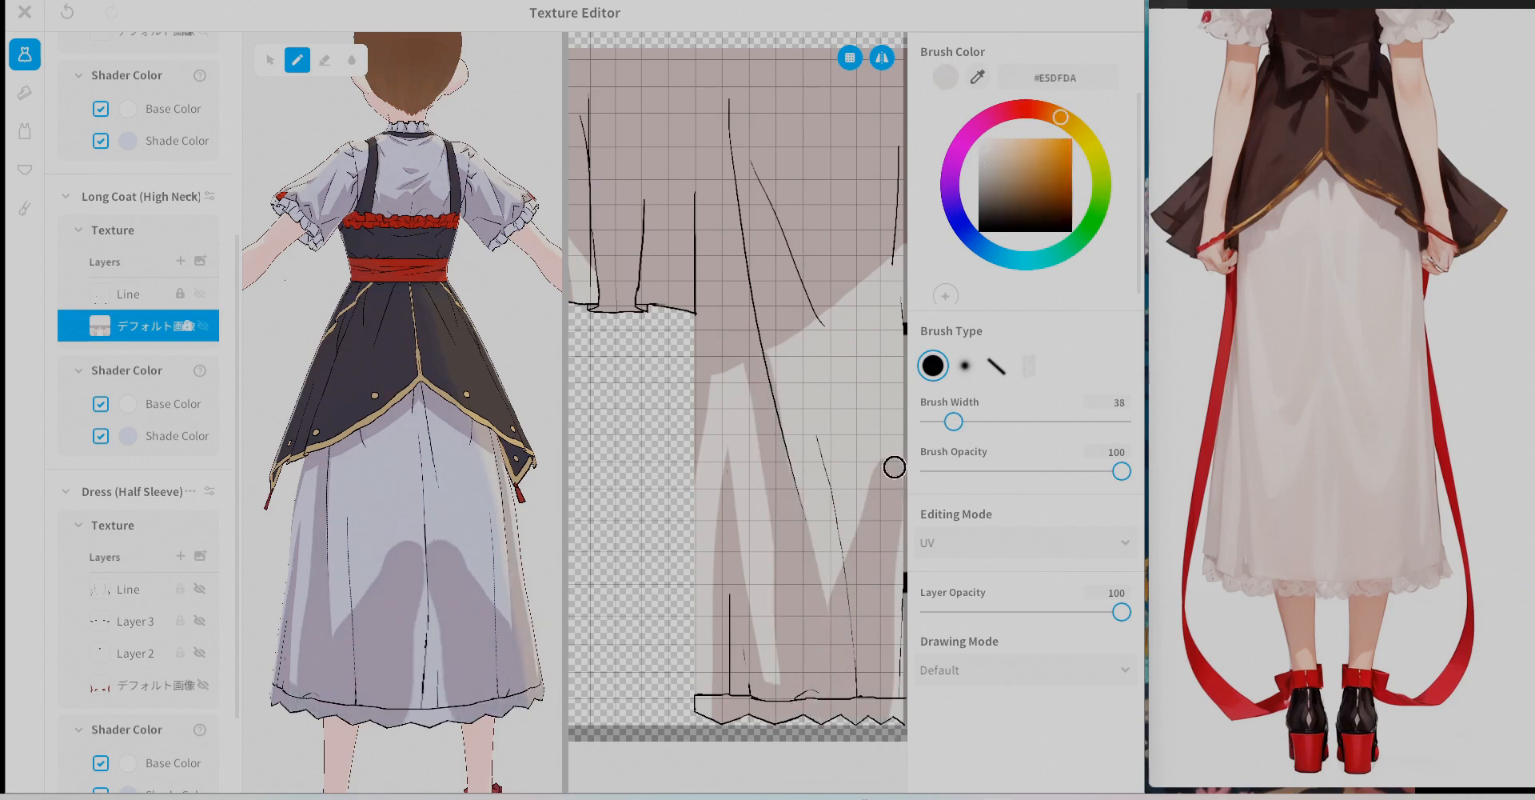
drag(895, 467, 852, 552)
drag(899, 580, 899, 716)
key(ctrl+z)
mouse_move(800, 335)
mouse_down()
mouse_move(874, 351)
mouse_move(872, 472)
mouse_up()
alt+click(875, 328)
mouse_move(864, 340)
mouse_down()
mouse_move(832, 424)
mouse_move(848, 552)
mouse_up()
drag(857, 544, 852, 620)
drag(884, 484, 887, 596)
Shape the light folds below the overskirt's edge and along the rear skirt's centre with picked tones like #E4DEDA.
alt+click(814, 327)
alt+click(840, 327)
drag(814, 326, 833, 380)
alt+click(865, 360)
drag(886, 310, 877, 405)
drag(884, 352, 872, 432)
alt+click(888, 440)
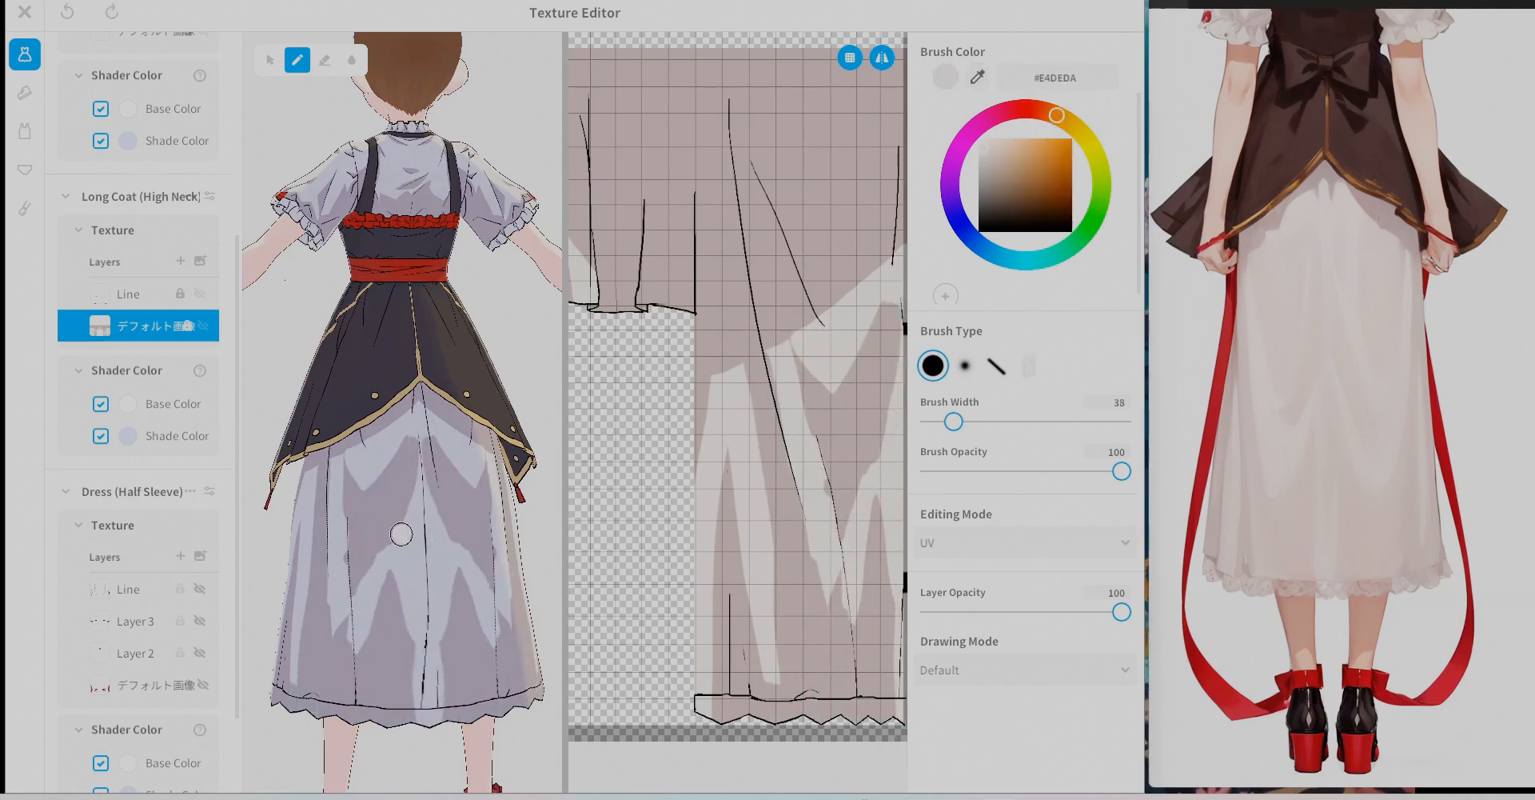
mouse_move(876, 508)
mouse_down()
mouse_move(861, 614)
mouse_move(894, 712)
mouse_up()
drag(952, 424, 955, 423)
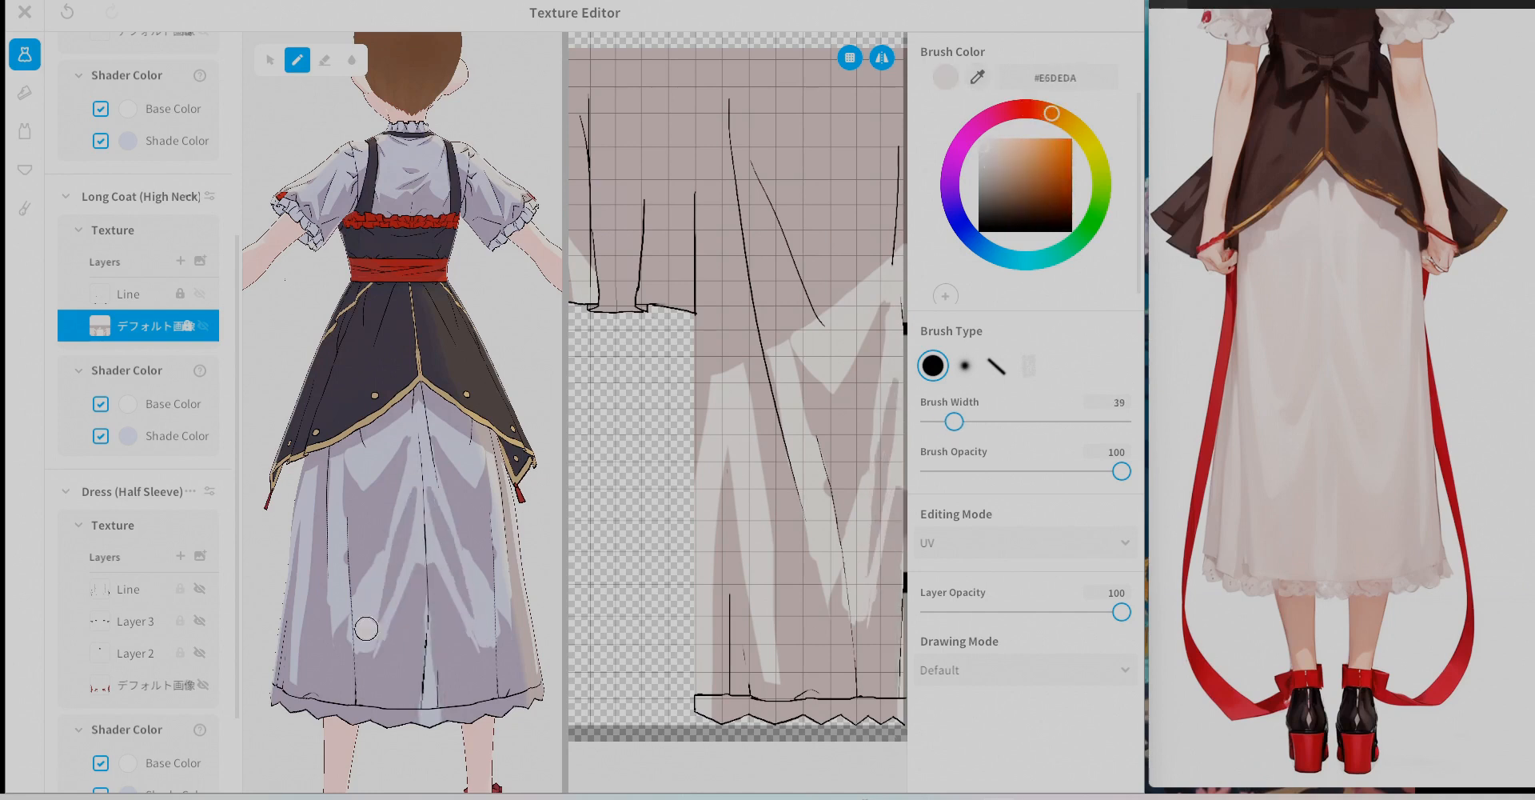
Paint asymmetric light folds in #E5DFDA around the rear skirt's centre seam with mirroring off and a width 61 brush.
right_drag(709, 224, 690, 217)
alt+click(840, 344)
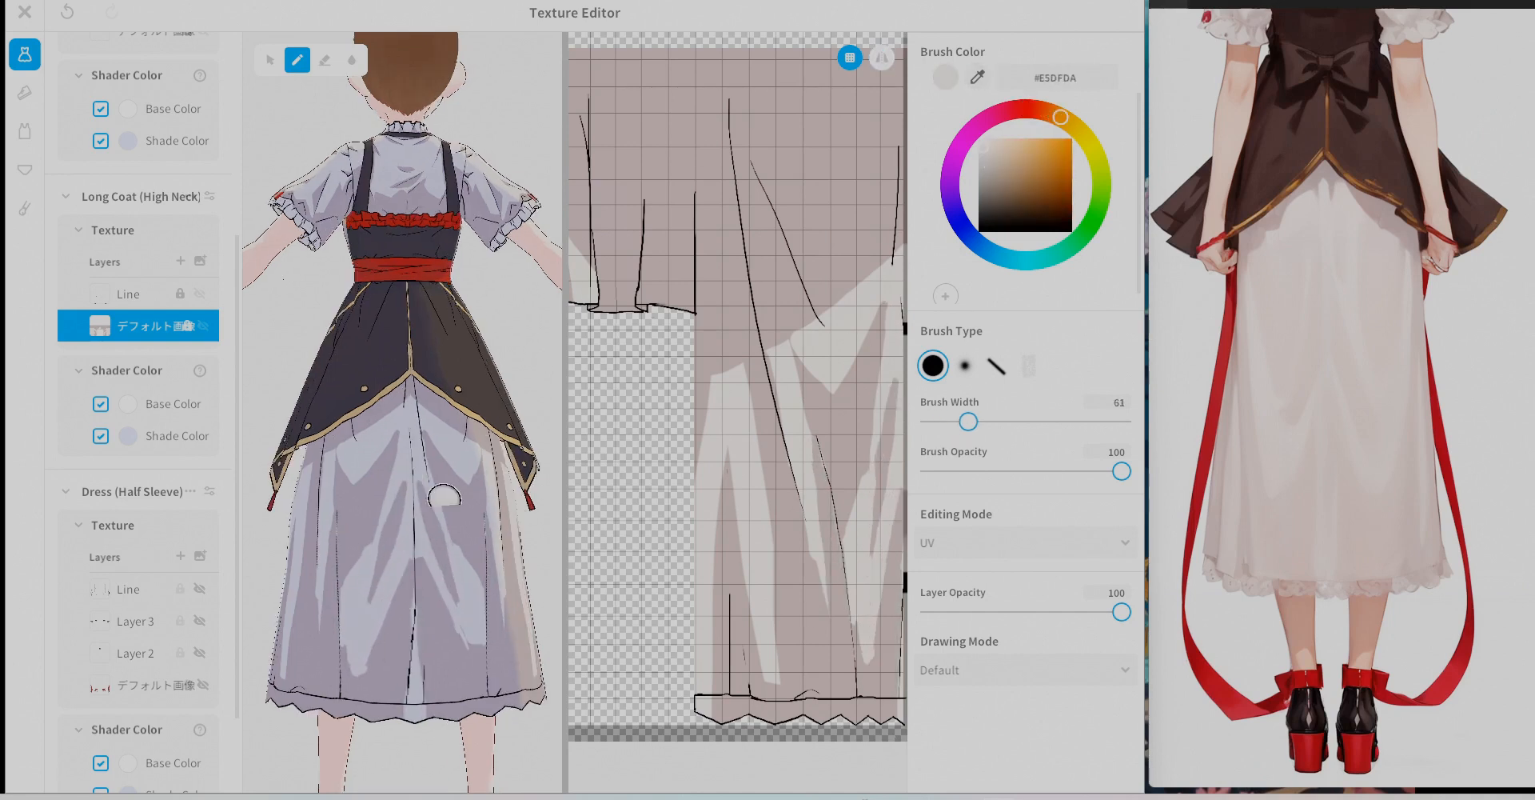
drag(409, 468, 400, 528)
alt+click(415, 473)
drag(411, 416, 408, 552)
alt+click(392, 456)
drag(389, 464, 374, 544)
drag(449, 609, 439, 687)
alt+click(759, 573)
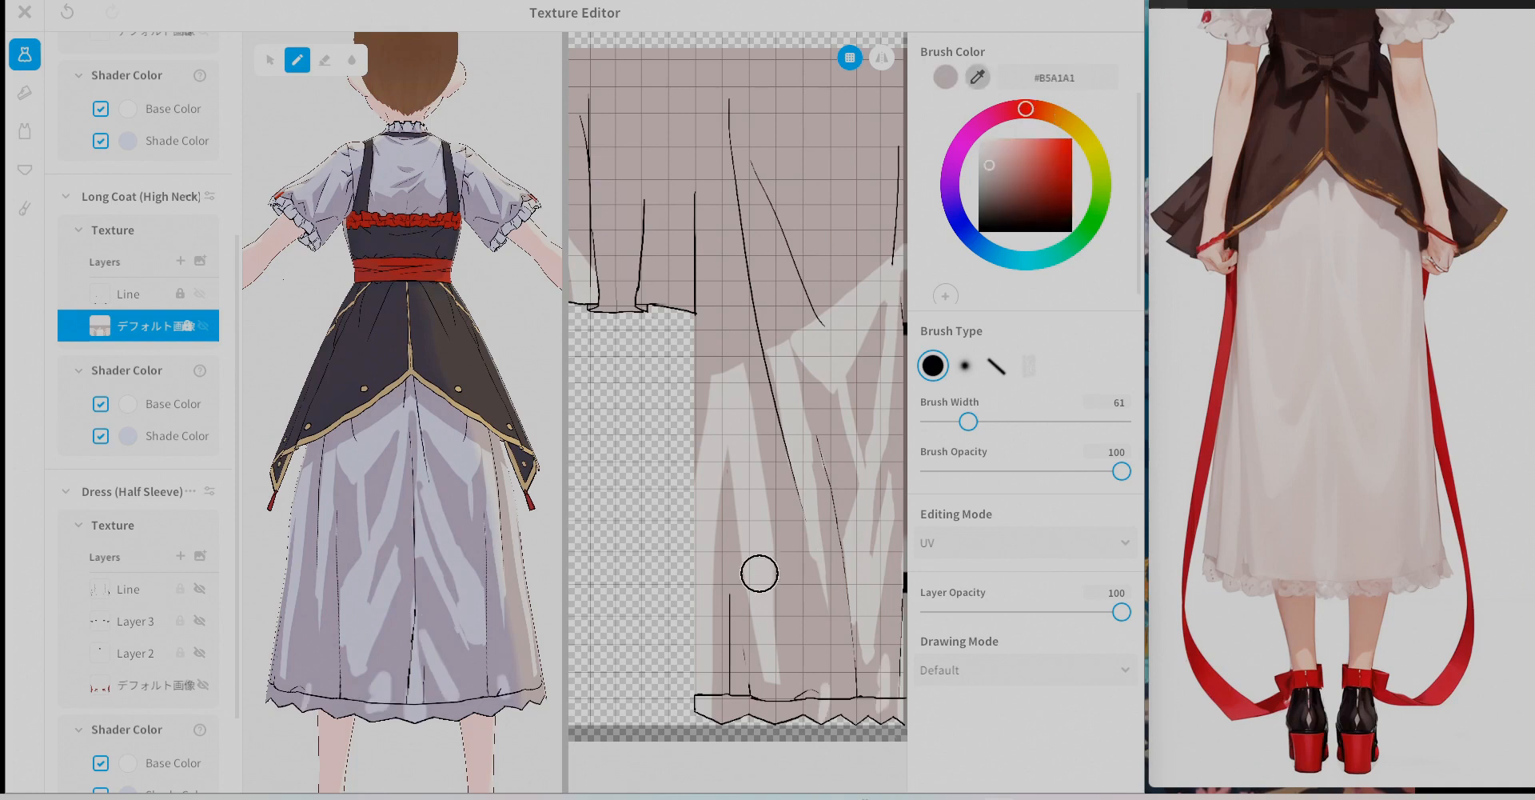
Add a light streak in #E5DFDA on one side of the rear skirt and a shadow touch-up in #B5A1A1 on the other.
alt+click(840, 343)
drag(448, 567, 486, 631)
alt+click(760, 574)
drag(341, 569, 341, 590)
alt+click(840, 344)
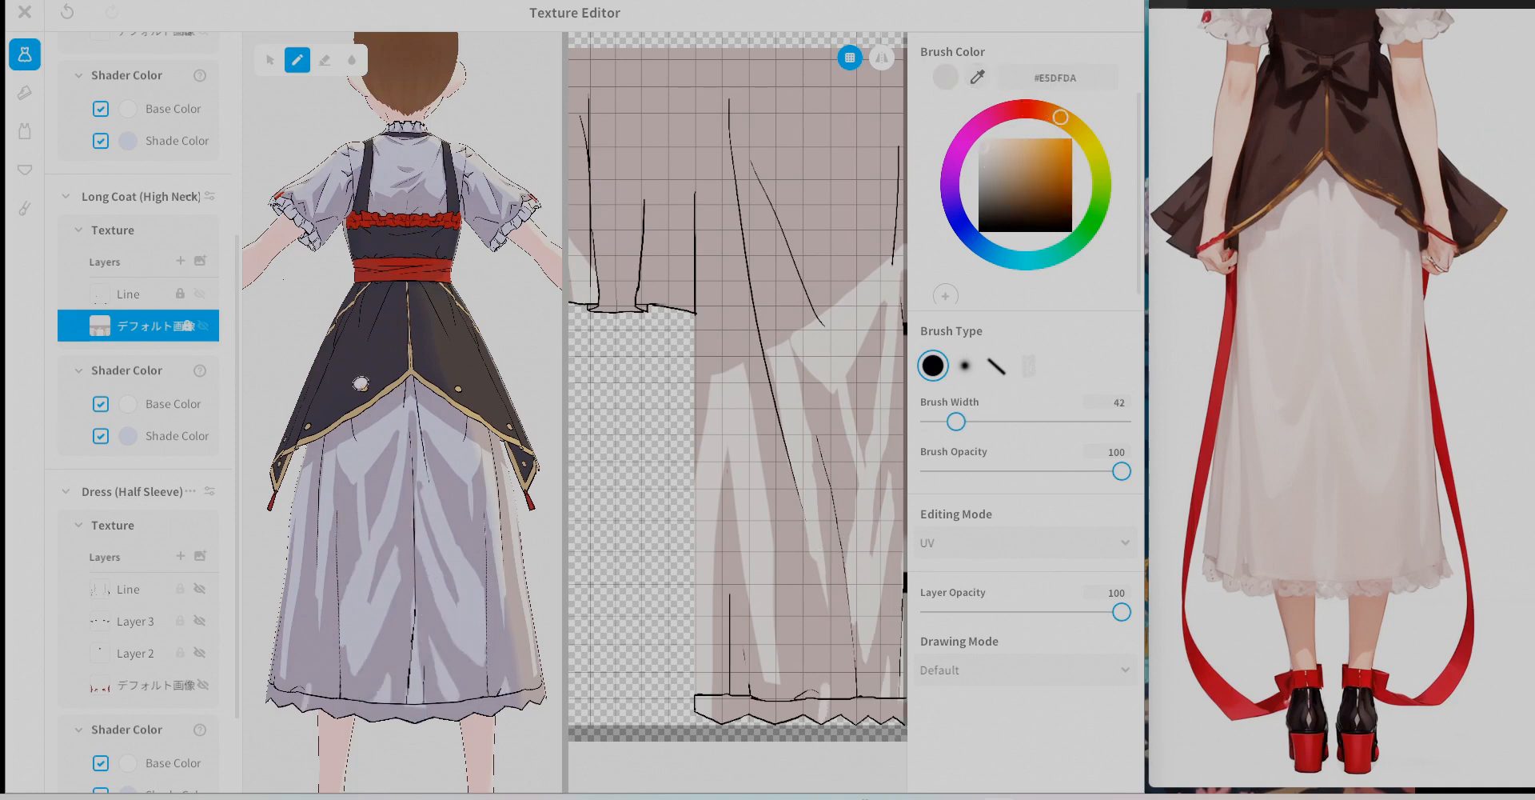
Paint a shadow below the overskirt's centre point on the rear skirt in #B5A1A1 with a width 42 brush.
alt+click(879, 338)
mouse_move(400, 479)
right_down()
mouse_move(456, 480)
mouse_move(399, 480)
right_up()
alt+click(837, 324)
alt+click(759, 573)
drag(411, 449, 421, 504)
alt+click(840, 344)
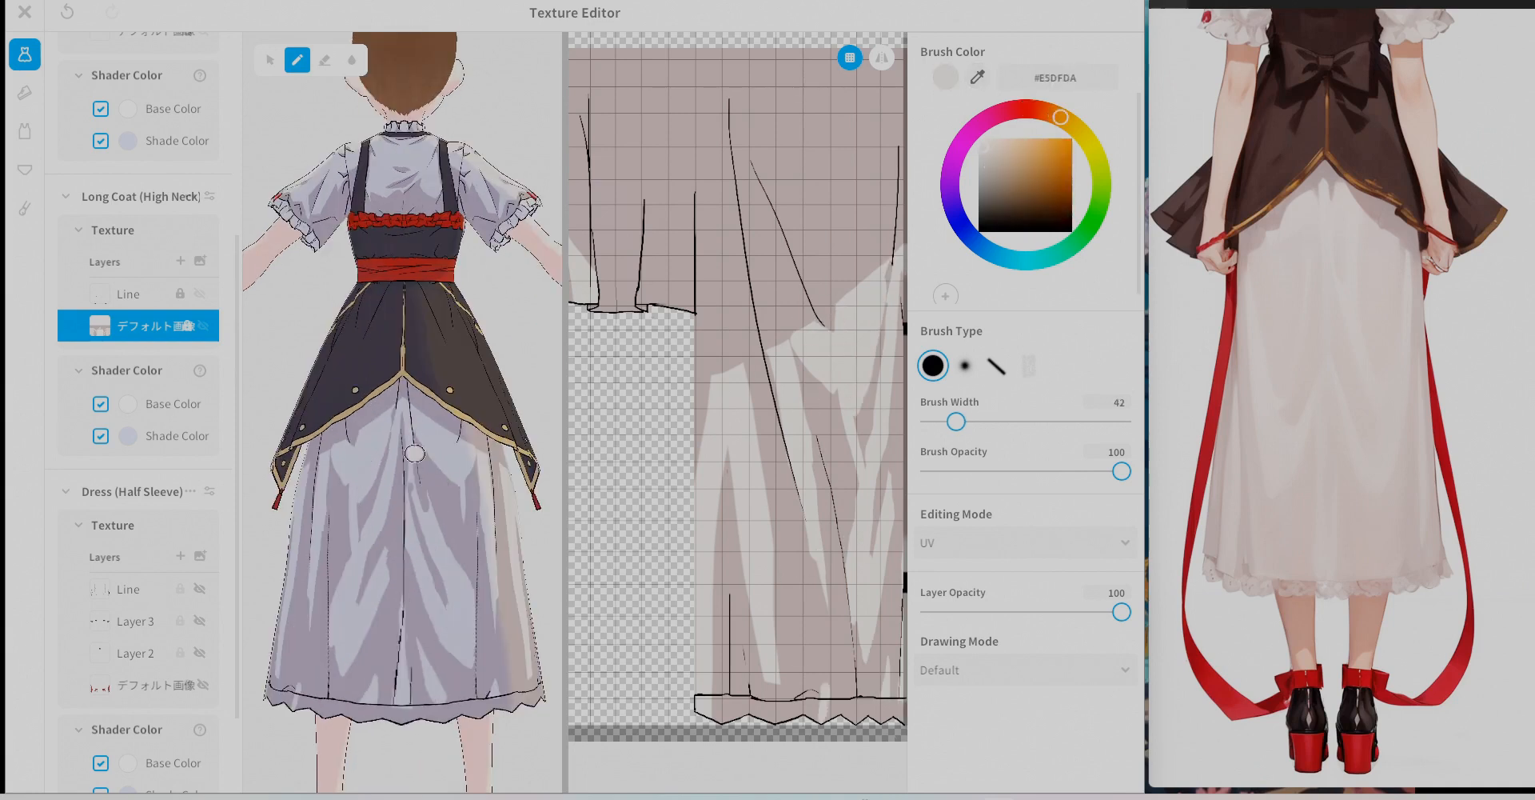
Enlarge the 3D view, turn mirroring back on and paint a fold shadow on the rear skirt in #B5A1A1 with width 37.
scroll(400, 447, up, 5)
drag(565, 448, 768, 448)
middle_drag(512, 520, 512, 319)
right_drag(479, 440, 559, 440)
alt+click(844, 419)
alt+click(387, 436)
drag(408, 529, 430, 637)
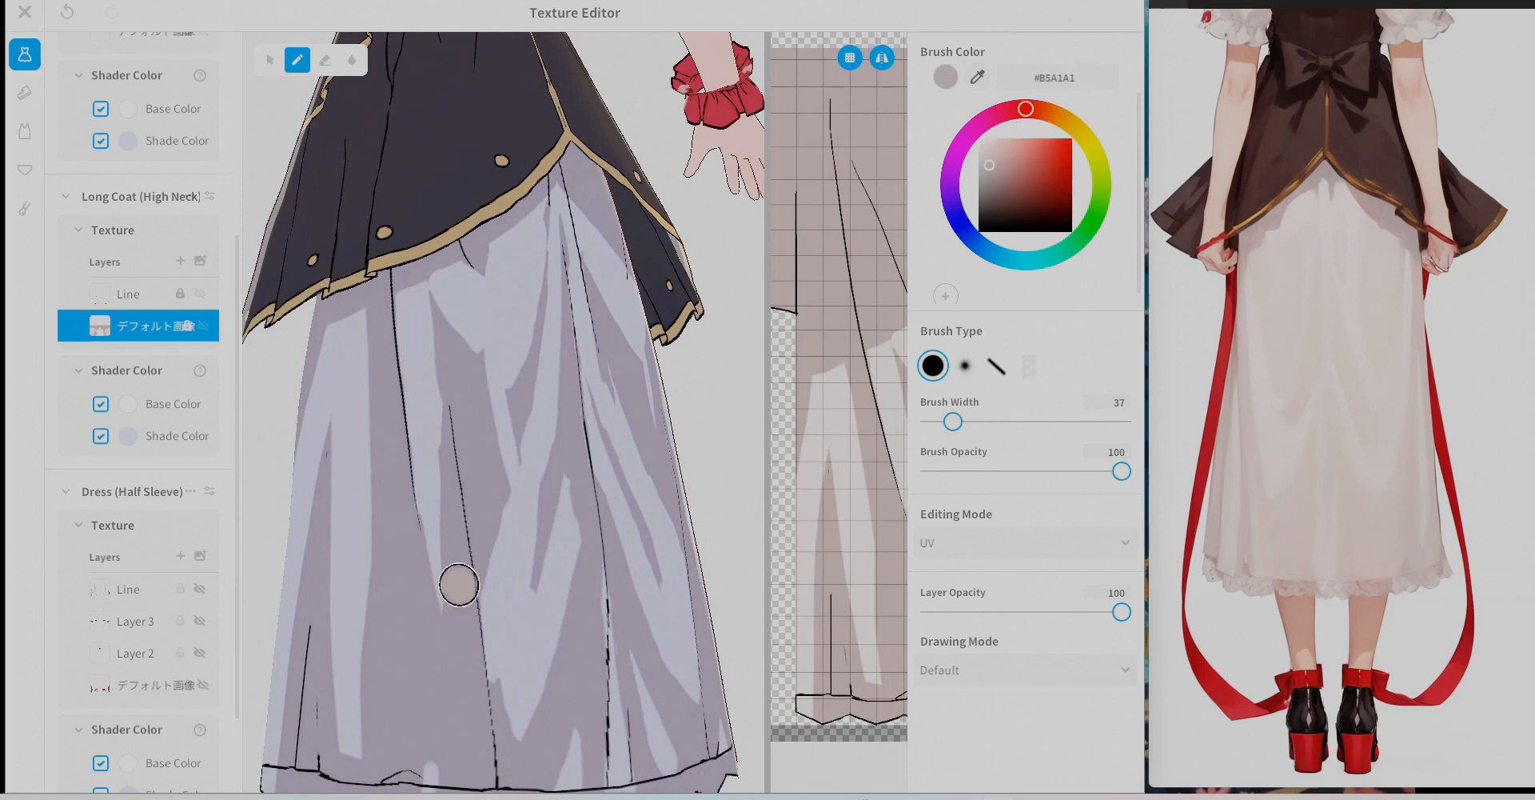
Touch up the folds on the lower rear skirt with mirroring on, using light and shadow tones sampled from the skirt.
scroll(487, 720, down, 1)
middle_drag(491, 730, 569, 561)
alt+click(514, 480)
drag(495, 512, 481, 560)
alt+click(636, 473)
mouse_move(531, 508)
mouse_down()
mouse_move(547, 577)
mouse_move(577, 490)
mouse_up()
mouse_move(580, 448)
right_down()
mouse_move(497, 387)
mouse_move(566, 448)
right_up()
alt+click(566, 521)
right_drag(567, 521, 512, 560)
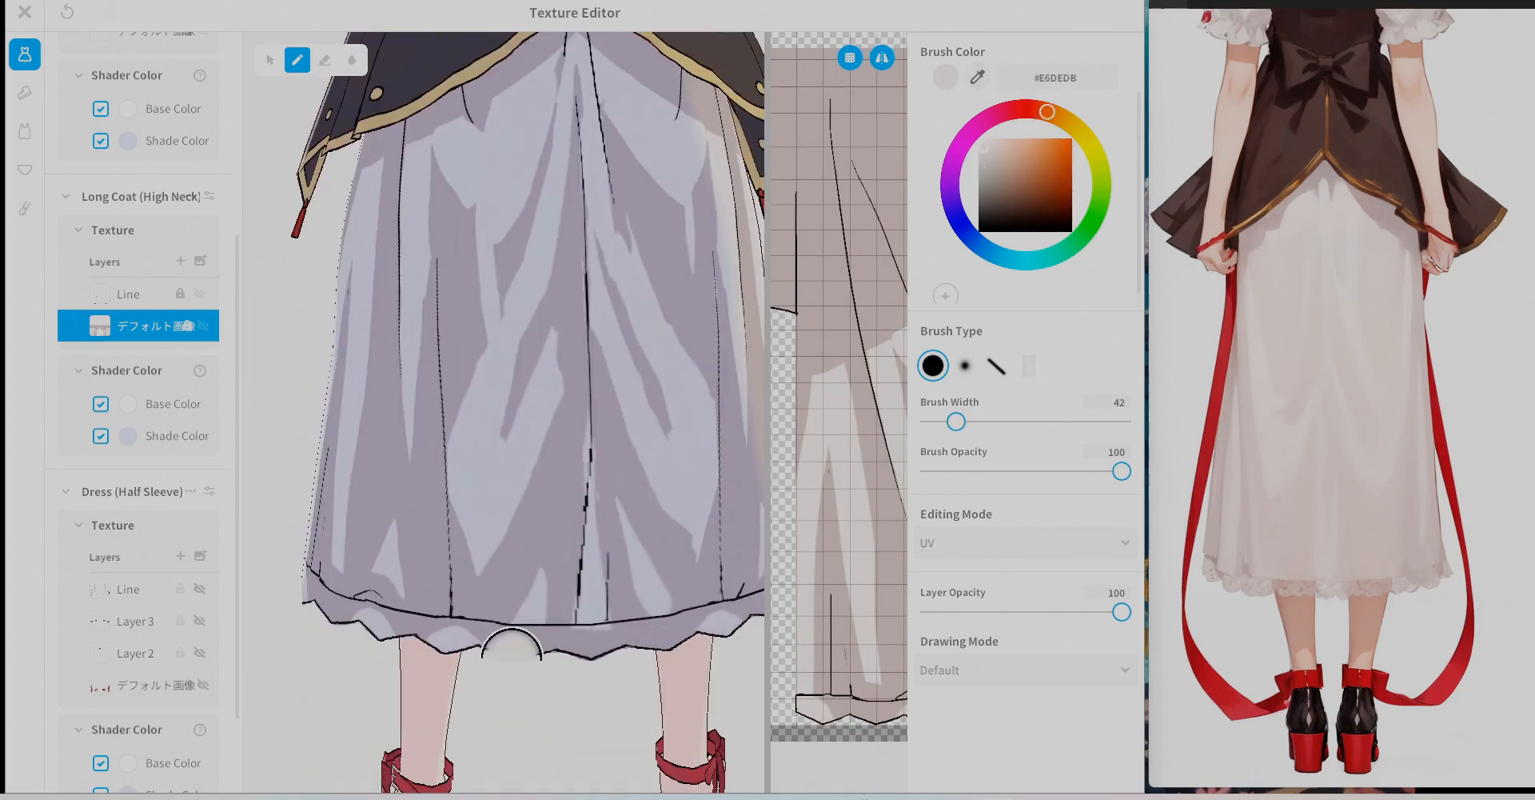
Turn mirroring off and touch up the rear skirt's hem and centre seam with light and shadow tones sampled from the skirt.
click(882, 57)
alt+click(544, 452)
mouse_move(500, 646)
mouse_down()
mouse_move(549, 643)
mouse_move(541, 610)
mouse_up()
alt+click(490, 446)
drag(562, 324, 567, 398)
alt+click(582, 376)
drag(574, 324, 574, 397)
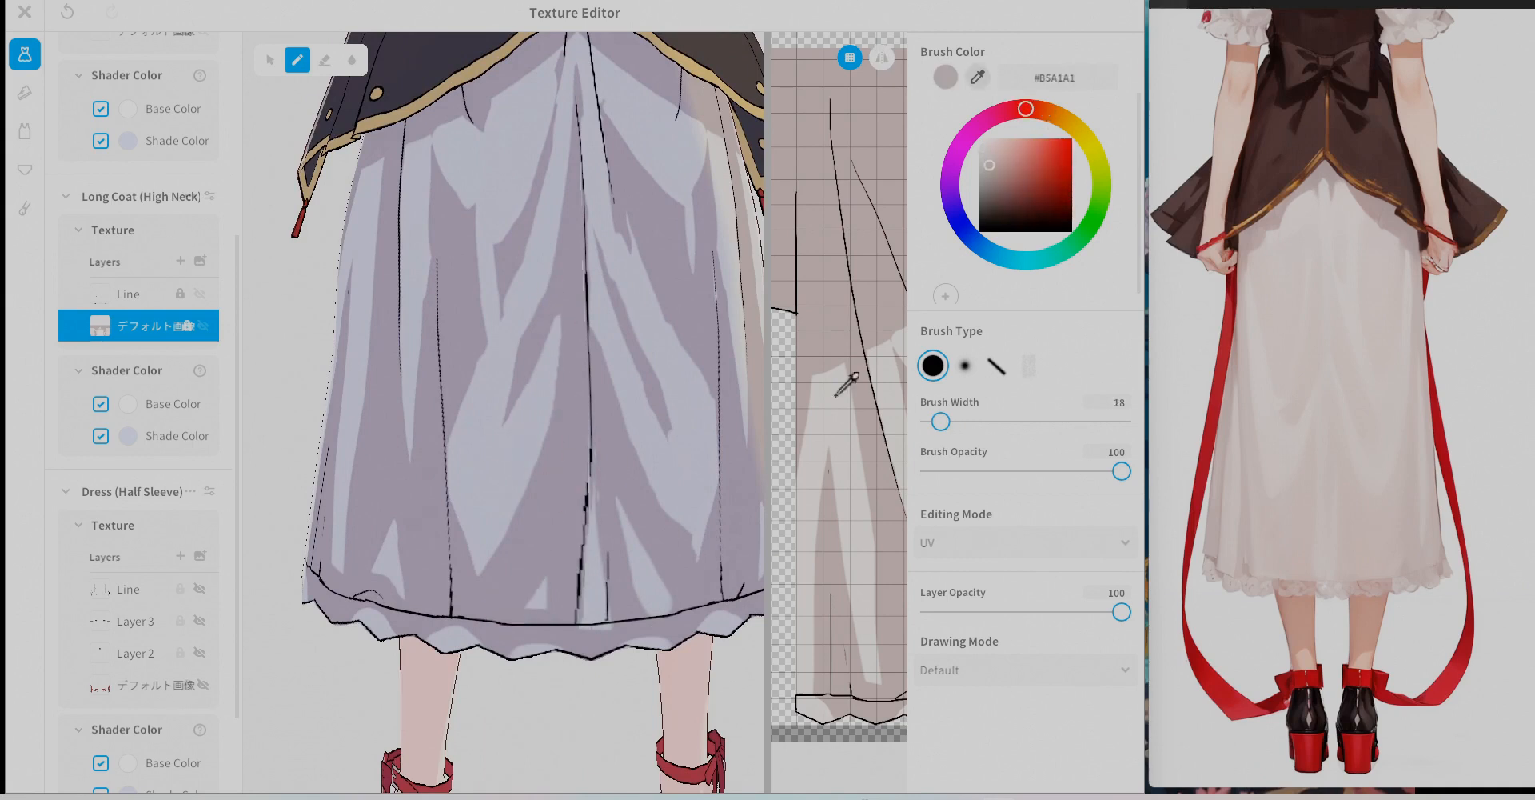
Refine the fold left of the rear skirt's centre seam with a sampled skirt tone and a width 18 brush.
alt+click(495, 399)
drag(458, 425, 490, 301)
right_drag(490, 302, 511, 188)
right_drag(472, 325, 424, 344)
Reshape the folds right of the rear skirt's centre seam with sampled skirt tones and a width 18 brush.
alt+click(612, 248)
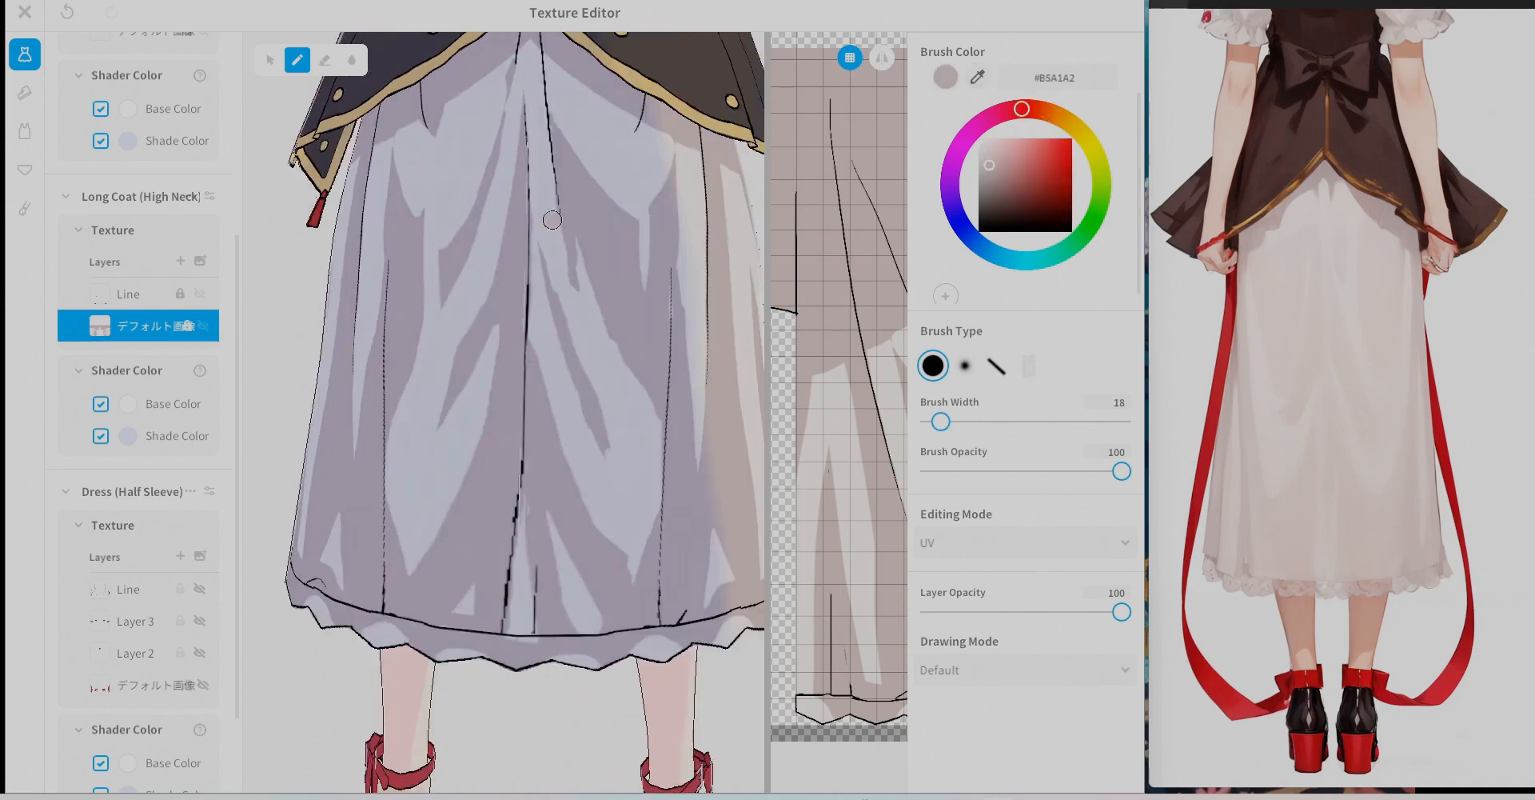
alt+click(556, 236)
drag(564, 243, 662, 412)
alt+click(645, 320)
alt+click(628, 359)
mouse_move(620, 296)
mouse_down()
mouse_move(657, 384)
mouse_move(633, 426)
mouse_up()
alt+click(661, 279)
Paint diagonal light streaks in #E5DEDB just right of the rear skirt's centre seam with the width 18 brush.
alt+click(835, 347)
alt+click(810, 402)
alt+click(815, 351)
drag(549, 266, 603, 436)
alt+click(824, 396)
drag(567, 345, 604, 448)
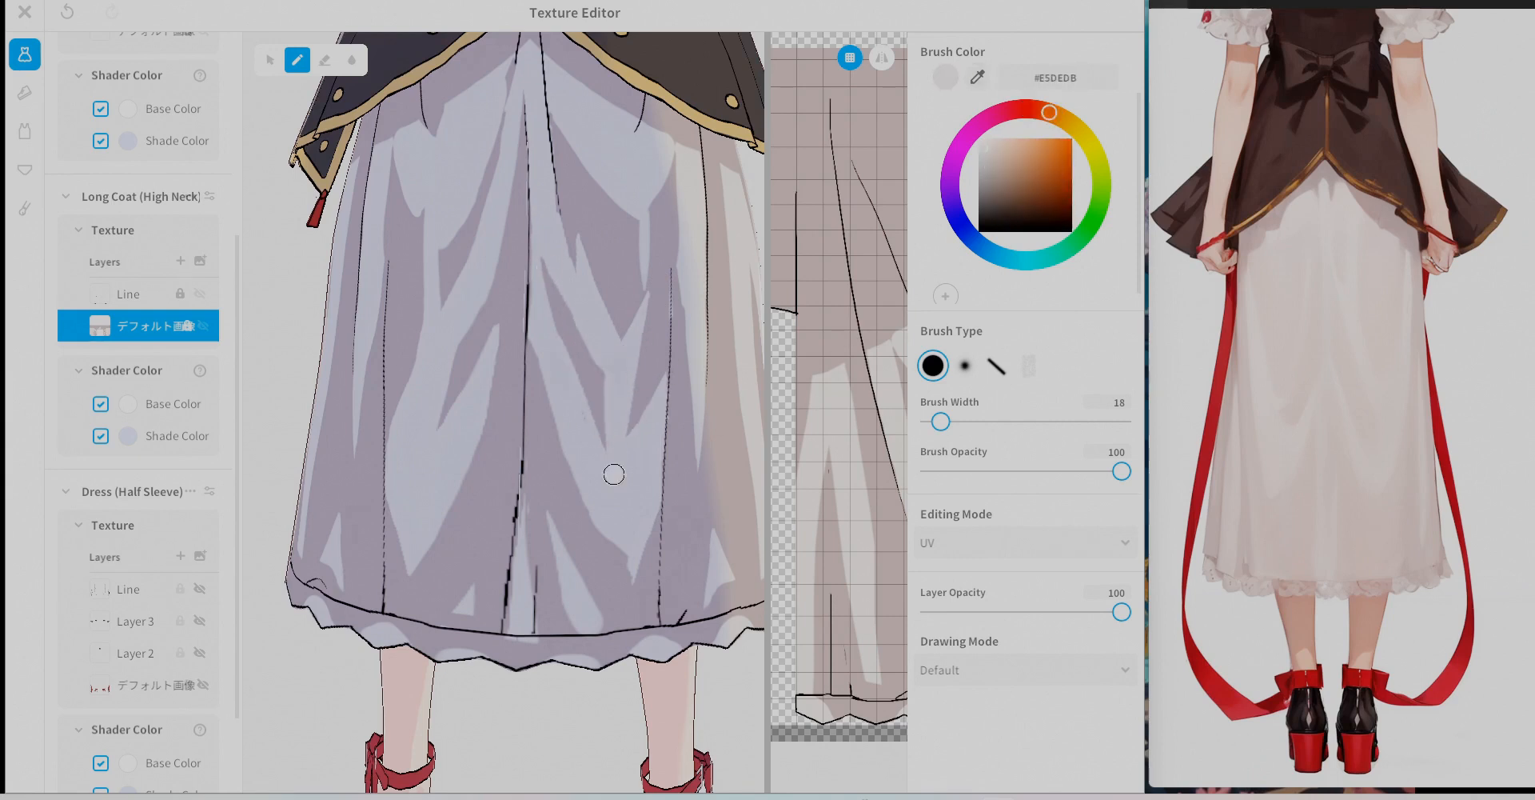
Touch up the upper fold shading on the back of the long white skirt with sampled colours at brush width 38.
key(bracketright)
key(bracketright)
alt+click(583, 105)
mouse_move(574, 148)
mouse_down()
mouse_move(600, 229)
mouse_move(606, 184)
mouse_up()
alt+click(602, 255)
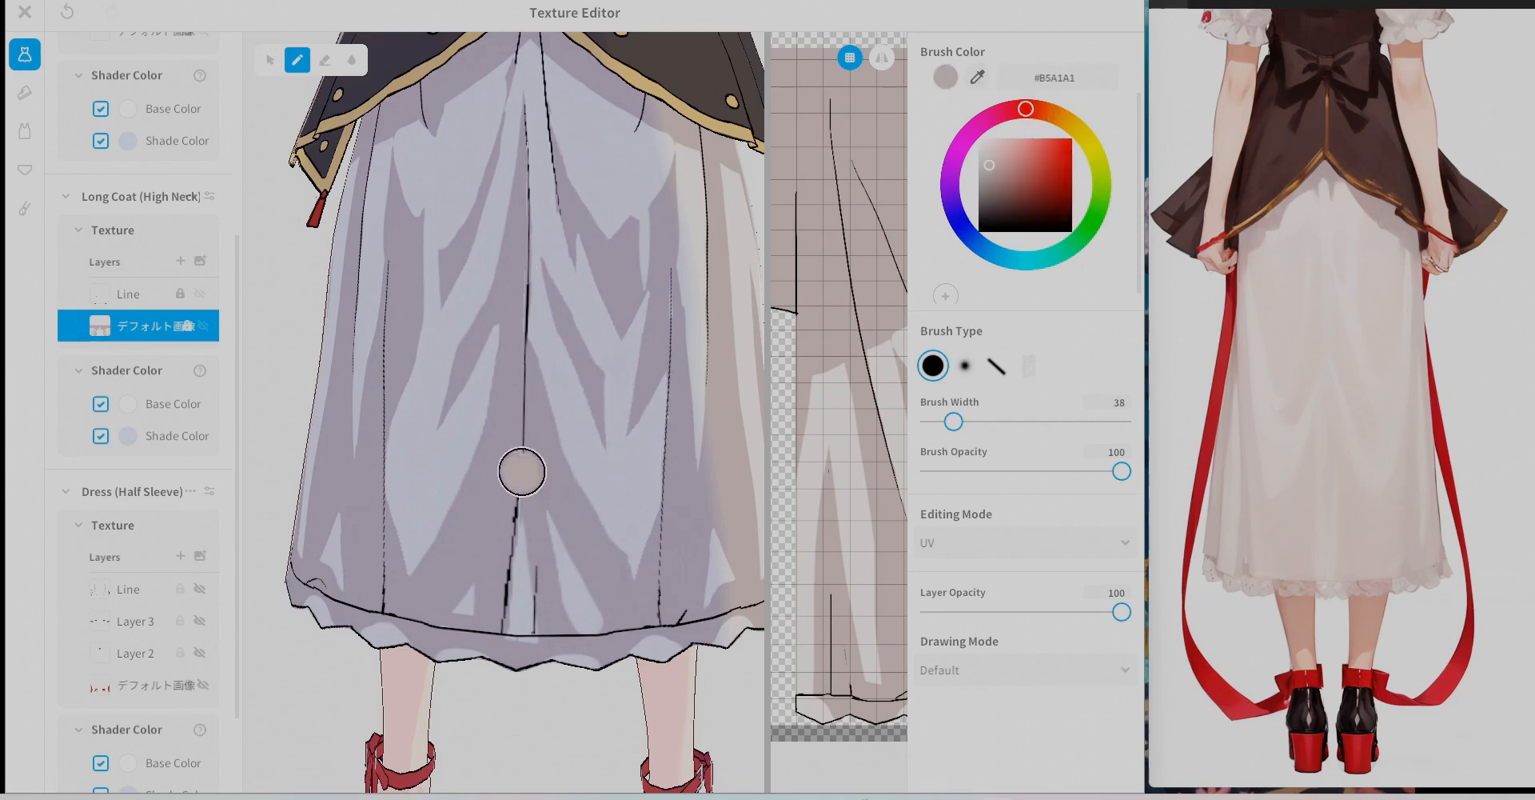
Turn on mirrored painting and shade the side edge of the long coat texture with #B5A1A1.
scroll(839, 416, down, 5)
drag(768, 415, 658, 411)
scroll(559, 408, down, 4)
right_drag(559, 408, 368, 403)
drag(658, 432, 540, 436)
scroll(813, 459, up, 5)
click(882, 57)
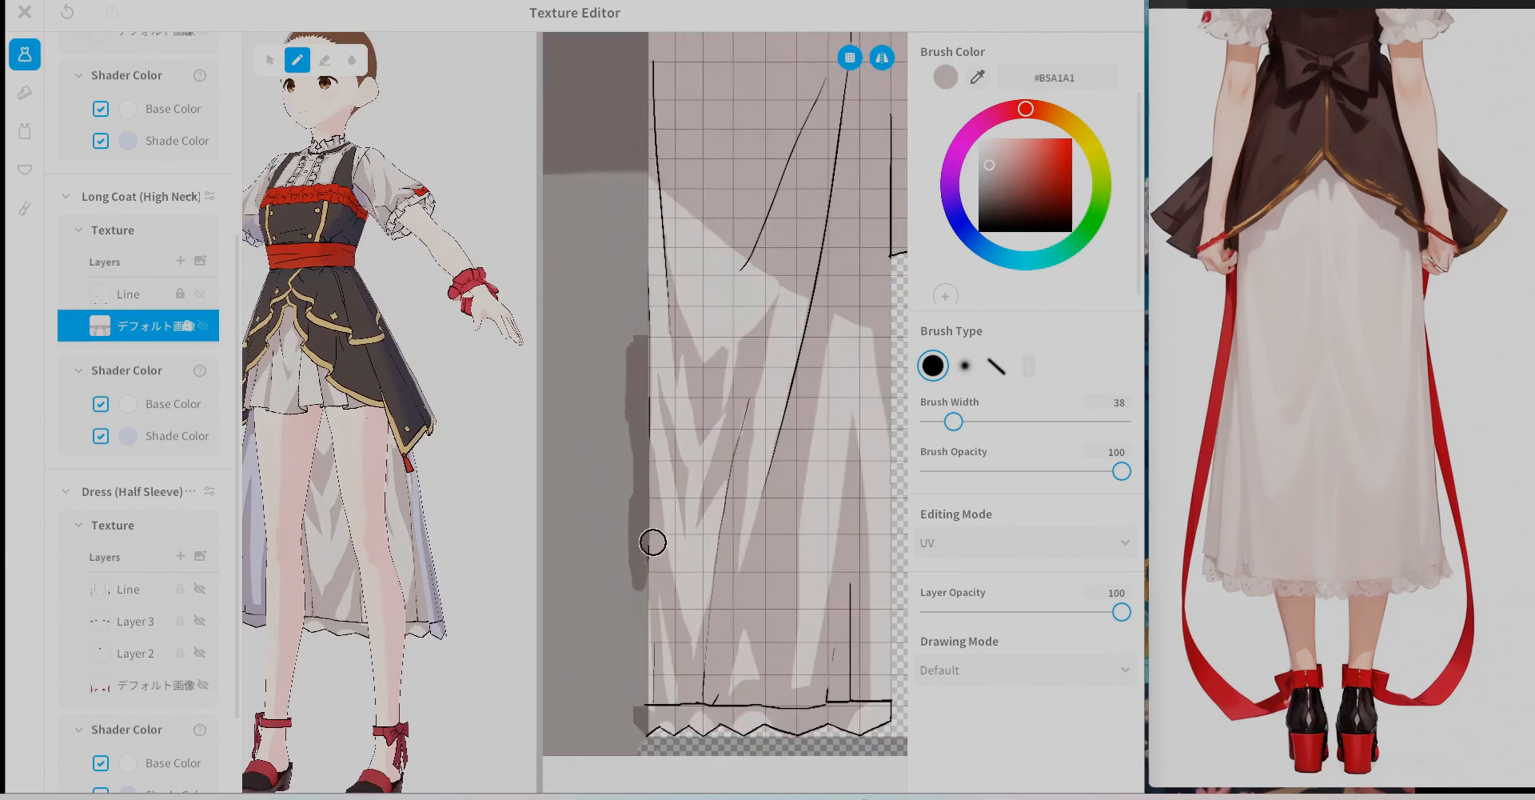
drag(653, 542, 638, 609)
Reduce the brush width to 18 and sample shading colours around the back skirt beneath the gold hem.
right_drag(464, 432, 320, 432)
scroll(400, 496, up, 4)
middle_drag(888, 384, 552, 448)
middle_drag(456, 579, 424, 719)
scroll(631, 304, down, 5)
key(bracketleft)
key(bracketleft)
alt+click(404, 345)
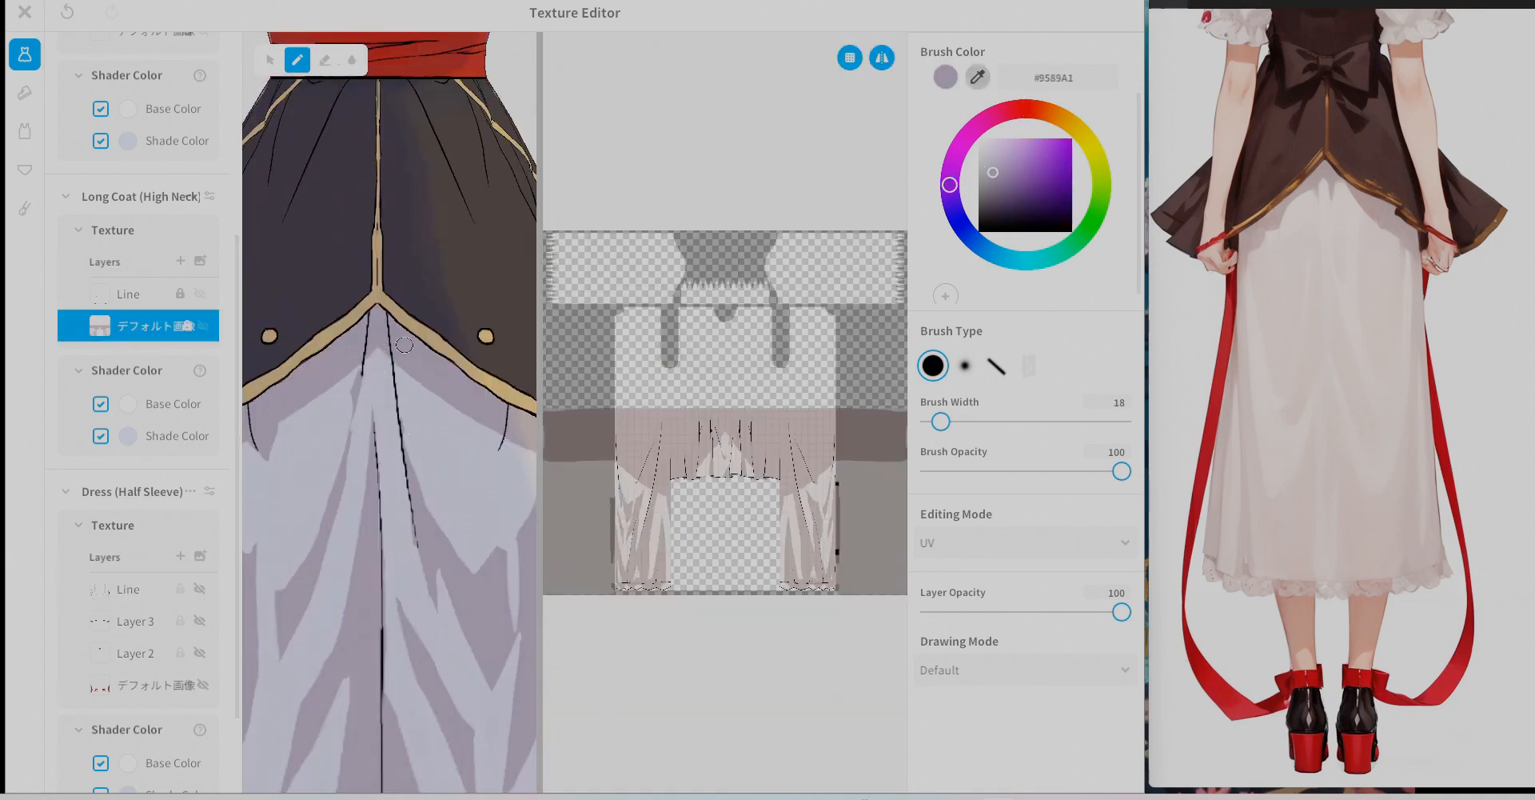
scroll(723, 443, up, 5)
alt+click(730, 490)
scroll(726, 412, up, 5)
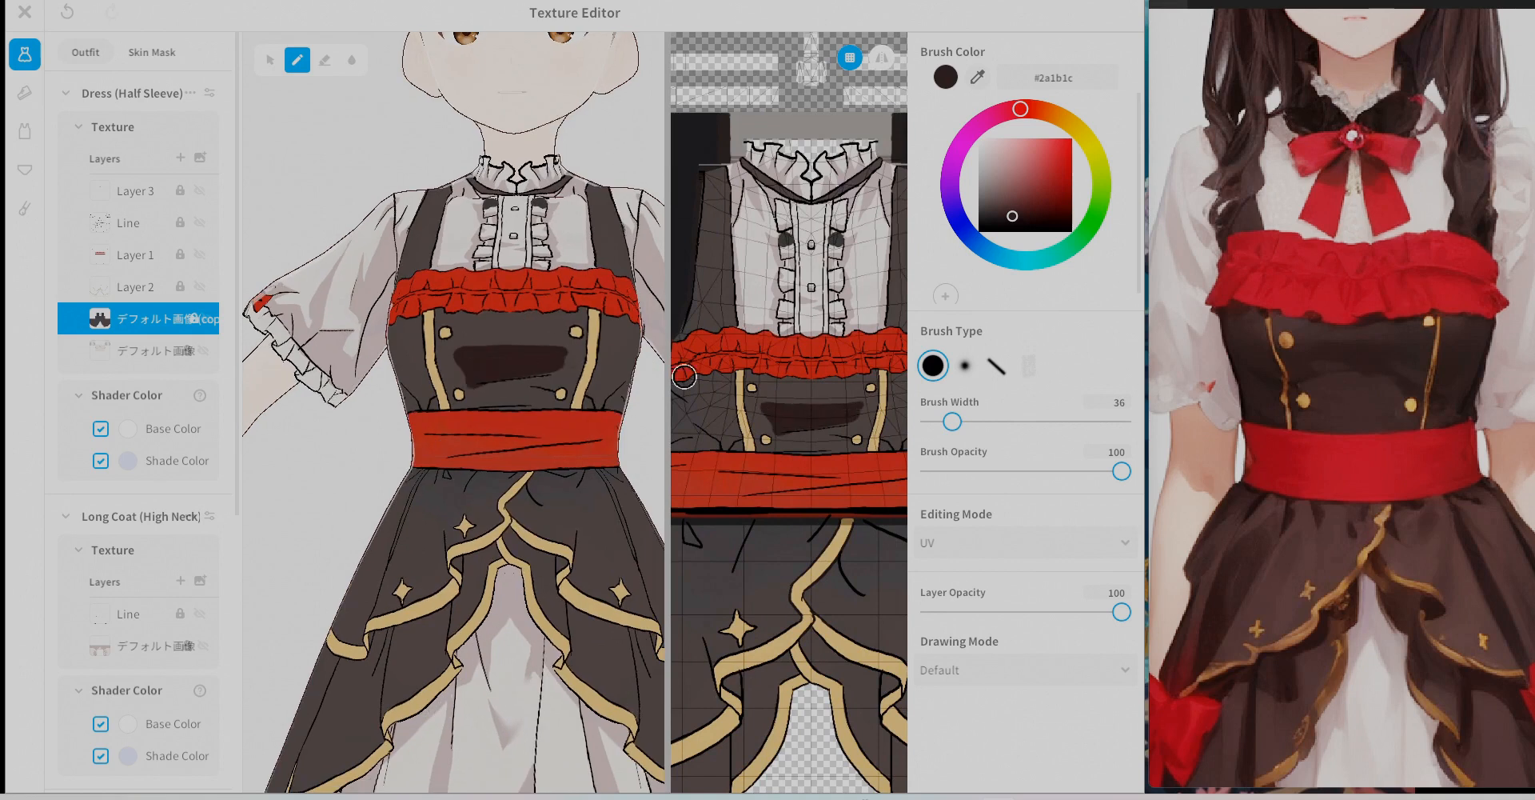
Paint mirrored dark brown #291A1B shadows on the dress bodice beneath the red ruffle at brush width 20.
right_drag(539, 326, 464, 253)
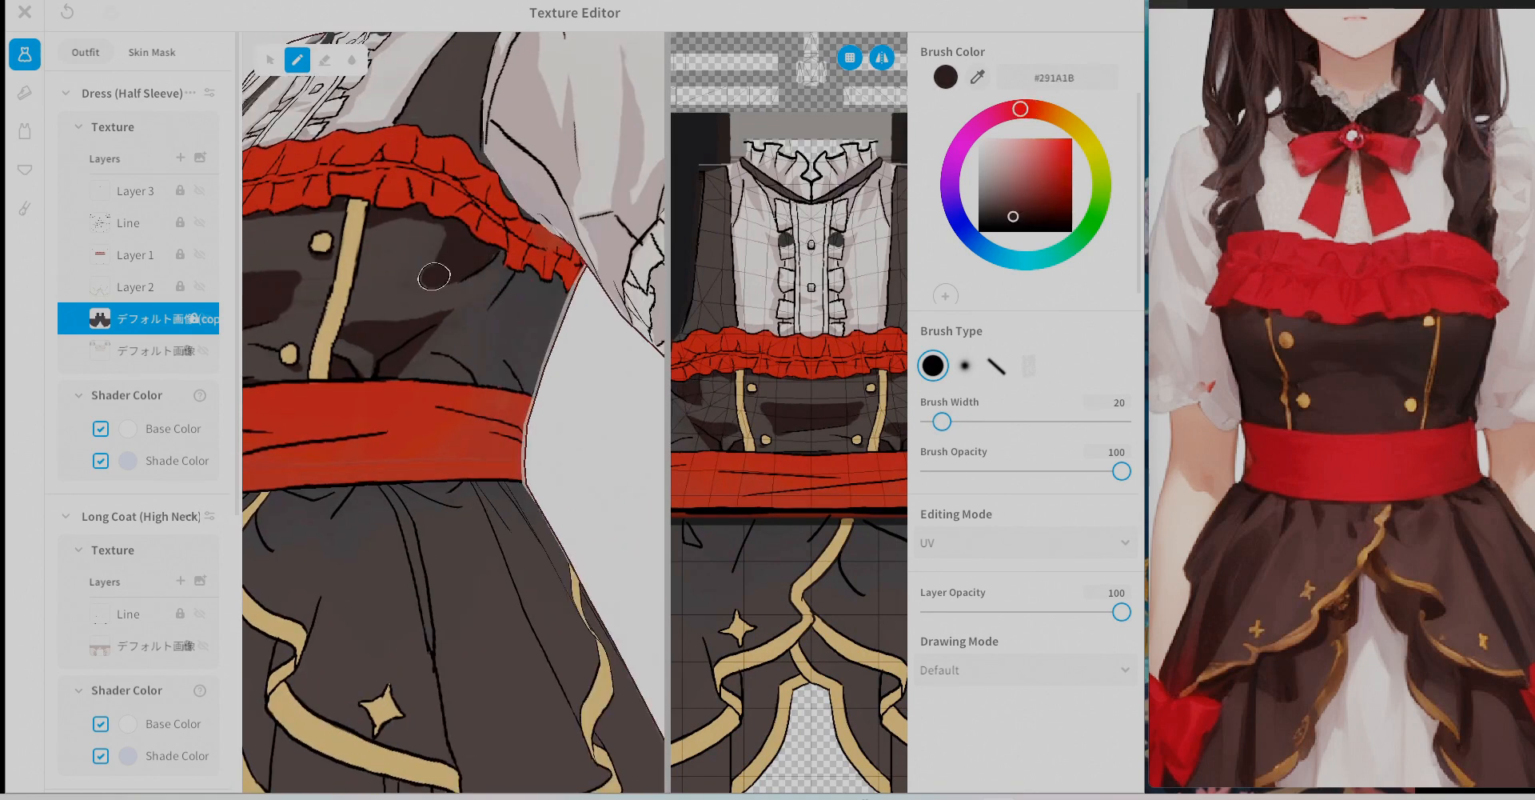
drag(434, 276, 391, 308)
click(128, 614)
click(152, 319)
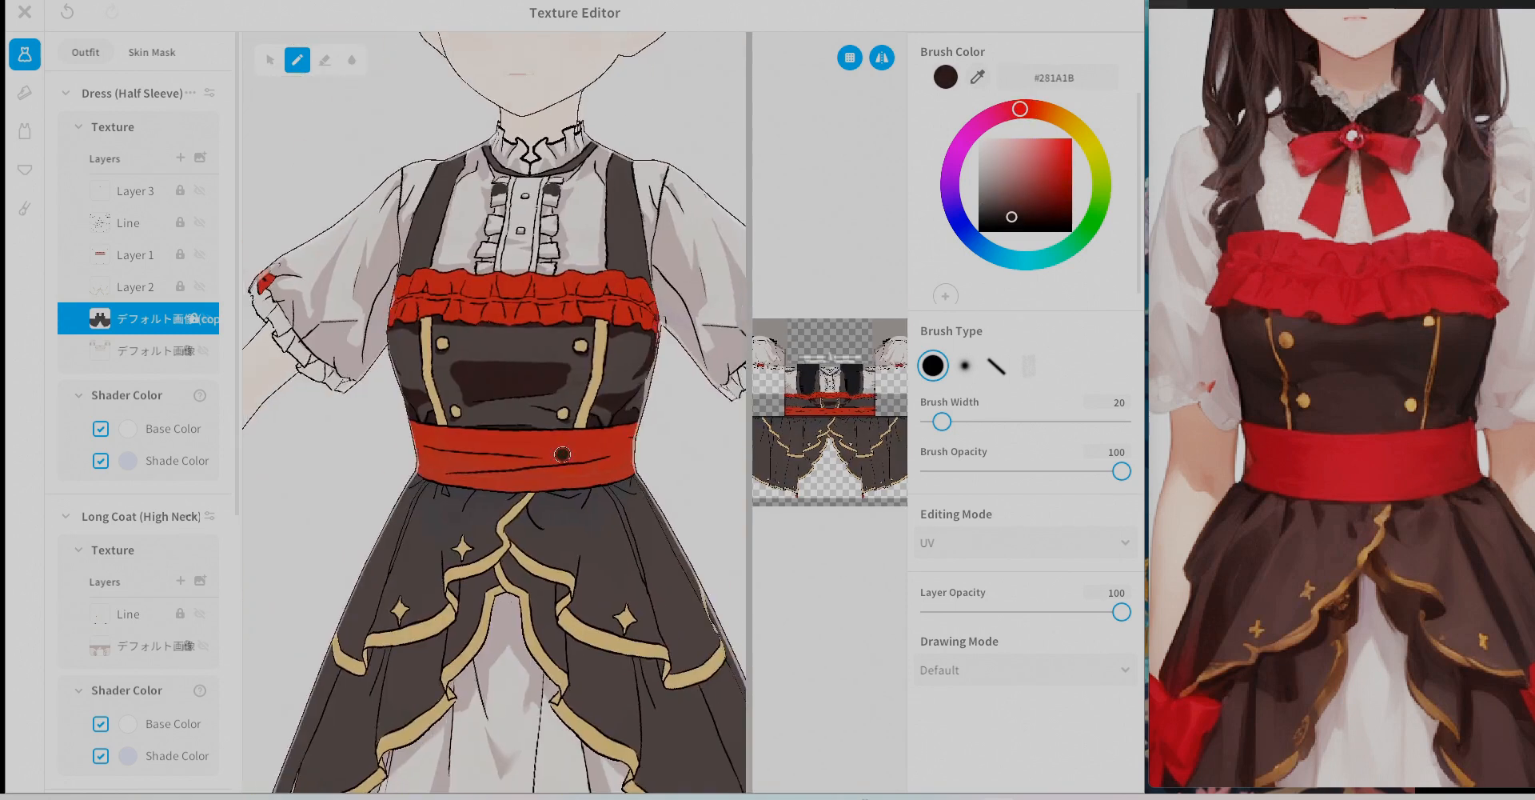
Paint mirrored dark fold shadows on the front overskirt below the red sash at brush width 37.
scroll(494, 398, up, 3)
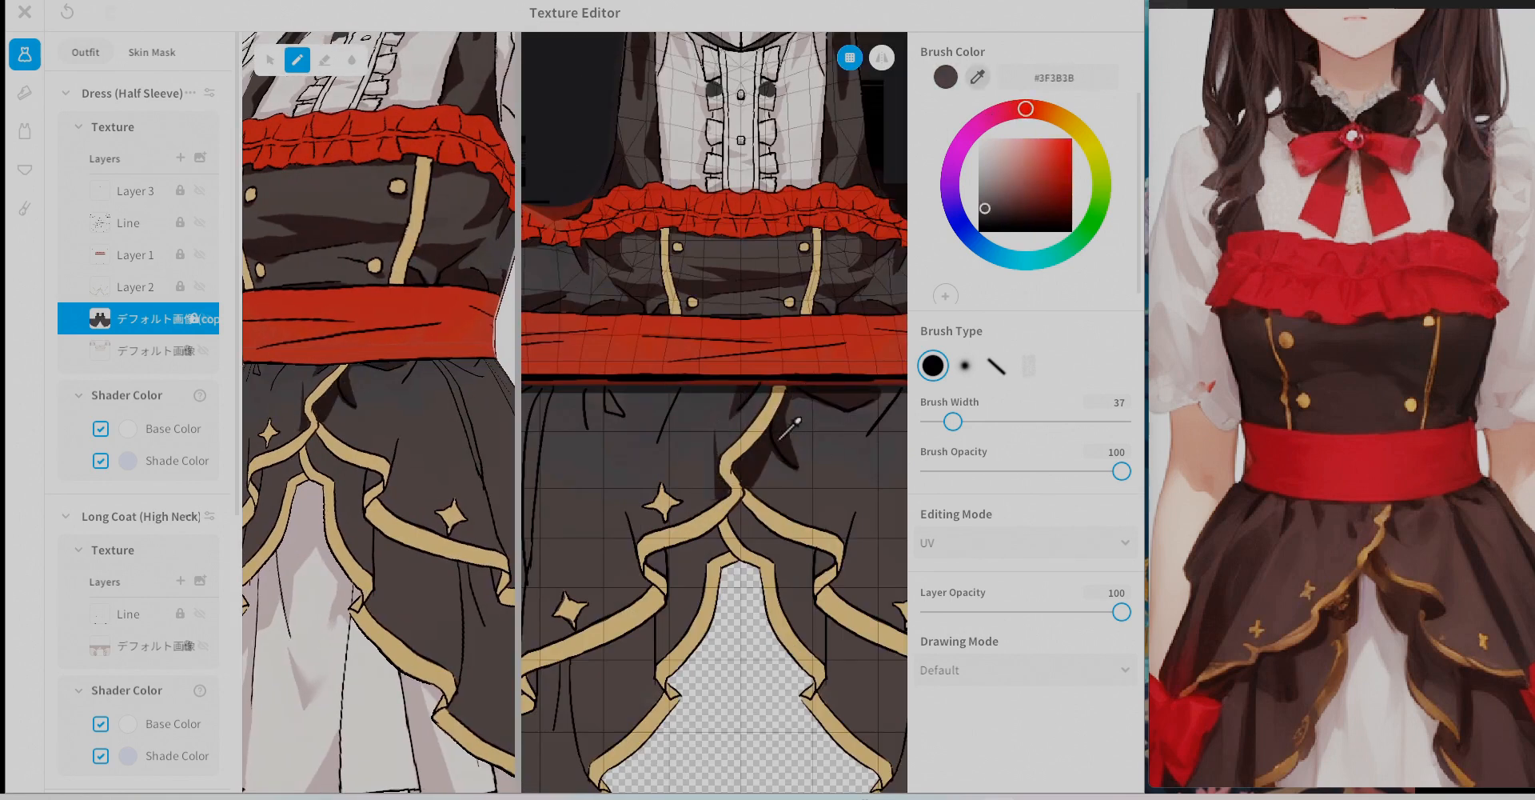
drag(617, 410, 590, 406)
middle_drag(886, 387, 784, 397)
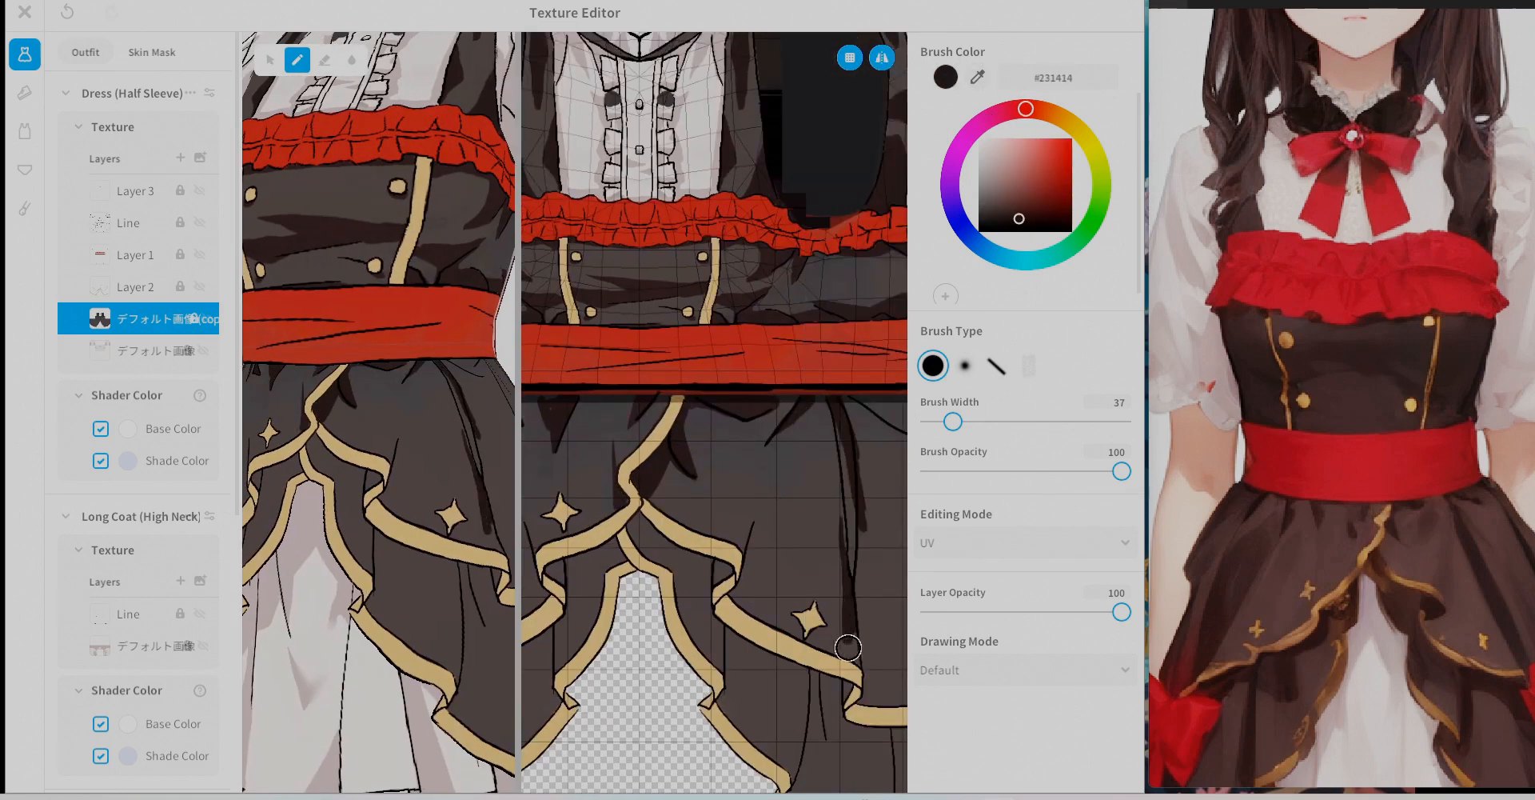
click(844, 419)
drag(762, 498, 754, 548)
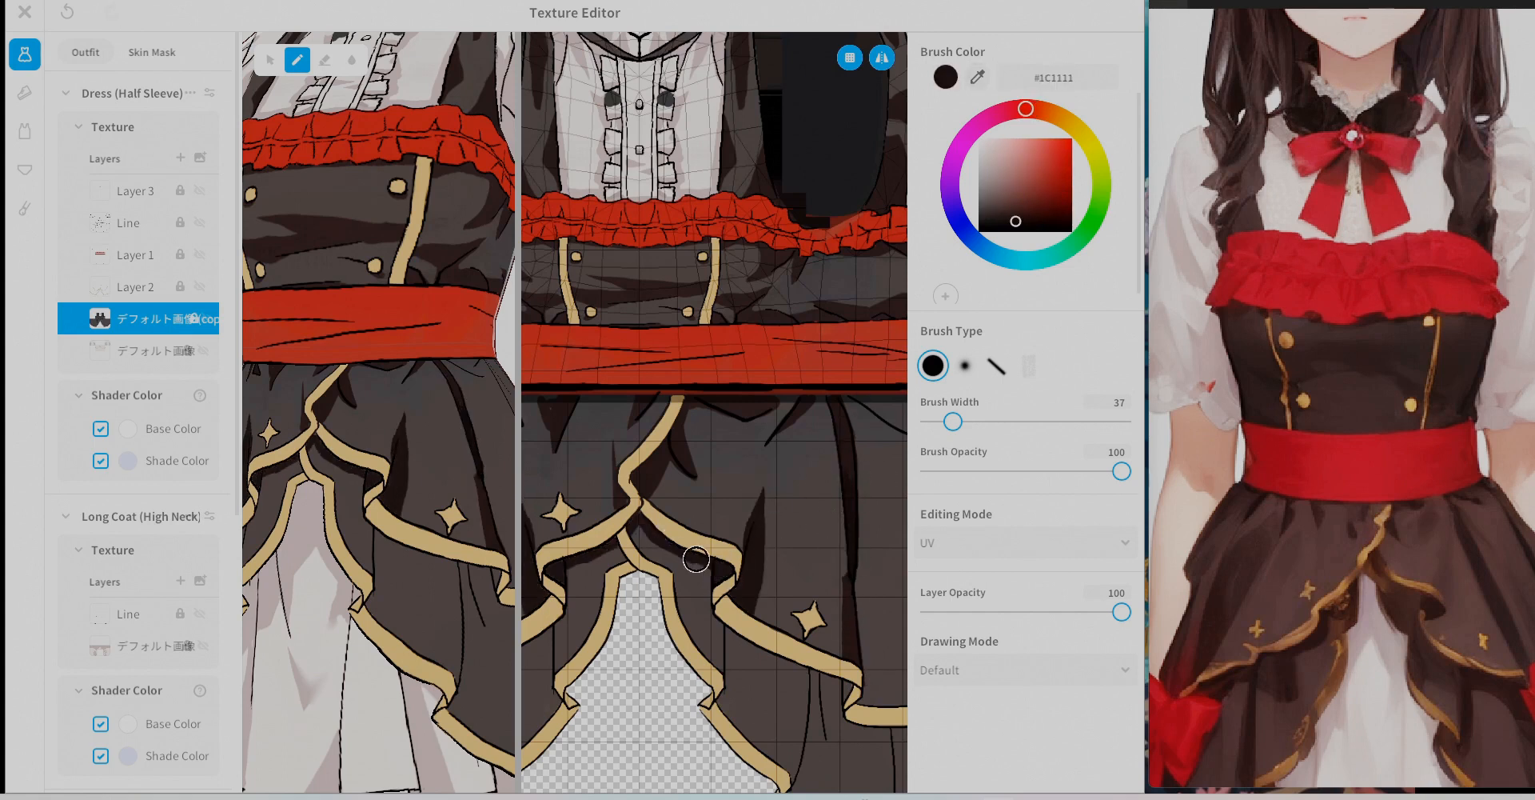
Paint dark fold shadows beside the gold-trimmed layers and down the side panels of the overskirt.
middle_drag(751, 668, 732, 540)
drag(739, 534, 819, 617)
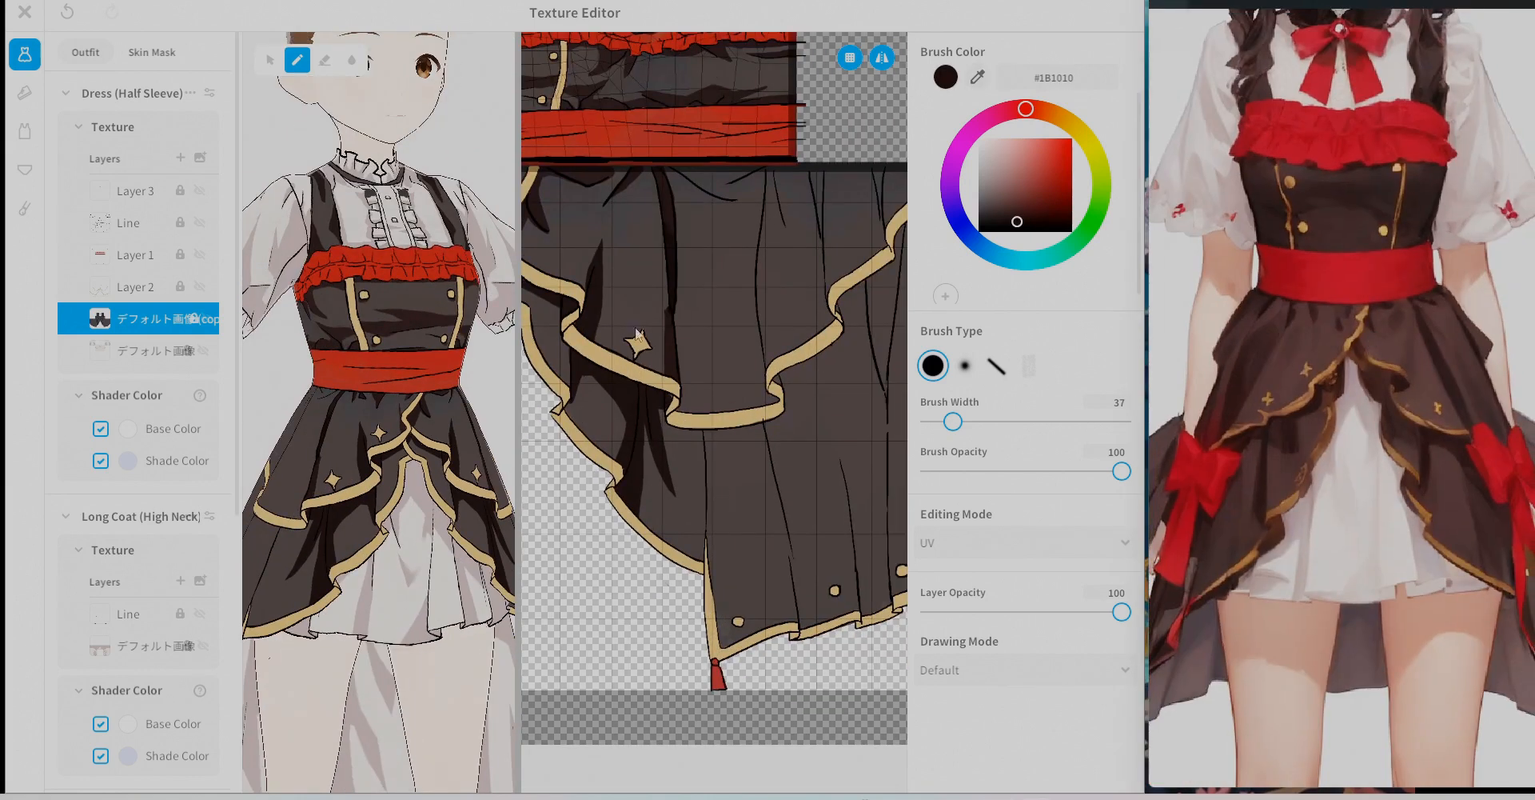
click(670, 369)
drag(699, 475, 696, 432)
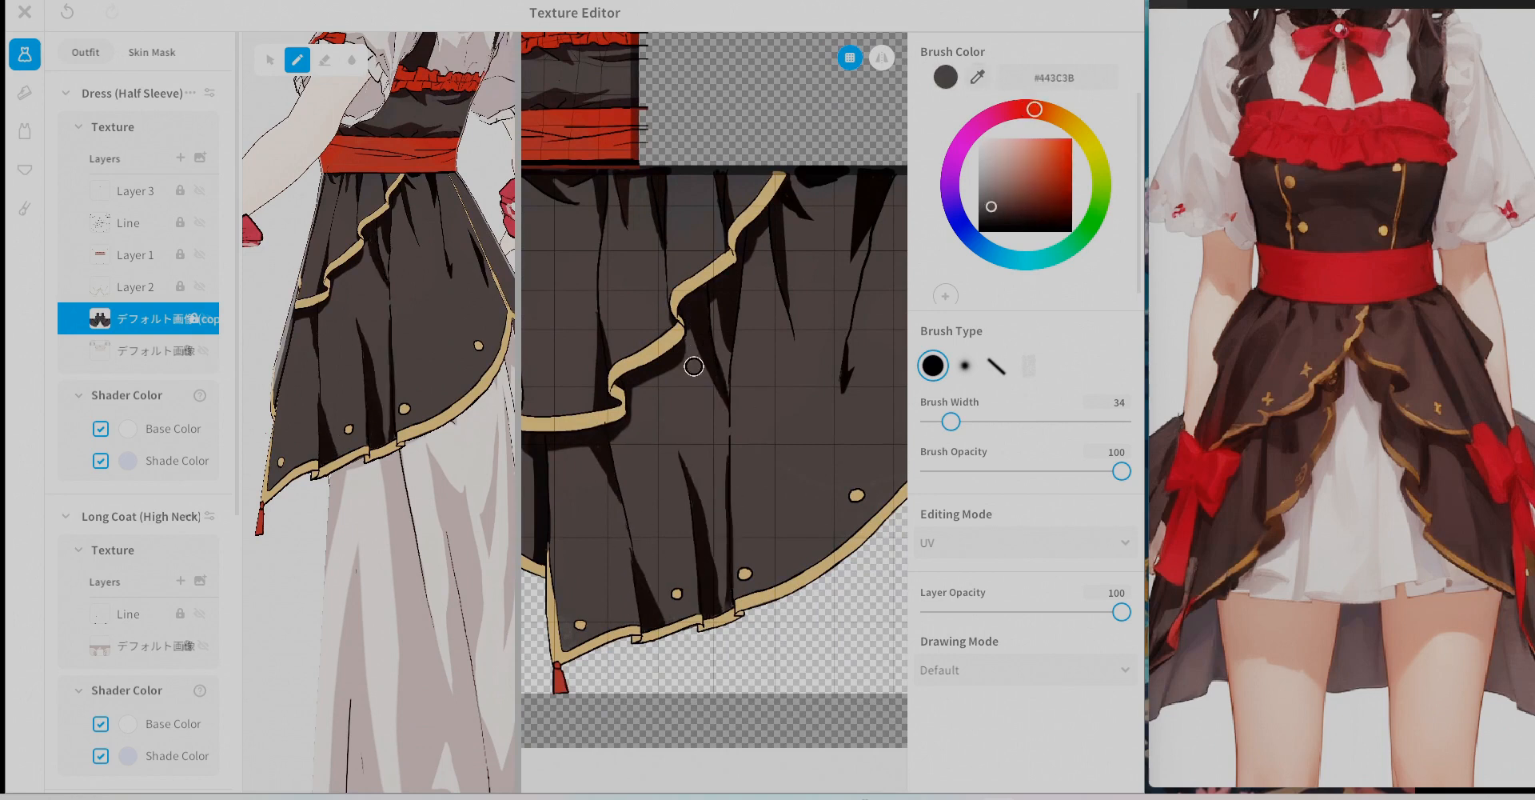
scroll(694, 366, down, 1)
middle_drag(560, 376, 896, 368)
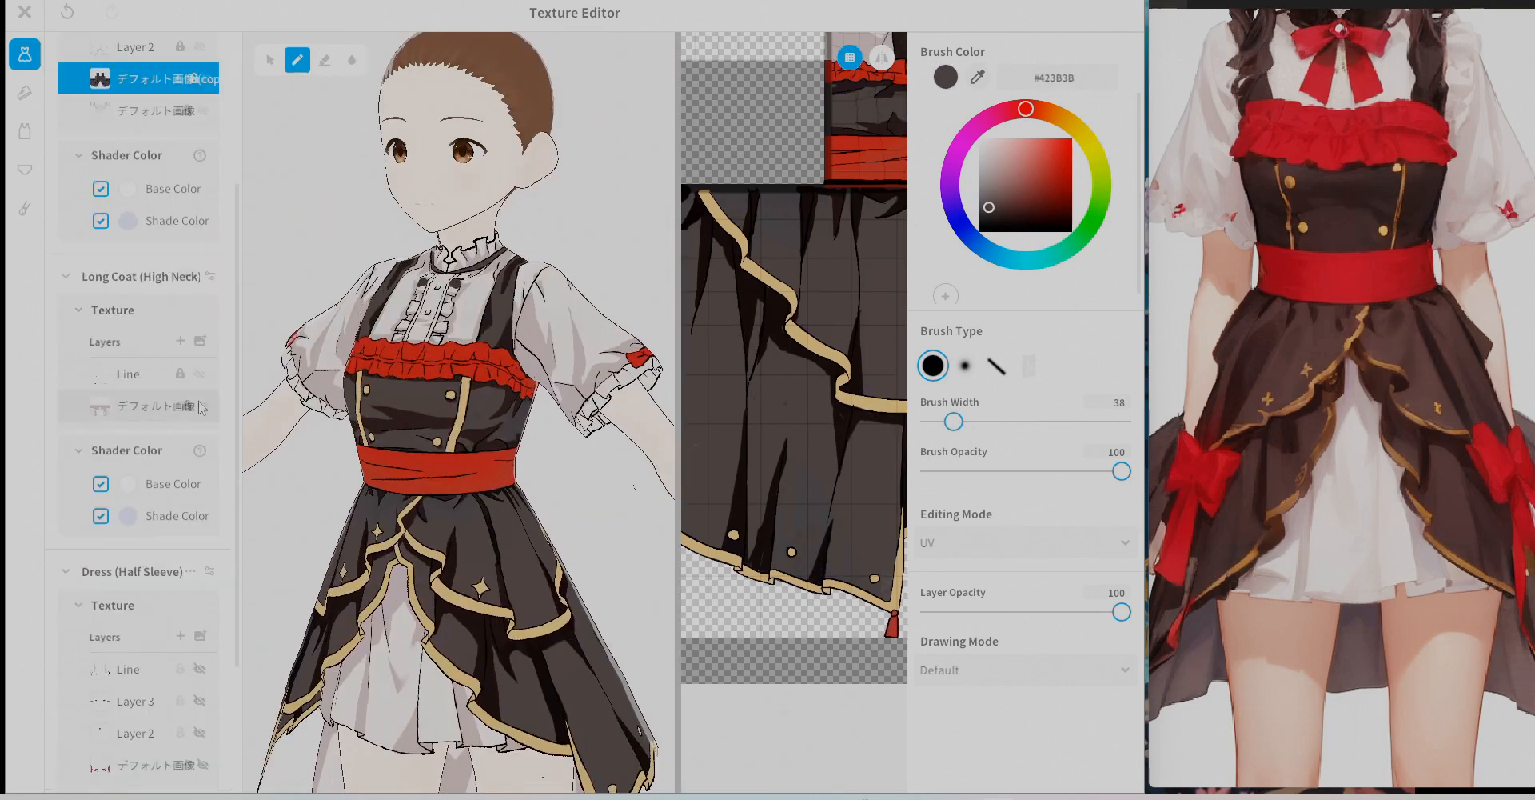
Select the Line layer of the bow template, pick black #000000 and switch to the eraser at width 51.
click(199, 502)
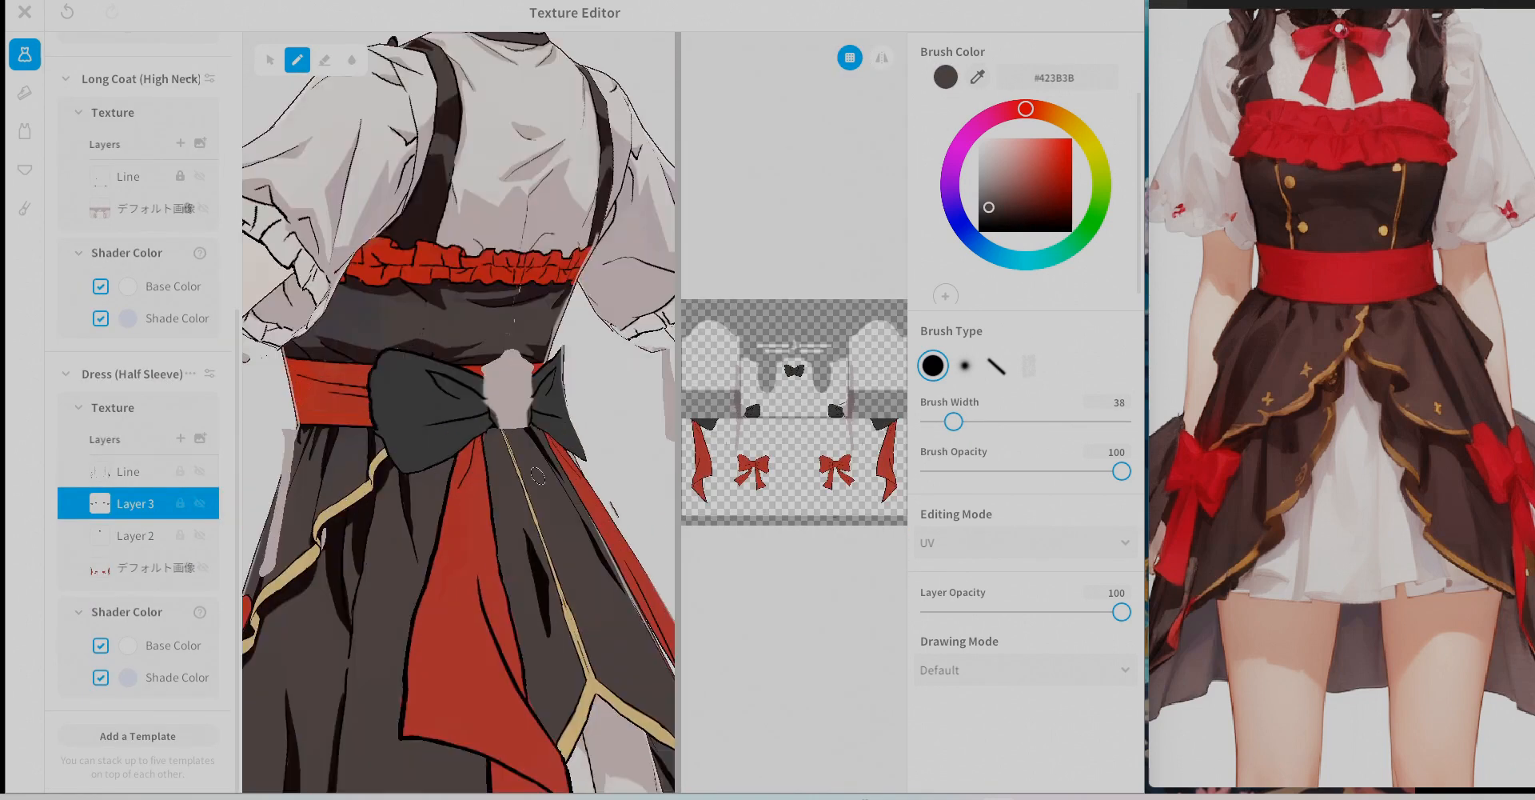
click(160, 472)
scroll(459, 400, down, 3)
scroll(459, 400, down, 5)
click(979, 232)
scroll(792, 320, up, 5)
click(325, 60)
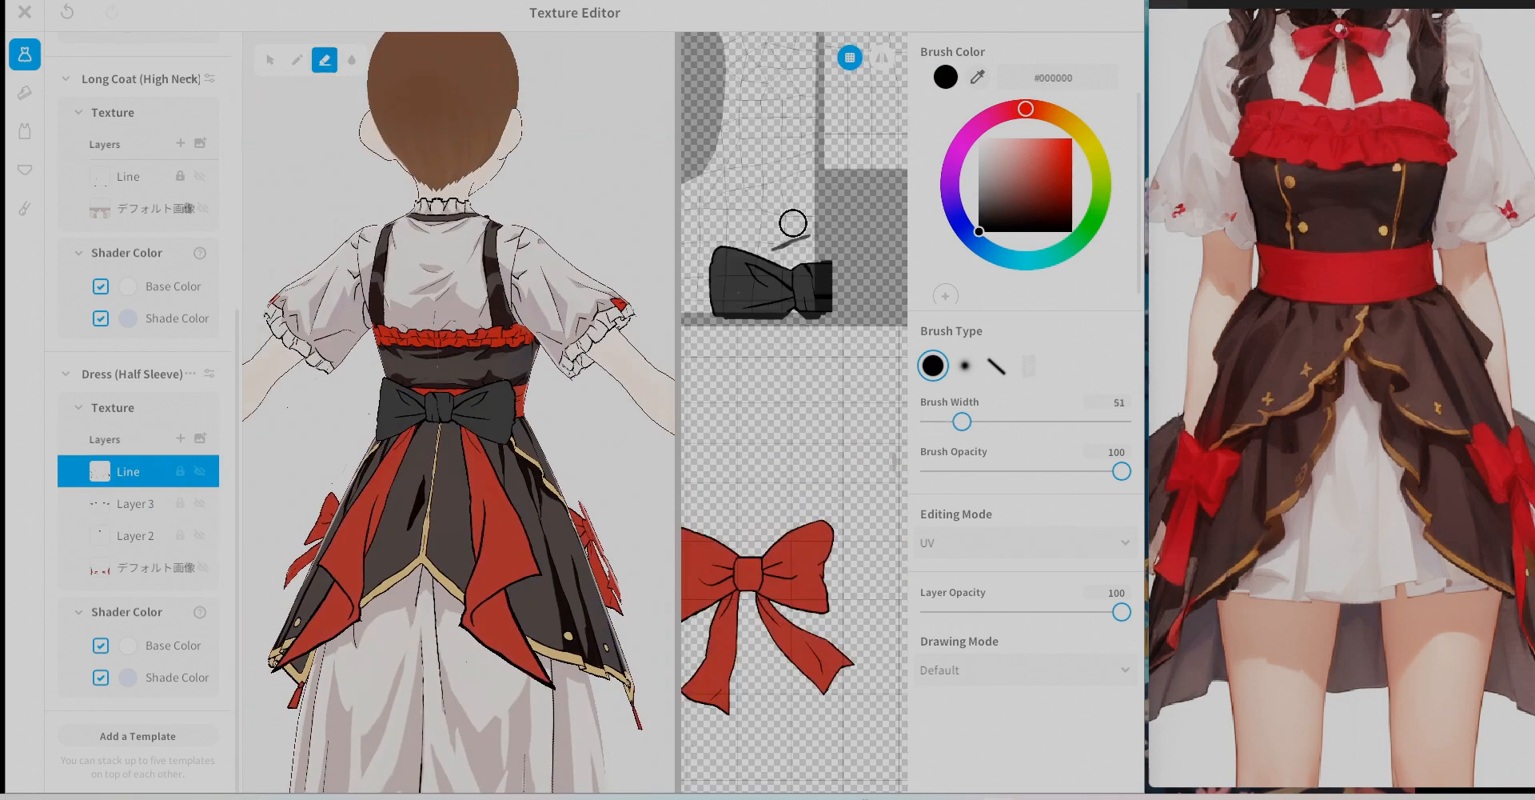
scroll(791, 226, down, 5)
scroll(417, 532, down, 2)
right_drag(416, 532, 456, 264)
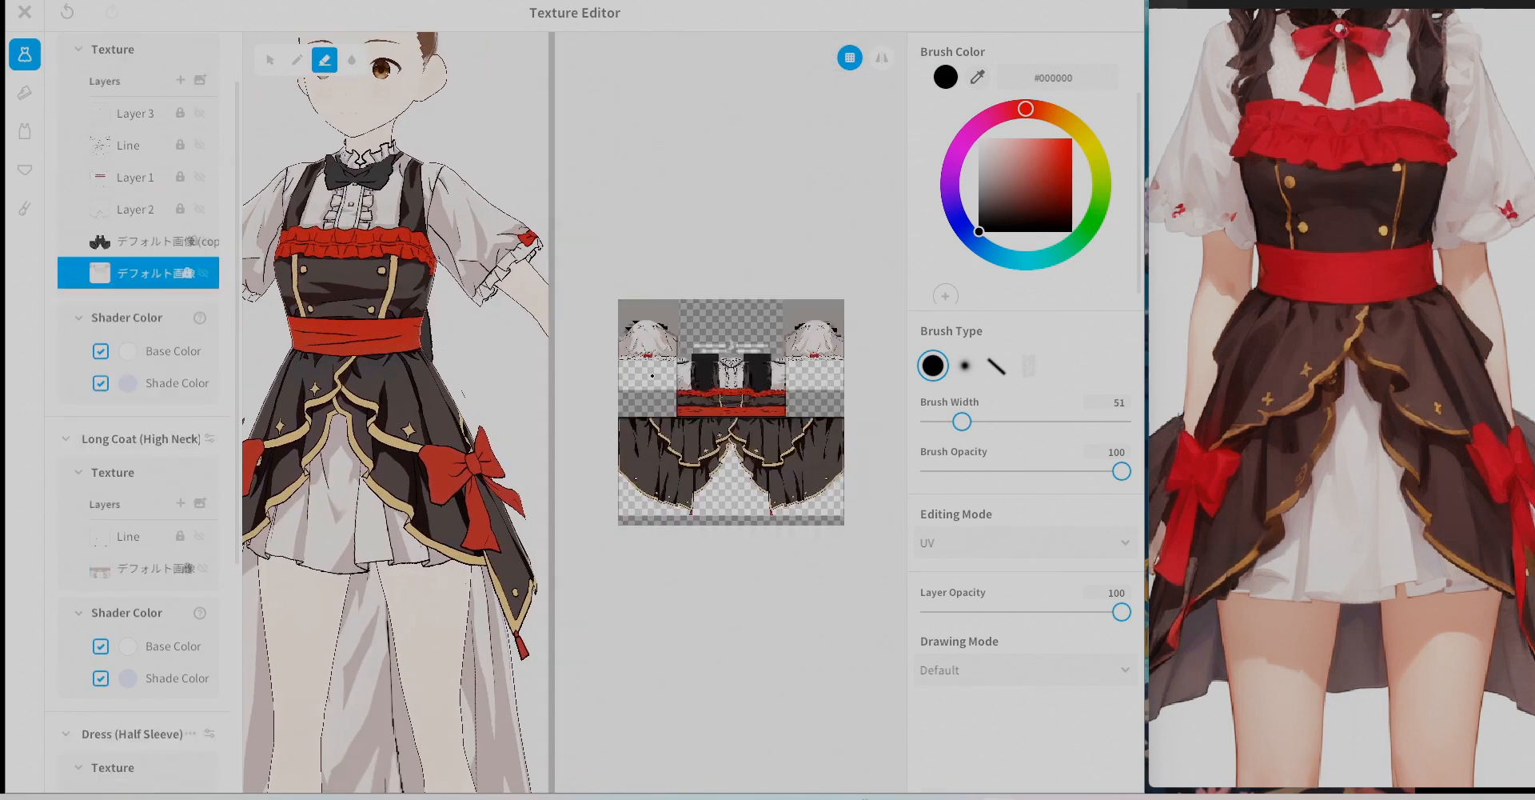
Sample #B5A1A1 from the sleeve and paint mirrored shadows into the cuff ruffles at brush width 20.
scroll(759, 280, up, 5)
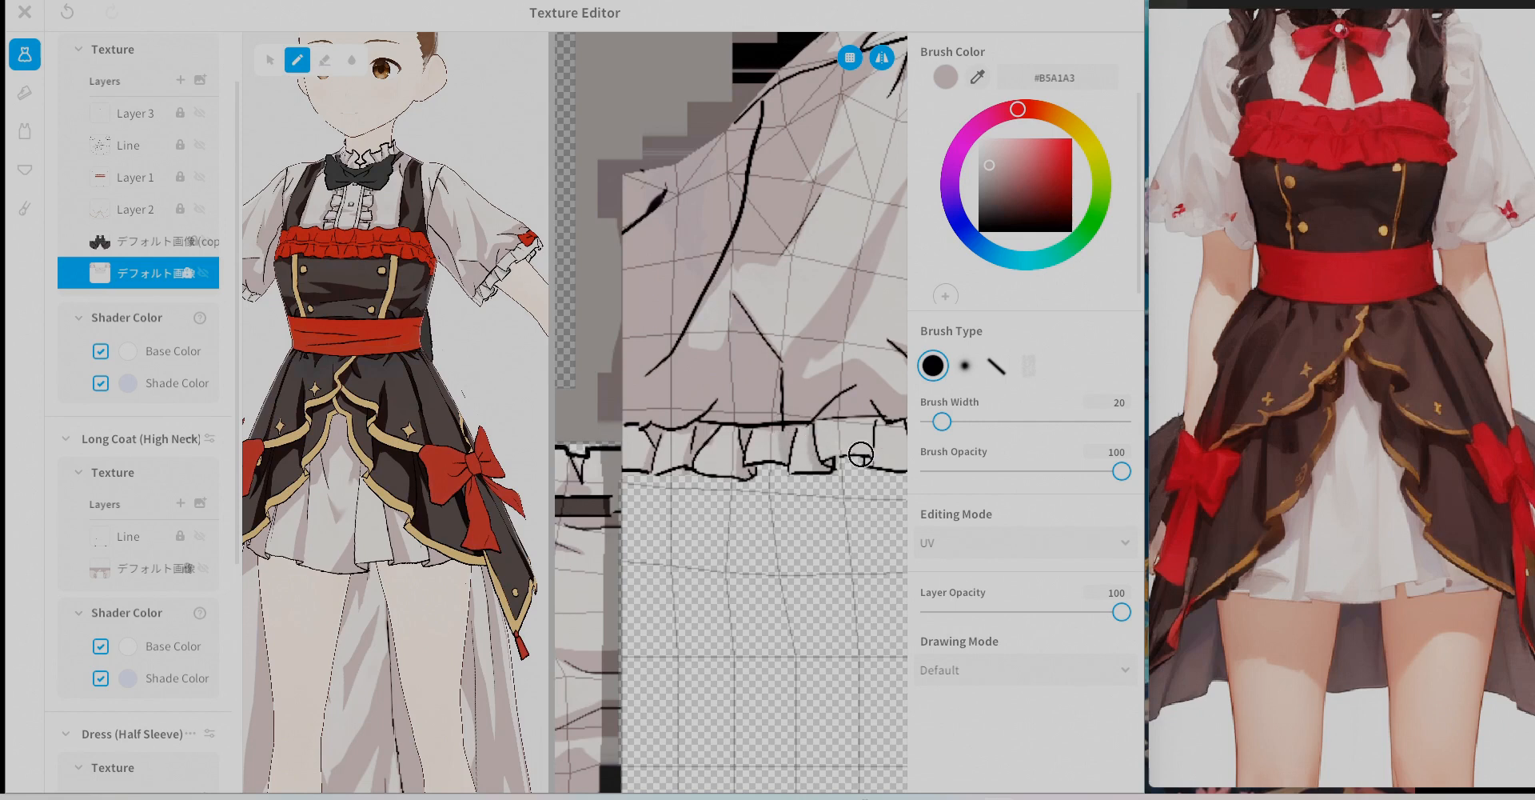
alt+click(788, 432)
middle_drag(861, 454, 745, 433)
drag(728, 428, 816, 455)
mouse_move(816, 444)
middle_down()
mouse_move(738, 452)
mouse_move(743, 433)
middle_up()
drag(728, 420, 748, 452)
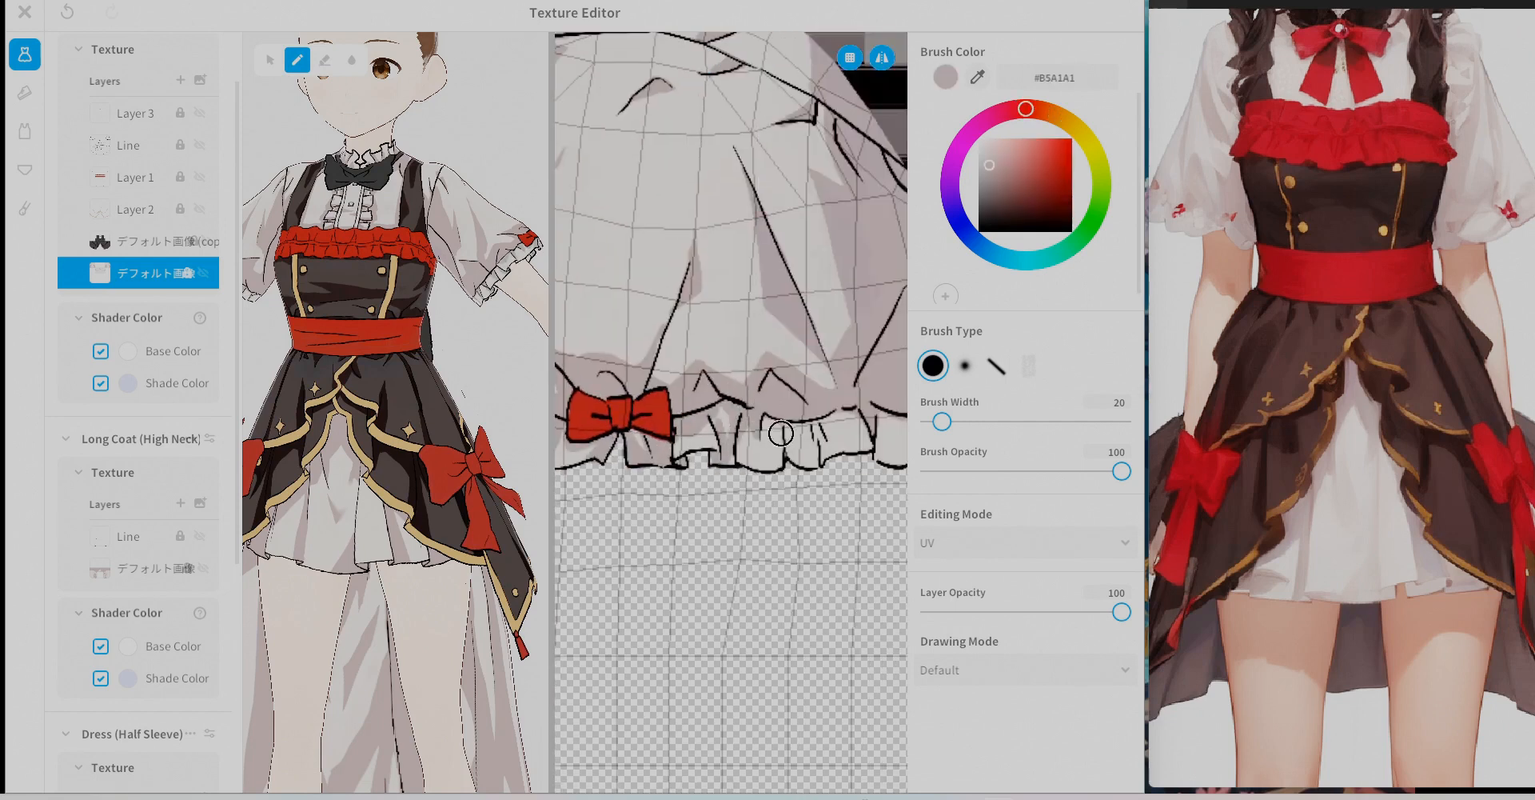
scroll(781, 433, down, 2)
scroll(396, 400, down, 3)
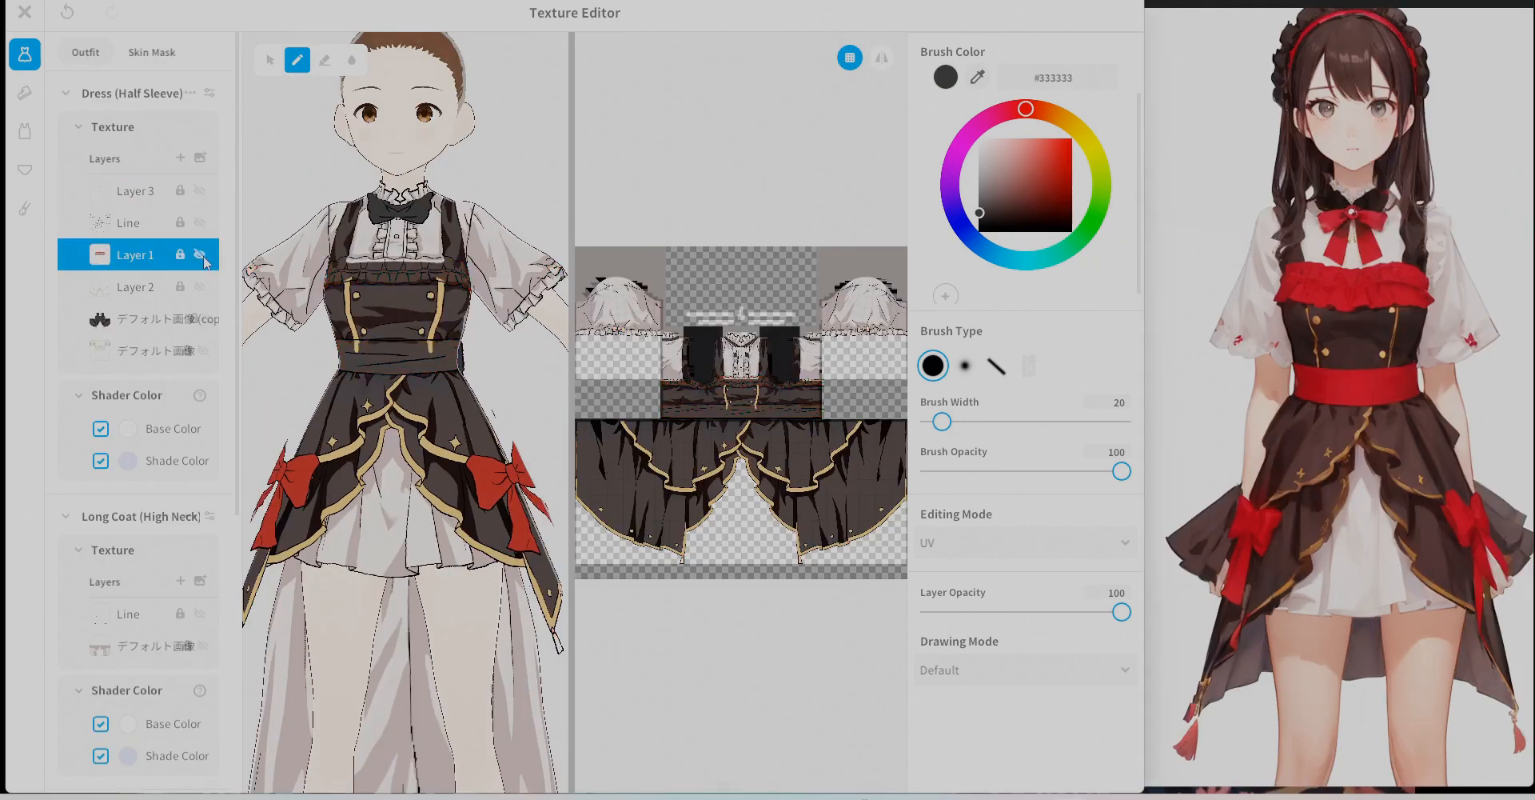
Shade the red chest ruffle on Layer 1 with mirrored dark red #8b091e strokes at brush width 74.
scroll(448, 360, up, 5)
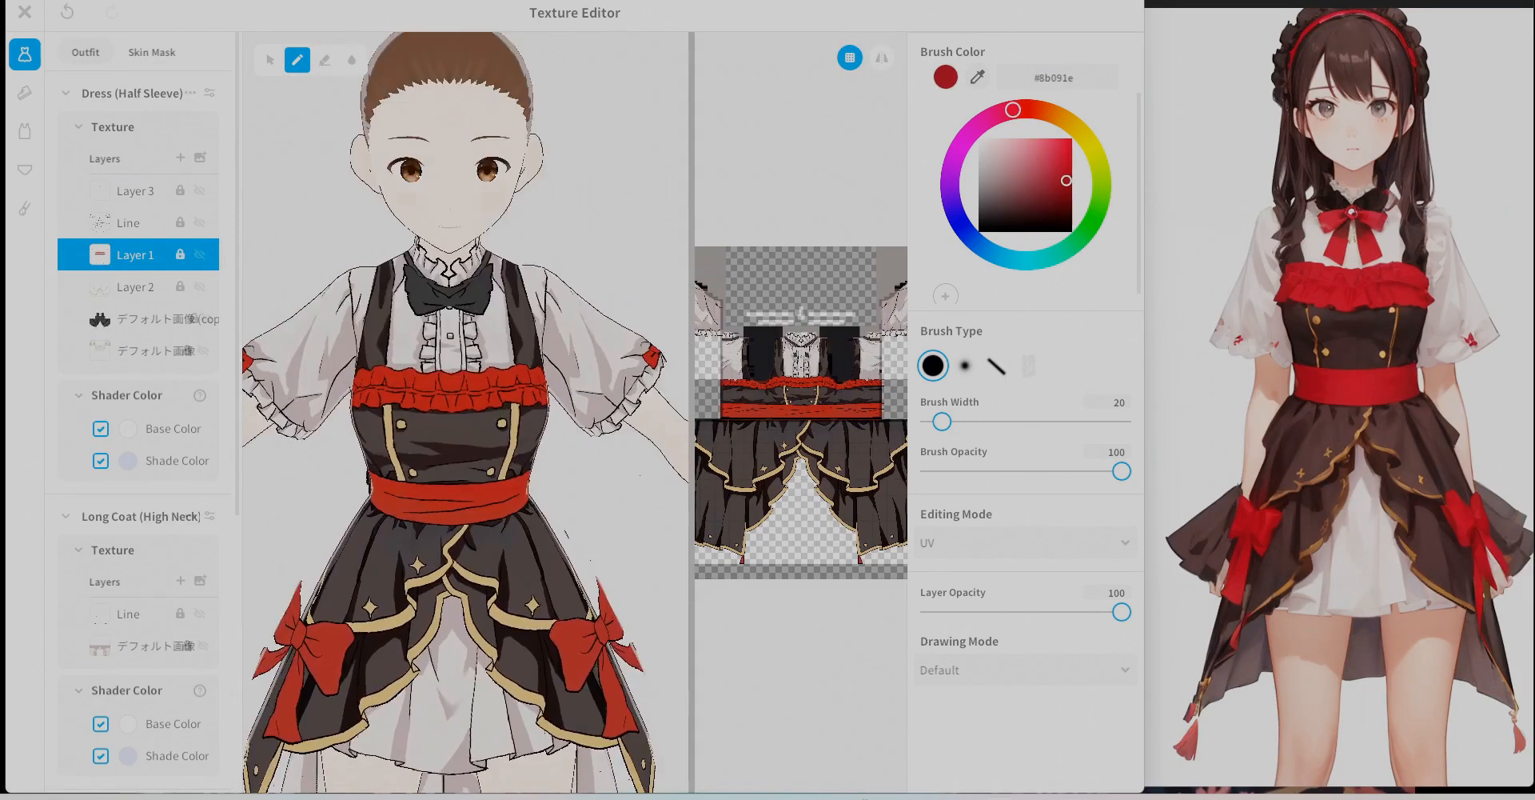
scroll(448, 400, up, 5)
drag(942, 421, 932, 421)
right_drag(512, 400, 415, 404)
drag(939, 421, 977, 422)
click(882, 57)
drag(503, 344, 624, 371)
right_drag(576, 400, 384, 391)
drag(303, 391, 544, 383)
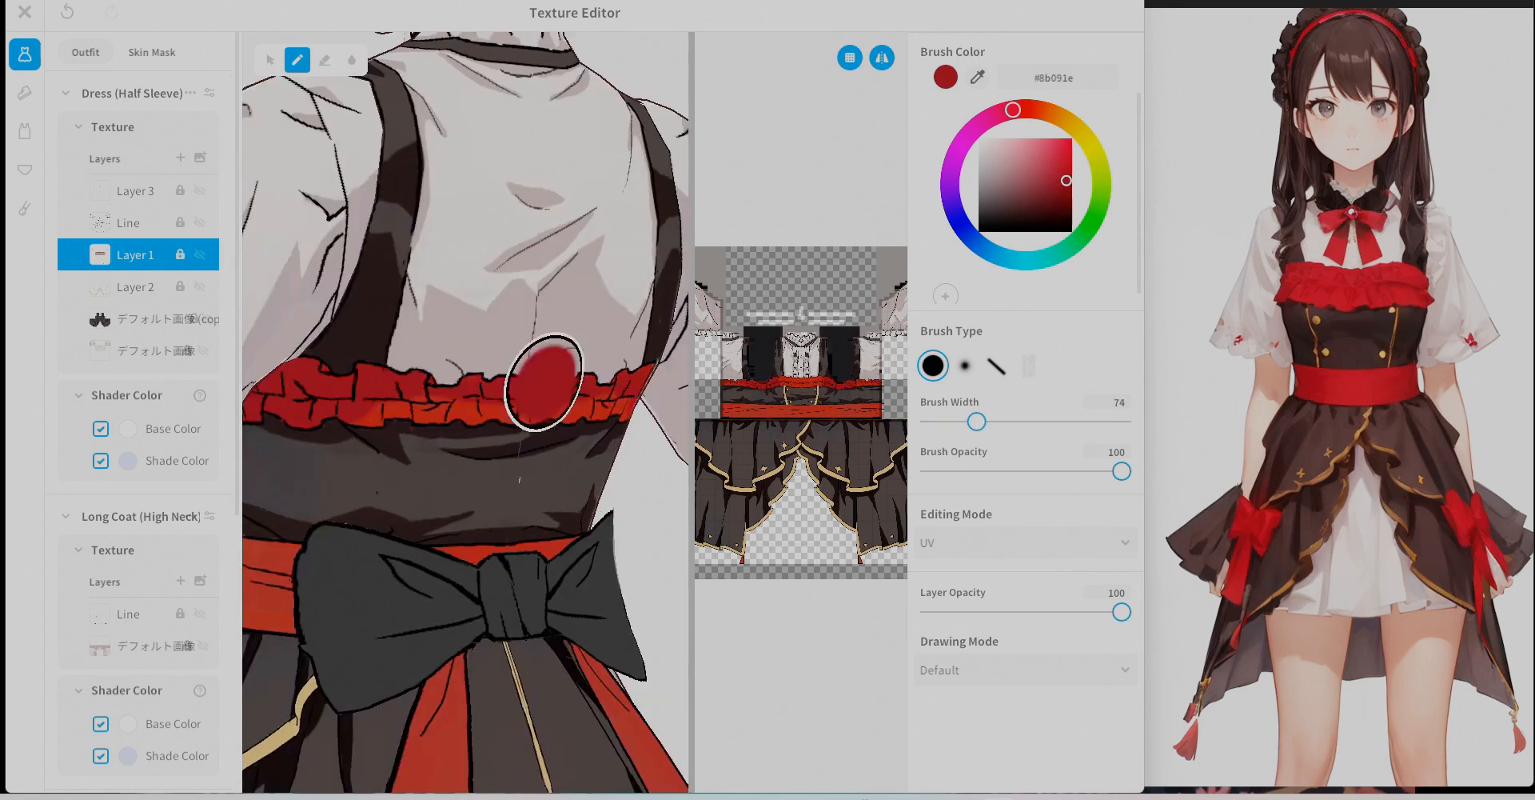
Reduce the brush width to 18 and add finer dark red shadows around the red ruffle's folds.
right_drag(544, 382, 352, 383)
drag(976, 422, 940, 422)
drag(416, 364, 456, 364)
right_drag(455, 364, 428, 360)
drag(521, 311, 519, 328)
mouse_move(504, 311)
right_down()
mouse_move(573, 354)
mouse_move(362, 417)
mouse_move(680, 392)
mouse_move(480, 396)
right_up()
scroll(467, 412, down, 3)
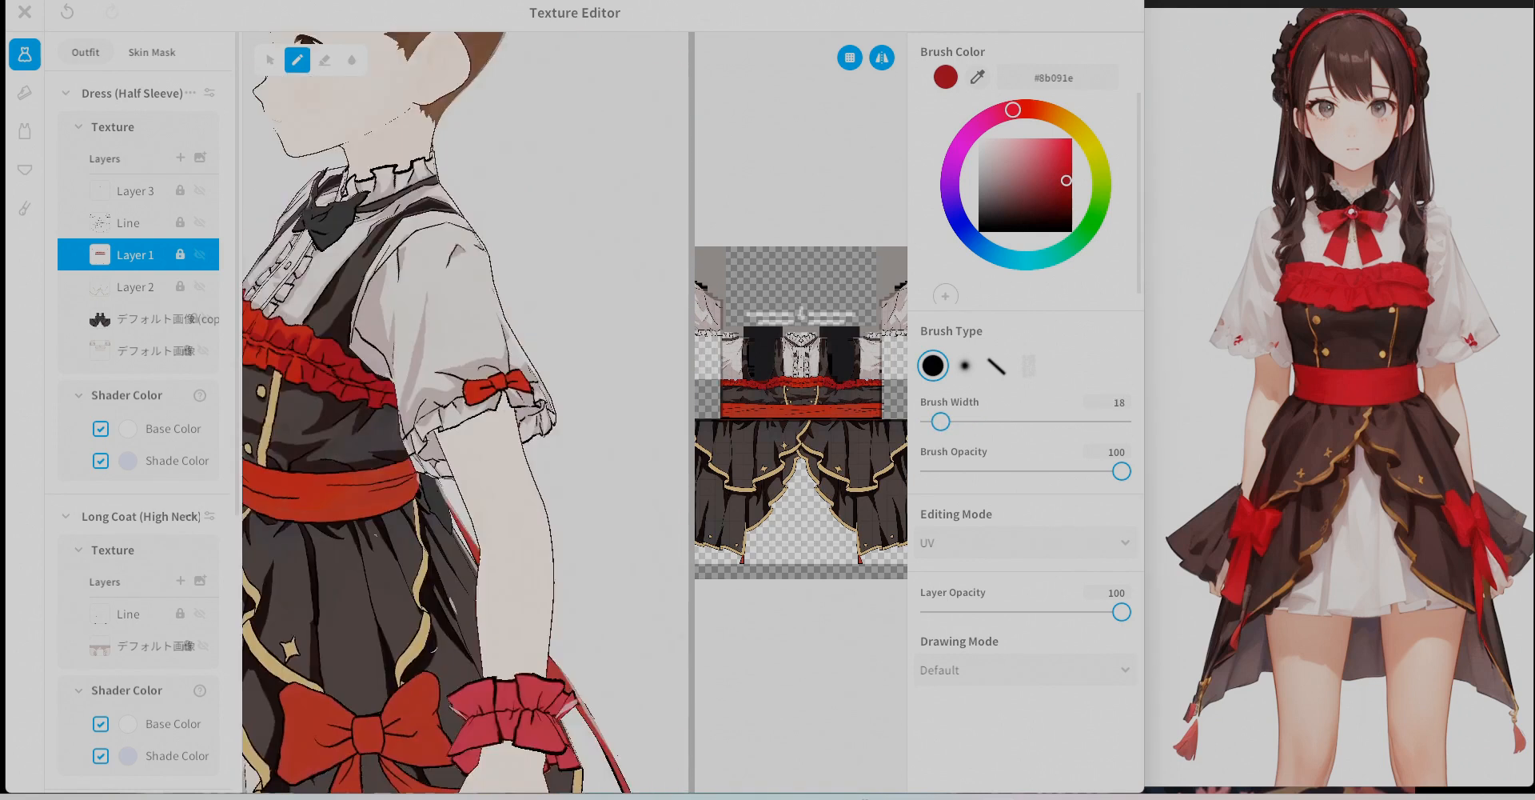
scroll(424, 586, up, 4)
mouse_move(425, 586)
right_down()
mouse_move(548, 422)
mouse_move(479, 422)
right_up()
drag(297, 424, 424, 437)
key(ctrl+z)
Hide the UV mesh and shade the red sash on Layer 1 with dark red at brush width 36.
click(135, 256)
drag(691, 412, 577, 412)
scroll(744, 408, up, 5)
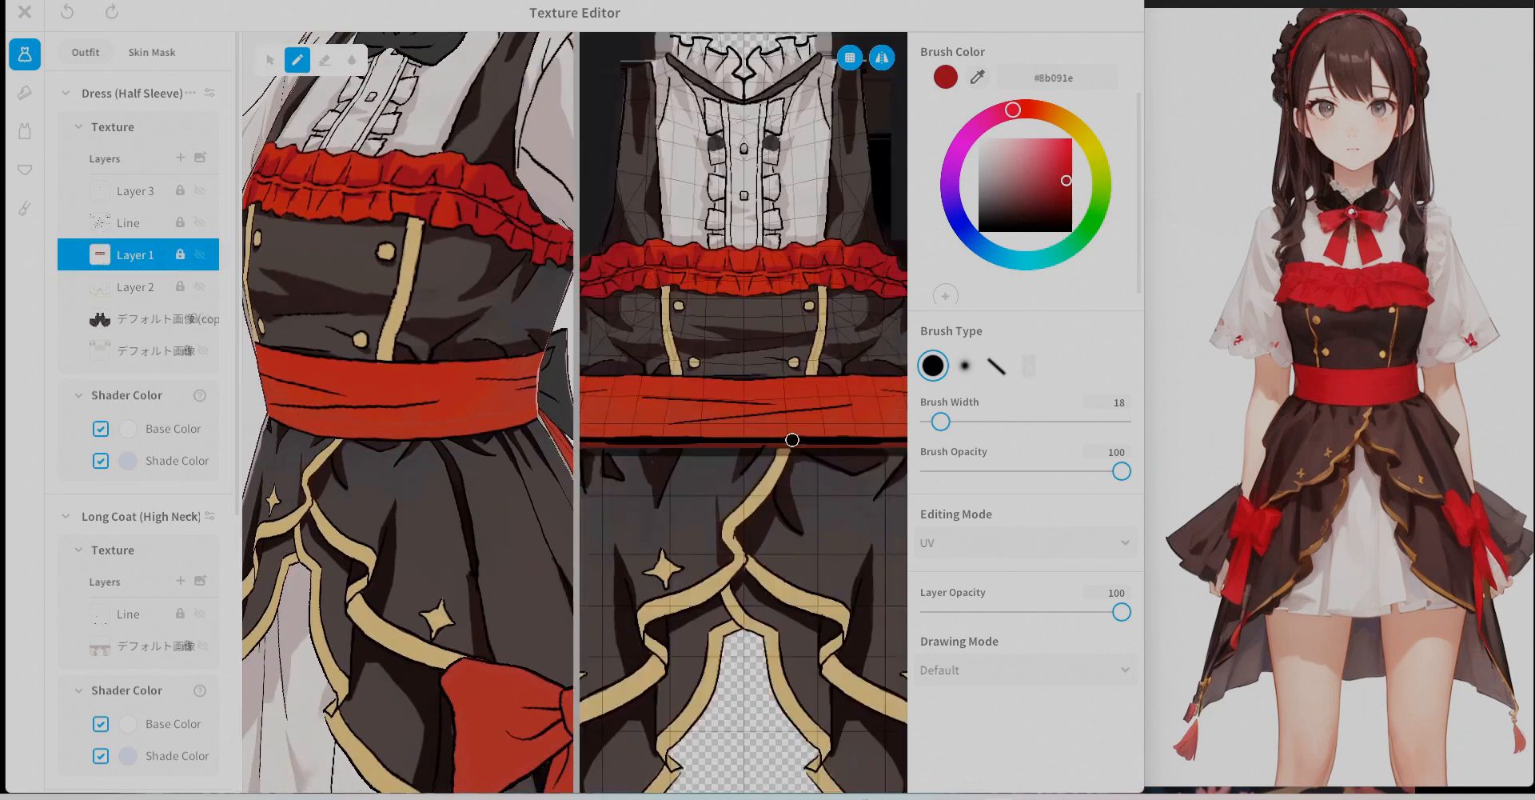
scroll(700, 411, up, 3)
key(bracketright)
click(850, 57)
mouse_move(677, 435)
mouse_down()
mouse_move(650, 432)
mouse_move(868, 459)
mouse_up()
middle_drag(903, 436, 743, 426)
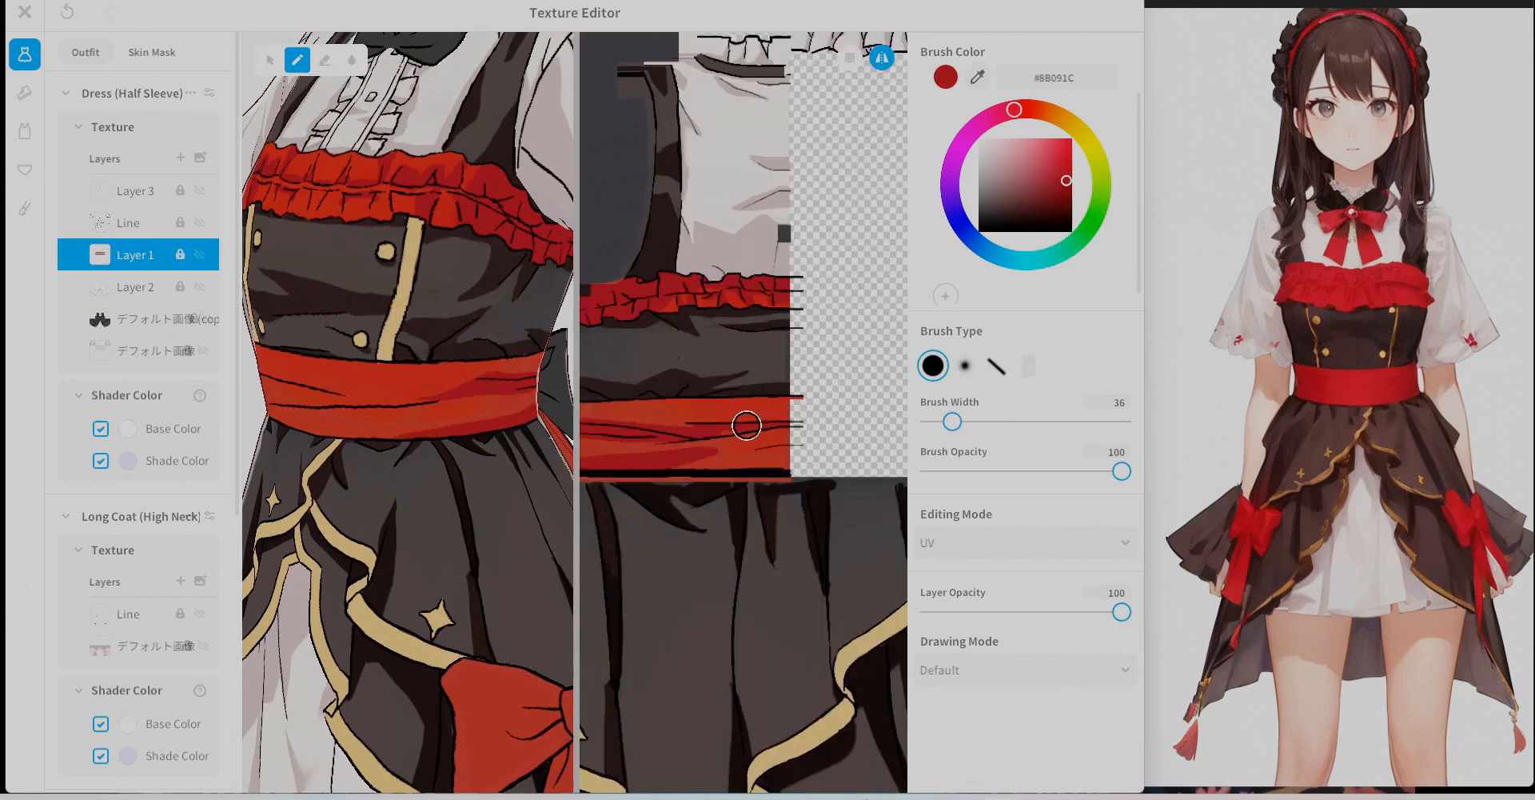
Turn off mirrored painting and refine the sash folds with the sampled reds #B11D18 and #8B091C.
middle_drag(592, 448, 887, 443)
alt+click(736, 436)
click(880, 64)
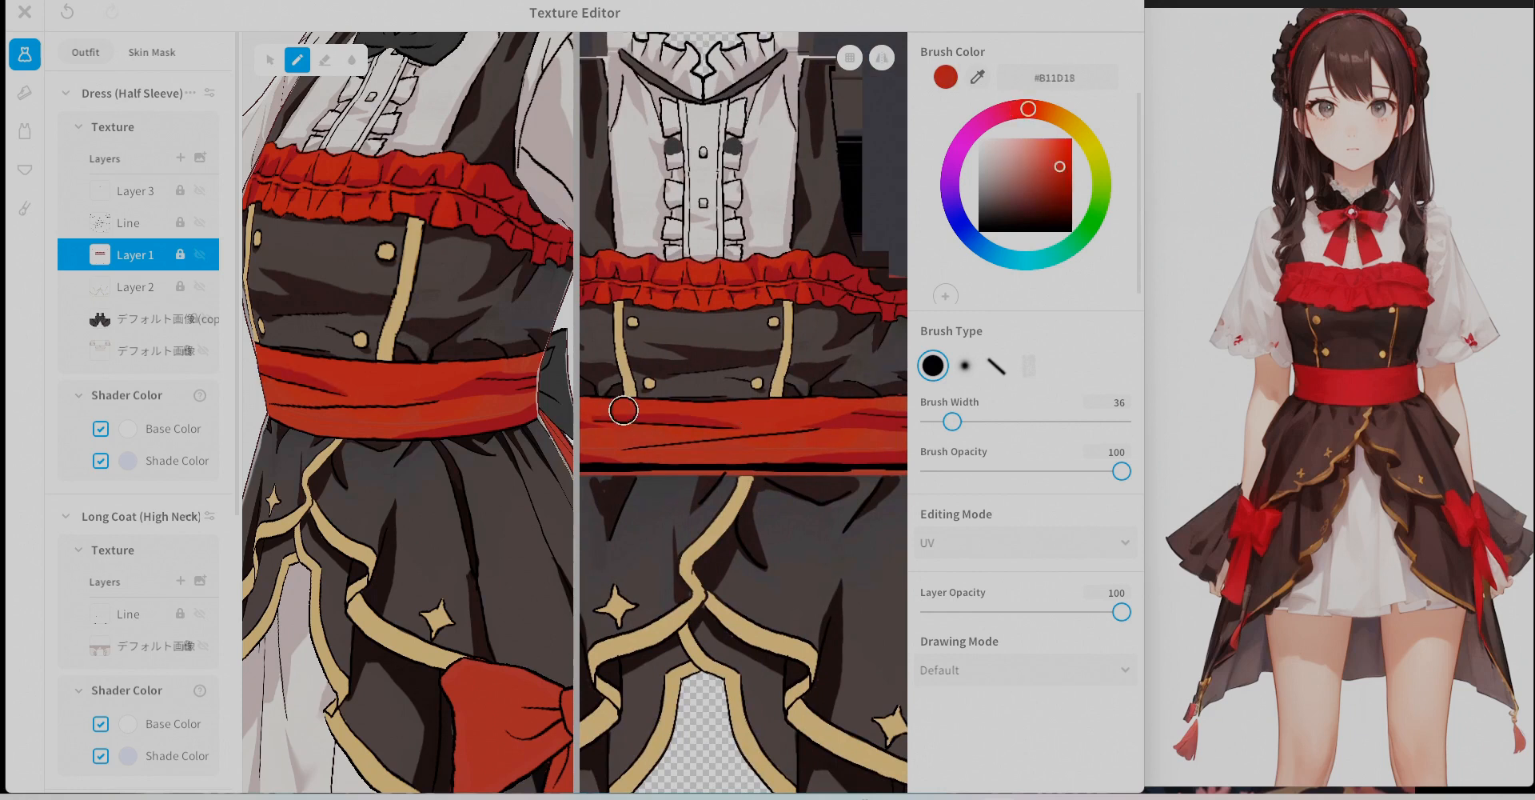
alt+click(868, 421)
drag(870, 440, 821, 448)
middle_drag(593, 418, 735, 409)
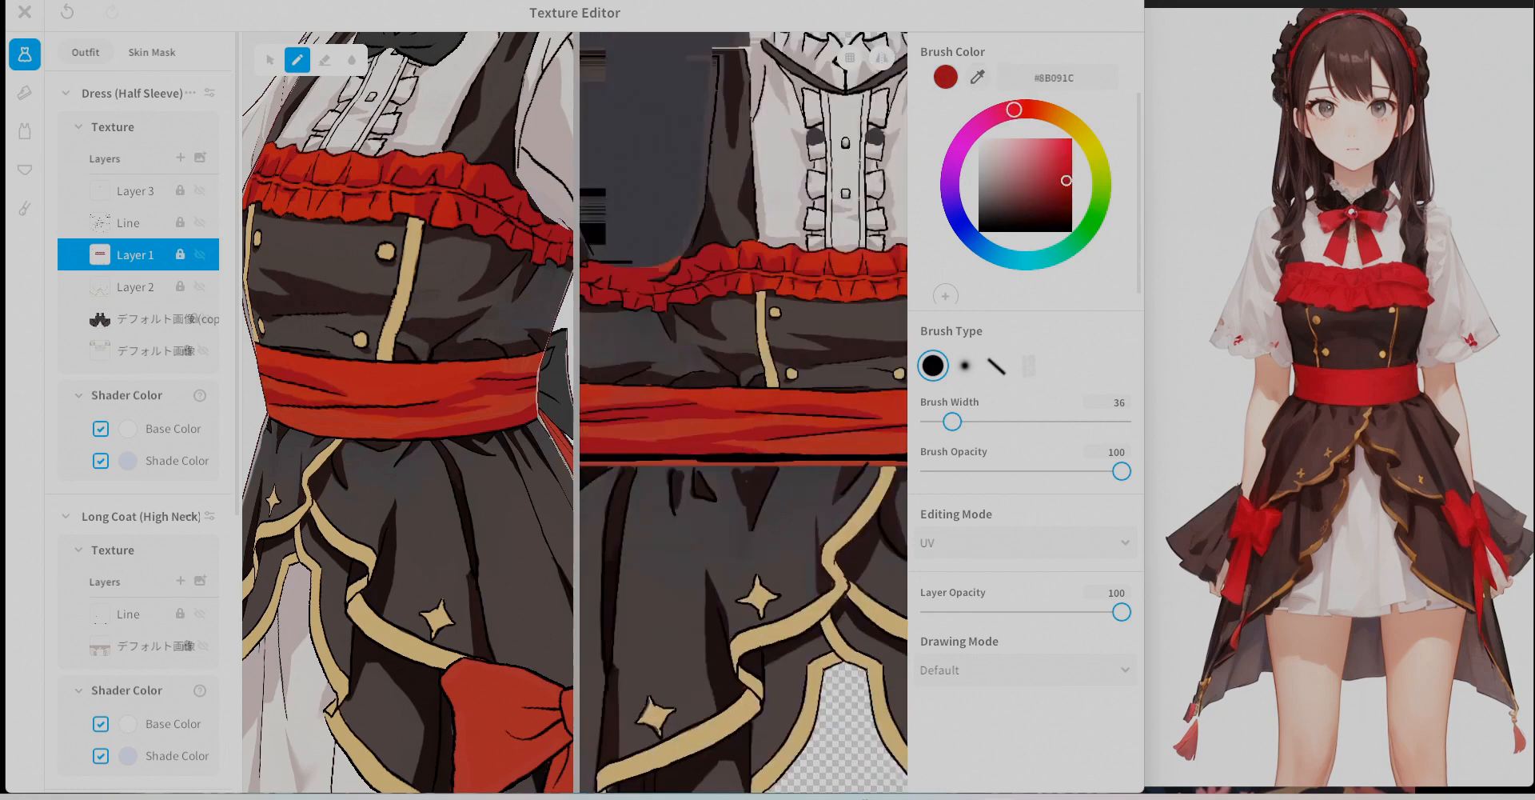
Add a short vertical stroke with a narrower brush and select the base image layer of the bow template.
scroll(408, 412, down, 5)
scroll(806, 177, down, 6)
scroll(698, 511, up, 6)
drag(953, 421, 940, 421)
drag(701, 472, 700, 520)
scroll(131, 494, down, 5)
click(155, 567)
Turn on mirrored painting, enlarge the brush and shade the folds of the red hip bow.
mouse_move(424, 318)
right_down()
mouse_move(462, 318)
mouse_move(359, 320)
right_up()
scroll(1272, 534, down, 8)
scroll(1332, 380, up, 8)
scroll(868, 445, up, 6)
middle_drag(782, 424, 805, 434)
click(882, 58)
drag(941, 421, 953, 421)
drag(772, 250, 788, 208)
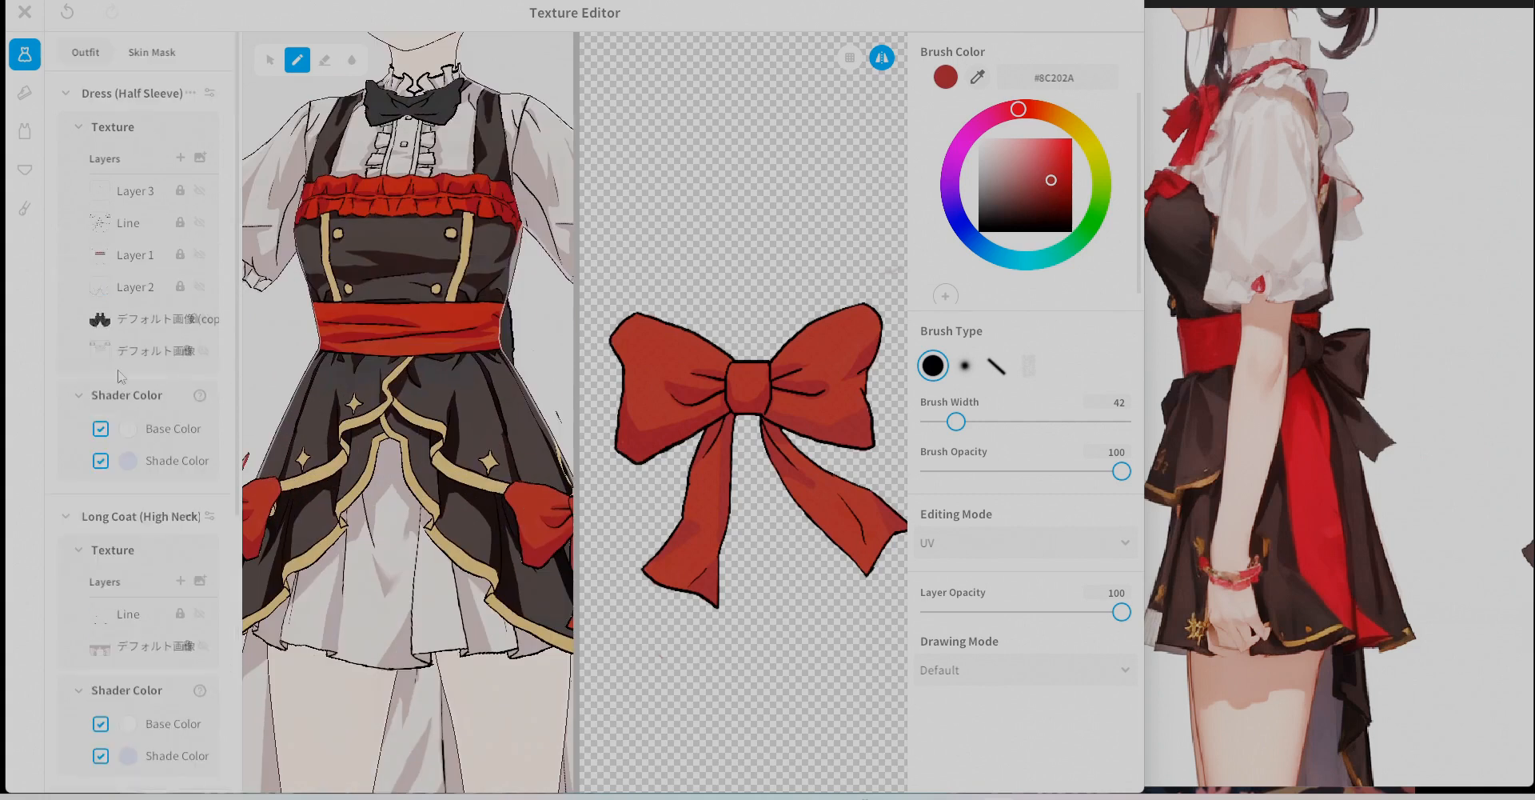
Paint the folded-over parts of the front gold trim brown #663c2c on the dress's Layer 2 at brush width 21.
click(120, 288)
scroll(396, 415, up, 5)
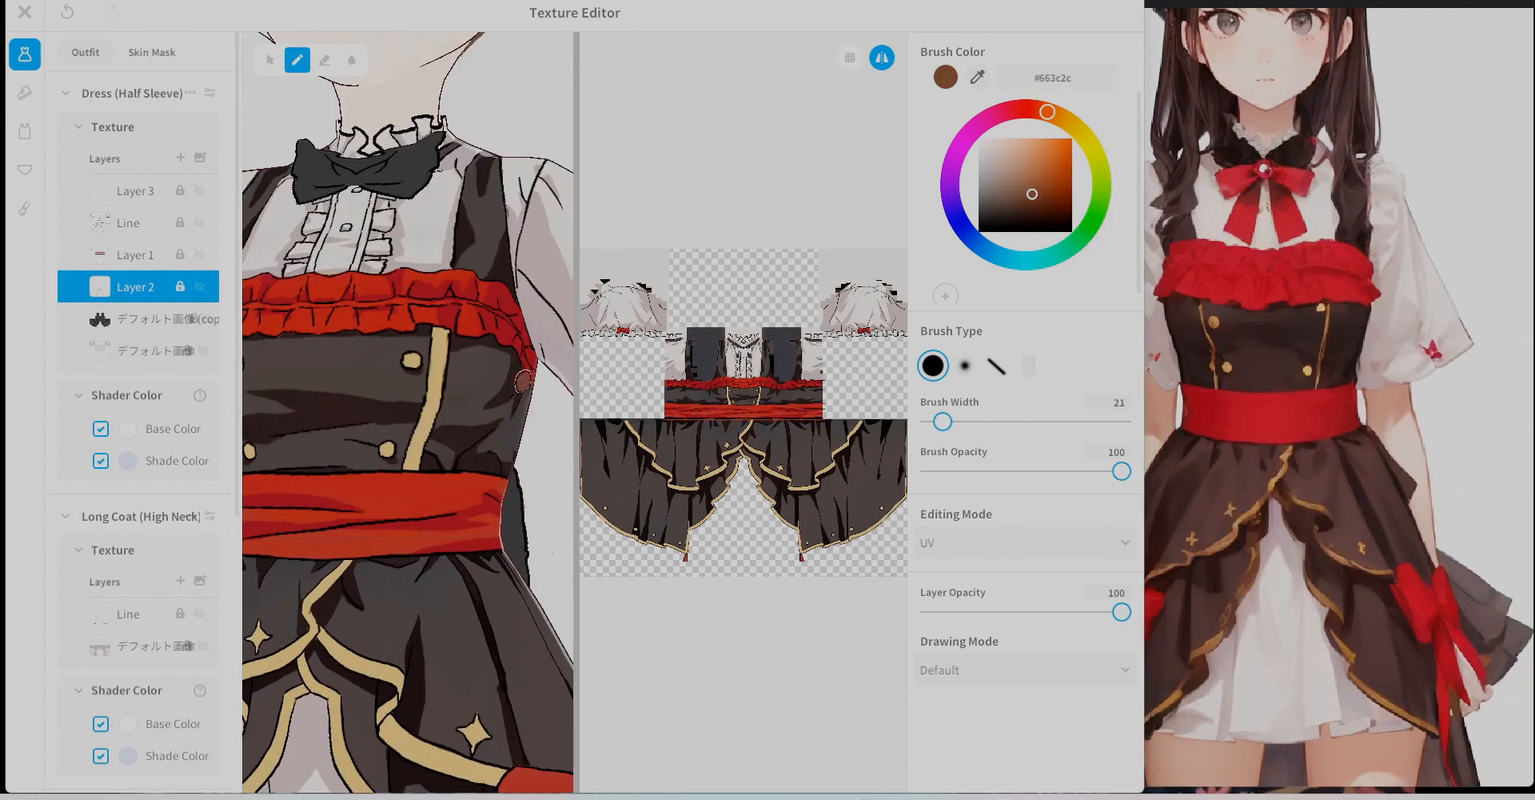
right_drag(396, 415, 312, 420)
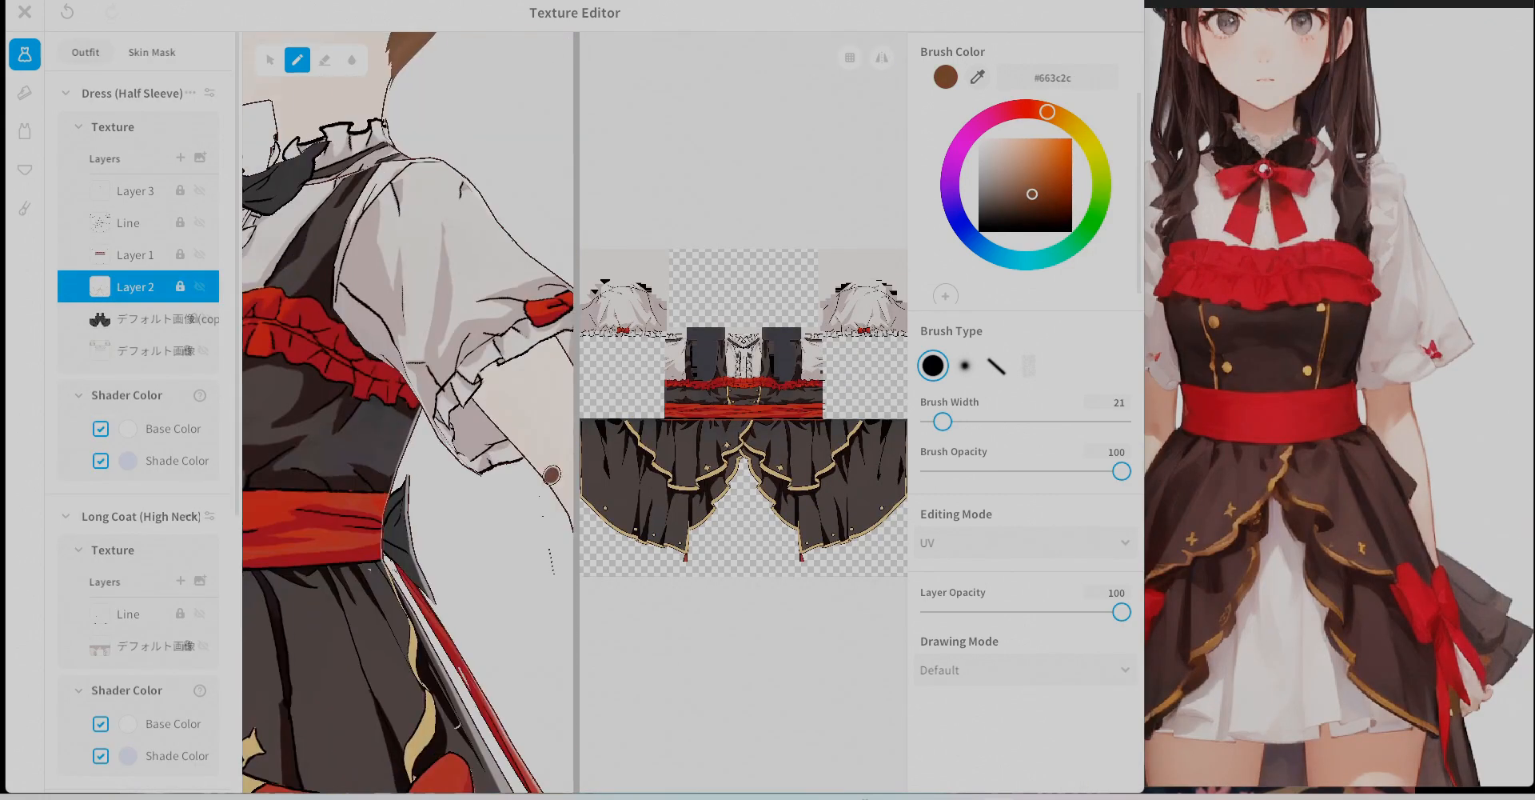
scroll(737, 432, up, 10)
middle_drag(763, 466, 707, 413)
middle_drag(720, 591, 827, 431)
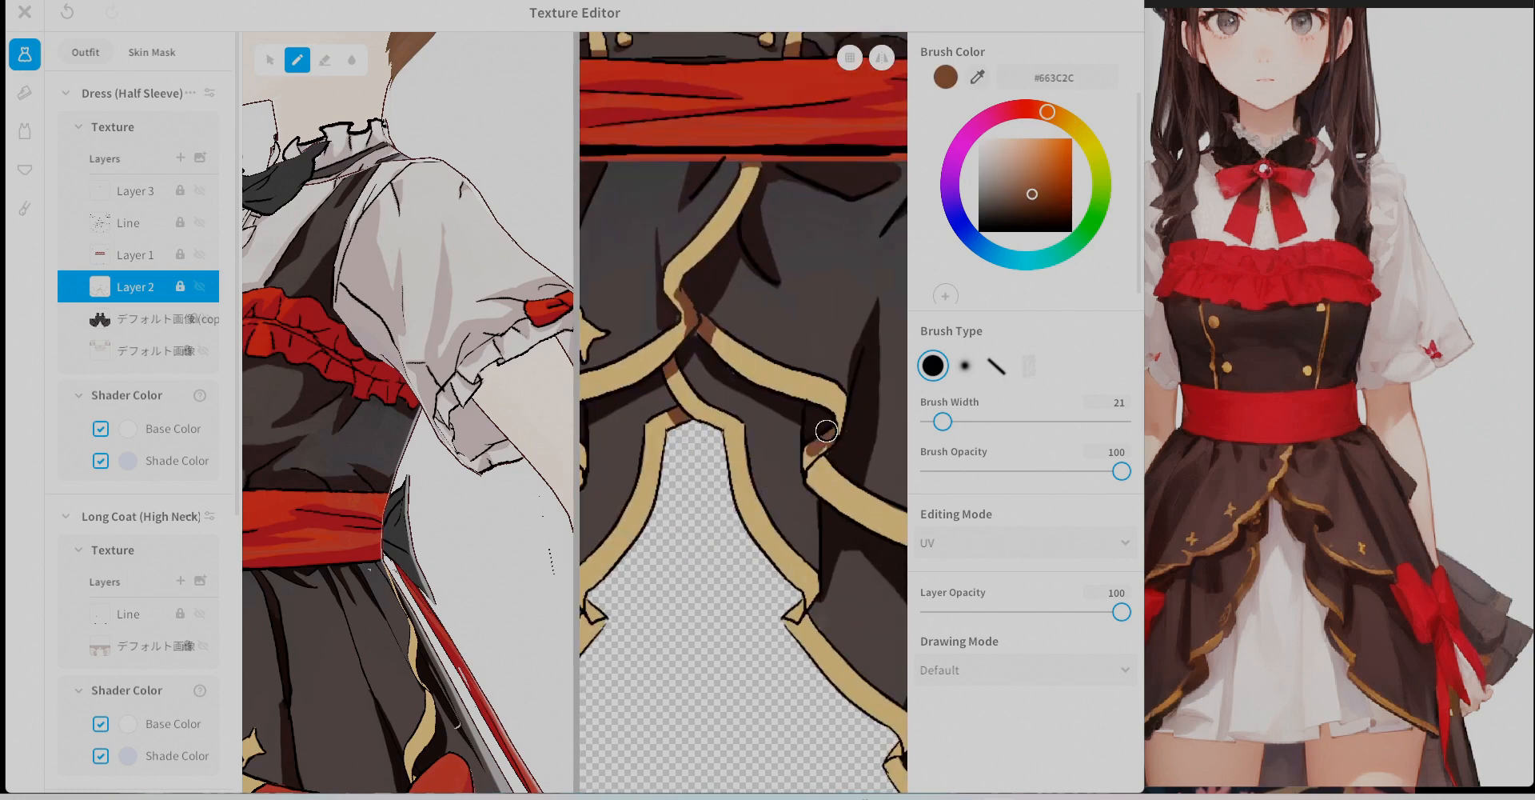
middle_drag(703, 472, 824, 432)
drag(674, 392, 693, 458)
Turn on mirrored painting and colour the trim folds along the overskirt's front edges brown #663C2C.
click(882, 58)
middle_drag(718, 288, 755, 383)
alt+click(709, 360)
middle_drag(760, 559, 784, 361)
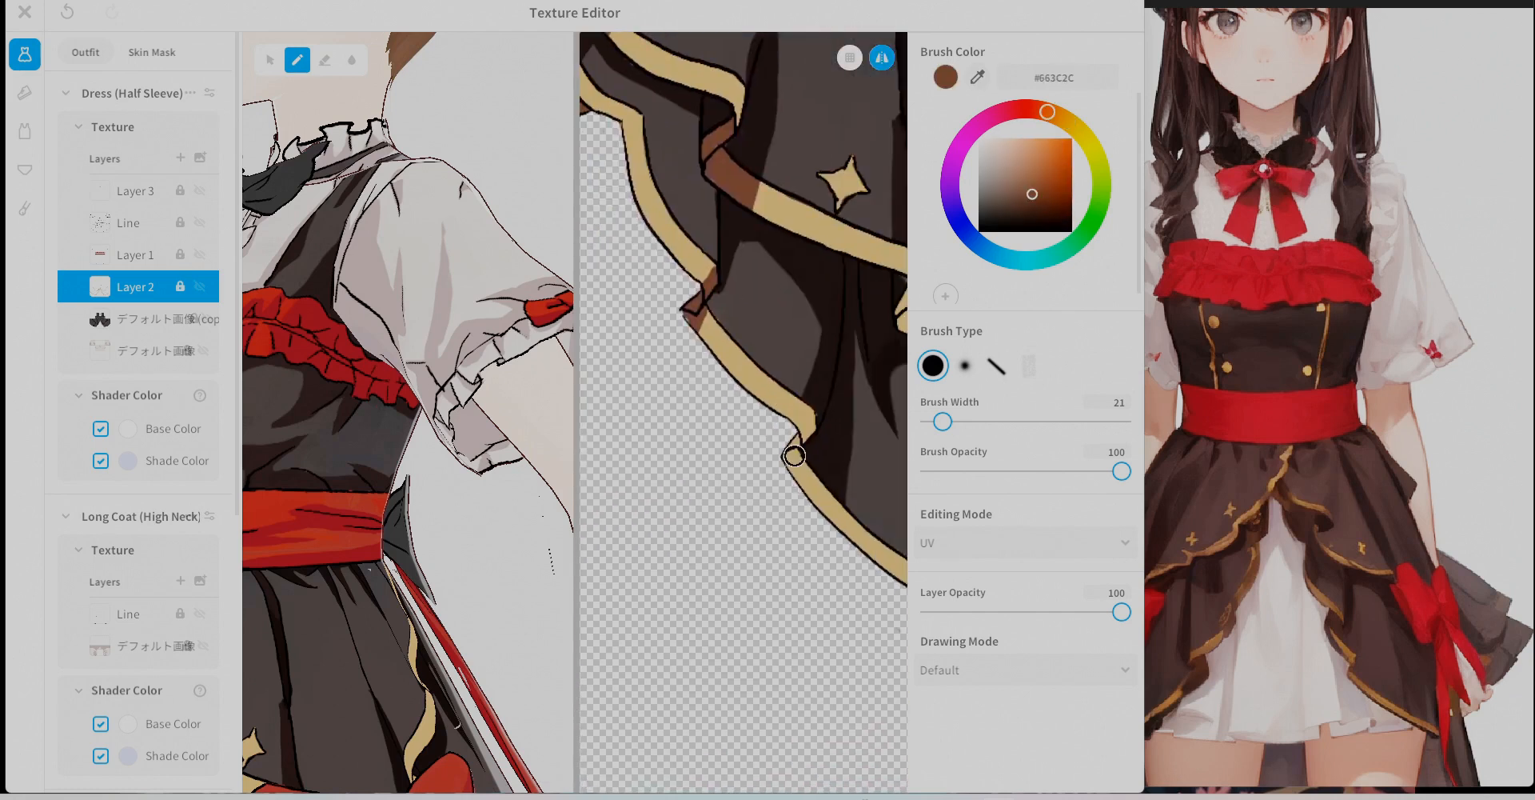
drag(806, 407, 823, 508)
middle_drag(888, 296, 729, 379)
drag(752, 408, 760, 421)
Colour the gold trim folds on the overskirt's side panel and the hem near the red tassel brown.
middle_drag(828, 364, 730, 304)
drag(825, 334, 807, 354)
middle_drag(744, 664, 658, 433)
drag(805, 509, 793, 531)
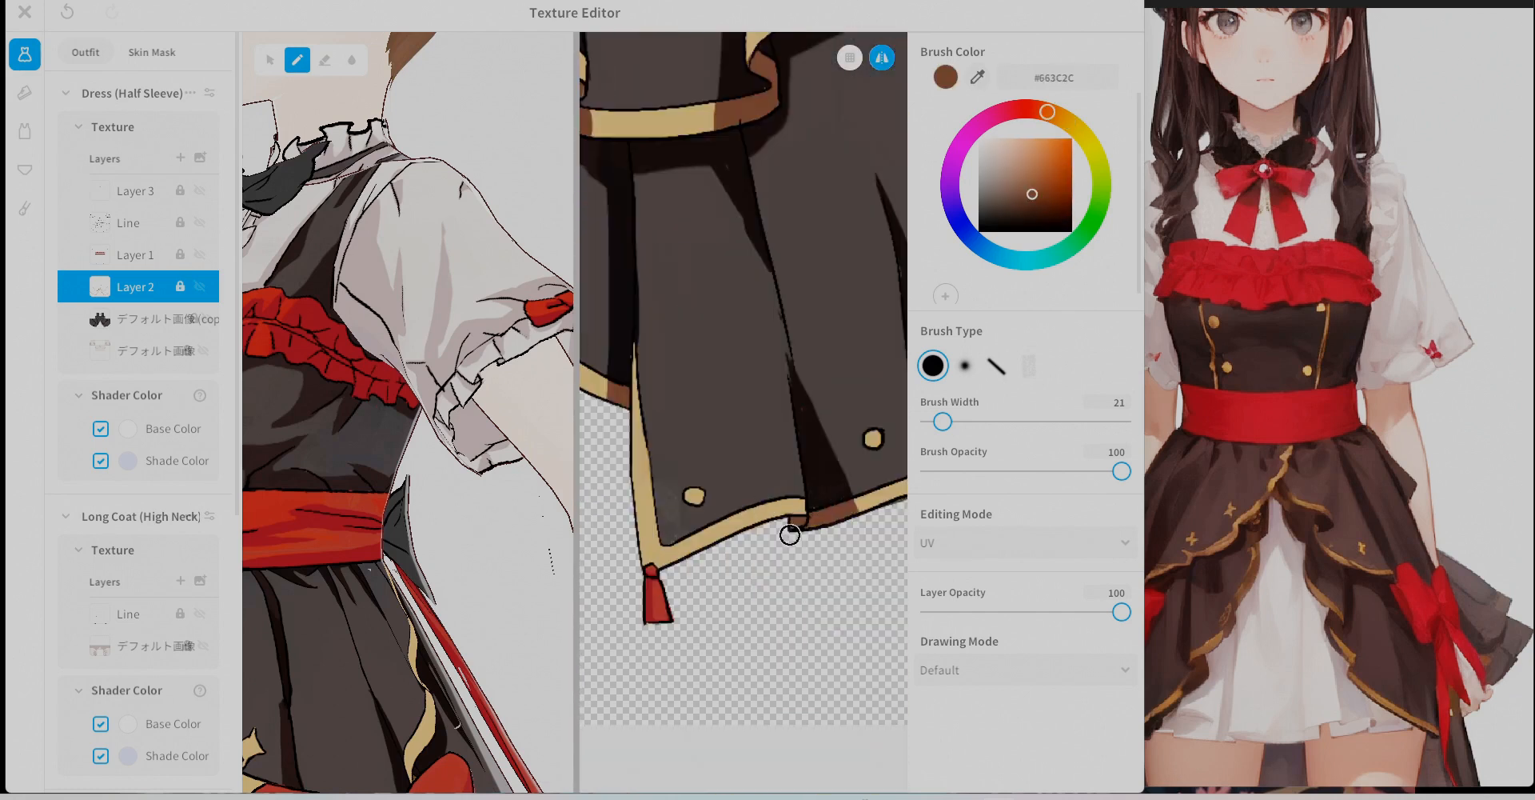
middle_drag(848, 480, 796, 486)
drag(814, 449, 825, 445)
Continue the brown fold accents along the remaining hem and up the zigzag gold trim of the side panel.
middle_drag(839, 448, 709, 475)
drag(813, 500, 808, 516)
middle_drag(832, 432, 627, 566)
drag(818, 417, 832, 412)
middle_drag(832, 413, 744, 520)
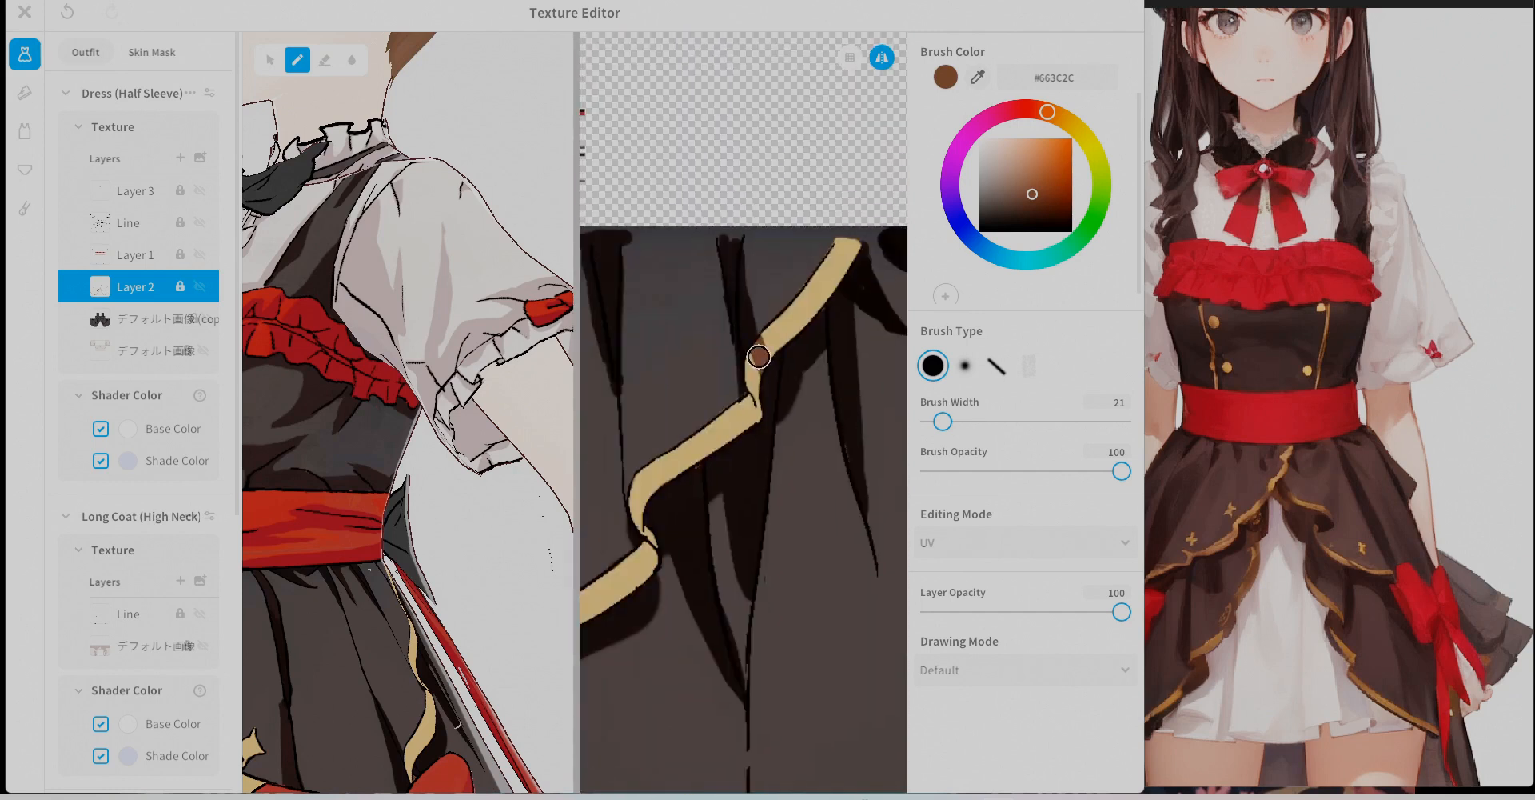
middle_drag(744, 399, 800, 320)
alt+click(785, 439)
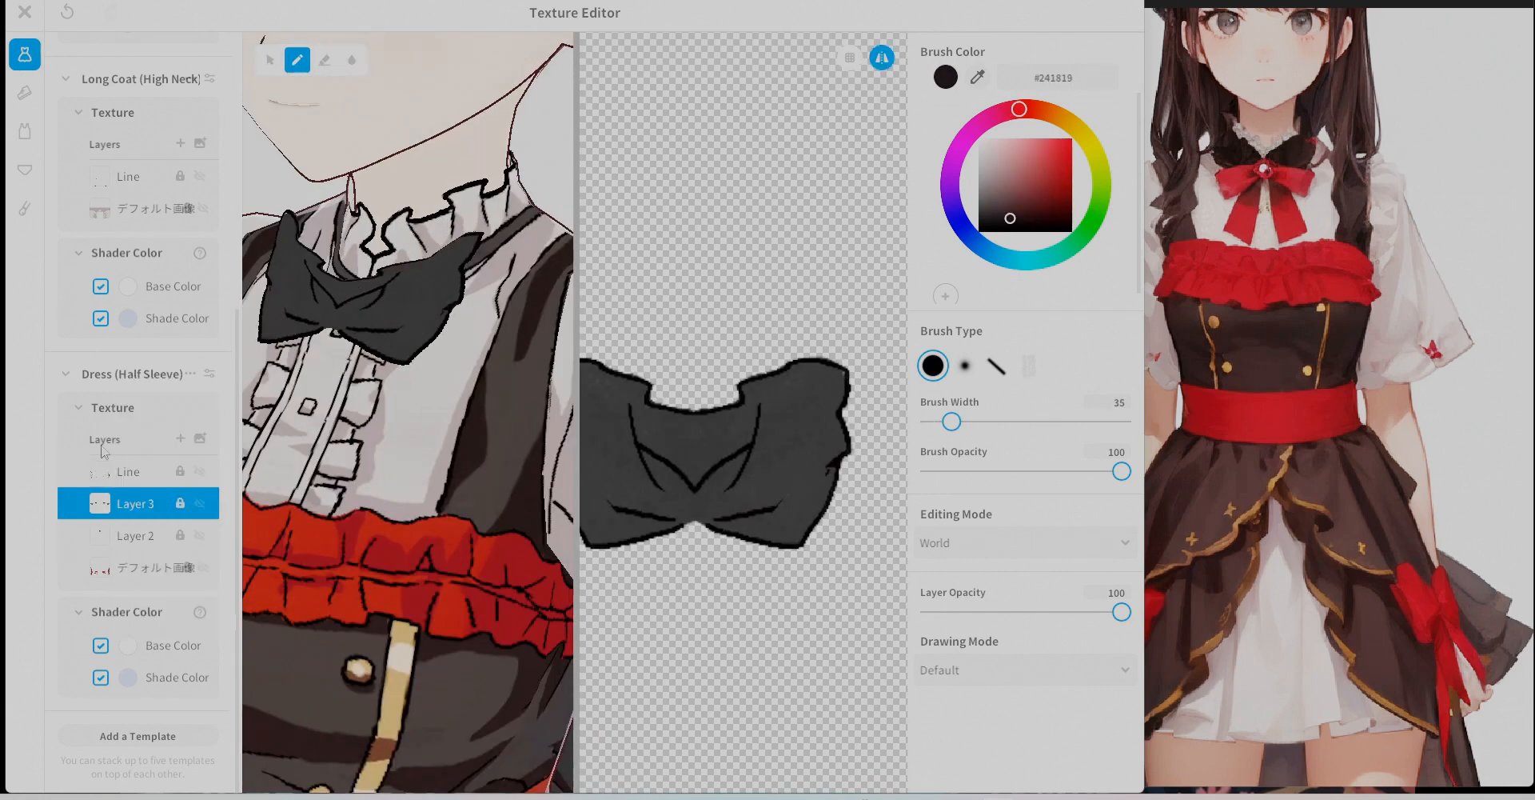
Shade the black neck bow with dark brown #241819 on the bow template's Layer 2 at brush width 35.
click(191, 537)
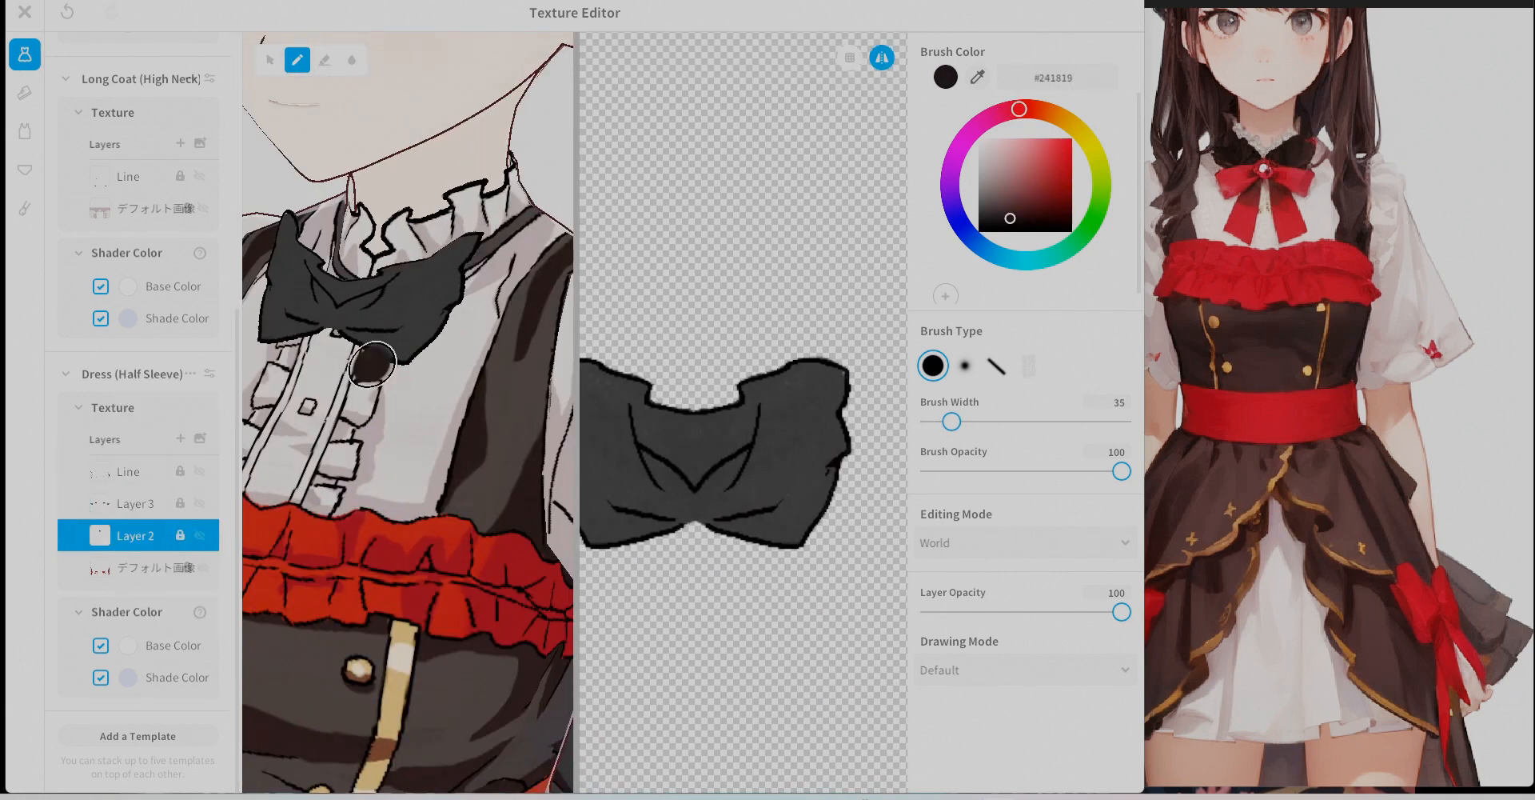
drag(828, 473, 712, 494)
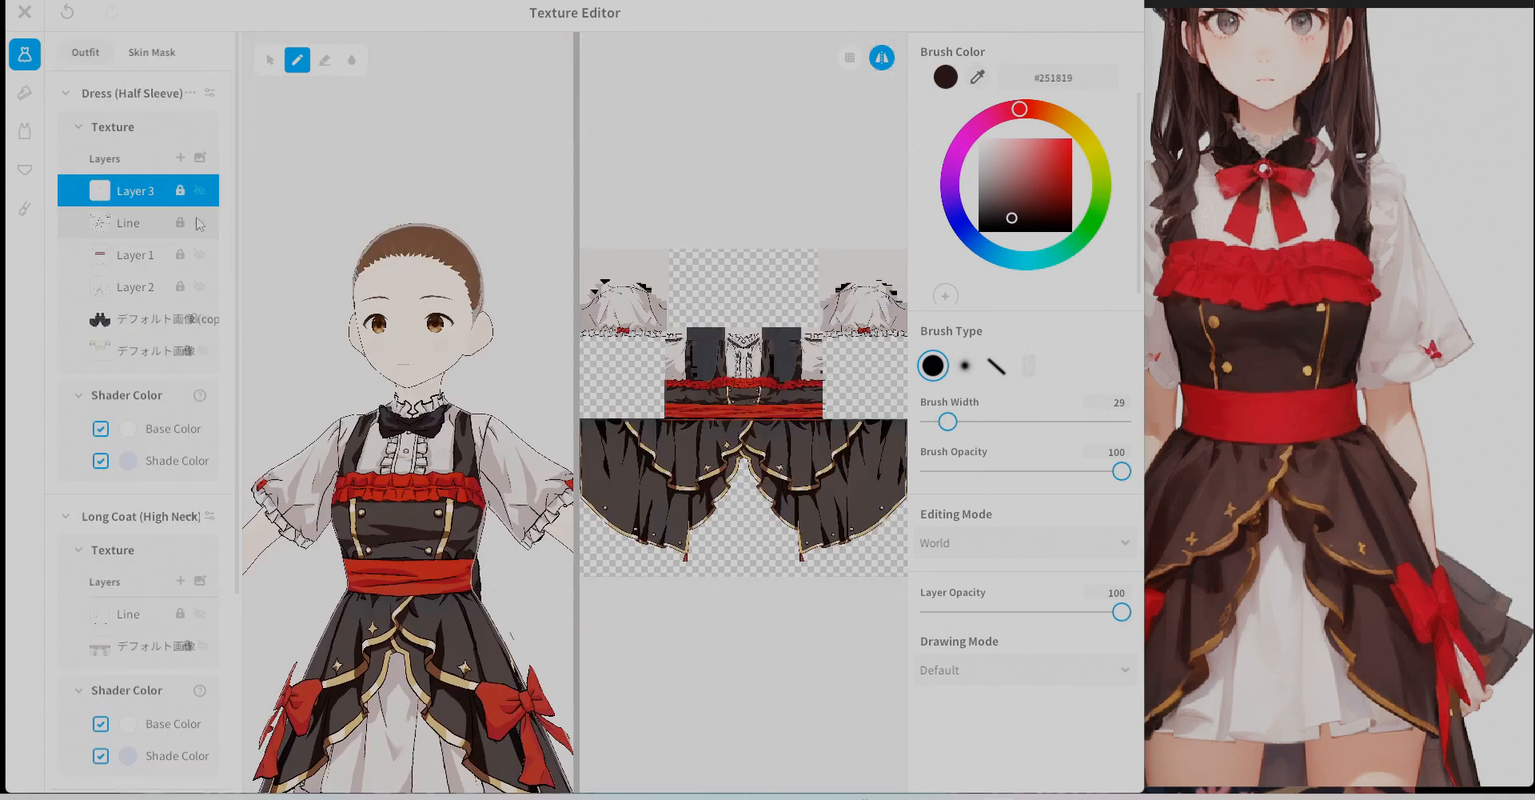
Select the dress's Line layer and recolour the outlines of the red chest frill dark red #56000D at brush width 60.
click(203, 222)
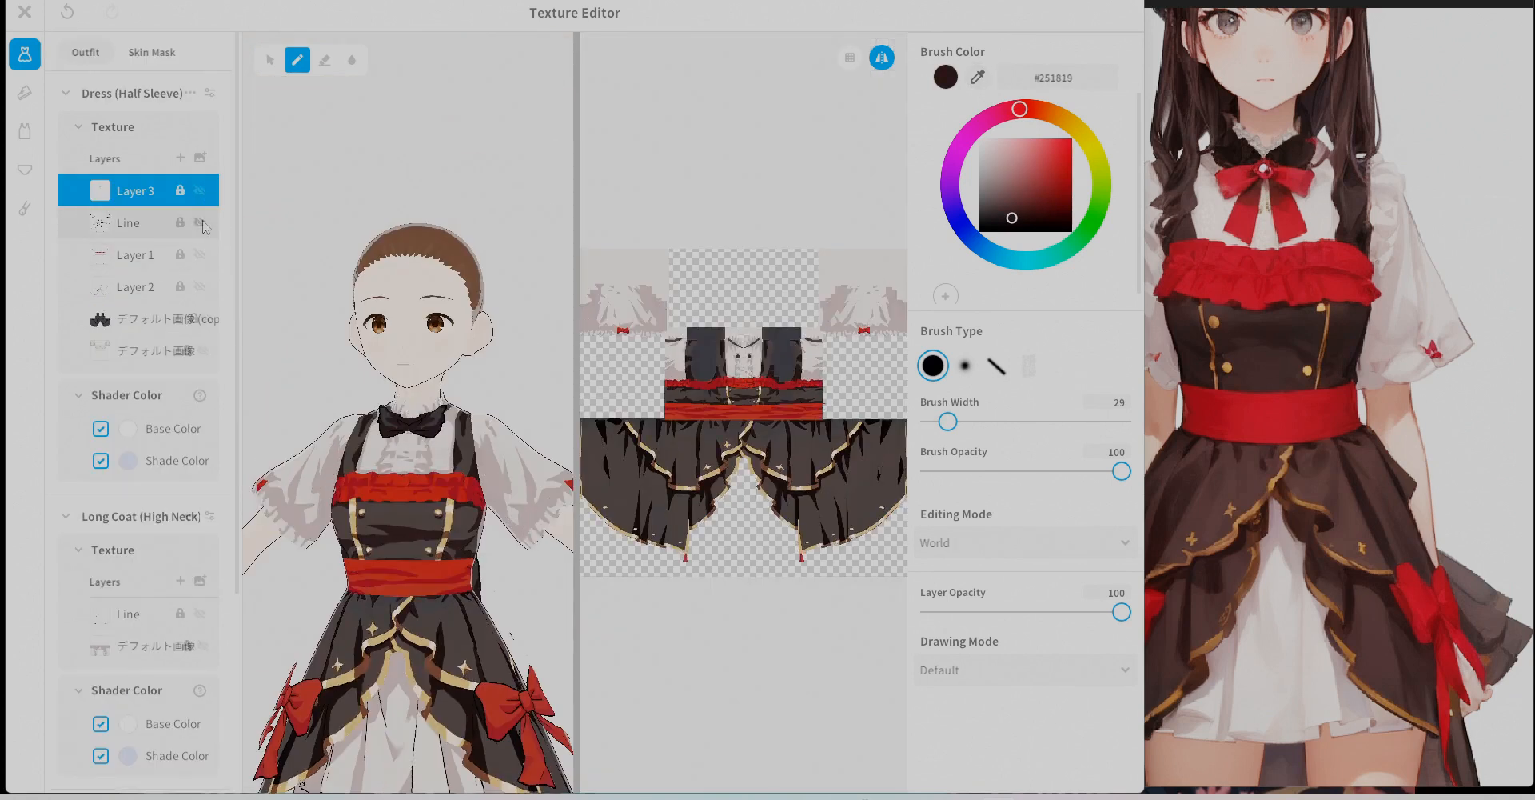
click(203, 221)
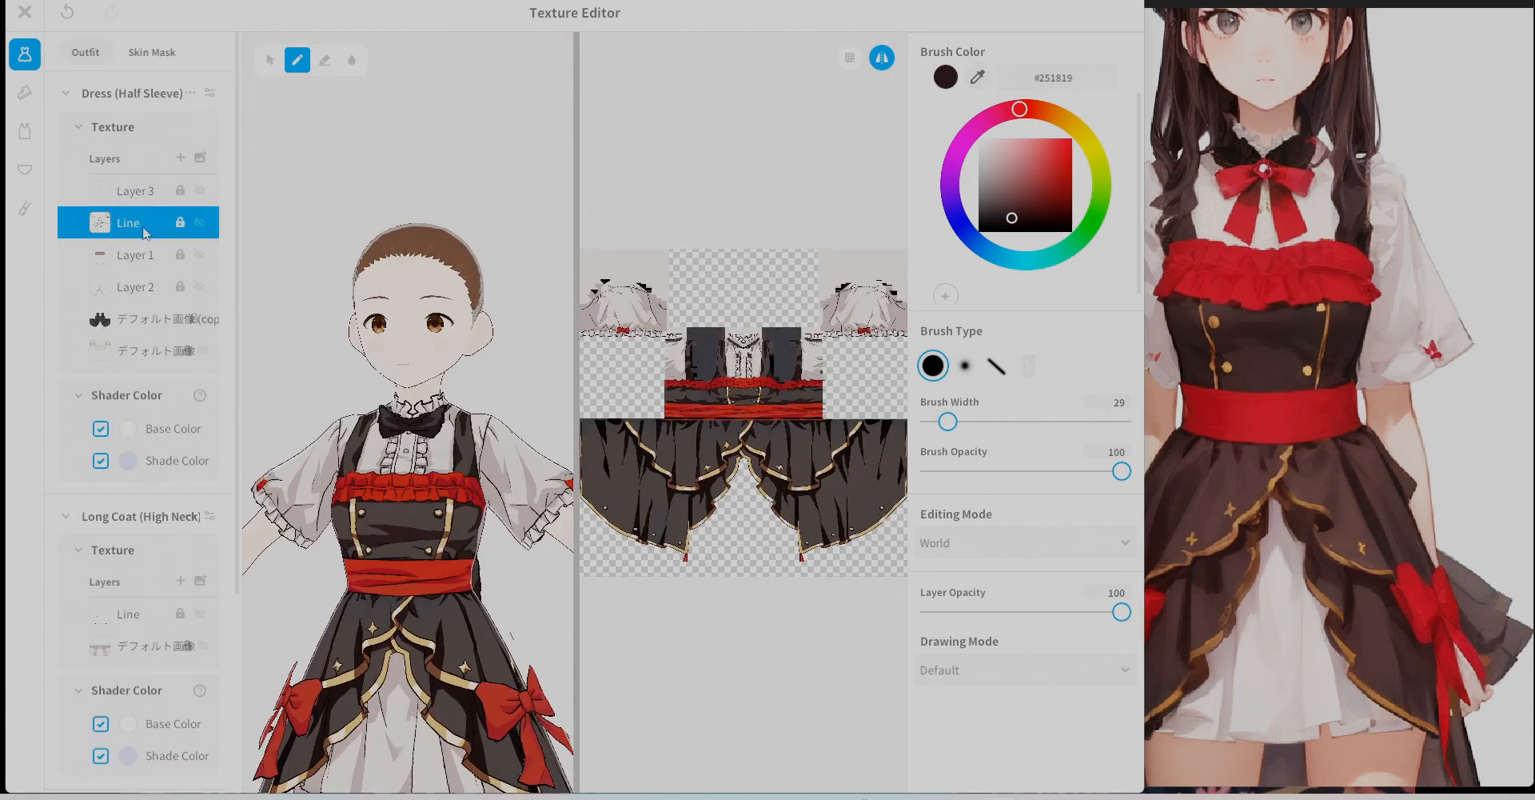
scroll(438, 390, up, 3)
right_drag(552, 588, 484, 602)
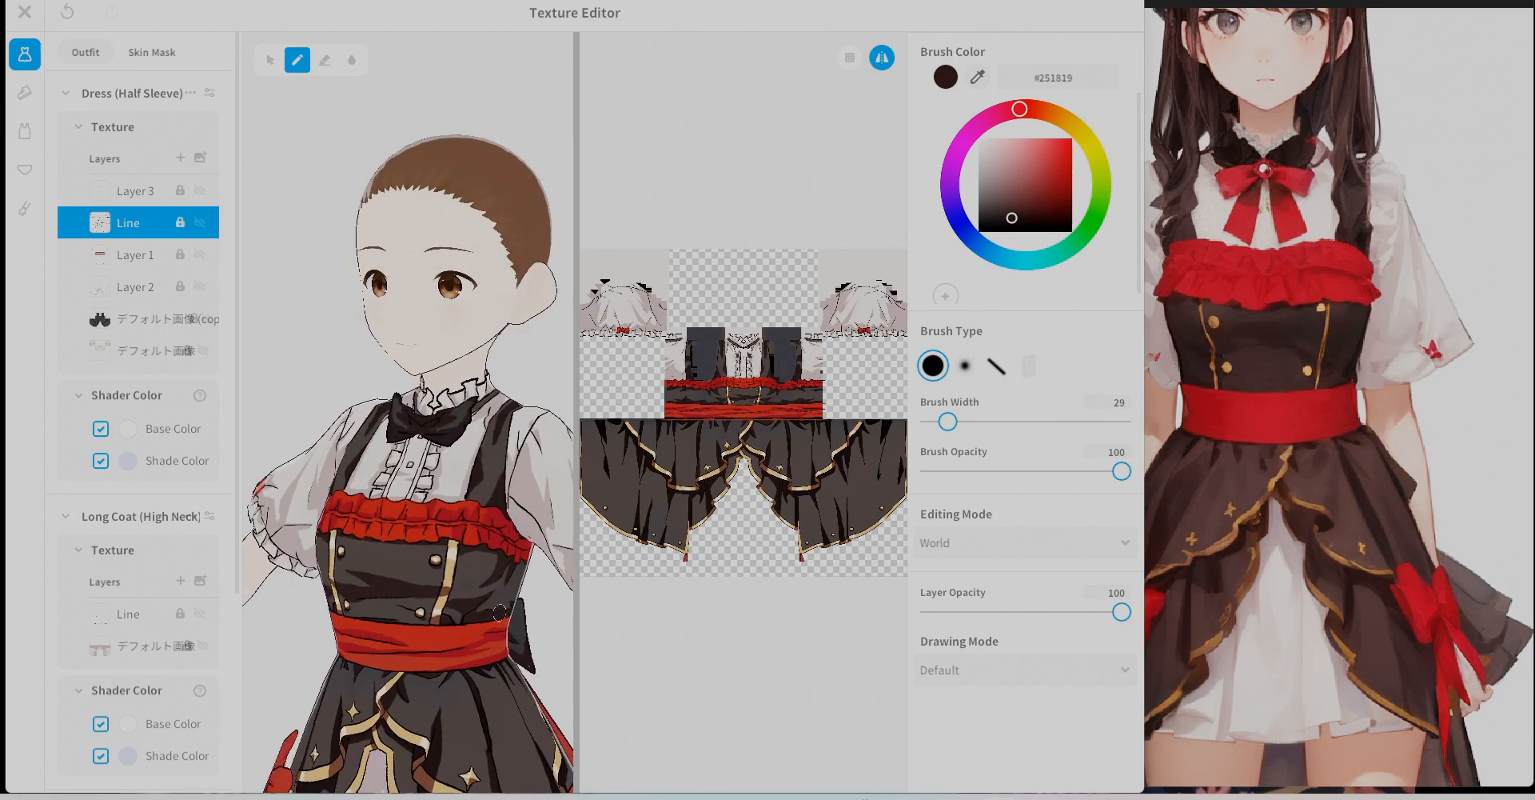
middle_drag(483, 602, 450, 518)
scroll(450, 518, up, 3)
scroll(449, 518, up, 5)
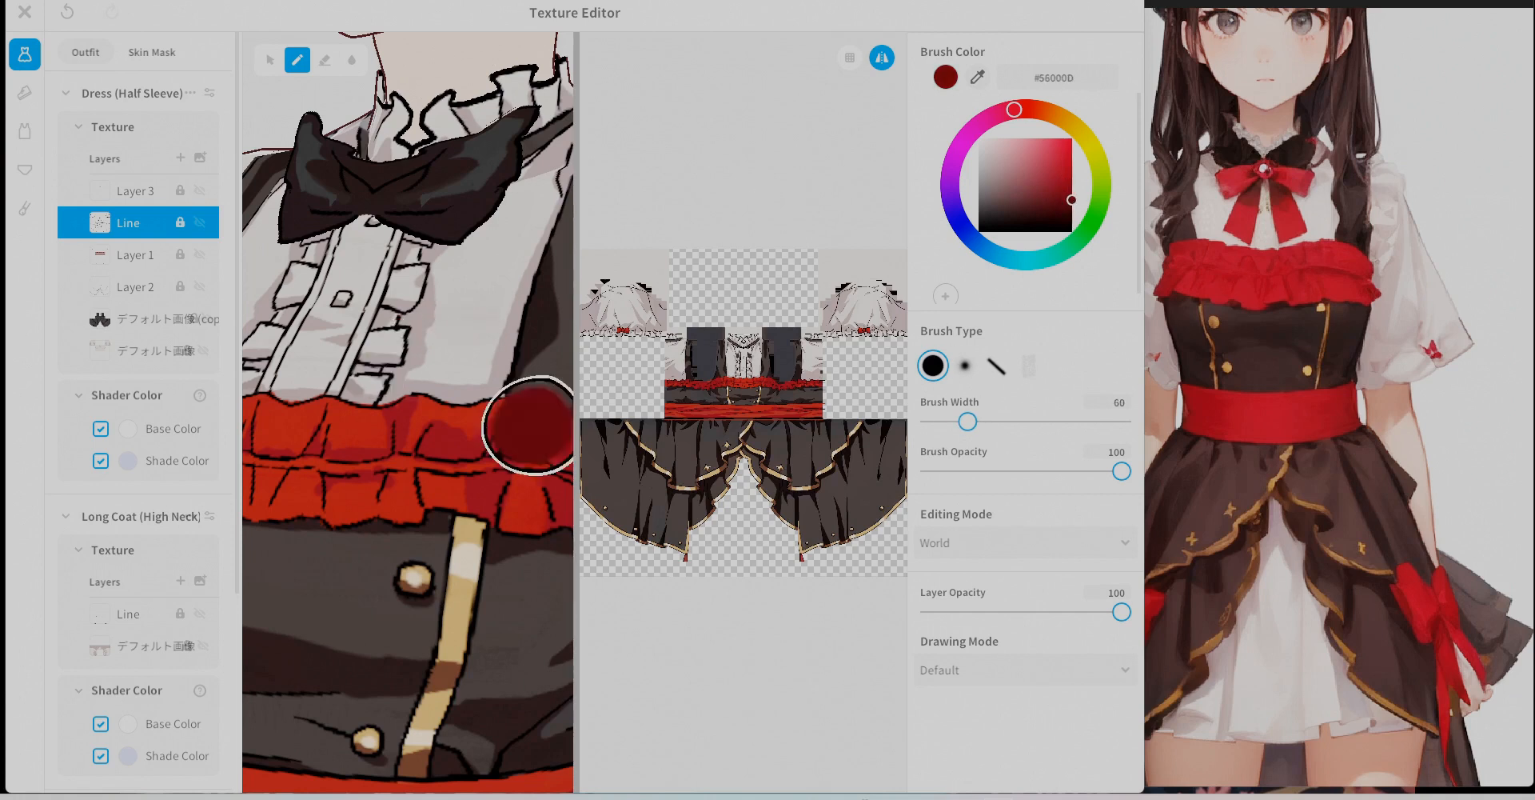
mouse_move(527, 424)
right_down()
mouse_move(439, 456)
mouse_move(418, 432)
right_up()
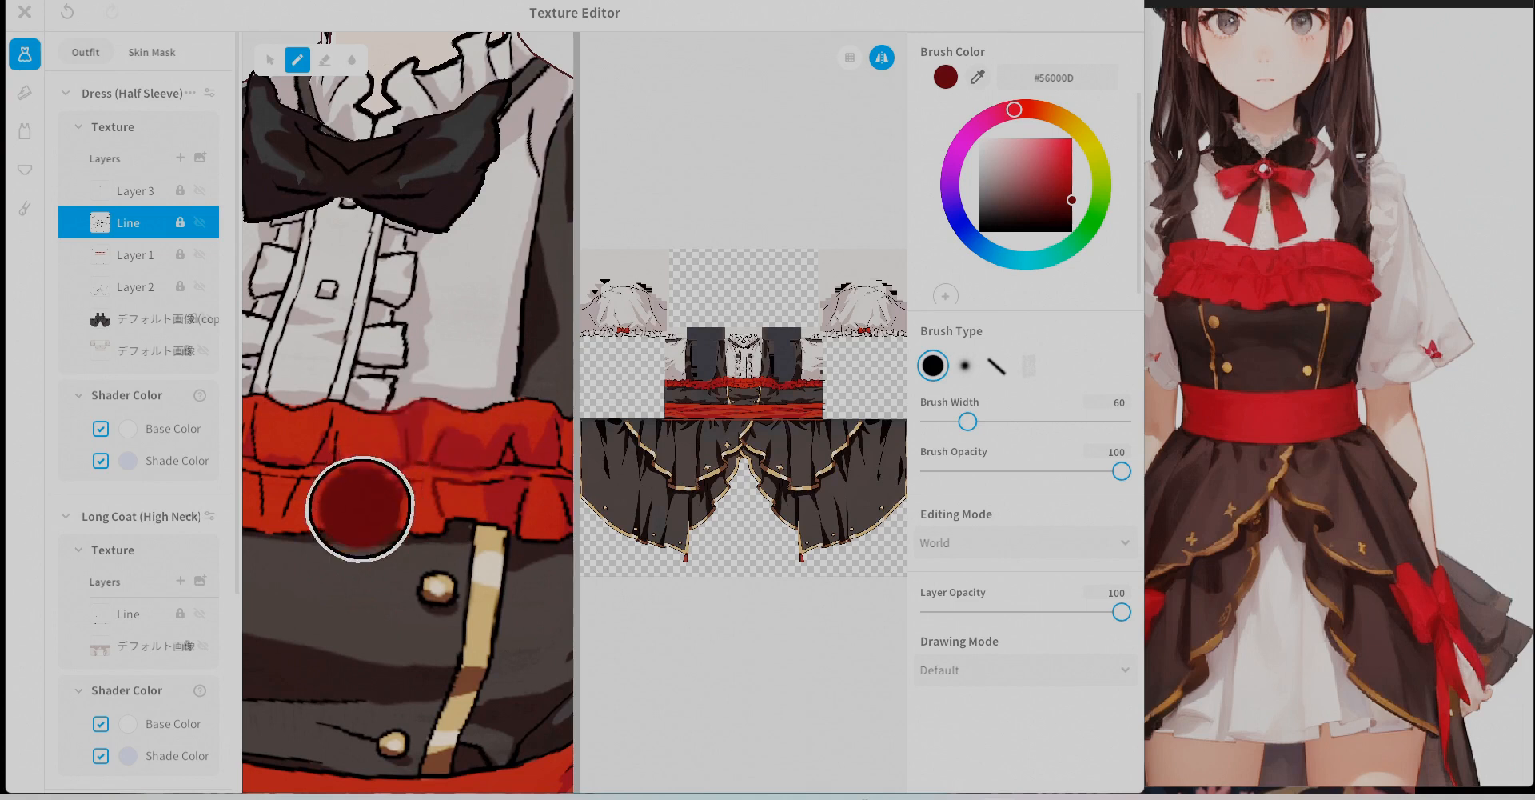
mouse_move(359, 509)
right_down()
mouse_move(469, 456)
mouse_move(511, 397)
right_up()
Continue the dark red #56000D outlines around the sides of the frill and the waist sash at brush width 75.
drag(577, 398, 873, 384)
scroll(548, 320, down, 3)
mouse_move(583, 406)
right_down()
mouse_move(594, 340)
mouse_move(816, 377)
mouse_move(594, 565)
right_up()
drag(872, 448, 448, 432)
key(bracketright)
key(bracketright)
right_drag(479, 124, 748, 328)
Recolour the white blouse's body outlines grey-mauve #887779 at brush width 50.
key(alt)
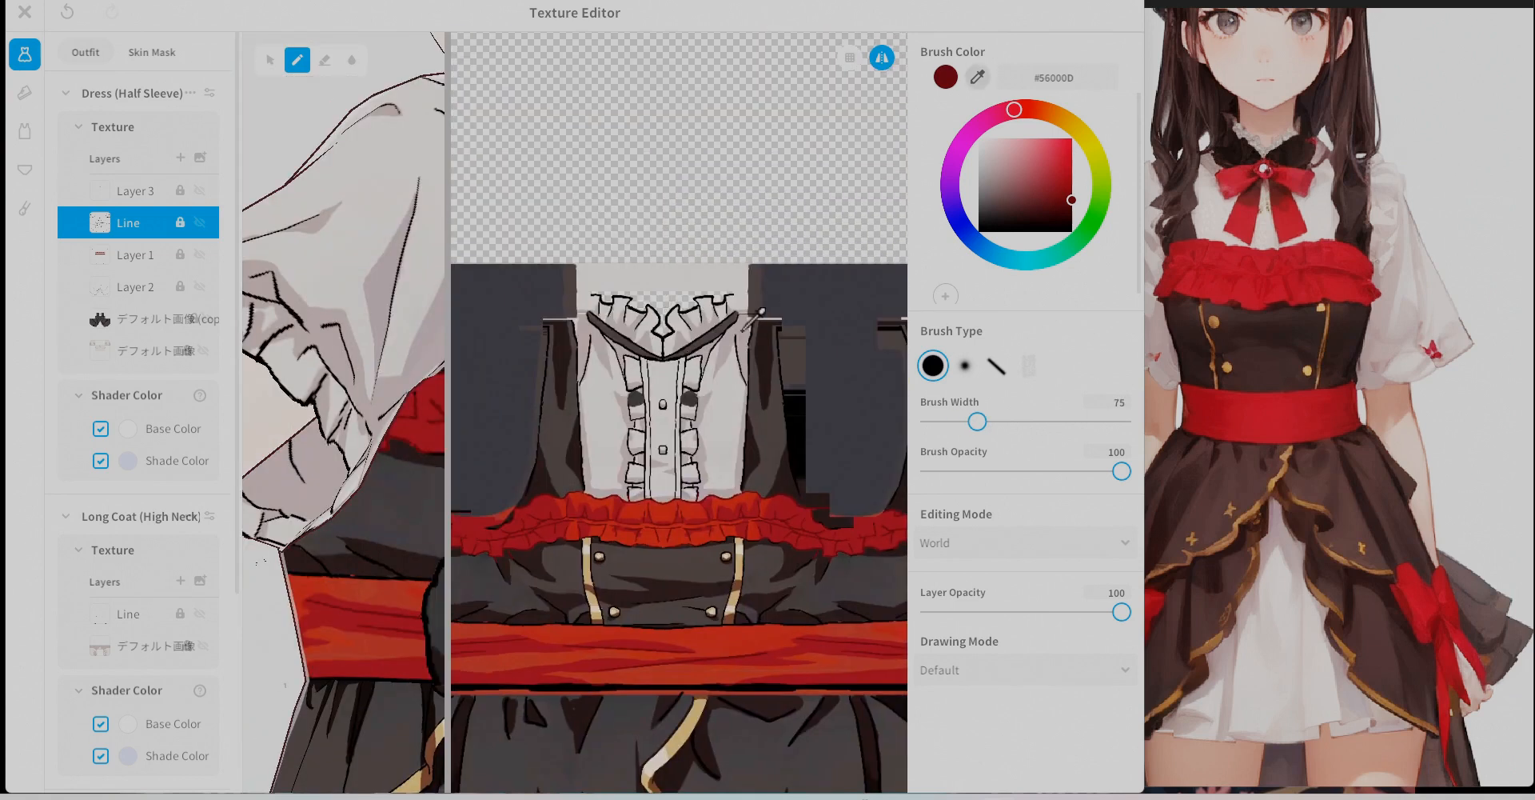
scroll(512, 512, up, 2)
mouse_move(488, 535)
right_down()
mouse_move(885, 507)
mouse_move(865, 576)
right_up()
key(bracketleft)
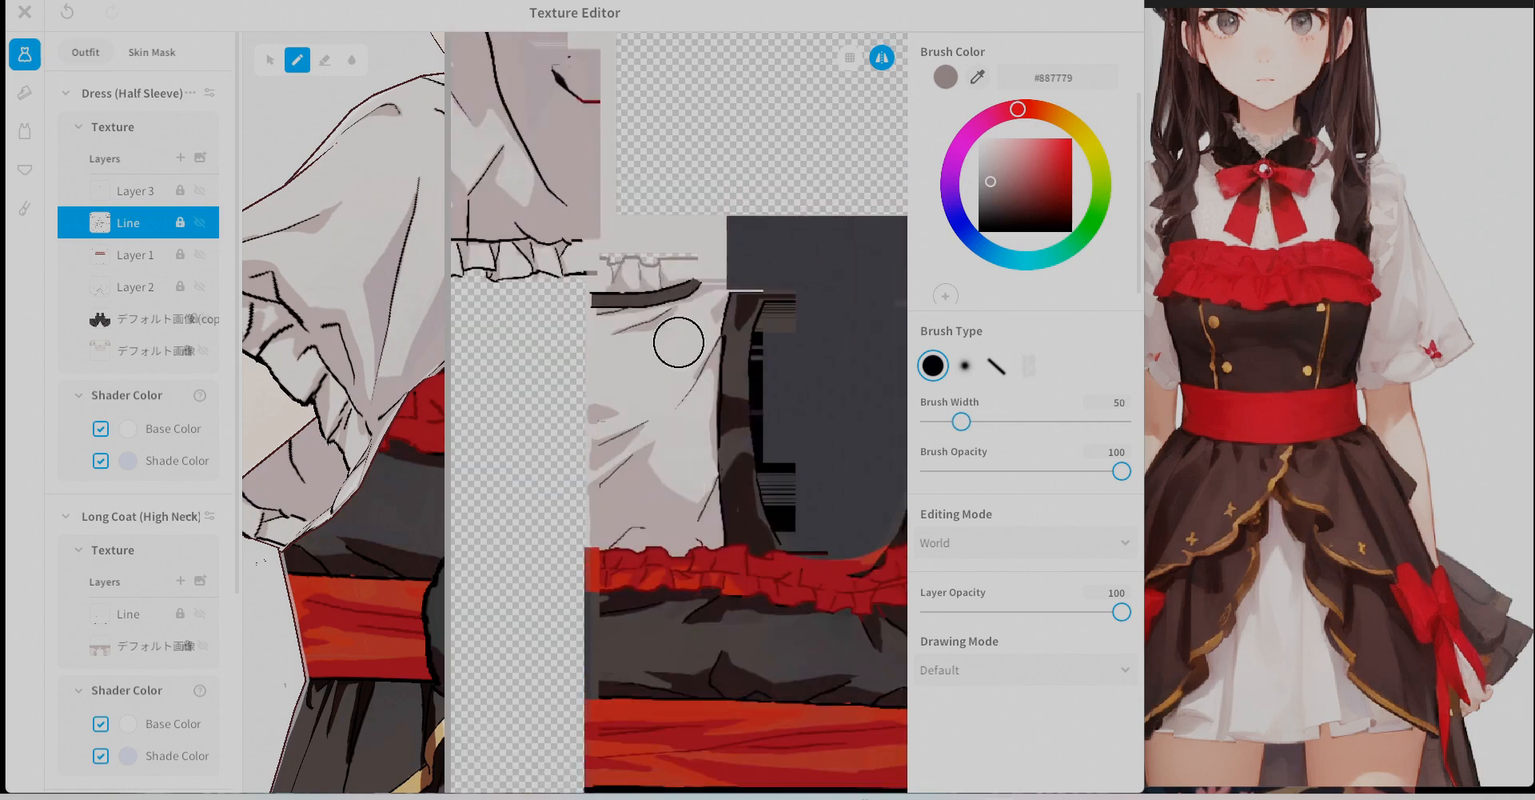
right_drag(640, 318, 1133, 533)
Recolour the outlines of the puffed sleeve and its frilled cuff grey-mauve #887779 at brush width 73.
key(bracketright)
drag(664, 236, 640, 455)
key(bracketleft)
right_drag(799, 403, 703, 377)
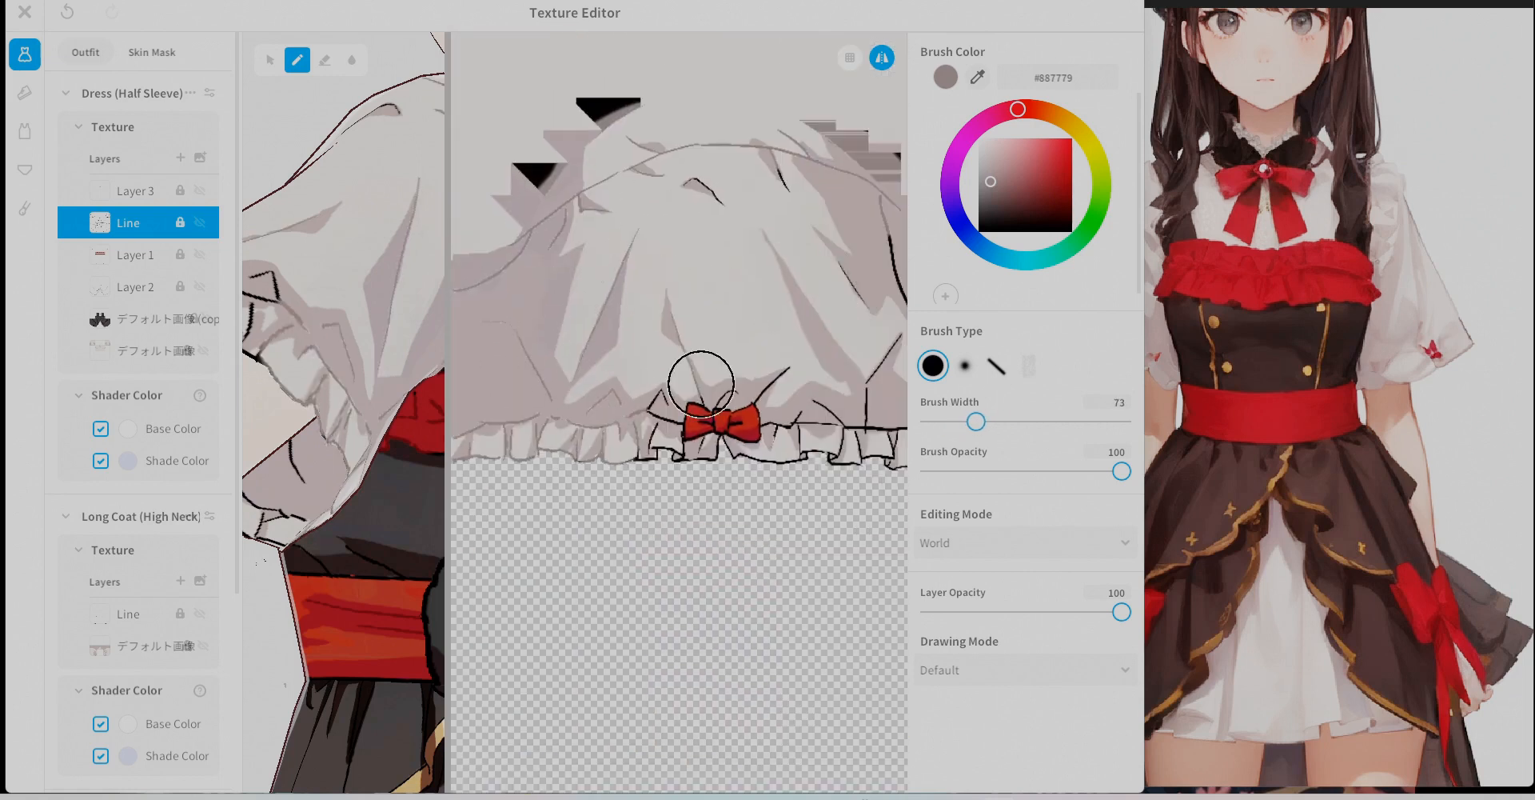
drag(703, 377, 719, 424)
right_drag(799, 383, 691, 415)
drag(776, 240, 822, 394)
Refine the outlines of the blouse's front placket and ruffles with grey-mauve #897879 at brush width 19.
scroll(652, 516, up, 3)
alt+click(685, 551)
key(bracketleft)
mouse_move(652, 516)
right_down()
mouse_move(685, 377)
mouse_move(639, 478)
right_up()
drag(748, 552, 813, 569)
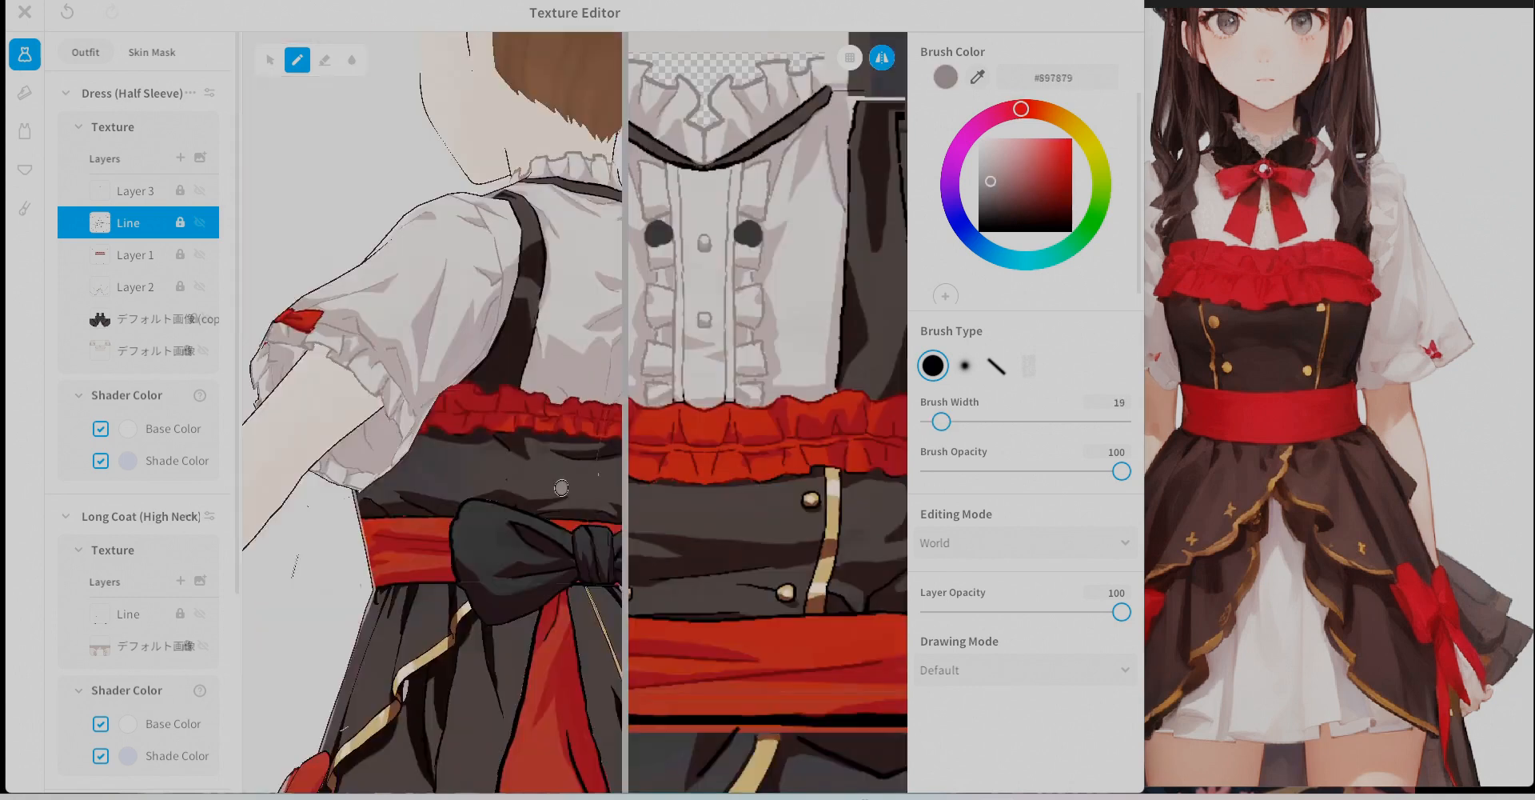
right_drag(384, 479, 480, 447)
scroll(765, 443, down, 5)
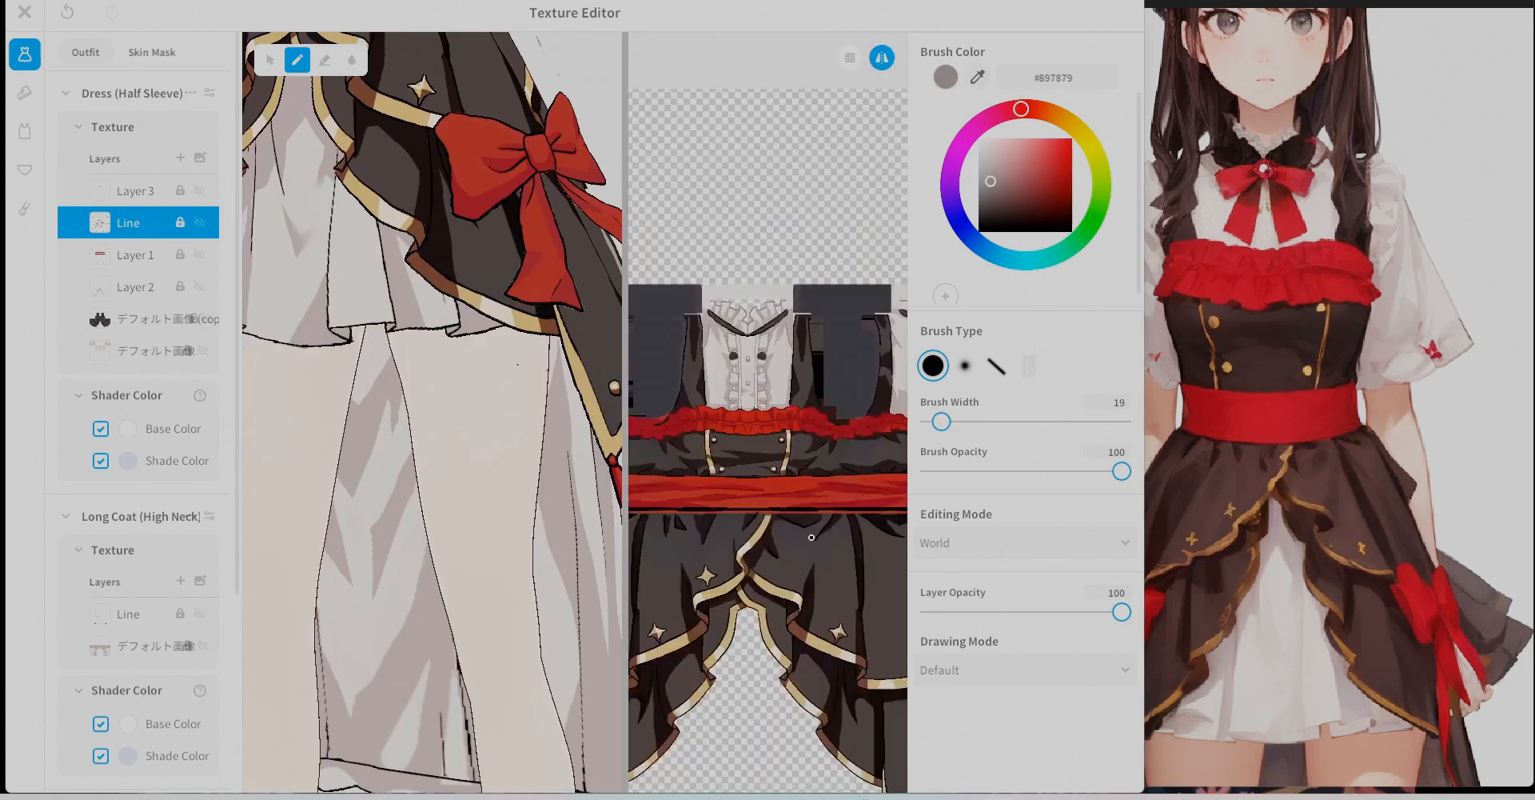
Turn off mirrored painting and recolour the lines of the trim fold at the skirt's front centre brown #663C2C at brush width 13.
scroll(766, 443, up, 10)
alt+click(860, 222)
alt+click(867, 299)
drag(867, 298, 678, 515)
click(883, 58)
right_drag(678, 488, 733, 370)
drag(735, 326, 715, 332)
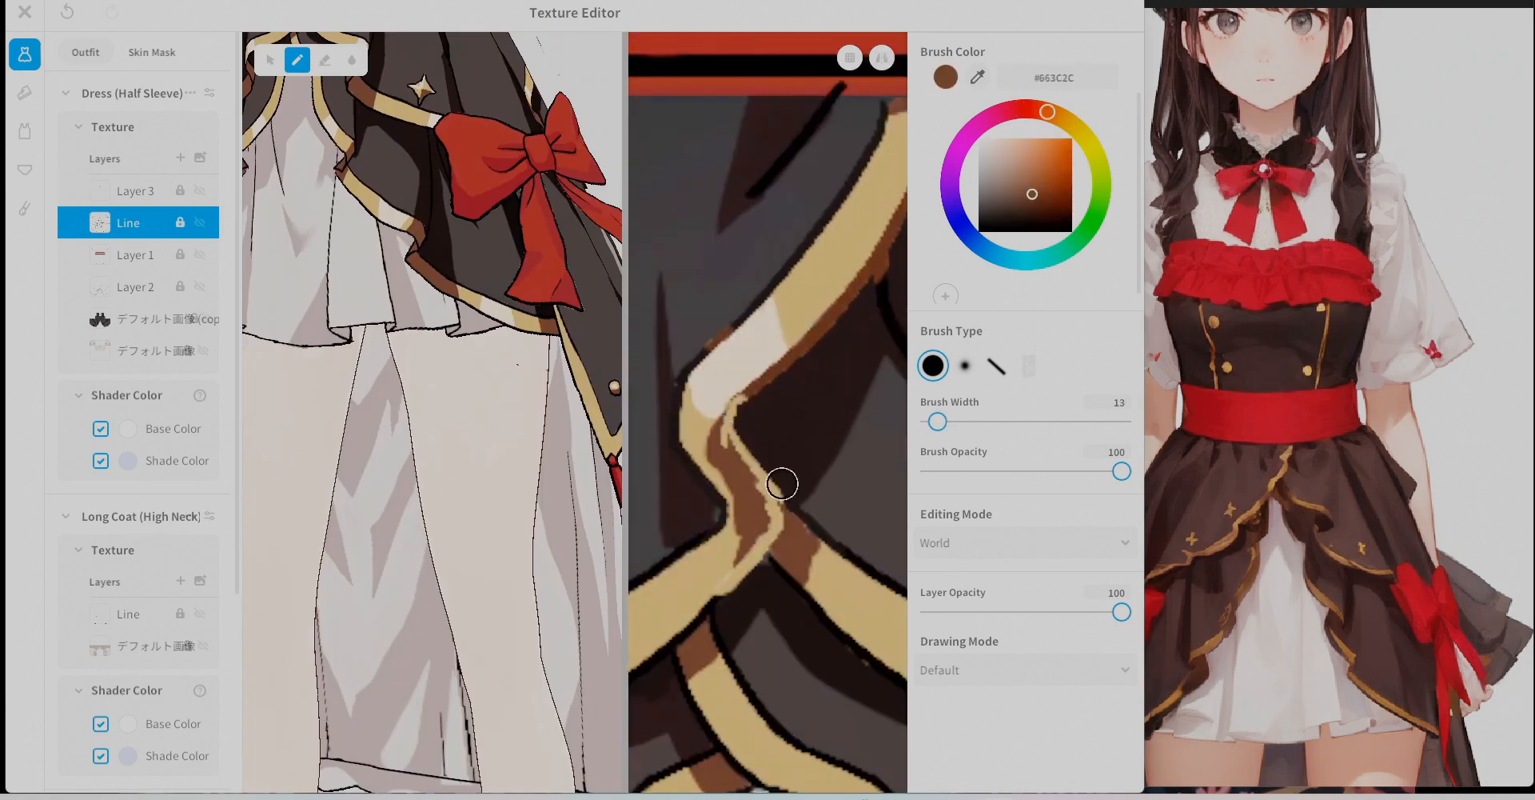
Touch up the lines around the front centre trim fold with darker brown #5C2F1C at brush width 13.
scroll(432, 412, down, 3)
alt+click(760, 379)
mouse_move(1122, 471)
mouse_down()
mouse_move(1005, 471)
mouse_move(1122, 471)
mouse_up()
scroll(727, 421, down, 4)
right_drag(721, 425, 637, 324)
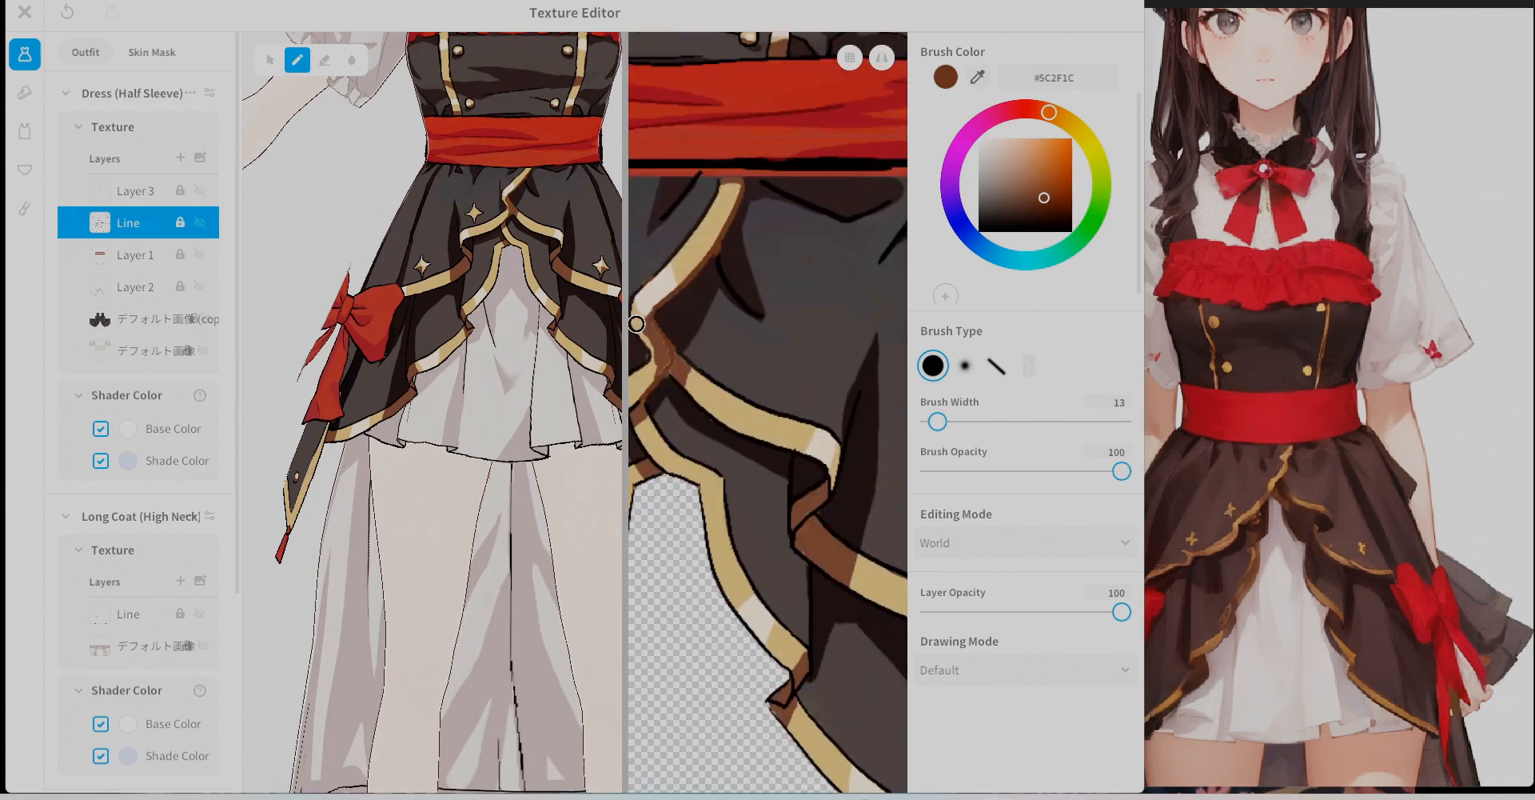
Recolour the outlines of the gold trim at the skirt's front with tan #BF9454 at brush width 28.
scroll(802, 377, down, 4)
right_drag(768, 400, 820, 253)
alt+click(795, 251)
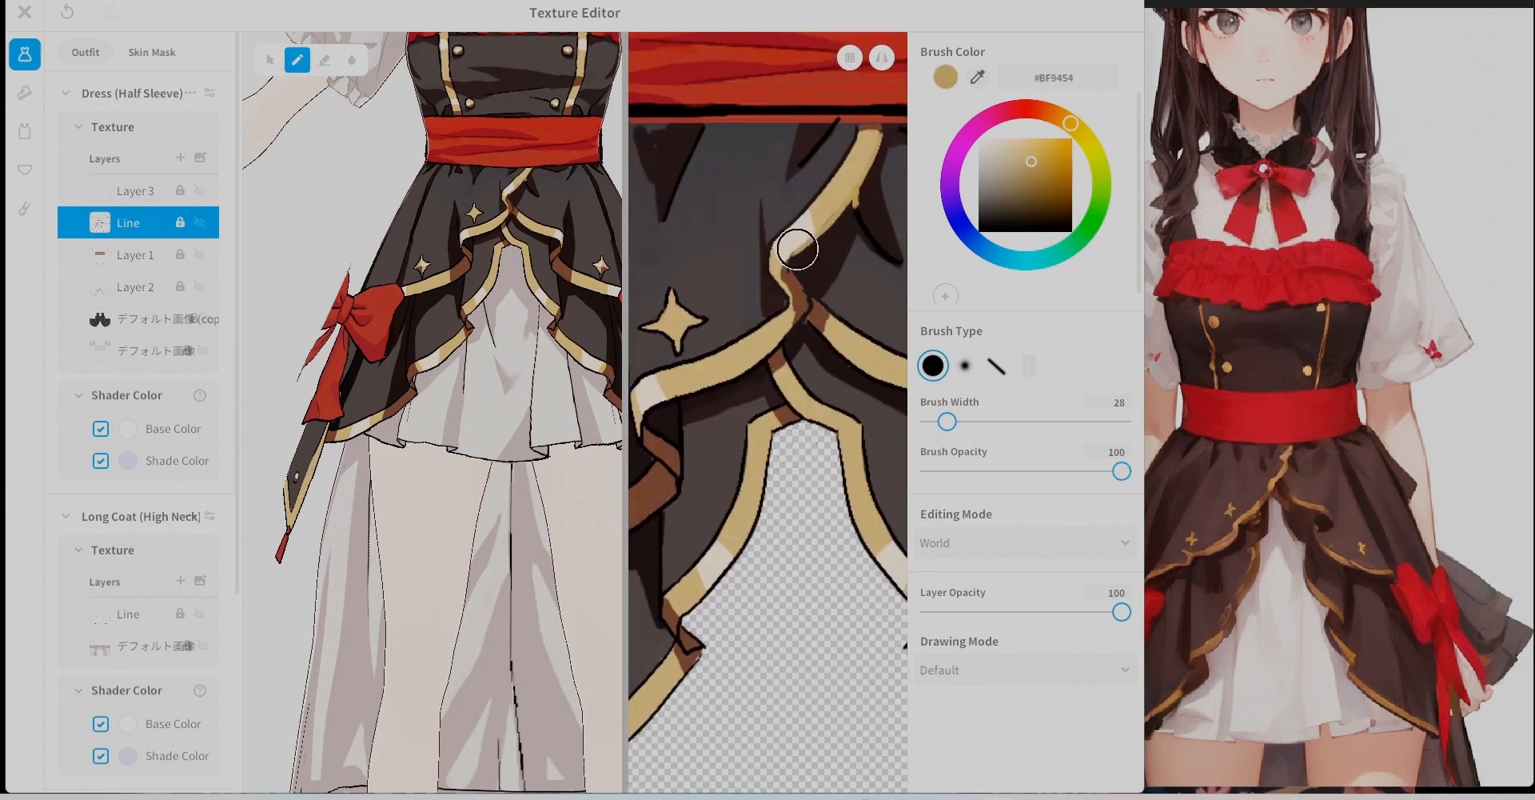
drag(794, 251, 838, 198)
scroll(832, 259, up, 4)
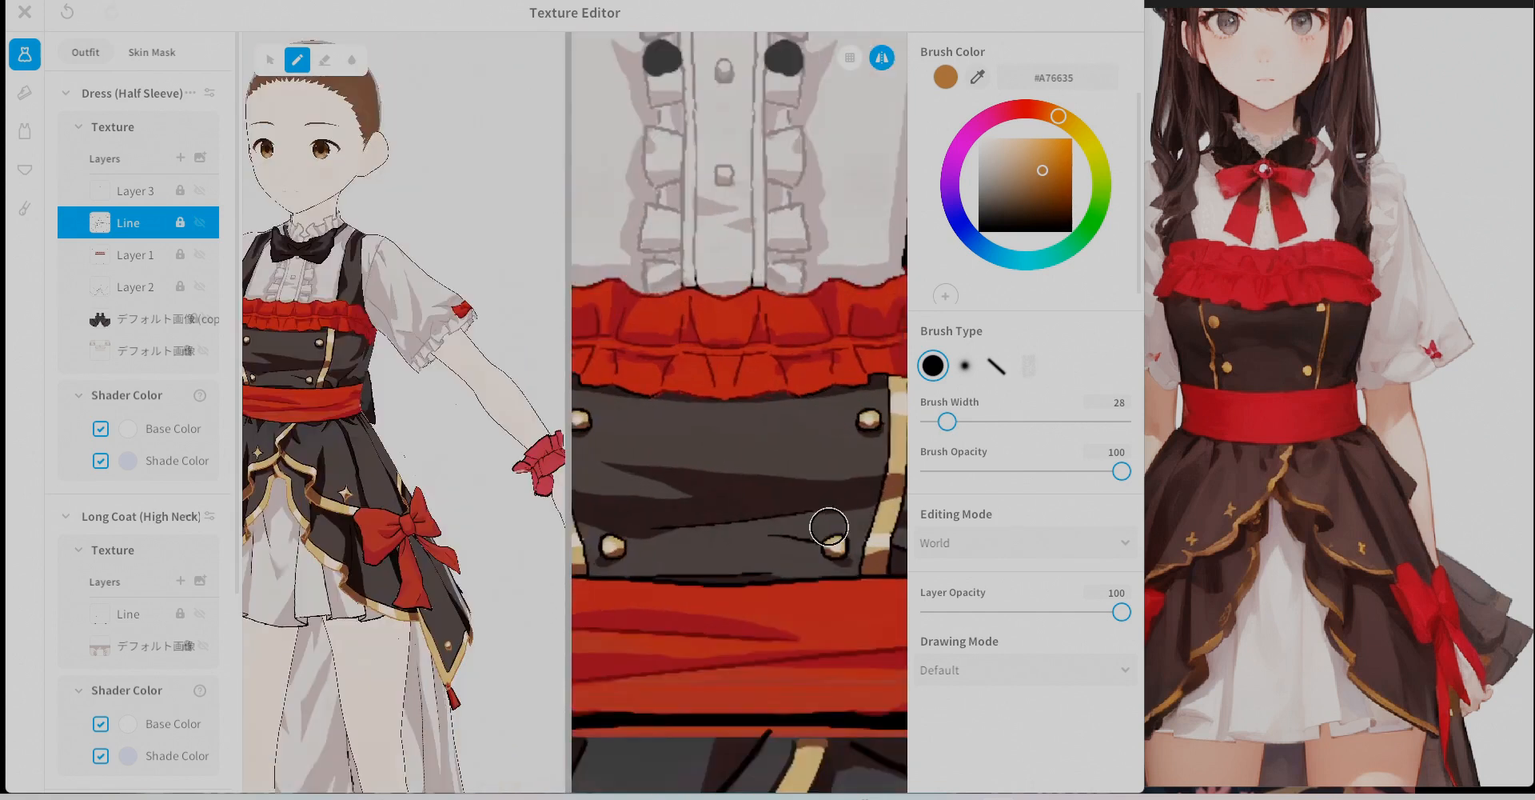
Recolour the outlines of the bodice's gold buttons and vertical trims orange-brown #A76635 with mirrored painting.
drag(826, 427, 798, 558)
scroll(853, 237, up, 3)
middle_drag(853, 237, 734, 213)
alt+click(736, 274)
middle_drag(737, 275, 763, 100)
Repaint stray brown marks around the bodice buttons and trim with near-black #1B0F0F at brush width 8.
alt+click(815, 456)
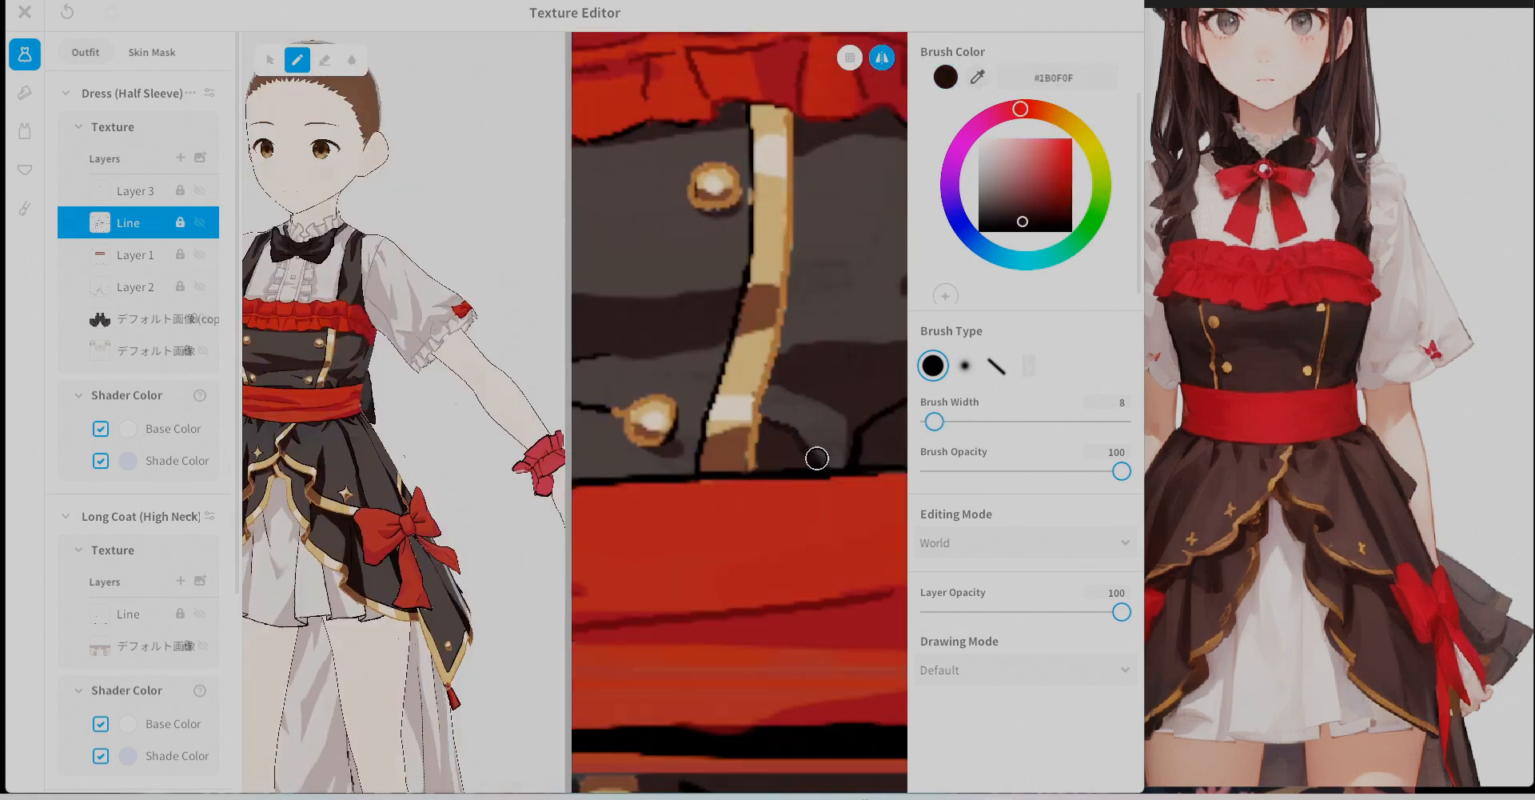
alt+click(870, 384)
middle_drag(608, 391, 791, 352)
middle_drag(607, 232, 805, 275)
scroll(806, 274, down, 5)
middle_drag(806, 480, 709, 276)
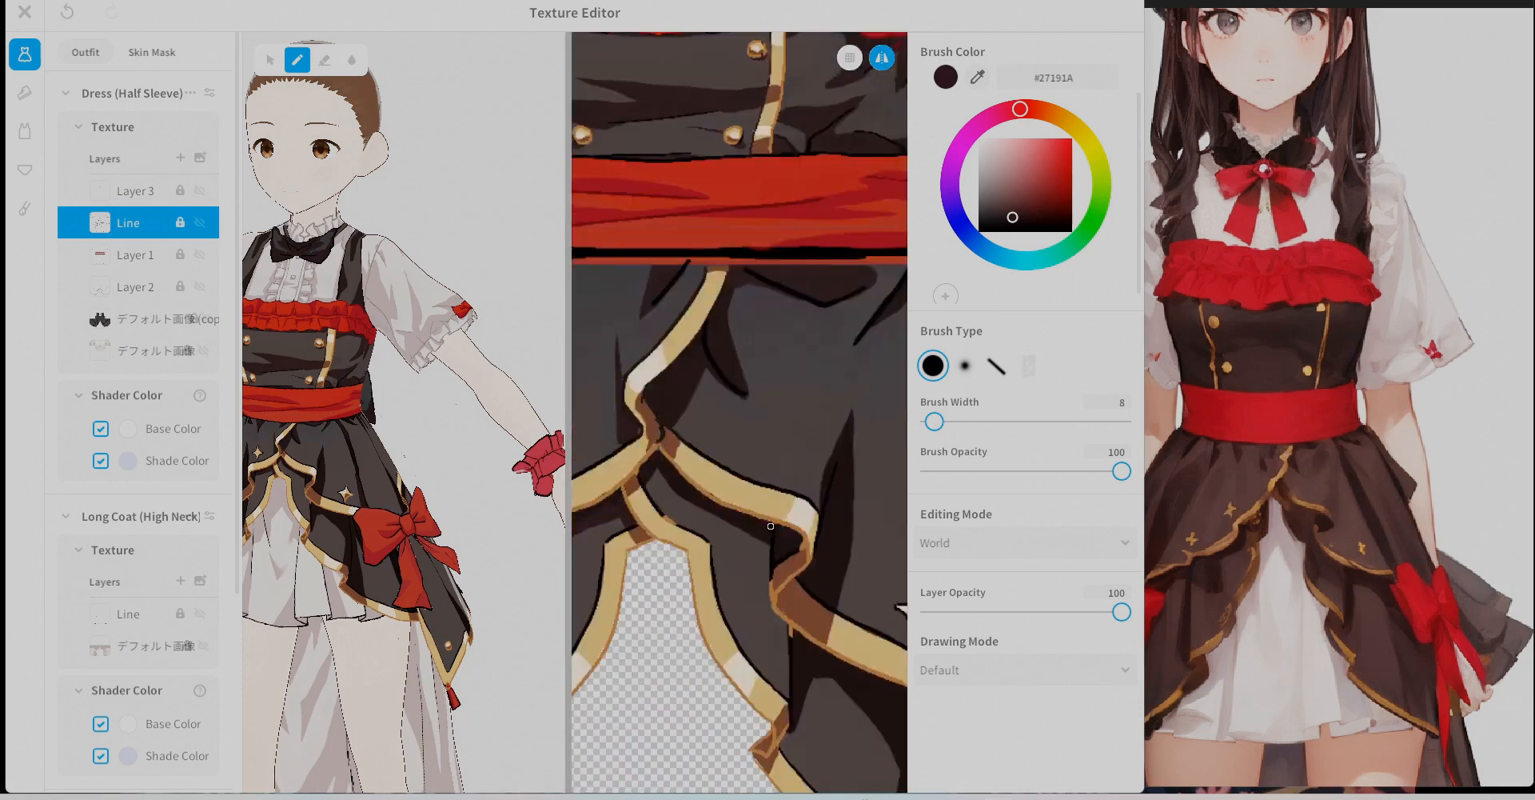
Restore the dark fold lines beside the gold trim on the overskirt's front panels, sampling the neighbouring dark colours.
middle_drag(708, 460, 783, 458)
scroll(783, 458, up, 2)
middle_drag(880, 471, 799, 425)
alt+click(799, 424)
middle_drag(881, 517, 760, 405)
mouse_move(860, 320)
middle_down()
mouse_move(620, 424)
mouse_move(784, 348)
middle_up()
middle_drag(624, 208, 756, 386)
scroll(757, 385, up, 3)
middle_drag(640, 400, 839, 400)
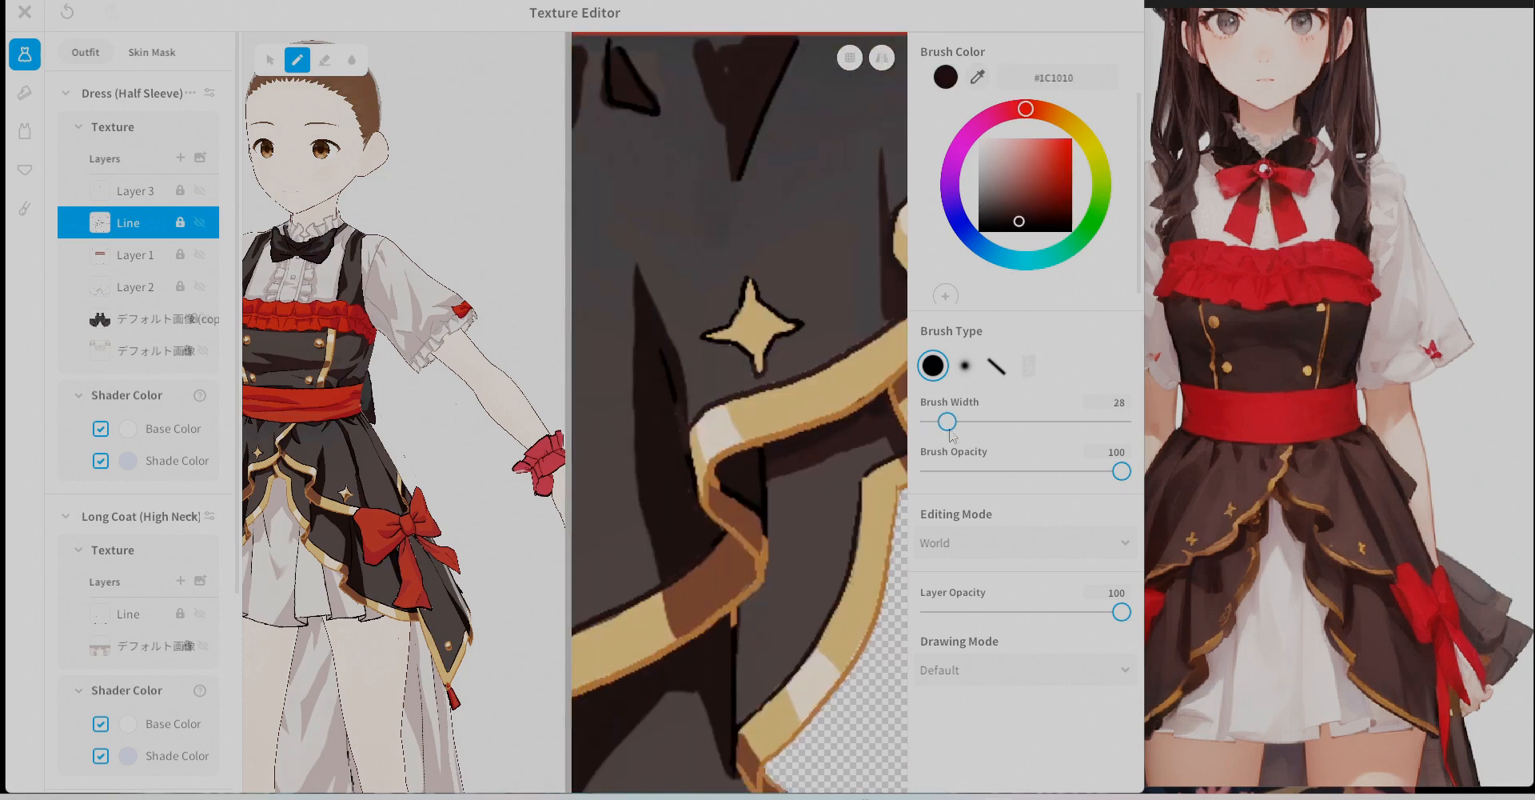
Reduce the brush width to 14 and clean the lines along the side trim with #1C1010 and mirrored painting on.
key([)
key([)
key([)
key([)
key([)
click(883, 58)
mouse_move(853, 542)
middle_down()
mouse_move(826, 357)
mouse_move(723, 371)
middle_up()
middle_drag(878, 503, 681, 449)
middle_drag(847, 431, 647, 381)
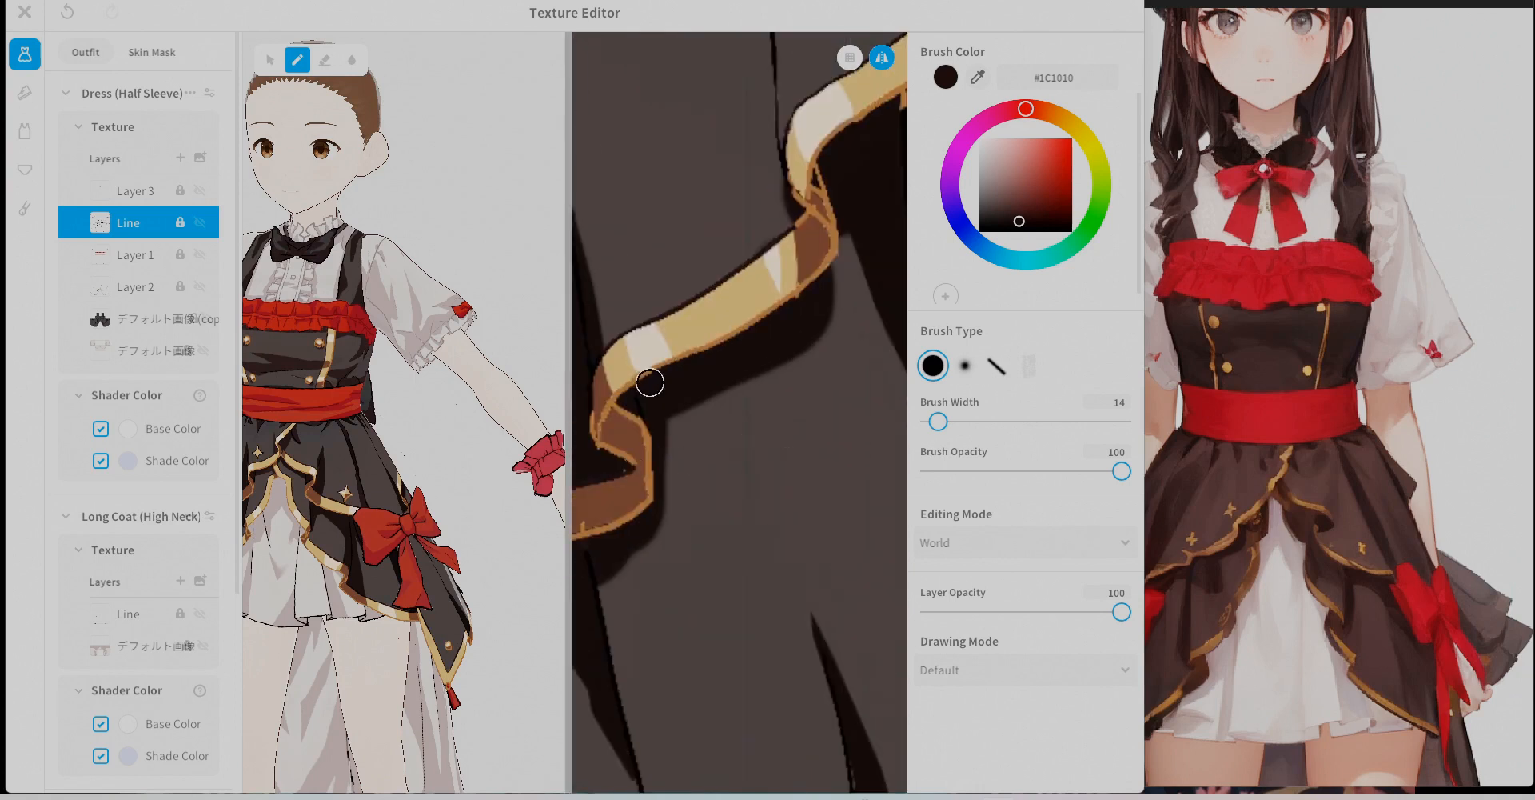
middle_drag(679, 192, 751, 291)
mouse_move(848, 448)
middle_down()
mouse_move(805, 219)
mouse_move(795, 471)
middle_up()
Compare the dress layers and clean the Line layer around the overskirt's gold stars with near-black #1B1010 at brush width 14.
scroll(805, 219, down, 3)
scroll(796, 471, down, 2)
middle_drag(624, 384, 872, 480)
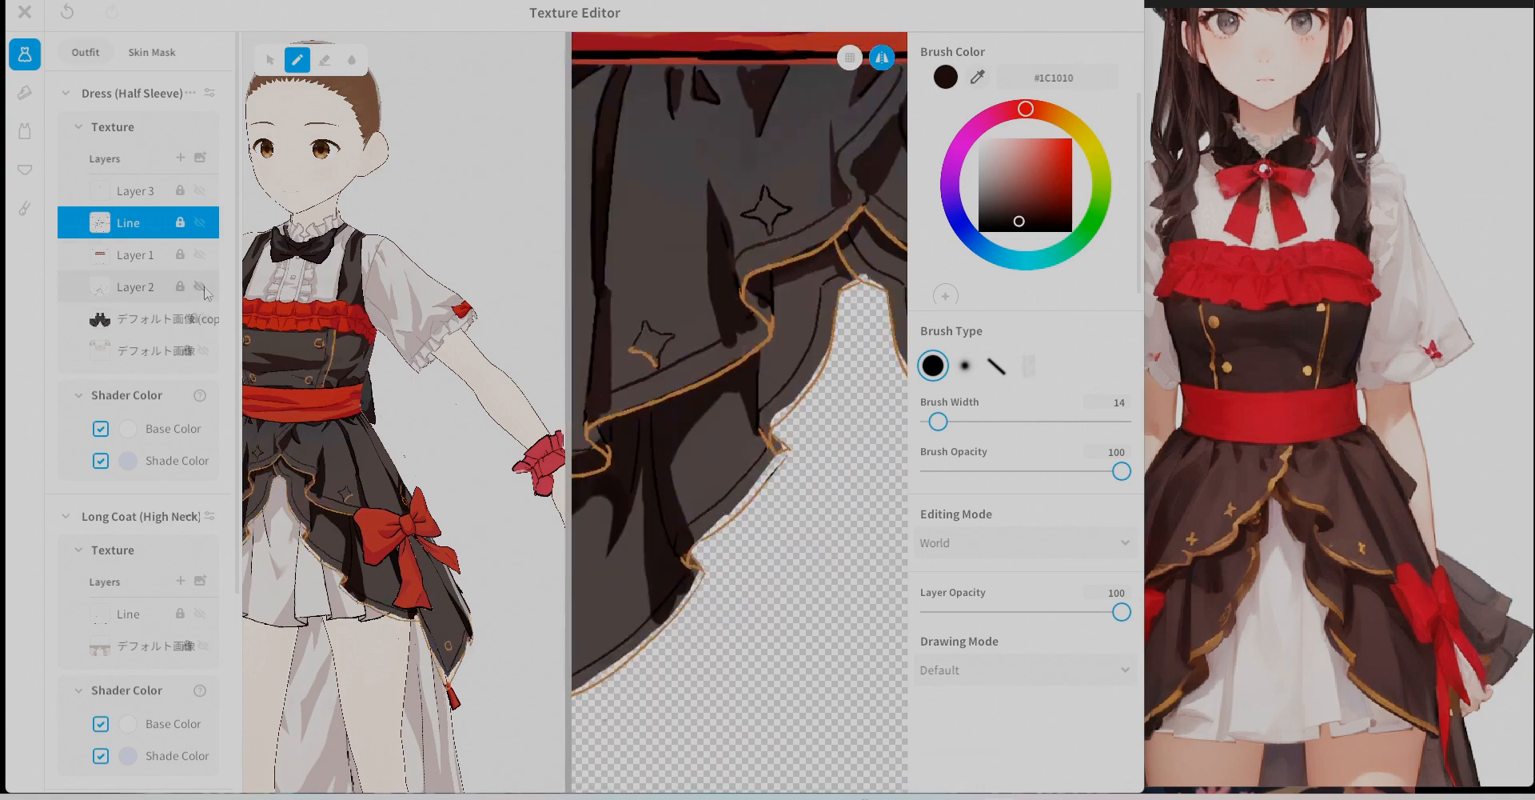
click(160, 288)
scroll(752, 224, up, 2)
middle_drag(752, 224, 782, 291)
alt+click(778, 273)
click(134, 198)
alt+click(784, 280)
click(134, 224)
alt+click(780, 266)
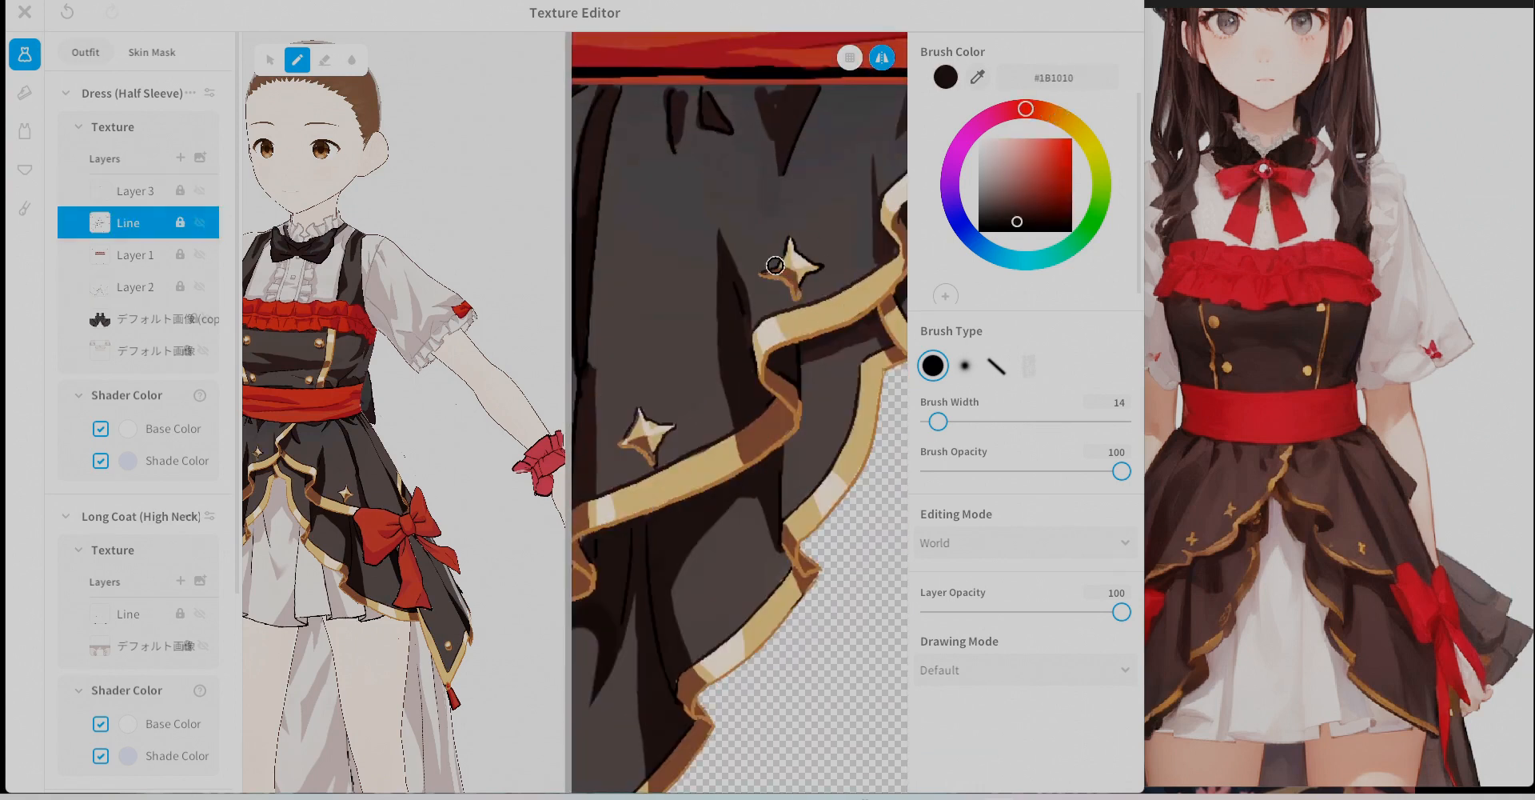
Recolour the Long Coat's outlines on its Line layer grey-mauve #897879, enlarging the brush width to 278.
scroll(779, 272, down, 6)
scroll(448, 489, down, 1)
middle_drag(447, 490, 518, 391)
click(128, 615)
click(79, 127)
scroll(400, 384, up, 3)
middle_drag(392, 248, 408, 632)
alt+click(505, 352)
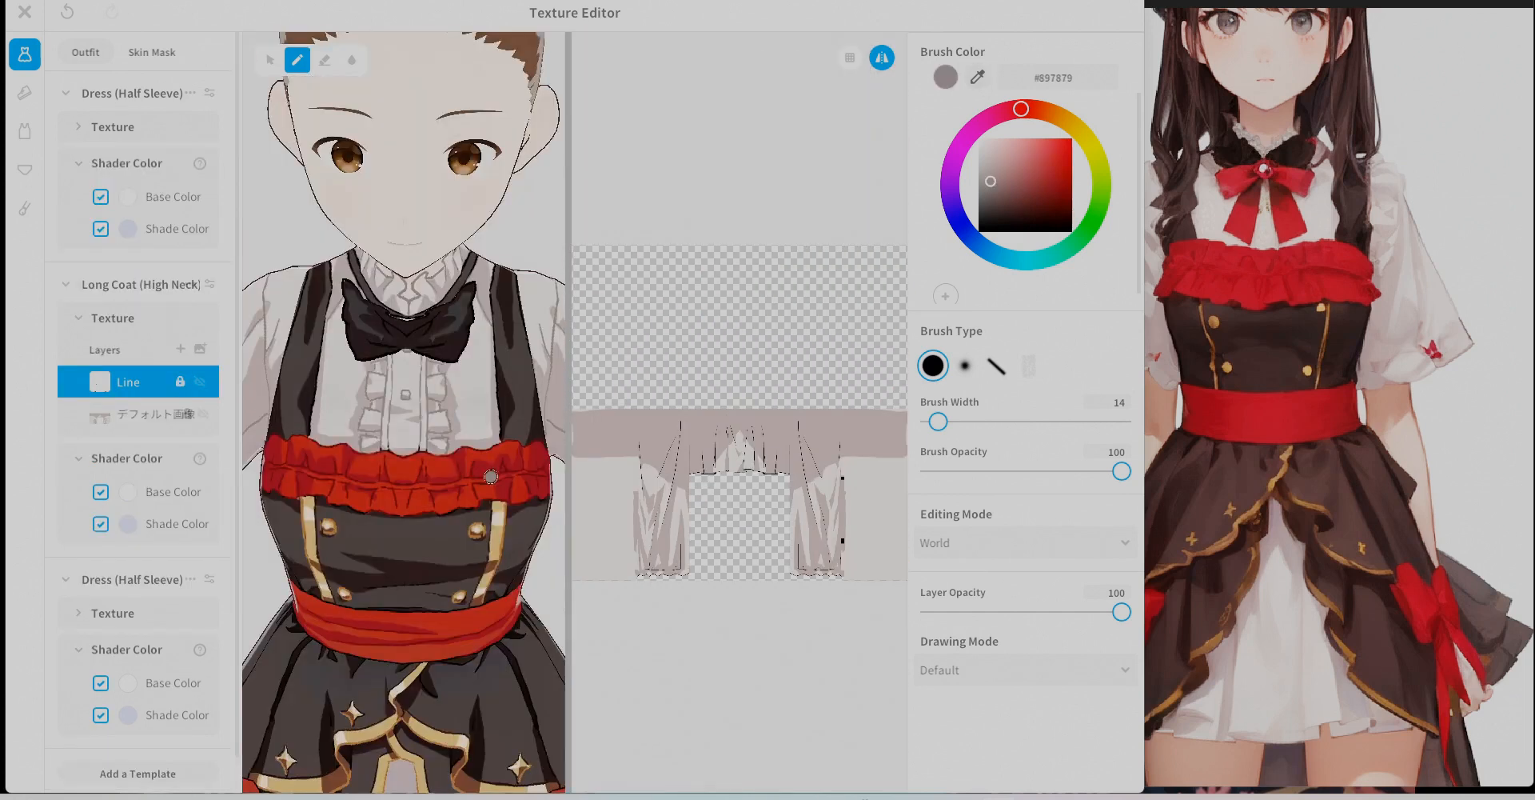
scroll(416, 400, up, 3)
drag(938, 422, 979, 422)
scroll(747, 196, up, 2)
scroll(432, 532, down, 5)
right_drag(432, 532, 384, 448)
Expand the second Dress template's texture layers and prepare a dark red #5A000C brush at width 91 for its Line layer.
click(66, 285)
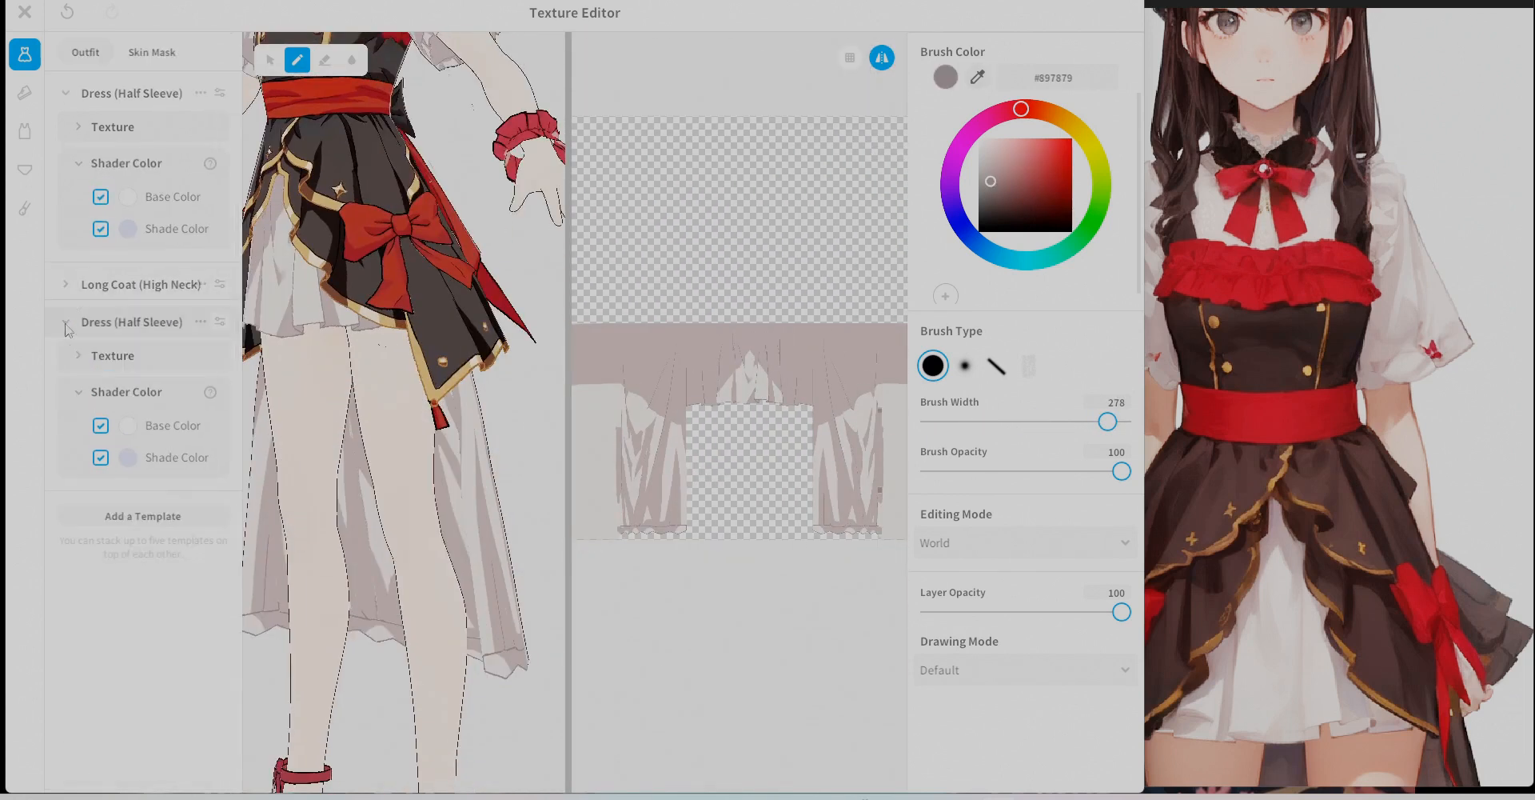
click(78, 356)
click(151, 516)
scroll(416, 400, up, 8)
drag(1108, 421, 940, 422)
middle_drag(448, 120, 476, 296)
alt+click(477, 289)
drag(569, 448, 534, 447)
scroll(548, 505, up, 6)
drag(939, 421, 987, 422)
click(211, 420)
Recolour the outlines of the red hip bows and ribbon tails dark red #5A000C.
drag(656, 436, 707, 644)
middle_drag(888, 412, 712, 377)
mouse_move(809, 186)
middle_down()
mouse_move(627, 415)
mouse_move(795, 425)
middle_up()
drag(534, 400, 672, 399)
scroll(469, 328, down, 8)
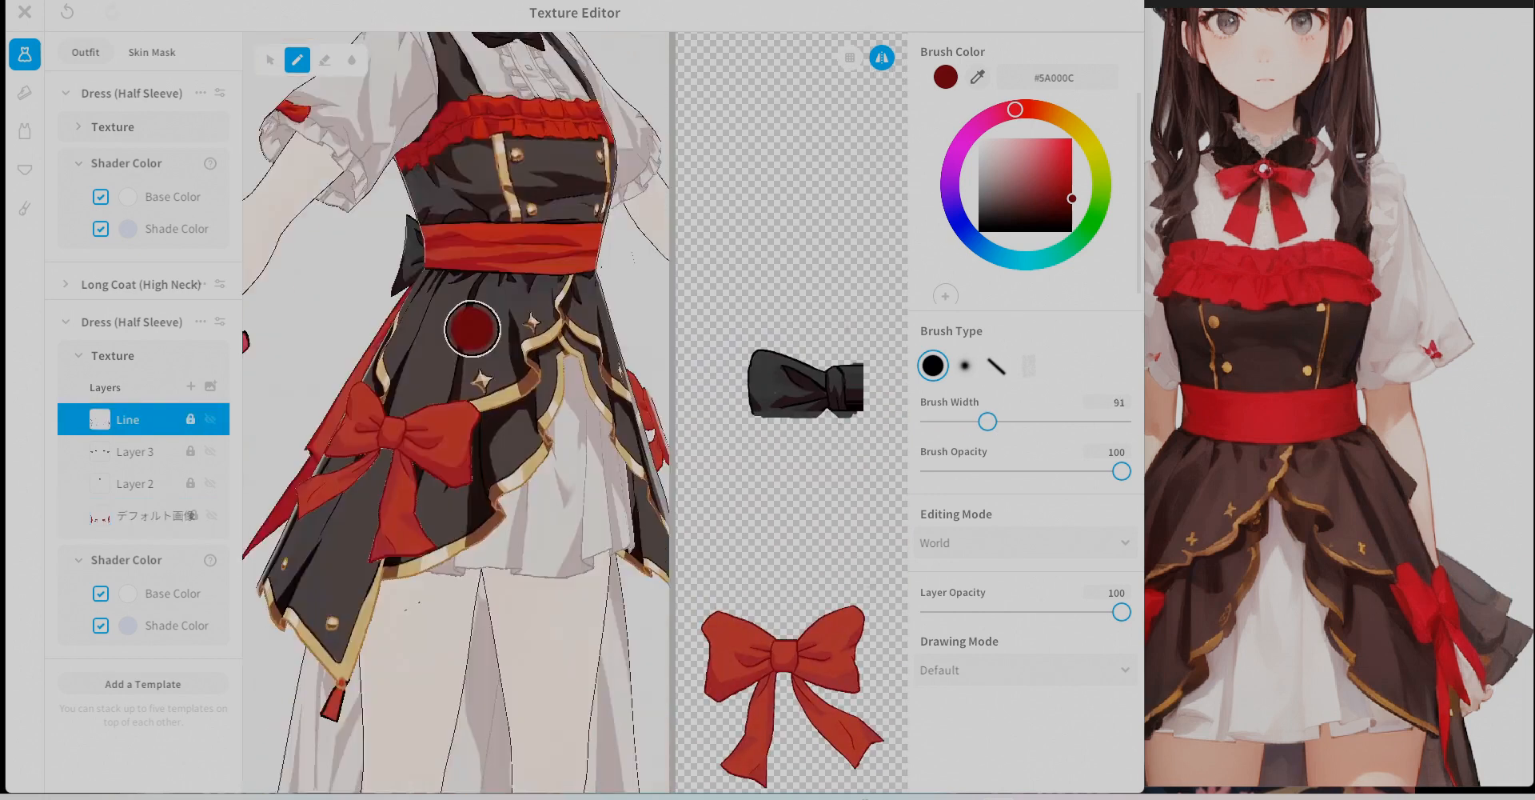
middle_drag(588, 704, 585, 487)
scroll(585, 487, down, 4)
middle_drag(511, 320, 485, 477)
Open the Pussycat Bow texture and recolour its Line layer with dark red sampled from the chest frill, using a wider brush.
click(25, 12)
click(573, 533)
scroll(406, 412, up, 8)
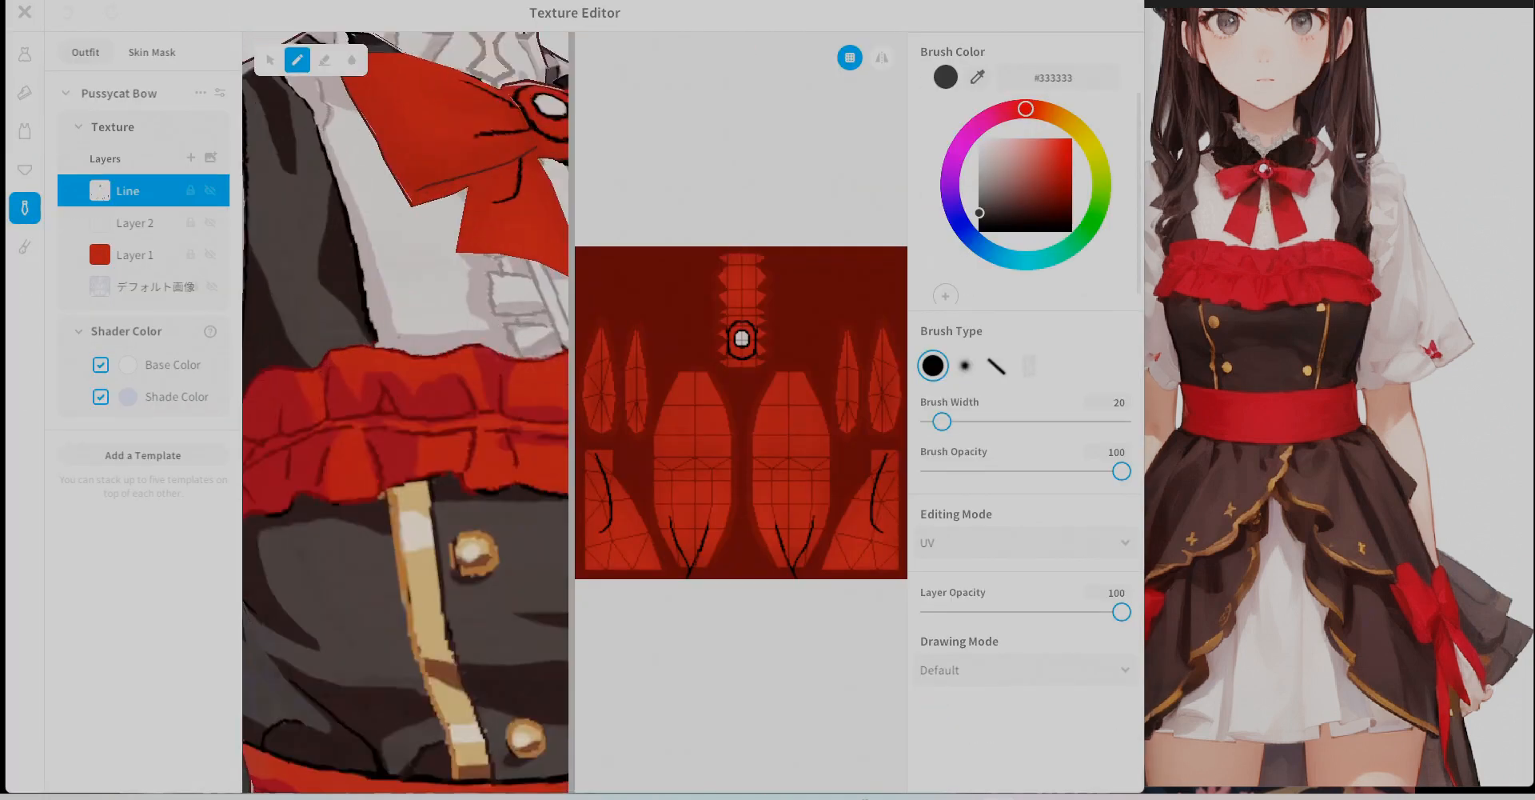
drag(942, 422, 968, 421)
alt+click(352, 423)
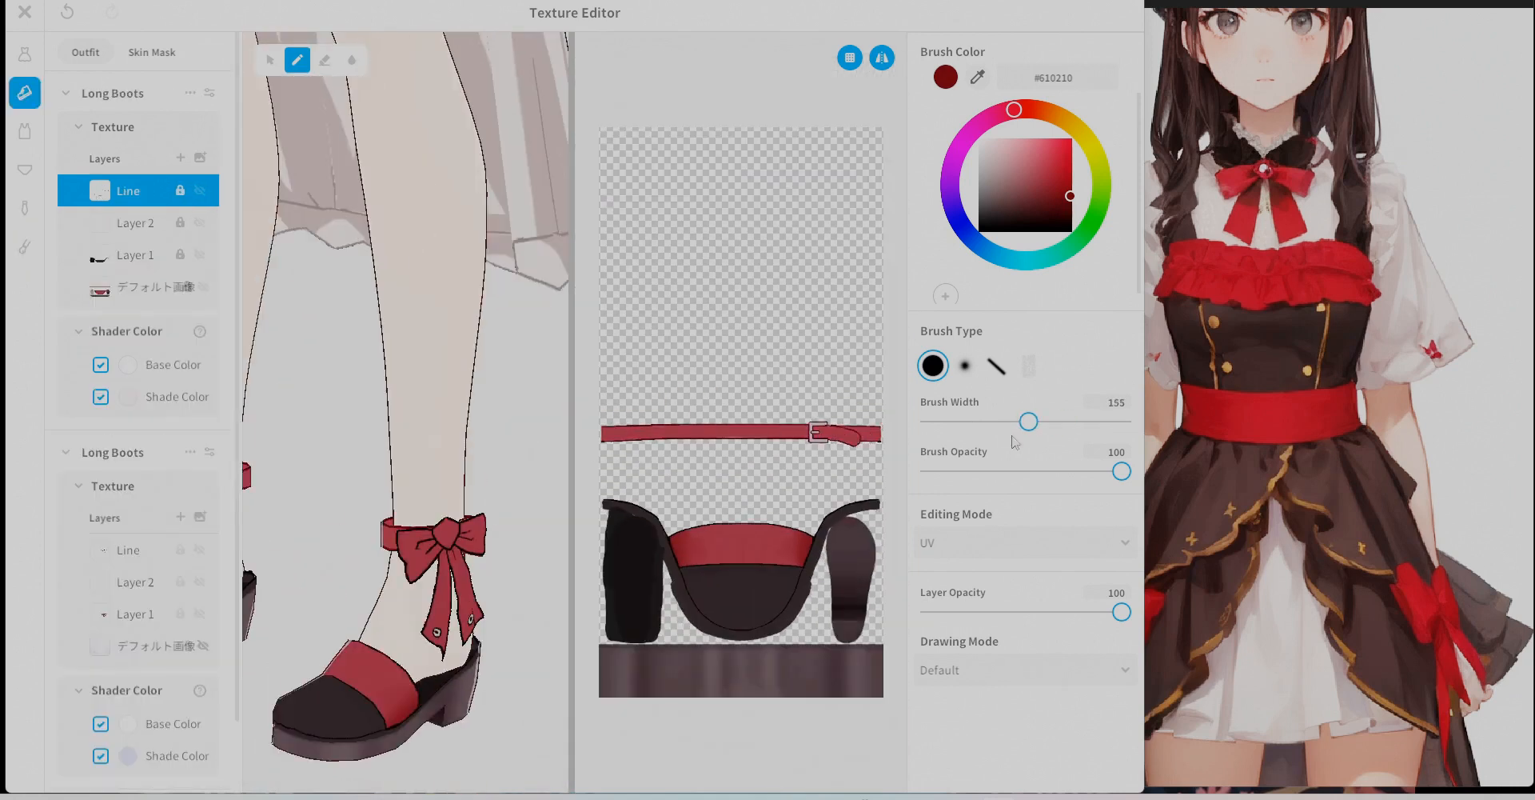
Recolour the Long Boots' outlines on the Line layer, changing from dark red #610210 to a near-black with a narrower brush.
scroll(760, 536, up, 5)
click(1001, 217)
drag(1028, 422, 946, 422)
scroll(784, 605, up, 3)
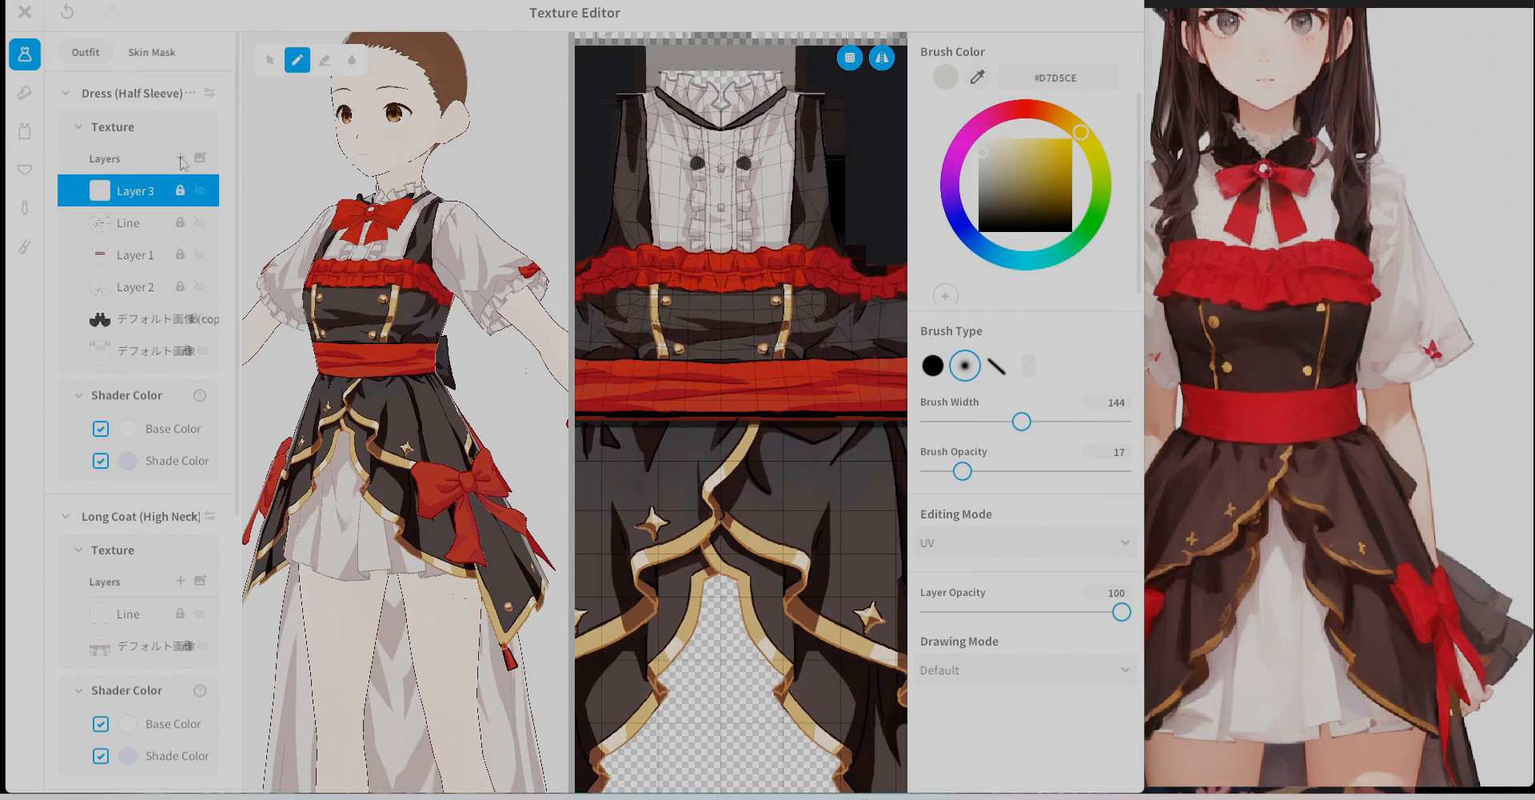
Add a layer to the main dress texture and set its drawing mode to Soft Light.
click(180, 158)
click(992, 669)
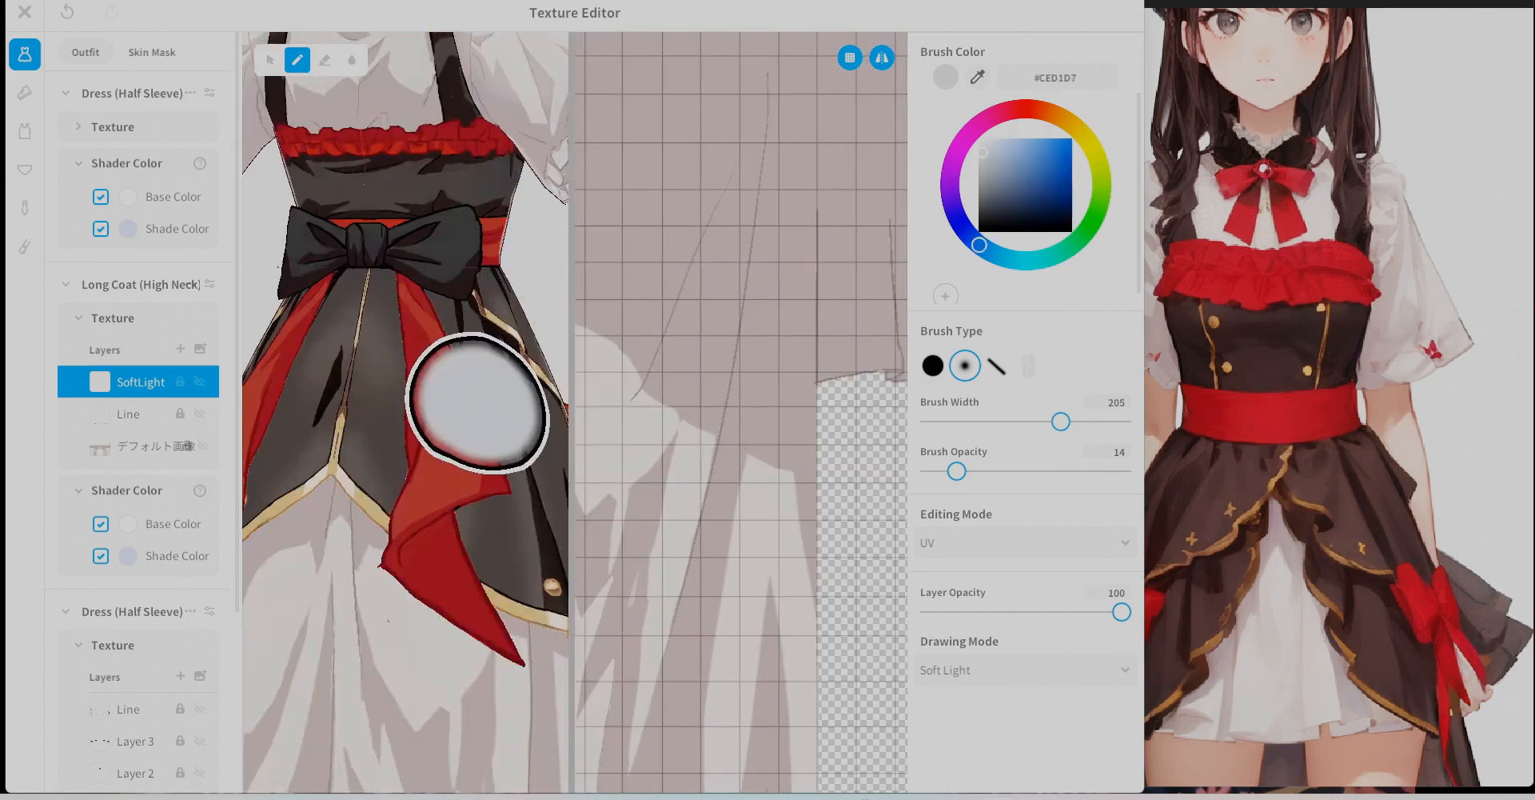
Switch to World editing mode, set the brush width to 183 for the coat's SoftLight layer and undo the last stroke.
click(1024, 542)
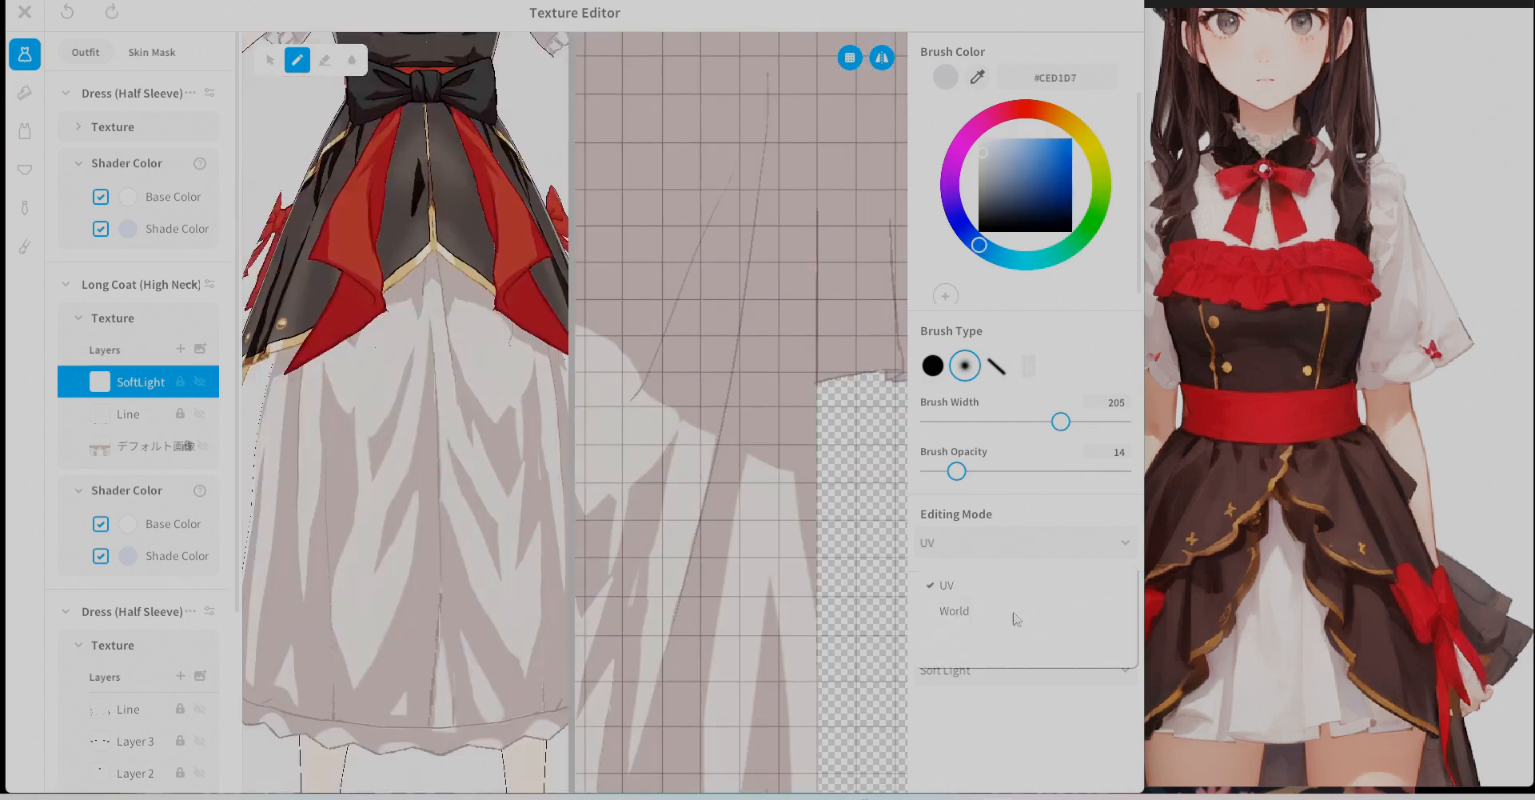
right_drag(376, 367, 538, 408)
drag(1060, 421, 1047, 421)
scroll(414, 435, down, 5)
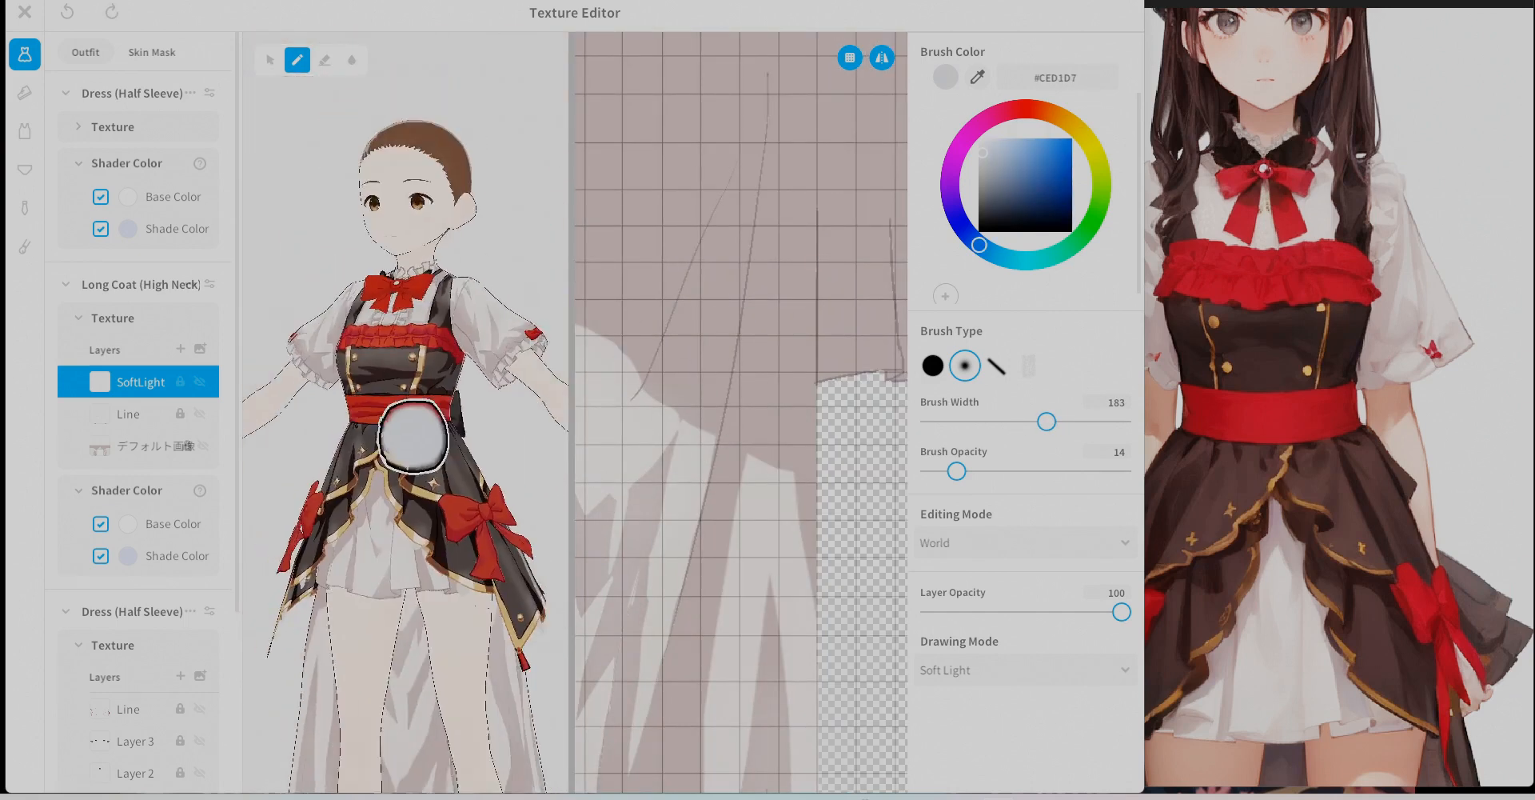
key(ctrl+z)
Paint #CED1D7 highlights on the bow template's SoftLight layer in Soft Light mode at brush width 127 and opacity 23.
click(65, 285)
scroll(429, 611, up, 5)
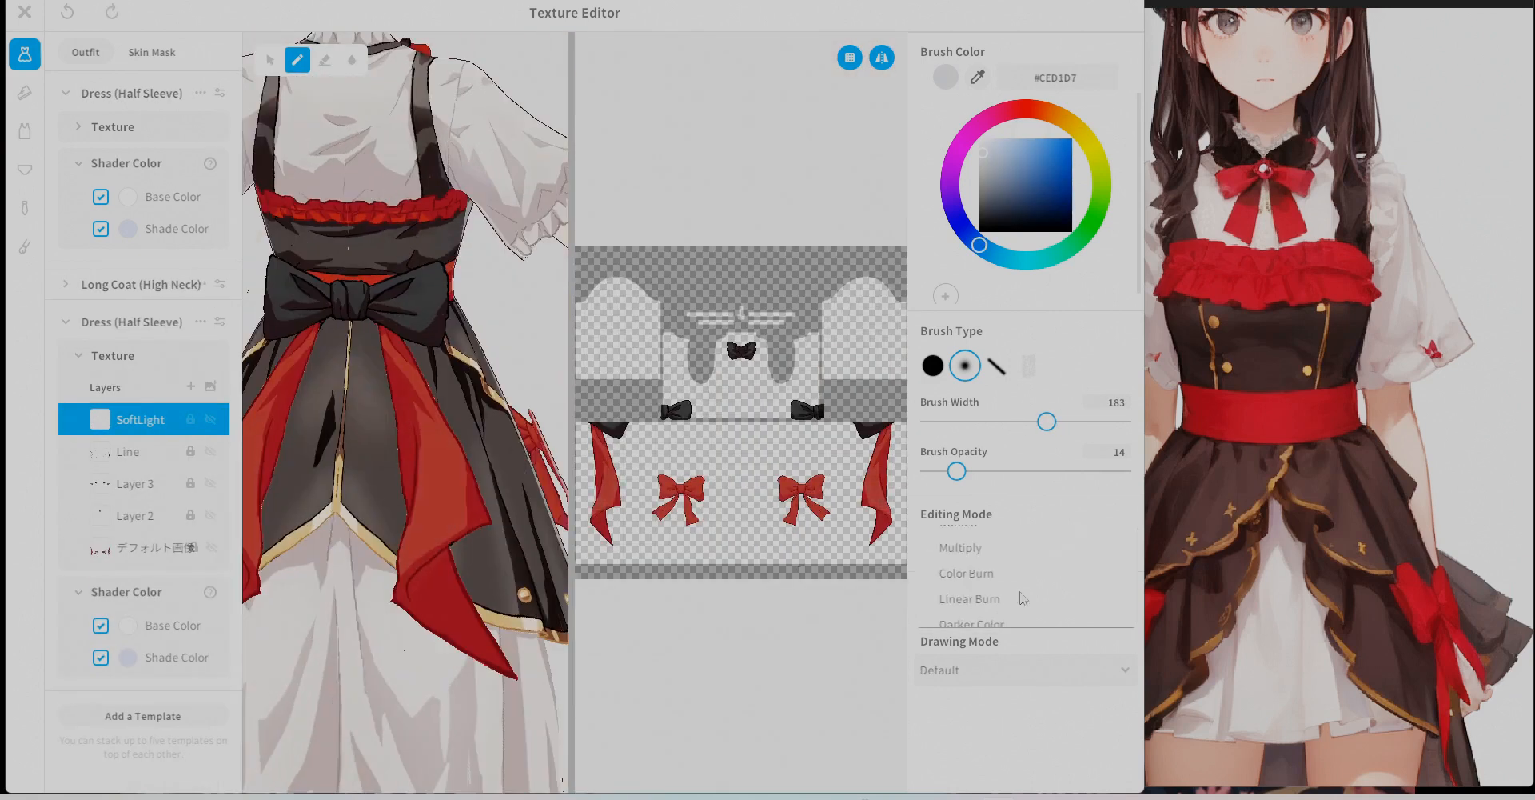
right_drag(441, 597, 373, 471)
scroll(374, 472, up, 3)
drag(1047, 421, 1024, 422)
scroll(378, 590, down, 3)
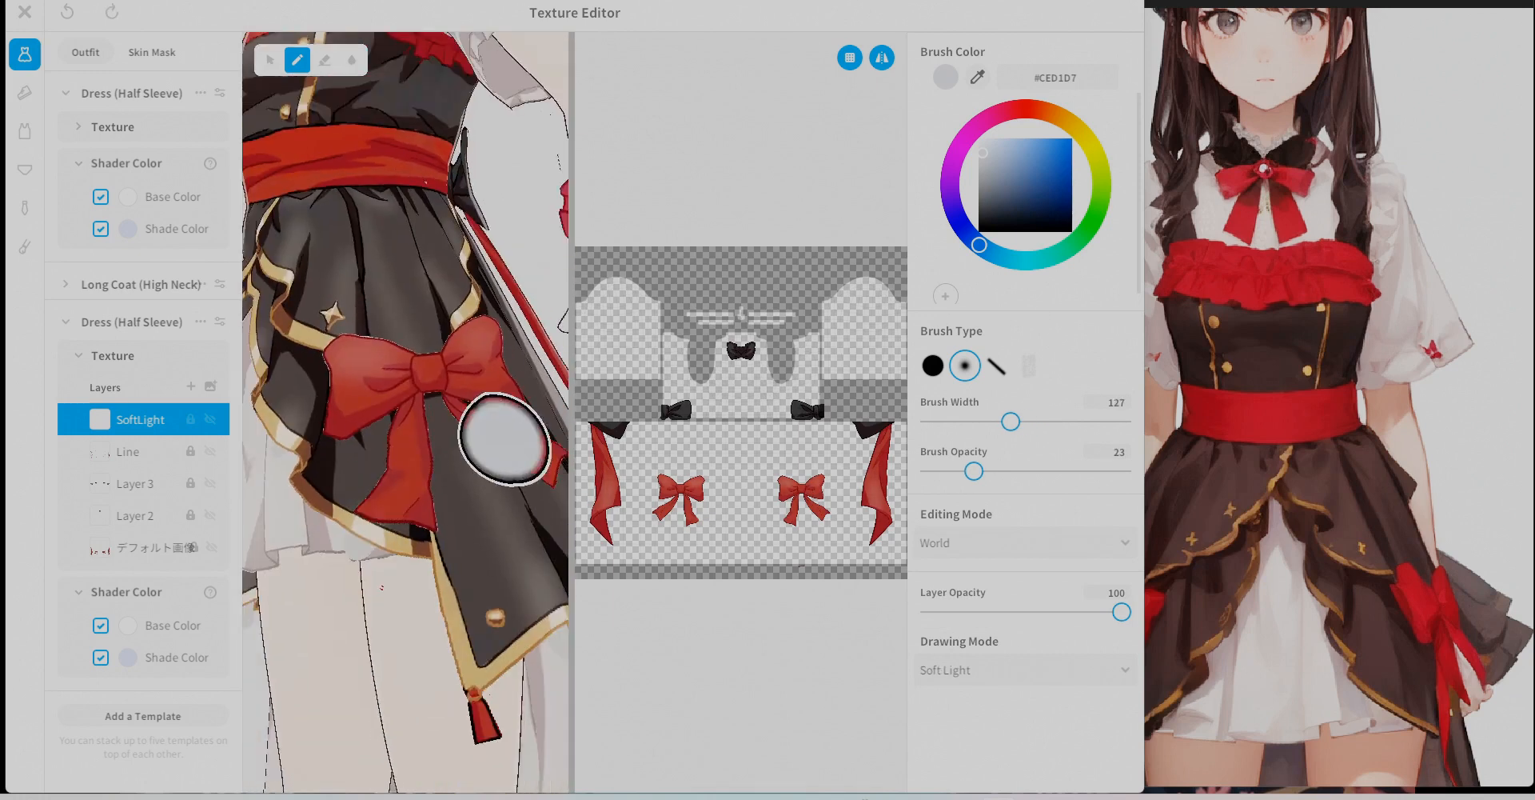
Check the hip bow's highlights against its Line layer and lower the SoftLight layer's opacity to 82.
right_drag(384, 480, 456, 501)
click(128, 452)
right_drag(376, 448, 496, 455)
scroll(448, 448, up, 3)
click(140, 419)
drag(1122, 612, 1087, 614)
Select the main dress's SoftLight layer and lower its layer opacity to 73.
click(113, 127)
click(140, 191)
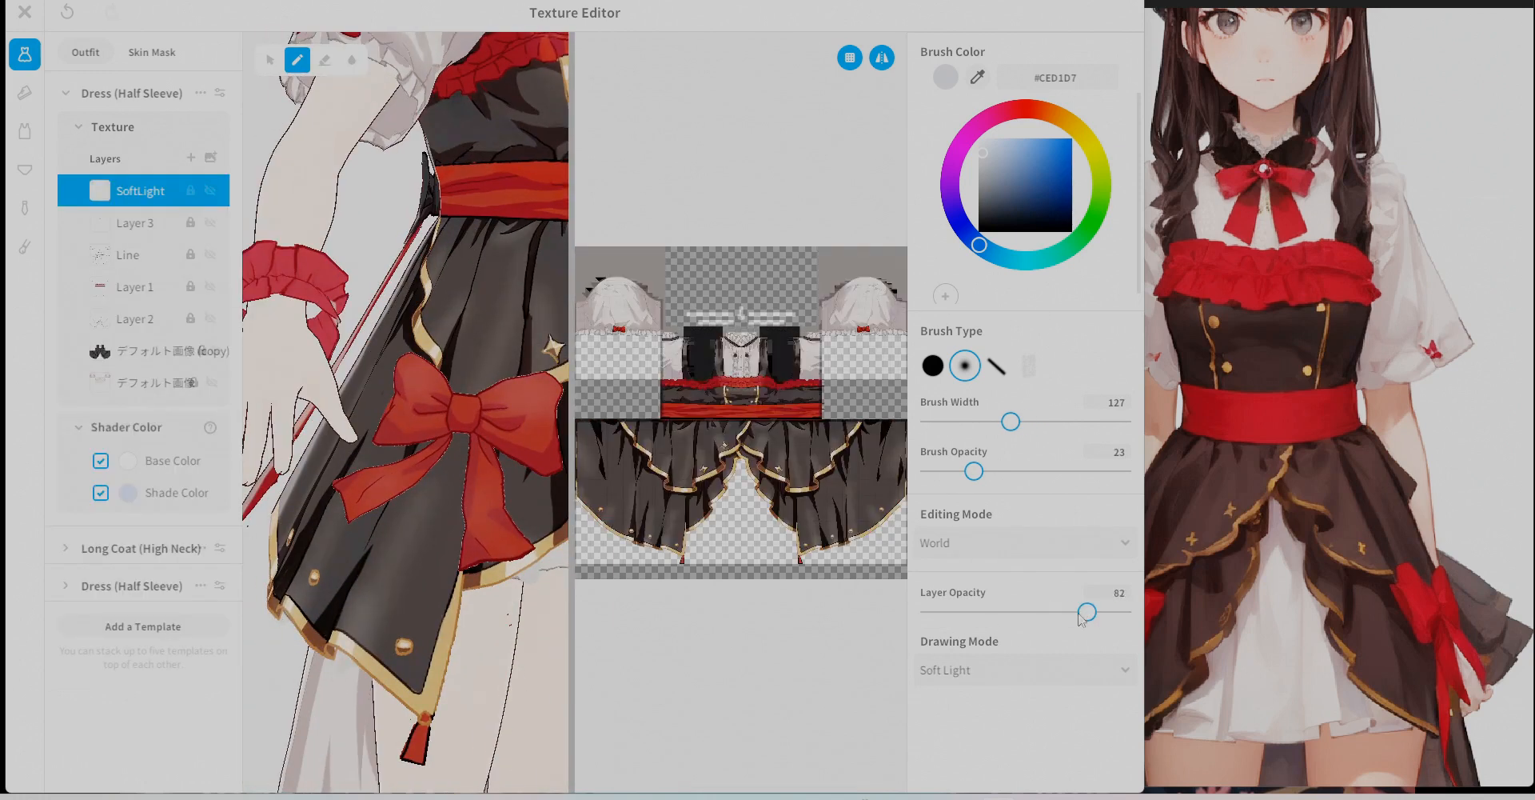
right_drag(519, 589, 442, 569)
scroll(442, 568, down, 3)
drag(572, 411, 677, 411)
scroll(542, 387, down, 3)
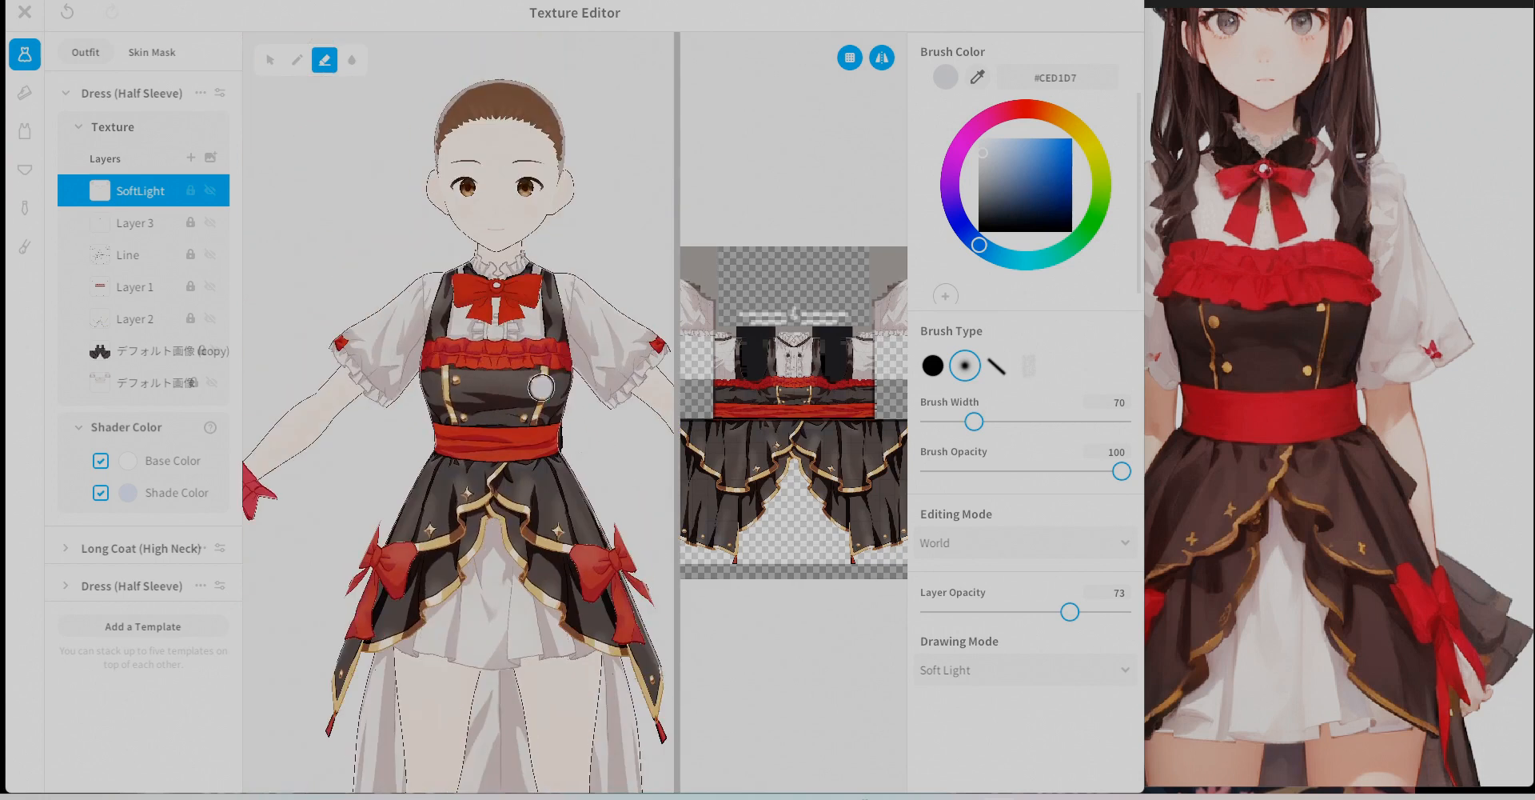
Name the Pussycat Bow's top layer Softlight in Soft Light mode and set the brush colour to #D7D3CE.
scroll(480, 387, up, 3)
click(24, 208)
right_click(139, 196)
click(1069, 122)
middle_drag(428, 192, 370, 456)
scroll(370, 455, up, 3)
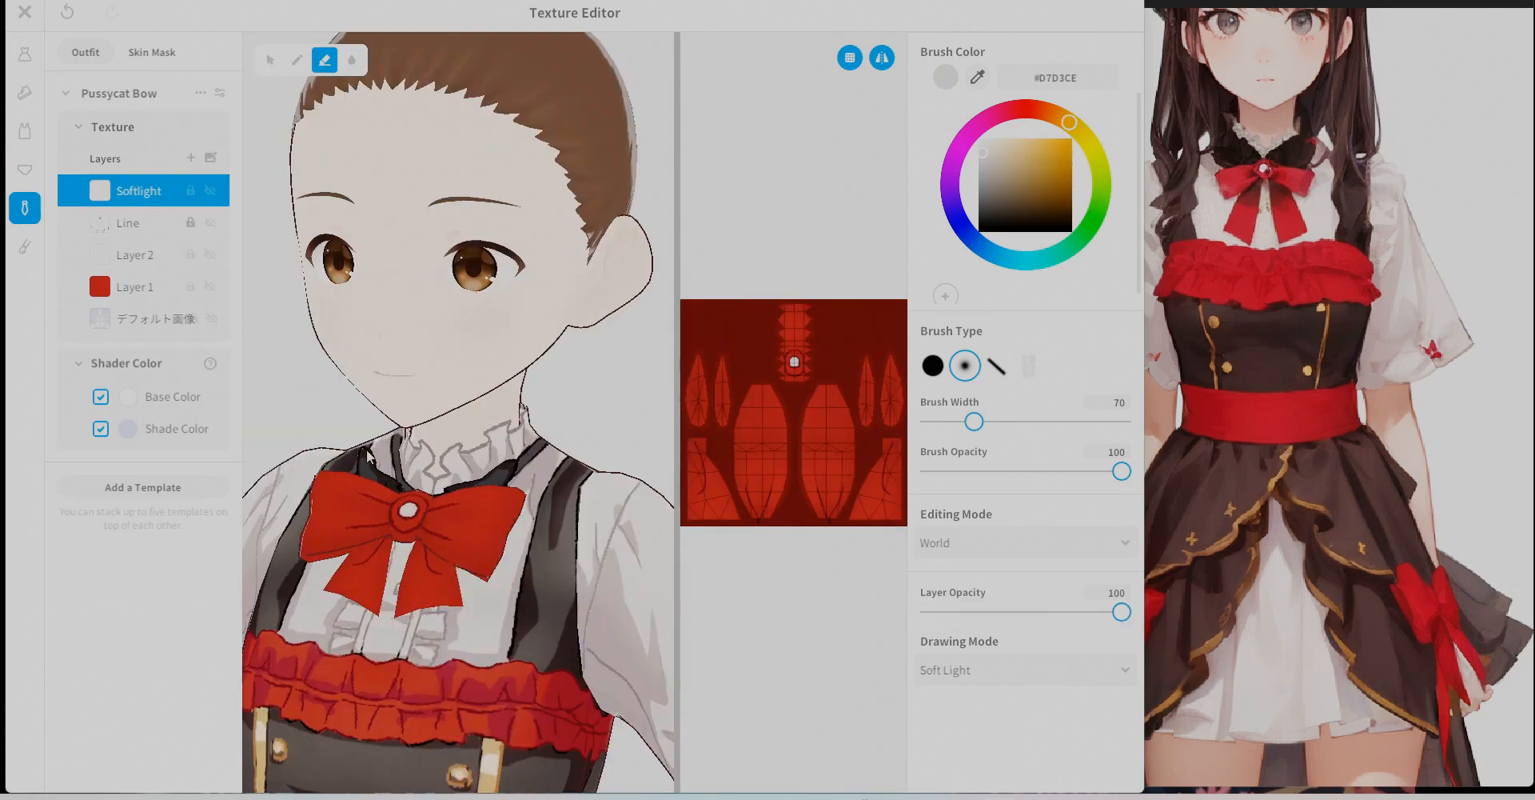
Paint soft highlights on the red neck bow and soften them with the eraser at opacity 42.
drag(1122, 471, 1011, 471)
drag(477, 497, 490, 520)
mouse_move(448, 399)
right_down()
mouse_move(565, 397)
mouse_move(480, 400)
right_up()
click(324, 60)
drag(972, 421, 945, 422)
right_drag(592, 468, 400, 448)
Open the arm accessory's texture and set the eraser width to 53.
click(24, 248)
drag(945, 421, 962, 422)
right_drag(400, 424, 514, 425)
Add a layer named SoftLight above the Line layer of the first Long Boots template.
click(25, 93)
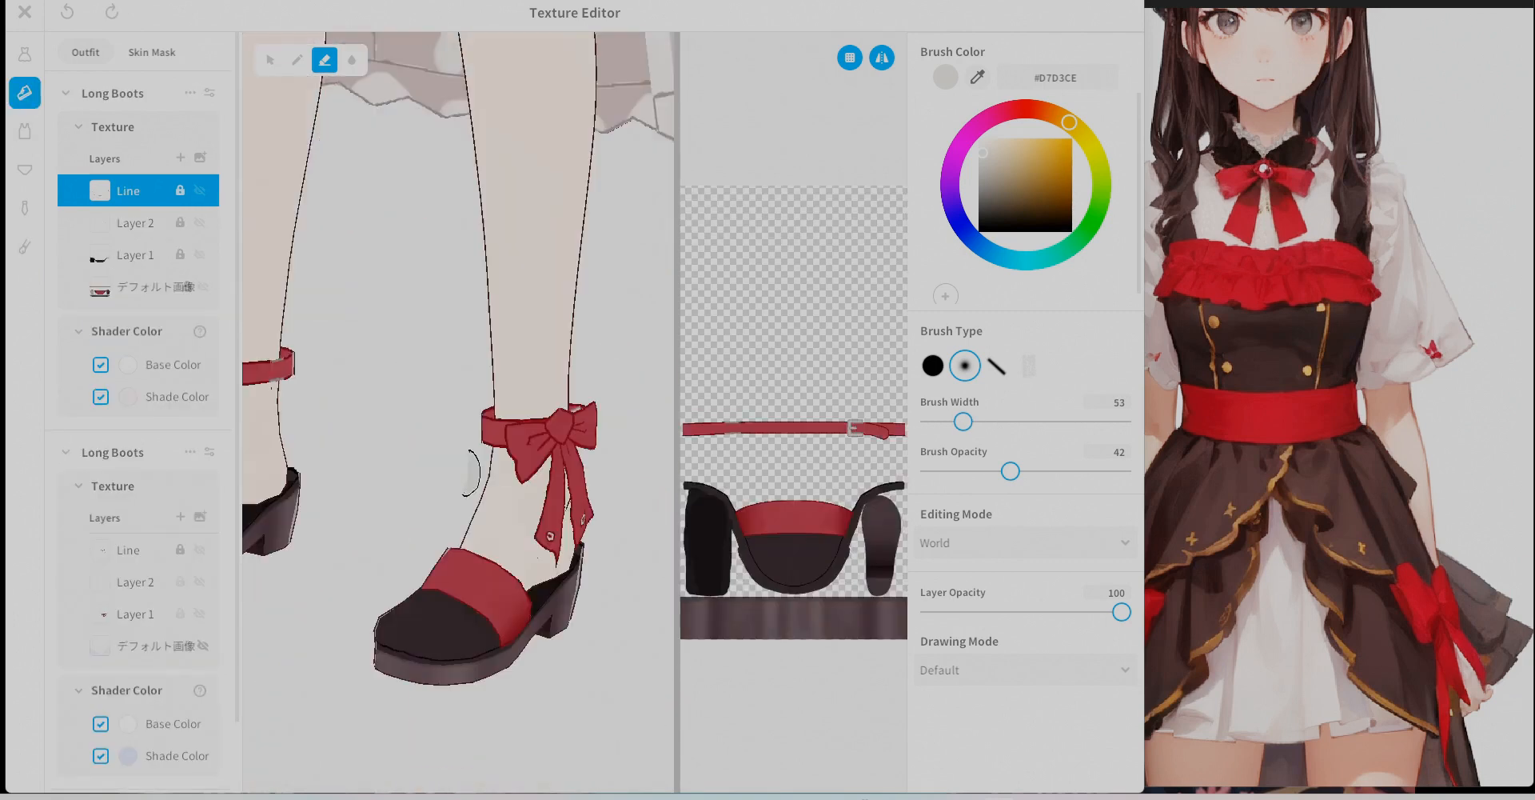
click(181, 159)
right_click(138, 193)
click(261, 227)
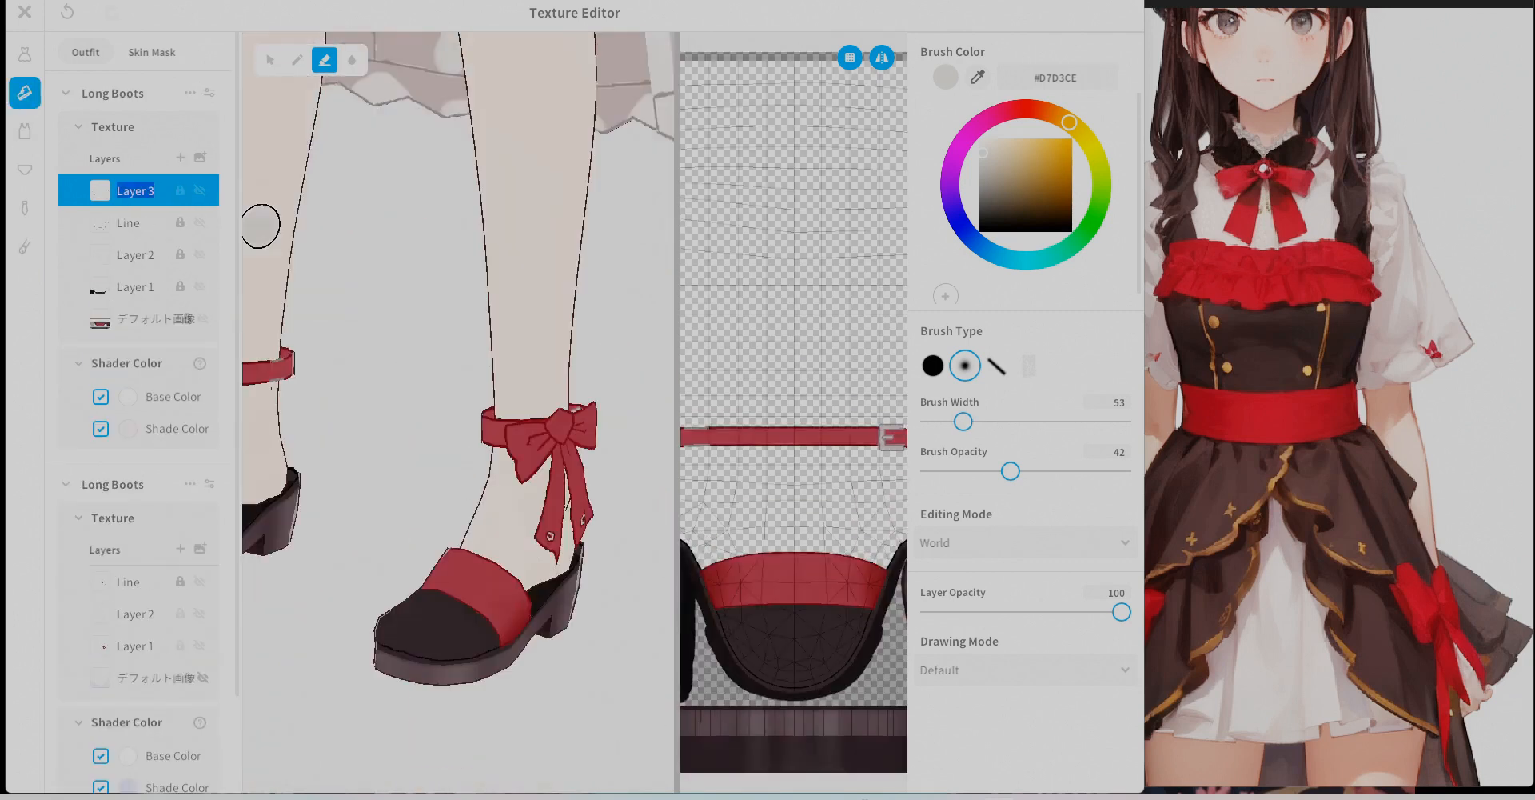
Paint #D7D3CE highlights on the shoe's red band and dark toe in Soft Light mode, then change to the hard brush type.
click(296, 62)
scroll(810, 520, up, 5)
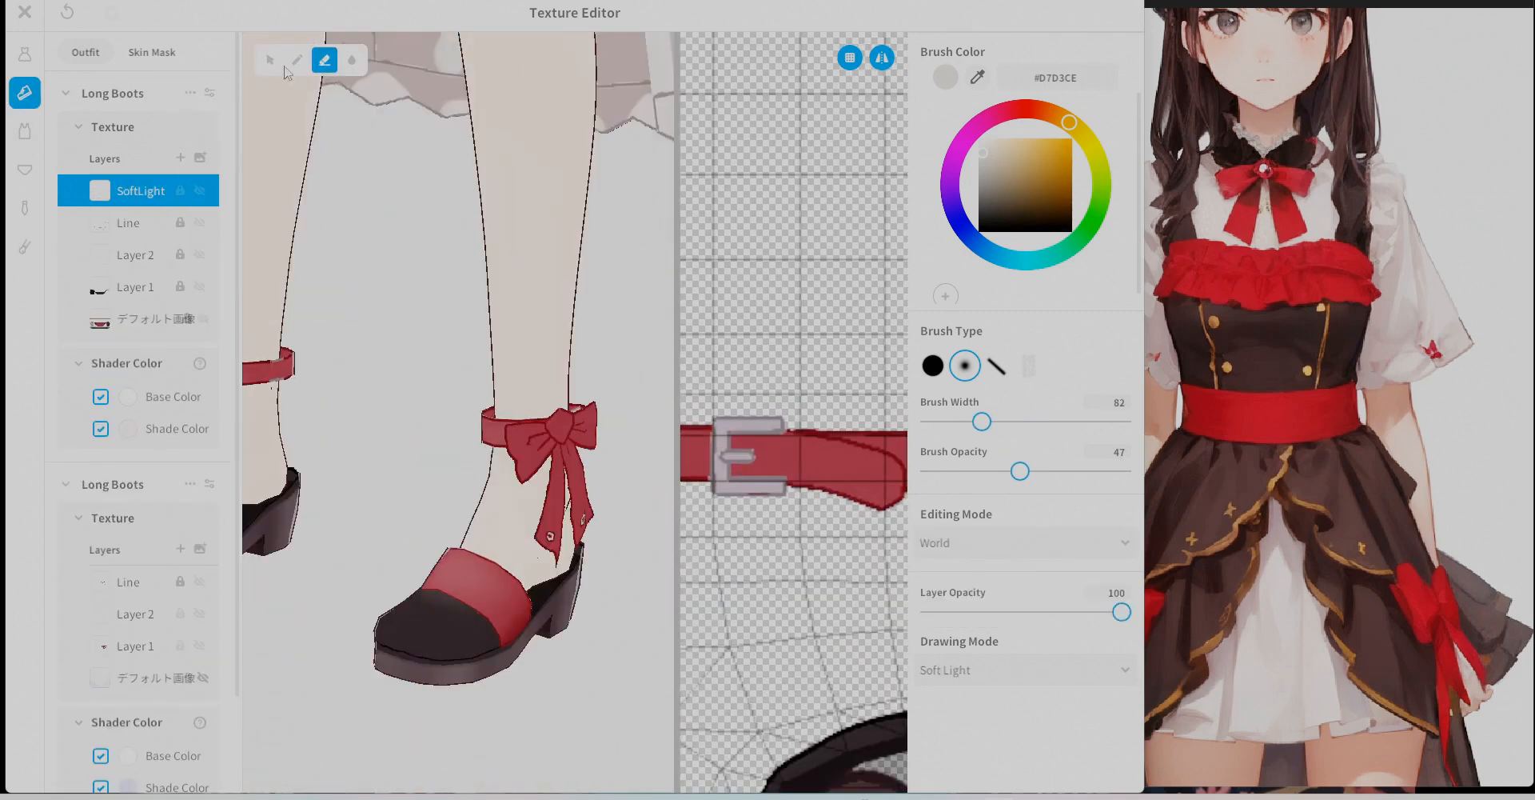
click(297, 60)
click(934, 365)
scroll(442, 502, down, 5)
drag(678, 488, 489, 483)
scroll(709, 481, down, 5)
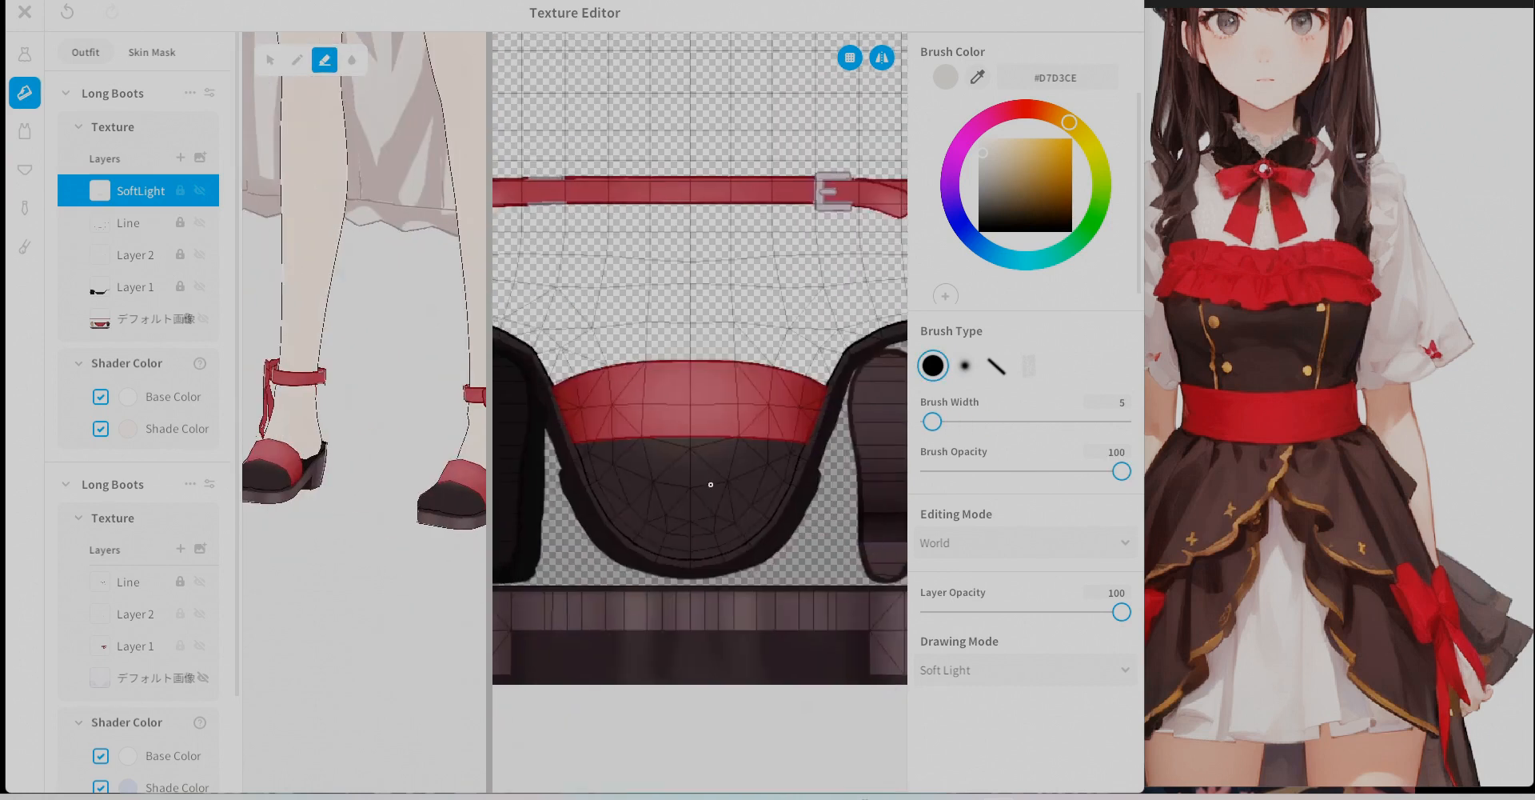
Add a SoftLight layer to the second Long Boots template in Soft Light mode and choose the soft brush type at width 50.
scroll(160, 480, down, 2)
click(181, 439)
double_click(136, 471)
text(SoftLight)
scroll(826, 532, up, 2)
middle_drag(839, 496, 635, 451)
drag(933, 422, 971, 422)
click(965, 366)
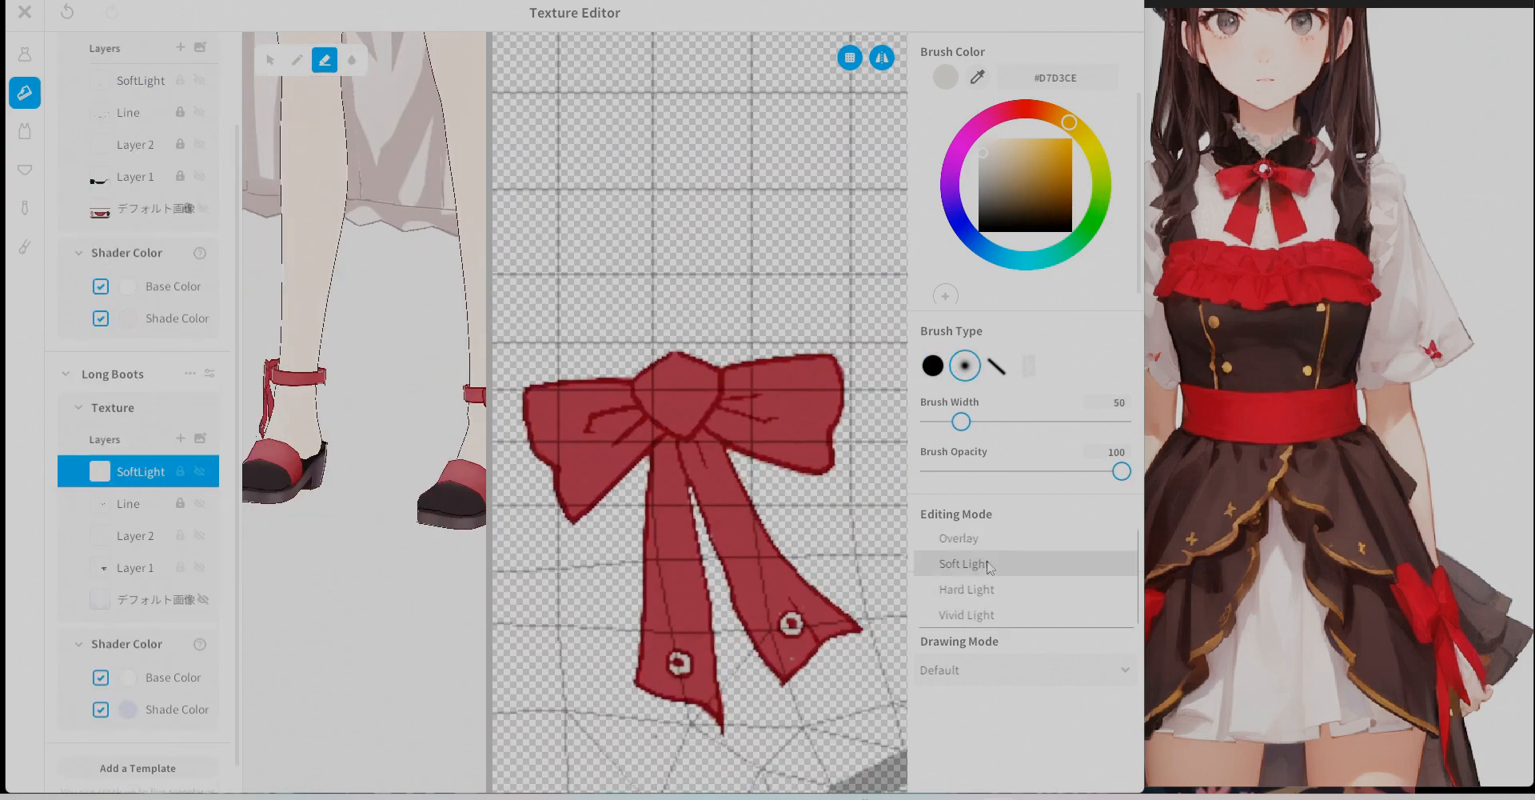
click(988, 561)
Paint soft highlights on the ankle bow's loop and both ribbon tails.
click(296, 60)
drag(760, 388, 815, 380)
drag(772, 552, 792, 599)
drag(678, 620, 688, 668)
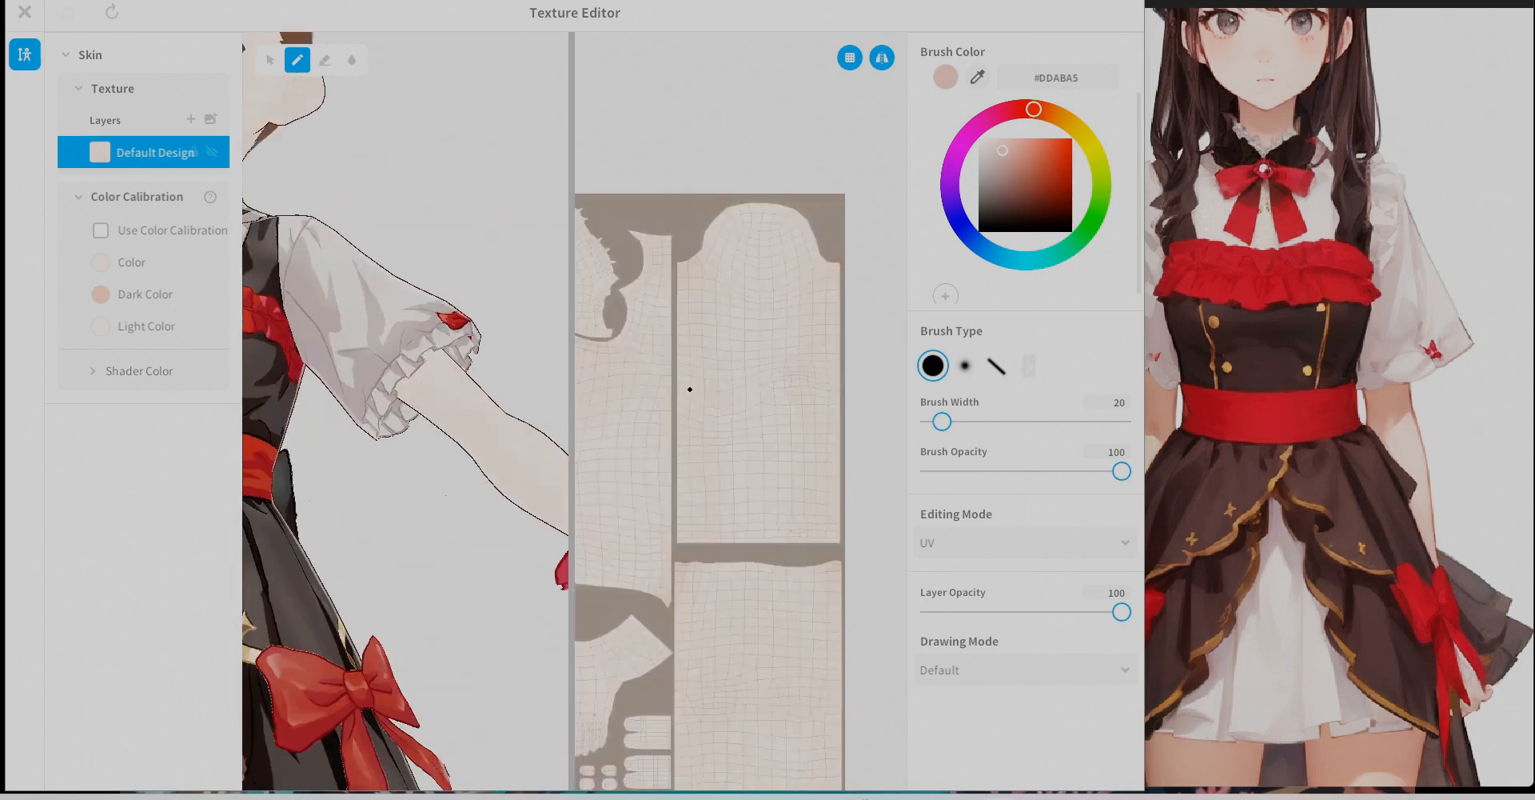
Shade the skin's upper arm in #F7CBC6 at brush width 129, undo the last stroke and blur the shading's edge.
mouse_move(672, 429)
mouse_down()
mouse_move(837, 429)
mouse_move(886, 411)
mouse_move(741, 380)
mouse_move(877, 428)
mouse_up()
click(352, 60)
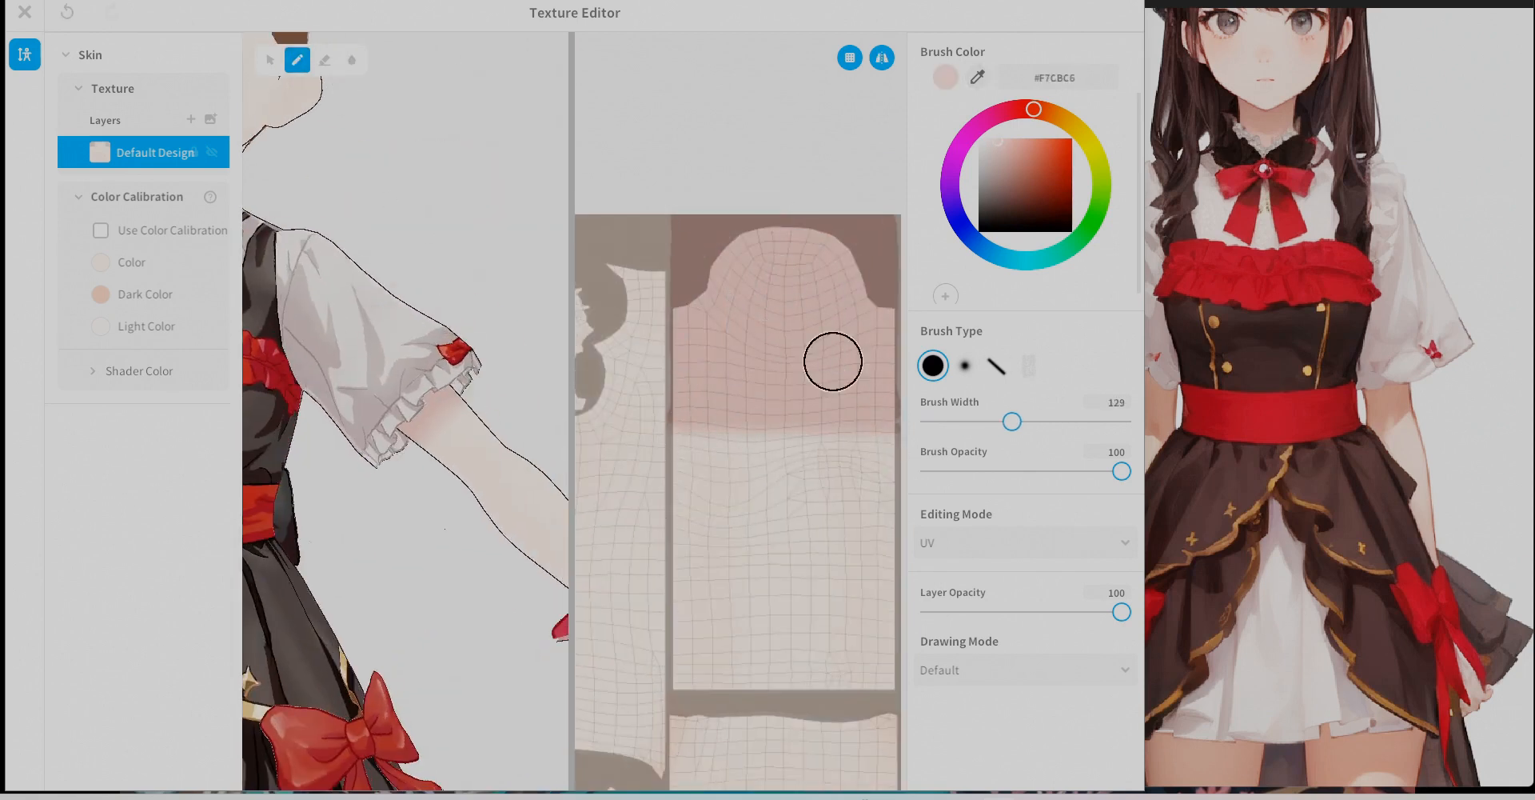
key(ctrl+z)
key(g)
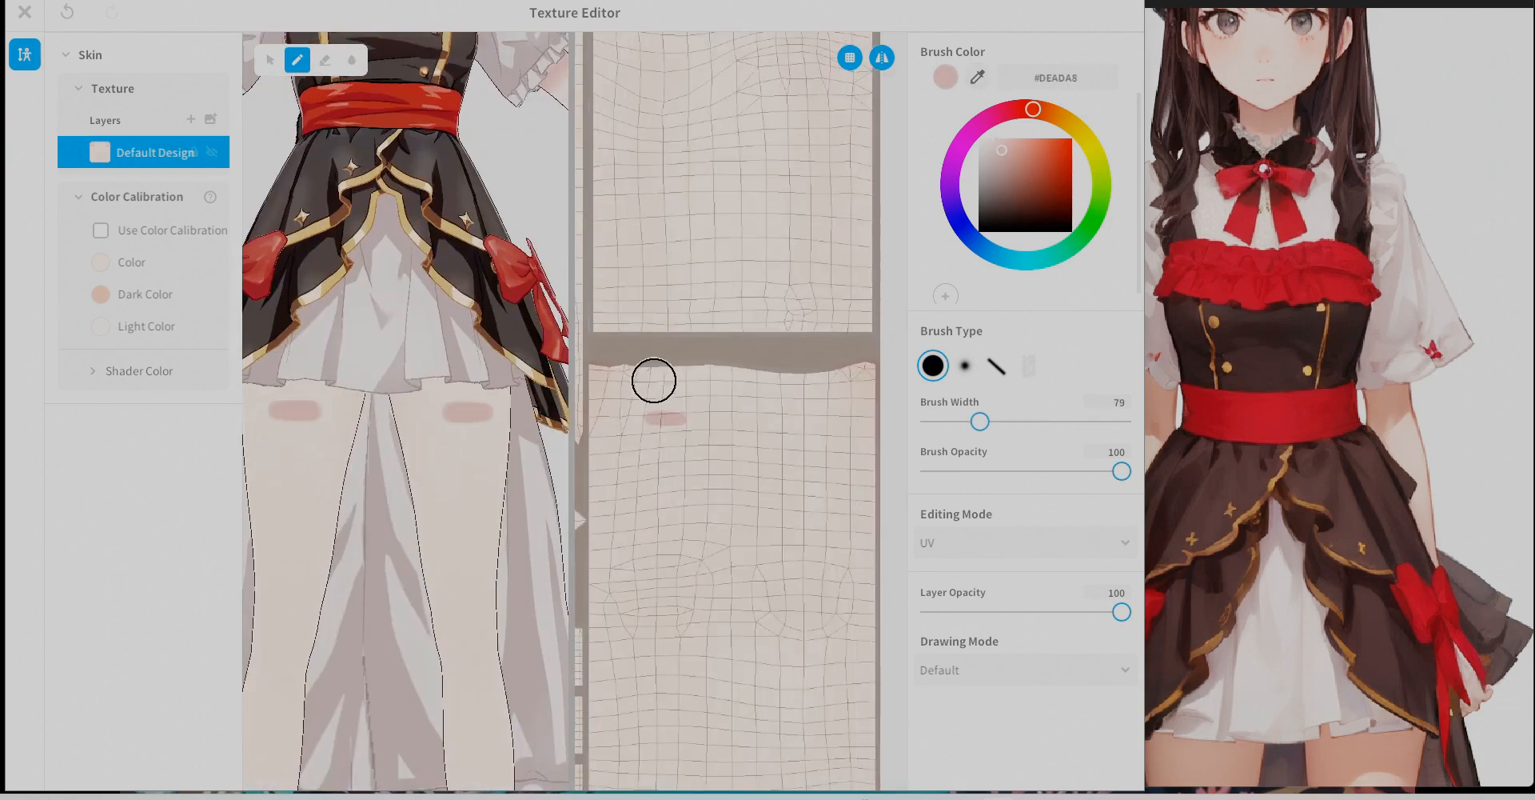
Shade the upper thighs below the skirt in #DEADA8 and blur the lower edge in World editing mode at width 114.
mouse_move(602, 425)
mouse_down()
mouse_move(873, 433)
mouse_move(729, 427)
mouse_up()
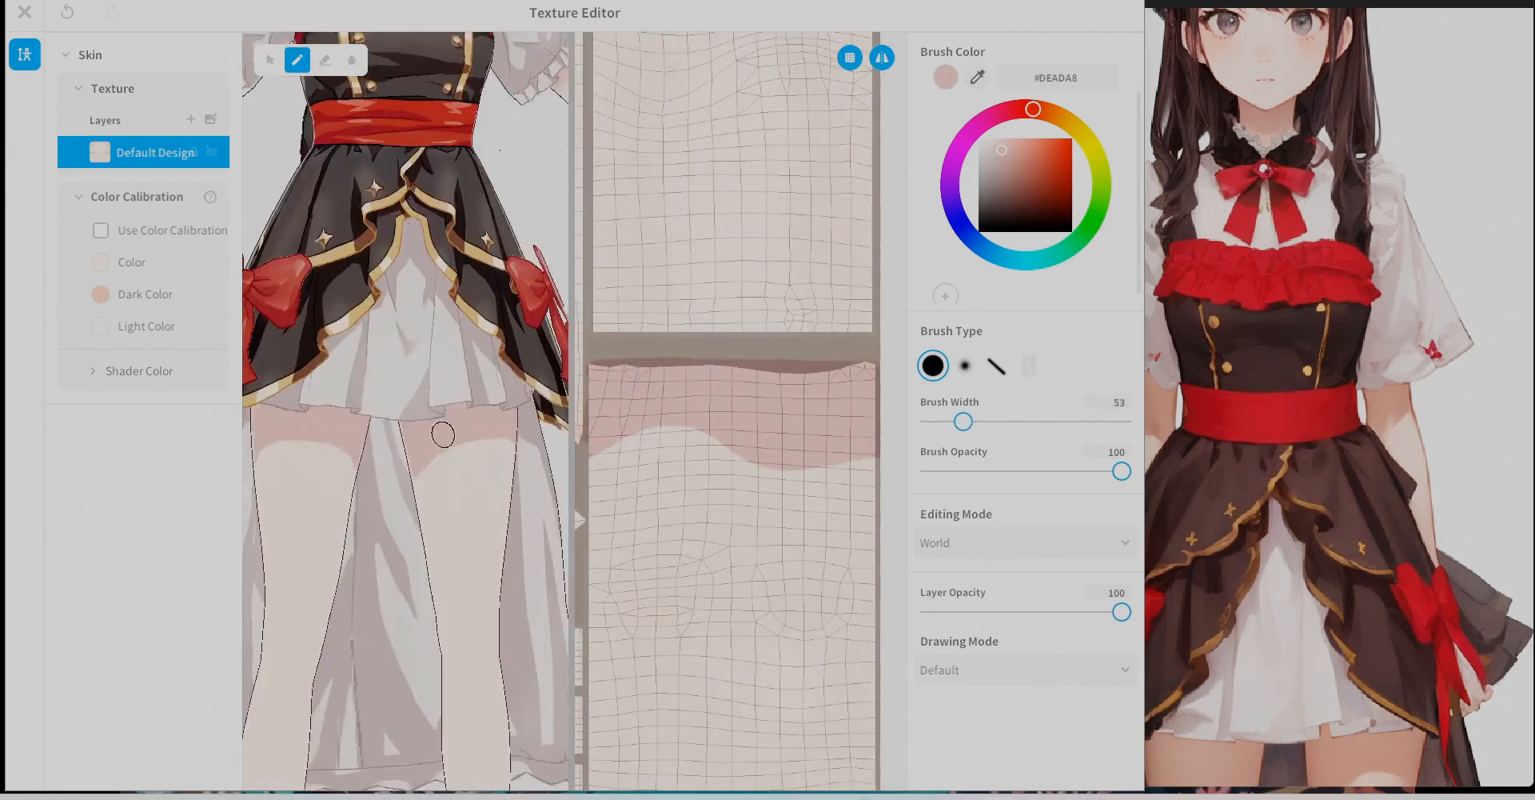
key(g)
scroll(415, 446, up, 4)
right_drag(415, 446, 462, 463)
key(])
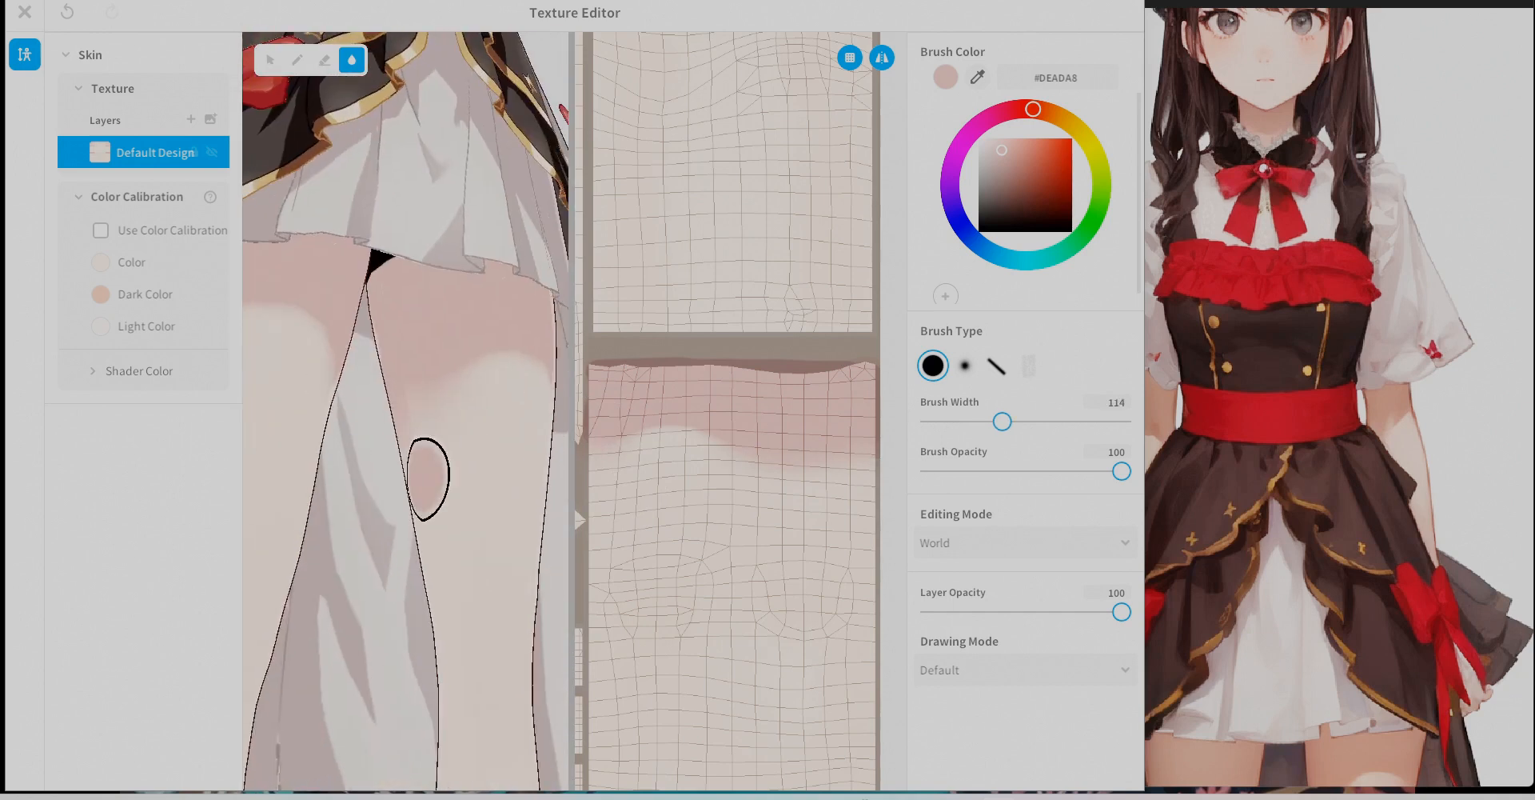
key(g)
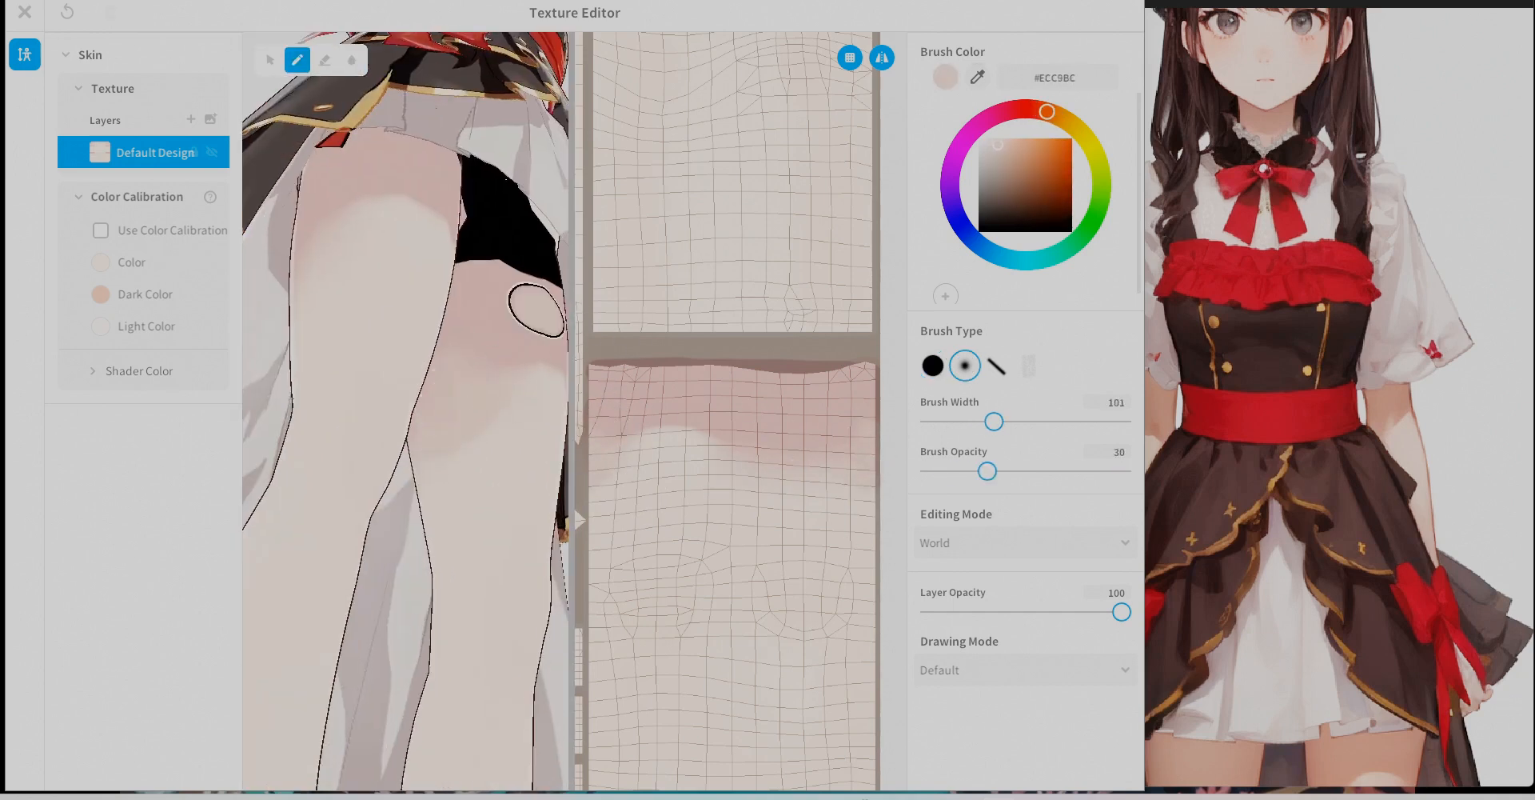
Blend the inner-thigh shading with sampled skin tones, using #F9E5D7 at width 130 and opacity 20, then #ECC7BA at width 83 and opacity 40.
key(g)
key(p)
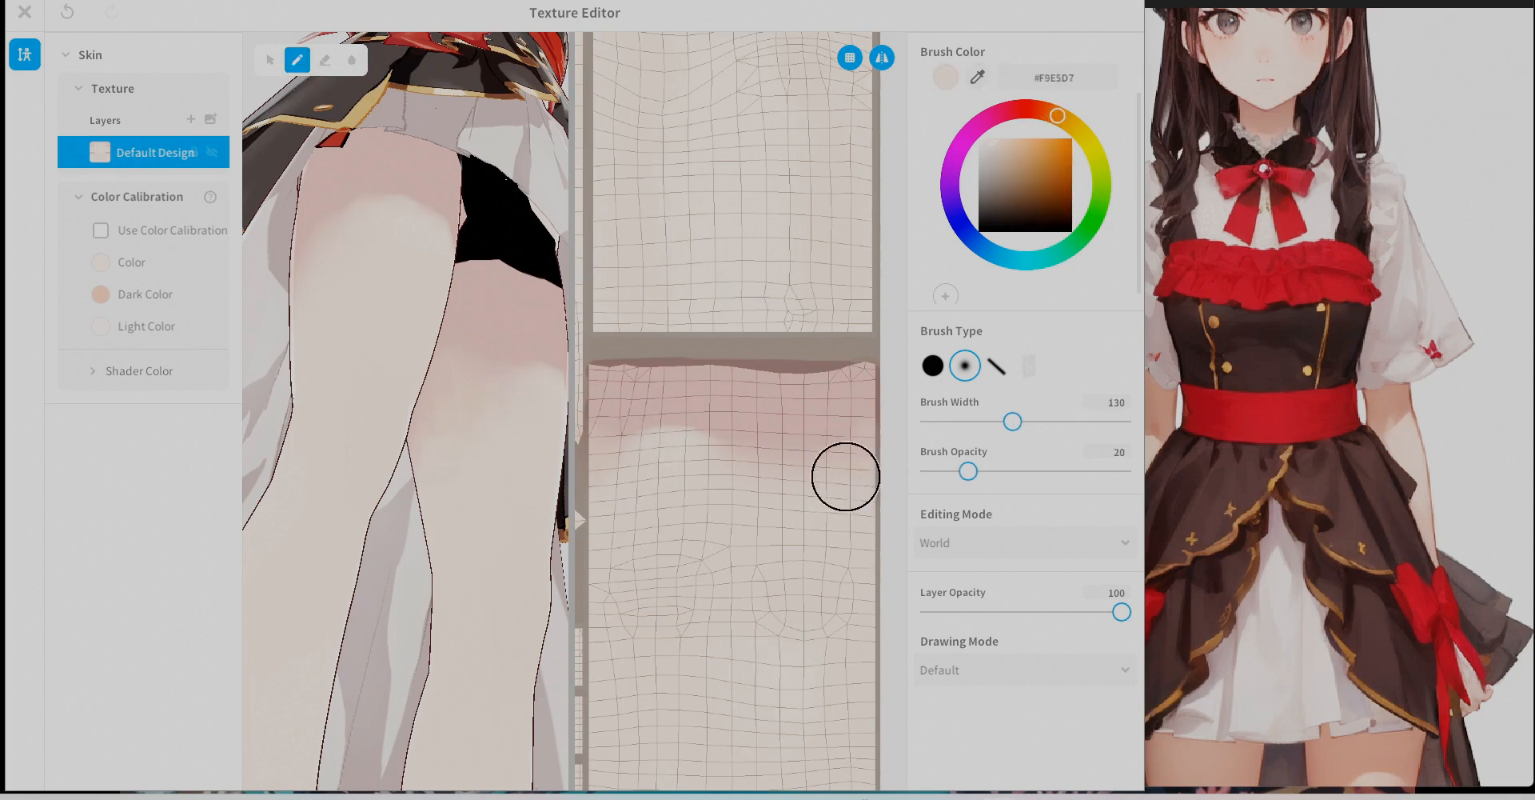
click(352, 60)
click(298, 60)
click(977, 77)
click(342, 428)
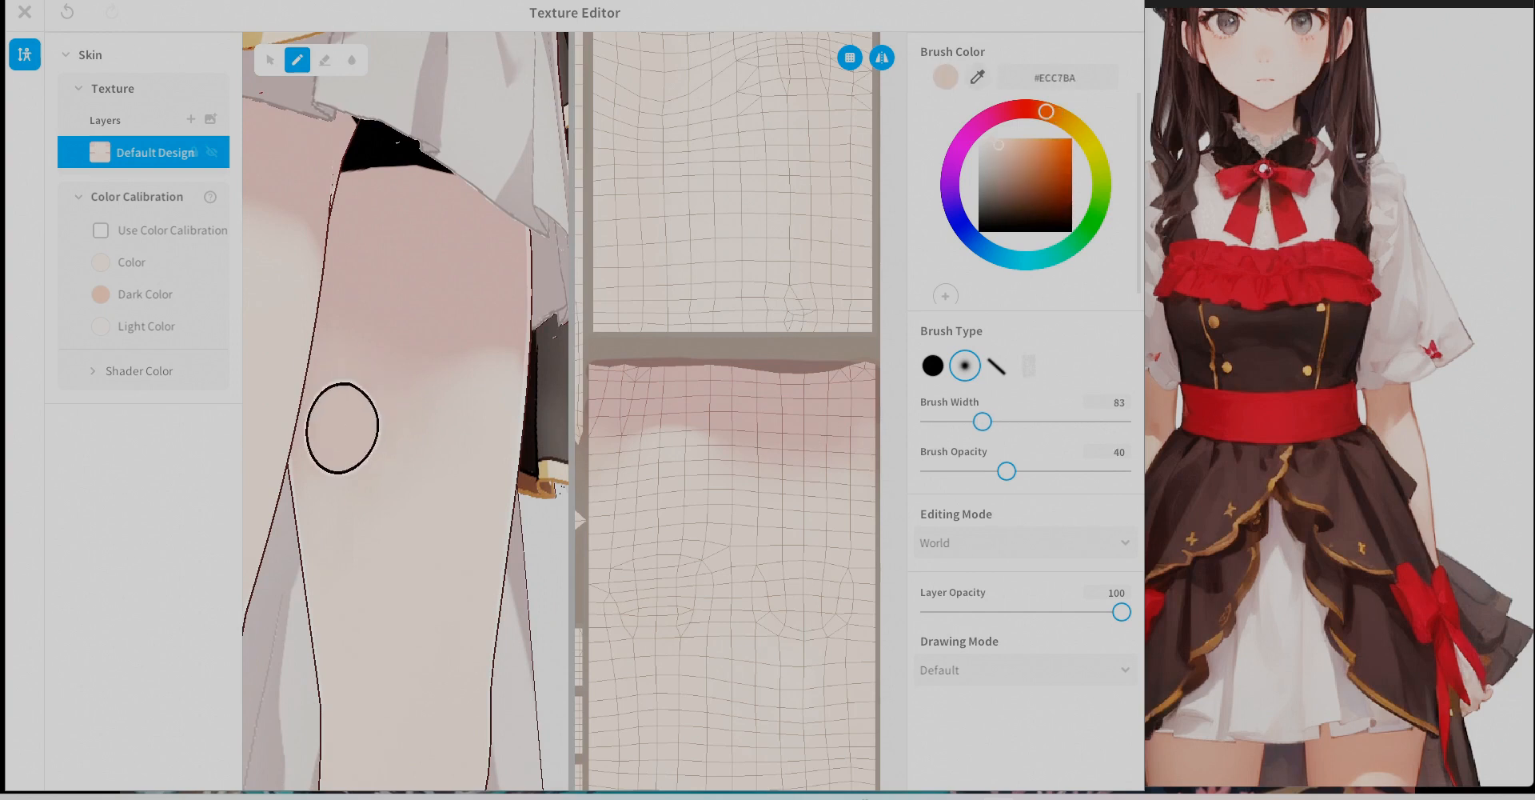
Sample #E6C1B5 for the thigh shading's edge, undo the last stroke and blur the transition.
alt+click(376, 294)
mouse_move(376, 294)
right_down()
mouse_move(356, 240)
mouse_move(440, 290)
right_up()
alt+click(372, 393)
drag(352, 438, 353, 456)
key(ctrl+z)
key(b)
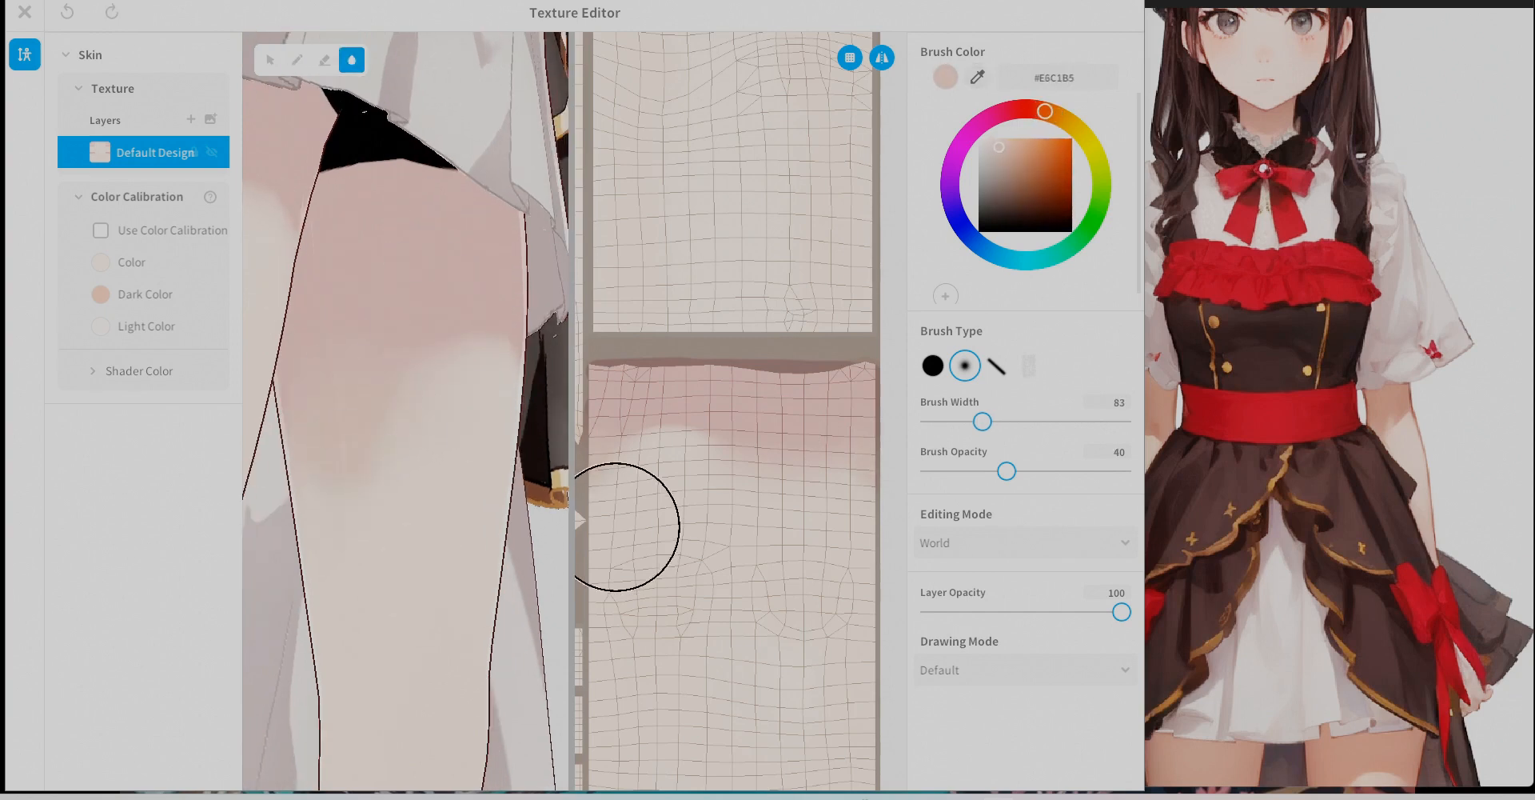
Blend the thigh shading with a wider, fainter brush and shade the neck in #F7CAC5.
click(297, 60)
drag(983, 421, 1005, 422)
drag(1007, 471, 960, 471)
right_drag(470, 303, 405, 432)
scroll(405, 432, down, 10)
scroll(837, 447, down, 1)
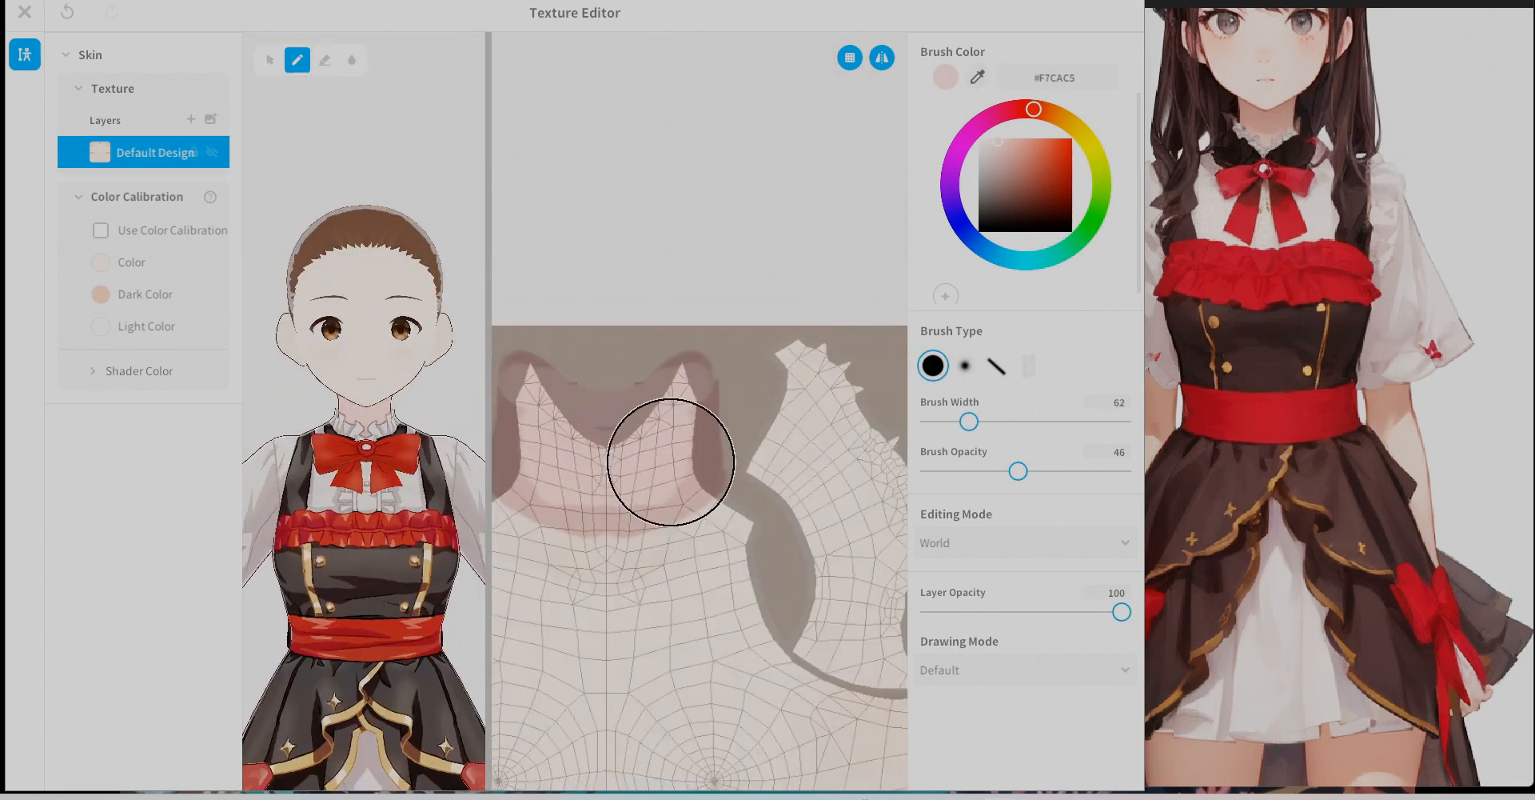
Deepen the neck shading with #D7A8A2 at brush width 73 and opacity 10, and overwrite the Whole Body item on closing.
scroll(814, 288, up, 3)
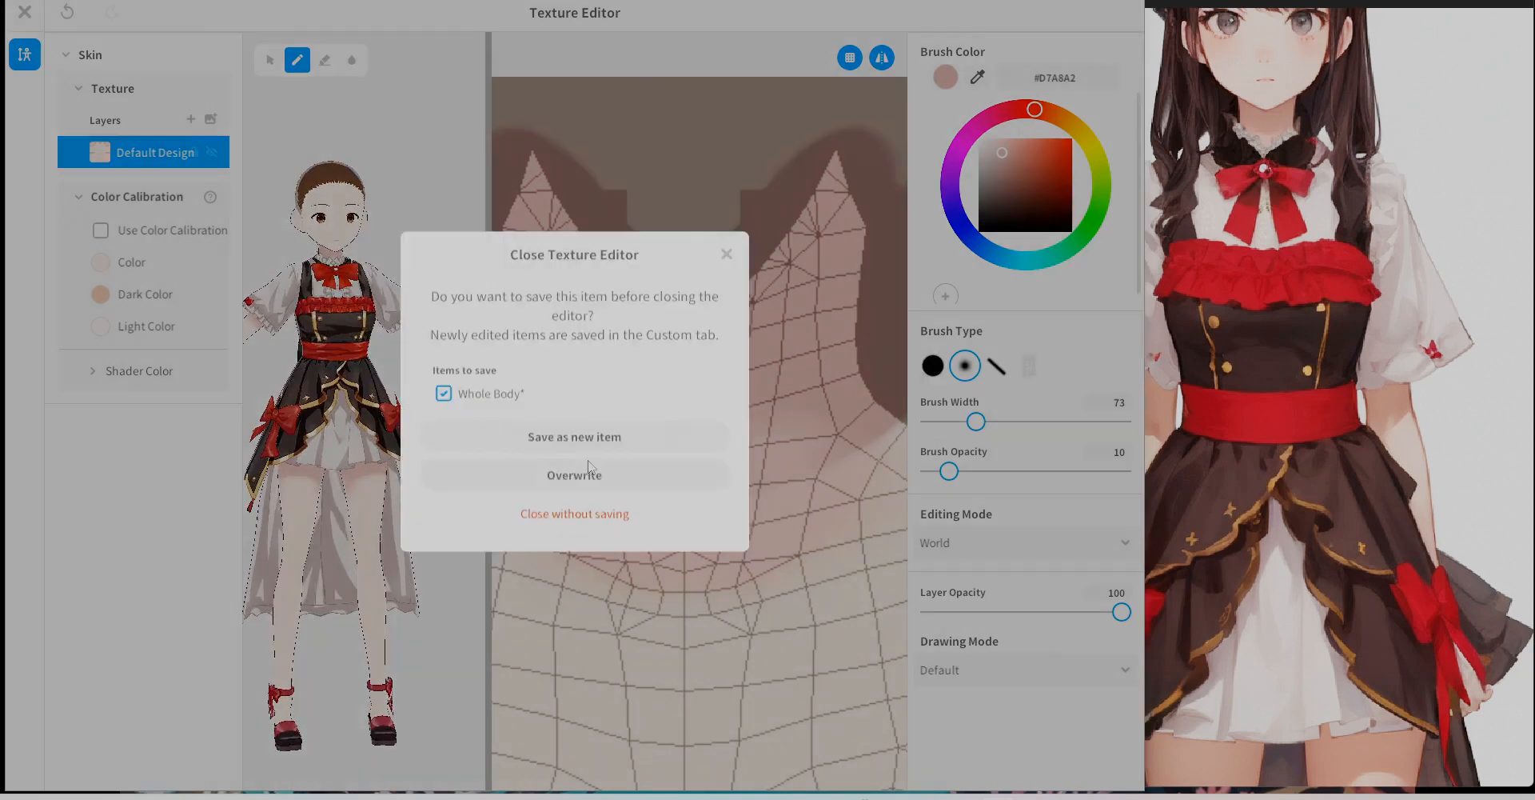
click(588, 467)
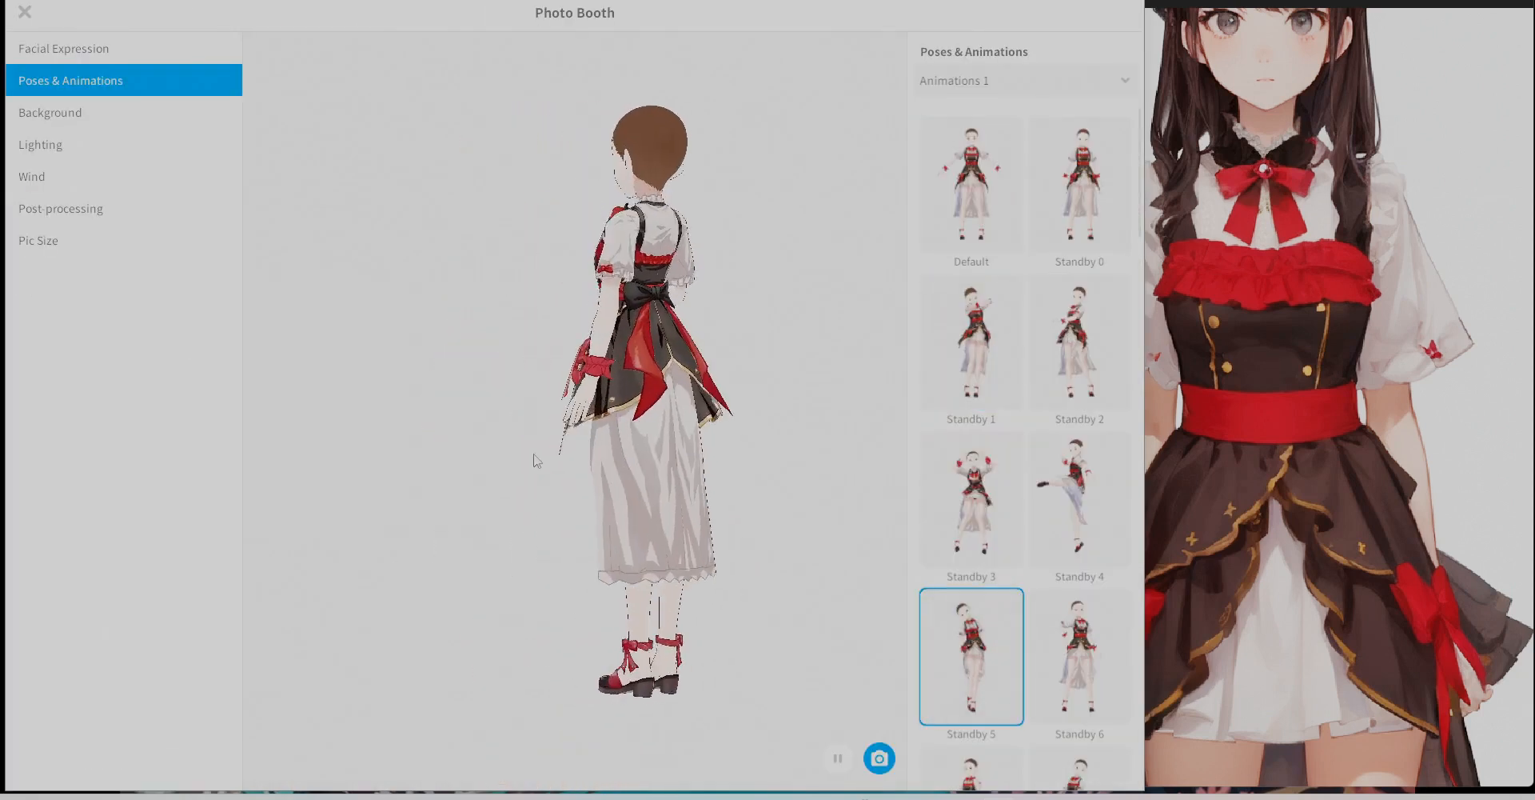
Examine the outfit in the Photo Booth from several angles in the Standby 2, Standby 6, Standby 0 and Standby 5 poses.
right_drag(538, 461, 656, 438)
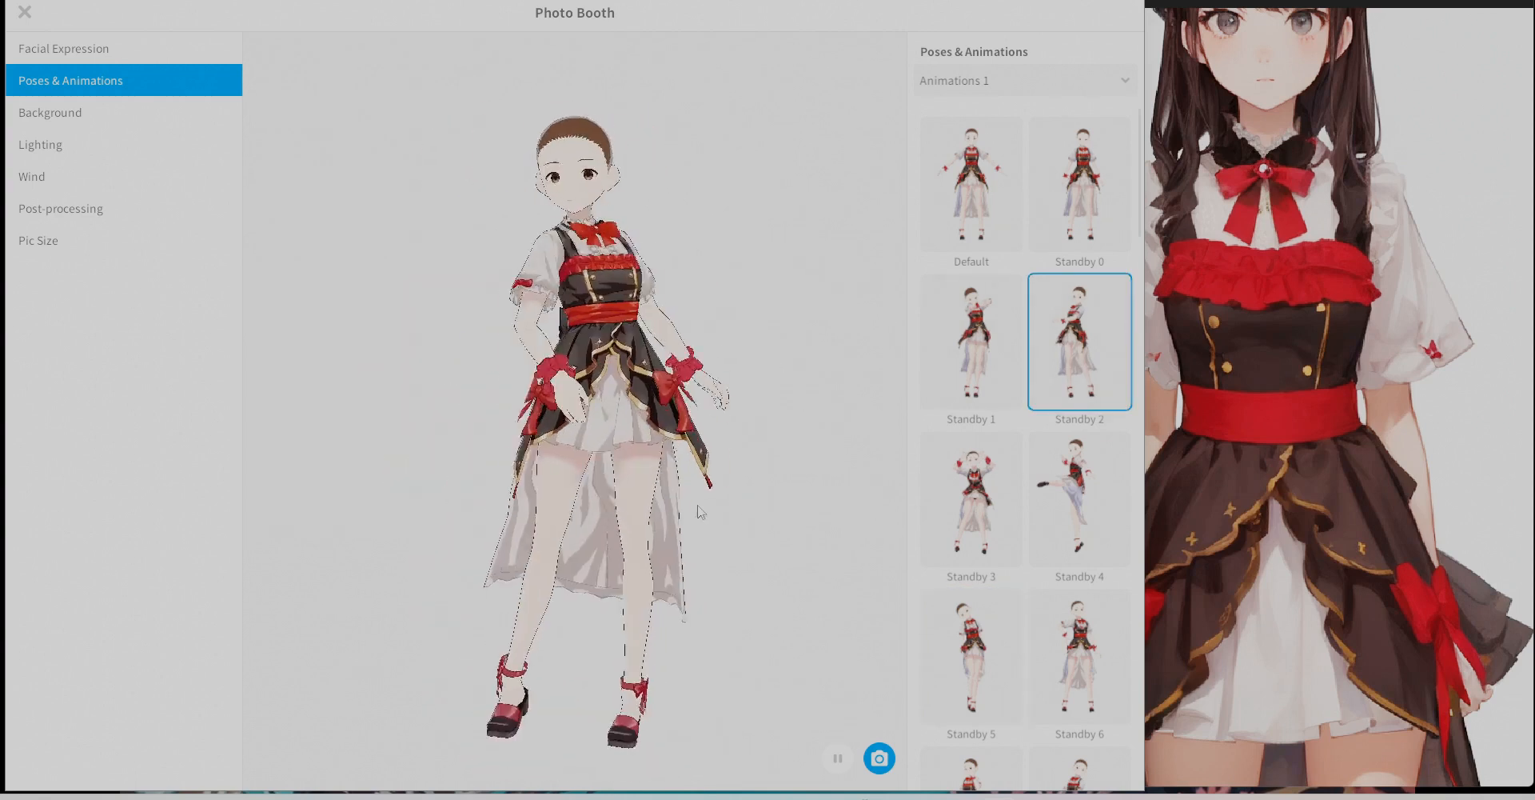
click(1084, 657)
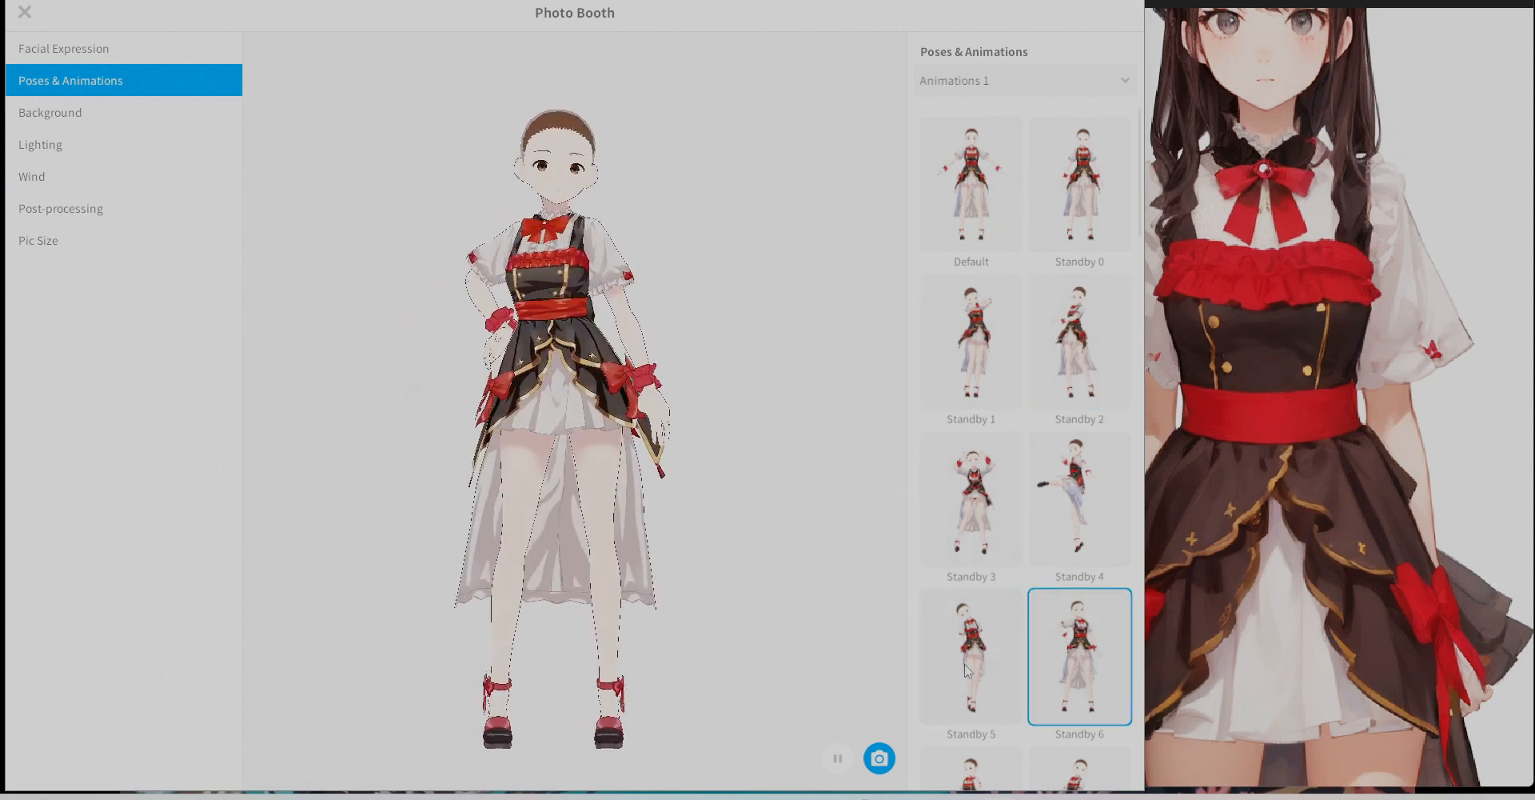
click(1080, 185)
click(972, 658)
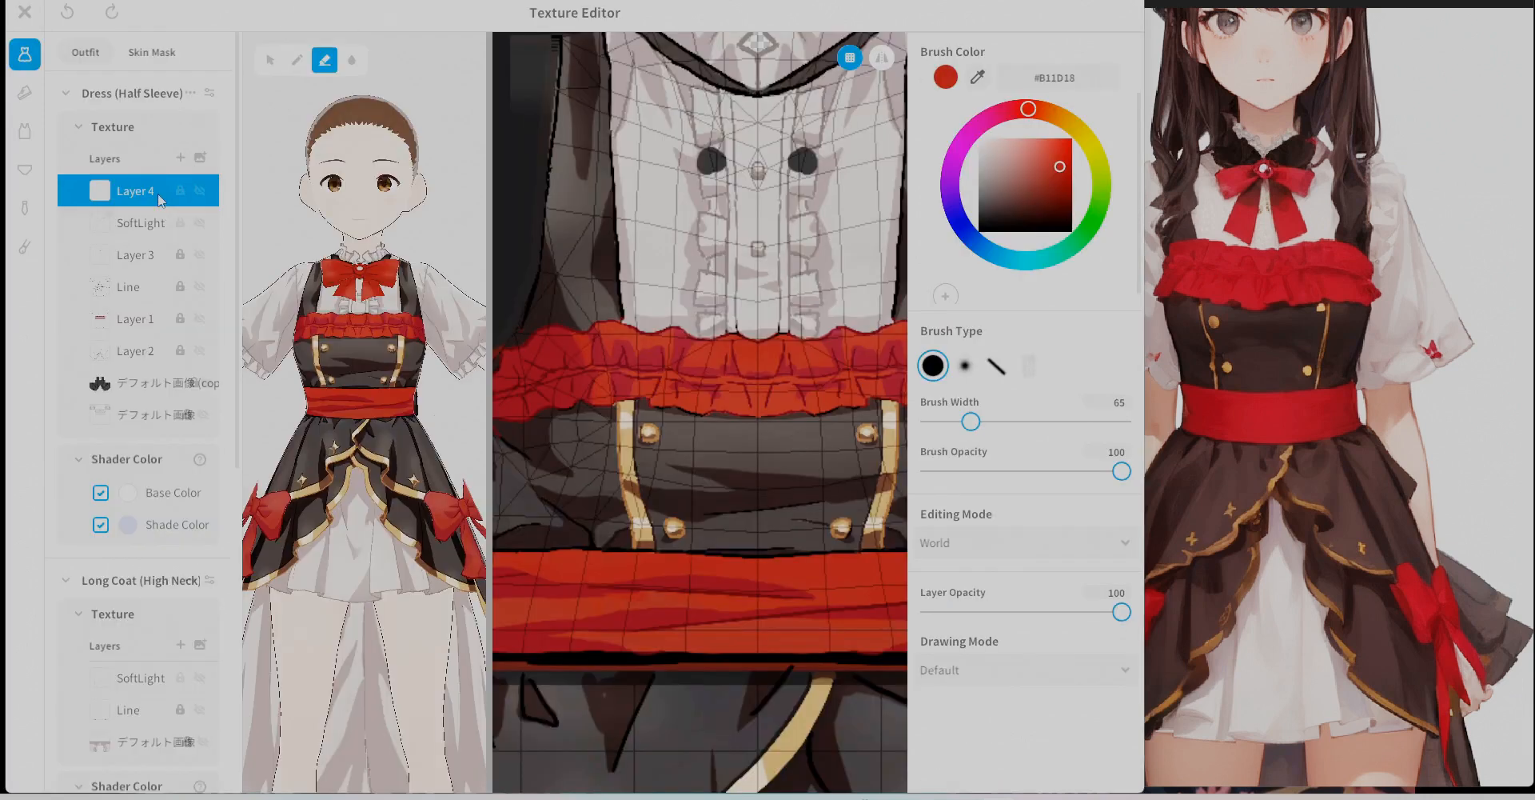
Rename the main dress's new top layer special and set its drawing mode to Soft Light.
right_click(152, 192)
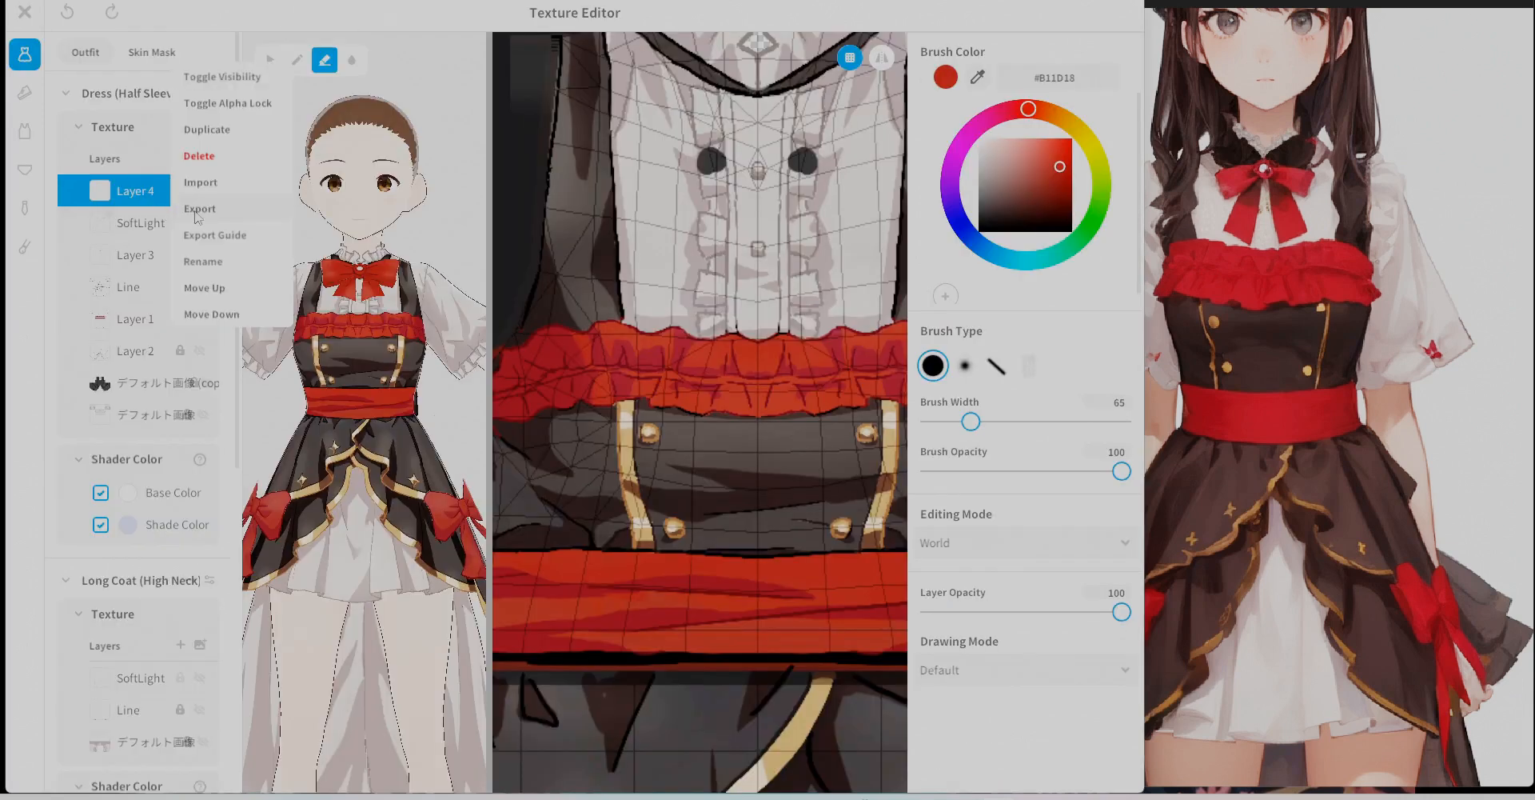
click(212, 262)
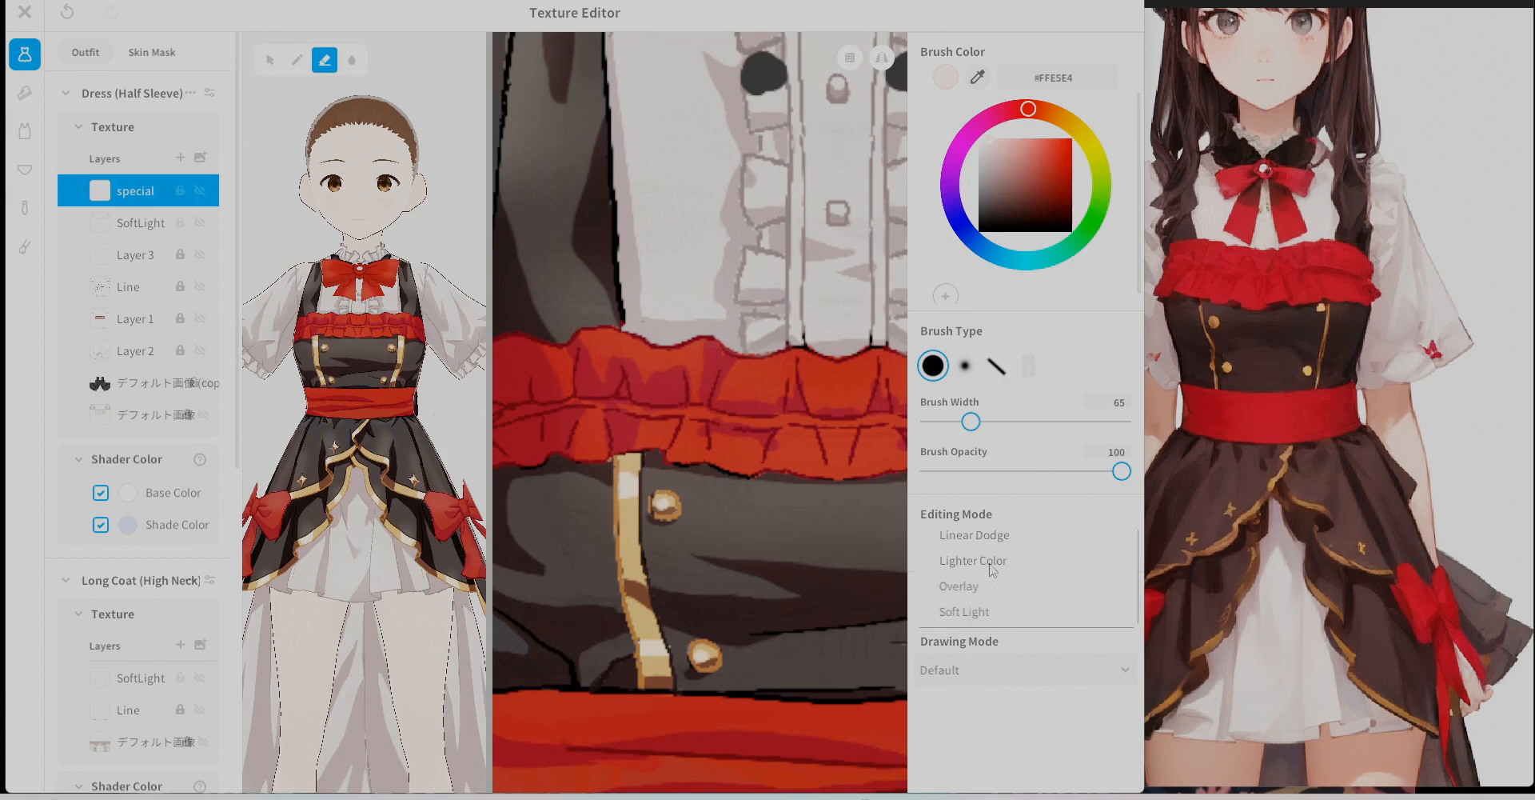
click(989, 577)
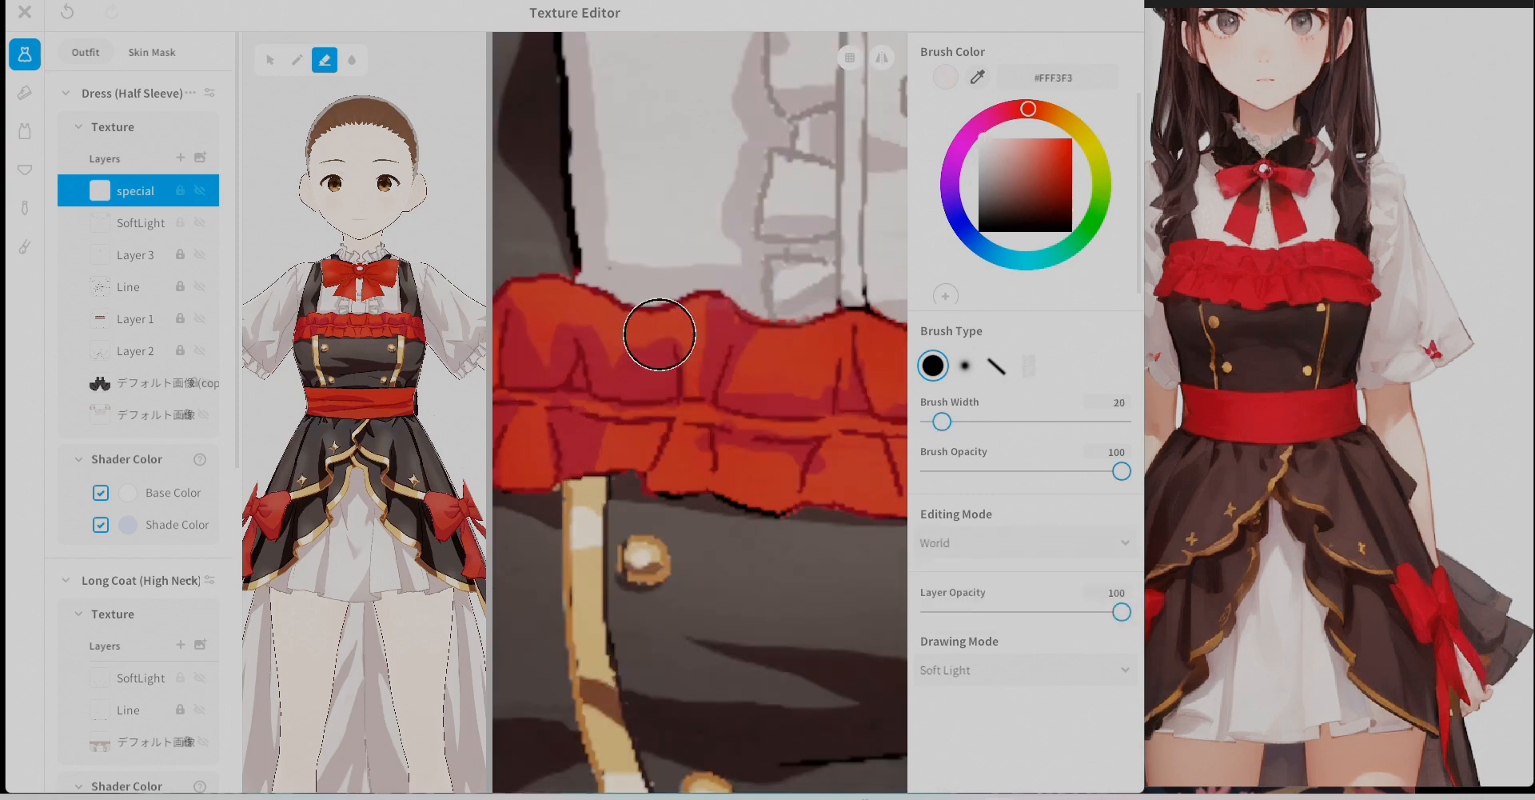
Paint mirrored #FFF3F3 hard-edged highlights along the front chest ruffle, varying the brush width between 20 and 11.
drag(651, 333, 587, 304)
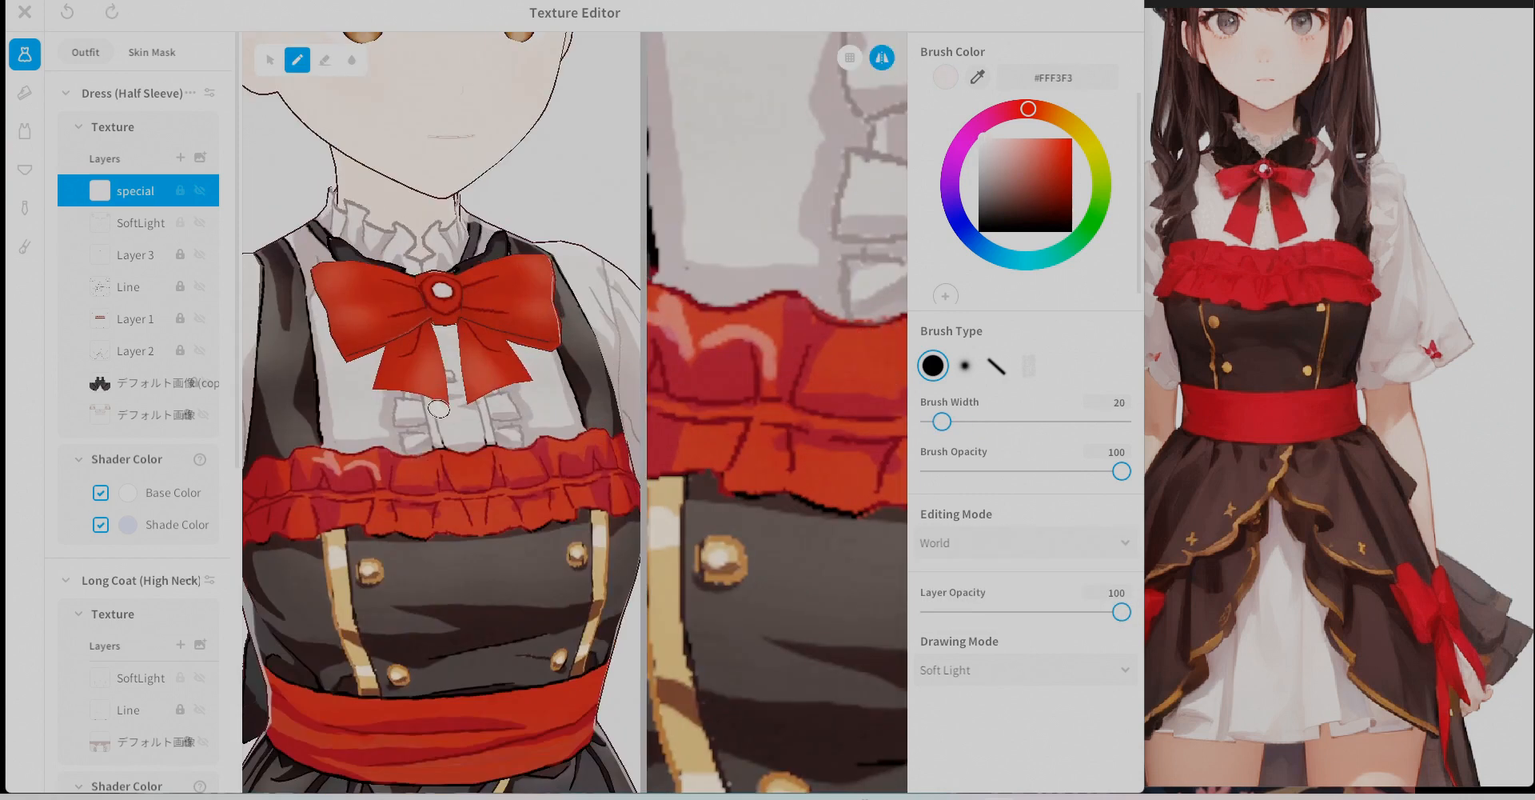
scroll(424, 514, up, 5)
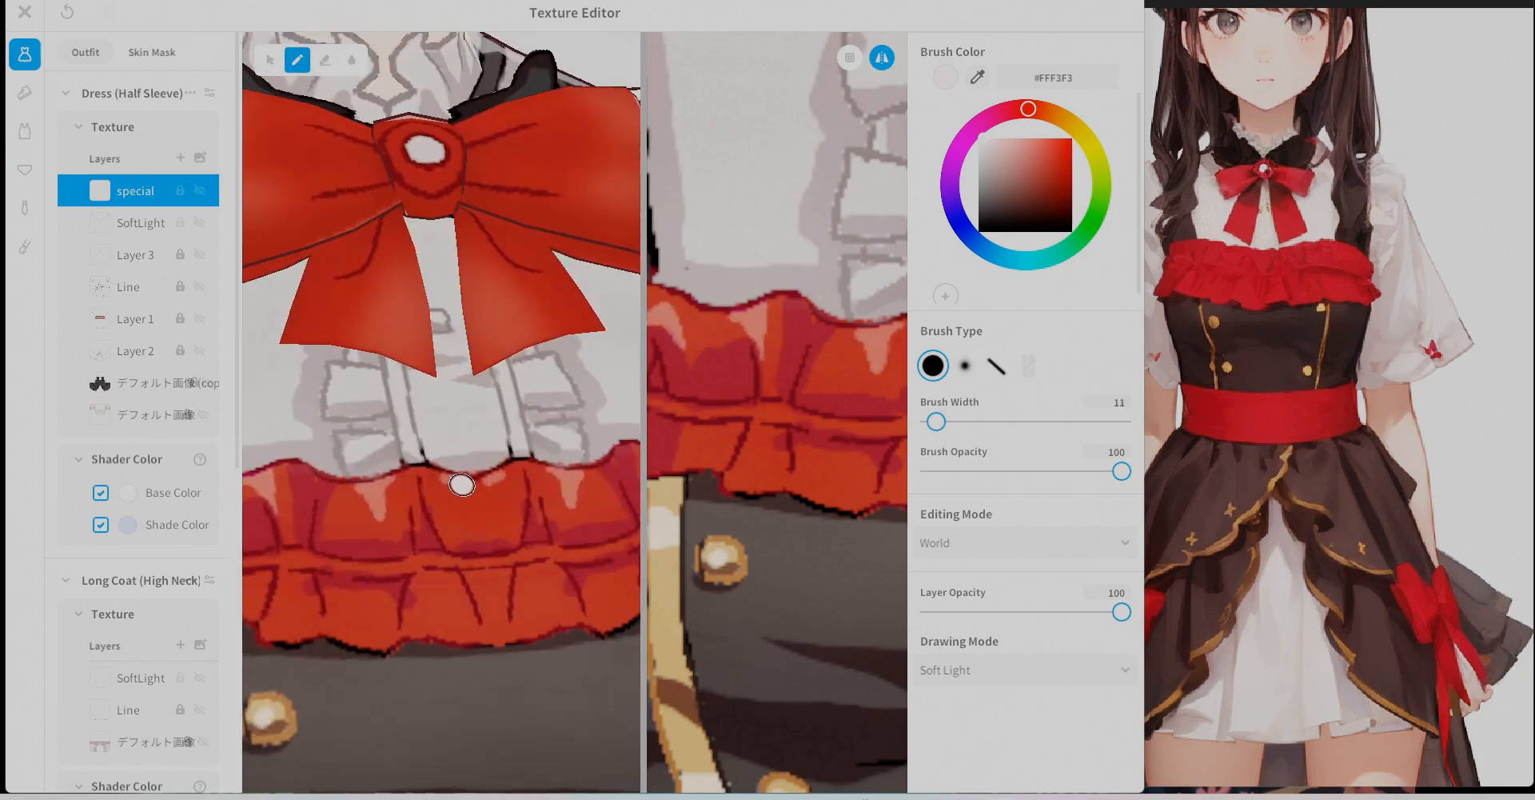
scroll(566, 435, down, 5)
scroll(496, 360, up, 6)
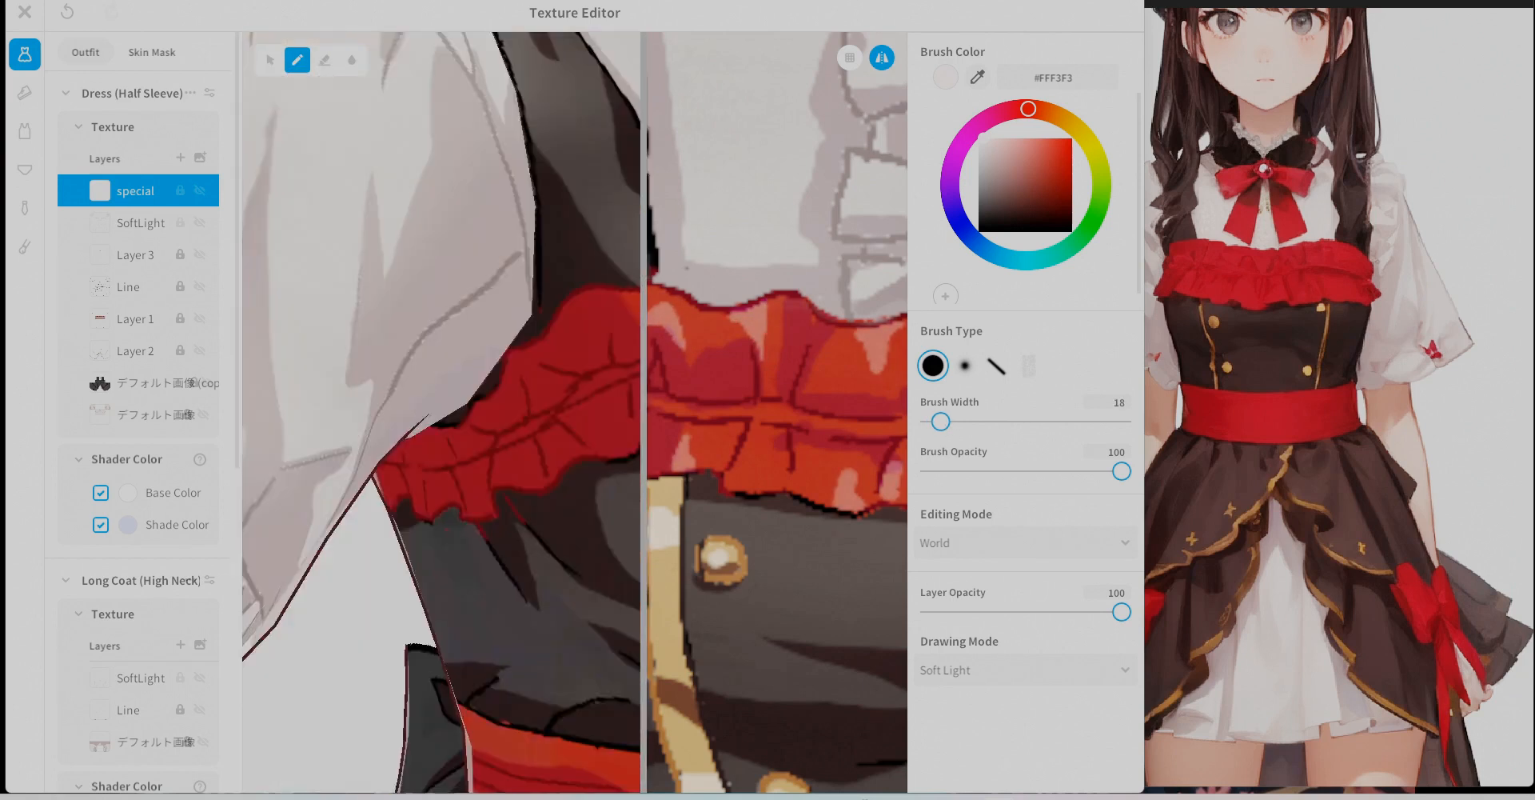
Extend the highlights along the chest ruffle around the side and back at brush width 13.
key(bracketleft)
key(bracketleft)
key(bracketleft)
key(bracketleft)
key(bracketleft)
mouse_move(611, 552)
right_down()
mouse_move(552, 549)
mouse_move(531, 494)
mouse_move(317, 484)
right_up()
click(297, 61)
click(325, 60)
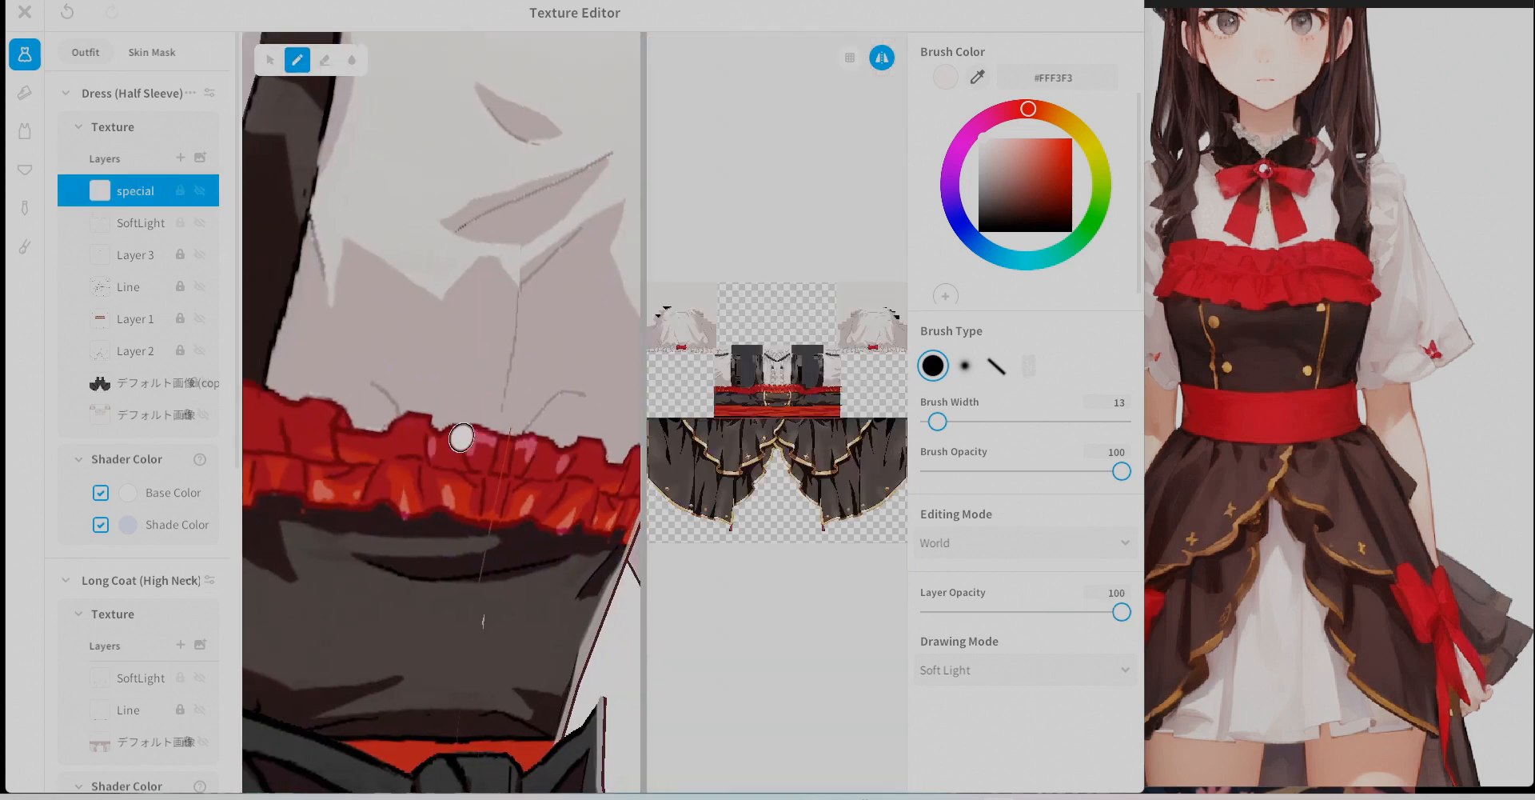
Clean up the ruffle highlights and paint #FFF3F3 highlights on the red waist sash at brush width 15.
right_drag(461, 438, 415, 460)
mouse_move(443, 307)
right_down()
mouse_move(435, 391)
mouse_move(552, 399)
right_up()
scroll(512, 400, down, 5)
click(325, 60)
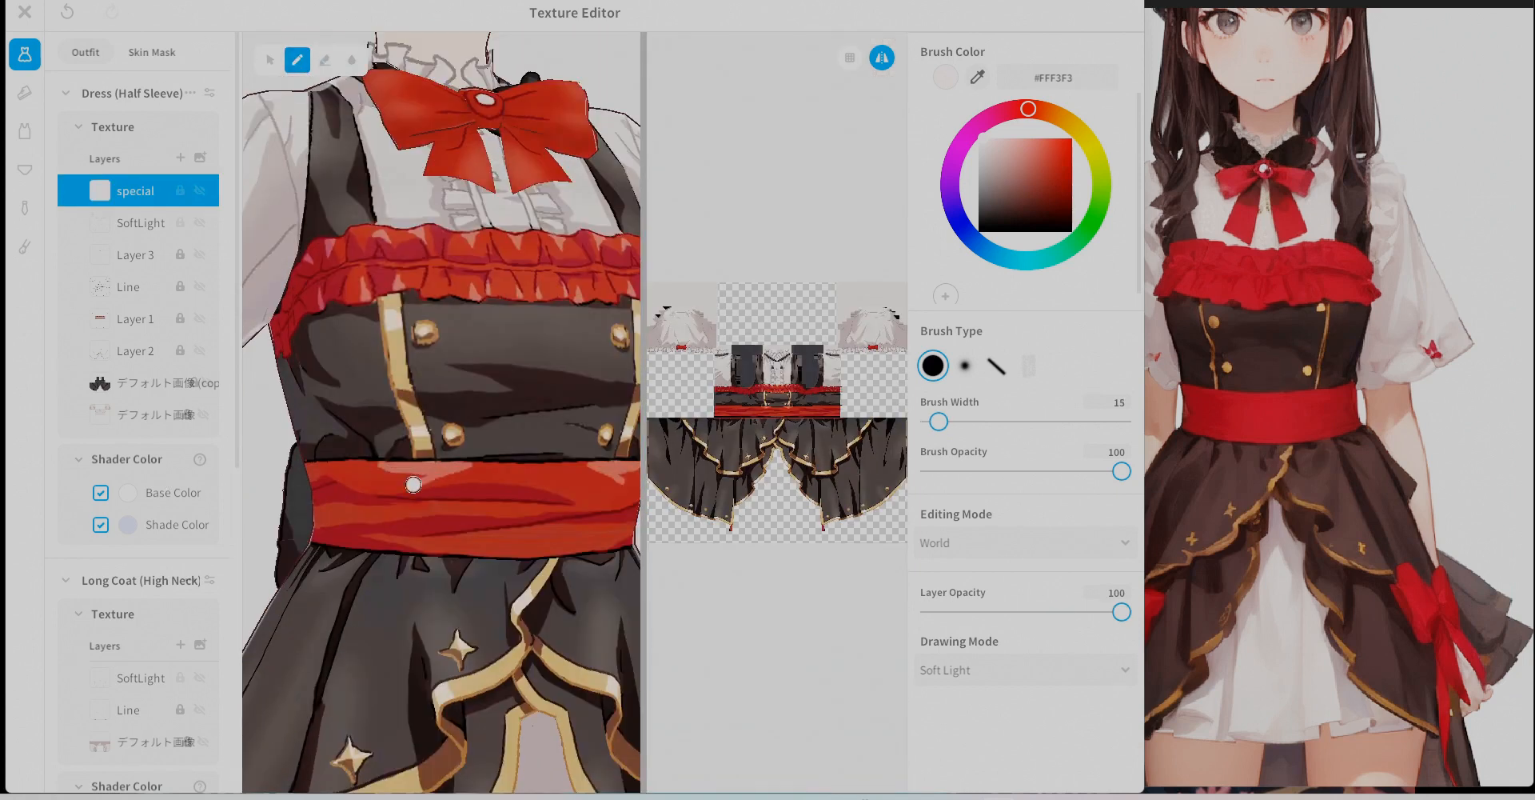
right_drag(461, 554, 288, 512)
scroll(415, 480, down, 5)
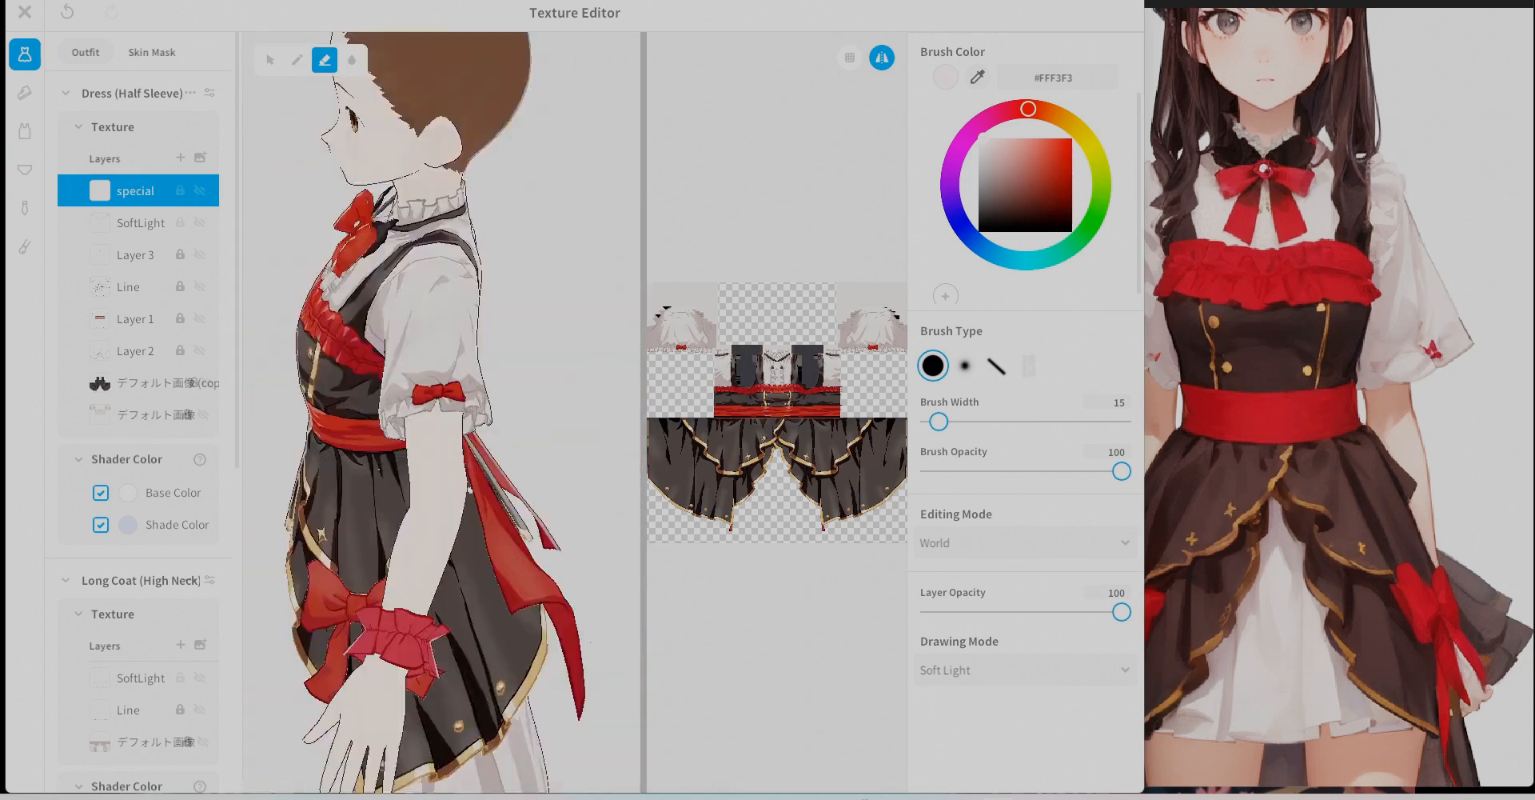
Add a layer named special to the bow template of the dress and set its drawing mode to Soft Light.
scroll(411, 504, up, 10)
click(298, 60)
scroll(411, 504, down, 5)
right_drag(448, 384, 522, 320)
scroll(522, 320, down, 10)
scroll(142, 444, down, 7)
click(183, 570)
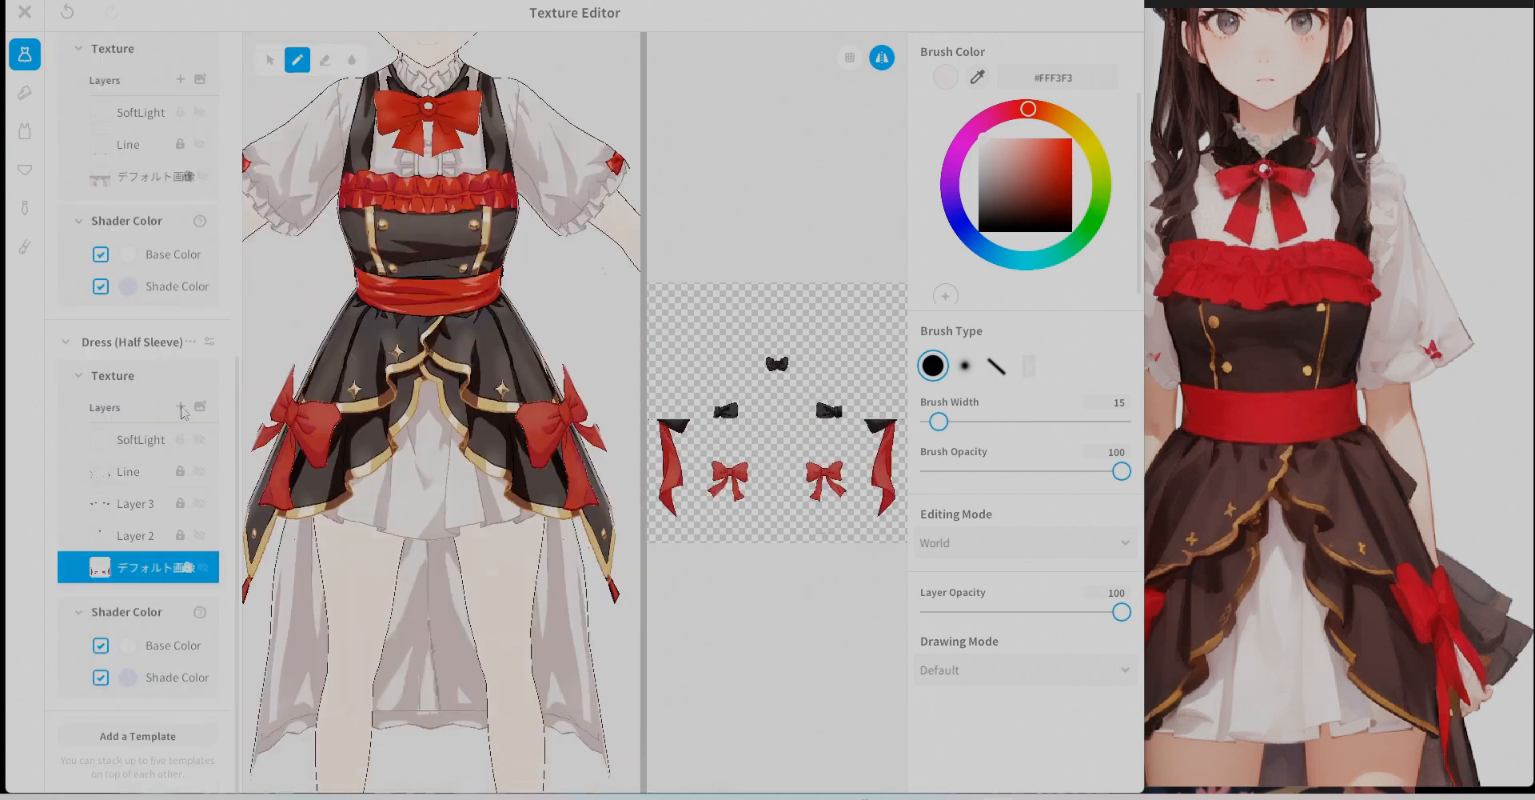
click(181, 407)
click(1015, 670)
click(1000, 594)
double_click(136, 440)
text(special)
Paint #FFF3F3 hard-edged highlights on the loops and knot of the red hip bow at brush width 22.
scroll(826, 475, up, 10)
drag(644, 437, 521, 436)
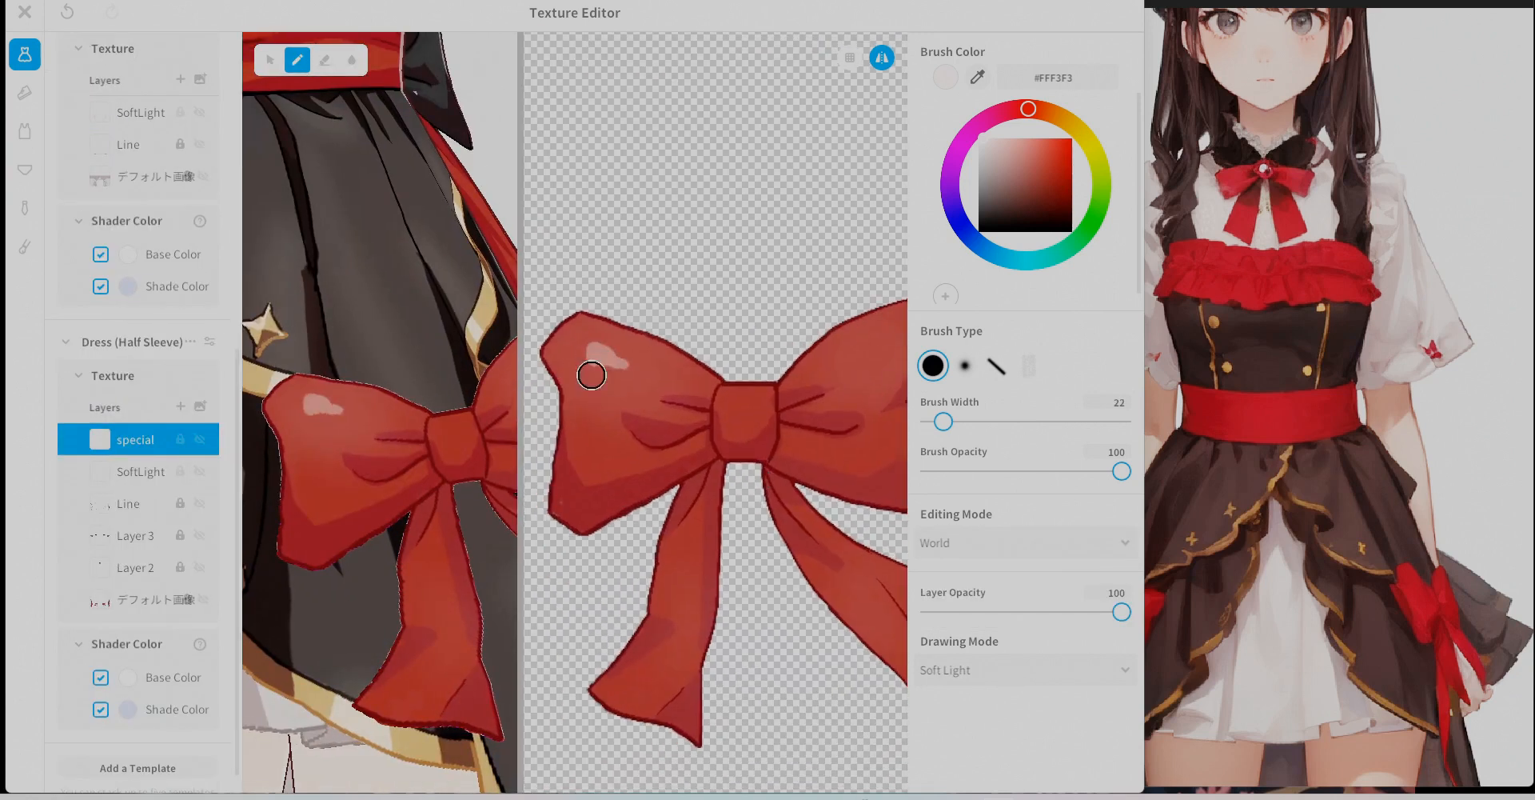
drag(588, 379, 632, 460)
drag(598, 390, 627, 411)
middle_drag(720, 400, 639, 374)
drag(801, 318, 829, 312)
drag(820, 410, 794, 438)
drag(638, 384, 691, 385)
middle_drag(704, 392, 770, 375)
drag(858, 351, 825, 363)
drag(584, 368, 617, 397)
middle_drag(719, 363, 670, 353)
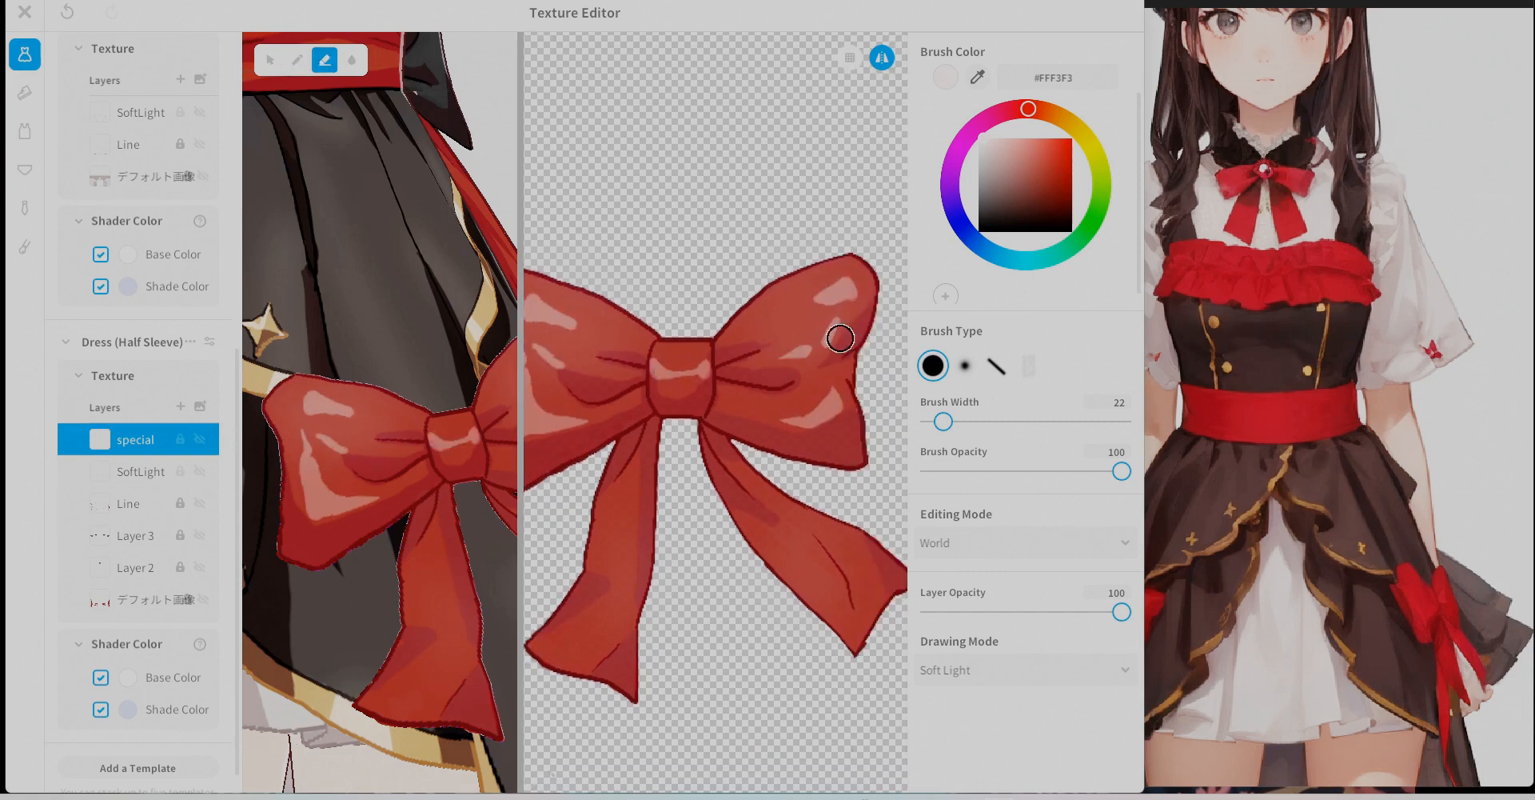
Touch up the #FFF3F3 highlights on the red hip bow's loops and knot, painting a stroke and trimming its edge.
middle_drag(640, 240, 759, 253)
key(b)
drag(645, 303, 628, 340)
key(e)
drag(643, 340, 649, 376)
mouse_move(794, 290)
middle_down()
mouse_move(685, 300)
mouse_move(720, 229)
middle_up()
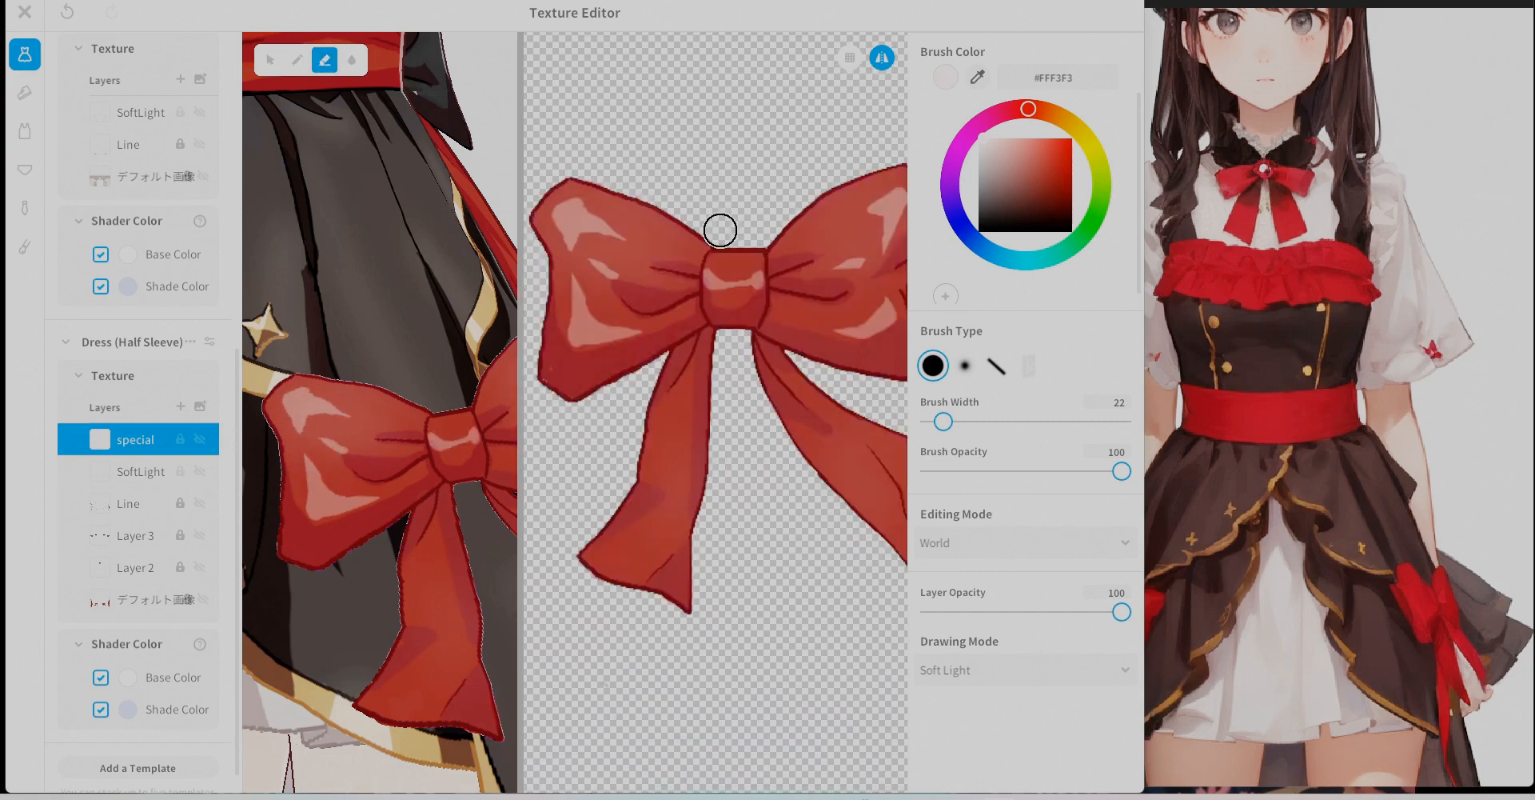
Paint narrow #FFF3F3 highlights along both tails of the red hip bow and trim their edges.
click(297, 60)
drag(678, 380, 680, 437)
drag(679, 508, 618, 571)
drag(829, 401, 855, 454)
click(324, 60)
middle_drag(799, 415, 728, 392)
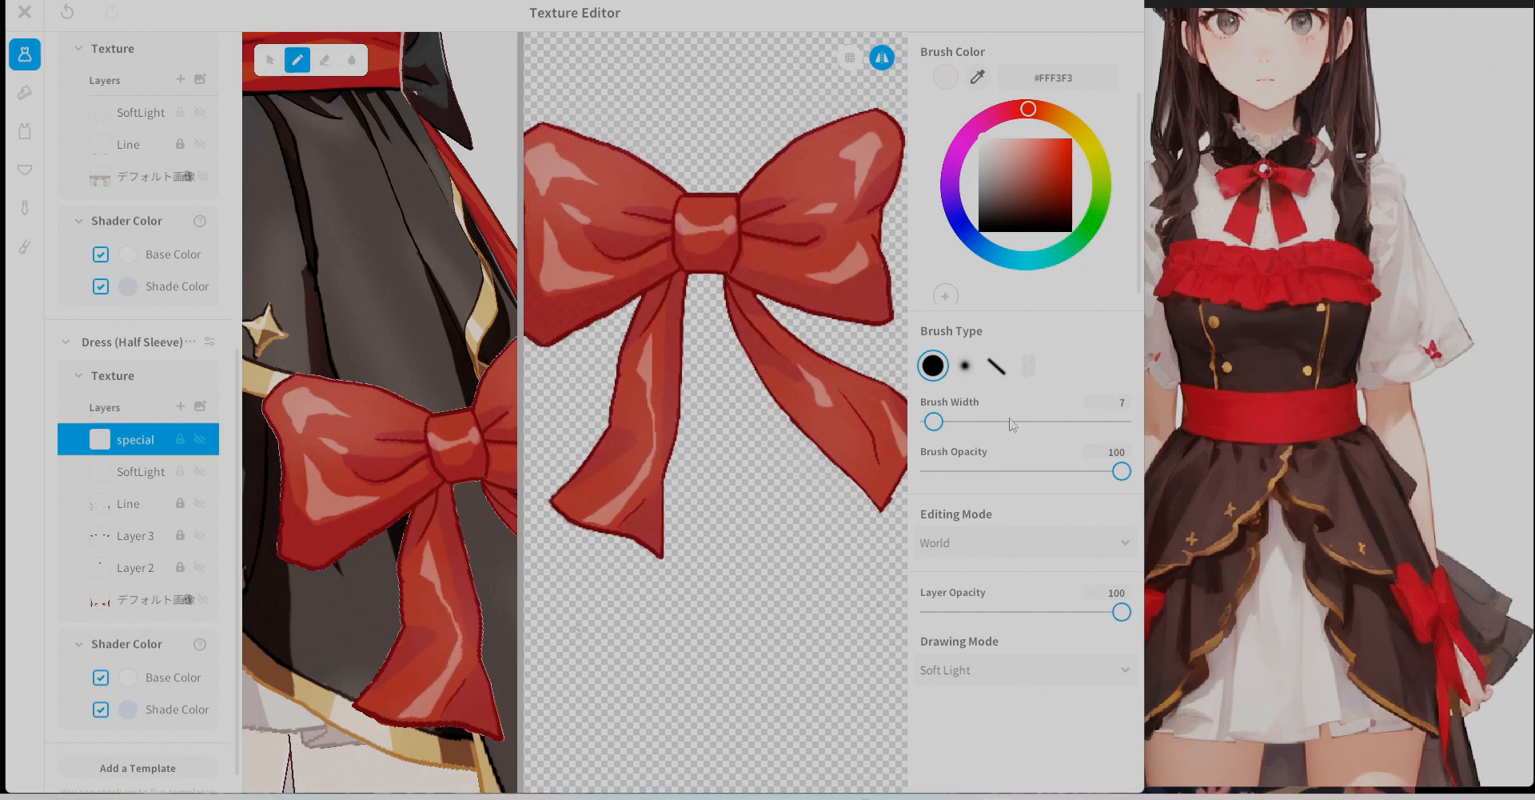
click(325, 60)
drag(855, 394, 830, 383)
middle_drag(768, 320, 766, 431)
Soften the highlights on the red hip bow's loops and tails with the Blur tool at brush width 17.
click(352, 60)
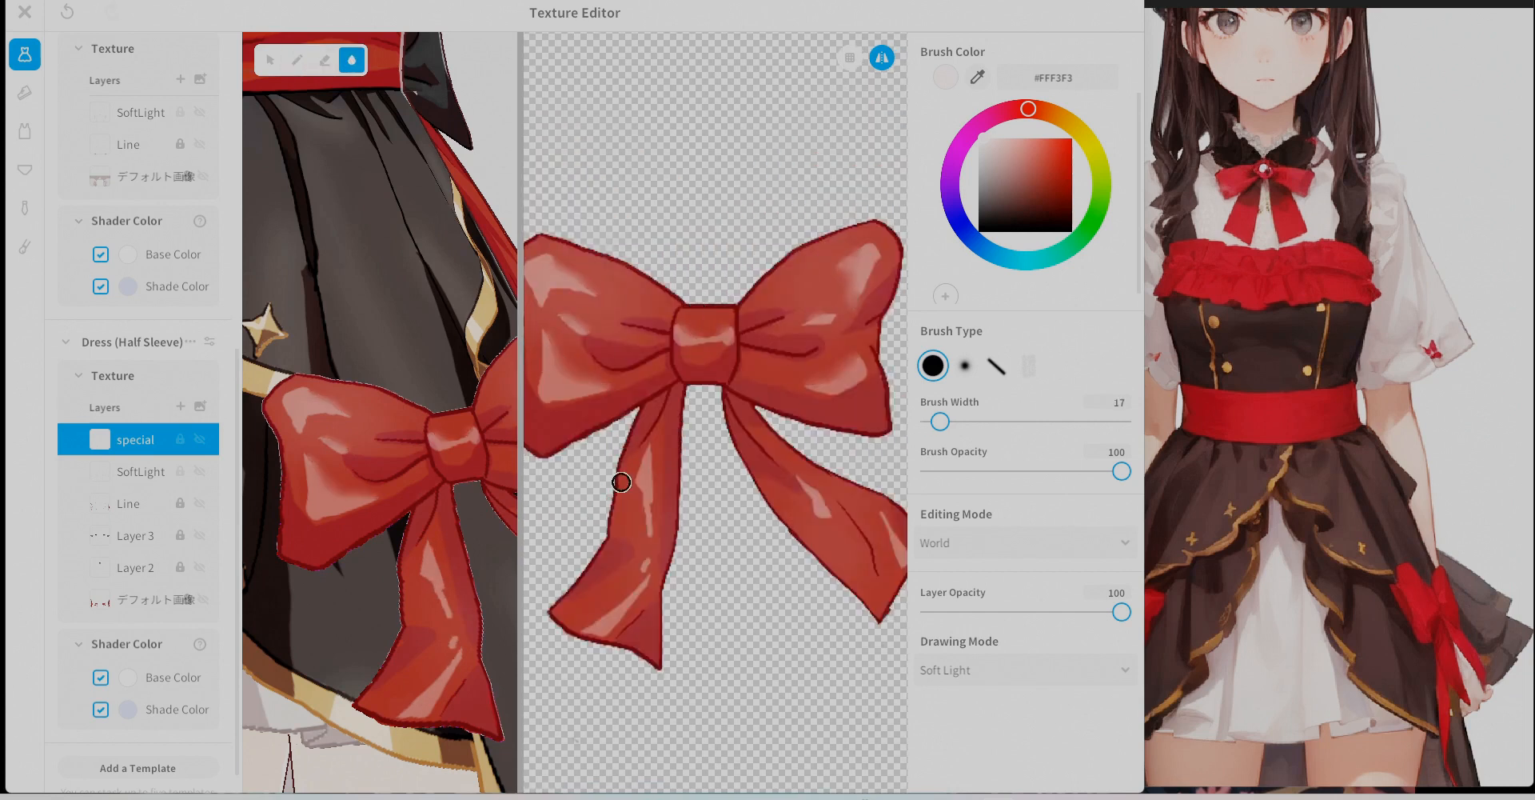
drag(621, 482, 645, 527)
middle_drag(646, 561, 756, 493)
drag(521, 597, 696, 607)
scroll(480, 448, down, 5)
right_drag(591, 448, 447, 448)
drag(697, 651, 451, 647)
scroll(655, 600, down, 5)
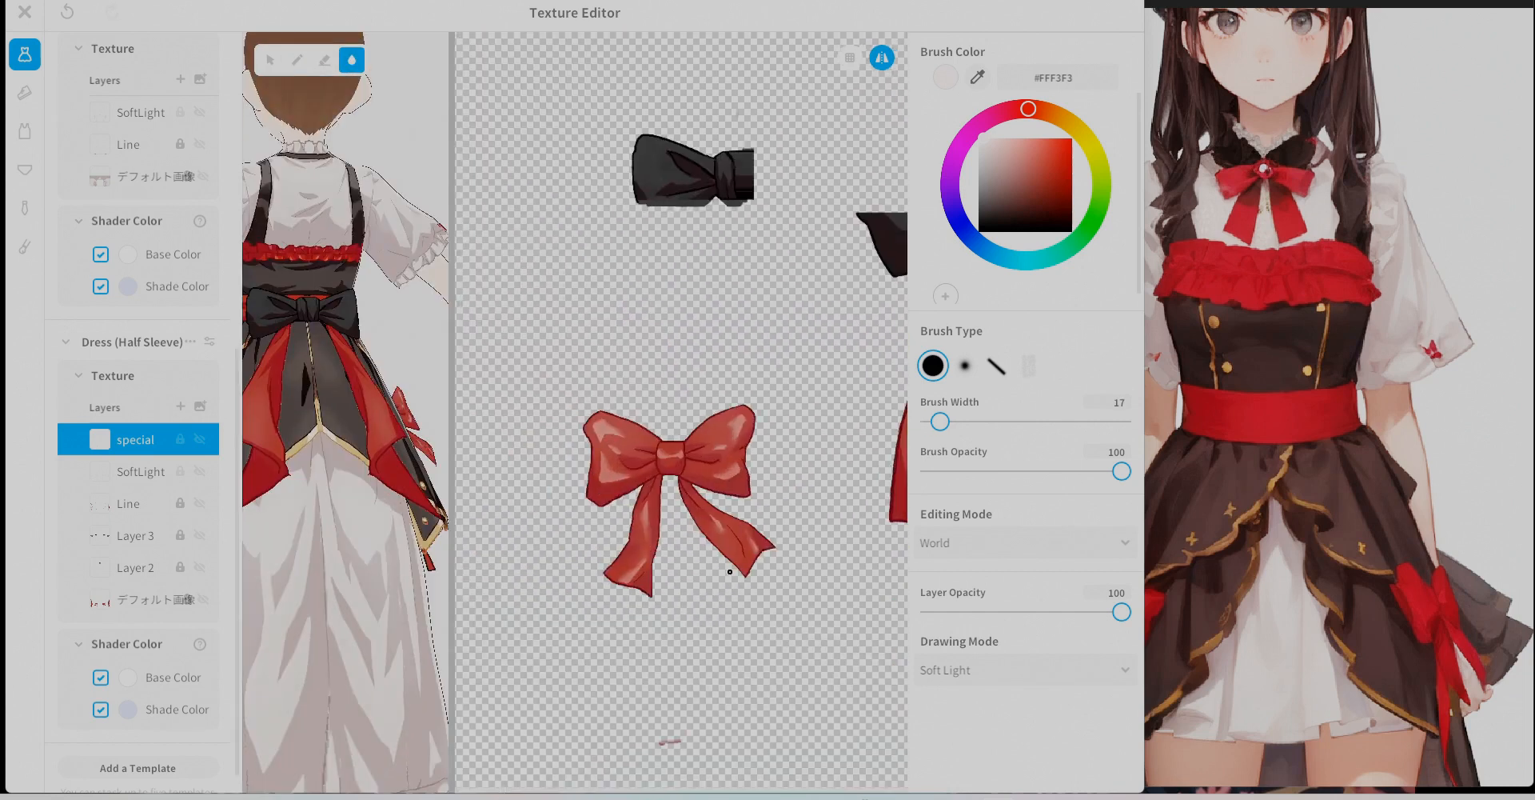
scroll(592, 398, up, 4)
click(325, 60)
drag(941, 421, 991, 421)
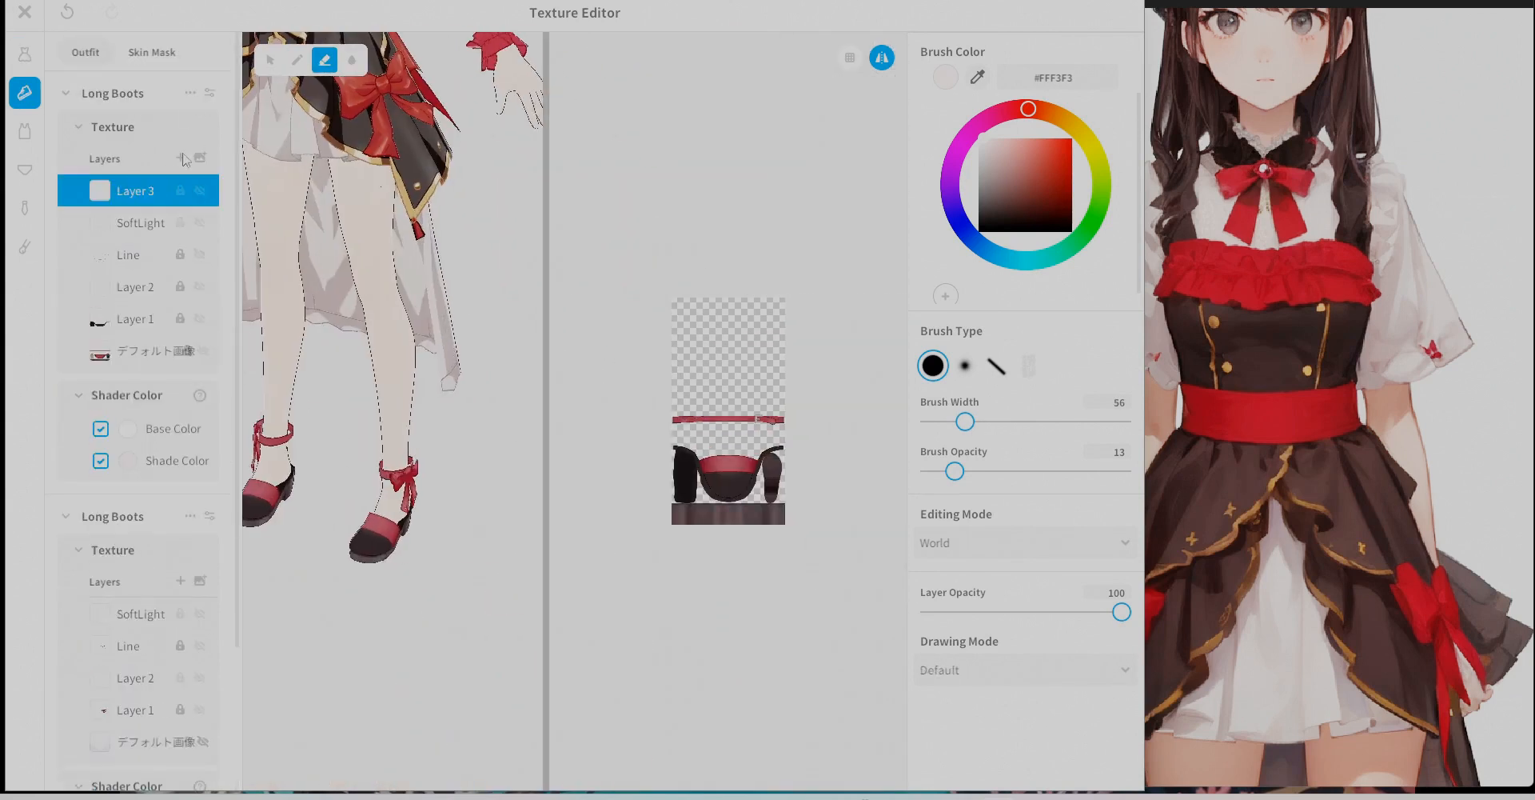
Paint #FFF3F3 highlights on the shoe's red band and black toe at brush width 32 and opacity 75.
scroll(640, 463, up, 5)
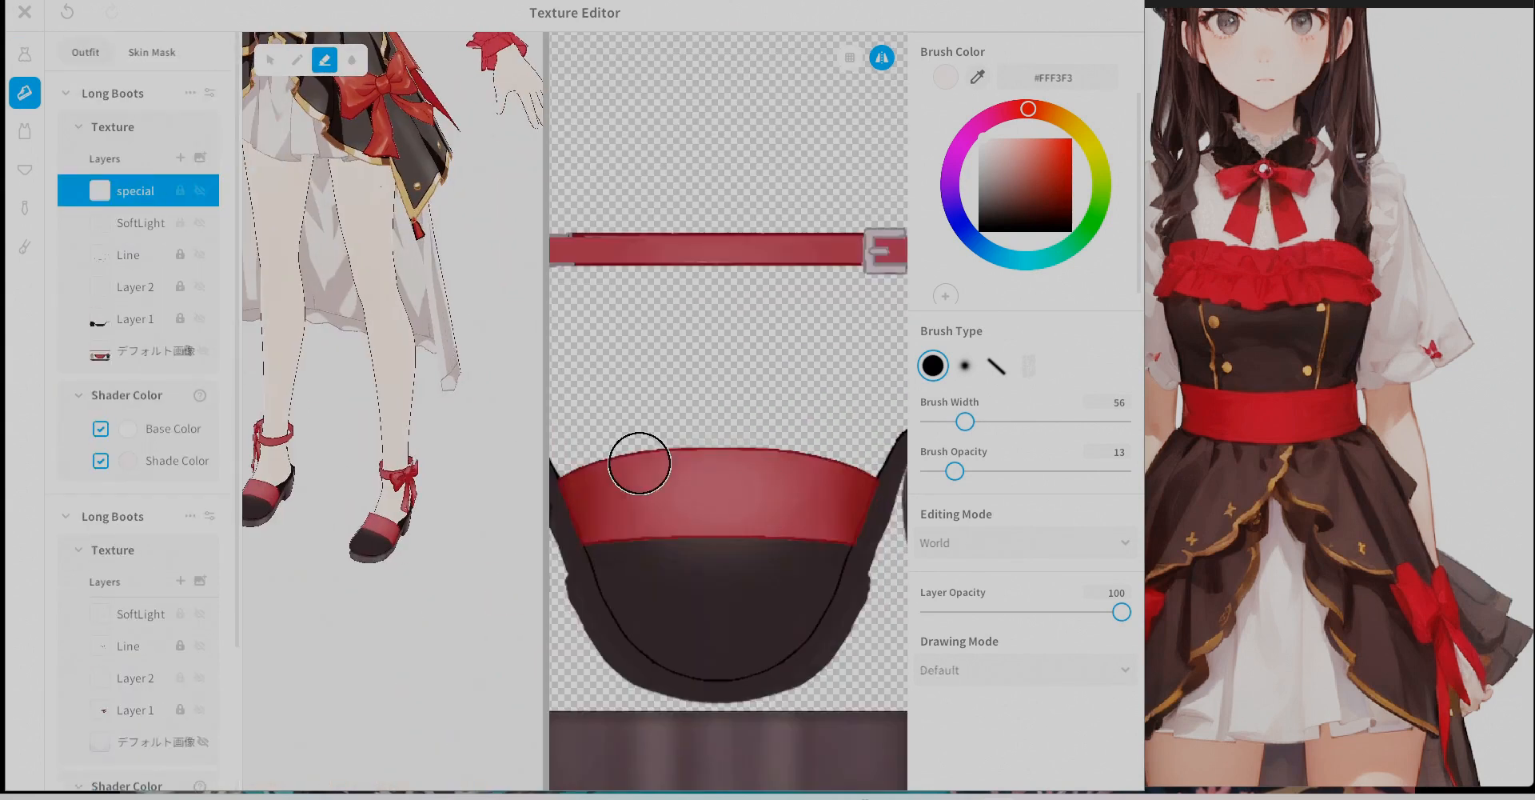
click(297, 60)
drag(790, 472, 802, 527)
key(ctrl+z)
drag(965, 421, 950, 422)
drag(955, 471, 1074, 472)
drag(765, 462, 759, 527)
middle_drag(728, 608, 734, 426)
drag(790, 416, 733, 449)
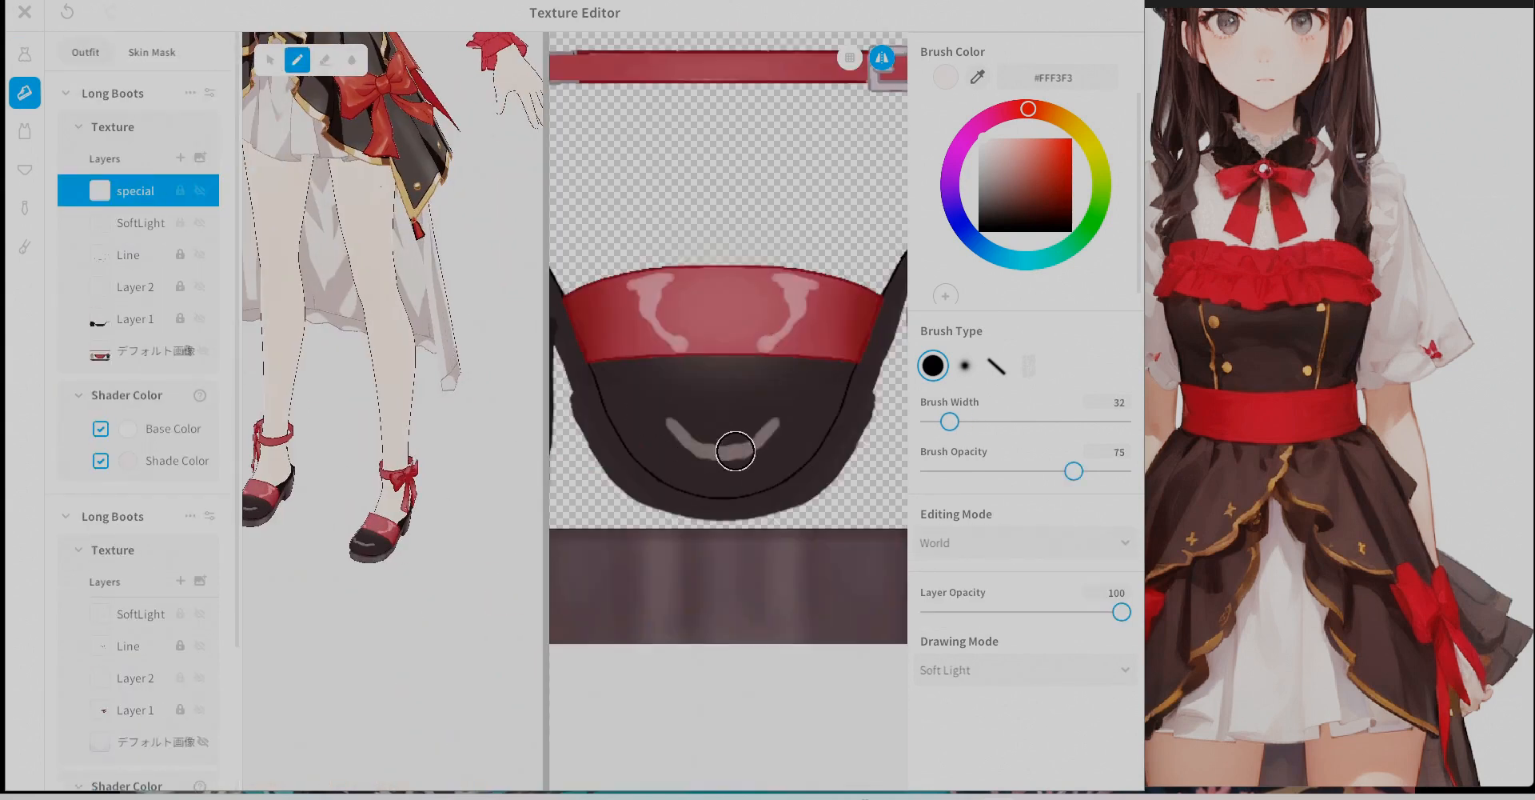
Blur the shoe's toe highlights and add a blended highlight to the red buckle strap.
right_drag(393, 366, 436, 362)
click(351, 60)
drag(691, 429, 720, 452)
right_drag(383, 372, 416, 360)
middle_drag(805, 147, 769, 375)
click(298, 60)
drag(800, 280, 790, 299)
click(352, 60)
Lower the layer opacity of the SoftLight layer in the first Long Boots template and reselect its special layer.
scroll(789, 352, up, 5)
middle_drag(602, 448, 859, 445)
mouse_move(416, 458)
right_down()
mouse_move(531, 460)
mouse_move(432, 459)
right_up()
click(138, 224)
drag(1122, 612, 1033, 612)
click(136, 191)
middle_drag(847, 320, 708, 405)
right_drag(384, 400, 472, 400)
Add a layer named special to the second Long Boots template and set its SoftLight layer's opacity to 65.
click(181, 580)
double_click(136, 613)
text(special)
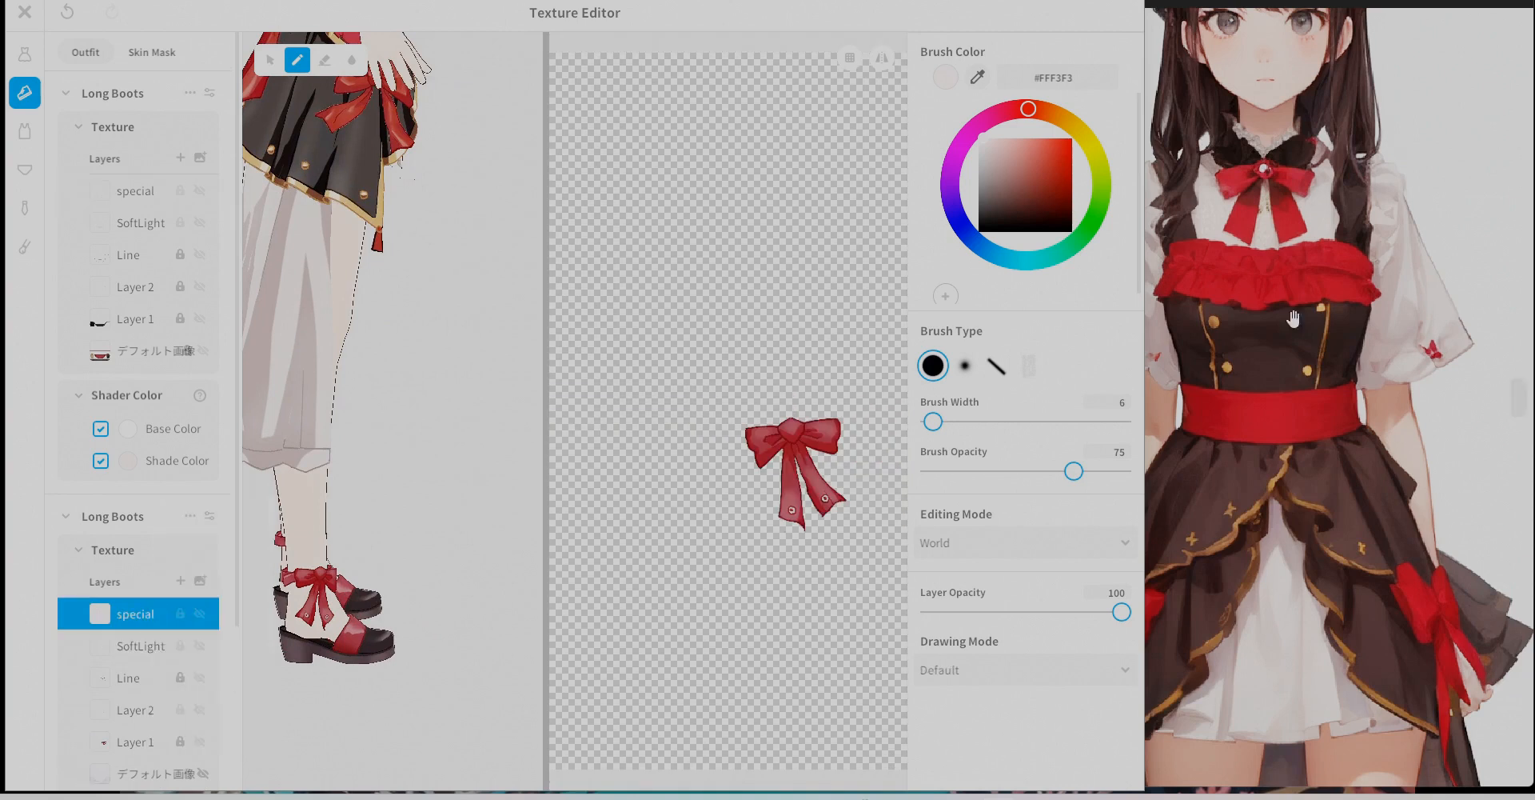
click(141, 646)
drag(1122, 612, 1055, 612)
Paint #FFF3F3 Soft Light highlights on the ankle bow's loops, knot and tails at brush width 15 and opacity 75.
scroll(802, 468, up, 5)
mouse_move(785, 600)
middle_down()
mouse_move(675, 494)
mouse_move(890, 409)
middle_up()
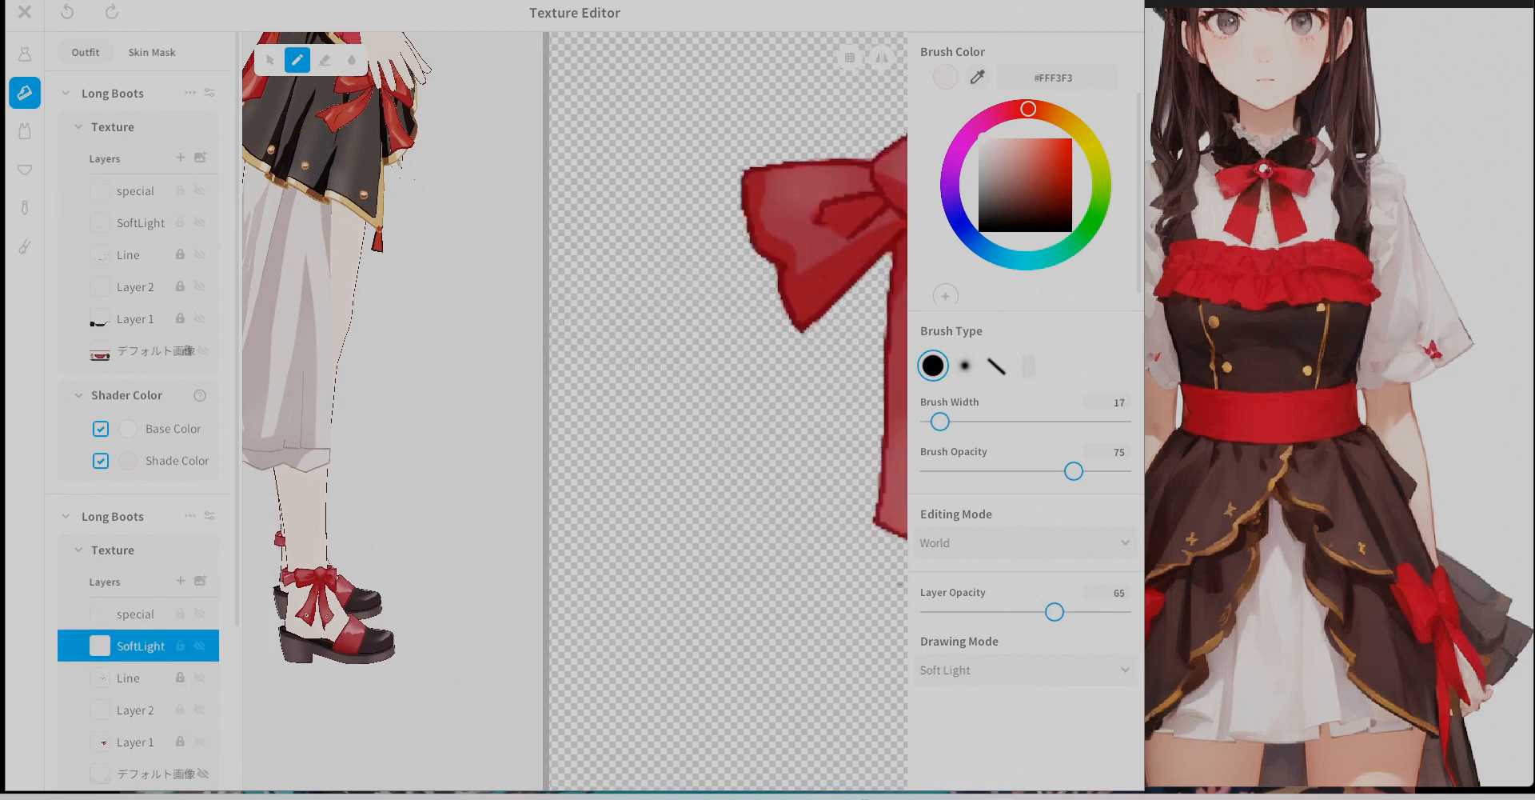
click(136, 614)
middle_drag(782, 360, 648, 483)
drag(631, 331, 690, 374)
middle_drag(810, 292, 728, 298)
drag(678, 292, 731, 286)
drag(832, 280, 844, 356)
middle_drag(679, 336, 741, 354)
drag(652, 327, 637, 336)
middle_drag(768, 448, 699, 458)
drag(883, 620, 744, 499)
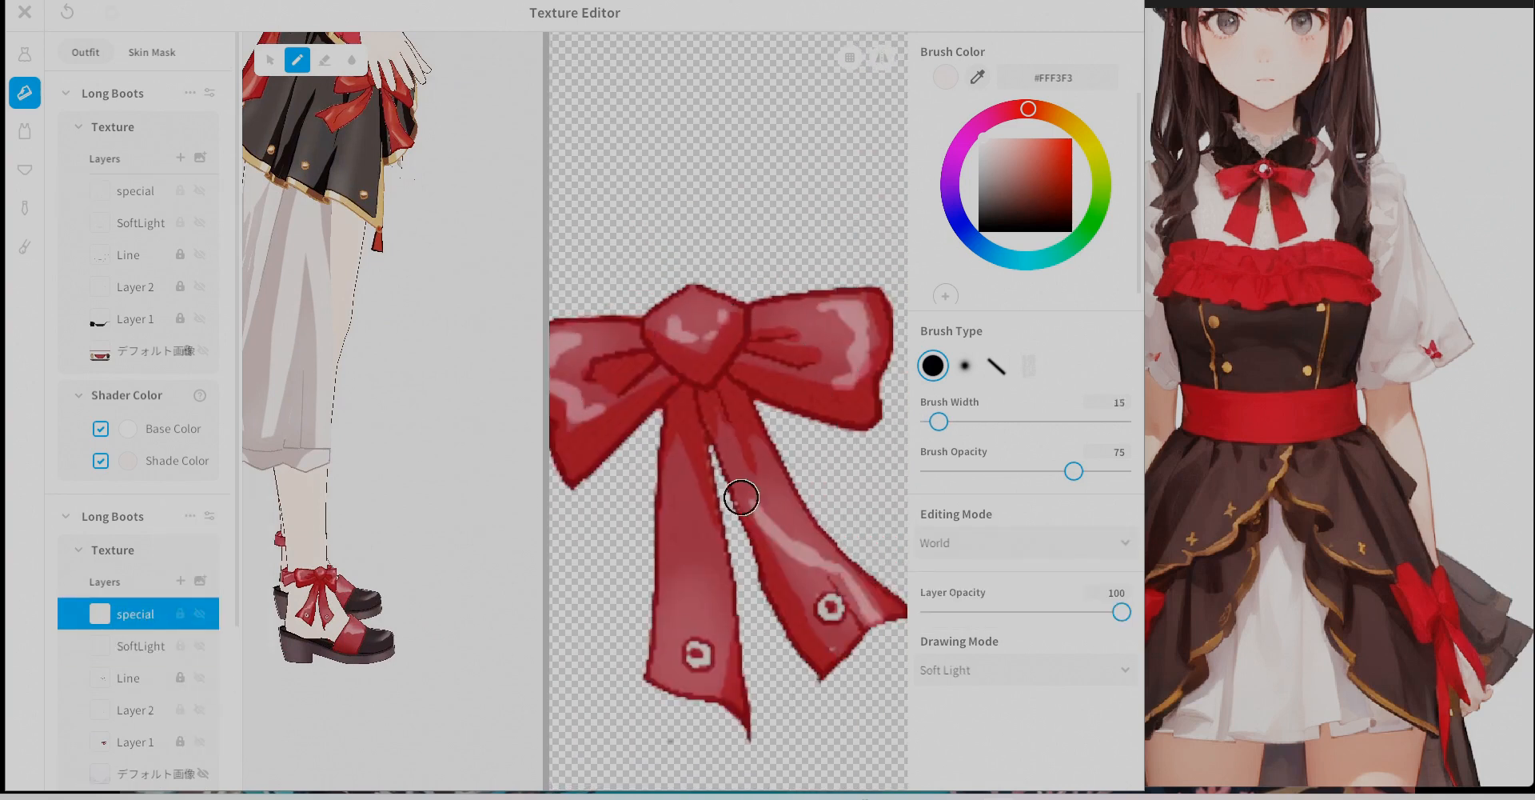
middle_drag(595, 405, 699, 413)
Fade the ankle bow's highlights with the Eraser at brush width 37 and opacity 15.
click(325, 60)
drag(1074, 471, 959, 471)
drag(939, 421, 953, 421)
middle_drag(808, 384, 672, 318)
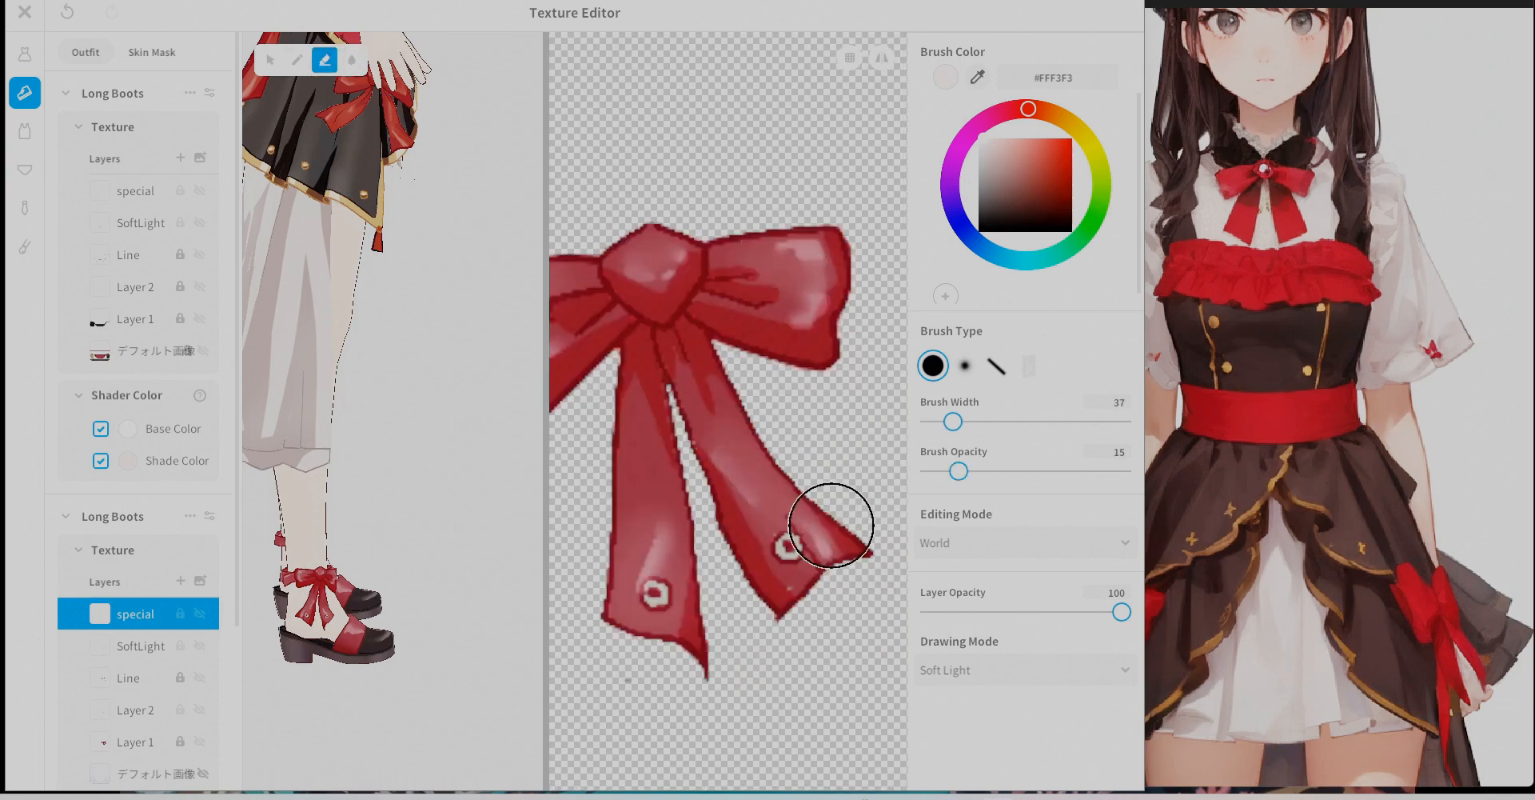
scroll(799, 480, down, 5)
scroll(400, 400, down, 5)
right_drag(432, 432, 636, 438)
Brush soft #FFFCF3 light onto the black back bow on the dress bow template's SoftLight layer at width 120 and opacity 6.
click(24, 55)
click(141, 224)
scroll(133, 445, down, 10)
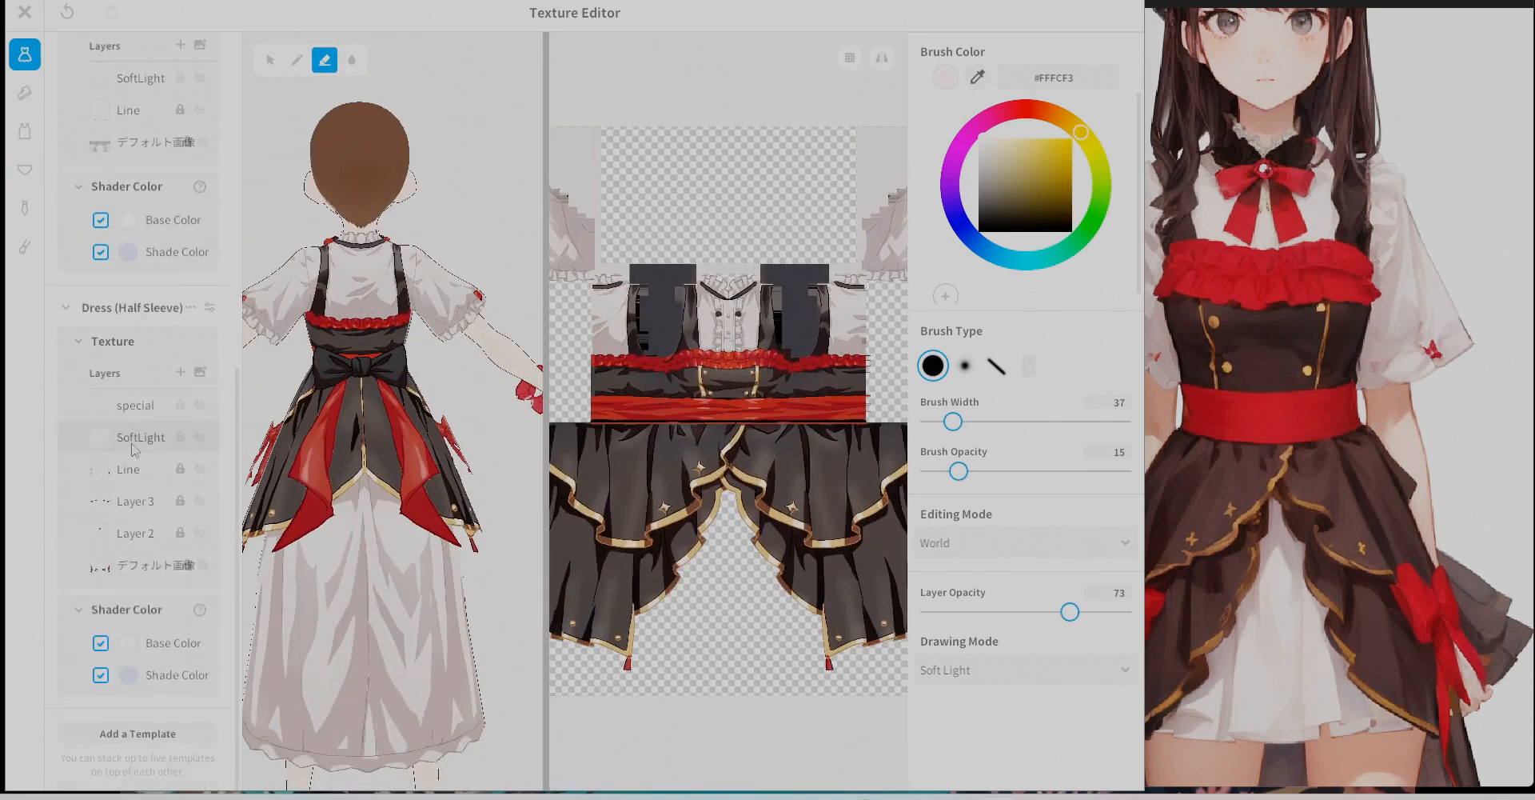
click(138, 438)
scroll(344, 377, up, 5)
middle_drag(343, 376, 512, 432)
drag(953, 421, 1035, 421)
click(297, 60)
drag(951, 473, 947, 474)
click(965, 366)
drag(448, 388, 421, 298)
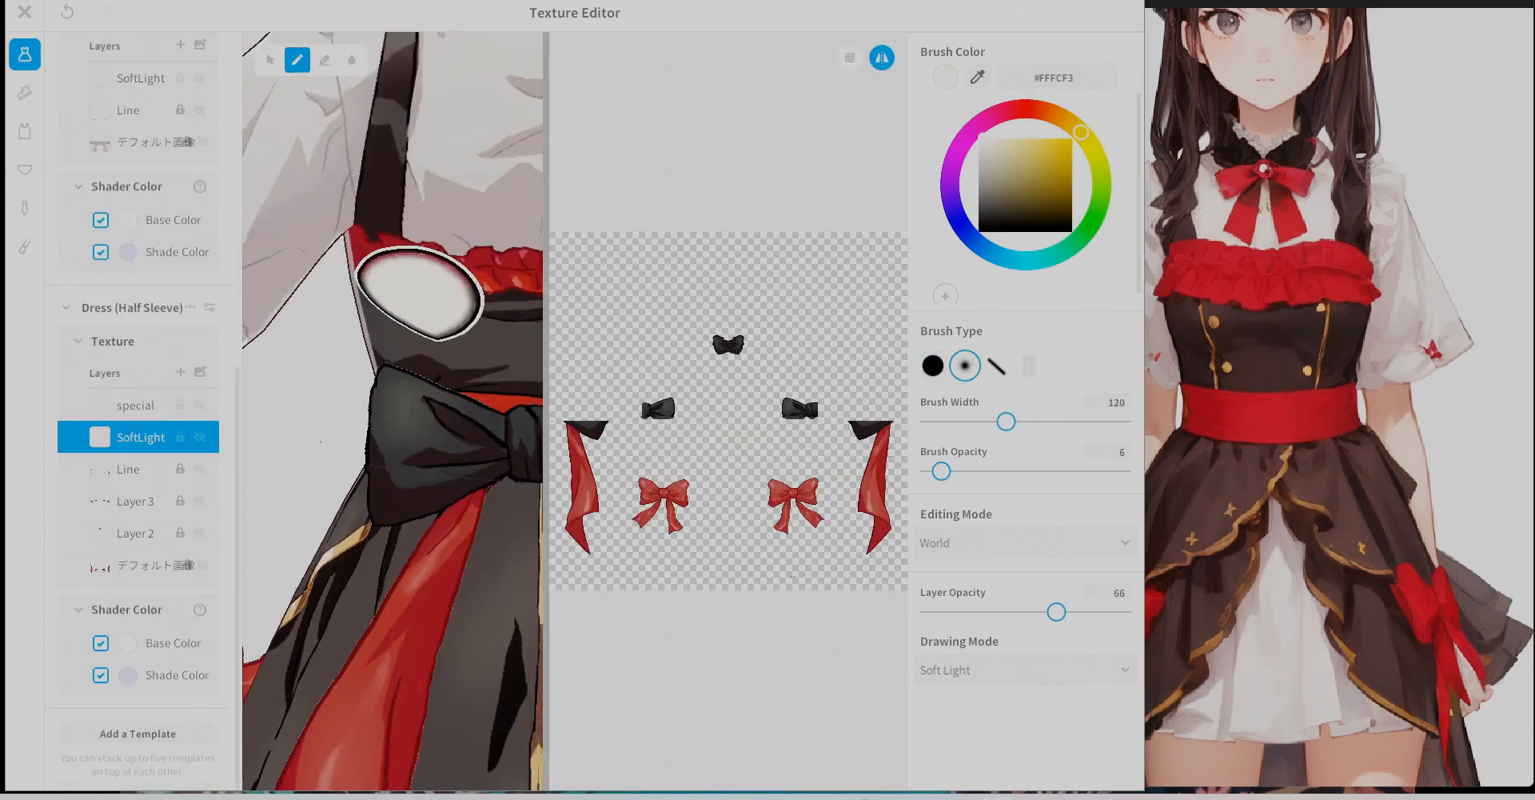
drag(546, 400, 663, 400)
drag(1006, 422, 984, 422)
Close the texture editor and review the whole outfit on the character.
scroll(447, 447, down, 5)
mouse_move(320, 480)
right_down()
mouse_move(490, 541)
mouse_move(448, 535)
right_up()
click(25, 12)
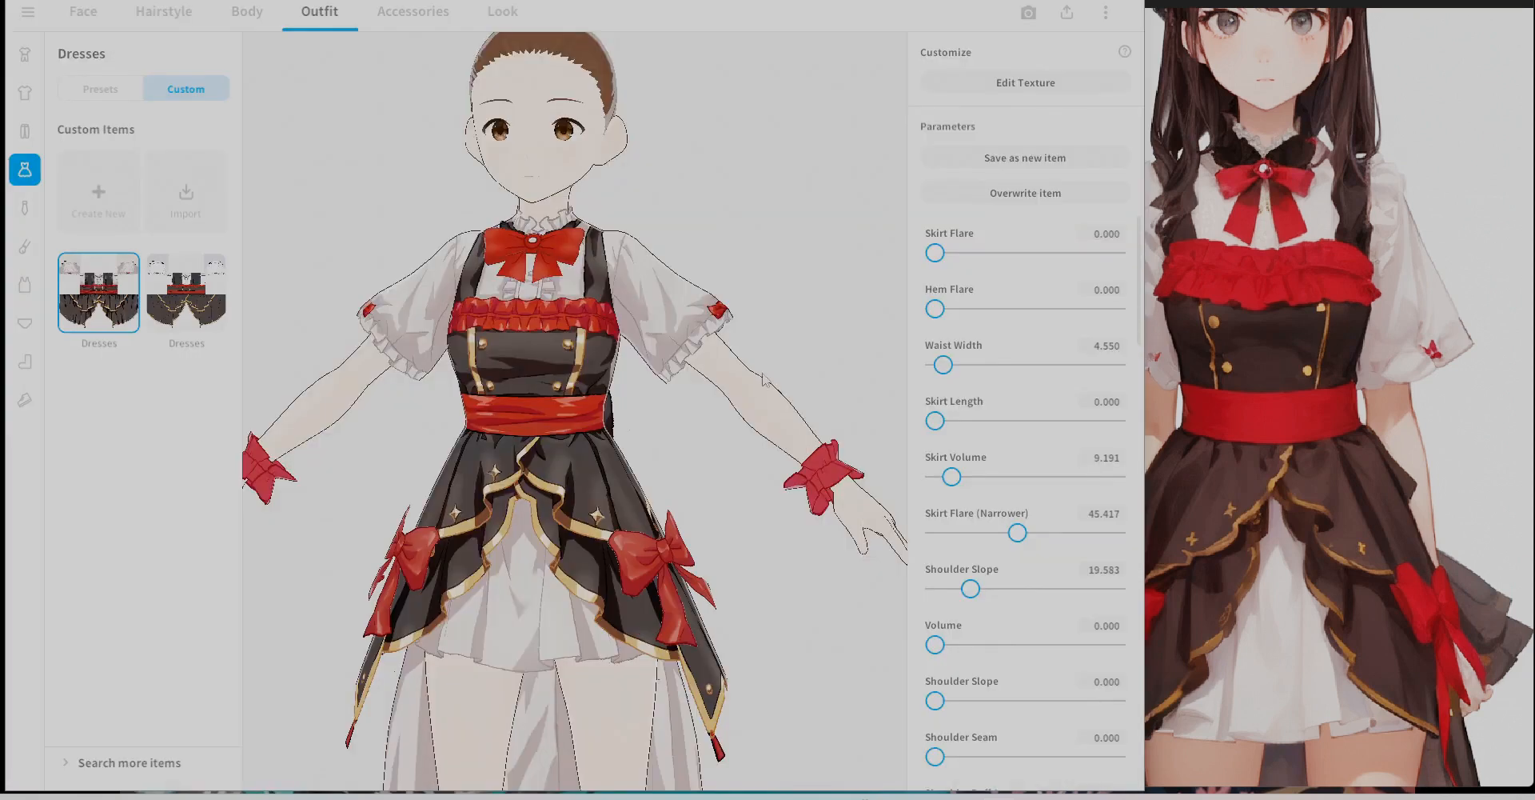
scroll(763, 380, down, 5)
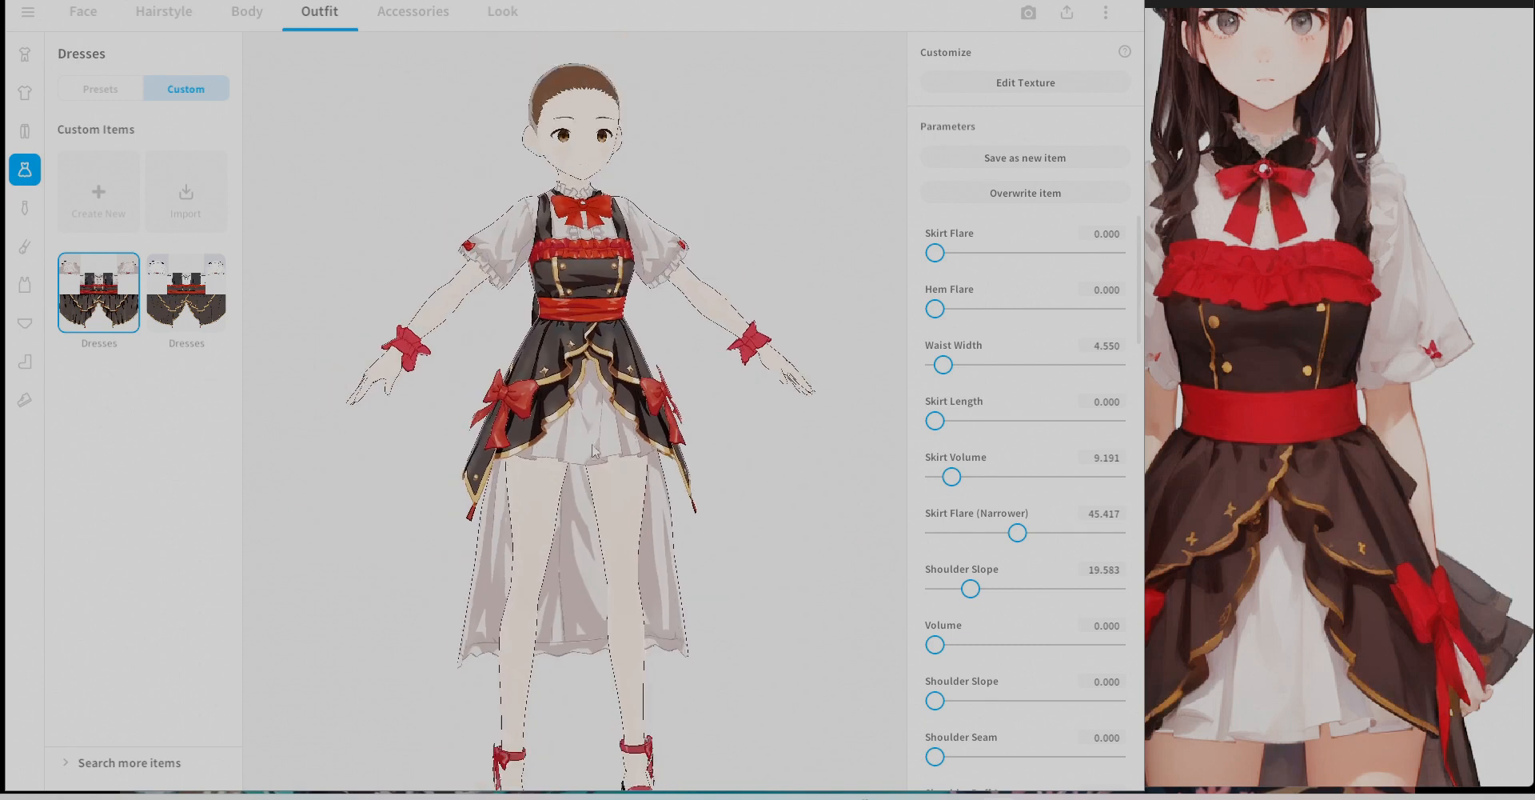
right_drag(592, 444, 744, 483)
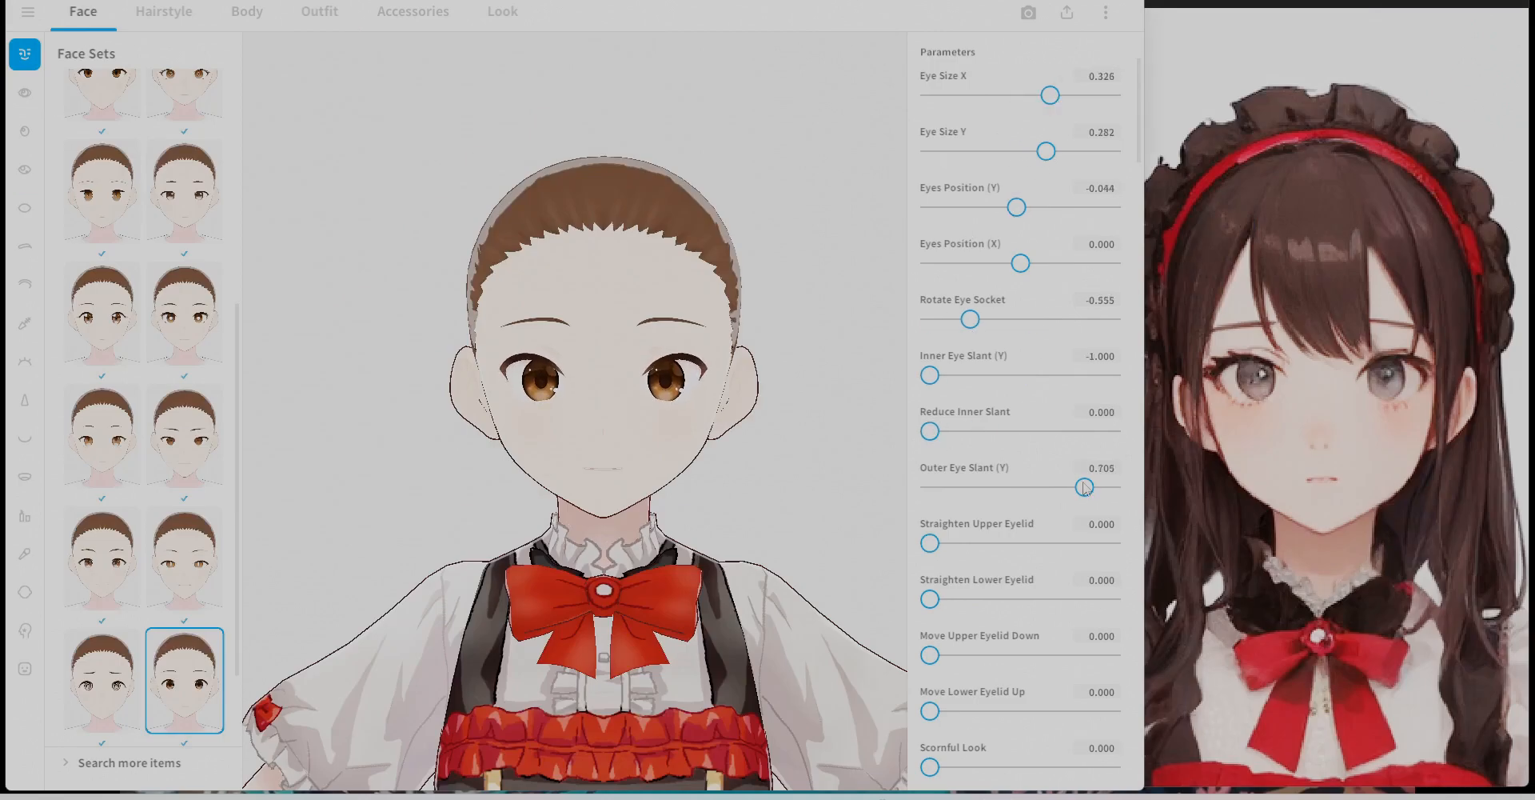
Choose an eye preset and an iris preset, and recolour both irises blue-grey.
click(24, 93)
click(102, 557)
click(25, 131)
click(102, 436)
scroll(102, 436, down, 3)
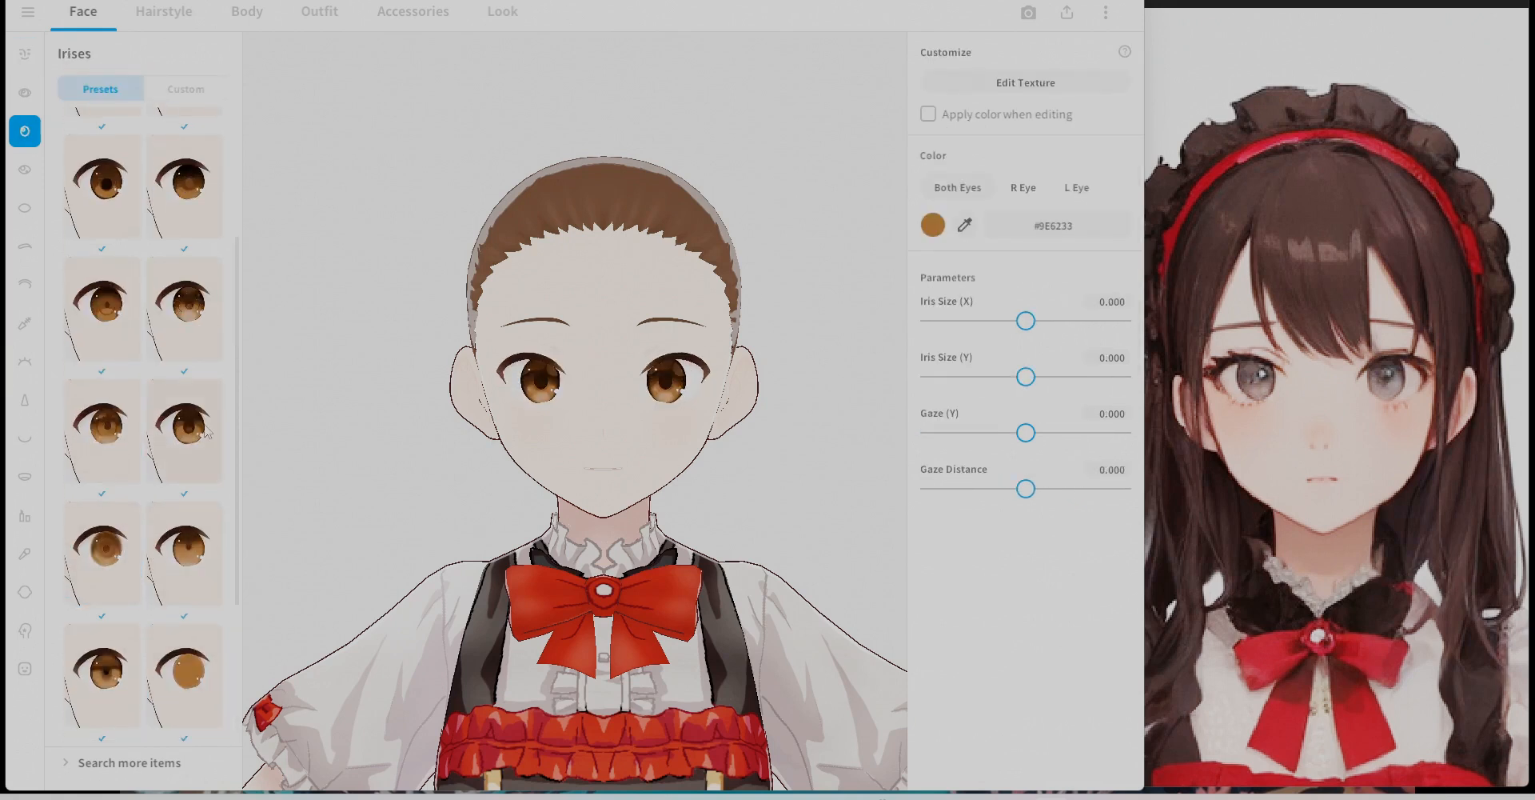
click(184, 431)
click(932, 225)
click(861, 367)
Try several eye highlight presets and apply the subtle one without a large white spot.
click(25, 170)
click(103, 548)
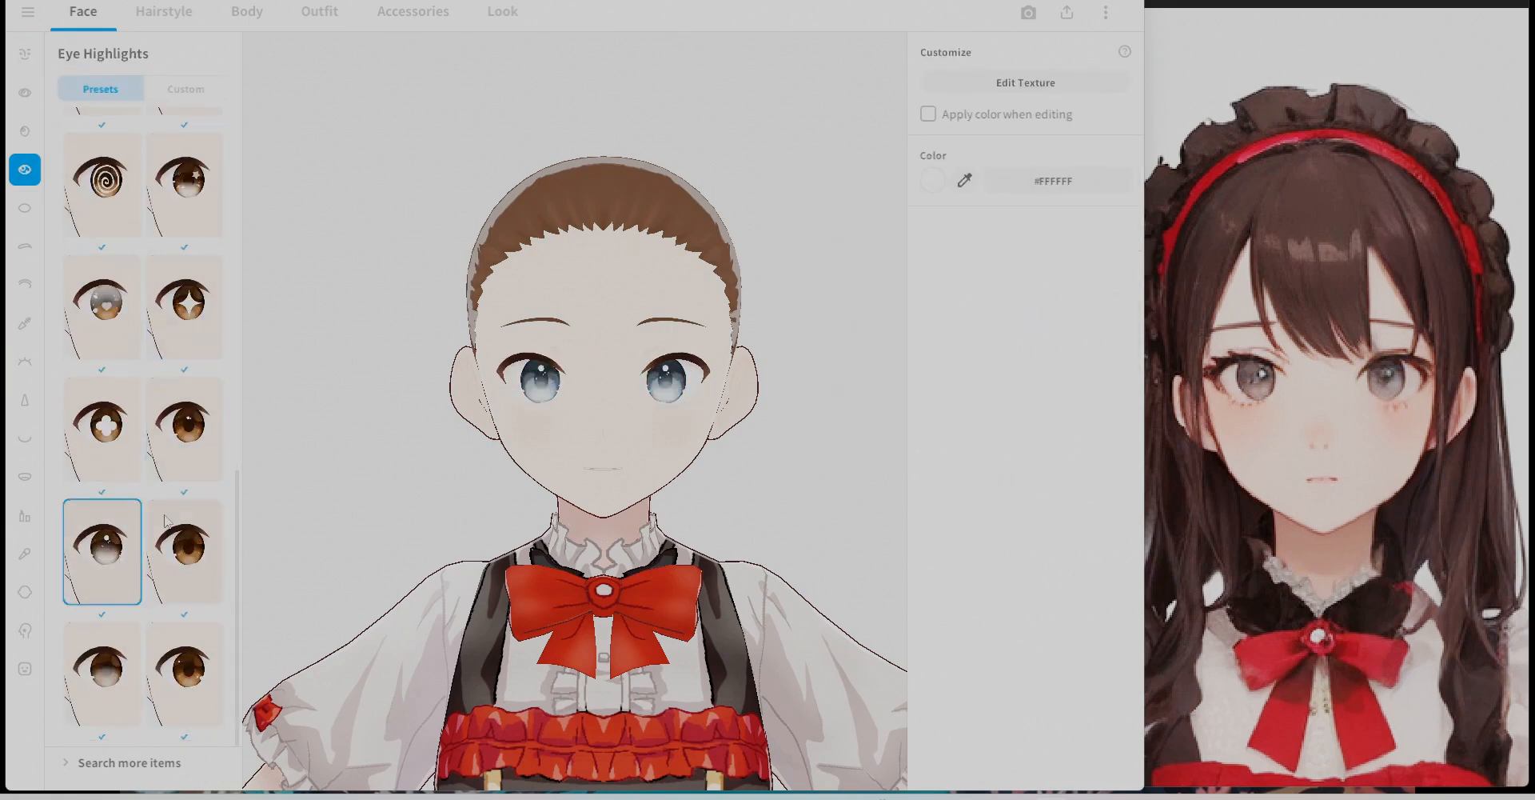
scroll(160, 464, up, 10)
click(185, 399)
scroll(192, 556, down, 9)
click(184, 268)
click(184, 512)
scroll(181, 628, down, 2)
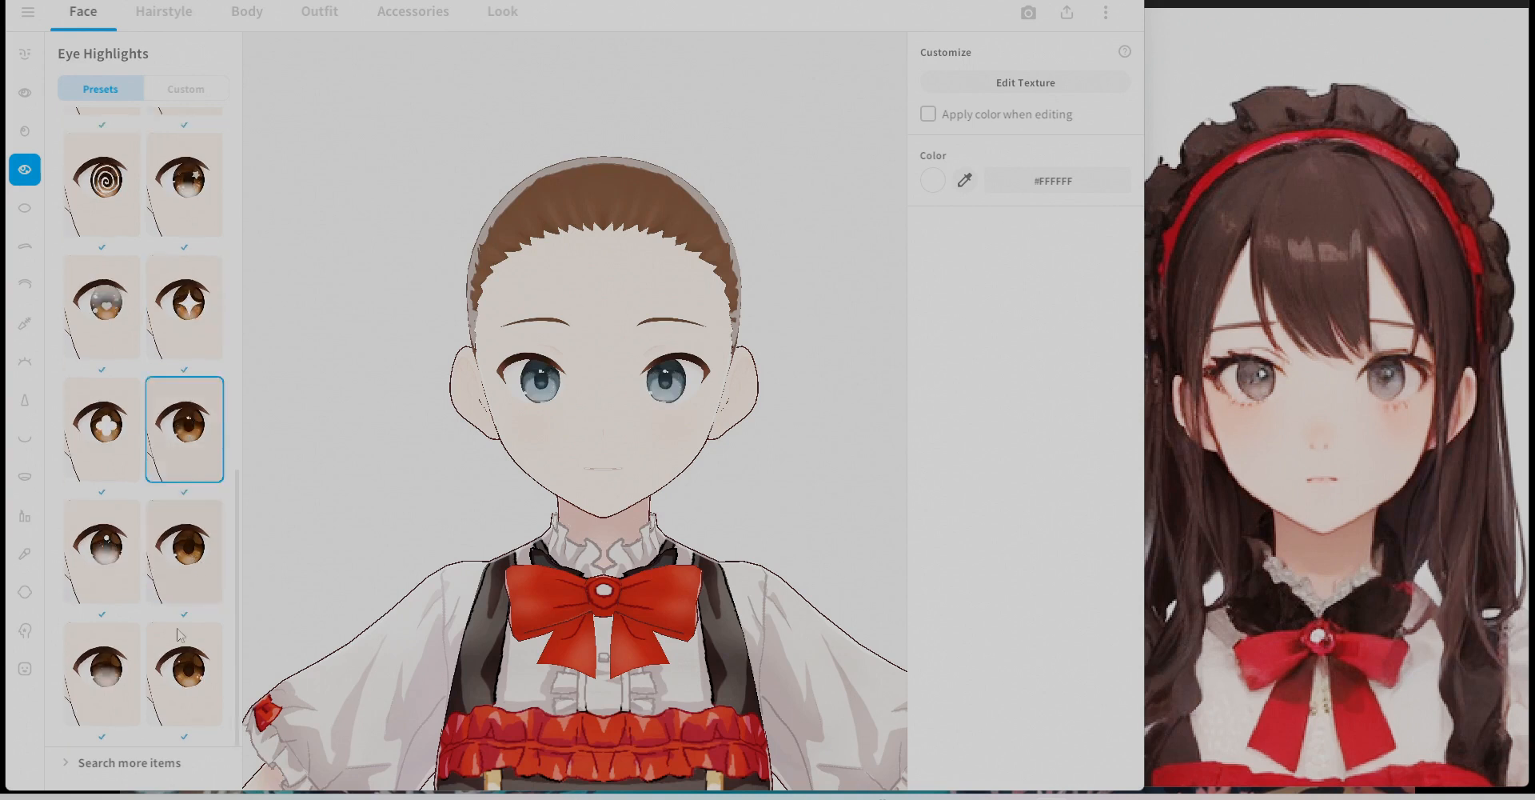
Apply the last eyebrow preset with Eyebrows Tilt -0.017, Position (Y) -0.117 and Position (X) 0.308.
click(25, 247)
scroll(88, 416, up, 6)
click(102, 372)
scroll(112, 384, down, 2)
click(192, 460)
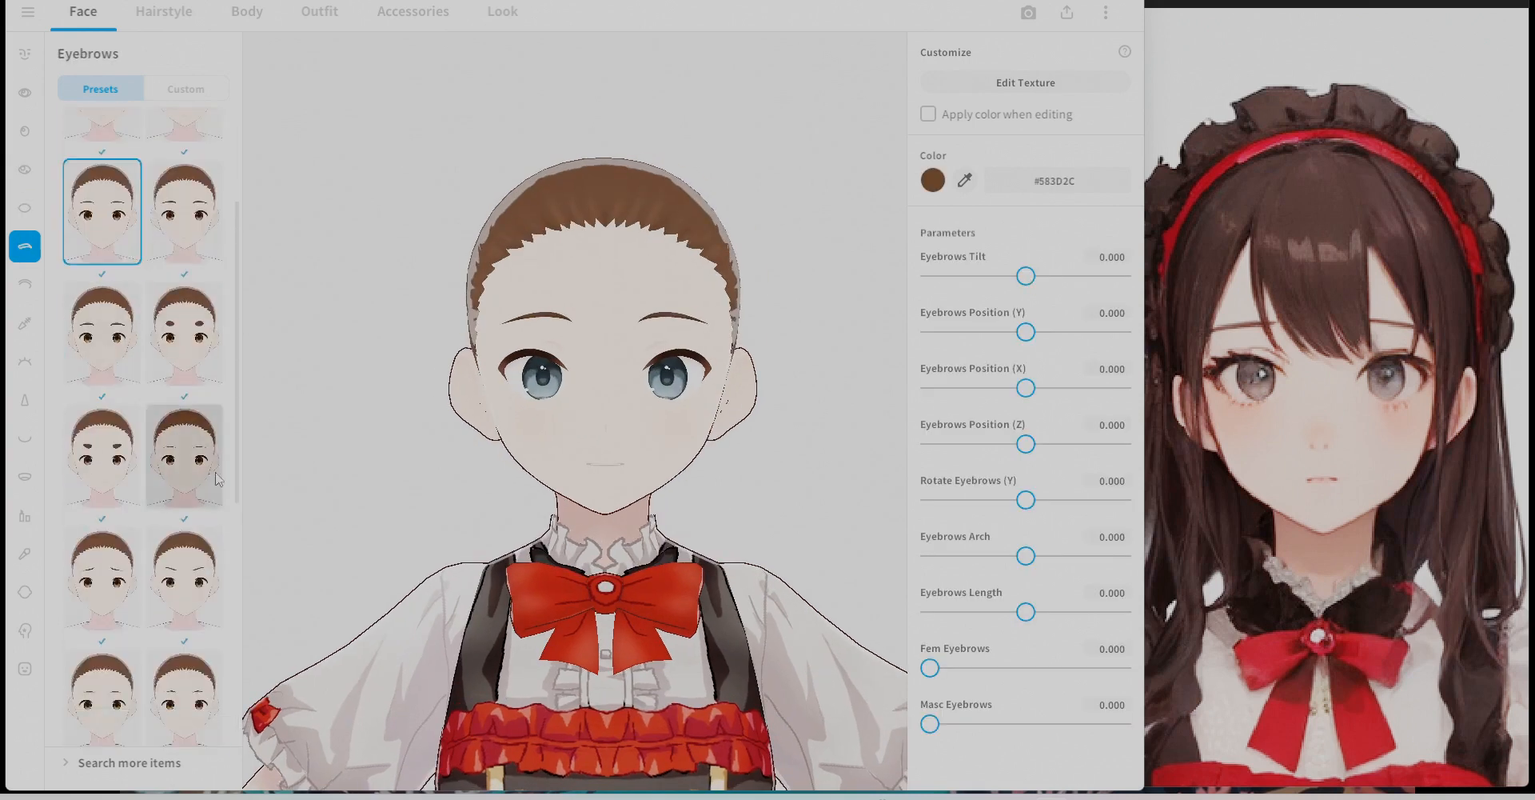
scroll(192, 471, down, 2)
click(188, 543)
scroll(188, 584, down, 3)
click(104, 671)
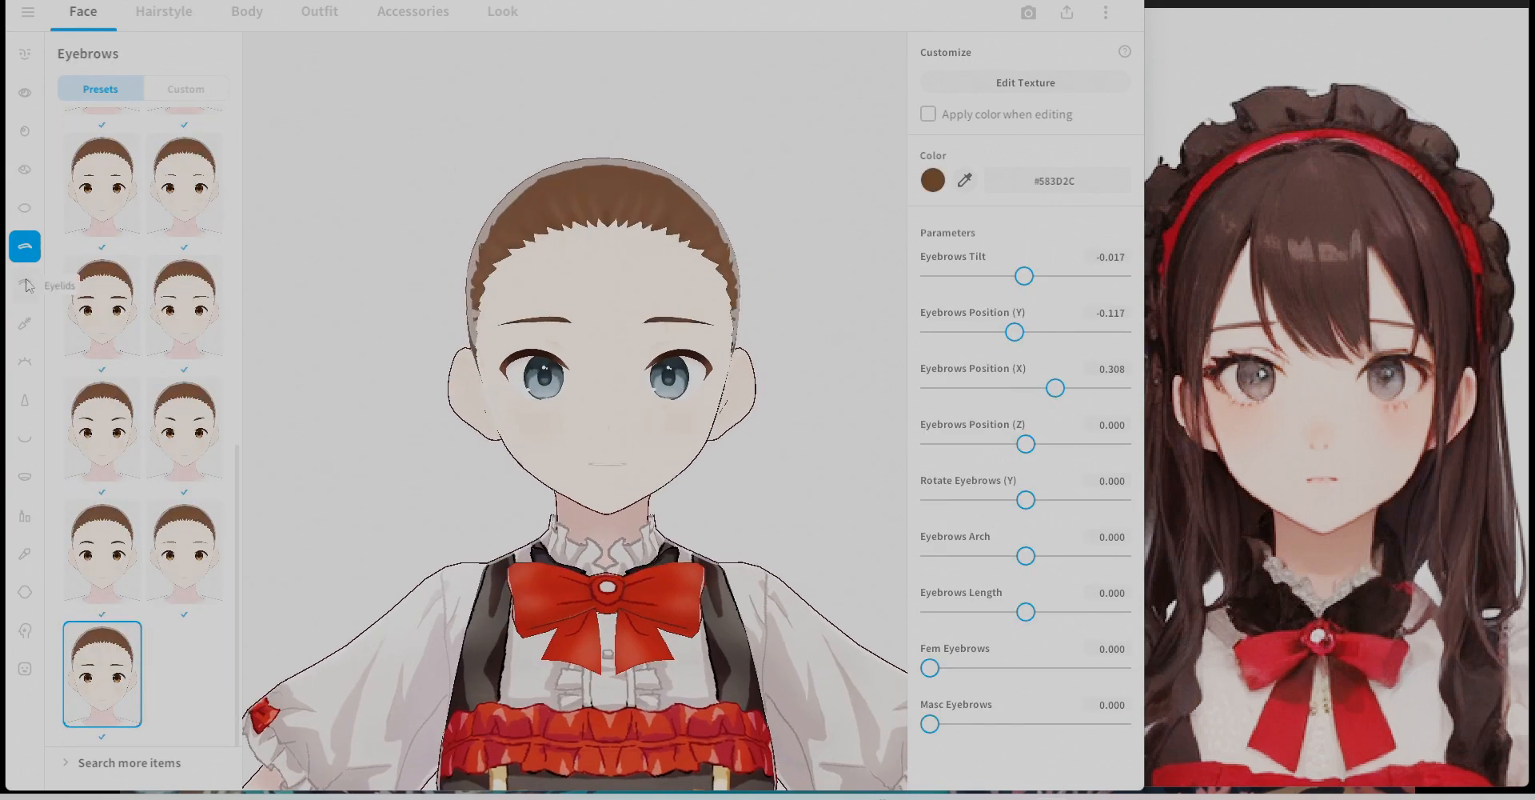
Choose an eyeliner preset and apply the long eyelash preset with separate lower lashes.
click(25, 324)
click(170, 482)
click(25, 361)
scroll(185, 400, up, 3)
click(185, 352)
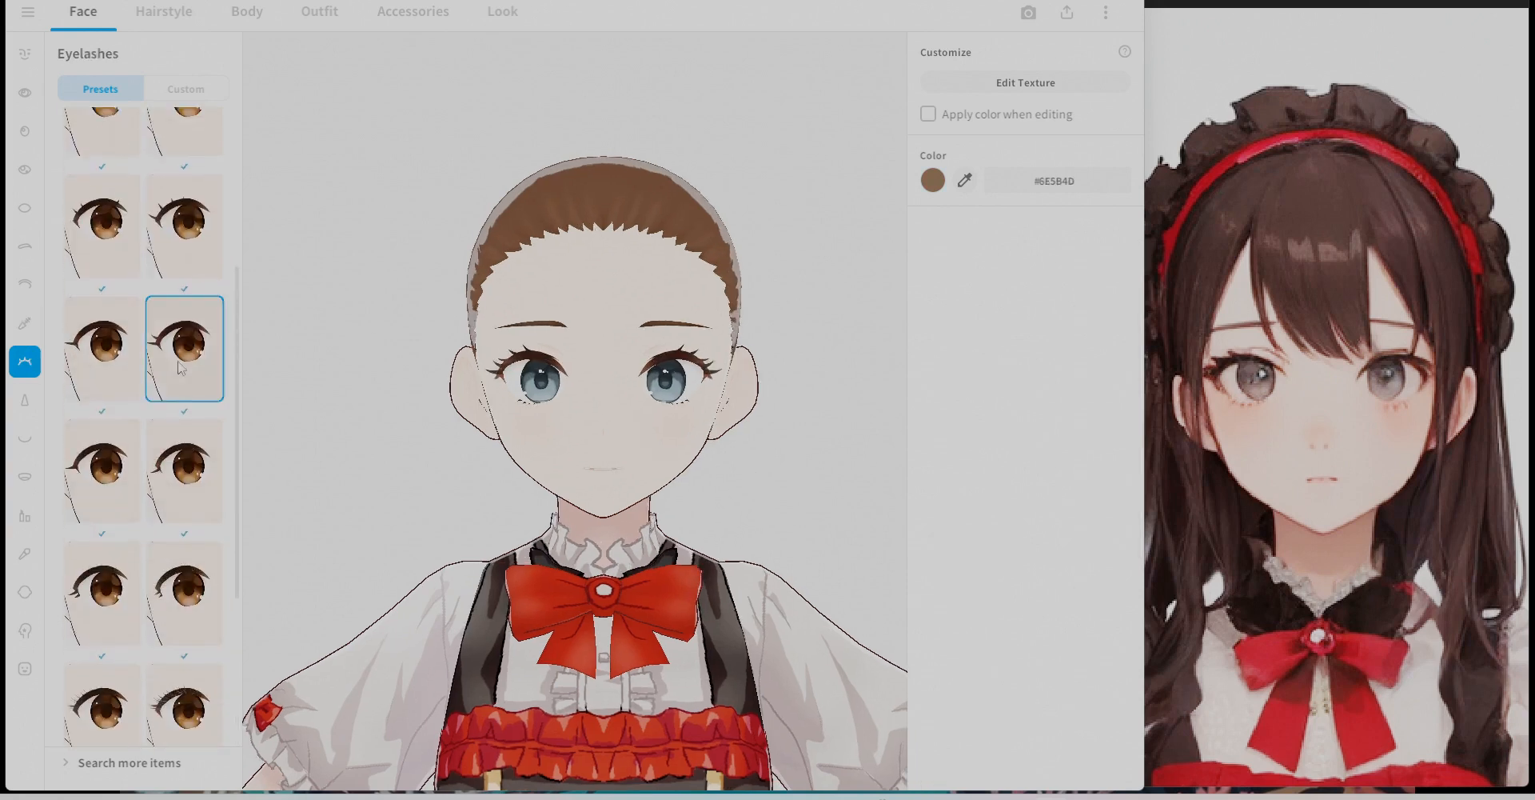
Set Mouth Position (Y) to -0.026 and apply the last mouth preset.
click(24, 399)
click(25, 438)
scroll(605, 463, up, 2)
drag(1022, 332, 1016, 333)
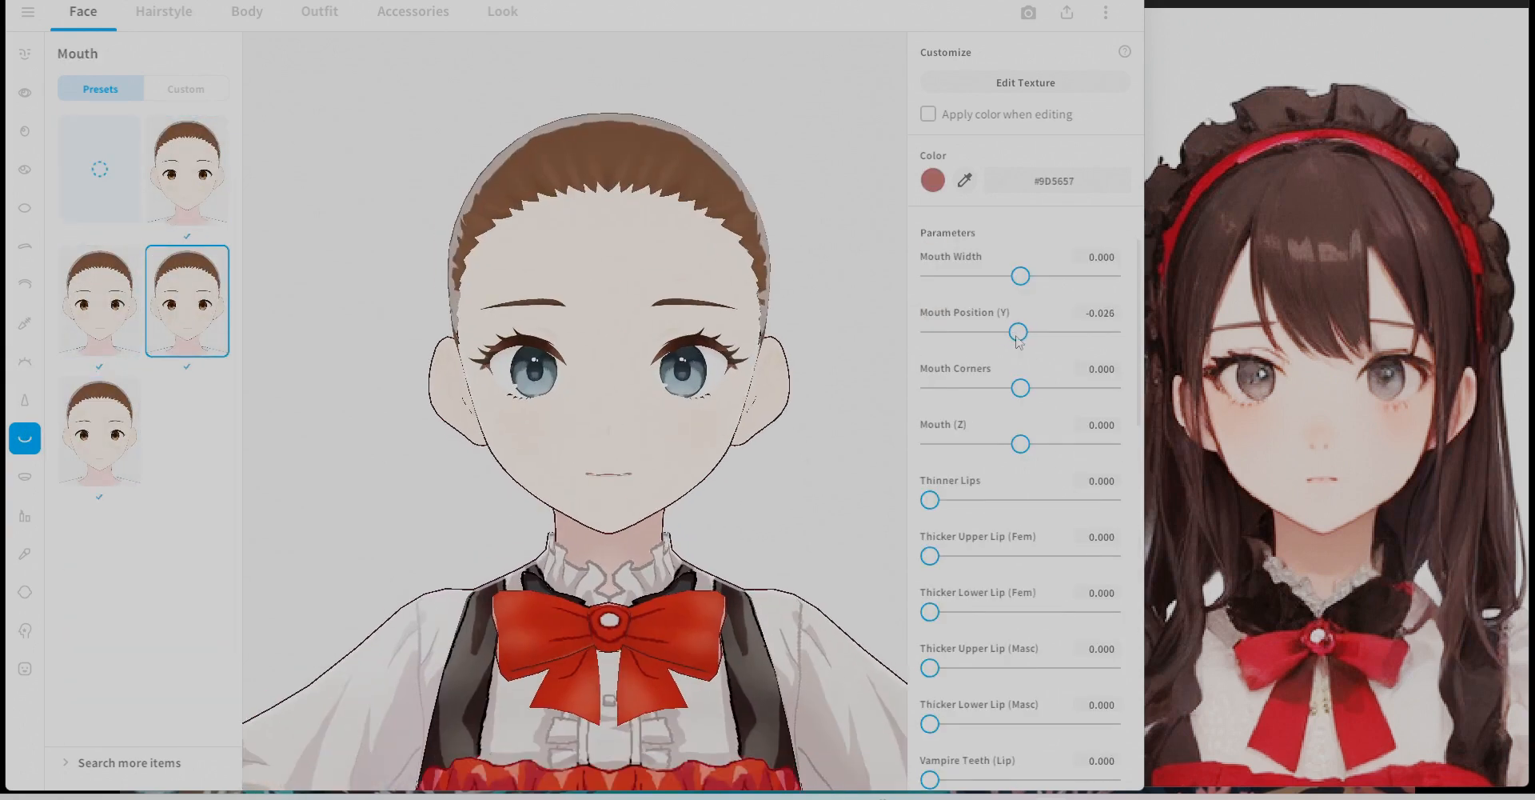
click(25, 476)
scroll(606, 464, up, 3)
mouse_move(606, 464)
right_down()
mouse_move(448, 456)
mouse_move(604, 475)
right_up()
click(25, 438)
click(99, 432)
Apply the first lips preset and a soft blush cheek preset, and adjust the cheek colour.
click(25, 515)
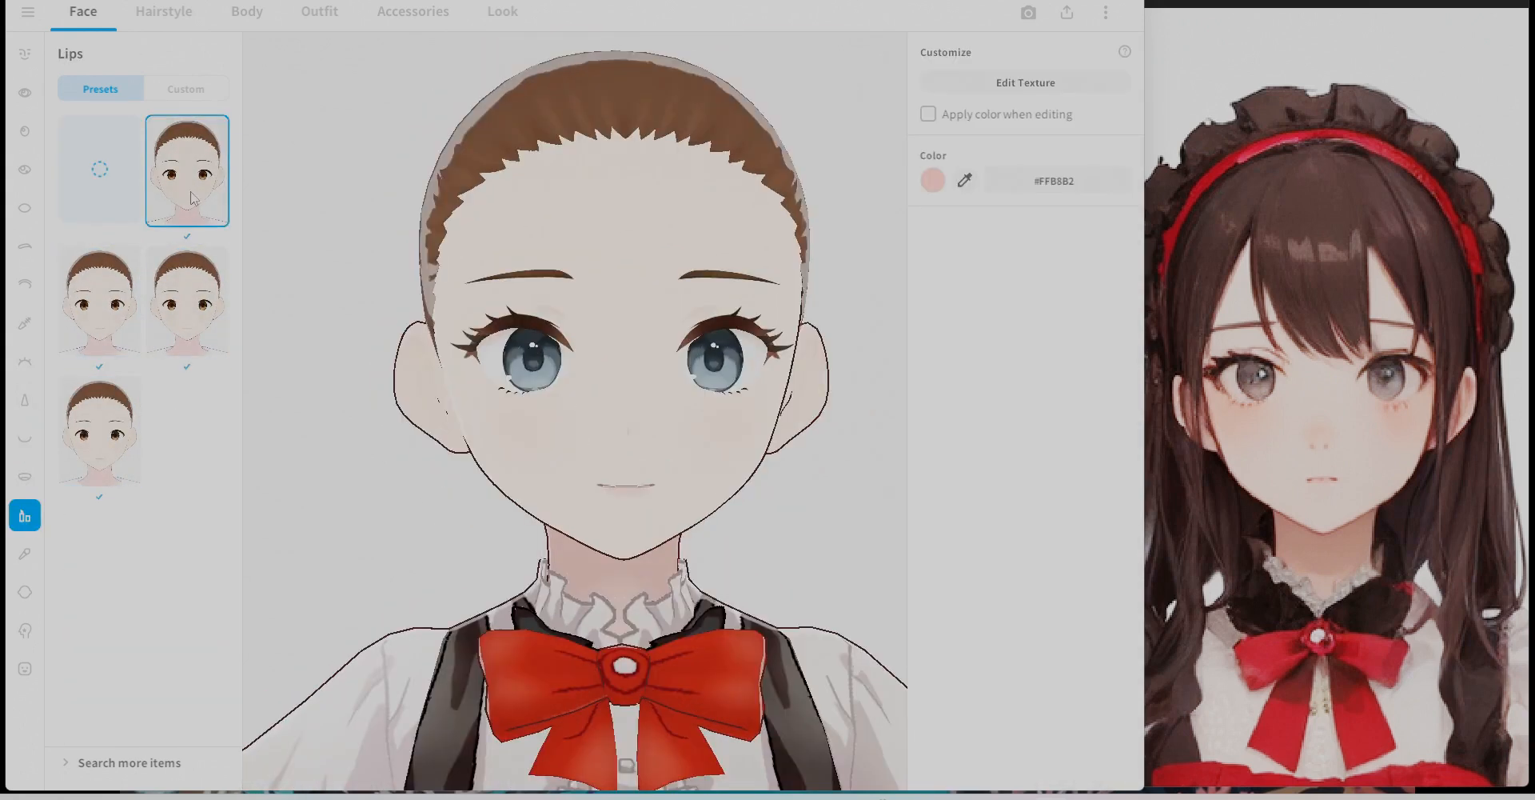
click(25, 554)
click(932, 181)
click(99, 432)
click(99, 562)
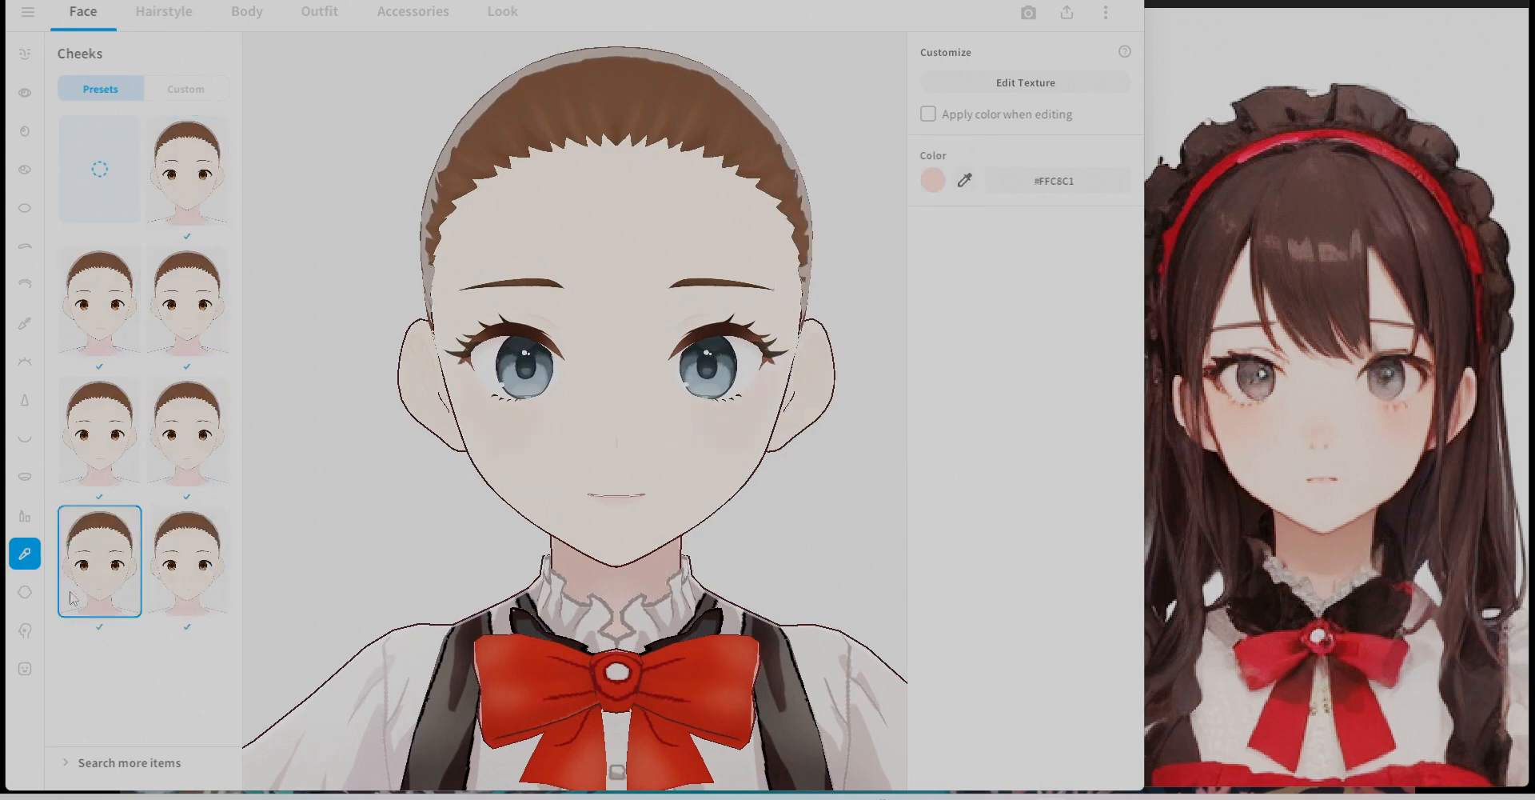
scroll(605, 464, down, 3)
click(932, 181)
Set the face's Chin Length to -0.282 and Chin Width to -0.687.
click(25, 592)
scroll(1070, 485, down, 7)
drag(1021, 539, 995, 541)
drag(1020, 651, 958, 652)
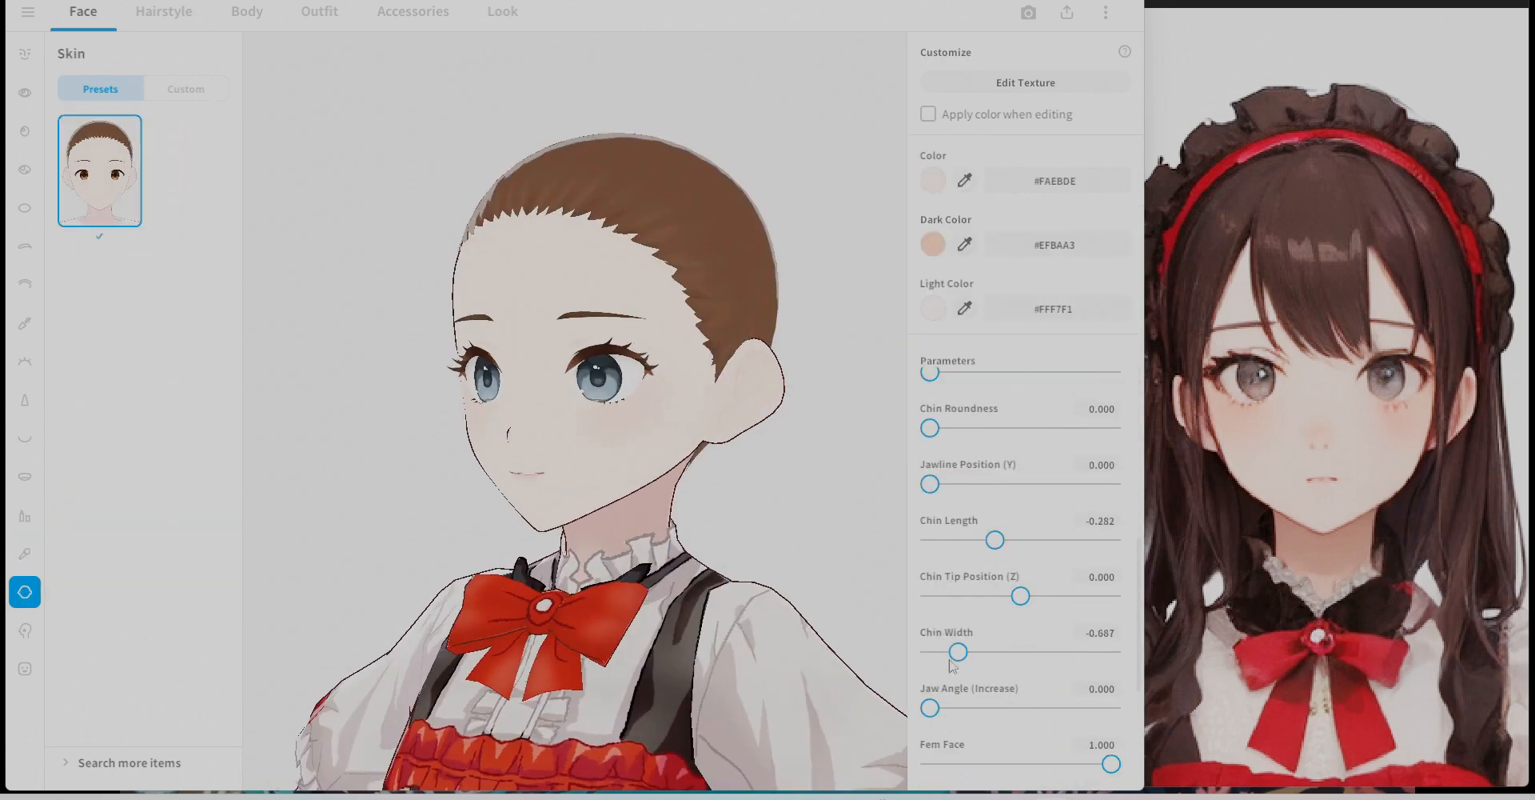
scroll(992, 576, down, 4)
drag(930, 709, 997, 710)
Set Jaw Position (Y) to -0.291 and Sunken Cheeks to 0.207, and adjust Cheekbones Position (Z), checking the profile.
scroll(960, 639, up, 7)
drag(930, 575, 1067, 576)
right_drag(680, 520, 848, 525)
drag(1020, 520, 1107, 520)
drag(1067, 576, 967, 575)
right_drag(802, 559, 588, 519)
drag(1020, 464, 994, 464)
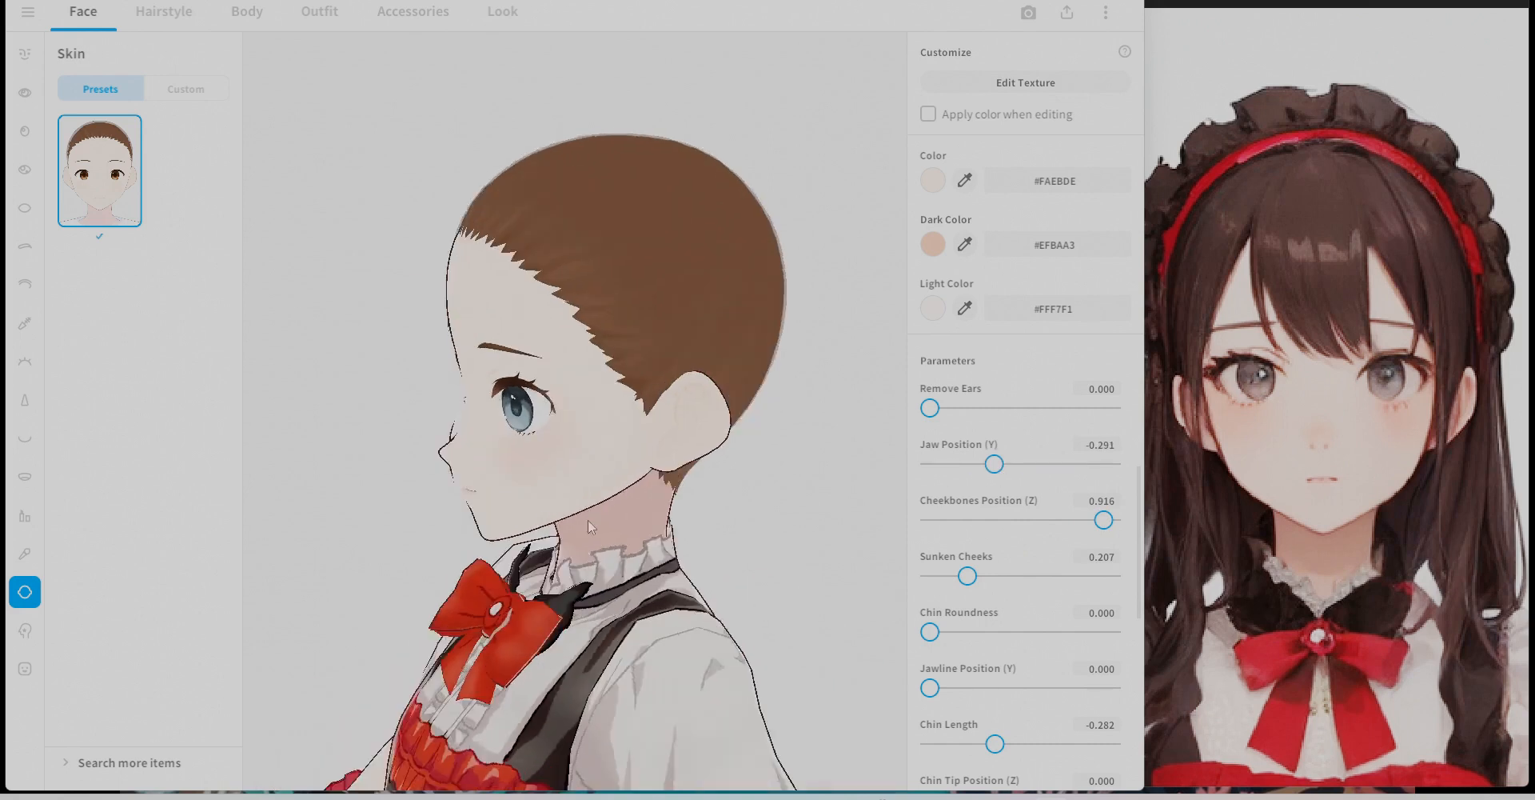
drag(1107, 519, 1061, 519)
right_drag(587, 519, 767, 519)
drag(930, 408, 957, 412)
Set Eye Size X to 0.687, Eye Size Y to 0.441, Eyes Position (Y) to 0.097 and Rotate Eye Socket to -0.264.
click(24, 54)
drag(1015, 207, 1028, 206)
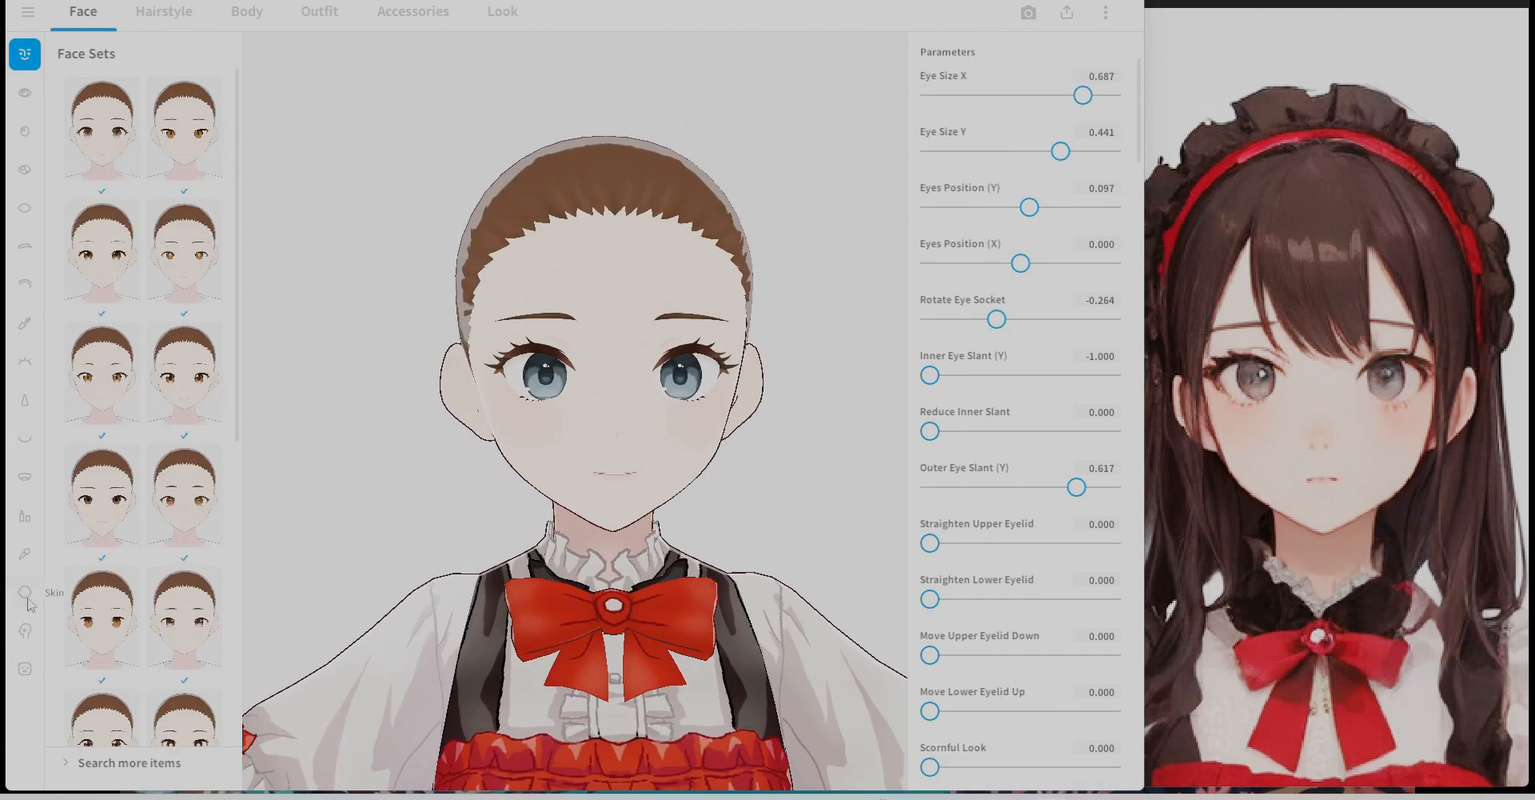
Open the eyelid texture for editing and paint a thin curved crease line in #333333.
click(25, 516)
click(25, 400)
scroll(606, 400, up, 3)
click(25, 131)
click(25, 284)
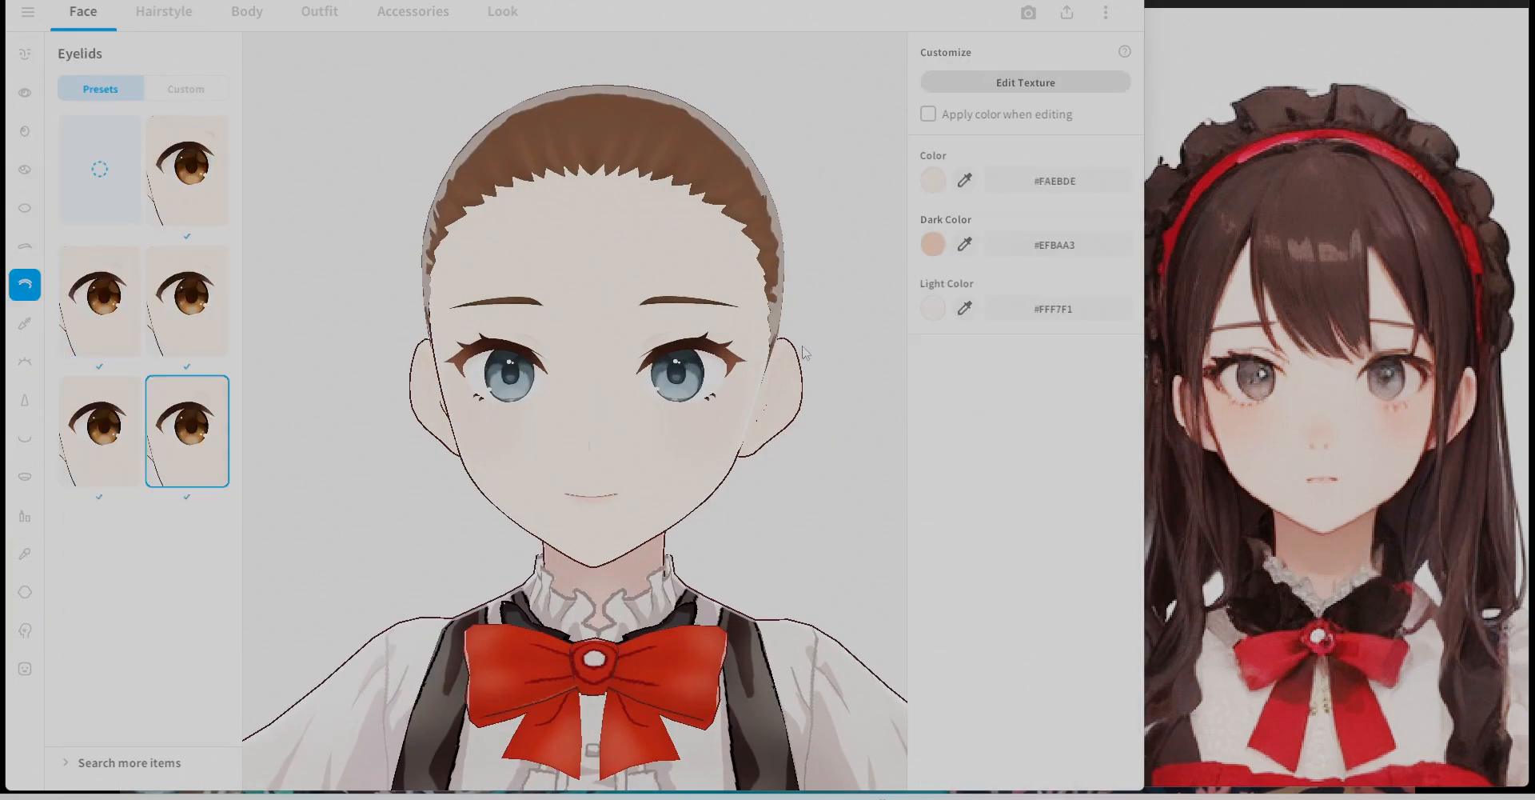
click(1026, 82)
click(882, 57)
scroll(716, 381, up, 5)
drag(658, 440, 886, 461)
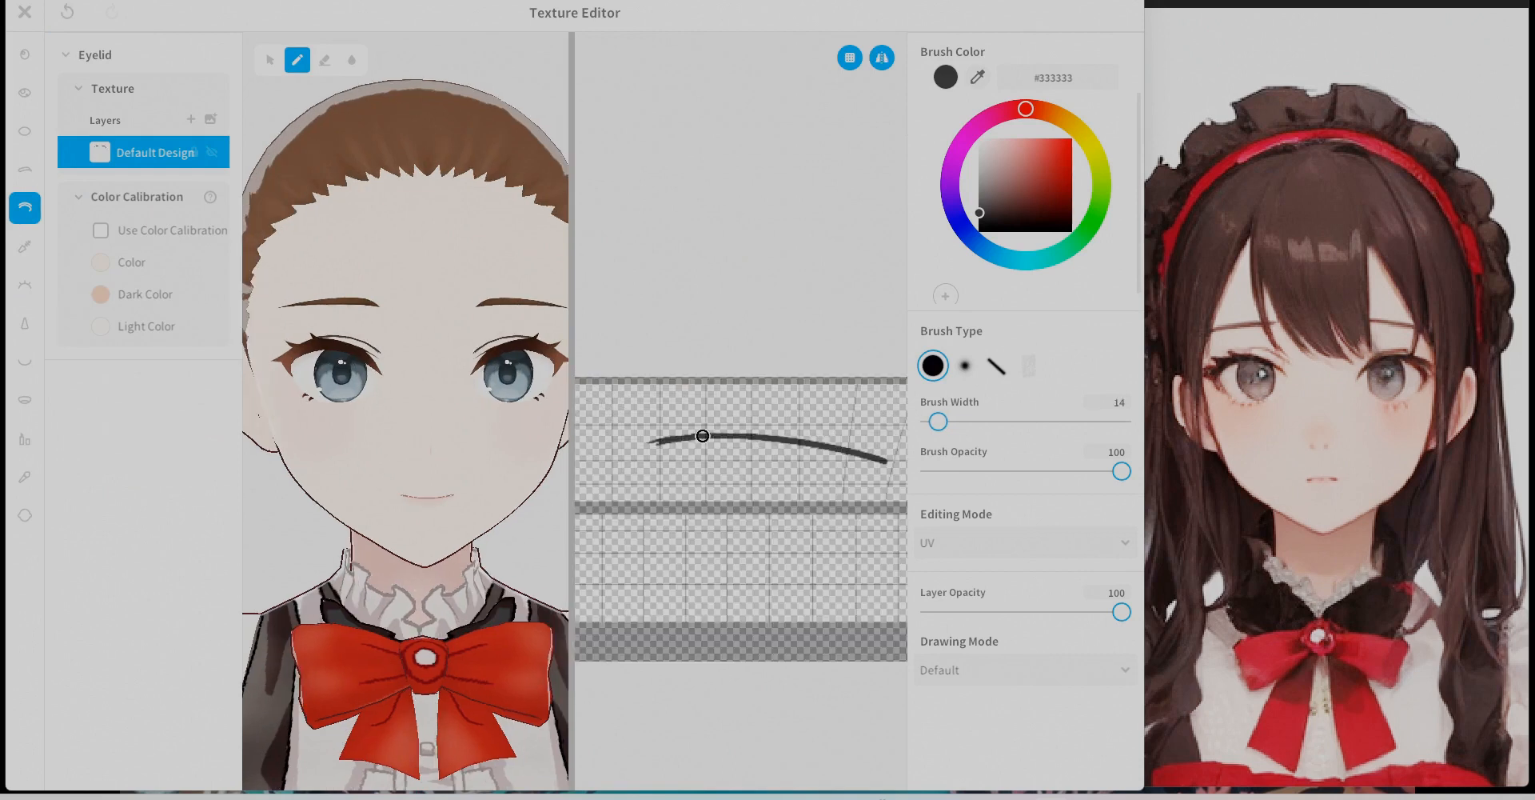
Reuse the eyelid Dark Color #EFBAA3 as brush colour, shade below the crease on a new layer, and save the custom eyelids.
click(303, 65)
click(101, 295)
key(ctrl+c)
click(1076, 79)
key(ctrl+v)
click(191, 119)
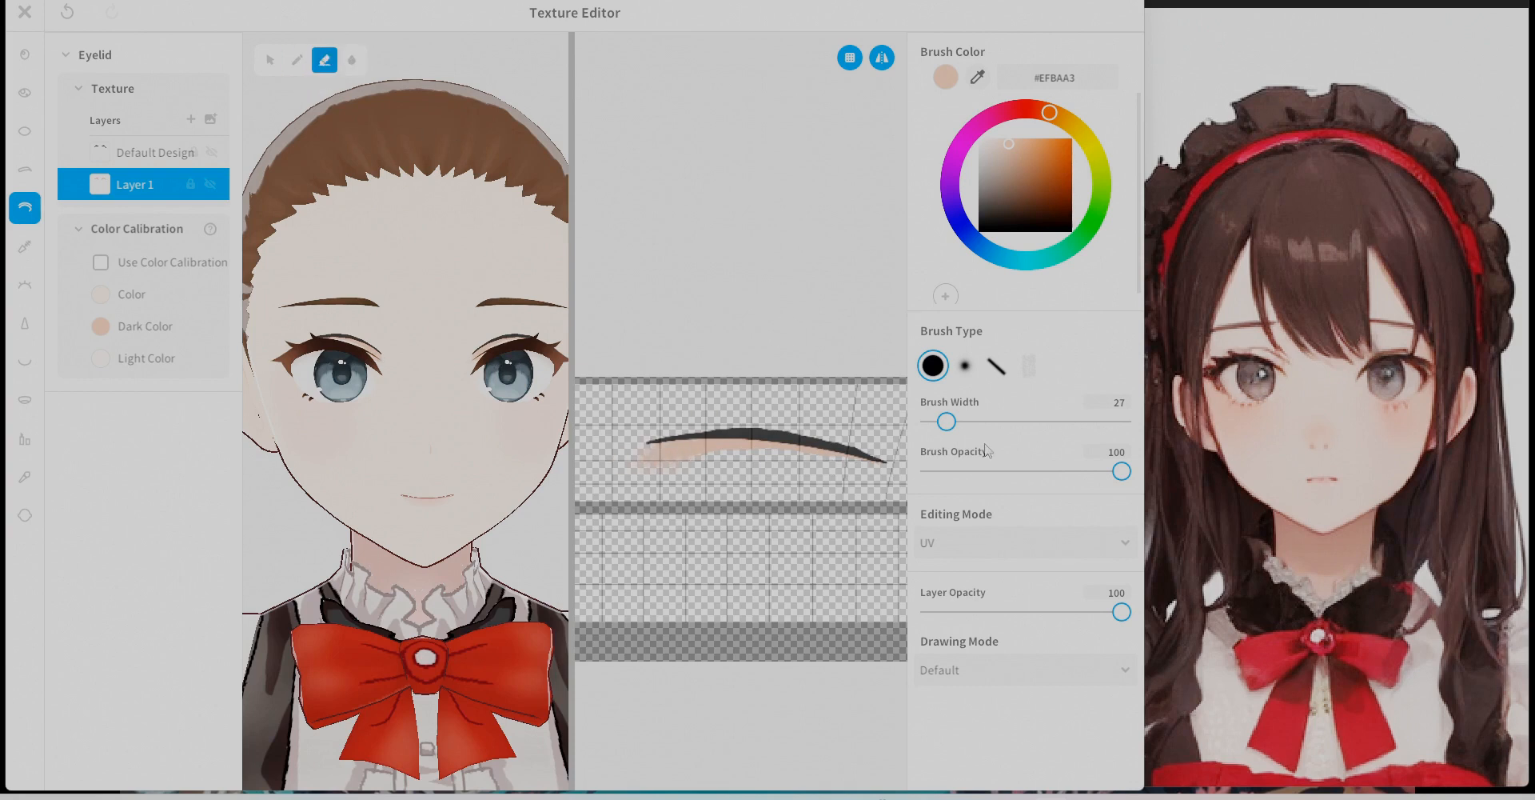
key(Escape)
click(572, 657)
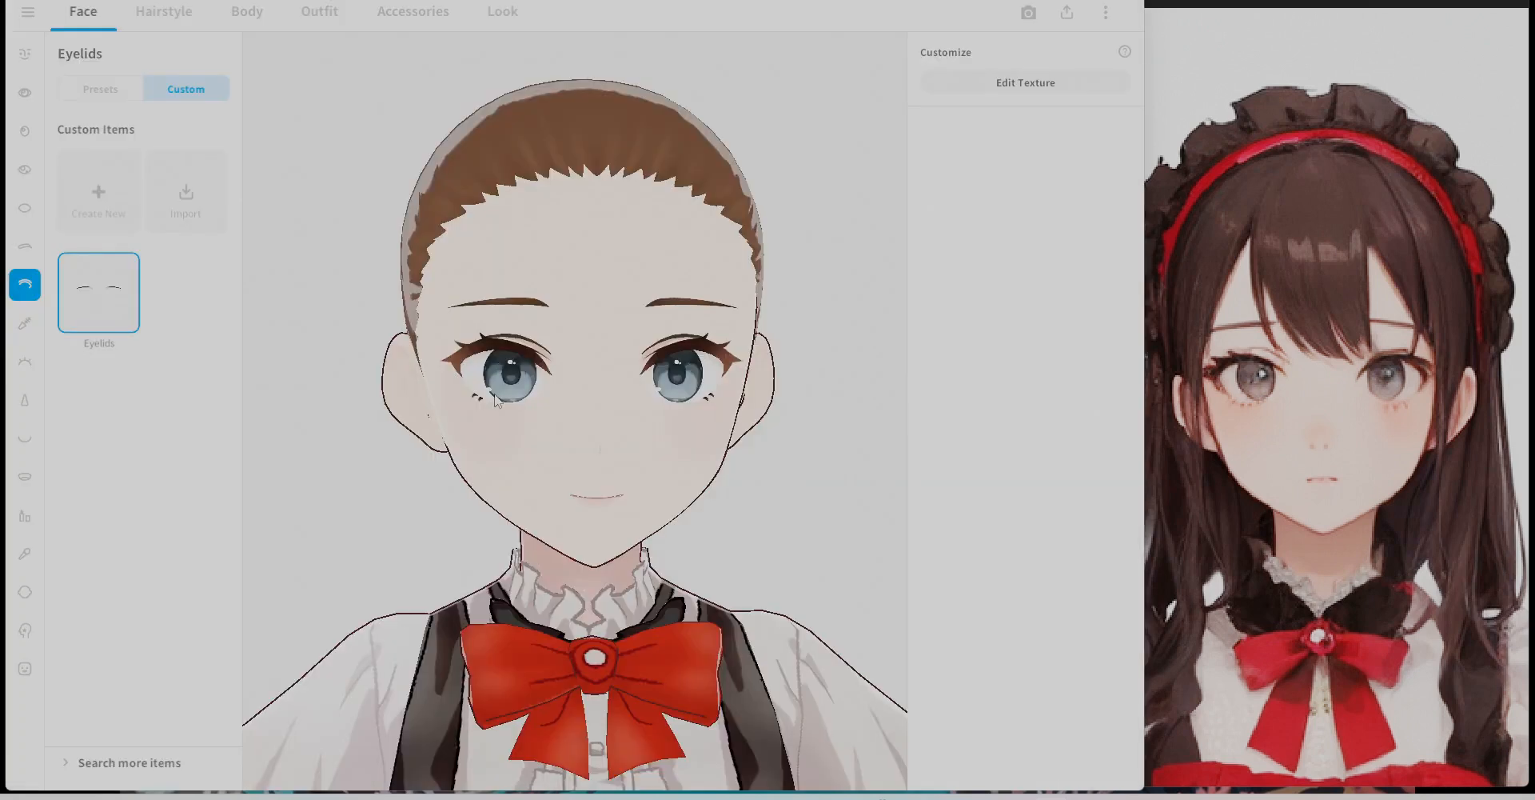
Draw thin lower-lash strokes in brown #714537 on a new layer of the eyeliner texture, using brush width 20.
scroll(743, 419, down, 1)
right_drag(775, 416, 750, 410)
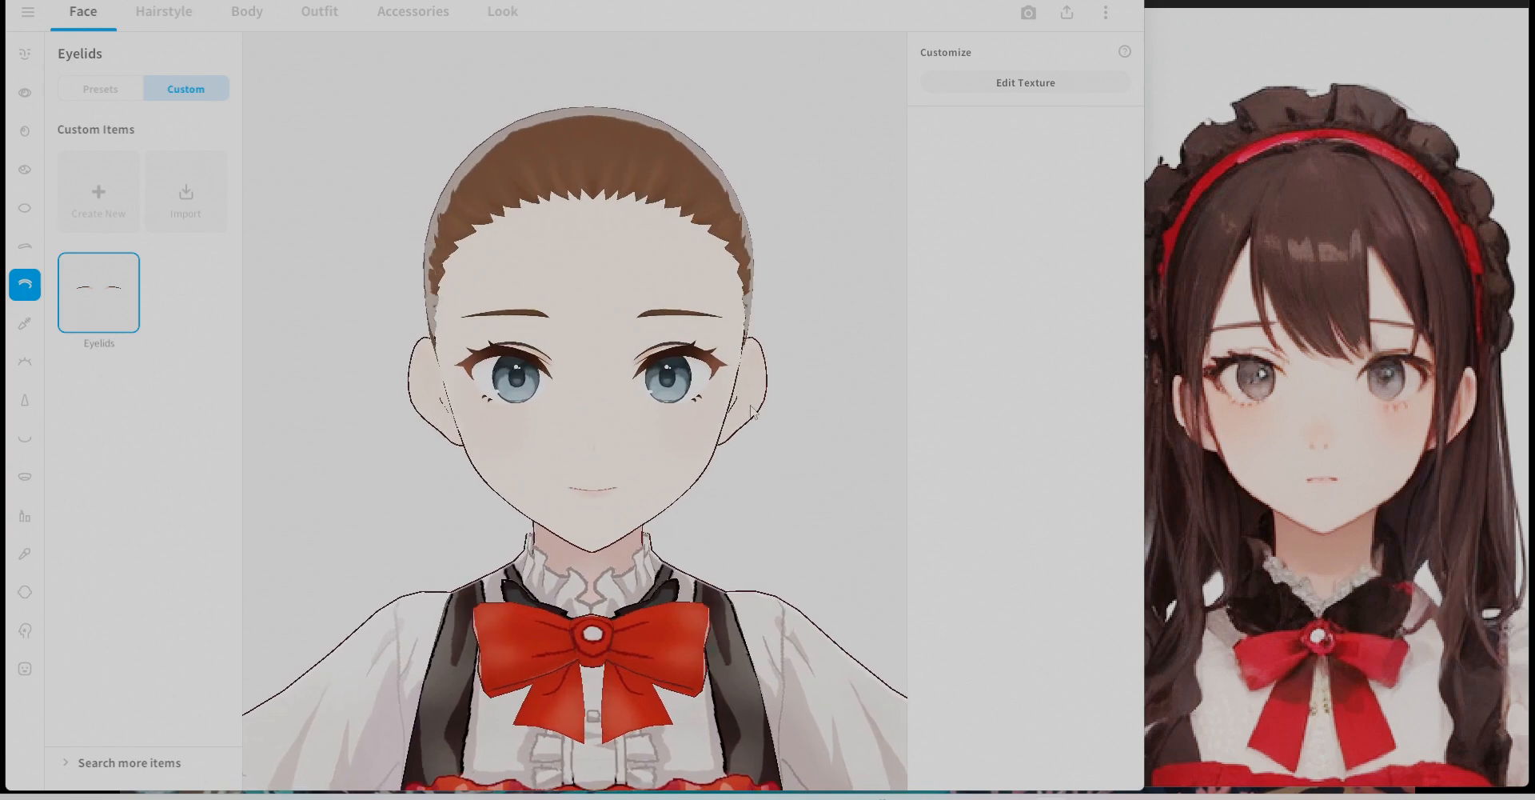
click(25, 54)
click(25, 322)
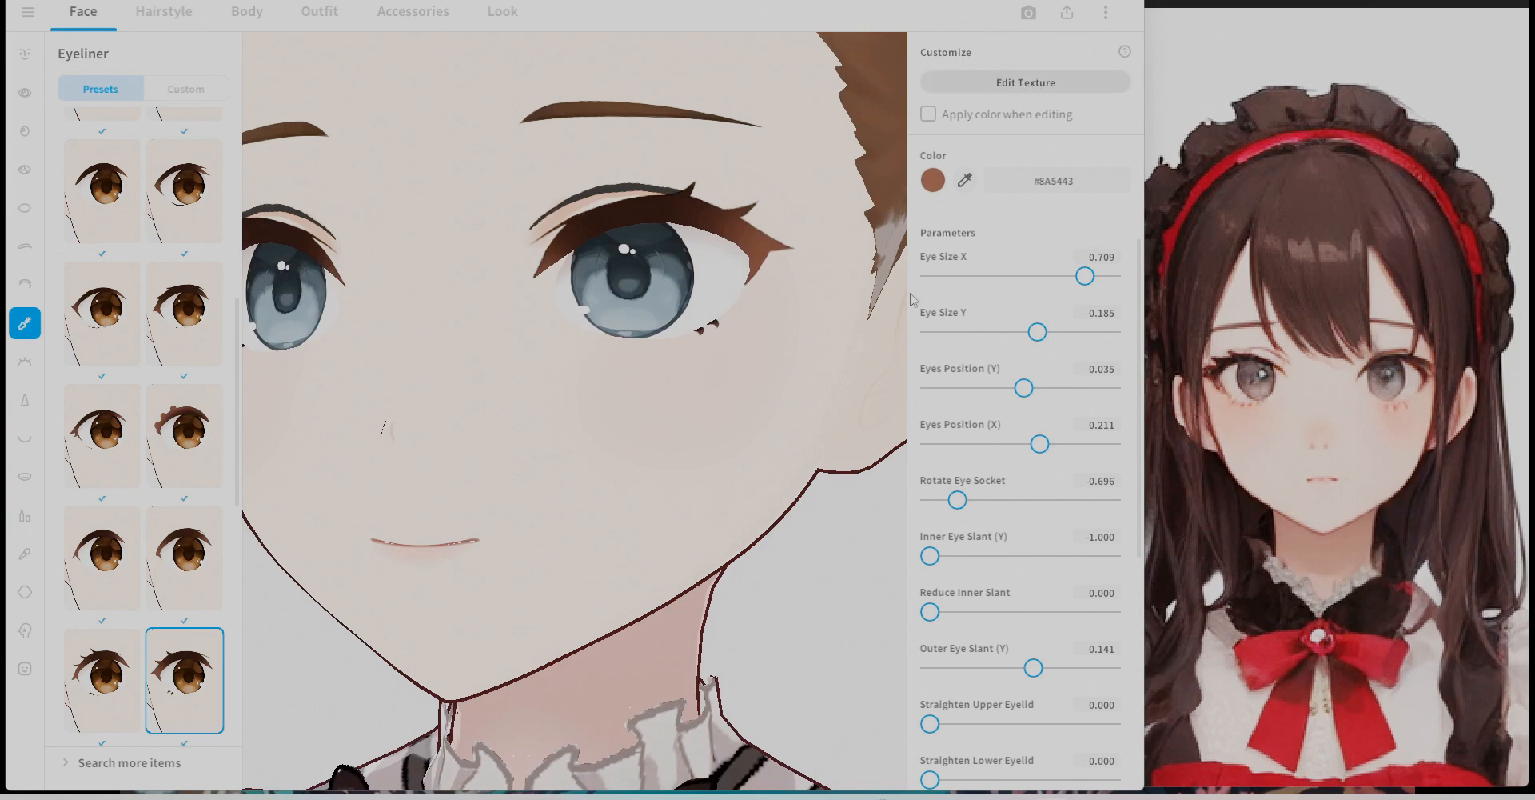
click(1026, 82)
scroll(885, 394, up, 8)
scroll(740, 411, up, 2)
key(bracketleft)
alt+click(778, 496)
middle_drag(520, 320, 393, 296)
drag(792, 488, 783, 531)
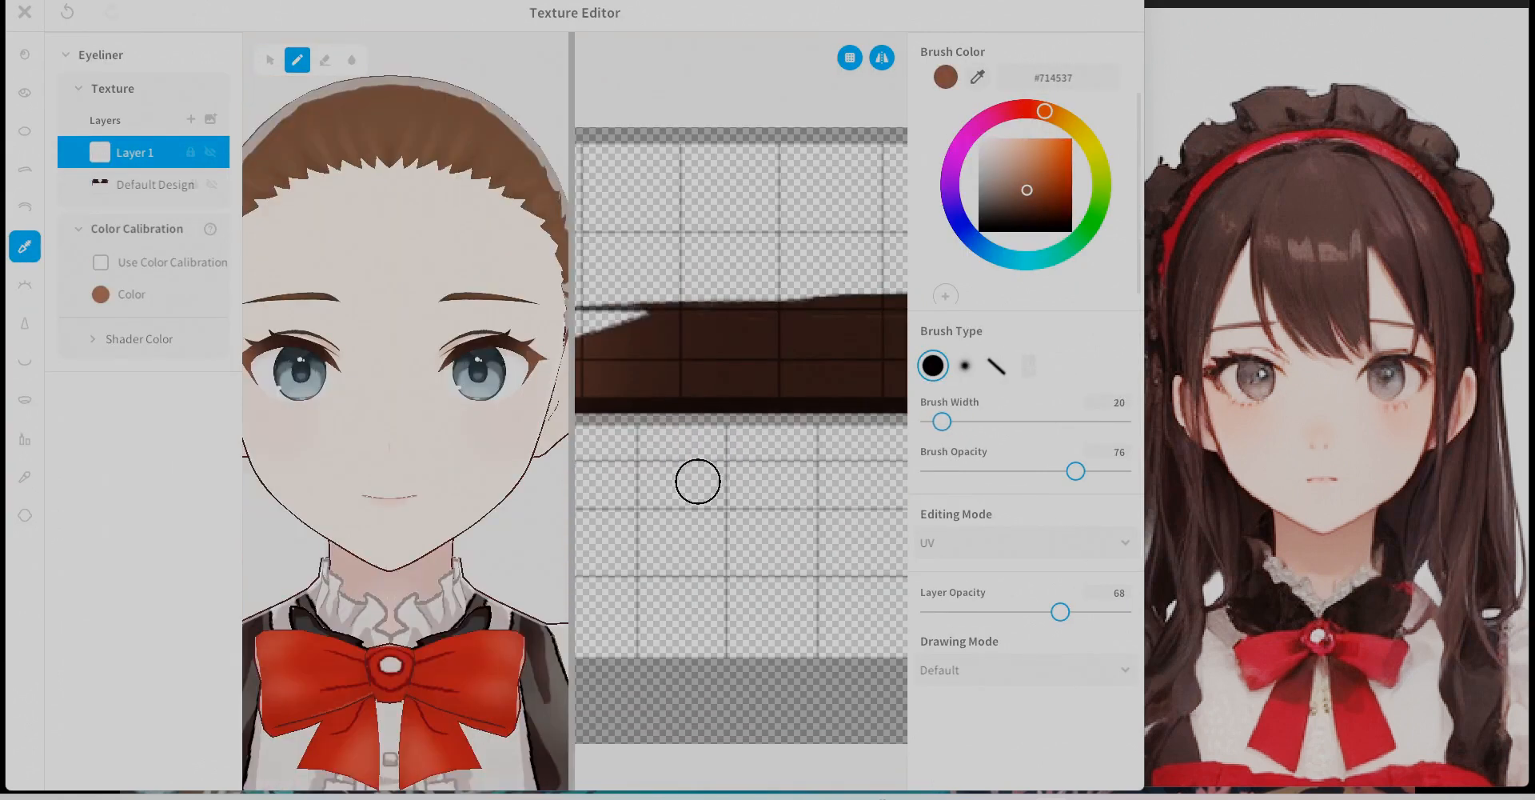
drag(761, 487, 731, 604)
drag(801, 496, 805, 640)
drag(636, 495, 619, 608)
drag(853, 496, 861, 603)
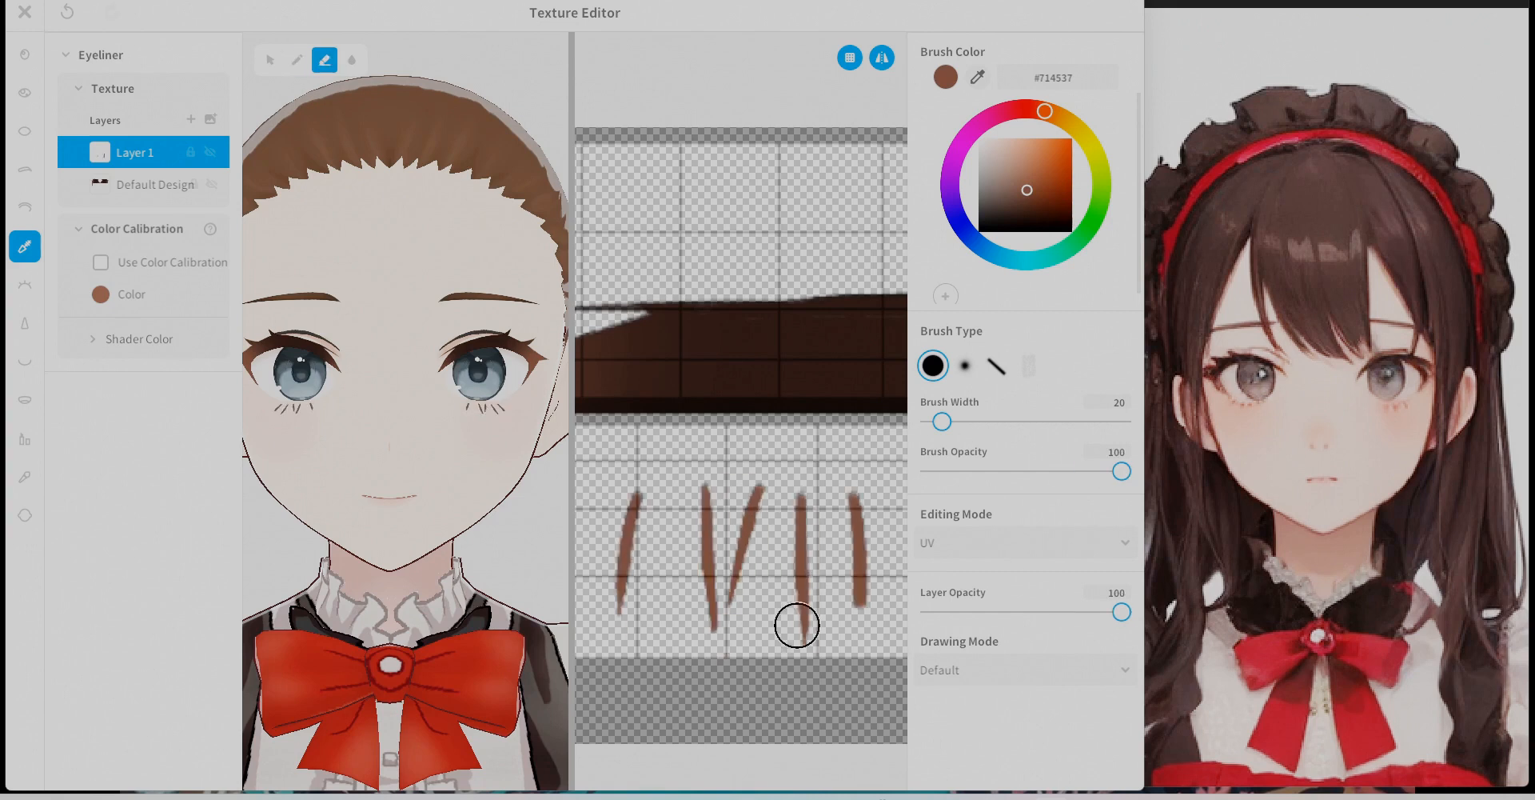
Taper the lower-lash strokes with the eraser, ending with the layer opacity at 100.
drag(1122, 612, 1054, 613)
drag(614, 516, 612, 612)
drag(1055, 612, 1122, 612)
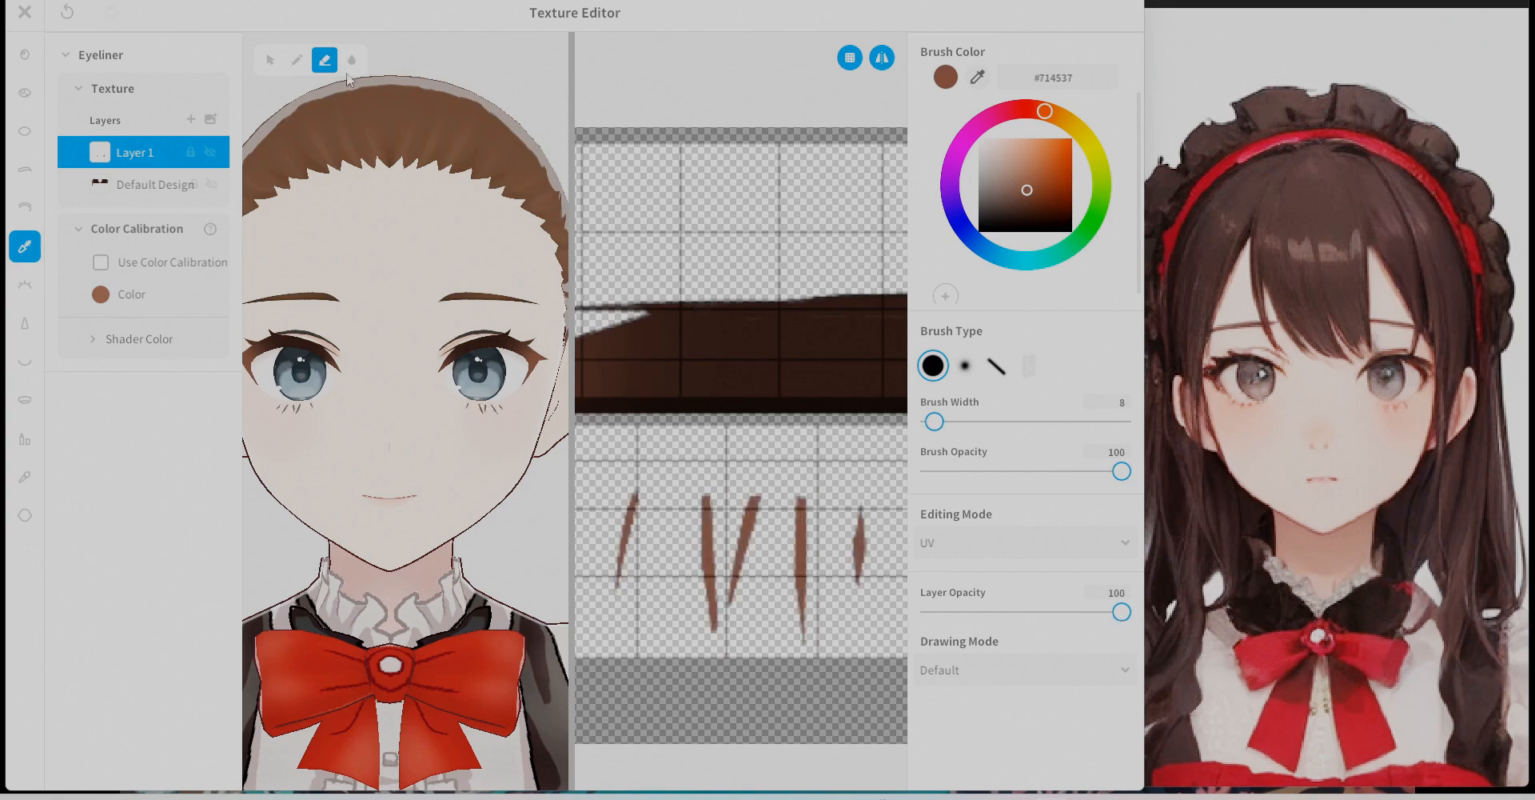
Soften the lower-lash tips with a wider soft brush at reduced opacity, and undo the last stroke.
drag(935, 421, 1006, 421)
click(965, 366)
mouse_move(1122, 471)
mouse_down()
mouse_move(942, 471)
mouse_move(1007, 471)
mouse_up()
drag(680, 632, 767, 625)
drag(1007, 471, 985, 471)
mouse_move(456, 476)
right_down()
mouse_move(377, 487)
mouse_move(425, 484)
right_up()
scroll(424, 484, down, 1)
drag(824, 600, 655, 597)
scroll(496, 480, down, 2)
key(ctrl+z)
Soften the lower-lash tips again at a lower brush opacity and save the eyeliner texture.
drag(986, 471, 970, 471)
scroll(742, 512, down, 1)
drag(831, 588, 600, 579)
mouse_move(344, 499)
right_down()
mouse_move(389, 500)
mouse_move(359, 496)
right_up()
click(24, 12)
click(586, 421)
Try several front hair presets and apply the one with narrow straight bangs and longer side locks.
click(165, 13)
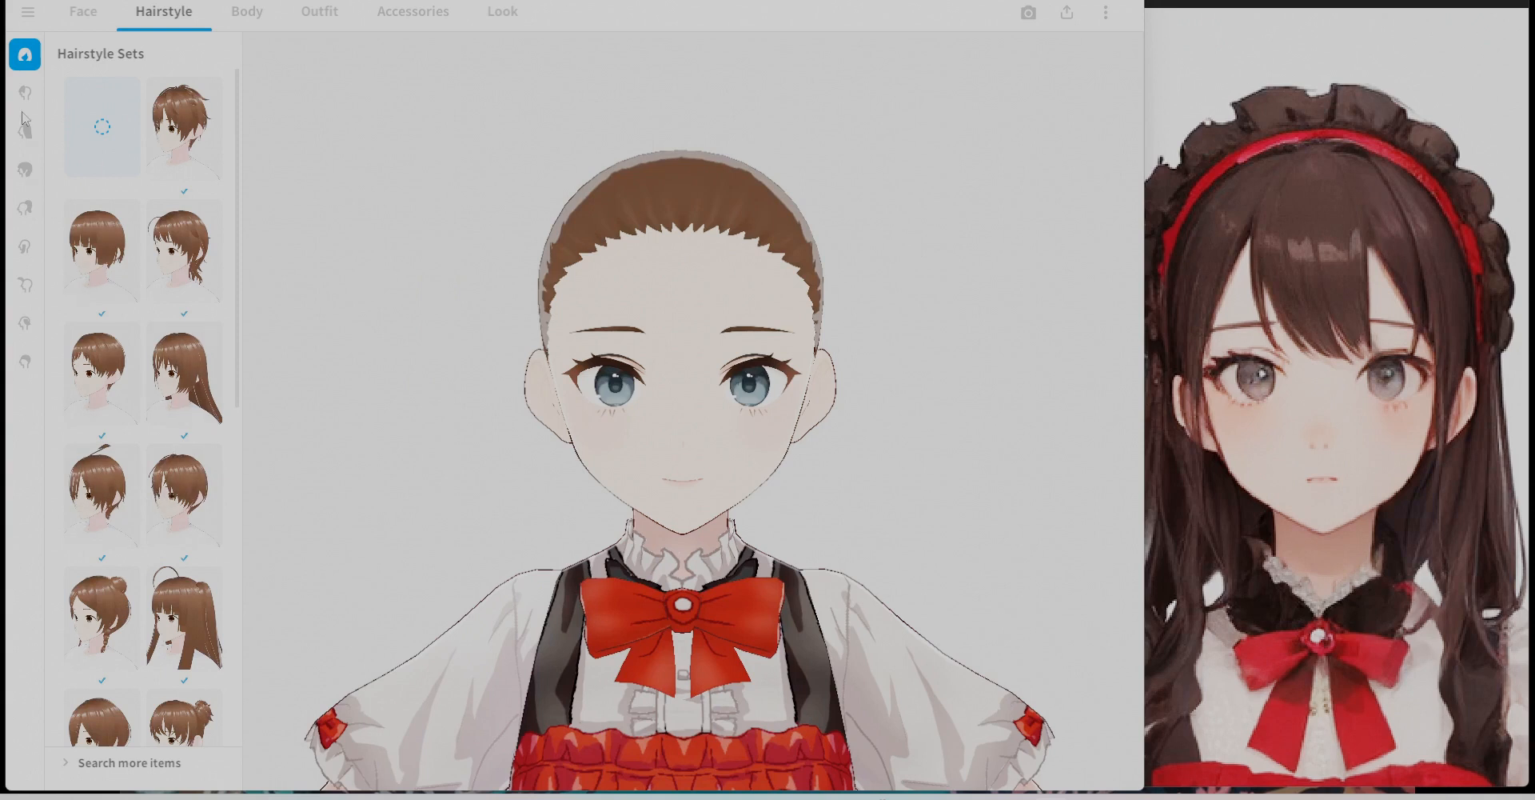
click(25, 99)
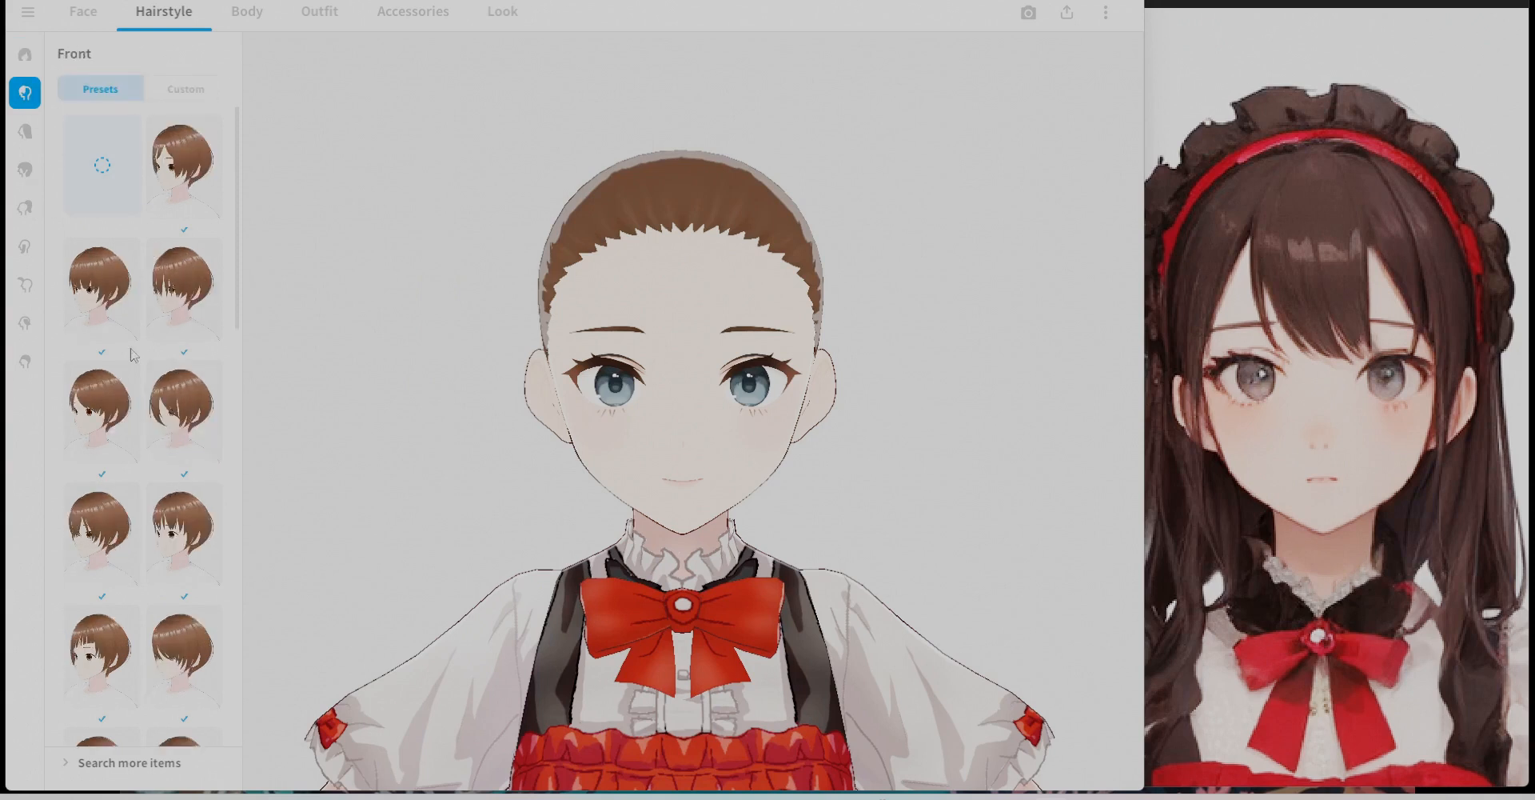
click(178, 196)
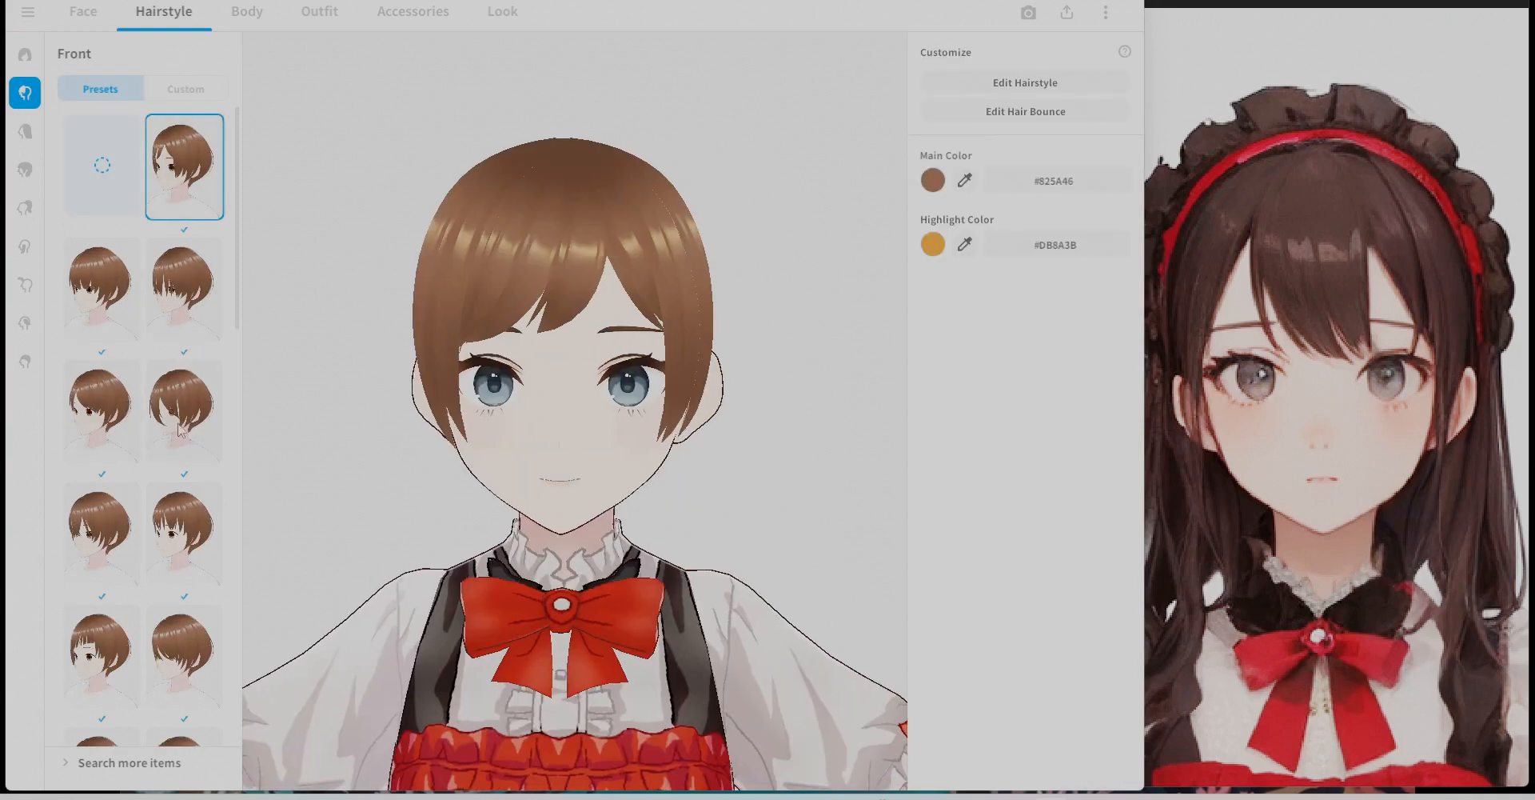
click(104, 293)
click(178, 304)
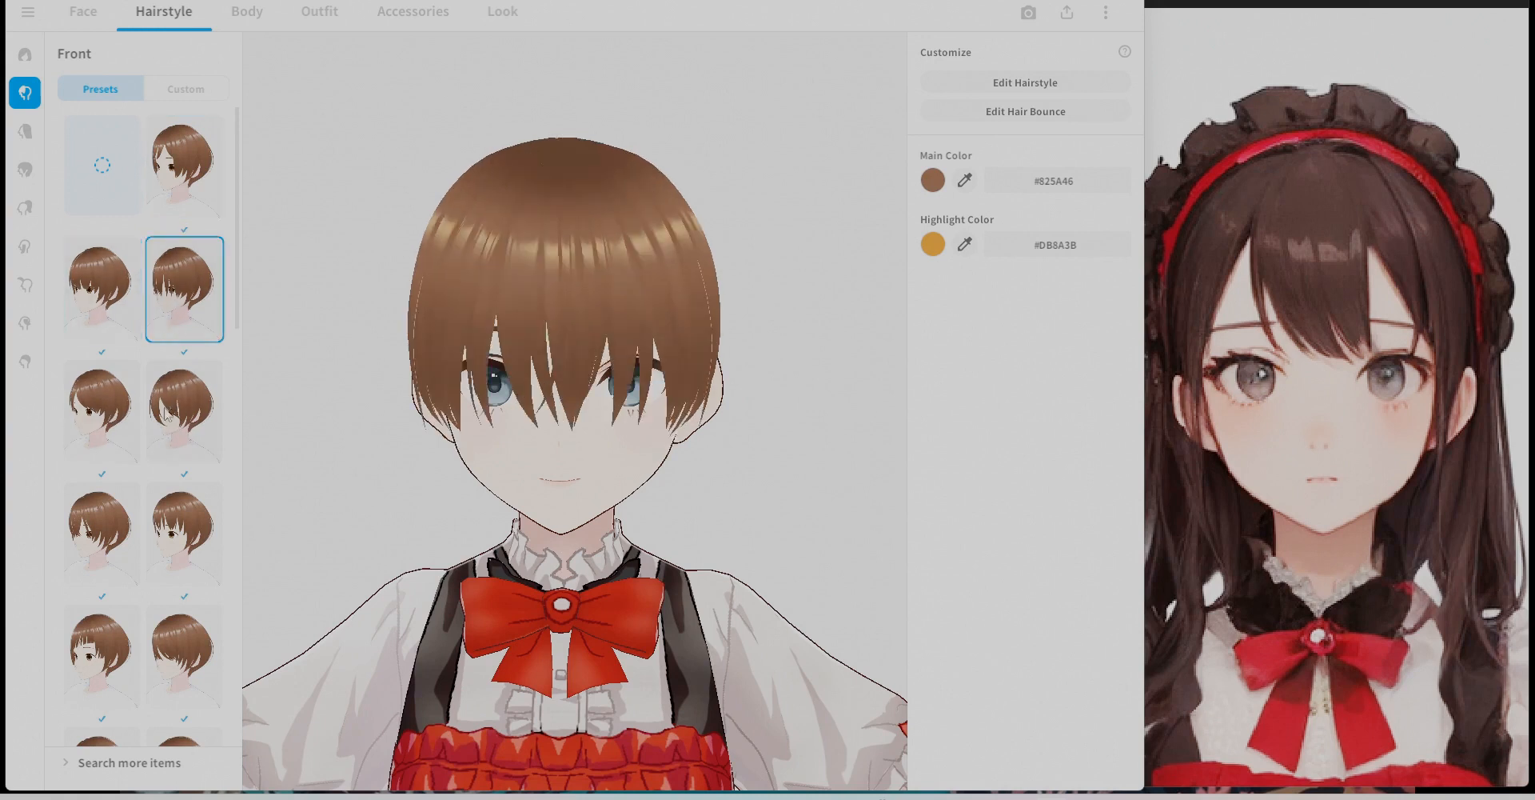
scroll(167, 412, down, 2)
click(100, 392)
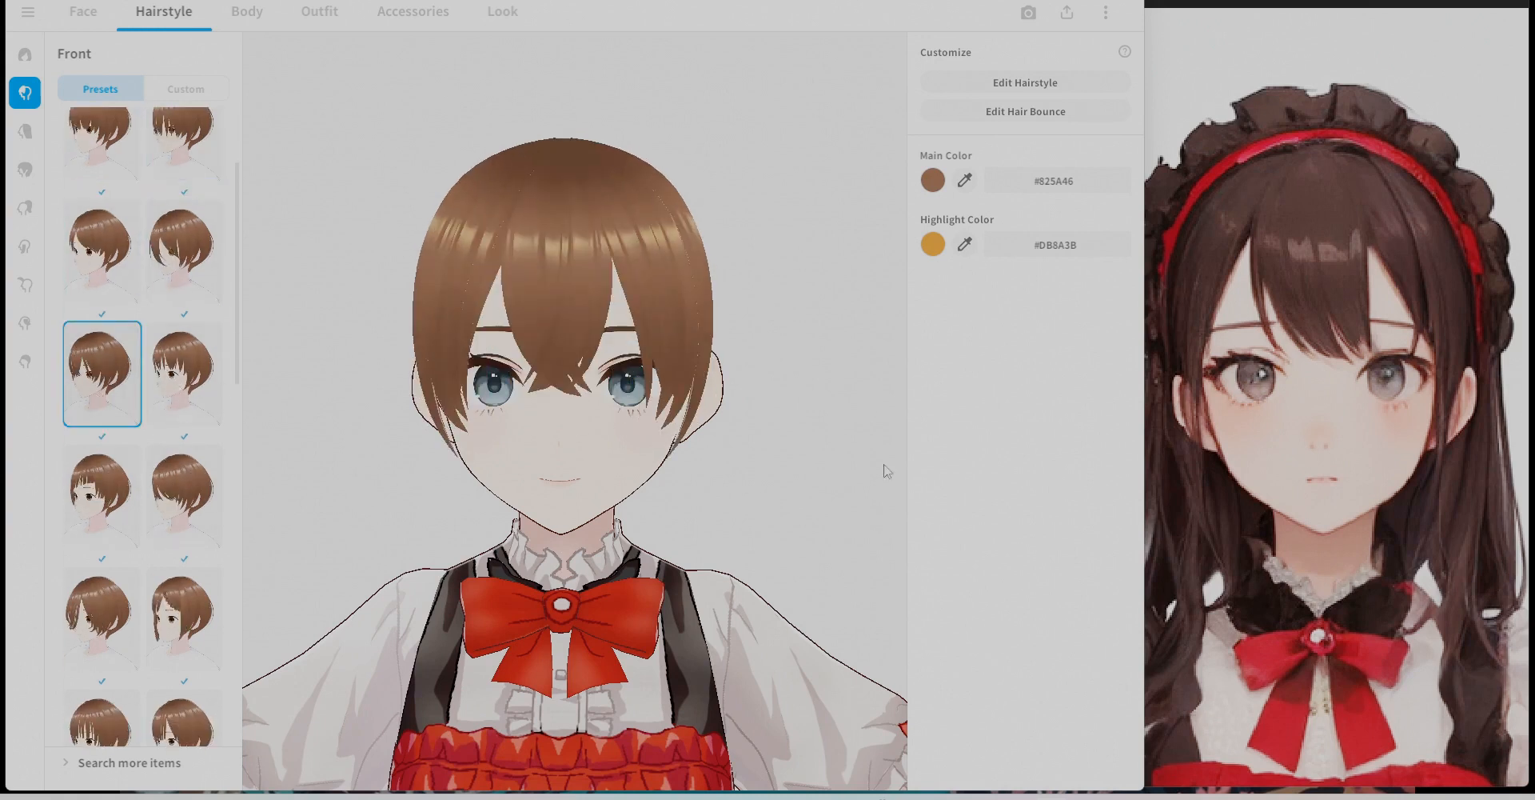
scroll(228, 584, down, 2)
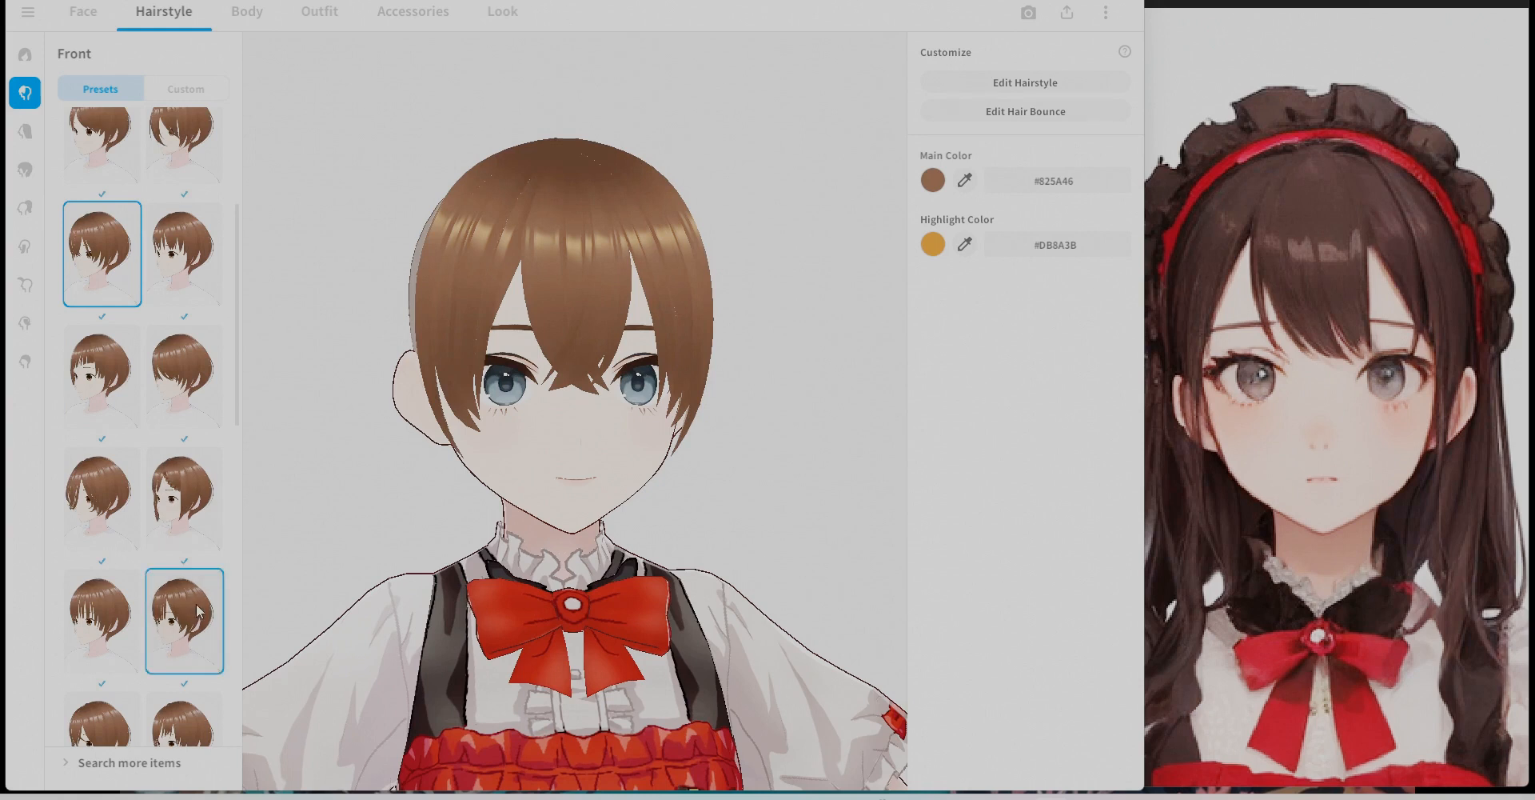
click(198, 612)
scroll(192, 492, down, 2)
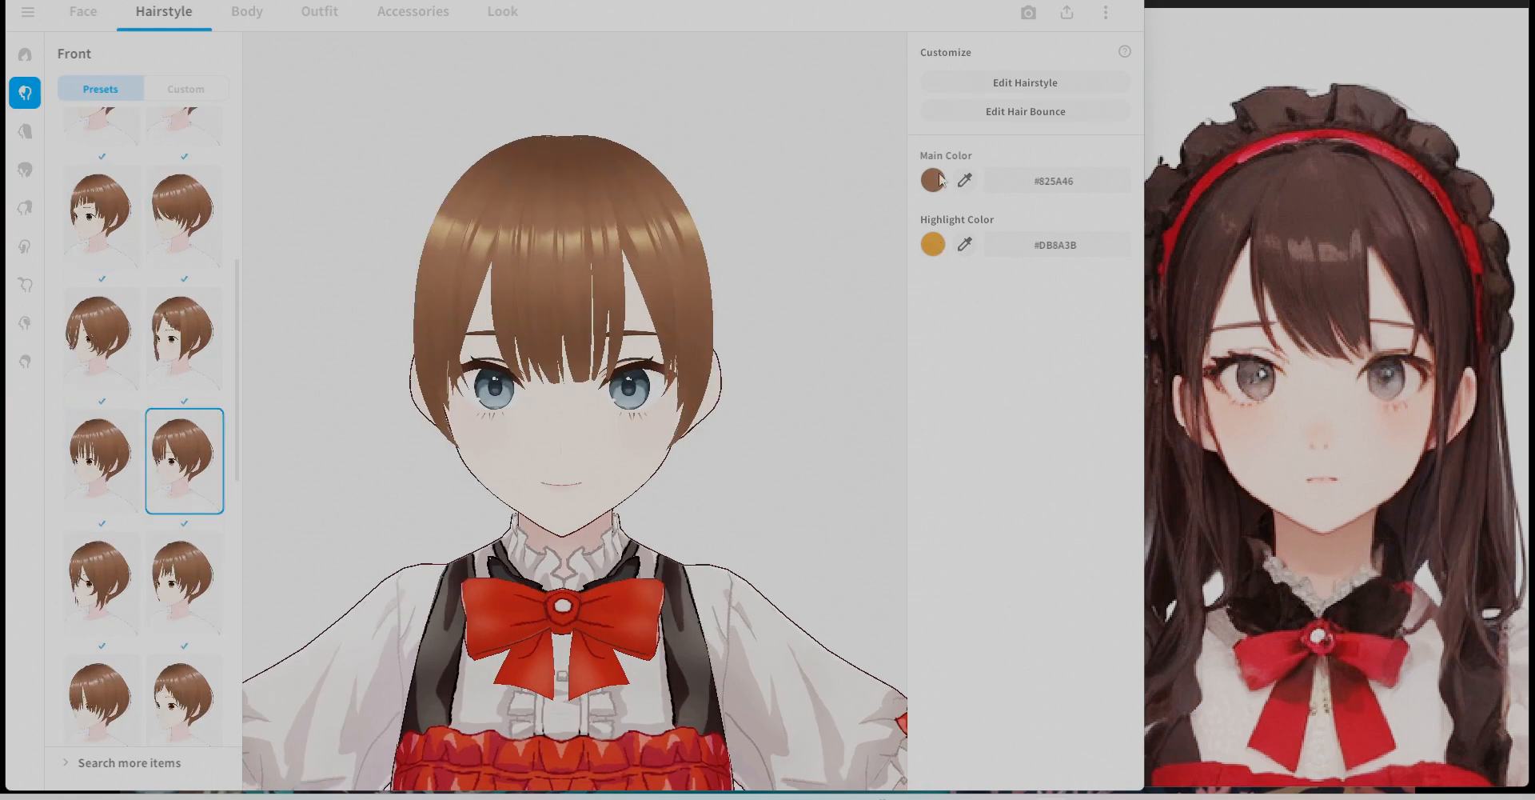
Set the hair's main colour to #6C4E42 and its highlight colour to #9C6E42.
click(934, 180)
click(851, 273)
click(997, 327)
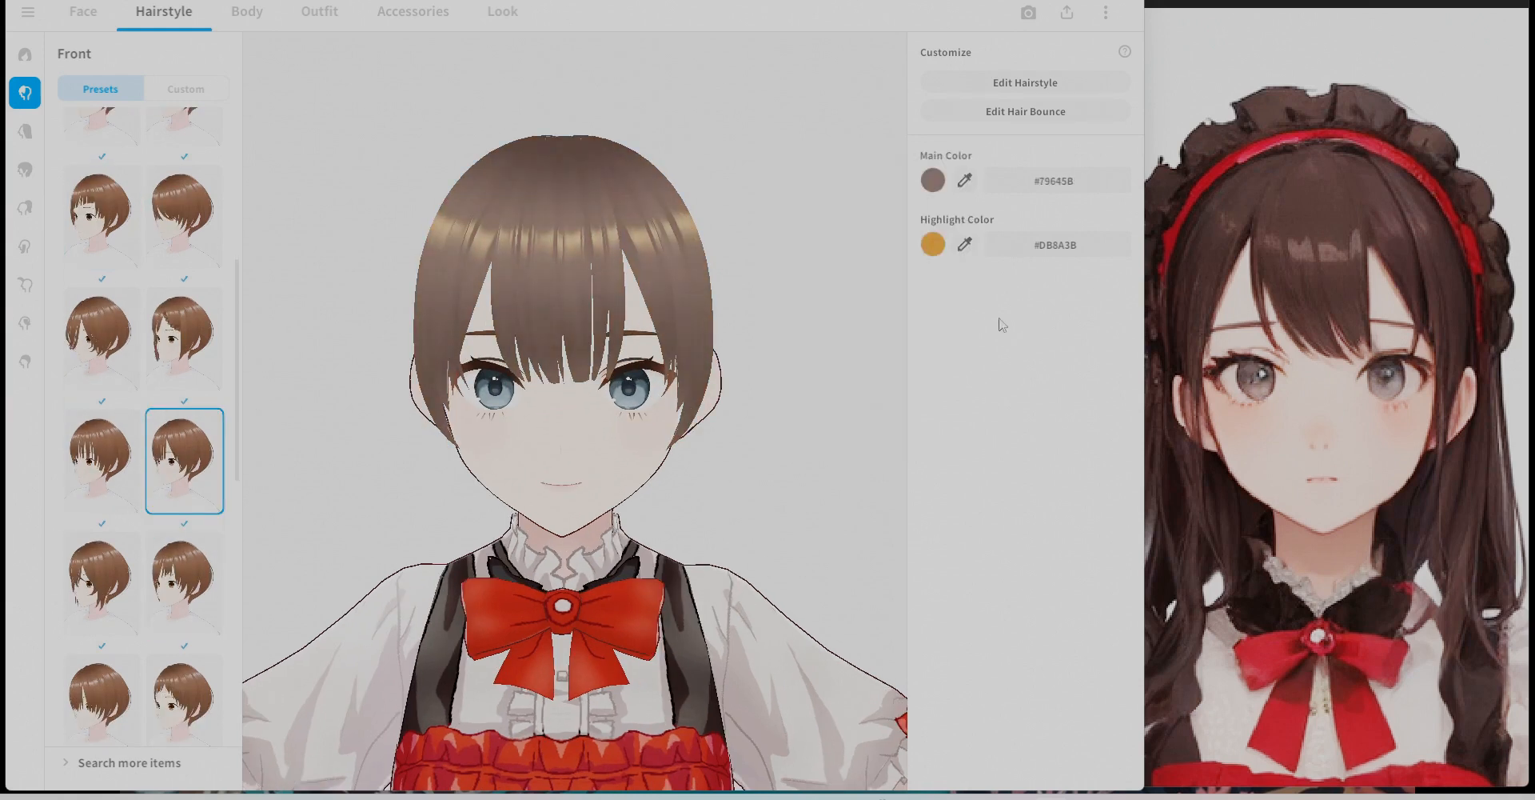
click(933, 244)
click(877, 324)
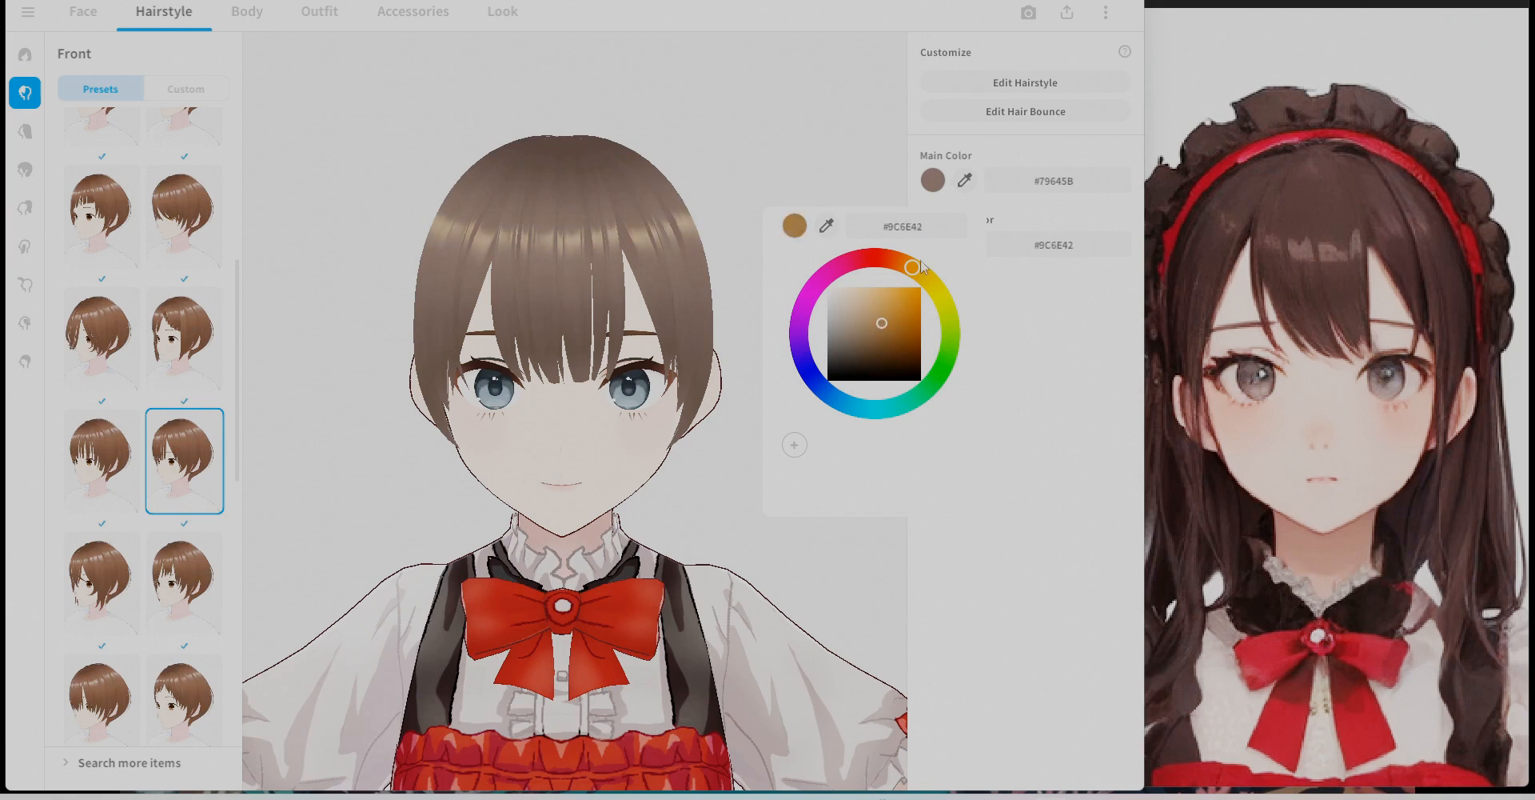
click(694, 306)
click(934, 180)
click(869, 281)
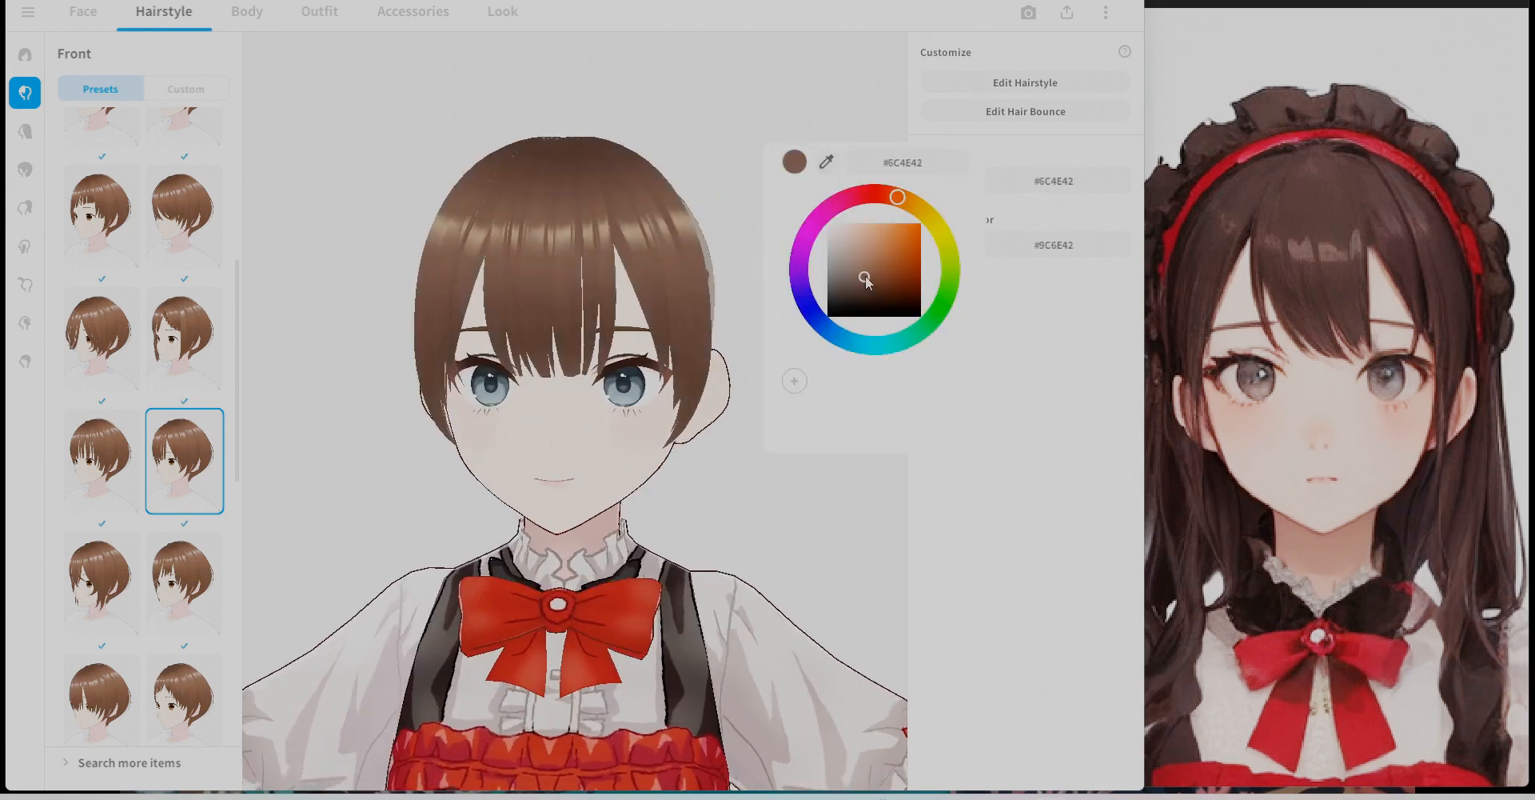
click(718, 448)
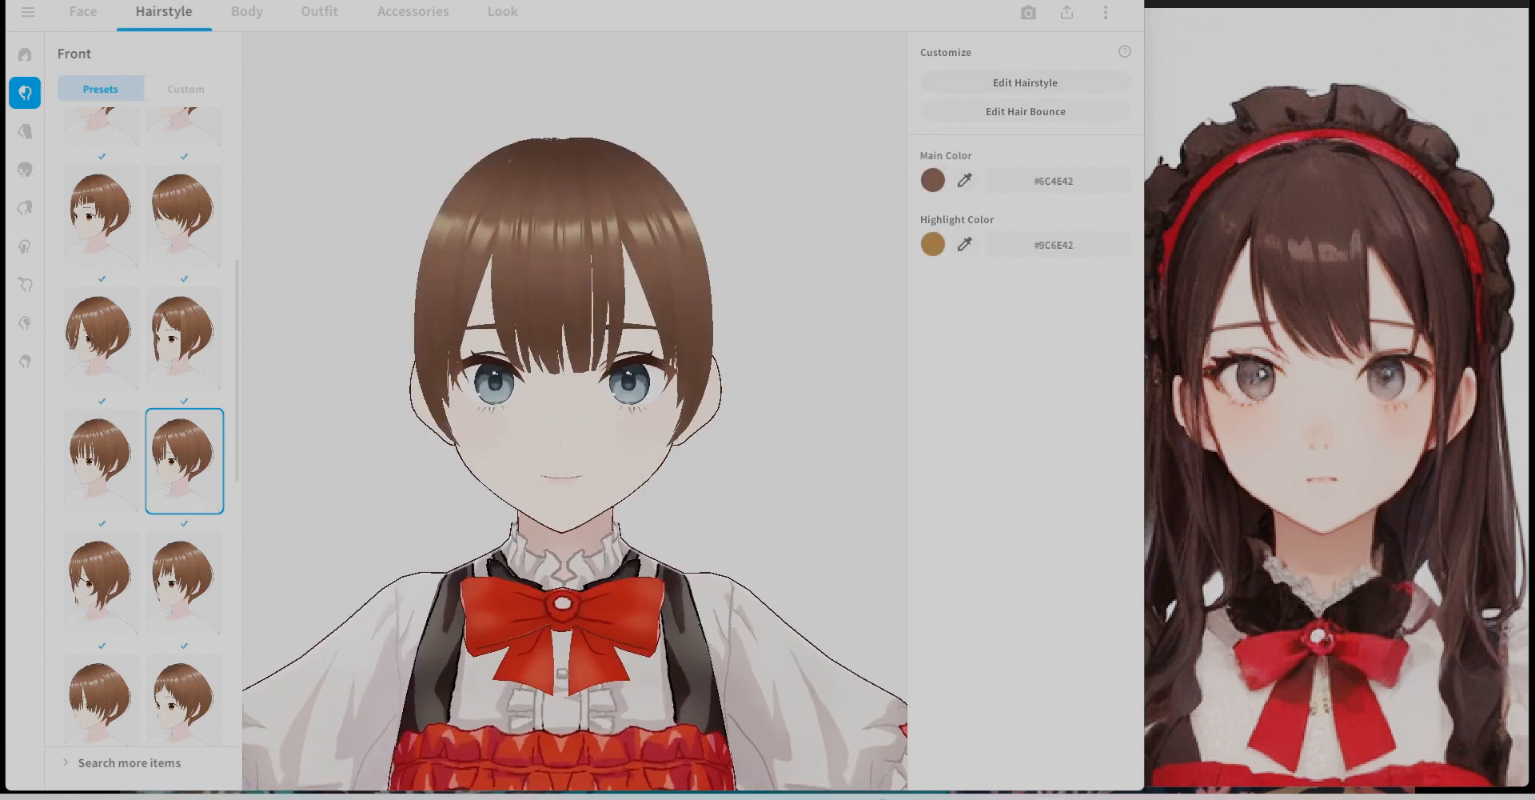
Compare the long straight and long wavy back hair presets against the reference, and apply the long wavy one.
click(25, 131)
click(179, 467)
click(100, 436)
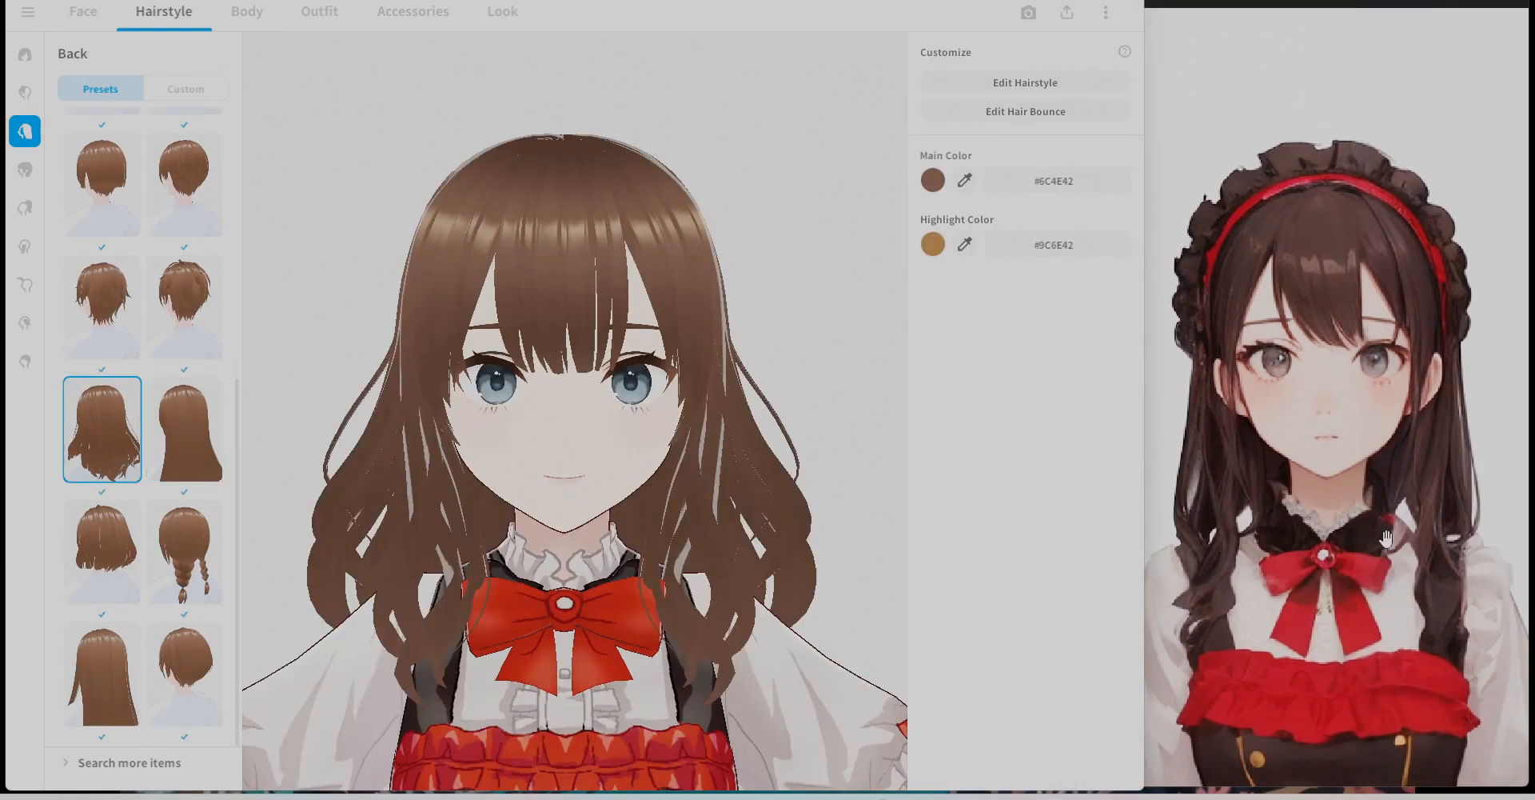
scroll(192, 512, up, 5)
scroll(190, 535, down, 5)
click(92, 668)
click(188, 466)
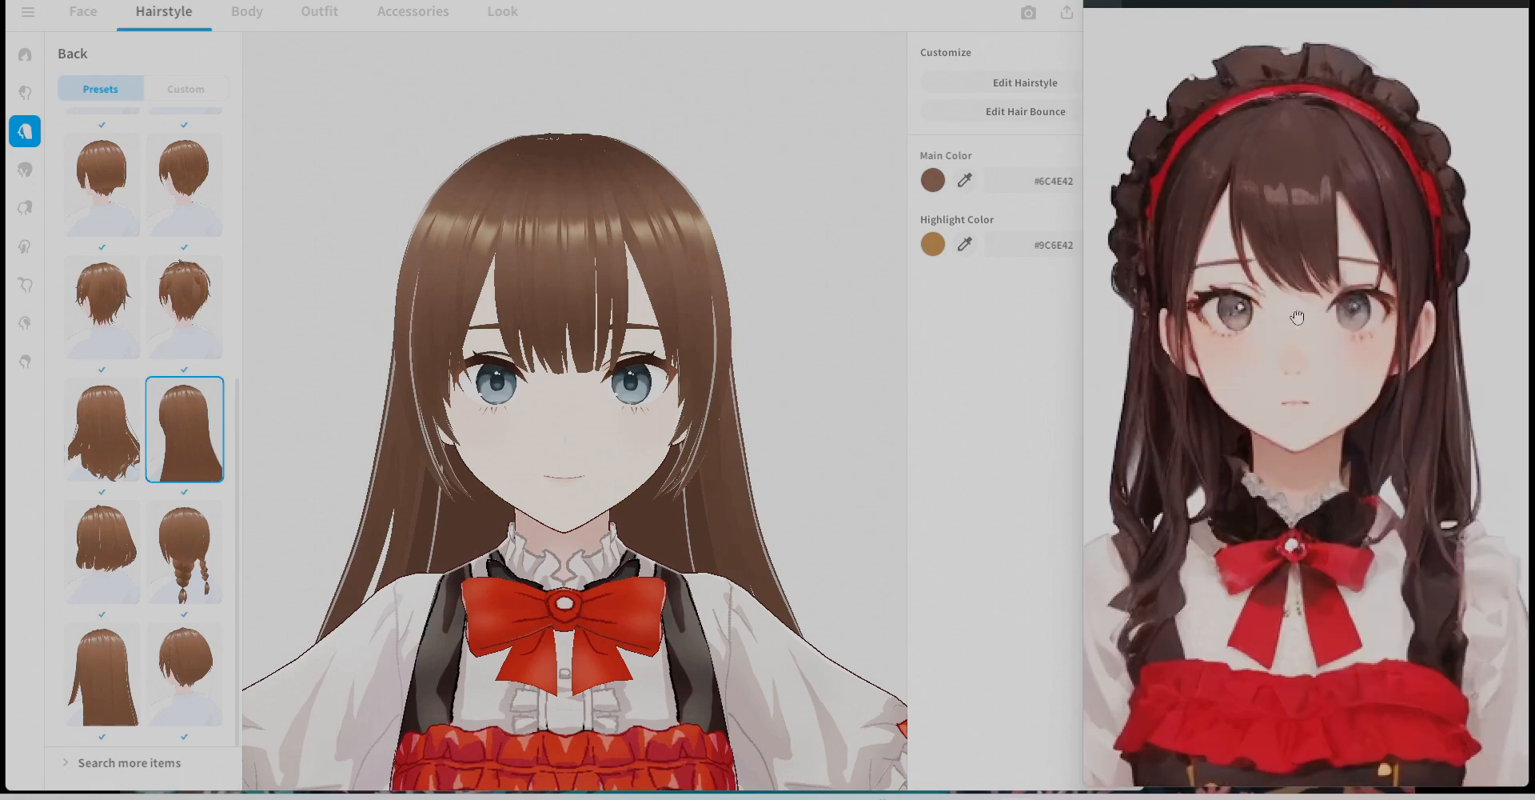
drag(608, 536, 716, 540)
click(103, 430)
mouse_move(360, 504)
mouse_down()
mouse_move(748, 498)
mouse_move(656, 491)
mouse_move(719, 475)
mouse_up()
scroll(744, 491, up, 3)
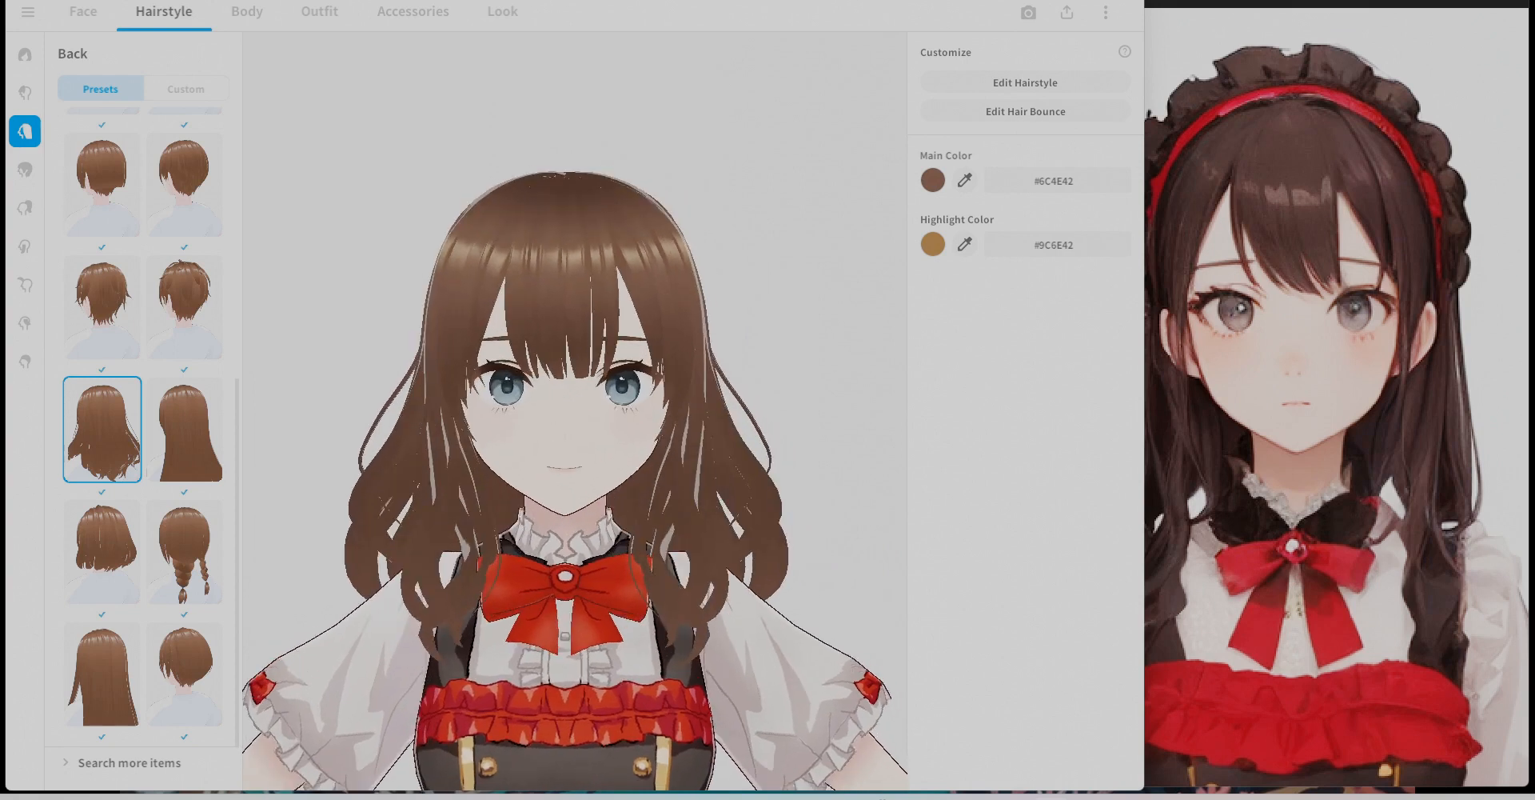
Open the front hairstyle for editing and inspect the individual bang strands in the first freehand hair group.
click(25, 92)
click(1025, 83)
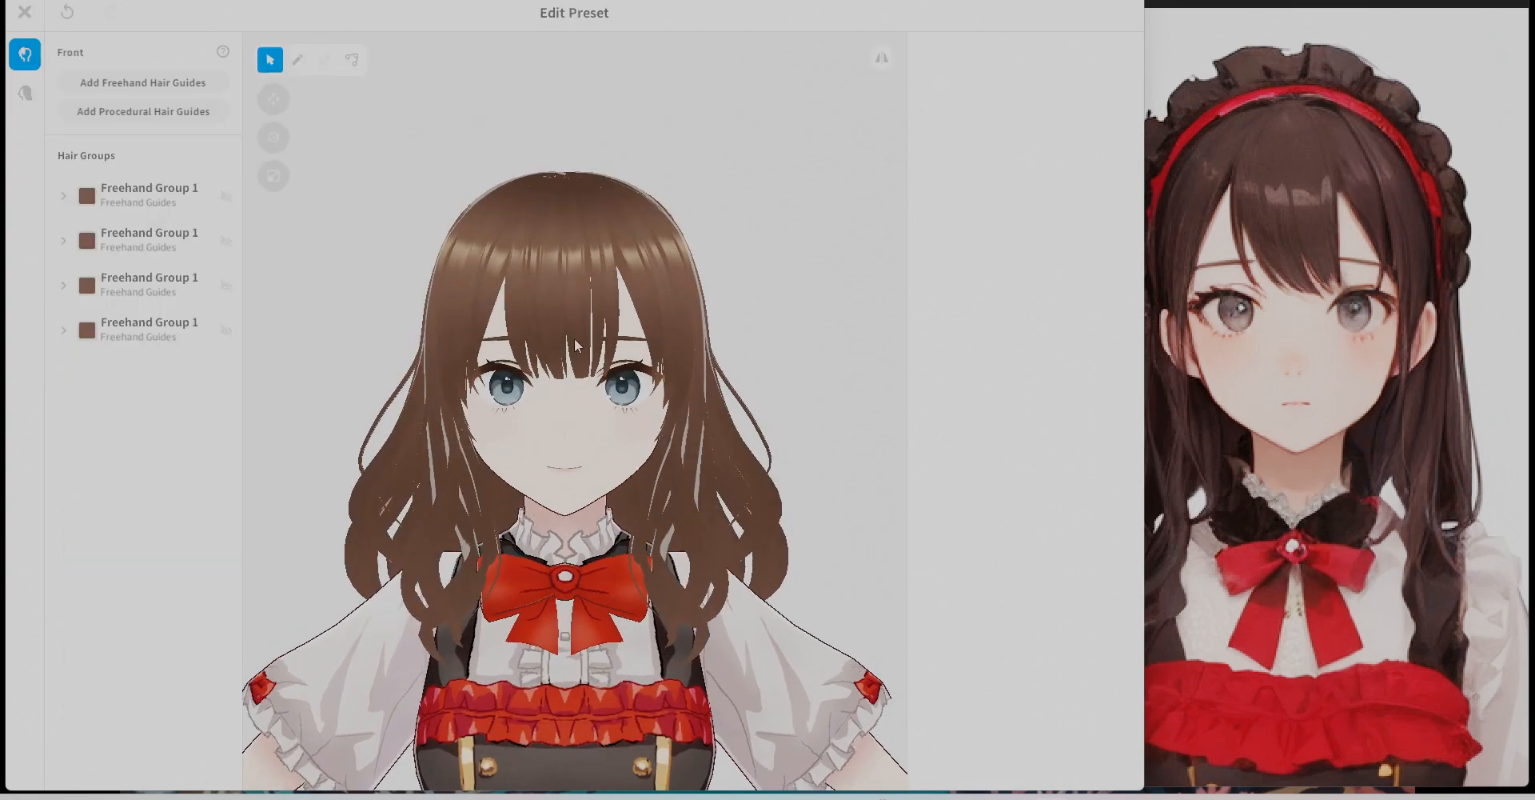
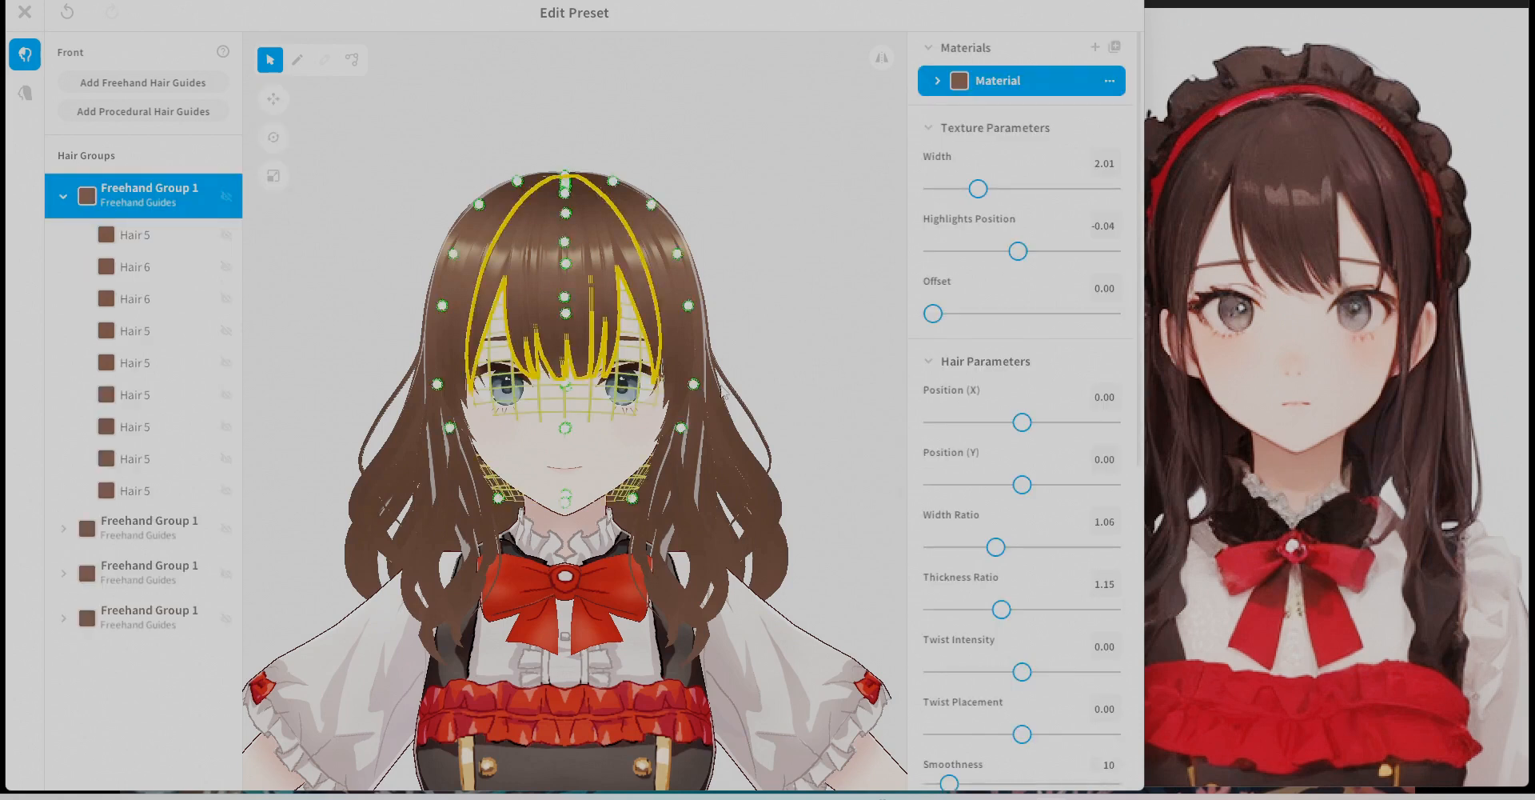
scroll(559, 439, up, 4)
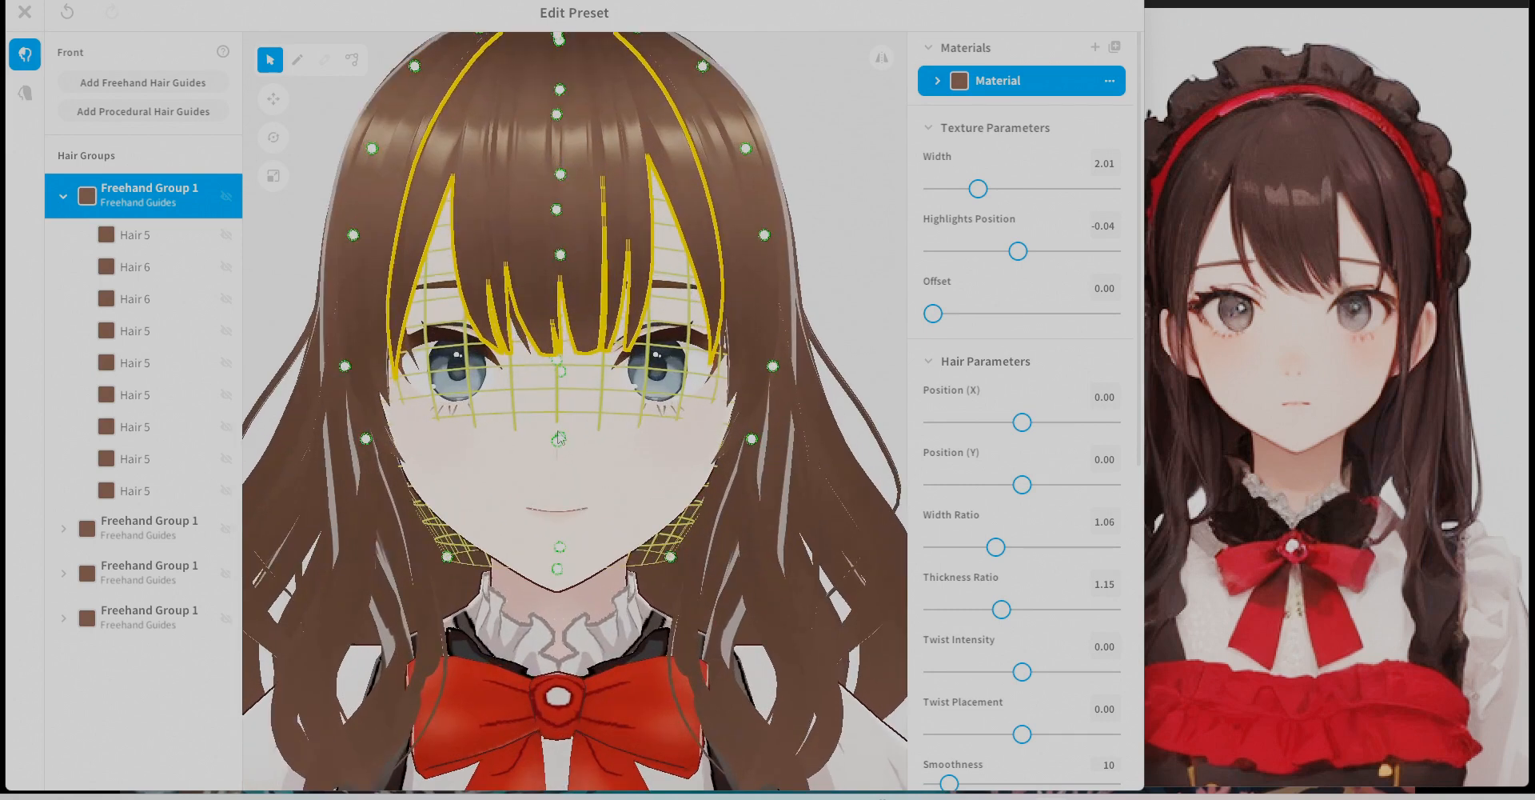
click(153, 236)
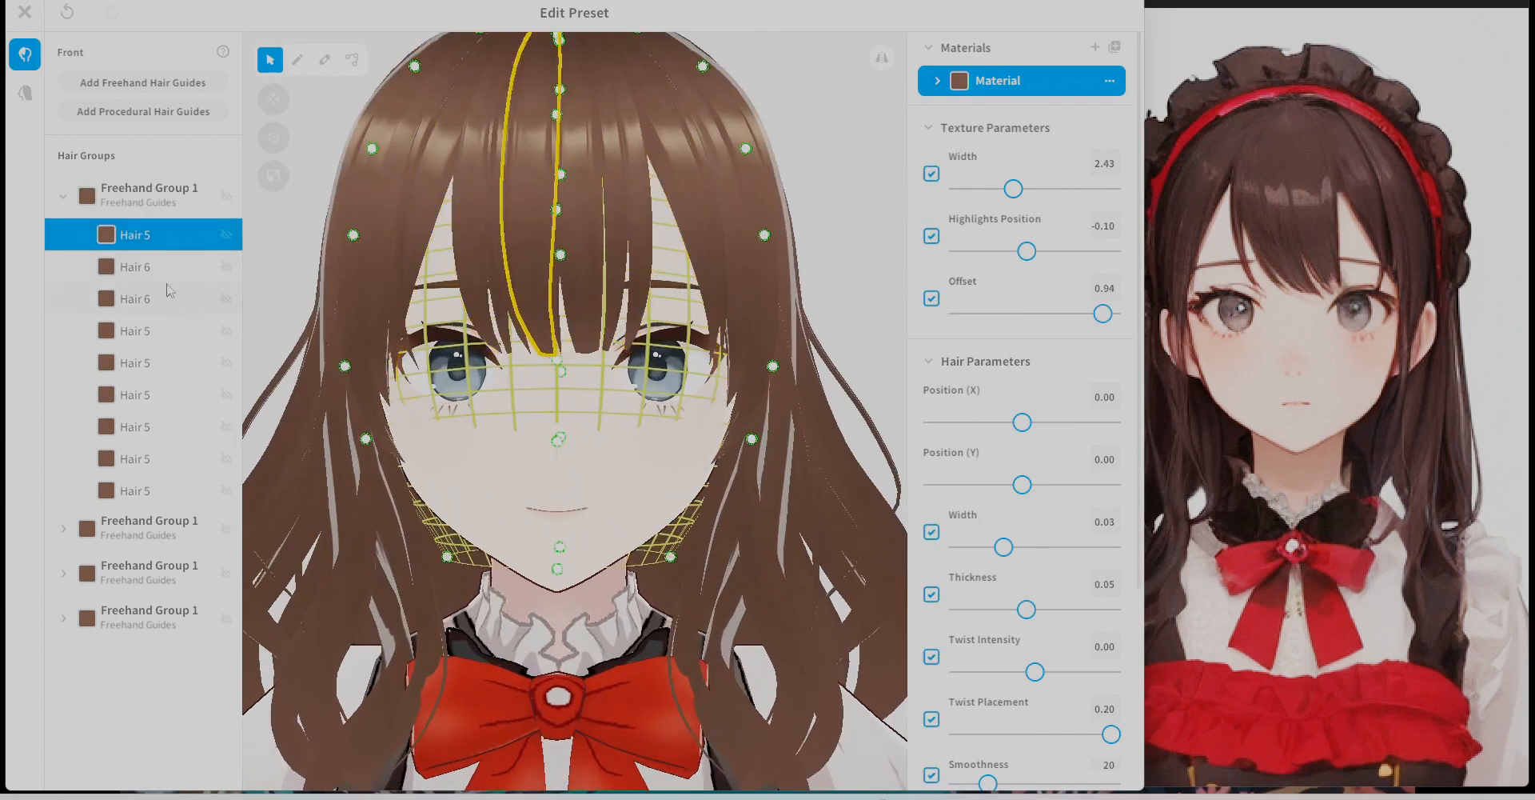
click(187, 268)
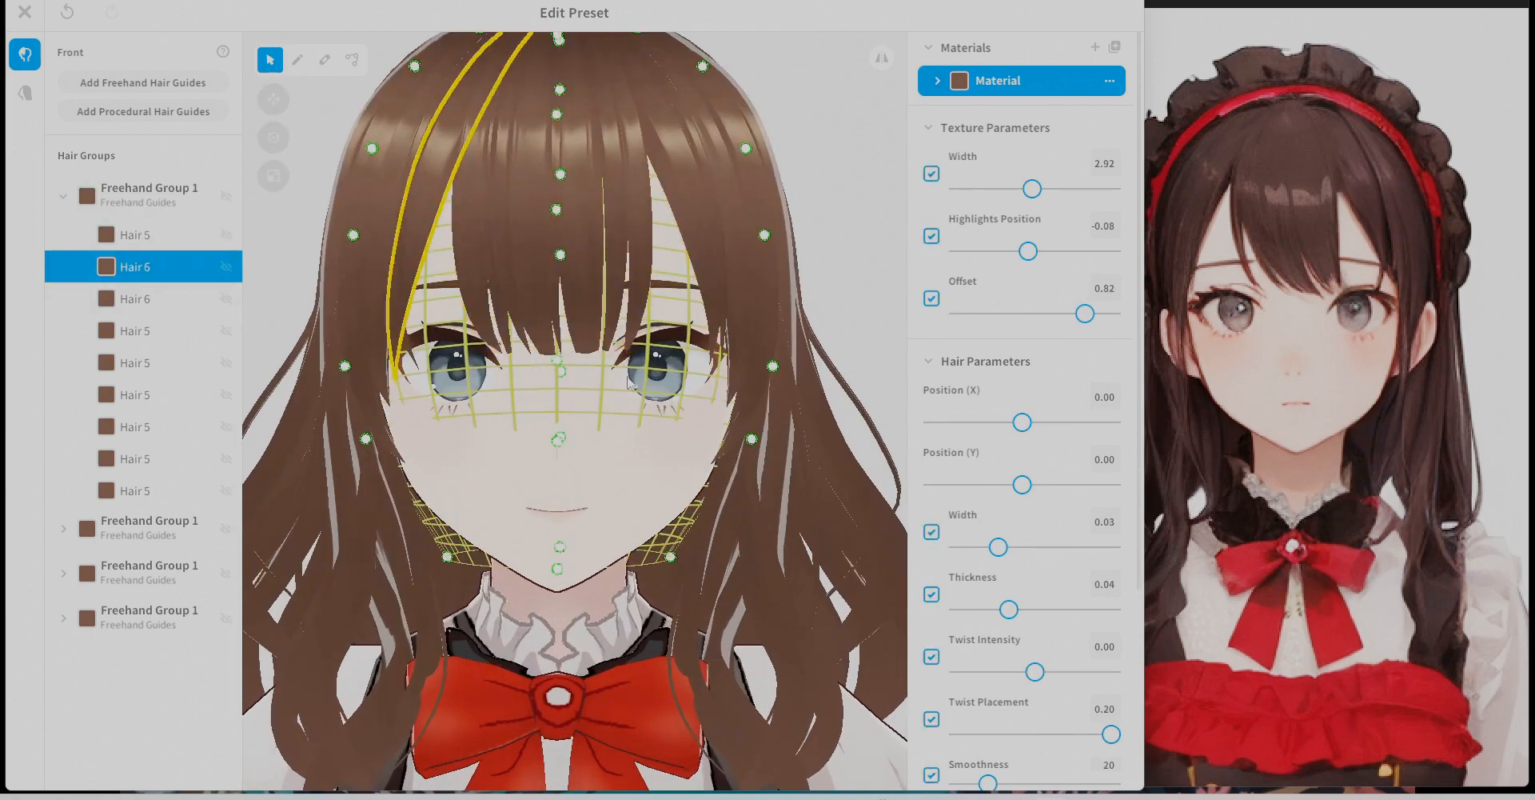
click(144, 309)
click(152, 342)
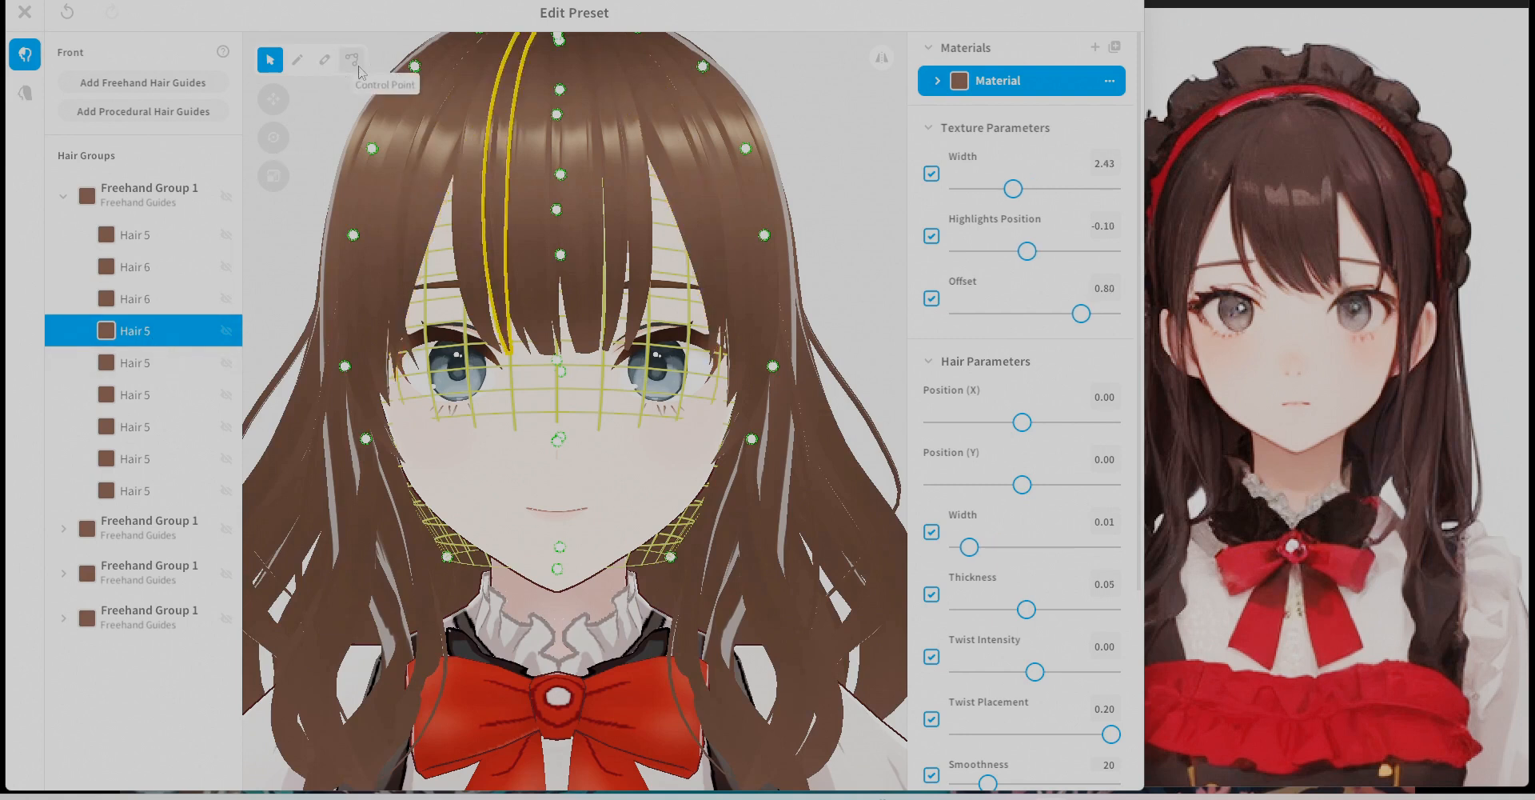
click(149, 369)
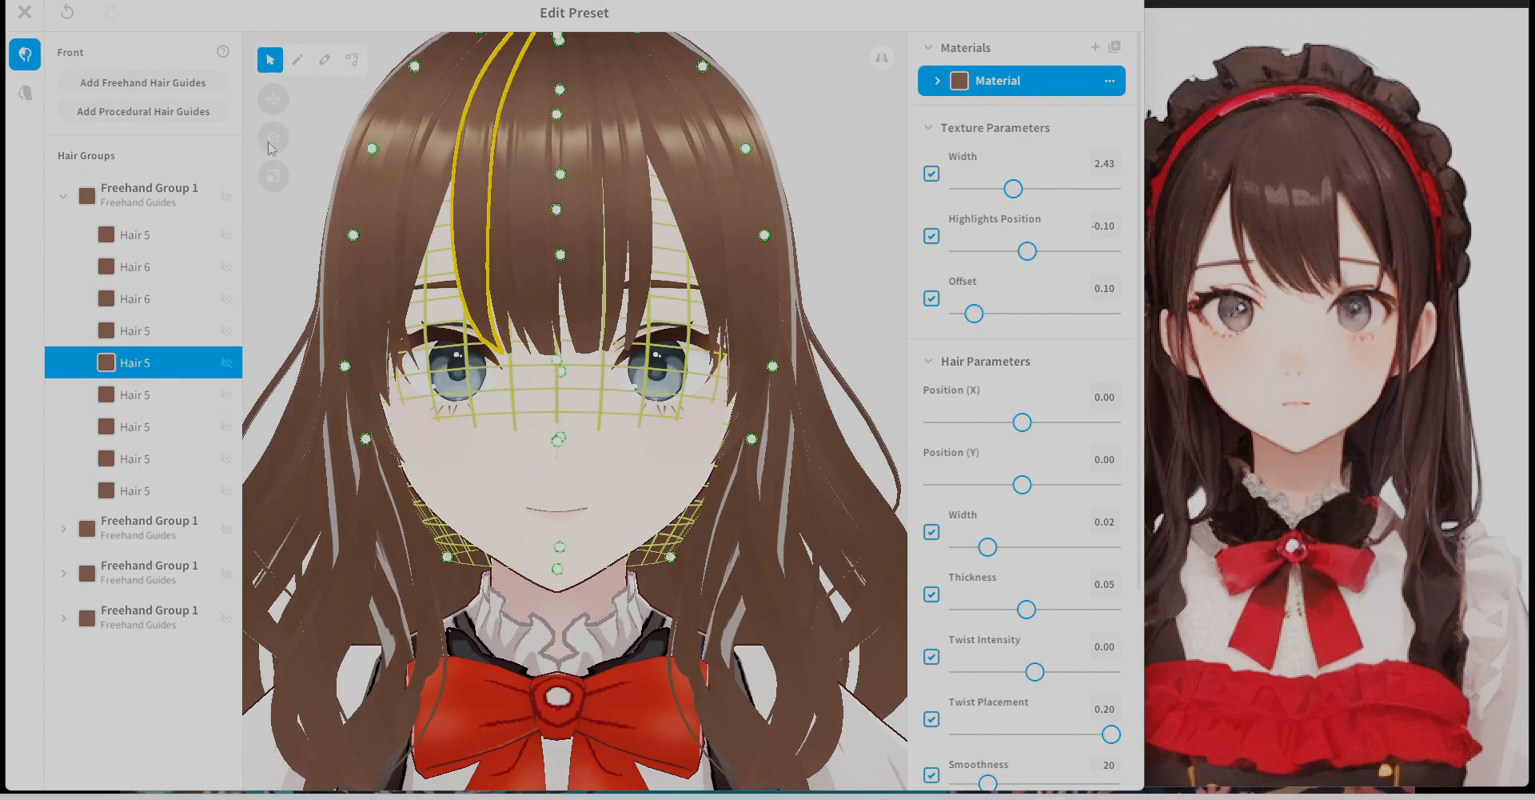
Reshape the fourth strand of the first hair group with its control points, curving it inward across the forehead.
click(173, 342)
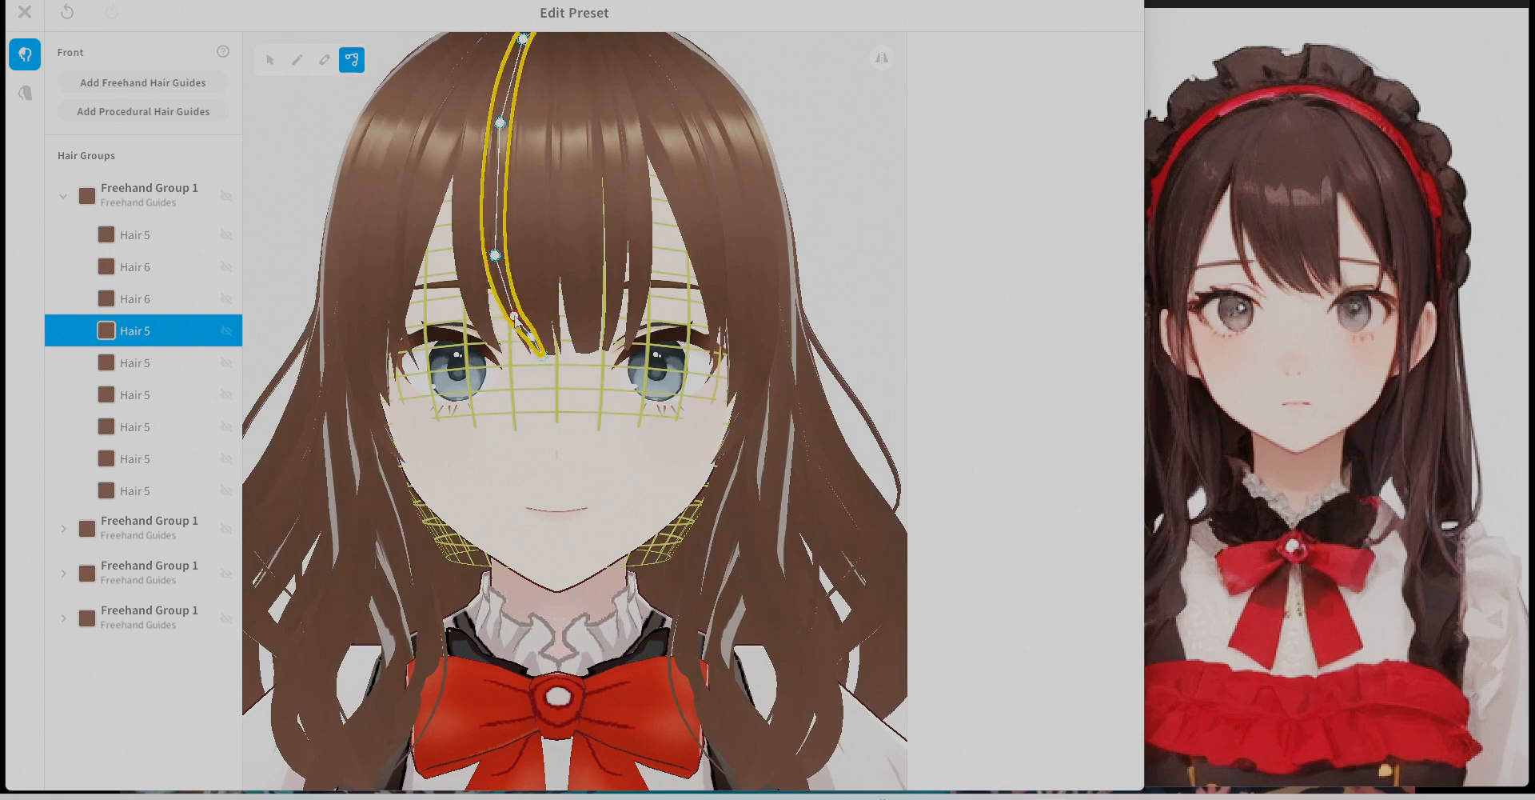
drag(495, 254, 503, 251)
right_drag(697, 254, 713, 251)
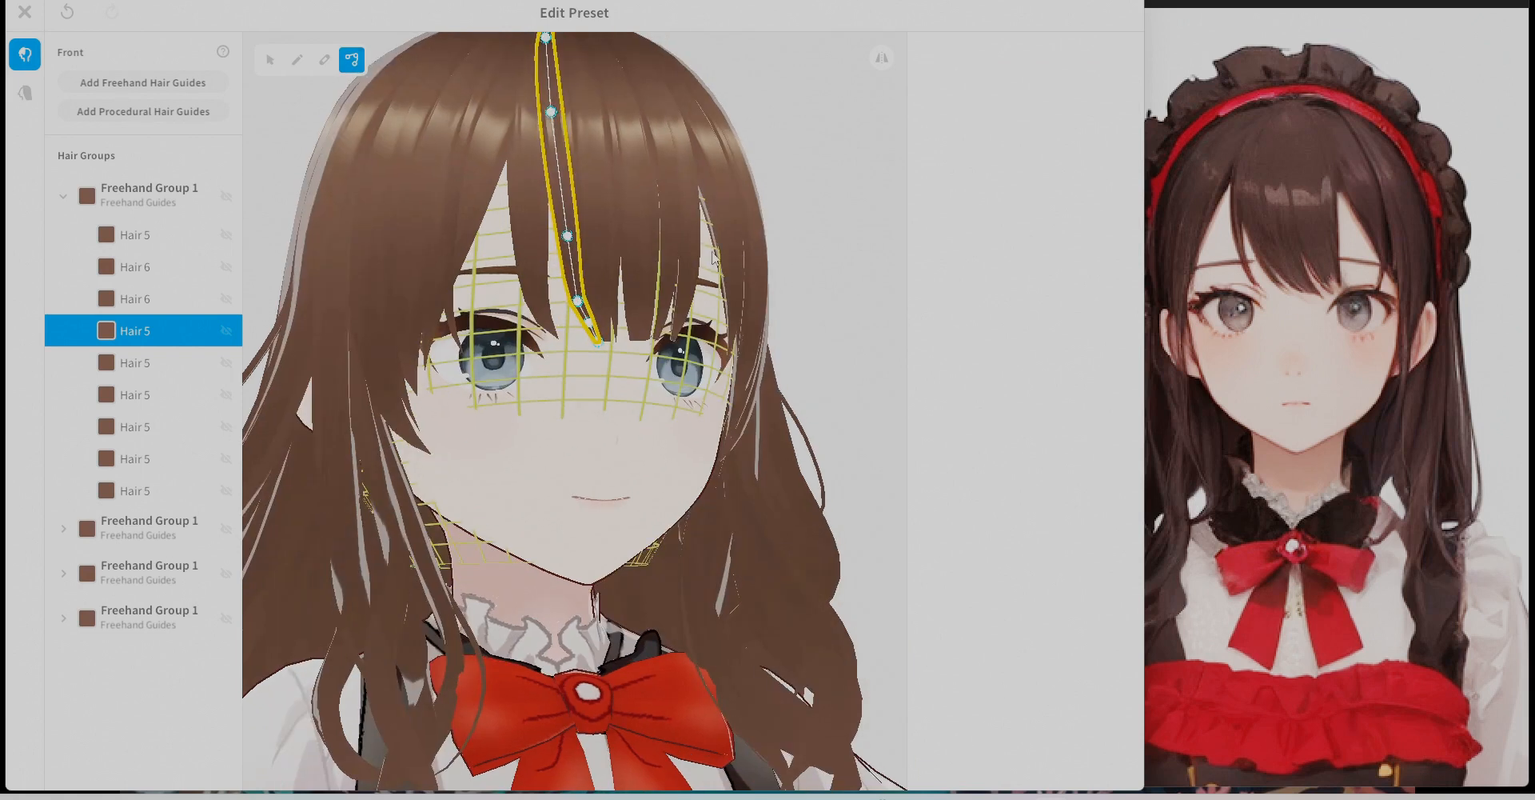
middle_drag(704, 240, 712, 368)
right_drag(711, 367, 654, 358)
click(570, 468)
drag(571, 471, 707, 452)
Move the tip and middle control points of the group's seventh strand toward the character's left eye.
click(136, 490)
click(136, 458)
scroll(697, 460, up, 5)
scroll(704, 456, down, 5)
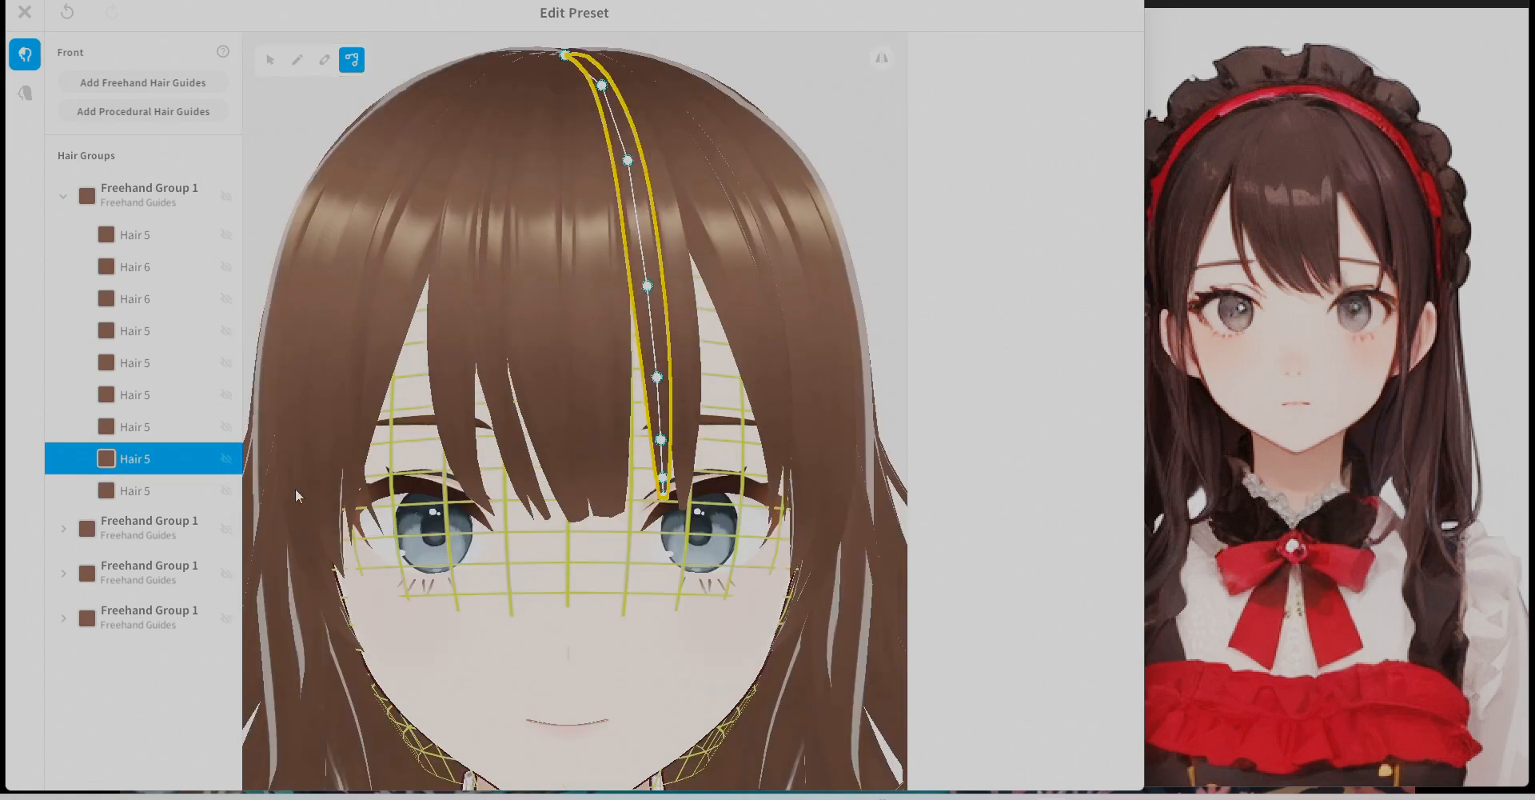
click(152, 427)
drag(616, 516, 644, 516)
drag(601, 367, 610, 357)
Shift the tip of the group's sixth strand toward the character's left eye and check the neighbouring strands.
click(166, 392)
drag(566, 518, 593, 520)
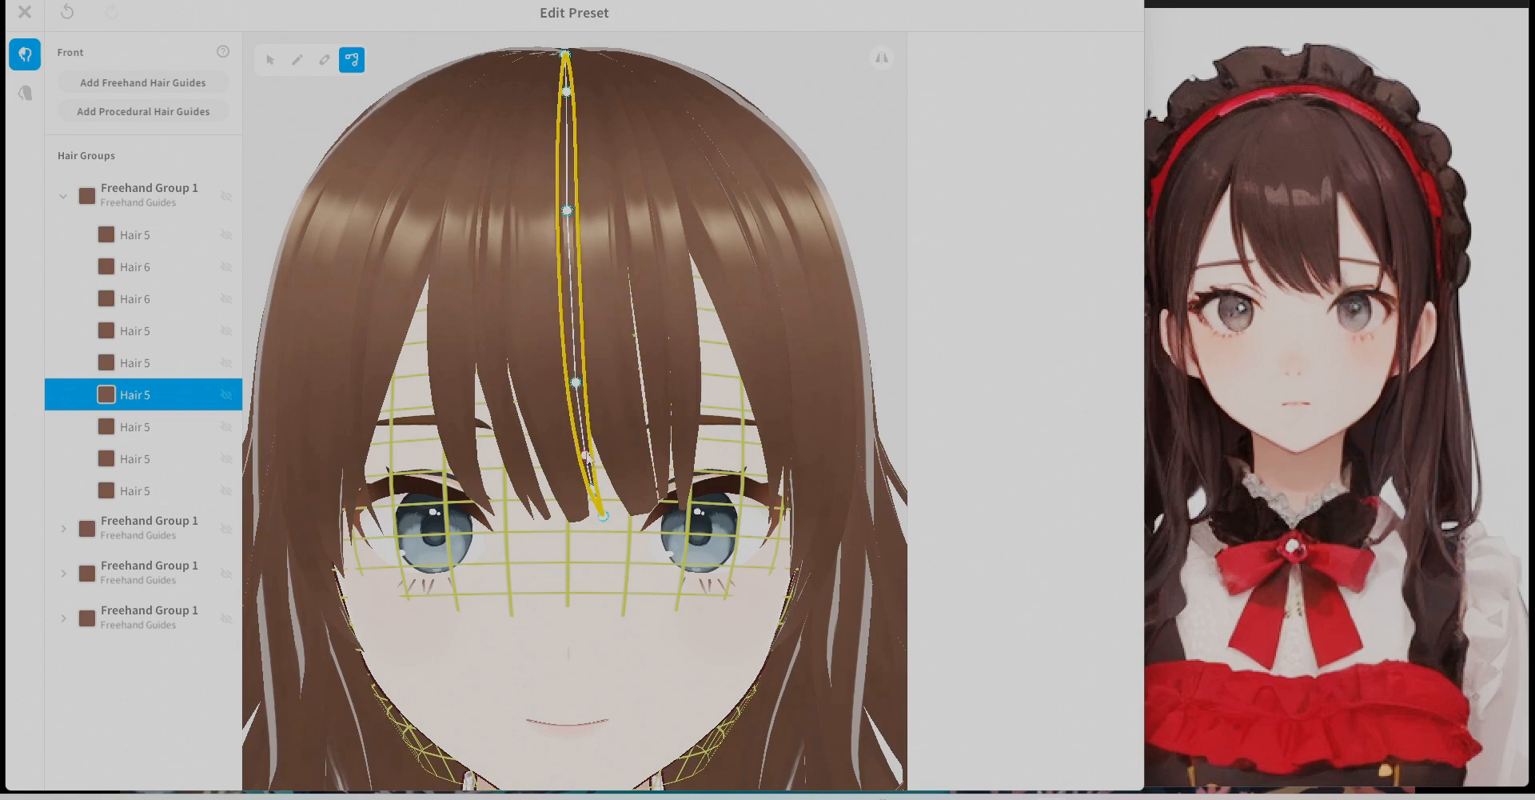
click(160, 362)
click(184, 394)
click(196, 432)
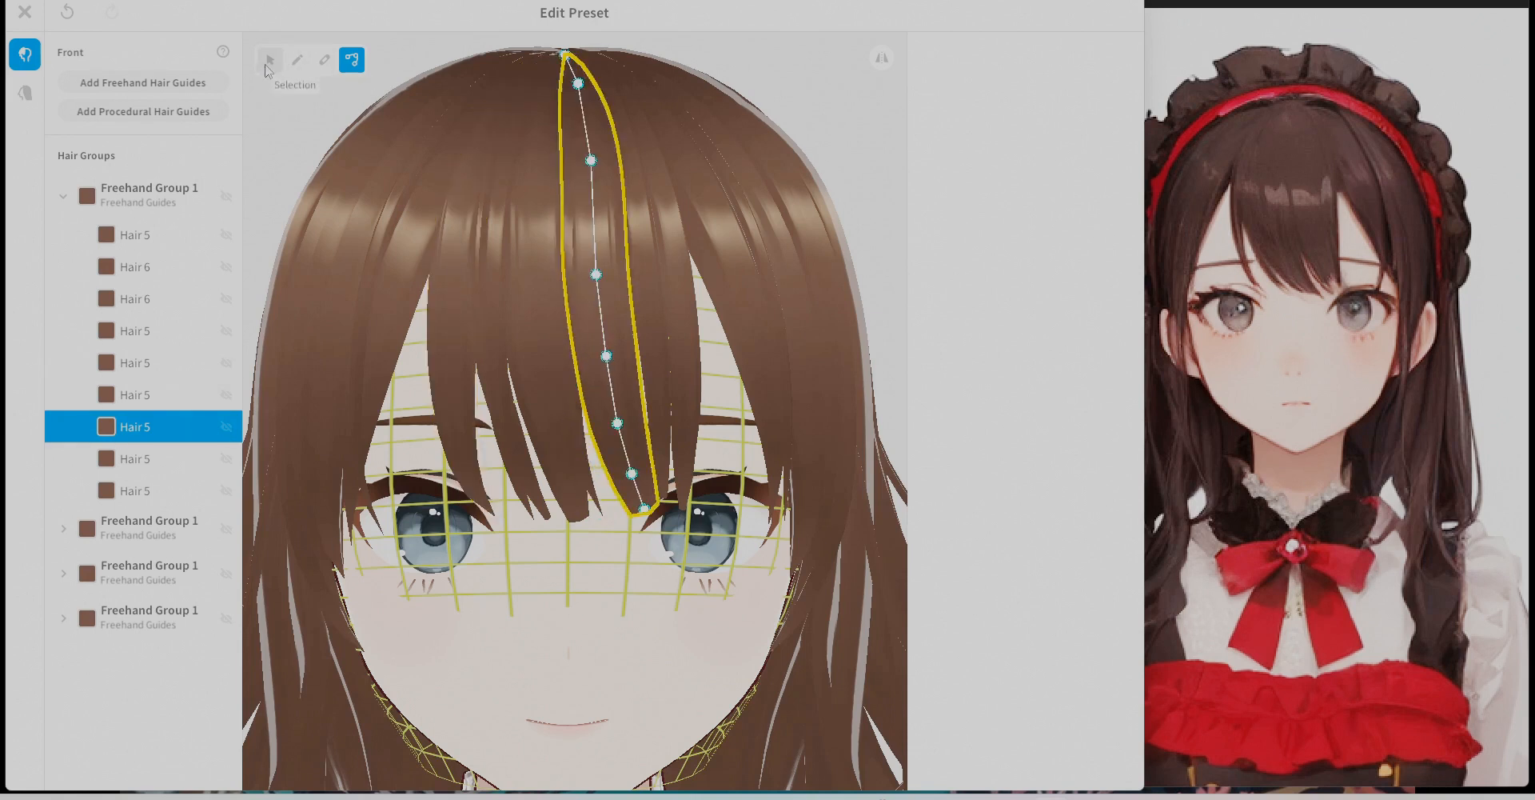
Taper the ends of the first group's seventh and first strands with their shape curves, and reposition the first strand's tip between the eyes.
scroll(1038, 434, down, 3)
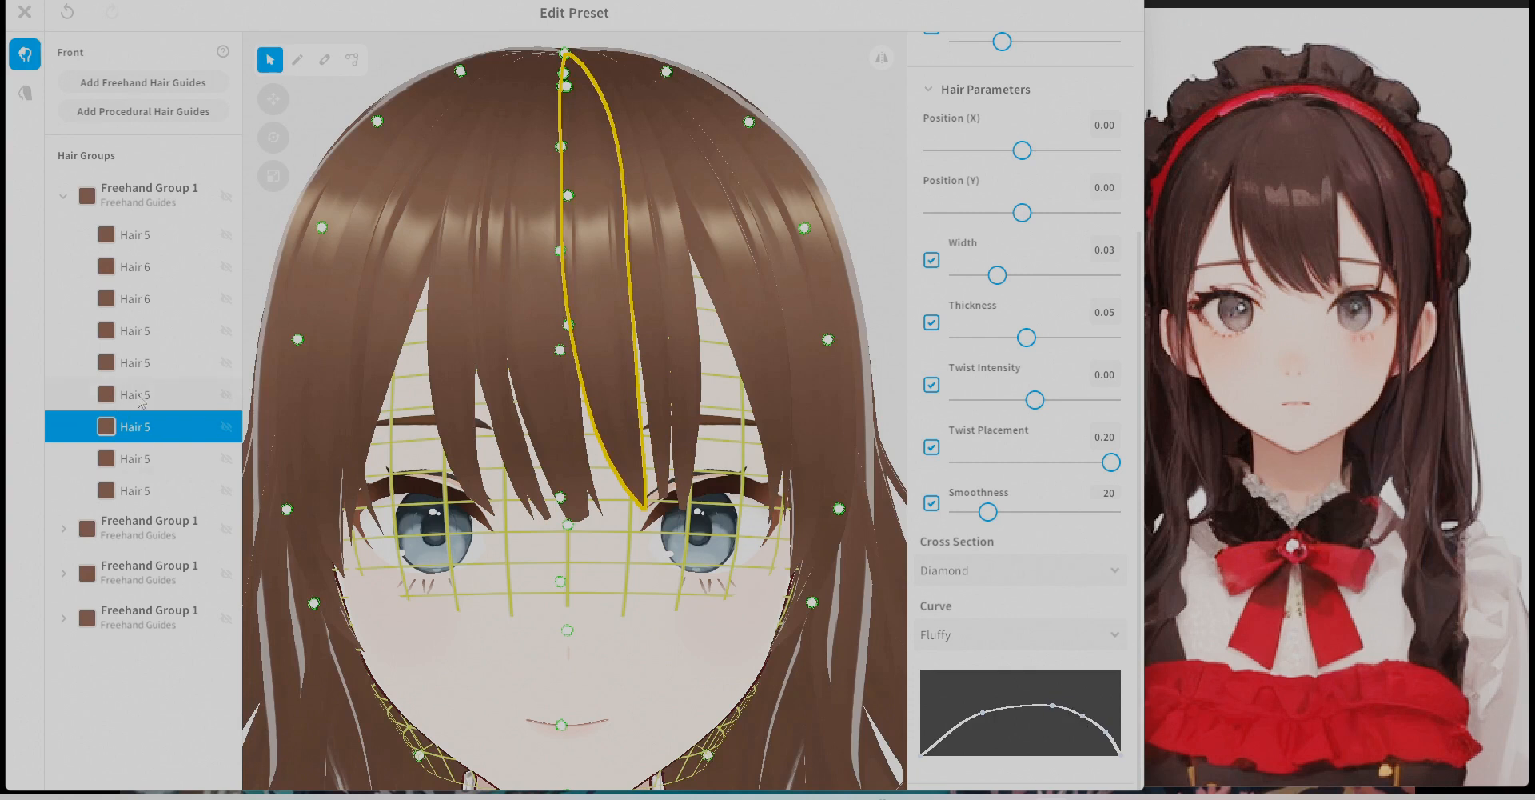
click(140, 394)
click(140, 362)
click(140, 235)
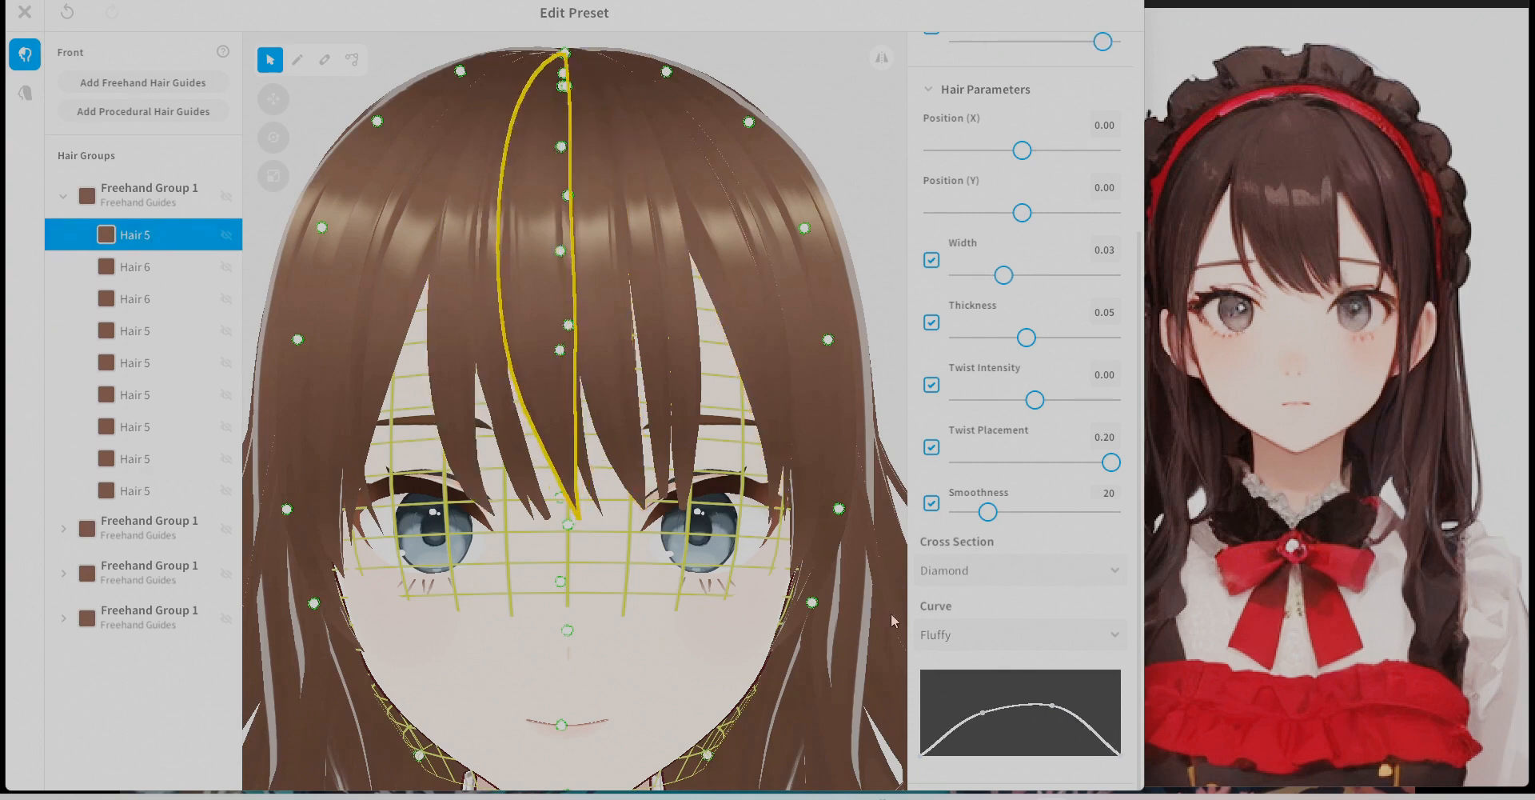
drag(1052, 705, 1076, 714)
click(351, 60)
mouse_move(578, 519)
mouse_down()
mouse_move(590, 518)
mouse_move(563, 505)
mouse_up()
click(883, 252)
click(140, 331)
click(885, 252)
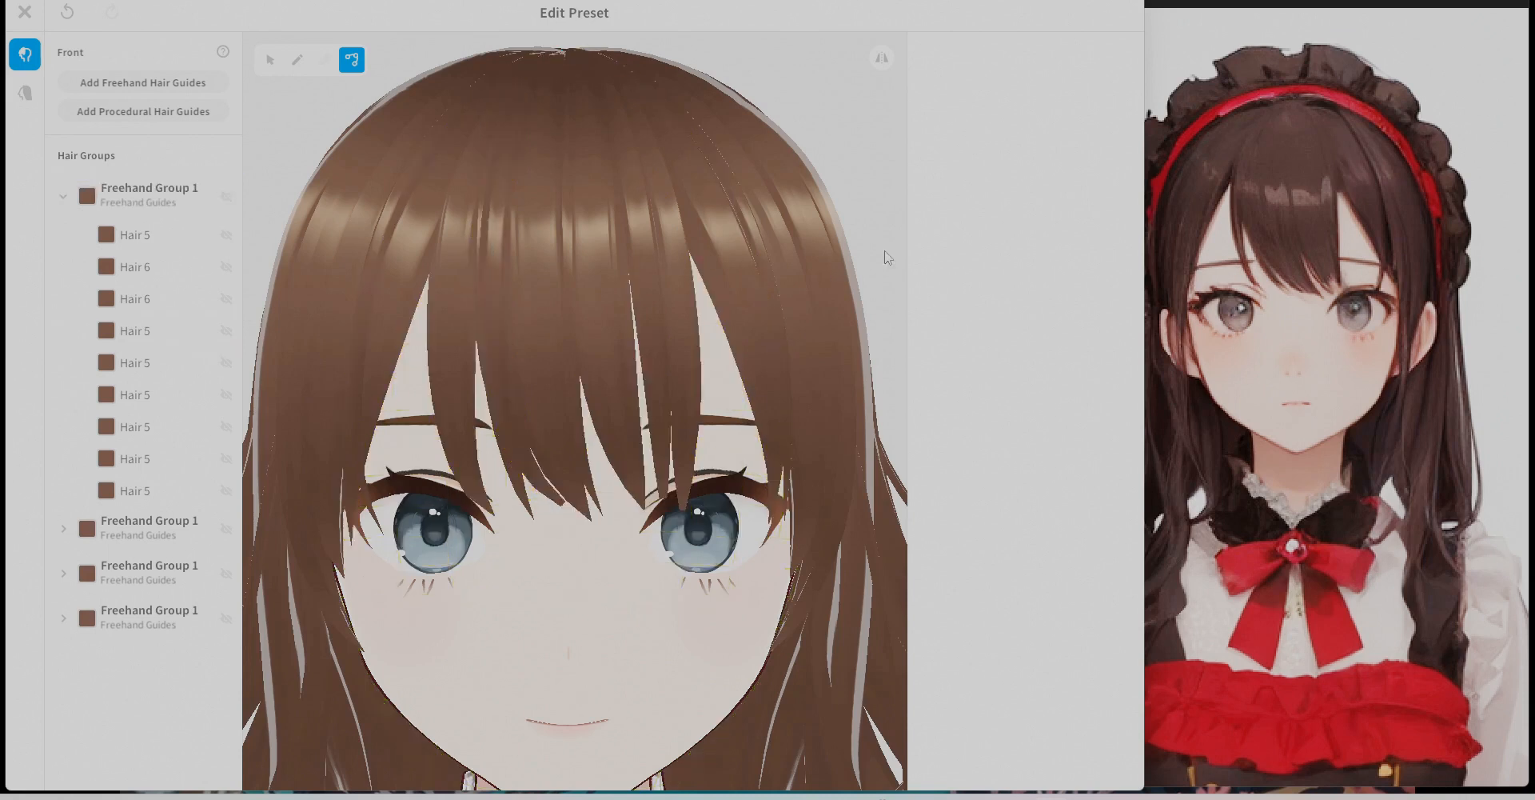
Widen the first group's eighth strand and taper it to a point beside the character's left eye.
click(140, 458)
scroll(674, 444, up, 3)
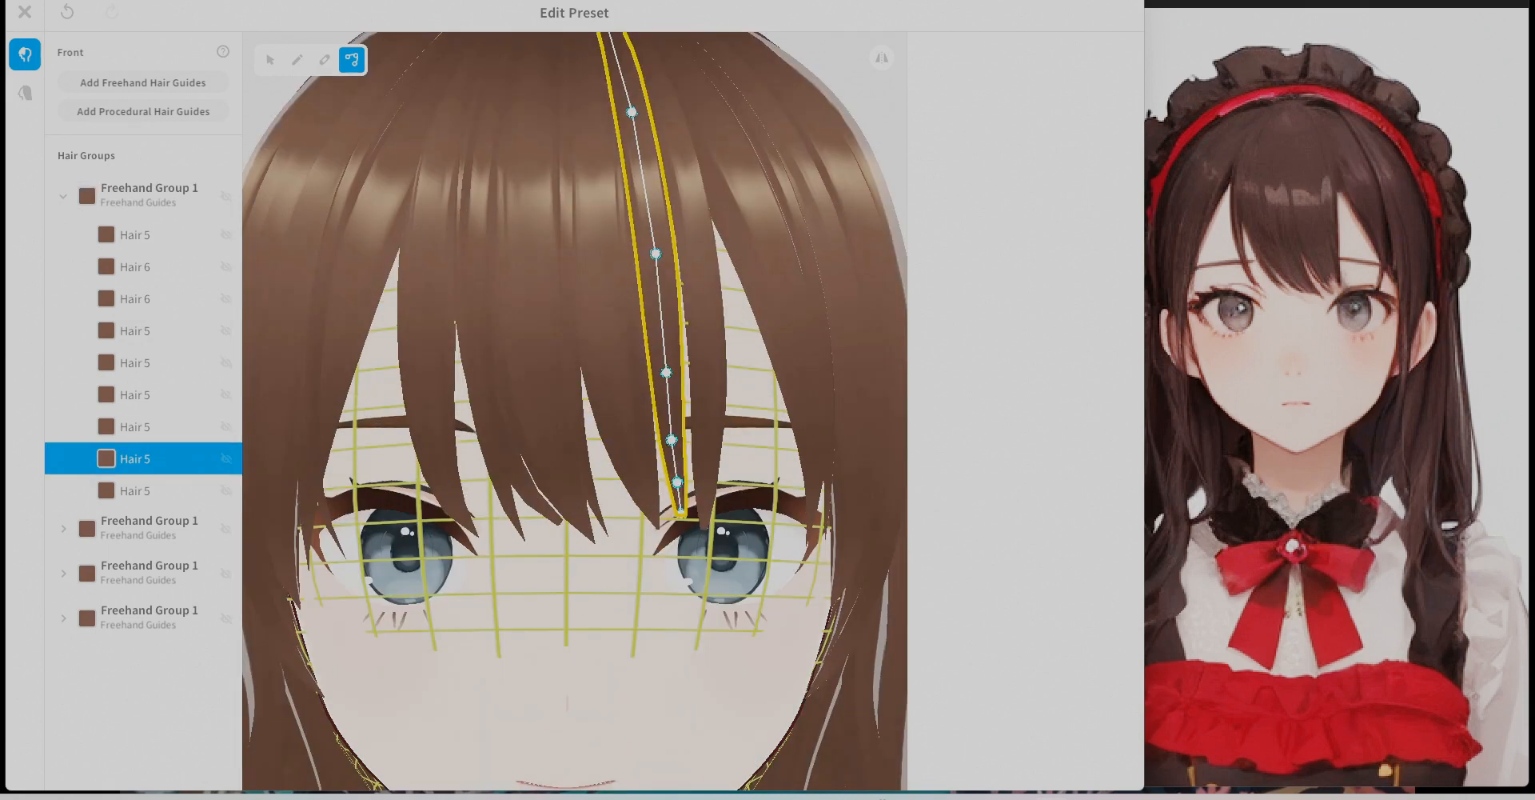
click(271, 60)
click(352, 60)
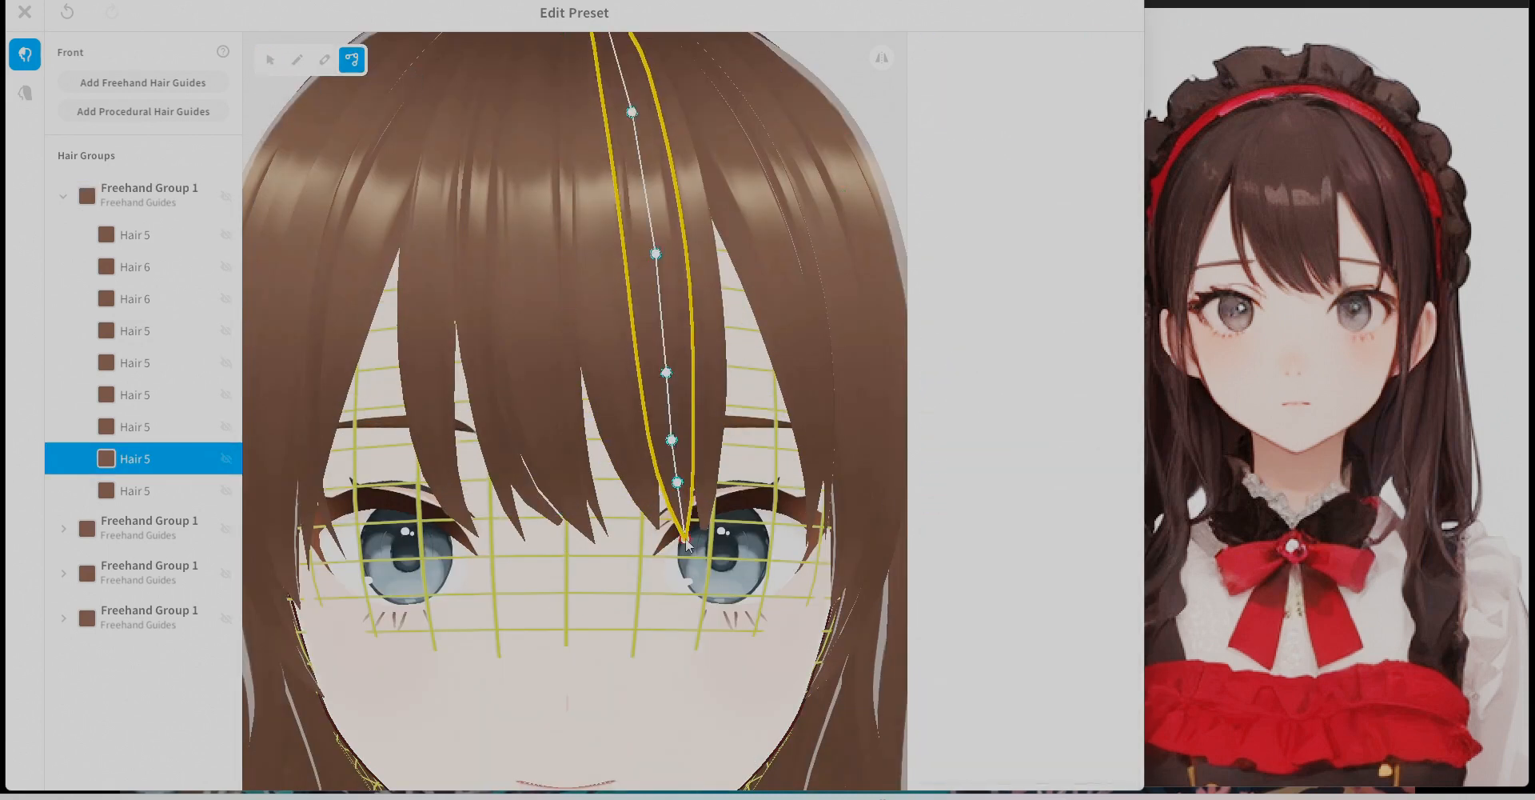
scroll(680, 479, down, 3)
Refine the tips of the first group's sixth and fourth strands, and curve the first strand's tip toward the character's left eye.
click(152, 431)
click(145, 392)
click(272, 61)
click(352, 60)
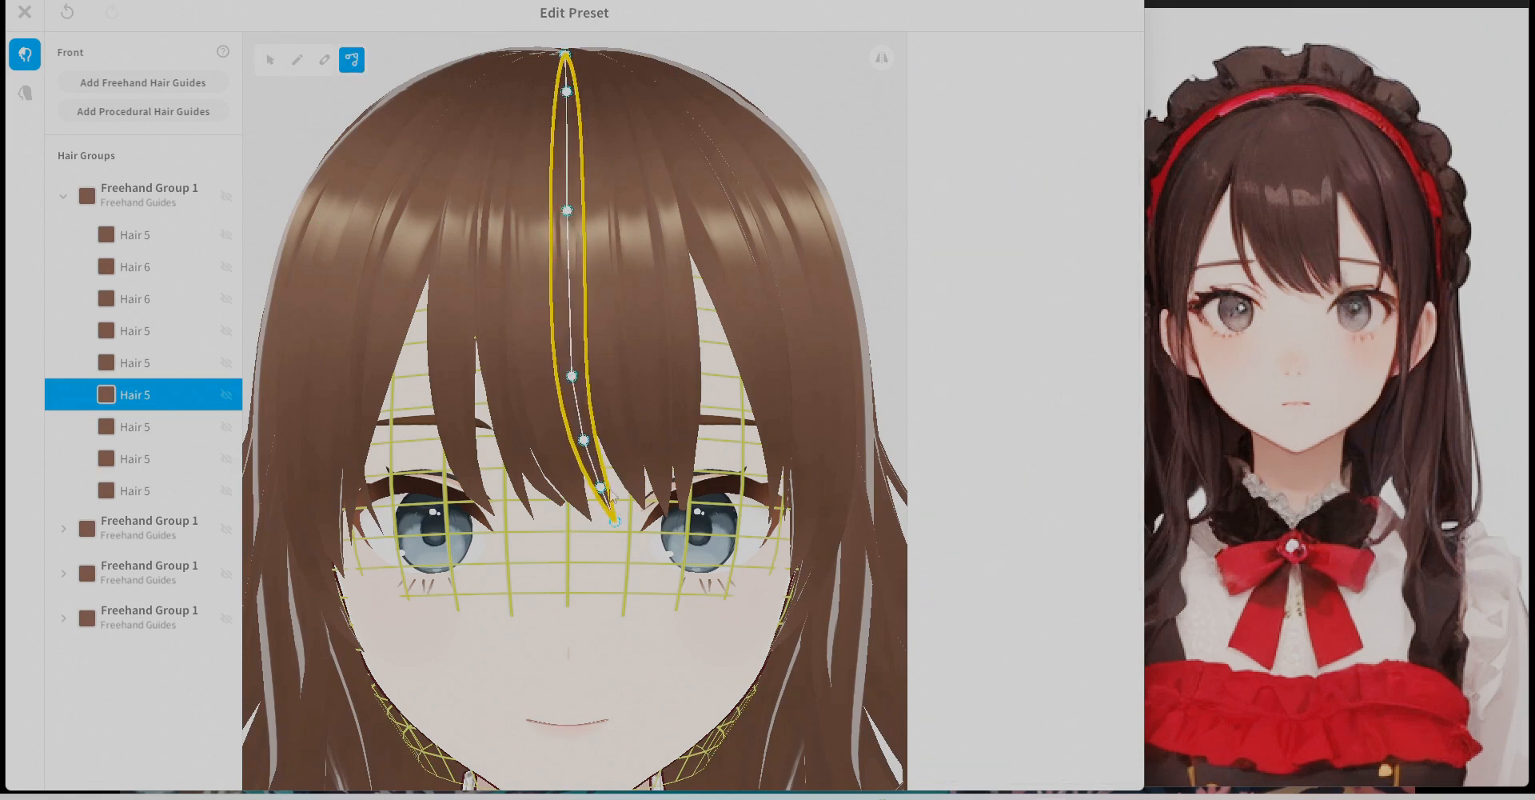
click(148, 330)
click(148, 235)
click(149, 332)
click(271, 60)
scroll(1027, 480, down, 4)
click(352, 60)
click(148, 234)
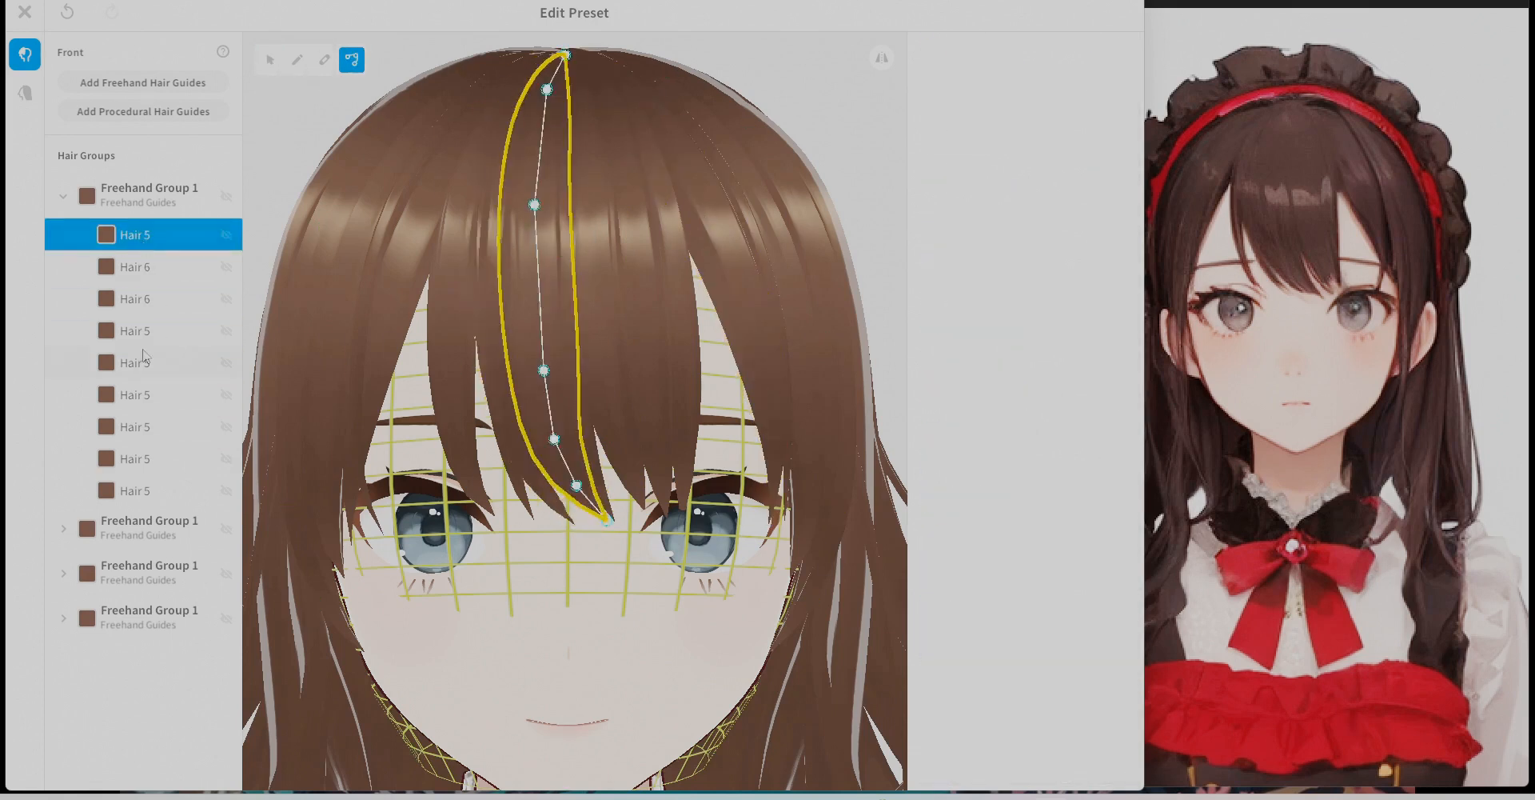
Check the remaining strands of the first group, then select the second front hair group and enable mirrored editing.
click(148, 458)
click(148, 330)
click(148, 192)
click(148, 490)
click(148, 527)
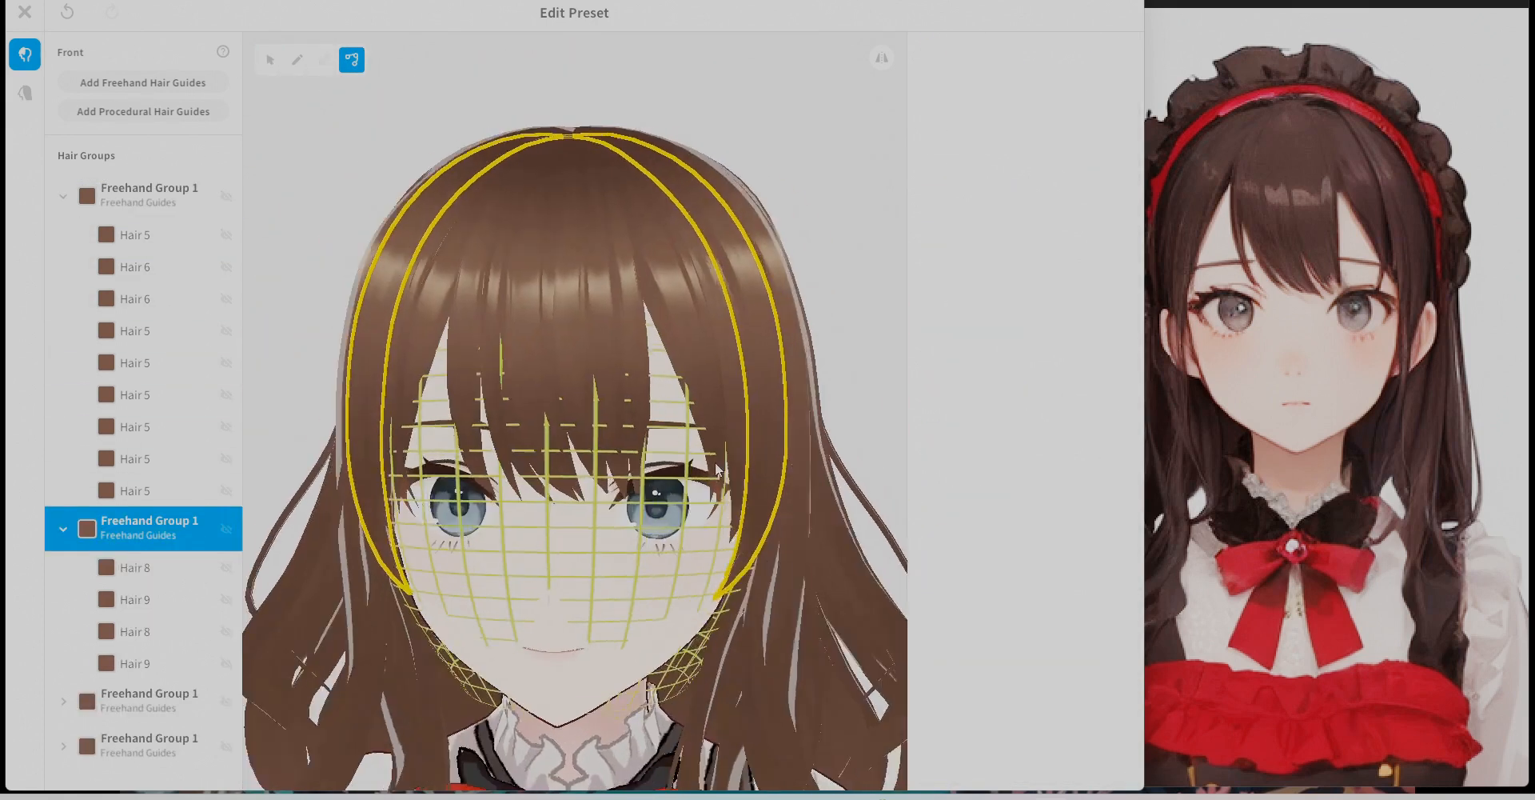
click(270, 60)
click(352, 60)
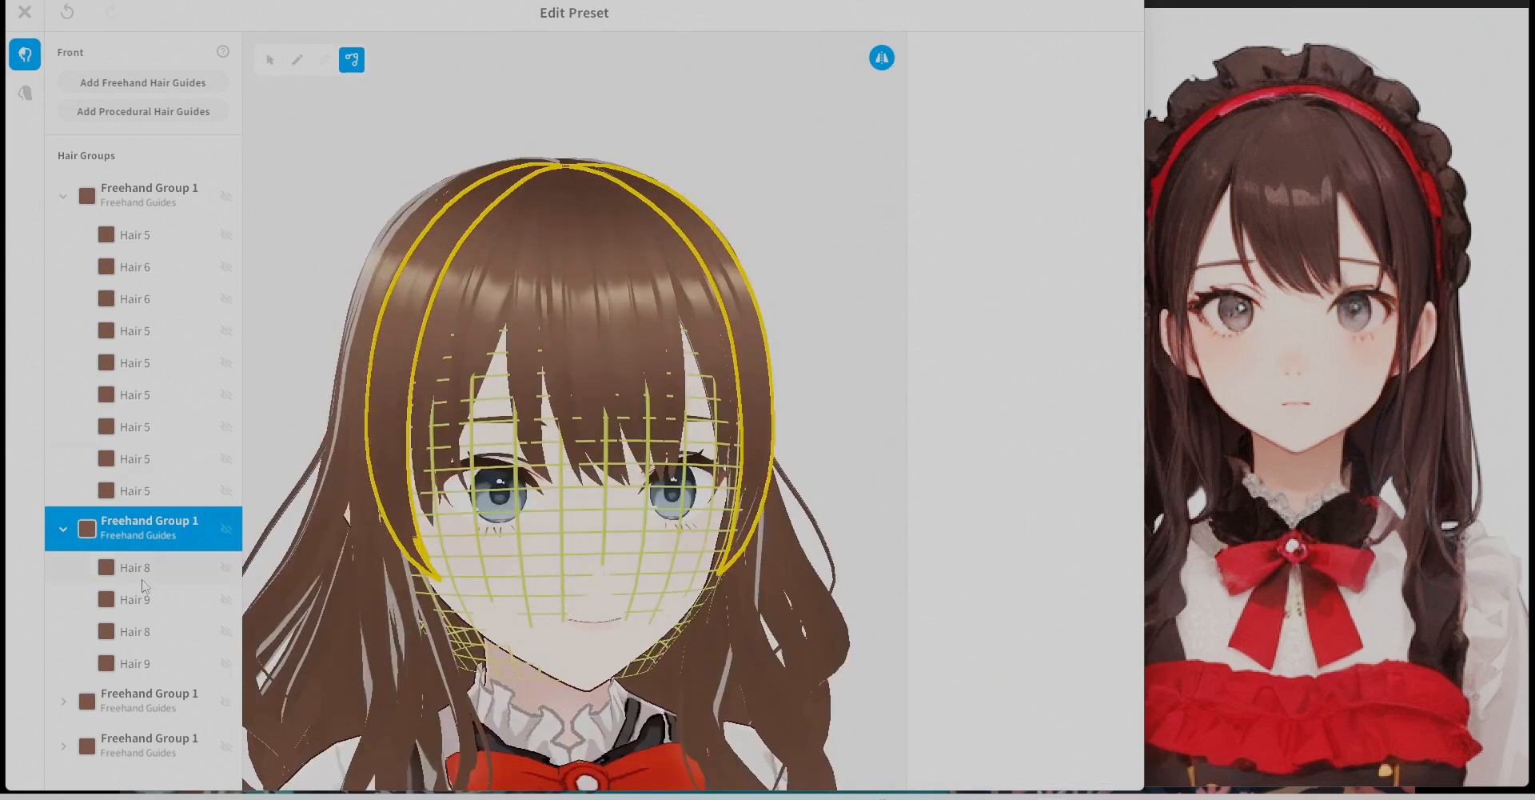
Examine the individual strands in the second, third and fourth front hair groups.
click(145, 599)
click(145, 631)
click(63, 528)
click(63, 196)
click(64, 285)
click(146, 324)
click(146, 356)
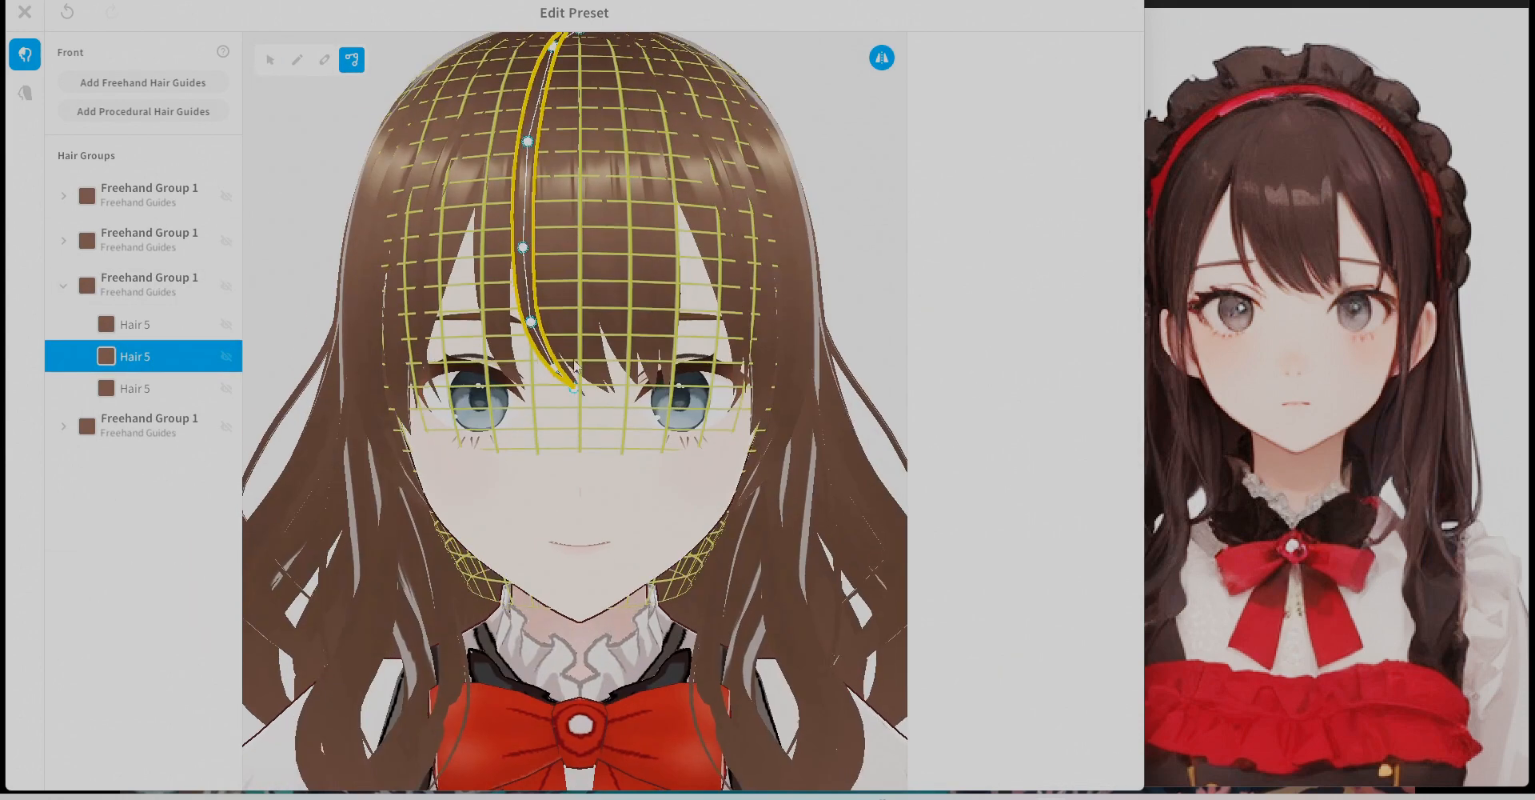
click(146, 427)
click(63, 426)
click(140, 465)
click(140, 497)
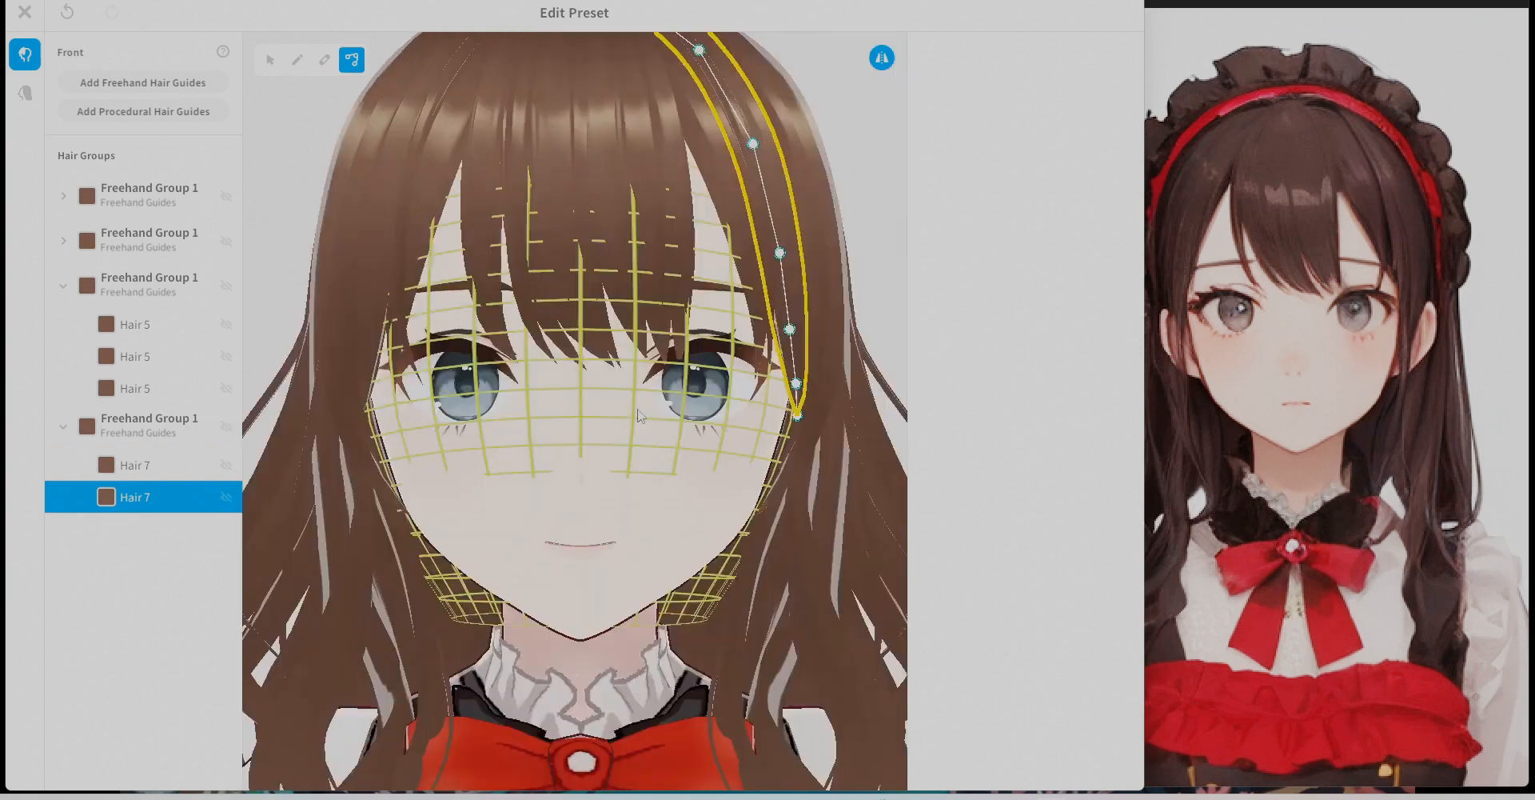
Push the third front hair group's guide slightly outward at both sides of the head.
click(270, 60)
scroll(843, 353, down, 5)
click(844, 353)
click(152, 284)
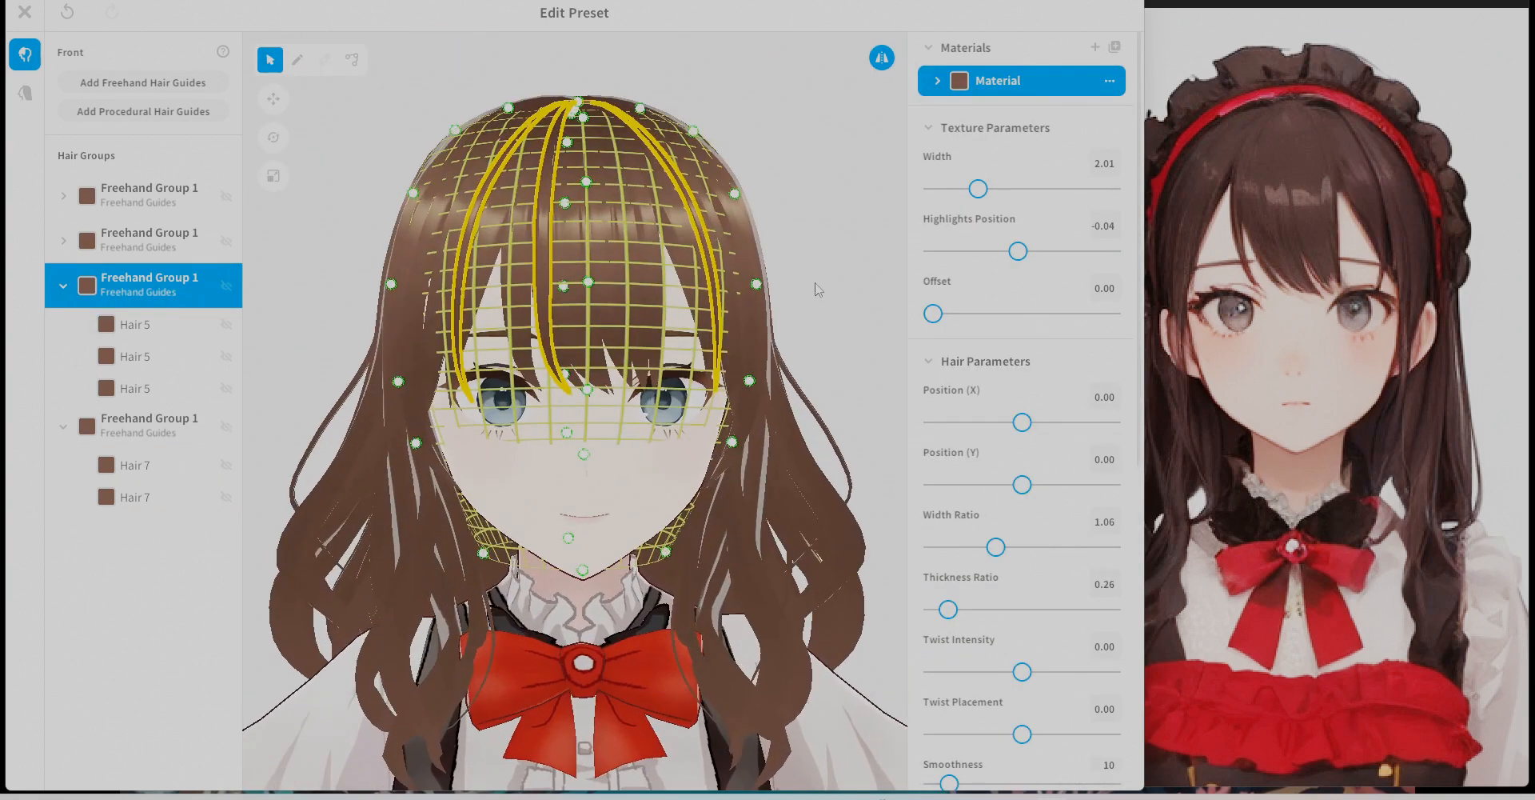
drag(759, 291, 763, 291)
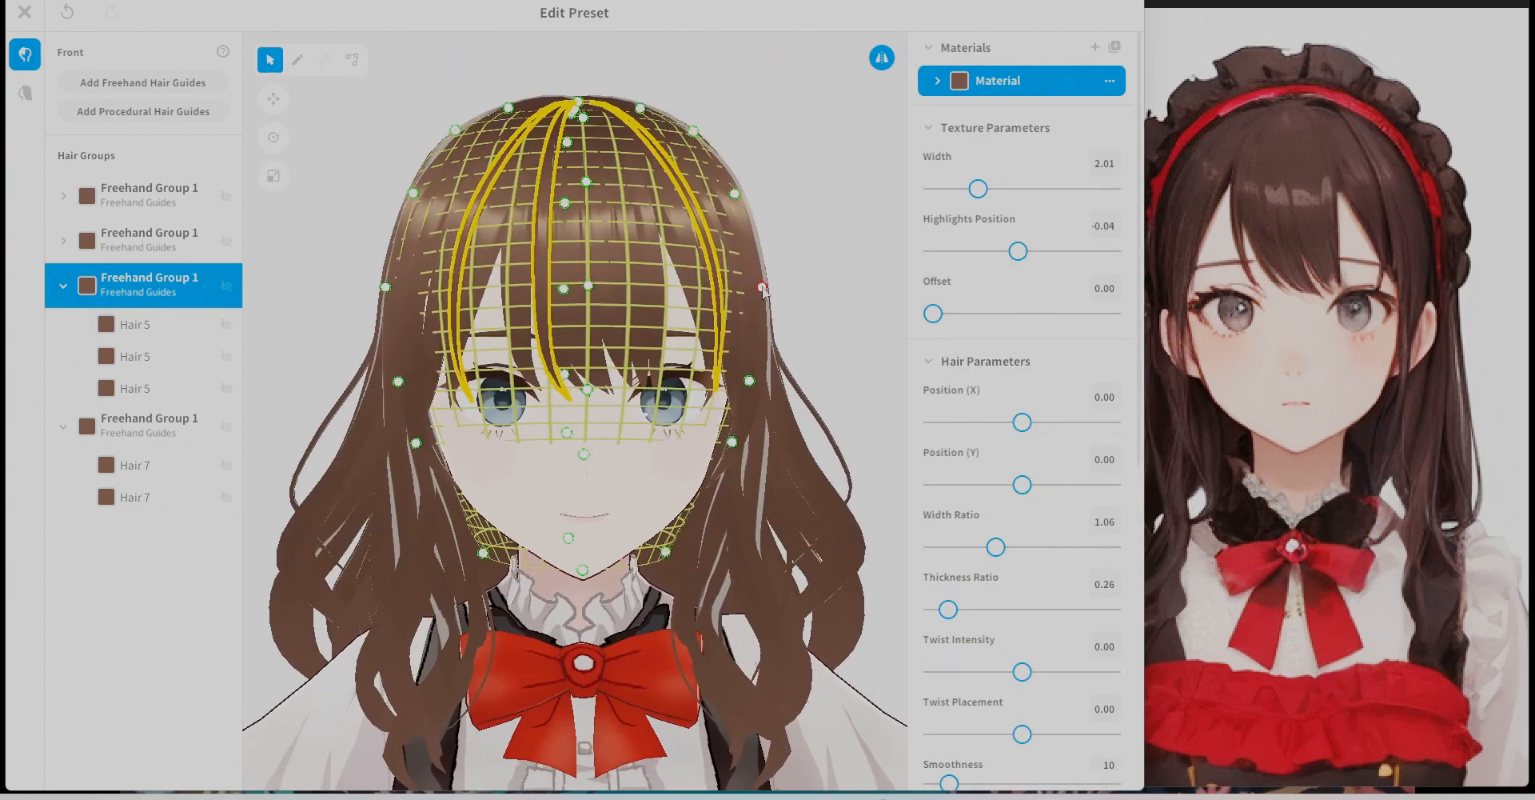
Close the hairstyle editor and save the edited front hair as a new item.
click(25, 92)
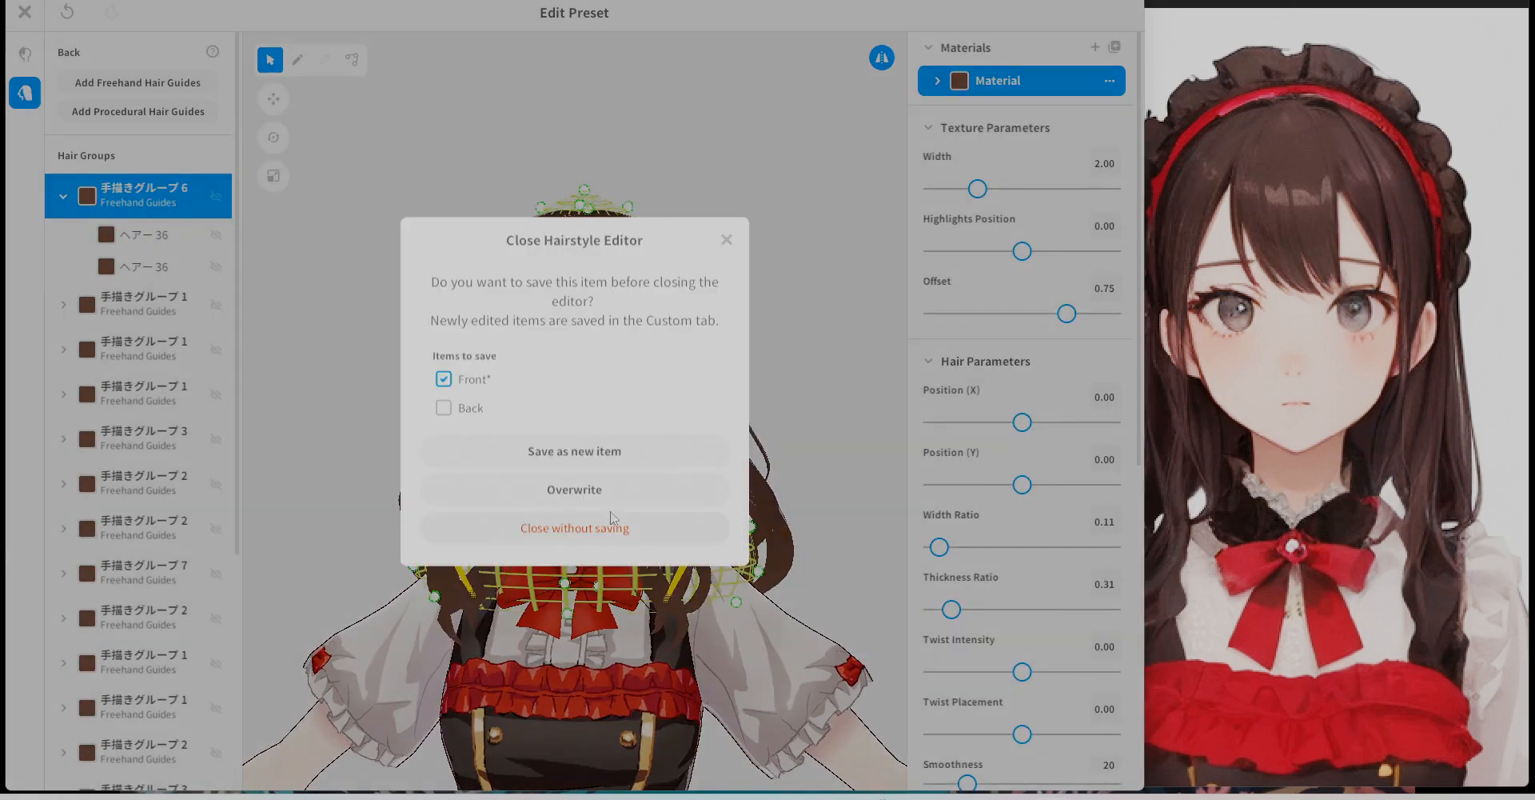
click(607, 448)
click(569, 419)
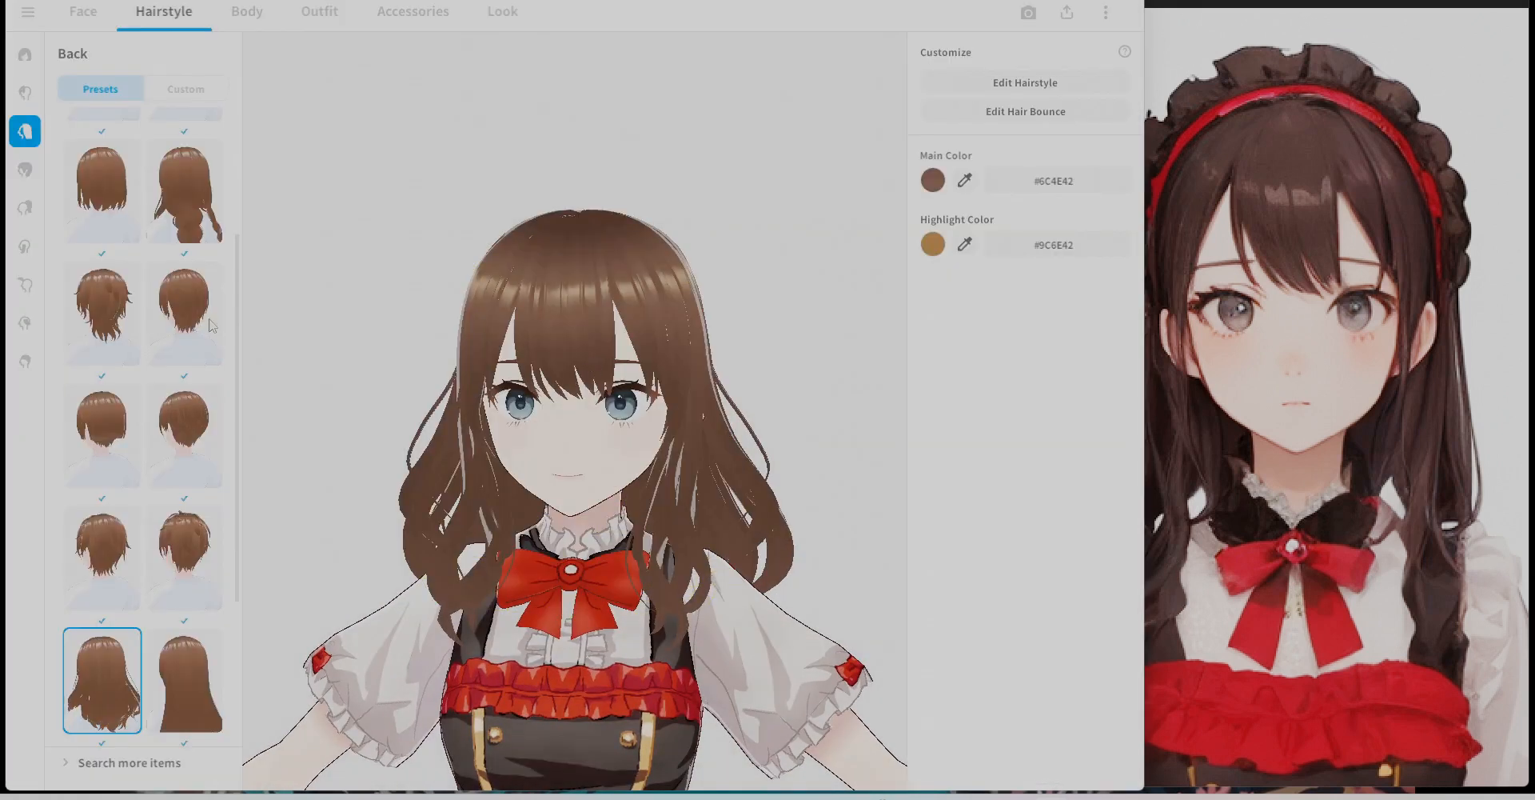
Apply the long straight back hair preset and open it for editing.
scroll(133, 562, down, 1)
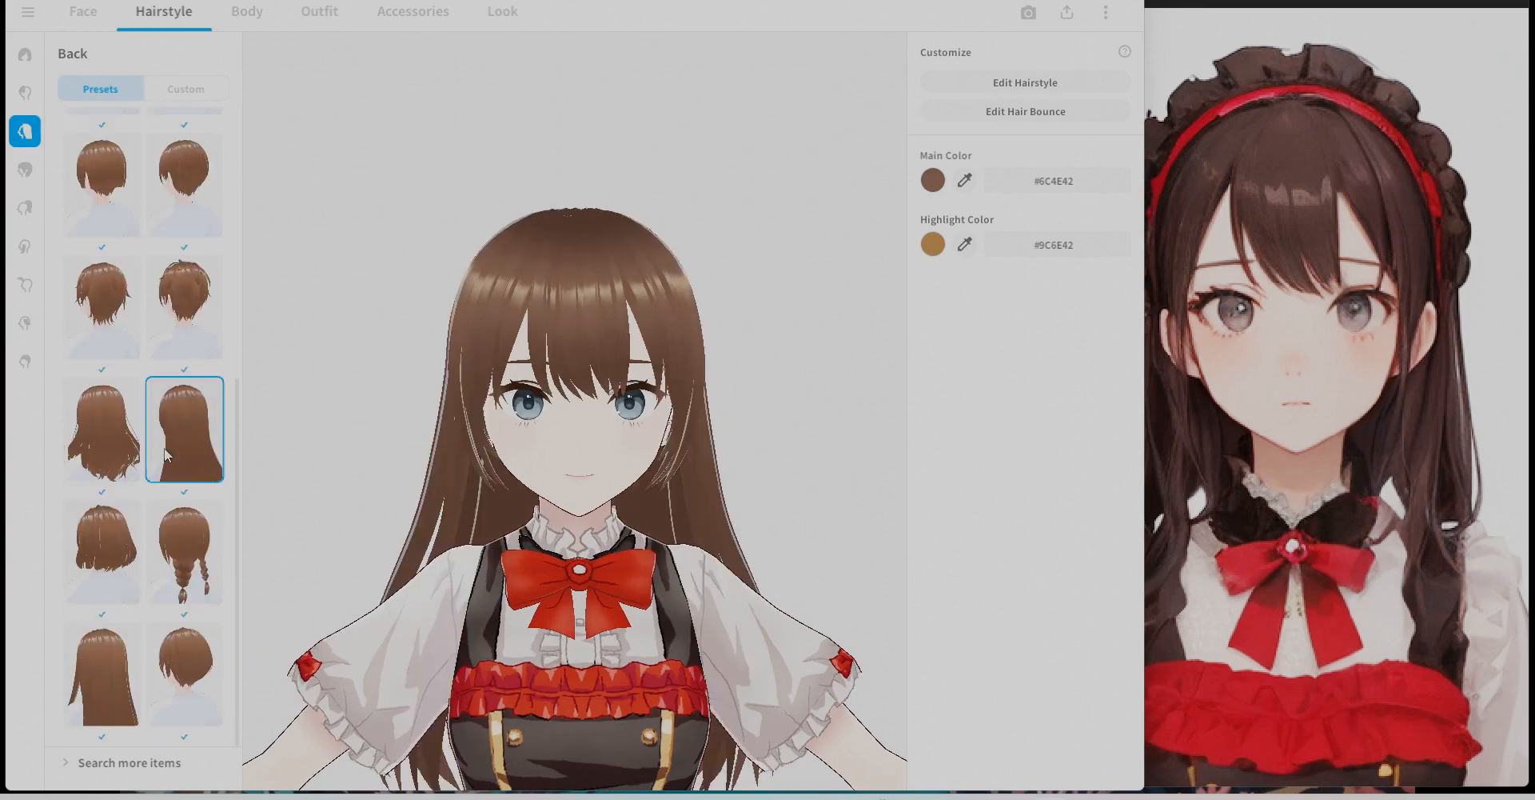
scroll(166, 454, up, 3)
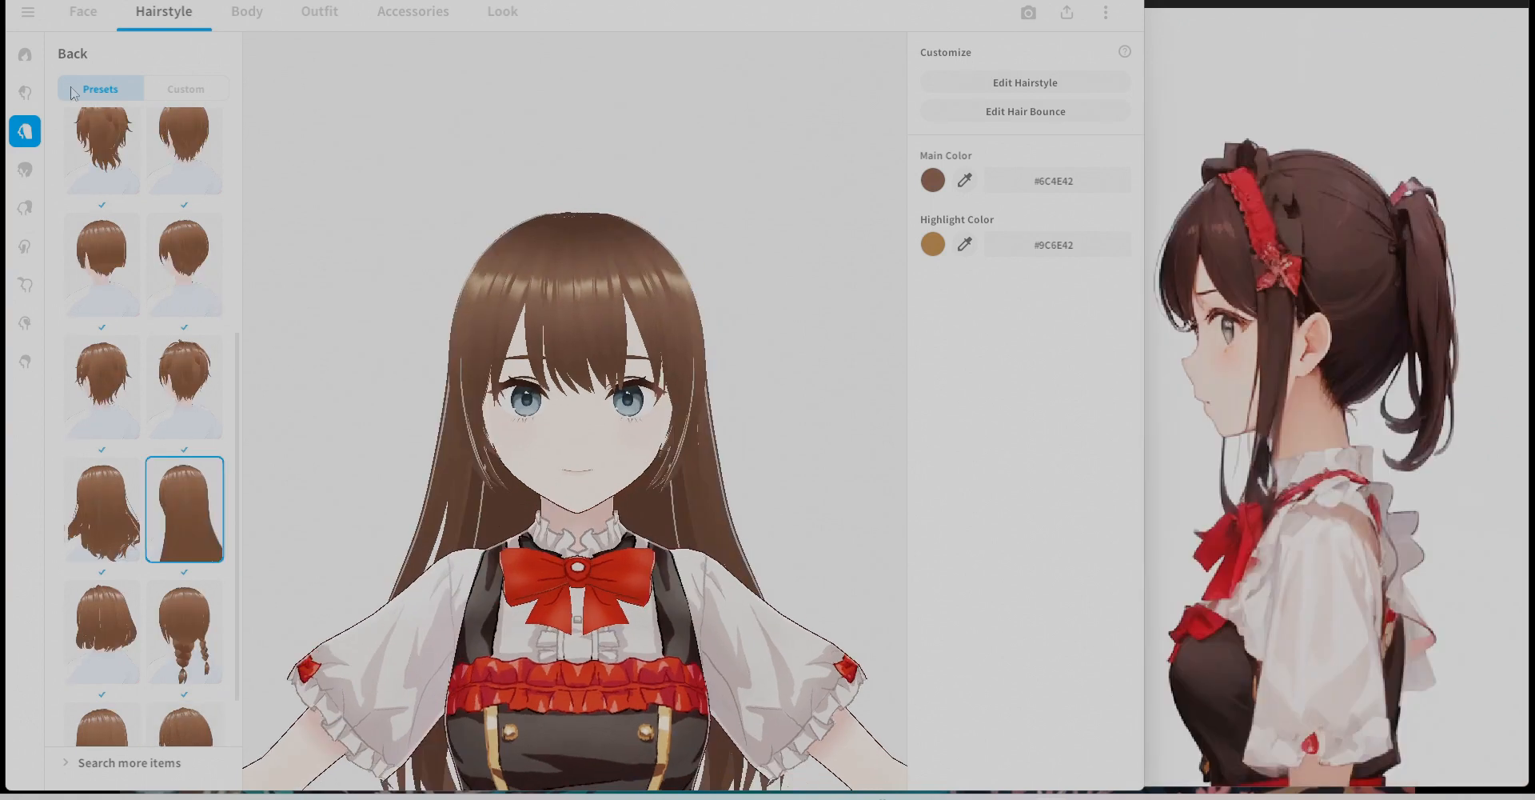
click(1025, 82)
right_drag(894, 594, 668, 468)
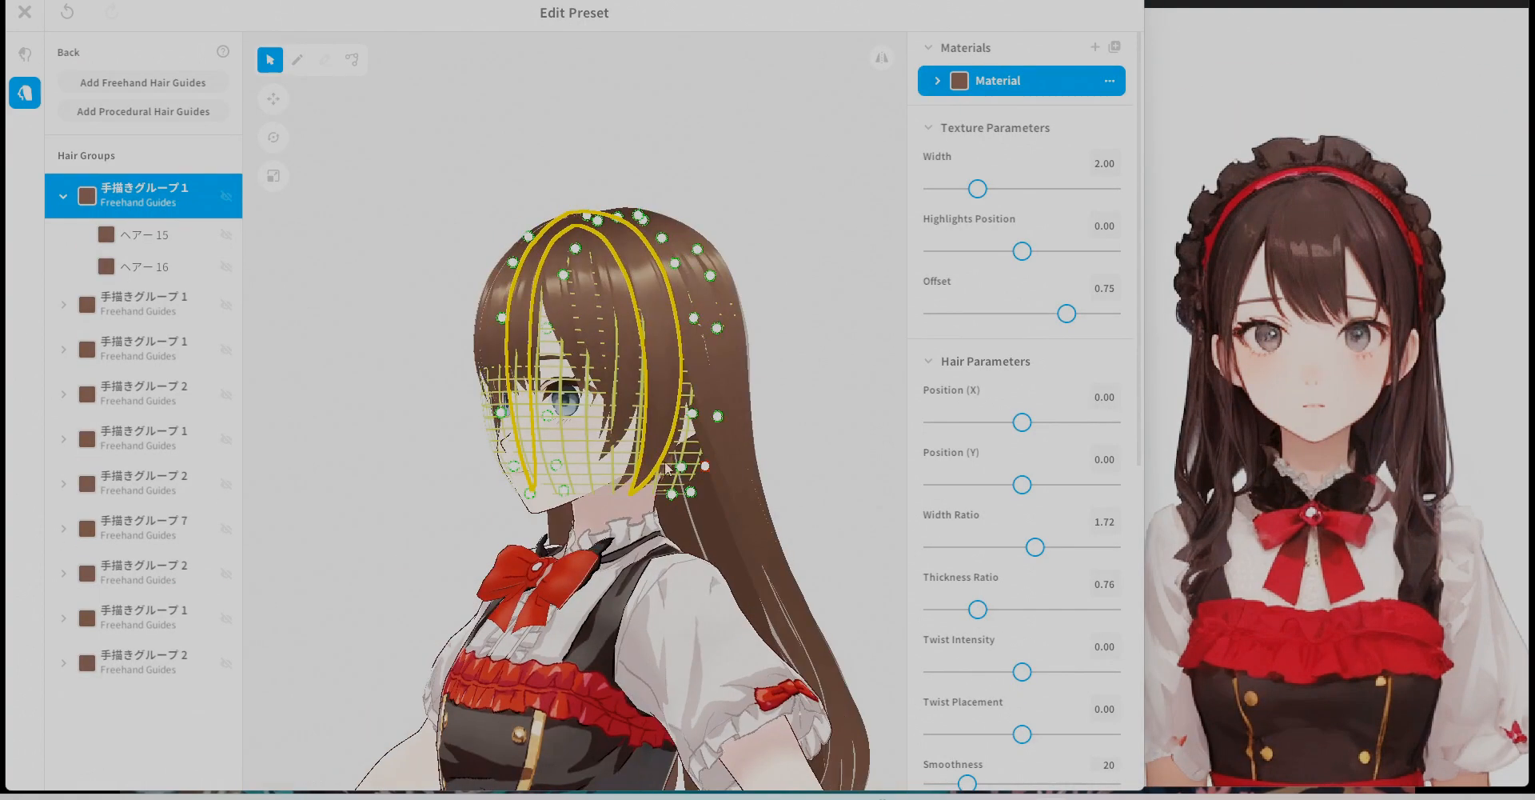
Try deleting the first two back hair groups, and undo both deletions.
click(129, 313)
click(152, 191)
right_click(154, 195)
click(196, 280)
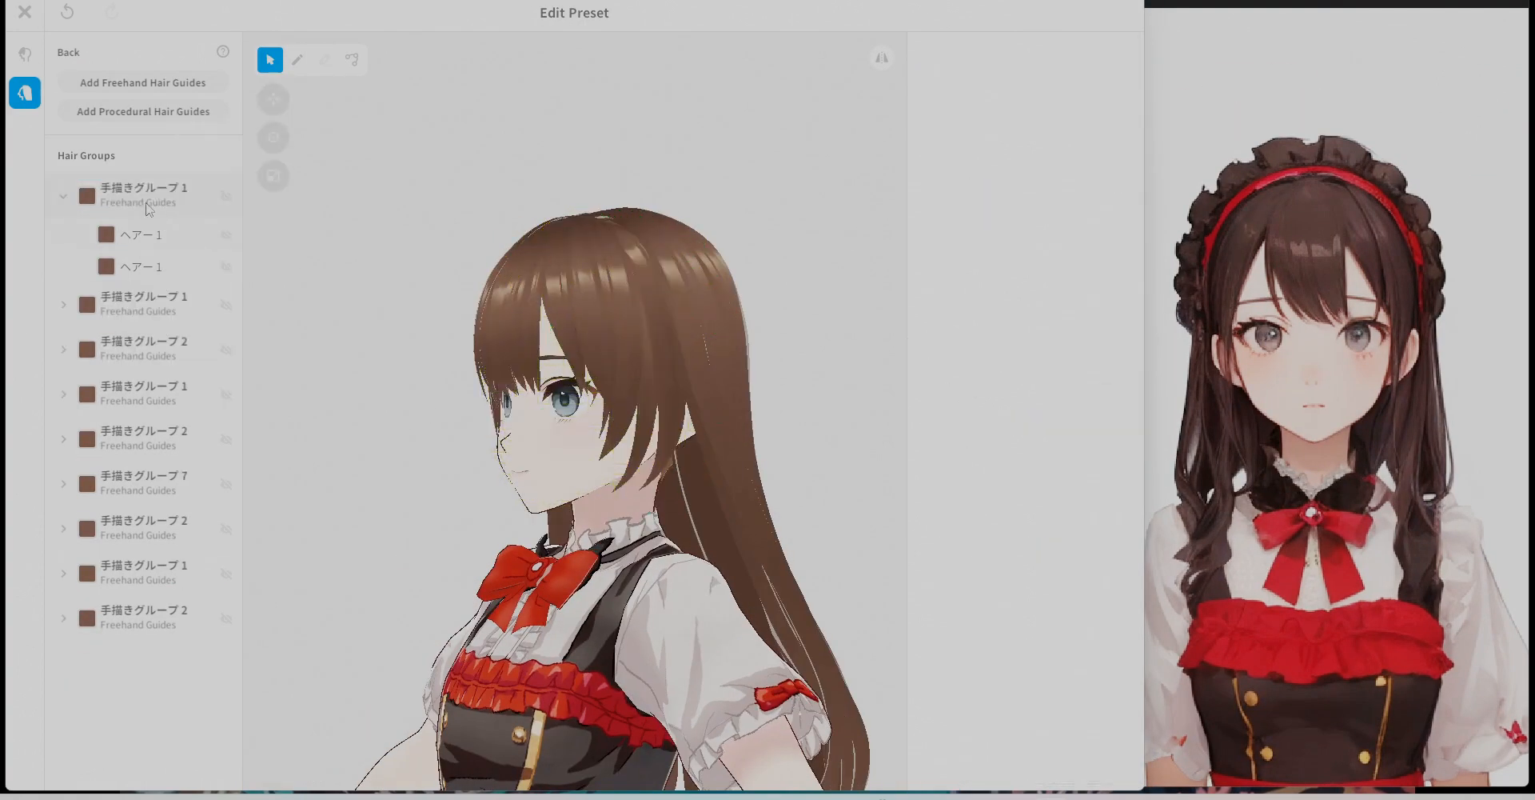
right_click(148, 206)
click(200, 289)
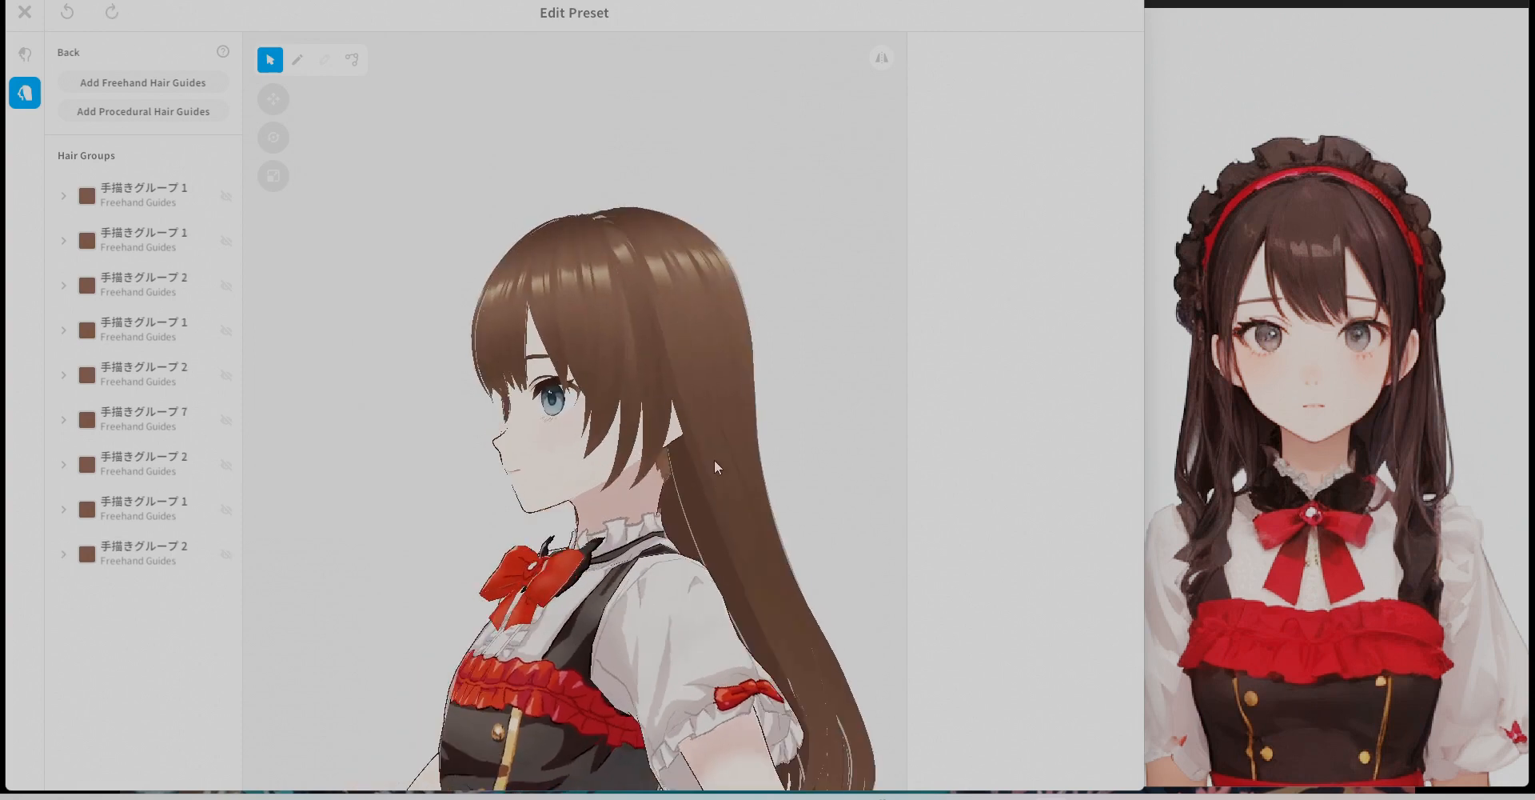
key(ctrl+z)
key(ctrl+z)
Narrow the back hair by pulling the guides of 手描きグループ 7 and the 手描きグループ 2 below it inward with mirroring on.
click(140, 303)
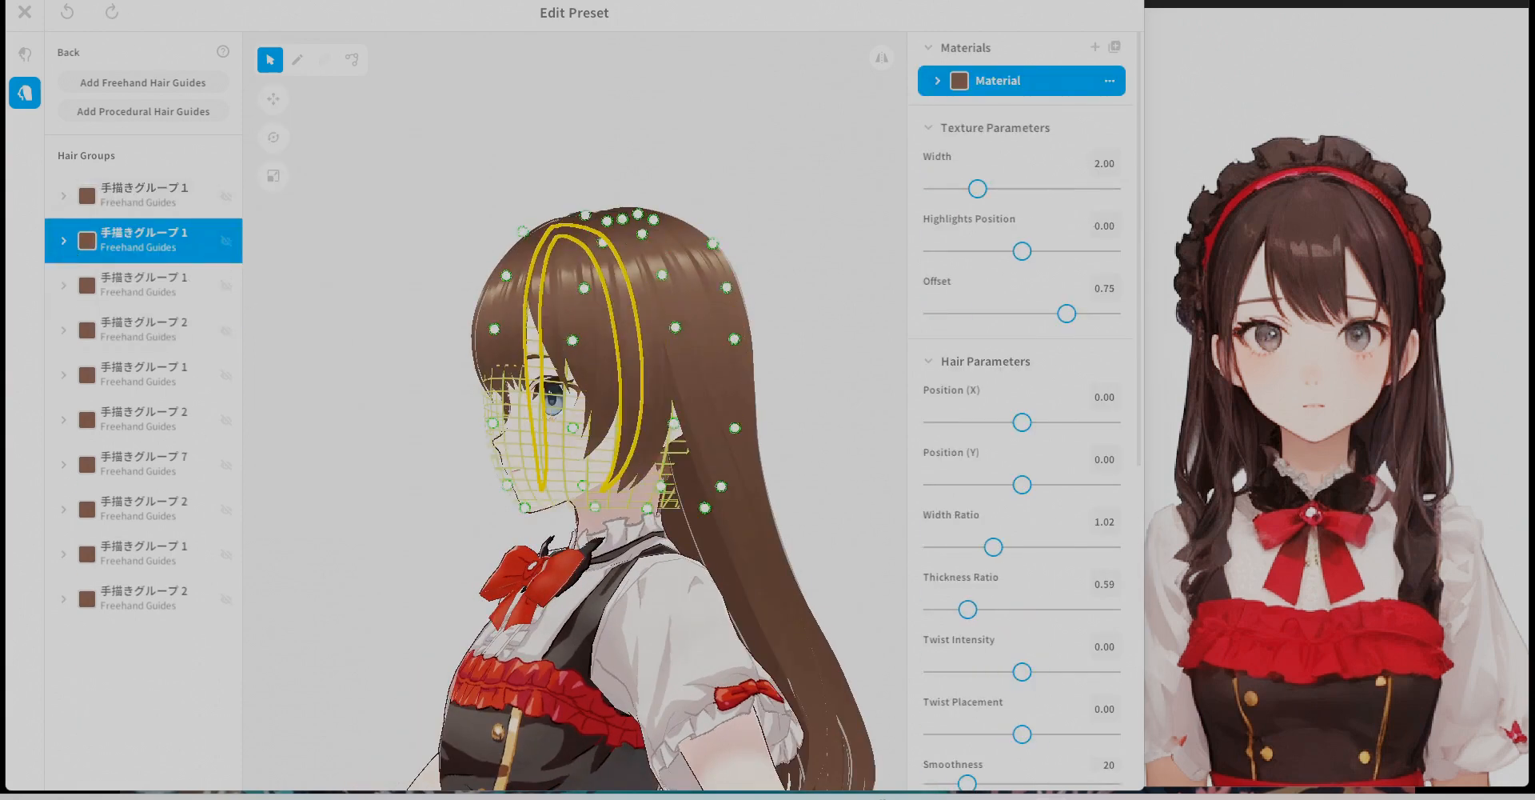
click(144, 463)
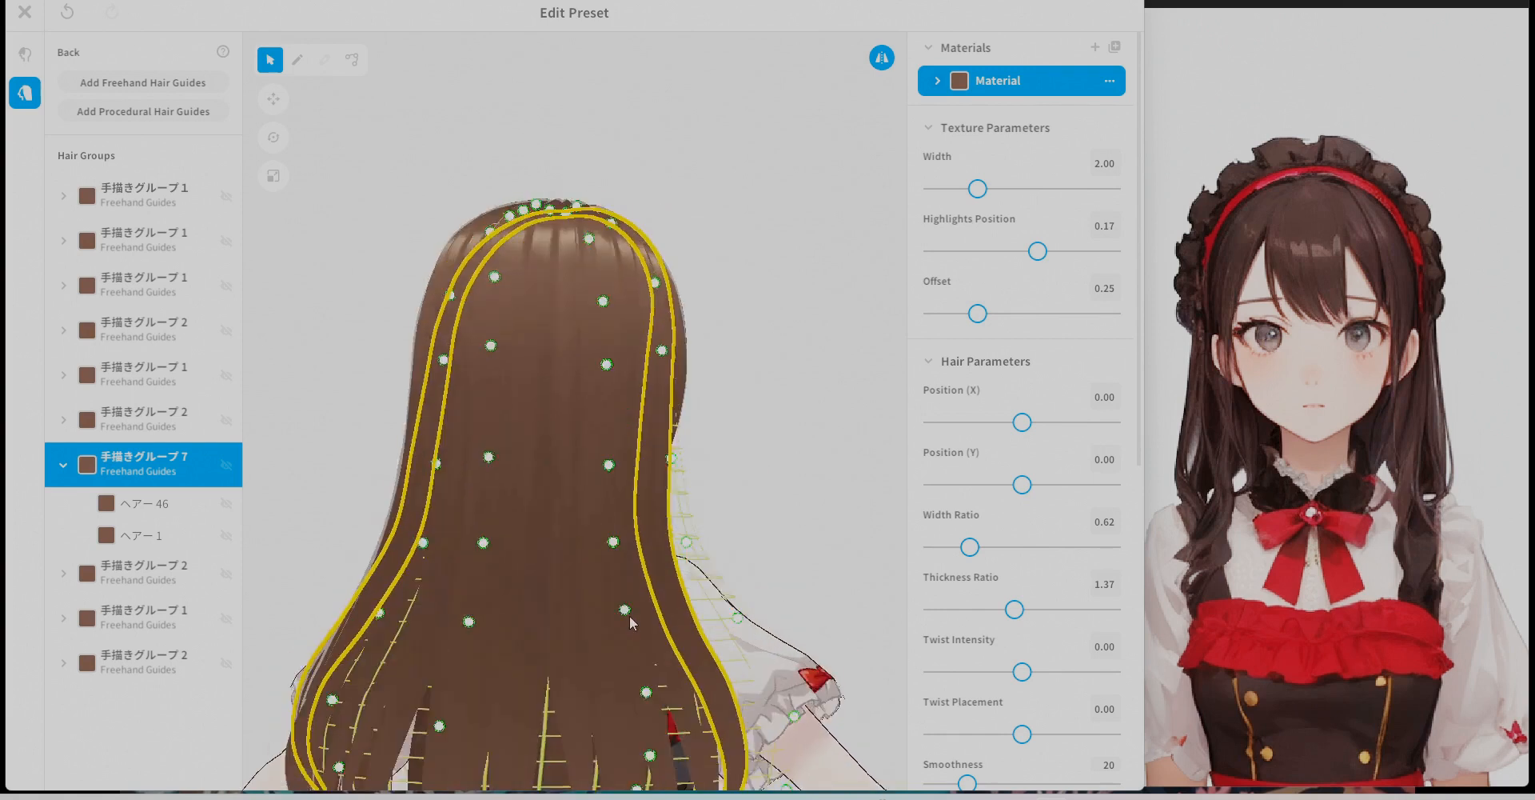
right_drag(629, 622, 888, 760)
middle_drag(888, 760, 918, 689)
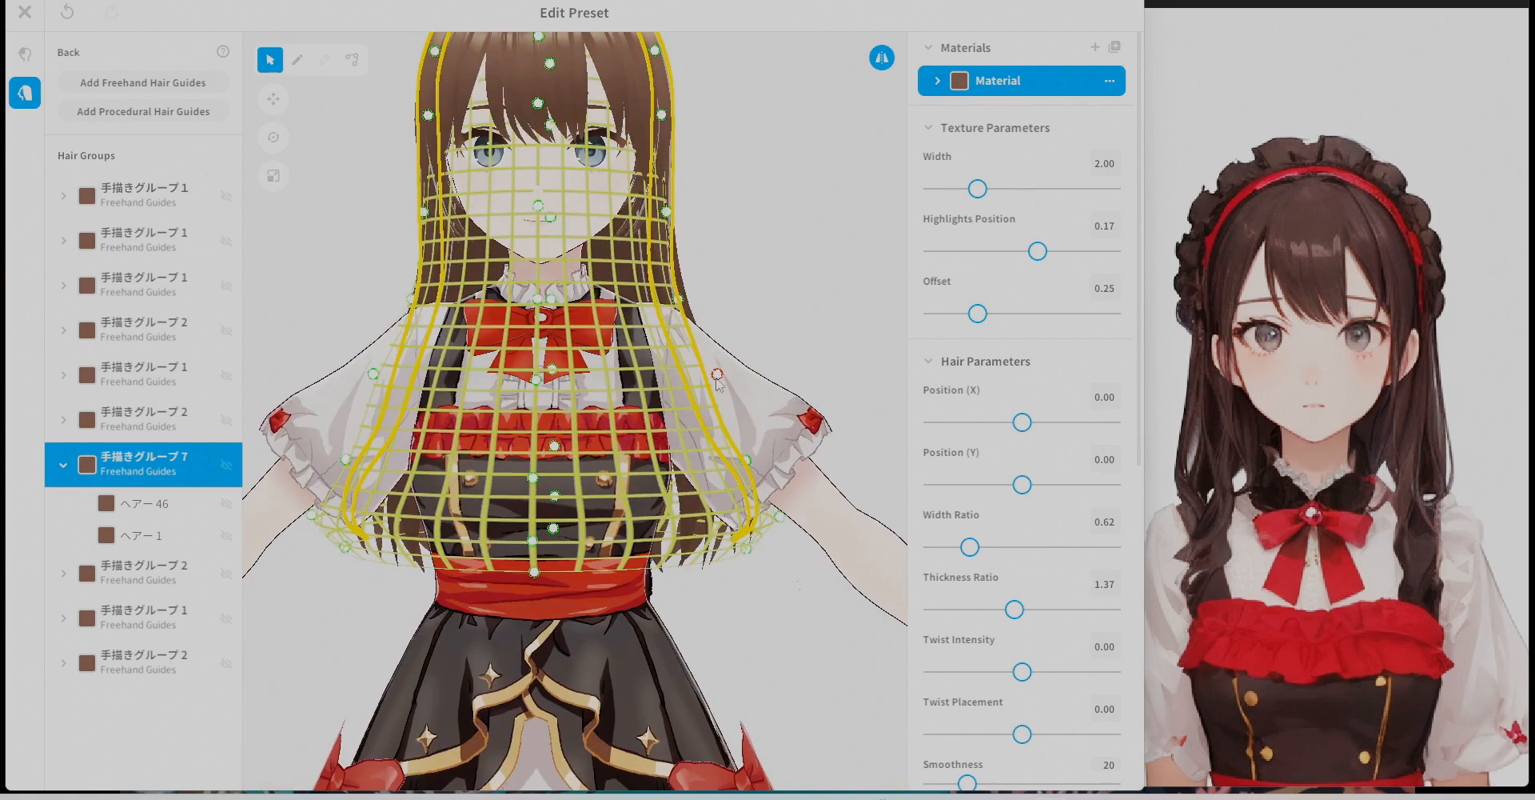
drag(717, 379, 698, 379)
drag(747, 462, 728, 465)
click(144, 572)
drag(691, 269, 679, 268)
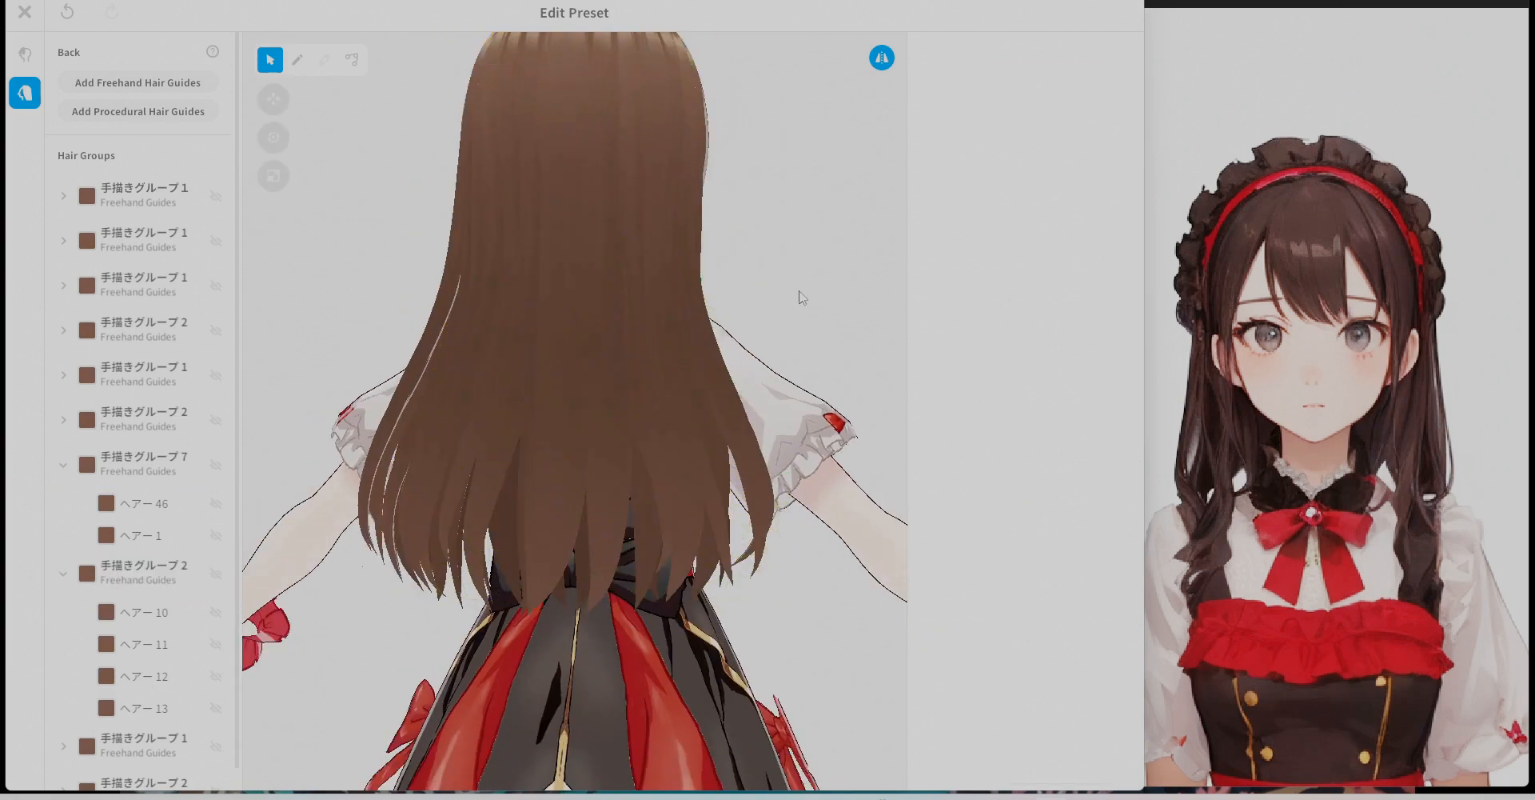
Compare the back hair's silhouette from behind and in front with the reference illustrations.
right_drag(798, 292, 728, 391)
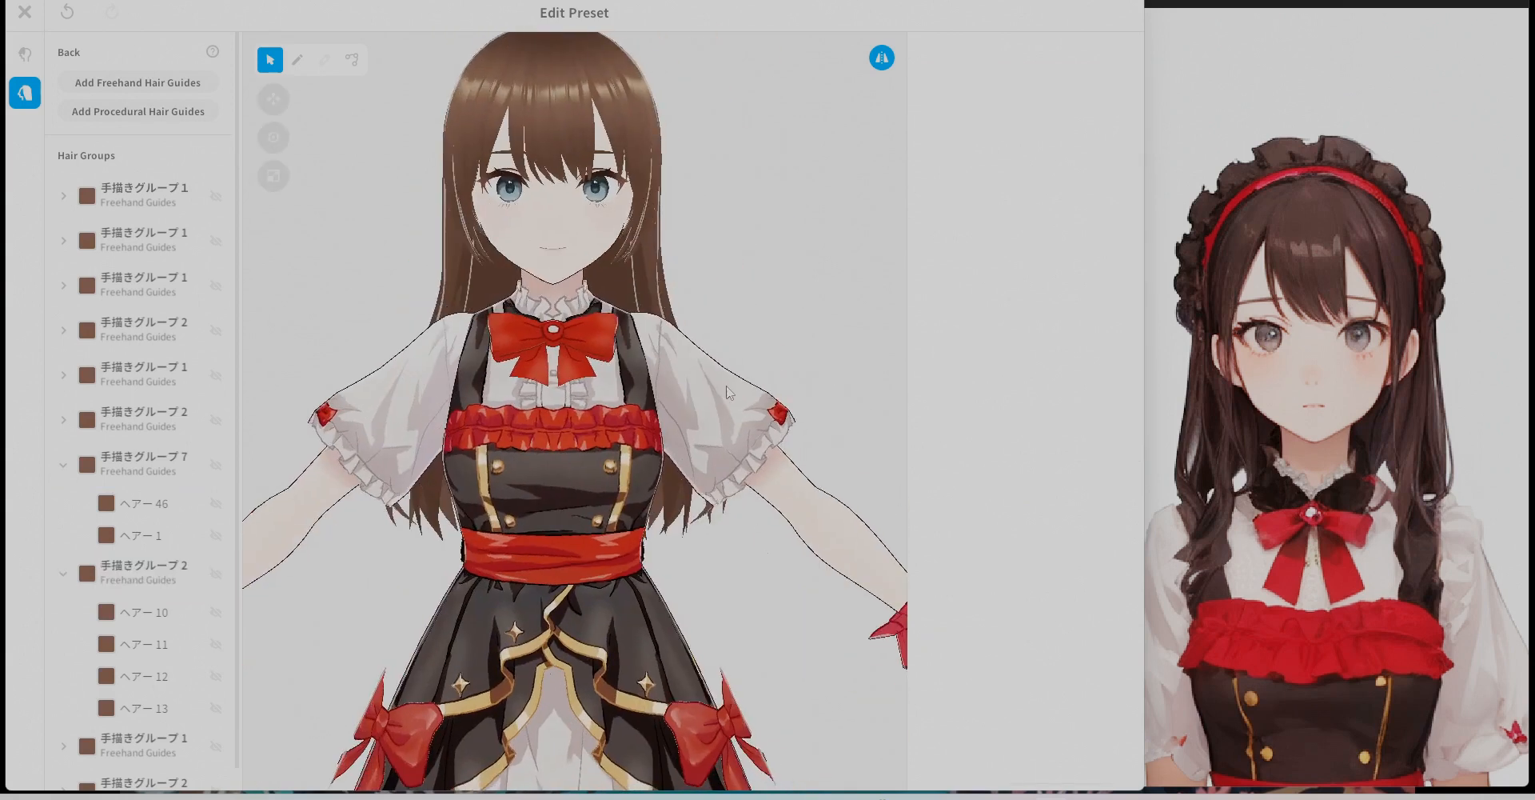
scroll(1392, 320, down, 3)
middle_drag(727, 298, 734, 392)
mouse_move(734, 392)
right_down()
mouse_move(606, 422)
mouse_move(740, 416)
right_up()
drag(1495, 432, 1119, 432)
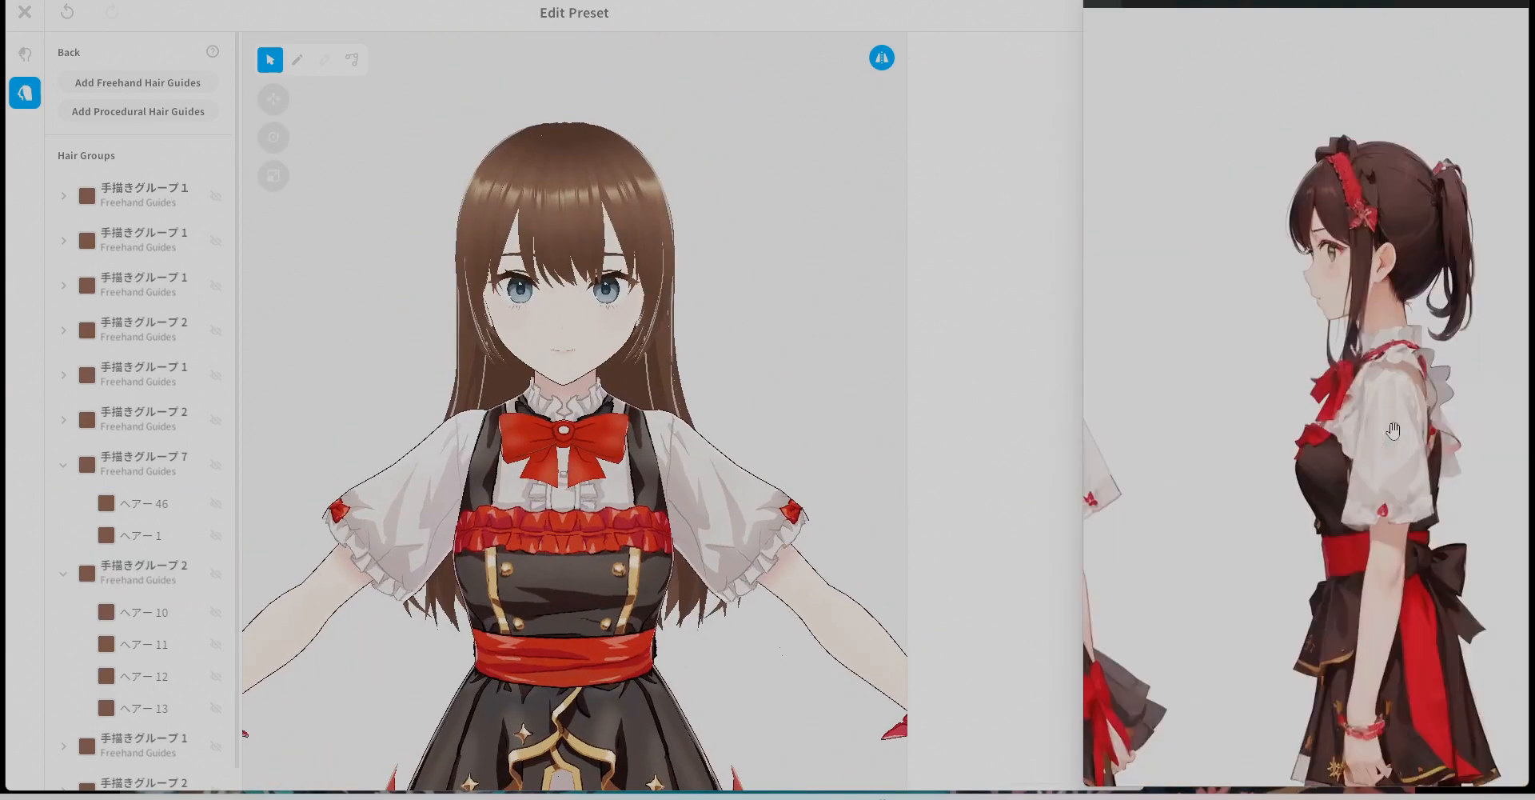
drag(1394, 431, 1492, 439)
mouse_move(679, 544)
right_down()
mouse_move(552, 552)
mouse_move(745, 558)
mouse_move(678, 544)
right_up()
Close the hairstyle editor and save the edited back hair as a new item.
click(27, 12)
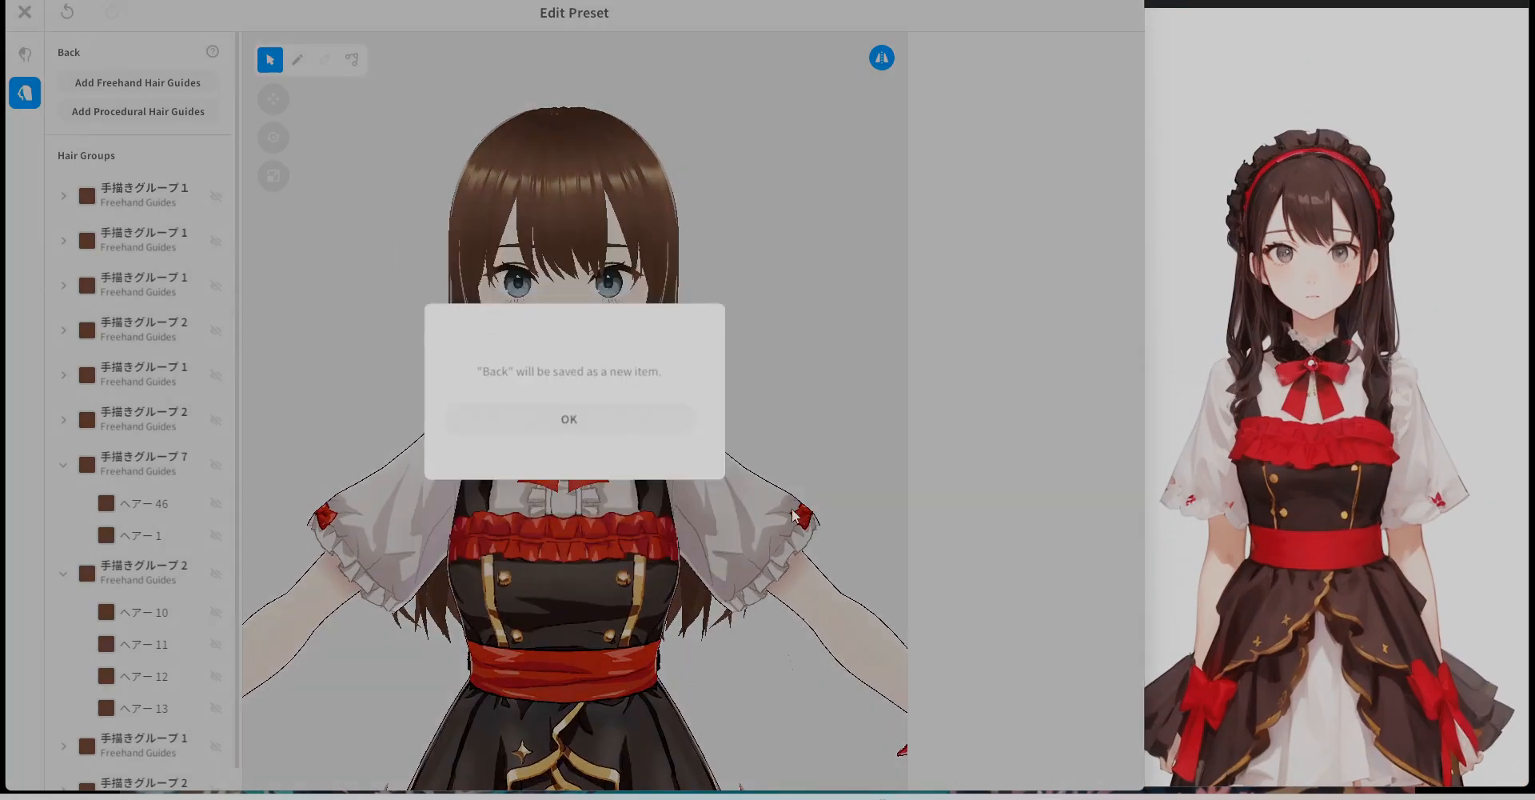
click(620, 424)
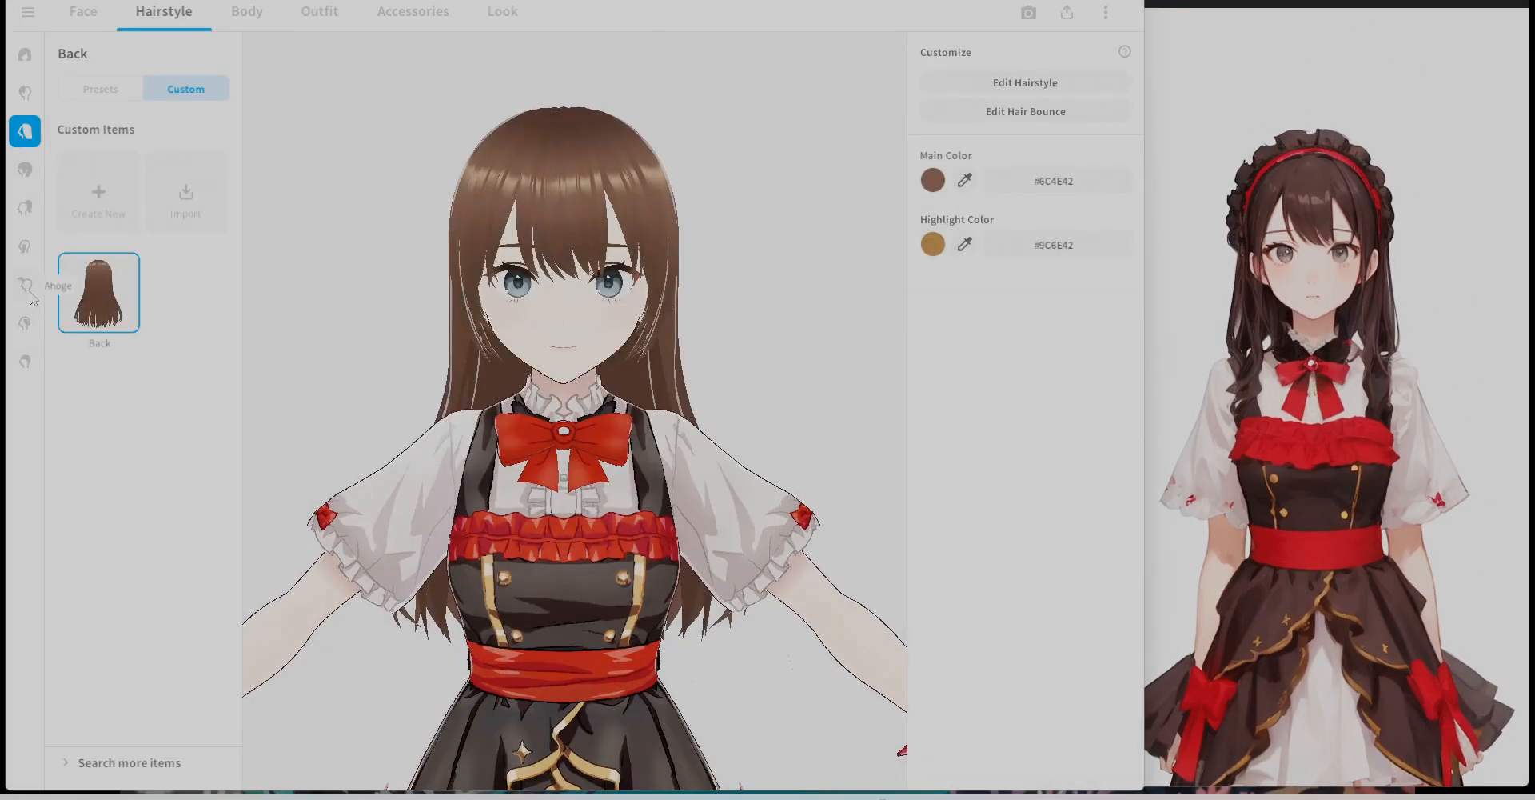
Try a long-lock side hair preset on the character, and return the side hair to none.
click(25, 246)
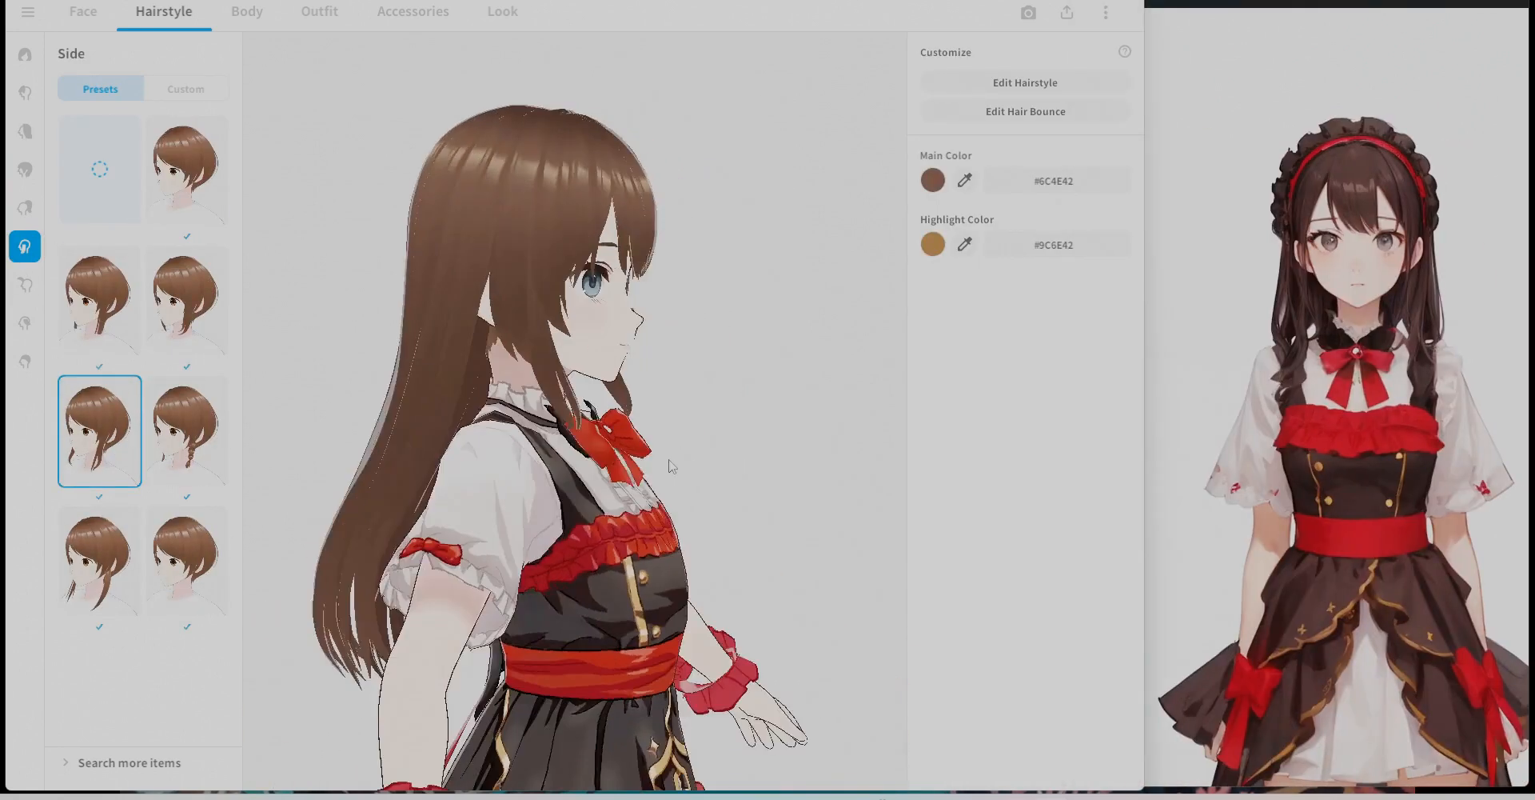
right_drag(671, 466, 608, 447)
click(99, 170)
Reopen the custom back hair for editing and stretch the first group's guide down to the chest and forward, mirrored on both sides.
click(25, 131)
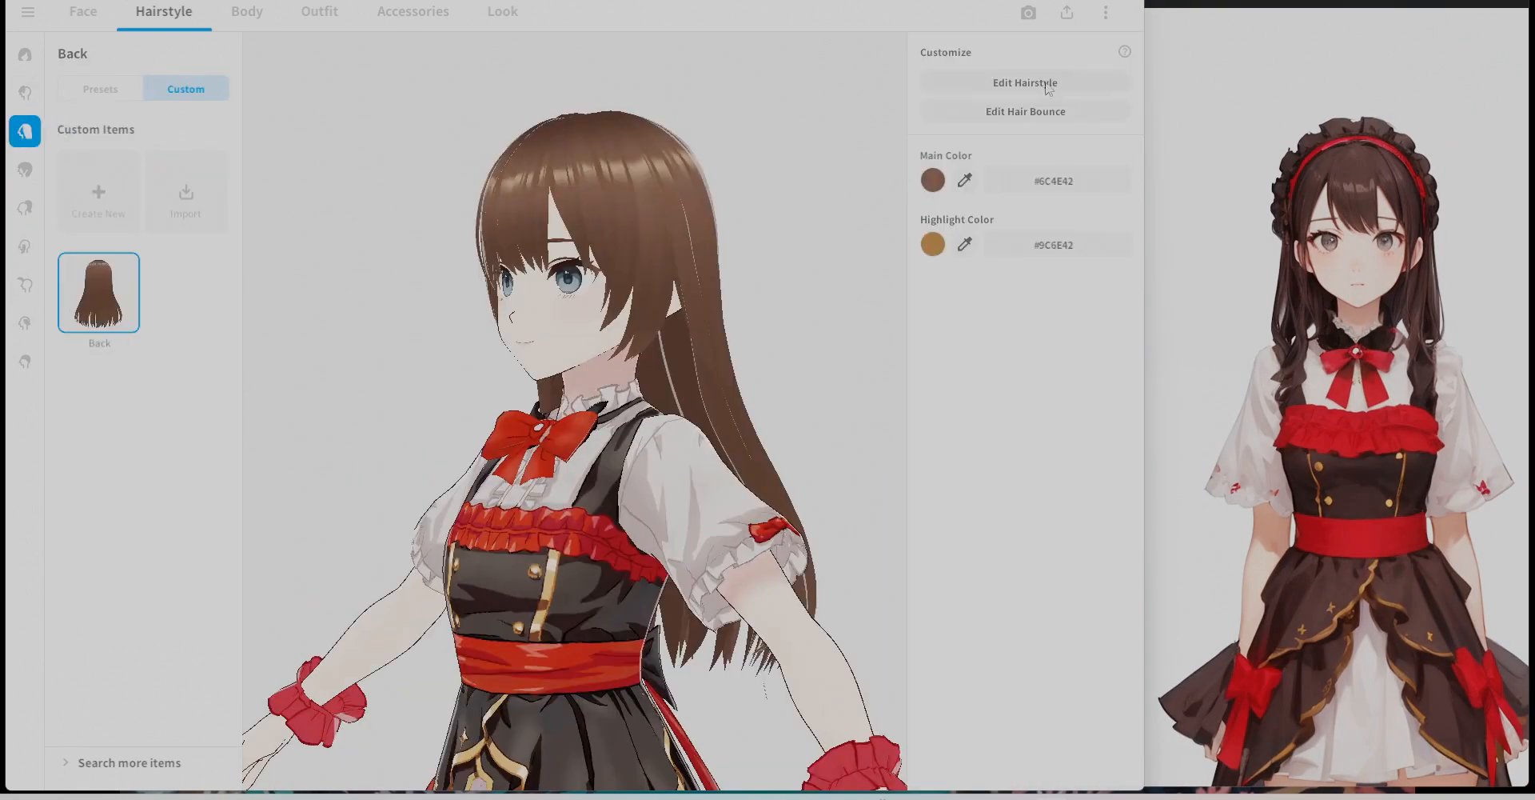
click(1025, 83)
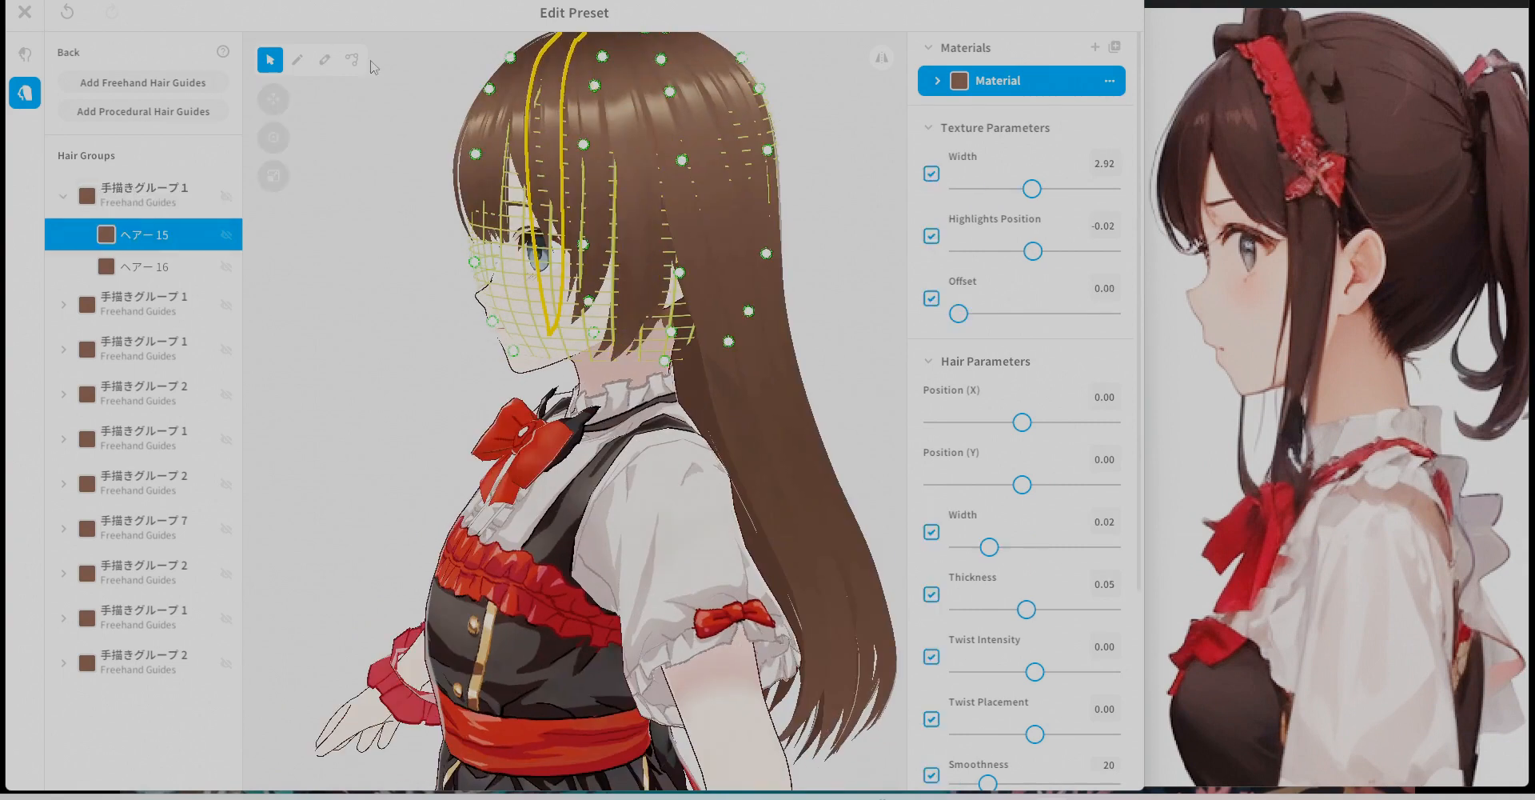
click(351, 60)
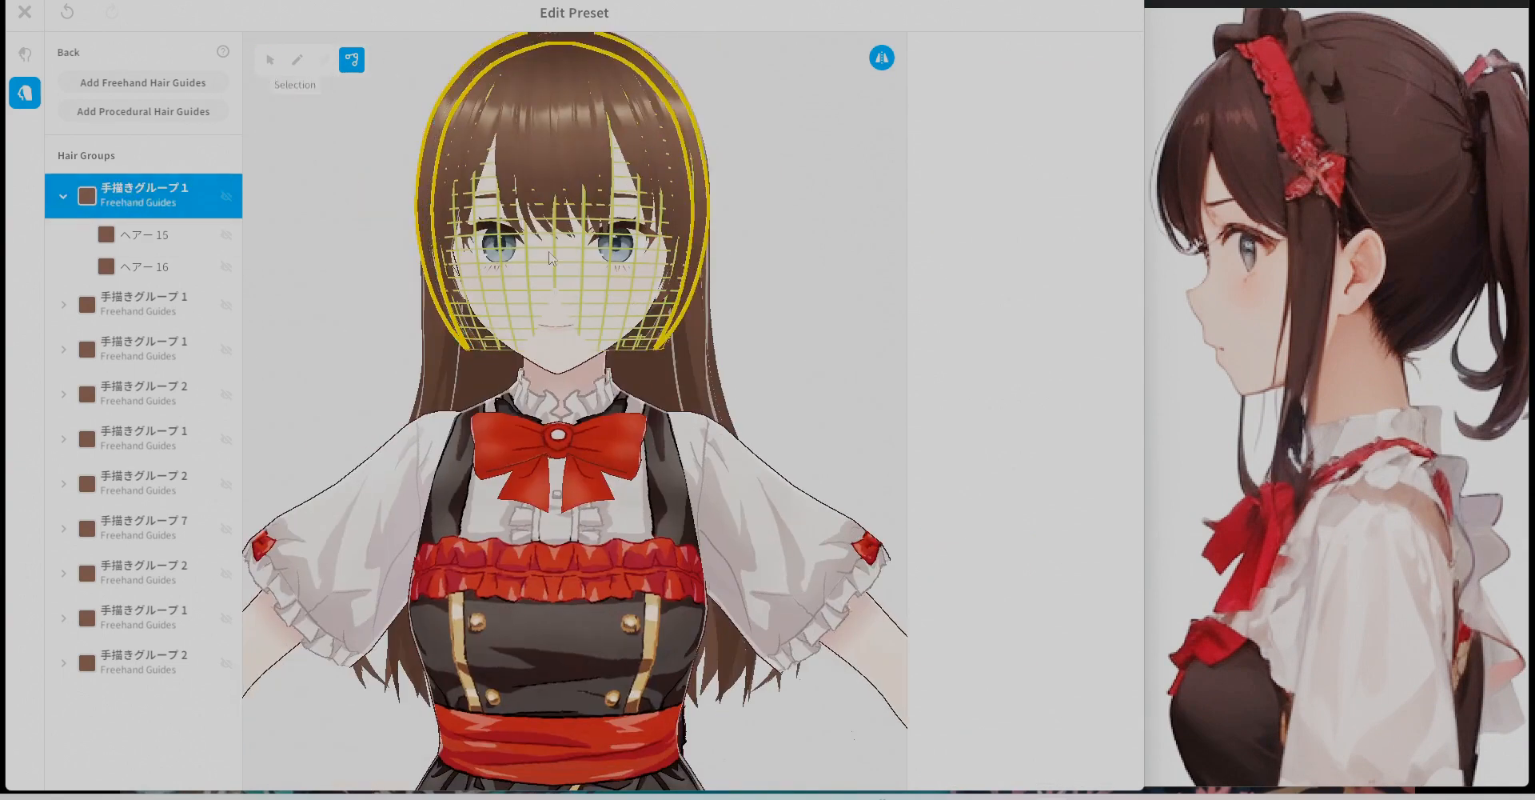
click(271, 60)
drag(555, 351, 555, 509)
right_drag(871, 481, 743, 482)
drag(497, 508, 454, 508)
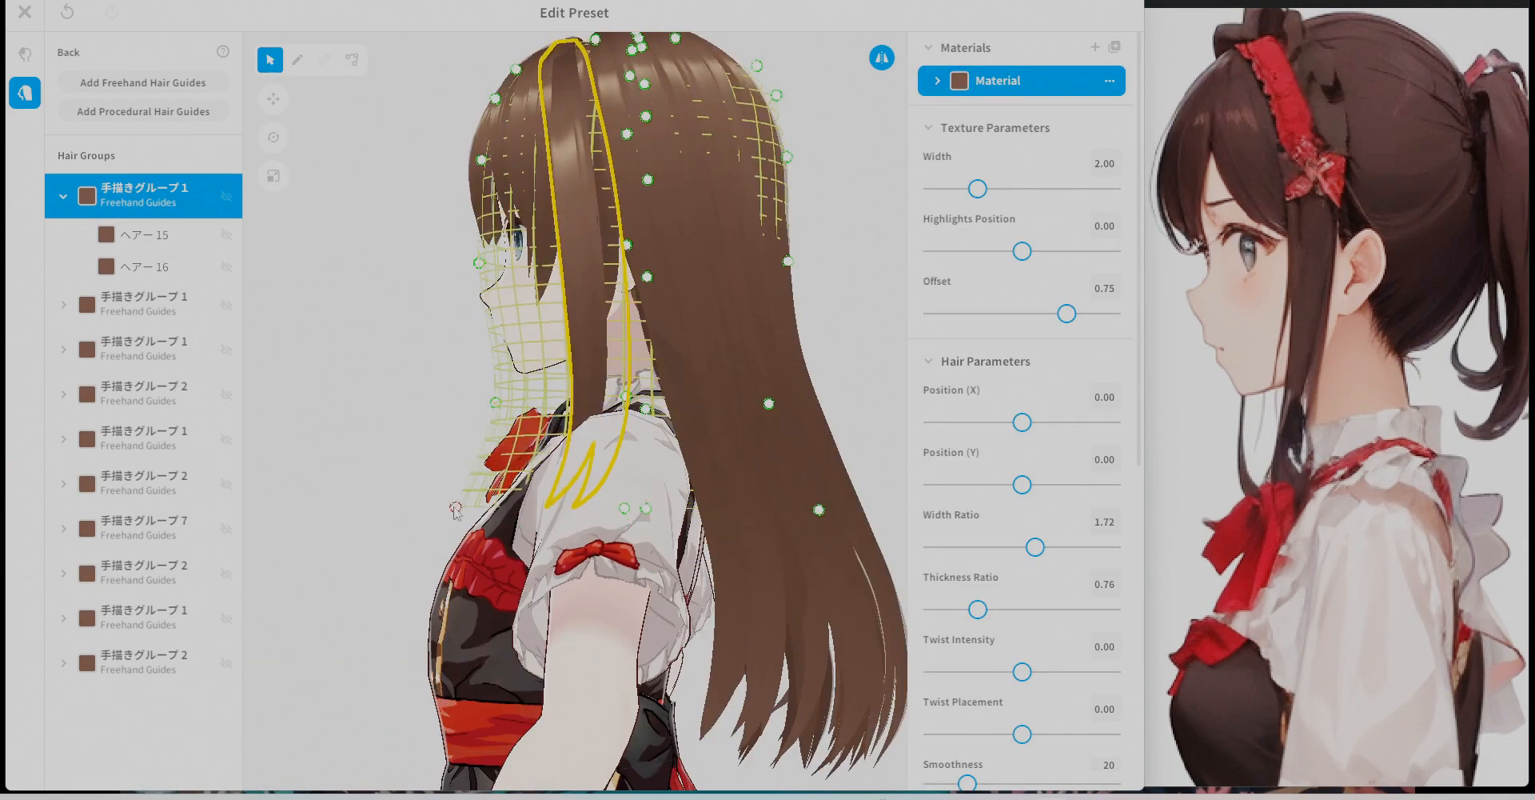
mouse_move(719, 482)
right_down()
mouse_move(847, 481)
mouse_move(727, 481)
right_up()
Bend the lower control points of strand ヘアー 15 forward over the shoulder.
click(352, 59)
click(144, 235)
right_drag(384, 448, 623, 448)
drag(510, 385, 531, 385)
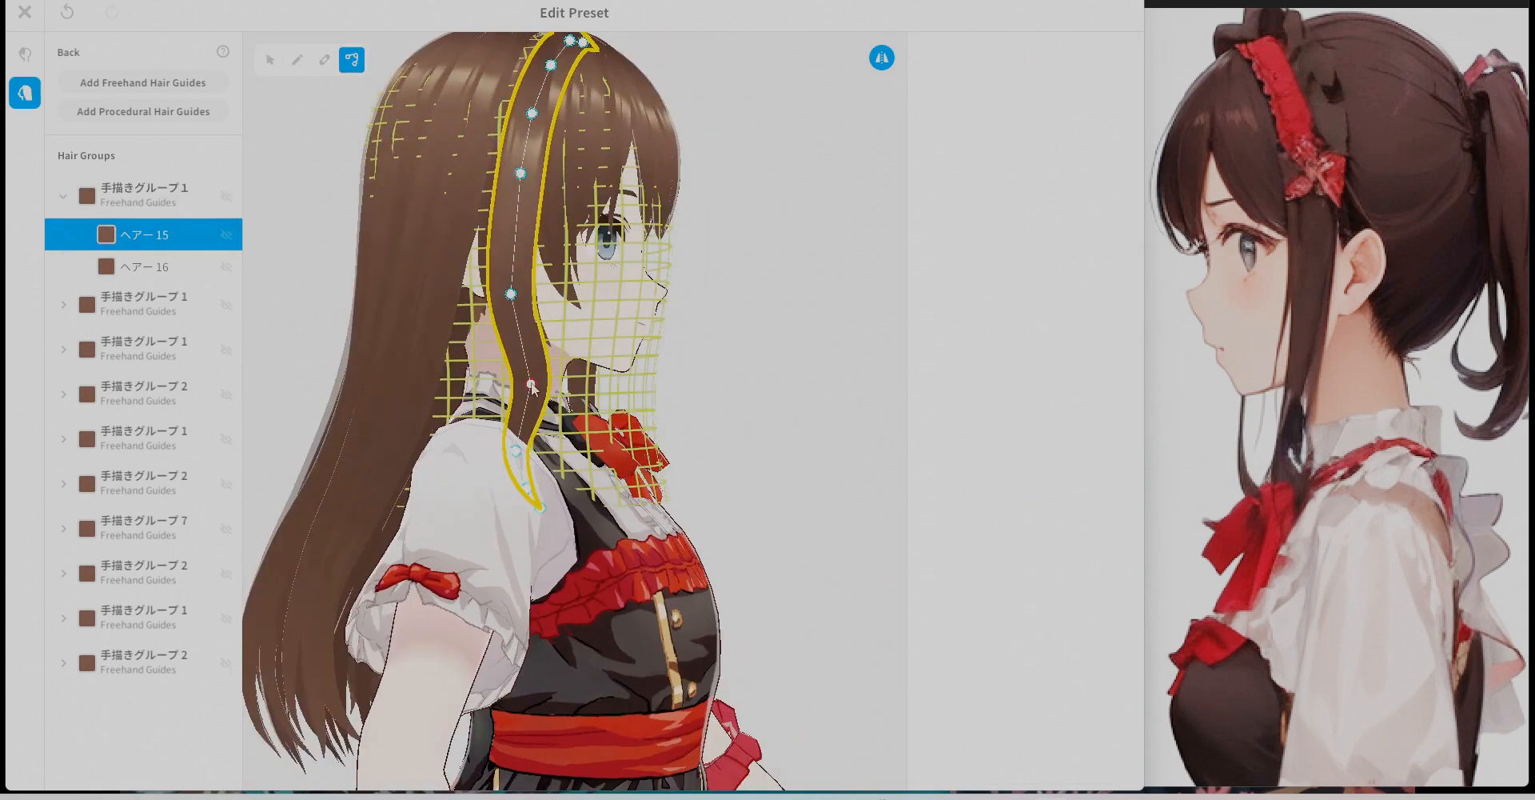
drag(516, 451, 553, 426)
drag(527, 487, 561, 424)
Adjust the lower side points of the first back group's guide so the side locks frame the face and chest.
right_drag(719, 432, 584, 432)
click(145, 195)
click(270, 60)
drag(422, 399, 432, 399)
drag(420, 268, 422, 268)
drag(433, 399, 427, 402)
right_drag(427, 432, 460, 432)
drag(417, 494, 427, 494)
drag(422, 404, 410, 430)
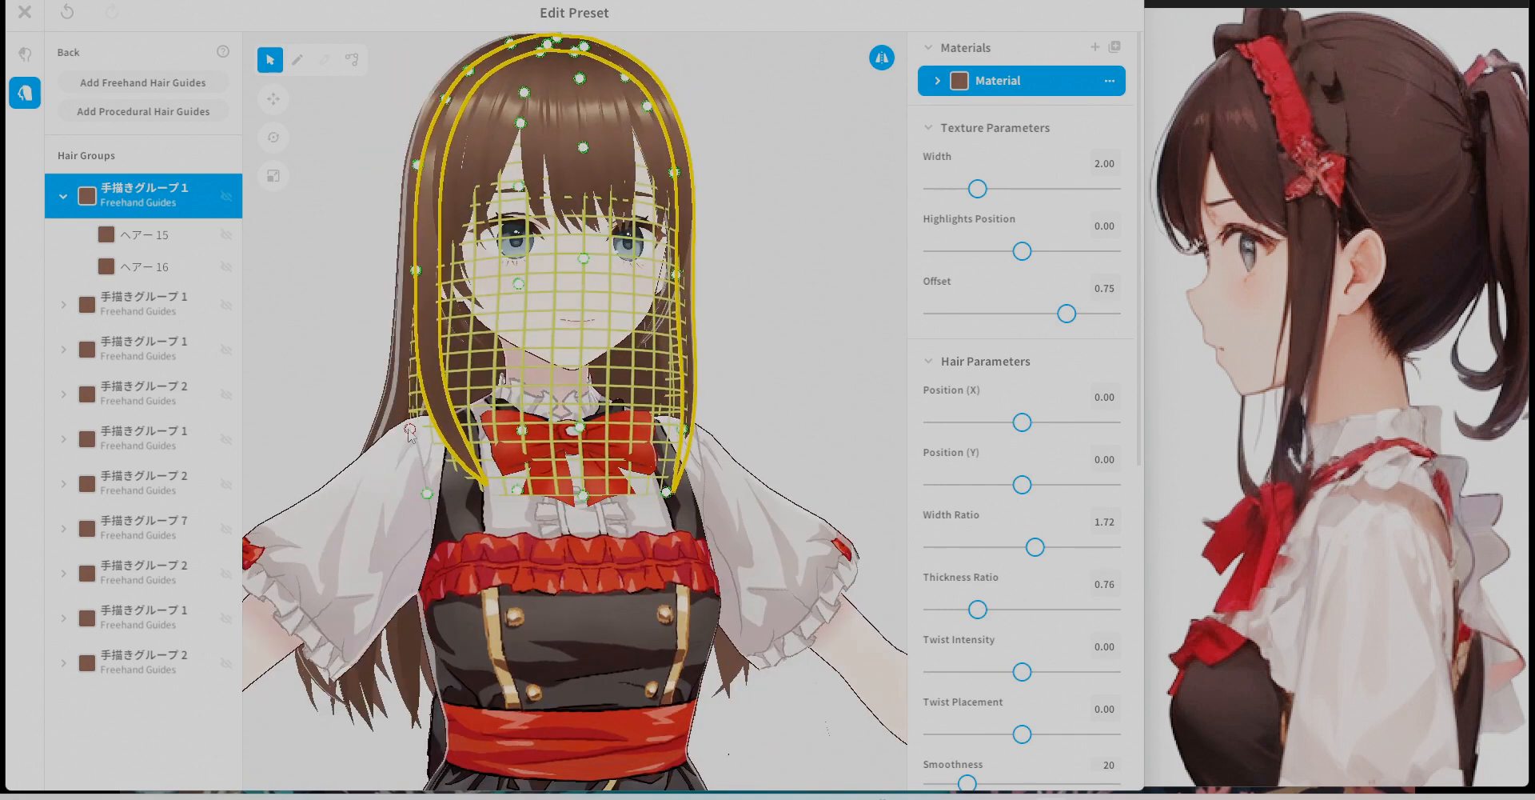
Bend the tip of strand ヘアー 15 in the first back group inward toward the chest bow.
right_drag(416, 431, 567, 431)
click(164, 238)
click(352, 60)
drag(518, 485, 539, 480)
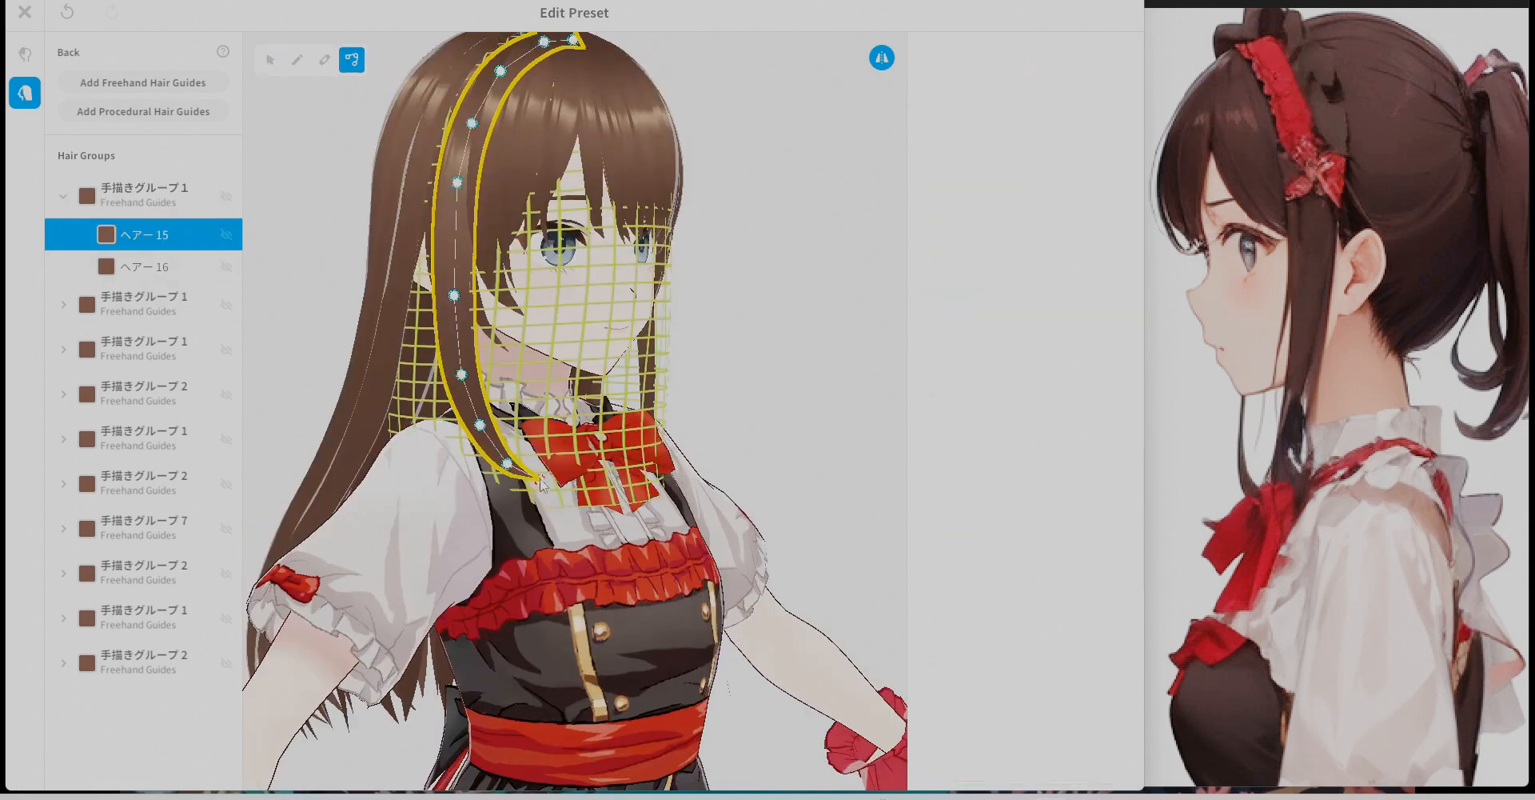
Delete strand ヘアー 16 and replace it with a flipped duplicate of ヘアー 15 on the opposite side.
click(148, 270)
right_drag(560, 352, 472, 352)
right_click(153, 267)
click(198, 325)
right_click(137, 238)
click(188, 251)
click(138, 267)
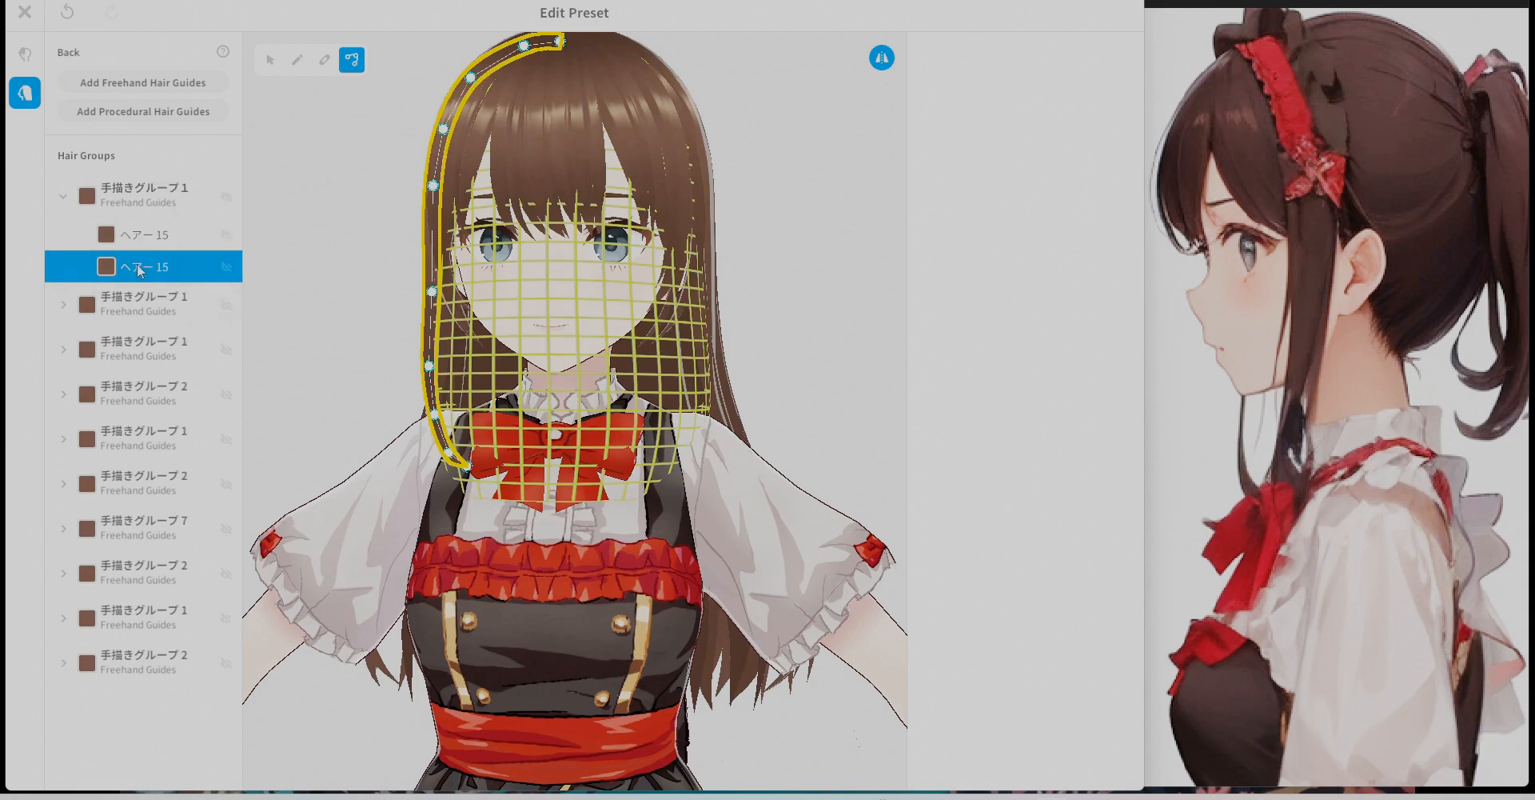
right_click(148, 257)
click(196, 287)
right_drag(840, 385, 760, 423)
Stretch the second back group's guide down to the chest and shift its lower side points outward, mirrored on both sides.
click(63, 196)
click(137, 239)
click(270, 60)
drag(553, 373, 556, 496)
drag(481, 352, 459, 472)
right_drag(767, 437, 560, 437)
drag(447, 468, 424, 482)
right_drag(559, 437, 770, 437)
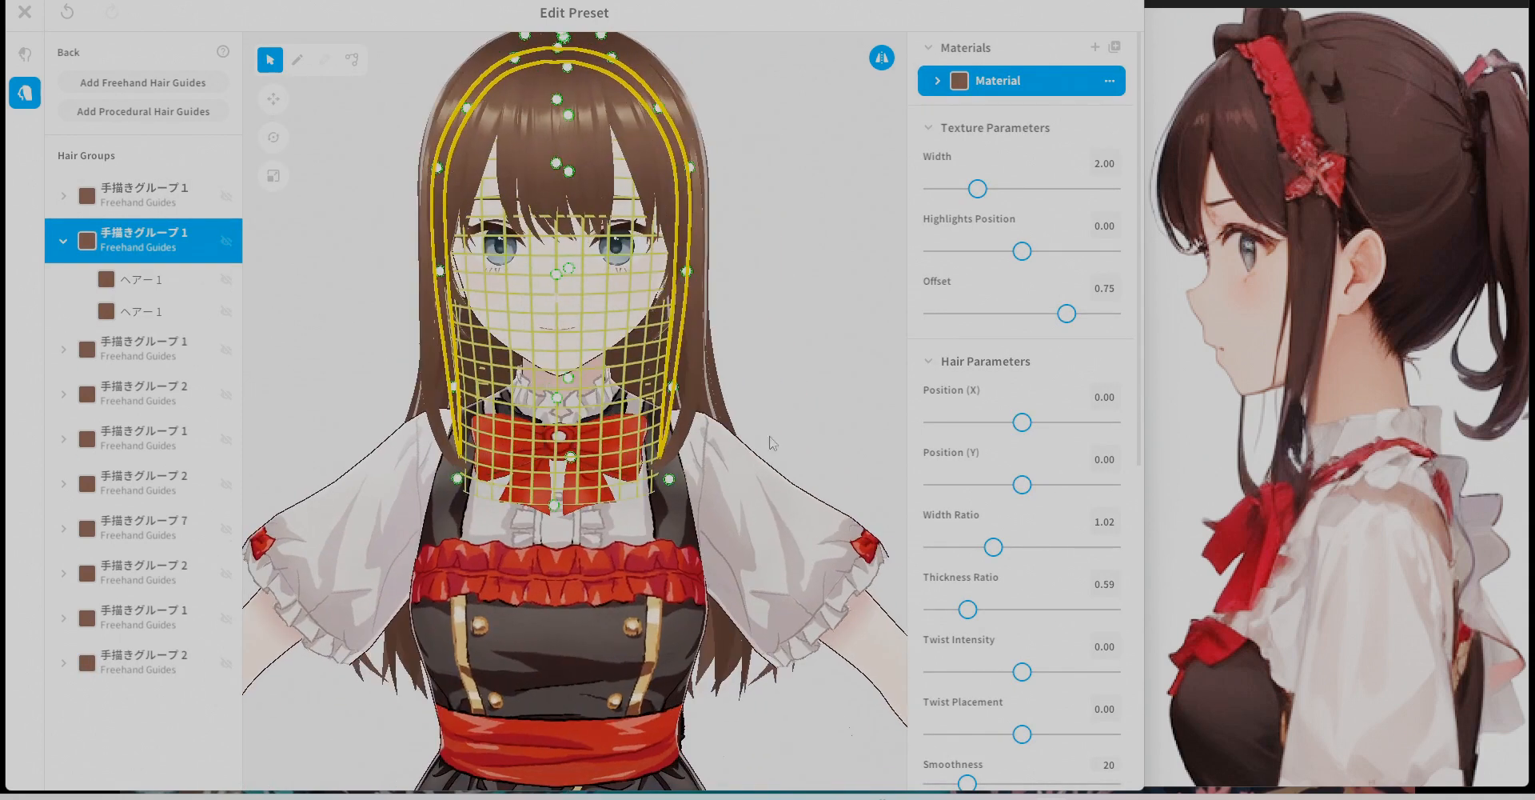
Widen the lower side points of the second back group's guide slightly away from the face.
drag(670, 479, 690, 474)
drag(673, 387, 685, 389)
drag(687, 271, 682, 293)
right_drag(743, 384, 748, 396)
drag(689, 473, 694, 485)
Bend strand ヘアー 1 of the second back group forward over the shoulder by moving its middle and lower control points.
right_drag(759, 424, 624, 424)
click(142, 280)
click(352, 60)
right_drag(512, 416, 708, 421)
drag(537, 275, 545, 277)
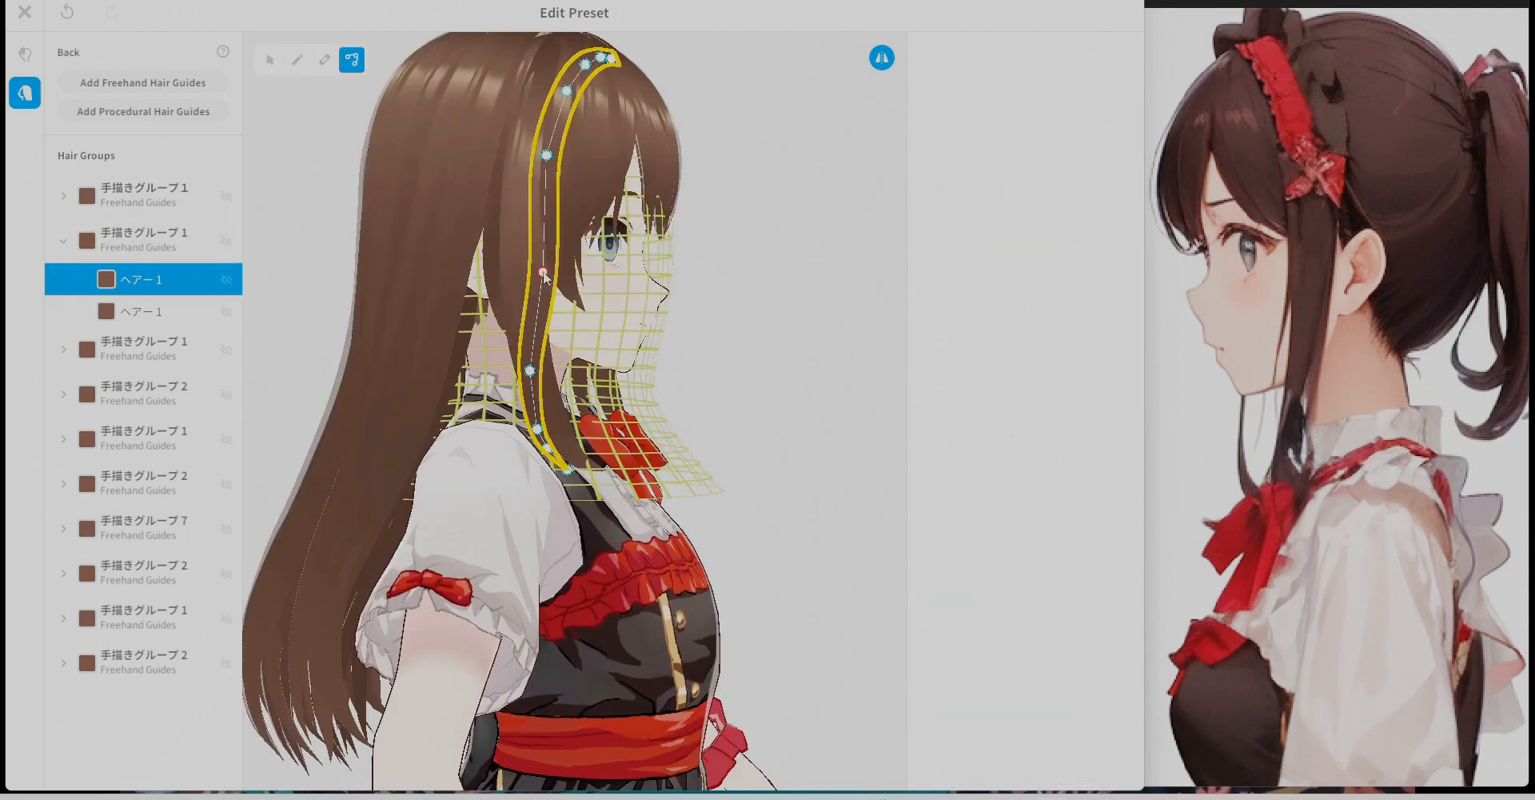
drag(538, 429, 573, 415)
right_drag(605, 474, 428, 349)
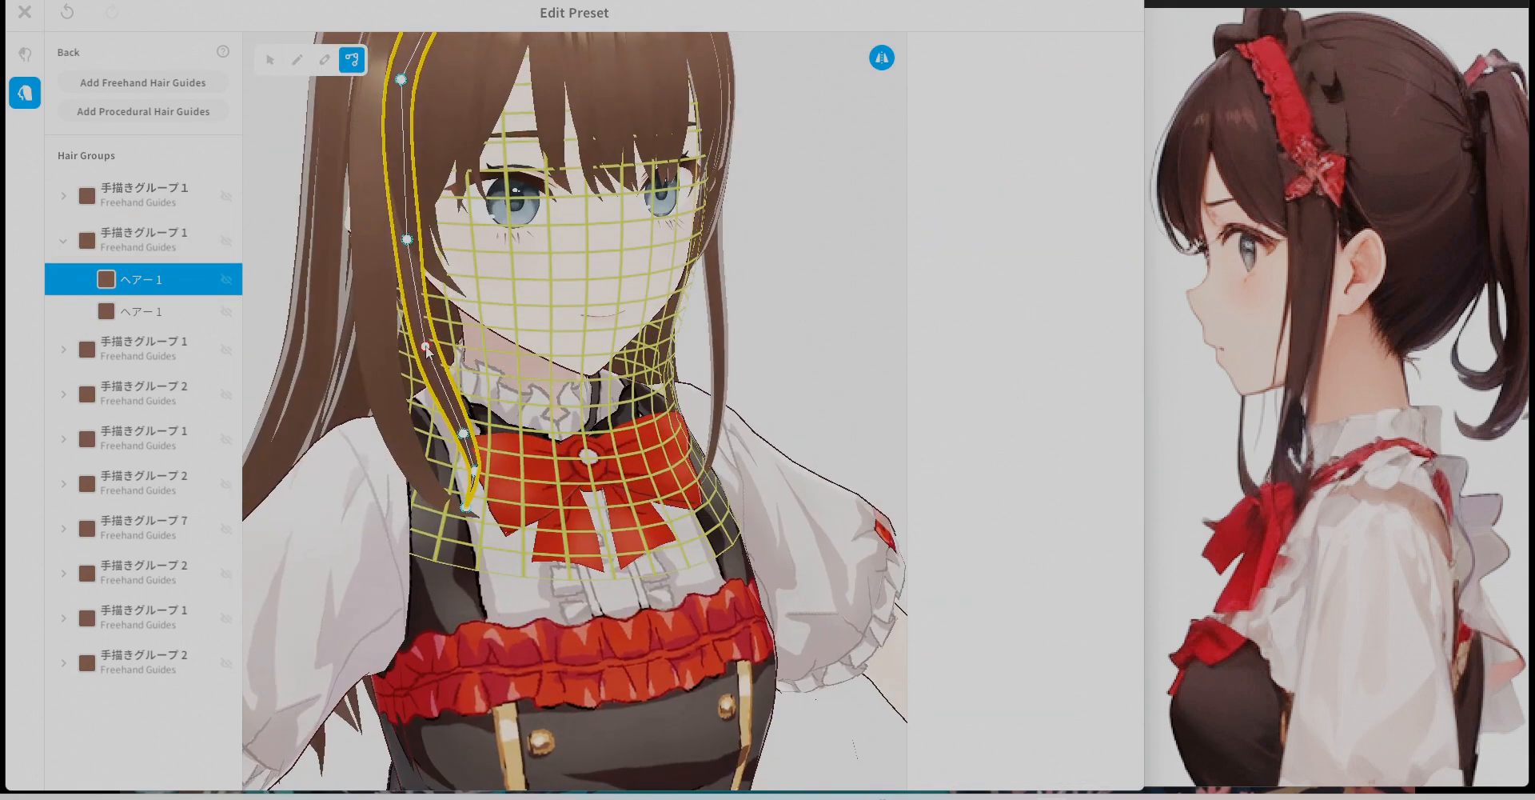
Delete the second group's old opposite strand and replace it with a flipped duplicate of the reshaped ヘアー 1.
right_drag(469, 456, 367, 477)
click(270, 60)
right_click(168, 313)
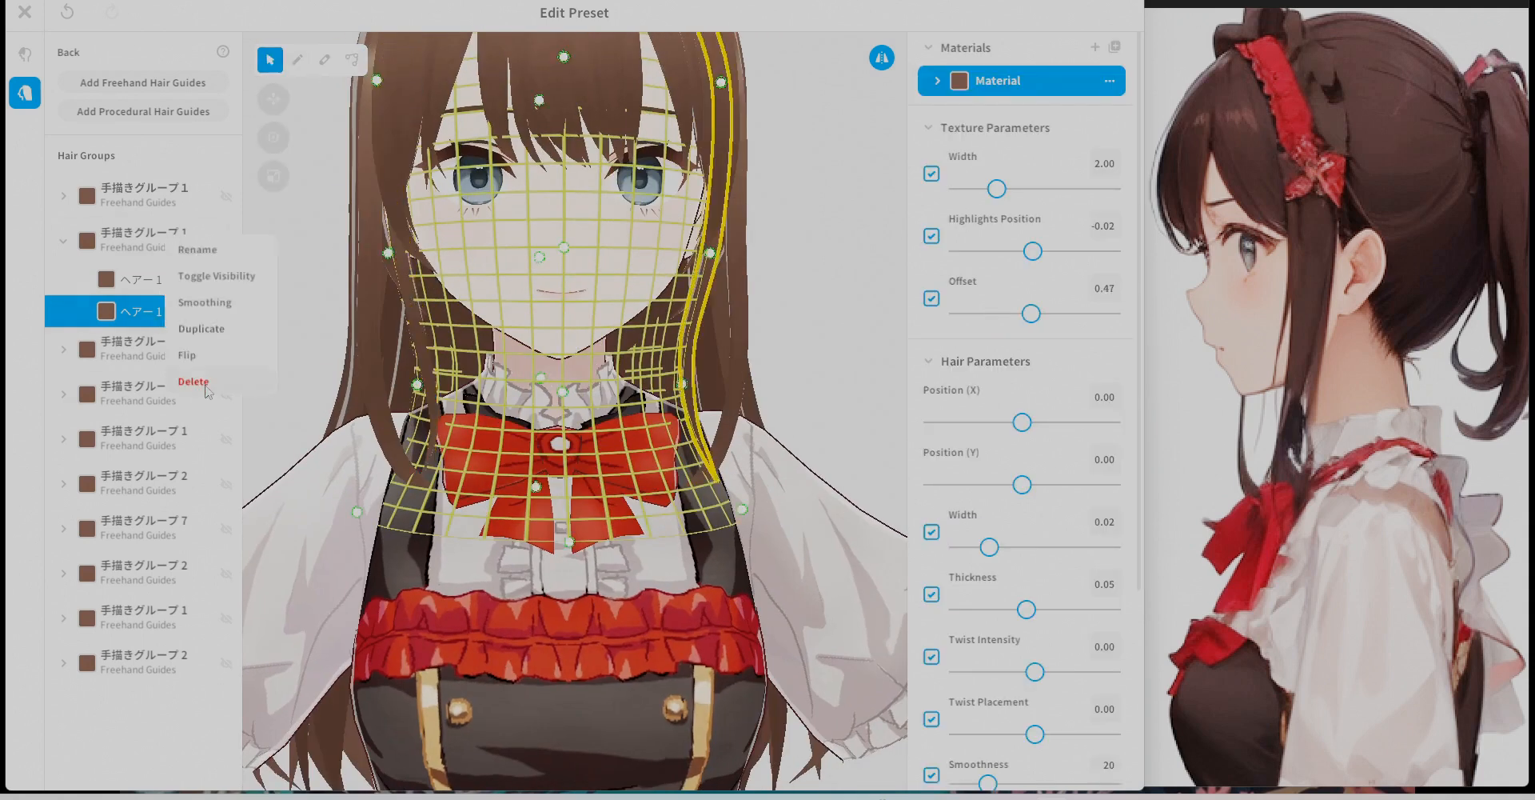
click(193, 380)
right_click(141, 280)
click(174, 295)
right_click(147, 306)
click(171, 344)
Set the first ヘアー 15 strand's texture width to 3.19, highlights position to 0.04 and offset to 0.00.
right_drag(268, 357, 101, 356)
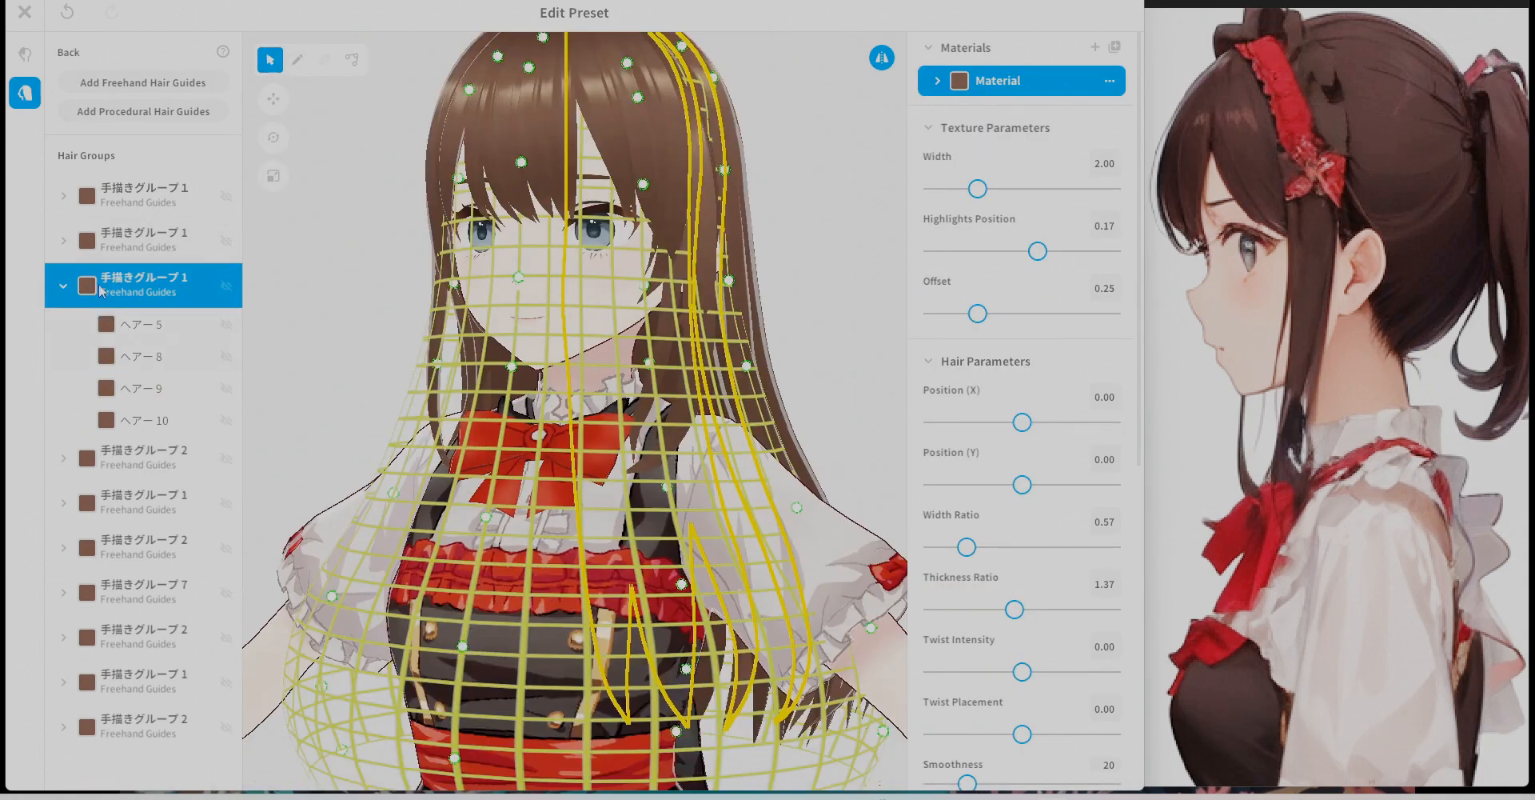
click(144, 194)
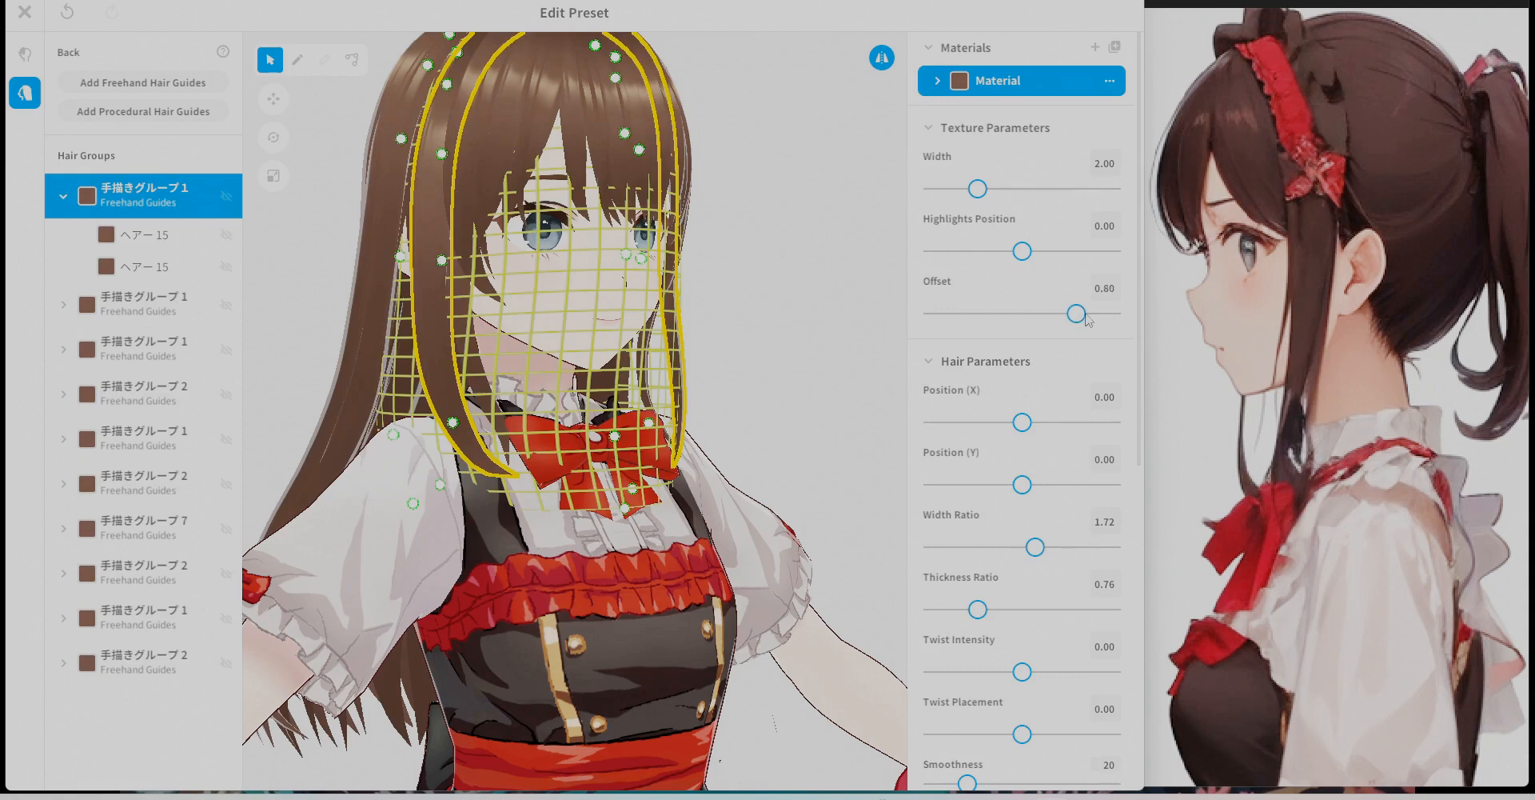
click(145, 235)
drag(1034, 189, 1067, 187)
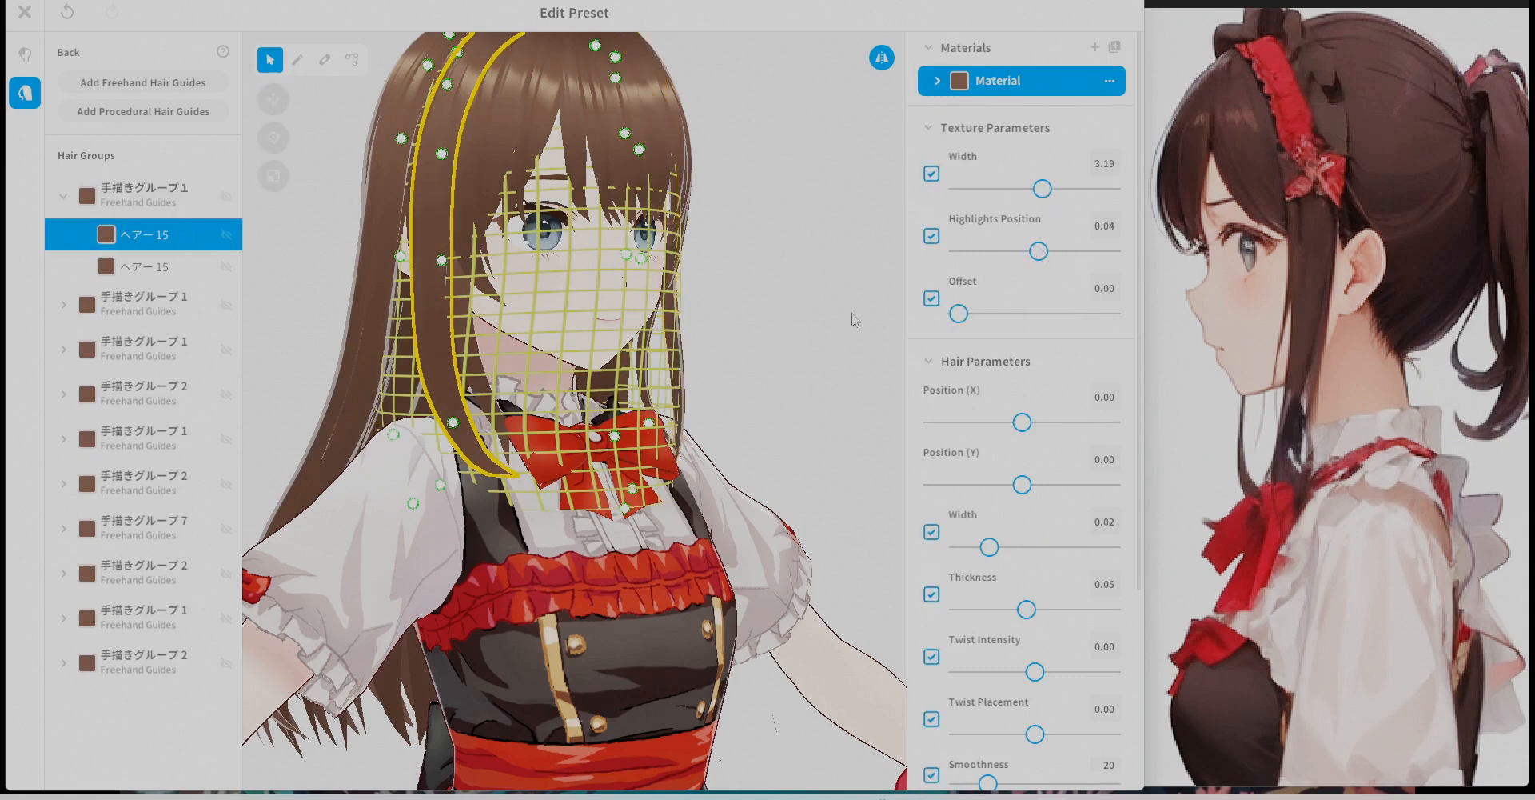
scroll(856, 319, up, 2)
right_drag(856, 319, 807, 327)
mouse_move(959, 313)
mouse_down()
mouse_move(980, 313)
mouse_move(959, 314)
mouse_up()
Set the opposite ヘアー 15 strand's texture width to 2.92, highlights position to 0.02 and offset to 0.00.
click(144, 267)
right_drag(847, 320, 743, 320)
drag(1034, 252, 1037, 257)
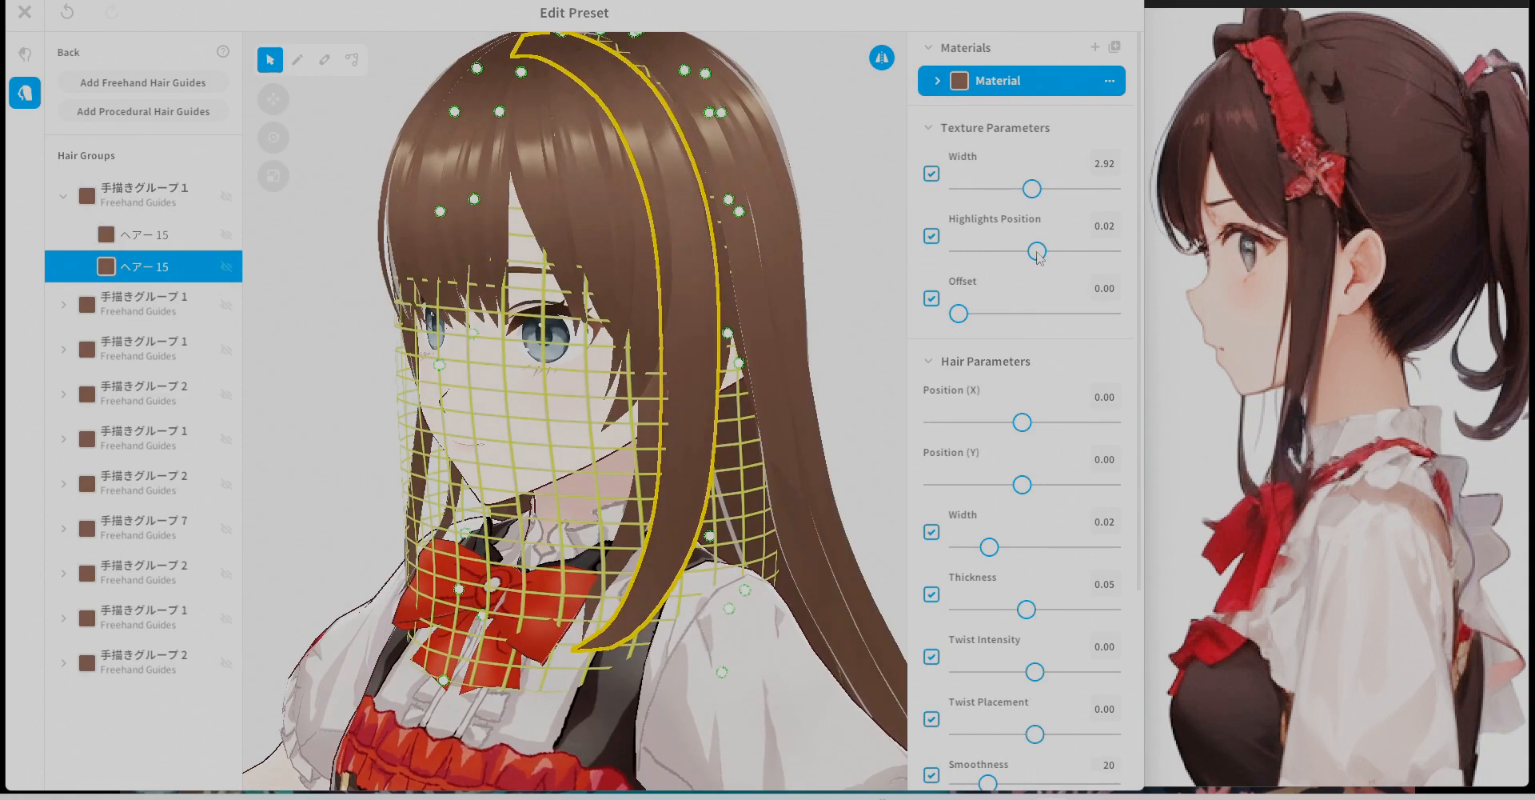
right_drag(800, 336, 847, 340)
click(815, 352)
scroll(800, 368, down, 2)
Switch to the front hair and slightly reshape the fifth strand, Hair 5, of the first group beside the bangs' gap.
mouse_move(784, 392)
right_down()
mouse_move(733, 400)
mouse_move(779, 409)
right_up()
middle_drag(779, 410, 782, 339)
right_drag(708, 410, 722, 411)
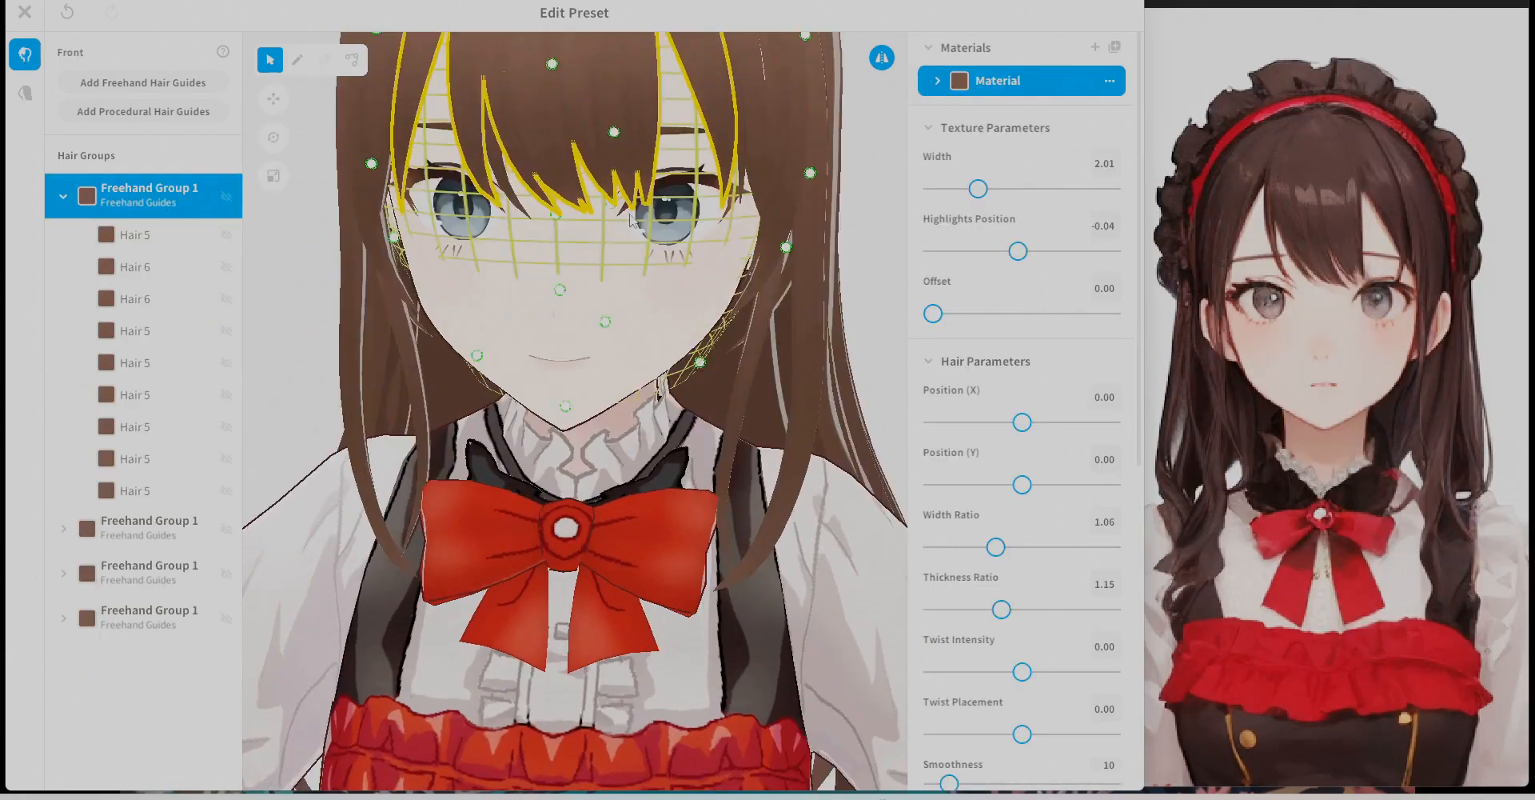
middle_drag(632, 220, 670, 444)
right_drag(670, 444, 688, 468)
click(164, 489)
click(164, 363)
scroll(1087, 646, down, 4)
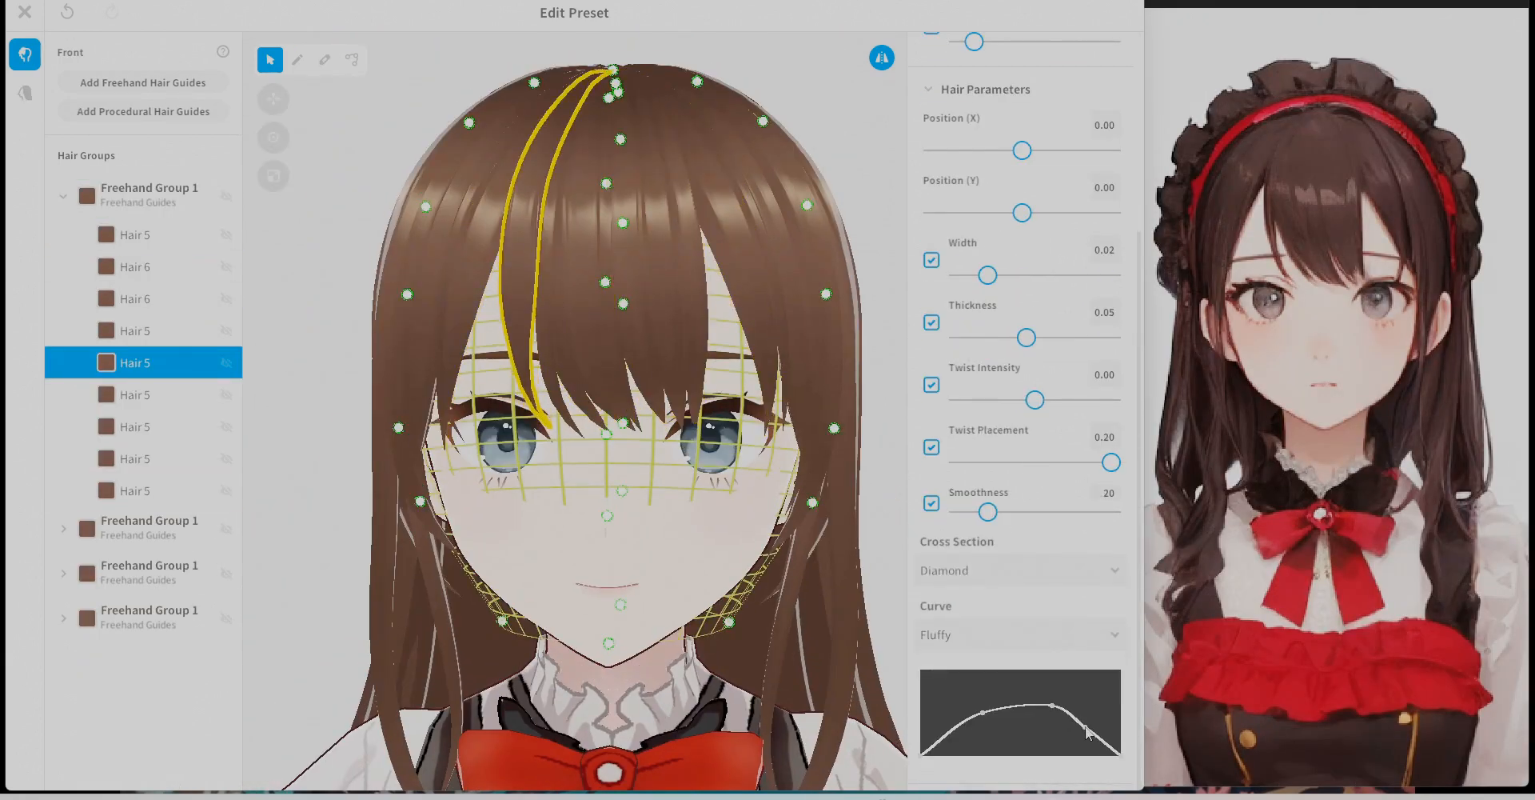
click(352, 60)
drag(518, 320, 520, 324)
drag(530, 200, 535, 203)
Nudge the tip of the middle Hair 5 strand in the third front group slightly outward.
click(167, 195)
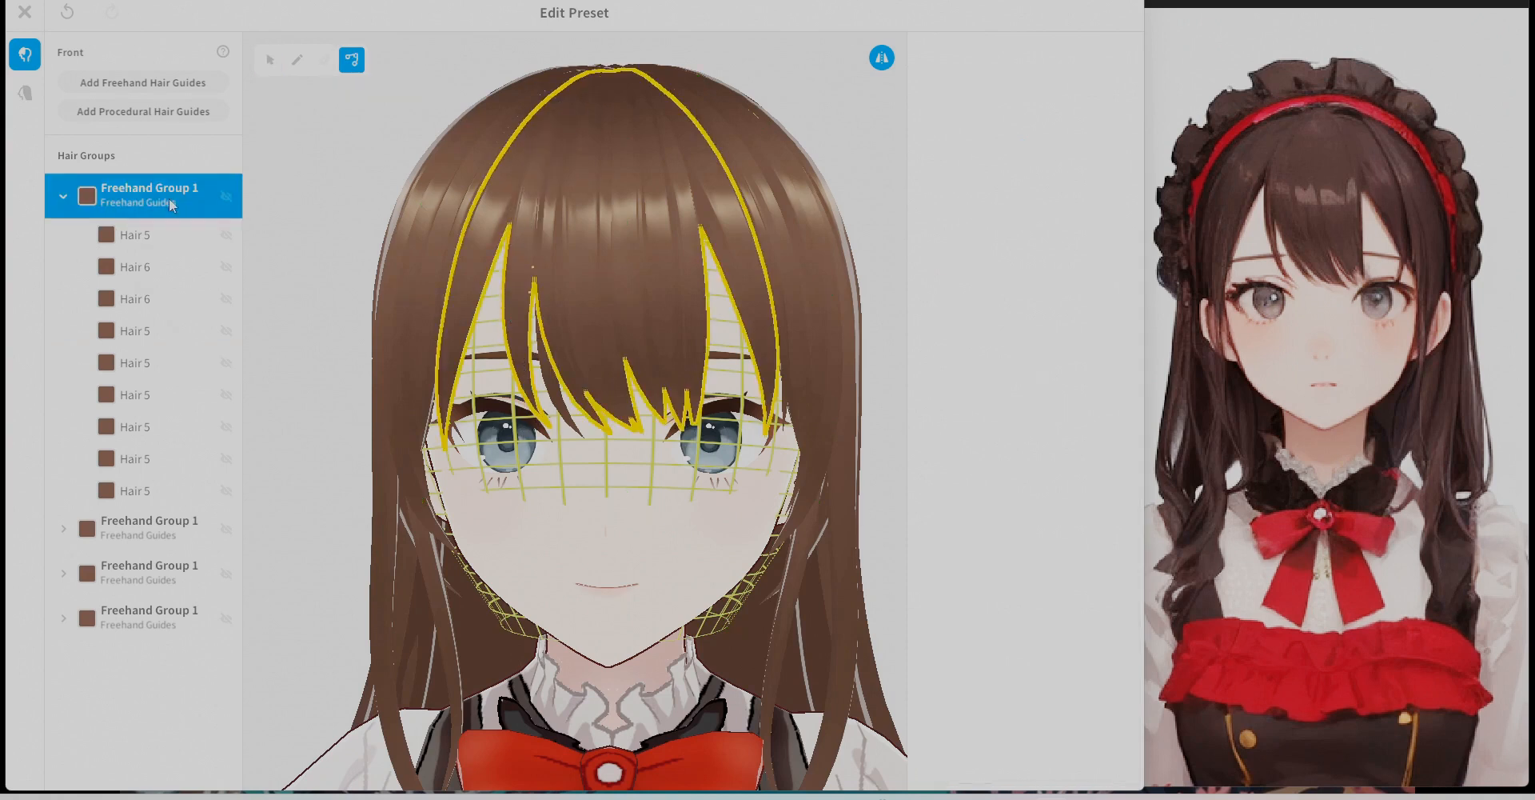
click(152, 530)
click(64, 197)
click(150, 330)
click(64, 330)
click(64, 285)
click(150, 285)
click(566, 417)
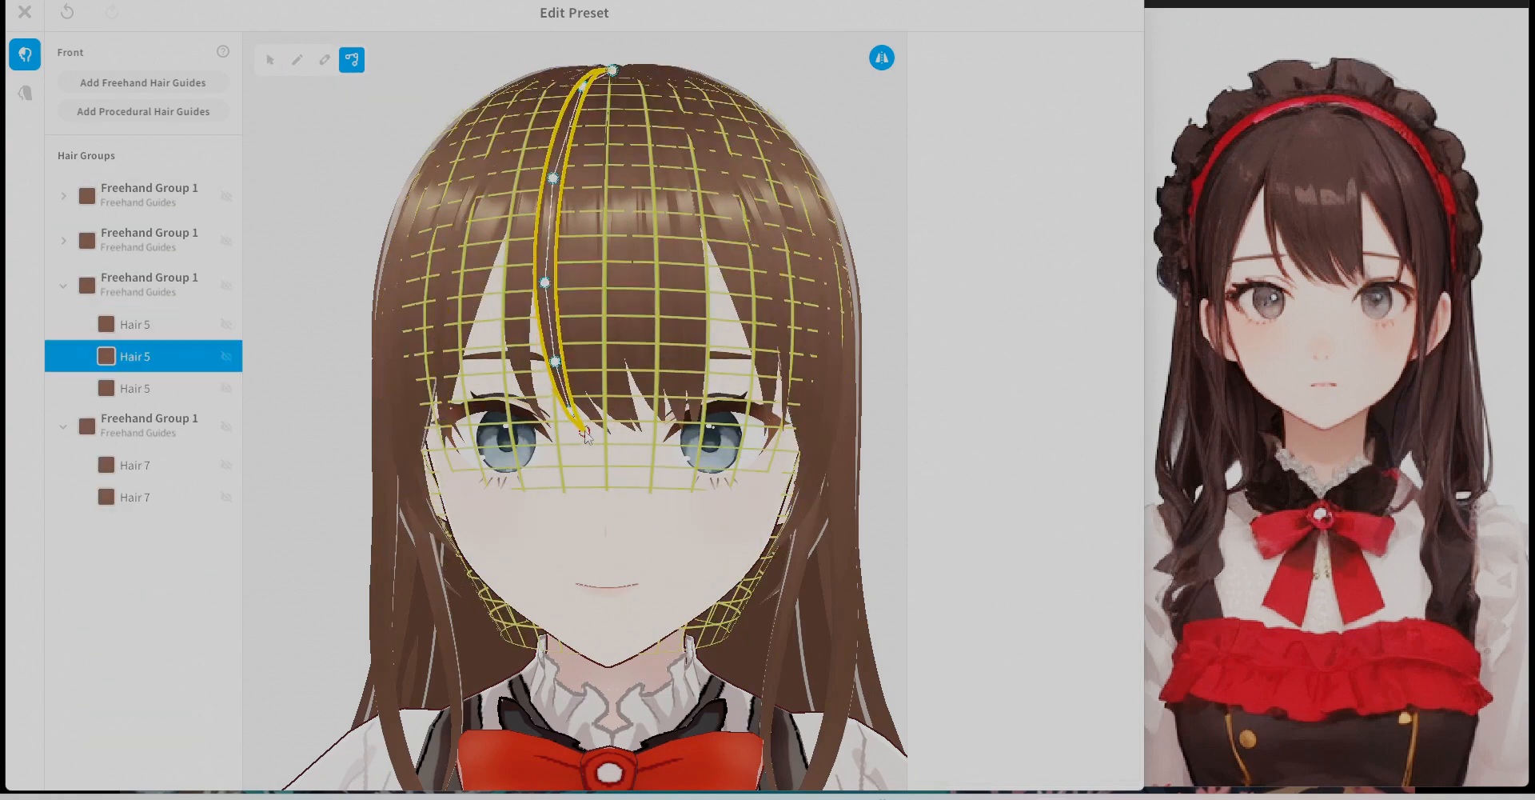
drag(586, 432, 580, 428)
Shift the middle control point of the first front group's fifth strand slightly toward the centre of the bangs.
click(507, 316)
click(509, 314)
drag(517, 304, 522, 302)
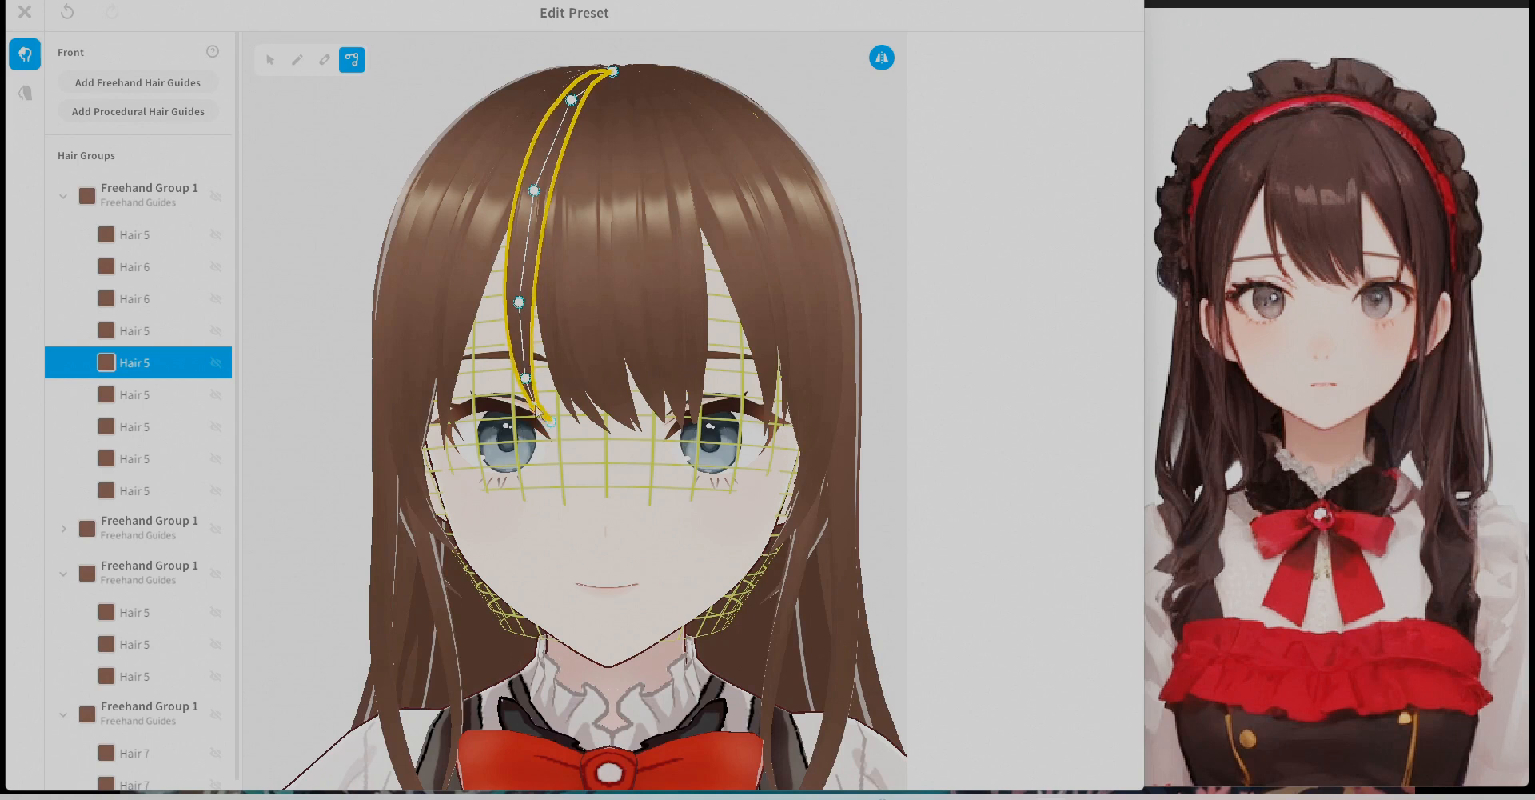
Check the bangs from a distance against the reference illustration.
click(165, 197)
click(320, 239)
scroll(320, 240, down, 5)
scroll(320, 240, up, 2)
click(164, 197)
click(529, 290)
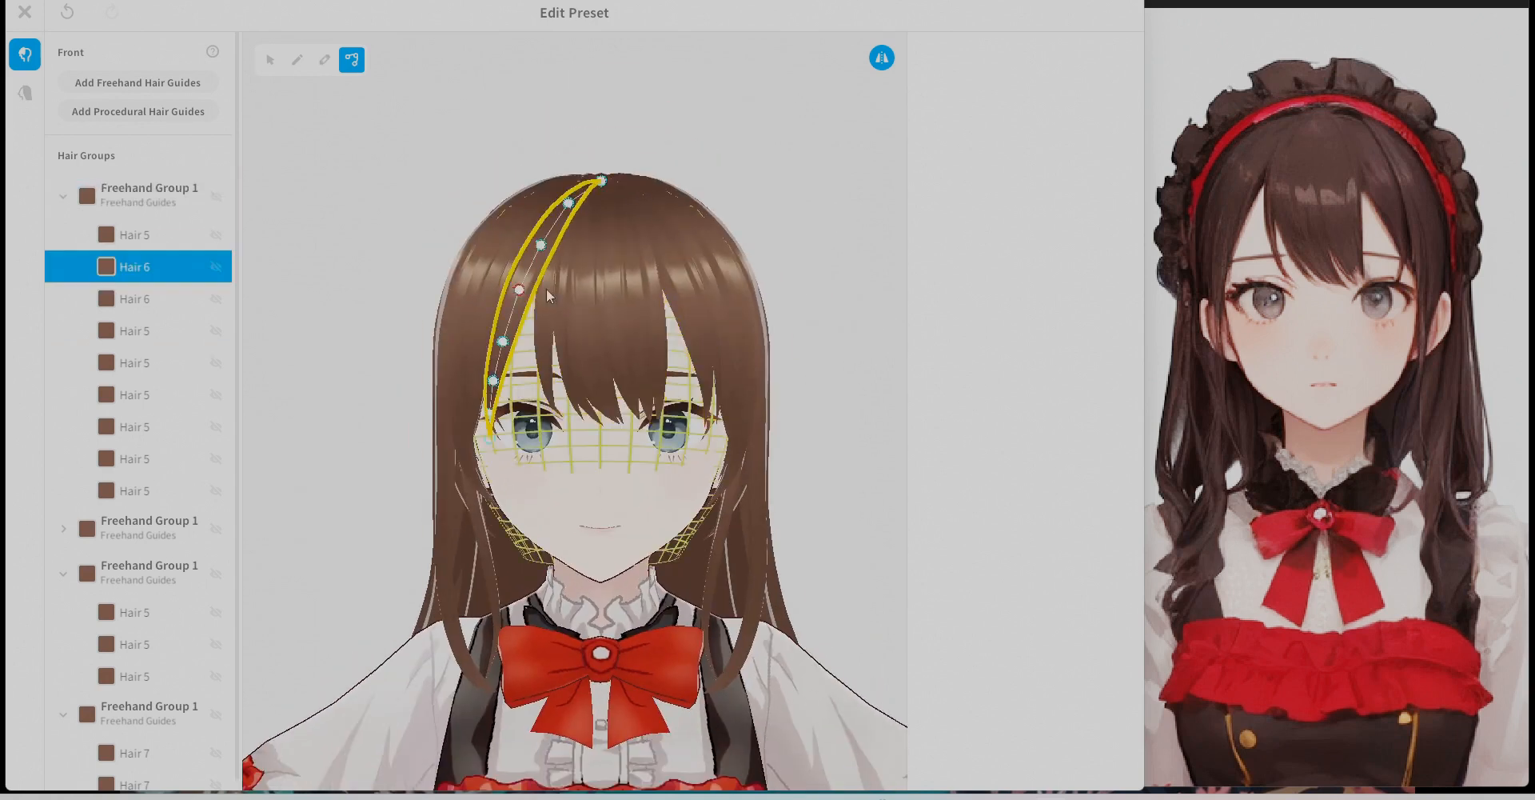
scroll(549, 296, up, 2)
scroll(557, 396, down, 2)
click(689, 434)
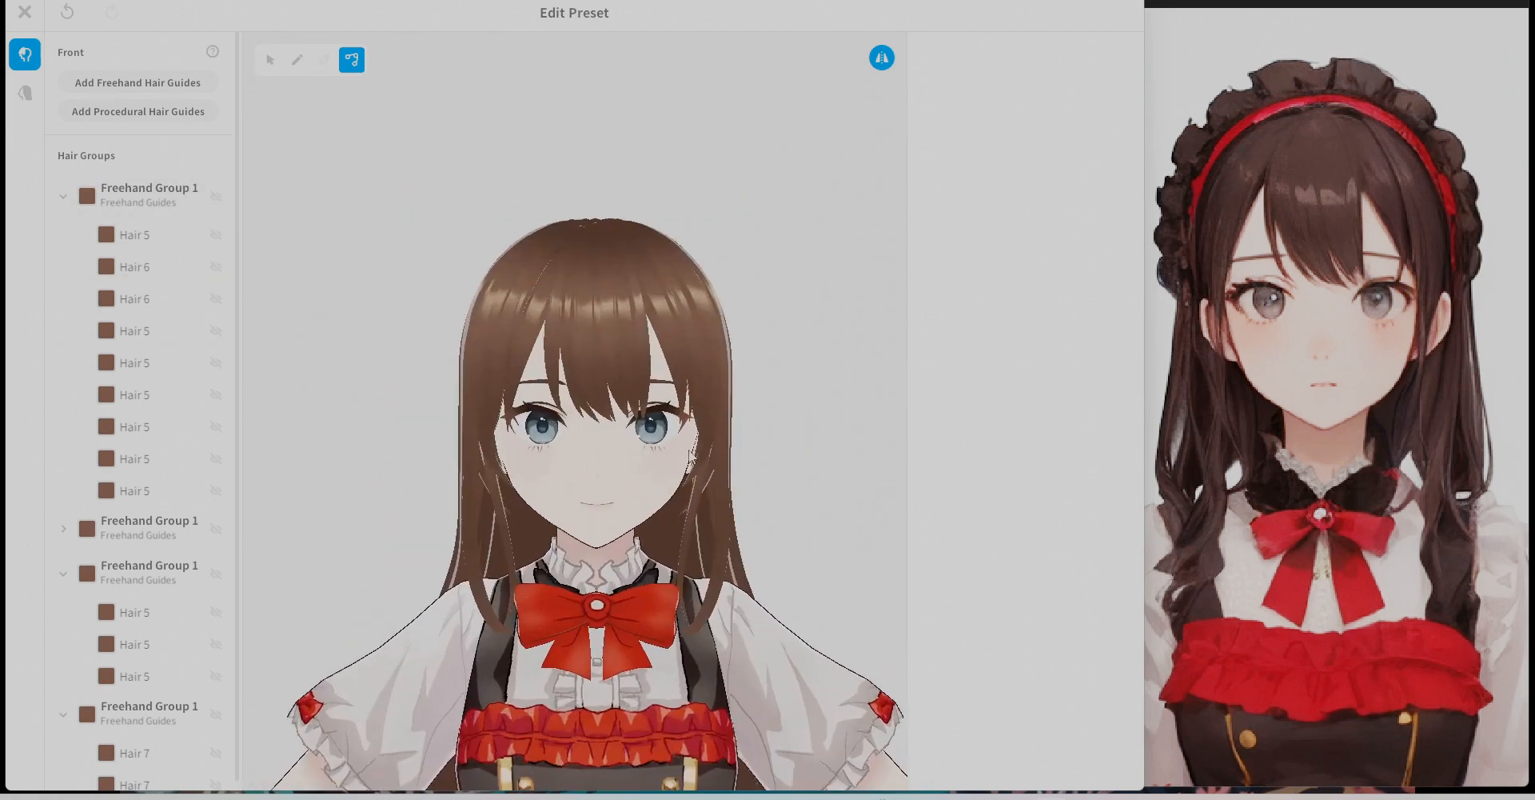
Return to the back hair and examine its groups one by one to identify which strands each controls.
click(25, 93)
click(480, 460)
click(704, 447)
mouse_move(640, 464)
right_down()
mouse_move(743, 463)
mouse_move(632, 464)
right_up()
click(144, 304)
click(270, 60)
mouse_move(753, 542)
right_down()
mouse_move(864, 545)
mouse_move(766, 551)
right_up()
mouse_move(693, 439)
right_down()
mouse_move(800, 440)
mouse_move(694, 439)
right_up()
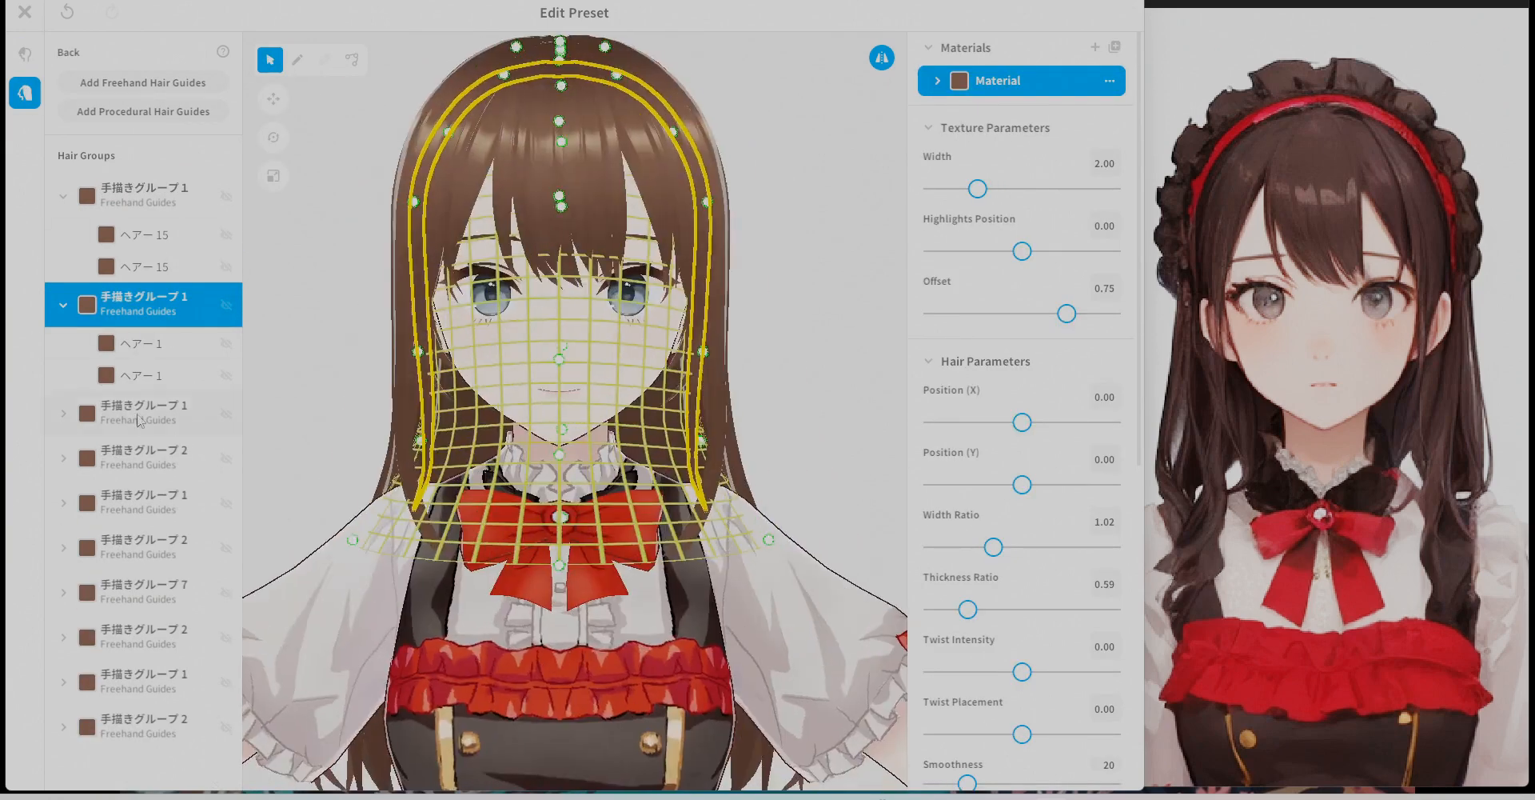
click(143, 413)
click(64, 305)
click(63, 196)
click(783, 325)
right_drag(672, 328, 783, 325)
scroll(782, 326, down, 2)
click(144, 286)
click(63, 286)
click(143, 331)
click(143, 375)
right_drag(767, 400, 696, 404)
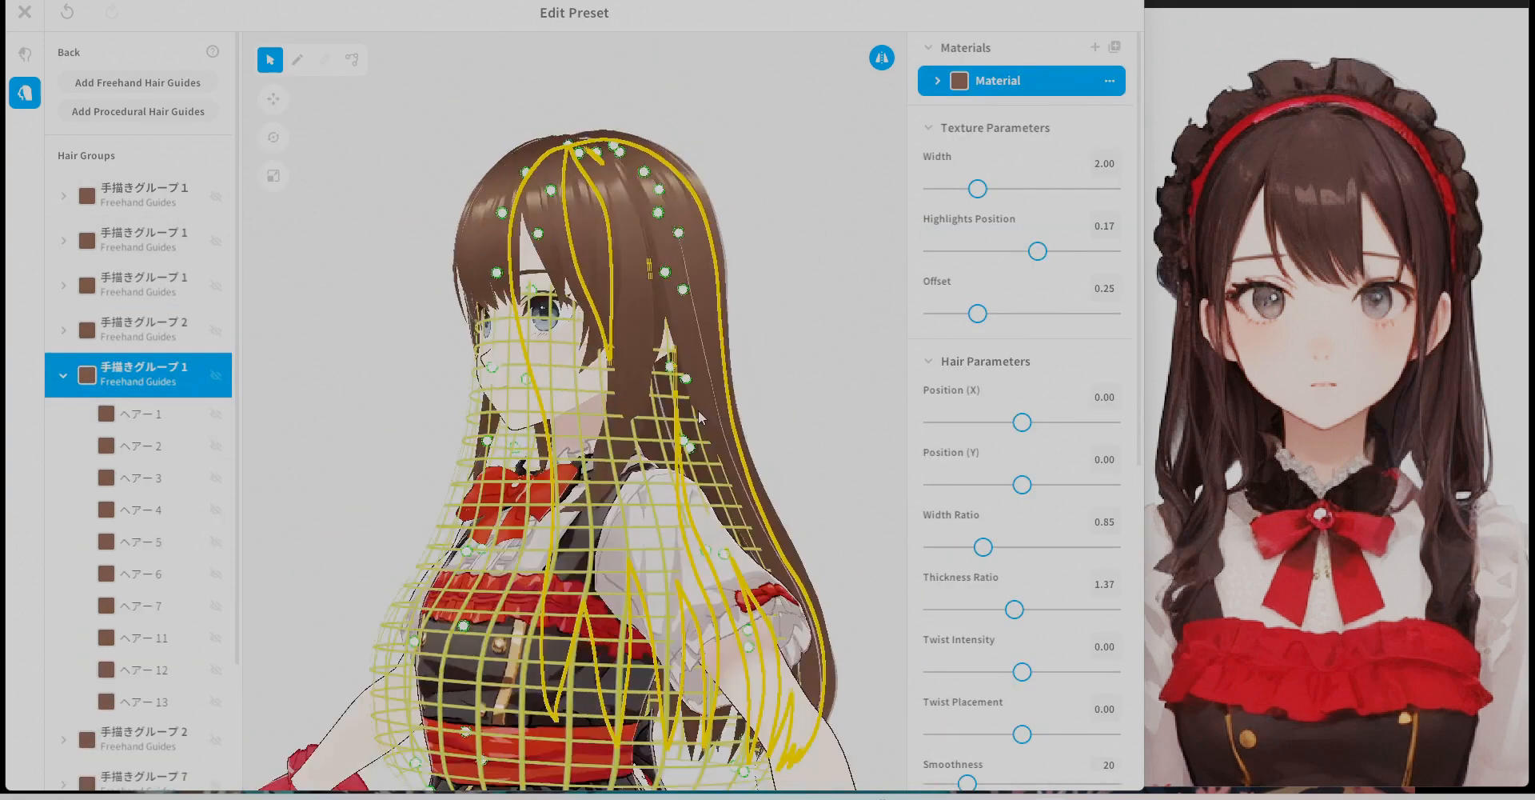
click(63, 375)
click(144, 420)
click(144, 528)
right_drag(693, 480, 656, 482)
click(144, 637)
click(63, 528)
click(63, 420)
click(63, 509)
Bend the lower part of strand ヘアー 1 in the ninth back group forward over the shoulder.
click(144, 554)
mouse_move(712, 524)
right_down()
mouse_move(625, 531)
mouse_move(692, 524)
right_up()
click(352, 60)
right_drag(624, 480, 695, 480)
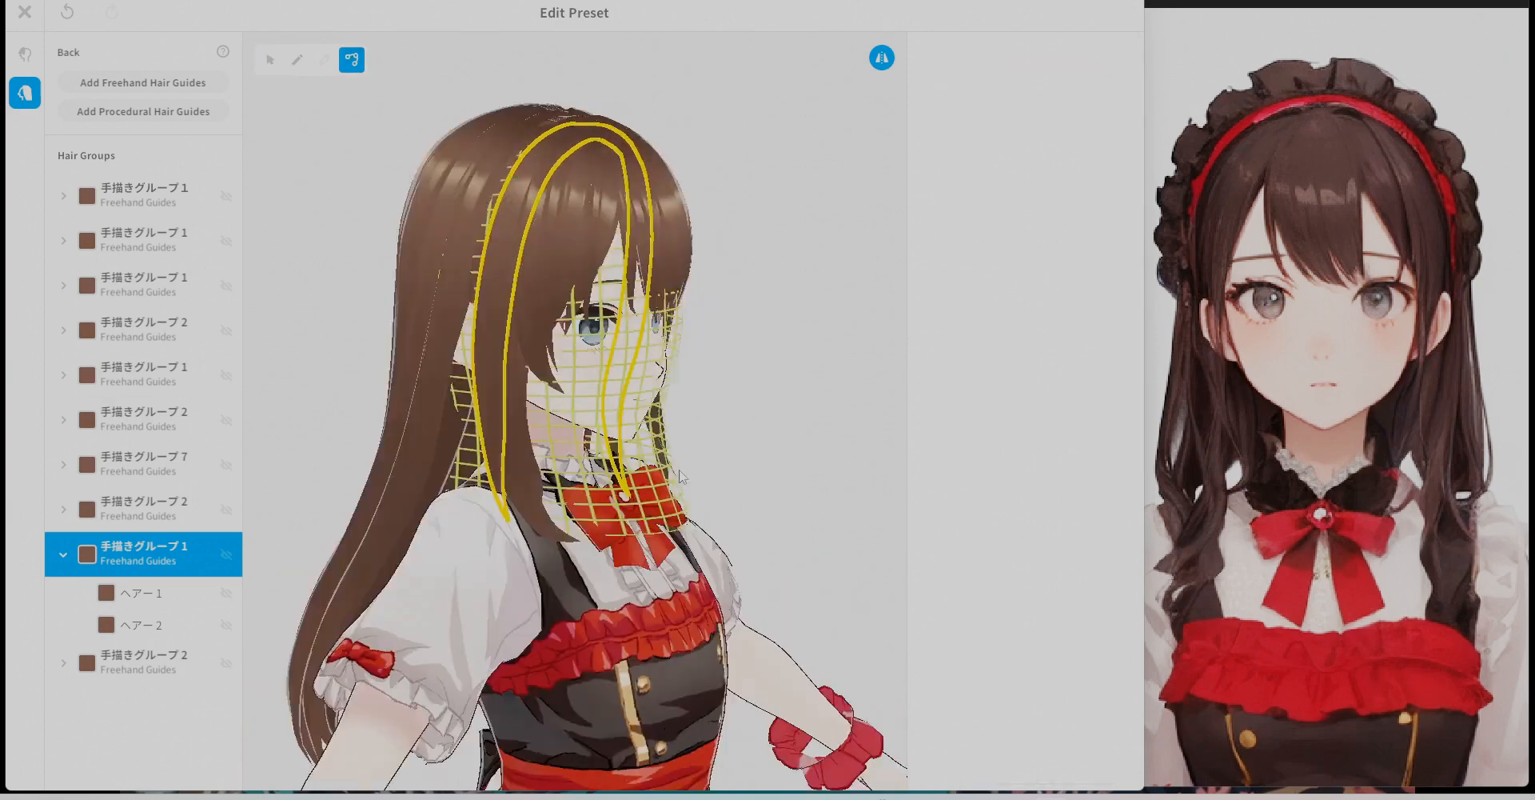
click(141, 593)
drag(516, 512, 605, 480)
drag(516, 432, 550, 404)
scroll(624, 515, up, 3)
right_drag(624, 516, 552, 519)
Refine the tip and lower curve of the ninth group's ヘアー 1 so the lock falls in a gentle wave.
click(144, 552)
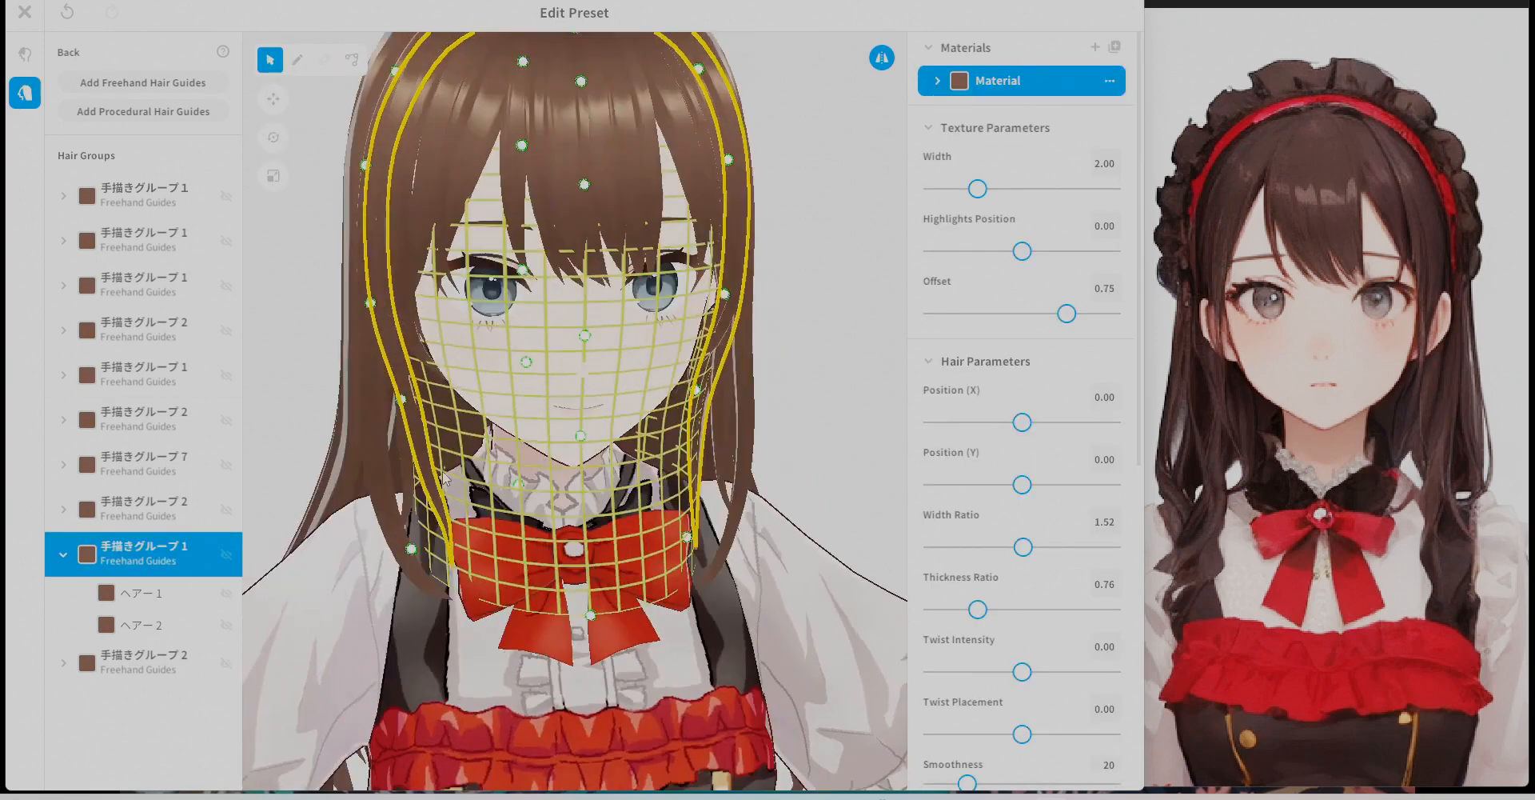
mouse_move(607, 572)
right_down()
mouse_move(547, 569)
mouse_move(627, 551)
right_up()
click(147, 594)
scroll(624, 560, up, 3)
drag(618, 588, 584, 594)
scroll(588, 560, down, 1)
right_drag(624, 552, 552, 551)
drag(396, 551, 380, 562)
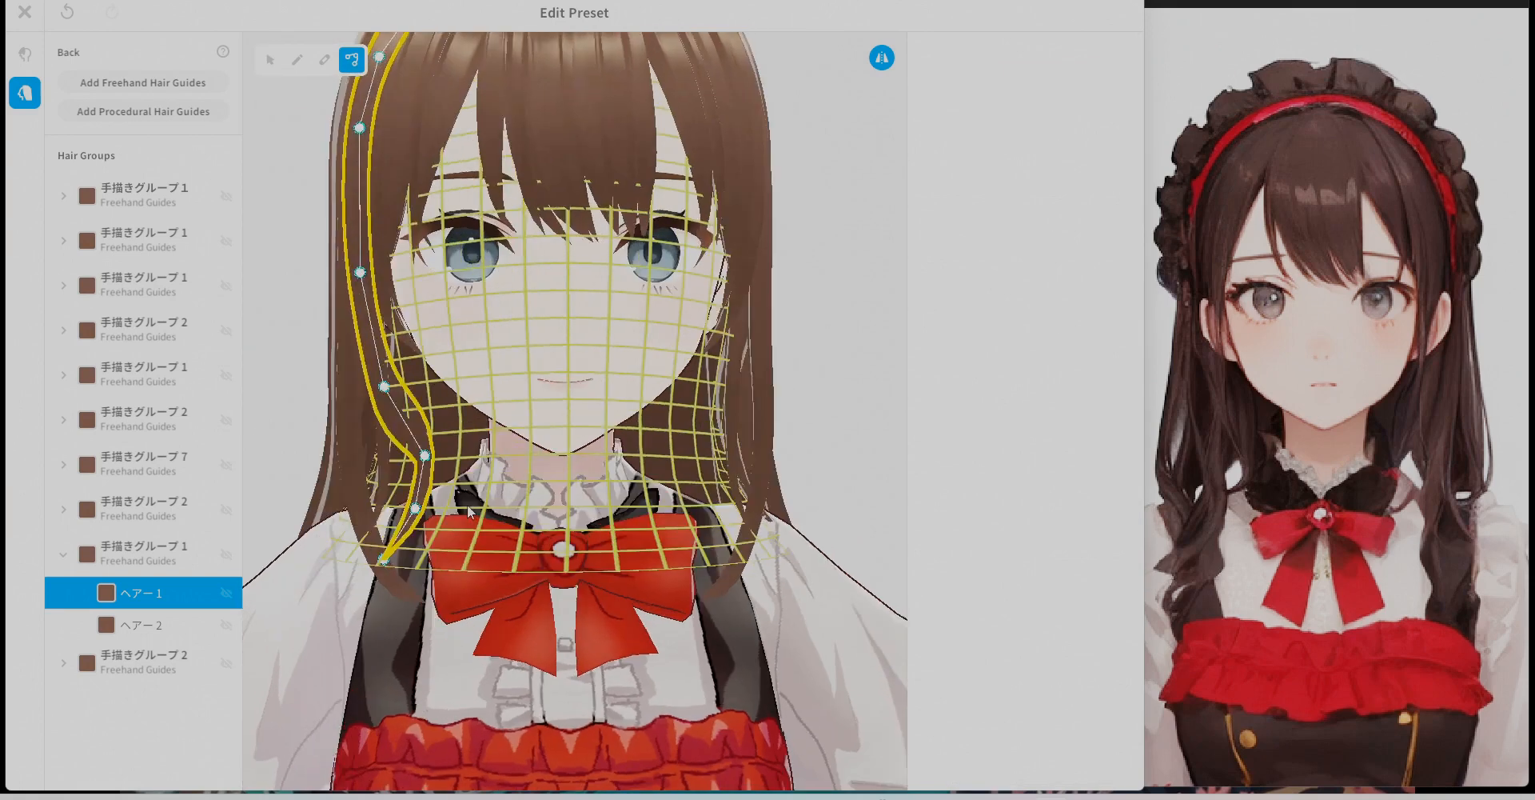
right_drag(552, 544, 628, 544)
drag(544, 392, 521, 386)
Delete strand ヘアー 2 from the ninth back group and replace it with a flipped duplicate of ヘアー 1.
click(842, 478)
scroll(842, 478, down, 3)
right_drag(842, 478, 896, 478)
right_click(156, 621)
click(206, 689)
right_click(142, 593)
click(175, 604)
right_click(140, 620)
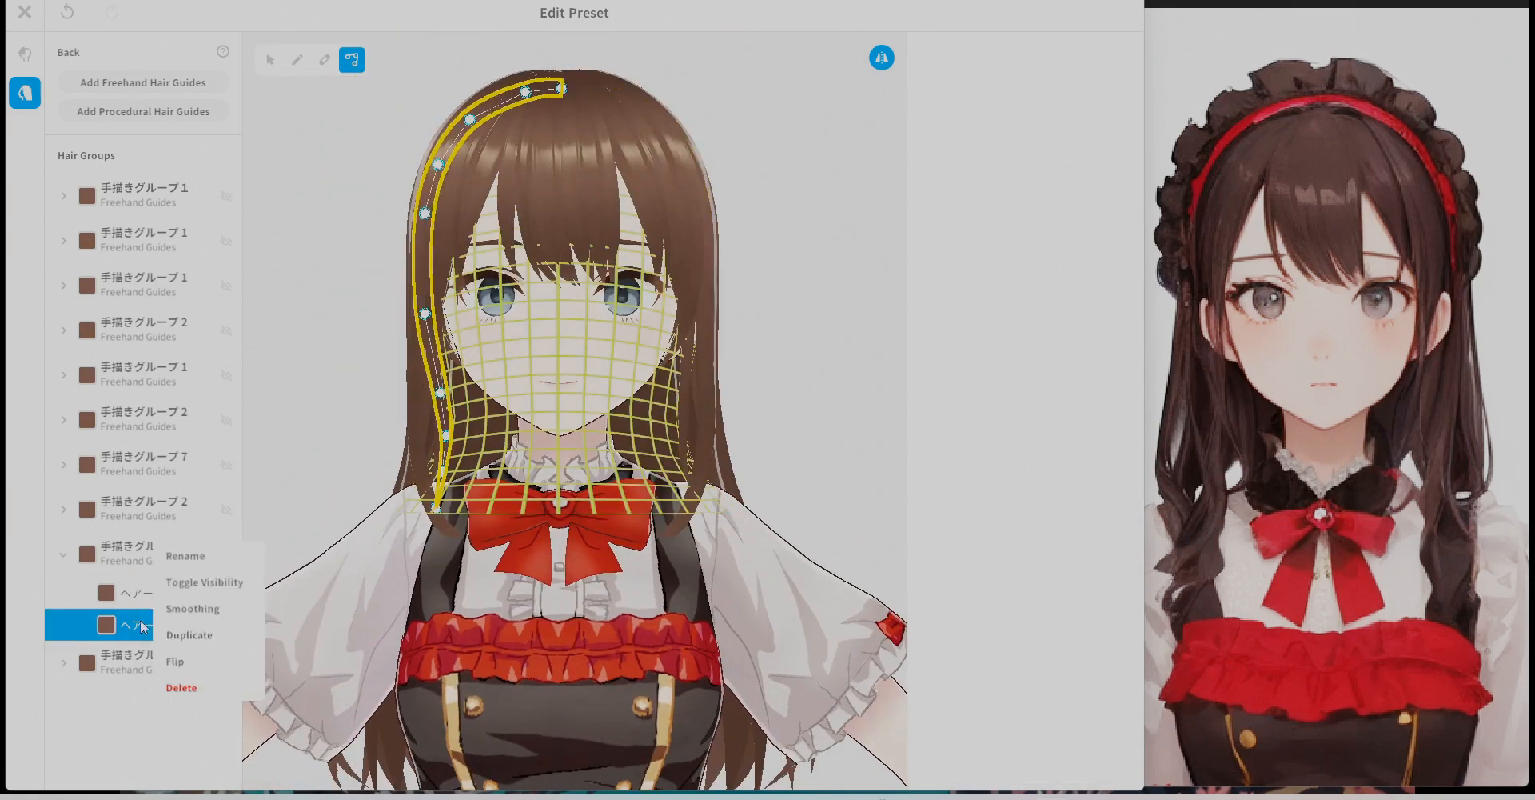
click(176, 659)
Adjust the lower control points of the flipped ヘアー 1 copy to smooth its curve beside the neck.
click(158, 542)
click(144, 624)
drag(627, 445, 613, 453)
drag(589, 507, 586, 534)
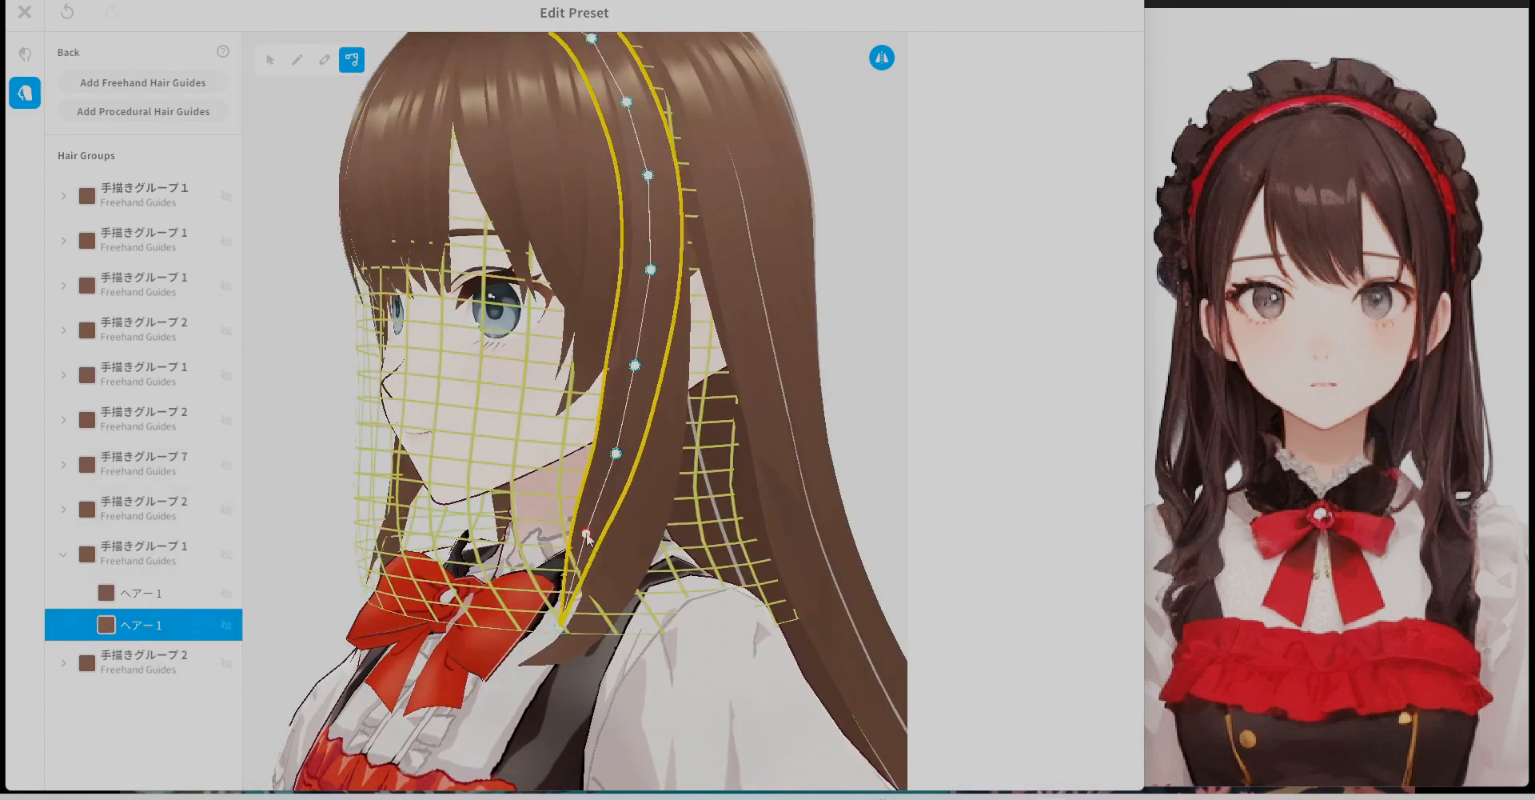
scroll(709, 463, down, 3)
right_drag(751, 465, 792, 466)
Shift a control point of the ninth group's original ヘアー 1 strand slightly upward and backward beside the face.
click(63, 465)
click(145, 590)
right_drag(648, 460, 704, 460)
drag(527, 340, 520, 326)
right_drag(703, 460, 564, 455)
click(724, 456)
Nudge a control point of the flipped ヘアー 1 strand beside the cheek and check both locks in profile.
click(145, 624)
drag(573, 387, 579, 388)
click(724, 504)
right_drag(687, 506, 765, 507)
right_drag(632, 516, 702, 521)
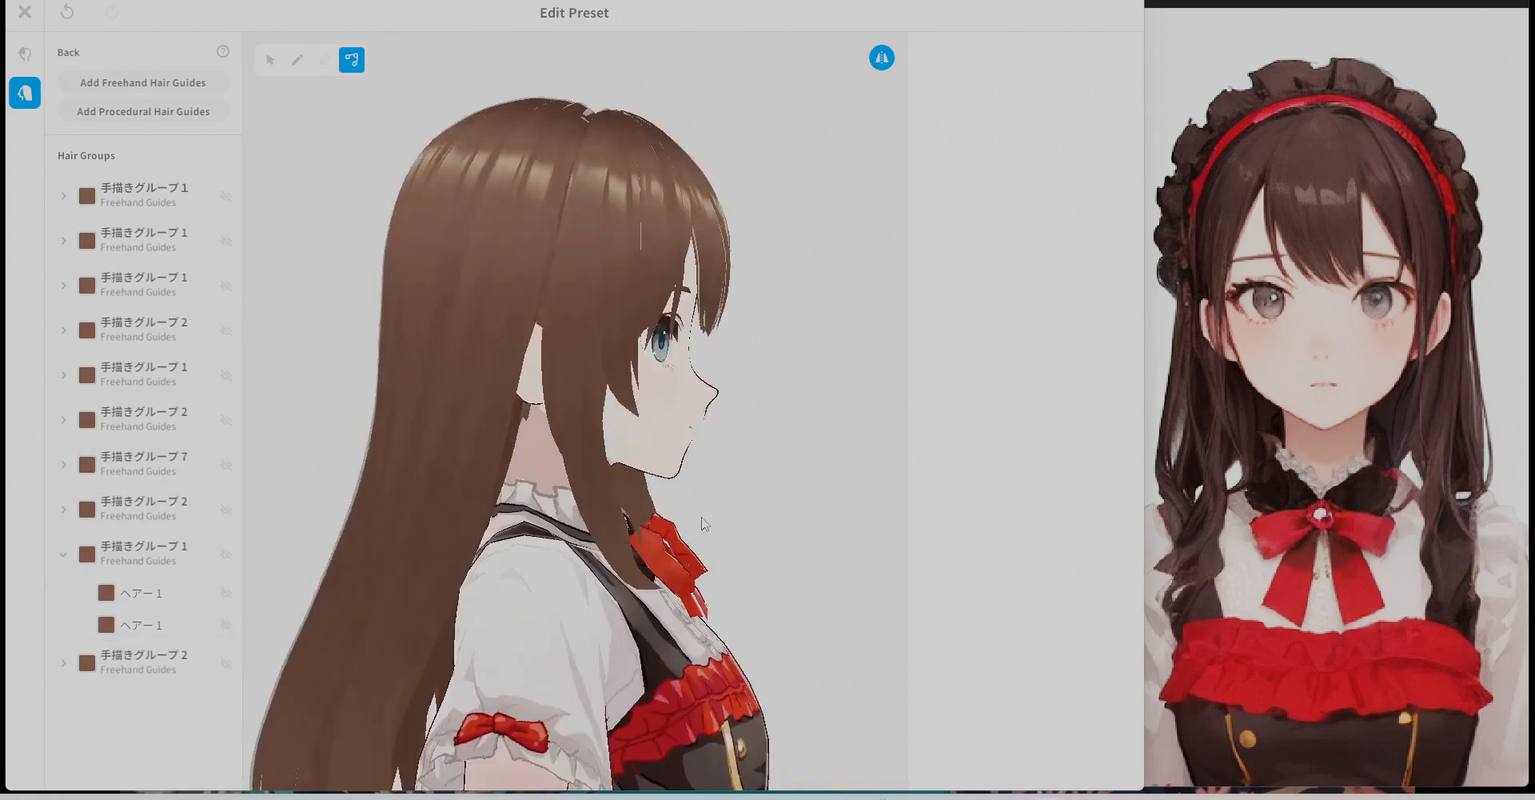
Shift a lower control point of strand ヘアー 46 in the seventh back group slightly backward near shoulder height.
click(64, 464)
click(143, 505)
right_drag(656, 448, 696, 448)
scroll(696, 448, up, 2)
right_click(168, 507)
click(596, 491)
scroll(597, 492, down, 2)
drag(472, 531, 456, 535)
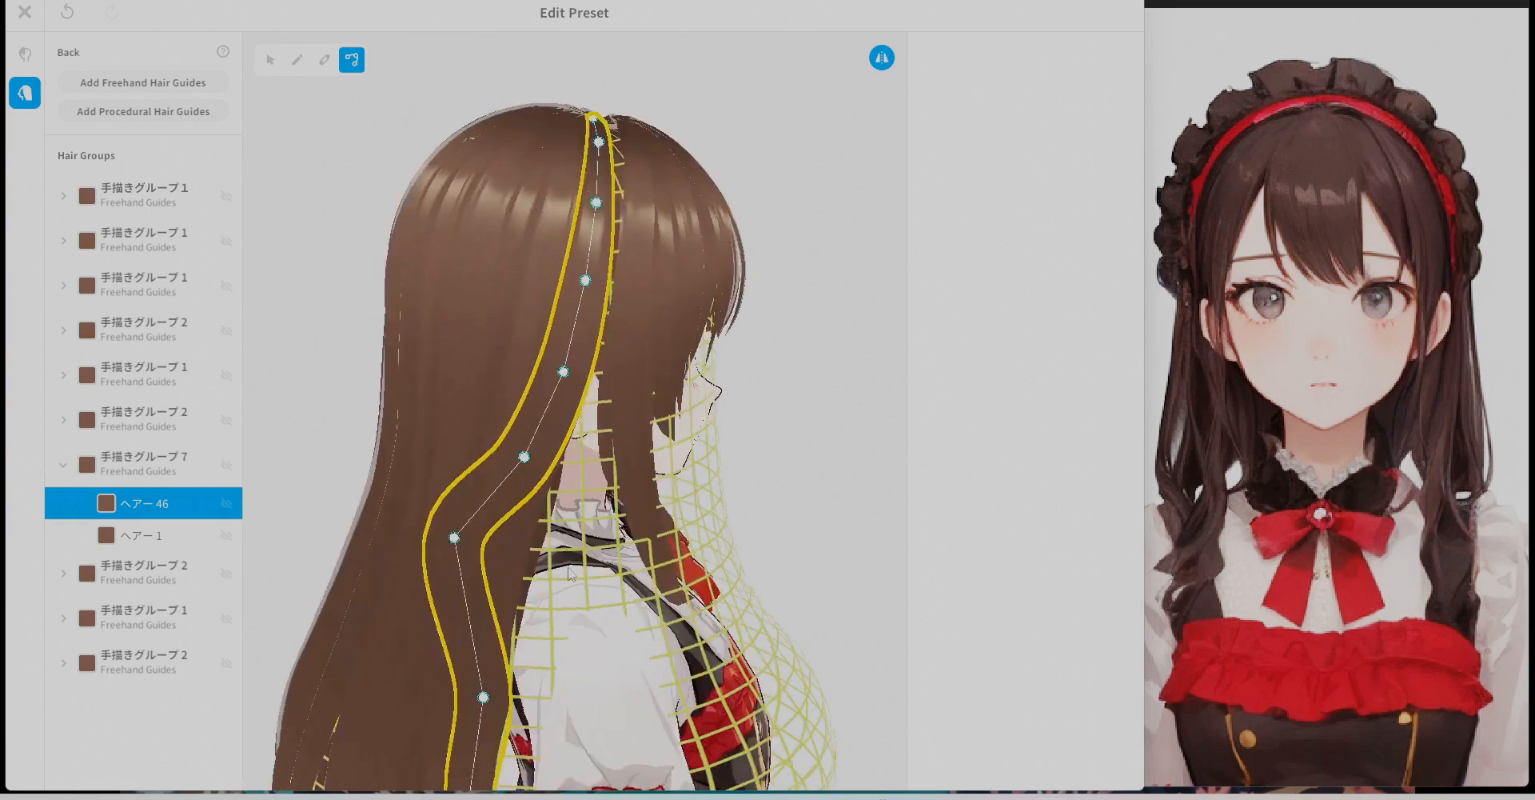
Adjust the lower control points of strand ヘアー 46 so it follows the side outline of the back hair.
right_drag(631, 512, 704, 512)
drag(635, 612, 610, 614)
right_drag(704, 512, 687, 479)
drag(591, 490, 645, 486)
drag(586, 556, 671, 554)
right_drag(687, 552, 707, 551)
drag(704, 654, 717, 651)
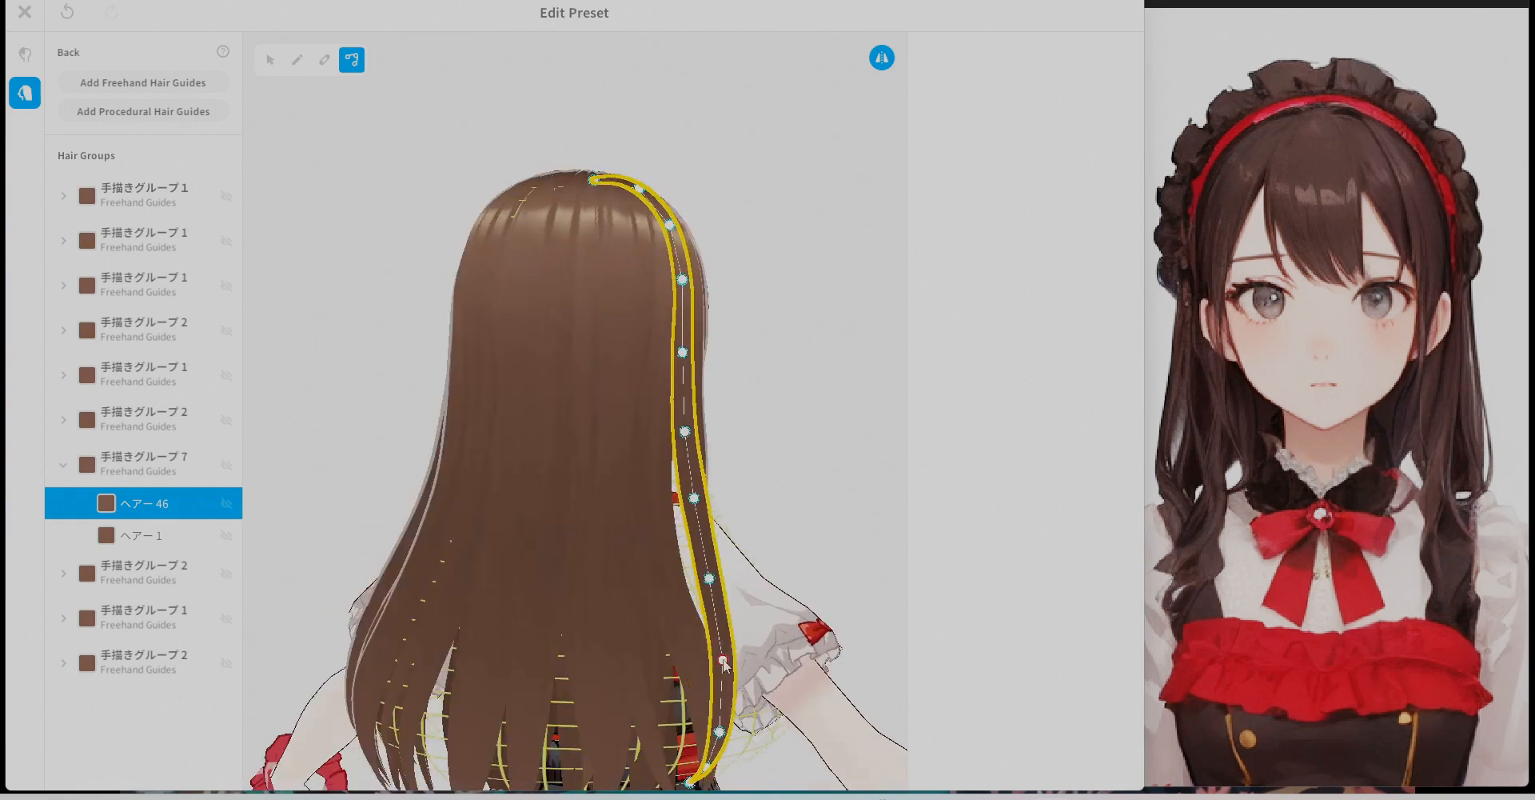
right_drag(712, 560, 624, 560)
drag(542, 662, 524, 665)
right_drag(600, 752, 580, 704)
Refine a control point of strand ヘアー 46 while checking its placement from several angles.
click(144, 465)
right_drag(640, 520, 720, 560)
right_drag(738, 759, 648, 640)
click(152, 504)
click(352, 61)
middle_drag(560, 496, 552, 336)
drag(596, 474, 571, 480)
right_drag(560, 360, 600, 360)
Reshape the profile curve of strand ヘアー 46 and set its Position (Y) to 0.01.
click(144, 719)
click(144, 464)
click(144, 504)
scroll(1028, 532, down, 3)
drag(944, 729, 982, 703)
drag(1095, 708, 1094, 720)
drag(1022, 213, 1025, 213)
right_drag(703, 200, 743, 320)
drag(943, 717, 944, 724)
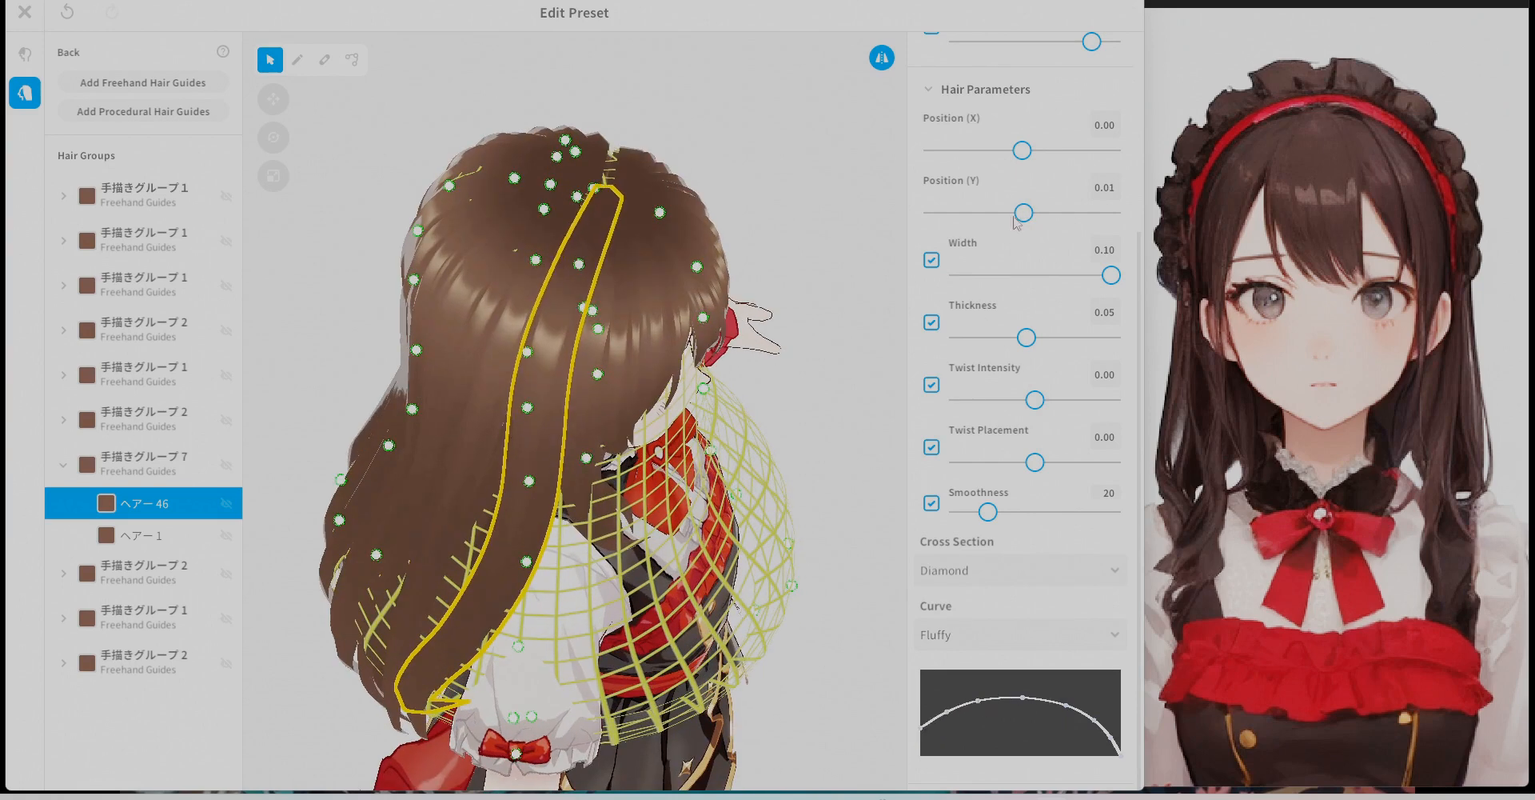
drag(1024, 213, 1021, 213)
click(1104, 188)
text(0.01)
Delete strand ヘアー 1 from the seventh back group and replace it with a flipped duplicate of ヘアー 46.
click(144, 719)
right_drag(688, 280, 680, 320)
right_click(163, 533)
click(190, 591)
right_click(157, 504)
click(192, 507)
click(144, 720)
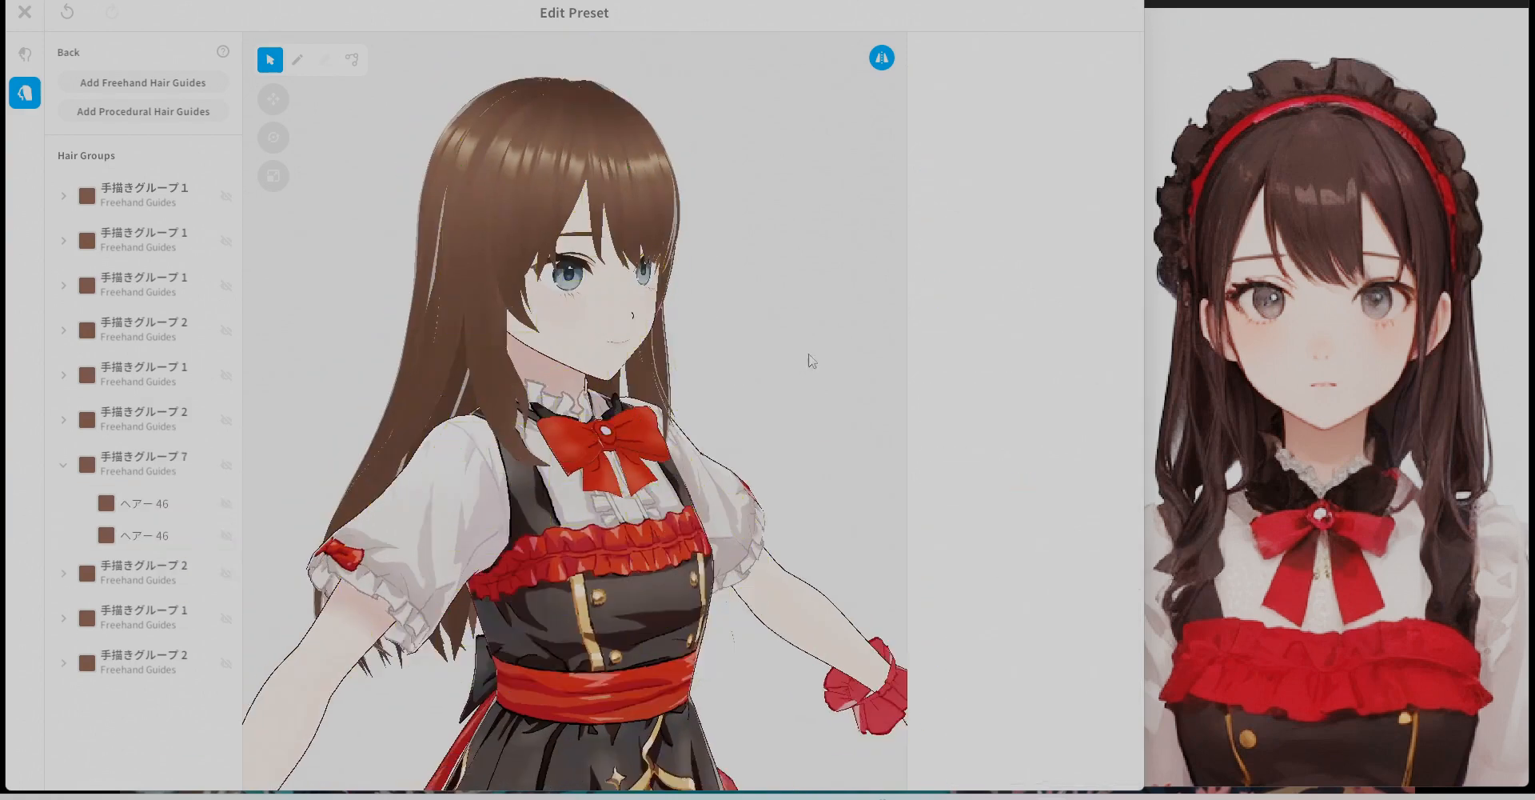
right_drag(809, 354, 698, 320)
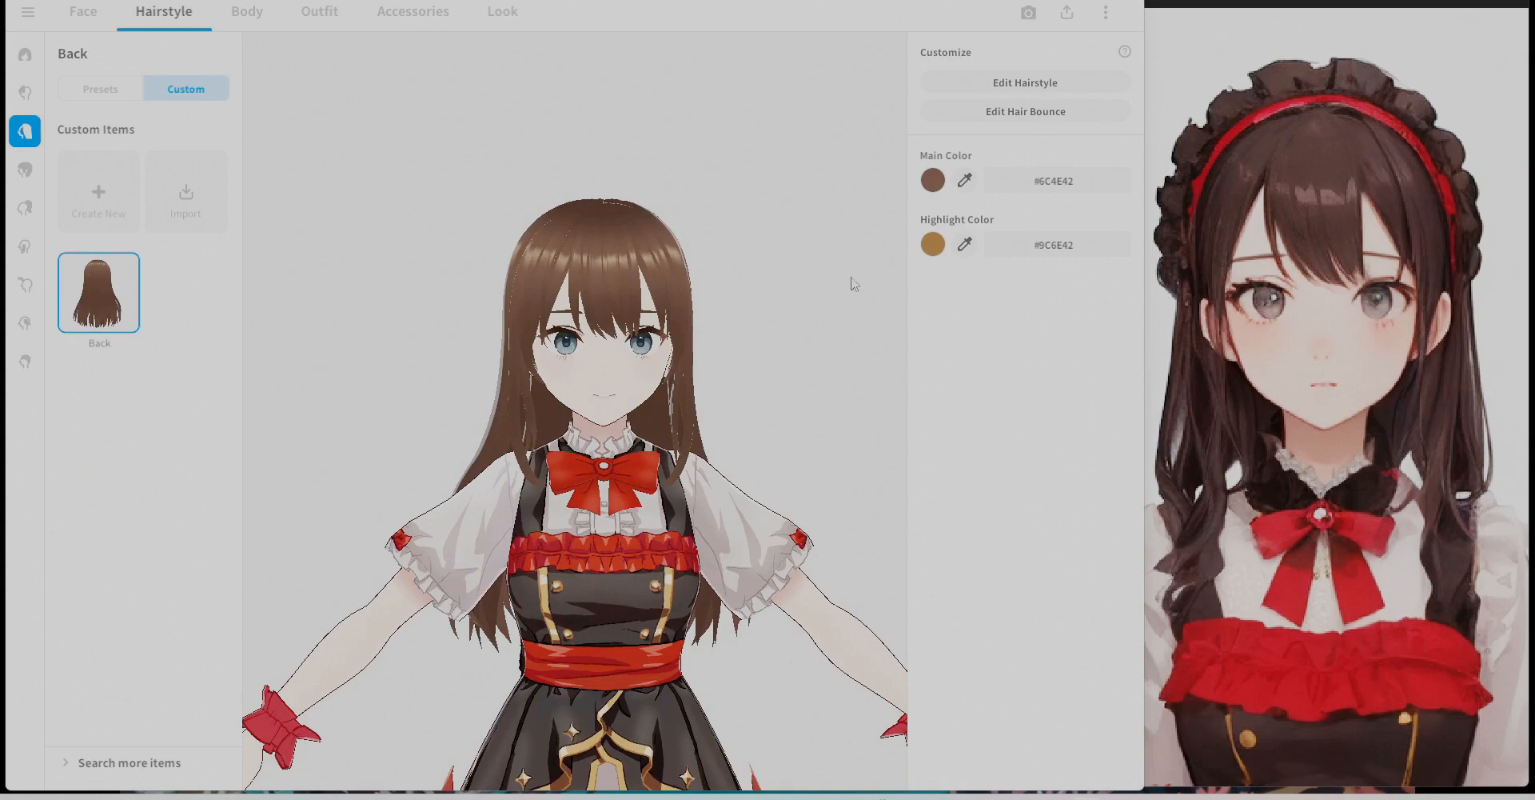
Open the back hair's bounce settings and examine ボーングループ 8 and ボーングループ 9 from front and back.
click(1060, 112)
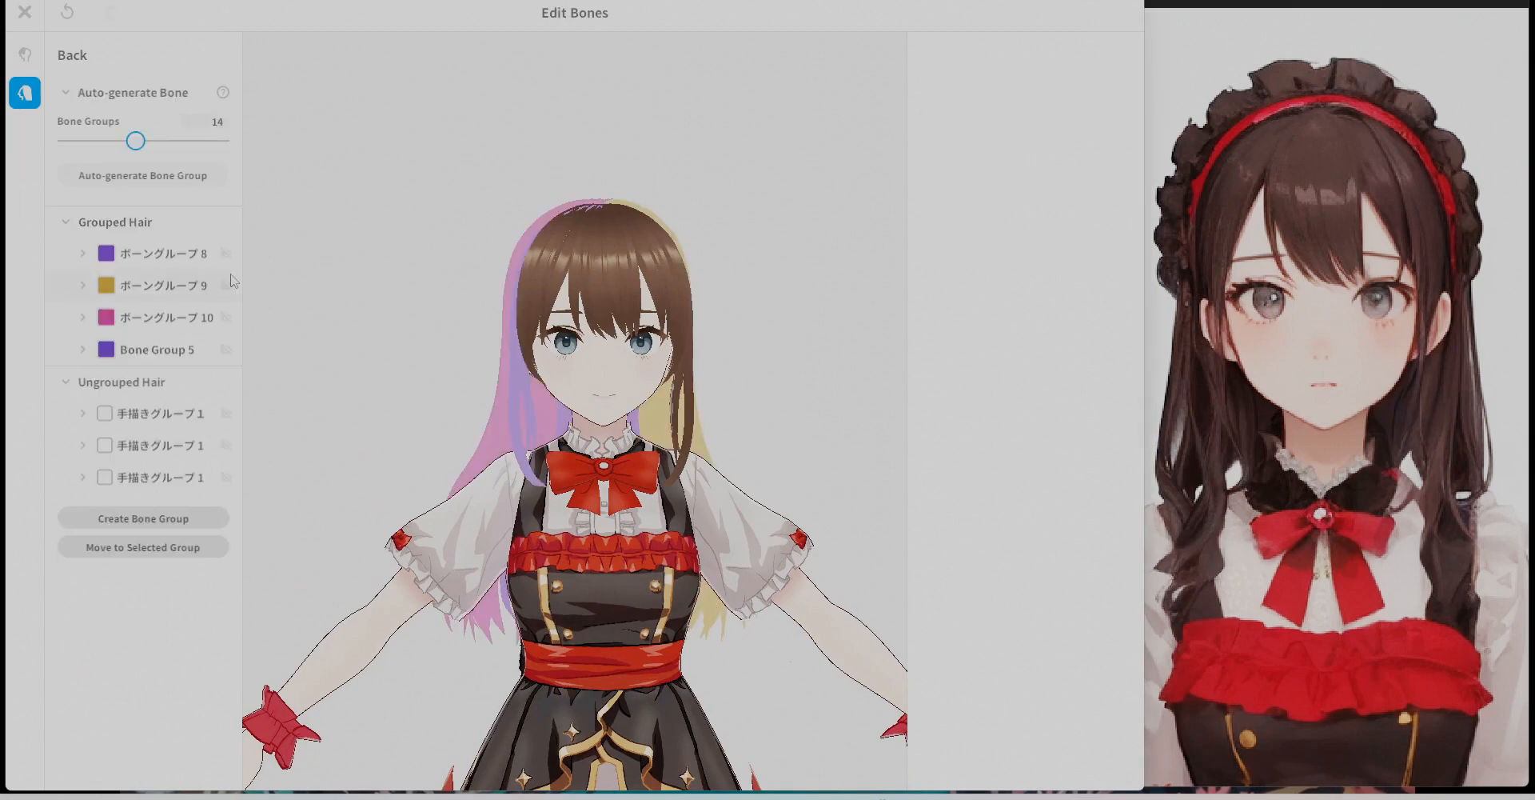
click(163, 285)
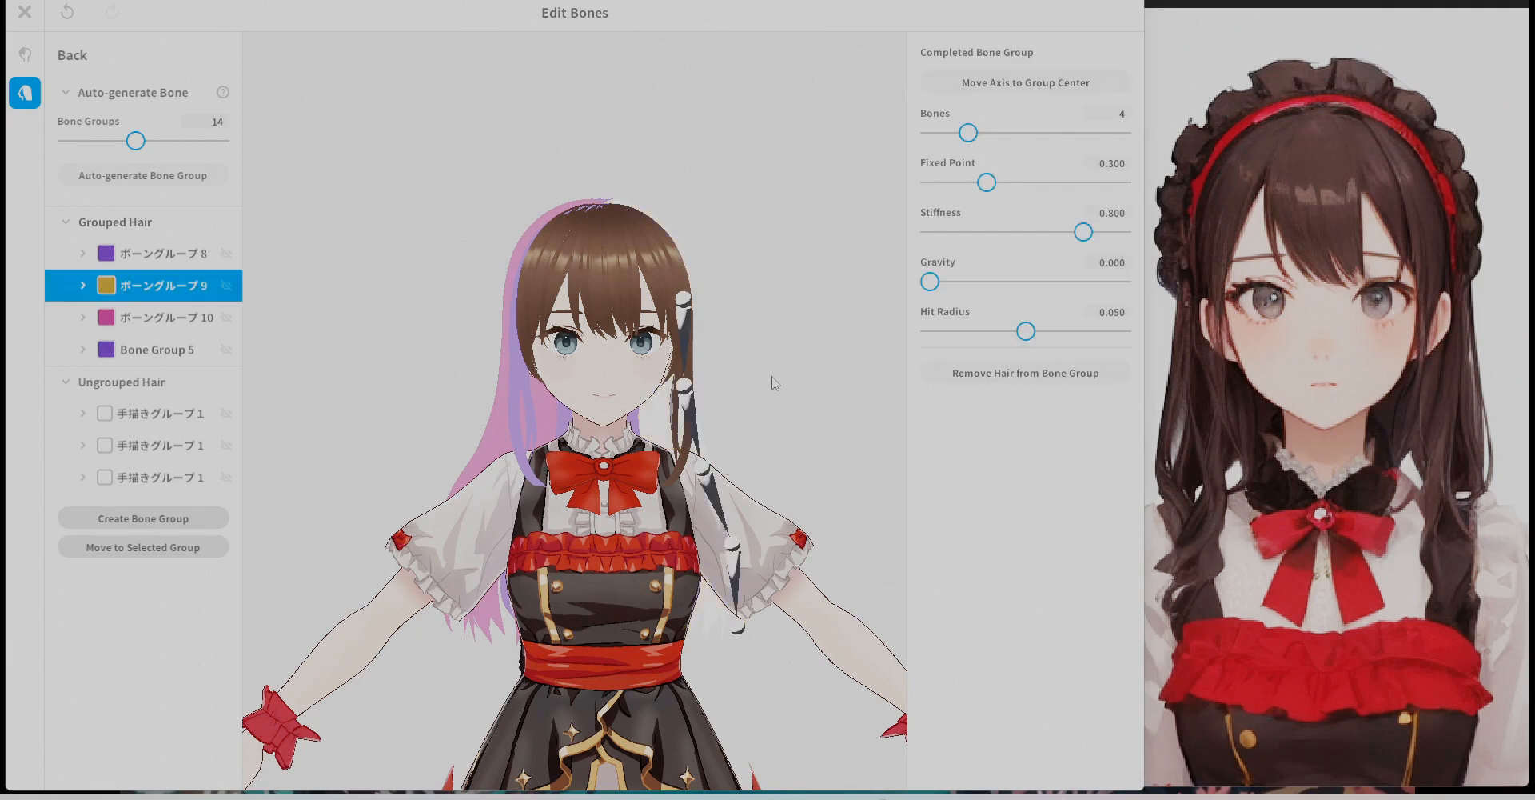
click(141, 264)
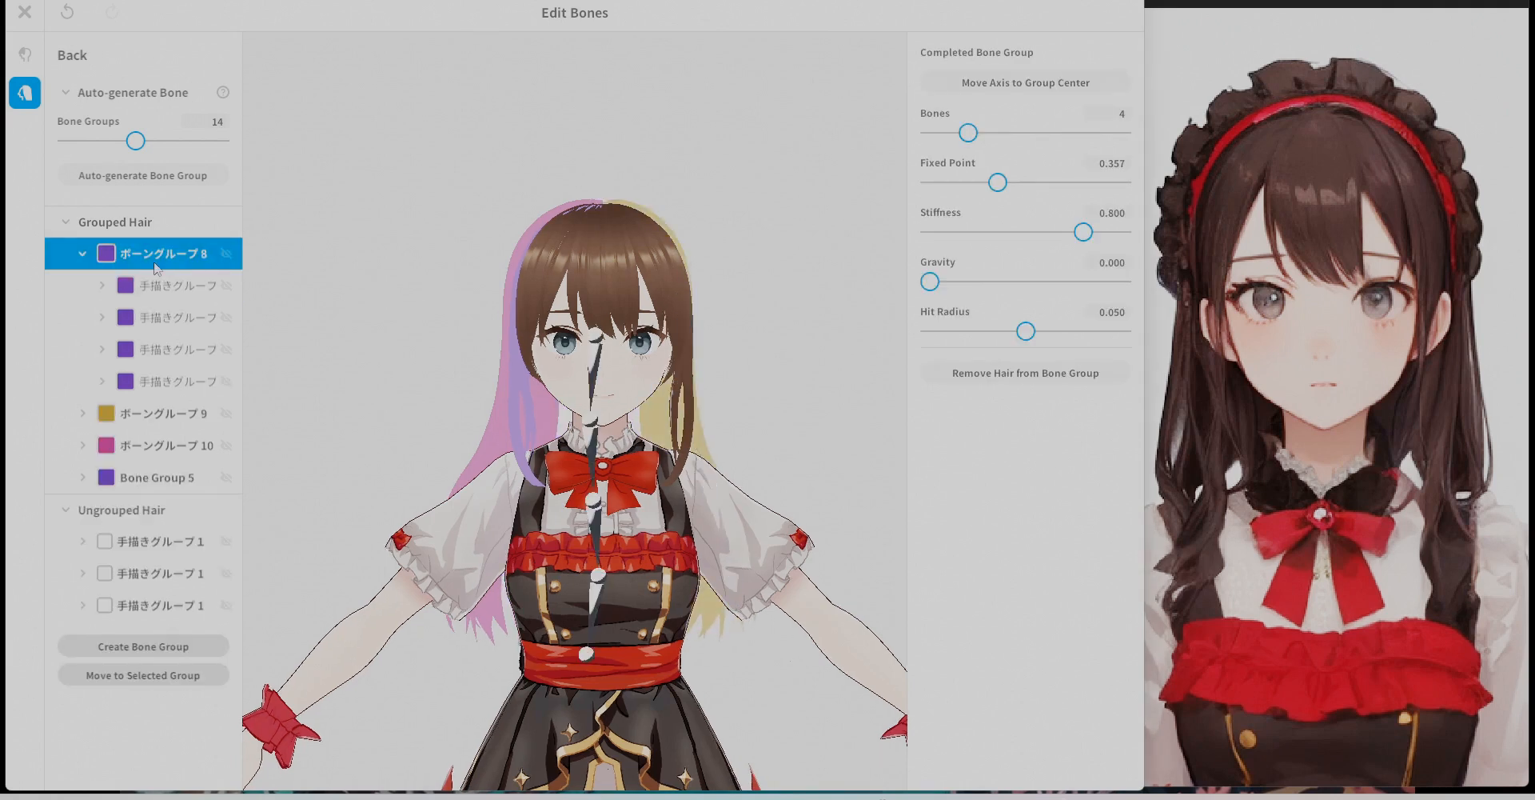
click(82, 255)
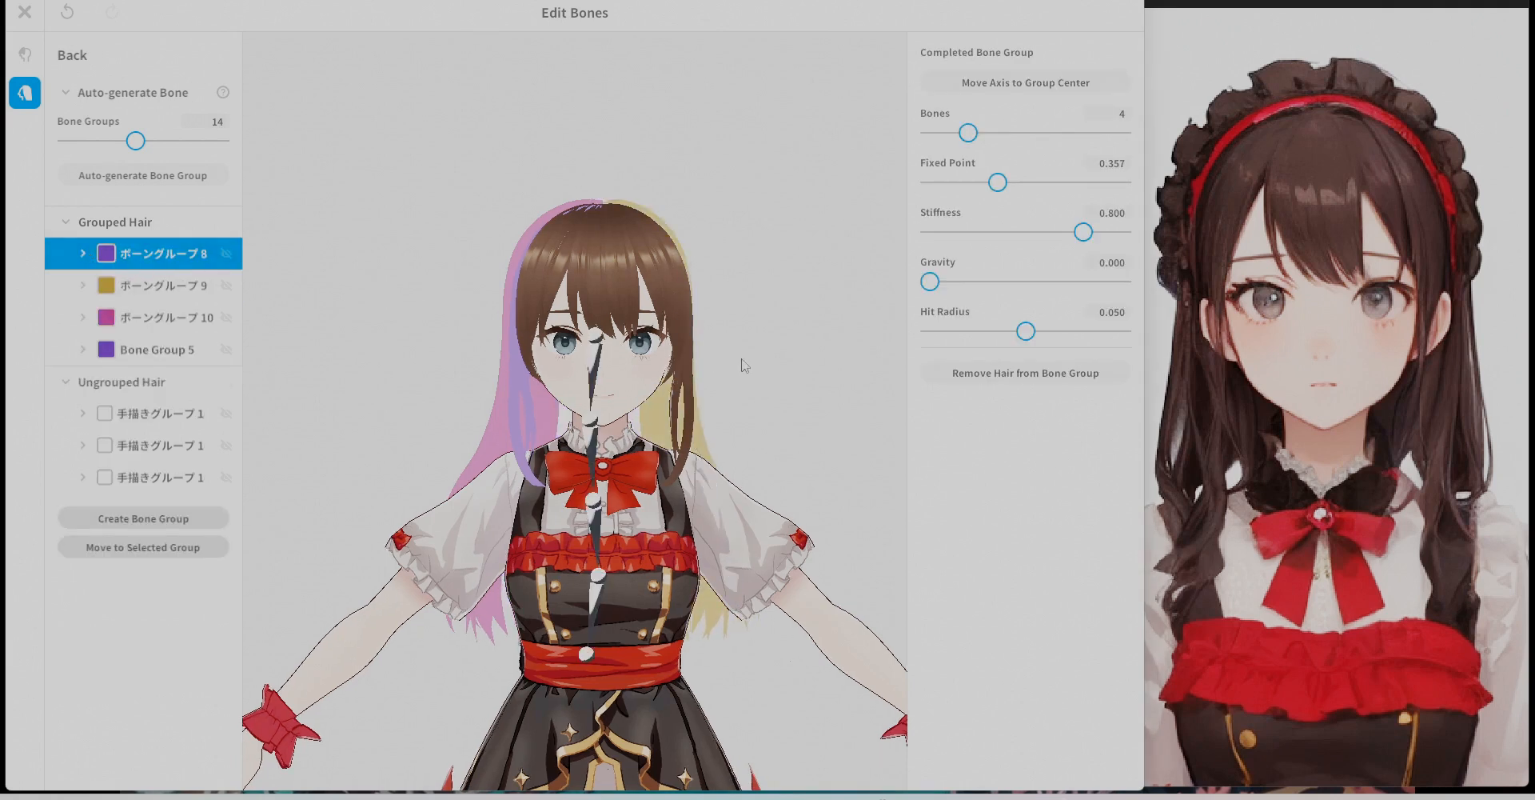
right_drag(742, 359, 585, 360)
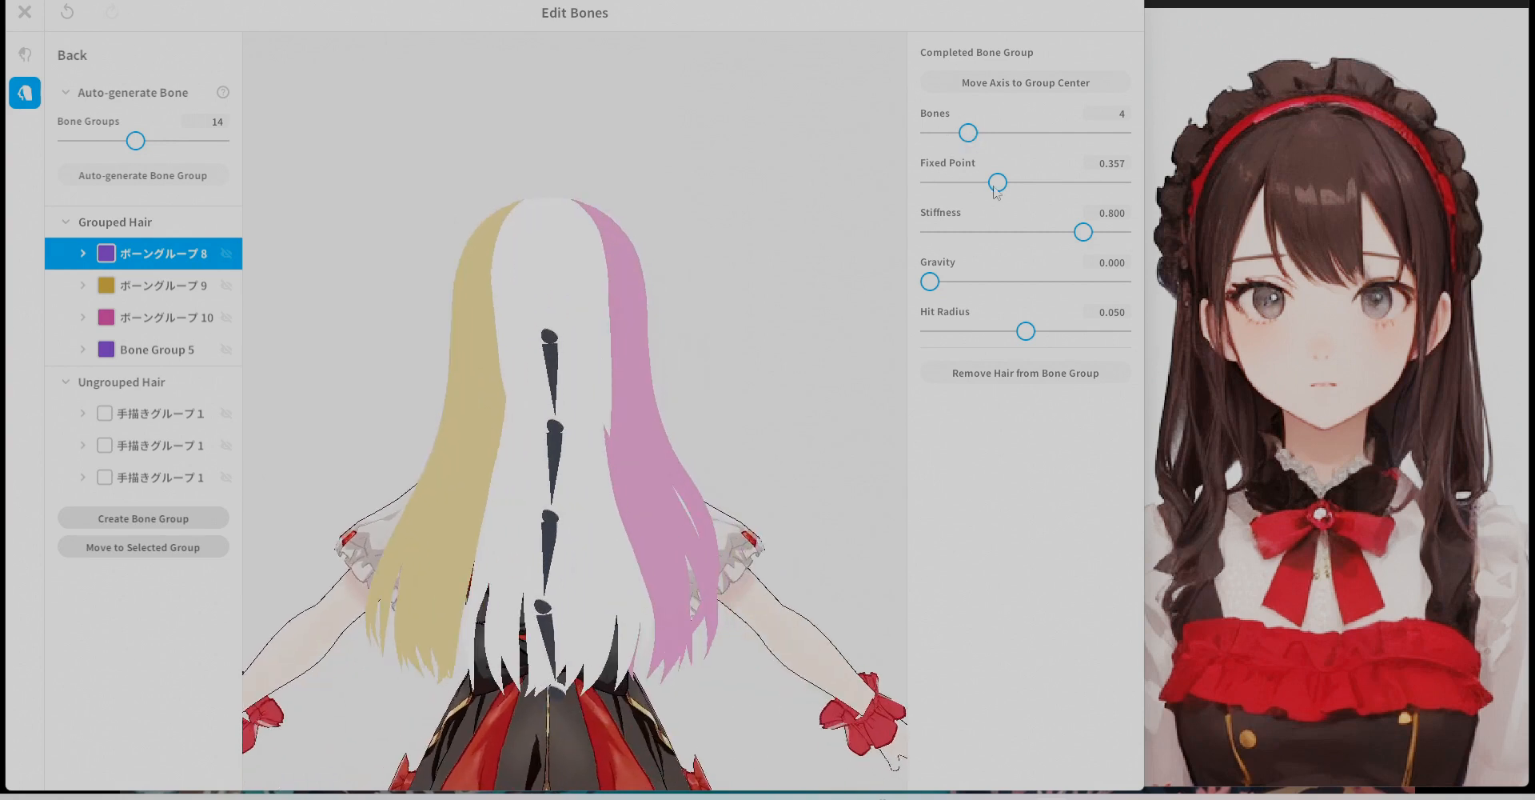
key(ctrl+z)
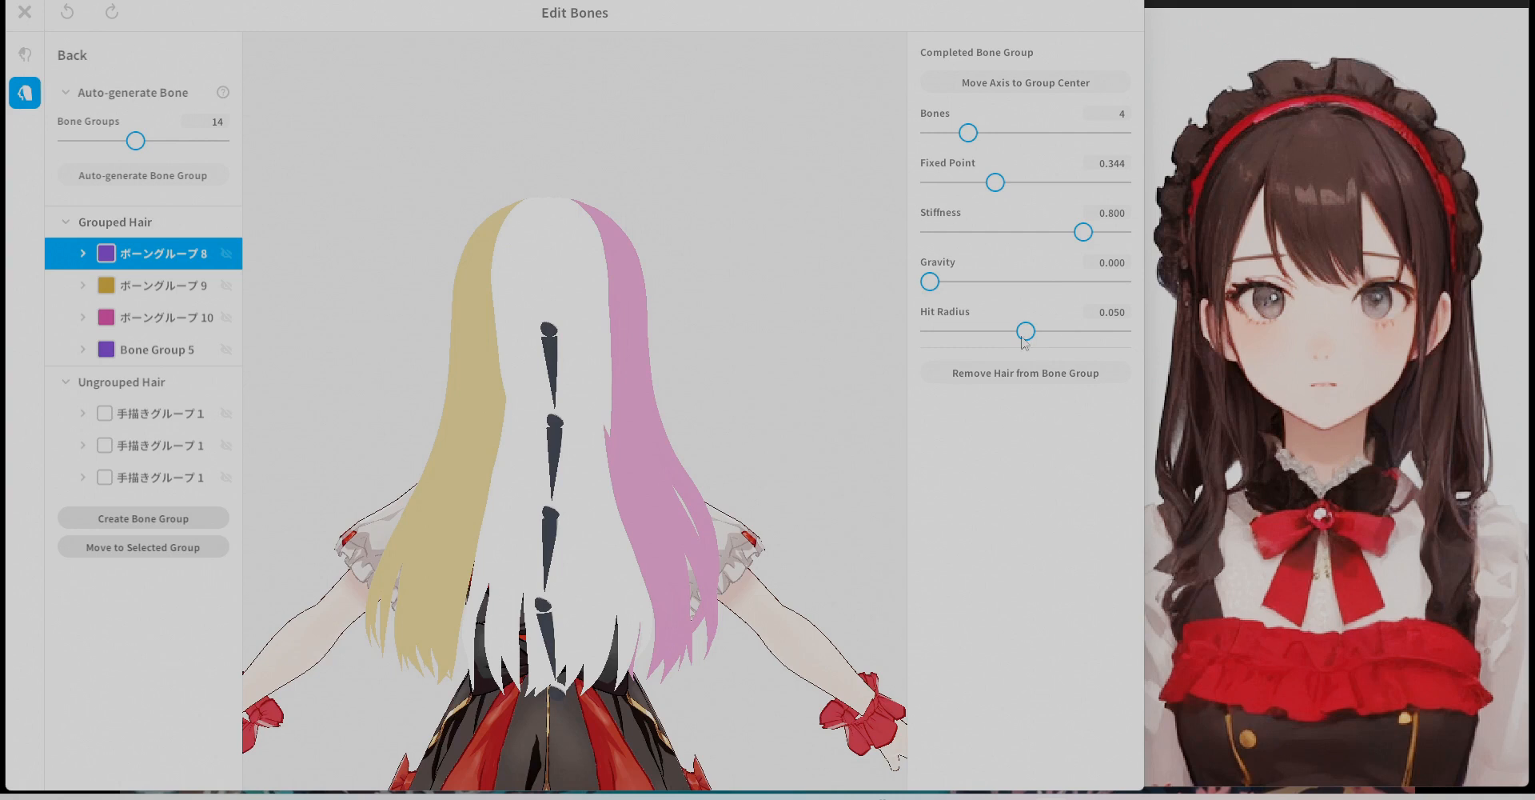
right_drag(658, 374, 718, 325)
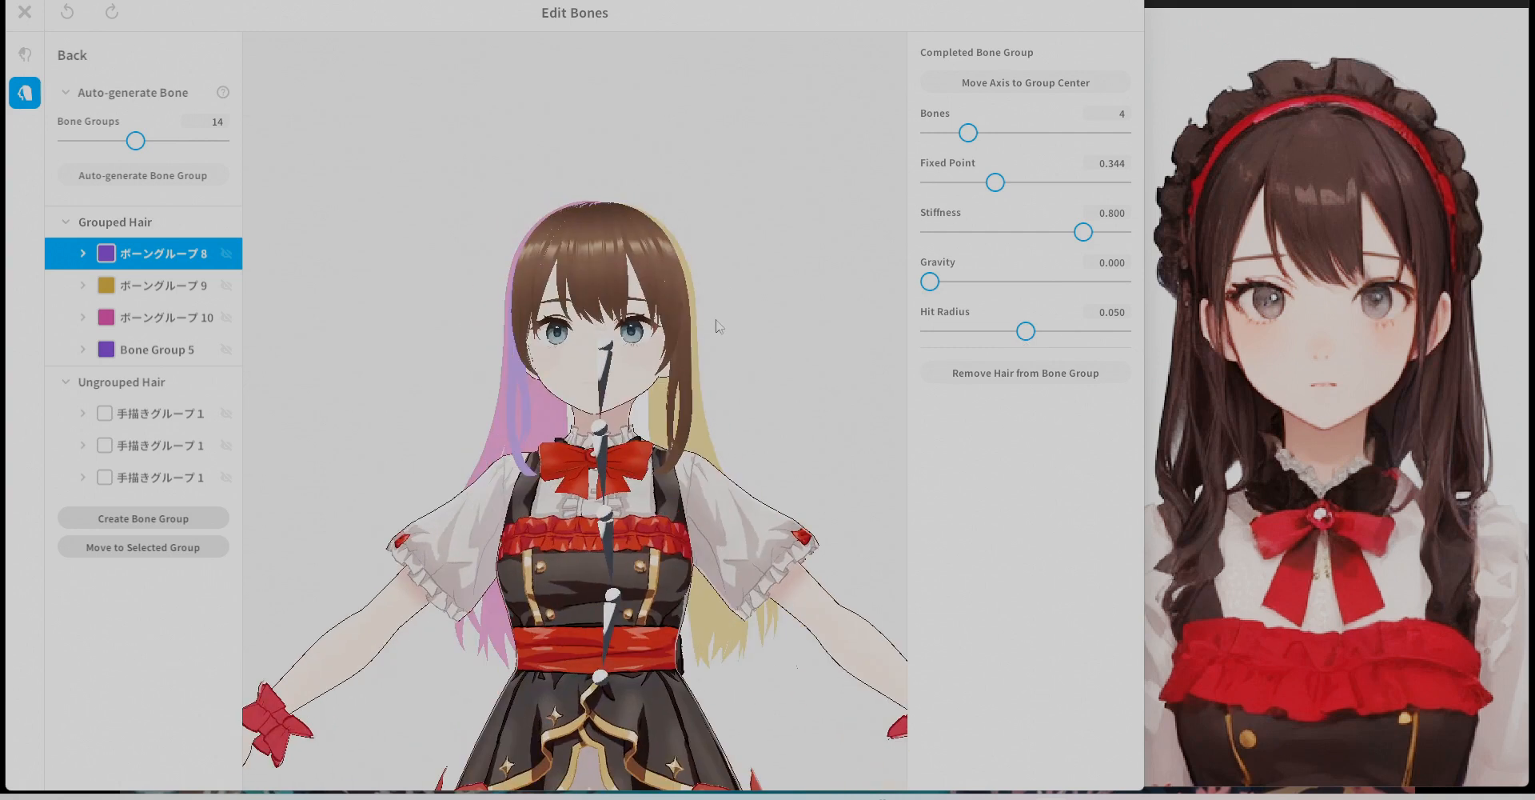
click(24, 12)
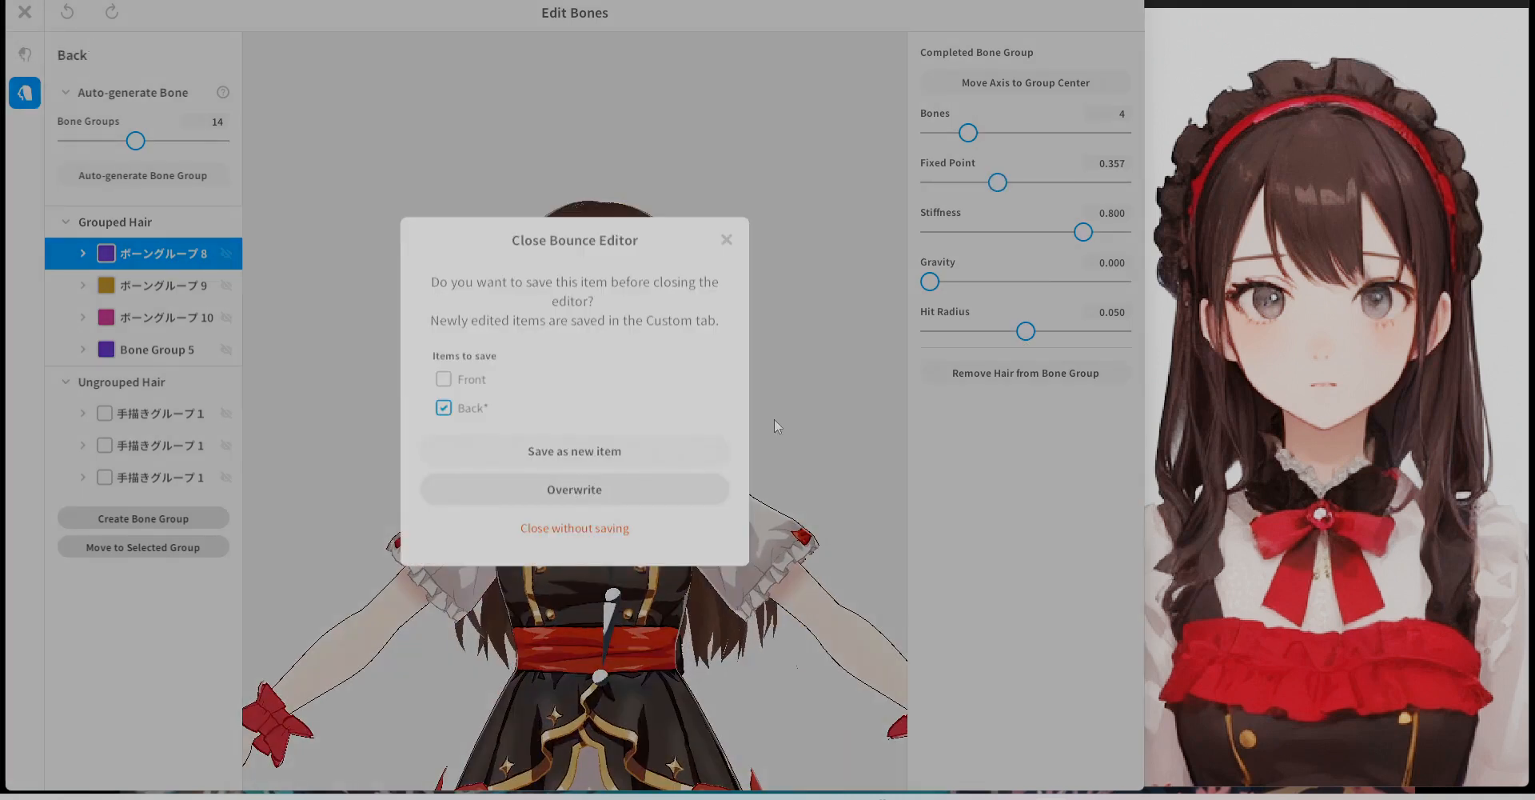
click(1041, 13)
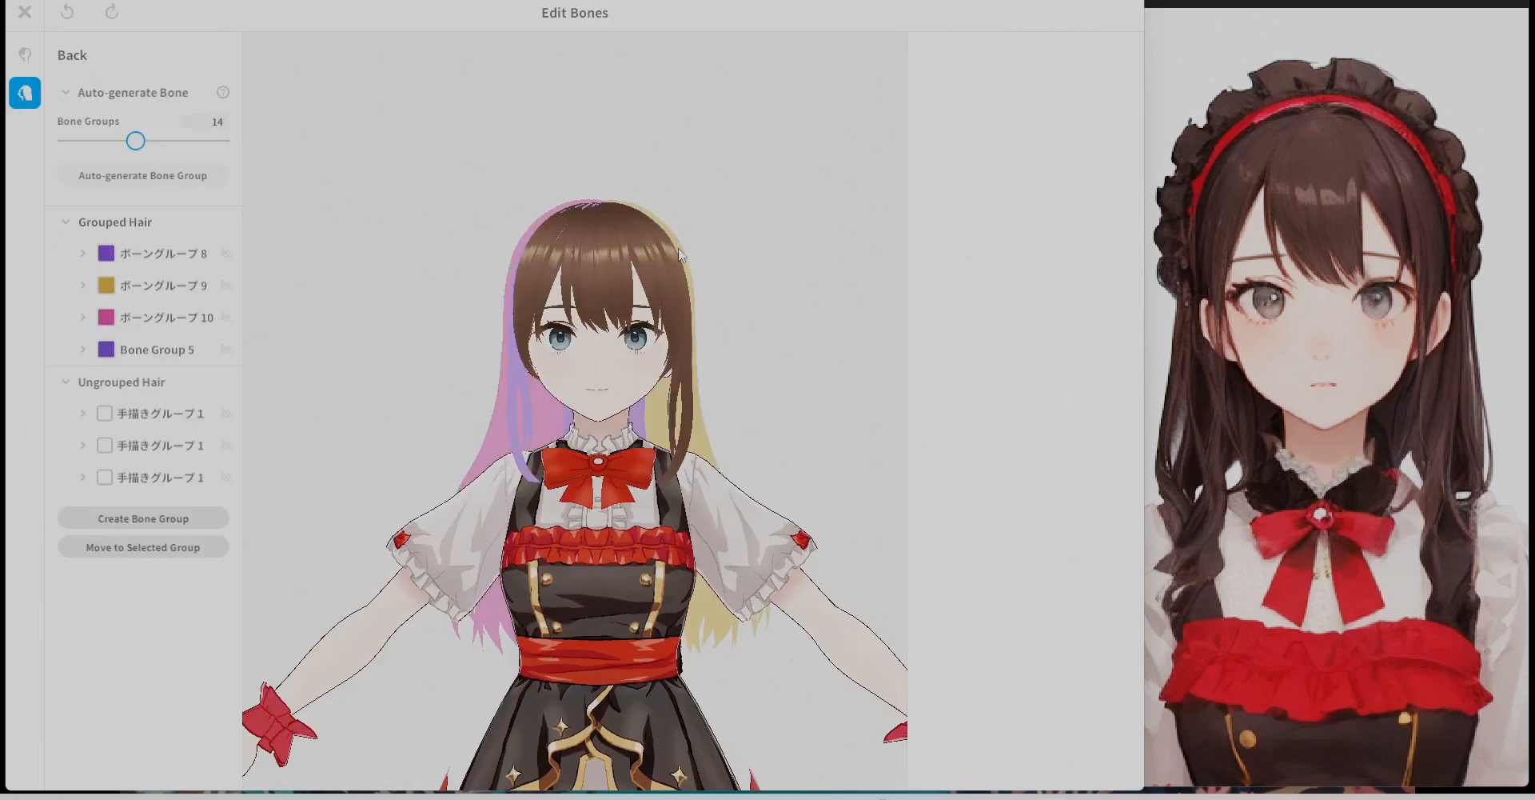
Set ボーングループ 8 and ボーングループ 9 to 3 bones with a stiffness of 0.200.
click(157, 260)
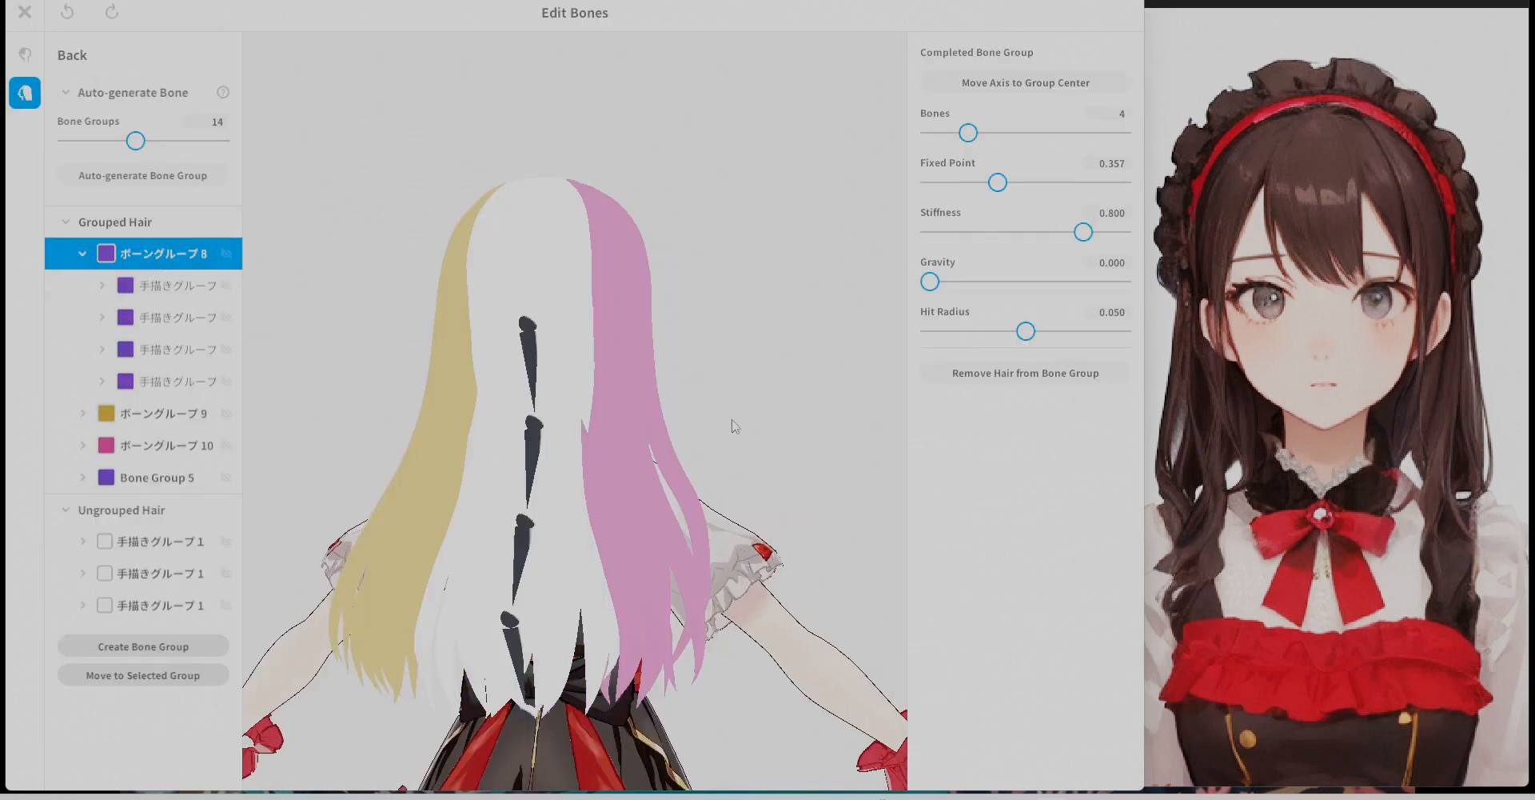
right_drag(737, 426, 764, 426)
click(1122, 119)
text(3)
key(Return)
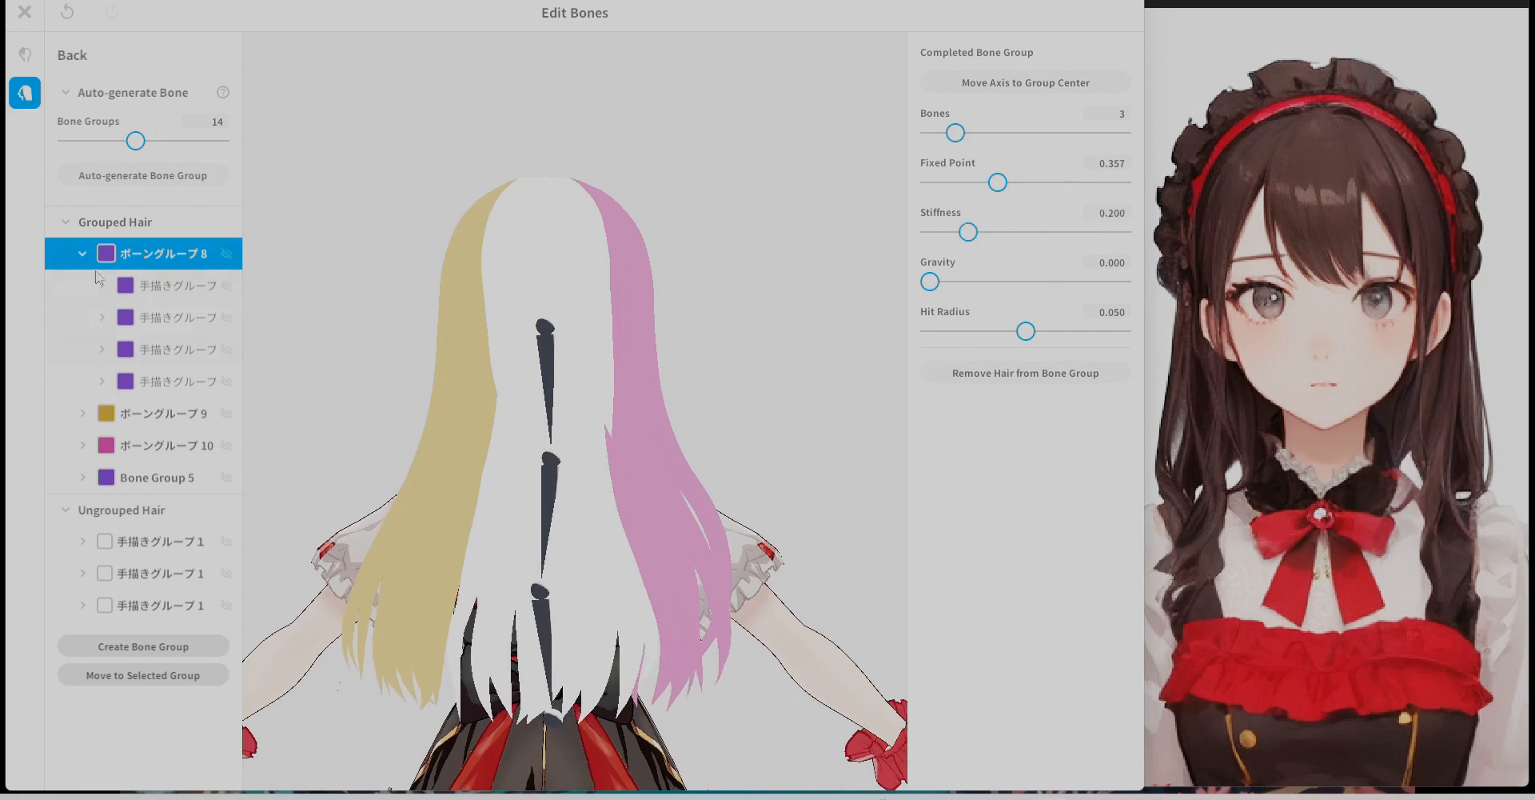
click(160, 412)
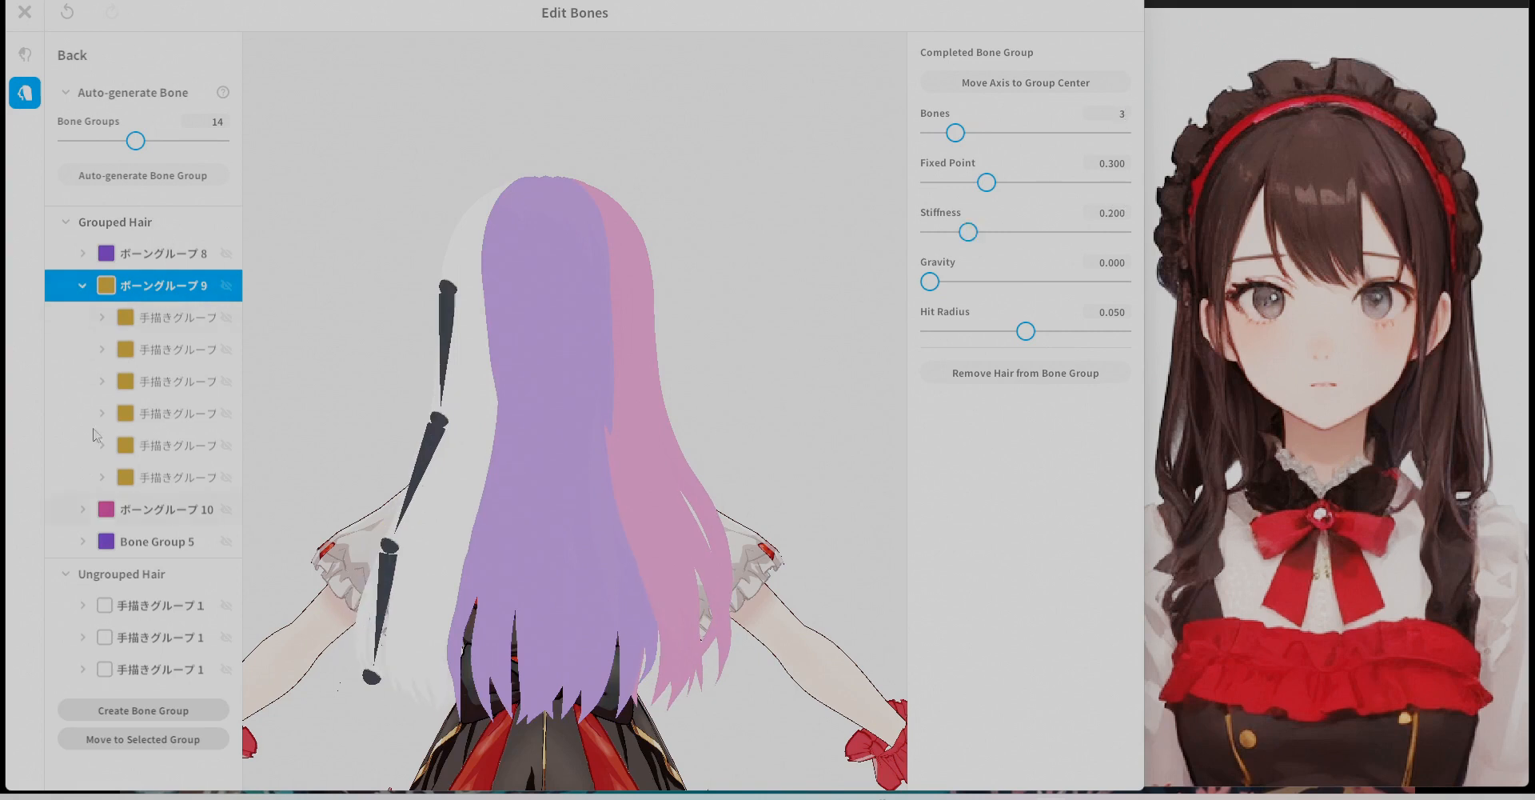
click(160, 509)
Delete Bone Group 5 to release the side lock strands it contains.
click(146, 541)
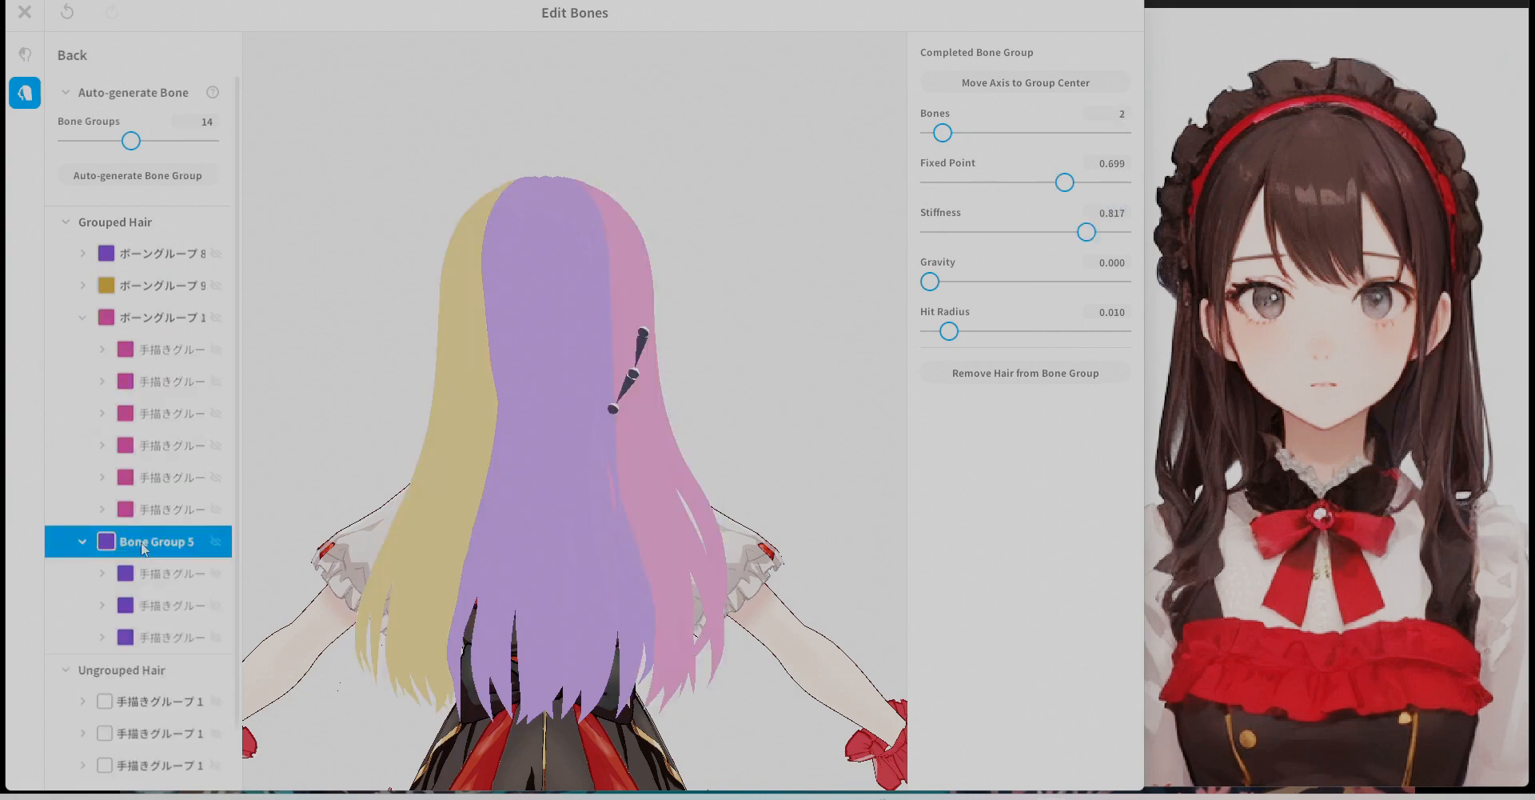
right_drag(795, 445, 642, 444)
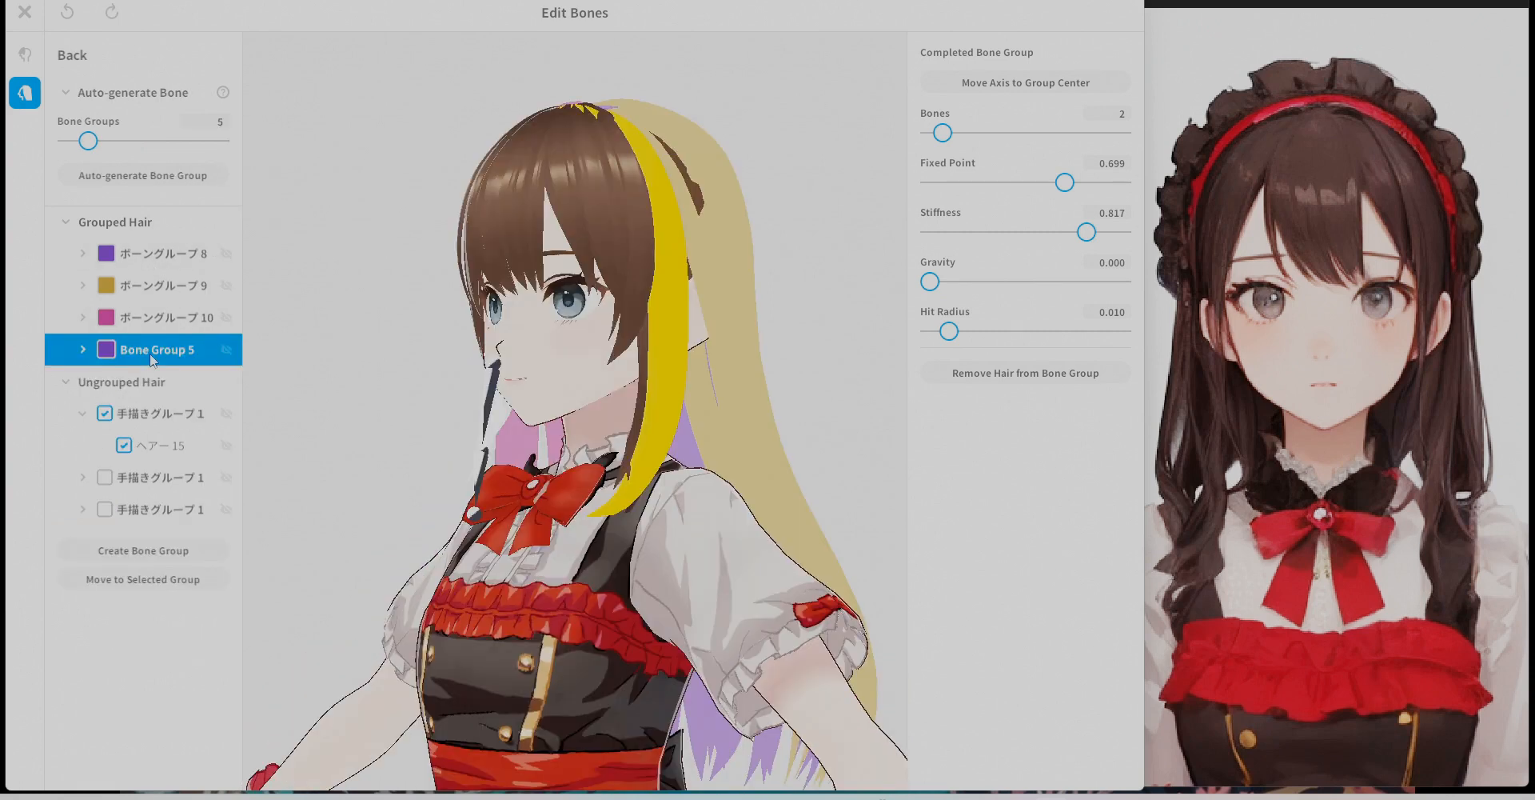
right_click(156, 358)
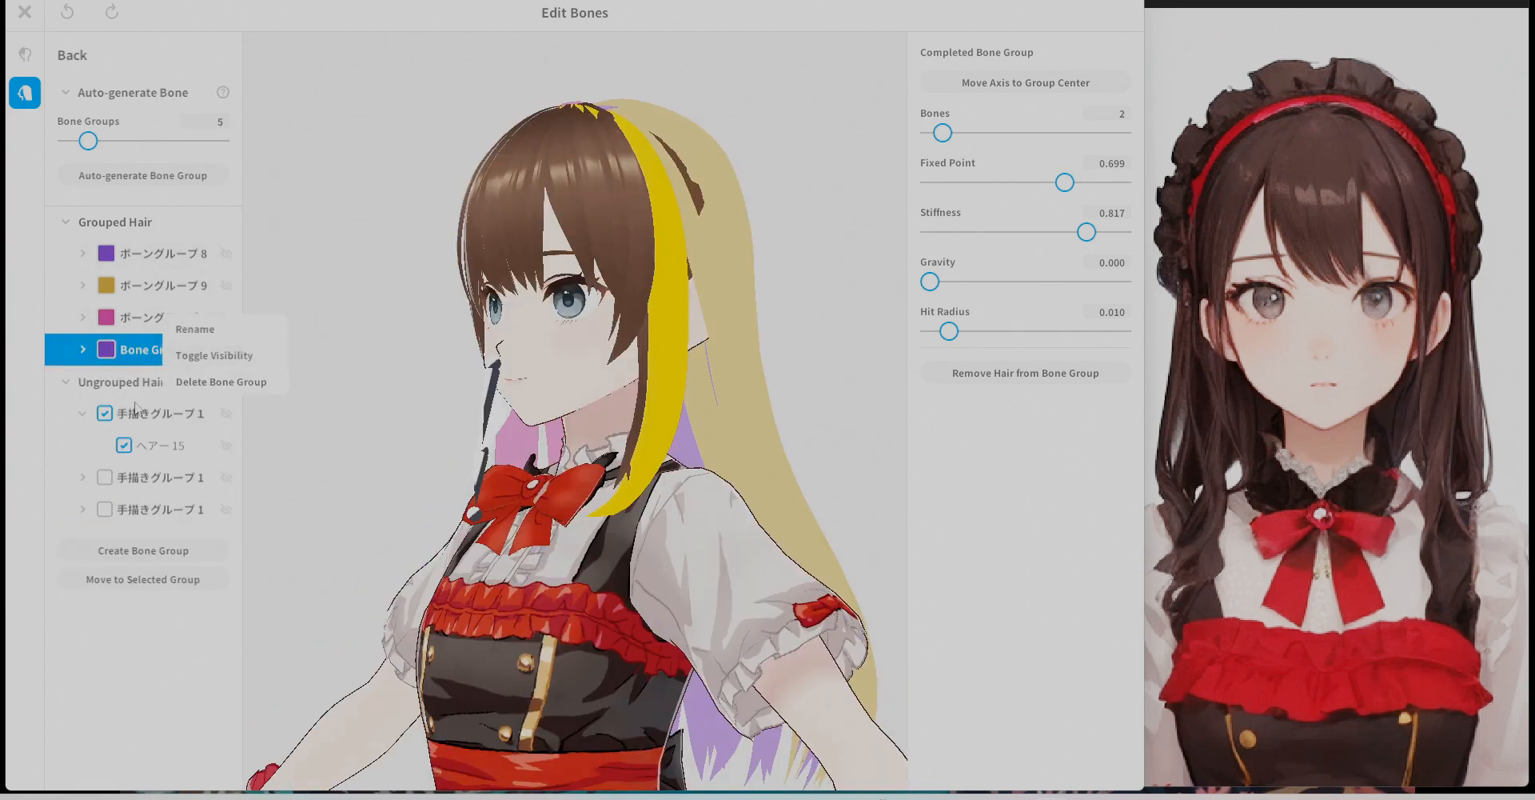
click(221, 382)
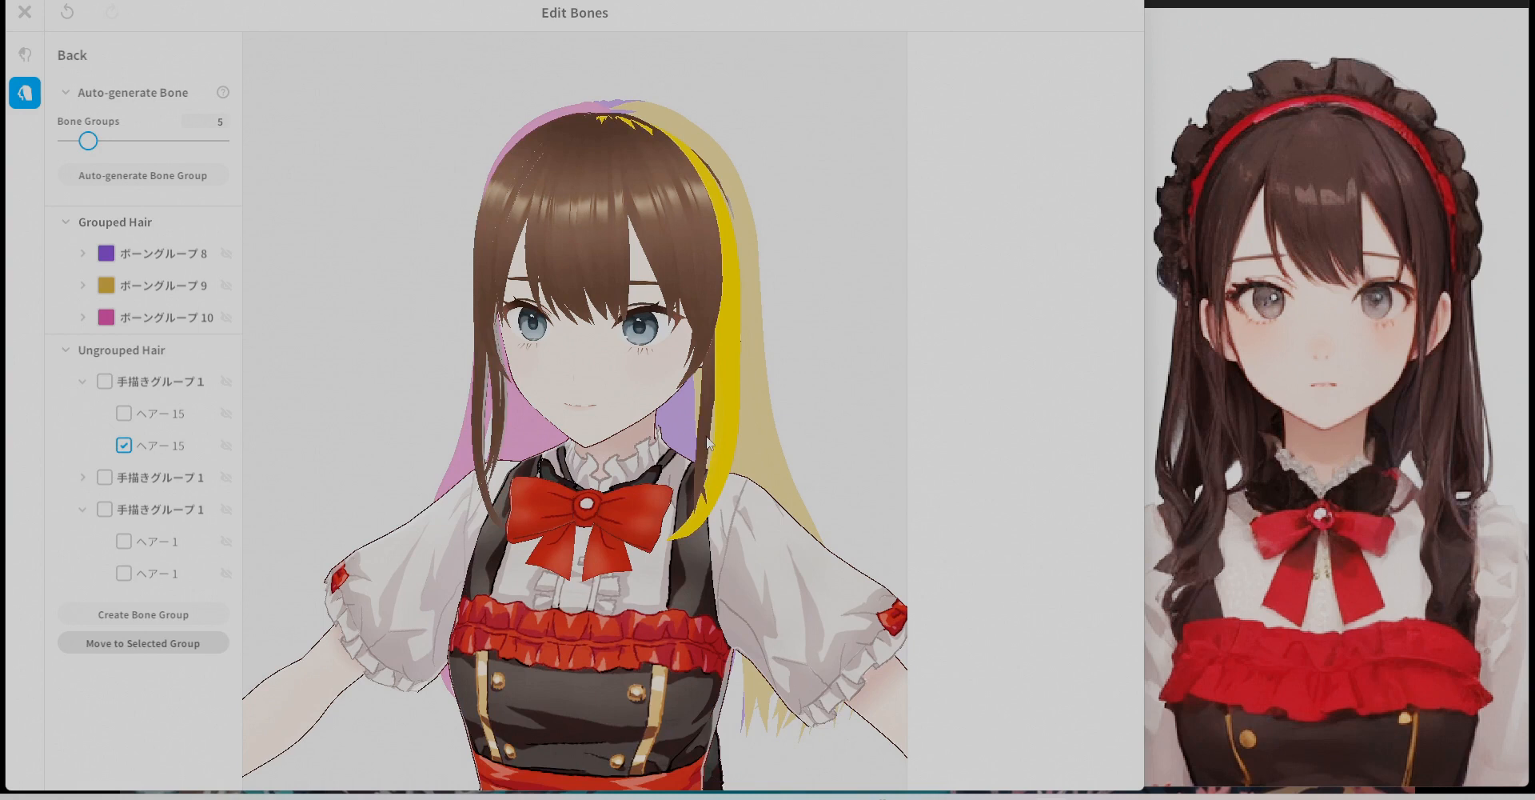
Create a bone group from the second ヘアー 15 and the two second ヘアー 1 strands forming one side lock.
click(706, 440)
mouse_move(750, 446)
right_down()
mouse_move(778, 445)
mouse_move(749, 449)
right_up()
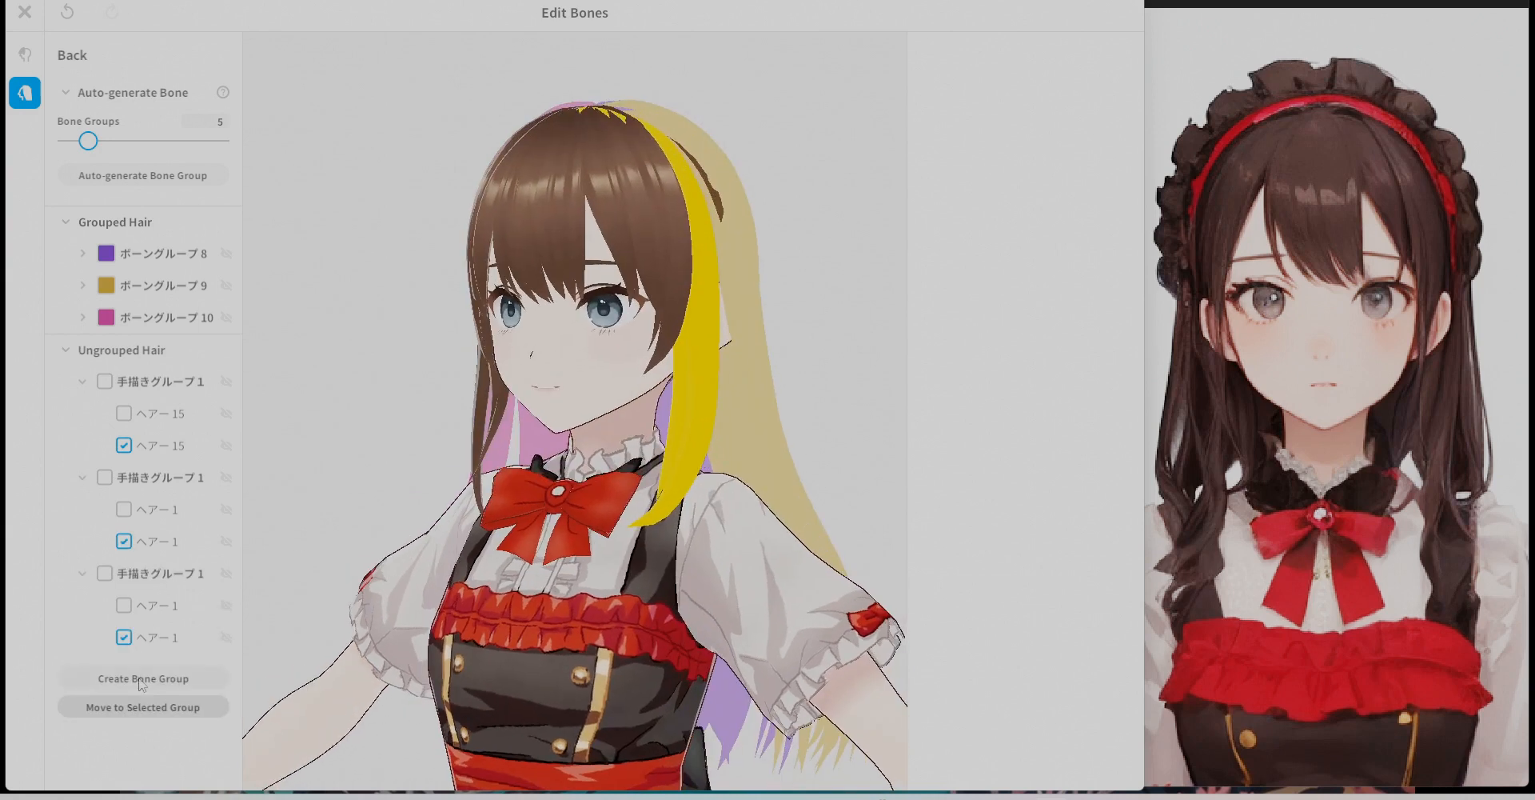
click(140, 679)
right_drag(846, 382, 852, 381)
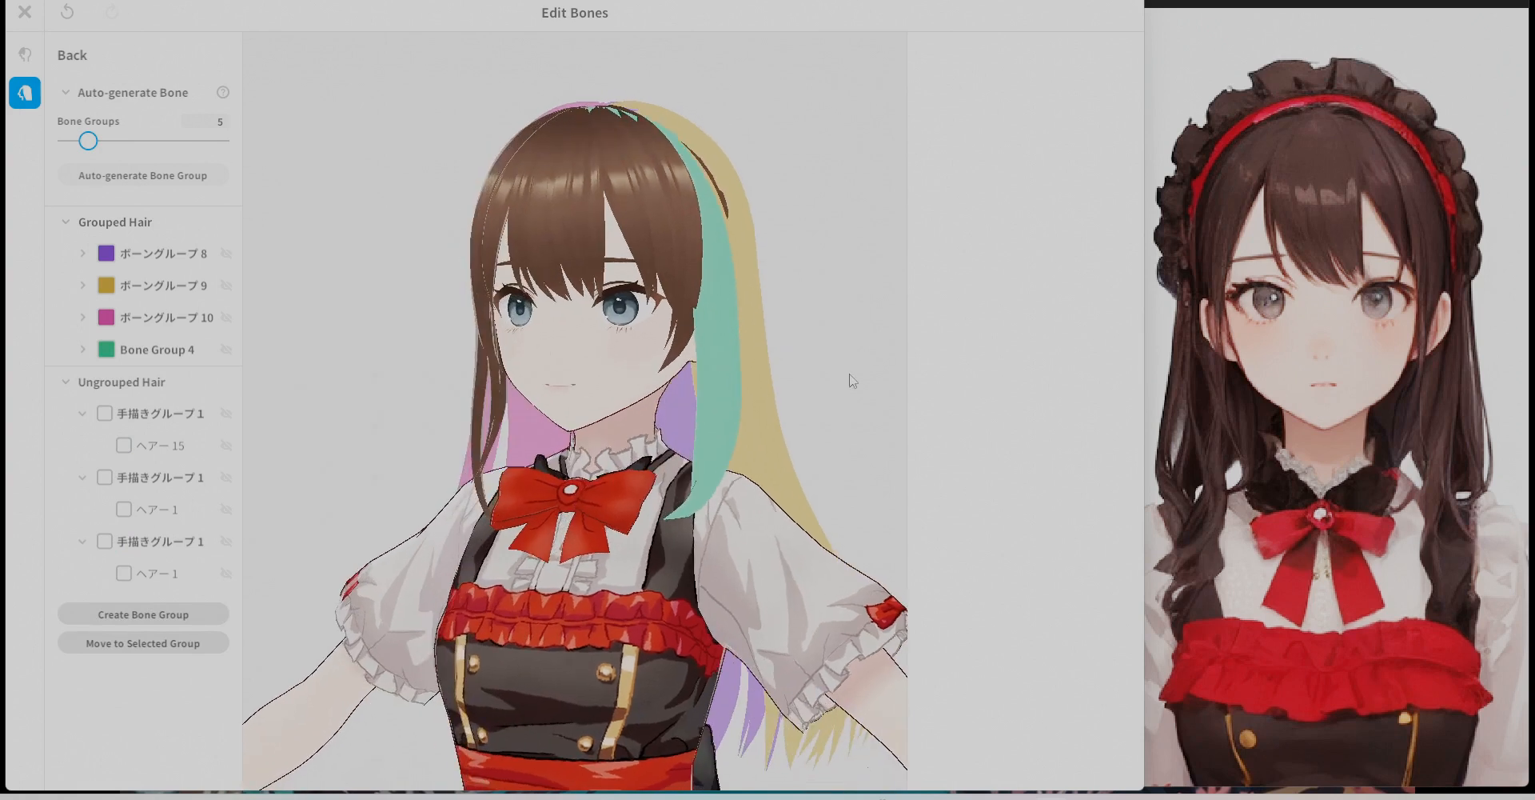
Set Bone Group 4 to 2 bones with a fixed point of 0.515.
click(174, 347)
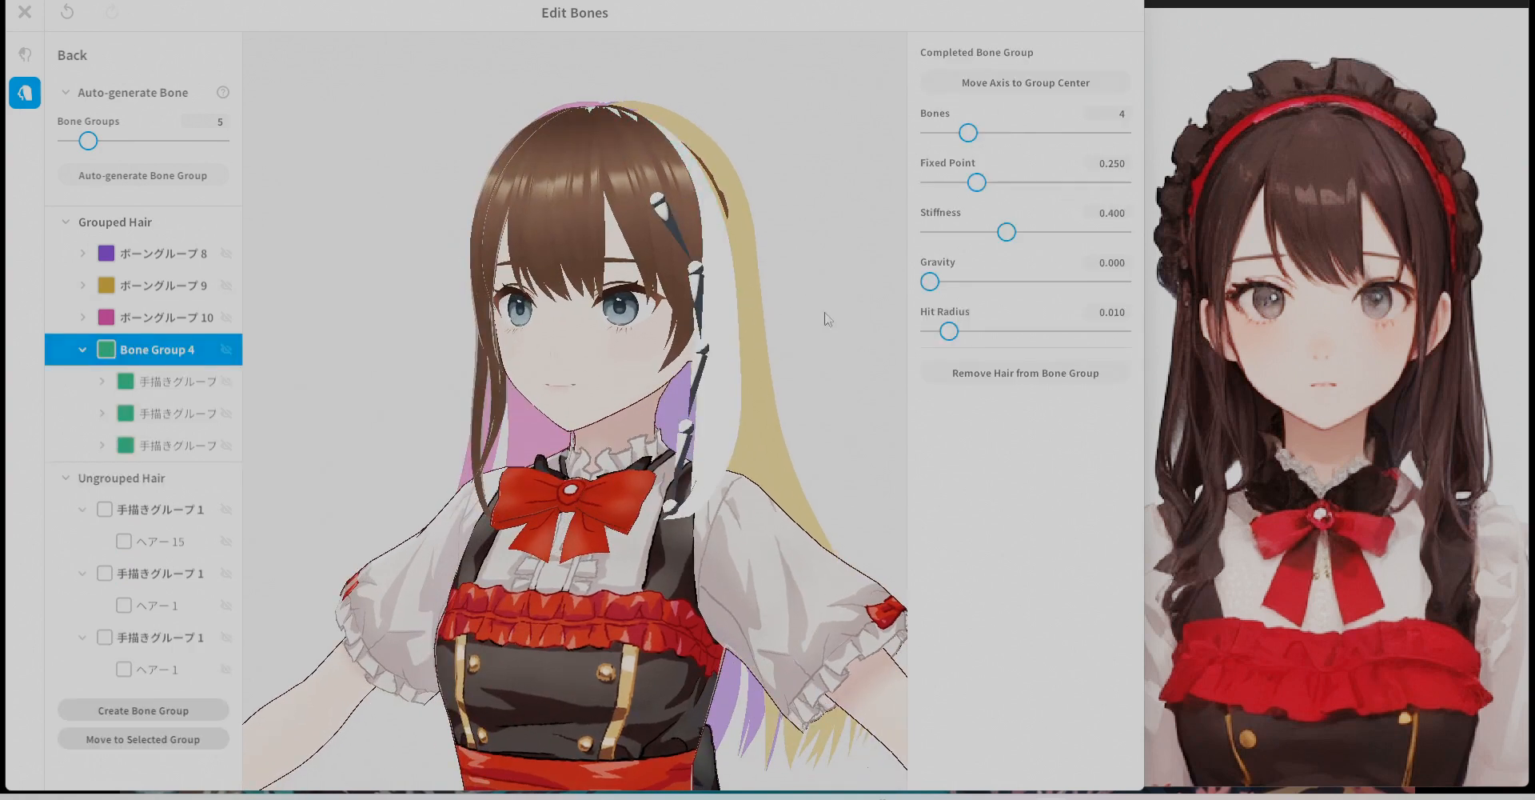
right_drag(825, 313, 843, 327)
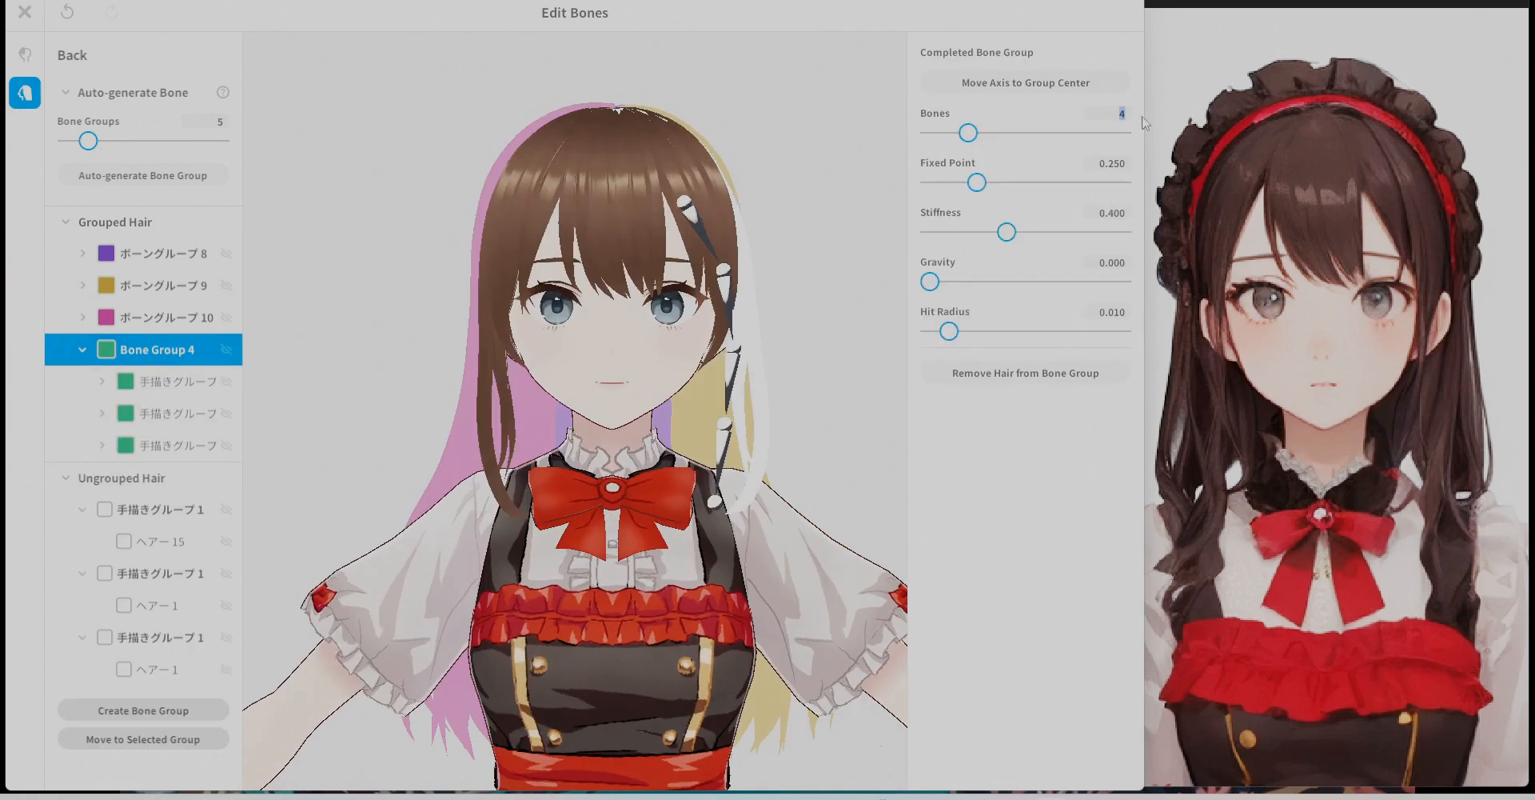
key(Return)
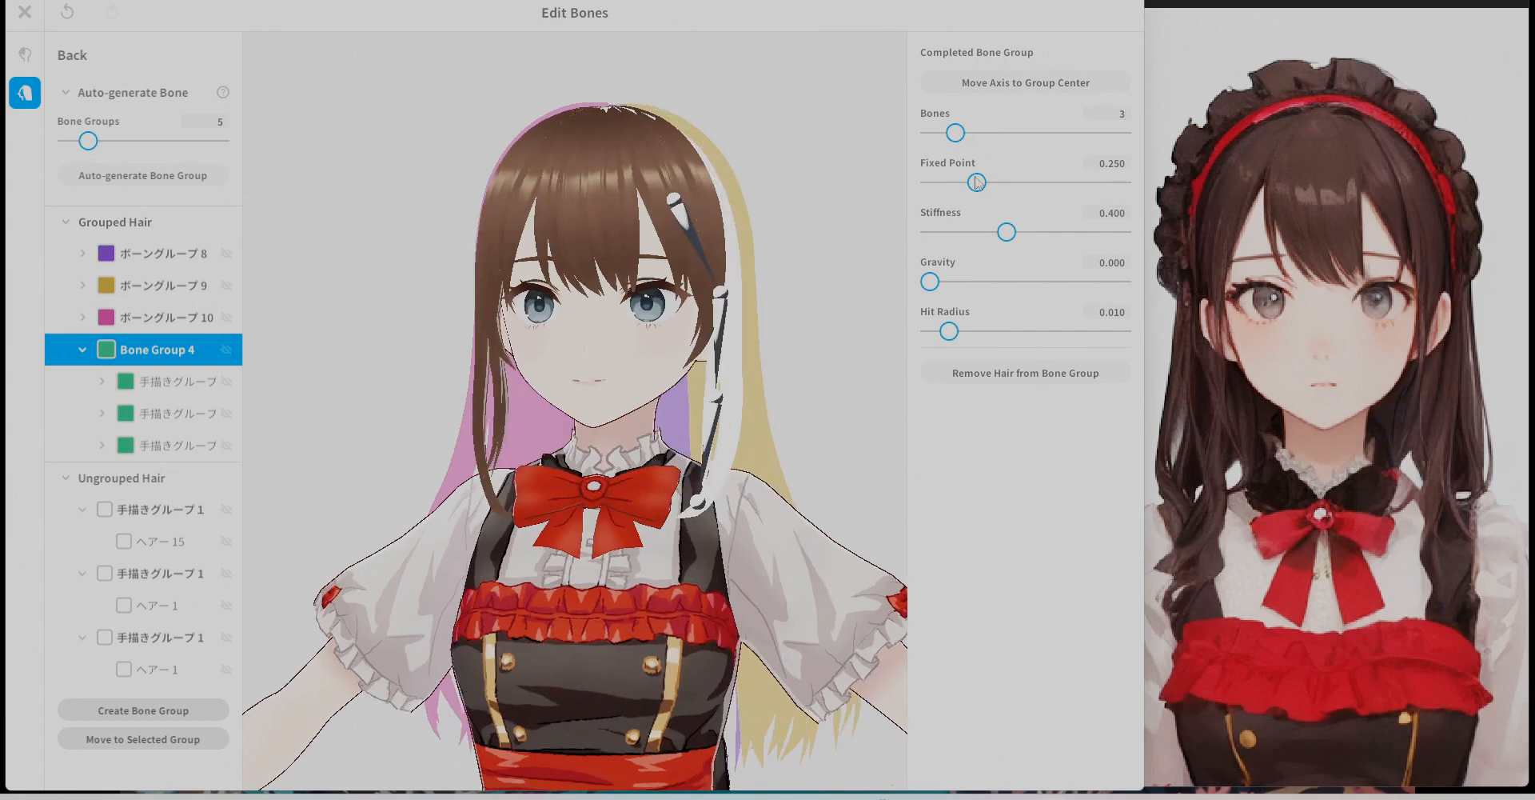
drag(972, 184, 1029, 183)
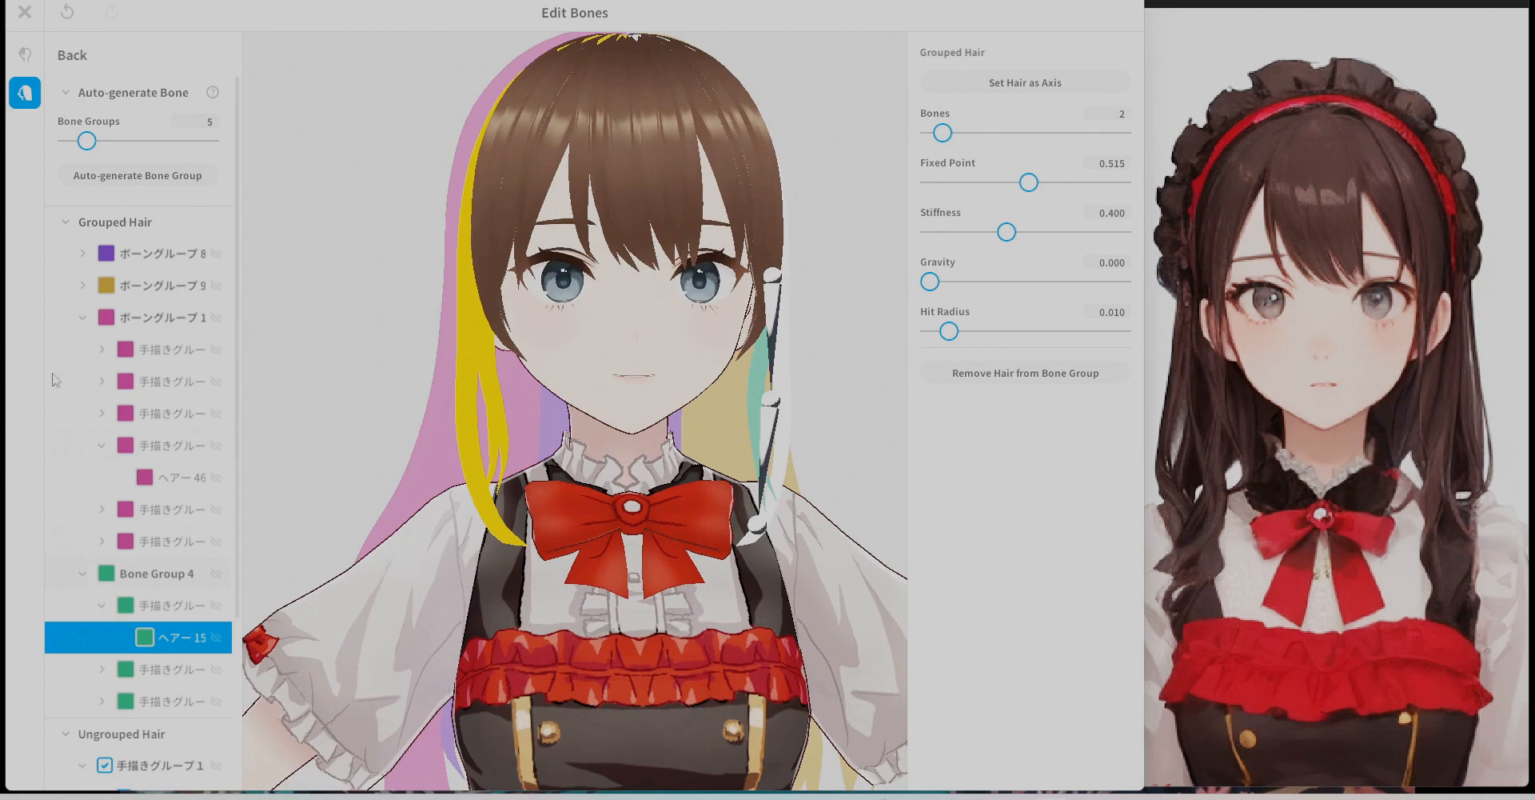
Create another bone group from the three remaining ungrouped strands of the opposite side lock.
click(83, 317)
click(83, 350)
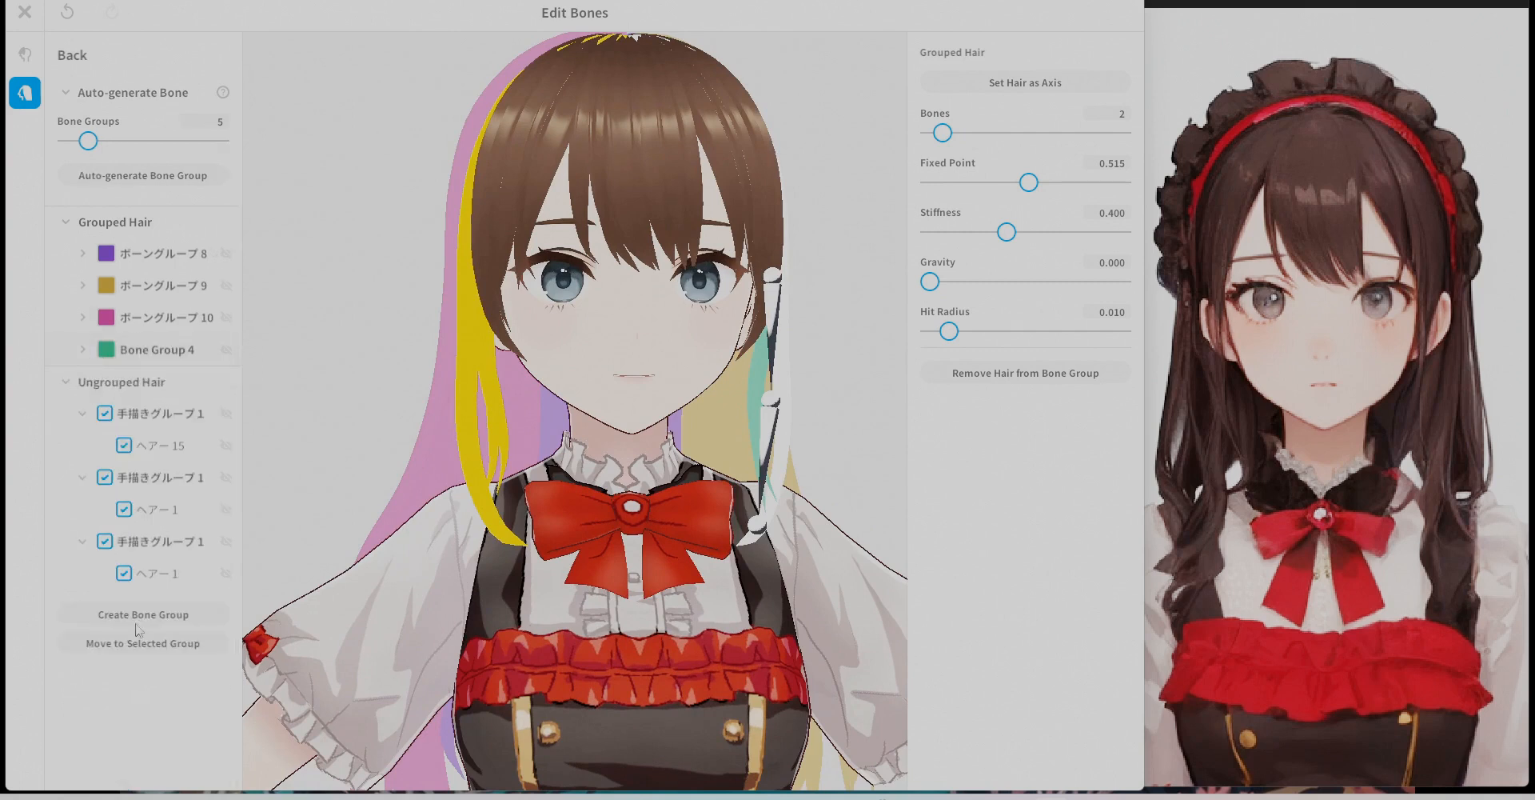
click(138, 621)
Adjust the bone settings of the new Bone Group 5 and set Bone Group 4's fixed point to 0.5.
click(1112, 113)
text(250)
drag(976, 182, 1029, 182)
click(157, 350)
click(83, 349)
click(1117, 183)
click(1115, 164)
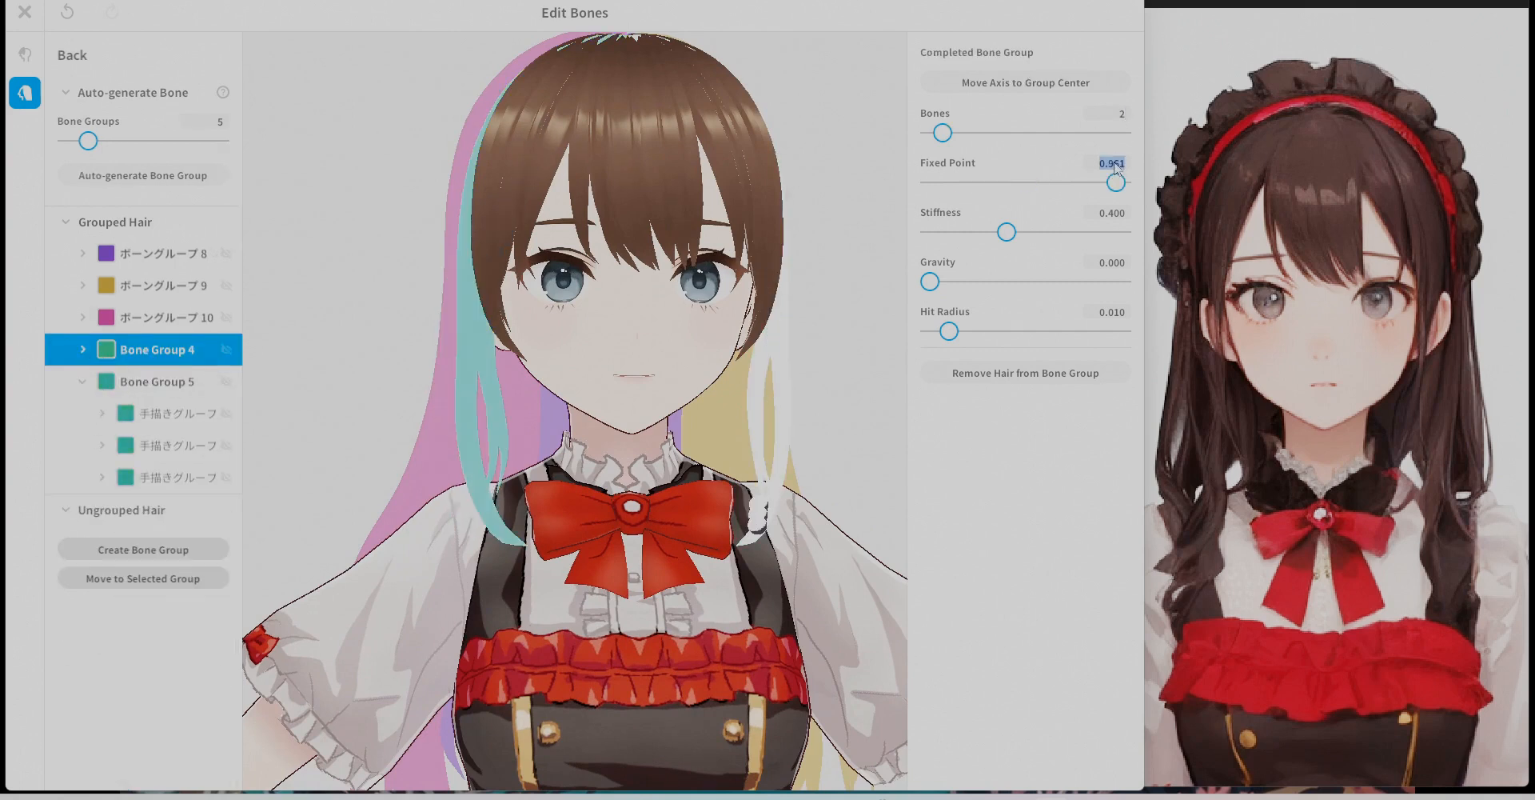
text(0.5)
click(157, 382)
click(1102, 164)
Set the stiffness of Bone Group 4 to 0.2.
click(163, 344)
click(157, 381)
click(157, 349)
click(1111, 231)
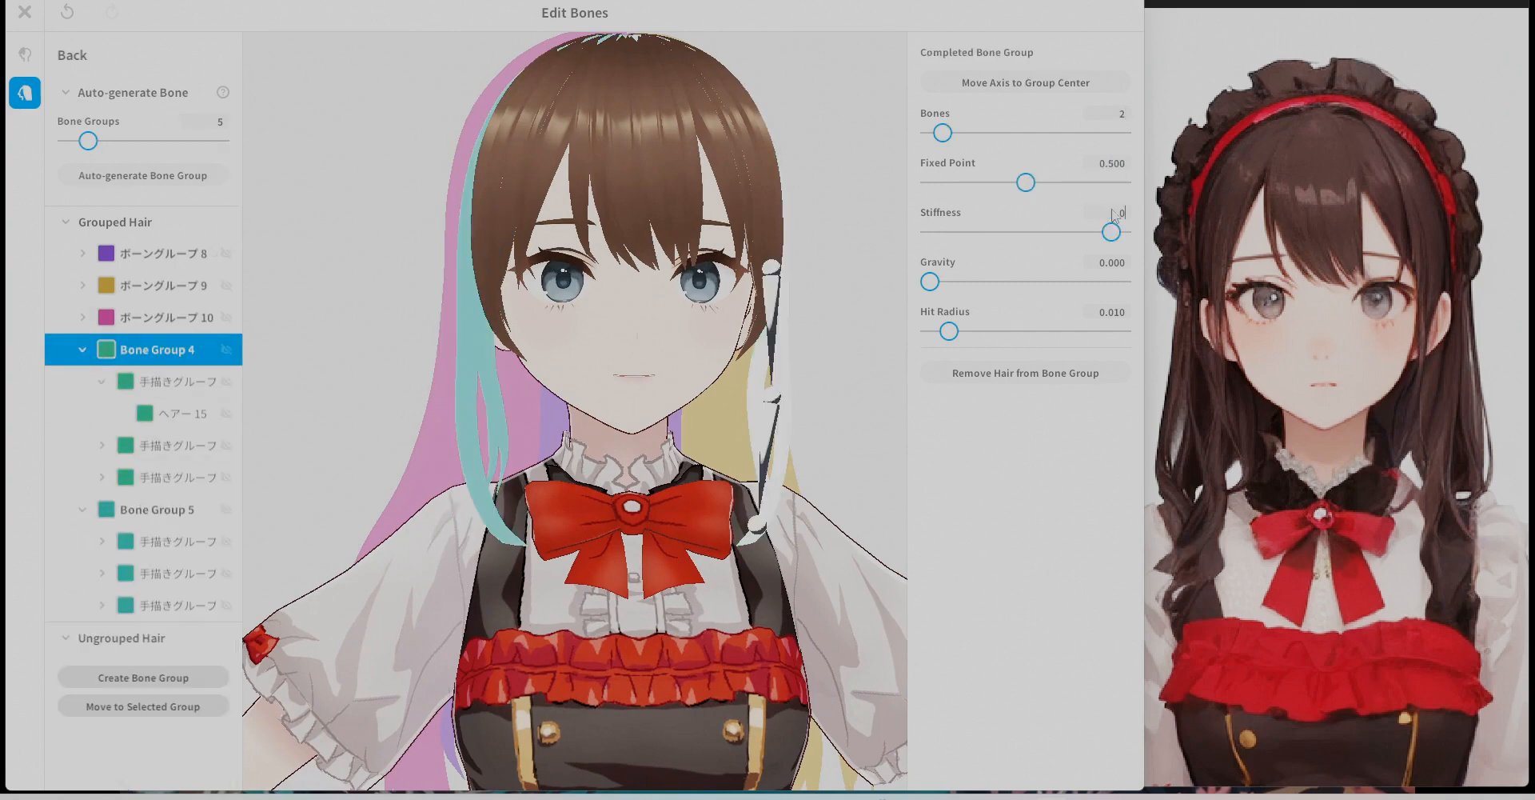
click(1112, 213)
text(0.2)
click(82, 350)
Close the bounce editor and save the bone changes by overwriting the Back hair item.
right_drag(599, 434, 720, 432)
click(23, 14)
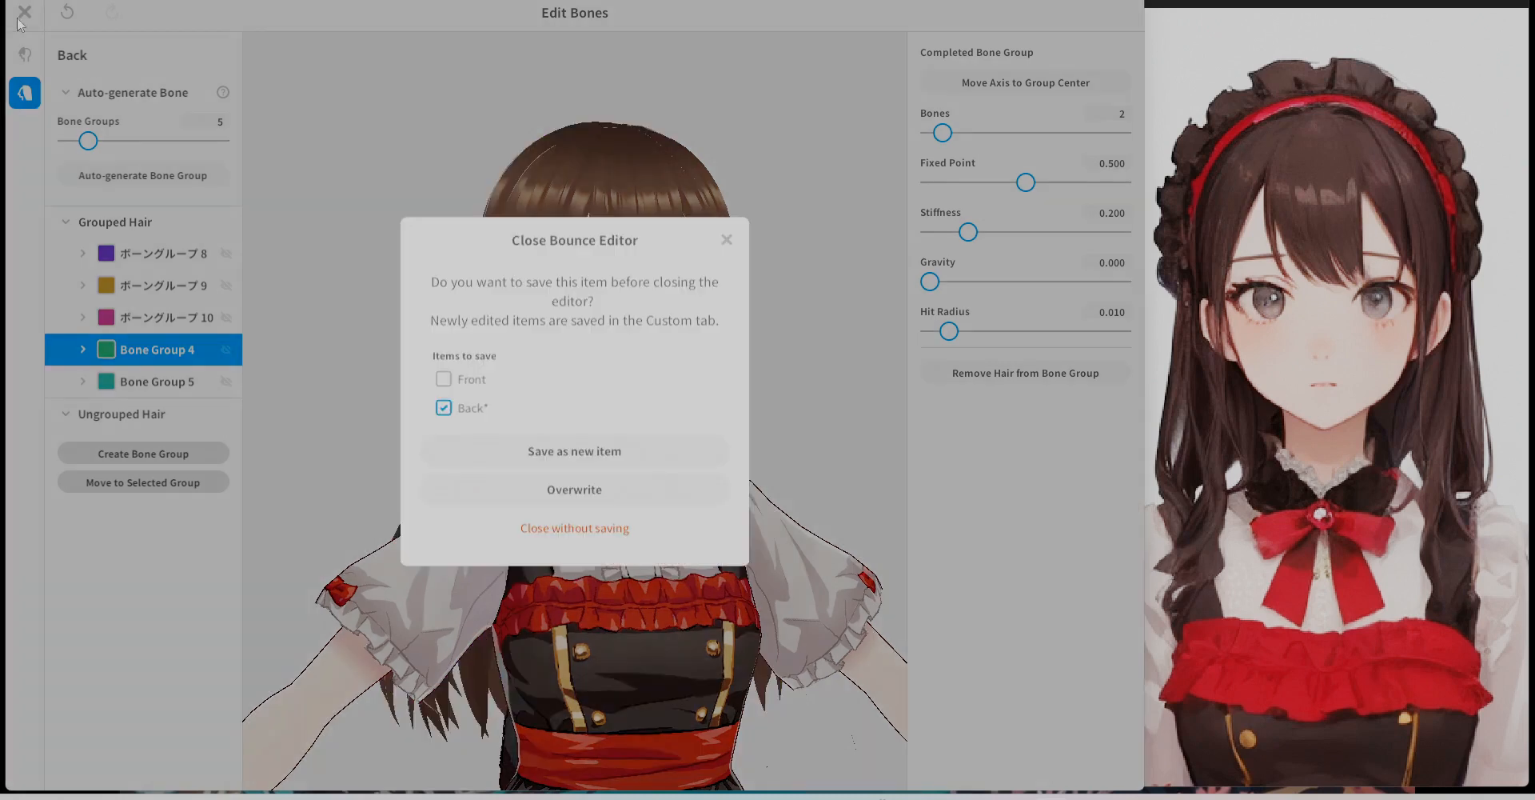
click(593, 497)
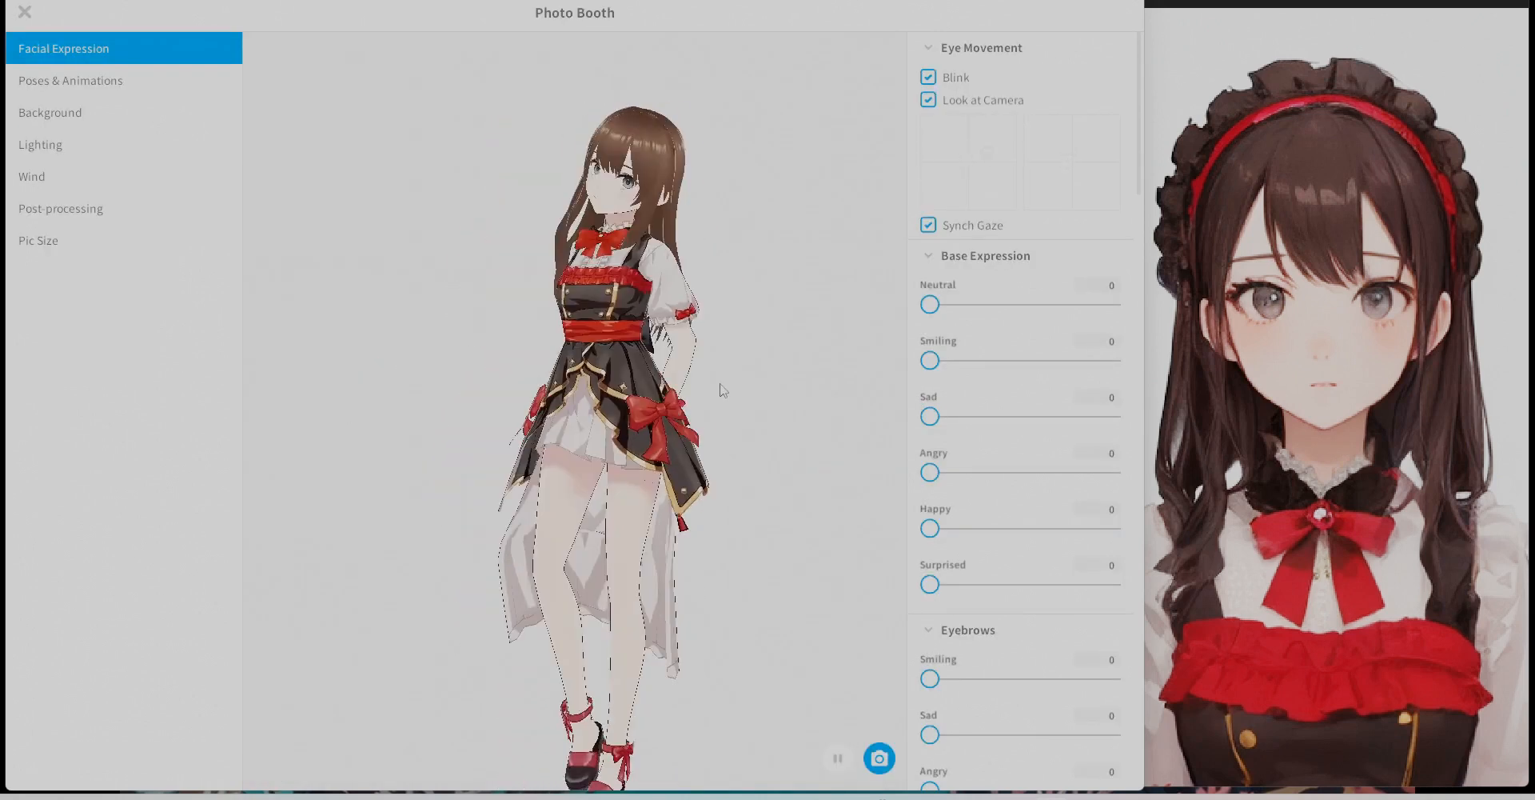
Examine the posed character's hair up close in the Photo Booth.
middle_drag(653, 356, 671, 404)
scroll(670, 404, up, 5)
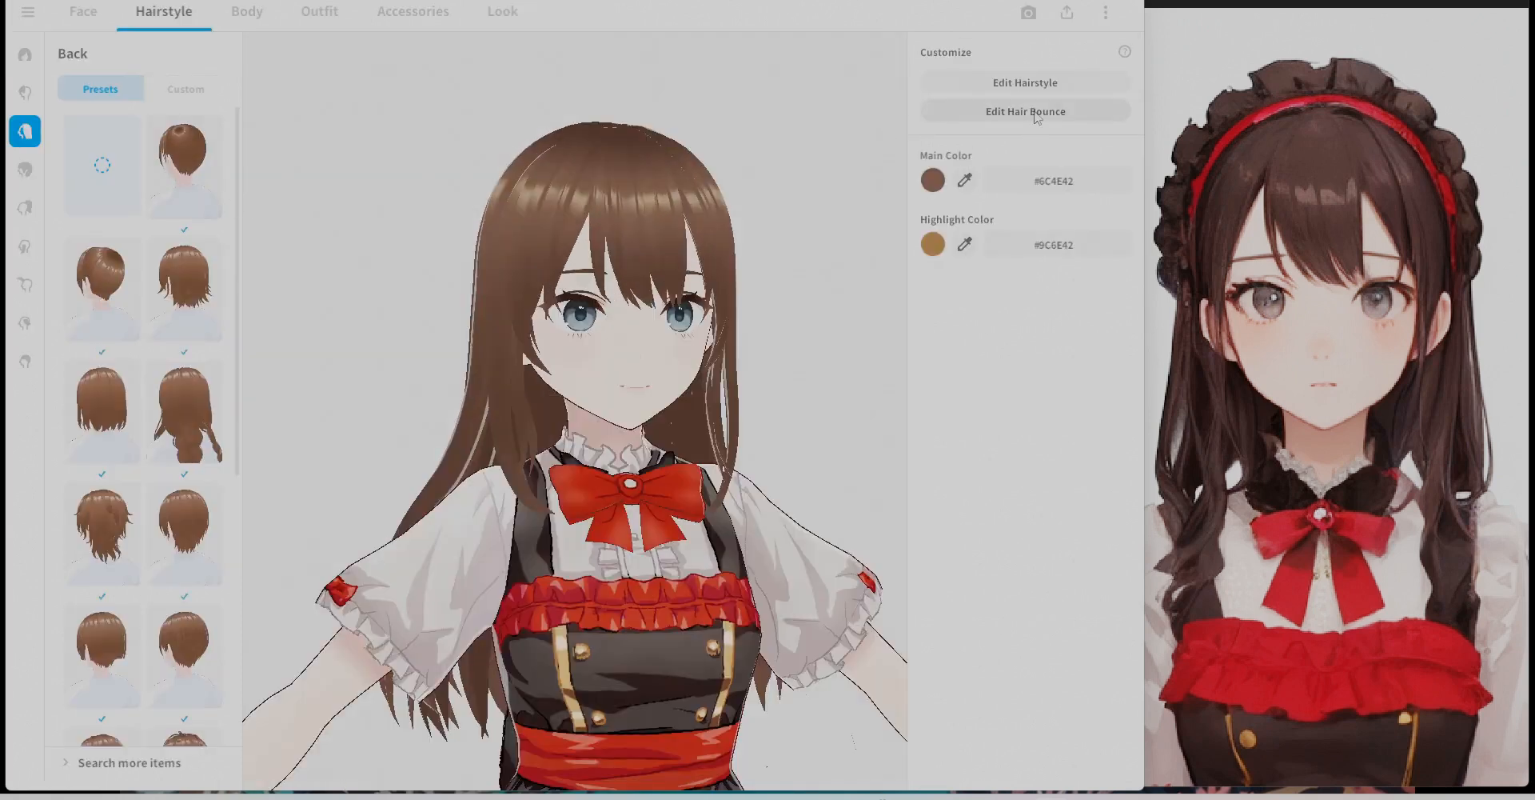
Reopen the hair bounce editor and switch to the front hair's bone groups.
click(1037, 114)
right_drag(822, 349, 788, 349)
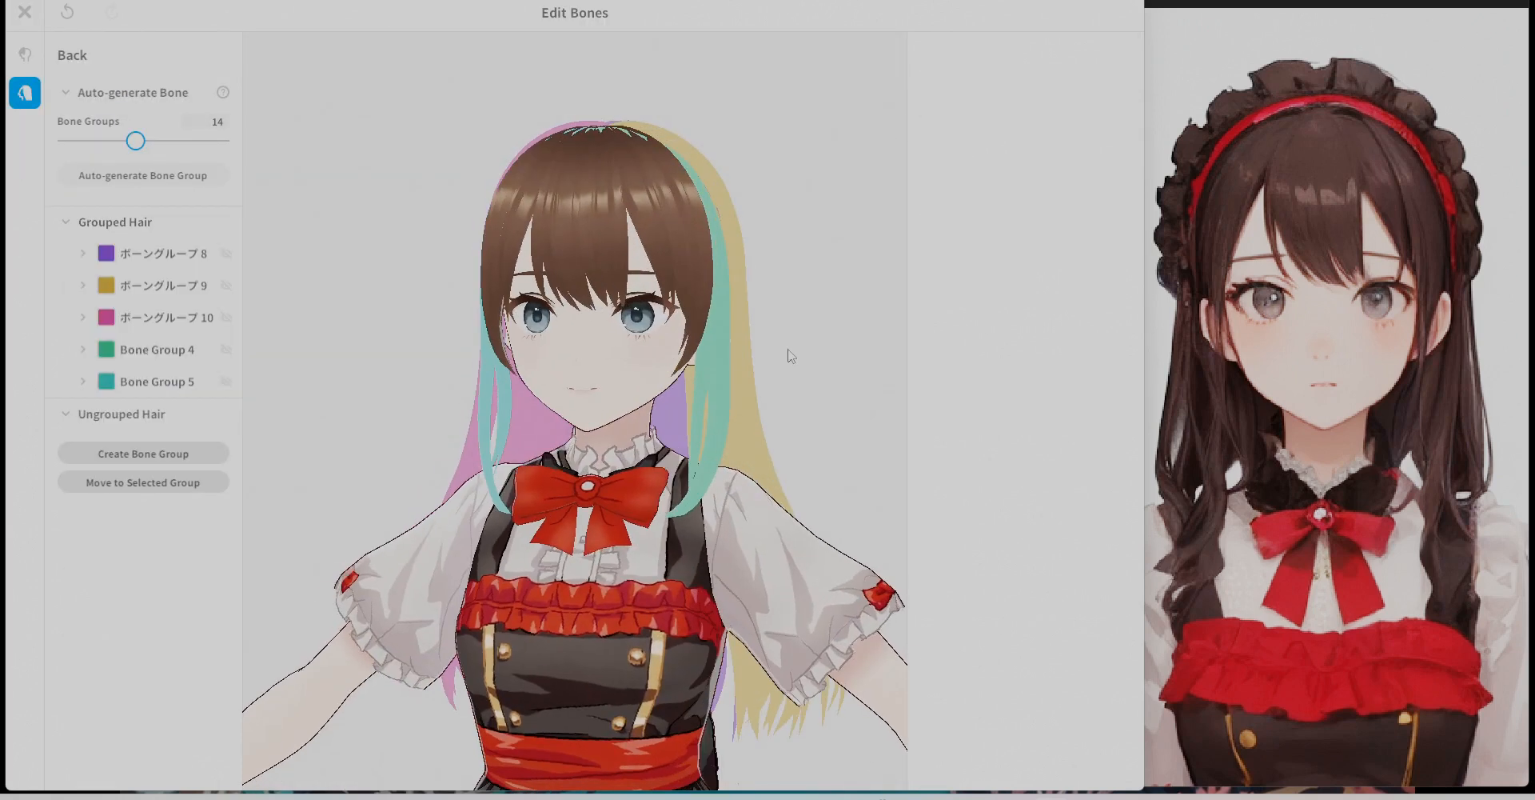
click(26, 55)
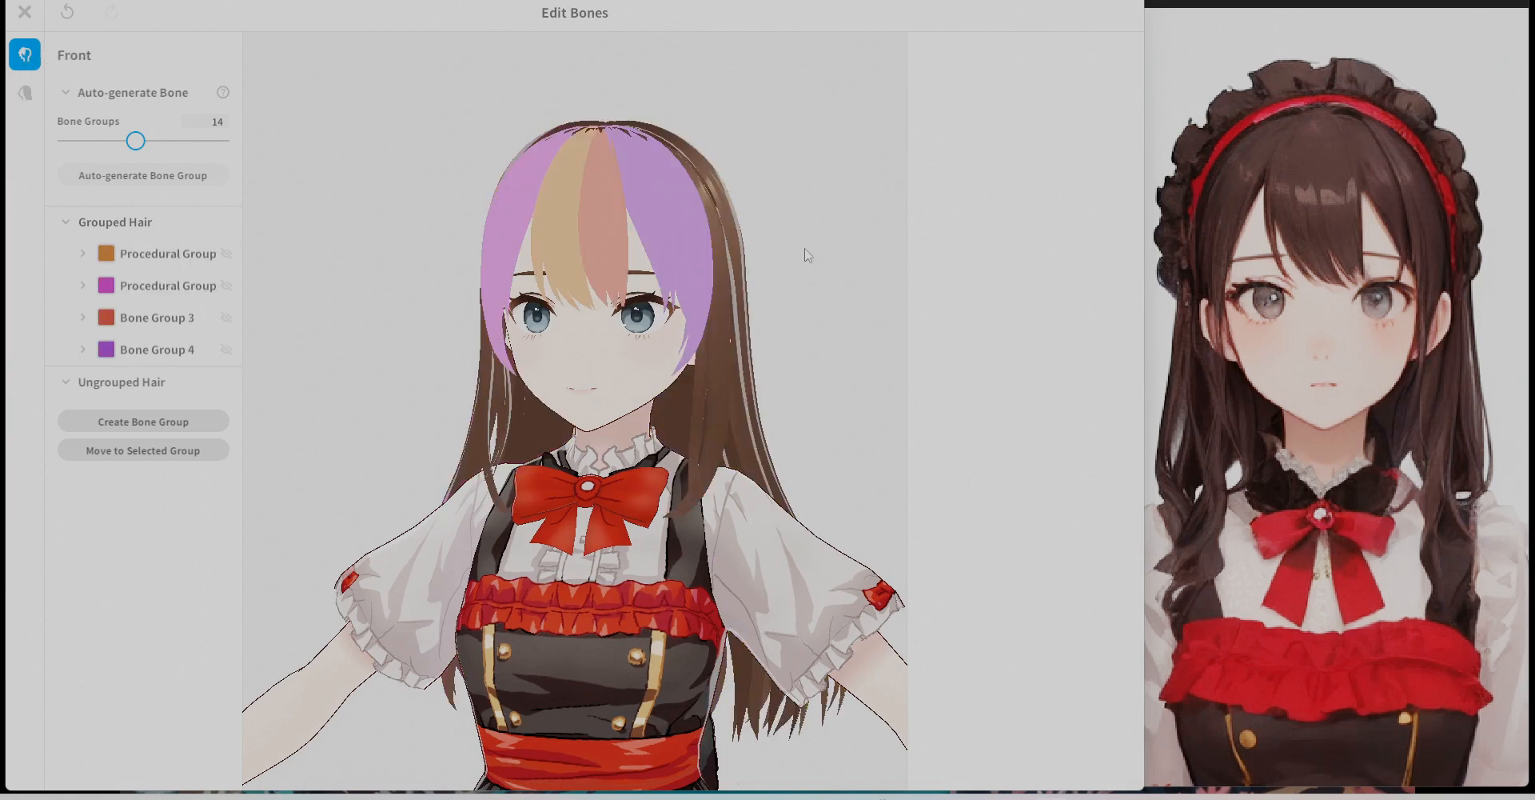
Auto-generate bones for the front hair with the number of bone groups set to 3.
right_drag(753, 297, 764, 298)
click(143, 147)
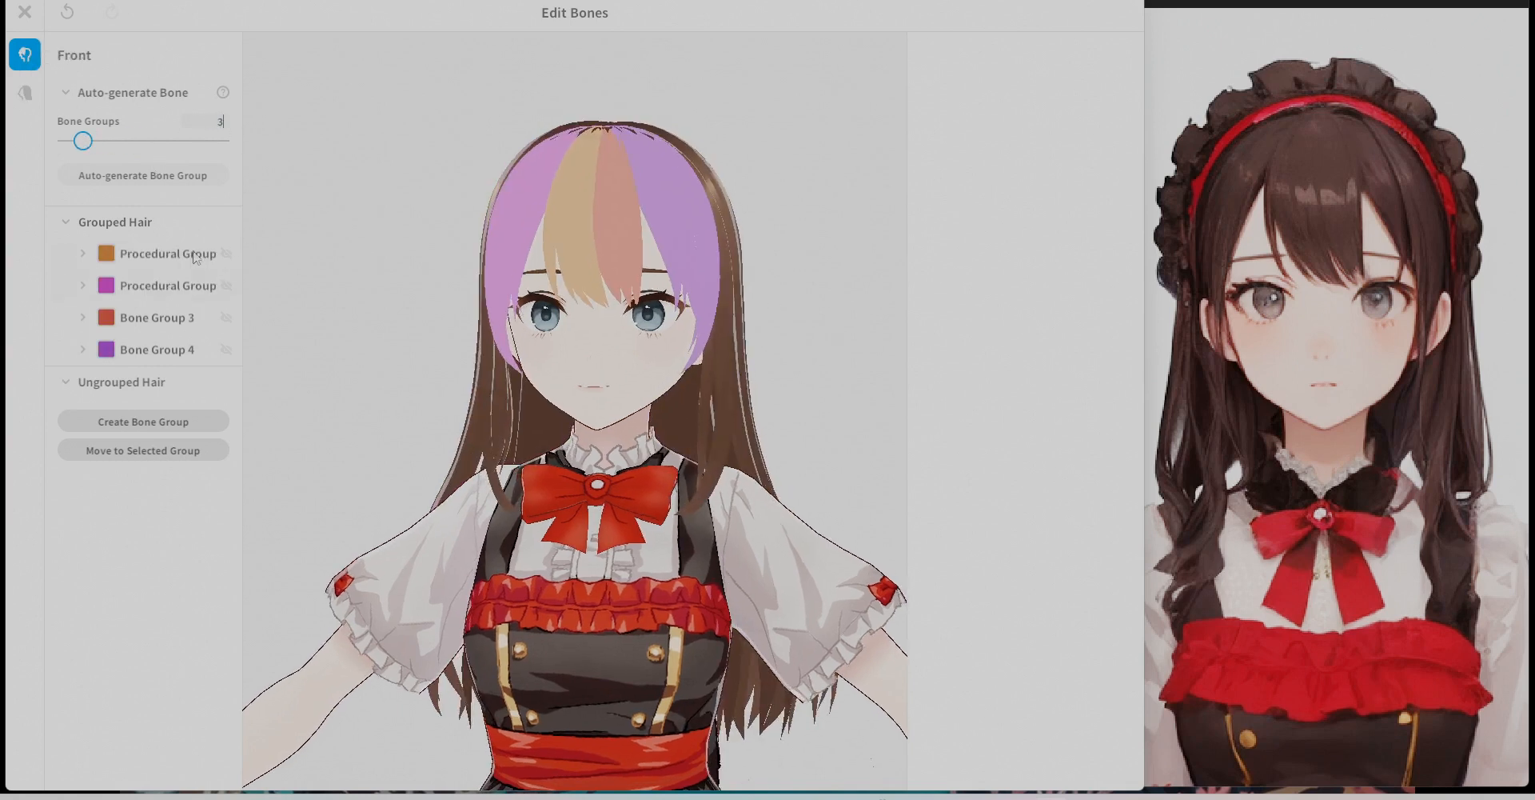
click(160, 176)
scroll(731, 367, up, 3)
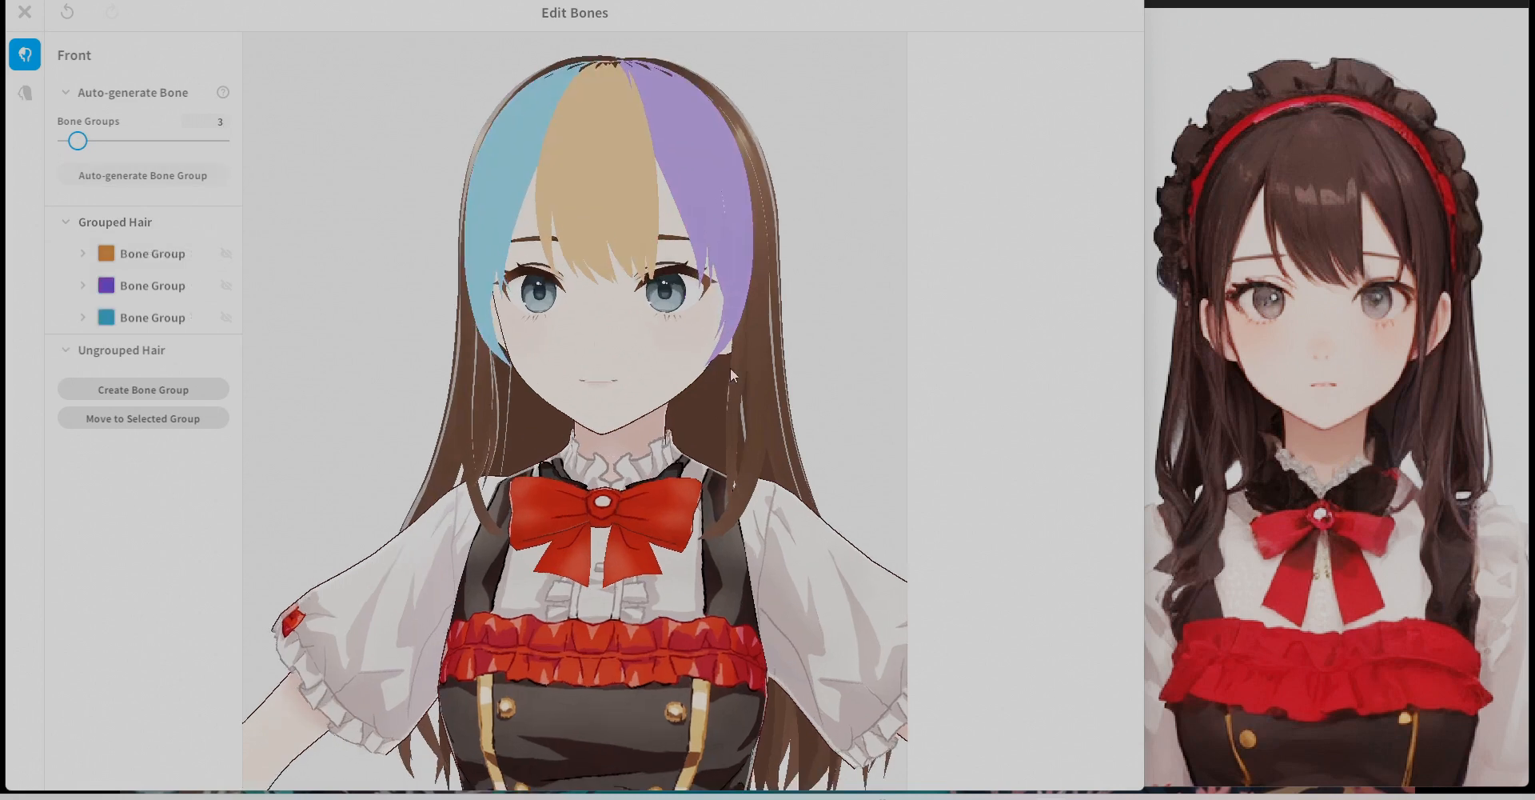
middle_drag(755, 320, 750, 368)
scroll(746, 386, up, 2)
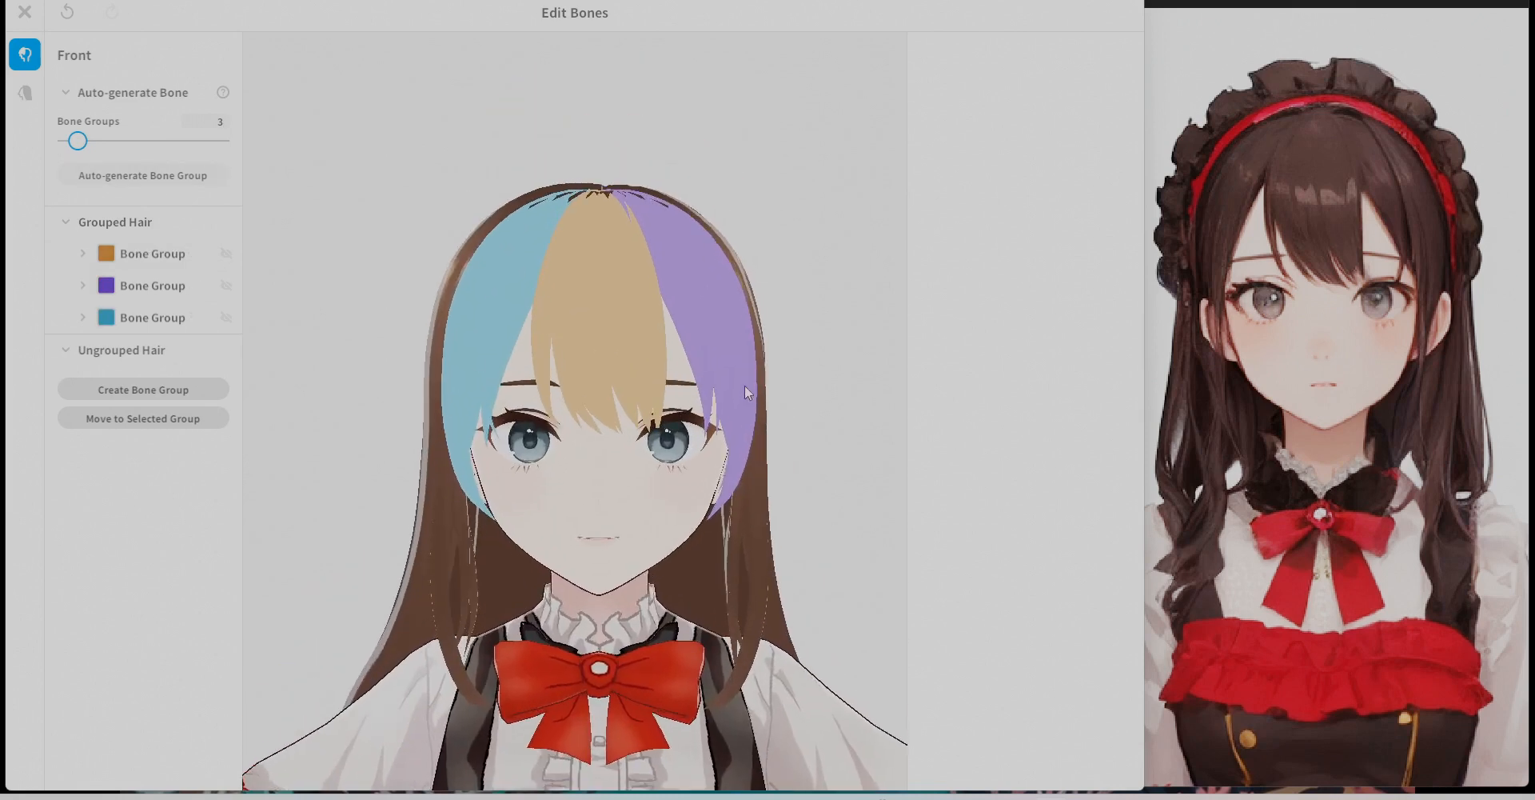
Expand the new front-hair bone groups and edit the stiffness of the centre bangs group.
click(148, 256)
click(128, 348)
click(82, 350)
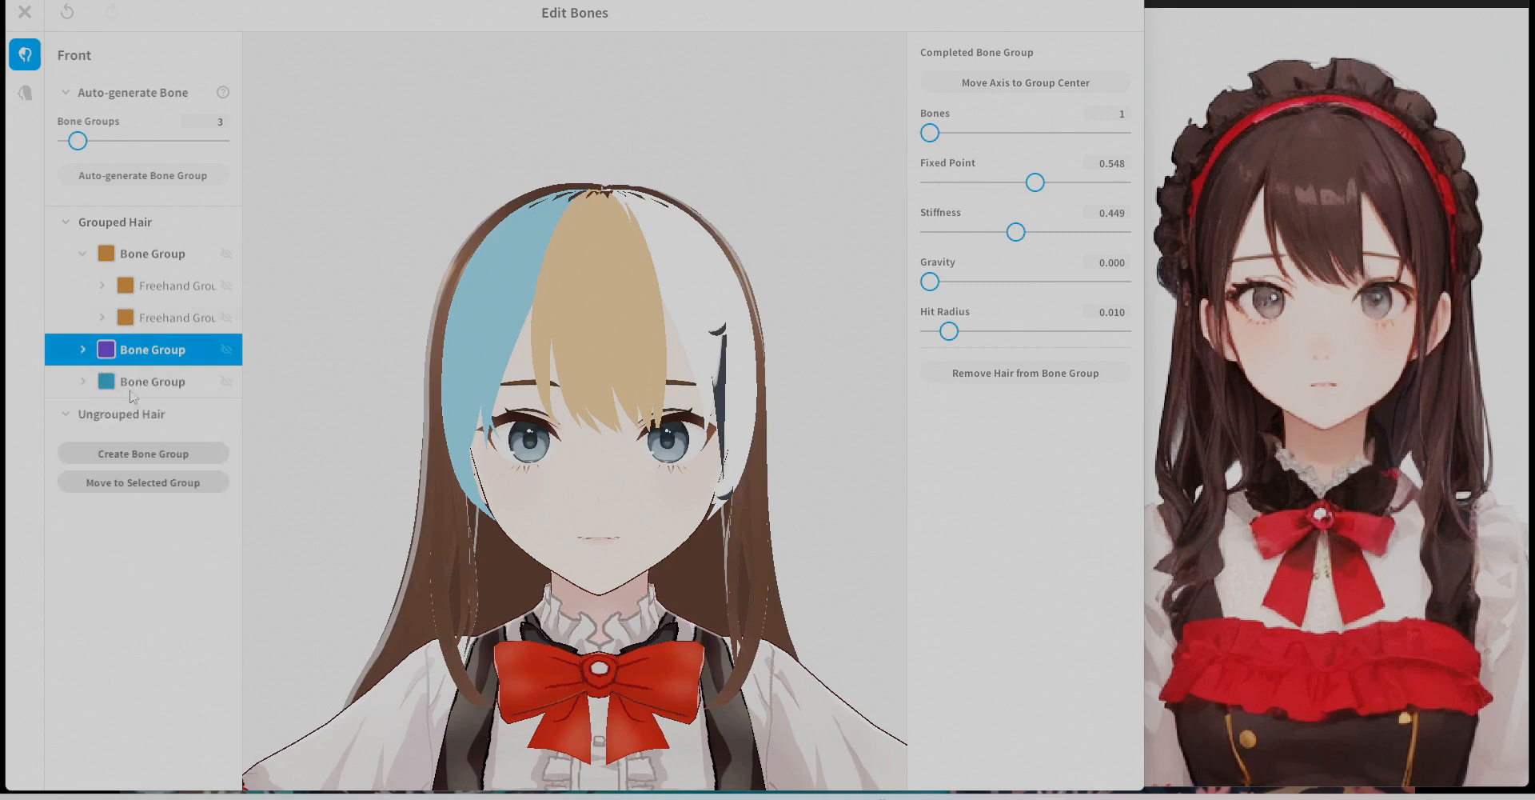
click(150, 383)
click(160, 255)
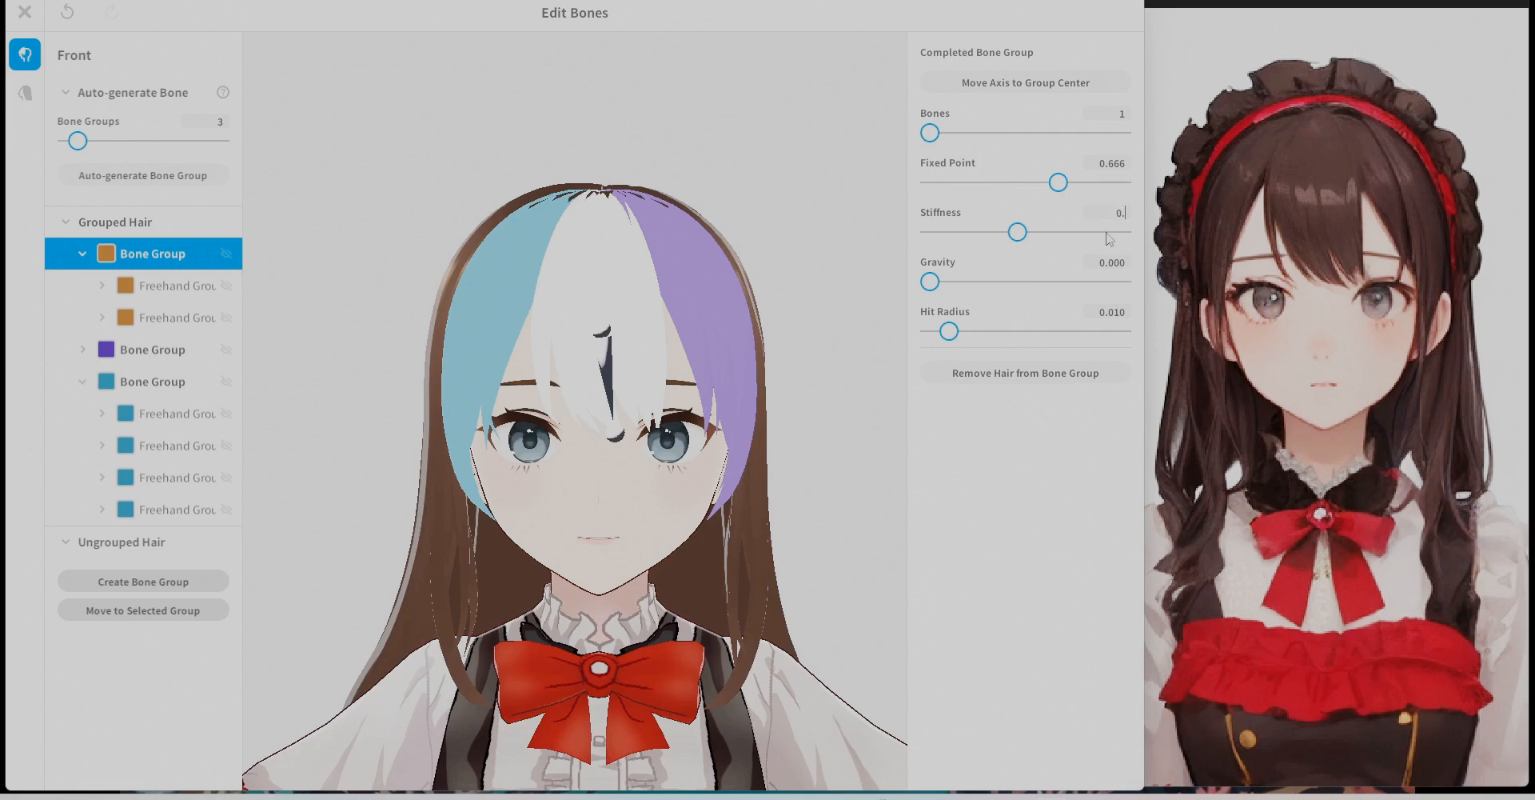
Raise the Fixed Point of the bone groups on both sides of the front hair.
click(152, 359)
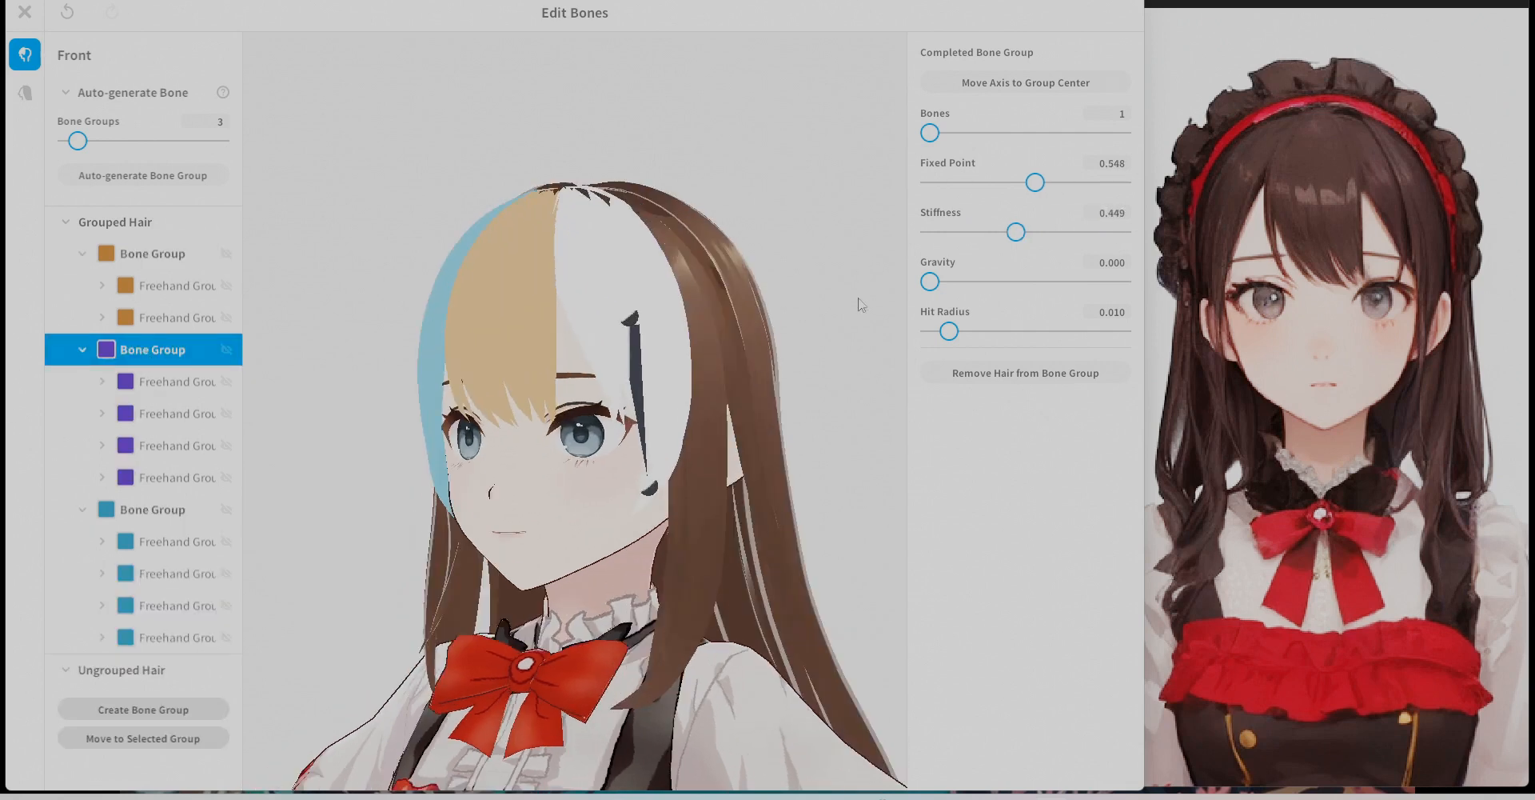
click(1061, 182)
click(152, 509)
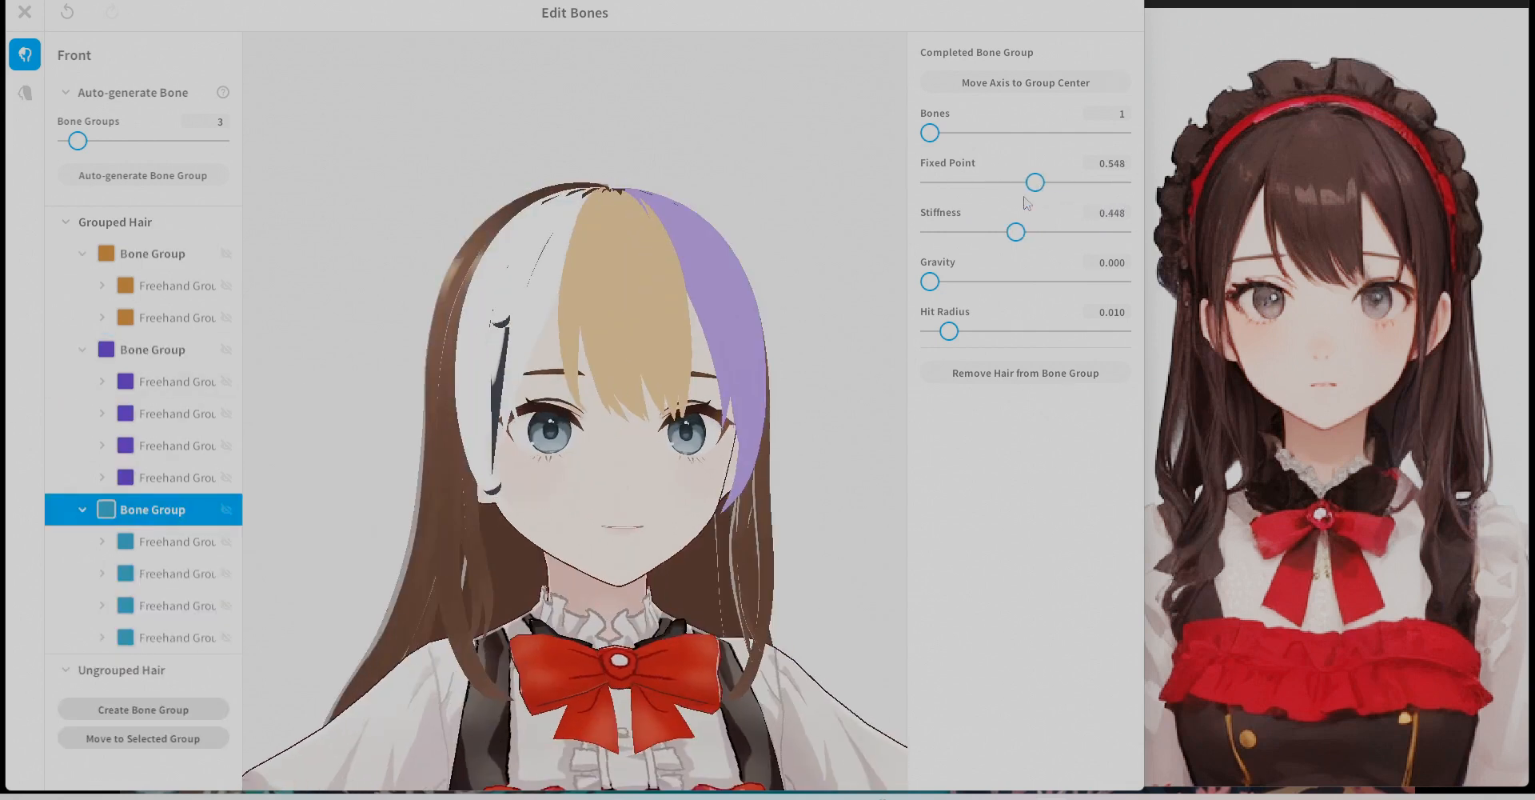
drag(1023, 183, 1063, 189)
Close the bounce editor, preview the character in the Photo Booth, and return to the Back hairstyle category.
click(25, 12)
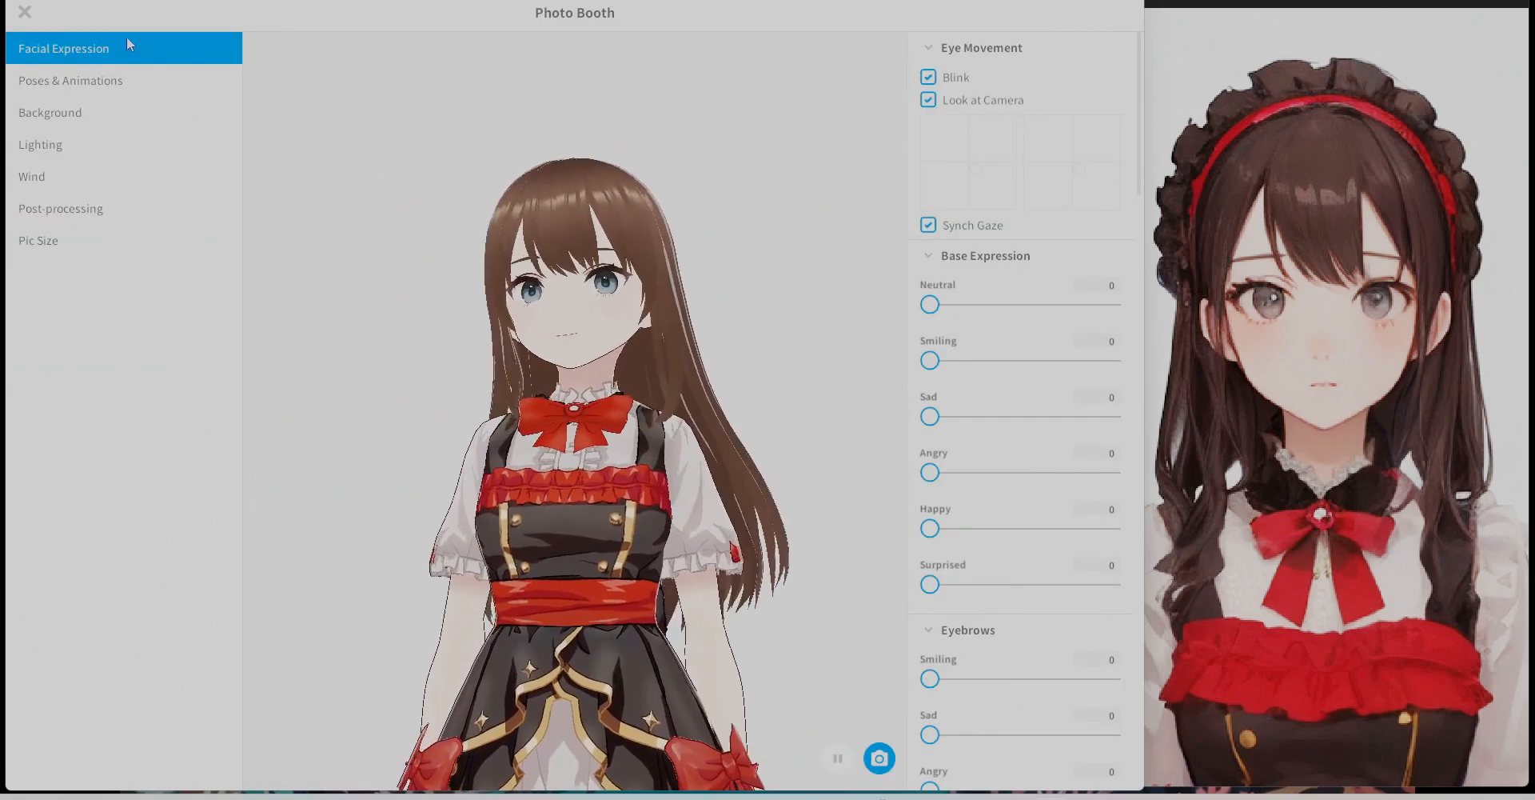
key(Escape)
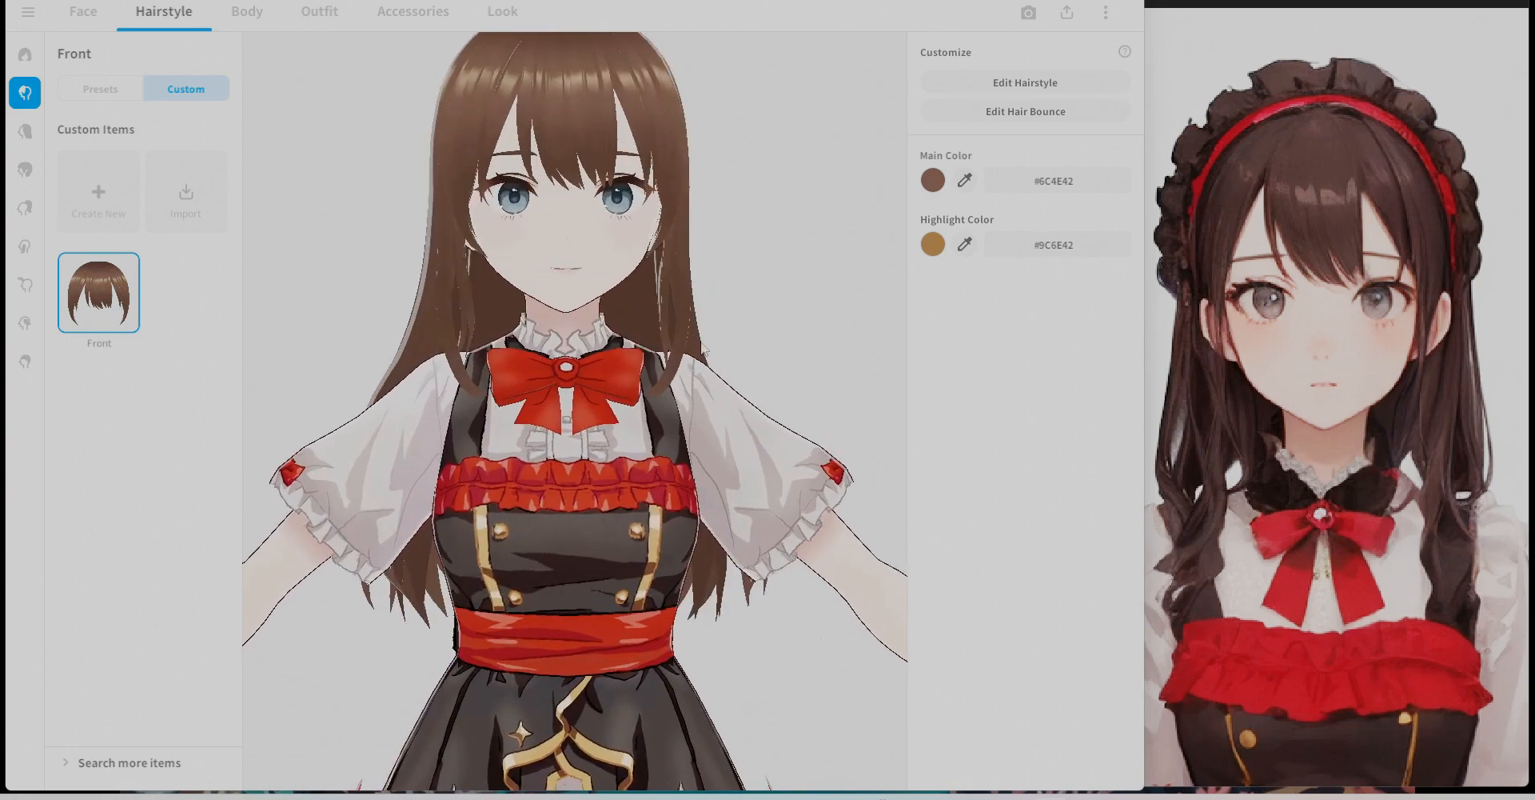
click(25, 131)
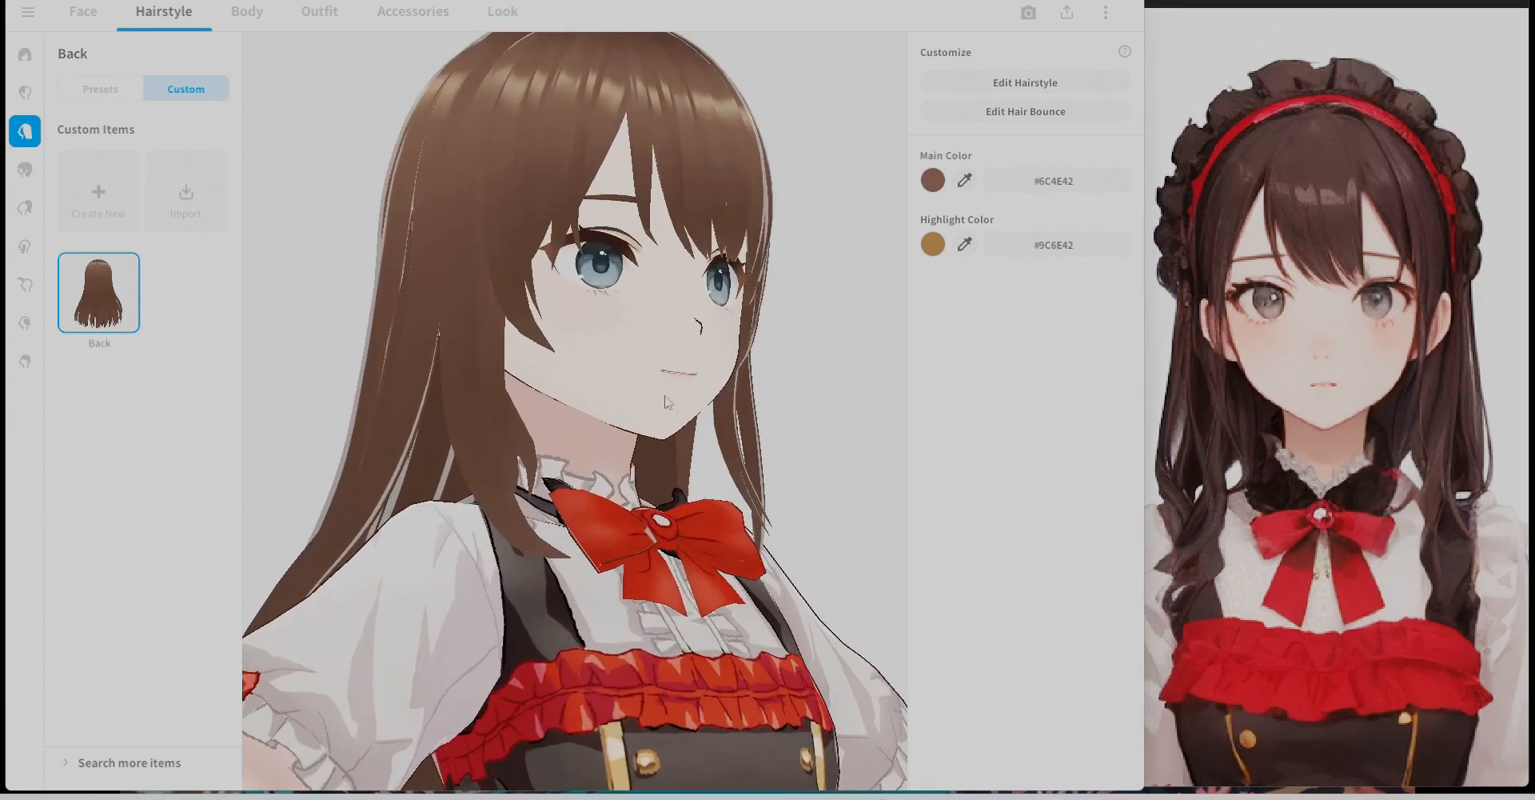
Open the face skin texture in the Texture Editor.
click(88, 18)
click(29, 591)
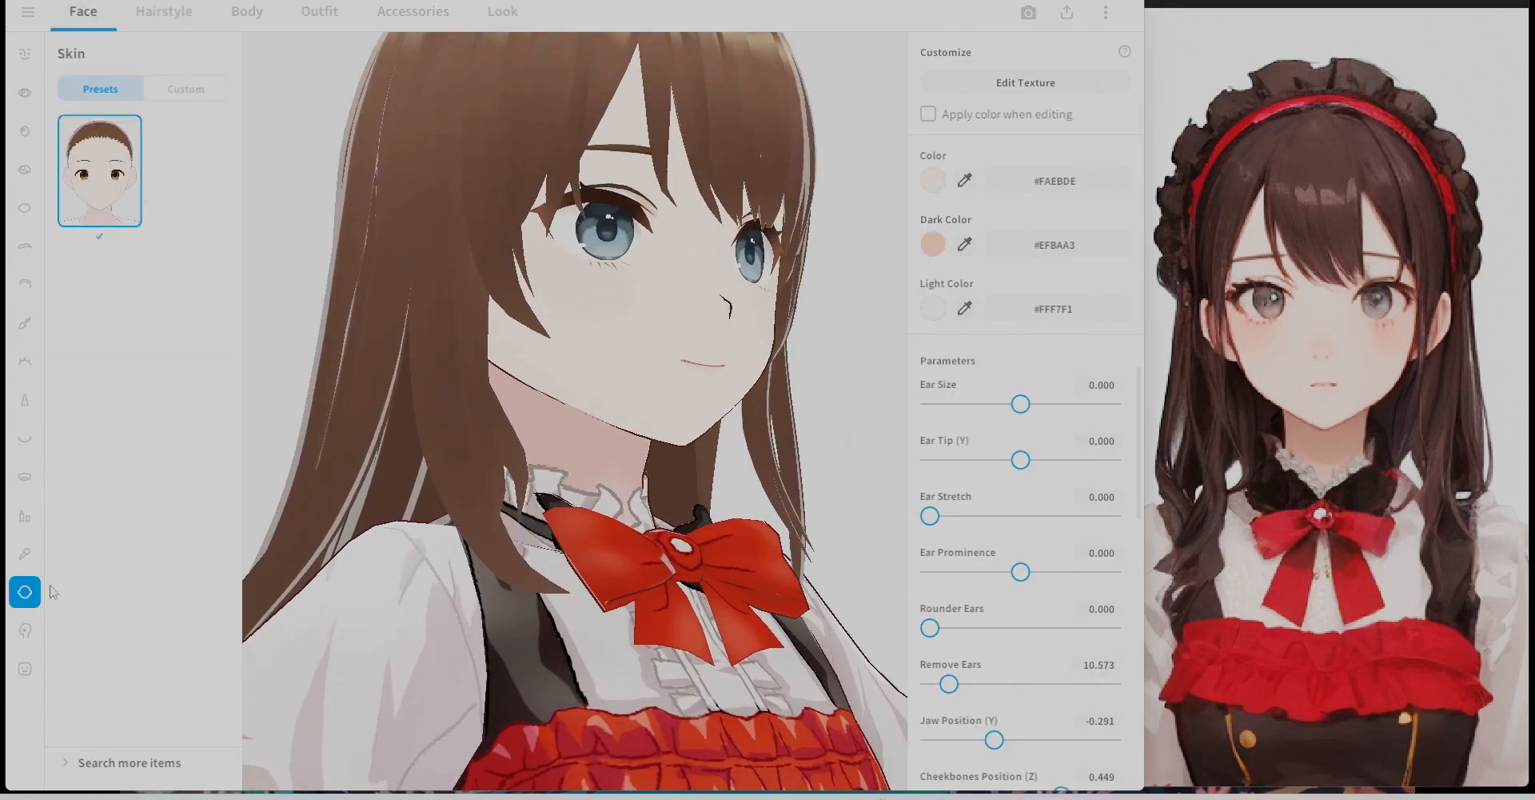
click(1038, 85)
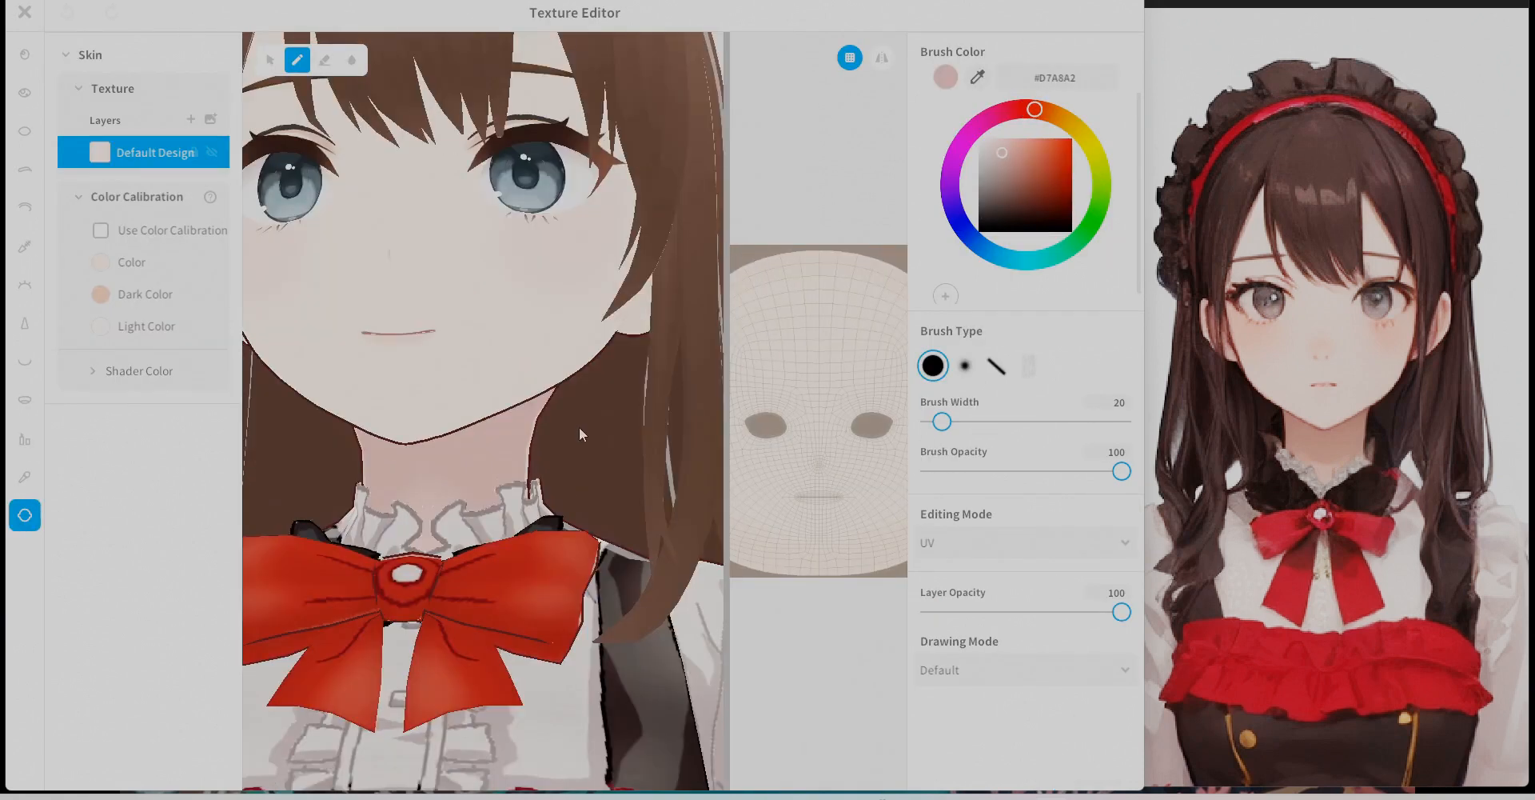
Paint a soft, mirrored #D7A8A2 shadow around the jaw, cheeks and forehead edge on a new skin layer.
mouse_move(579, 426)
right_down()
mouse_move(448, 412)
mouse_move(545, 432)
right_up()
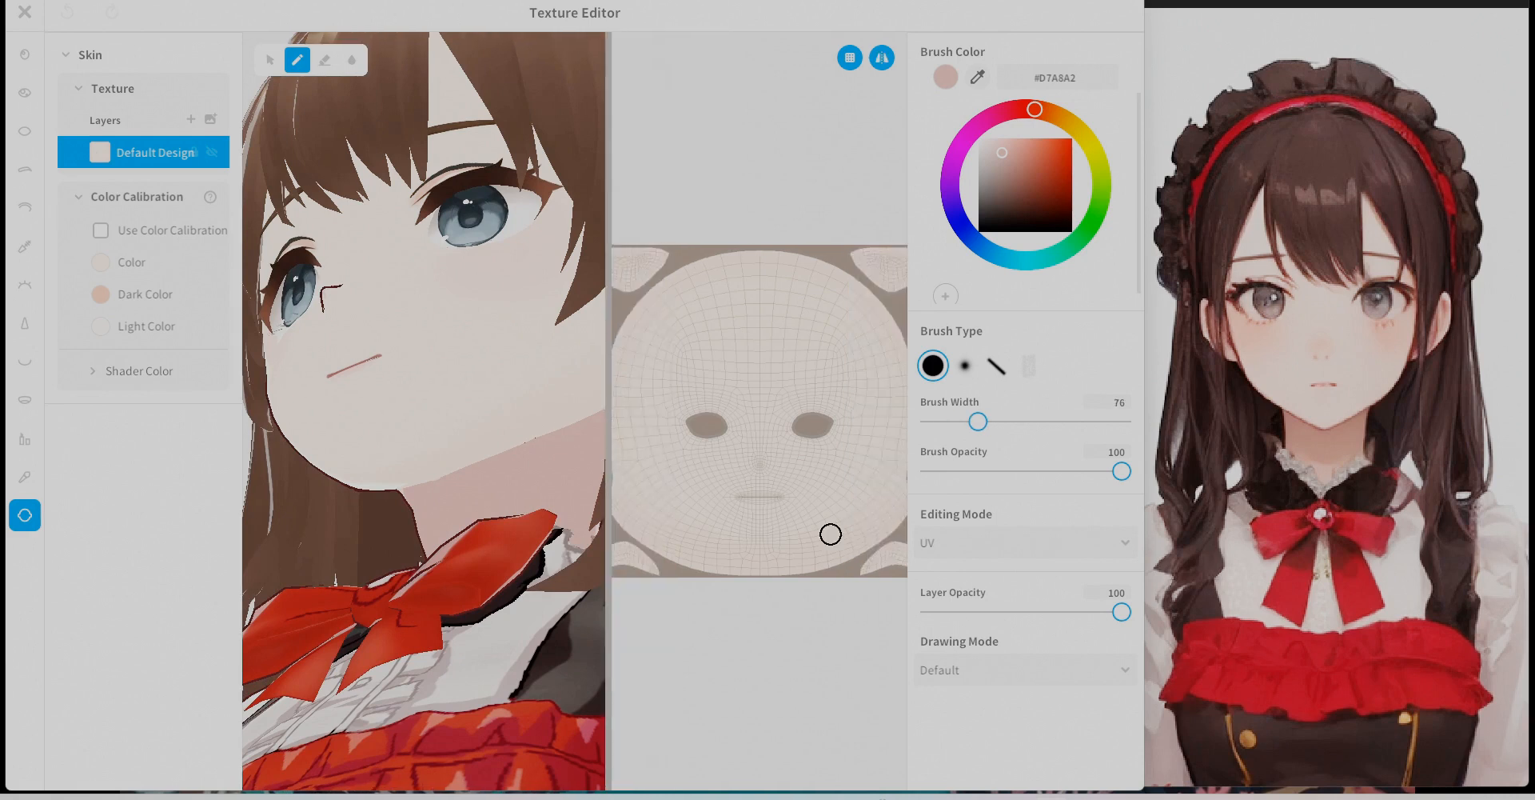
mouse_move(826, 531)
mouse_down()
mouse_move(741, 553)
mouse_move(782, 567)
mouse_up()
mouse_move(880, 534)
mouse_down()
mouse_move(884, 504)
mouse_move(886, 538)
mouse_up()
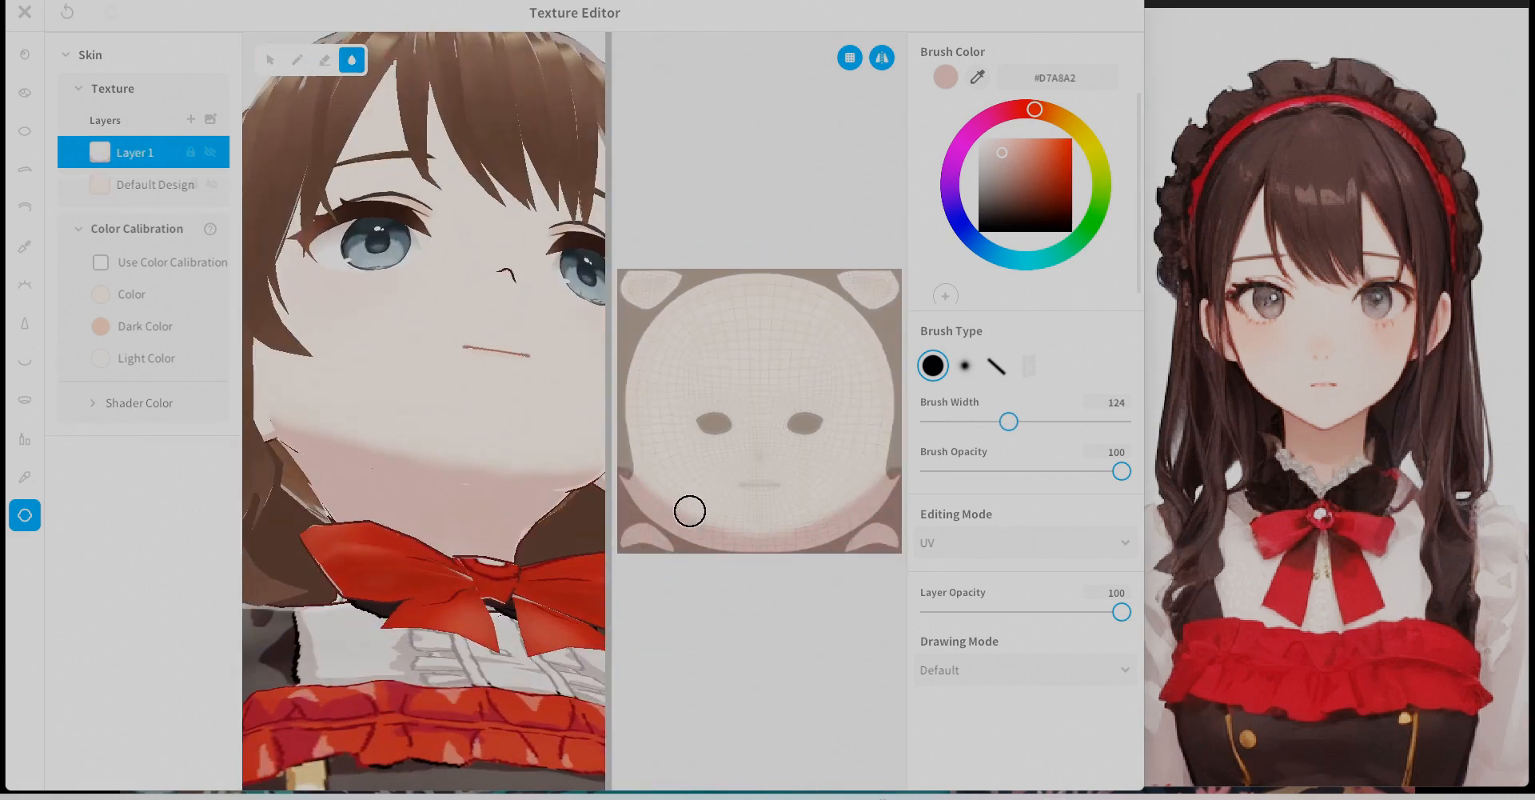
click(297, 59)
drag(886, 480, 889, 380)
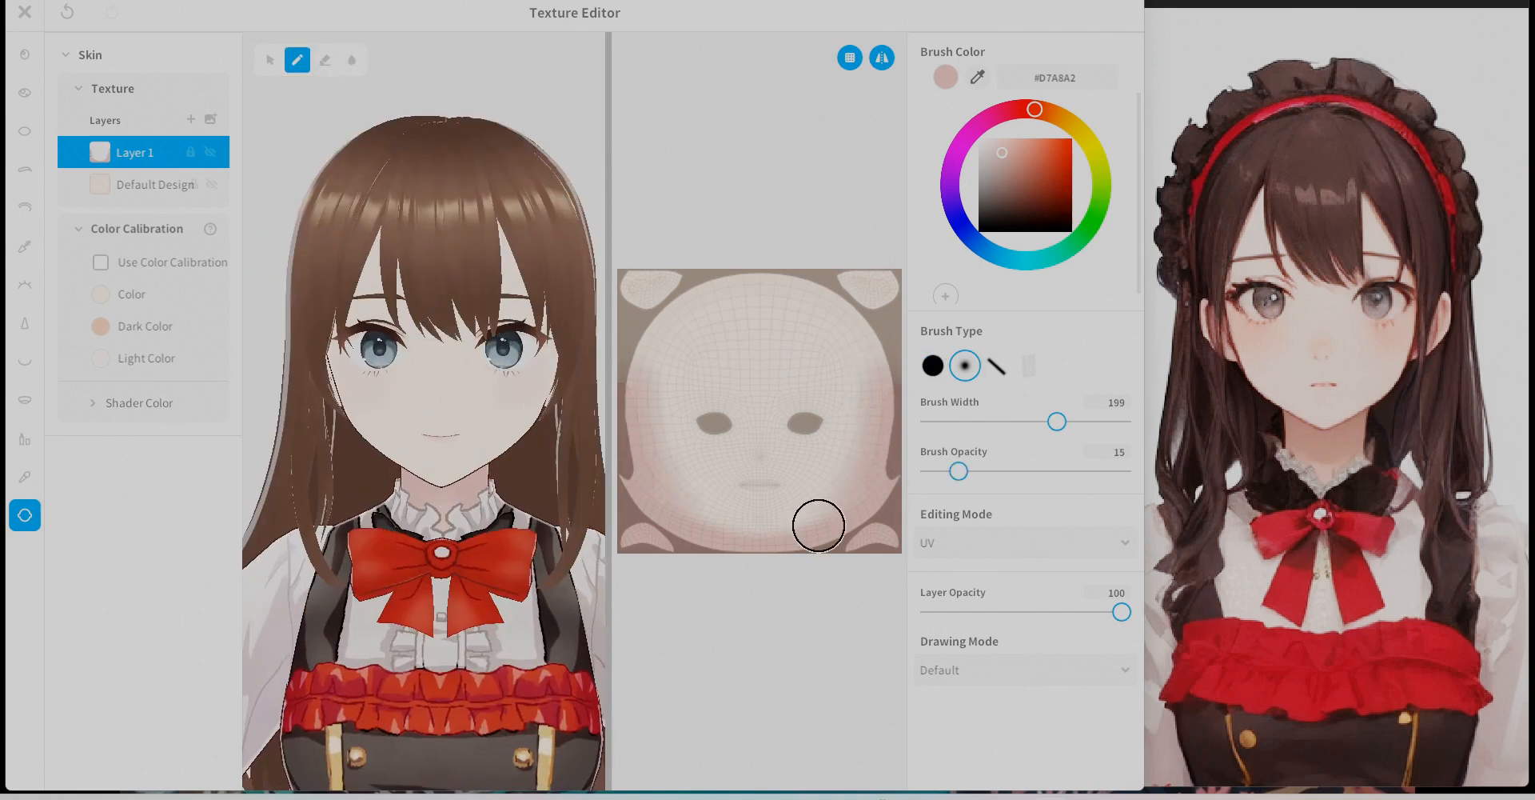
drag(819, 525, 850, 377)
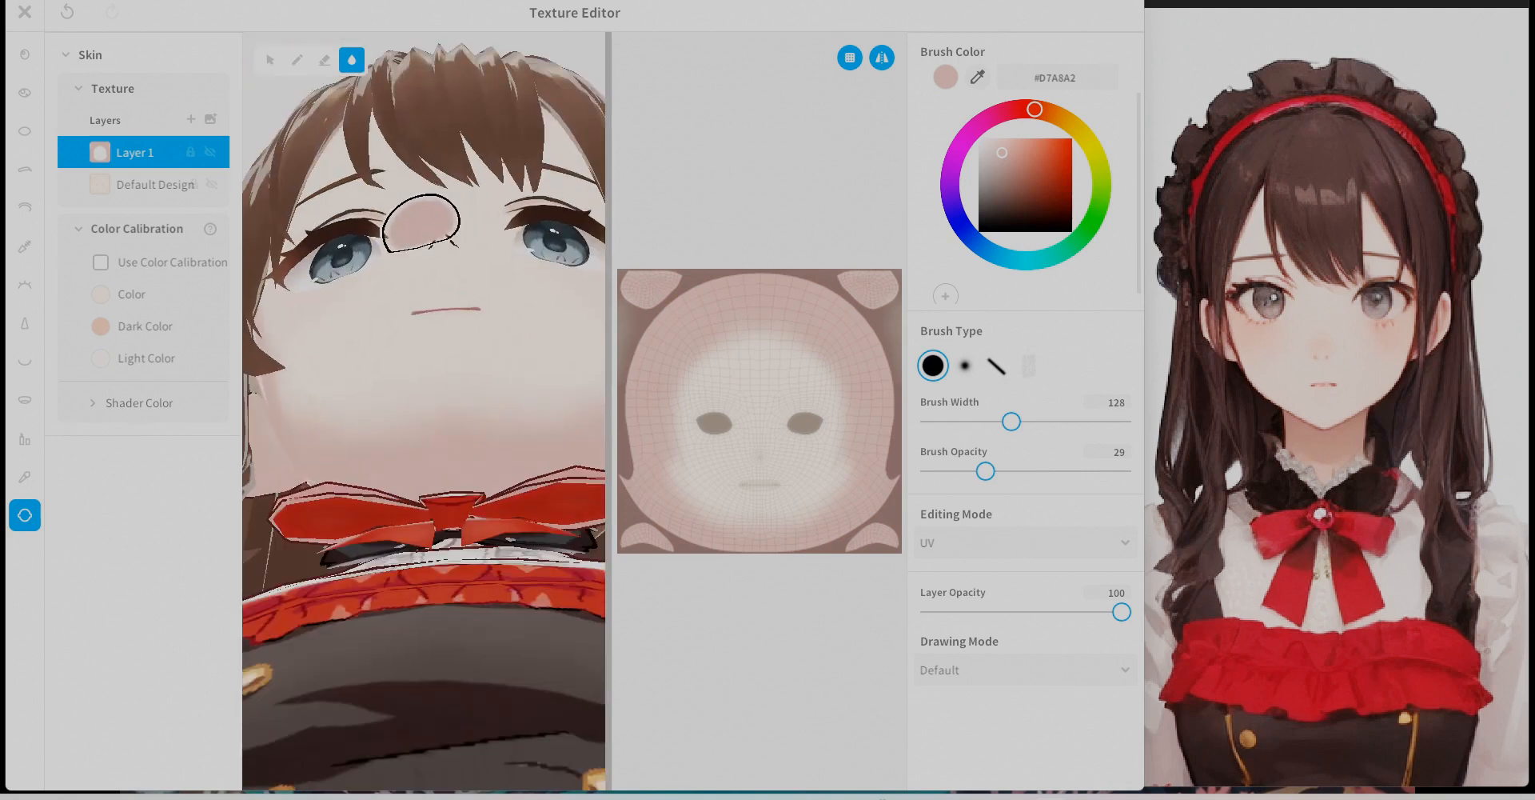
Paint a hard-edged shadow on the cheek beneath the side lock with brush width 59 and opacity 55.
key(e)
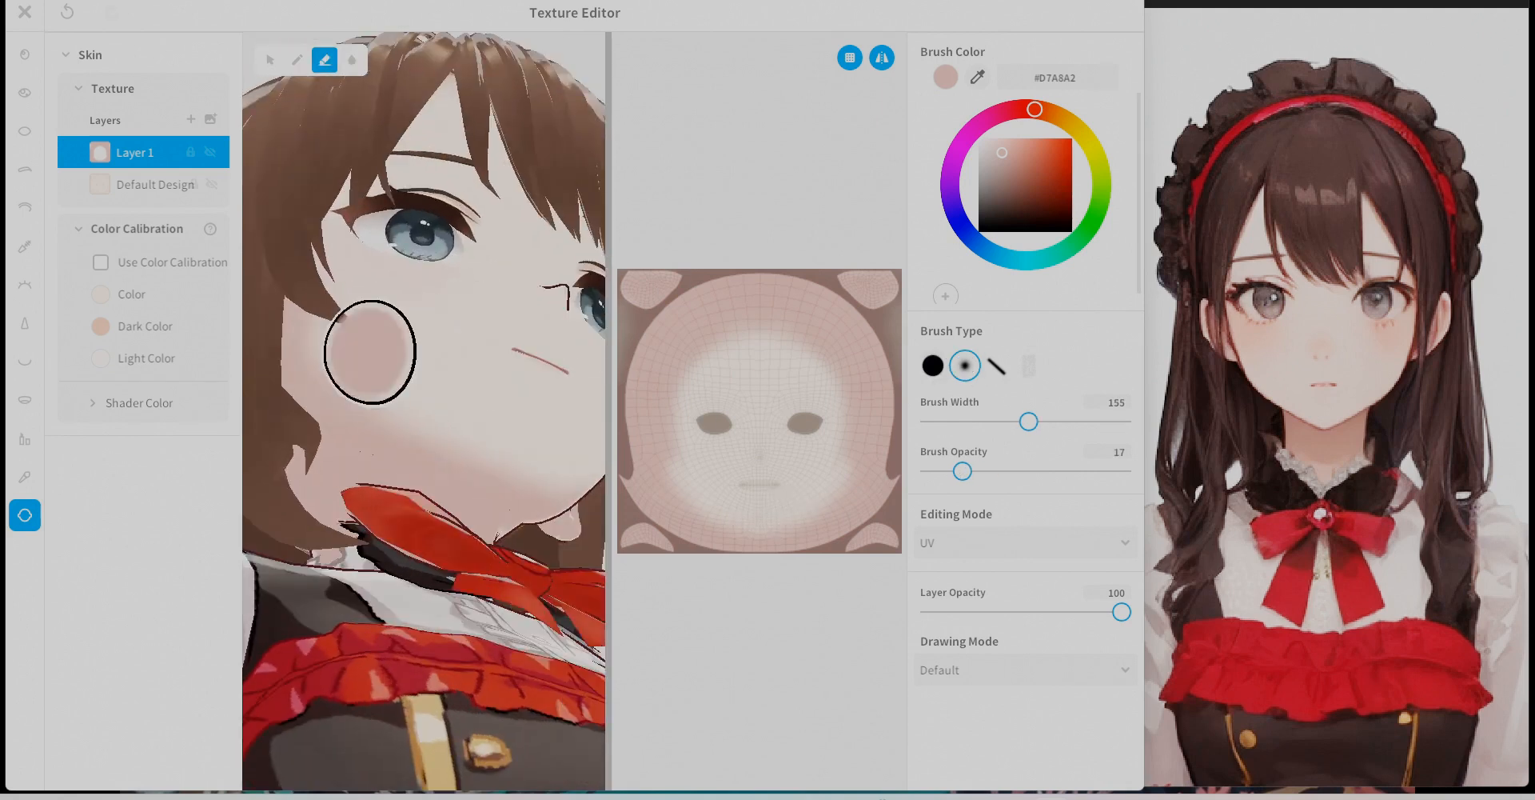
mouse_move(370, 352)
right_down()
mouse_move(443, 412)
mouse_move(472, 360)
right_up()
click(933, 366)
drag(984, 422, 967, 421)
mouse_move(411, 304)
right_down()
mouse_move(433, 322)
mouse_move(444, 300)
right_up()
key(ctrl+z)
click(297, 60)
drag(387, 350, 352, 324)
mouse_move(552, 264)
right_down()
mouse_move(497, 257)
mouse_move(543, 264)
right_up()
Trim, blur and softly erase the cheek shadow to blend it, finishing with a soft eraser of width 123 and opacity 8.
click(325, 60)
scroll(719, 488, up, 6)
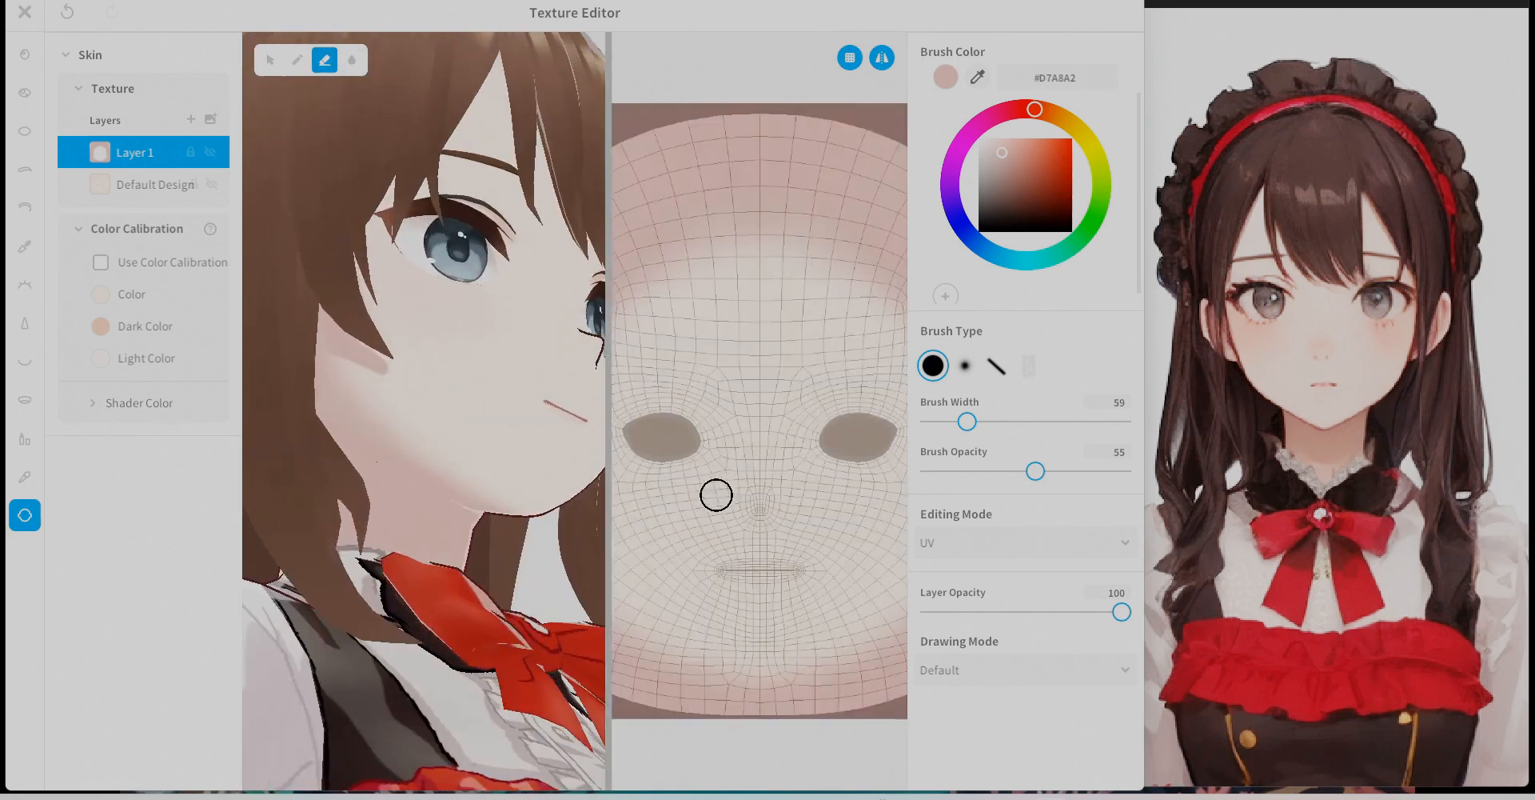
key(b)
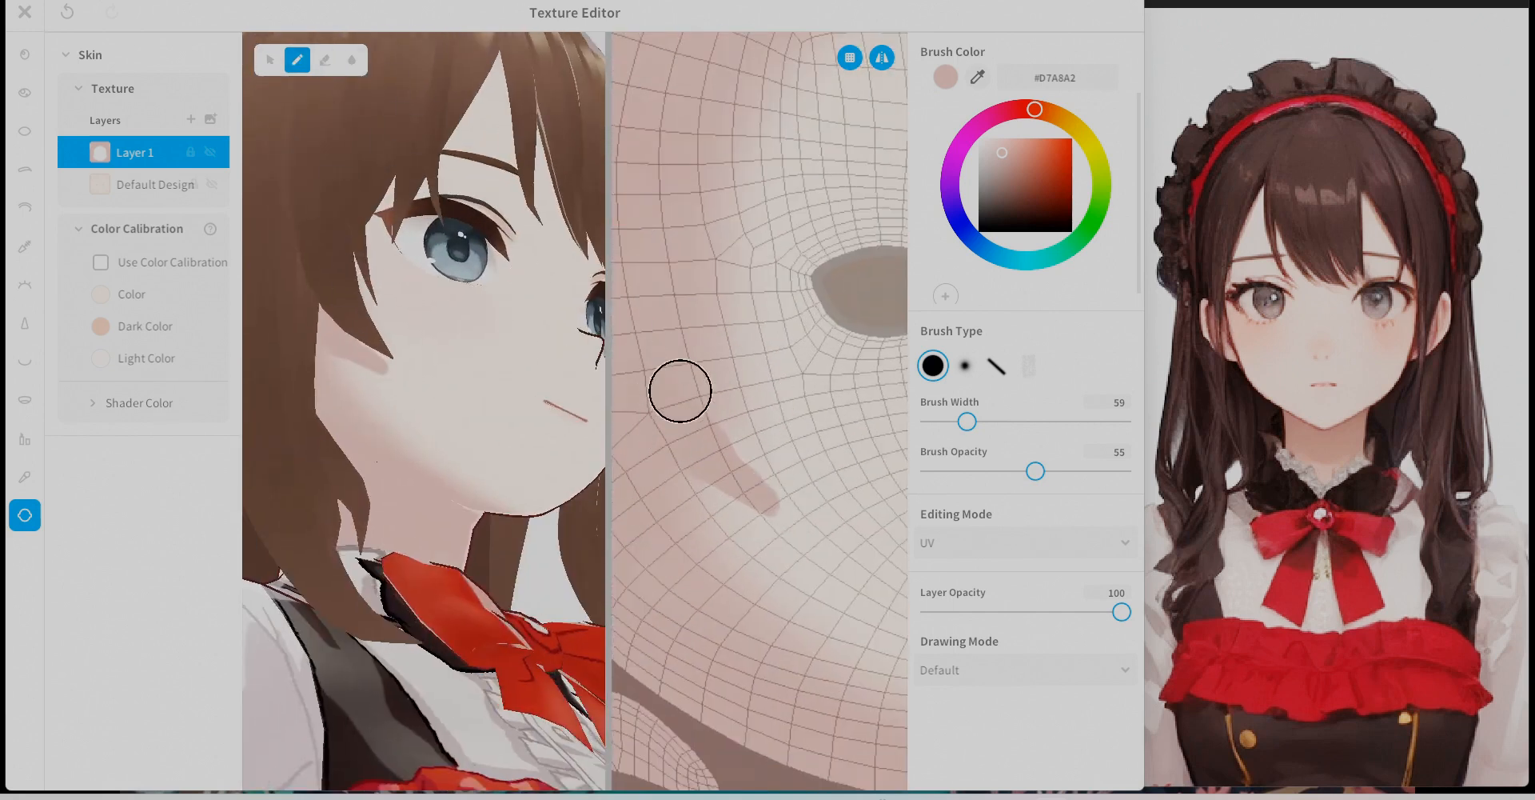
key(e)
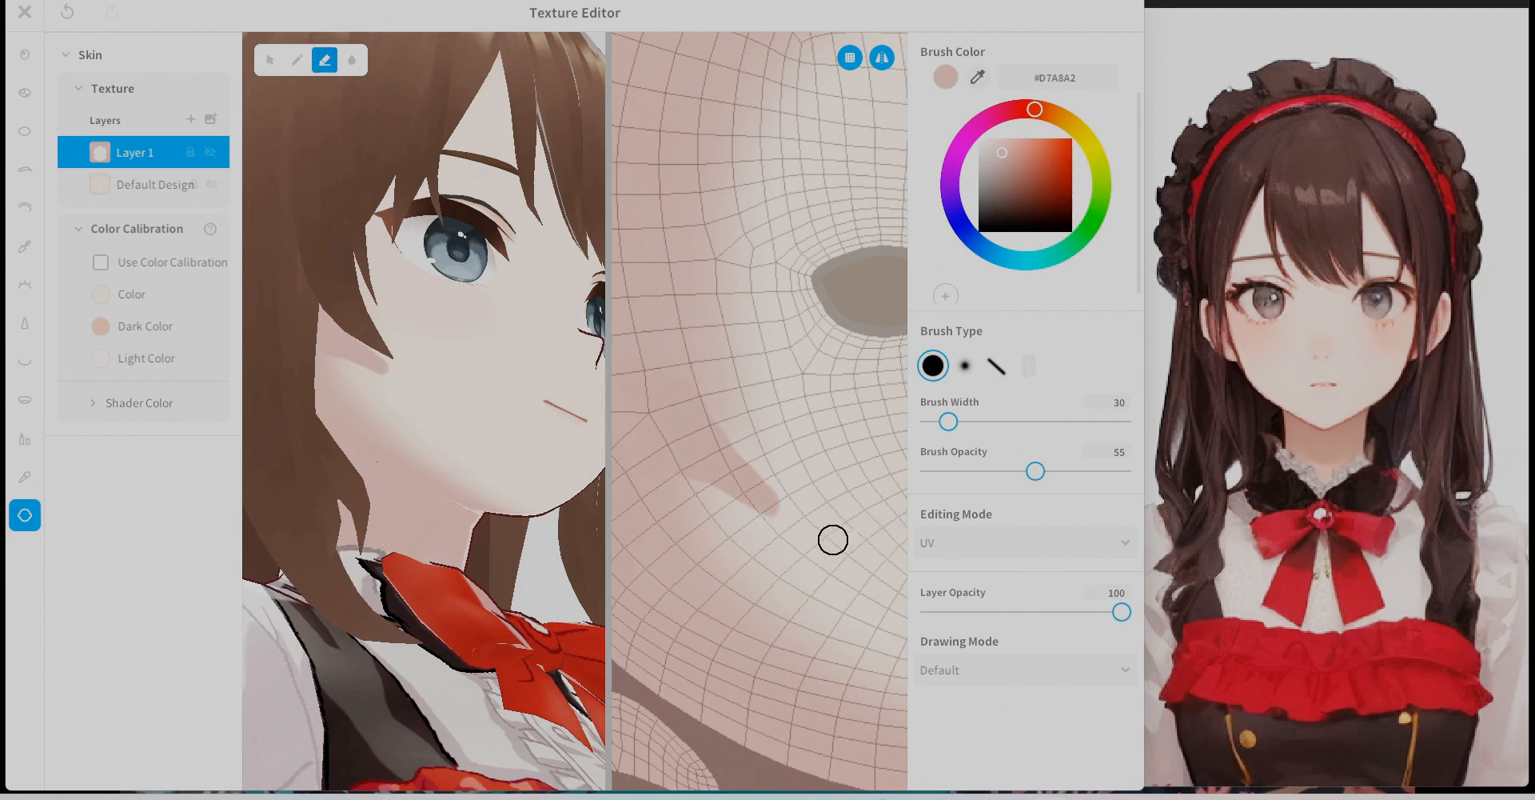
key(g)
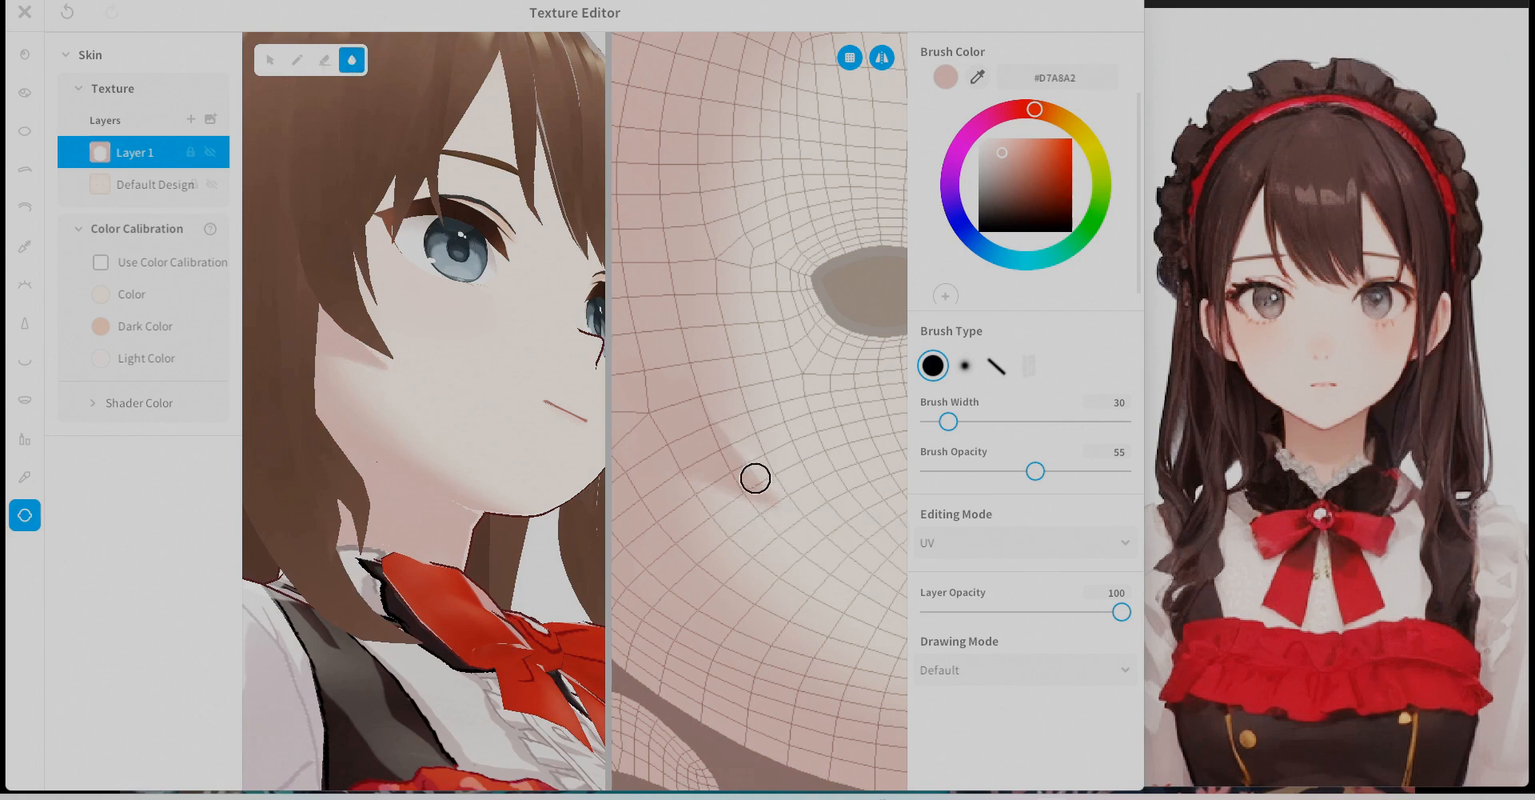
key(b)
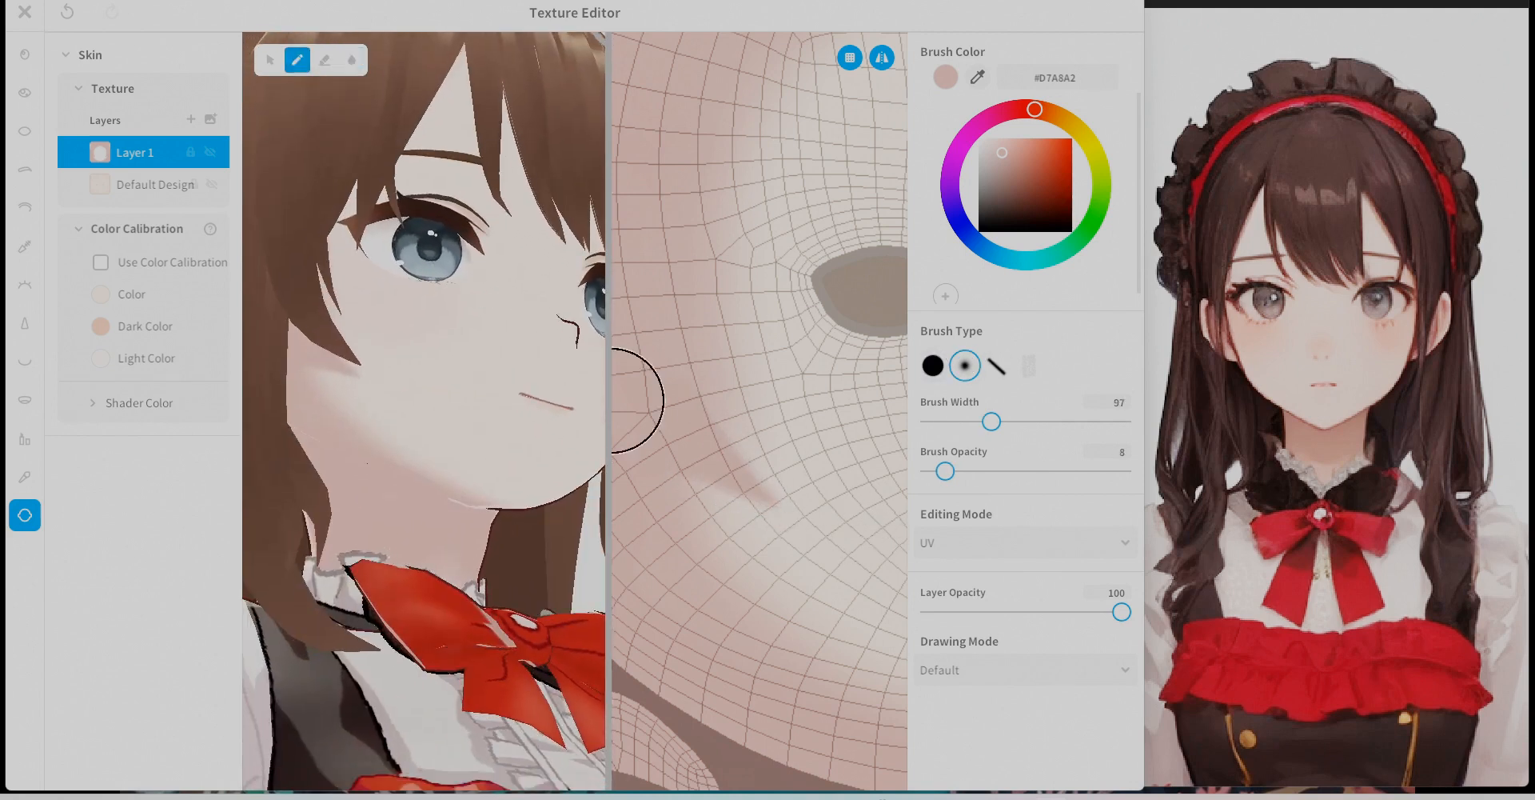
key(e)
drag(992, 421, 1008, 421)
drag(755, 482, 672, 374)
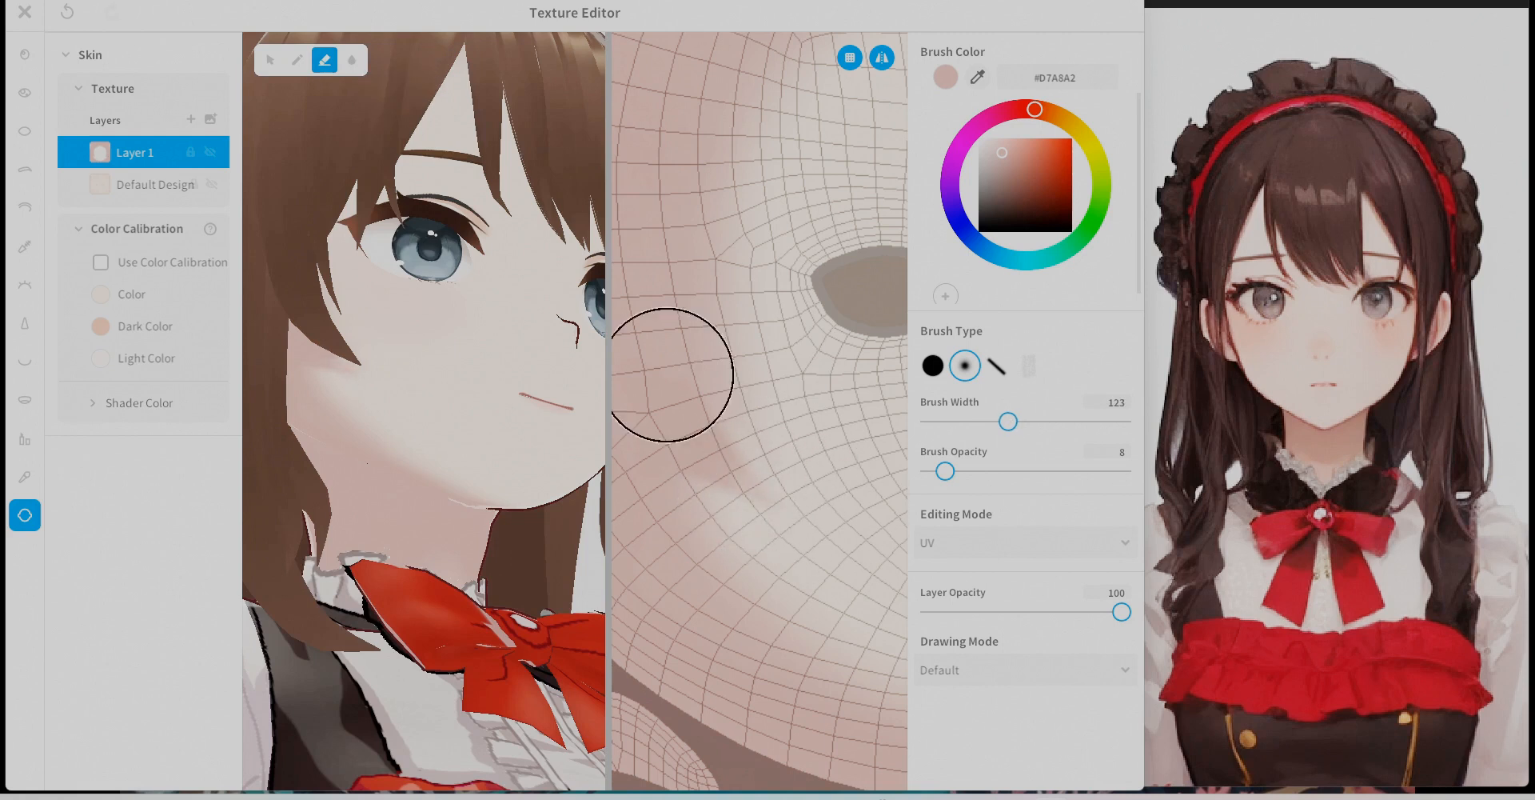
right_drag(488, 164, 494, 232)
Set the eraser to a hard tip with width 58 and opacity 38, and resize the model preview beside the texture.
drag(1009, 422, 967, 422)
click(934, 366)
drag(945, 471, 1003, 471)
right_drag(548, 300, 478, 312)
middle_drag(485, 324, 543, 516)
drag(609, 360, 500, 376)
scroll(768, 272, down, 3)
middle_drag(768, 272, 682, 357)
scroll(649, 377, up, 2)
drag(500, 392, 580, 422)
scroll(640, 416, down, 2)
middle_drag(511, 448, 461, 347)
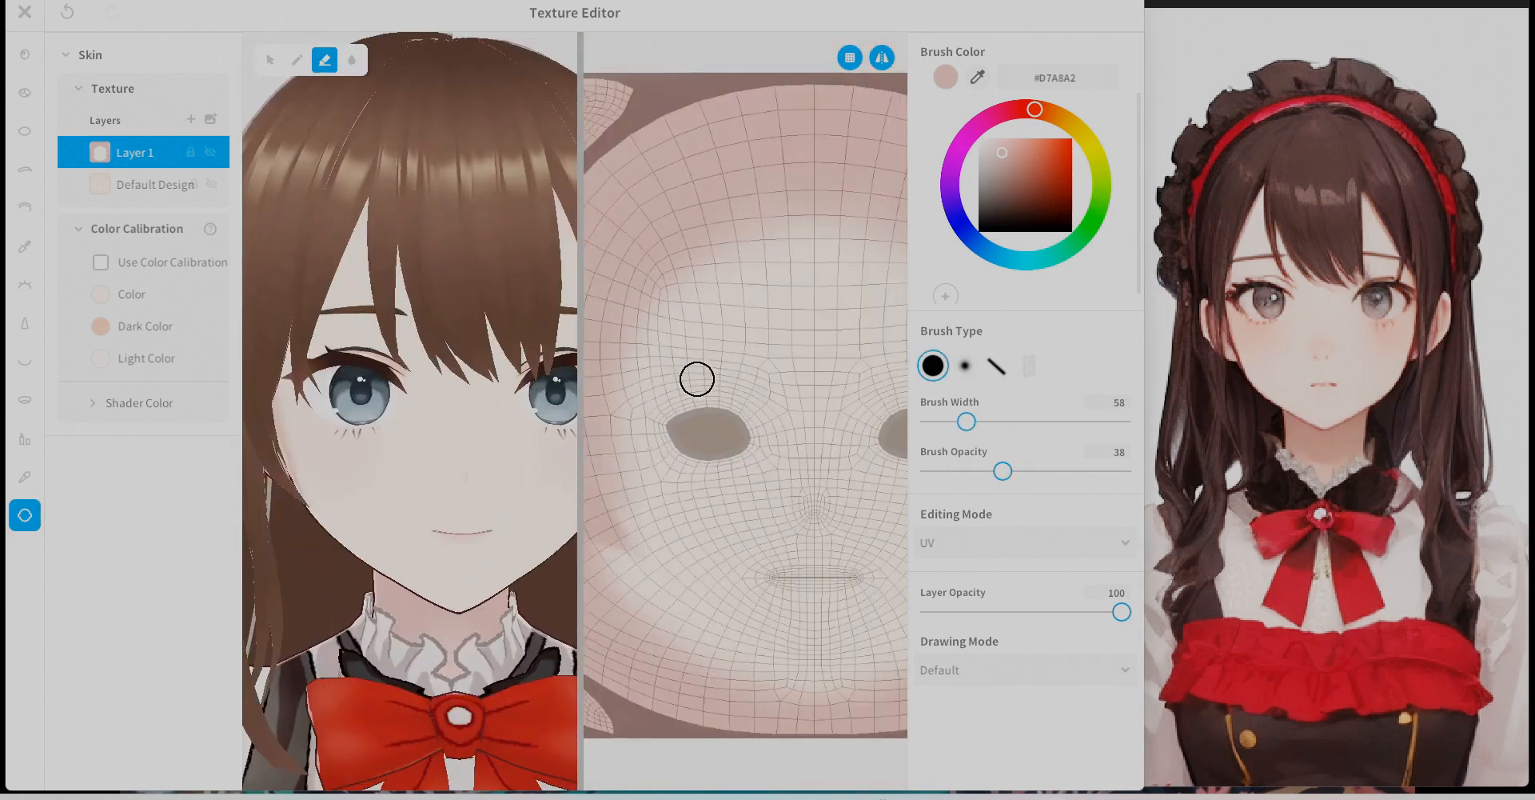
Paint mirrored hard-edged shadows from the forehead down the temples with brush width 78 and opacity 38, and blend their edges.
scroll(697, 379, down, 1)
key(p)
mouse_move(723, 288)
mouse_down()
mouse_move(744, 367)
mouse_move(662, 402)
mouse_move(688, 405)
mouse_move(705, 274)
mouse_up()
middle_drag(662, 373, 697, 323)
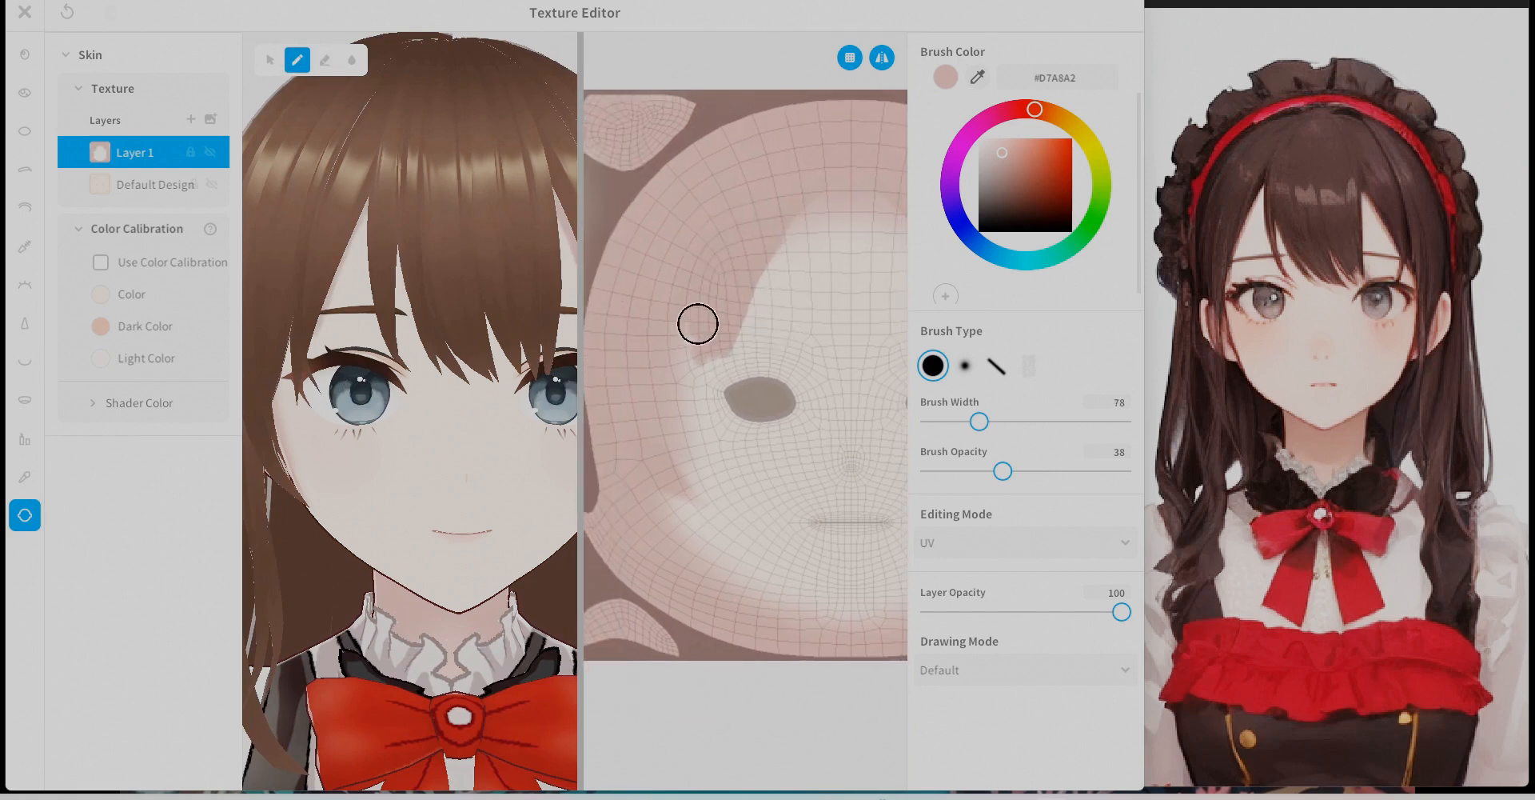
mouse_move(658, 378)
mouse_down()
mouse_move(669, 404)
mouse_move(713, 339)
mouse_up()
mouse_move(400, 360)
right_down()
mouse_move(486, 310)
mouse_move(408, 320)
right_up()
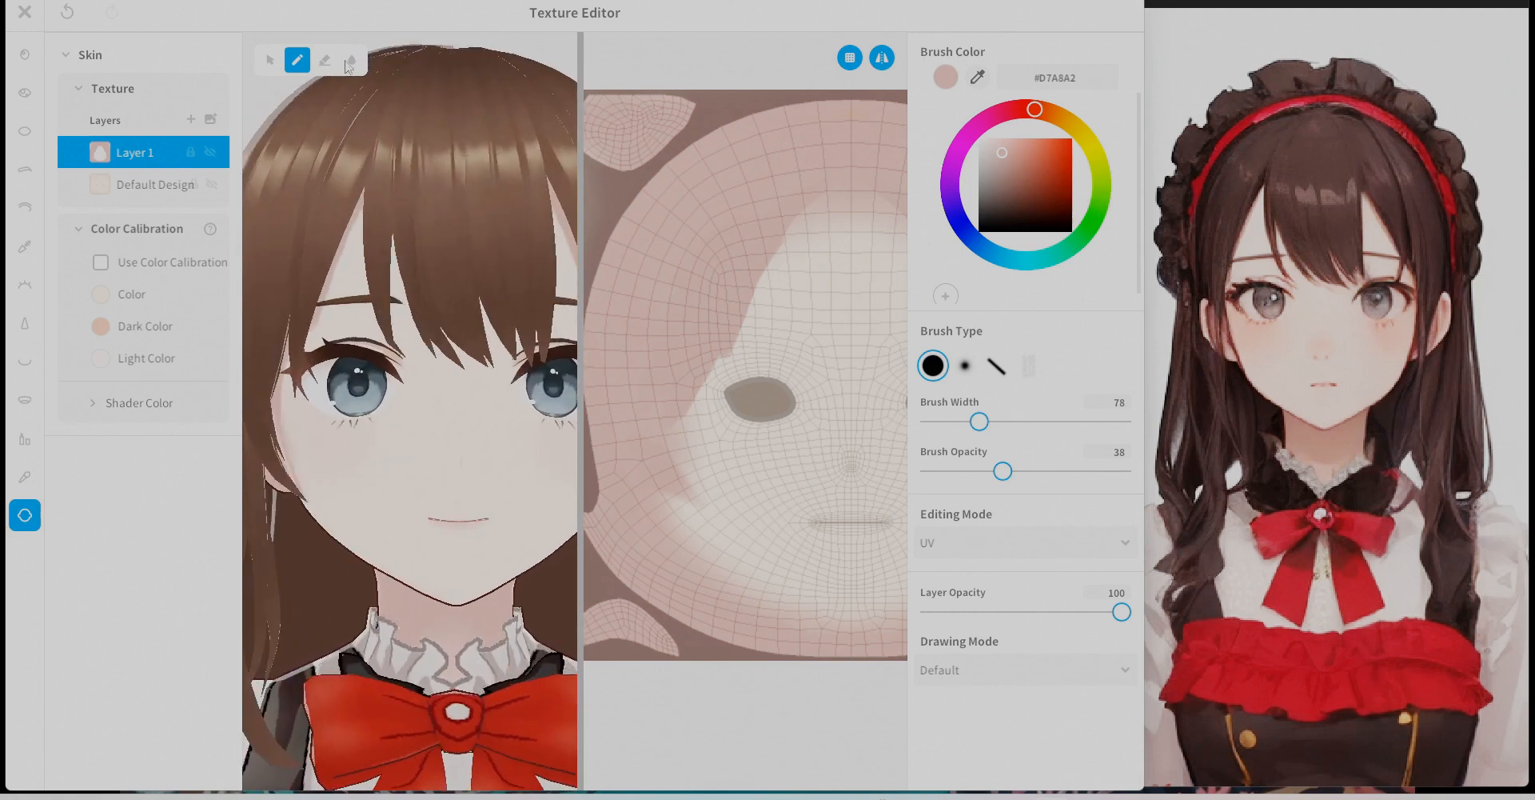
click(352, 60)
click(298, 60)
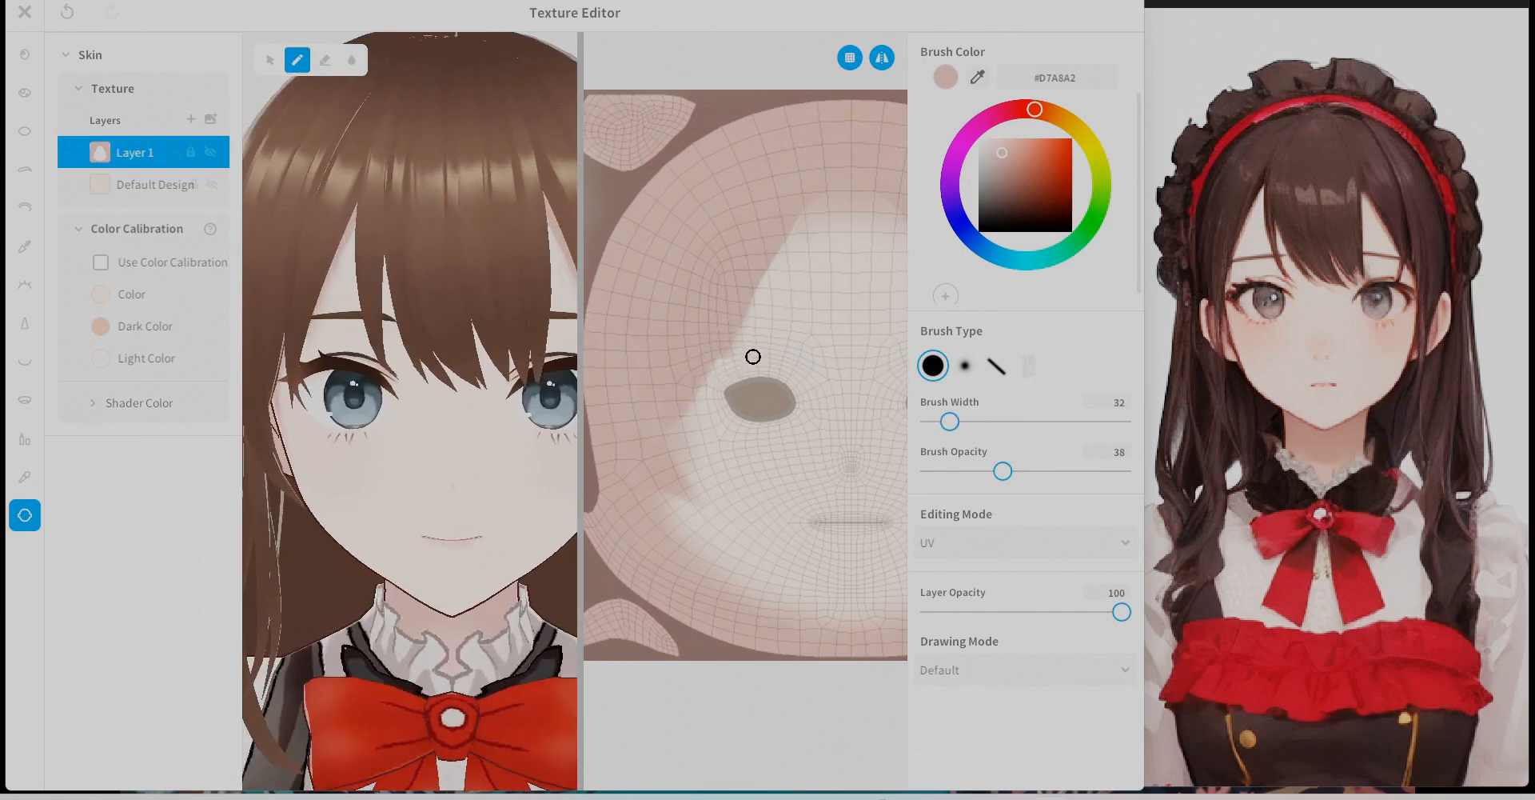
Paint strand-shaped shadows on the lower forehead beneath the bangs with mirroring off, brush width 58 and opacity 38.
middle_drag(807, 378, 697, 422)
scroll(696, 422, up, 1)
scroll(448, 402, down, 2)
middle_drag(489, 405, 452, 414)
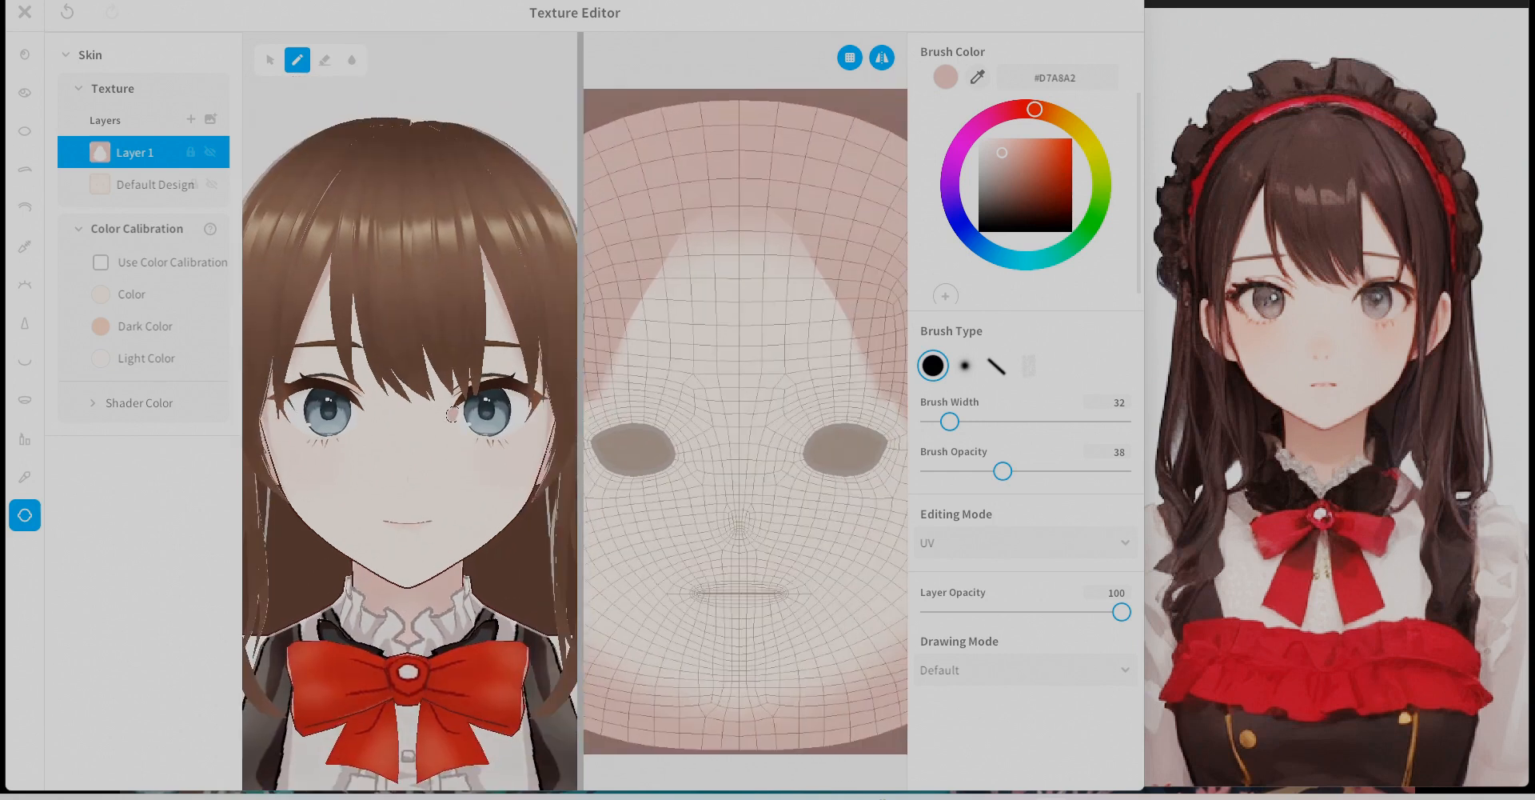
mouse_move(682, 233)
mouse_down()
mouse_move(672, 323)
mouse_move(731, 384)
mouse_move(685, 349)
mouse_move(675, 326)
mouse_move(785, 412)
mouse_move(810, 369)
mouse_up()
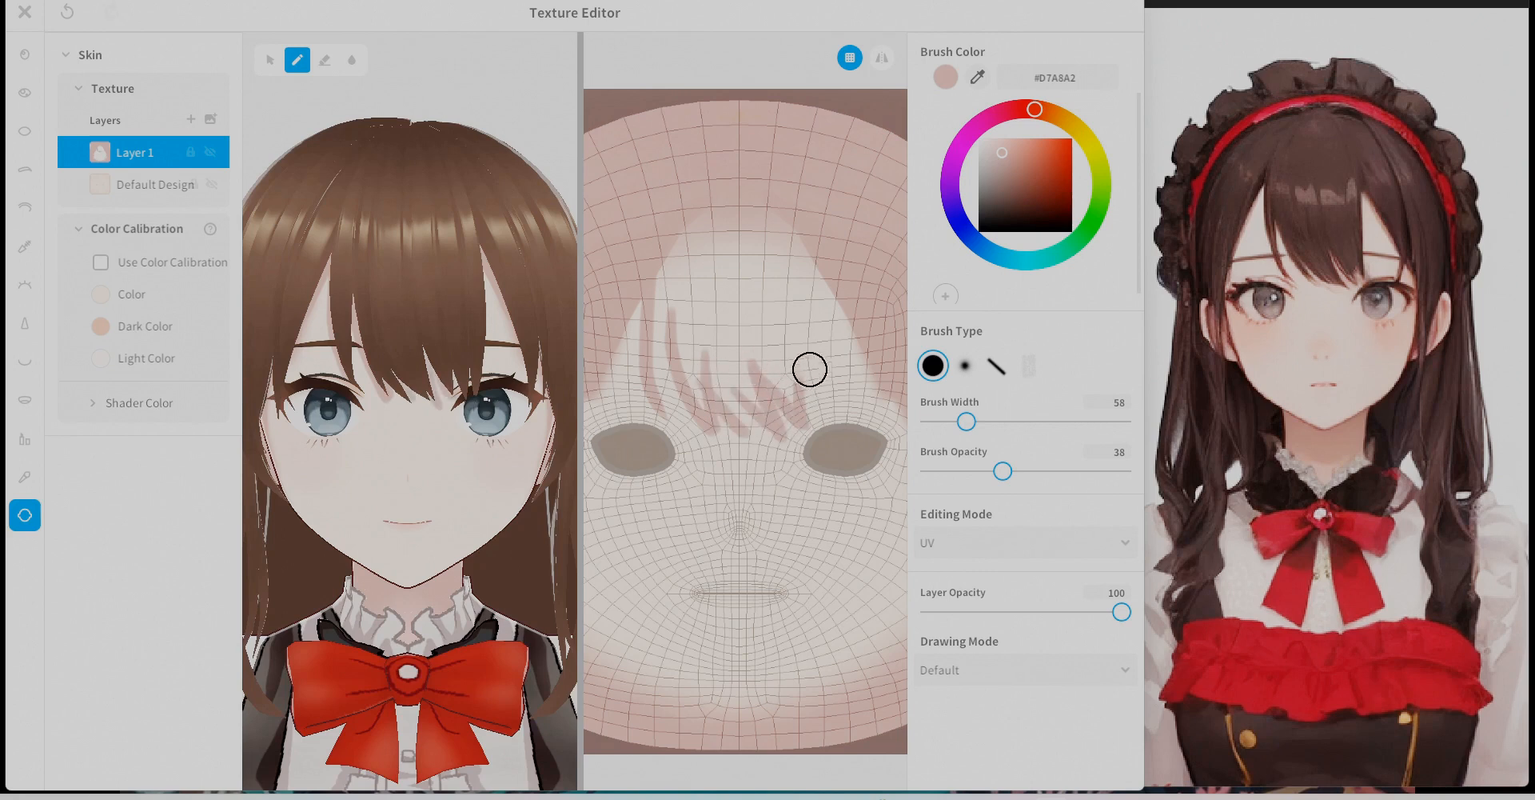
drag(832, 288, 802, 419)
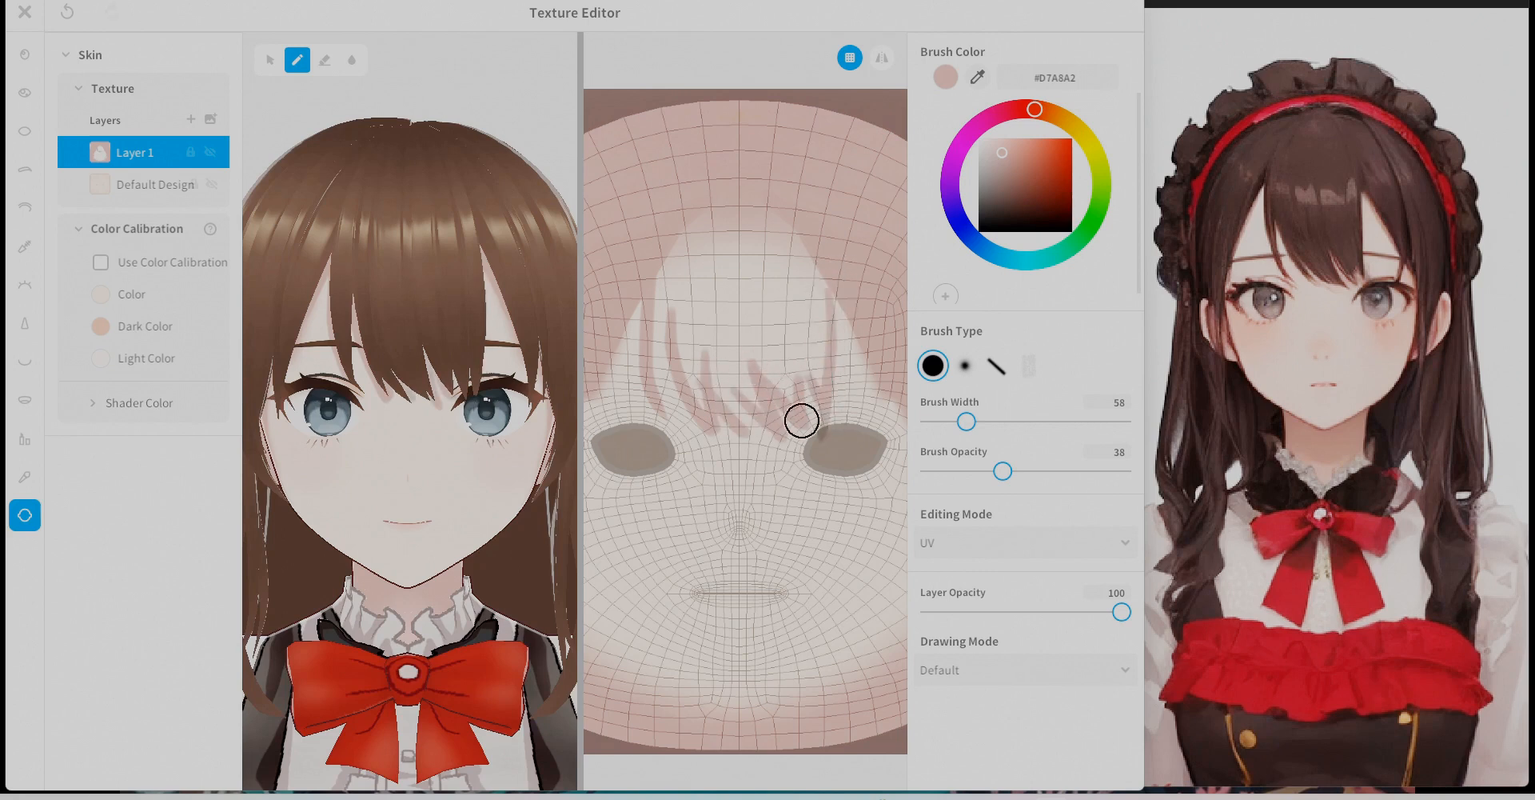
drag(830, 296, 808, 376)
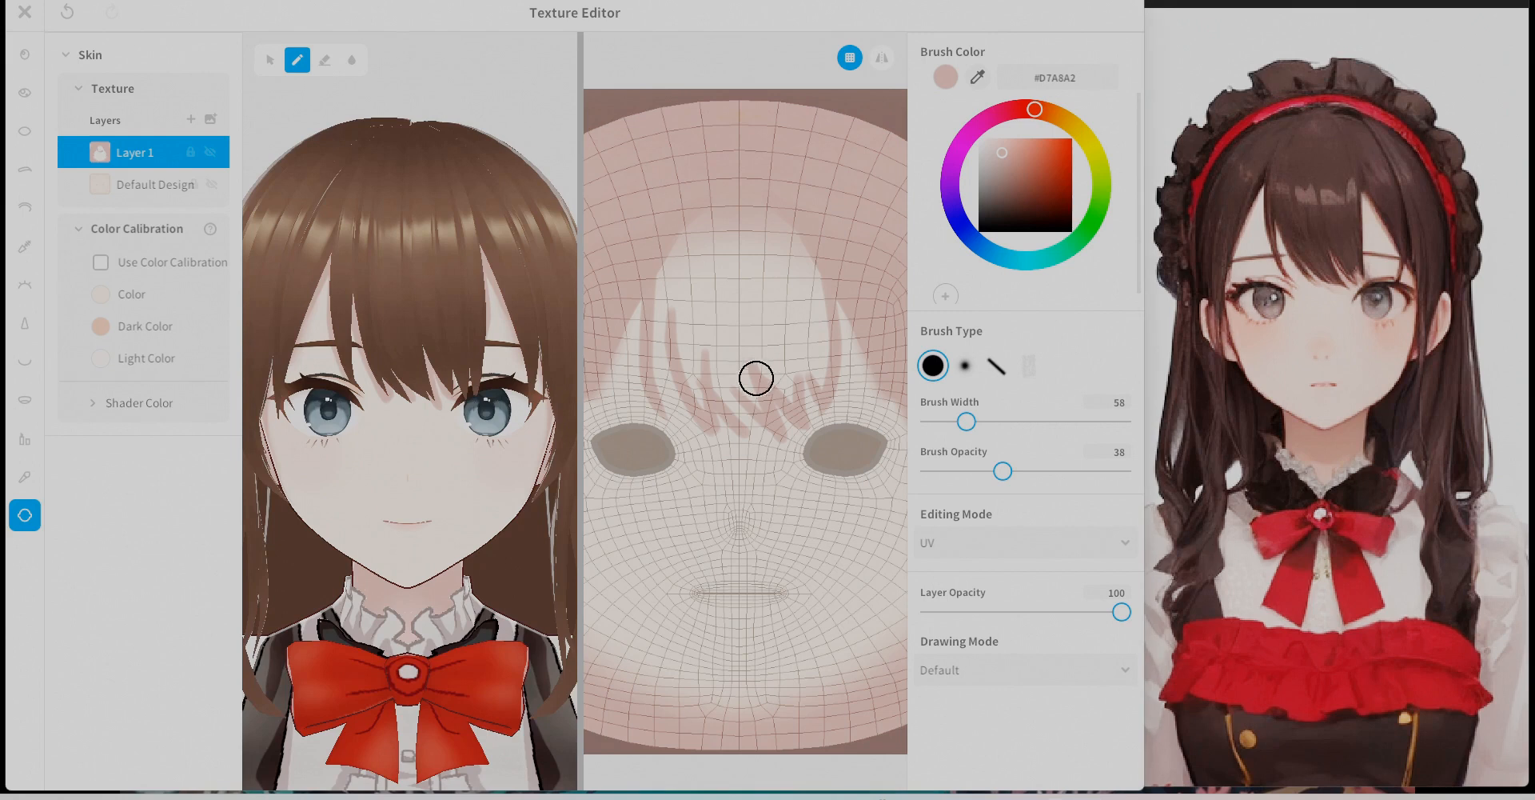
Fill the forehead above the strand-shaped strokes with the shadow colour using brush width 75.
drag(741, 279, 767, 231)
drag(967, 422, 978, 421)
mouse_move(758, 313)
mouse_down()
mouse_move(813, 257)
mouse_move(686, 295)
mouse_move(690, 337)
mouse_move(730, 357)
mouse_move(711, 365)
mouse_move(814, 257)
mouse_up()
Touch up the bangs shadow on the forehead's outer side with a smaller hard brush.
scroll(707, 425, up, 5)
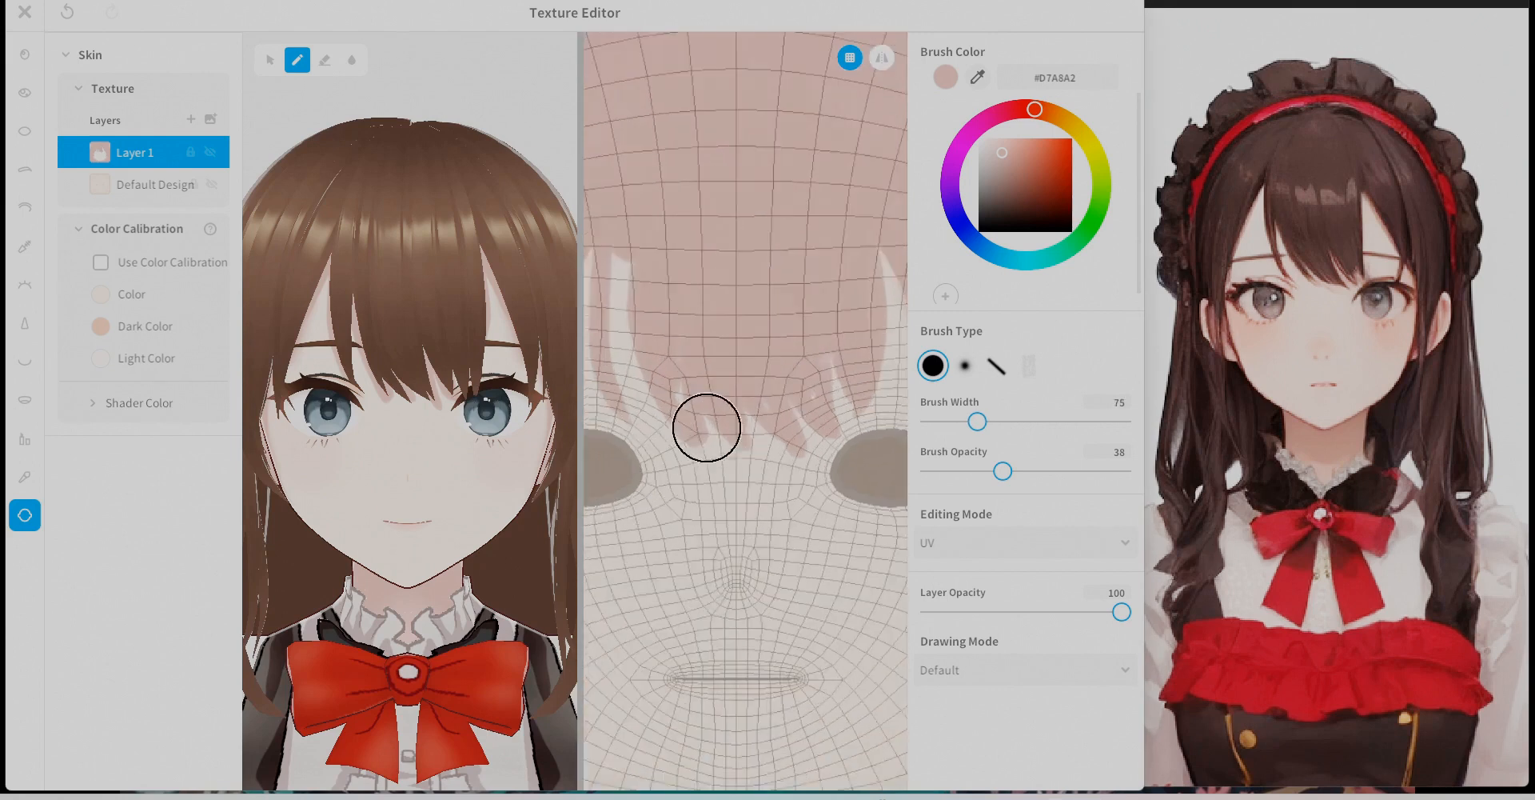
middle_drag(706, 425, 718, 487)
key(bracketleft)
drag(633, 314, 630, 345)
key(ctrl+z)
mouse_move(651, 274)
mouse_down()
mouse_move(624, 401)
mouse_move(659, 364)
mouse_up()
Erase thin tapered gaps between the bangs' shadow strands on the lower forehead with a narrower hard eraser at opacity 38.
key(e)
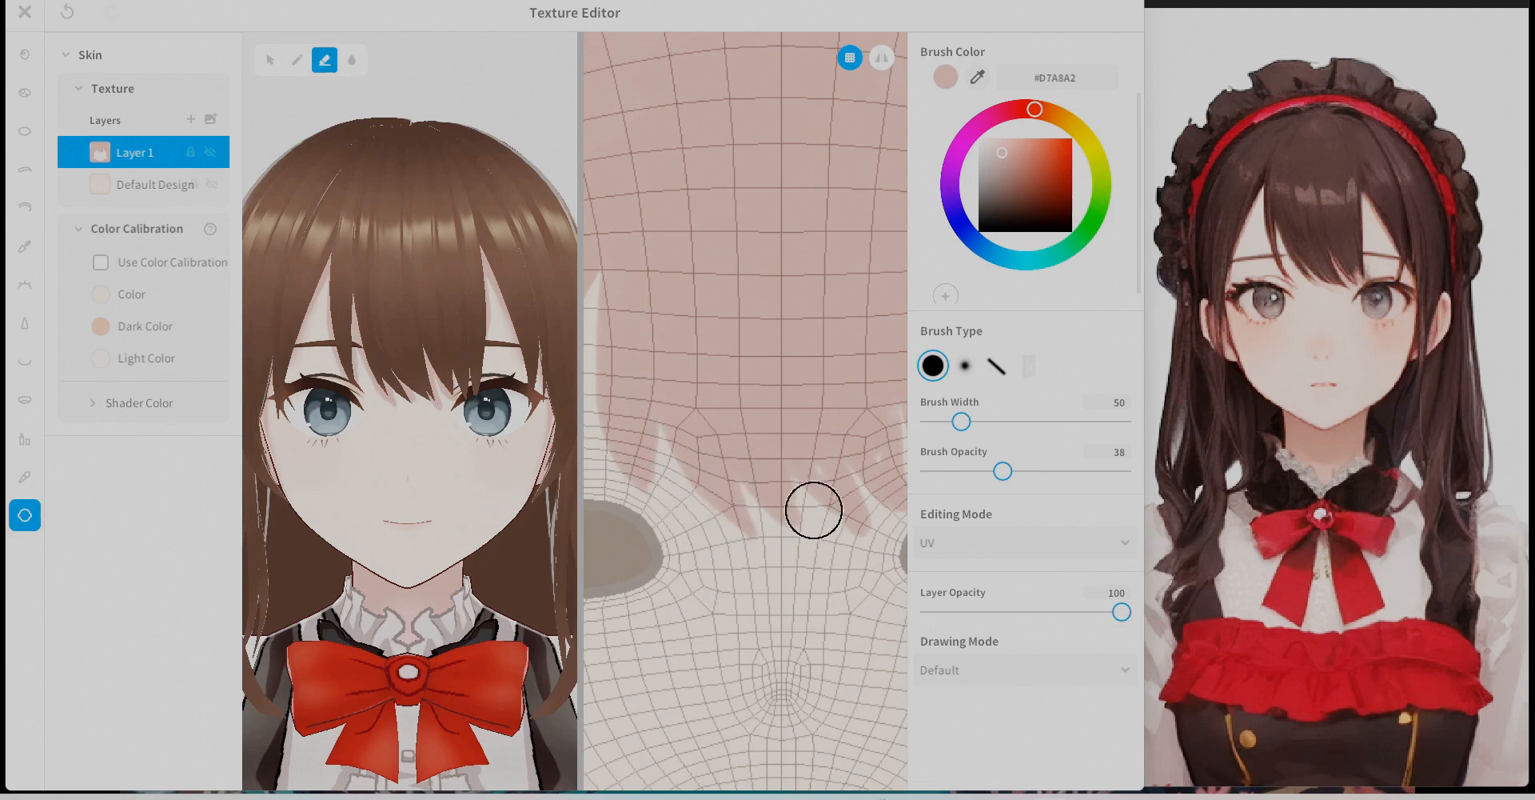
key(bracketleft)
drag(702, 490, 737, 524)
drag(780, 455, 795, 509)
drag(845, 461, 856, 521)
middle_drag(891, 569, 788, 539)
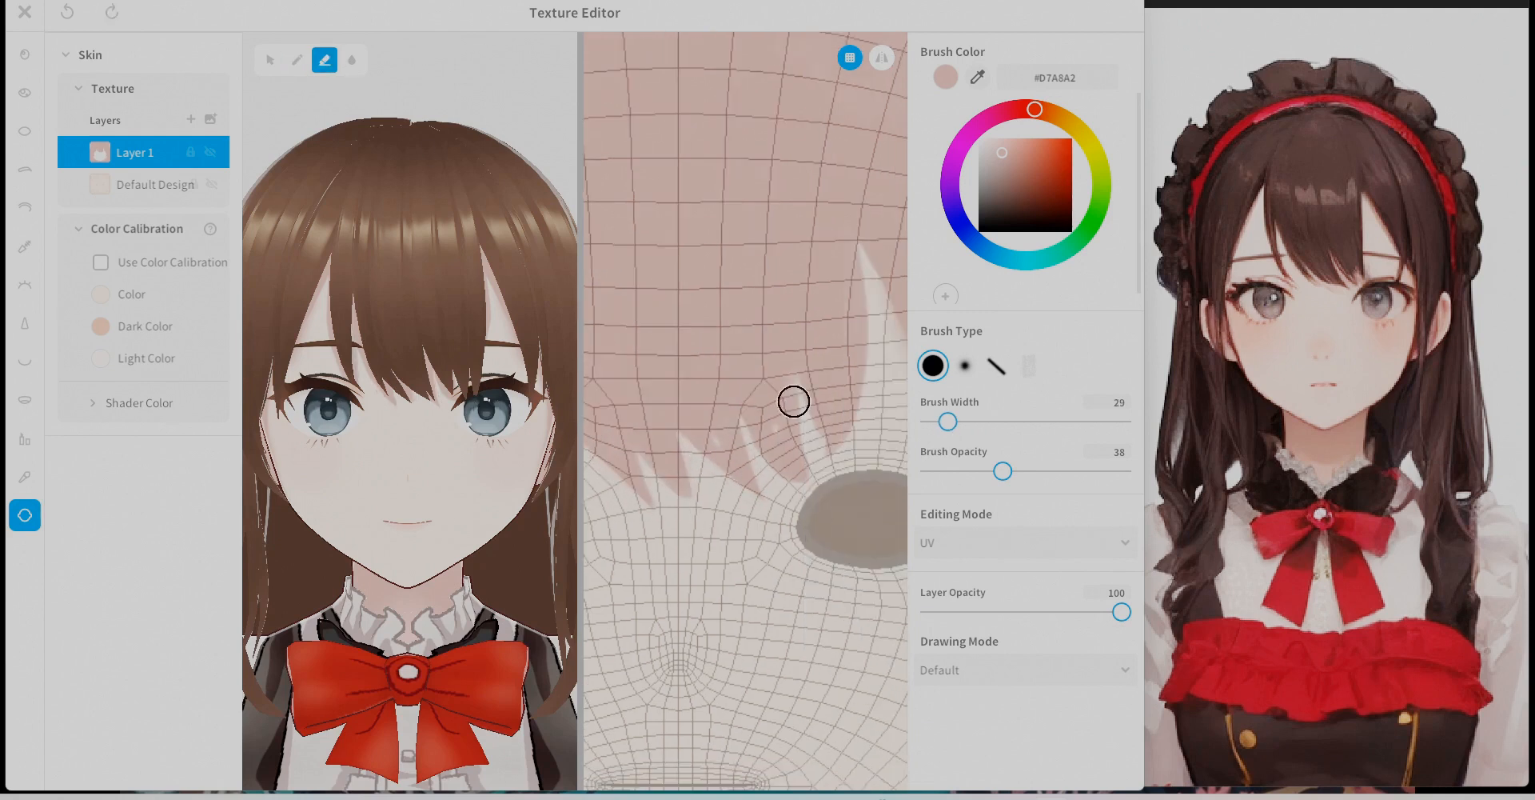
drag(794, 401, 807, 464)
key(ctrl+z)
Touch up the shadow strands above the eye with a hard brush at width 18 and opacity 38.
key(p)
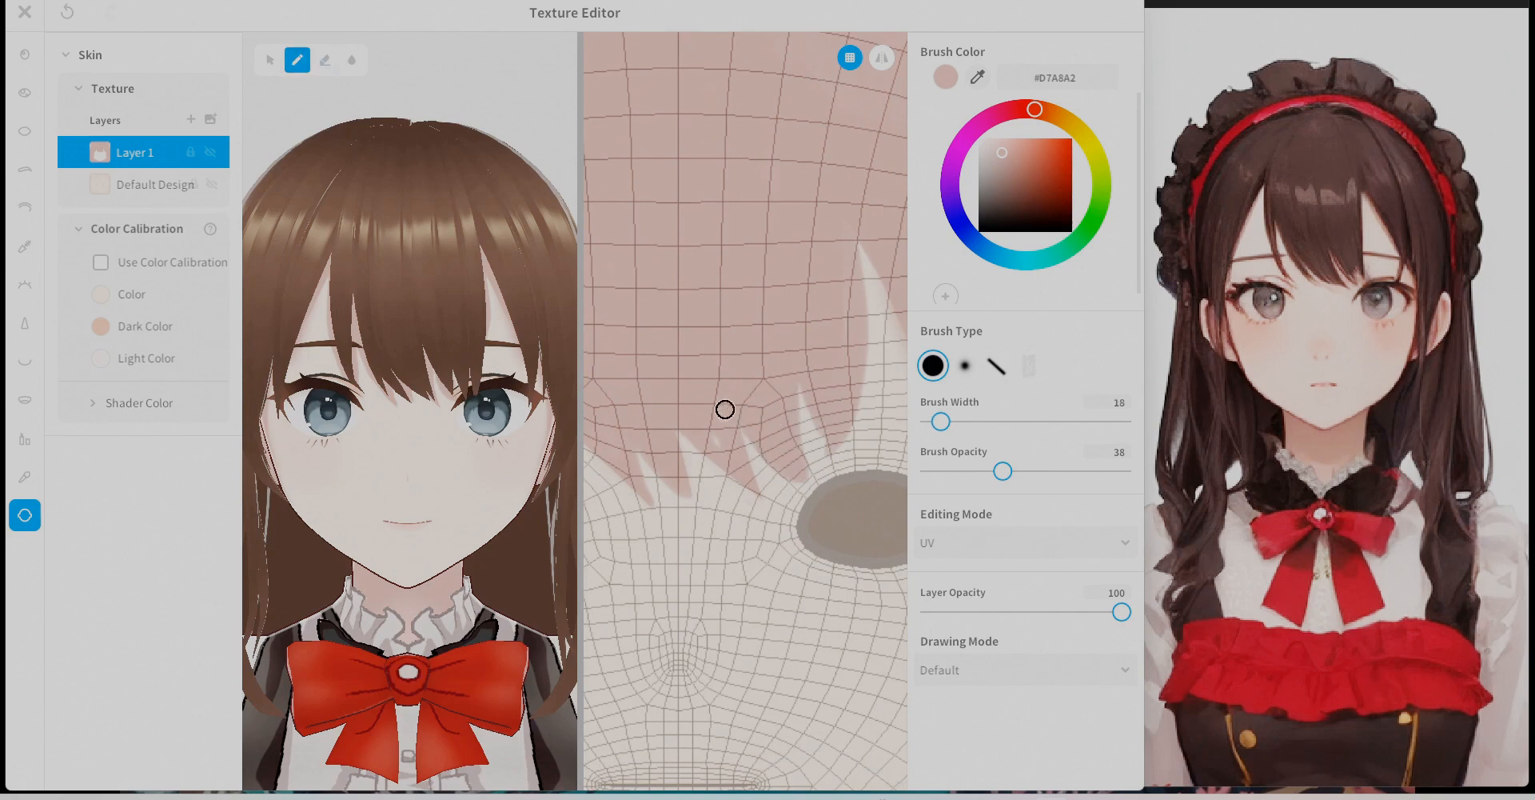
key(e)
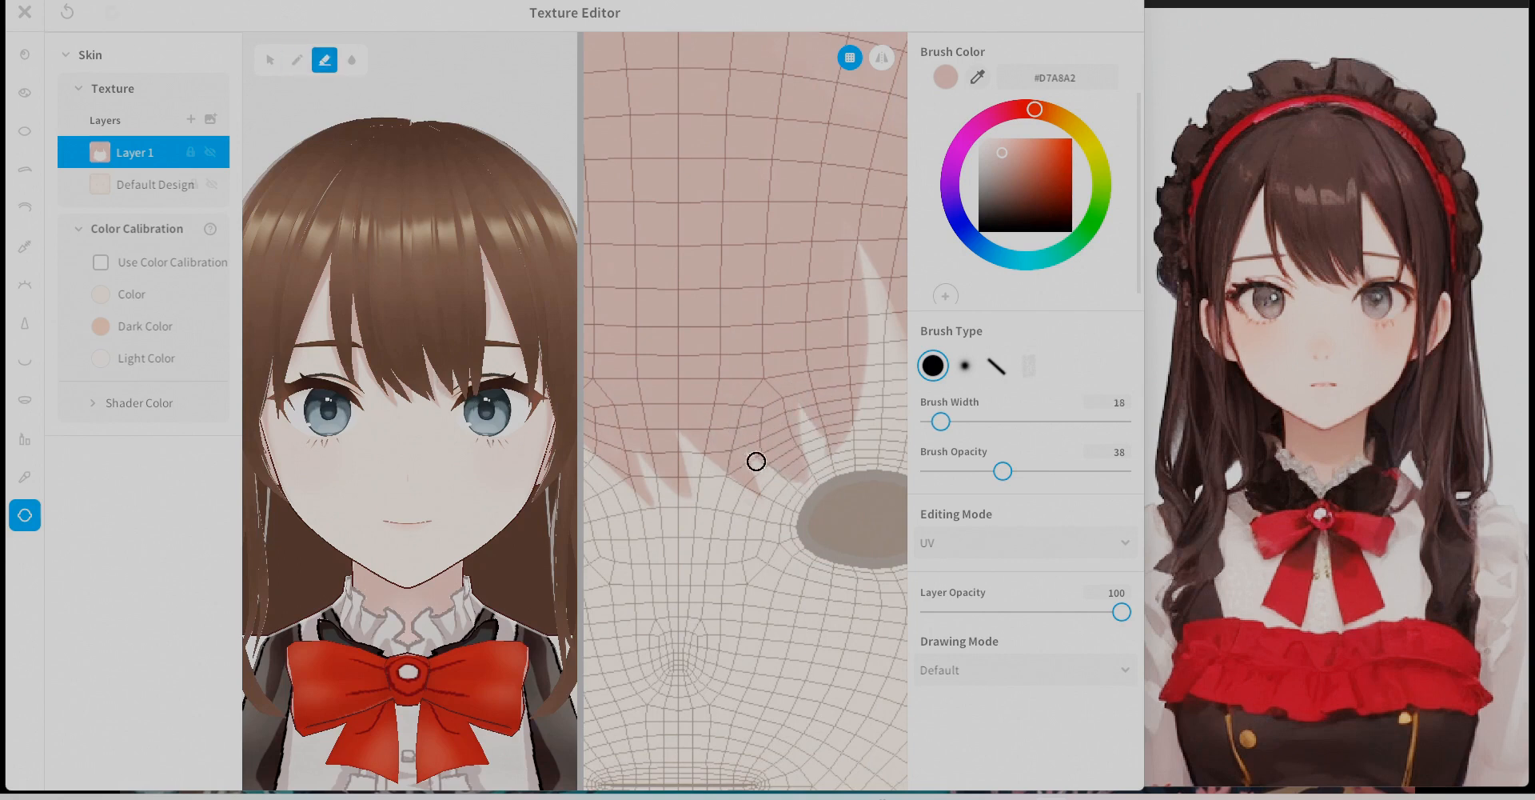
key(p)
drag(860, 370, 843, 458)
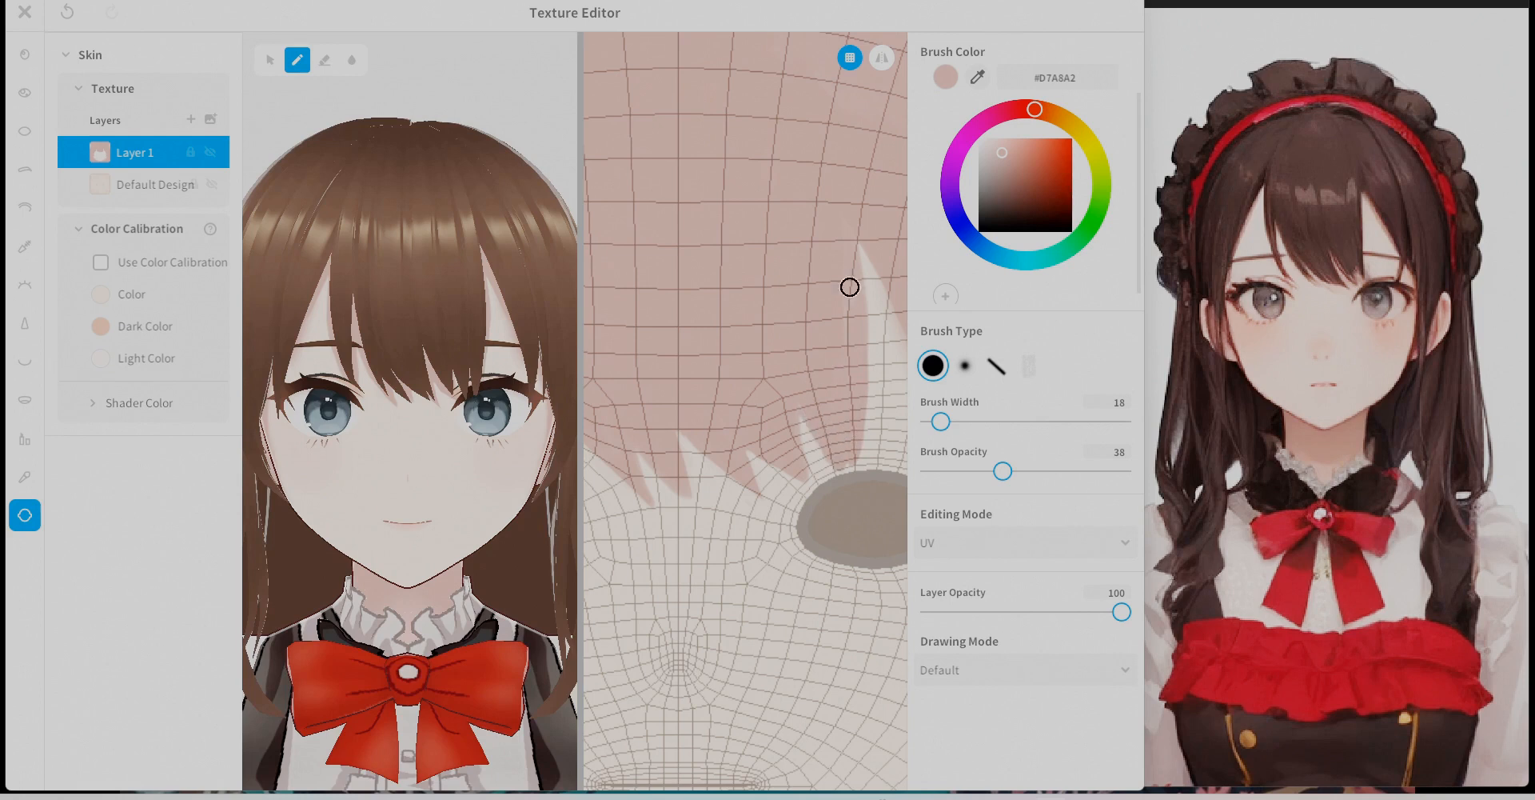
Blur the lower edge of the bangs shadow across the forehead with width 133 and opacity 17.
click(352, 60)
scroll(815, 307, down, 5)
drag(941, 421, 1005, 422)
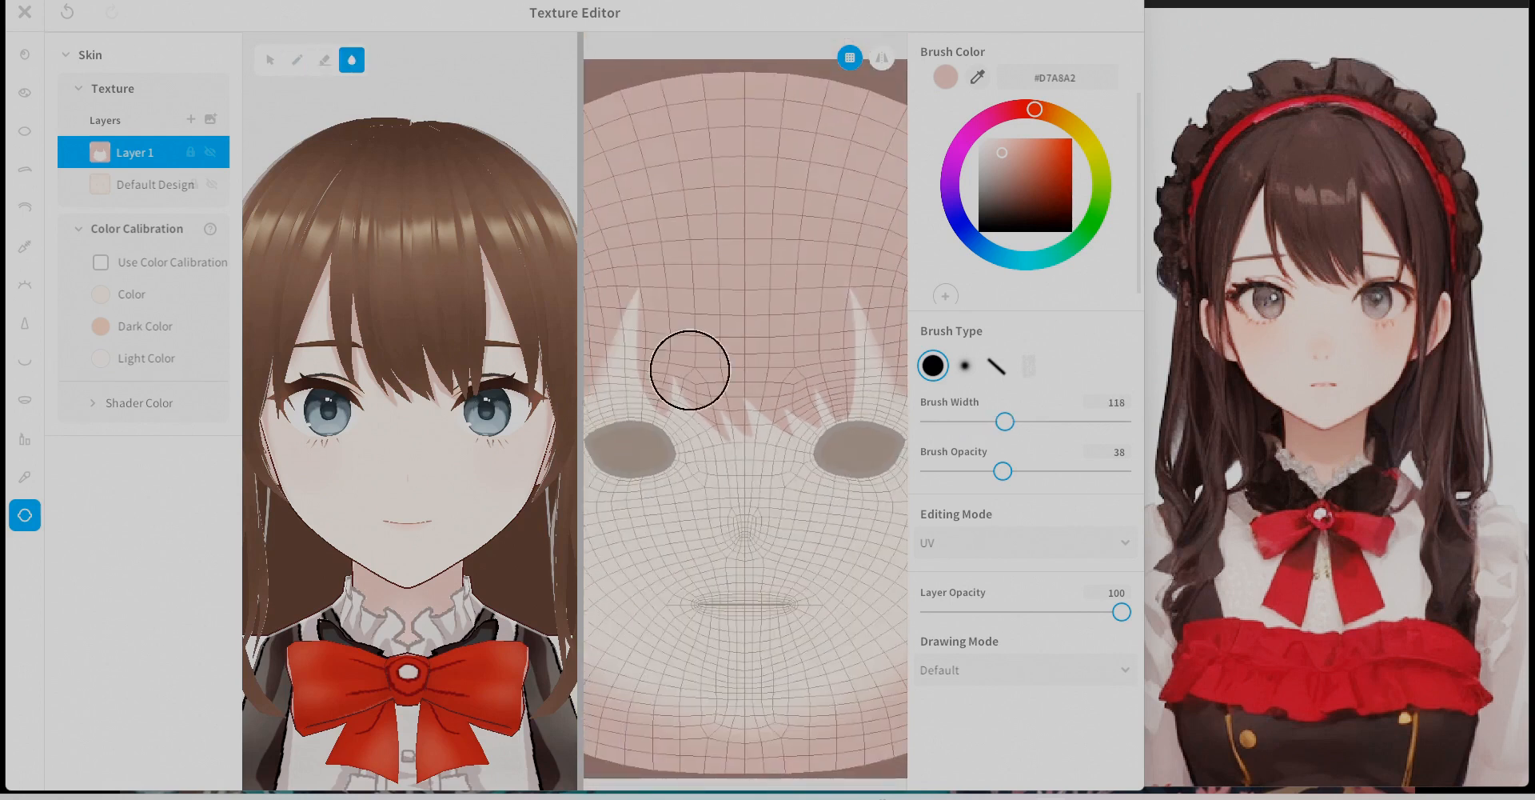
mouse_move(690, 371)
mouse_down()
mouse_move(679, 378)
mouse_move(845, 369)
mouse_up()
key(ctrl+z)
drag(1005, 422, 1015, 421)
drag(1003, 471, 963, 471)
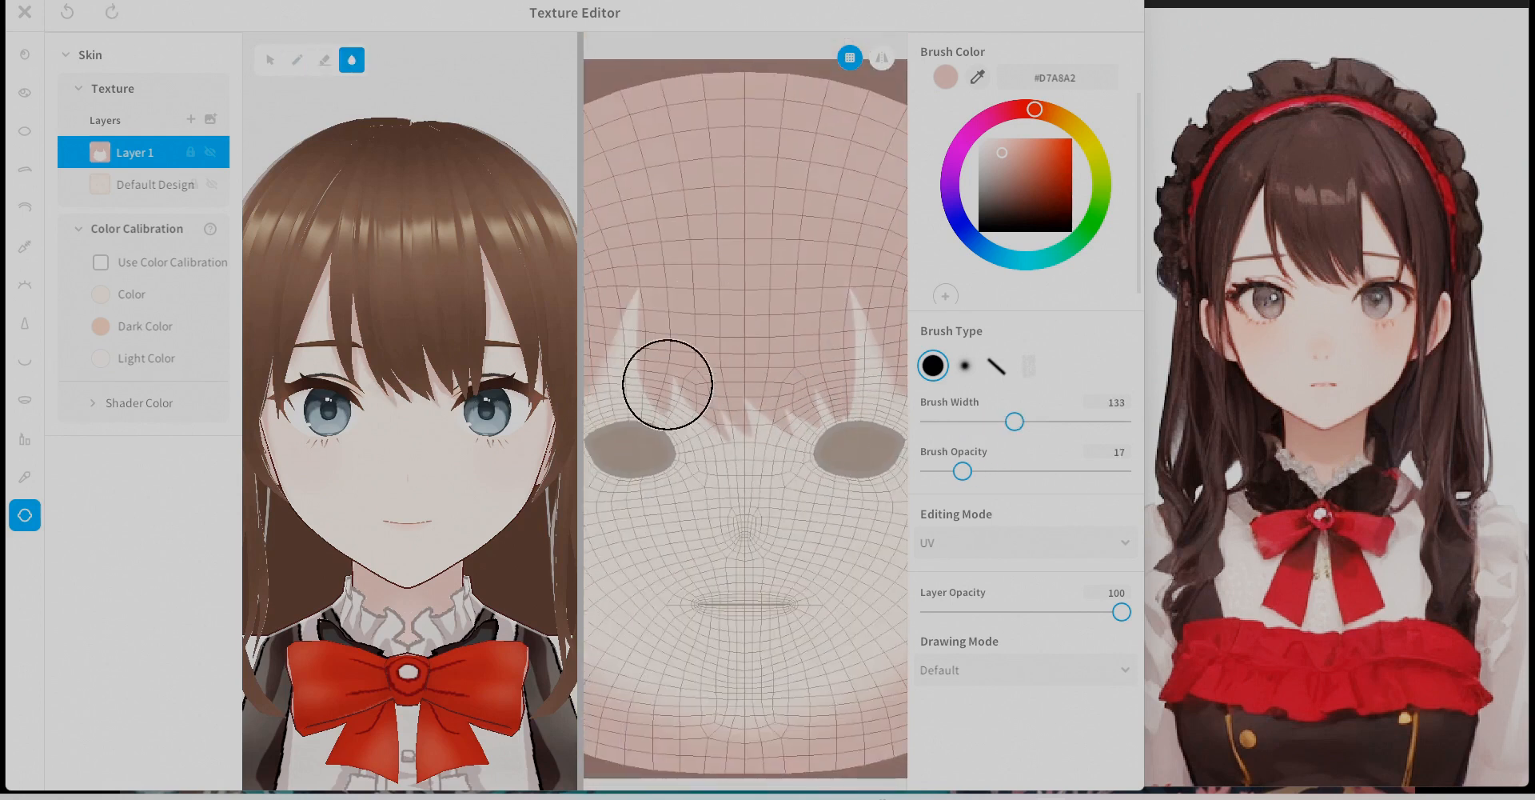
mouse_move(668, 385)
mouse_down()
mouse_move(649, 359)
mouse_move(816, 408)
mouse_up()
Check the softened forehead shadow on the model from several angles and save the edited skin as a new item.
scroll(416, 543, down, 4)
mouse_move(400, 552)
right_down()
mouse_move(506, 577)
mouse_move(460, 573)
right_up()
scroll(815, 439, up, 2)
drag(1014, 422, 973, 424)
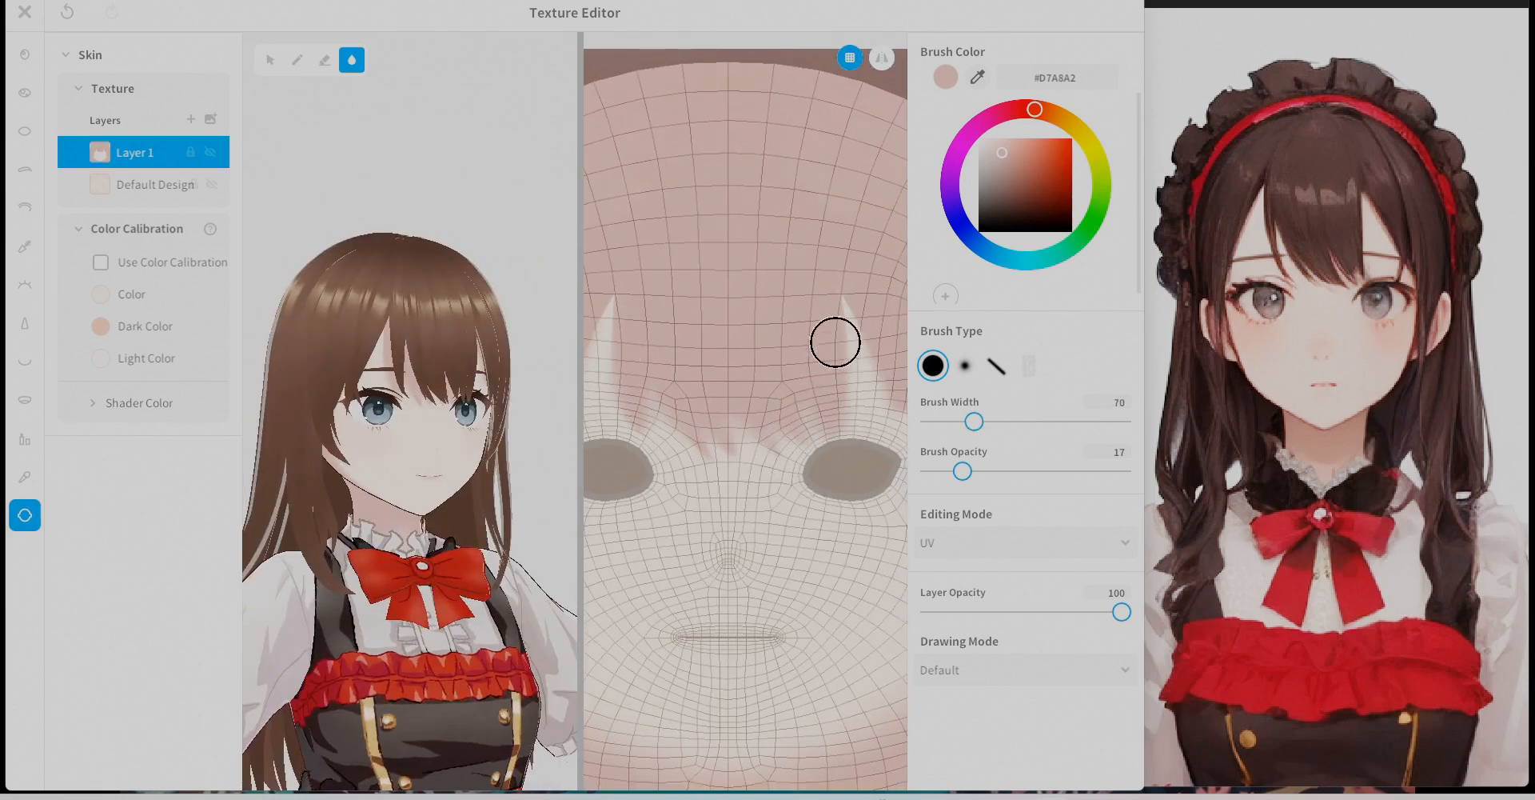
mouse_move(496, 456)
right_down()
mouse_move(436, 448)
mouse_move(520, 460)
mouse_move(447, 448)
mouse_move(460, 528)
mouse_move(532, 423)
mouse_move(487, 392)
right_up()
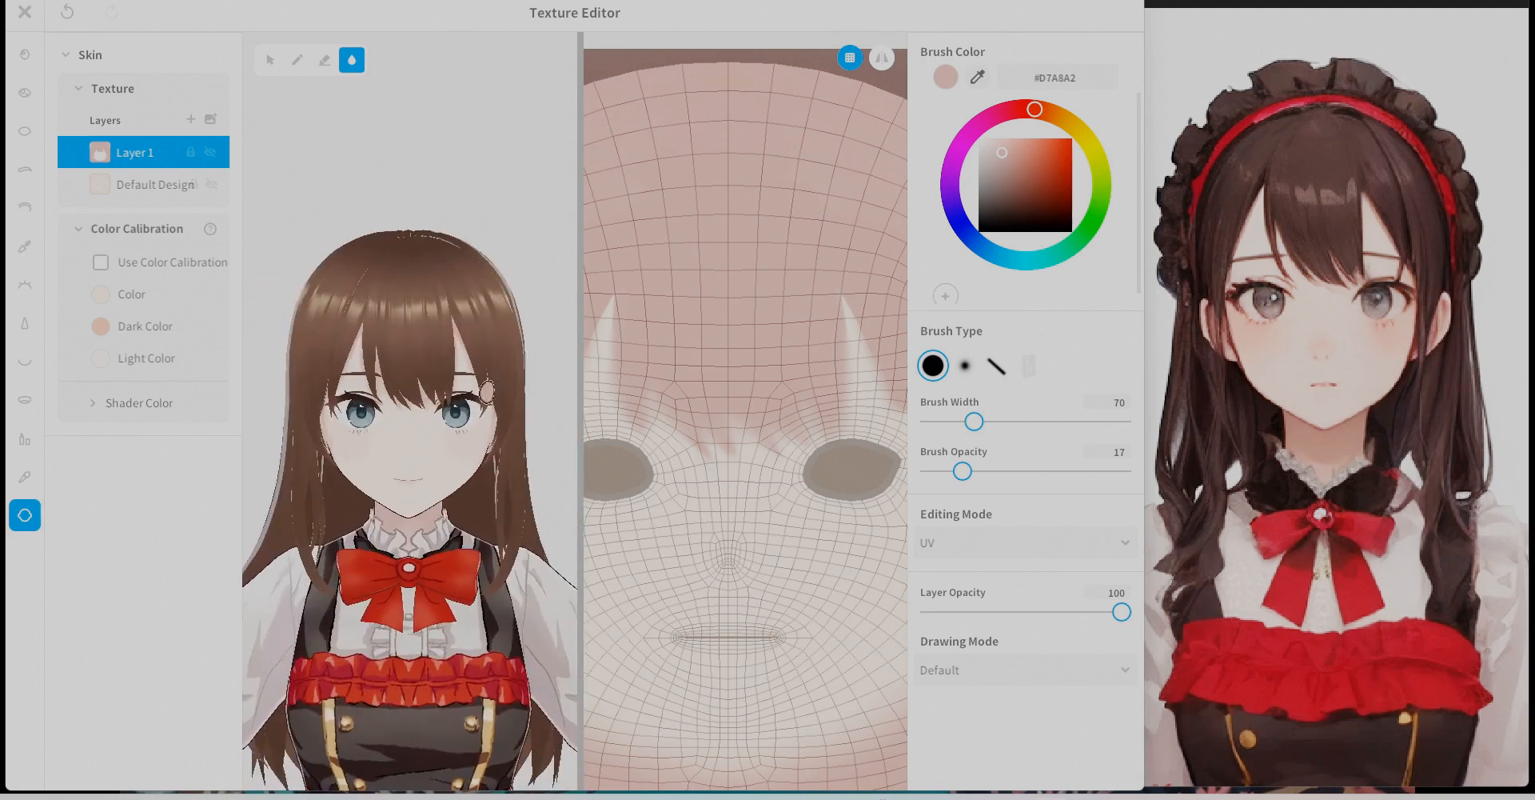
click(26, 12)
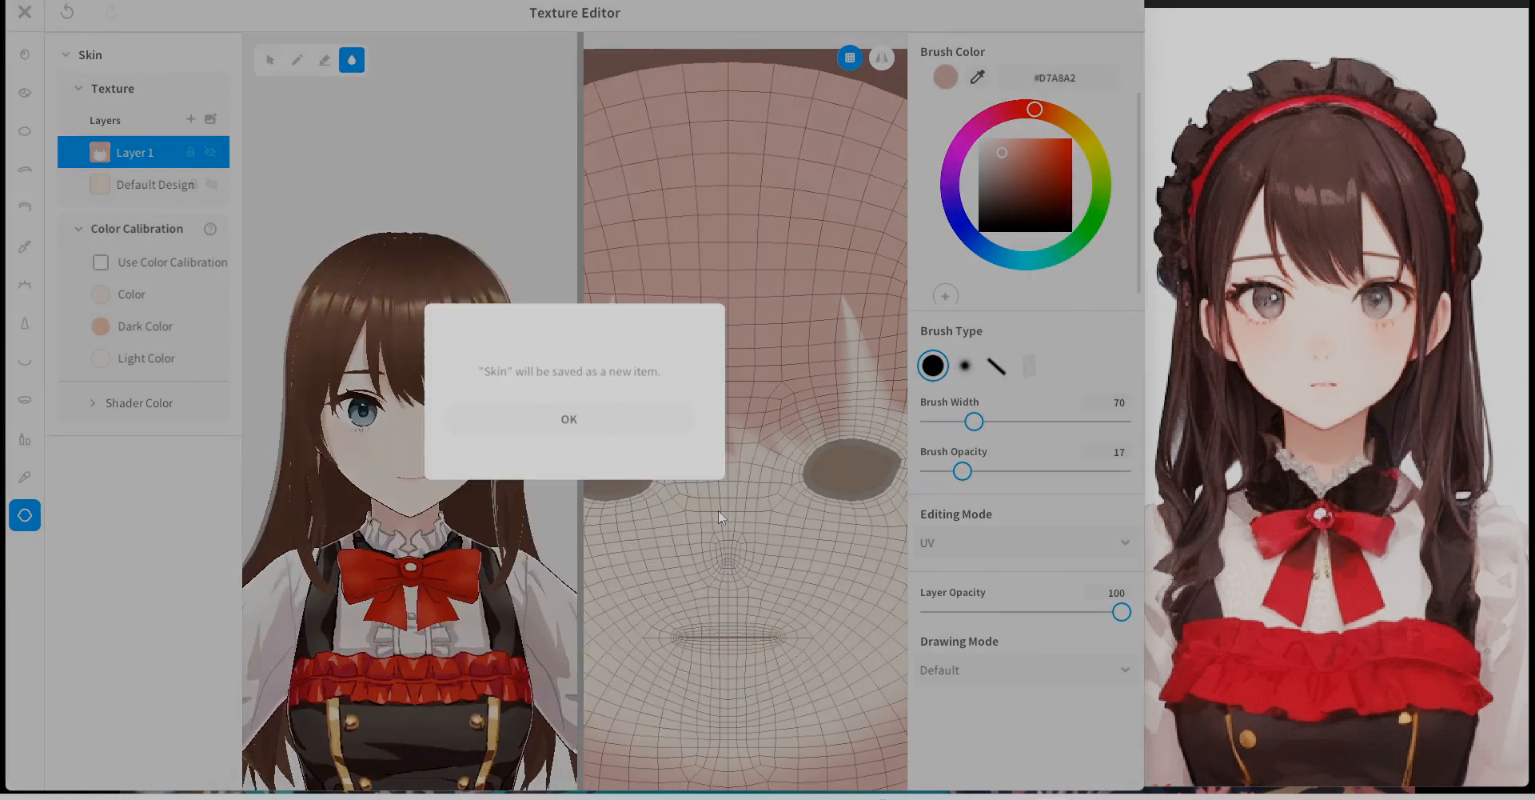
click(596, 417)
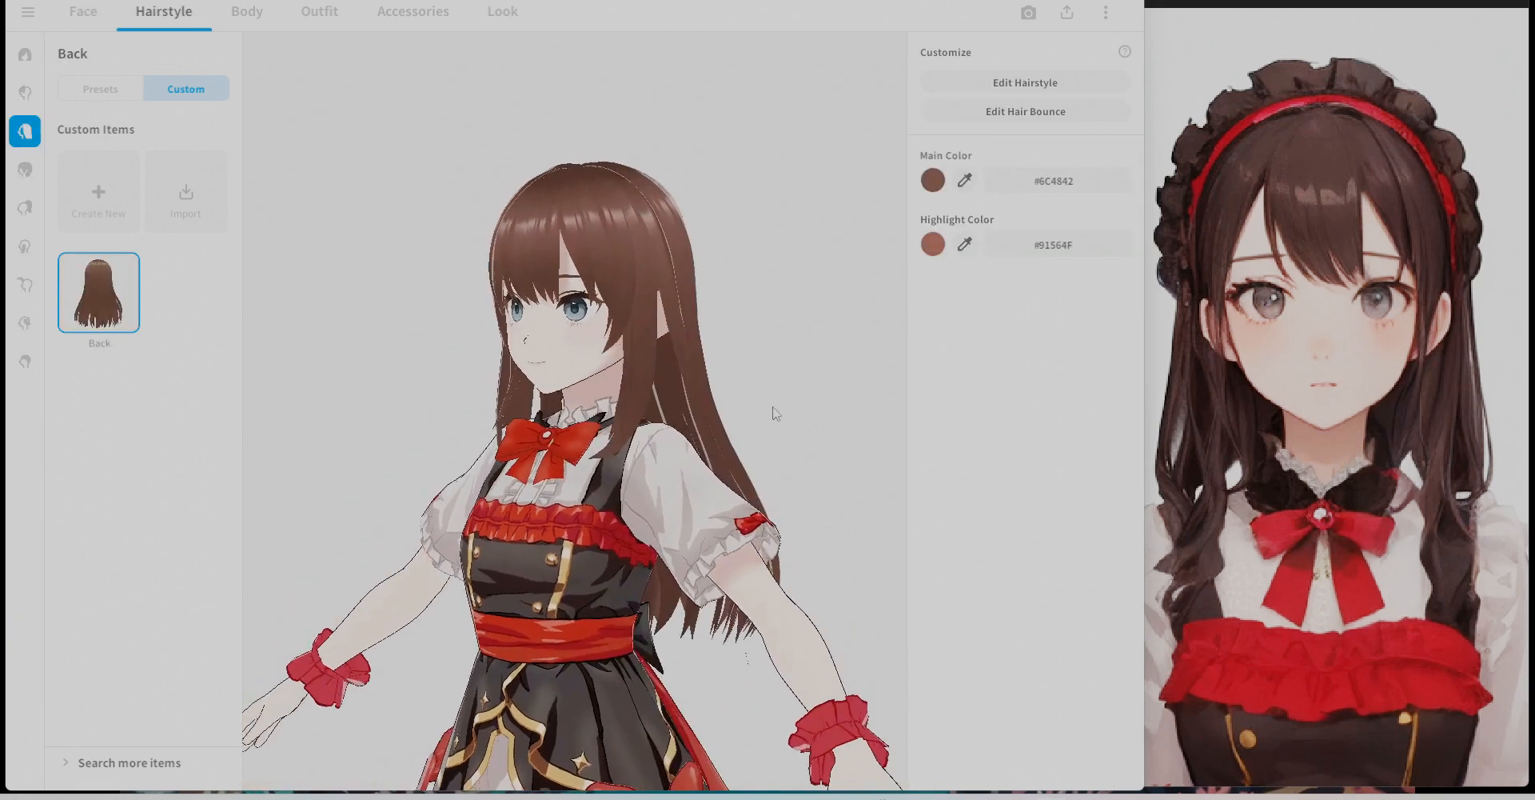
Open the custom back hairstyle for editing and inspect which strands its first and last hair groups contain.
drag(775, 413, 602, 285)
drag(648, 520, 693, 448)
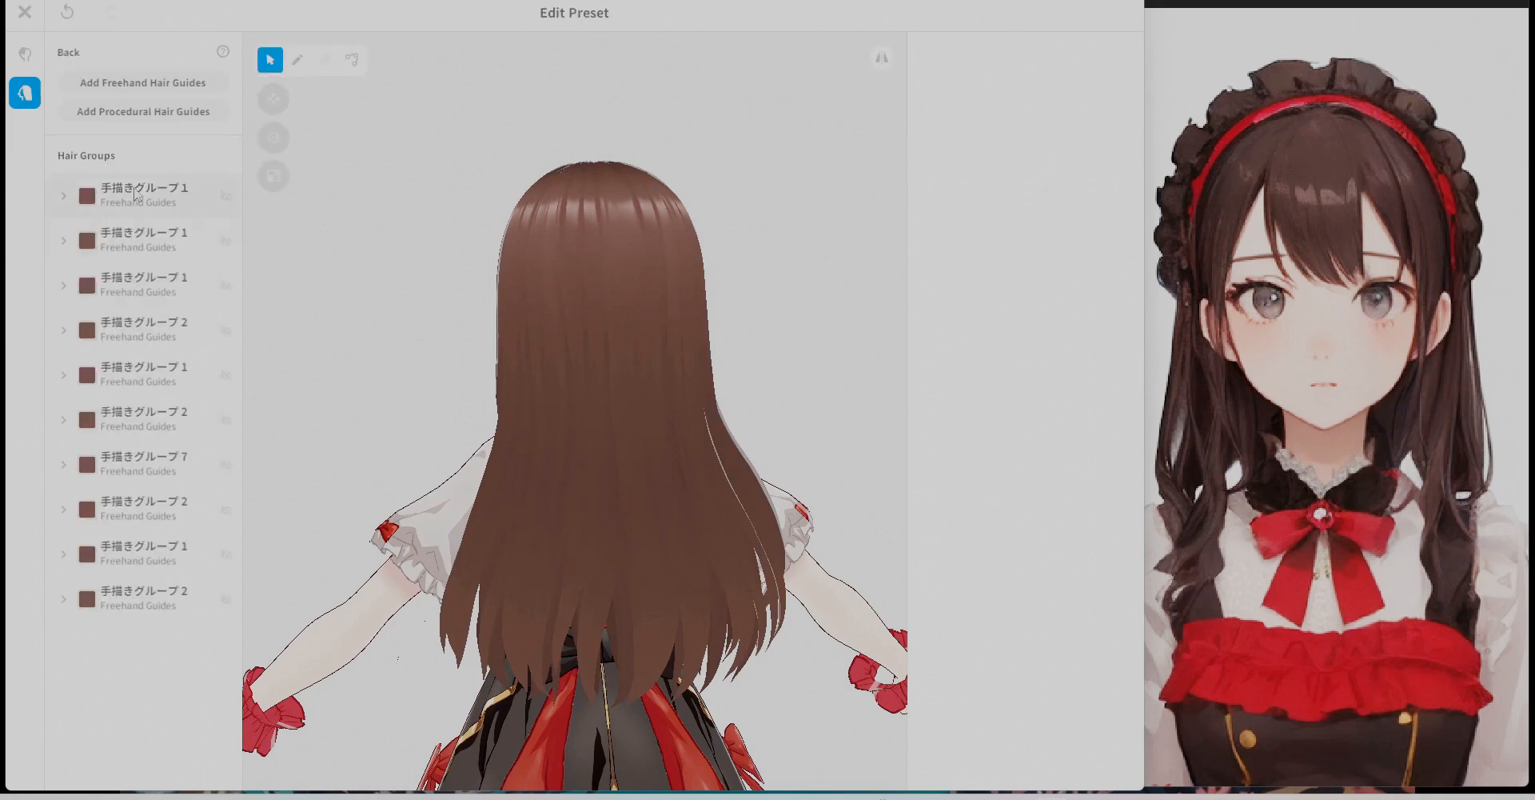
click(136, 192)
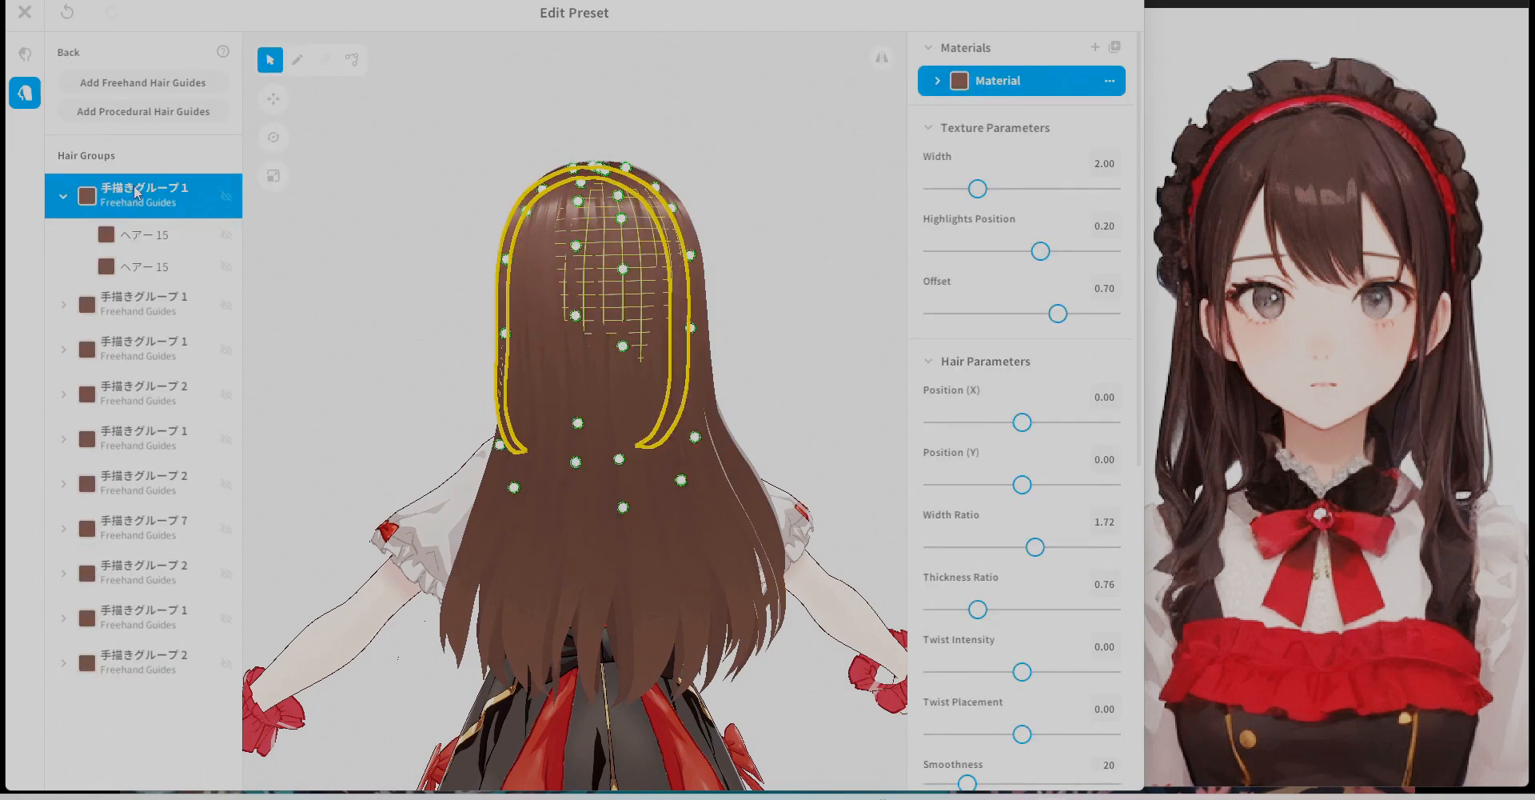
click(140, 667)
right_drag(711, 500, 350, 379)
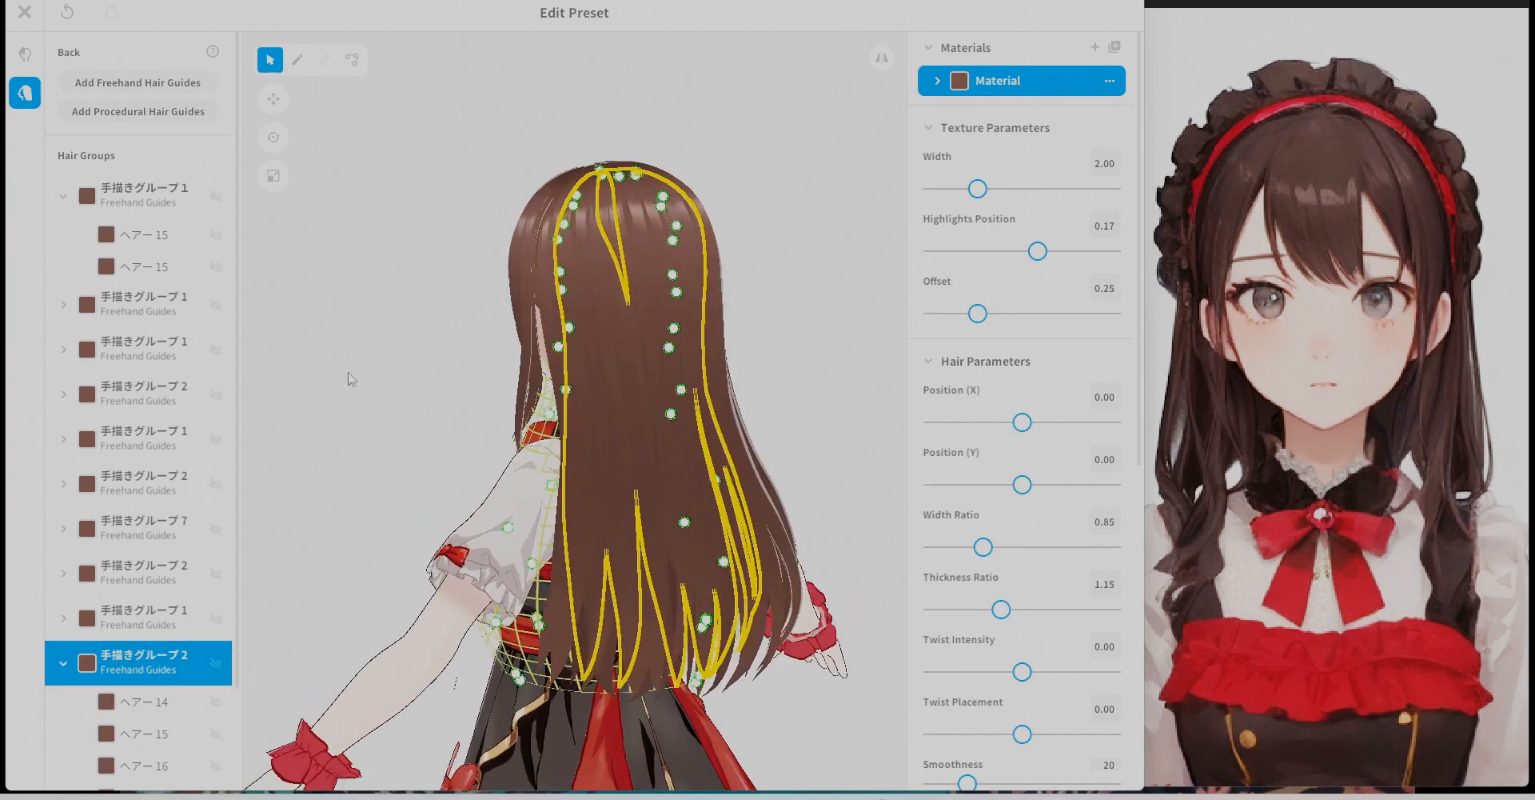
click(68, 200)
click(64, 604)
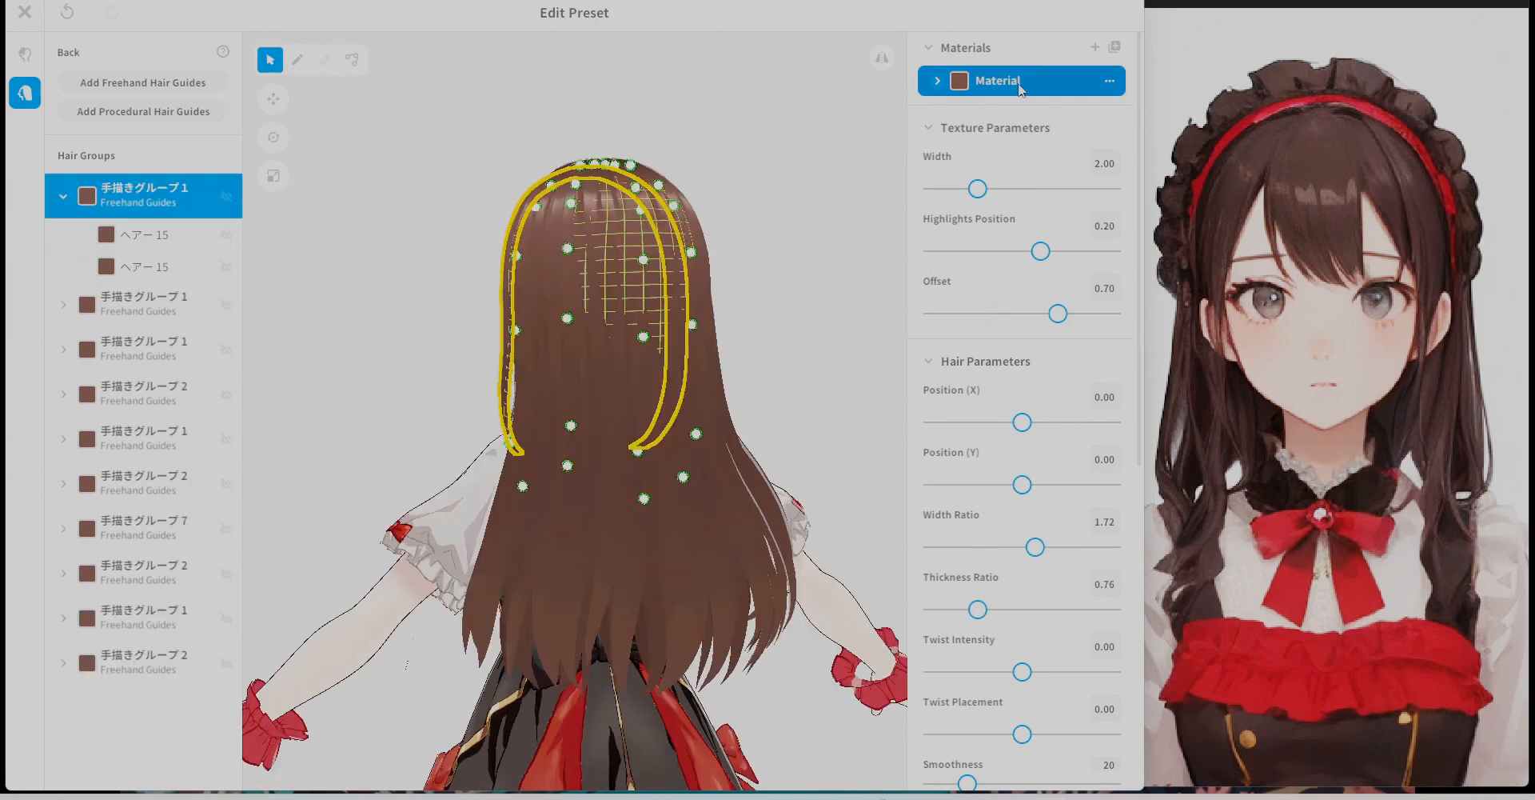
Duplicate the back hair material, assign the copy to the eighth hair group and expand its settings.
right_click(1018, 84)
click(941, 88)
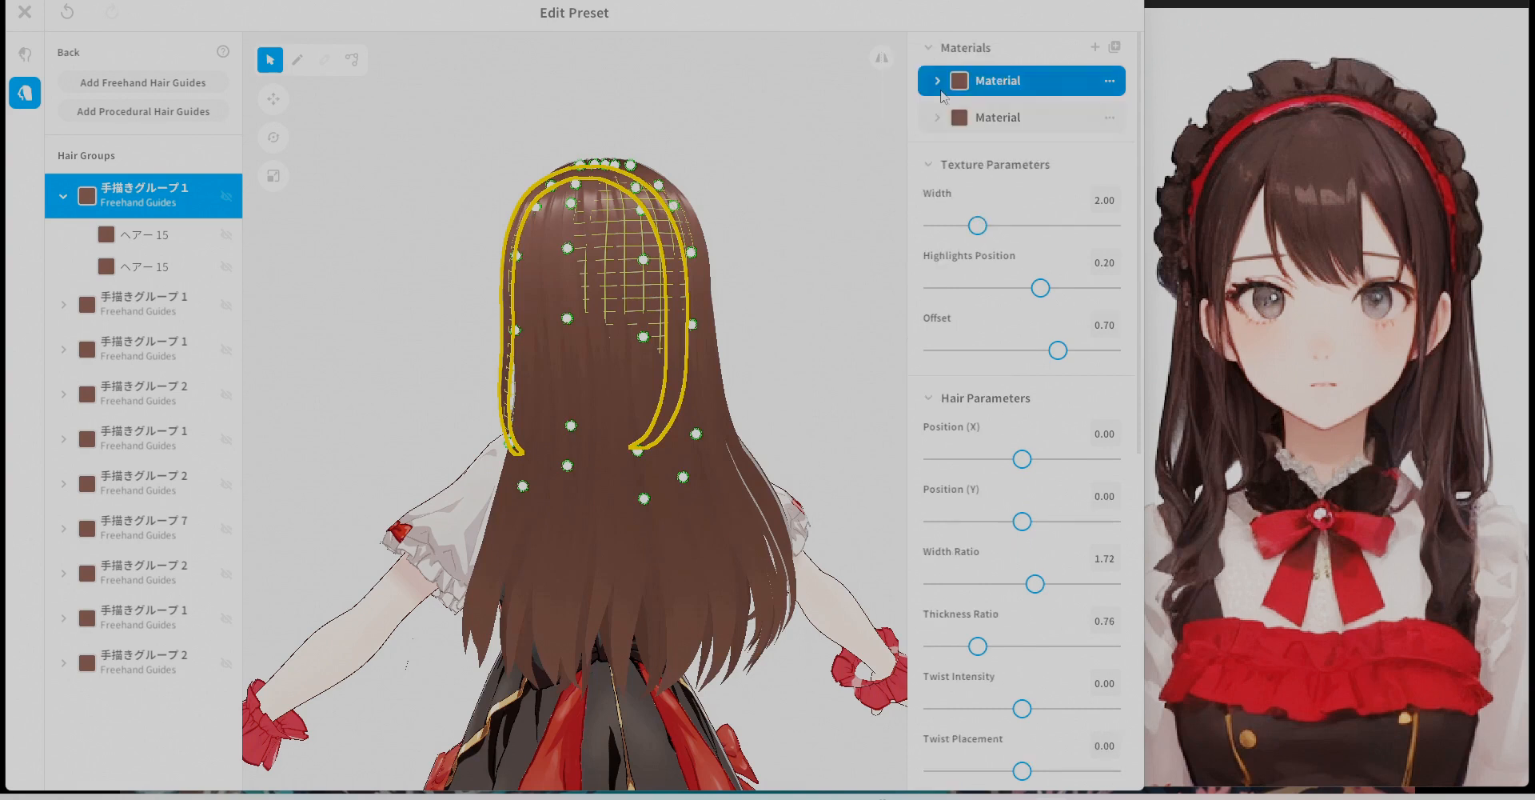
click(938, 121)
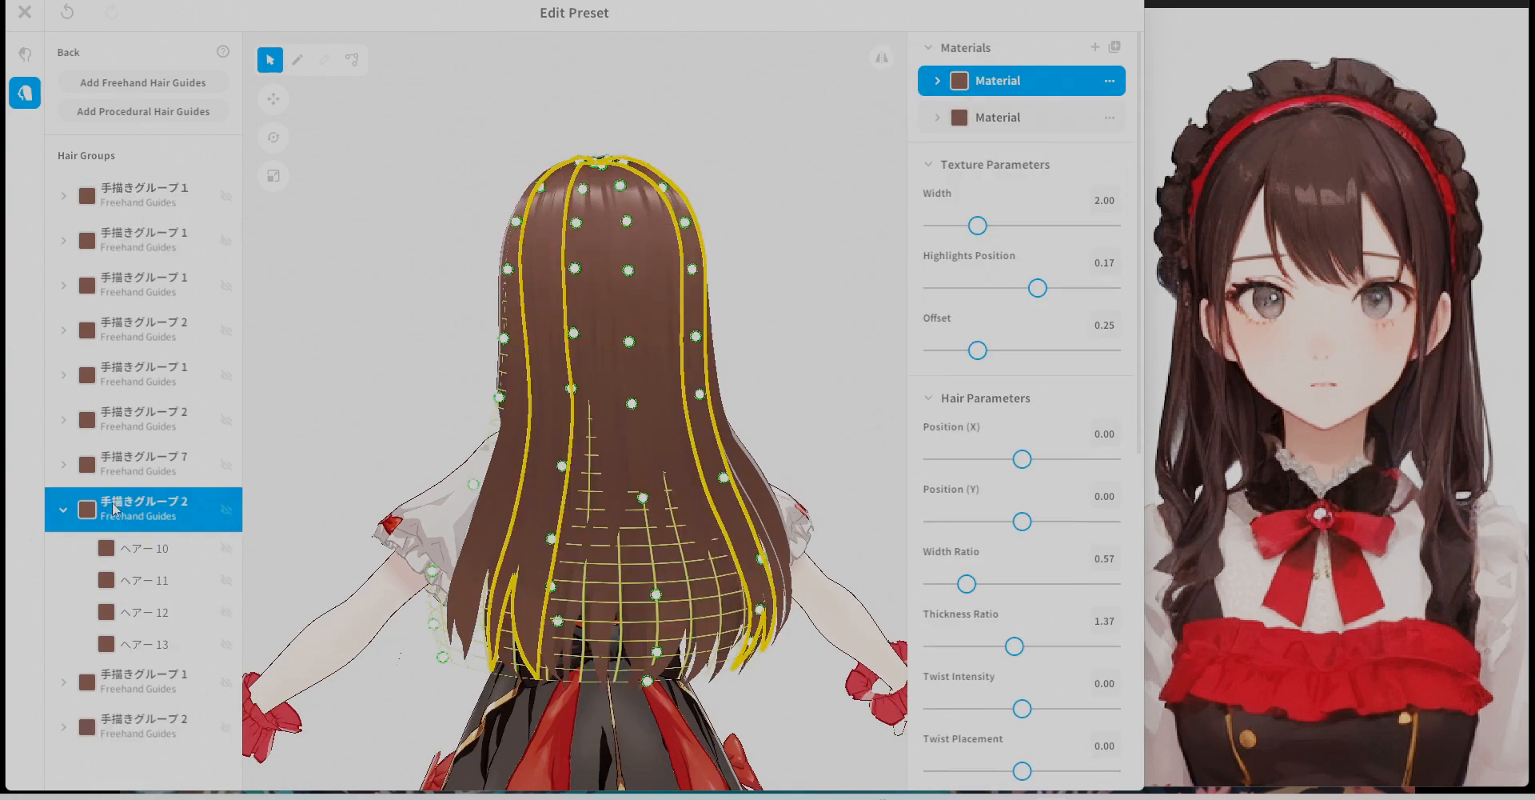
click(1020, 117)
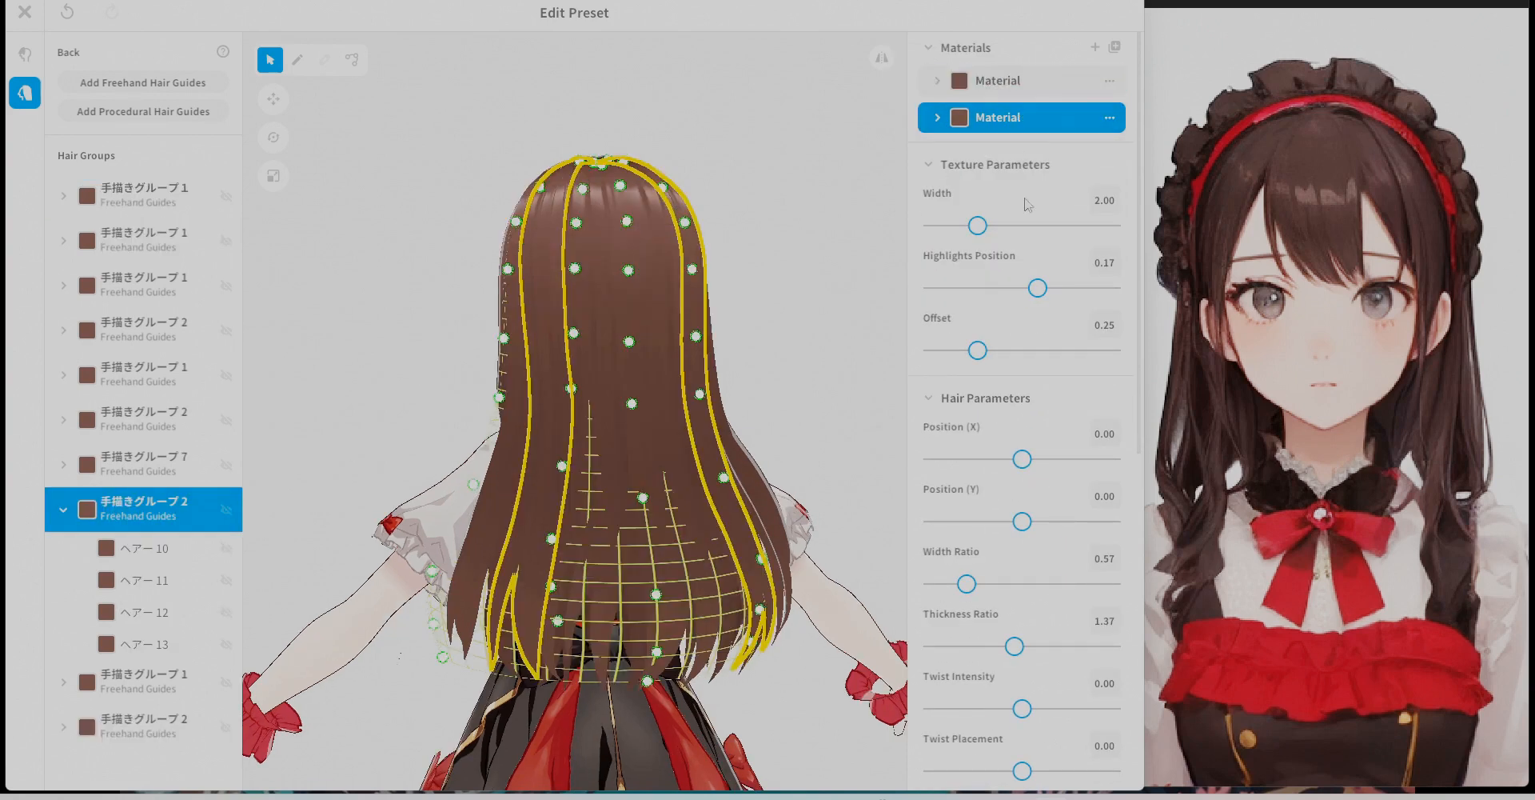
click(944, 119)
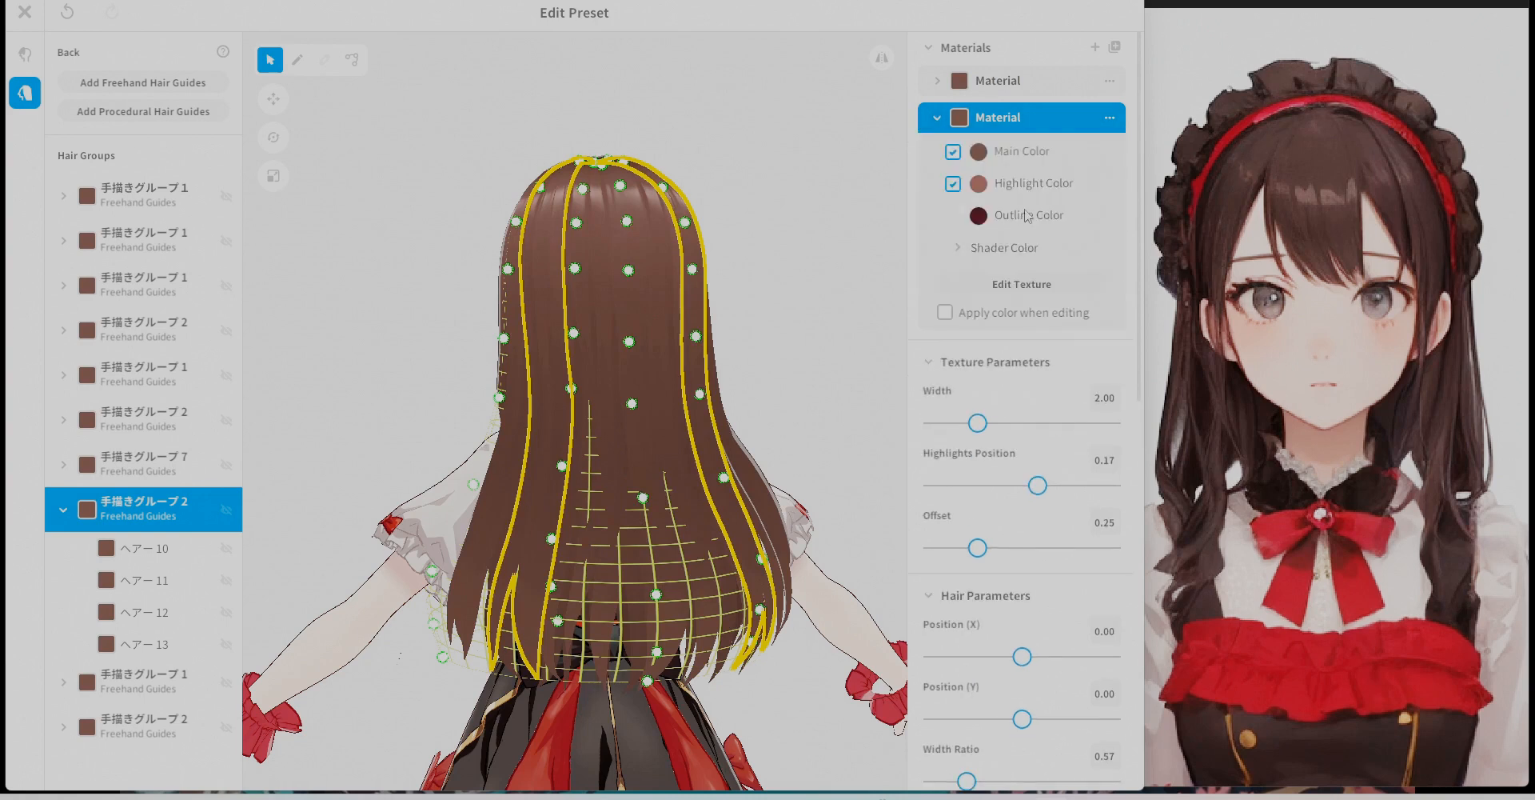
Paint a dark #4B322D band across the lower end of the copied hair texture with a soft brush, width 175, opacity 36.
click(1023, 286)
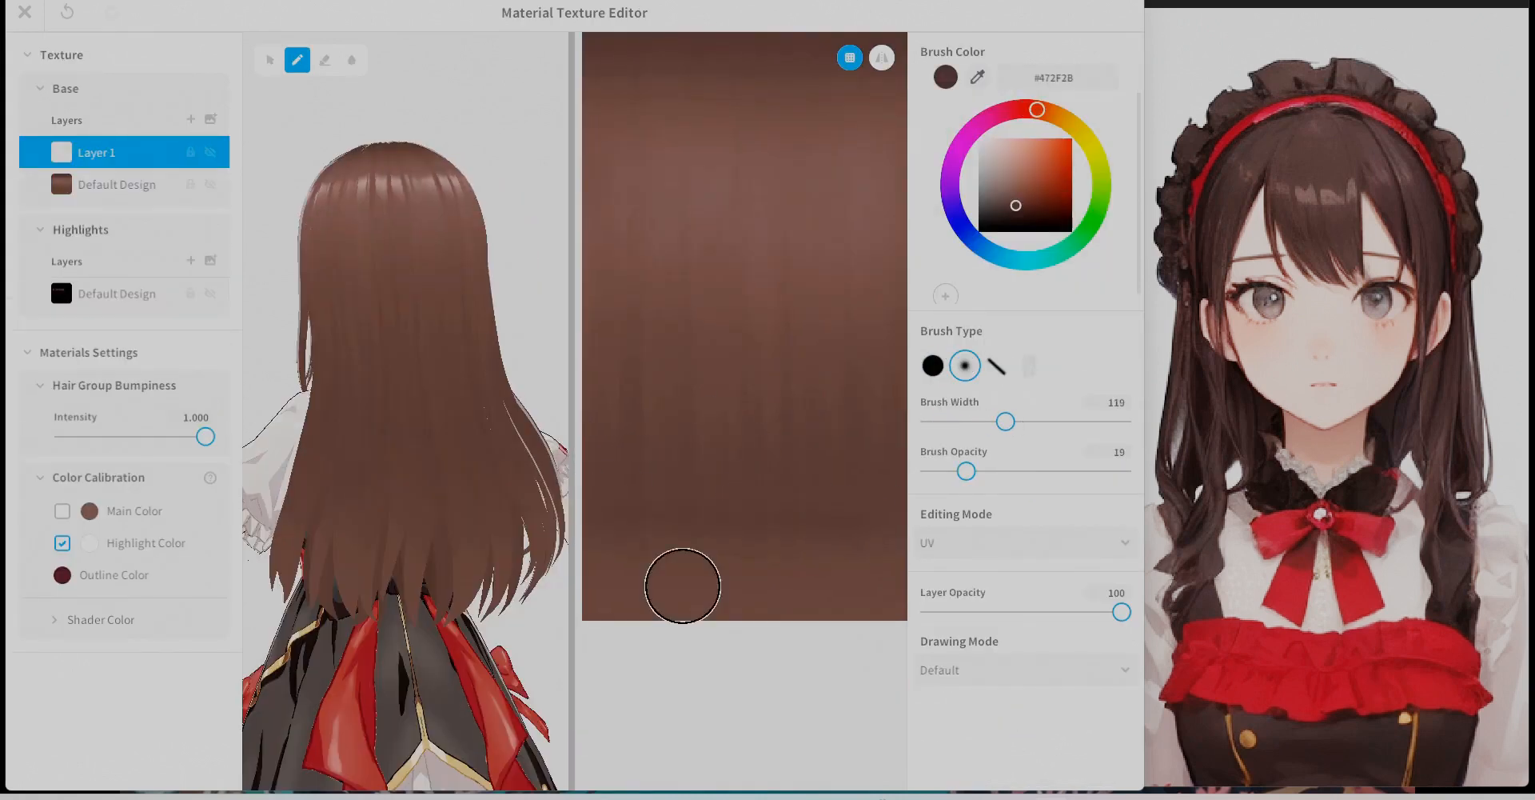
scroll(751, 480, down, 3)
click(999, 471)
drag(695, 543, 895, 544)
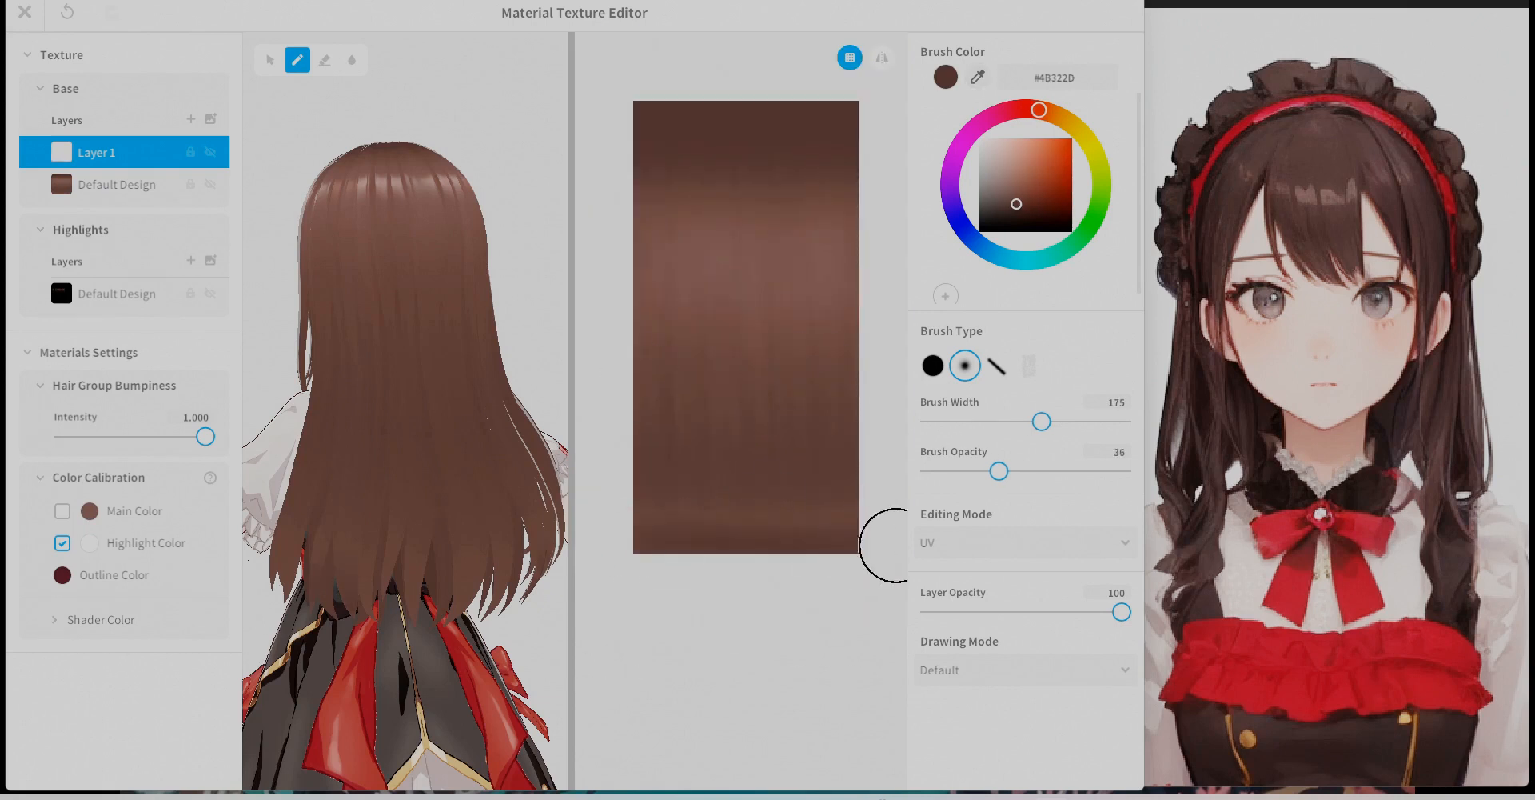
Add a base layer and paint a lighter #714D49 band above the dark lower end, using a soft brush at width 175.
alt+click(651, 292)
click(191, 119)
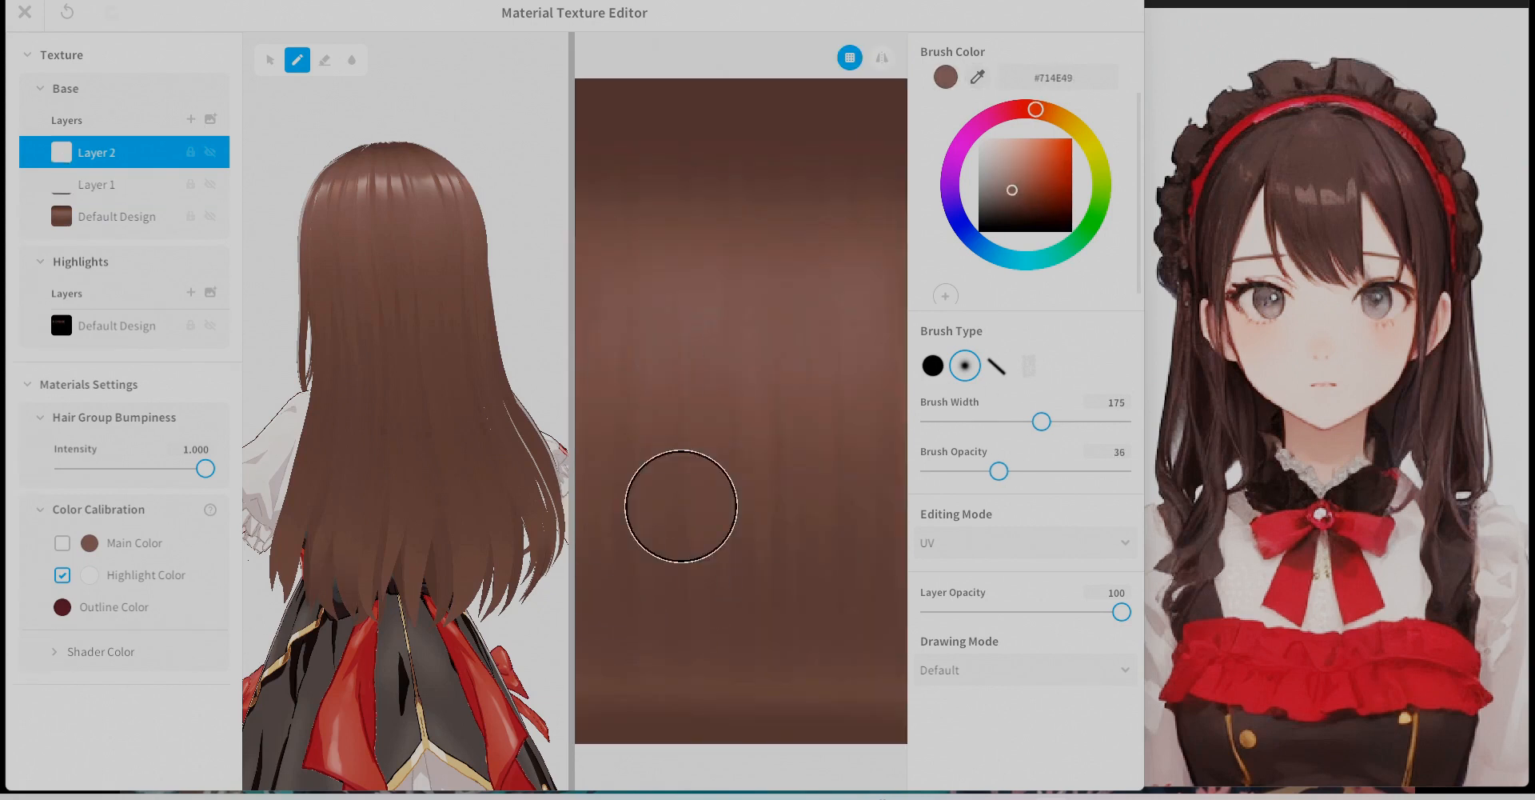
scroll(682, 507, down, 3)
drag(654, 538, 873, 554)
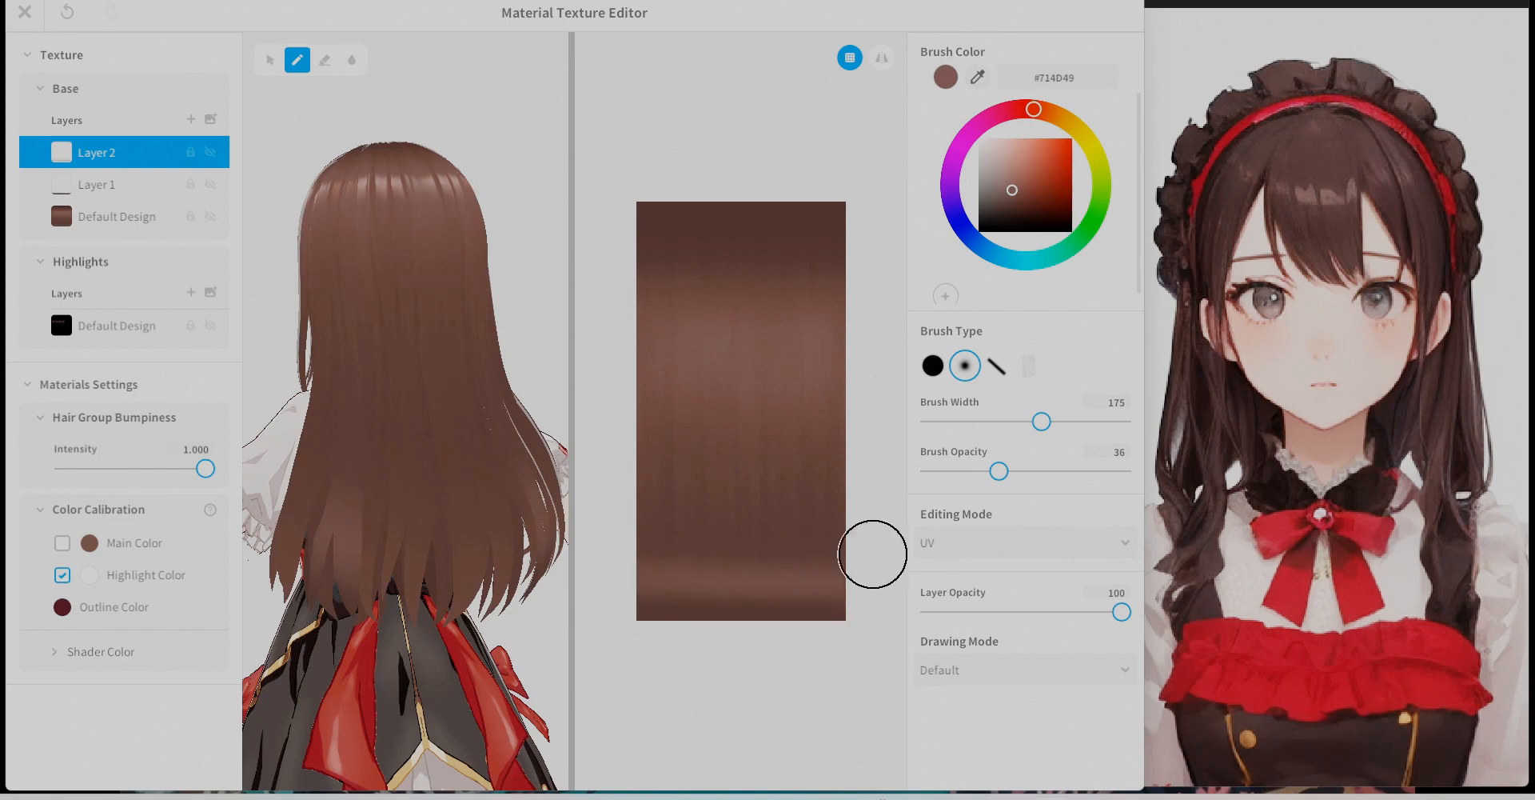
Break up the lighter band with thin vertical streaks, blur it at width 86, and close the texture editor.
drag(1041, 422, 965, 422)
click(325, 62)
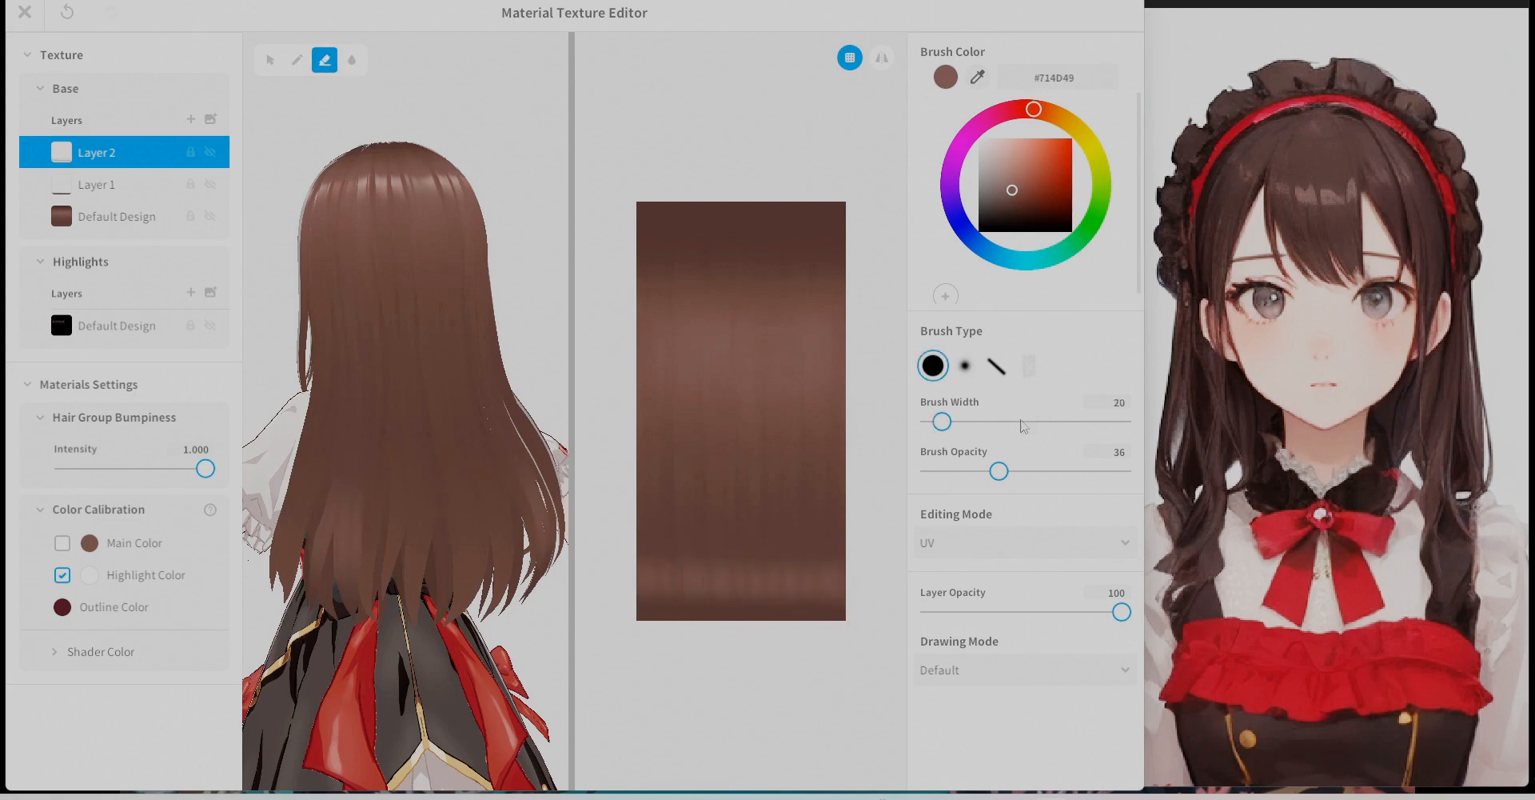
click(352, 60)
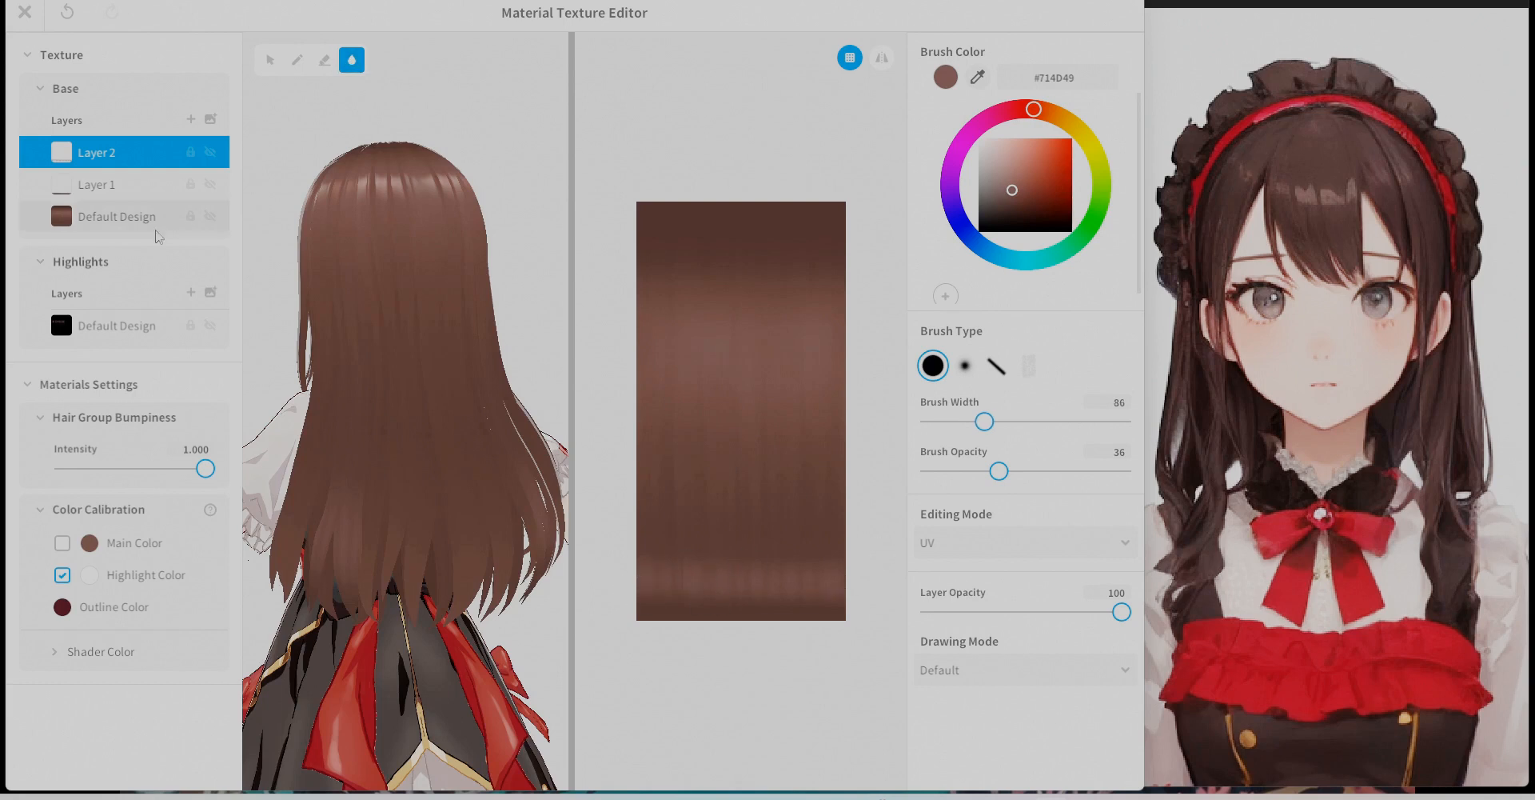
click(25, 13)
Assign the edited copy of the hair material to the third through seventh hair groups.
click(152, 502)
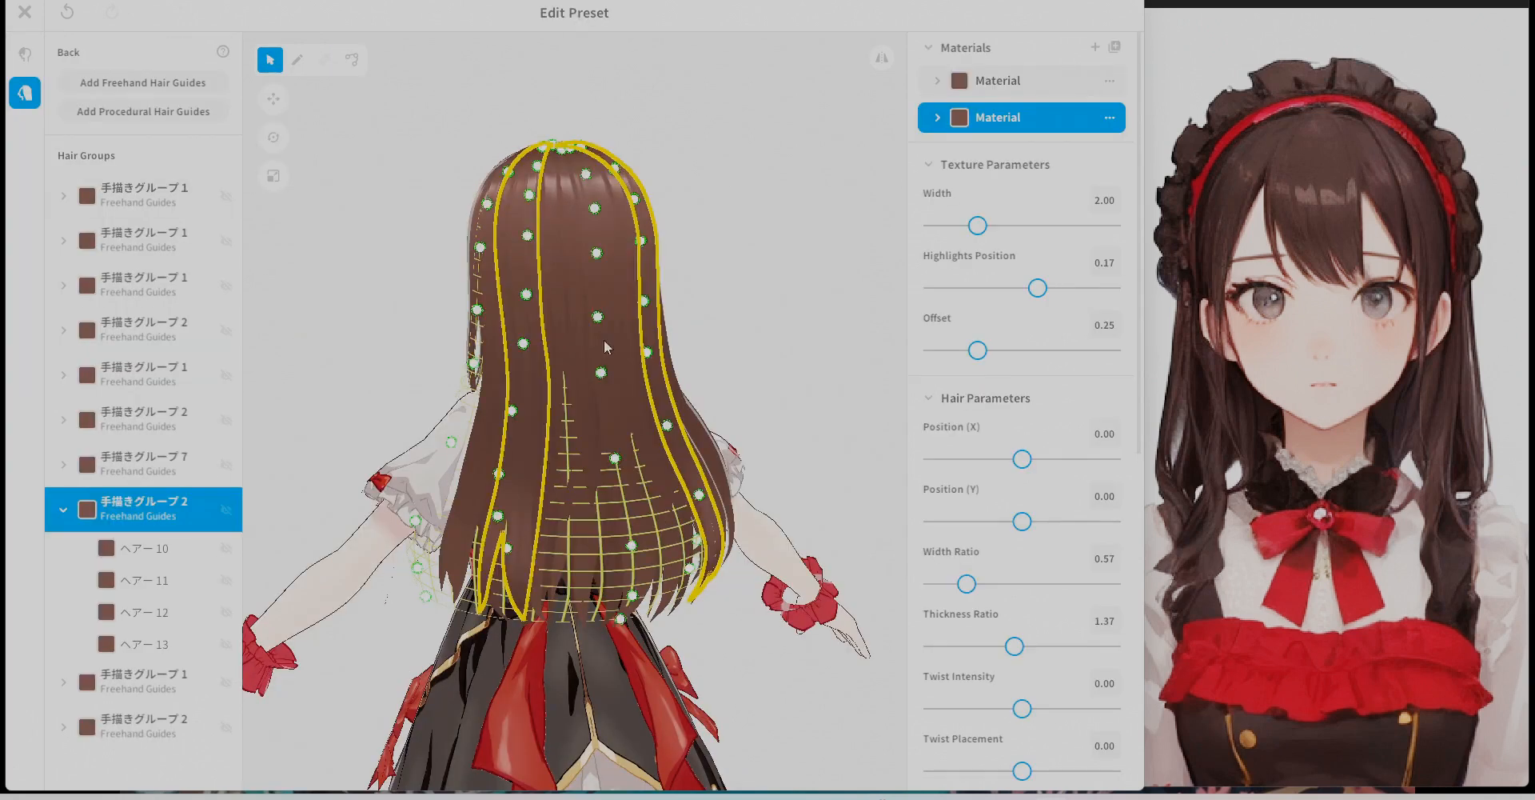
click(117, 458)
click(1026, 115)
click(132, 417)
click(1032, 117)
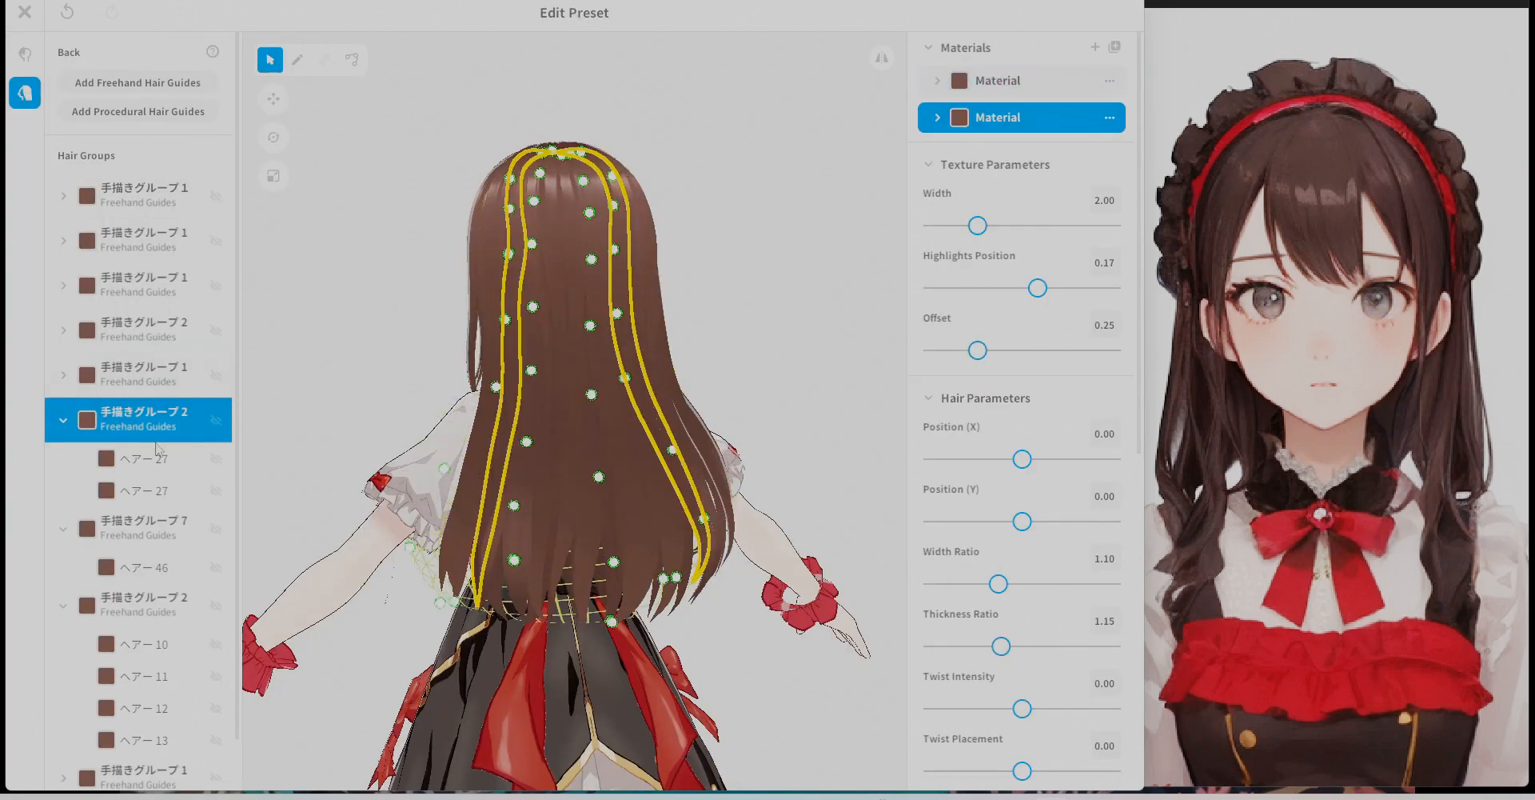
click(132, 365)
click(1038, 115)
click(130, 326)
click(1023, 117)
click(129, 280)
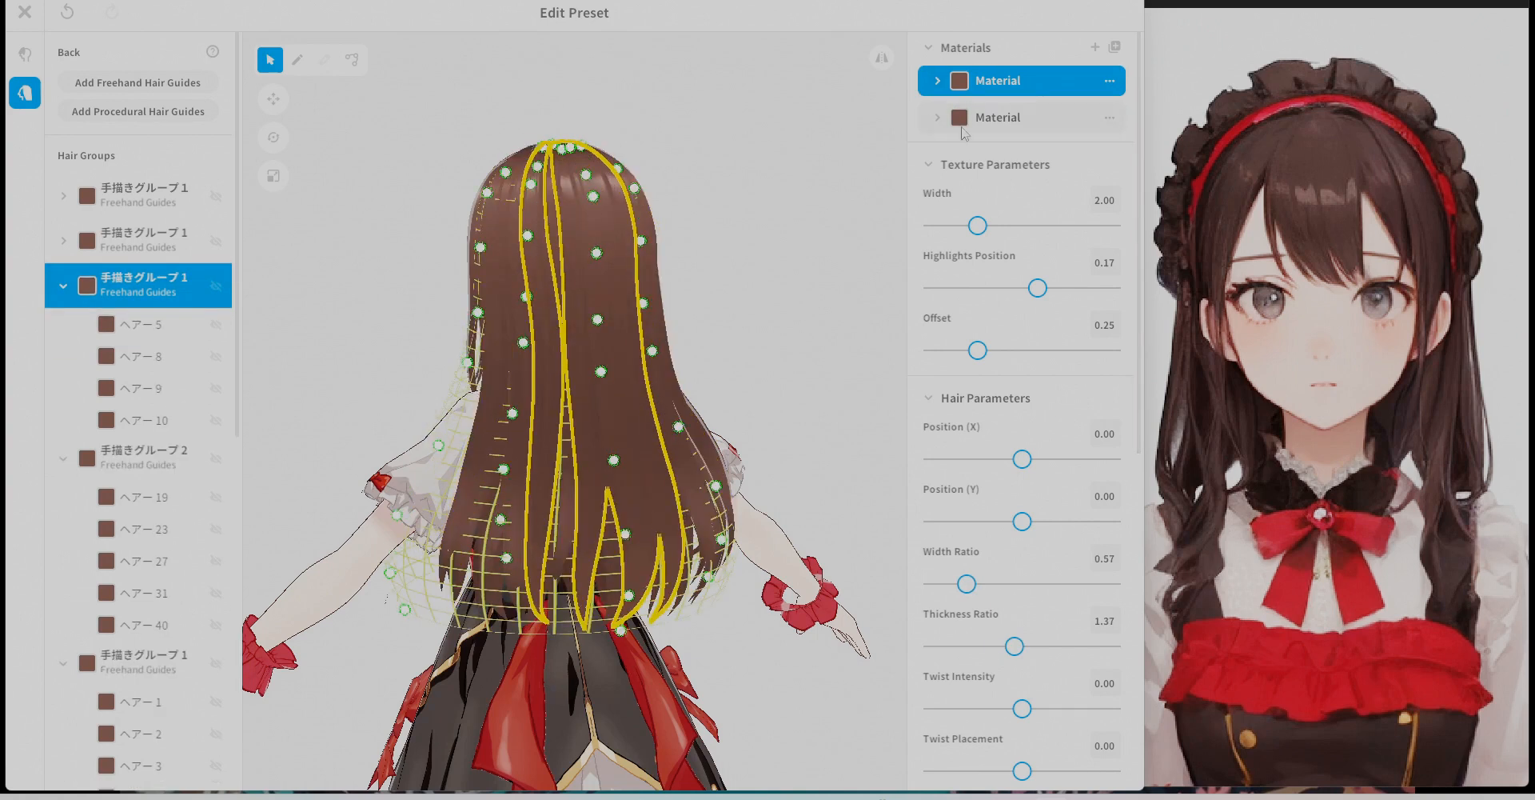
click(965, 124)
Assign the edited material copy to the second, ninth and tenth hair groups as well.
click(110, 251)
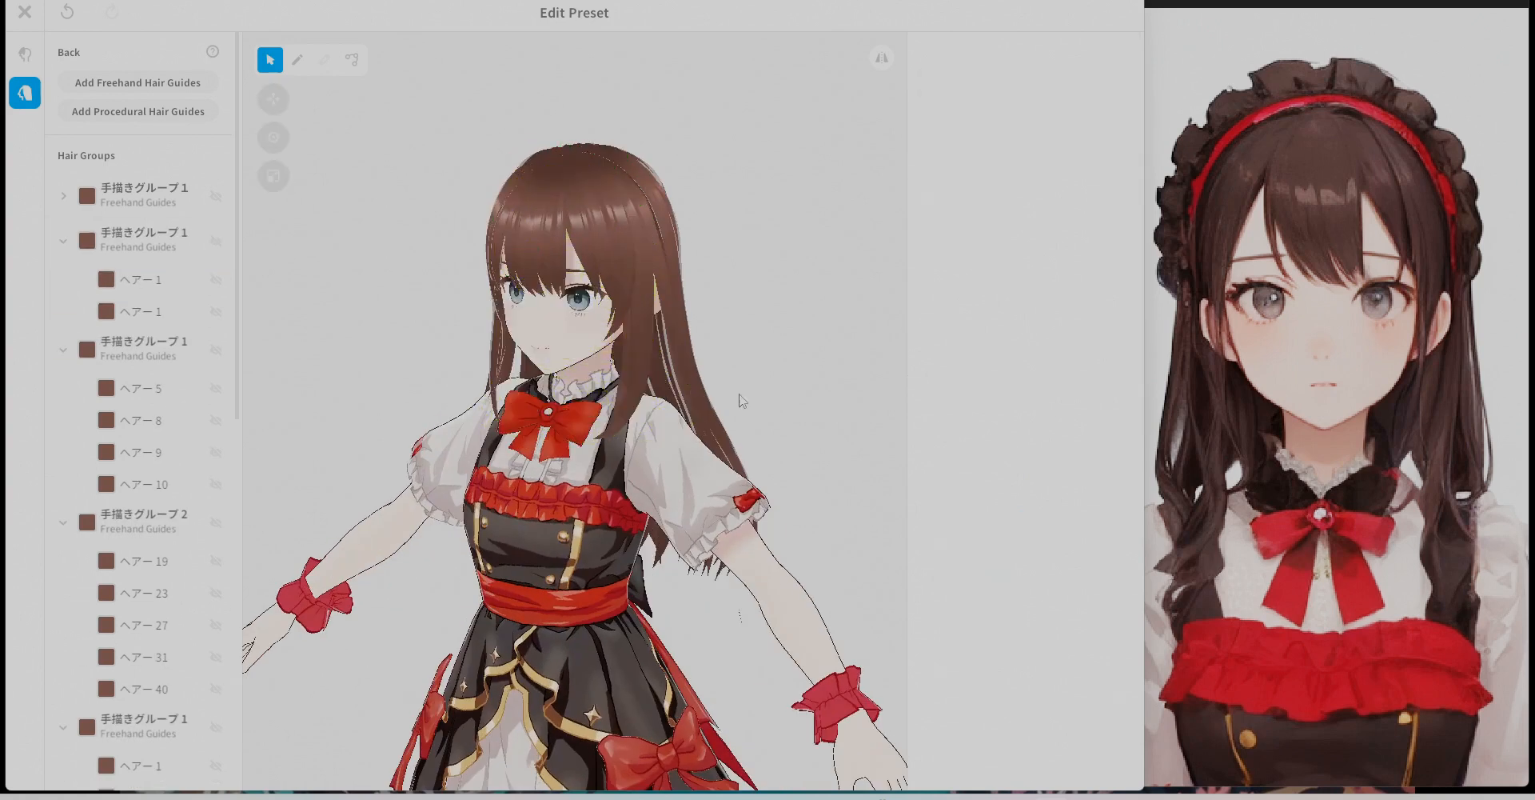
scroll(736, 395, up, 3)
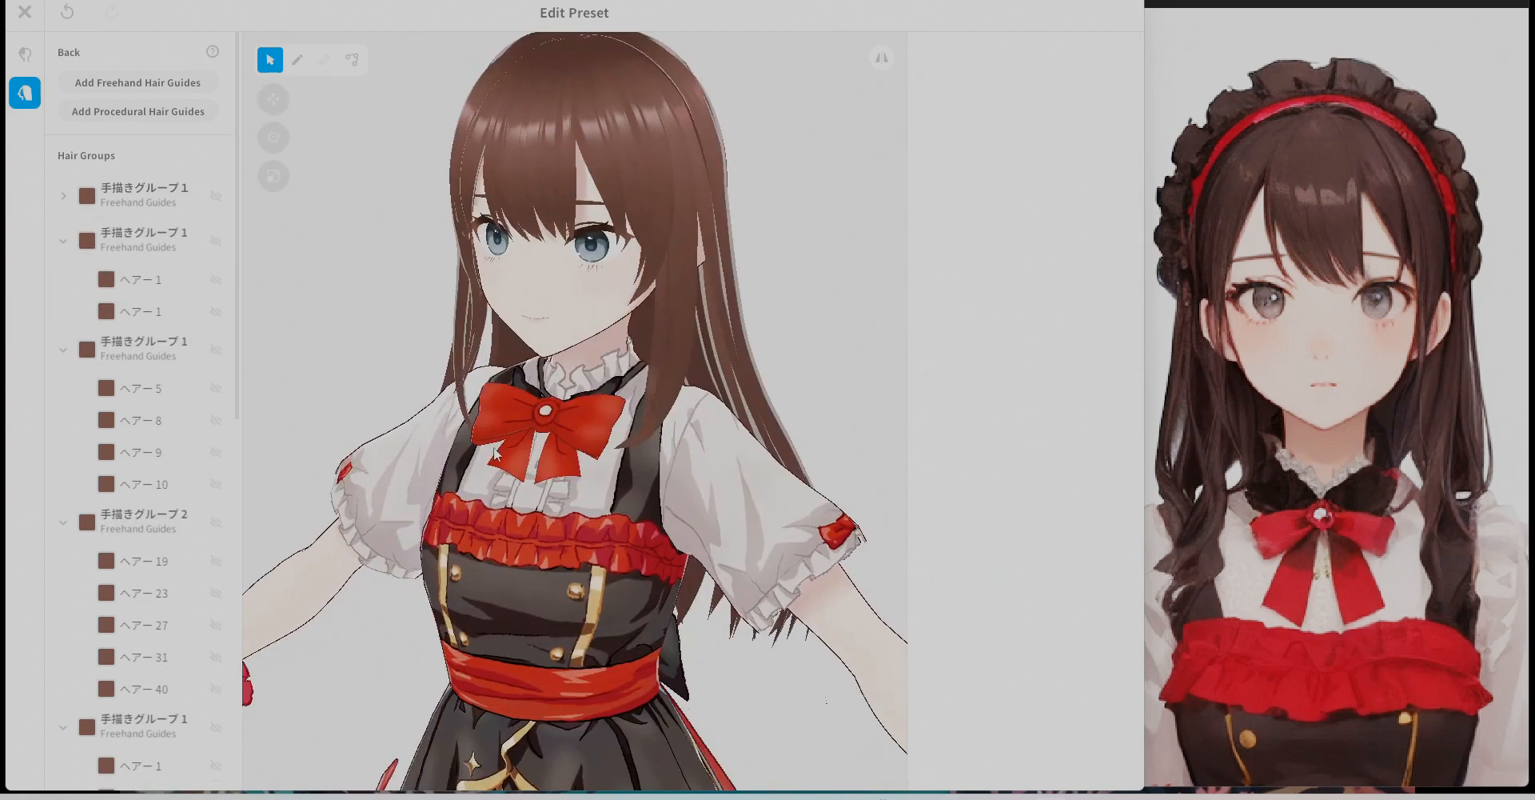
click(63, 209)
click(64, 239)
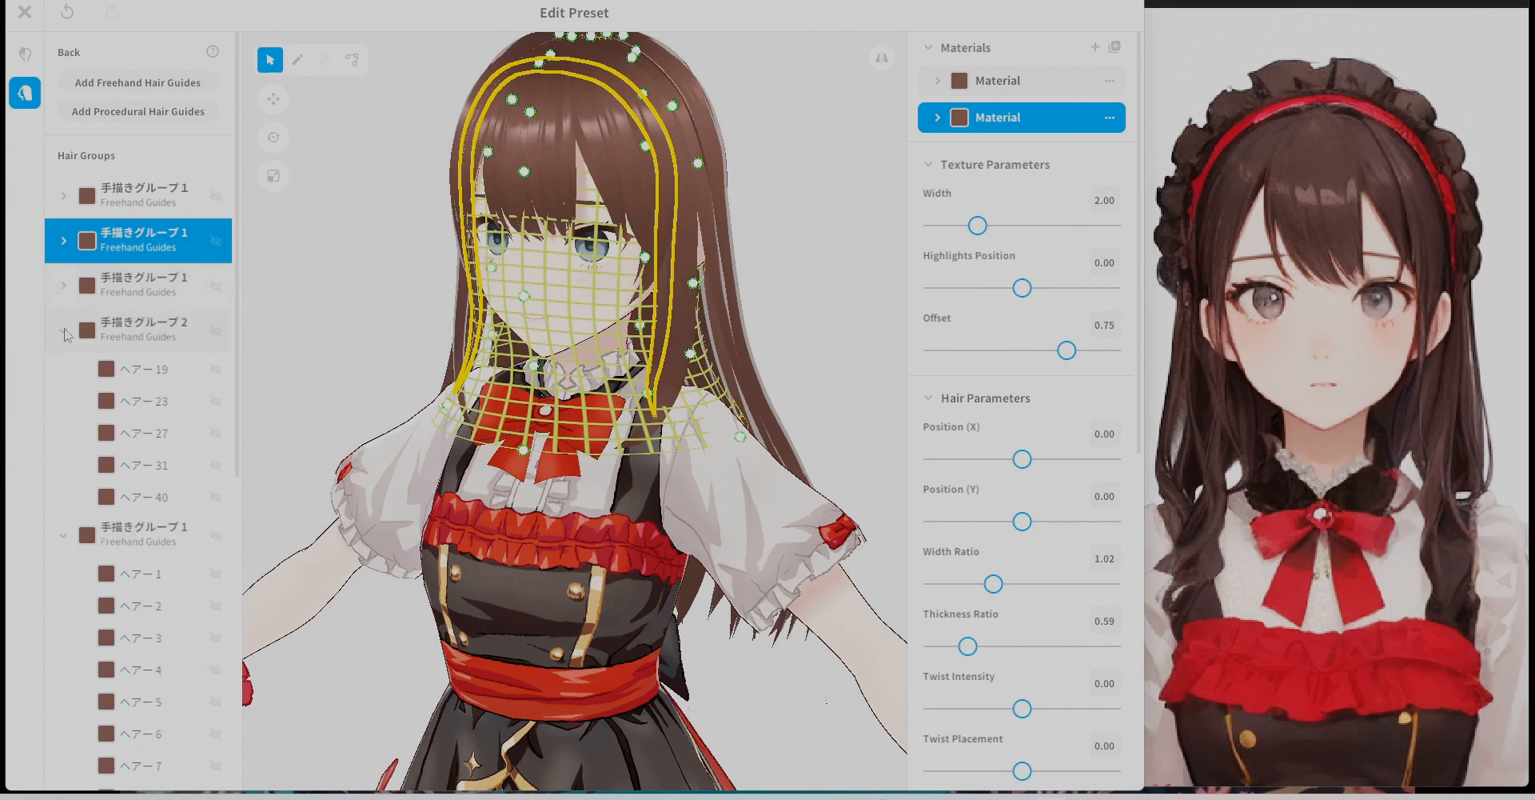
click(151, 562)
click(1009, 120)
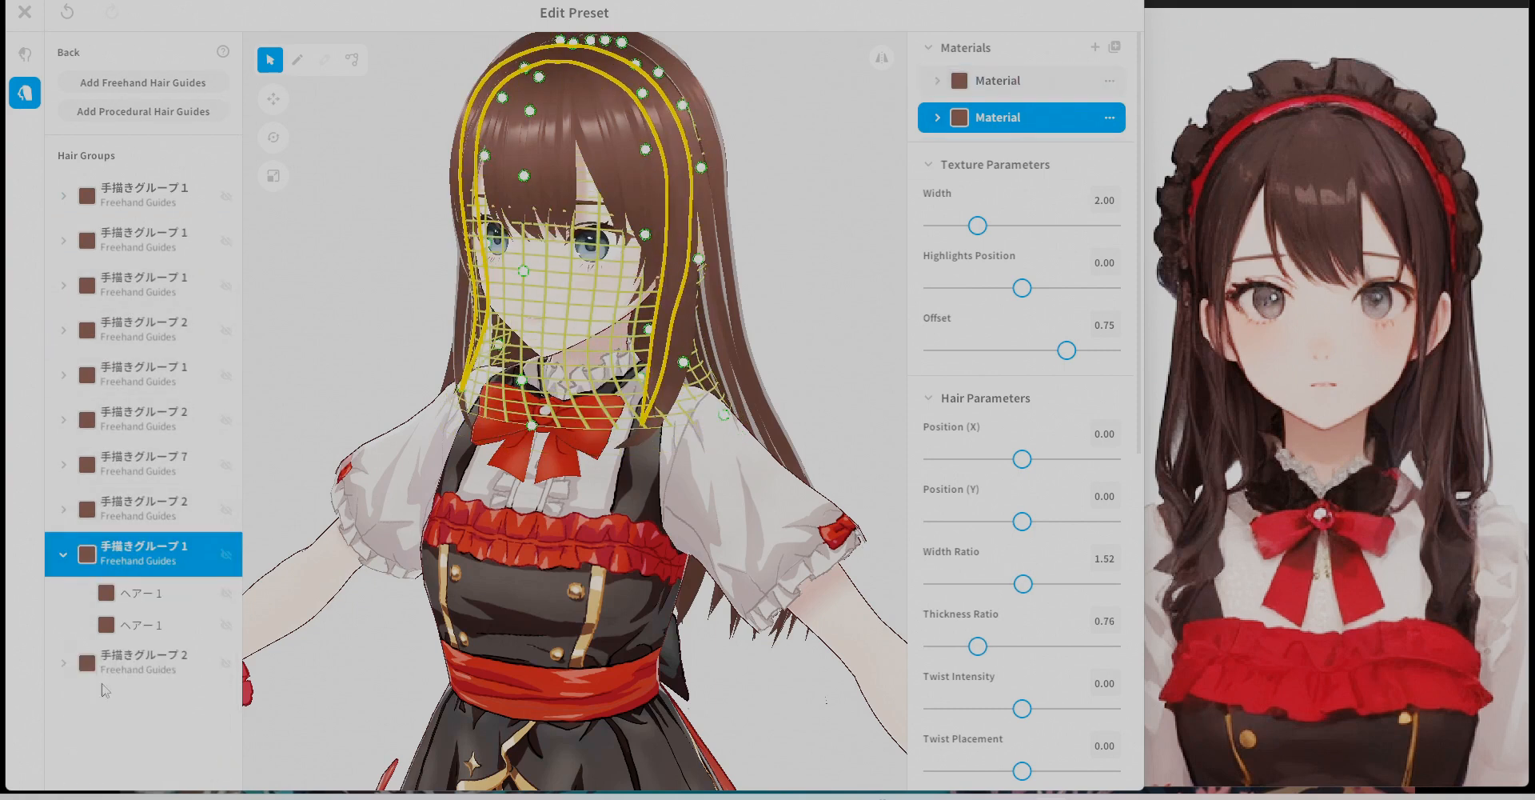
click(103, 679)
click(995, 126)
Open the texture of the tenth back hair group's material for editing and select its highlights layer.
drag(846, 328, 564, 477)
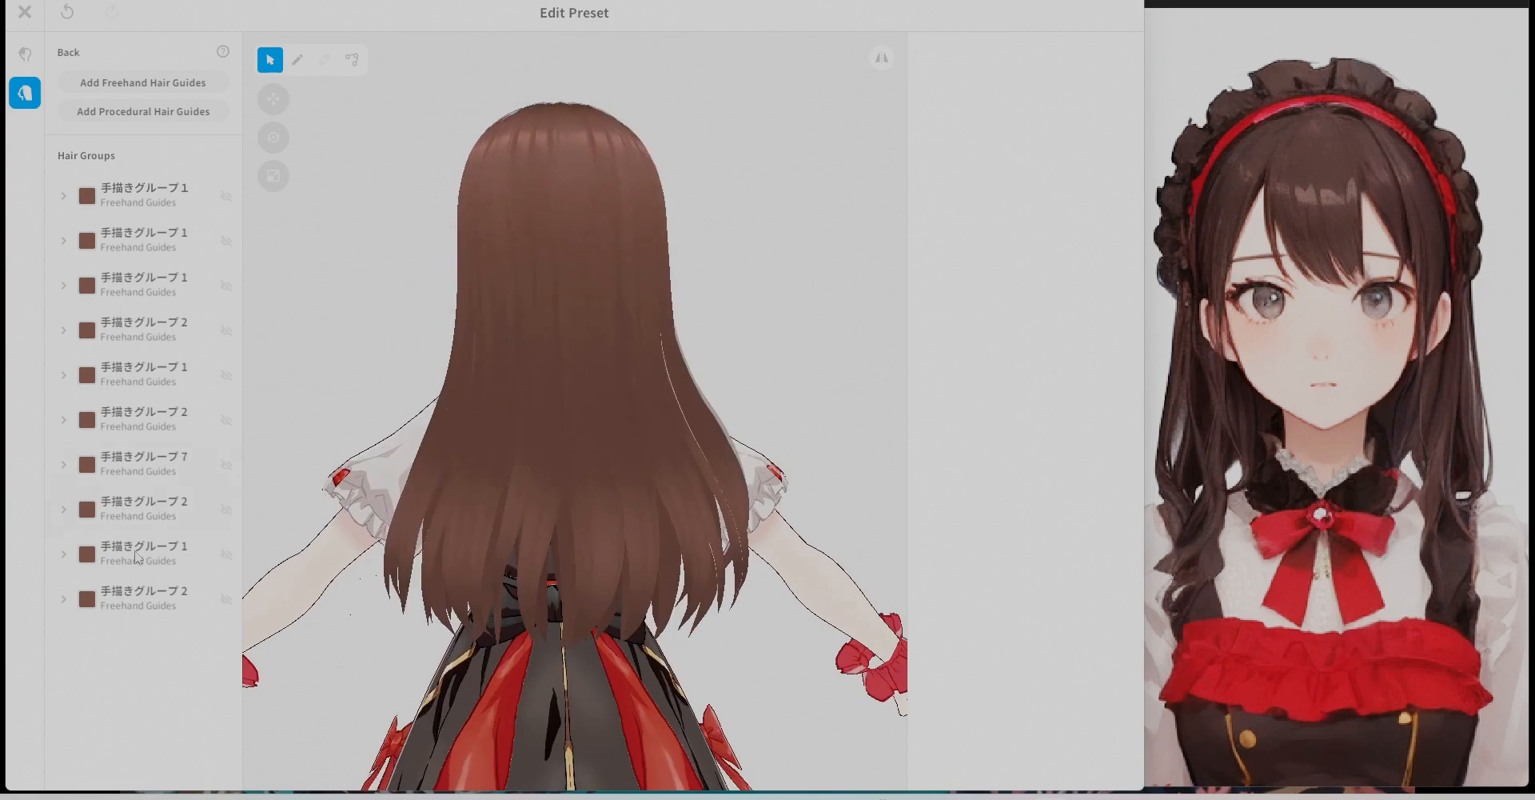
click(149, 598)
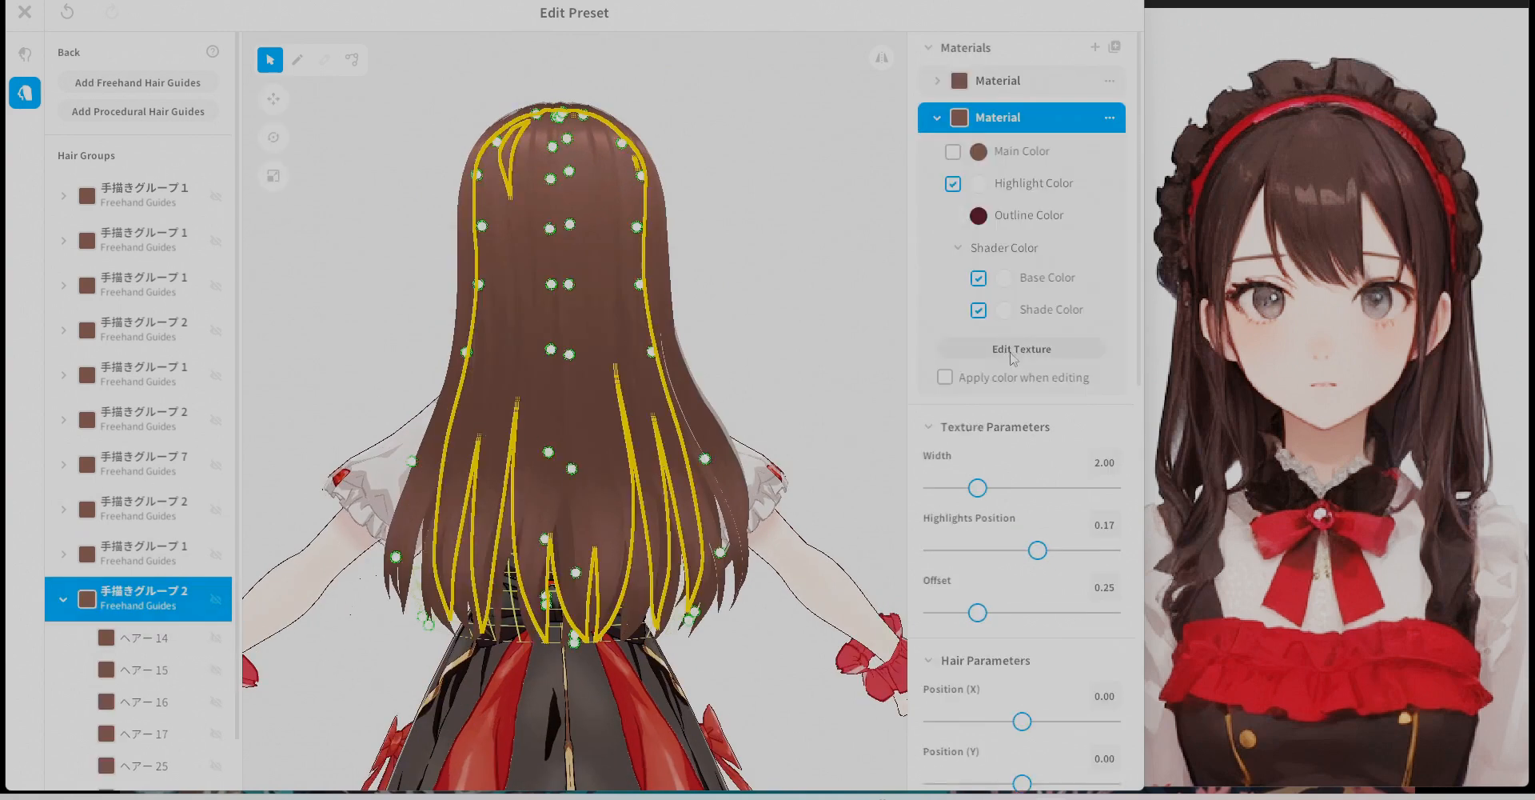
click(967, 349)
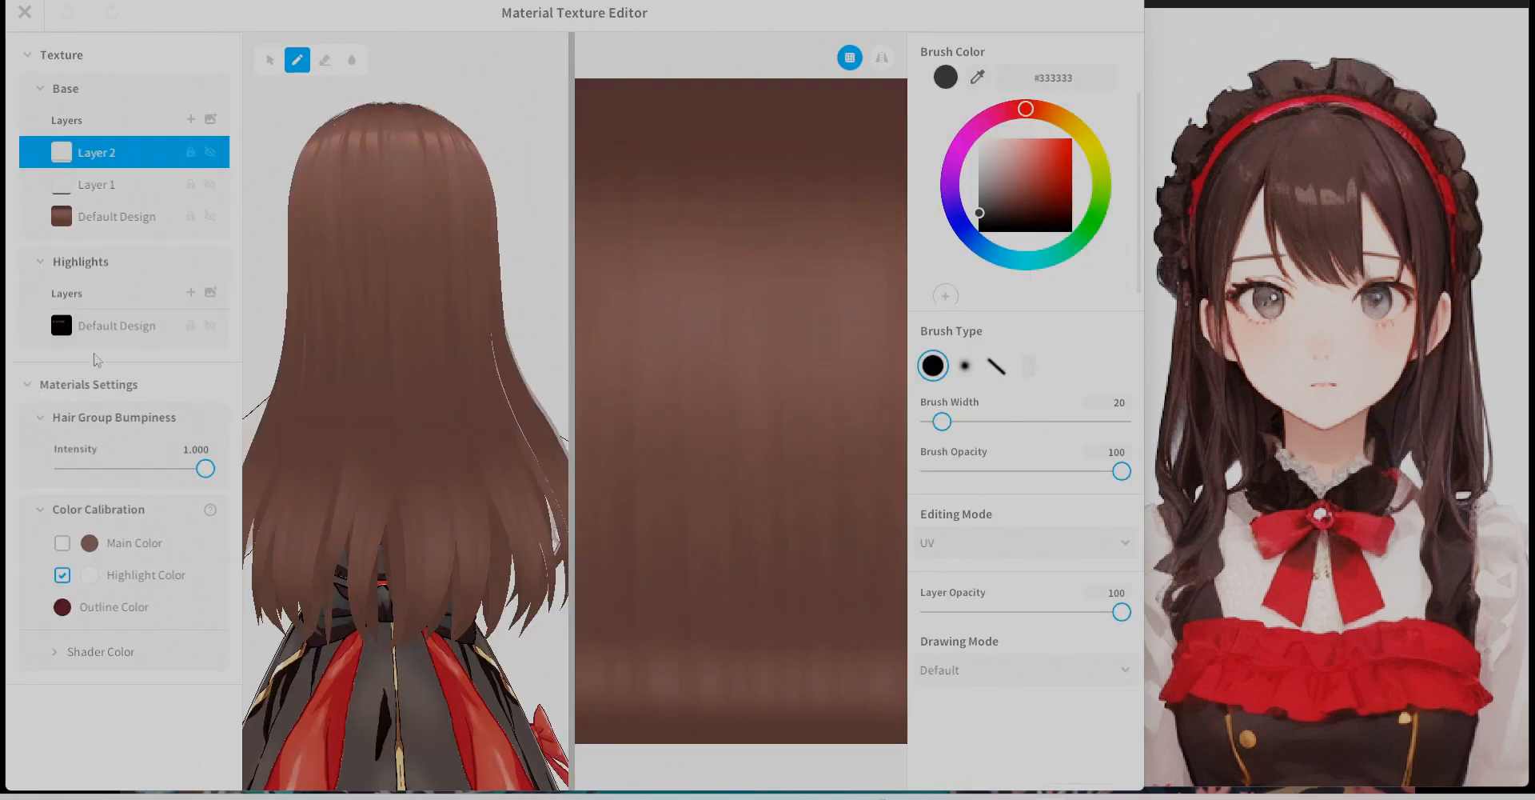
click(66, 330)
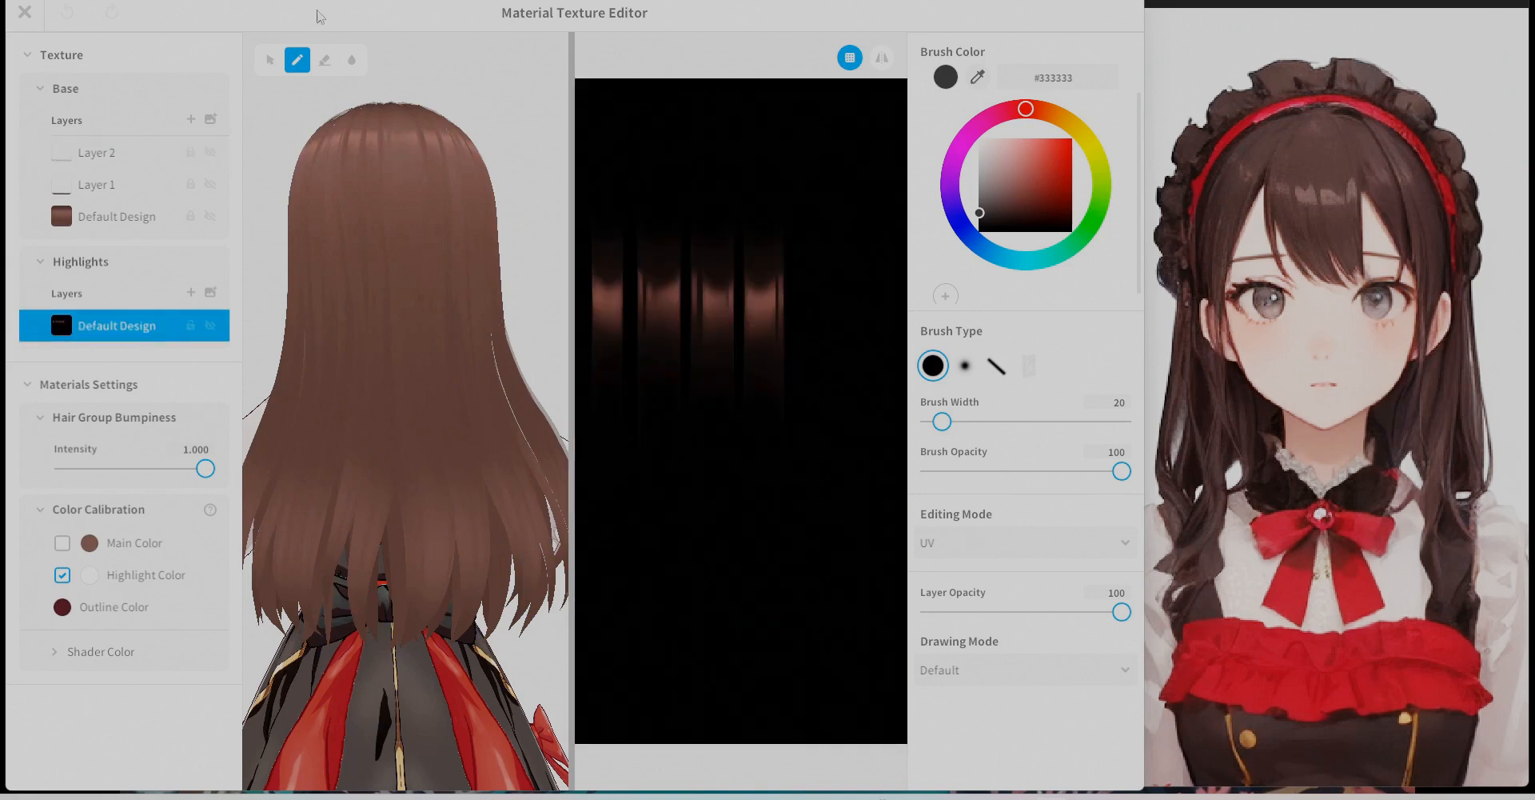
Paint a row of separate #623B35 highlight patches near the lower end of the highlights texture with brush width 56.
click(605, 298)
drag(942, 421, 966, 421)
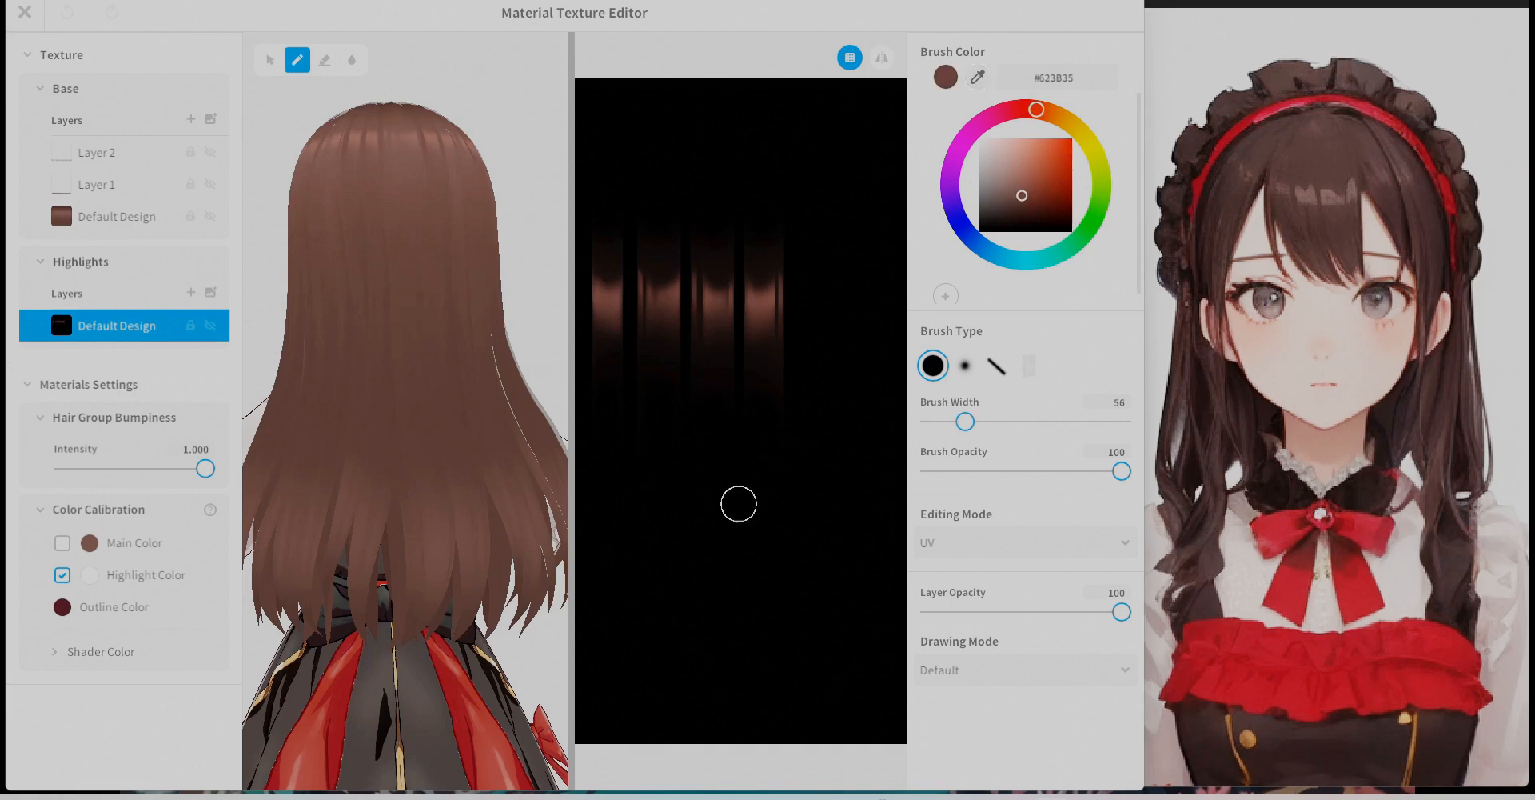
mouse_move(604, 662)
mouse_down()
mouse_move(604, 678)
mouse_move(630, 676)
mouse_up()
drag(647, 661, 646, 680)
mouse_move(693, 660)
mouse_down()
mouse_move(693, 679)
mouse_move(717, 677)
mouse_up()
mouse_move(750, 660)
mouse_down()
mouse_move(753, 677)
mouse_move(668, 676)
mouse_up()
right_drag(384, 479, 416, 473)
Break up the new highlight patches with faint black strokes, using brush width 26 and opacity 6.
click(325, 60)
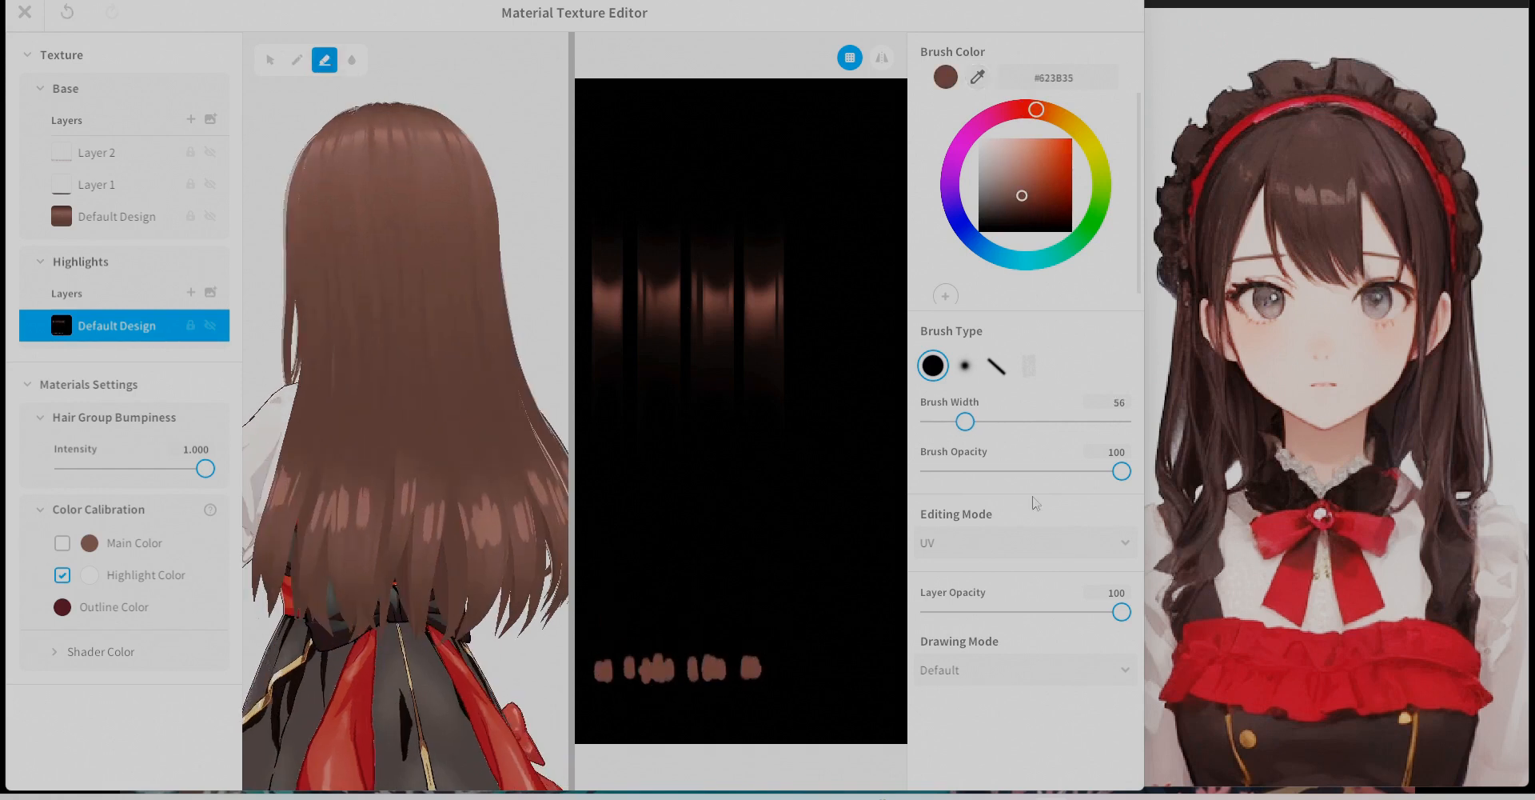
click(966, 365)
click(298, 60)
alt+click(707, 694)
drag(1018, 422, 982, 422)
drag(953, 471, 1008, 471)
click(933, 365)
drag(982, 422, 969, 421)
drag(1008, 471, 1043, 471)
drag(701, 657, 700, 678)
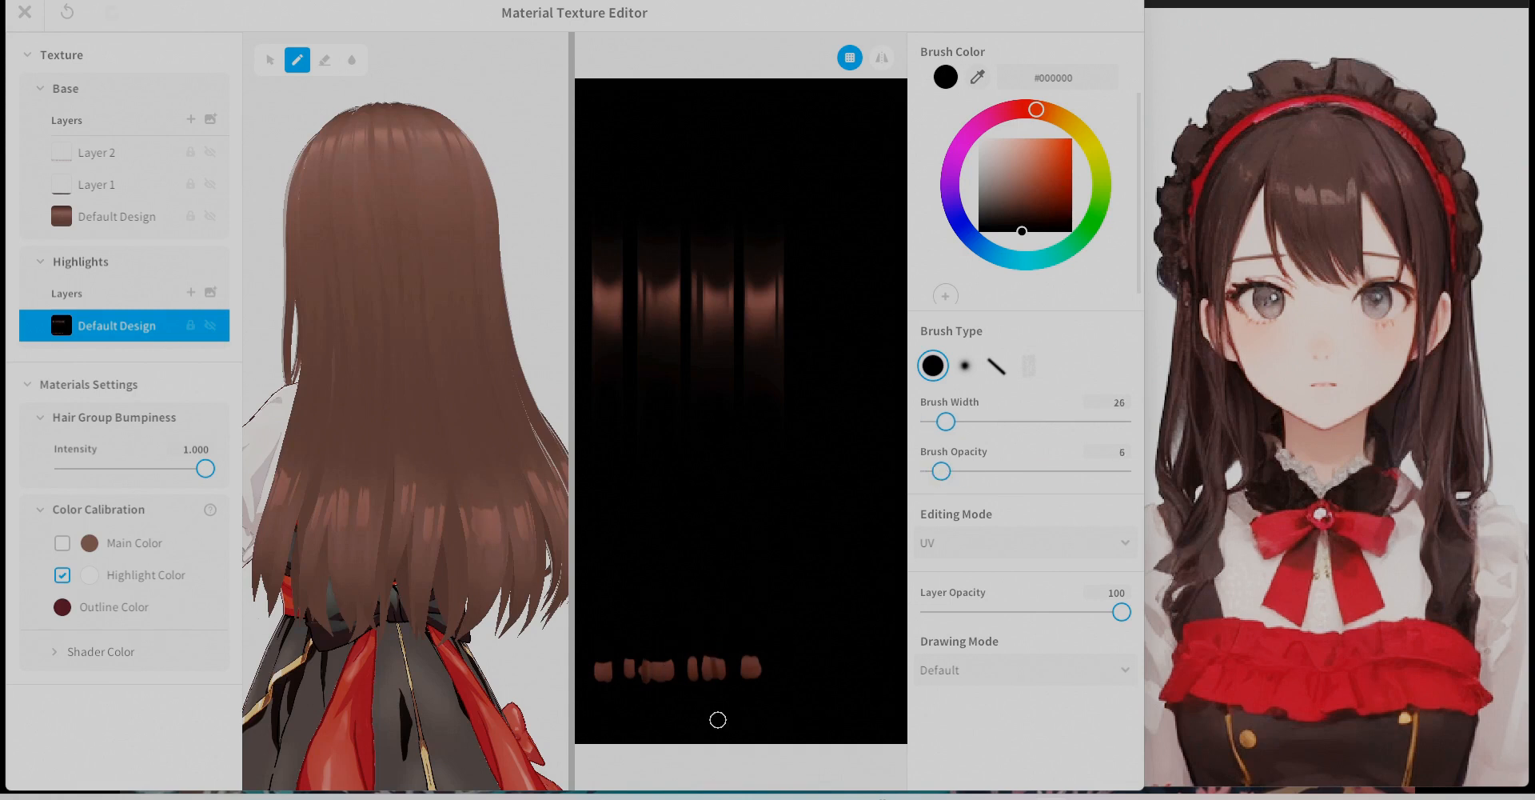
Taper the edges of the lower highlight patches with faint #6F413B strokes at brush width about 21 and opacity 6.
right_drag(421, 356, 402, 244)
drag(935, 421, 945, 421)
alt+click(660, 671)
scroll(646, 632, up, 5)
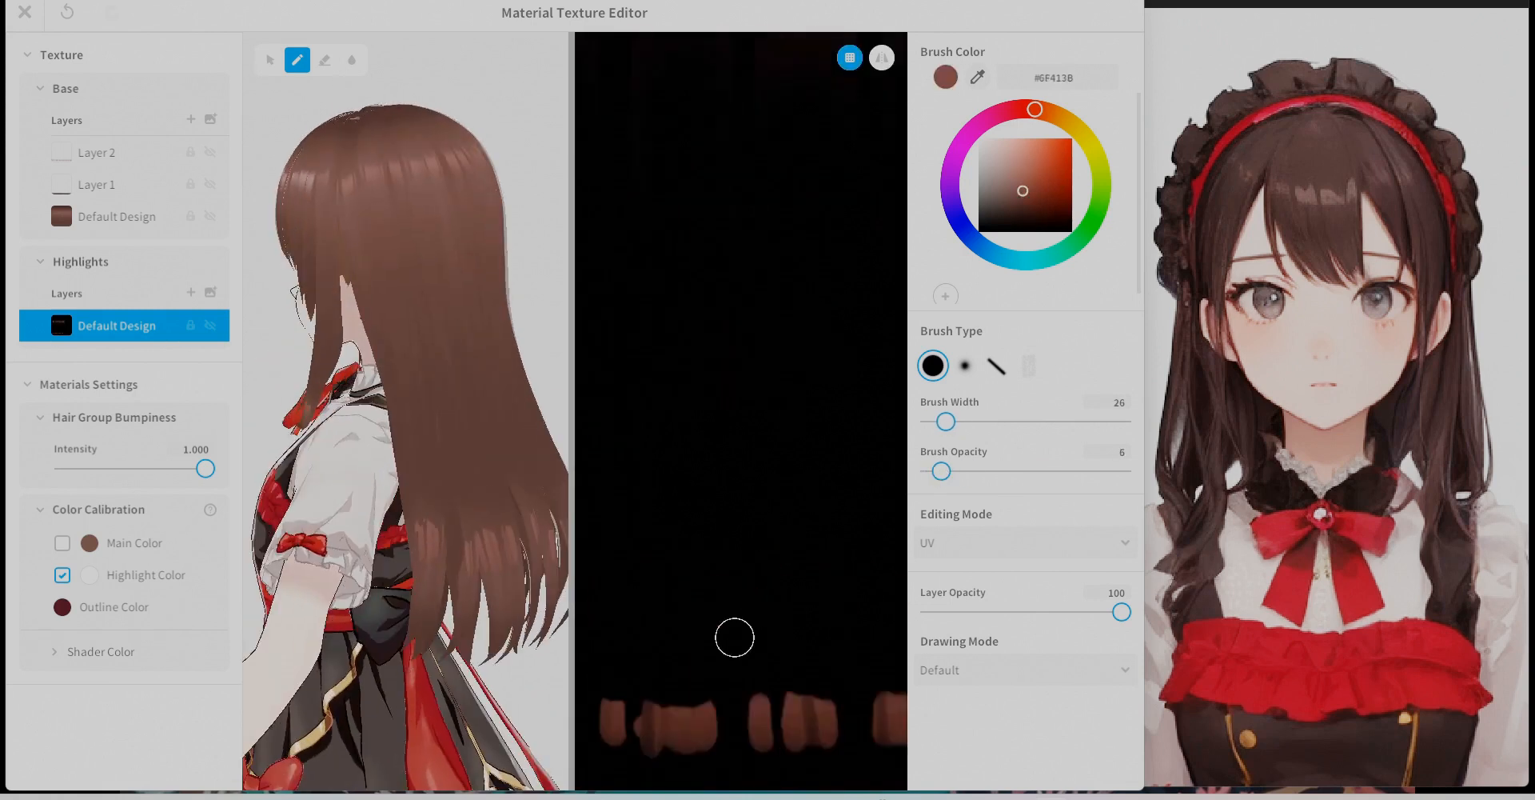
middle_drag(734, 637, 806, 519)
drag(945, 421, 935, 421)
drag(628, 577, 630, 591)
drag(936, 423, 943, 423)
drag(775, 586, 775, 596)
middle_drag(872, 574, 685, 525)
drag(817, 530, 816, 553)
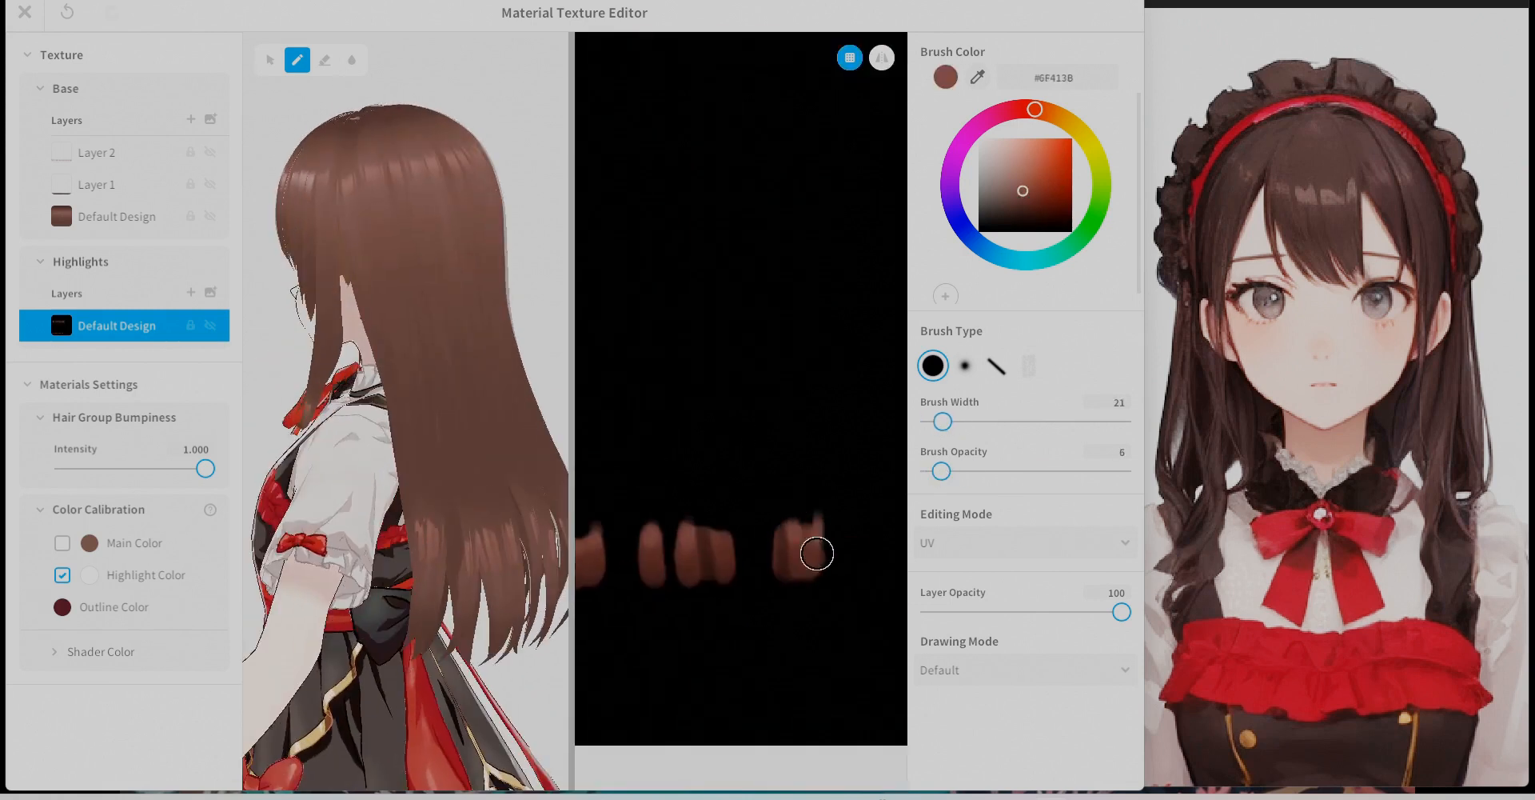
drag(714, 537, 714, 544)
Paint a soft #472F2B band across the middle of base Layer 1 with the soft brush.
scroll(422, 444, down, 4)
right_drag(515, 459, 379, 440)
scroll(419, 443, down, 1)
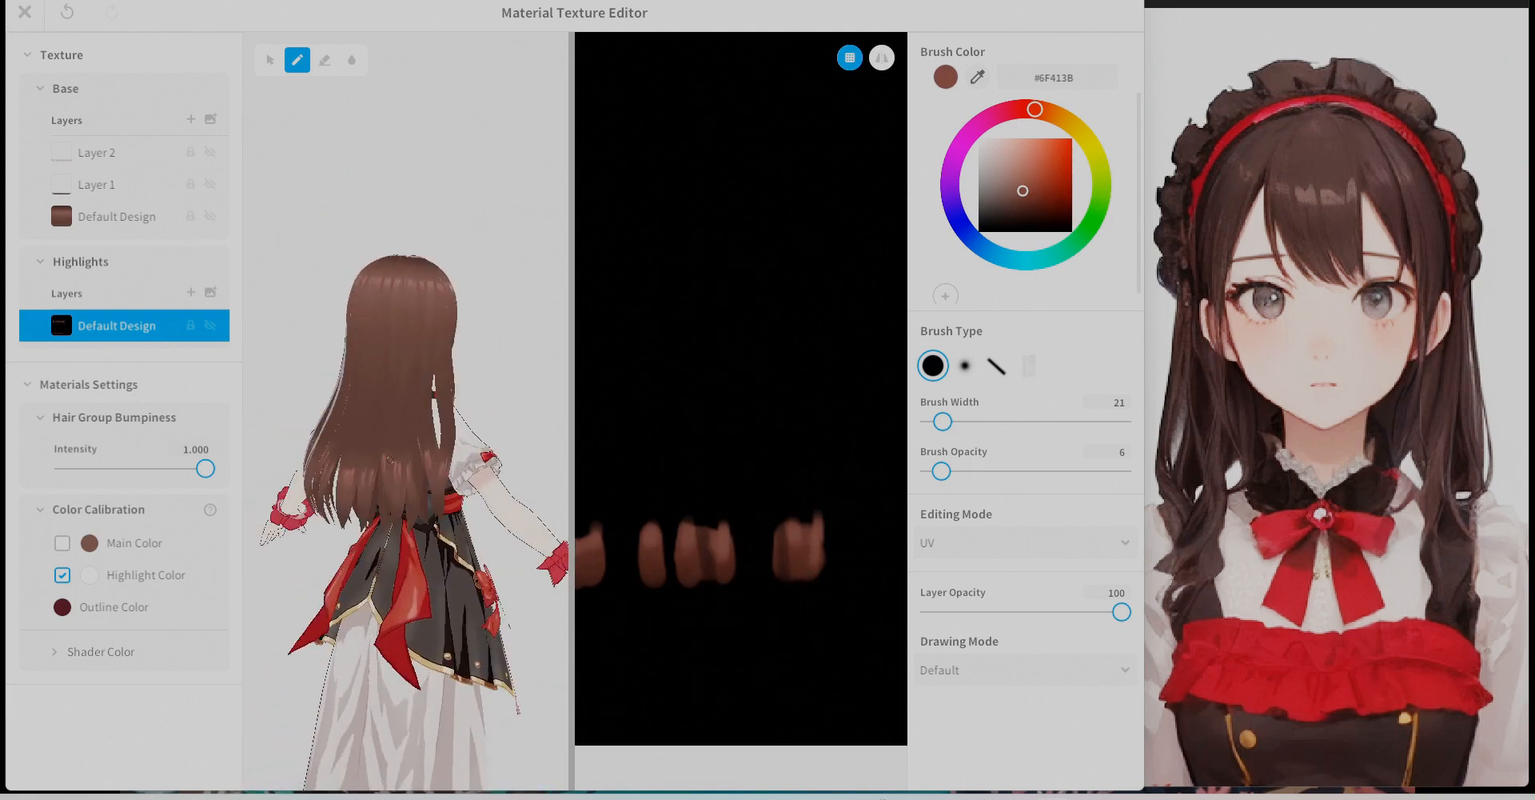
scroll(754, 433, down, 6)
click(166, 153)
drag(943, 422, 1053, 422)
scroll(765, 497, down, 5)
alt+click(765, 497)
click(965, 365)
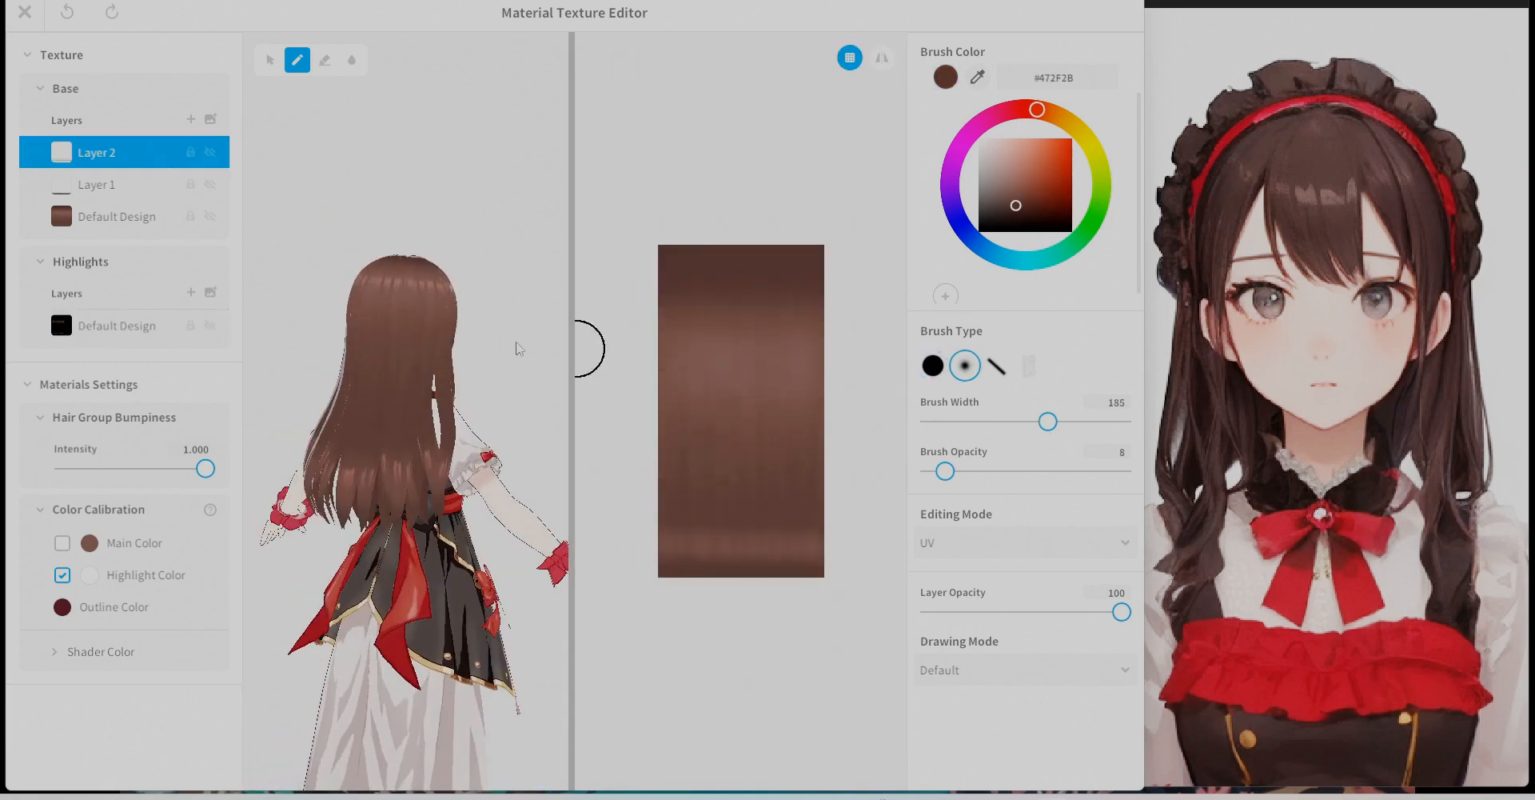
click(156, 185)
drag(630, 372, 847, 392)
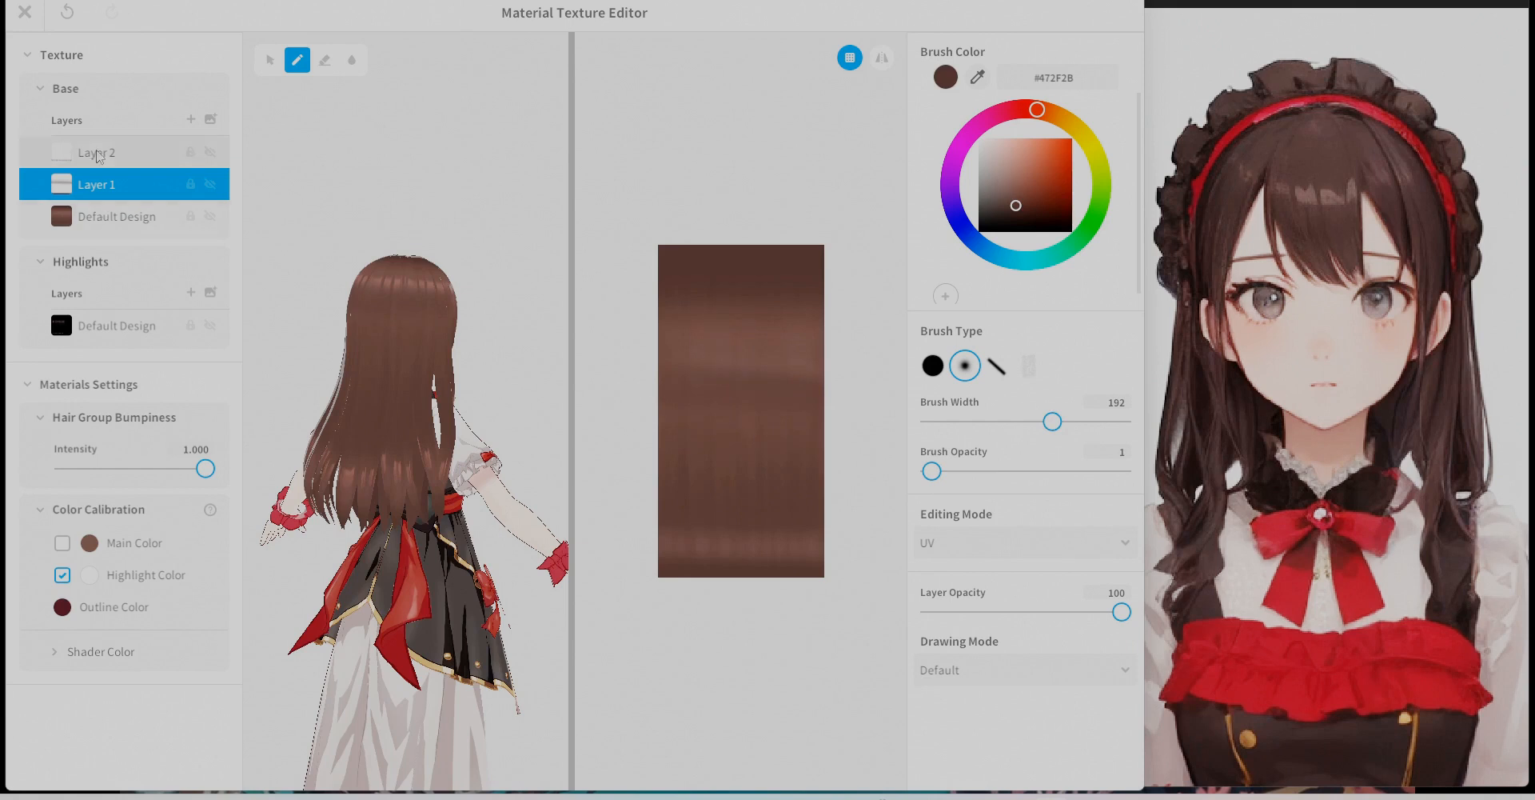
Undo the last stroke and paint a soft dark band across the lower part of base Layer 2.
click(97, 157)
alt+click(706, 408)
drag(932, 471, 959, 471)
key(ctrl+z)
drag(718, 472, 880, 490)
mouse_move(380, 360)
right_down()
mouse_move(490, 350)
mouse_move(418, 216)
right_up()
scroll(741, 411, up, 3)
right_drag(479, 336, 139, 319)
scroll(400, 336, up, 4)
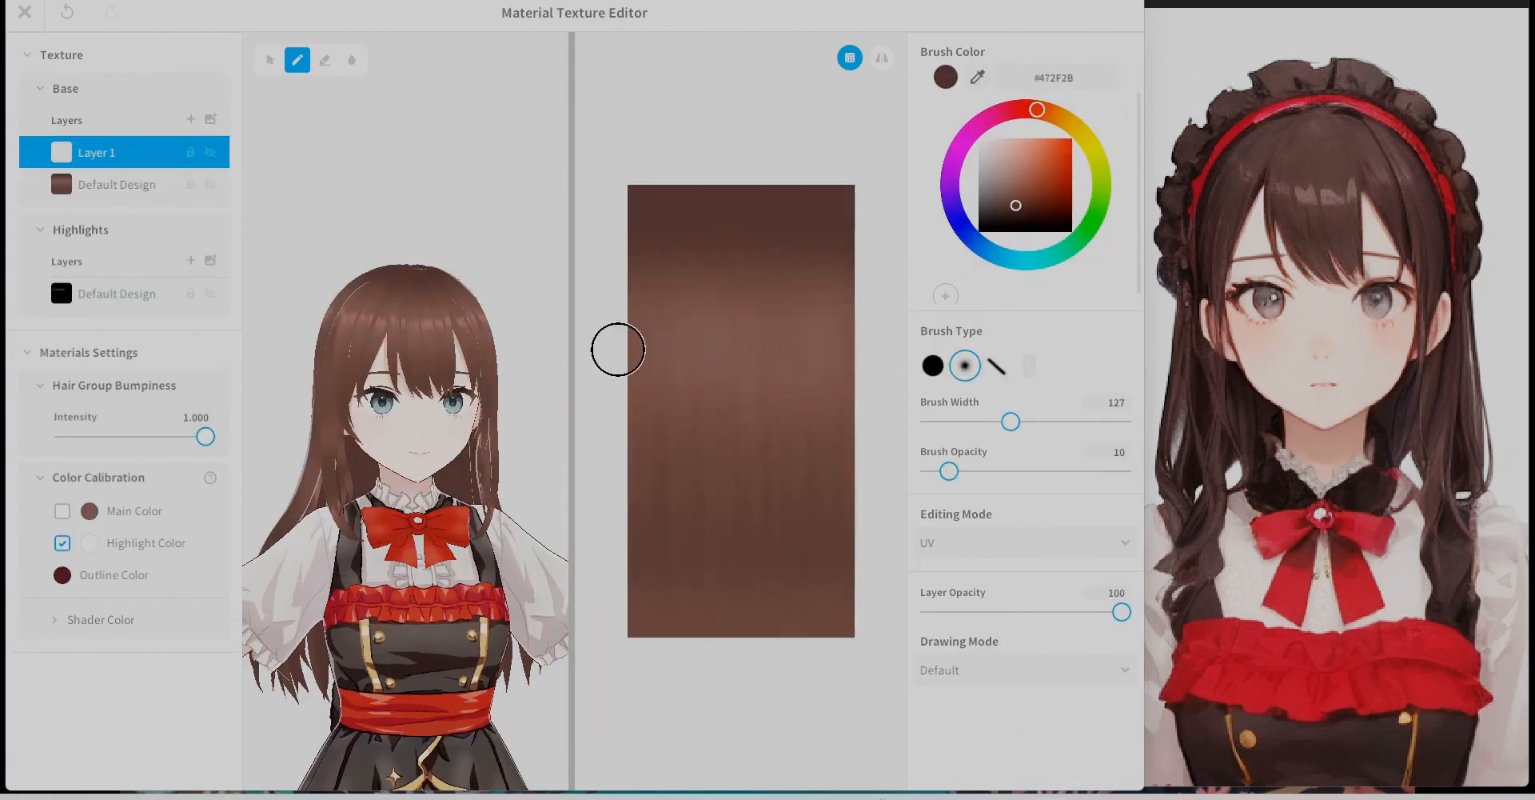
Paint a soft #472F2B band across the upper middle of the other hair material's Layer 1 and undo the last stroke.
drag(618, 349, 868, 350)
drag(1011, 421, 1037, 421)
right_drag(384, 359, 480, 360)
drag(665, 377, 864, 377)
mouse_move(480, 360)
right_down()
mouse_move(384, 360)
mouse_move(480, 360)
right_up()
click(68, 12)
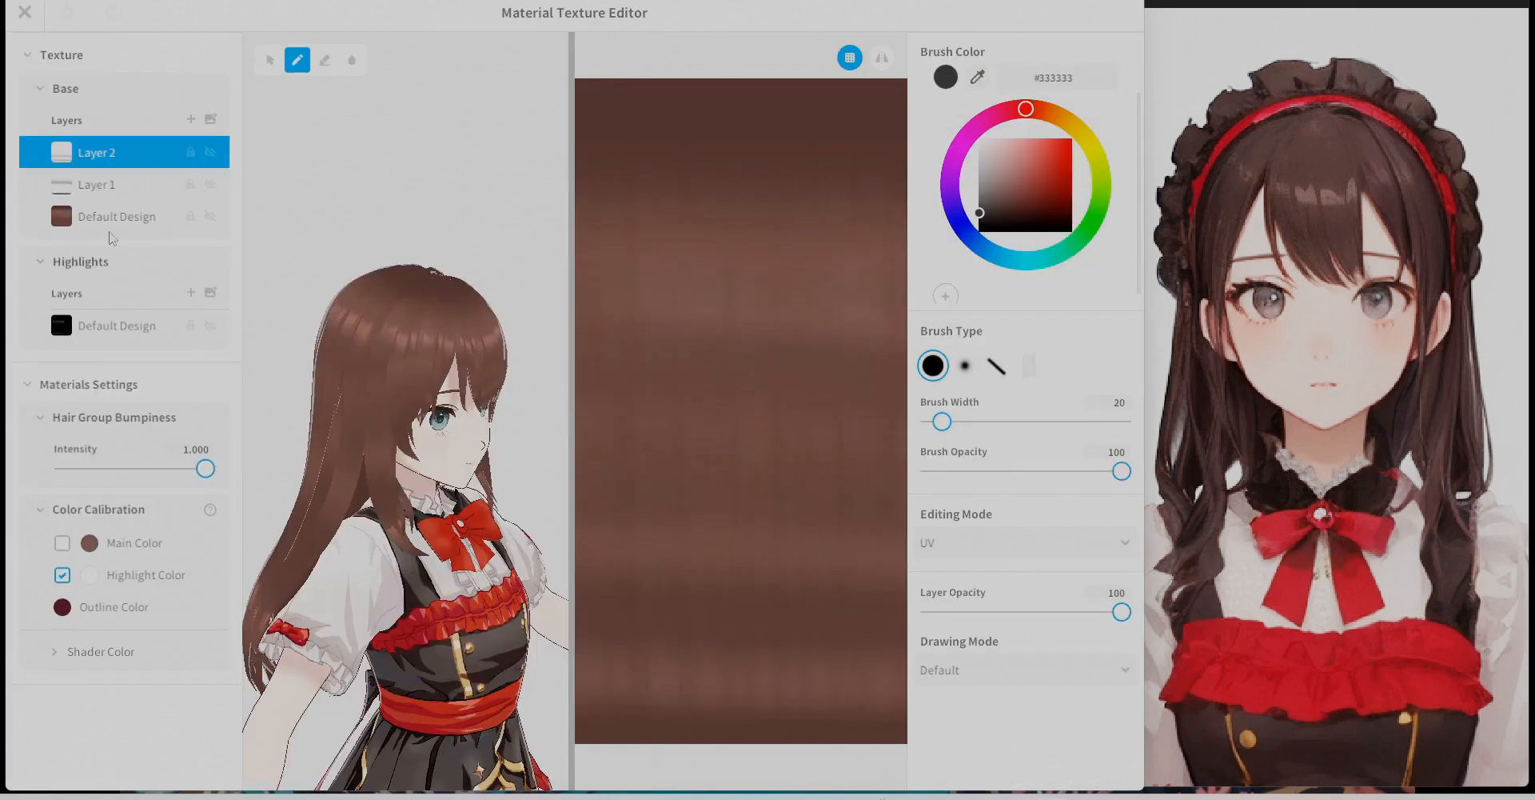
Soften the dark band on Layer 1 of the two-layer hair texture with a soft eraser at width 116 and opacity 12.
click(96, 184)
click(324, 60)
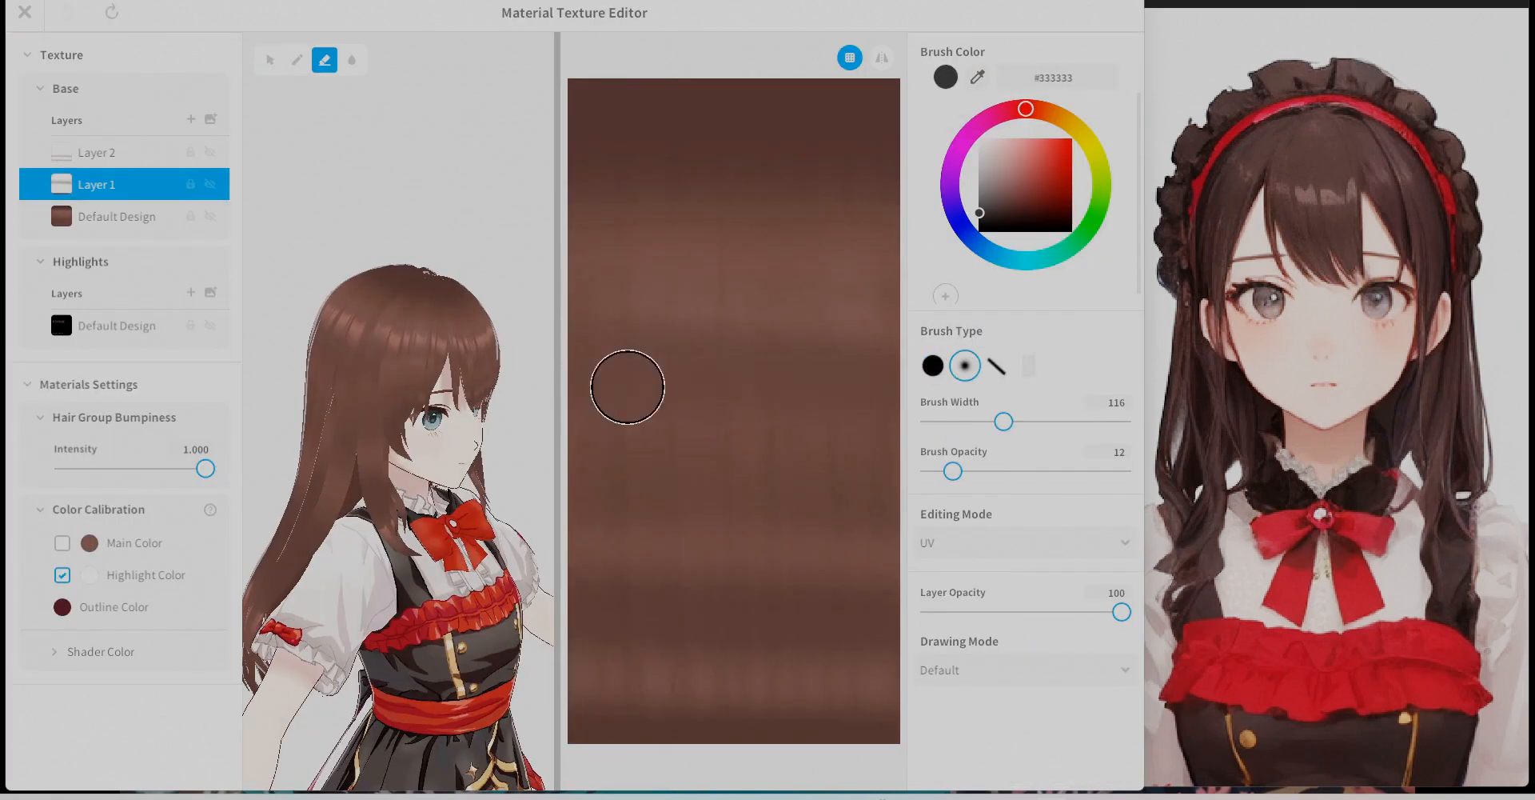
drag(628, 387, 864, 387)
drag(952, 471, 942, 471)
drag(1004, 421, 1018, 421)
drag(557, 388, 856, 387)
right_drag(360, 384, 552, 384)
scroll(629, 370, up, 1)
click(933, 365)
drag(941, 471, 1037, 471)
drag(1018, 421, 1009, 421)
scroll(613, 332, down, 5)
click(965, 365)
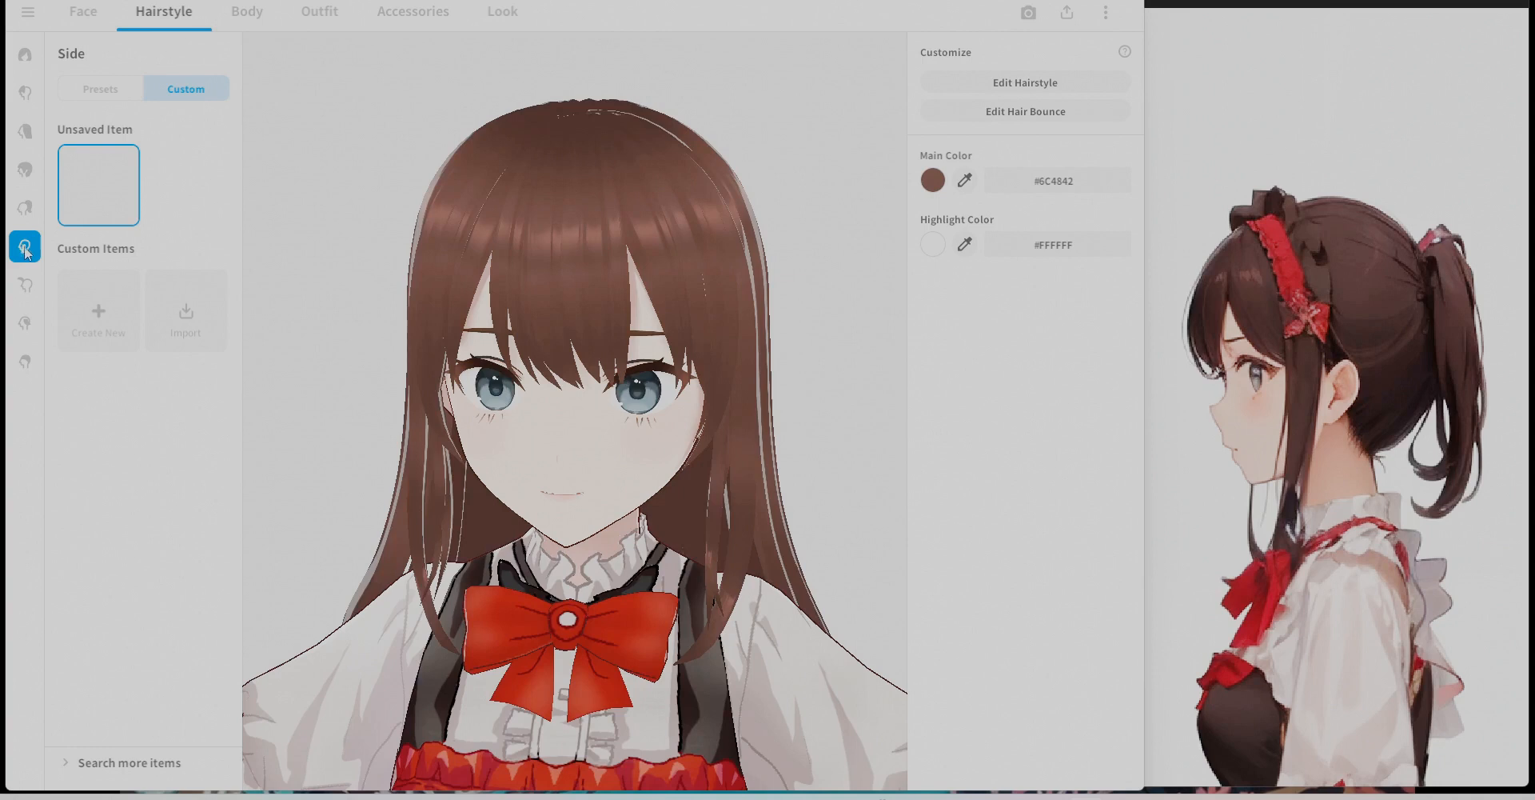
Add a freehand hair group to the Side hairstyle with guide height 0.26, offset 0.02 and Fit to Head (Z) 0.00.
click(1022, 88)
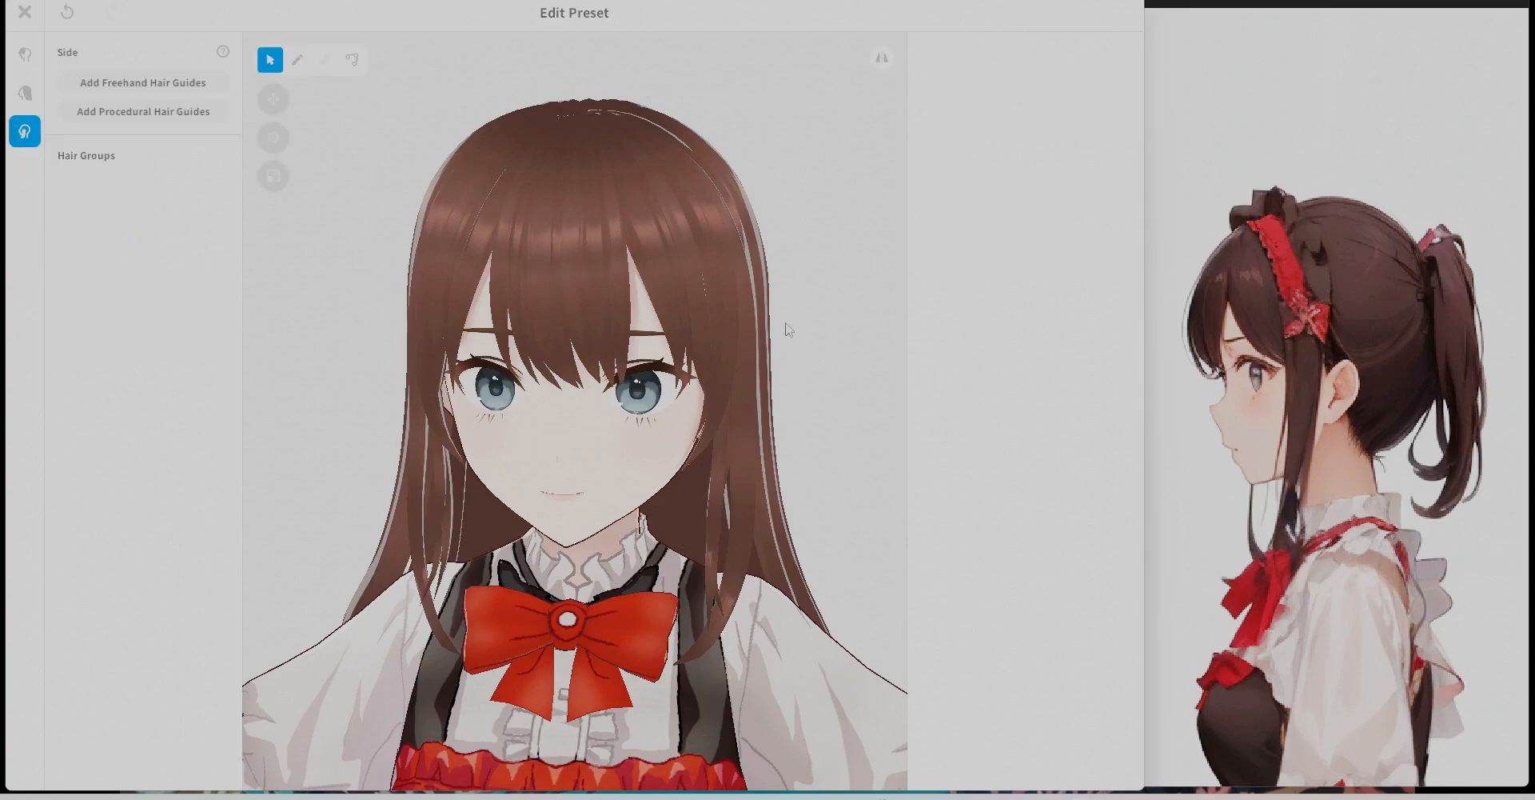
click(140, 85)
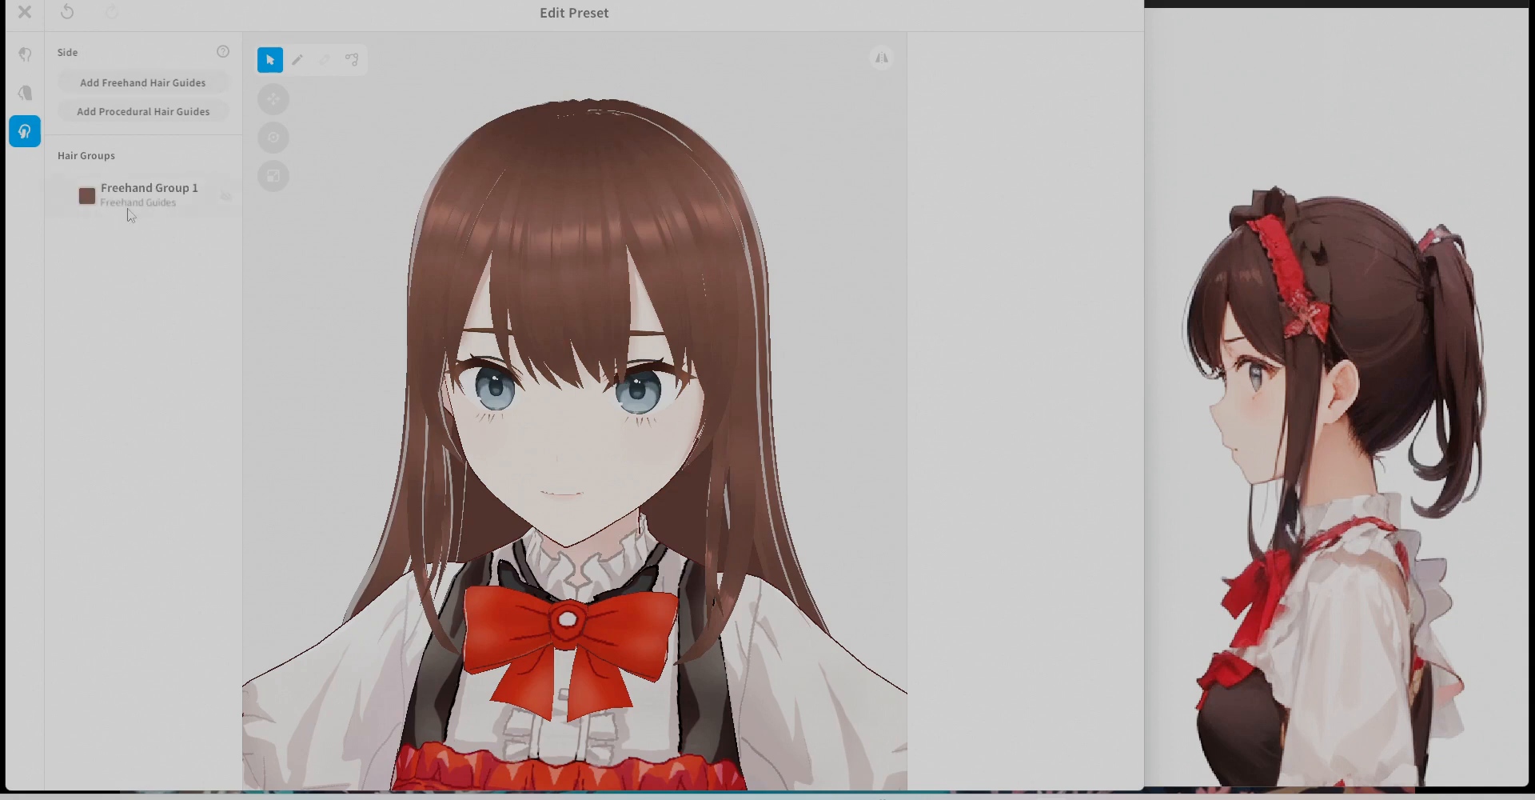
click(130, 210)
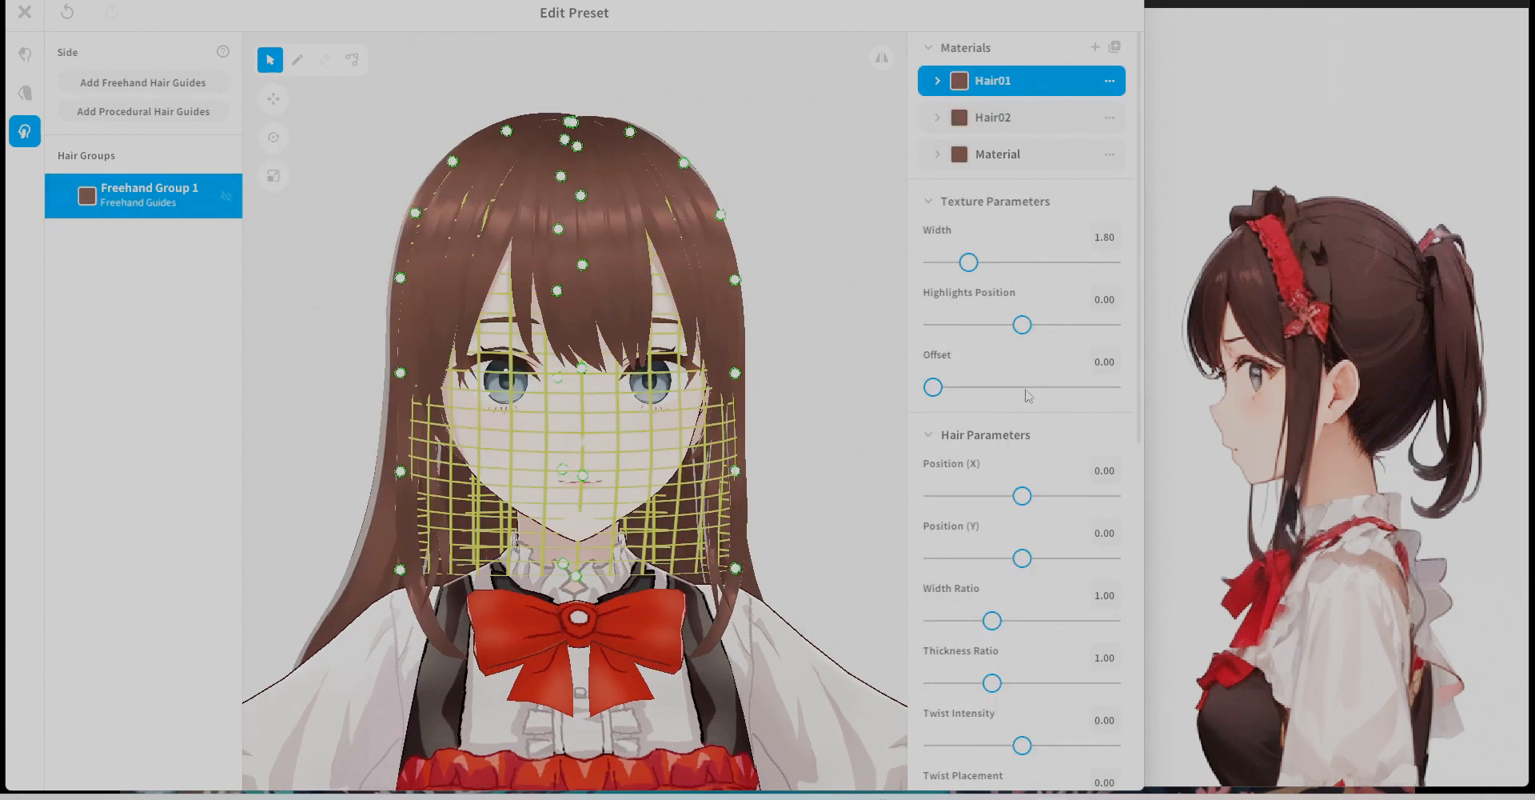
scroll(1027, 396, down, 8)
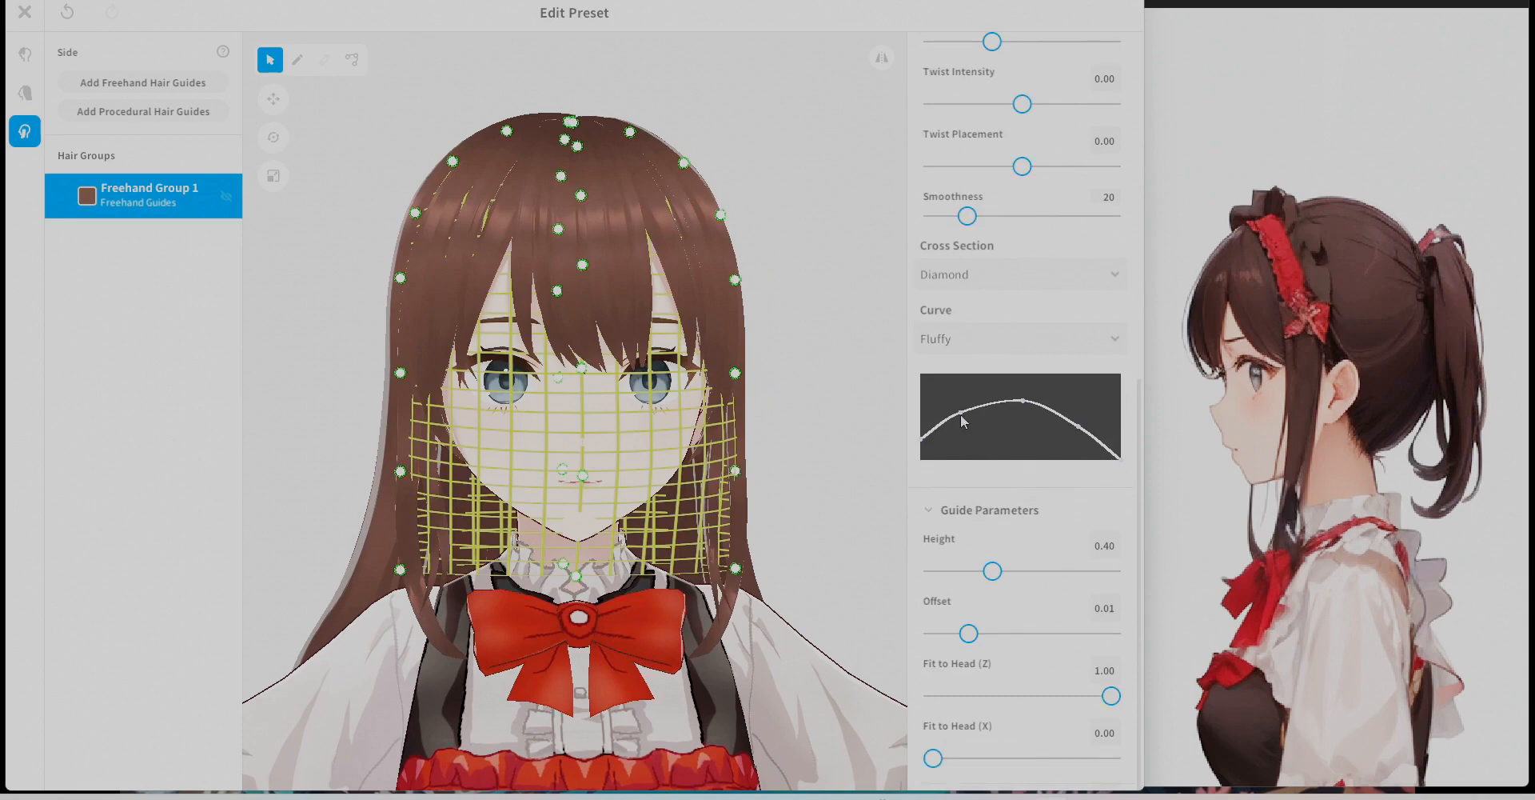
drag(992, 571, 965, 571)
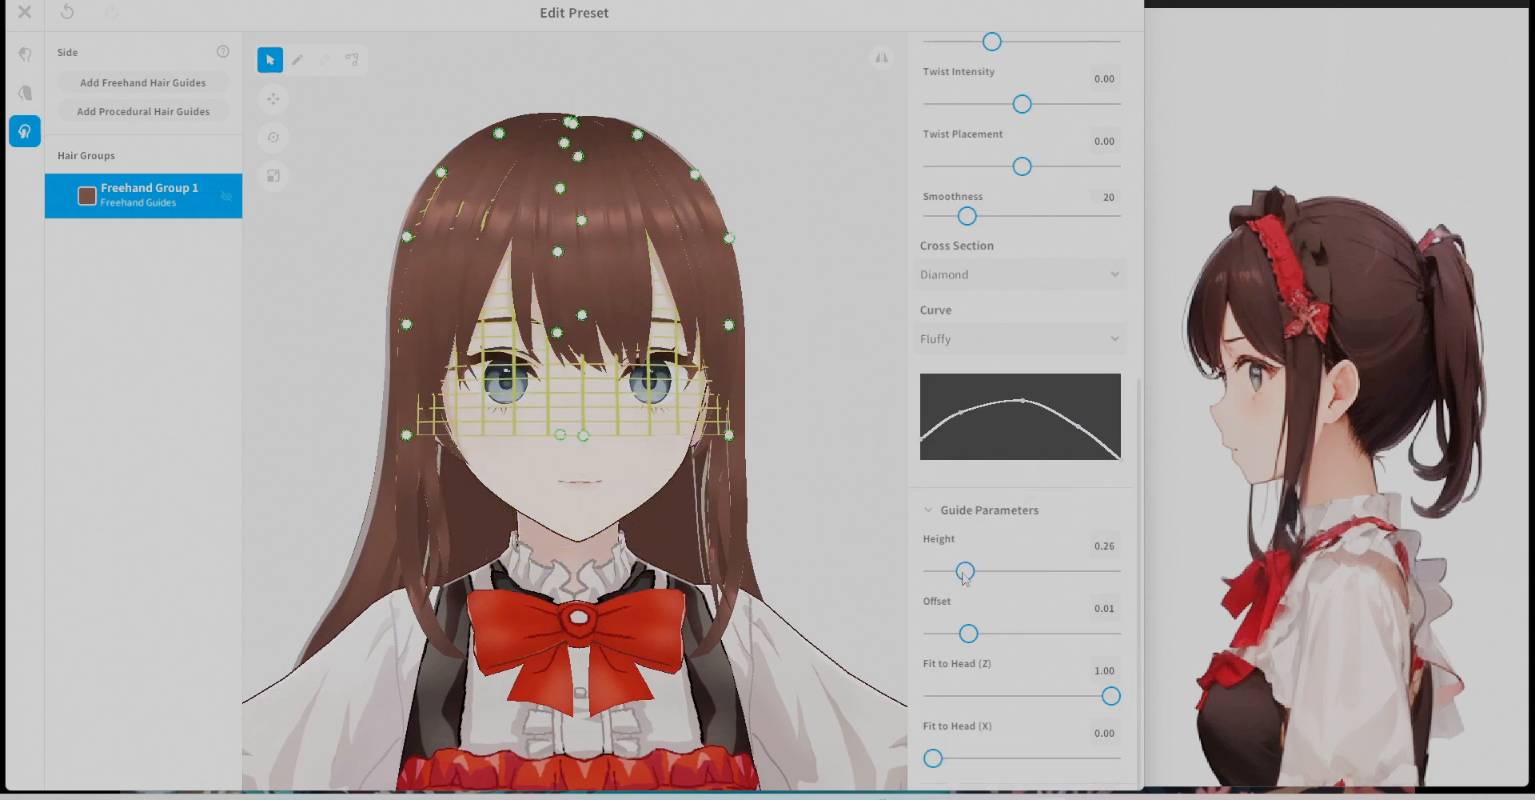
drag(970, 633, 1004, 636)
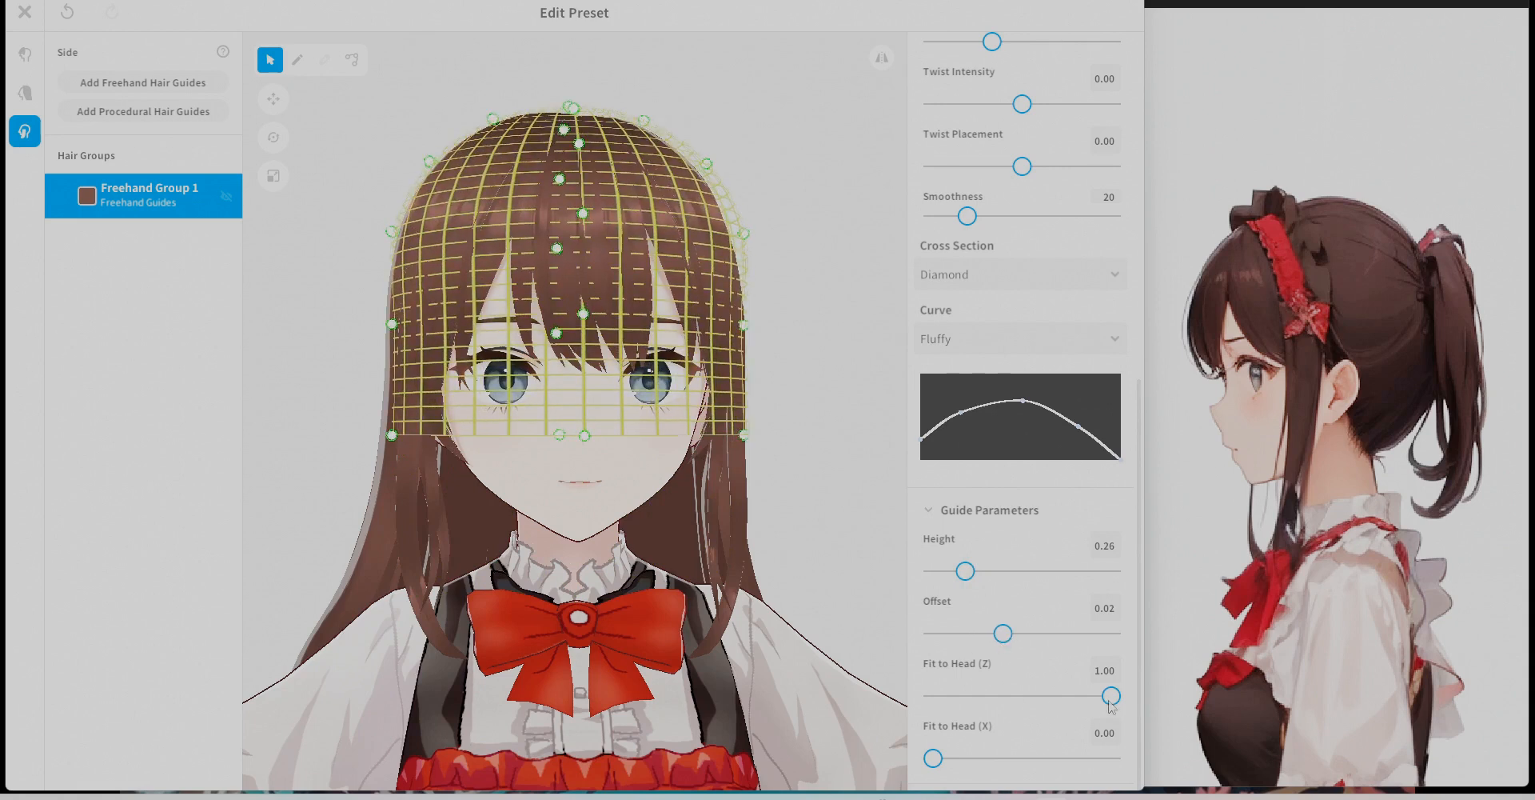
right_drag(587, 520, 528, 520)
drag(1110, 696, 932, 696)
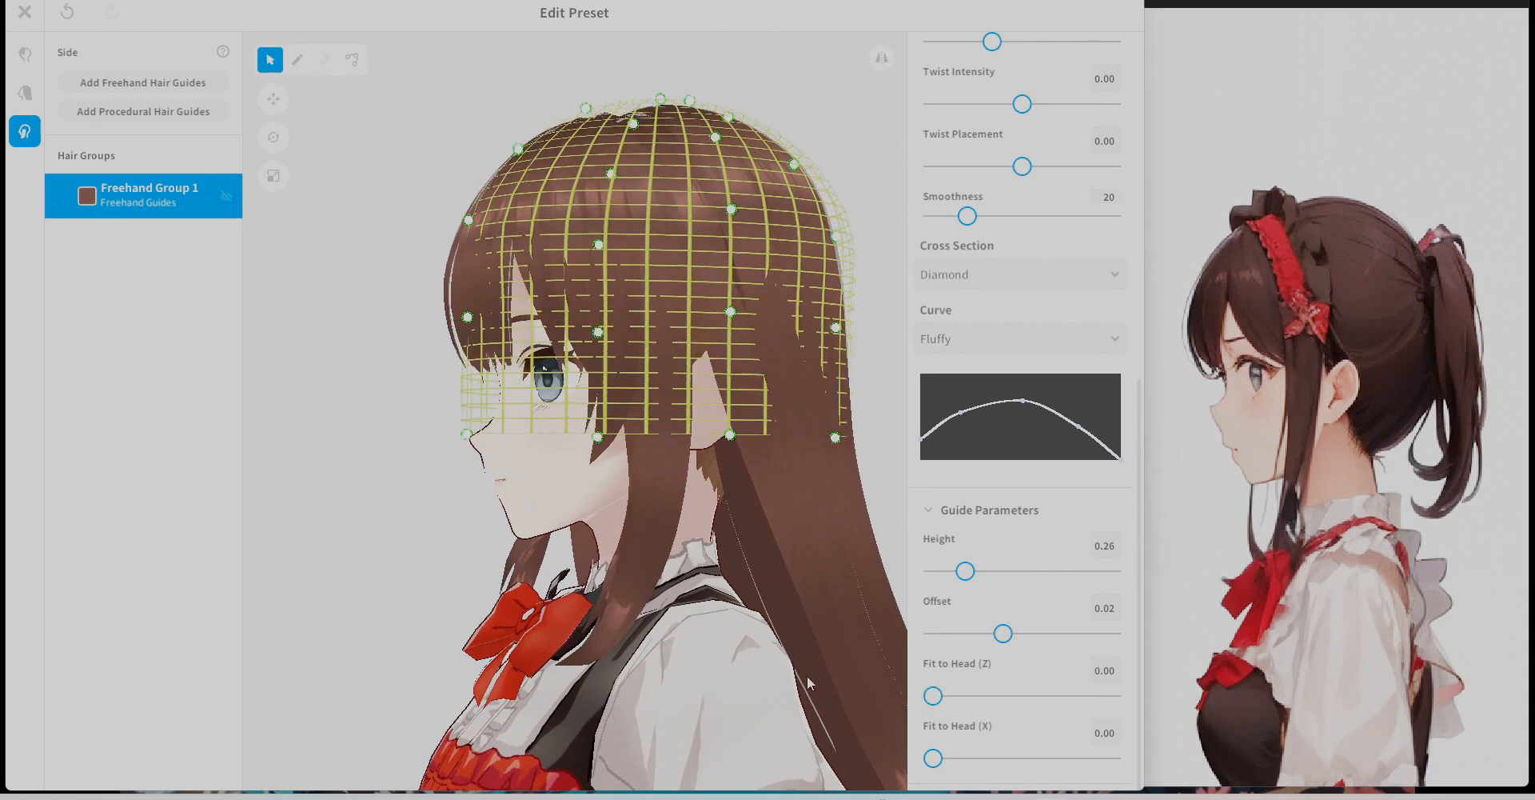
Reposition the side hair guide slightly over the head and set its offset to 0.01.
click(273, 98)
drag(578, 116, 569, 116)
right_drag(569, 116, 719, 115)
drag(1006, 729, 994, 729)
right_drag(832, 448, 744, 512)
scroll(744, 512, up, 2)
drag(992, 730, 996, 729)
Flatten the strand's width curve and draw one strand across the top of the head from side to side.
click(297, 60)
right_drag(578, 400, 640, 425)
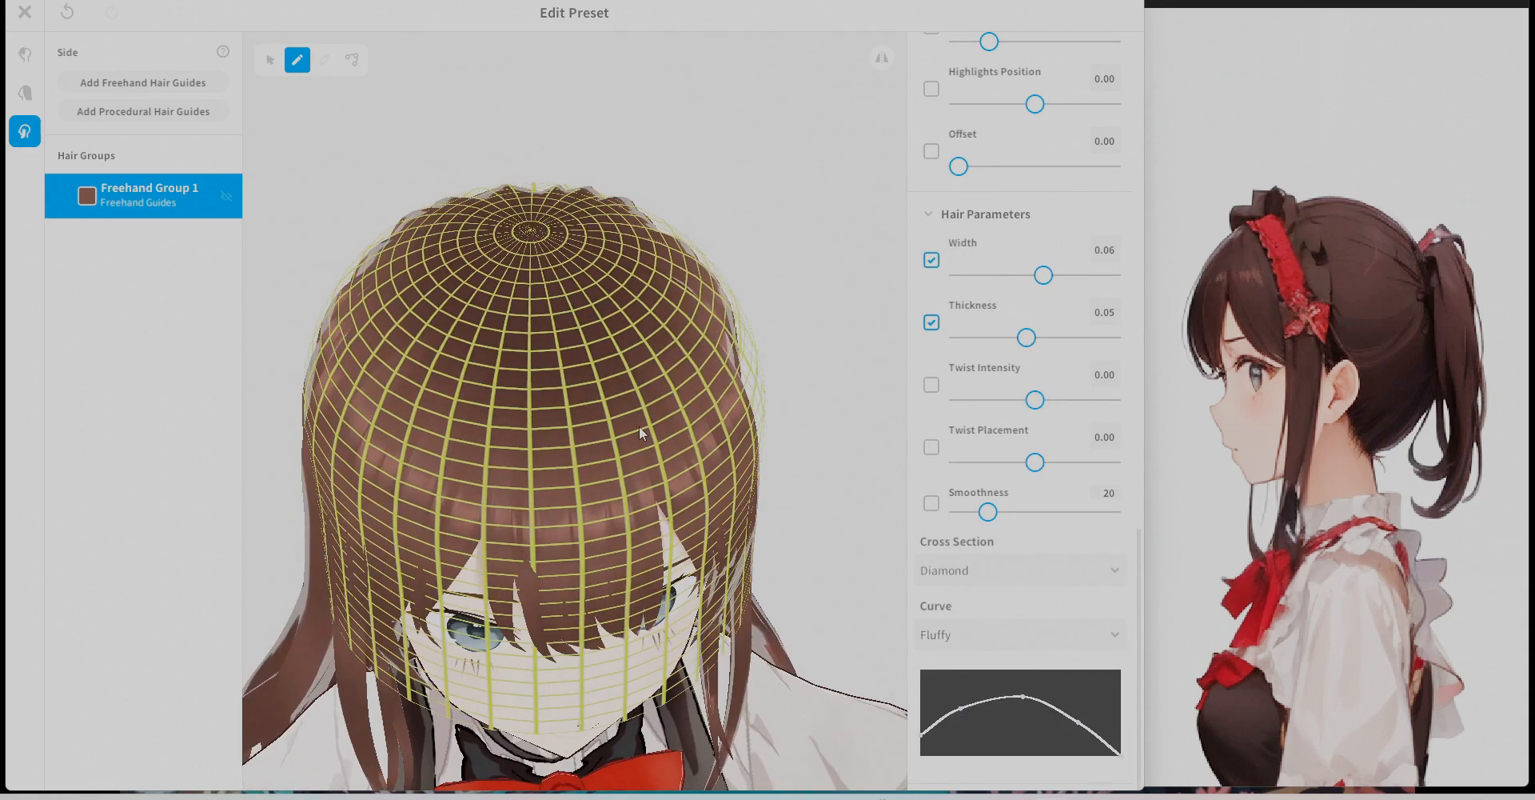
scroll(639, 425, down, 3)
right_drag(640, 359, 636, 416)
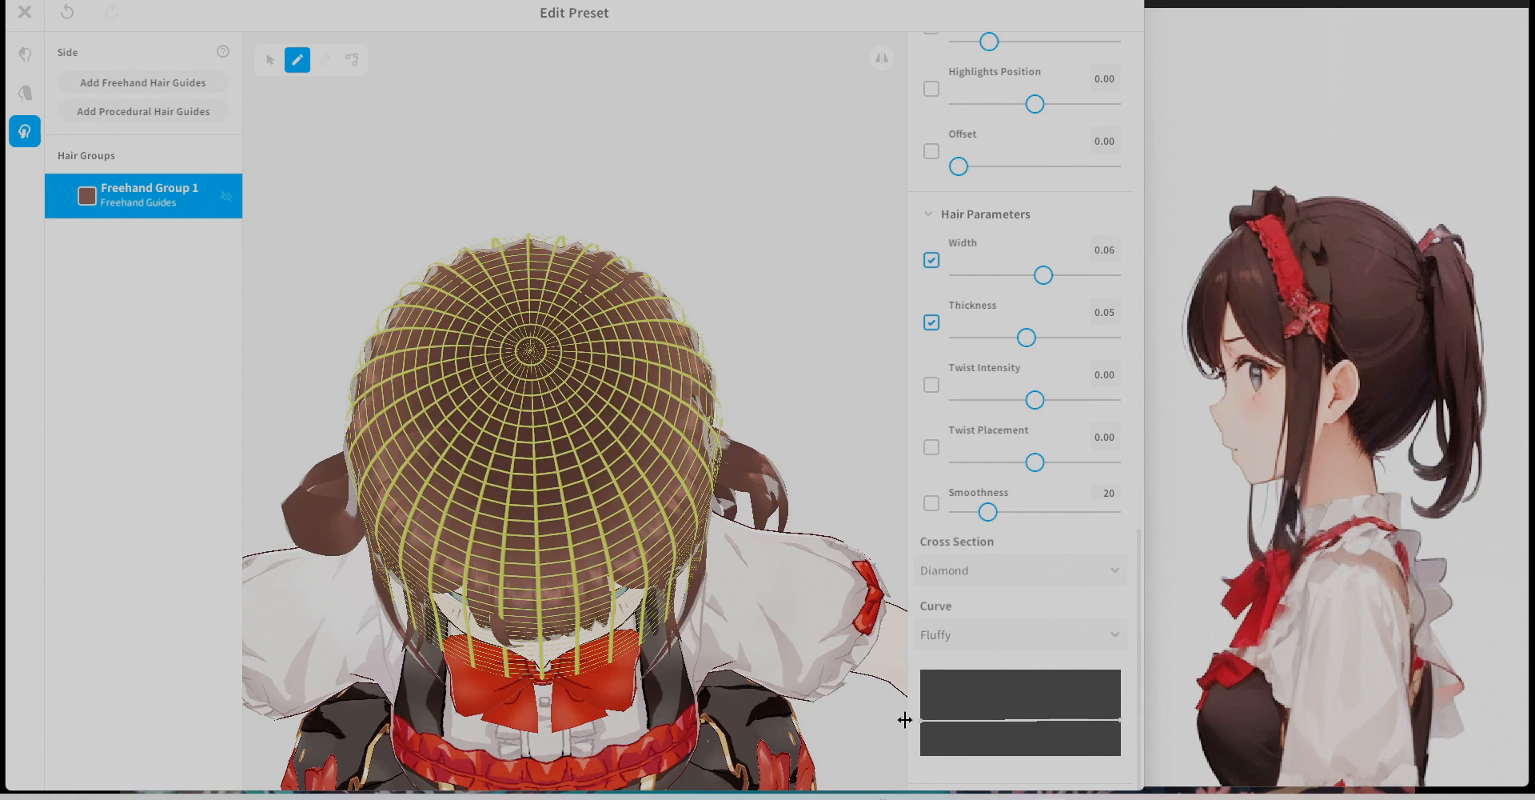
right_drag(801, 658, 485, 460)
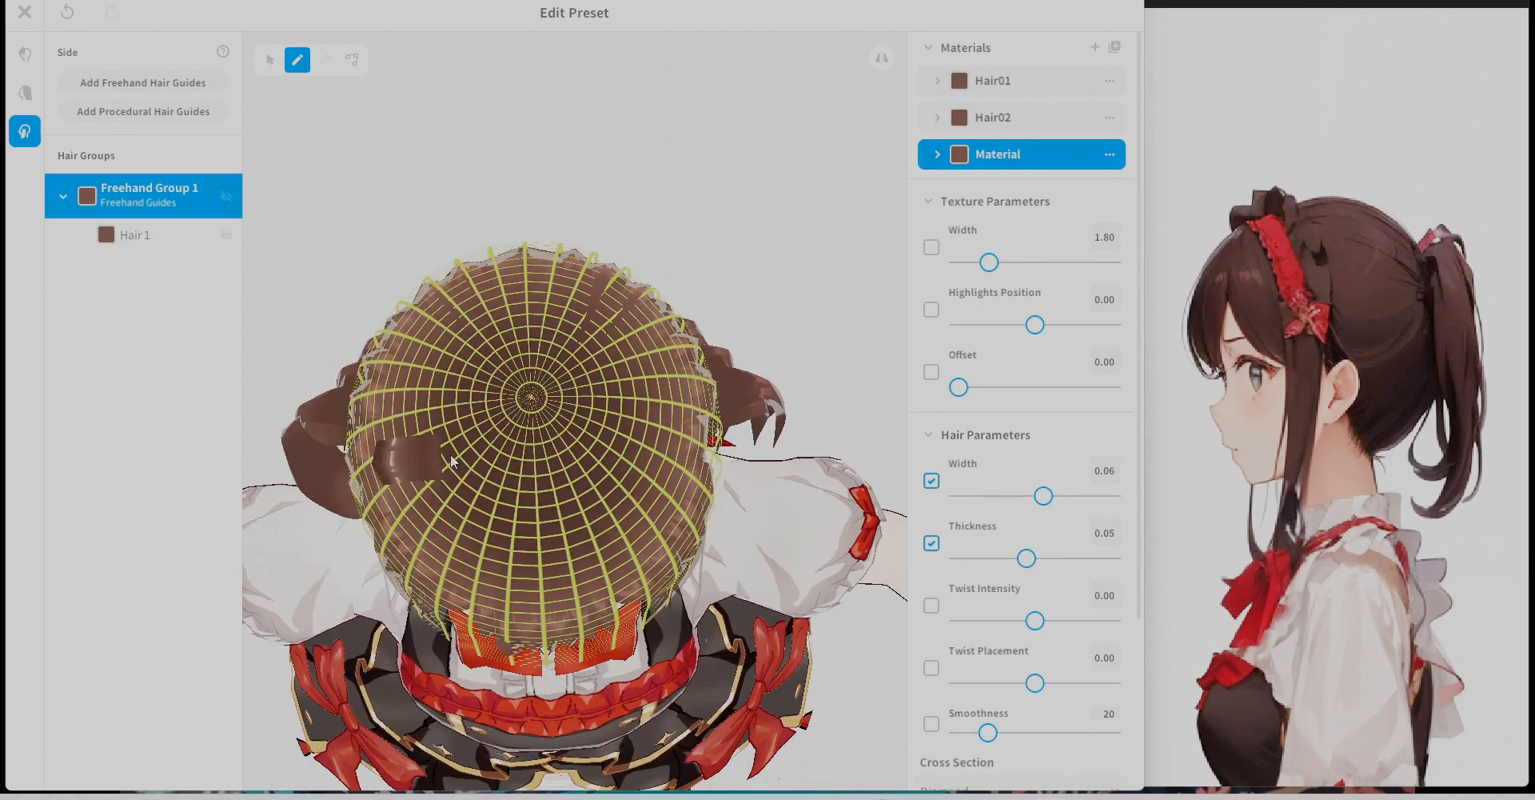
drag(452, 461, 668, 453)
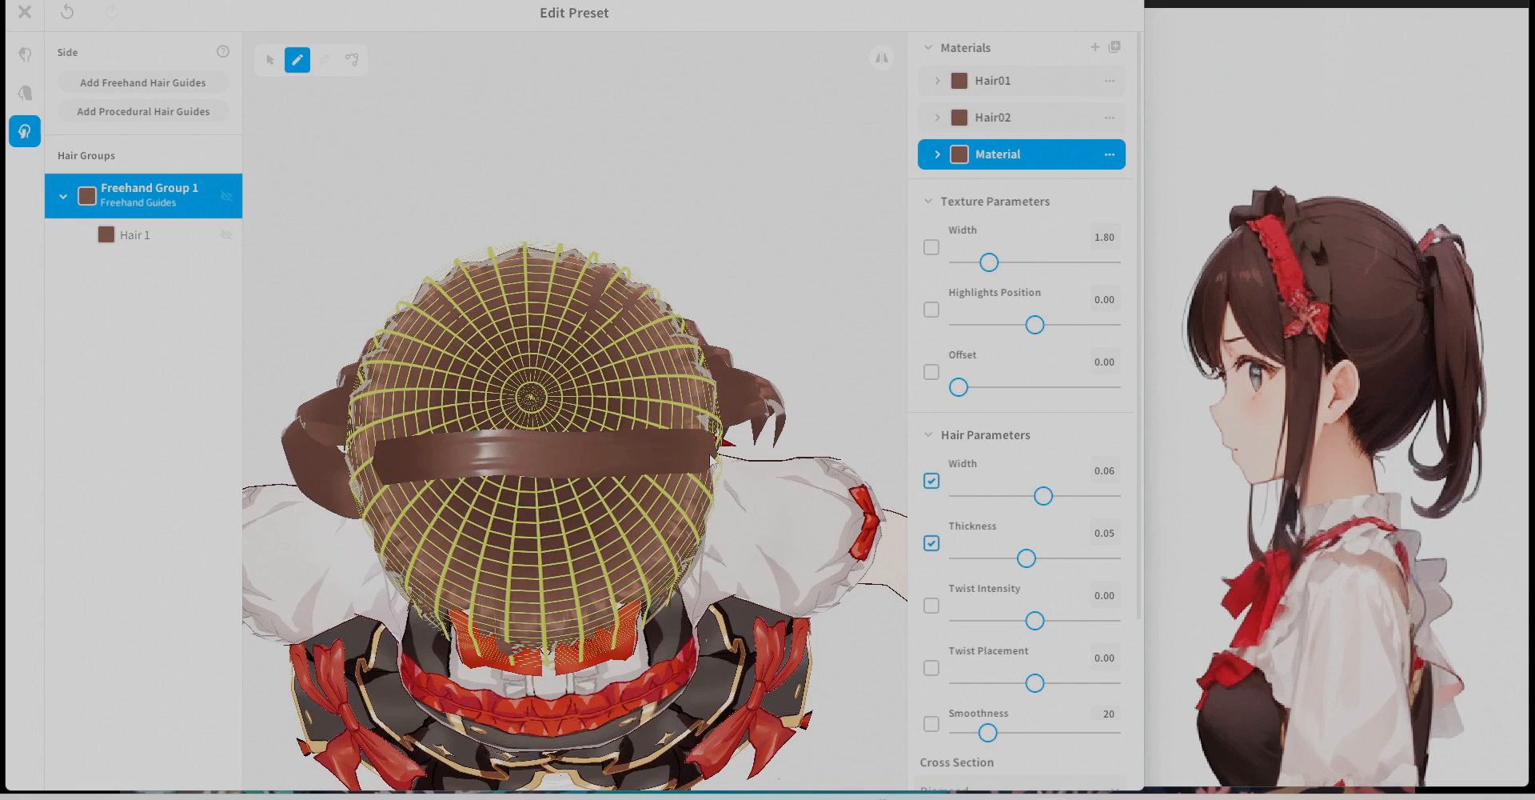
right_drag(712, 461, 729, 582)
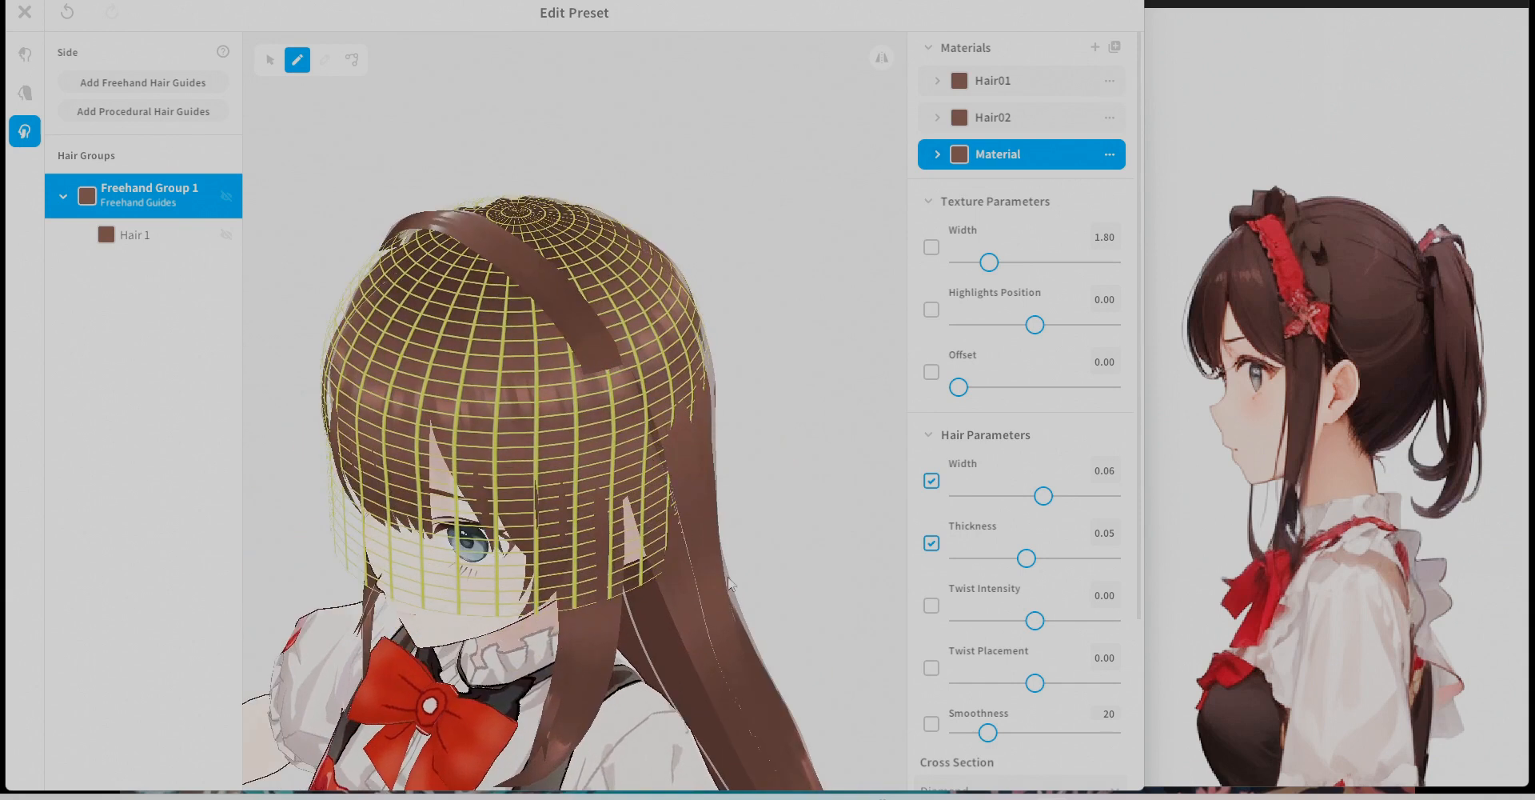
Reshape the strand with its control points, extending both ends down the sides of the head as a headband.
click(352, 63)
right_drag(479, 320, 624, 417)
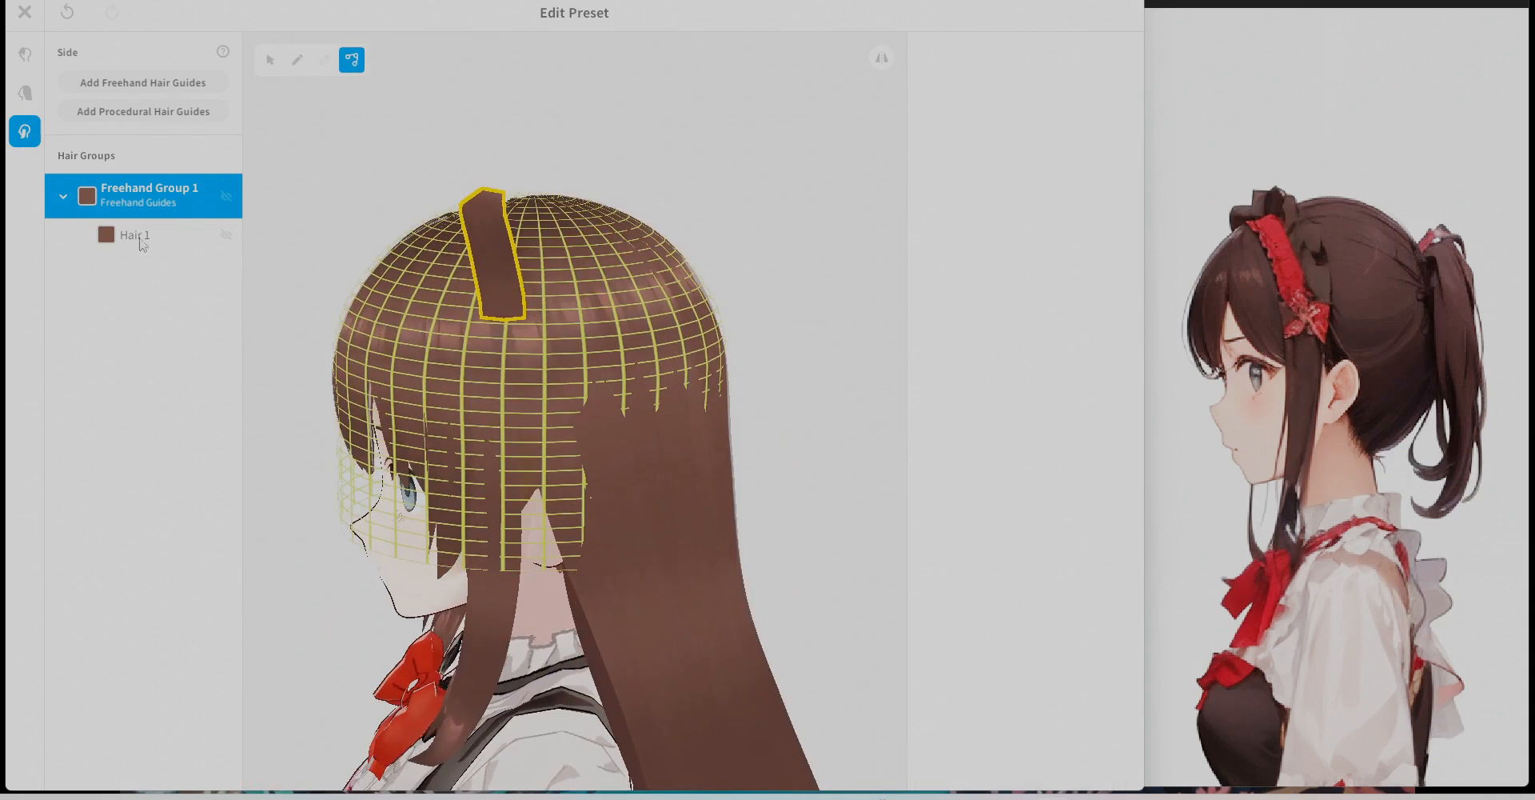
click(142, 237)
right_drag(556, 372, 538, 336)
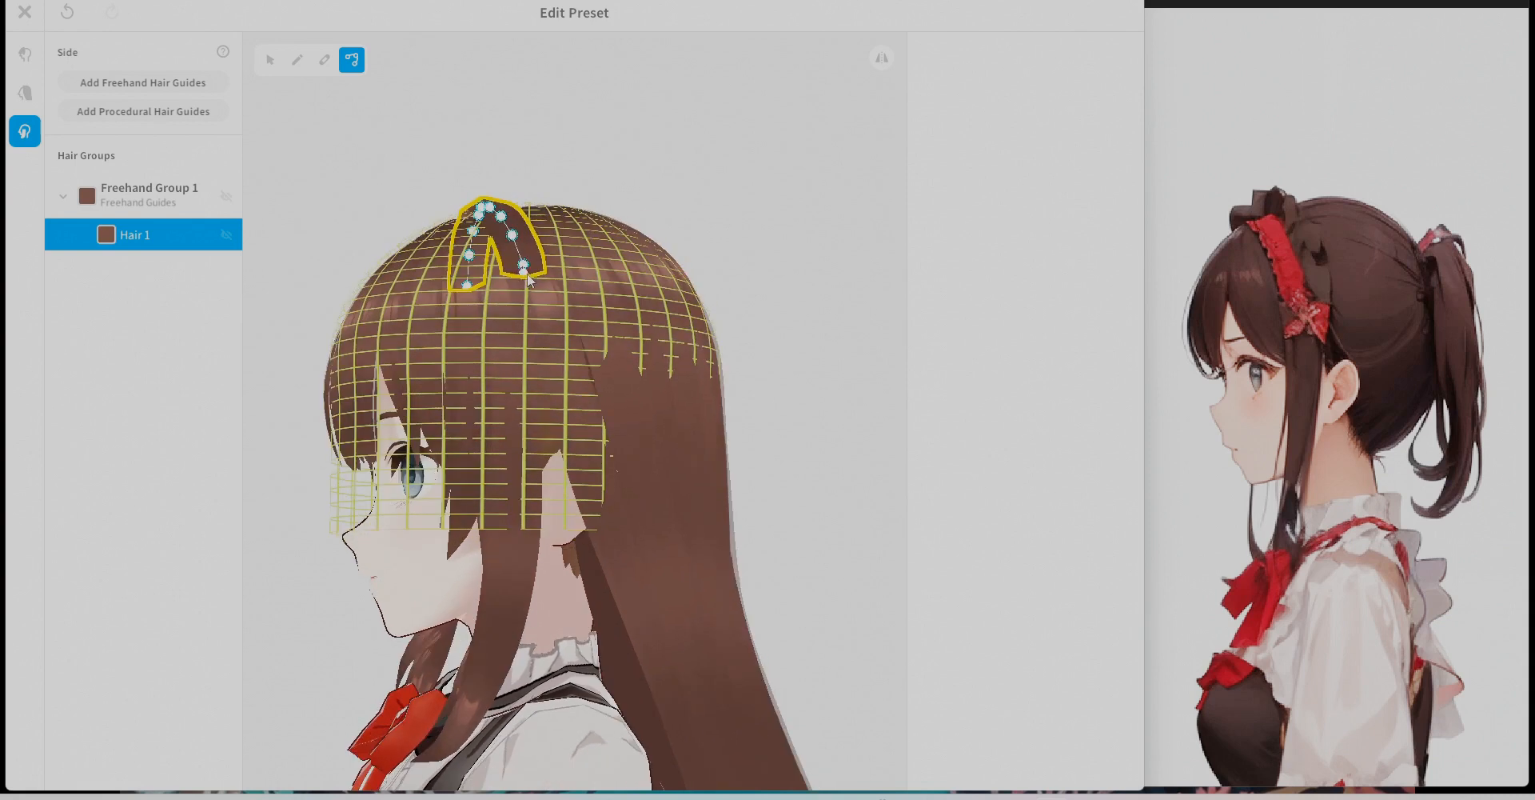
right_drag(528, 280, 786, 352)
right_drag(520, 295, 528, 384)
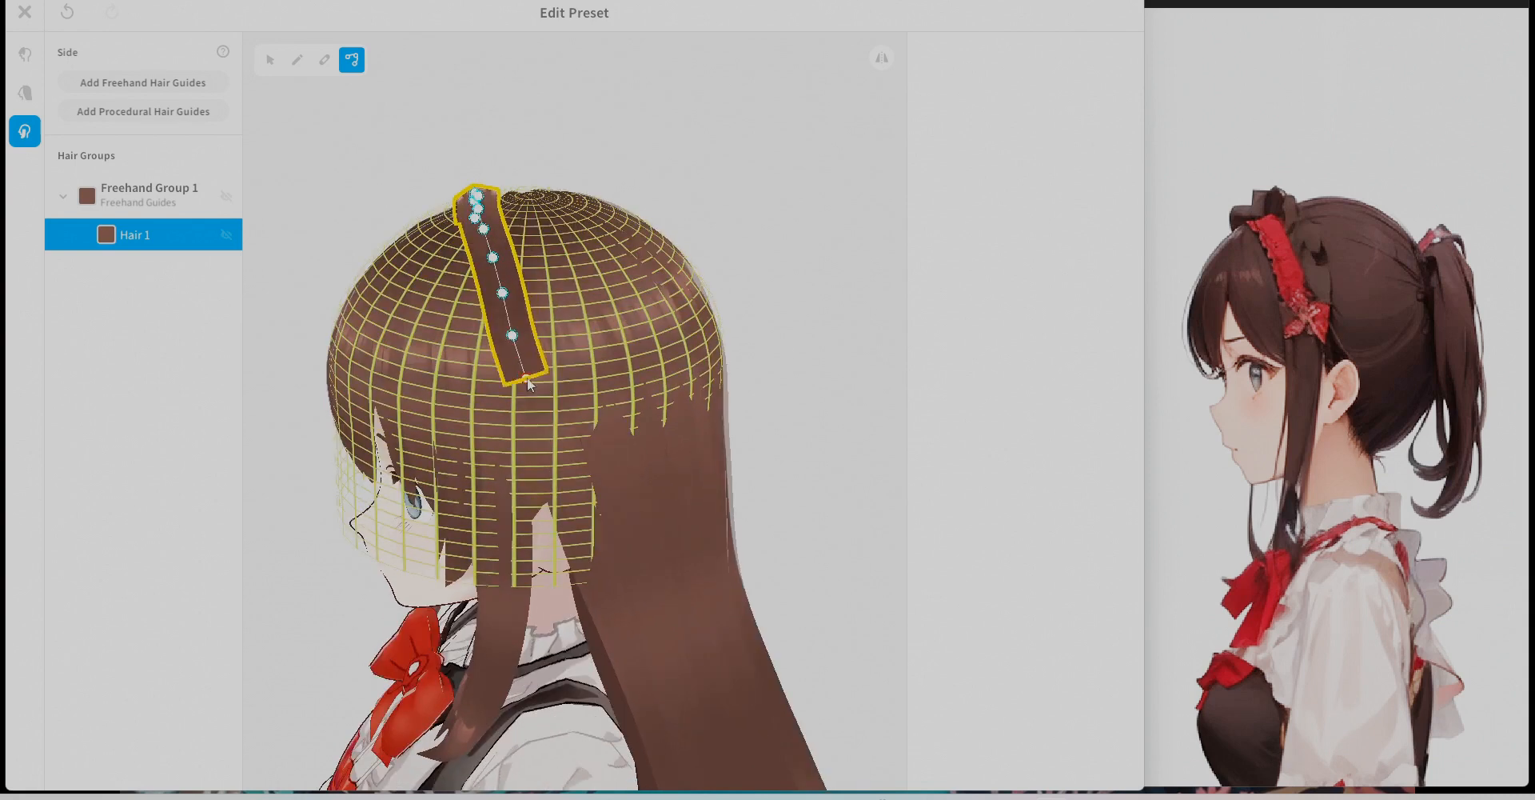
right_drag(509, 299, 576, 384)
Change the main color of the headband strand's material to bright red.
click(270, 59)
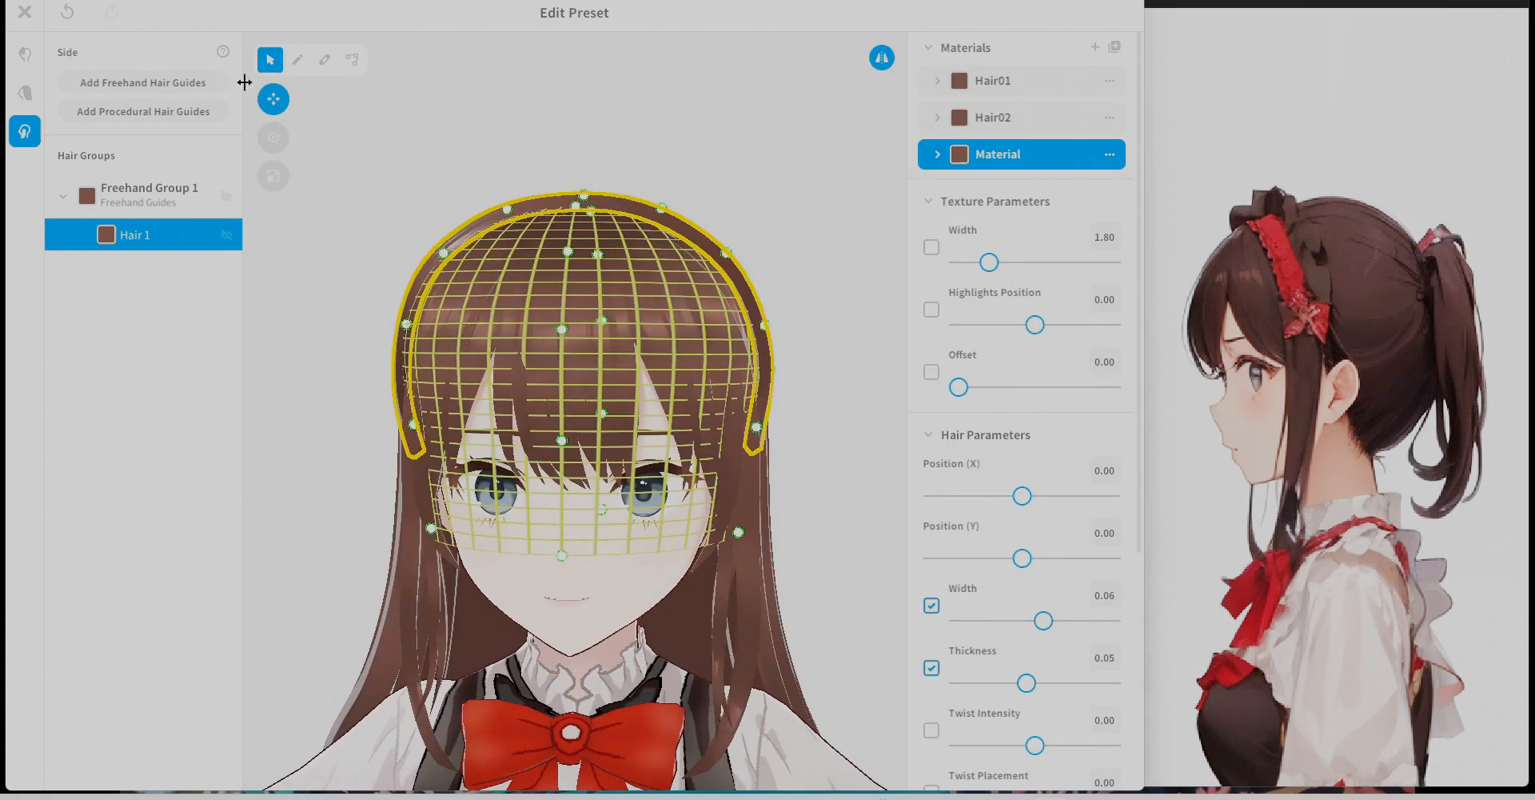
scroll(998, 640, down, 10)
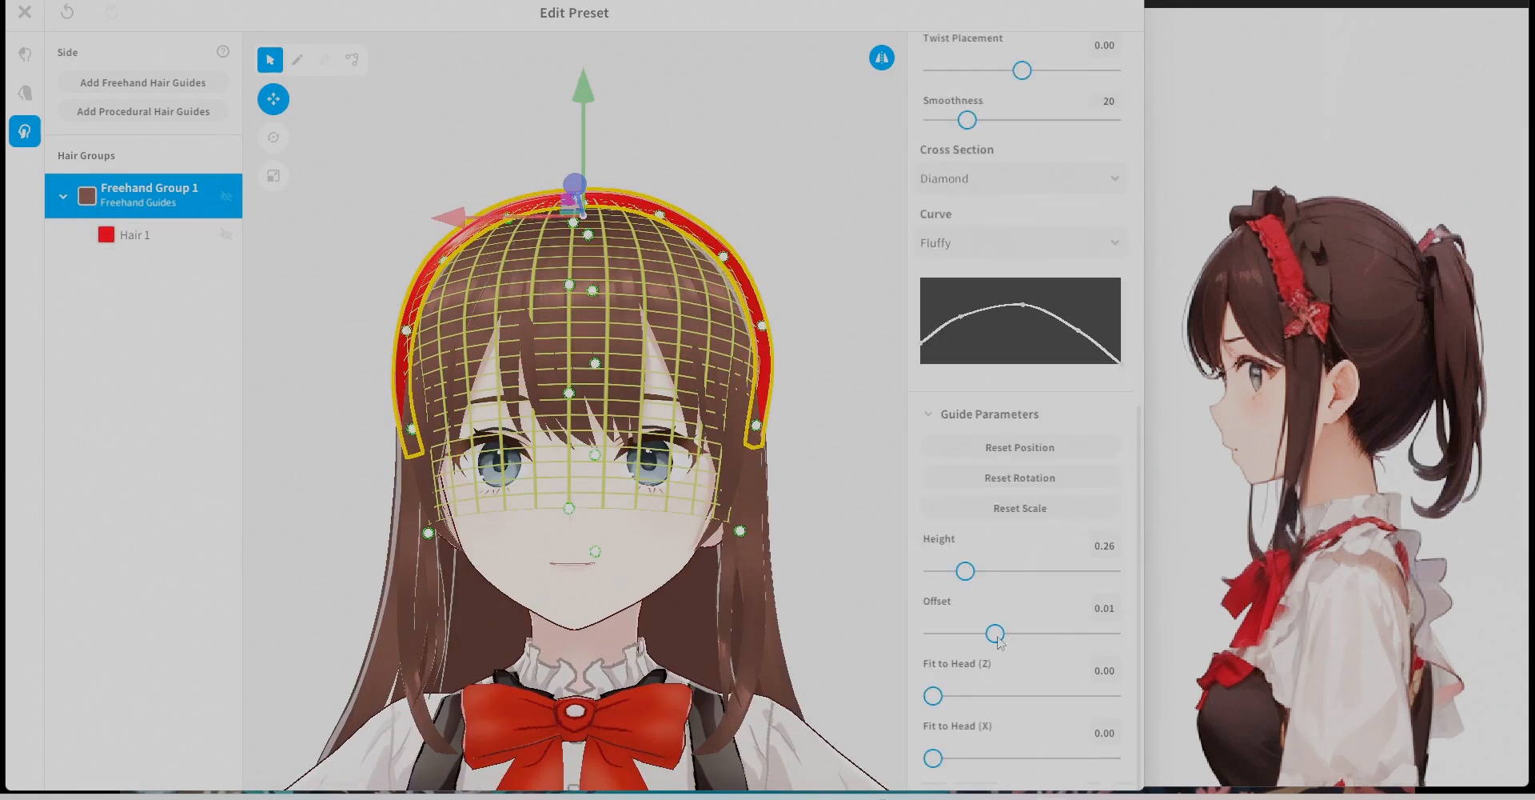
click(135, 234)
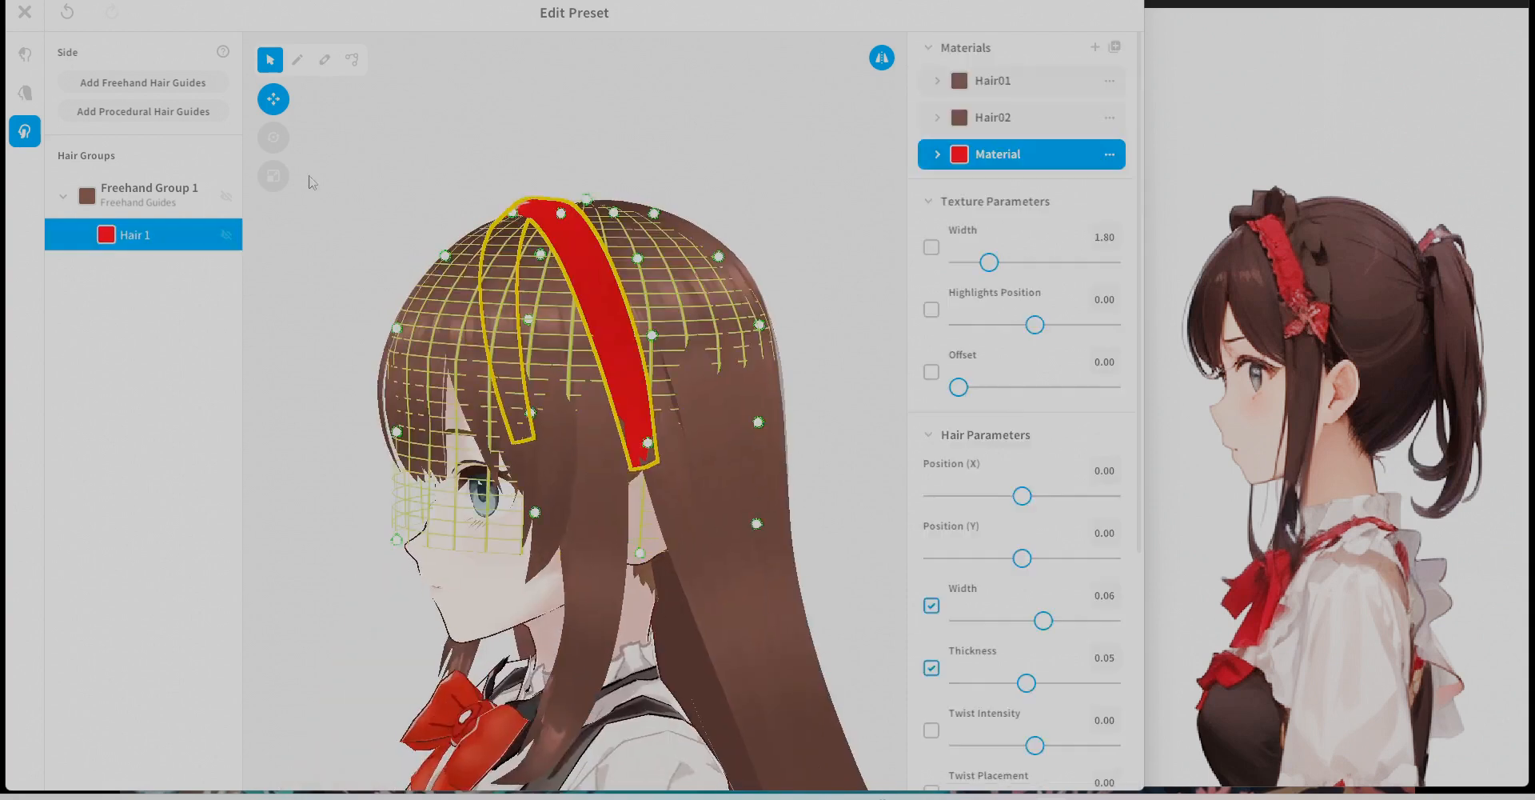
scroll(1016, 480, down, 5)
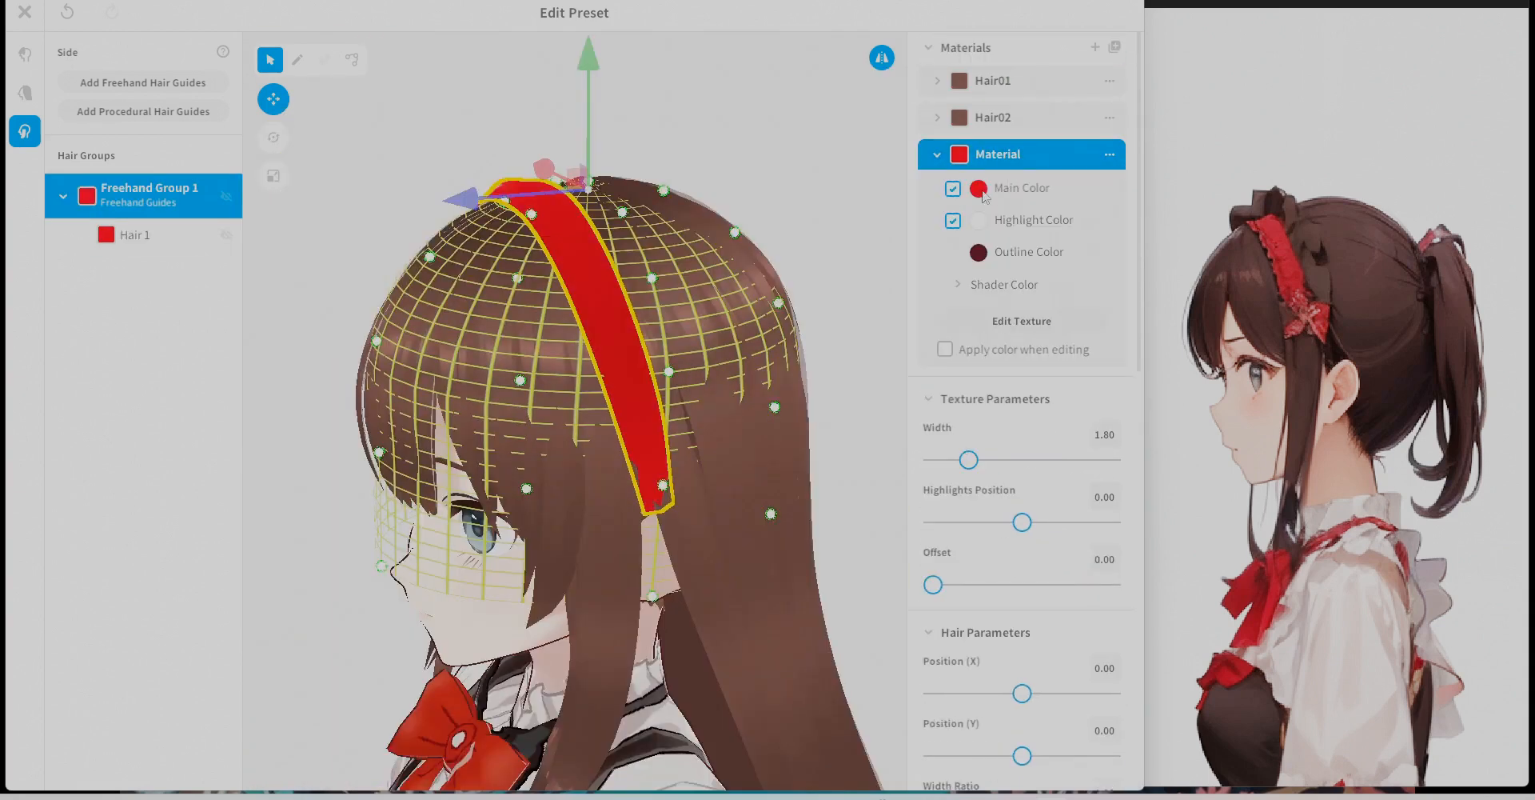
Paint the headband material's base texture solid red with the soft brush and turn off its main color calibration.
click(1016, 320)
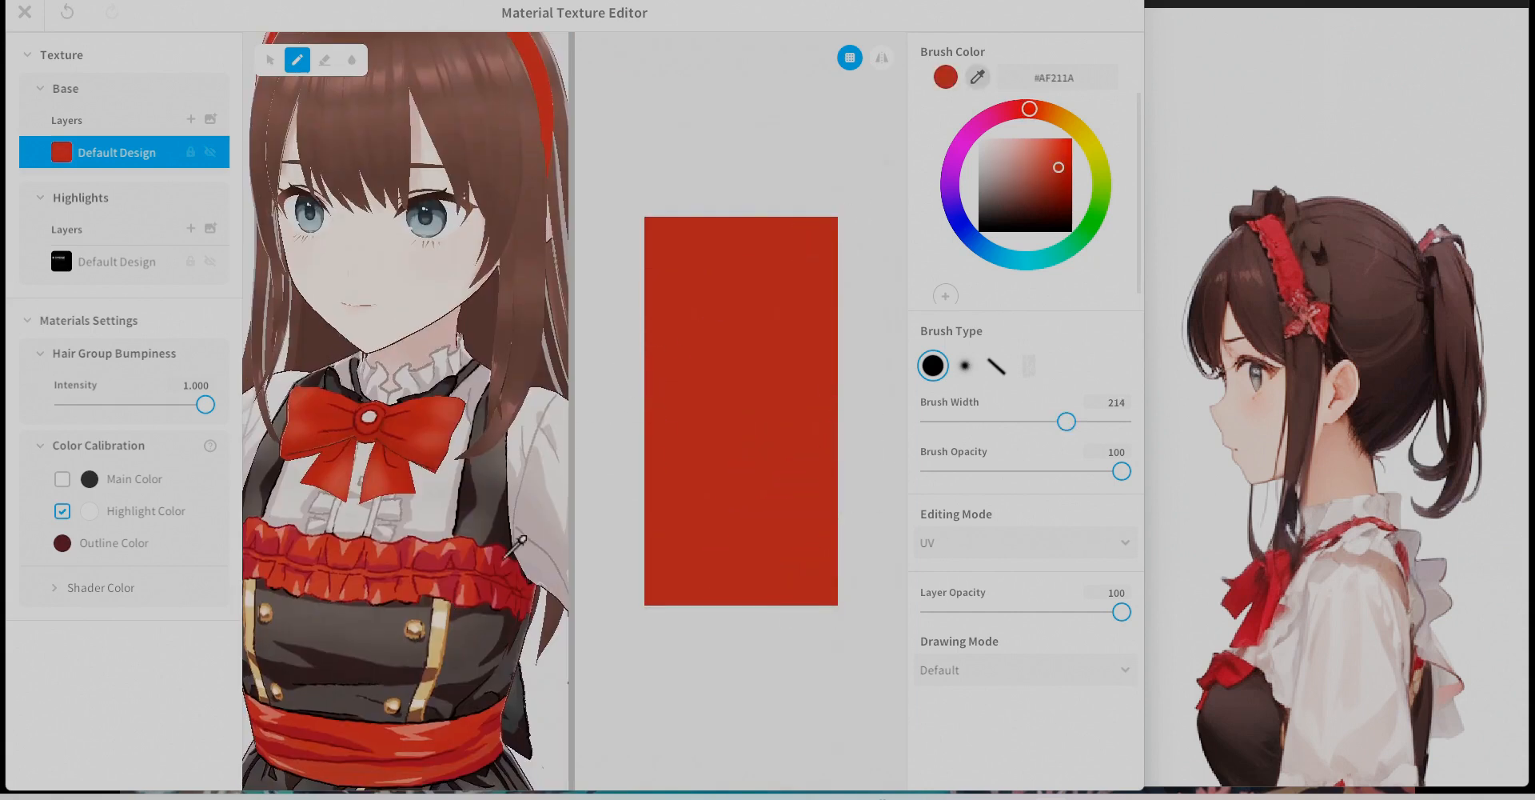
click(965, 365)
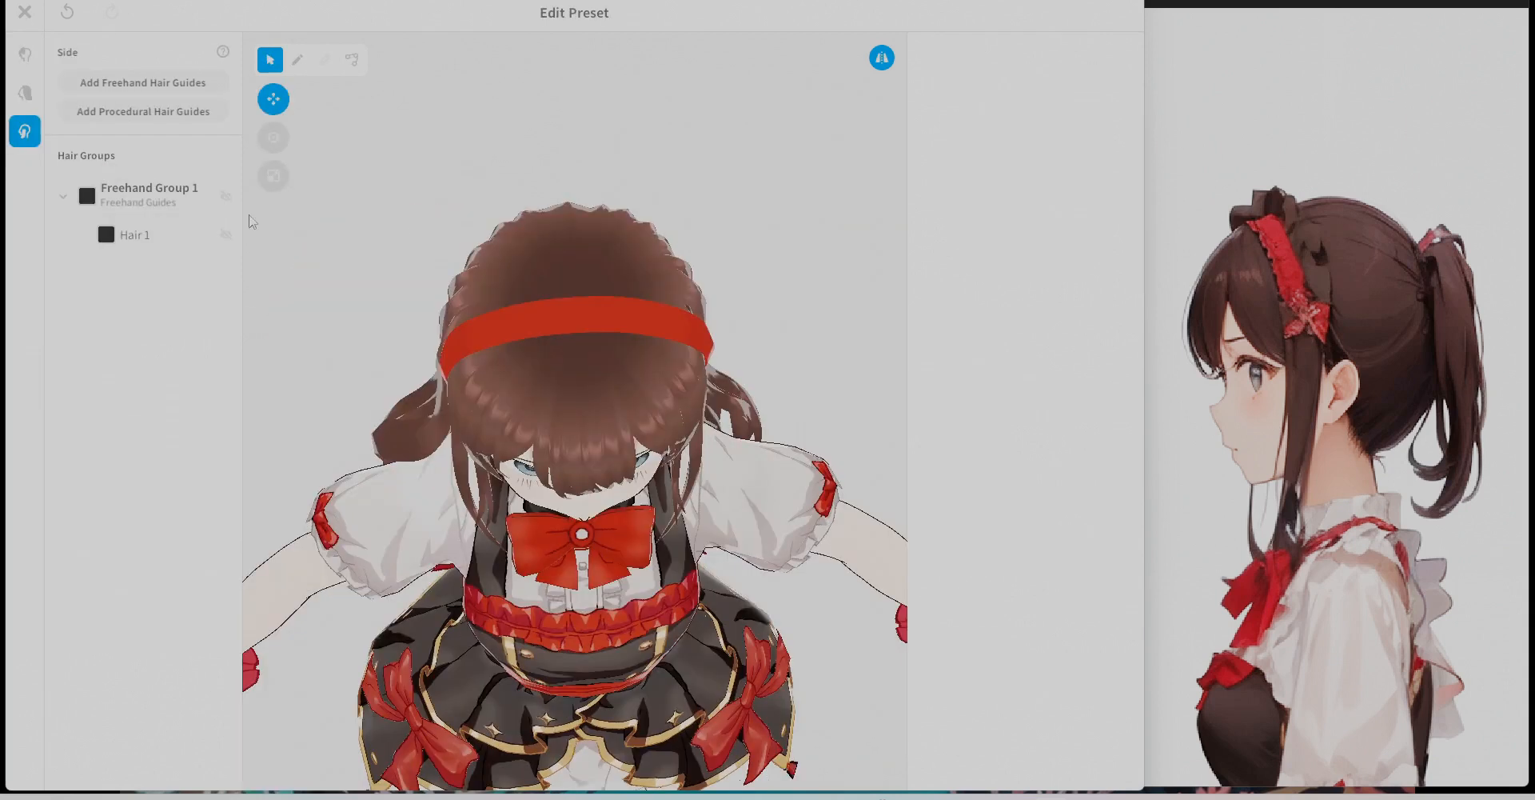
click(136, 235)
click(978, 188)
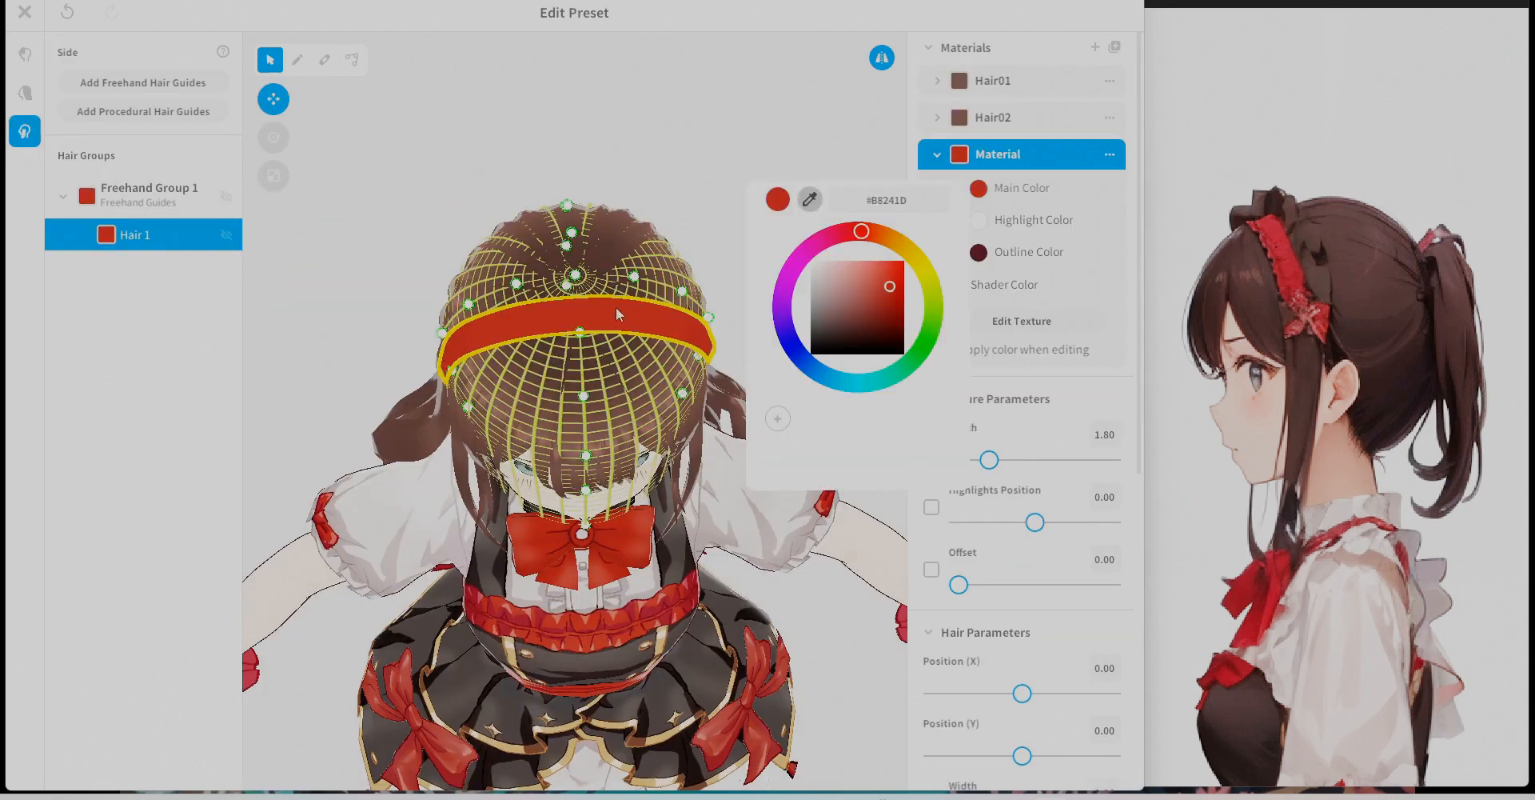
click(1062, 192)
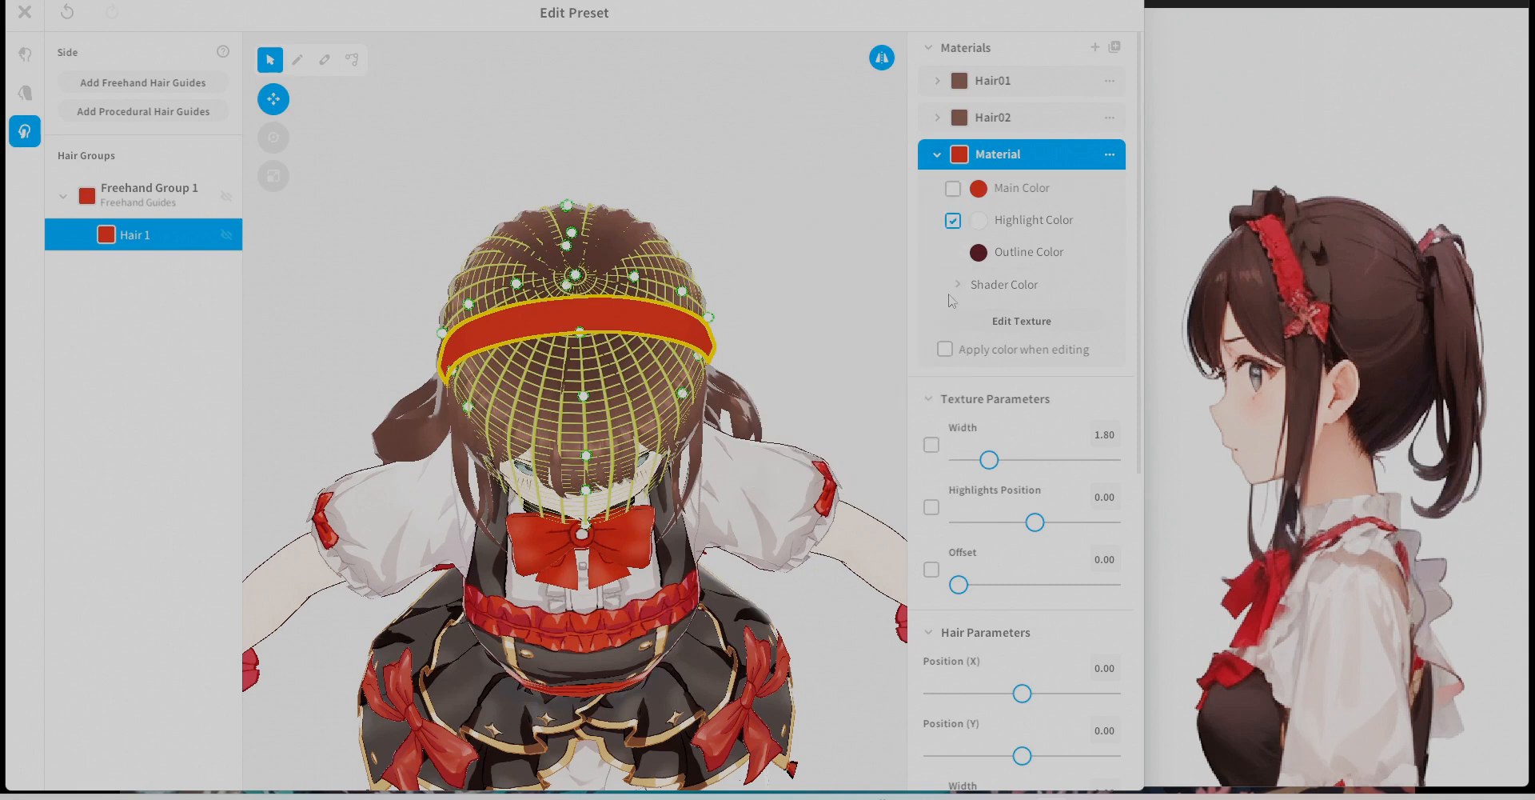
Widen the headband strand to 0.07 in its hair parameters.
right_drag(590, 345, 457, 421)
scroll(456, 420, up, 3)
scroll(1074, 586, down, 3)
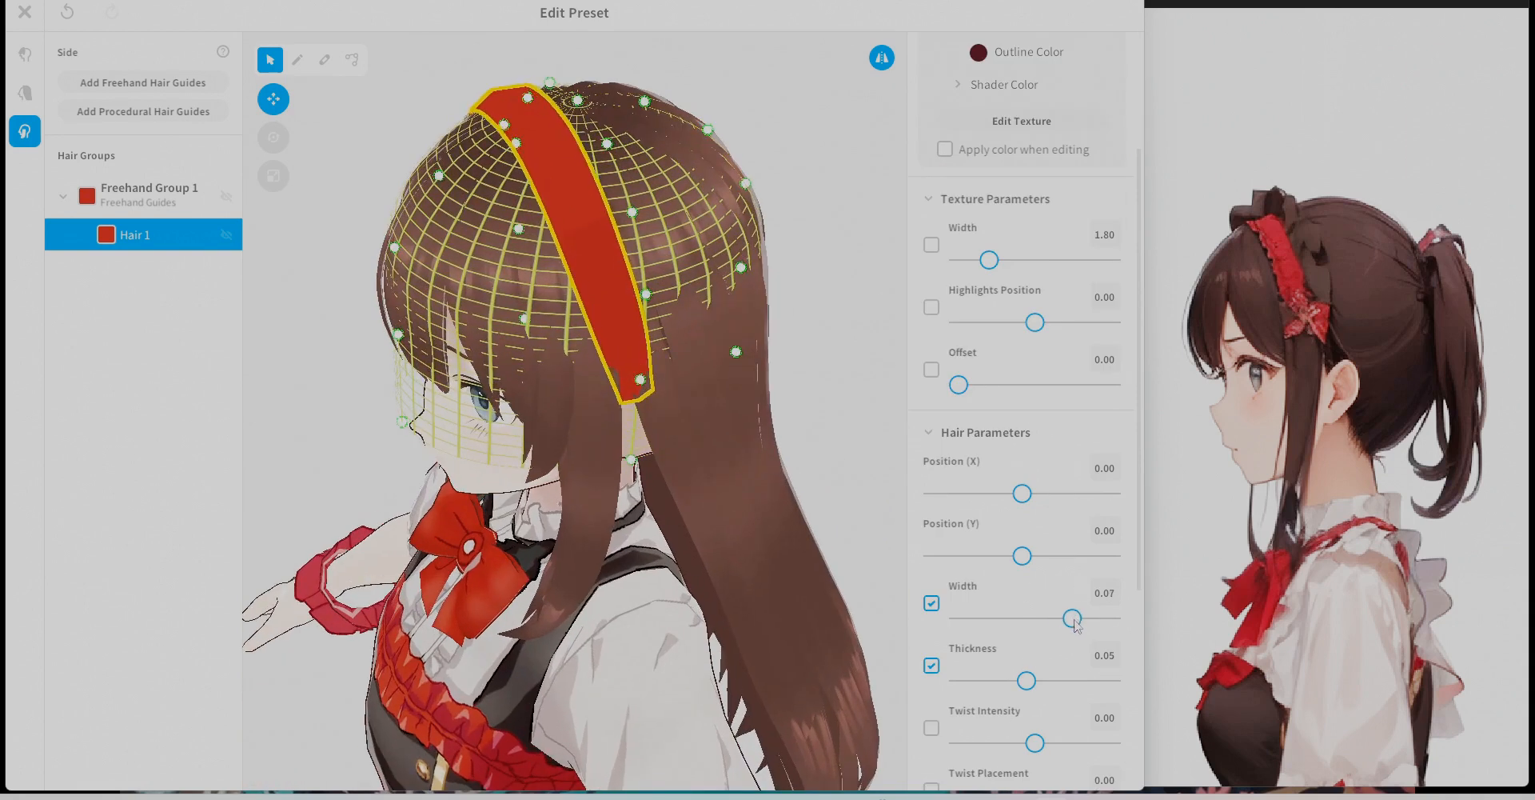
scroll(1126, 775, down, 4)
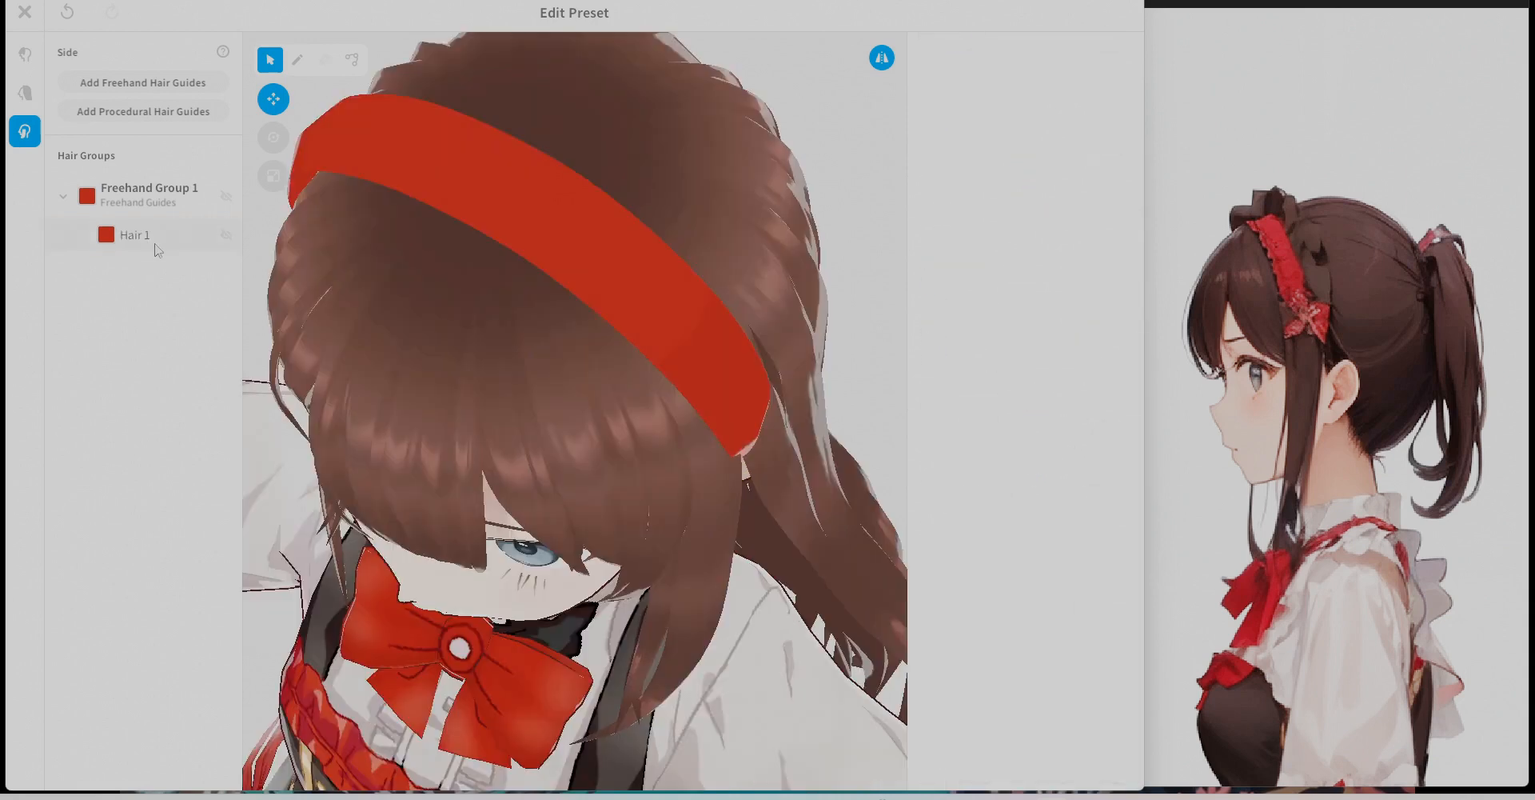
On a new texture layer, draw a dark grey #333333 line along the headband's front edge with brush width 11.
click(154, 243)
click(939, 157)
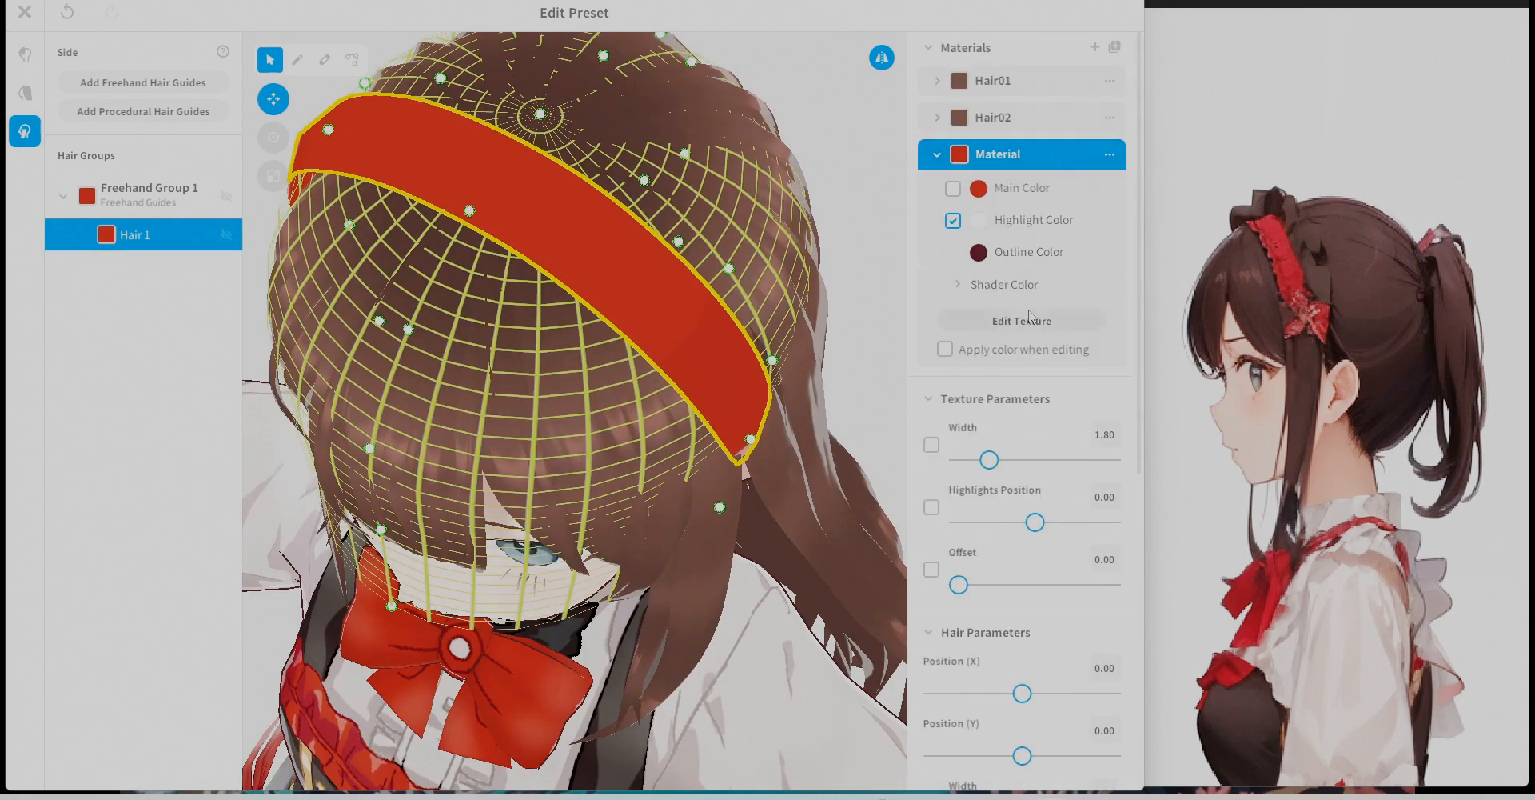
click(1026, 320)
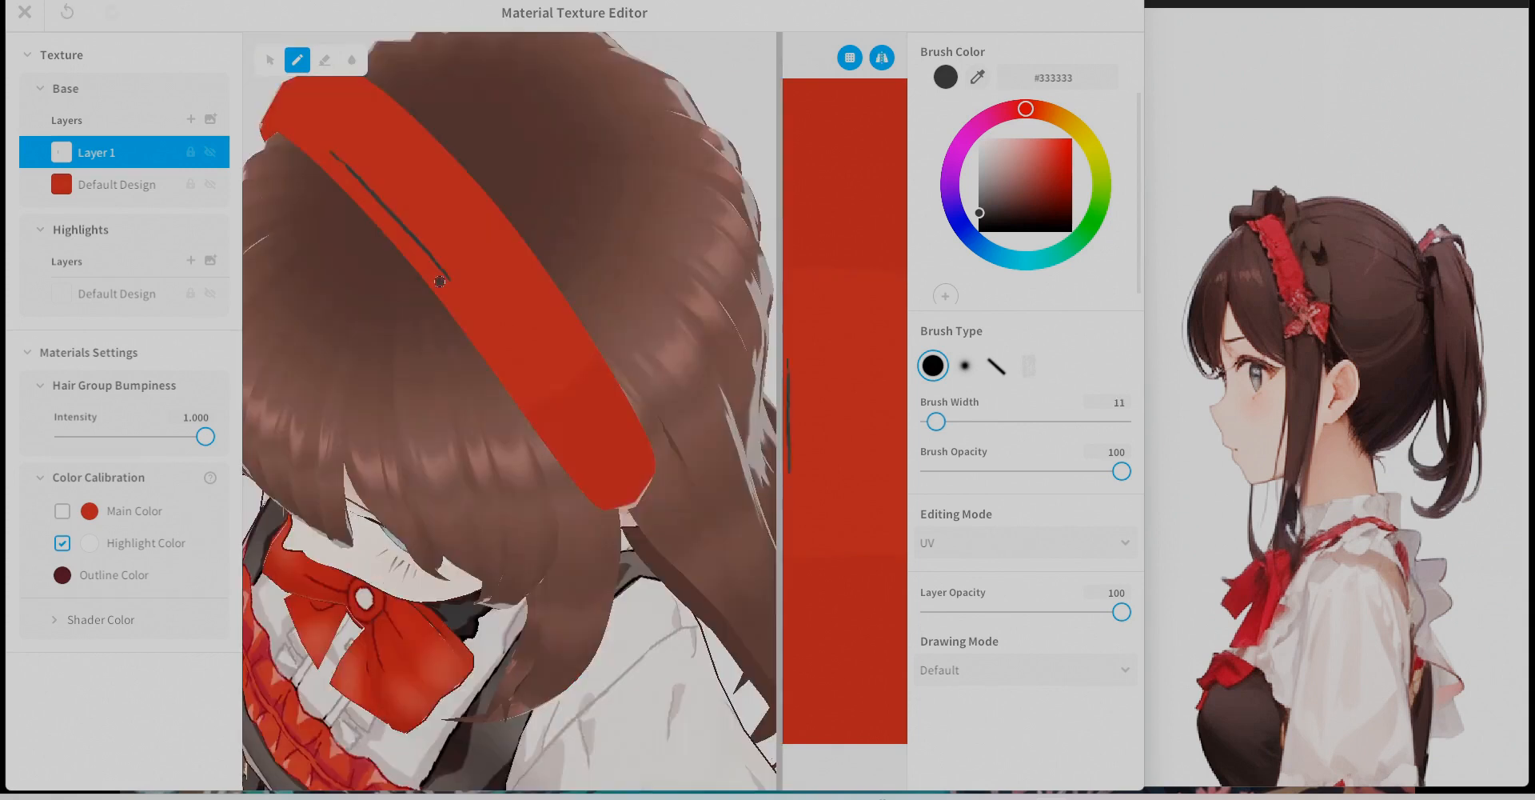
mouse_move(512, 400)
right_down()
mouse_move(448, 240)
mouse_move(463, 232)
right_up()
scroll(441, 220, up, 2)
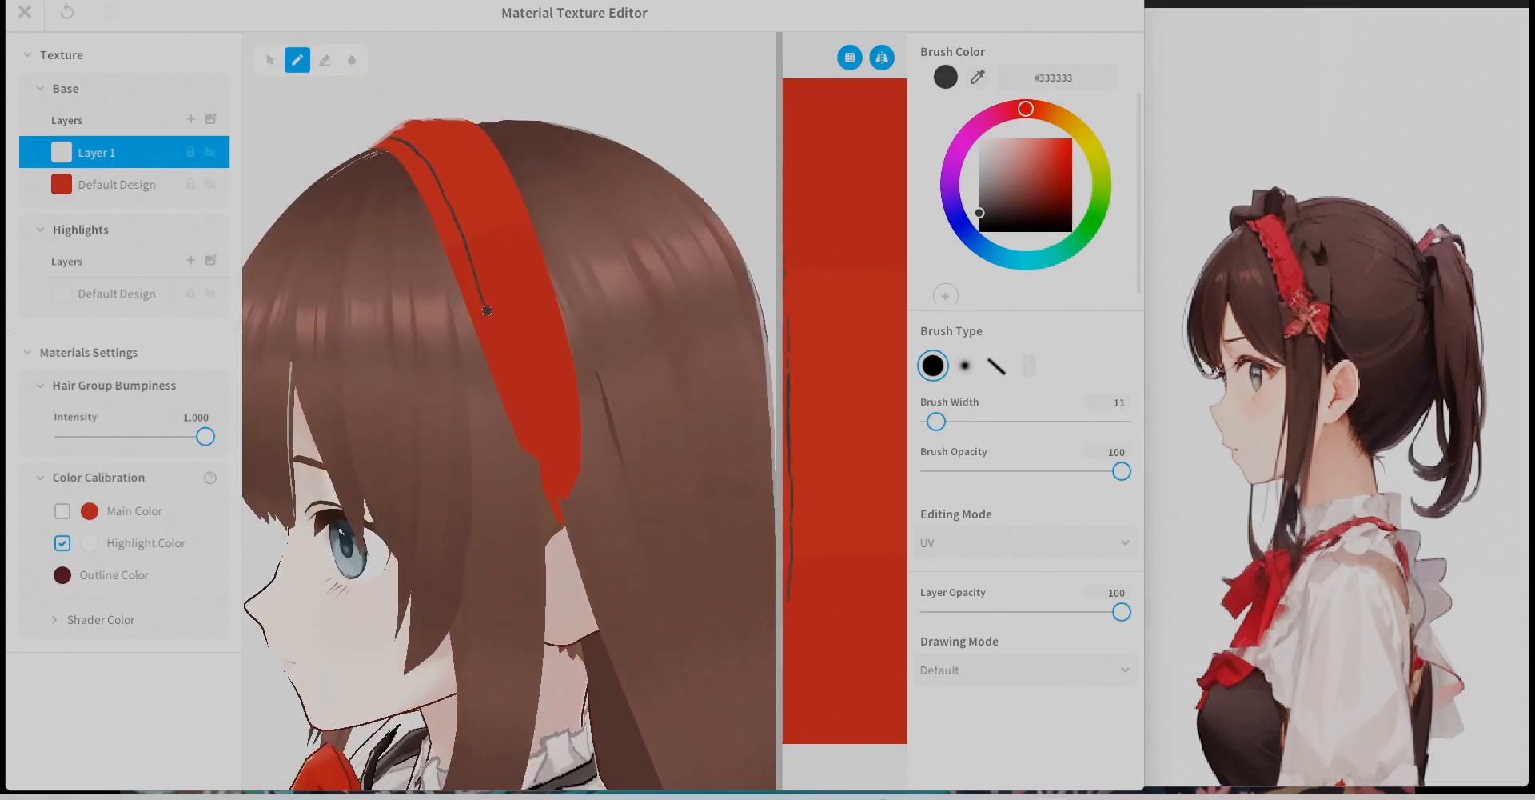
drag(494, 321, 514, 371)
mouse_move(514, 371)
right_down()
mouse_move(525, 459)
mouse_move(630, 186)
right_up()
right_drag(590, 318, 512, 352)
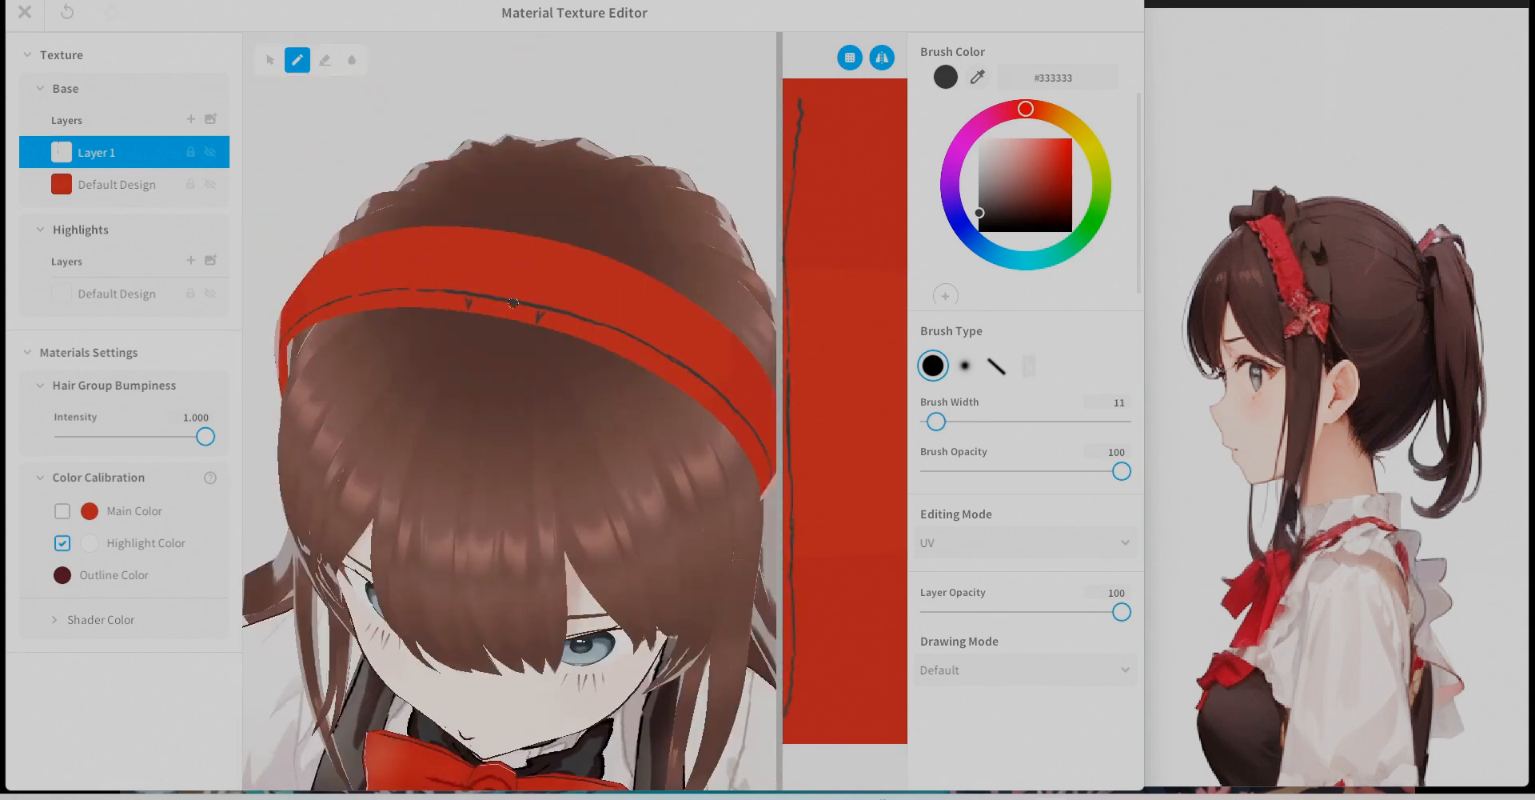
Draw short dark grey fold strokes between the line and the headband's front edge to form a ruffle.
drag(508, 306, 532, 318)
right_drag(532, 318, 515, 288)
scroll(516, 288, up, 3)
mouse_move(496, 336)
right_down()
mouse_move(517, 283)
mouse_move(500, 340)
mouse_move(436, 280)
right_up()
drag(435, 280, 465, 318)
right_drag(465, 319, 496, 232)
drag(518, 234, 513, 268)
right_drag(552, 339, 438, 382)
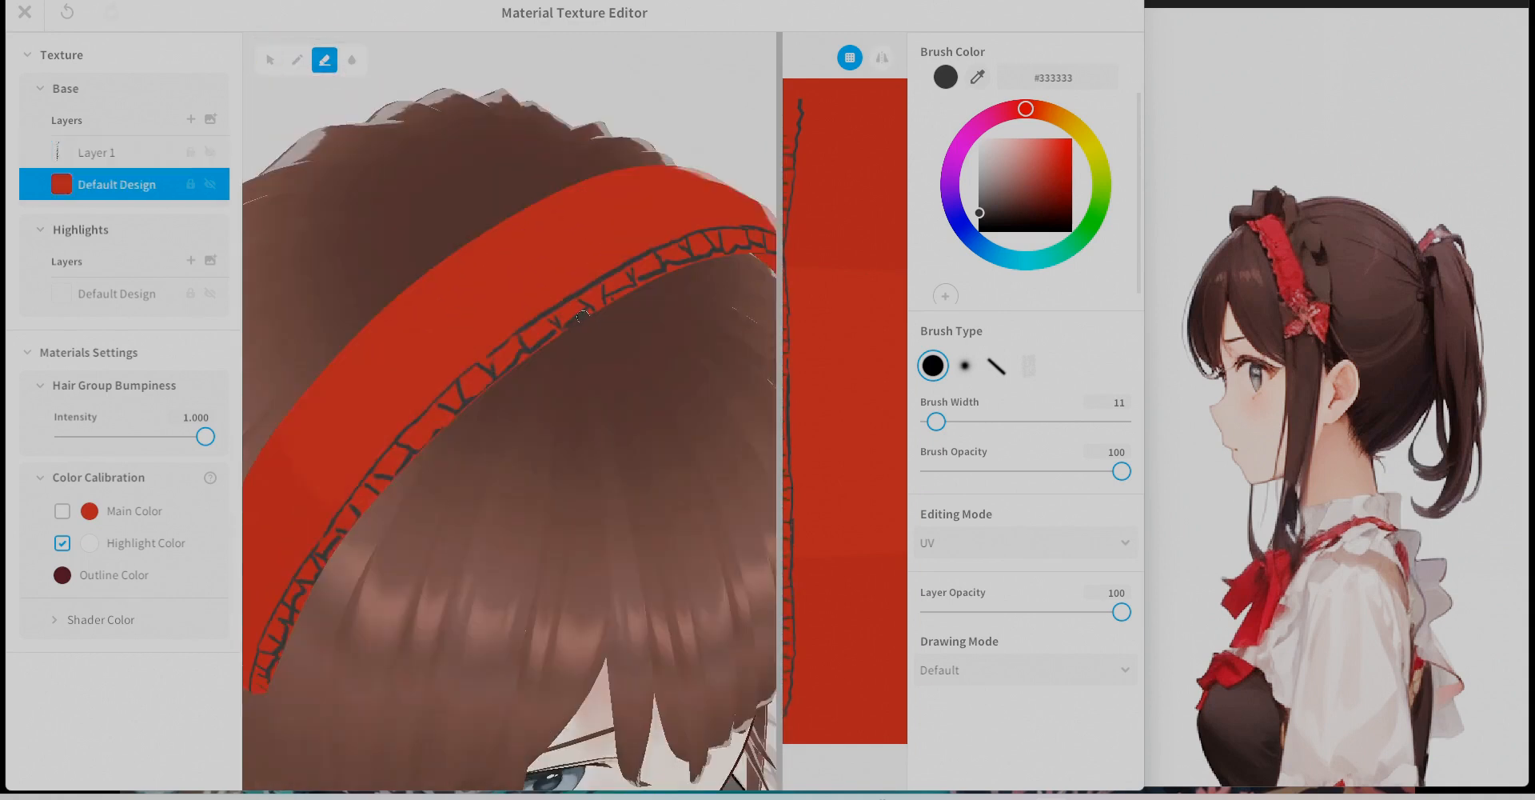
Erase the red of the Default Design layer outside the ruffle's outline, using eraser width 16.
drag(755, 418, 768, 446)
middle_drag(768, 446, 760, 318)
drag(752, 344, 751, 424)
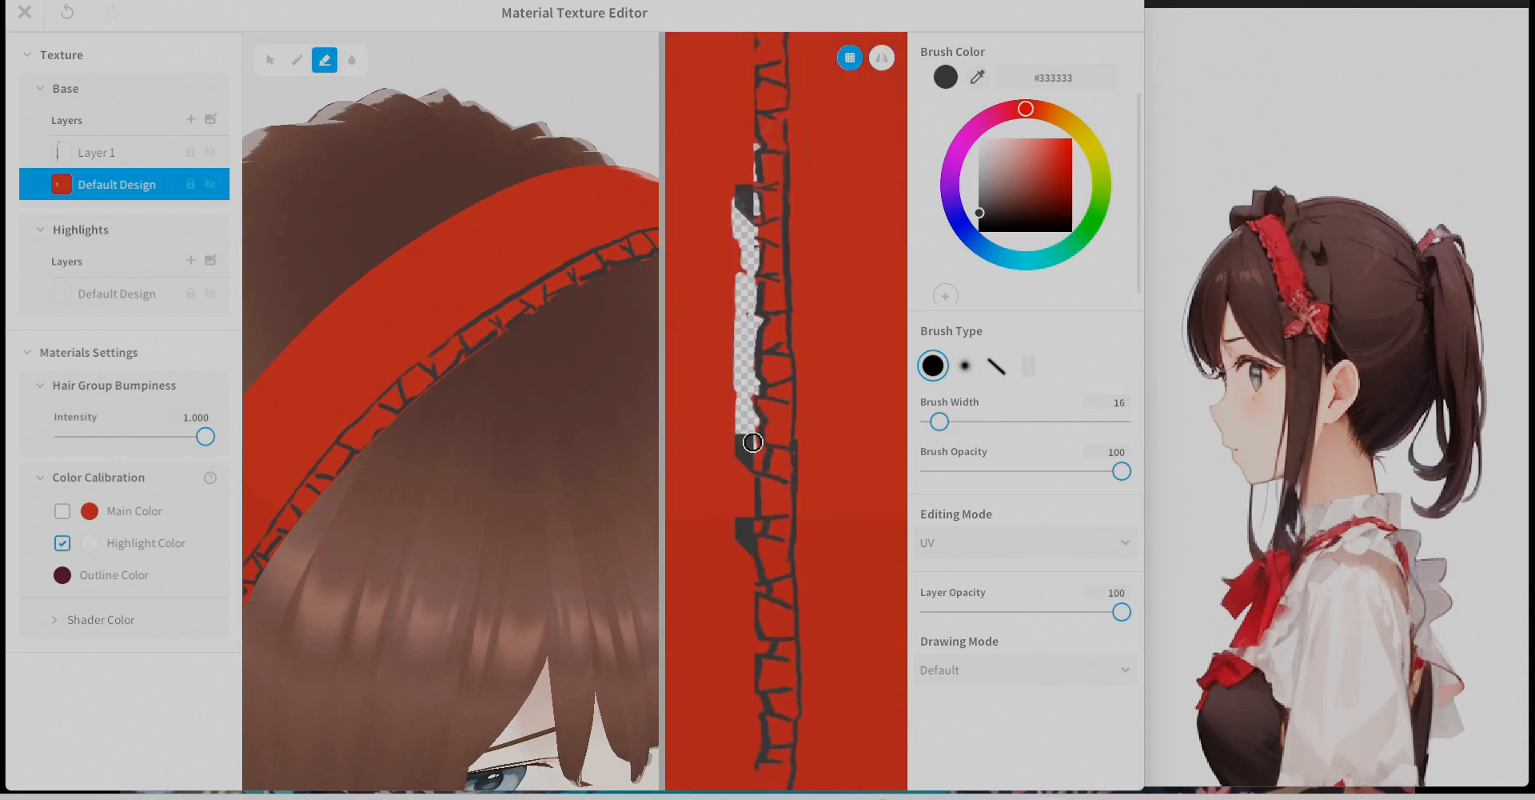
middle_drag(752, 423, 762, 349)
drag(755, 348, 764, 442)
middle_drag(765, 442, 752, 377)
drag(748, 384, 740, 620)
middle_drag(785, 402, 779, 788)
drag(734, 322, 738, 402)
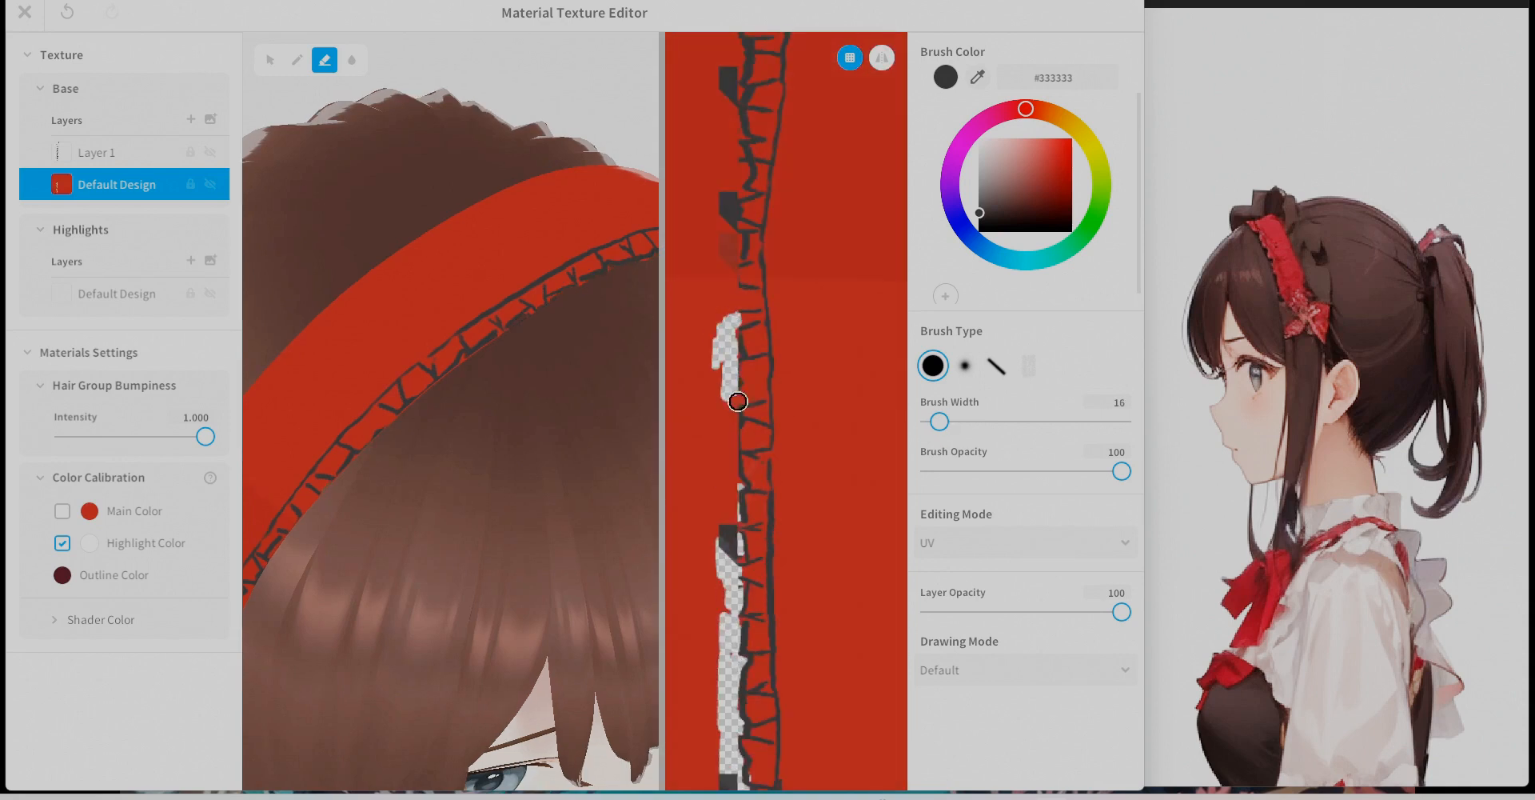
drag(723, 343, 722, 234)
middle_drag(730, 269, 723, 455)
middle_drag(720, 333, 731, 450)
mouse_move(731, 392)
mouse_down()
mouse_move(732, 312)
mouse_move(735, 351)
mouse_up()
middle_drag(712, 692, 717, 384)
Erase the dark grey excess on Layer 1 along the ruffle's outer edge.
right_drag(591, 400, 360, 388)
click(97, 153)
drag(752, 436, 755, 467)
drag(747, 534, 748, 514)
middle_drag(790, 412, 773, 643)
drag(730, 260, 727, 122)
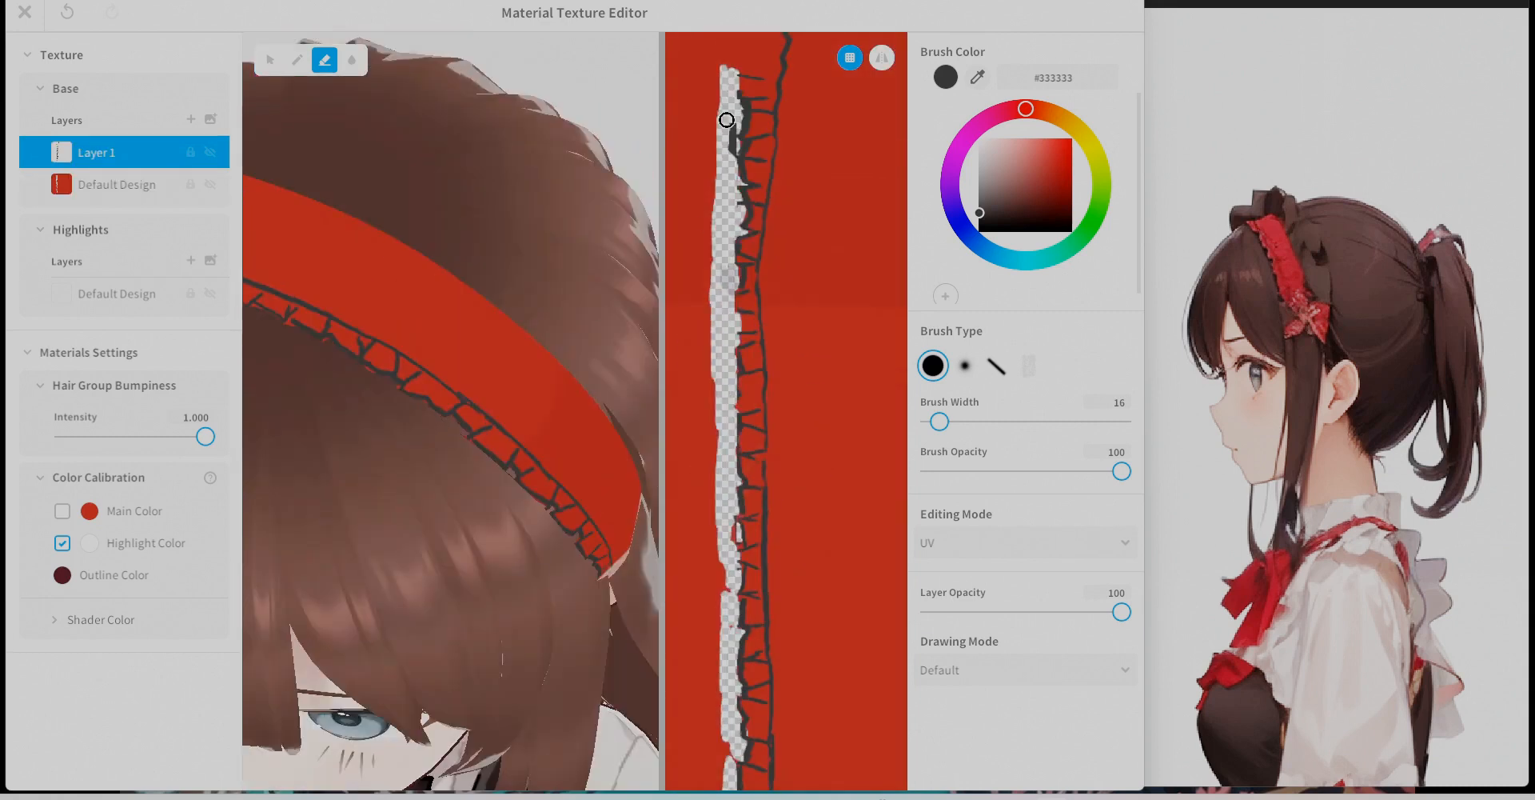
Erase the remaining red on the Default Design layer along the lower end of the ruffle's outer edge.
click(117, 184)
click(325, 59)
drag(734, 538, 729, 708)
middle_drag(736, 702, 745, 383)
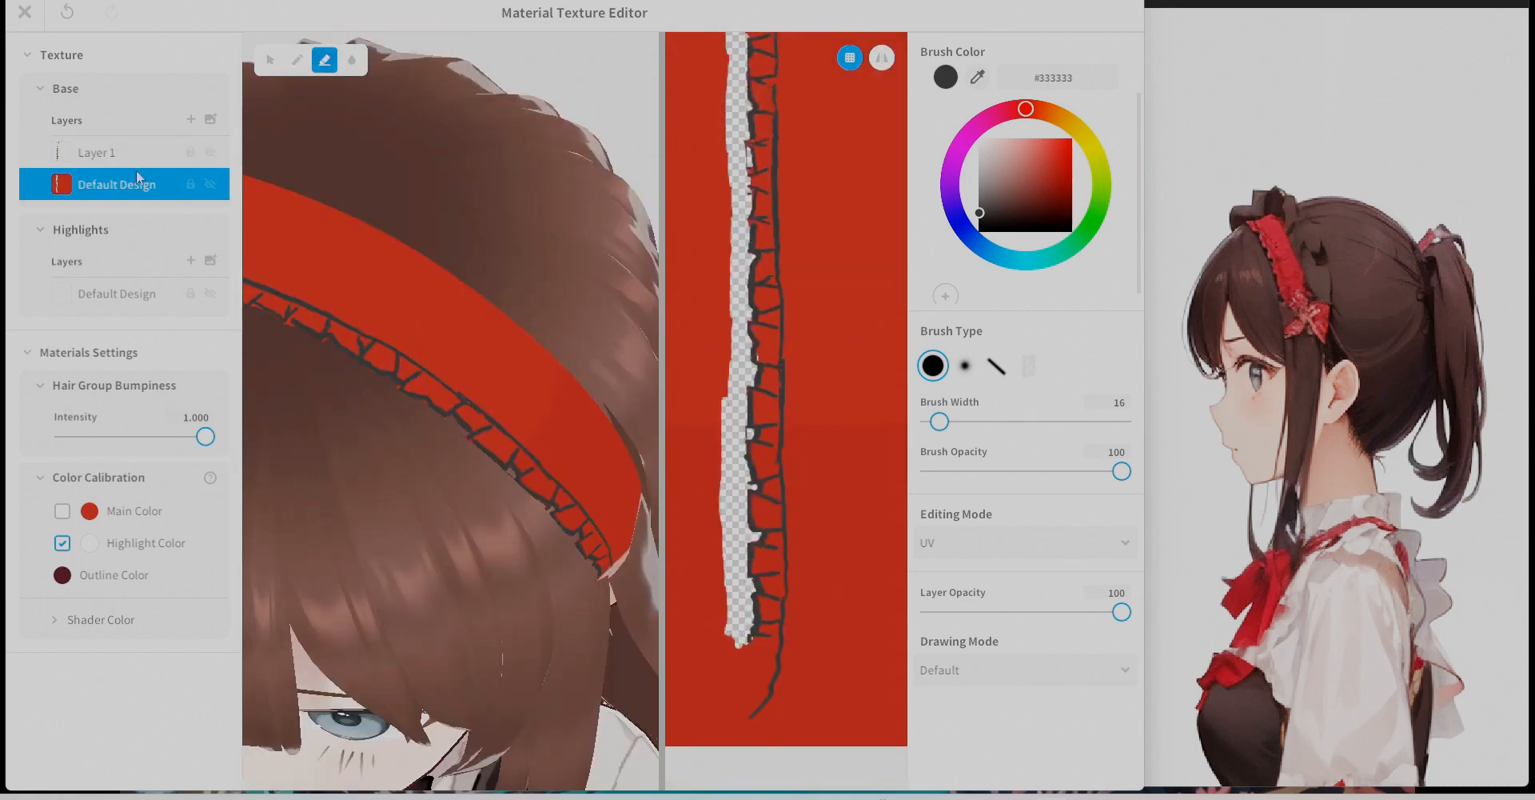
On Layer 1, draw a thin black #000000 line parallel to the ruffle's inner line along the headband's full length.
click(97, 152)
middle_drag(788, 304, 728, 624)
click(297, 60)
click(979, 232)
middle_drag(751, 240, 767, 408)
right_drag(543, 432, 472, 344)
middle_drag(765, 426, 795, 354)
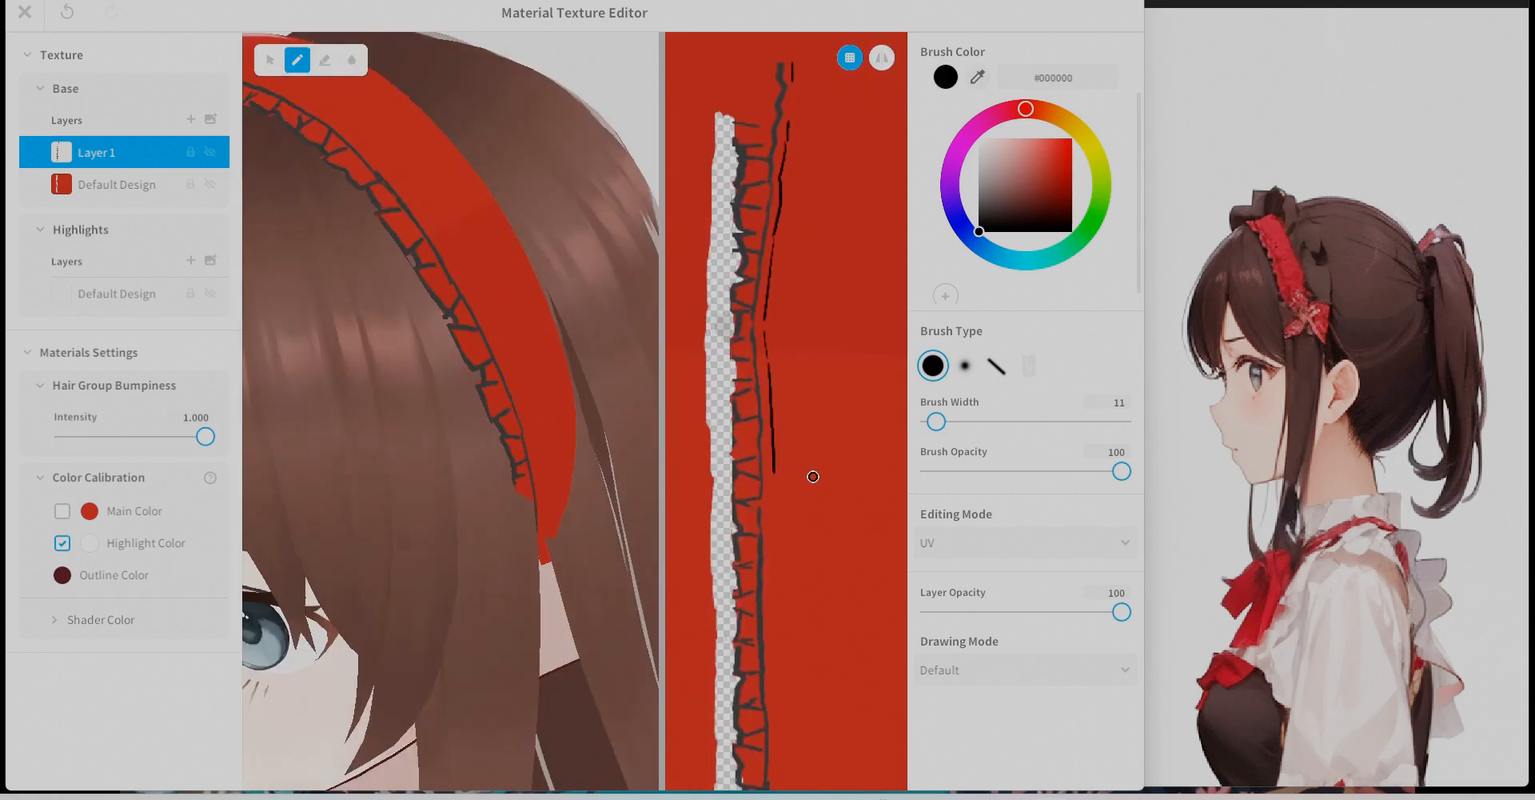
middle_drag(812, 473, 752, 272)
drag(713, 269, 709, 405)
middle_drag(719, 560, 748, 200)
drag(743, 56, 745, 312)
middle_drag(744, 395, 752, 248)
drag(758, 164, 757, 444)
middle_drag(755, 402, 755, 304)
drag(758, 347, 732, 526)
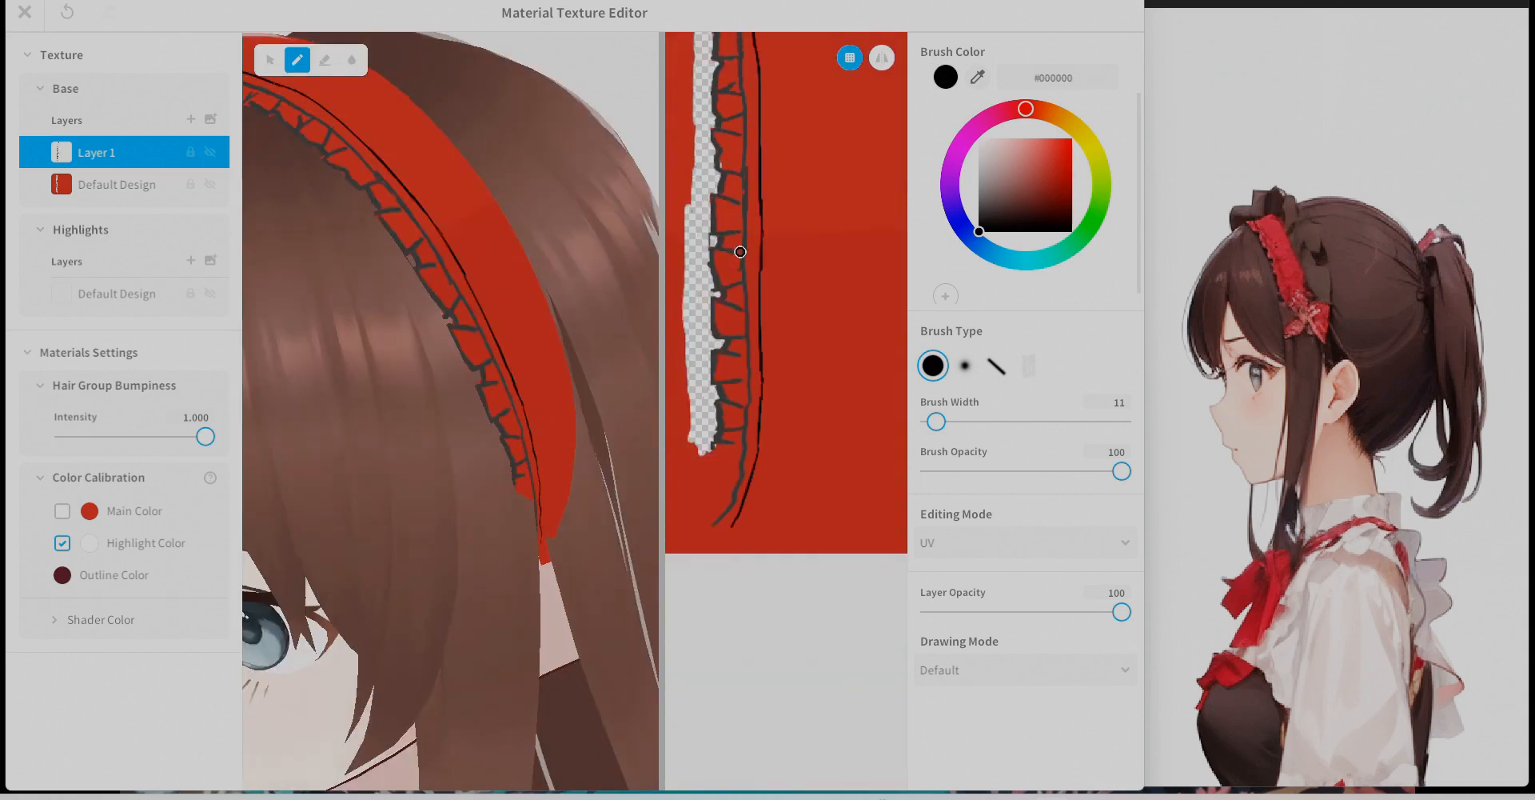
Set the editing mode to World and draw short black crease lines from the ruffle across the headband on both sides.
right_drag(432, 336, 543, 384)
drag(442, 345, 436, 315)
click(1025, 543)
right_drag(544, 384, 432, 336)
drag(473, 343, 530, 318)
right_drag(512, 360, 440, 352)
drag(464, 365, 501, 360)
drag(471, 393, 501, 389)
right_drag(384, 352, 560, 400)
drag(535, 324, 454, 308)
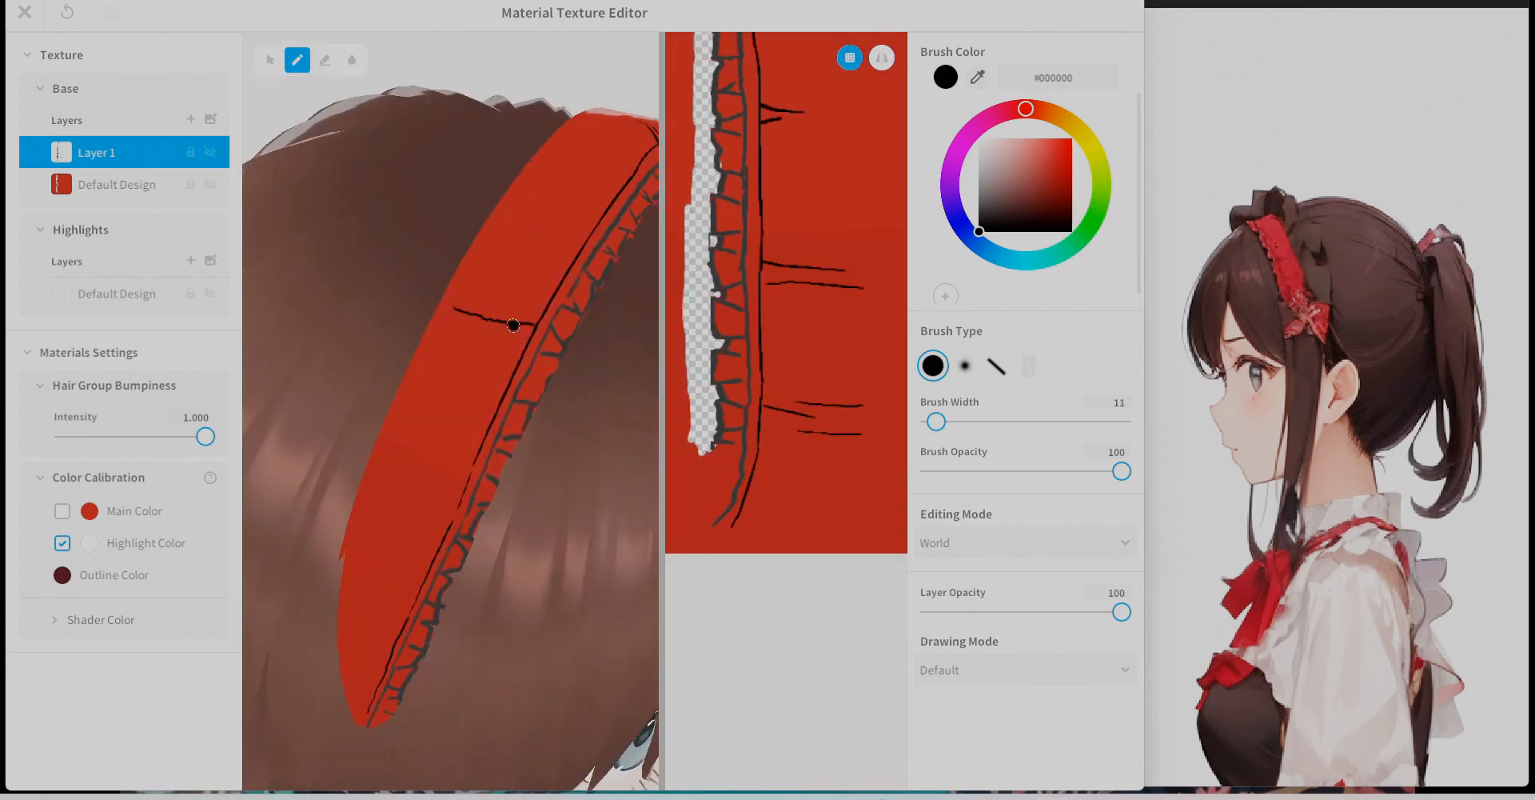
drag(410, 478, 461, 494)
right_drag(462, 494, 518, 343)
right_drag(480, 472, 501, 315)
Sample the dark red #89091B from the outfit and start shading the Default Design layer with a wide brush.
click(117, 185)
scroll(448, 399, down, 10)
click(978, 77)
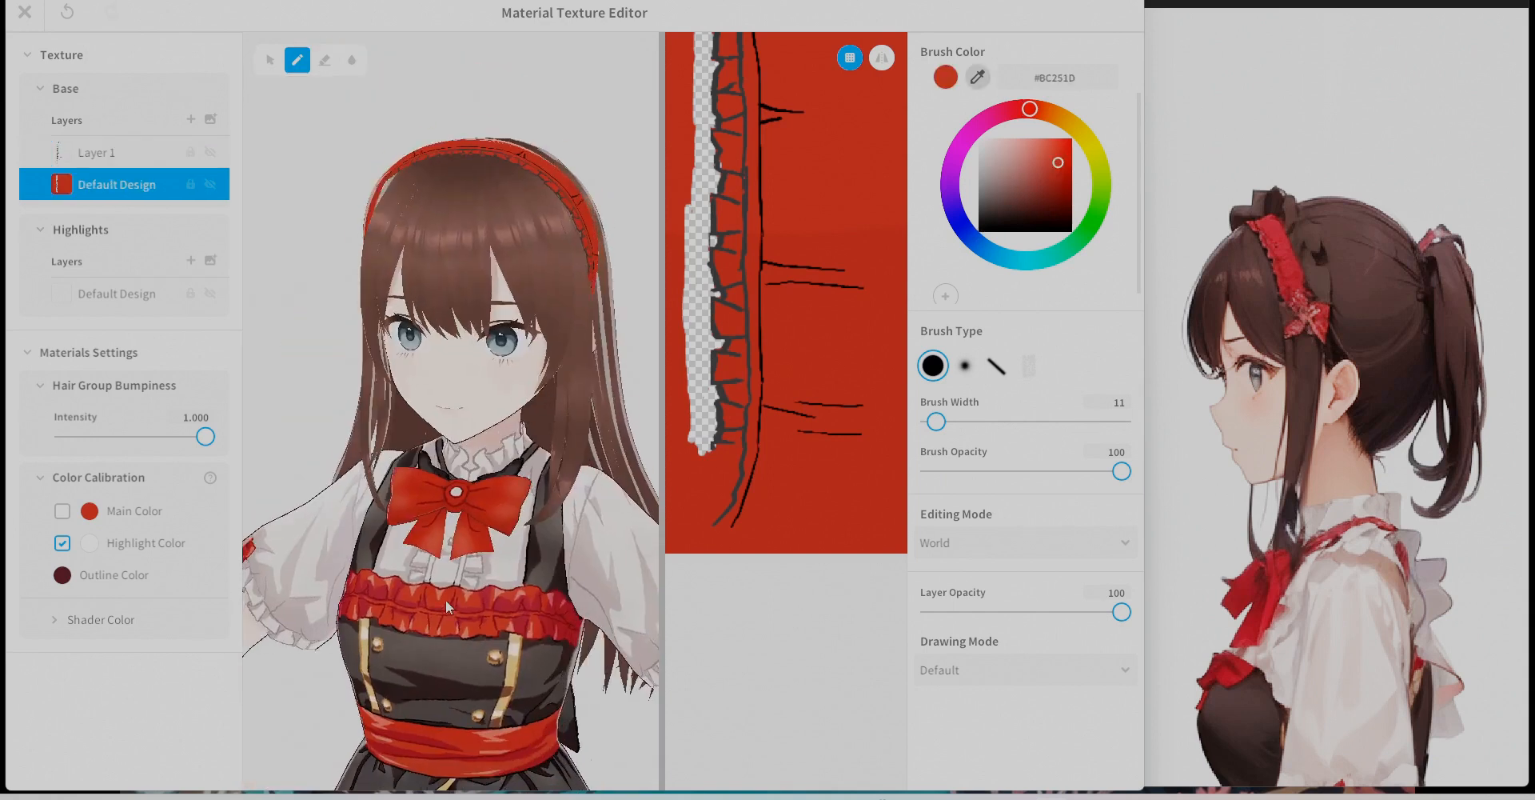
drag(937, 422, 999, 421)
right_drag(560, 304, 400, 312)
scroll(711, 278, down, 4)
click(978, 77)
mouse_move(400, 447)
right_down()
mouse_move(488, 432)
mouse_move(400, 424)
right_up()
mouse_move(798, 128)
mouse_down()
mouse_move(827, 223)
mouse_move(761, 103)
mouse_move(866, 132)
mouse_up()
right_drag(568, 384, 400, 376)
Paint dark red #89091B shadows along the headband's side, creases and ruffle, refining them with brush width 12.
drag(1050, 421, 1016, 422)
scroll(480, 384, up, 3)
right_drag(512, 384, 344, 472)
scroll(469, 371, up, 6)
drag(547, 530, 431, 379)
mouse_move(432, 379)
right_down()
mouse_move(515, 281)
mouse_move(515, 397)
mouse_move(415, 473)
mouse_move(505, 463)
right_up()
drag(952, 421, 938, 421)
drag(486, 389, 436, 415)
right_drag(448, 416, 480, 400)
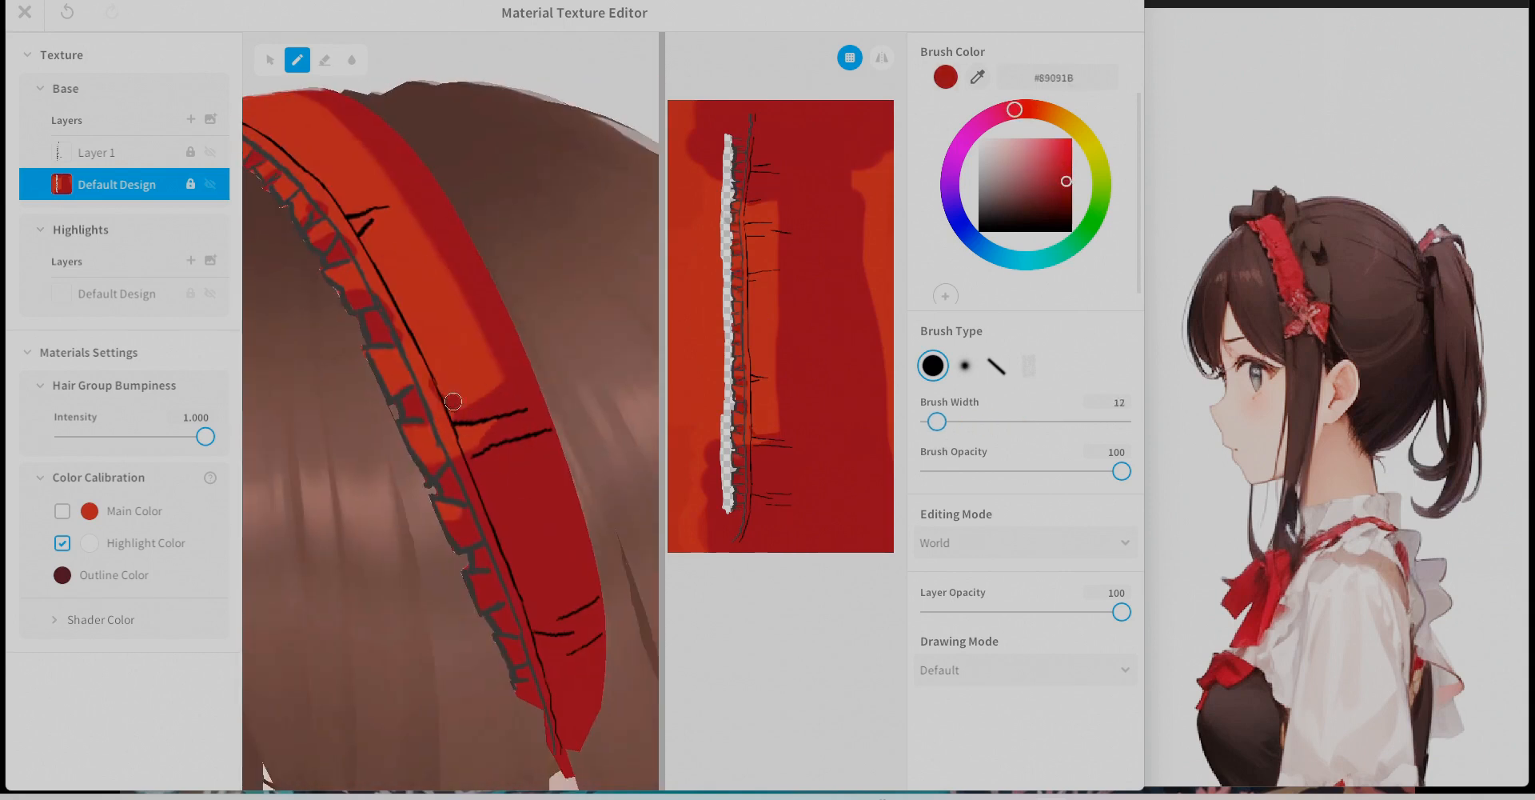
drag(460, 384, 434, 414)
mouse_move(436, 432)
right_down()
mouse_move(480, 384)
mouse_move(512, 376)
right_up()
drag(494, 316, 477, 344)
Sample the bright red #BA241C and paint lit areas between the headband's creases with brush width 32.
mouse_move(448, 320)
right_down()
mouse_move(547, 257)
mouse_move(480, 320)
mouse_move(512, 376)
right_up()
alt+click(500, 344)
drag(937, 421, 950, 422)
drag(502, 368, 456, 472)
right_drag(480, 240, 538, 272)
drag(507, 350, 470, 466)
mouse_move(472, 320)
right_down()
mouse_move(497, 369)
mouse_move(390, 290)
right_up()
drag(392, 328, 453, 452)
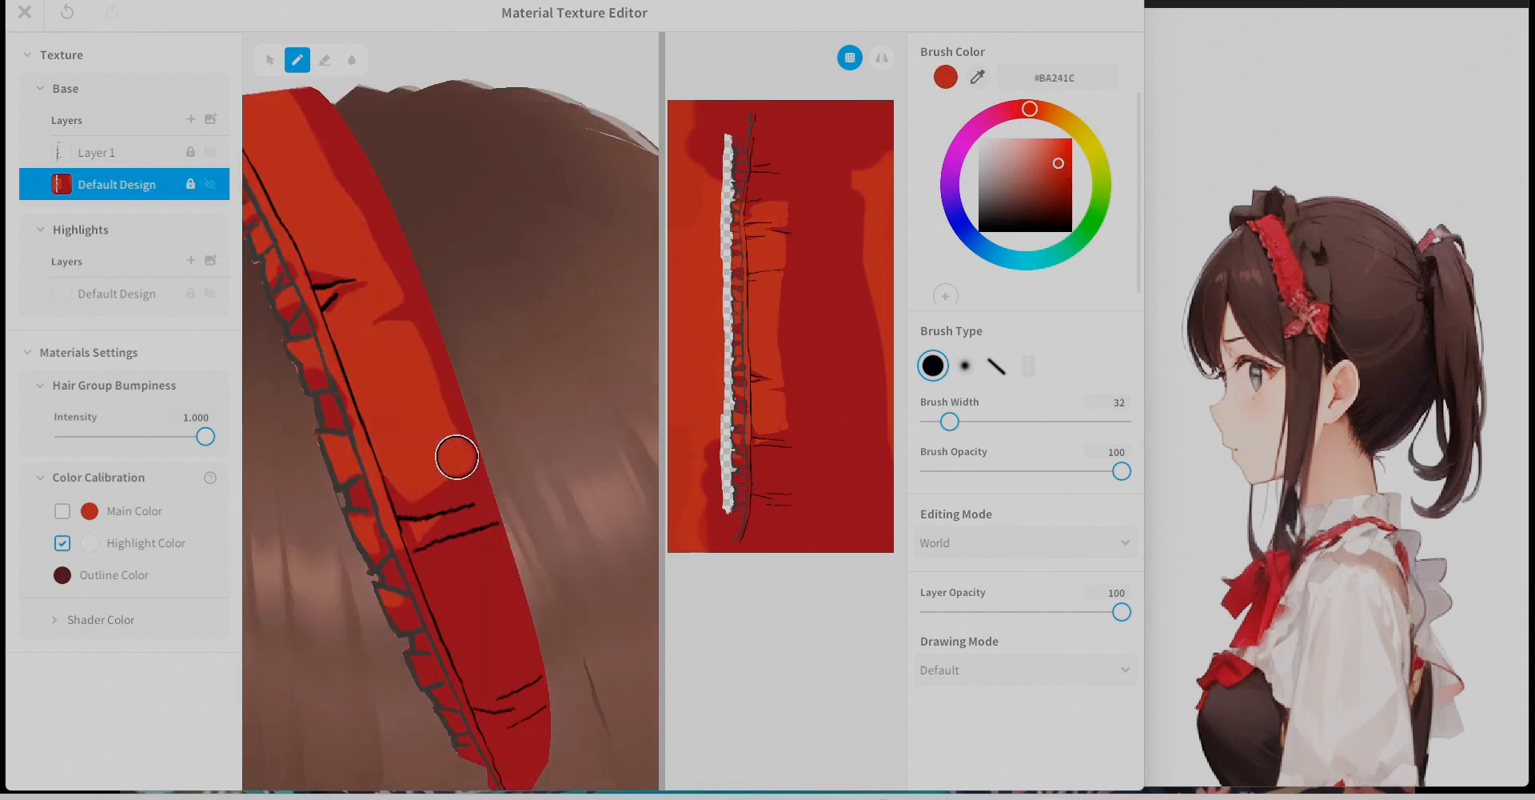
Set the brush color to deep red #650019 and recolor the line art on Layer 1 with a larger brush.
right_drag(453, 453, 512, 352)
alt+click(512, 328)
drag(950, 422, 940, 421)
mouse_move(517, 332)
right_down()
mouse_move(480, 352)
mouse_move(464, 524)
mouse_move(528, 448)
right_up()
scroll(464, 524, down, 5)
scroll(512, 432, up, 5)
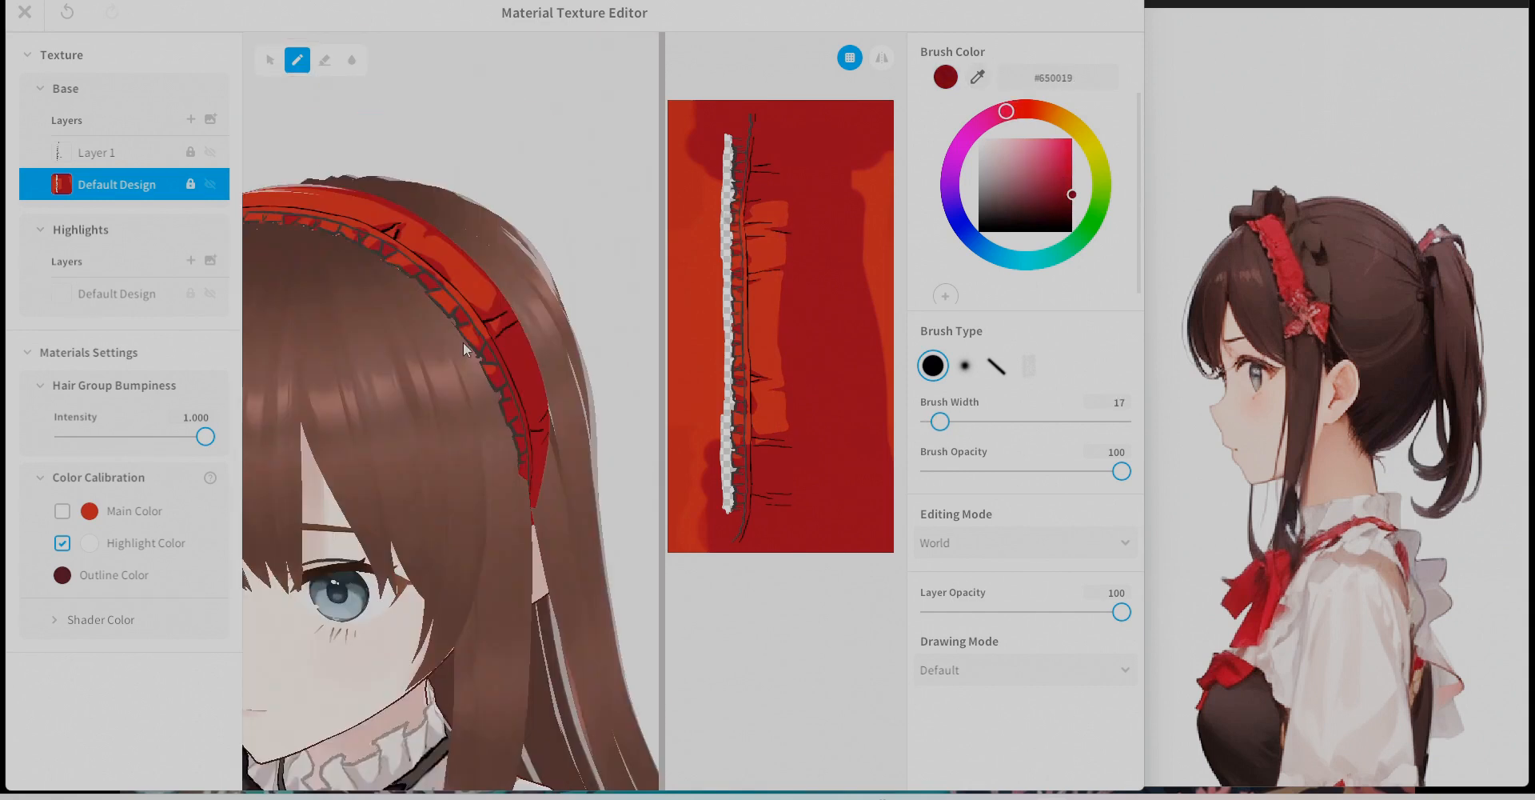
click(96, 153)
drag(940, 421, 1005, 422)
drag(415, 296, 484, 472)
scroll(480, 432, down, 5)
Close the texture editor and rename the headband's material to 頭飾1.
click(24, 12)
right_click(1010, 164)
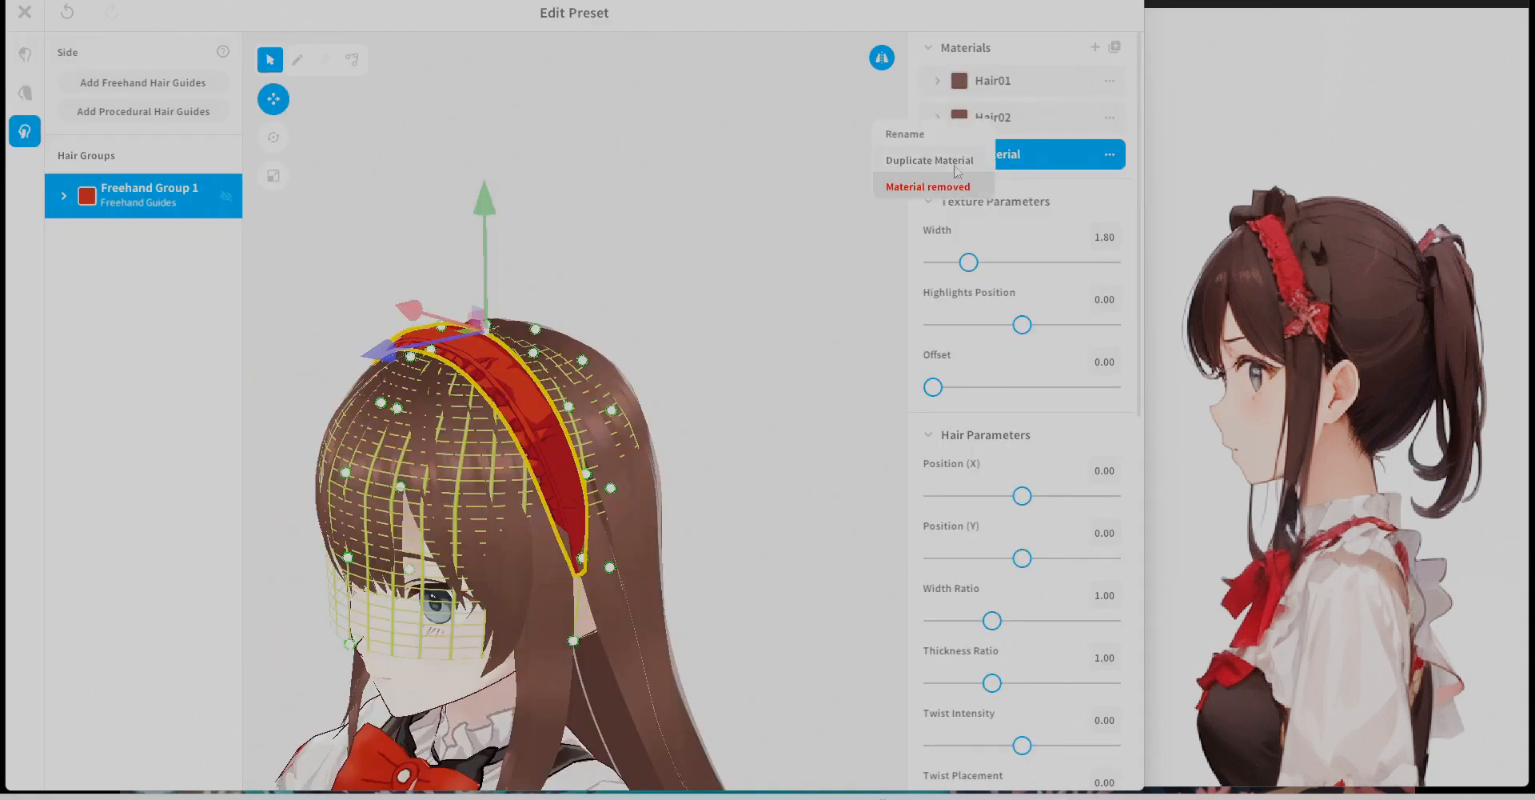
click(905, 134)
text(頭飾1)
click(597, 420)
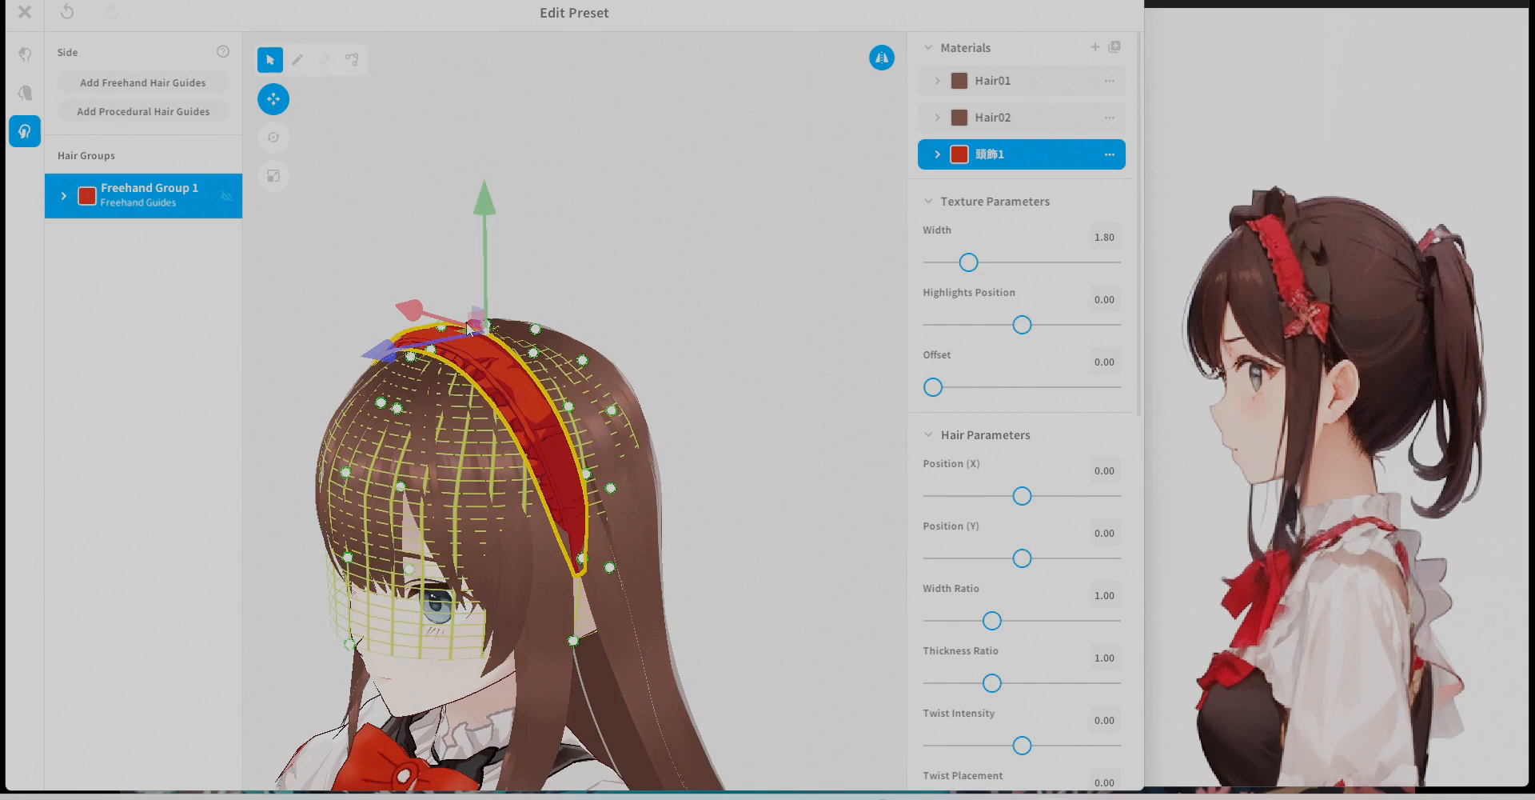
click(268, 213)
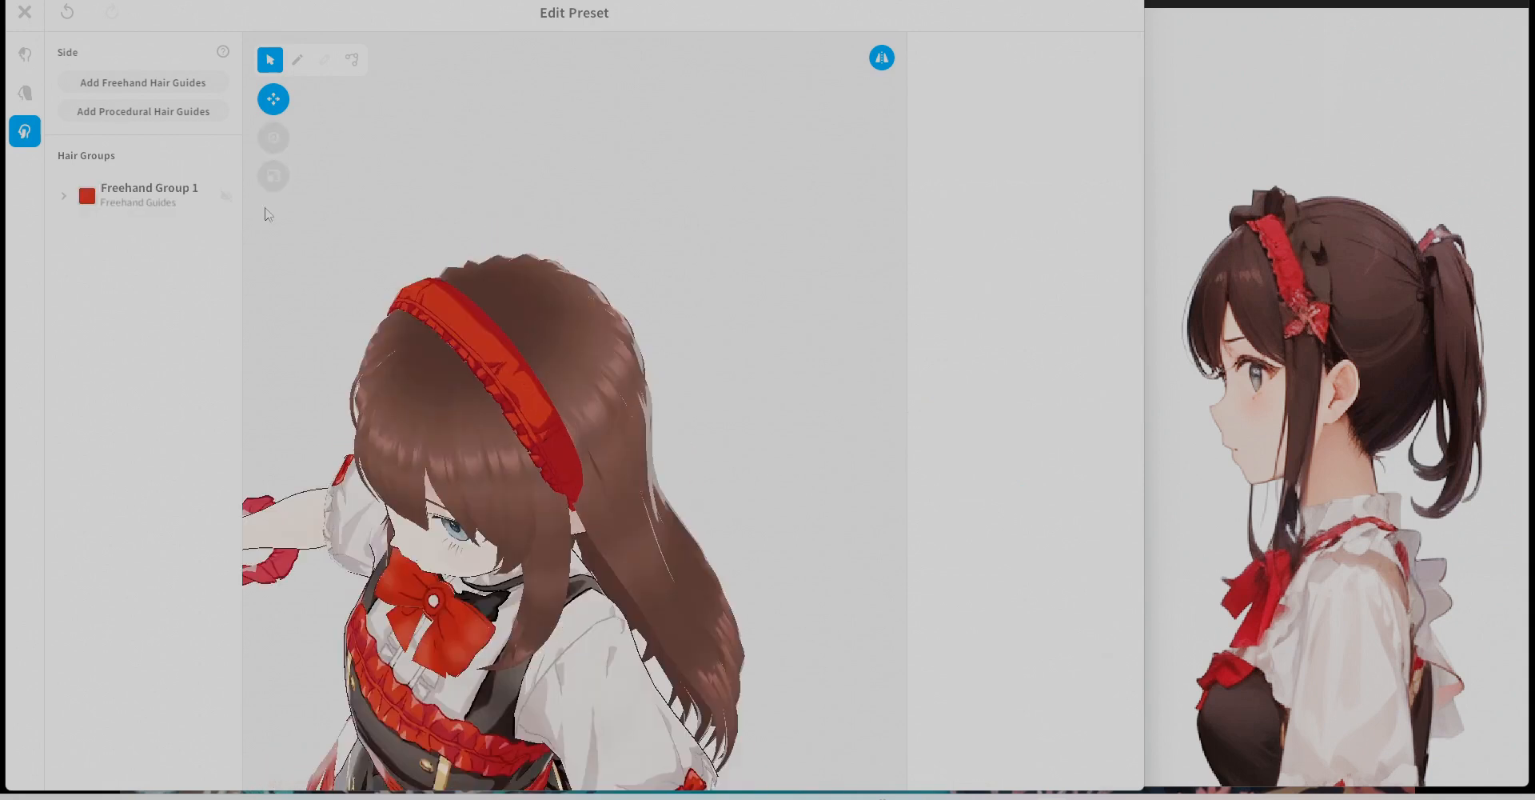
Add a second freehand hair guide group and reshape its guide above and behind the headband.
click(133, 85)
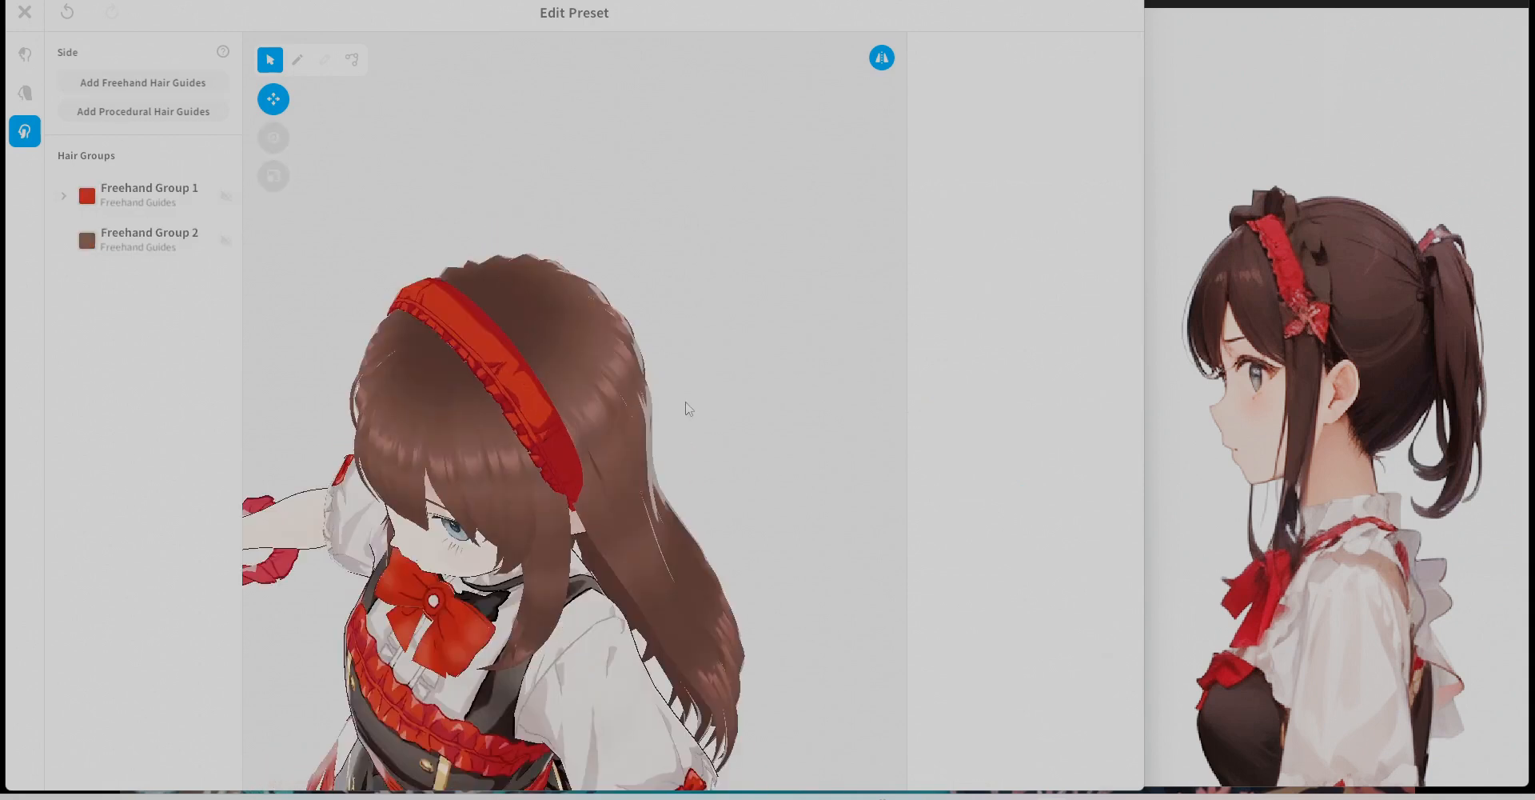
click(152, 251)
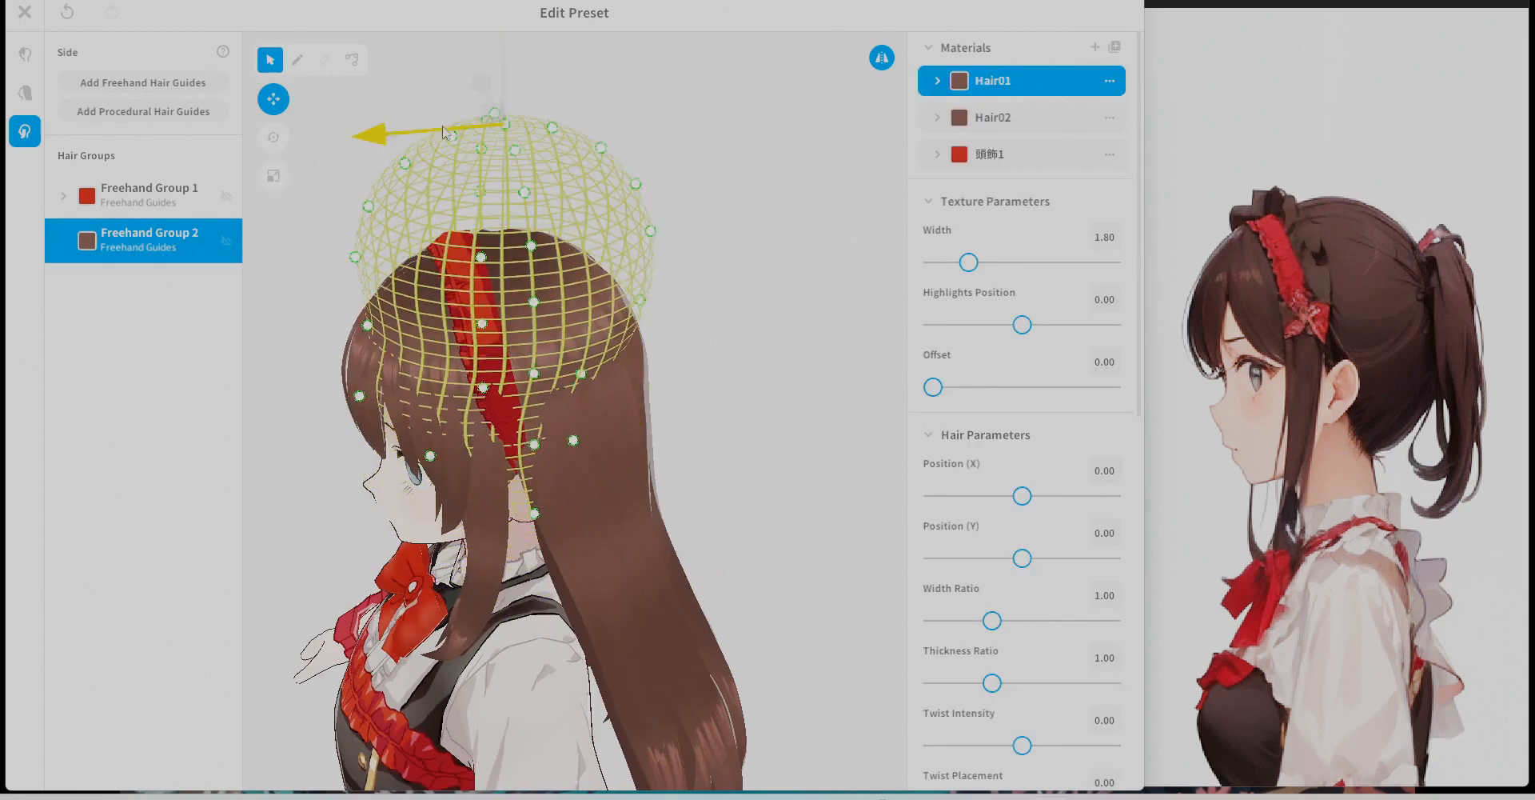
drag(563, 559, 741, 487)
mouse_move(559, 336)
right_down()
mouse_move(661, 315)
mouse_move(679, 295)
mouse_move(436, 507)
mouse_move(462, 499)
mouse_move(380, 419)
mouse_move(733, 376)
mouse_move(682, 448)
mouse_move(704, 480)
mouse_move(765, 318)
mouse_move(572, 391)
mouse_move(752, 479)
right_up()
Draw one wide strand on the new guide across the head from side to side, directly behind the headband.
click(298, 60)
scroll(1089, 757, down, 10)
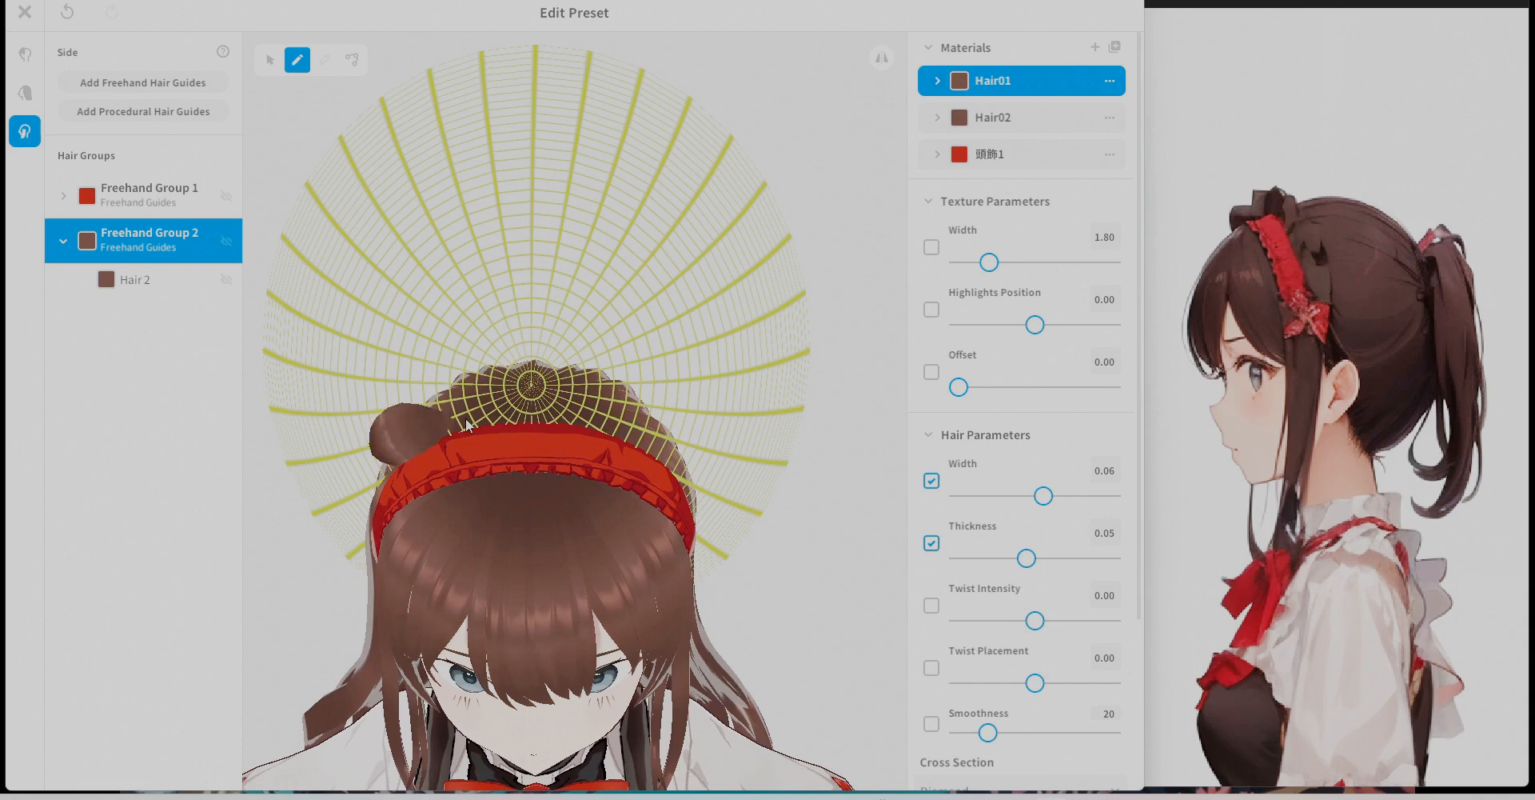
mouse_move(467, 425)
mouse_down()
mouse_move(560, 404)
mouse_move(672, 436)
mouse_up()
right_drag(822, 571, 830, 538)
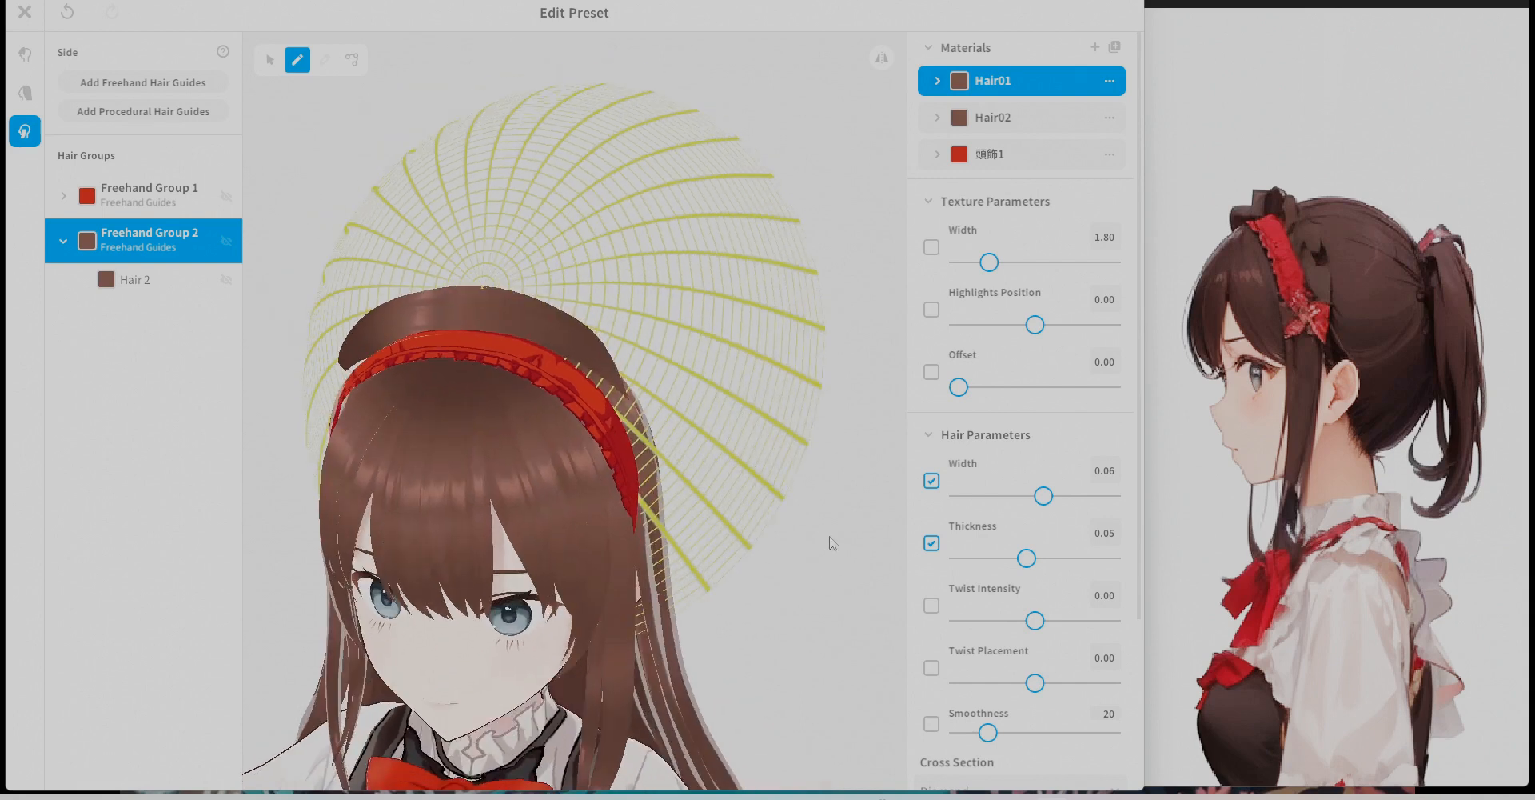
scroll(1006, 588, down, 4)
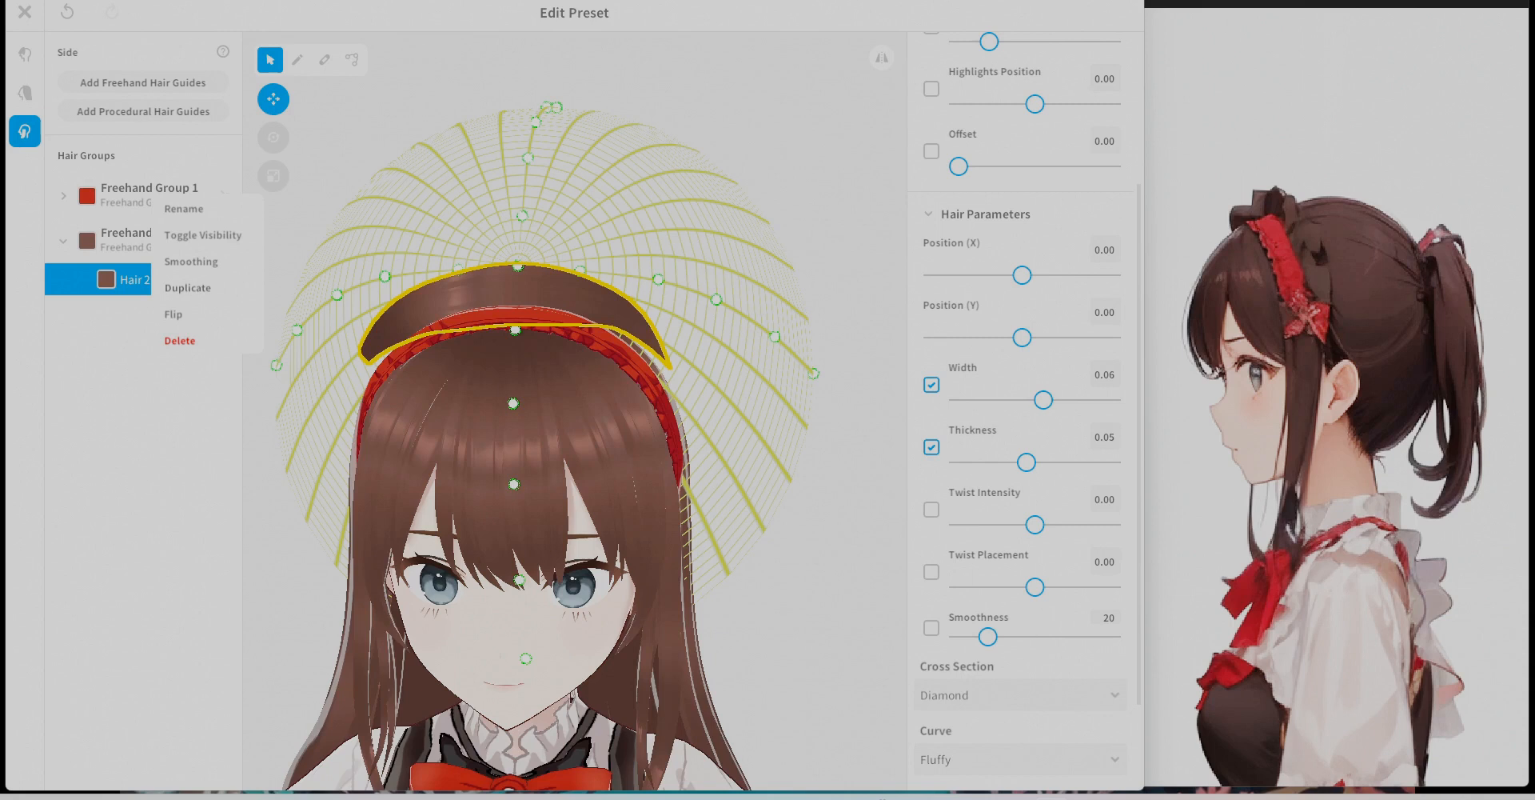
Reshape the new strand's width curve into a broader arch so both ends are fuller.
right_click(133, 285)
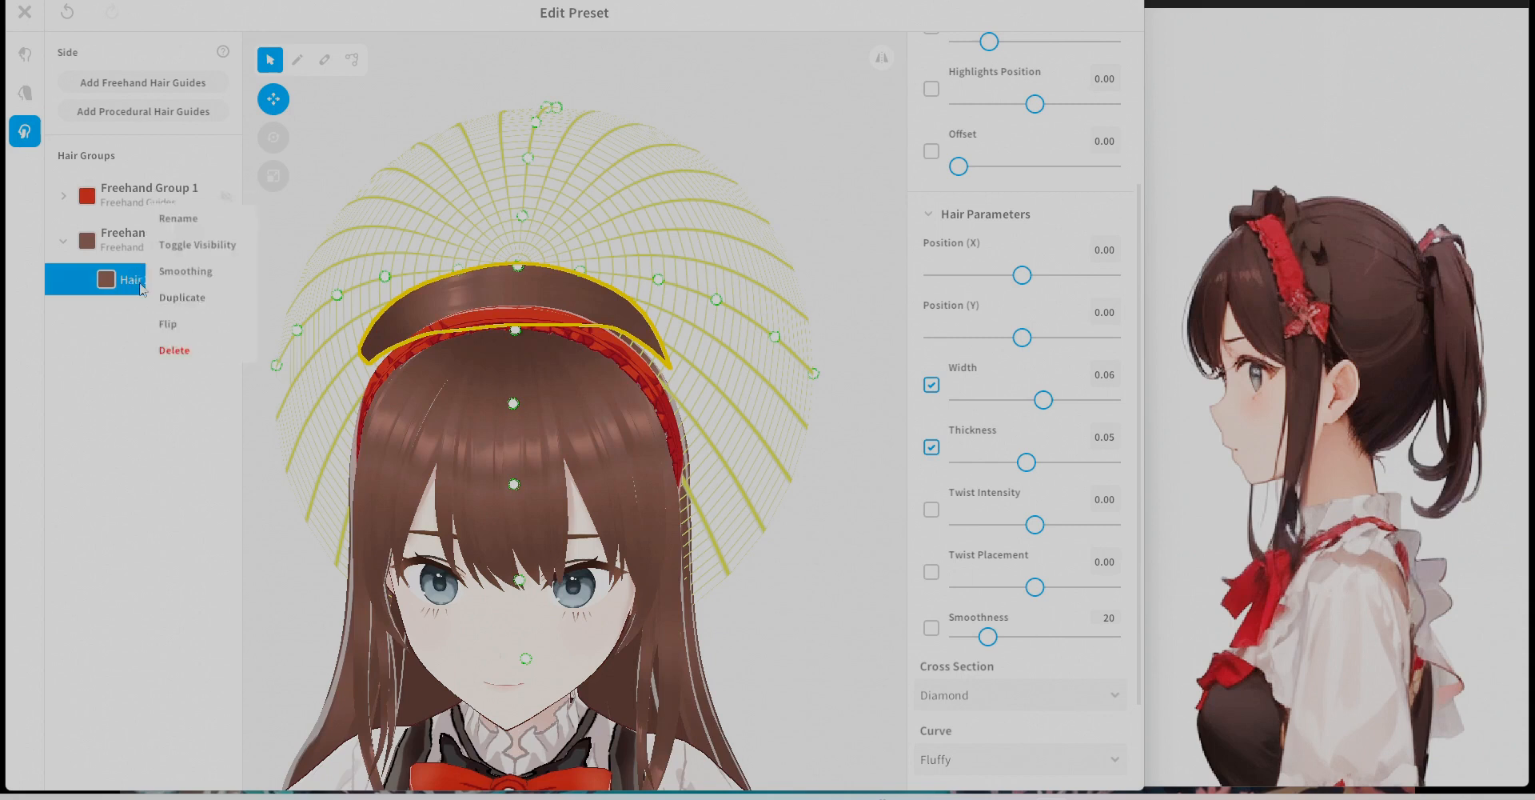
click(996, 506)
scroll(996, 506, down, 3)
drag(1021, 696, 1081, 699)
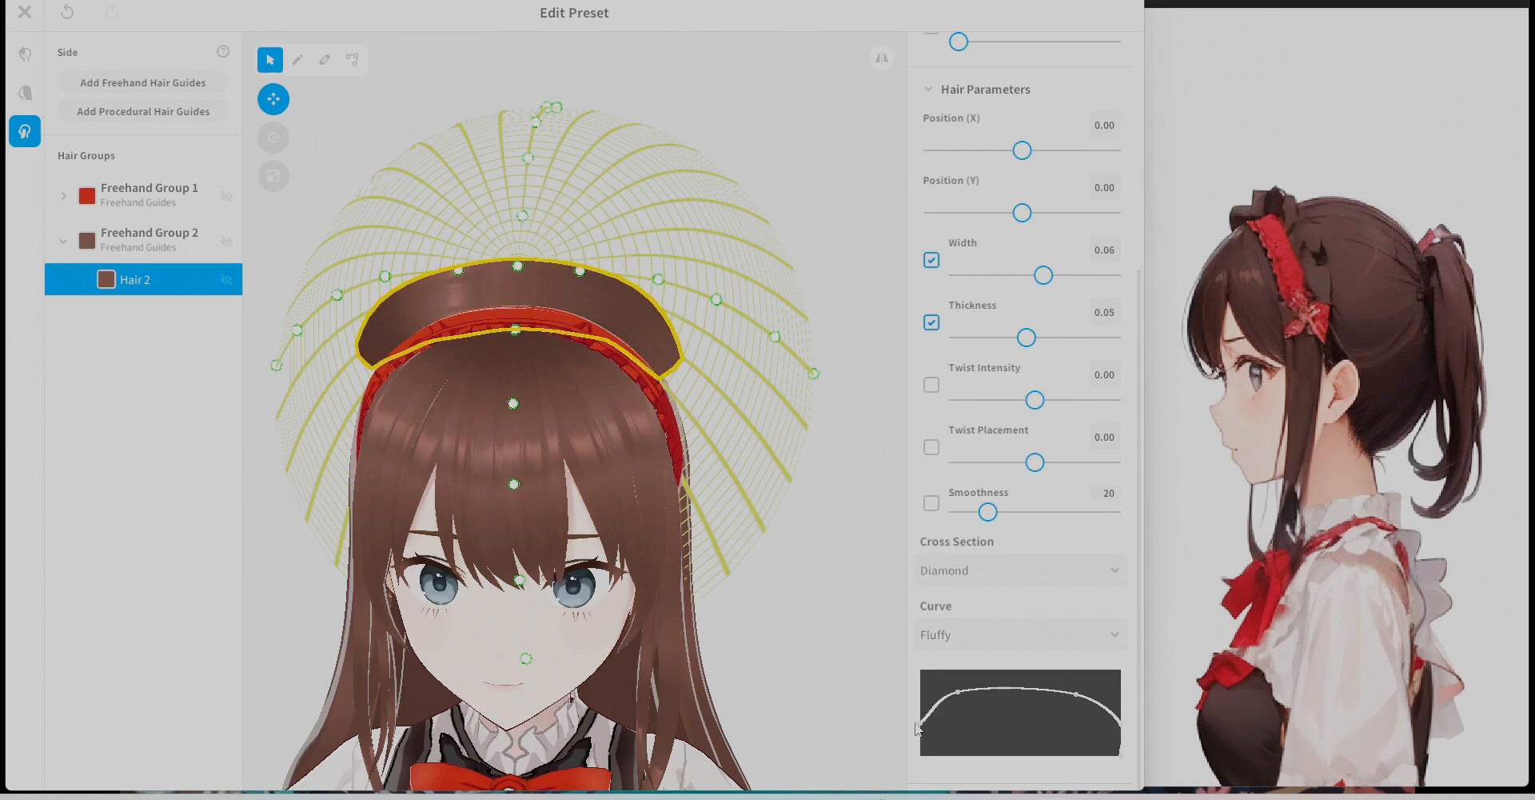
Adjust the strand's control points so it arches evenly behind the headband and reaches down both sides of the head.
click(352, 59)
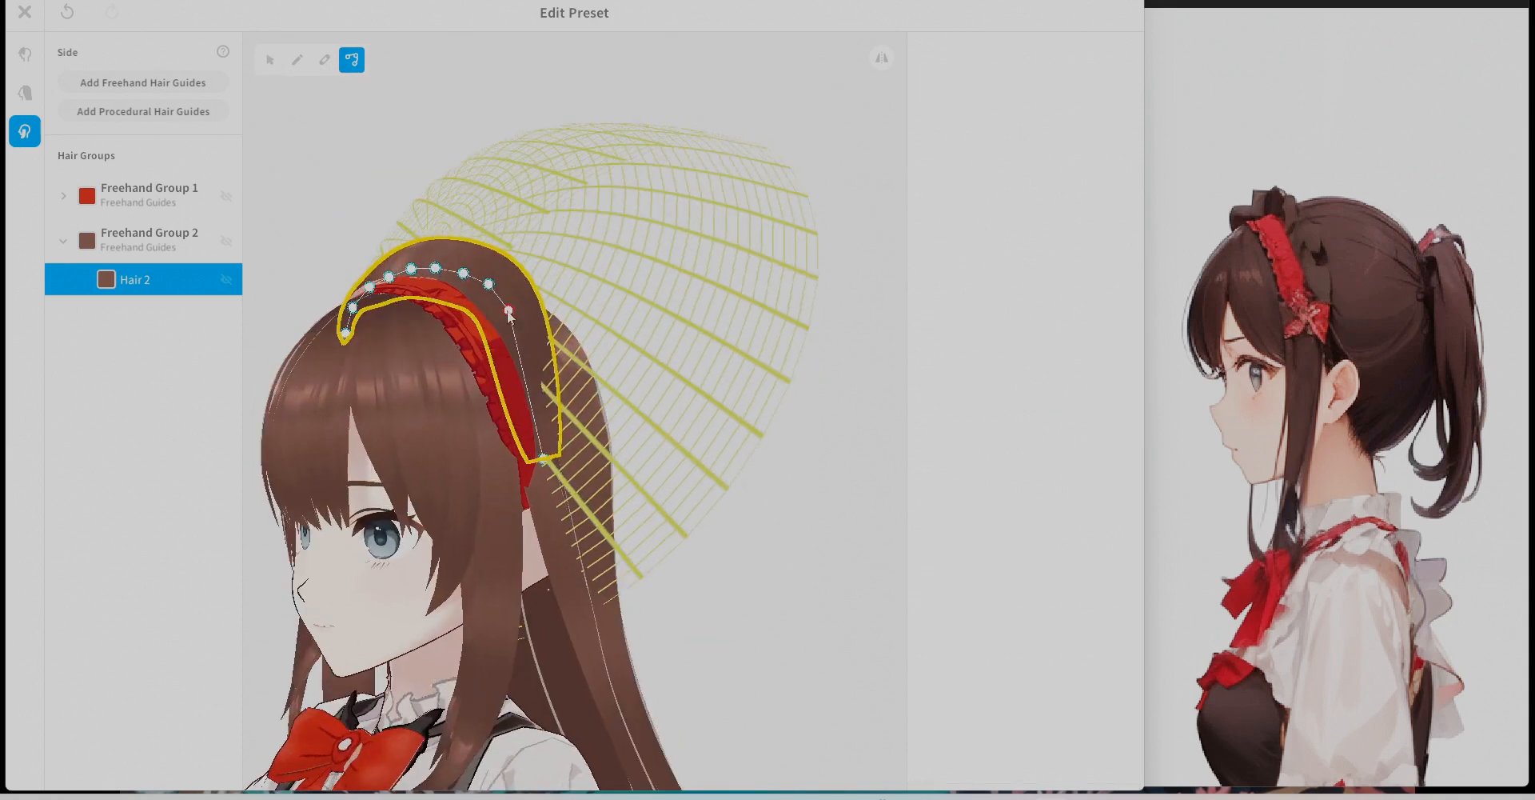
drag(521, 251, 512, 243)
drag(457, 259, 449, 251)
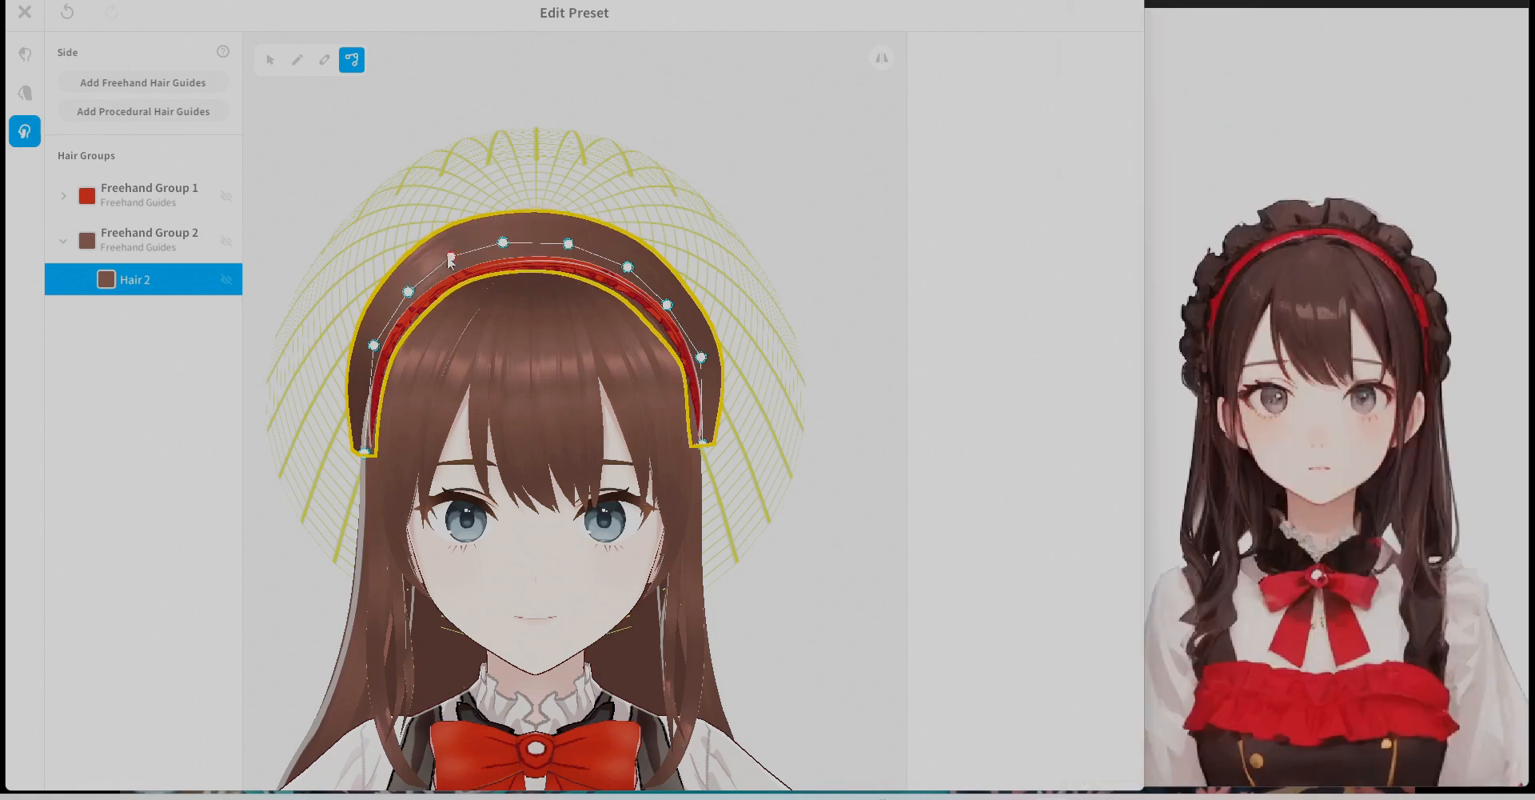
drag(627, 267, 628, 258)
drag(667, 305, 673, 297)
drag(409, 292, 402, 286)
drag(570, 250, 569, 240)
right_drag(608, 336, 480, 360)
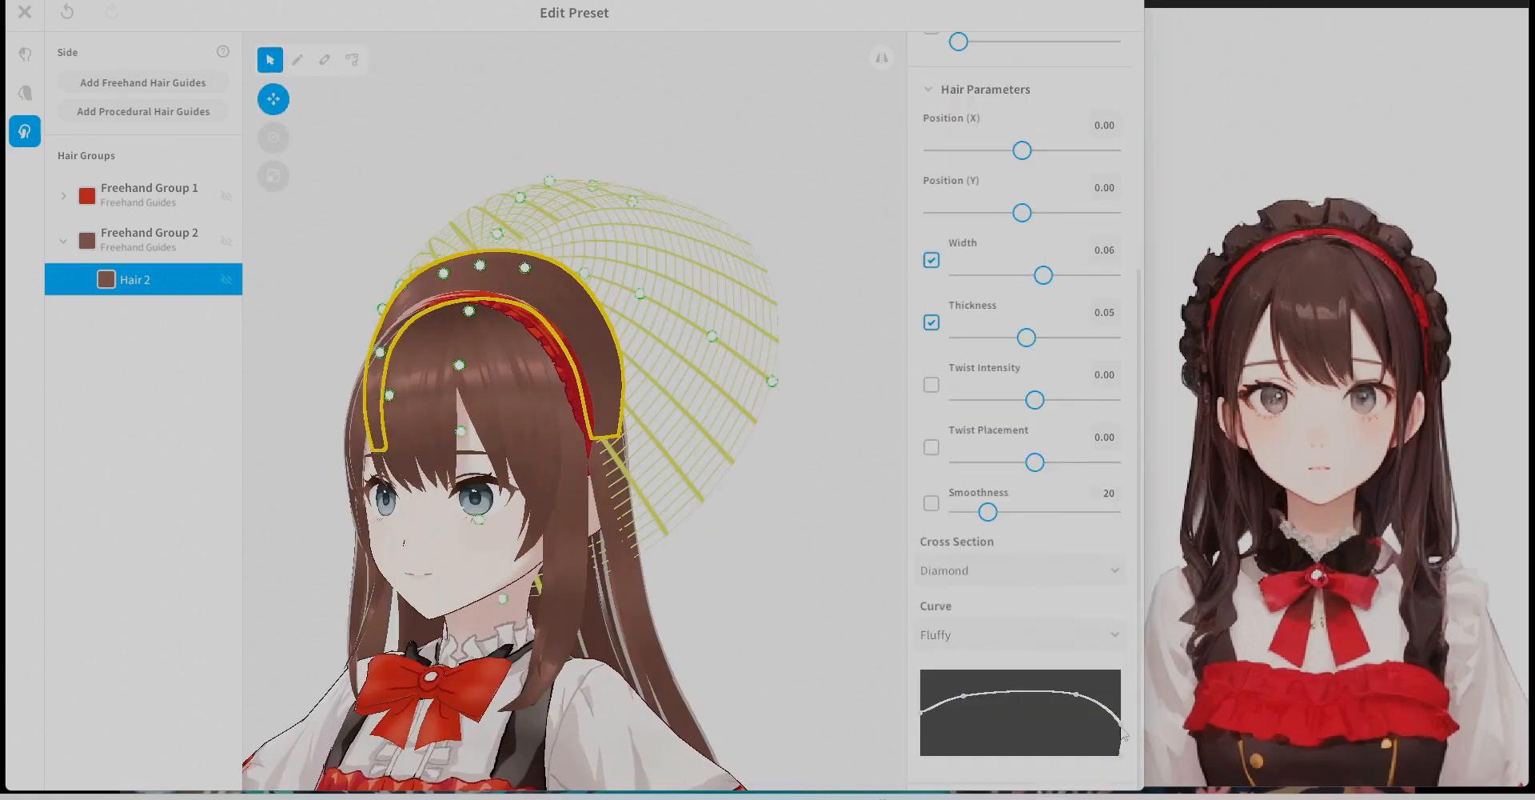
Fine-tune the control points of the strand behind the headband, checking its fit against the headband from the front and both sides.
click(353, 58)
right_drag(459, 396, 582, 436)
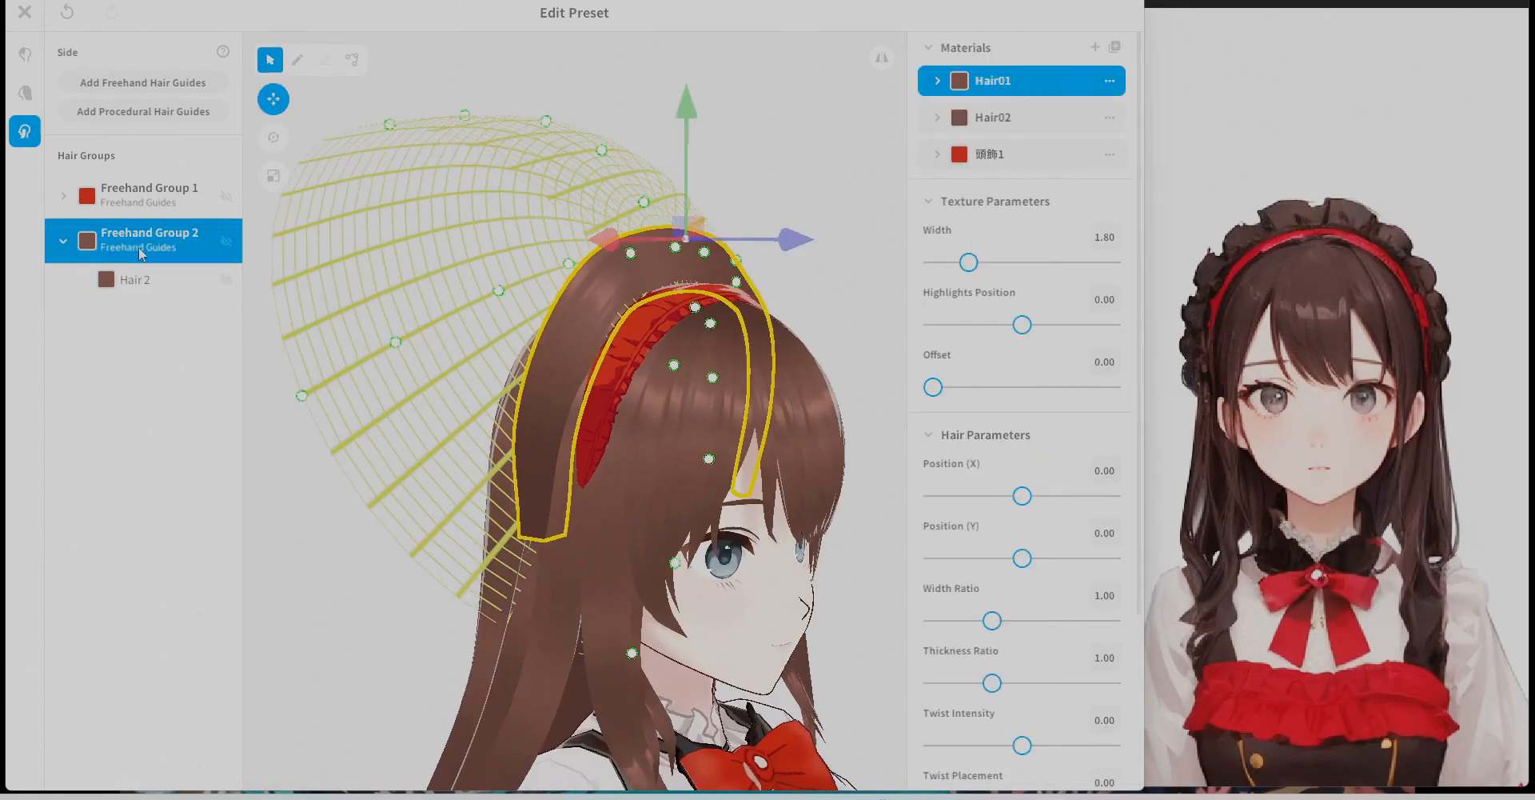
right_drag(479, 400, 640, 400)
click(353, 58)
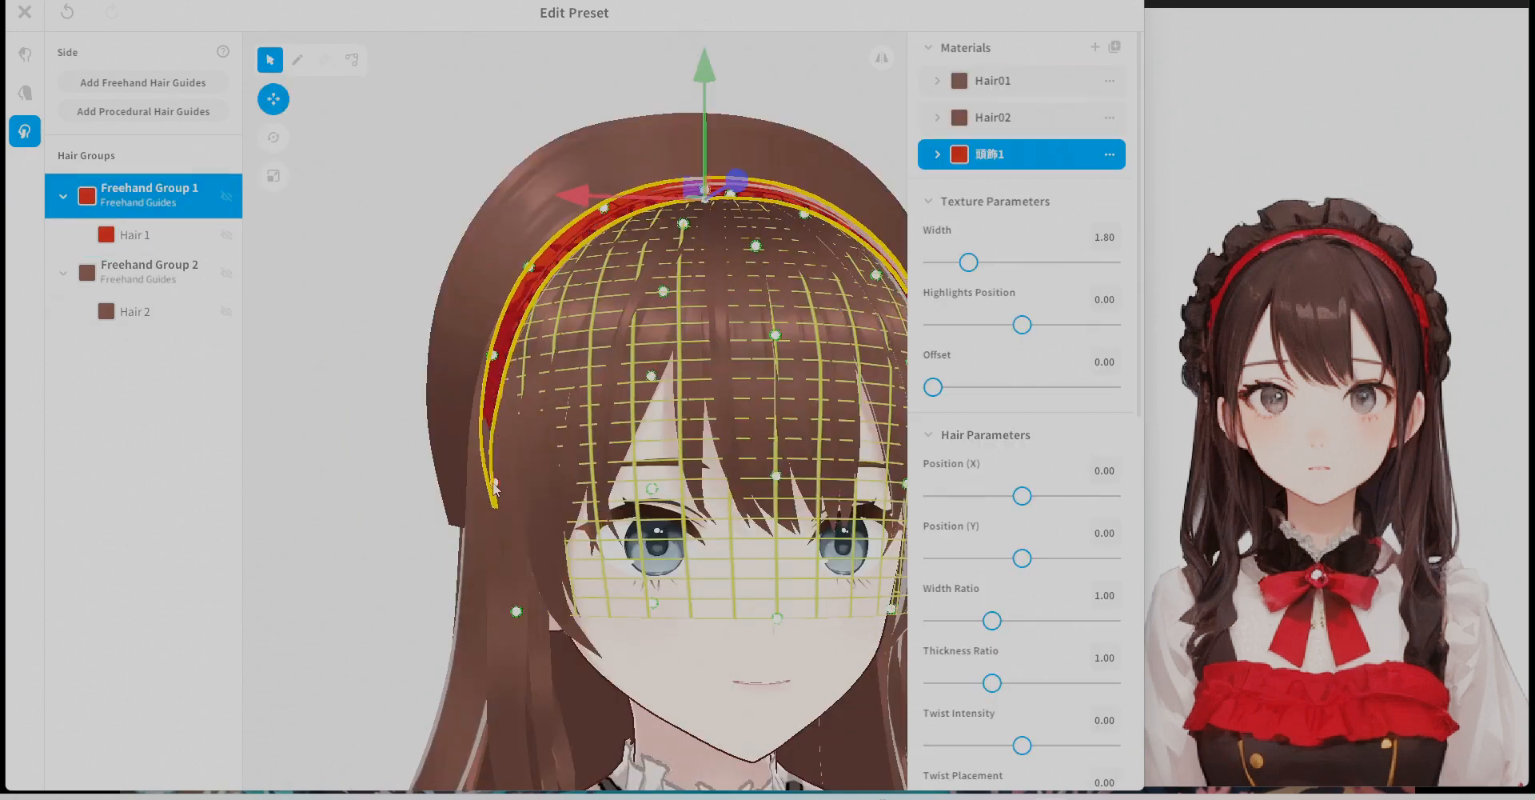
click(144, 311)
click(352, 59)
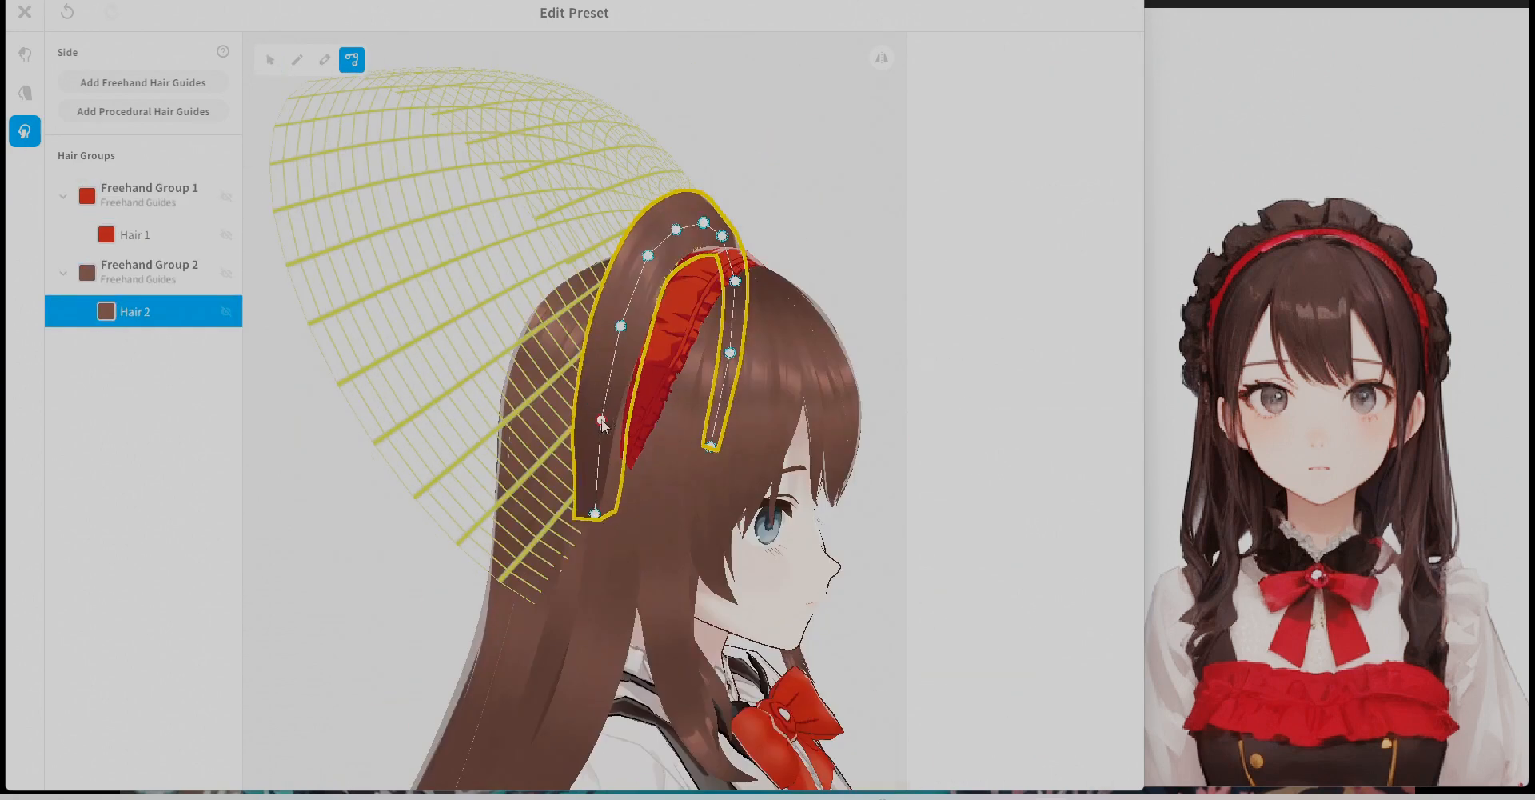
right_drag(600, 418, 479, 416)
click(502, 276)
Give the second freehand hair group a new material named 頭飾2 and expand that material's colour settings.
click(144, 268)
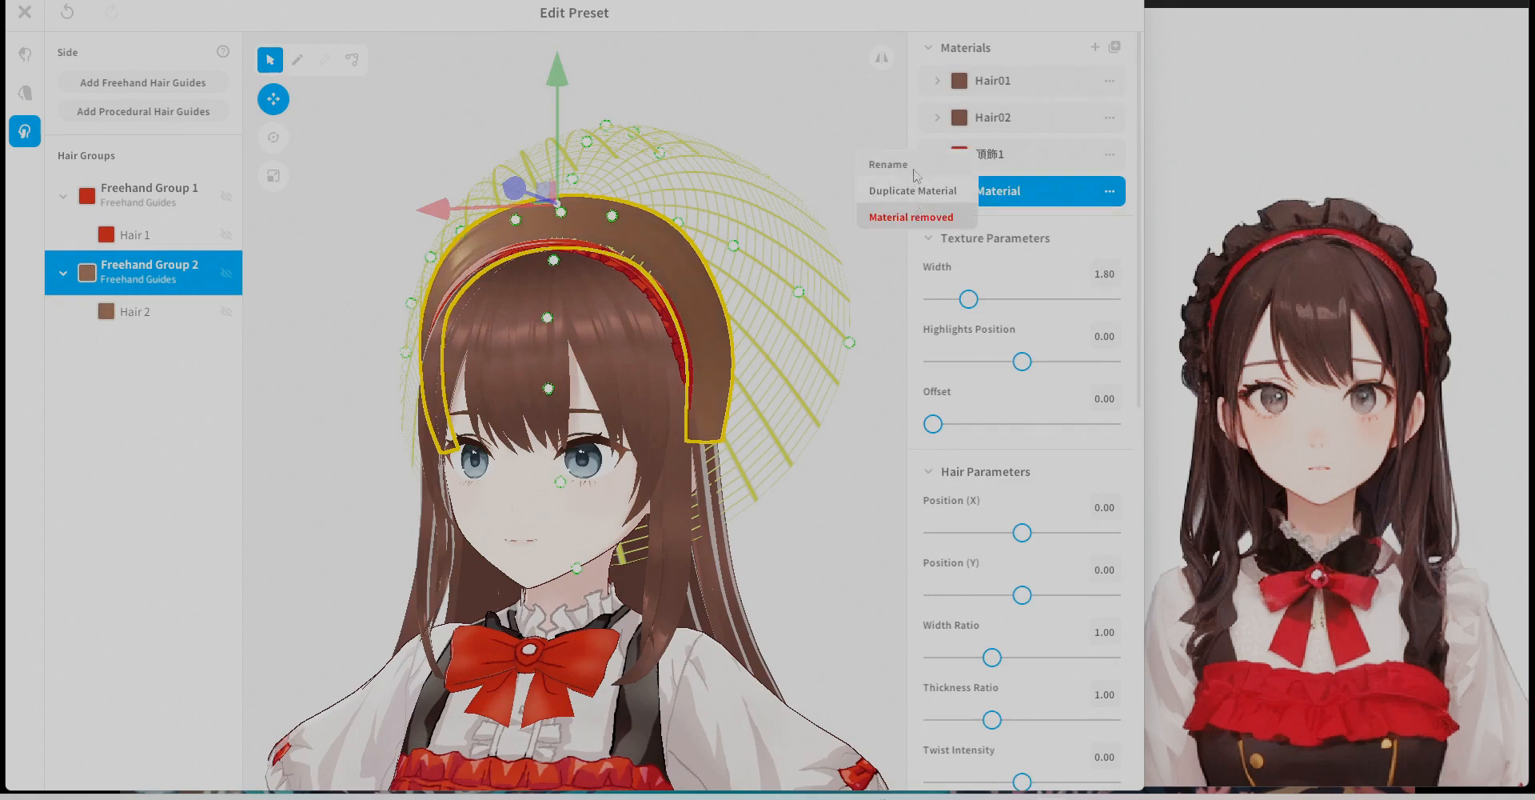
click(914, 165)
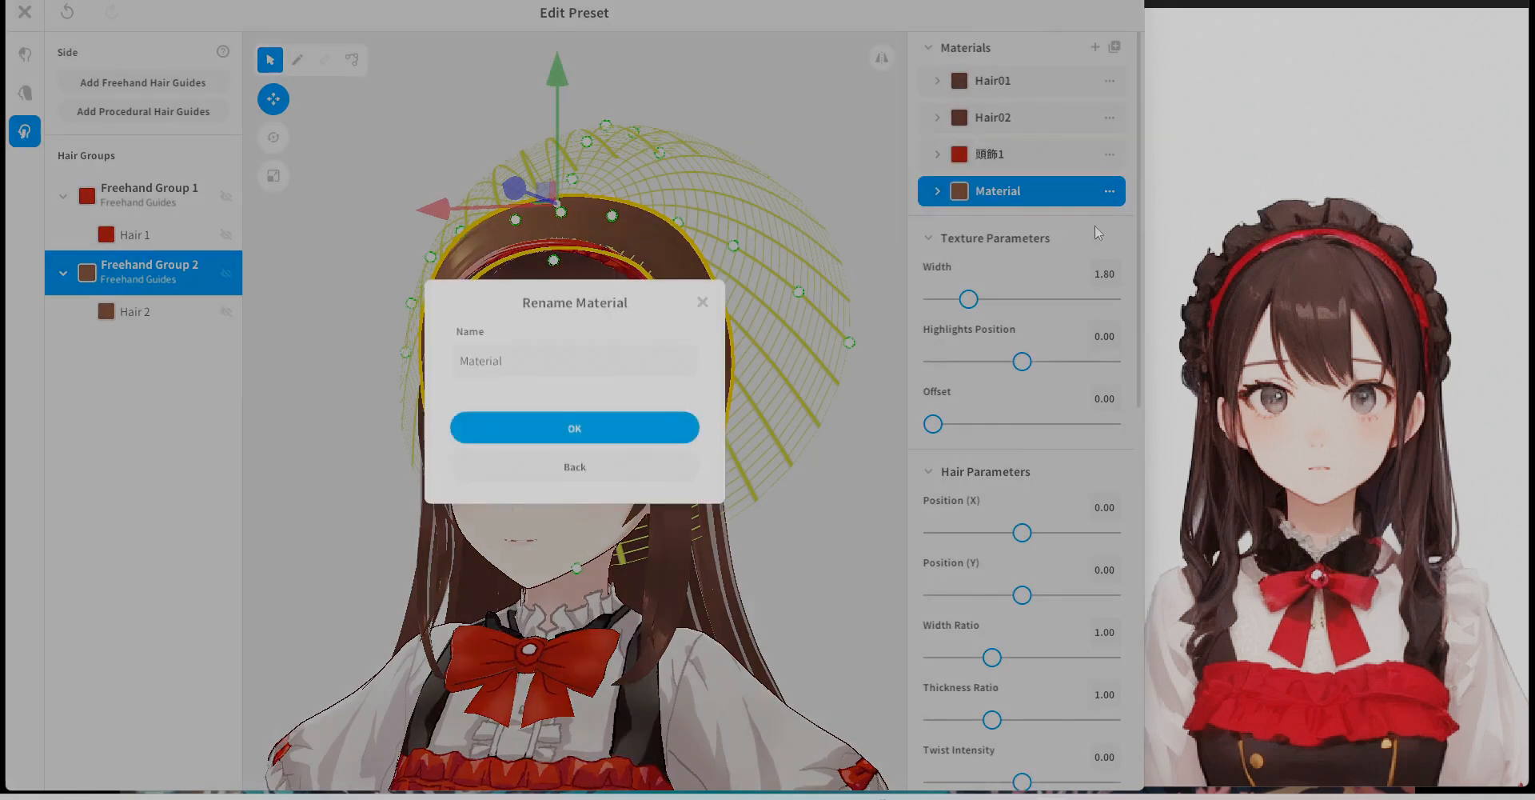
click(548, 442)
click(937, 191)
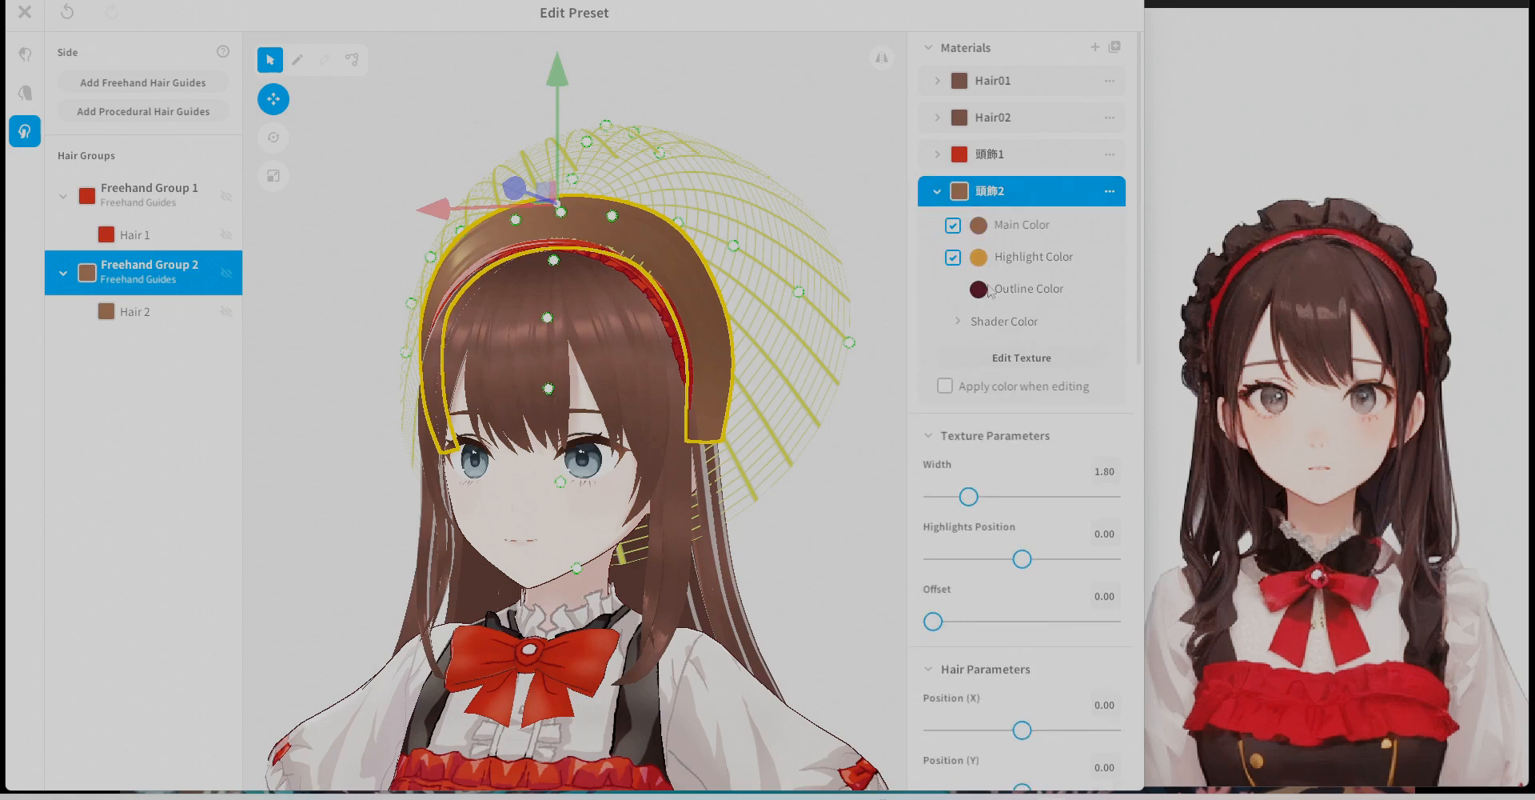
Turn off the Main Color of material 頭飾2 and draw mirrored black frill outlines across its texture.
click(952, 227)
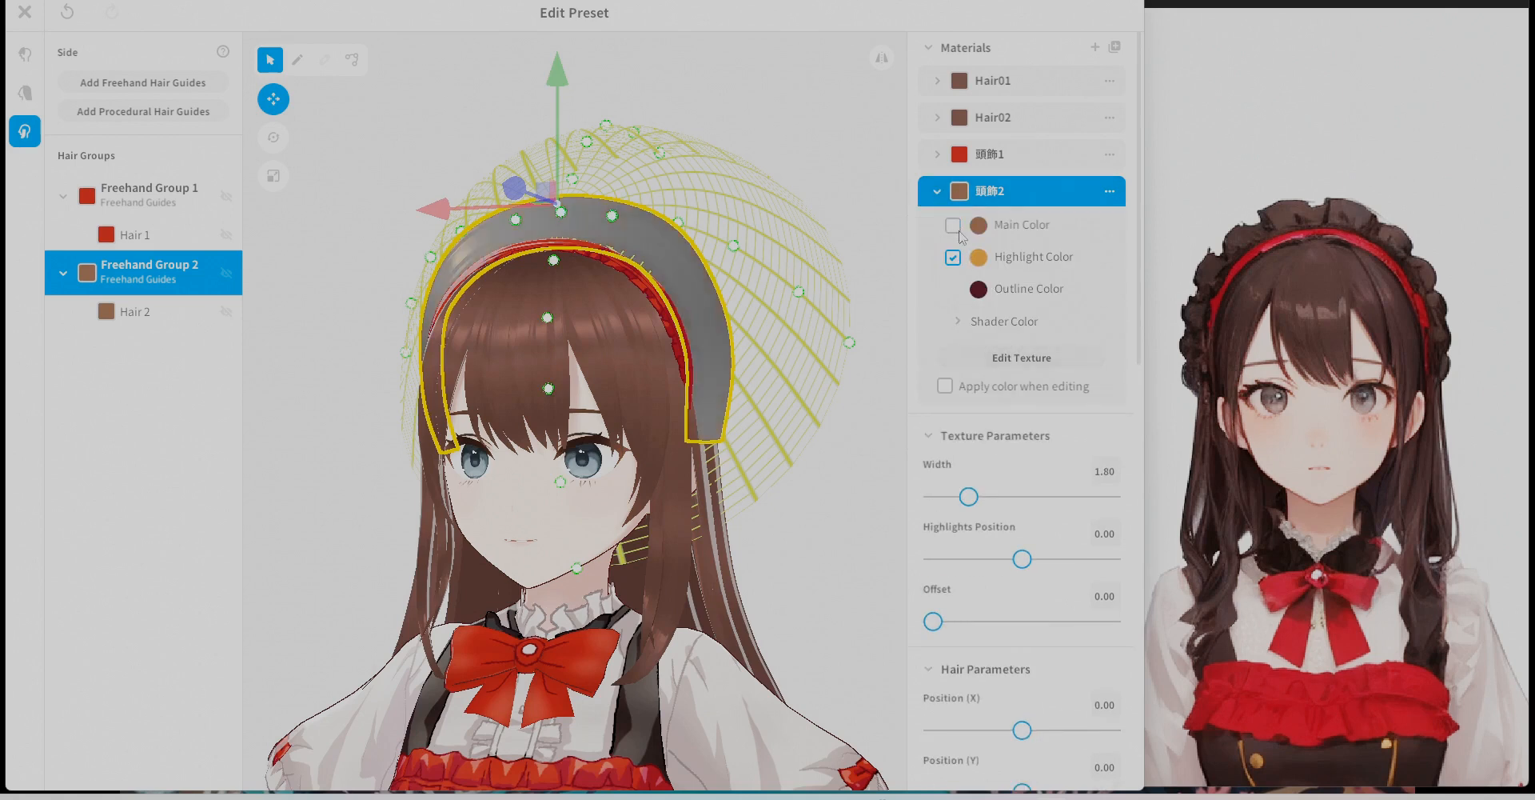
click(1008, 359)
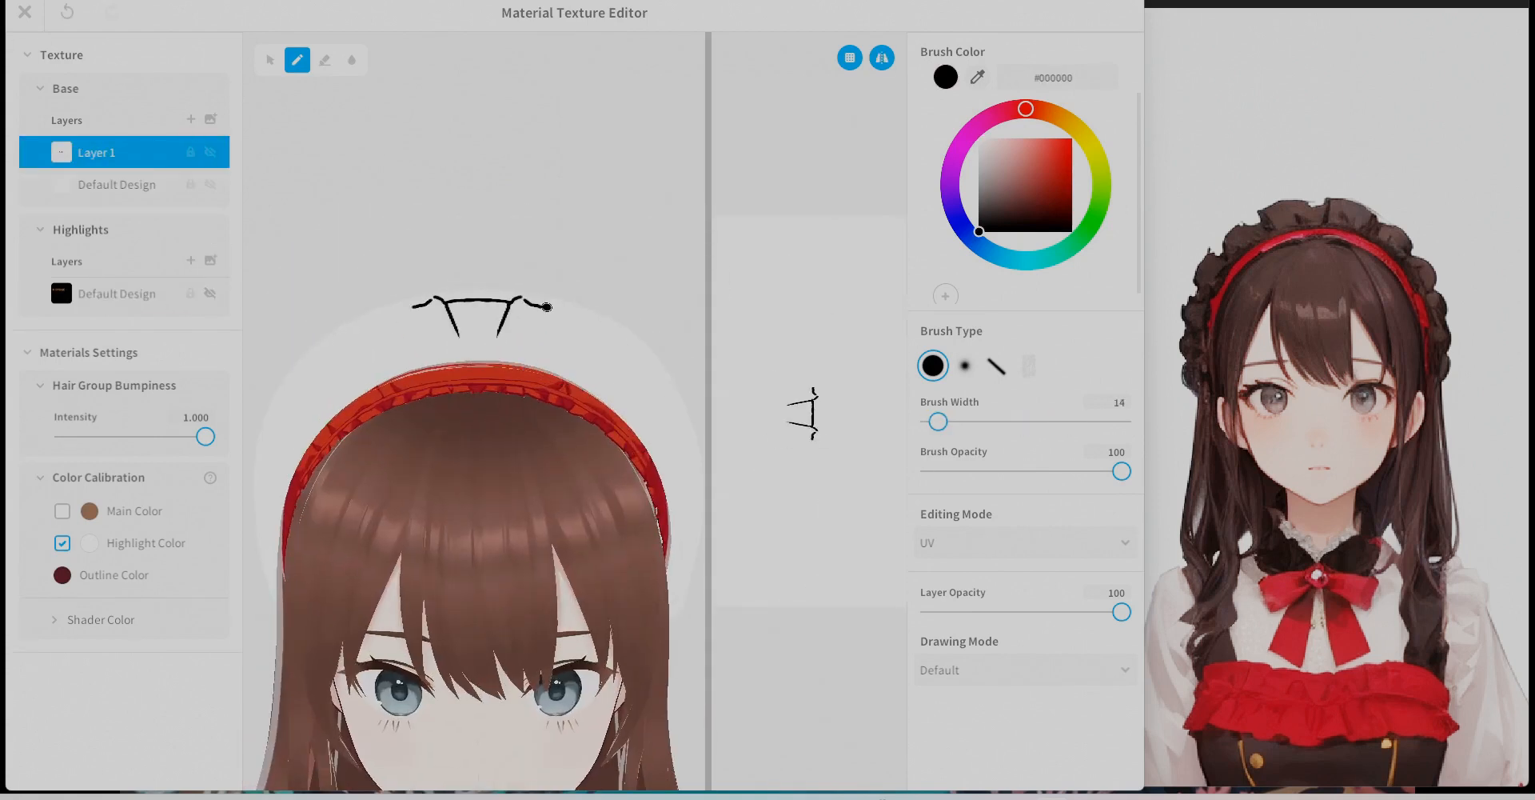
drag(577, 420, 621, 452)
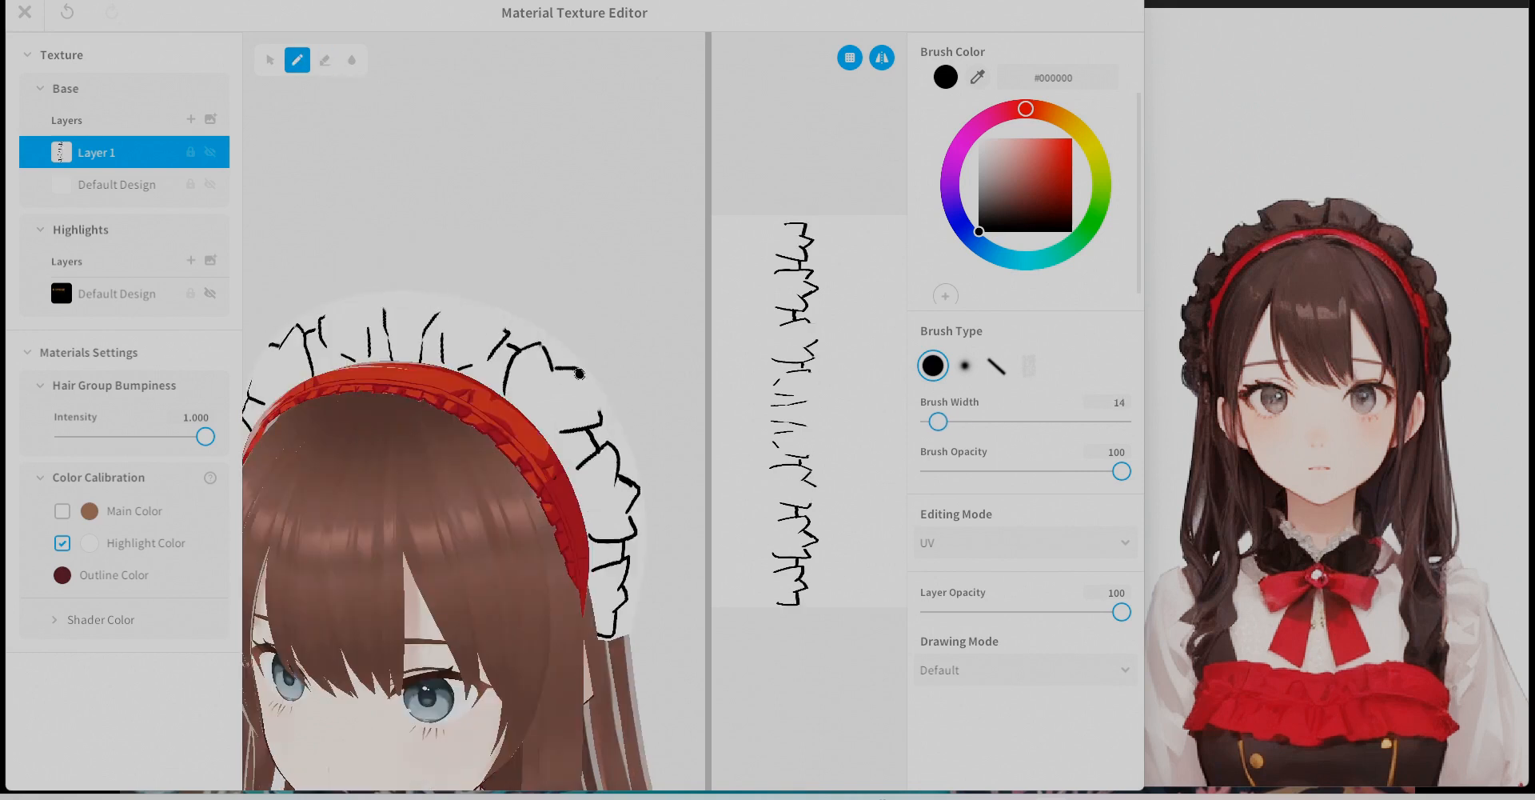
drag(938, 421, 956, 421)
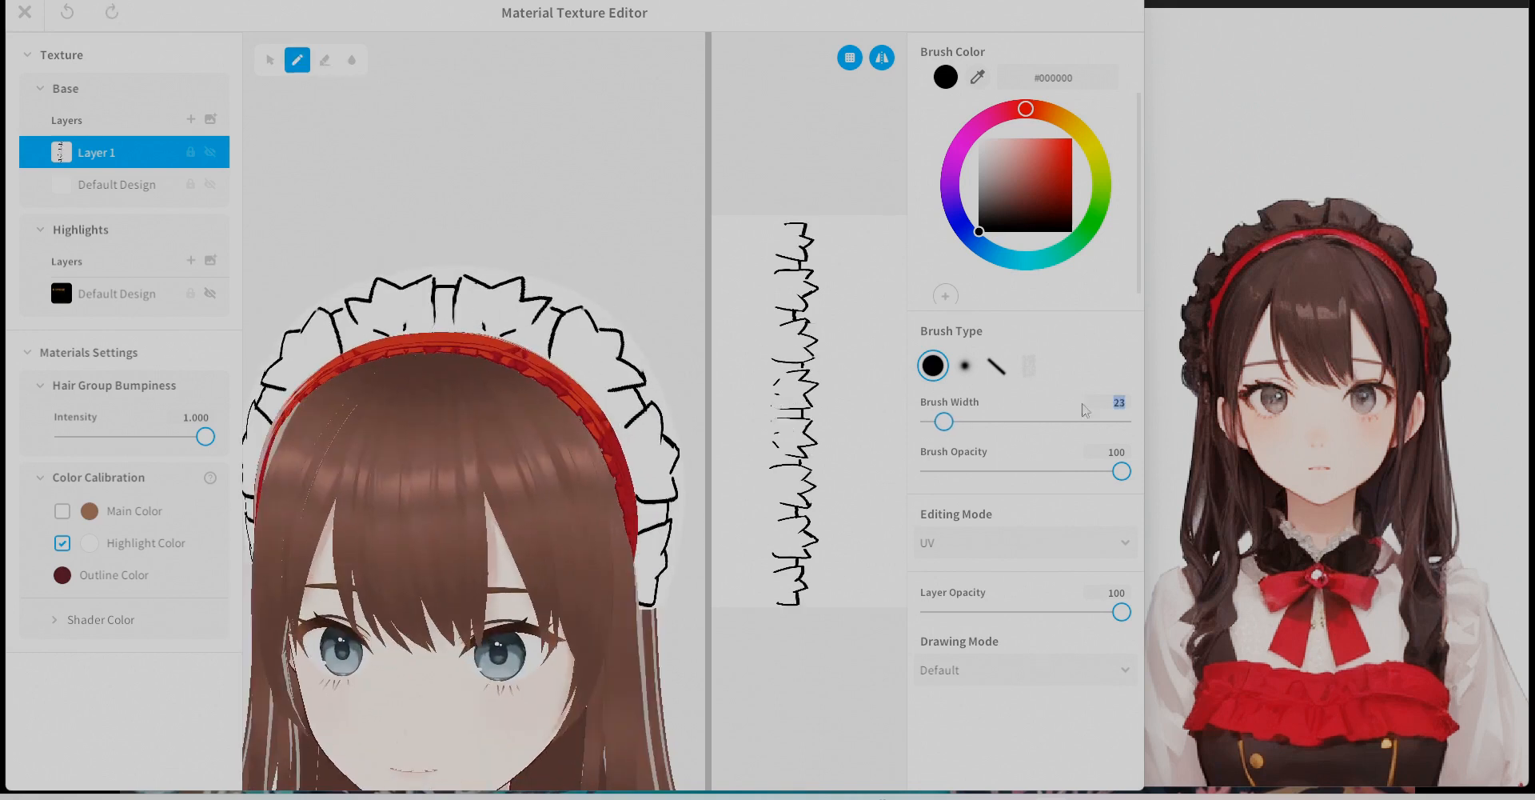
text(10)
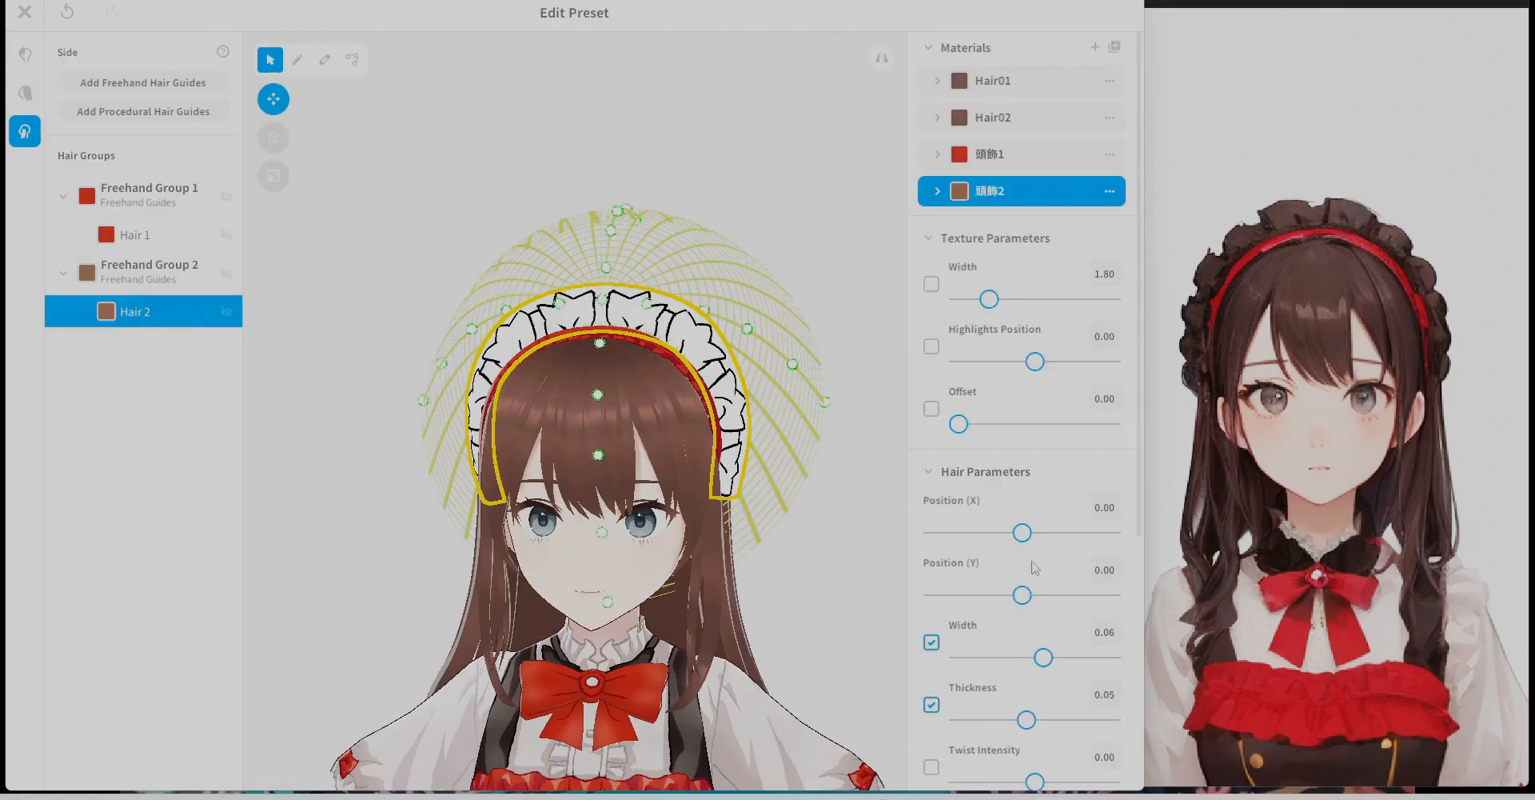
Change the cross section option of Hair 2, the headdress frill.
scroll(1029, 553, down, 5)
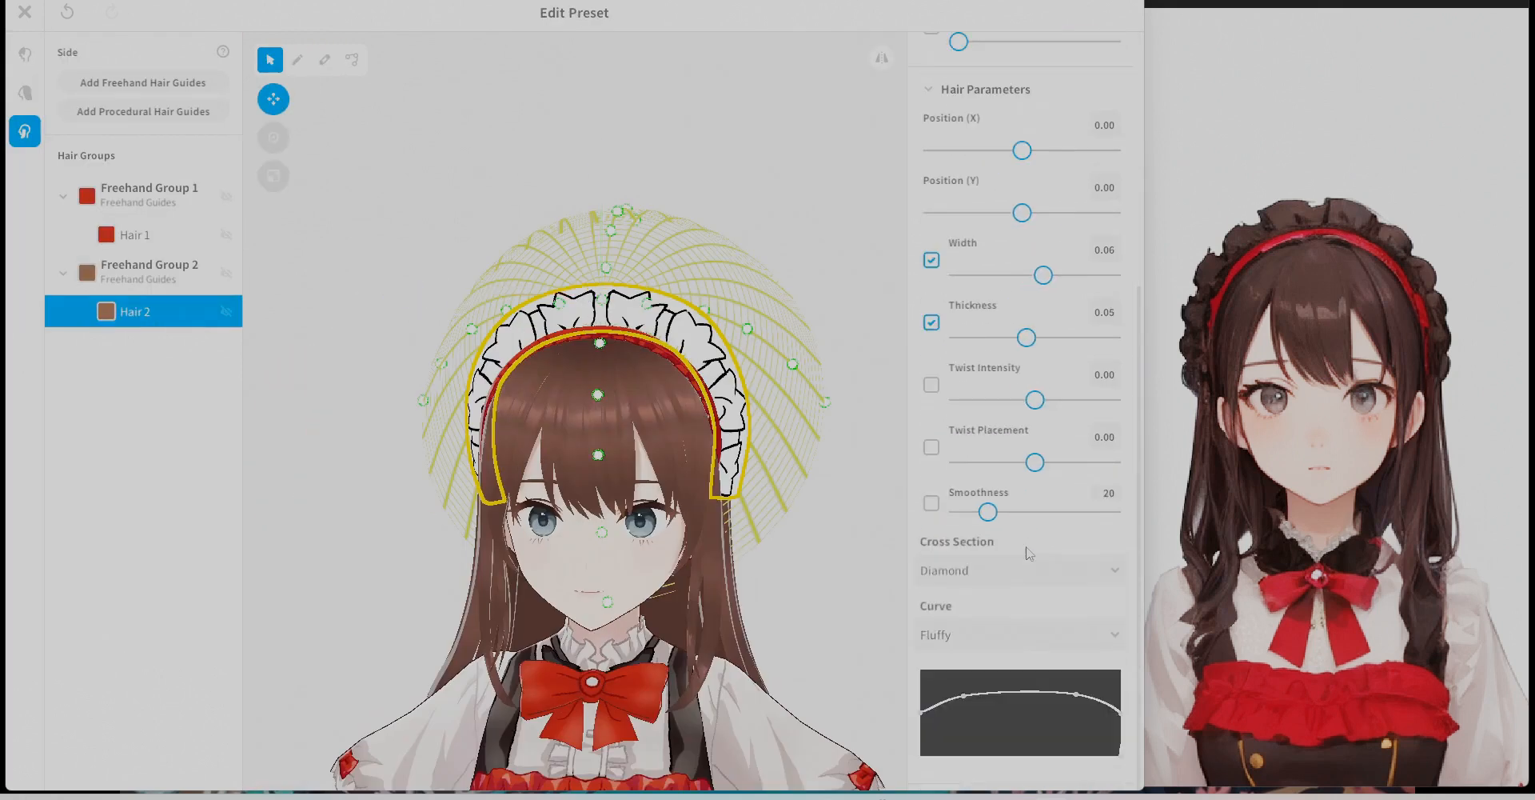
right_drag(785, 513, 552, 523)
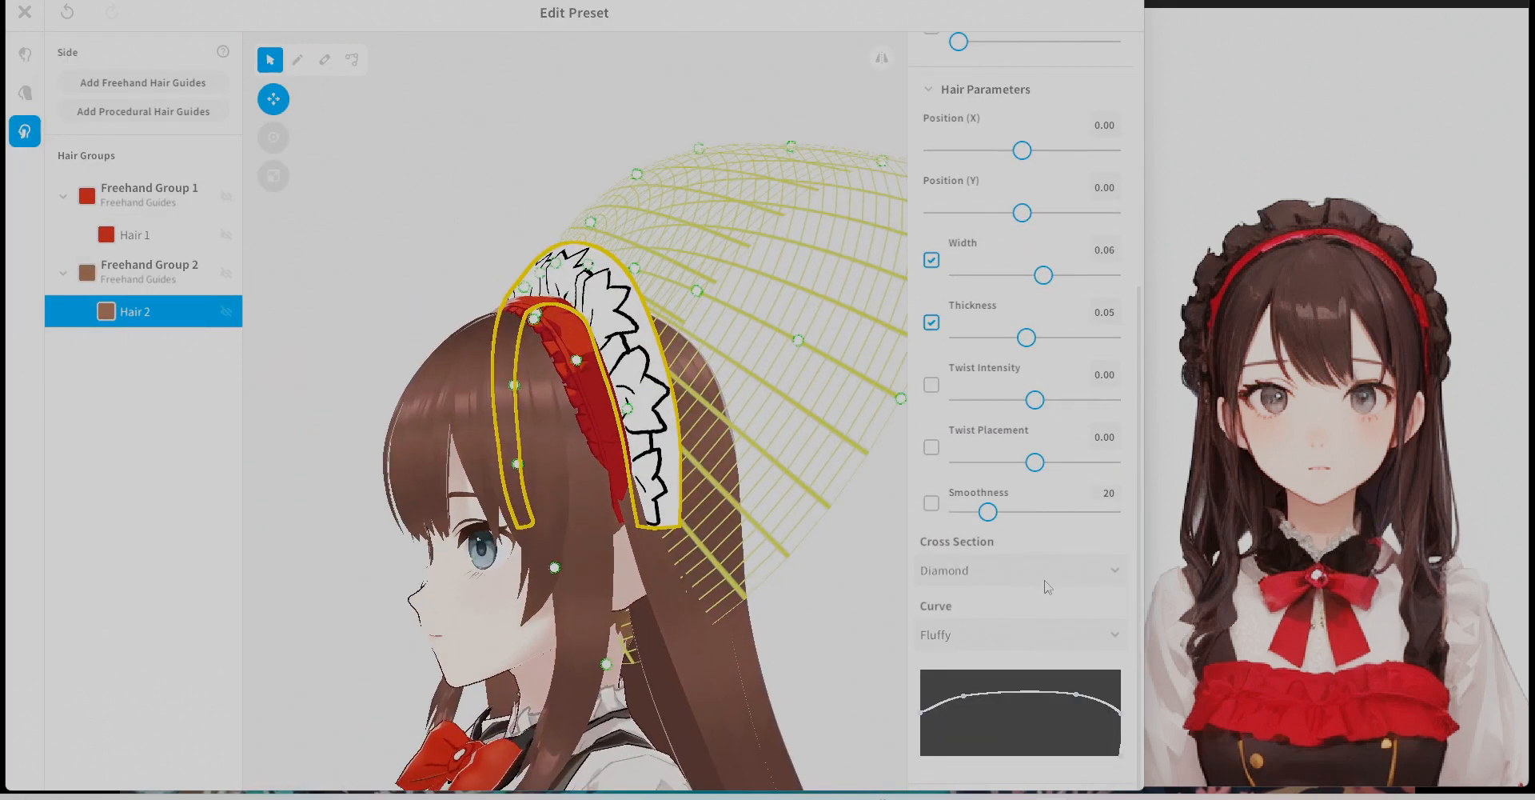
click(1042, 578)
click(991, 657)
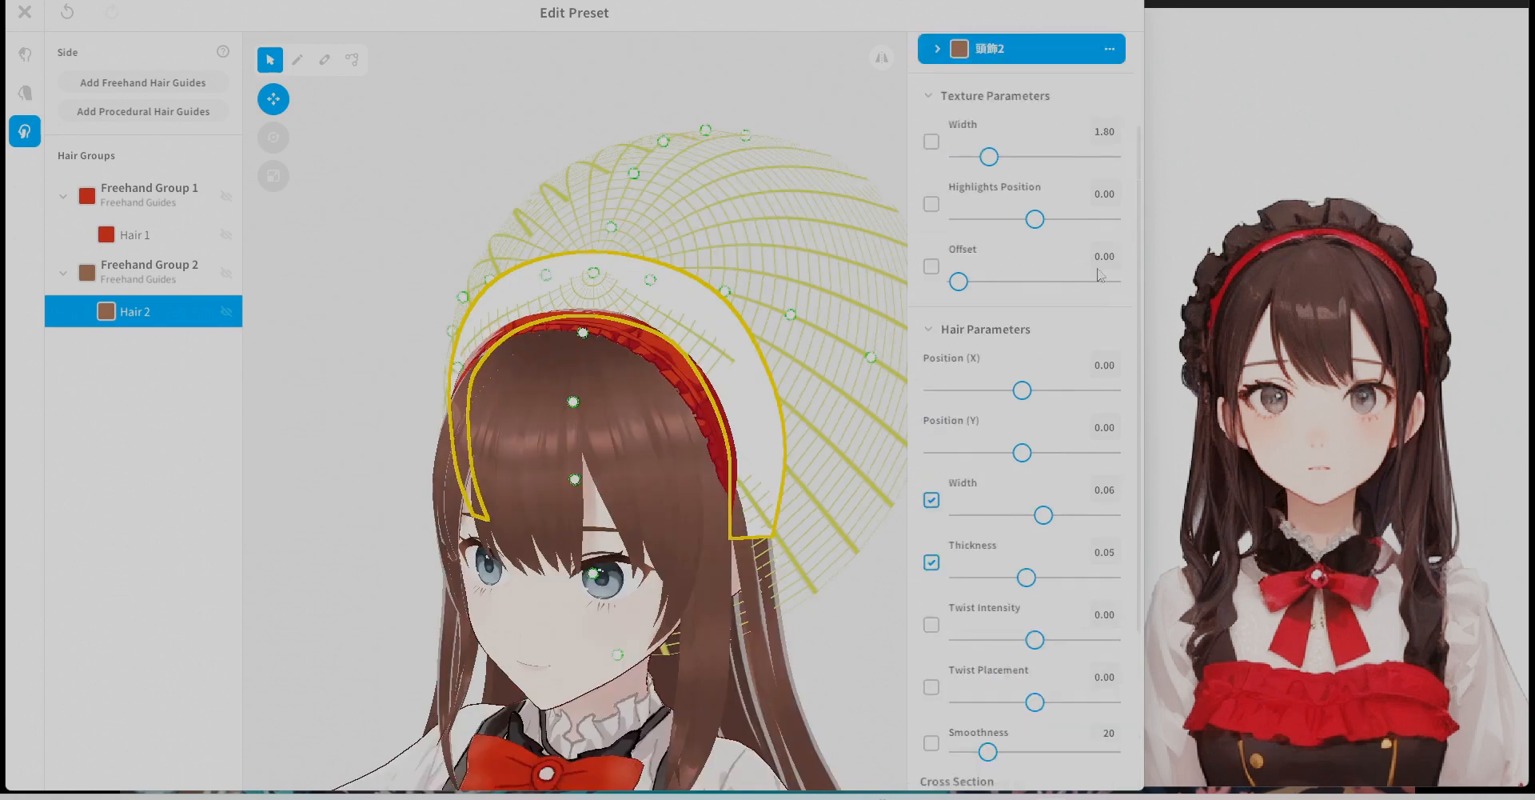
Enable Hair 2's own texture settings, with the offset at about 0.30 and the highlights position at 0.00.
scroll(1016, 360, up, 5)
drag(1000, 403, 1006, 401)
drag(1037, 339, 1035, 339)
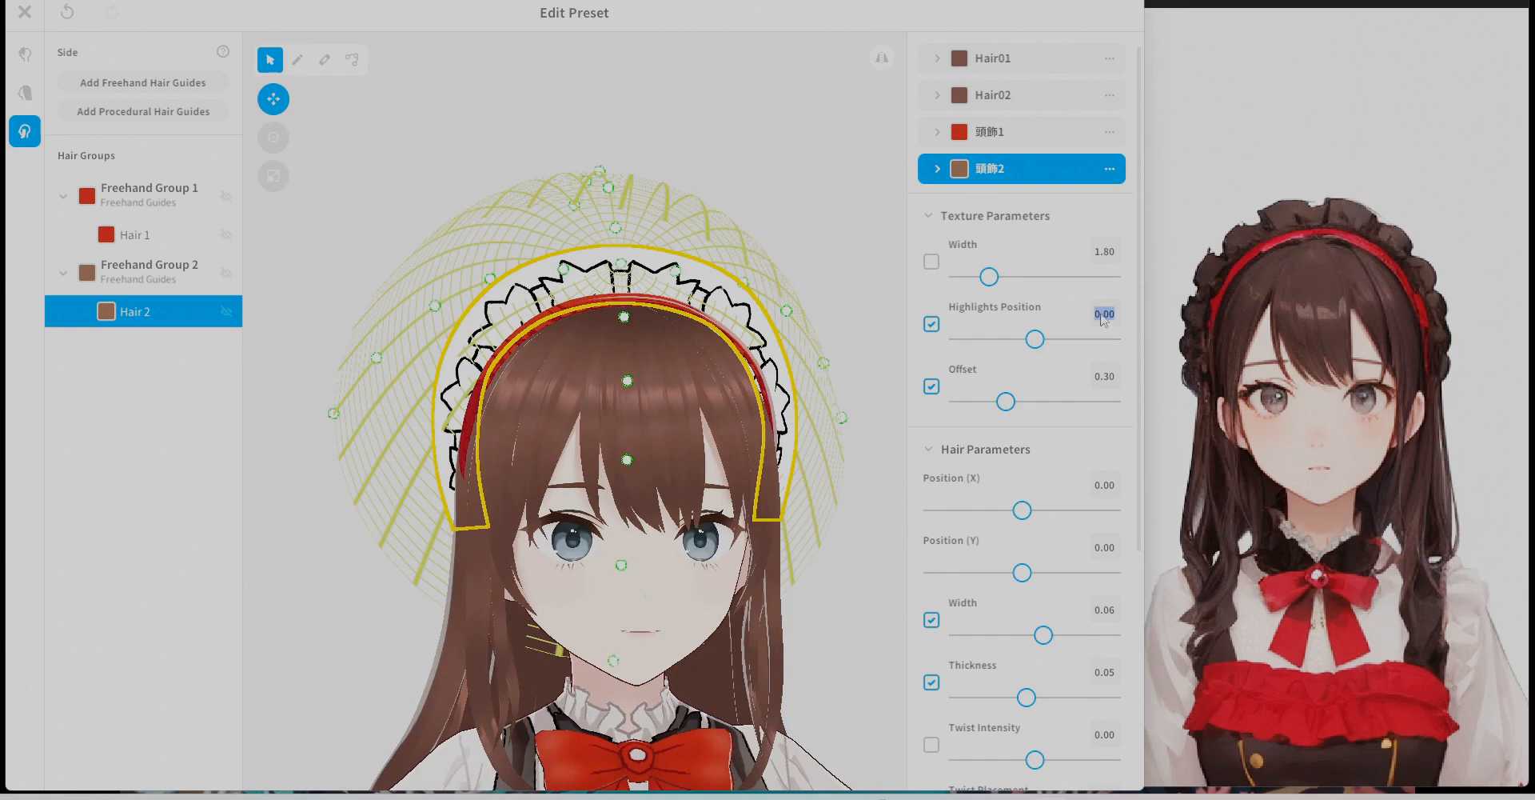
drag(1006, 401, 1002, 401)
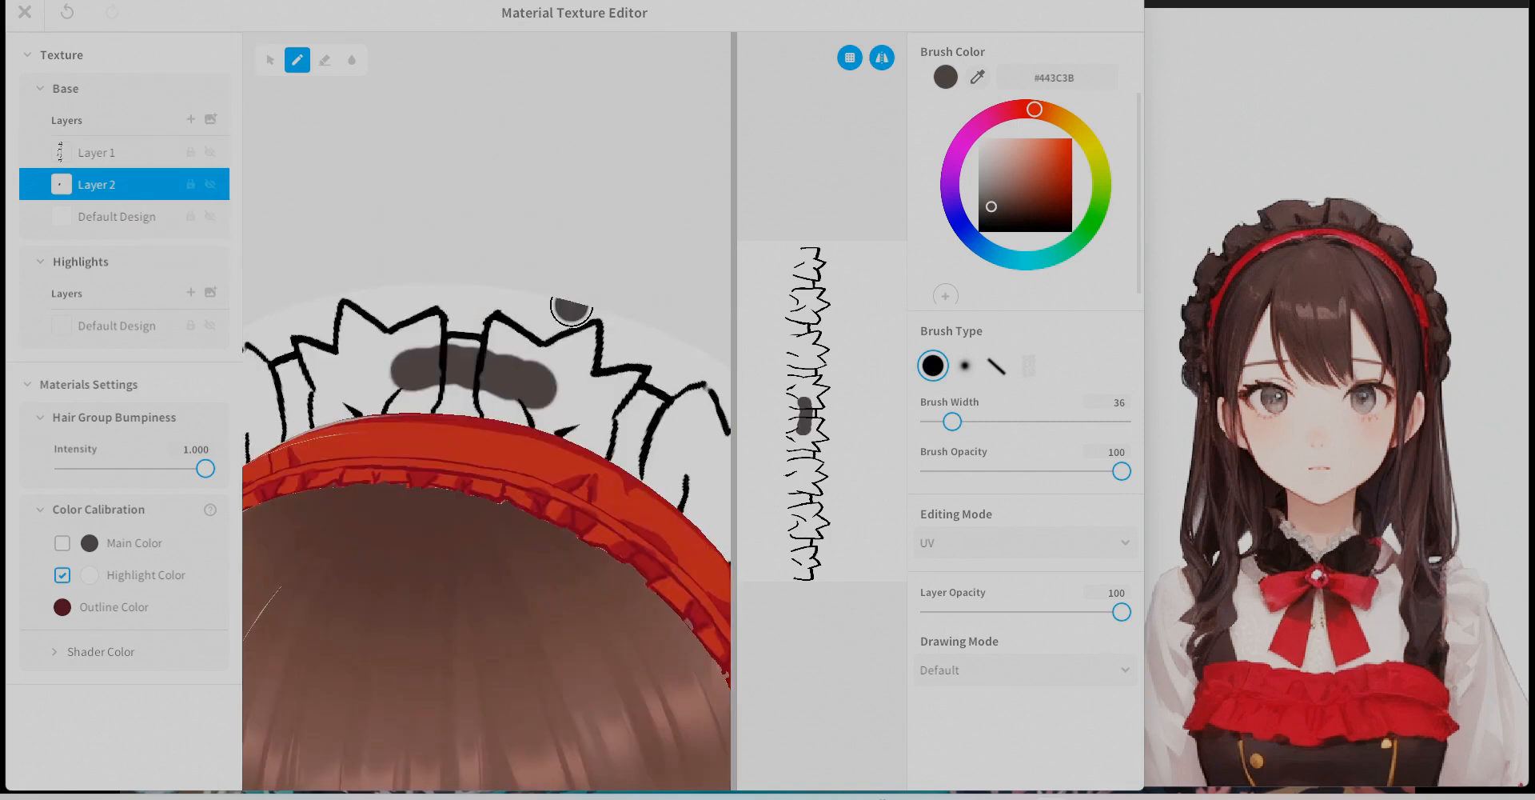
Fill the frill ruffles with dark brown-grey #443C3B on Layer 2, erasing paint outside the outlines.
mouse_move(448, 352)
mouse_down()
mouse_move(583, 343)
mouse_move(672, 480)
mouse_up()
click(324, 60)
mouse_move(484, 365)
mouse_down()
mouse_move(610, 353)
mouse_move(662, 483)
mouse_up()
right_drag(662, 483, 560, 416)
drag(560, 416, 572, 460)
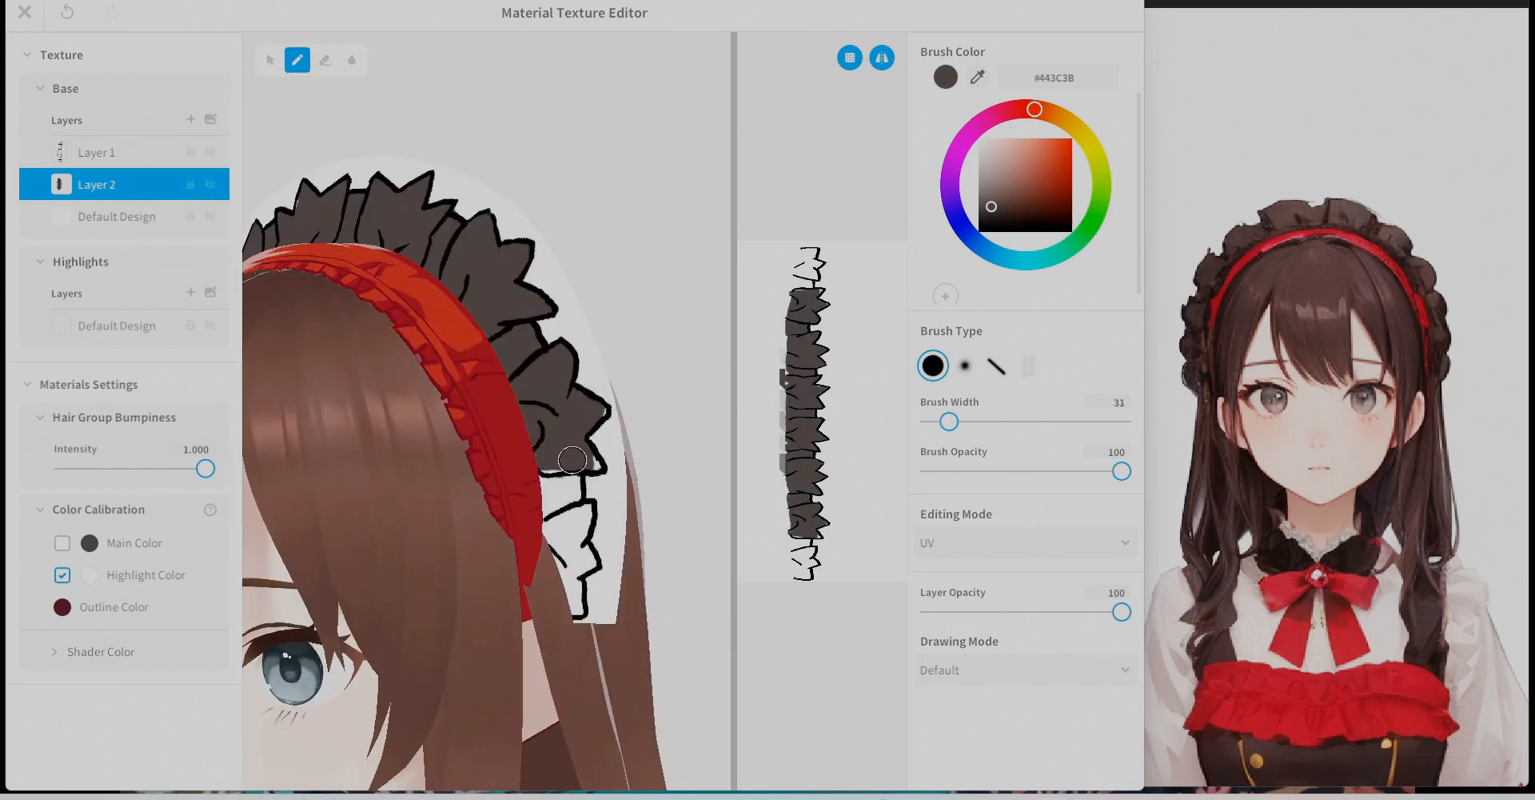
click(297, 60)
Select the frill's outline layer, Layer 1, and switch to the eraser for cleaning up the edges.
click(120, 152)
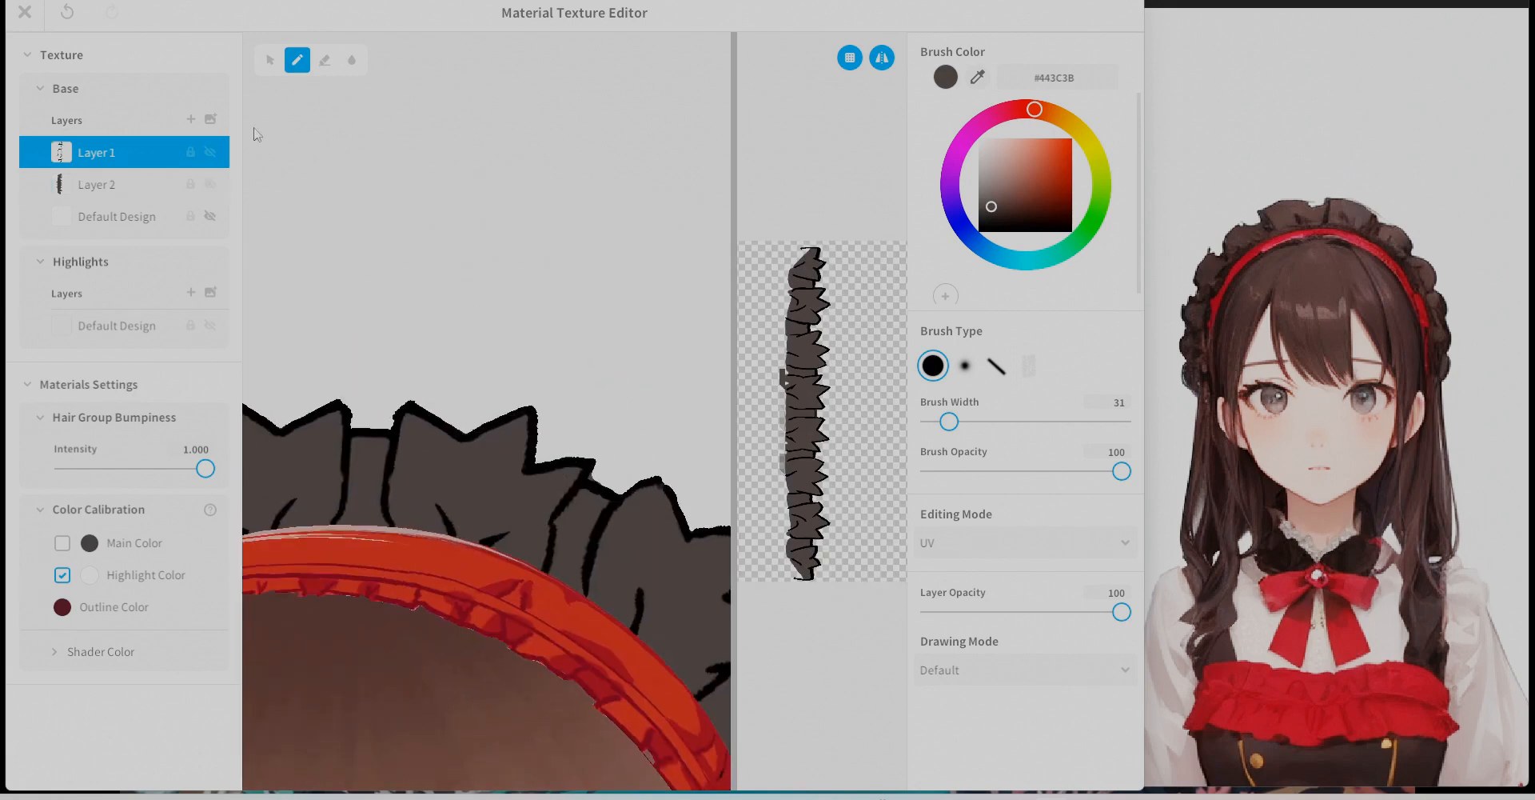
key(e)
scroll(531, 367, up, 4)
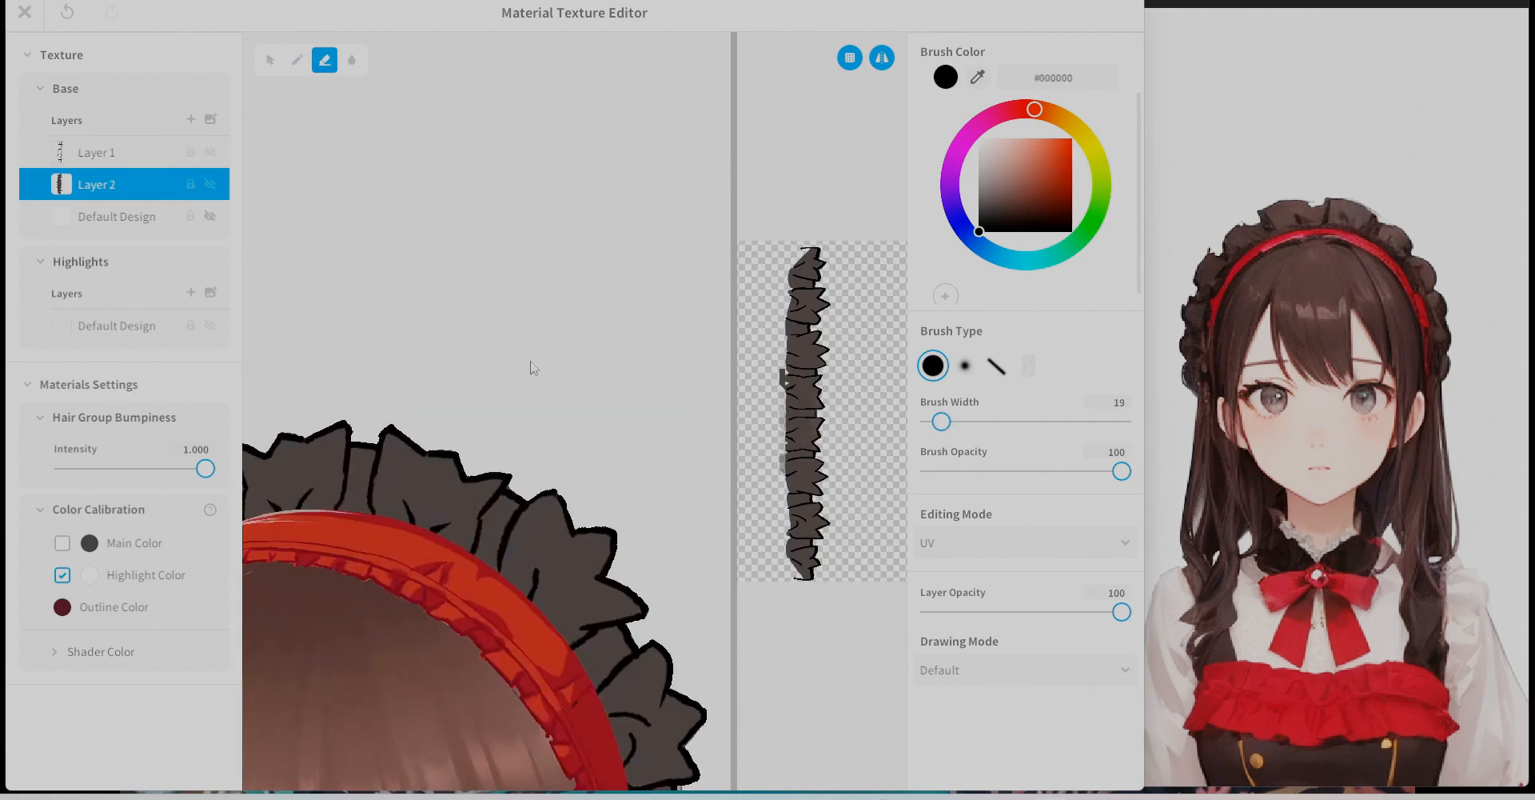
Sample a dark fabric tone from the dress and paint fold shadows in the frill's centre on Layer 2 at brush width 45.
scroll(589, 607, down, 5)
click(977, 77)
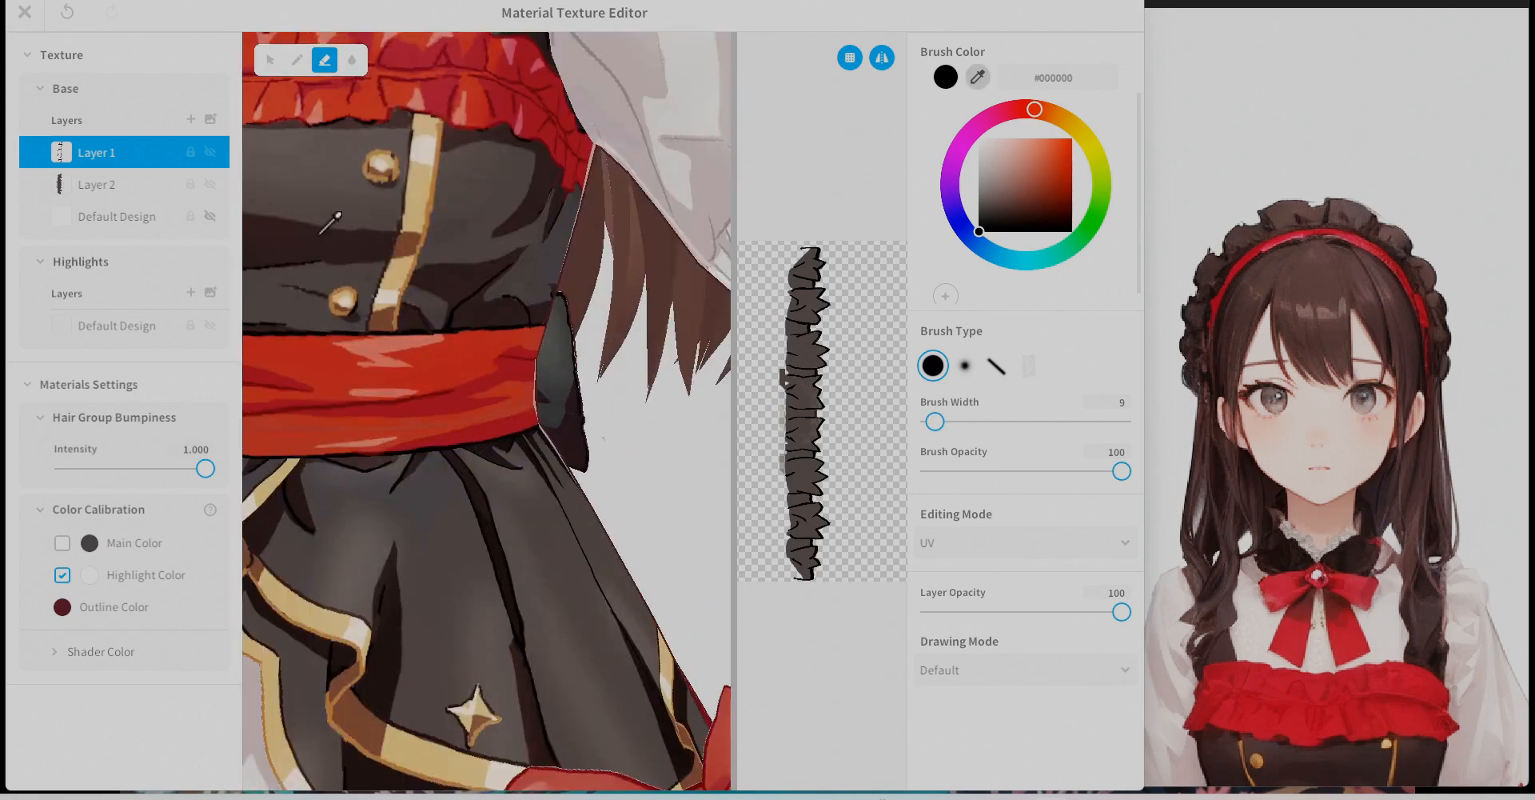
click(337, 217)
click(97, 183)
scroll(490, 496, up, 3)
drag(935, 422, 968, 421)
click(296, 60)
drag(465, 485, 482, 508)
drag(969, 422, 958, 422)
scroll(483, 507, up, 2)
Sample the lighter frill tone and refine the shadow edges of the central ruffles on Layer 2.
click(977, 77)
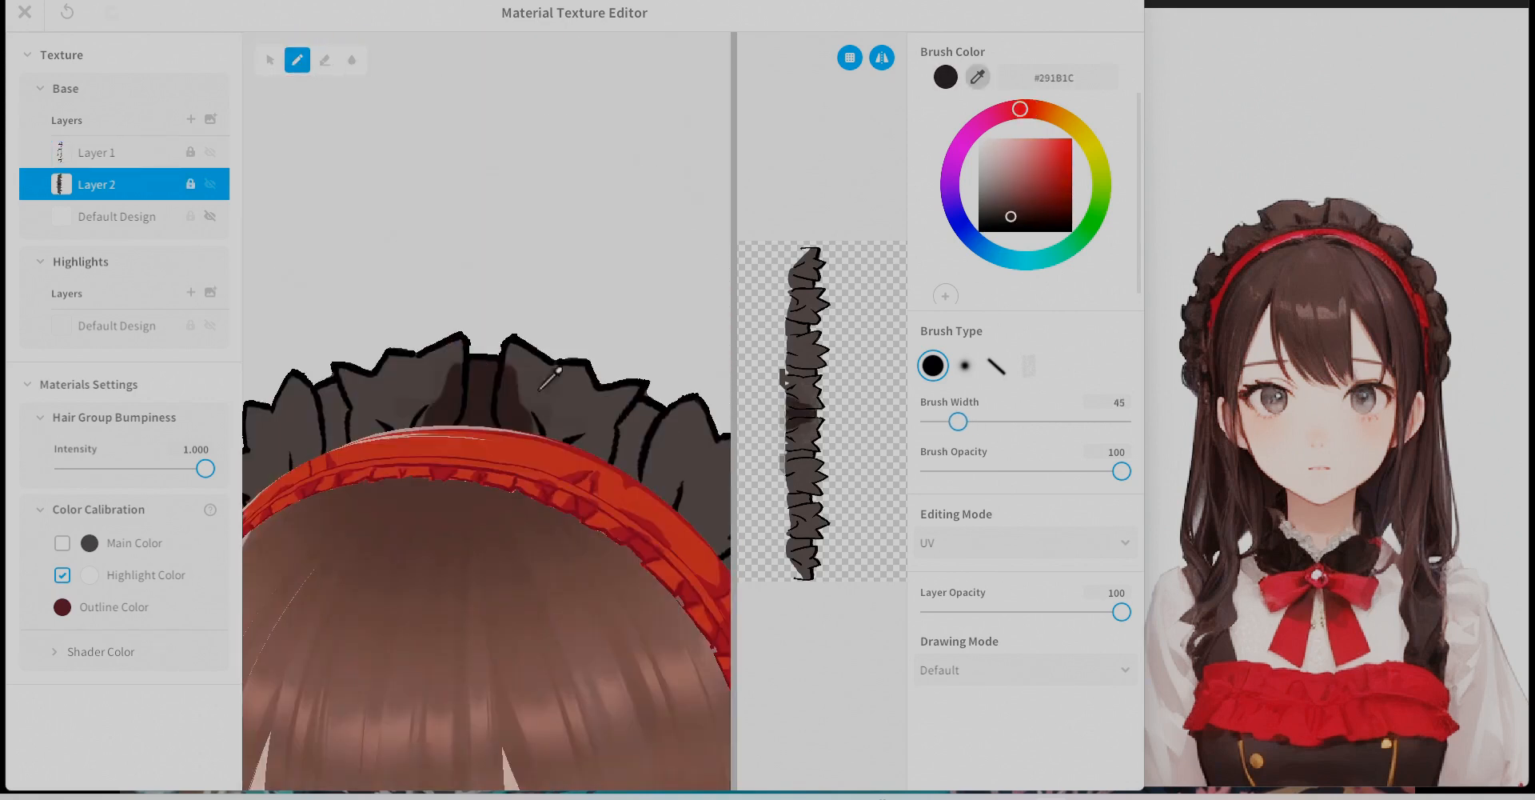
click(559, 366)
mouse_move(627, 429)
right_down()
mouse_move(658, 281)
mouse_move(592, 352)
right_up()
drag(592, 408, 578, 426)
scroll(578, 426, down, 3)
drag(734, 408, 820, 408)
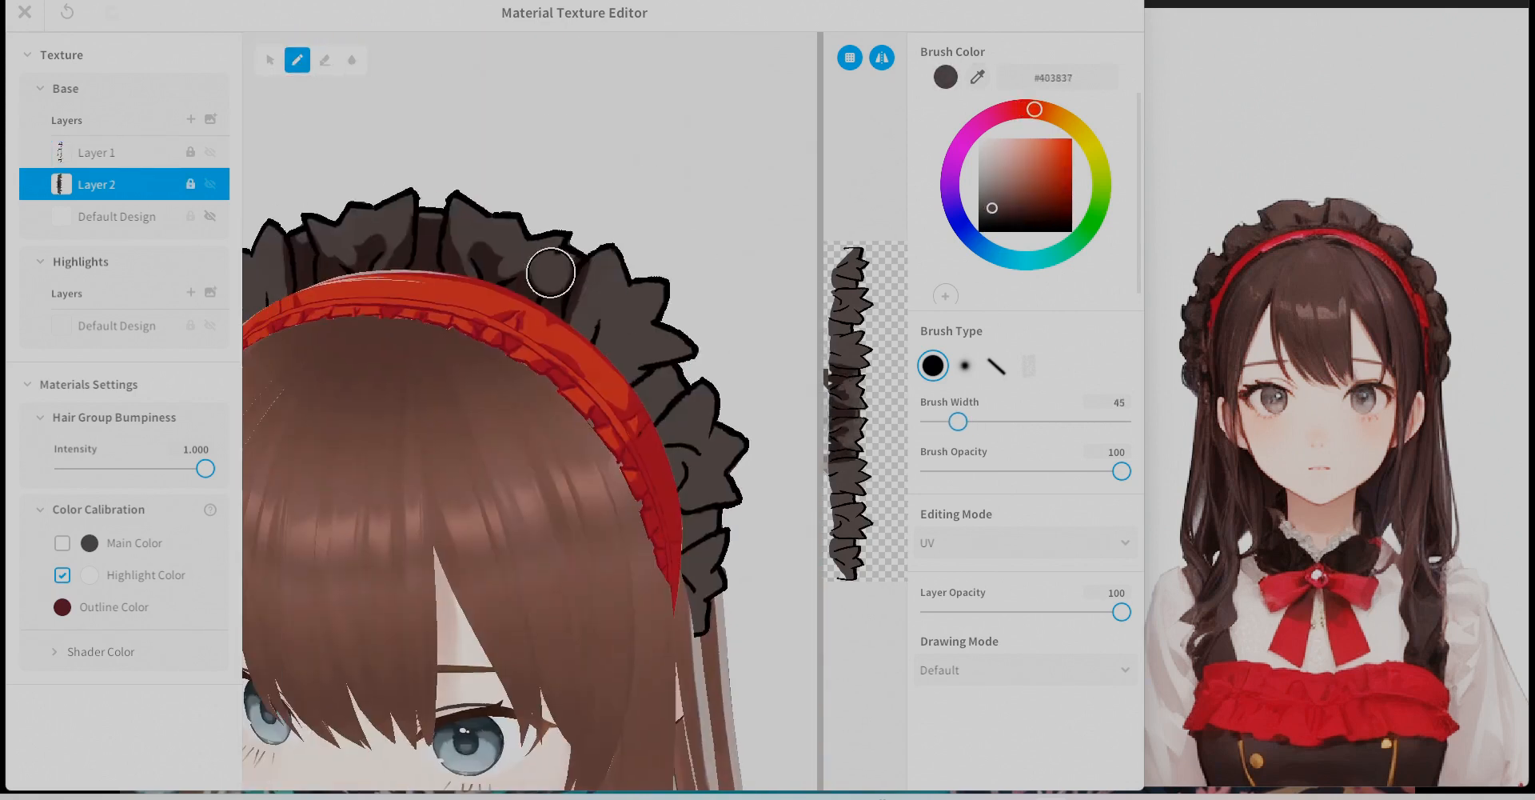
Shade the side ruffles down to the frill's lower end on Layer 2, alternating sampled shadow and base tones.
click(978, 77)
click(551, 270)
drag(595, 328, 676, 384)
right_drag(717, 356, 696, 368)
click(978, 76)
click(602, 269)
click(978, 77)
drag(942, 421, 956, 421)
right_drag(690, 422, 689, 504)
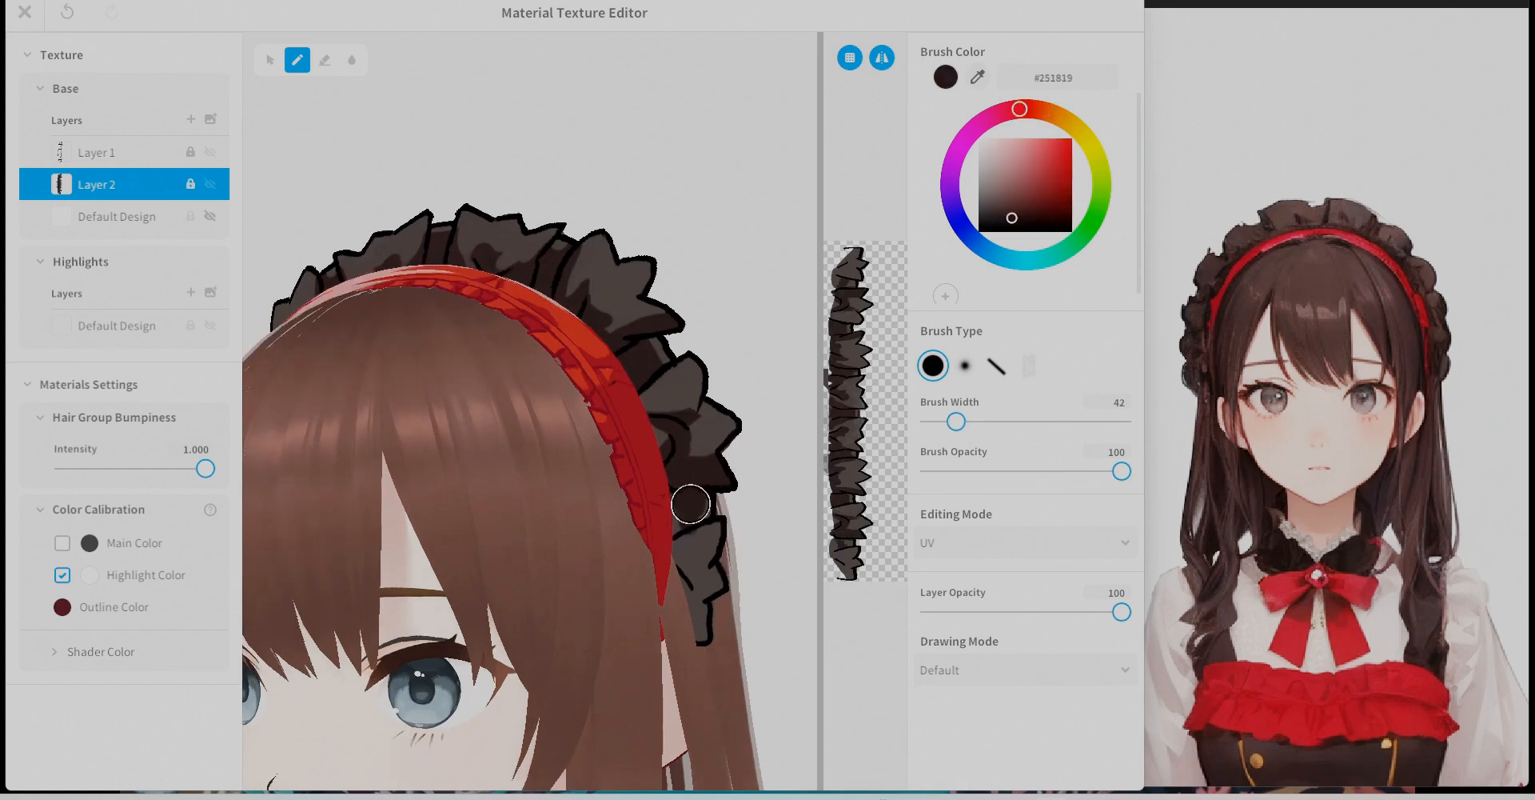
drag(689, 504, 692, 506)
click(978, 77)
mouse_move(693, 505)
right_down()
mouse_move(699, 463)
mouse_move(559, 416)
right_up()
click(978, 76)
click(673, 452)
Add a top layer named SoftLight, set its drawing mode to Soft Light, and pick a pale yellow-hued brush color.
scroll(673, 417, down, 3)
click(190, 119)
double_click(97, 152)
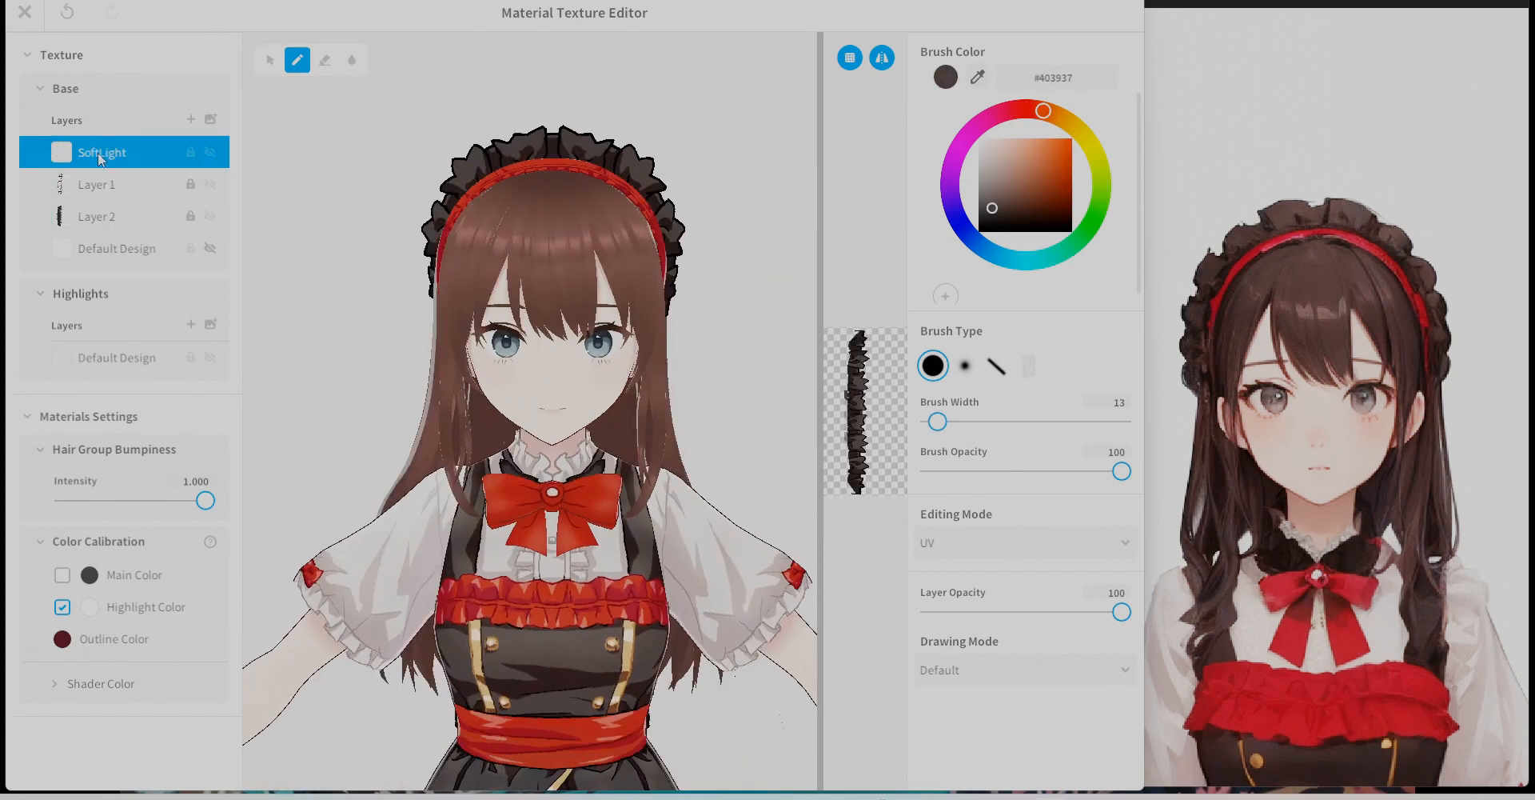
scroll(1010, 597, down, 2)
click(1005, 596)
click(1081, 132)
drag(1001, 150, 987, 142)
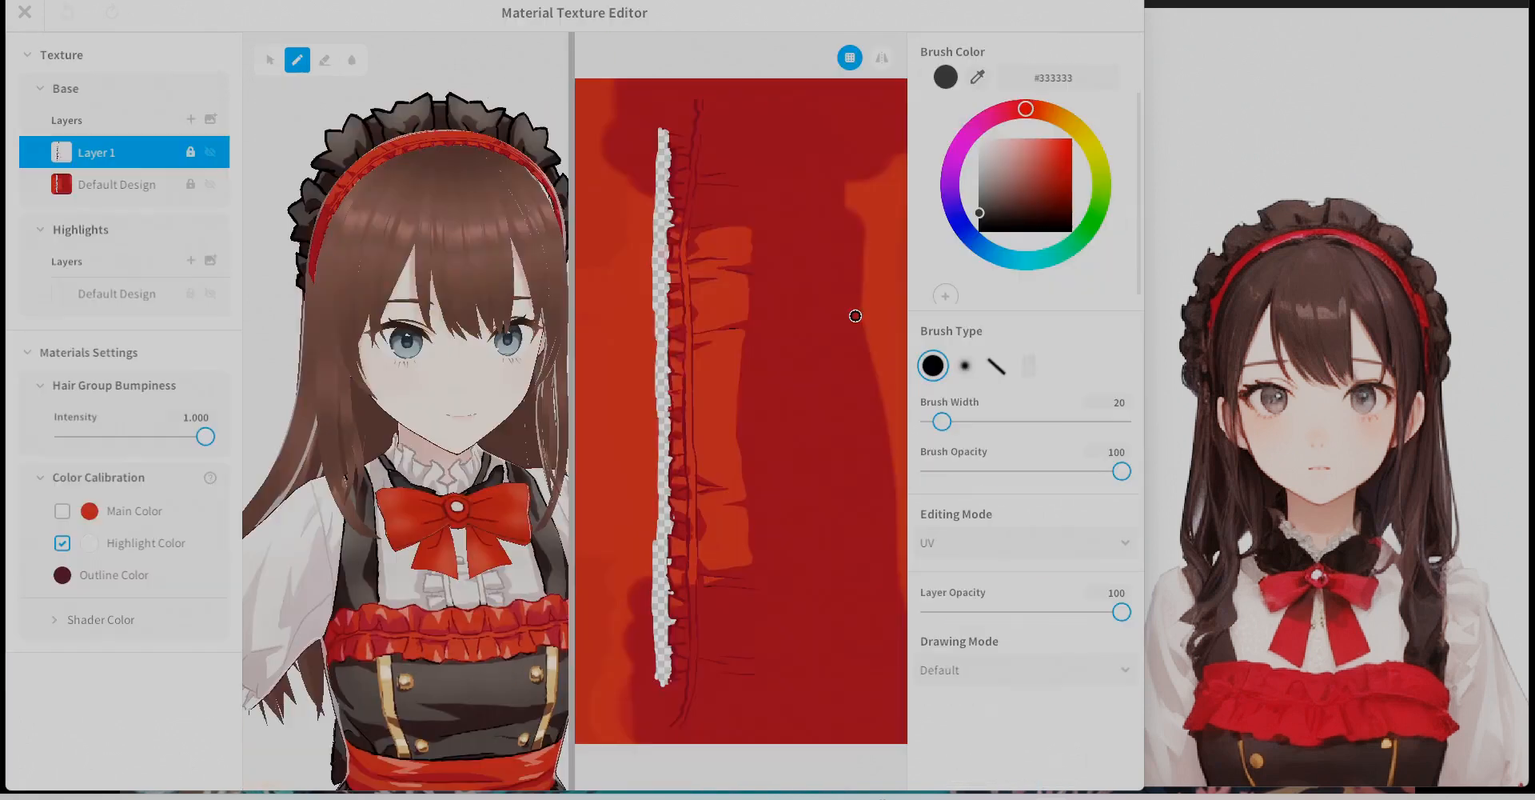
Name the red headband texture's new top layer softLight and choose a yellow brush hue for highlights.
right_click(92, 152)
click(150, 207)
text(softLight)
key(Return)
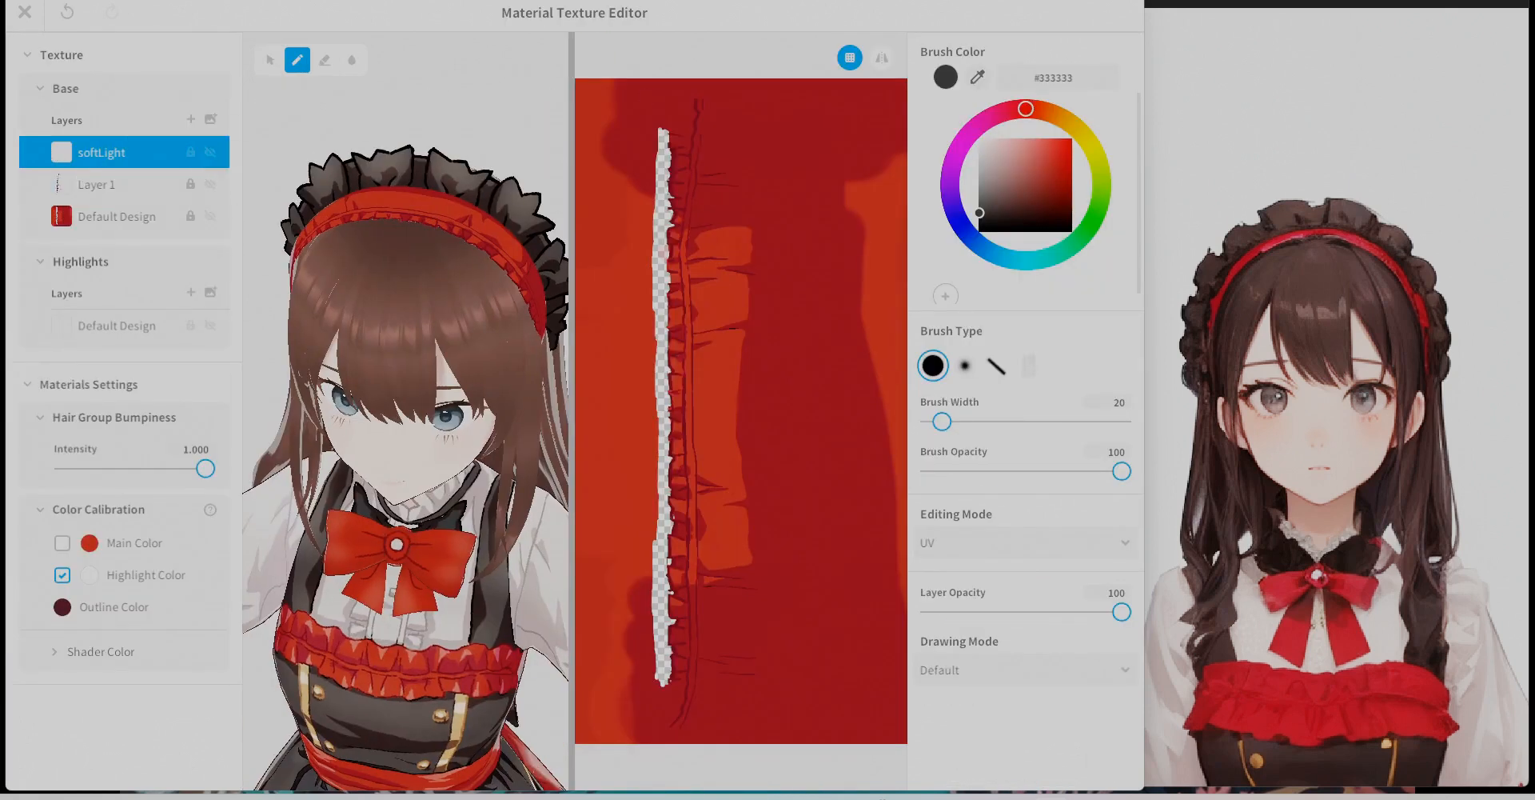
click(1097, 144)
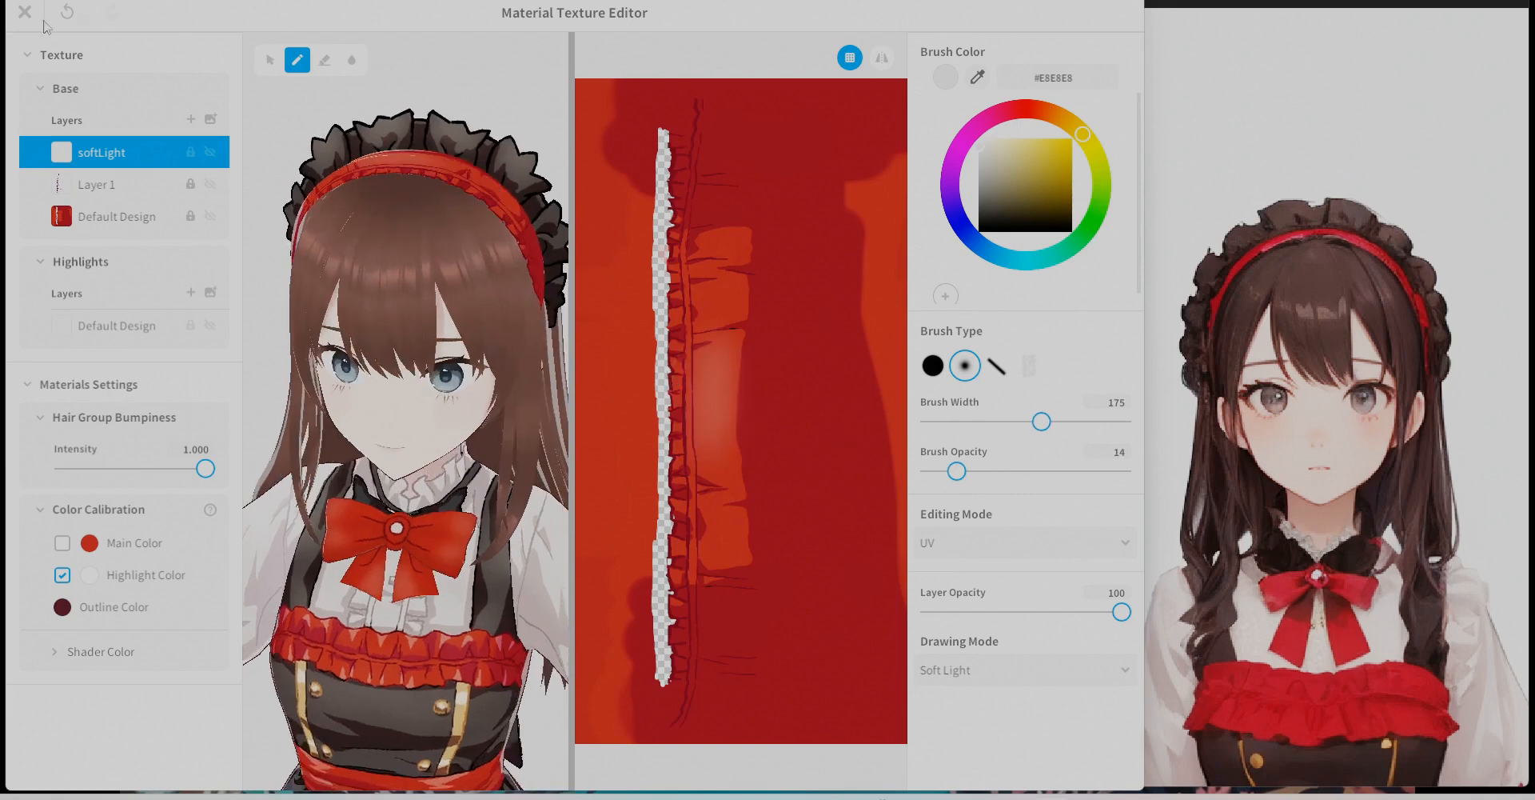
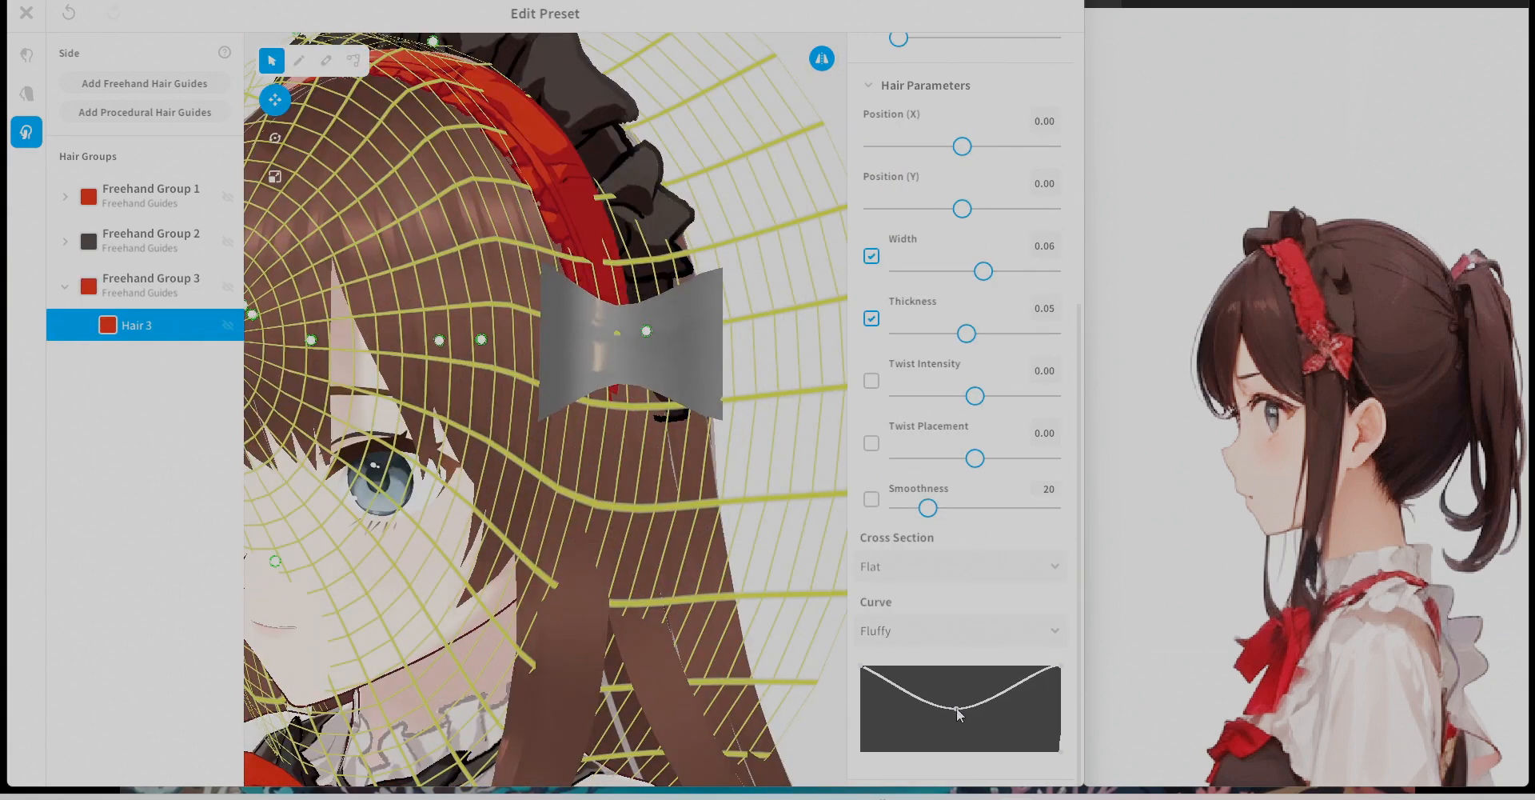
Even out the end of Hair 3's curve and outline a black ribbon bow on the Line layer of the 頭飾3 texture.
drag(1059, 668, 1062, 684)
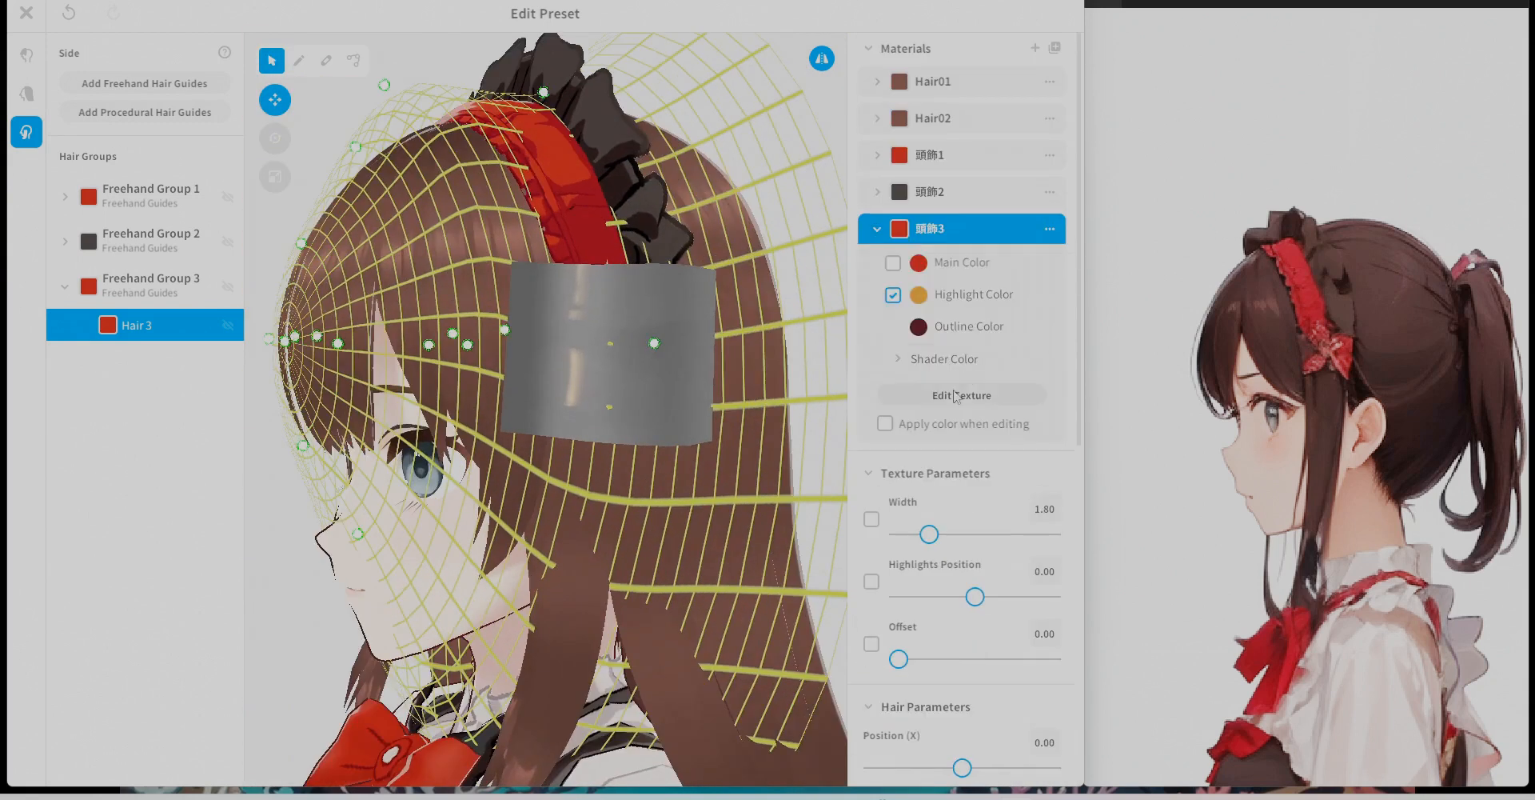
click(960, 395)
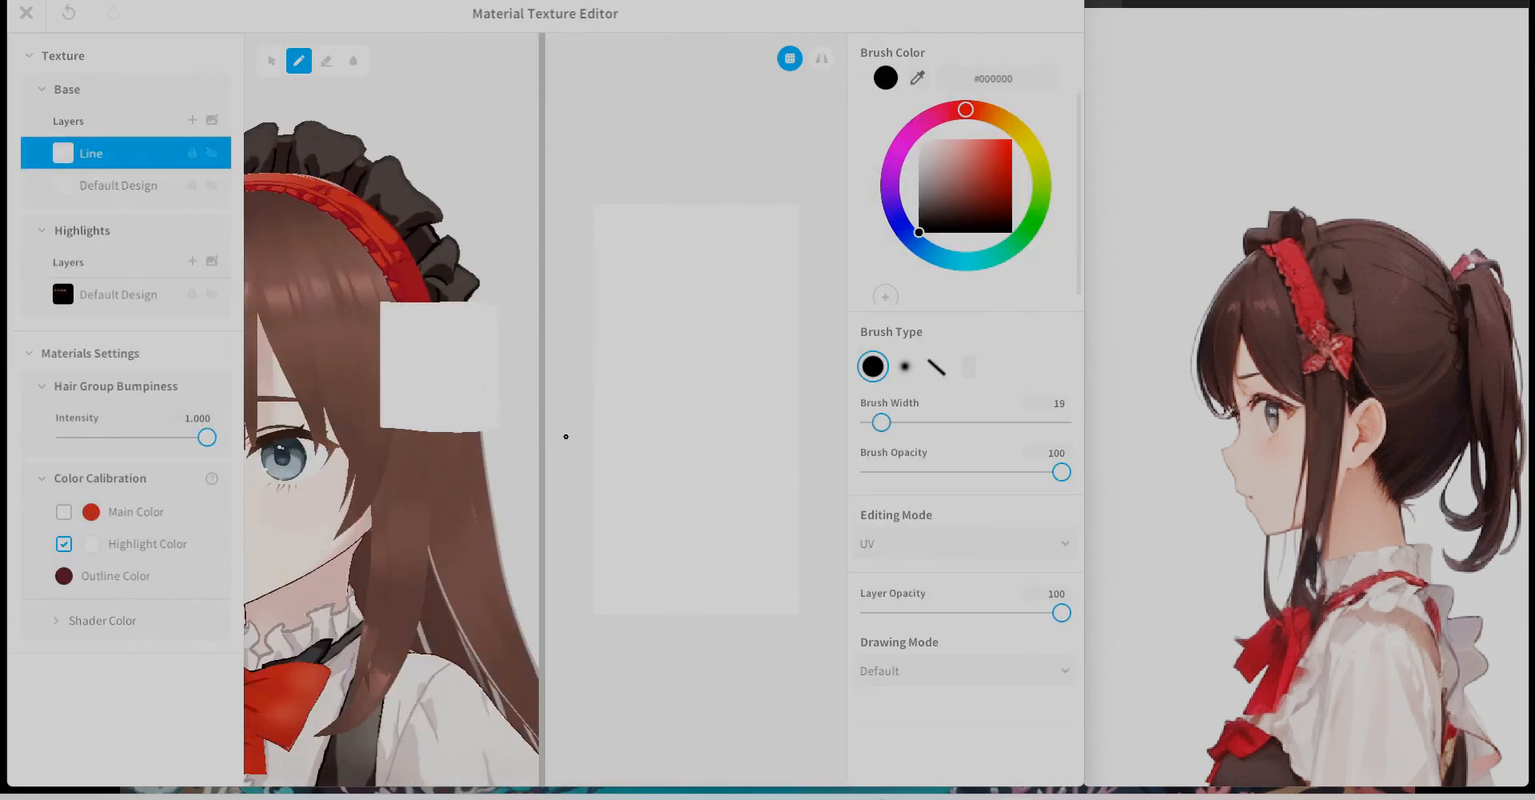
drag(413, 295, 481, 298)
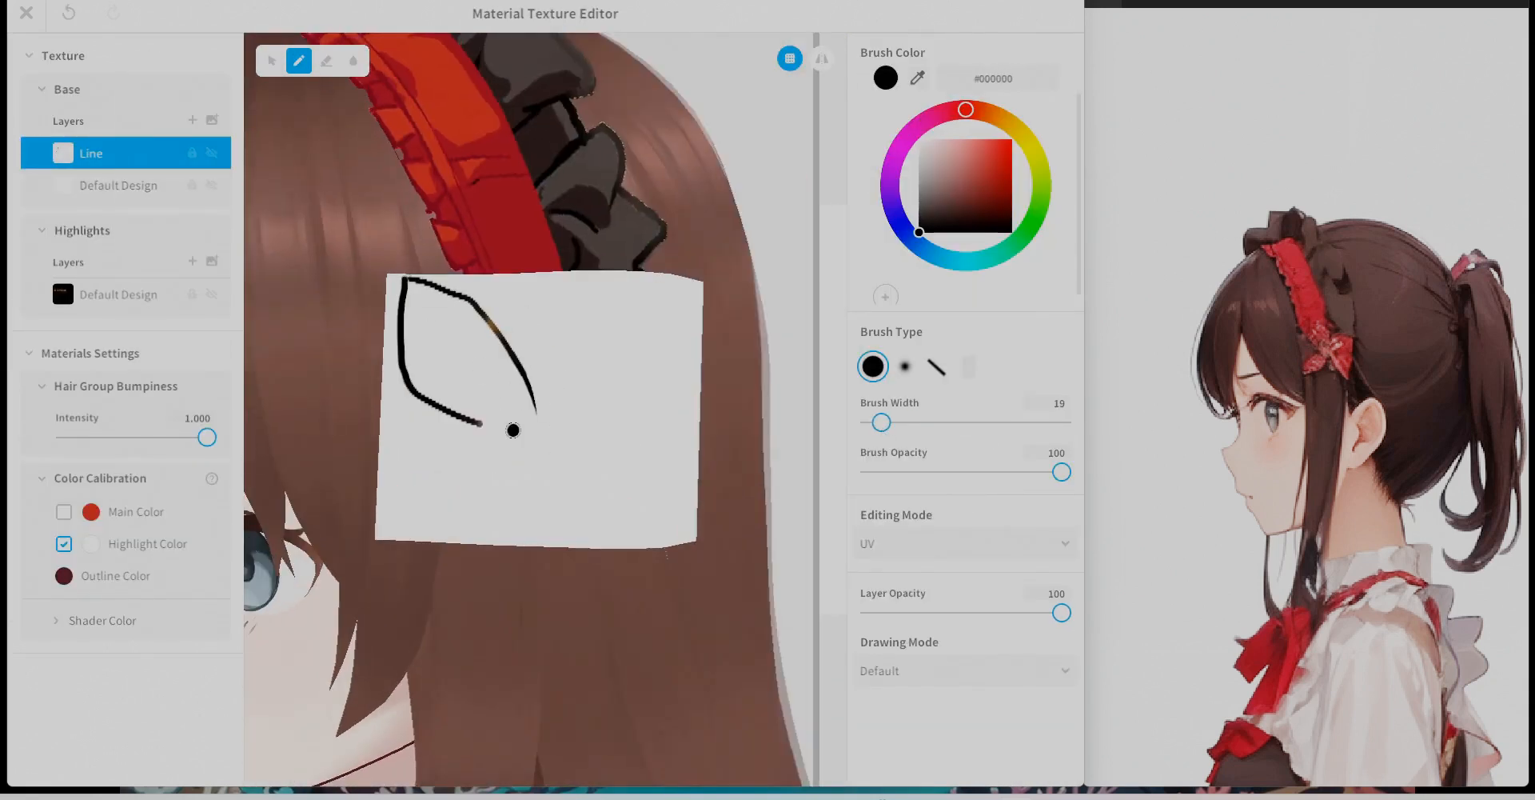
drag(524, 391, 531, 442)
drag(551, 389, 551, 432)
right_drag(624, 334, 666, 331)
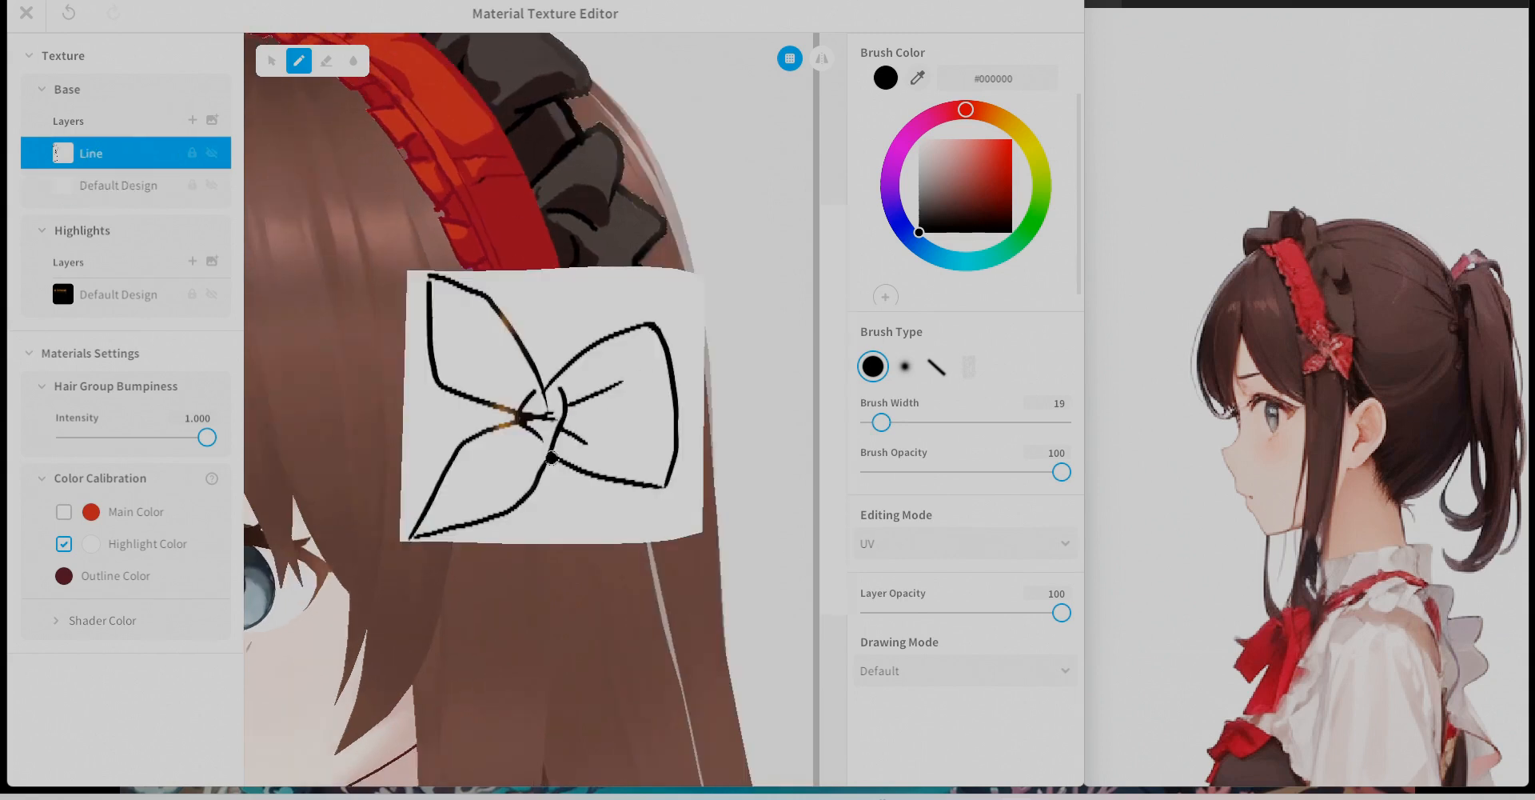
Add a layer below the bow's outline and fill the ribbon loops and tails with red #B8211C.
click(192, 120)
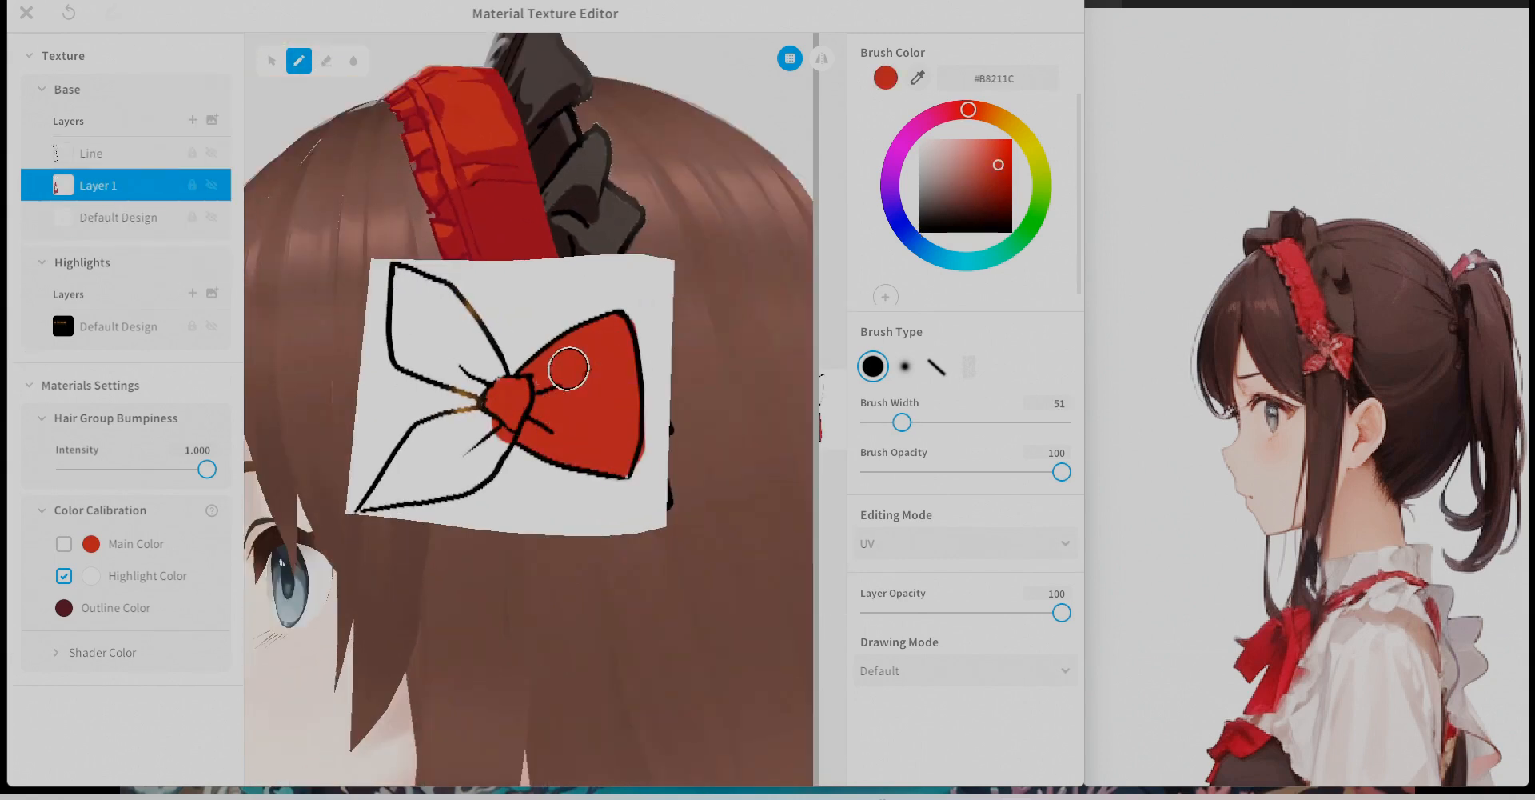
right_drag(569, 369, 608, 372)
drag(512, 447, 397, 503)
drag(436, 296, 504, 376)
click(326, 61)
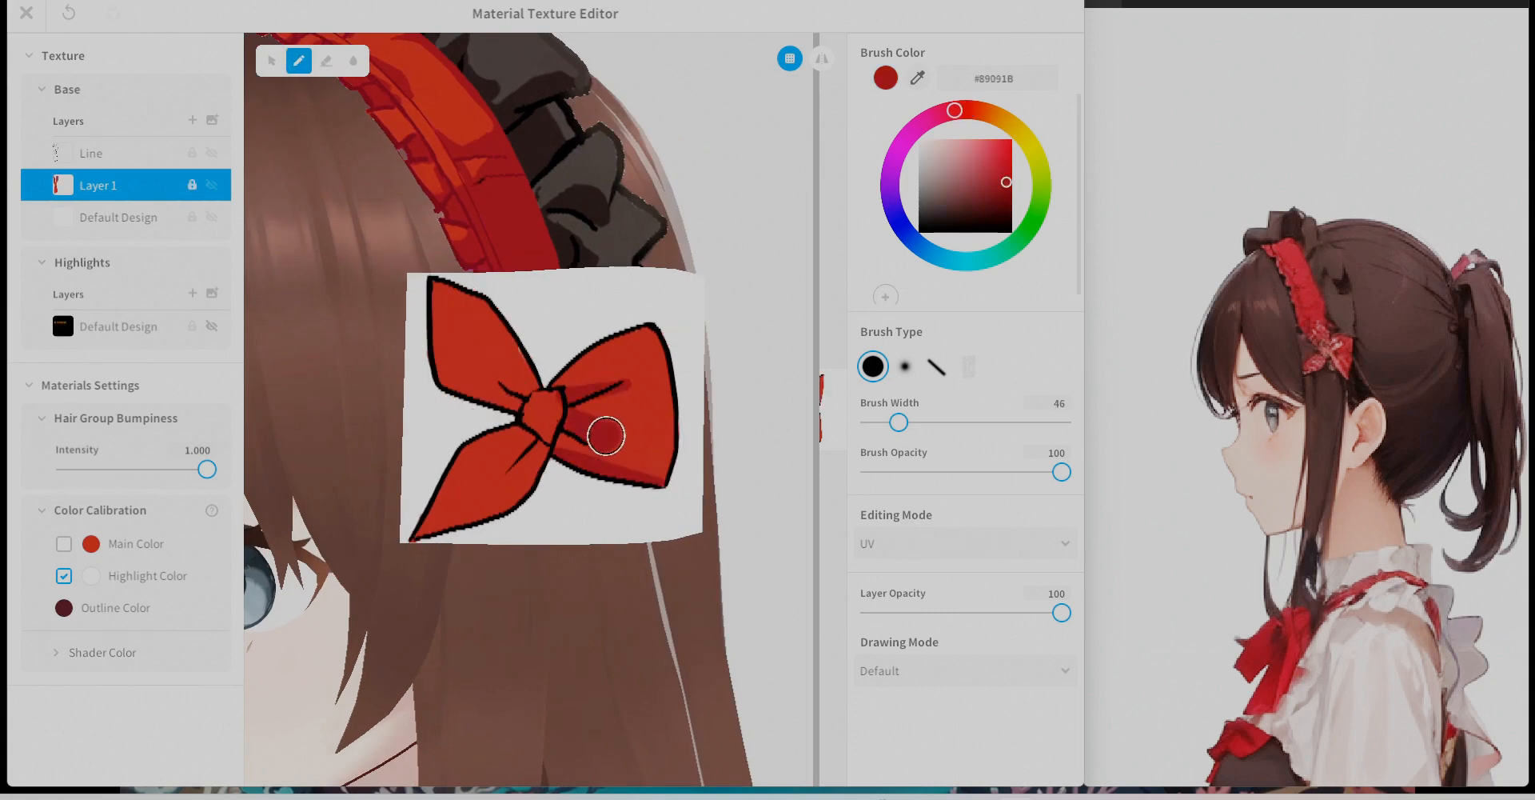
Recolor the bow's outline on the Line layer dark red #650019 at brush width 154 and delete the Default Design layer.
drag(897, 423, 969, 423)
click(91, 153)
right_click(98, 217)
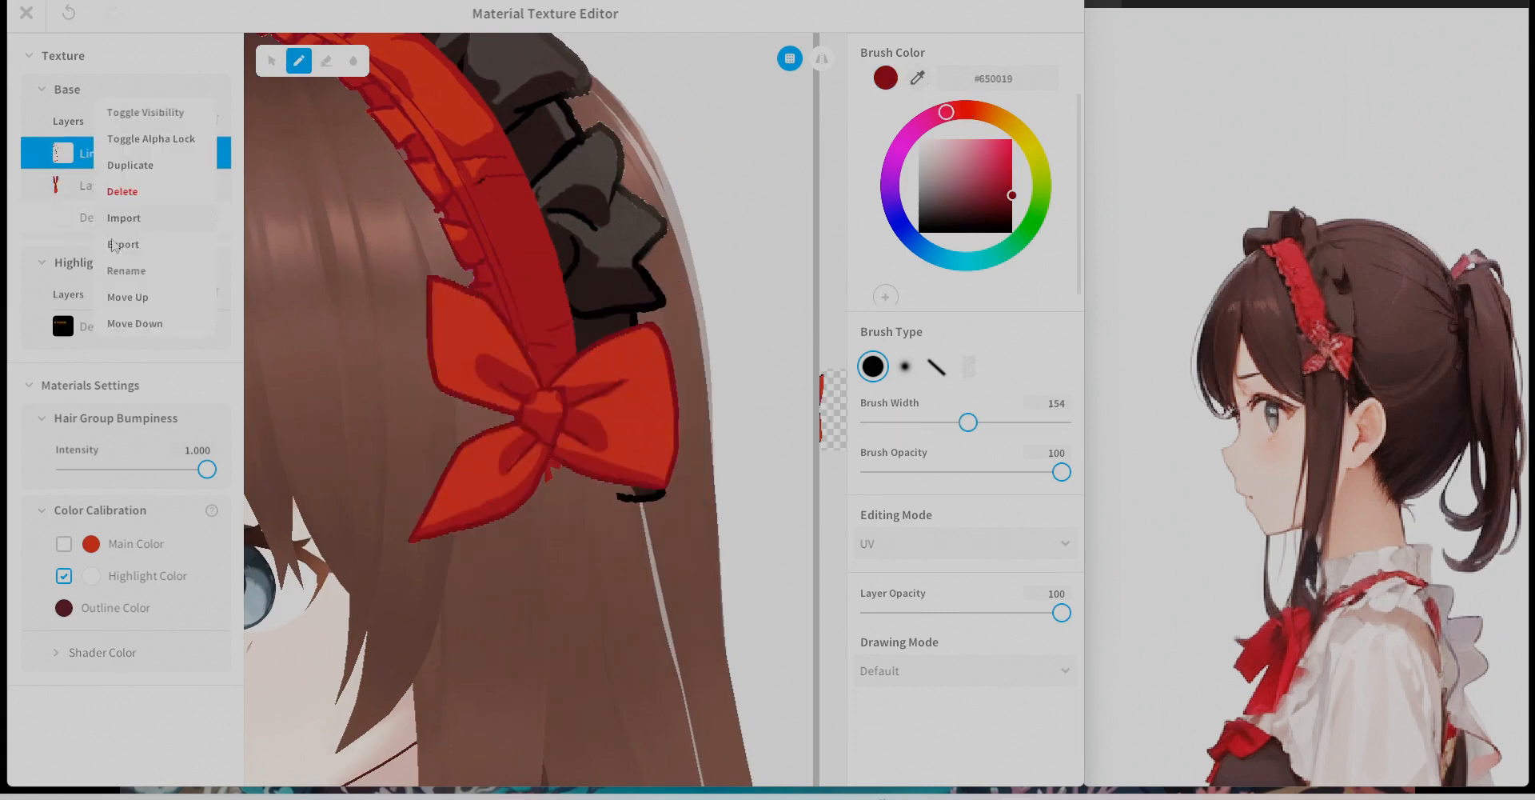
click(123, 189)
Add a highlight layer above the bow's red fill, set it to Soft Light, and choose the pale pink brush color #FFE0D9.
click(192, 120)
scroll(527, 400, down, 5)
click(917, 78)
scroll(528, 320, up, 5)
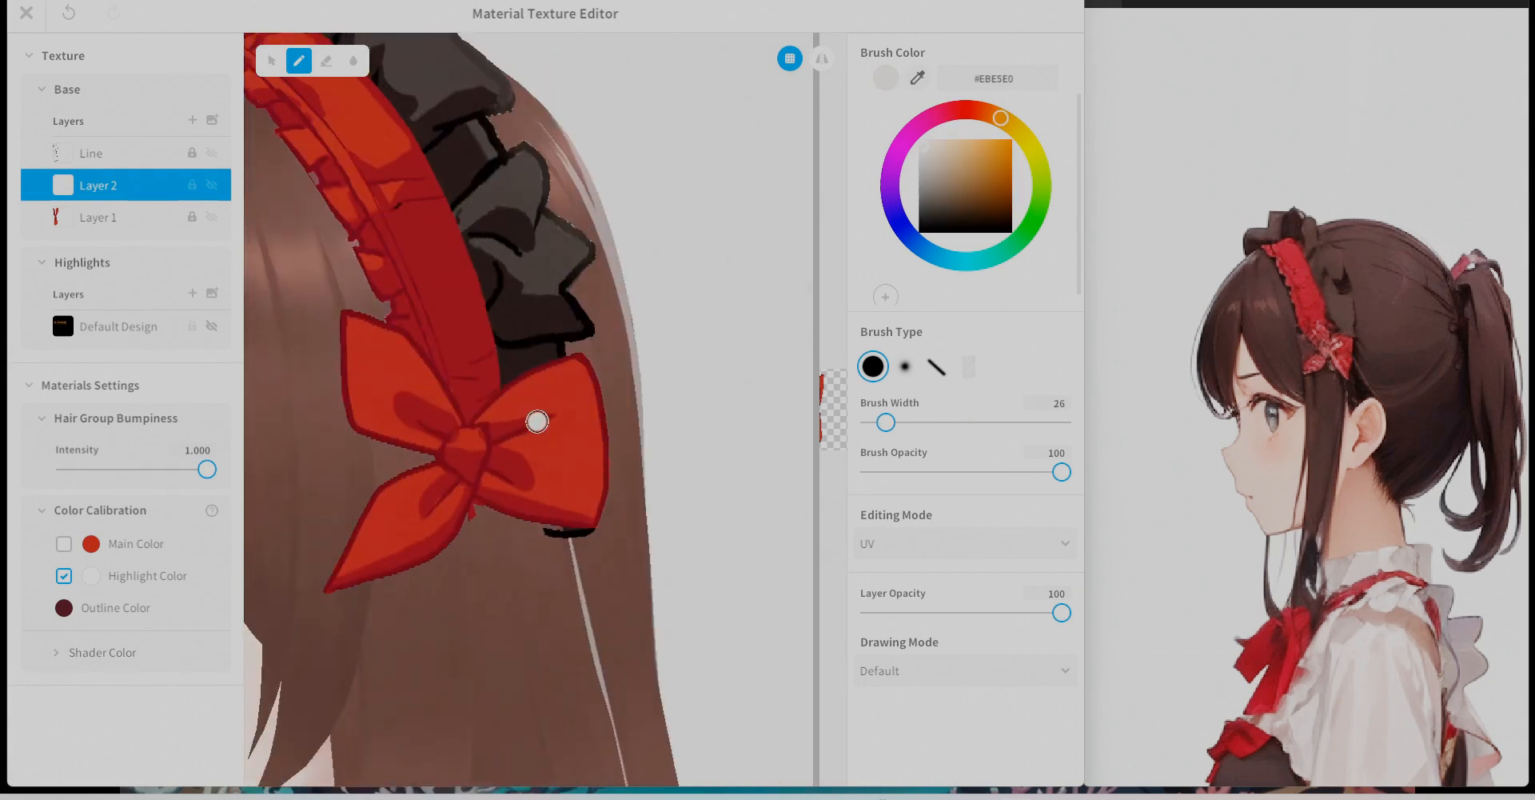
click(97, 218)
click(917, 78)
click(560, 431)
click(98, 185)
click(966, 671)
scroll(949, 584, down, 3)
click(950, 588)
click(946, 152)
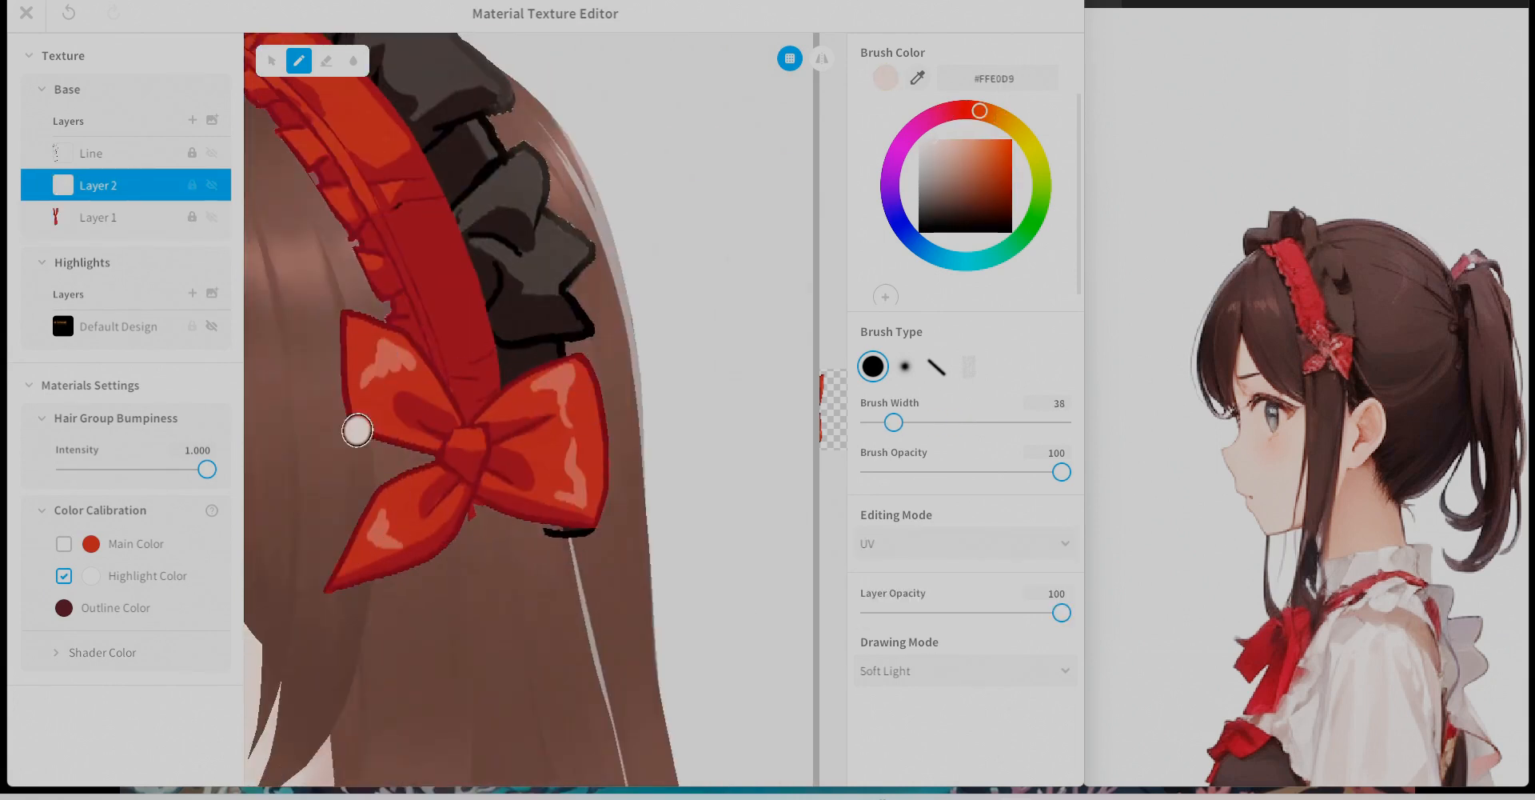
Set a narrower dark red brush for the bow's Line layer and toggle the alpha lock on the highlight layer.
click(91, 154)
click(918, 77)
click(1012, 195)
drag(894, 423, 878, 422)
mouse_move(432, 448)
right_down()
mouse_move(488, 424)
mouse_move(456, 407)
right_up()
click(97, 186)
click(192, 186)
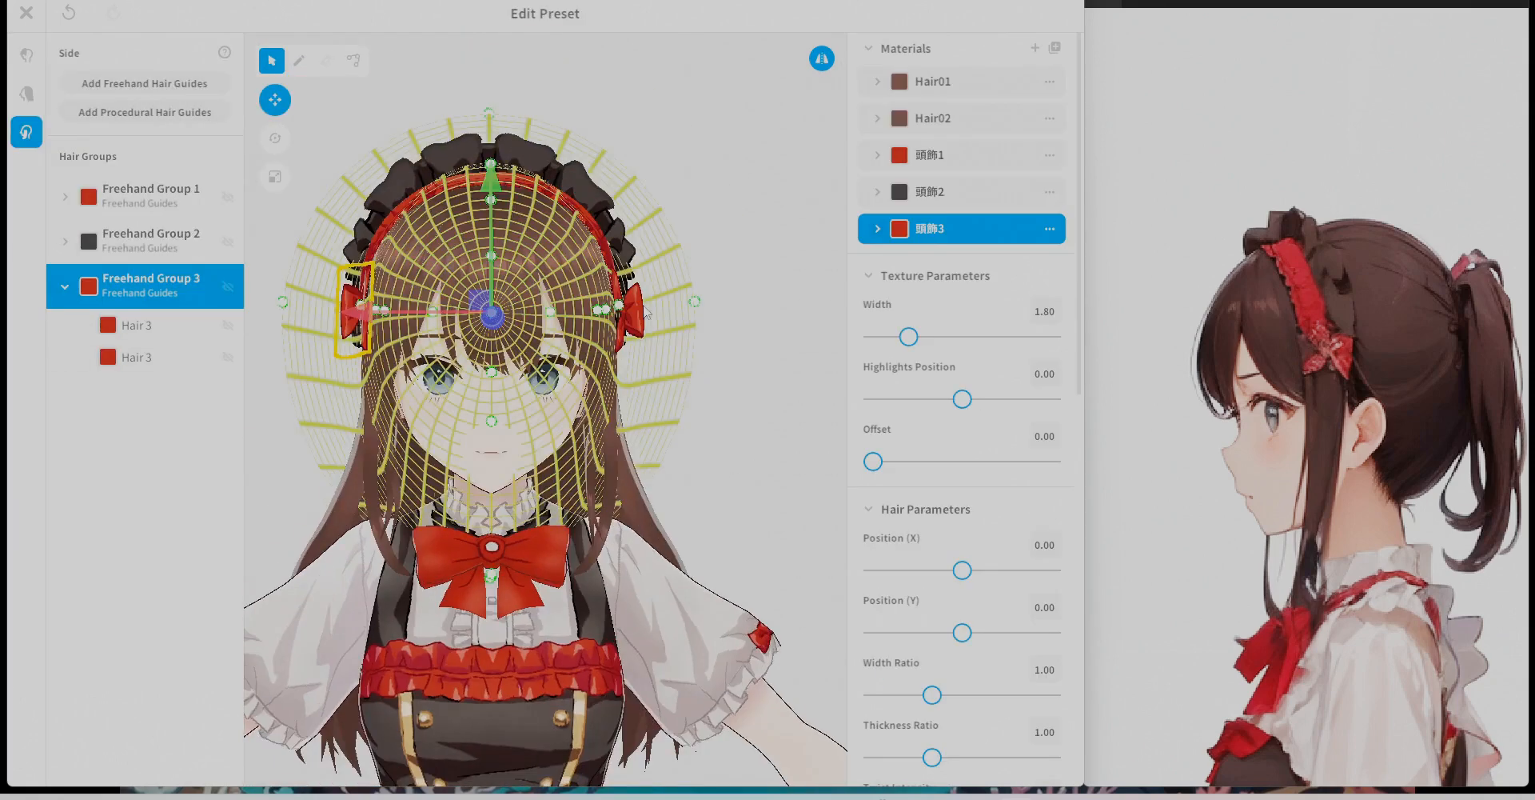
Select Freehand Group 3, examine both side bows from several angles, and collapse the group.
scroll(646, 313, up, 3)
mouse_move(647, 313)
right_down()
mouse_move(640, 376)
mouse_move(703, 337)
mouse_move(614, 440)
mouse_move(697, 430)
right_up()
scroll(650, 438, down, 3)
click(649, 437)
click(150, 286)
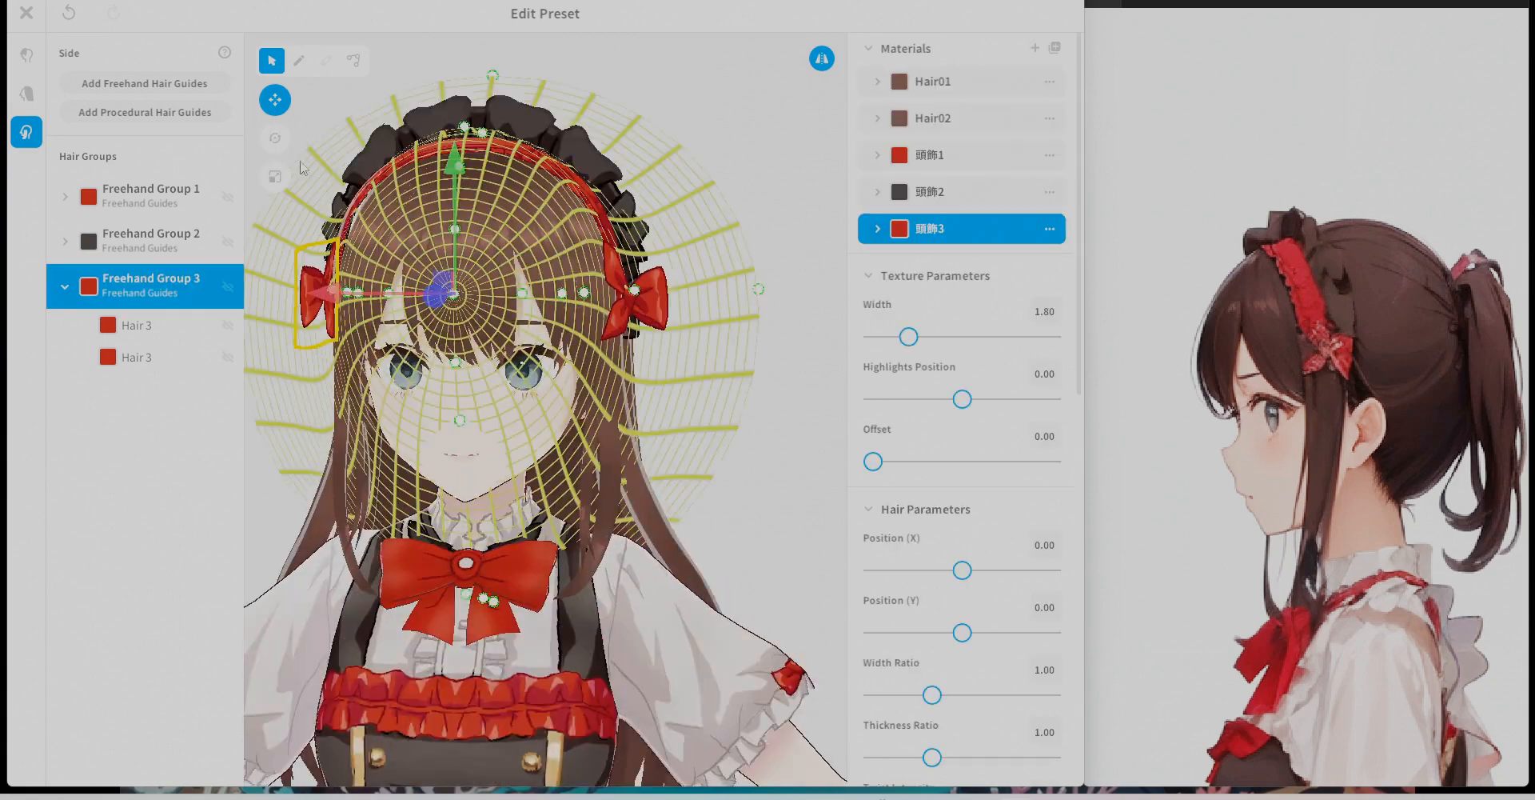
click(686, 415)
click(65, 286)
scroll(682, 336, down, 2)
scroll(683, 337, up, 3)
mouse_move(682, 337)
right_down()
mouse_move(631, 363)
mouse_move(632, 400)
mouse_move(719, 399)
right_up()
Add a freehand hair guide group and adjust its guide shape settings.
click(145, 83)
scroll(960, 511, down, 10)
drag(936, 566, 922, 567)
drag(922, 628, 950, 628)
scroll(896, 158, up, 10)
Create a hair material named 頭飾4 and expand its settings.
mouse_move(693, 432)
right_down()
mouse_move(560, 431)
mouse_move(624, 396)
right_up()
click(1035, 48)
text(頭飾4)
click(544, 425)
click(877, 266)
scroll(960, 512, down, 10)
Draw a trial strand near the side bow and delete it.
click(299, 60)
drag(603, 260, 598, 268)
key(Delete)
right_drag(649, 351, 695, 352)
click(141, 384)
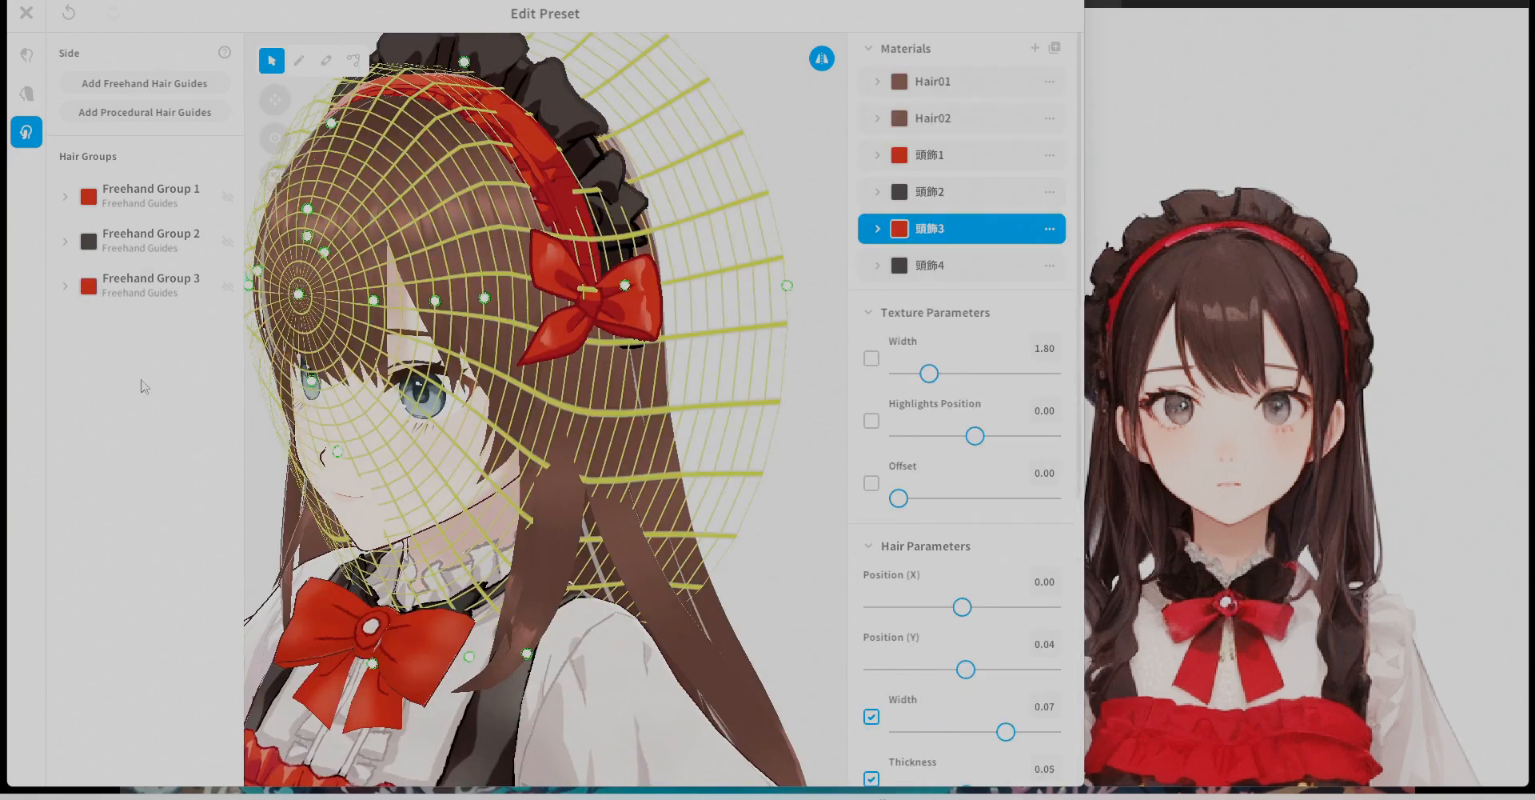
Add a new freehand hair group, assign it the 頭飾4 material and adjust its guide shape around the head.
click(144, 83)
click(928, 264)
click(918, 298)
scroll(960, 512, down, 10)
drag(933, 602, 910, 601)
click(299, 61)
right_drag(824, 388, 771, 388)
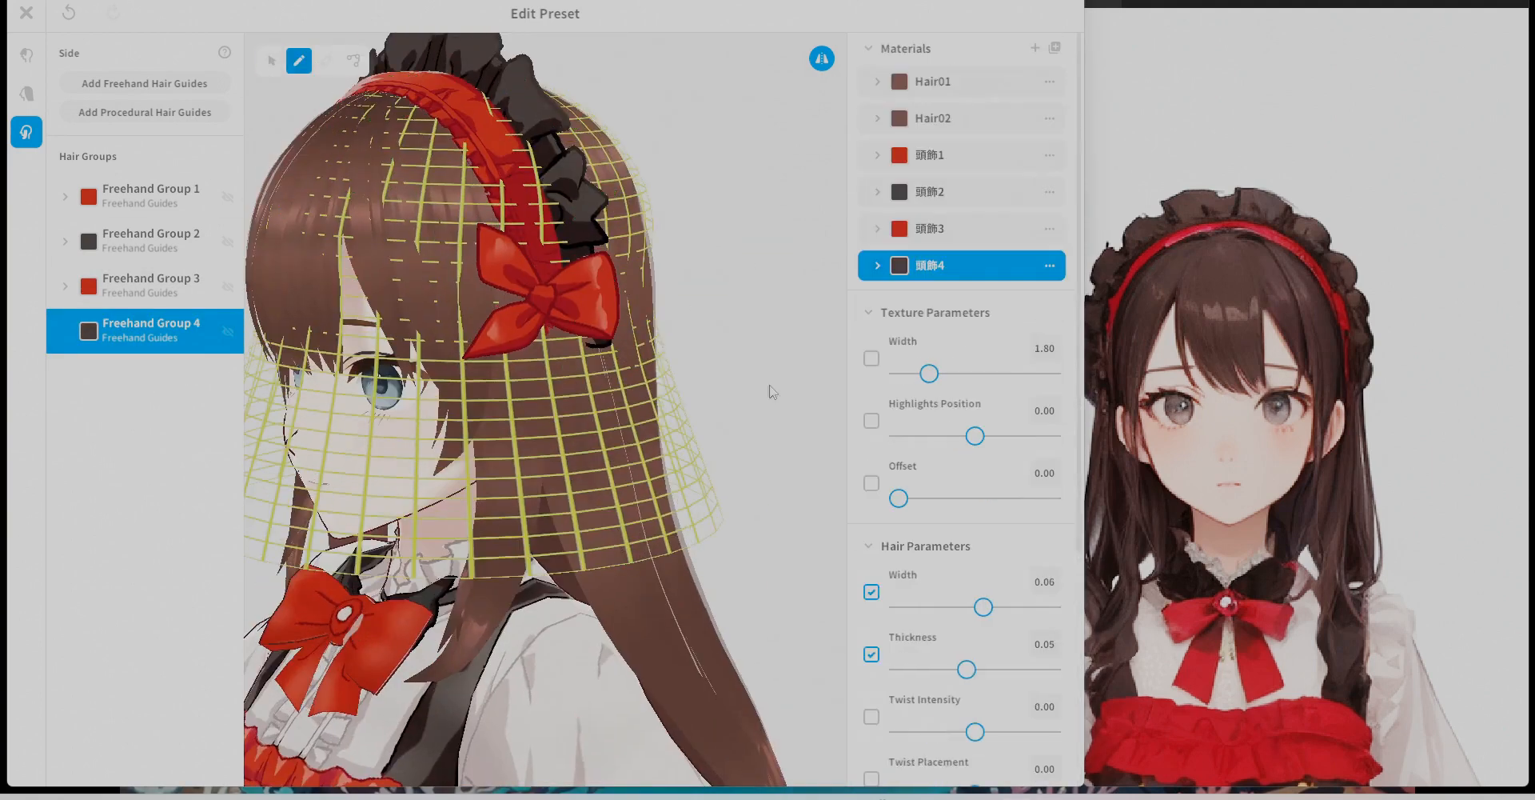
Flatten the new group's hair curve, sketch a strand under the side bow and switch mirroring off.
scroll(960, 512, down, 5)
drag(1060, 750, 1060, 733)
drag(963, 692, 963, 734)
scroll(551, 320, up, 2)
drag(577, 275, 563, 316)
right_drag(516, 380, 481, 362)
click(822, 59)
scroll(481, 368, down, 5)
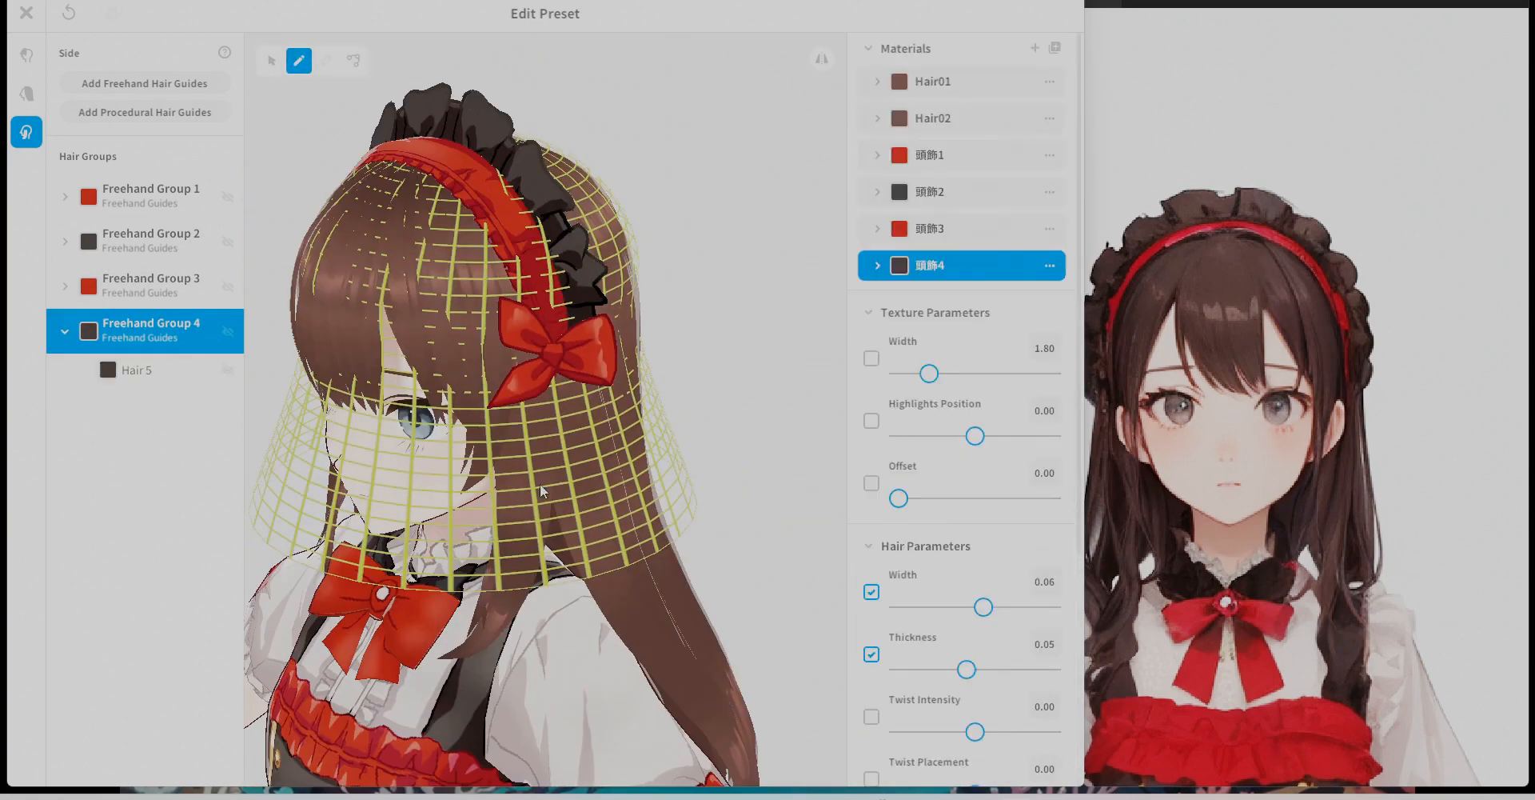
Set the hair width to 0.05 and shape the strand with control points into a ribbon loop hanging from the bow.
scroll(959, 512, down, 5)
drag(984, 271, 967, 271)
drag(508, 326, 516, 330)
click(136, 370)
click(354, 61)
drag(498, 507, 551, 515)
scroll(486, 512, up, 5)
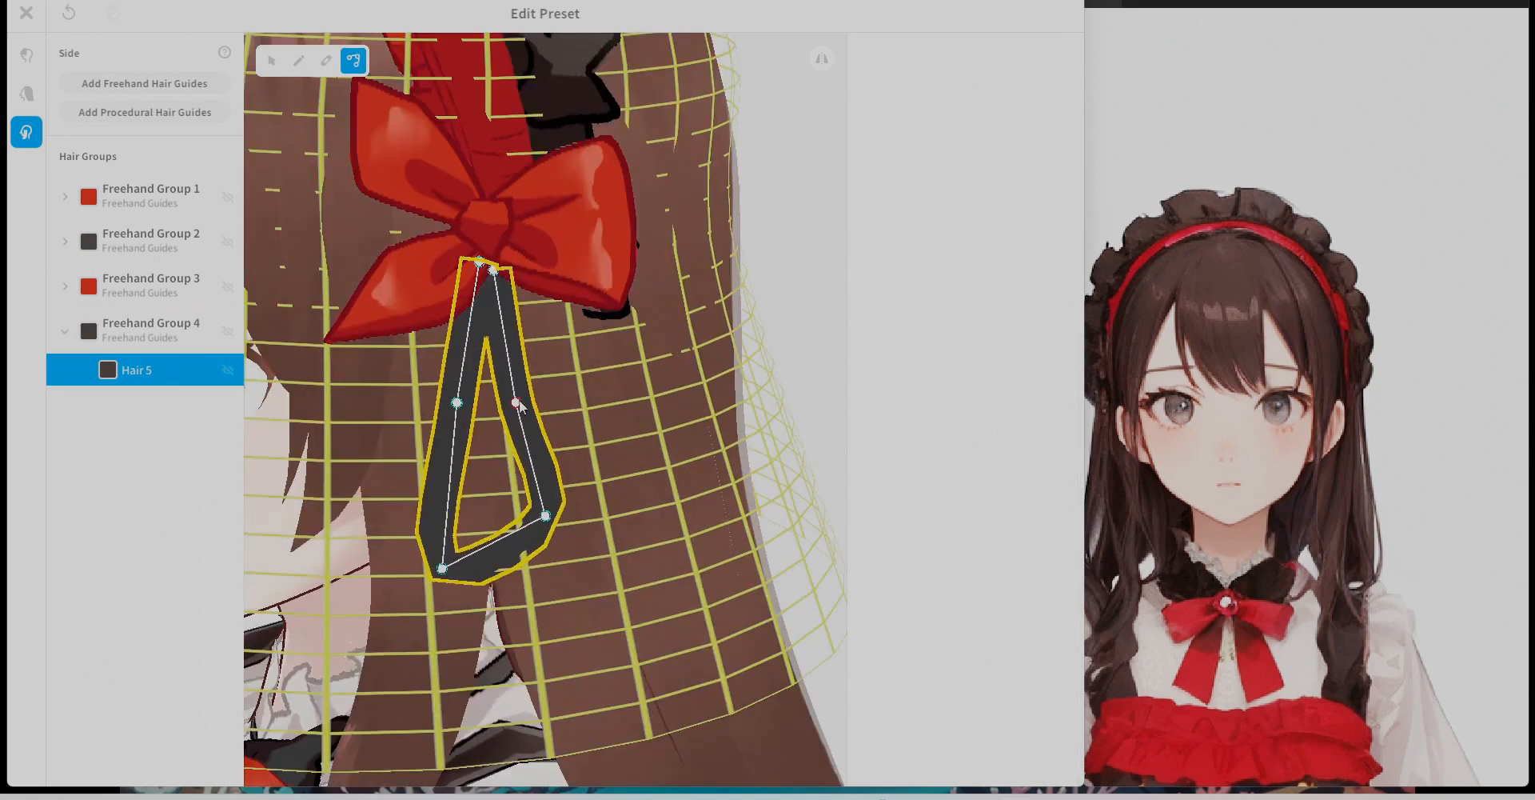
Open the 頭飾4 material in the texture editor and add a Line layer above the base layer.
click(272, 60)
click(960, 707)
click(27, 12)
click(959, 707)
click(212, 119)
Paint black vertical outlines and a short curved fold line on the Line layer of the ribbon texture.
middle_drag(460, 432, 537, 393)
drag(919, 214, 919, 233)
mouse_move(549, 272)
mouse_down()
mouse_move(555, 297)
mouse_move(633, 298)
mouse_up()
drag(882, 422, 886, 422)
middle_drag(608, 304, 672, 312)
drag(613, 271, 613, 127)
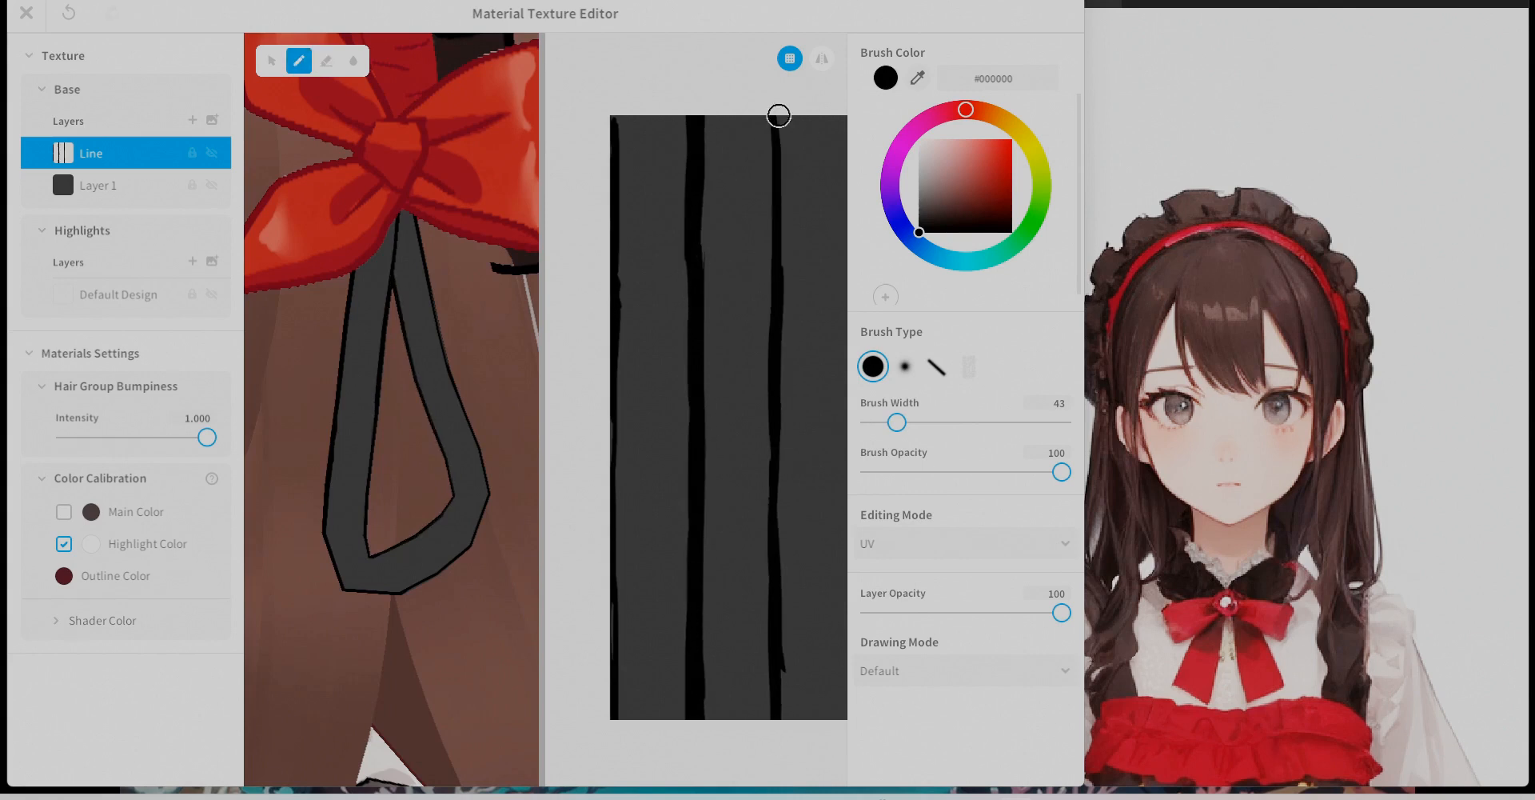
drag(777, 488, 776, 713)
scroll(360, 680, up, 3)
middle_drag(360, 679, 387, 603)
scroll(483, 435, down, 5)
middle_drag(680, 384, 615, 376)
click(192, 120)
right_click(146, 154)
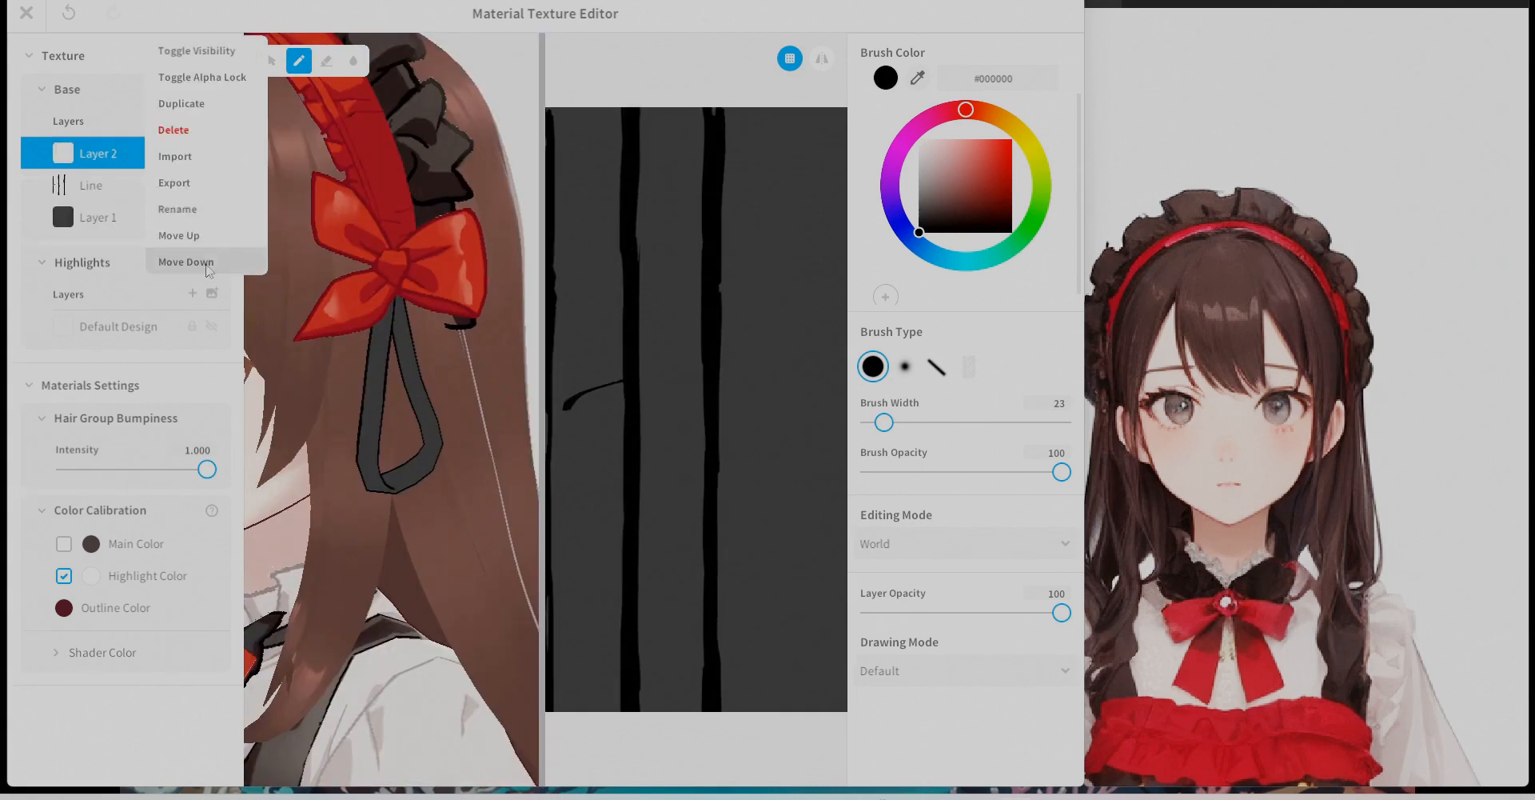
click(185, 261)
Paint dark #241718 shading at the ends and bend of the ribbon on Layer 1 with brush width 65.
click(98, 186)
drag(884, 422, 911, 422)
drag(559, 127, 572, 200)
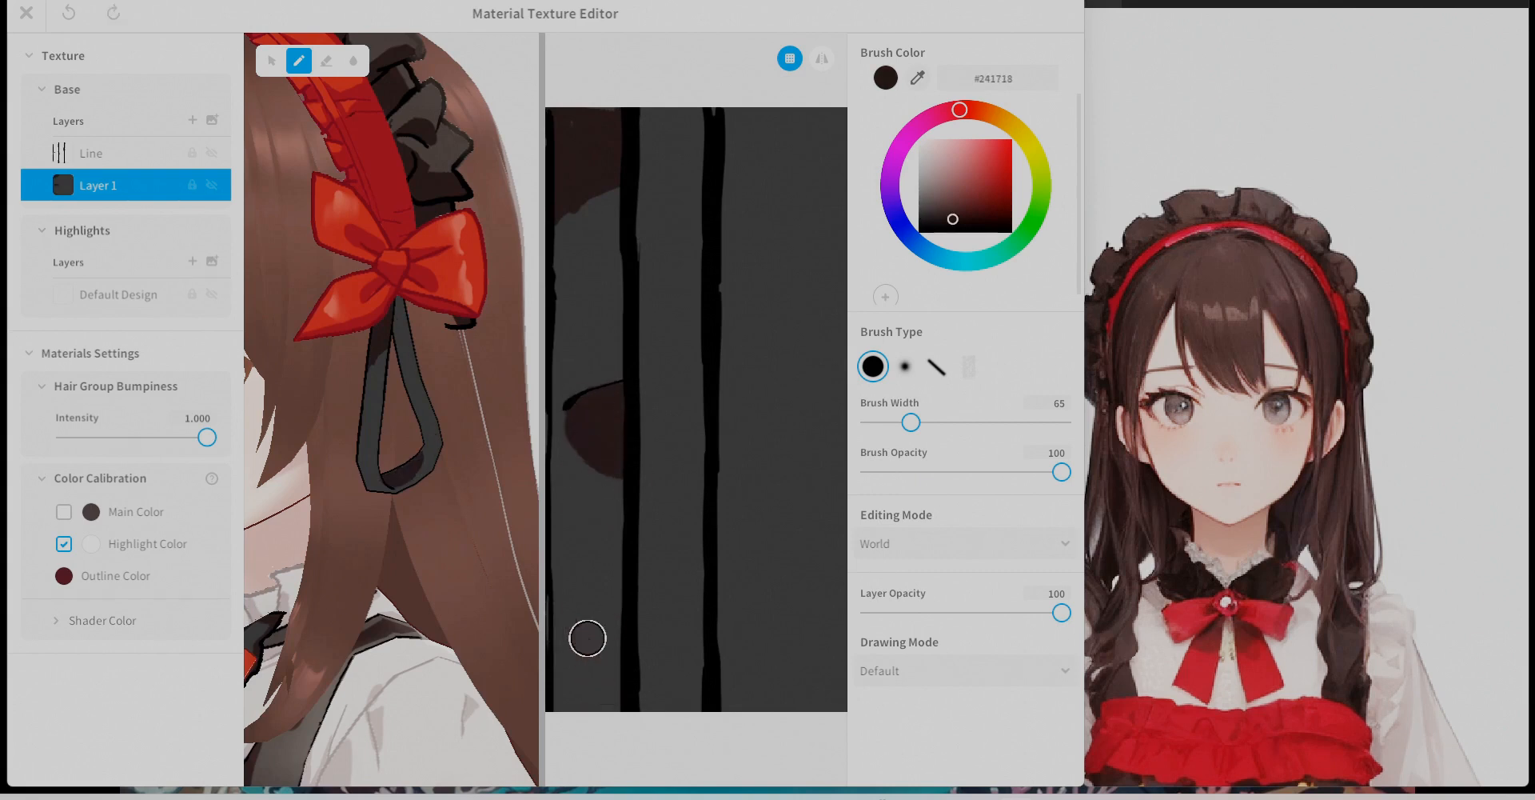
drag(587, 639, 612, 683)
alt+click(560, 376)
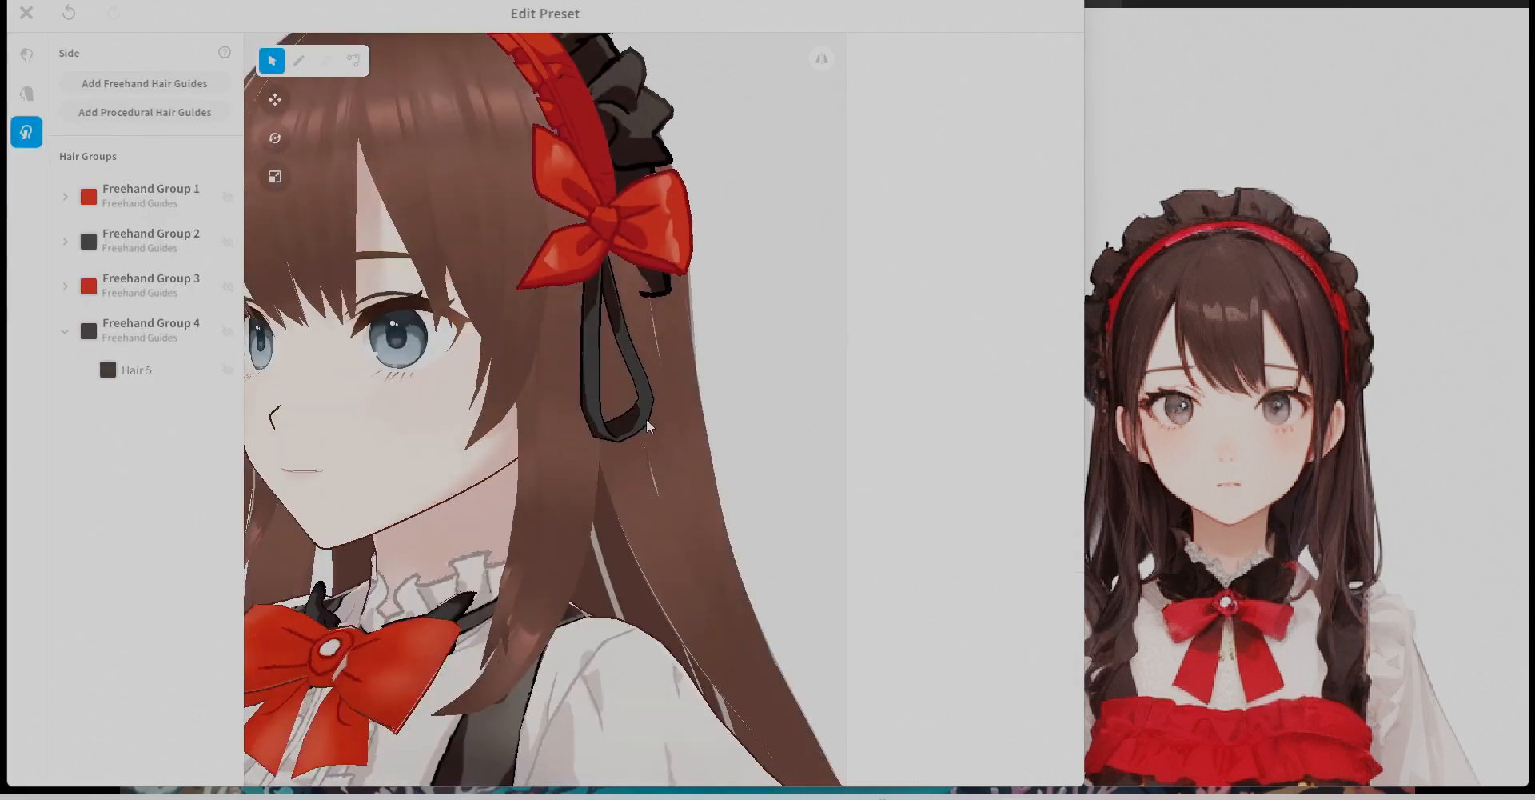
Turn on mirroring and create a mirrored copy of the Hair 5 ribbon loop for the opposite bow.
click(136, 370)
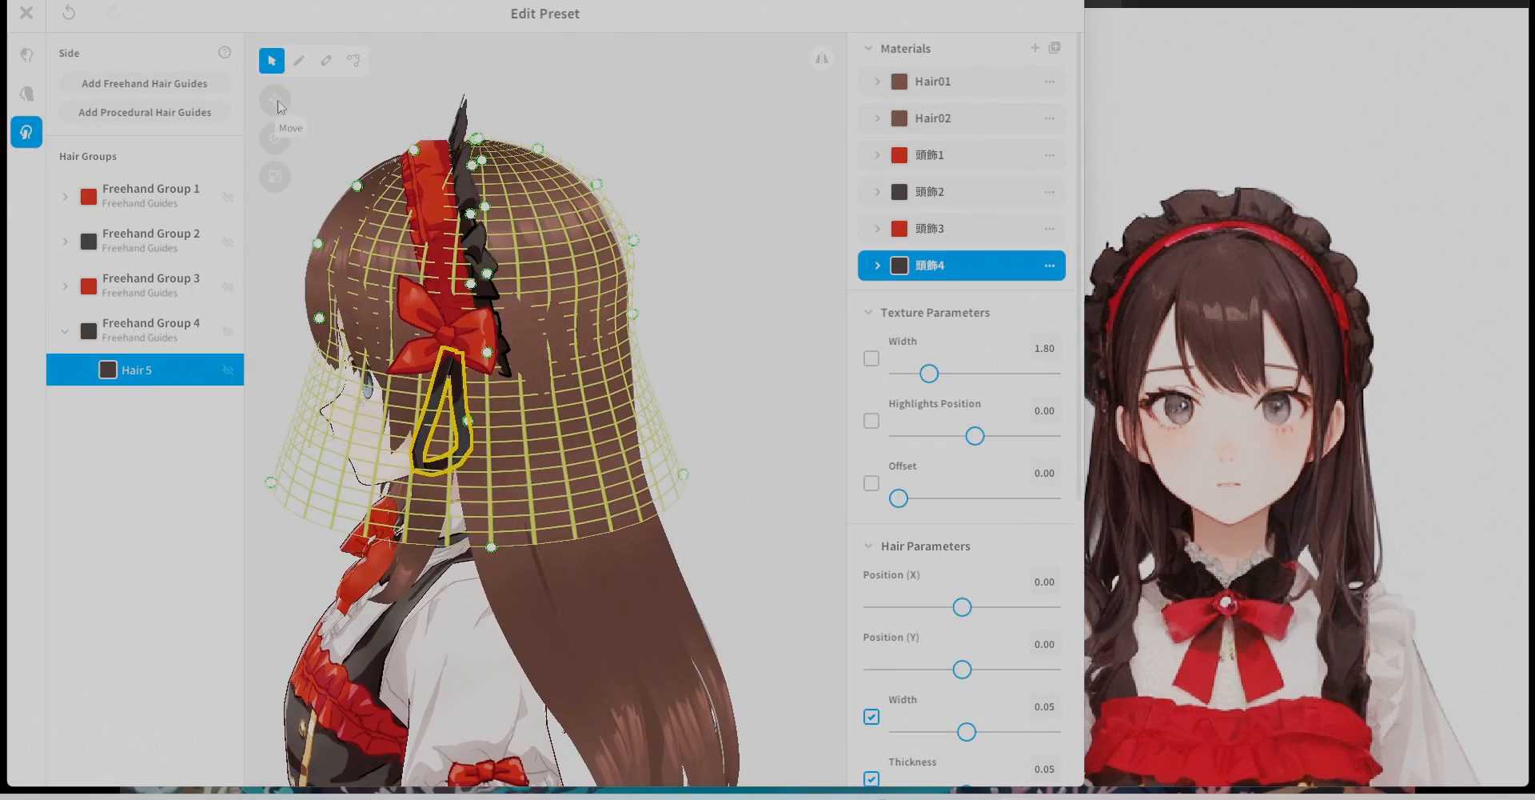
scroll(965, 584, down, 5)
click(151, 330)
right_drag(815, 400, 798, 396)
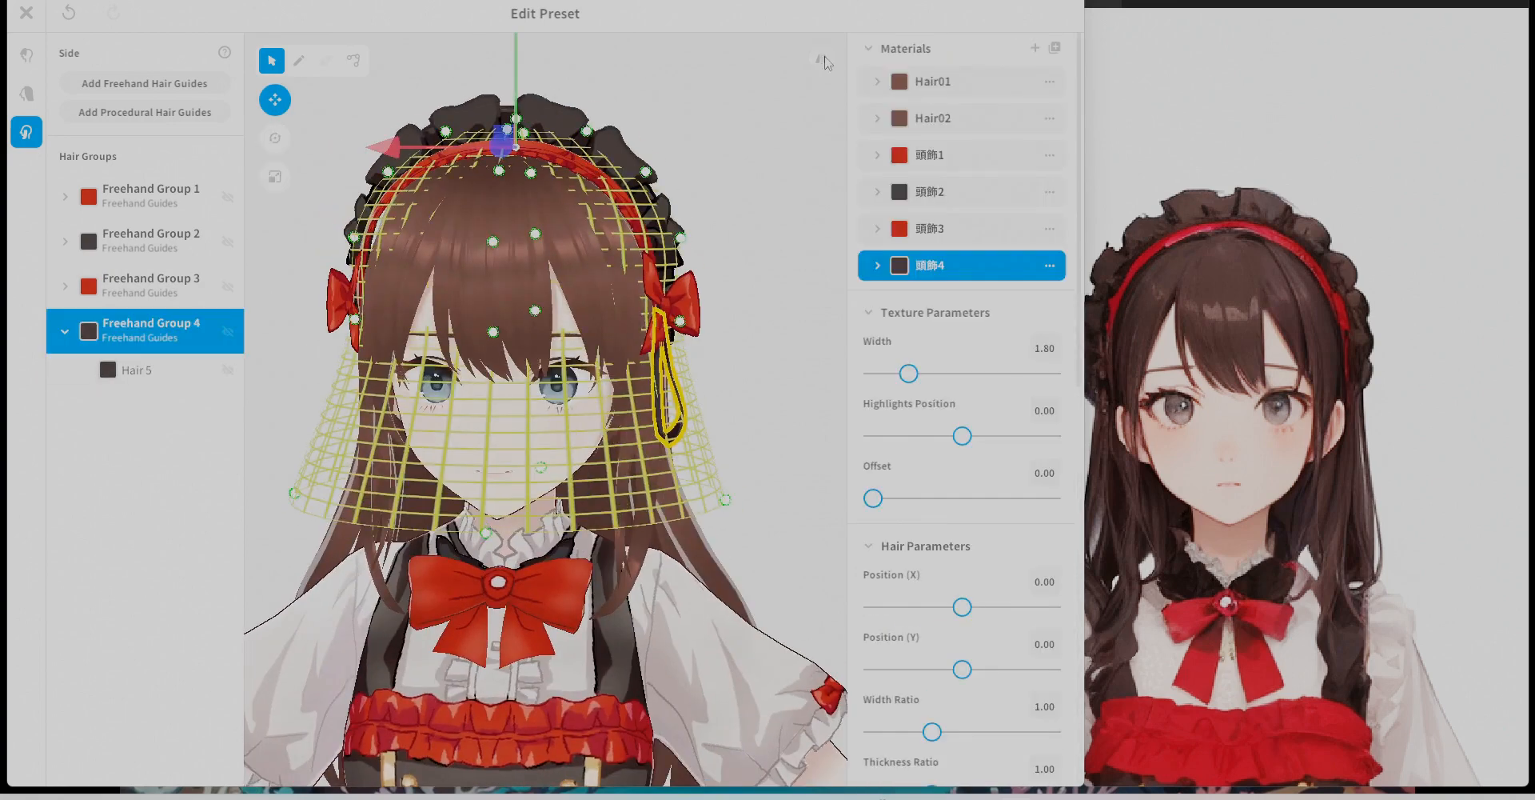
click(822, 58)
right_click(180, 369)
click(206, 414)
right_click(180, 402)
click(202, 444)
Duplicate the ribbon loop as Hair 6 and move its control points to form a second loop angled toward the back.
right_drag(512, 552, 448, 556)
right_click(180, 369)
click(206, 414)
click(353, 60)
drag(472, 432, 512, 444)
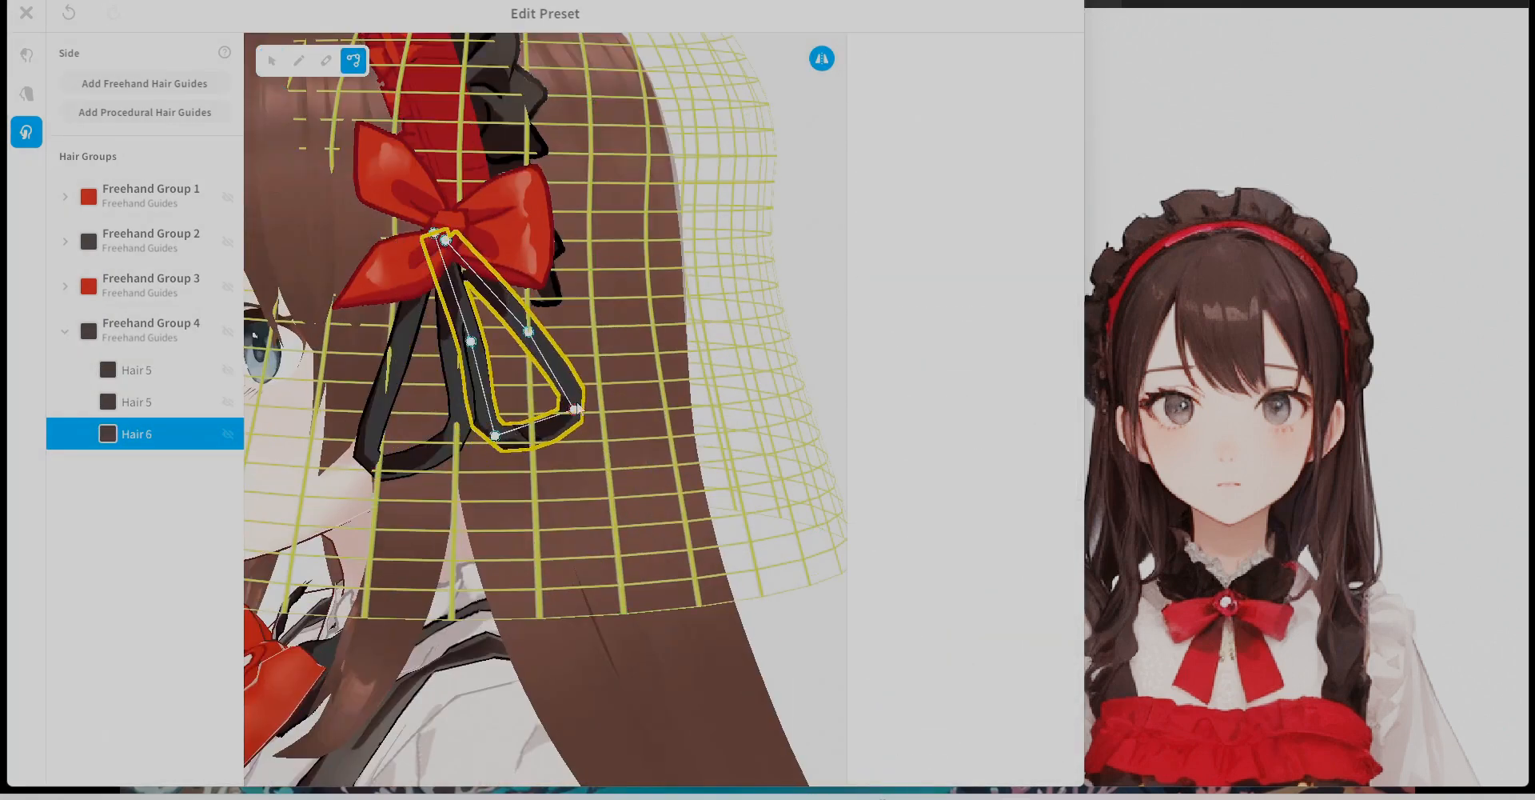
Create a mirrored copy of the Hair 6 rear loop and check each strand in Freehand Group 4.
click(144, 512)
scroll(579, 476, up, 5)
click(163, 438)
right_click(163, 438)
click(189, 480)
click(160, 370)
click(272, 60)
click(144, 402)
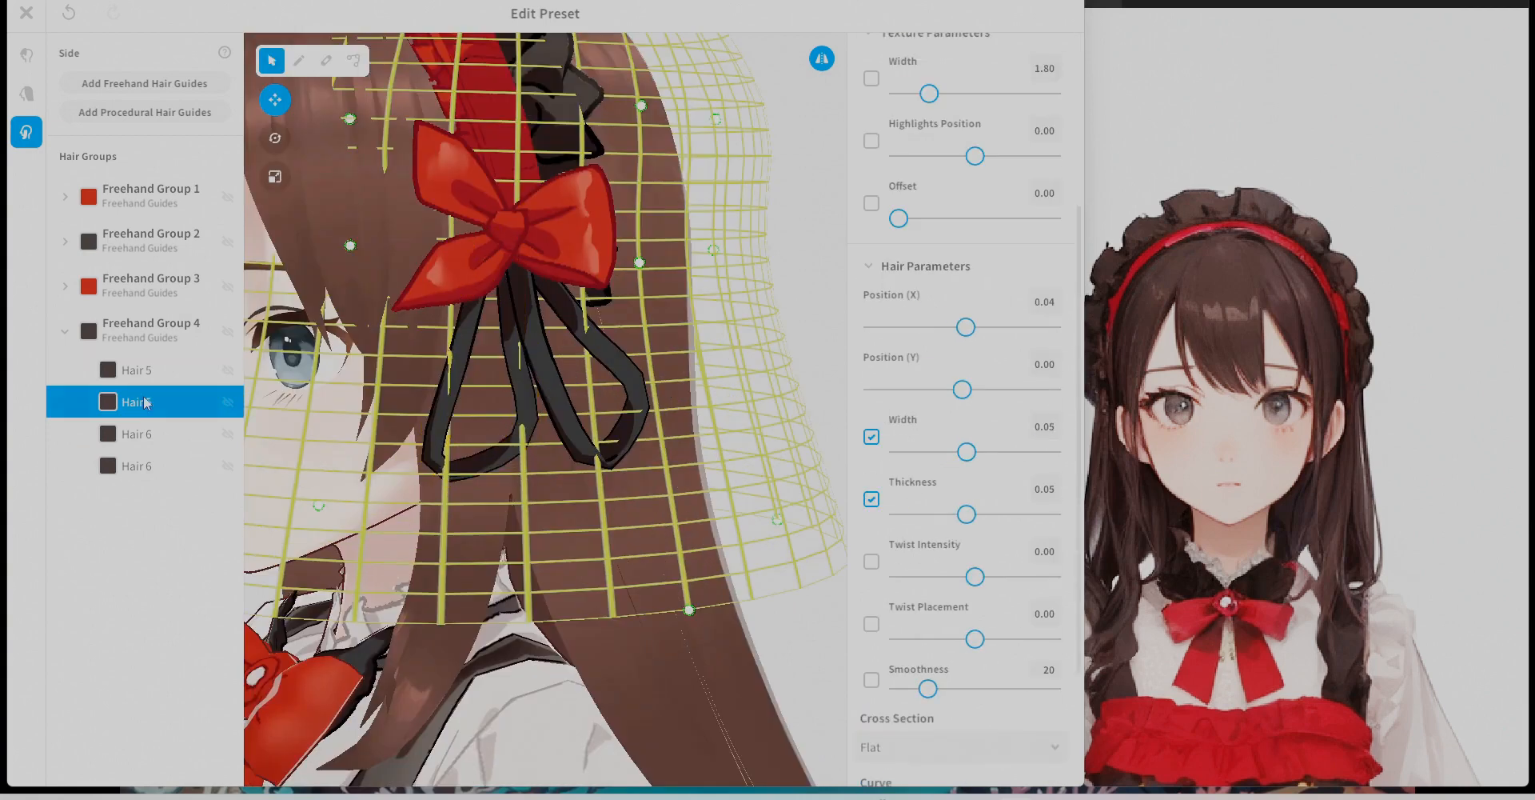
click(135, 435)
click(93, 468)
Add Freehand Group 5, lower its guide Height and Fit to Head (Z), and flatten its hair curve.
click(65, 331)
click(144, 83)
click(151, 331)
click(151, 376)
scroll(959, 511, down, 10)
right_drag(512, 551, 688, 552)
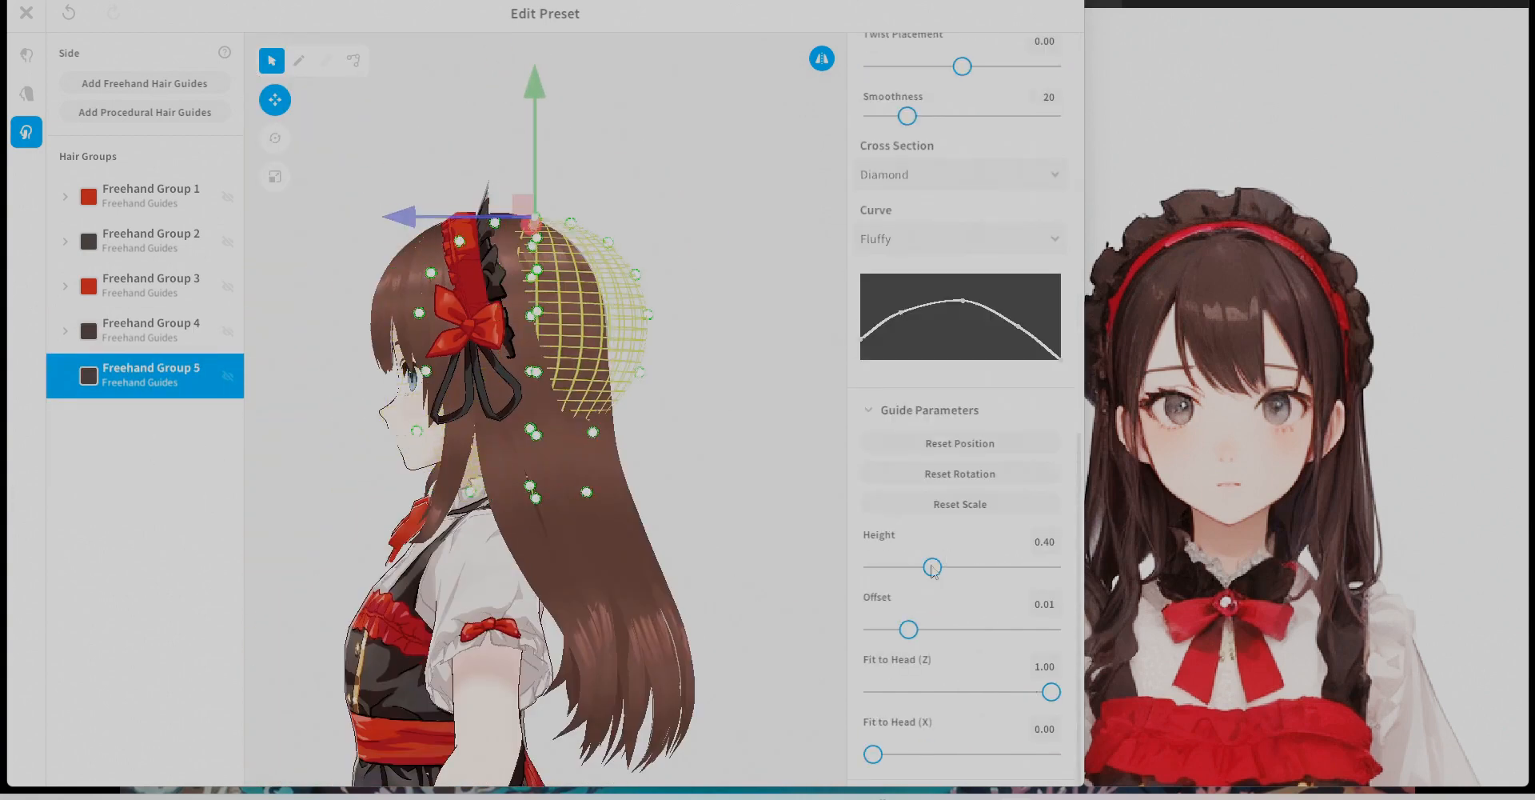
drag(1053, 691, 874, 691)
drag(932, 567, 895, 567)
scroll(737, 481, up, 2)
right_drag(737, 481, 624, 482)
click(299, 60)
drag(909, 715, 907, 735)
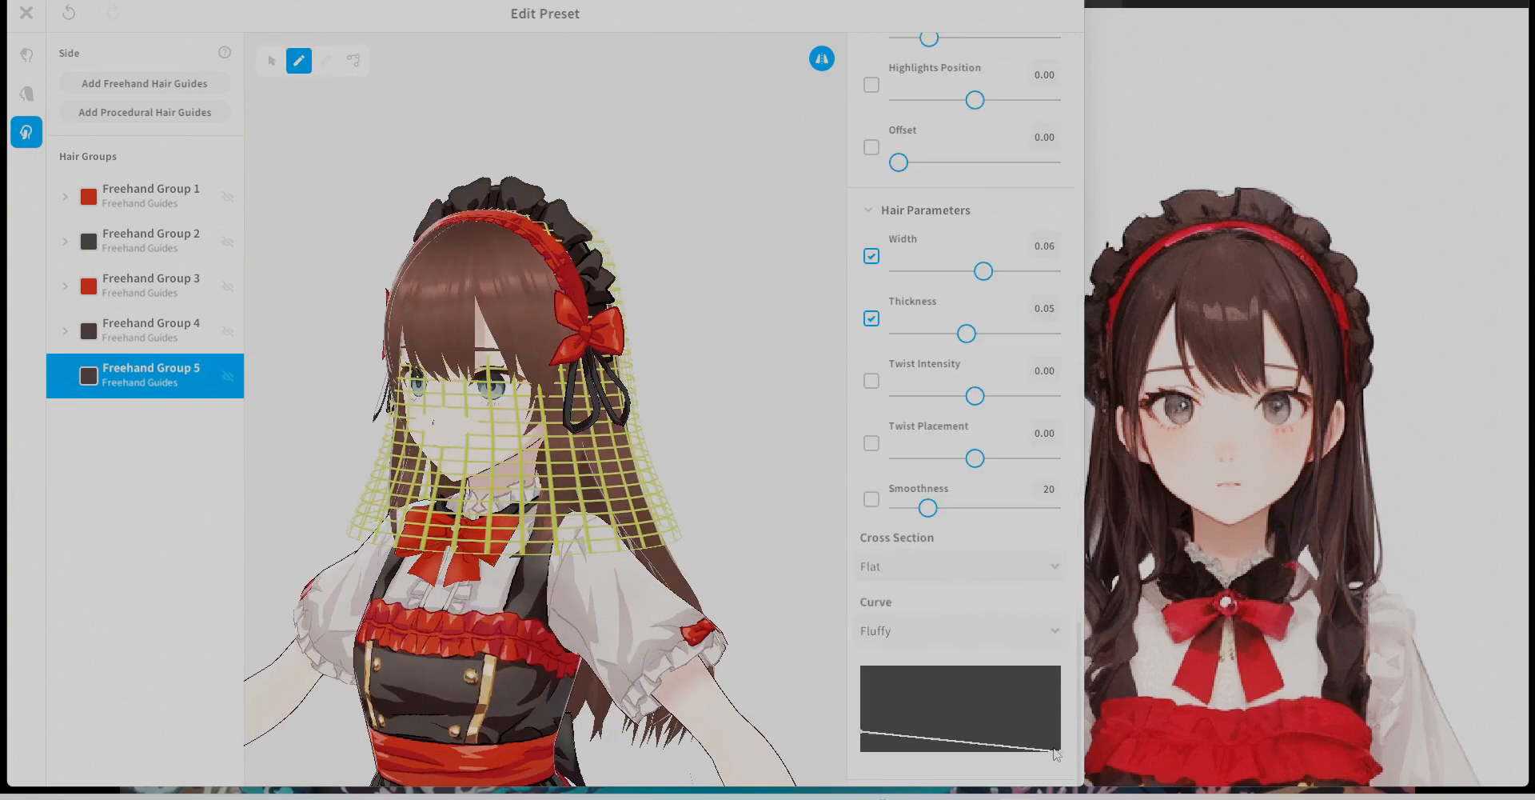
scroll(960, 511, up, 5)
right_drag(687, 552, 592, 552)
drag(524, 344, 520, 415)
scroll(560, 400, up, 3)
right_click(173, 450)
click(214, 515)
click(354, 60)
right_click(157, 422)
click(214, 494)
Draw a long ribbon tail hanging from the side bow in Freehand Group 5 and set its width to 0.04.
click(151, 374)
drag(510, 324, 477, 534)
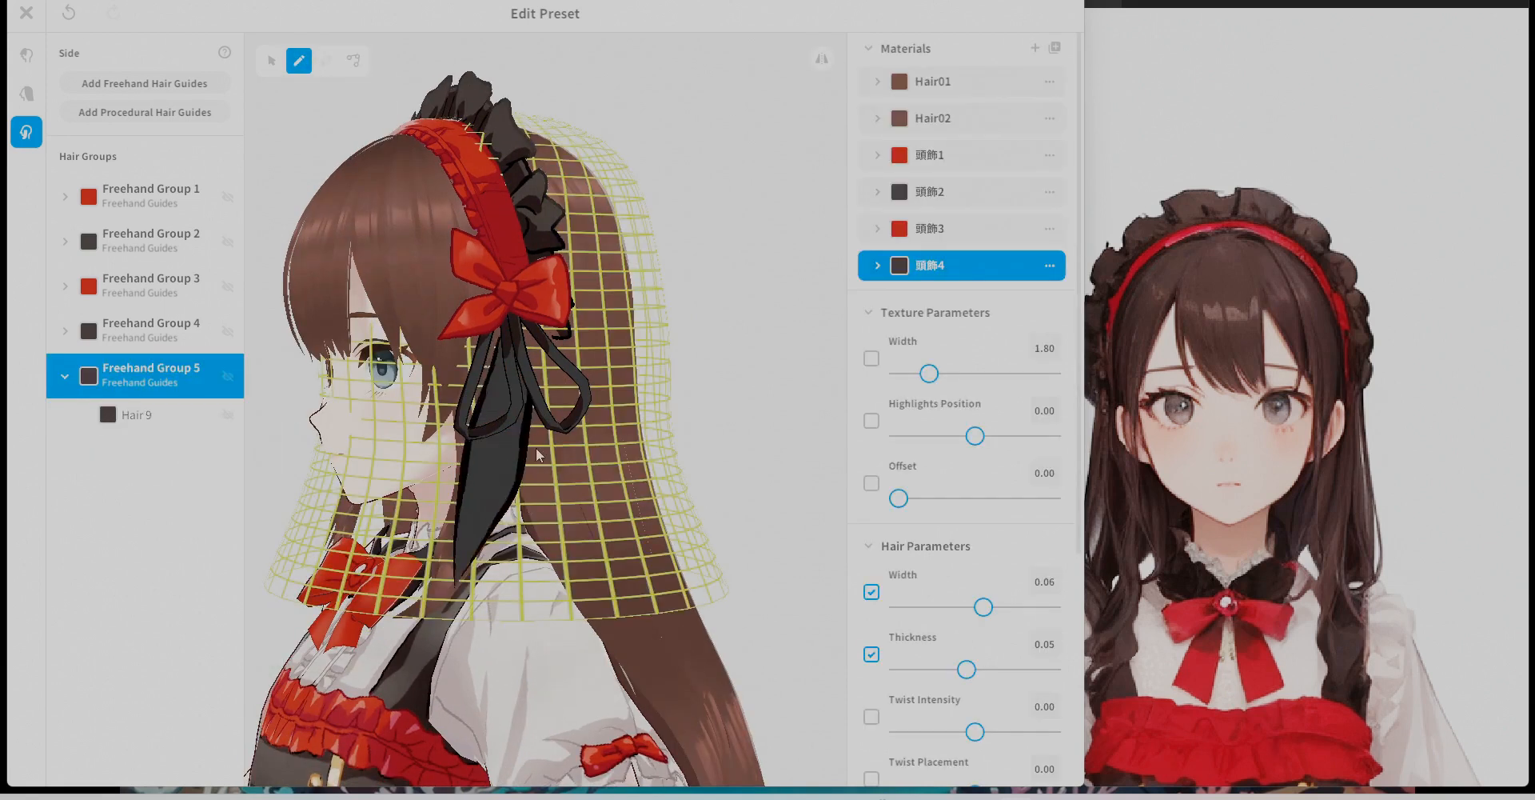
click(137, 415)
scroll(960, 512, down, 10)
scroll(959, 512, up, 3)
drag(984, 428, 950, 428)
Set the ribbon tail's texture Width to 1.69 and texture Offset to 0.04 to line up its outlines.
click(27, 13)
scroll(480, 384, up, 4)
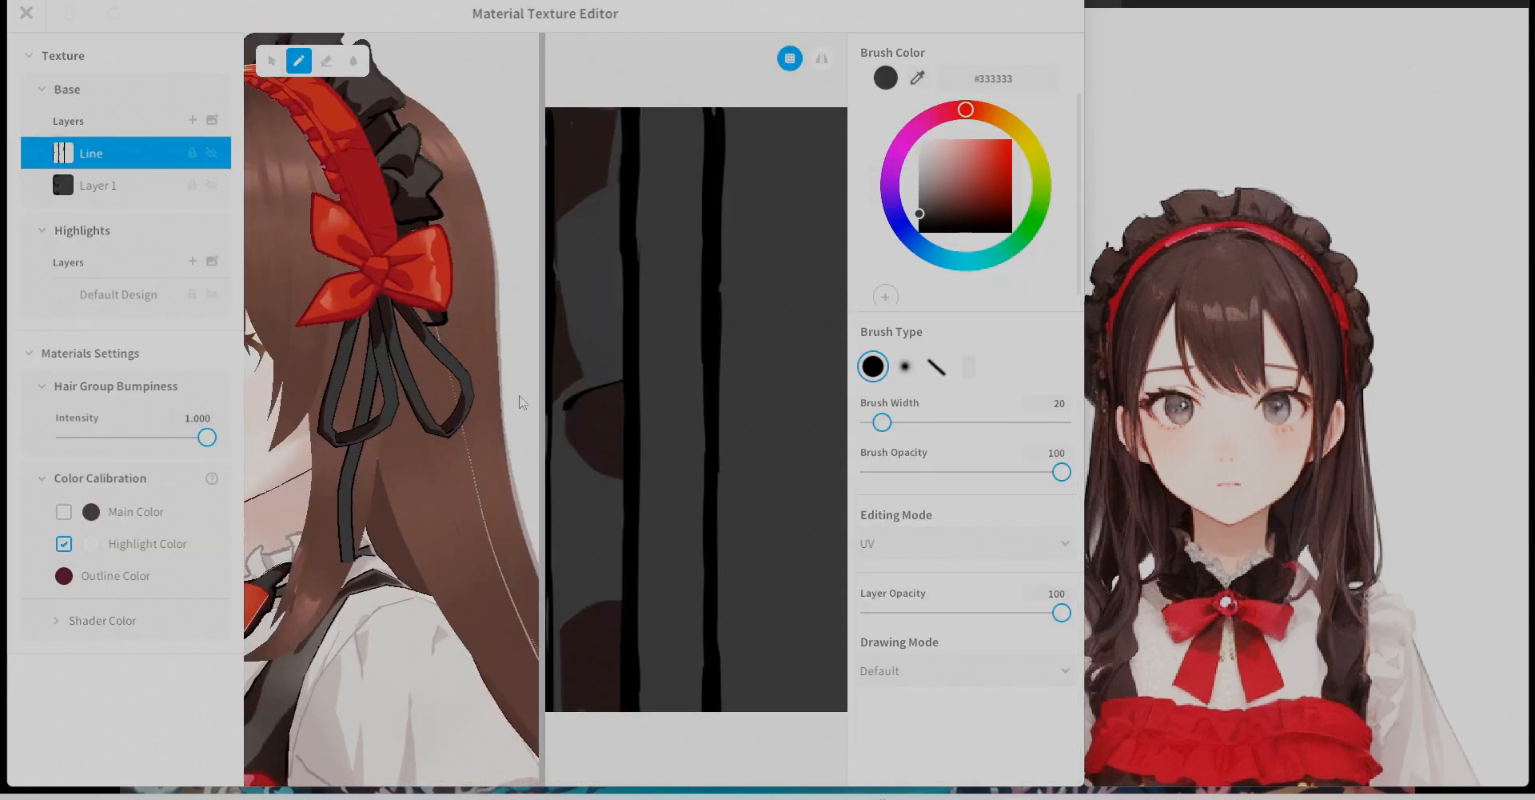
click(26, 13)
click(137, 415)
drag(1011, 499, 977, 499)
scroll(560, 448, up, 4)
drag(977, 499, 898, 499)
right_drag(573, 504, 616, 500)
drag(929, 373, 926, 373)
drag(898, 499, 905, 499)
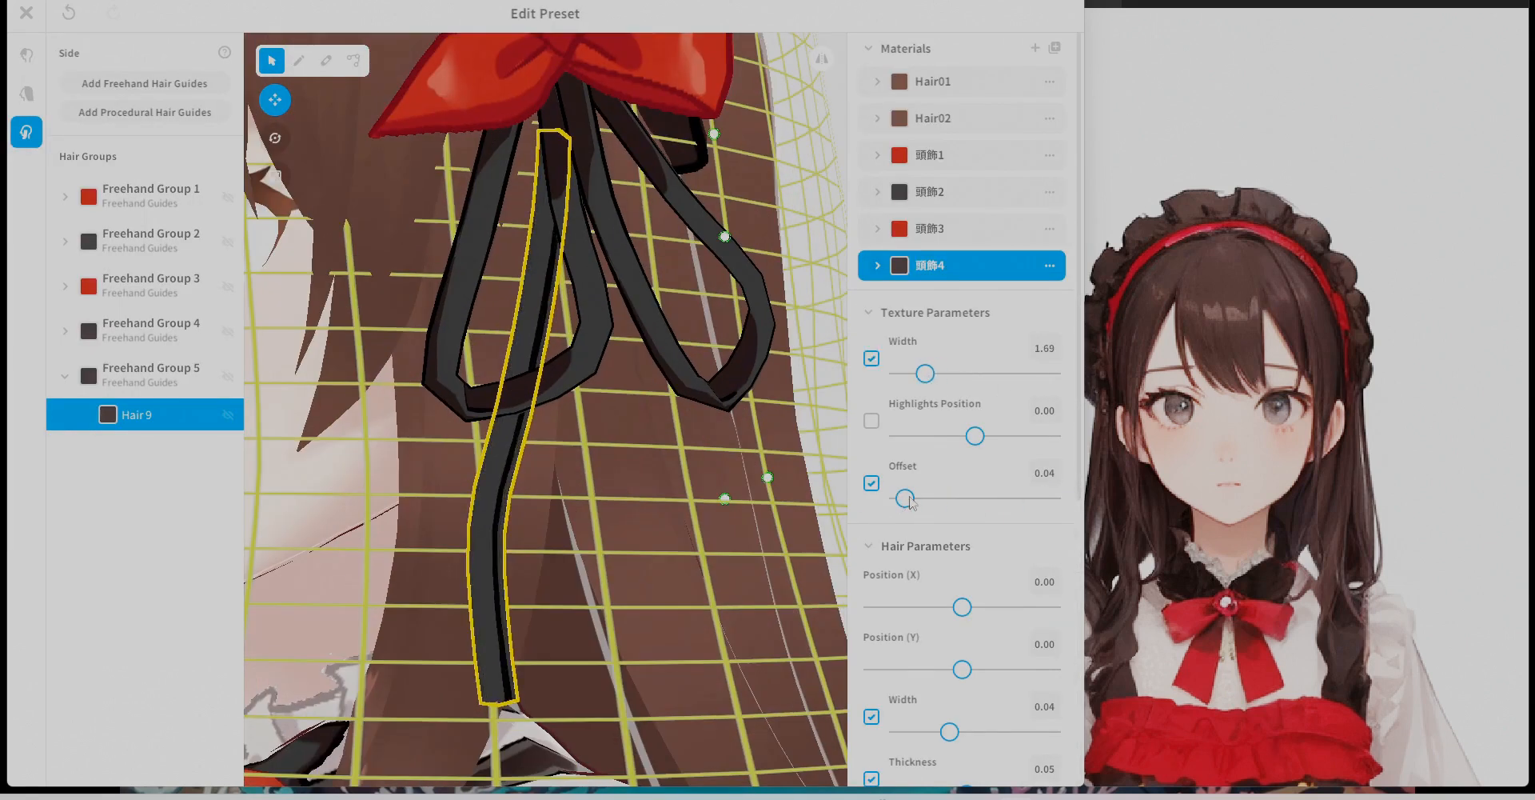
Paint #231517 shading for the ribbon tail between the two right outlines on Layer 1 with brush width 73.
click(899, 265)
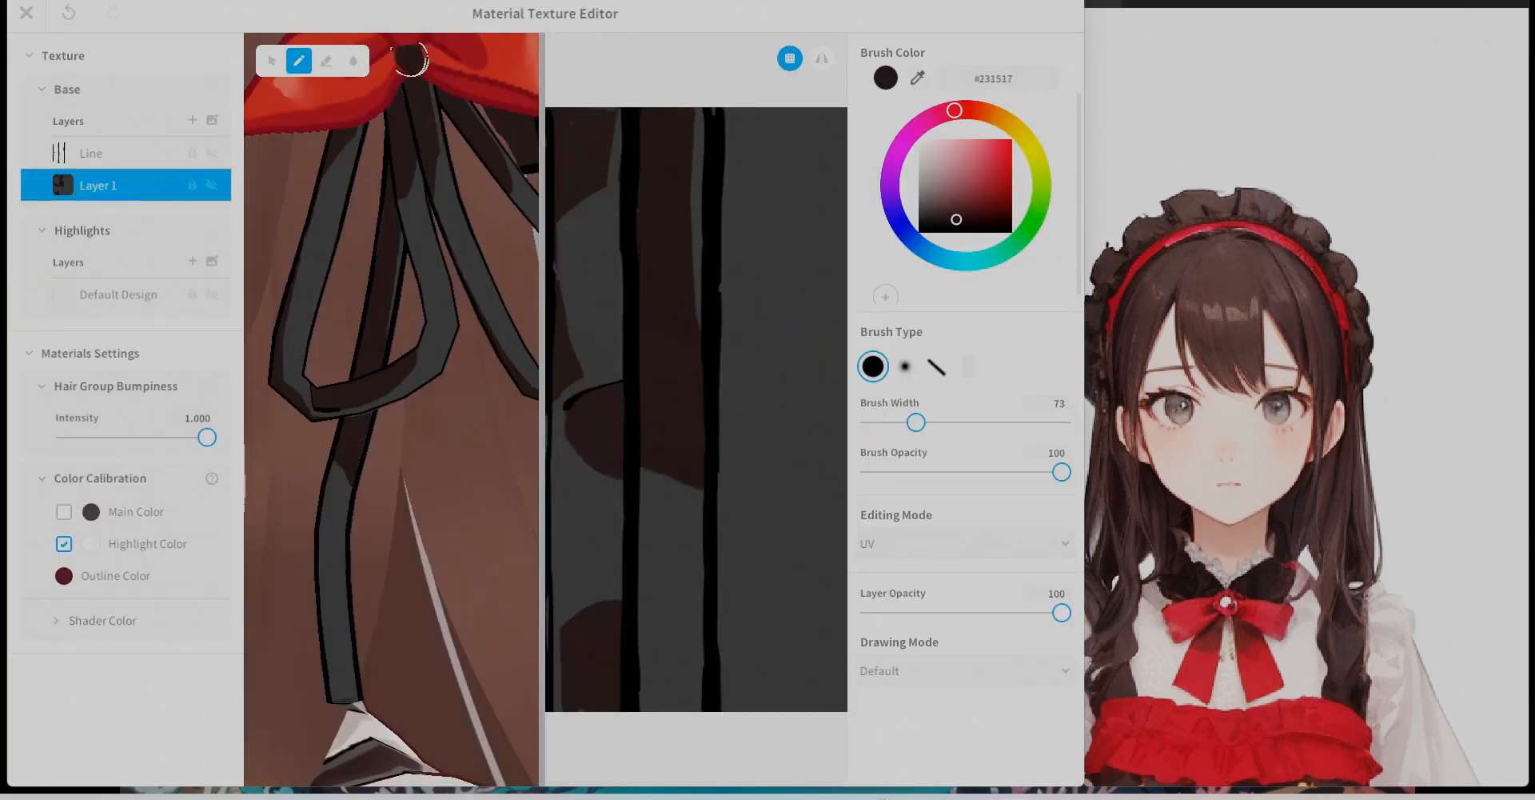
drag(700, 307, 696, 420)
click(27, 12)
Create a mirrored copy of the Hair 9 ribbon tail under the opposite bow.
click(123, 420)
scroll(544, 407, down, 5)
scroll(544, 408, up, 4)
click(353, 61)
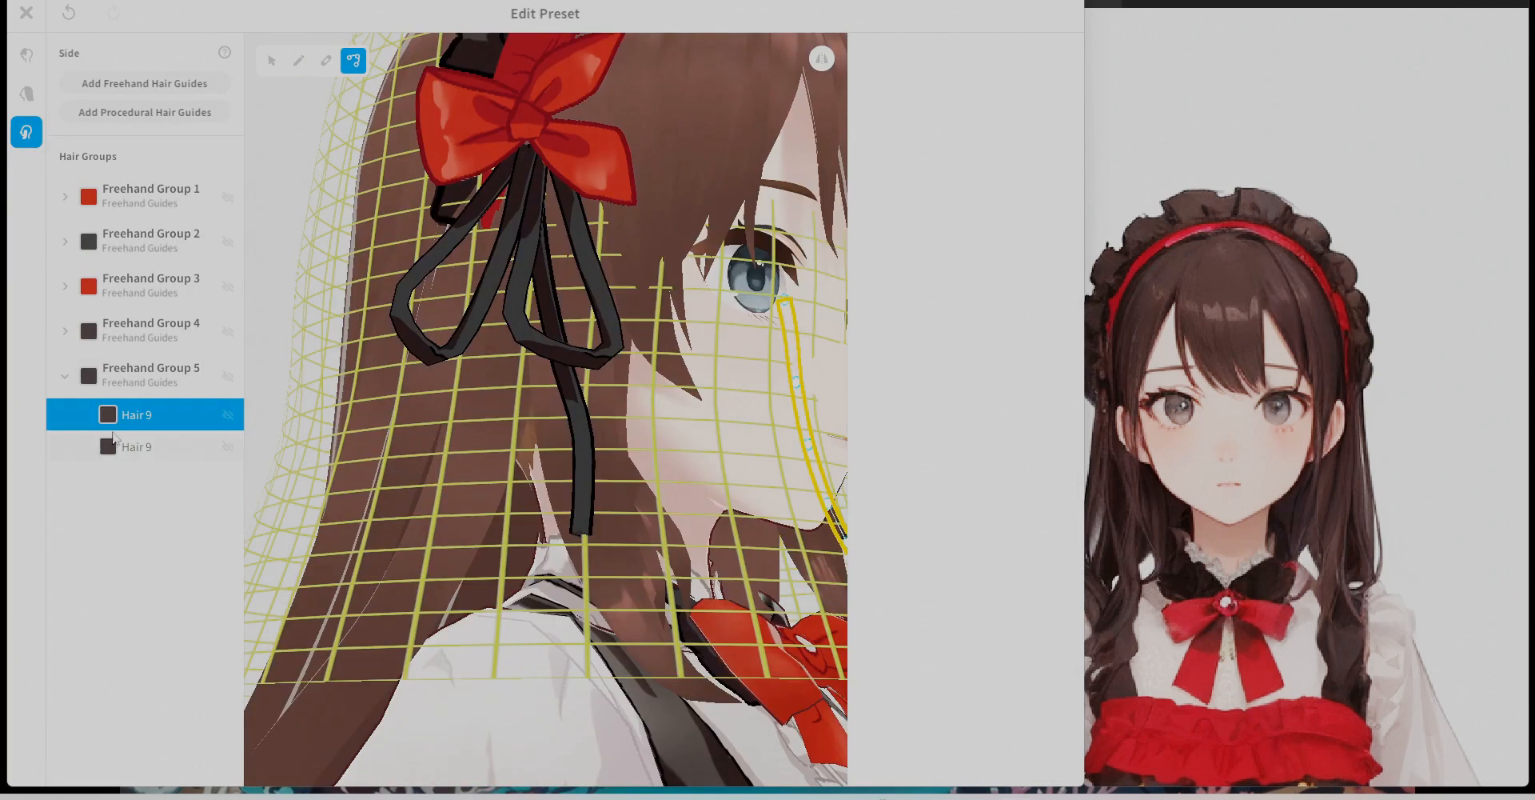
right_drag(688, 496, 560, 496)
Duplicate the tail as Hair10, reshape it into a second tail angled away from the first, and mirror it.
click(152, 483)
right_click(152, 483)
drag(340, 603, 376, 600)
scroll(504, 527, down, 3)
right_click(152, 483)
right_drag(399, 496, 679, 496)
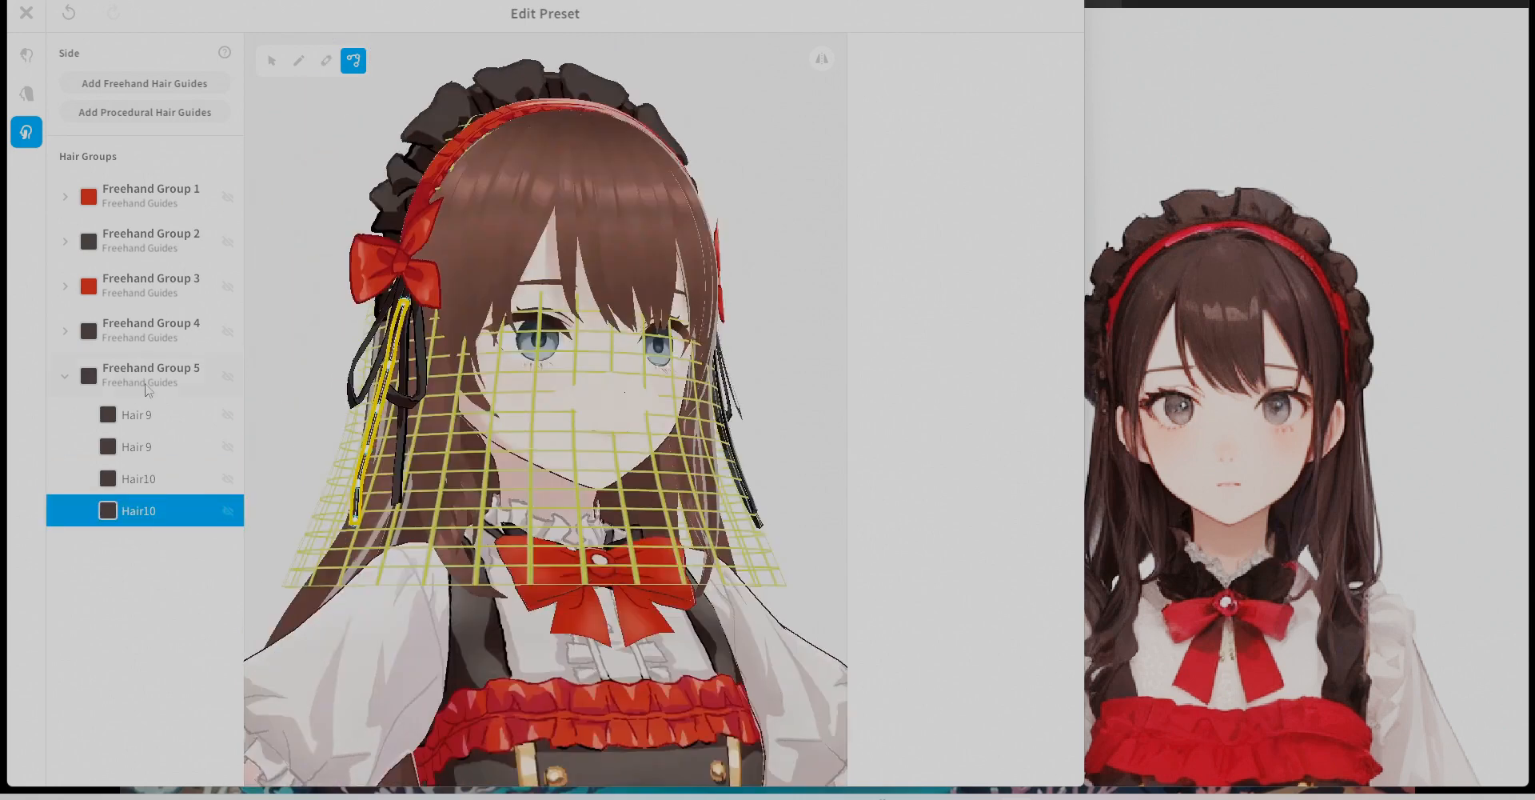
Check the finished ribbons from several angles and save the headdress by overwriting the existing Side item.
click(144, 379)
right_drag(783, 464, 718, 460)
click(759, 464)
scroll(752, 472, down, 2)
mouse_move(608, 496)
right_down()
mouse_move(799, 507)
mouse_move(600, 500)
right_up()
scroll(599, 500, down, 3)
click(29, 14)
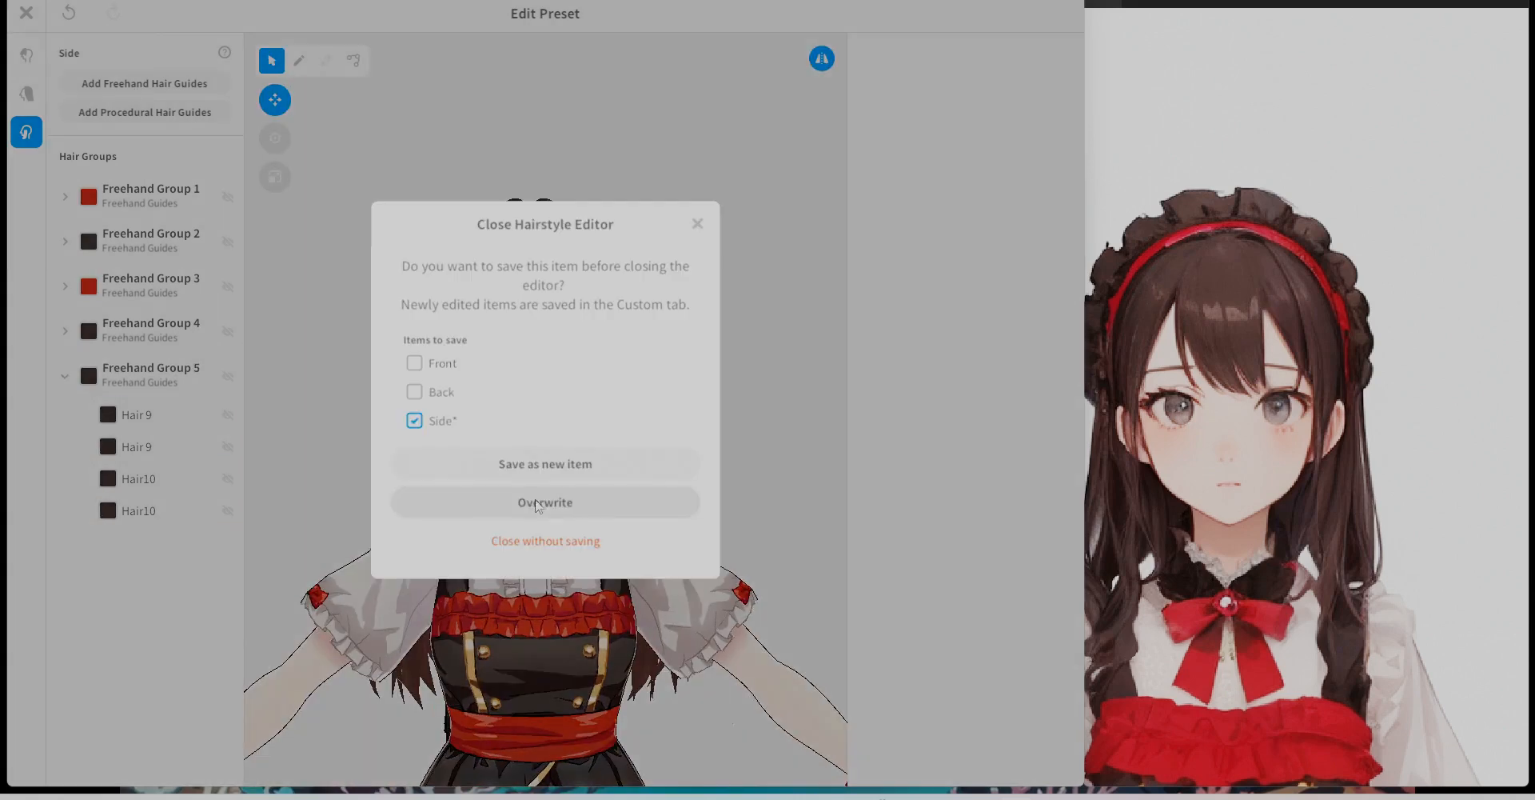
click(538, 502)
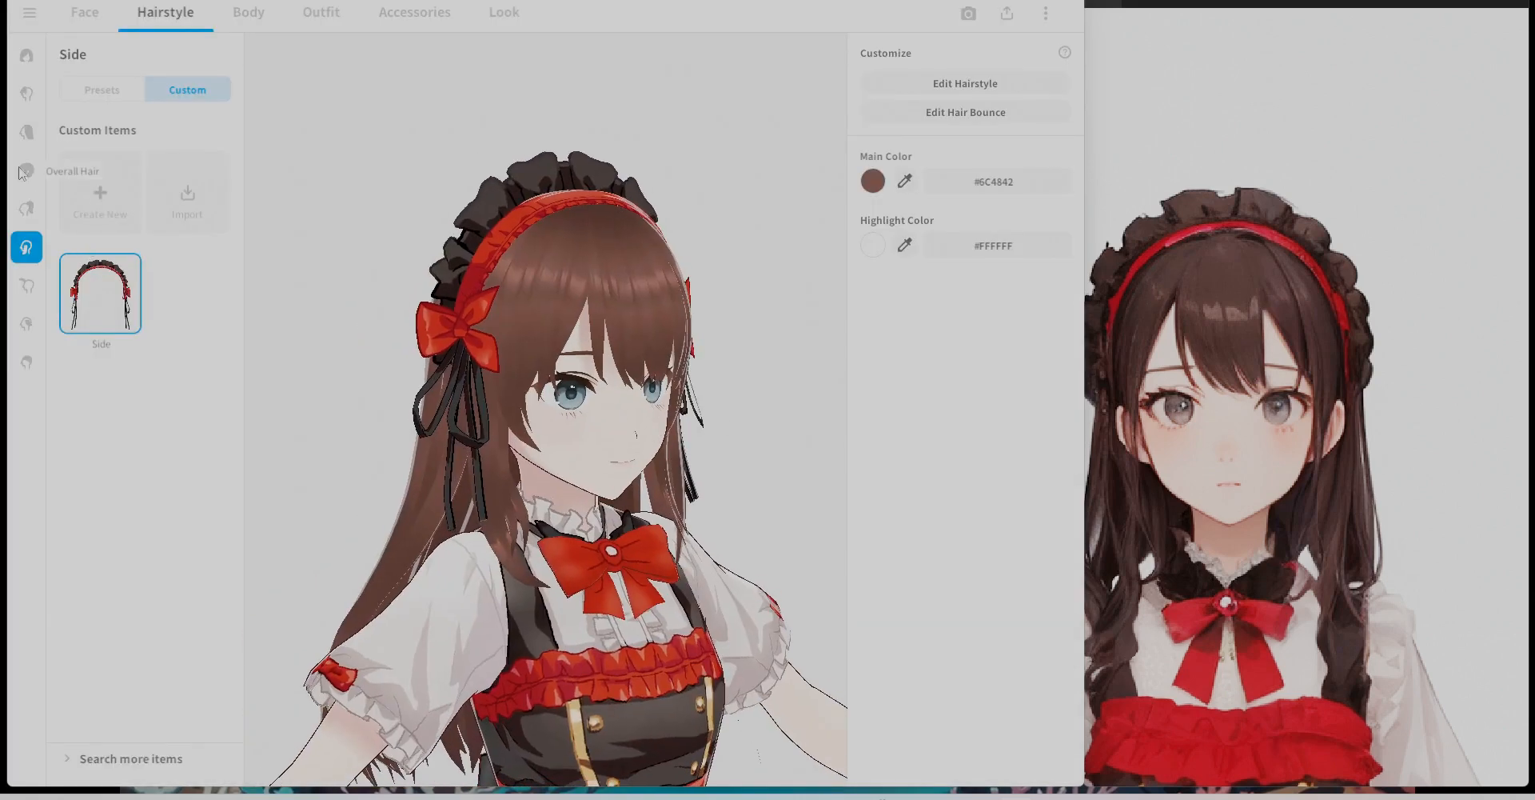
Open hair bounce editing and create a bone group from the two loops and two tails under one bow.
click(987, 119)
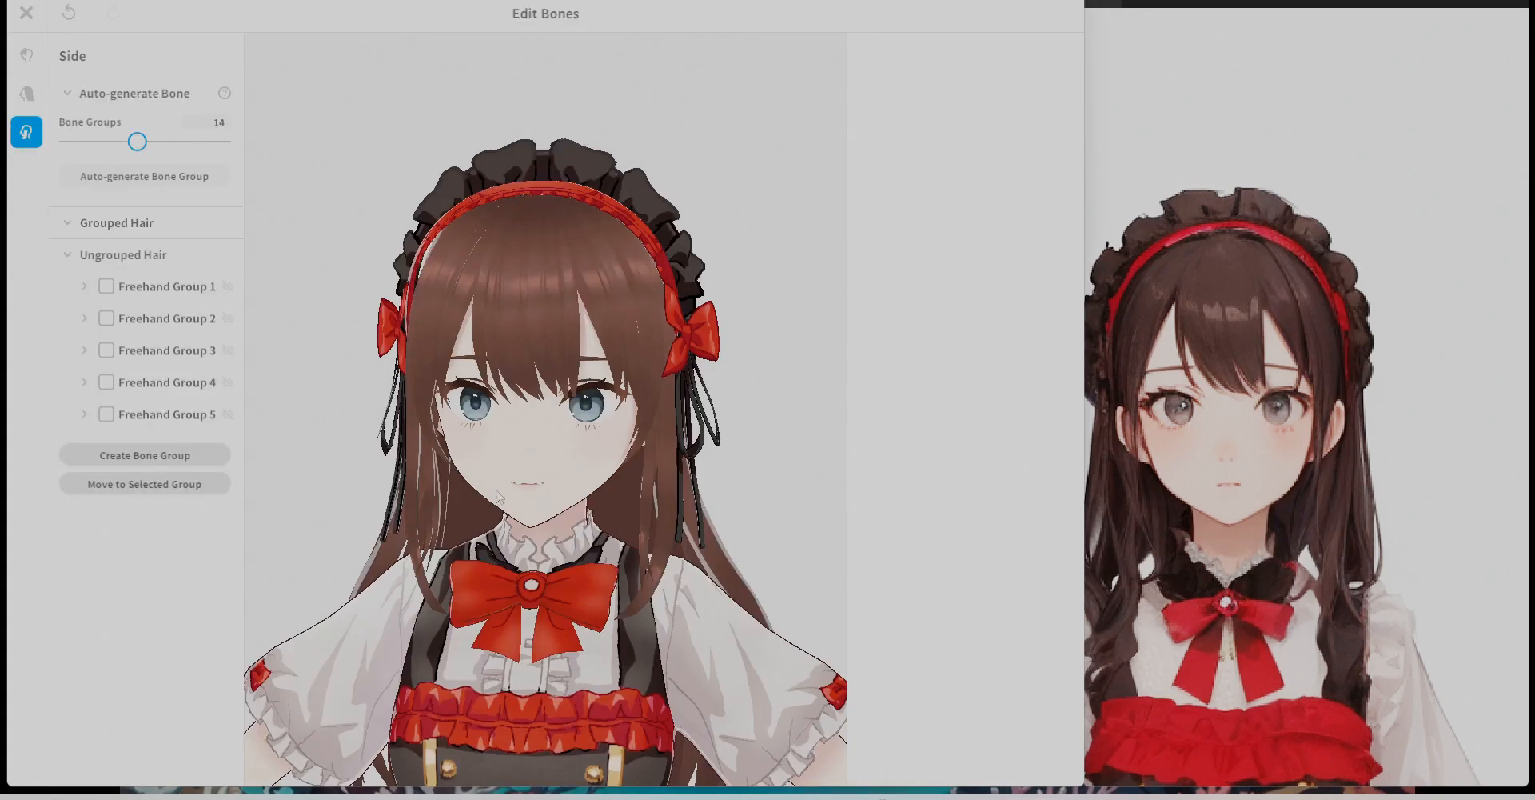
right_drag(720, 480, 512, 488)
scroll(560, 448, up, 3)
click(672, 441)
click(620, 485)
click(561, 521)
click(563, 449)
right_drag(639, 507, 680, 507)
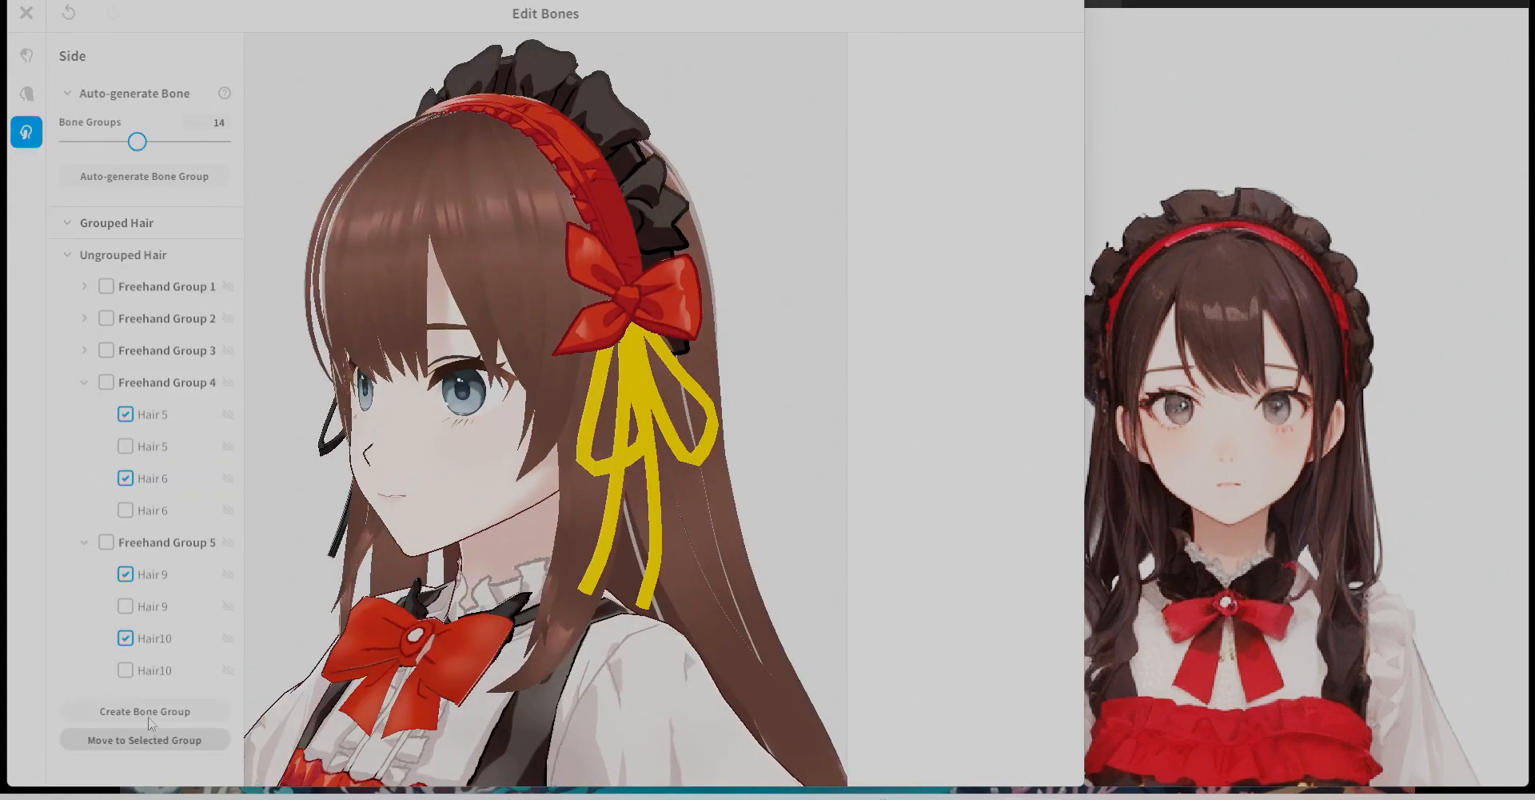
click(145, 711)
Create a second bone group from the ribbons under the opposite bow, select the bone groups and close the bone editor.
click(505, 515)
click(145, 615)
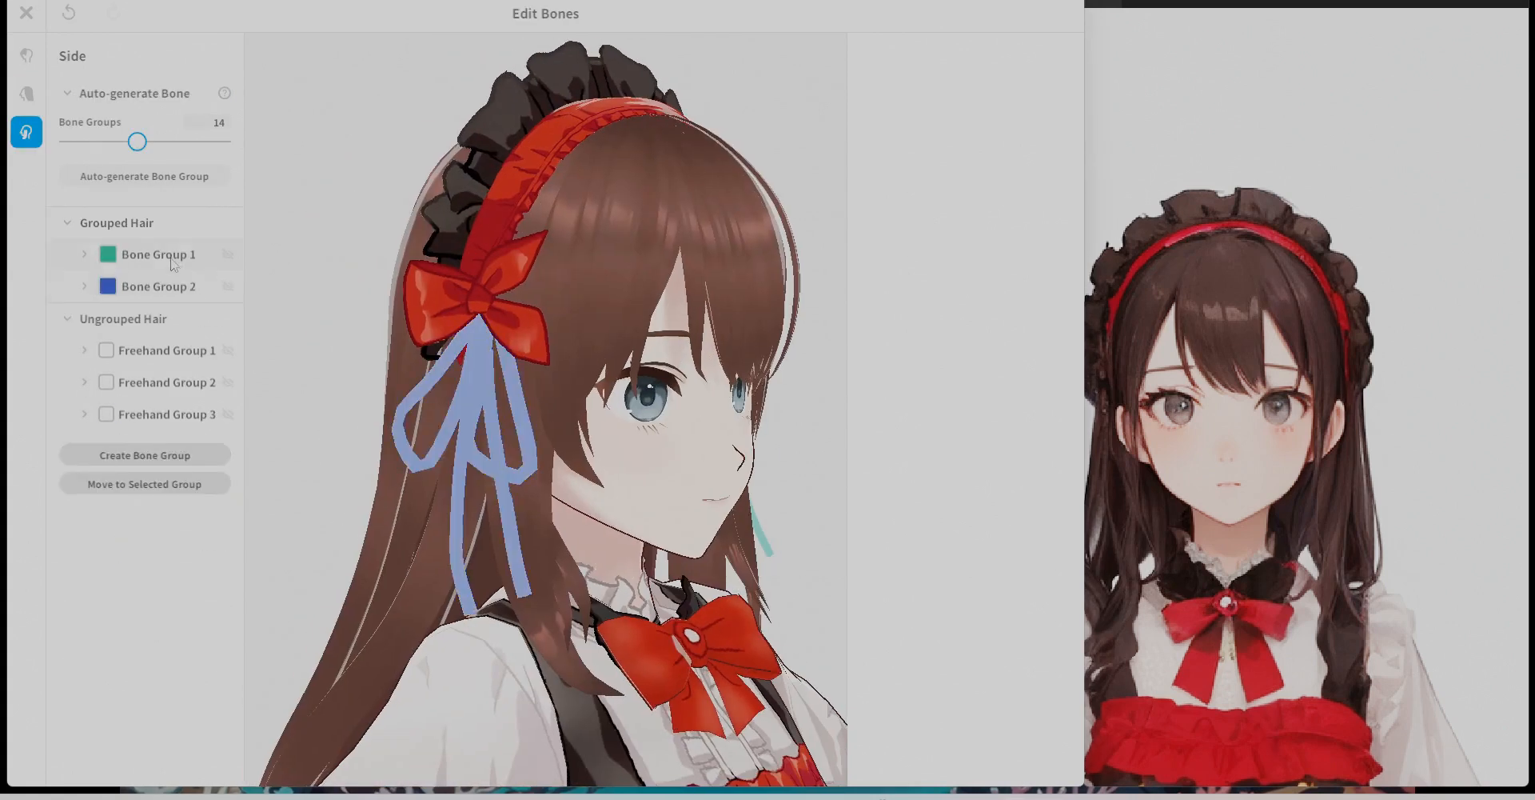
click(158, 254)
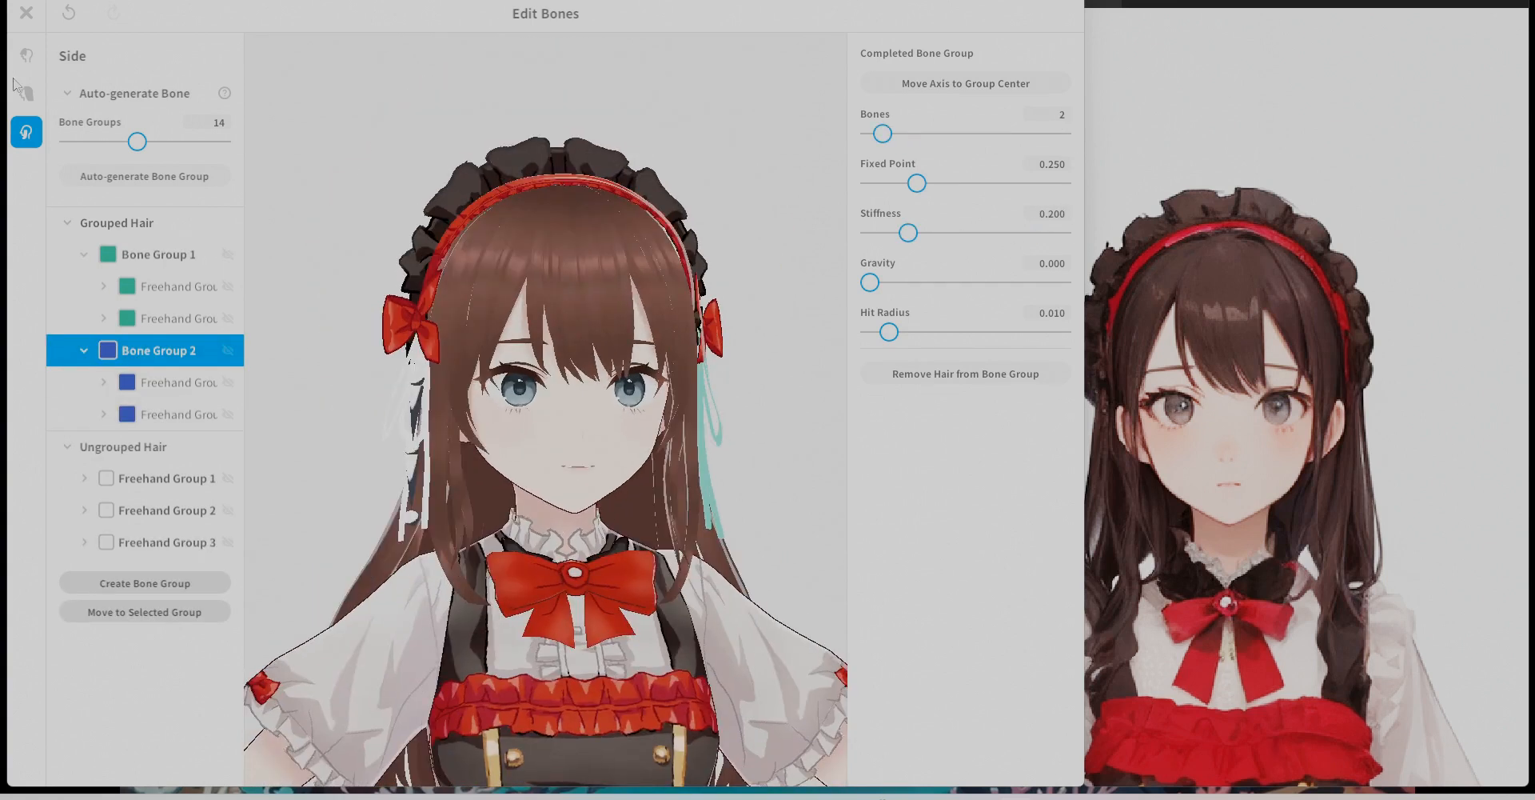
click(27, 12)
click(501, 541)
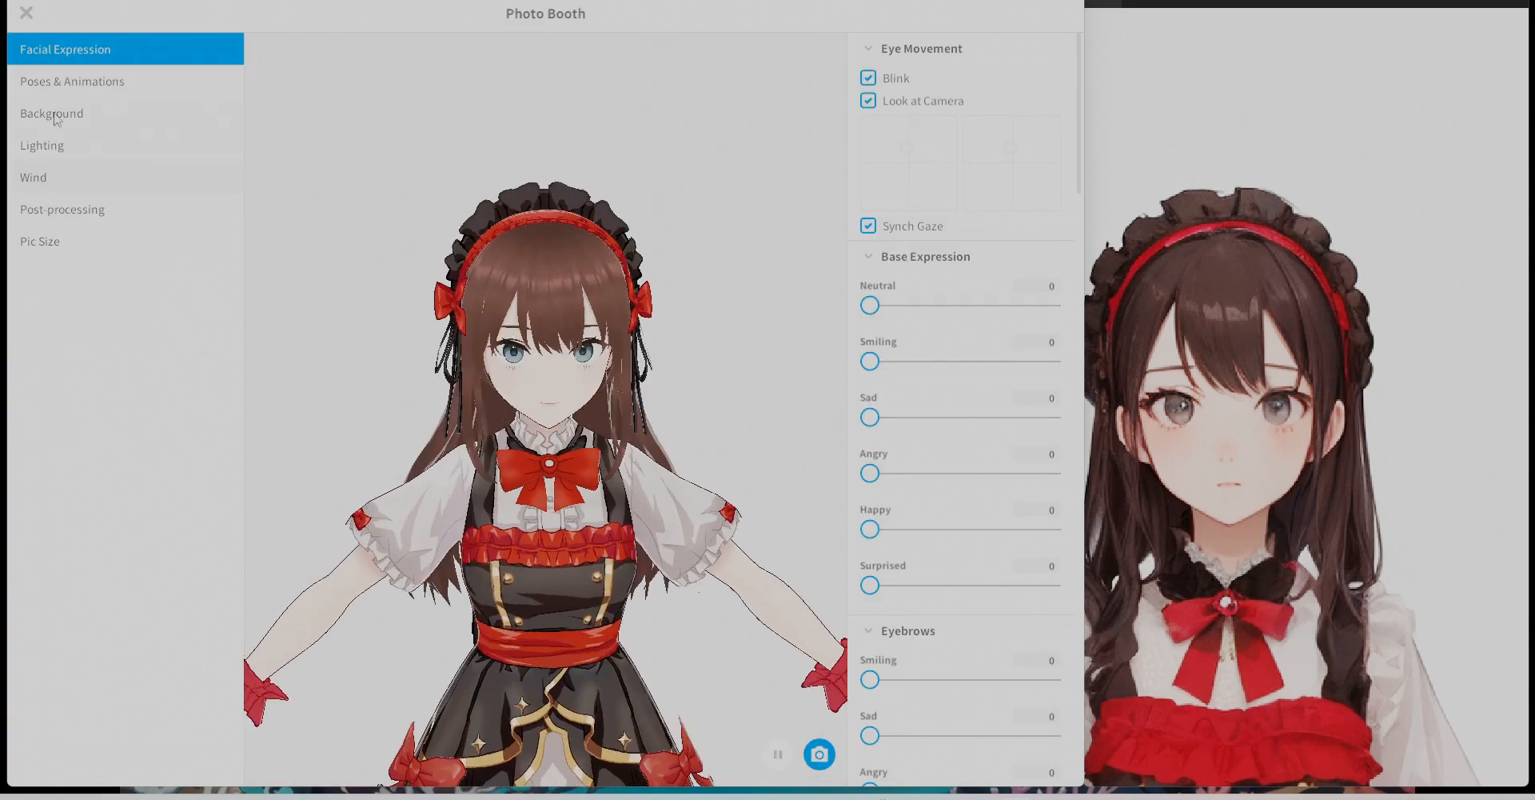
Preview the ribbon and hair motion in Photo Booth with several animations, including Standby 8 and Standby 5.
click(72, 80)
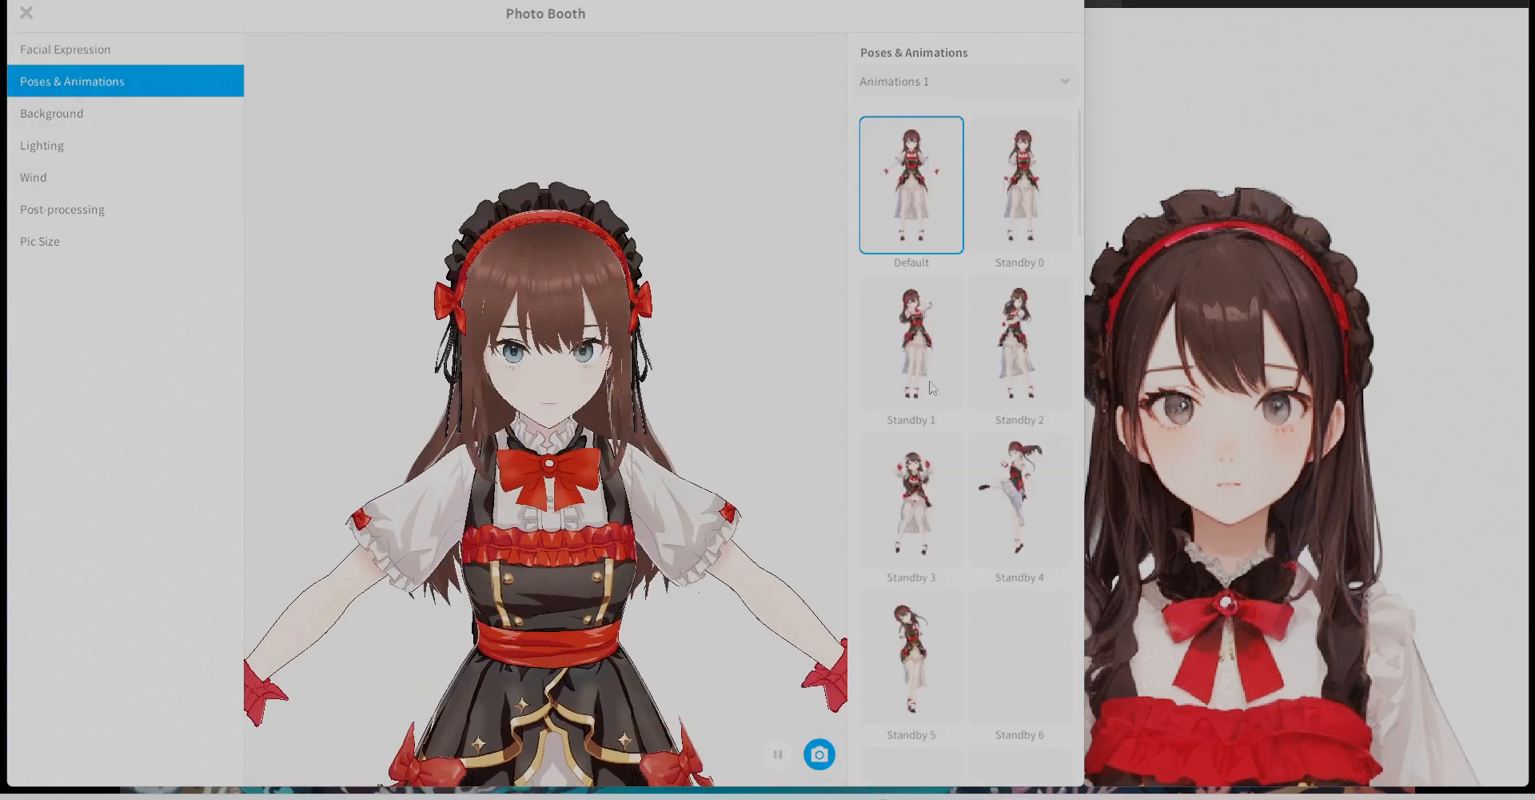
scroll(990, 544, down, 1)
click(1028, 734)
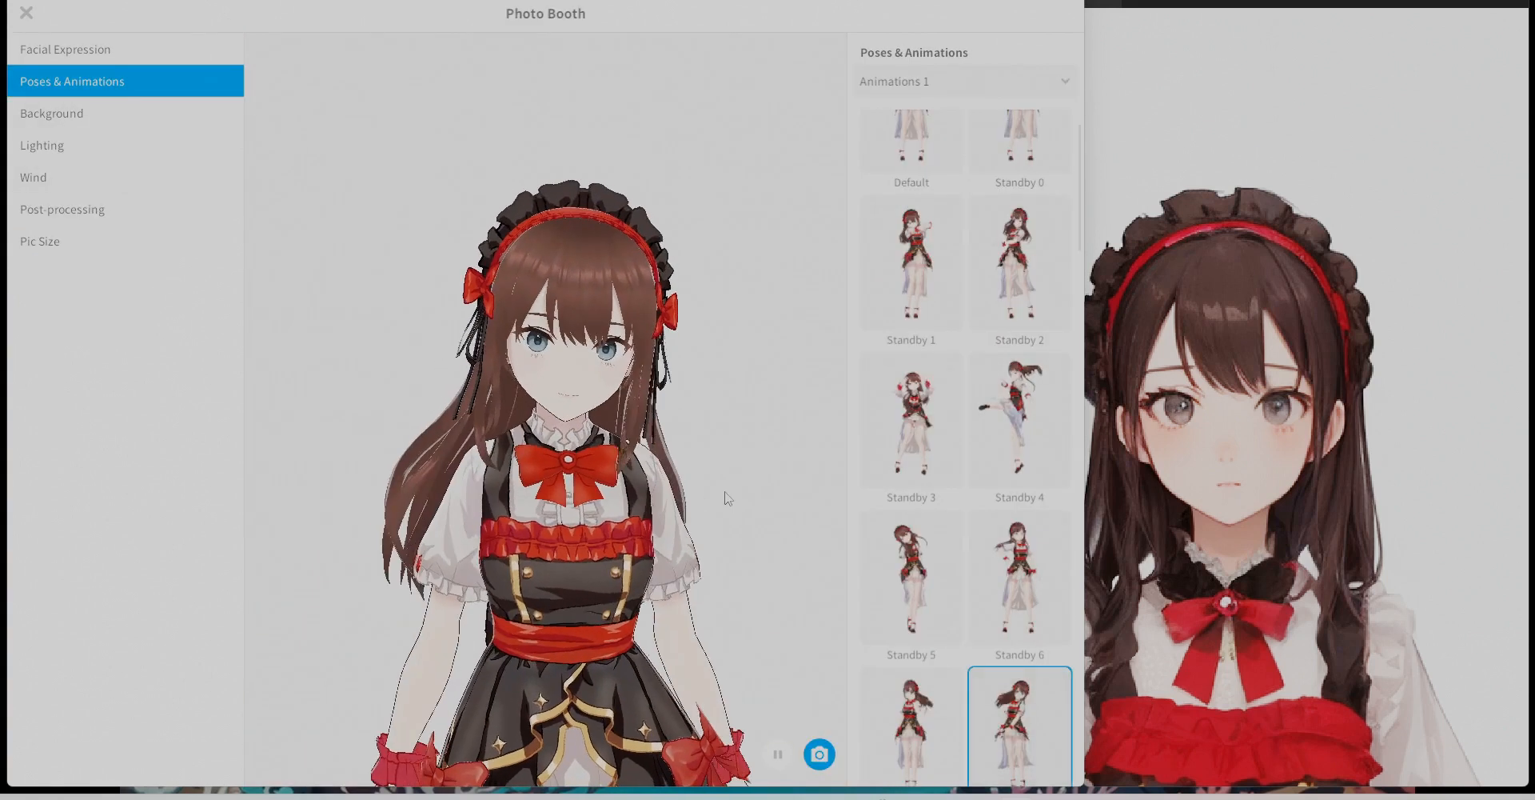
click(918, 582)
scroll(1001, 593, down, 1)
scroll(1004, 592, down, 1)
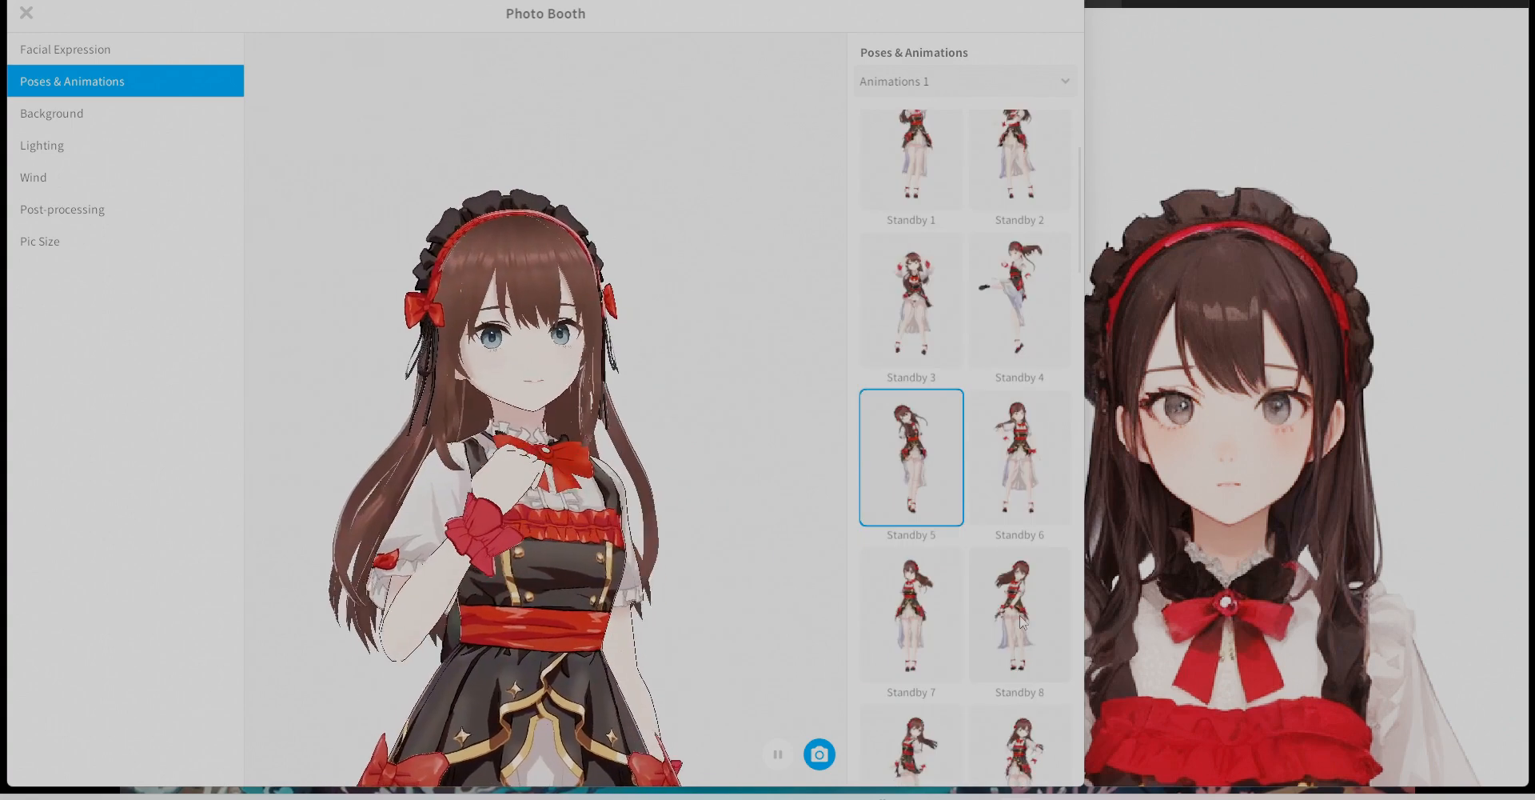
click(1020, 614)
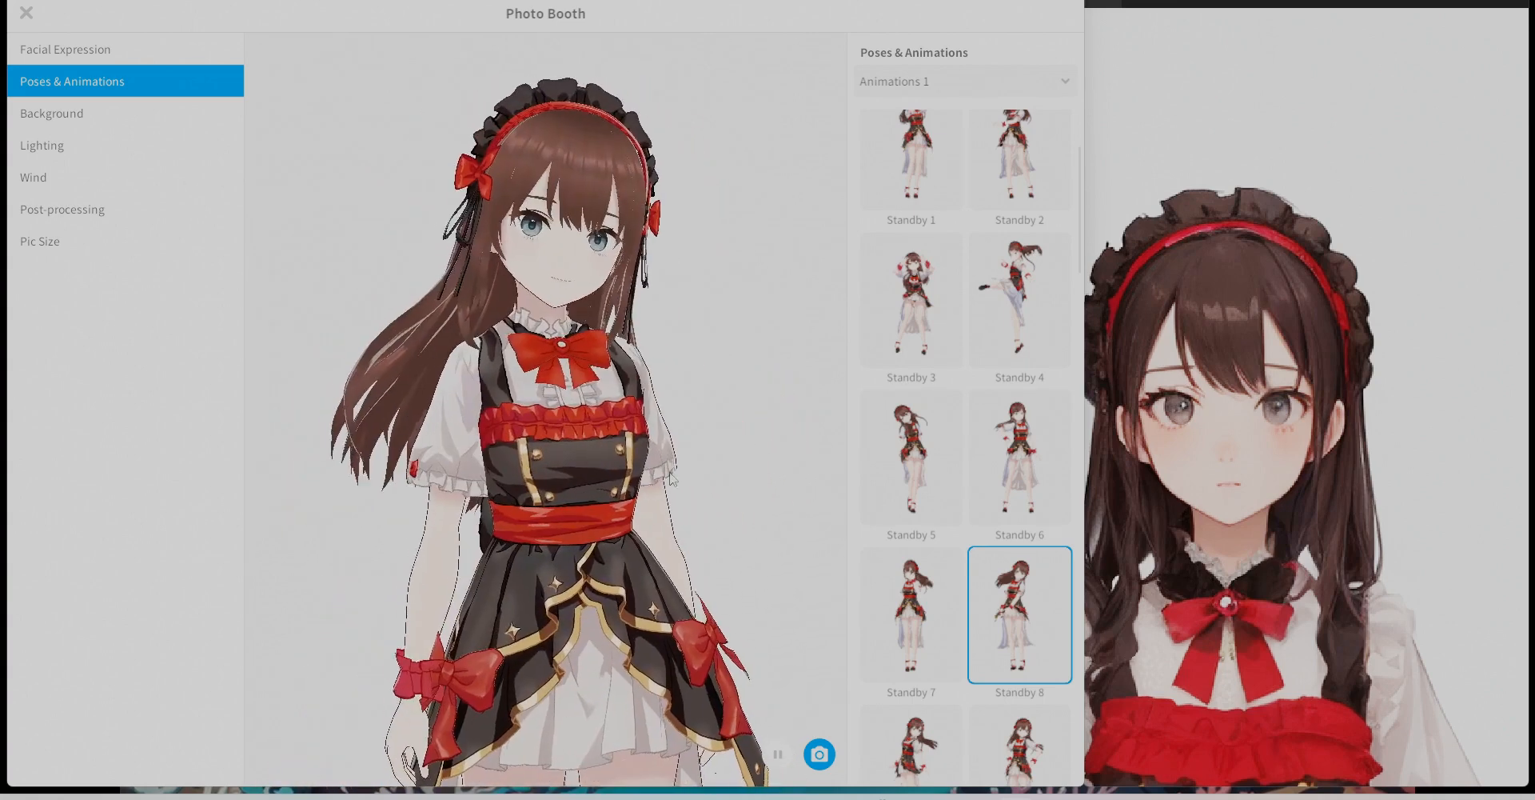
click(906, 470)
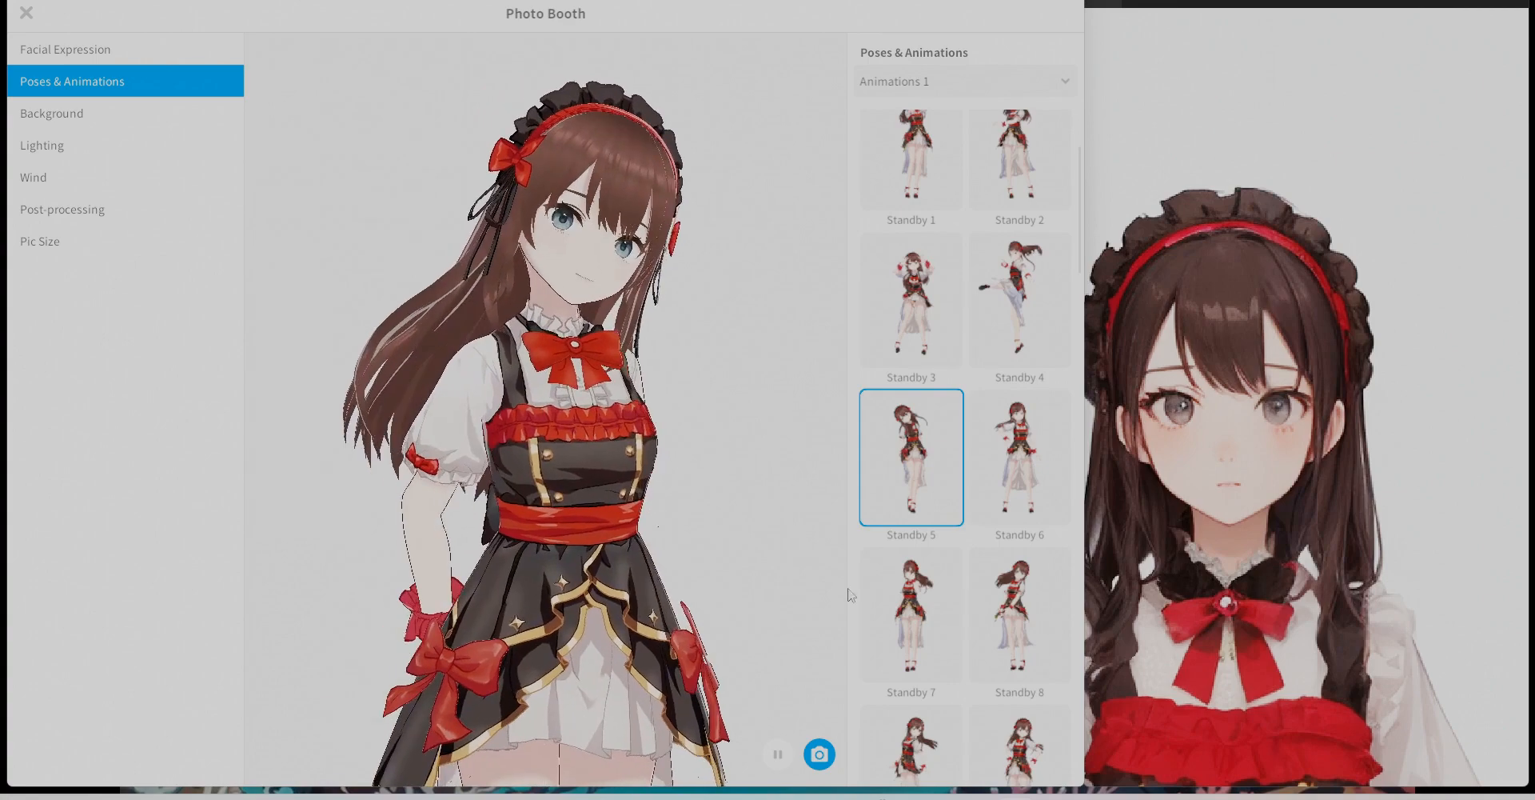
scroll(911, 576, down, 3)
click(911, 569)
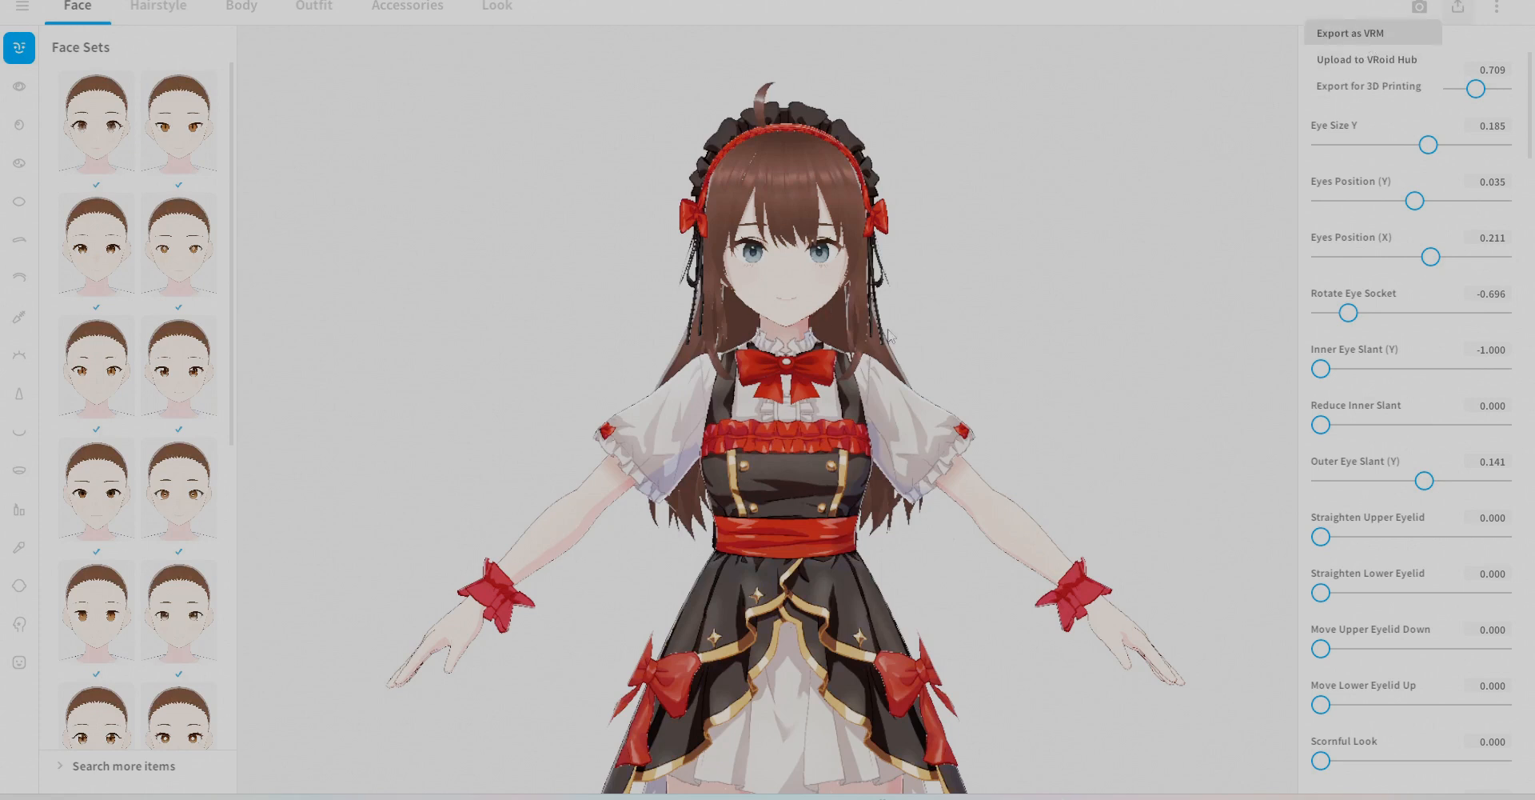
Start exporting the model as VRM and reduce its materials to 2.
click(1352, 32)
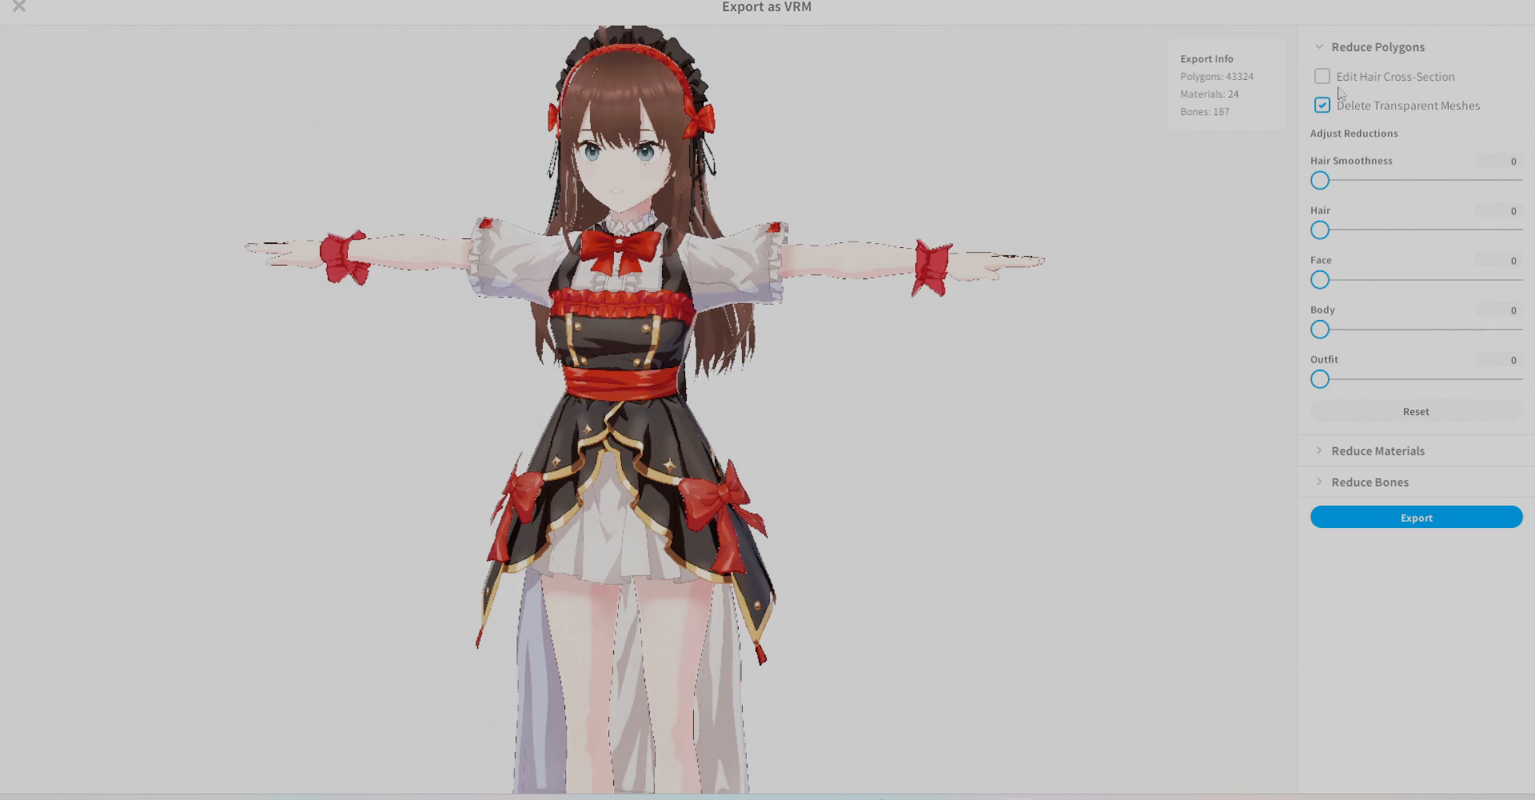
click(1385, 452)
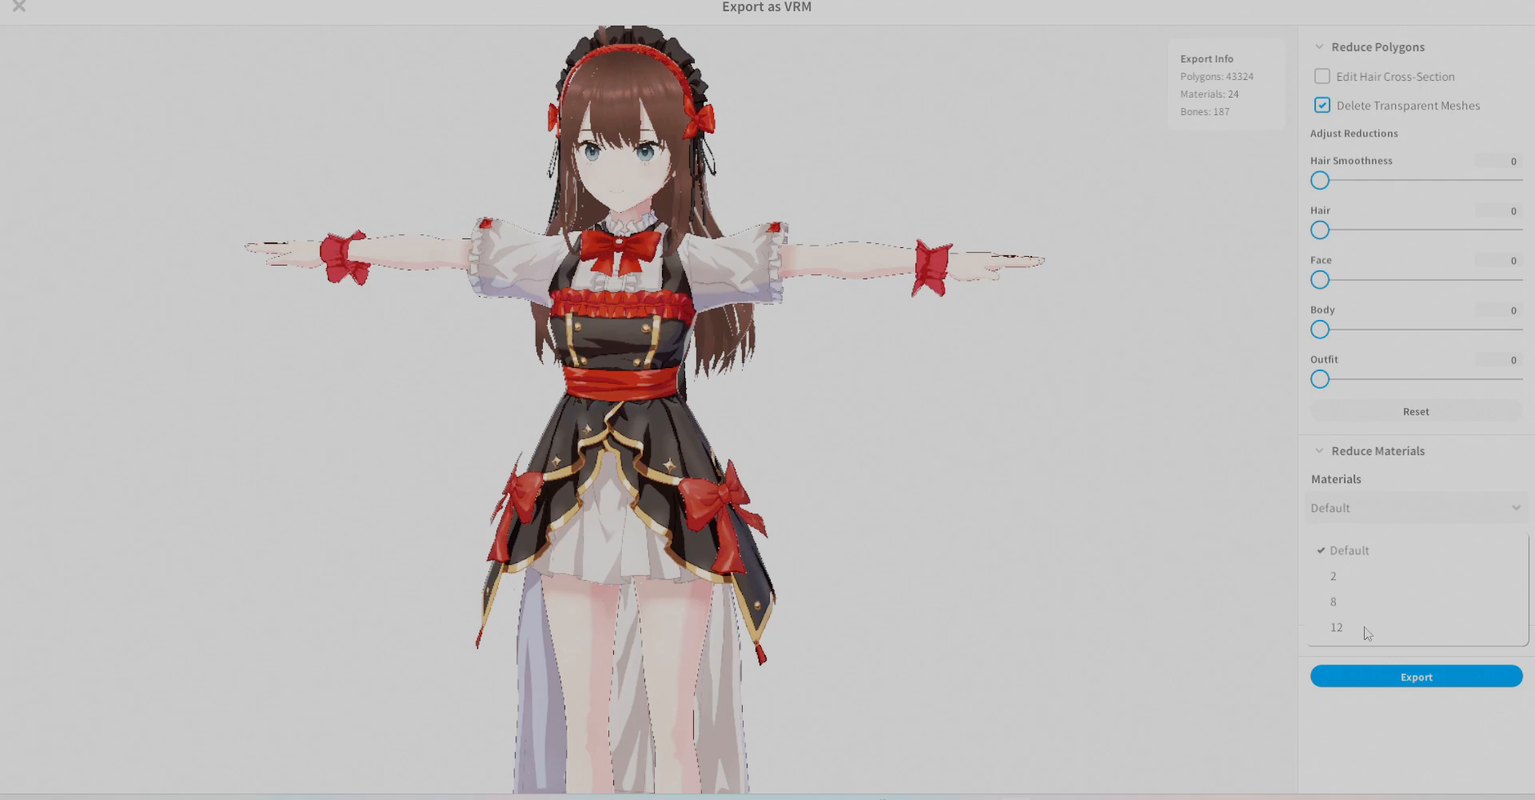
click(1357, 578)
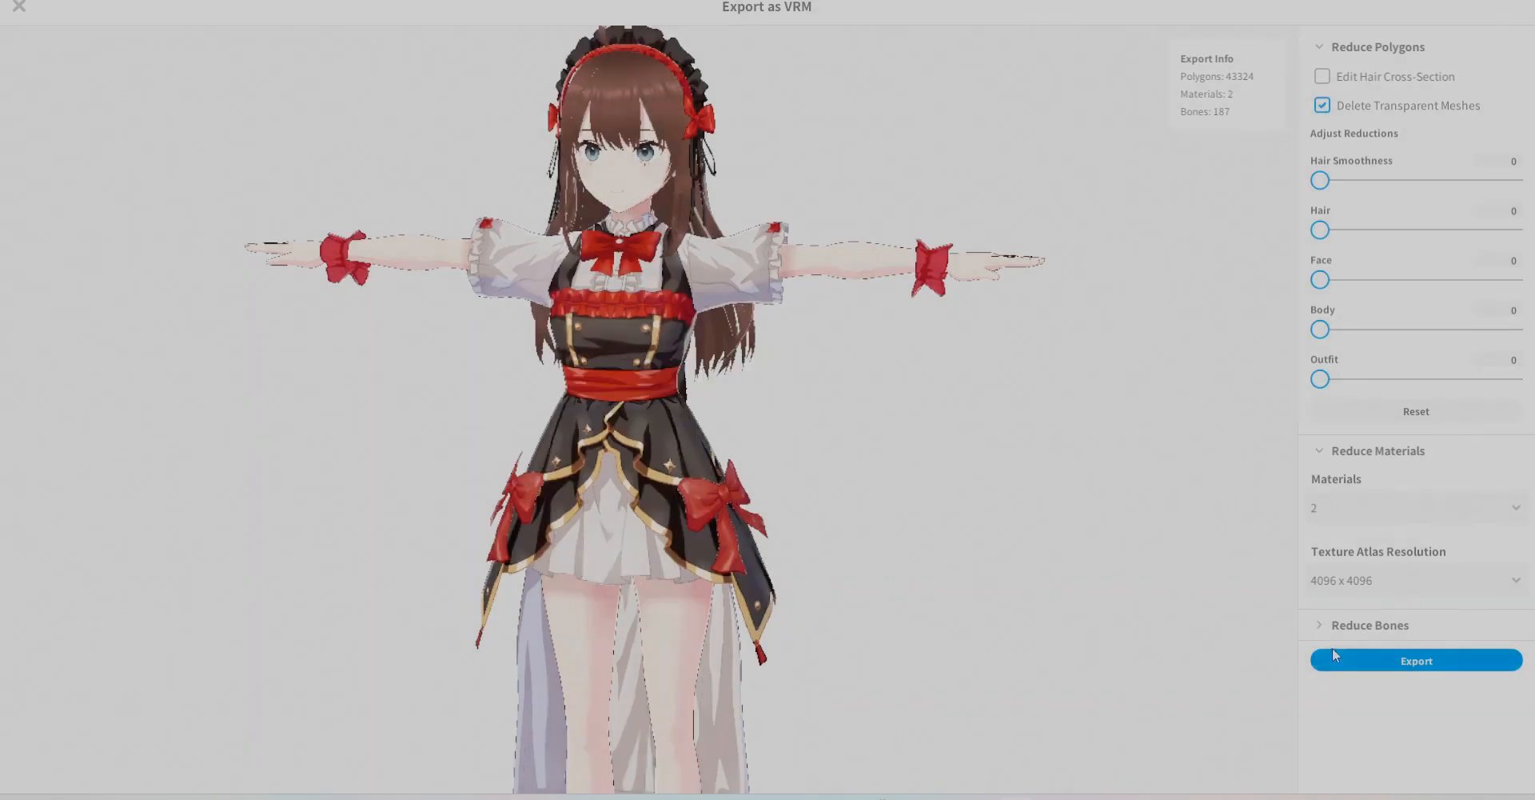
Open the VRM export settings and fill Title, Creator, Contact Information, Reference and Version with short placeholder text.
click(1331, 632)
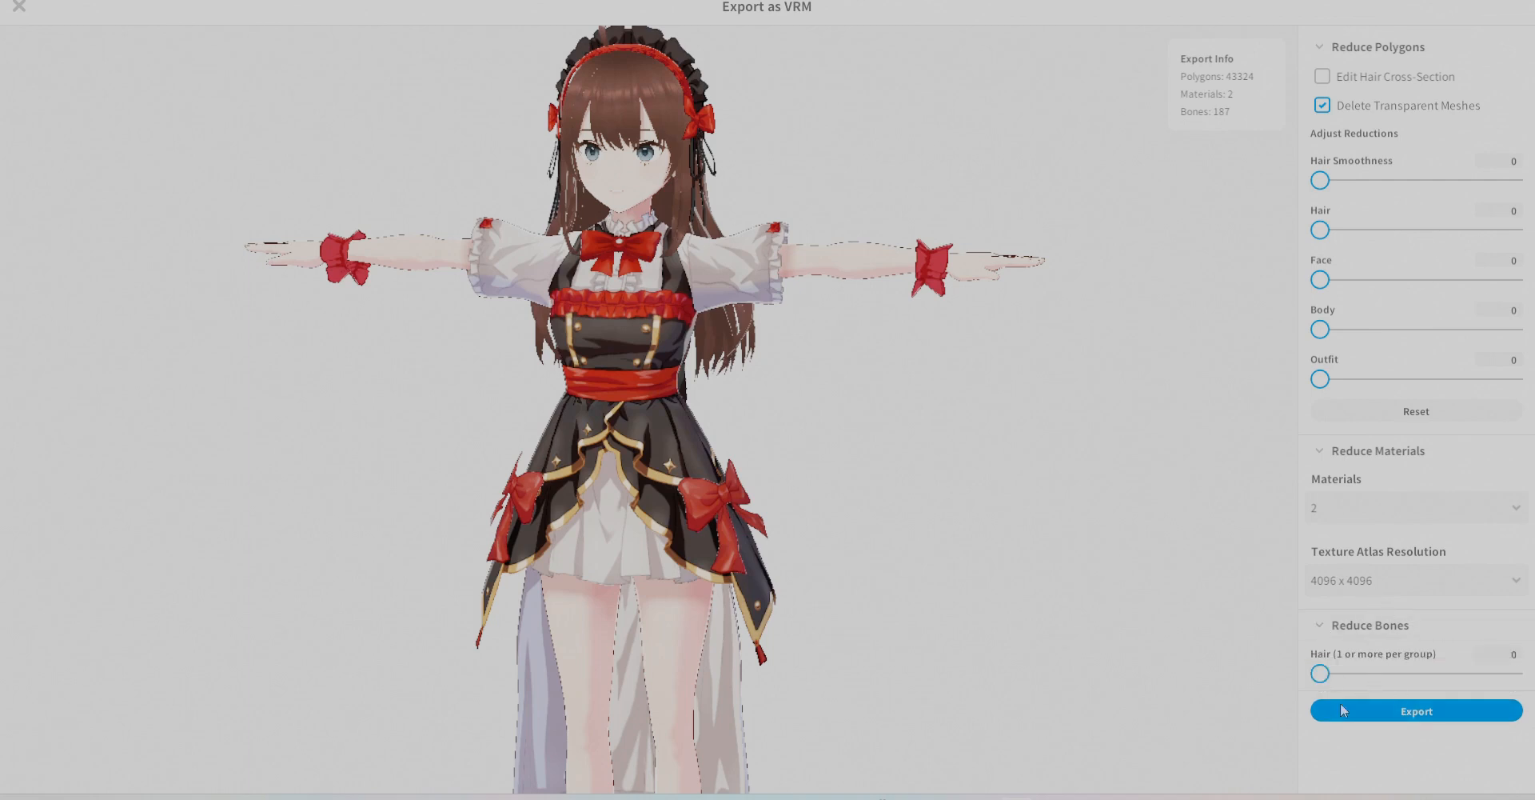
click(1404, 712)
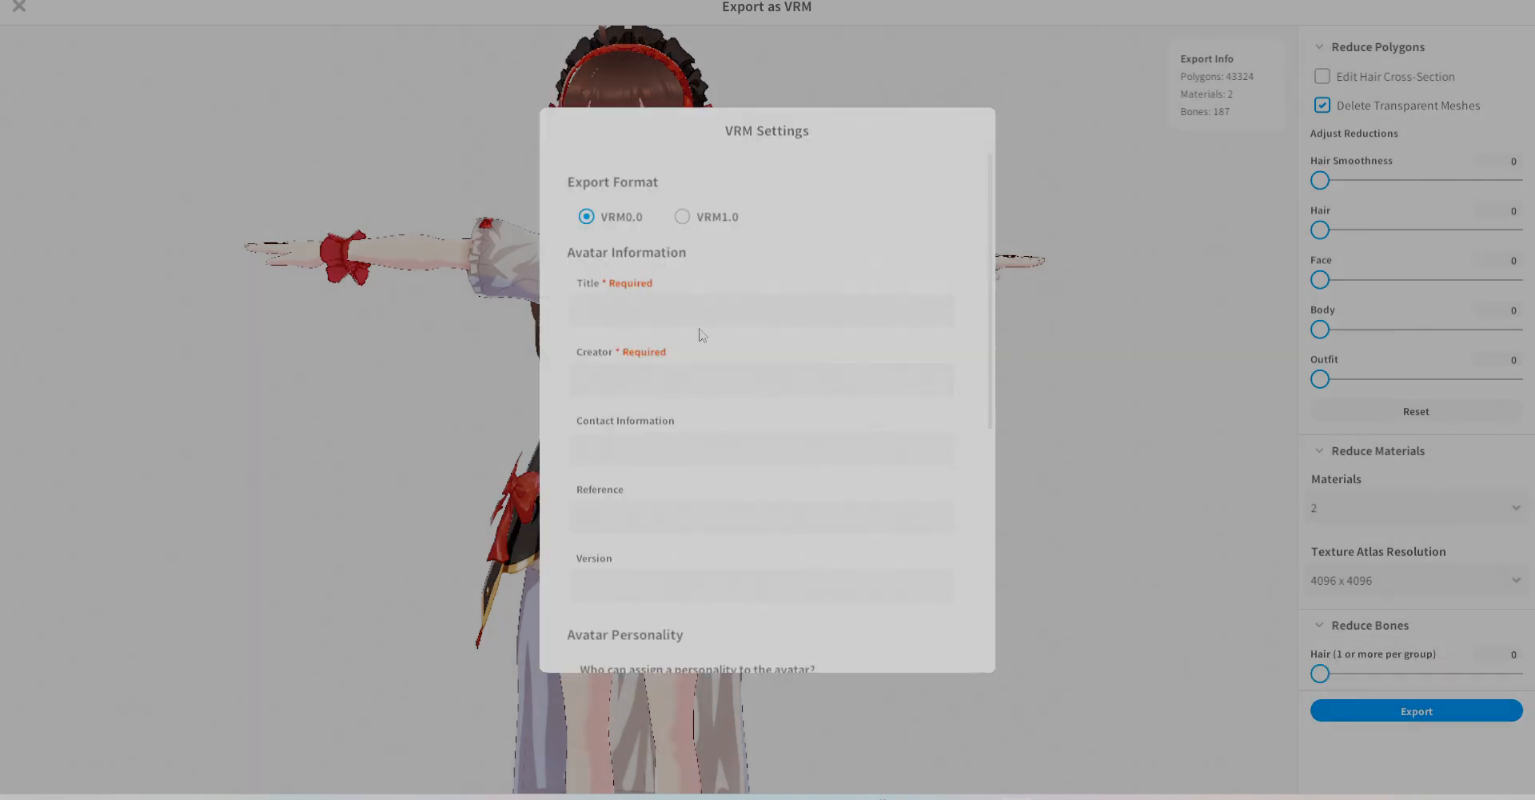
click(656, 317)
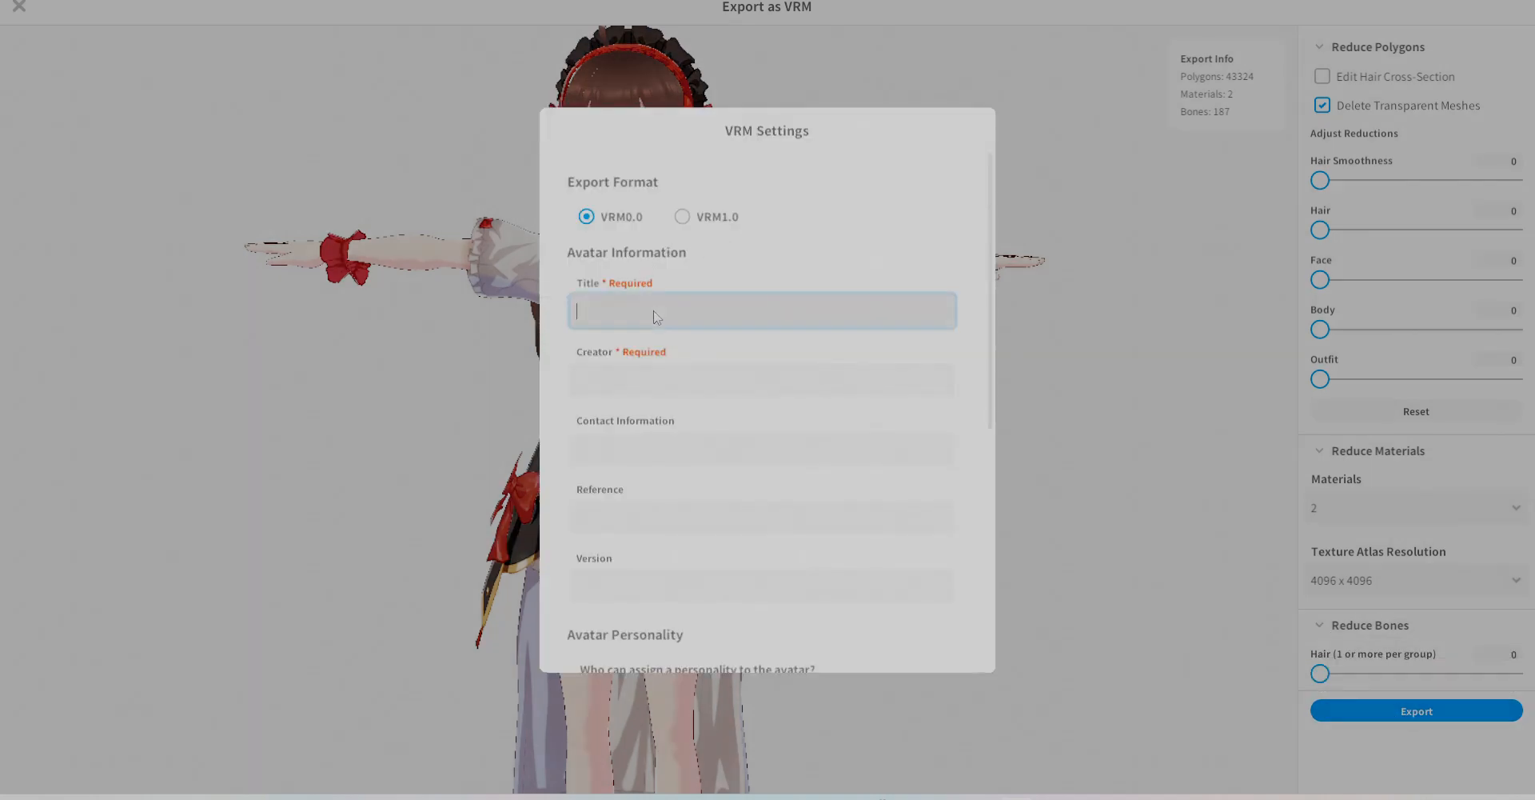
click(670, 387)
click(669, 450)
click(673, 516)
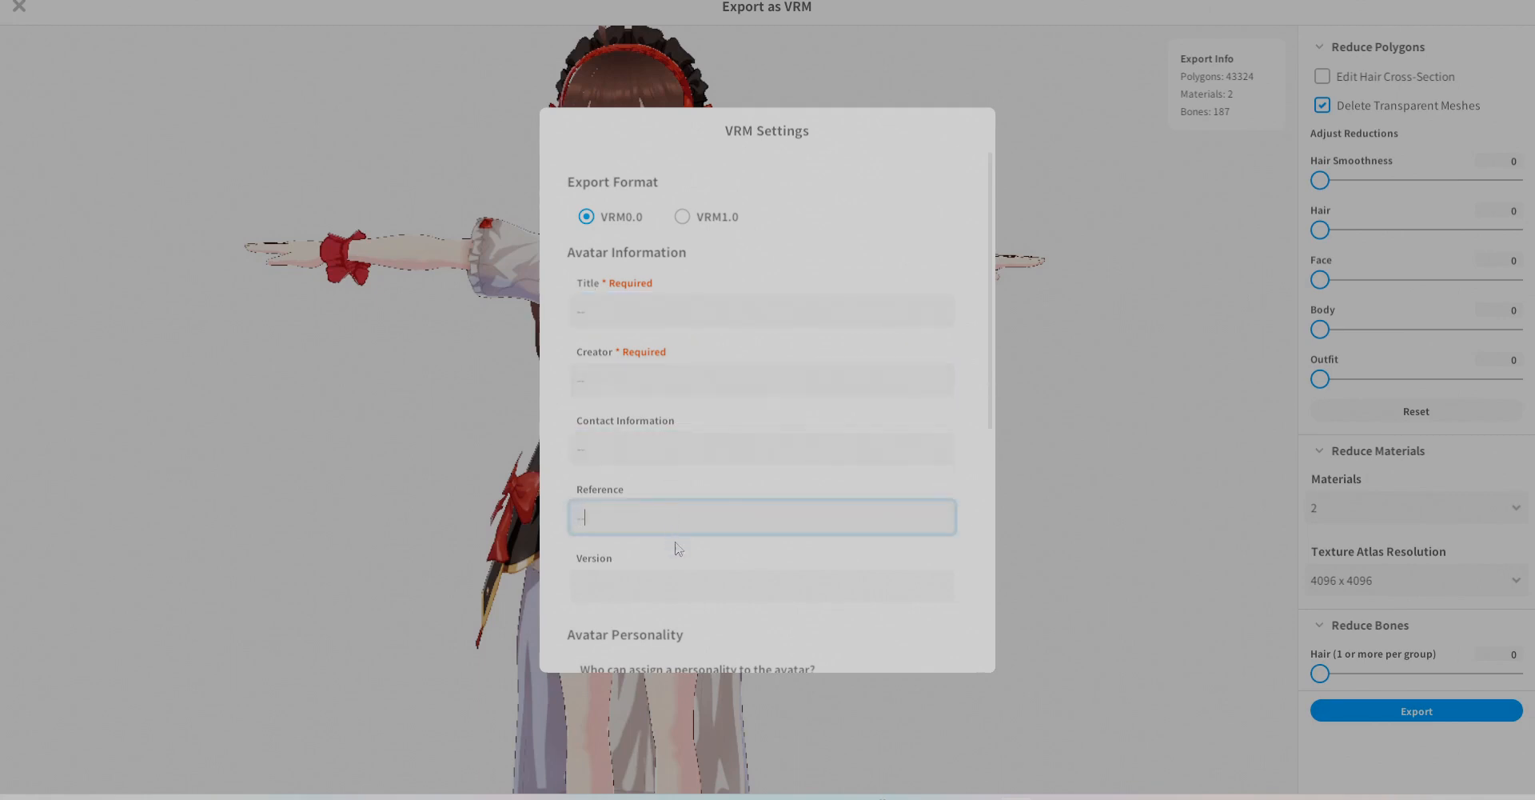
scroll(678, 548, down, 2)
click(676, 512)
Export the avatar as a VRM0.0 file and save it as 230604 in the Expotint folder.
scroll(697, 524, down, 5)
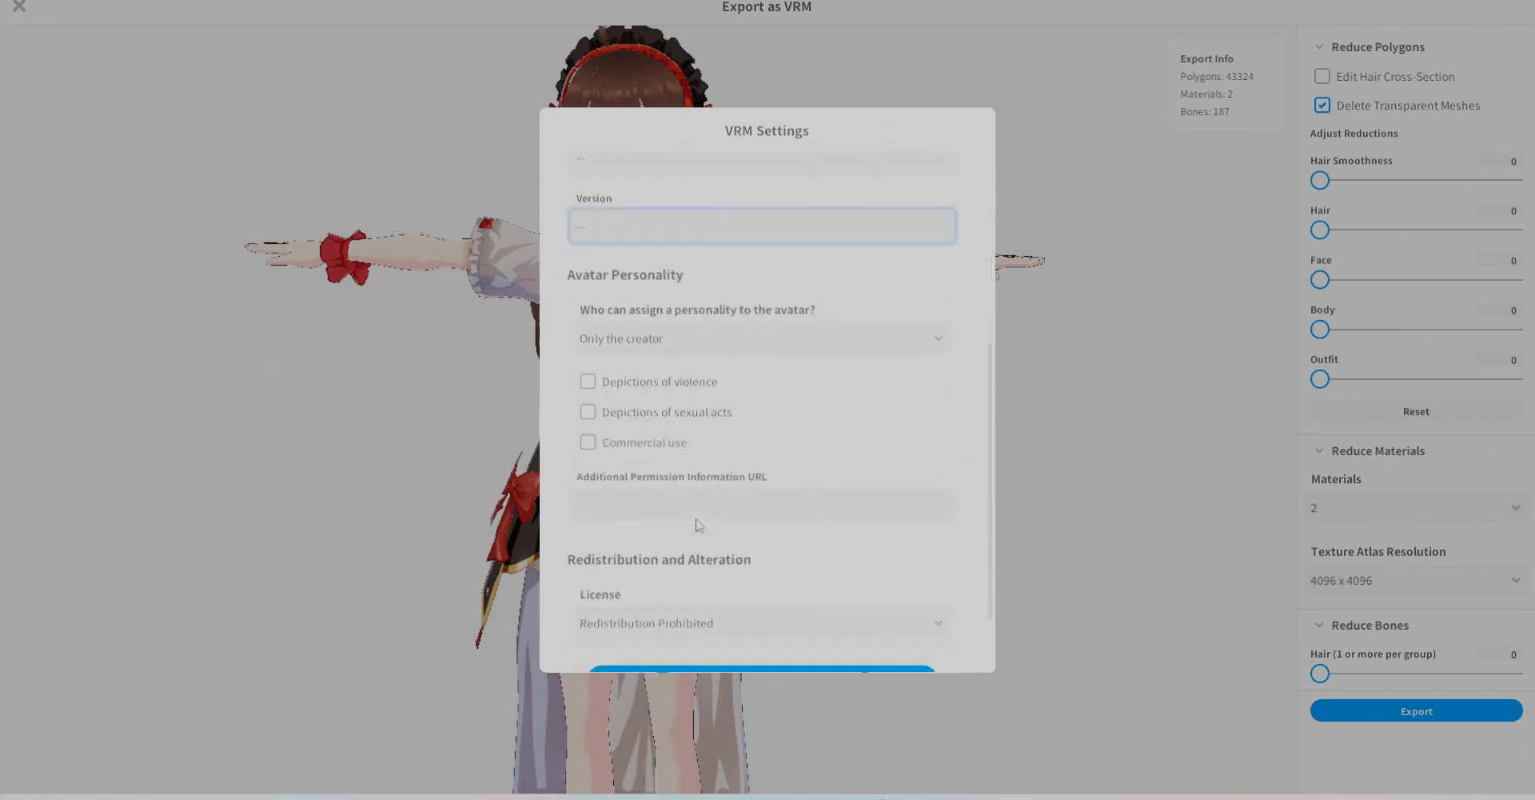
scroll(698, 524, down, 2)
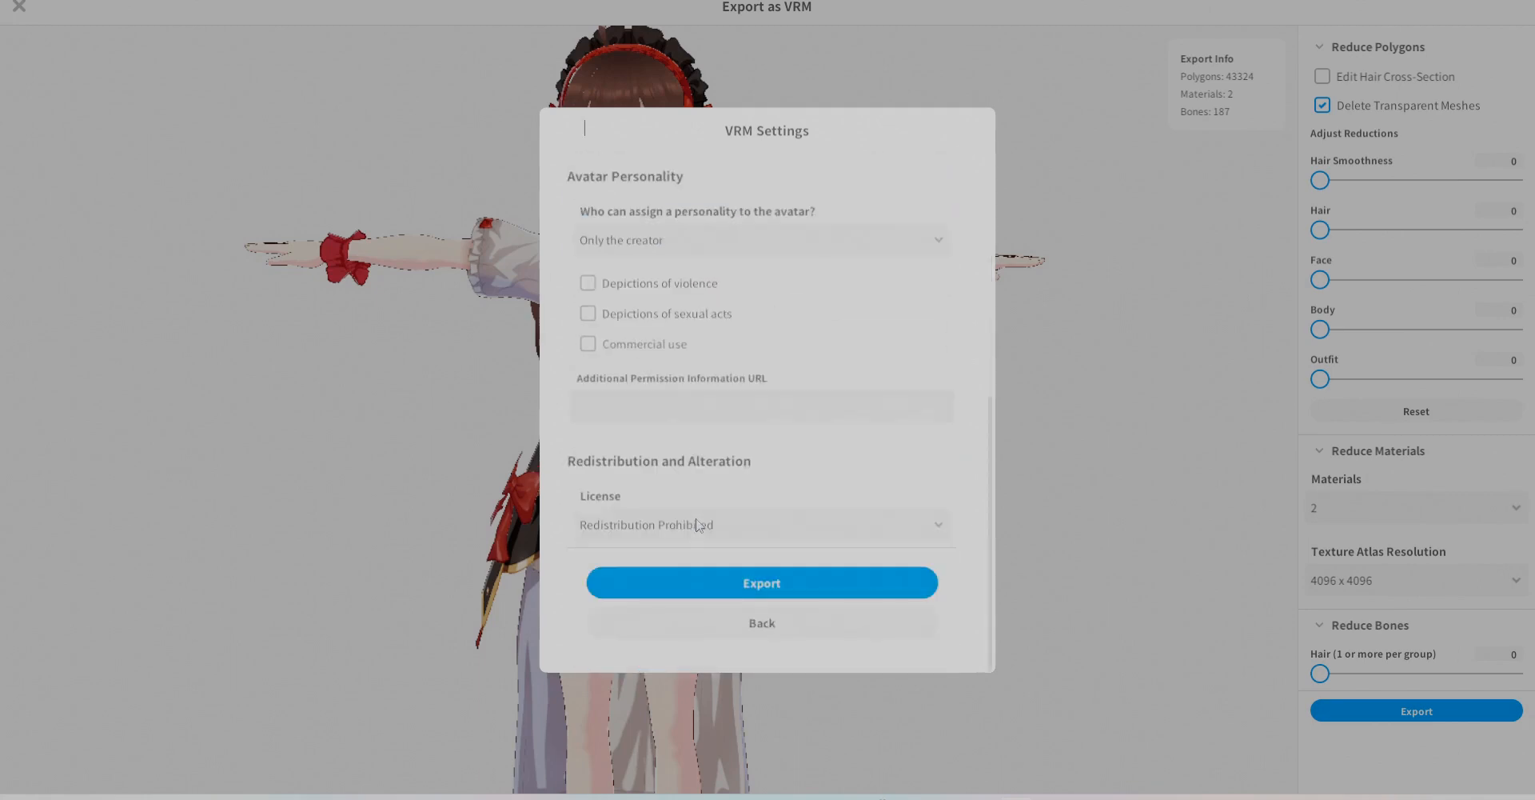
click(751, 584)
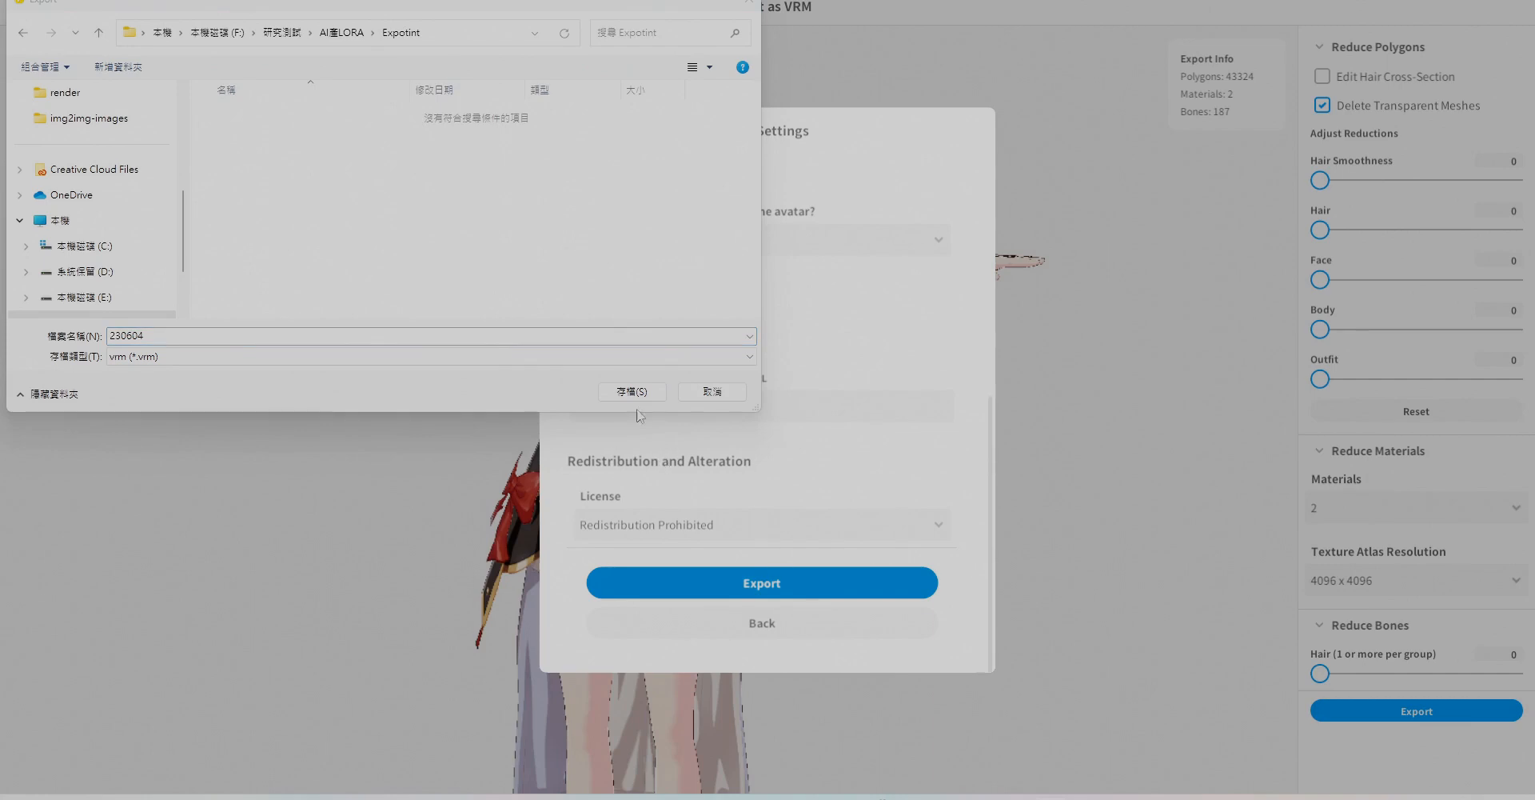
click(632, 392)
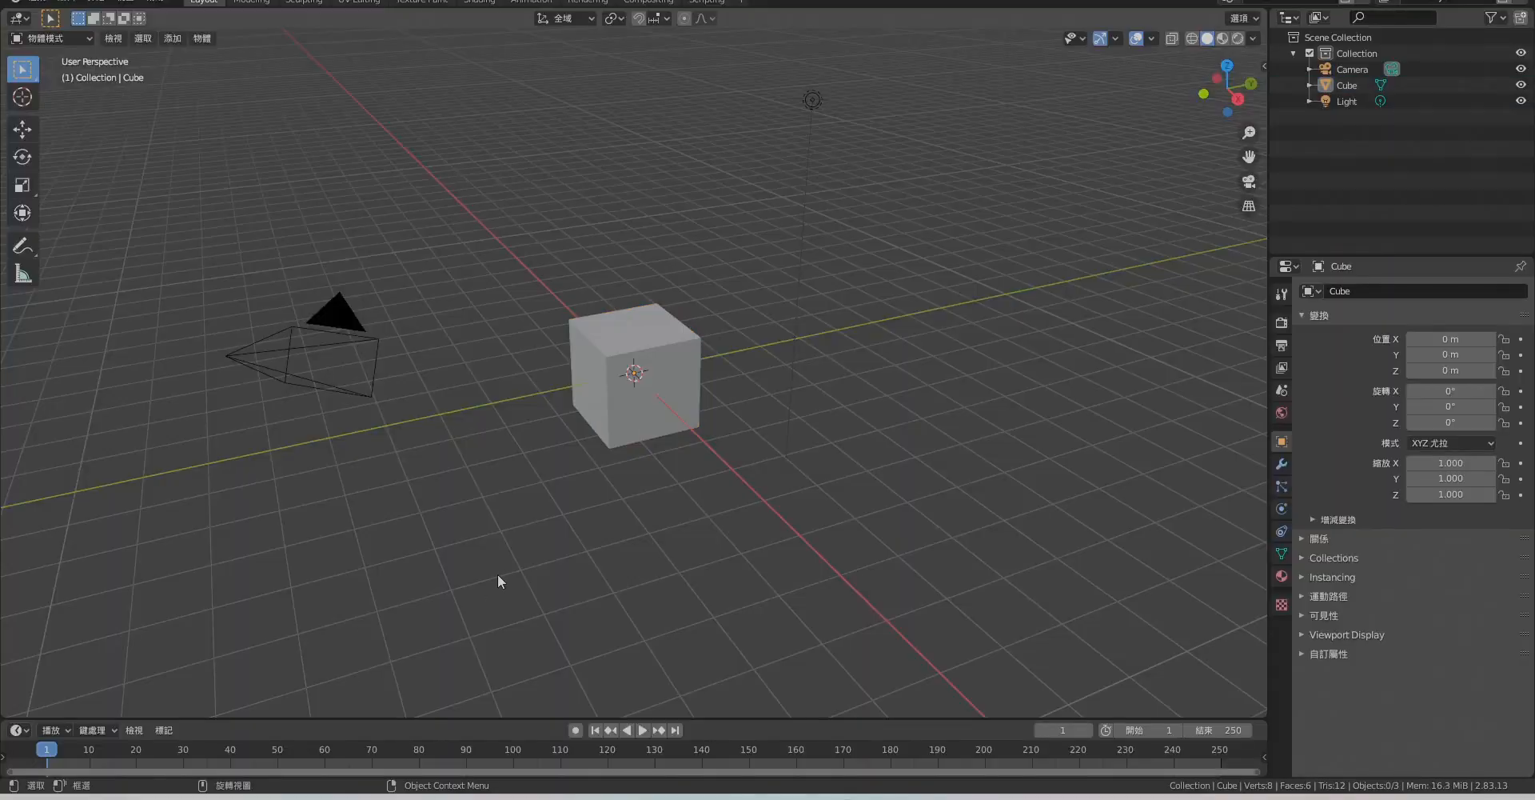
Switch to Blender and delete every object in the default scene.
key(a)
key(Delete)
click(37, 2)
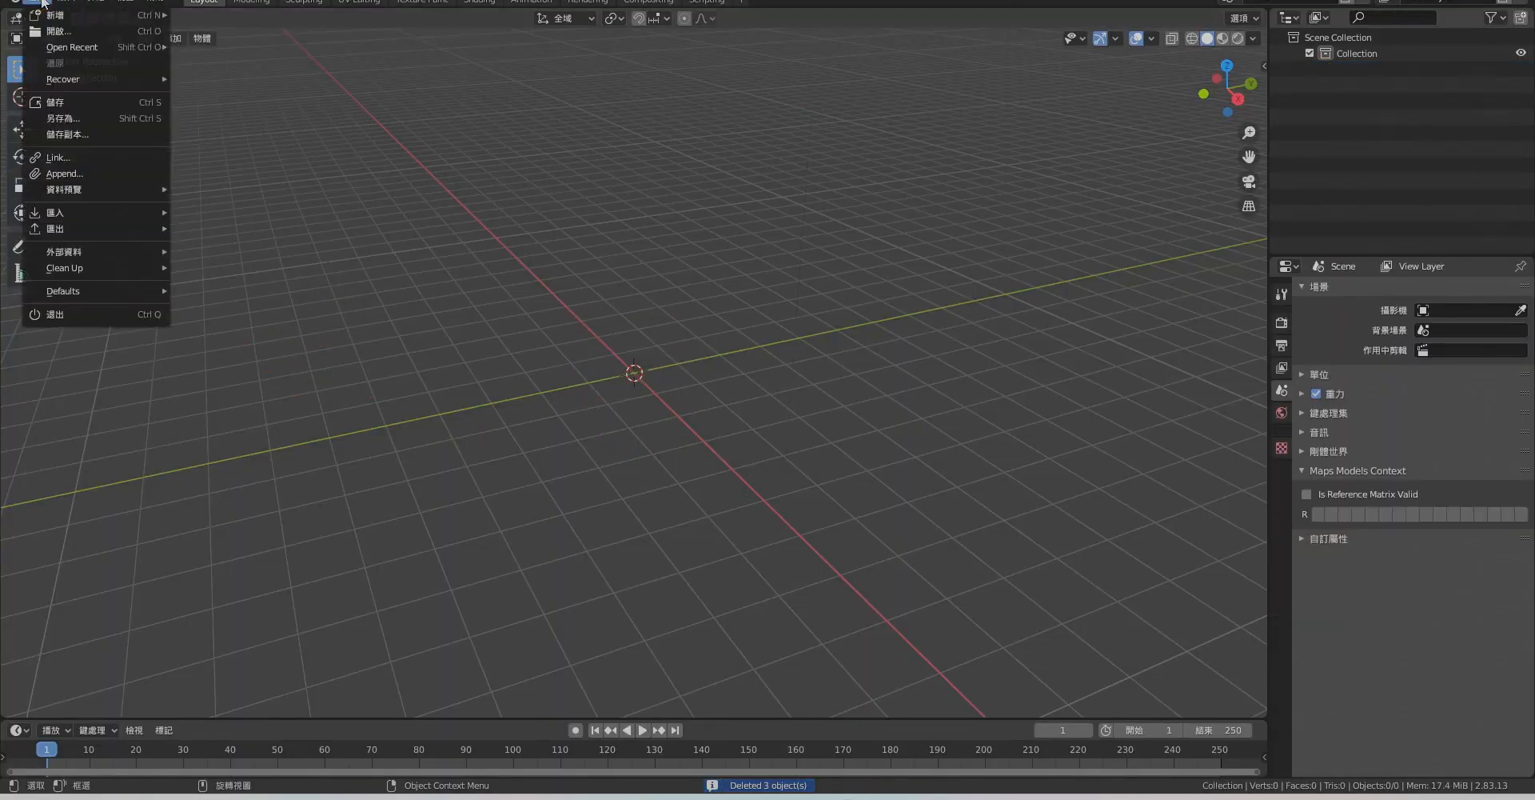
mouse_move(100, 211)
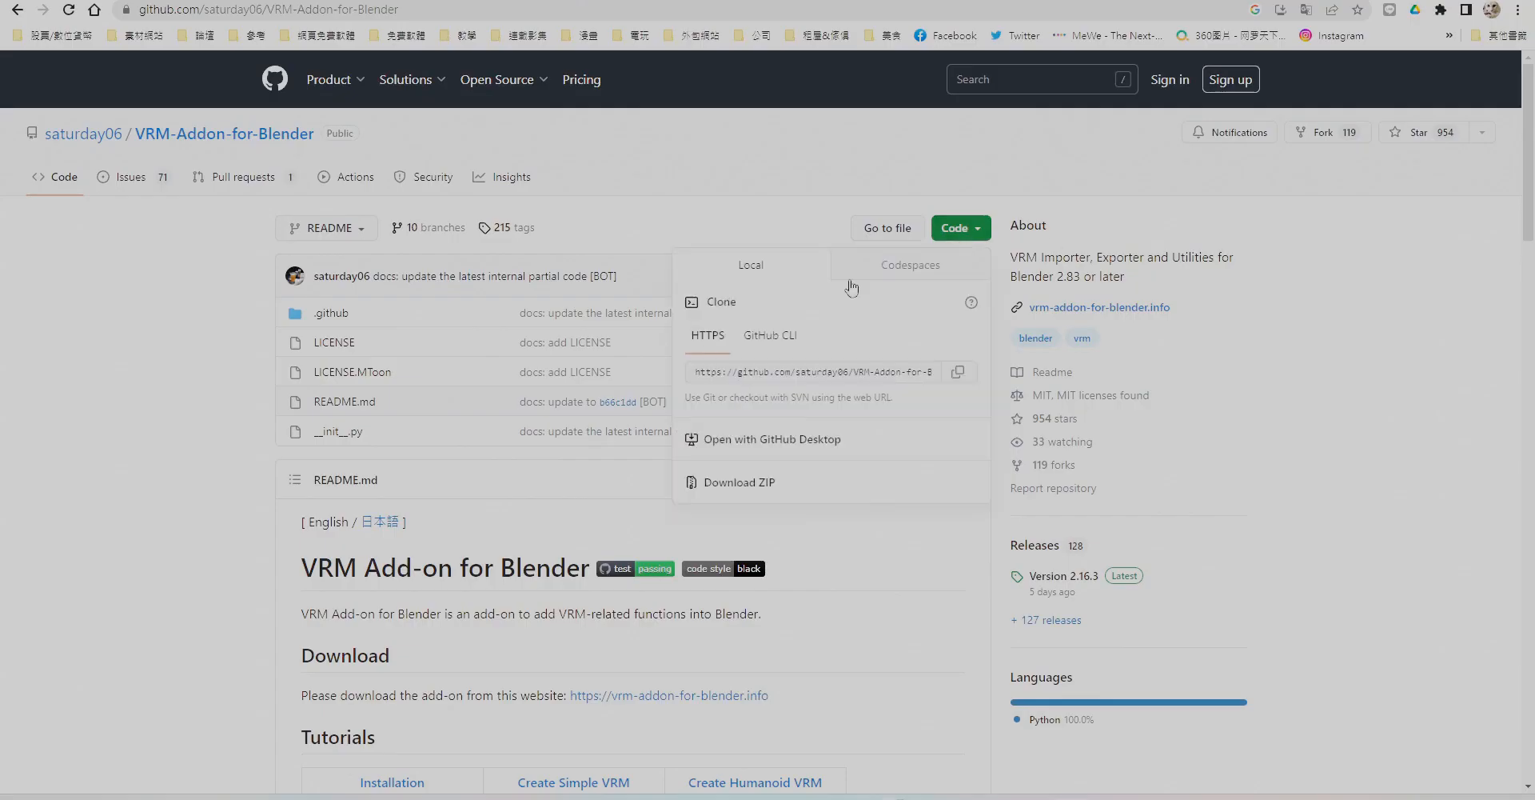
Download the VRM-Addon-for-Blender ZIP from GitHub and choose VRM-Addon-for-Blender-README.zip as the add-on to install in Blender.
click(766, 484)
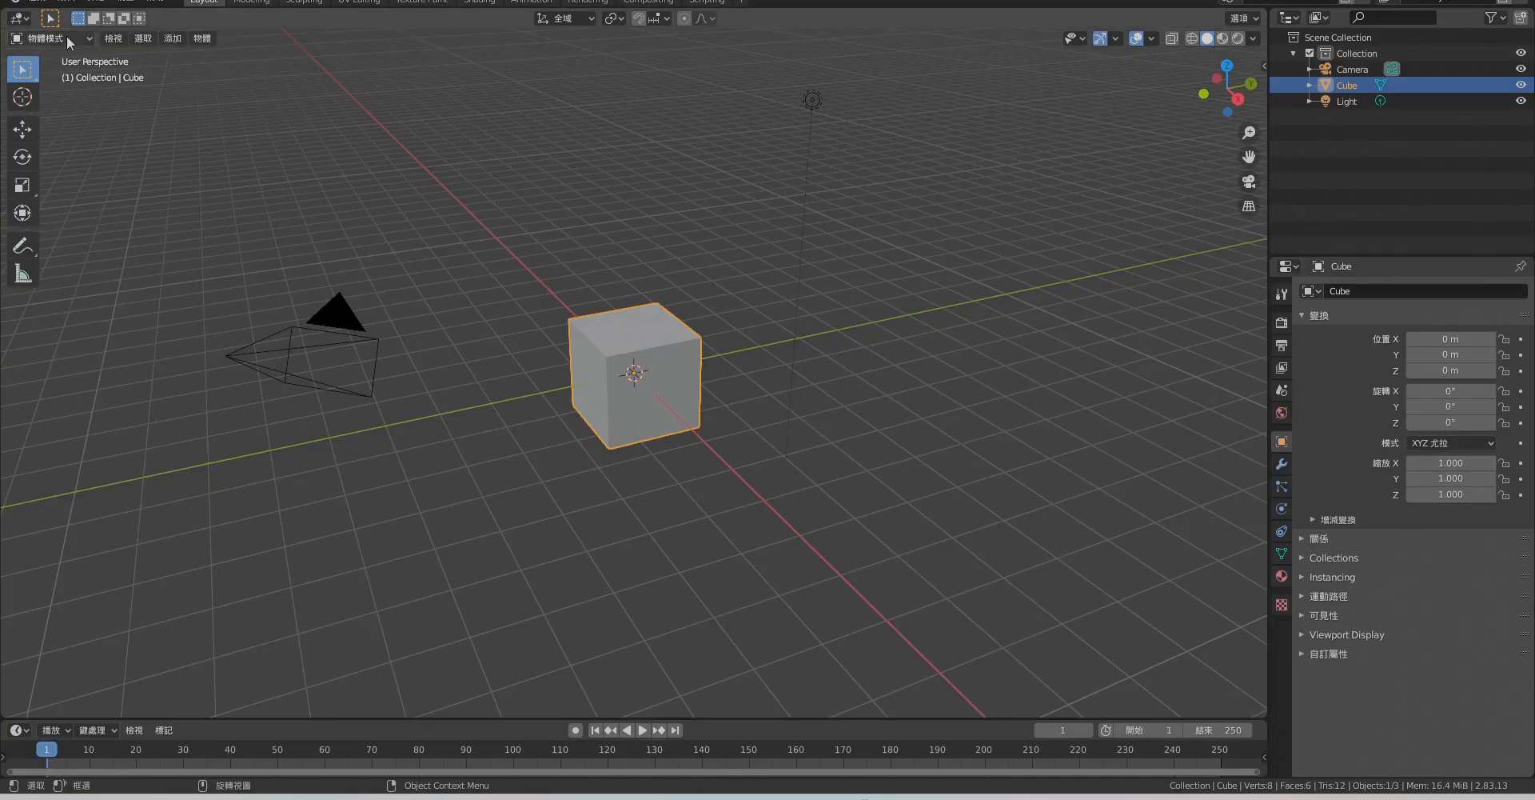
click(64, 2)
click(107, 228)
click(832, 156)
click(657, 199)
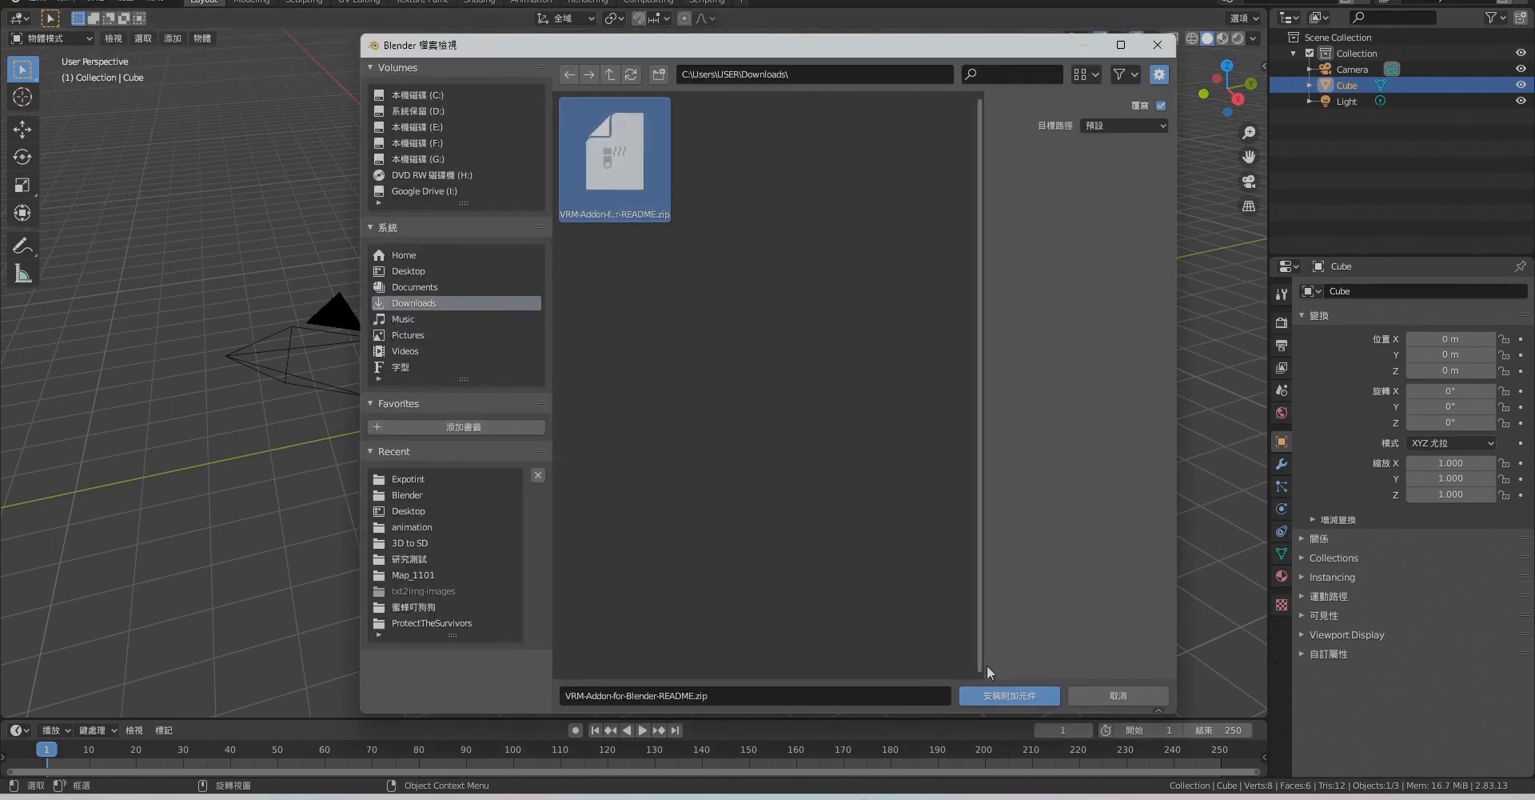
Import 230604.vrm into the empty Blender scene.
click(275, 391)
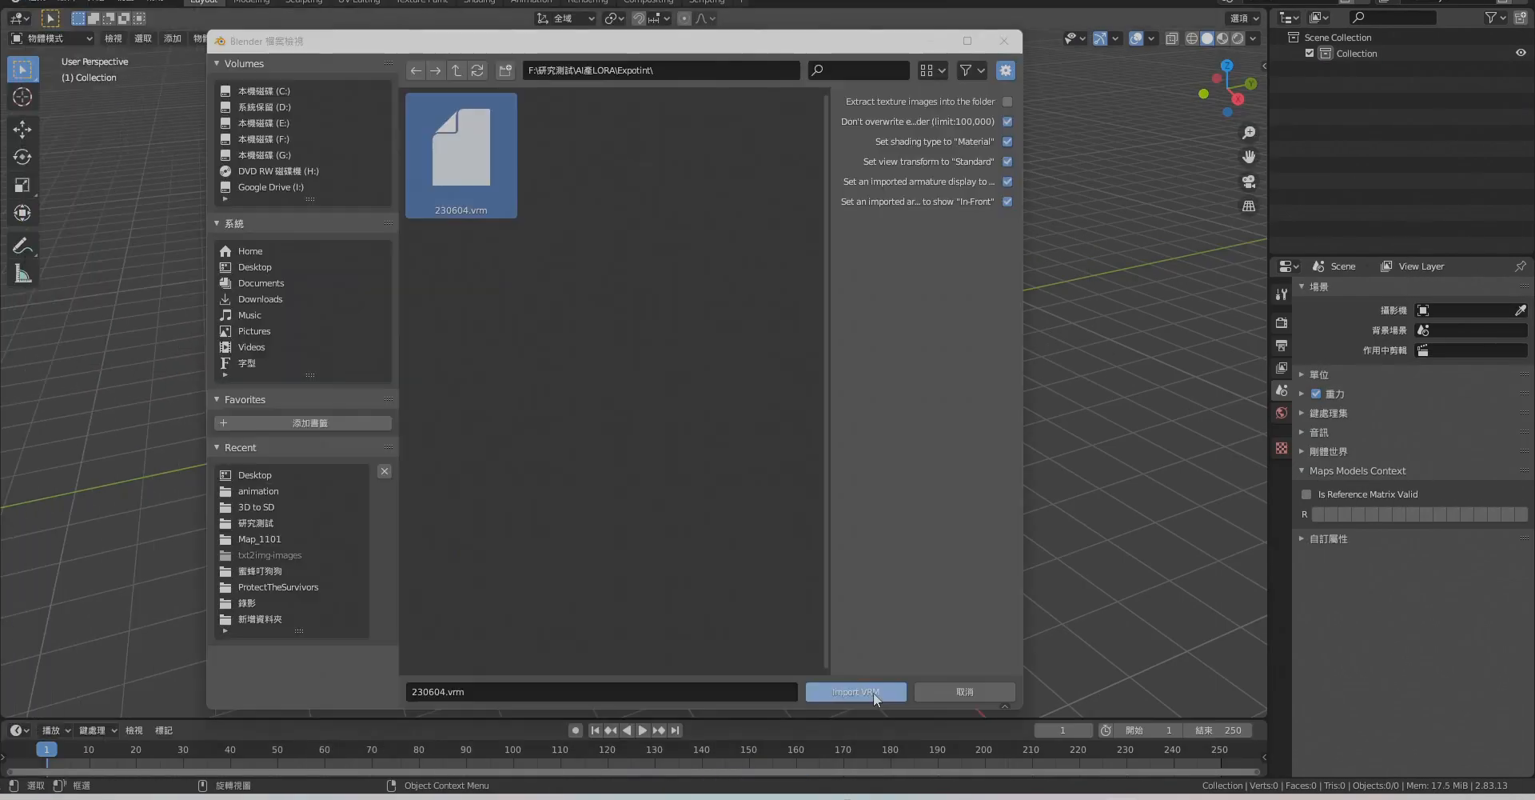
click(856, 692)
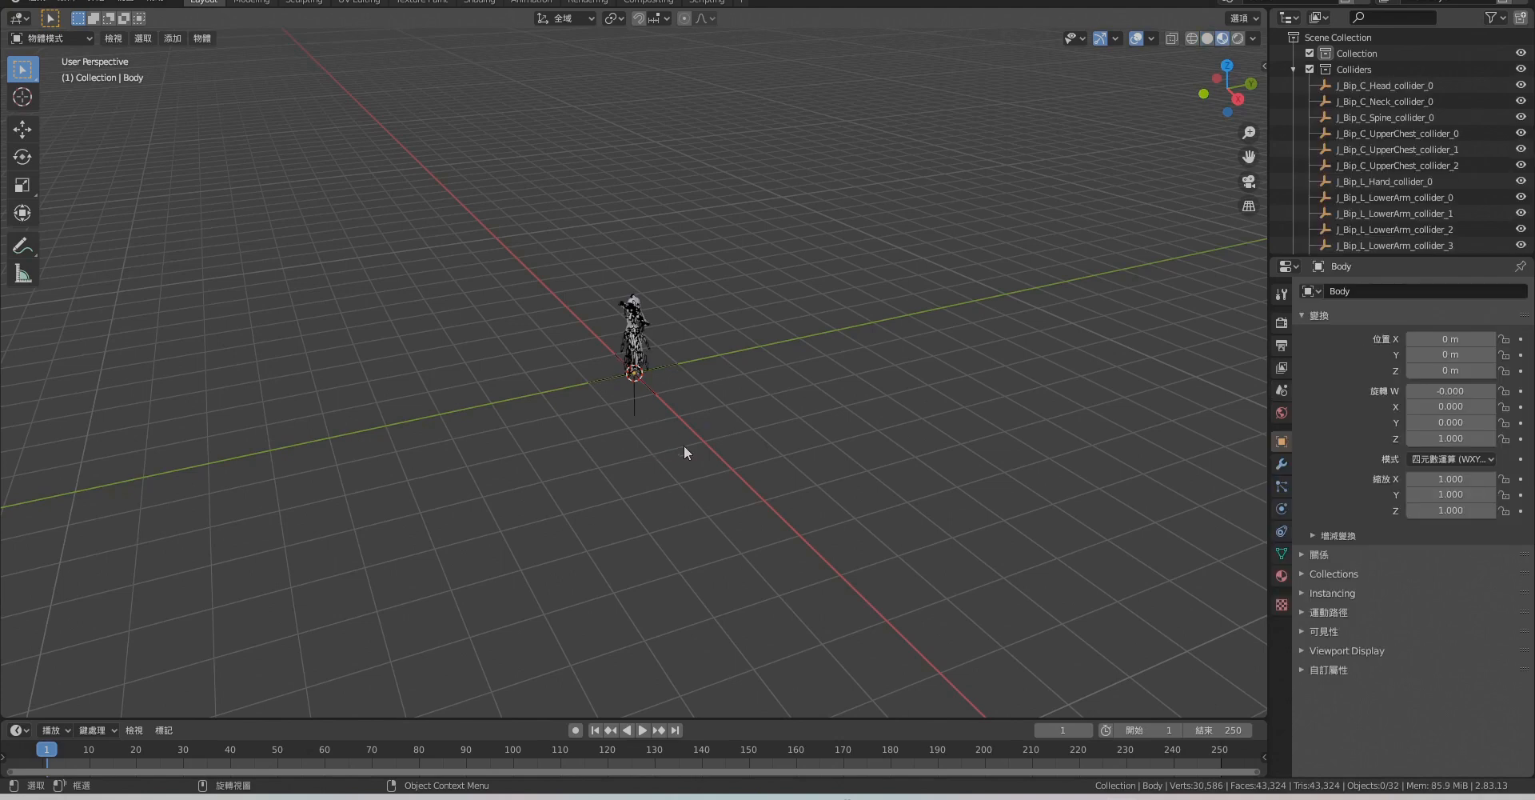
scroll(734, 406, up, 10)
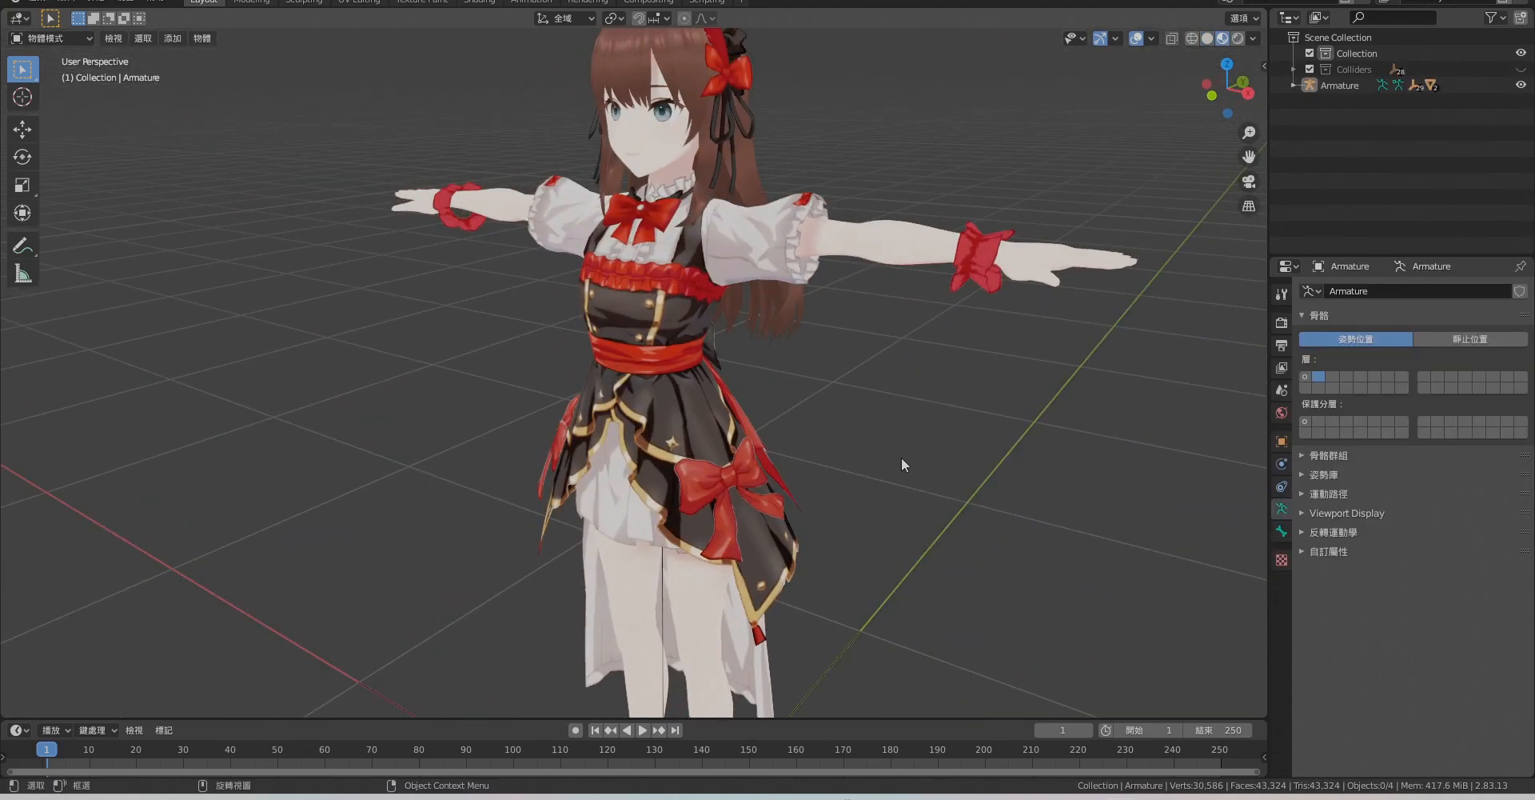
Show the armature's first bone layer and switch the armature to pose mode.
click(1307, 376)
click(56, 38)
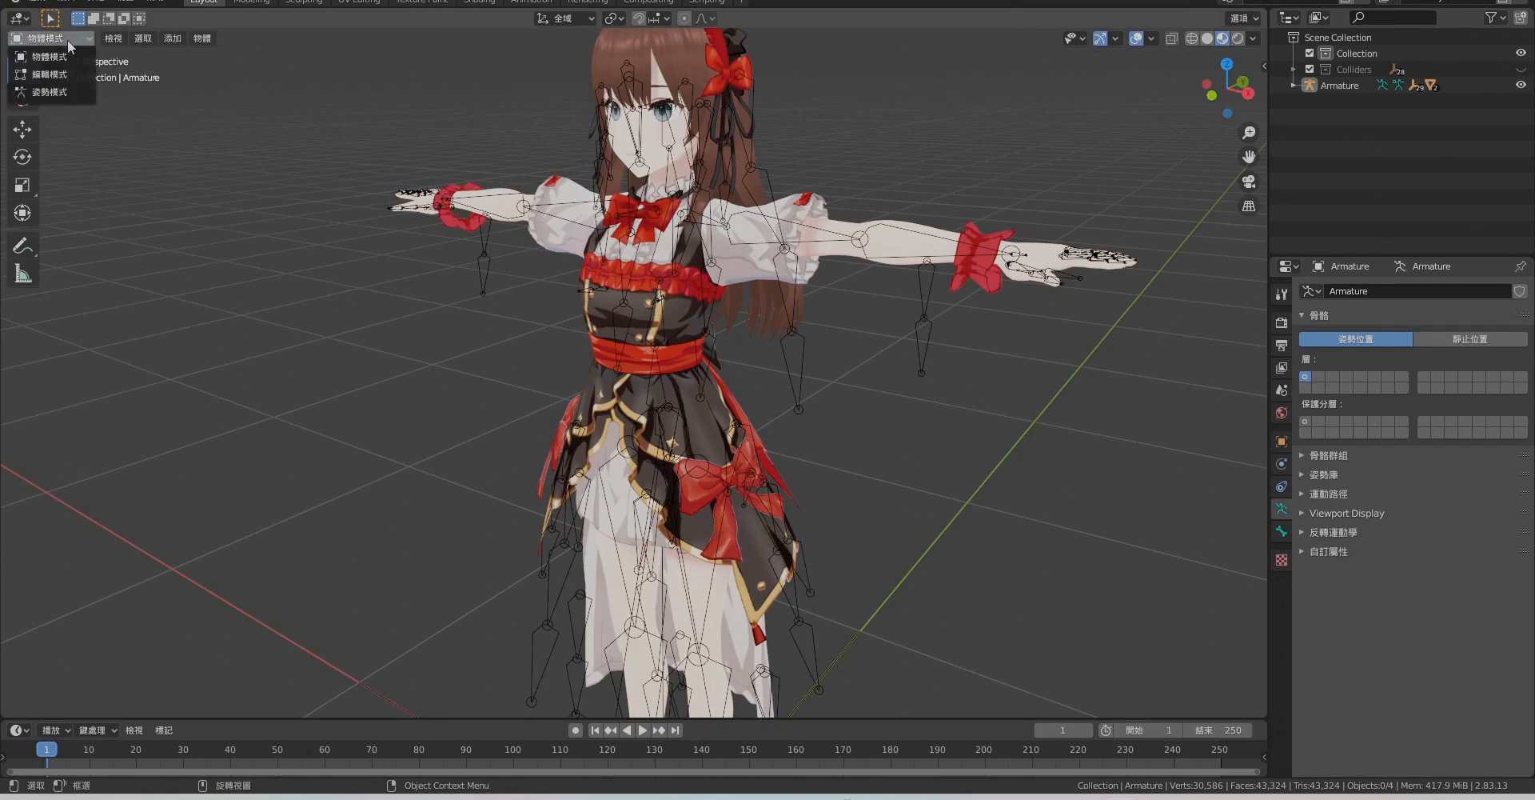
click(50, 92)
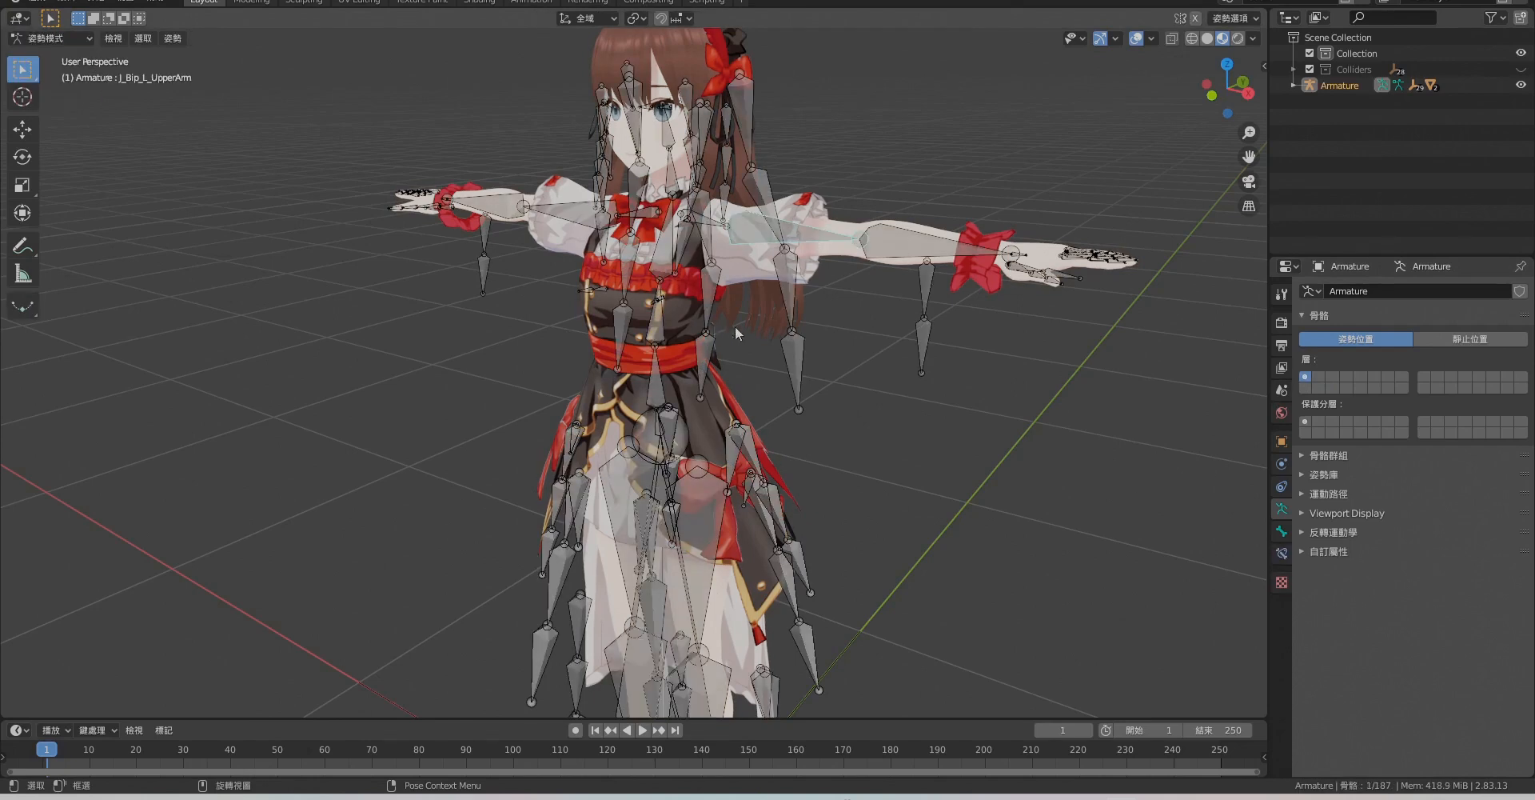
Rotate both upper arm bones in front view so the arms hang down beside the body.
key(KP_1)
scroll(819, 282, down, 1)
key(r)
click(832, 368)
click(614, 233)
key(r)
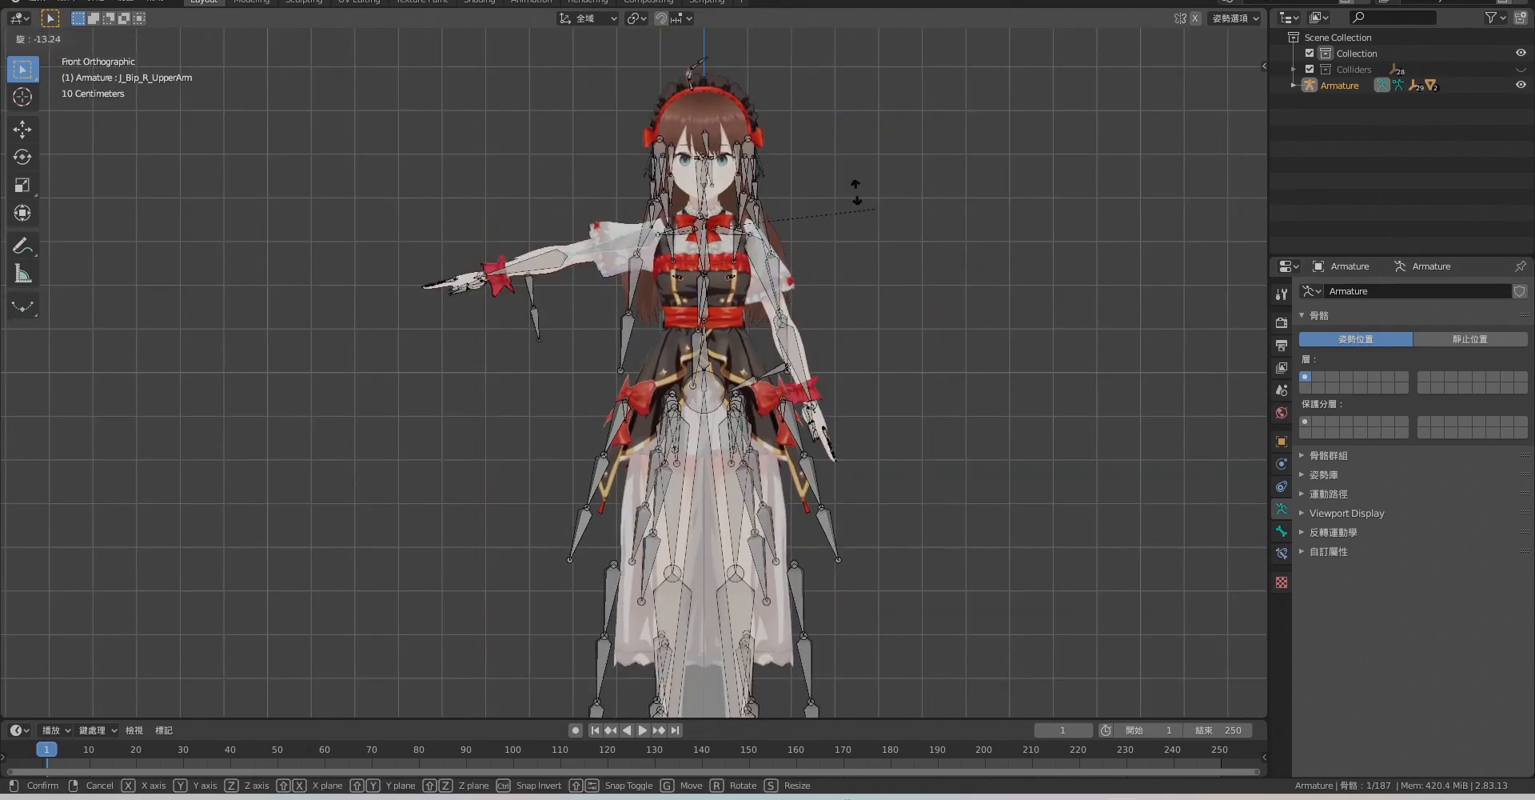
click(717, 117)
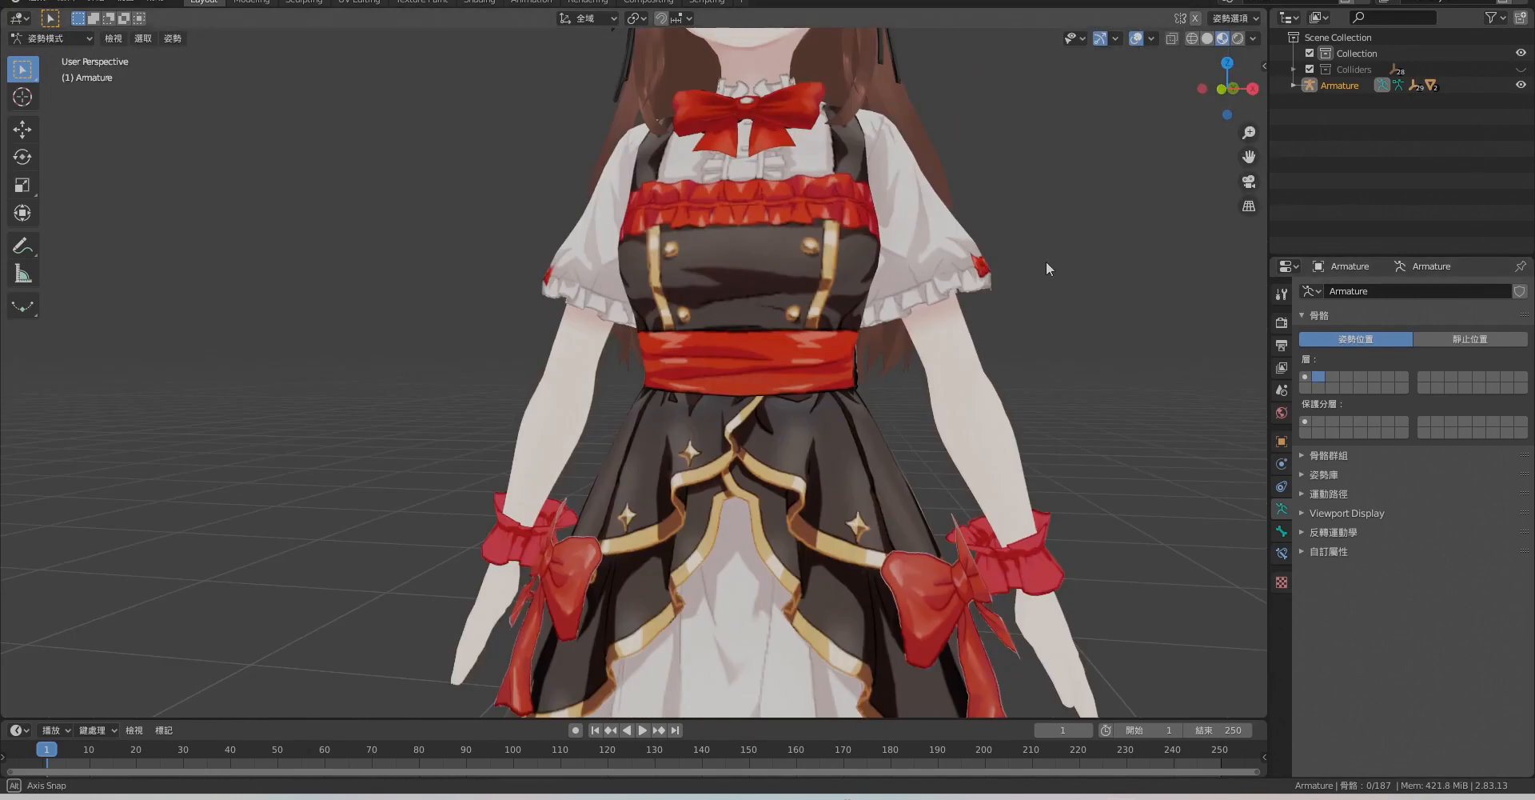
middle_drag(944, 243, 1009, 354)
Return the armature to object mode, select the Body mesh and enter edit mode on it.
click(1294, 85)
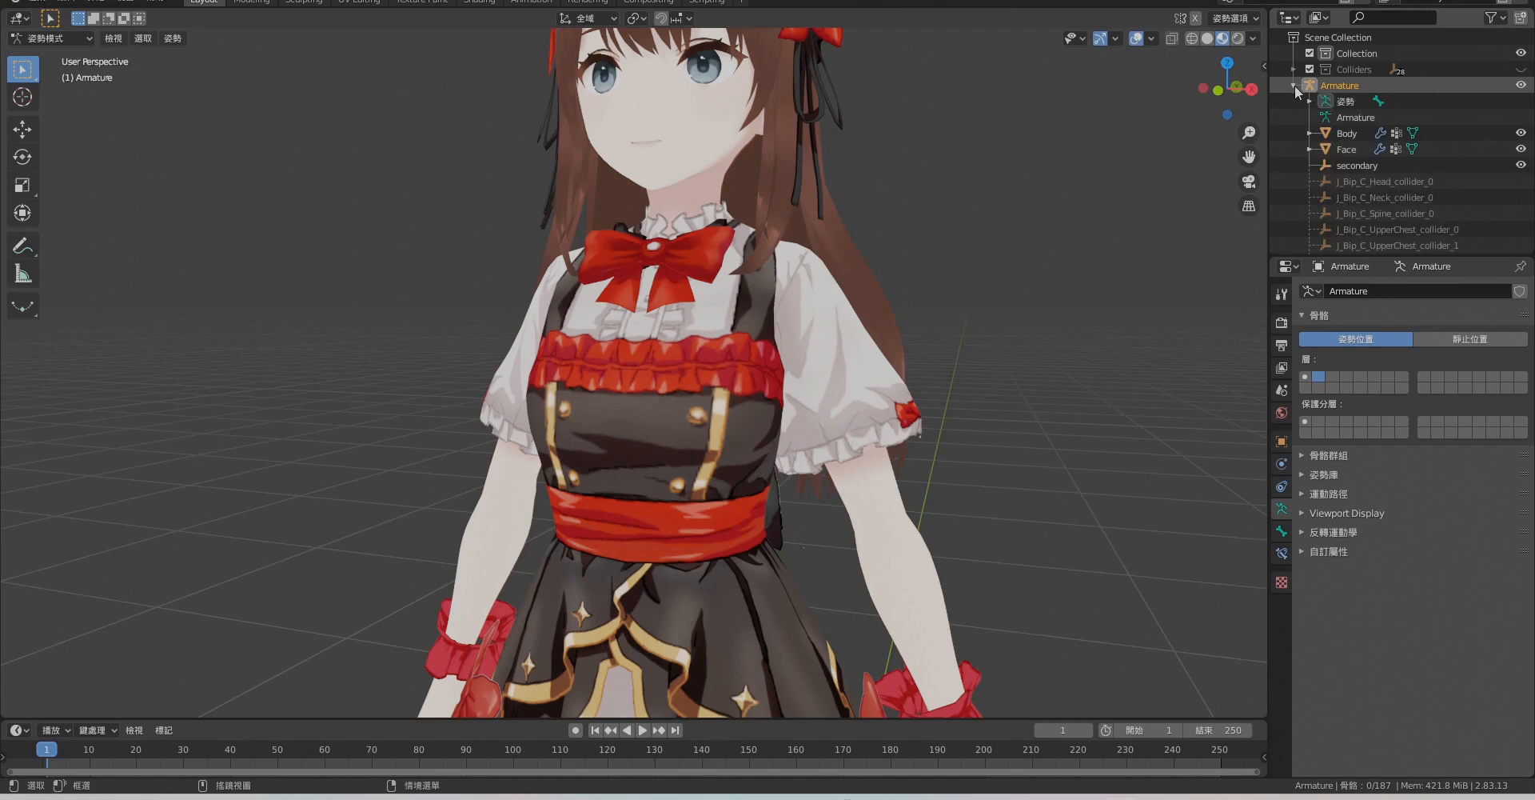
click(52, 40)
click(48, 56)
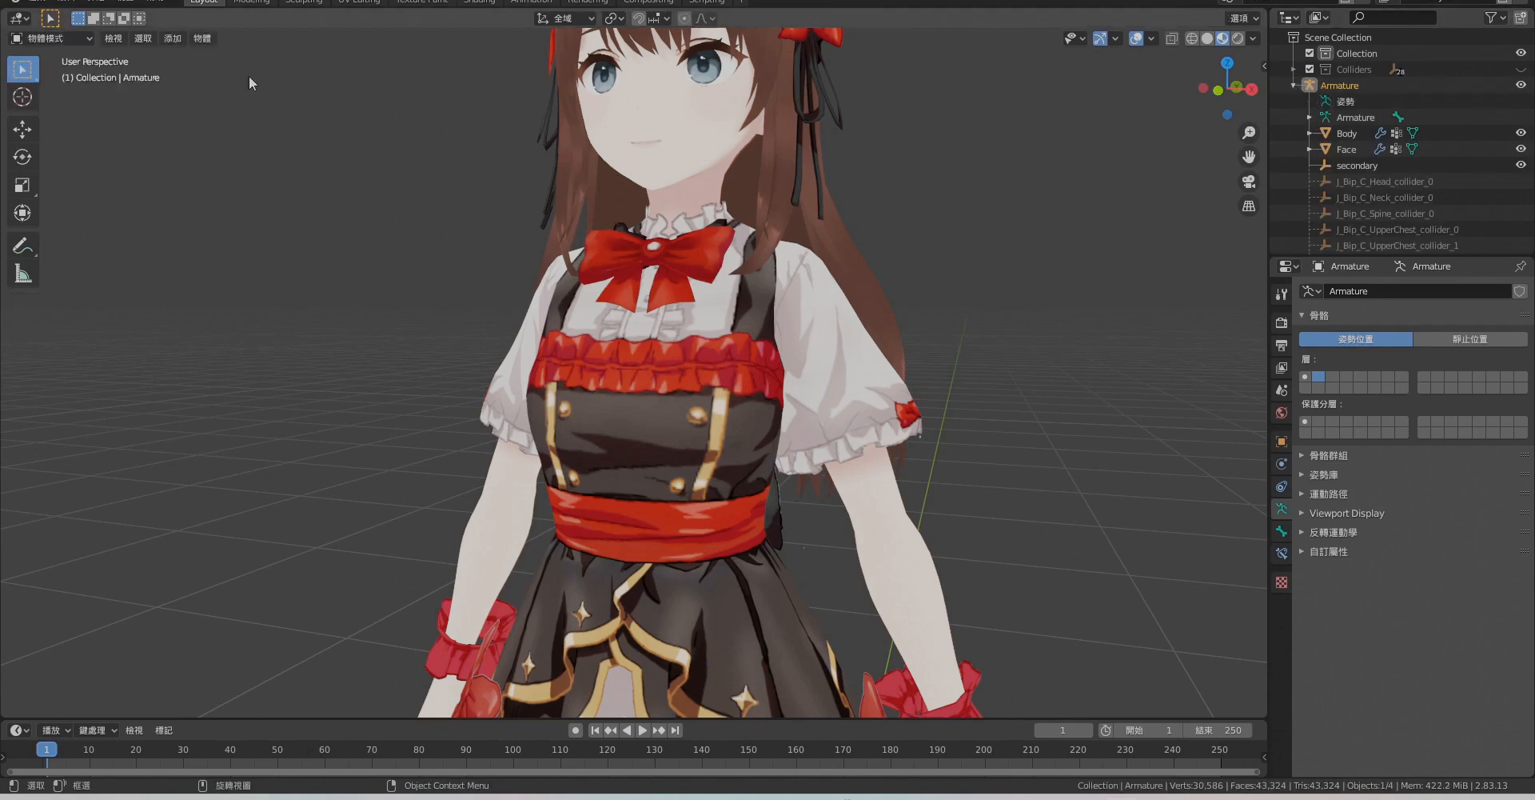
click(860, 353)
middle_drag(964, 333, 830, 396)
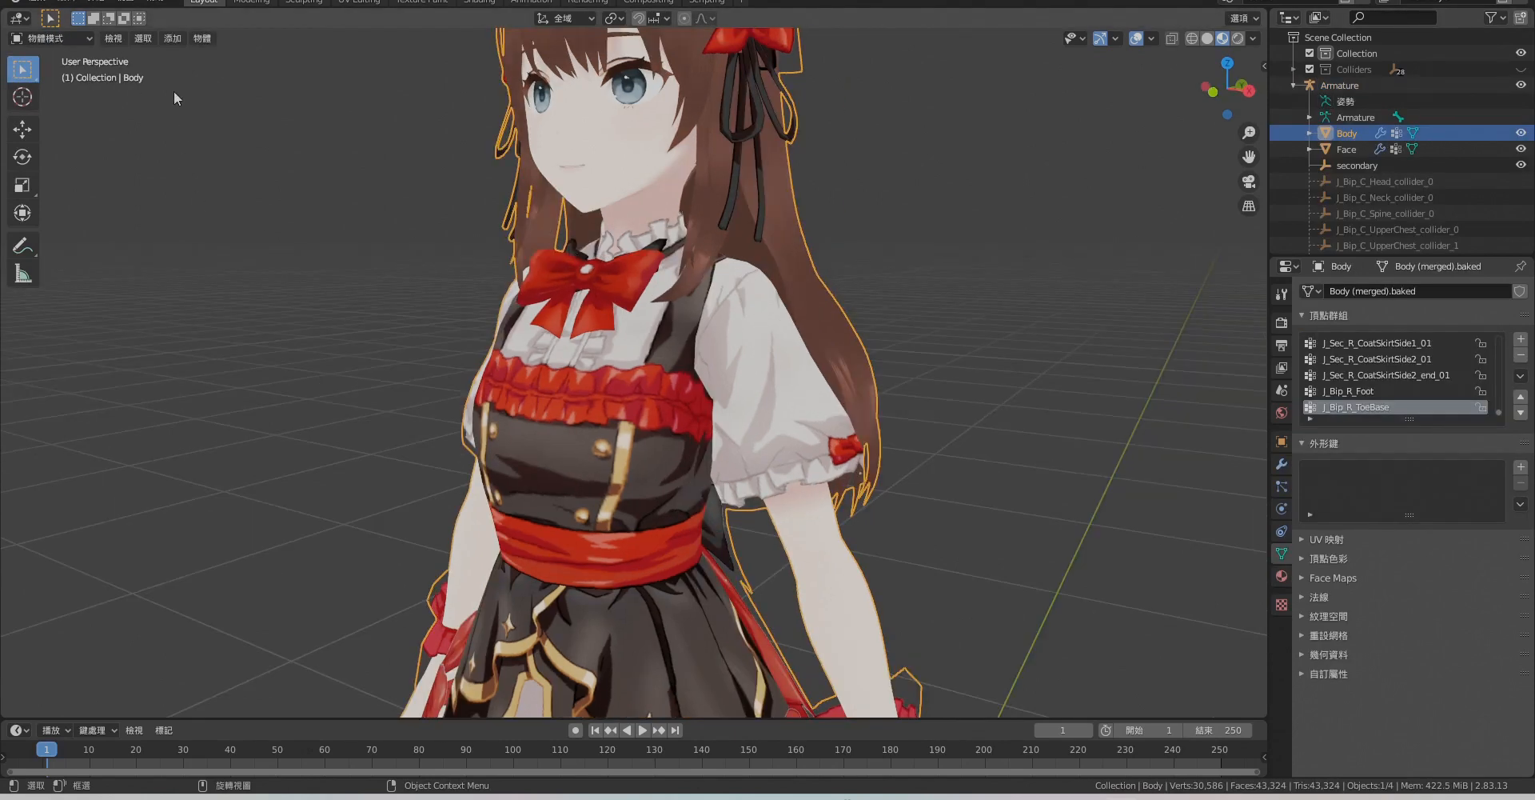
click(56, 38)
click(49, 73)
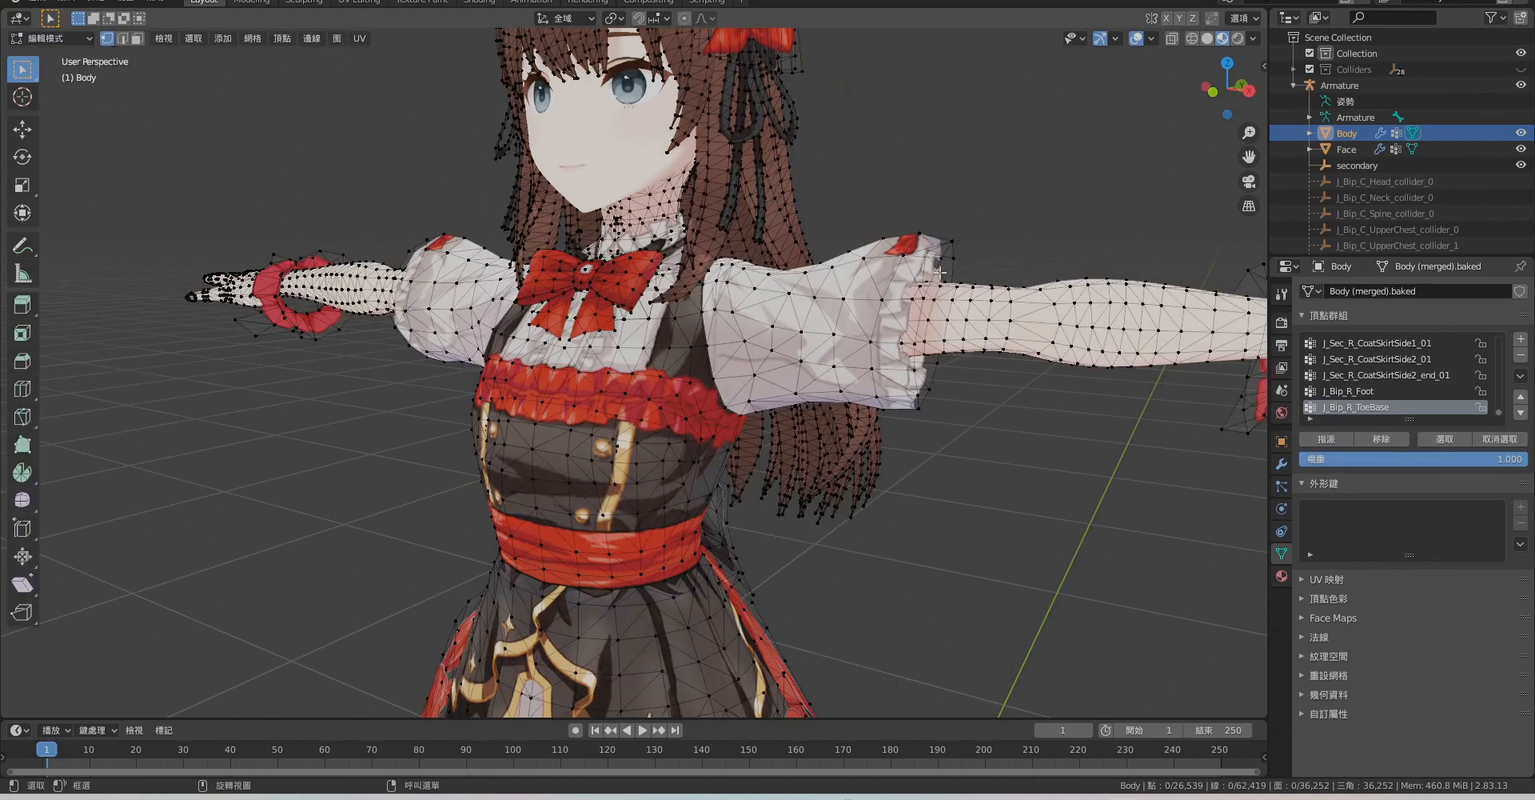
Make Body's Armature modifier display in edit mode and apply to the editing cage.
click(1282, 465)
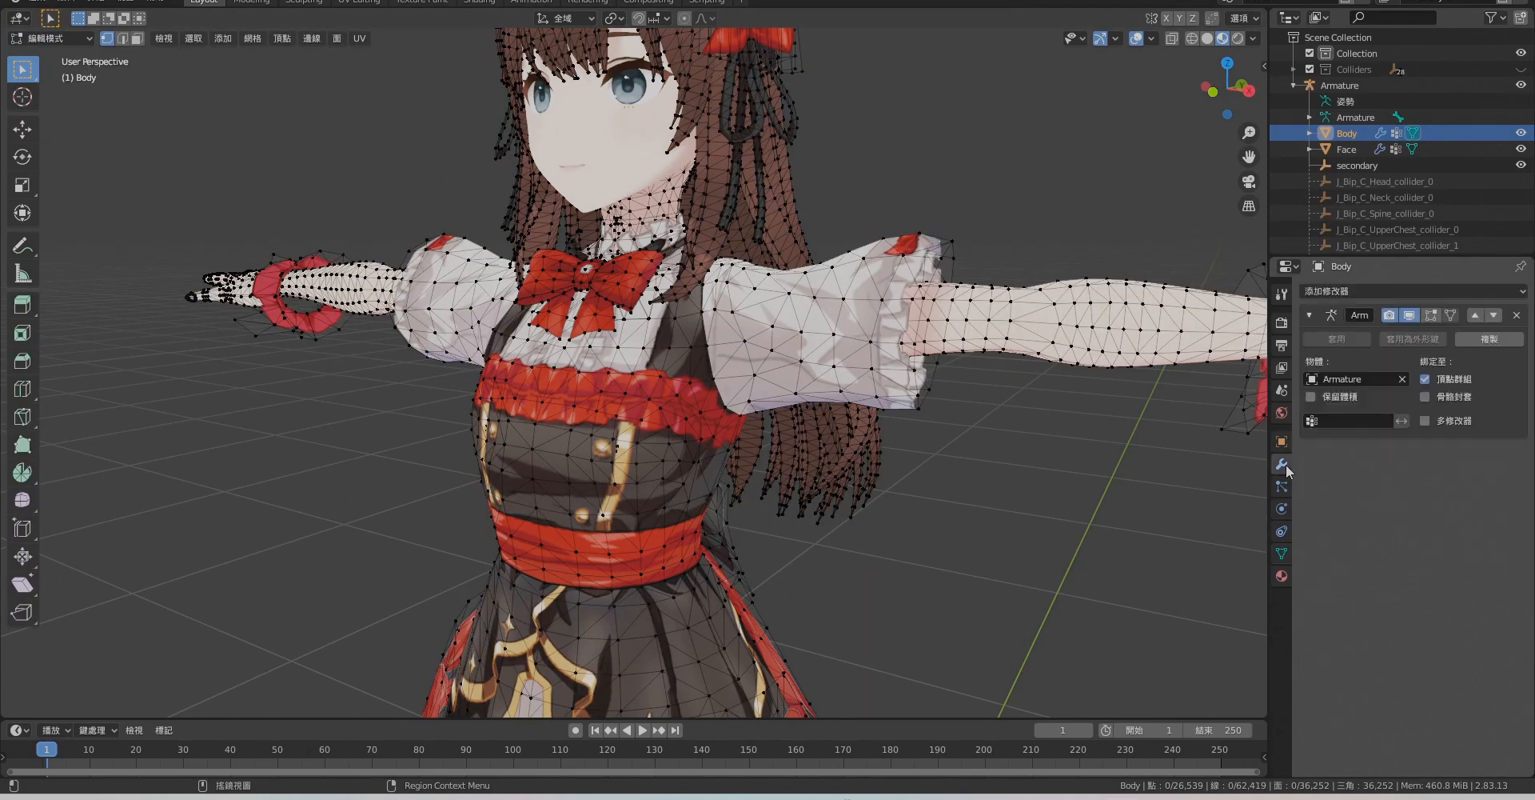
click(1431, 317)
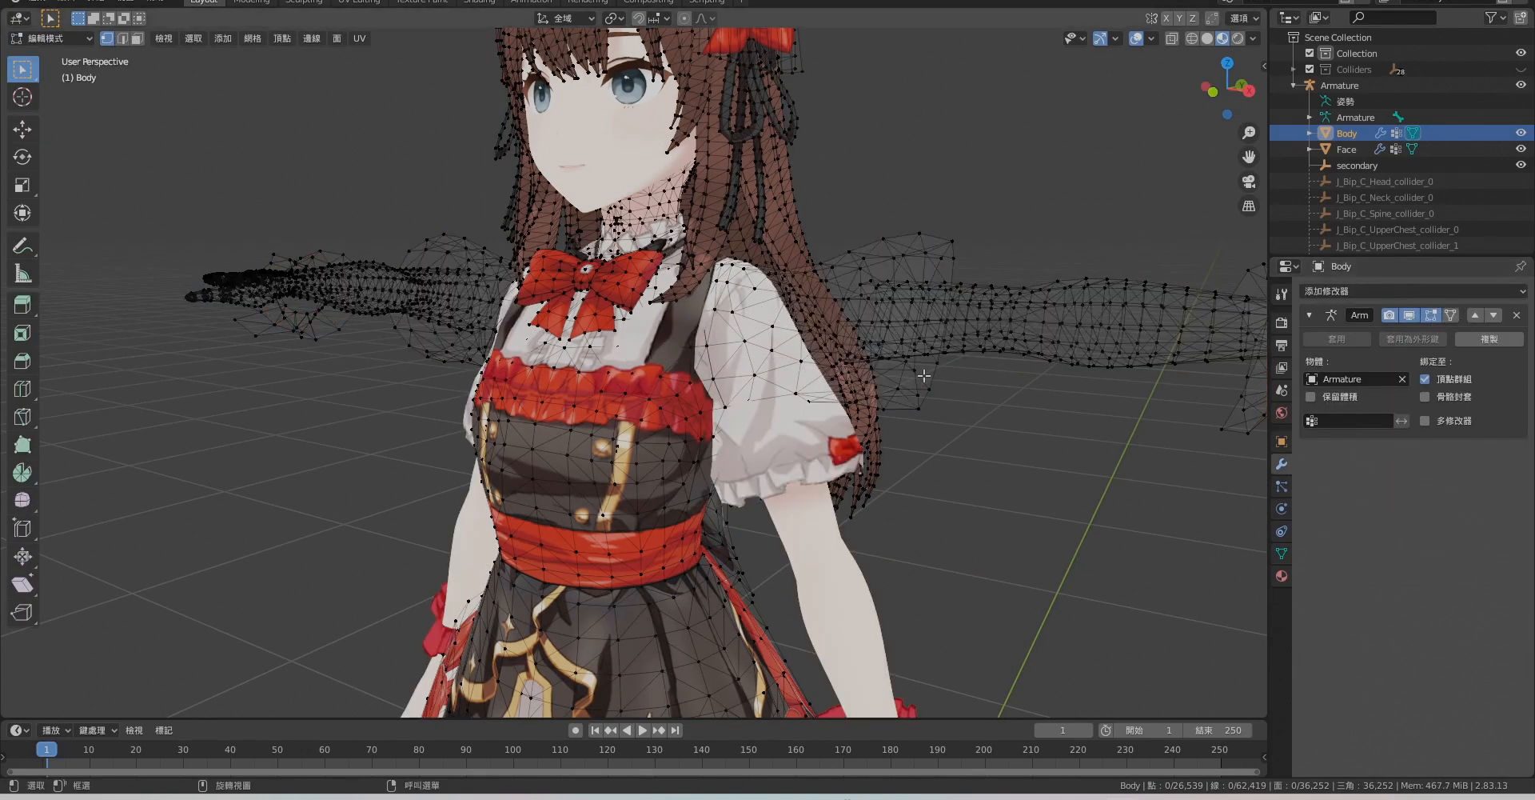
click(1452, 316)
Turn on X-axis mirroring and move a vertex at the top of the sleeve's shoulder in front view.
scroll(762, 297, up, 3)
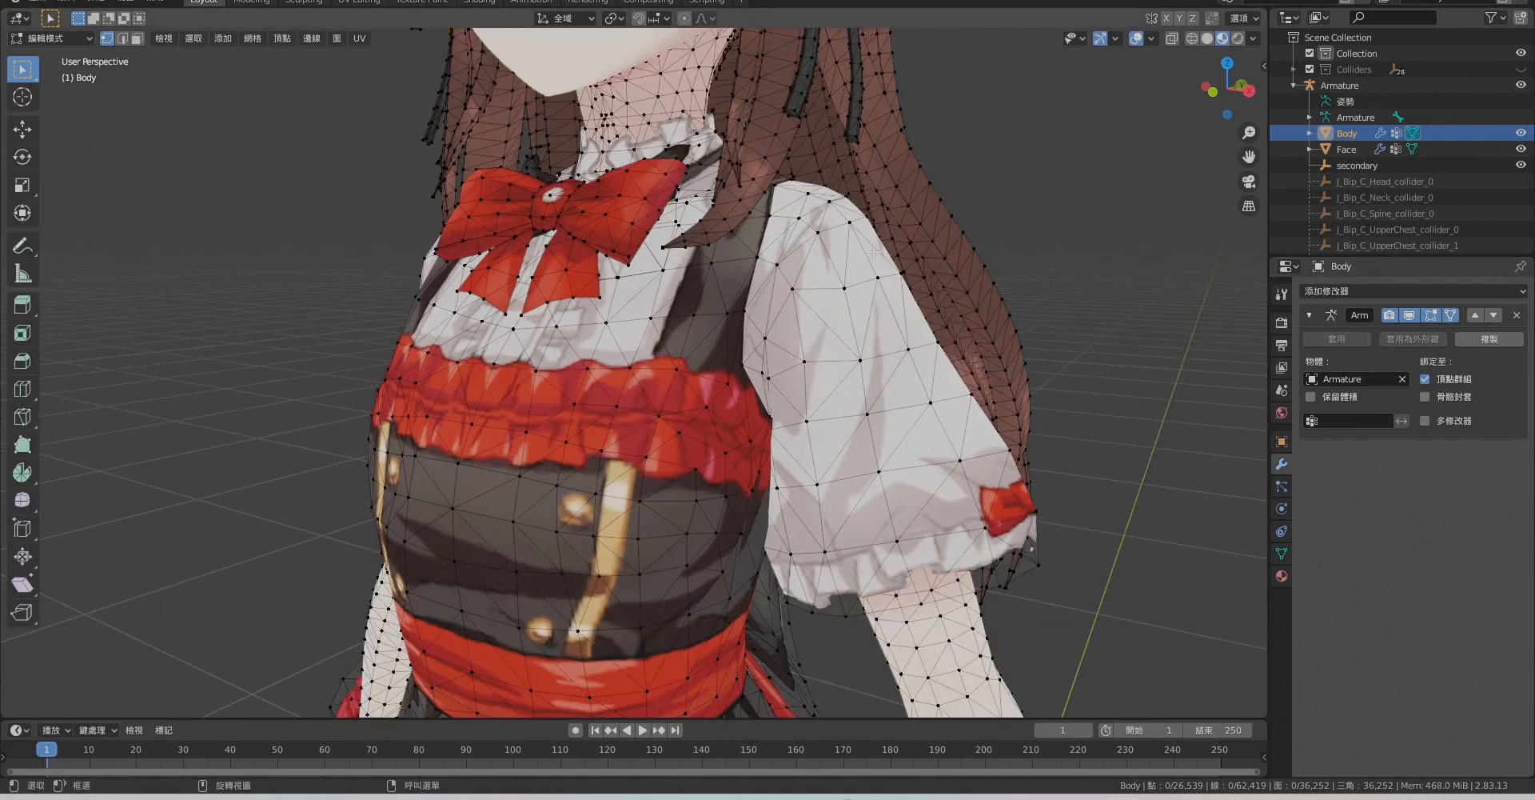
key(KP_Decimal)
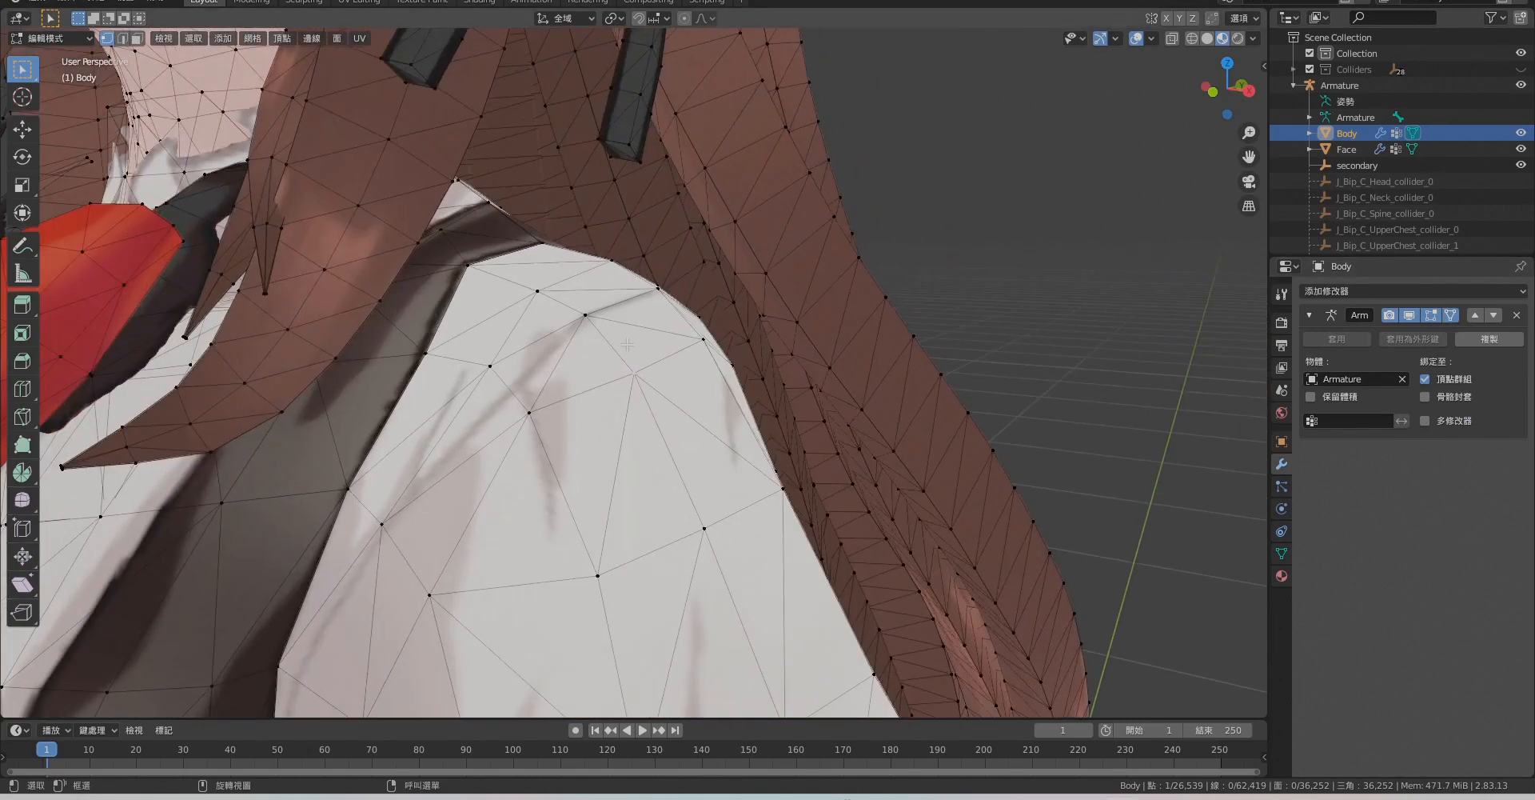
scroll(697, 370, down, 3)
scroll(676, 366, down, 3)
key(KP_1)
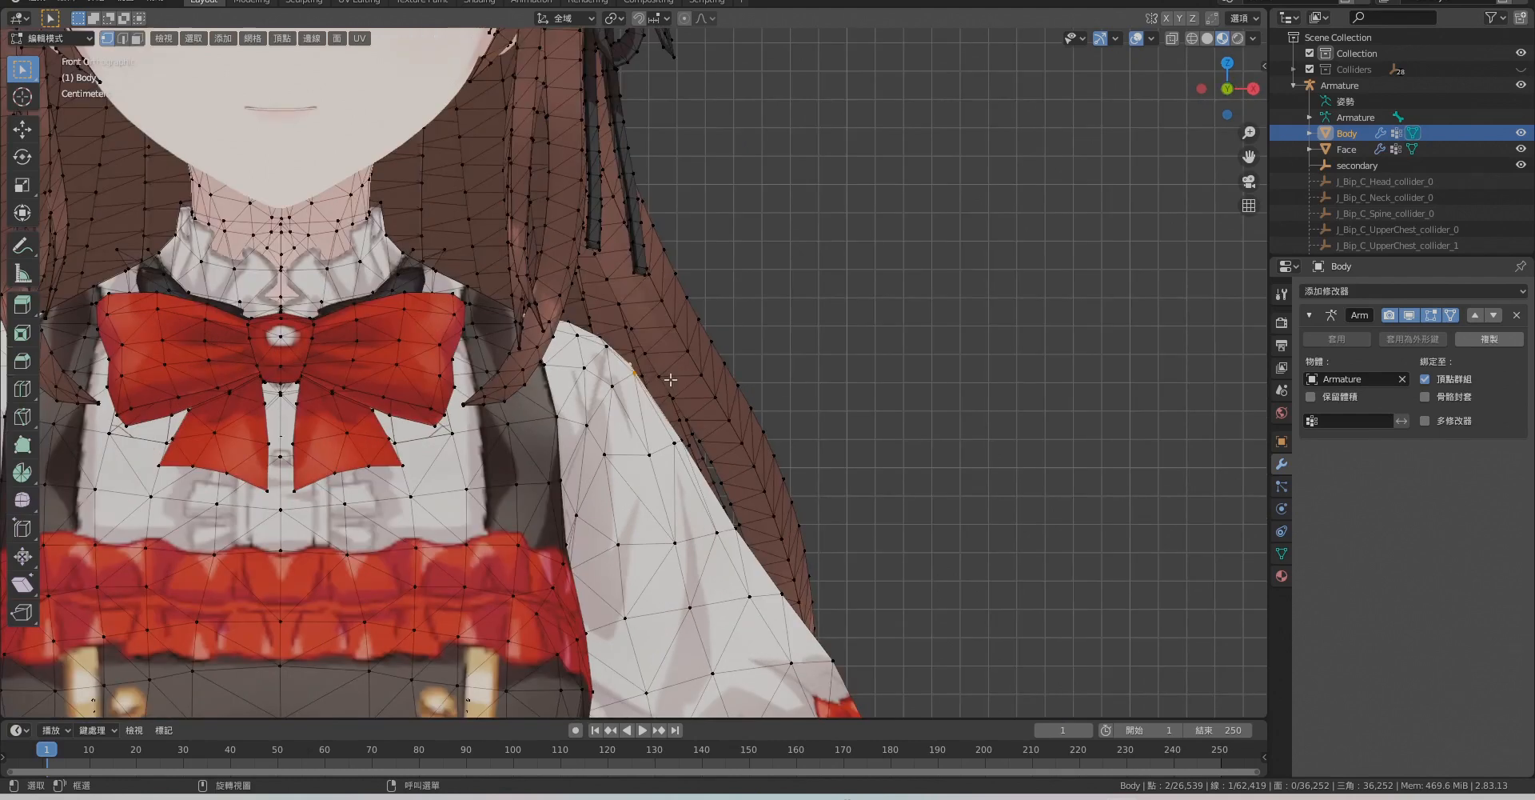
scroll(660, 382, down, 2)
click(19, 132)
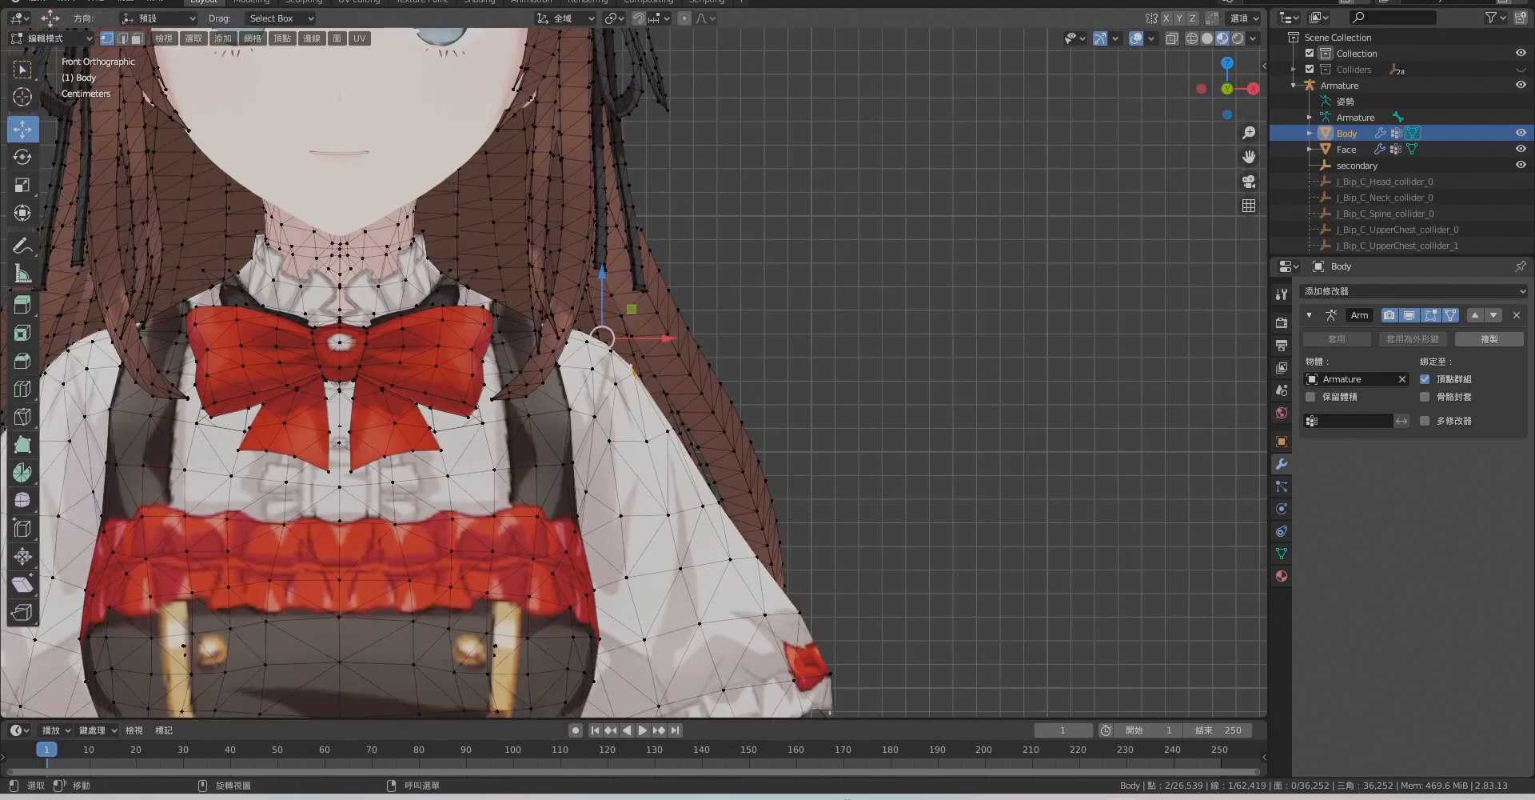
click(1166, 20)
key(g)
click(698, 315)
Move further individual vertices around the shoulder of the white sleeve to adjust its contour.
middle_drag(696, 319, 888, 436)
click(605, 375)
key(g)
click(599, 358)
click(438, 280)
key(g)
click(435, 271)
middle_drag(435, 271, 687, 436)
Enable proportional editing and move a selected vertex at the top of the shoulder.
click(601, 313)
click(684, 18)
middle_drag(640, 304, 719, 312)
scroll(686, 318, down, 3)
key(g)
scroll(640, 320, up, 4)
key(KP_1)
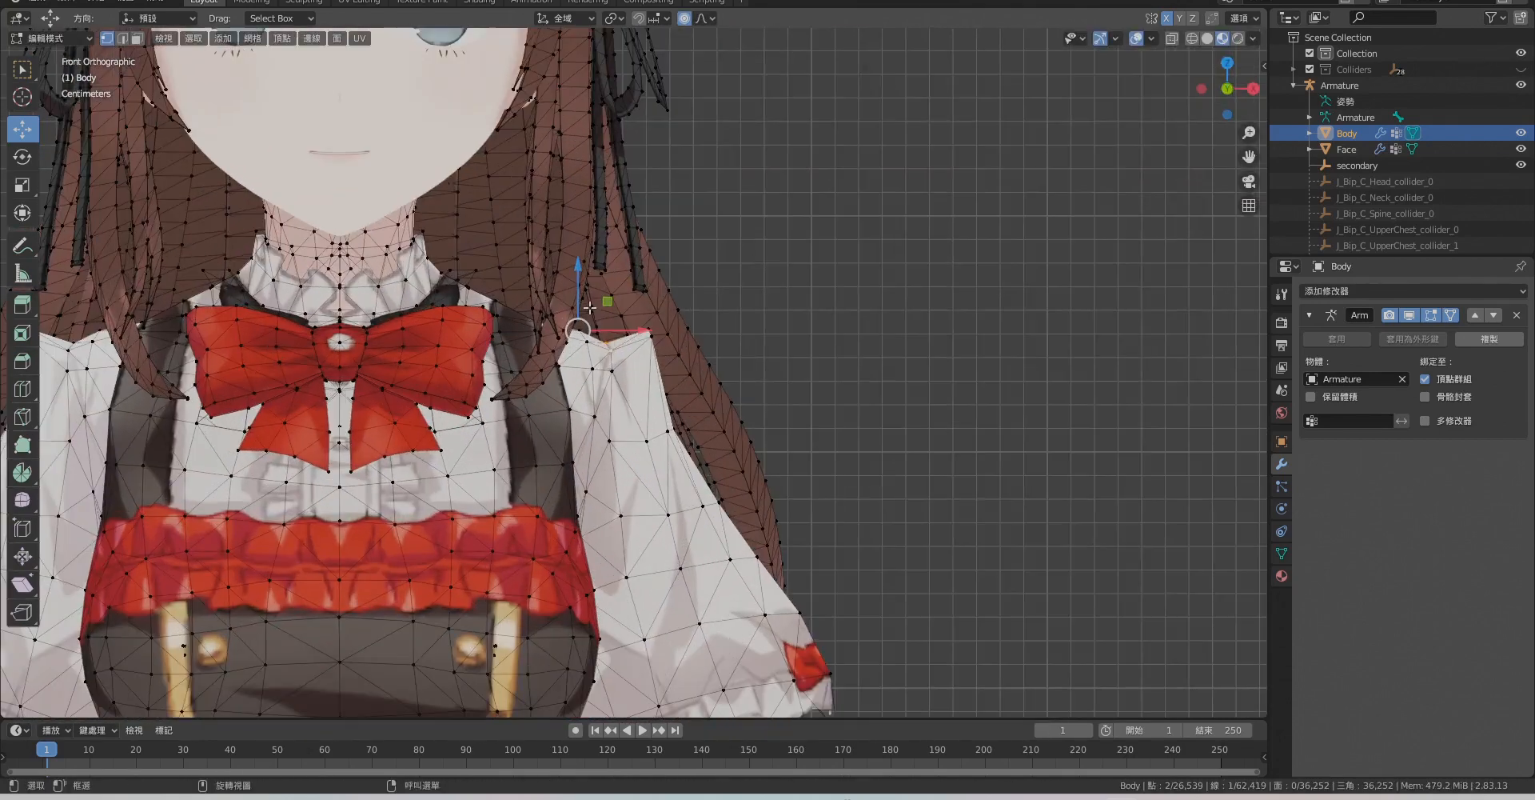
middle_drag(589, 308, 665, 432)
Refine the puffed shoulder shape with proportional moves in front view, leave edit mode and deselect Body.
scroll(666, 432, up, 2)
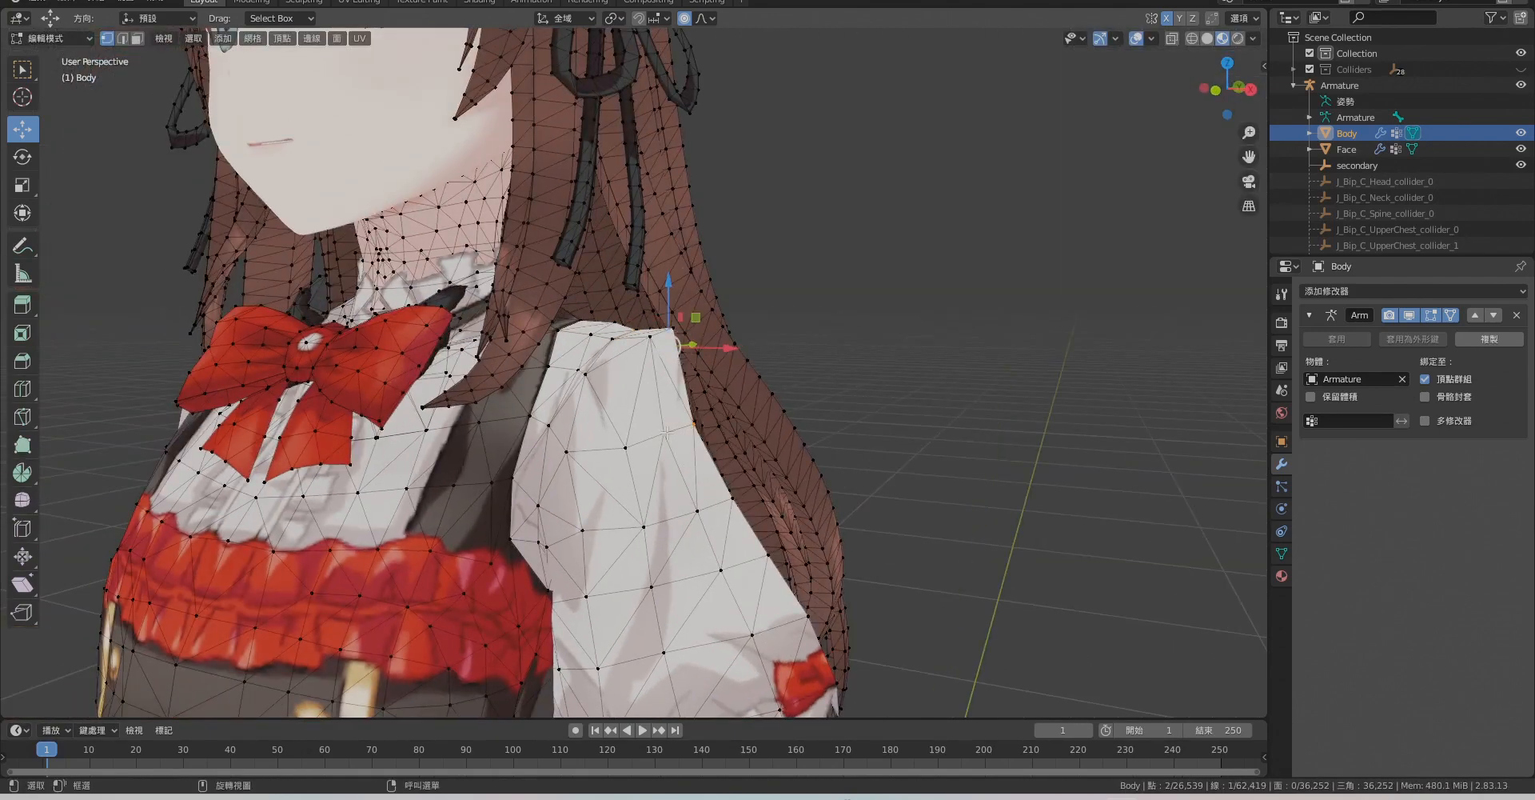
key(KP_1)
key(g)
click(750, 322)
key(g)
click(752, 320)
middle_drag(806, 478, 822, 520)
key(Tab)
click(826, 571)
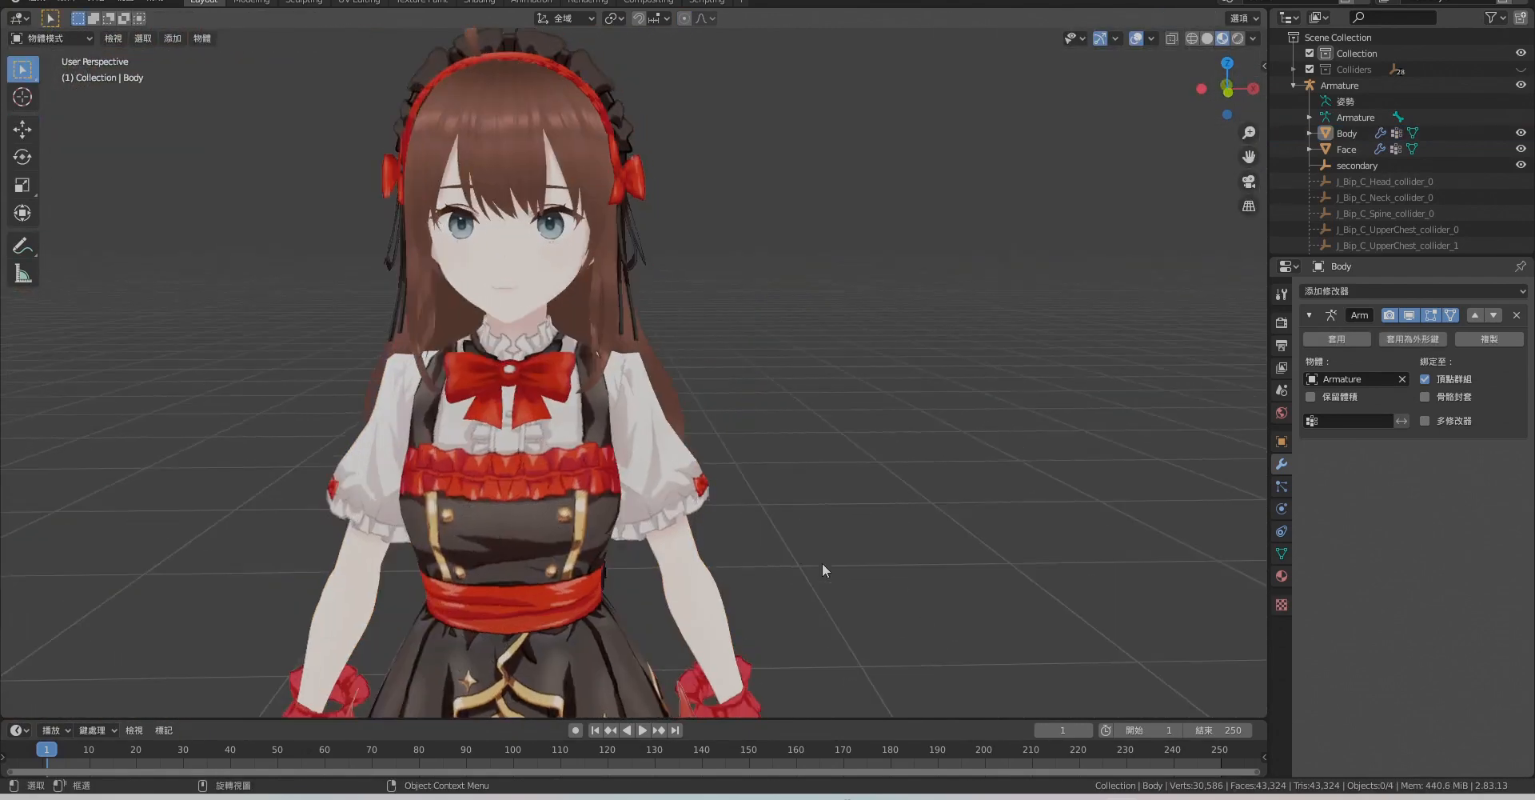
Re-enter edit mode on Body, move several vertices around the red chest bow, then leave edit mode and deselect the mesh.
scroll(559, 552, up, 4)
click(560, 375)
key(Tab)
scroll(511, 296, up, 4)
click(658, 272)
key(g)
click(552, 328)
middle_drag(552, 328, 590, 389)
click(533, 280)
key(g)
click(563, 294)
key(g)
click(510, 352)
scroll(495, 352, down, 6)
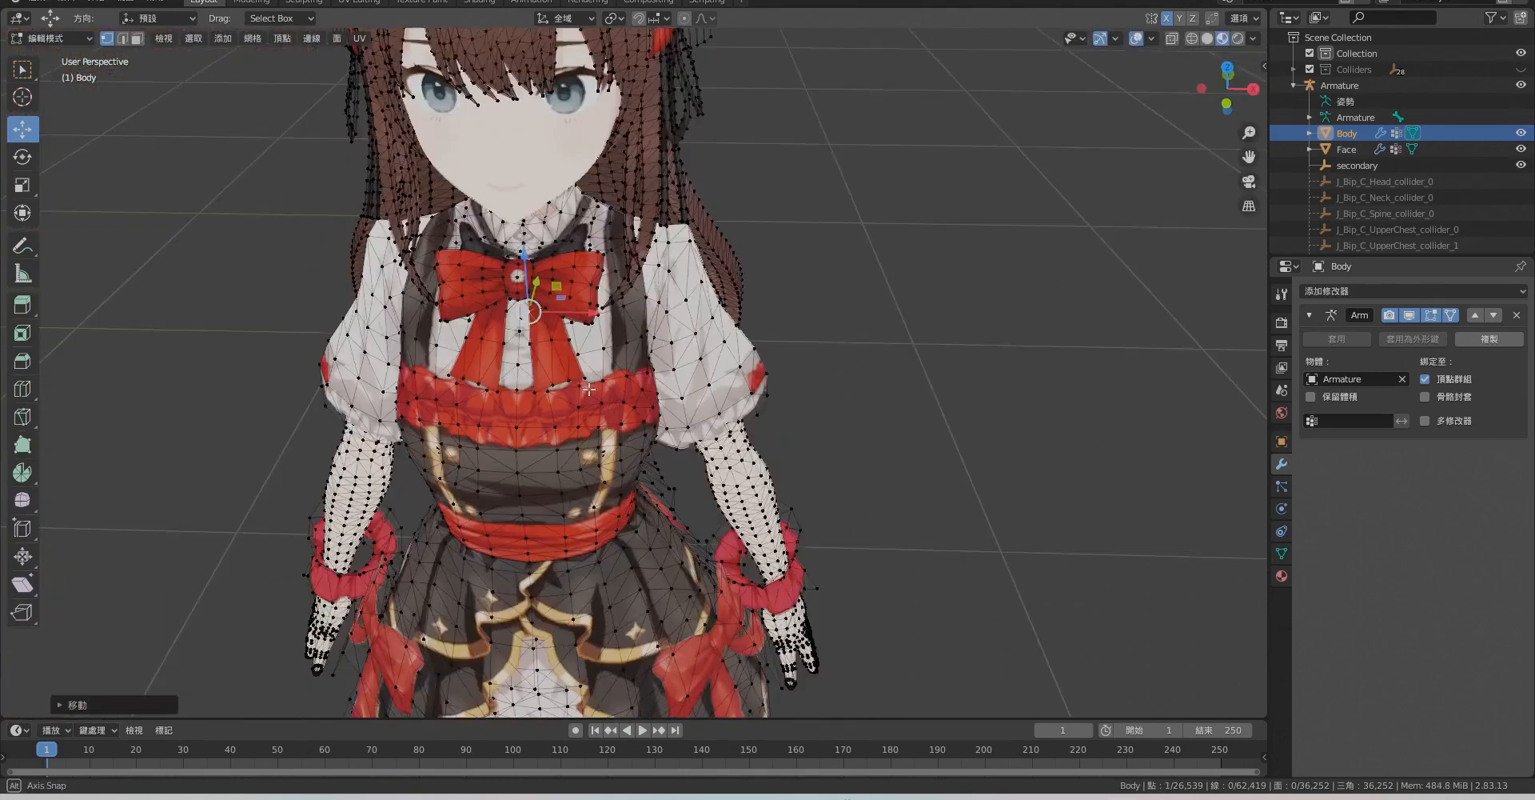
key(Tab)
scroll(688, 400, down, 4)
click(782, 415)
Enter edit mode on Body and select an edge loop at the outfit's back, above the waist sash.
middle_drag(782, 415, 528, 360)
scroll(544, 352, up, 5)
click(560, 344)
key(Tab)
alt+click(564, 303)
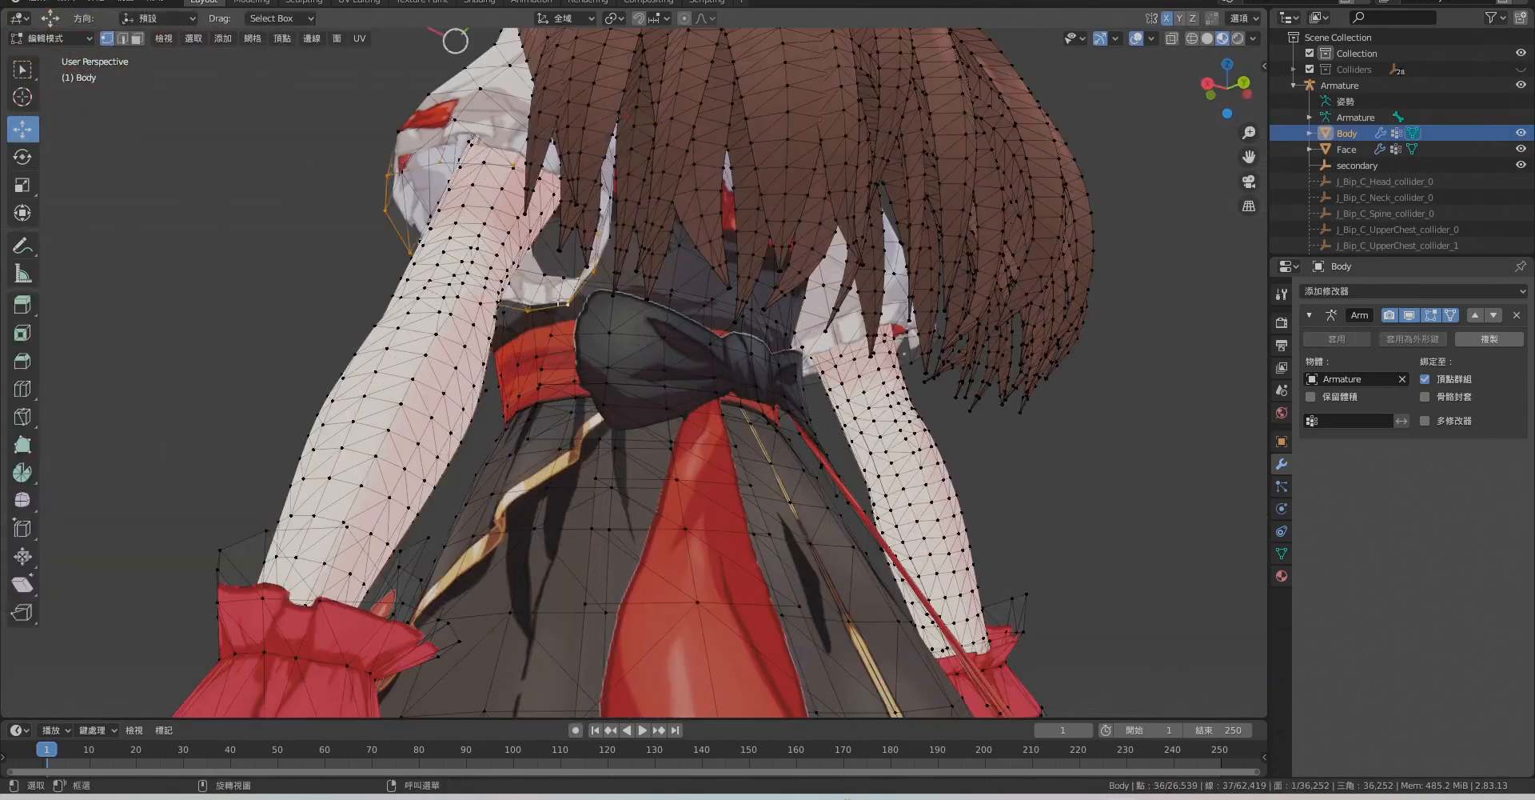
middle_drag(564, 302, 576, 313)
scroll(576, 313, down, 1)
Select a path of vertices across the red sash beside the black back bow and move it.
click(583, 294)
ctrl+click(544, 440)
scroll(500, 314, up, 3)
ctrl+click(473, 398)
middle_drag(476, 392, 528, 320)
drag(550, 289, 588, 268)
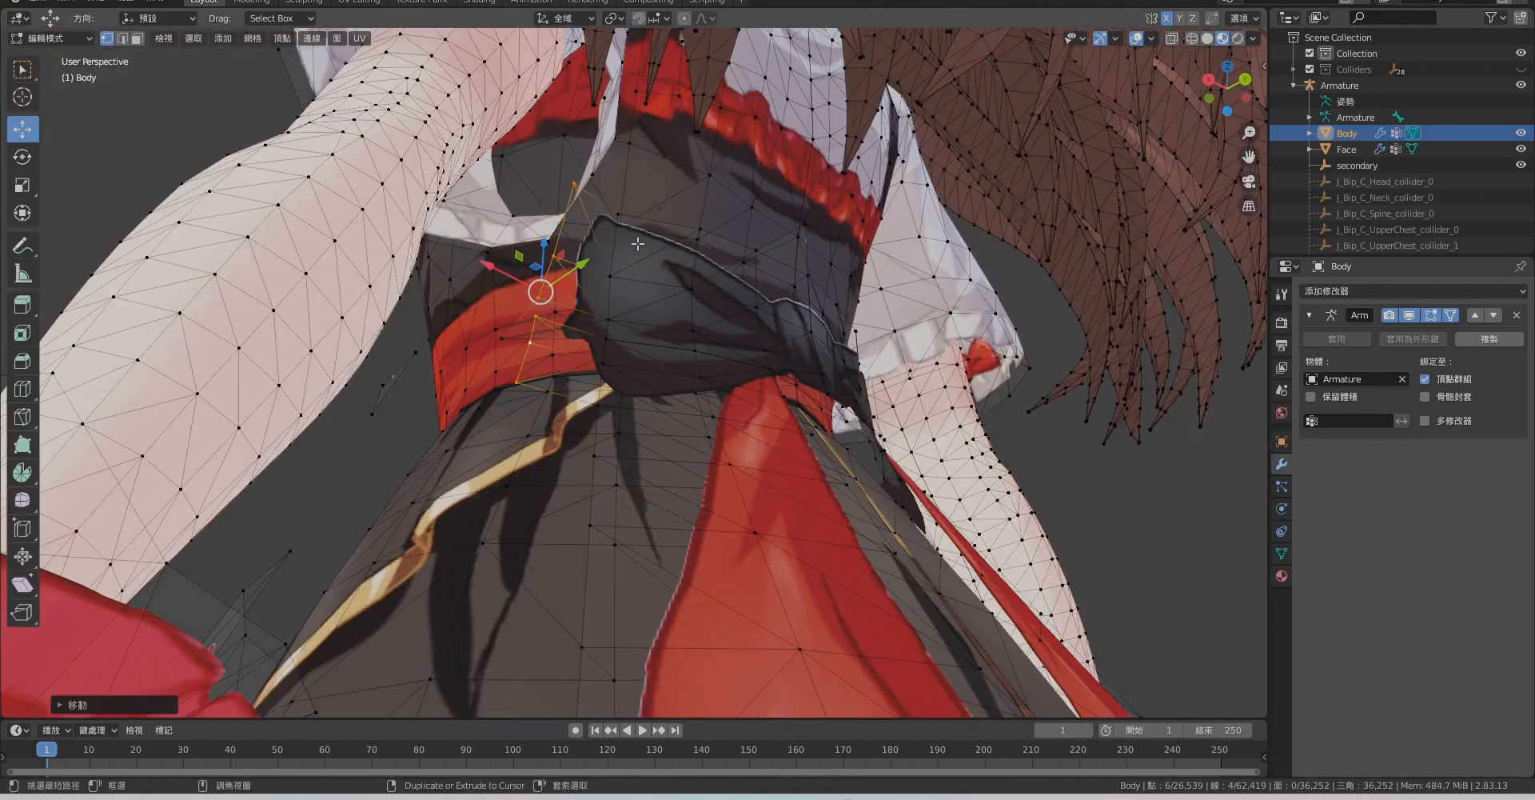
Extend the vertex selection along the sash edge beside the black back bow, undo the last change and reposition the sash vertices.
ctrl+click(606, 322)
middle_drag(606, 328, 1051, 499)
key(ctrl+z)
shift+drag(1051, 499, 1102, 548)
middle_drag(1095, 536, 528, 248)
drag(528, 243, 596, 227)
key(ctrl+KP_Add)
middle_drag(595, 232, 646, 361)
scroll(646, 361, up, 5)
Select the loose triangle floating beside the waist with its linked geometry and delete it.
click(630, 368)
key(ctrl+l)
scroll(630, 368, down, 5)
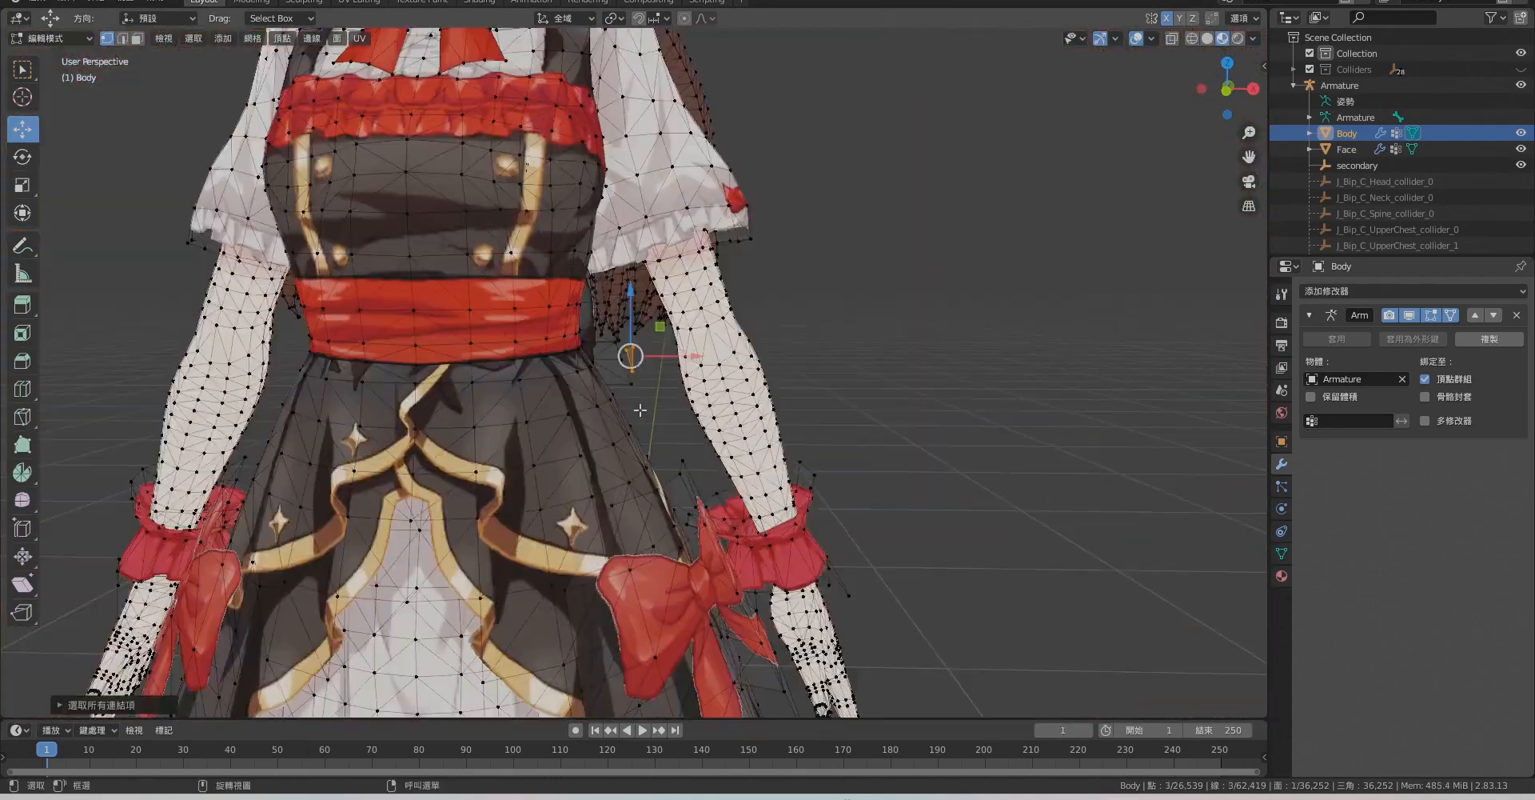
middle_drag(320, 363, 632, 336)
key(x)
Set up snapping and move a single vertex of the back bow beside the red sash.
scroll(442, 403, up, 5)
click(593, 346)
scroll(631, 335, up, 4)
click(659, 19)
click(628, 83)
drag(146, 365, 354, 350)
scroll(354, 350, down, 7)
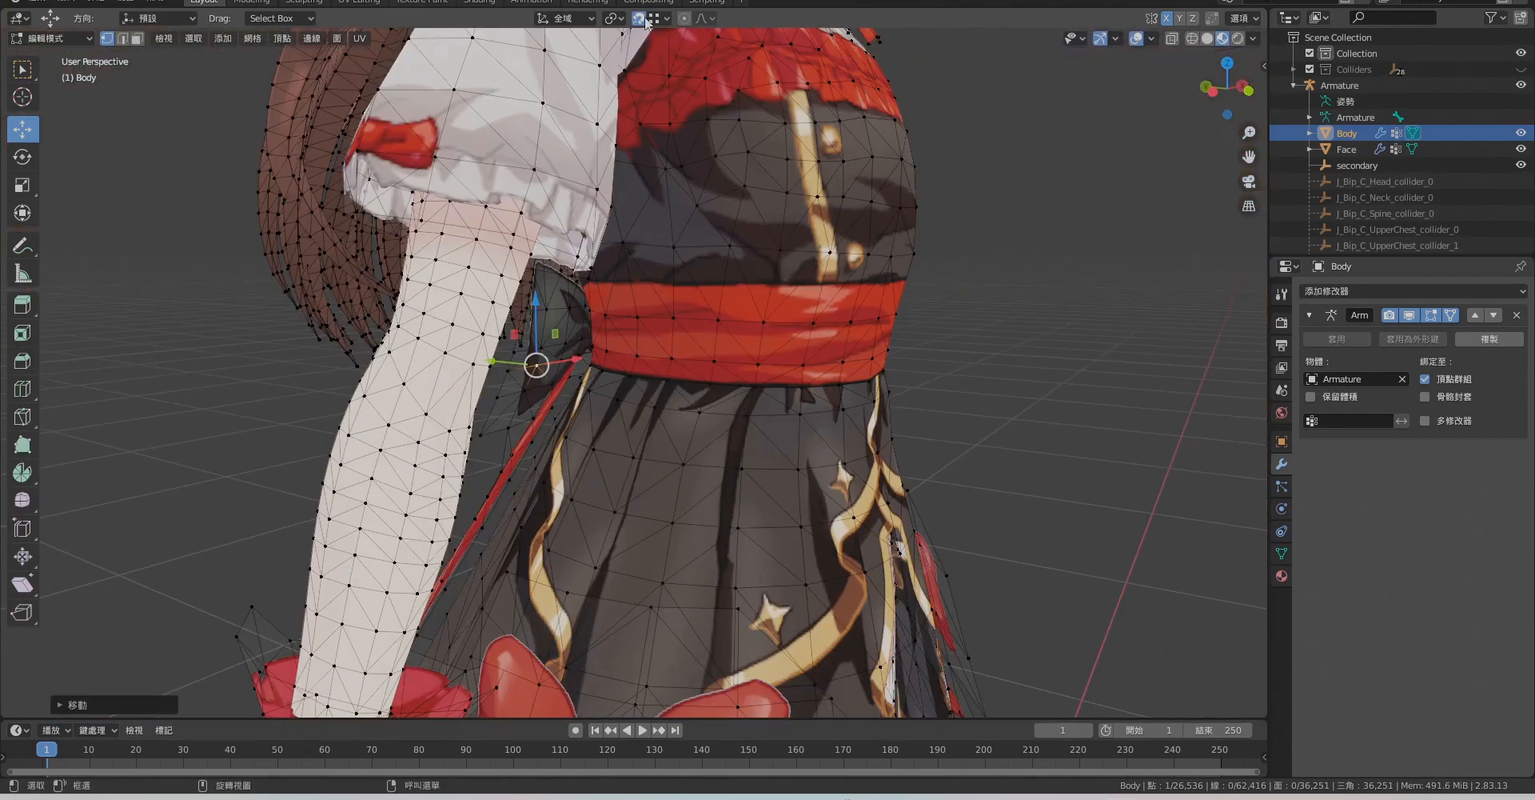
middle_drag(800, 400, 1223, 424)
Leave edit mode, select Armature and switch the skeleton to its rest position.
key(Tab)
click(861, 419)
middle_drag(861, 420, 1016, 368)
scroll(880, 354, down, 2)
middle_drag(880, 354, 893, 332)
scroll(888, 332, down, 3)
click(1359, 88)
click(1282, 508)
click(1495, 339)
click(1376, 339)
click(1487, 336)
Enter edit mode on Body, select the whole upright hair strand on top of the head and move it.
middle_drag(751, 281, 680, 287)
middle_drag(840, 424, 1063, 408)
scroll(374, 117, up, 6)
middle_drag(560, 200, 799, 172)
click(809, 170)
key(Tab)
click(886, 113)
key(ctrl+l)
middle_drag(886, 113, 784, 240)
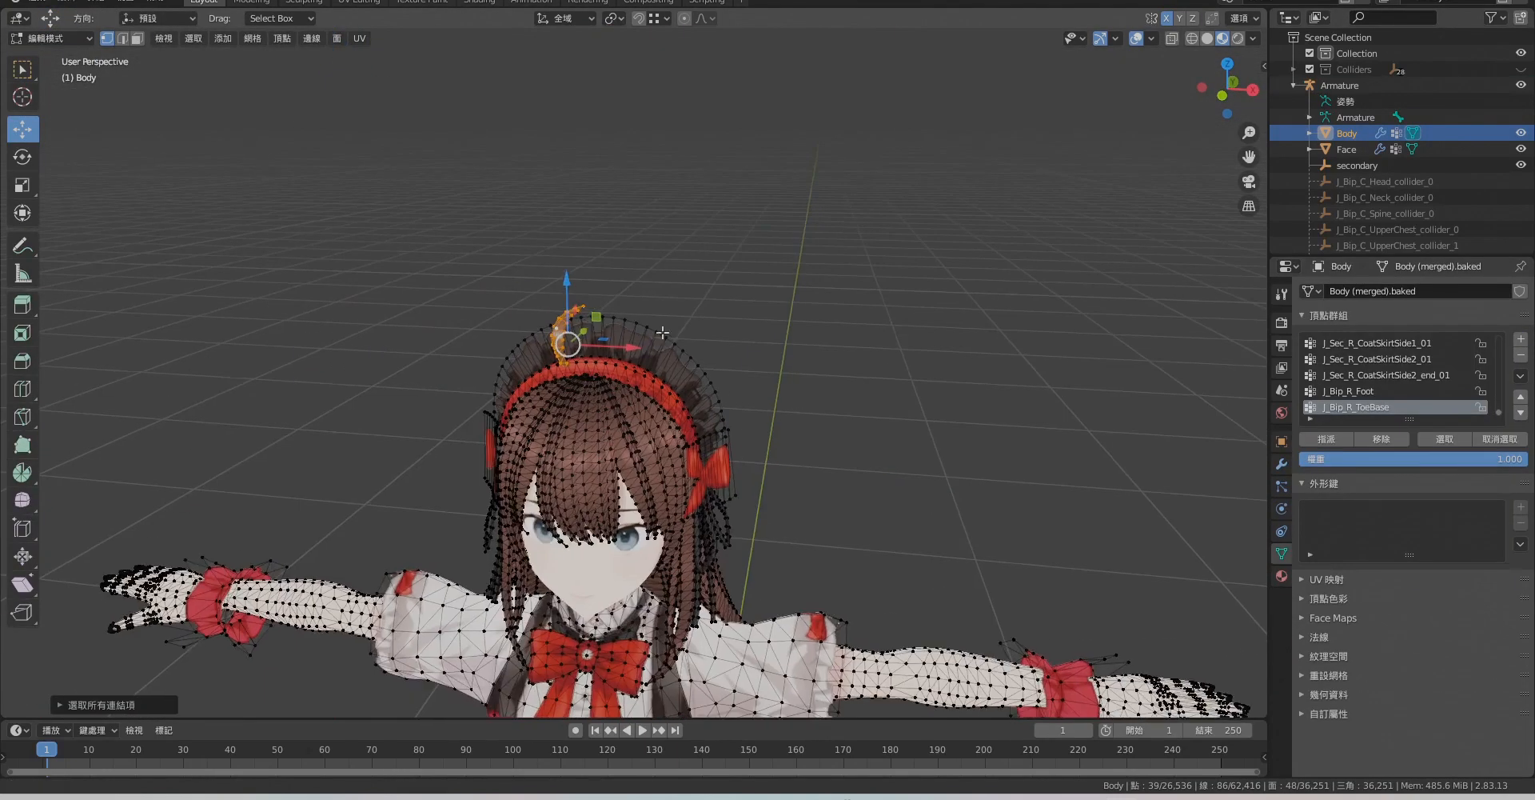
scroll(783, 239, up, 5)
scroll(782, 240, down, 3)
key(g)
click(795, 309)
middle_drag(767, 308, 872, 340)
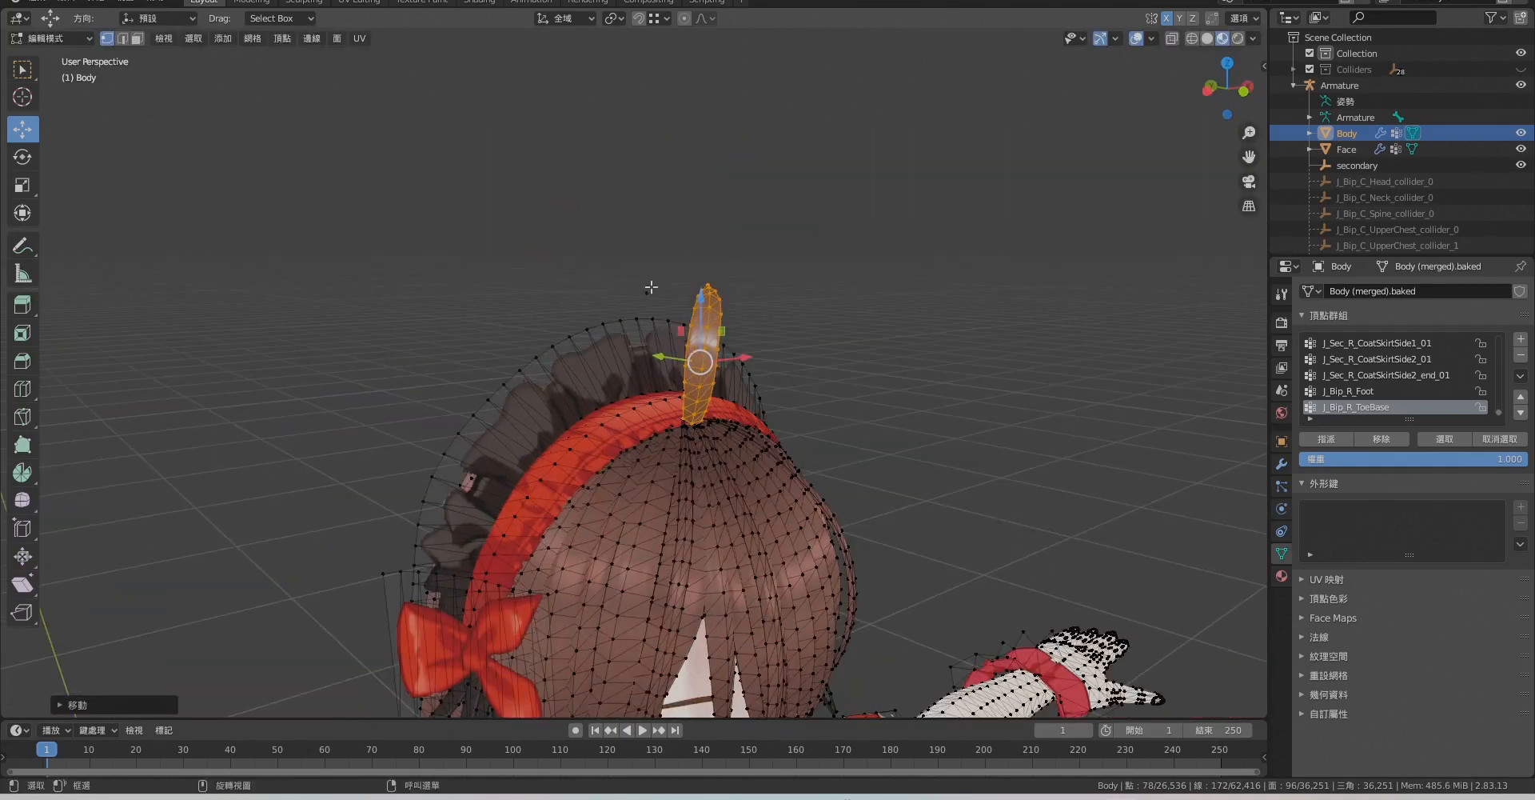
Delete the stray geometry around the upright hair strand and headdress, and turn X-ray display off.
click(651, 287)
scroll(839, 446, down, 4)
scroll(839, 445, up, 4)
key(x)
click(670, 305)
drag(591, 264, 630, 286)
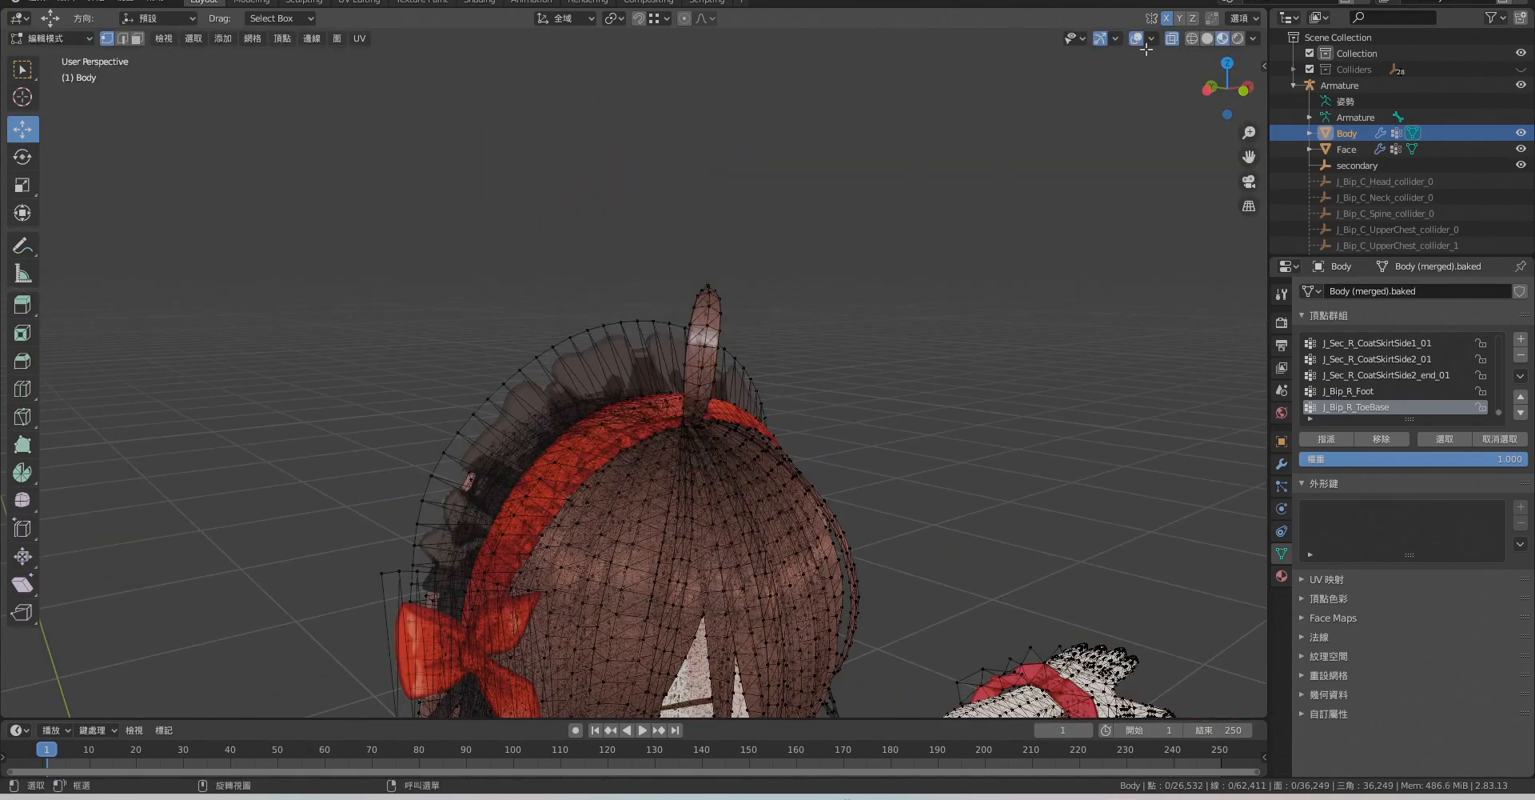
click(1172, 39)
Return Body to Object Mode and clear the selection.
middle_drag(787, 500, 850, 522)
scroll(850, 521, down, 3)
click(51, 39)
click(50, 55)
scroll(909, 333, down, 3)
click(909, 332)
middle_drag(760, 408, 849, 382)
Select Armature, bring its bones and the Colliders collection back into view and select all objects.
click(1341, 86)
middle_drag(1127, 319, 1076, 333)
middle_drag(928, 276, 911, 333)
scroll(911, 333, down, 2)
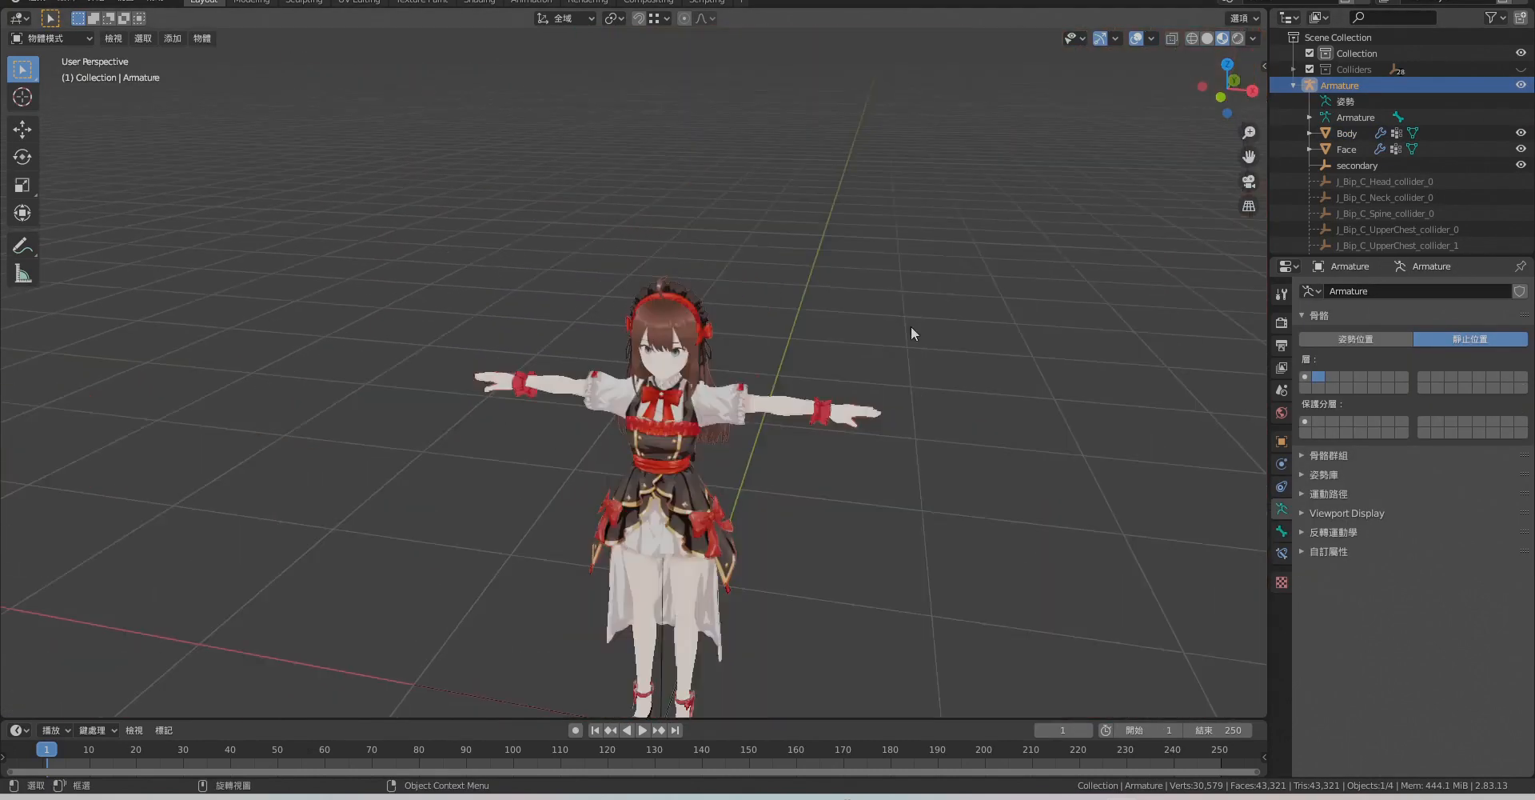
shift+middle_drag(910, 512, 896, 351)
mouse_move(896, 496)
middle_down()
mouse_move(885, 458)
mouse_move(897, 480)
middle_up()
key(ctrl+z)
key(ctrl+z)
key(ctrl+z)
key(ctrl+z)
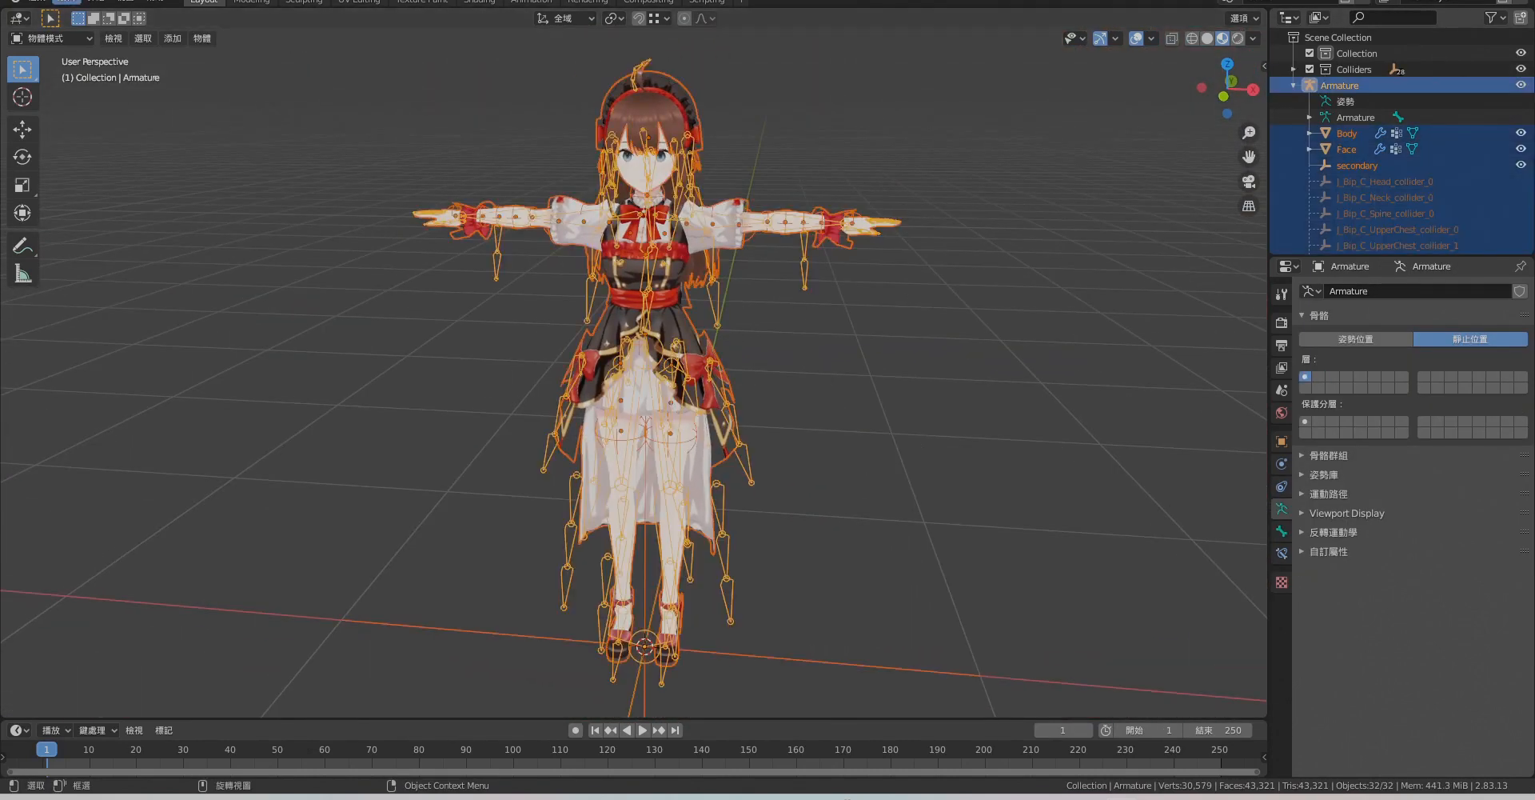
Export the character in VRM format to the Expotint folder as 230604_修改.vrm.
click(41, 2)
mouse_move(108, 228)
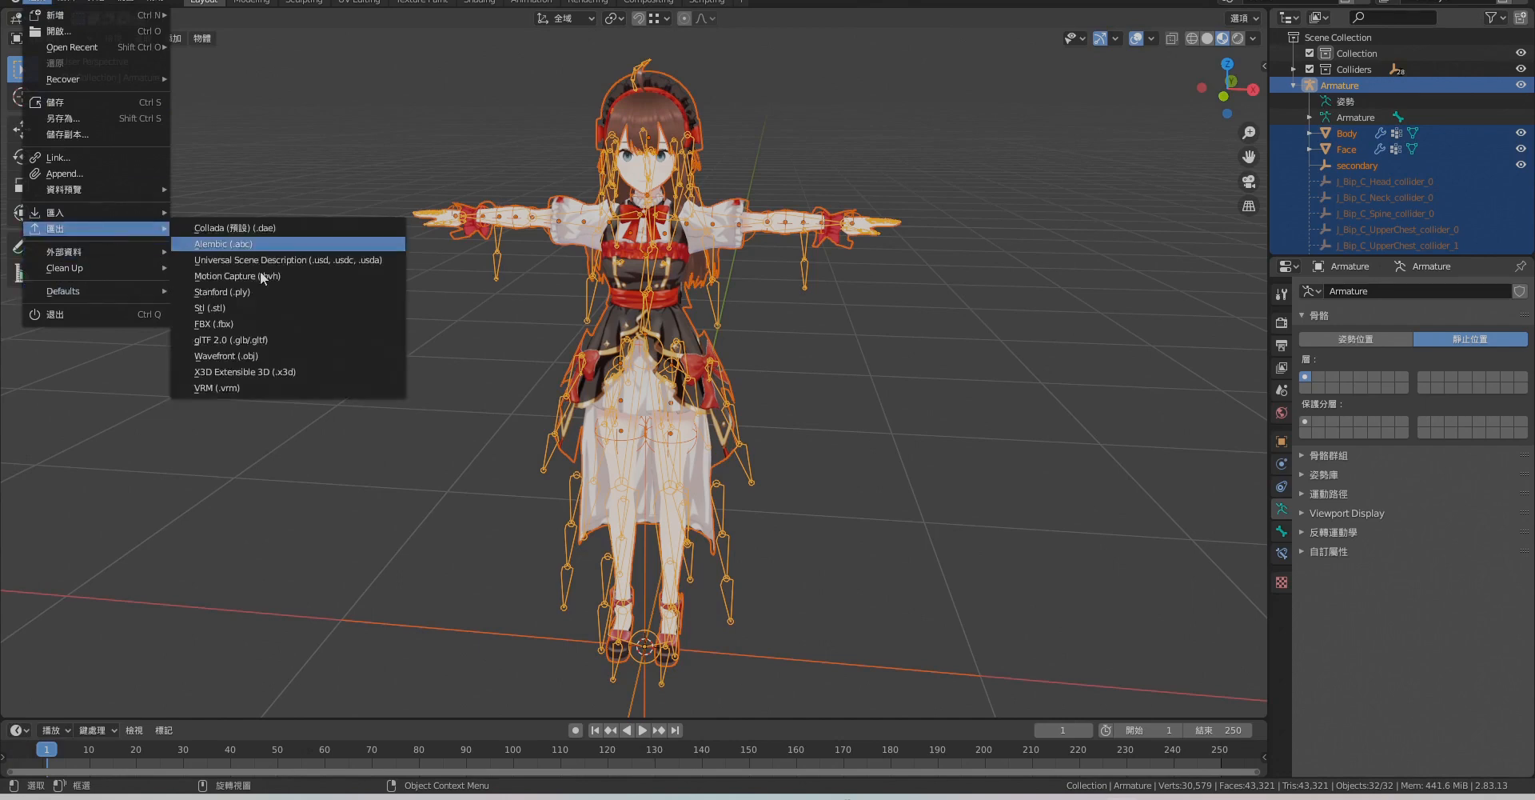
click(238, 387)
click(466, 183)
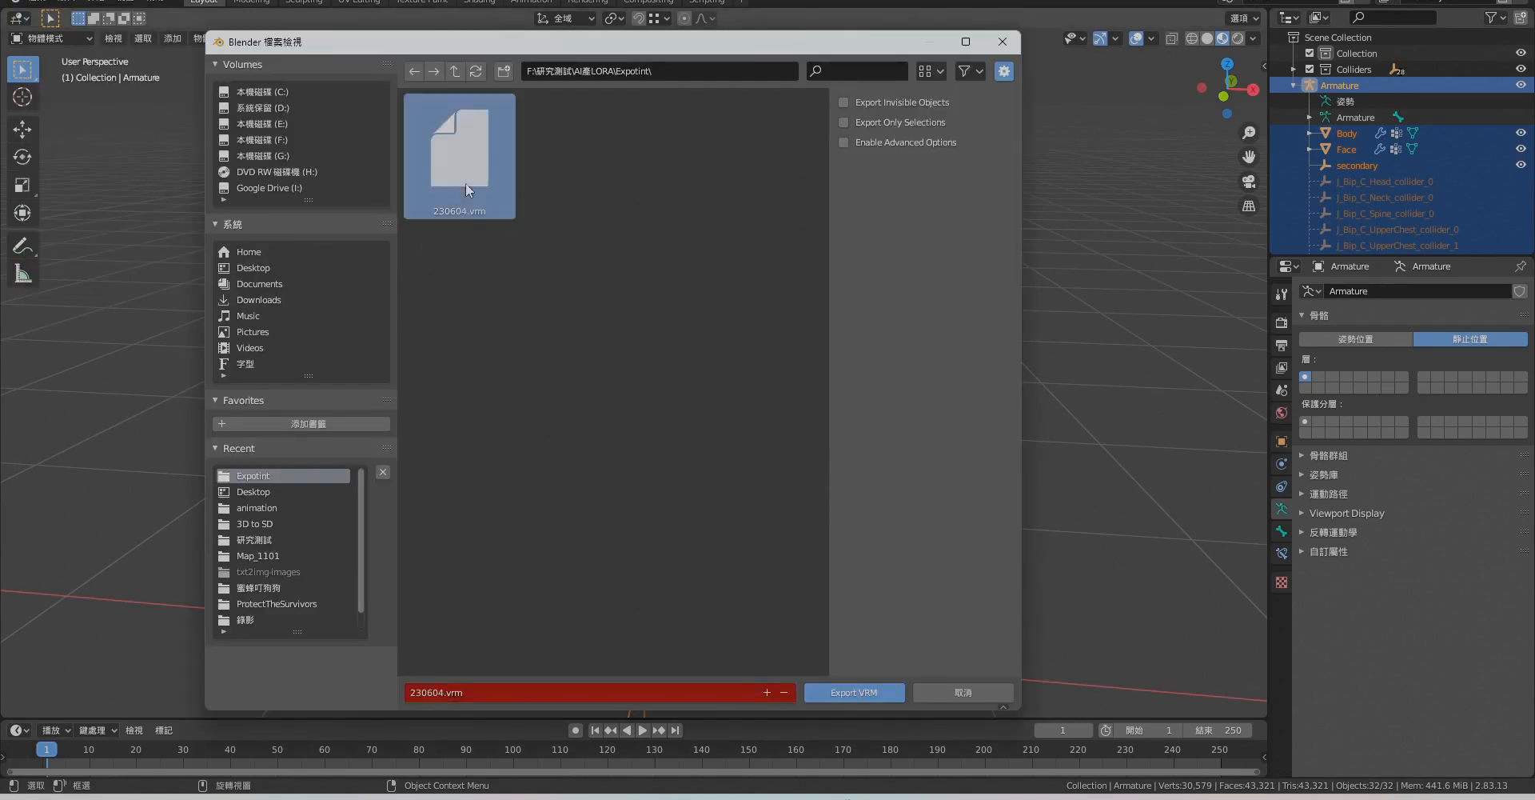
click(856, 692)
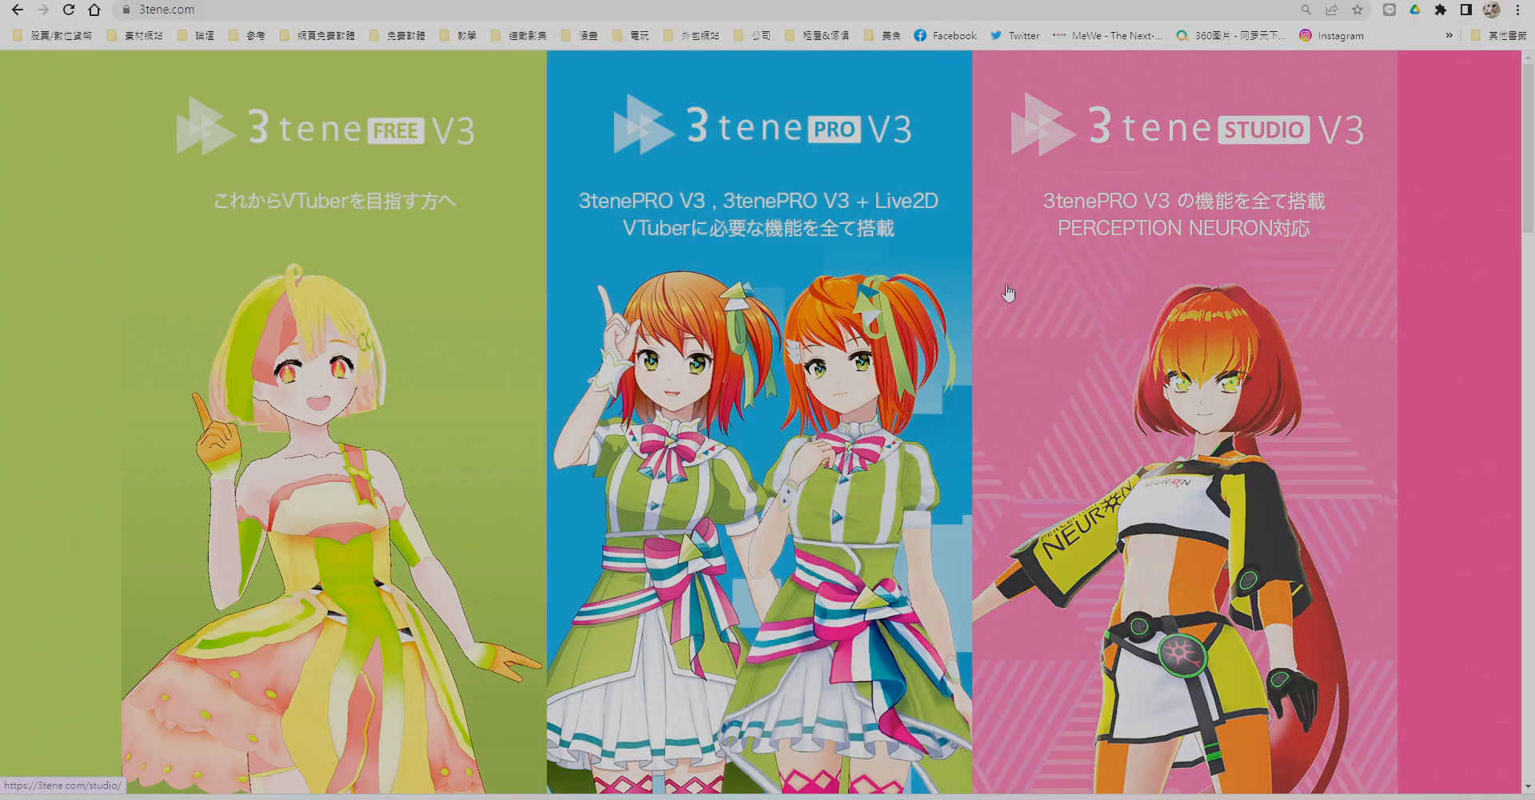
Switch to the 3tene website in the browser and examine the feature page of 3tene FREE V3.
drag(1529, 158, 1497, 111)
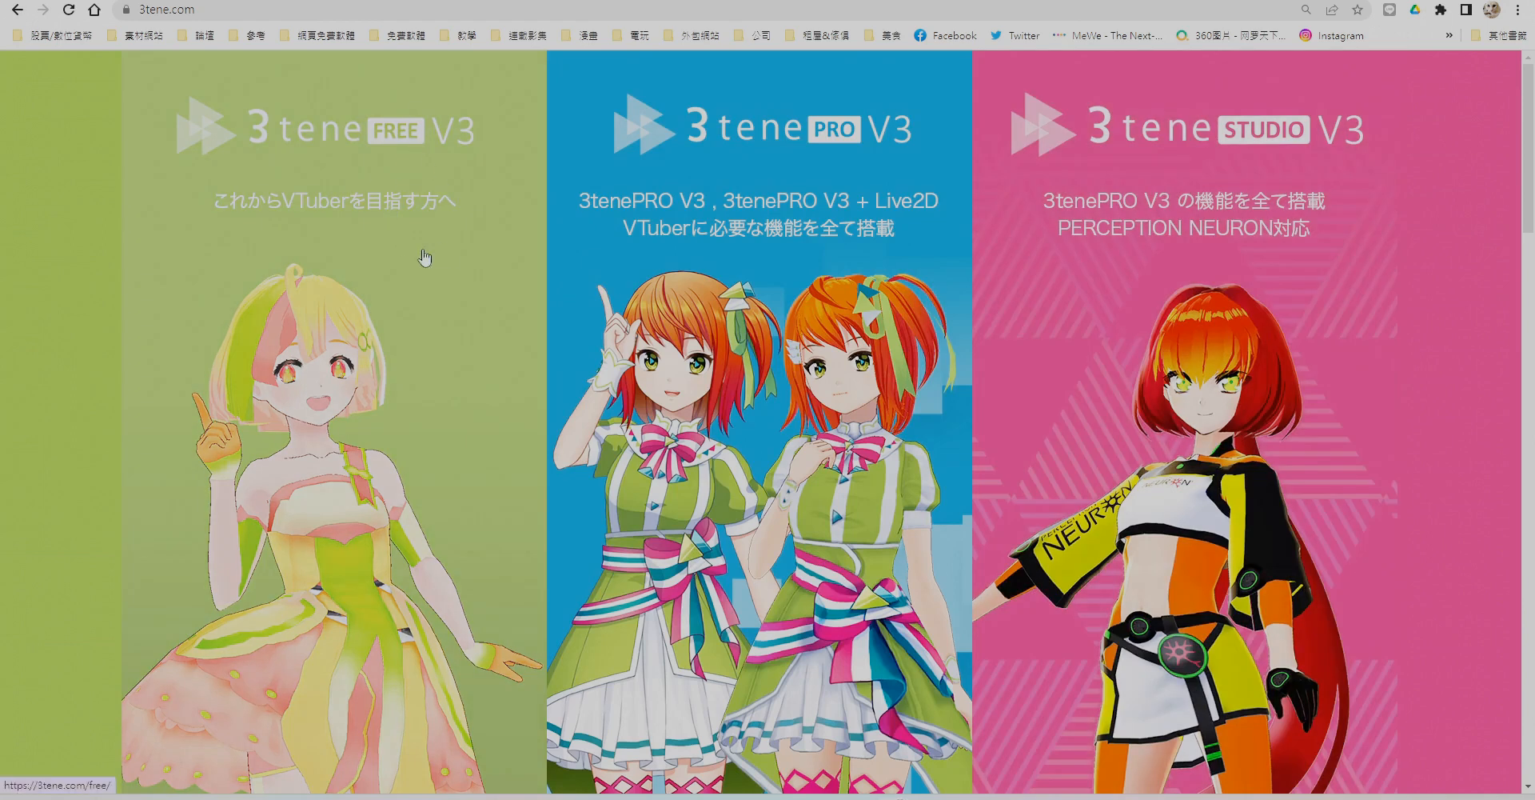
click(425, 256)
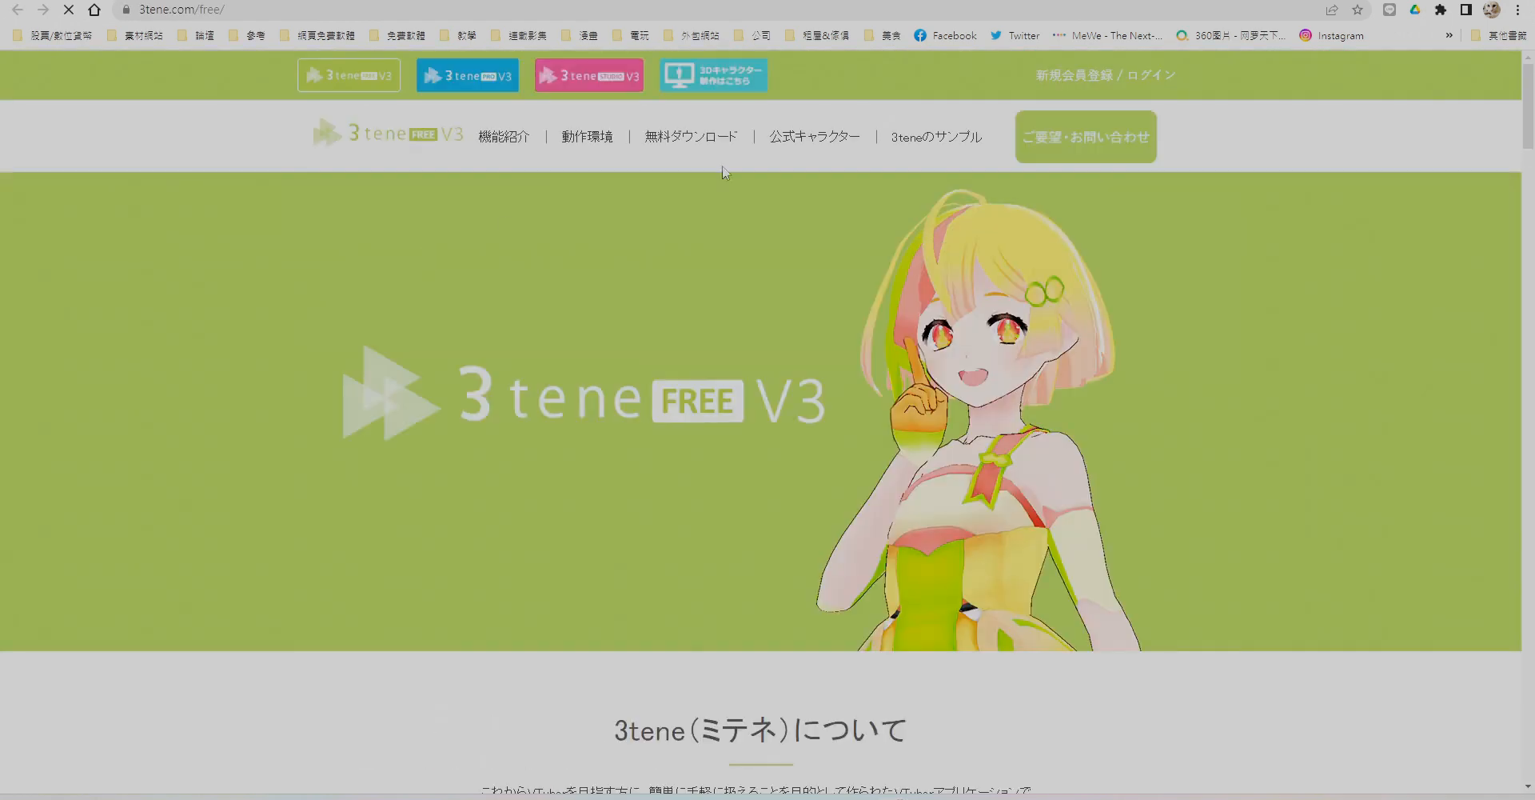
scroll(593, 281, down, 10)
scroll(1005, 402, down, 4)
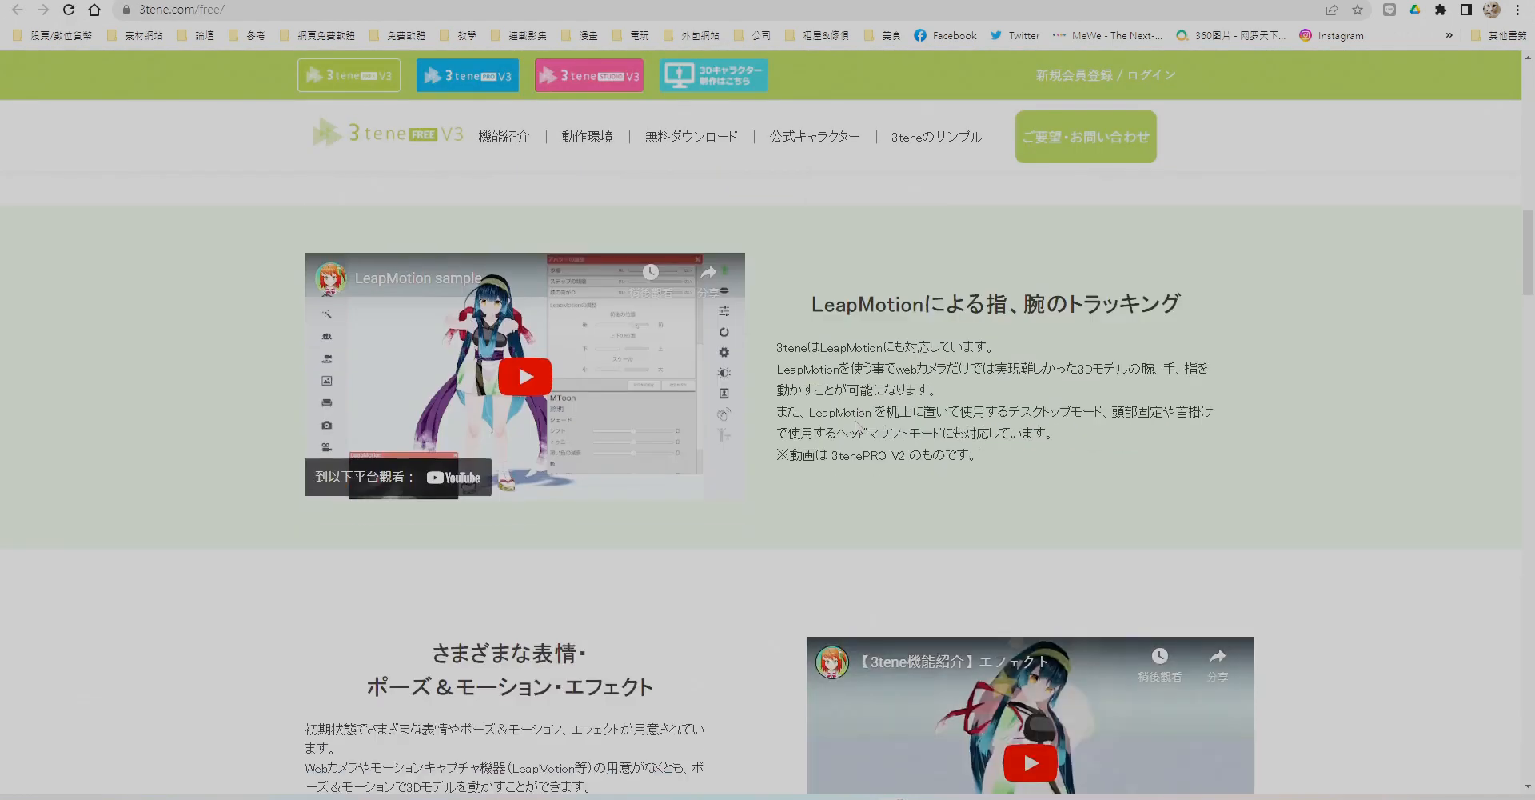
scroll(1005, 402, up, 15)
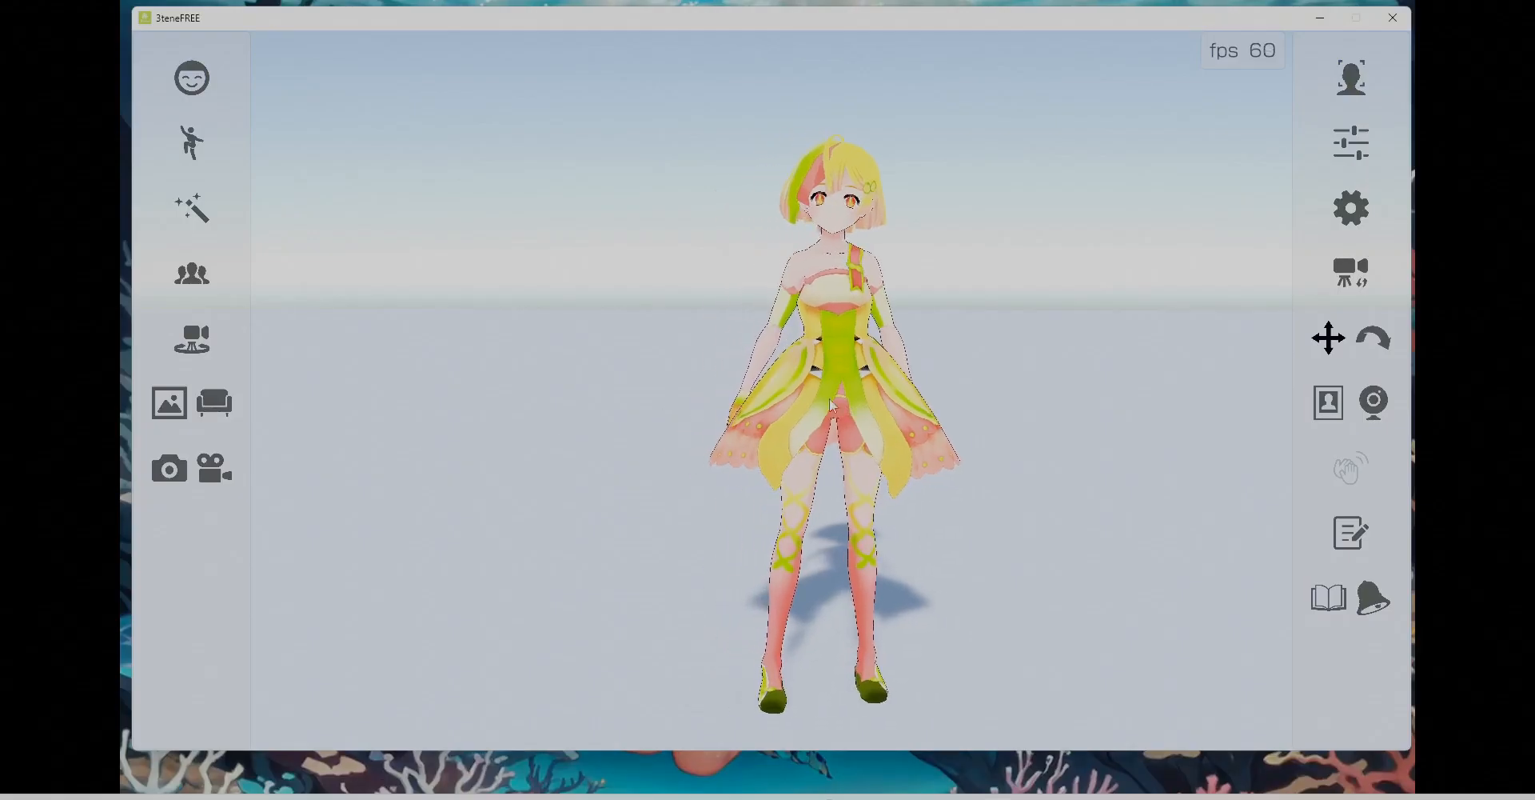
In 3teneFREE, add 230604_修改.vrm as a new avatar and accept its licence terms.
click(1374, 340)
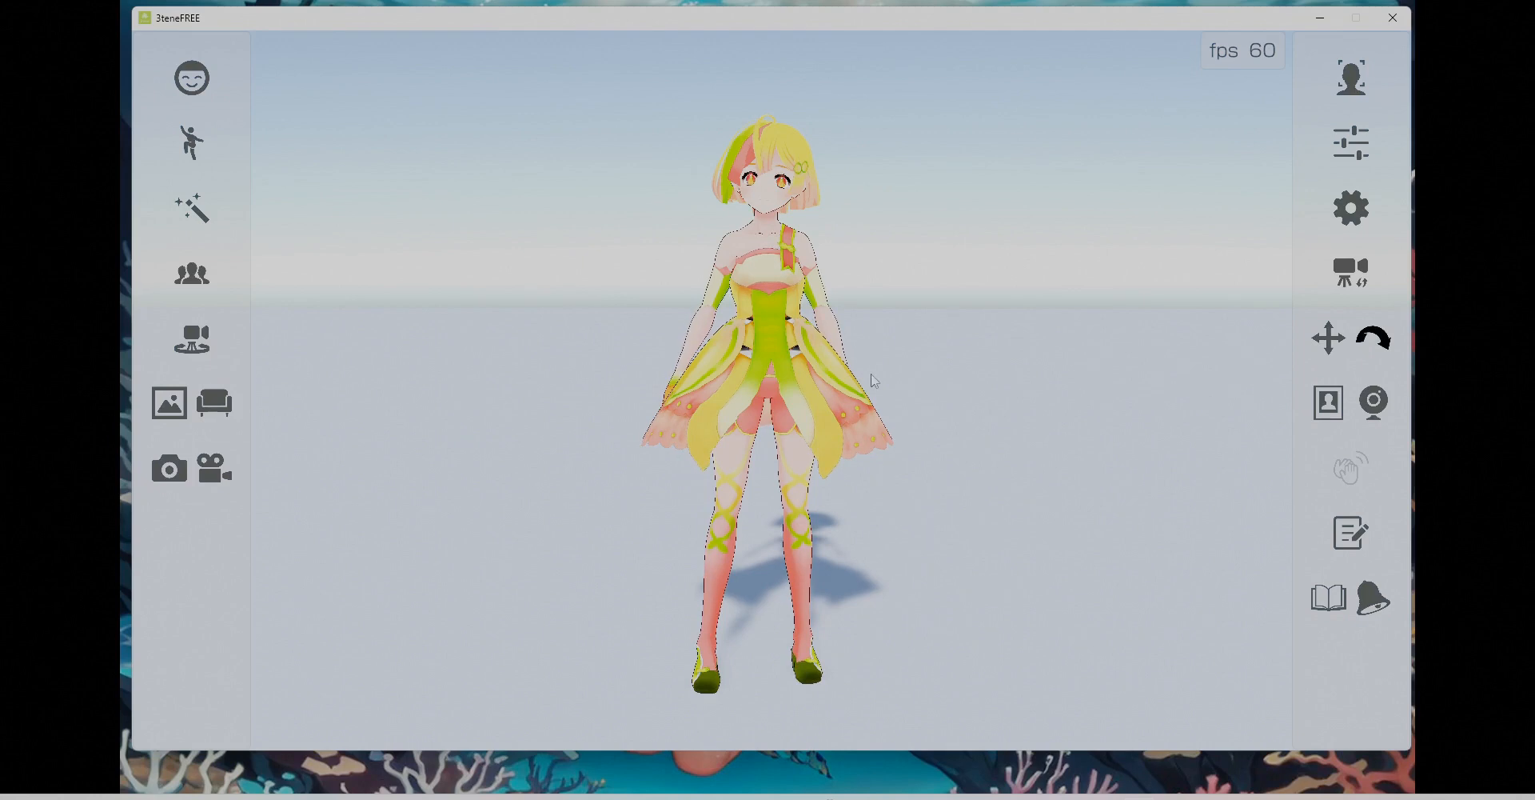
click(192, 273)
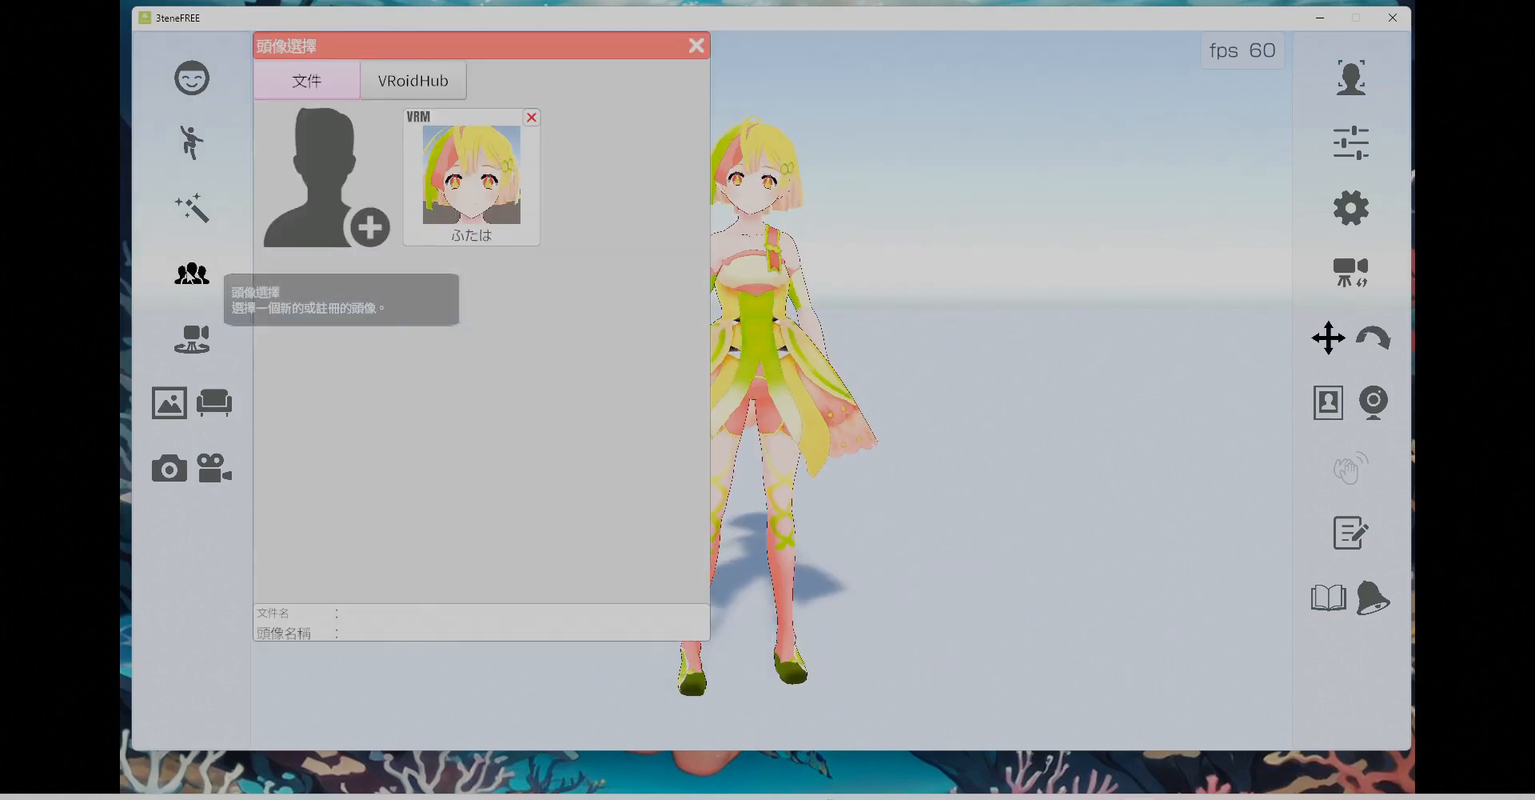
click(376, 229)
scroll(654, 419, down, 1)
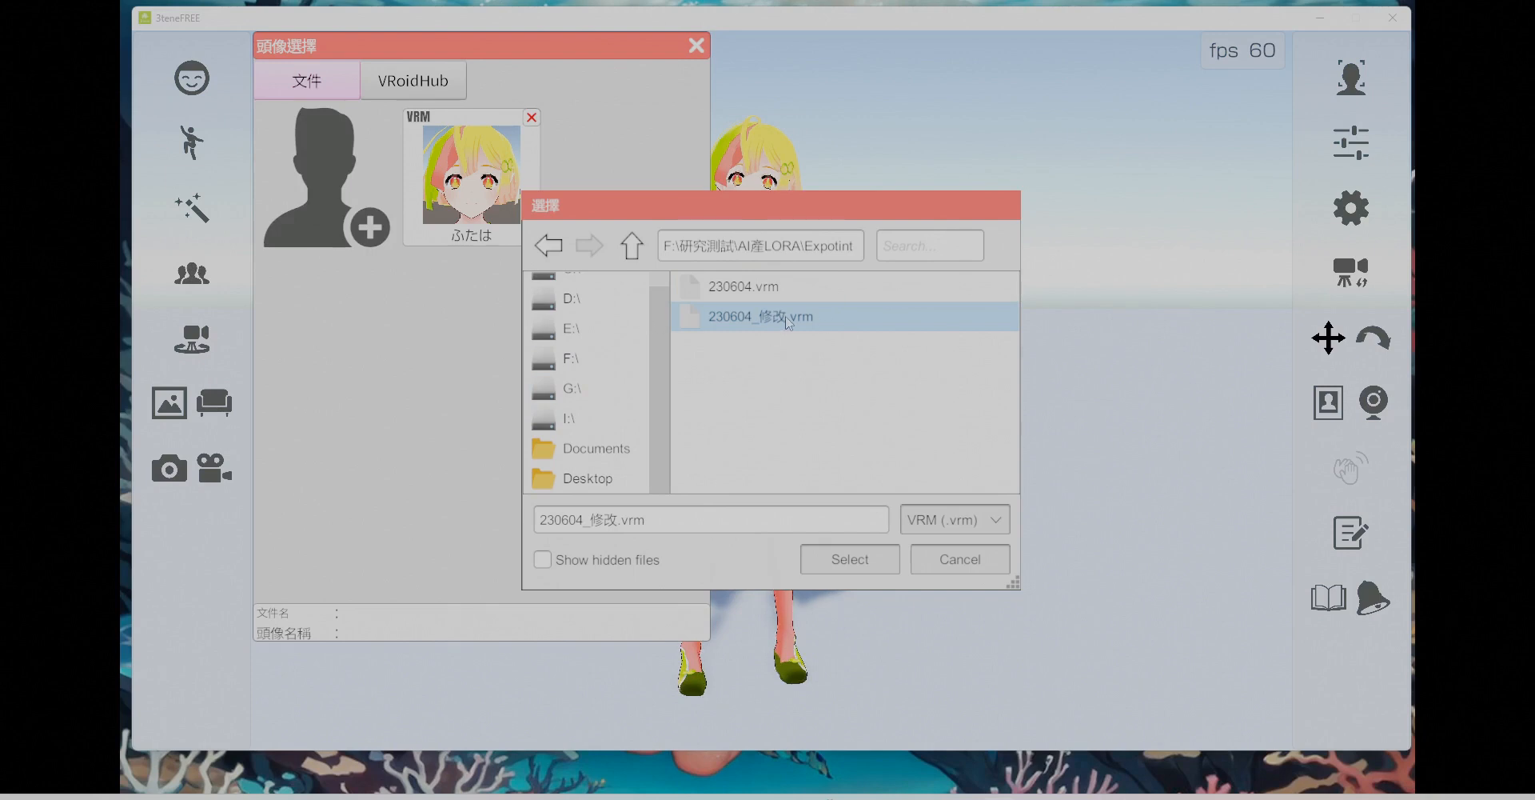
click(852, 560)
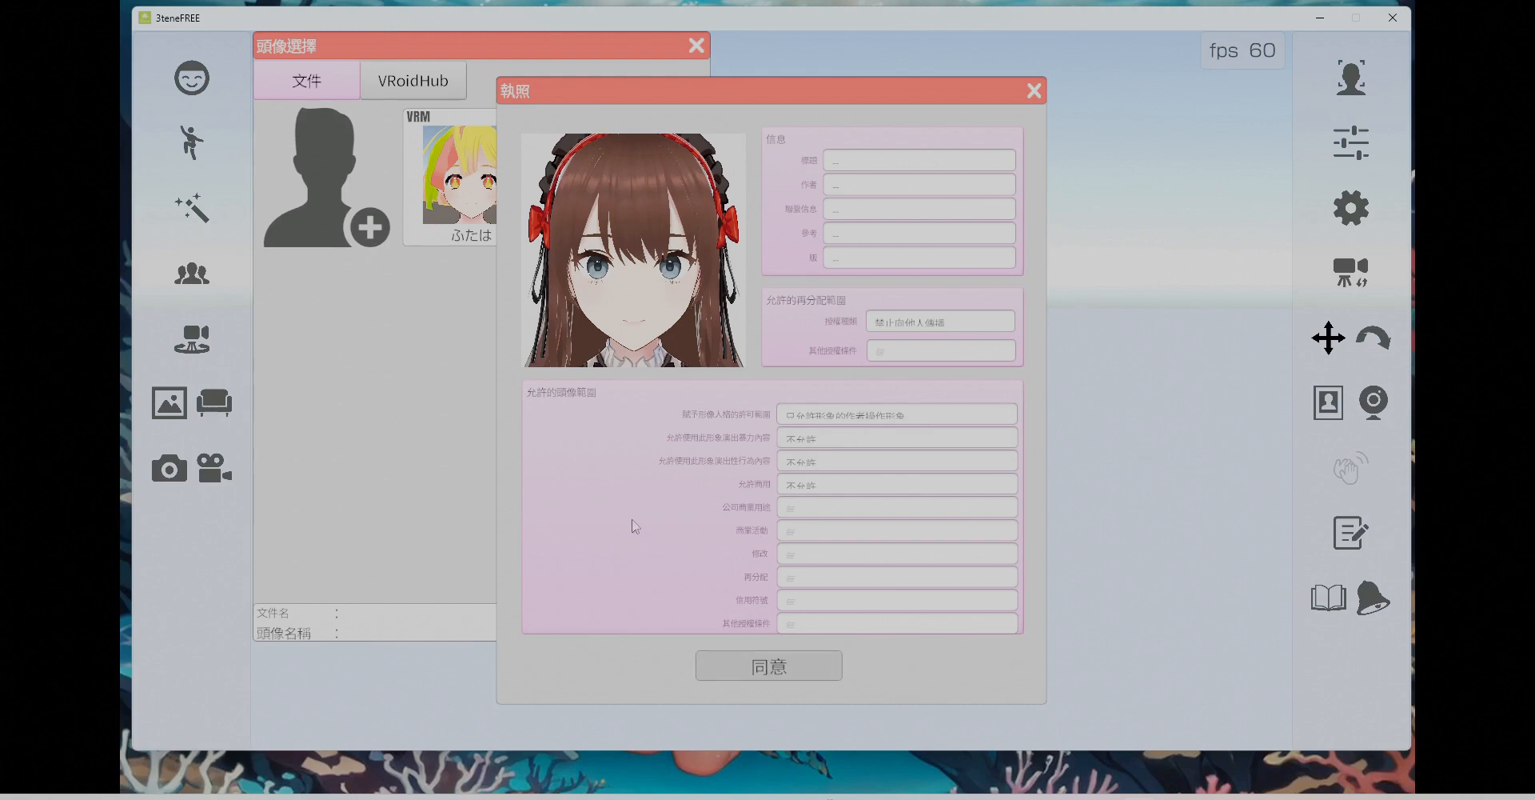
click(769, 665)
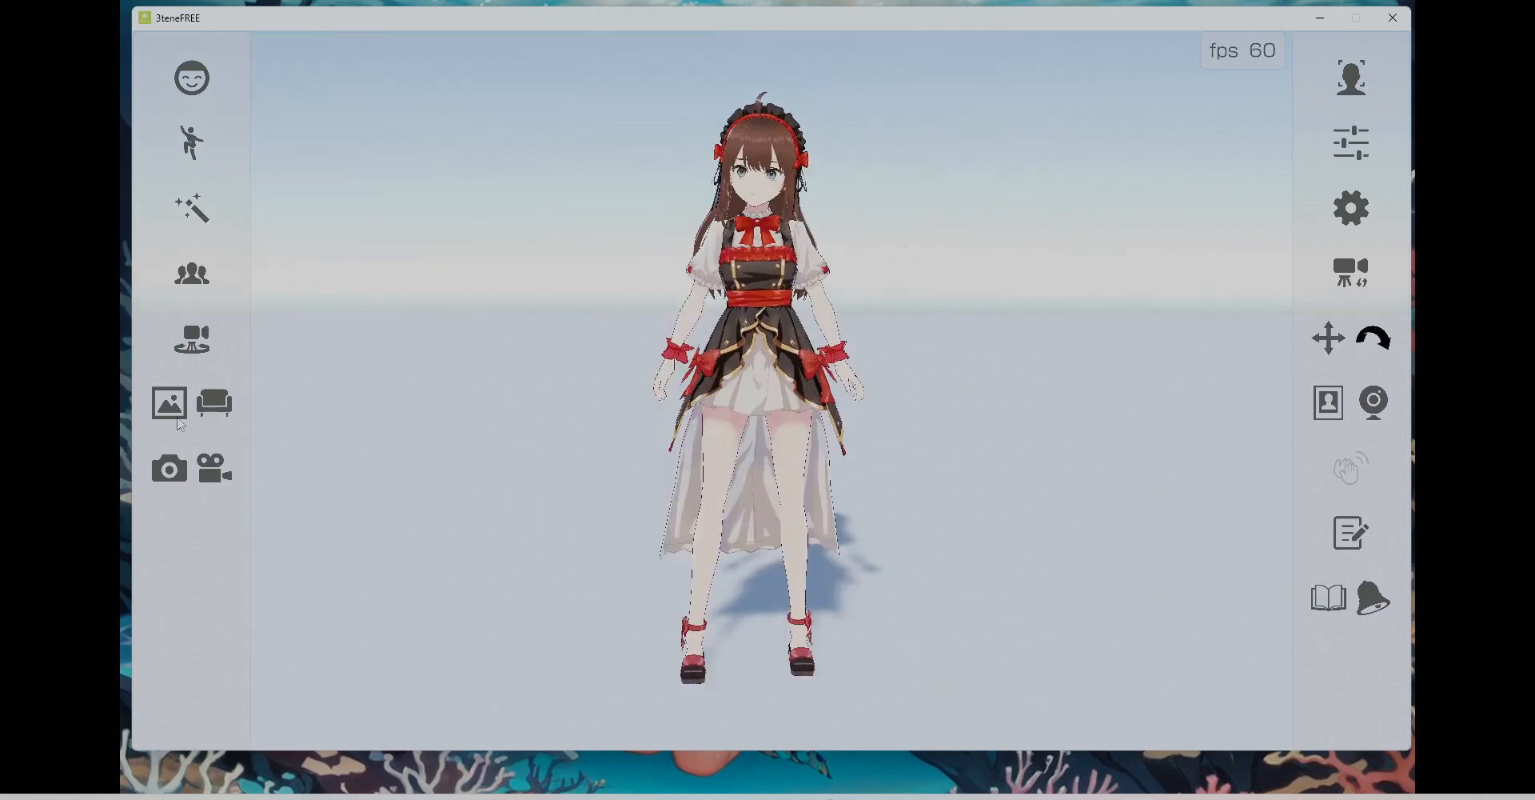
Change the stage background to the custom colour type (自定顏色) with a transparent background for screenshots.
click(170, 402)
click(490, 77)
click(472, 123)
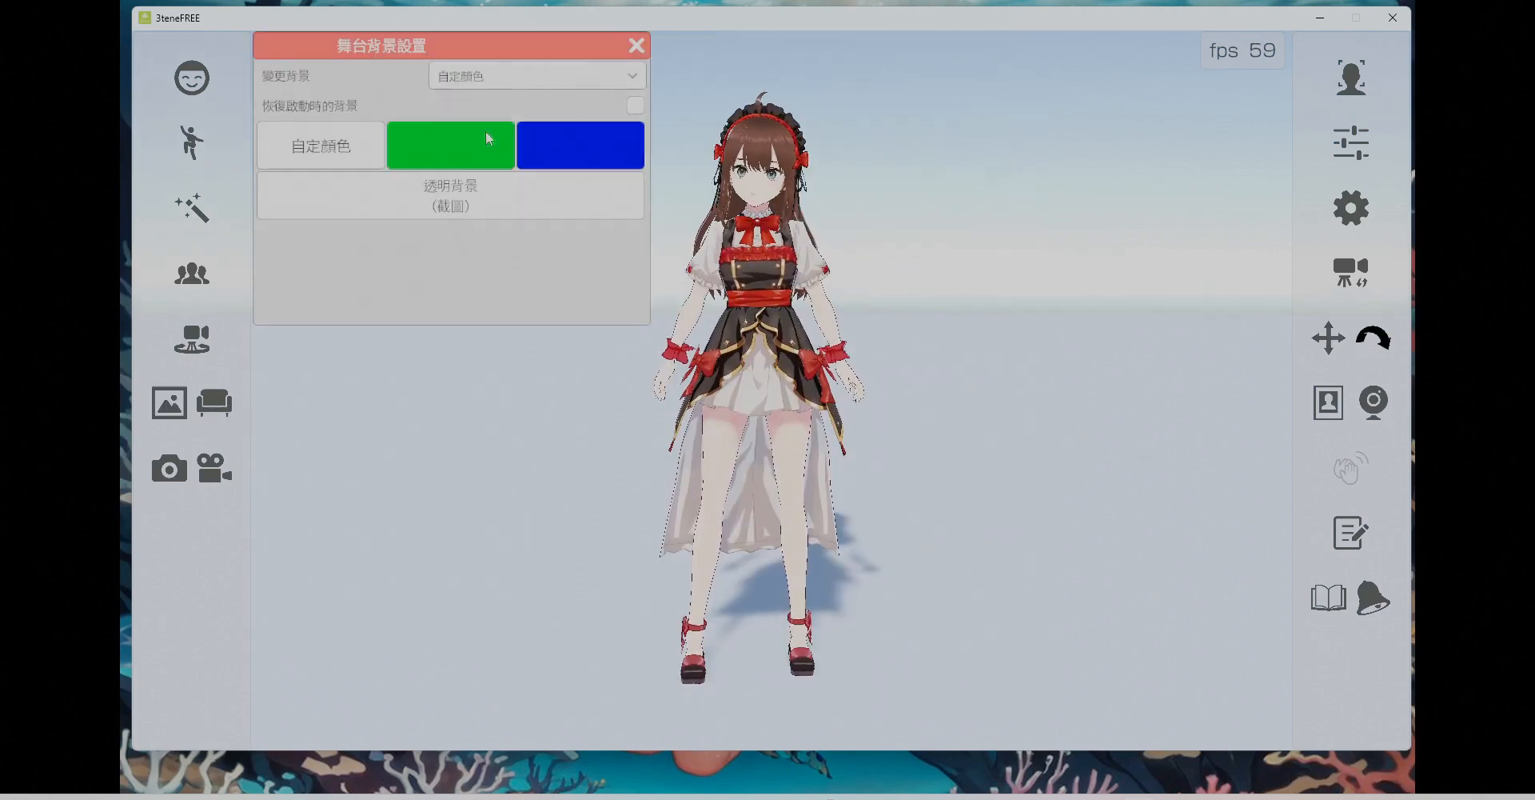
click(636, 46)
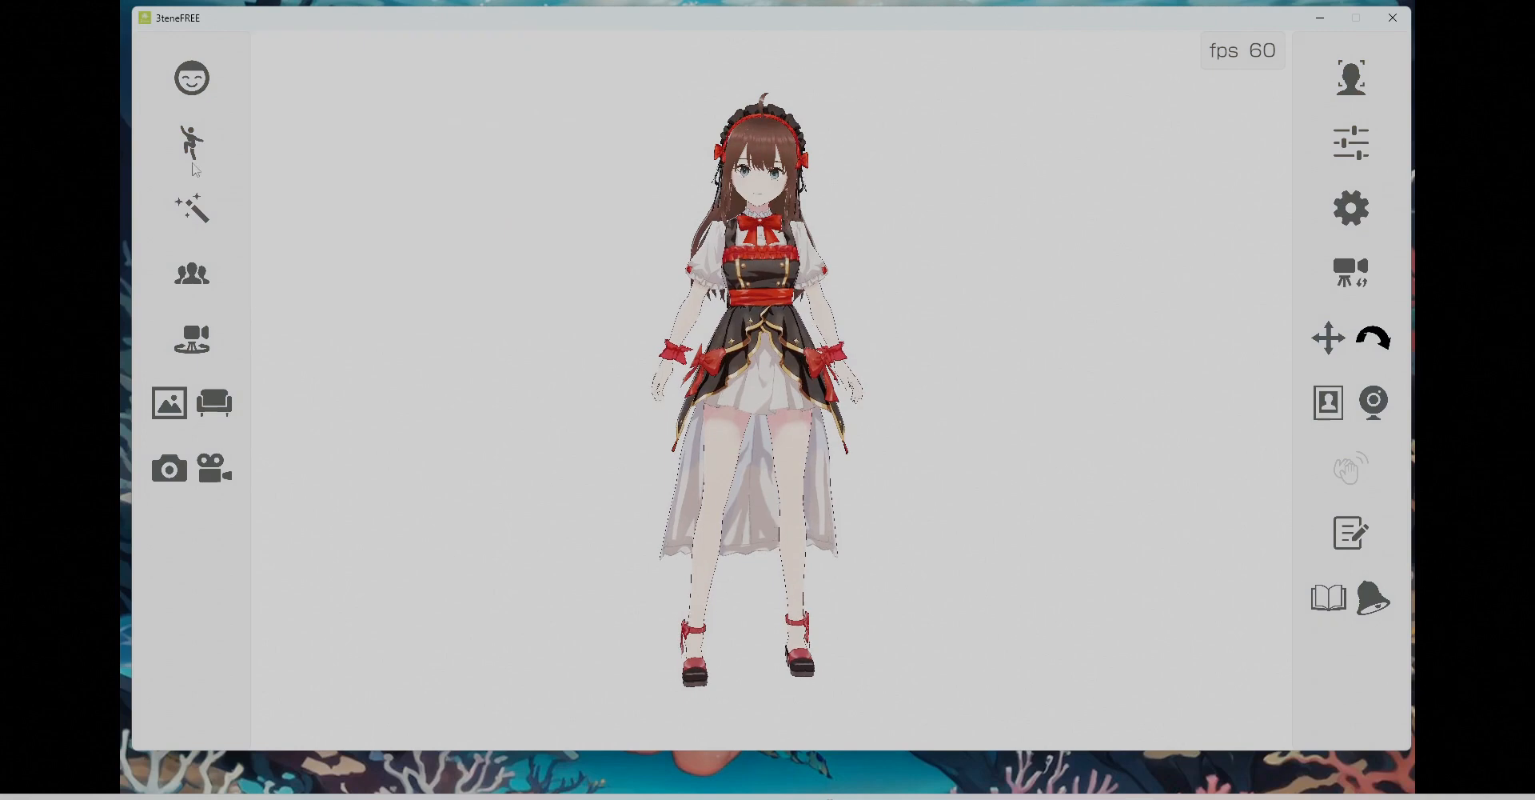
Try the waiting poses 等待 3, 等待4_女 and 等待4_男 on the avatar and apply 等待 1.
click(191, 142)
click(516, 124)
click(506, 172)
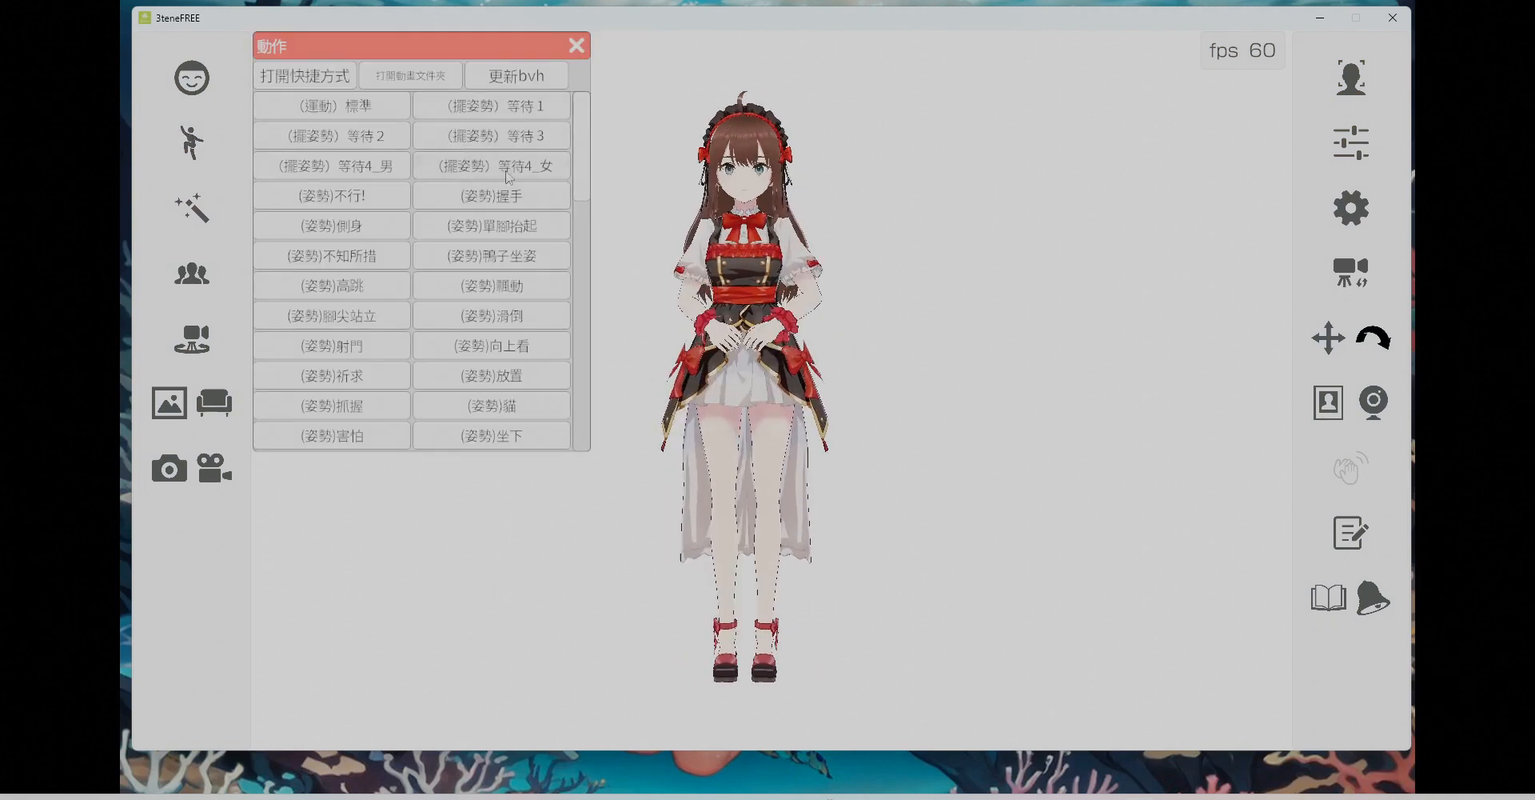
click(328, 169)
click(486, 111)
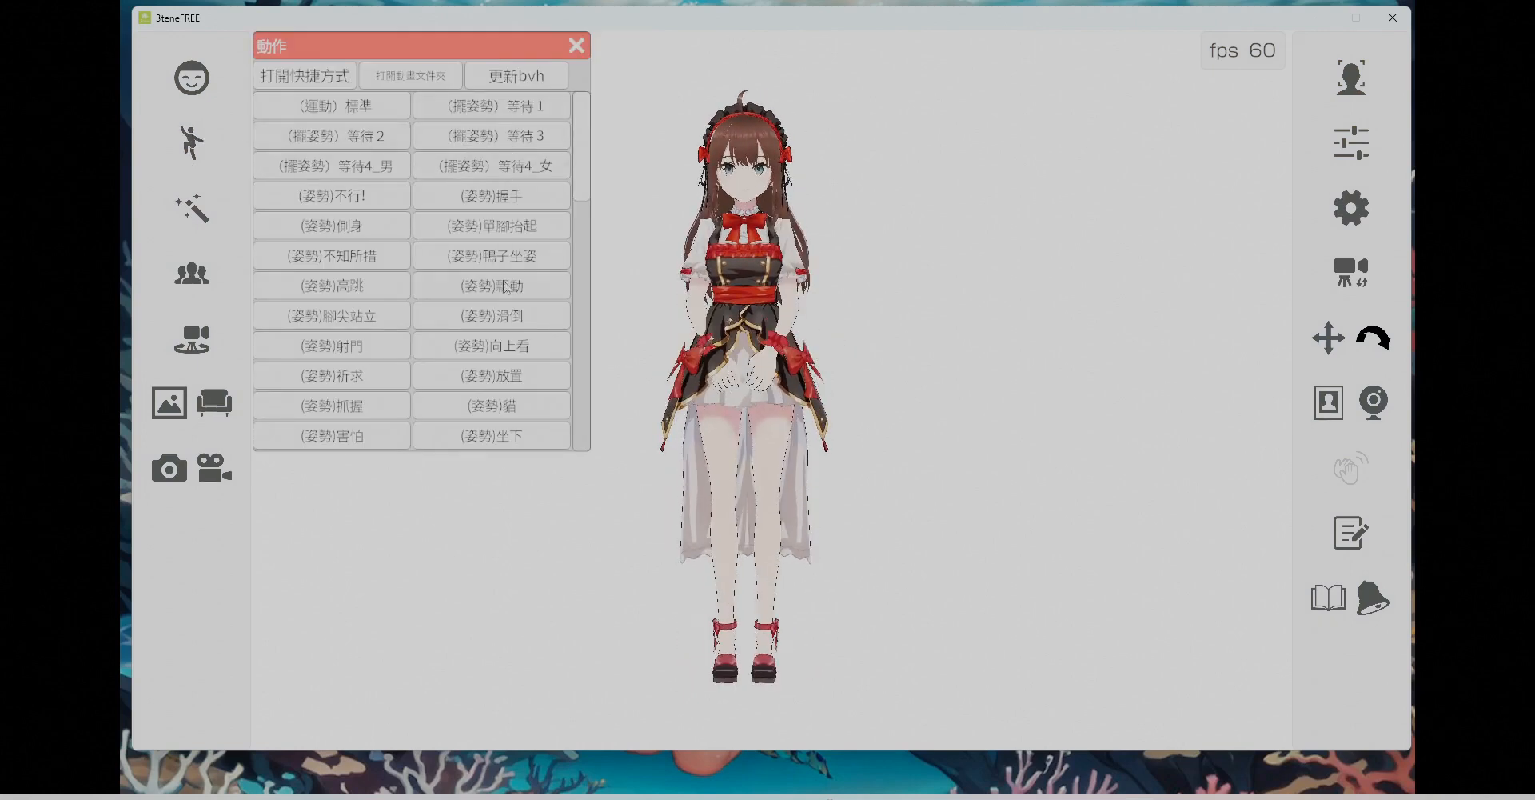
Capture close-up images of the avatar's head and upper body from several angles.
click(169, 469)
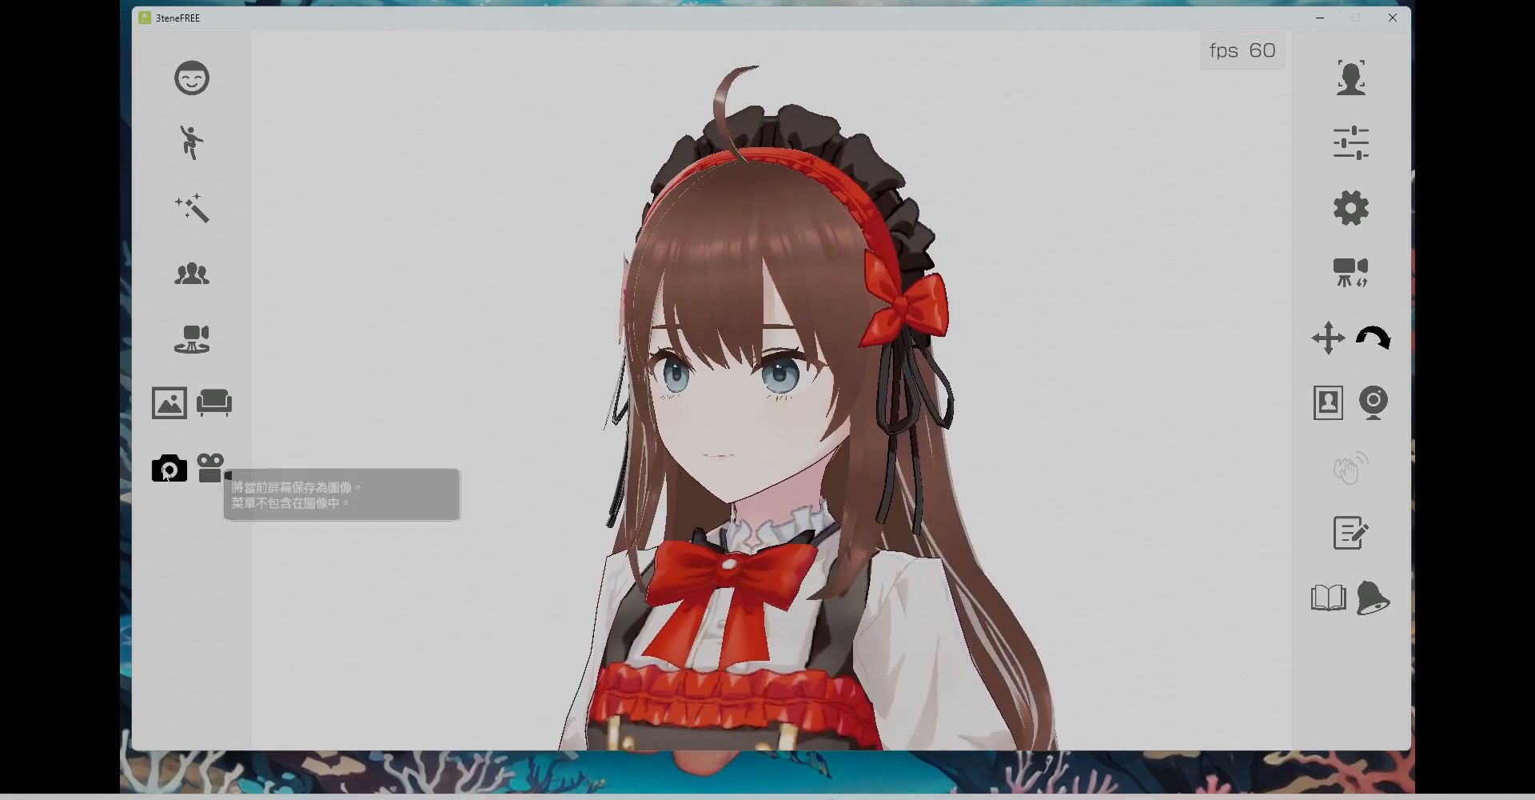
click(167, 472)
drag(767, 496, 962, 525)
click(169, 470)
click(169, 471)
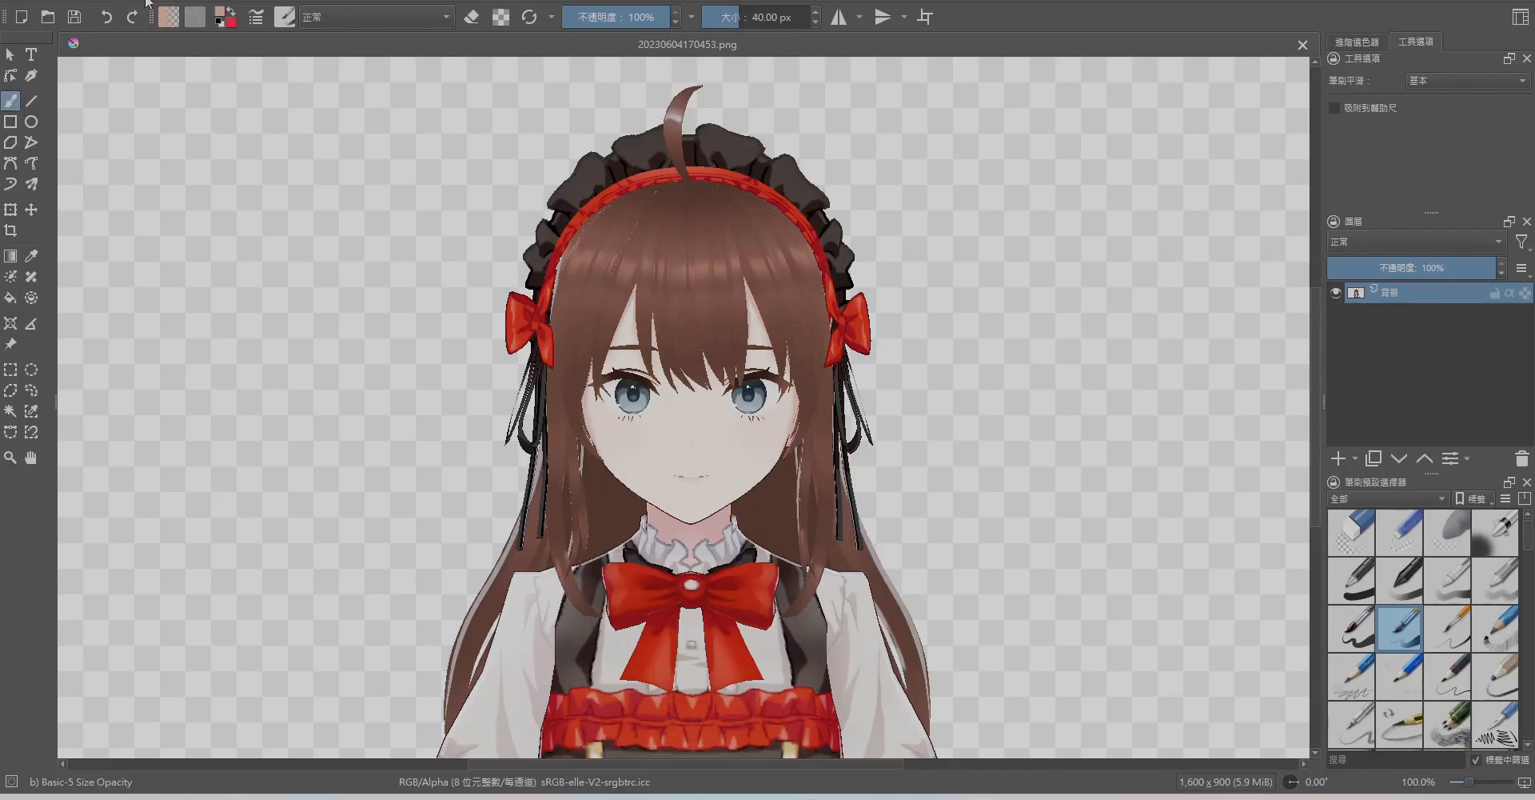
In Krita, adjust the canvas size of the captured avatar images.
click(176, 1)
click(218, 239)
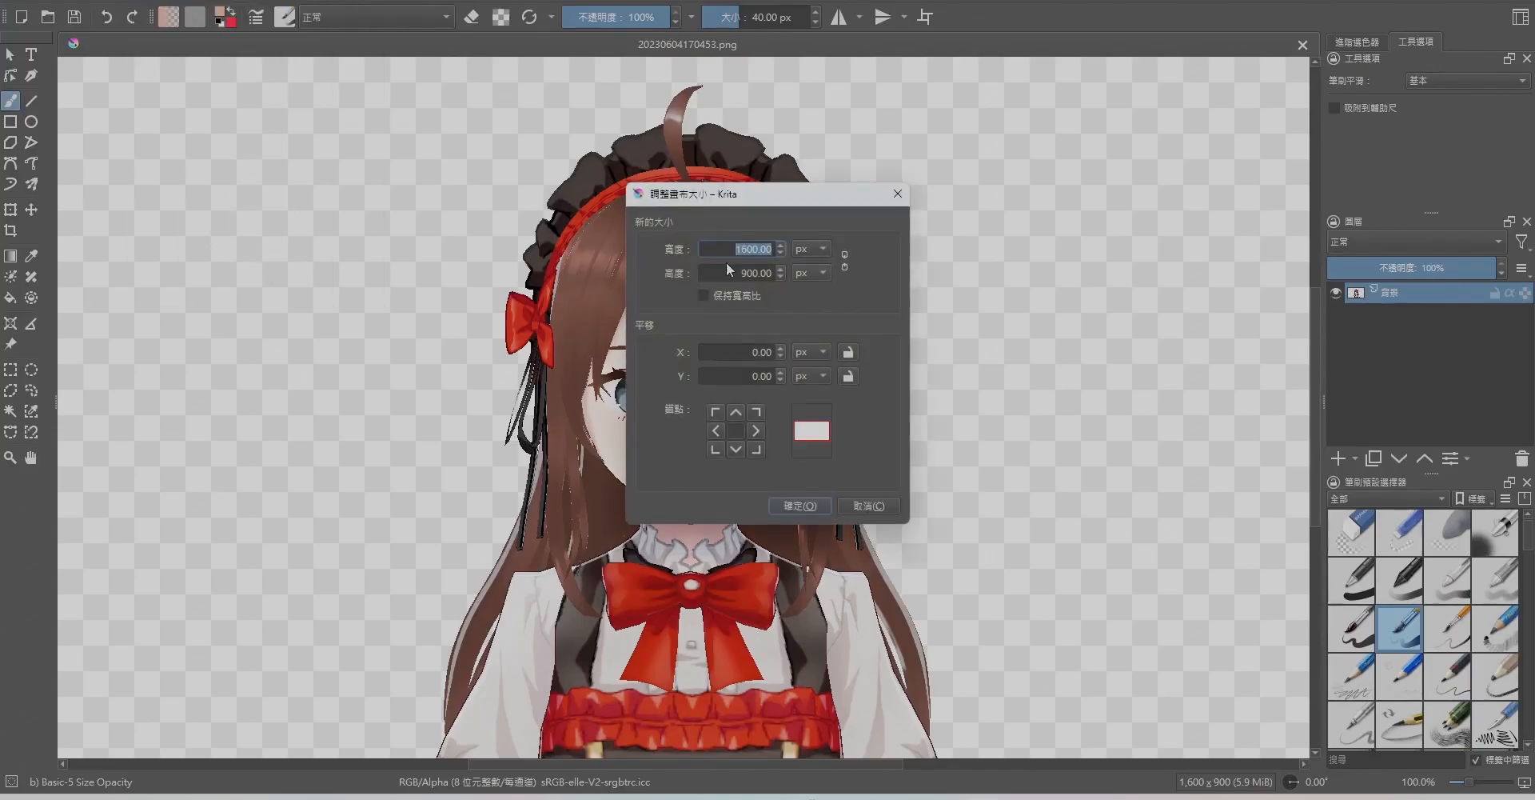
click(805, 511)
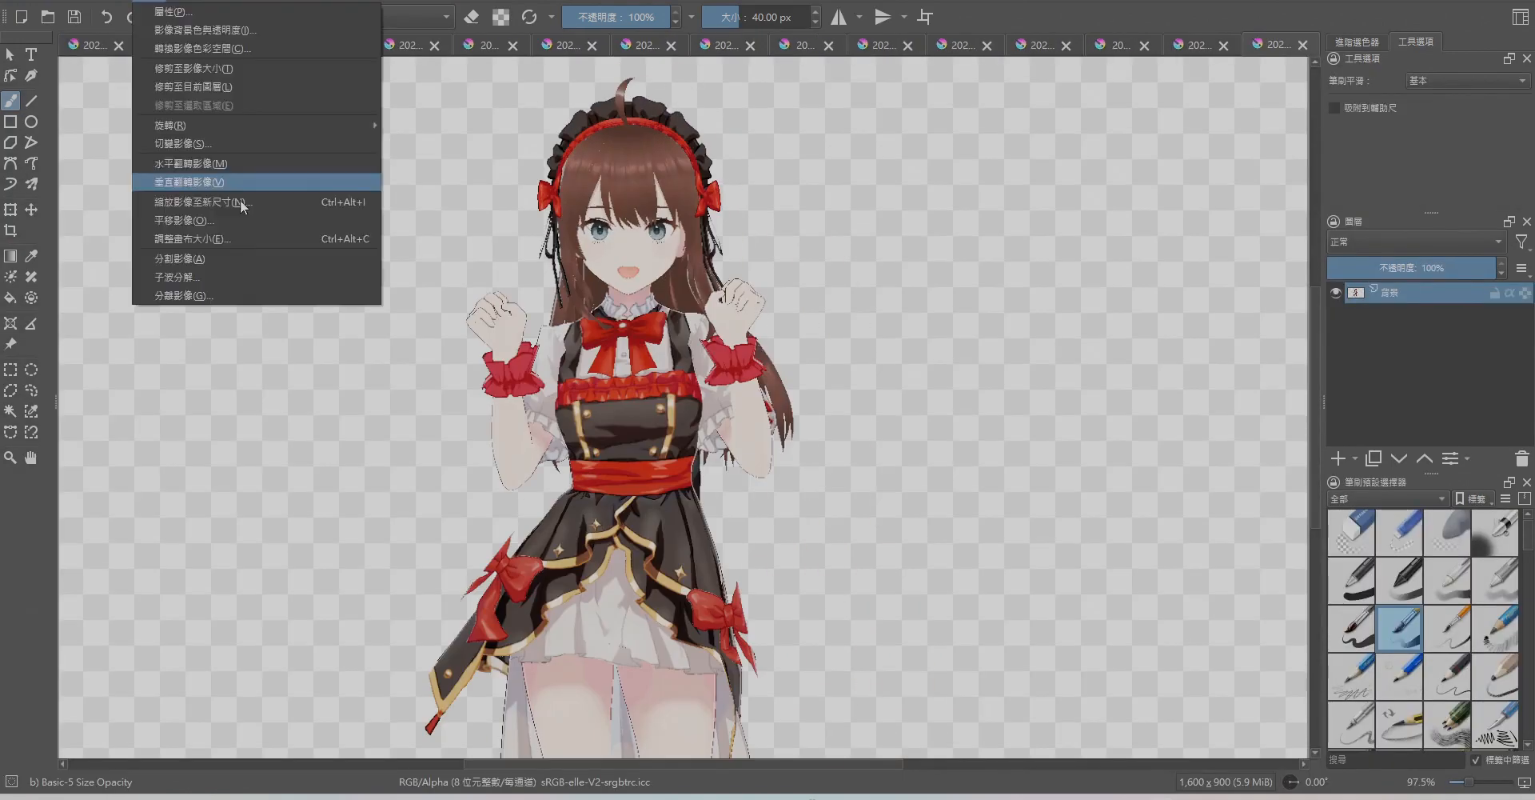
click(228, 184)
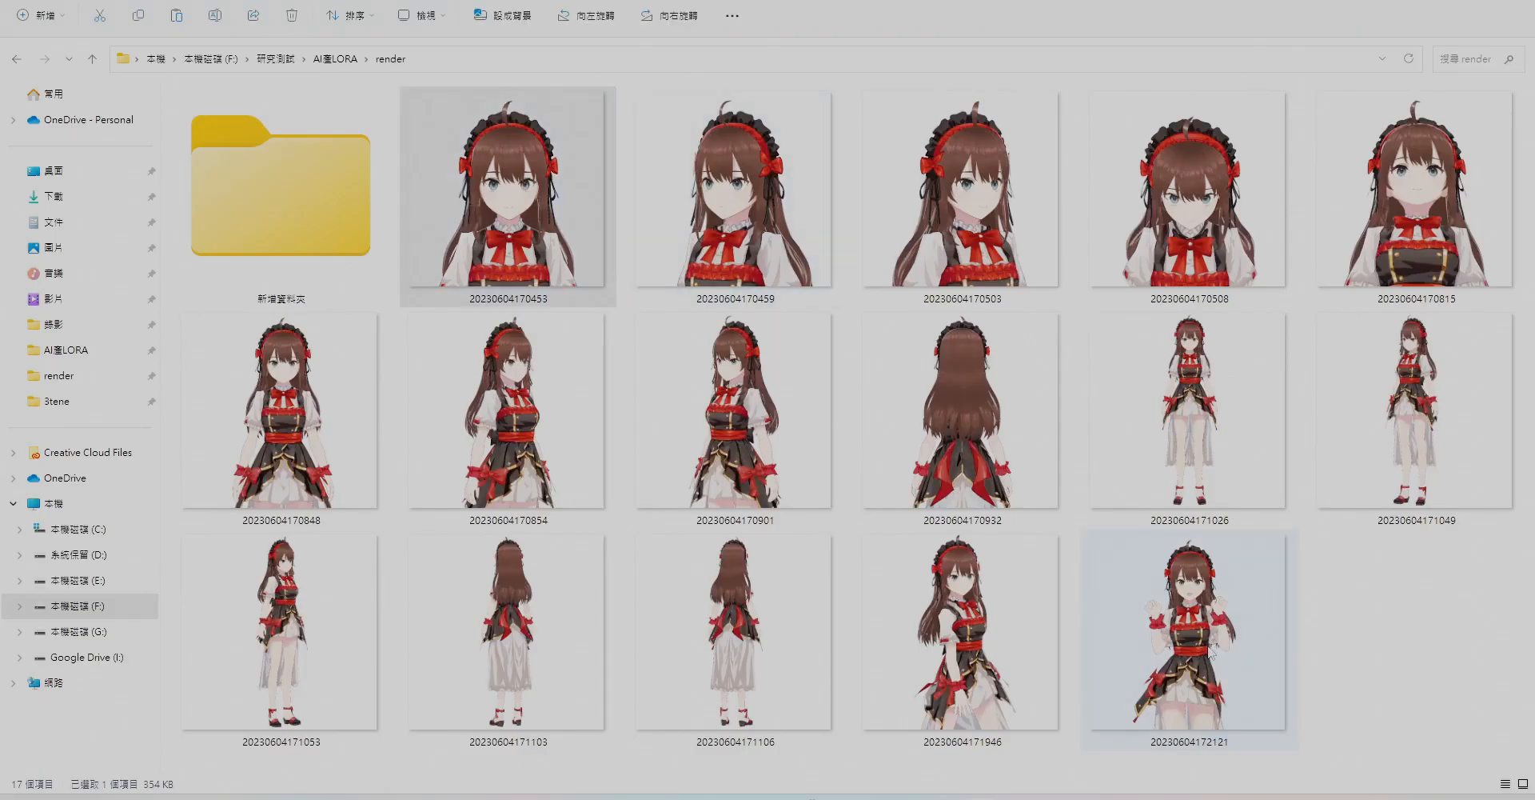
In File Explorer, move all captured images in the render folder into the 新增資料夾 subfolder.
shift+click(1209, 652)
drag(511, 216, 290, 279)
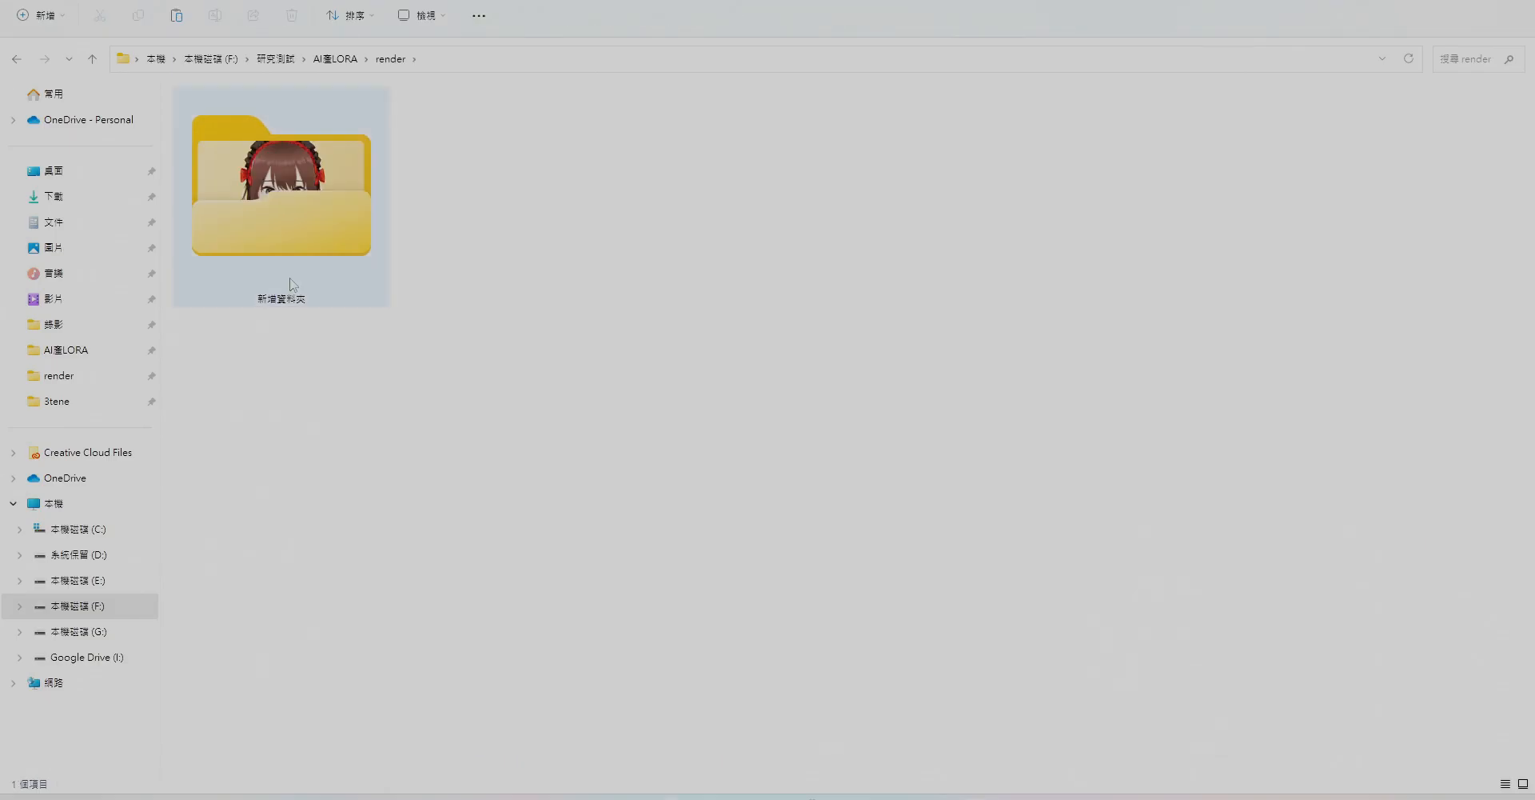
Rename the folder of captures Image and create a second folder named Image_t beside it.
right_click(593, 314)
mouse_move(650, 467)
click(846, 88)
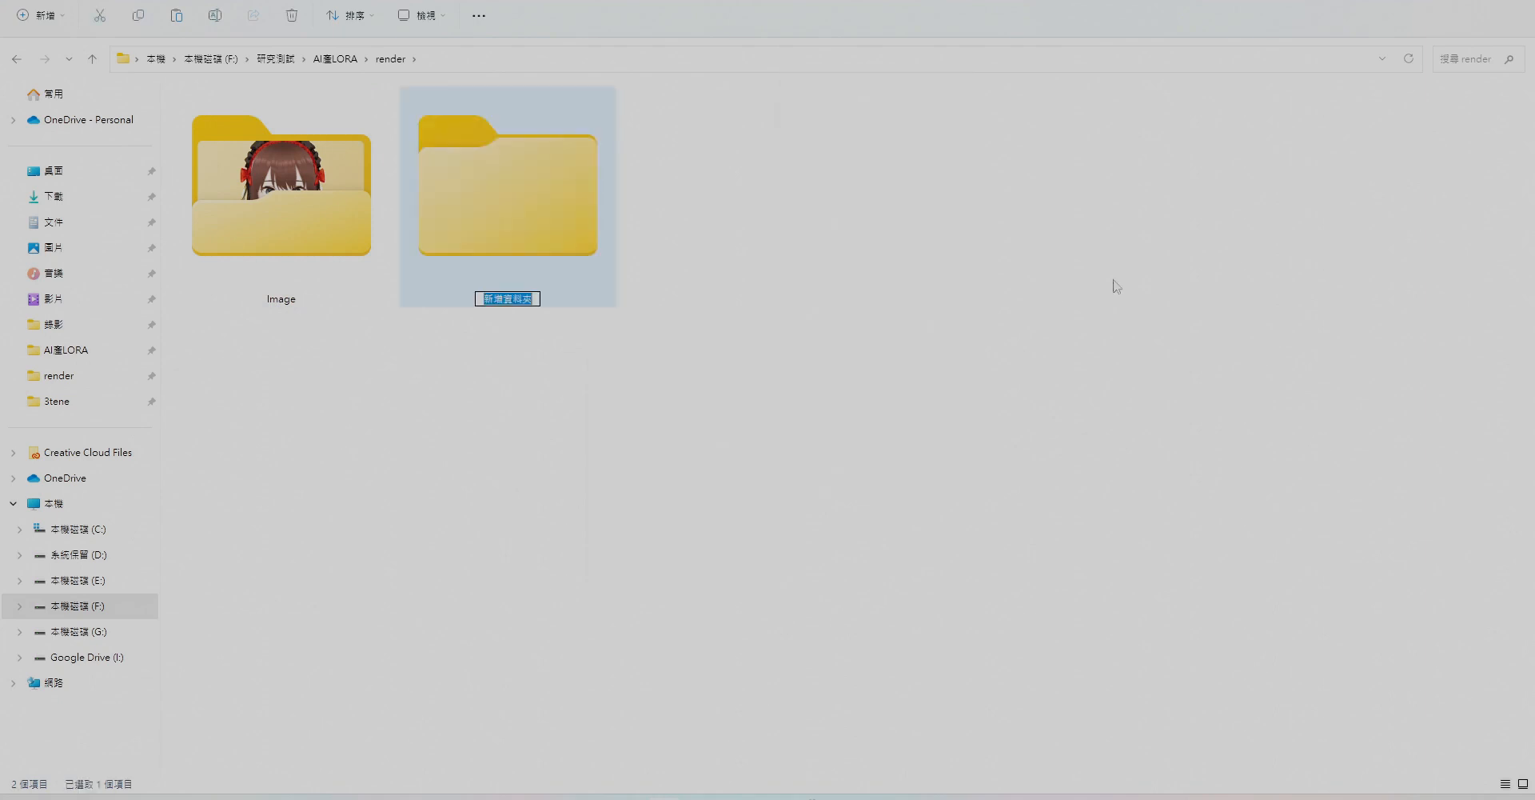
text(_t)
key(Return)
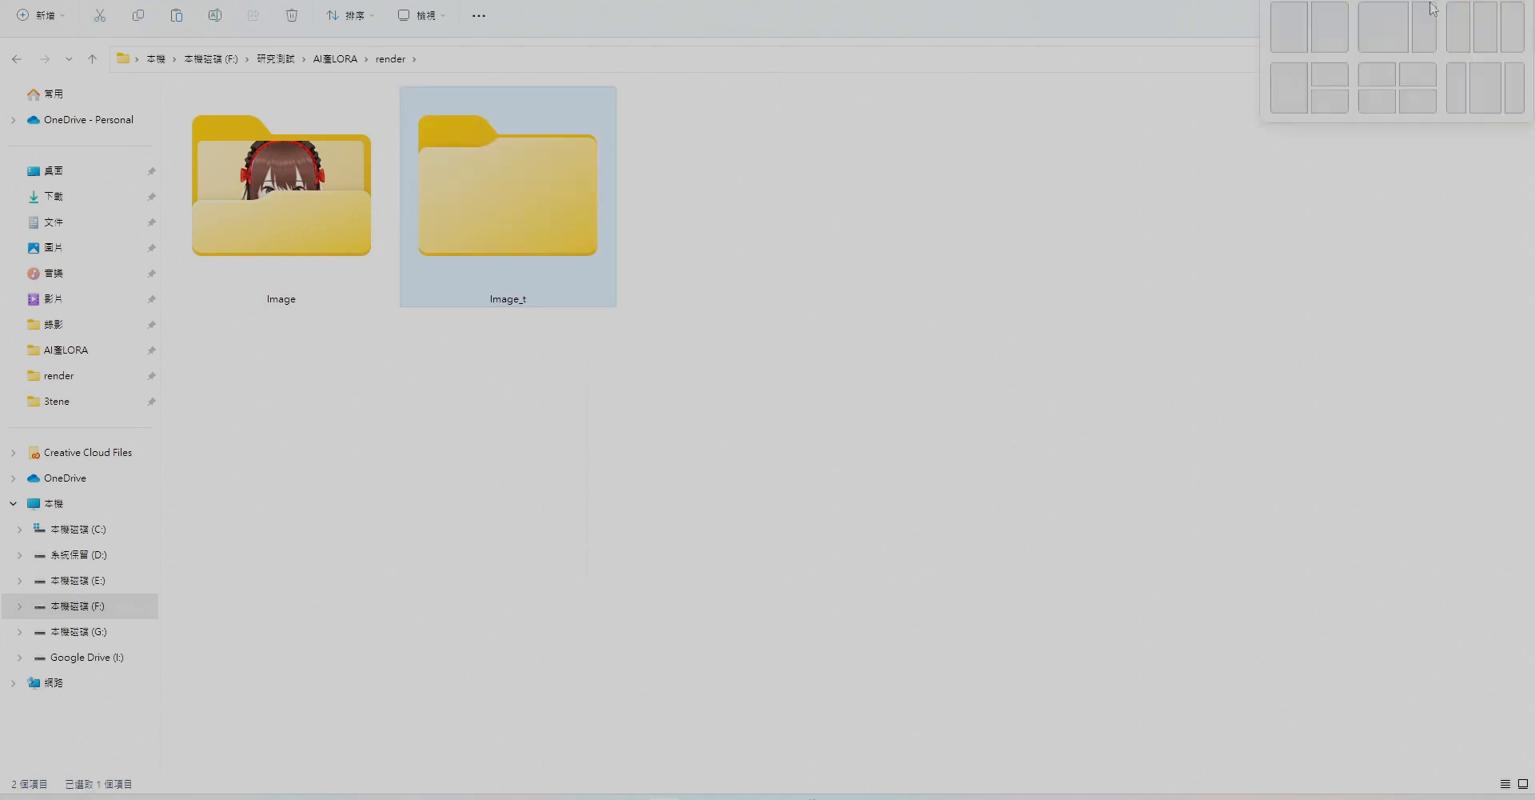
click(1436, 1)
In Stable Diffusion WebUI's image preprocessing, set source F:\研究測試\AI產LORA\render\Image and target F:\研究測試\AI產LORA\render\Image_t, and enable deepbooru caption tags.
click(406, 142)
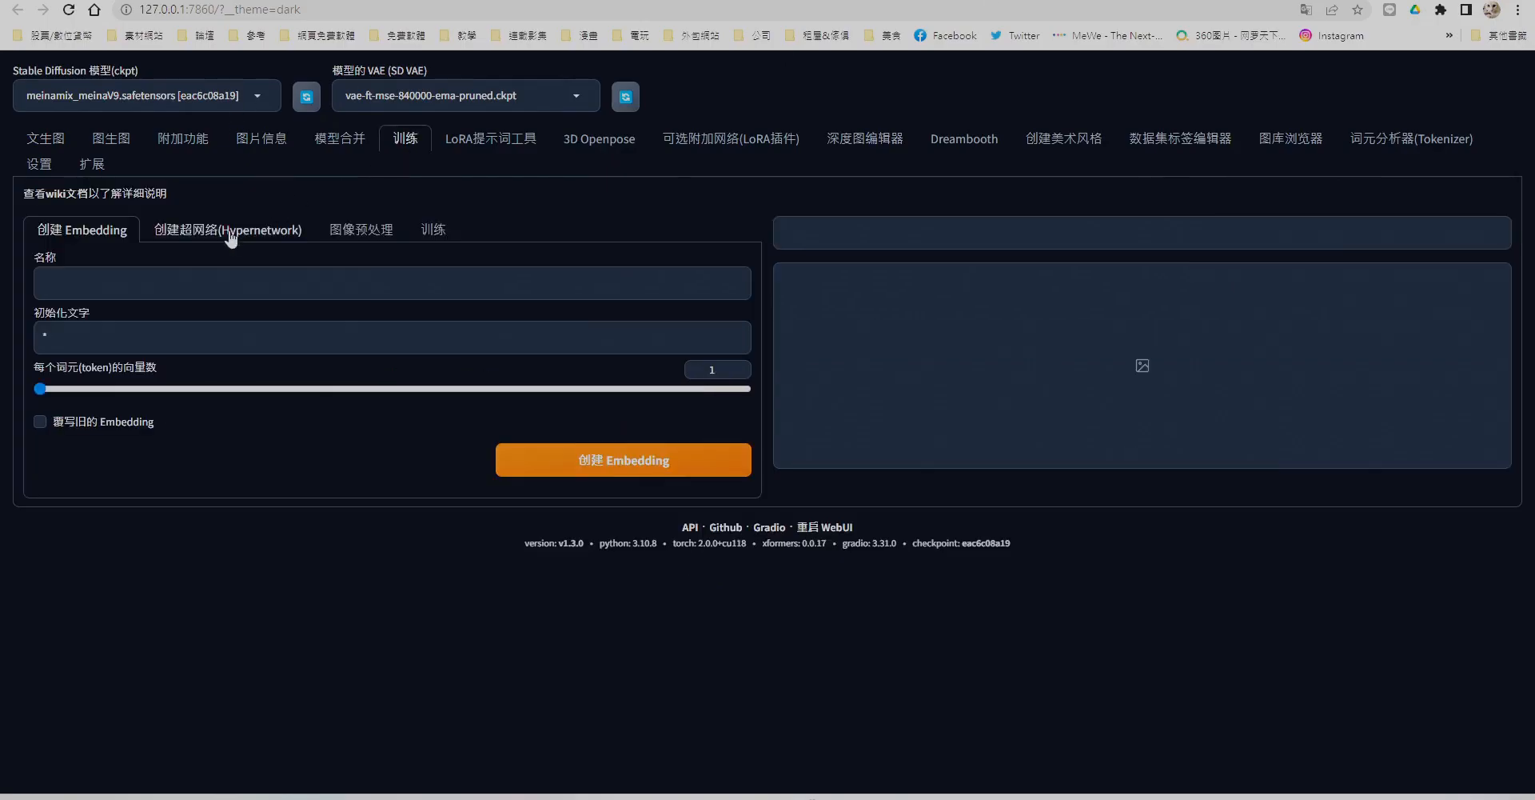
click(353, 240)
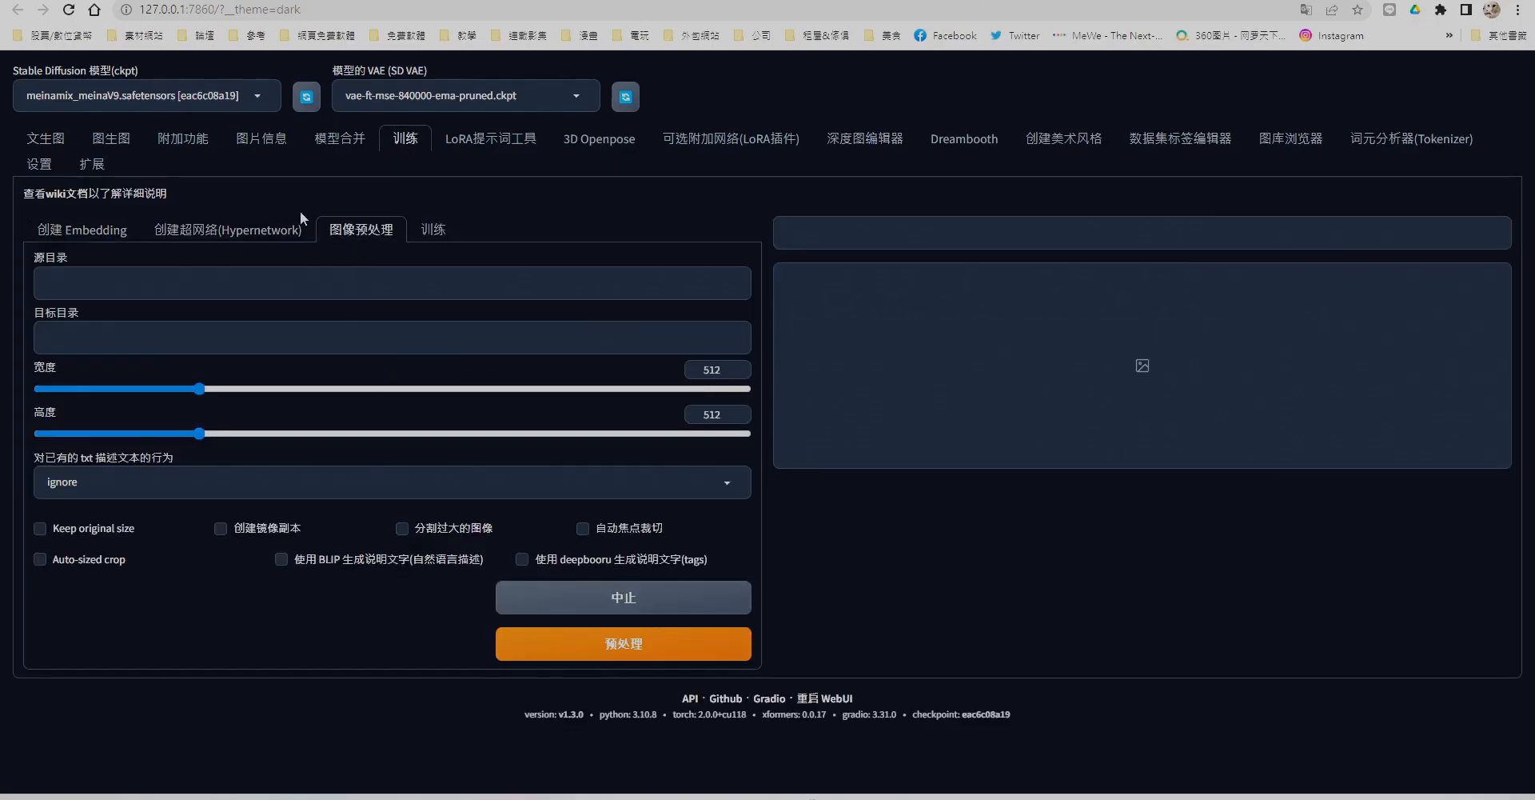
click(132, 288)
text(F:\研究測試\AI產LORA\render\Image)
click(241, 334)
text(F:\研究測試\AI產LORA\render\Image)
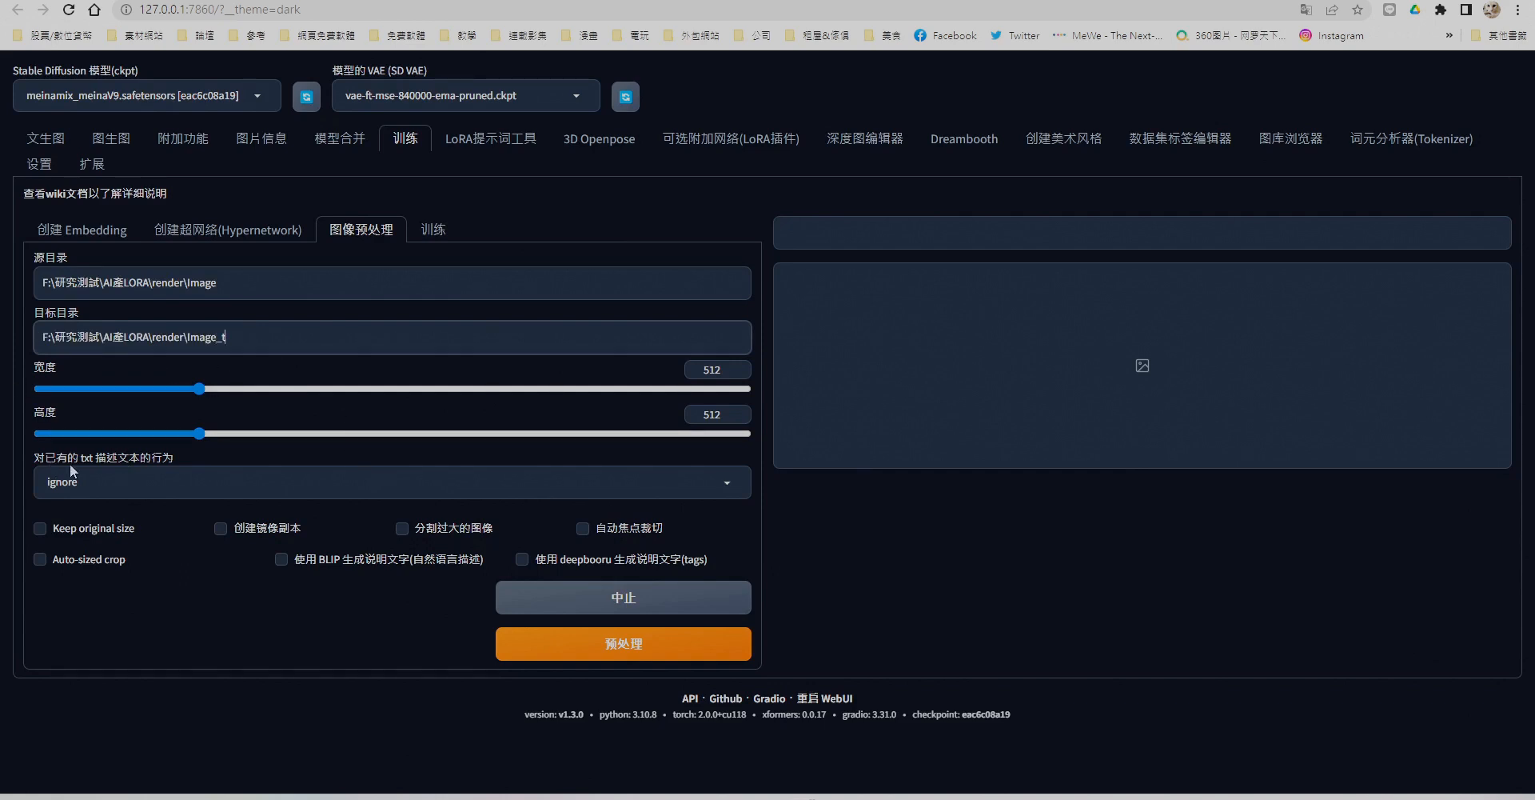
click(525, 560)
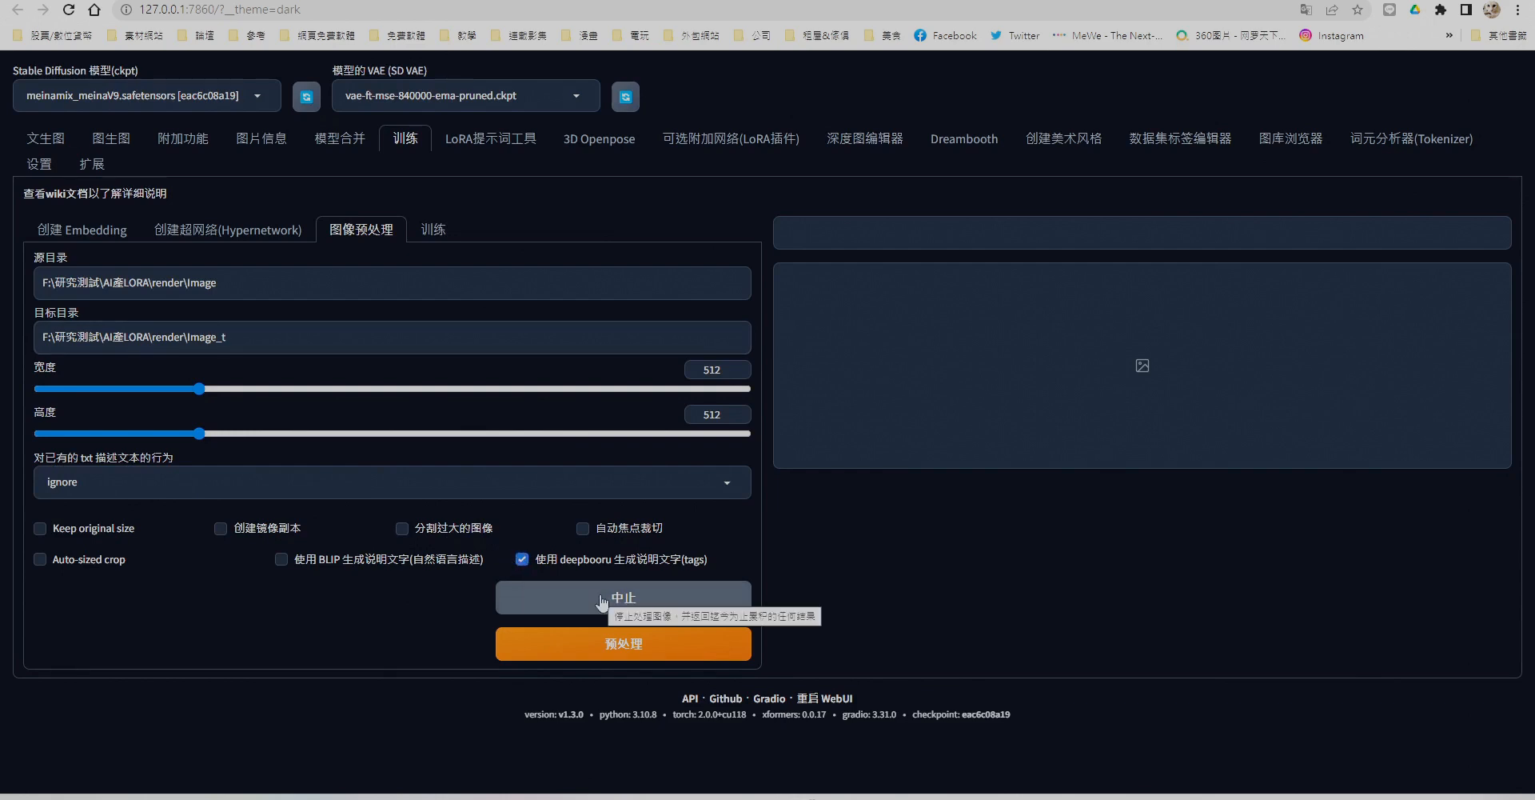
Run the image preprocessing and open the Image_t output folder in File Explorer.
click(621, 649)
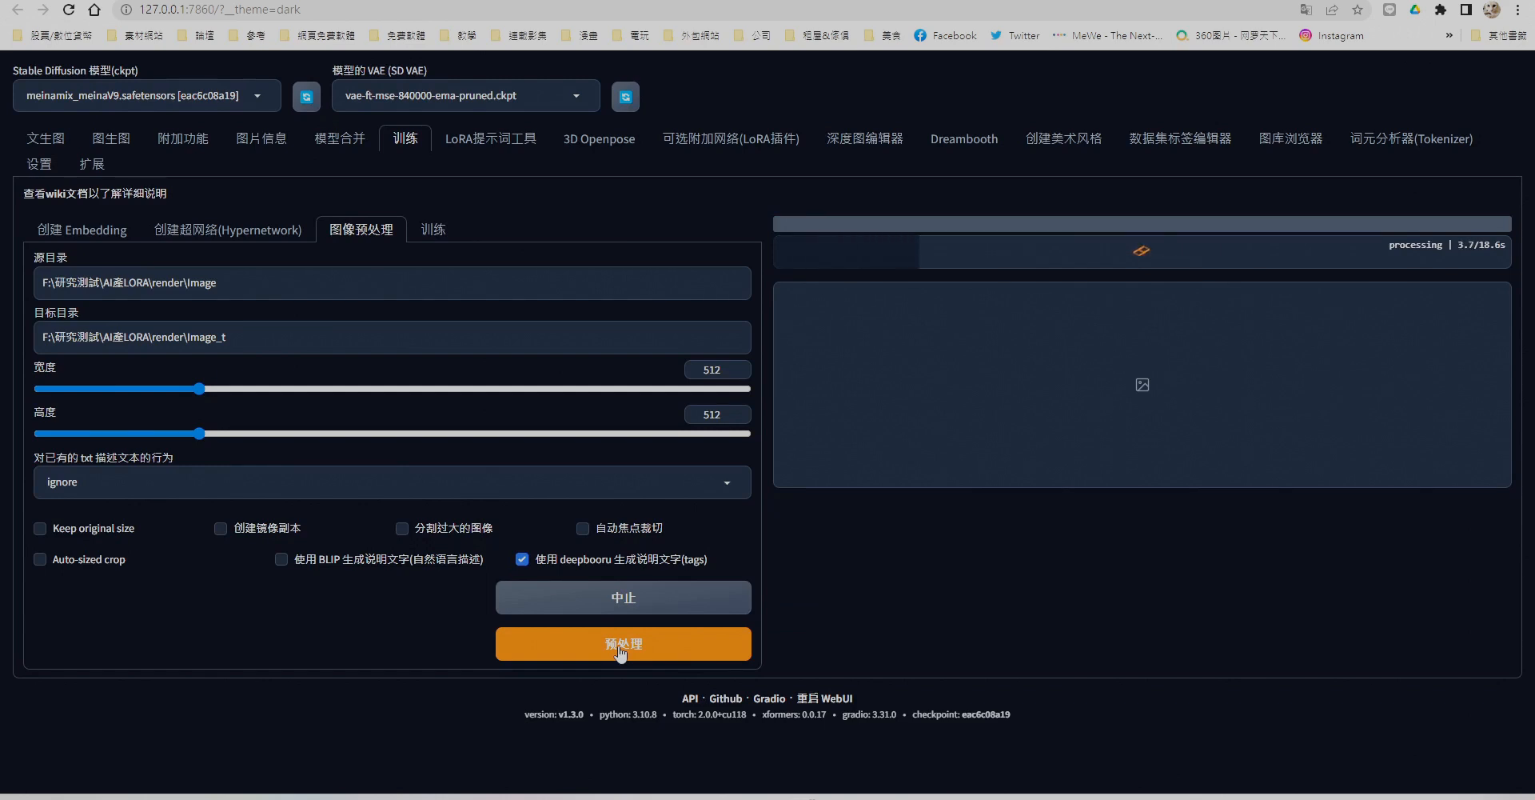
click(665, 724)
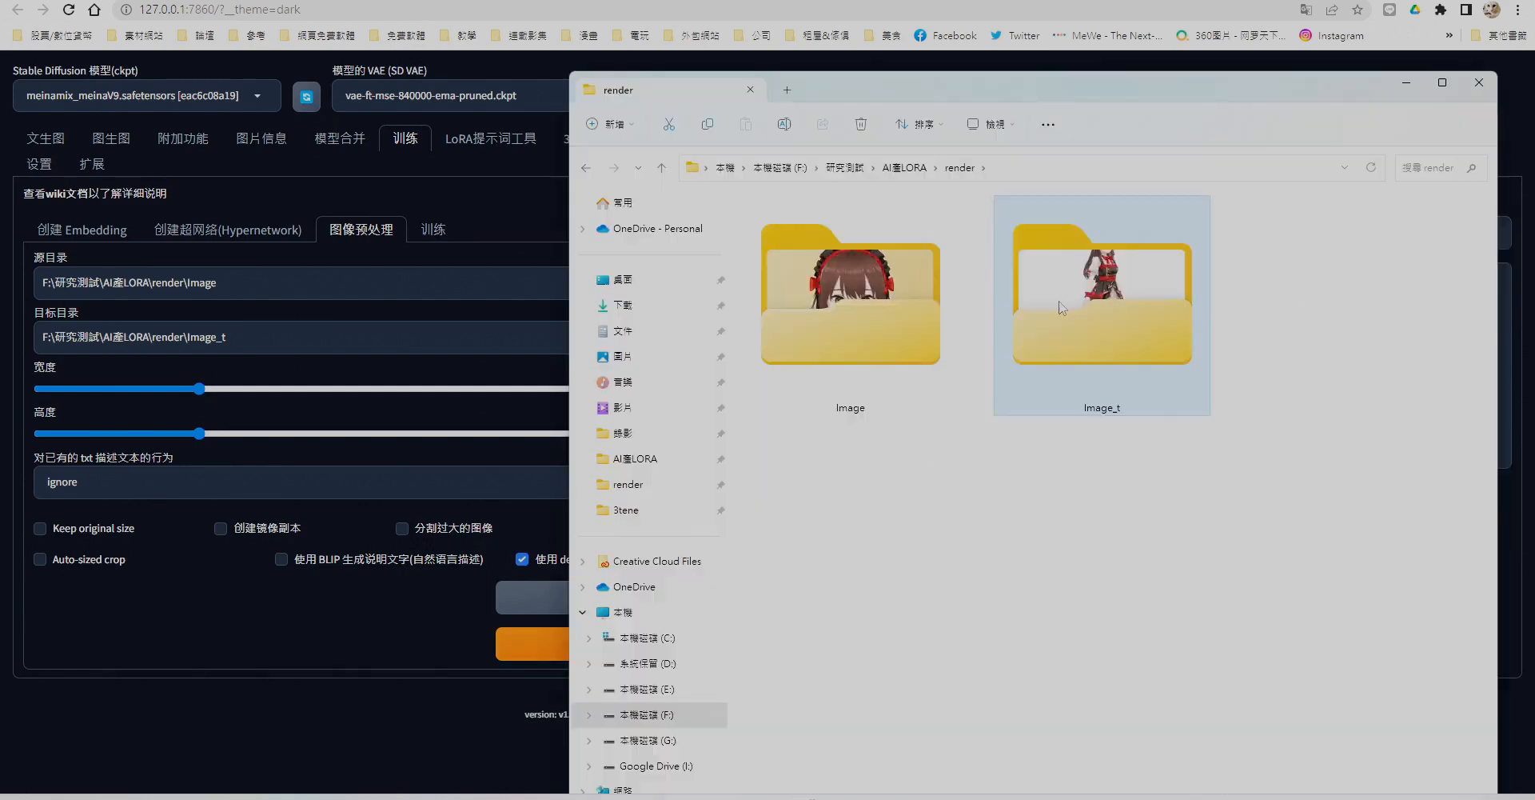
double_click(1062, 307)
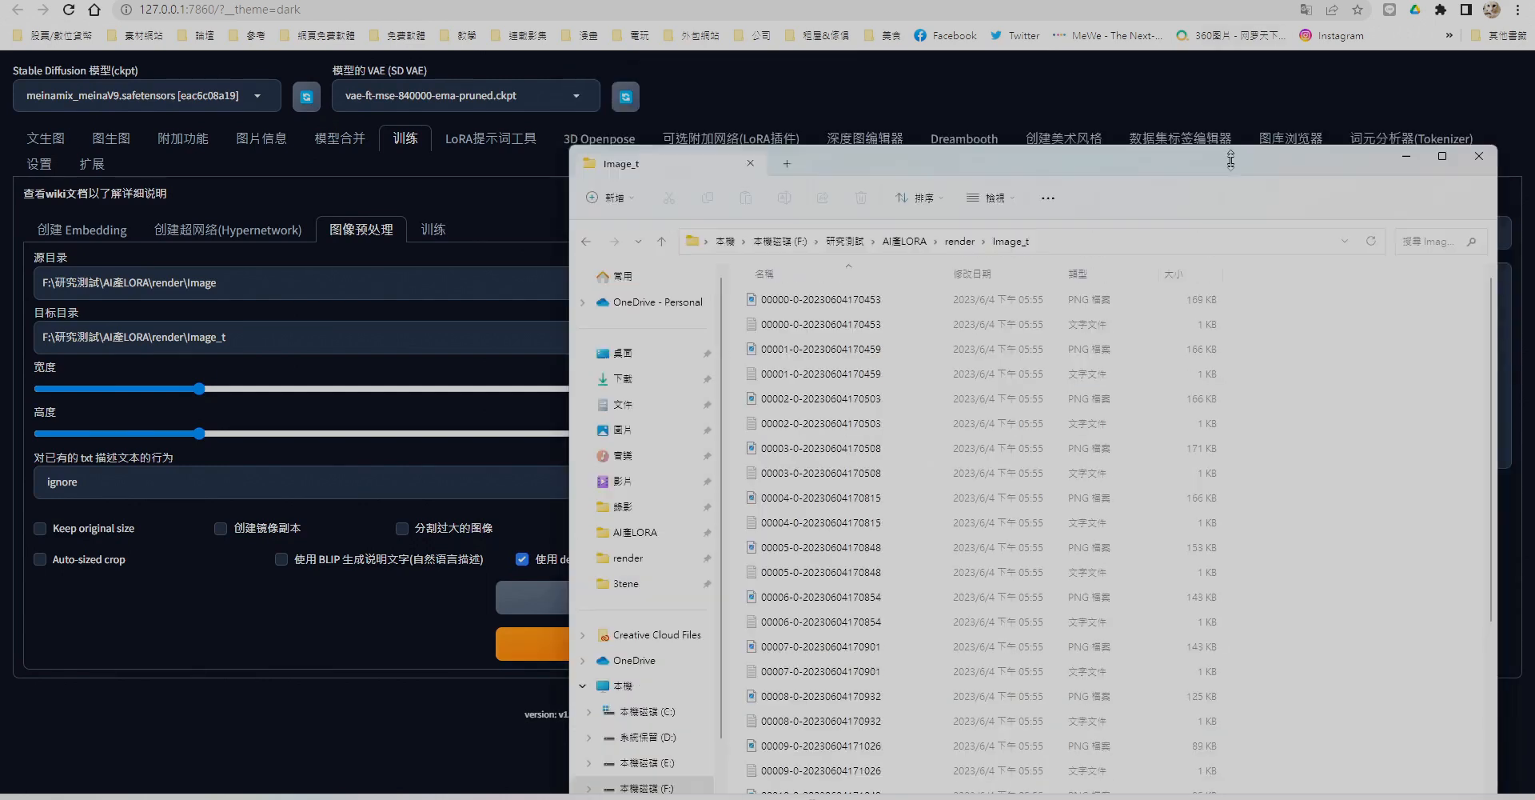
Display the Image_t folder's contents as icon thumbnails instead of a details list.
drag(879, 90, 482, 224)
right_click(1012, 397)
mouse_move(1119, 410)
click(1271, 414)
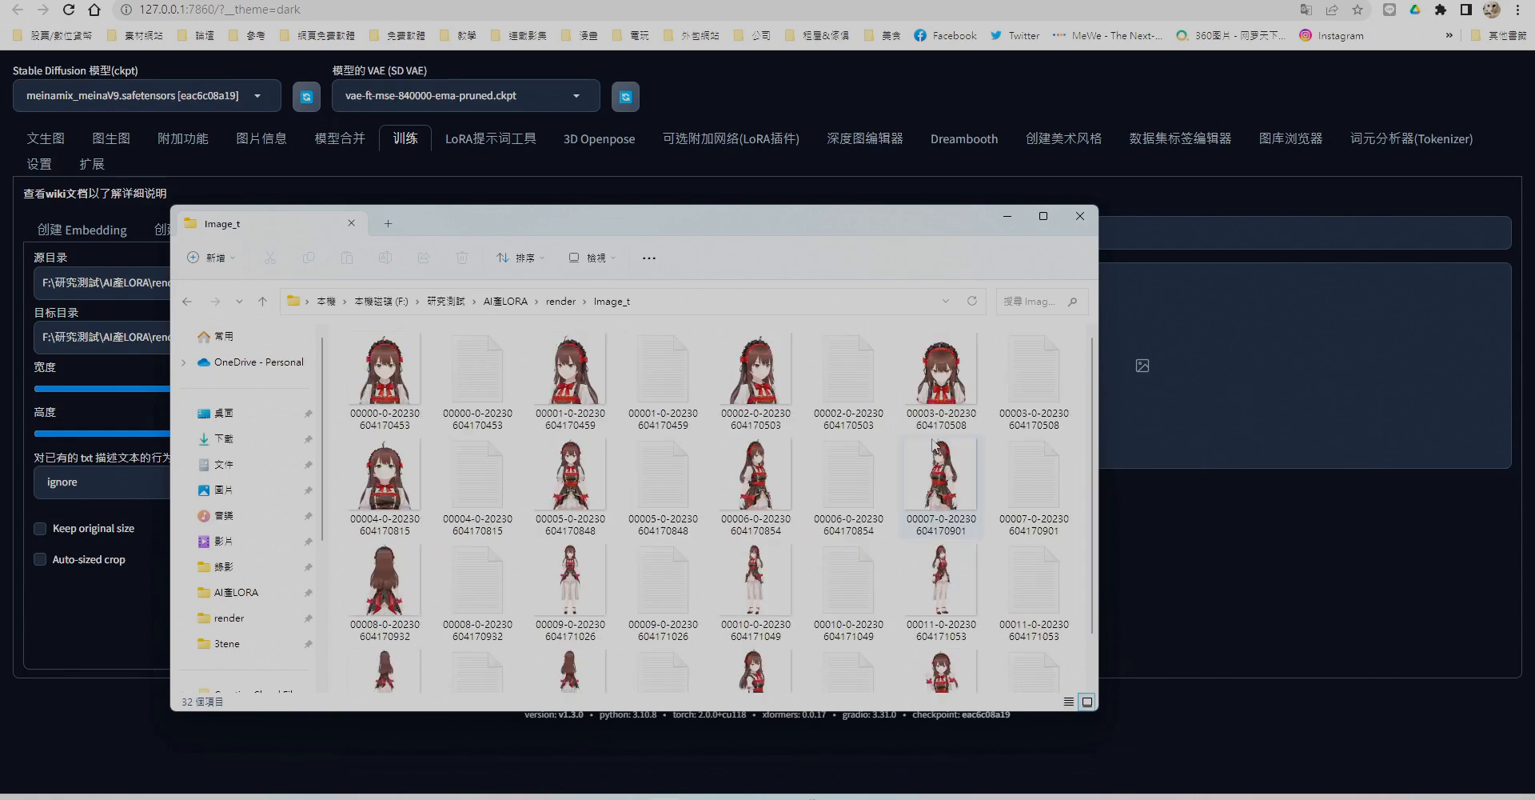
Append the tag portrait to the 00000 caption file in Notepad and close it.
click(512, 382)
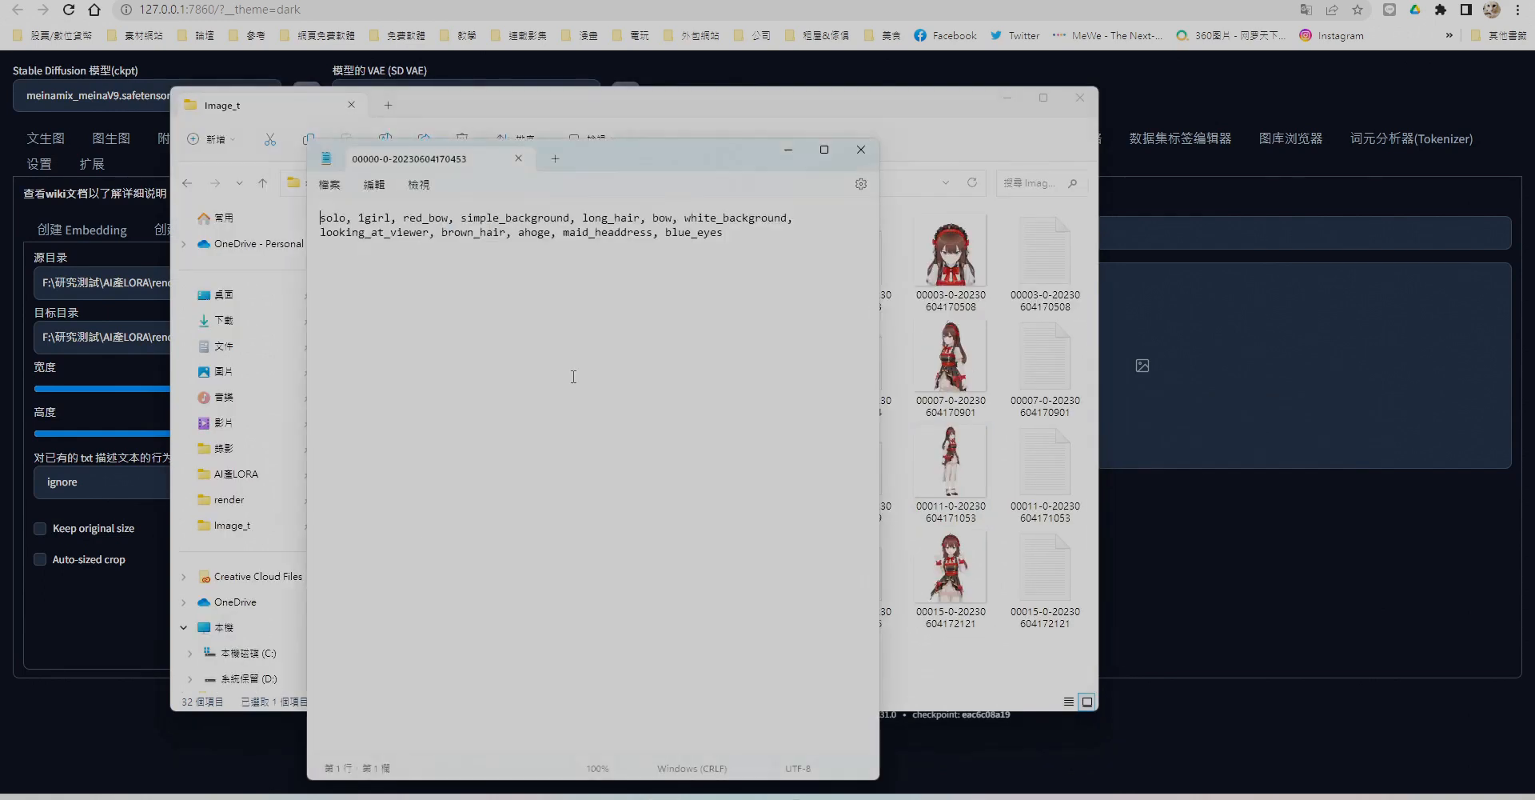
click(747, 237)
text(, portrait)
click(862, 149)
Append the tag portrait to the 00001 caption file, then save and close it.
double_click(695, 255)
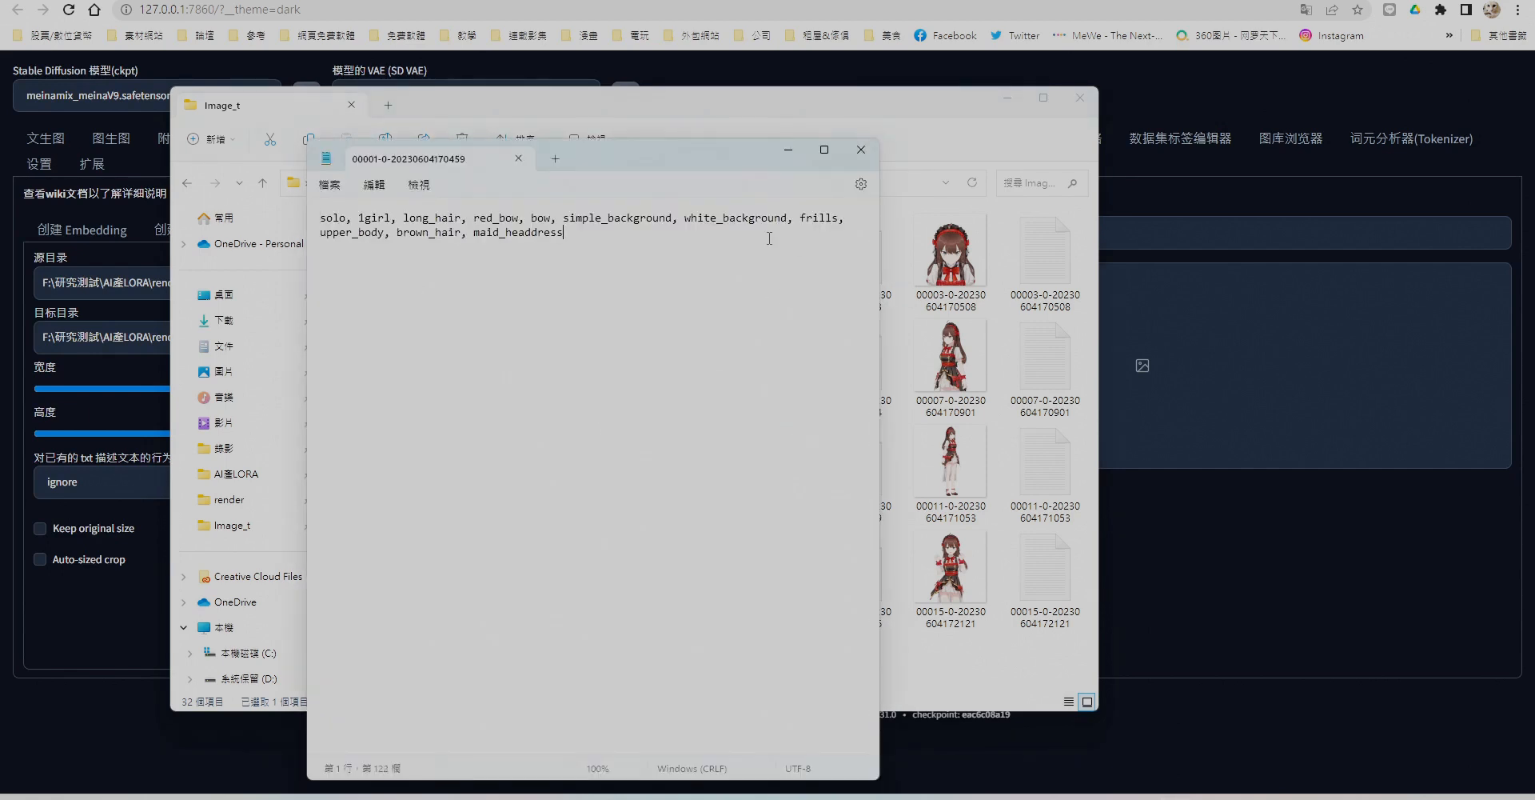
key(BackSpace)
text(, portrait)
key(ctrl+s)
click(861, 149)
Append the tag portrait to the 00002 caption file, then save and close it.
double_click(838, 249)
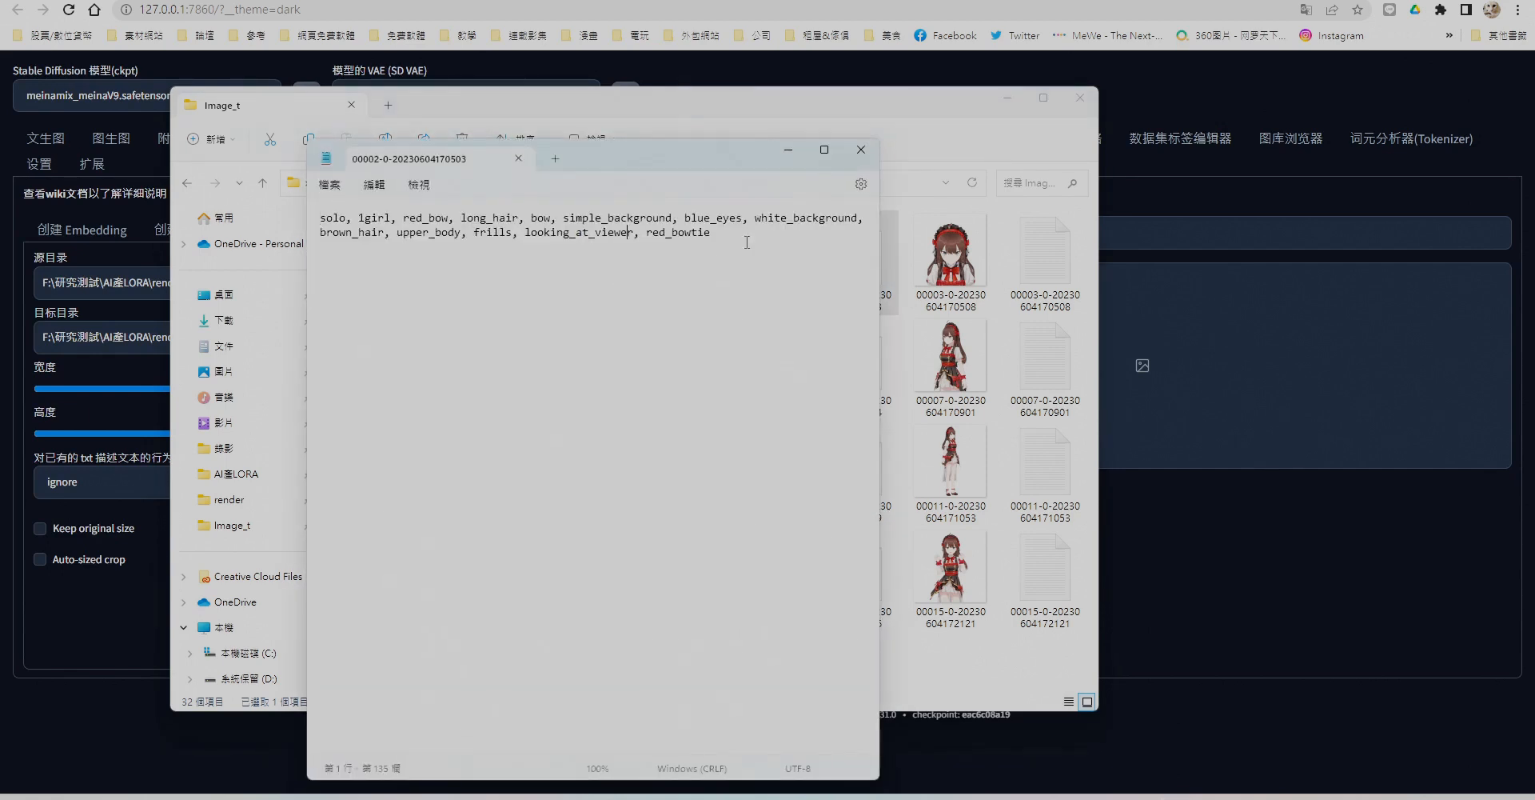
click(748, 240)
text(ㄝ)
key(BackSpace)
text(, portrait)
key(ctrl+s)
click(862, 150)
Append the tag looking down to the 00003 caption file, then save and close it.
double_click(1045, 263)
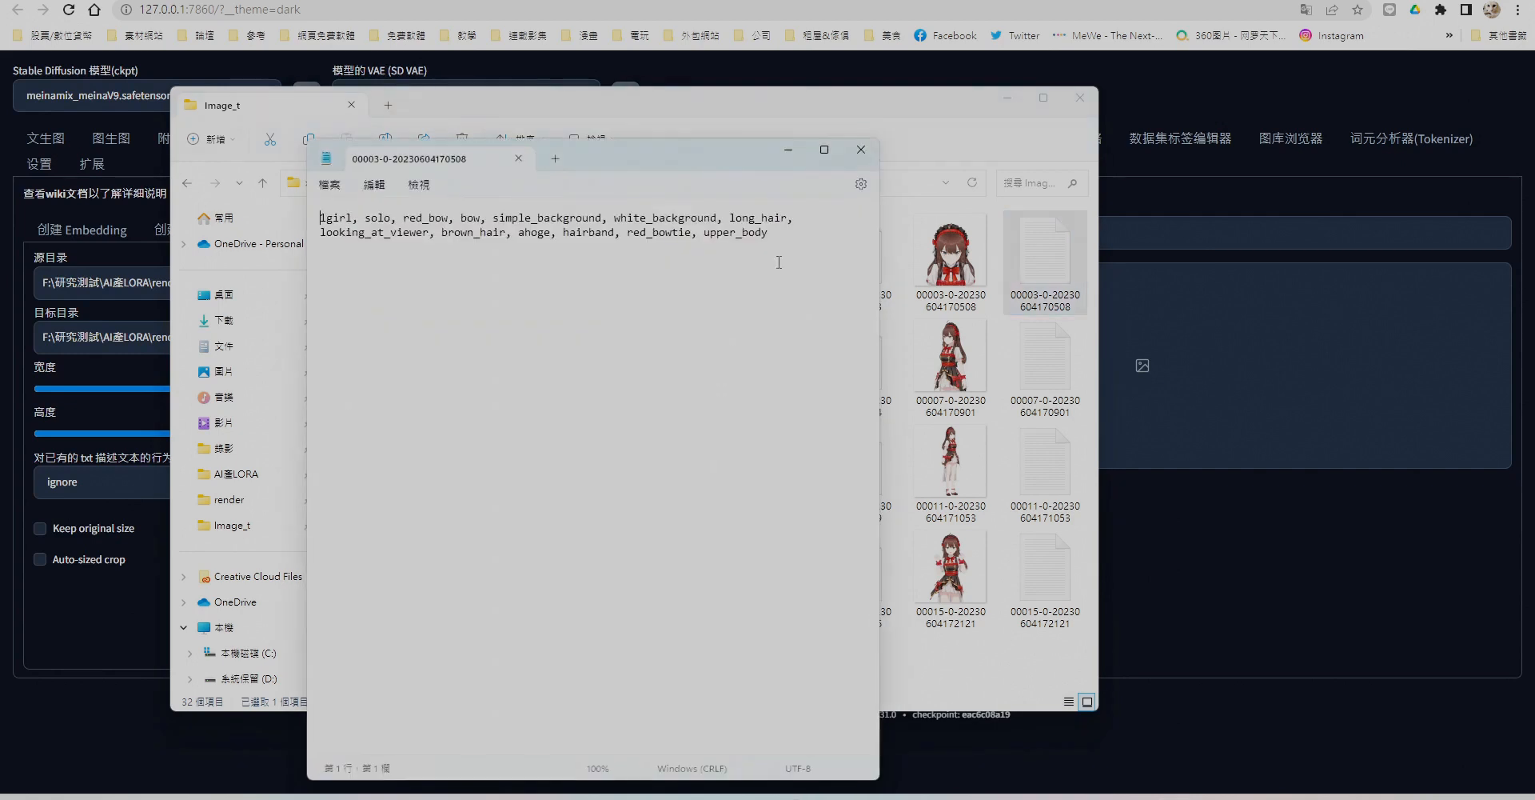
click(800, 238)
text(ㄝ)
key(BackSpace)
text(, looking down)
key(ctrl+s)
click(862, 150)
Append the tag looking up to the 00004 caption file and close it.
double_click(497, 354)
click(790, 242)
text(ㄝ)
key(BackSpace)
text(, )
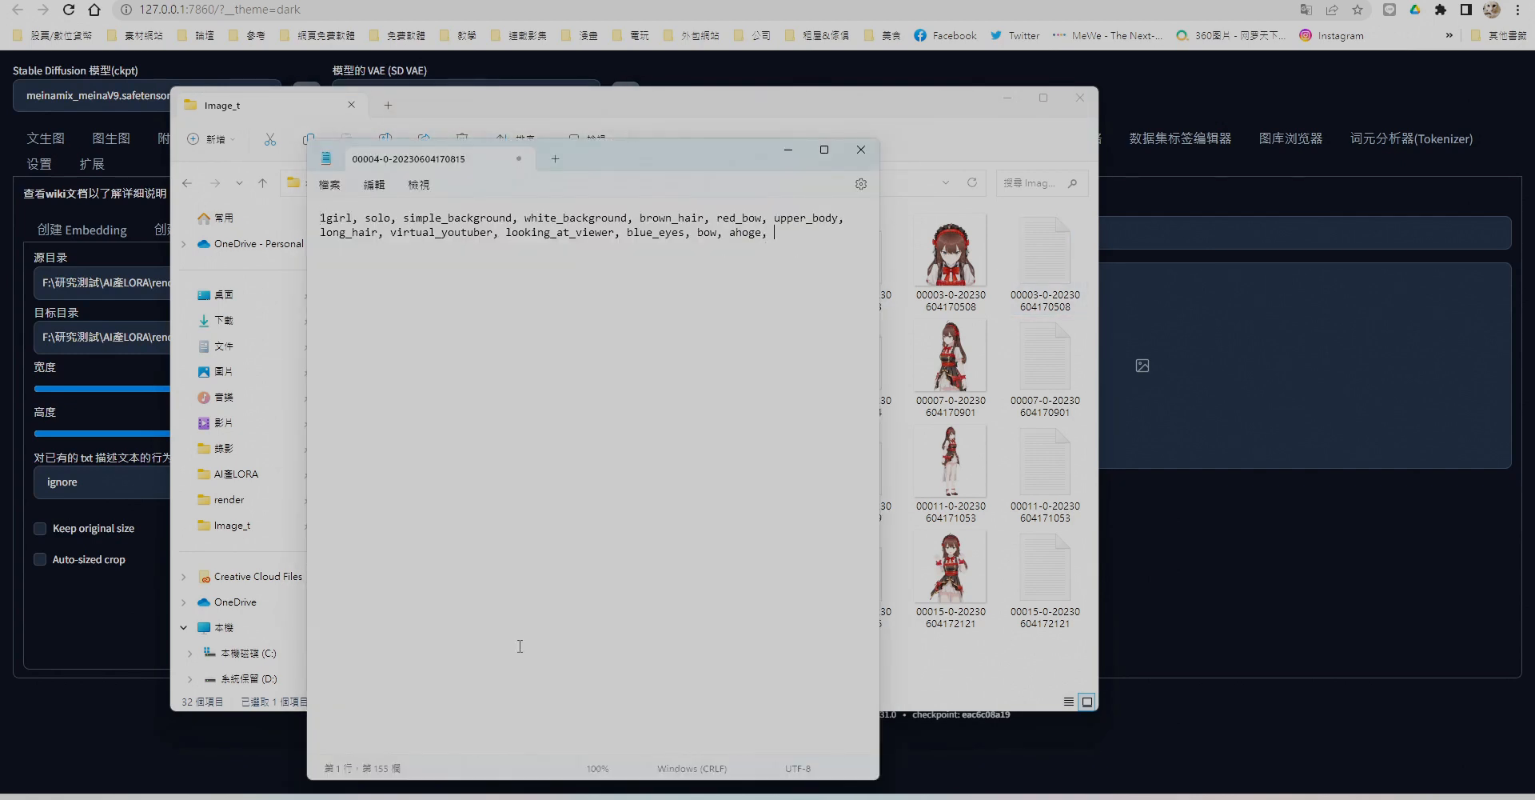
text(looking up)
click(862, 149)
Append the tag upper_body to the 00005 caption file, copy that tag, and save and close the file.
double_click(668, 355)
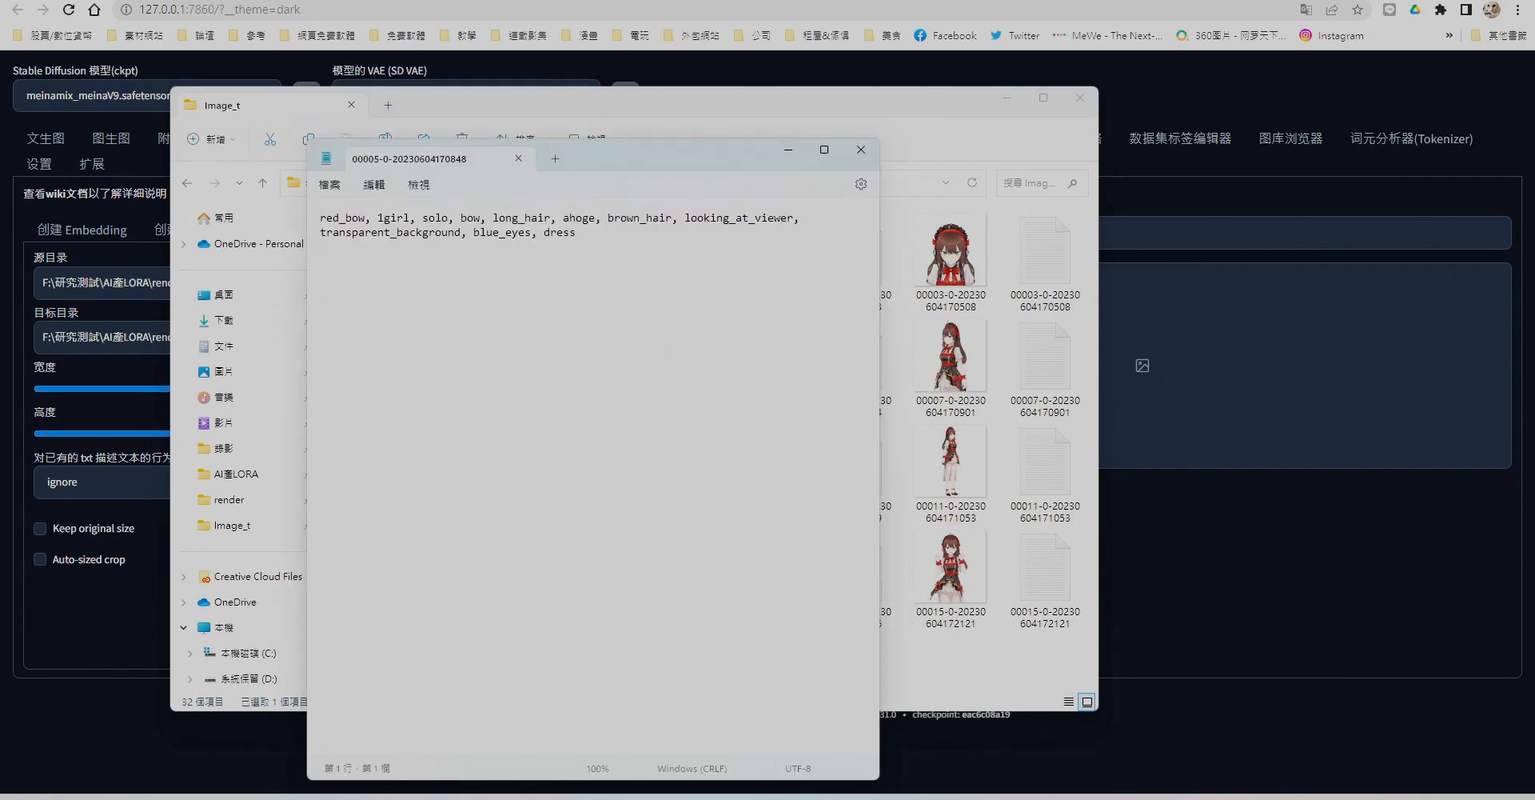
click(716, 231)
text(, upper body)
click(628, 233)
drag(674, 240, 589, 240)
key(ctrl+c)
key(ctrl+s)
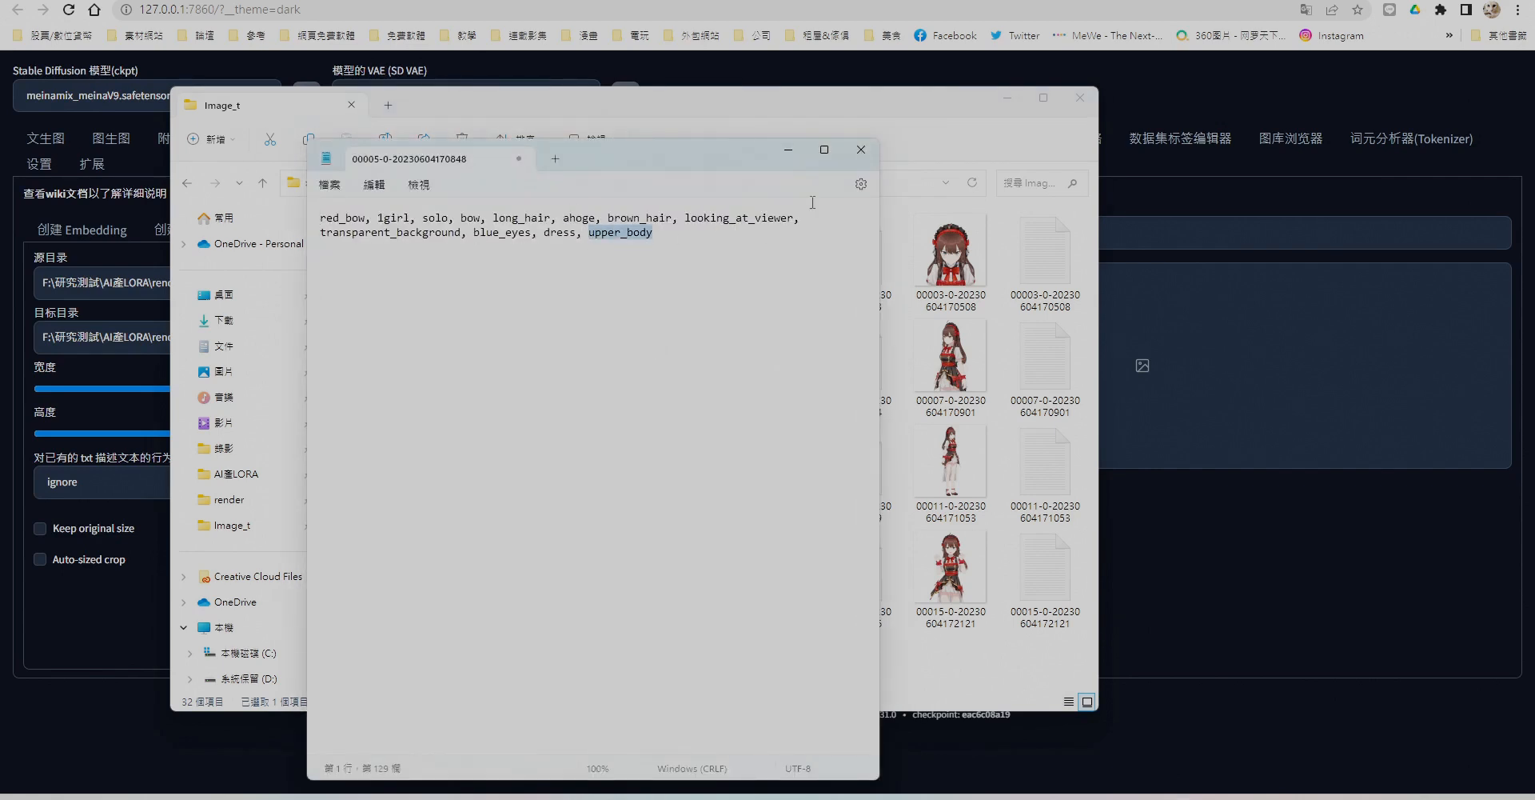
click(861, 150)
Append the copied upper_body tag to the 00006 caption file and close it.
double_click(856, 356)
click(686, 271)
text(,)
key(ctrl+v)
click(862, 149)
Append the copied upper_body tag to the 00007 caption file and close it.
double_click(1044, 356)
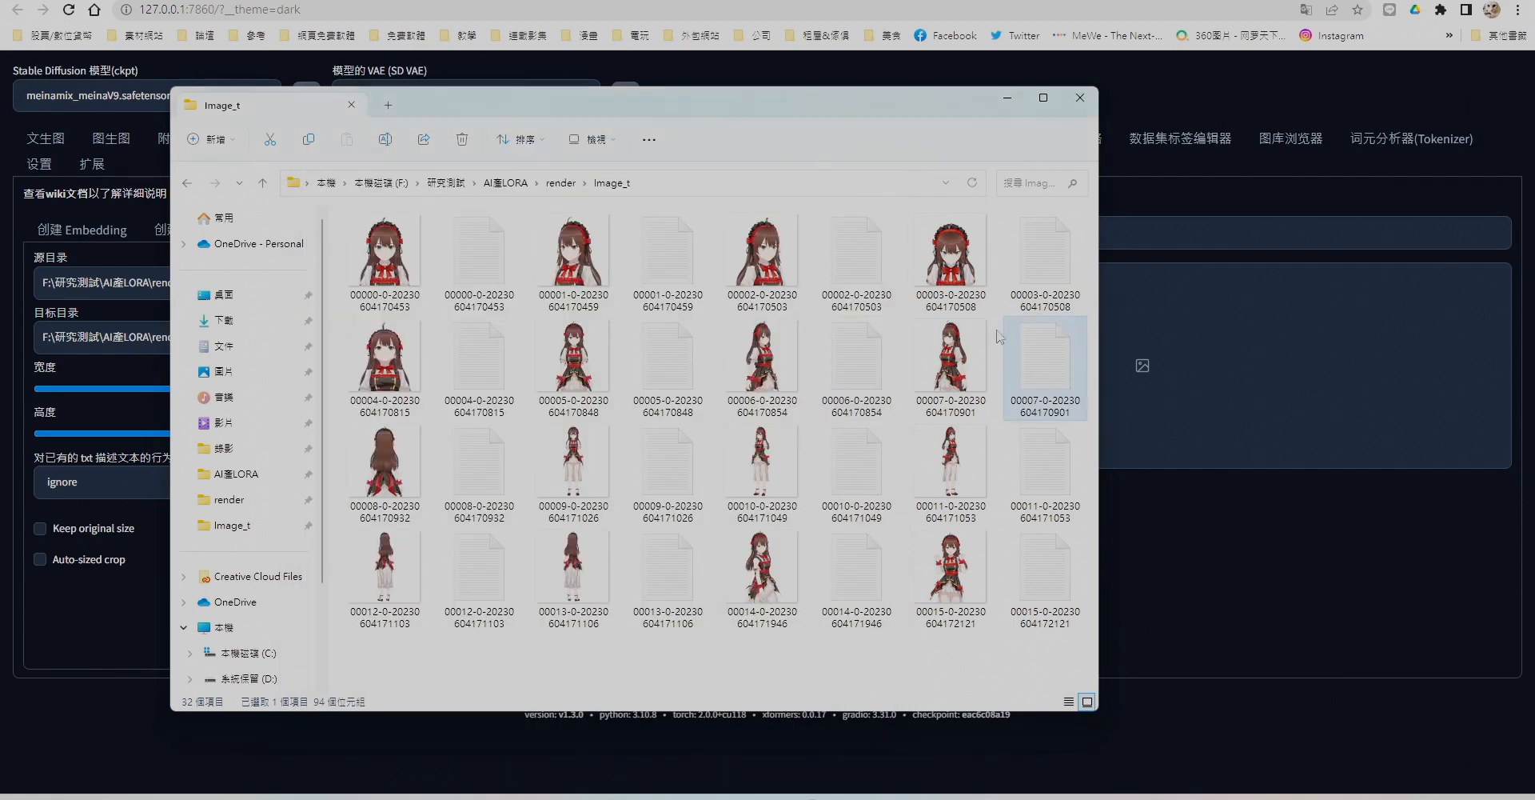
click(720, 251)
text(,)
key(ctrl+v)
click(862, 150)
Append the copied upper_body tag to the 00008 caption file and close it.
double_click(480, 461)
click(569, 278)
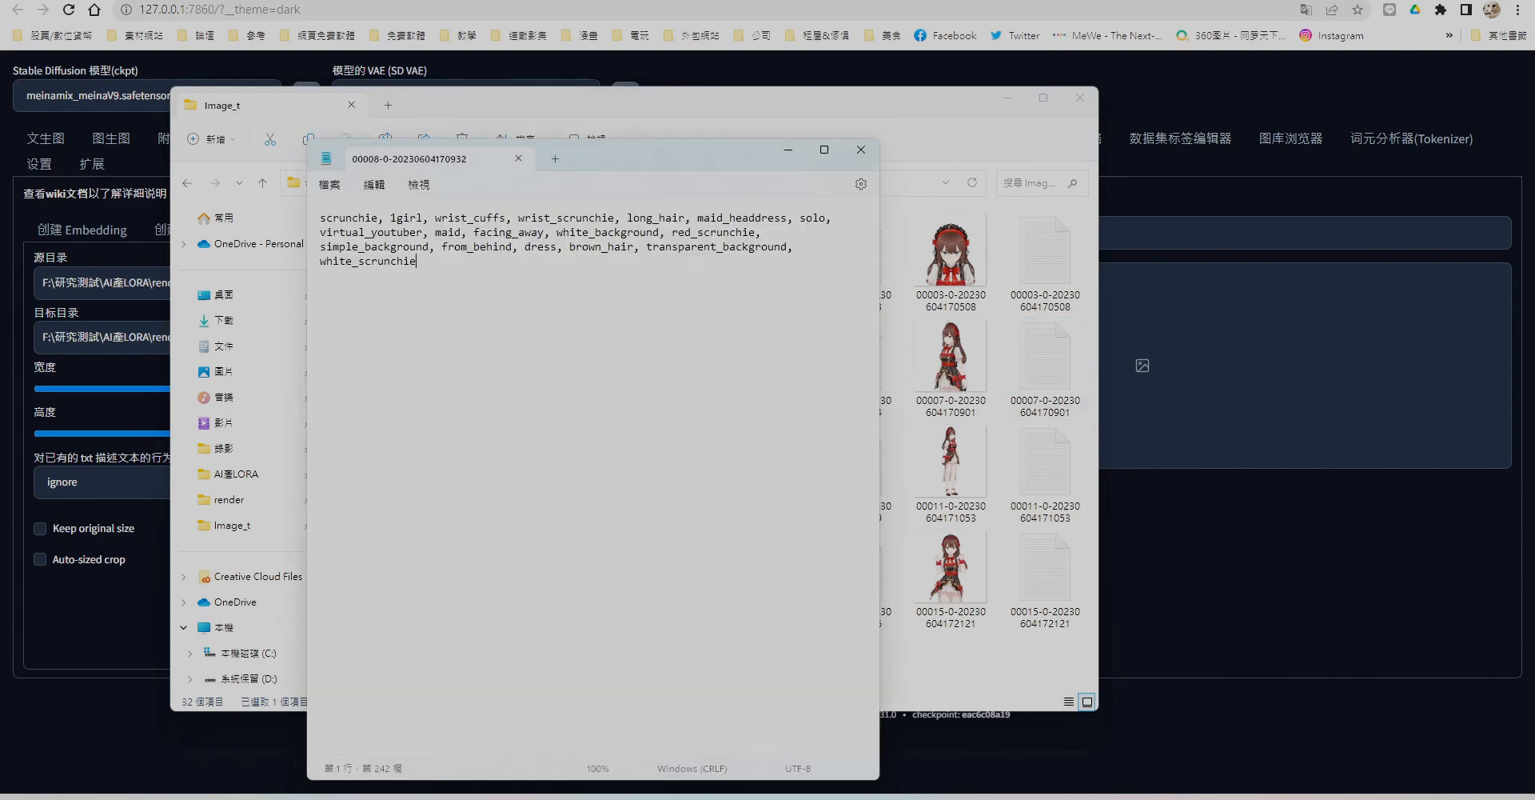
text(,)
key(ctrl+v)
click(861, 149)
Append the copied tag to the end of the 00012 caption file and close it.
double_click(480, 567)
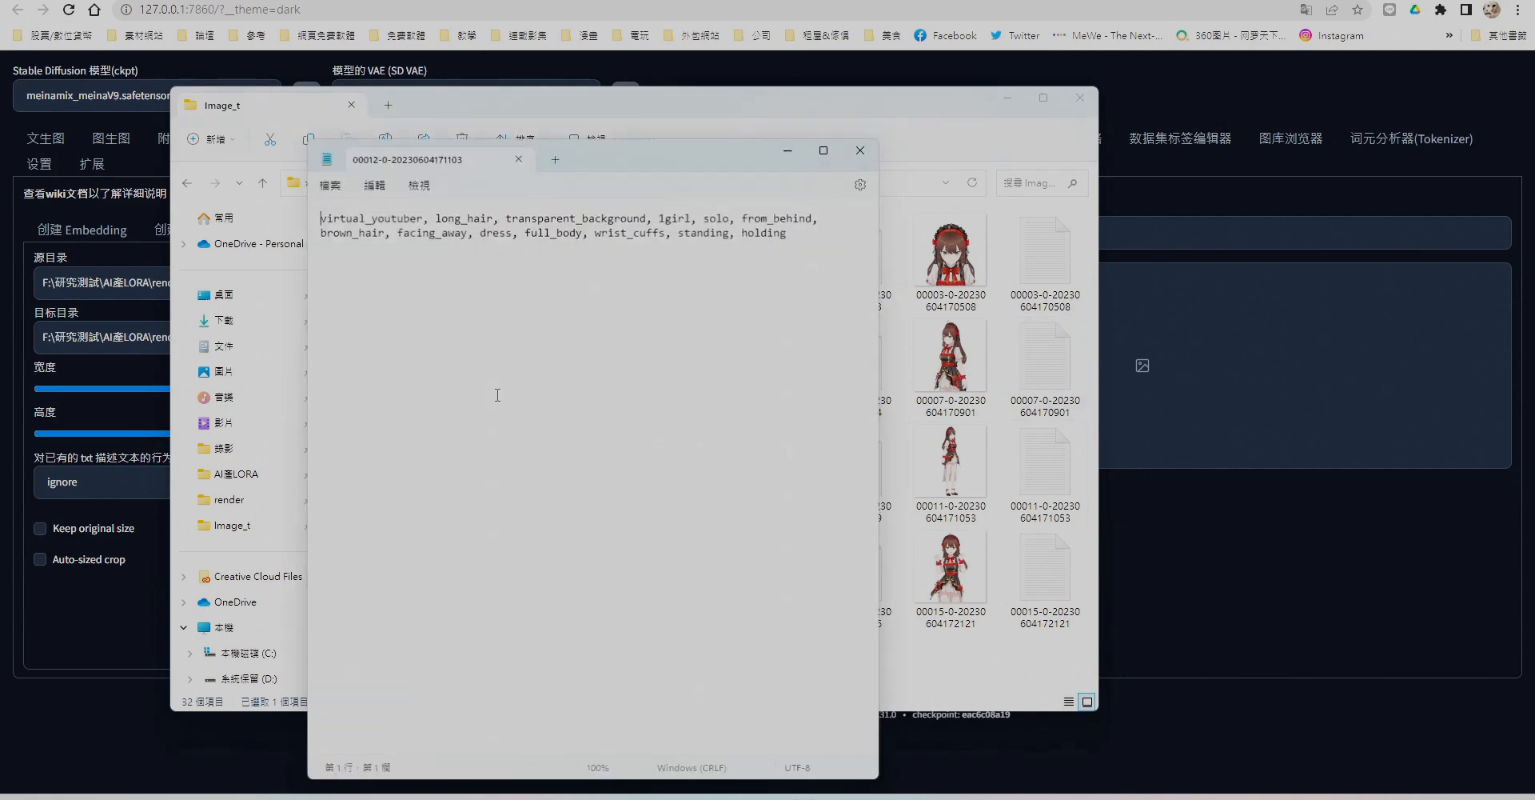
click(792, 248)
text(,)
key(ctrl+v)
click(860, 150)
Append the copied tag to the end of the 00013 caption file, then save and close it.
double_click(668, 567)
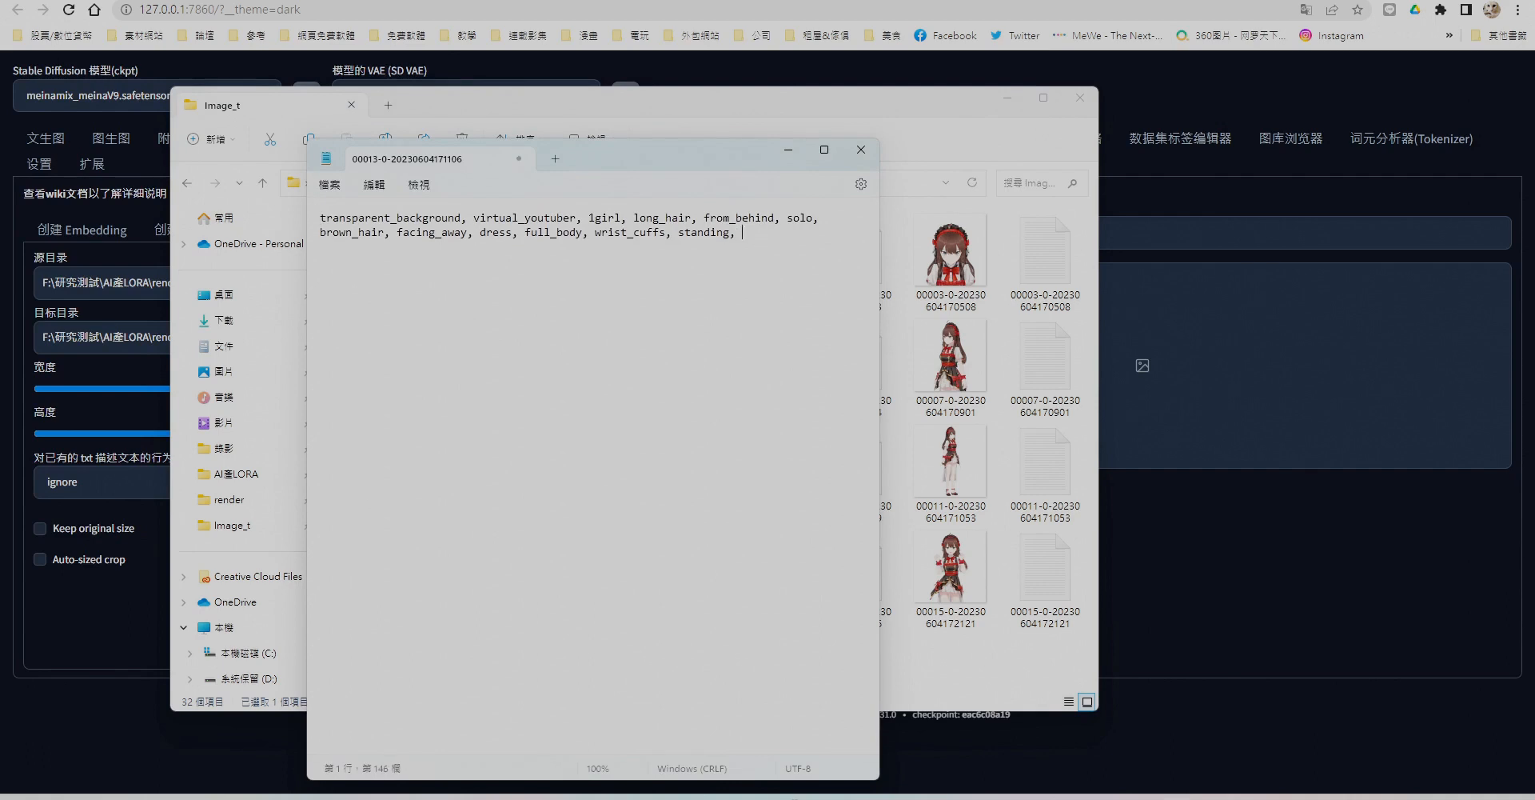
key(ctrl+v)
key(ctrl+s)
click(861, 149)
Review the tags in the 00009, 00013 and 00012 caption files.
double_click(685, 457)
click(861, 149)
click(661, 560)
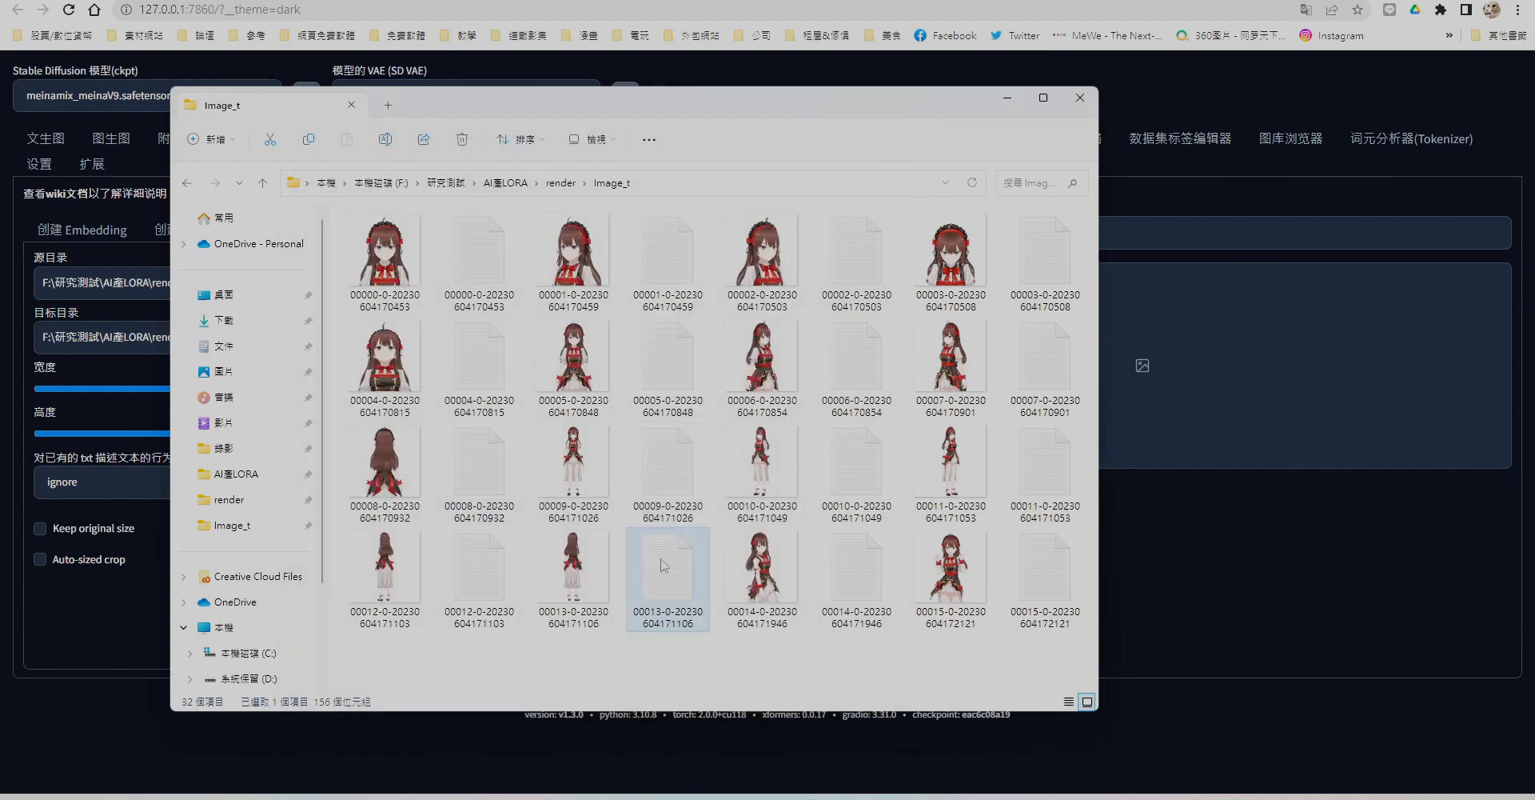
double_click(661, 566)
click(861, 149)
double_click(479, 566)
click(861, 149)
Copy the dress tag from the 00011 caption file and append it to the 00010 caption, saving the file.
double_click(1045, 472)
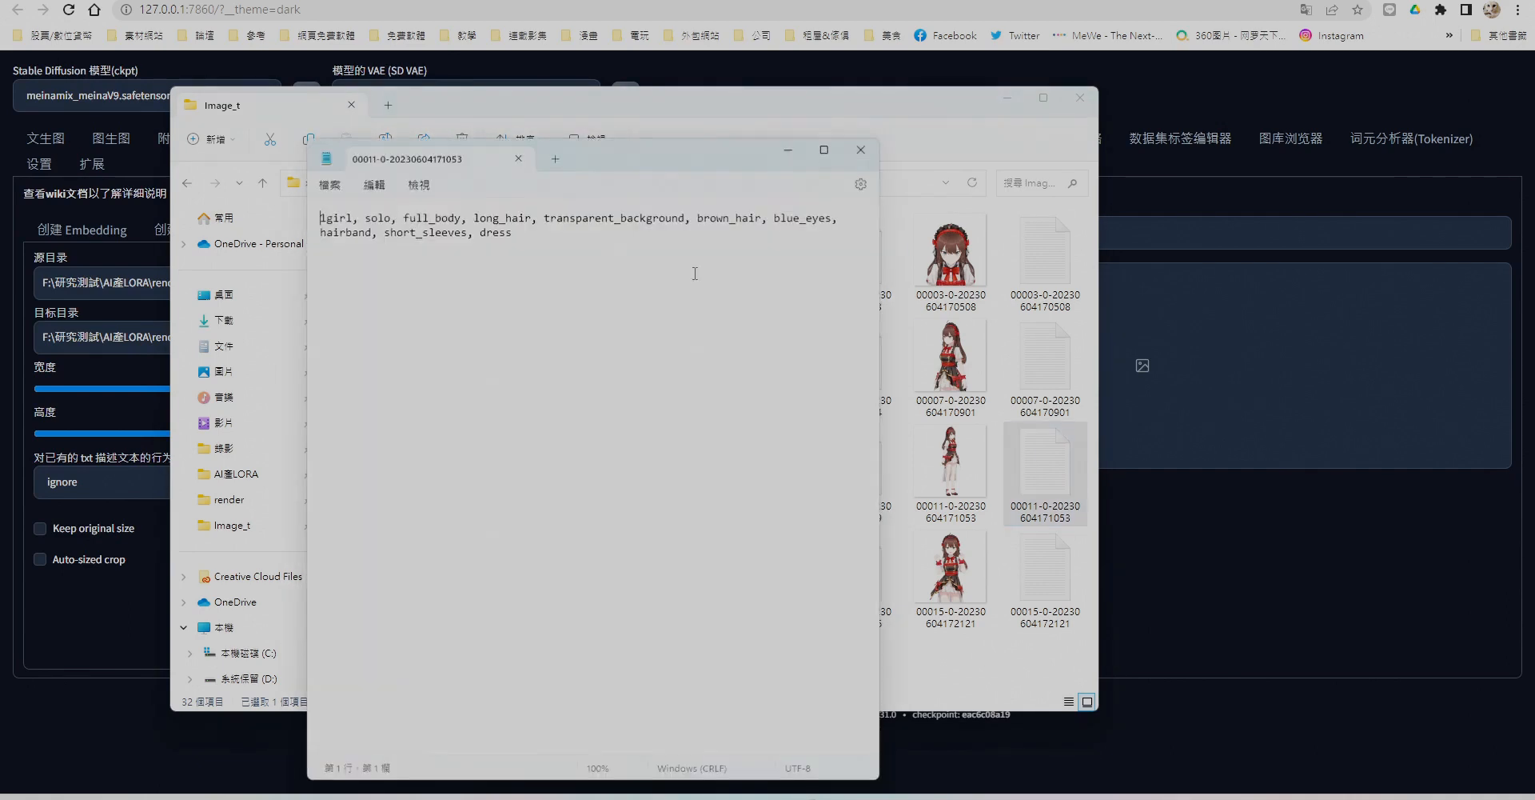
click(480, 232)
key(ctrl+v)
key(ctrl+s)
click(861, 149)
double_click(857, 472)
click(512, 232)
key(ctrl+v)
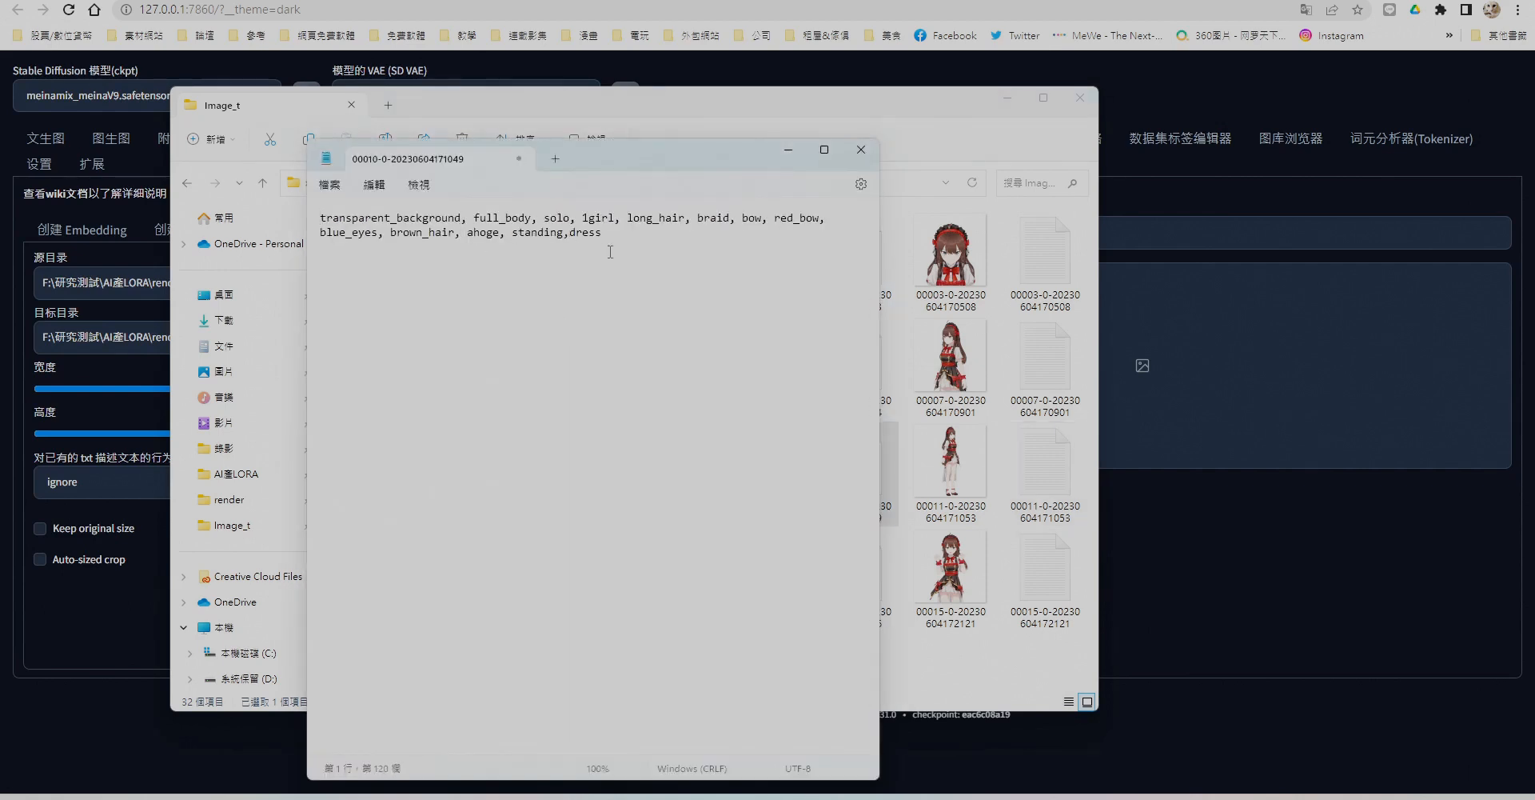
key(ctrl+s)
click(862, 150)
Append the copied dress tag to the 00009 caption file, then save and close it.
double_click(684, 451)
click(717, 232)
key(ctrl+v)
key(ctrl+s)
click(862, 150)
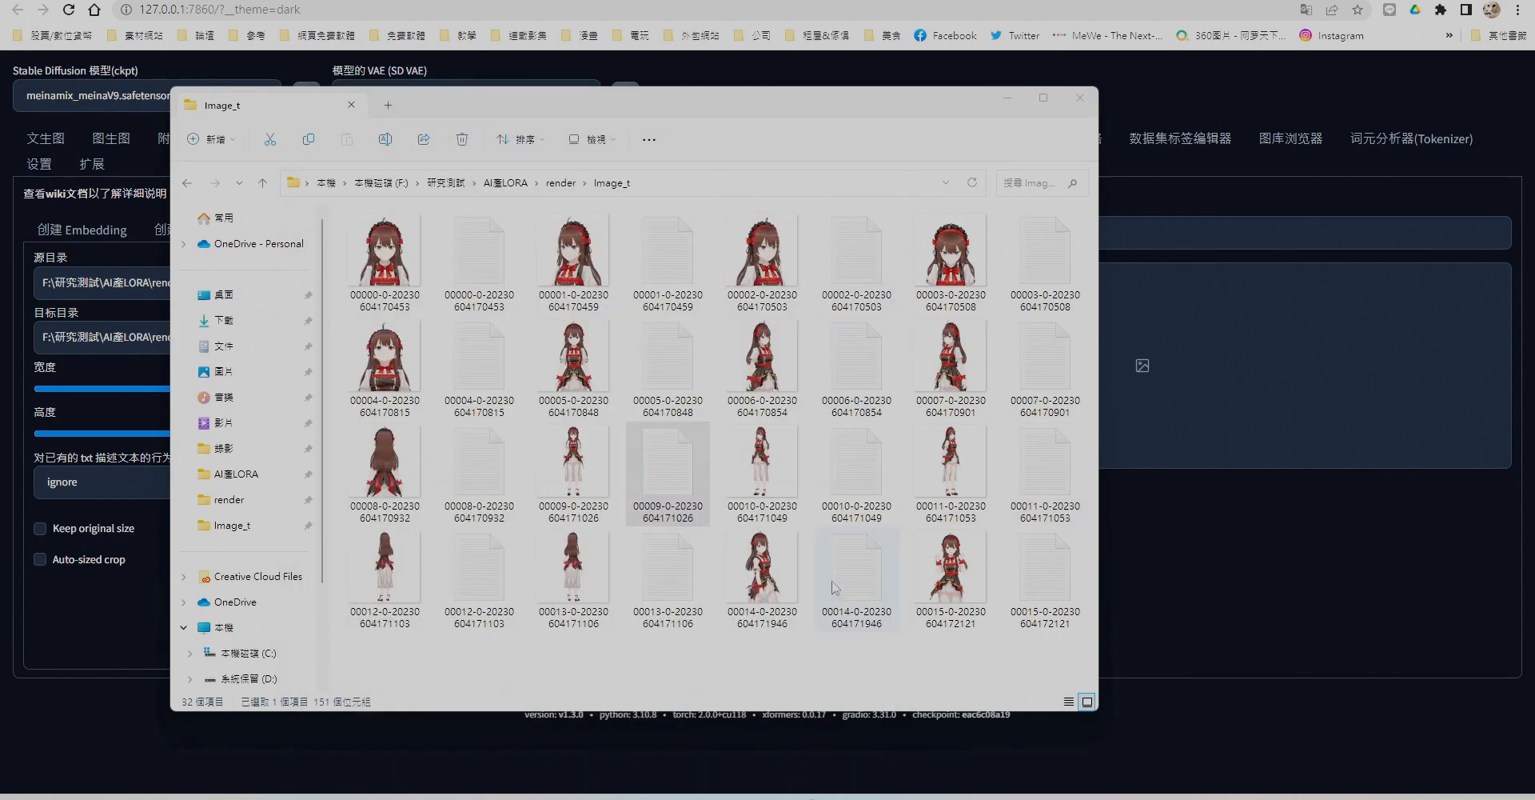
Check the 00014 caption file and copy the upper_body tag from the 00005 caption file.
double_click(834, 588)
click(861, 149)
double_click(679, 357)
double_click(620, 235)
click(861, 150)
Append the copied upper_body tag to the 00014 caption file and close it.
click(862, 585)
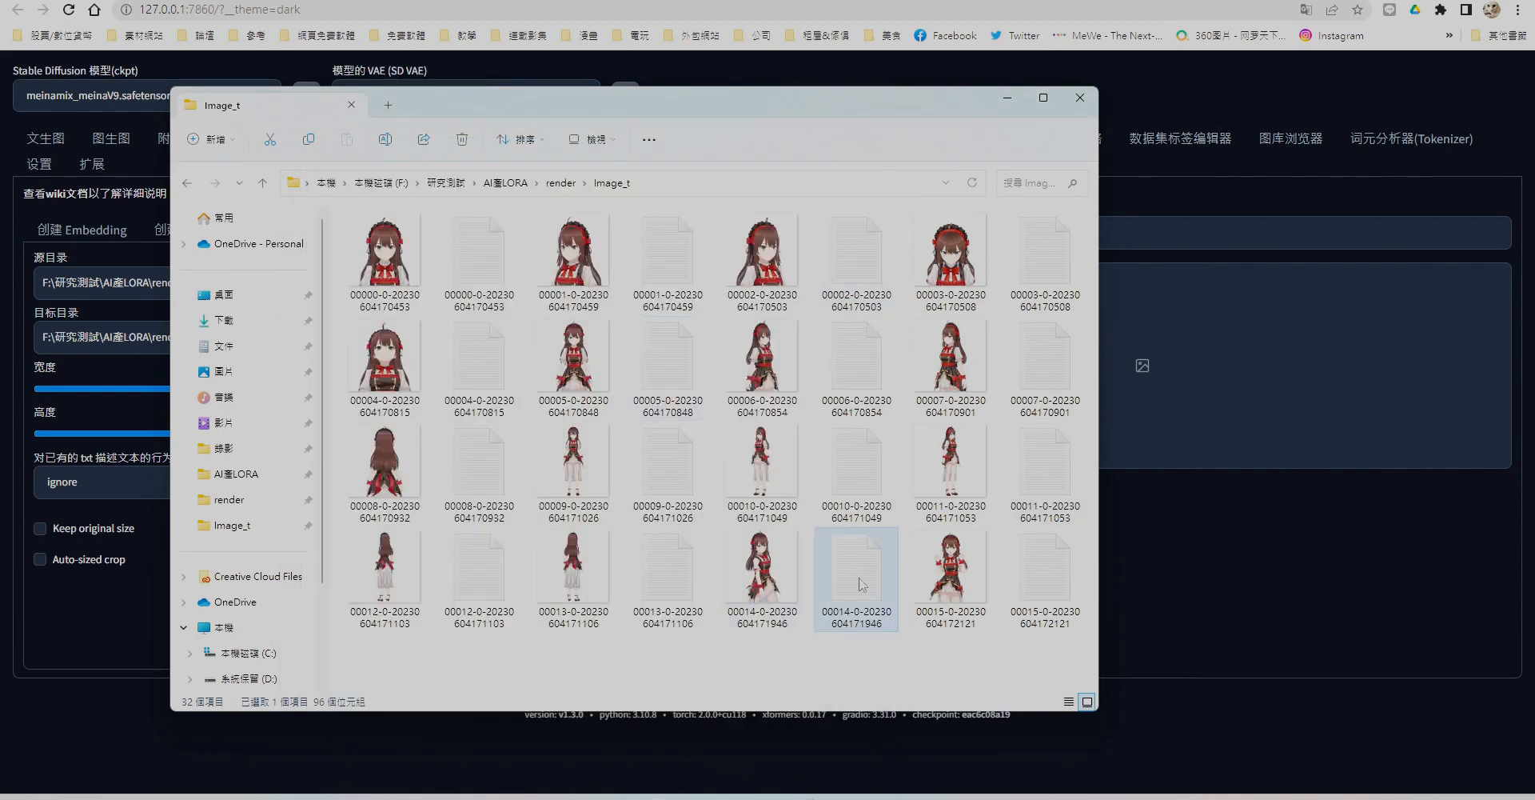
double_click(862, 585)
click(582, 256)
text(,)
key(ctrl+v)
click(861, 150)
Append the copied upper_body tag to the 00015 caption file, then save and close it.
double_click(1045, 578)
click(545, 251)
text(,)
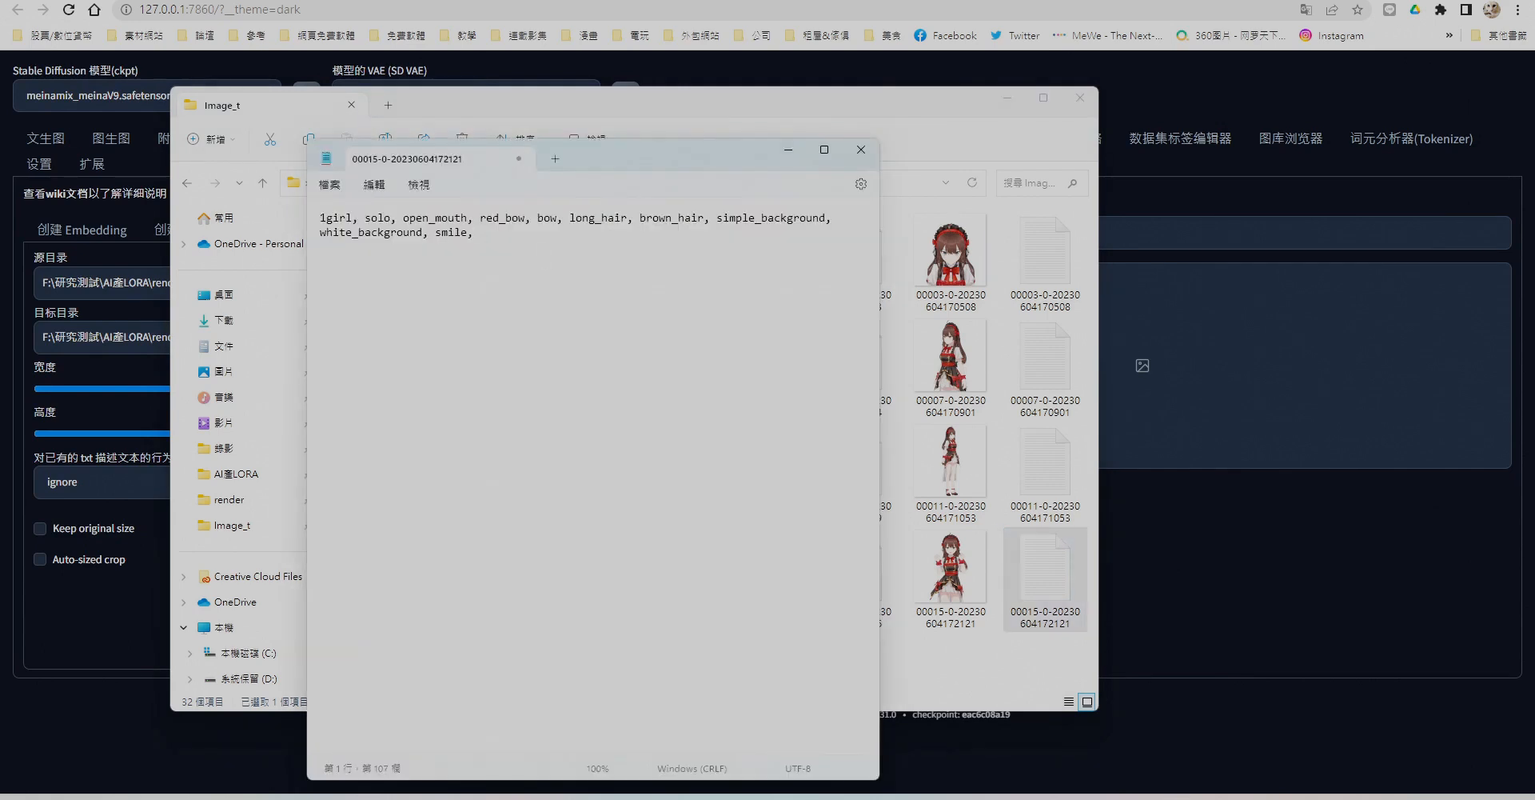
key(ctrl+v)
key(ctrl+s)
click(861, 149)
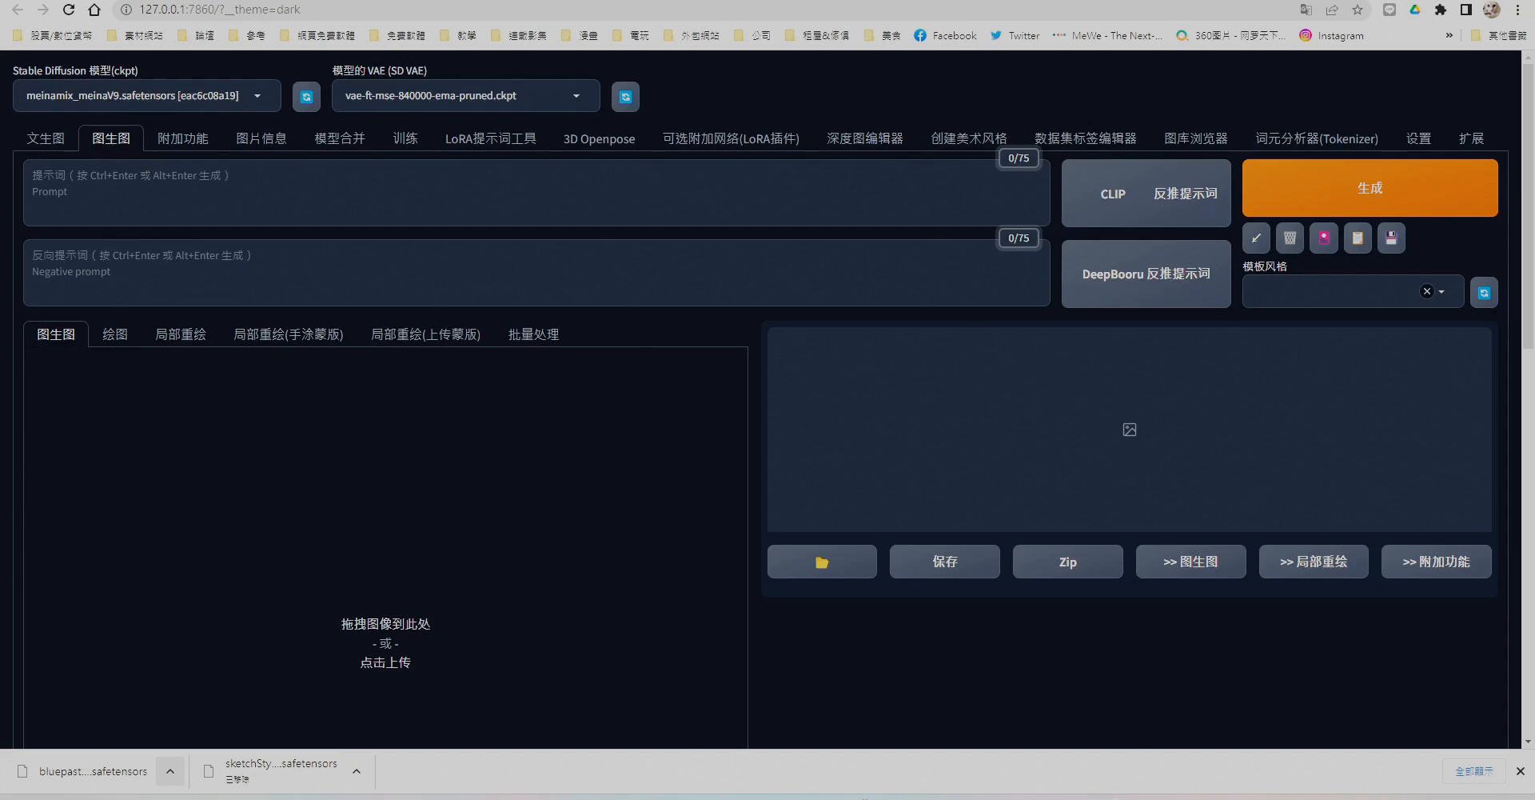
In Stable Diffusion WebUI's img2img, load the full-body avatar image and derive its prompt with DeepBooru.
drag(2, 496, 309, 524)
scroll(508, 498, down, 1)
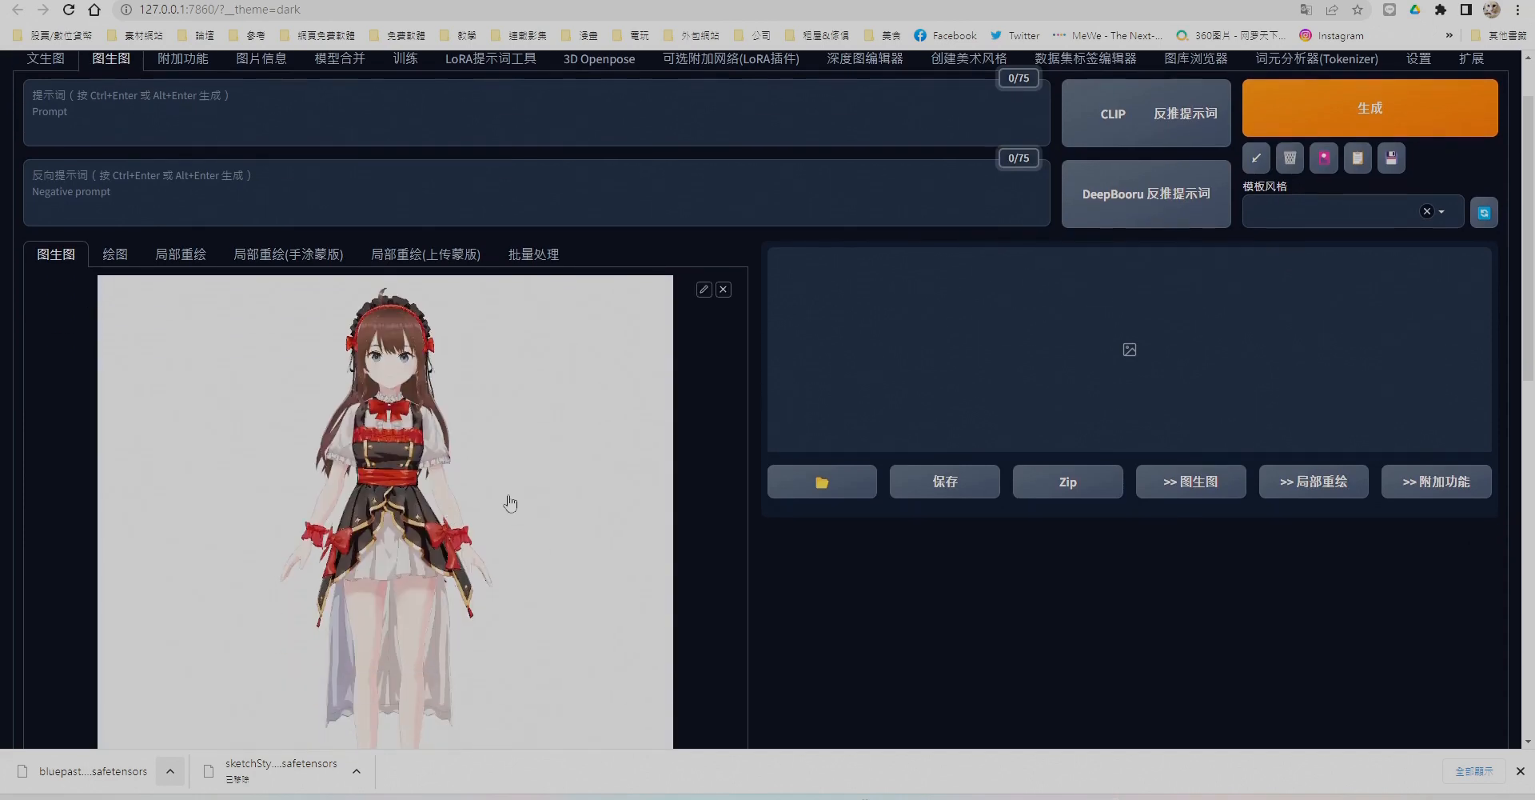
scroll(675, 522, down, 2)
scroll(775, 526, up, 3)
click(1148, 301)
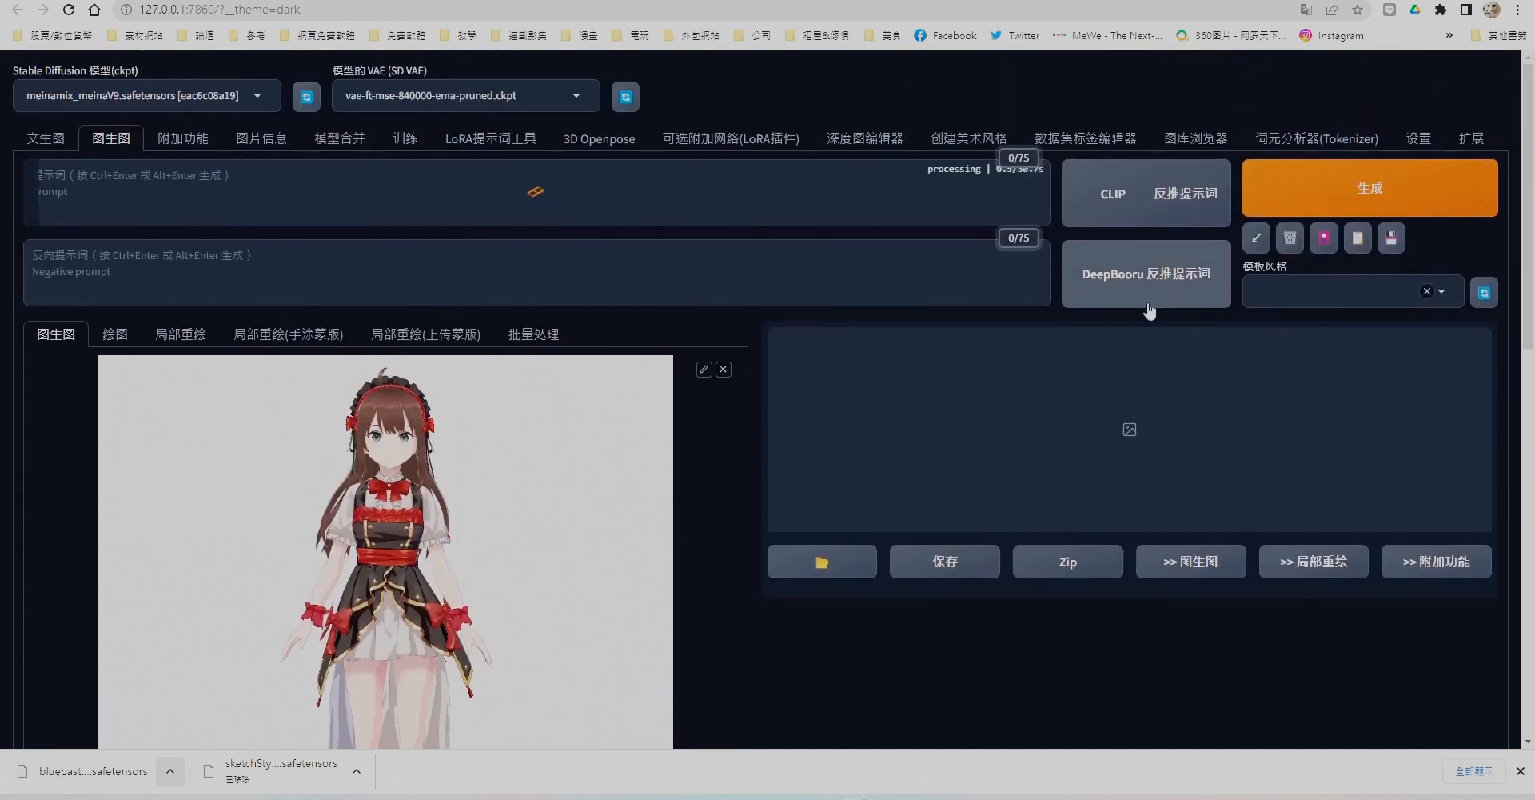
Select the naifu基础起手式 style template and insert it into the prompt and negative prompt.
click(1347, 301)
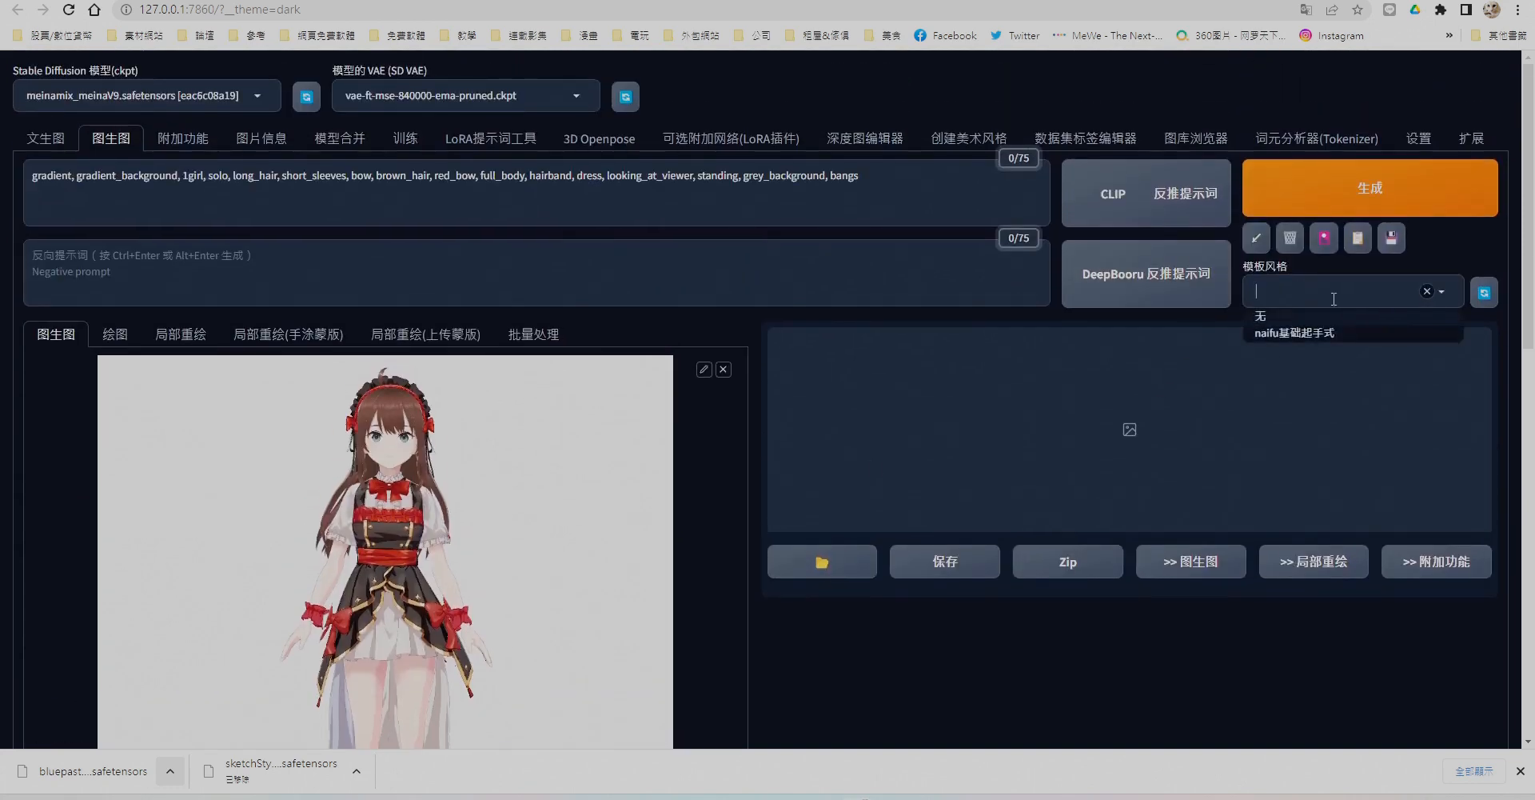
click(1300, 333)
click(1357, 239)
Enable ControlNet Unit 0 with the full-body avatar image, Allow Preview and the Tile control type.
scroll(746, 547, down, 10)
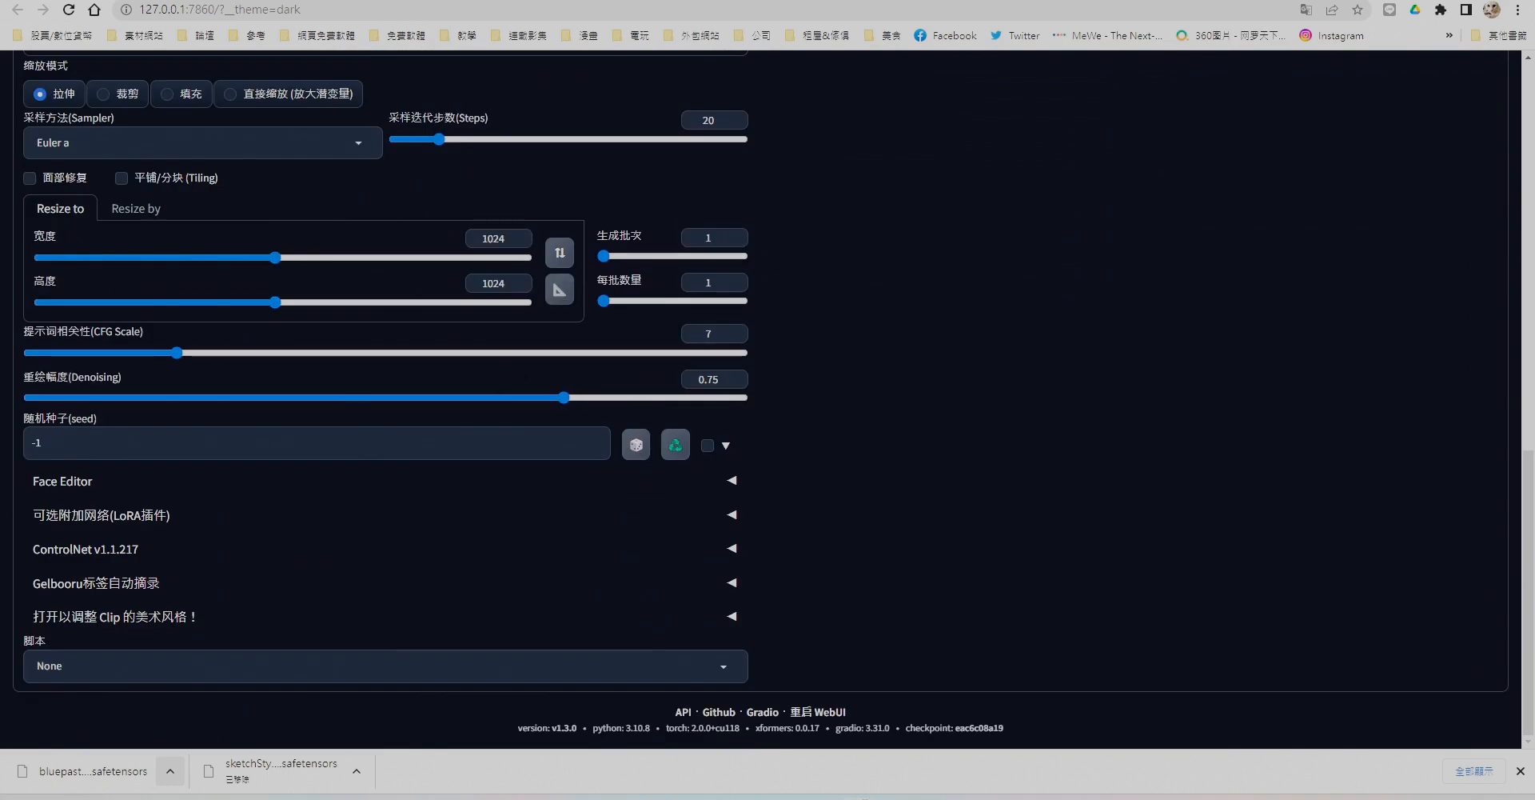
click(90, 559)
scroll(373, 282, down, 6)
drag(458, 264, 452, 267)
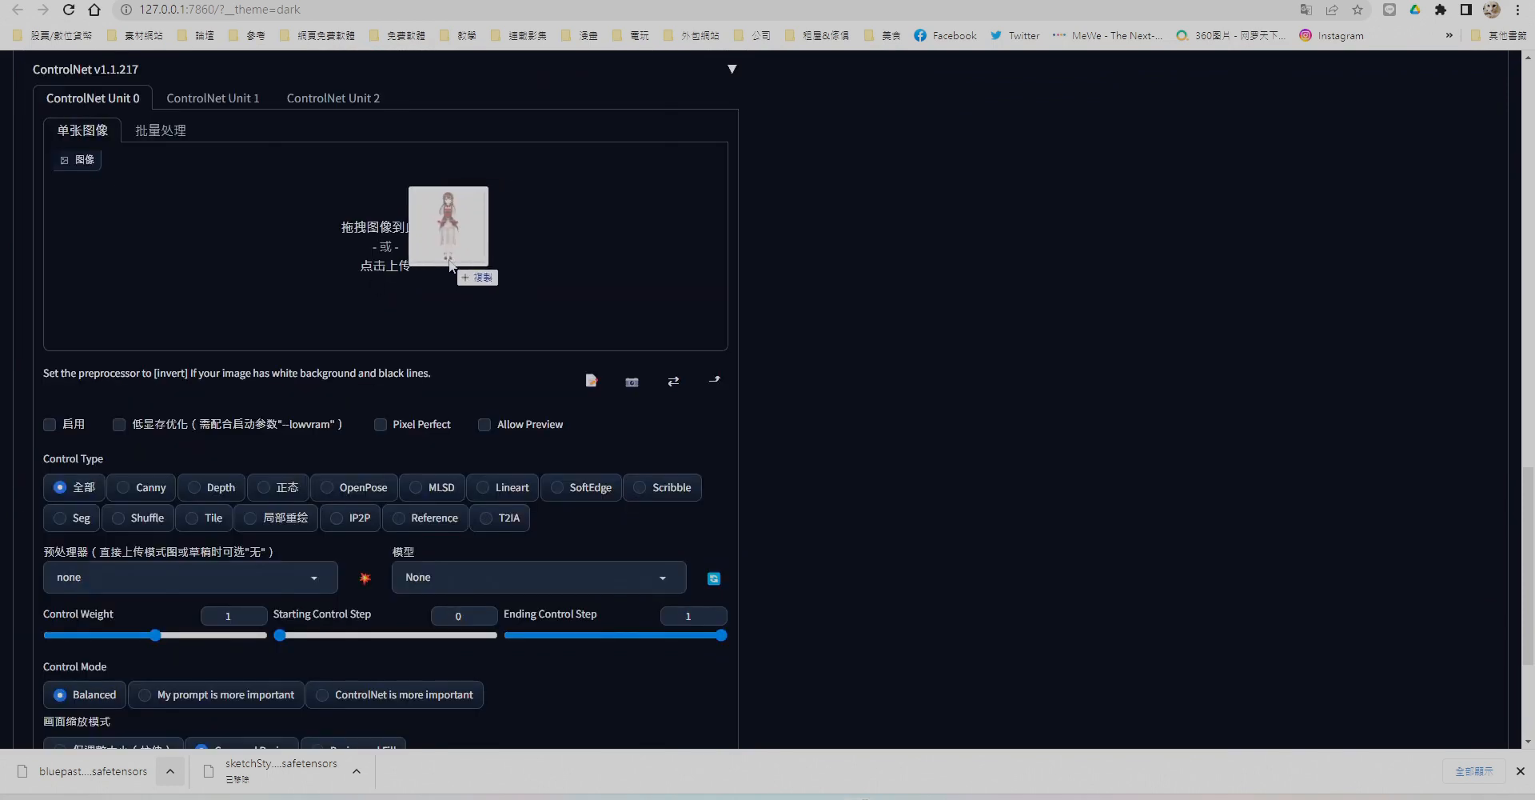
click(484, 424)
scroll(382, 581, down, 3)
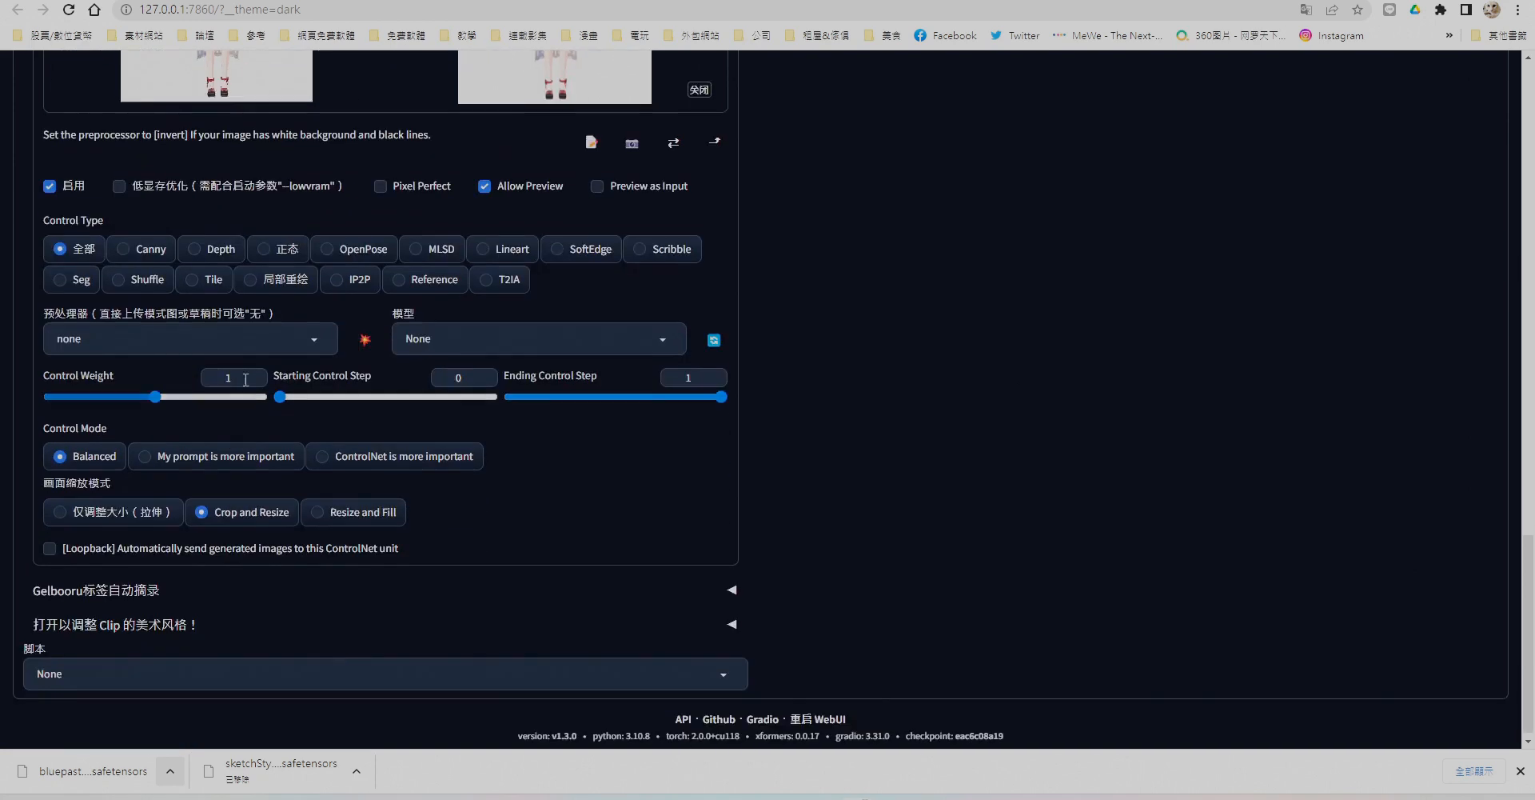
click(209, 282)
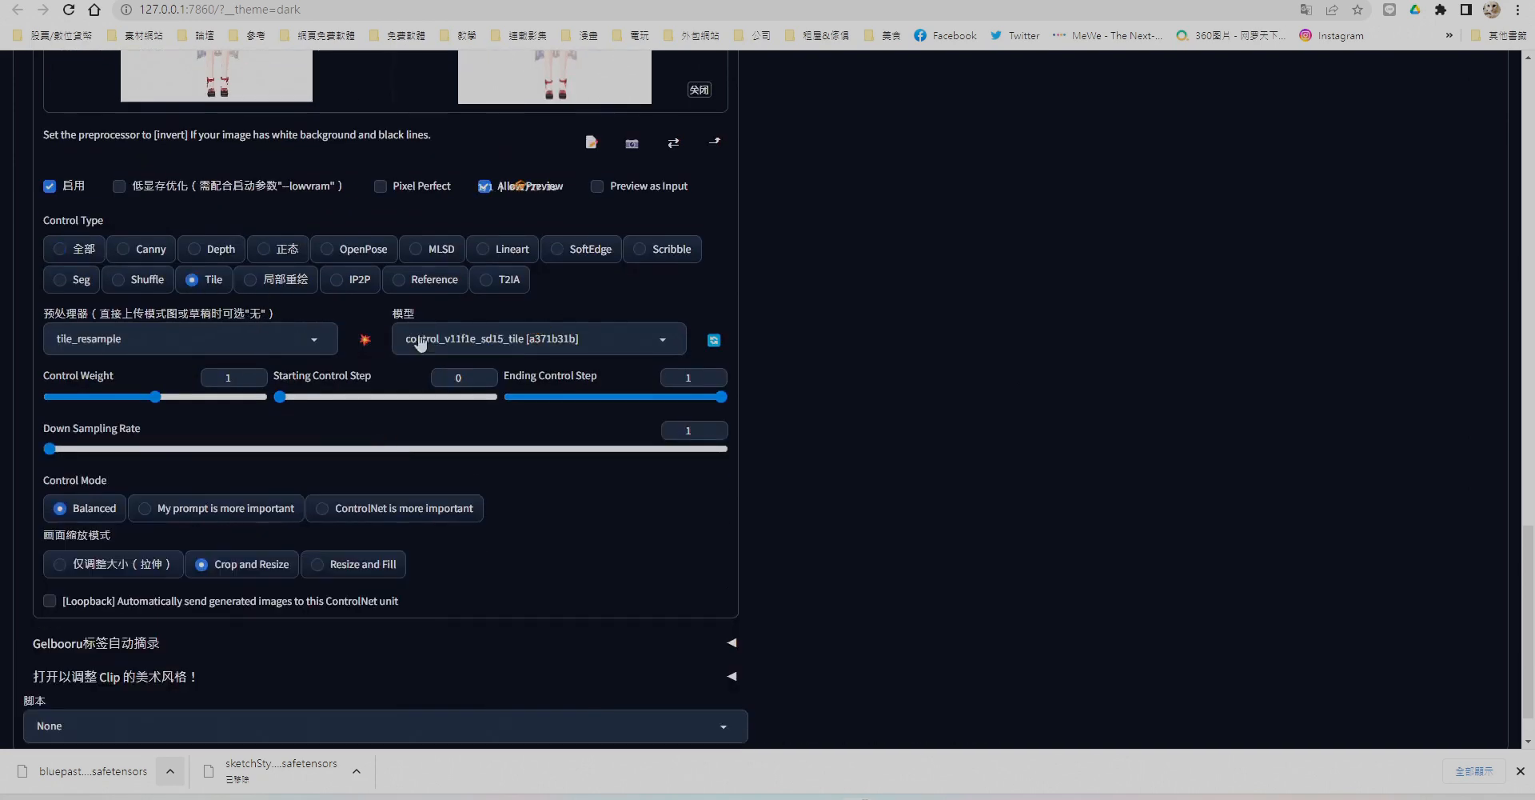
Set the denoising strength to 0.3 and the sampling steps to 30.
scroll(932, 342, up, 3)
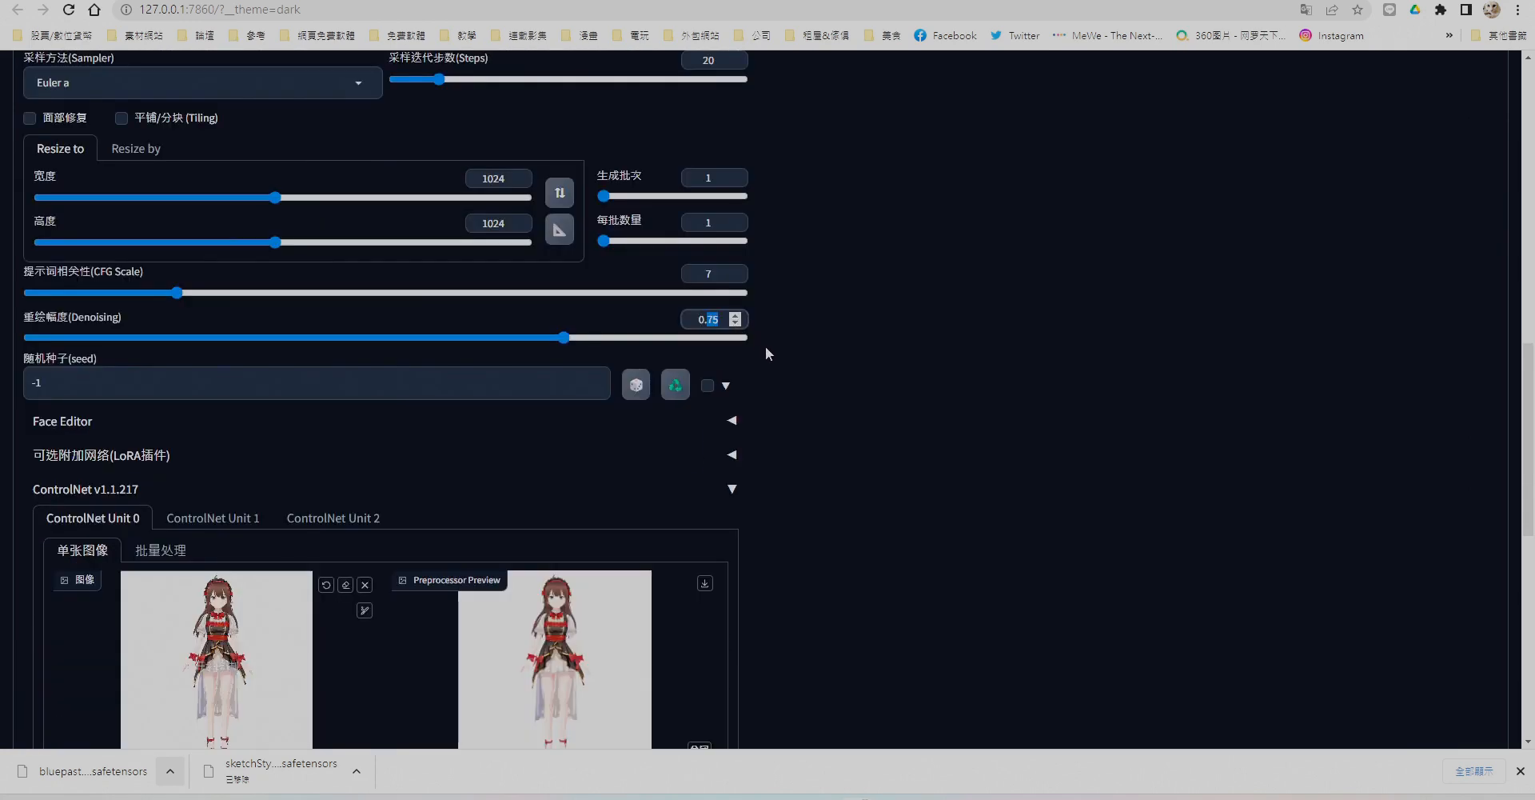
text(0.3)
scroll(838, 352, up, 2)
double_click(710, 220)
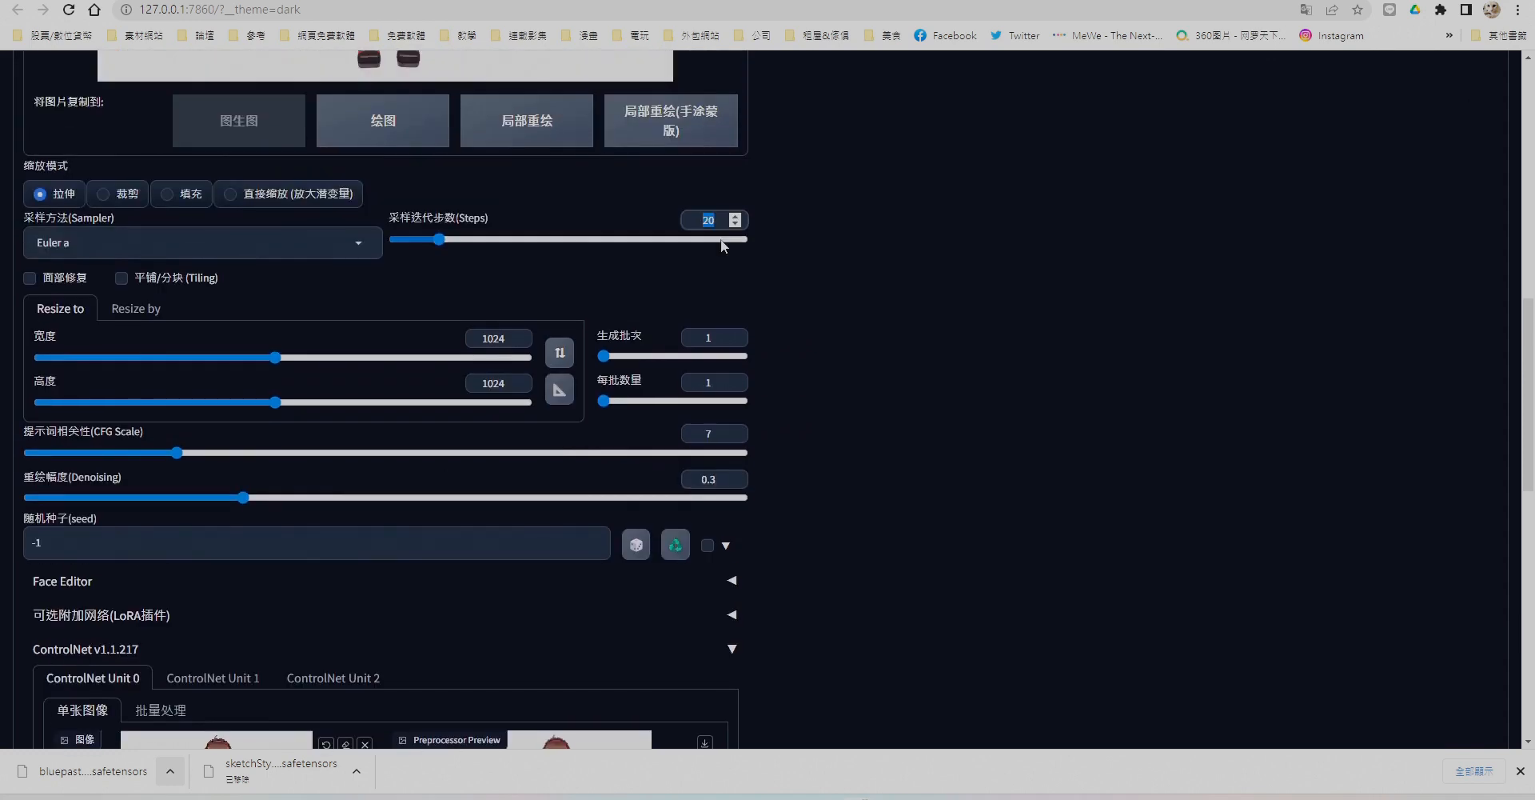
text(30)
click(1034, 397)
Generate the img2img result and open the generated avatar image in the enlarged view.
scroll(1034, 391, up, 8)
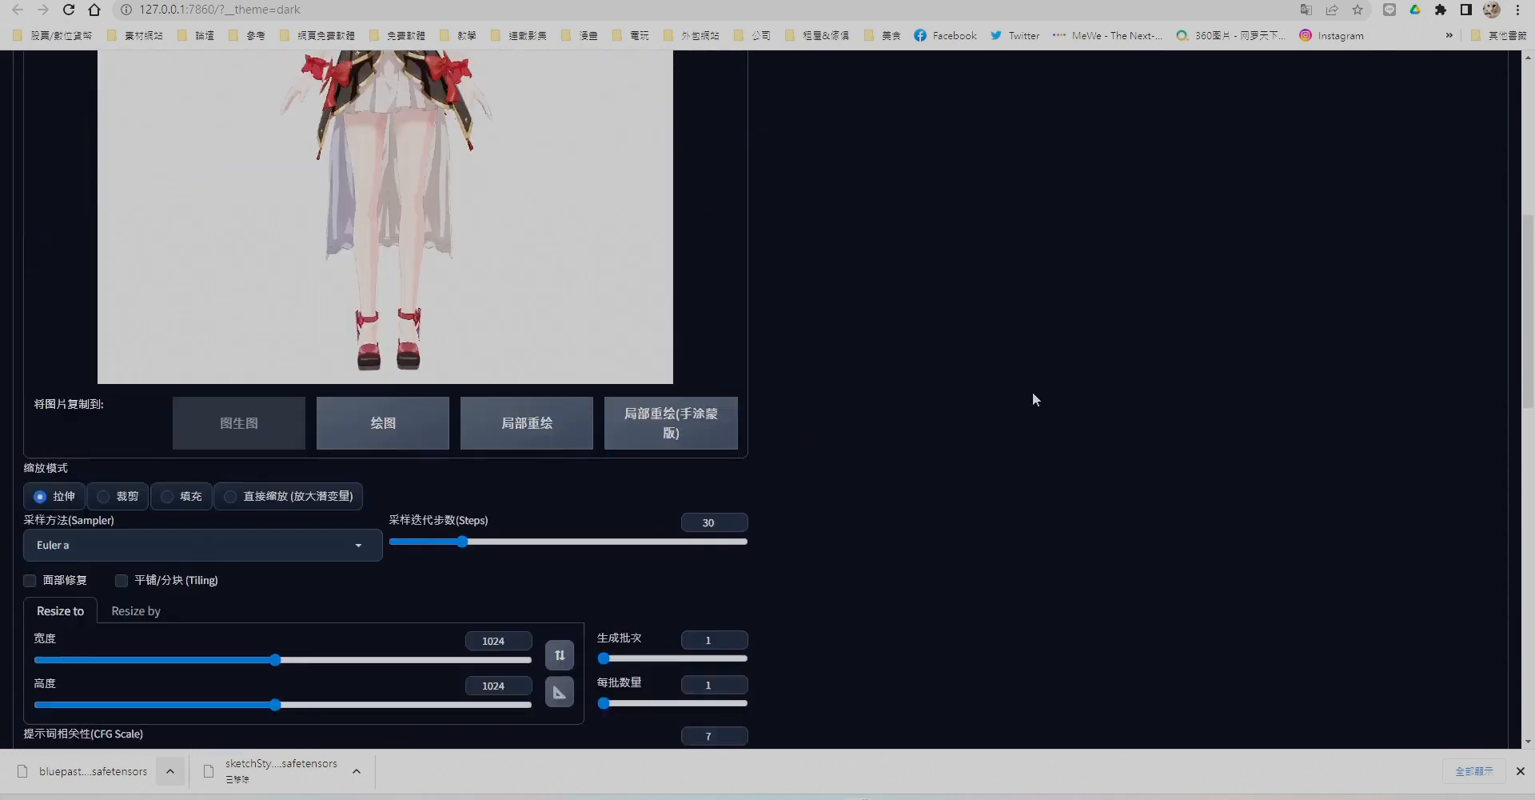
scroll(994, 453, up, 3)
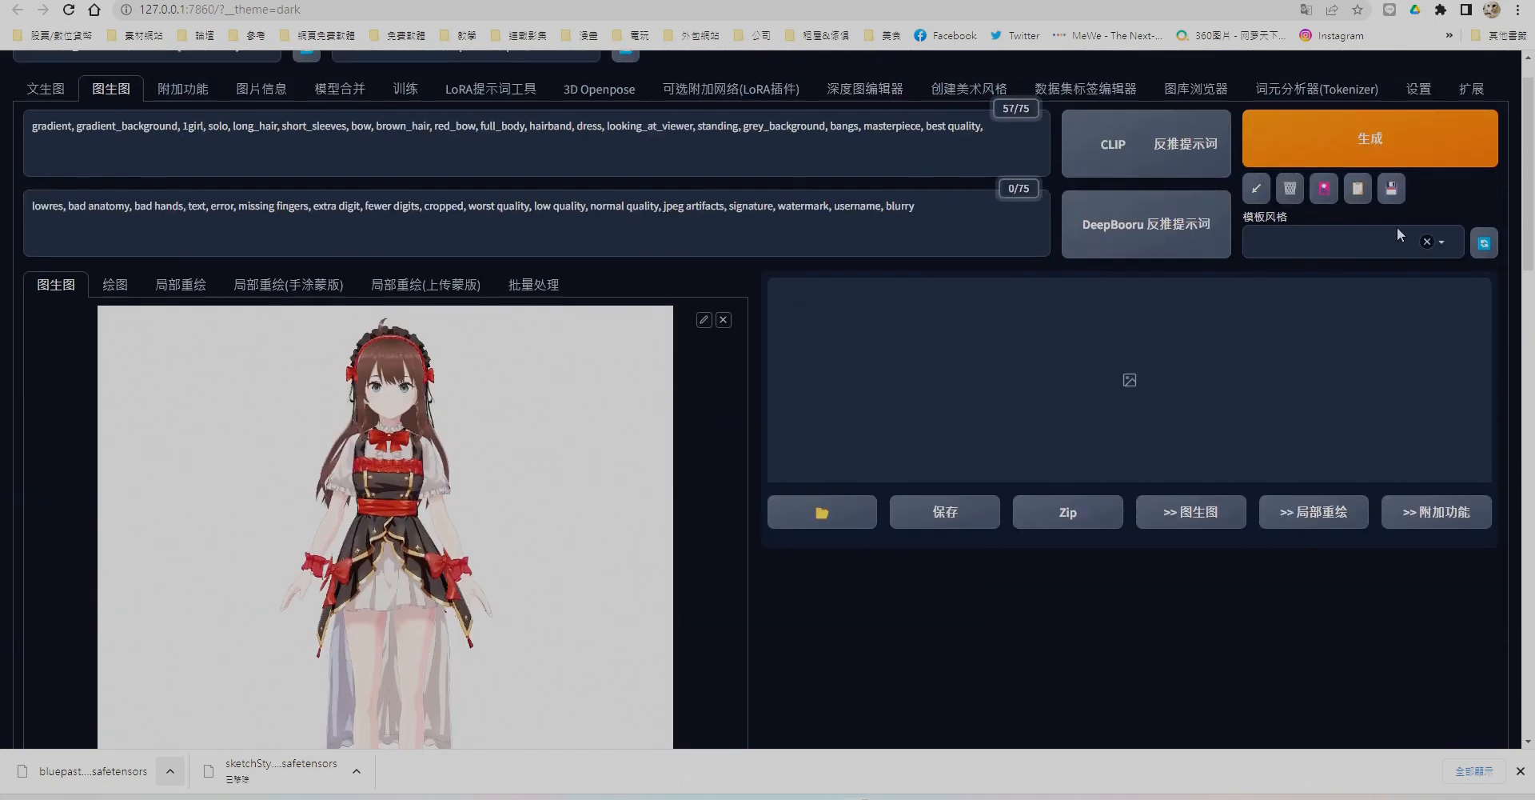
click(1371, 136)
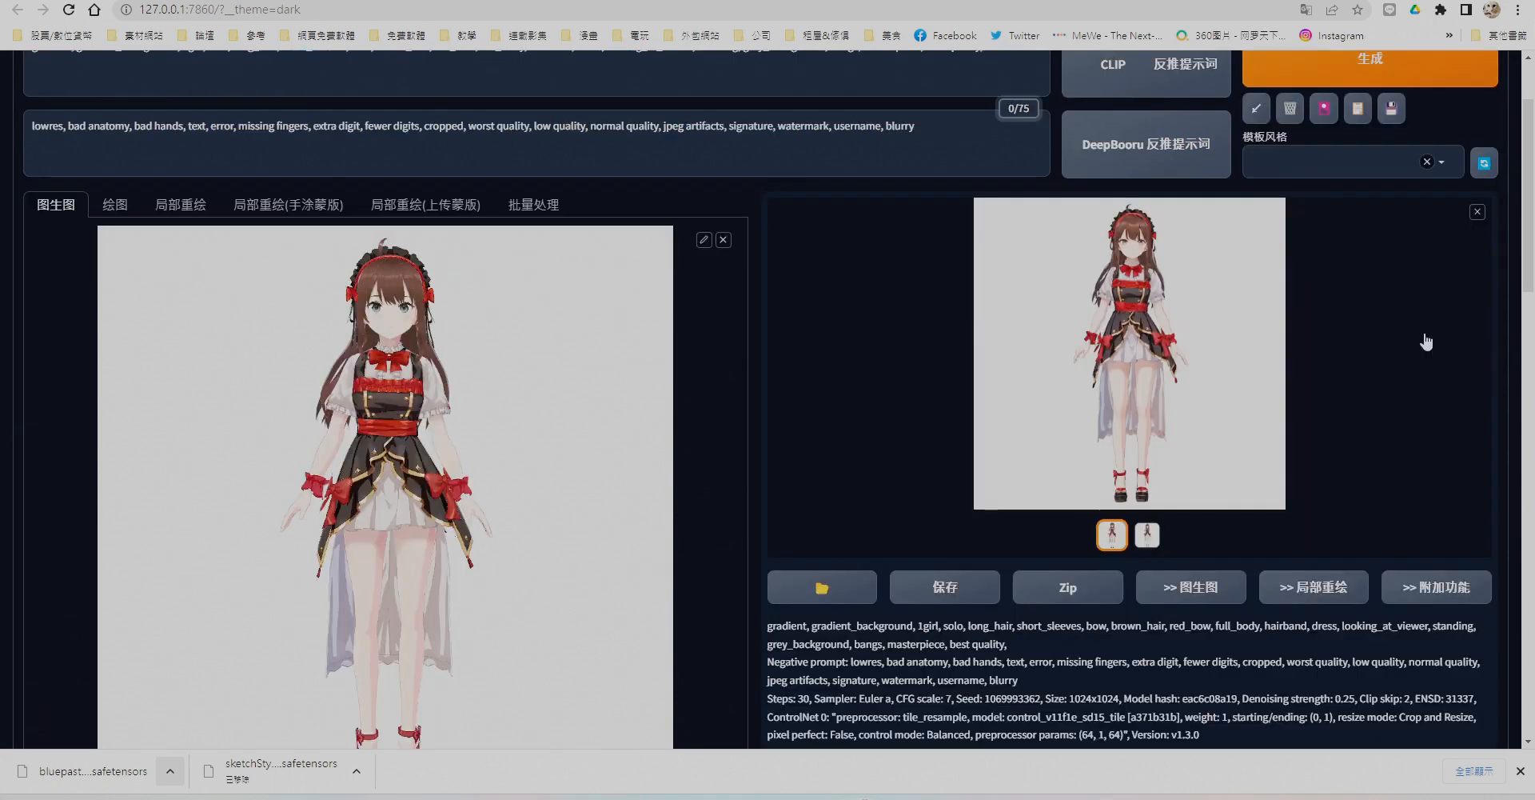
click(1182, 415)
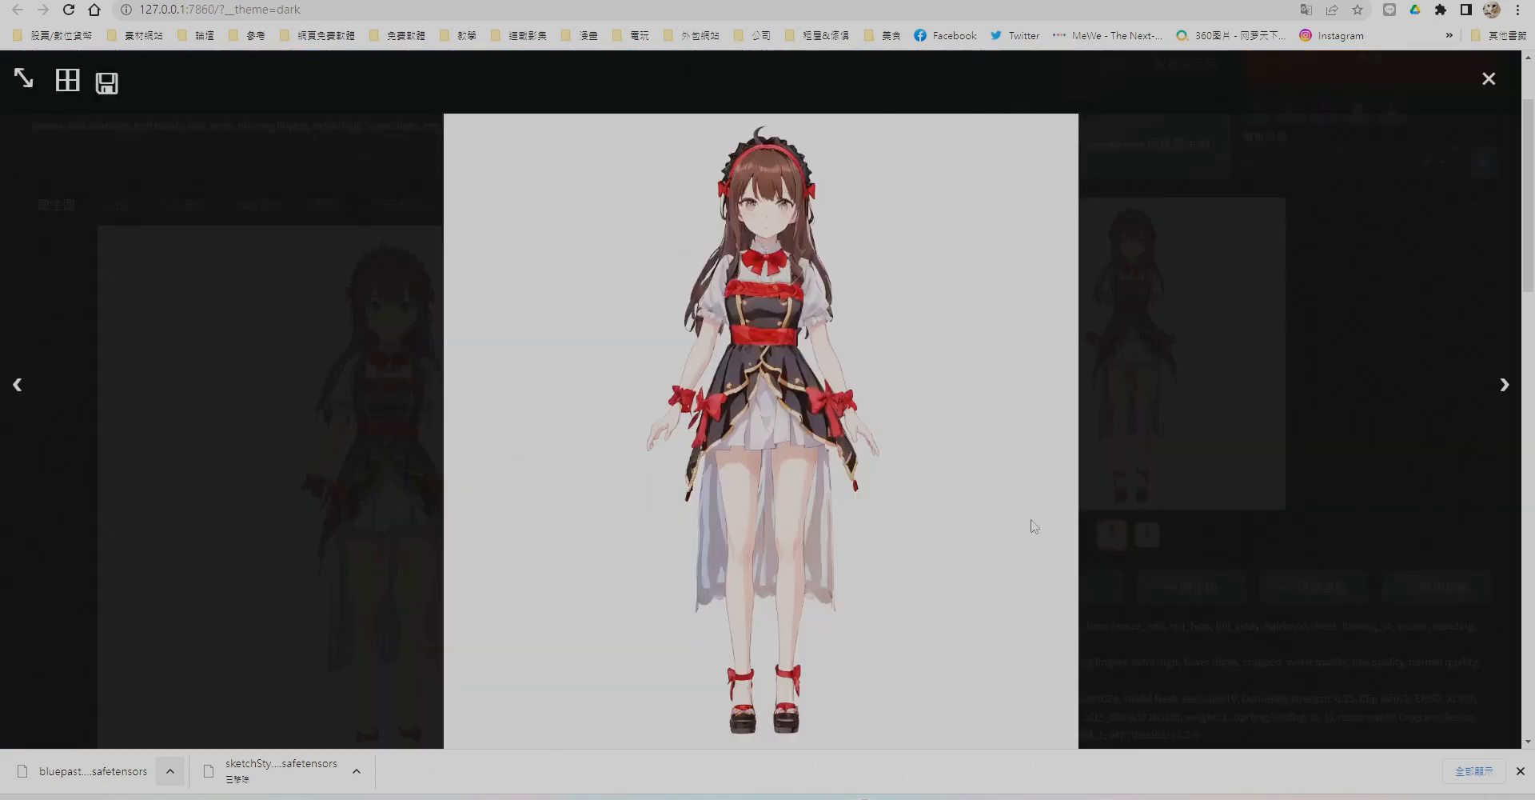
Close the enlarged view and send the generated full-body image to img2img as the new source image.
click(1348, 482)
scroll(1134, 641, down, 1)
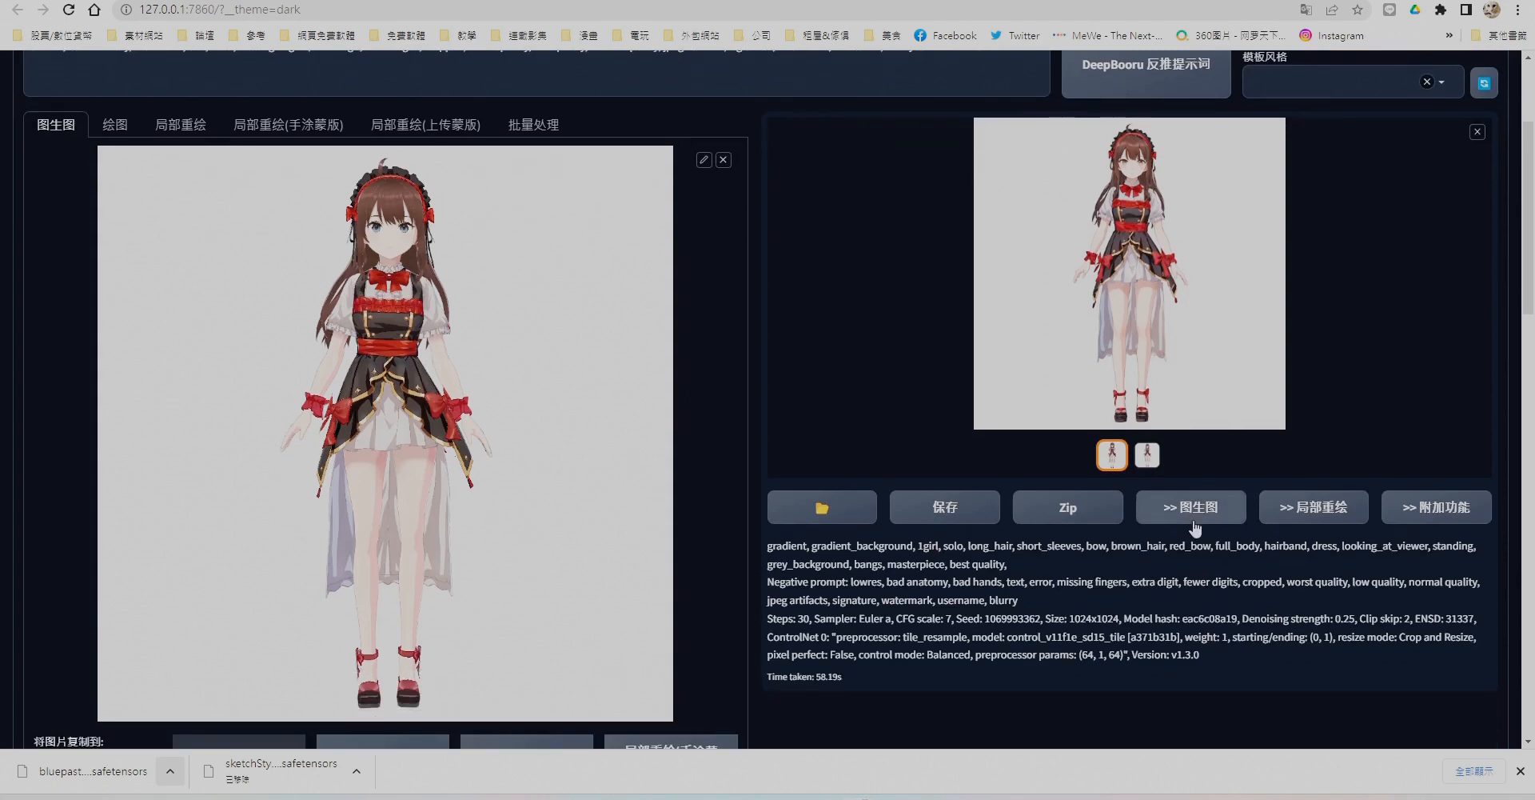
click(1200, 512)
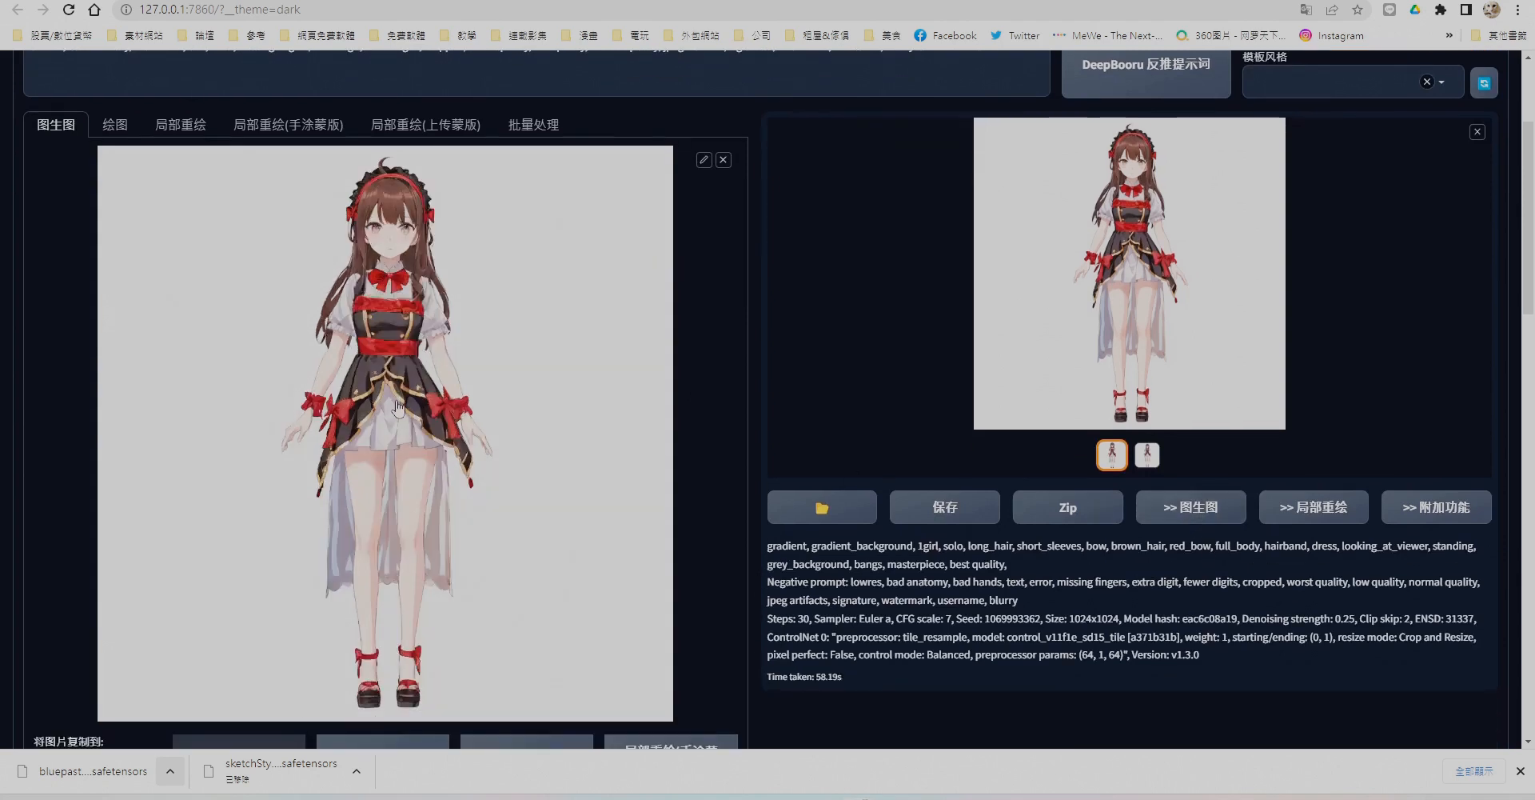
Enable the Ultimate SD upscale script with the target size type Scale from image size and the redraw type Chess.
scroll(468, 454, down, 8)
scroll(396, 421, down, 10)
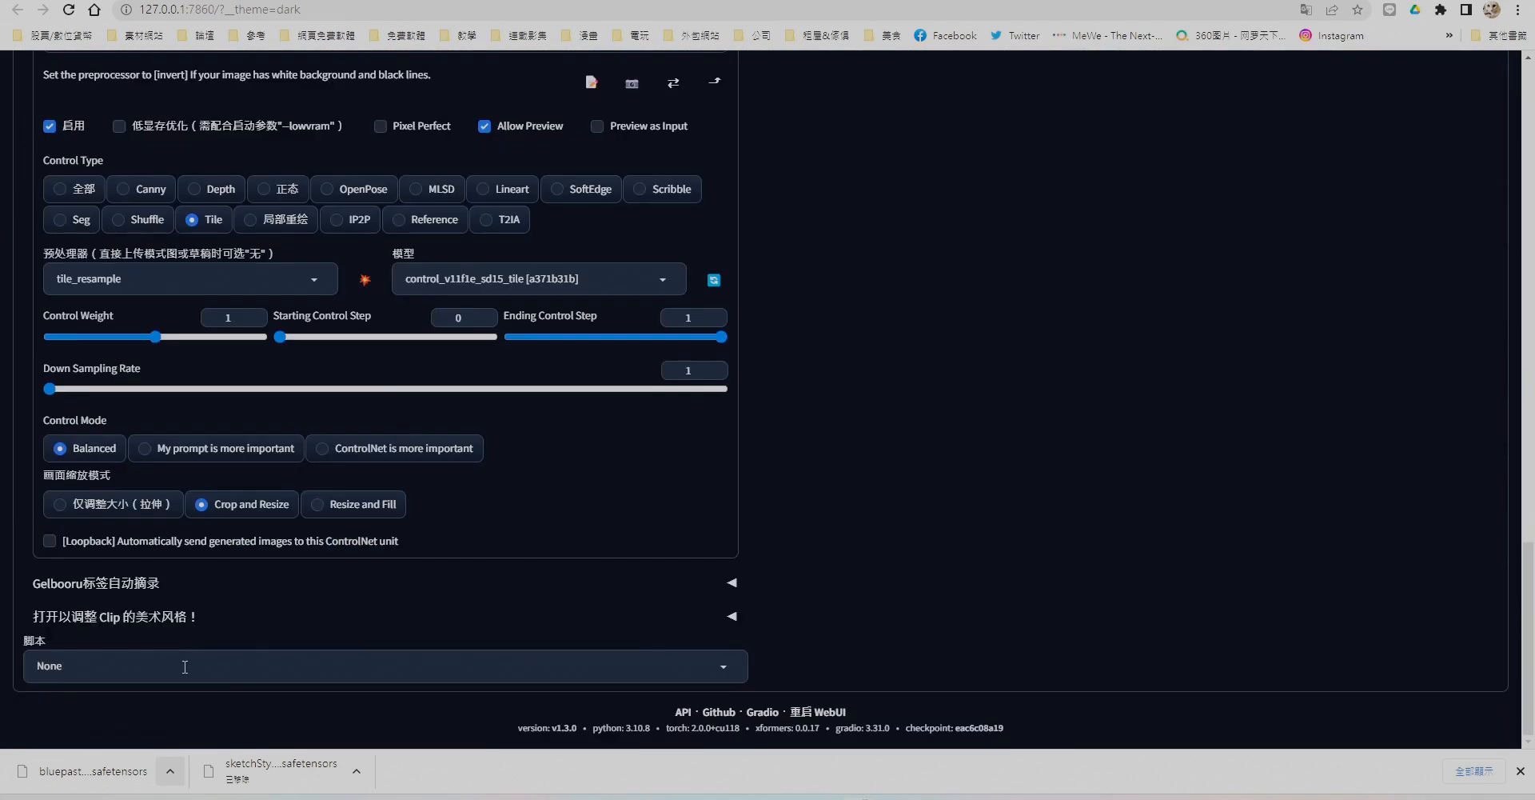
click(182, 666)
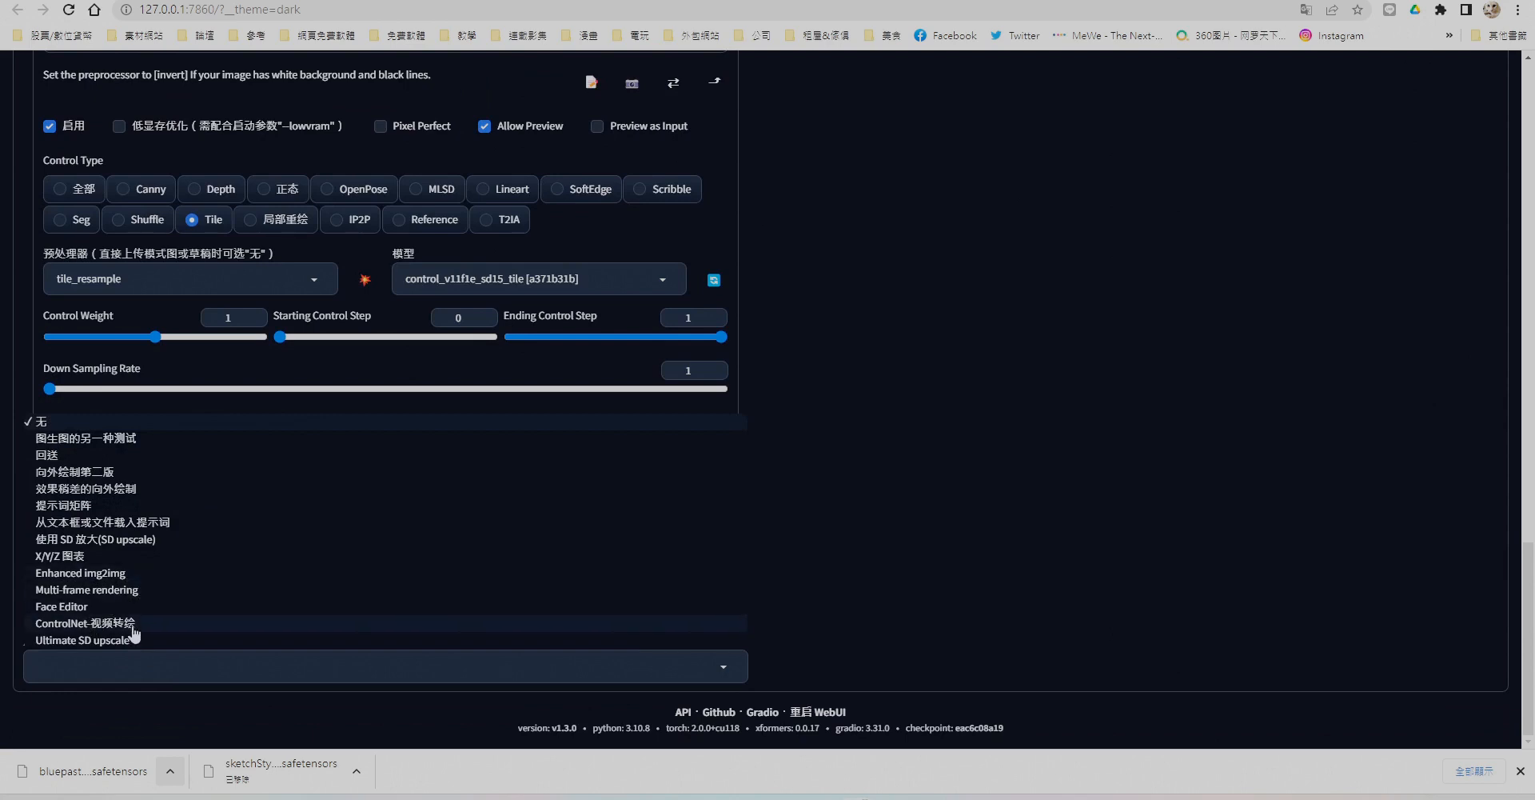
click(120, 640)
scroll(302, 617, down, 4)
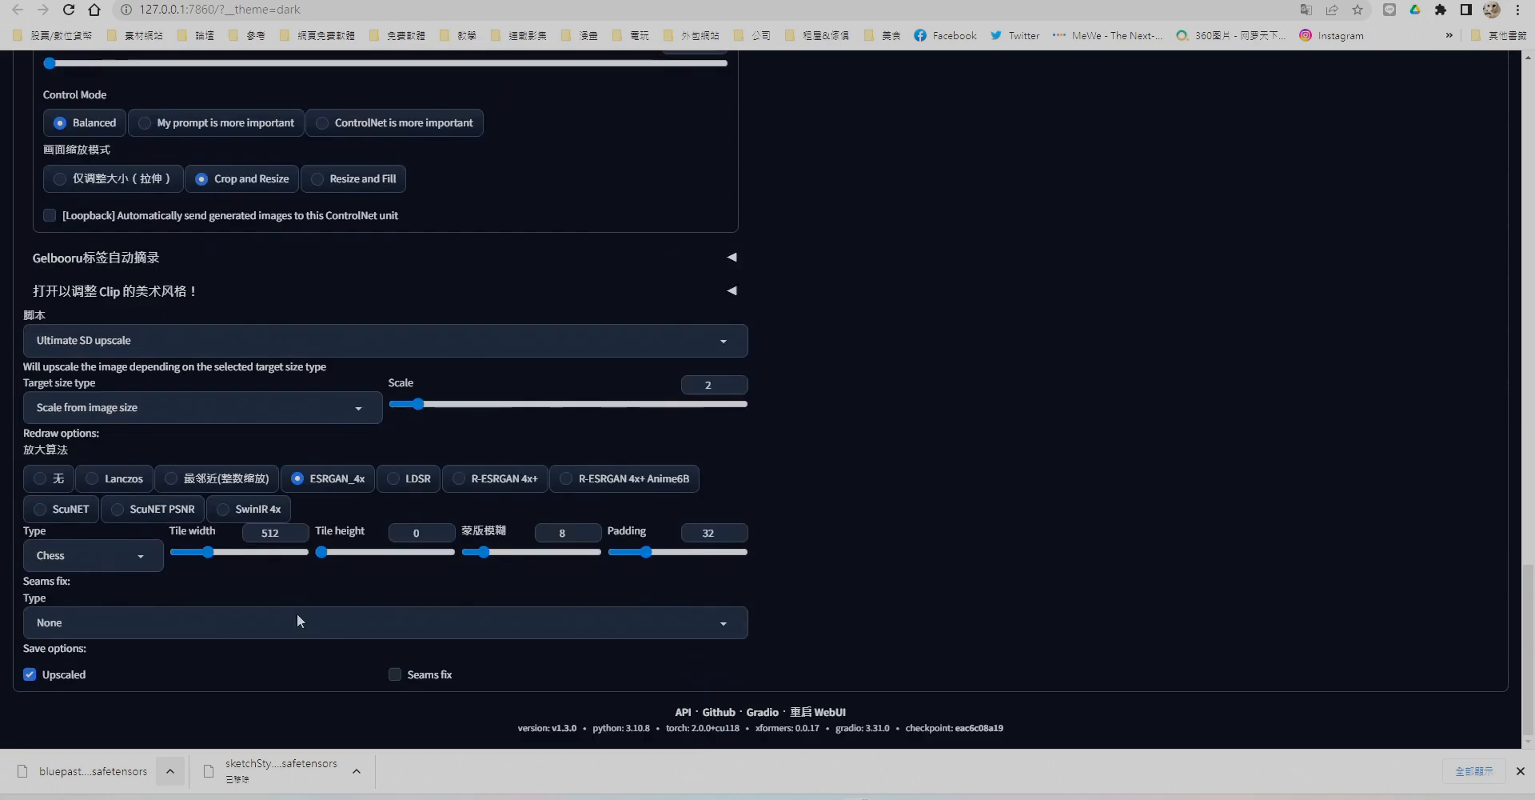
click(184, 407)
click(144, 382)
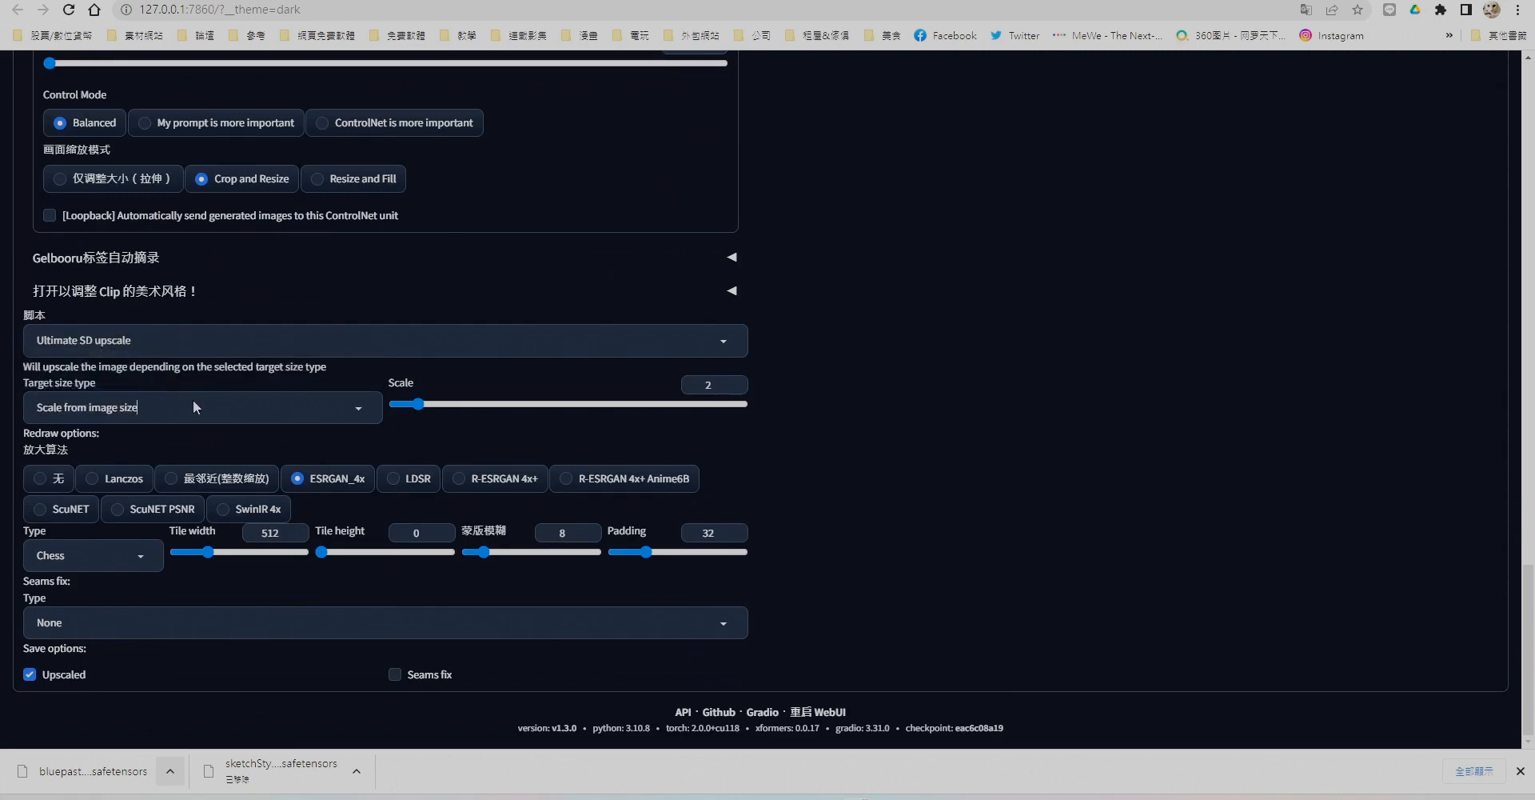
click(73, 555)
click(75, 521)
Generate the upscaled front-view image and check it in the enlarged view.
scroll(1023, 548, up, 1)
scroll(1023, 548, up, 20)
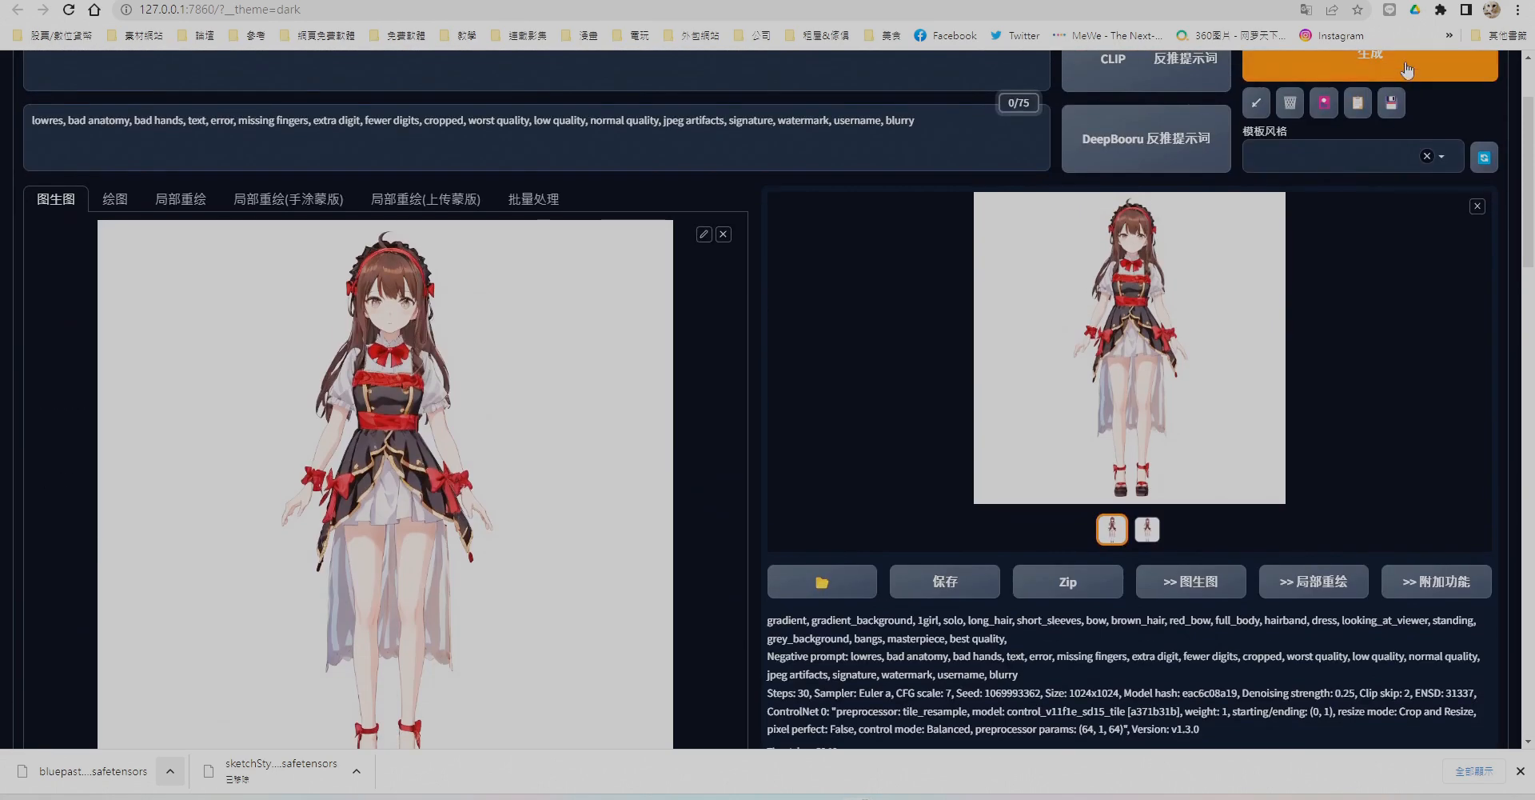
click(1371, 64)
scroll(1327, 559, up, 1)
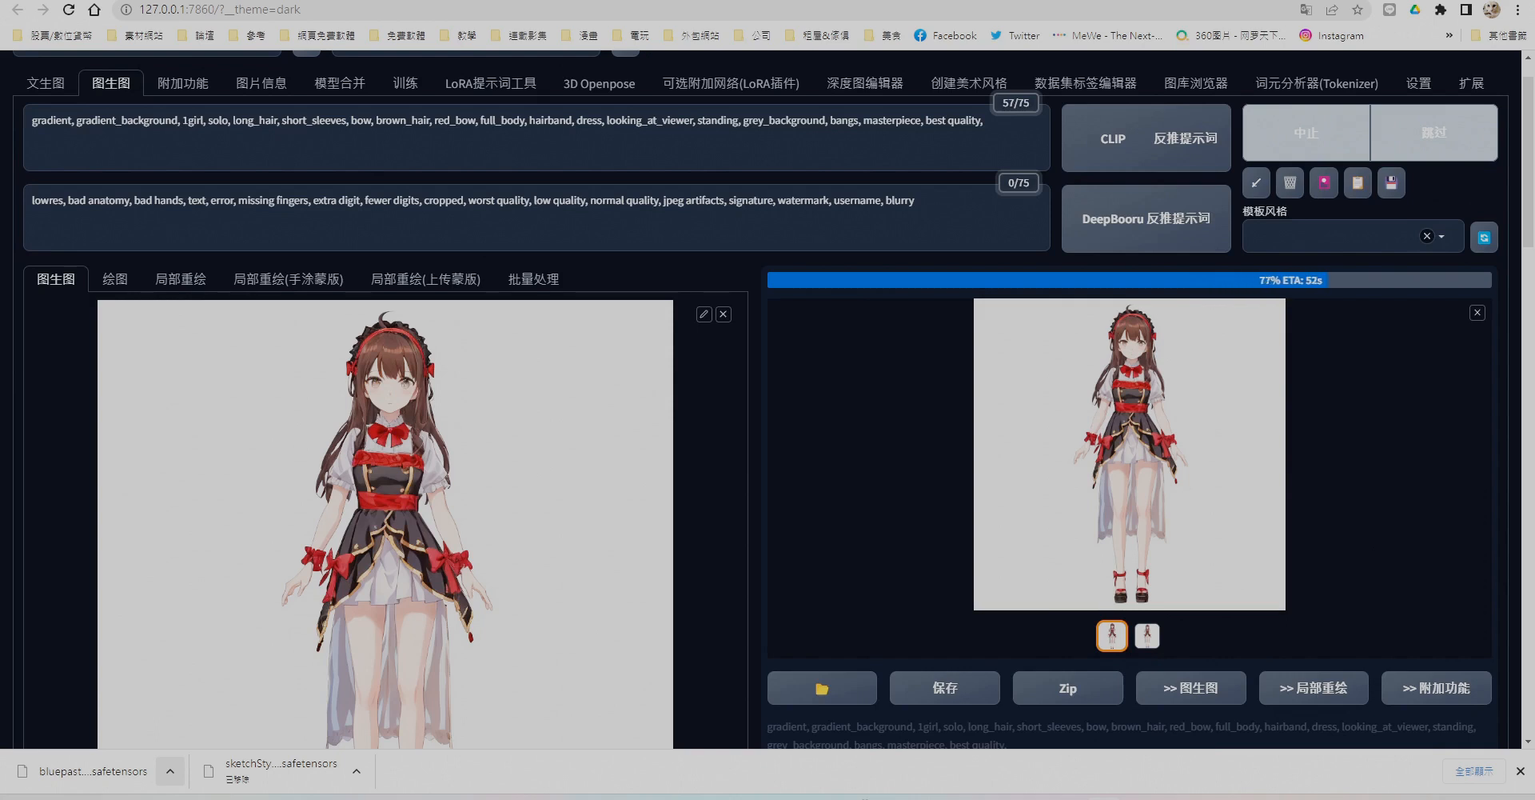
scroll(24, 443, up, 1)
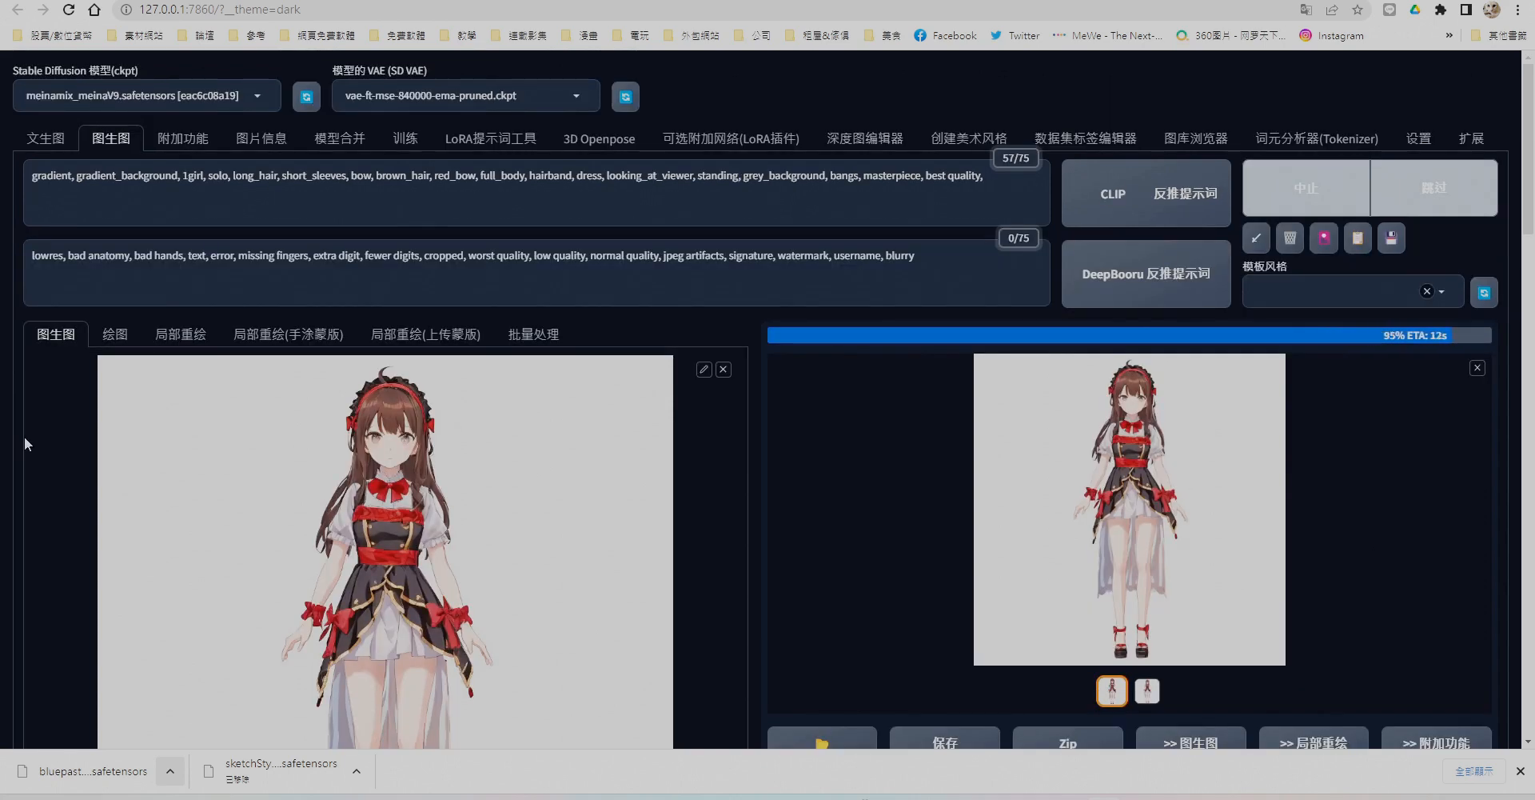
click(1130, 480)
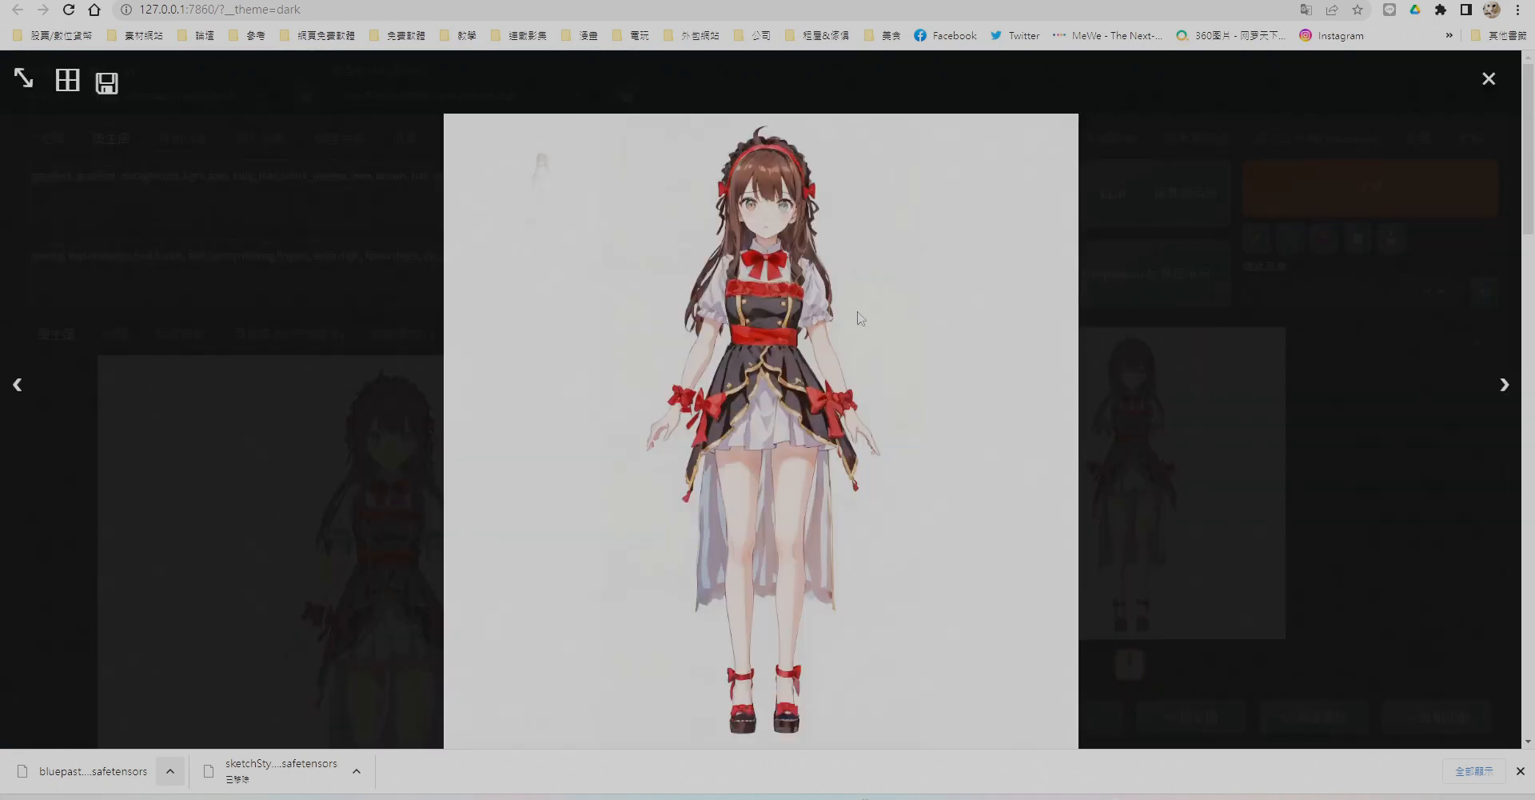
click(554, 180)
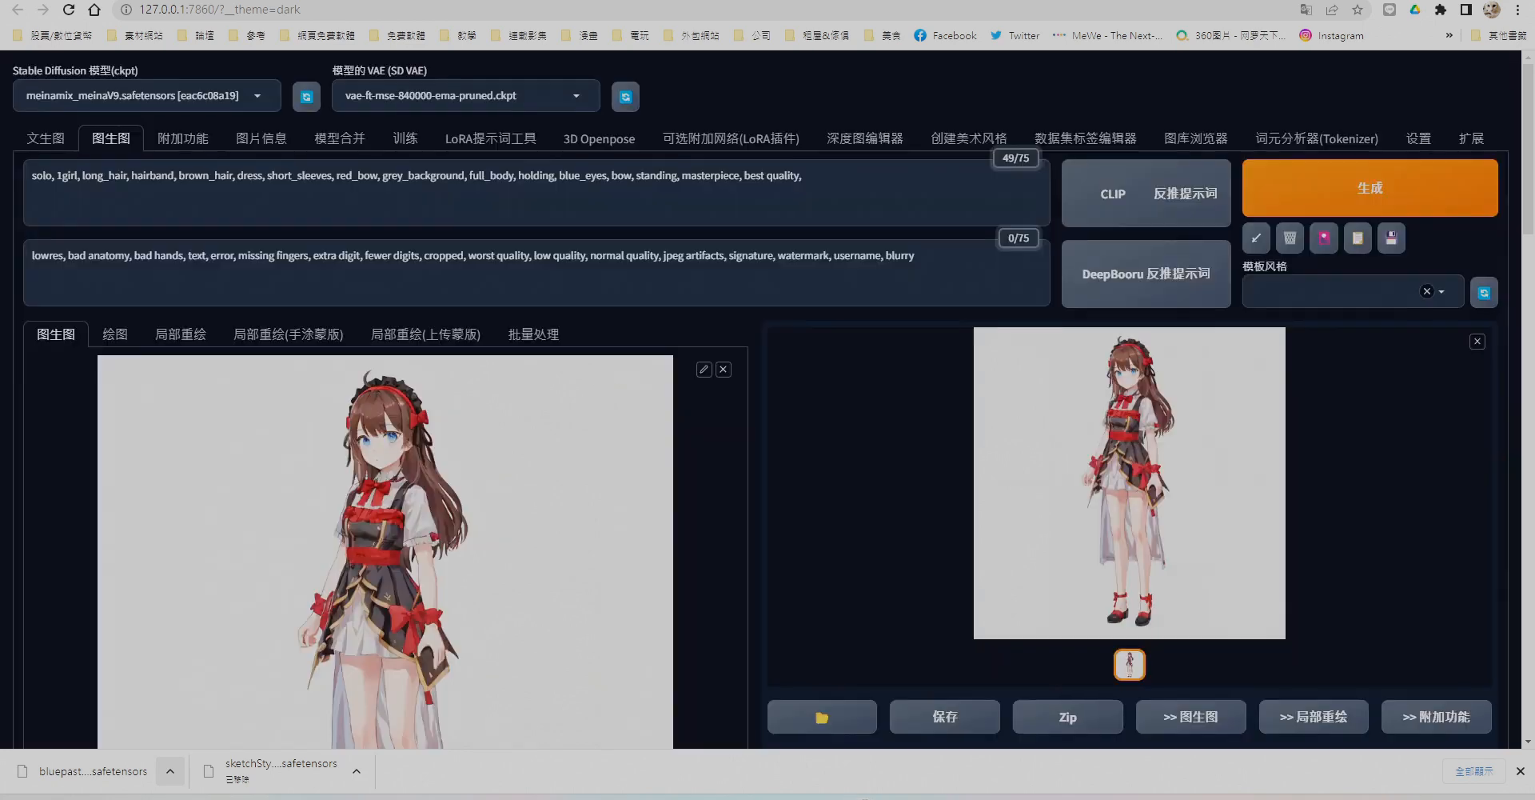
Examine the generated image of the character turned slightly sideways in the enlarged view, and close the view.
click(1164, 590)
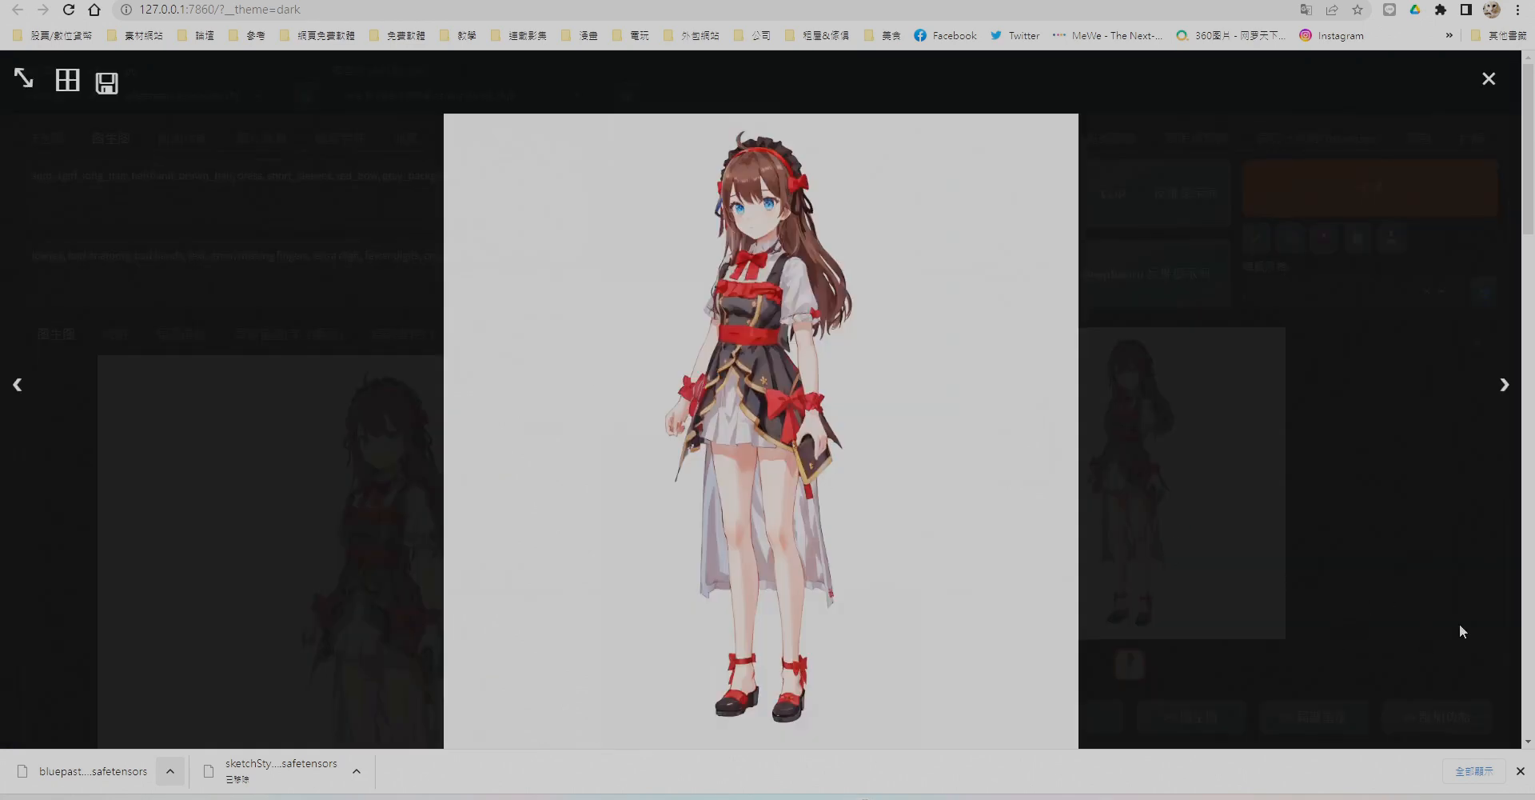
click(1422, 607)
scroll(549, 504, down, 3)
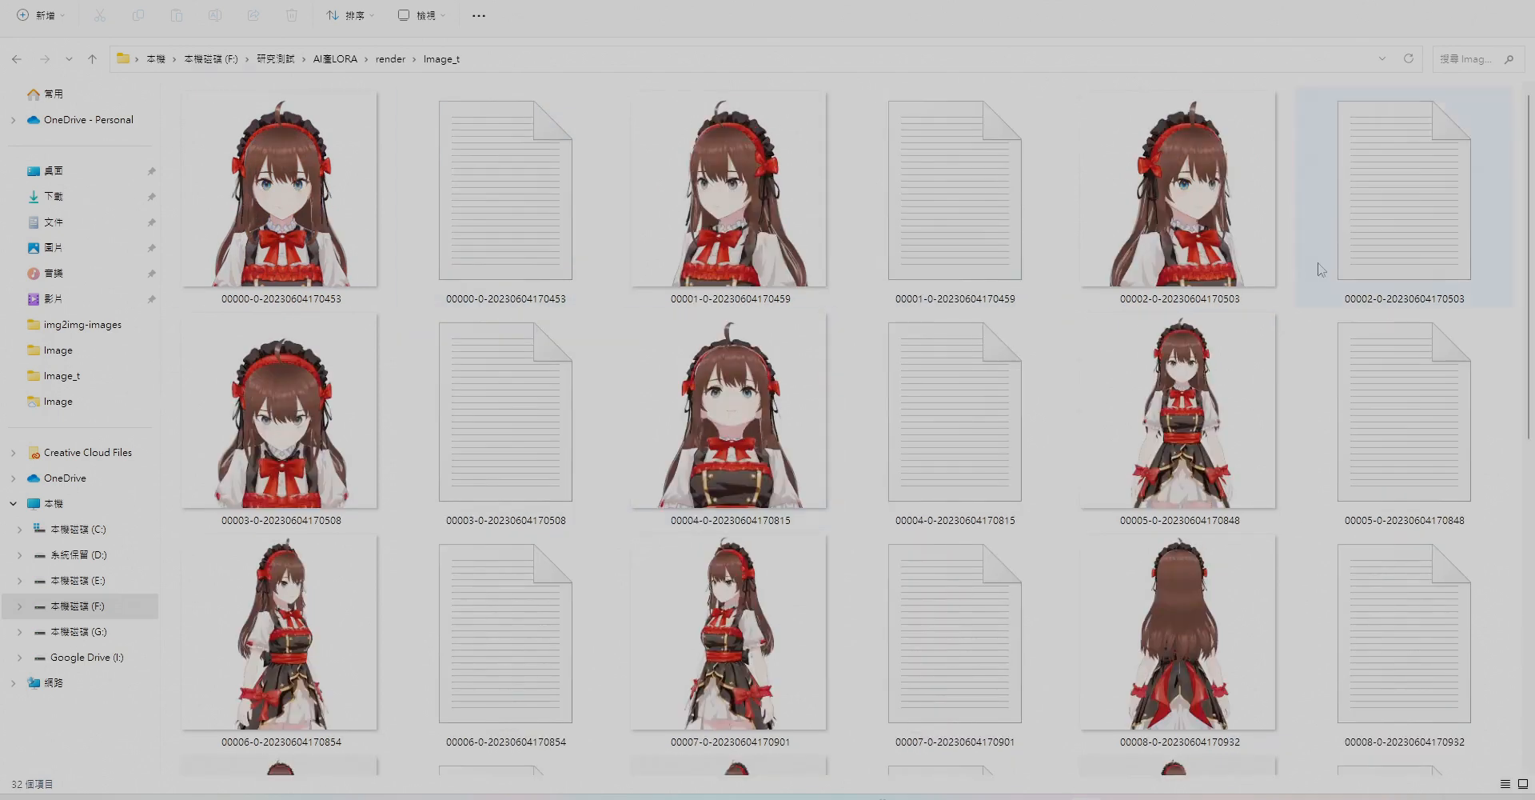
Group the render Image_t files by type and copy all the caption text files into the 韓風格 Image_t folder.
right_click(1517, 314)
mouse_move(1423, 376)
click(1308, 432)
scroll(1188, 610, down, 8)
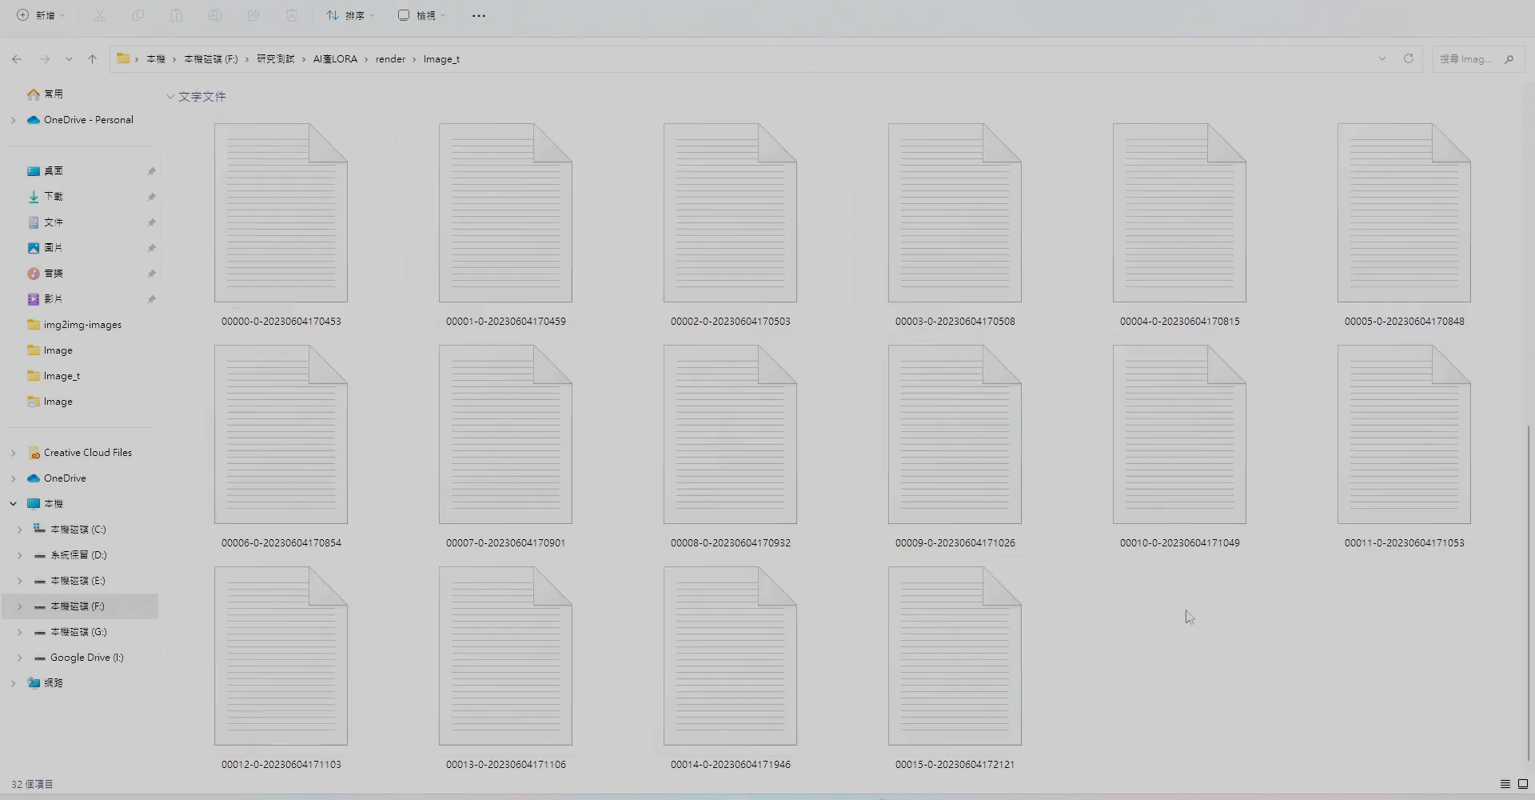
drag(1442, 725, 368, 159)
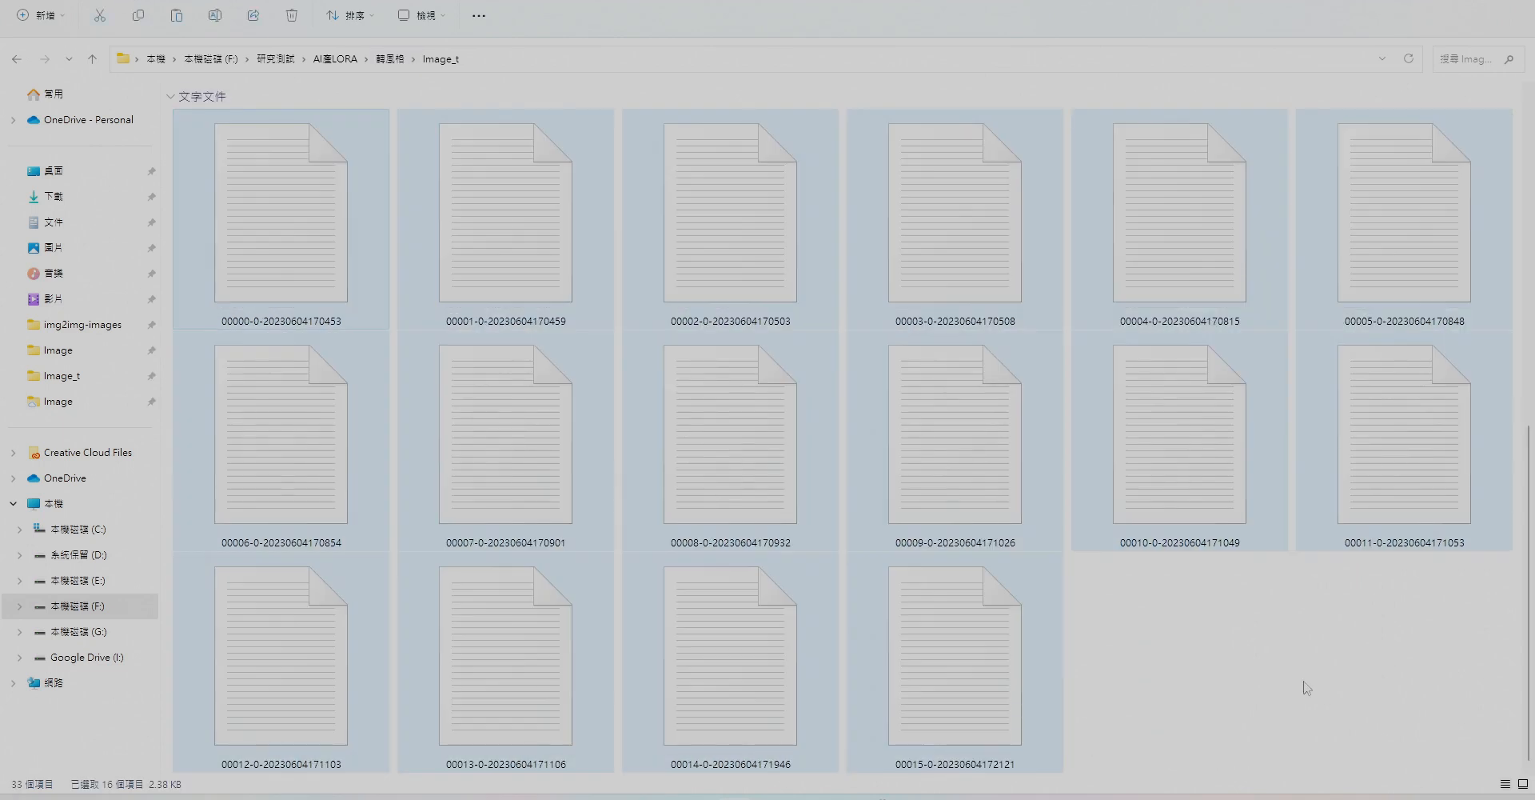
Change the grouping of the 韓風格 Image_t folder so that each image sits beside its caption file.
right_click(1324, 420)
mouse_move(1360, 430)
mouse_move(1369, 480)
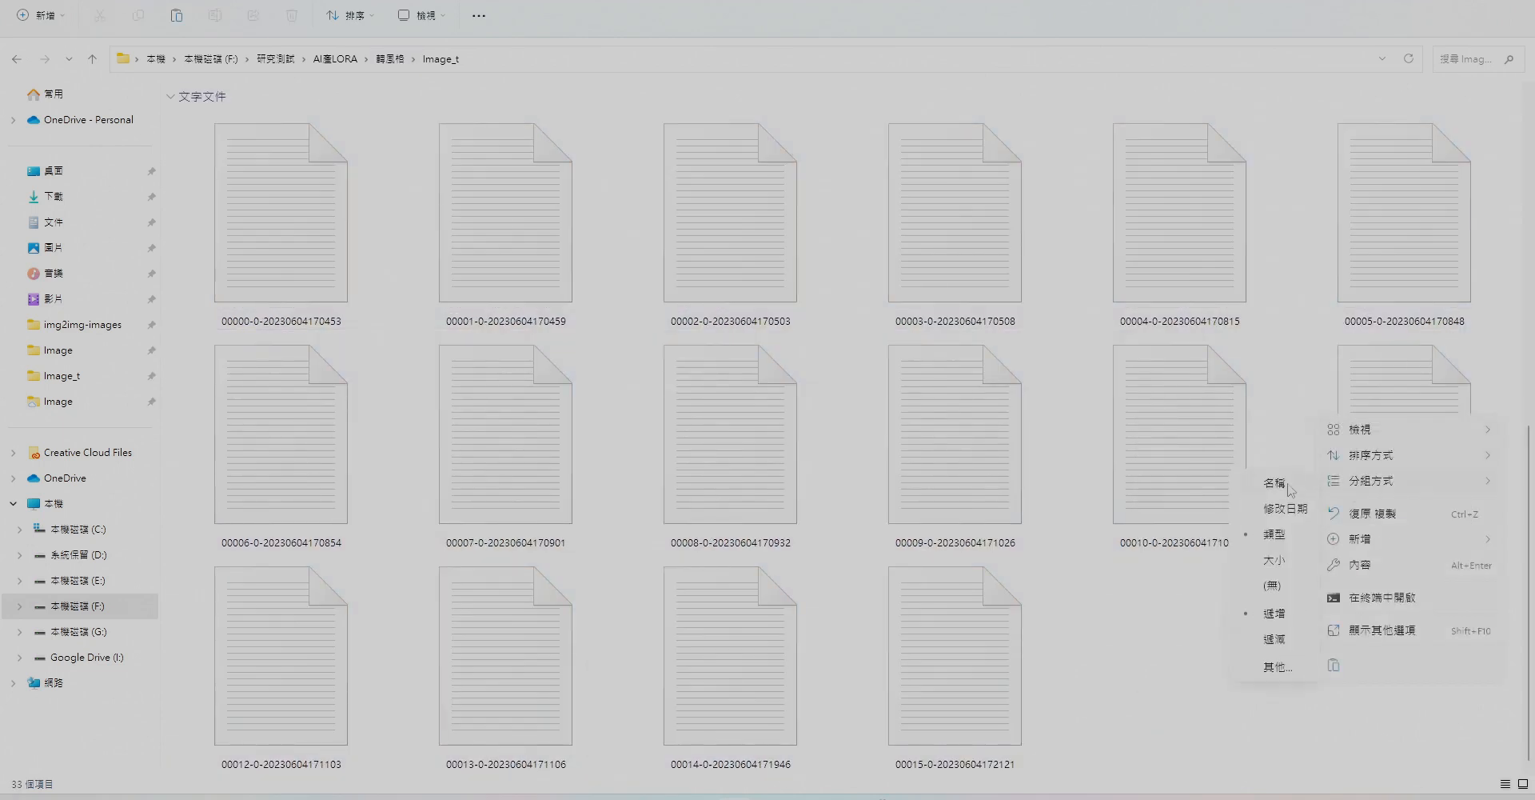
click(1273, 587)
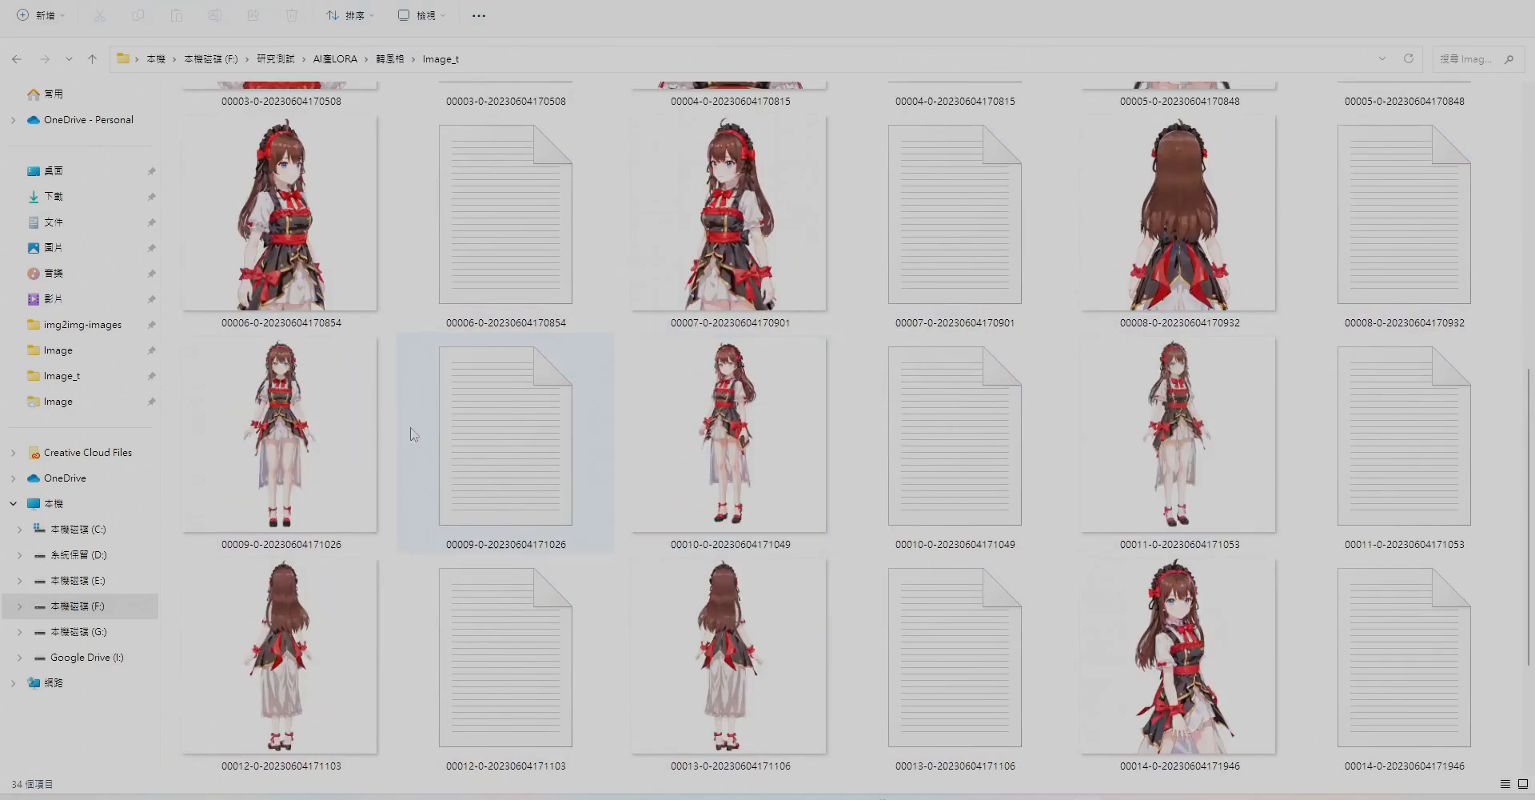
click(537, 457)
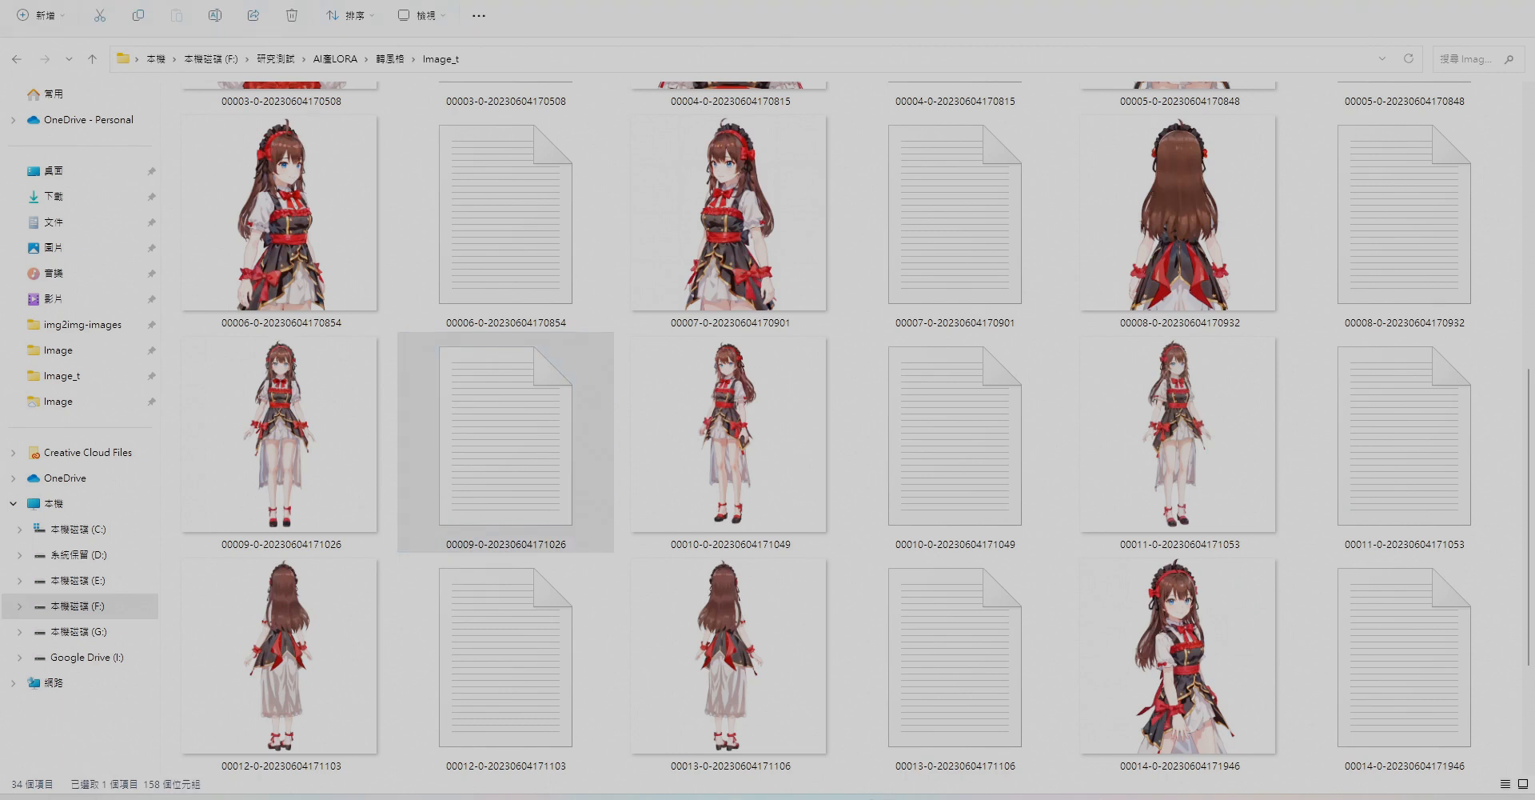
drag(404, 158, 841, 120)
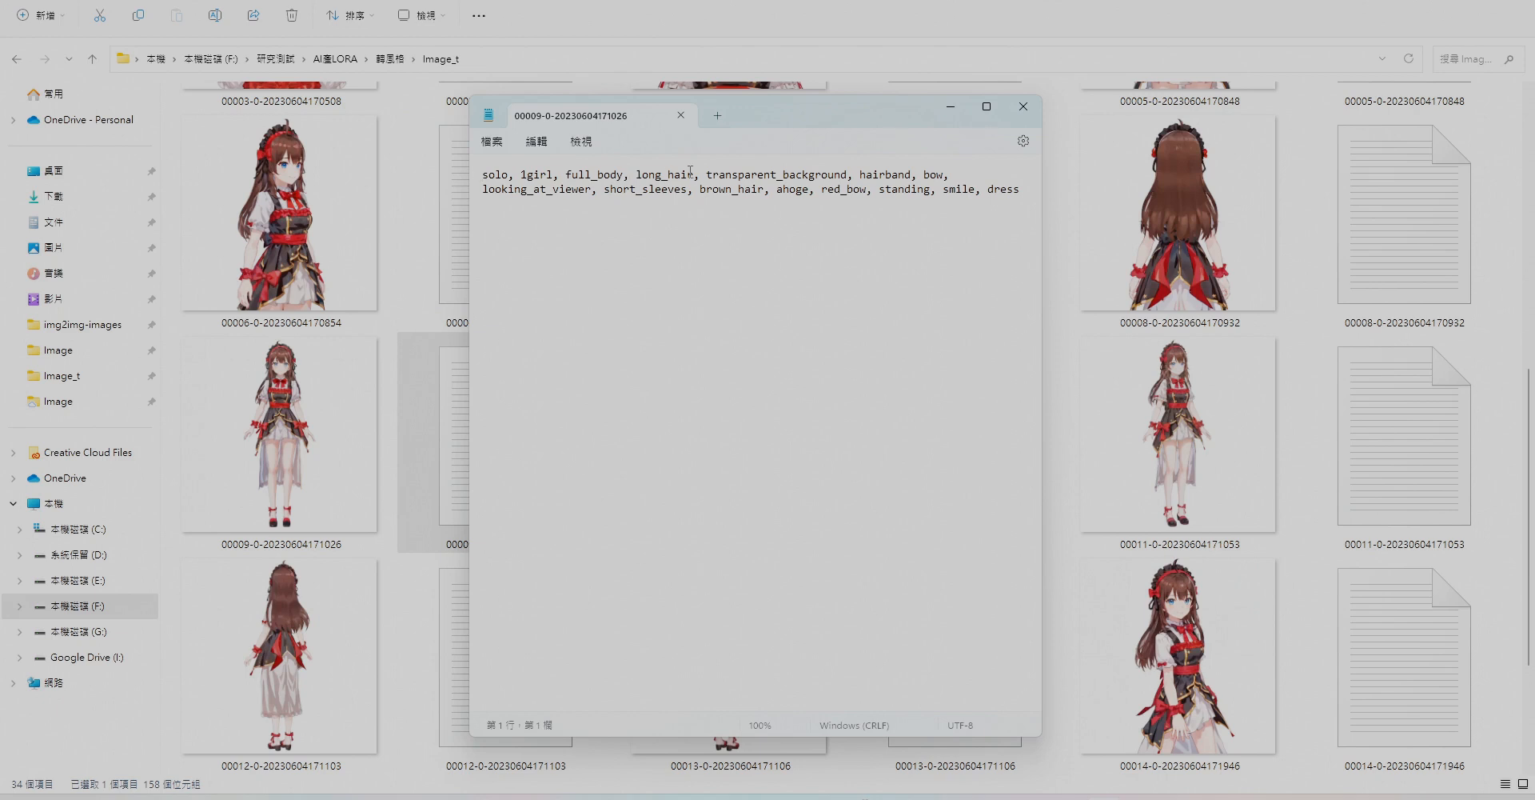
drag(704, 173, 940, 173)
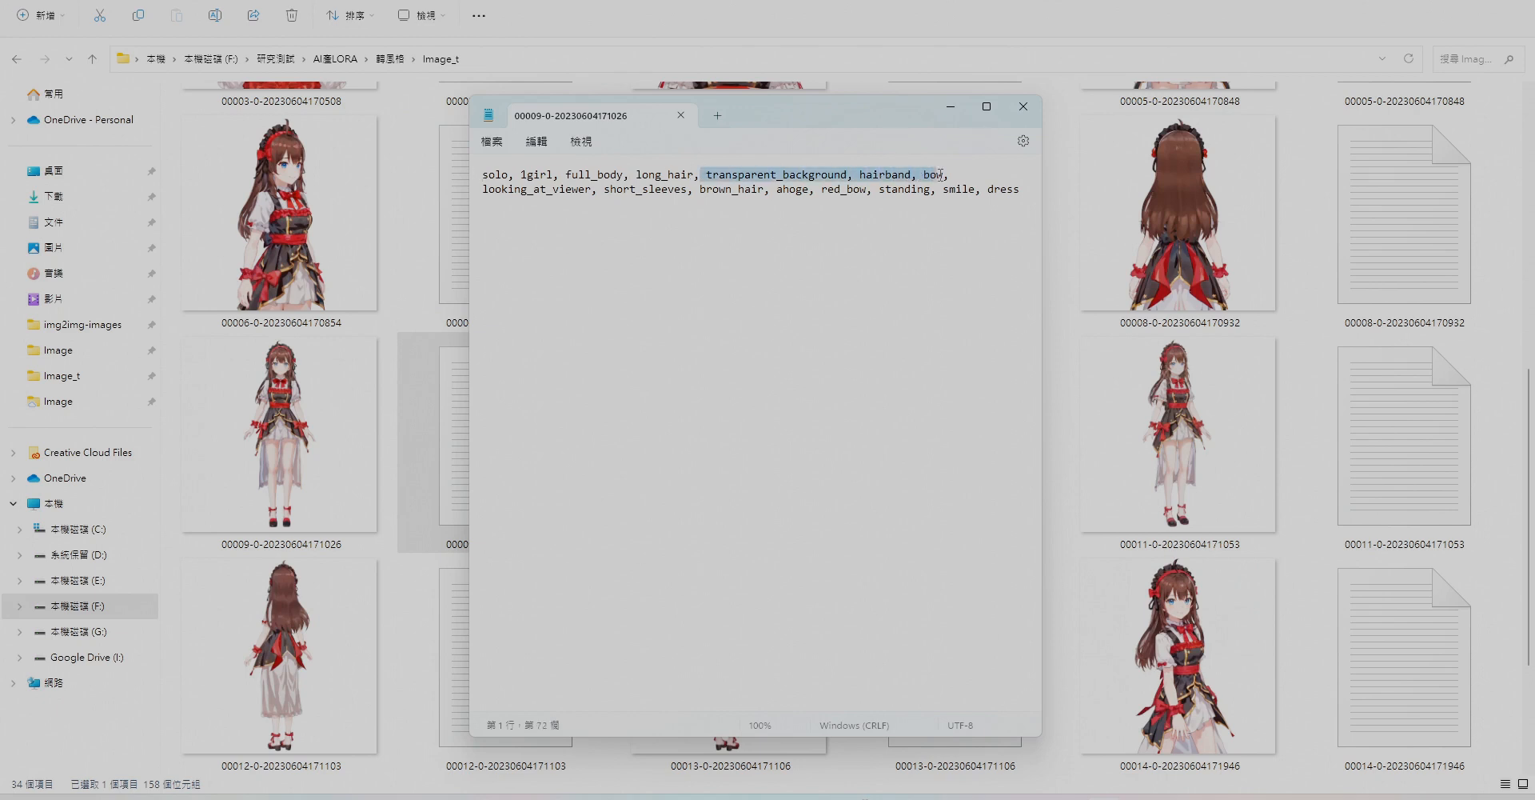
click(886, 190)
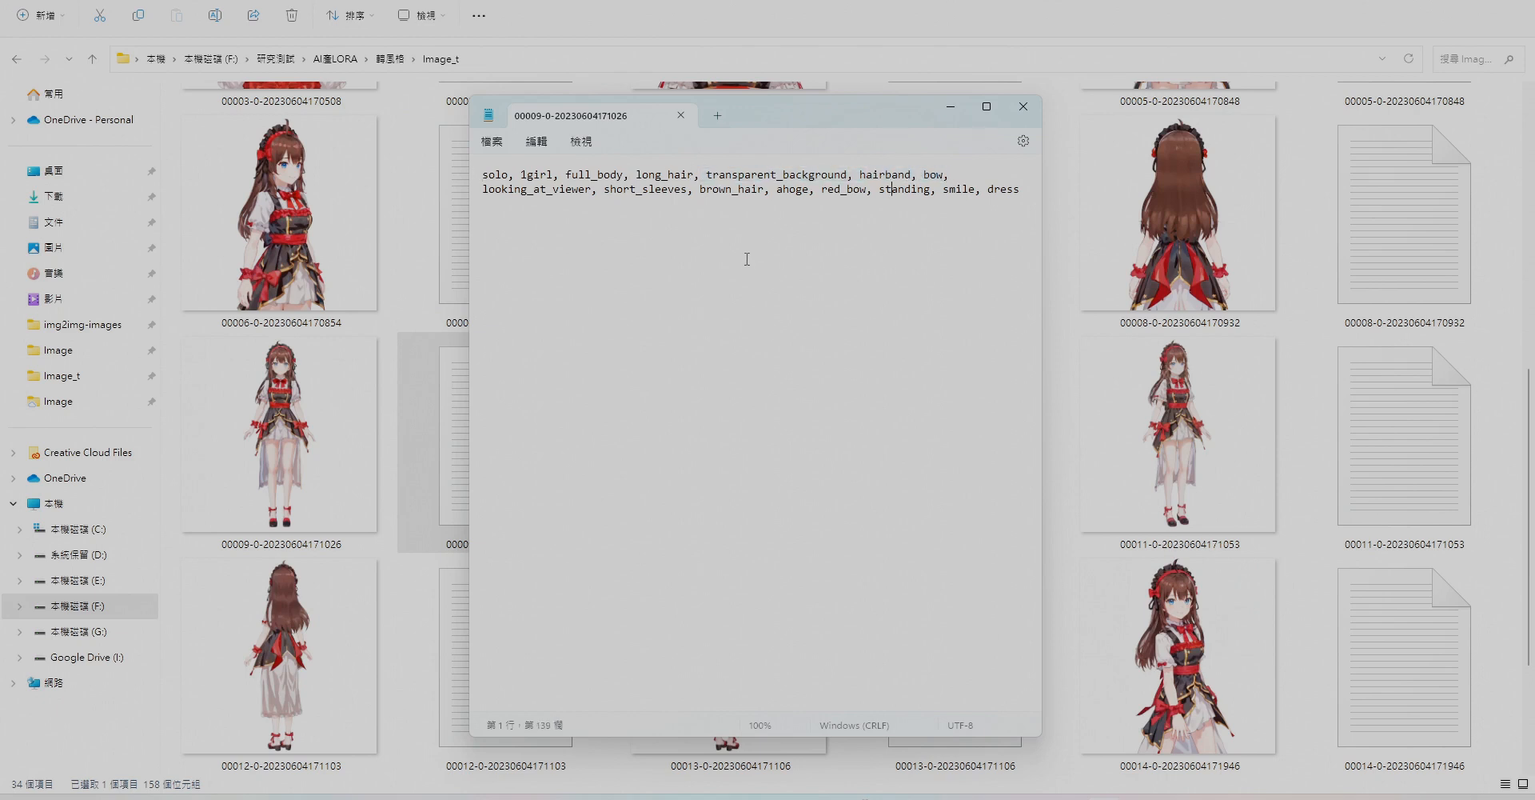
drag(637, 174, 706, 174)
click(688, 189)
key(Delete)
drag(636, 174, 719, 173)
key(Delete)
click(732, 174)
drag(853, 173, 955, 174)
key(shift+Left)
key(shift+Left)
key(BackSpace)
key(BackSpace)
key(shift+Left)
key(shift+Left)
key(shift+Left)
key(shift+Left)
key(shift+Left)
key(shift+Left)
key(shift+Left)
key(shift+Left)
key(shift+Left)
key(shift+Left)
key(shift+Left)
key(shift+Left)
key(shift+Left)
key(shift+Left)
key(shift+Left)
key(shift+Left)
key(shift+Left)
key(shift+Left)
key(BackSpace)
key(BackSpace)
key(BackSpace)
Move the full_body tag to the end of the caption and delete the bow tag.
drag(629, 174, 559, 174)
key(ctrl+x)
click(885, 174)
key(ctrl+v)
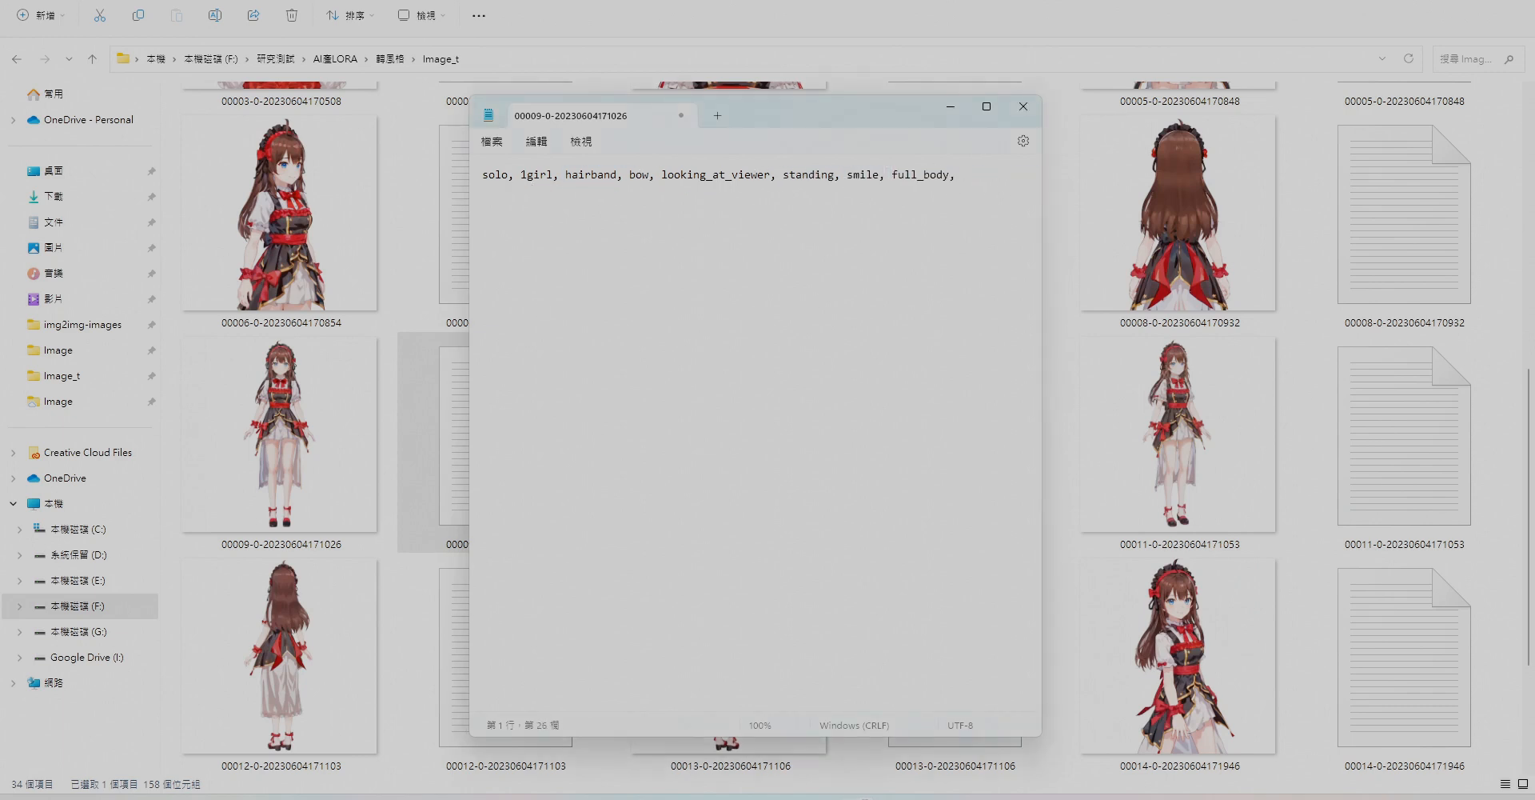
key(BackSpace)
key(BackSpace)
key(BackSpace)
key(BackSpace)
key(BackSpace)
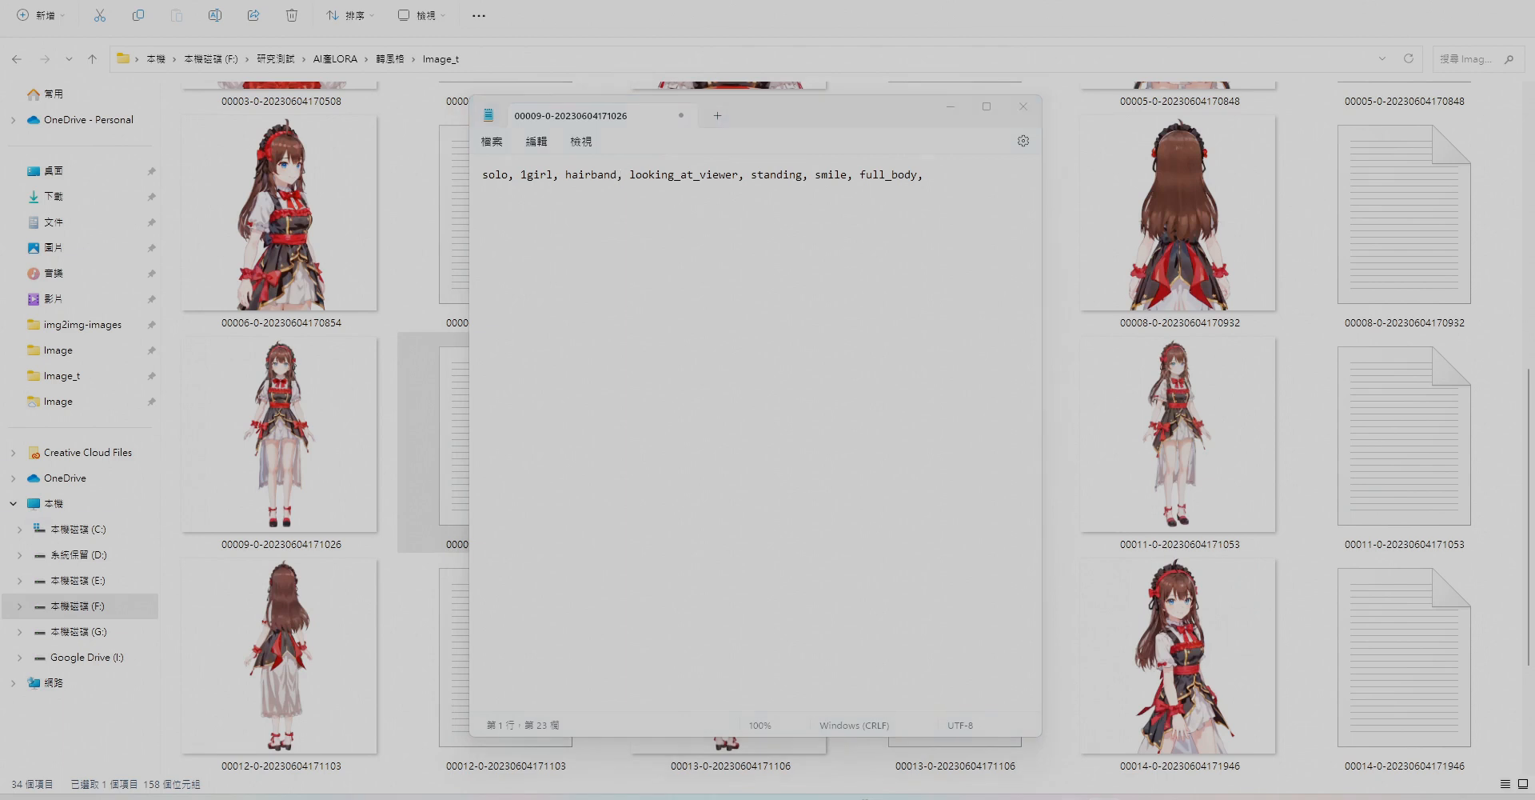
Insert the tags stile_uniform, wrist_cuffs and strappy_footwear before looking_at_viewer in the caption.
click(714, 175)
click(629, 176)
text(ST)
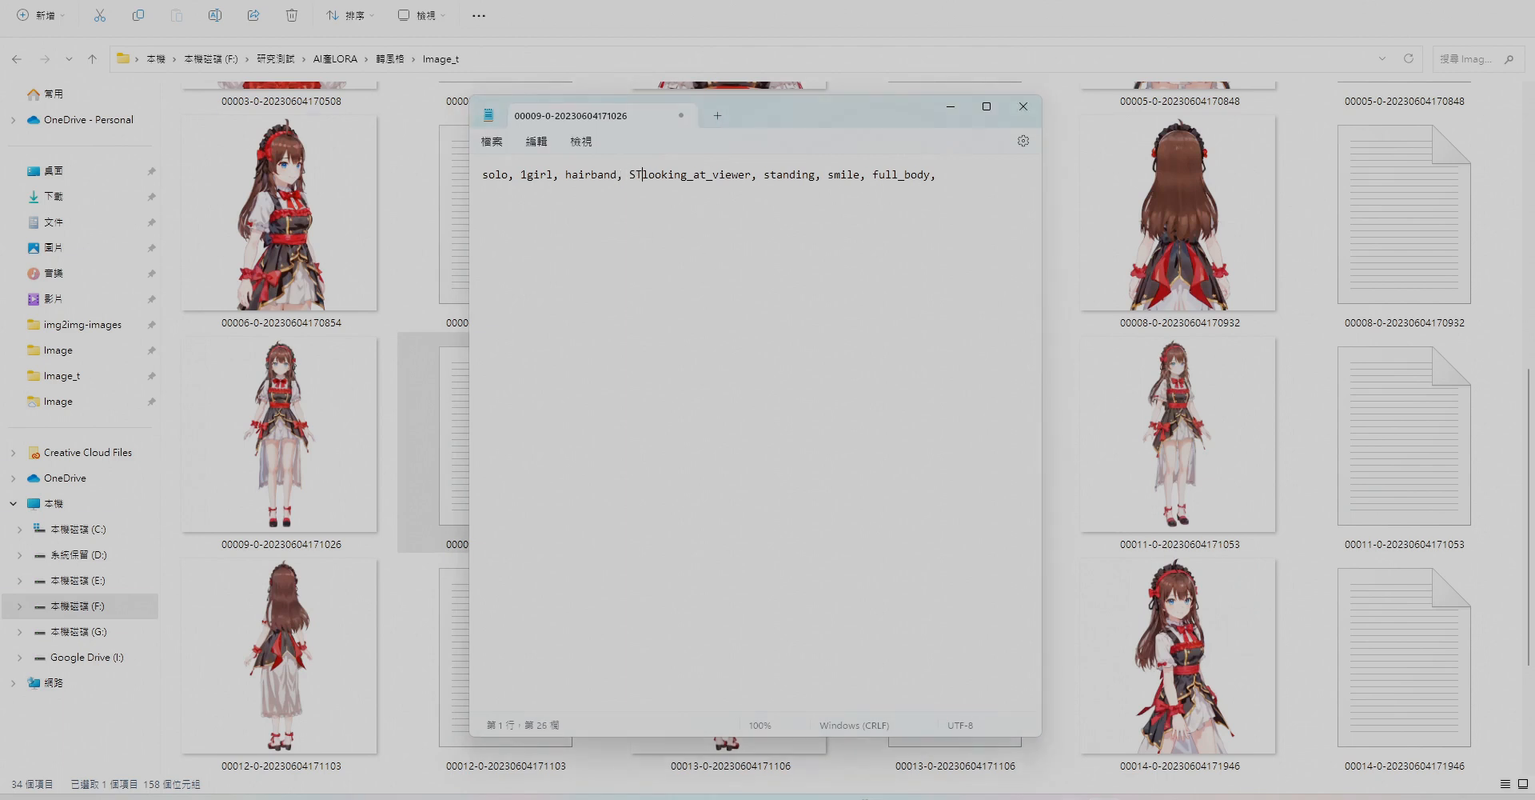
key(BackSpace)
key(BackSpace)
text(stile_unif)
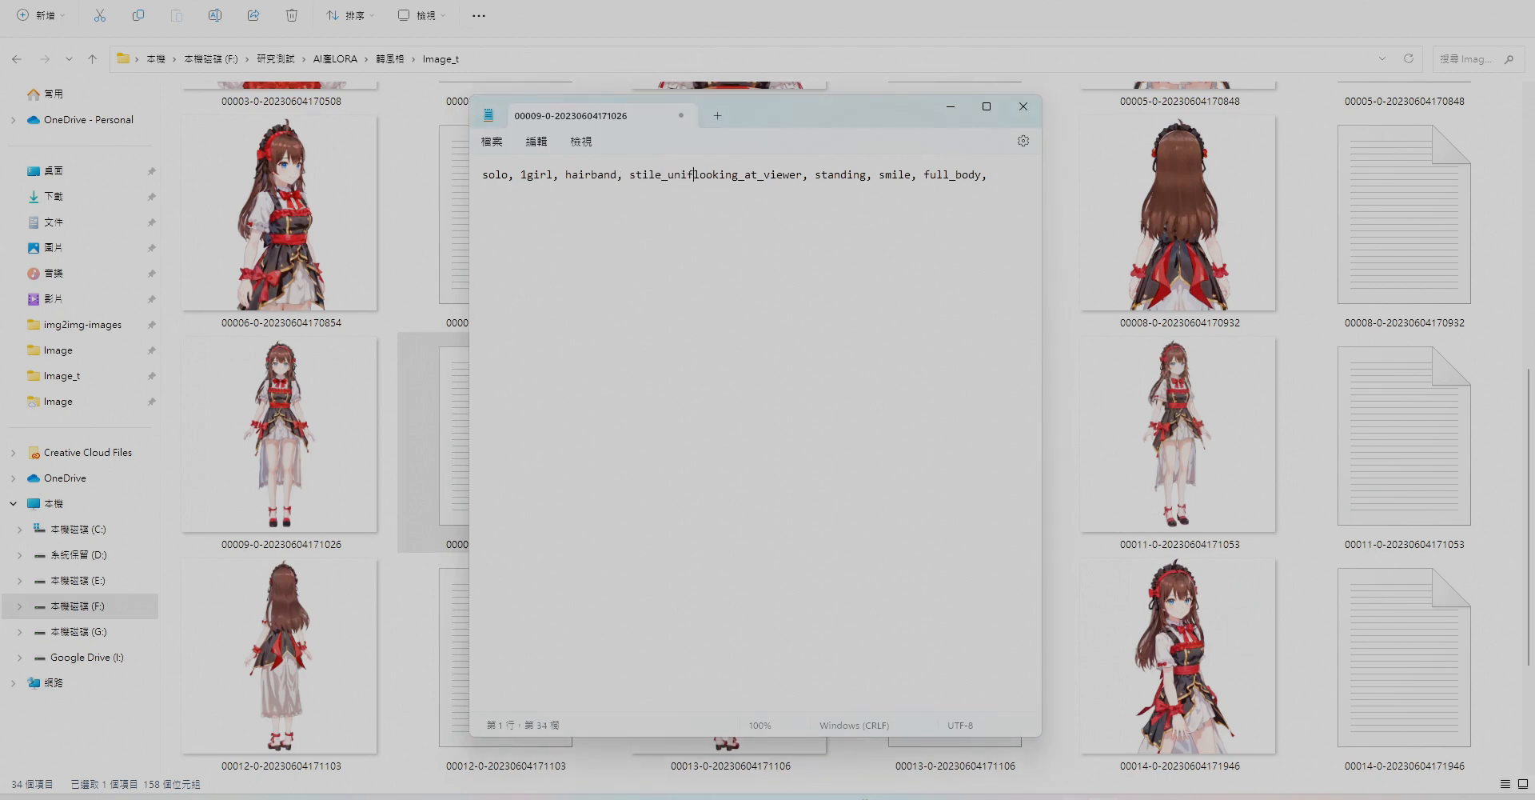
text(orm,)
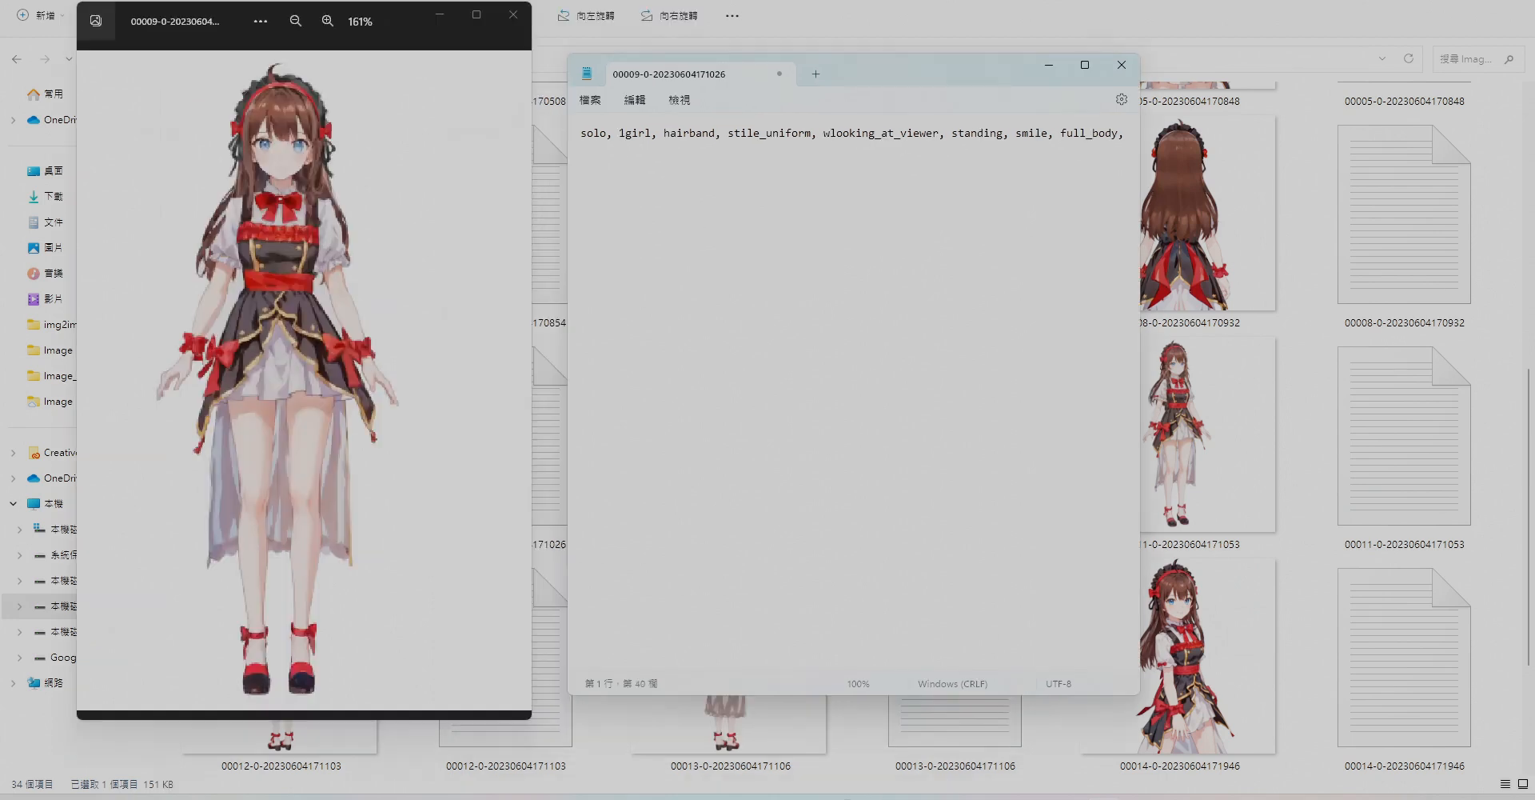
text(wrist_cuffs, )
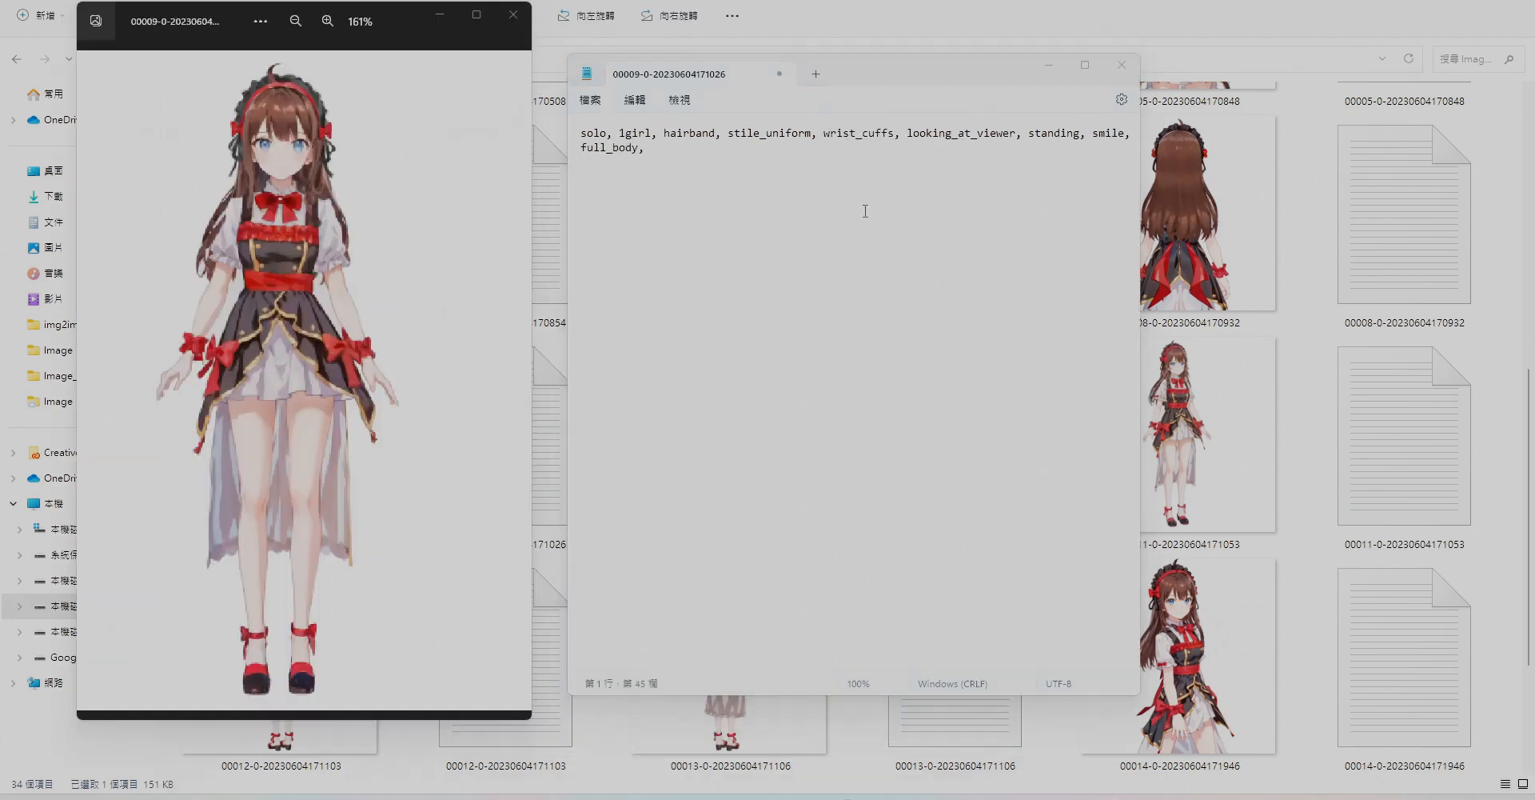
text(strappy footwear,)
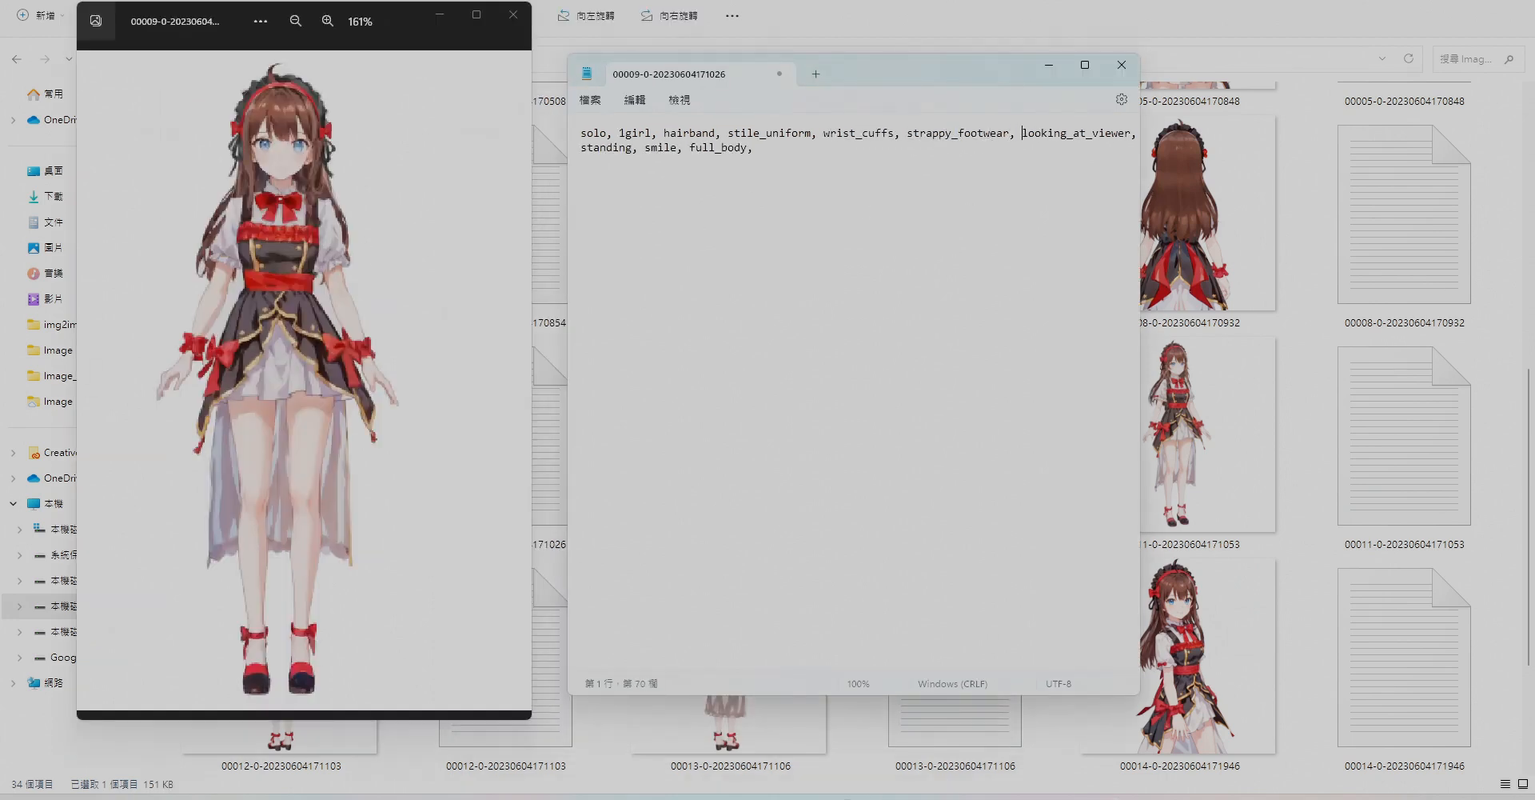
key(ctrl+a)
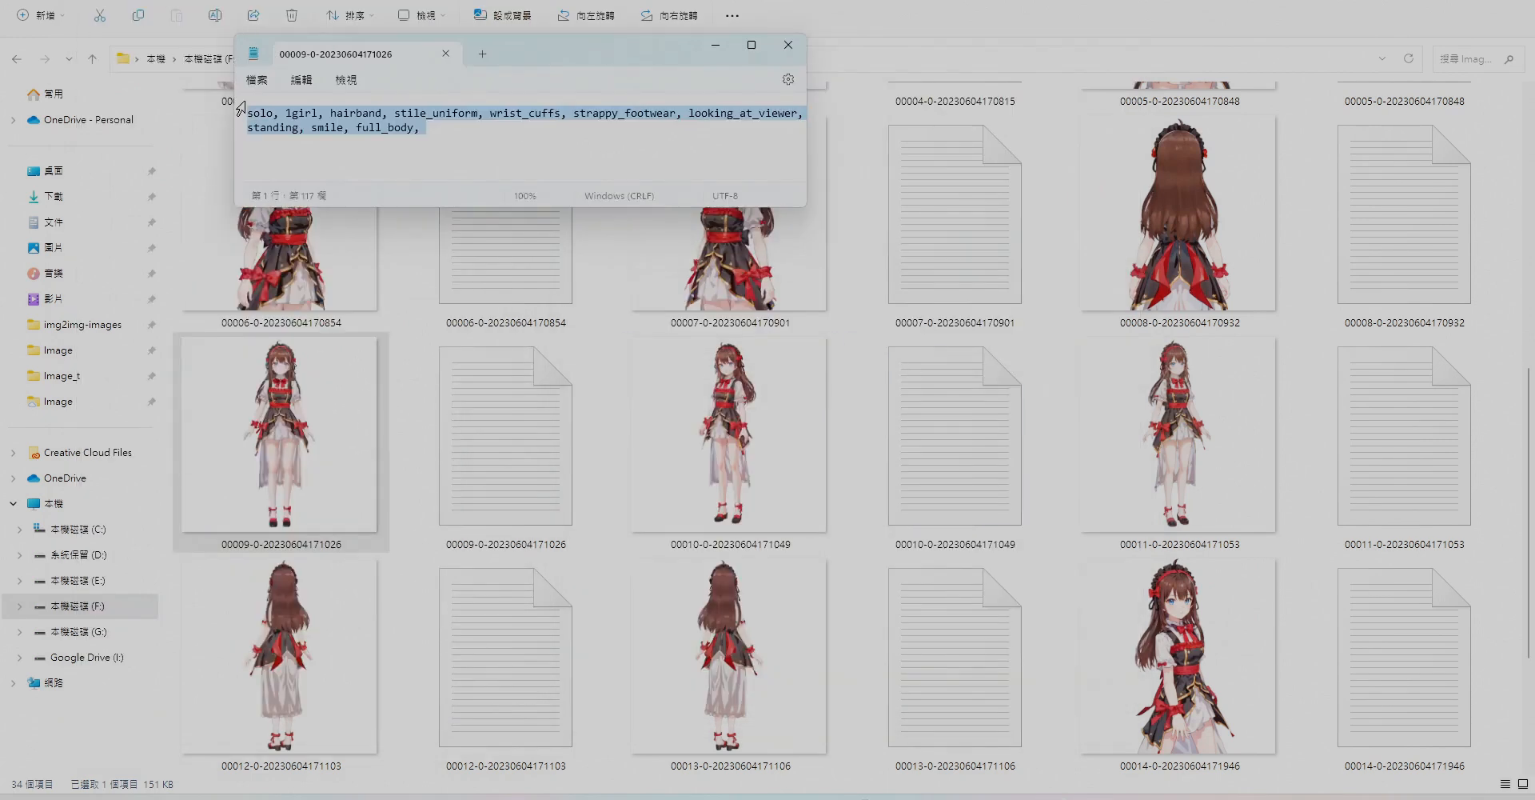
double_click(955, 436)
drag(564, 57, 521, 459)
key(ctrl+a)
key(ctrl+v)
click(789, 44)
double_click(1404, 436)
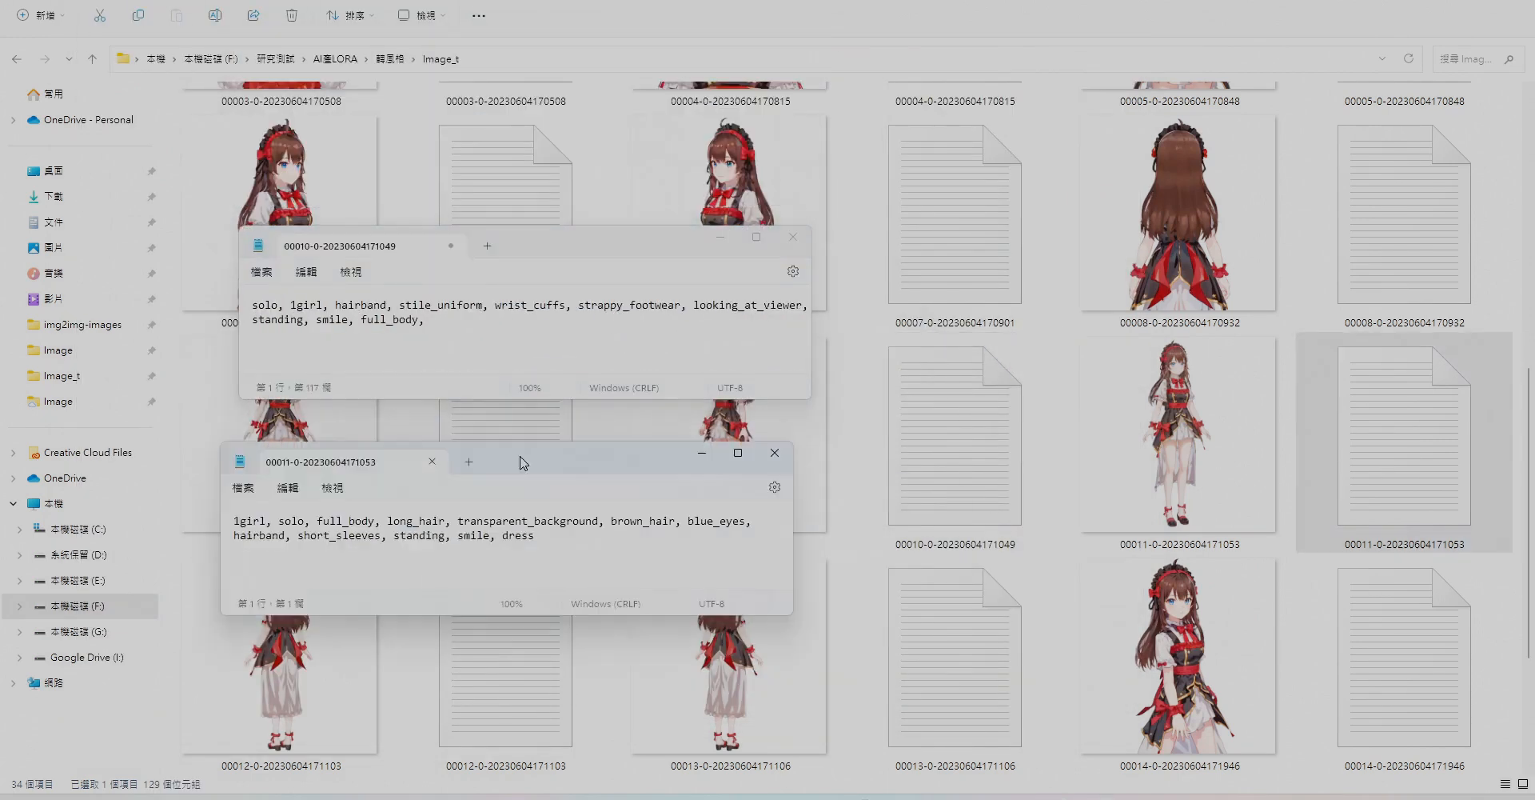
key(ctrl+a)
key(ctrl+v)
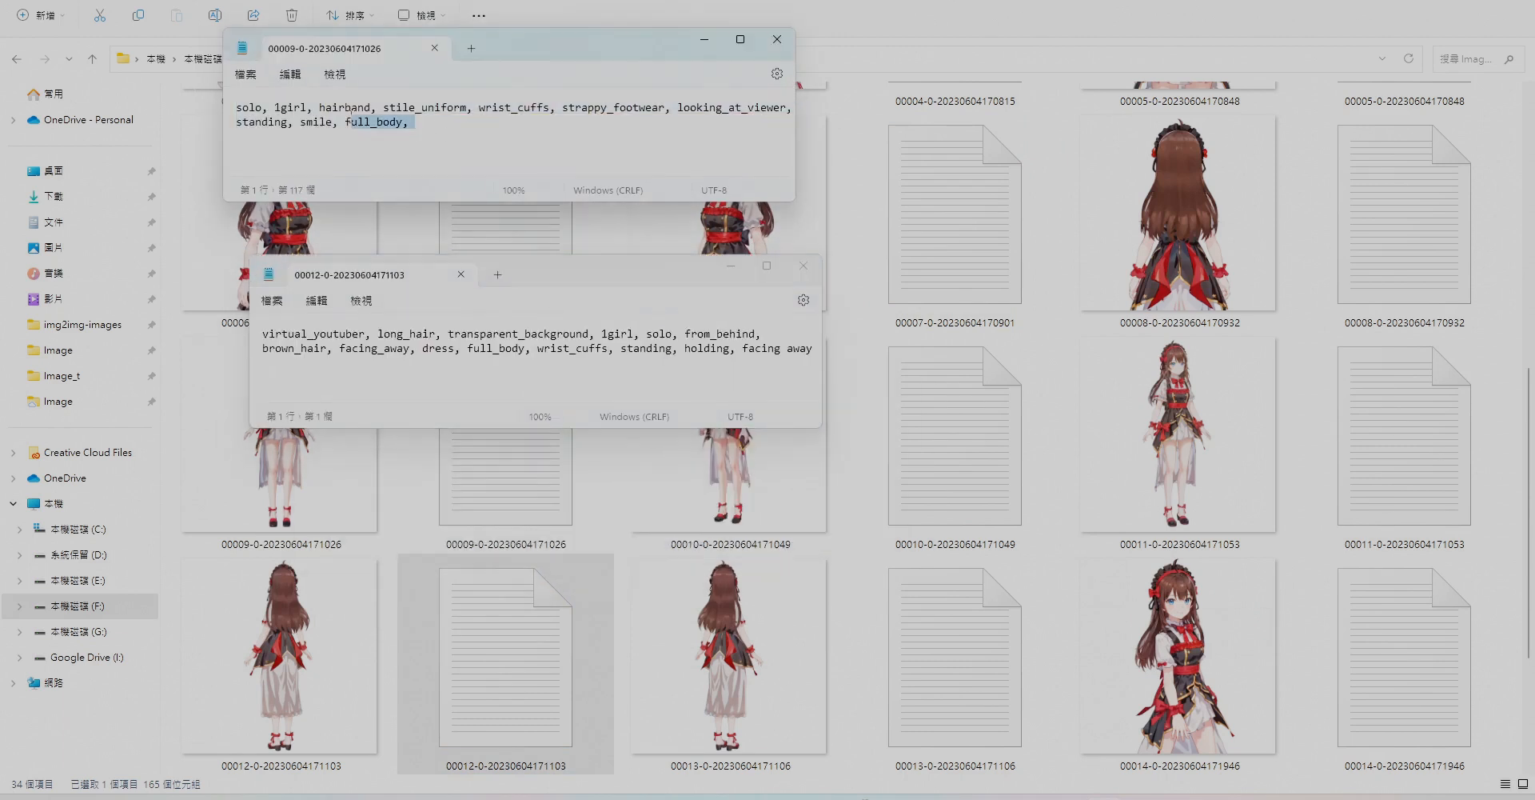
Replace the 00012 caption with the copied tags, without looking_at_viewer and smile, keeping facing away, and reuse the list for the 00013 caption.
key(ctrl+a)
key(ctrl+c)
drag(262, 334, 761, 348)
key(ctrl+v)
drag(333, 348, 378, 347)
key(BackSpace)
drag(704, 334, 824, 334)
key(BackSpace)
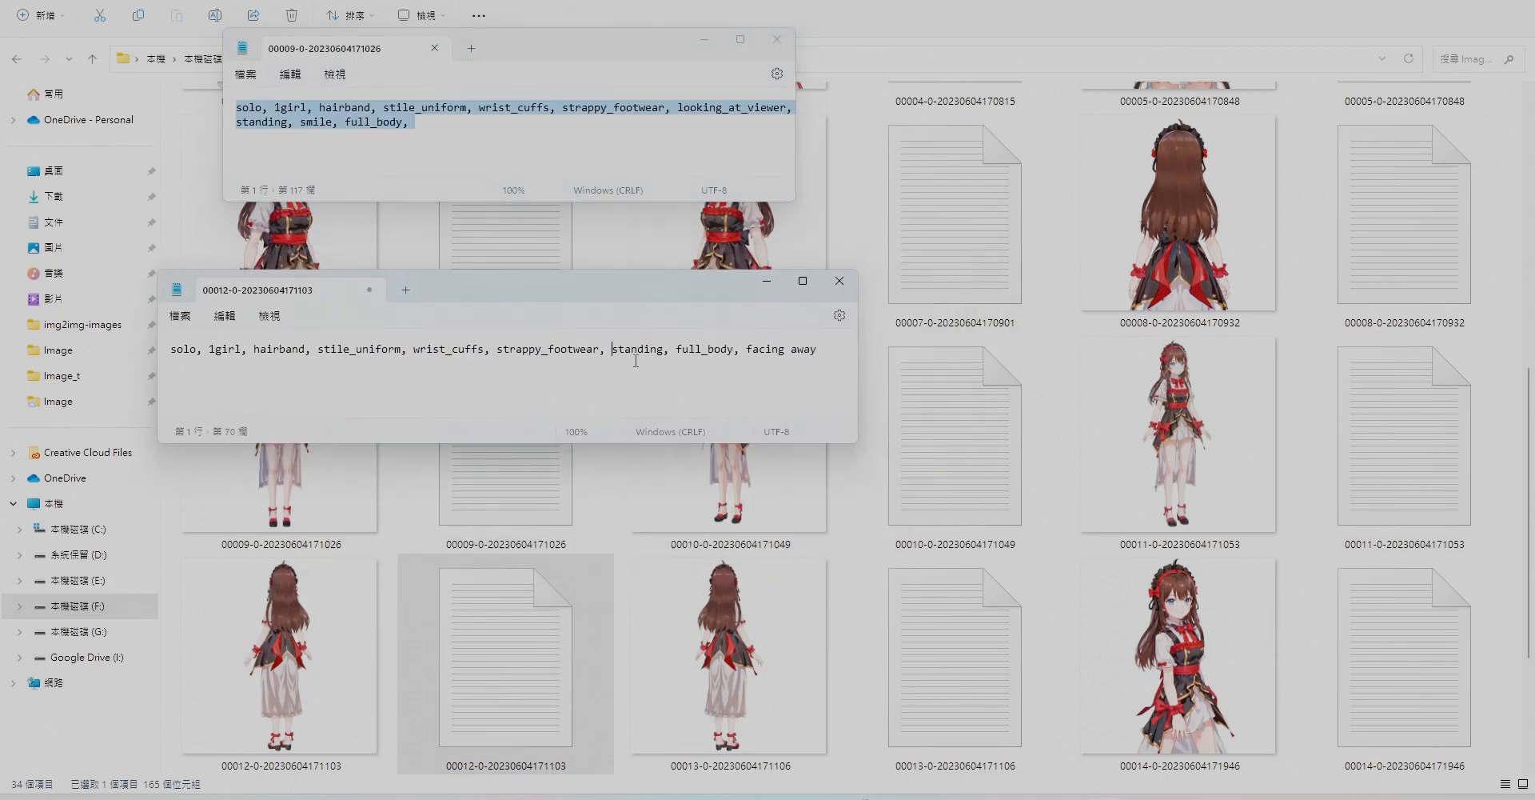
drag(170, 349, 740, 349)
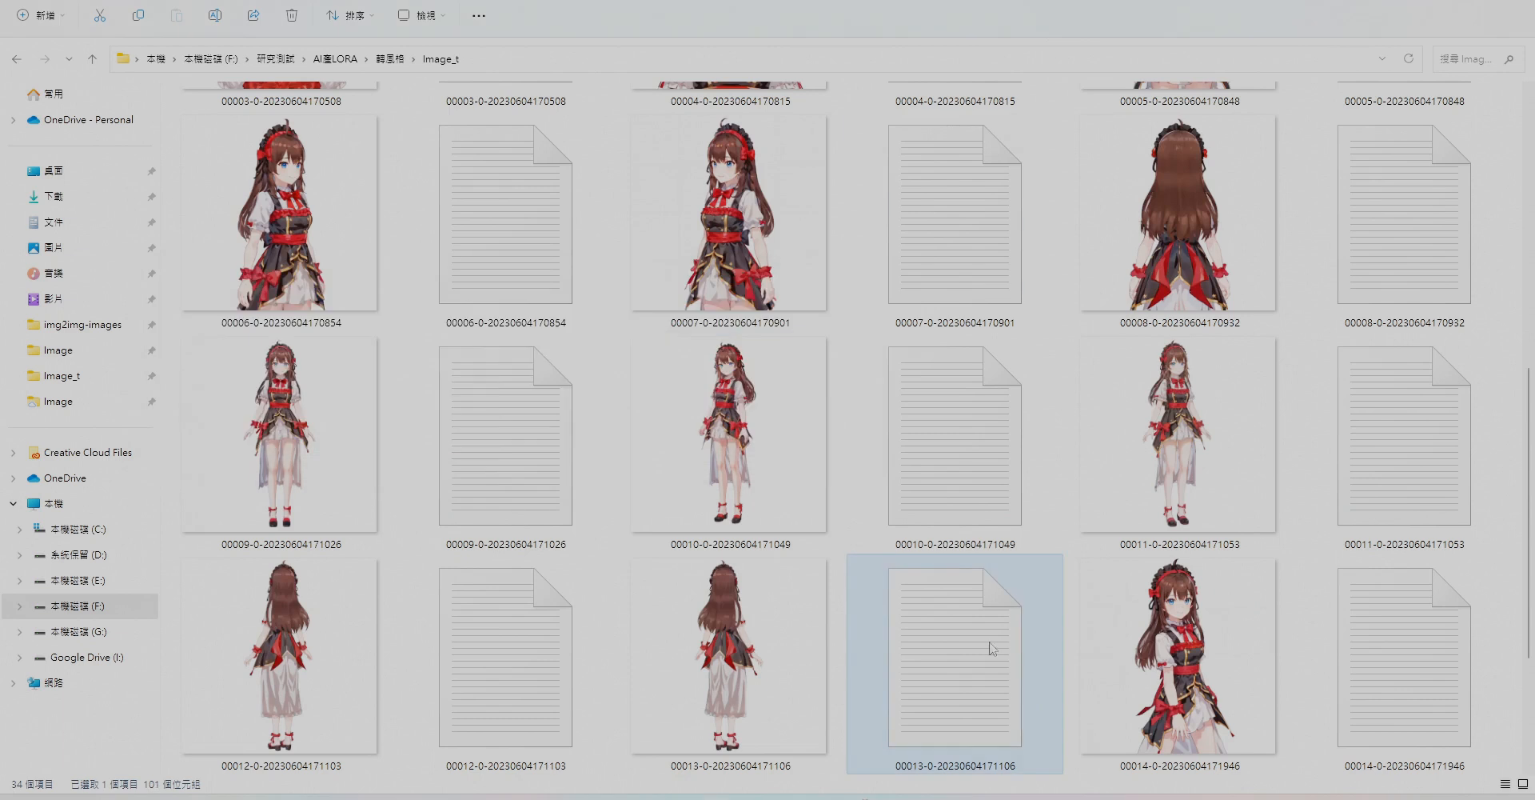
Replace the 00000 caption's tags with solo, 1girl, hairband, stile_uniform, looking_at_viewer, smile, keeping portrait at the end.
scroll(984, 643, up, 5)
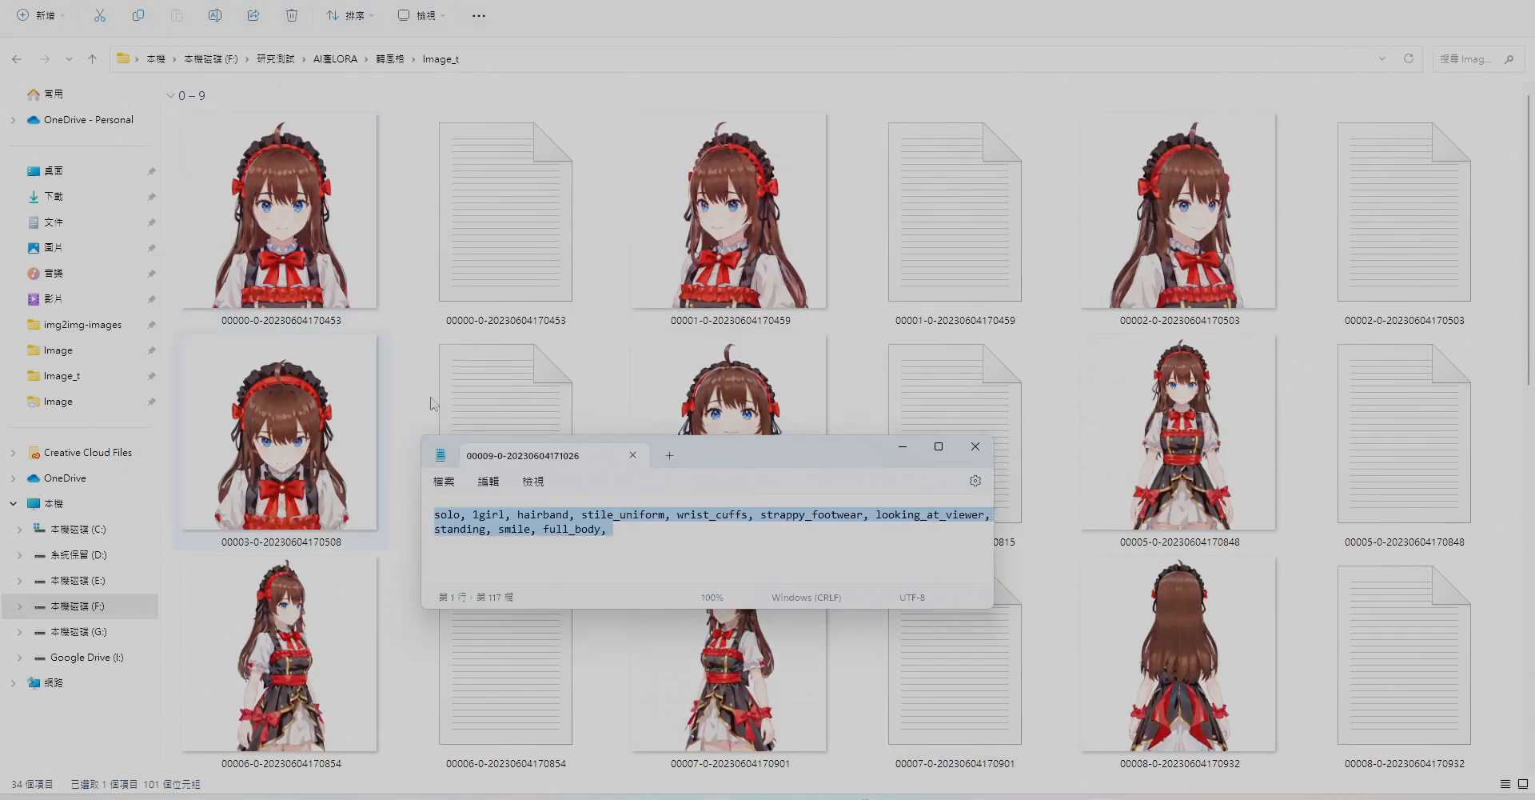
double_click(505, 212)
drag(378, 471, 832, 486)
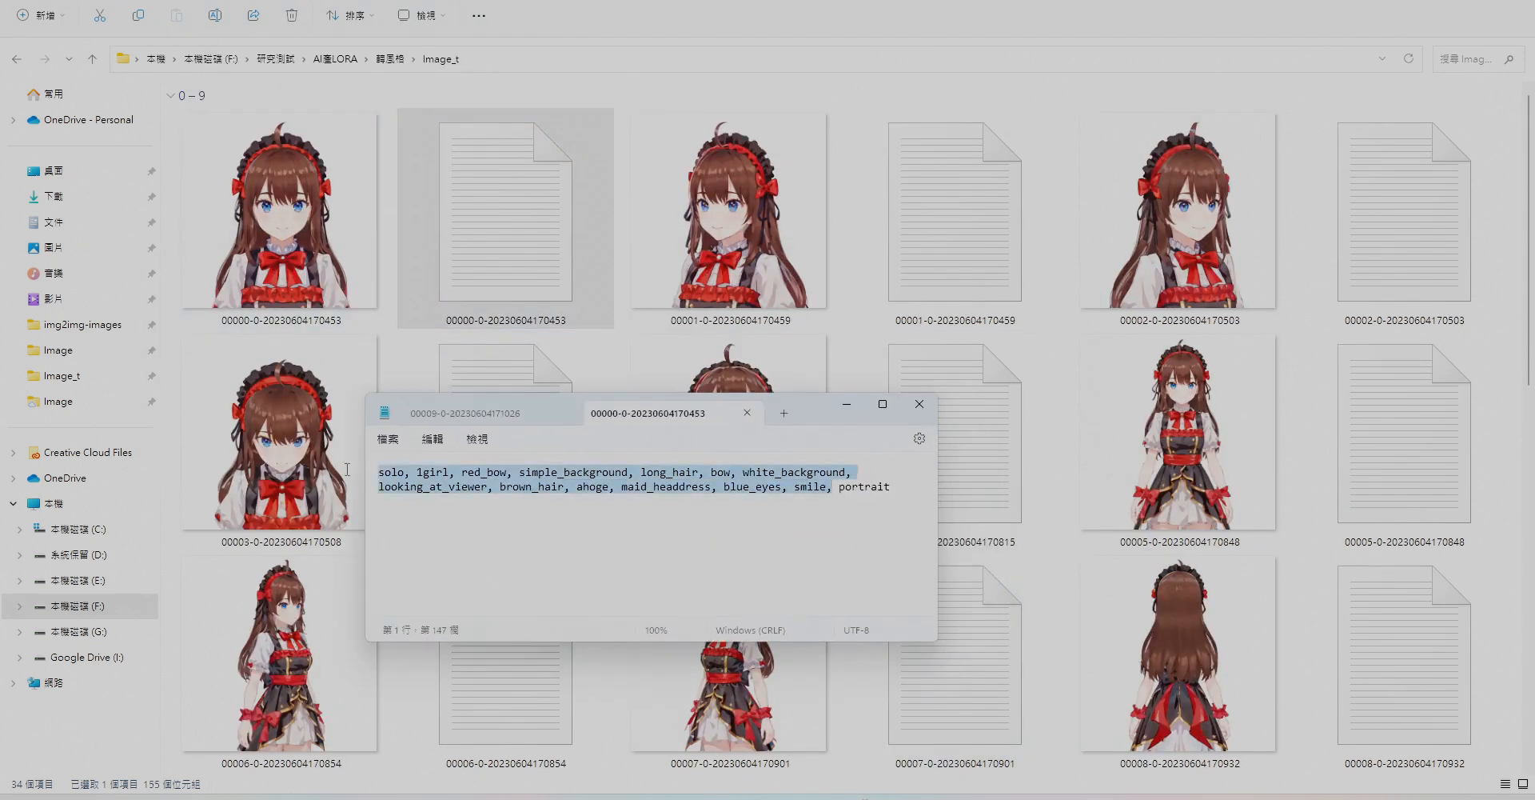
key(ctrl+v)
drag(740, 471, 551, 486)
key(Delete)
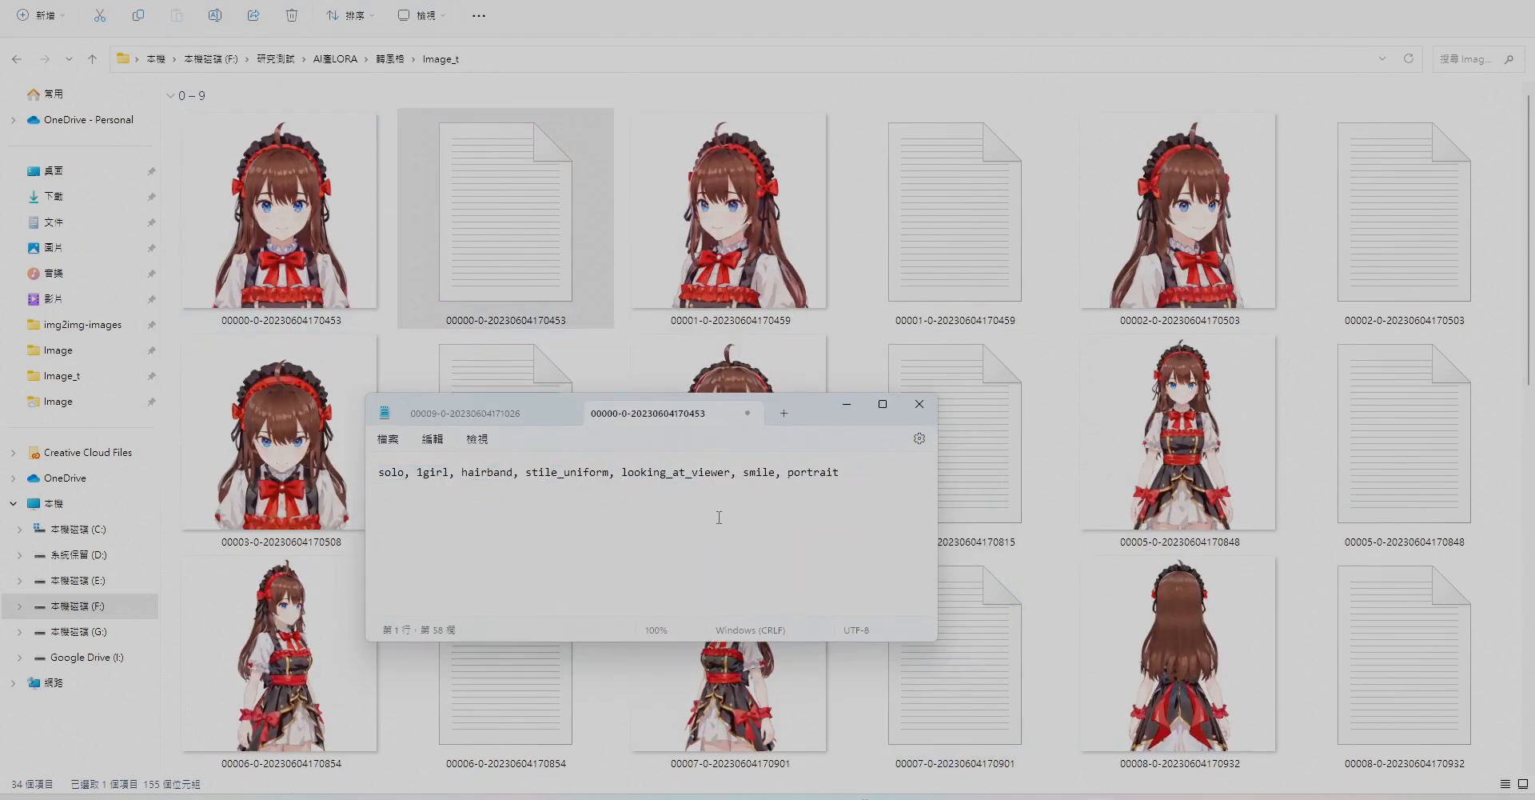
drag(379, 471, 627, 490)
double_click(955, 212)
click(582, 414)
drag(462, 472, 736, 486)
key(ctrl+c)
click(692, 413)
key(ctrl+v)
key(ctrl+a)
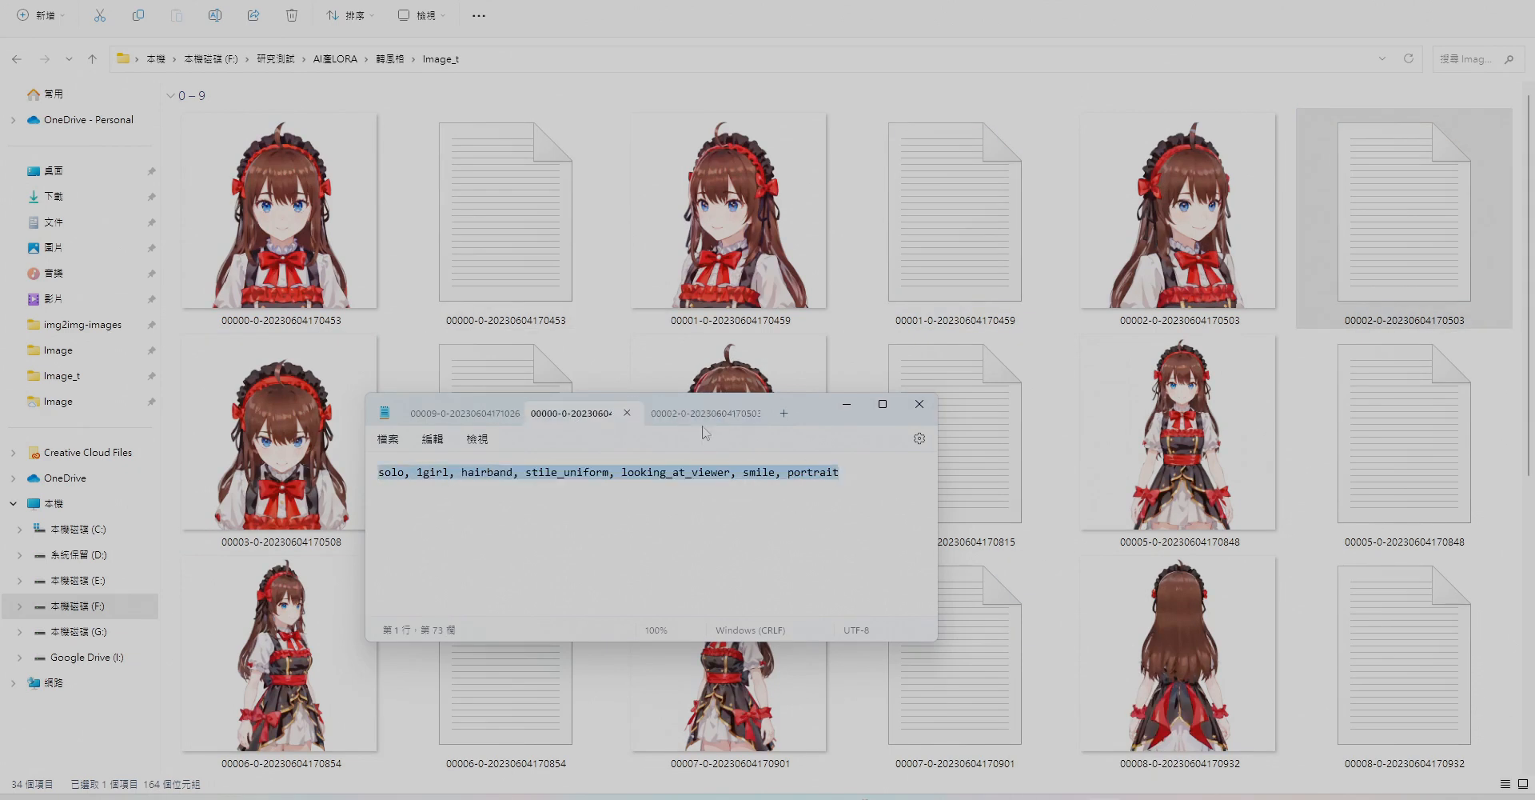
click(706, 413)
click(478, 413)
click(582, 413)
double_click(955, 211)
click(747, 413)
drag(622, 472, 735, 472)
key(Delete)
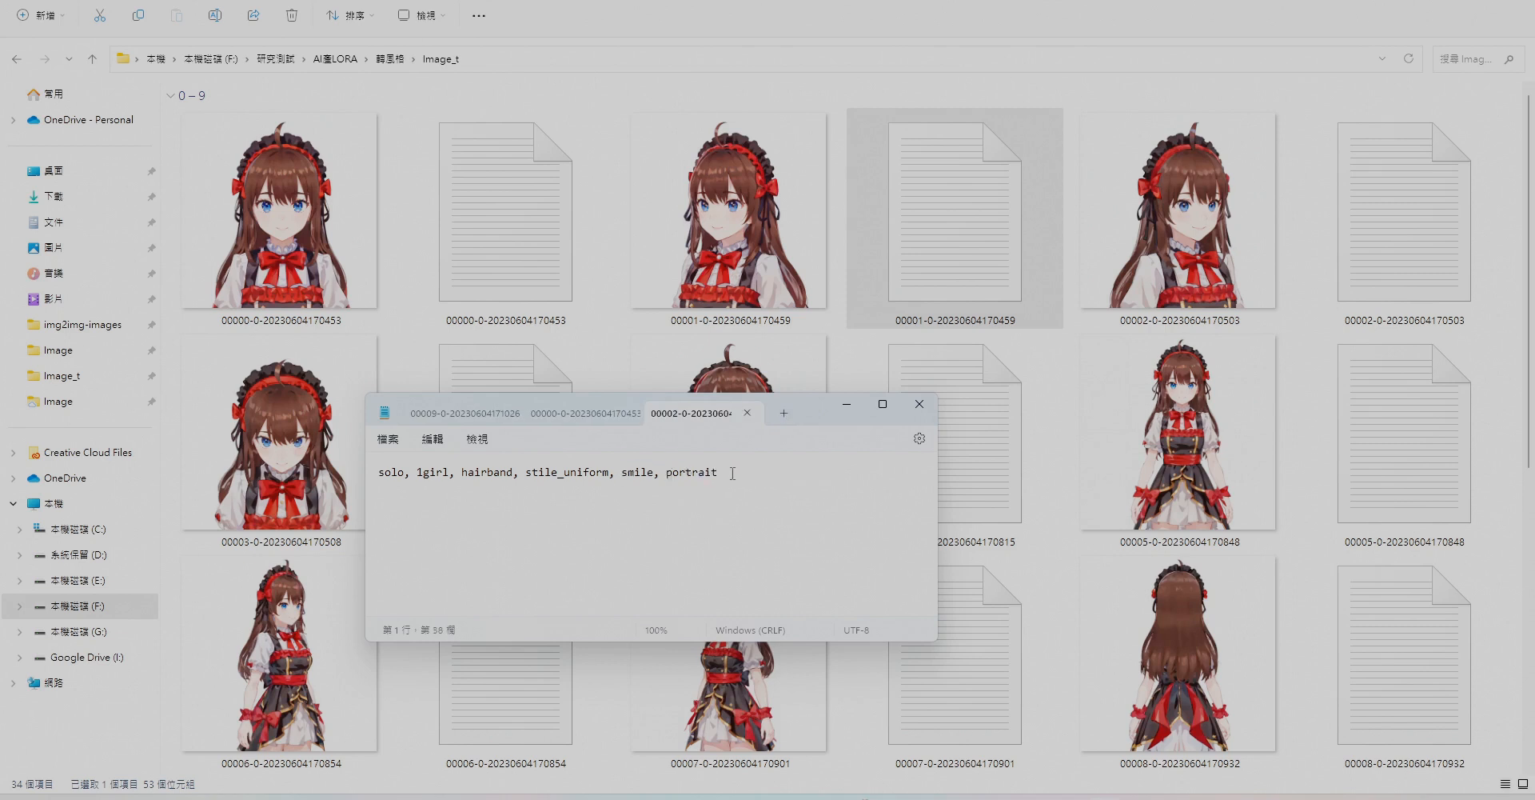
Replace the 00003 caption's tags with solo, 1girl, hairband, stile_uniform, looking_at_viewer, smile, keeping looking_down.
click(748, 414)
drag(810, 410, 797, 77)
double_click(521, 518)
drag(685, 80, 560, 412)
drag(828, 400, 719, 363)
drag(366, 140, 769, 139)
key(ctrl+c)
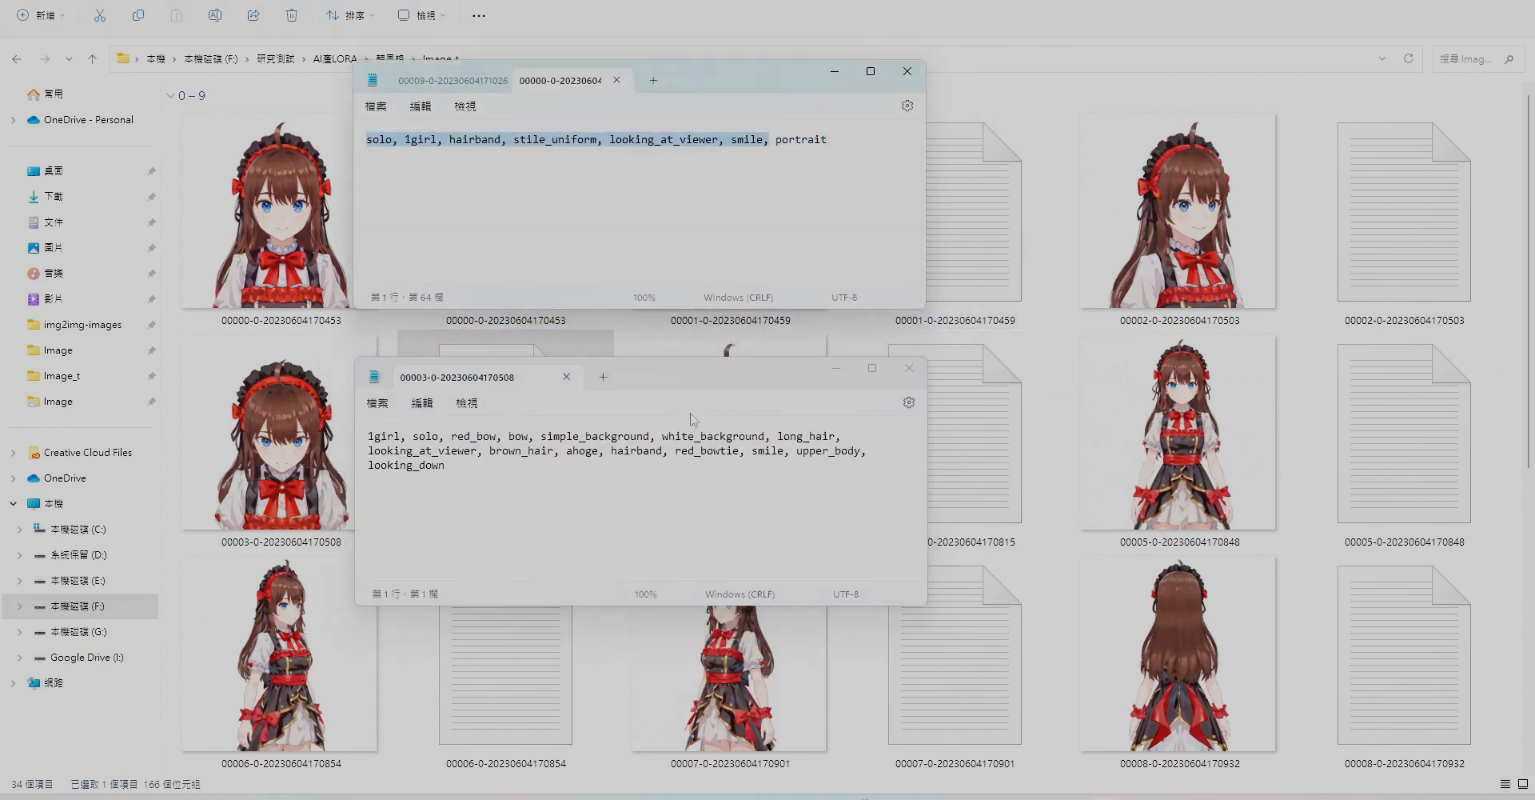
drag(368, 436, 867, 450)
key(ctrl+v)
Insert the portrait tag before looking_down in the 00003 caption.
double_click(801, 139)
key(ctrl+c)
click(777, 435)
key(ctrl+v)
text(,)
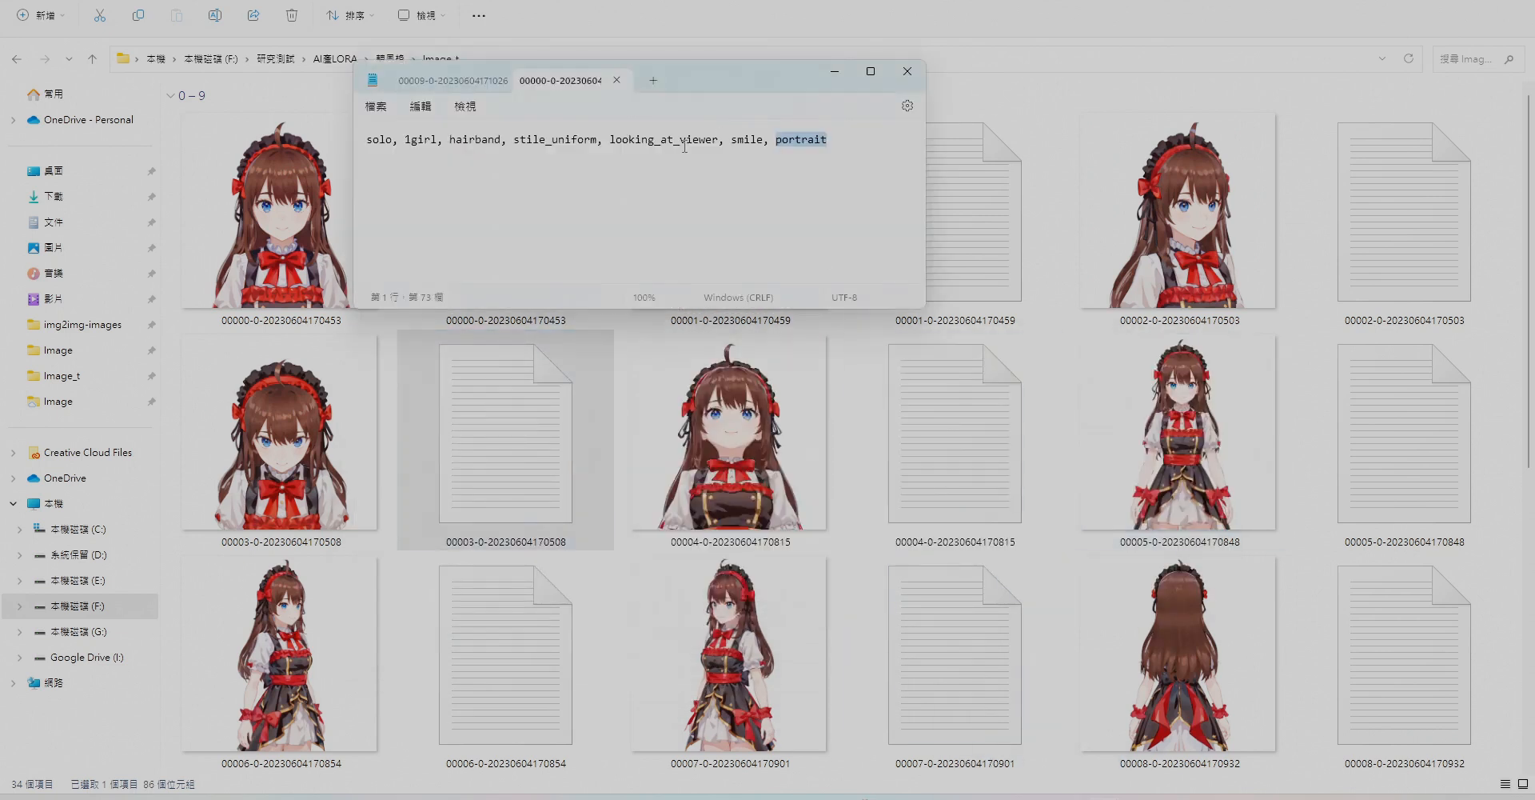
double_click(955, 433)
drag(685, 80, 511, 409)
drag(400, 464, 900, 481)
key(ctrl+v)
drag(759, 404, 748, 511)
drag(632, 577, 753, 581)
key(Delete)
key(ctrl+s)
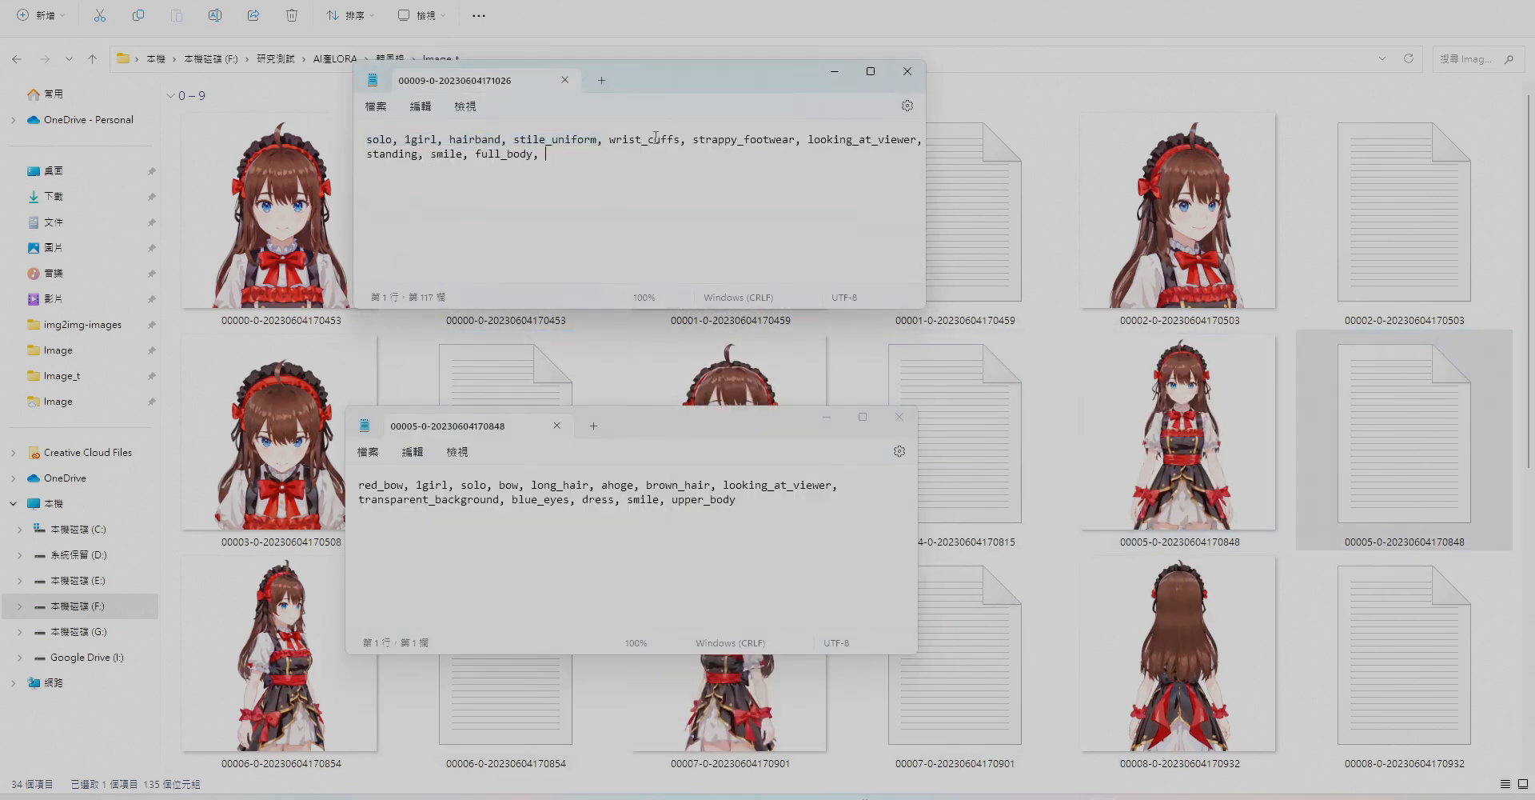
Replace the tags before smile in the 00005 caption with solo, 1girl, hairband, stile_uniform, wrist_cuffs.
drag(366, 140, 685, 139)
drag(359, 484, 618, 500)
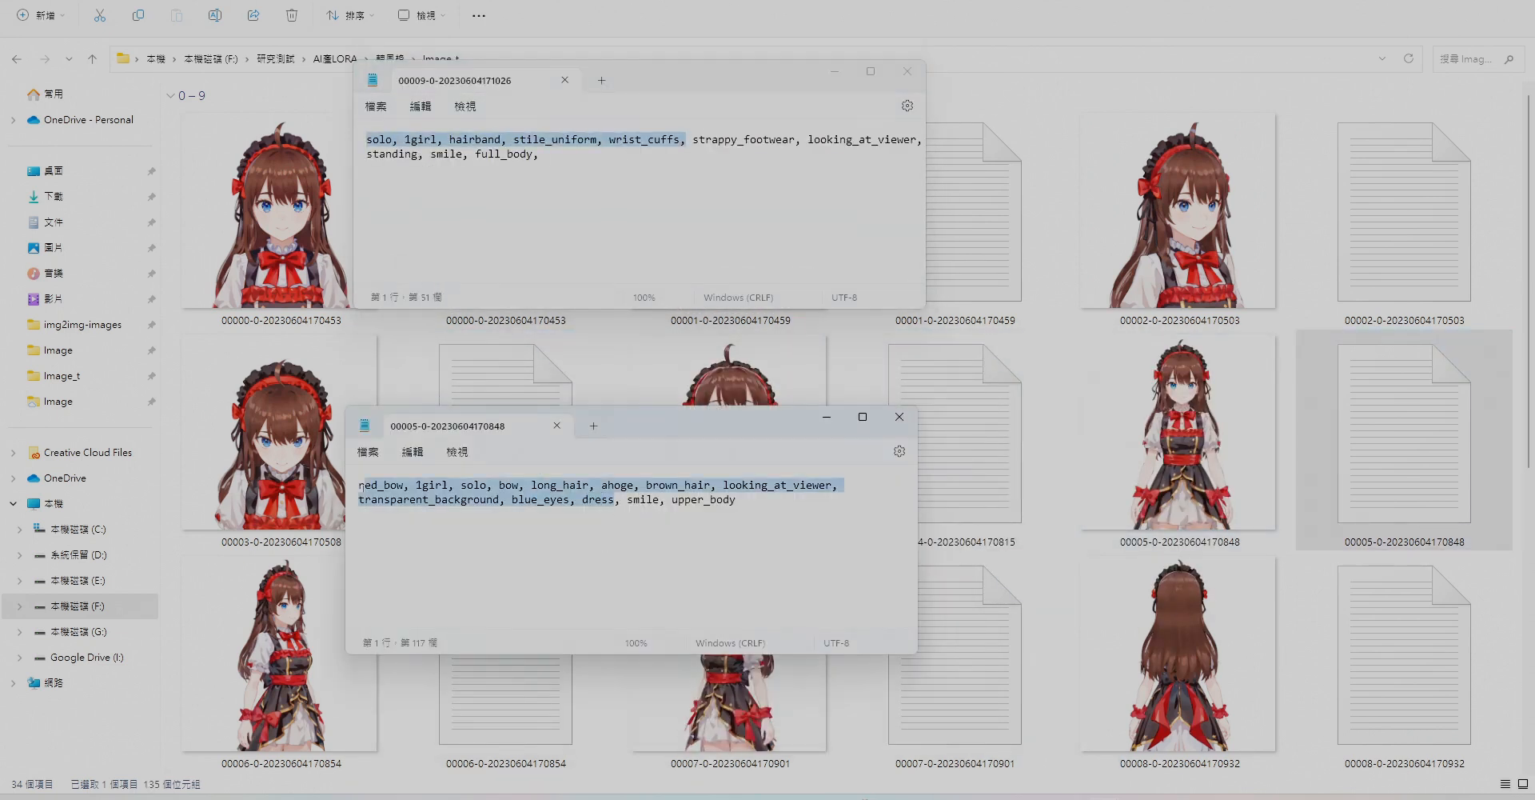
key(ctrl+v)
key(BackSpace)
Copy looking_at_viewer from the 00009 caption and insert it before upper_body in the 00005 caption.
drag(807, 139, 923, 139)
key(ctrl+c)
click(729, 486)
key(ctrl+v)
drag(918, 479, 989, 471)
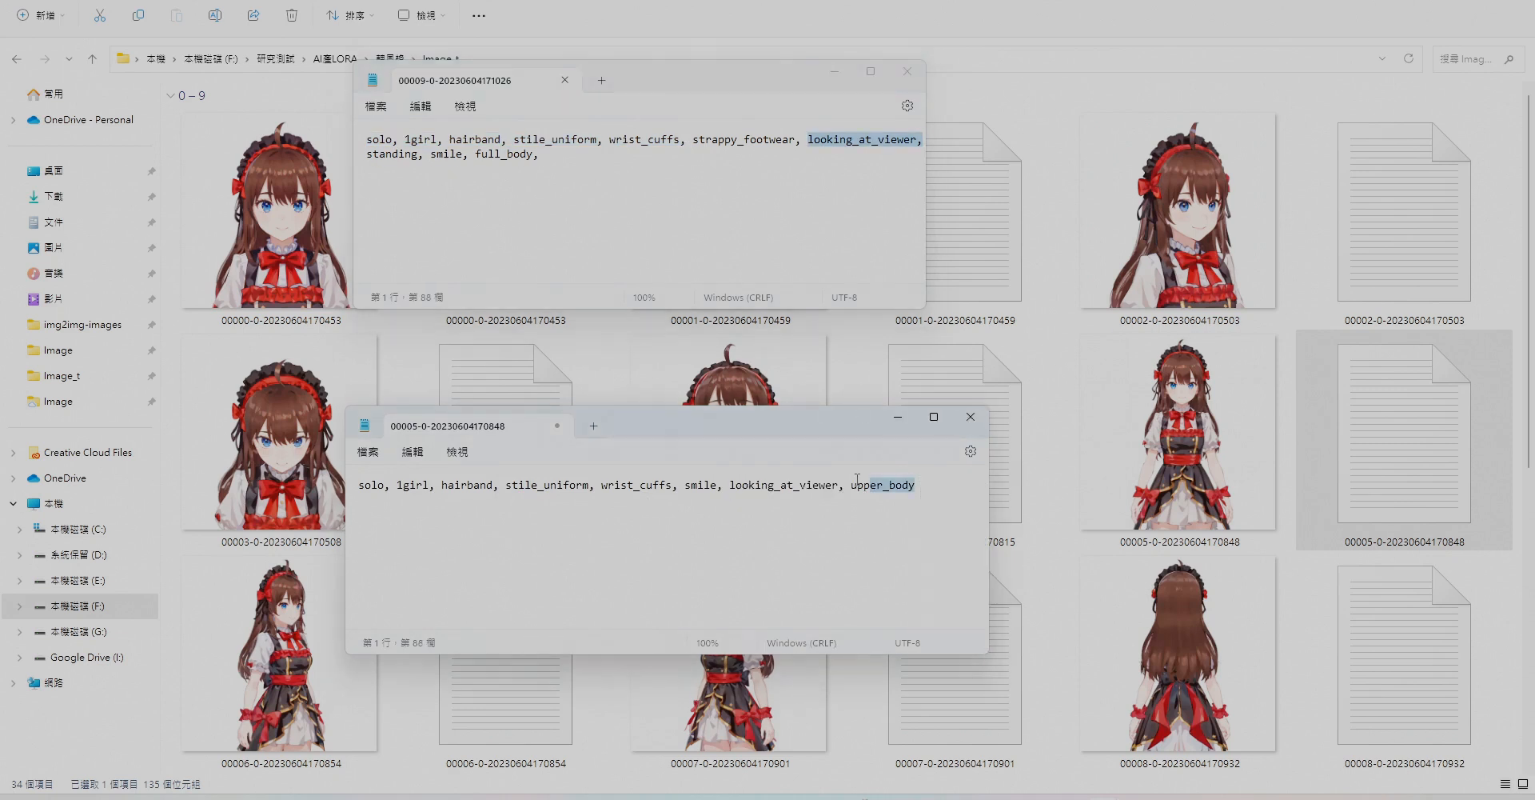
Replace the 00006 caption with the copied 00005 tags without looking_at_viewer, and open the 00007 caption.
drag(857, 480, 357, 485)
key(ctrl+c)
double_click(512, 698)
drag(359, 485, 824, 500)
key(ctrl+v)
drag(724, 486, 844, 485)
key(Delete)
double_click(953, 697)
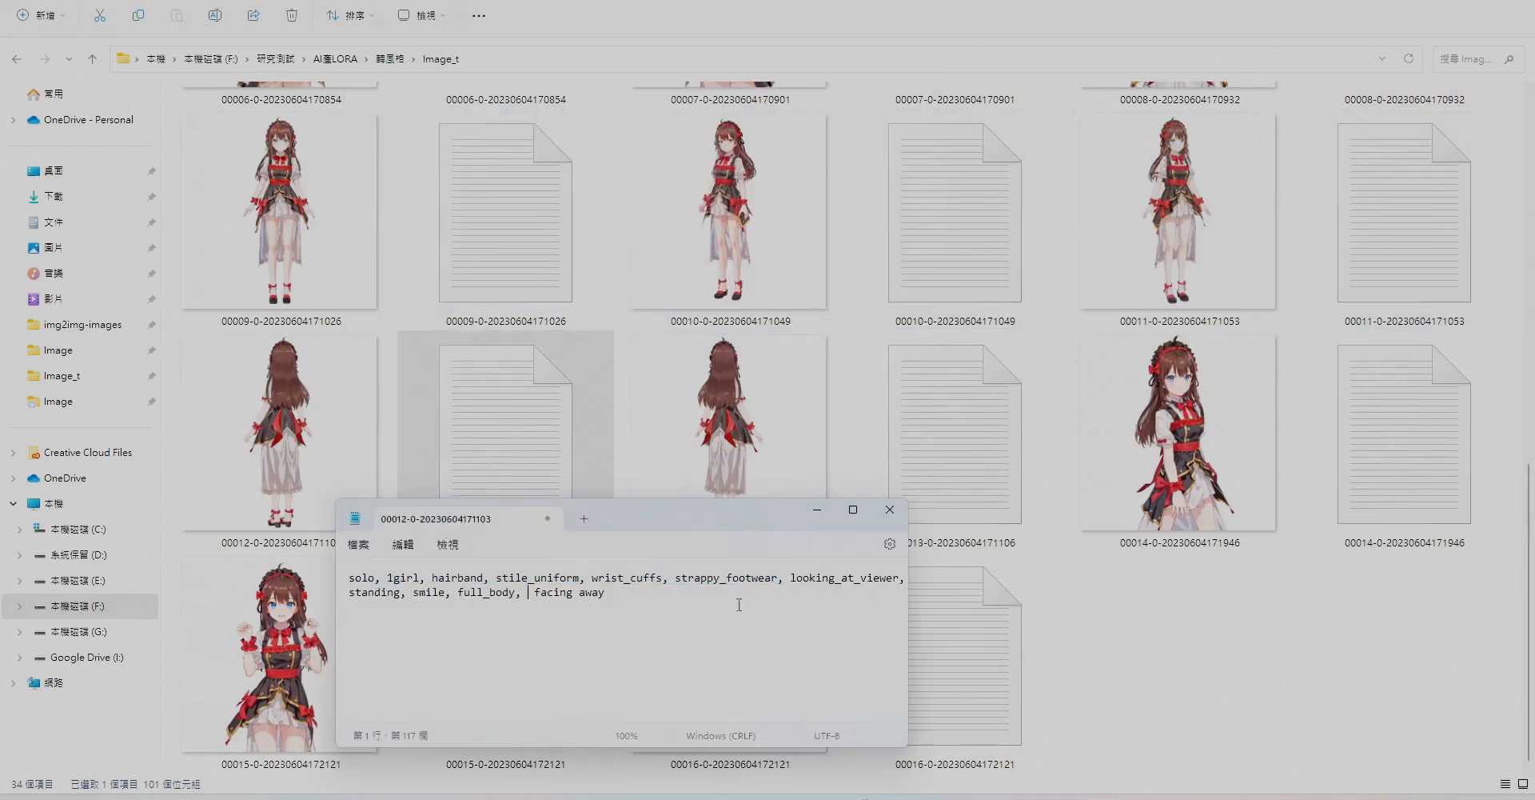
double_click(844, 578)
key(Delete)
key(Delete)
key(Delete)
Change facing away to facing_away in the back-view caption and close the text file.
key(End)
key(Left)
key(Left)
key(Left)
key(Left)
key(BackSpace)
text(_)
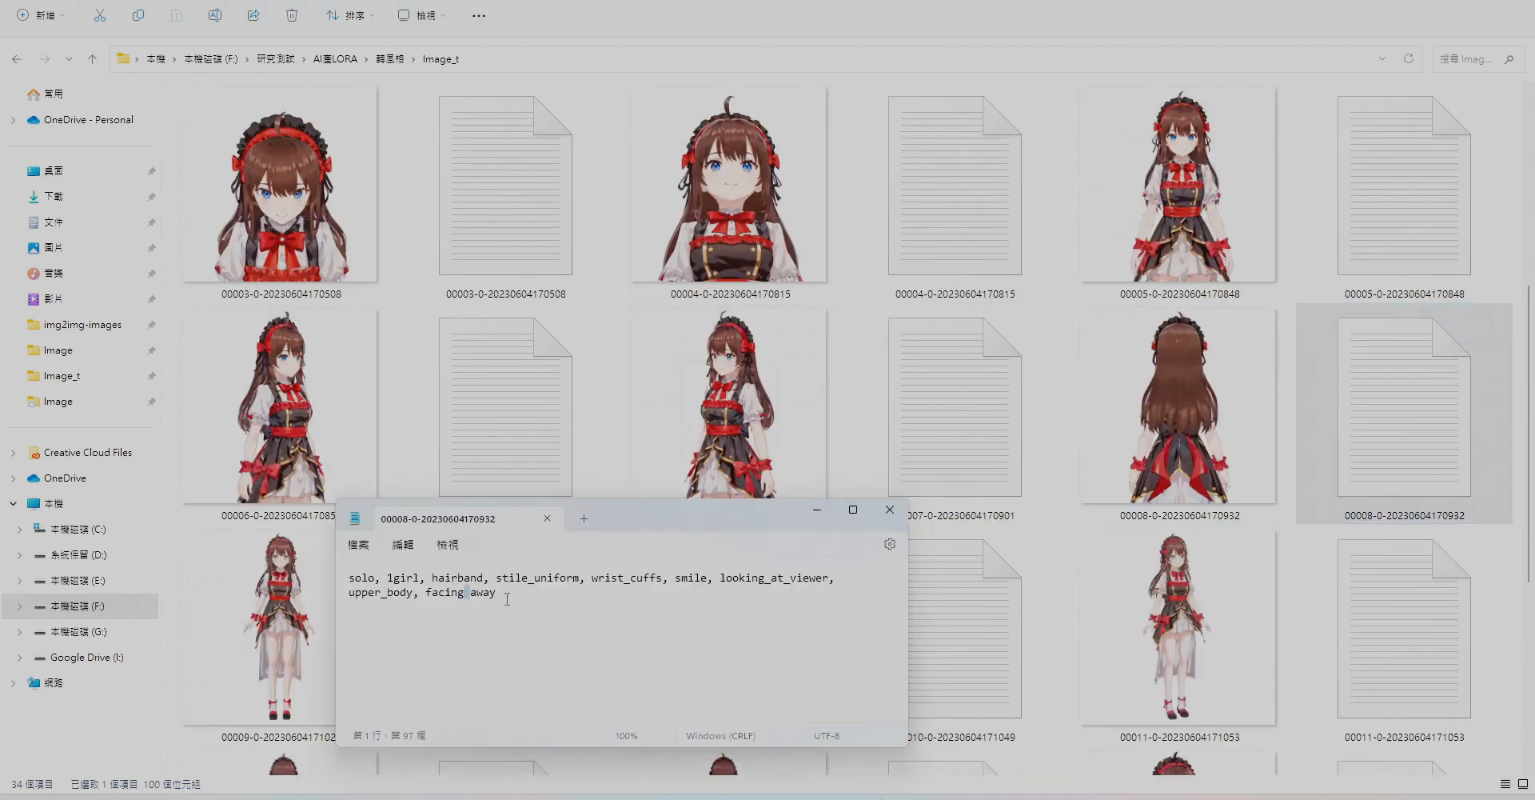
click(890, 510)
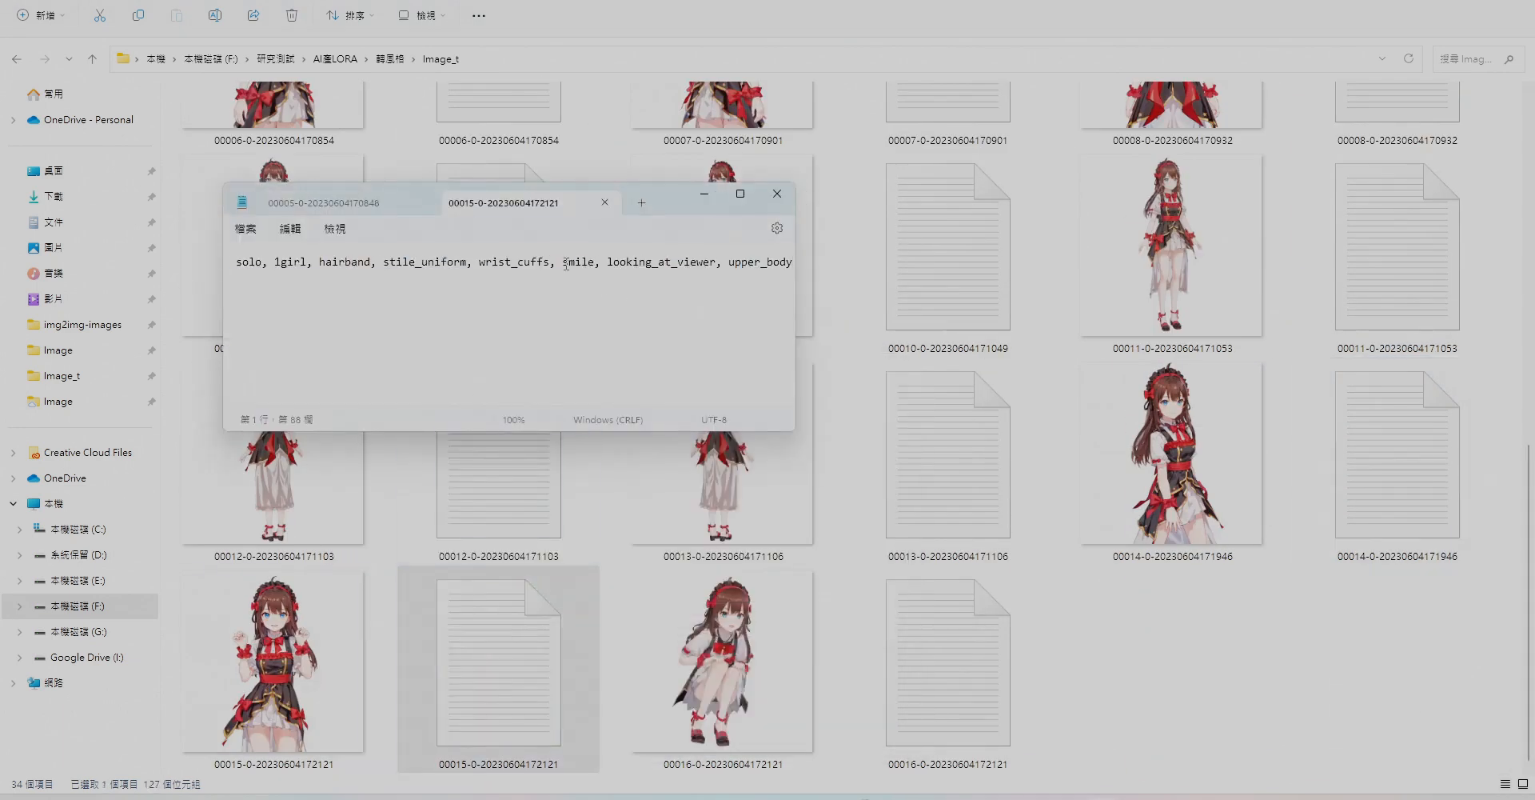
Add open mouth to the 00015 caption and squatting to the 00016 caption, removing the stray character and saving.
text(open mouth,)
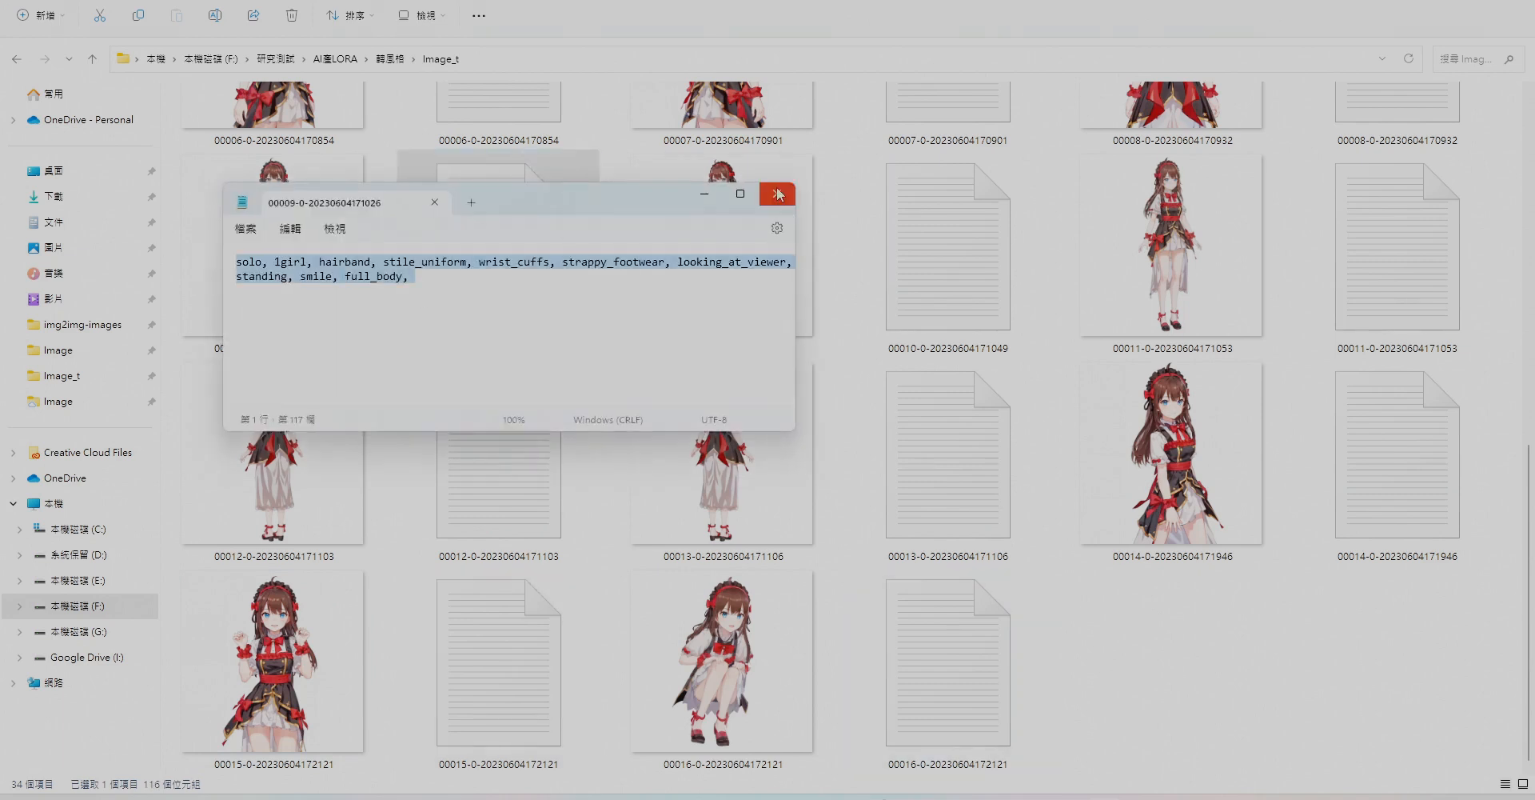
text(squatting)
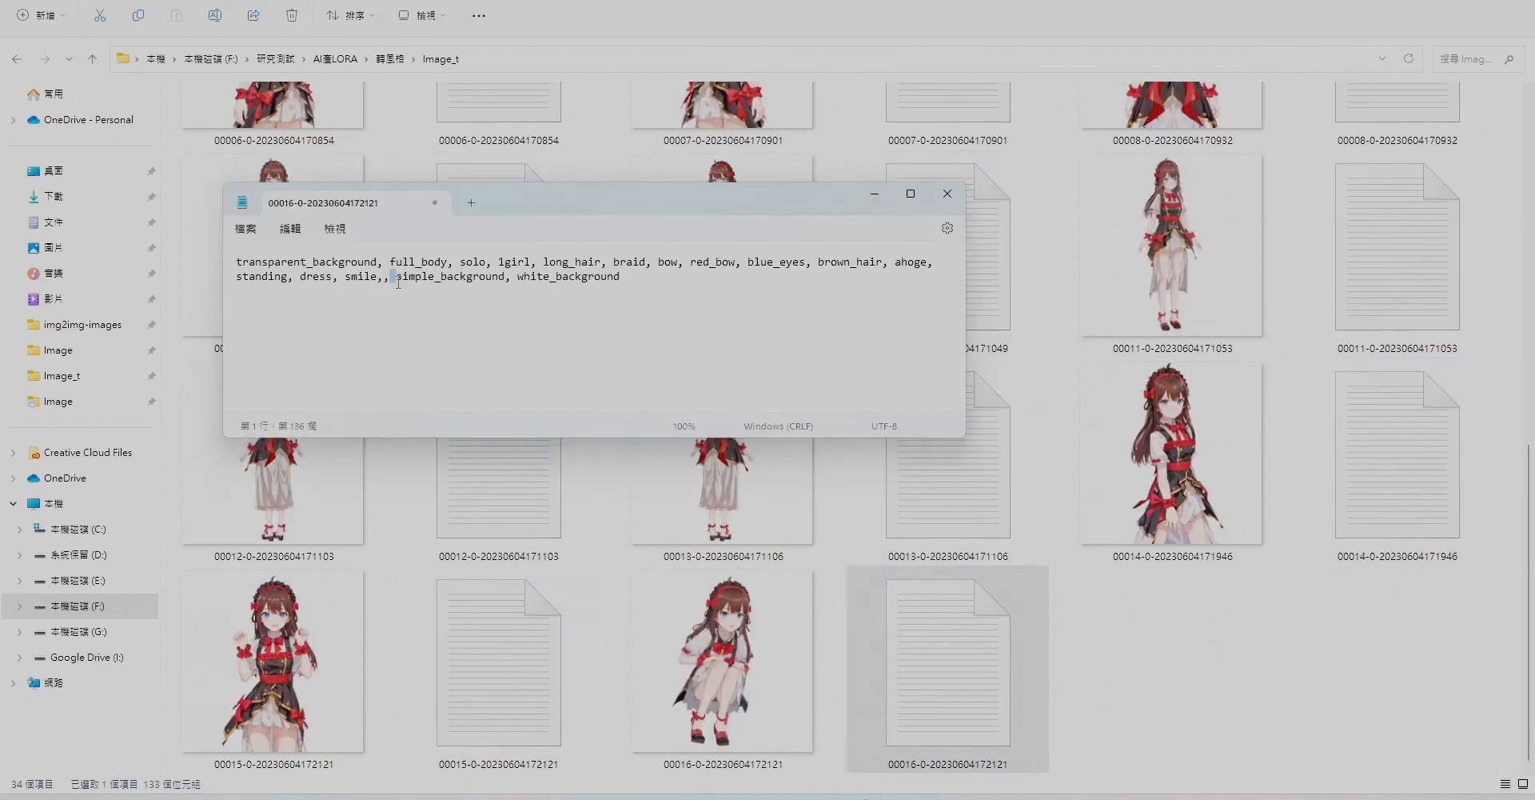
key(BackSpace)
key(ctrl+s)
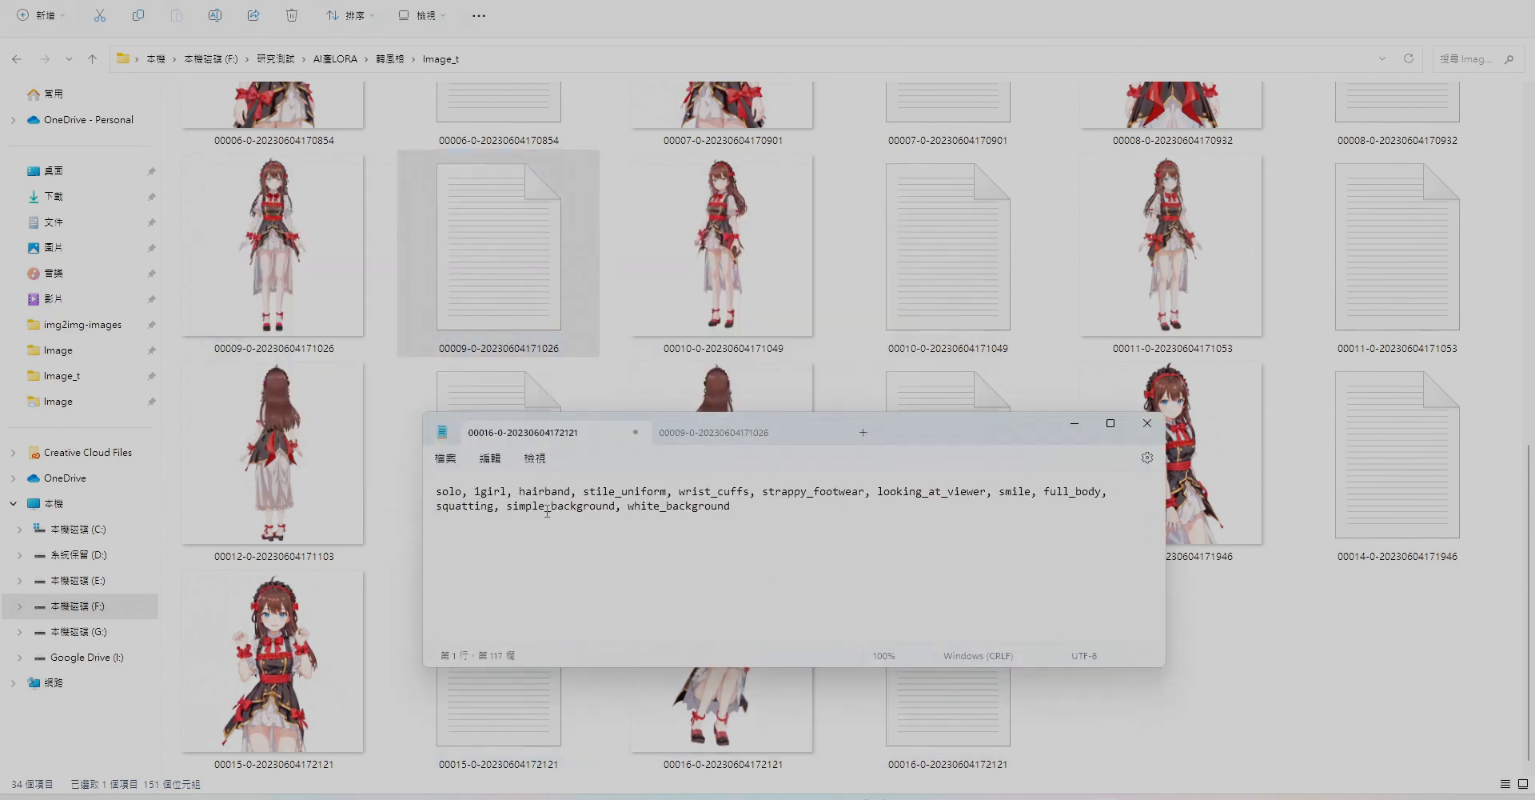
click(486, 738)
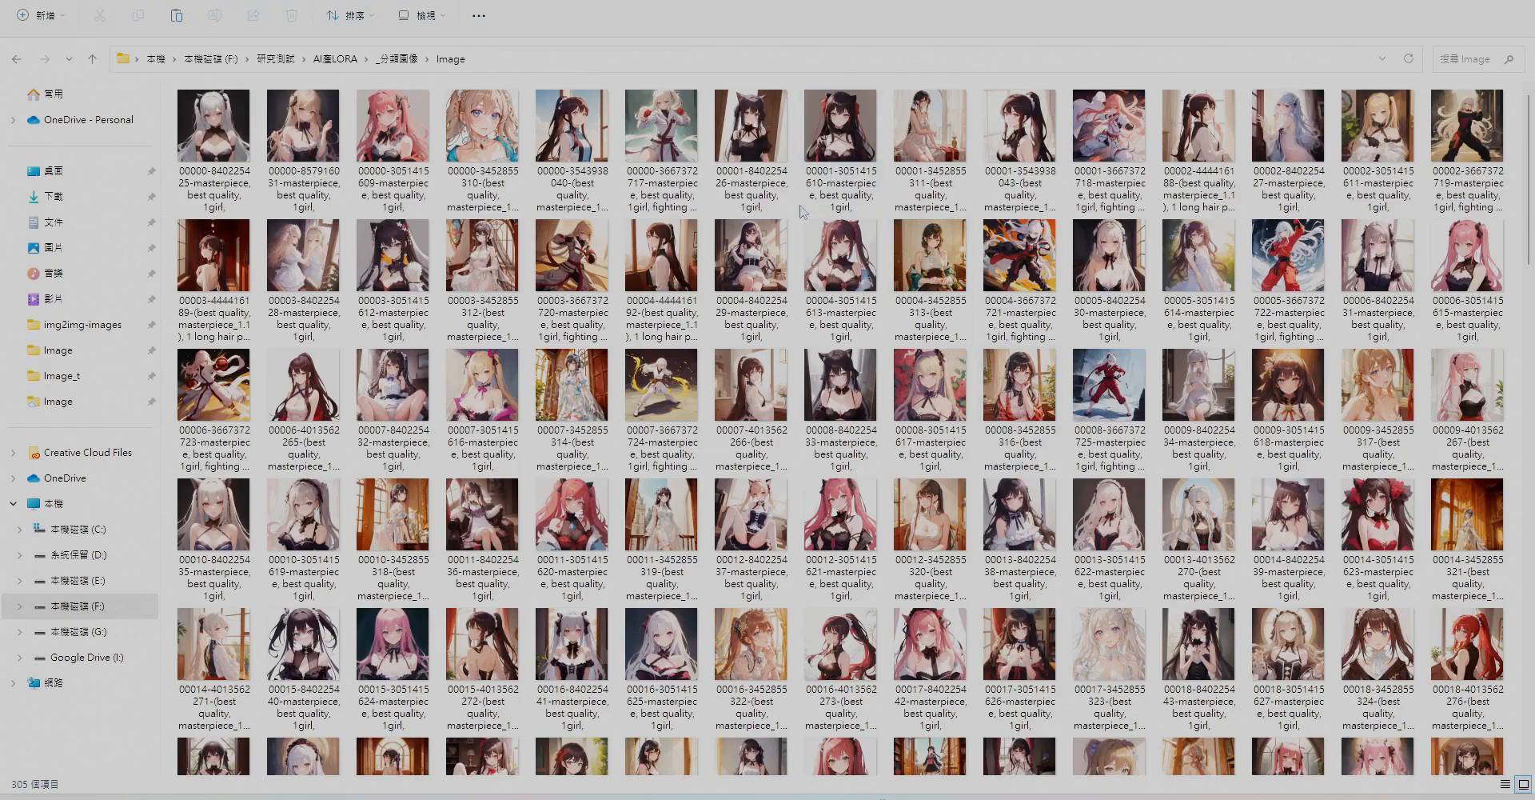
Look through the image collection in the _分類圖像\Image folder.
scroll(971, 379, down, 6)
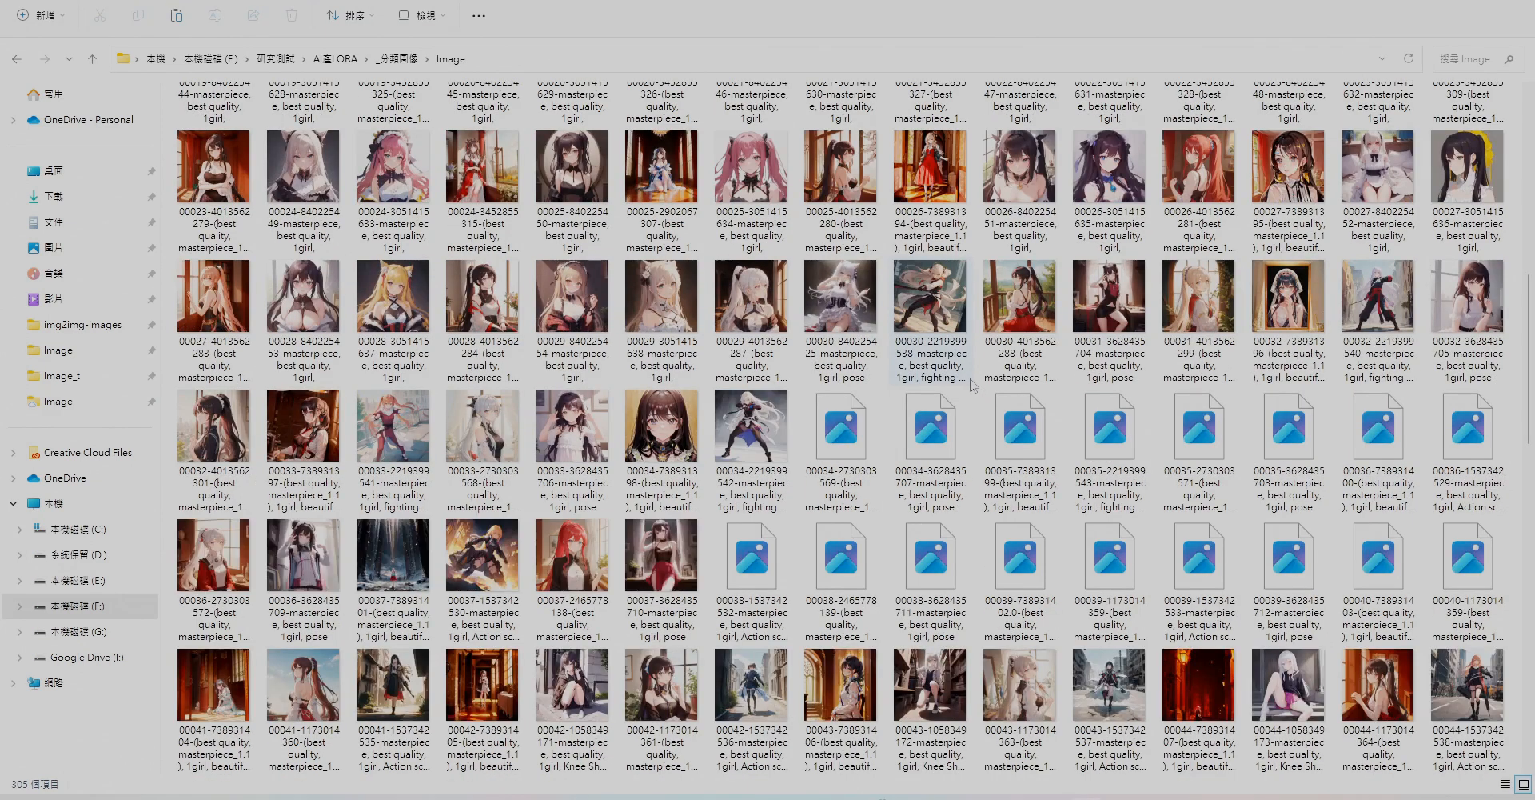
scroll(985, 390, down, 6)
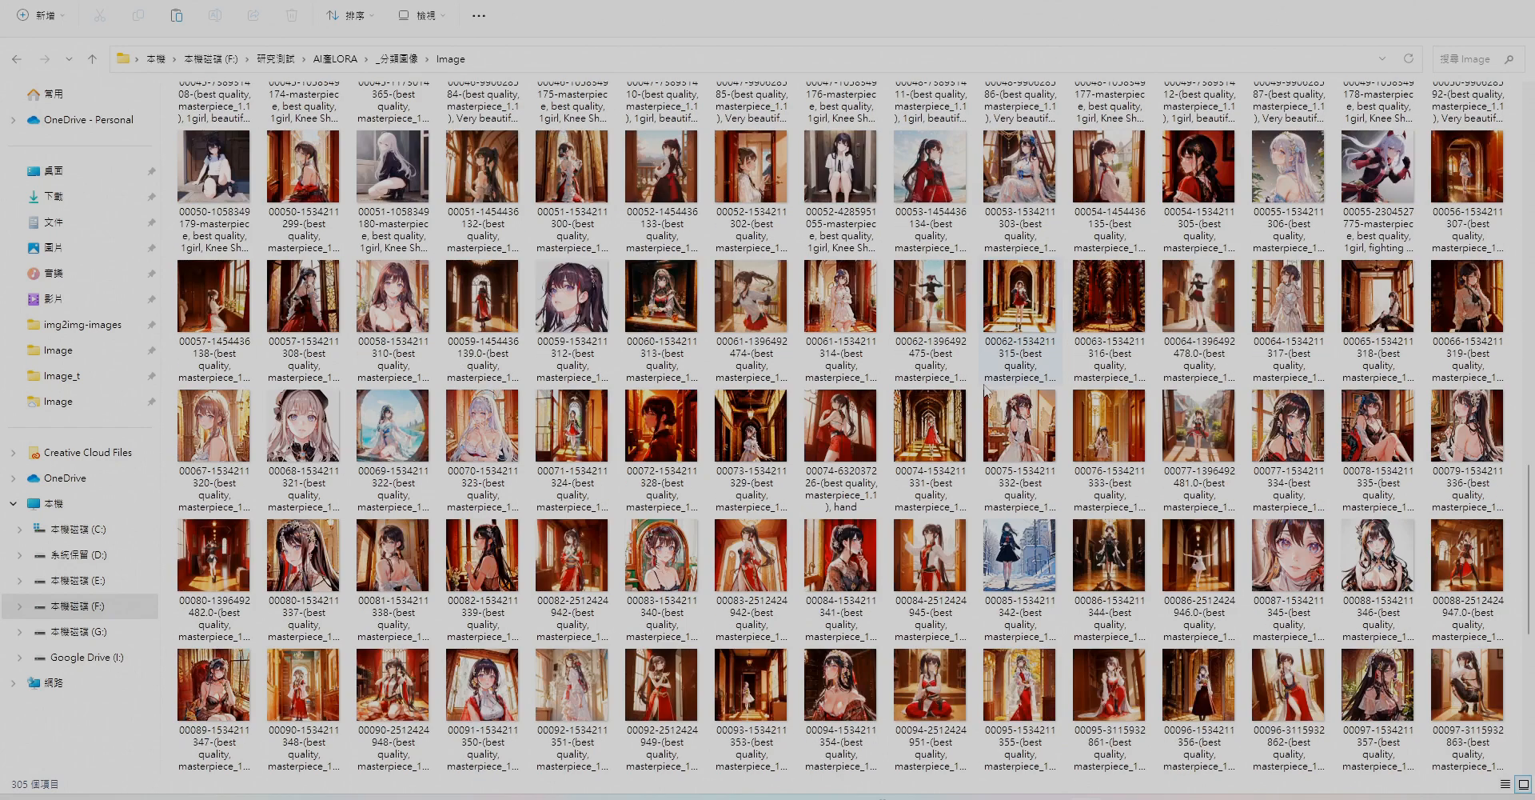
scroll(986, 390, down, 5)
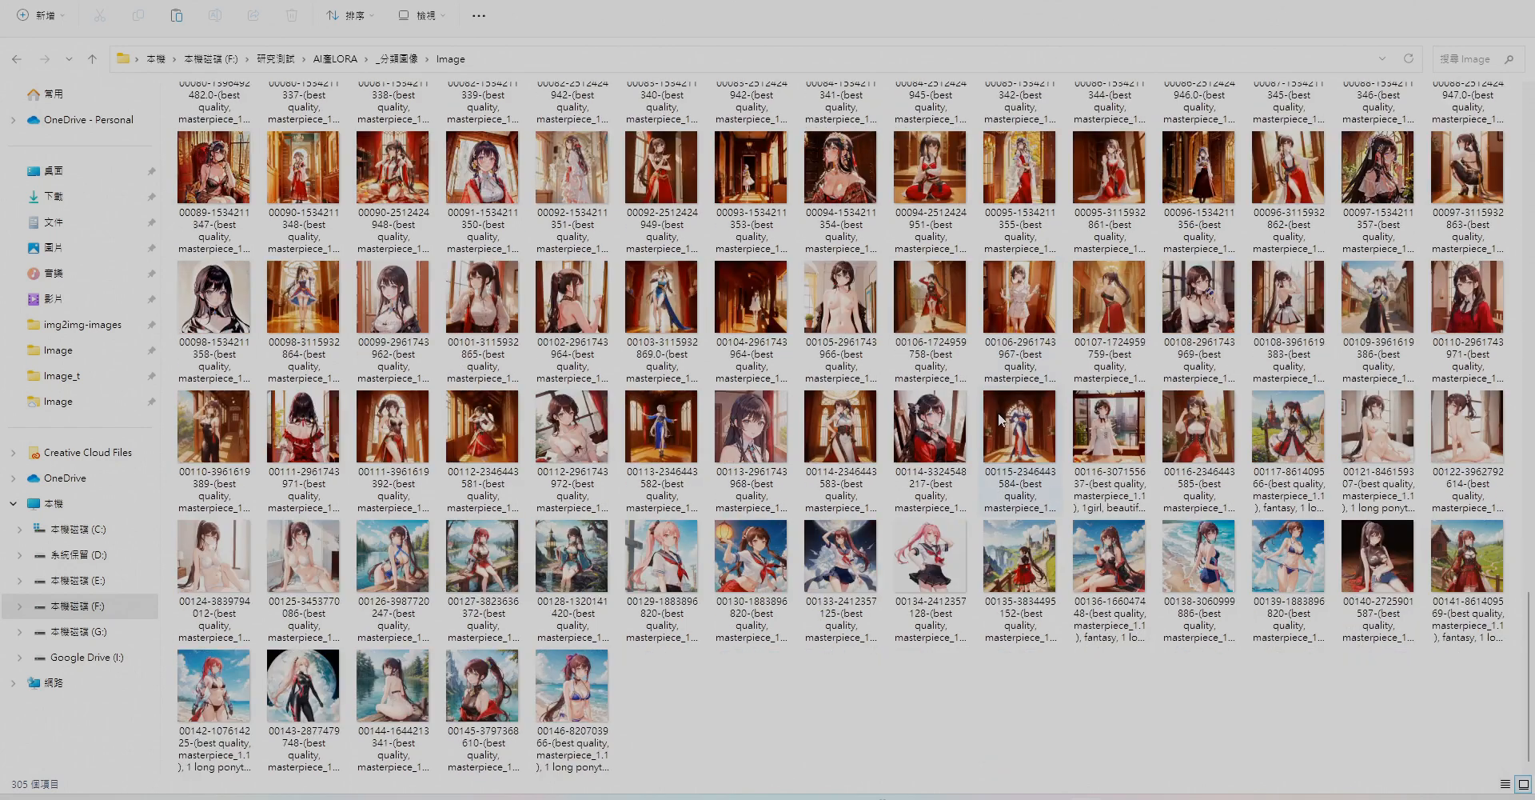
scroll(1025, 593, up, 20)
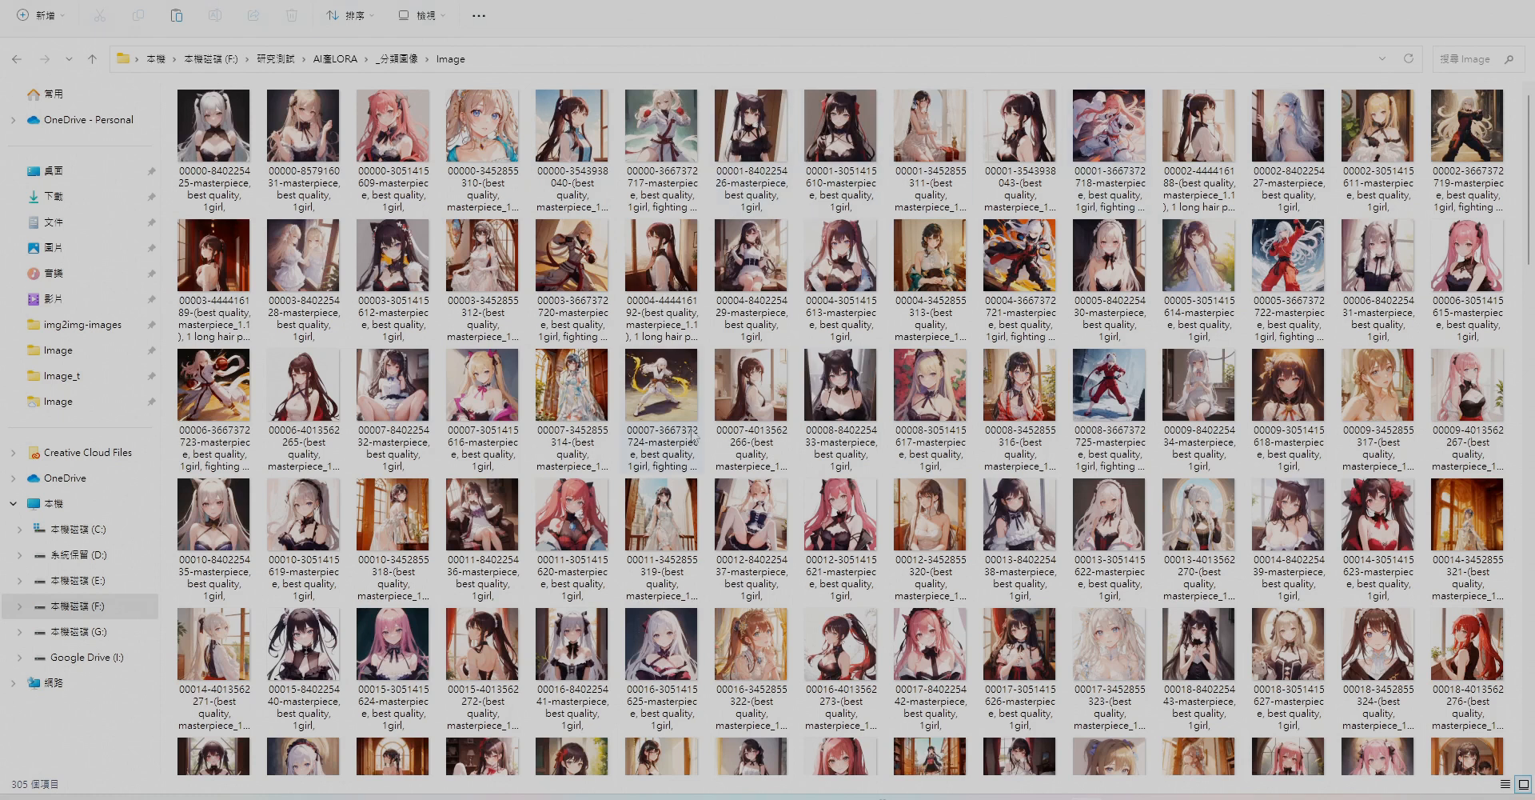
scroll(912, 384, down, 3)
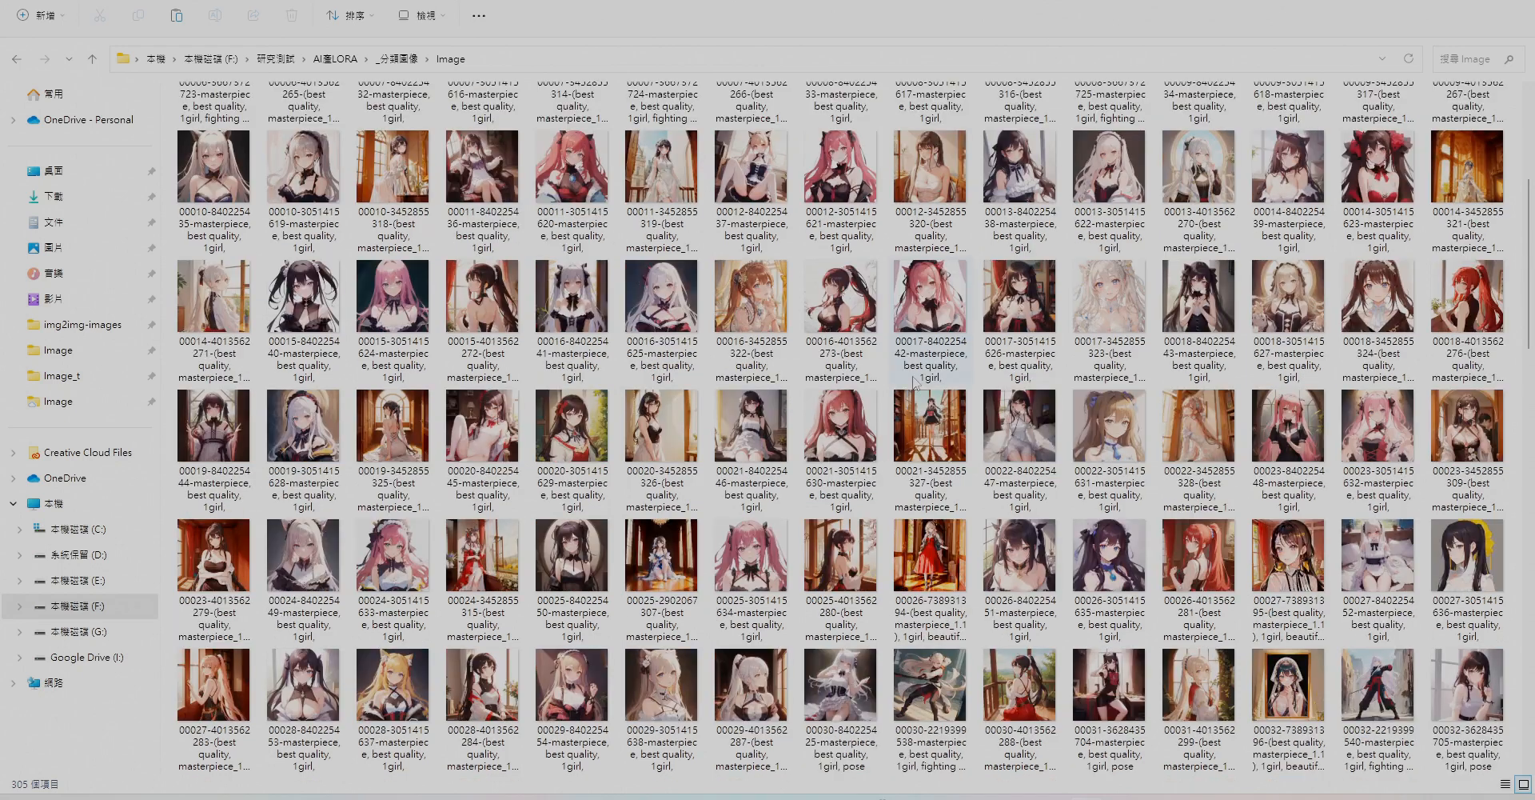
scroll(916, 381, up, 3)
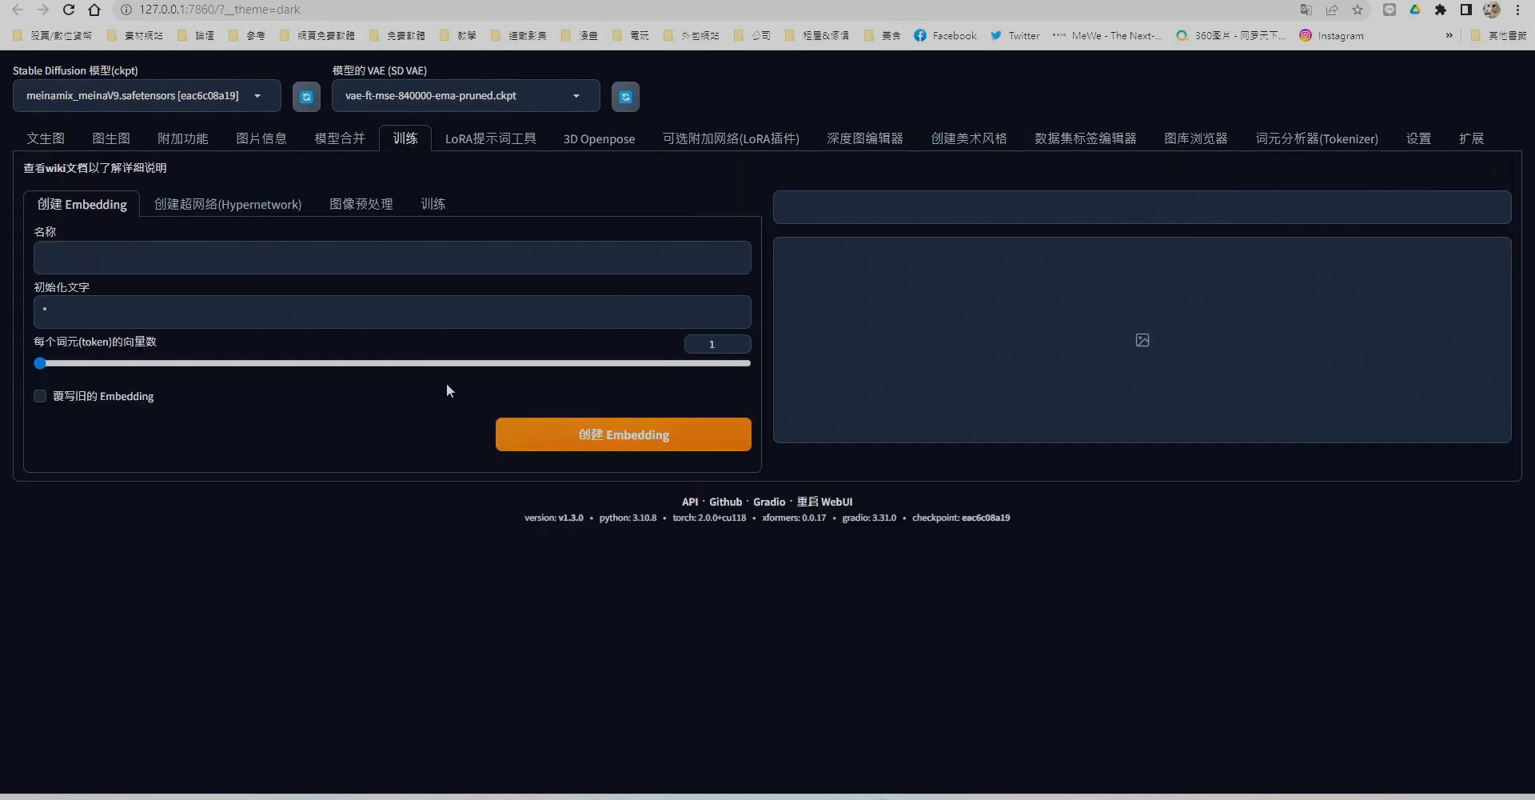
Preprocess the images from F:\研究測試\AI產LORA\_分類圖像\Image into its sibling folder image_t, generating deepbooru tag captions.
click(361, 203)
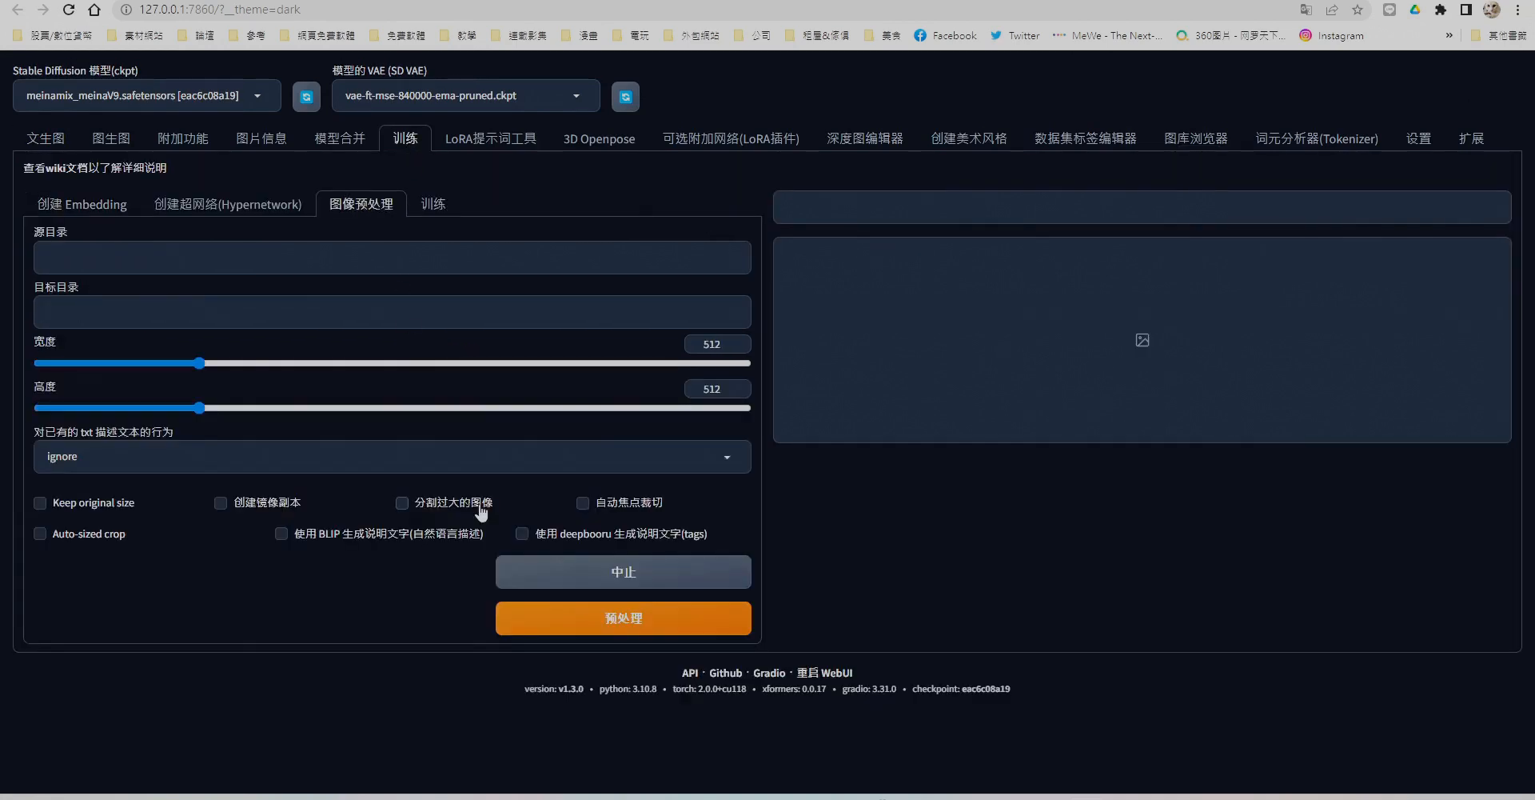
click(243, 256)
key(ctrl+v)
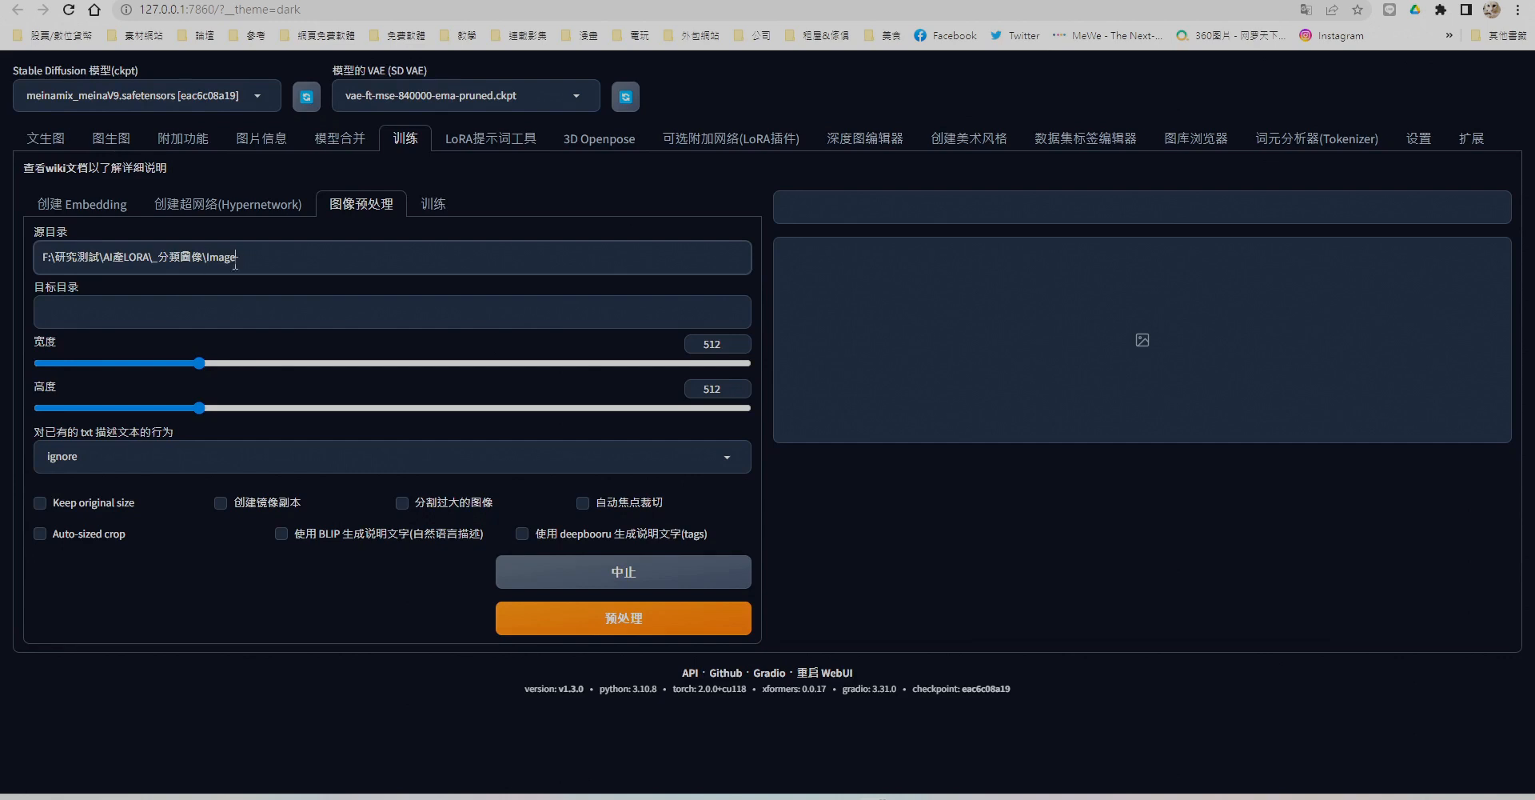
click(260, 320)
key(ctrl+v)
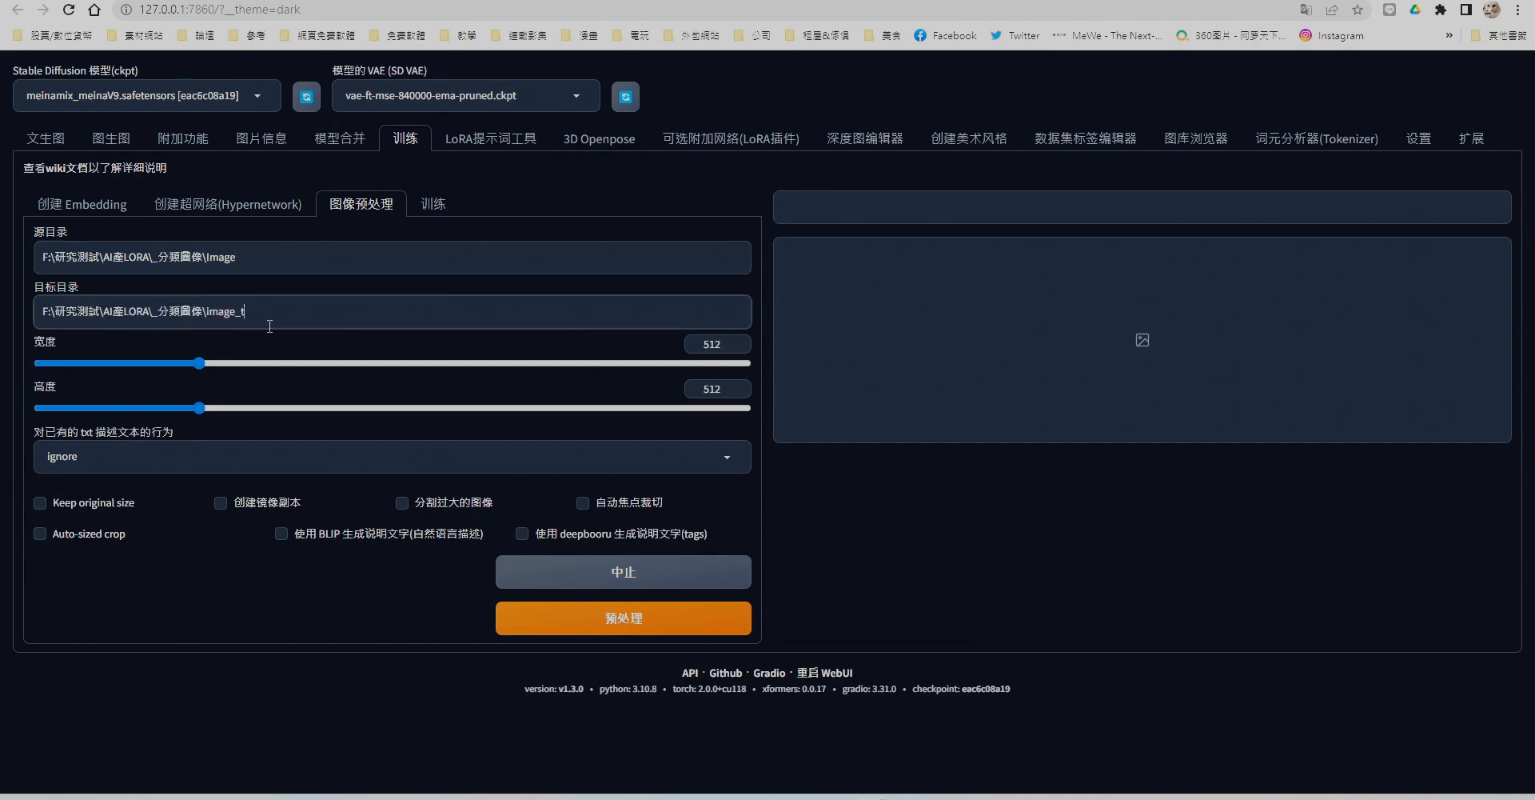
click(563, 534)
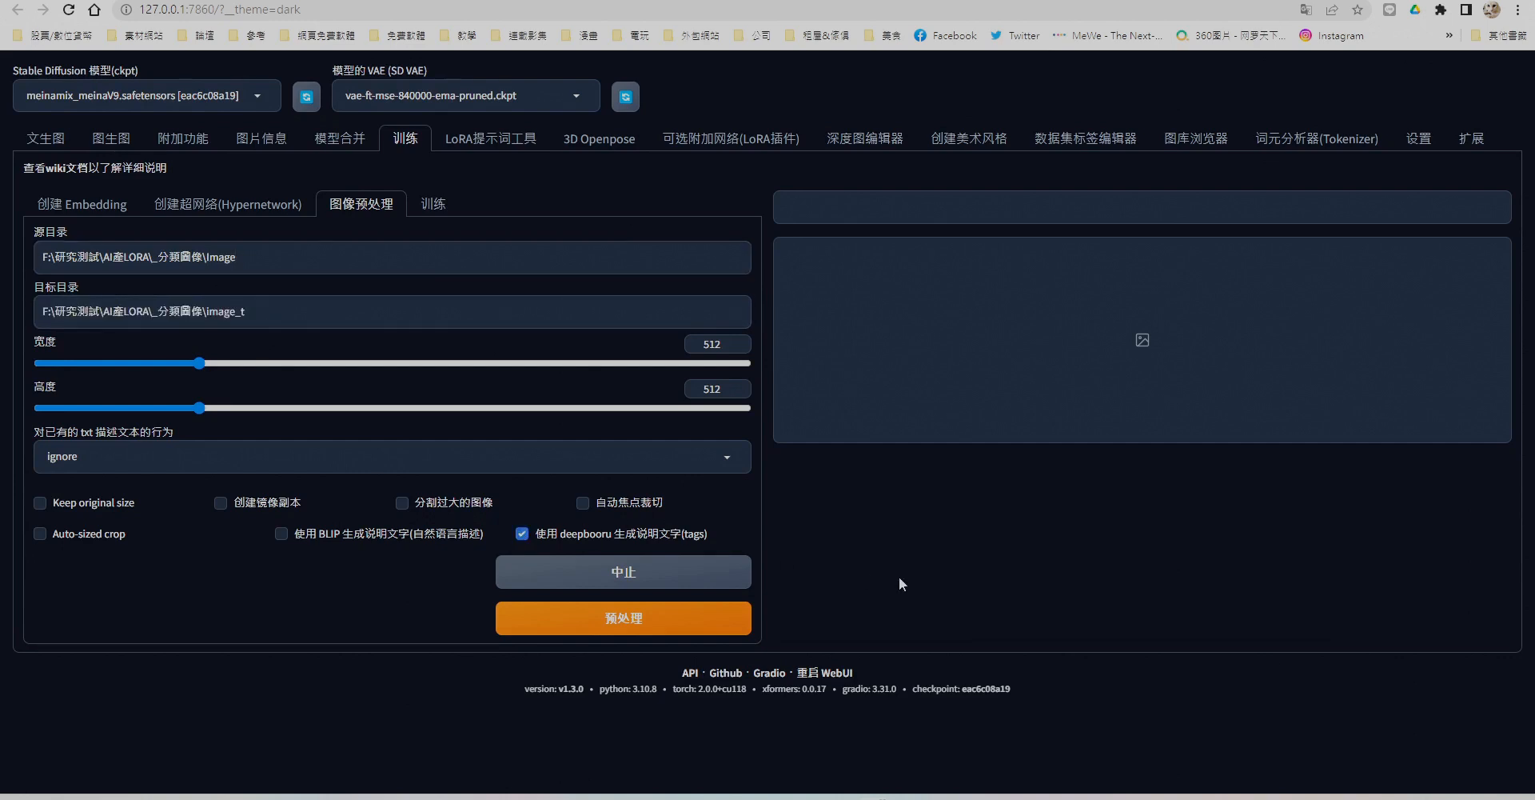
click(628, 622)
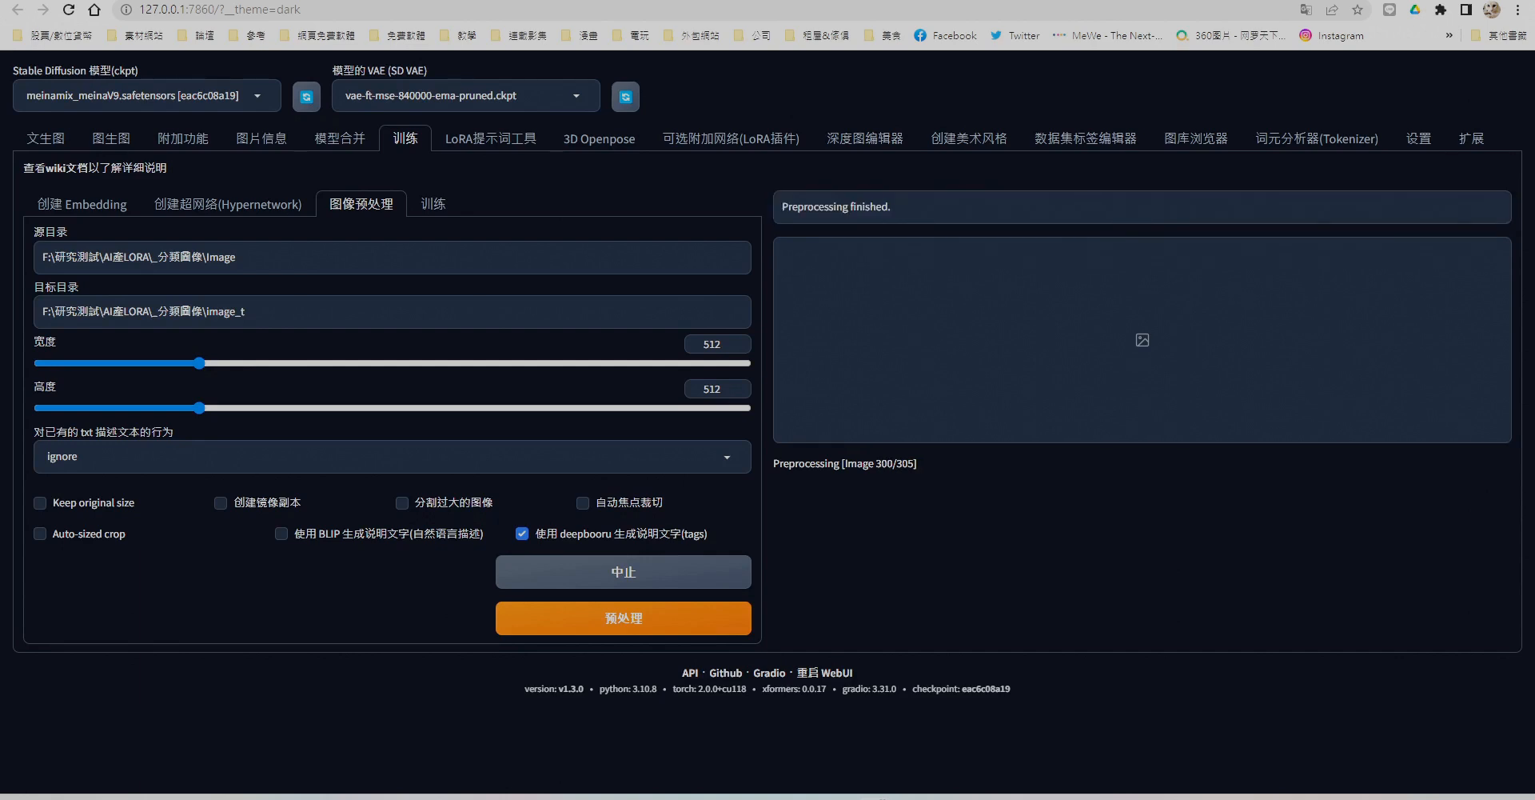
Open the form for installing extensions from a URL and examine the dataset-tag-editor README, translated into Traditional Chinese, for its features.
click(1469, 139)
click(192, 174)
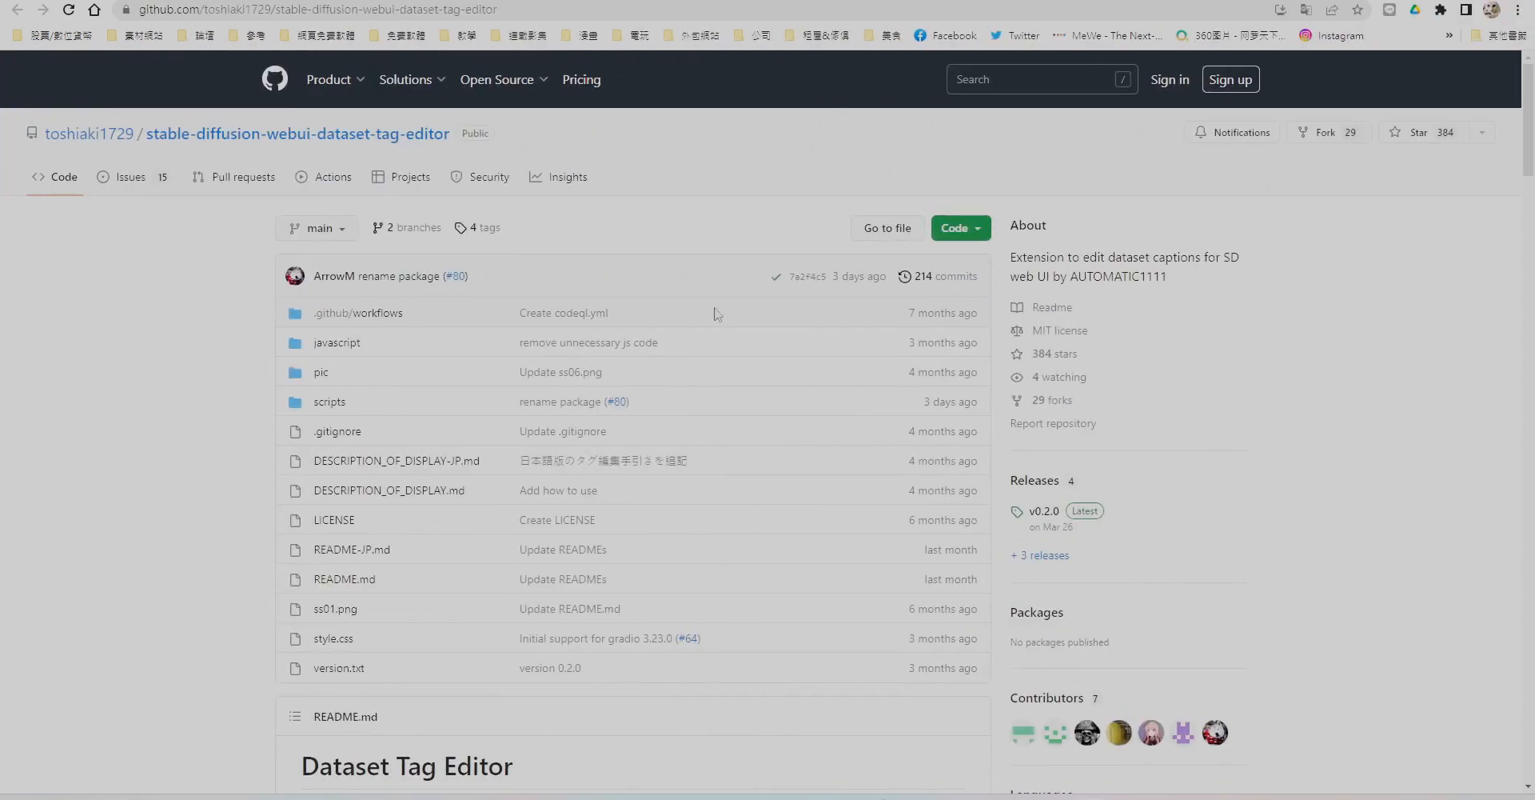
scroll(716, 316, down, 12)
scroll(657, 589, down, 9)
right_click(1048, 439)
click(1120, 638)
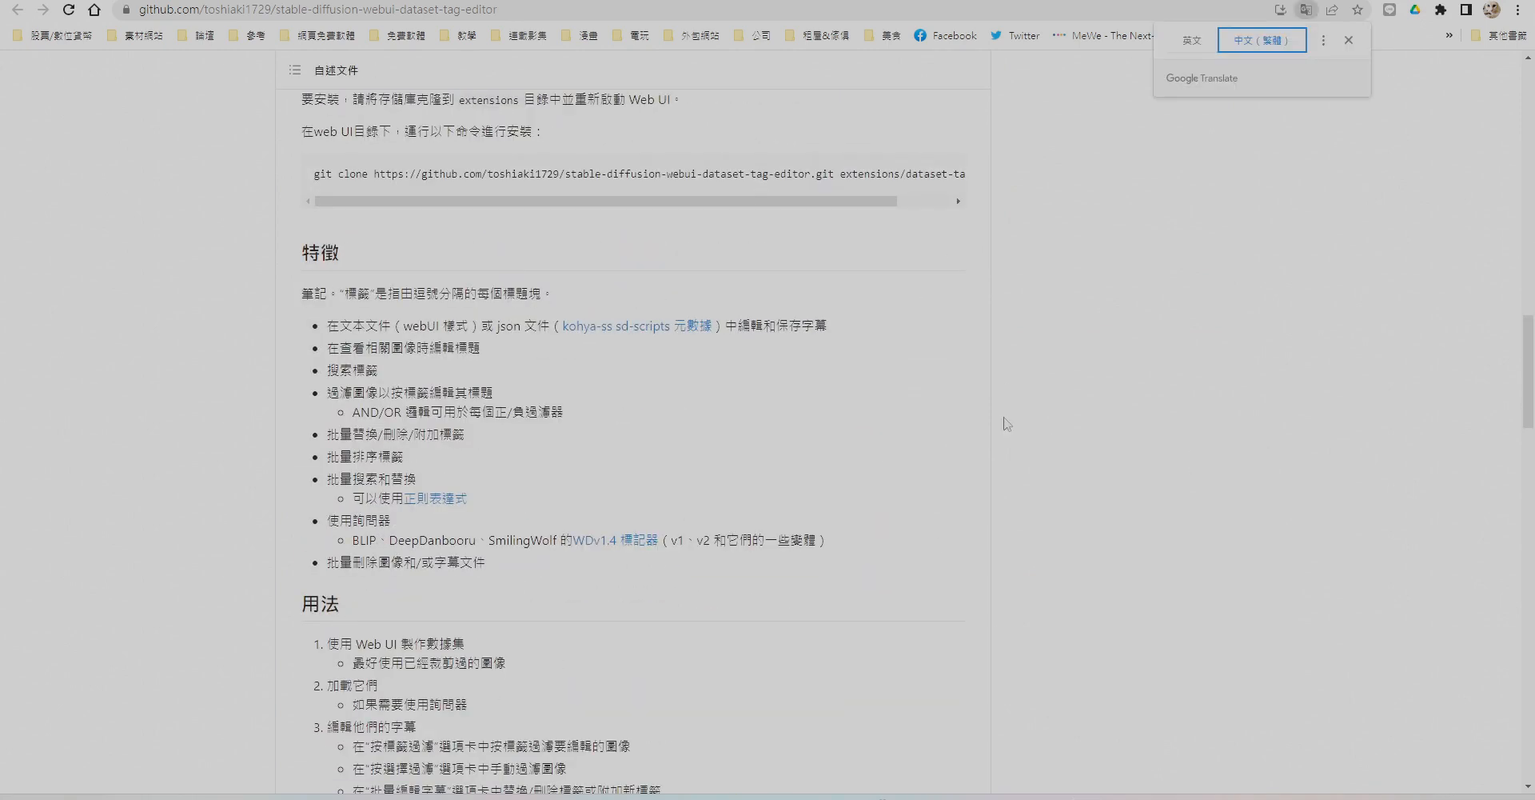
drag(326, 365, 408, 456)
click(471, 544)
scroll(471, 548, down, 3)
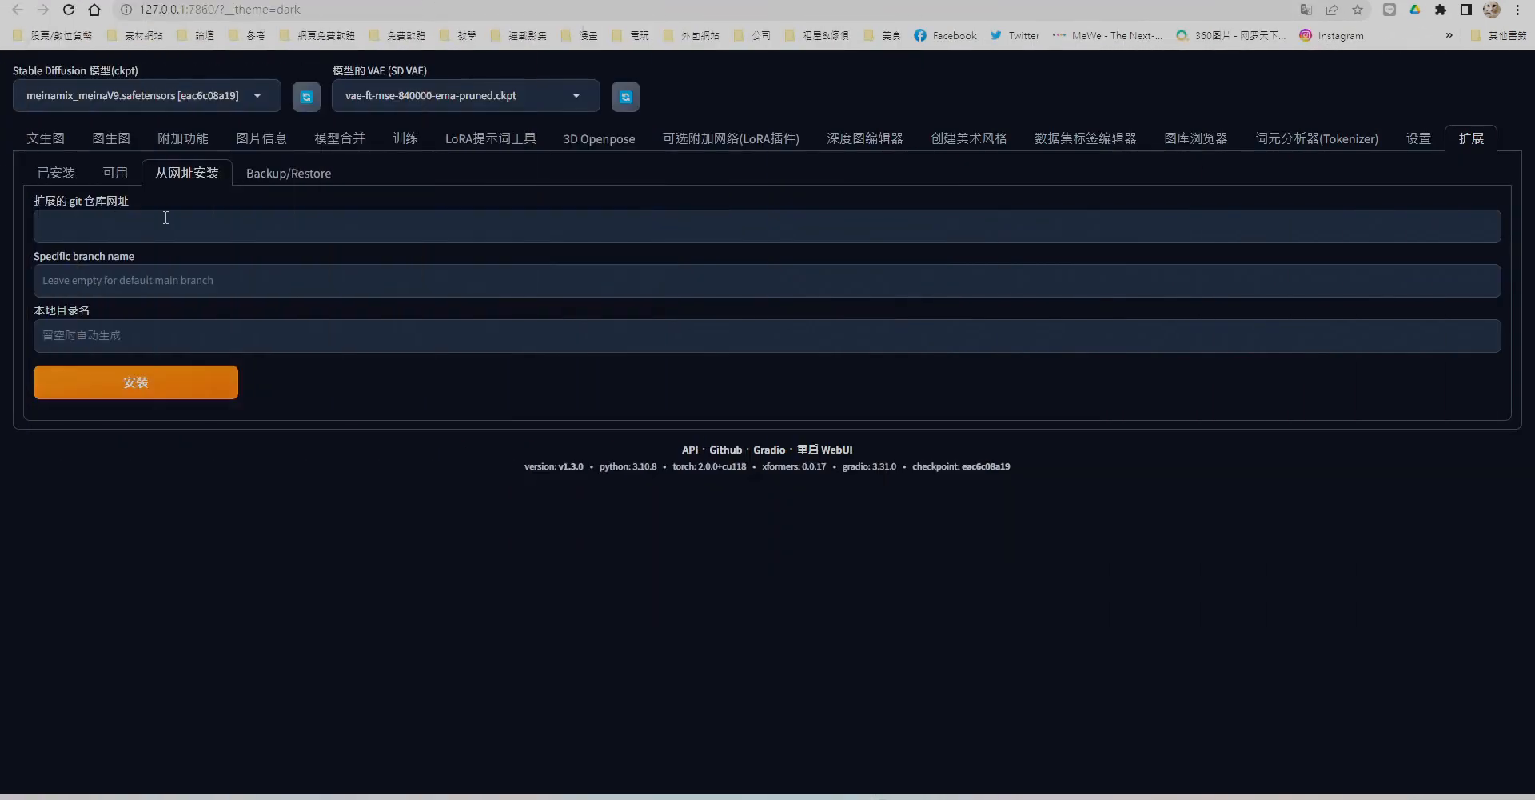
click(168, 220)
text(https://github.com/toshiaki1729/stable-diffusion-webui-dataset-tag-editor.git)
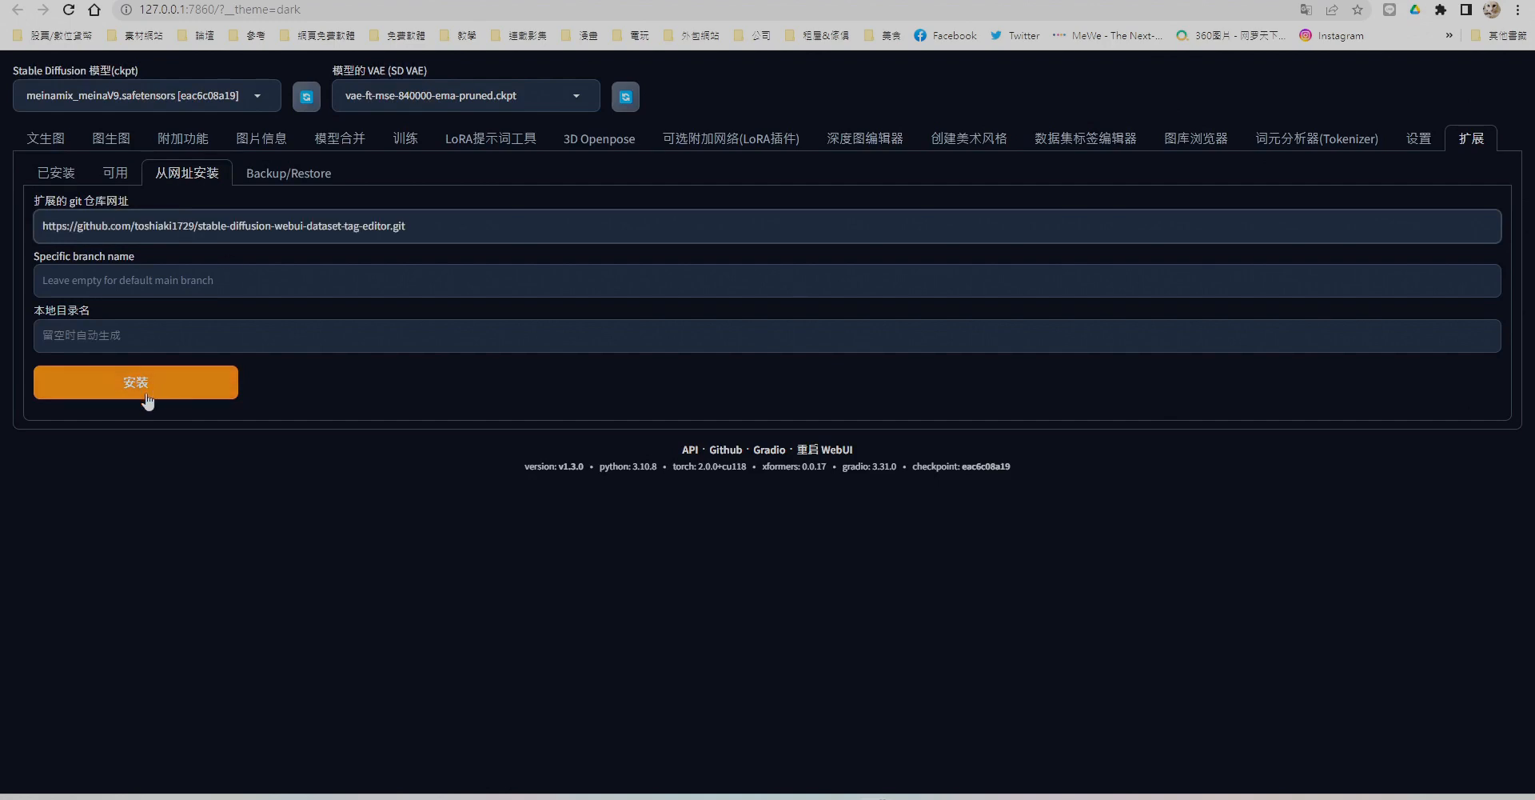
click(148, 400)
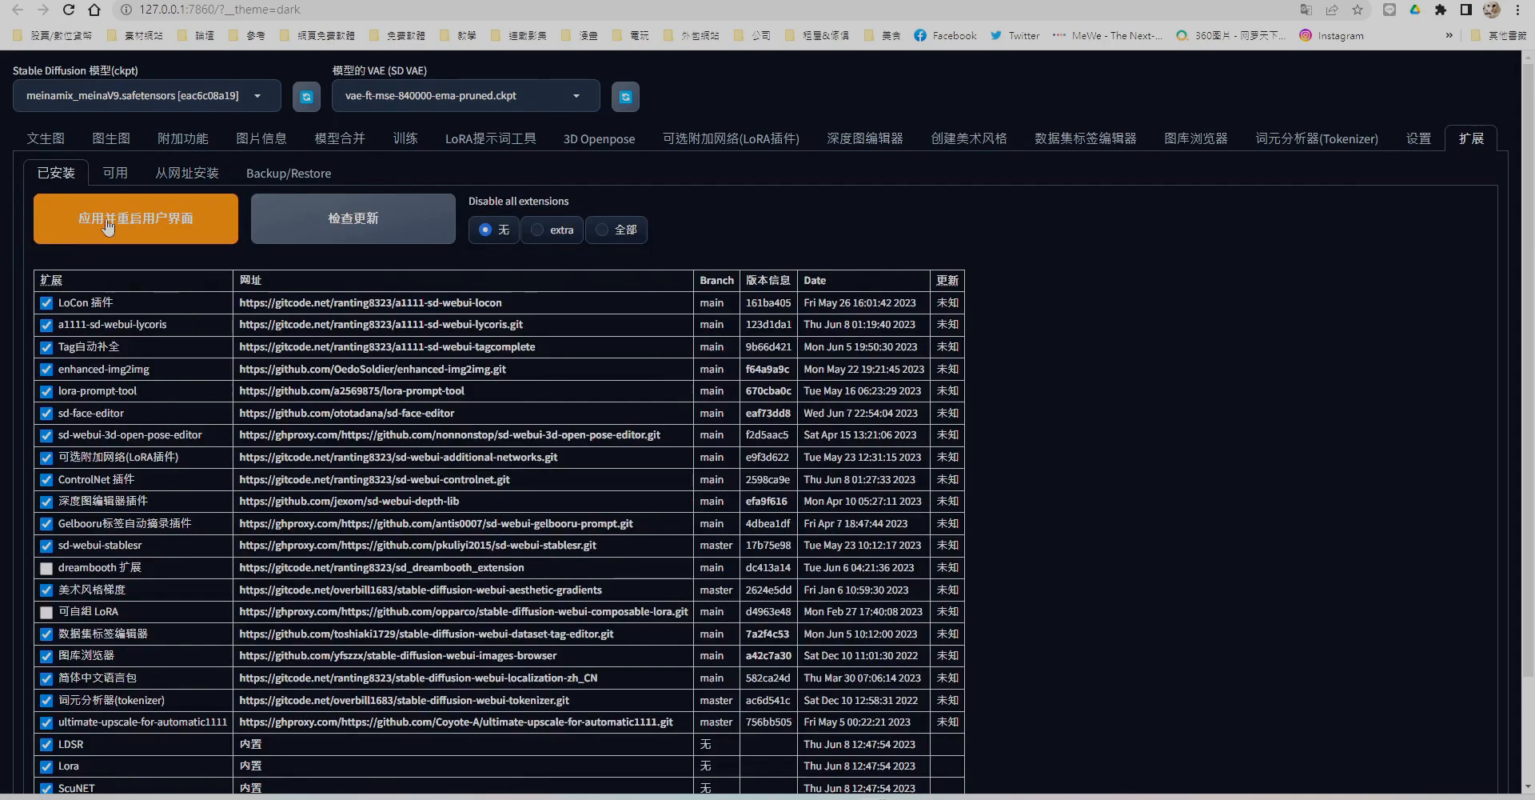
Load the dataset from F:\研究測試\AI產LORA\_分類圖像\image_t into the dataset tag editor and look through its images and filter tags.
click(1089, 146)
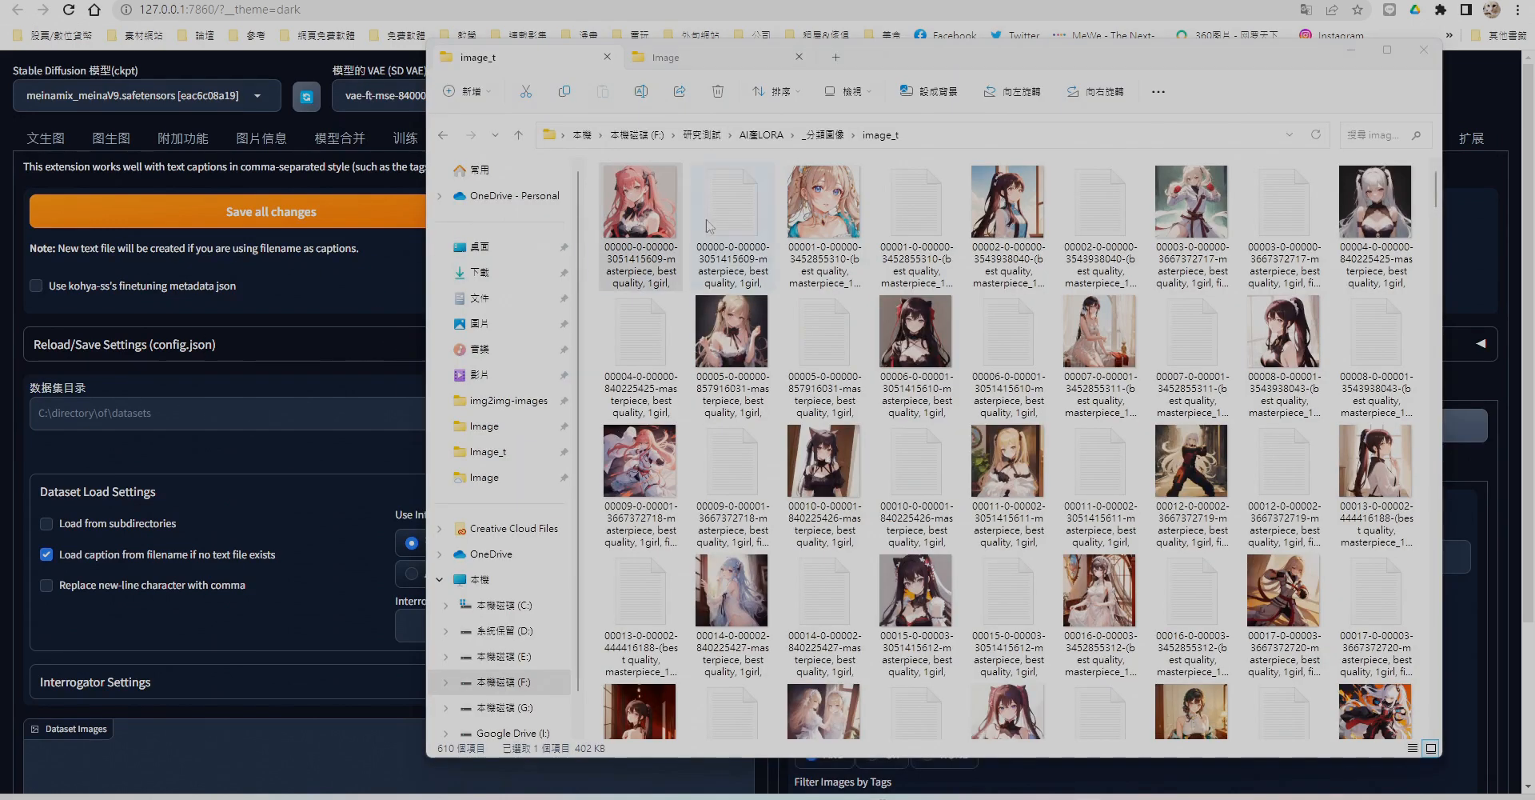
click(963, 135)
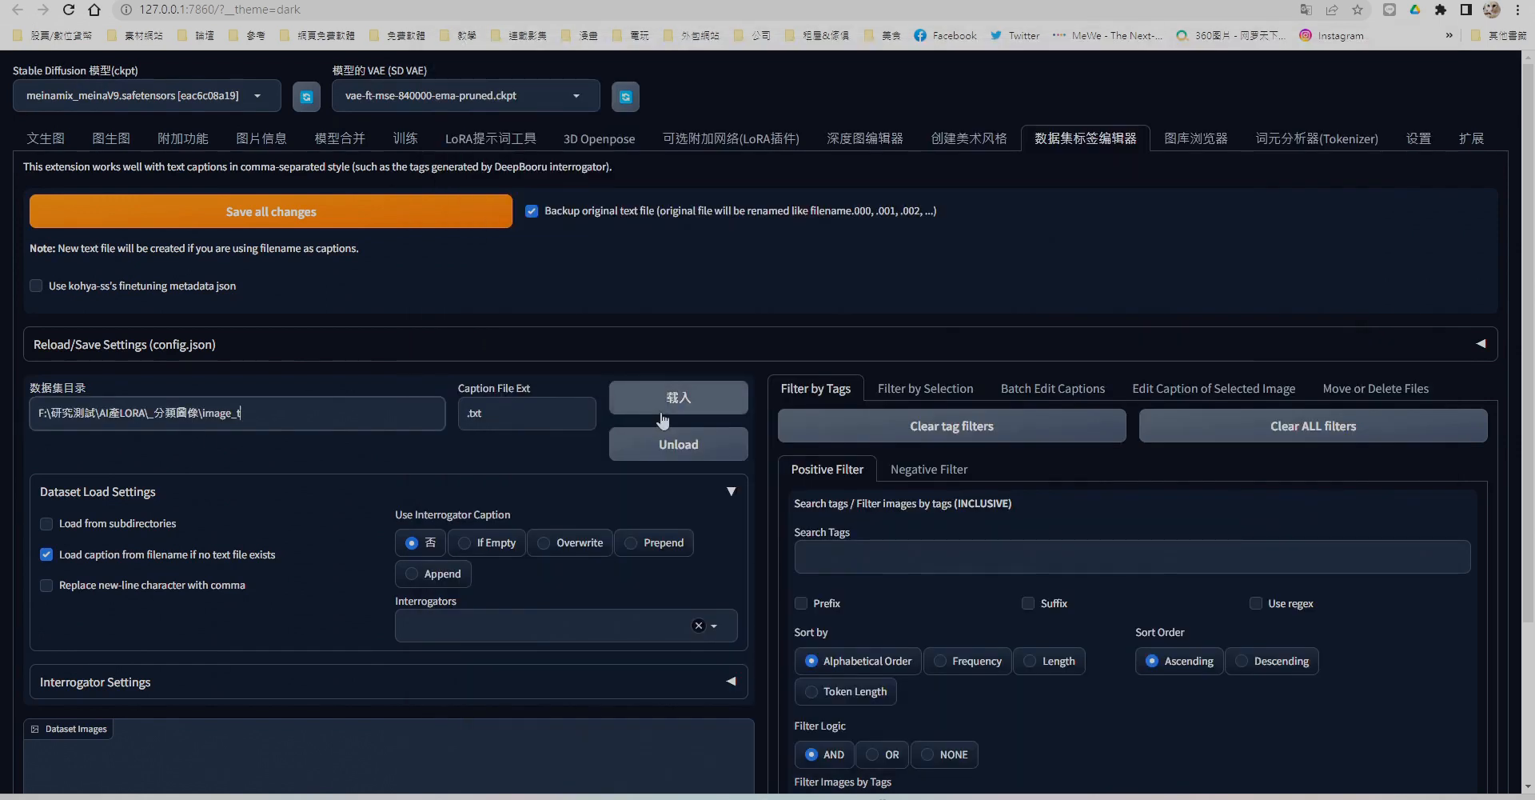
click(666, 410)
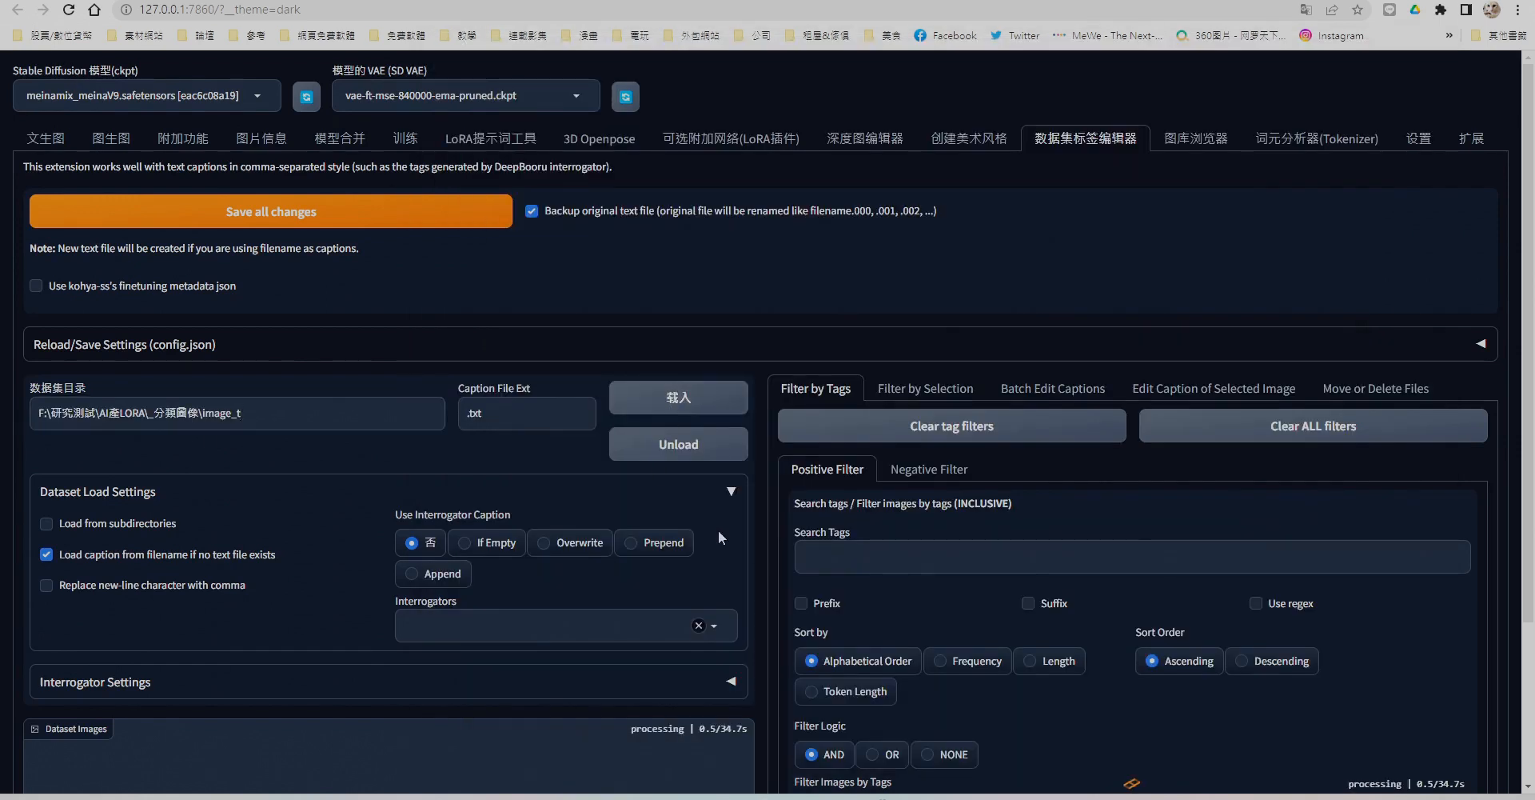
scroll(1029, 507, down, 3)
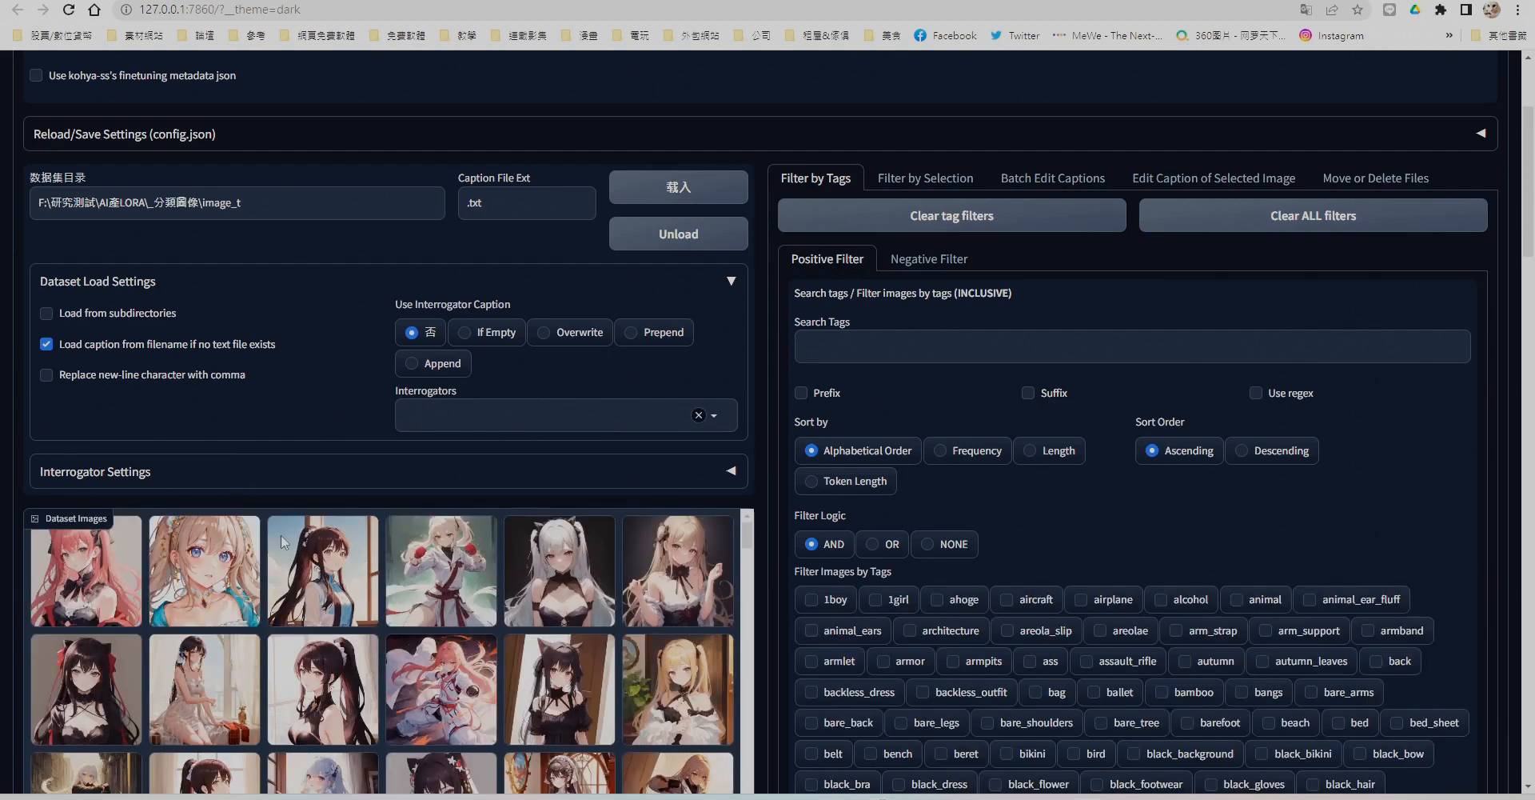
scroll(1145, 467, down, 5)
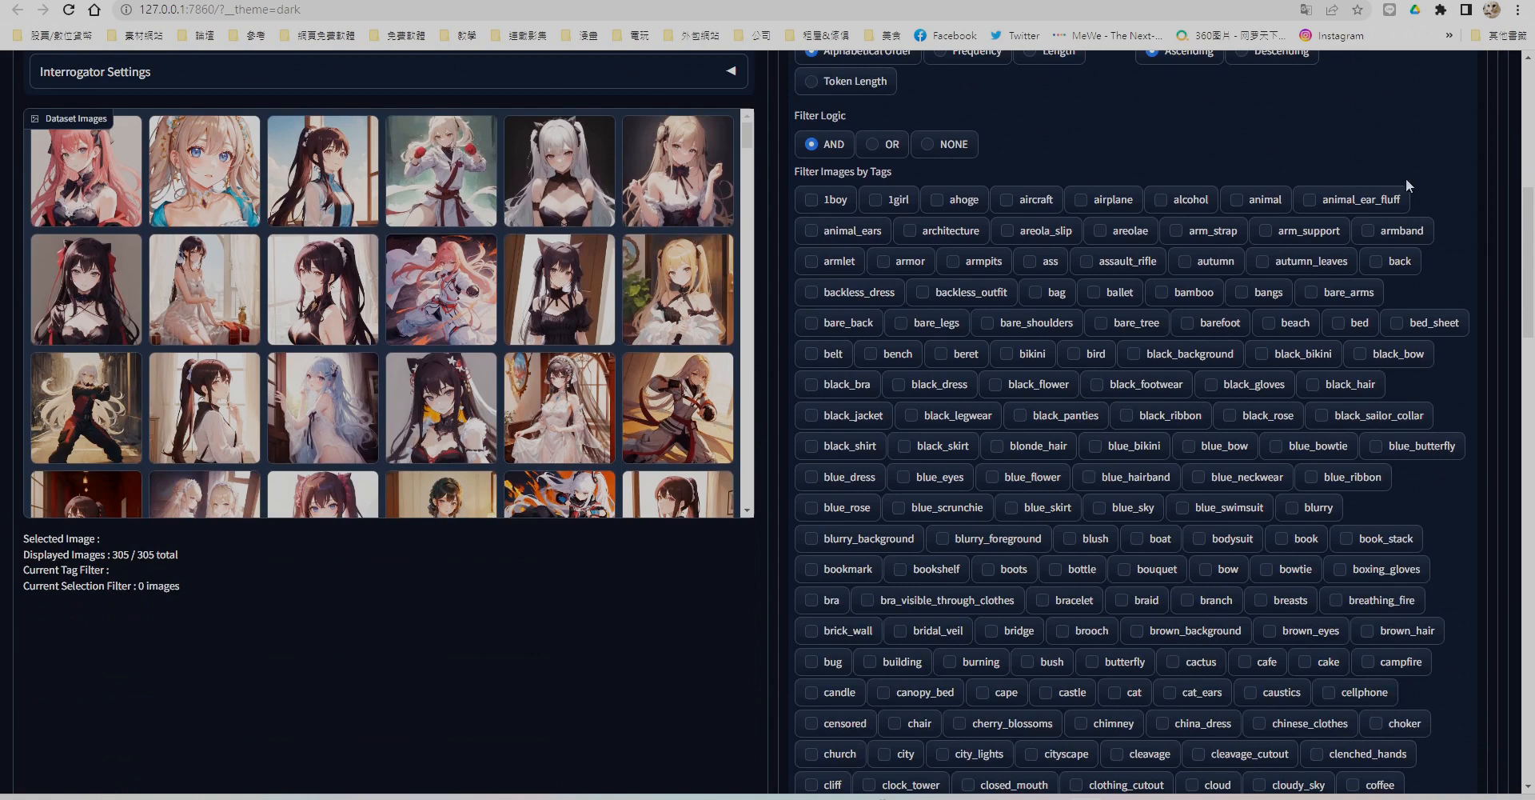
scroll(995, 441, down, 10)
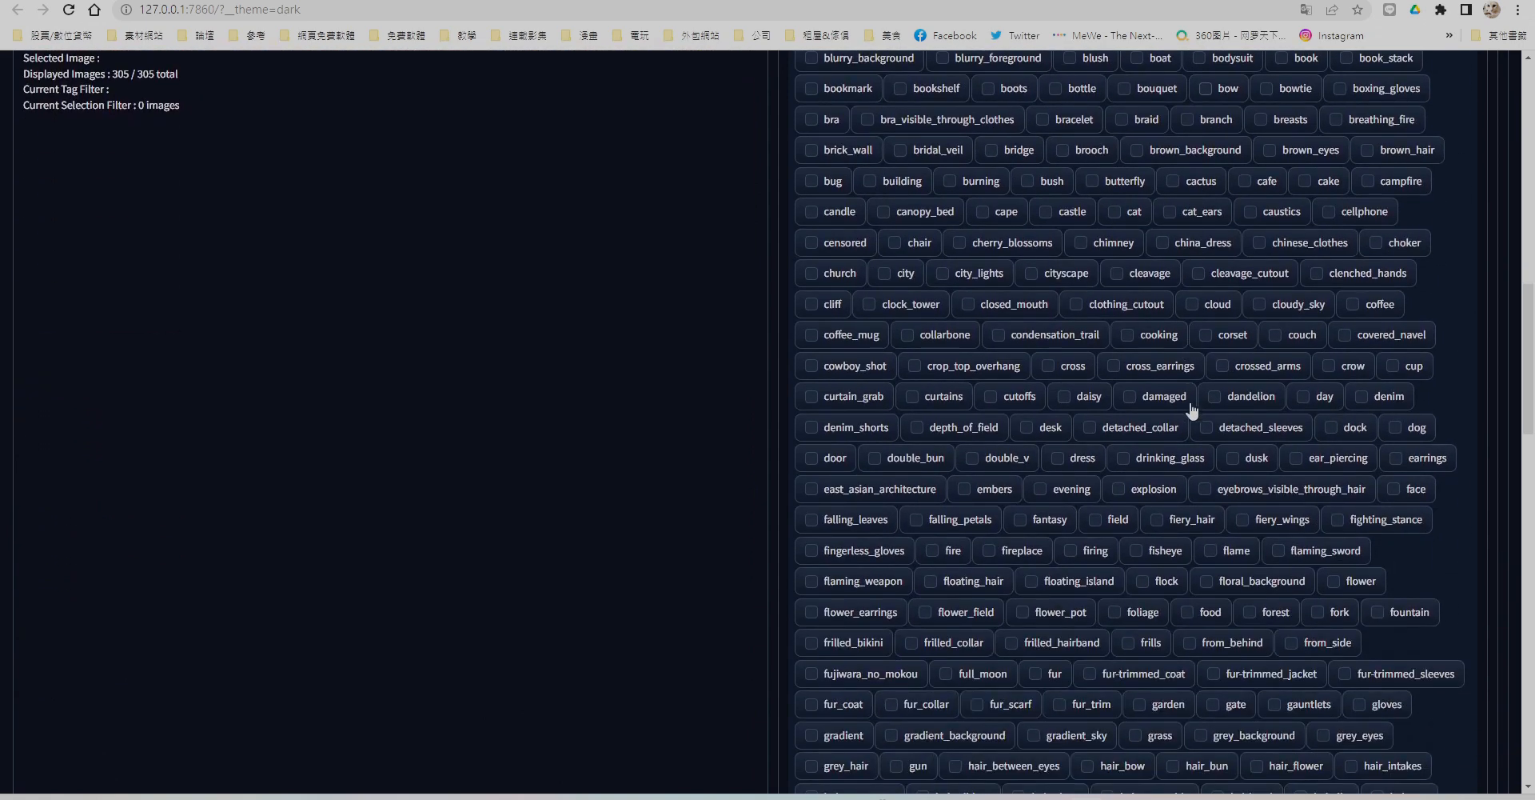
scroll(1210, 417, down, 20)
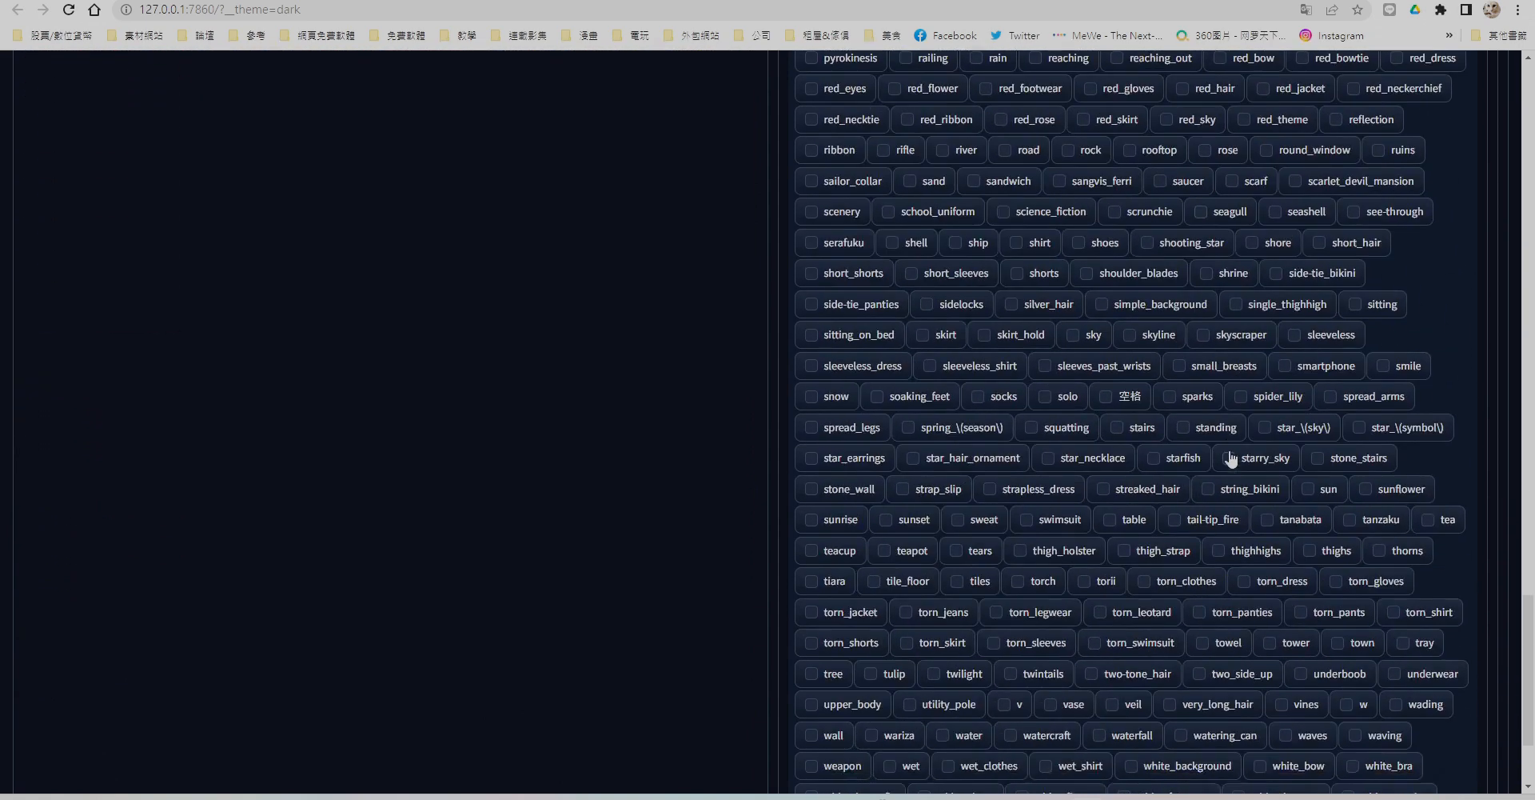
scroll(1104, 418, up, 20)
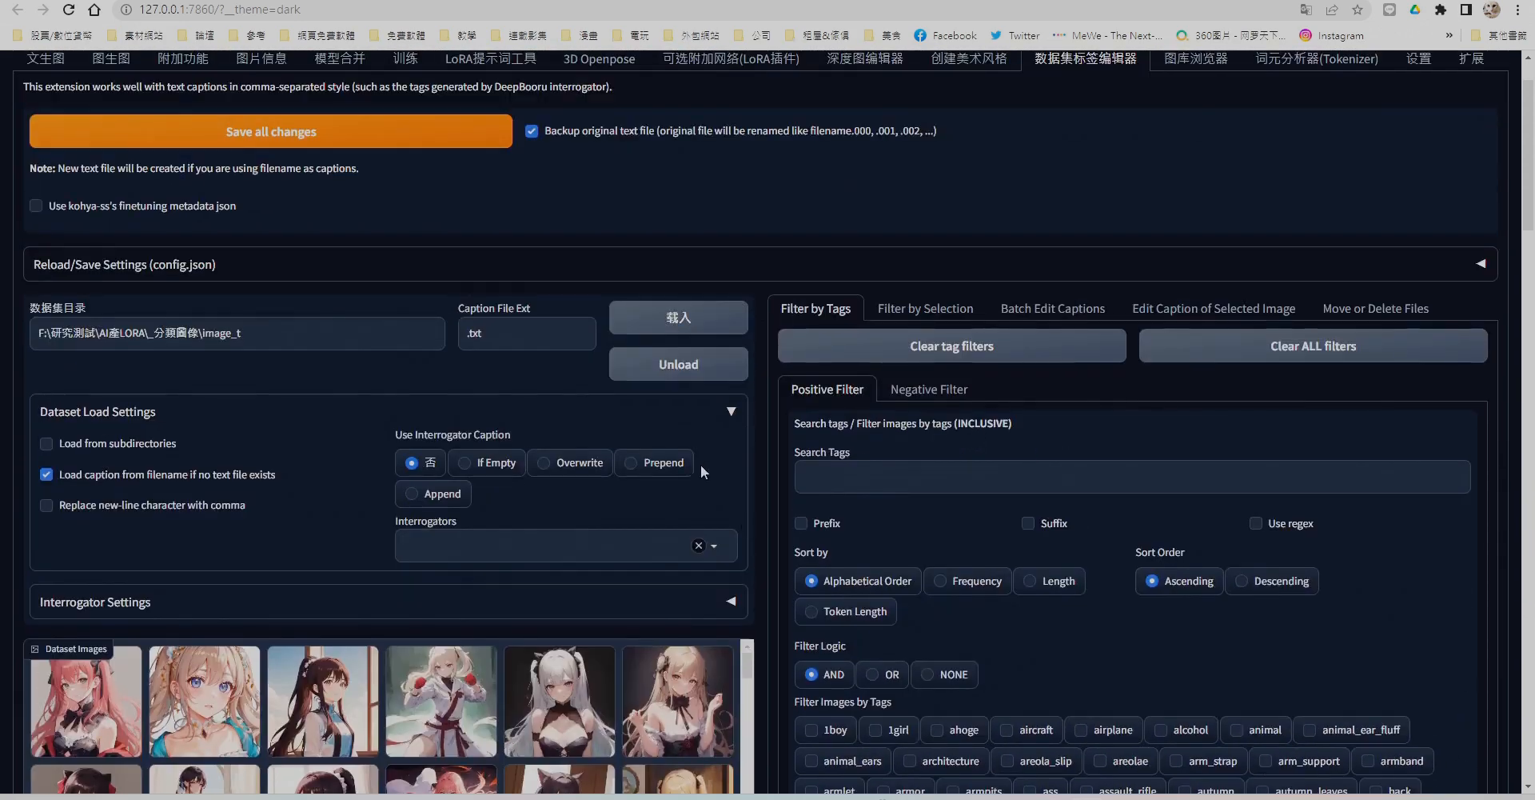
click(1048, 309)
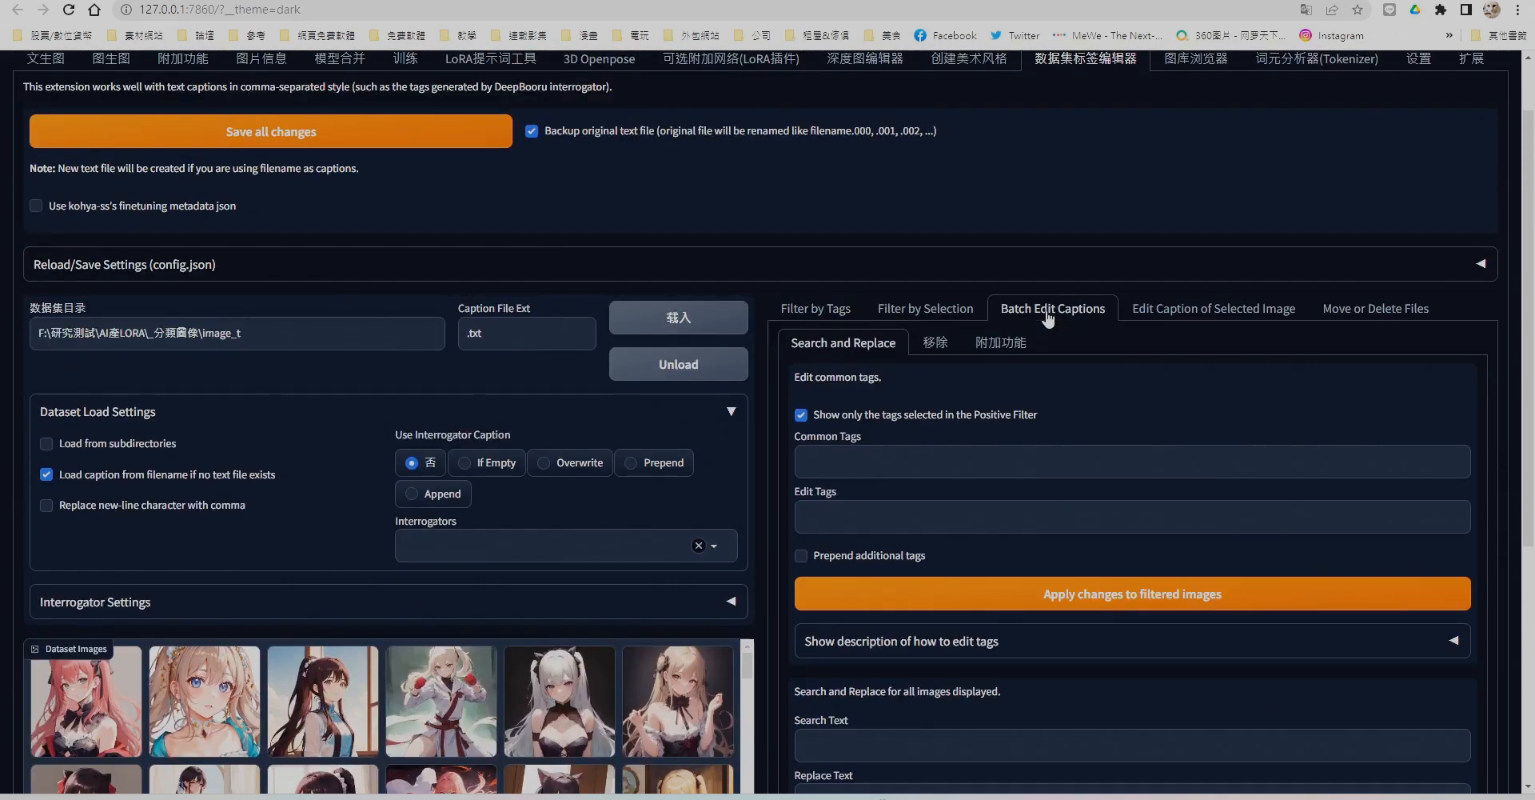
scroll(1085, 397, down, 3)
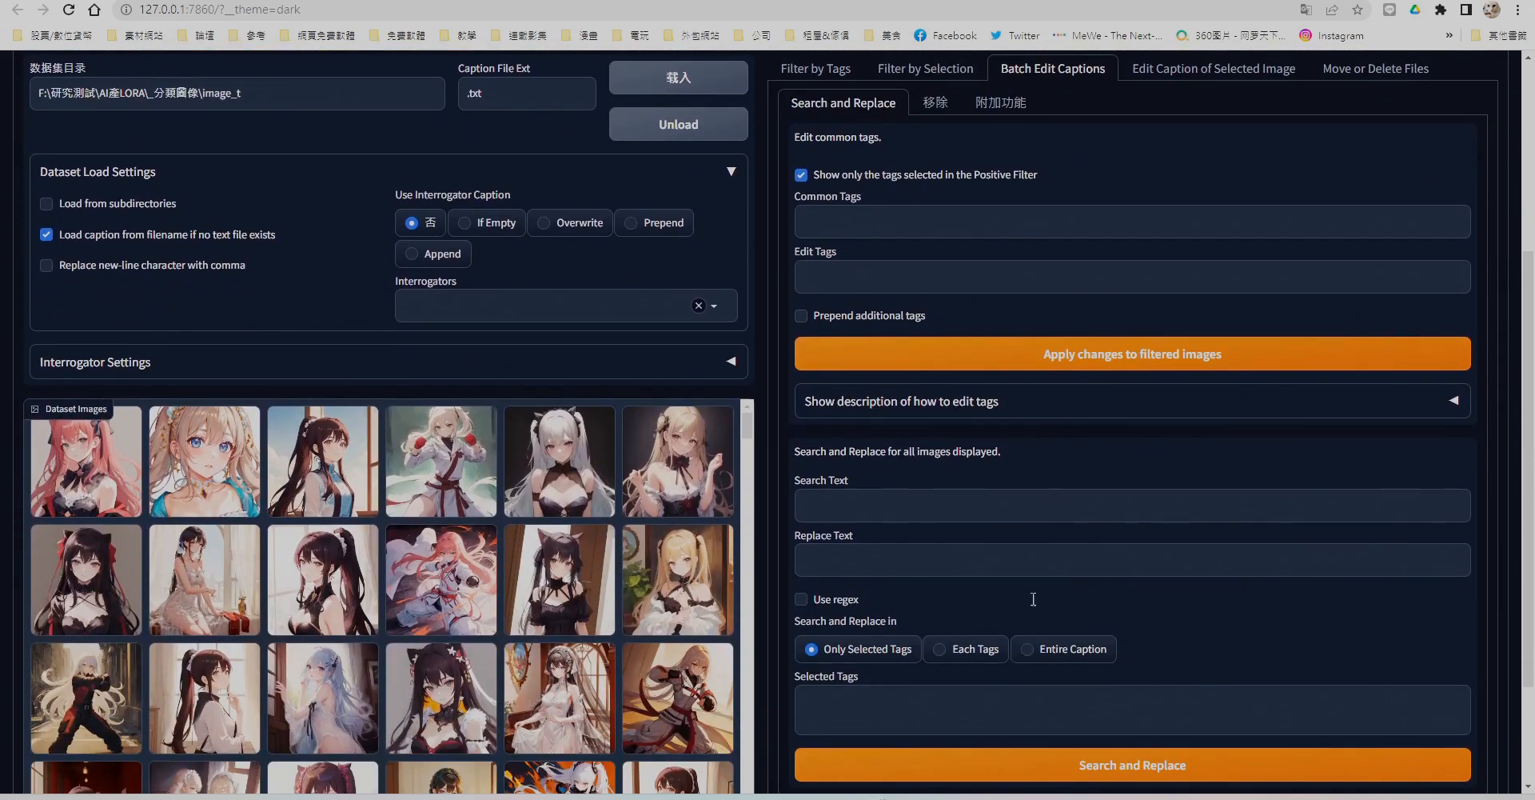
click(933, 104)
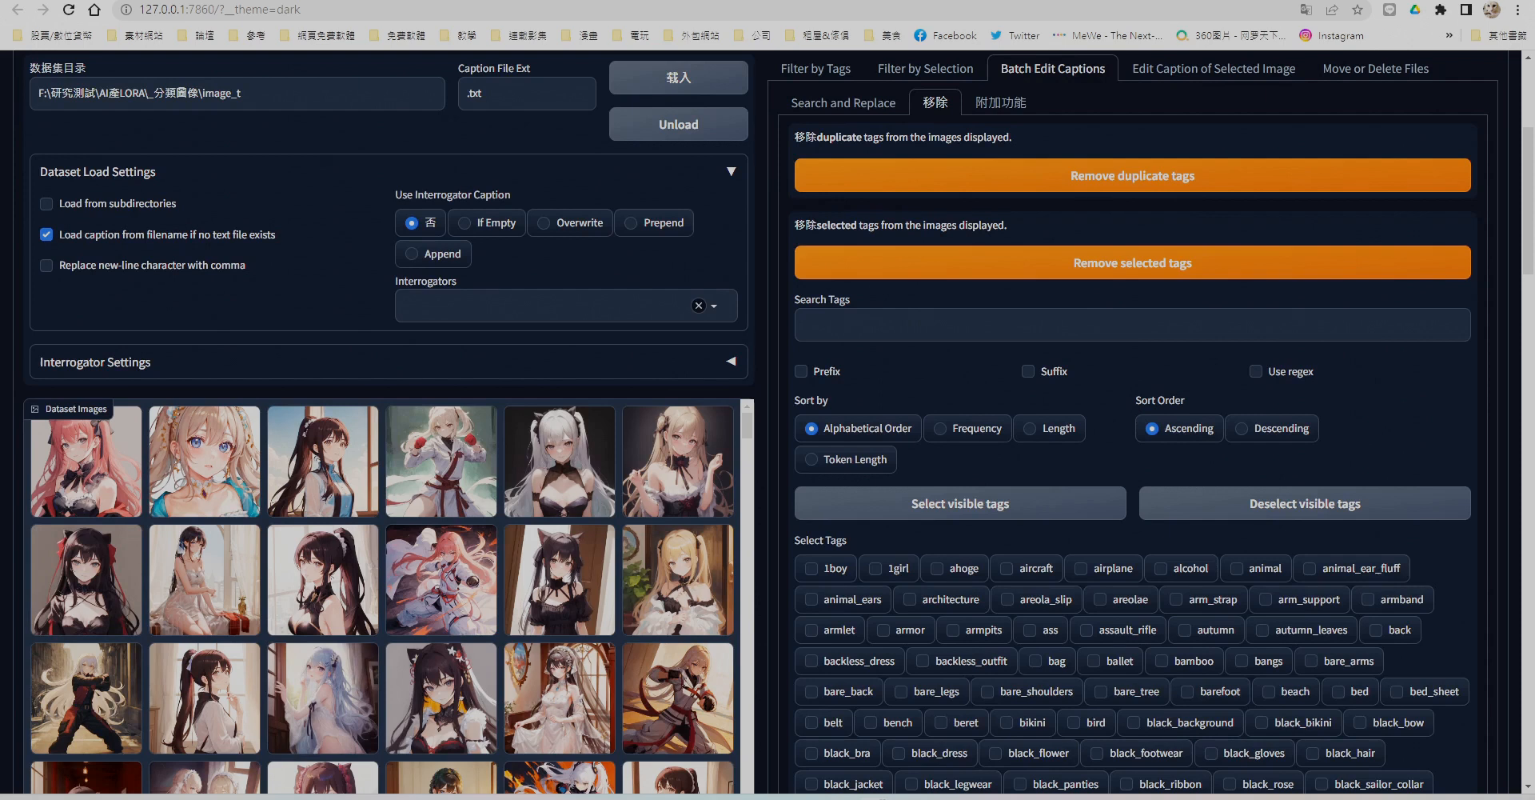
key(alt+Tab)
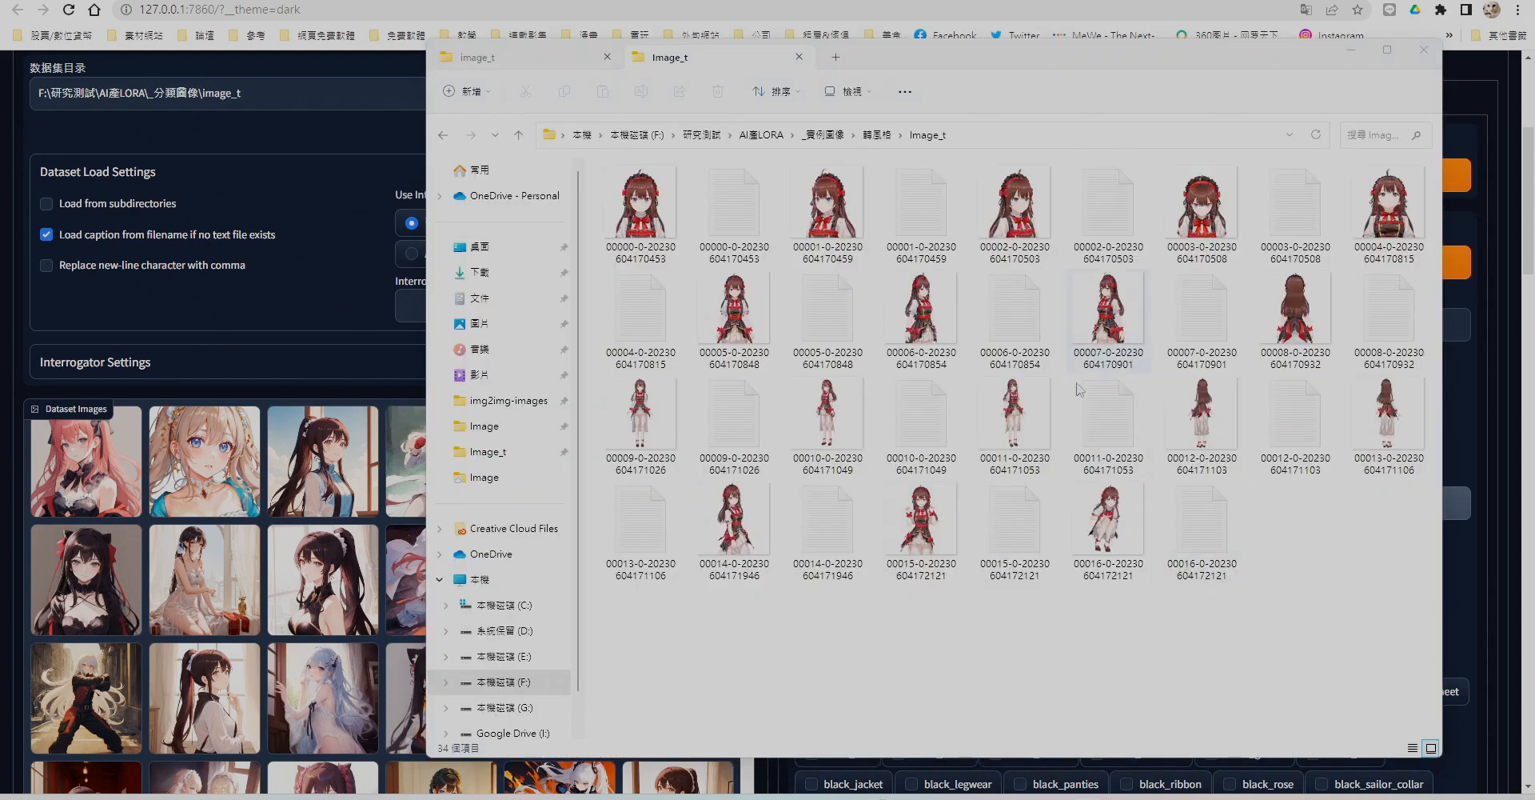
double_click(718, 431)
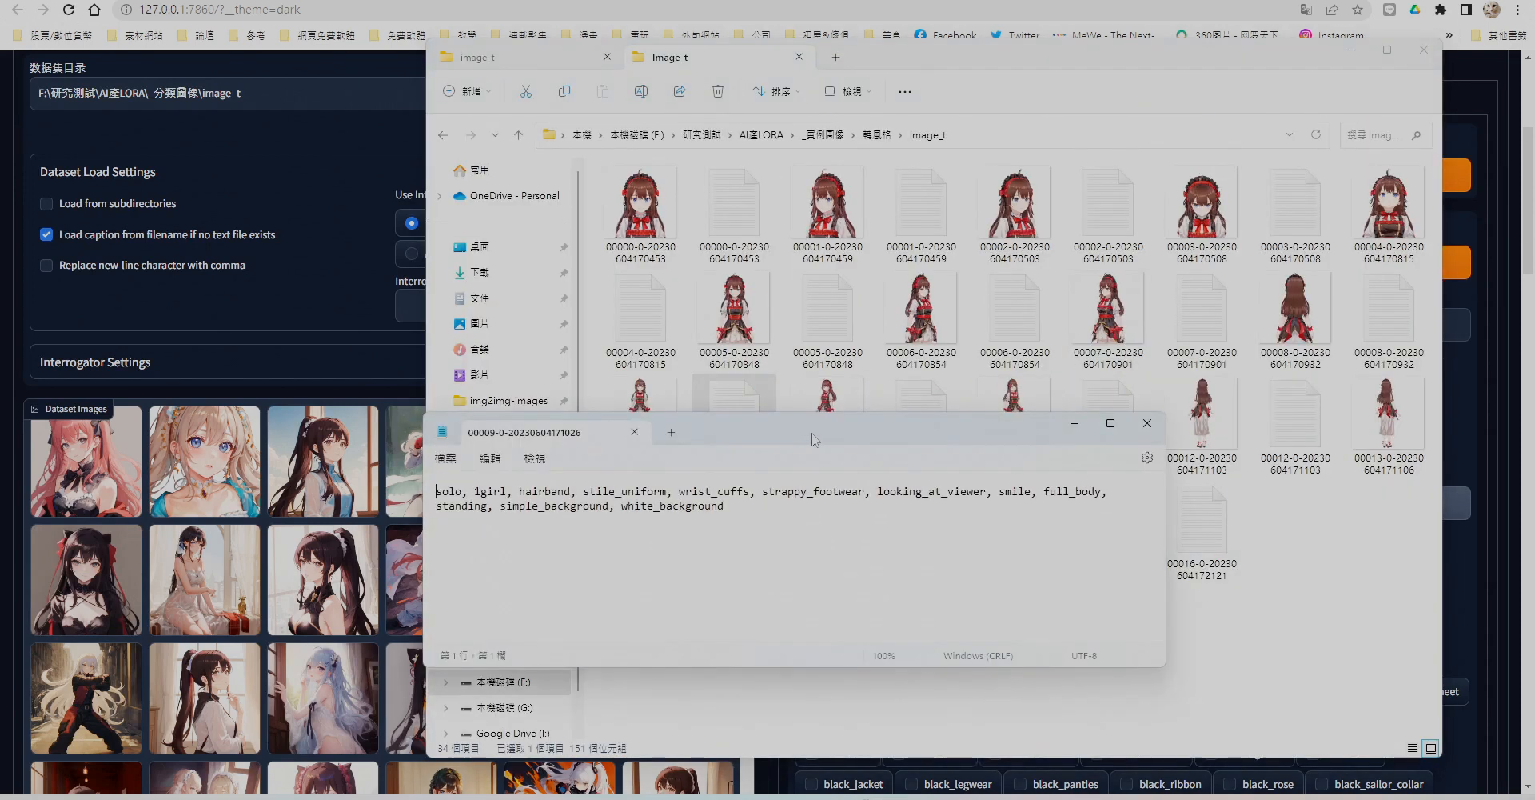
drag(765, 432, 525, 423)
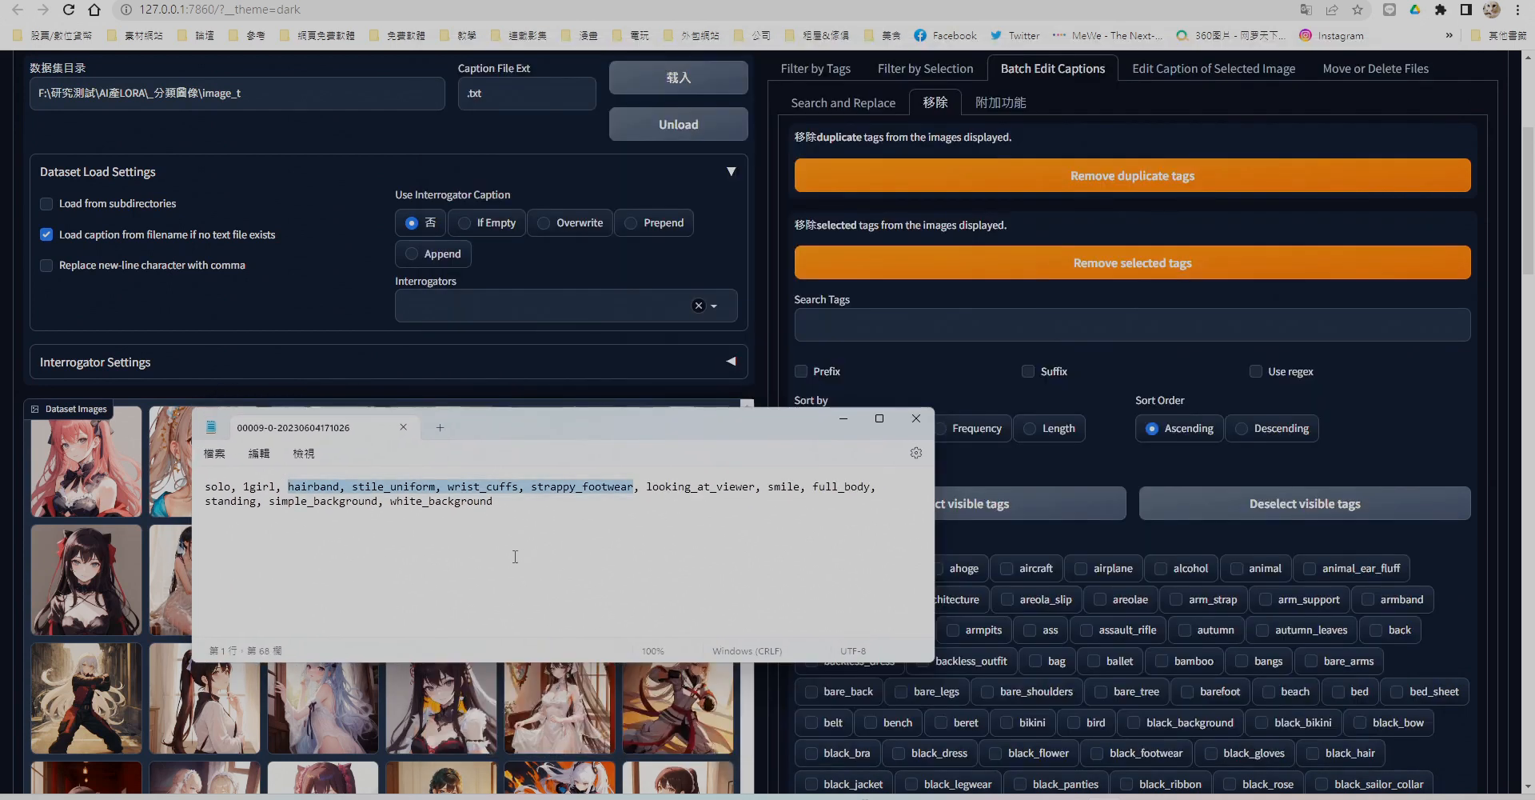
Search the removable tags for "hairband" and remove blue_hairband, frilled_hairband and hairband from the displayed images.
double_click(315, 487)
key(ctrl+c)
click(869, 324)
key(ctrl+v)
click(824, 572)
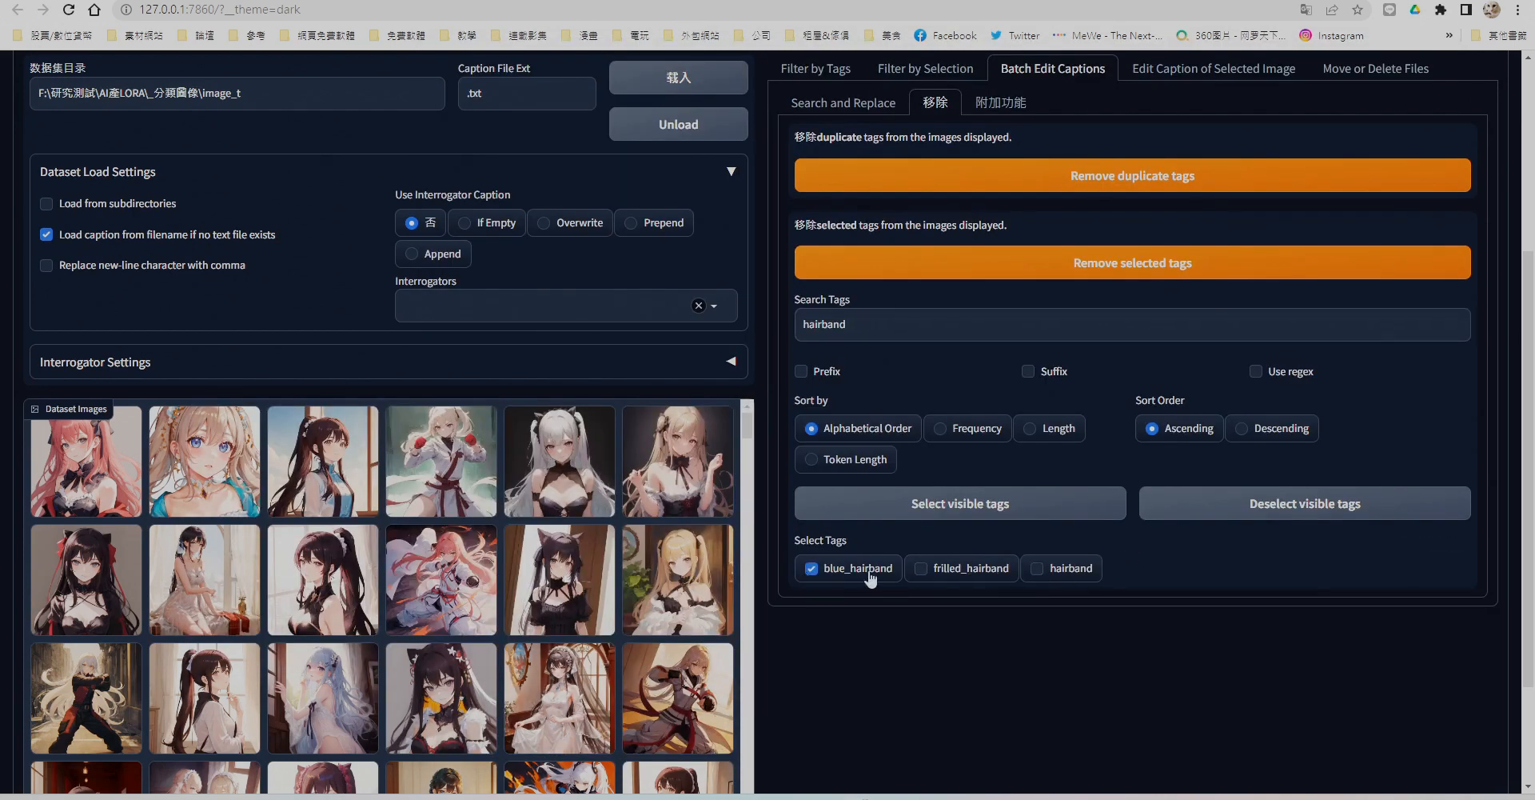
click(924, 569)
click(1041, 570)
click(1120, 265)
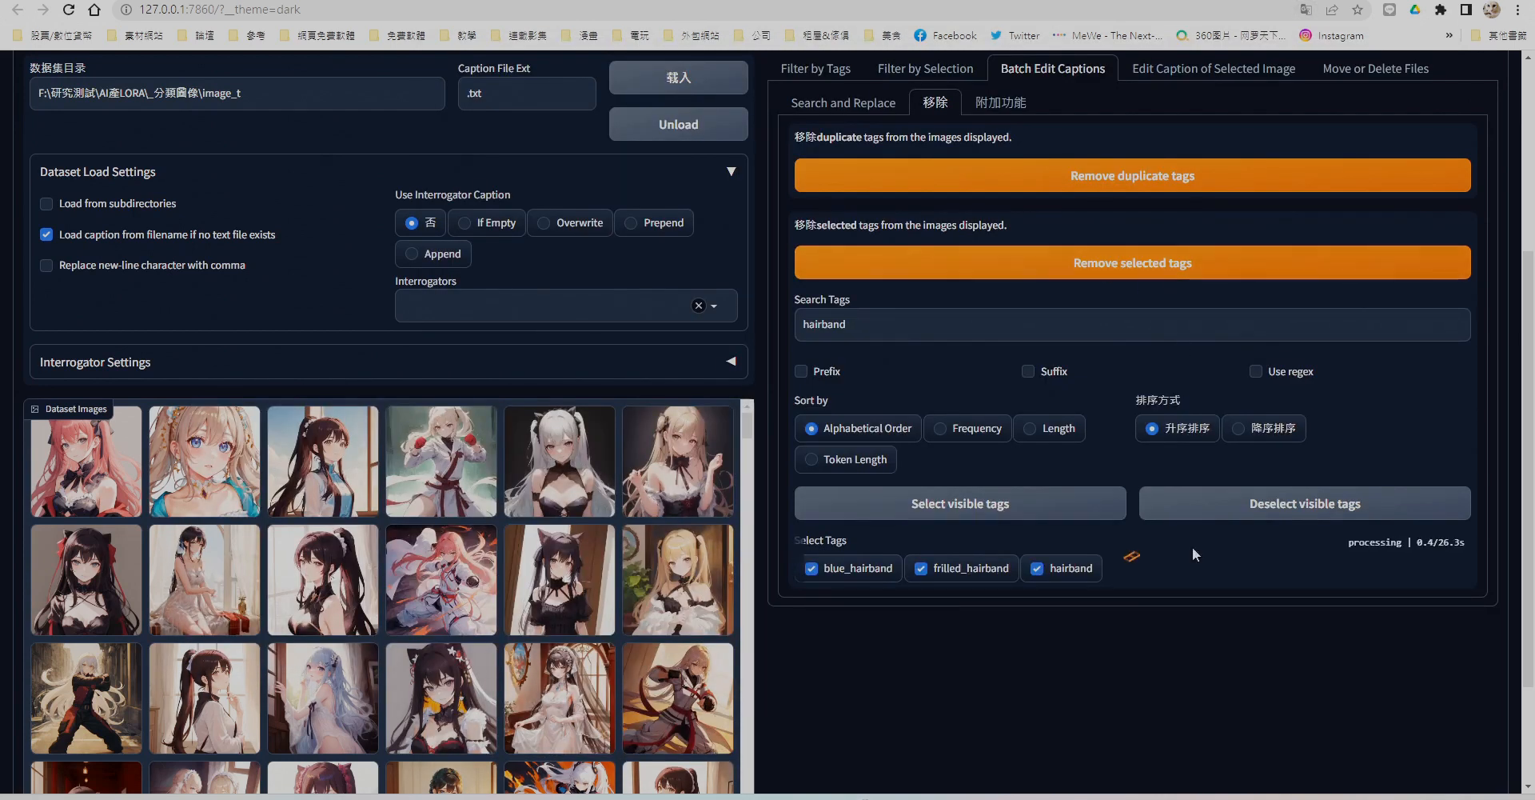
Search the removable tags for "stile_uniform", shorten the search to "uniform" and remove the school_uniform tag from the displayed images.
click(866, 798)
drag(352, 487, 436, 487)
key(ctrl+c)
double_click(831, 324)
key(ctrl+v)
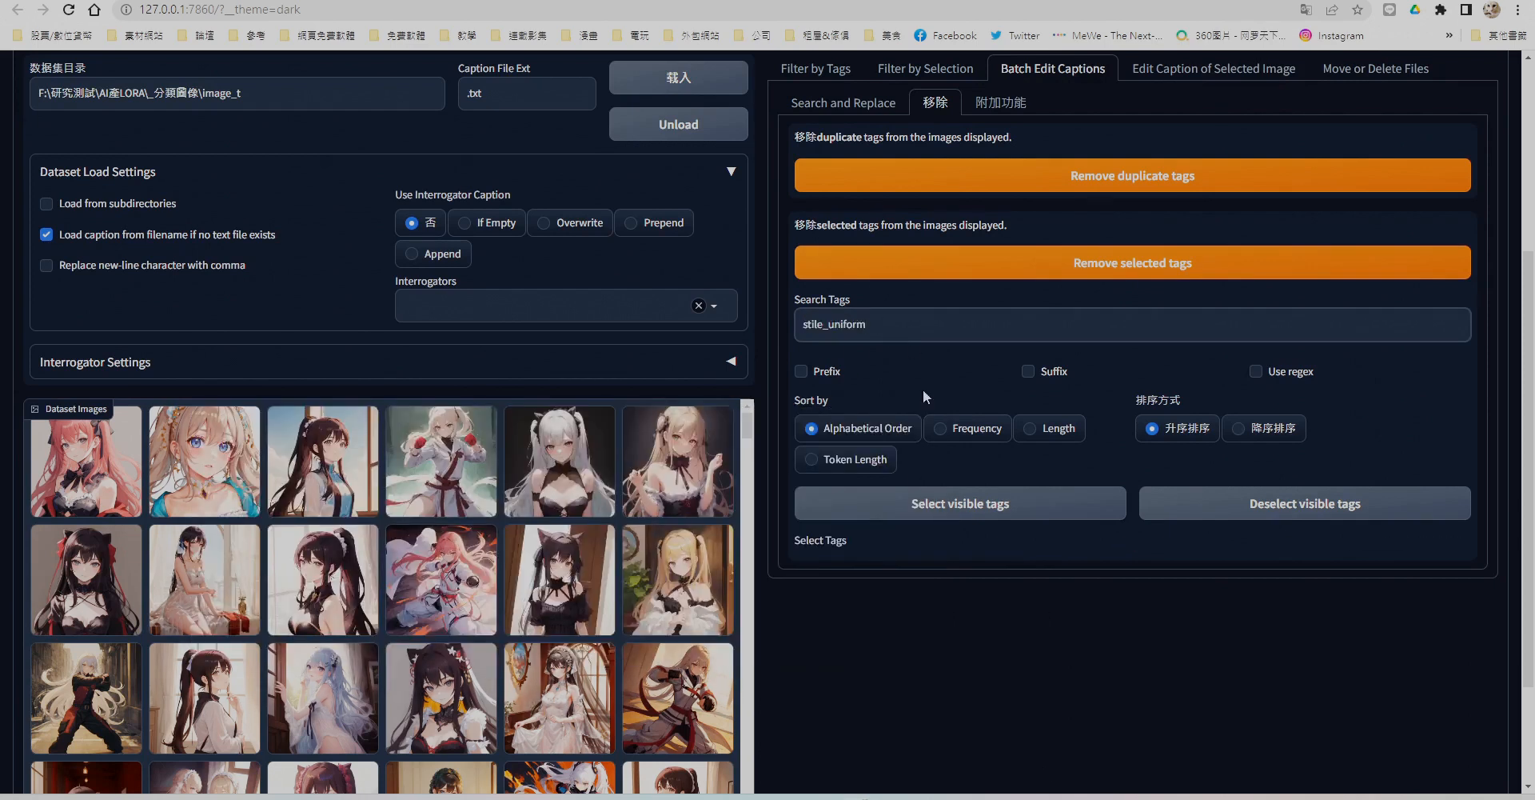
click(827, 324)
key(BackSpace)
key(BackSpace)
key(BackSpace)
key(BackSpace)
key(BackSpace)
key(BackSpace)
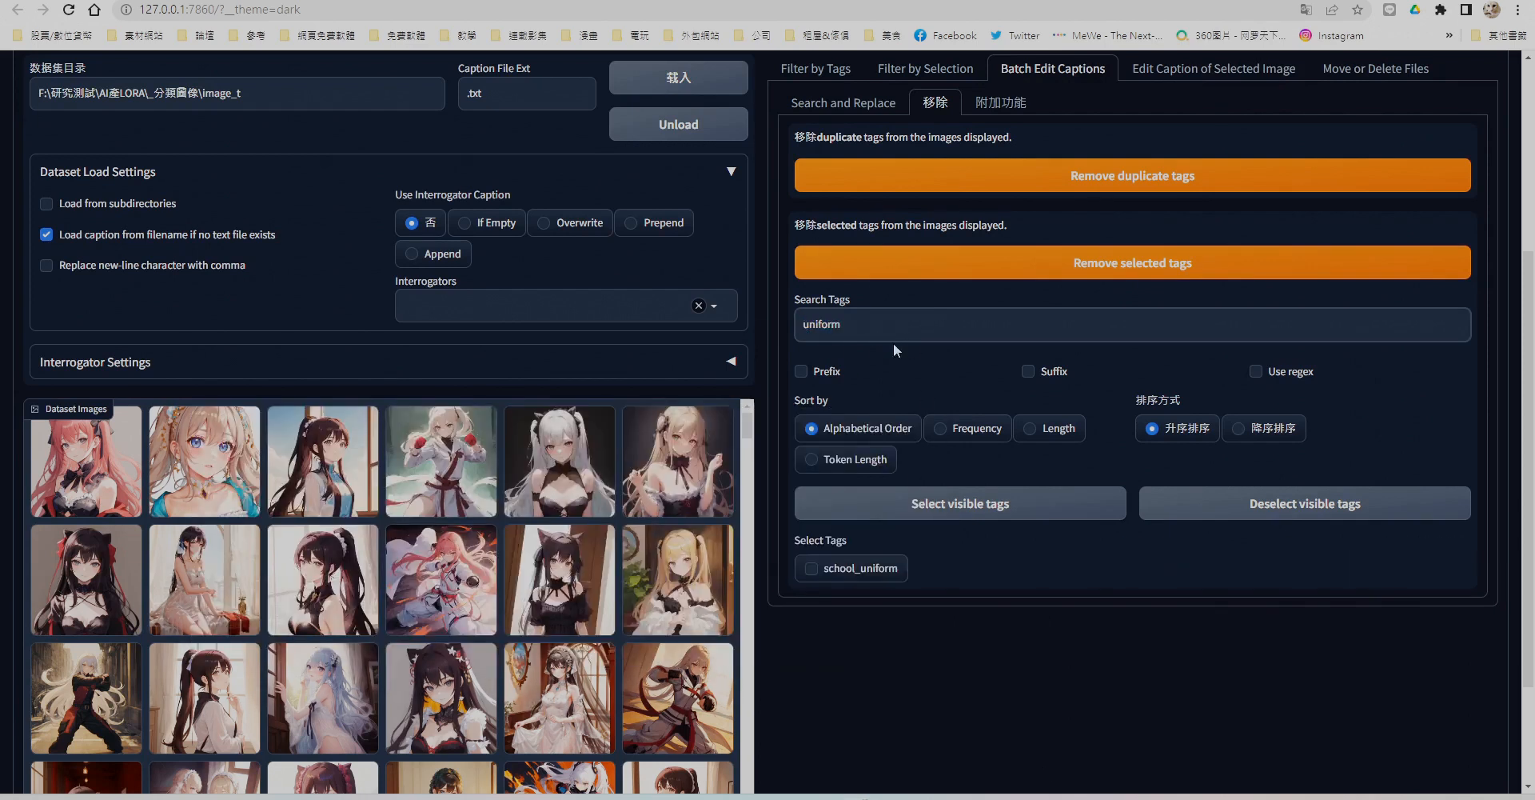
click(808, 570)
click(1068, 266)
Search the removable tags for "wrist" and remove the sleeves_past_wrists tag from the displayed images.
click(865, 798)
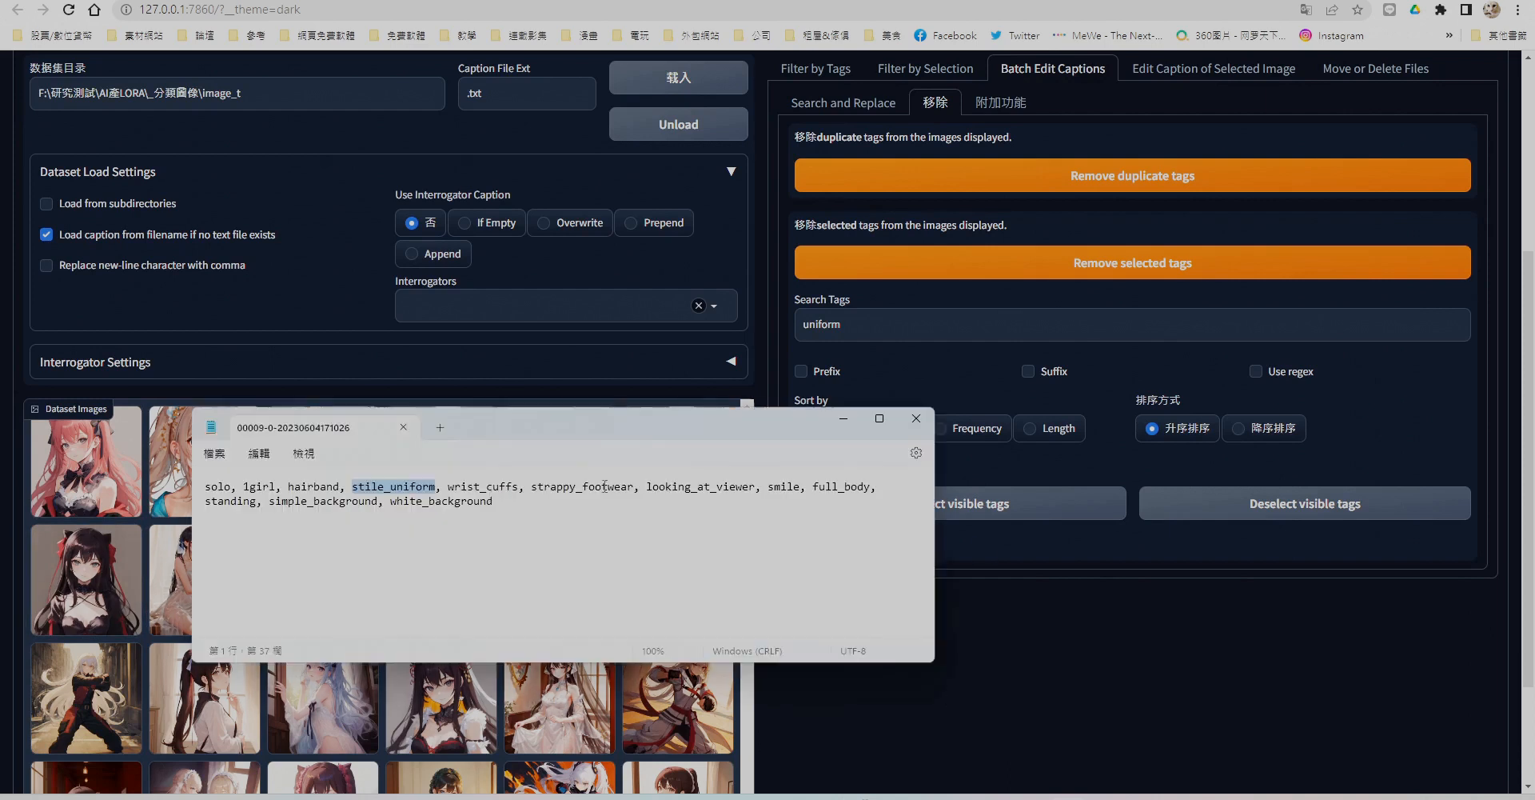
drag(518, 487, 448, 487)
key(ctrl+c)
double_click(866, 333)
key(ctrl+v)
key(BackSpace)
click(810, 570)
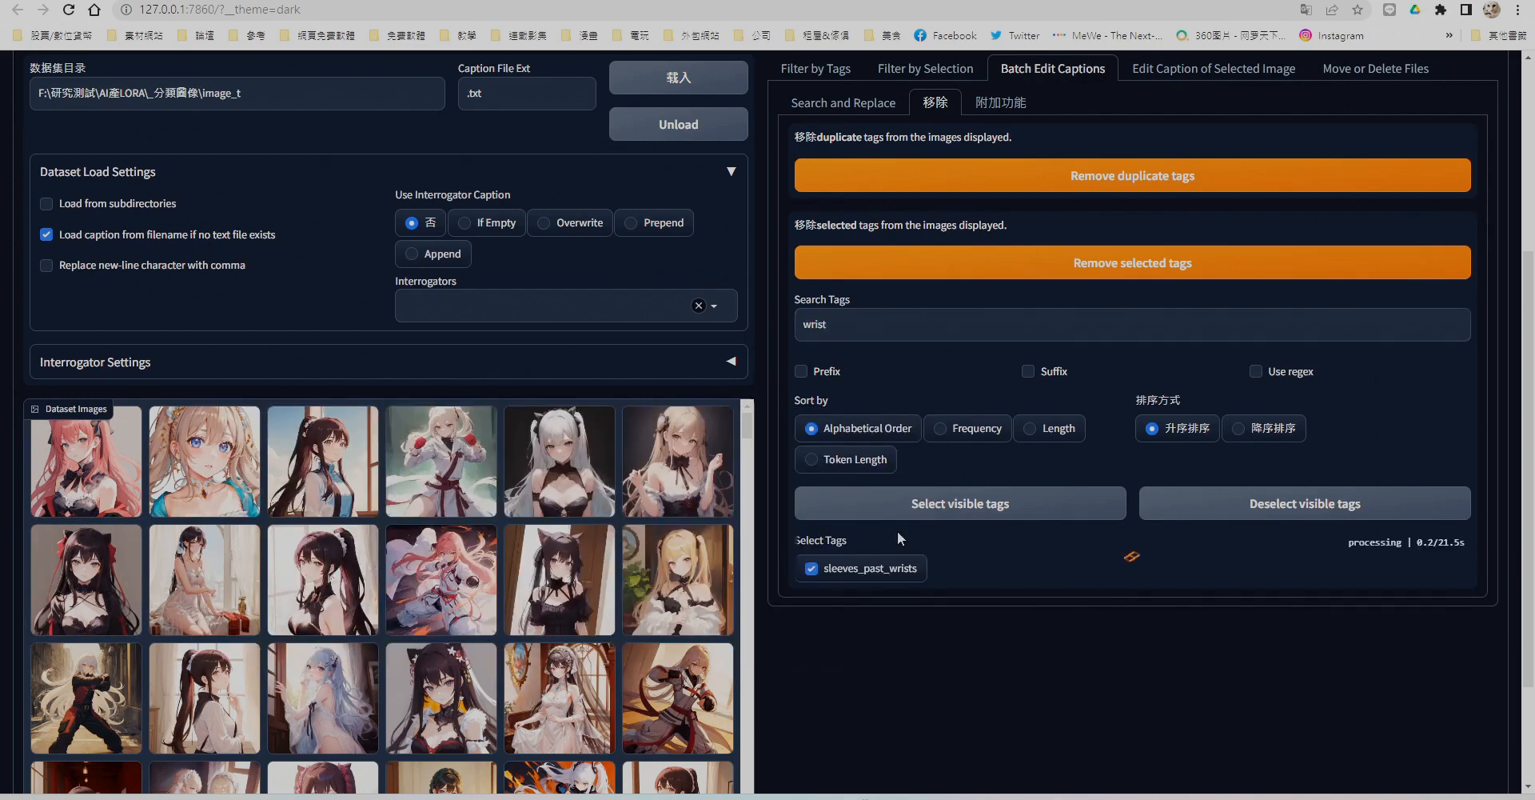
click(1039, 267)
Search the removable tags for "cuffs" and "strappy", using the terms from the reference caption.
double_click(848, 328)
key(ctrl+v)
drag(831, 326, 803, 325)
key(BackSpace)
click(865, 799)
drag(635, 487, 581, 487)
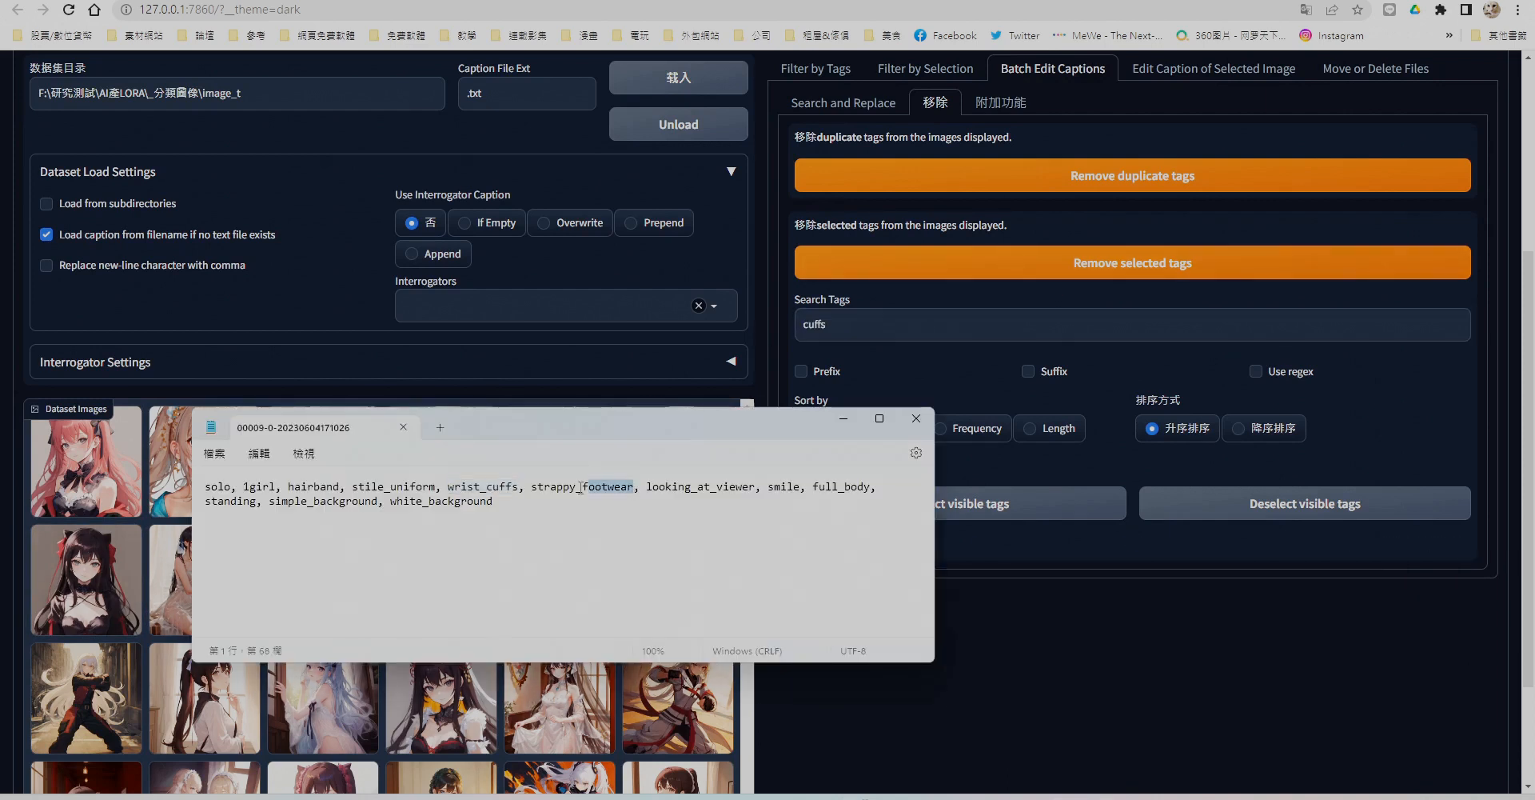
key(ctrl+c)
double_click(818, 328)
key(ctrl+v)
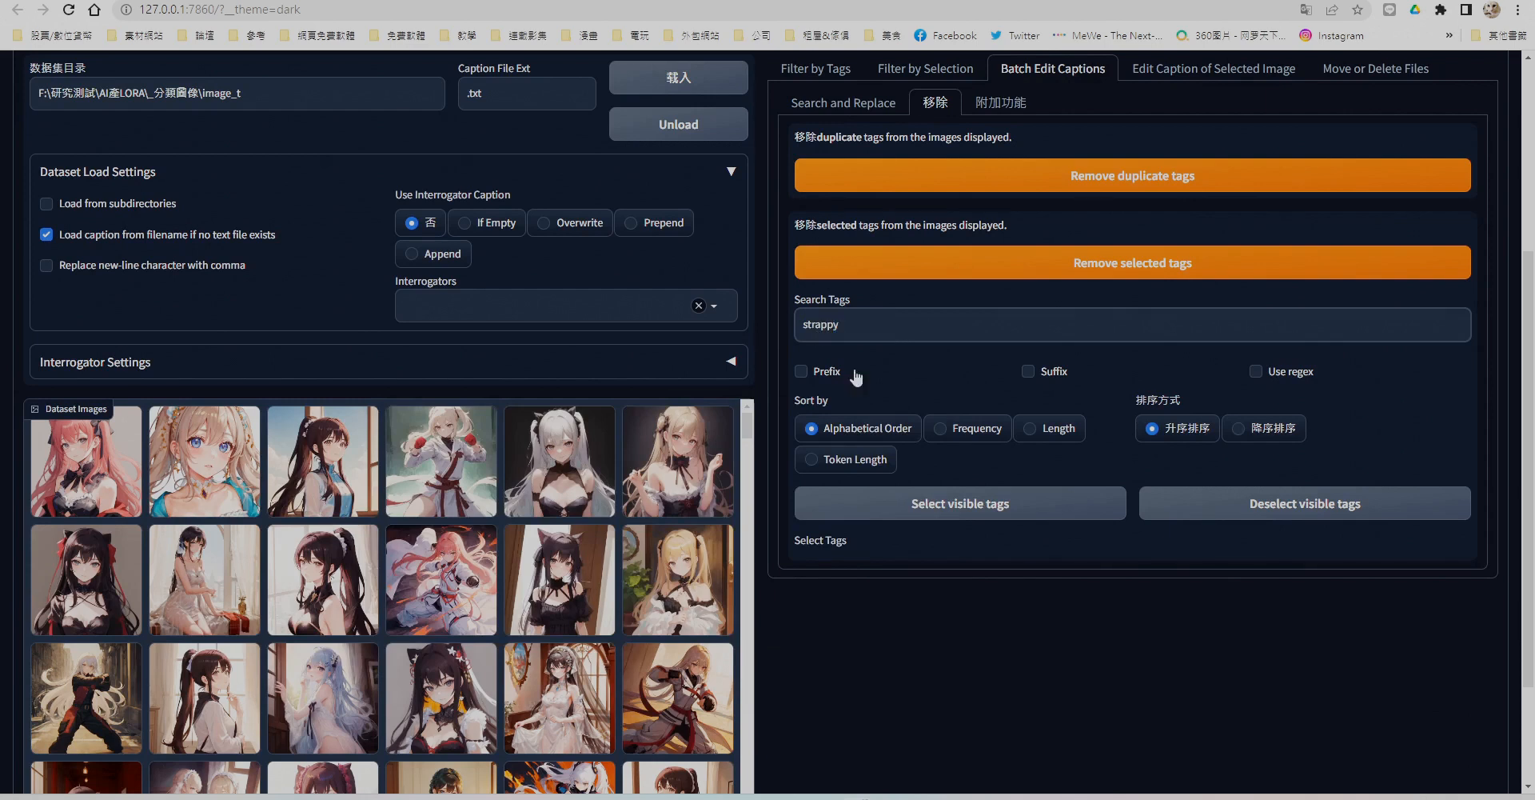
Search the removable tags for "arms" and remove bare_arms, crossed_arms, outstretched_arms and spread_arms from the displayed images.
key(BackSpace)
drag(845, 324, 746, 320)
click(961, 504)
click(1133, 262)
text(arms)
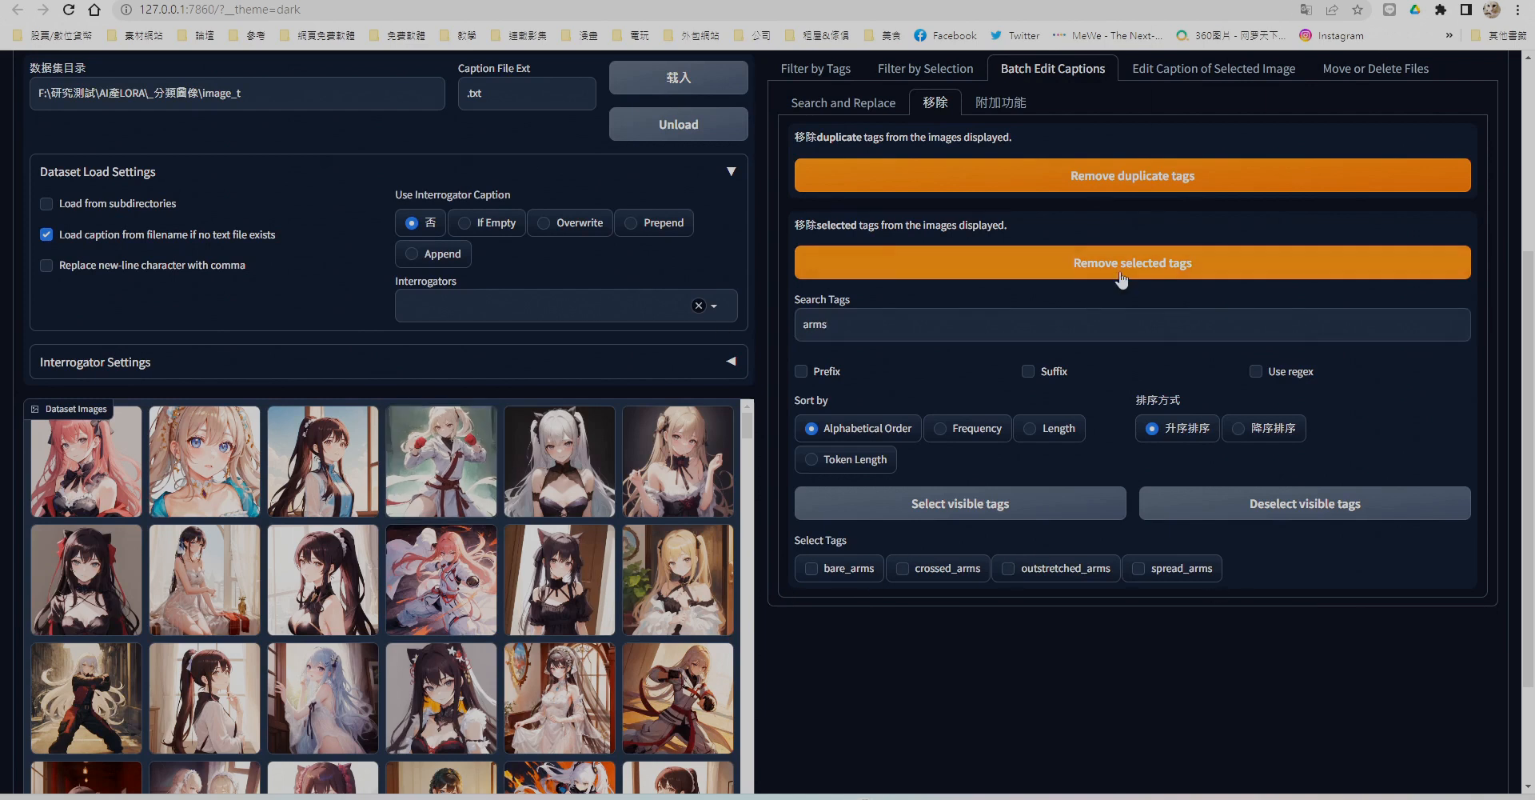
click(848, 502)
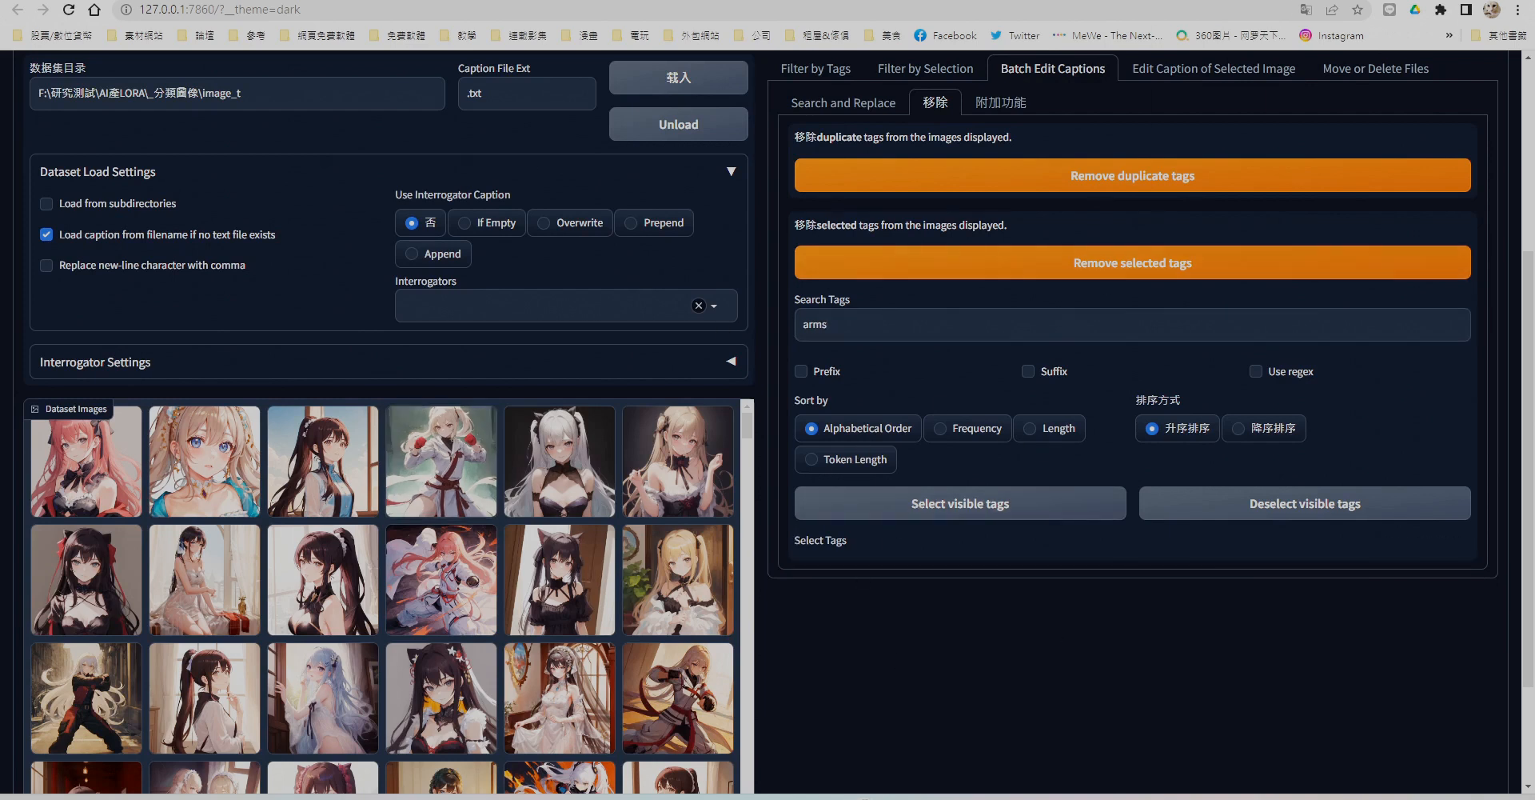
Remove all tags matching "leg" from the displayed images and save all changes with backup of the original text files turned off.
drag(840, 324, 761, 324)
text(leg)
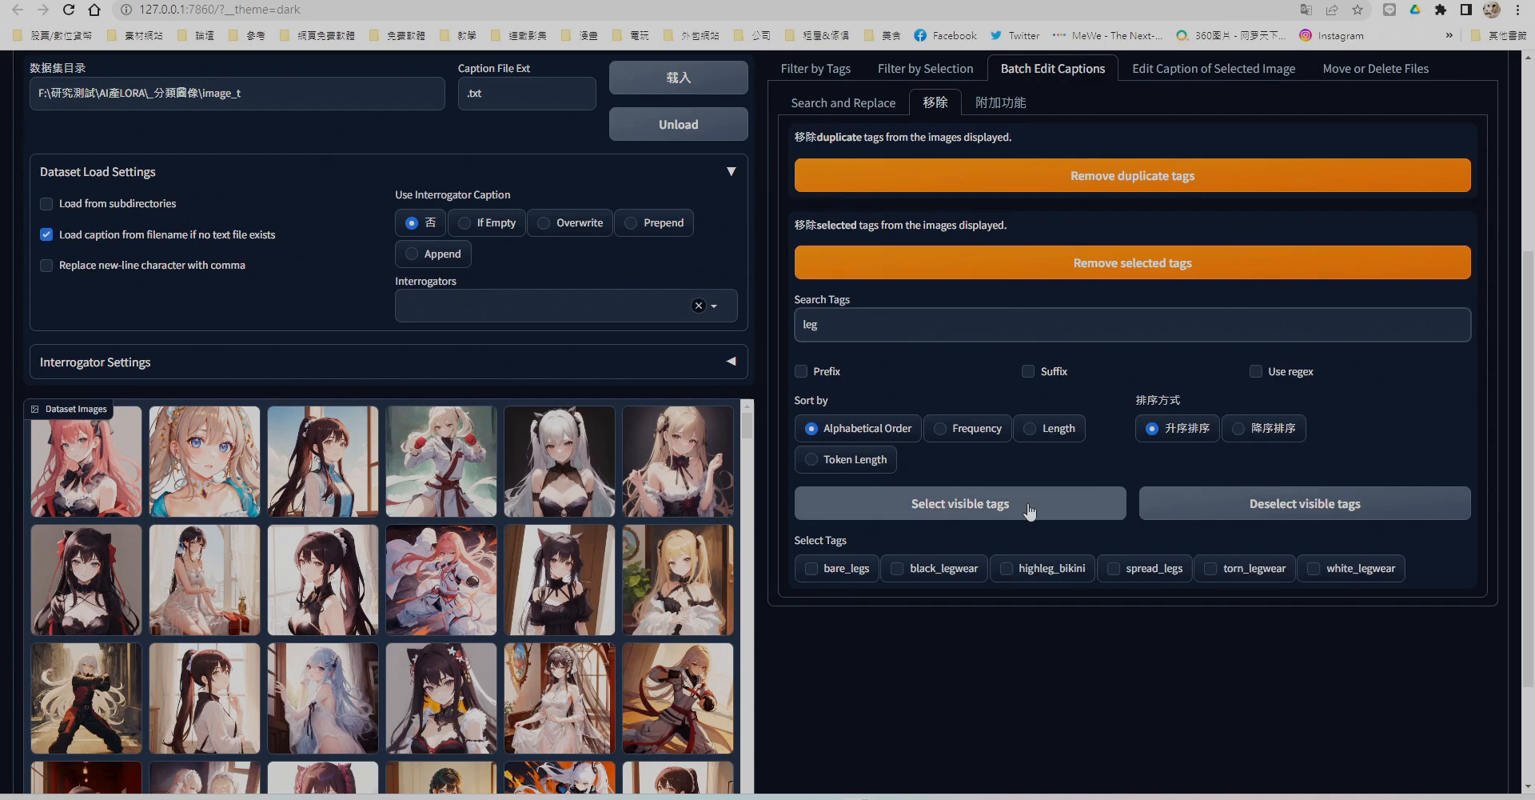
click(1030, 512)
scroll(1208, 456, up, 4)
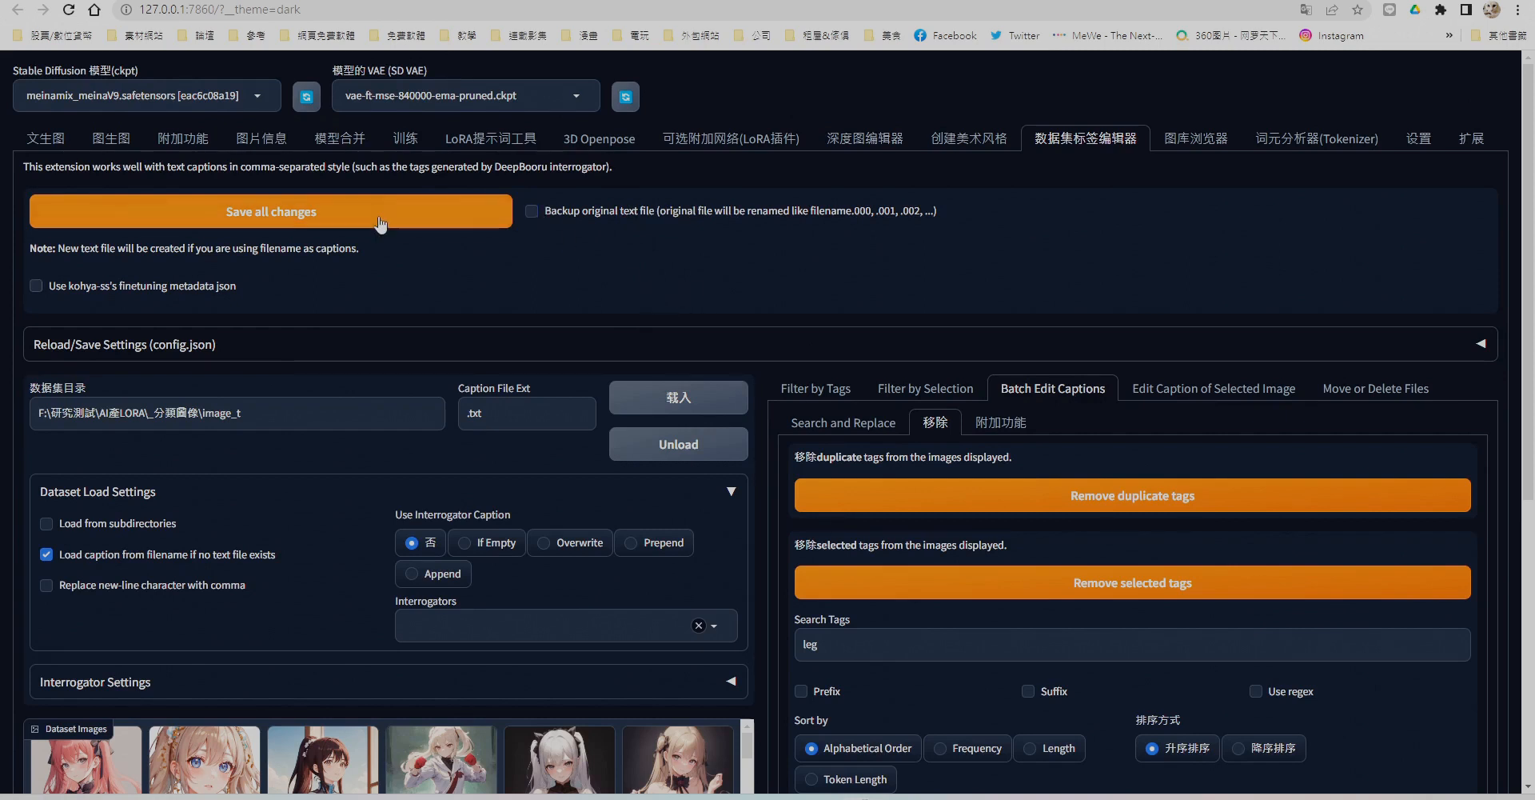
click(279, 214)
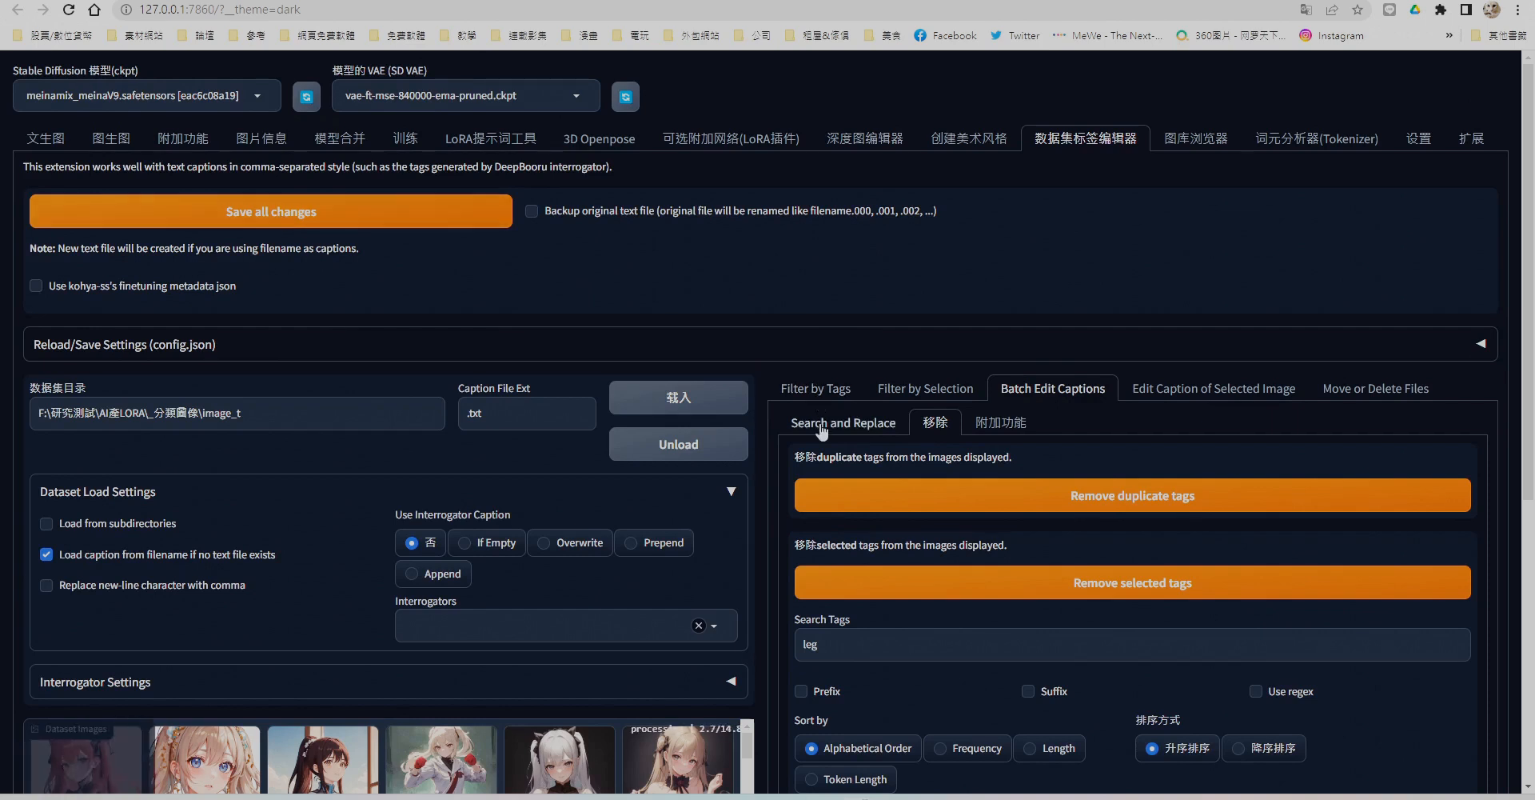
Check the positive tag filter for remaining "hairband" tags, using the term from the reference caption.
scroll(703, 343, down, 3)
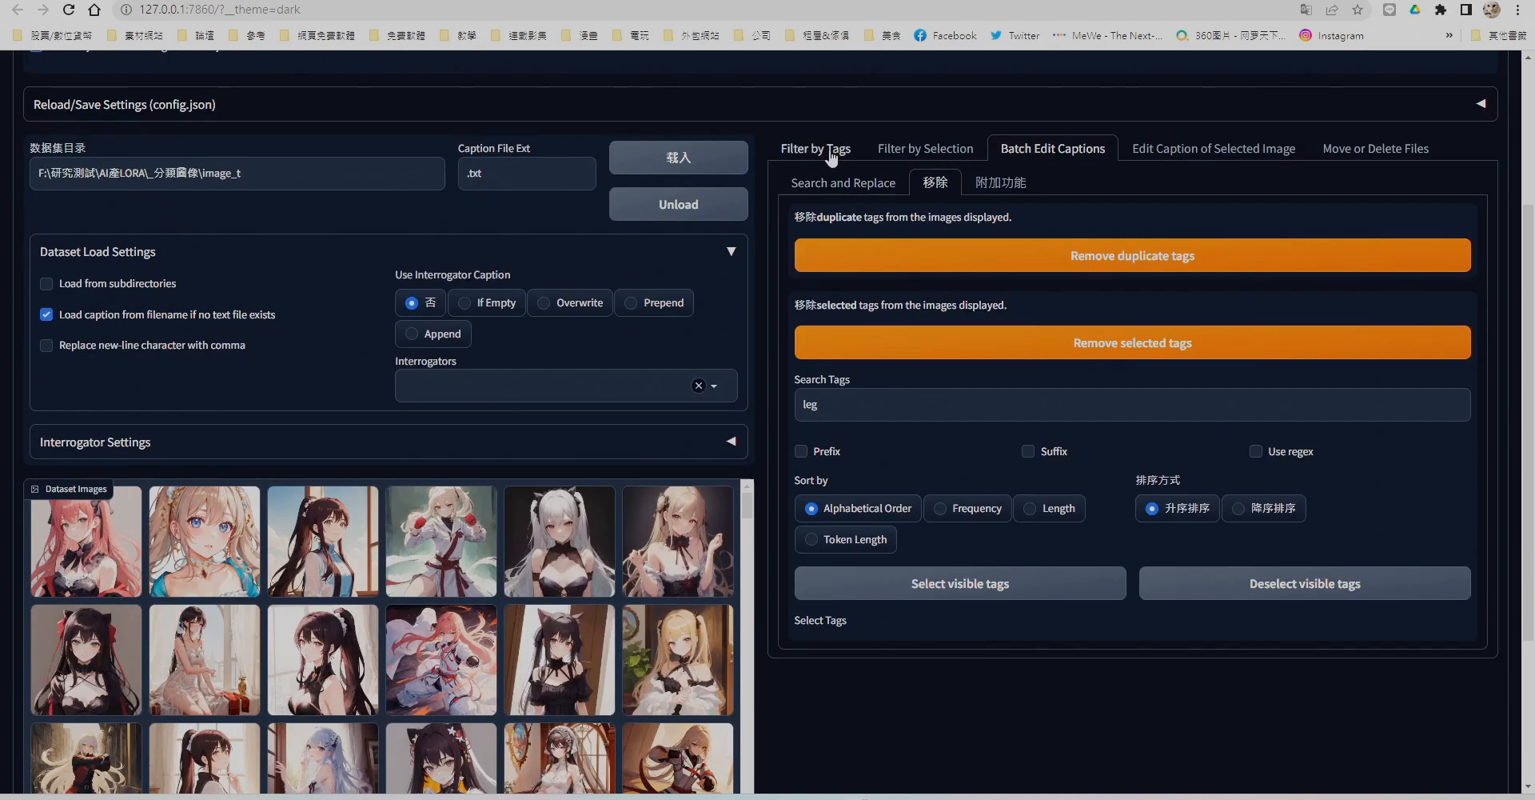
click(816, 149)
key(alt+Tab)
double_click(314, 486)
key(ctrl+c)
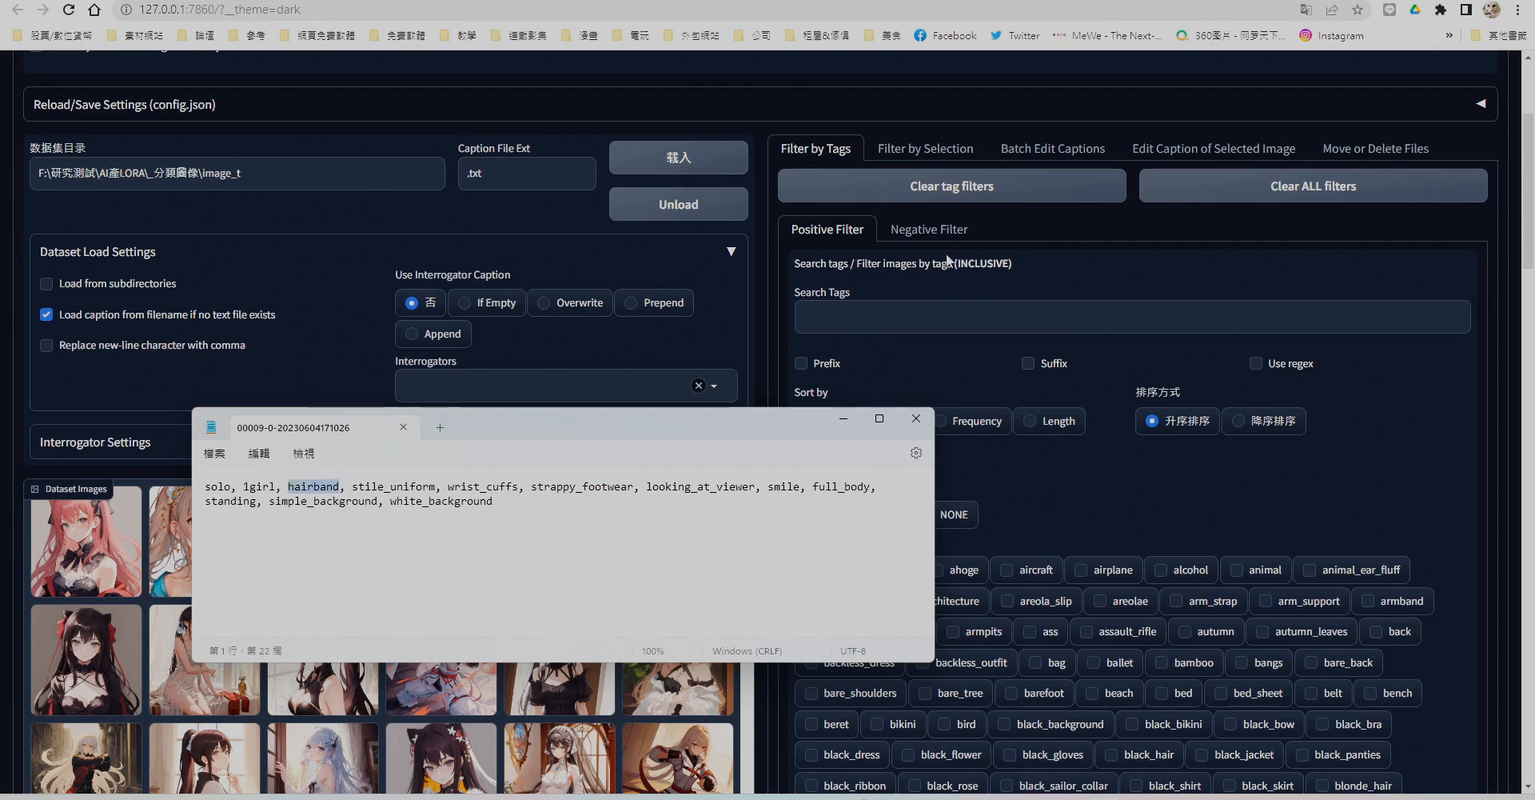
key(alt+Tab)
key(ctrl+v)
Check the positive tag filter for remaining "uniform" tags.
key(alt+Tab)
click(418, 500)
double_click(413, 486)
key(ctrl+c)
key(alt+Tab)
key(ctrl+a)
key(ctrl+v)
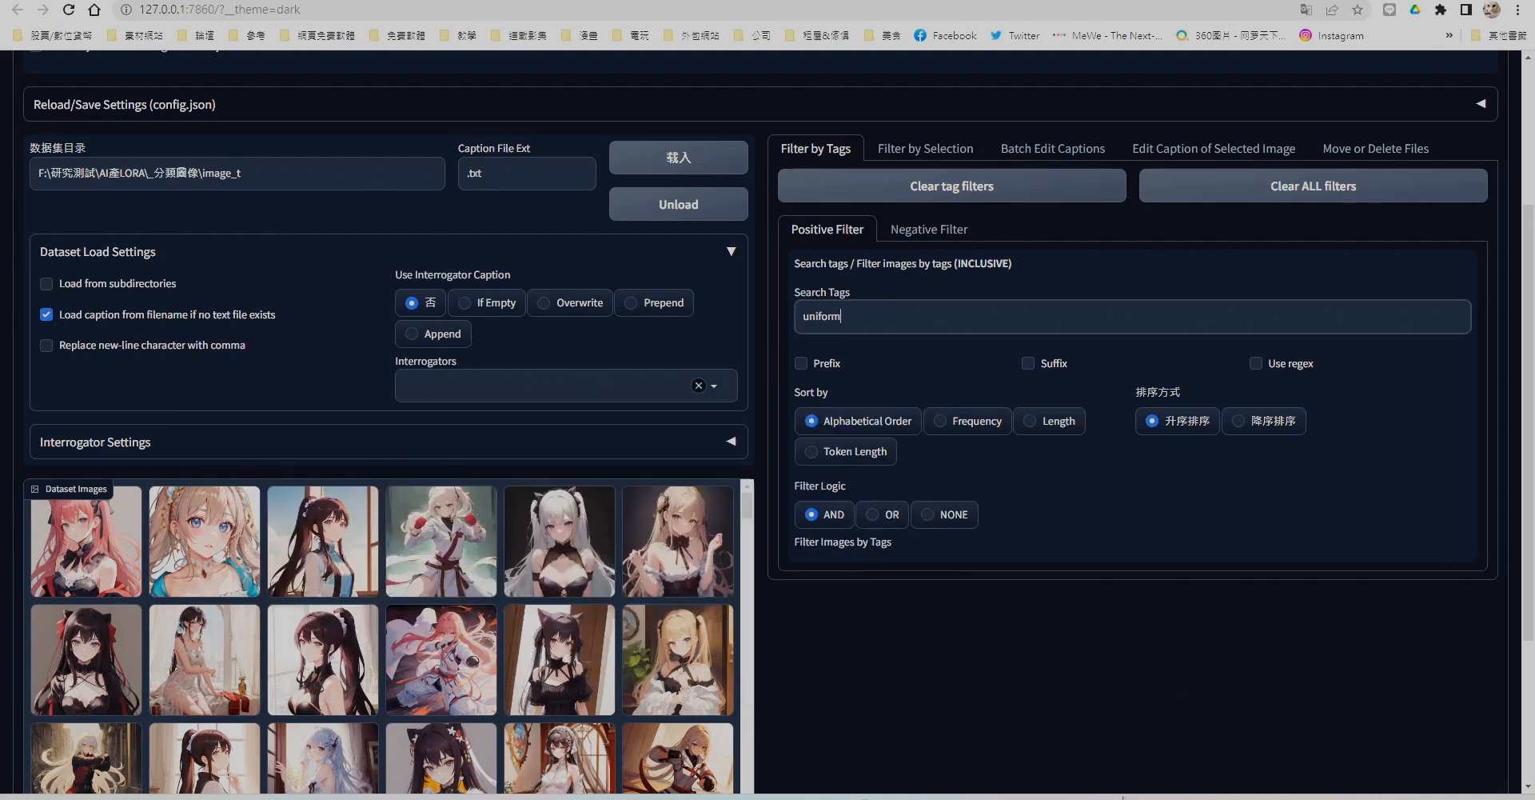
Check the positive tag filter for remaining "footwear" tags.
key(alt+Tab)
double_click(505, 486)
double_click(607, 486)
key(ctrl+c)
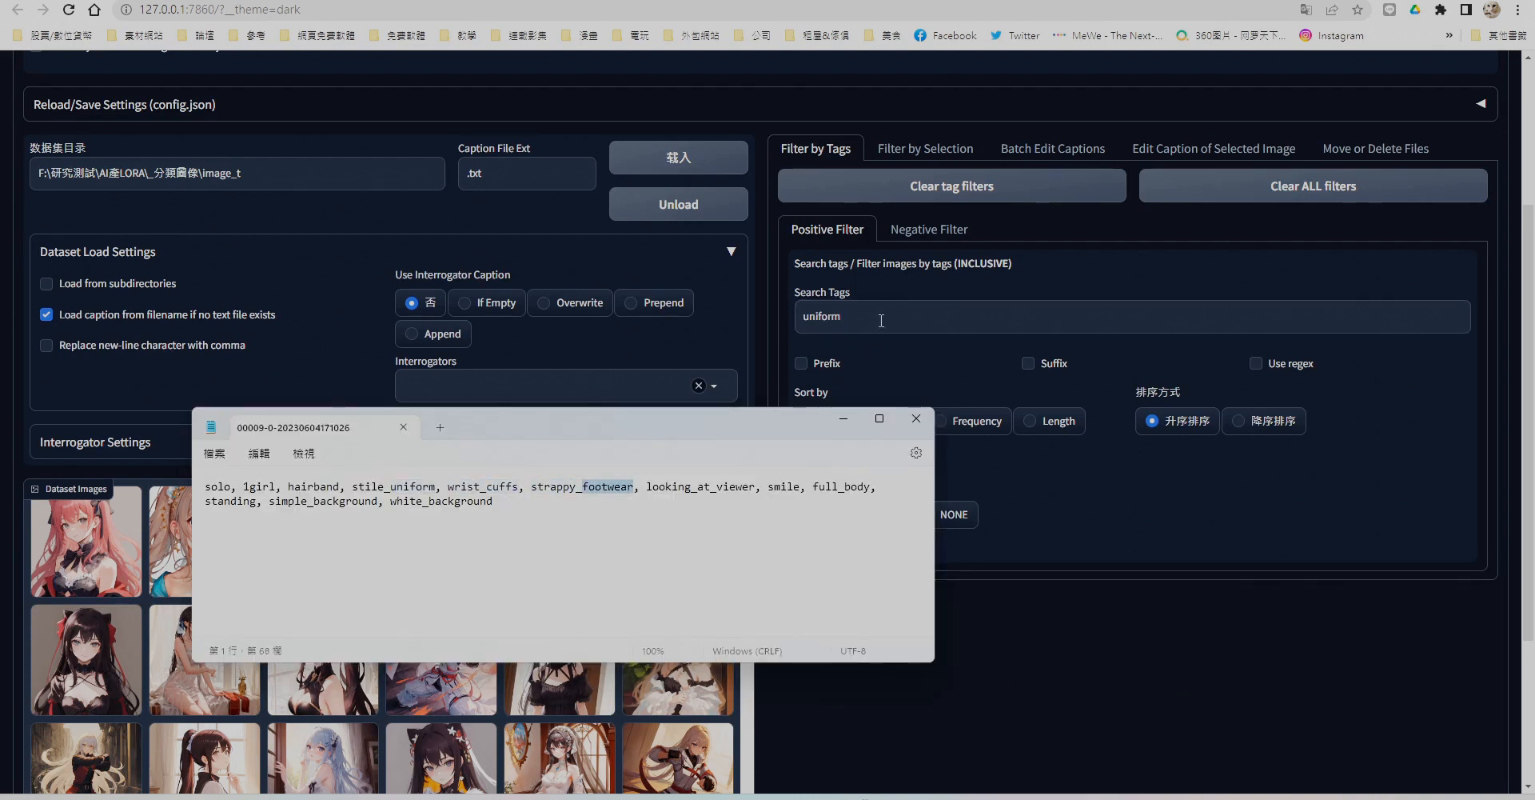
key(alt+Tab)
key(ctrl+a)
key(ctrl+v)
Check the positive tag filter for remaining "leg" and "arm" tags and return to batch caption editing.
key(alt+Tab)
key(alt+Tab)
key(ctrl+a)
key(BackSpace)
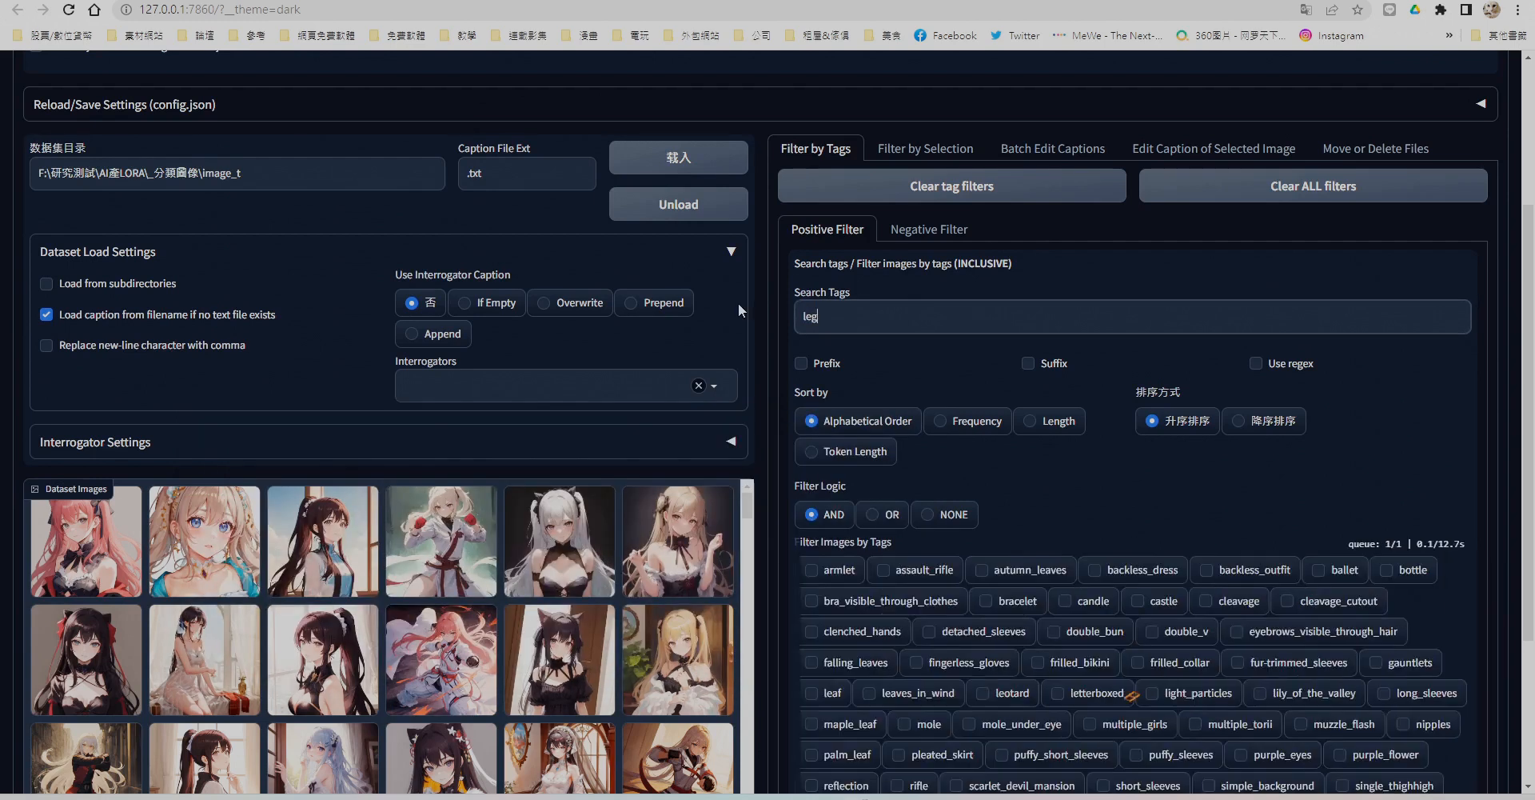
text(arm)
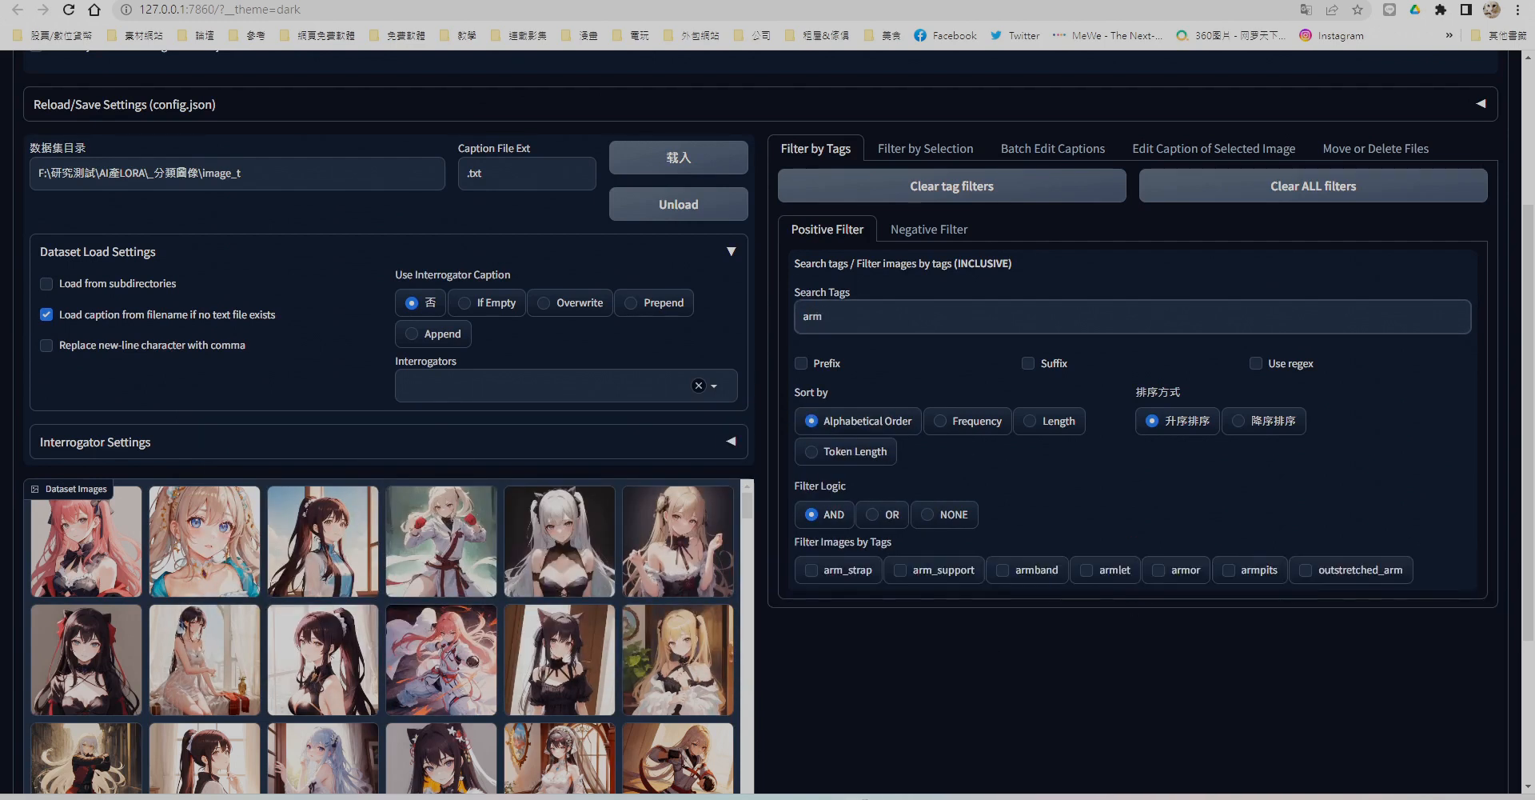
click(1052, 147)
scroll(785, 535, up, 2)
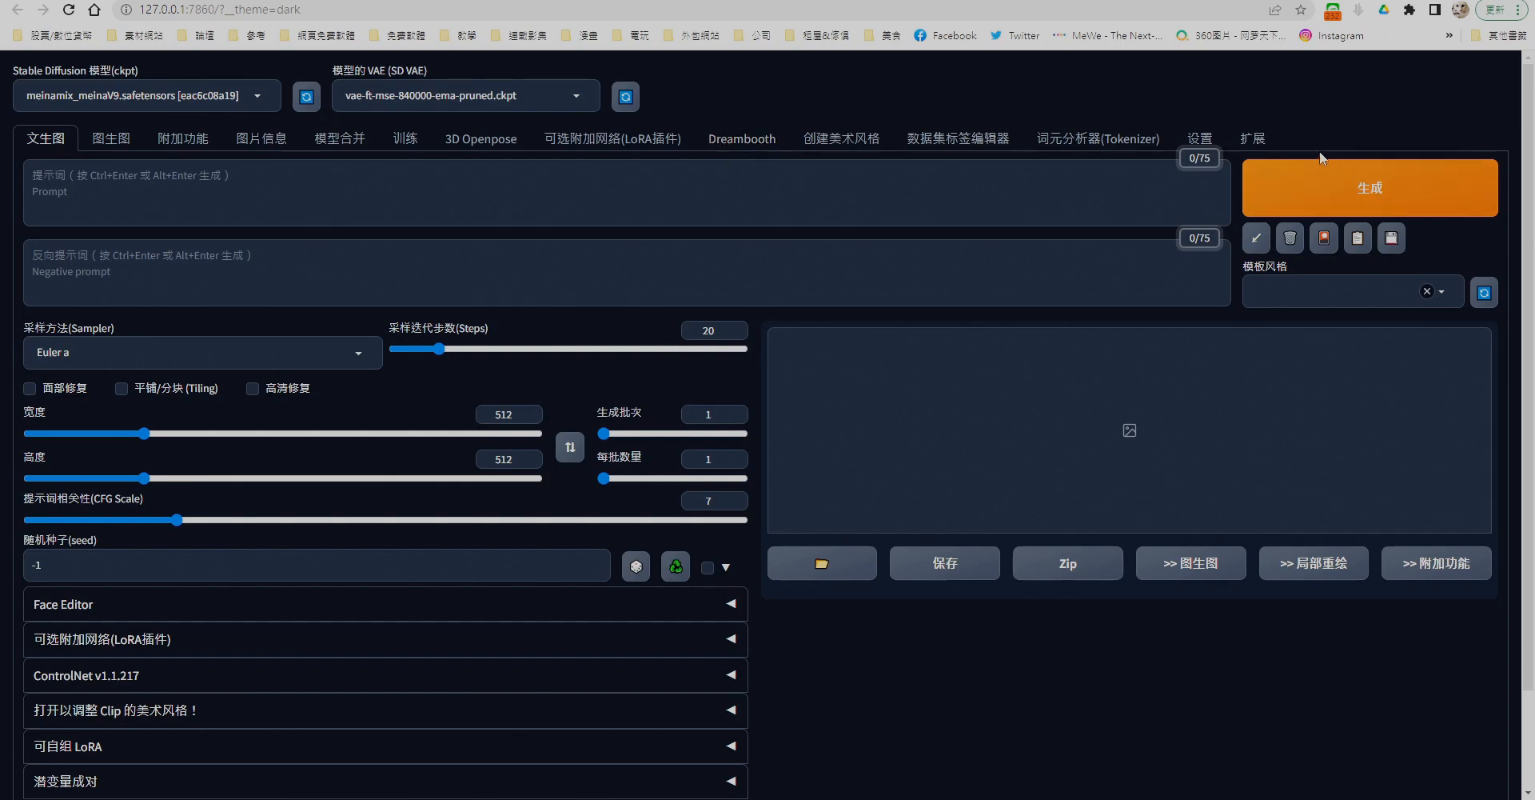
Search the list of available extensions for Dreambooth and check the PyTorch version setting in the 绘世 launcher.
click(1260, 145)
click(115, 174)
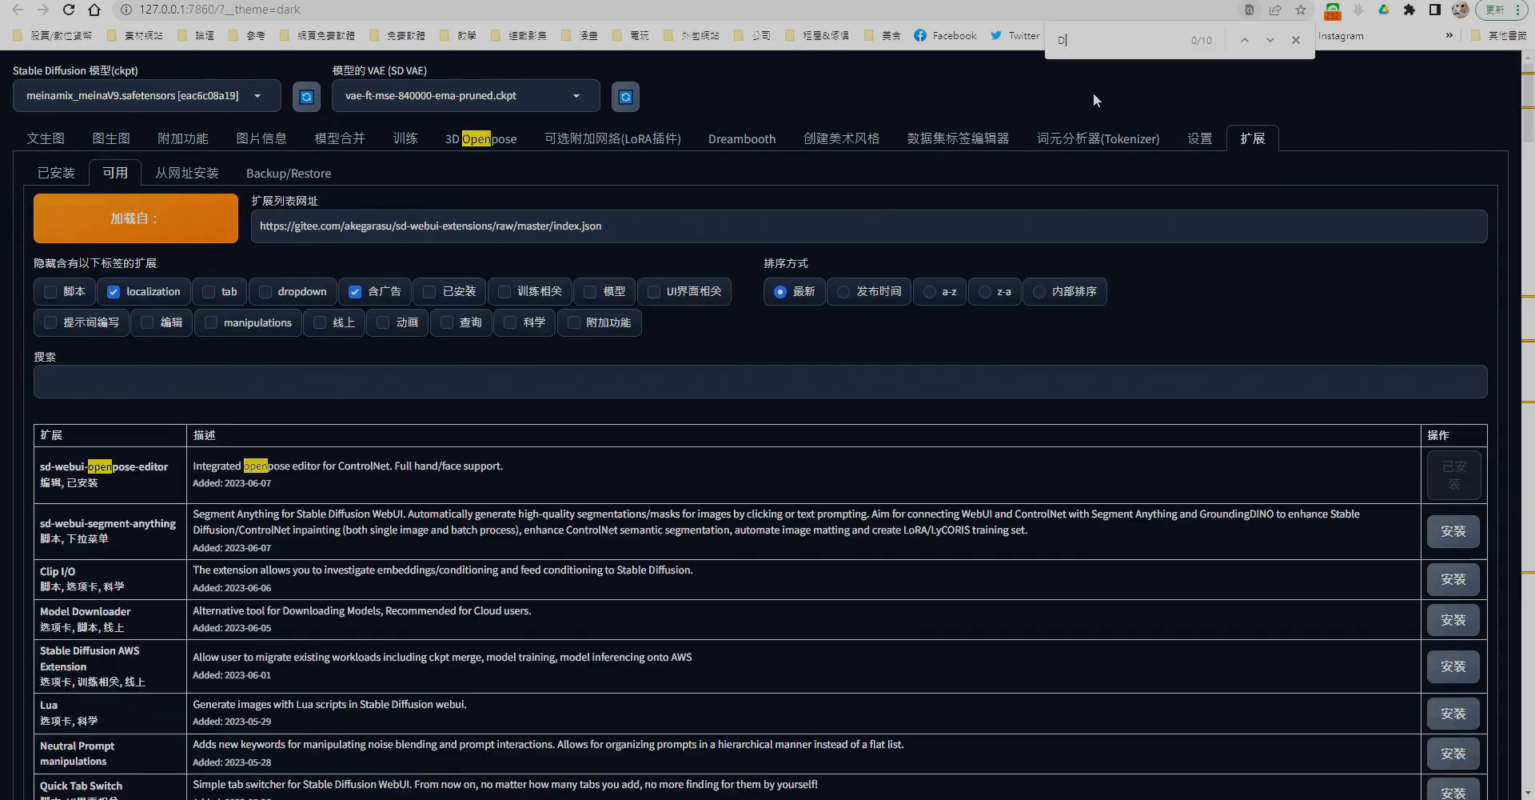
text(ㄍ)
text(r)
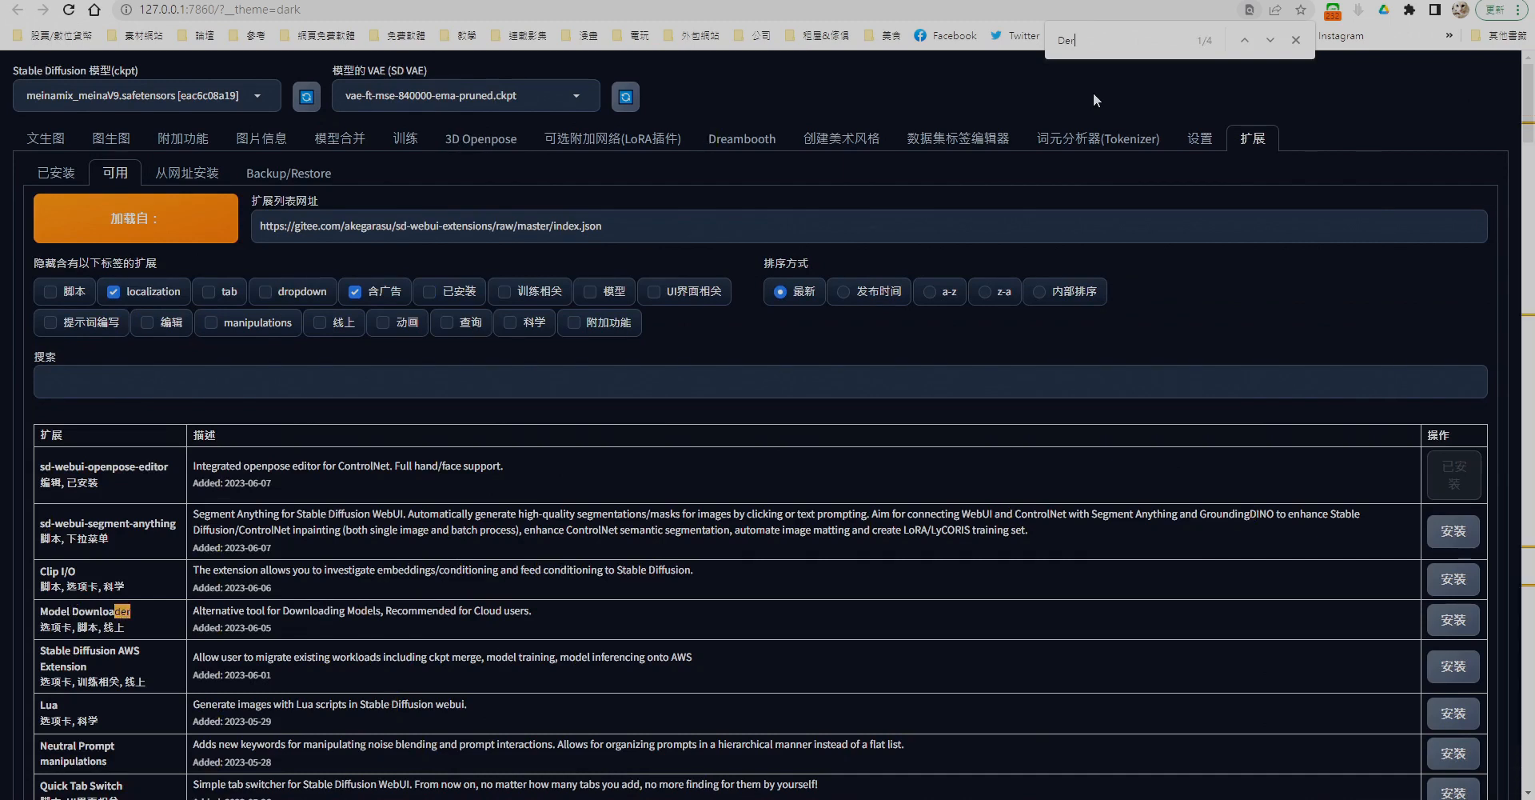
key(BackSpace)
text(re)
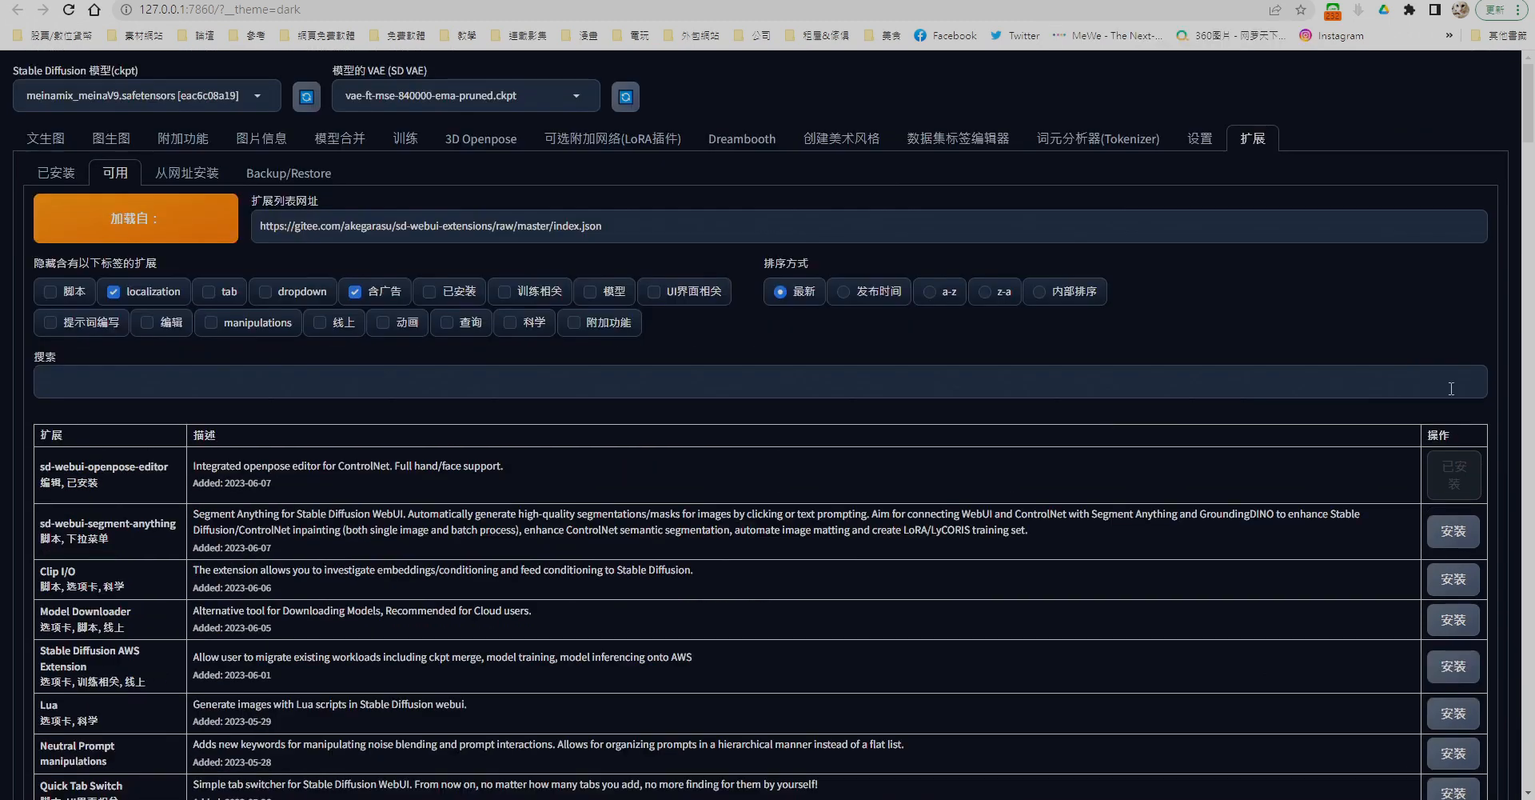
key(alt+Tab)
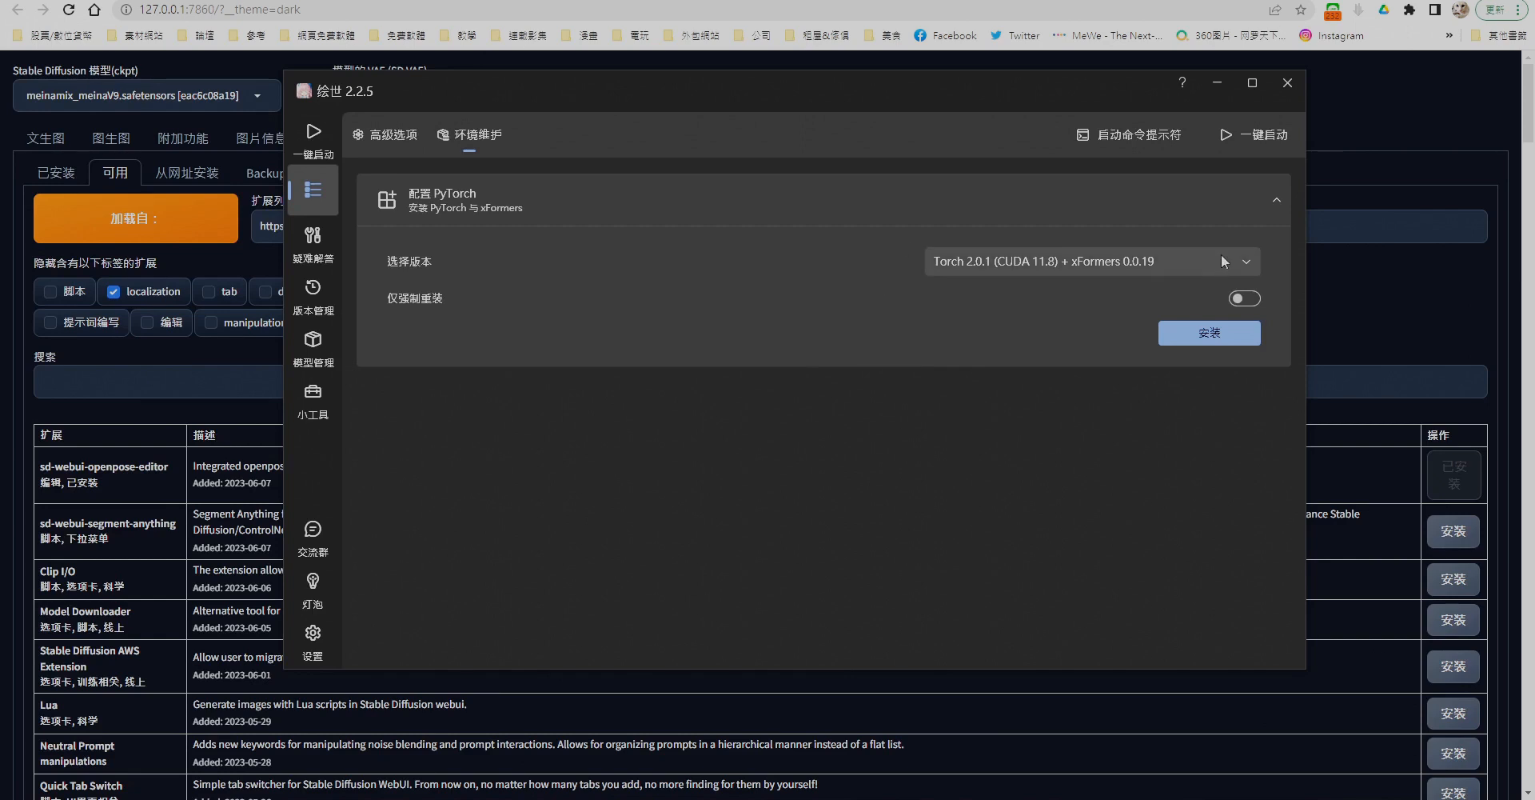
key(alt+Tab)
Create a Dreambooth model named Attendant_Nana_V1 from the meinamix_meinaV9.safetensors source checkpoint with Unfreeze Model enabled.
click(742, 138)
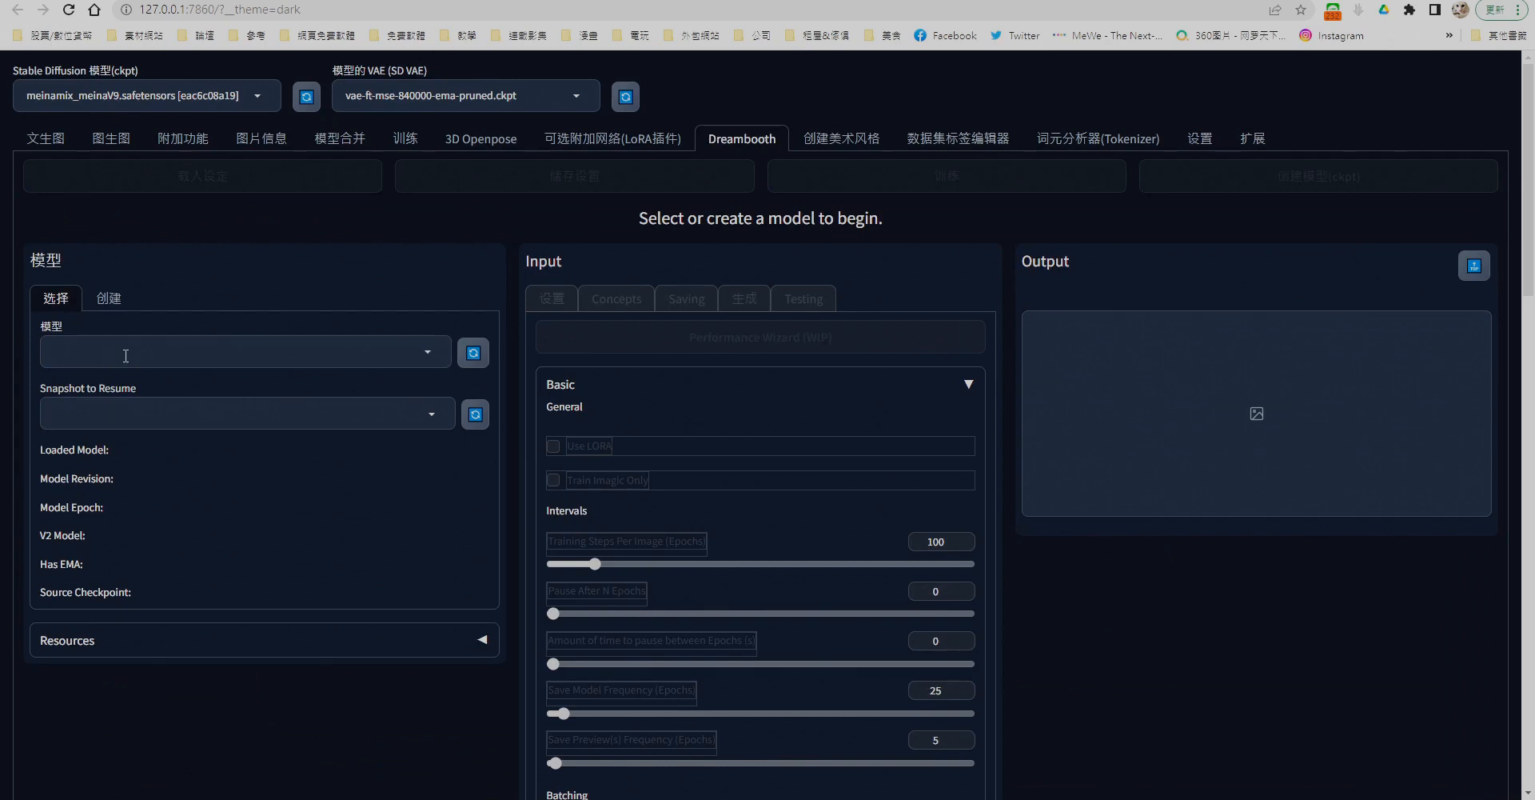
click(112, 297)
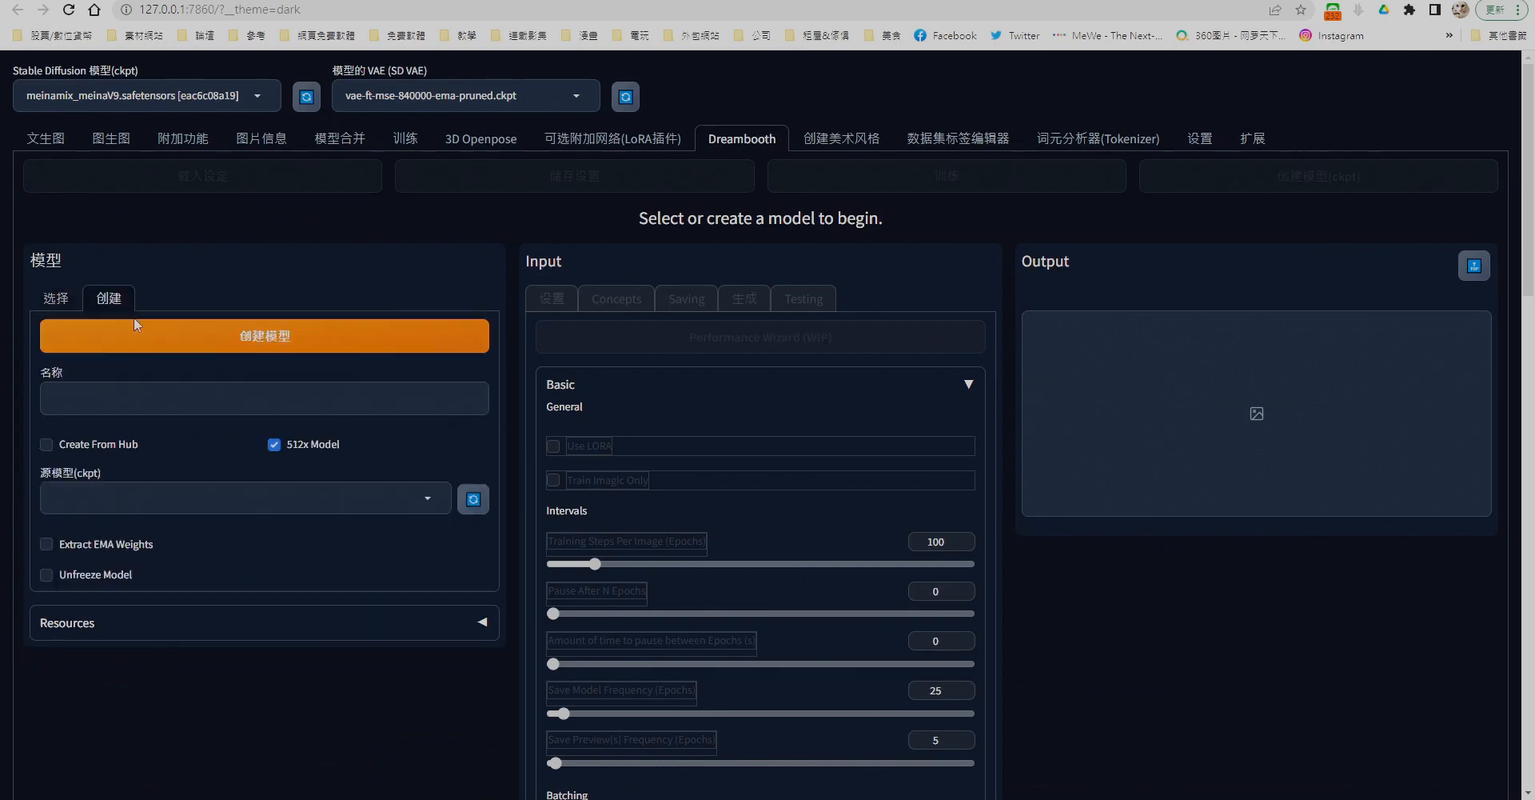
click(282, 408)
key(ctrl+v)
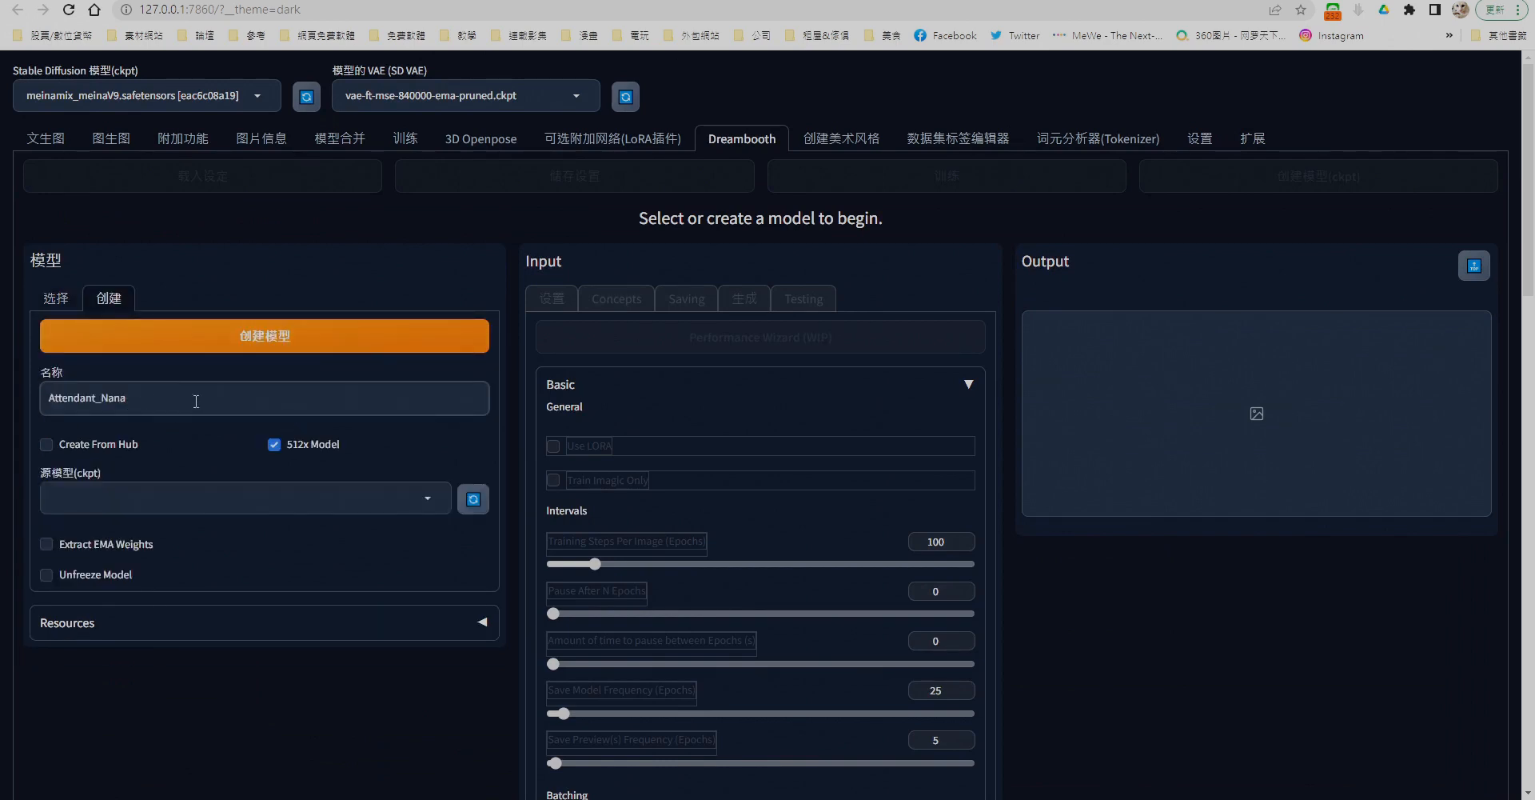
click(430, 500)
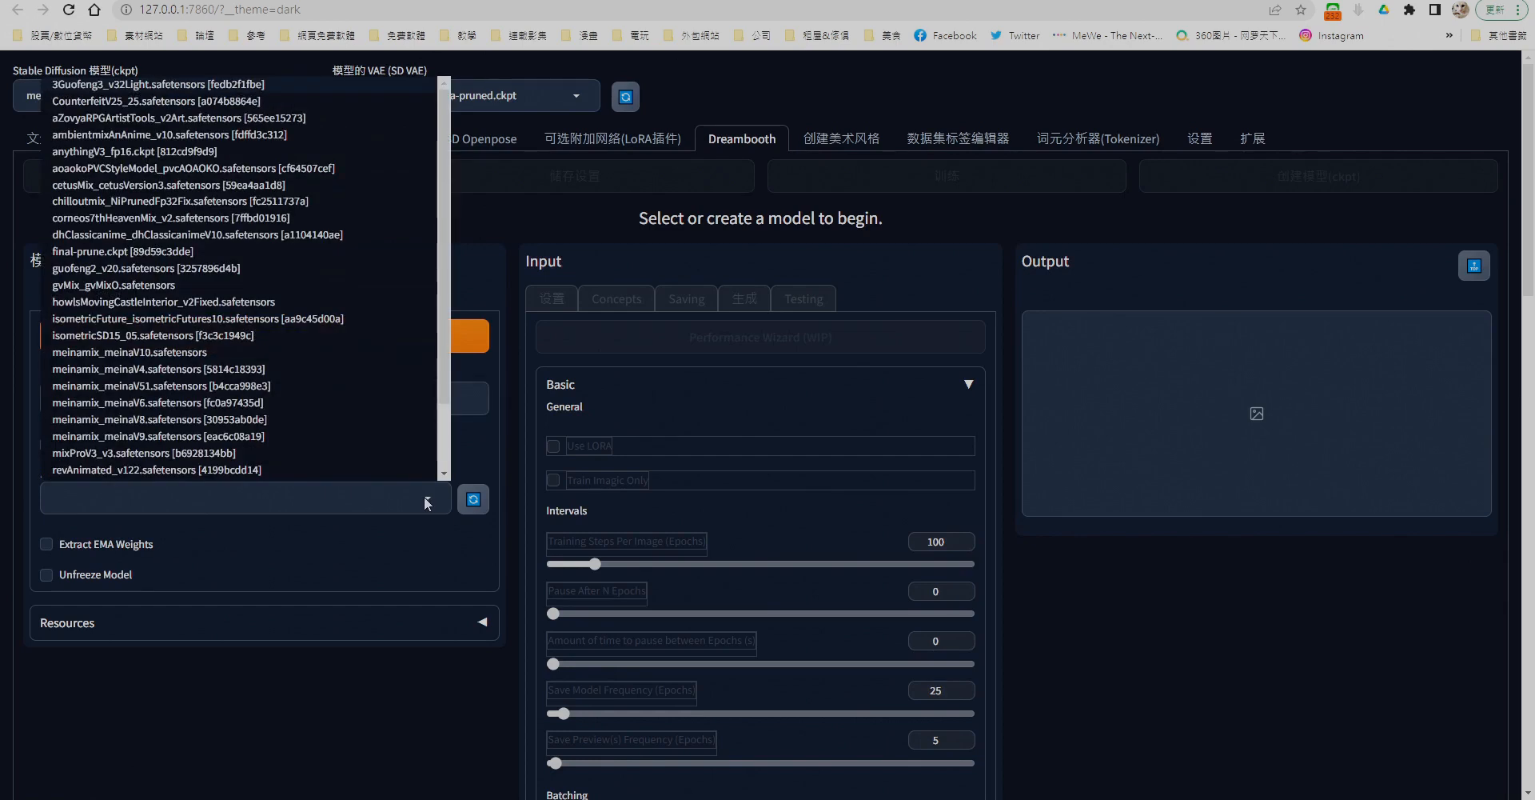
click(212, 436)
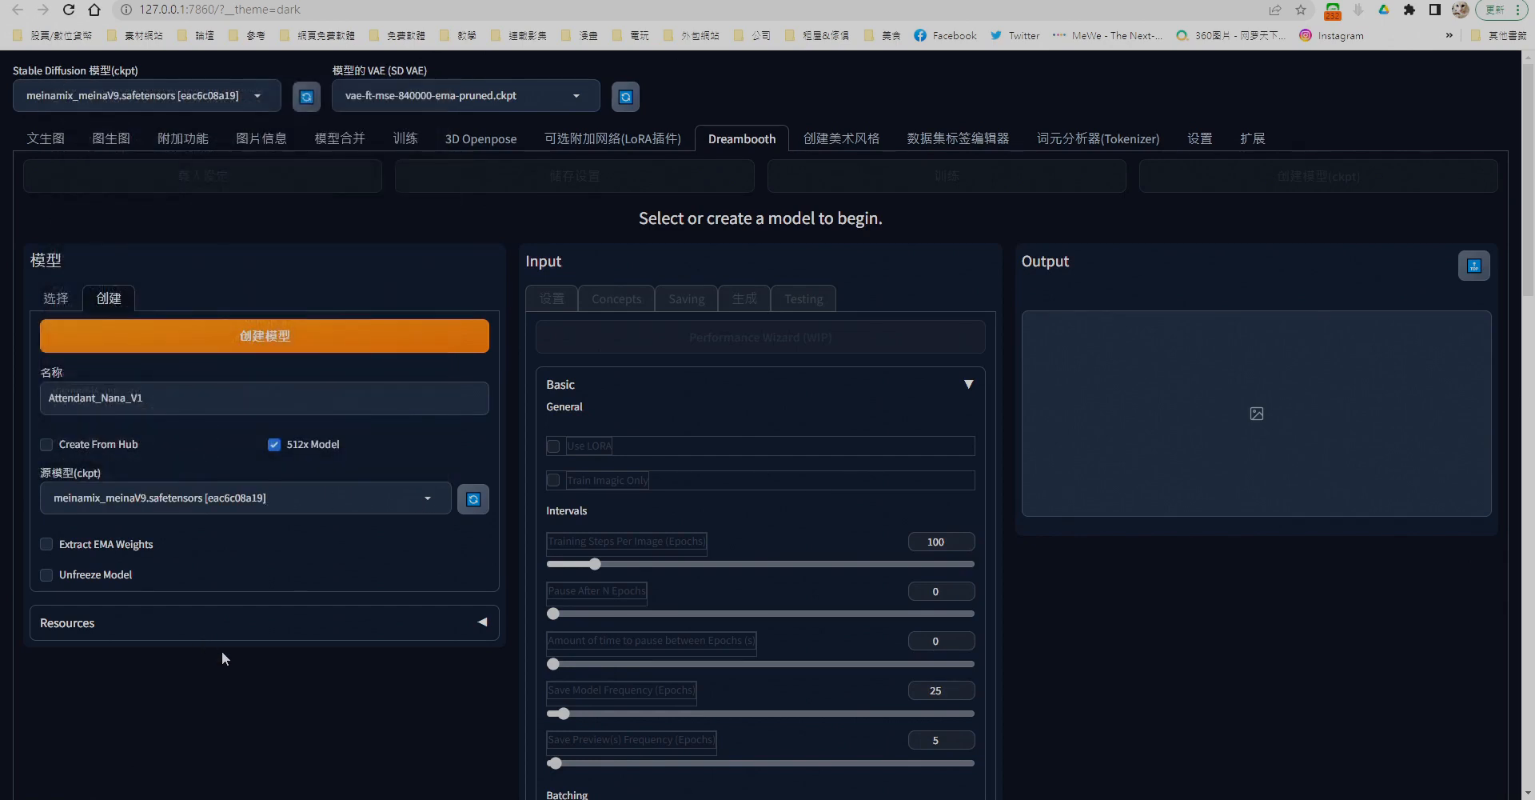
click(50, 574)
click(301, 342)
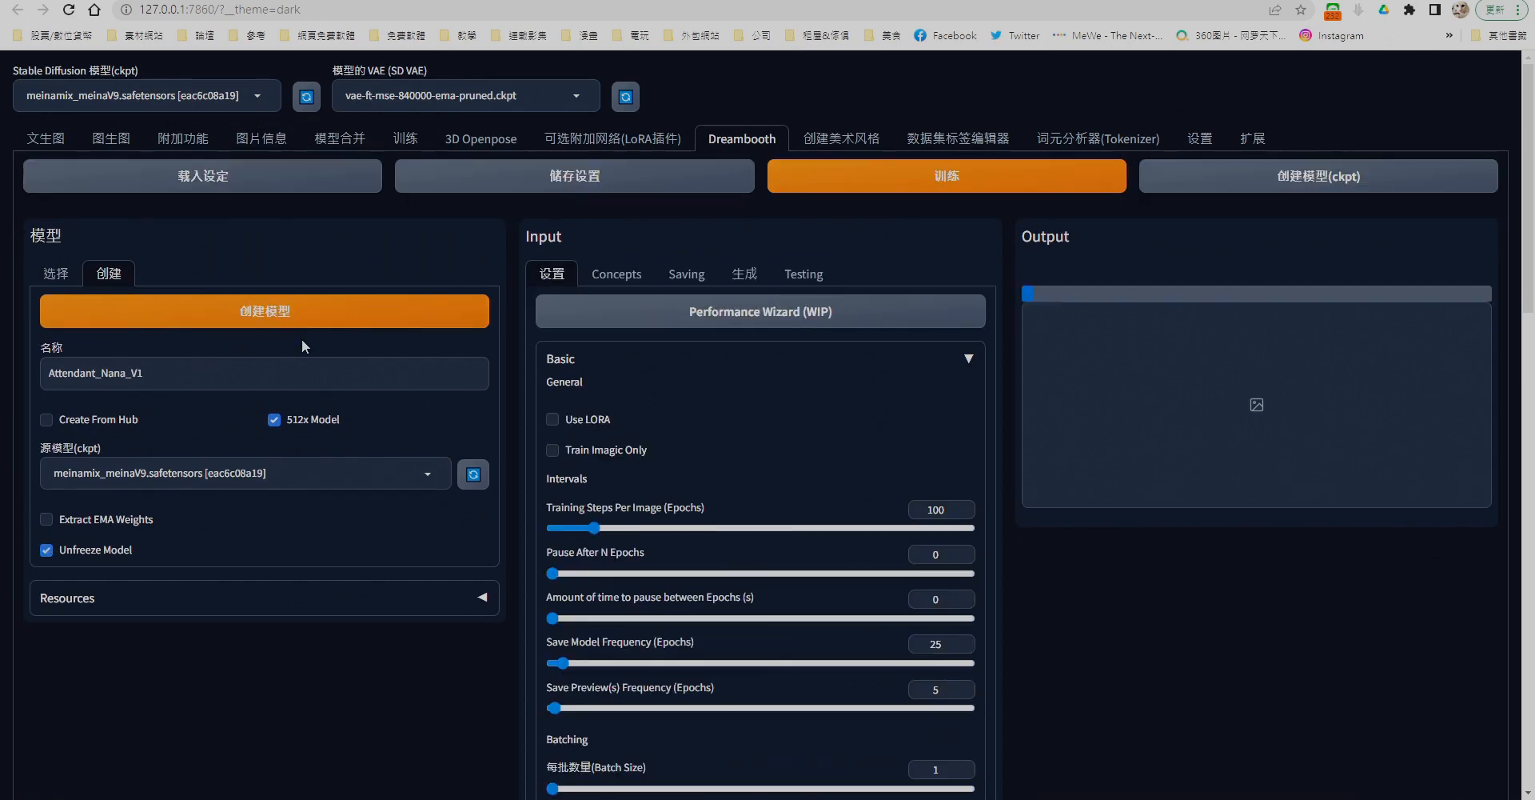
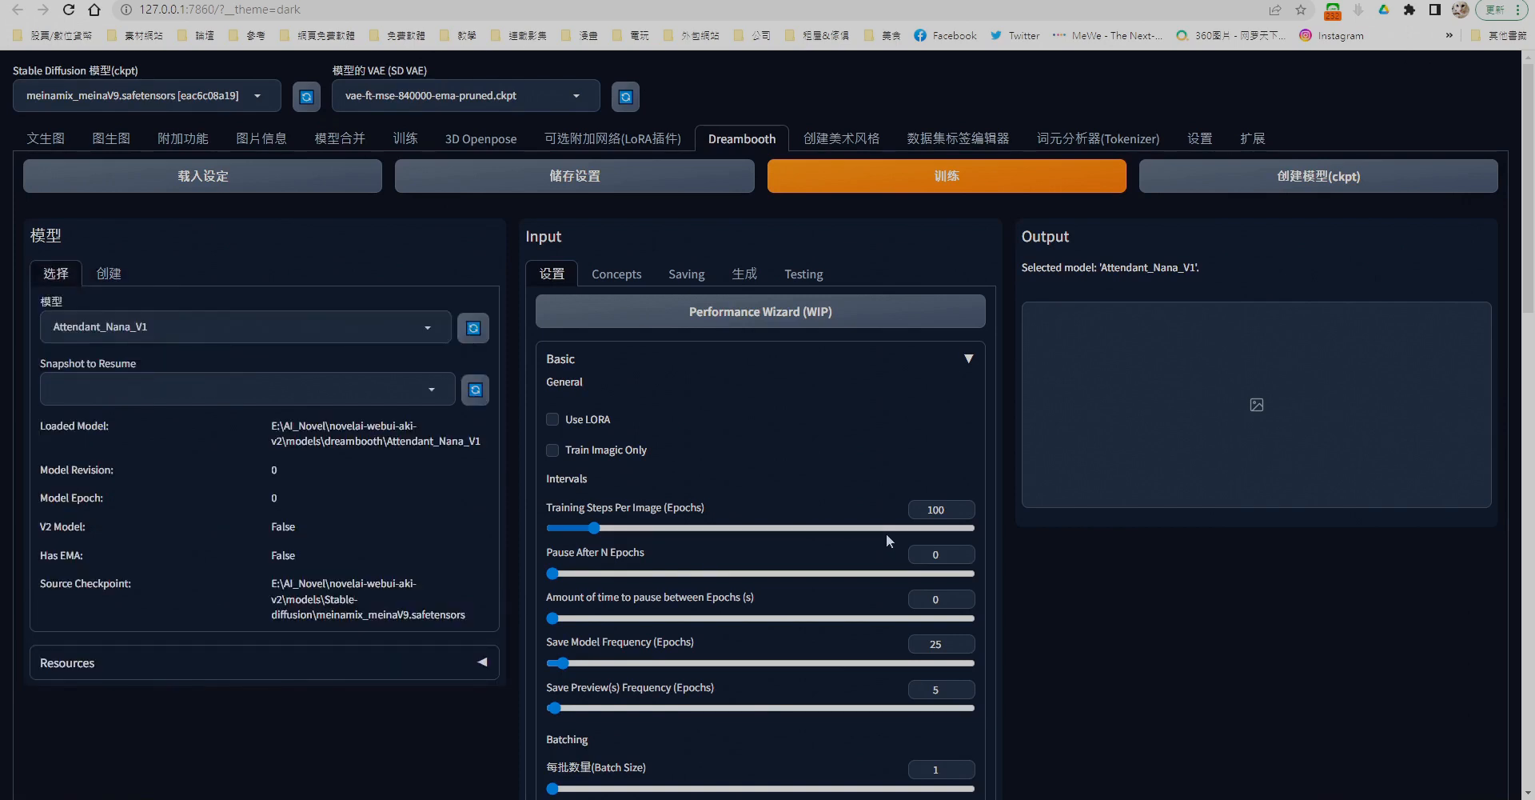
Enable Use LORA and Use Lora Extended, and set the training steps per image to 250 epochs.
click(551, 419)
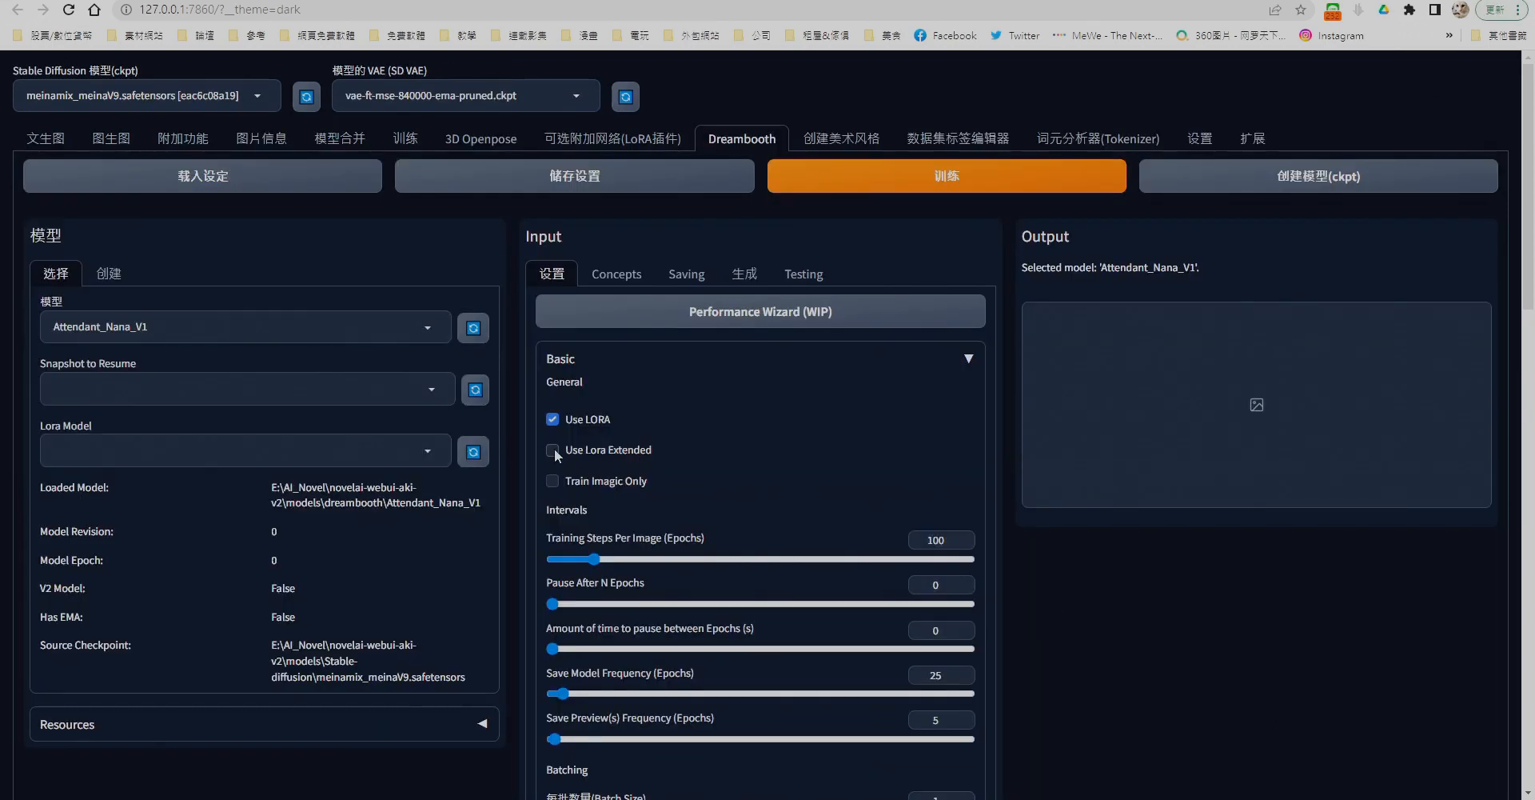
click(552, 451)
scroll(1015, 599, down, 2)
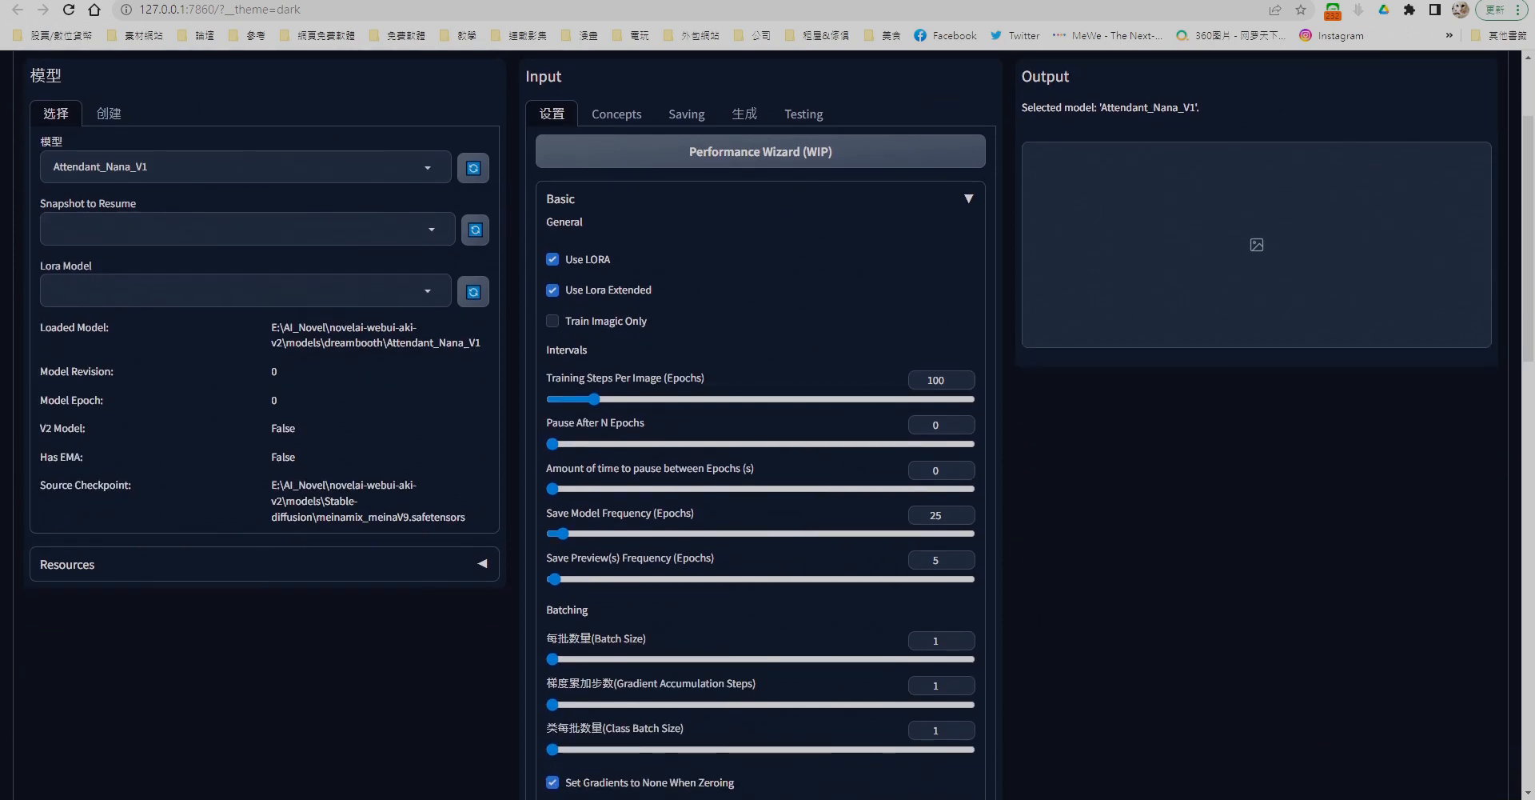
drag(922, 381, 999, 387)
text(250)
click(1206, 482)
Set the pause time between epochs to 120 seconds and both the model and preview save frequencies to 30 epochs.
click(947, 475)
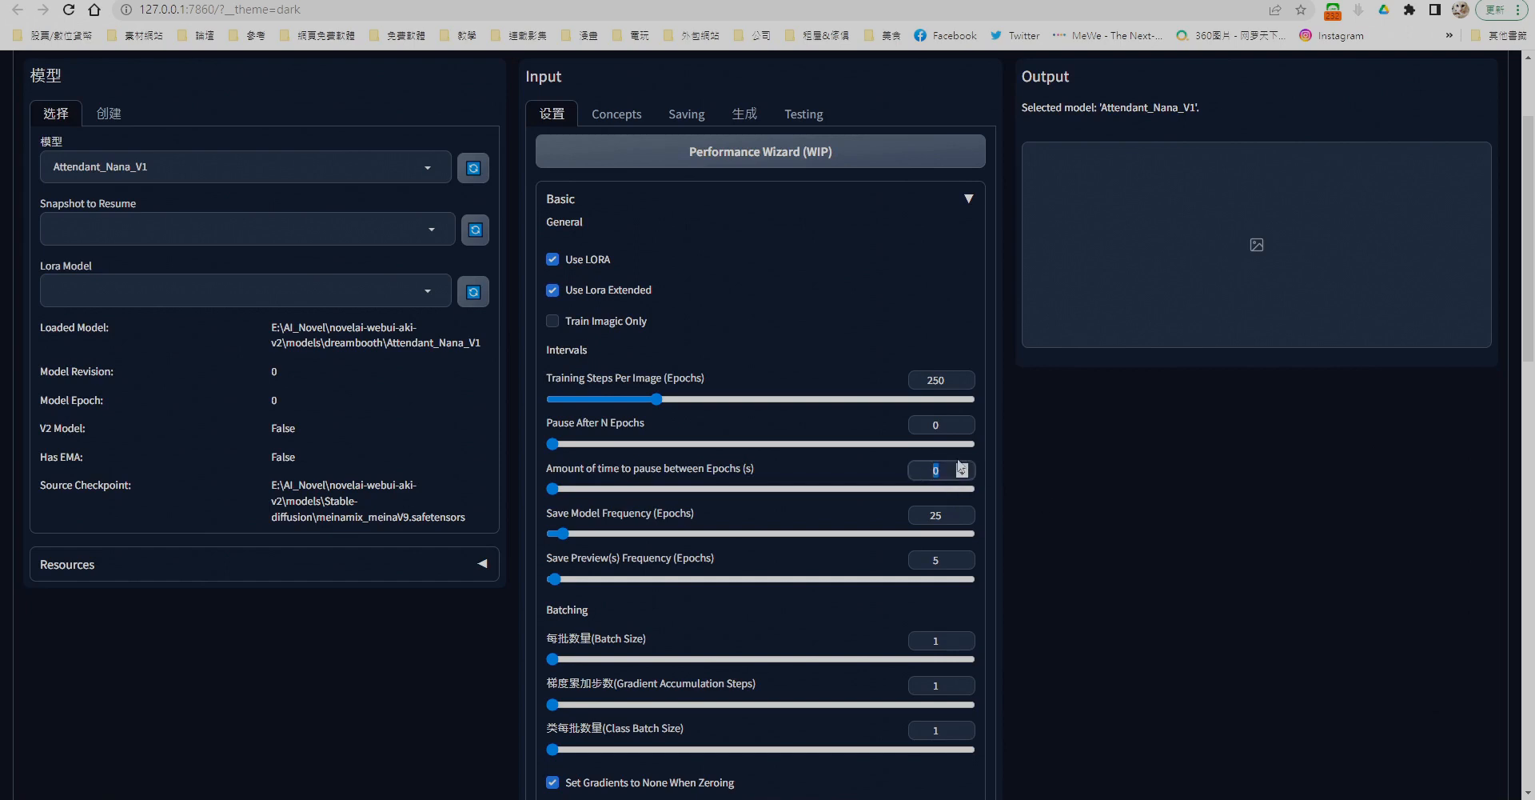
key(BackSpace)
text(120)
click(1110, 473)
double_click(946, 518)
text(30)
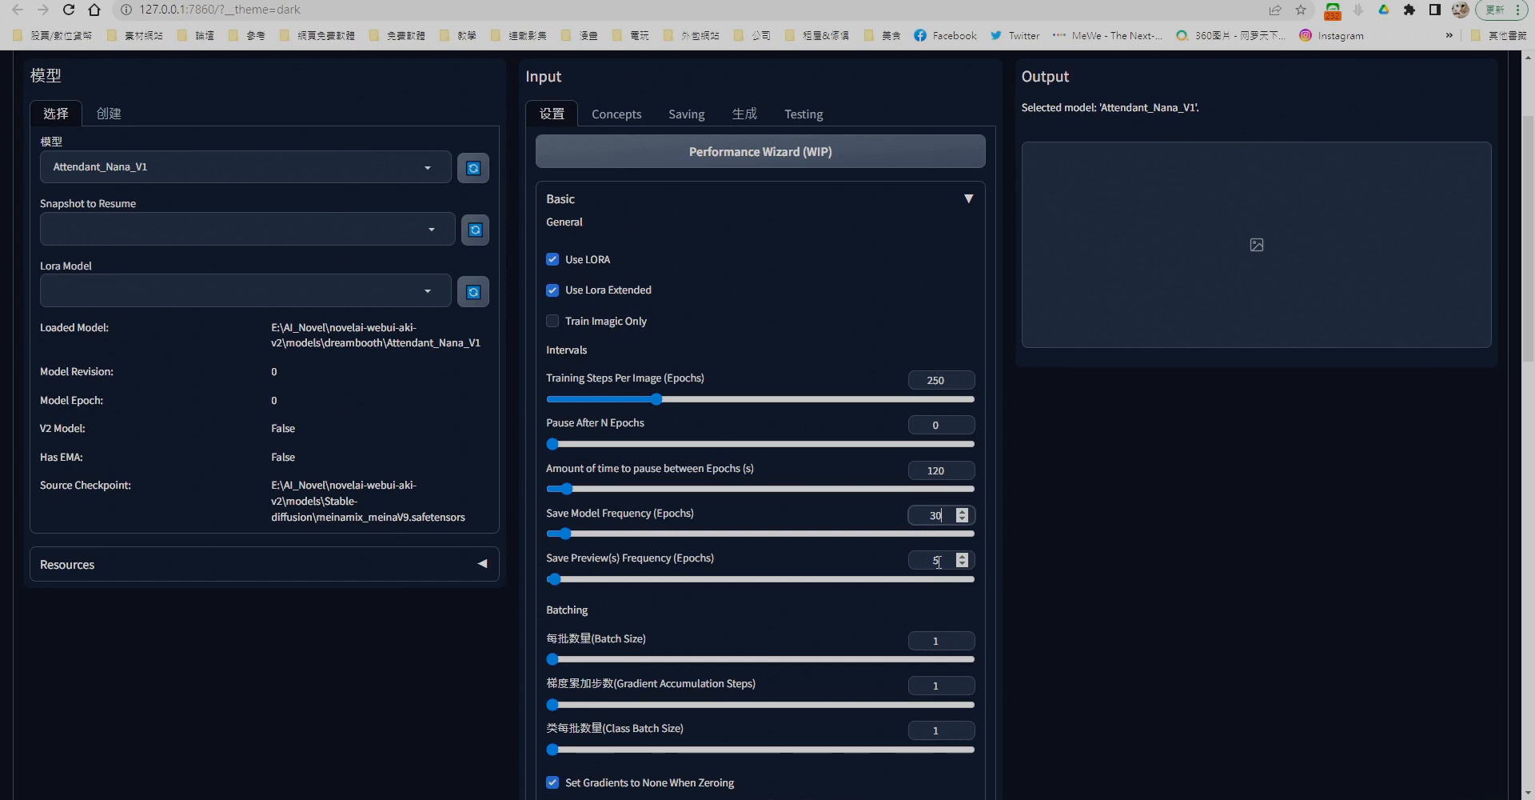
double_click(939, 562)
text(30)
click(1124, 569)
Set the Lora UNET learning rate to 0.00005, the text encoder learning rate to 0.000025 and the scheduler to constant.
scroll(1115, 579, down, 2)
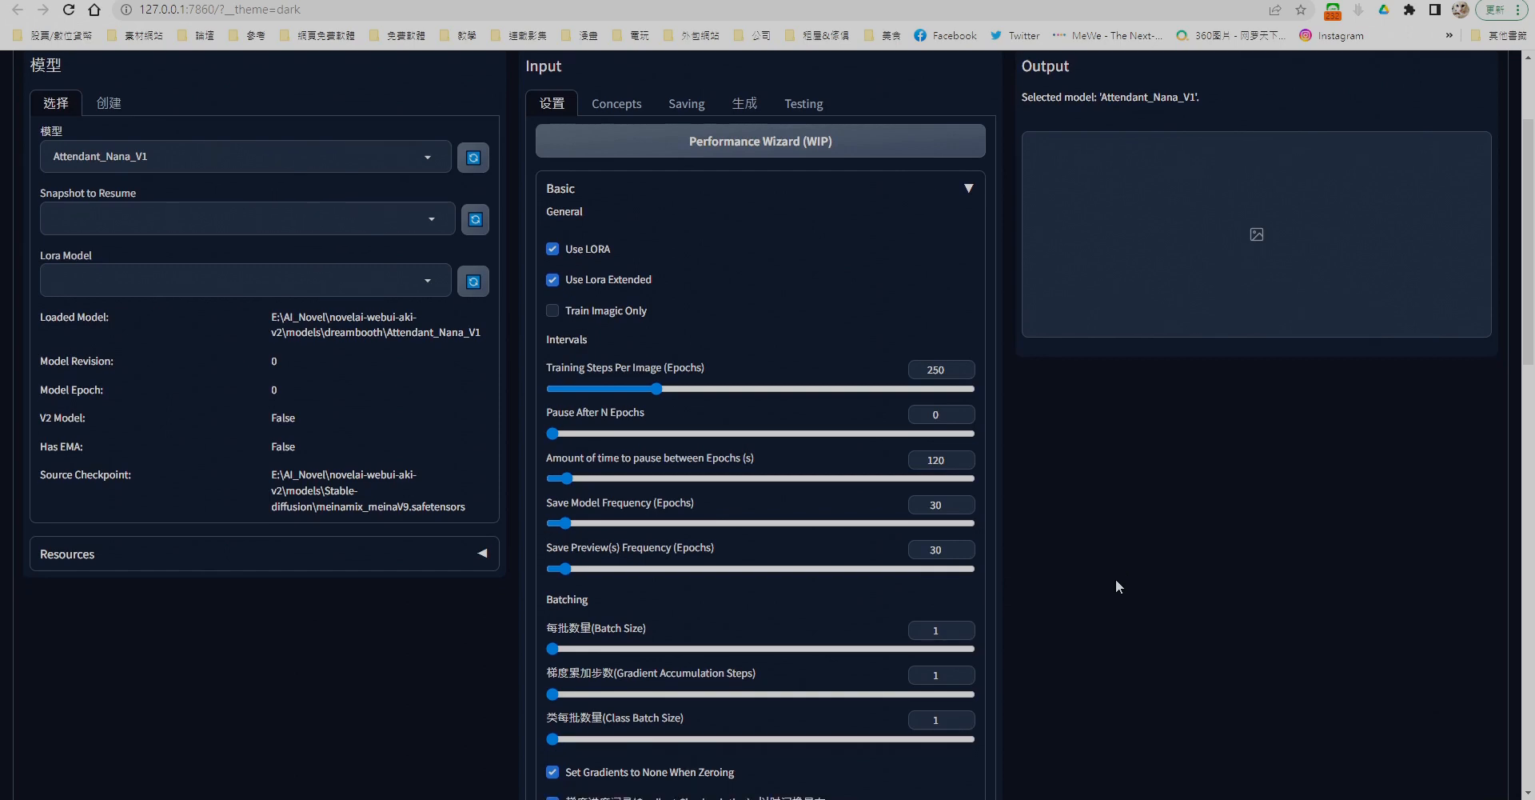
scroll(1118, 575, down, 4)
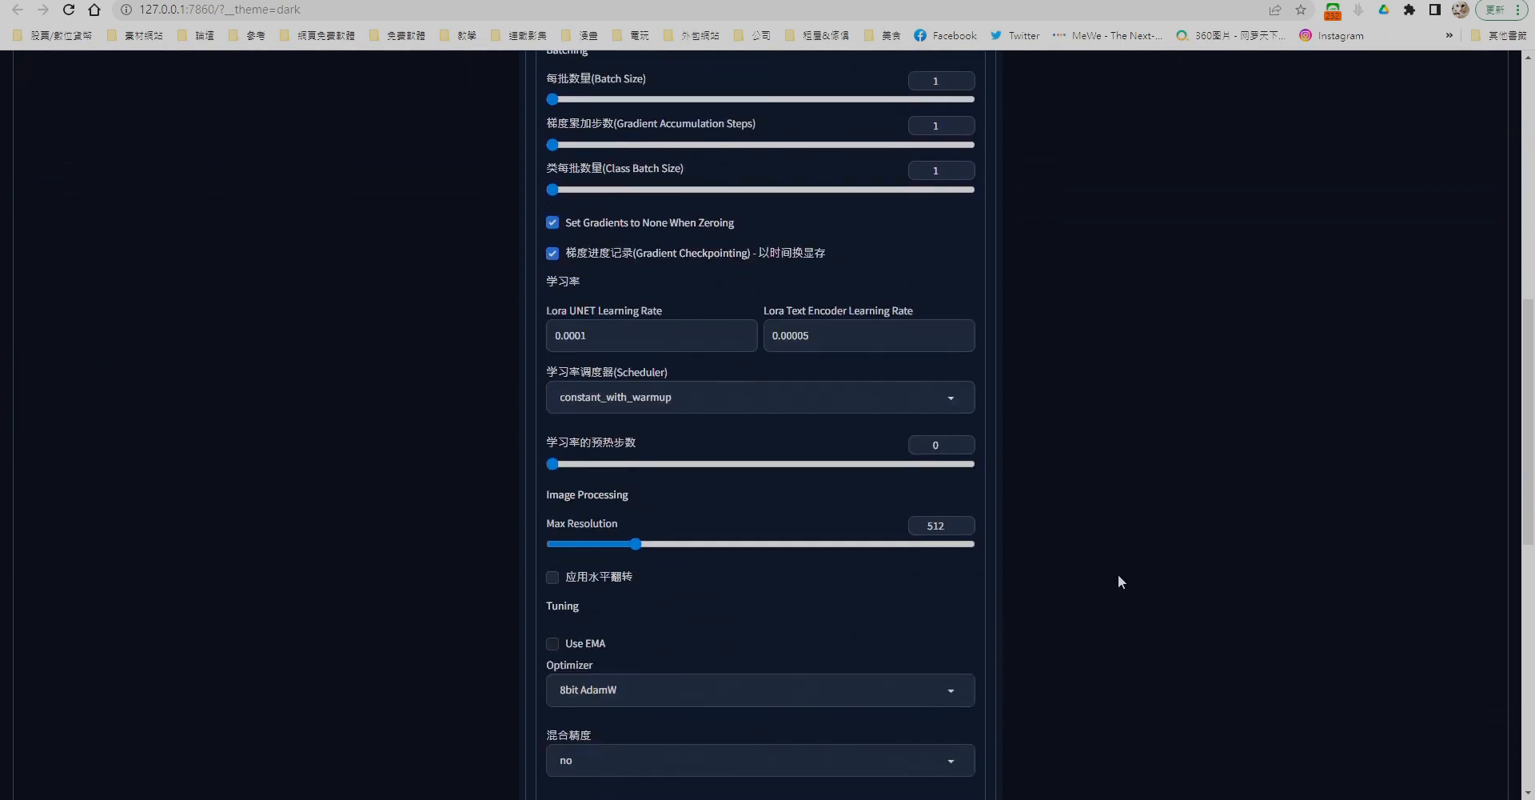
click(587, 346)
key(BackSpace)
text(05)
click(803, 334)
text(2)
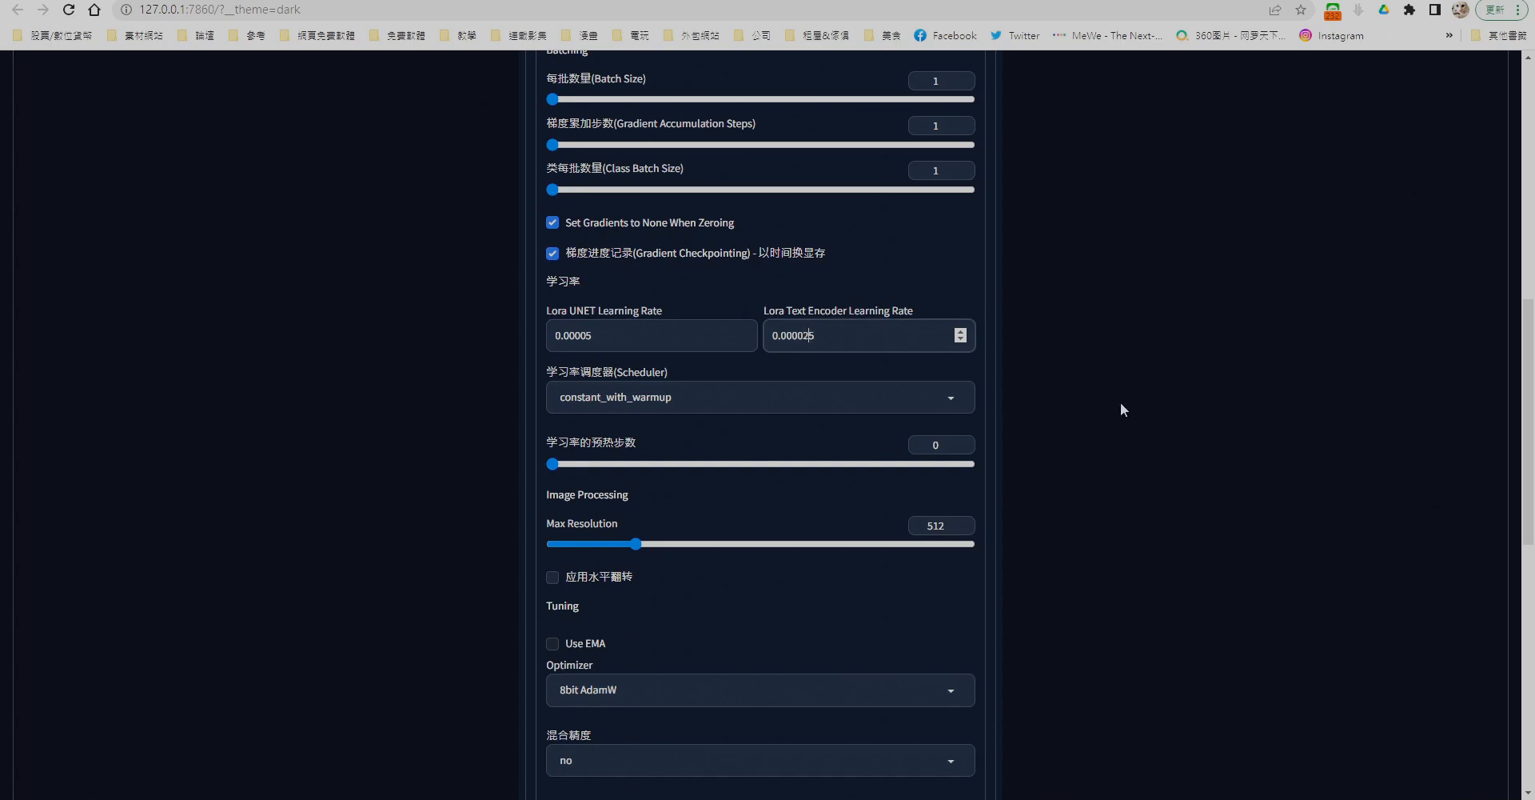
click(1178, 433)
click(839, 398)
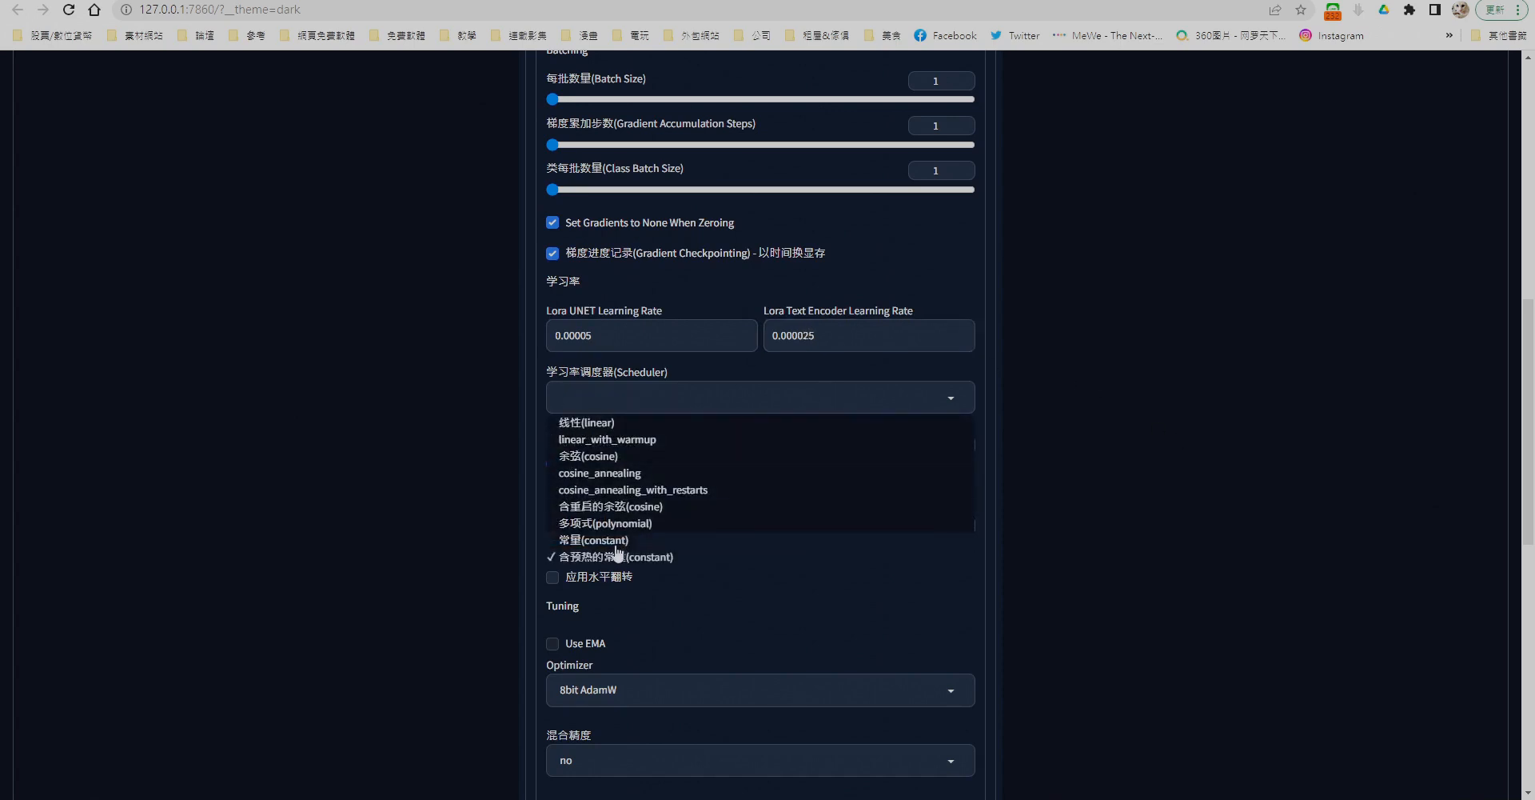
click(616, 540)
Set the mixed precision to fp16 and the memory attention to xformers in the Tuning settings.
scroll(573, 483, down, 2)
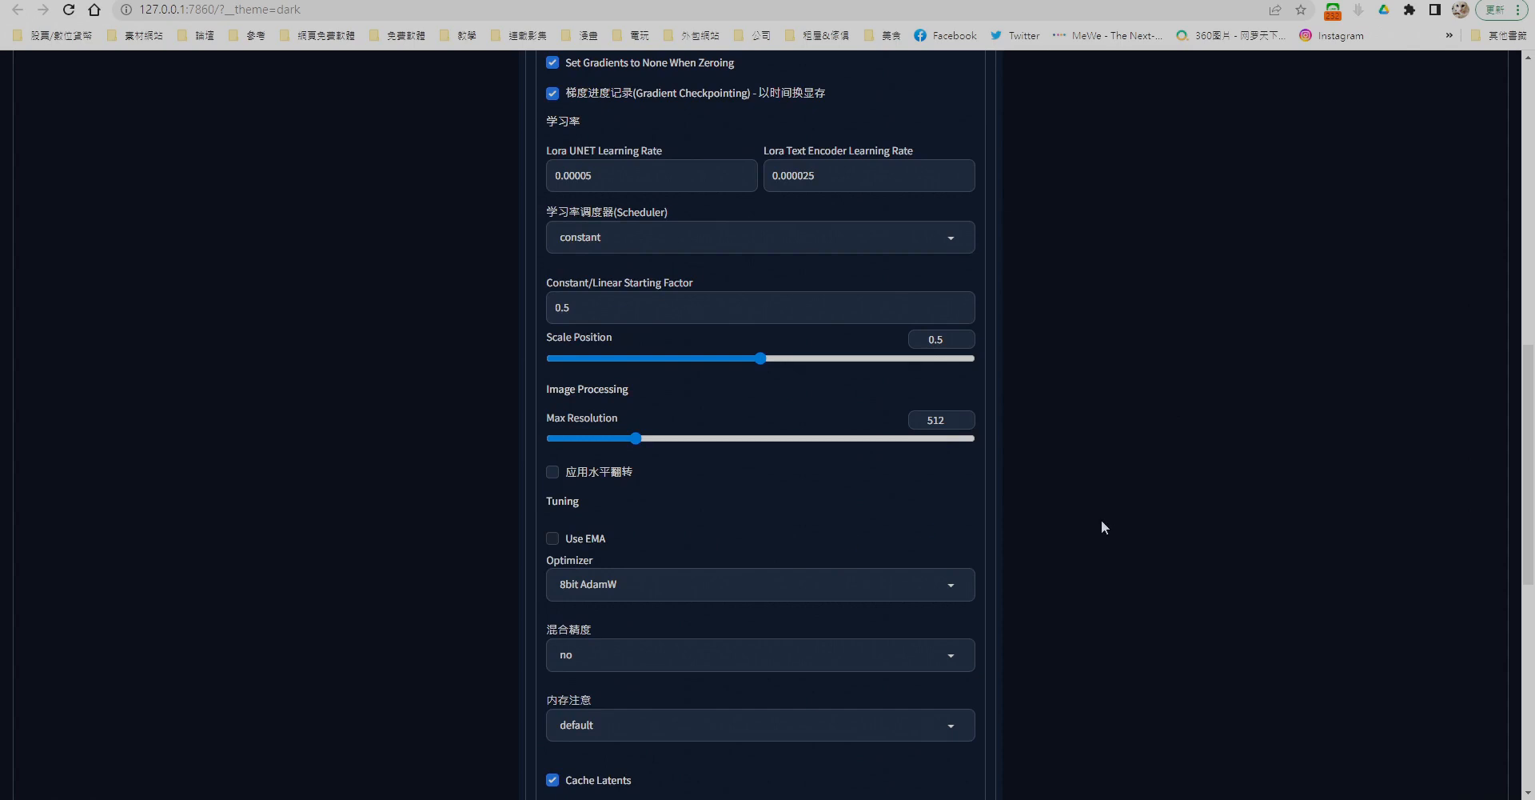
scroll(1039, 524, down, 2)
click(672, 491)
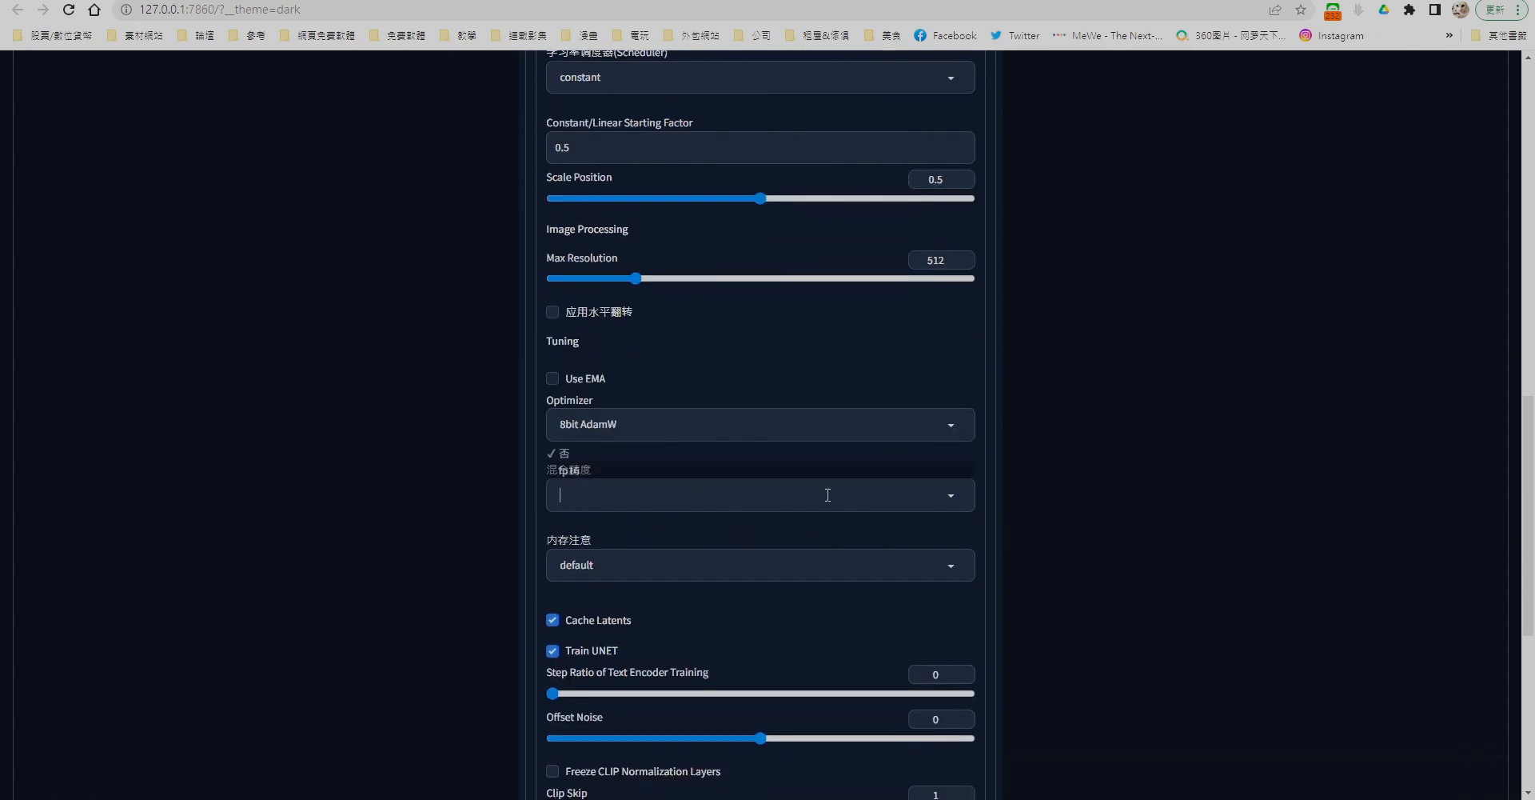
click(665, 470)
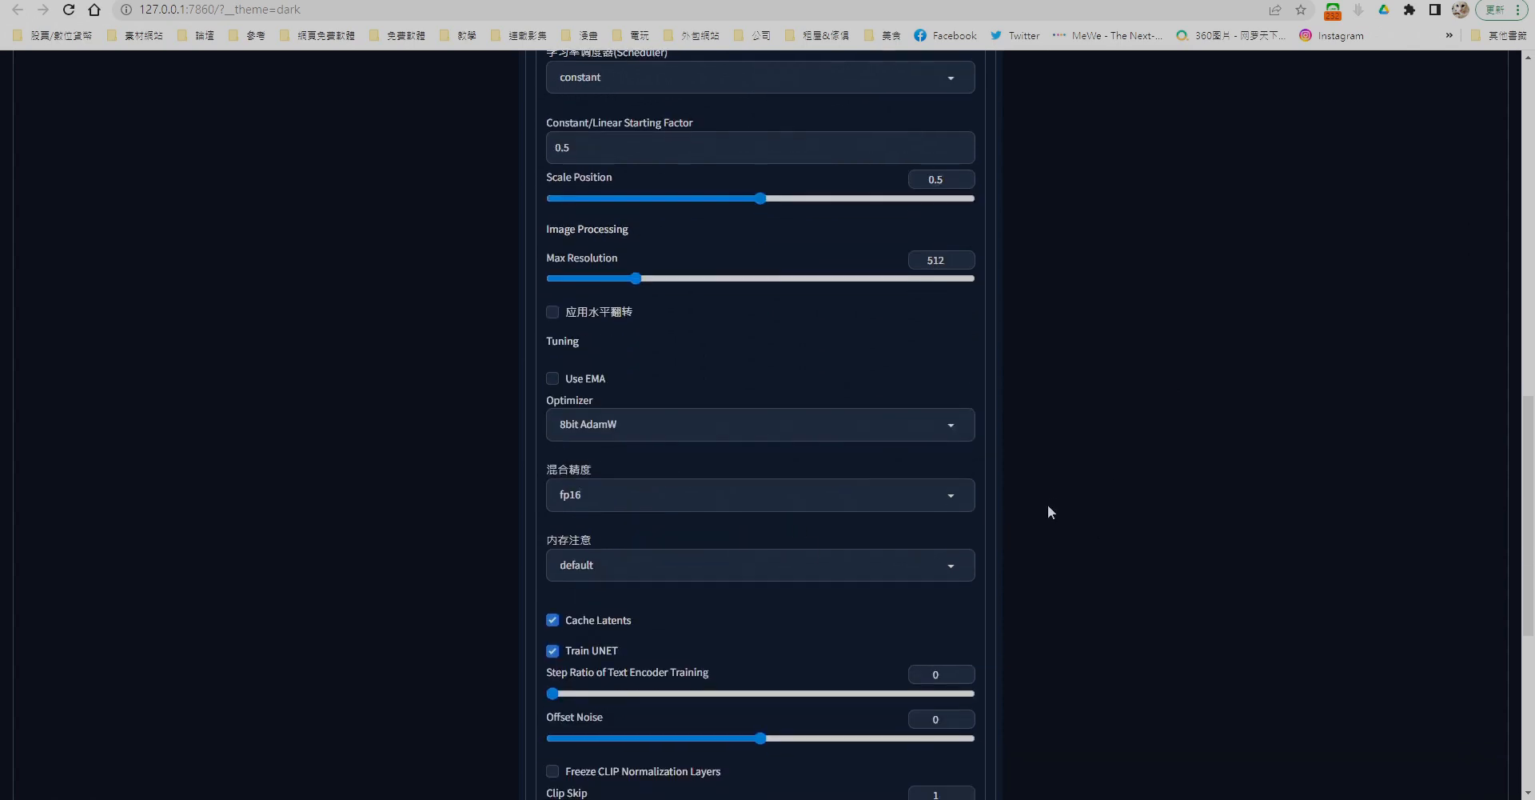
click(771, 566)
click(718, 543)
Set the step ratio of text encoder training to 1 and the offset noise to 0.1, and enable Strict Tokens.
scroll(1163, 527, down, 2)
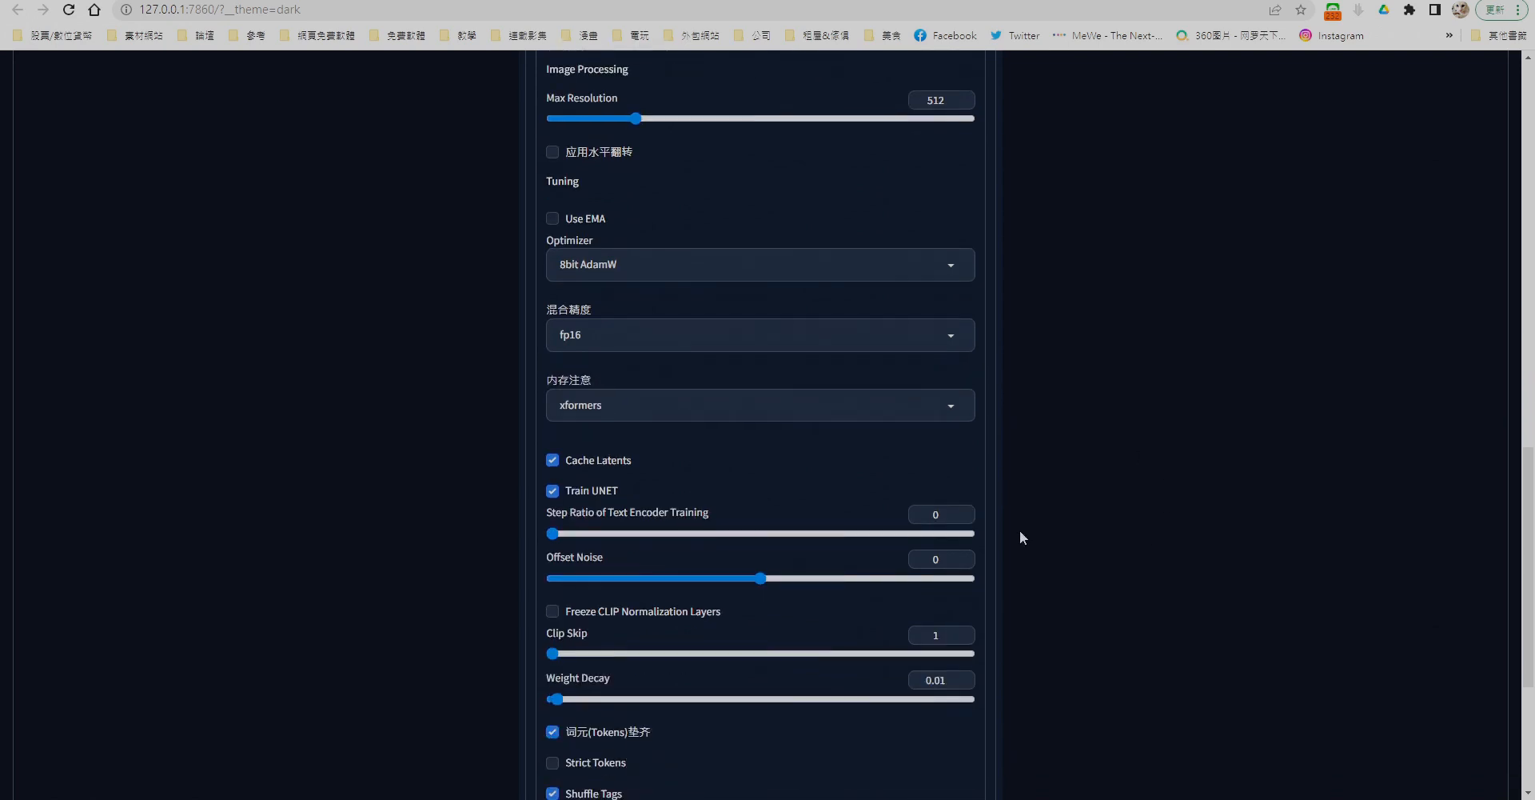
double_click(925, 513)
text(1)
double_click(926, 558)
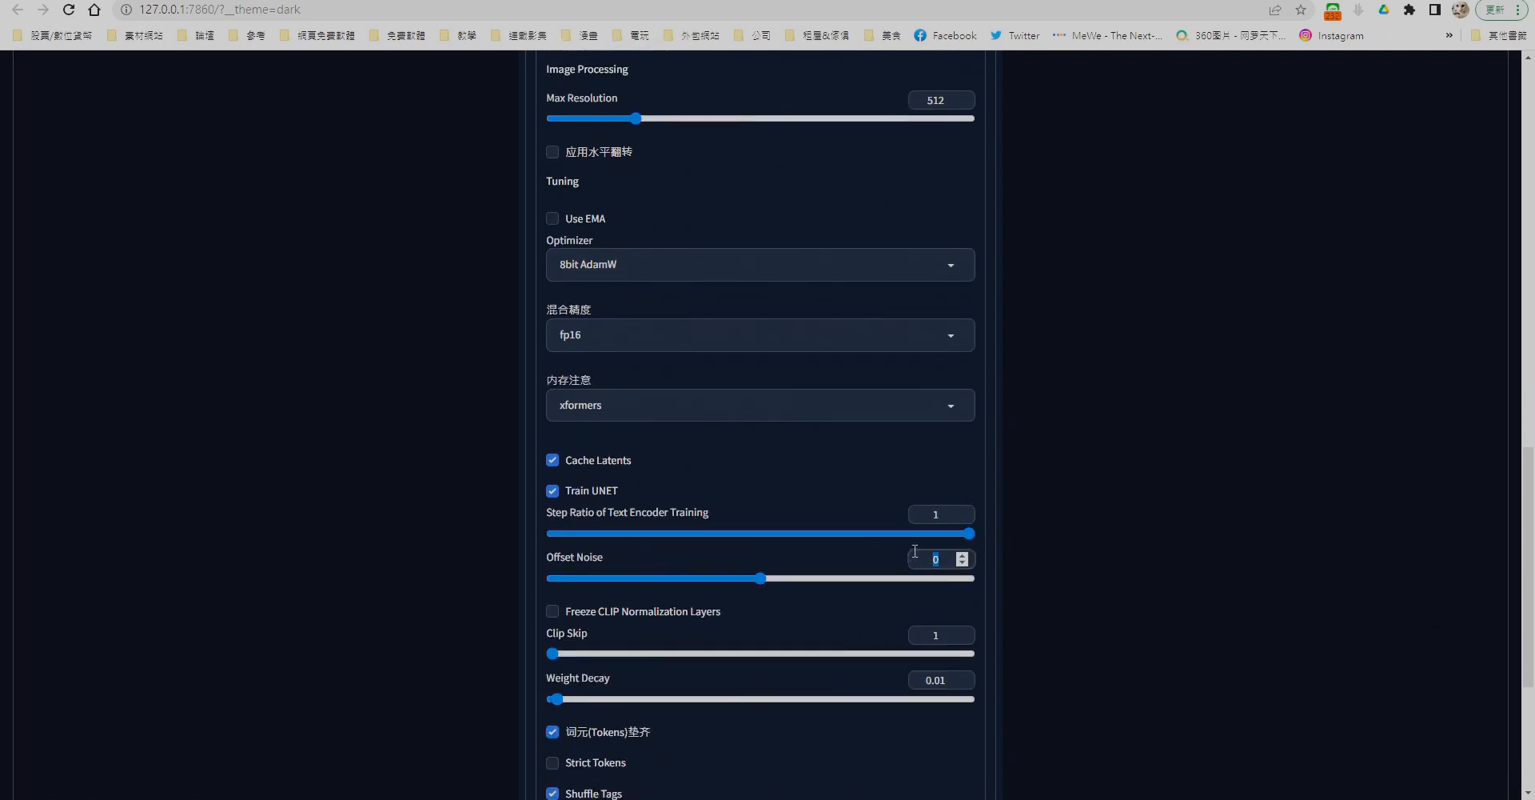
text(0.1)
click(1095, 543)
scroll(1099, 540, down, 3)
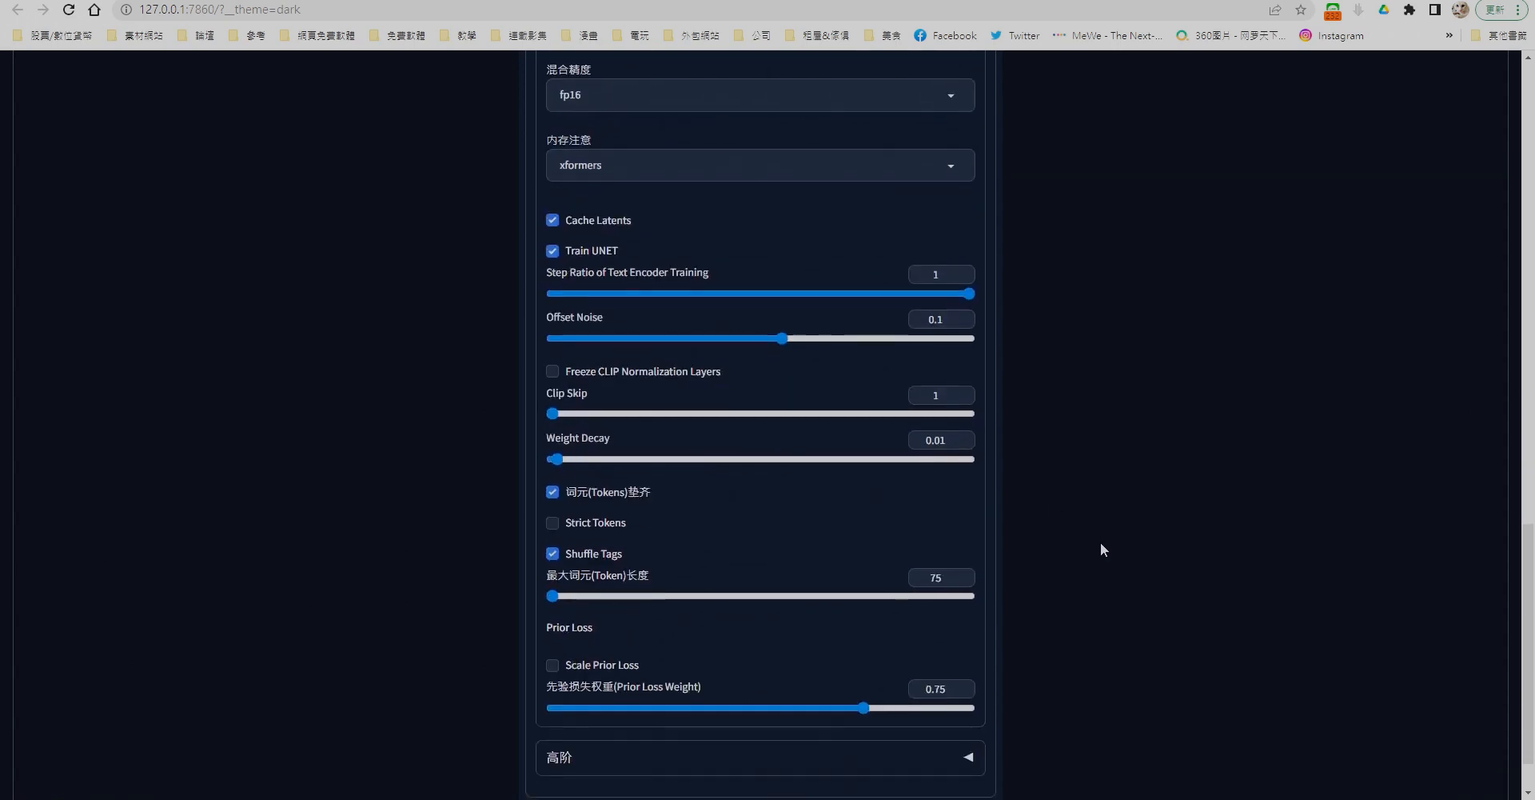
scroll(1101, 548, up, 1)
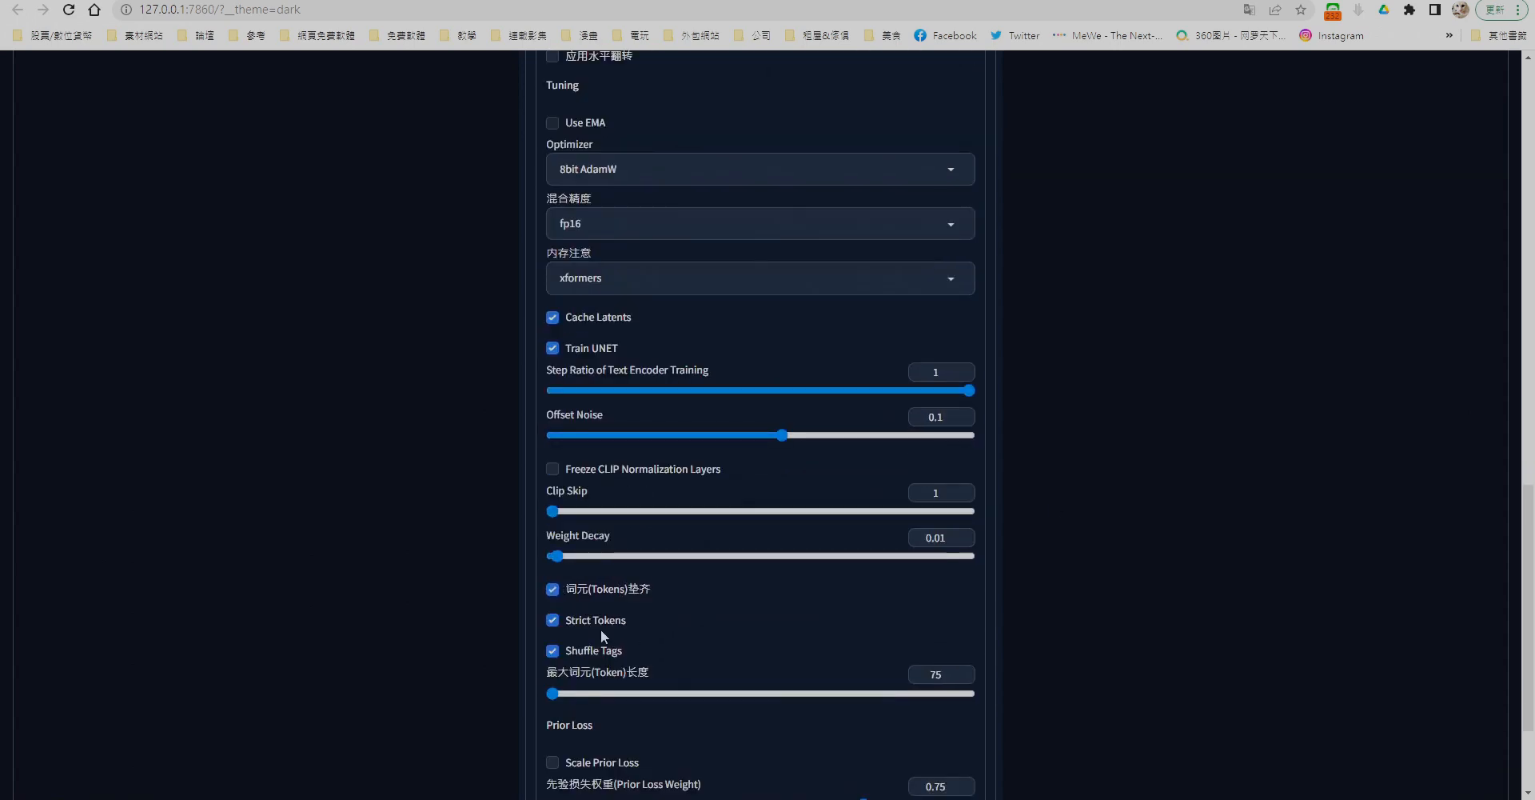
Set Concept 1's dataset directory to E:\AI_Novel\_實例圖像\轉風格\Image_t and its classification directory to E:\AI_Novel\_分類圖像\image_t.
scroll(1080, 632, up, 4)
scroll(1098, 601, up, 10)
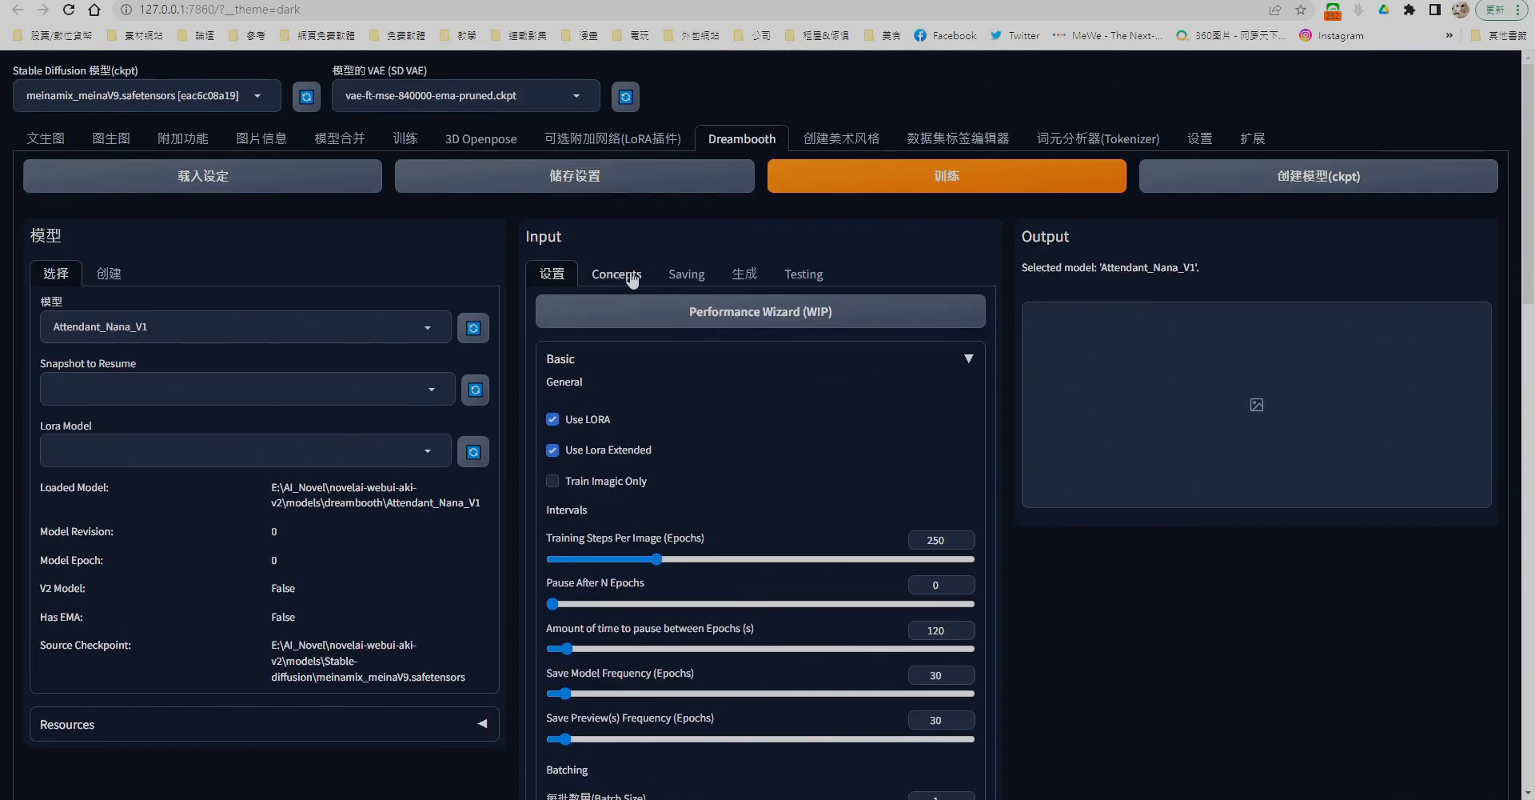
click(617, 273)
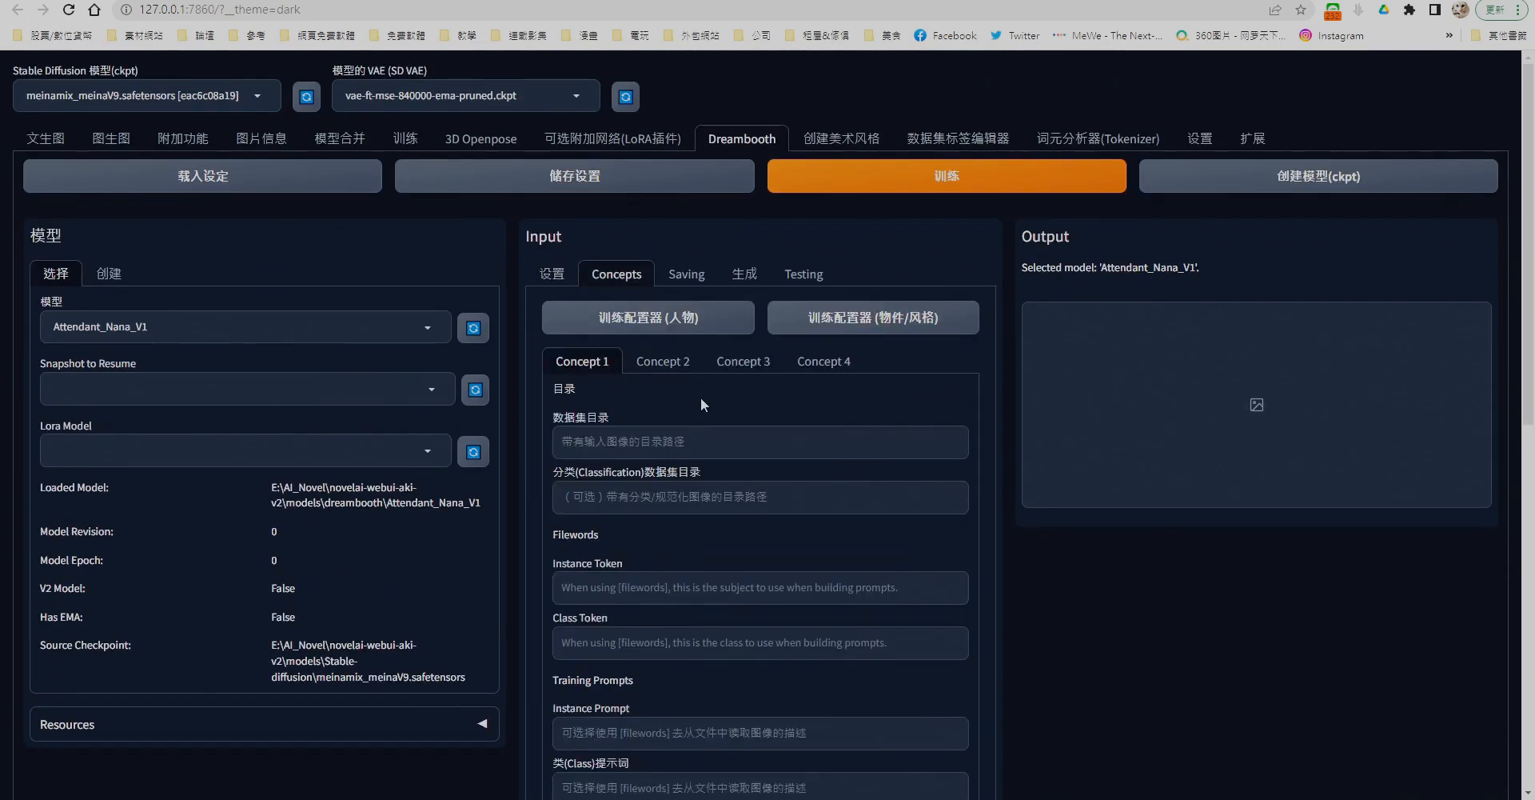
click(684, 440)
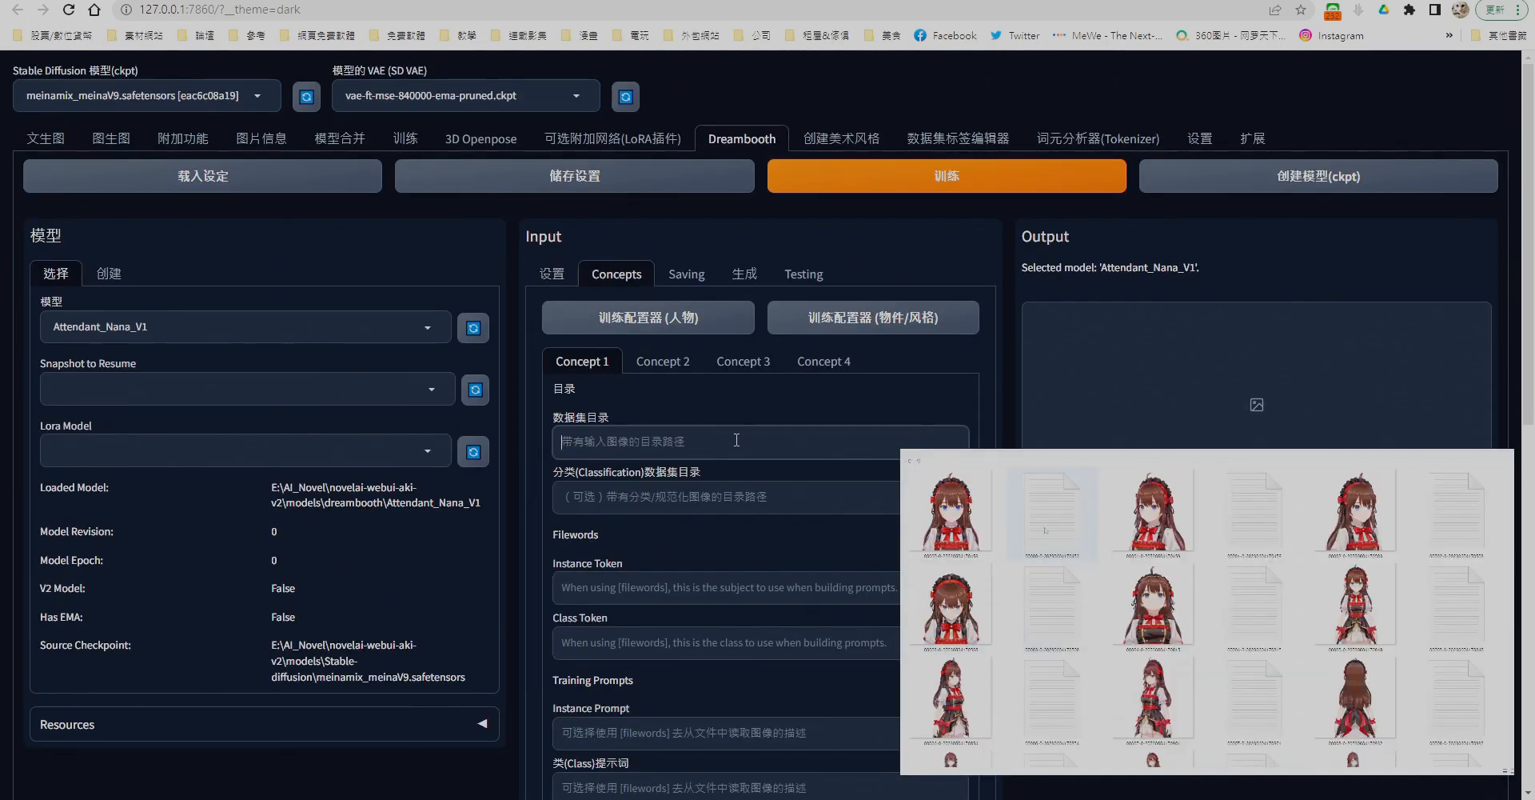
text(E:\AI_Novel\_實例圖像\轉風格\Image_t)
key(Tab)
text(E:\AI_Novel\_分類圖像\image_t)
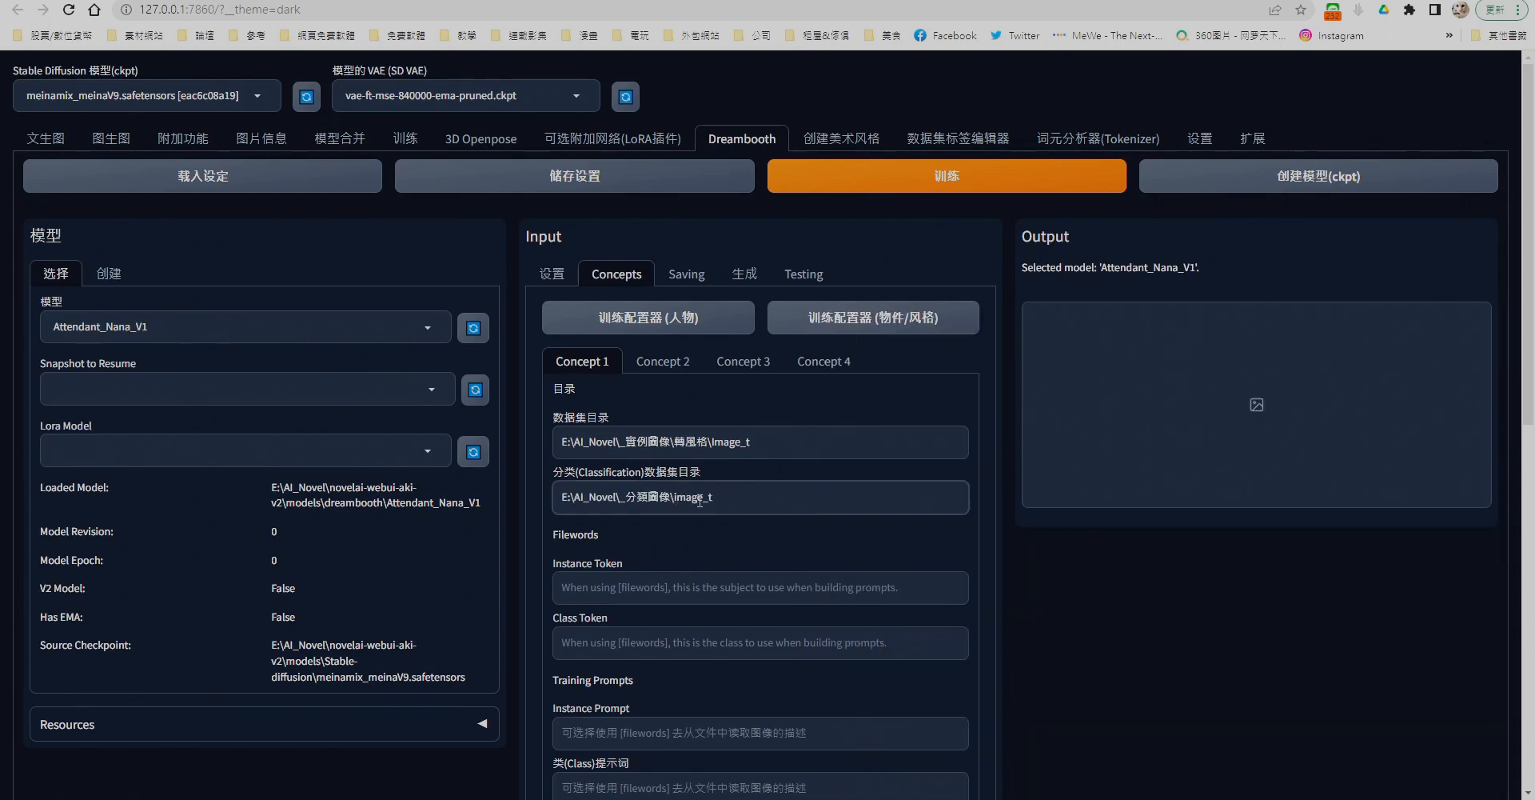
Set Concept 1's instance token to Nana_\(Attendant\) and its class token to 1girl.
click(654, 586)
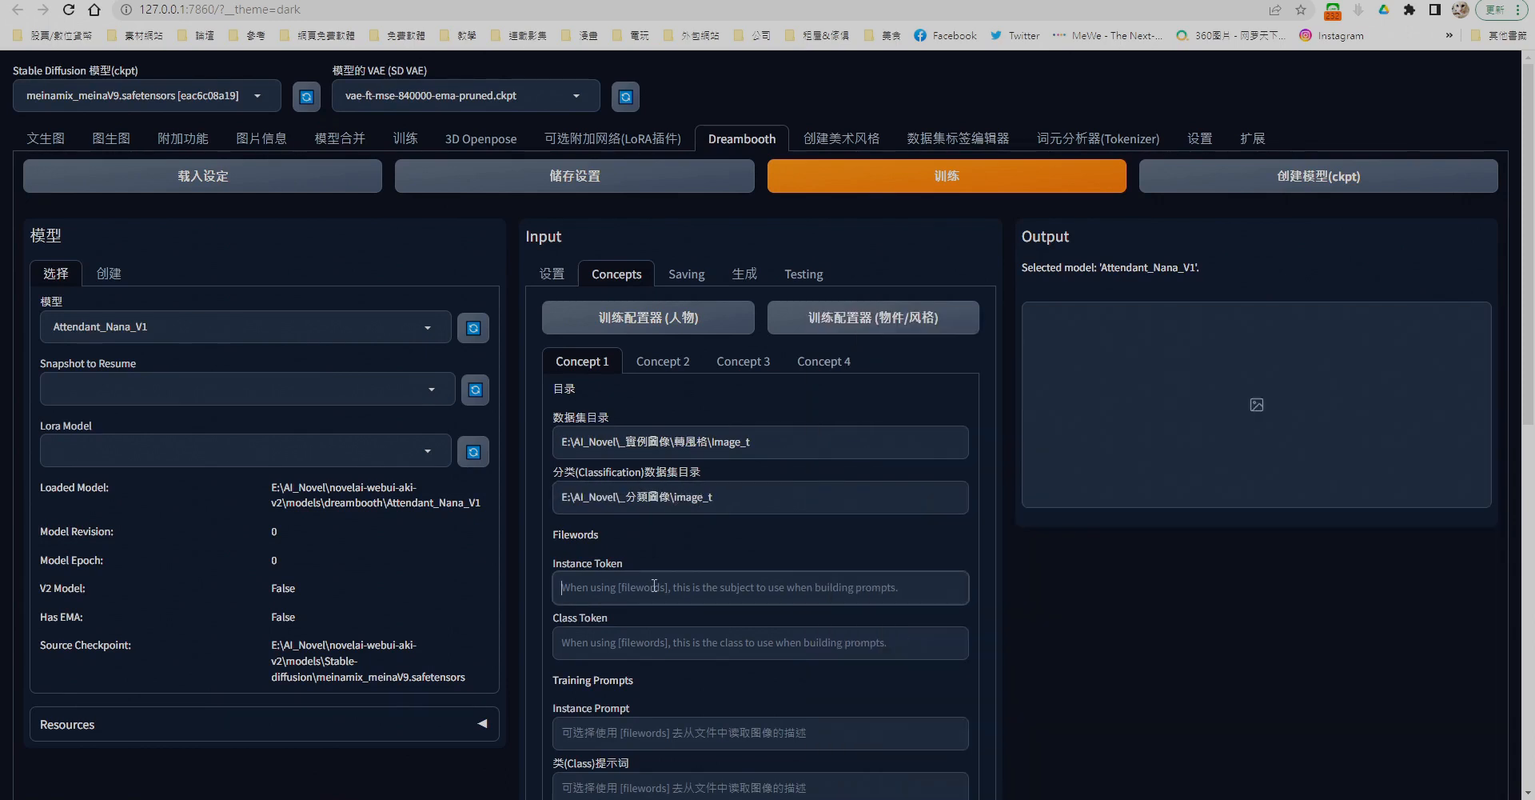
text(Nana)
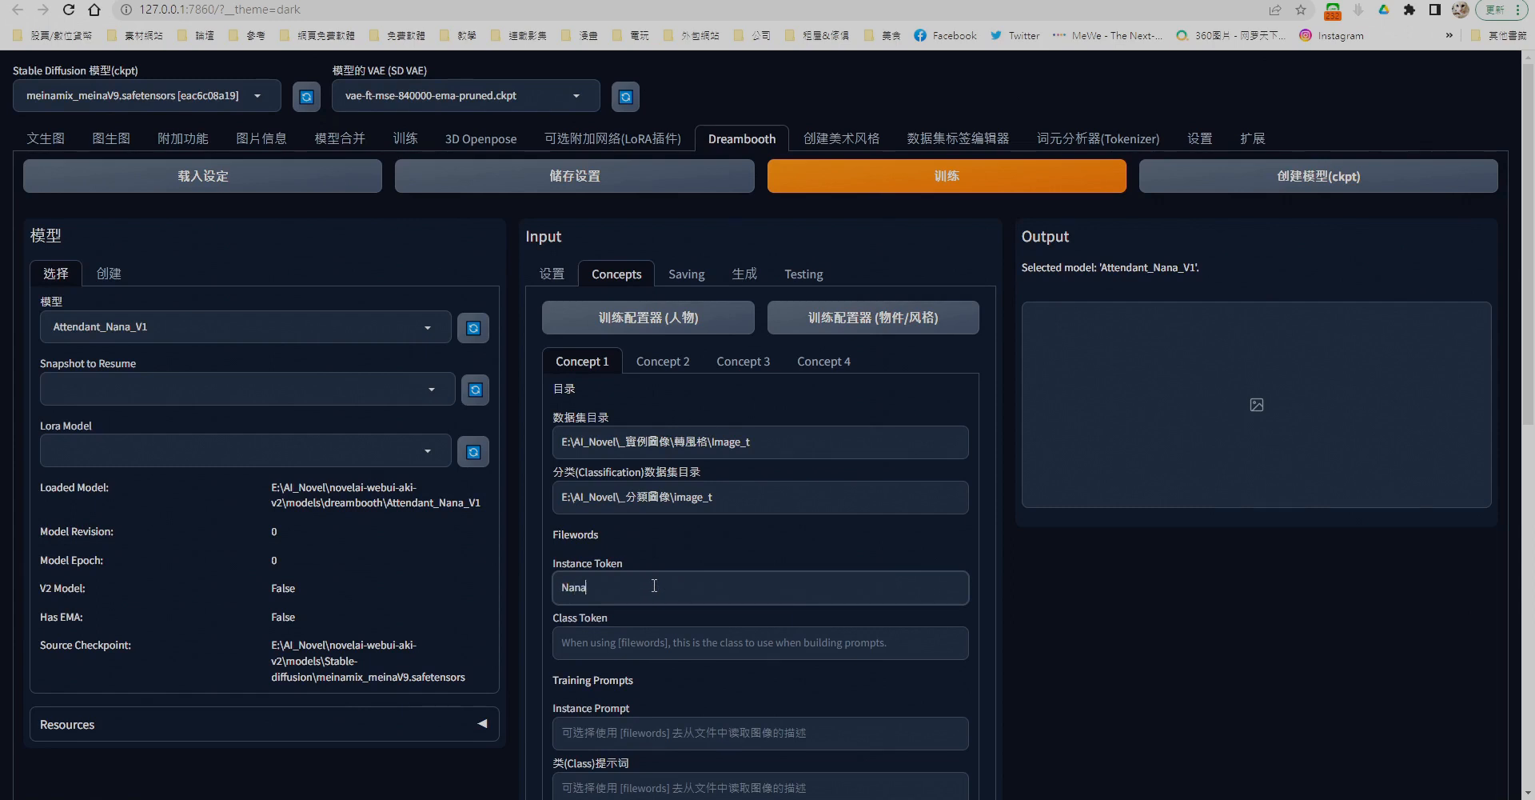
text(_\(Attendant\))
click(637, 645)
text(1)
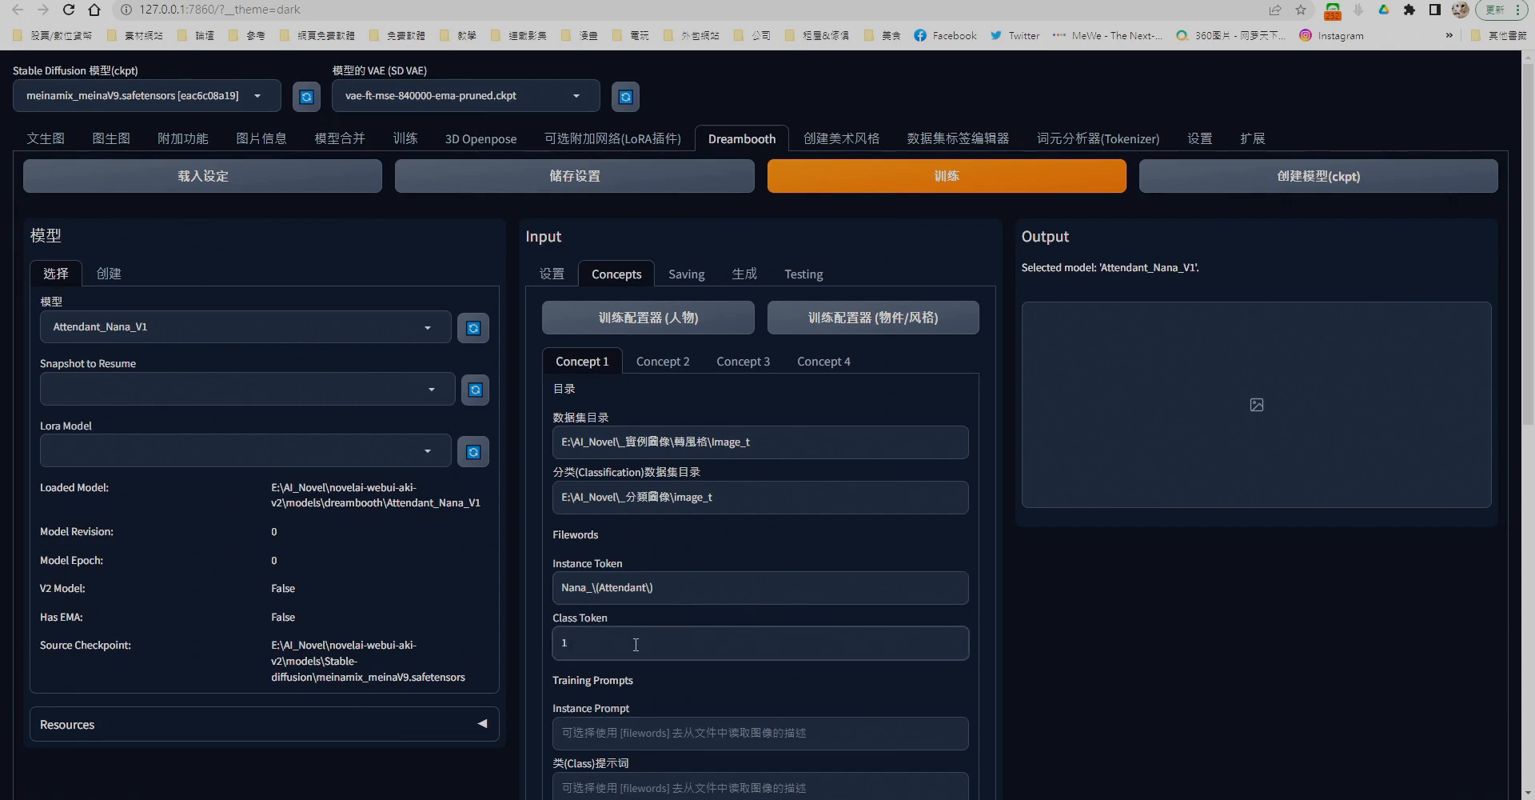
text(gir)
Set Concept 1's instance and class prompts to [filewords] and reuse the text-to-image negative prompt as its classification negative prompt.
scroll(636, 645, down, 4)
scroll(647, 477, up, 1)
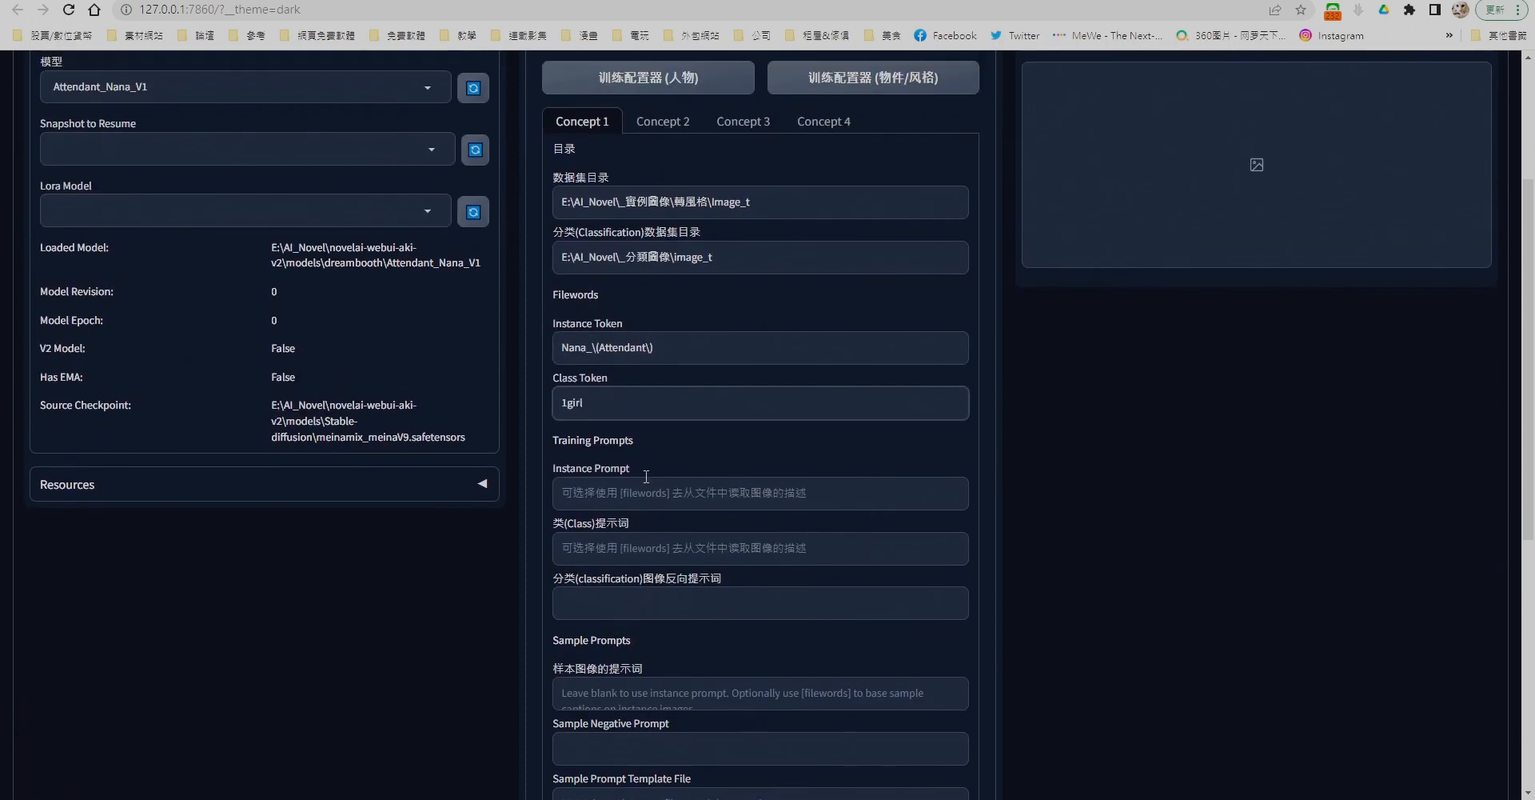
click(646, 488)
text([filewords])
click(620, 552)
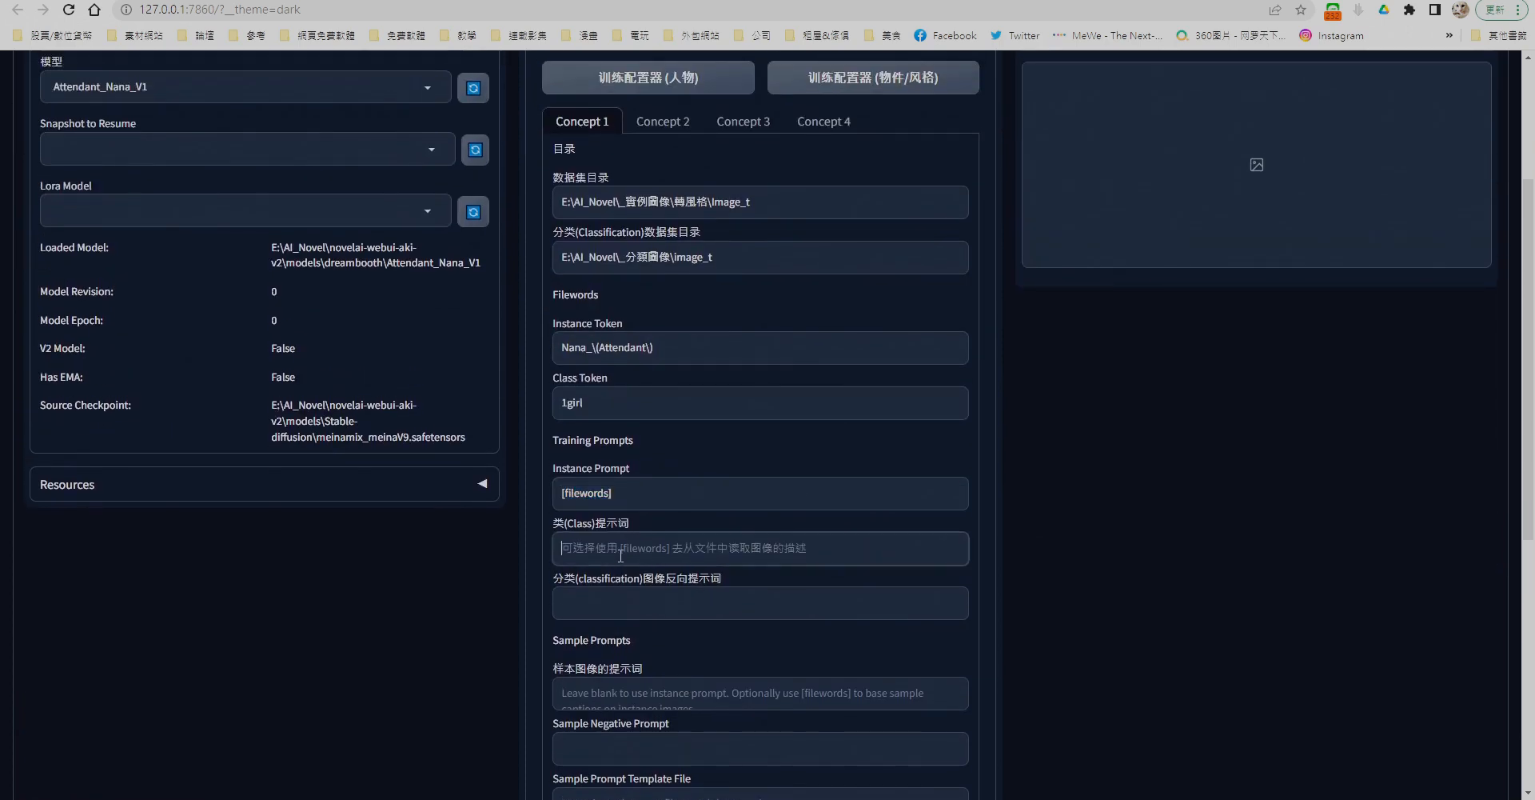
text([filewords])
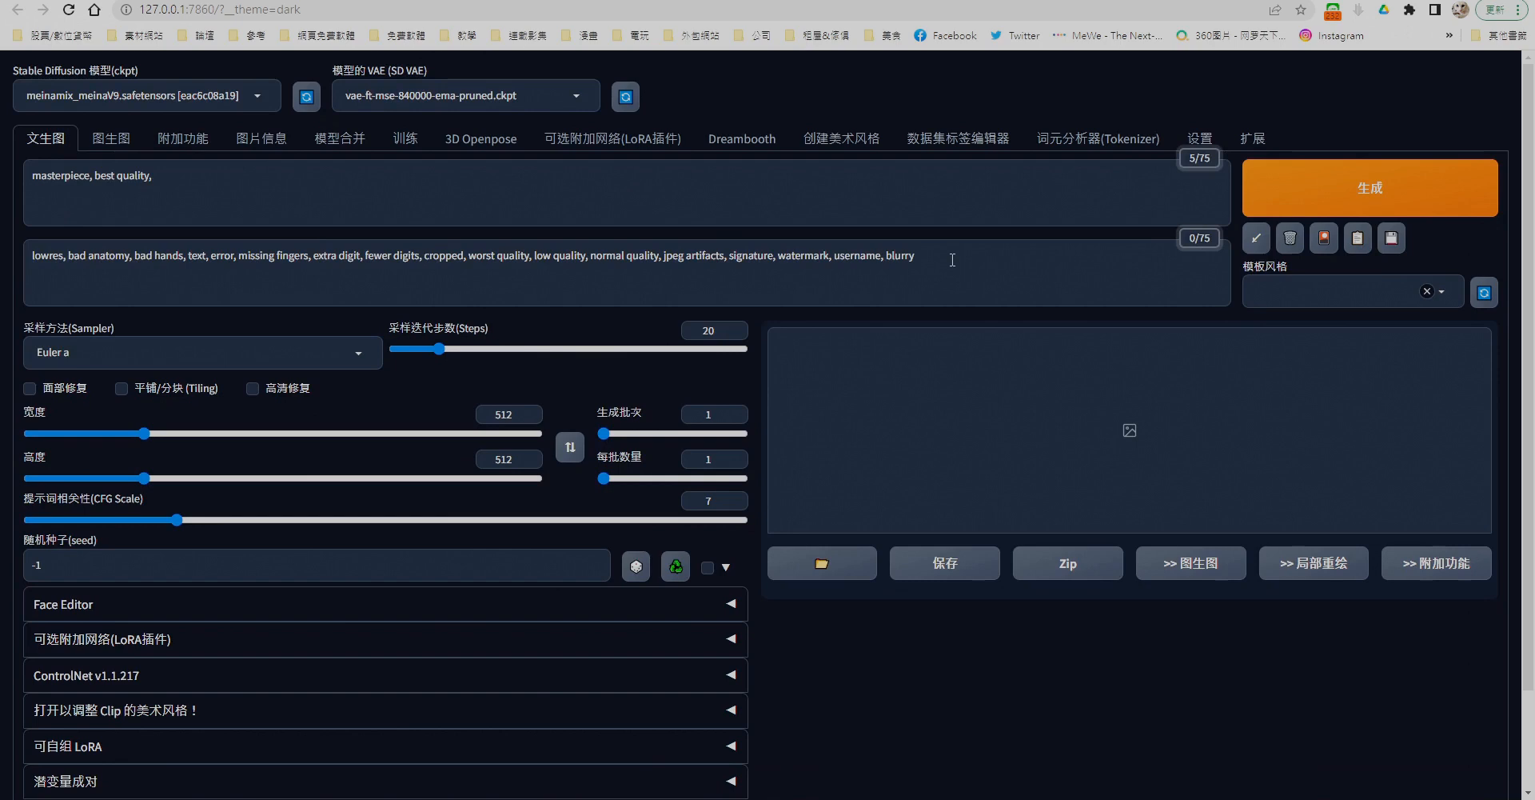
drag(952, 259, 1, 261)
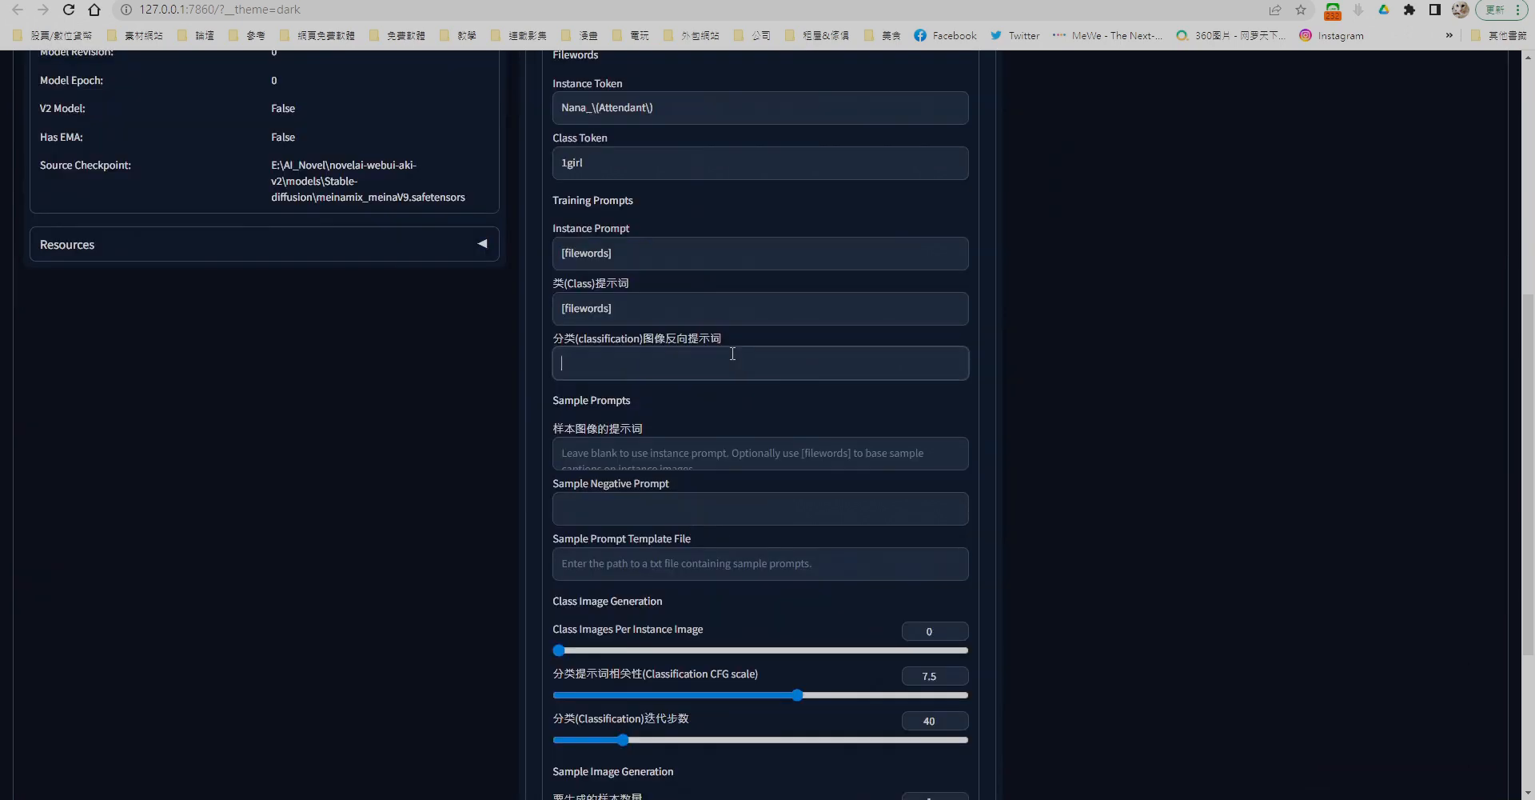
text(lowres, bad anatomy, bad hands, text, error, missing fingers, extra digit, fewer digits, cropped, worst quality, low quality, normal quality, jpeg artifacts, signature, watermark, username, blurry)
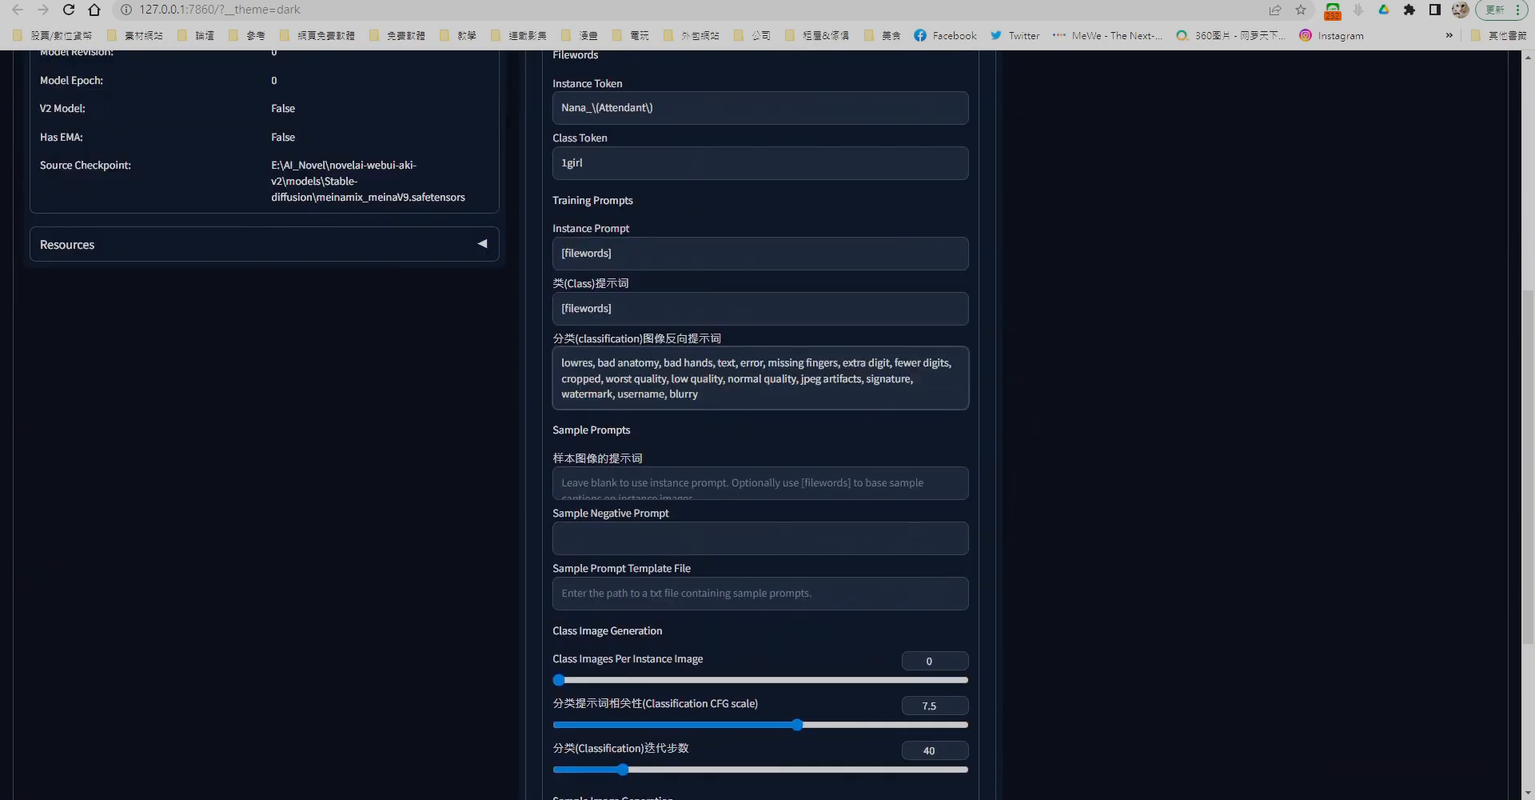
Set Concept 1's sample image prompt to "Nana_\(Attendant\), masterpiece, best quality," by reusing the instance token and the text-to-image prompt.
triple_click(608, 107)
key(ctrl+c)
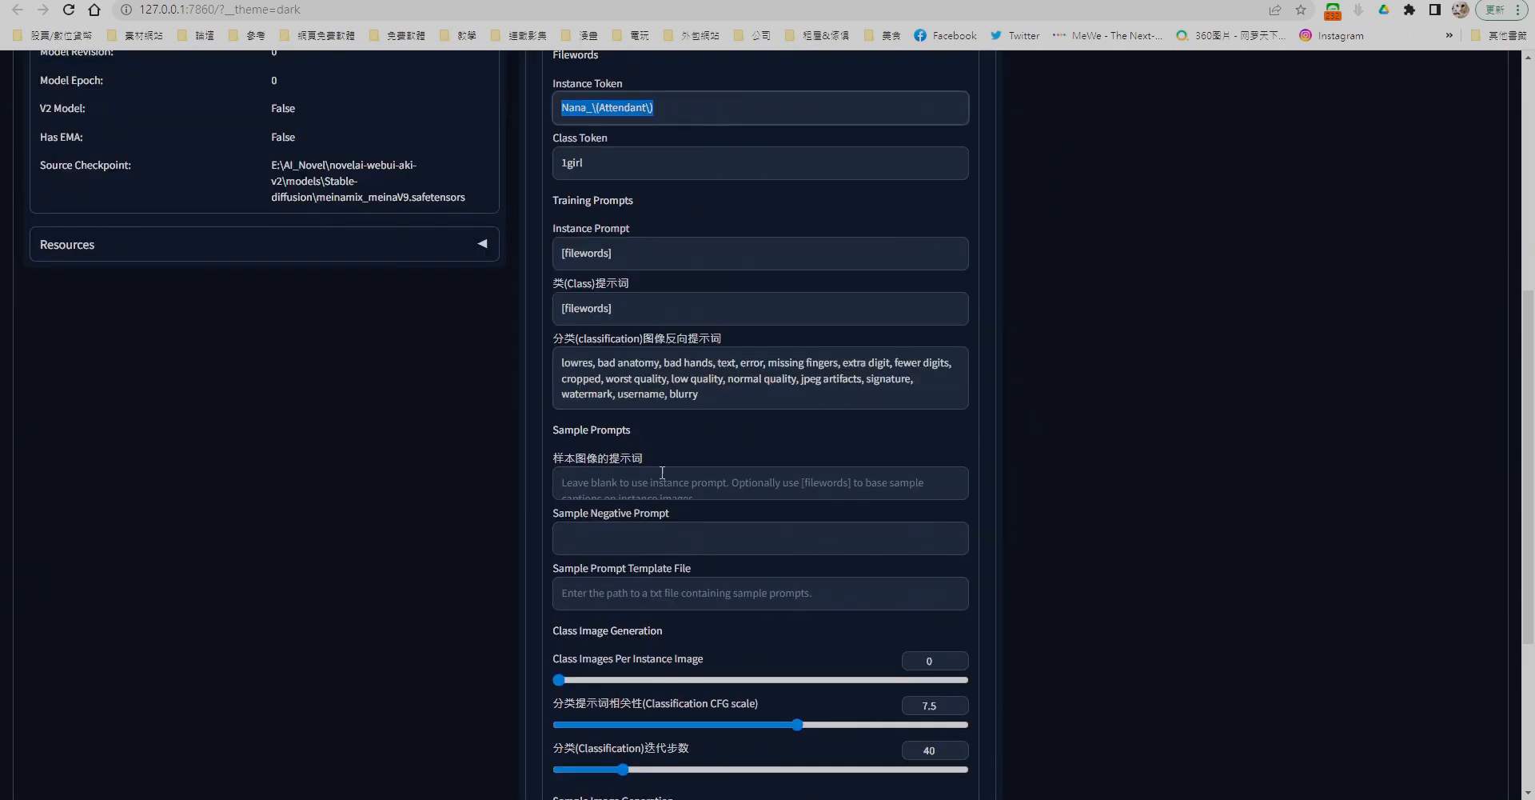
click(760, 482)
key(ctrl+v)
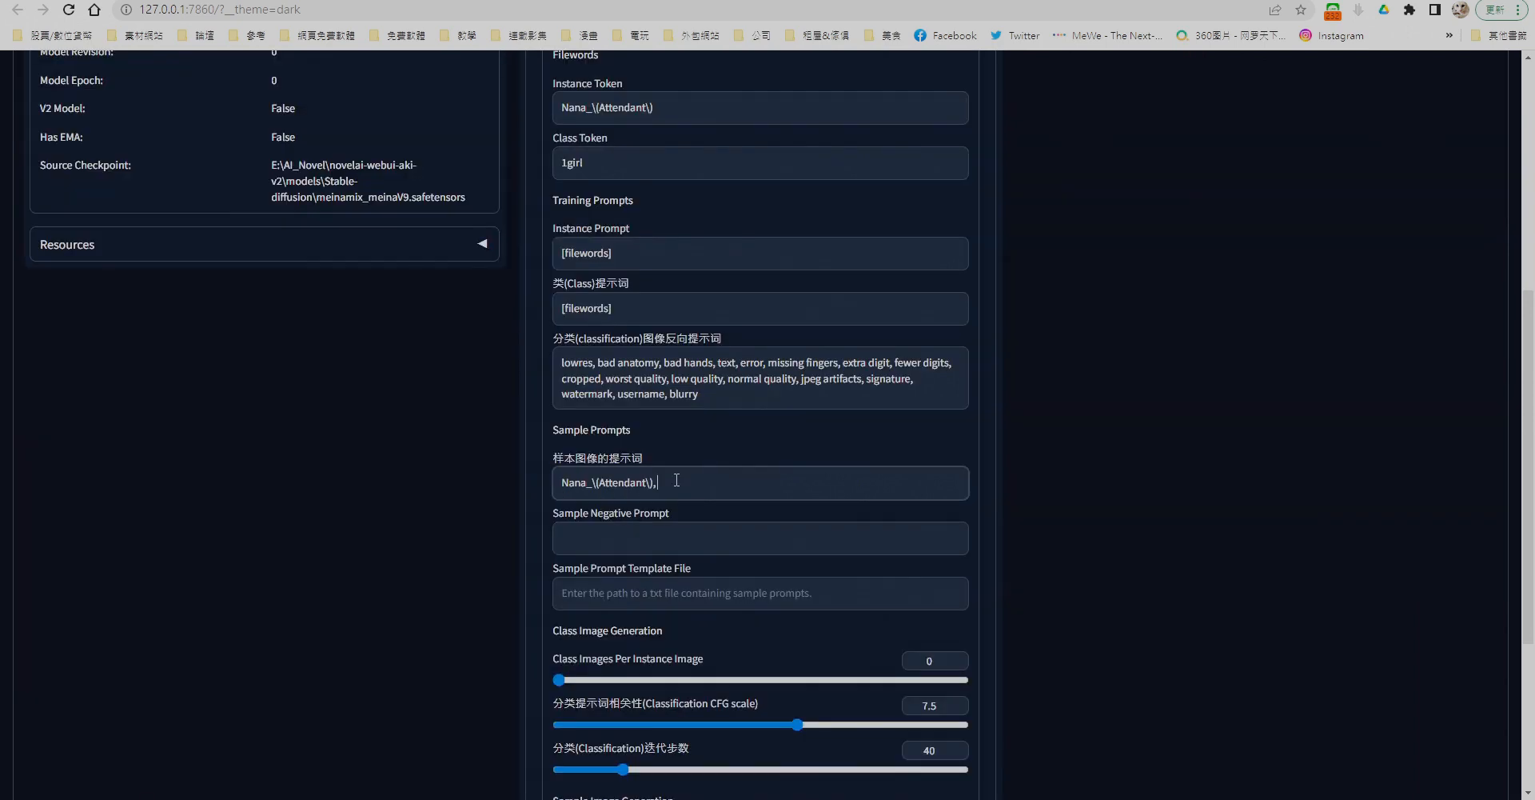
click(676, 480)
key(ctrl+v)
Copy the classification negative prompt into the Sample Negative Prompt of Concept 1.
drag(952, 396, 540, 364)
click(612, 536)
key(ctrl+v)
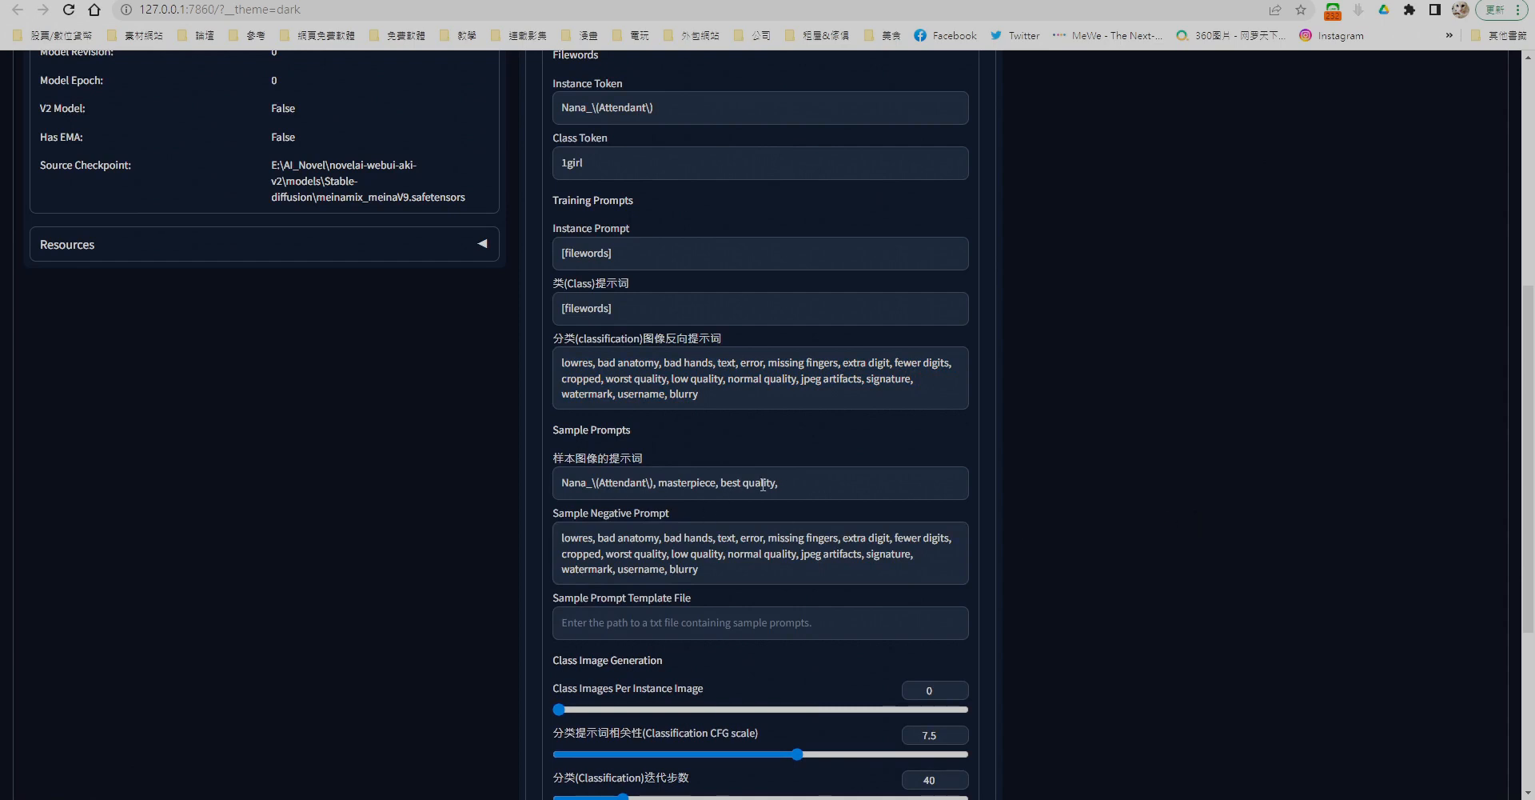
Set the class image generation to 15 class images per instance image, a CFG scale of 10 and 60 steps.
scroll(838, 312, down, 4)
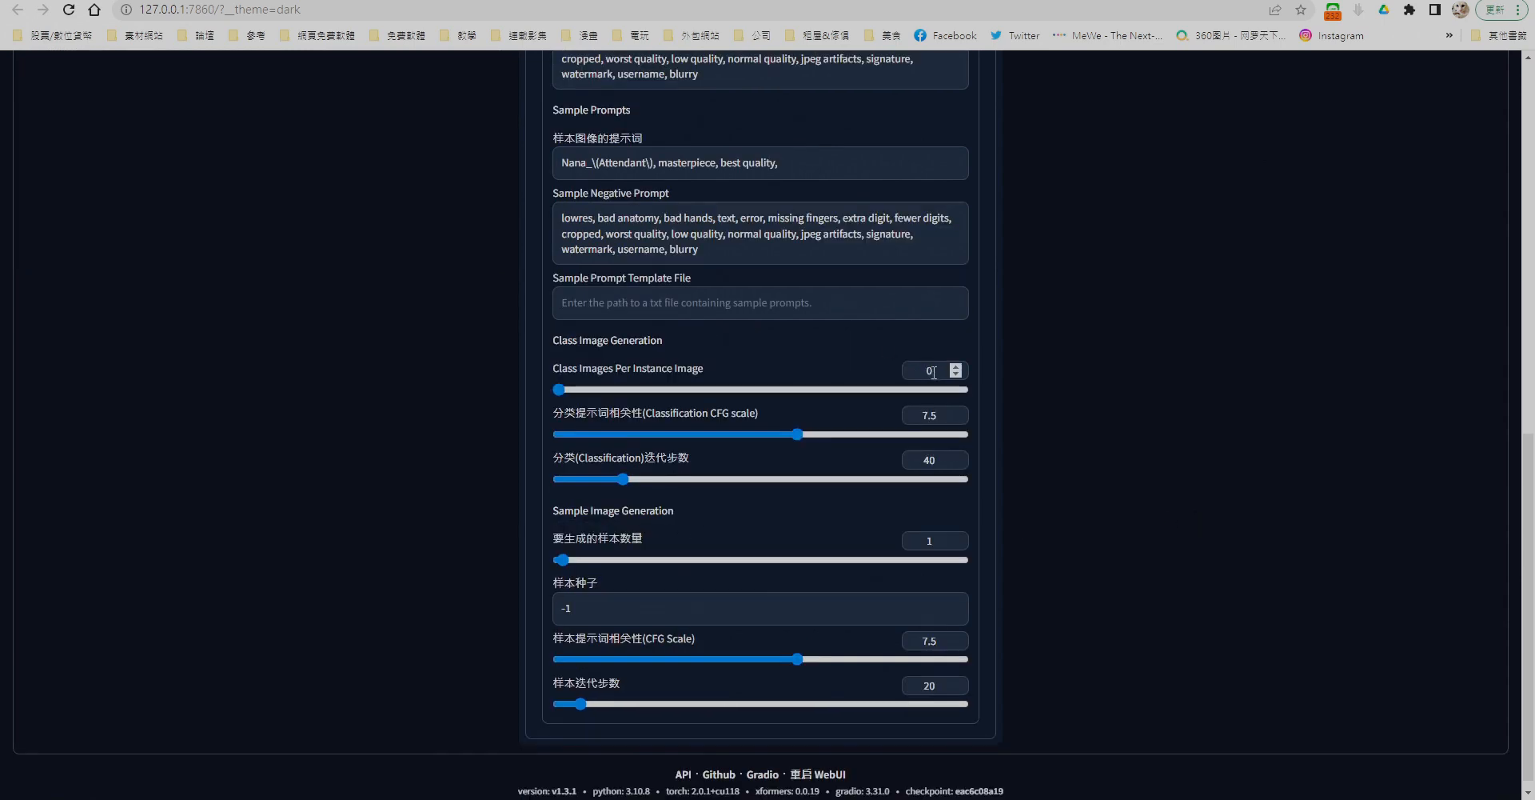
drag(934, 372, 926, 368)
text(15)
double_click(906, 416)
text(10)
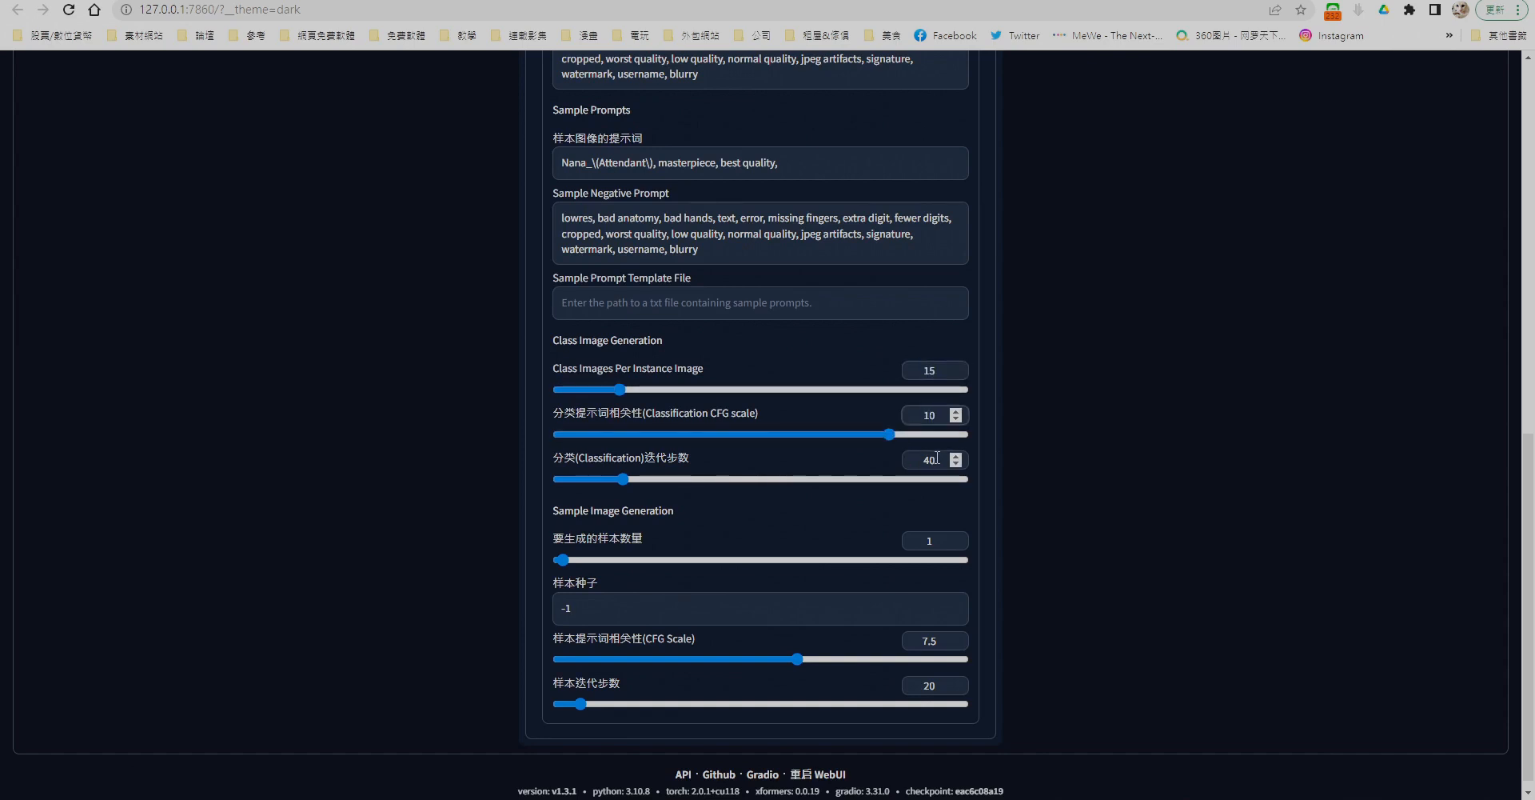
double_click(934, 460)
text(60)
Set the sample image generation to a CFG scale of 10 and 60 steps.
double_click(911, 644)
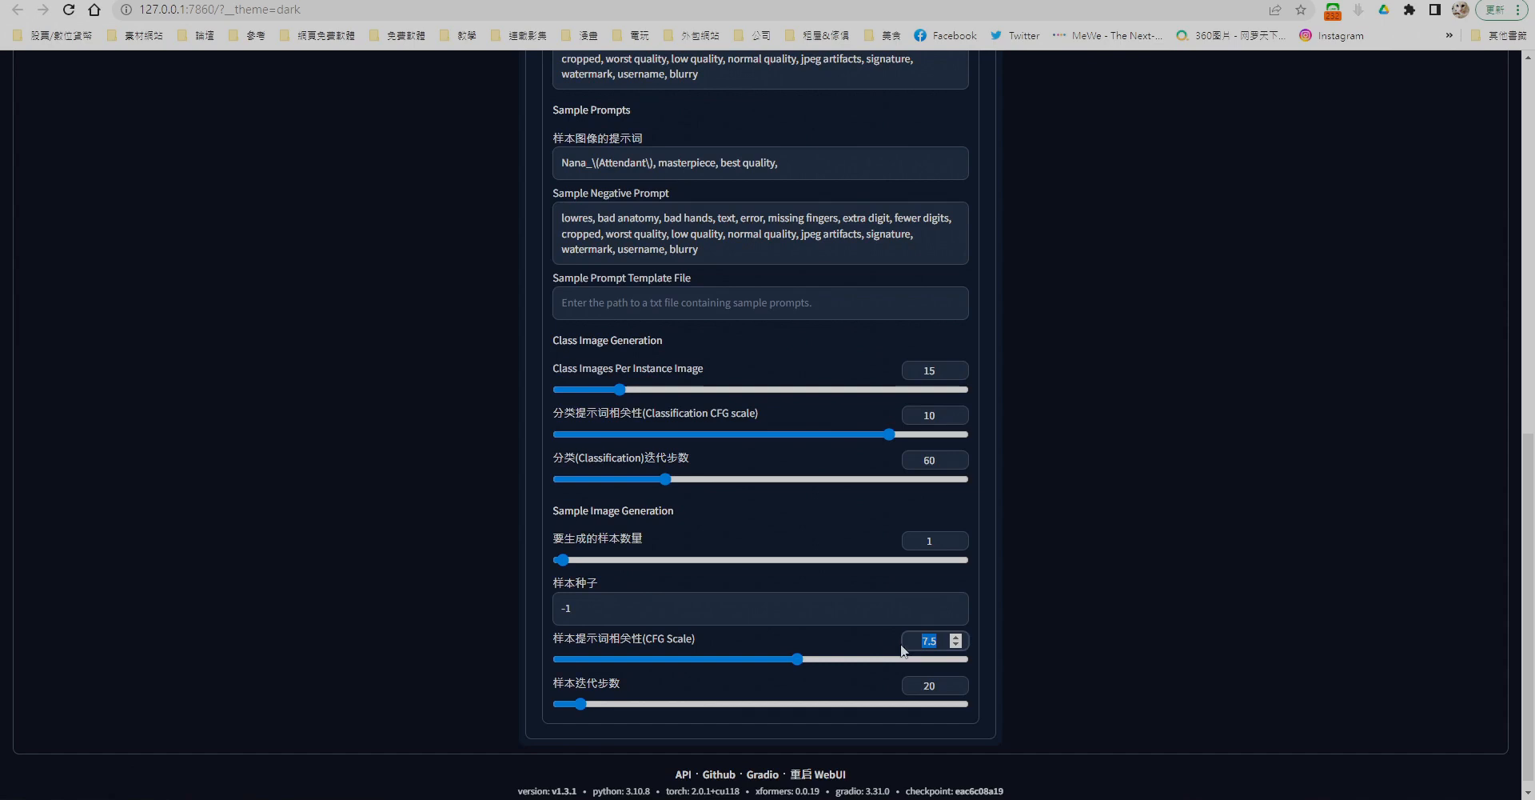
text(10)
double_click(935, 686)
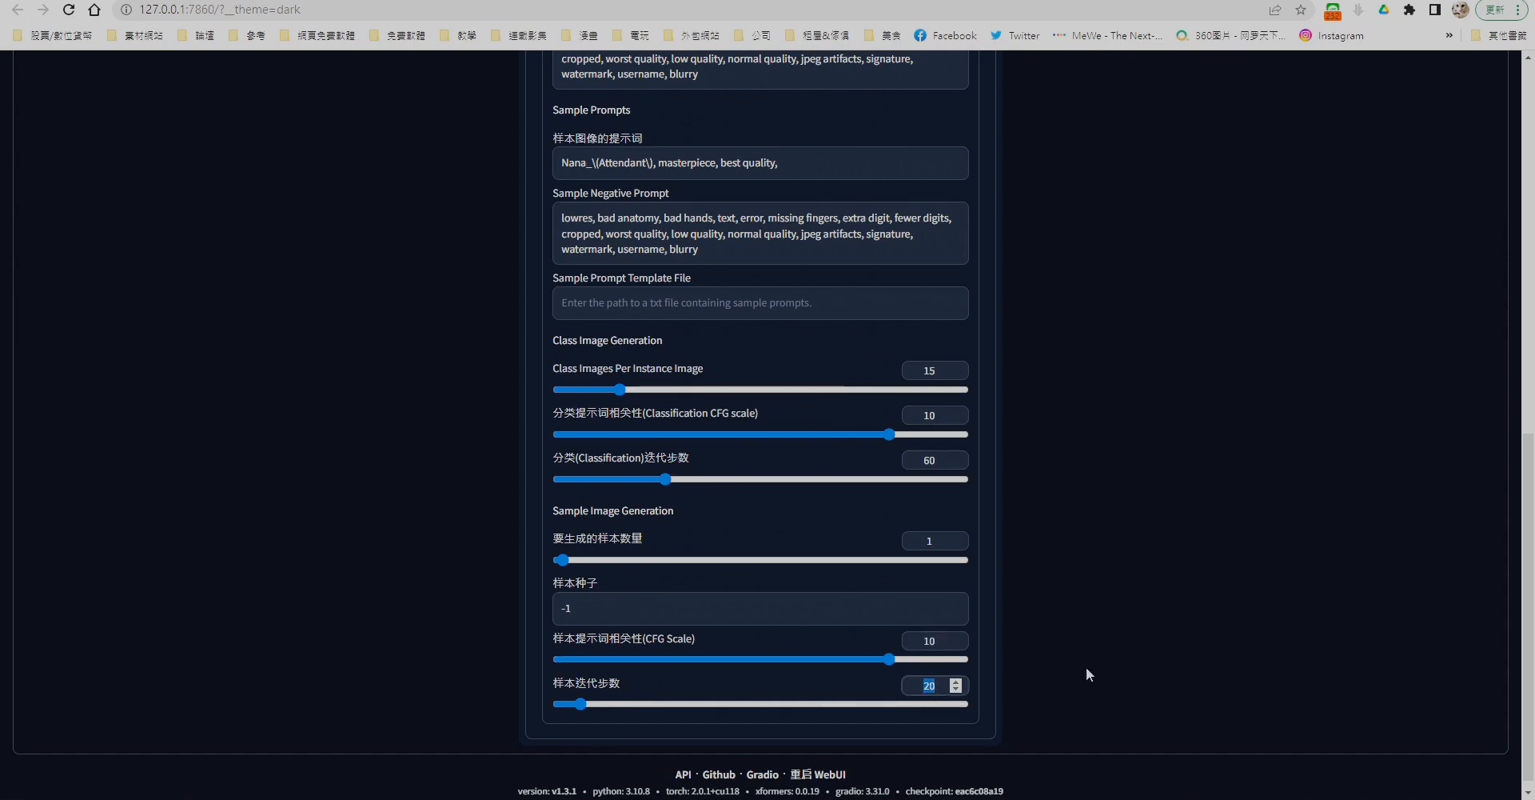
text(60)
scroll(242, 94, up, 13)
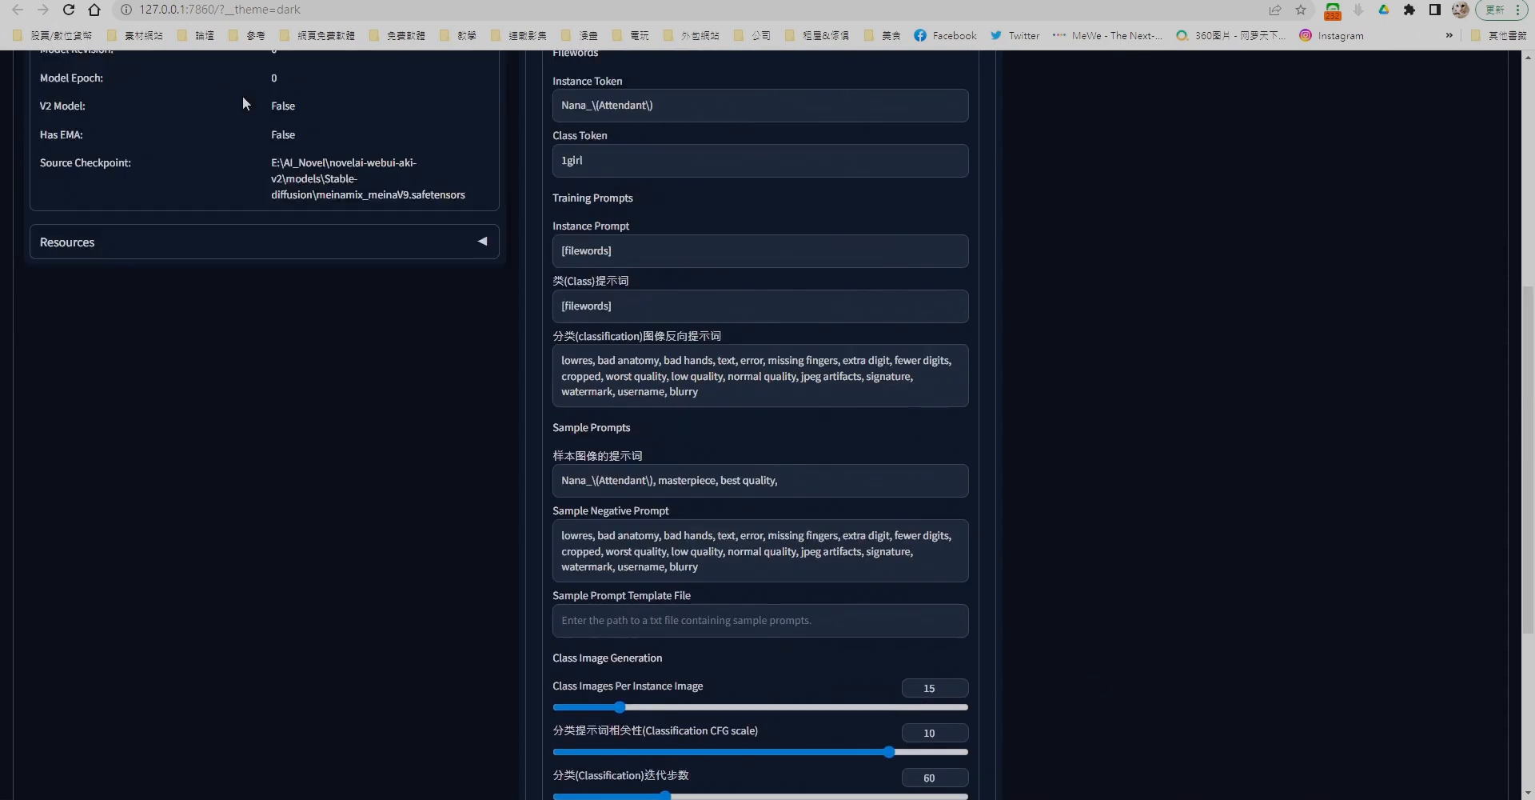
click(72, 152)
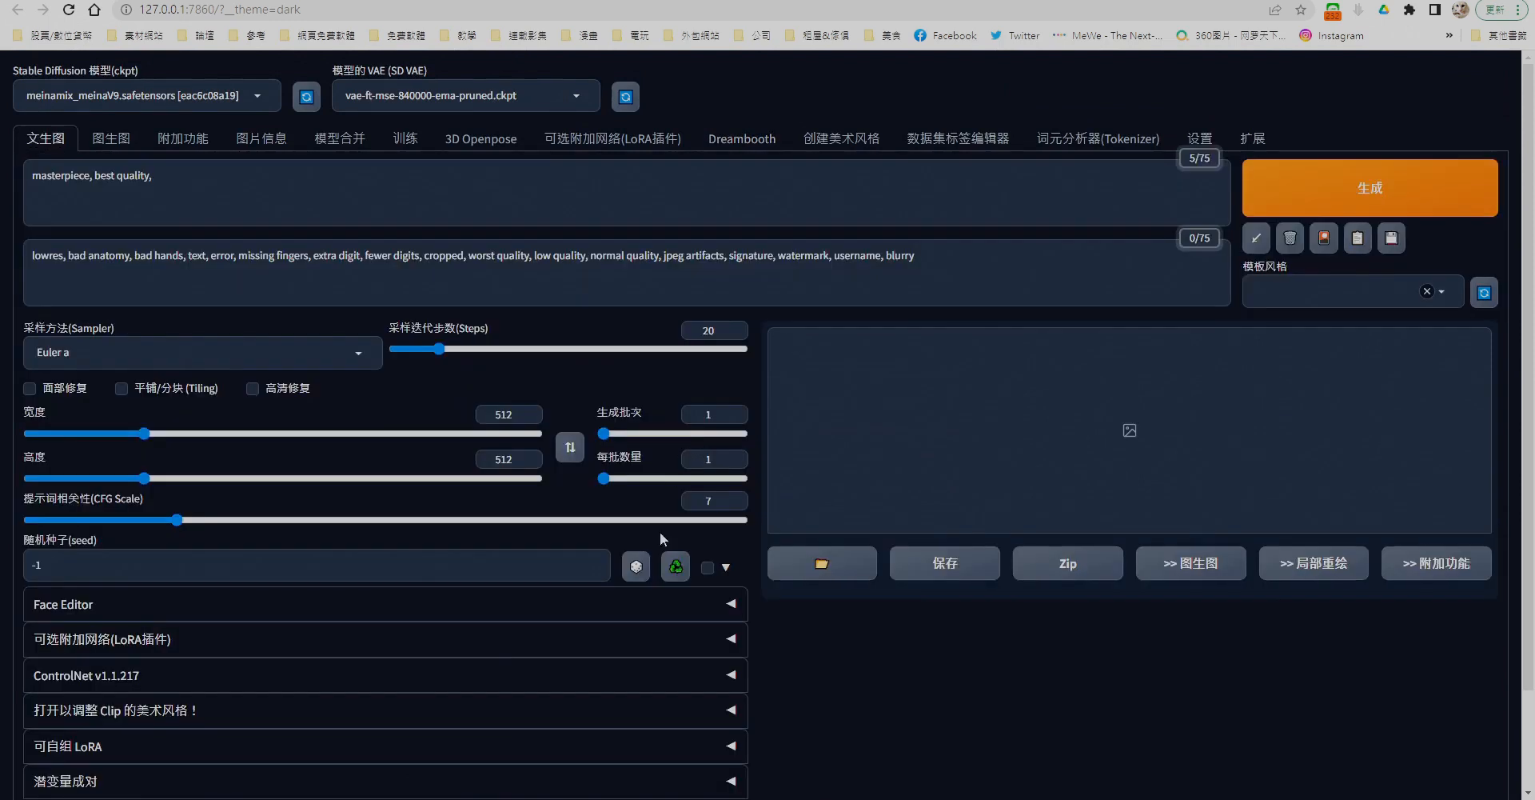
scroll(188, 464, down, 1)
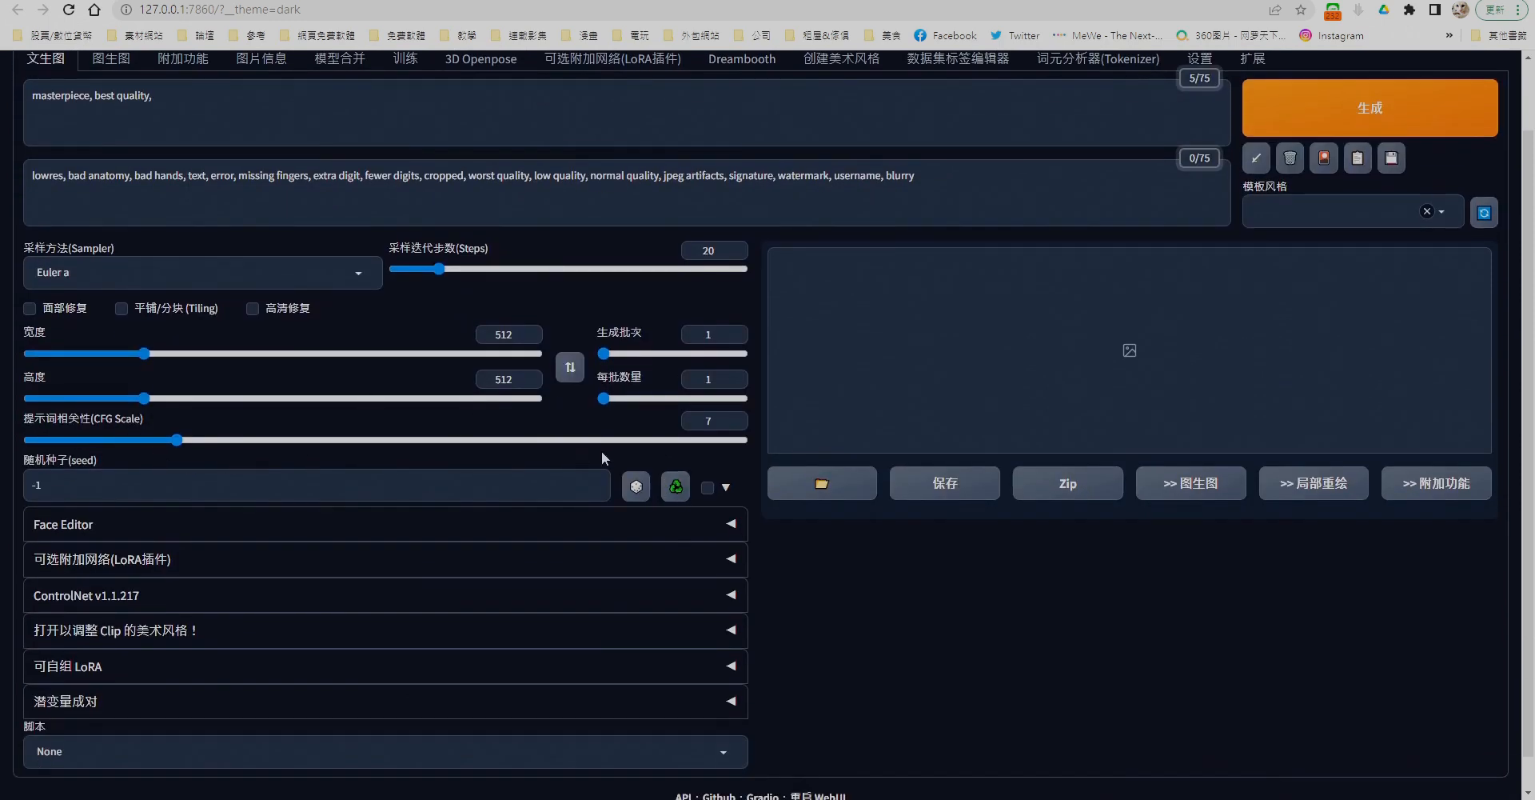
scroll(790, 234, up, 1)
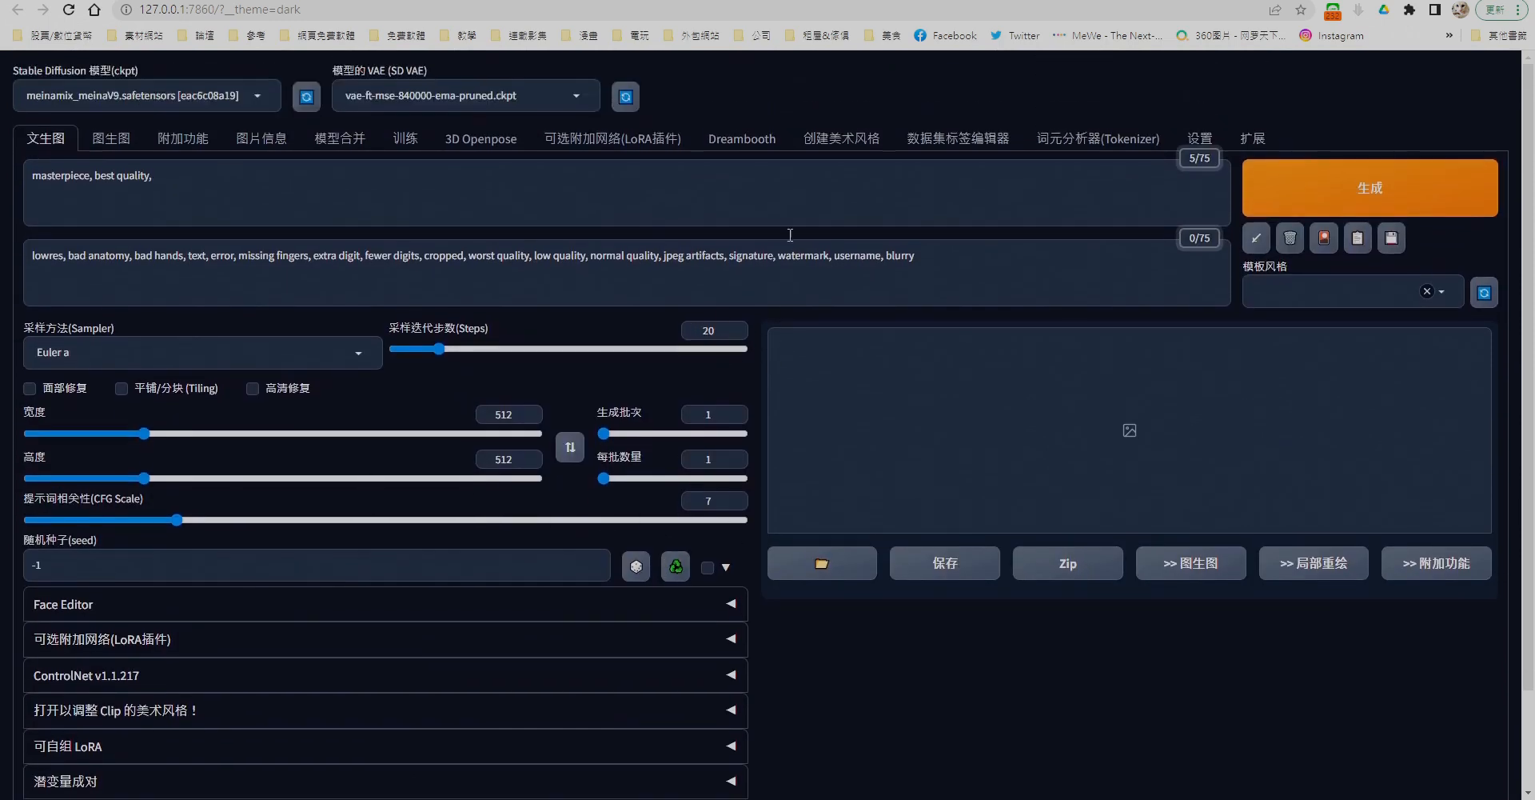
Set the custom model name to Attendant_Nana_V1 in the Dreambooth saving settings and disable saving EMA weights, the checkpoint subdirectory and .ckpt generation on completion.
click(742, 138)
scroll(832, 521, up, 10)
click(686, 273)
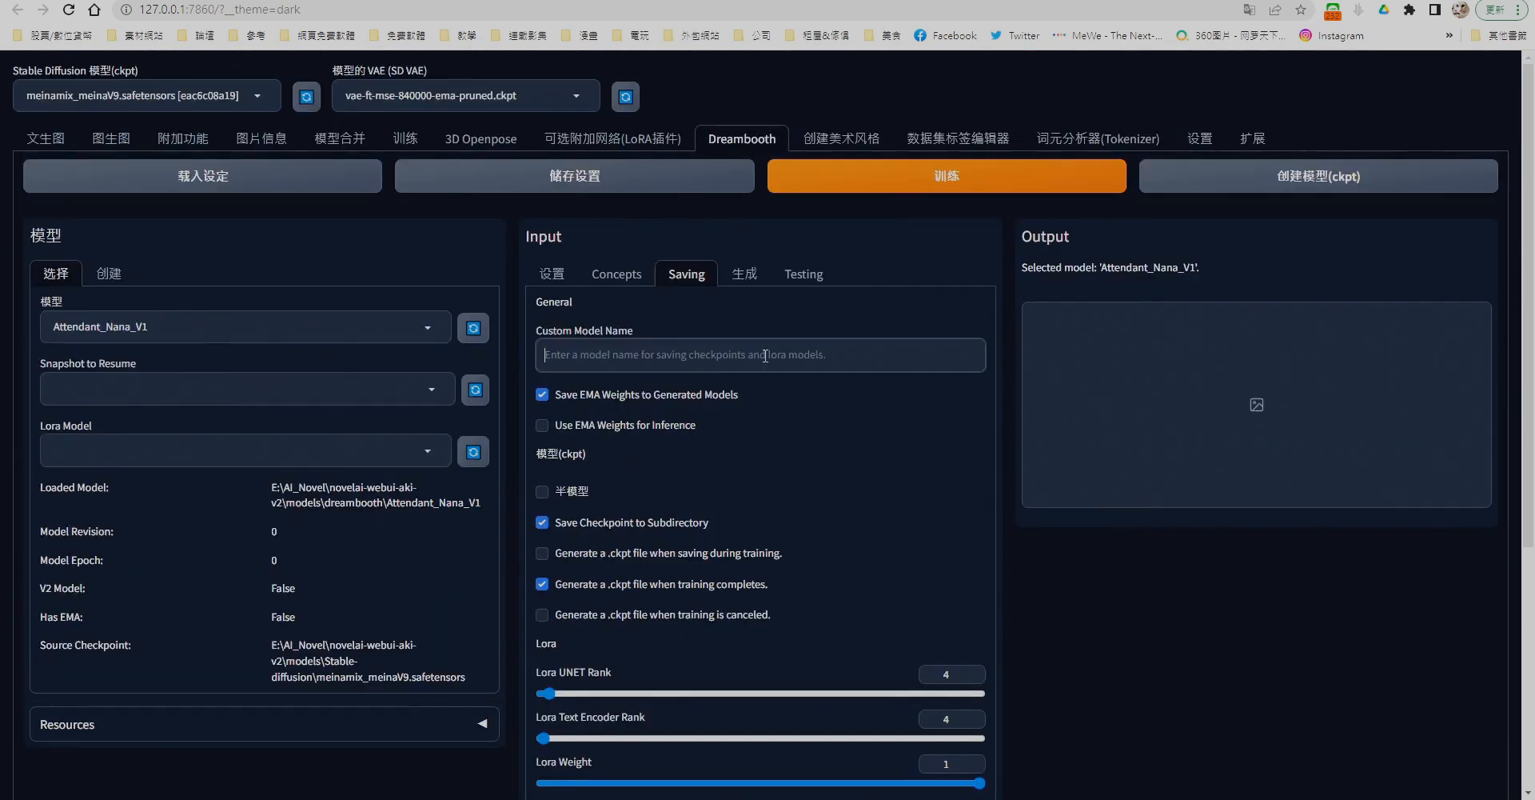
key(ctrl+v)
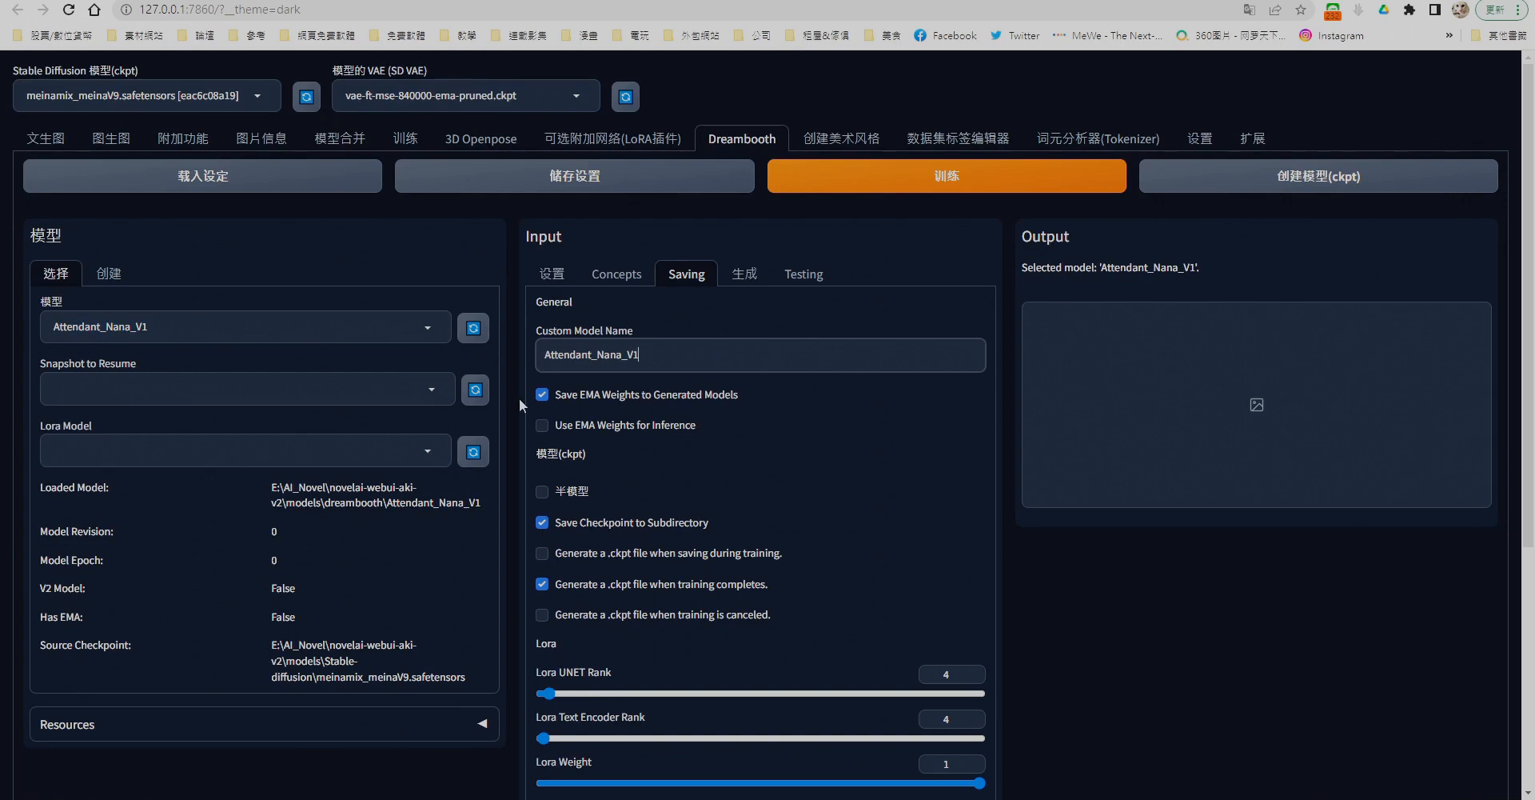
click(542, 395)
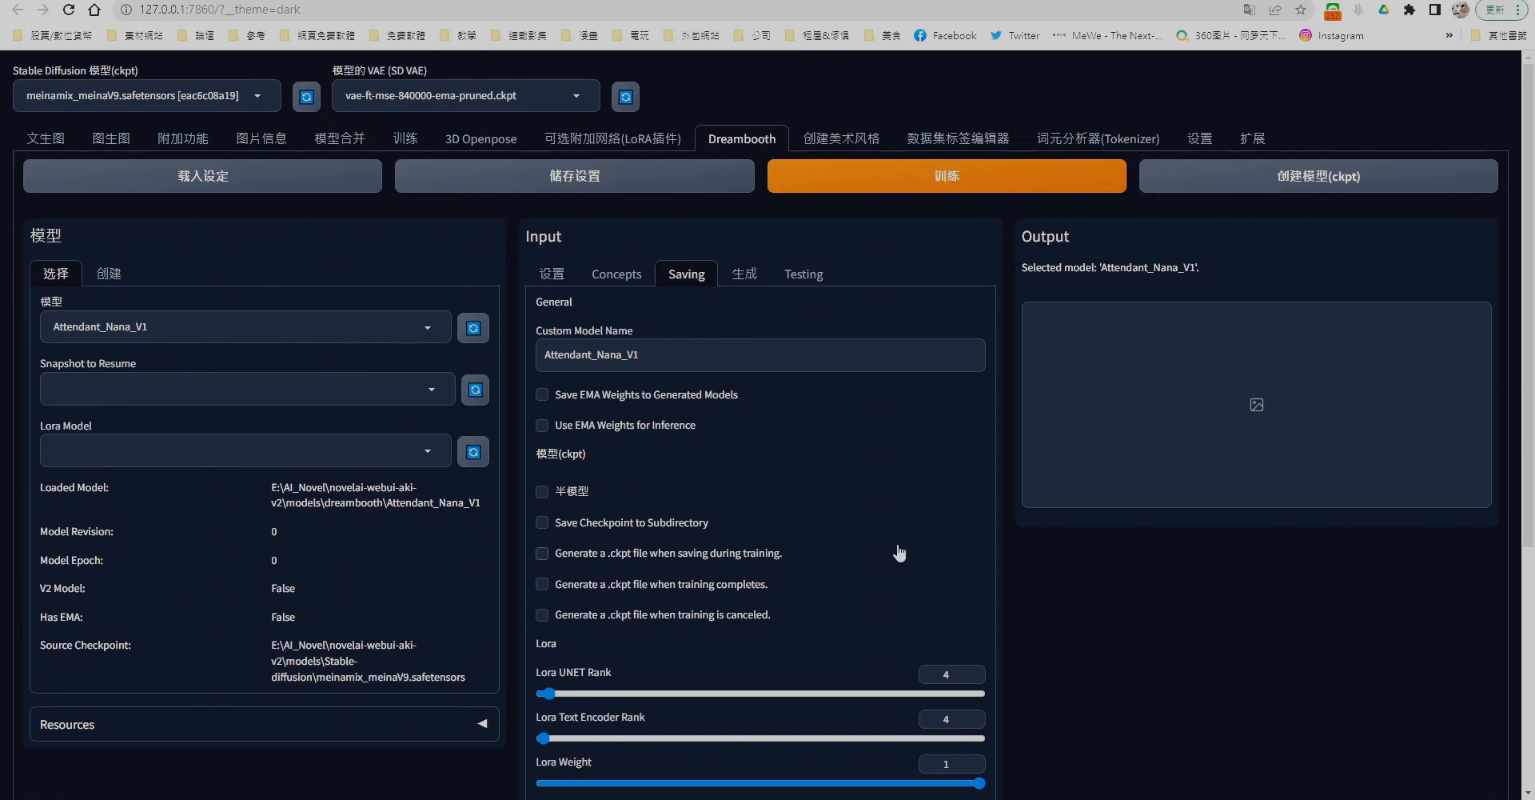
Set the Lora UNET Rank to 50 and the Lora Text Encoder Rank to 300.
scroll(901, 553, down, 4)
drag(934, 355, 1103, 426)
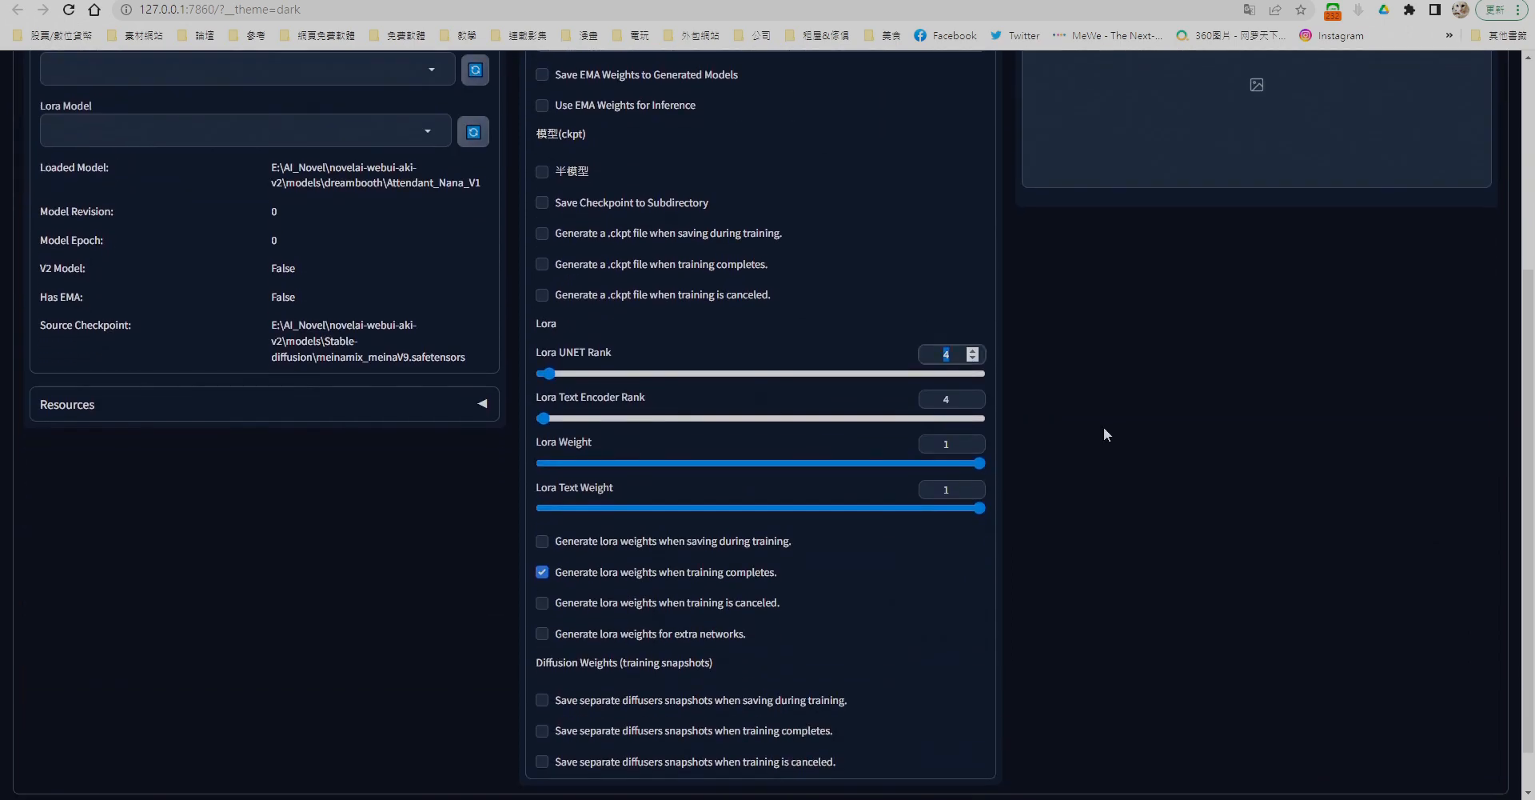
text(50)
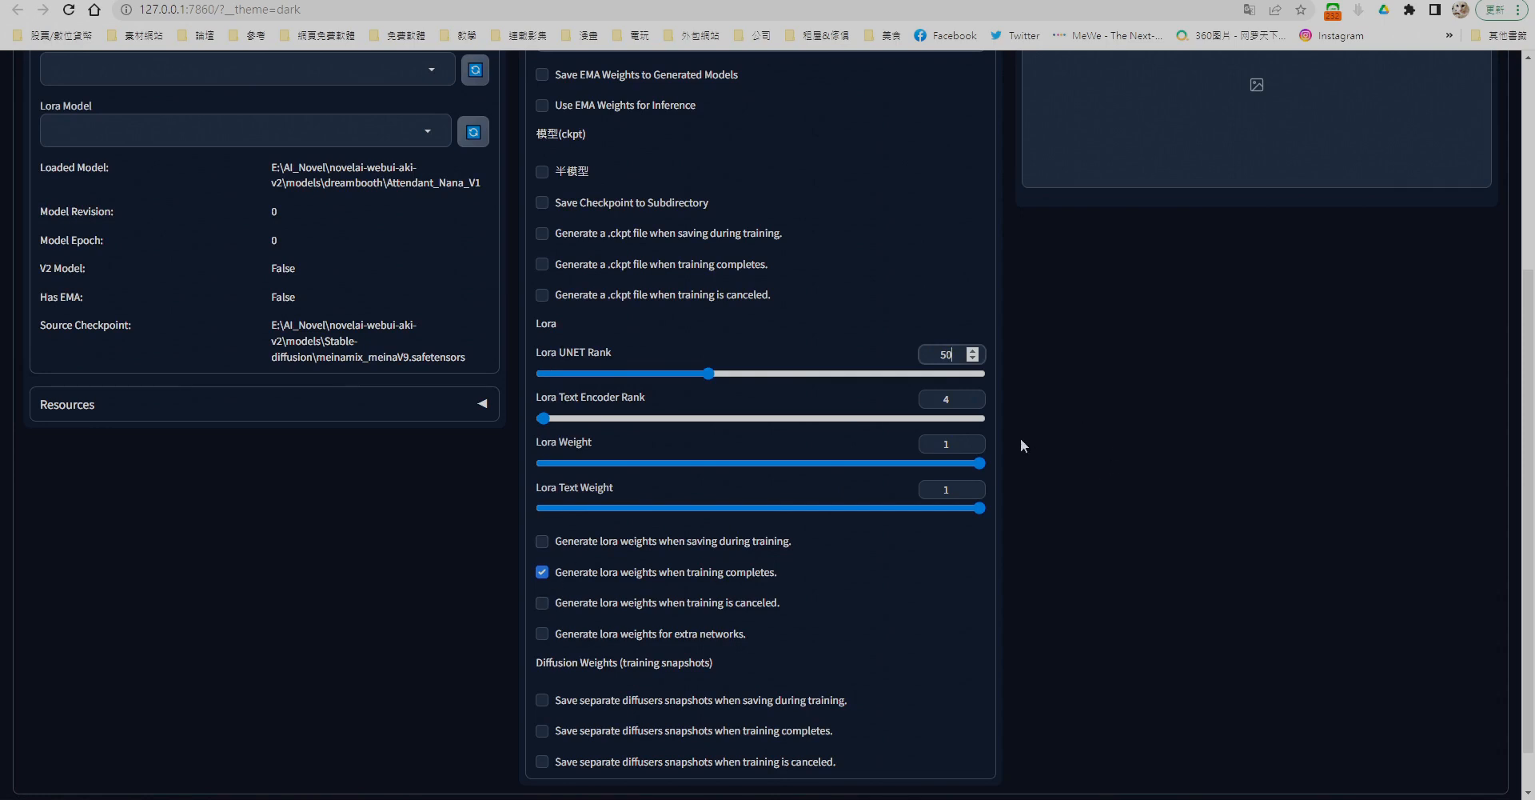
drag(959, 398, 931, 398)
text(300)
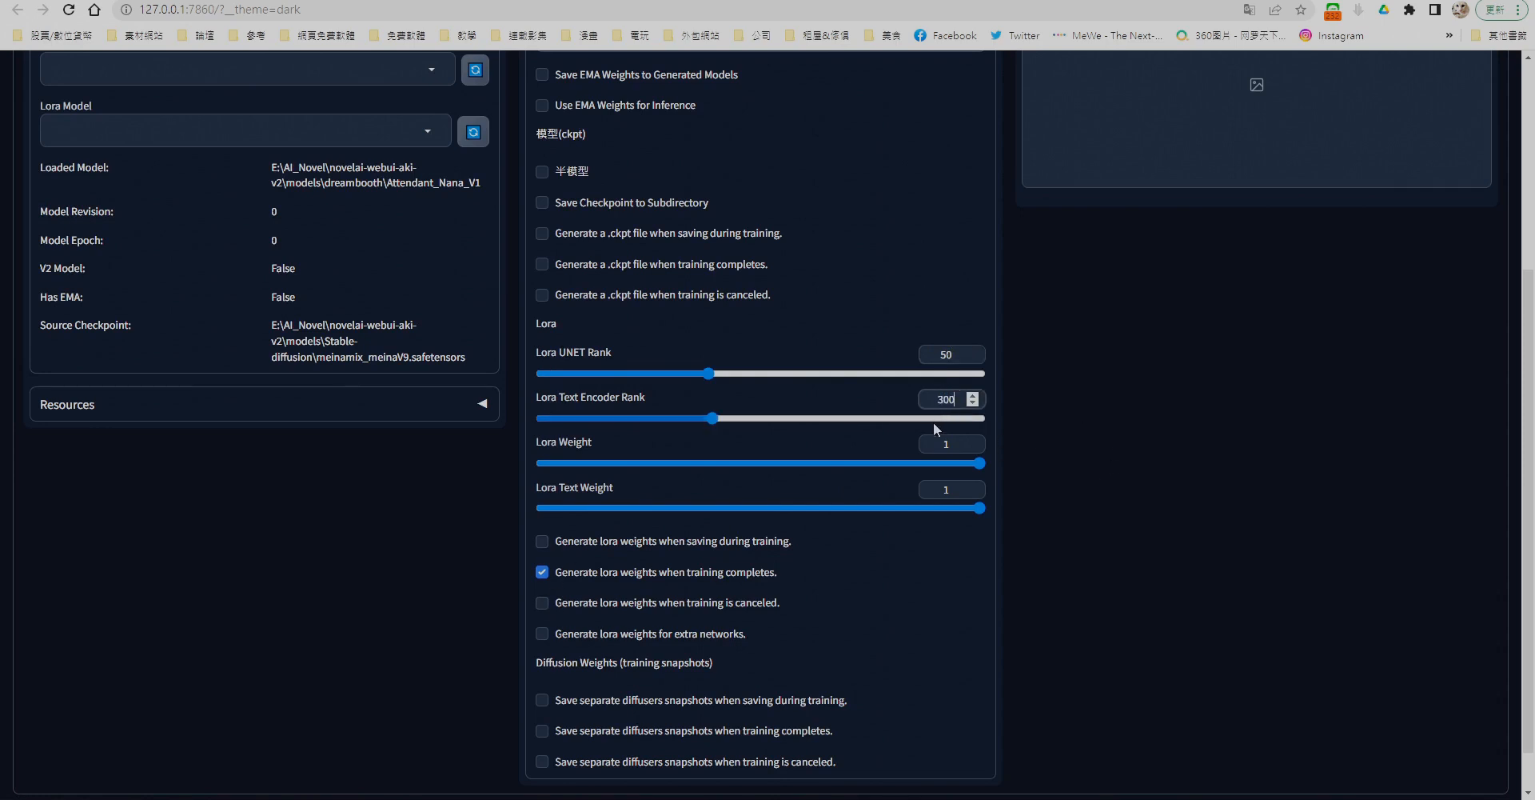
Enable generating lora weights when saving during training, when training is canceled, and for extra networks.
scroll(778, 531, down, 1)
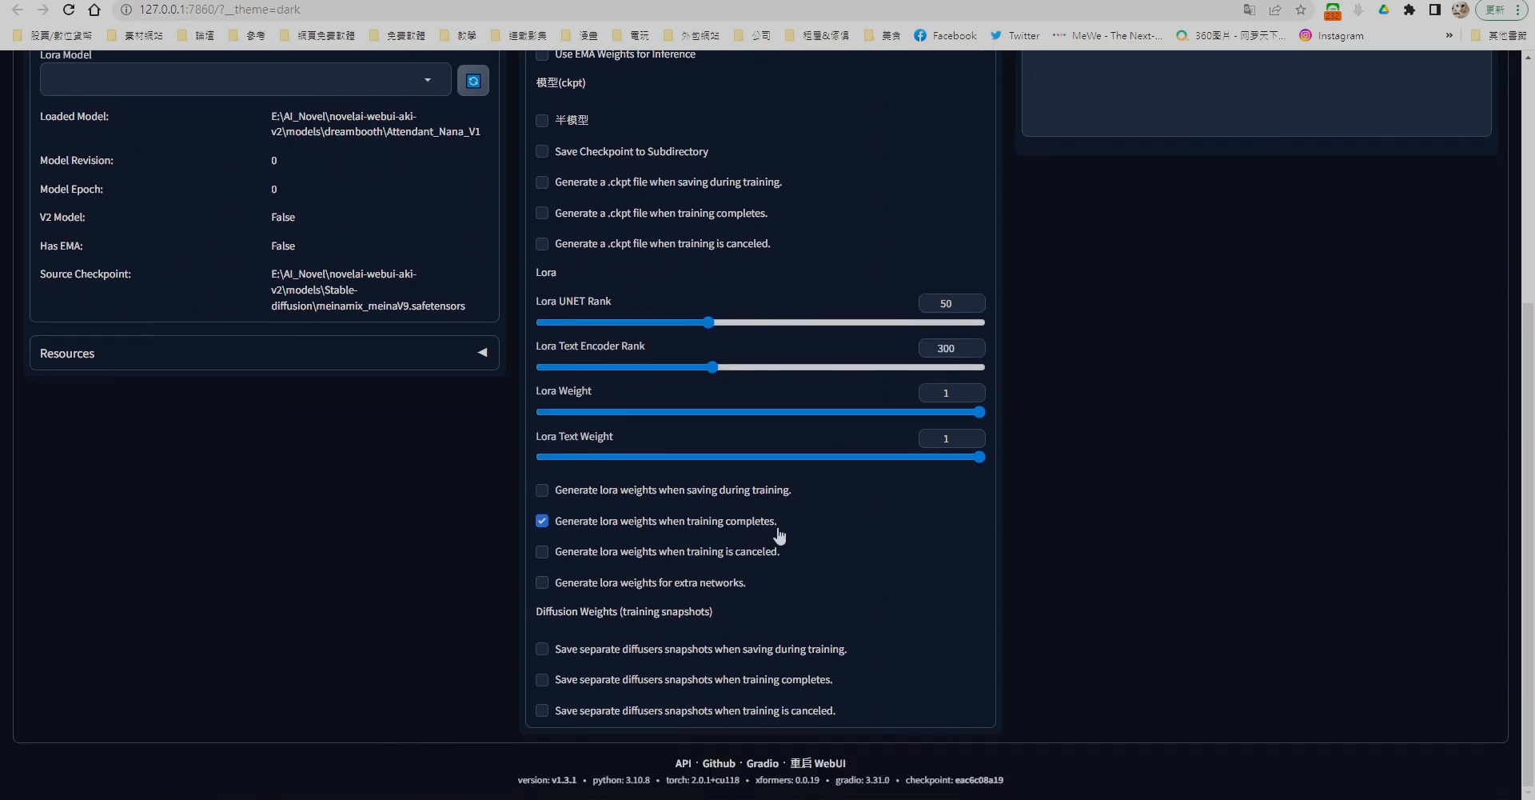
click(542, 489)
click(542, 551)
click(542, 582)
scroll(1144, 588, up, 3)
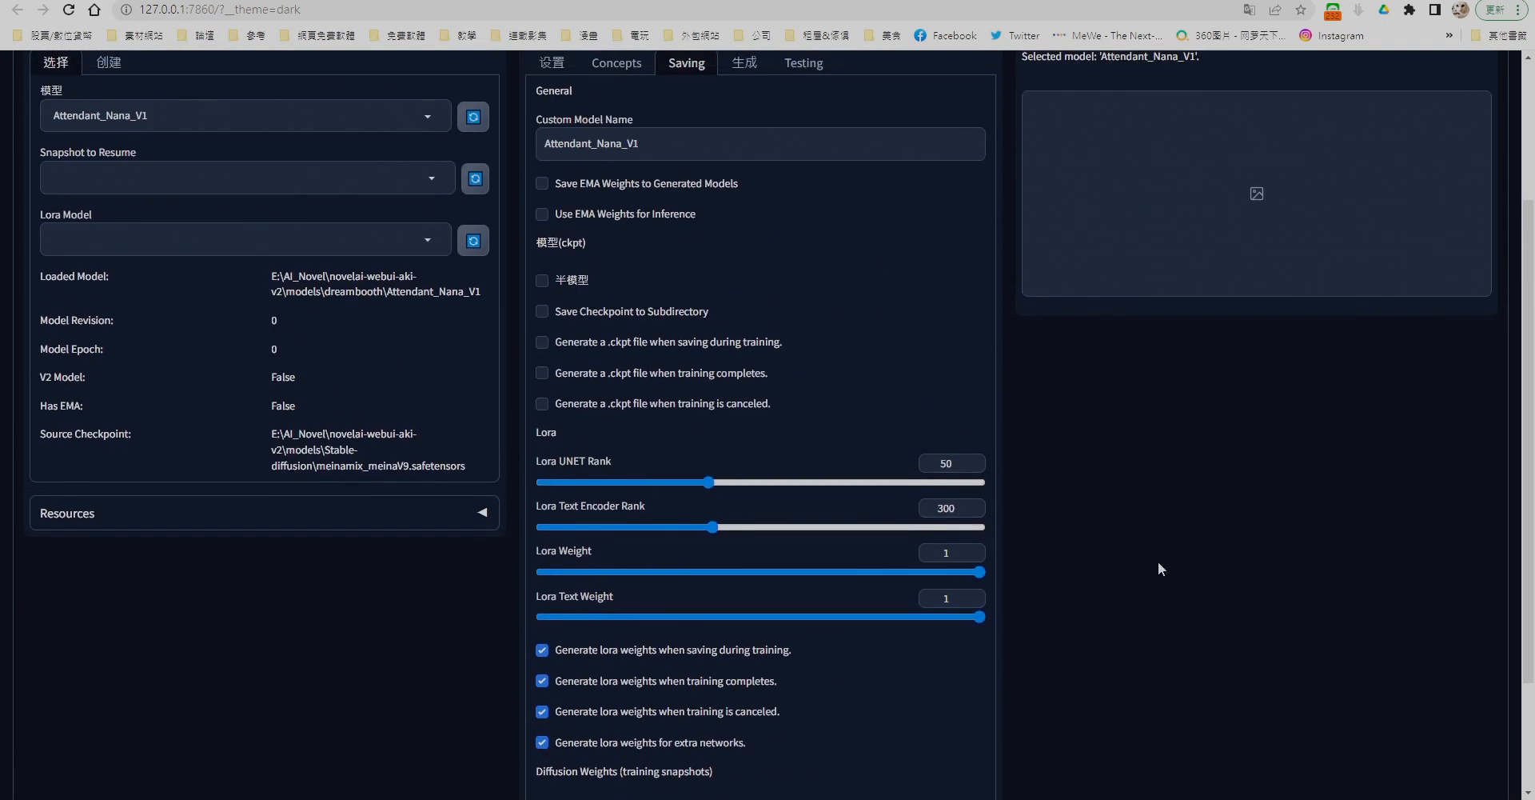
scroll(1158, 560, down, 2)
scroll(772, 425, up, 1)
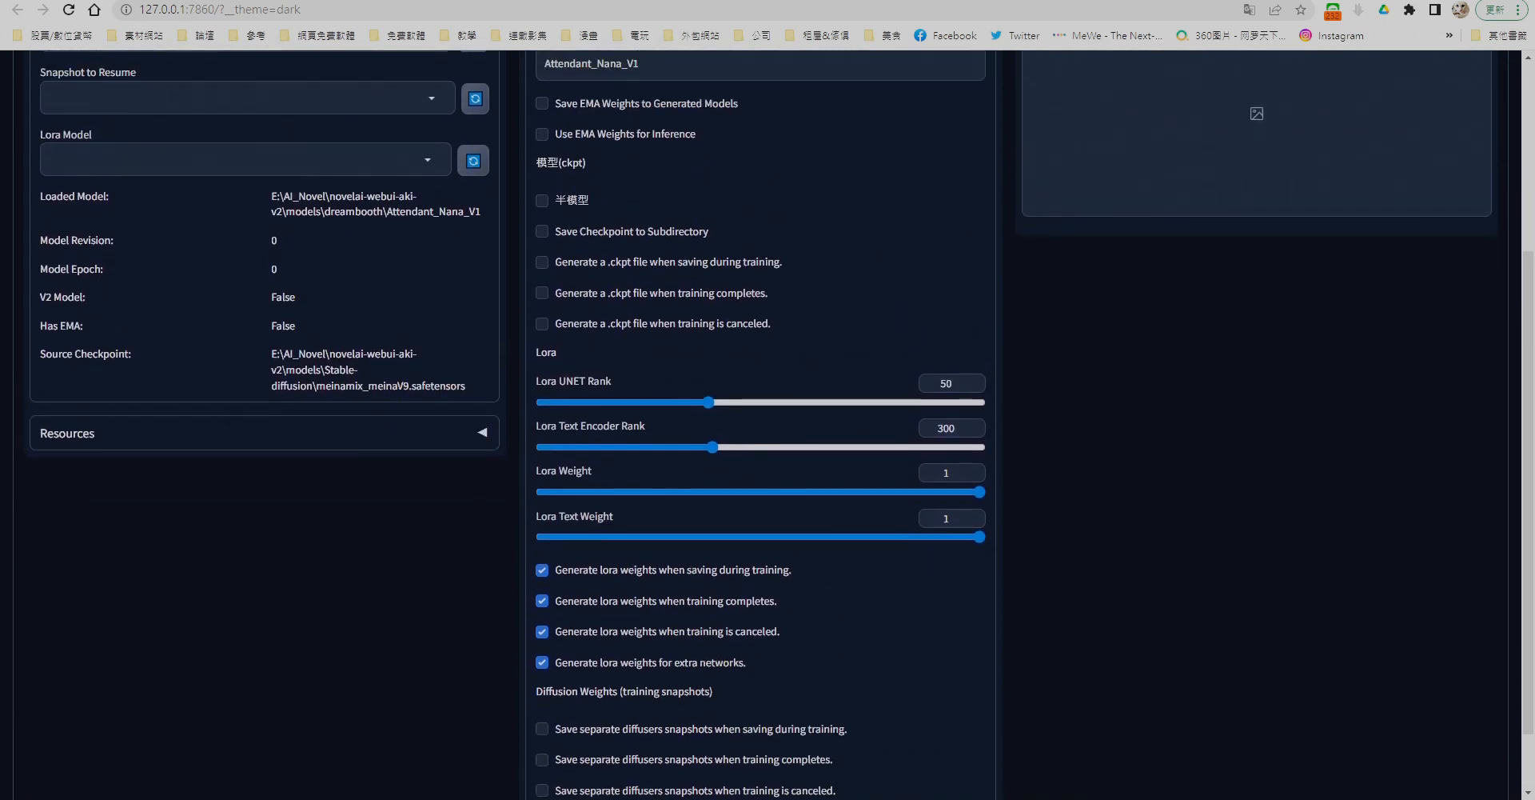
scroll(1054, 472, up, 4)
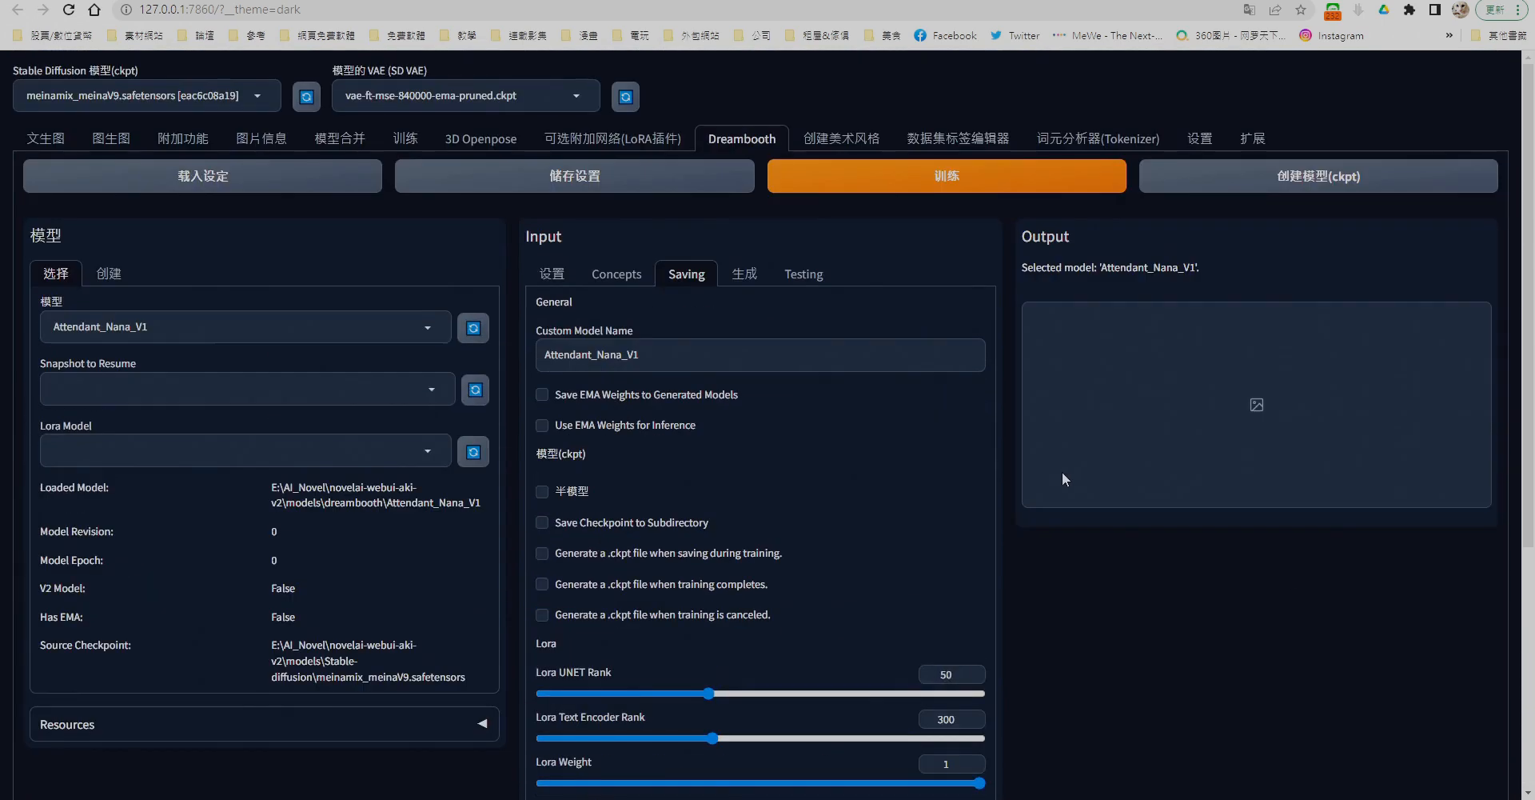
Save the Dreambooth settings of Attendant_Nana_V1 and accept overwriting the existing parameters.
click(608, 183)
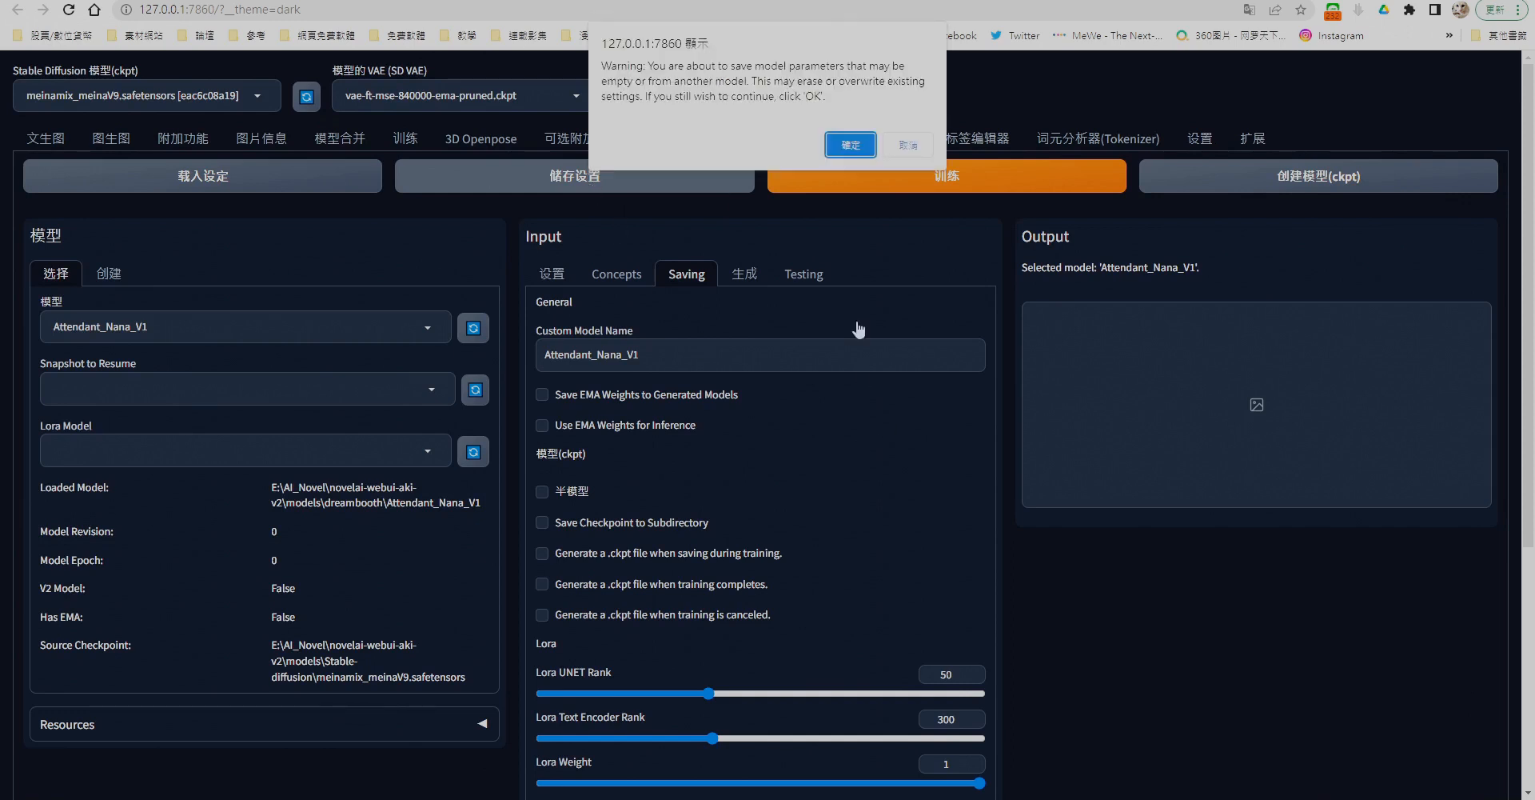
click(853, 147)
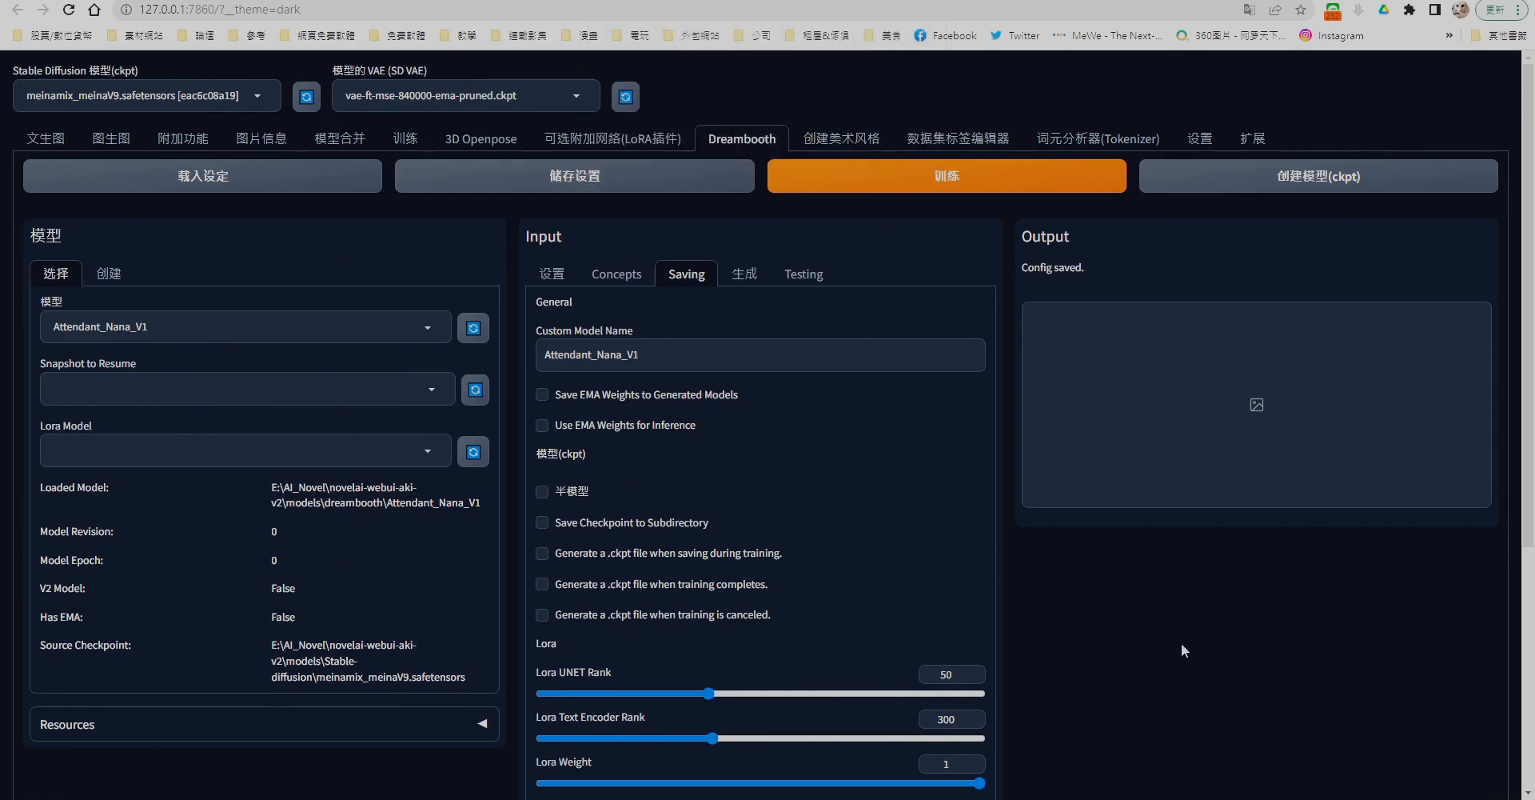
drag(1085, 270, 1023, 266)
click(1185, 642)
Start training the Attendant_Nana_V1 model and follow its preprocessing in the console.
click(963, 190)
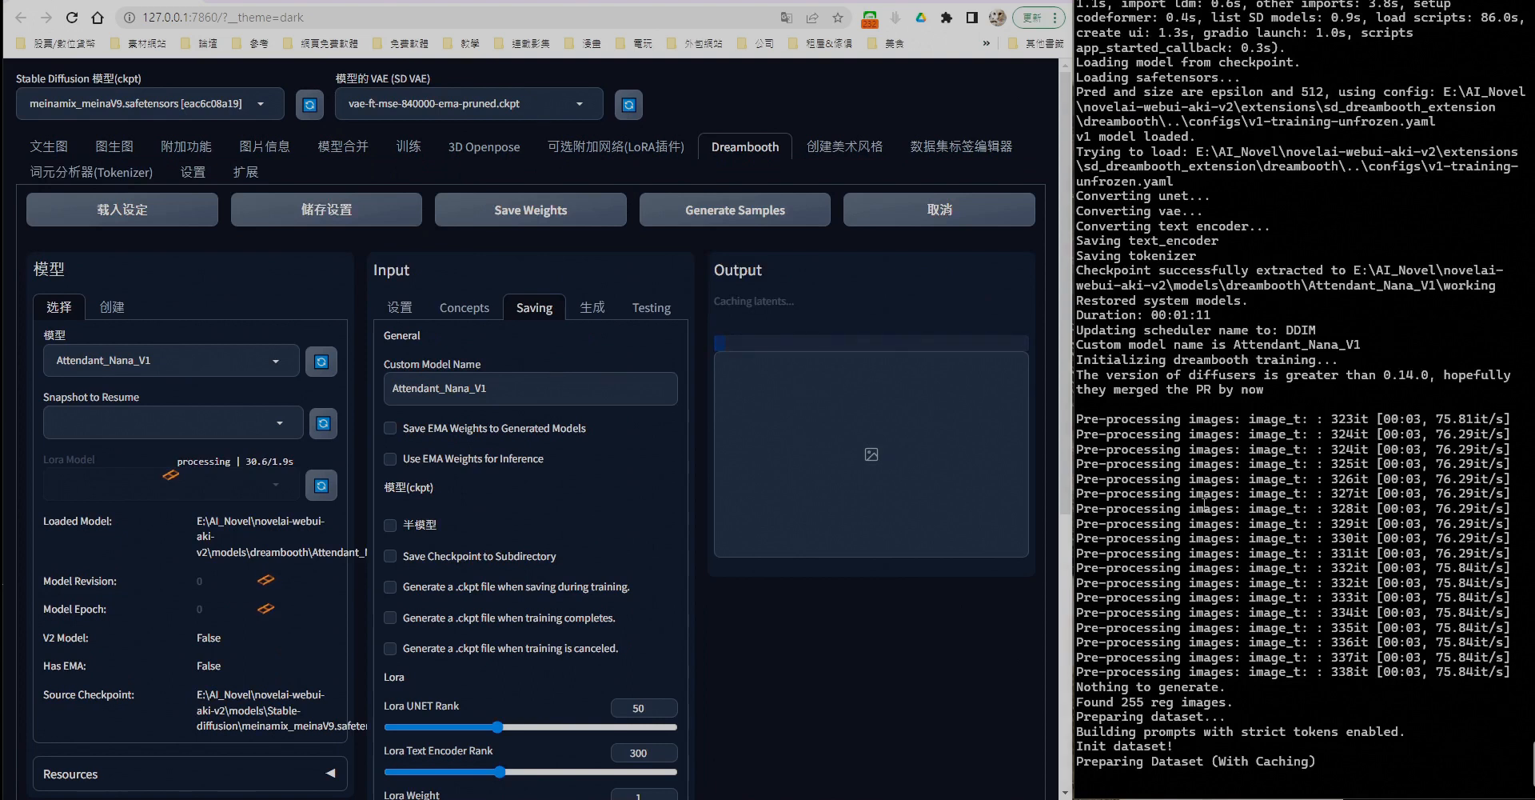
drag(1330, 418, 1507, 673)
click(1225, 675)
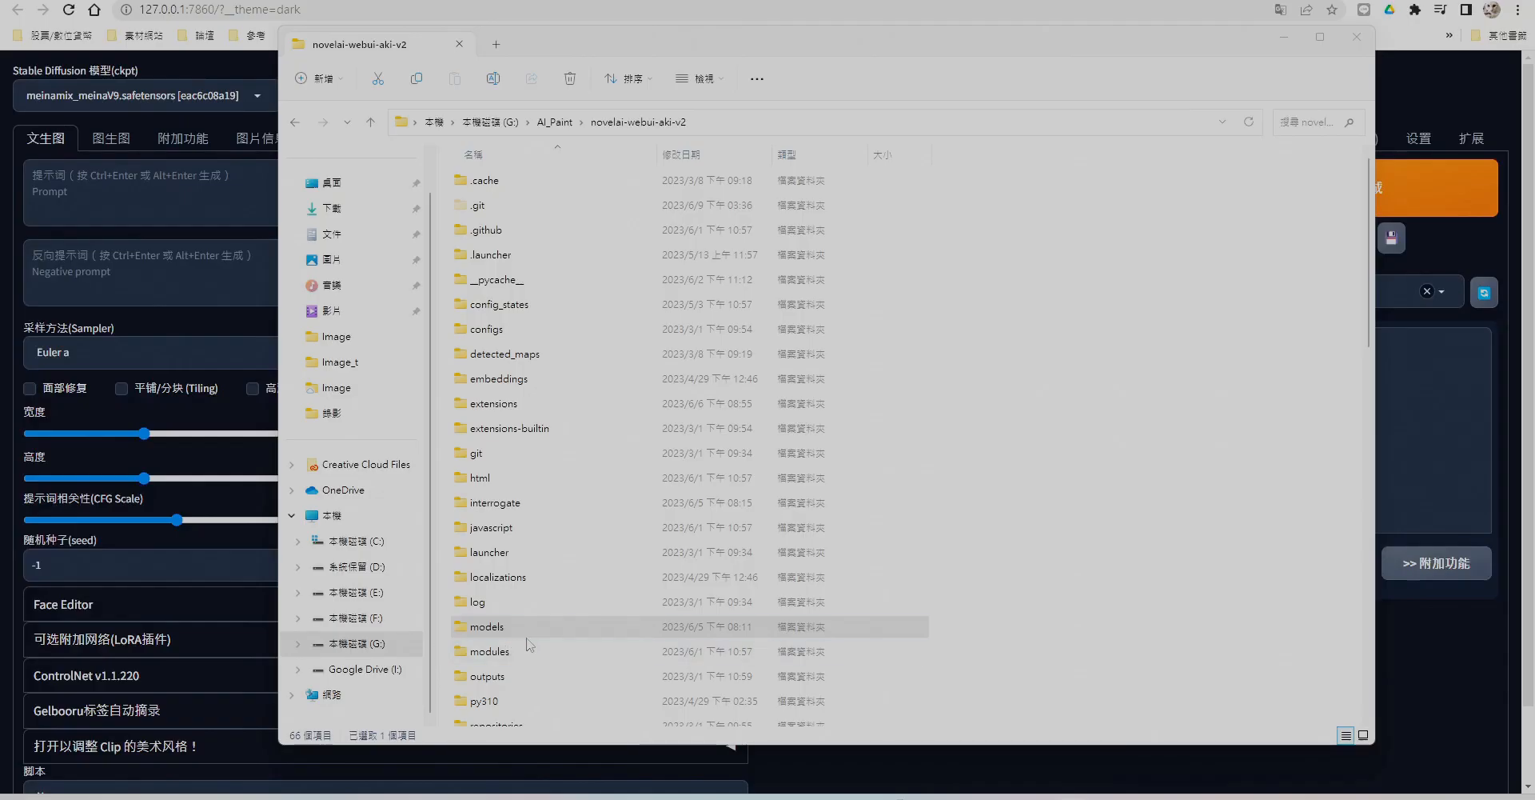
Open the models\Lora folder of novelai-webui-aki-v2 in File Explorer.
double_click(518, 640)
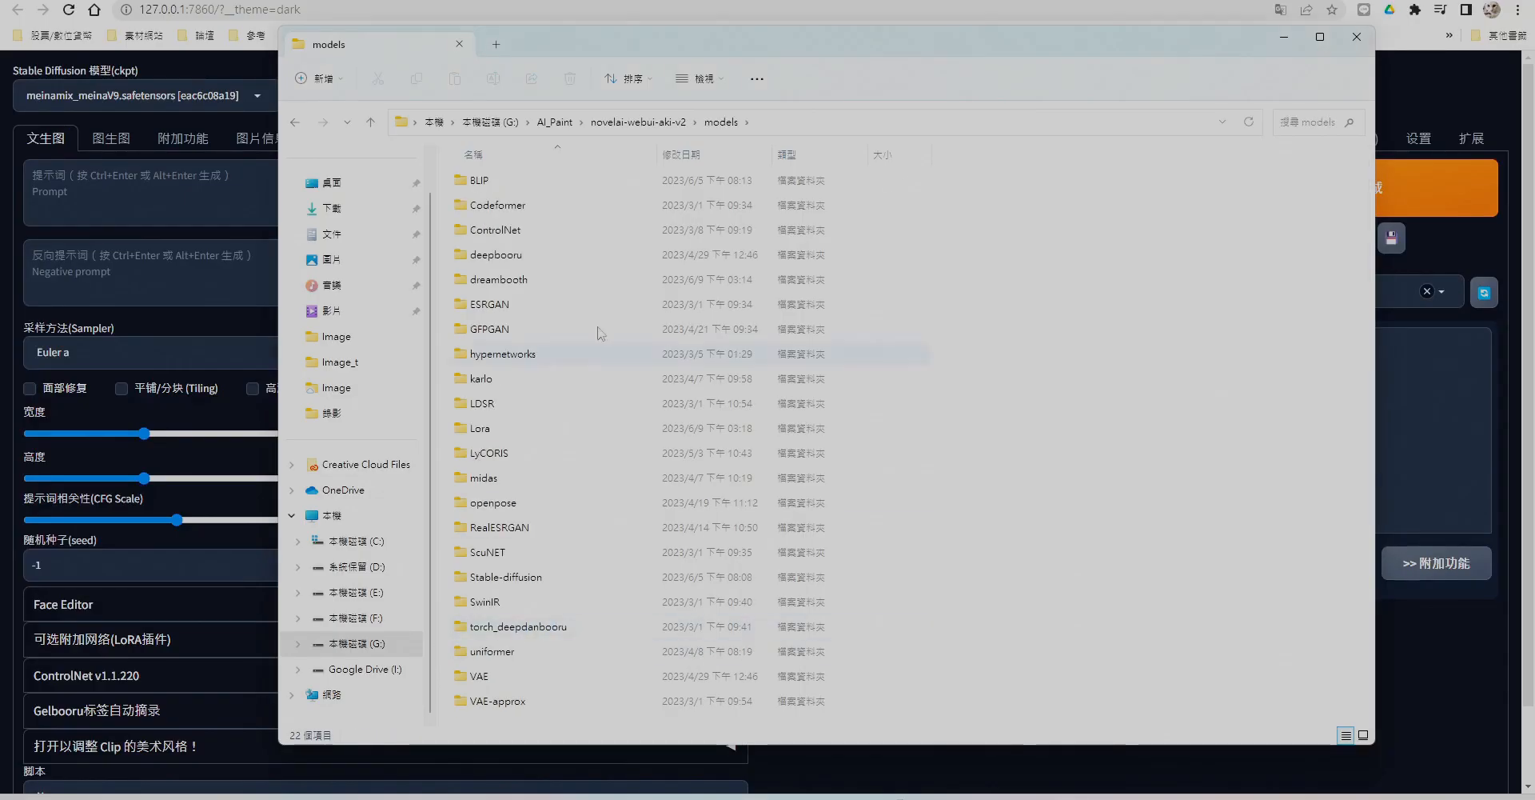
double_click(522, 429)
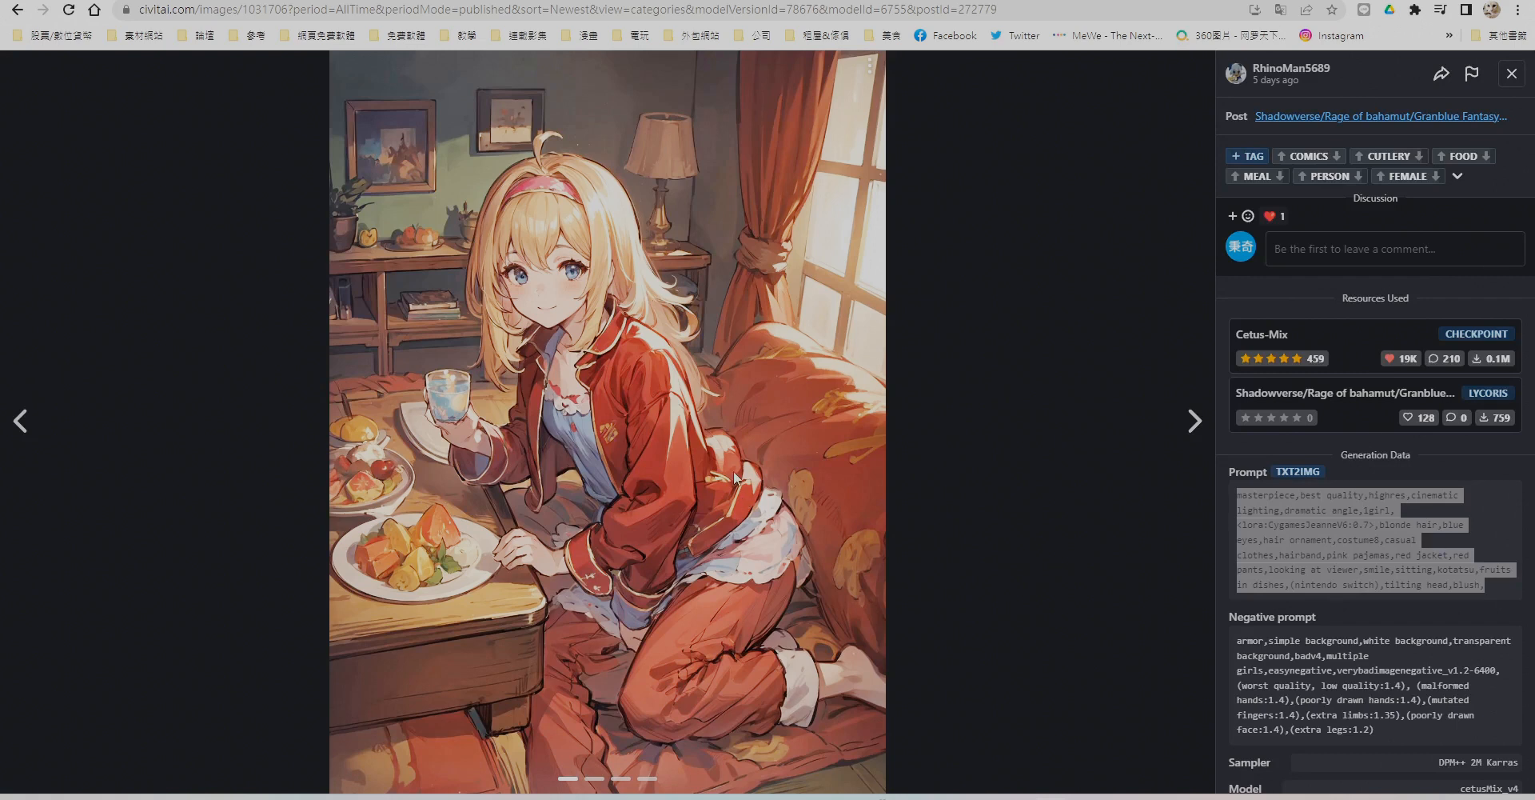
triple_click(1319, 688)
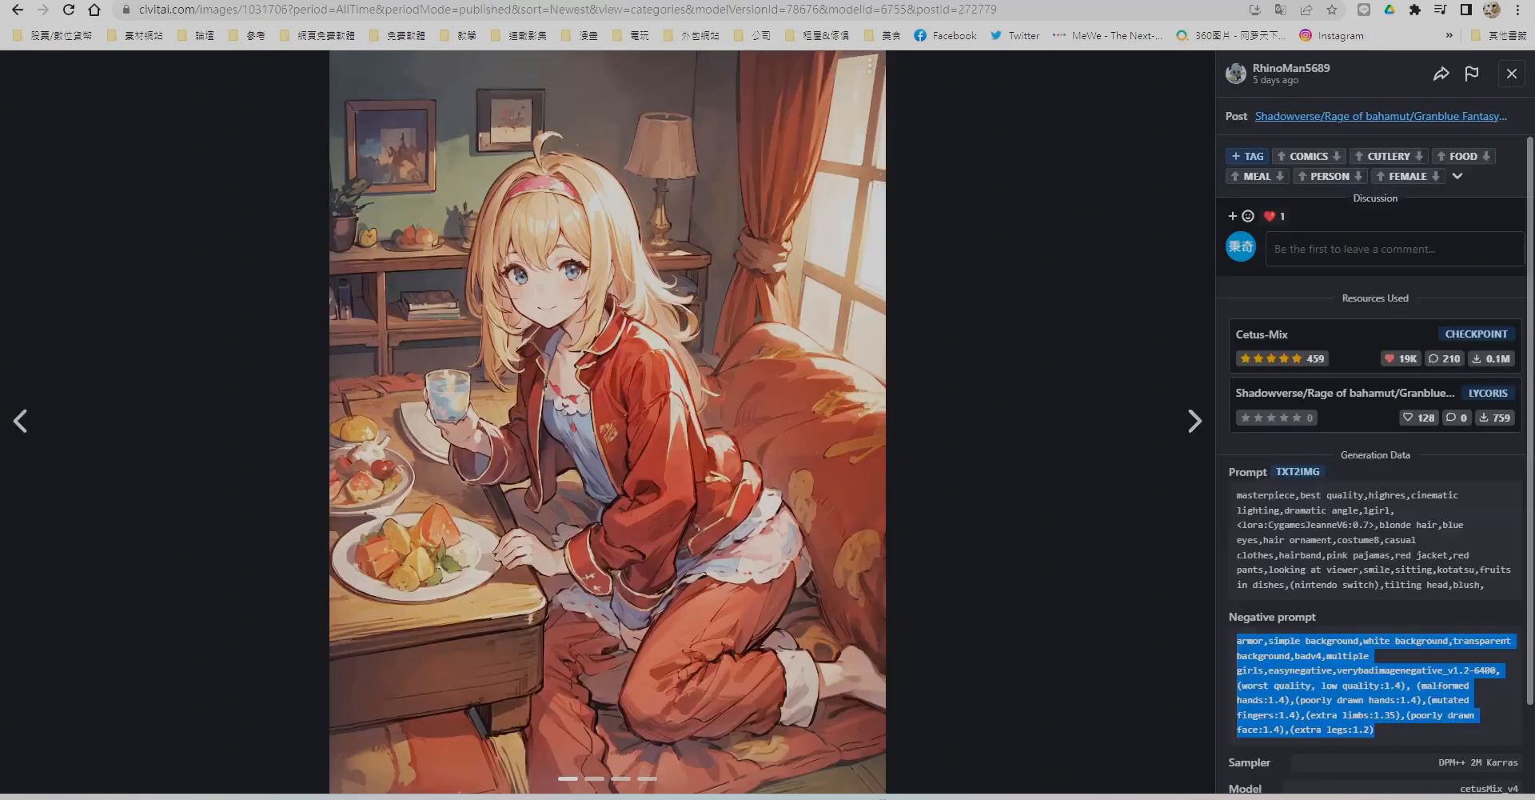
scroll(1304, 742, down, 2)
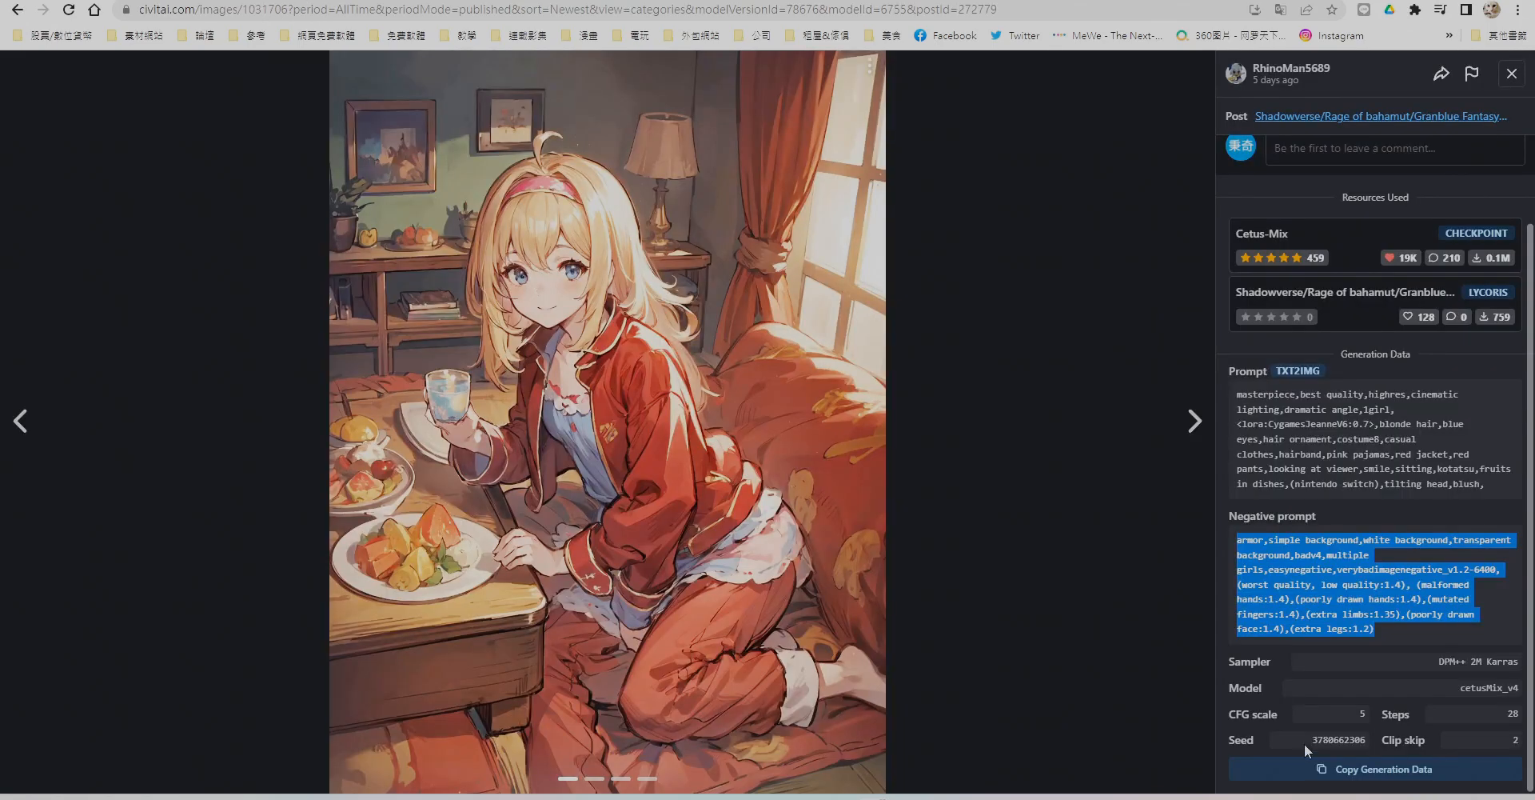
click(1316, 743)
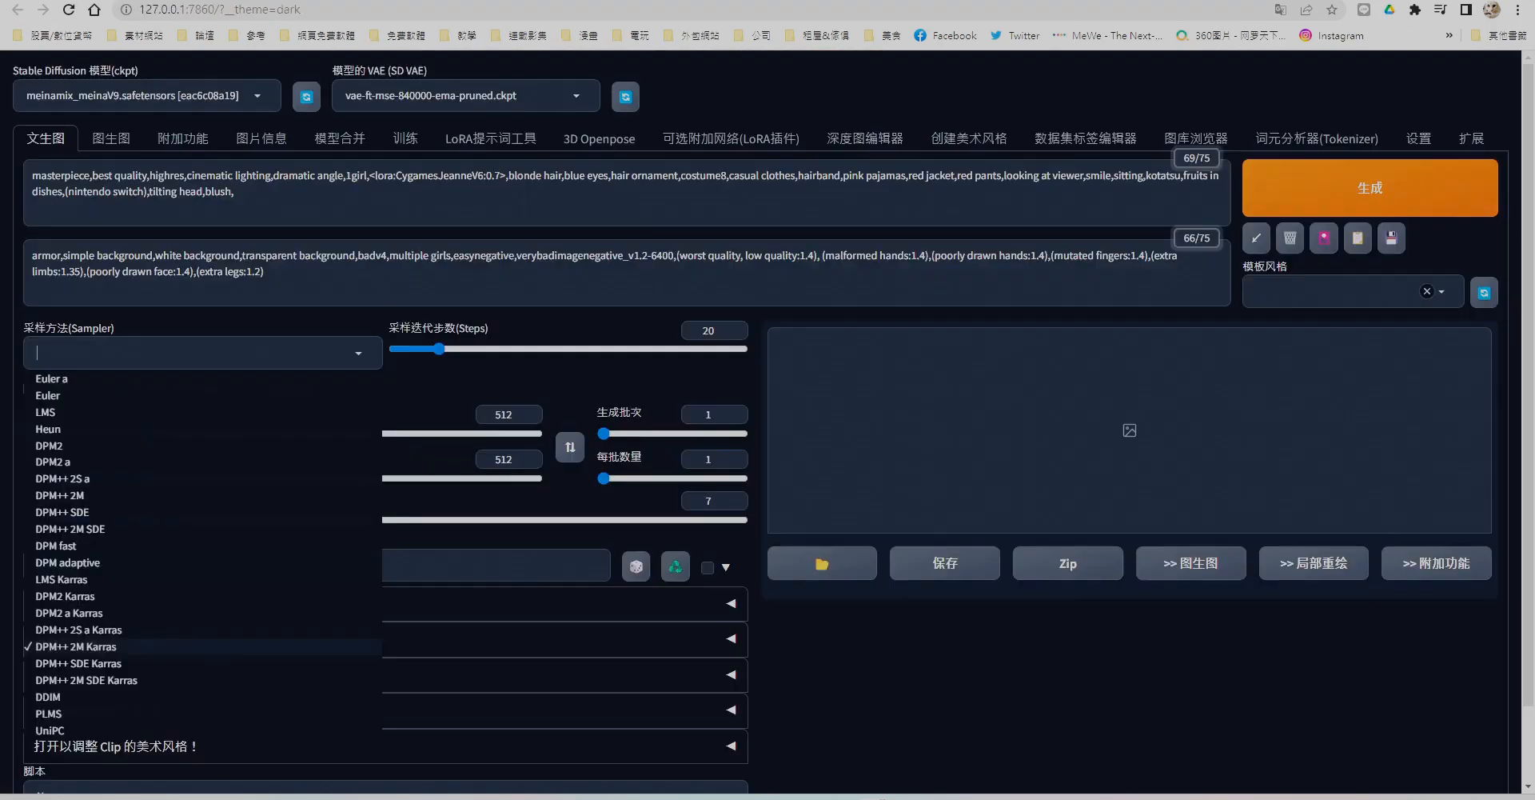
Keep the DPM++ 2M Karras sampler with high-res fix off, set the sampling steps to 28 and generate the image.
click(252, 389)
click(252, 388)
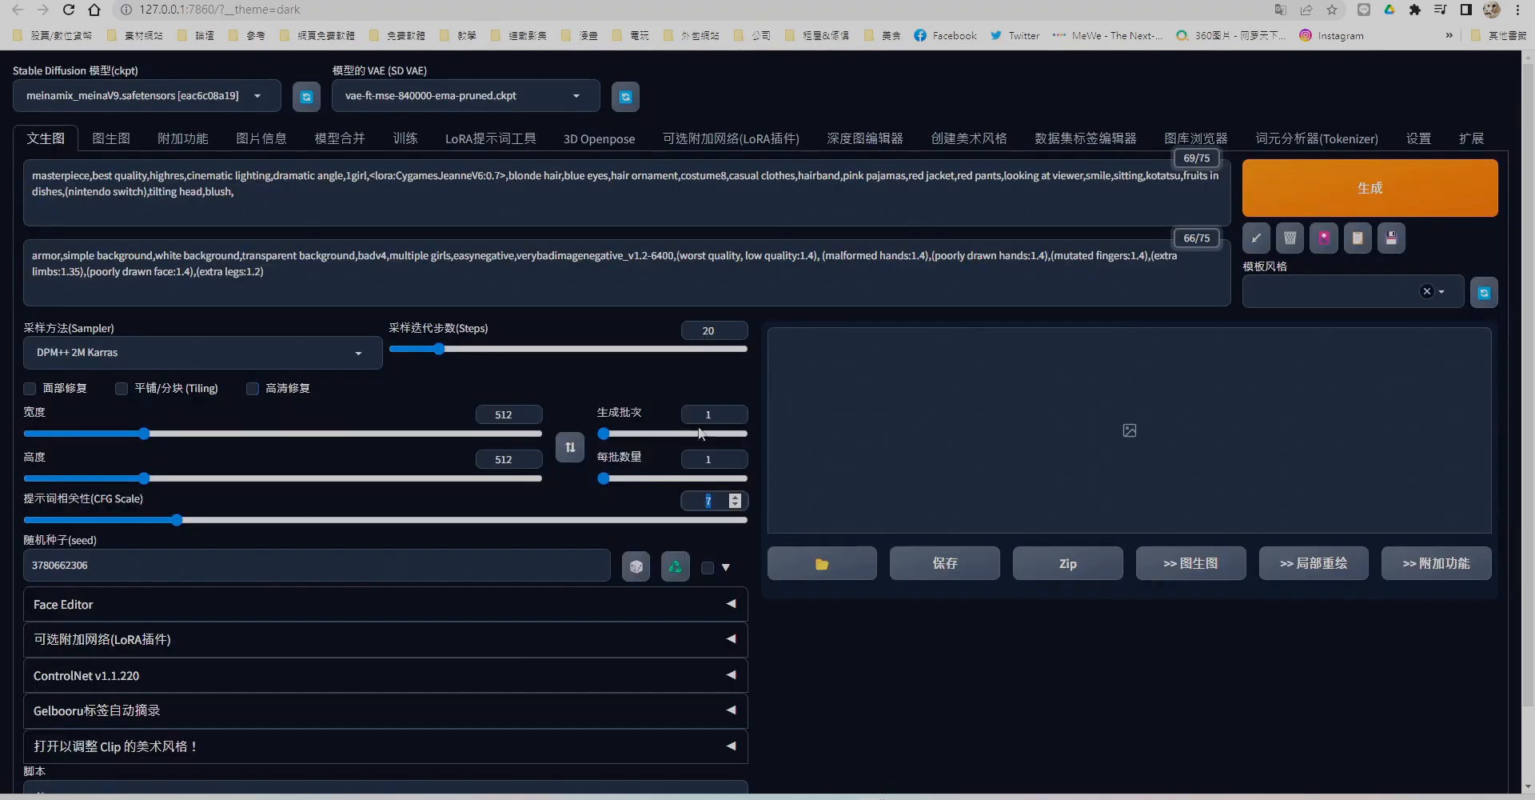
drag(439, 349, 458, 348)
click(1361, 204)
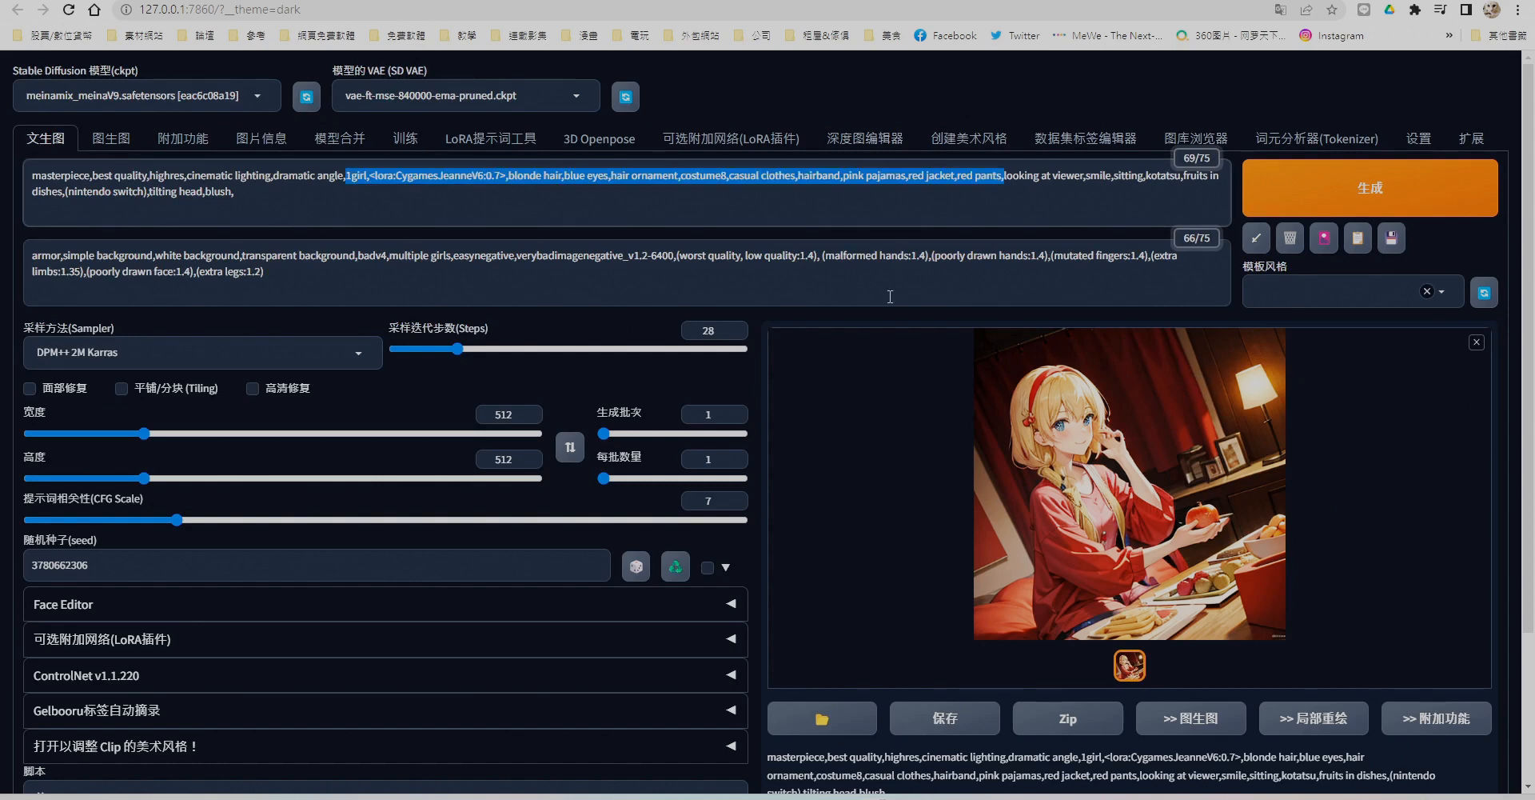
Replace the prompt's character and outfit tags with the trigger words from Notepad: Nana_\(Attendant\), solo, 1girl, hairband, stile_uniform, wrist_cuffs, strappy_footwear.
key(ctrl+x)
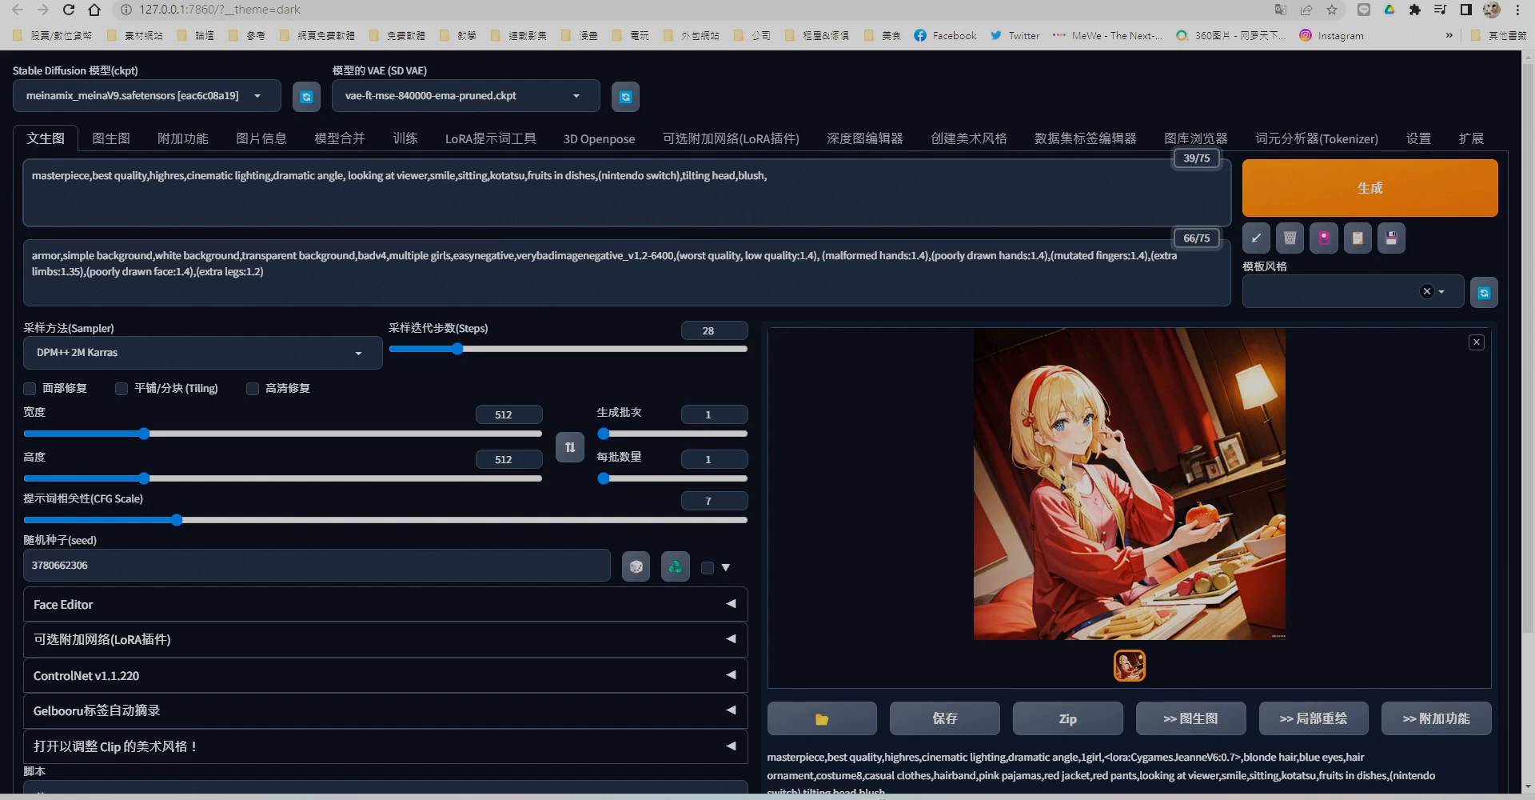
key(alt+Tab)
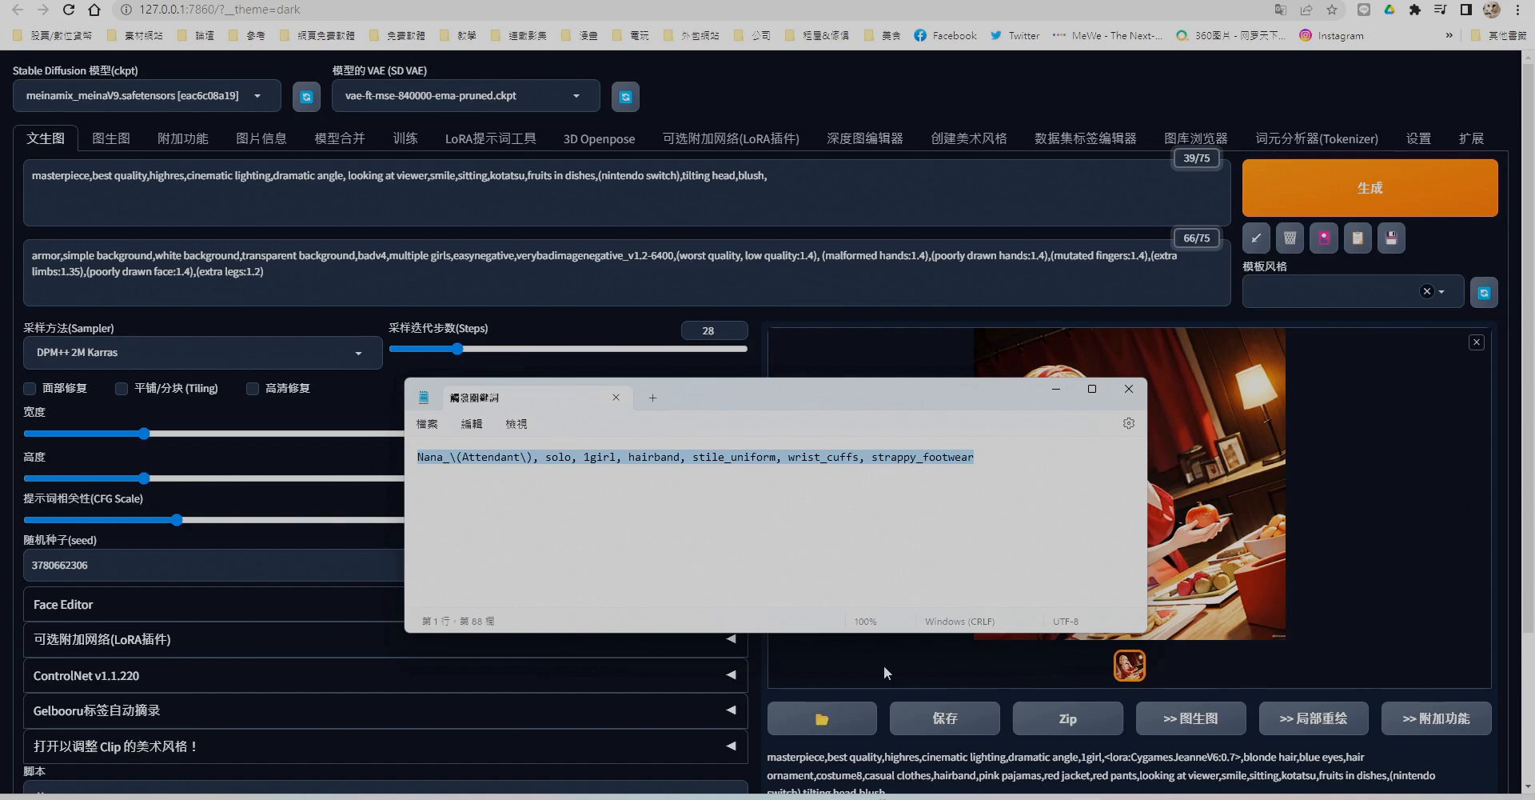
drag(1031, 470, 414, 453)
click(348, 175)
key(ctrl+v)
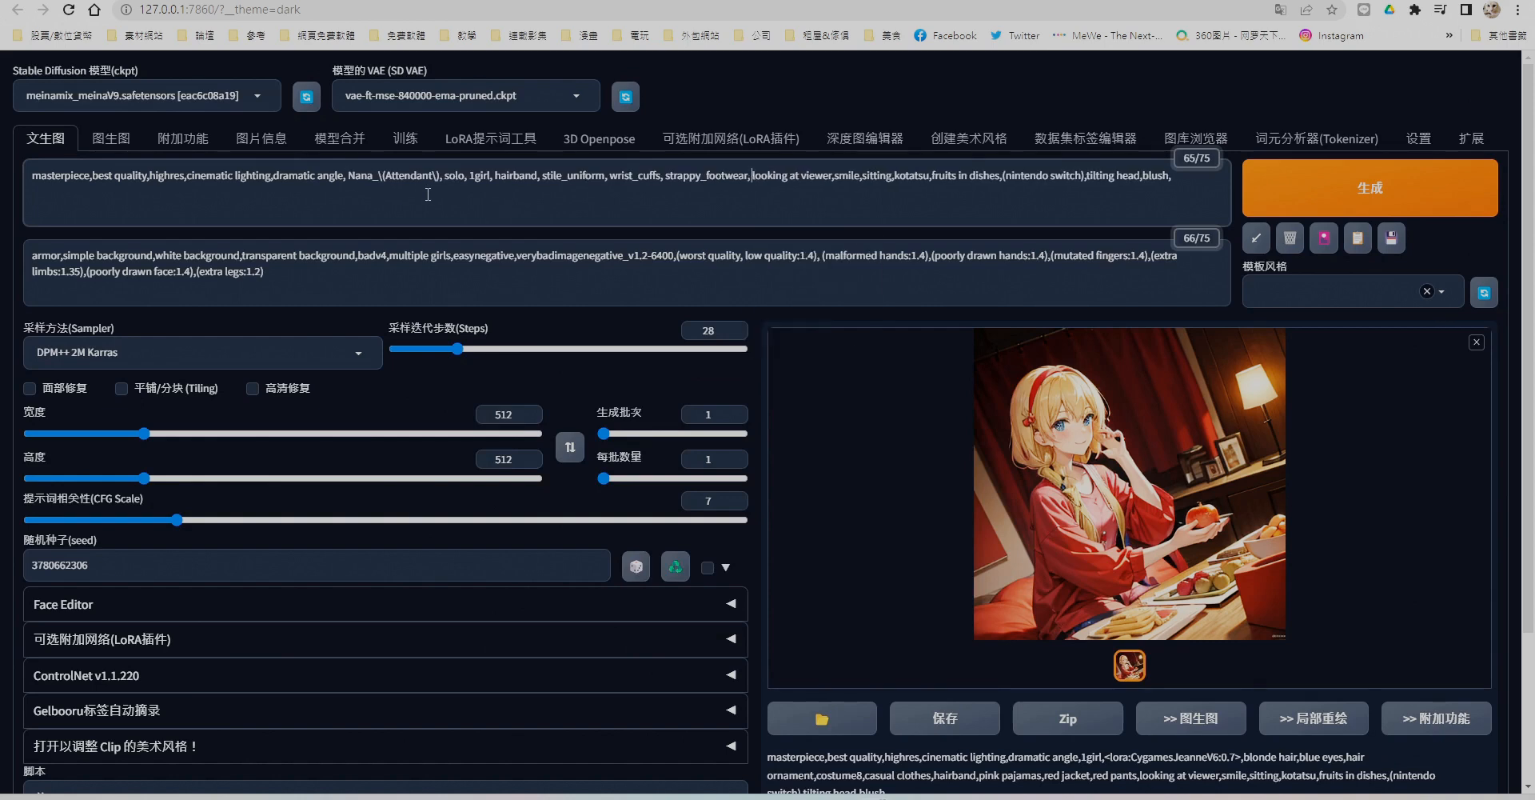
Enable the additional LoRA networks, choose Attendant_Nana_V1_6120 as model 1 with weight 0.7, and generate the image.
click(120, 649)
scroll(120, 648, down, 2)
click(40, 512)
click(357, 571)
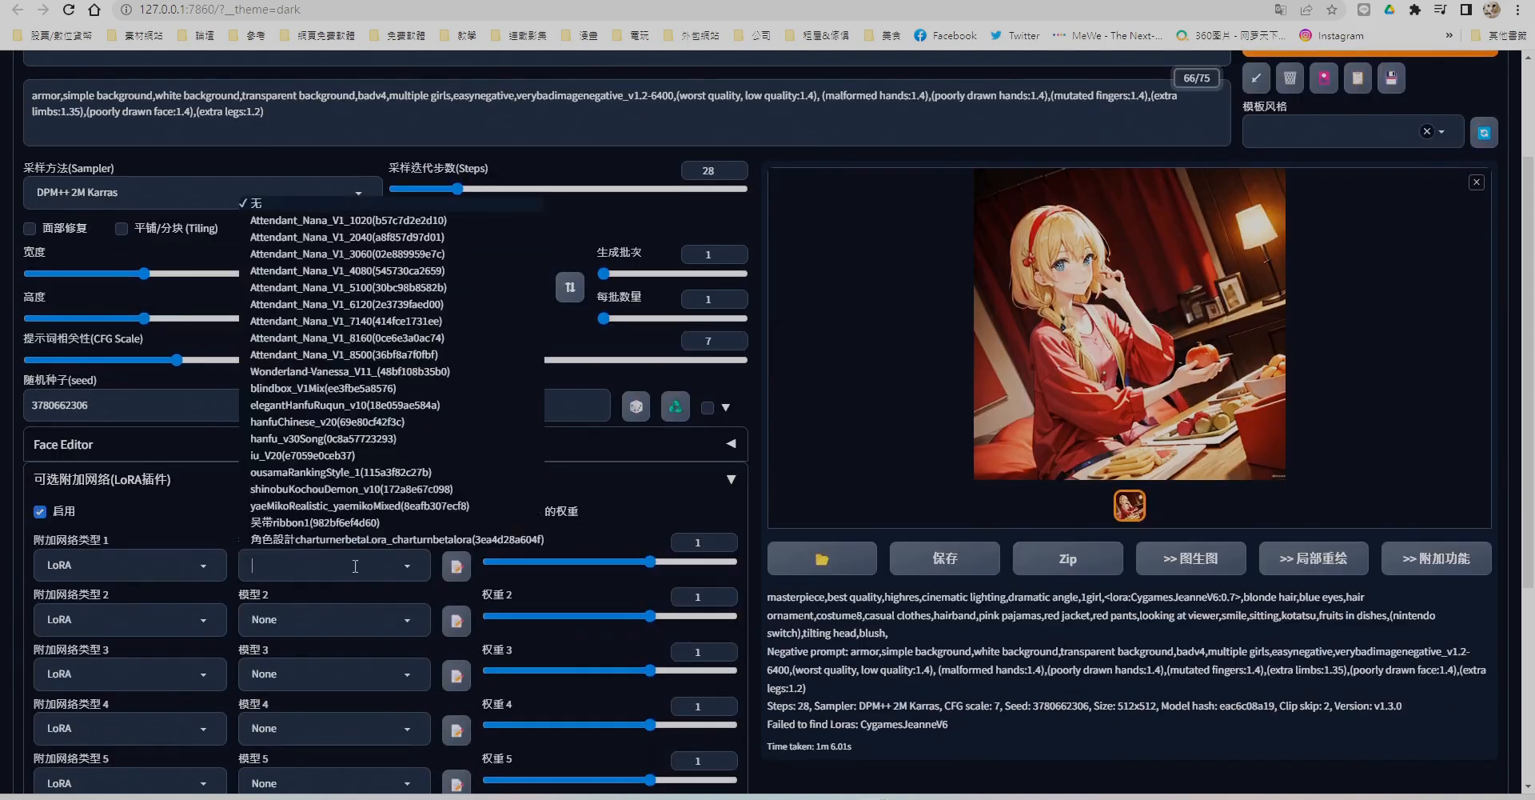
click(384, 305)
double_click(697, 542)
text(0.7)
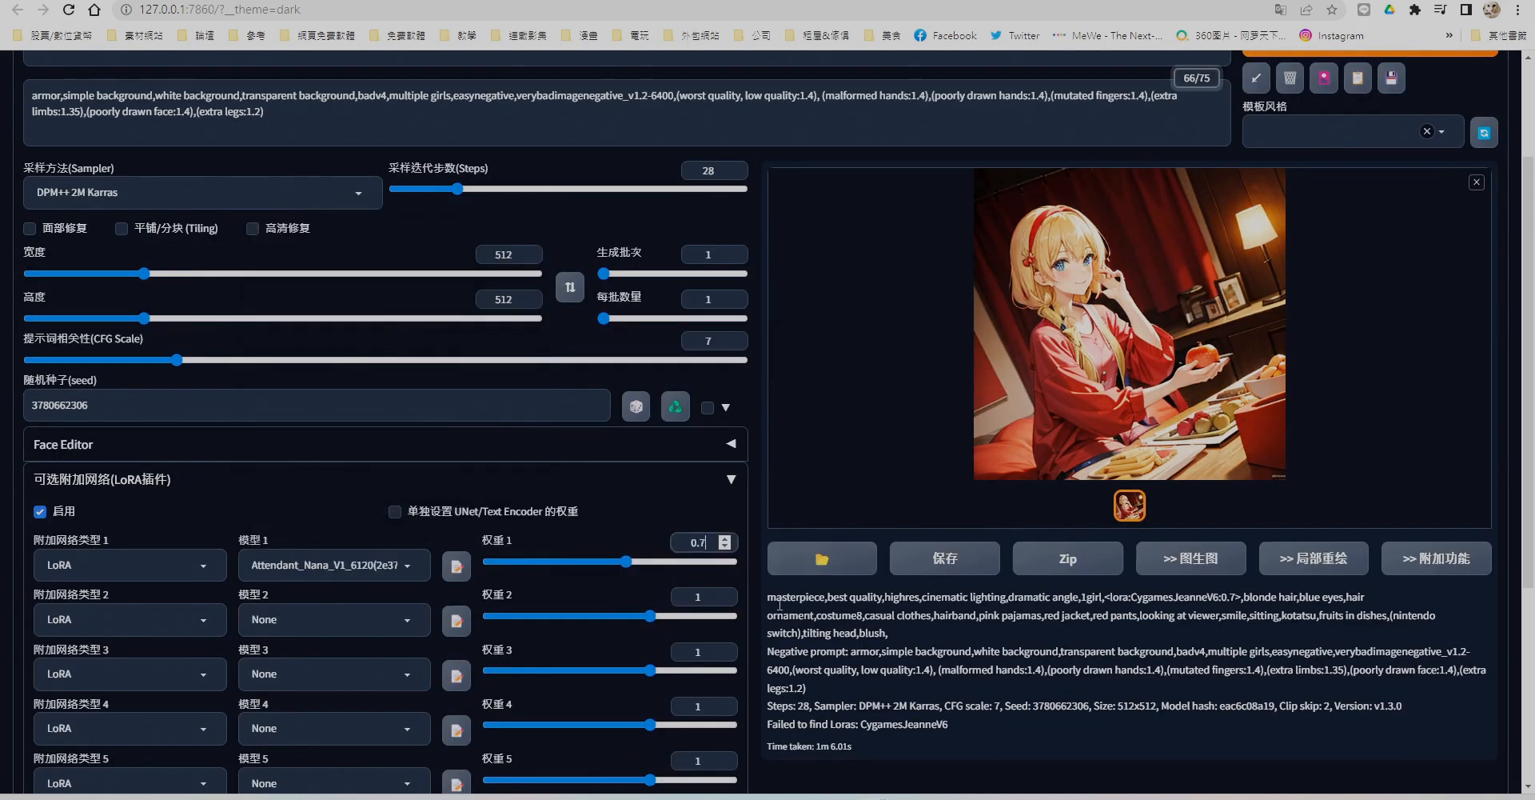
scroll(990, 519, up, 2)
click(1360, 188)
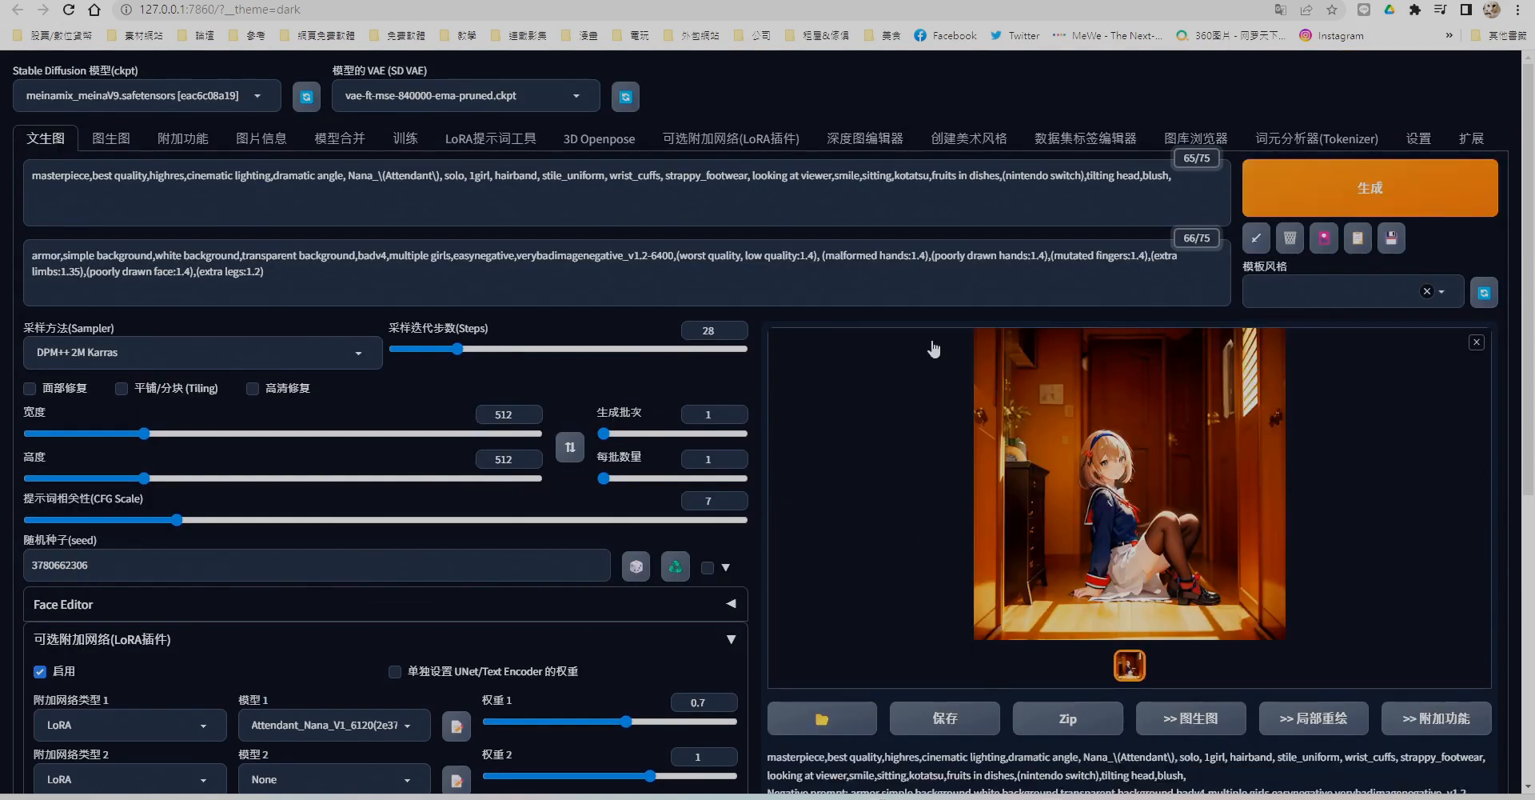
Add a space before kotatsu in the prompt and regenerate the image with the LoRA weight set to 1.
click(896, 178)
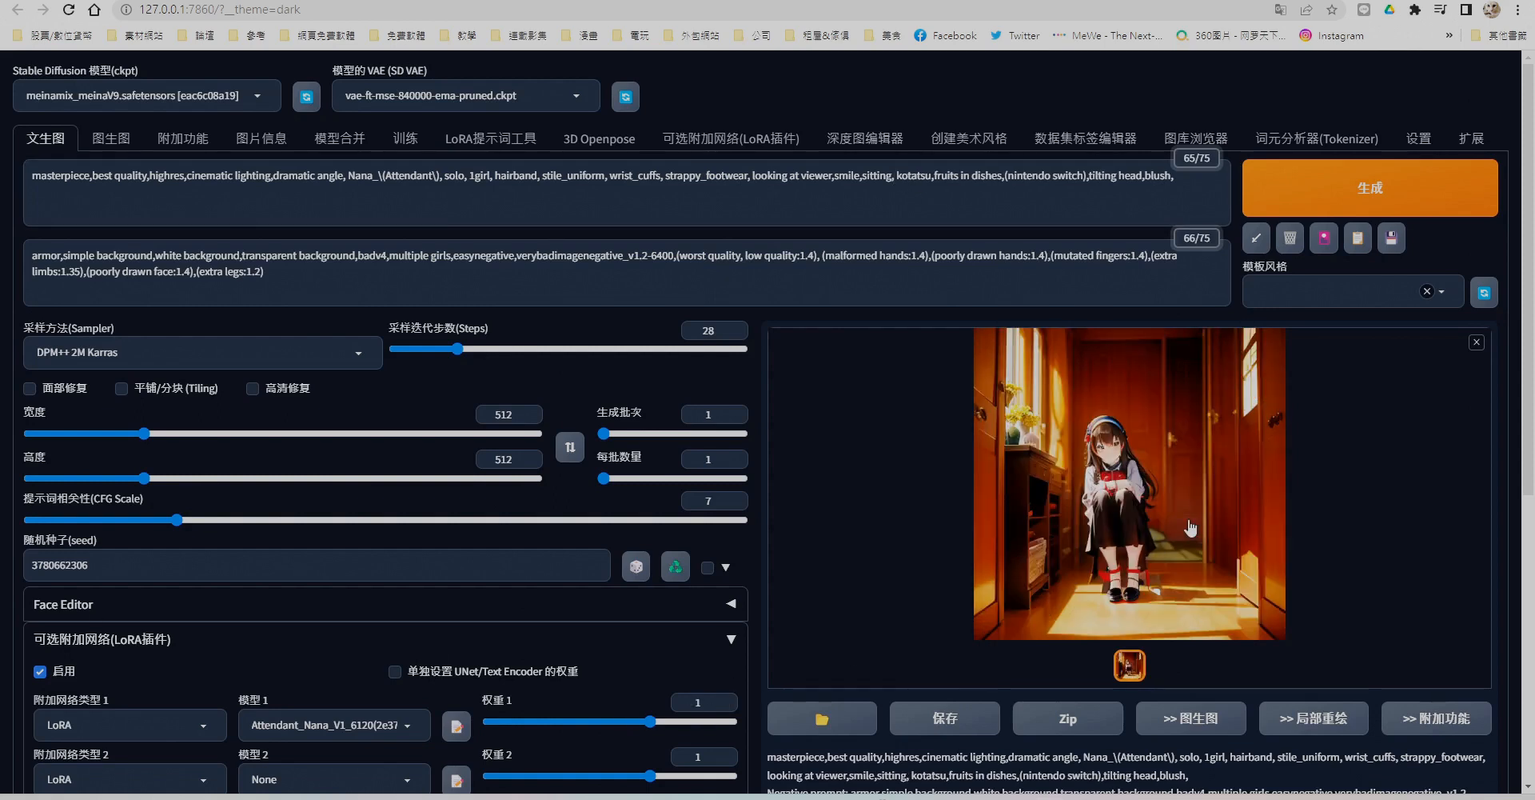
scroll(929, 536, down, 6)
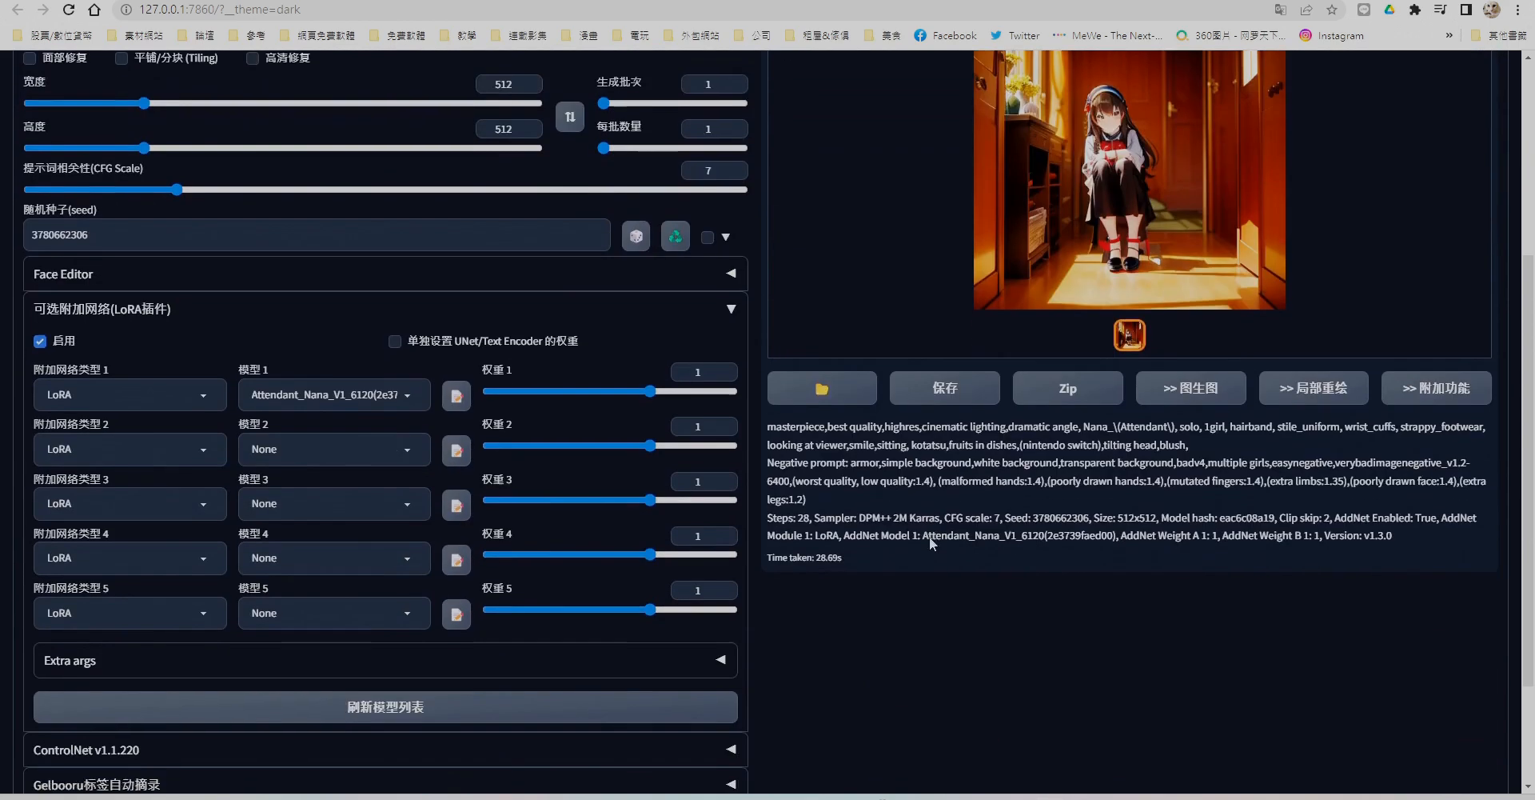
Select the X/Y/Z plot script, set the X axis to AddNet Model 1 and fill in all available LoRA models.
click(112, 710)
click(112, 633)
scroll(853, 620, down, 4)
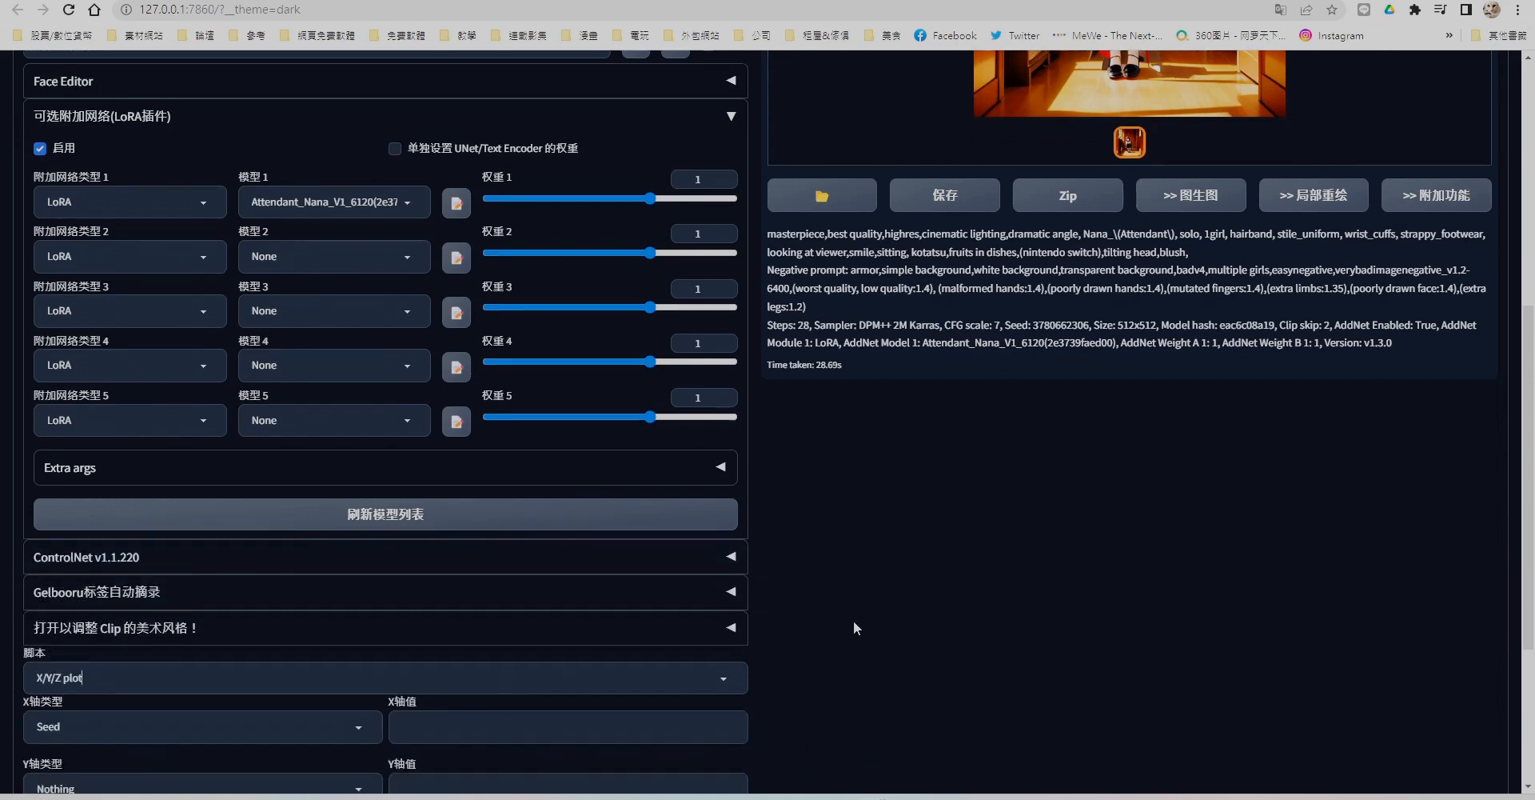
click(299, 447)
scroll(233, 367, down, 3)
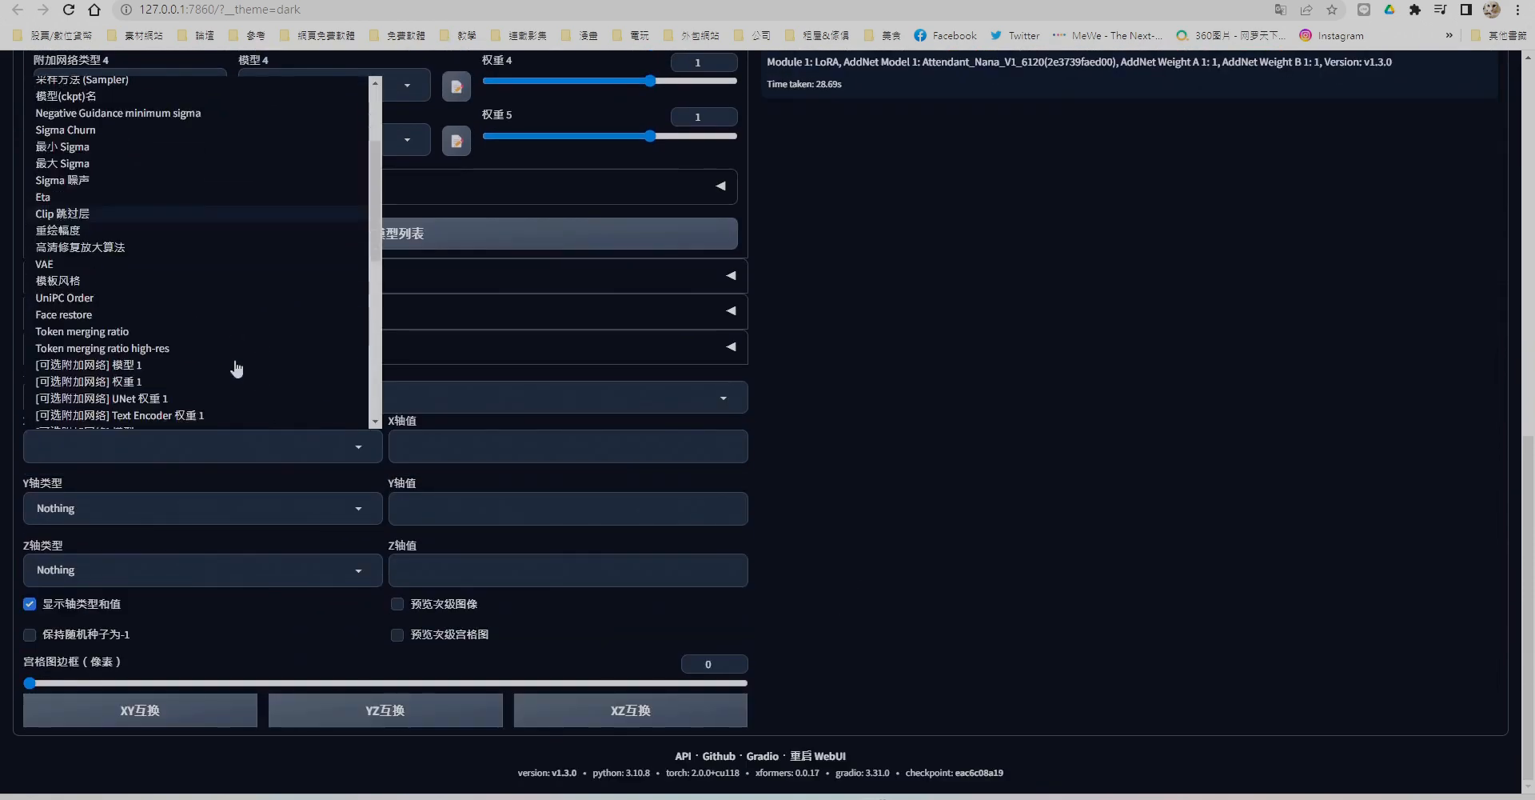
click(162, 265)
click(737, 445)
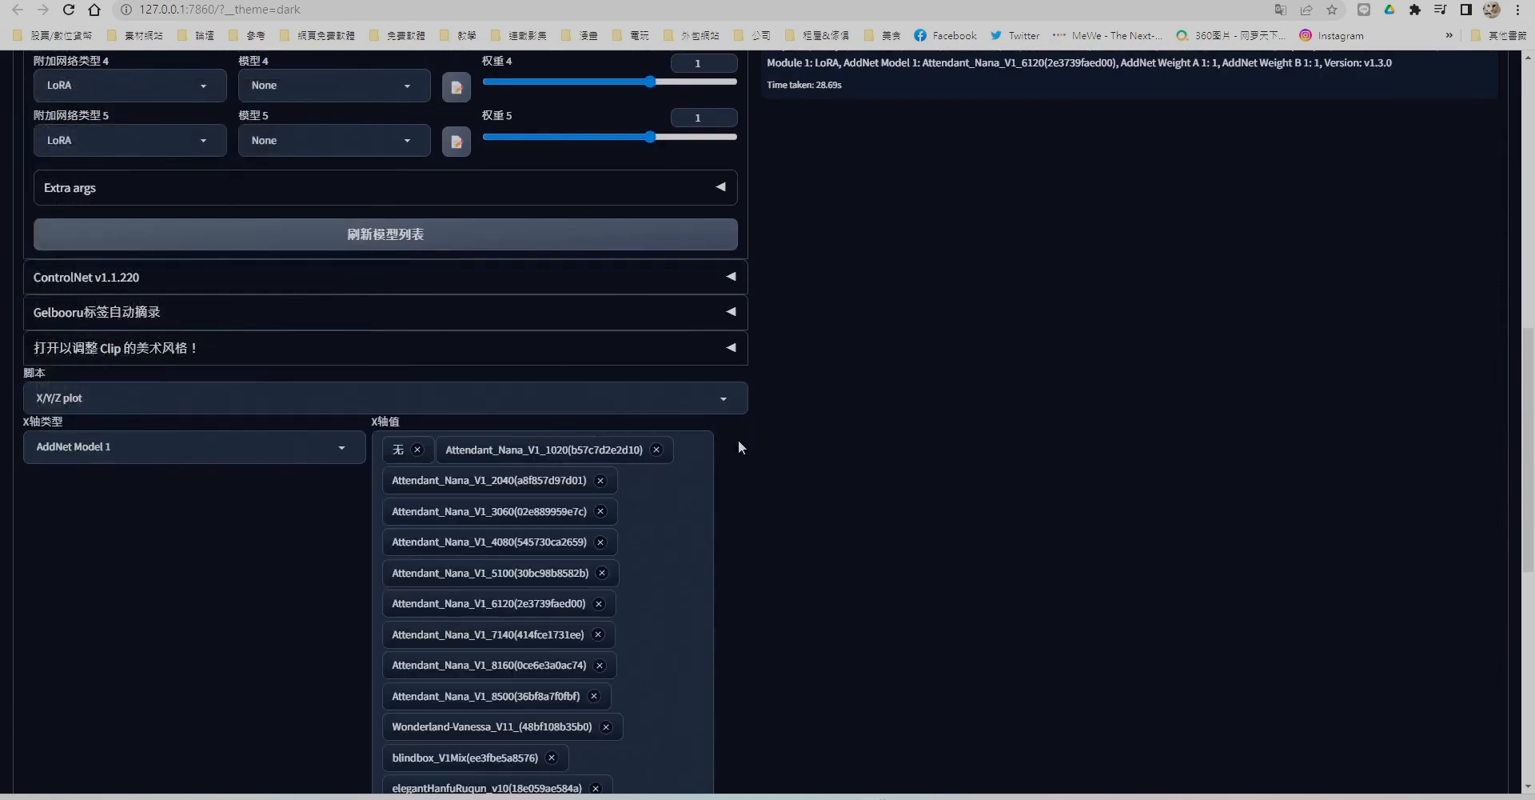
Remove every X-axis entry except the Attendant_Nana_V1 models from 1020 to 8500.
scroll(554, 518, down, 2)
scroll(553, 518, down, 2)
triple_click(450, 419)
click(450, 419)
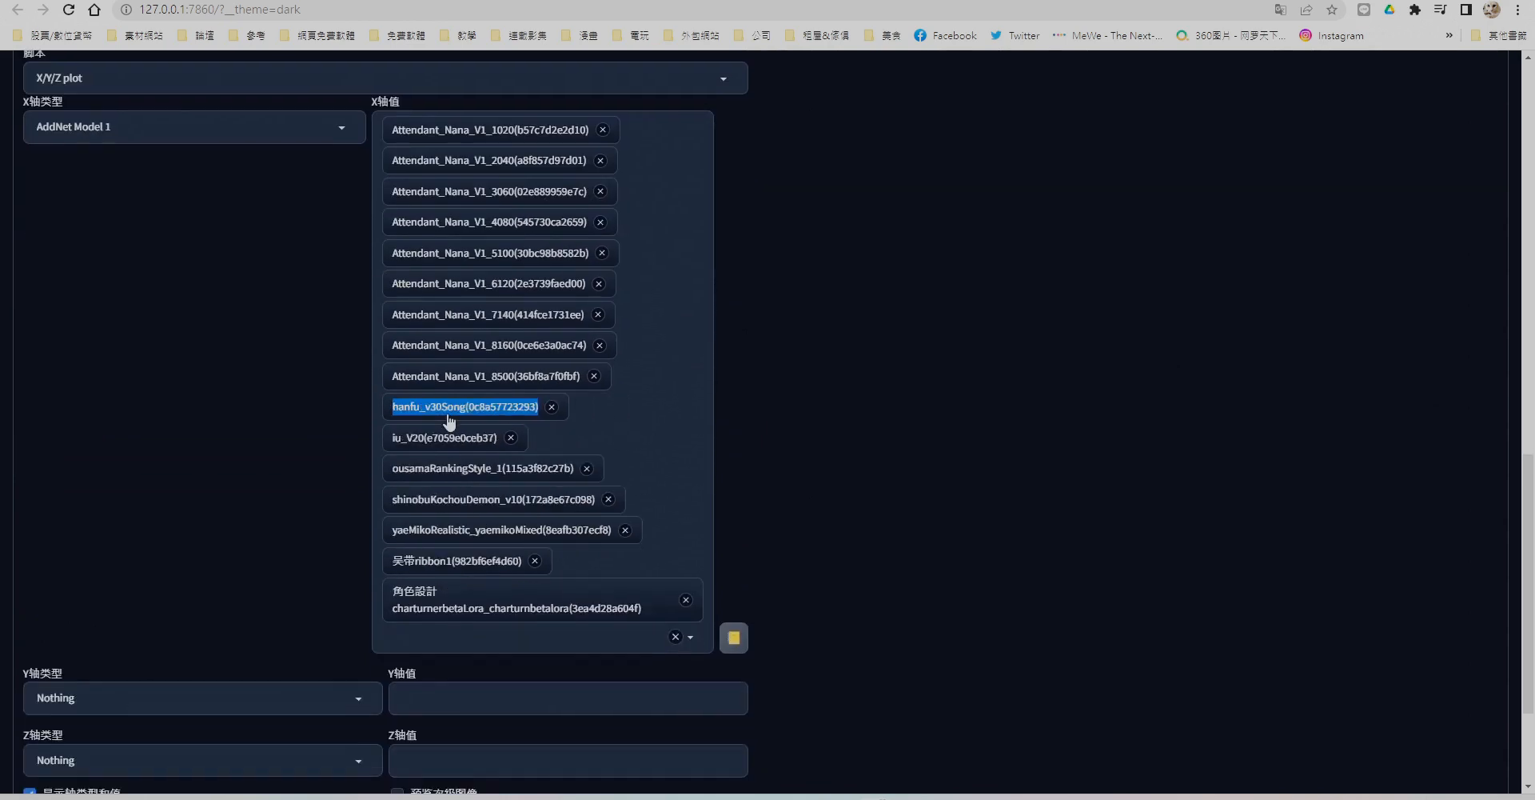
triple_click(449, 419)
click(449, 419)
double_click(450, 419)
click(449, 419)
Set the Y axis to AddNet Weight 1 and enter its values starting with 1.1,1,0.9,0.8.
click(257, 508)
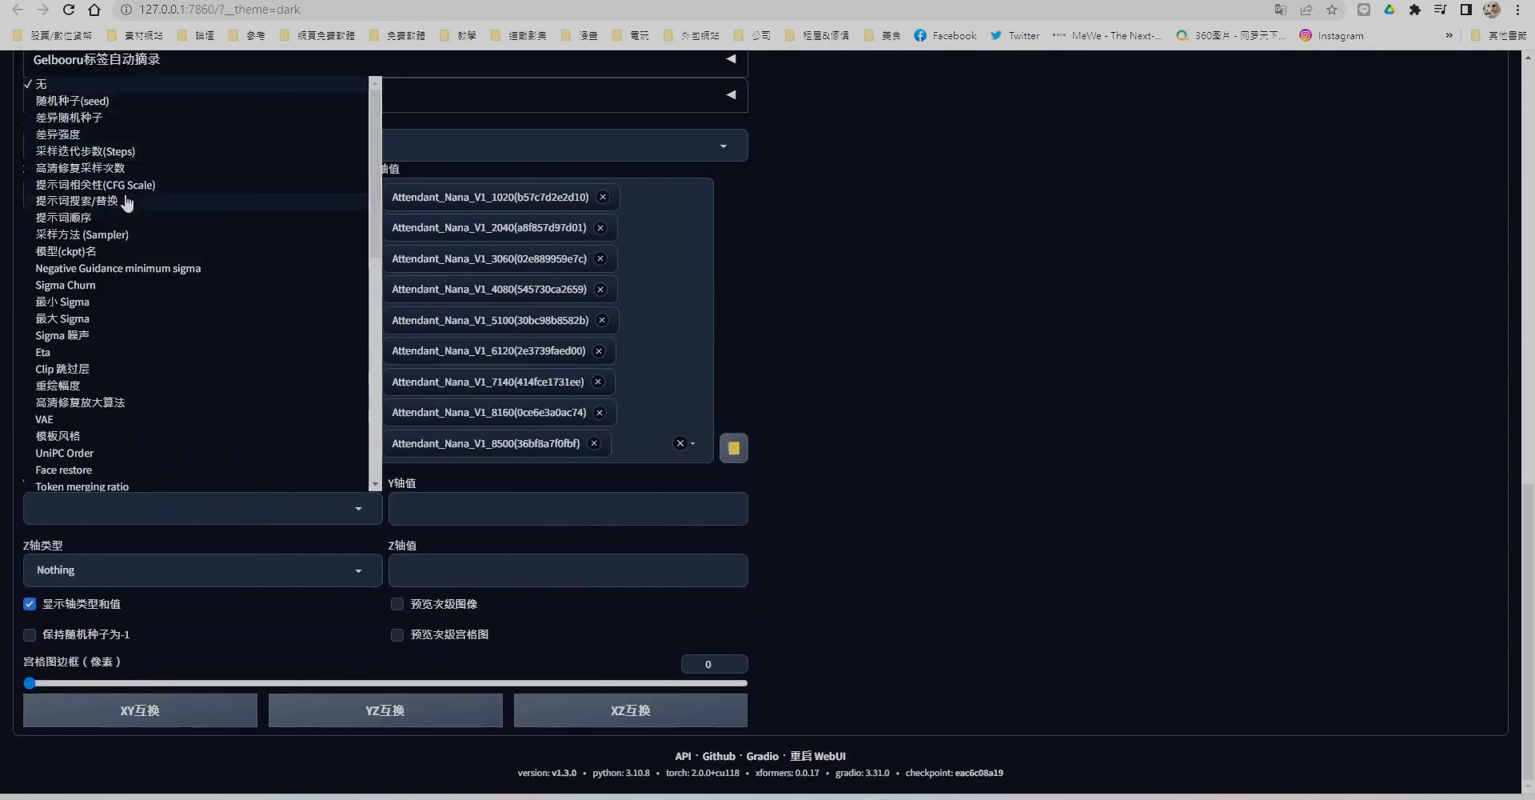
click(155, 216)
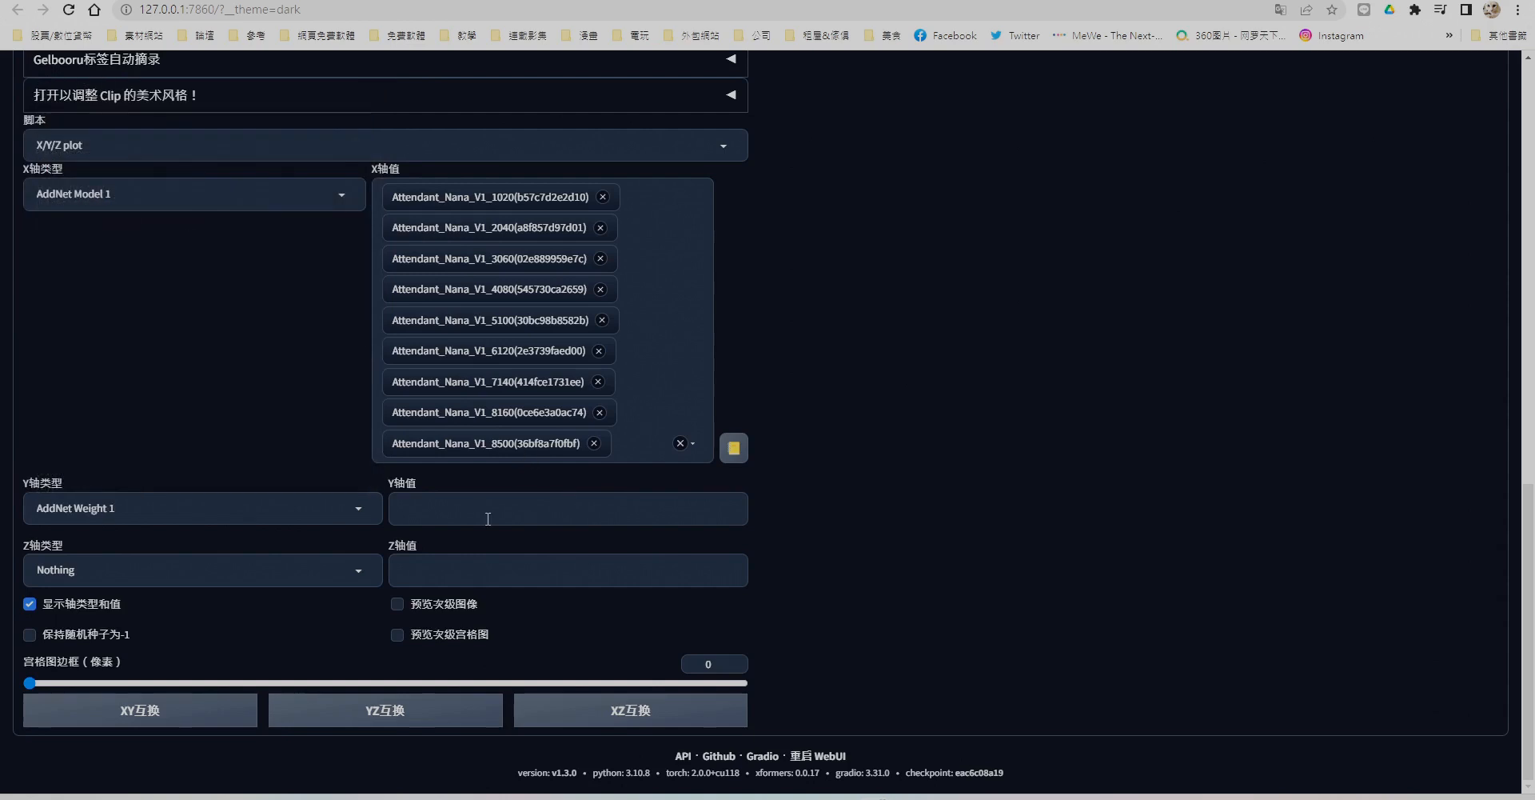
click(487, 510)
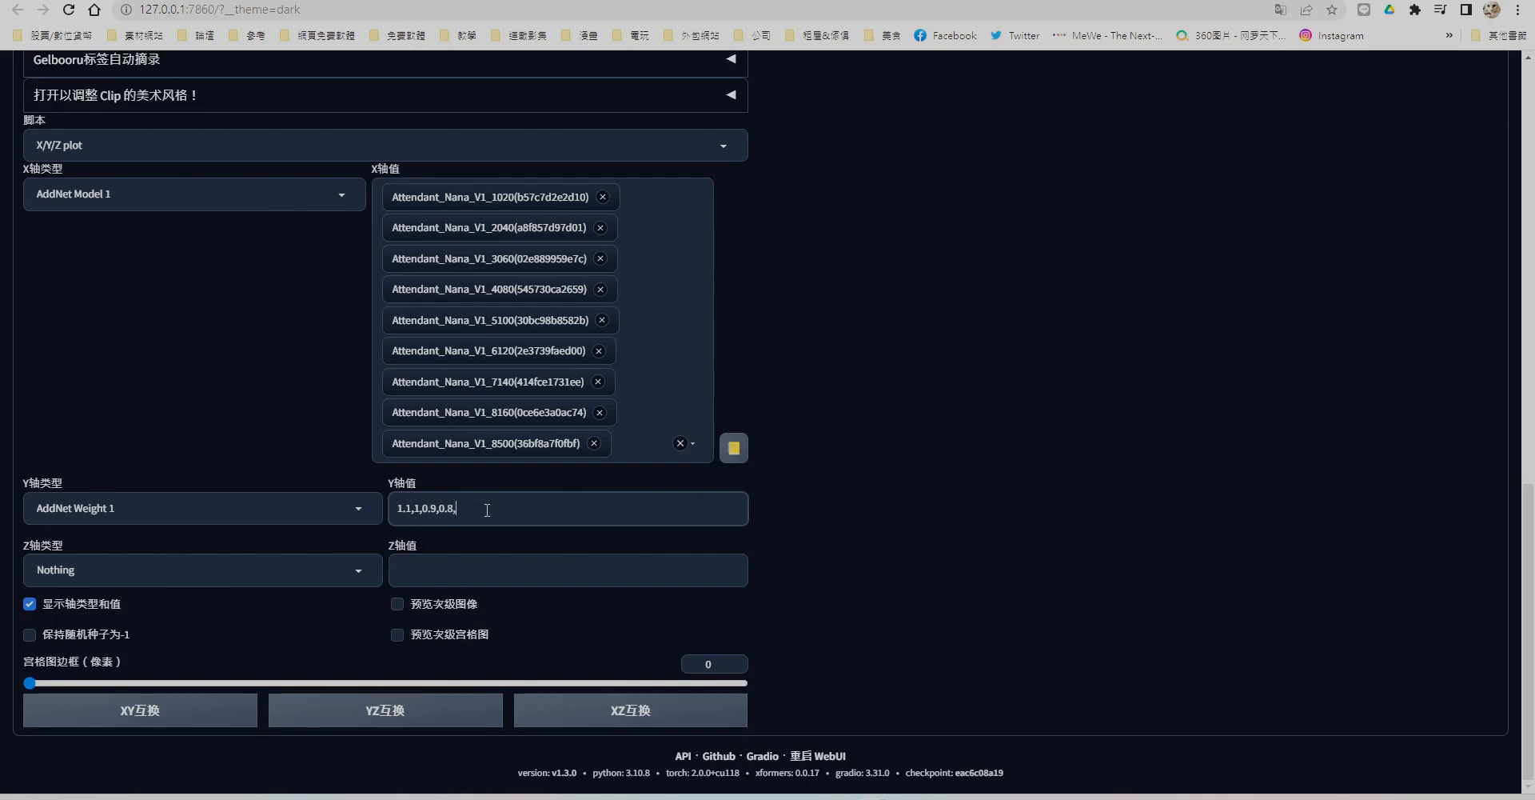
Enable high-res fix with a denoising strength of 0.5 and generate the comparison grid.
scroll(902, 493, up, 15)
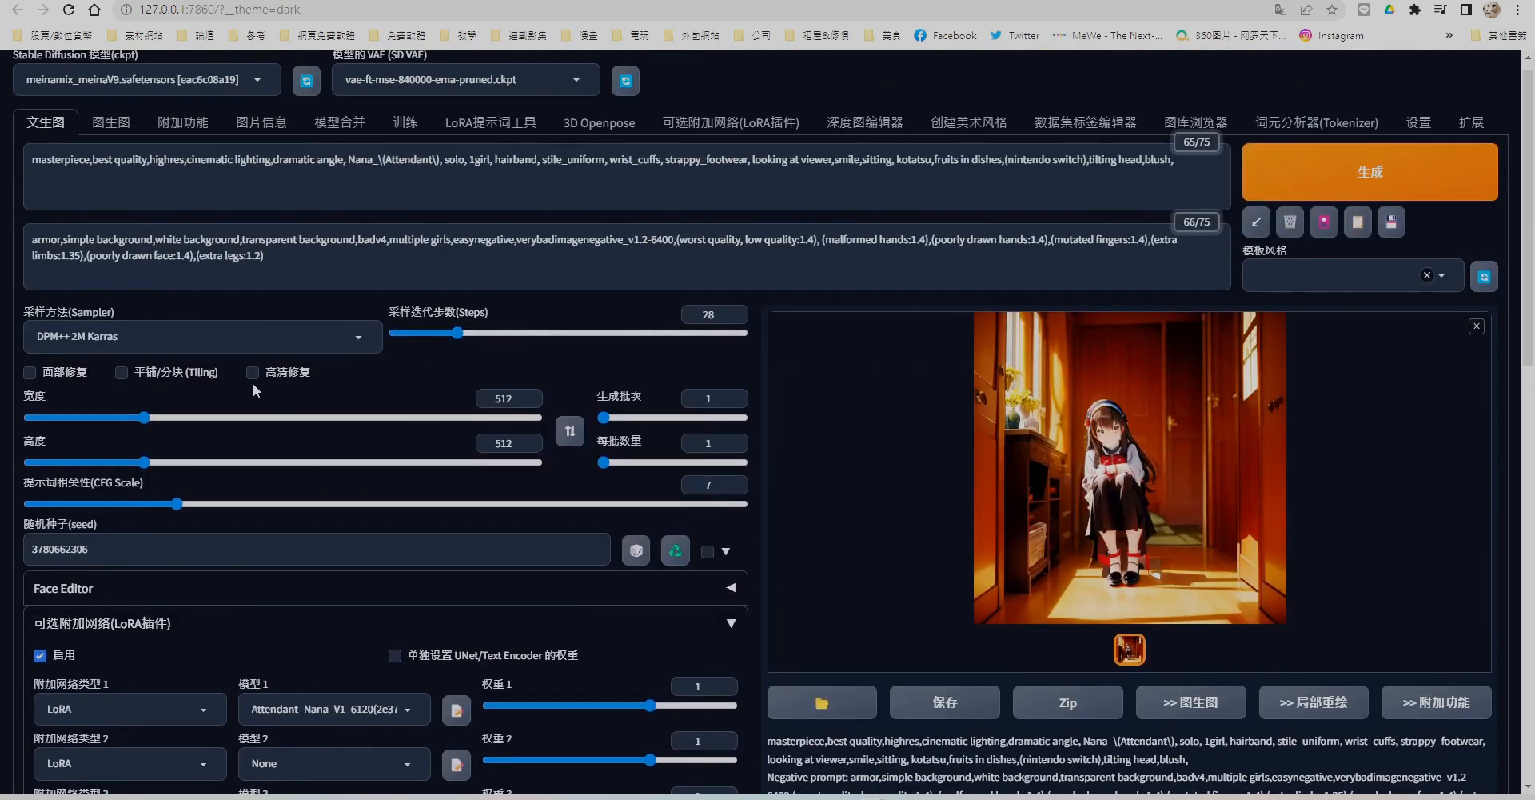
click(252, 372)
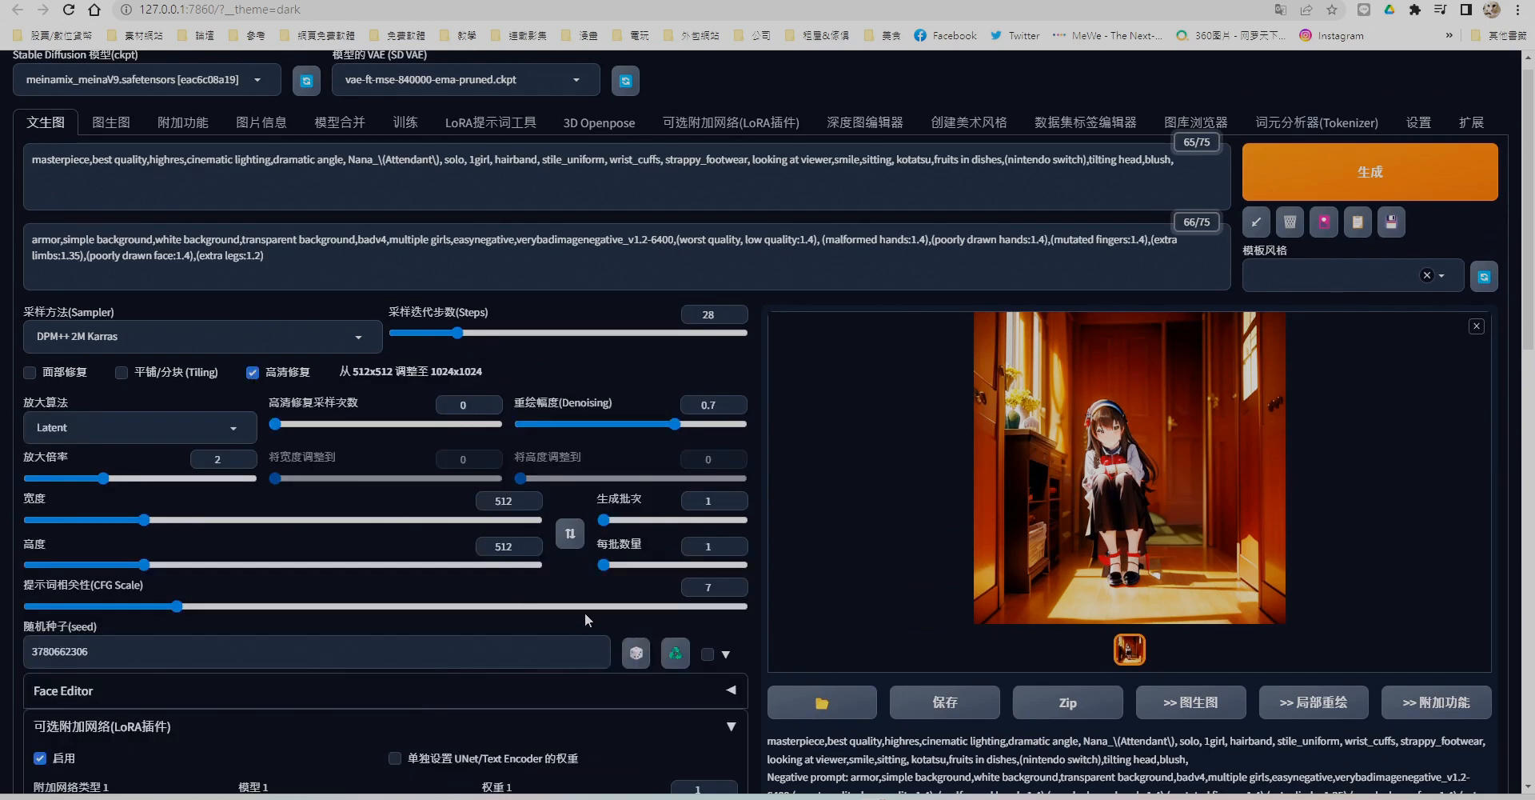
click(723, 405)
text(5)
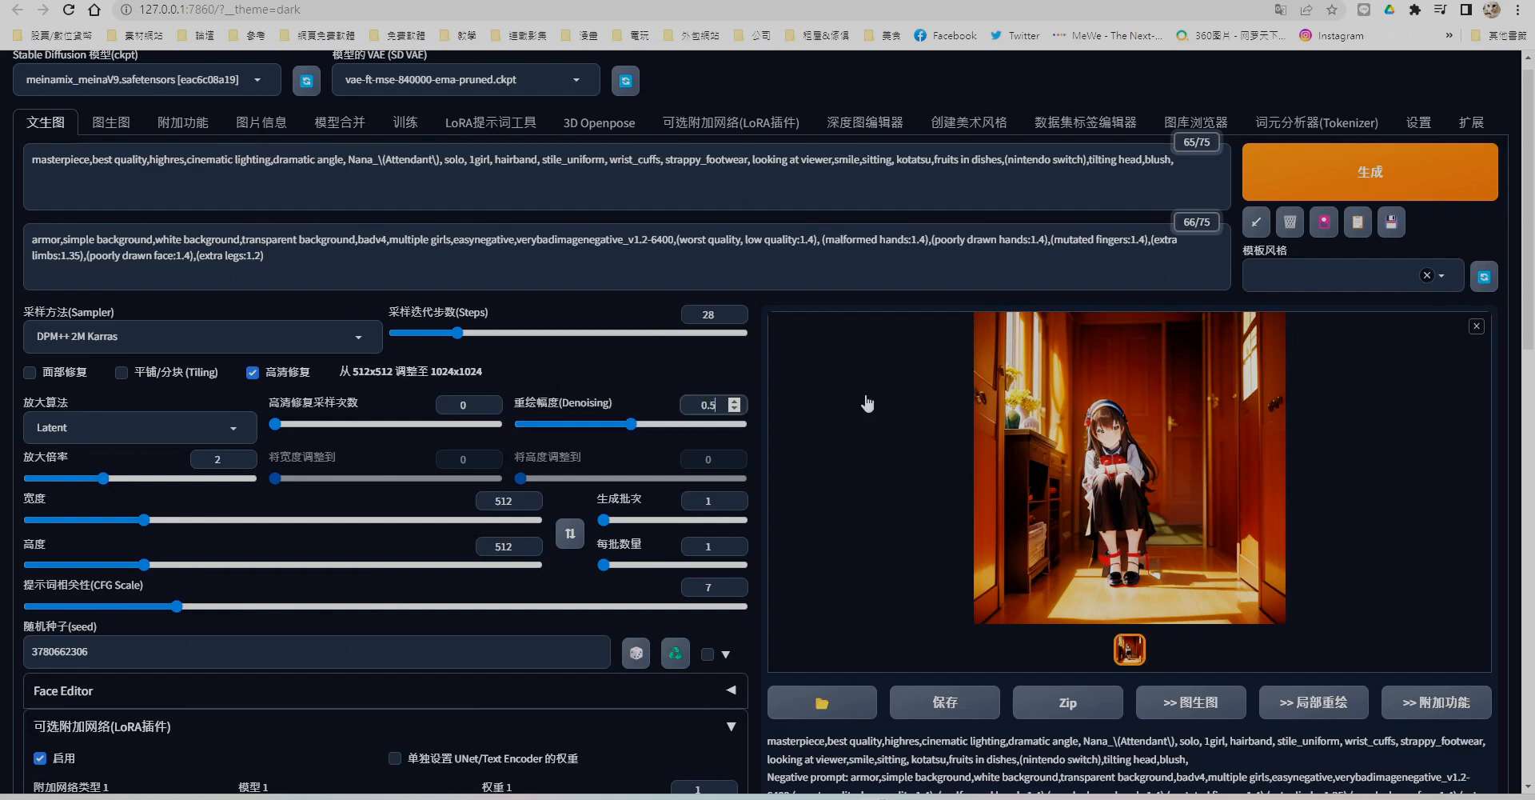
scroll(1383, 199, up, 1)
click(1383, 200)
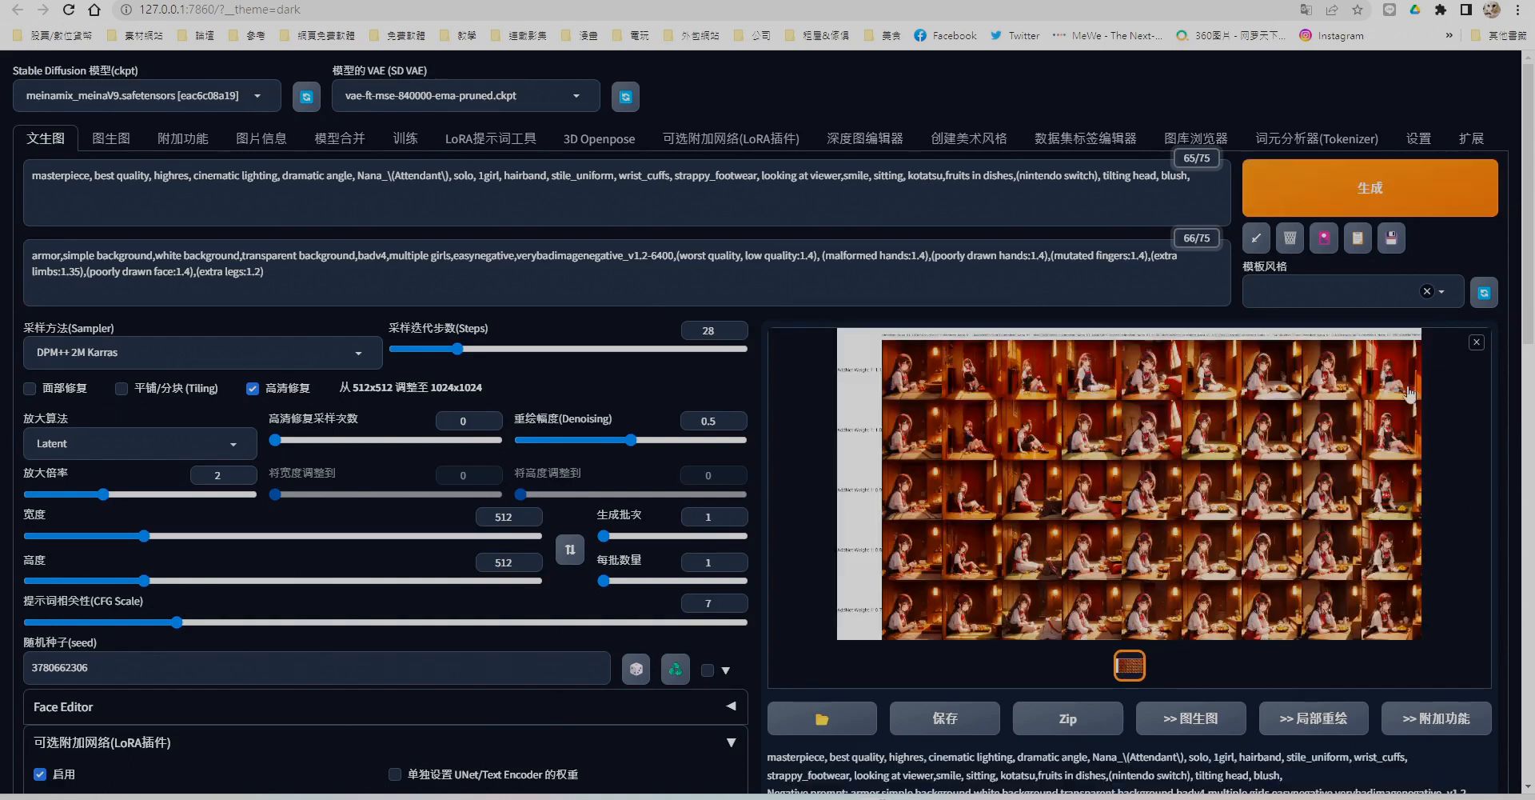
Enlarge the generated grid and compare the Attendant_Nana_V1 models across the different LoRA weights.
click(1296, 477)
scroll(845, 361, up, 5)
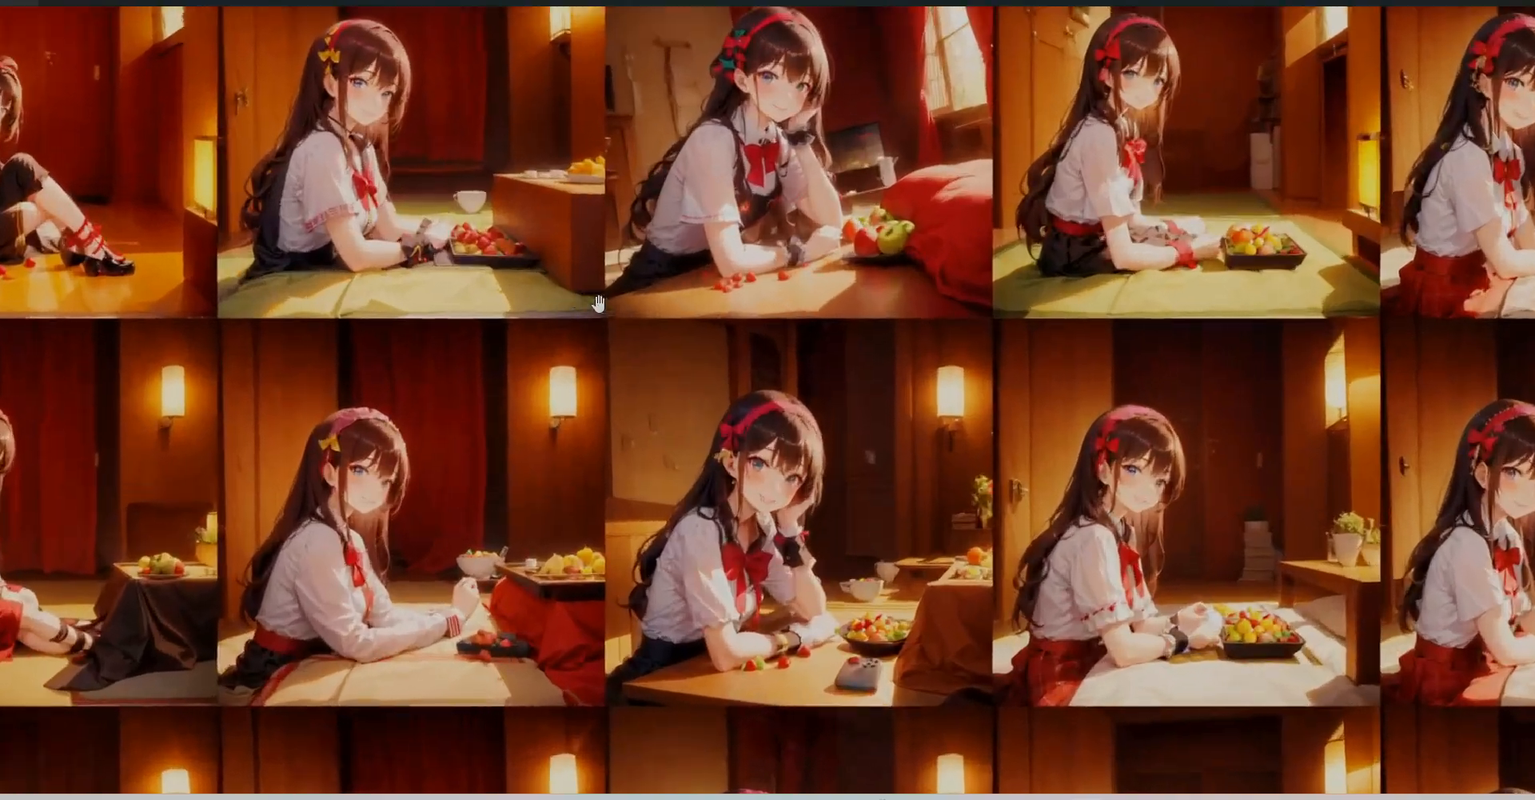
drag(597, 301, 938, 499)
drag(611, 332, 902, 387)
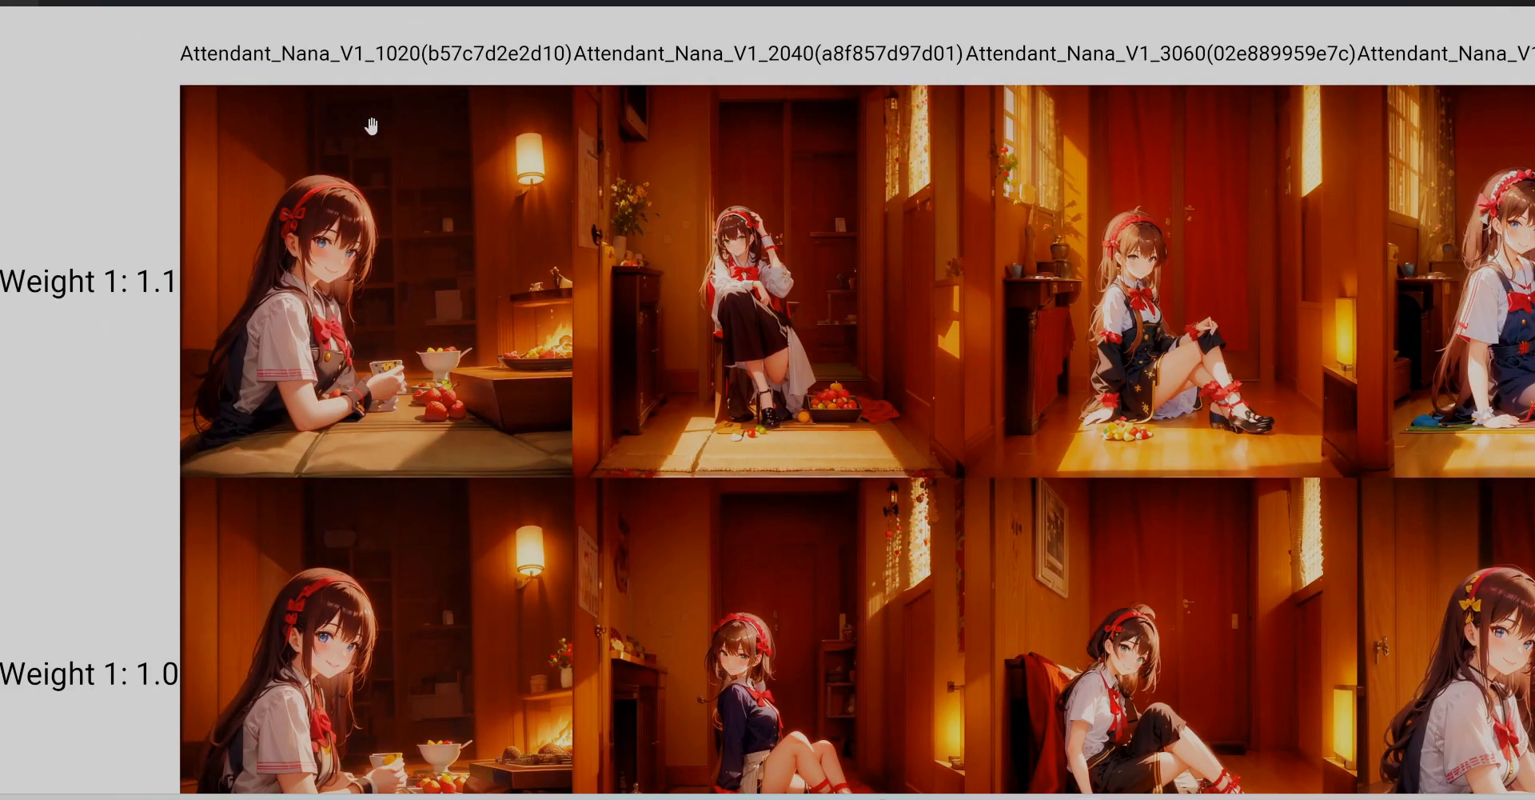
drag(1192, 329, 613, 375)
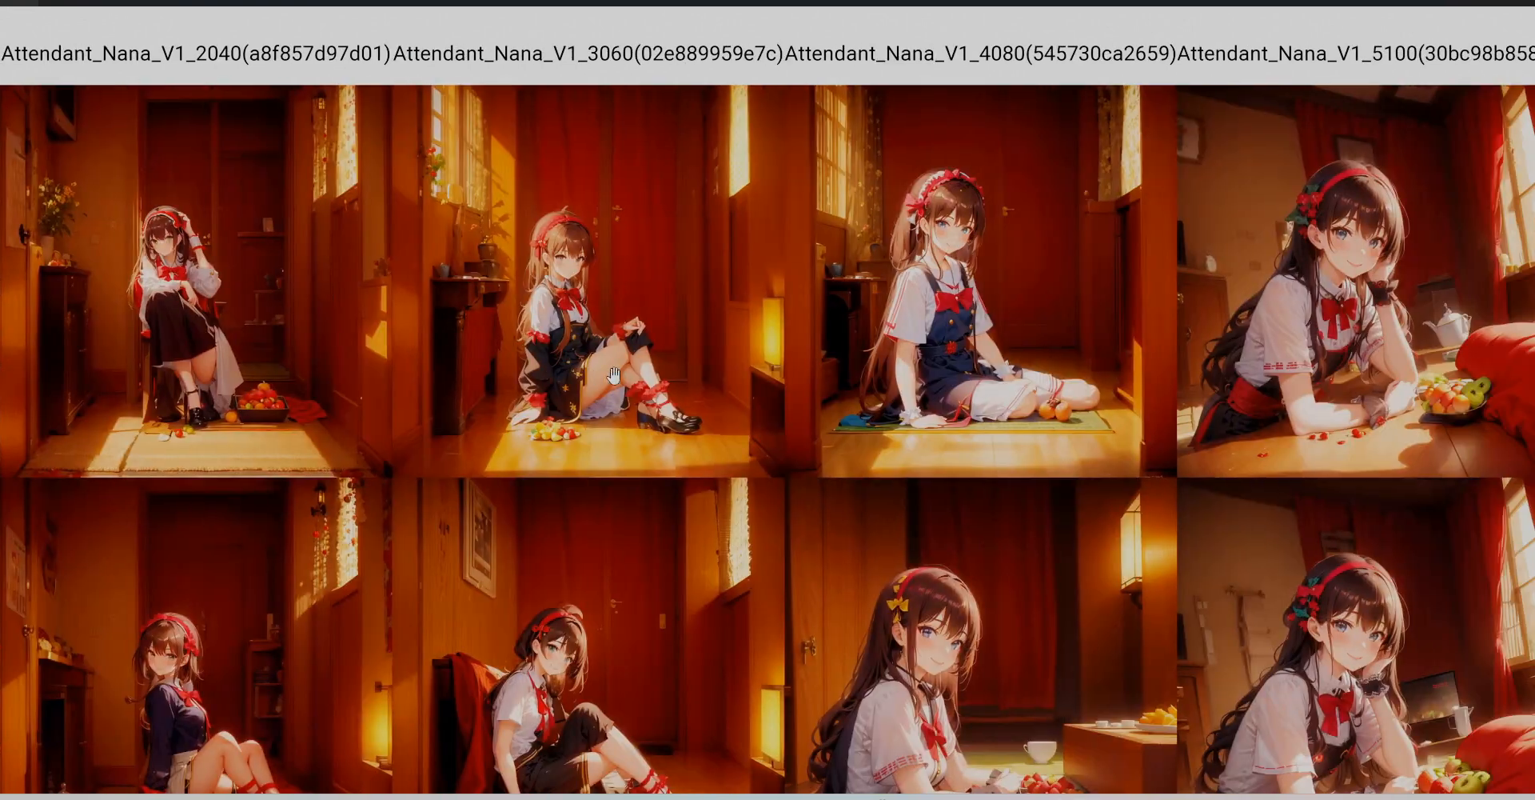
drag(1357, 319, 654, 330)
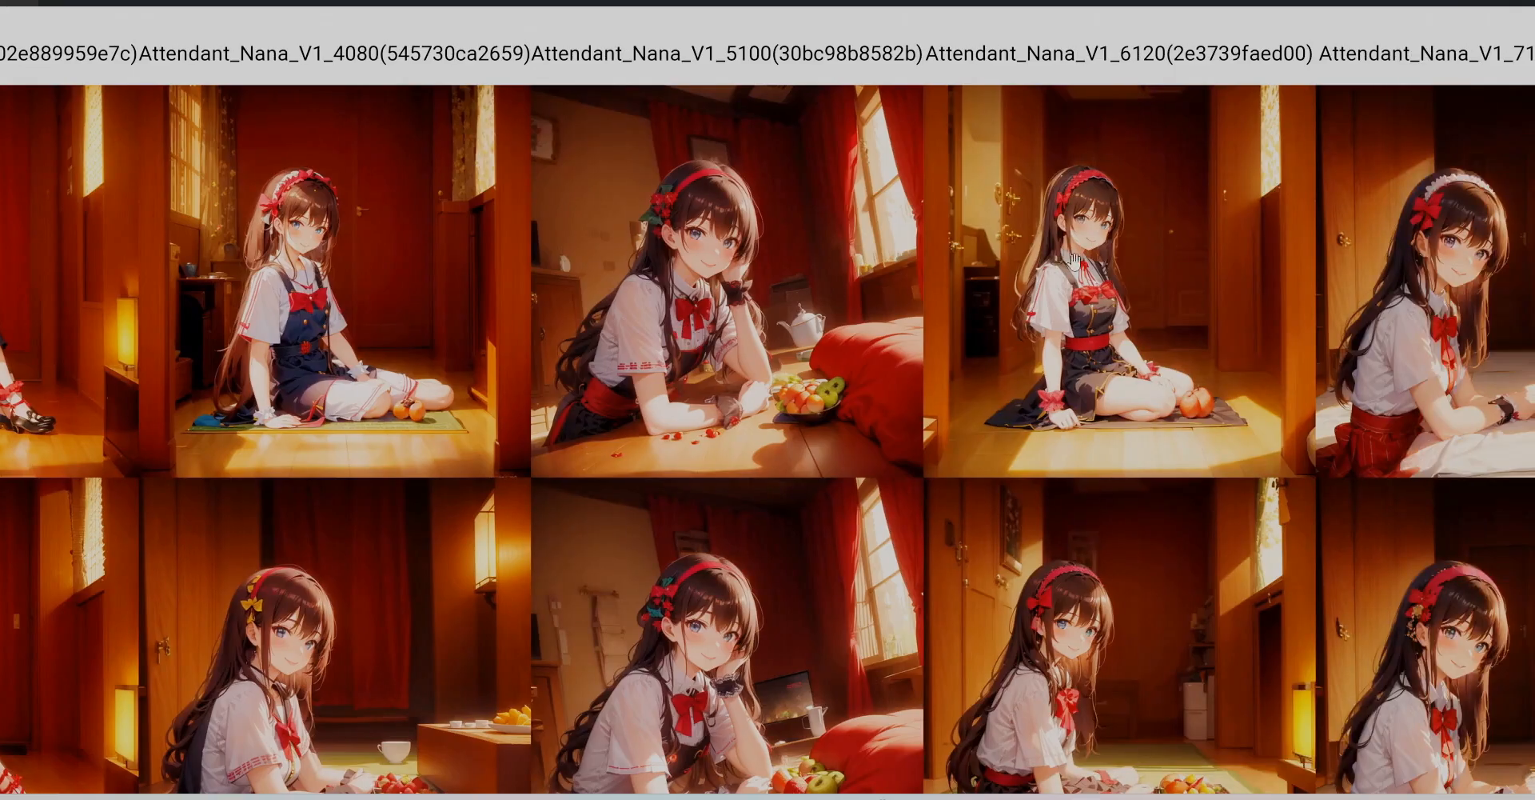
scroll(1054, 315, down, 2)
drag(1200, 426, 747, 394)
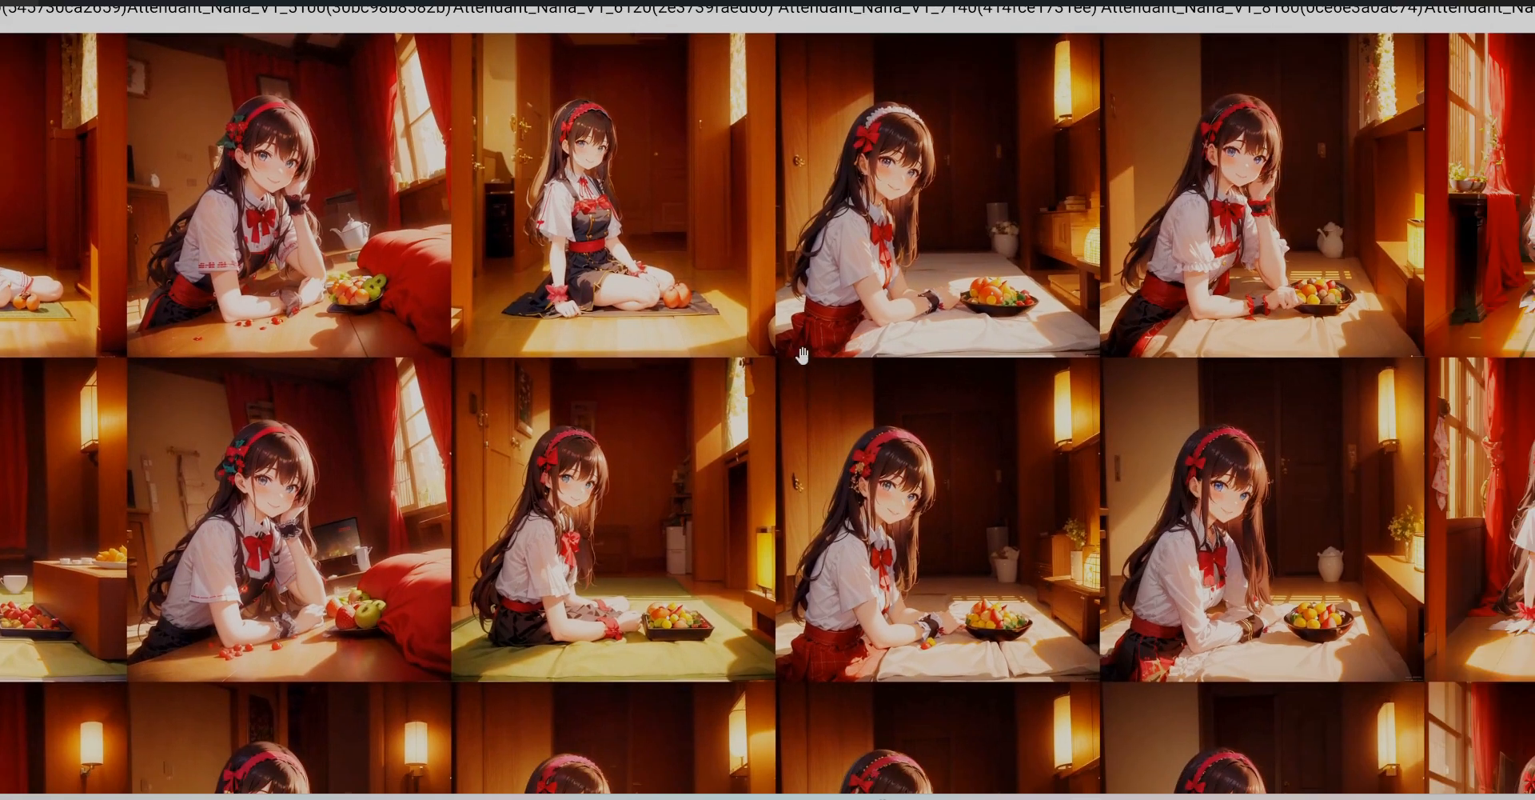
drag(783, 346, 816, 473)
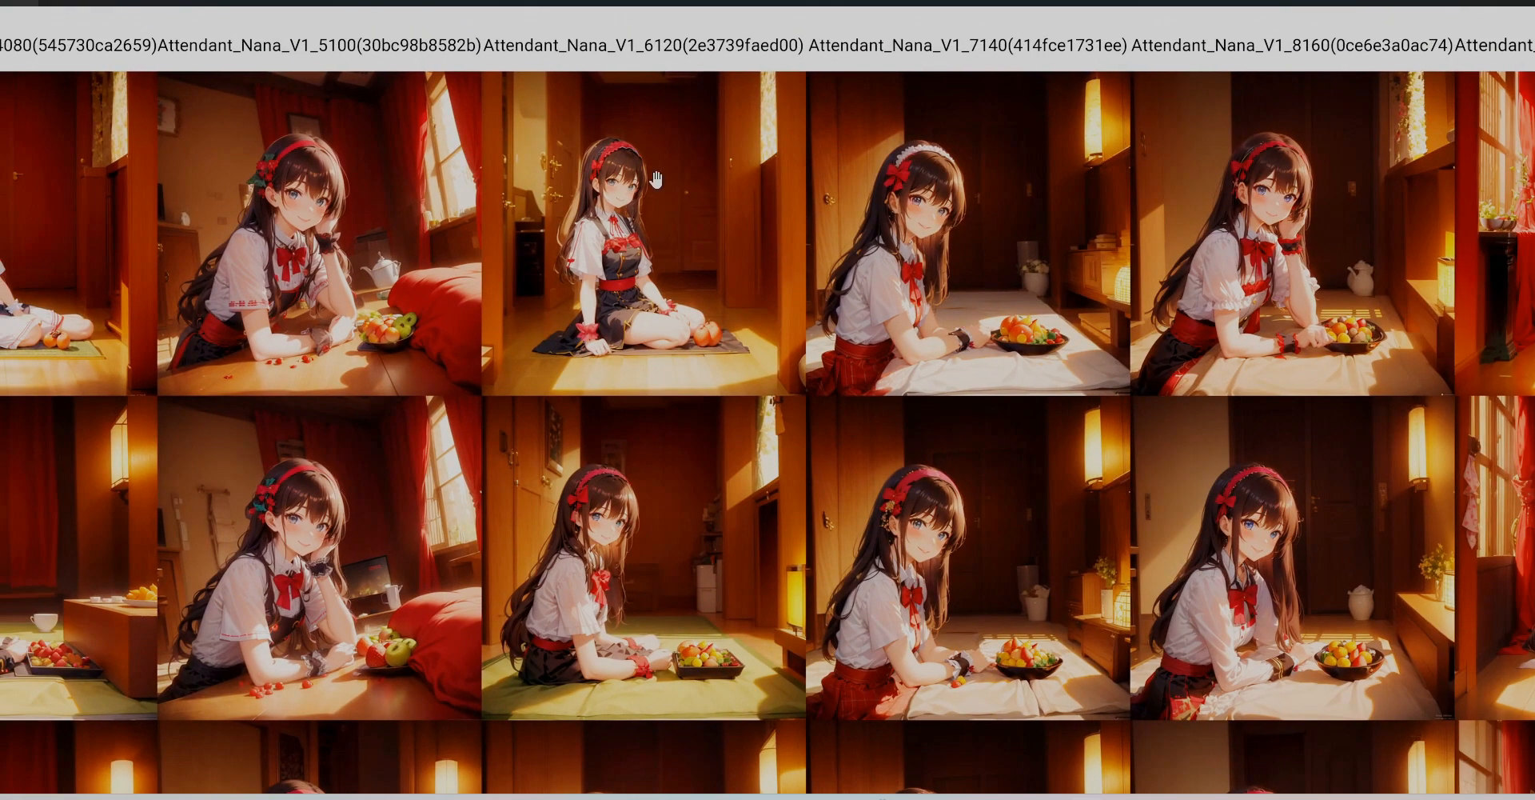
drag(1142, 410, 1022, 398)
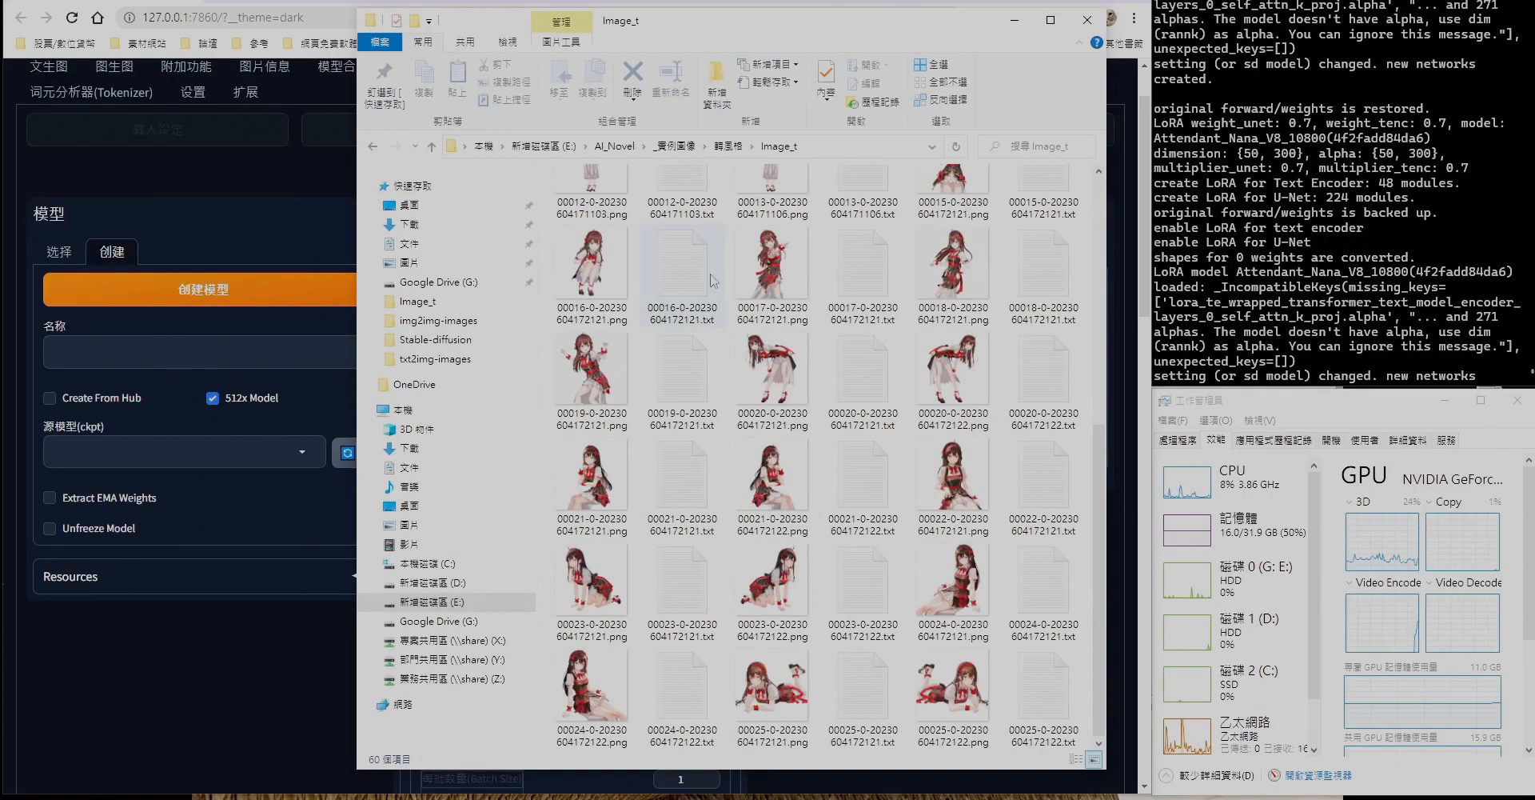
scroll(710, 280, up, 5)
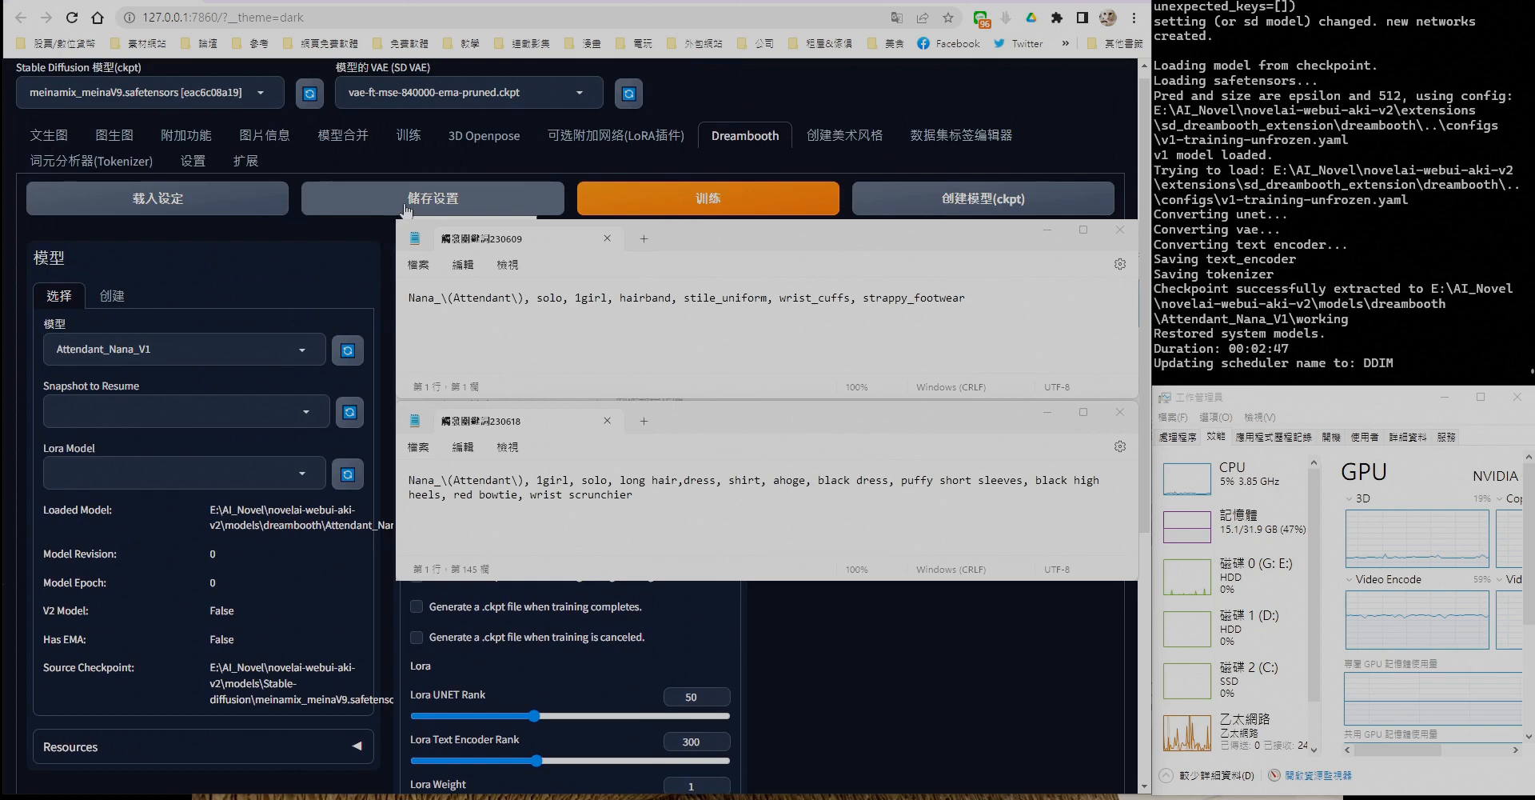
Save the Dreambooth settings of the Attendant_Nana_V1 model with its custom model name.
click(406, 209)
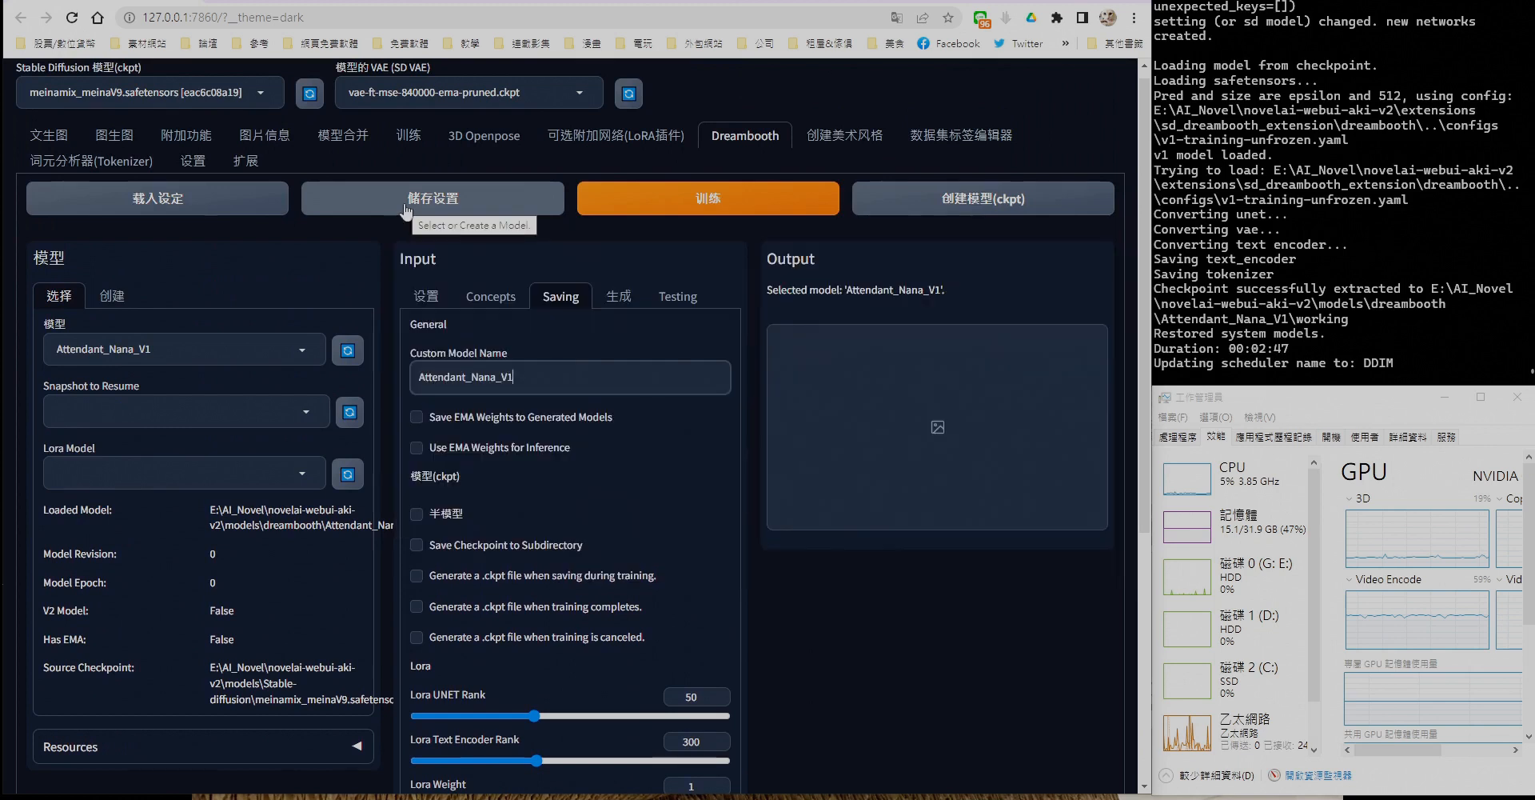
click(406, 209)
click(660, 153)
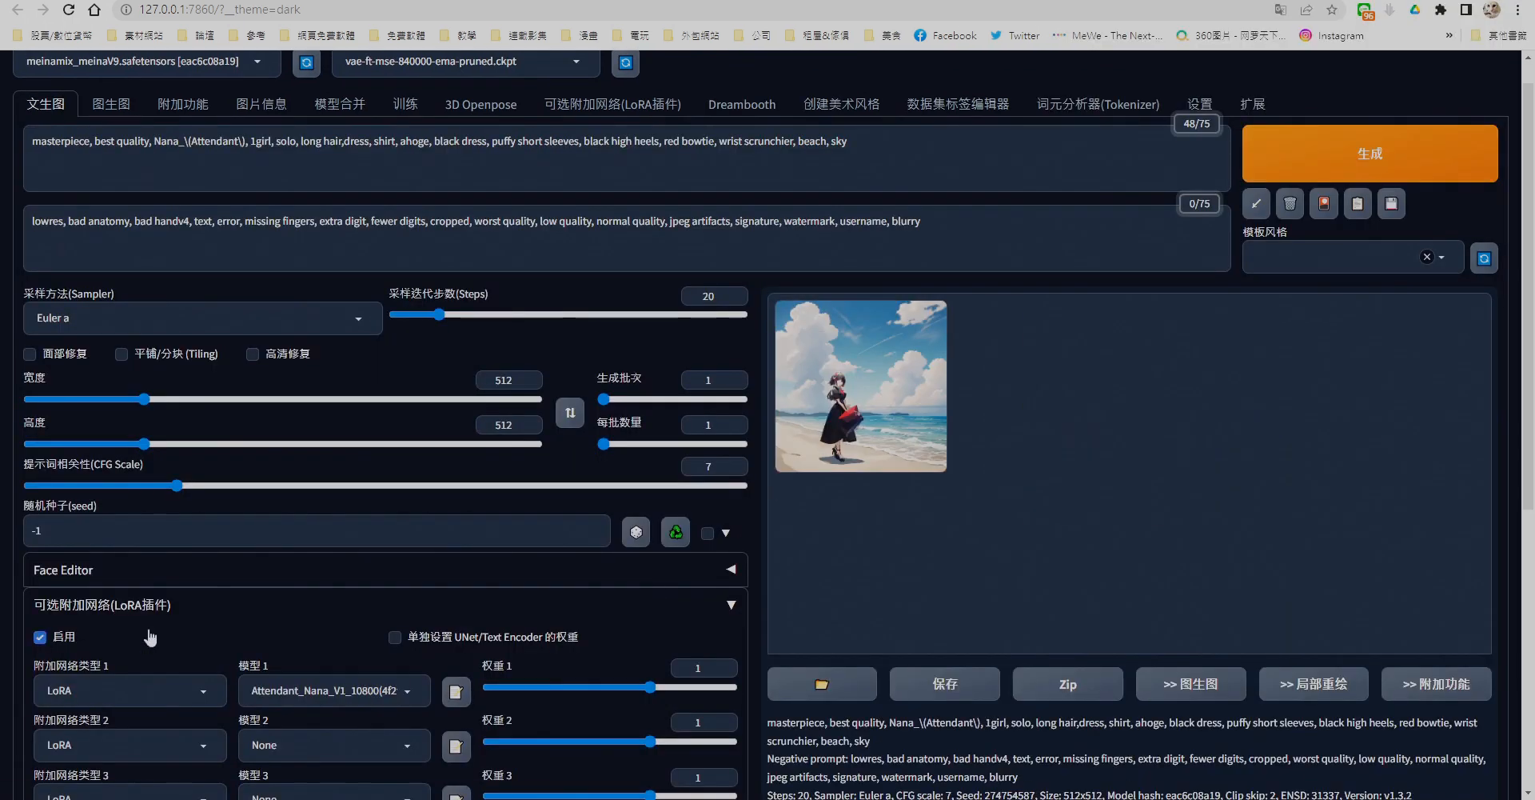
Generate new beach images of the character using the Attendant_Nana_V1_10800 LoRA at weight 1.
click(1370, 154)
click(1370, 154)
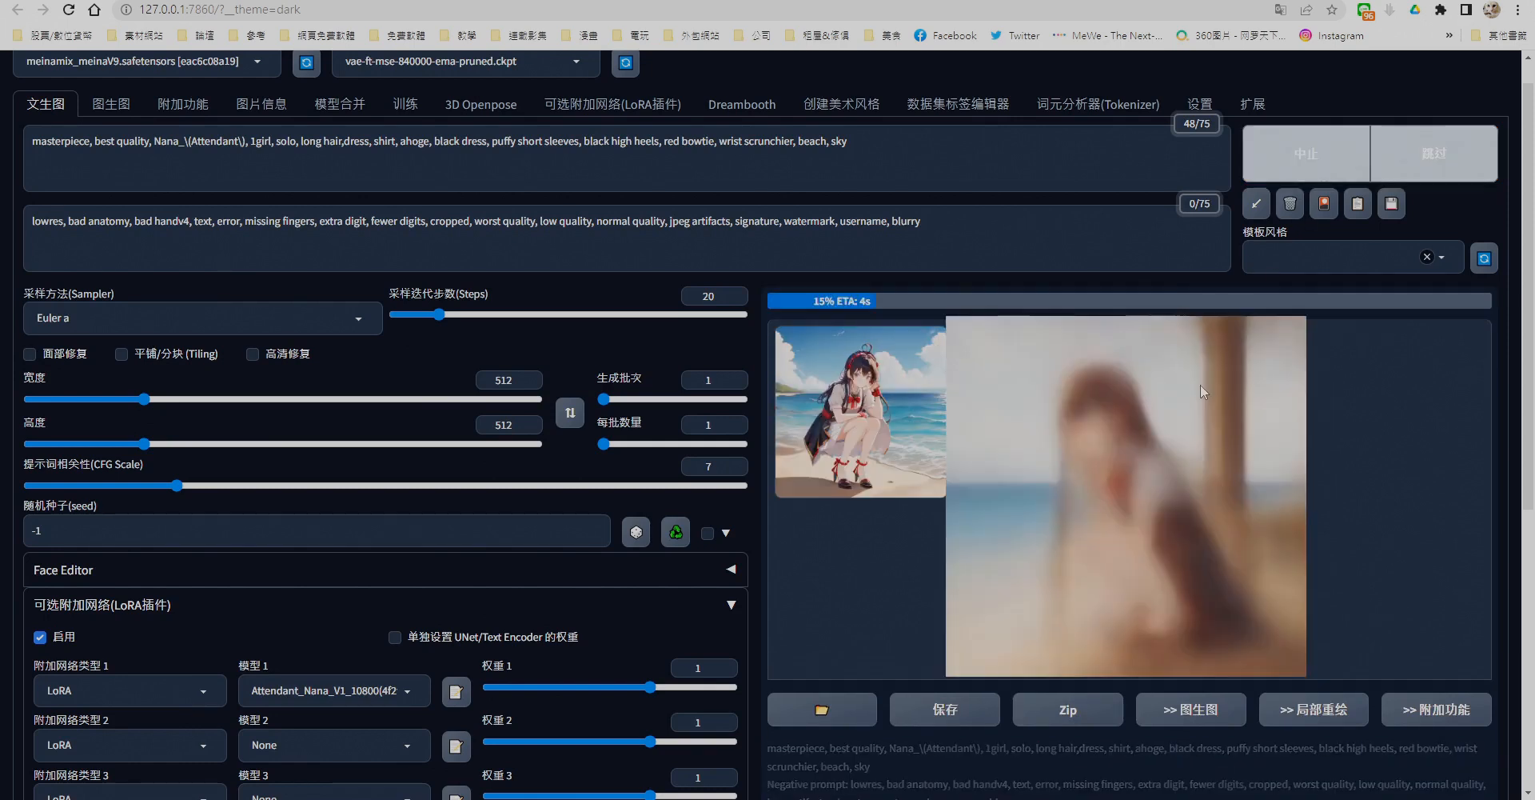
Add the tag sitting before beach in the prompt and generate a new image.
click(798, 141)
text(sitting,)
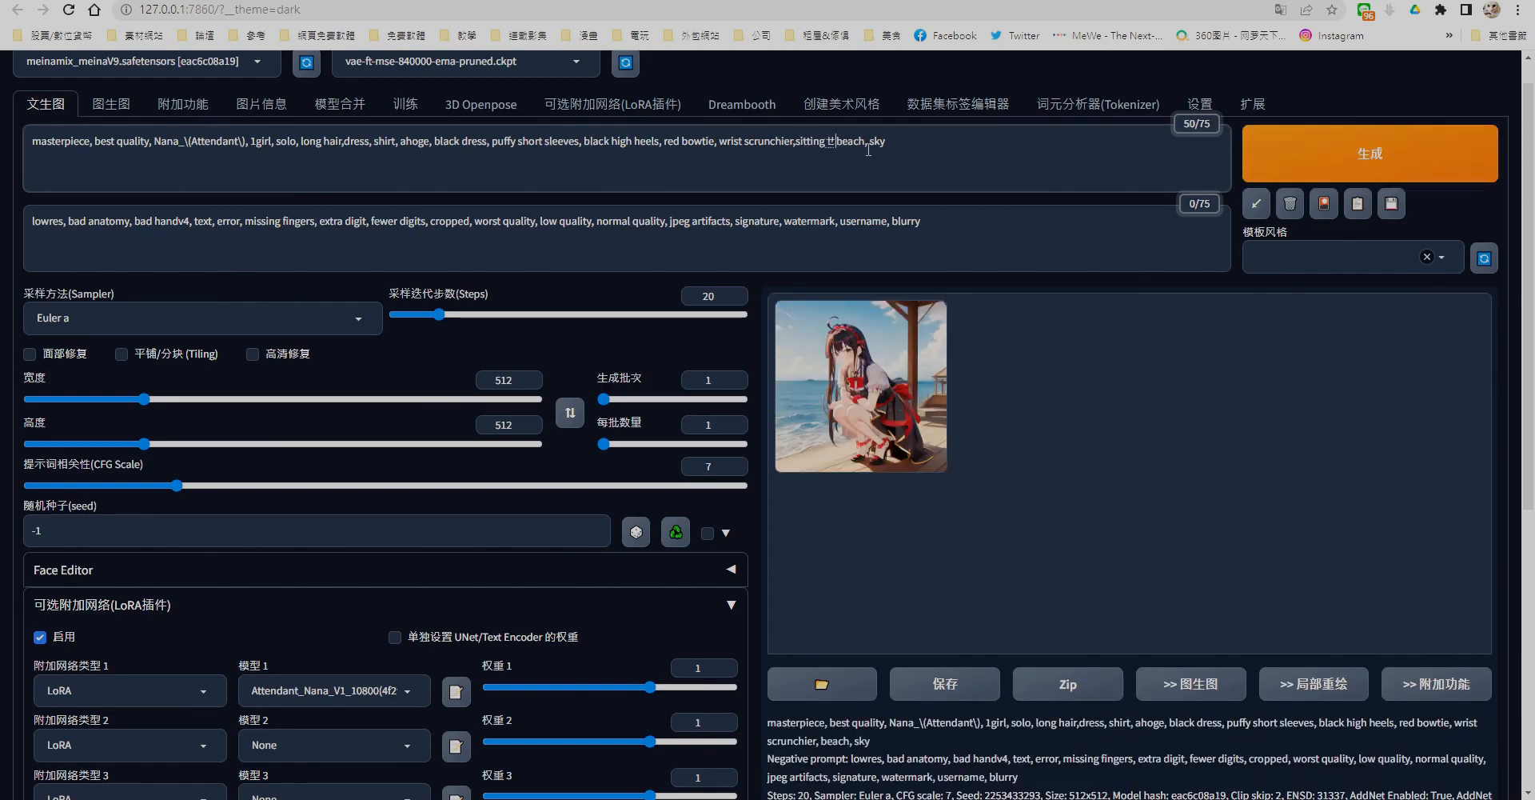
key(ctrl+Return)
Replace the sitting tag with wariza, generate a new image and reuse its seed.
double_click(808, 142)
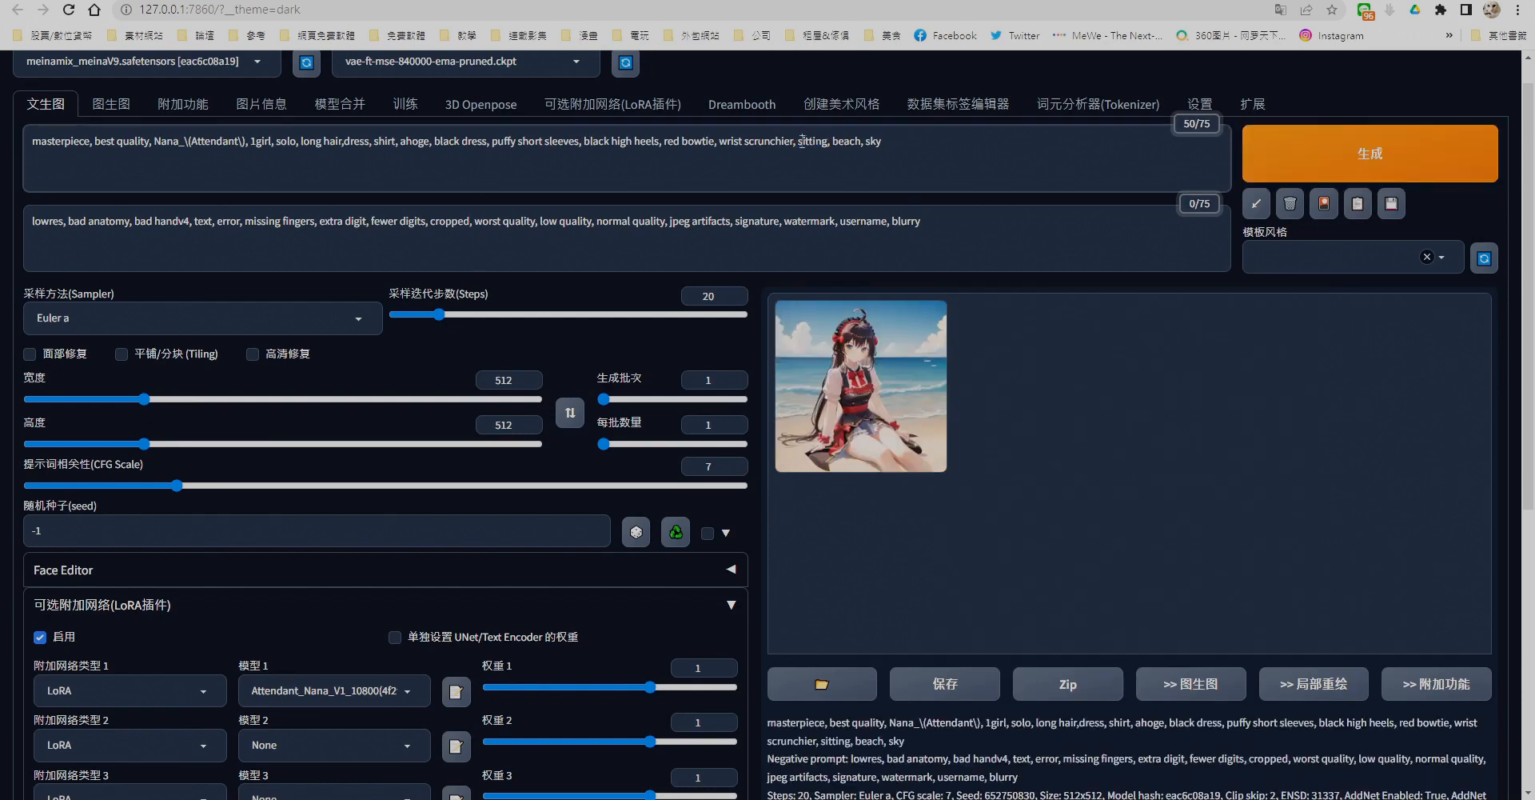
text(wariza)
click(1370, 153)
click(676, 532)
Set up an X/Y/Z plot script with AddNet Model 1 on the X axis, using the Attendant_Nana_V1 models from 1800 to 15000.
scroll(1084, 497, down, 10)
click(384, 710)
click(384, 680)
click(240, 452)
click(136, 249)
click(623, 456)
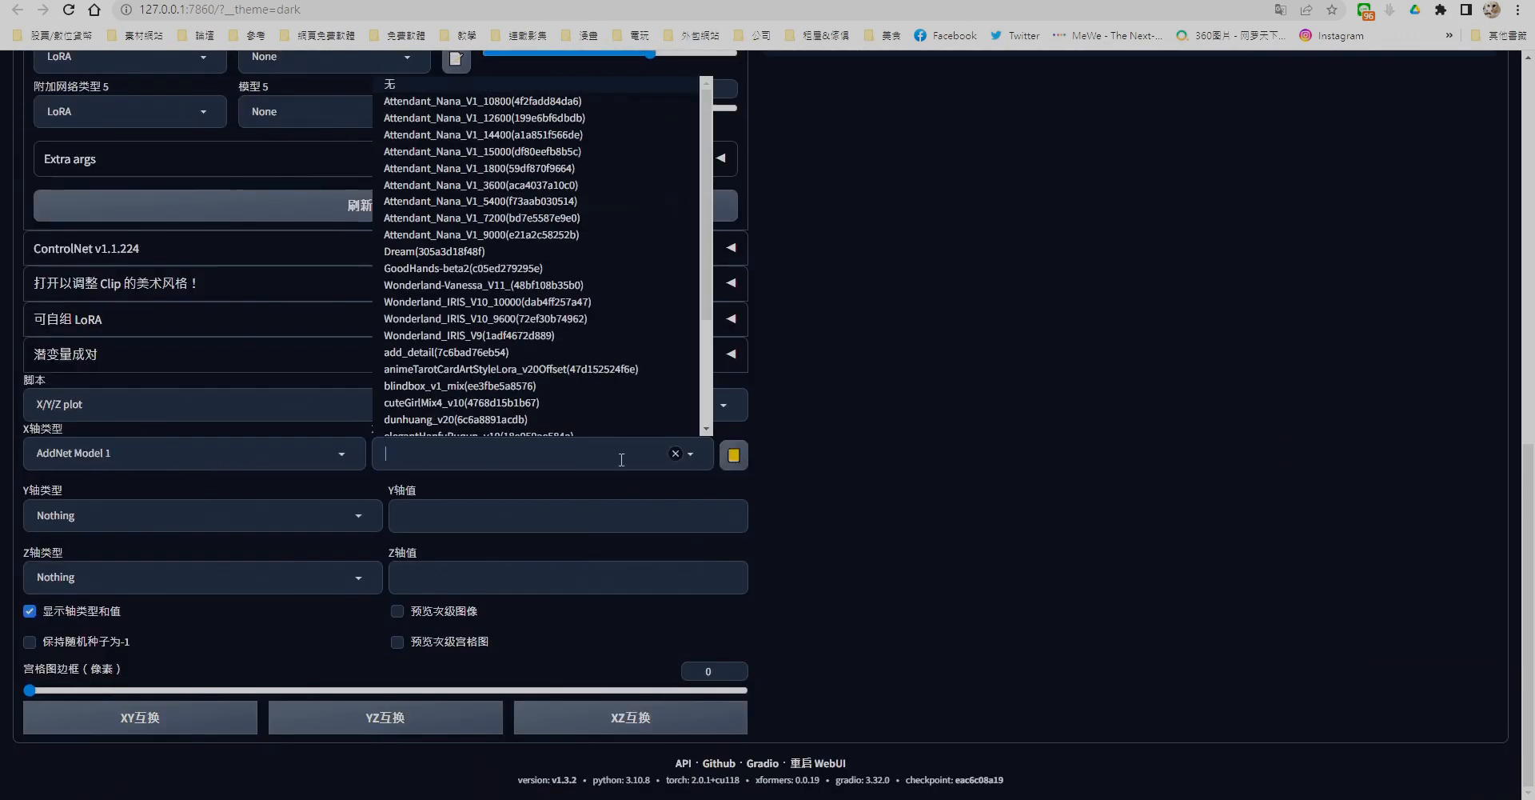
click(512, 168)
Set the plot's Y axis to AddNet Weight 1 with the values 1.1,1,0.9,0.8,0.7.
click(200, 515)
click(188, 298)
click(464, 509)
text(0.6,0.7,0.8,0.9,1)
click(962, 540)
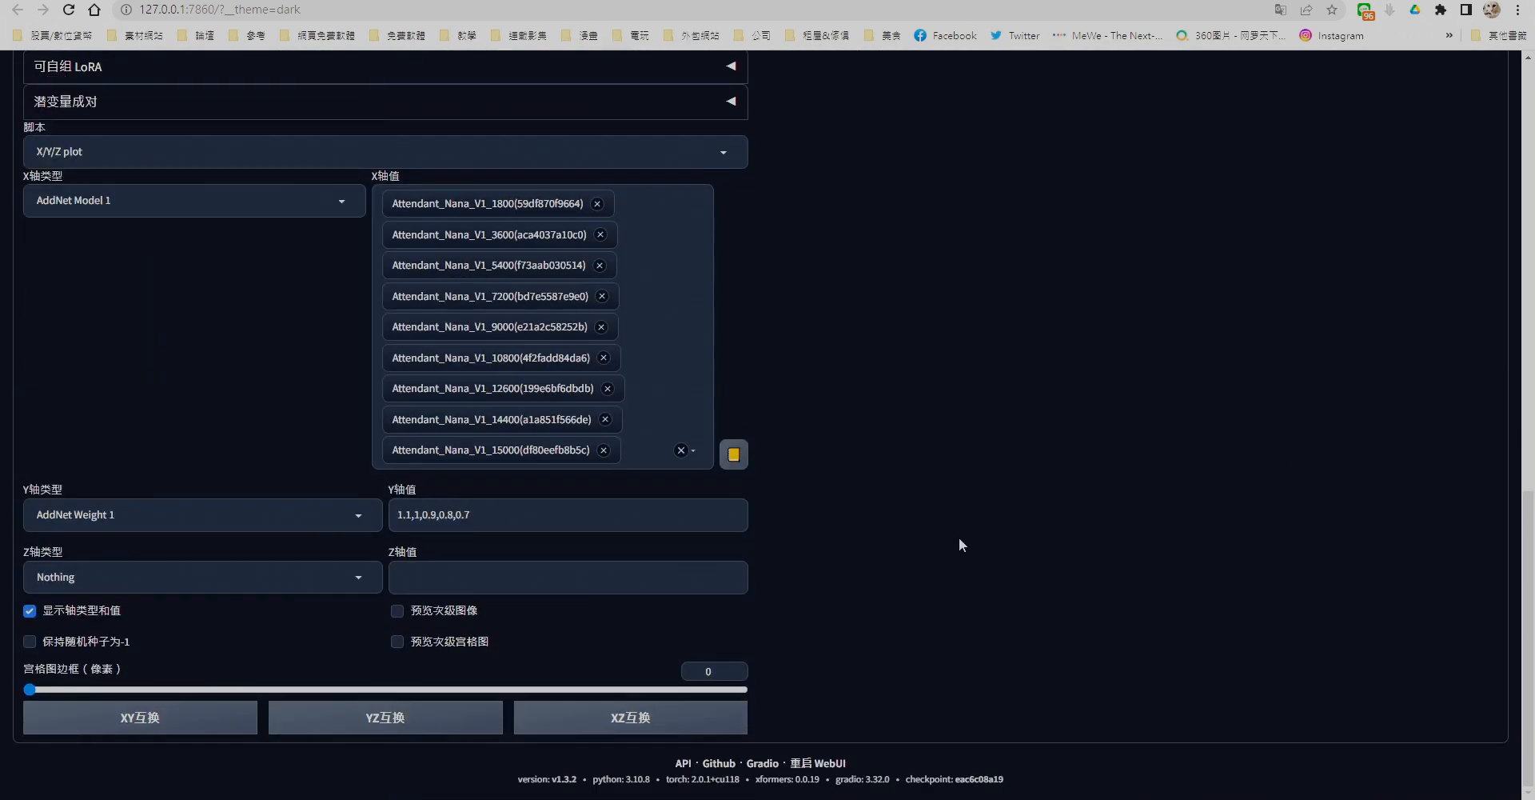
Enable high-res fix with a 0.5 denoising strength and generate the wariza comparison grid.
scroll(962, 540, up, 15)
click(265, 393)
click(720, 419)
key(BackSpace)
text(5)
click(1396, 197)
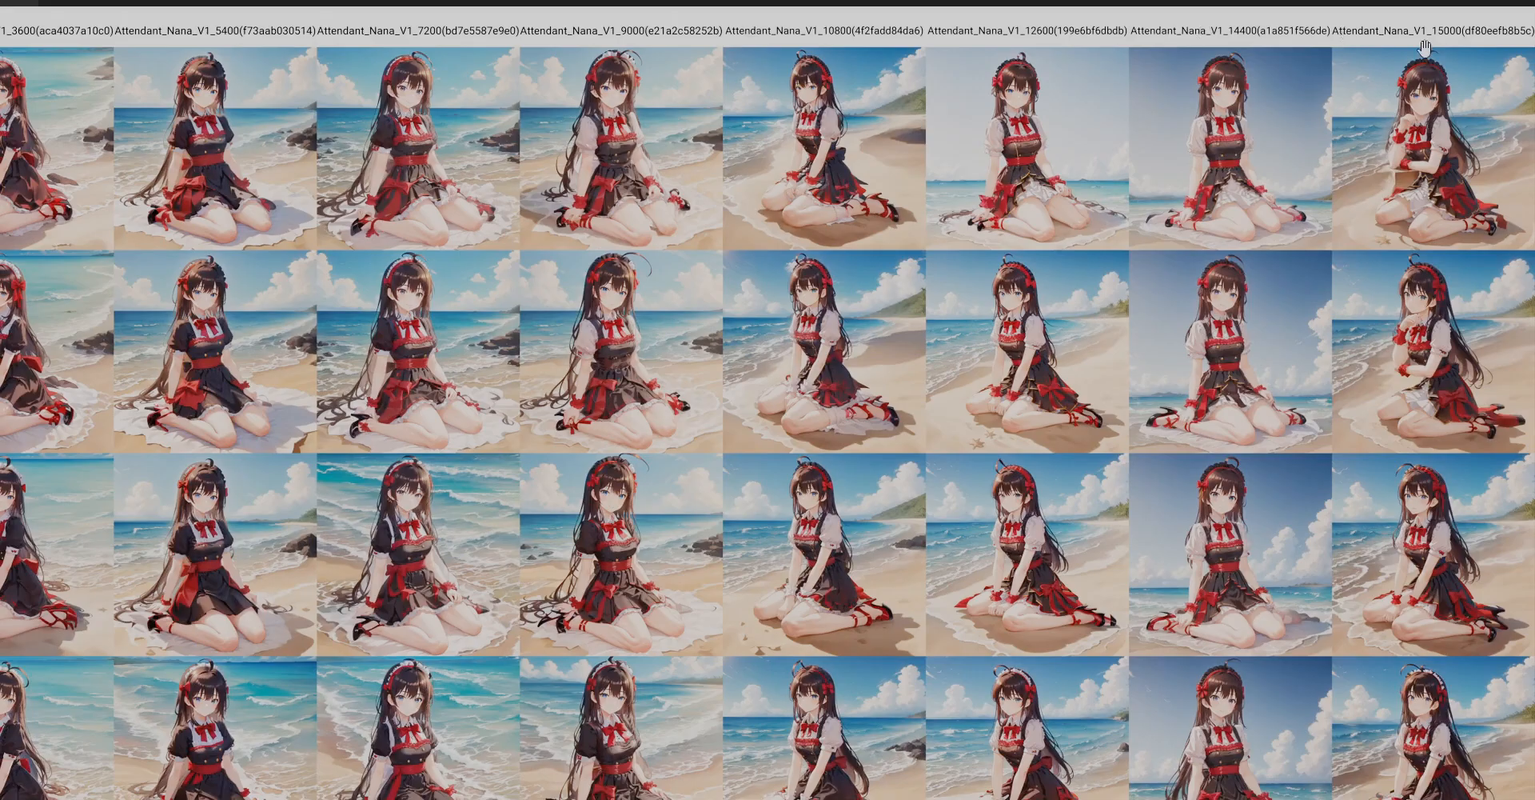
Examine the enlarged wariza grid, comparing the Attendant_Nana_V1_9000 to 15000 models across the LoRA weights.
scroll(1441, 239, up, 4)
drag(1420, 294, 1151, 507)
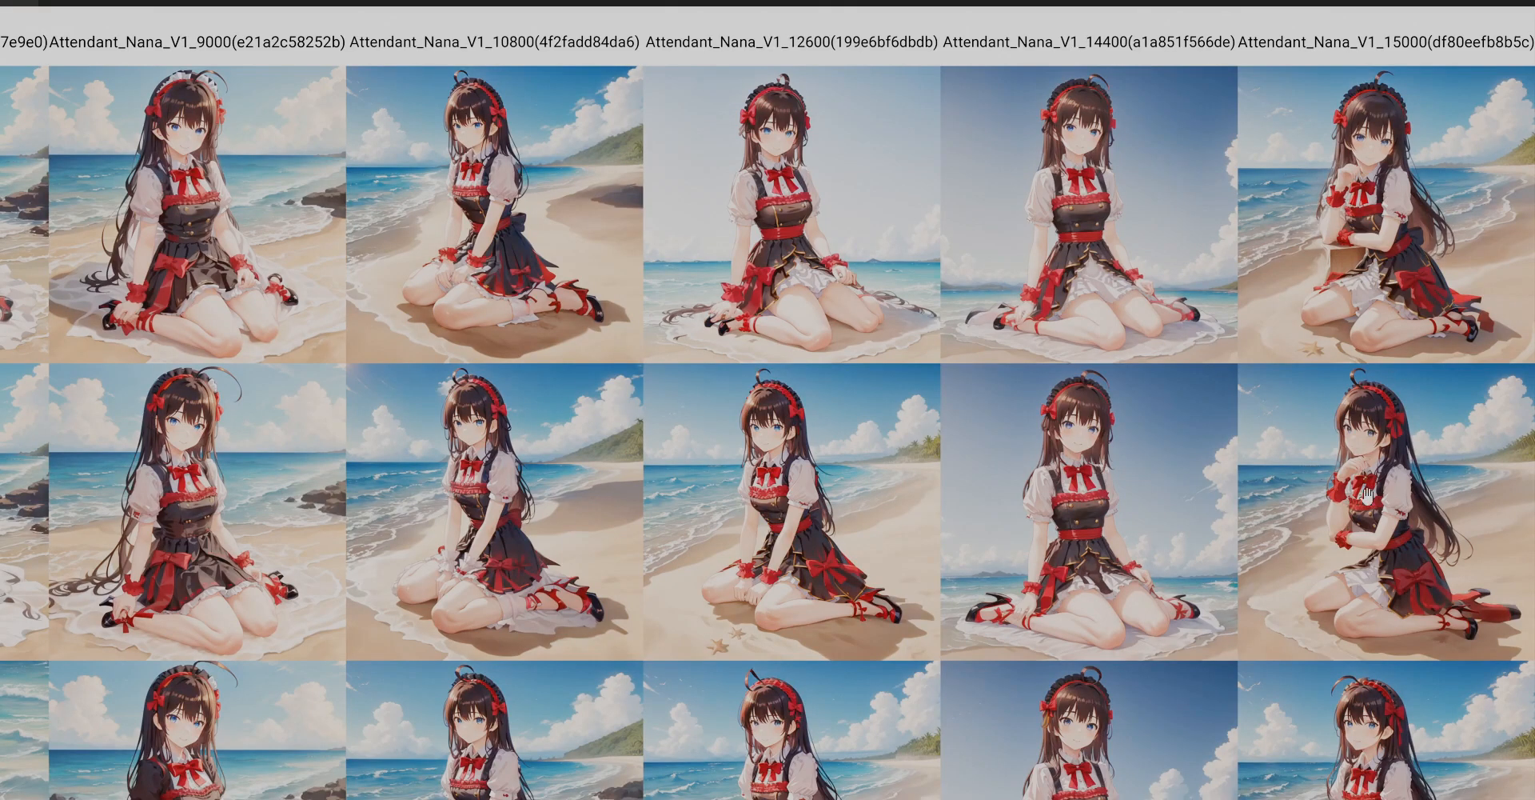
mouse_move(1367, 496)
mouse_down()
mouse_move(1366, 472)
mouse_move(1362, 743)
mouse_move(1357, 487)
mouse_up()
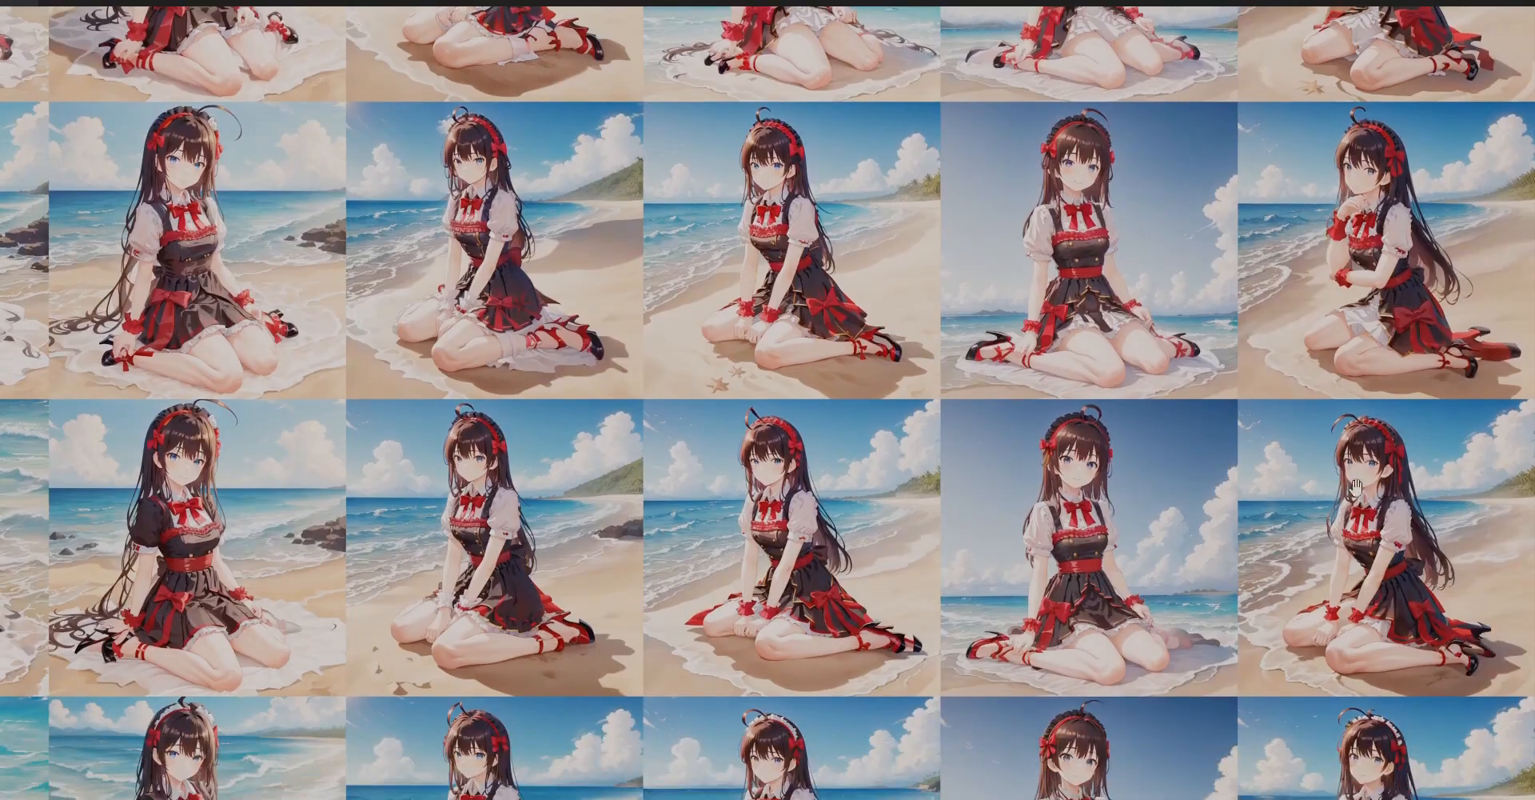
drag(1329, 422, 1255, 384)
drag(1228, 698, 1203, 428)
drag(1198, 646, 1191, 465)
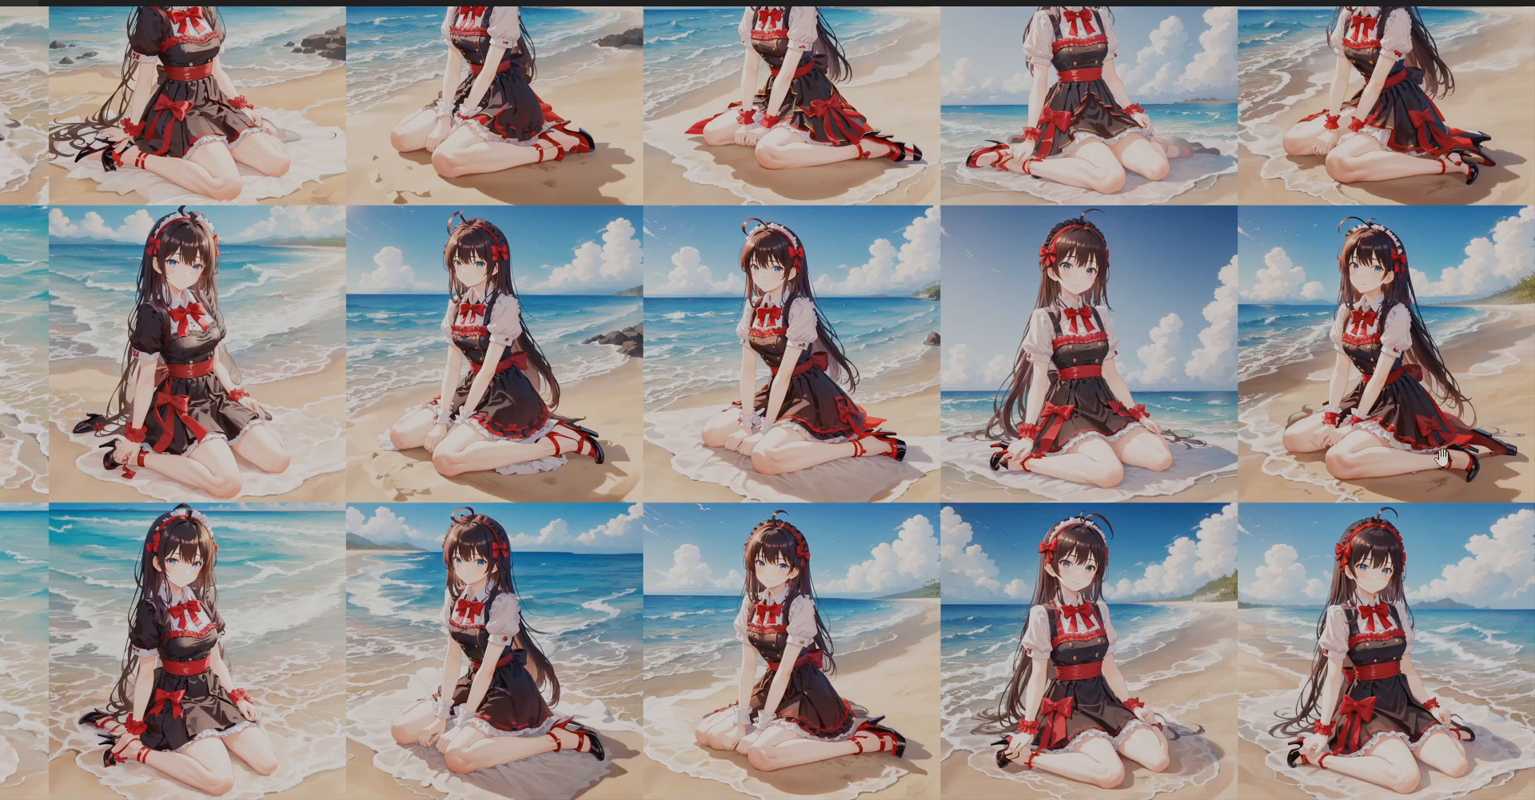
drag(1420, 298, 1351, 642)
drag(1300, 224, 1281, 376)
scroll(1281, 376, down, 2)
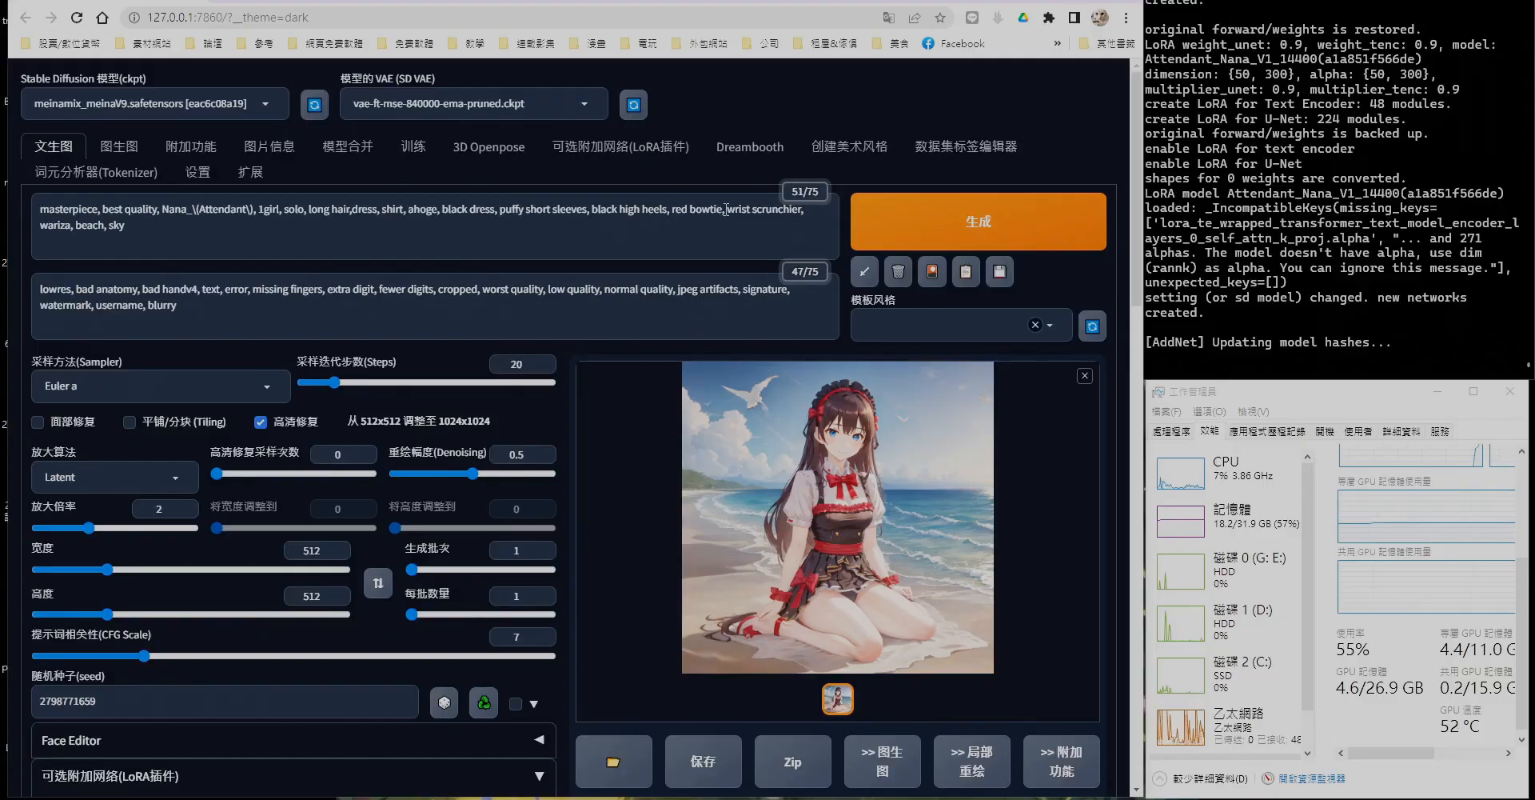
Replace the prompt tags after long hair with swimsuit, wariza, beach, sky, seagull, then generate the comparison grid and view it enlarged.
drag(804, 209, 352, 211)
text(swimsuit, wariza, beach, sky, seagull)
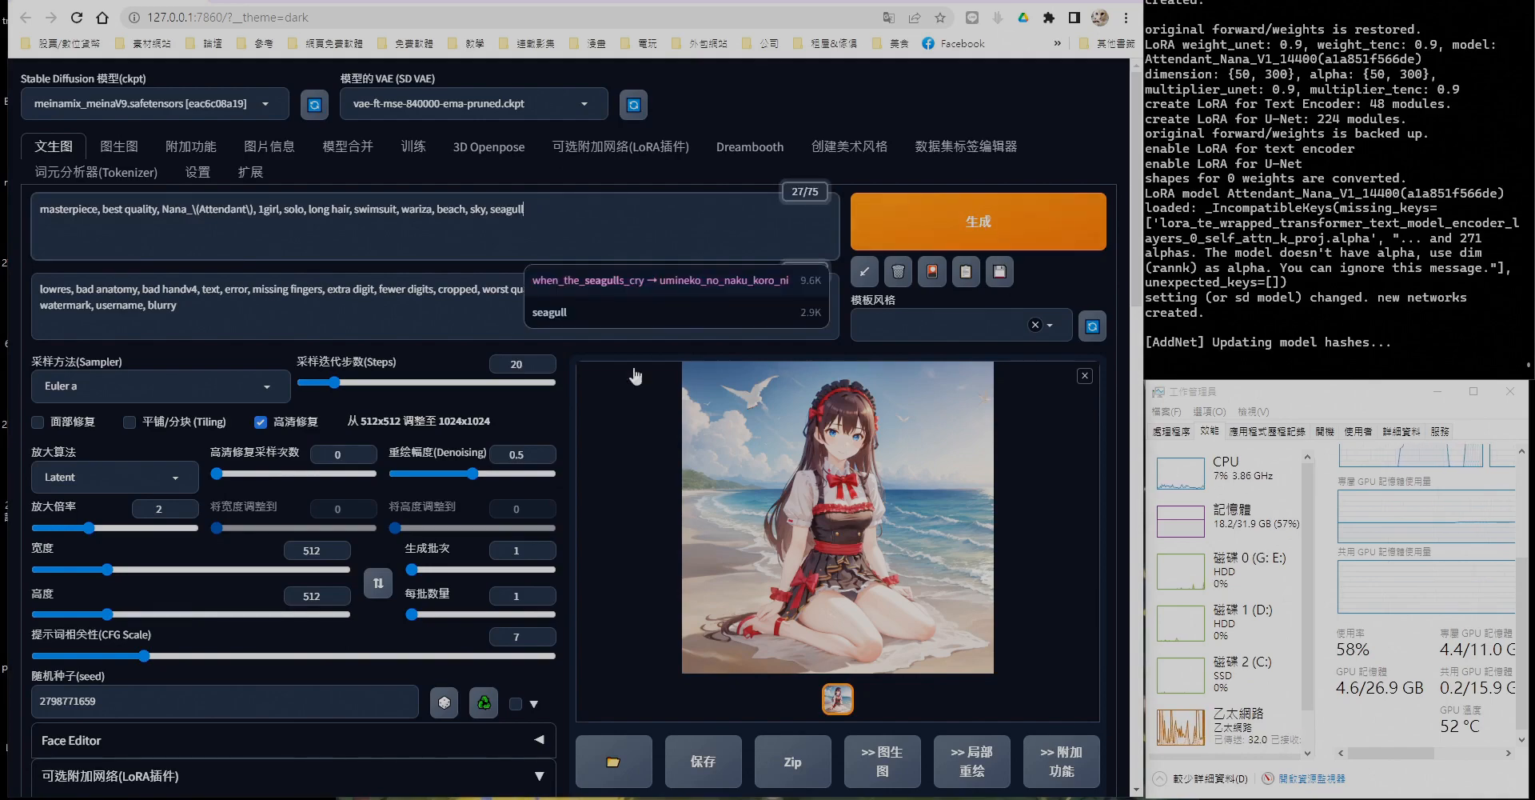
scroll(439, 448, down, 10)
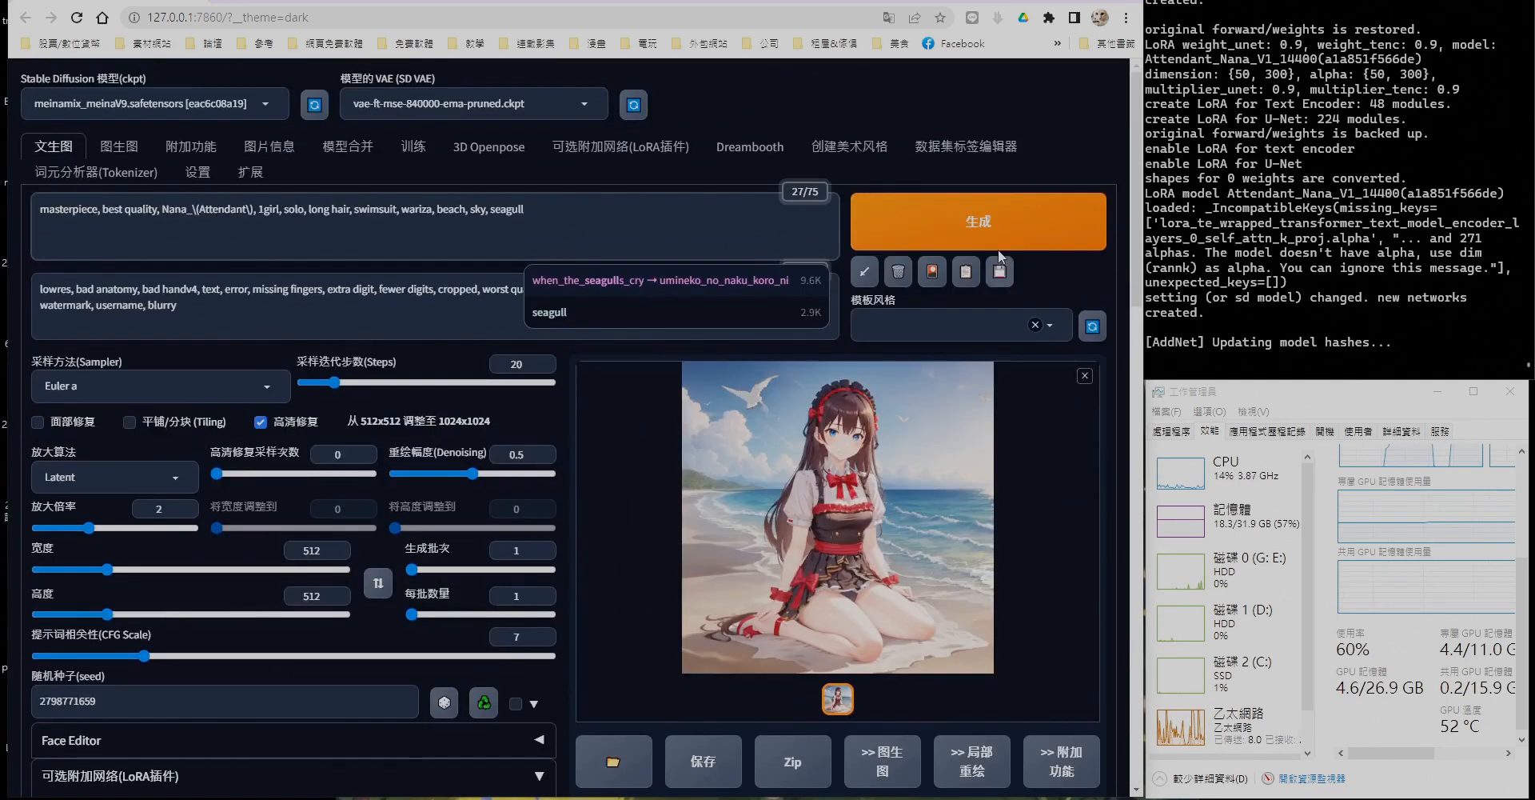
click(977, 217)
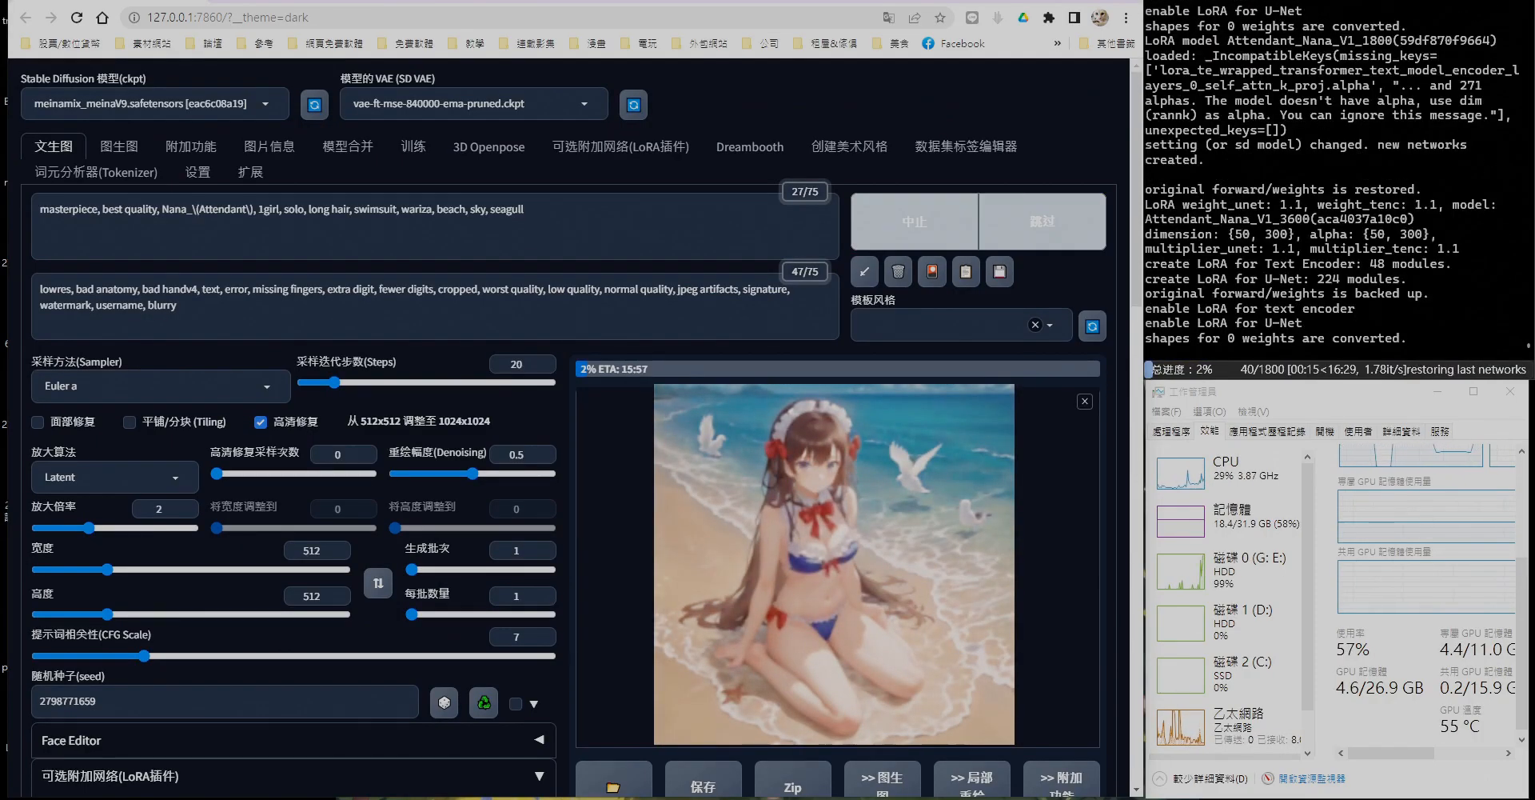
click(836, 564)
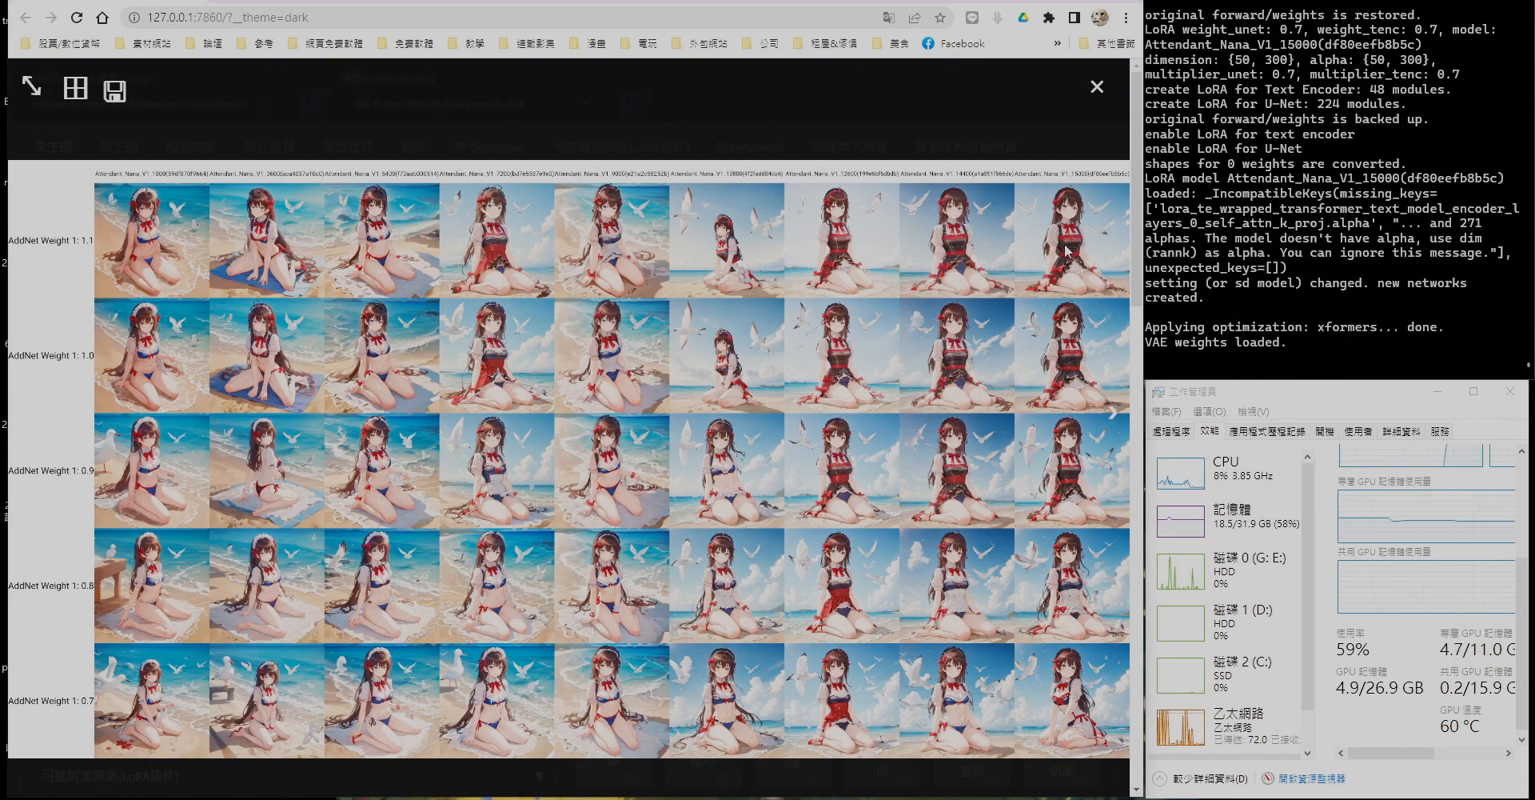
click(1099, 90)
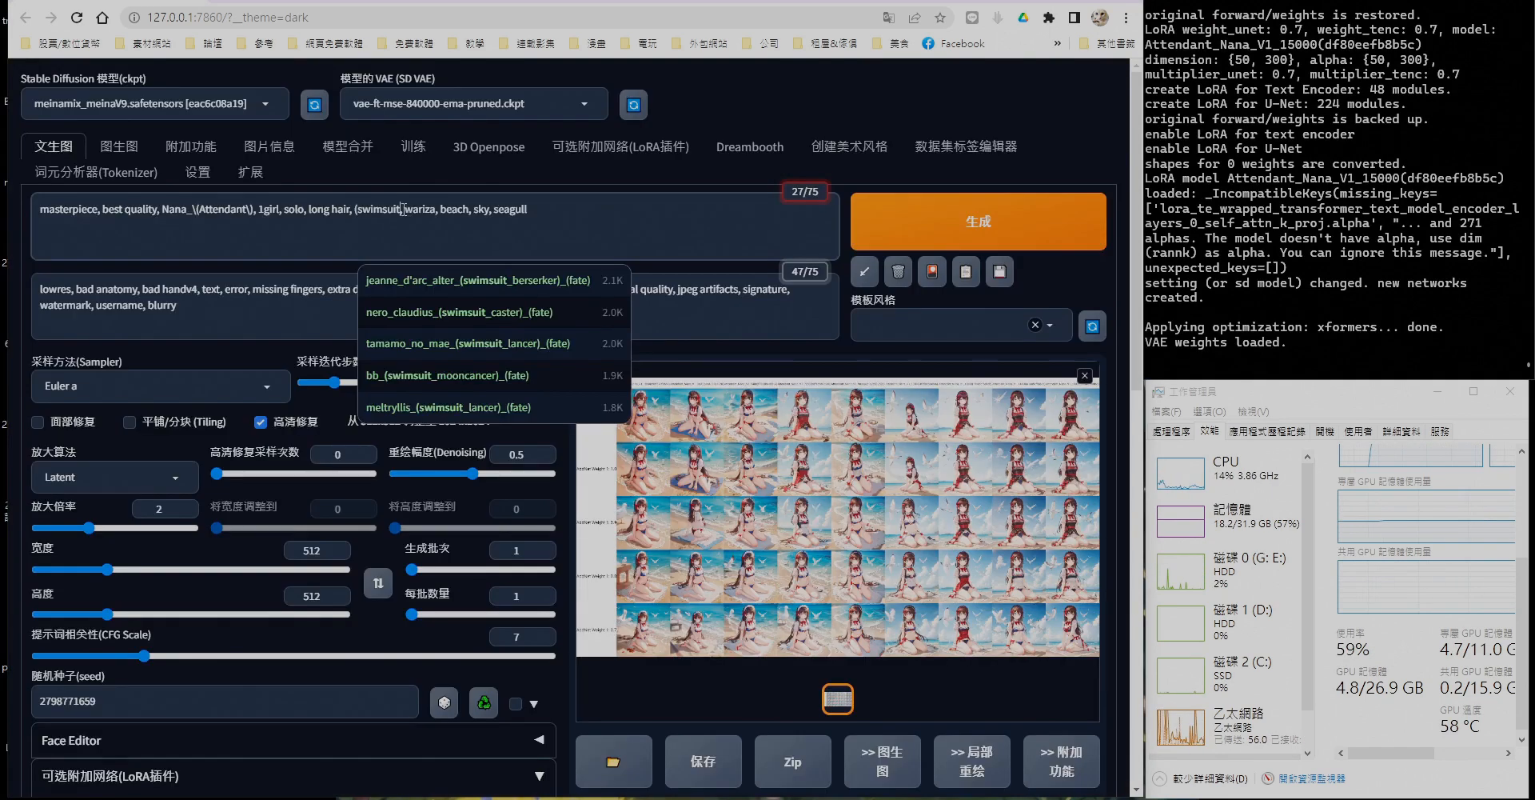
Weight the swimsuit tag as (swimsuit:1.3) and generate an image with the Attendant_Nana_V1_15000 LoRA.
text(:1.3)
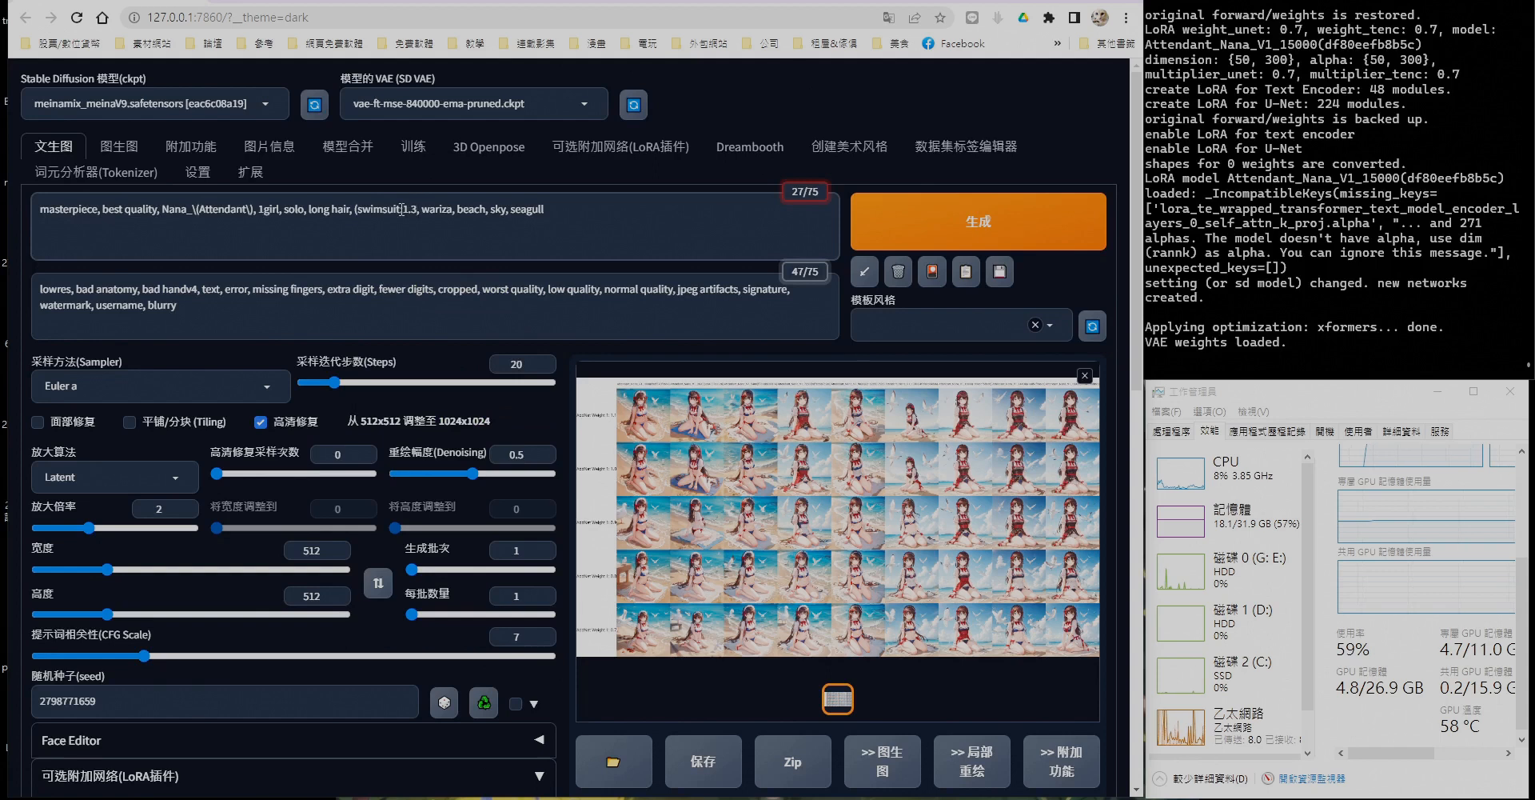
text())
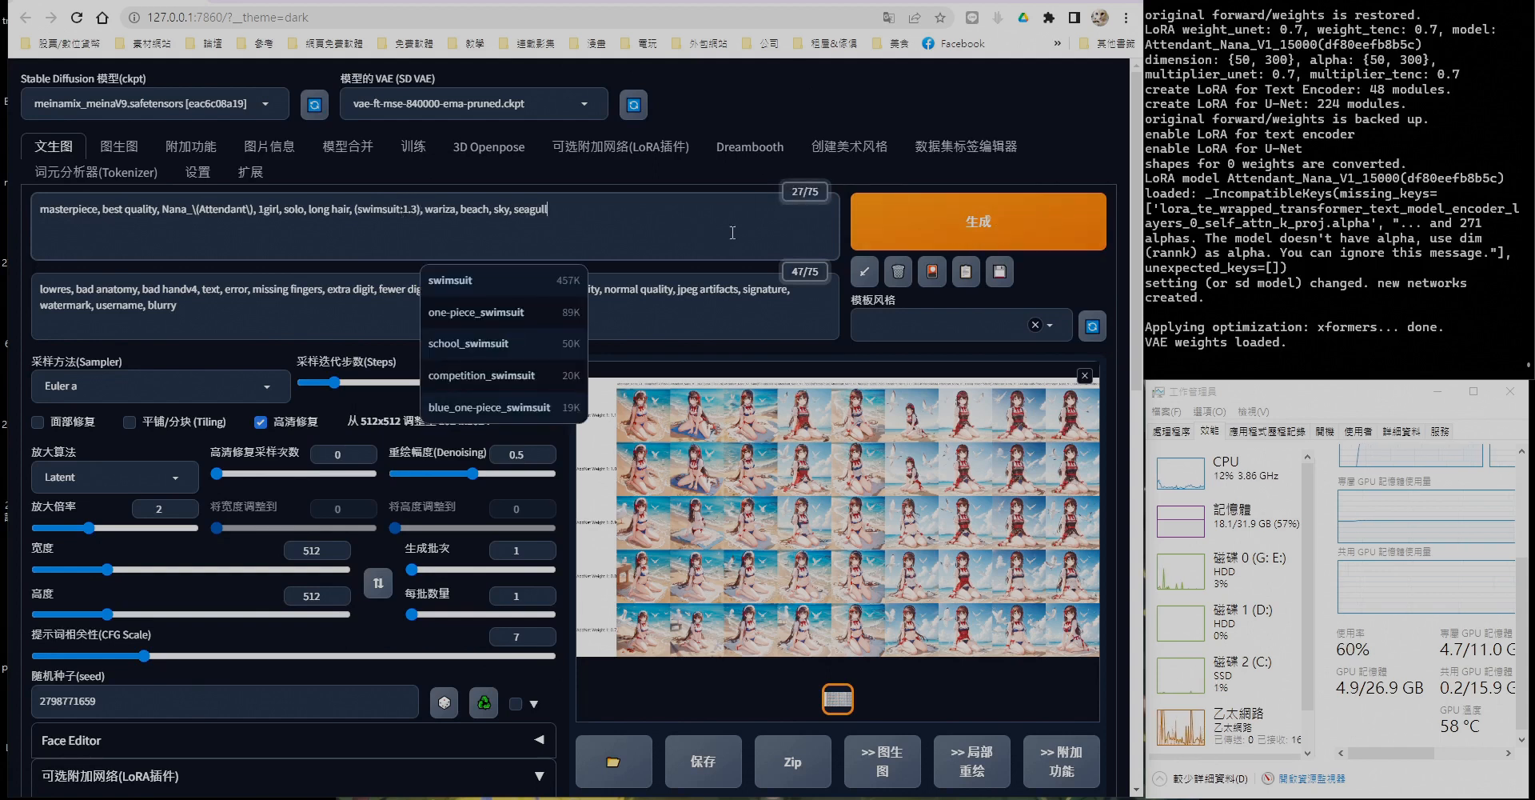
click(979, 224)
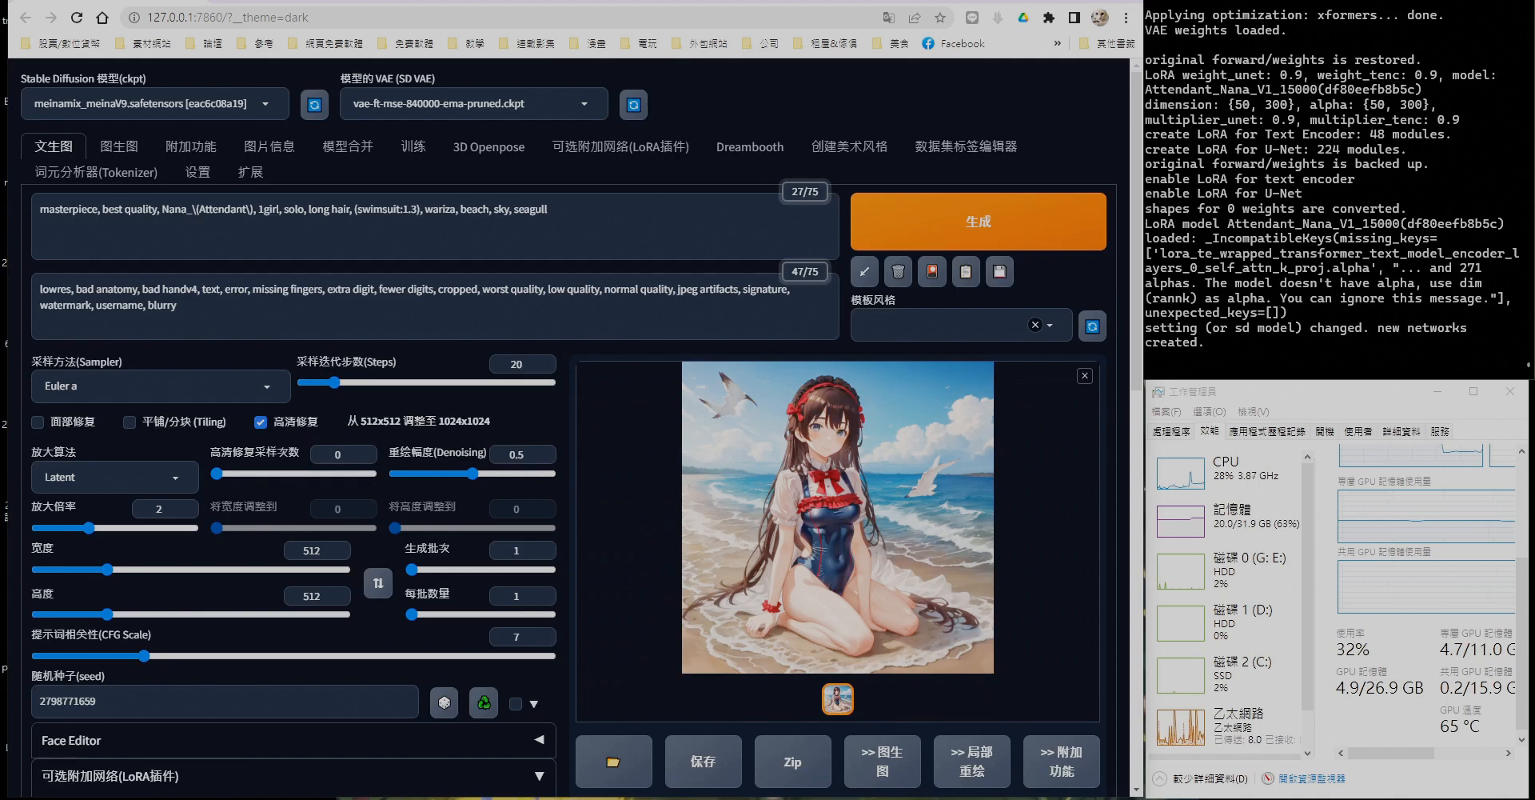
Add bare shoulders and collarbone after the swimsuit tag, set the first LoRA weight to 0.8 and generate a new image.
click(507, 214)
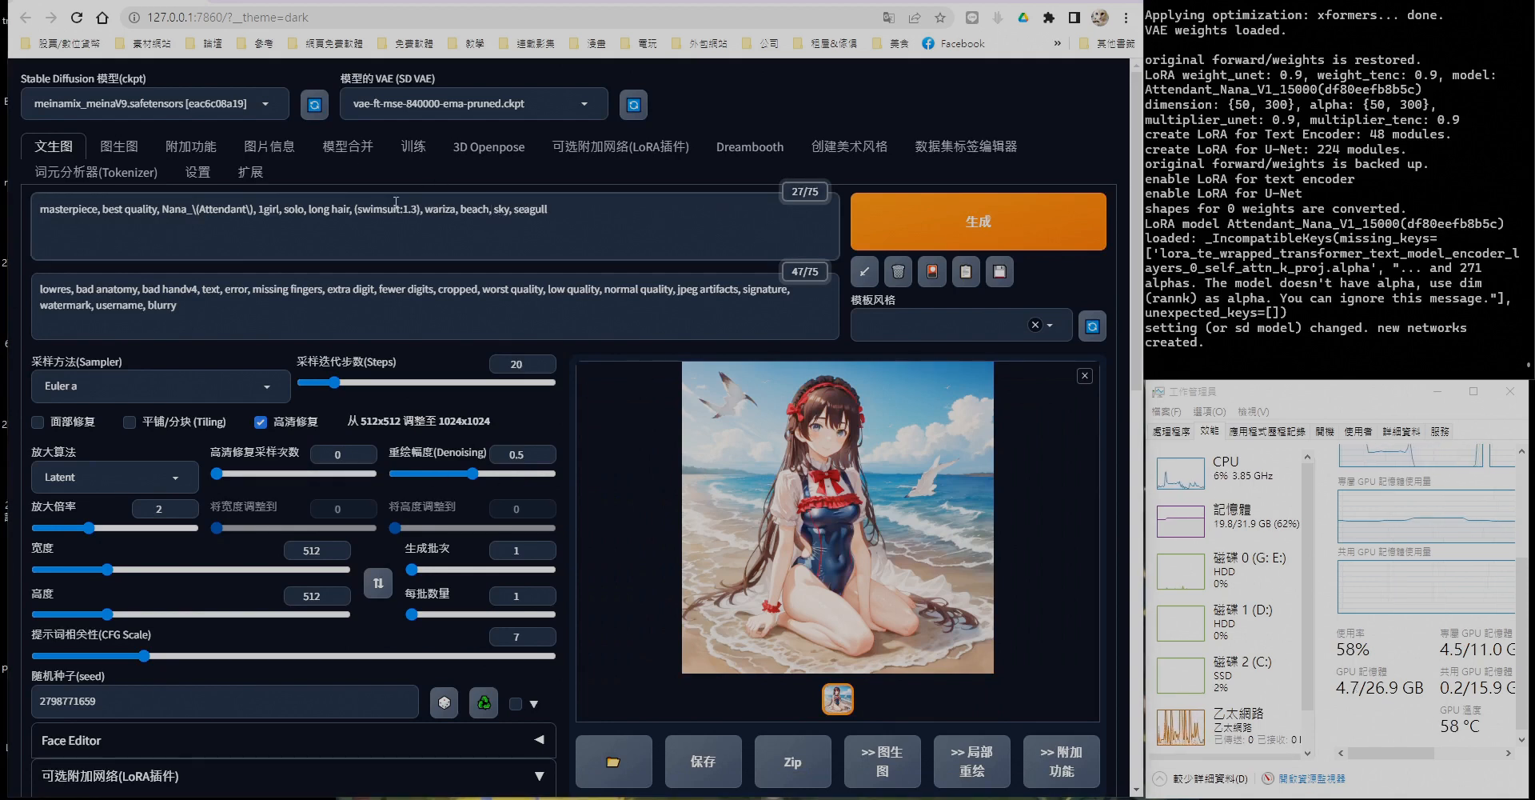
click(424, 208)
text(bare shoulders)
key(Tab)
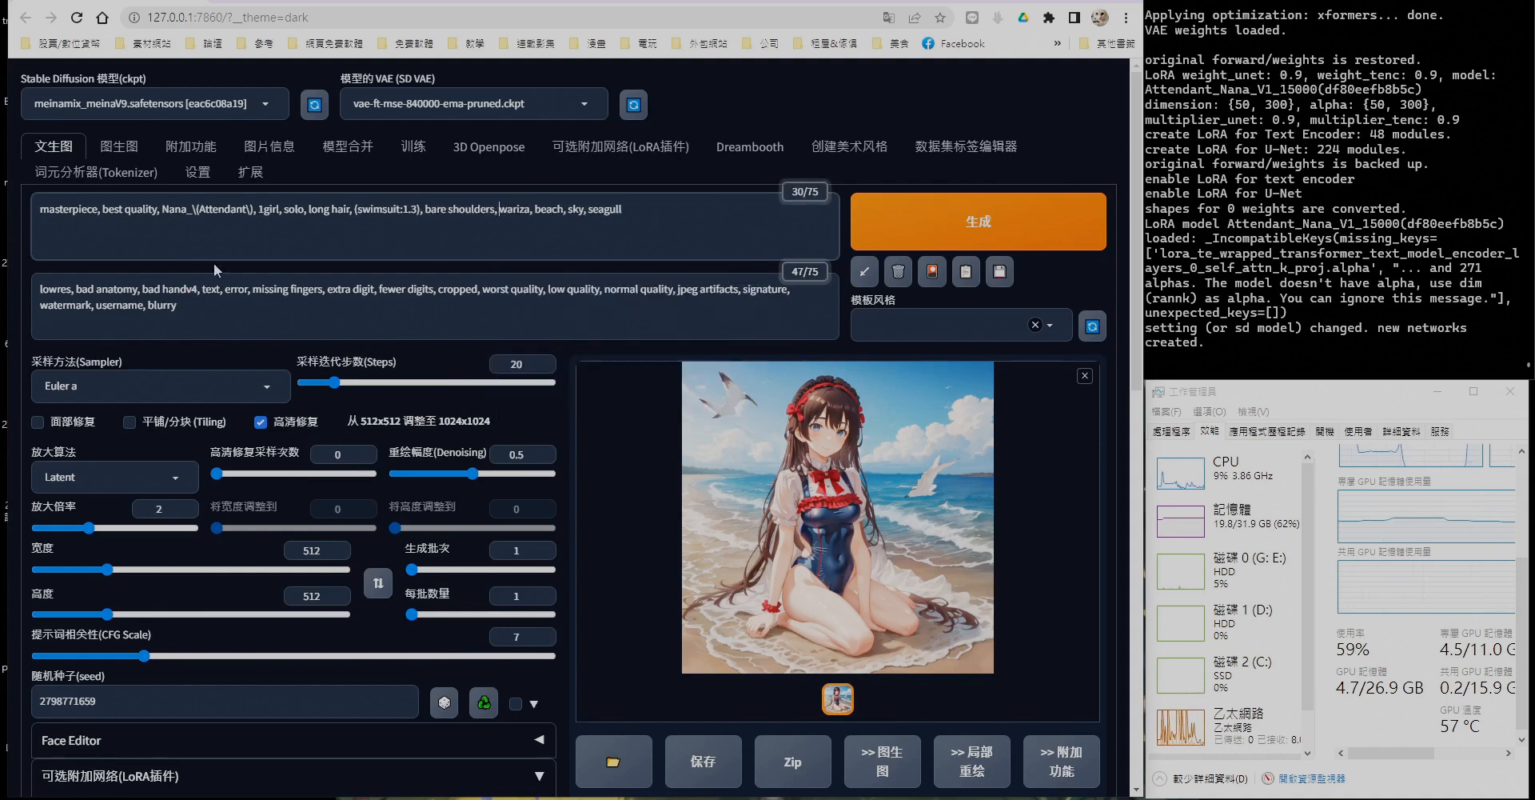
text(collarbone)
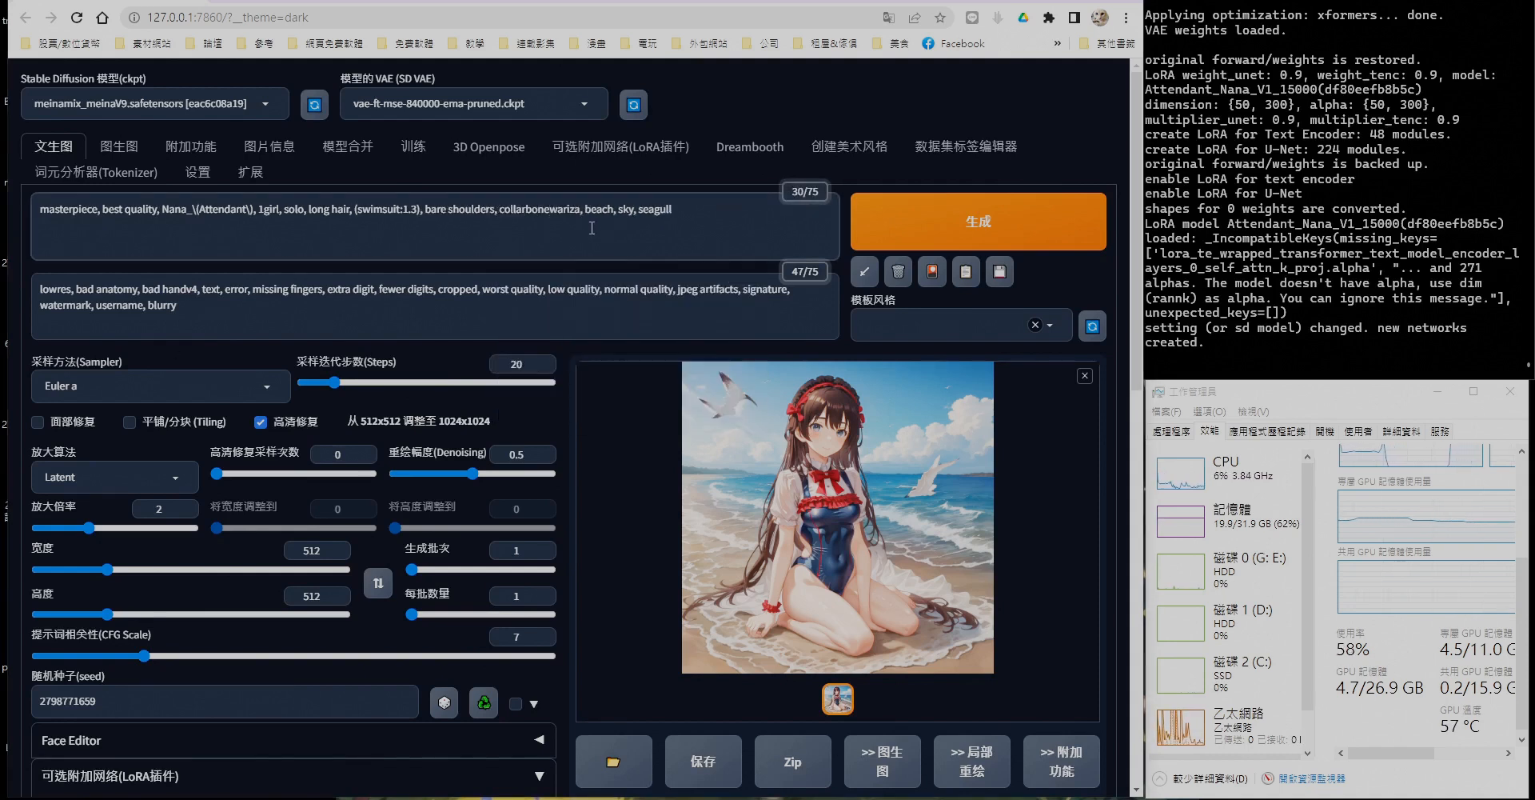
scroll(530, 584, down, 5)
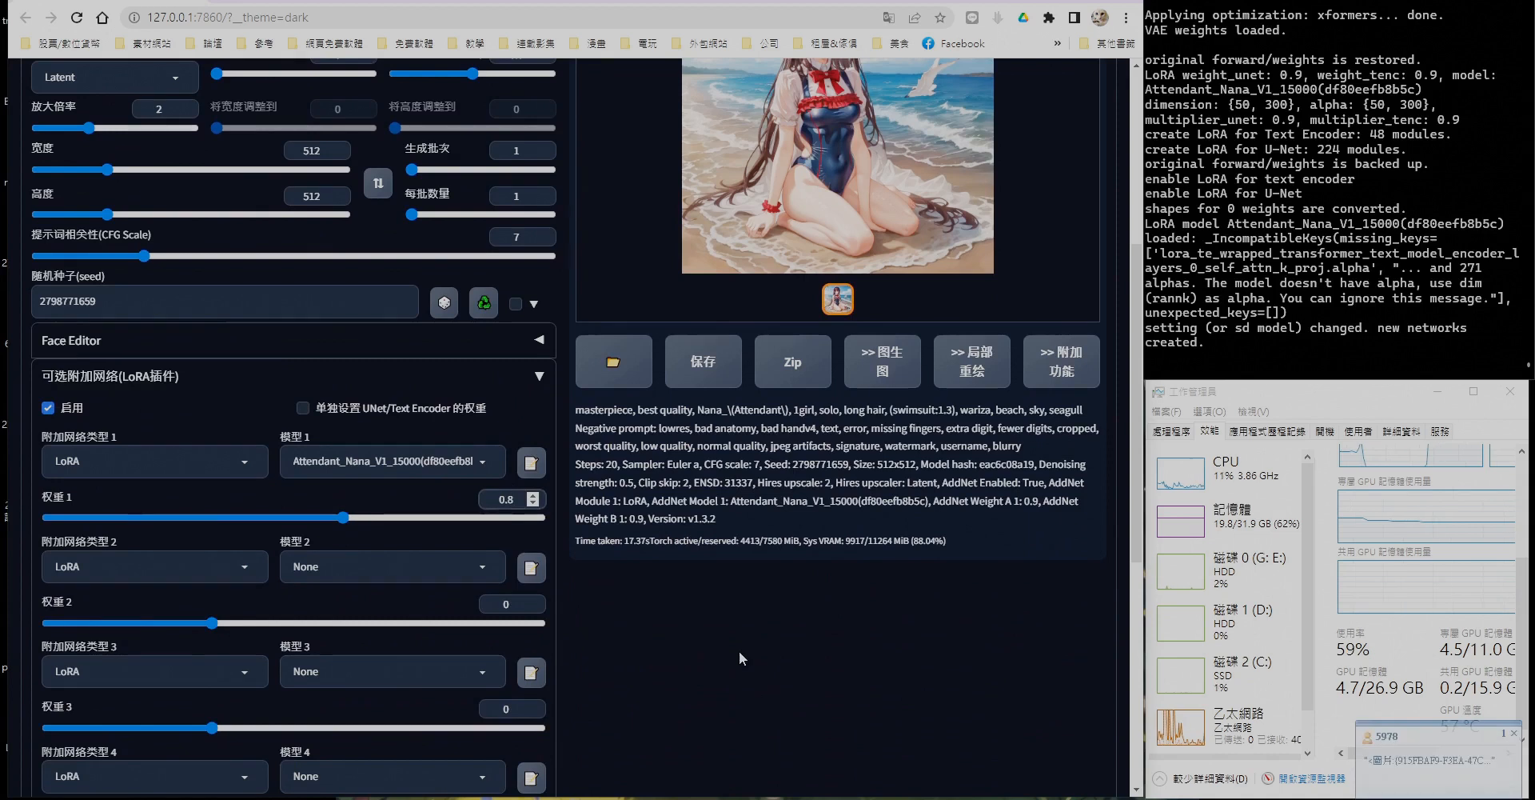
scroll(739, 650, up, 5)
click(1030, 236)
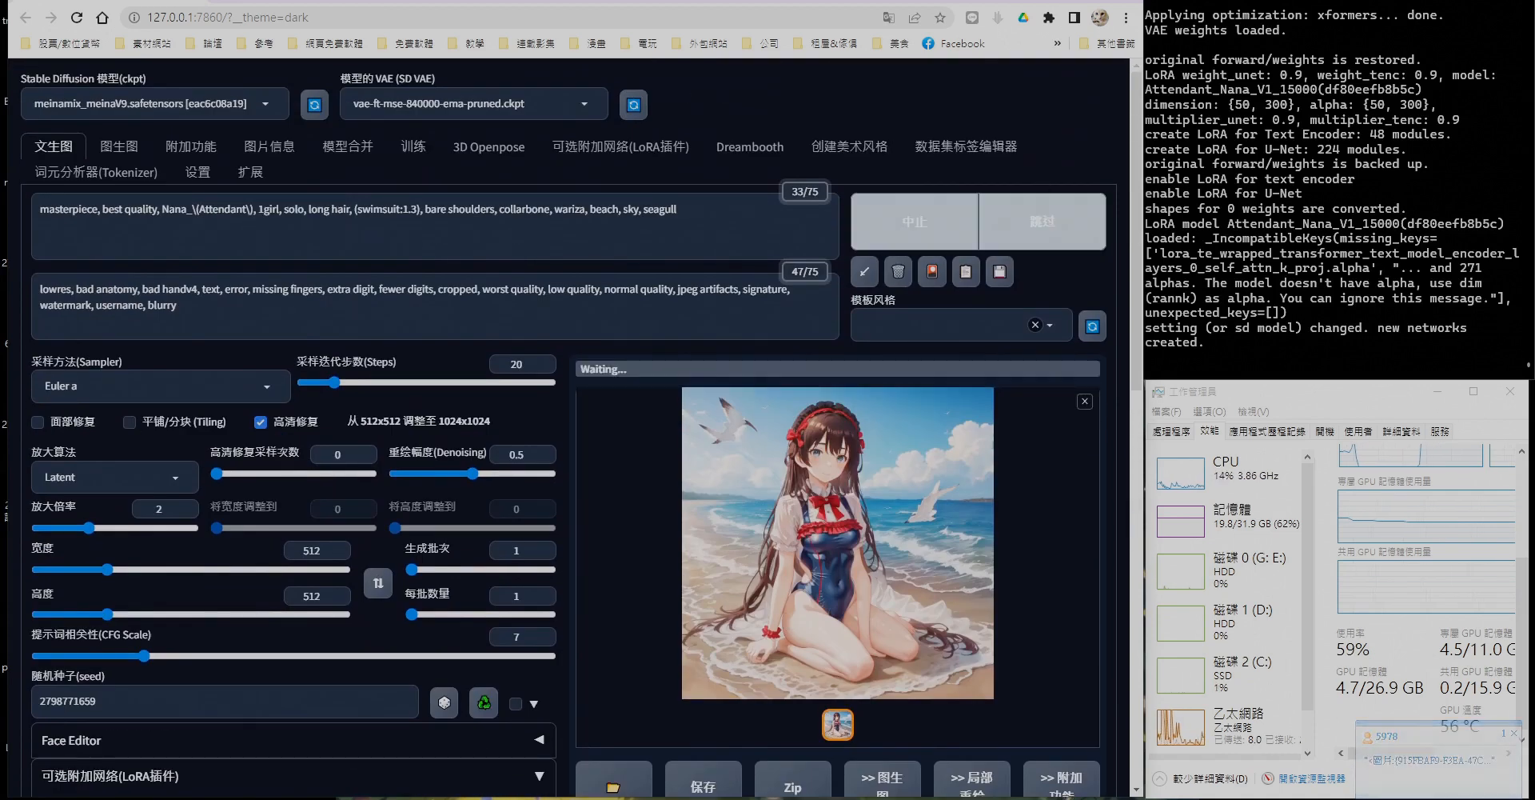
Replace swimsuit with sailor dress in the weighted prompt tag and generate a new image.
scroll(1013, 757, down, 1)
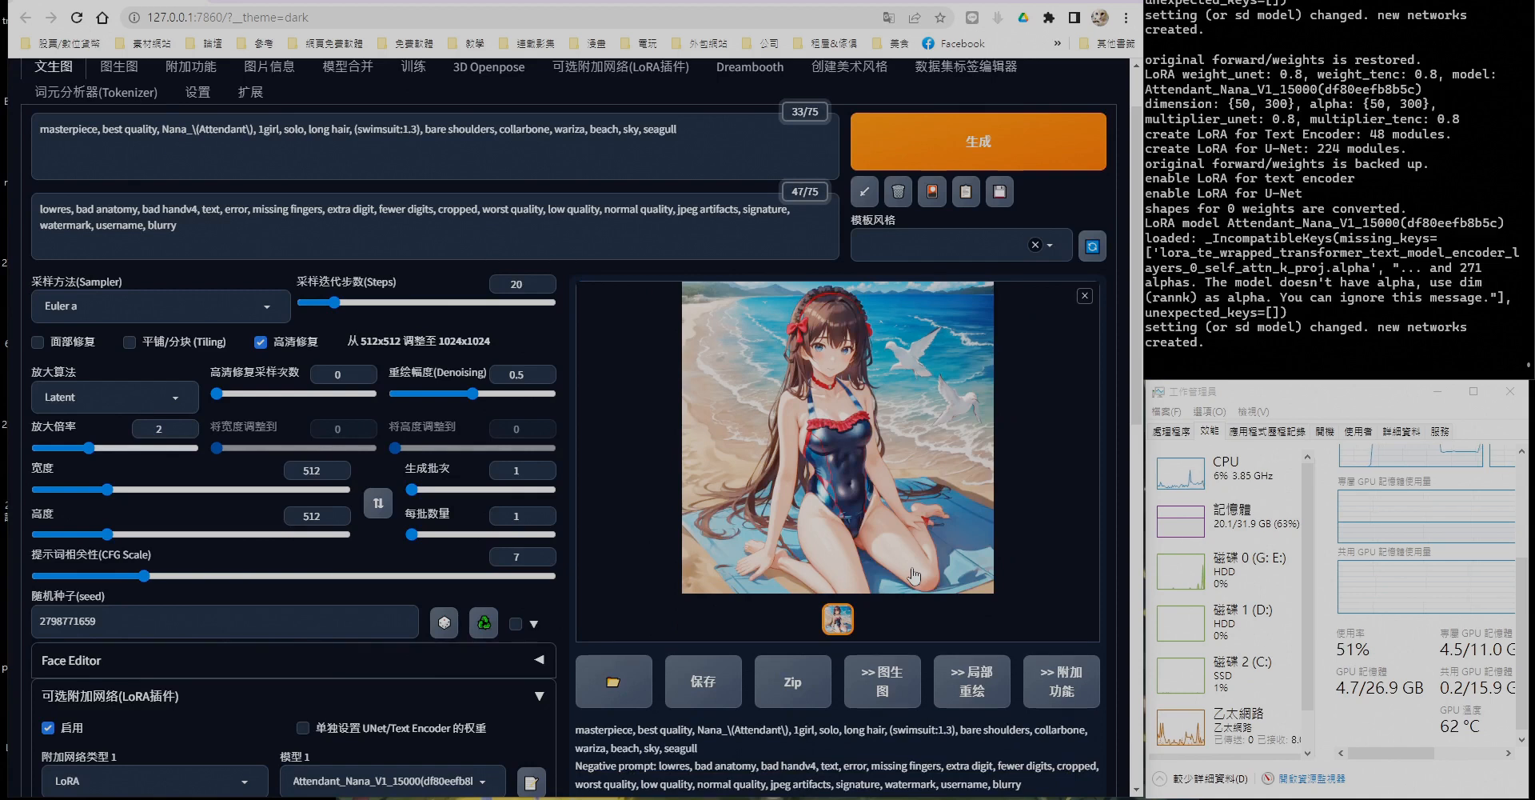
click(402, 129)
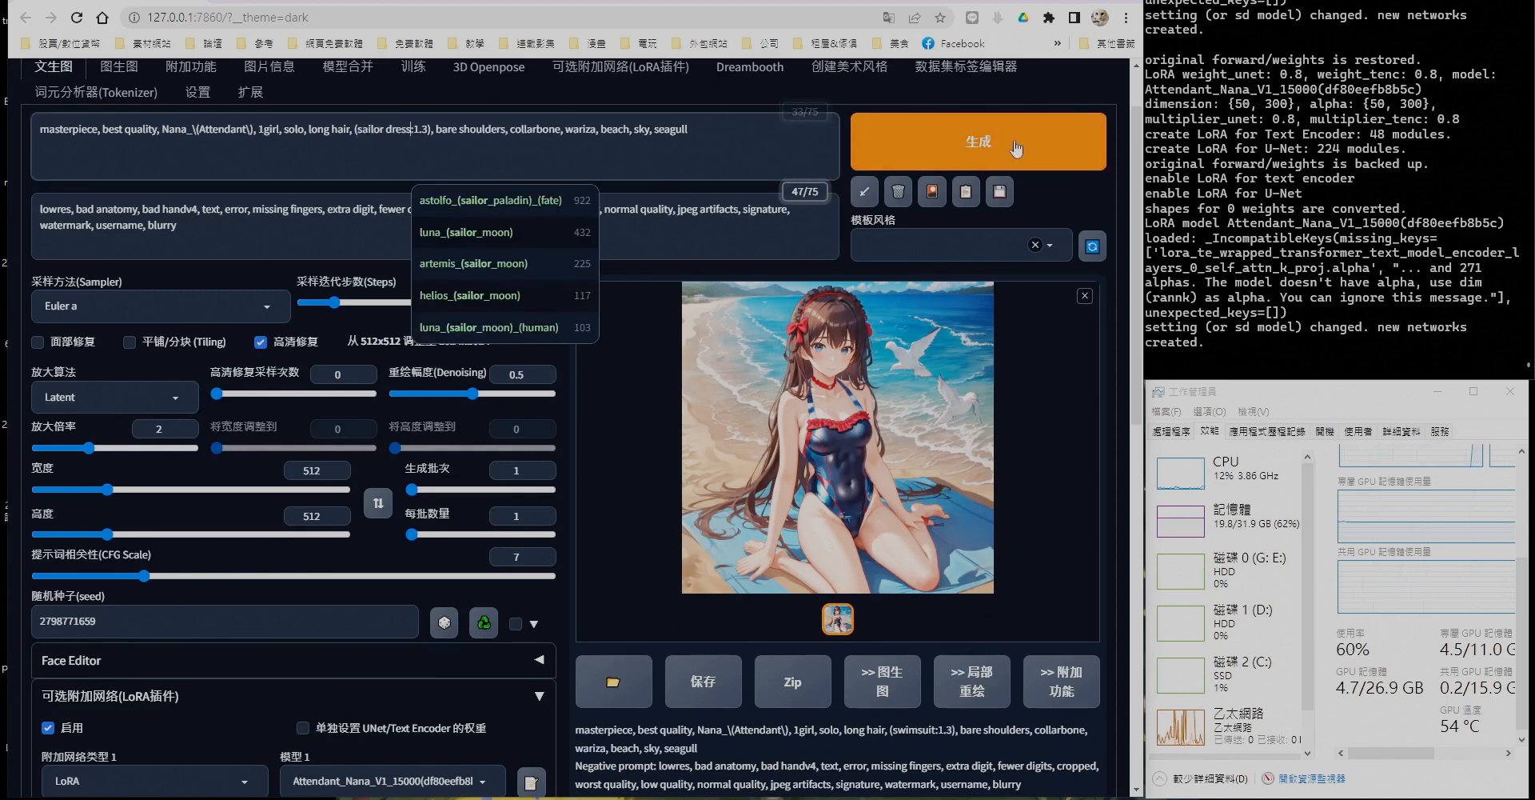
click(1014, 146)
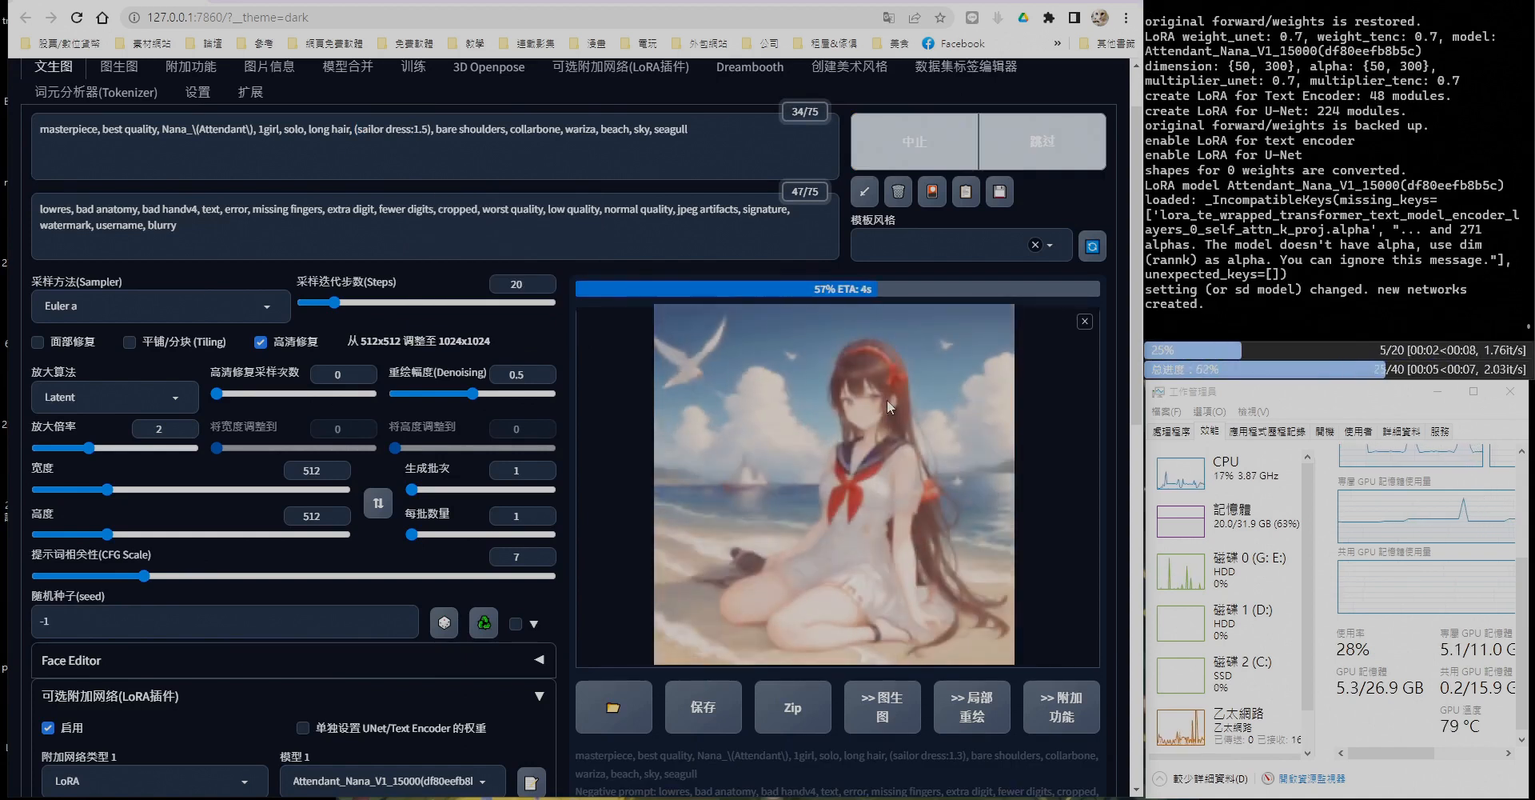